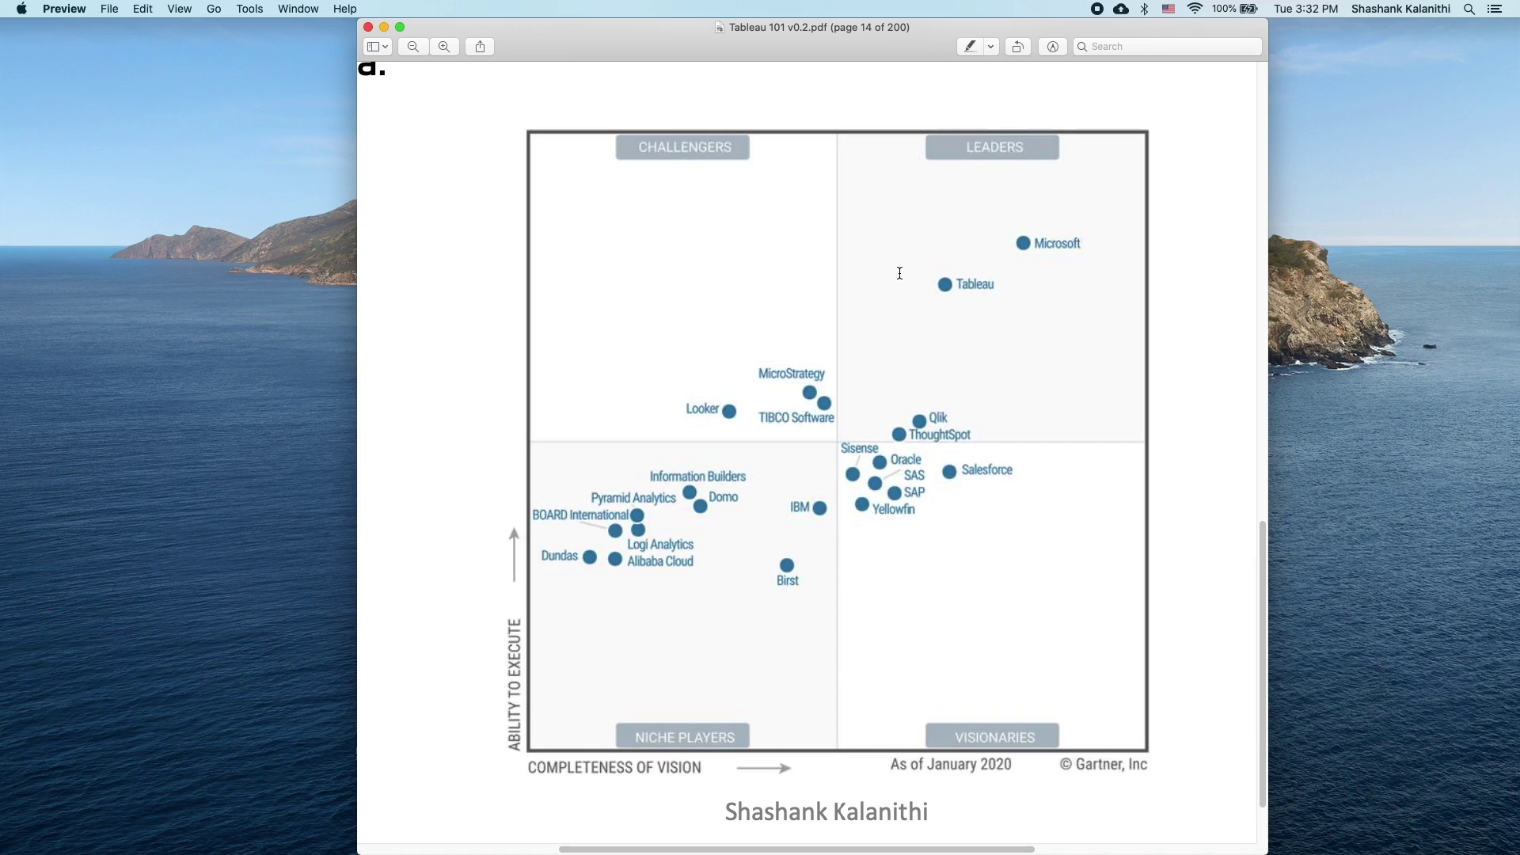
- Examine the "What Makes Tableau so Great" page, including the Customer Enthusiasm bullet and an enlarged view of the Magic Quadrant chart
scroll(1083, 314, "down", 5)
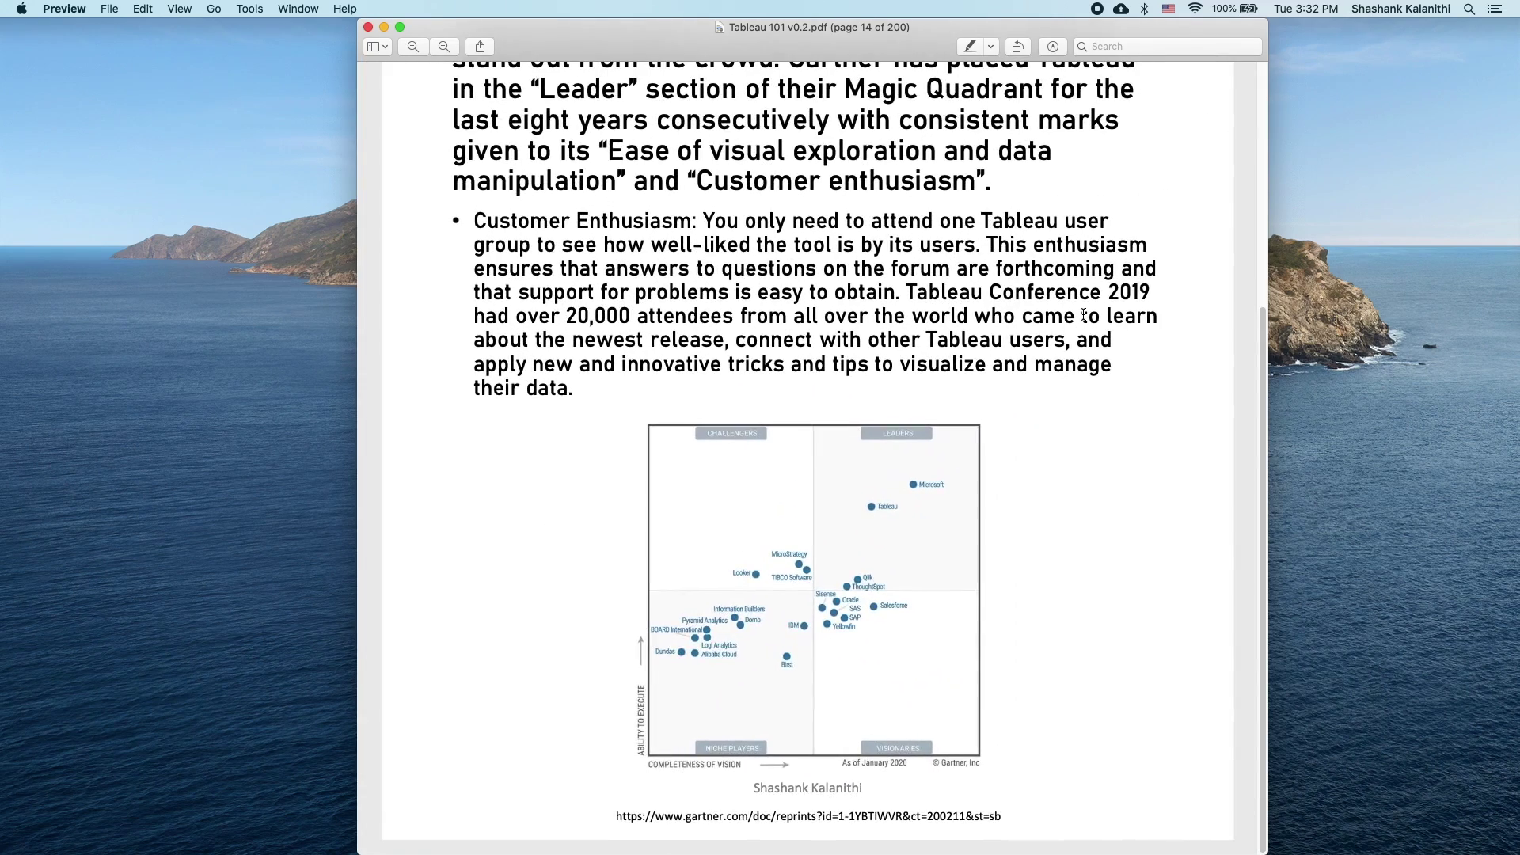
scroll(1083, 314, "down", 5)
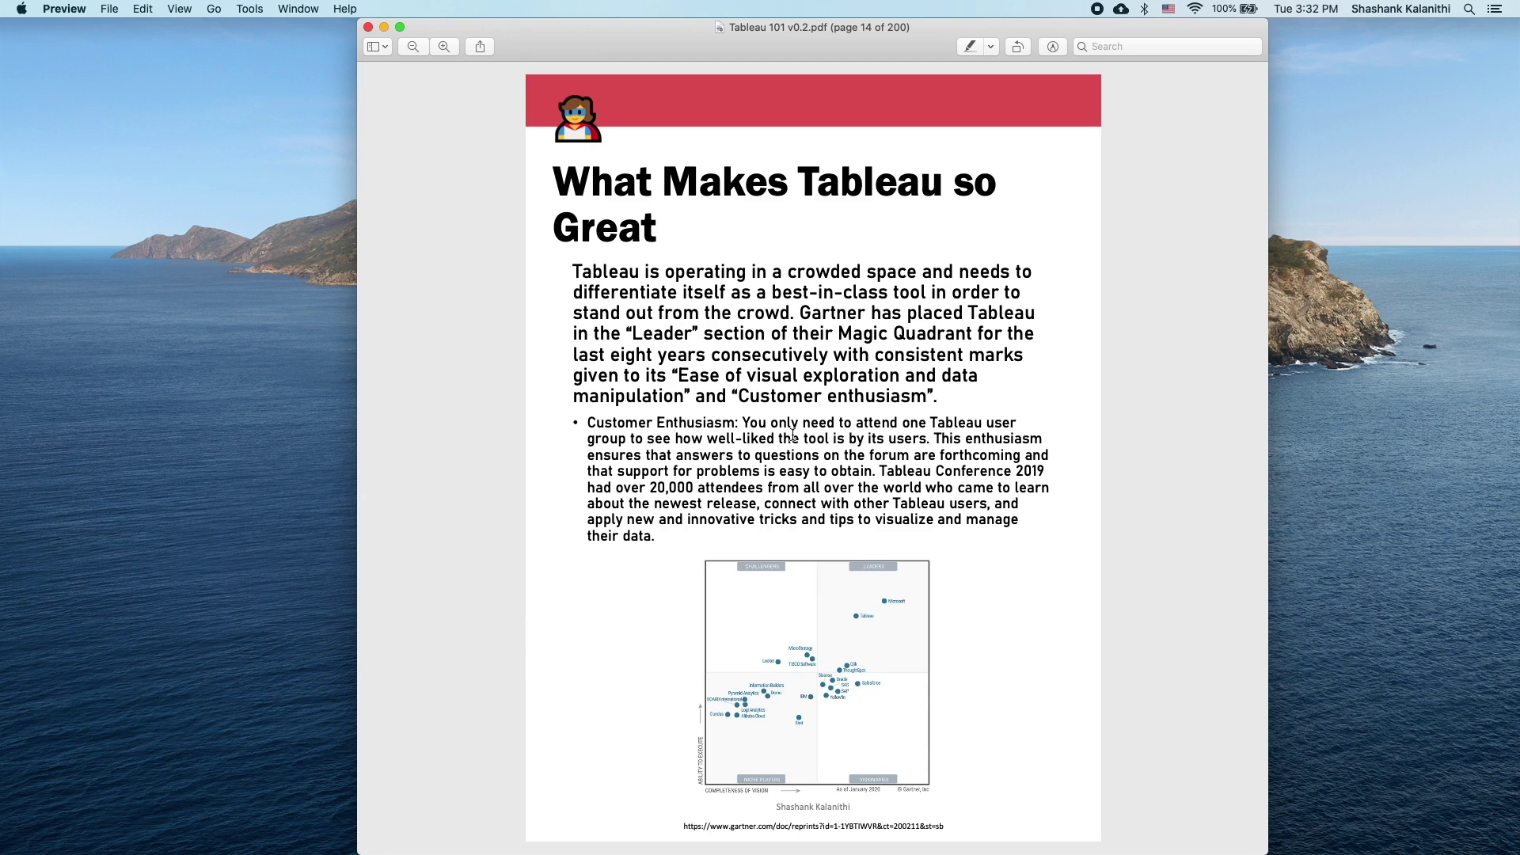
left_click_drag(585, 418, 742, 422)
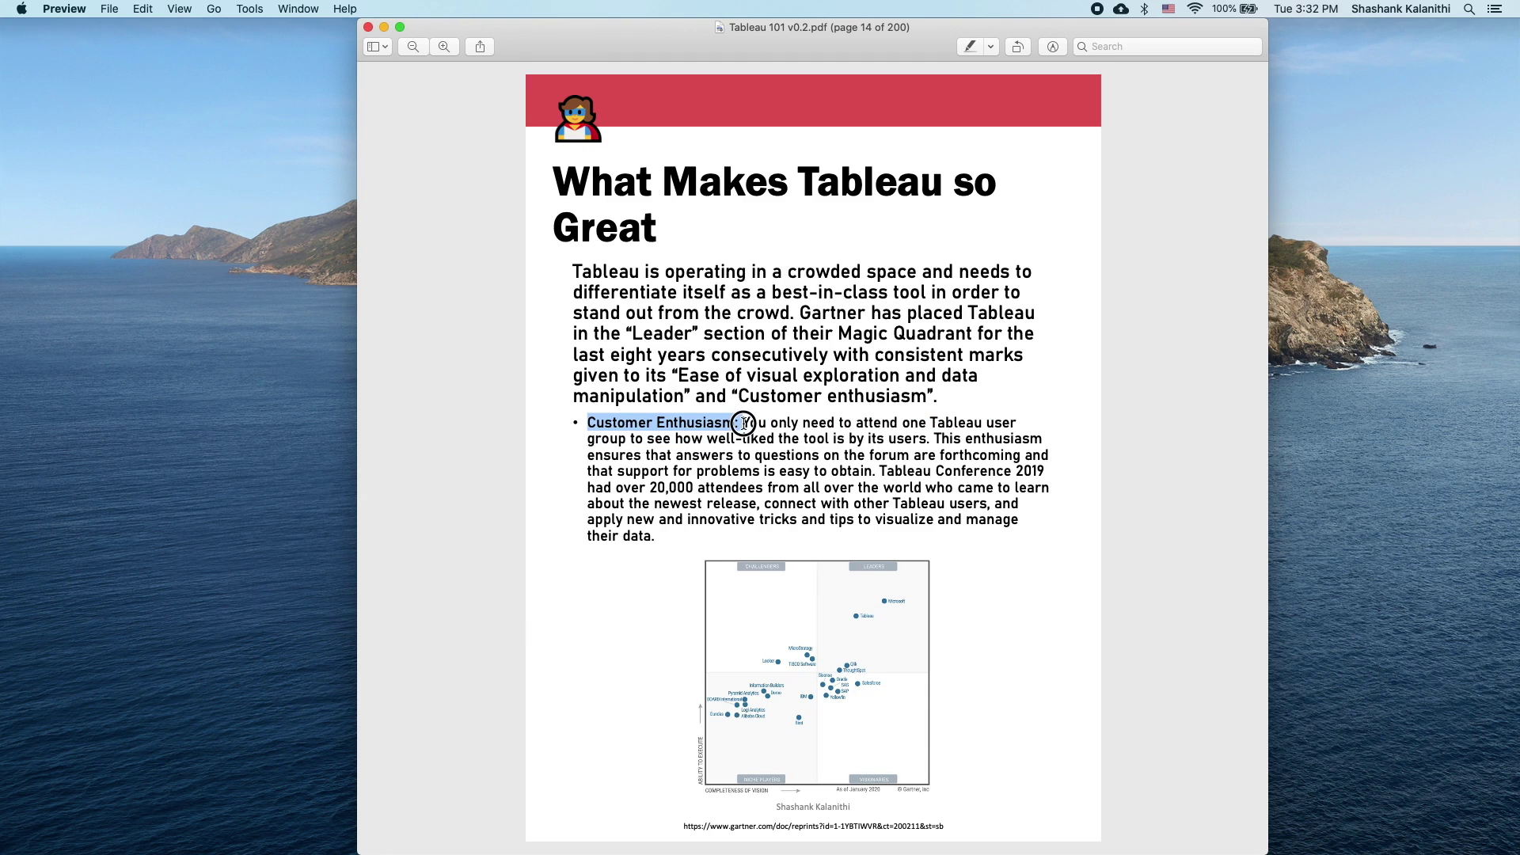
left_click(934, 491)
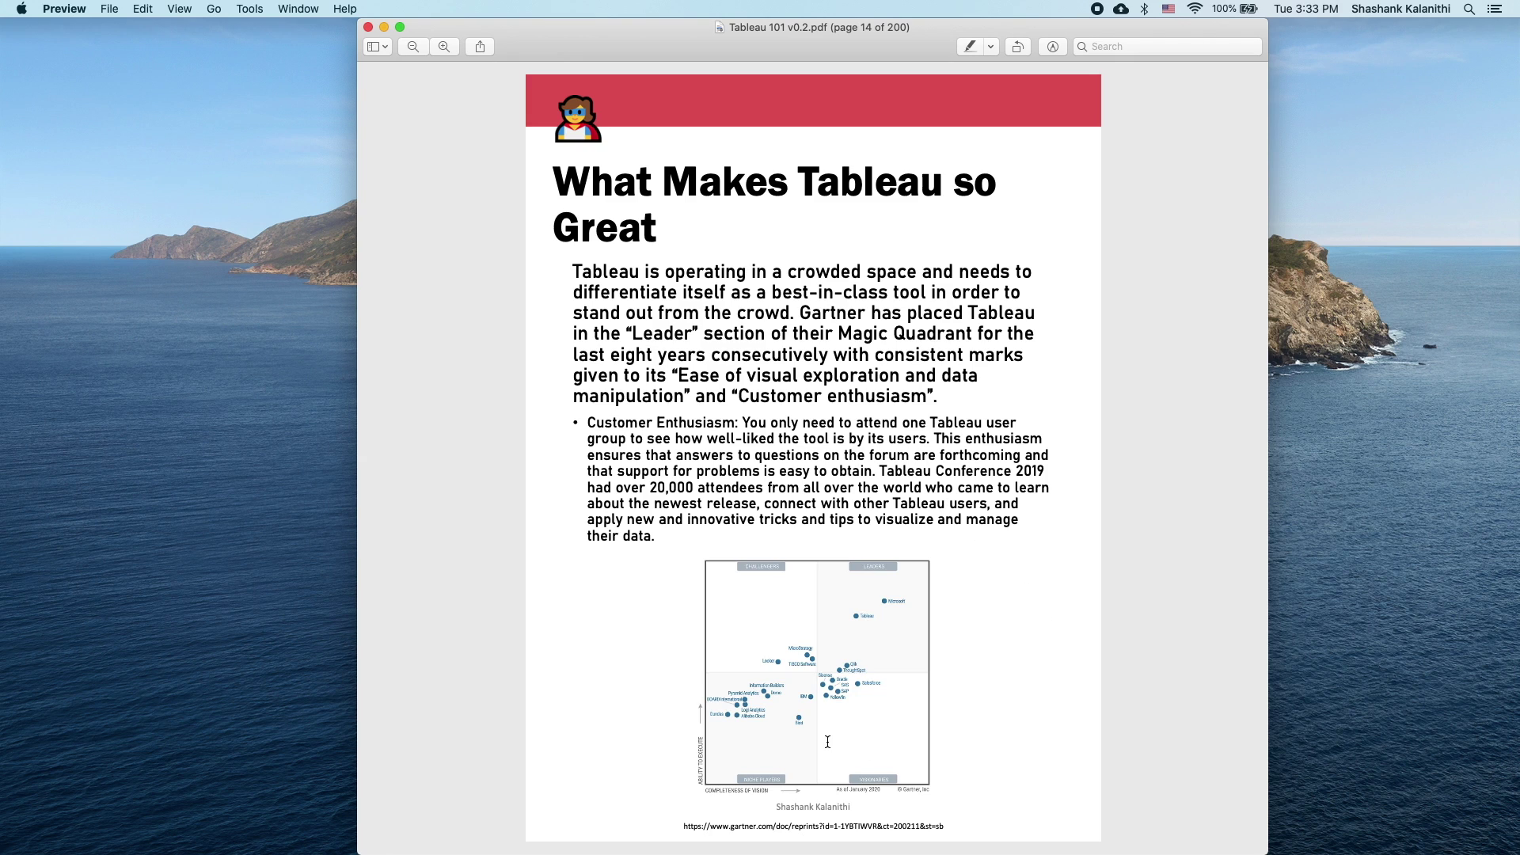
scroll(836, 714, "up", 10)
scroll(837, 714, "down", 4)
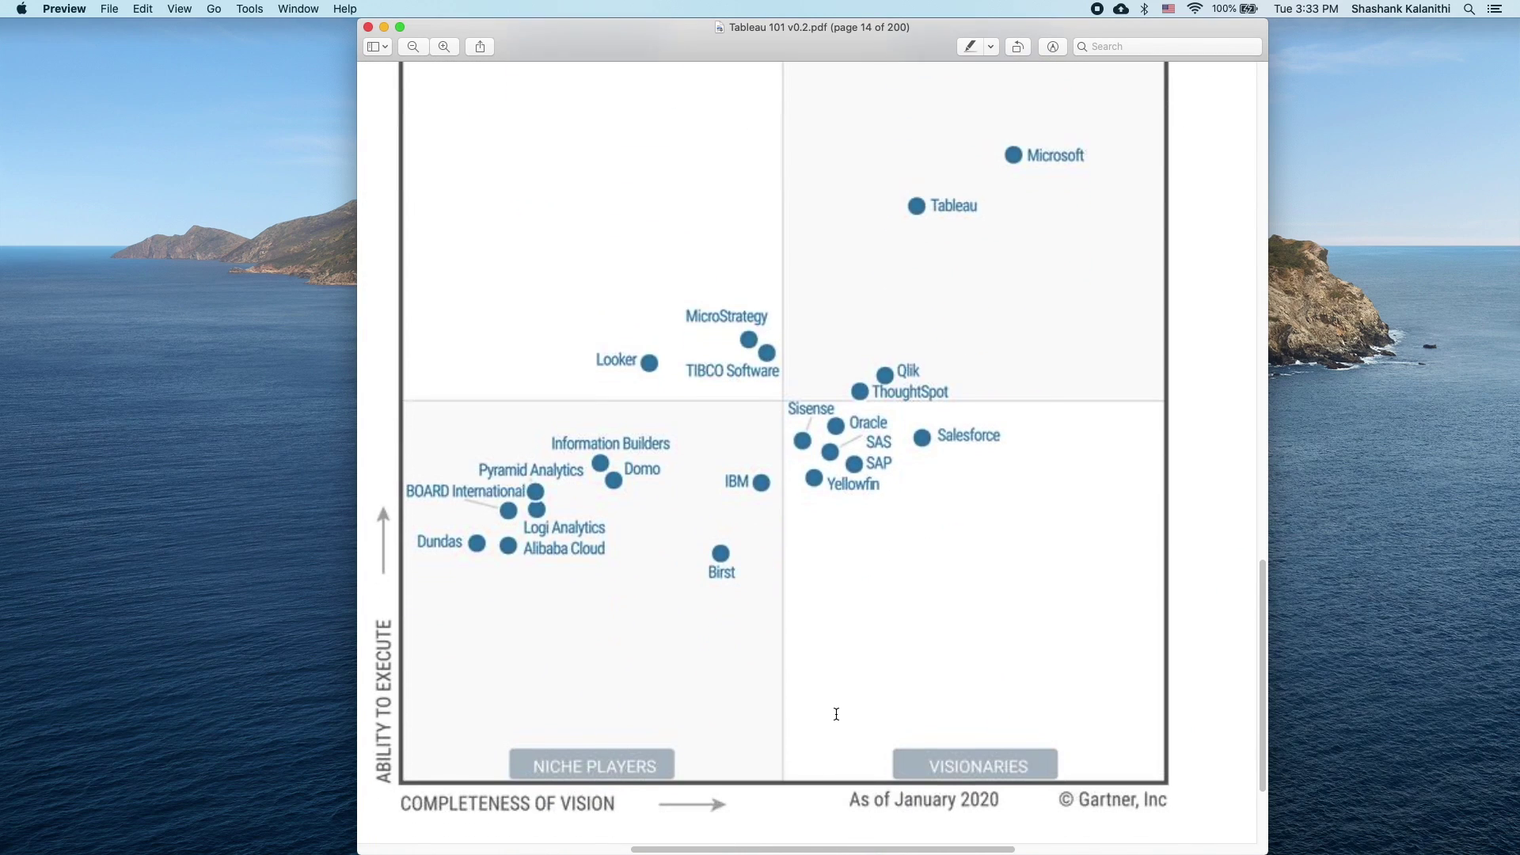
scroll(902, 647, "up", 1)
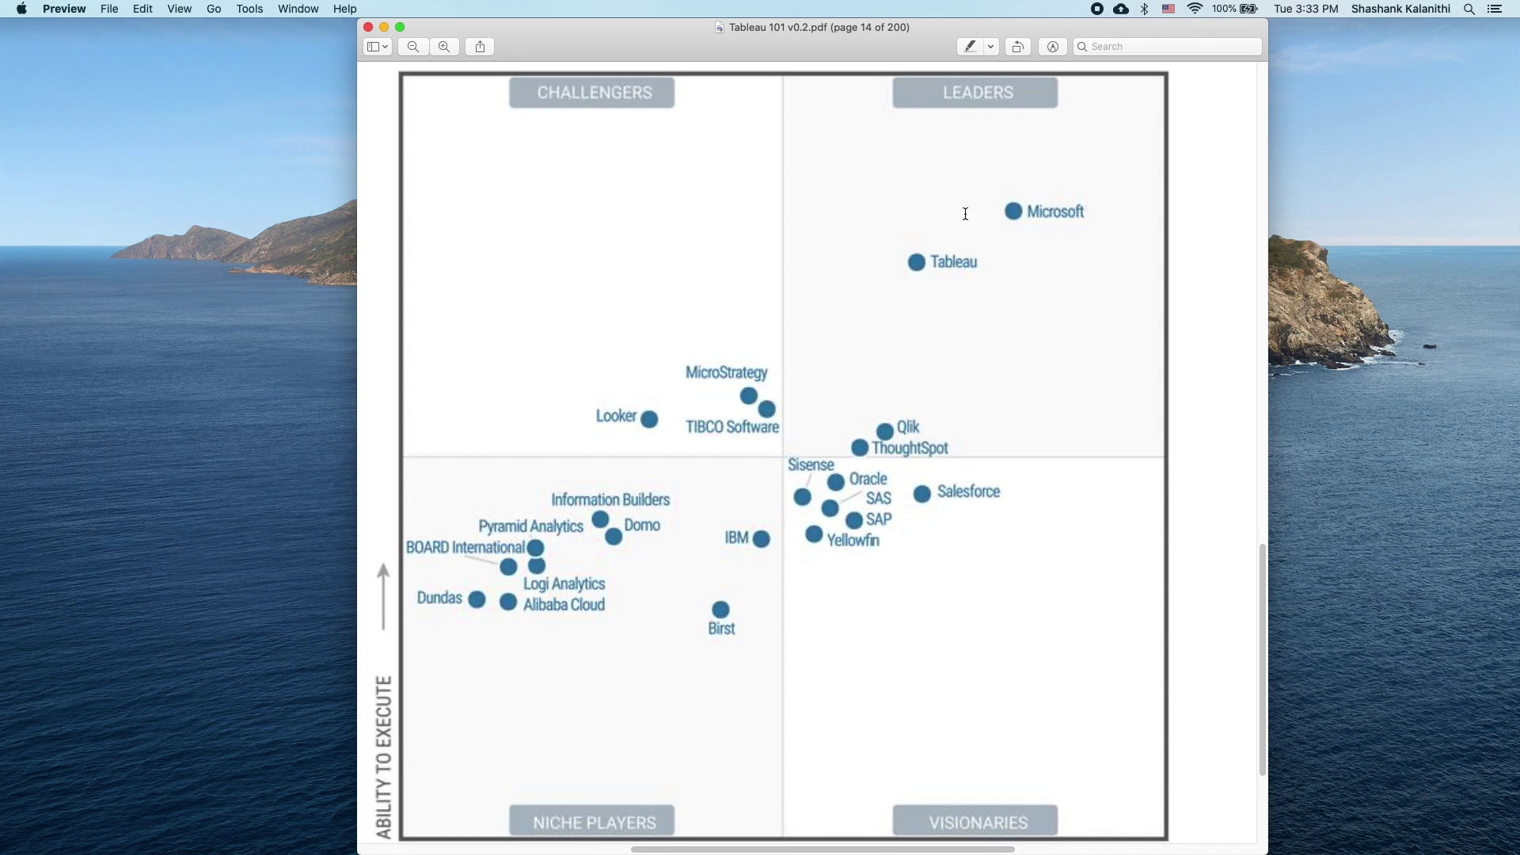
scroll(976, 299, "down", 5)
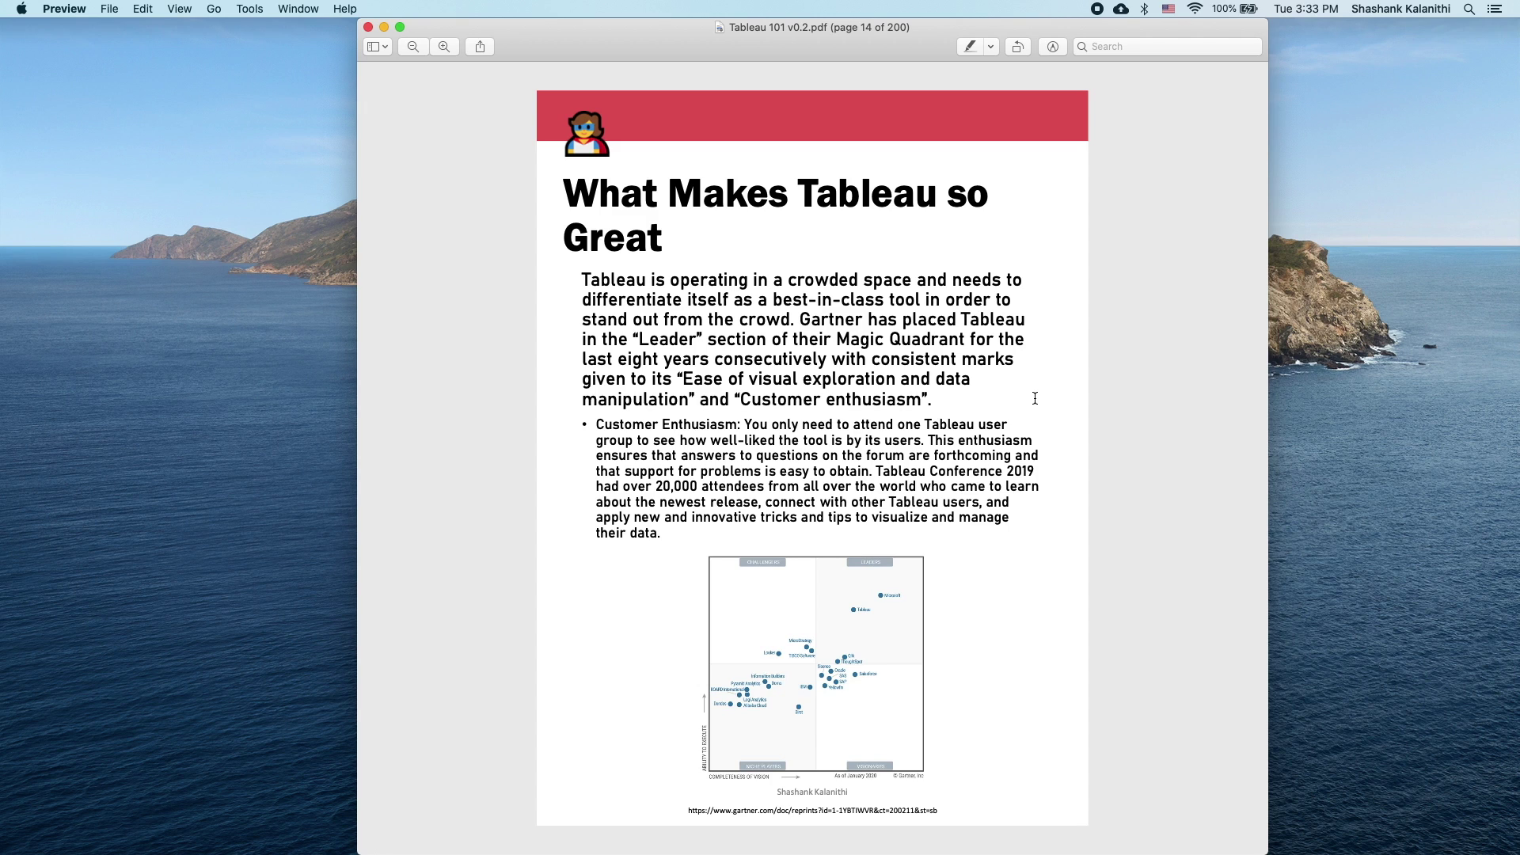
- Go to the "Who I've Seen Use Tableau" page and highlight its heading and the data analyst's "explore data" task
key("Down")
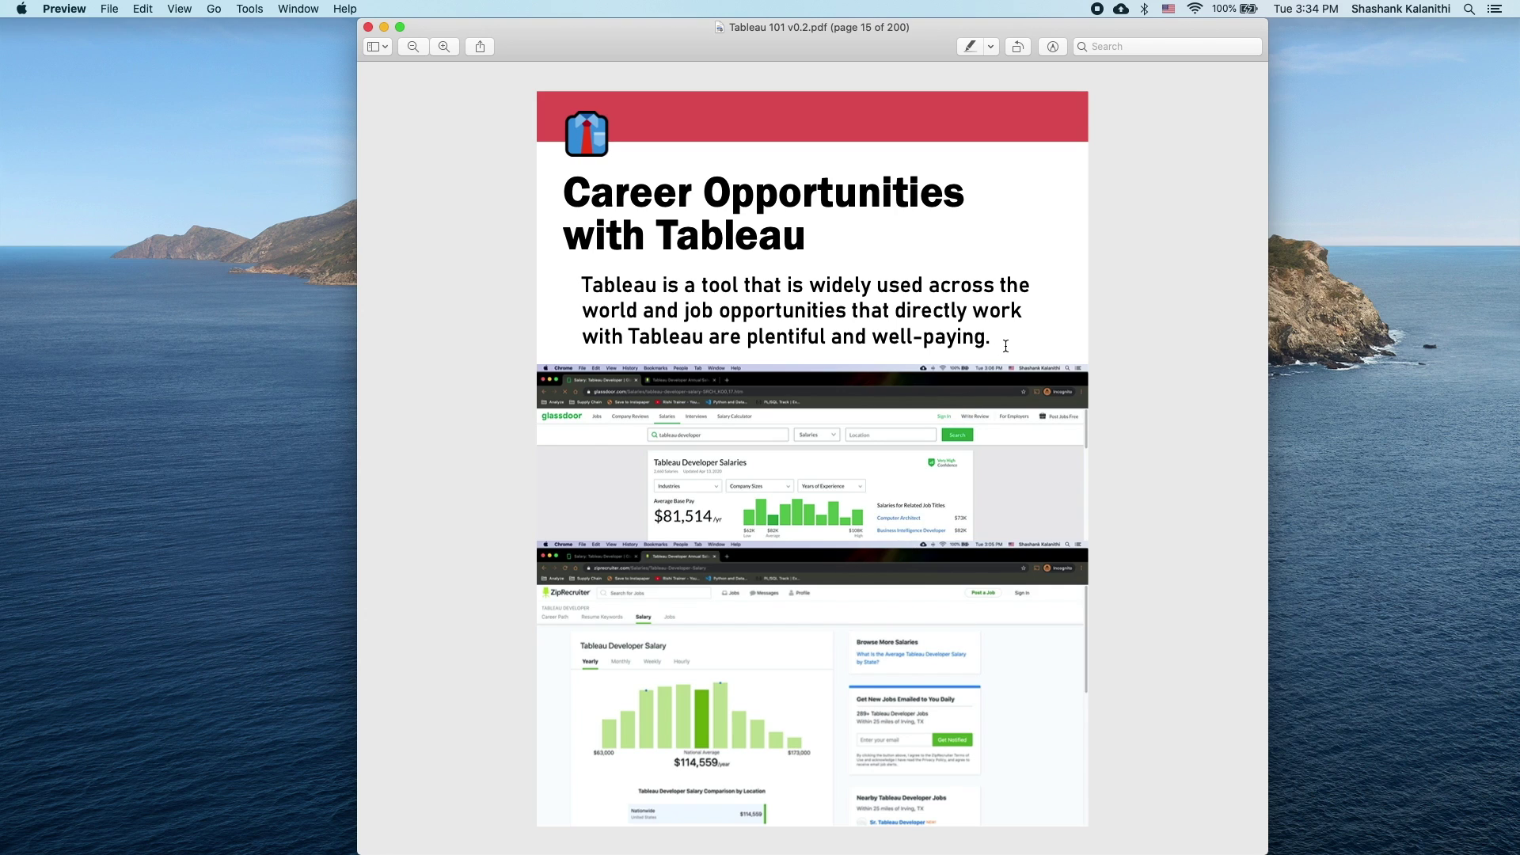
key("Right")
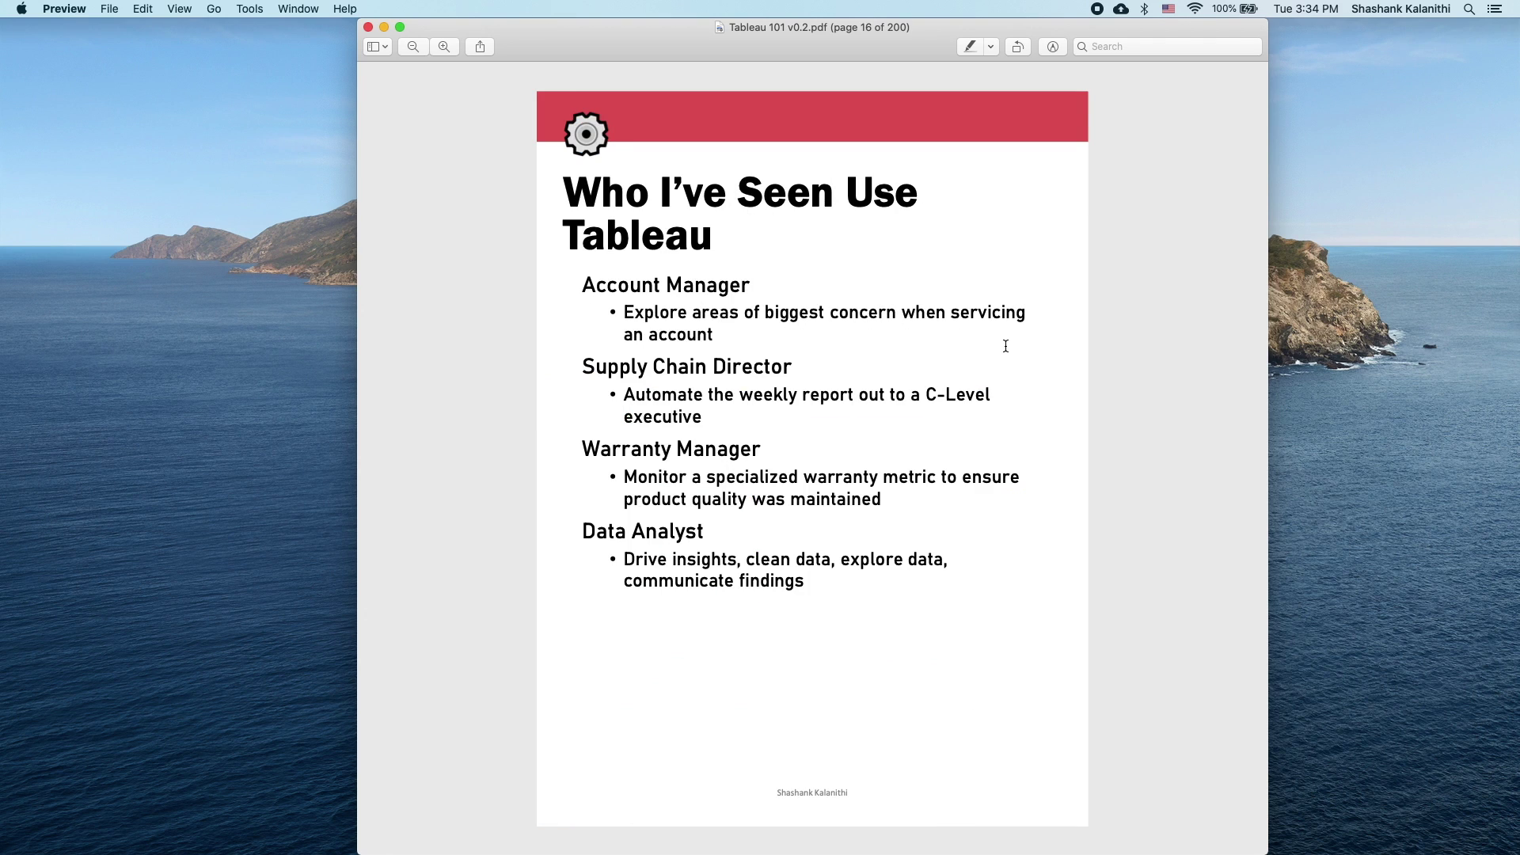
left_click_drag(713, 235, 562, 190)
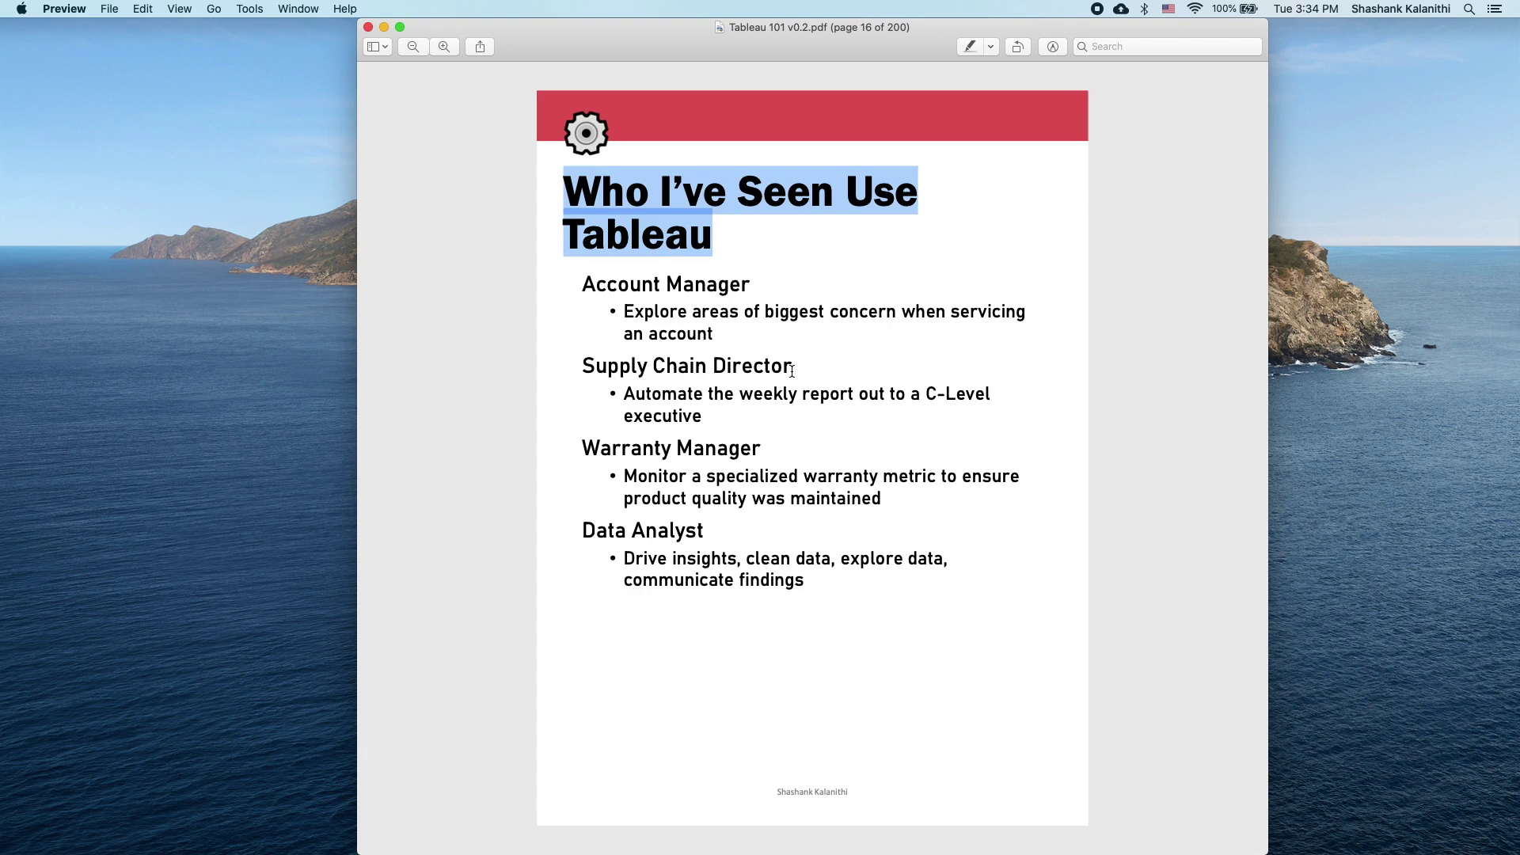
left_click(768, 263)
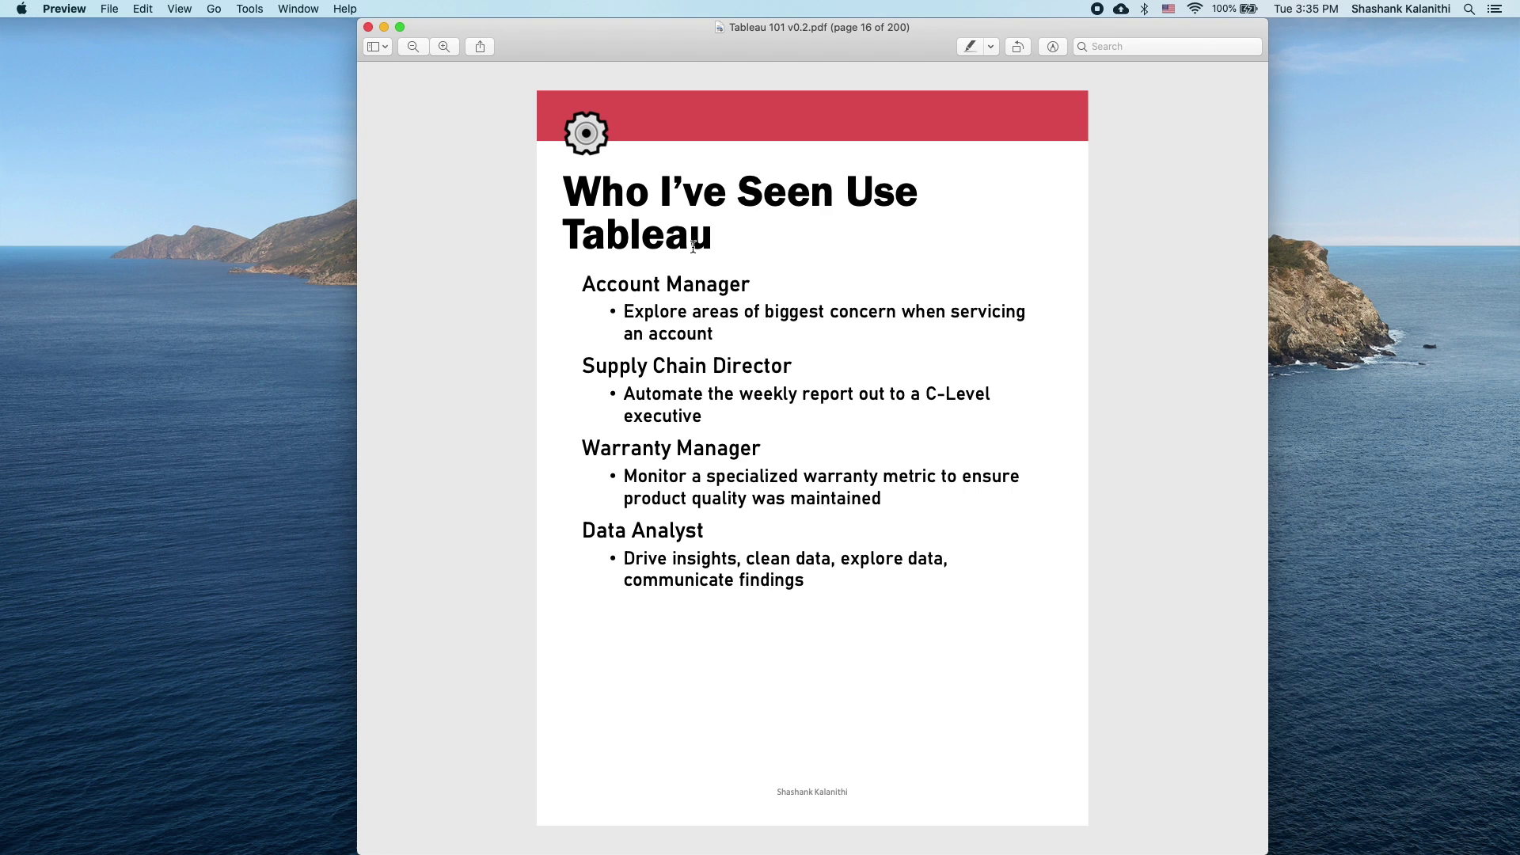
left_click_drag(751, 242, 574, 206)
left_click(724, 313)
left_click_drag(844, 564, 942, 563)
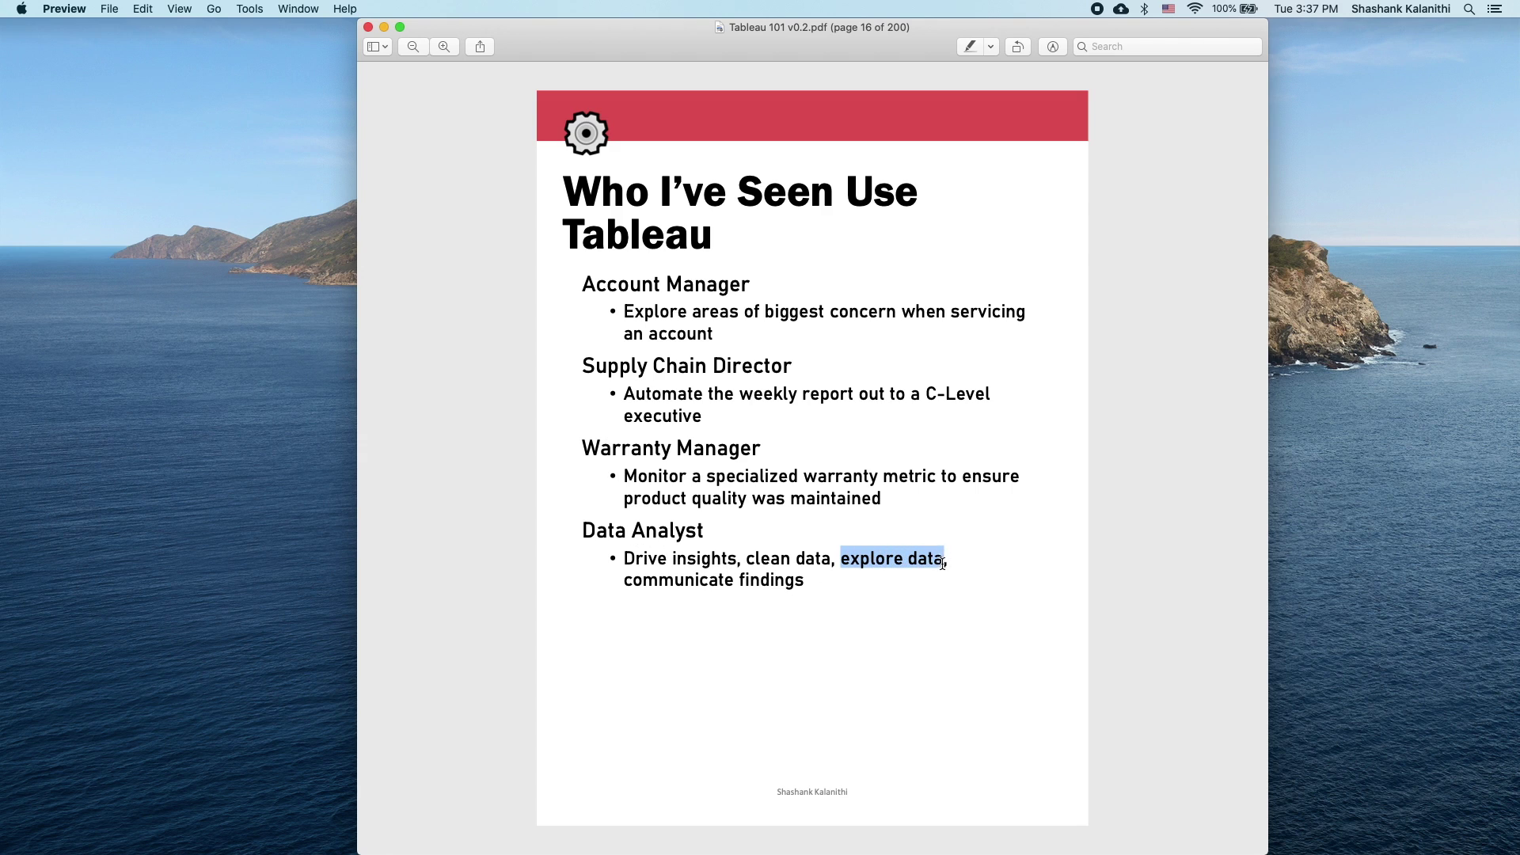
left_click(960, 636)
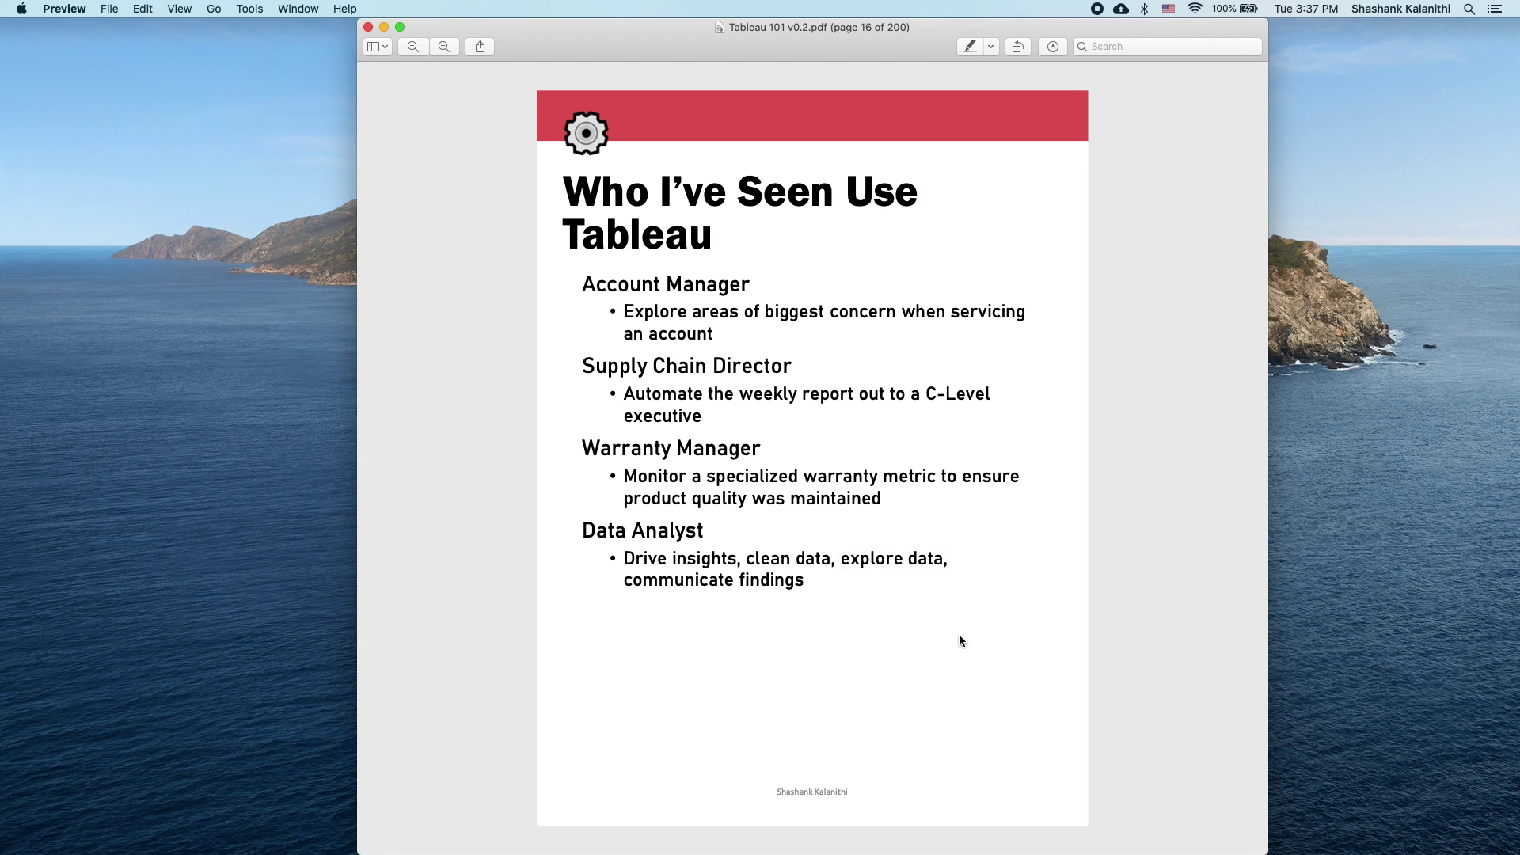
- Advance past the VizQL and Hyper Database System pages to "How to Install Tableau" on page 21
key("Down")
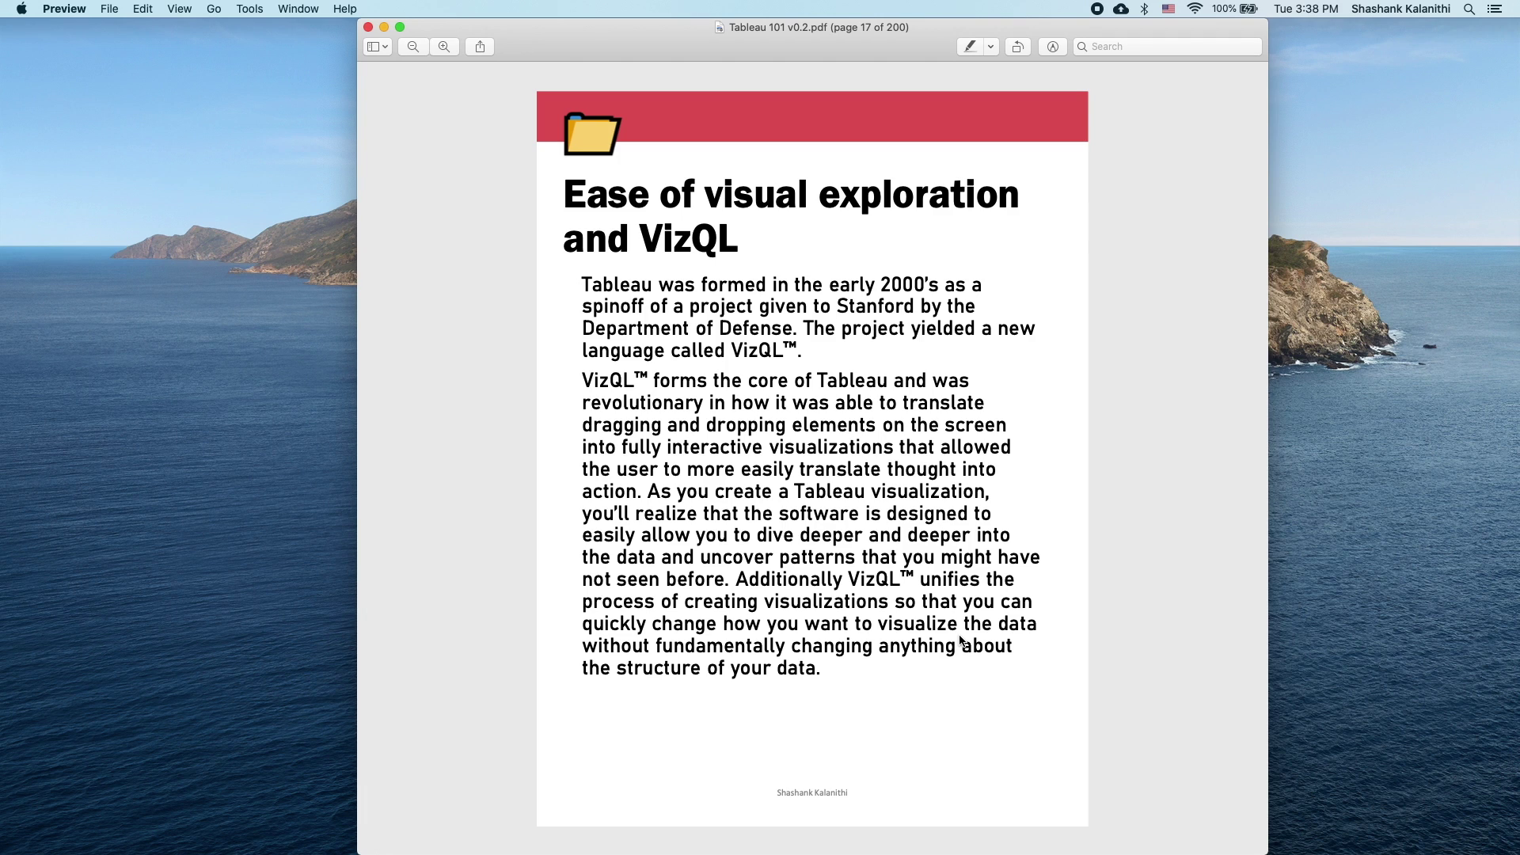
key("Right")
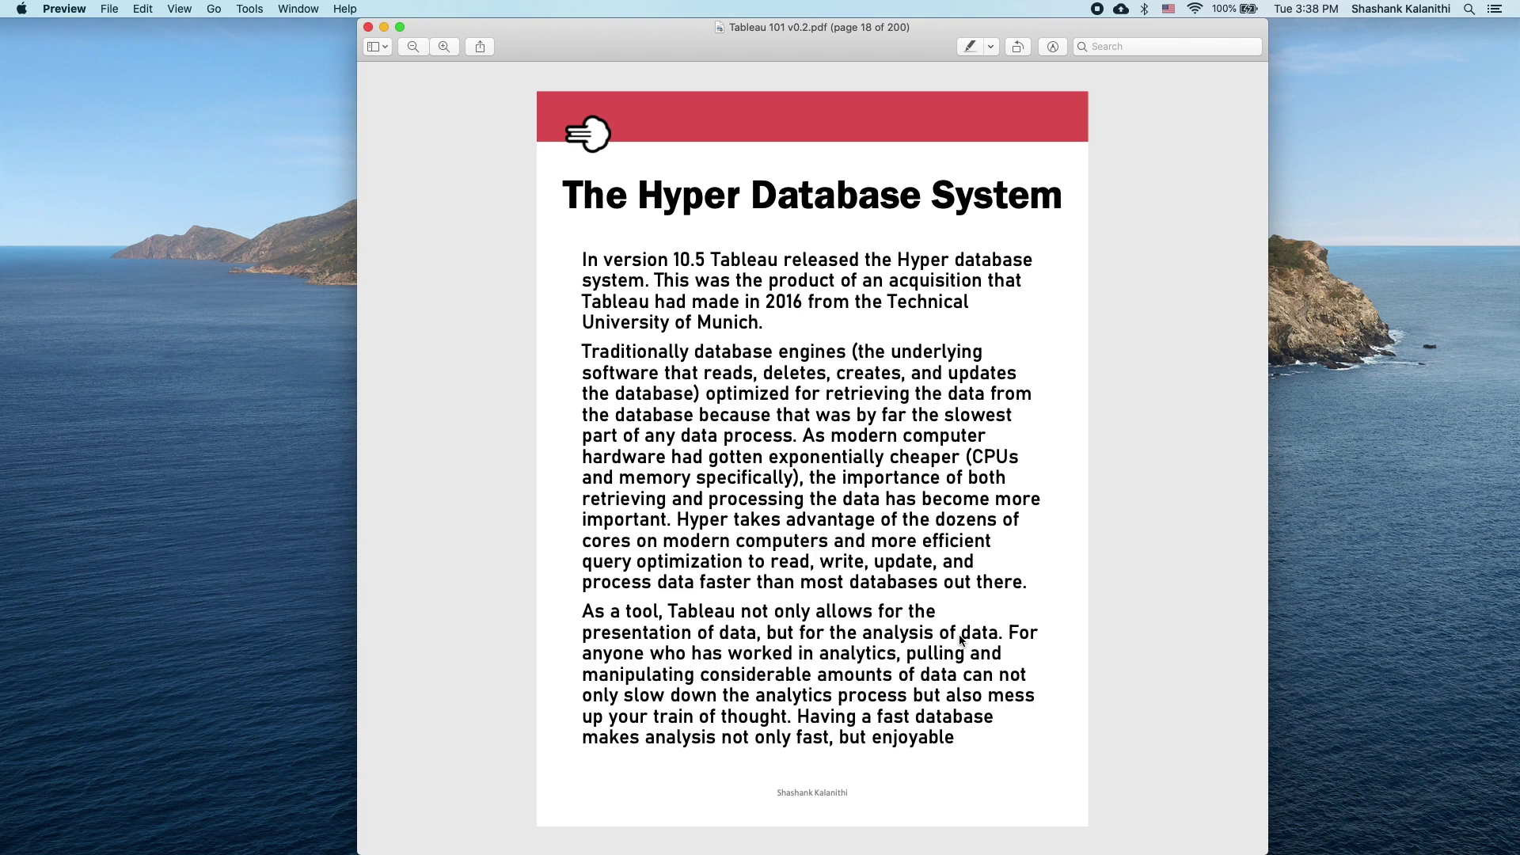
key("Right")
key("Right")
key("Right")
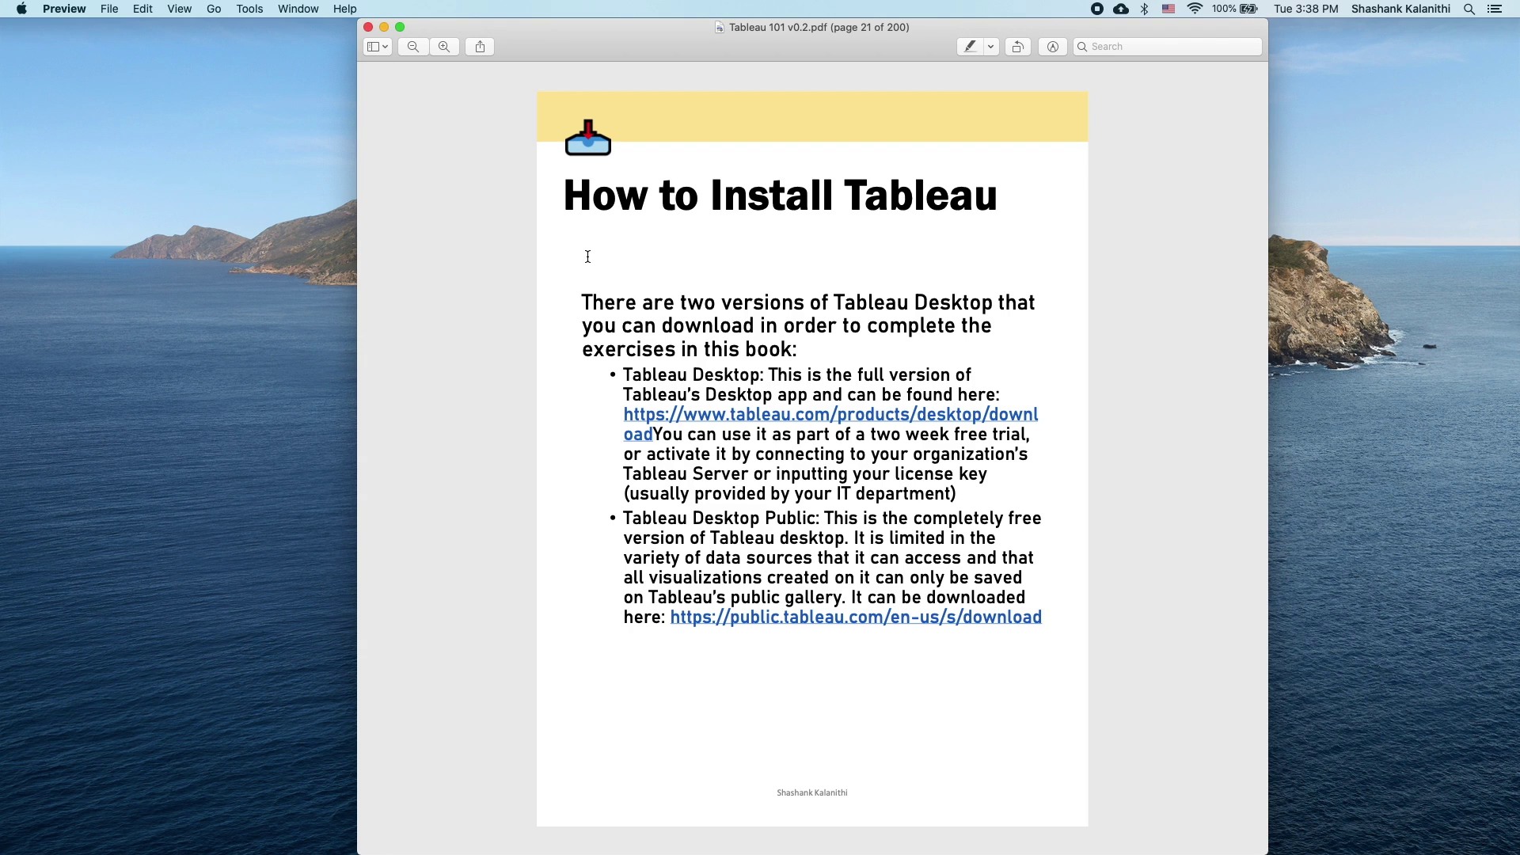
- Highlight the Tableau Desktop Public option and its public.tableau.com download link on the installation page
left_click_drag(697, 518, 822, 524)
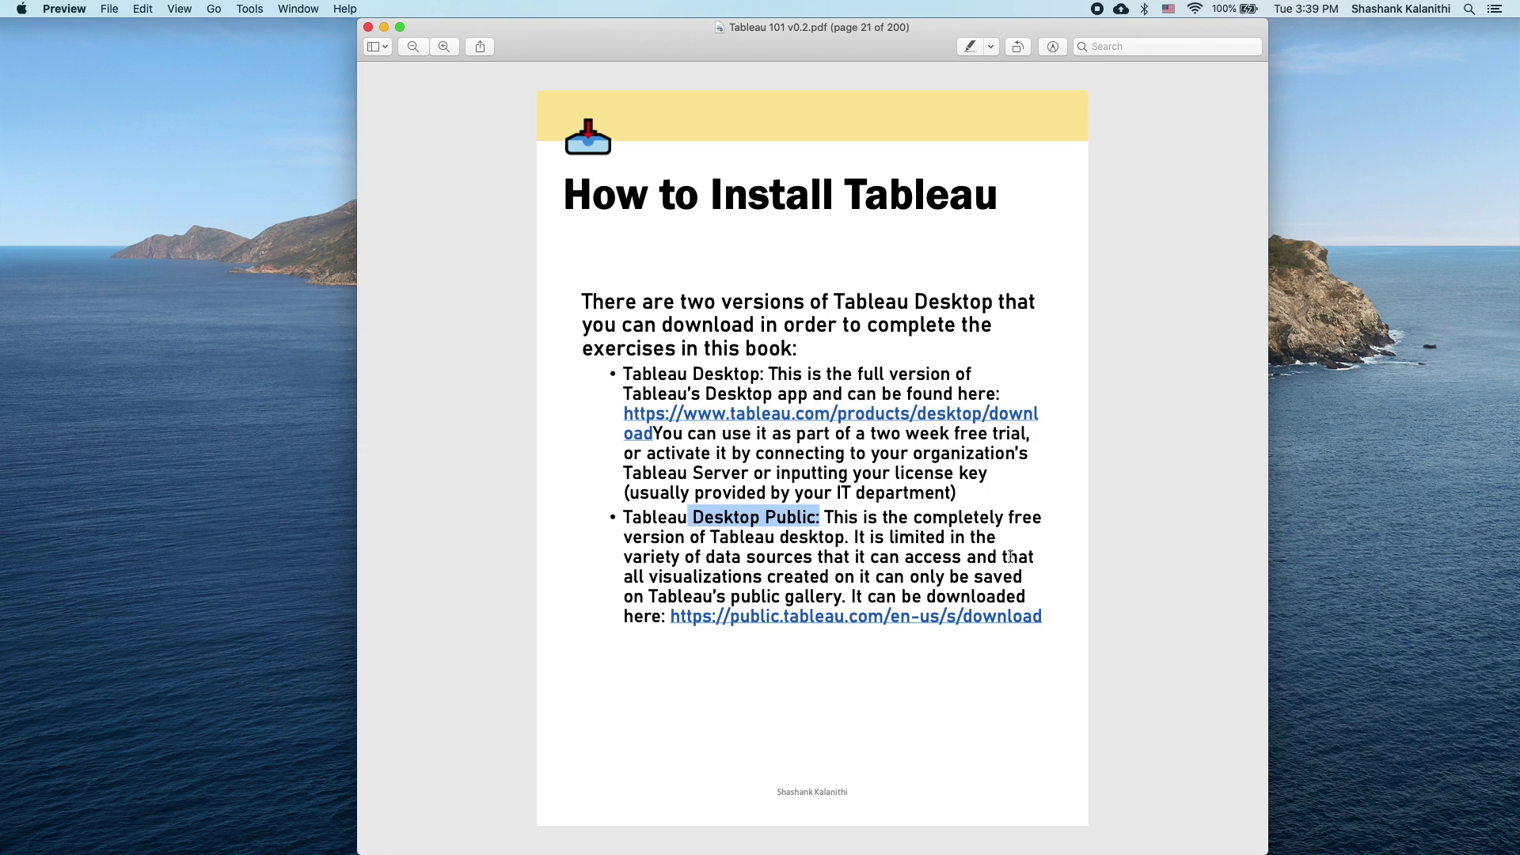
left_click(1092, 562)
left_click_drag(650, 618, 1048, 622)
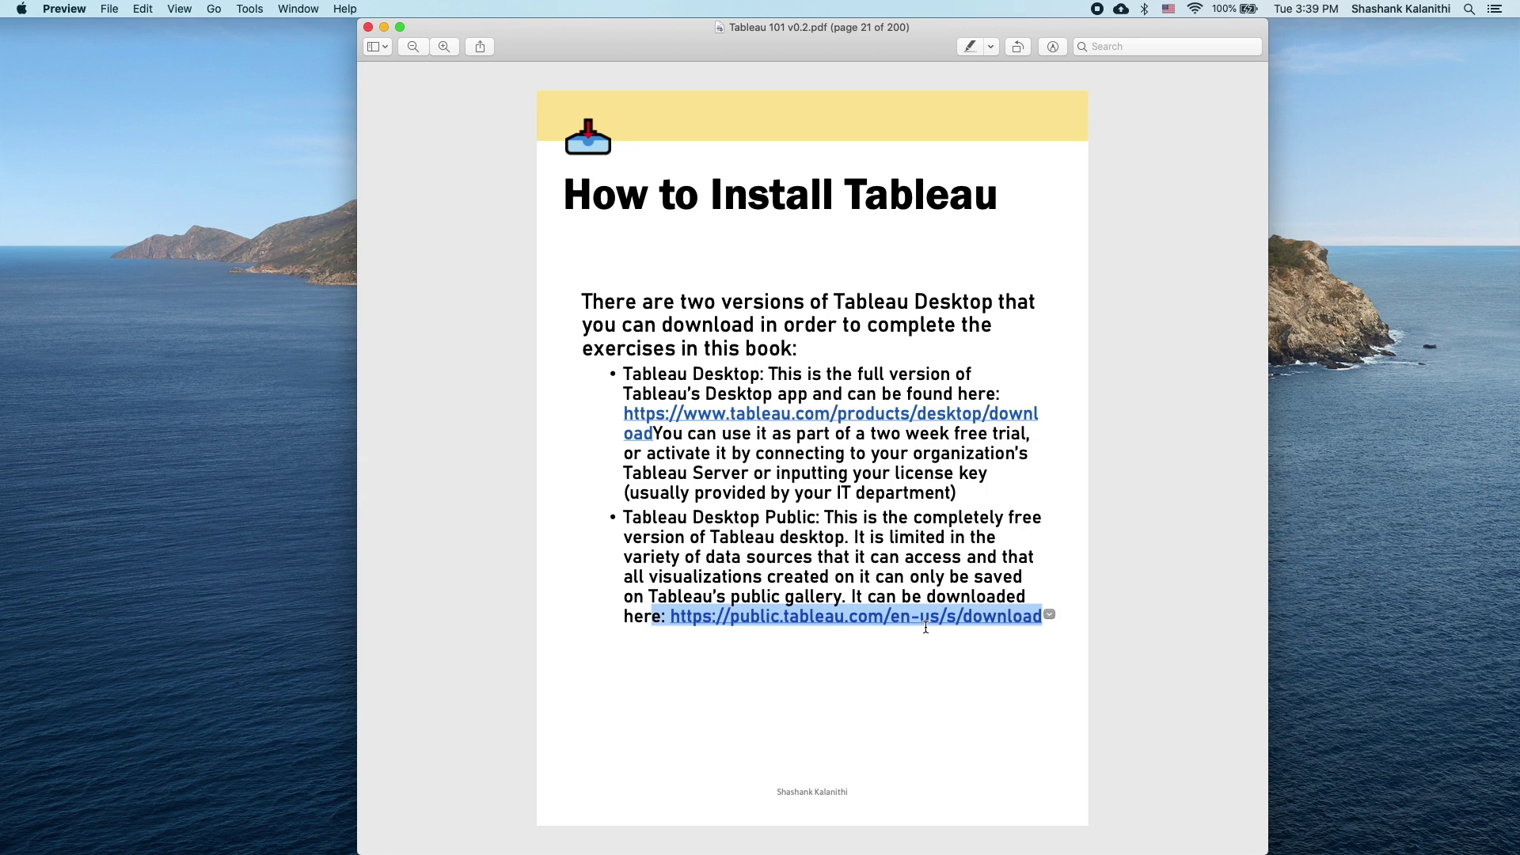
left_click(802, 538)
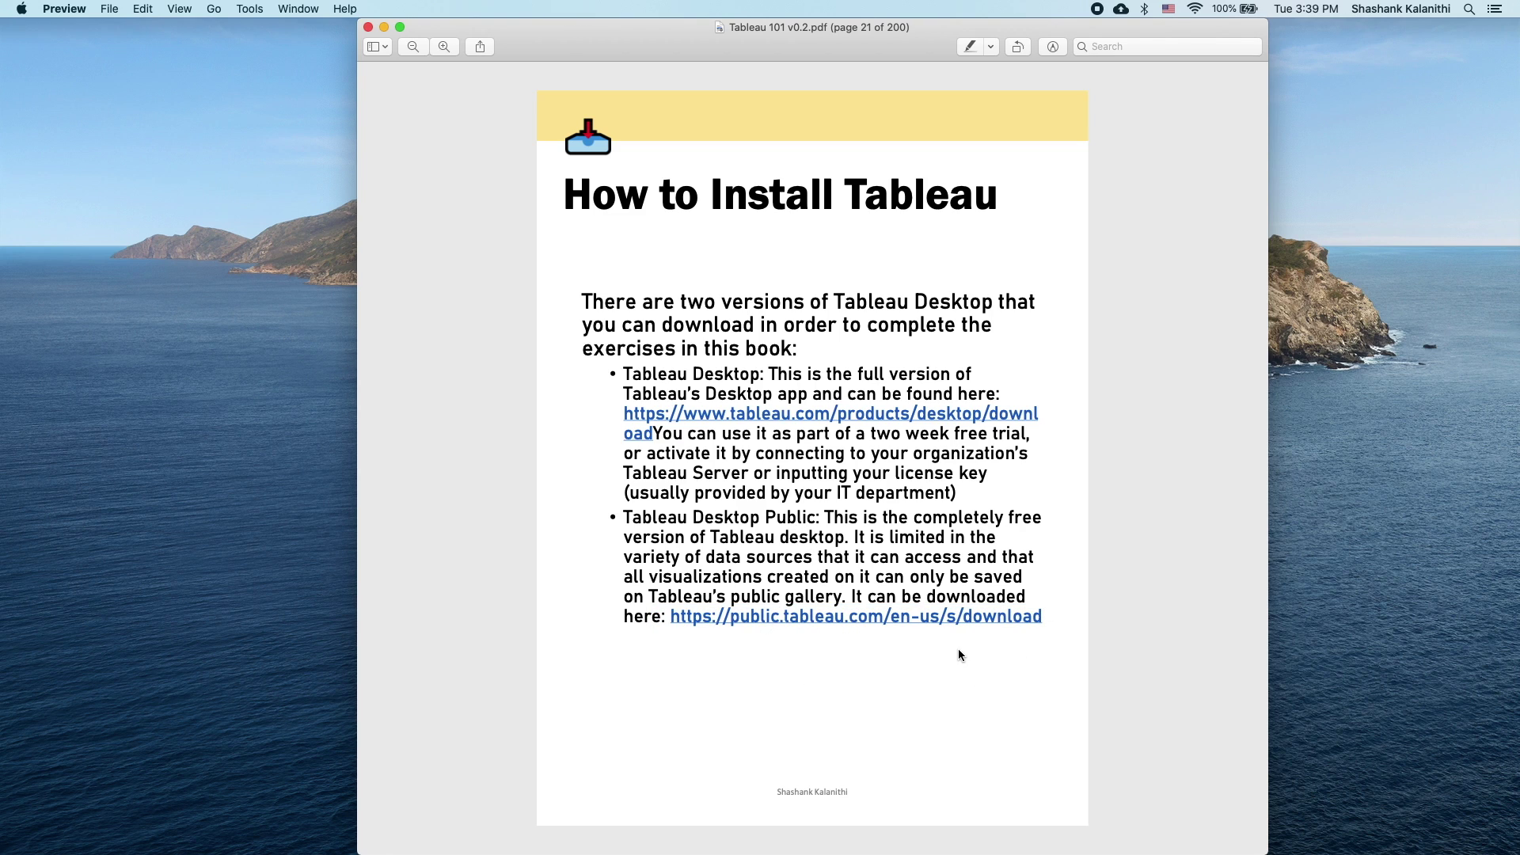
scroll(960, 654, "down", 3)
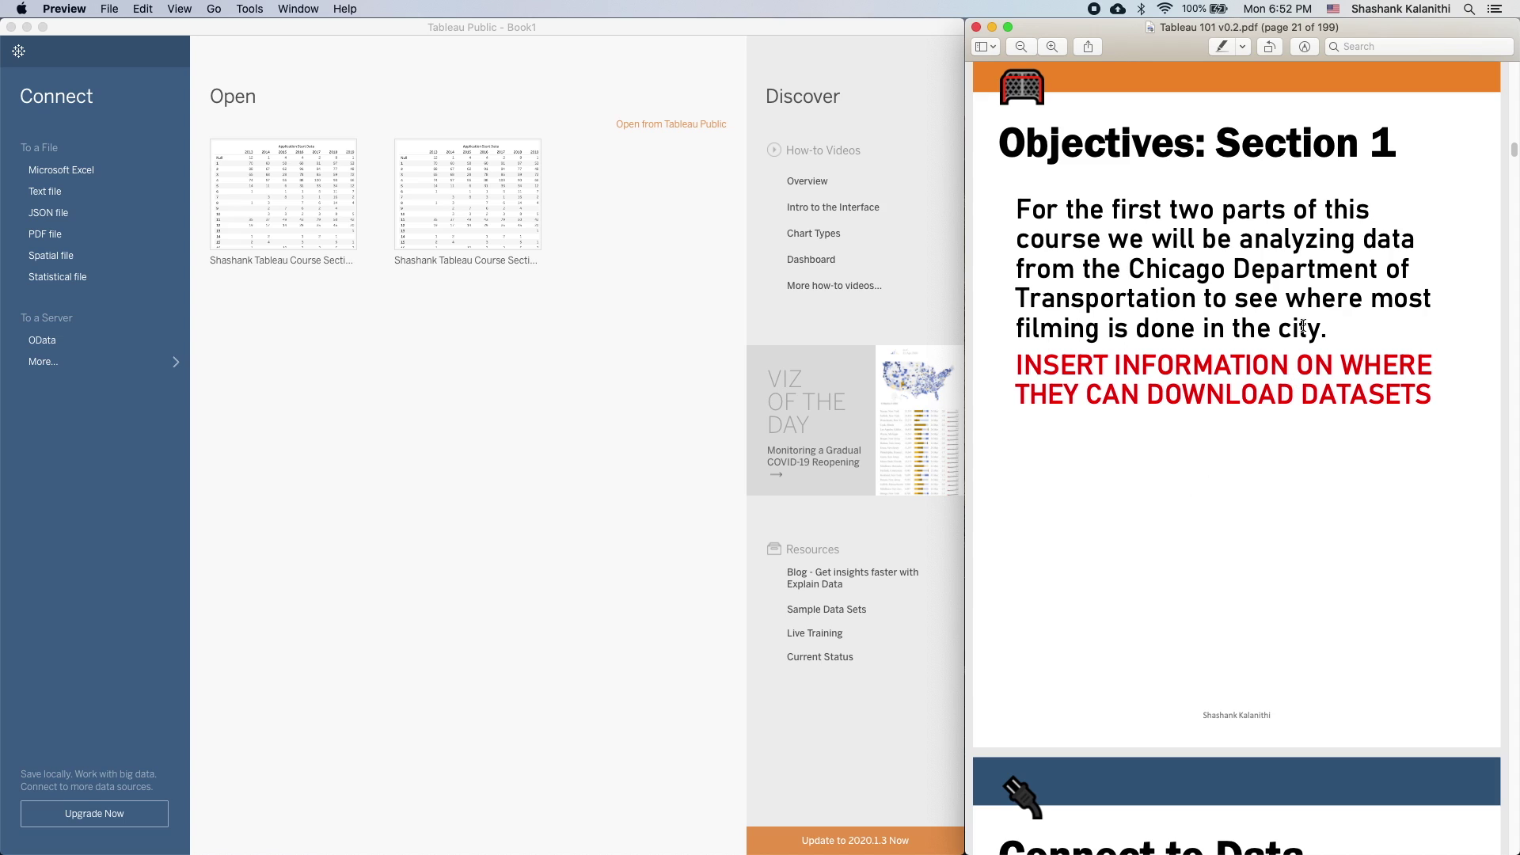
- Review the "Objectives: Section 1" page, highlighting its heading and the word "DATASETS" in the red download note
left_click_drag(1217, 149, 1398, 170)
left_click(1193, 320)
left_click(423, 32)
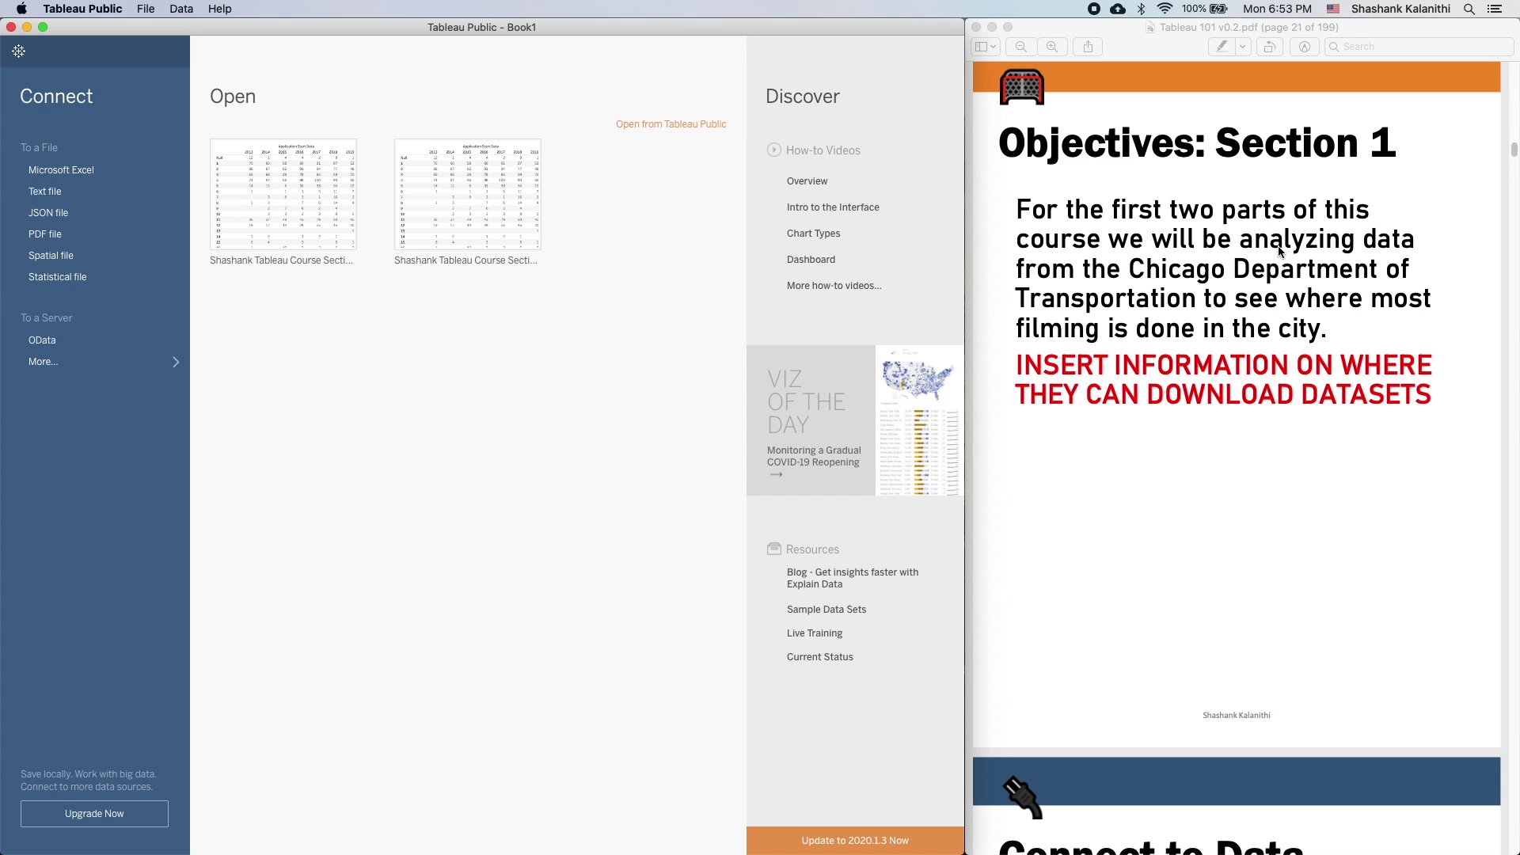
left_click(1319, 395)
left_click_drag(1308, 396, 1439, 396)
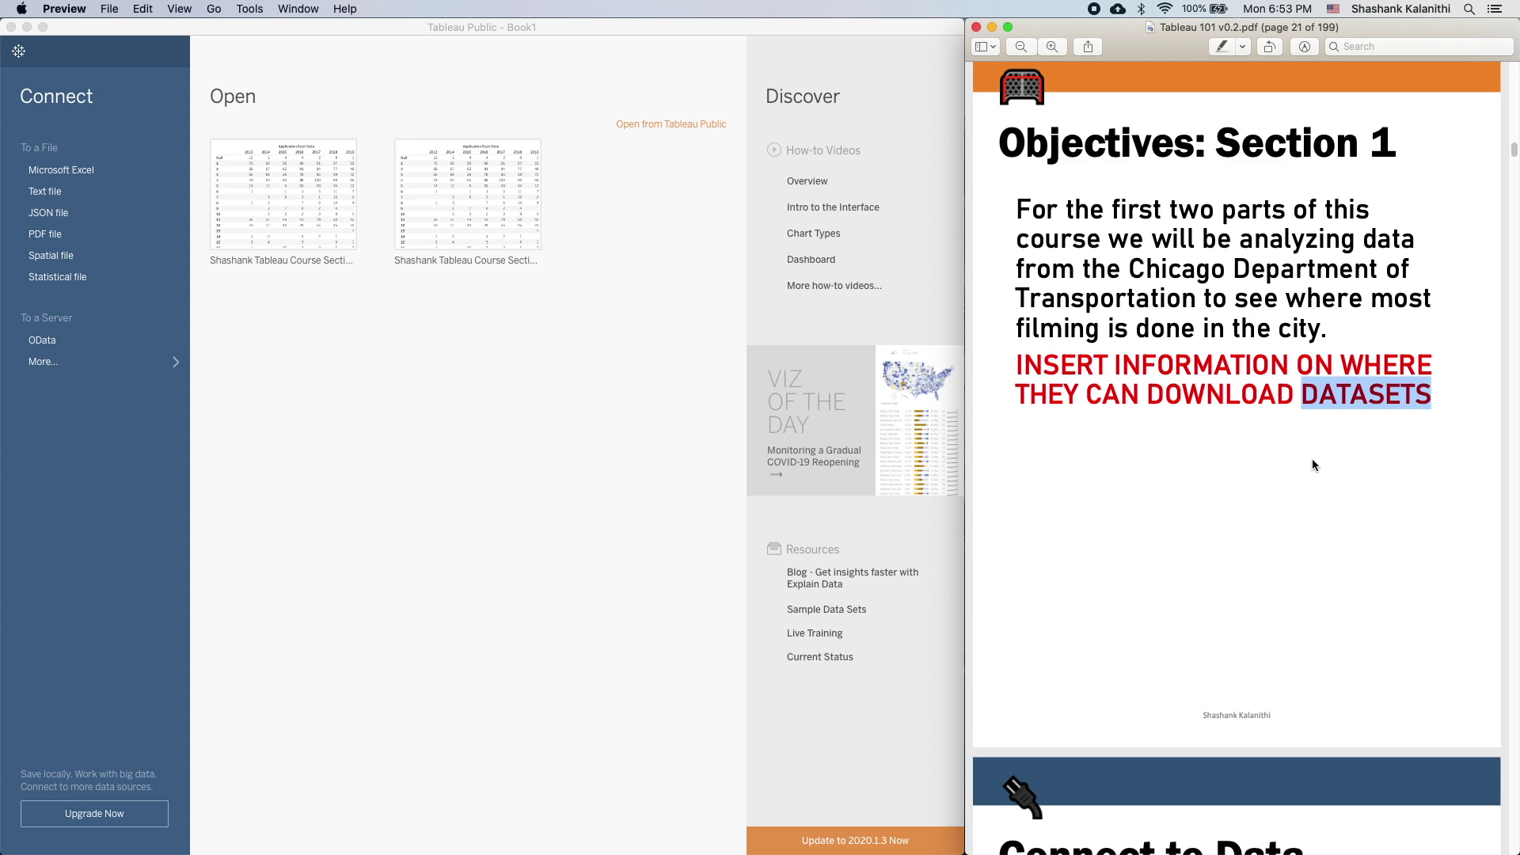
- Continue in the PDF guide to the "Connect to Data" page
scroll(1311, 463, "down", 2)
left_click(1259, 401)
scroll(1263, 402, "down", 6)
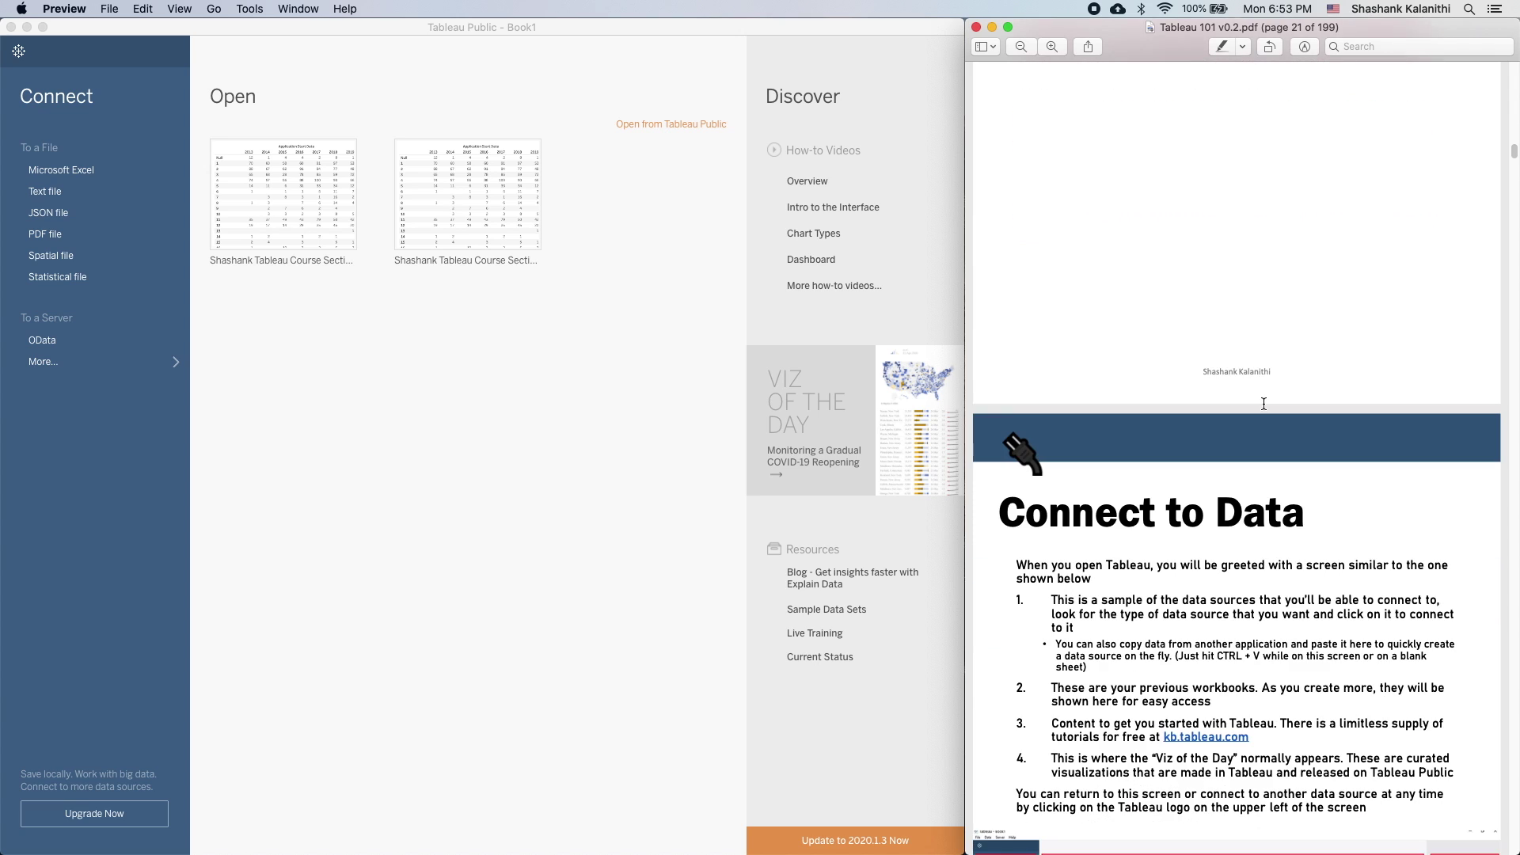
scroll(1264, 404, "down", 3)
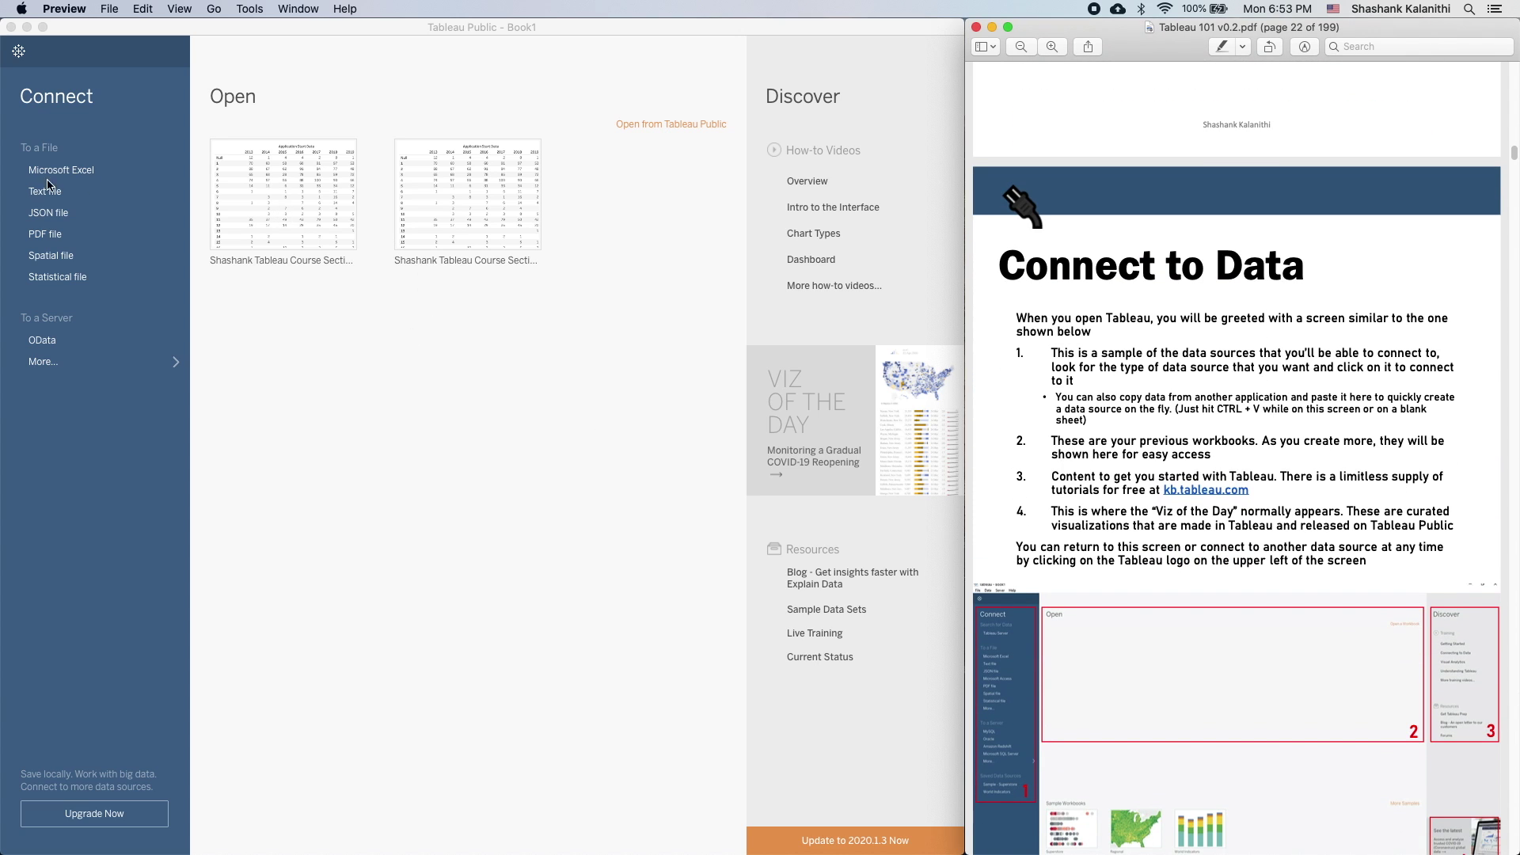
- Close the Book1 window and quit Tableau Public
left_click(654, 564)
left_click(11, 26)
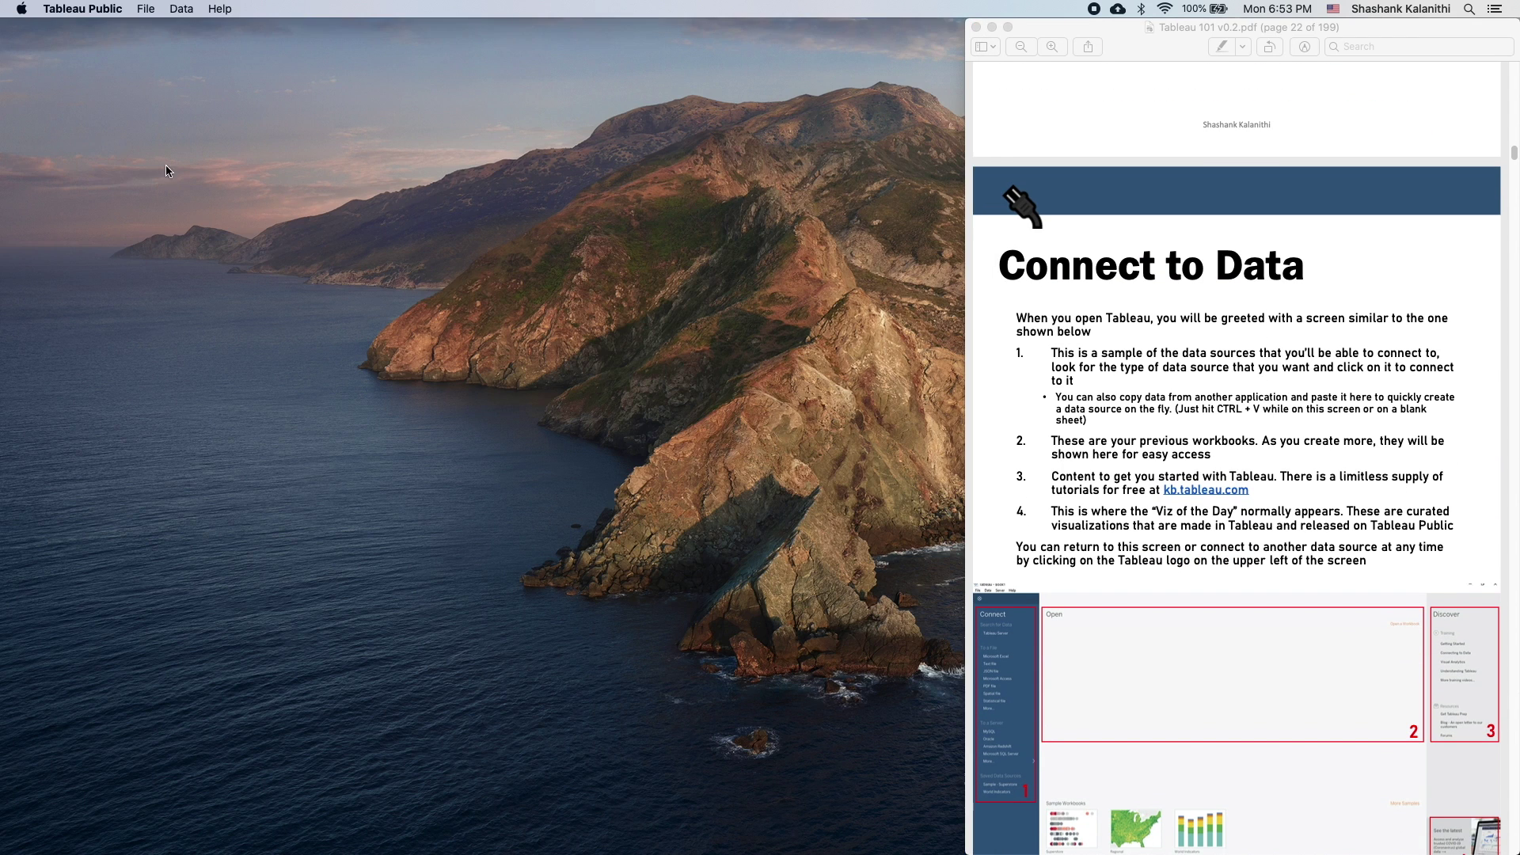
key("super+q")
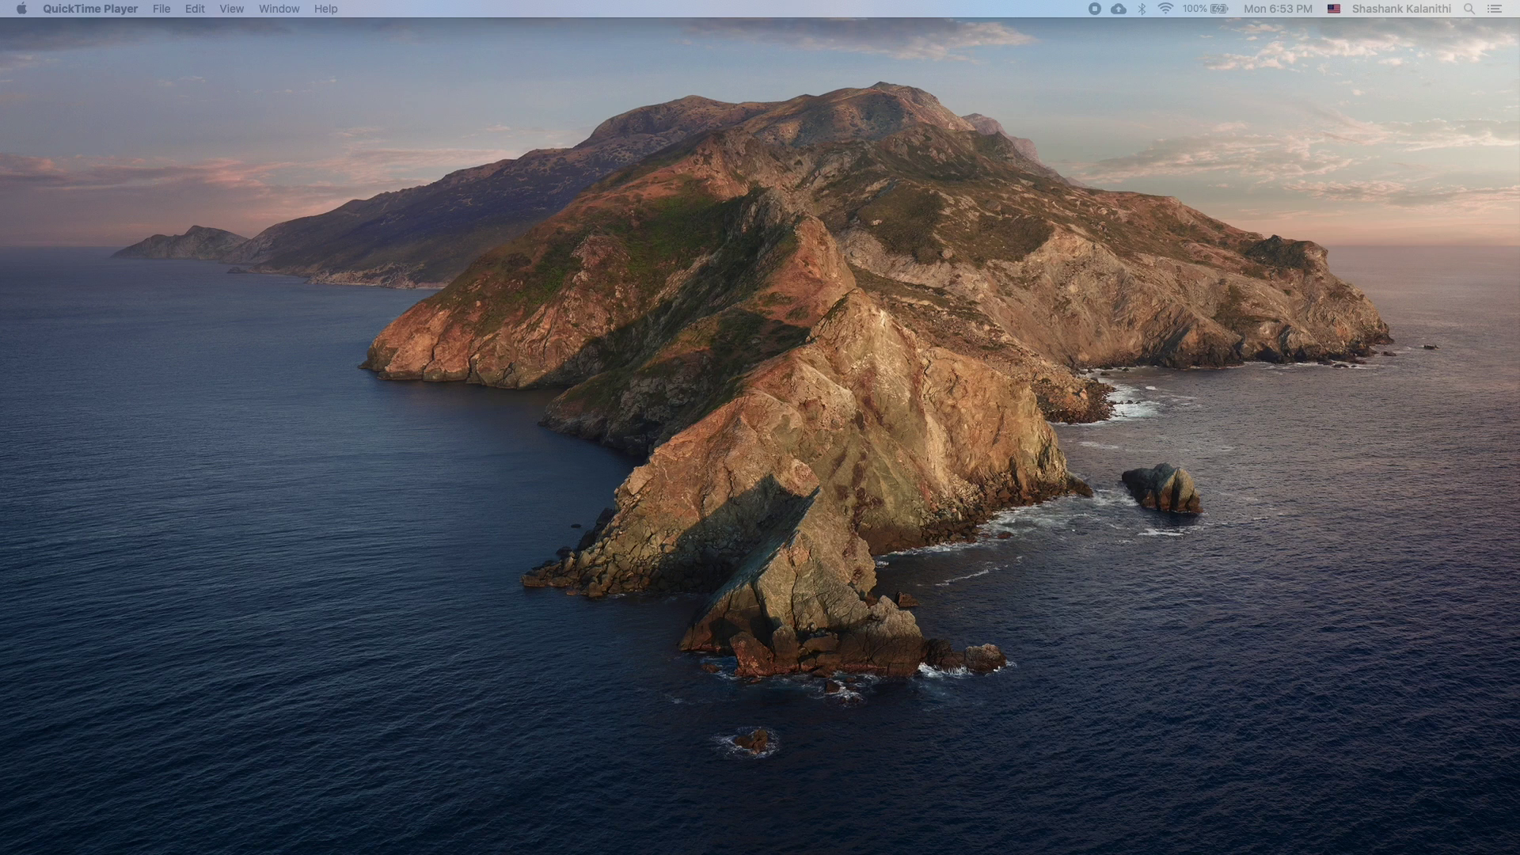
- Narrow the PDF guide's window and place it against the desktop's right edge, extended to full height
left_click_drag(2, 111, 1163, 18)
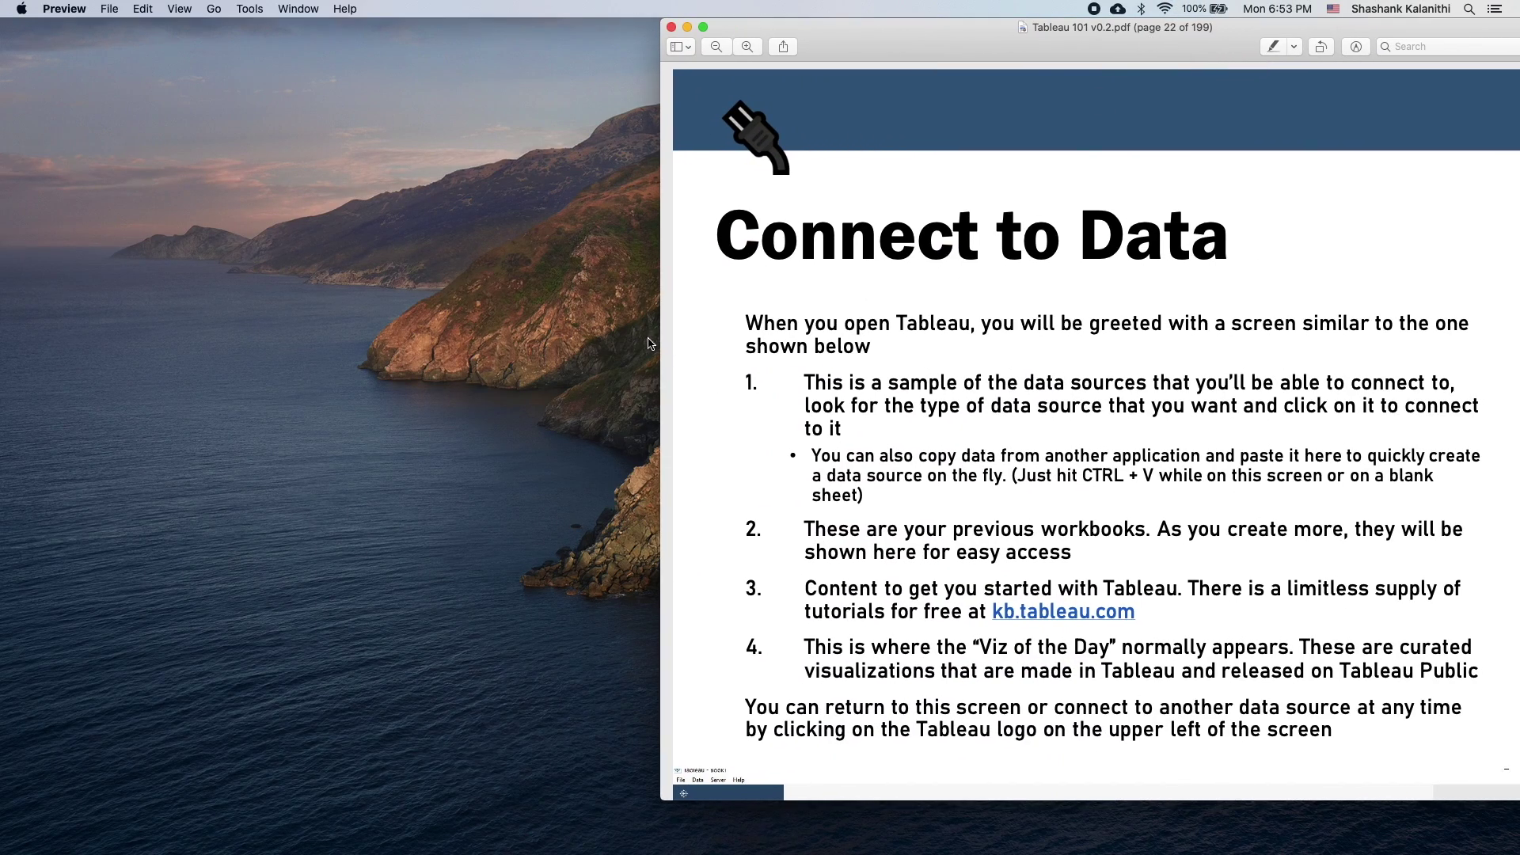
left_click_drag(661, 343, 1017, 379)
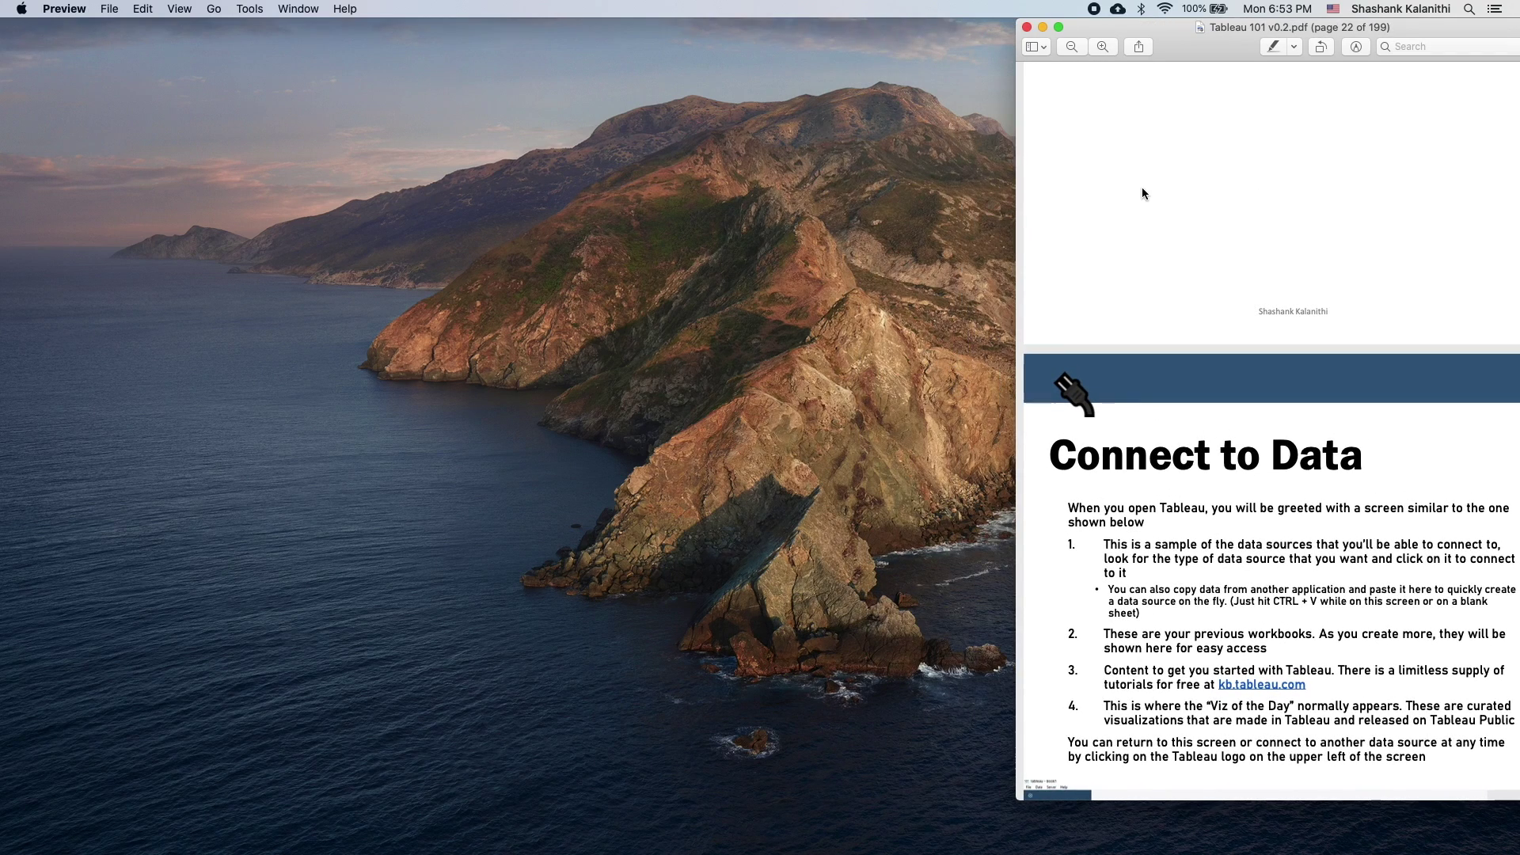
left_click_drag(1233, 54, 1179, 41)
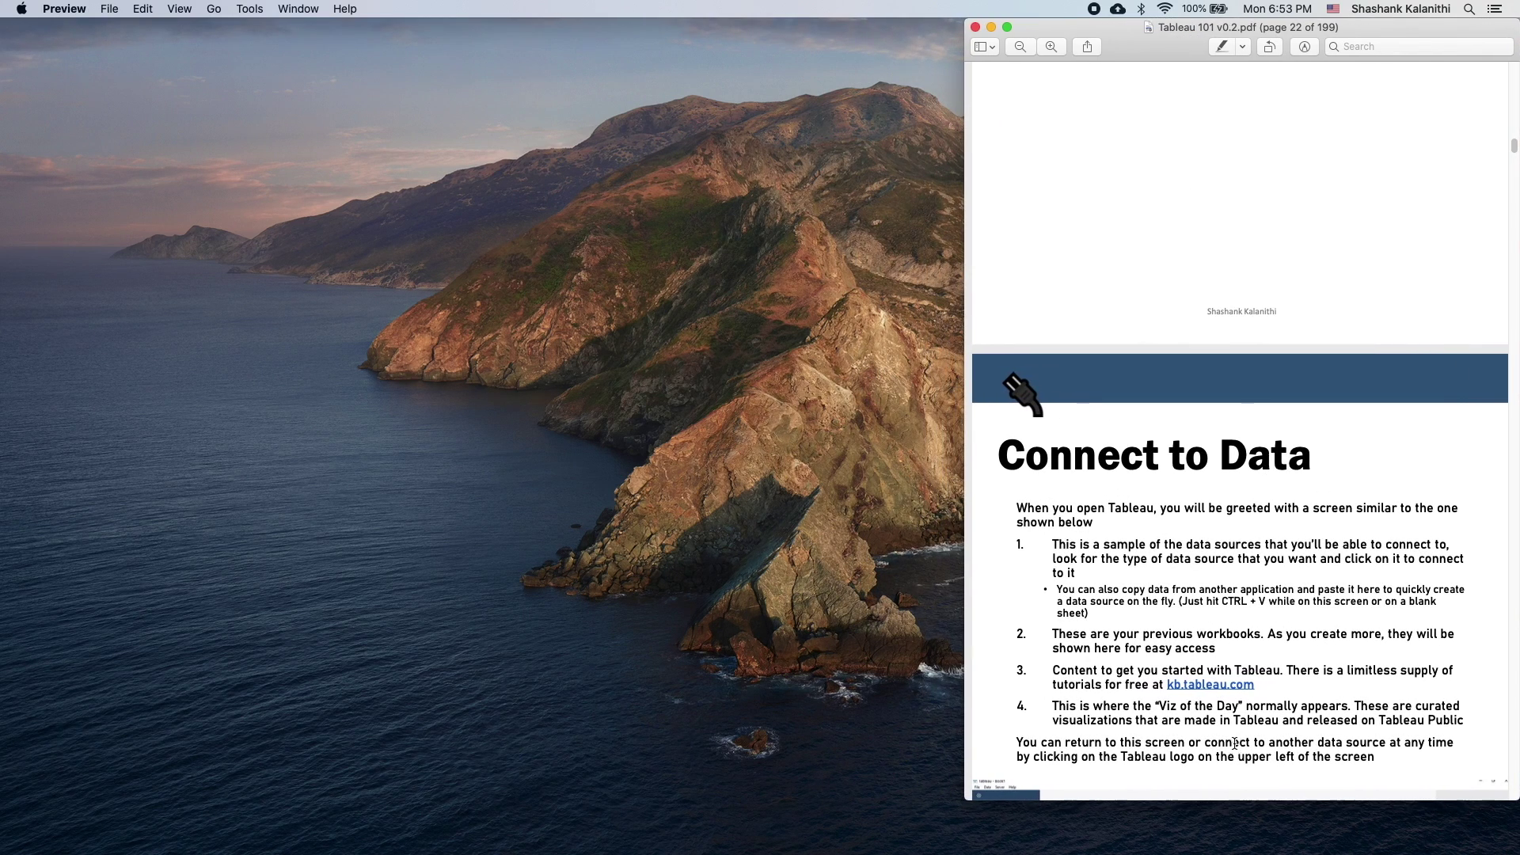
left_click_drag(1229, 800, 1229, 854)
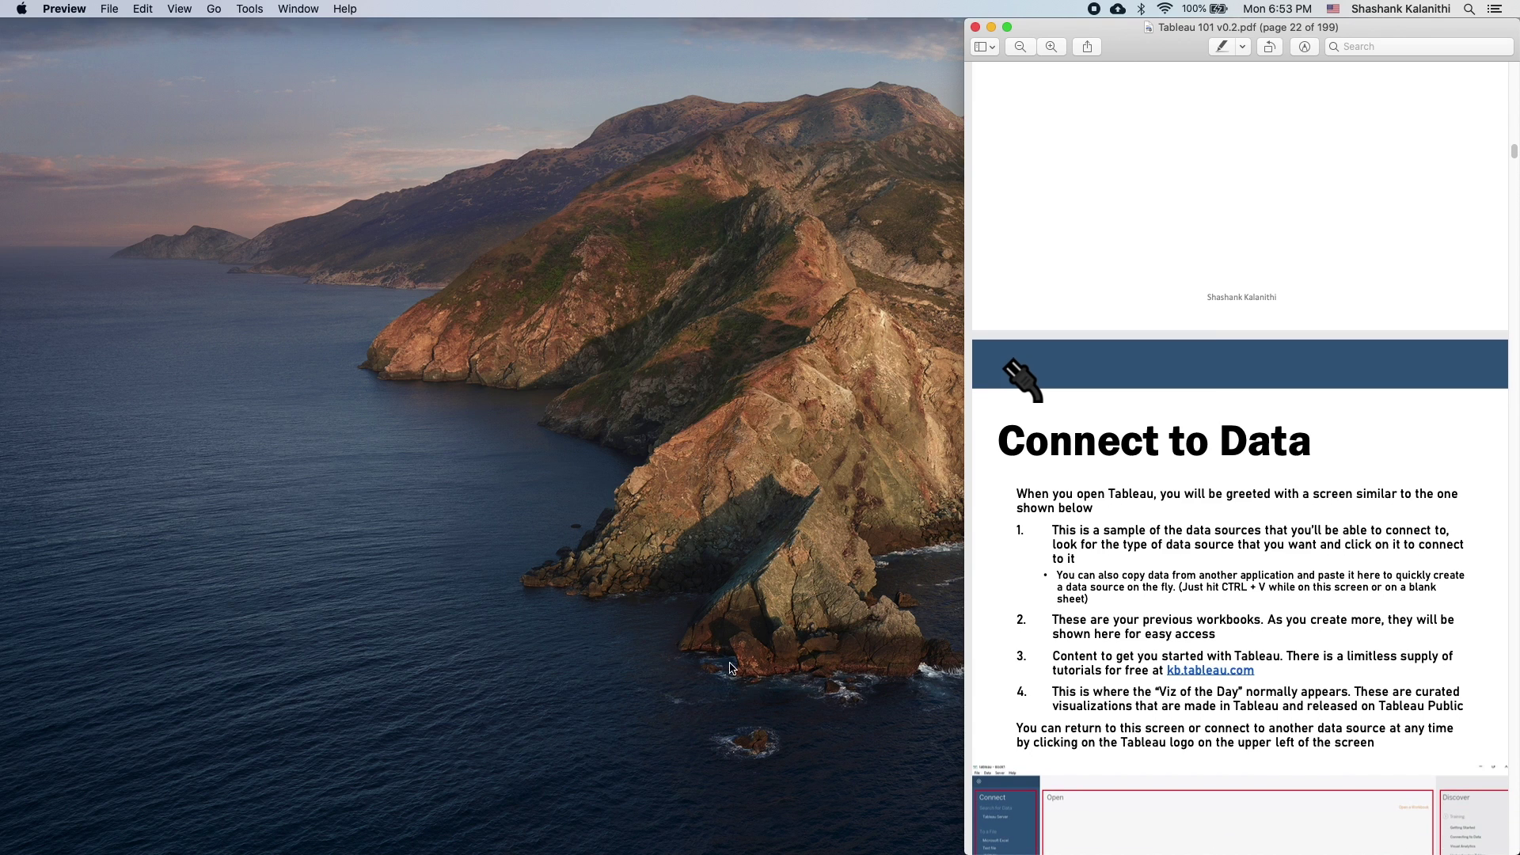
- Find Tableau Public with a system search for "tab" and launch it
left_click(735, 508)
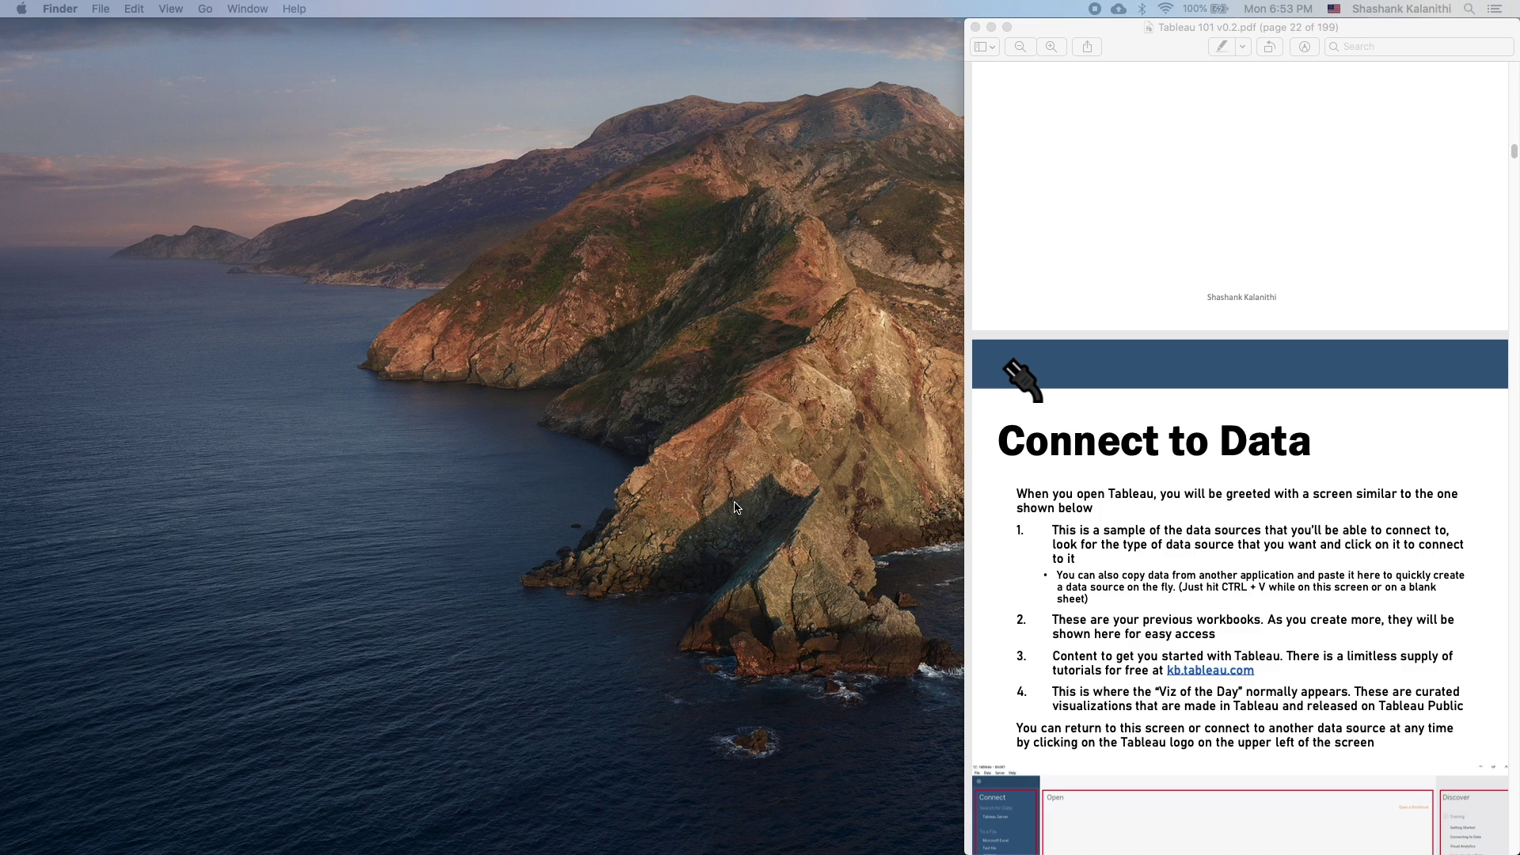
key("super+space")
type("tab")
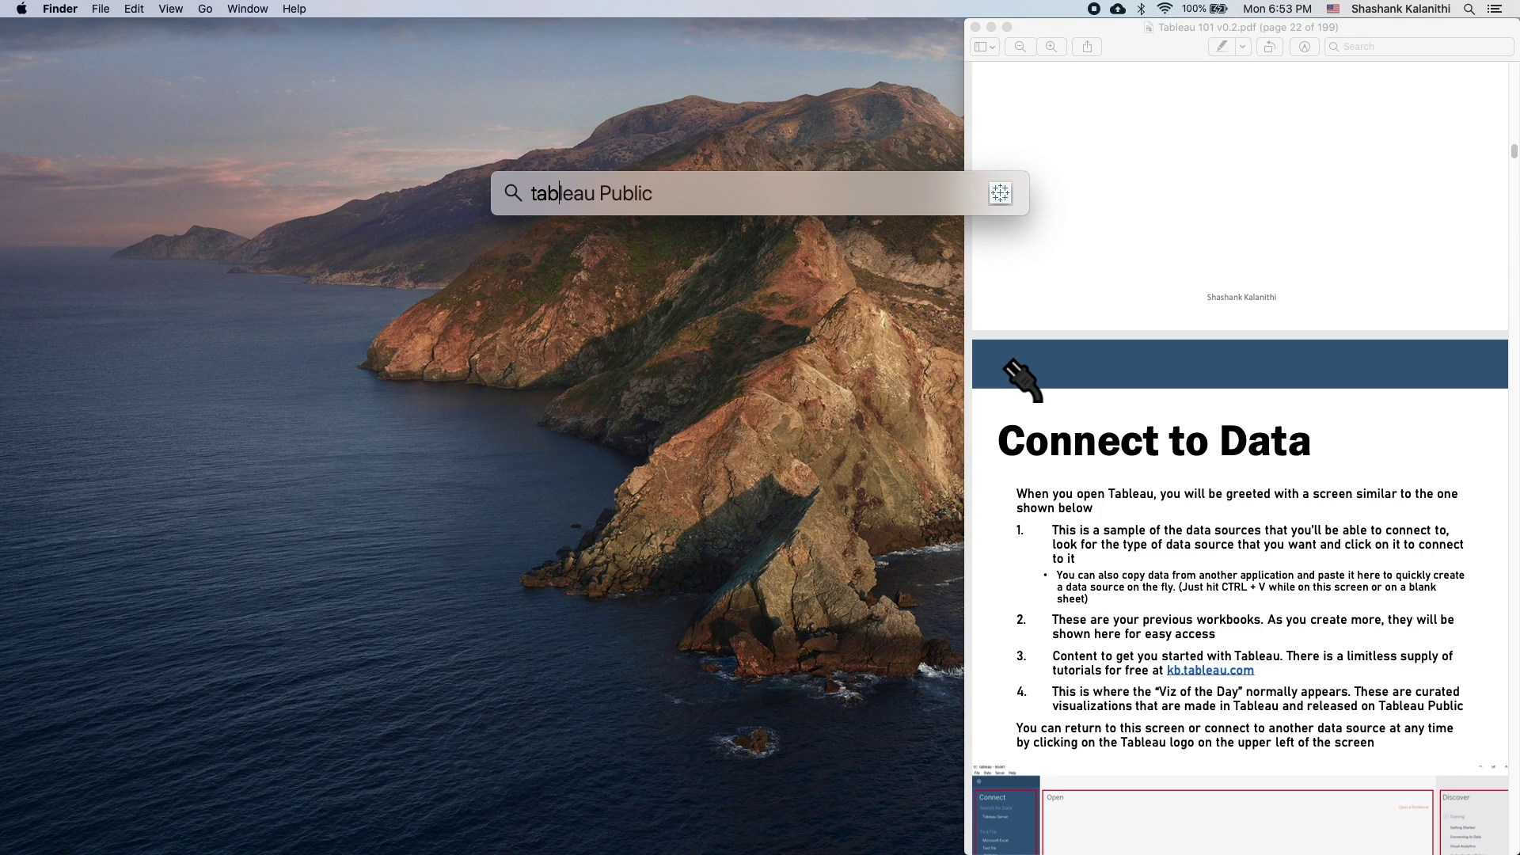
key("Return")
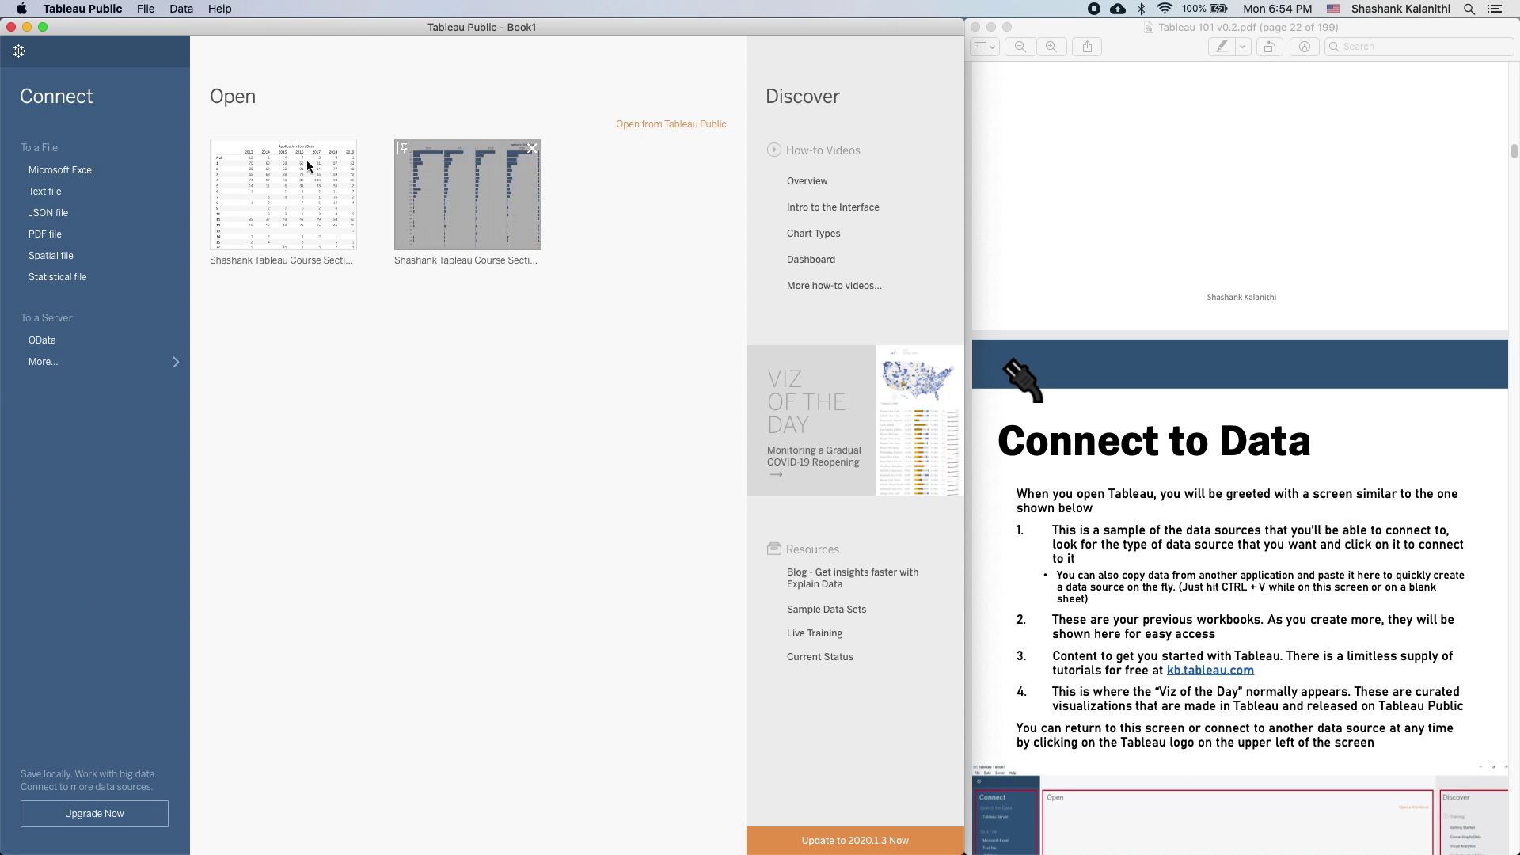
- Show the guide's annotated start-screen picture and list the additional server connectors available in Tableau Public
scroll(1473, 647, "down", 1)
scroll(1470, 638, "down", 8)
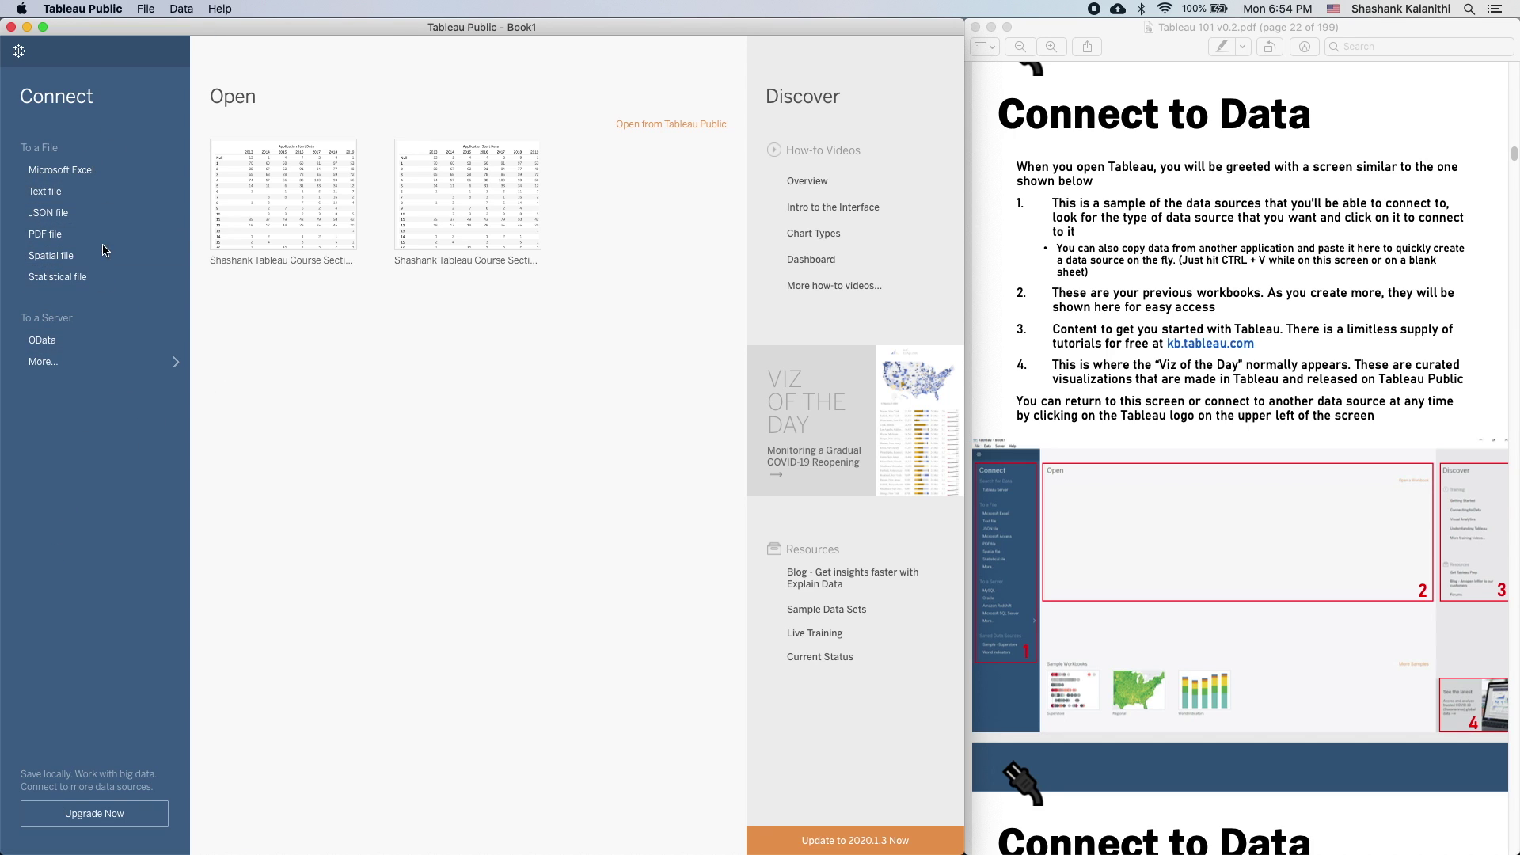
left_click(166, 364)
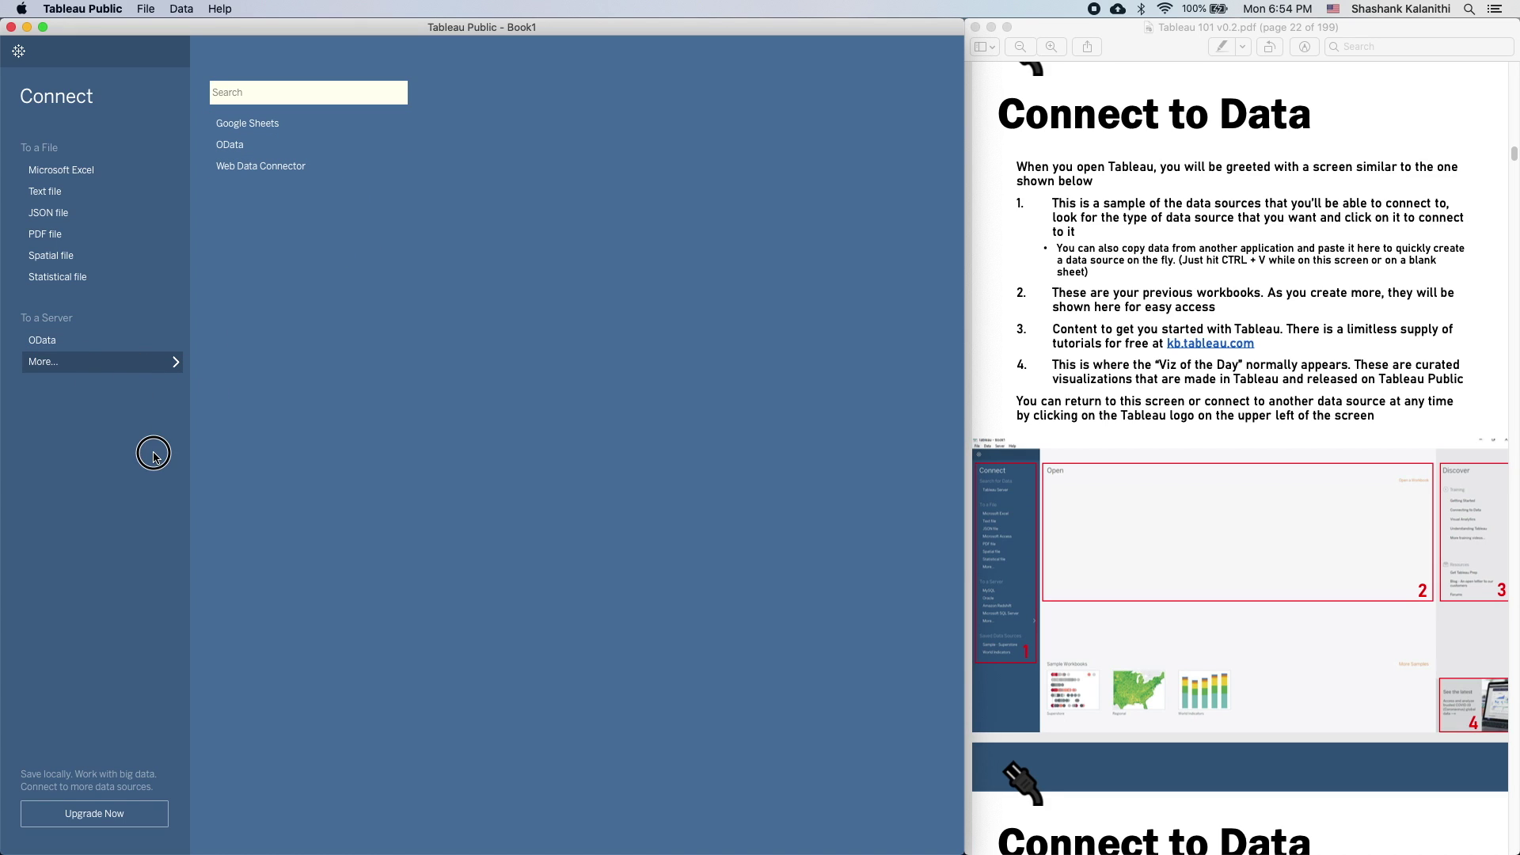
- Open the Sample Data Sets resource from the start screen, look through the Tableau Public dataset listings and return to Tableau Public
left_click(15, 63)
left_click(15, 63)
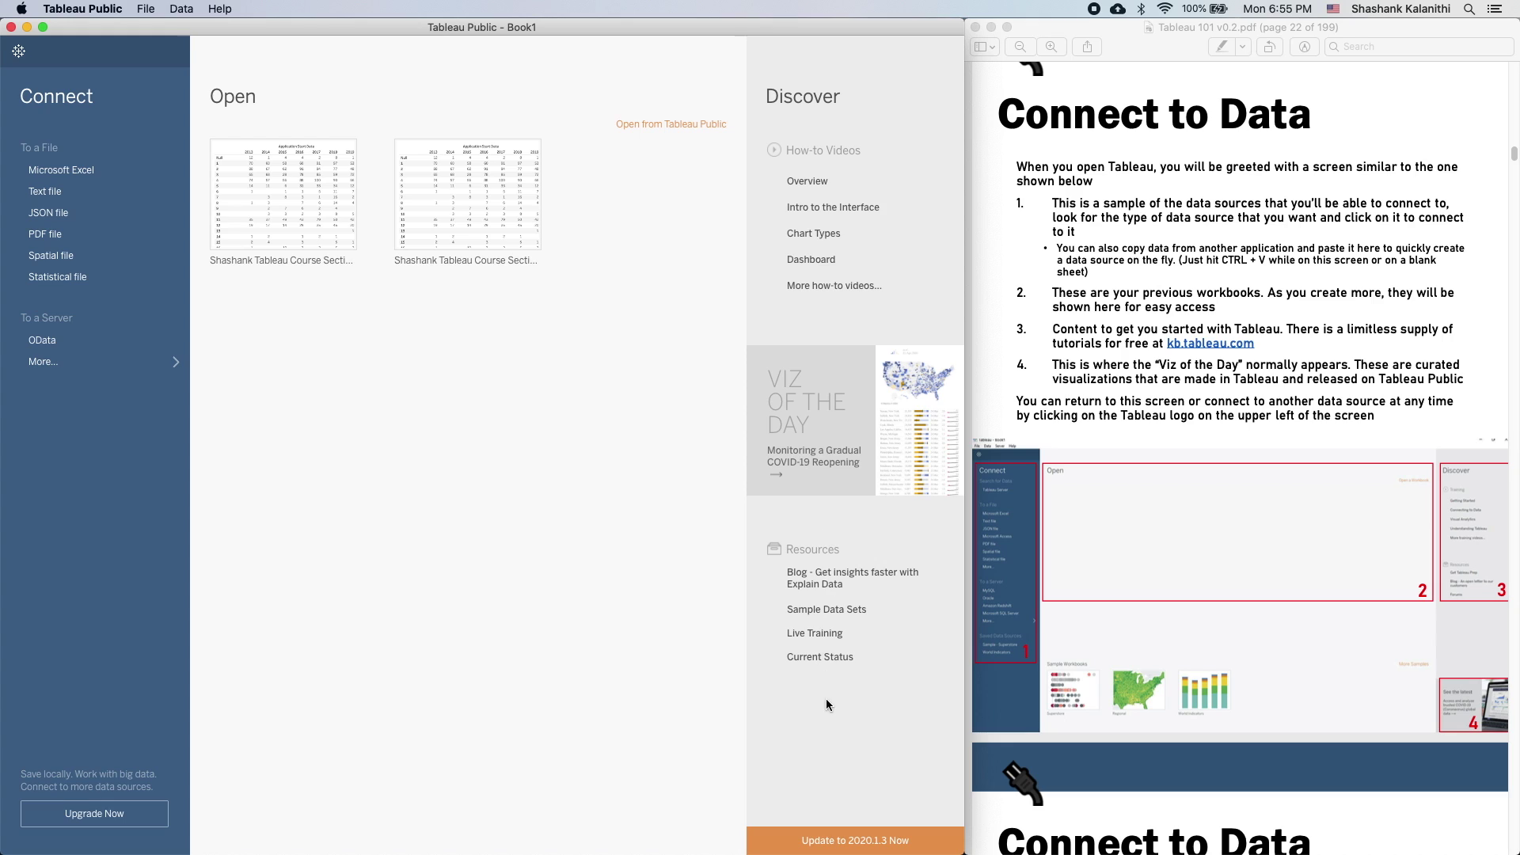
left_click(844, 619)
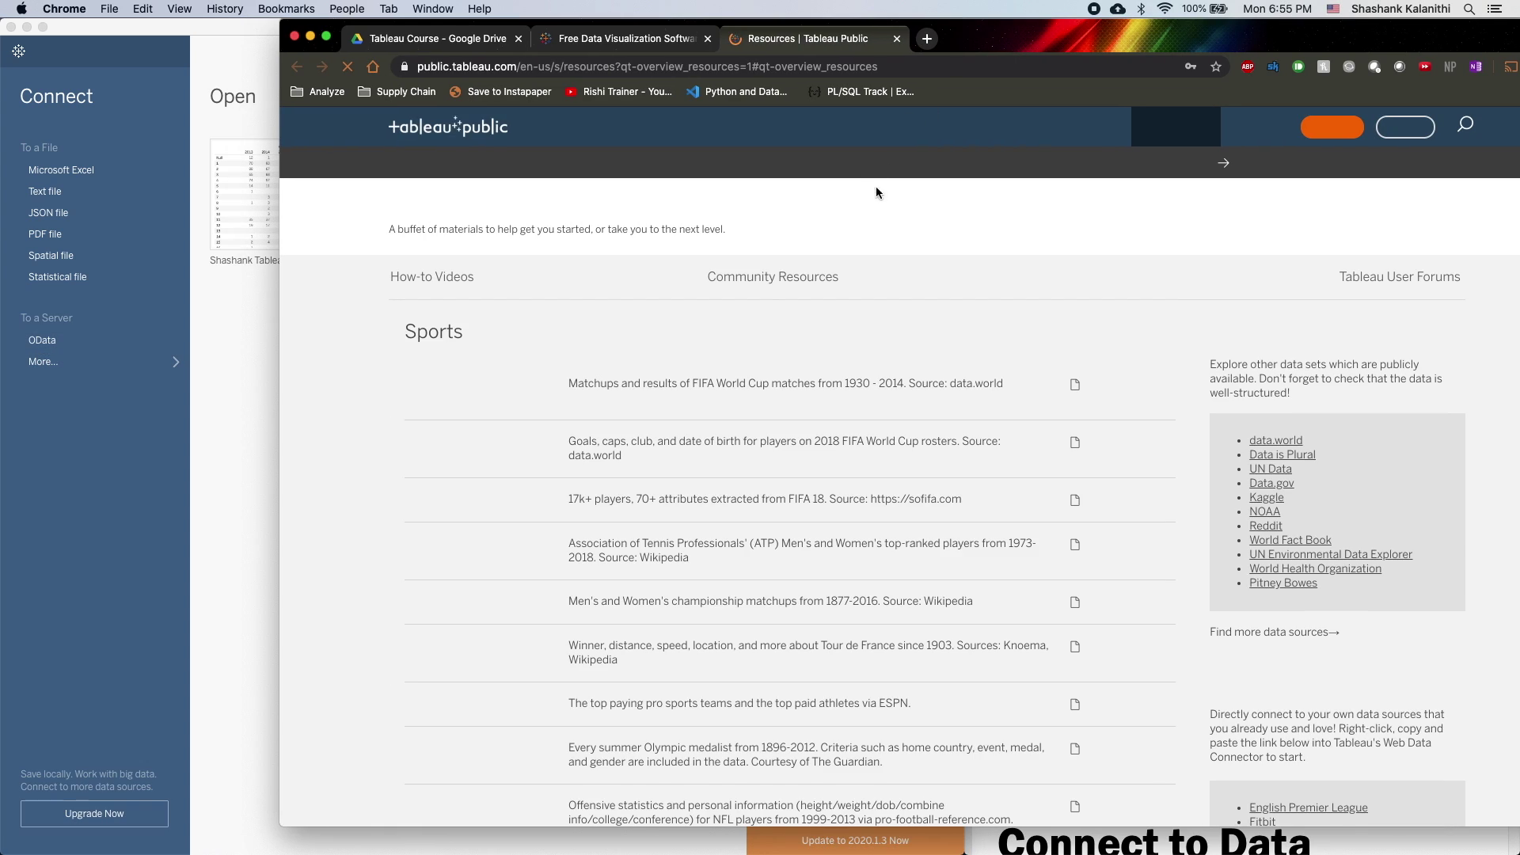
left_click_drag(1010, 36, 942, 38)
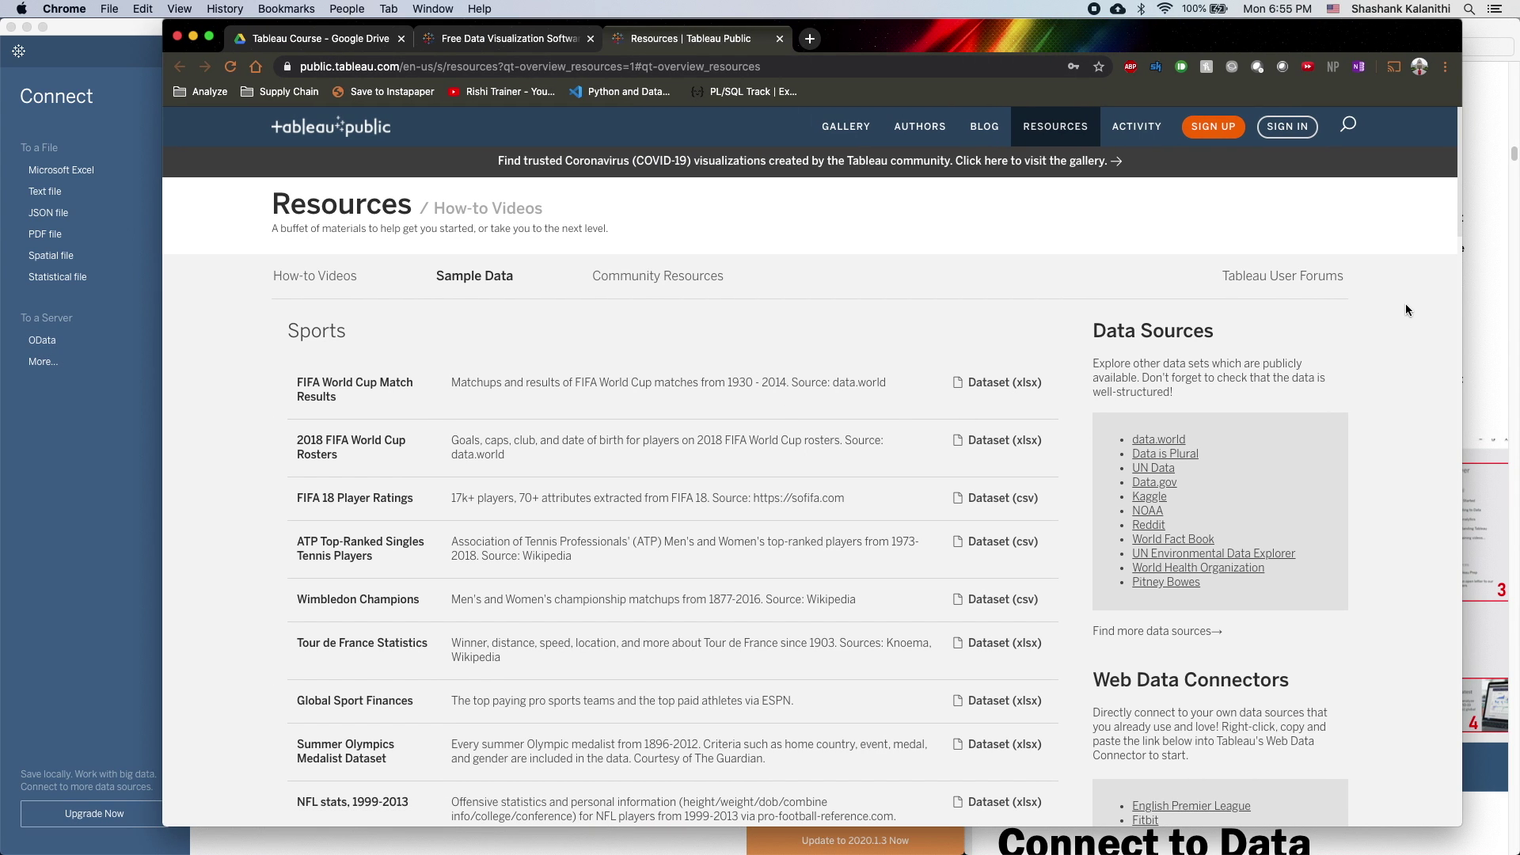
scroll(803, 535, "down", 6)
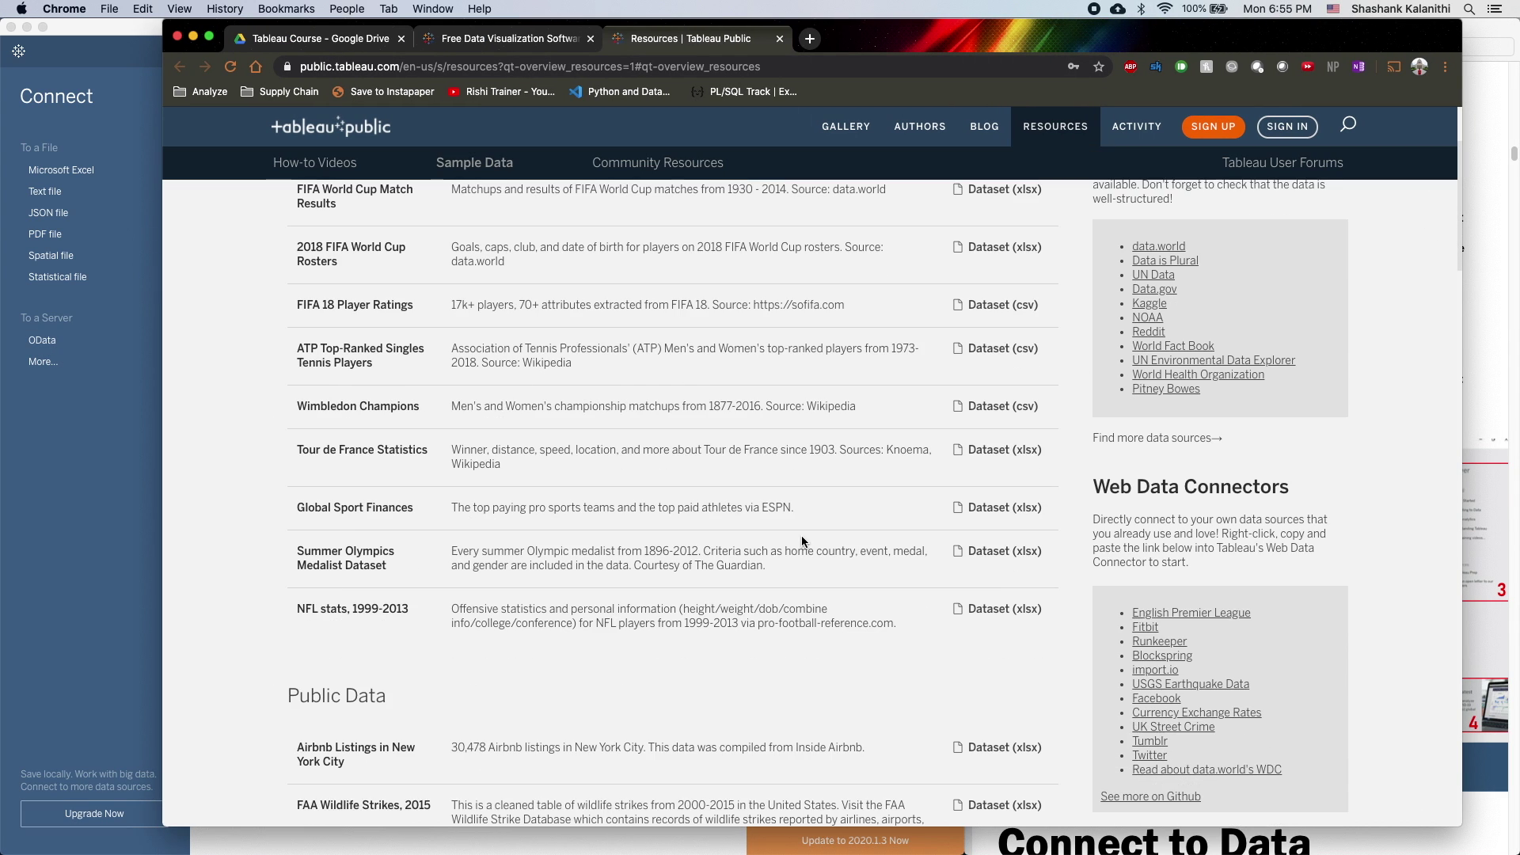
scroll(799, 537, "down", 5)
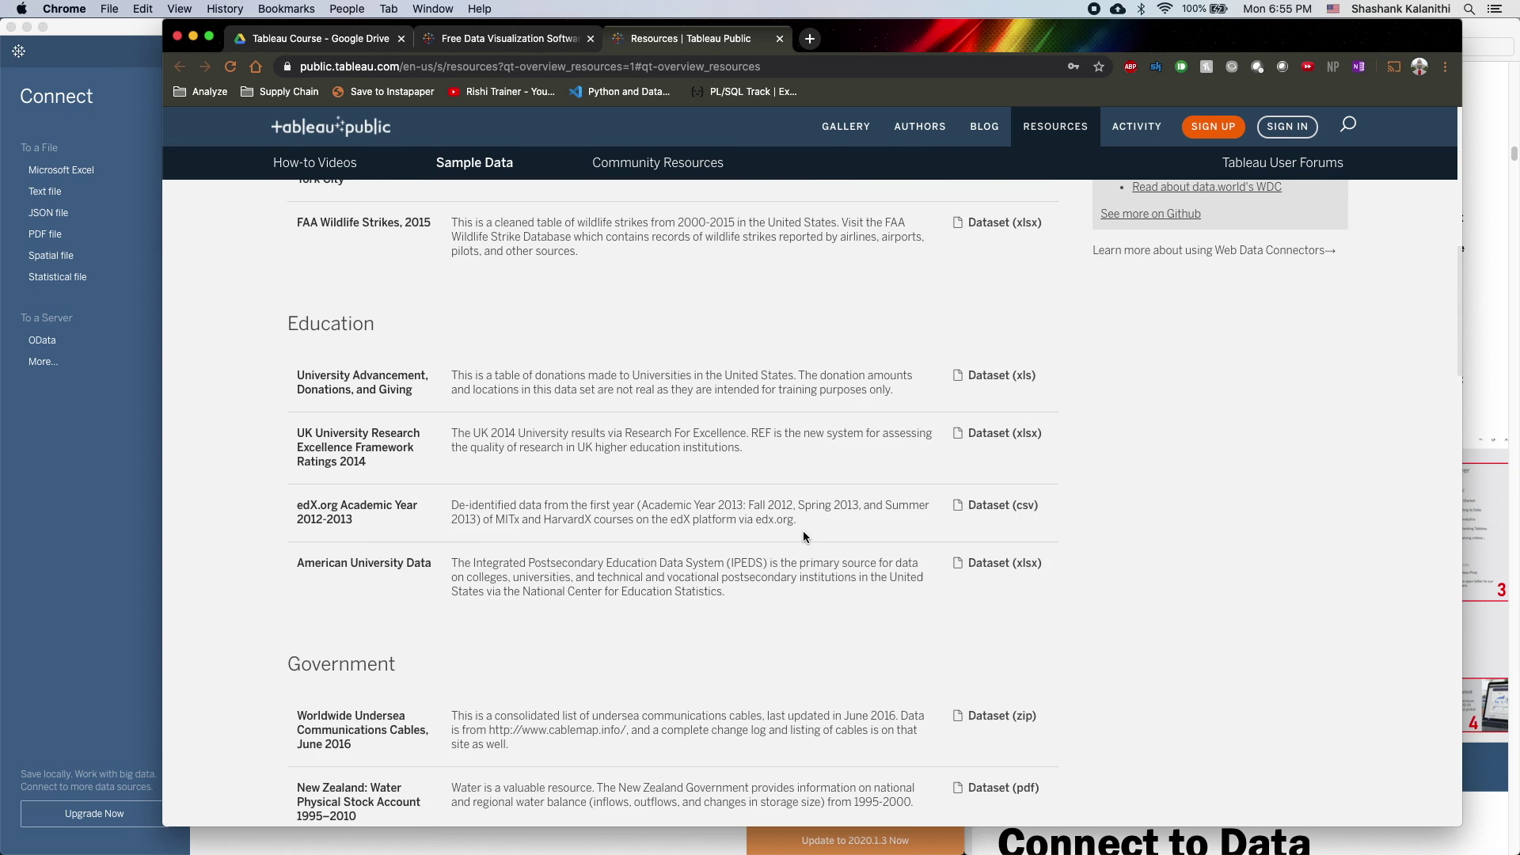
scroll(804, 535, "down", 2)
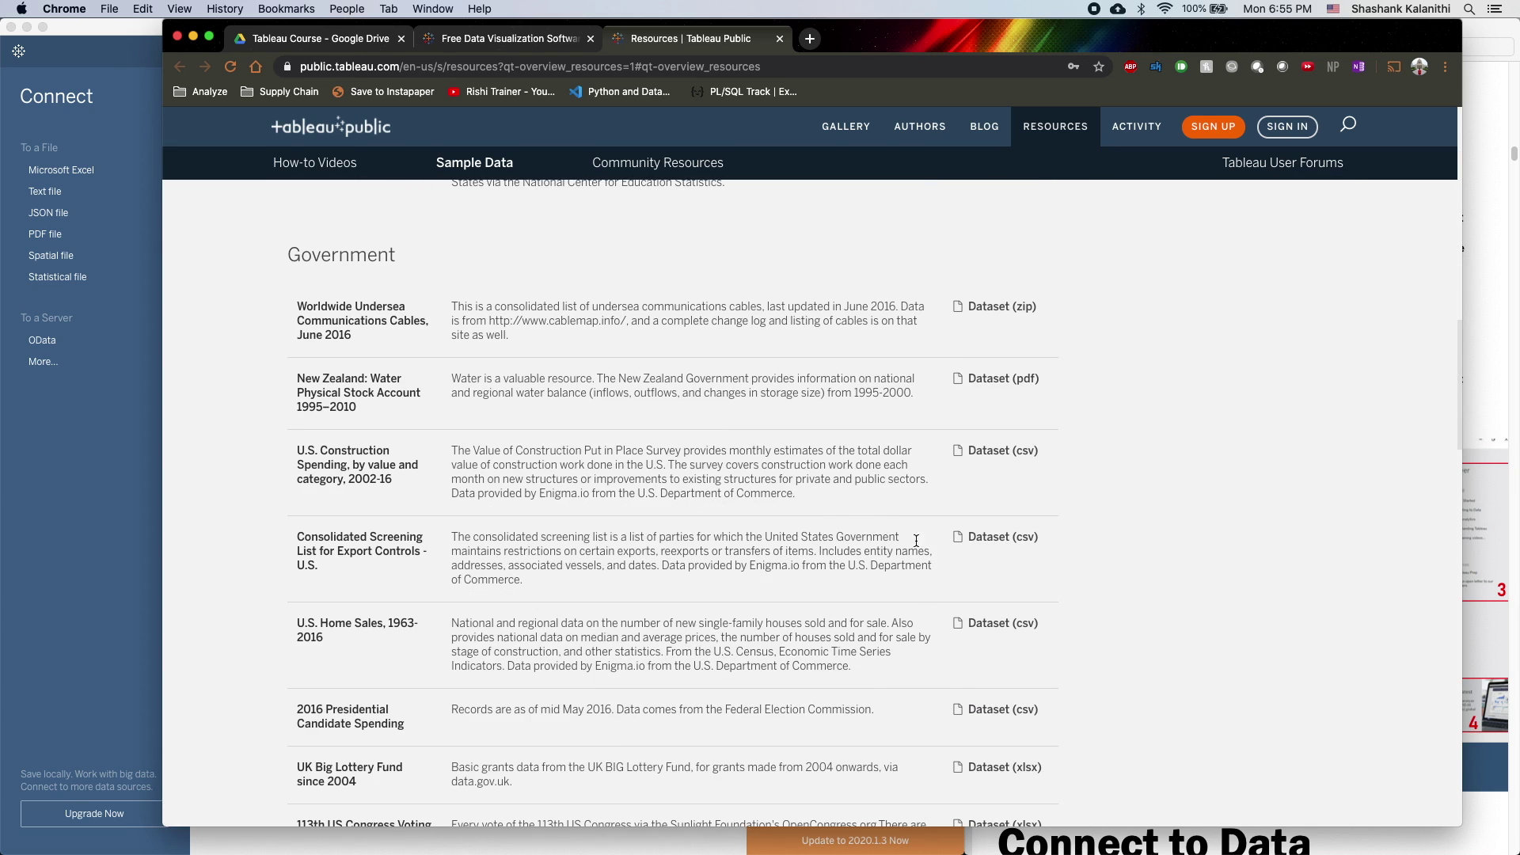
left_click_drag(1460, 351, 1442, 582)
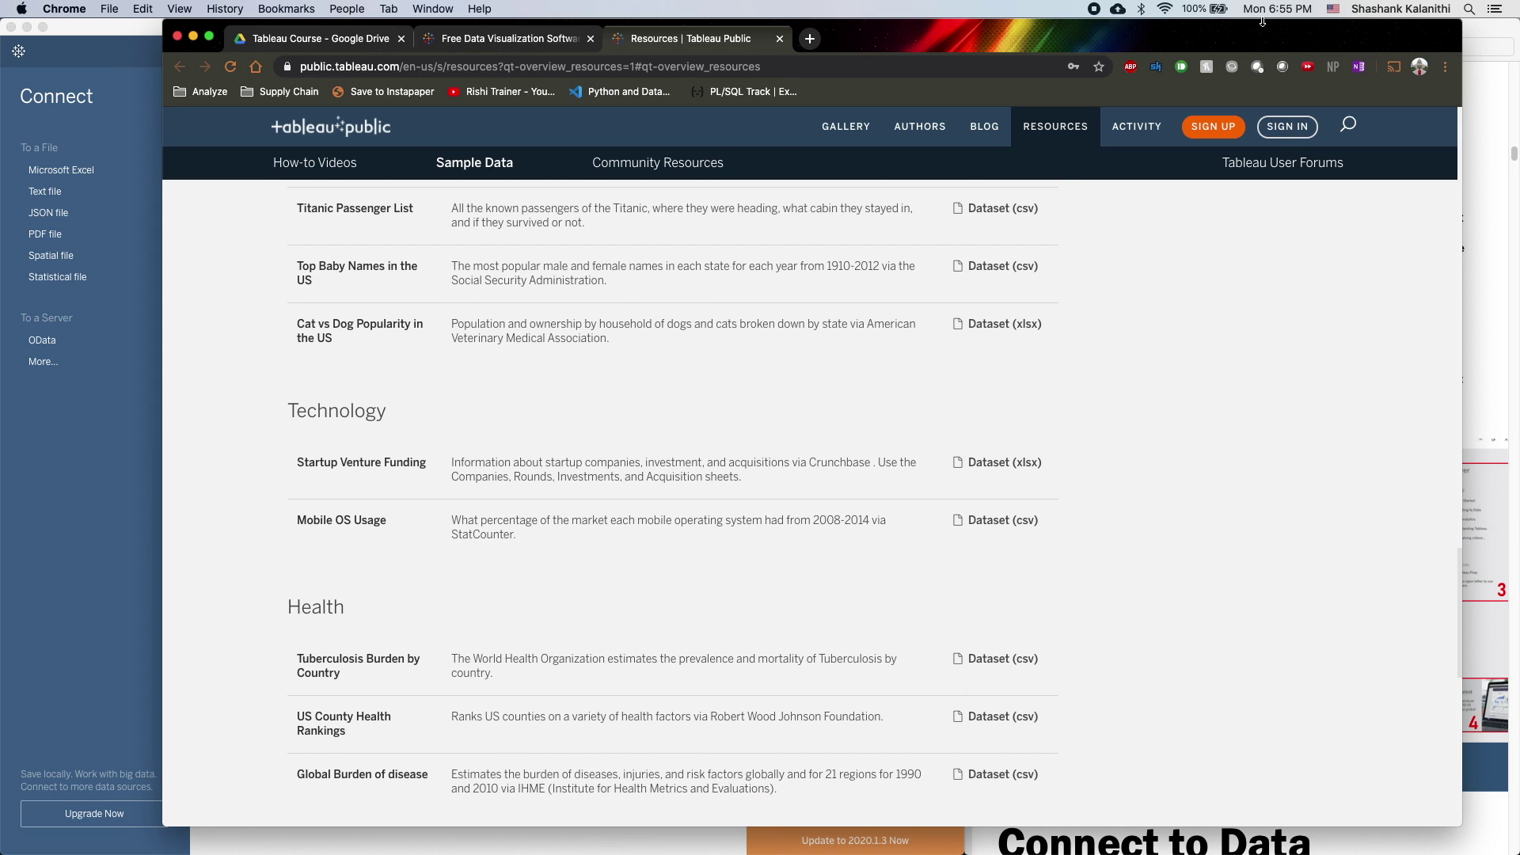
key("super+m")
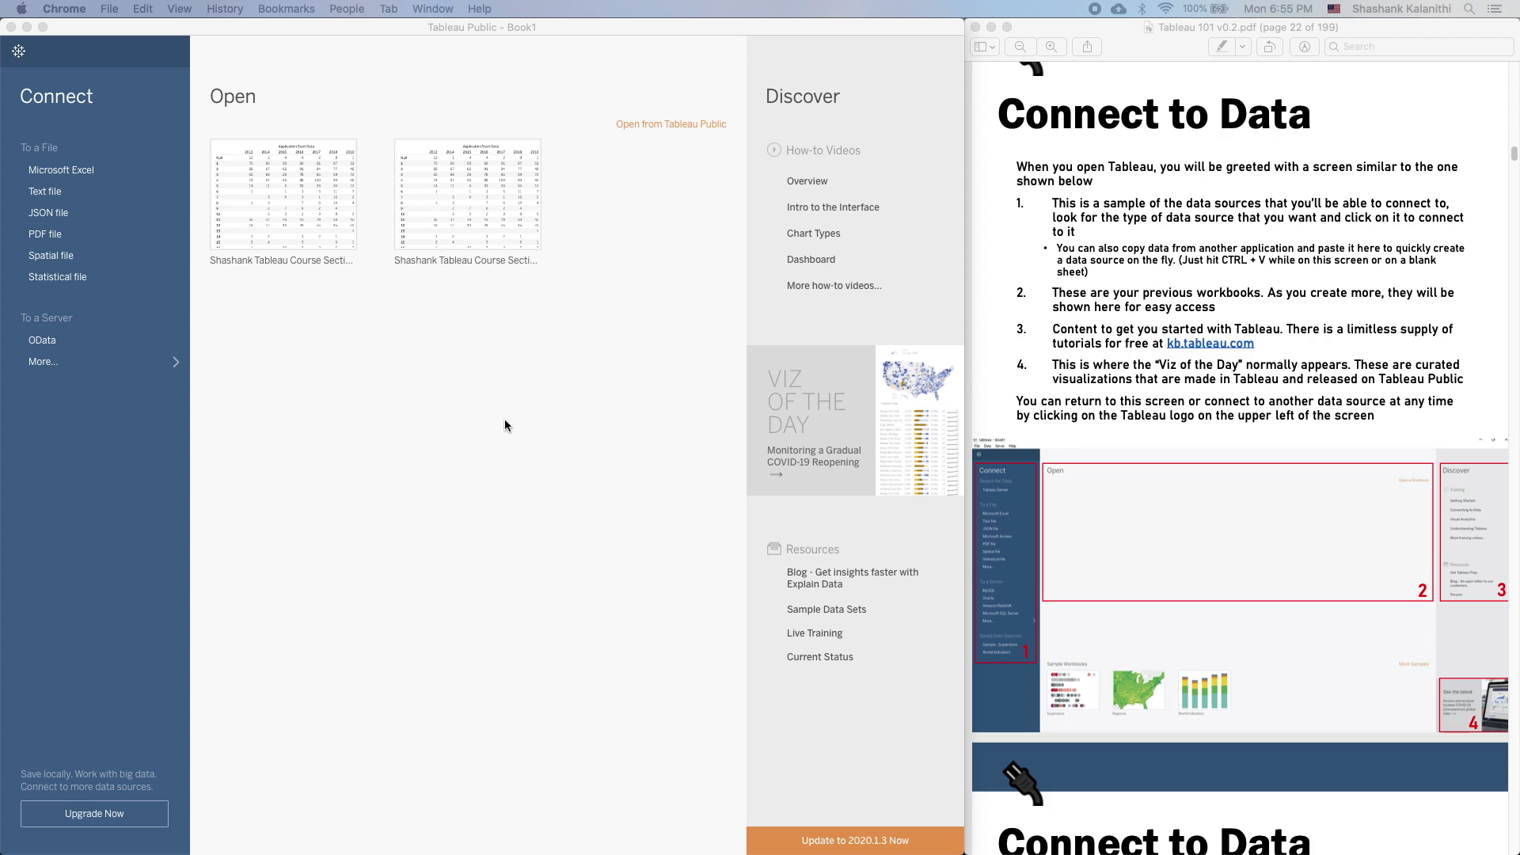
left_click(633, 487)
left_click(230, 514)
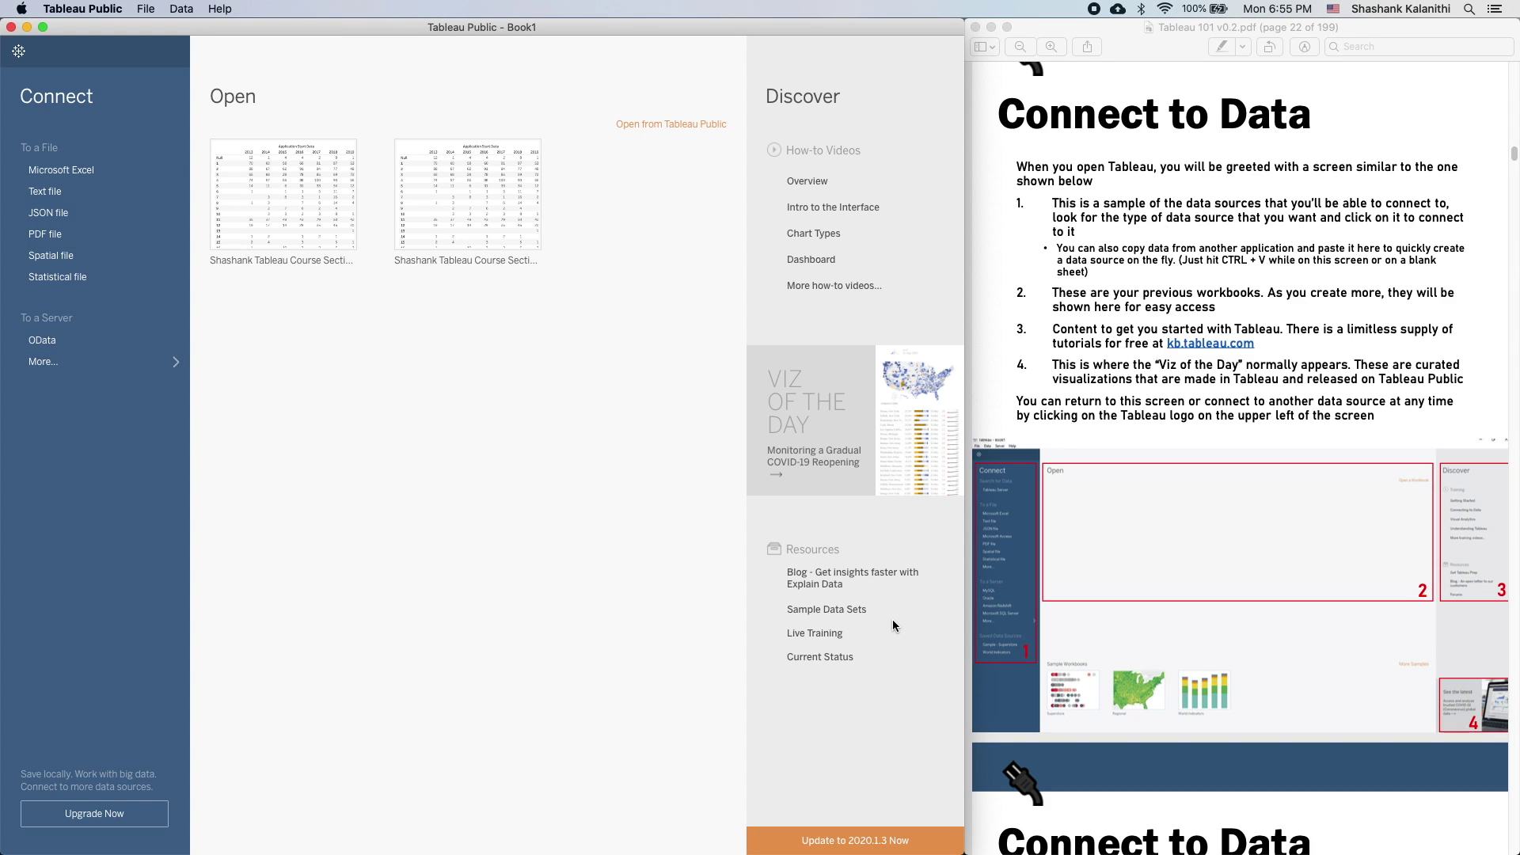
- Read the guide's Connect to Data instructions on choosing Microsoft Excel and the Chicago Filming Dataset workbook
scroll(1213, 595, "down", 5)
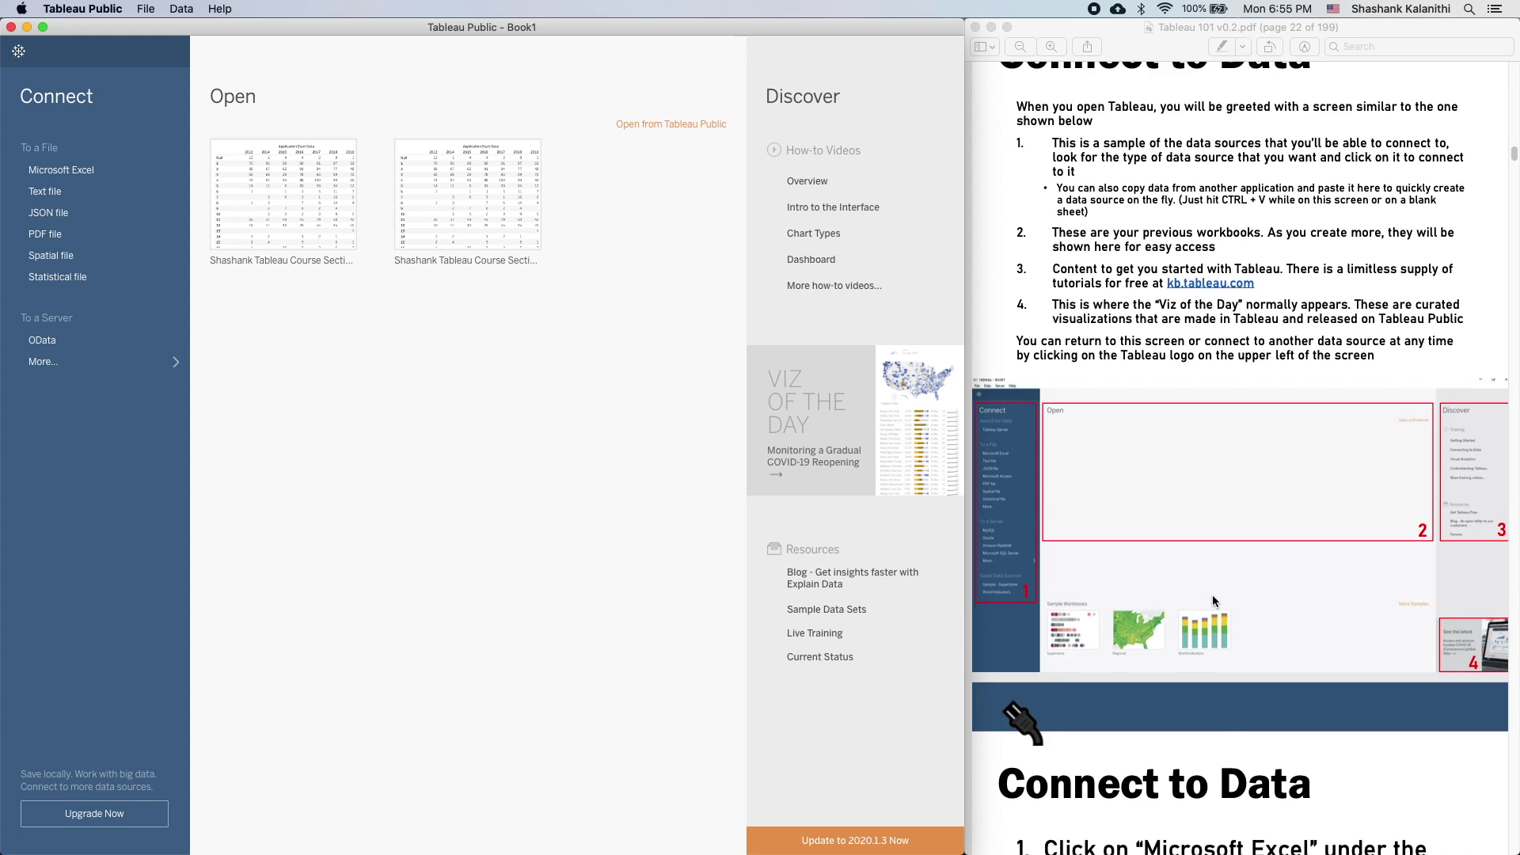
scroll(1214, 595, "down", 4)
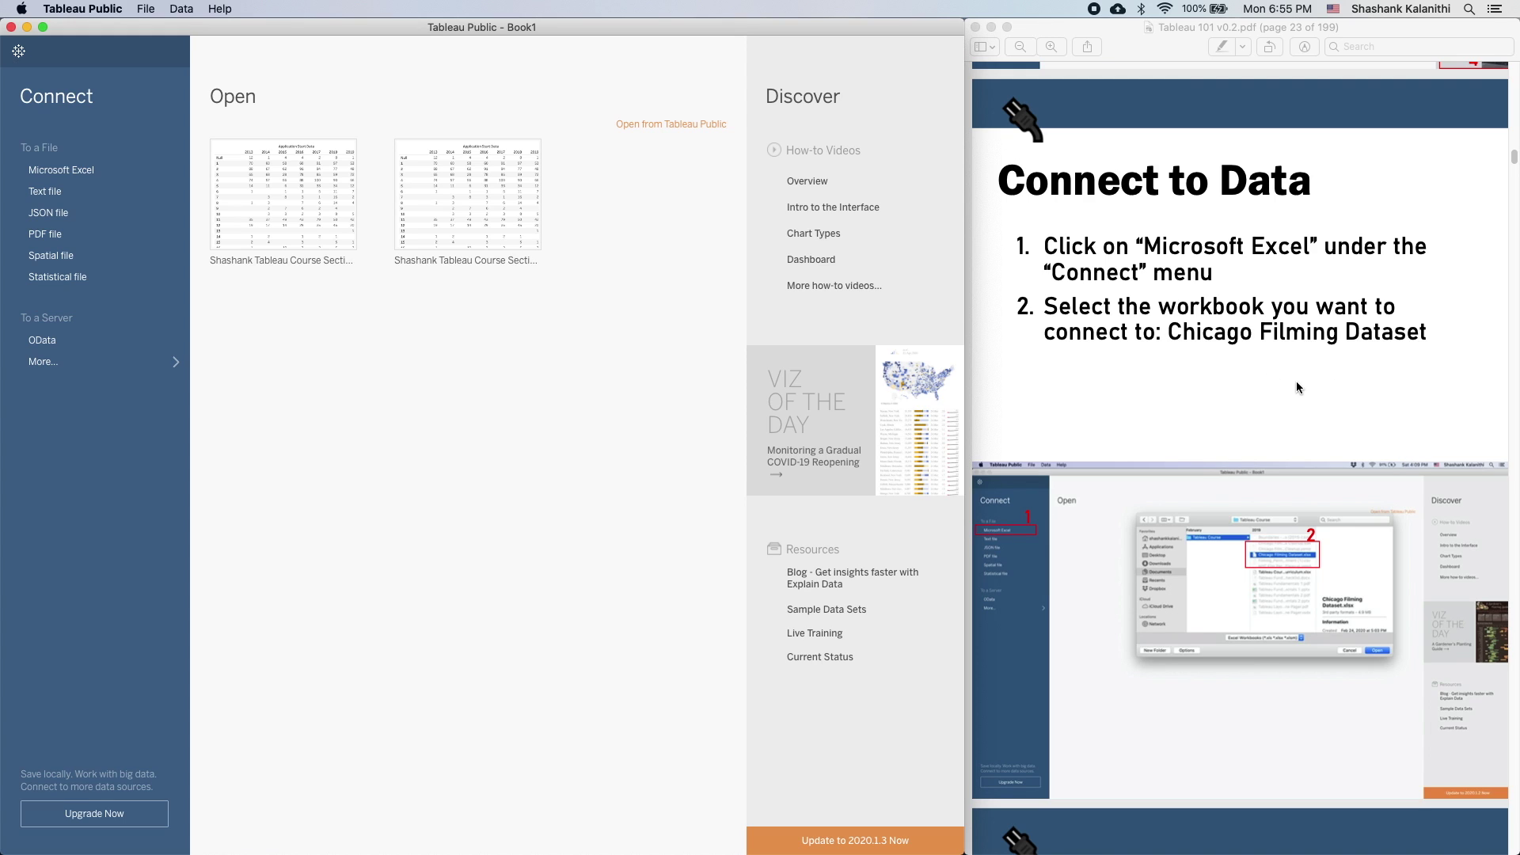
left_click(1156, 251)
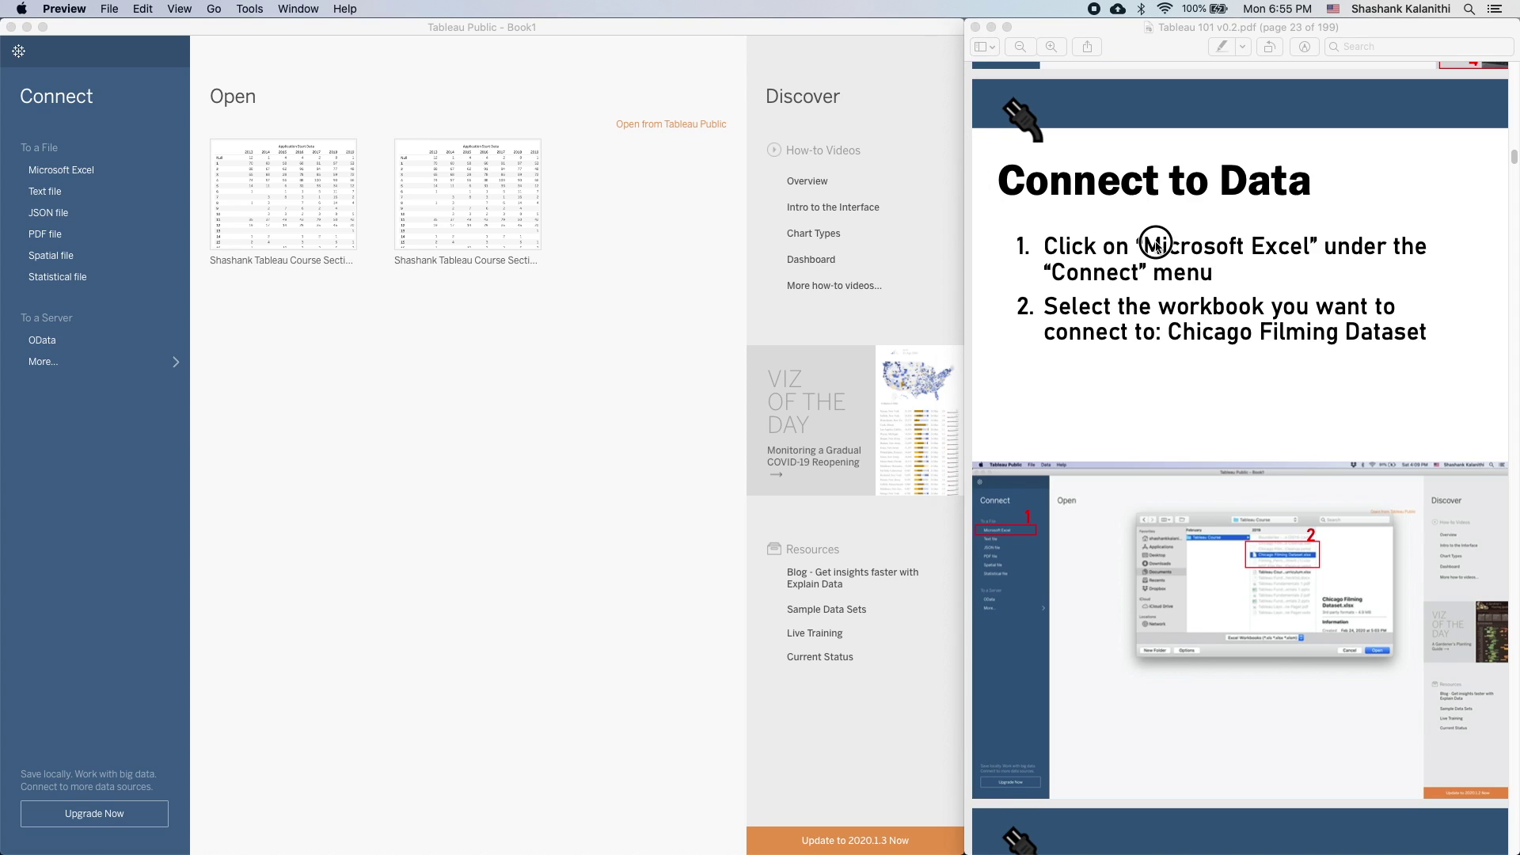
left_click_drag(1147, 253, 1309, 253)
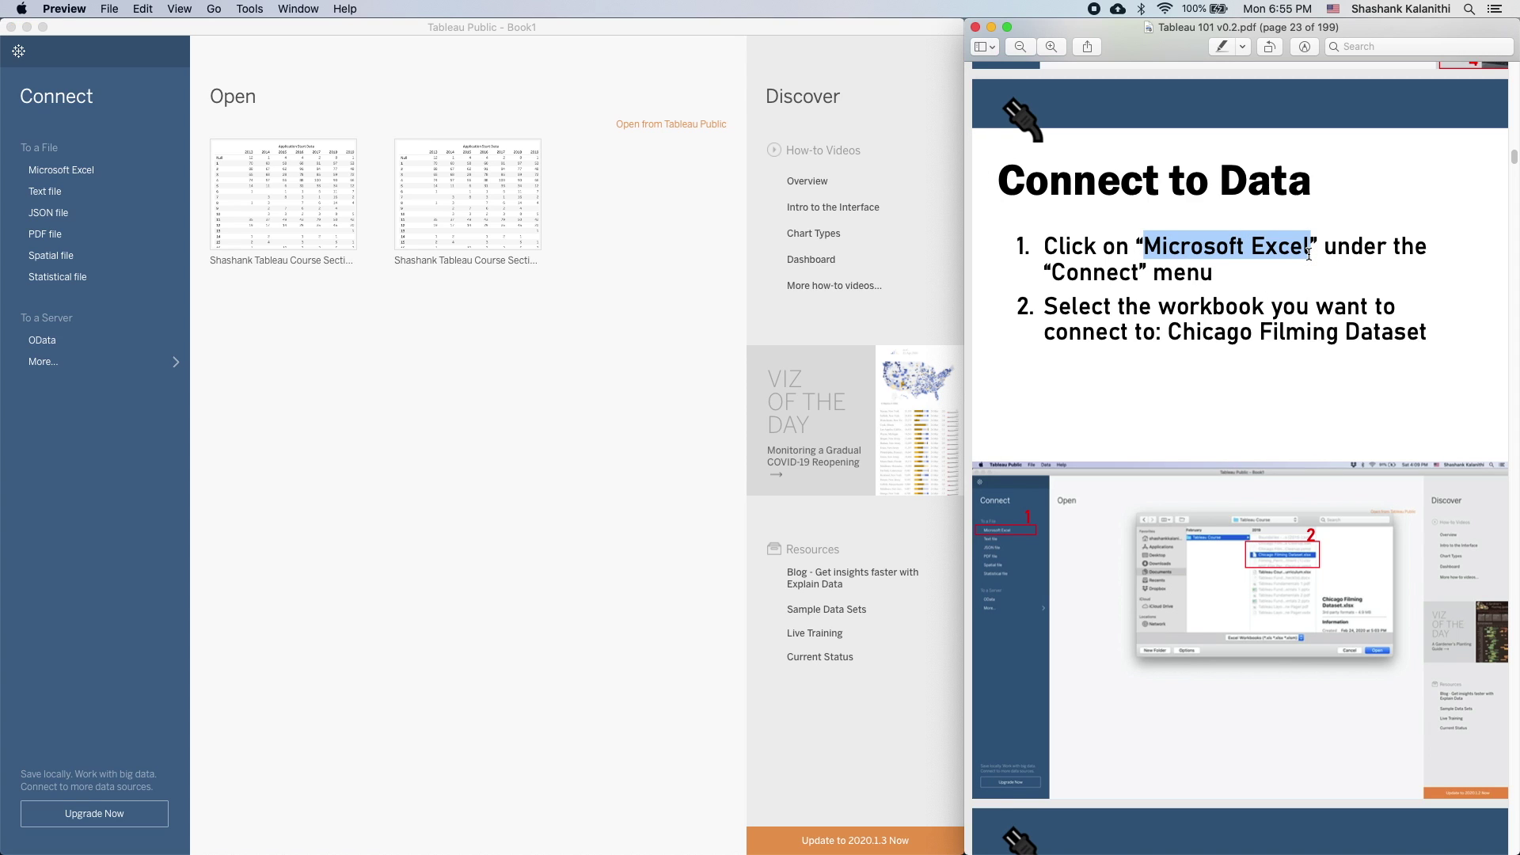
double_click(1088, 273)
left_click(1158, 403)
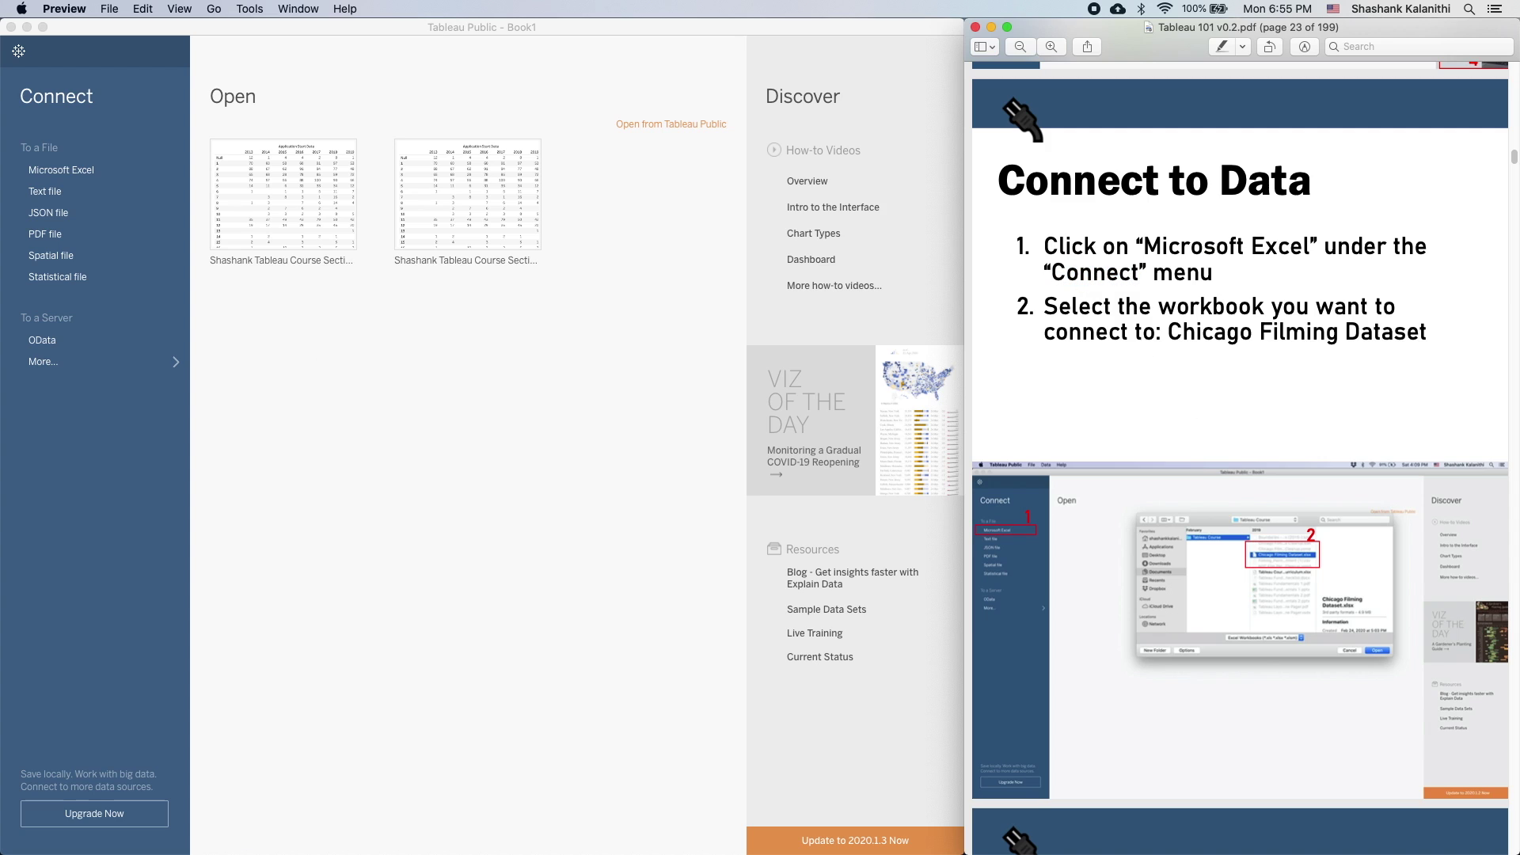
- Connect to the Microsoft Excel file Chicago Filming Dataset.xlsx from Documents > Tableau Course > Tableau Course Dataset
left_click(73, 174)
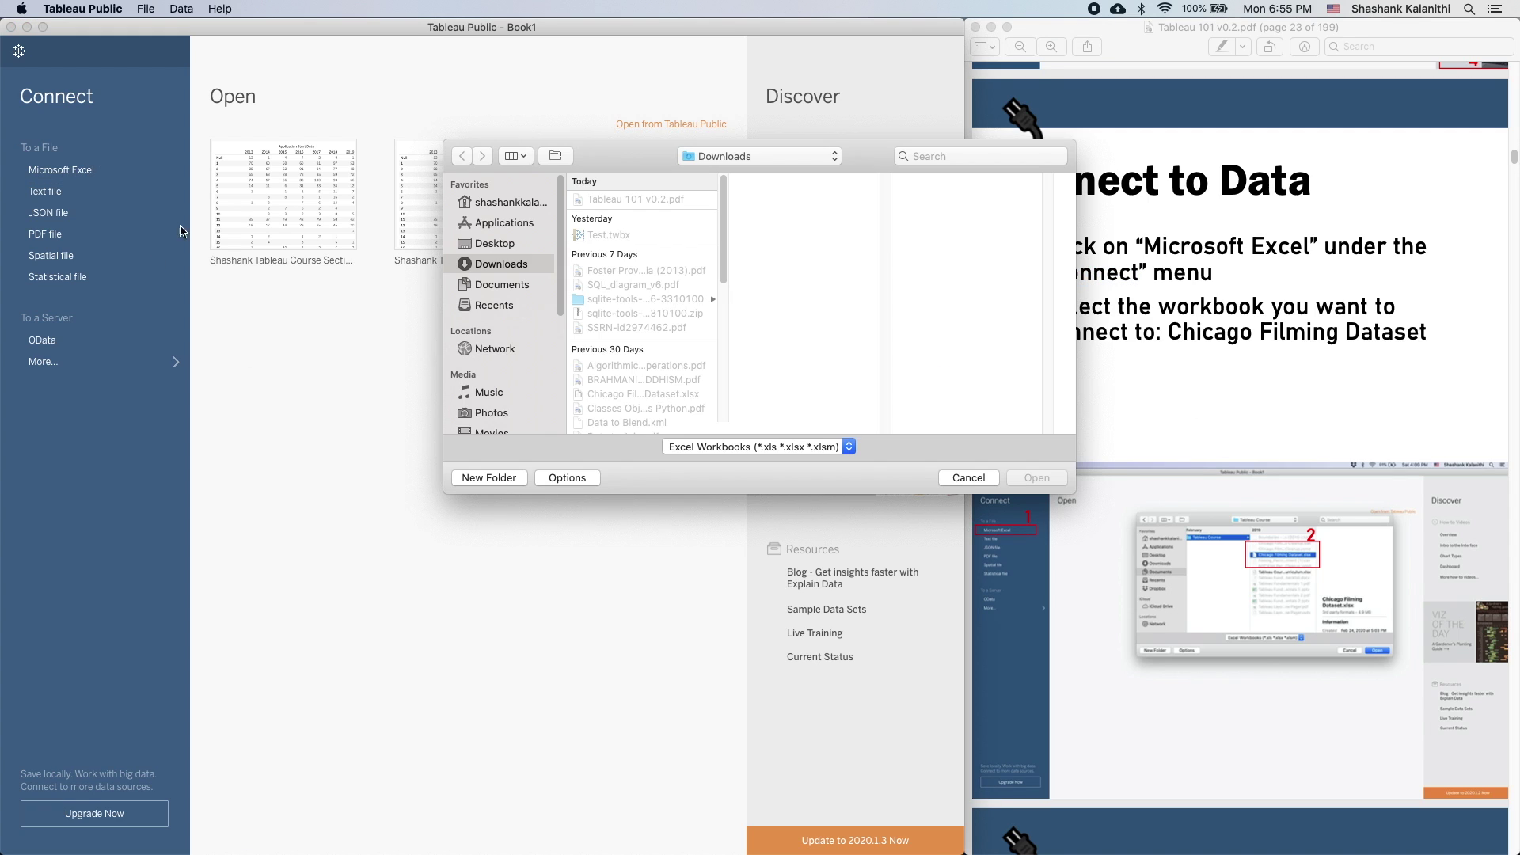
left_click(502, 286)
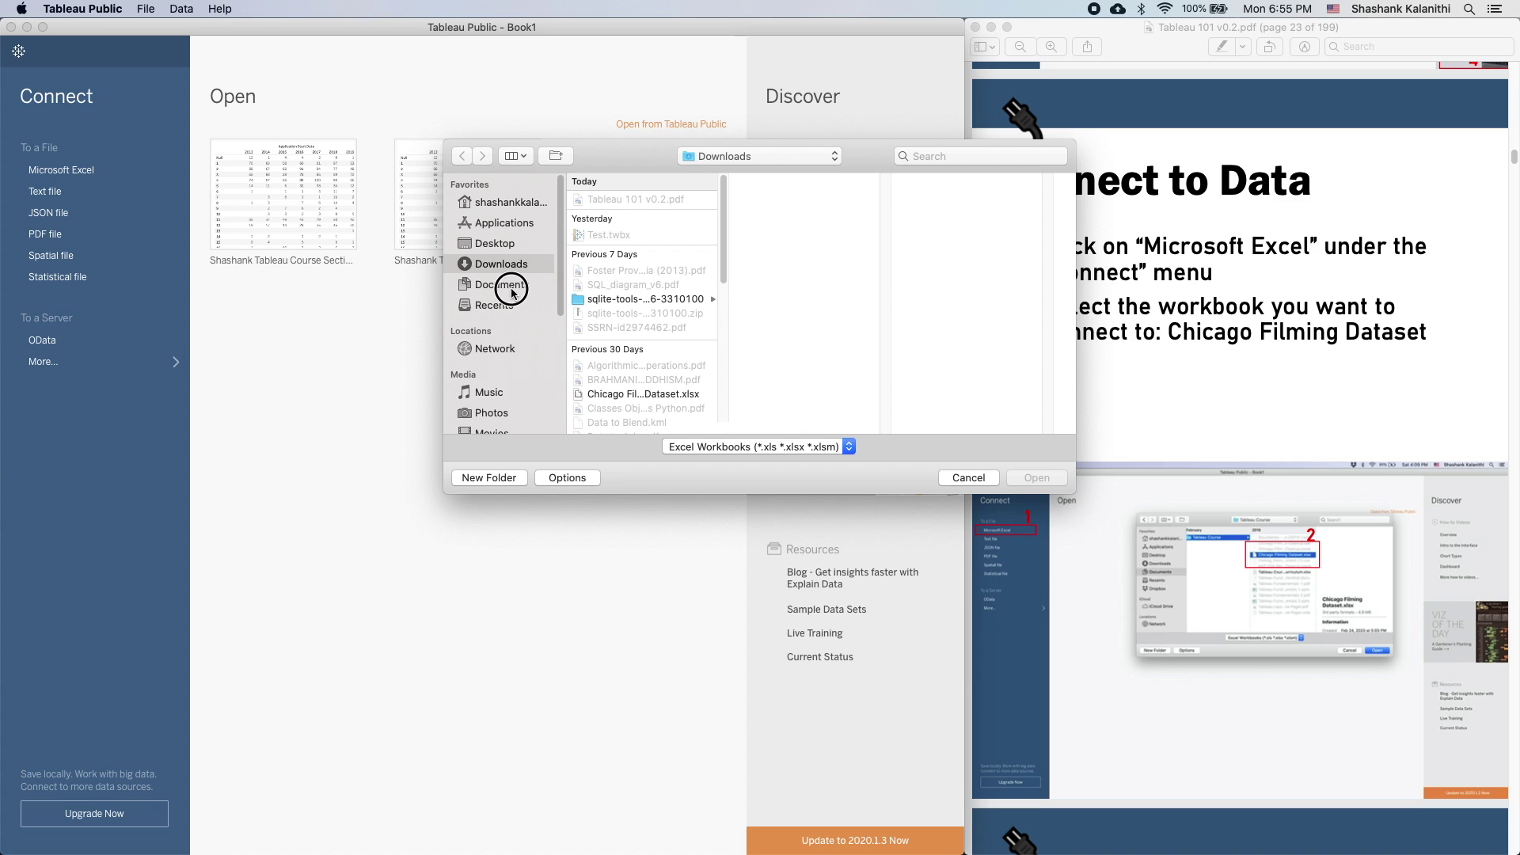
left_click(628, 201)
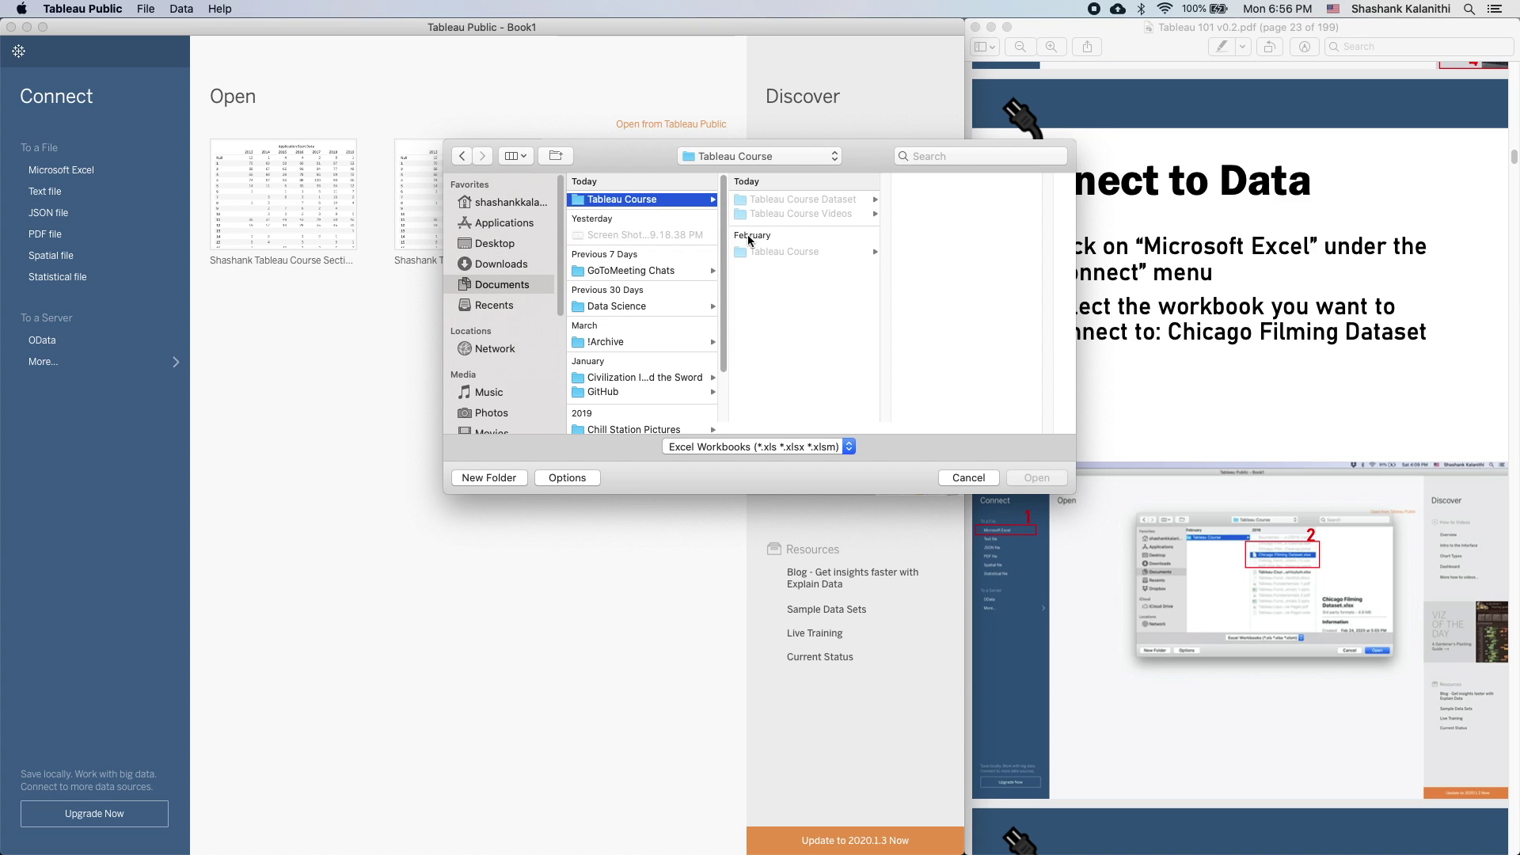
left_click(780, 202)
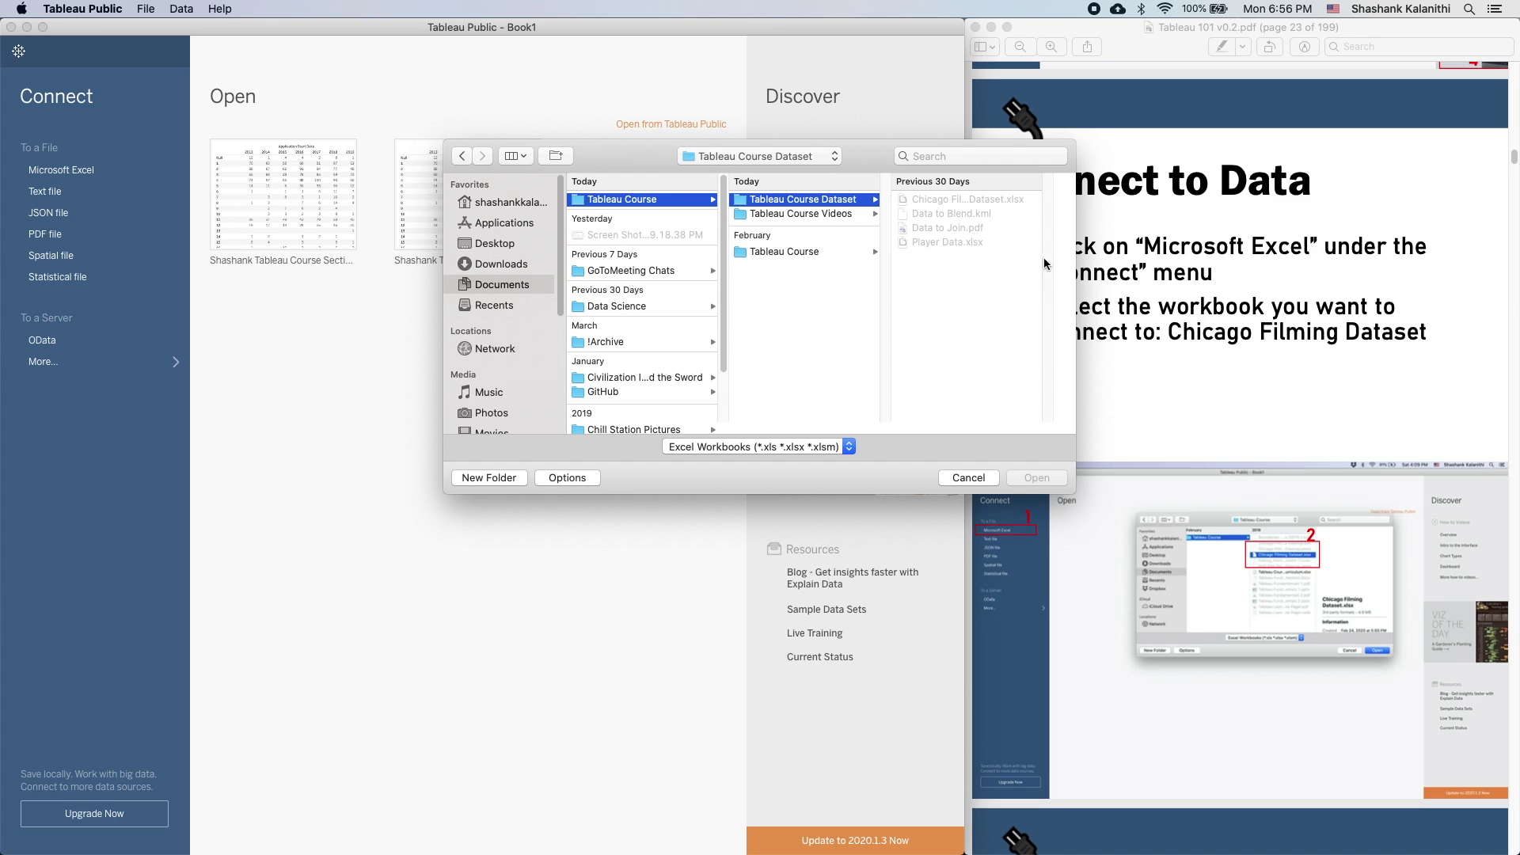
left_click_drag(867, 166, 589, 172)
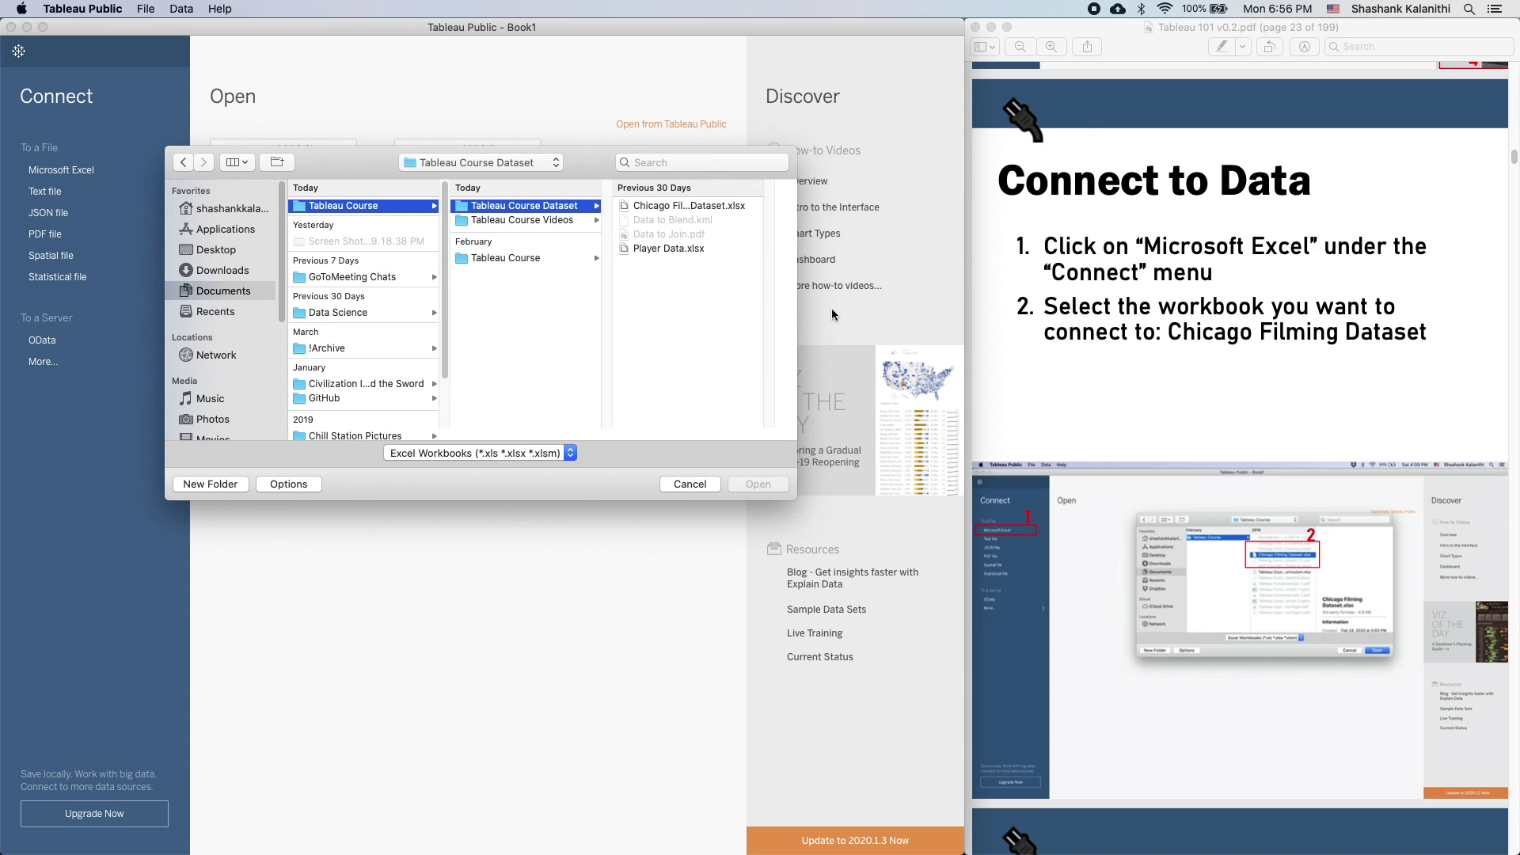
left_click_drag(797, 304, 1271, 307)
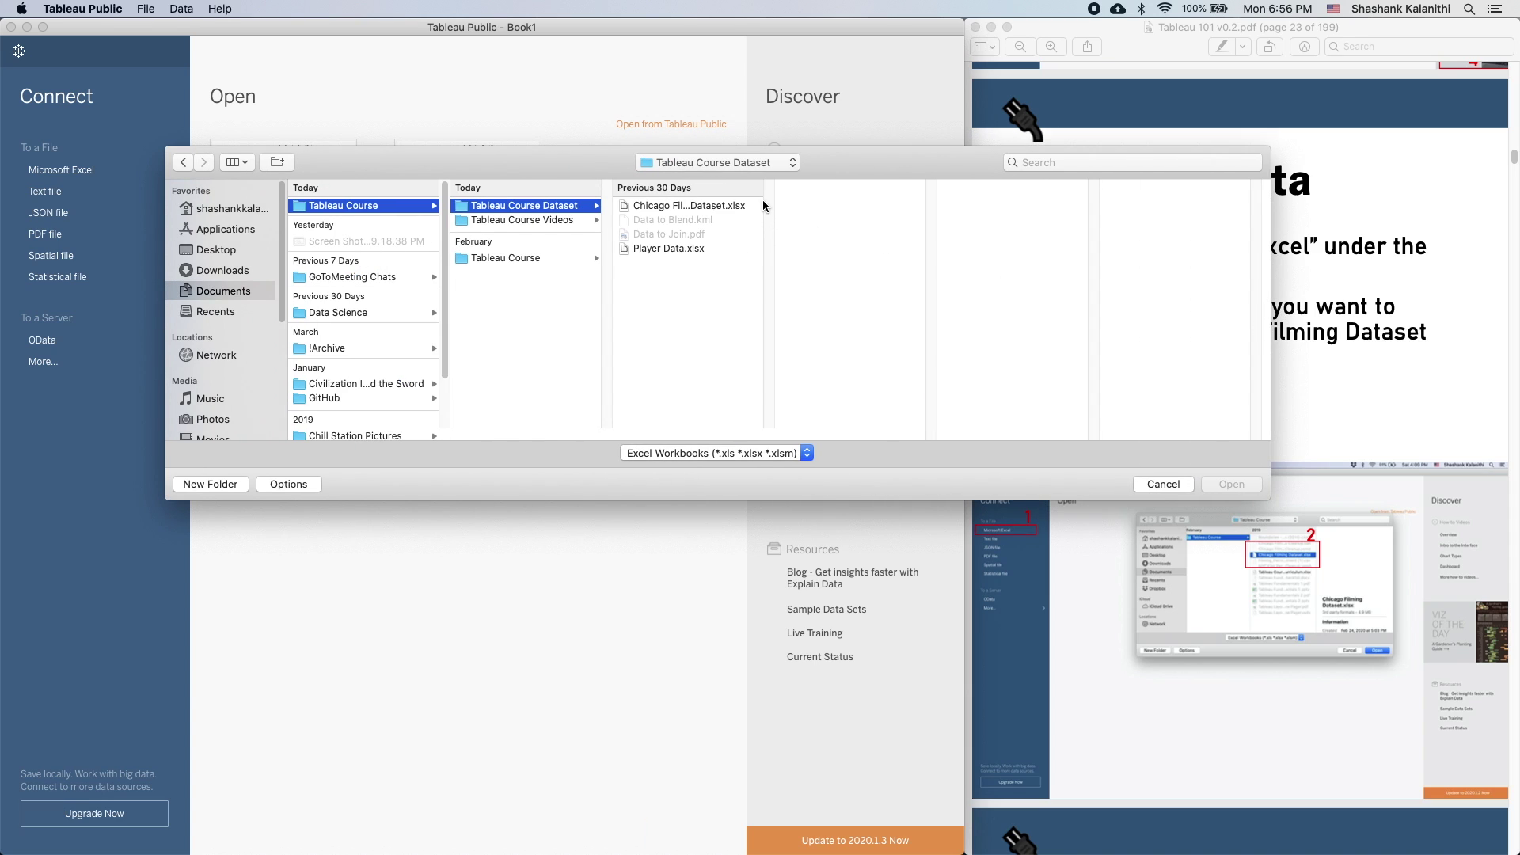
left_click(669, 207)
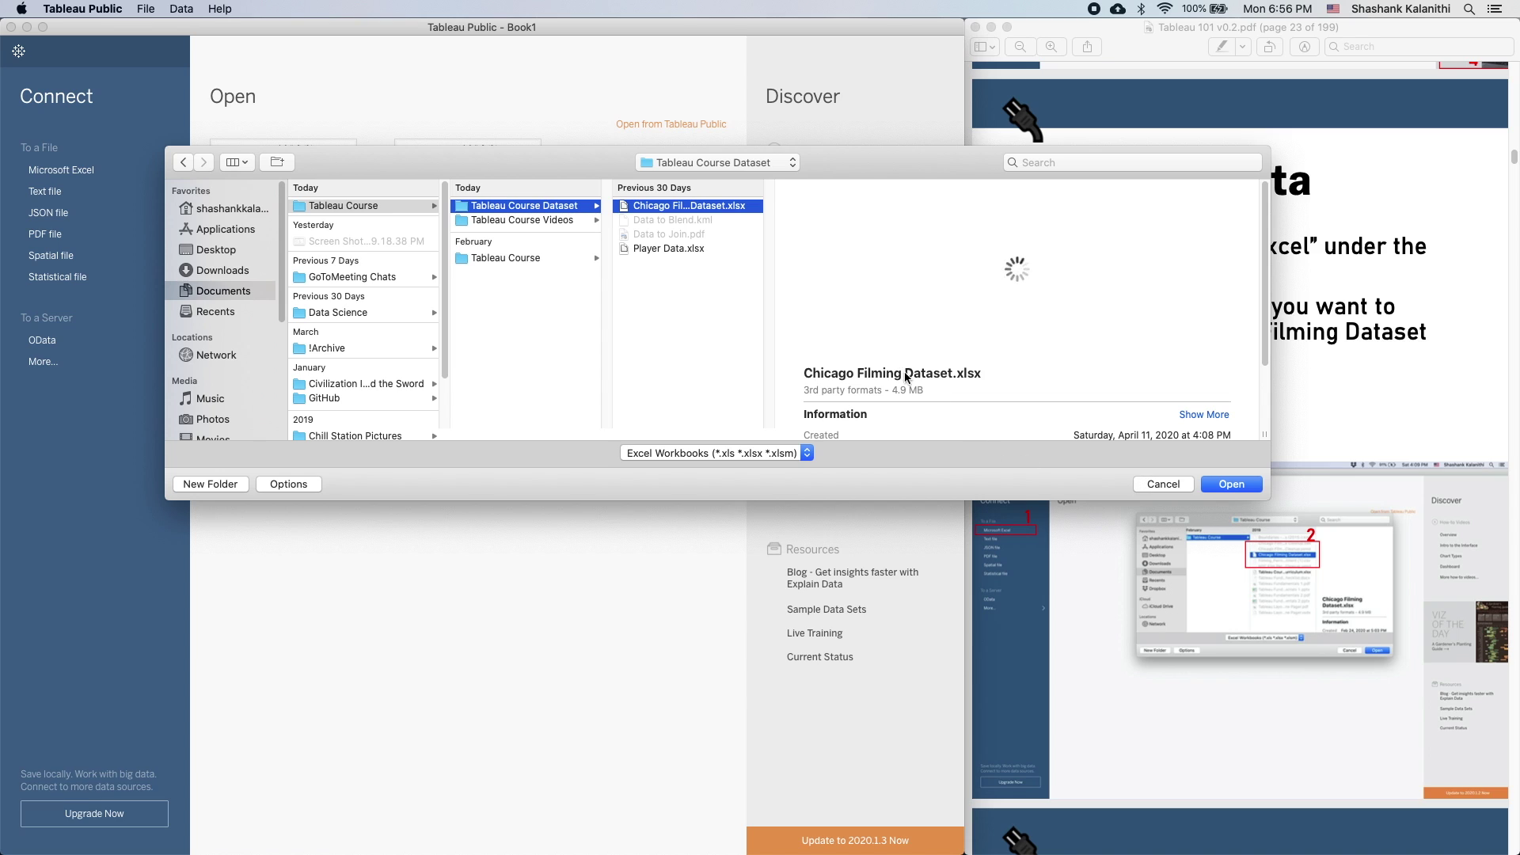
left_click(1229, 486)
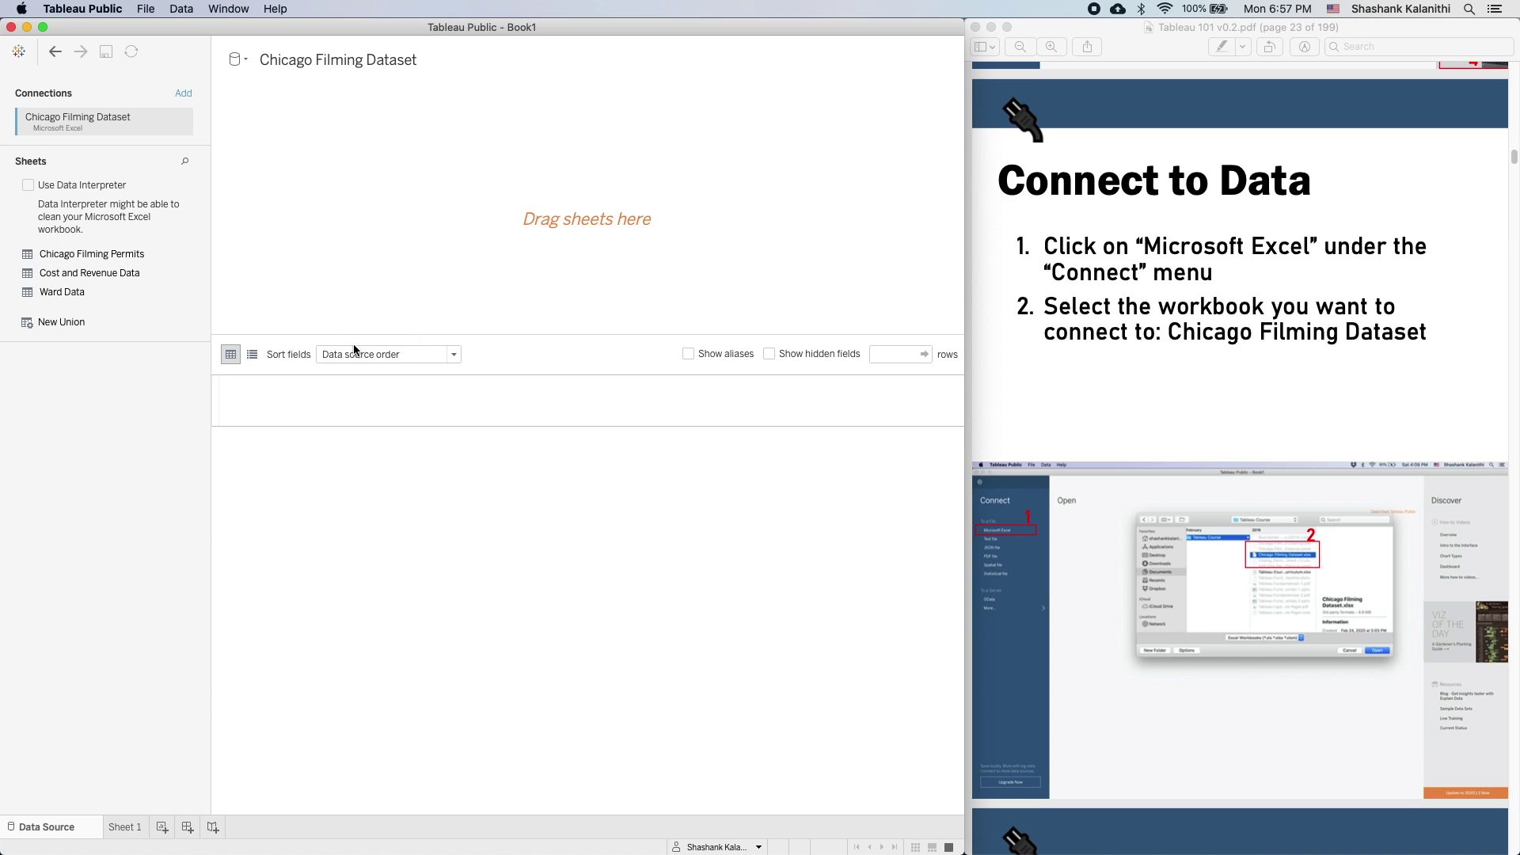
- Following step 3 of the guide, add the Chicago Filming Permits sheet to the data source canvas
scroll(1124, 418, "down", 10)
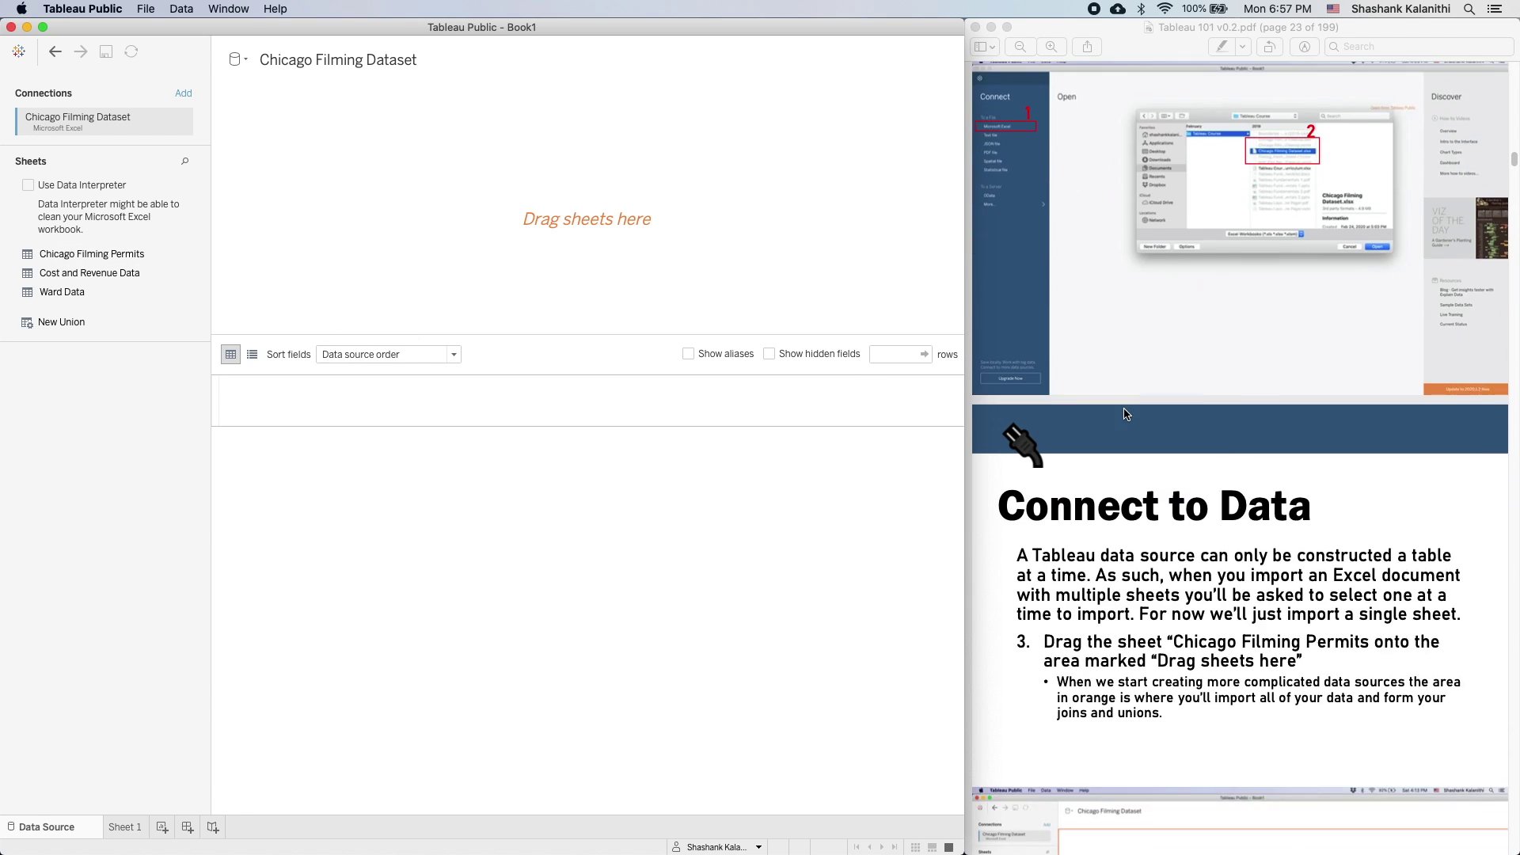
scroll(1126, 413, "down", 8)
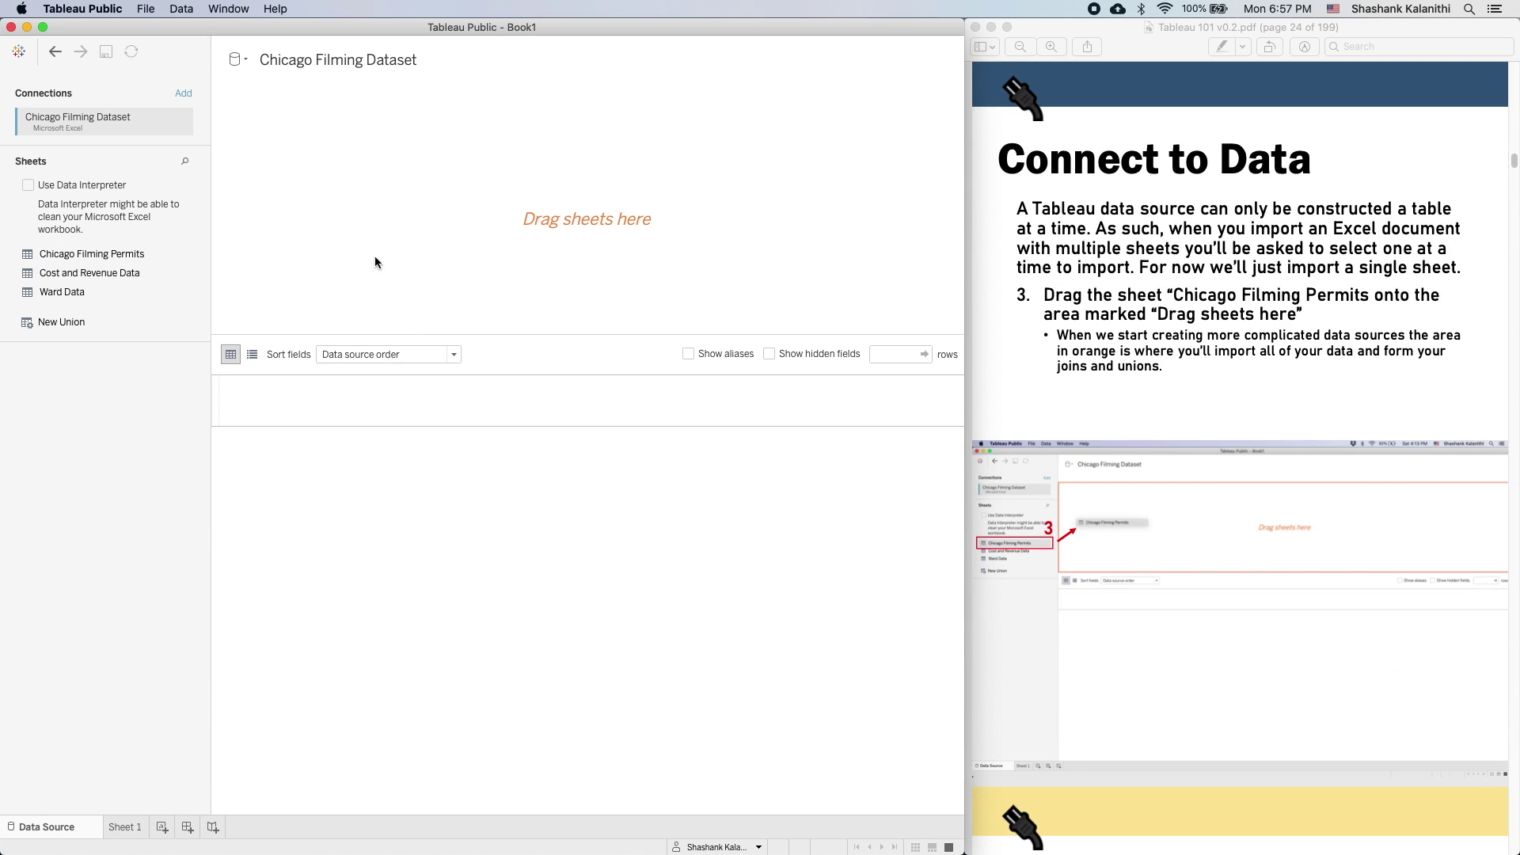
left_click(1199, 300)
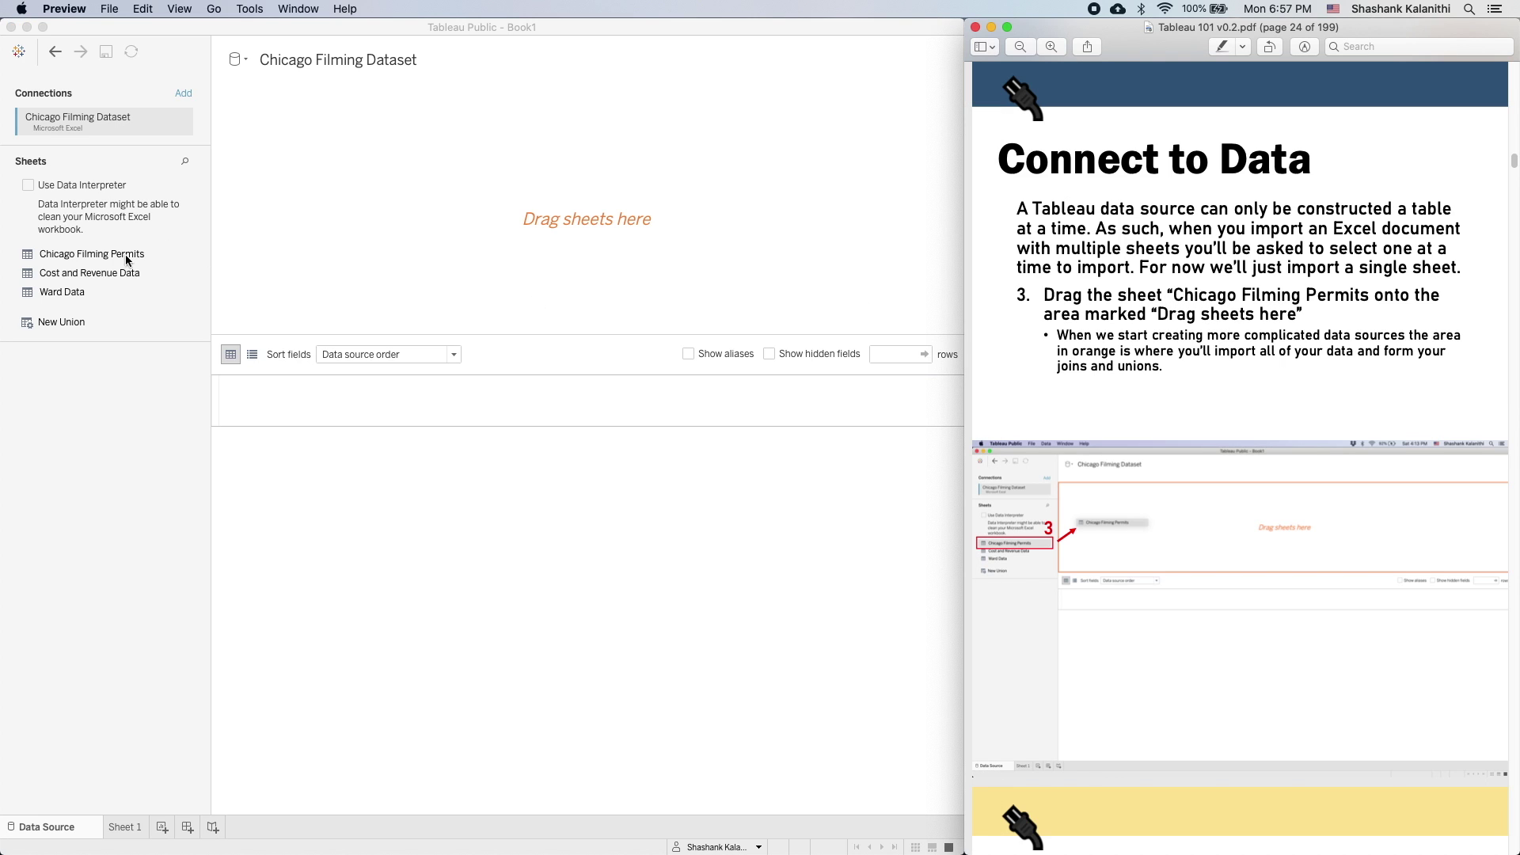
left_click(91, 257)
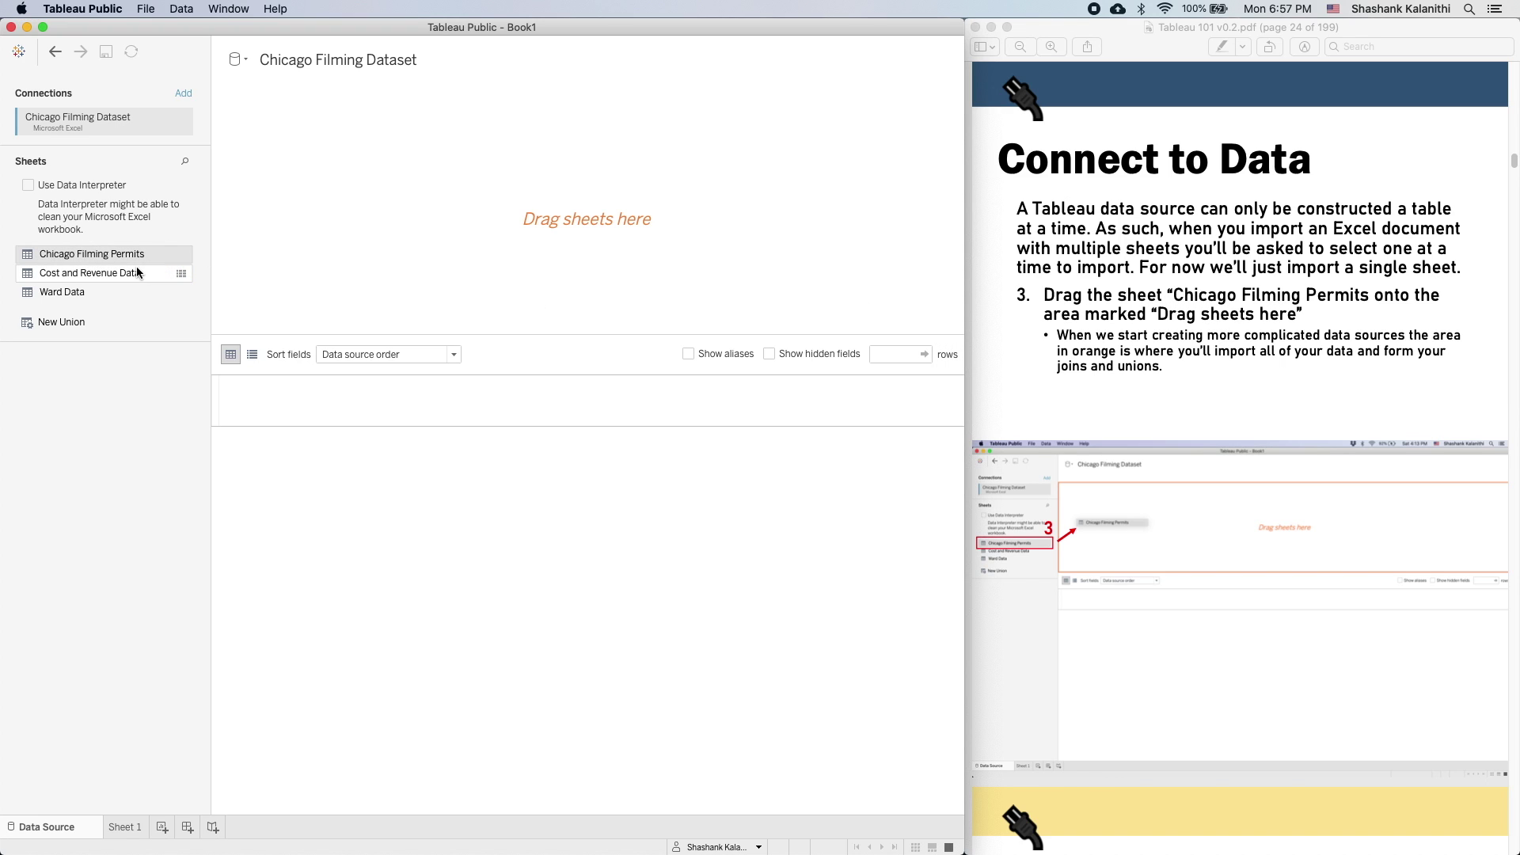
left_click(116, 263)
left_click_drag(115, 263, 662, 188)
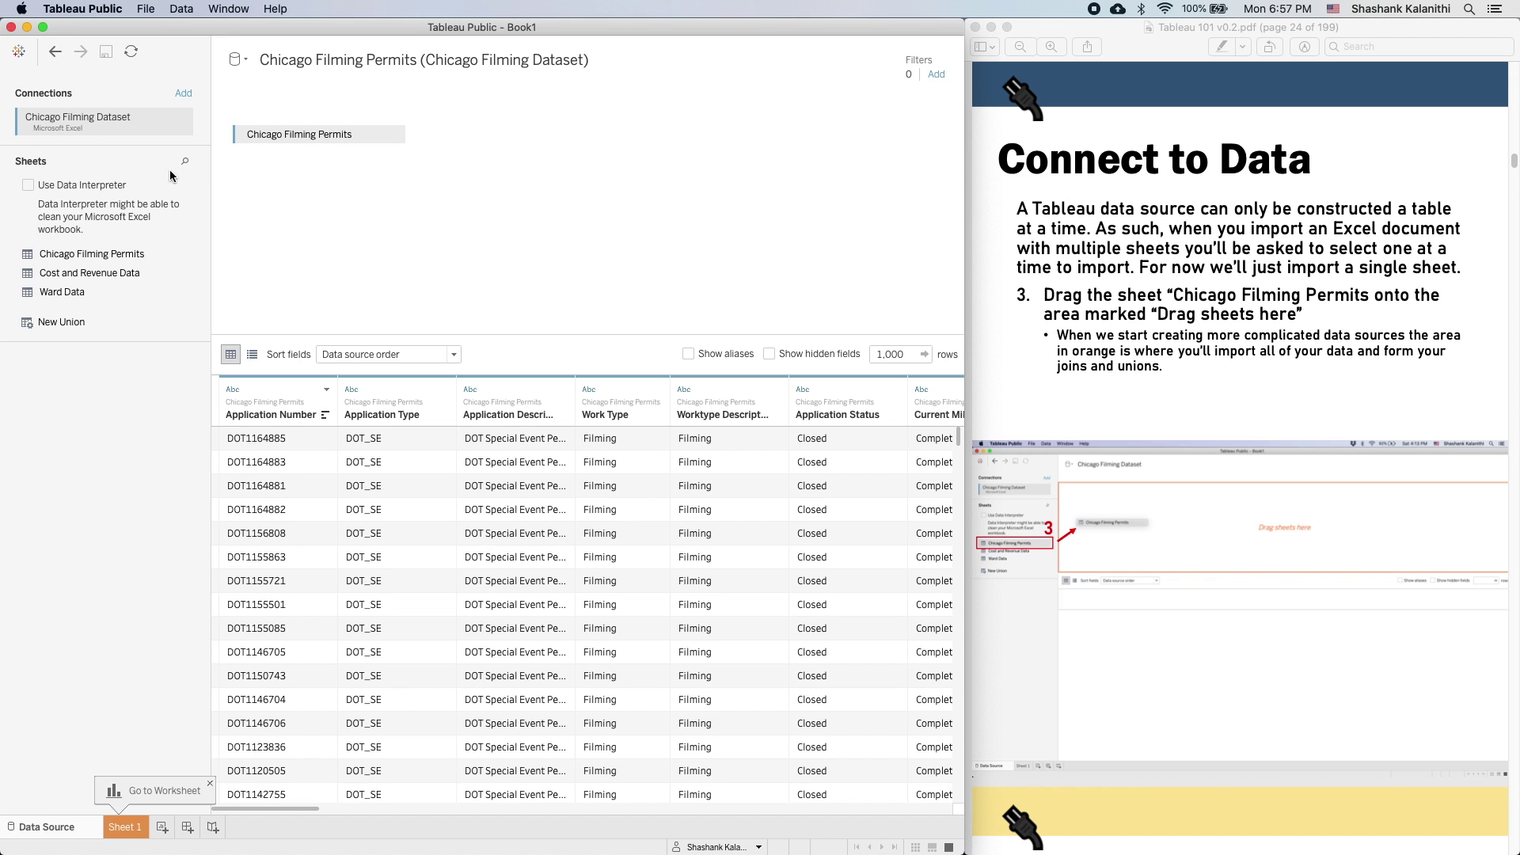
- Show the connection types available for adding another connection, and look across the permits table's preview columns
left_click(184, 94)
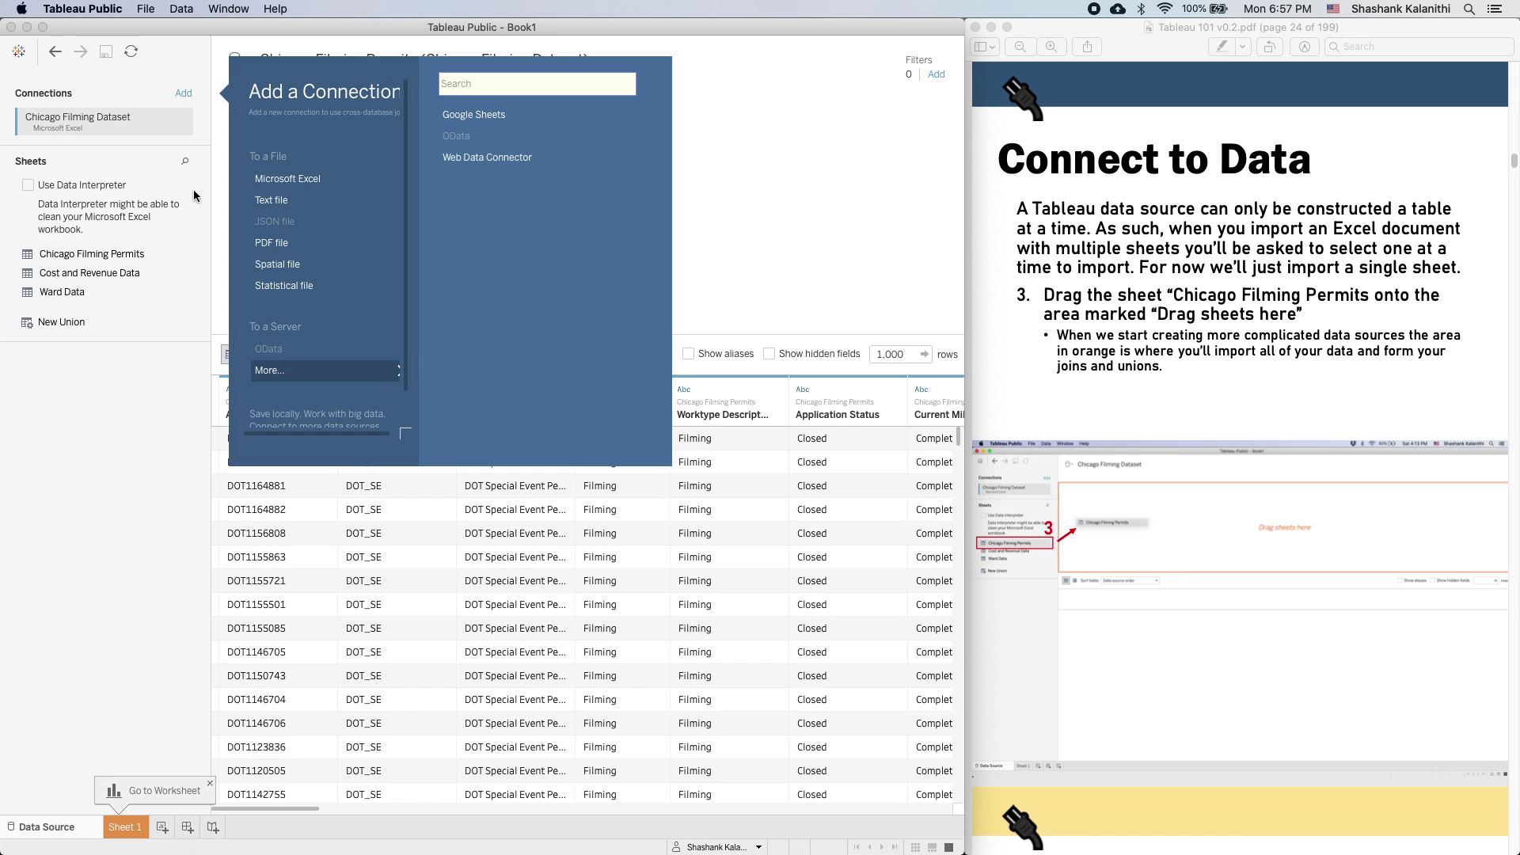
left_click(129, 548)
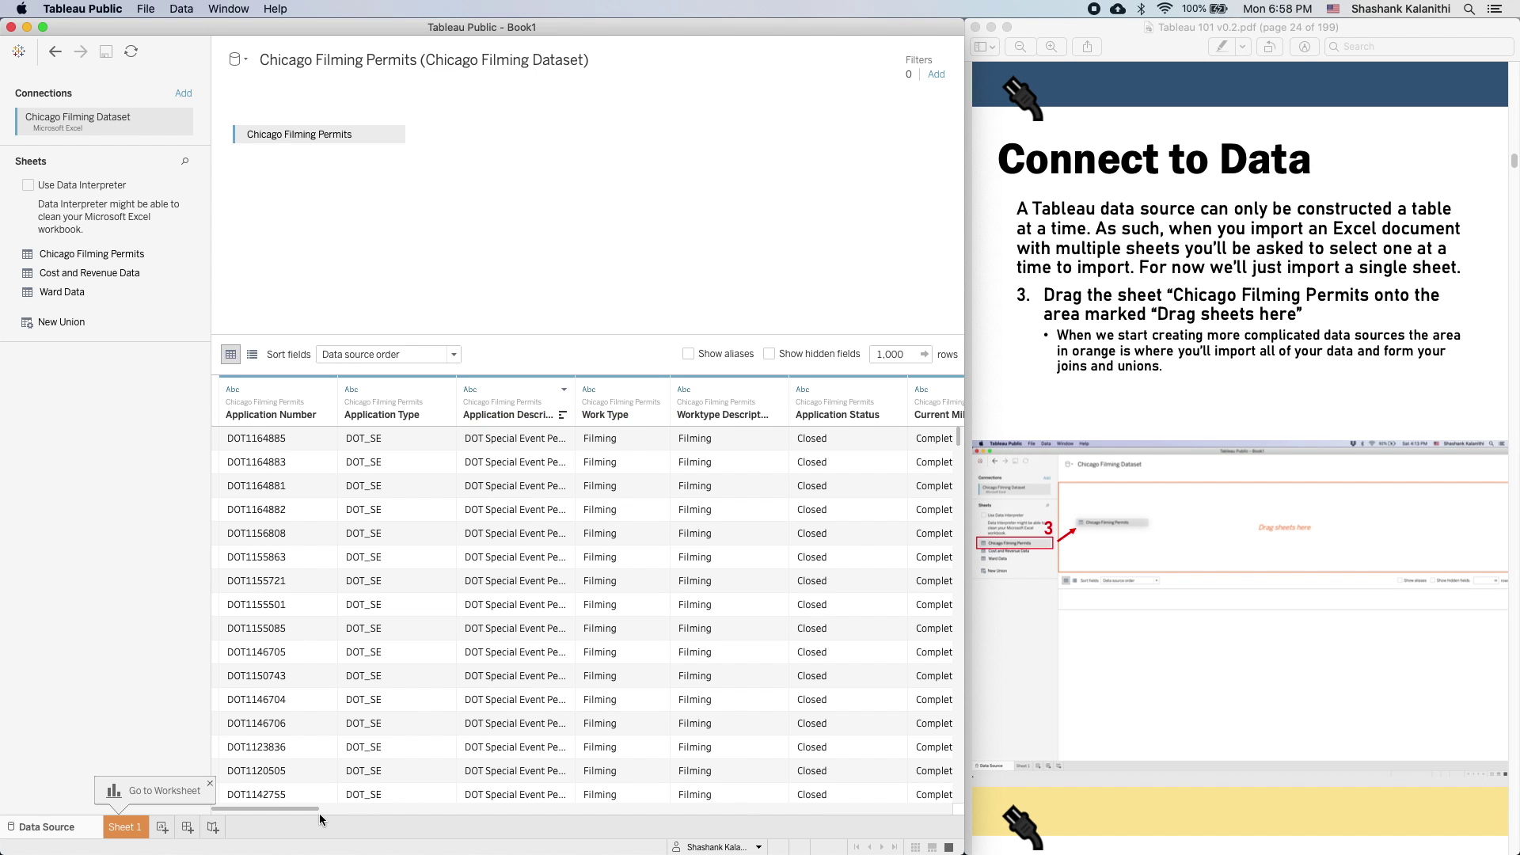
left_click_drag(307, 808, 197, 758)
- Set the data preview's row limit to 10,000 rows
left_click(909, 358)
key("Return")
left_click(914, 358)
type("0")
key("Return")
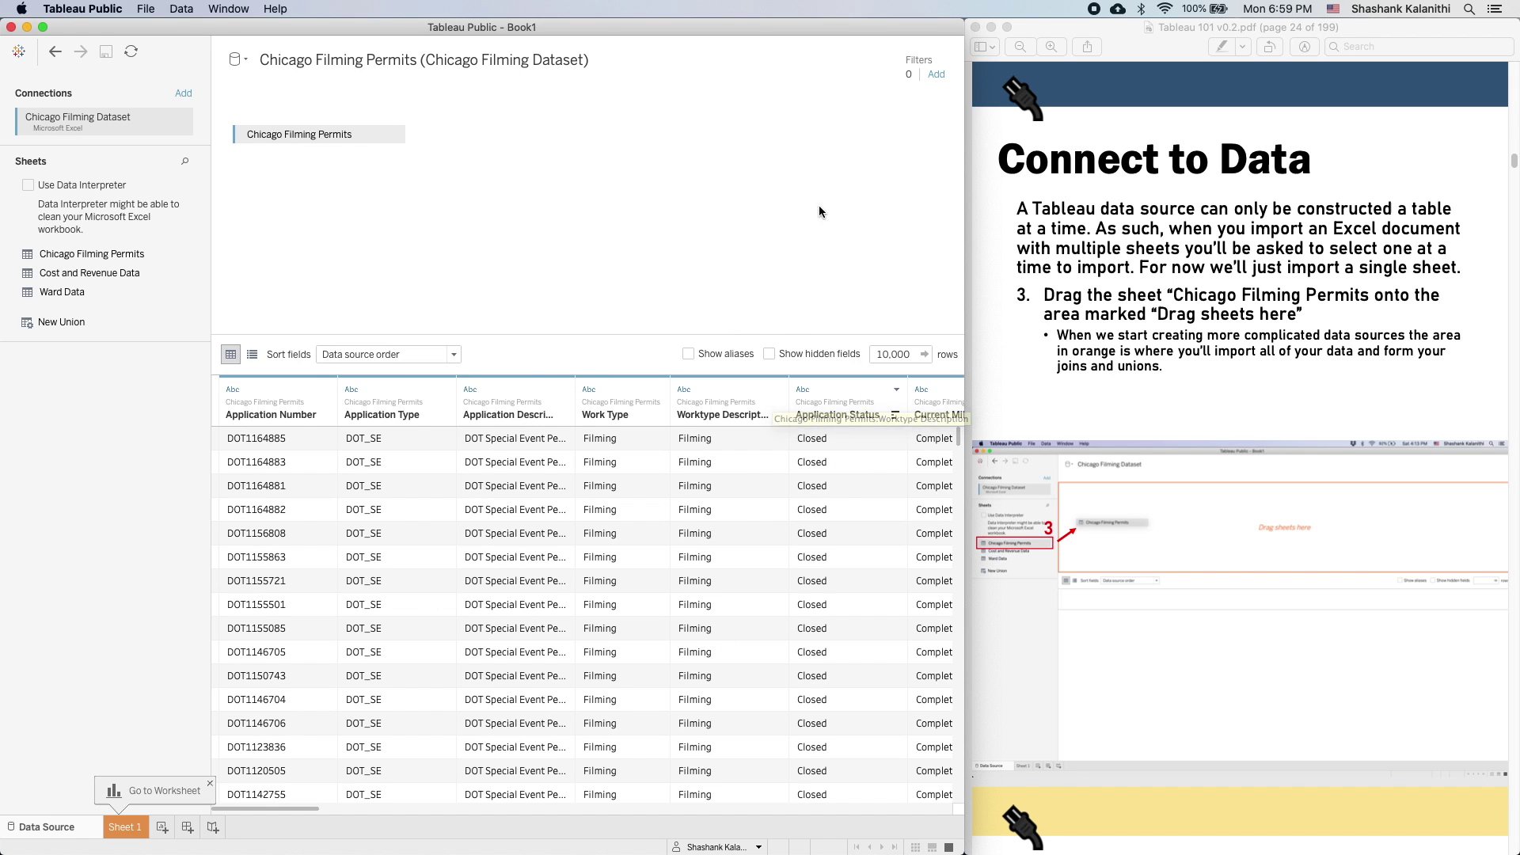
- Show the workbook's data source choices without adding a new one, and open the Sheet 1 worksheet
left_click(238, 59)
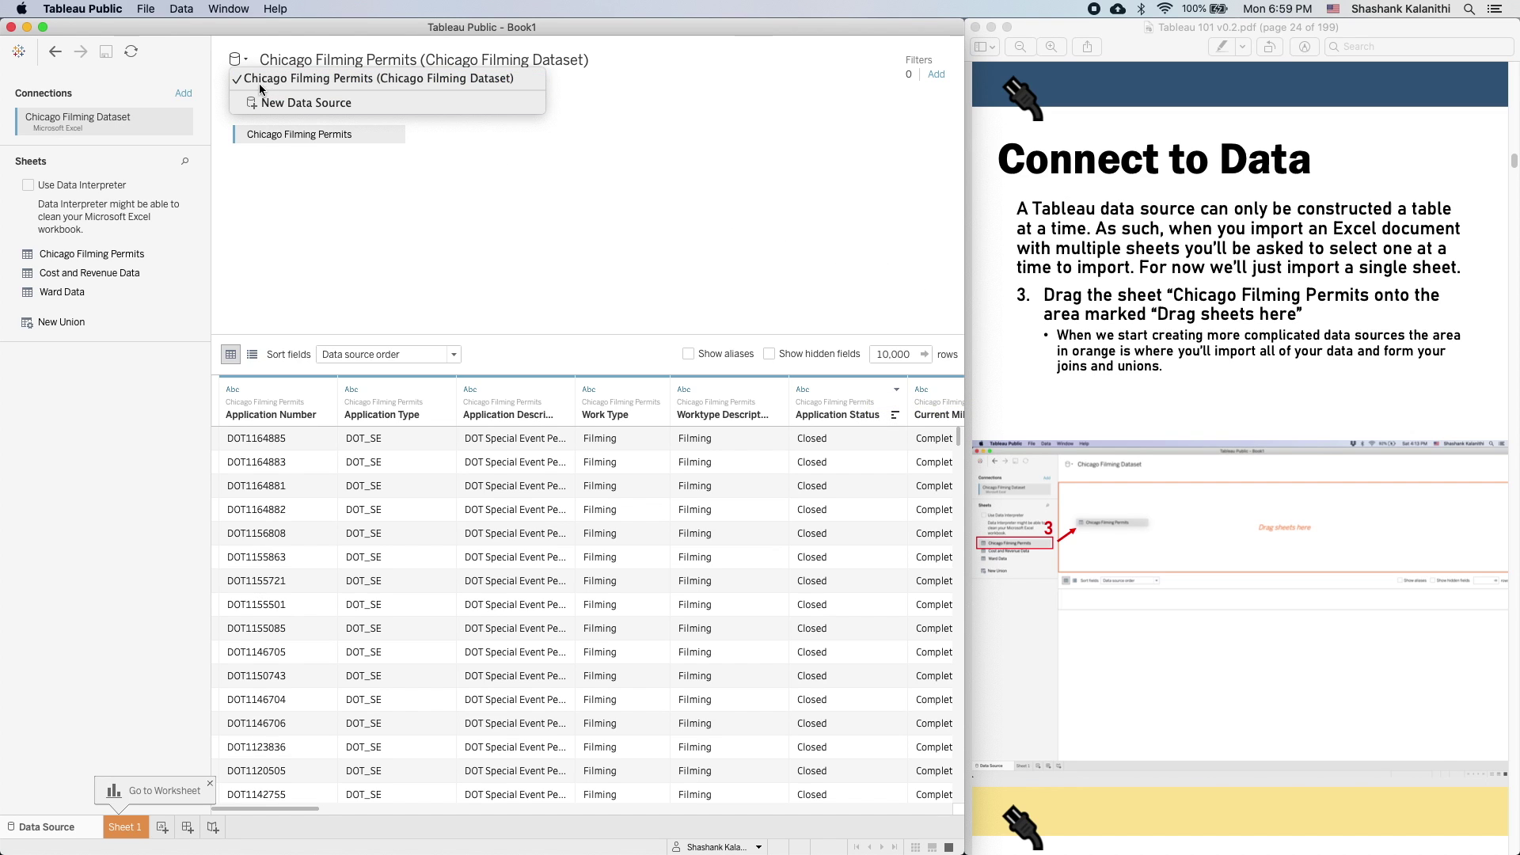
left_click(263, 164)
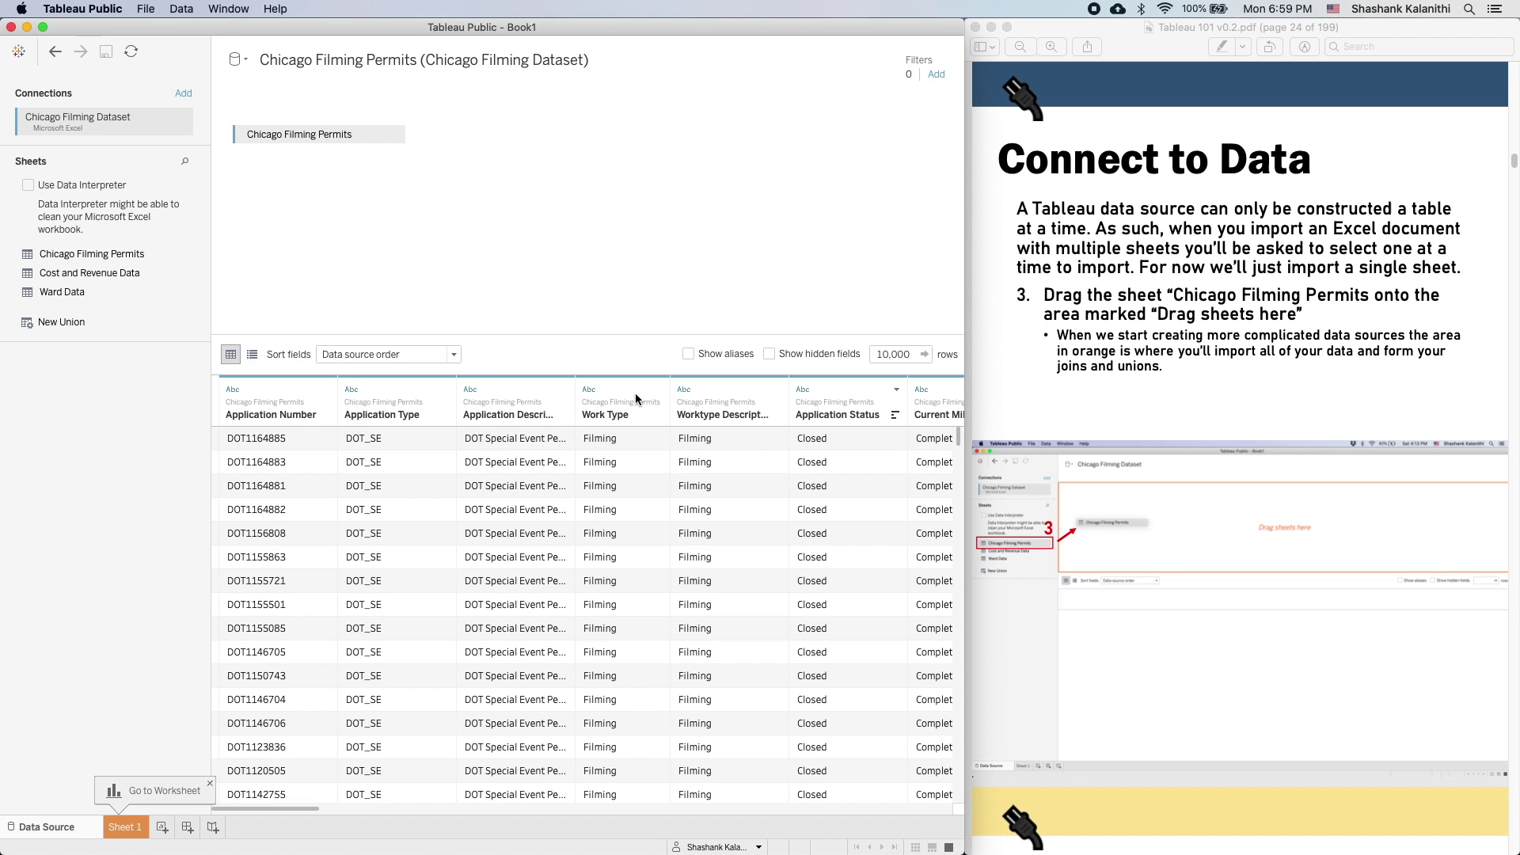
left_click(143, 833)
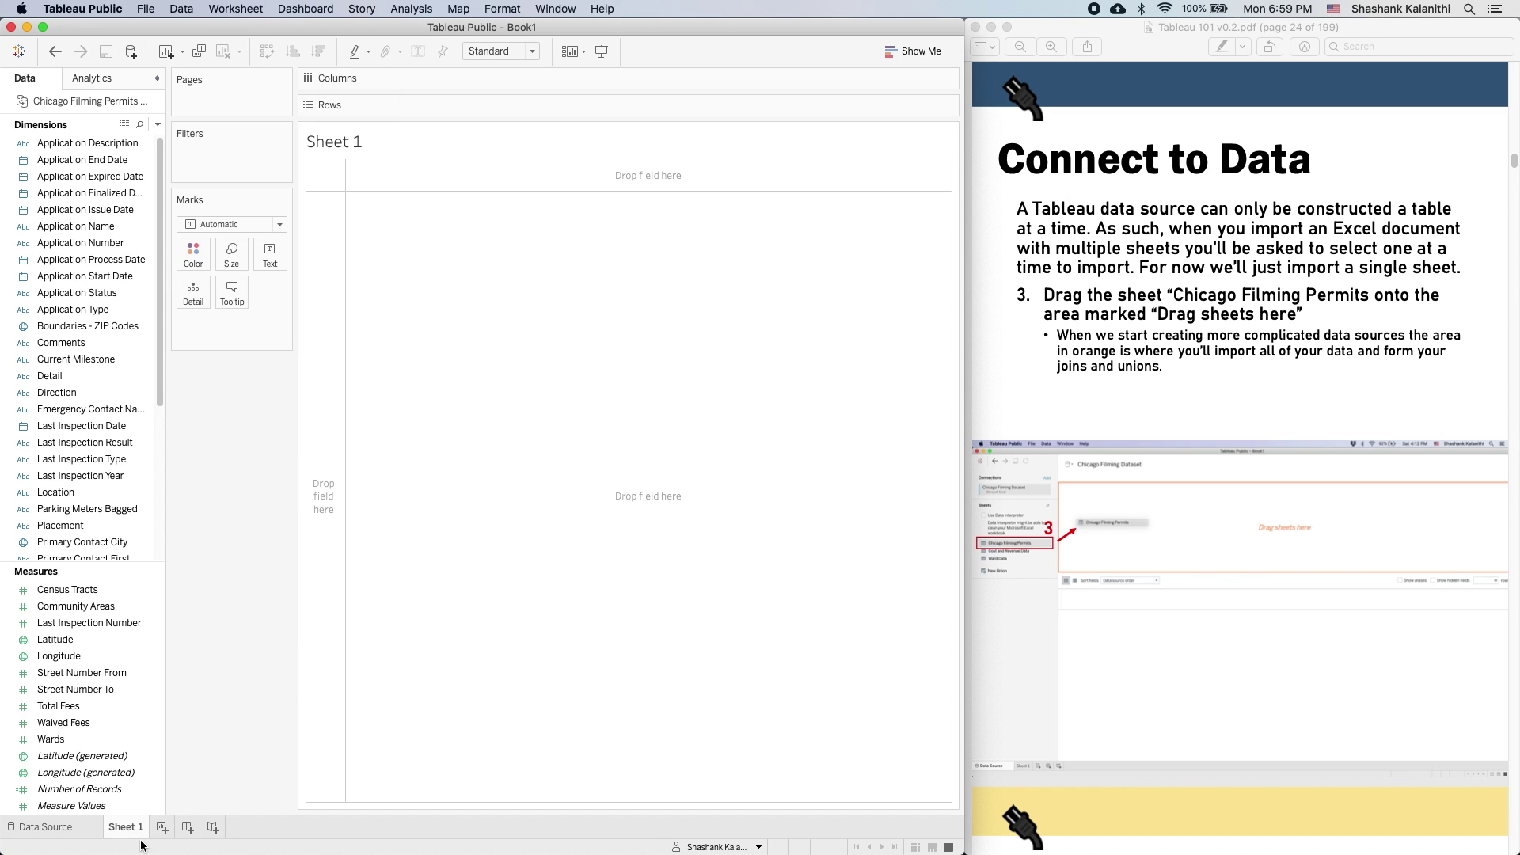
- Show the guide's Tableau Data Source Page section together with its screenshot
scroll(1303, 566, "down", 5)
scroll(1305, 556, "down", 7)
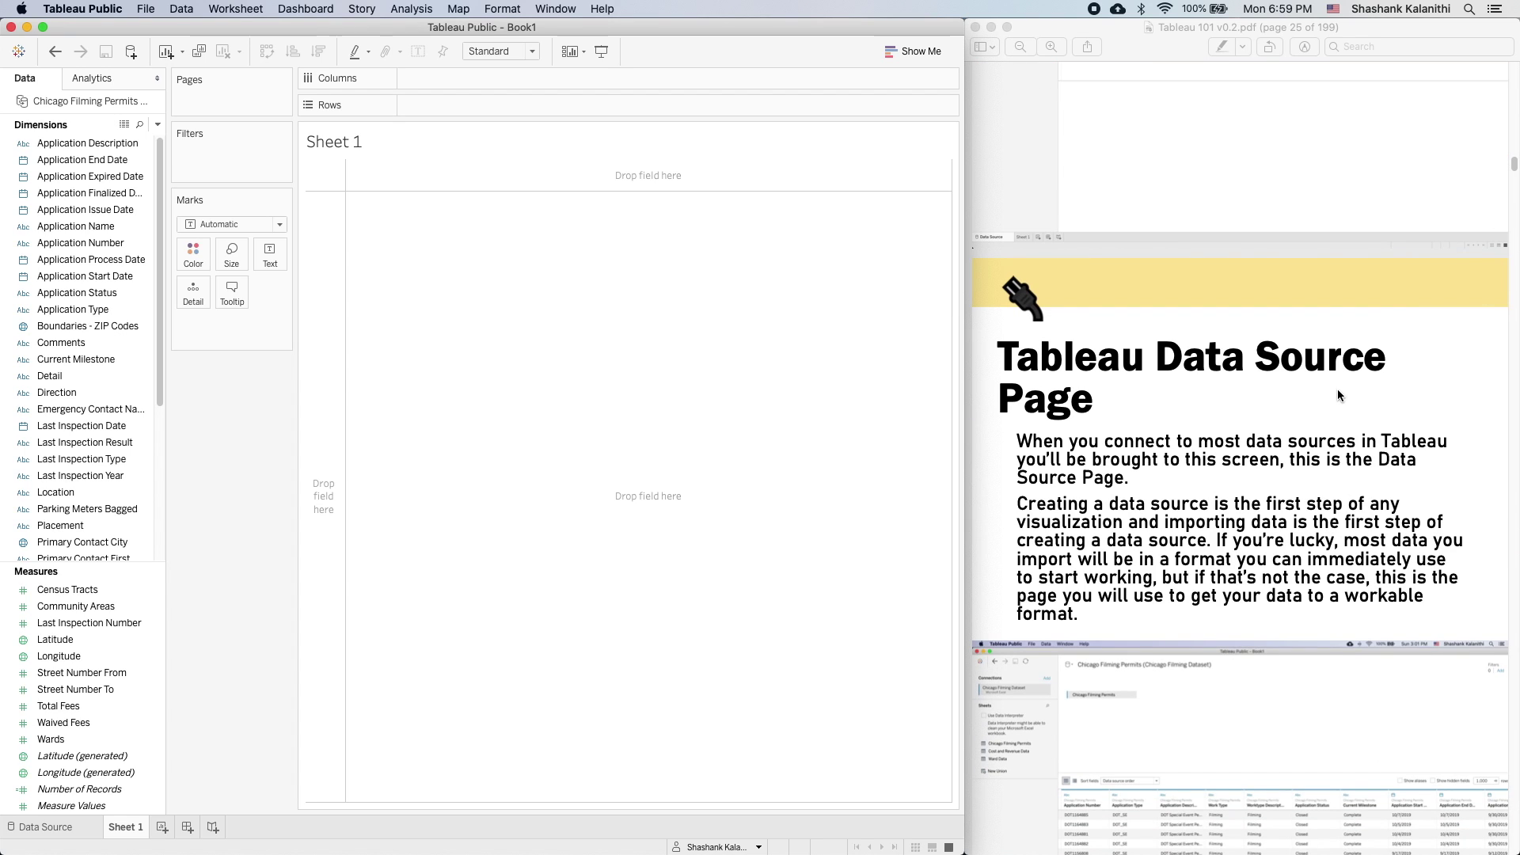
scroll(1339, 395, "down", 4)
scroll(1096, 426, "down", 12)
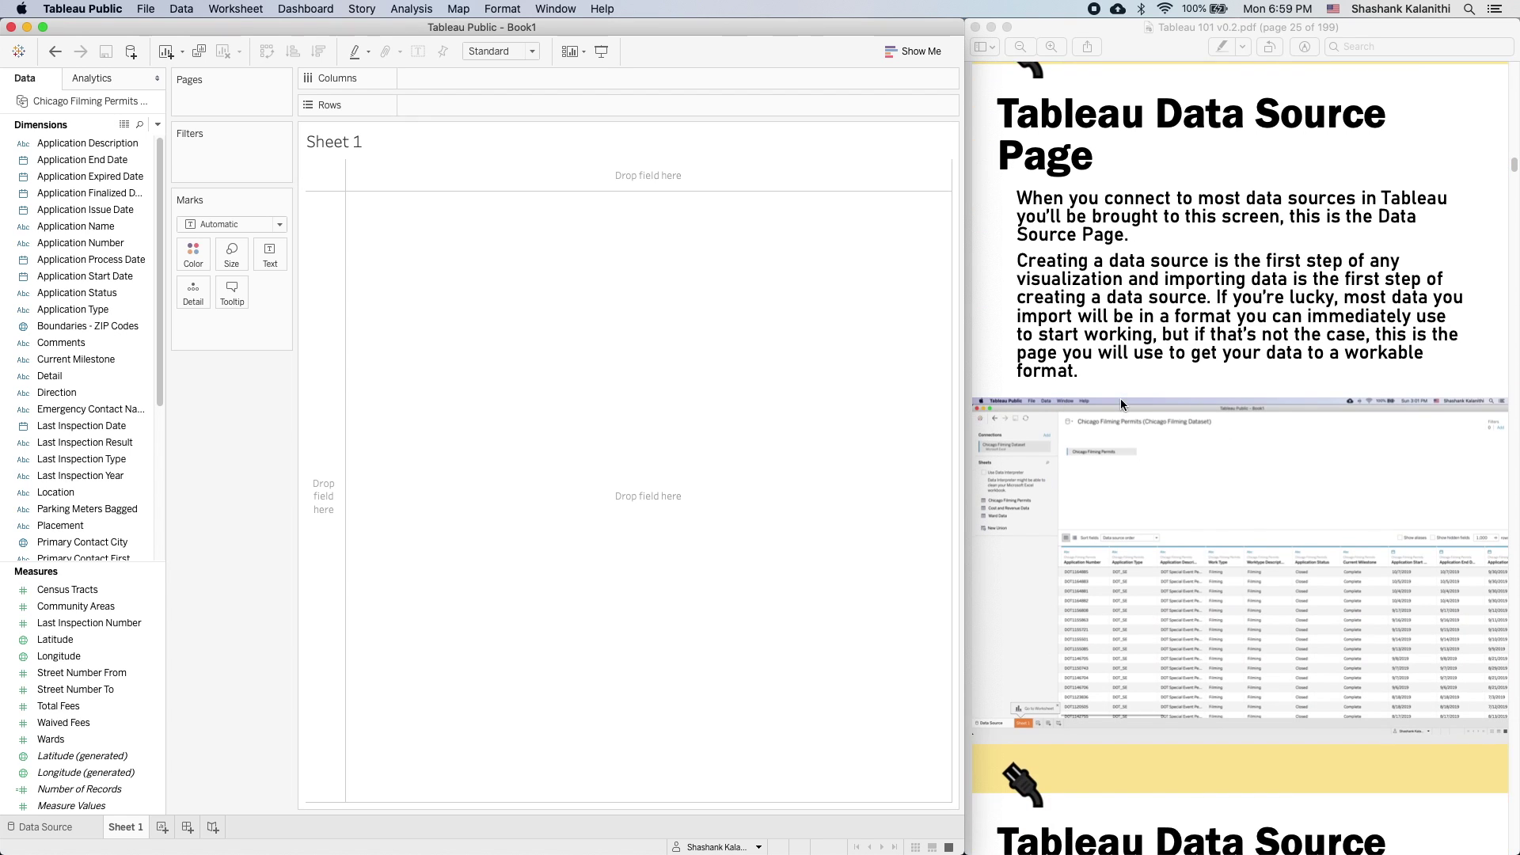
- Read through the guide's numbered notes on the Data Source Page and its Connect to Data instructions
scroll(1143, 425, "down", 14)
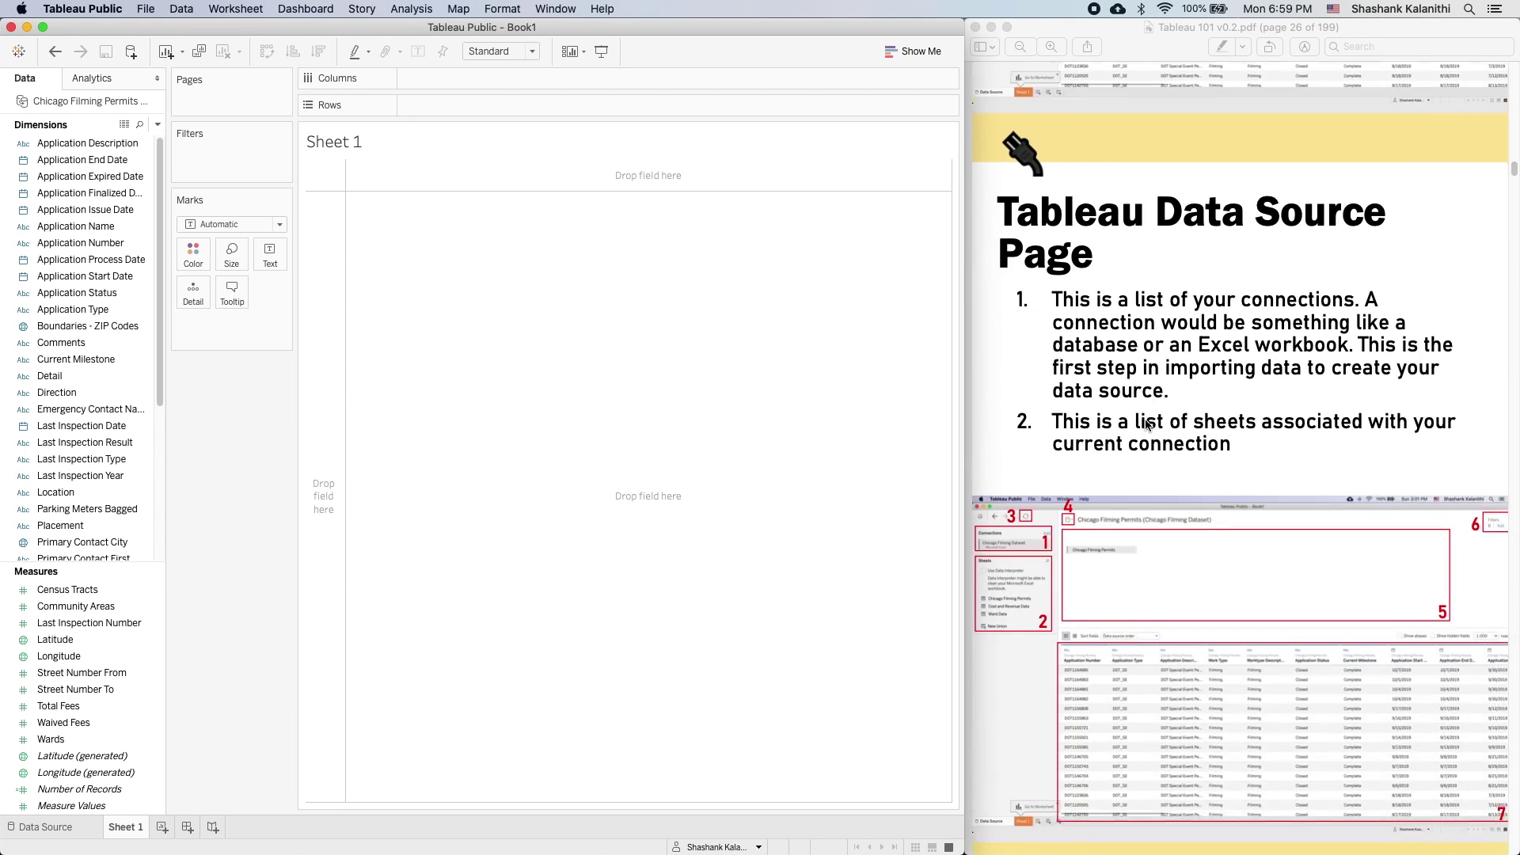
scroll(1151, 433, "down", 13)
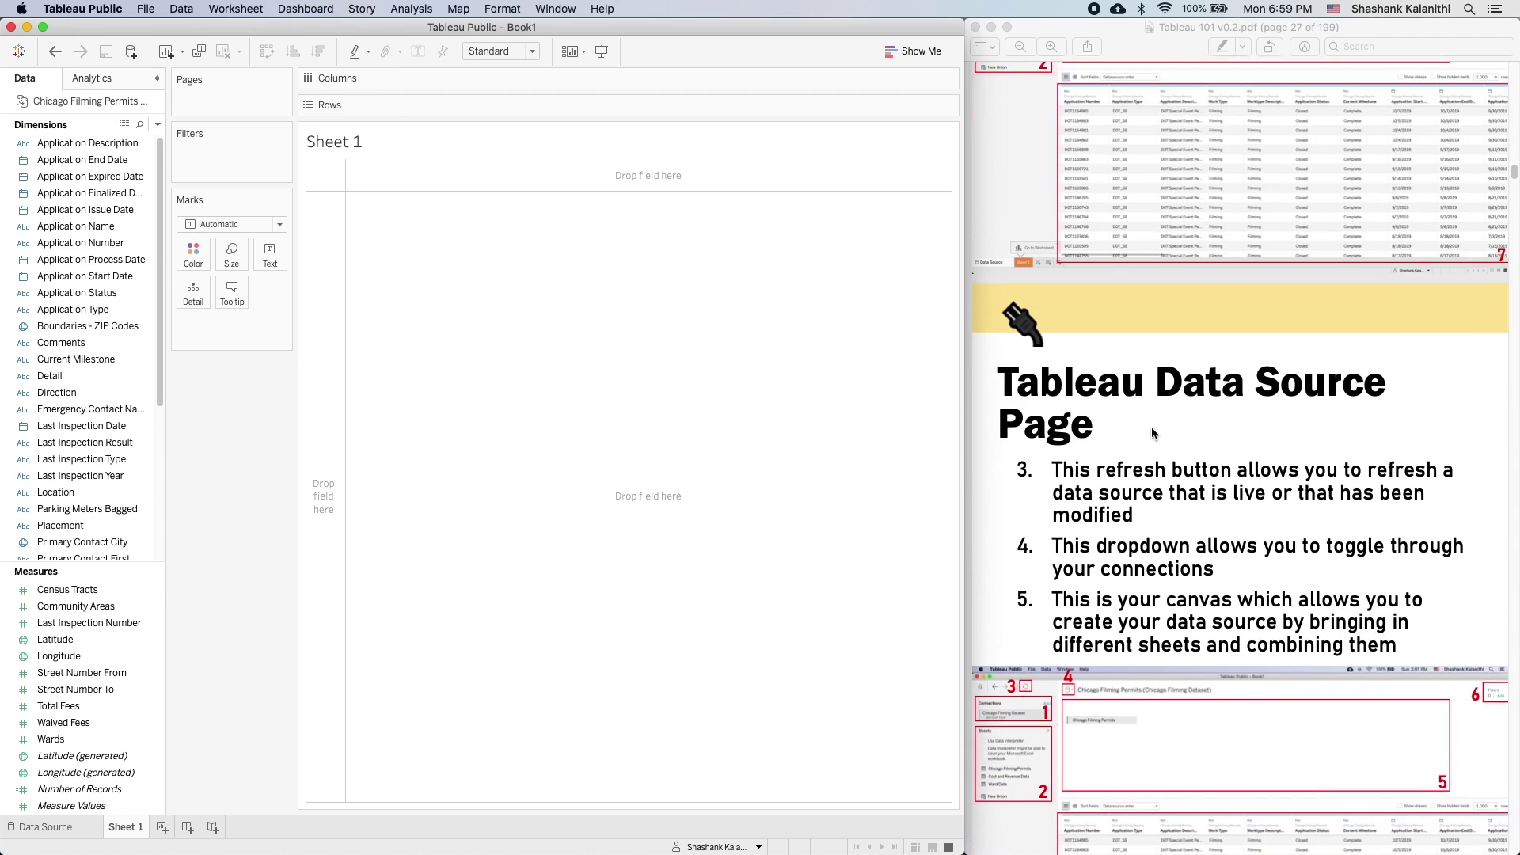
scroll(1318, 444, "down", 12)
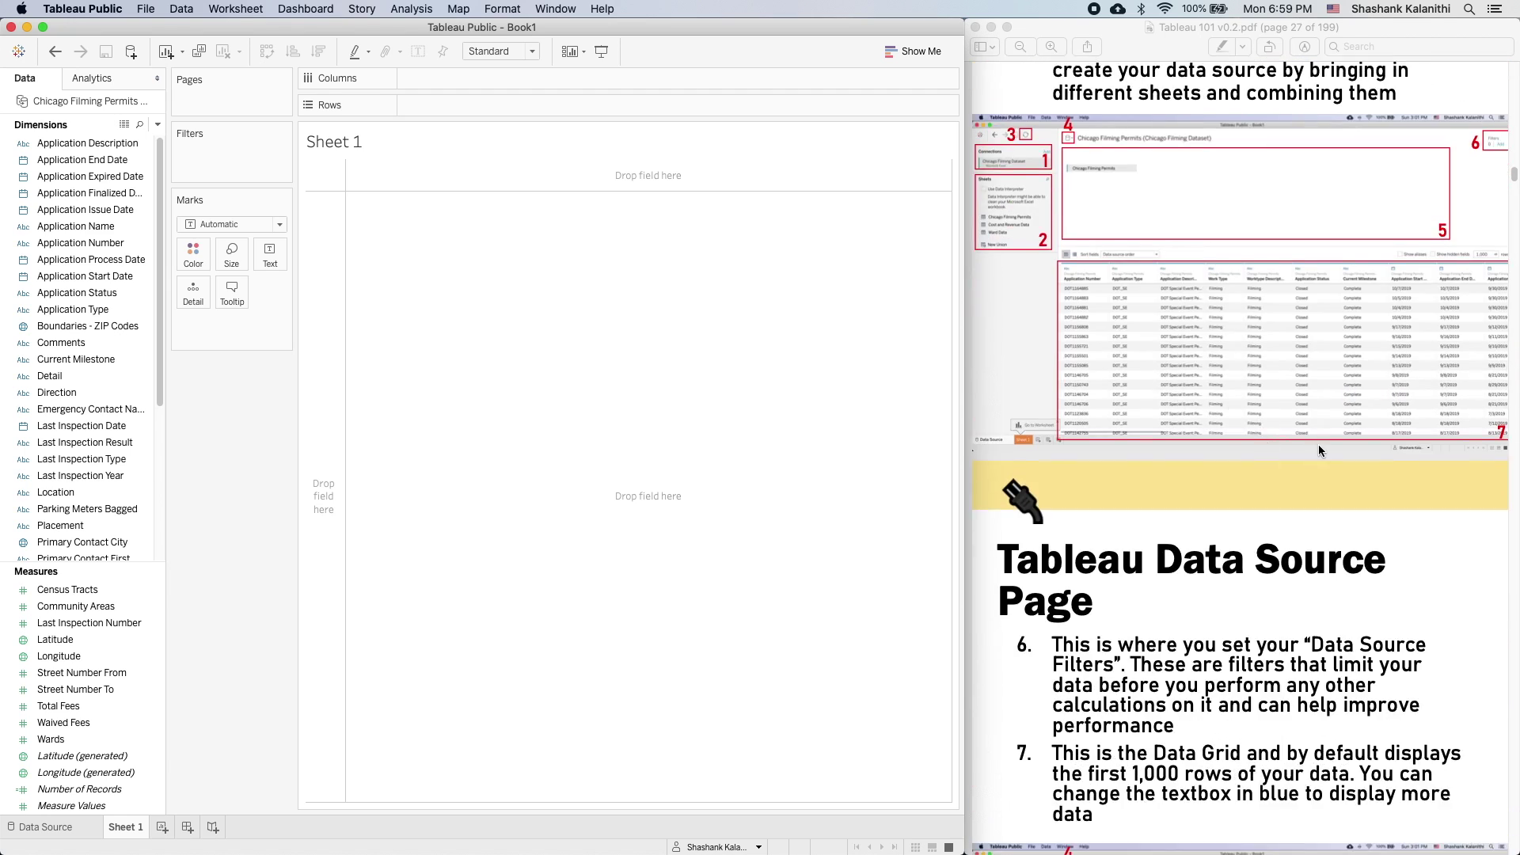
scroll(1314, 450, "down", 11)
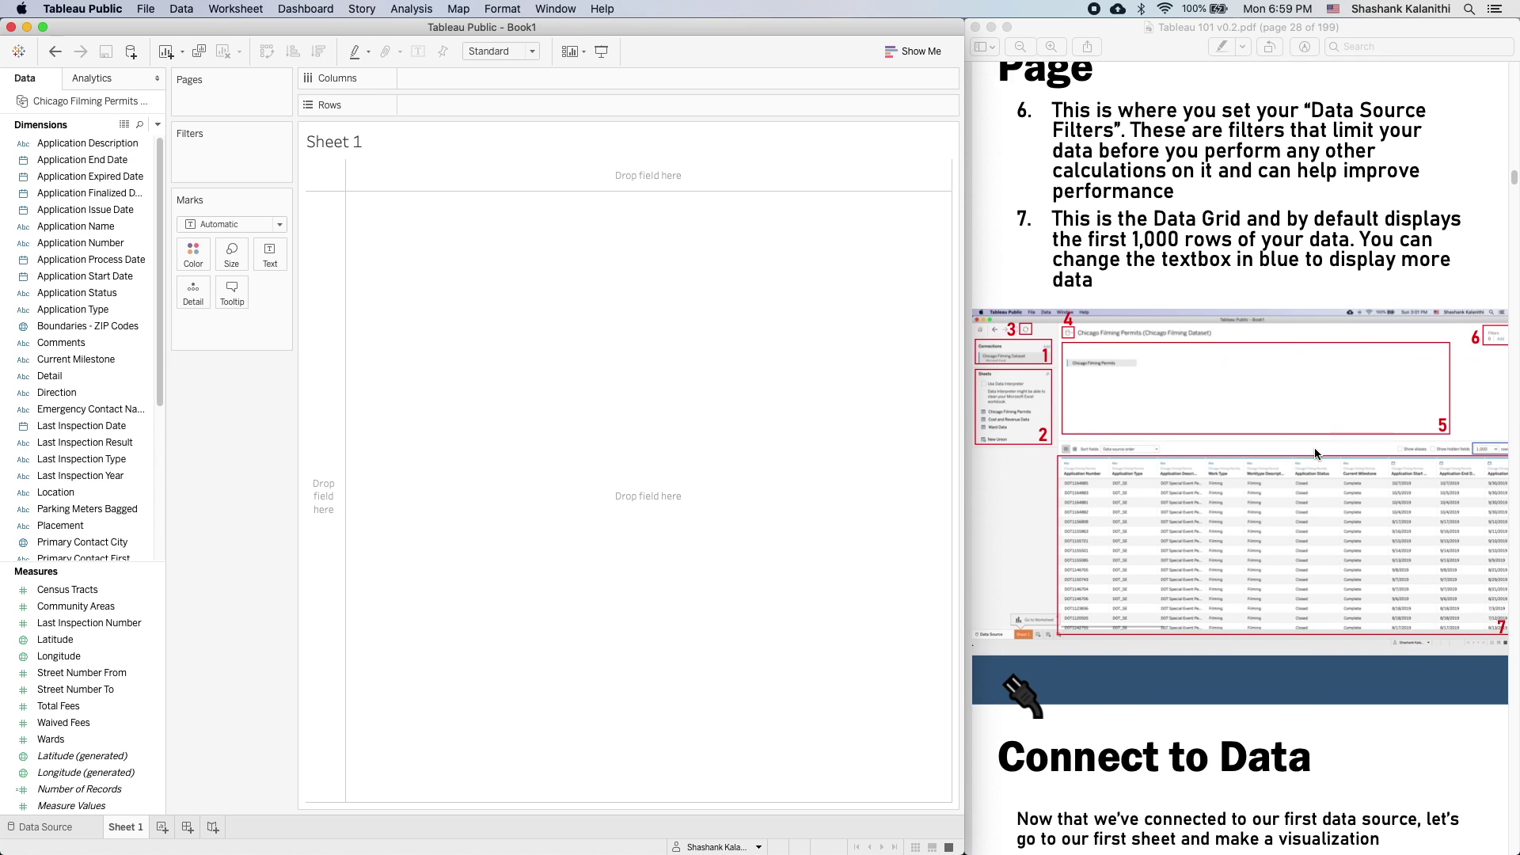
scroll(1308, 449, "down", 14)
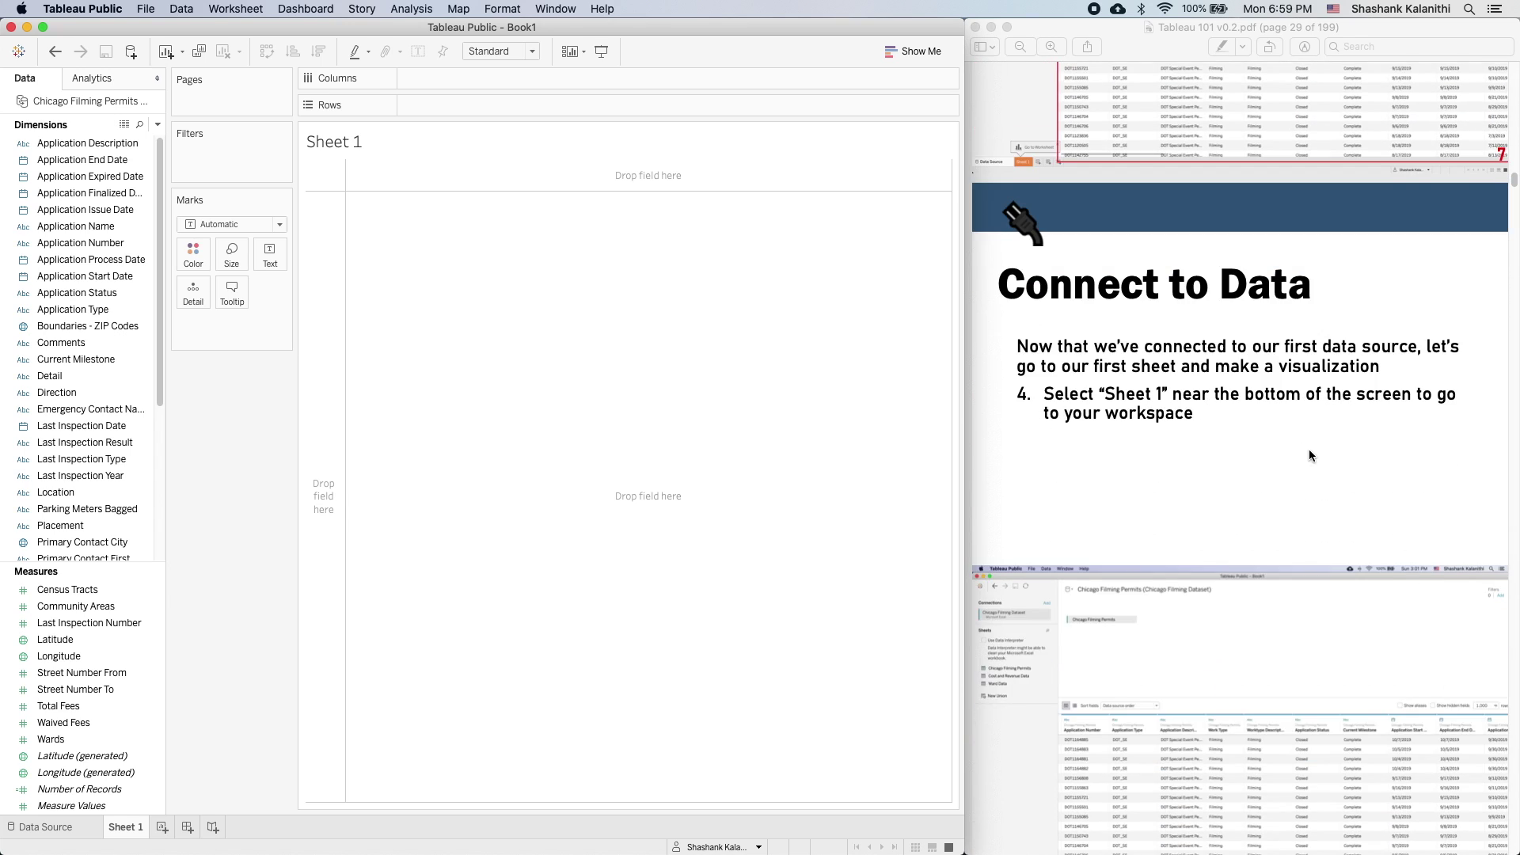
scroll(1308, 455, "down", 8)
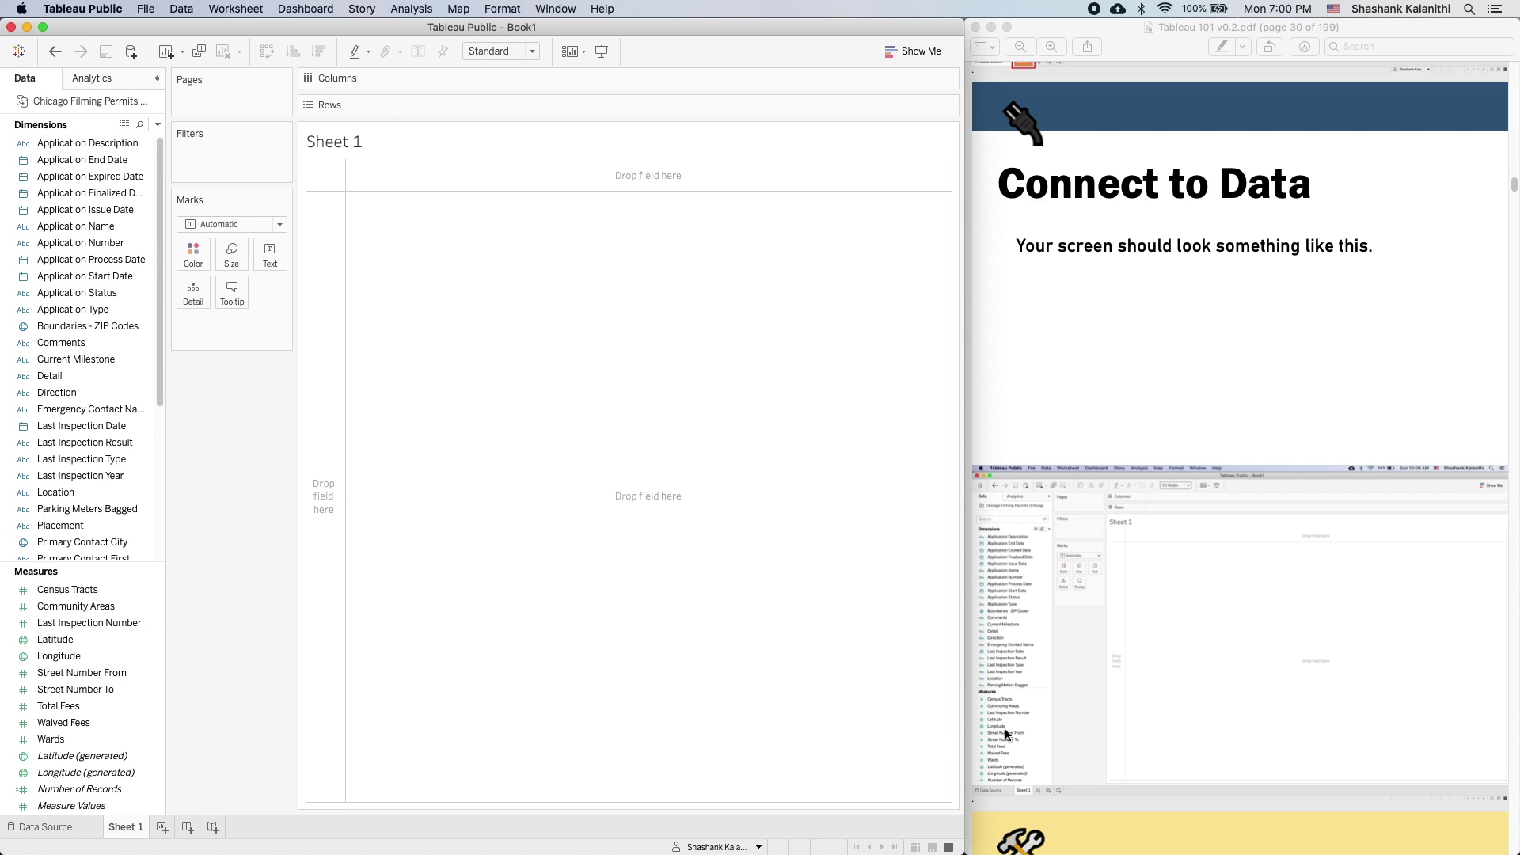
- Show the guide's Tableau Workspace page that explains items 1 to 3 above the numbered screenshot
scroll(1026, 697, "down", 10)
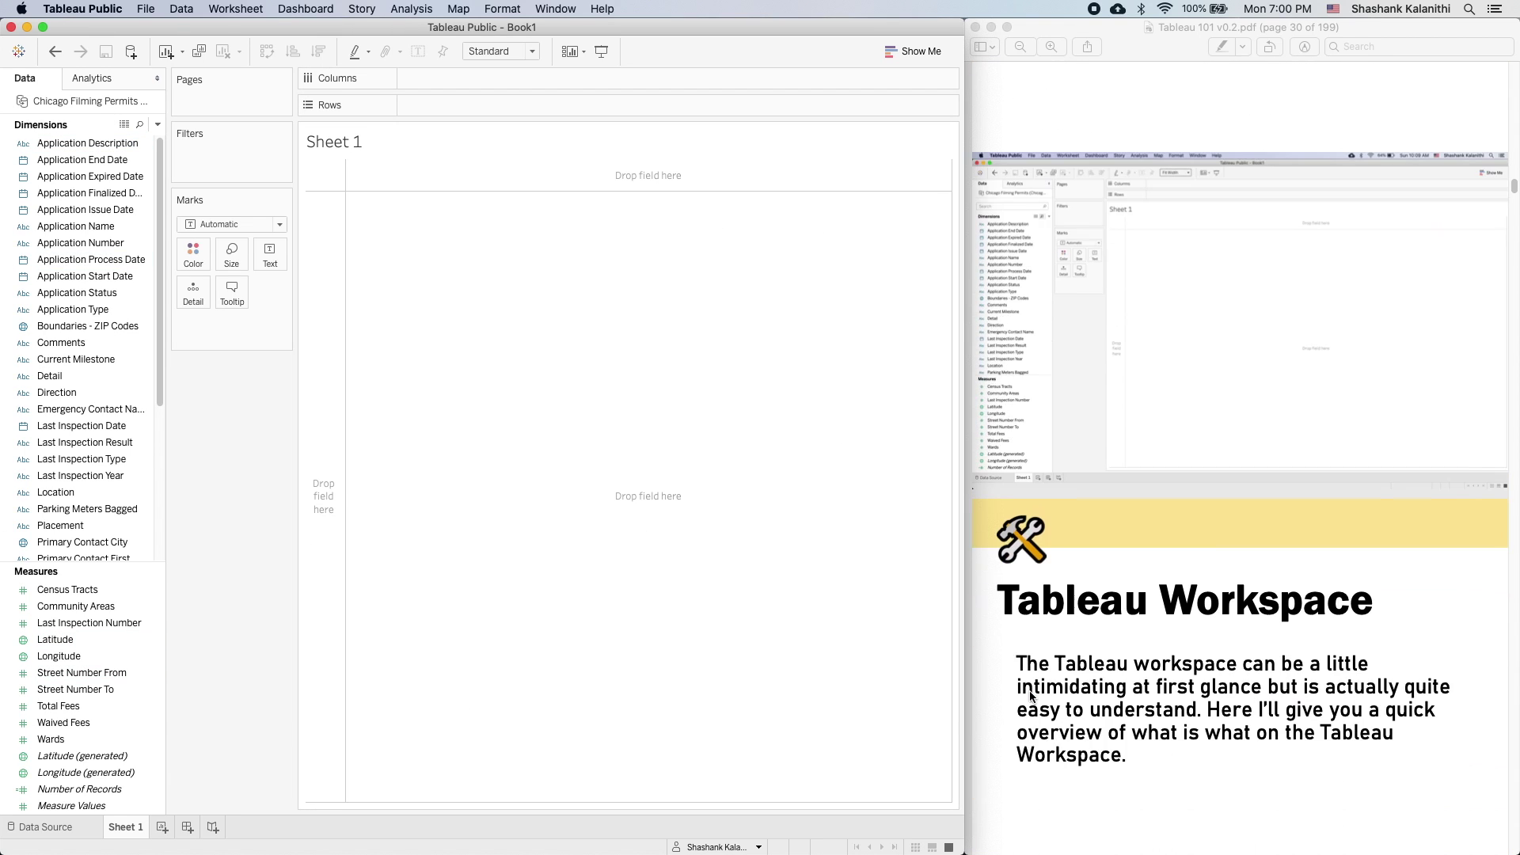
scroll(1026, 707, "down", 5)
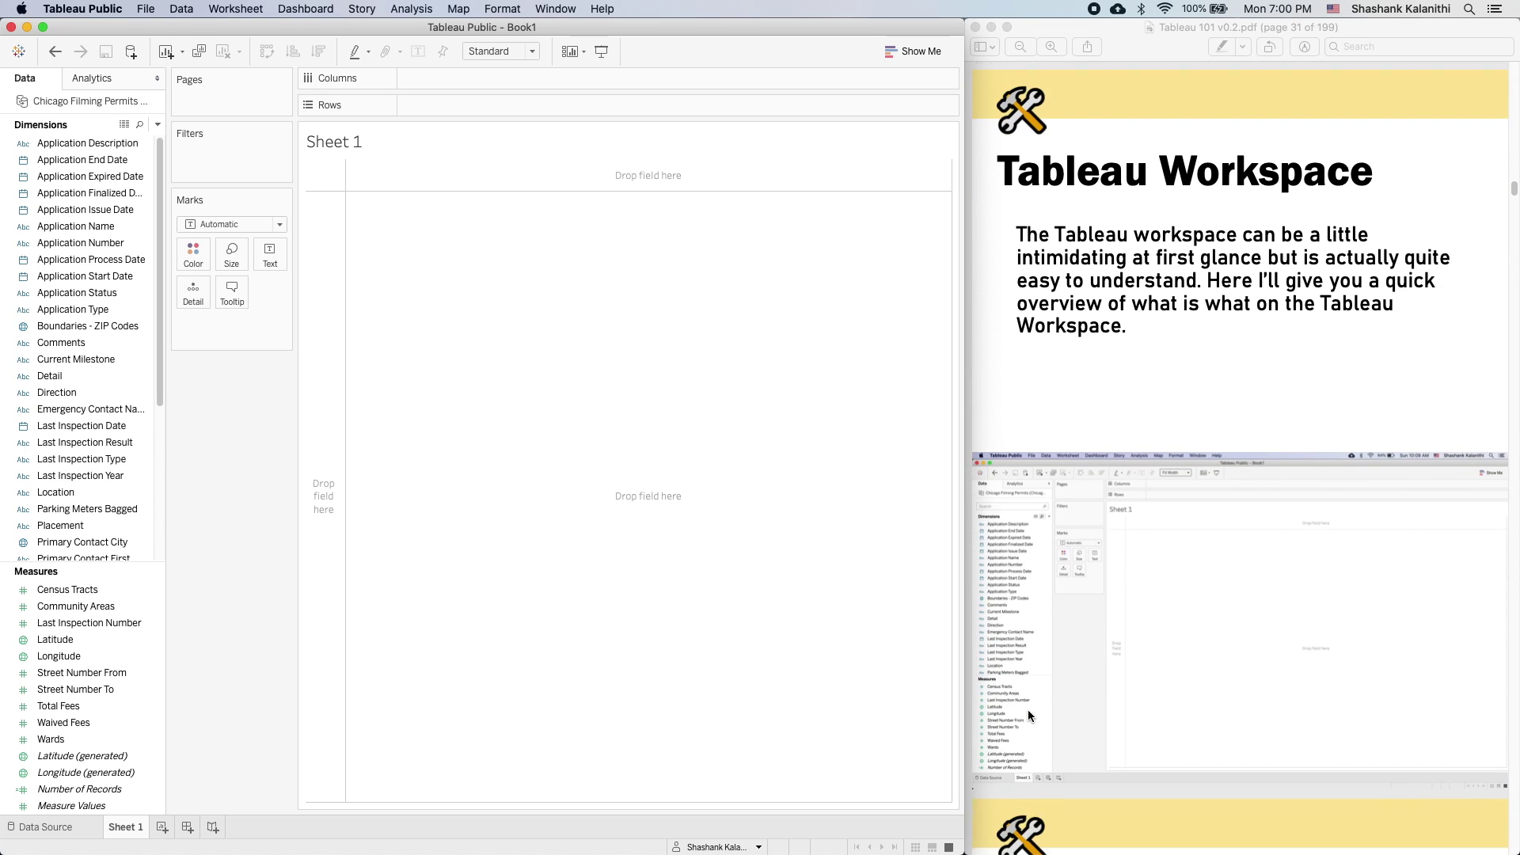
scroll(1026, 711, "up", 1)
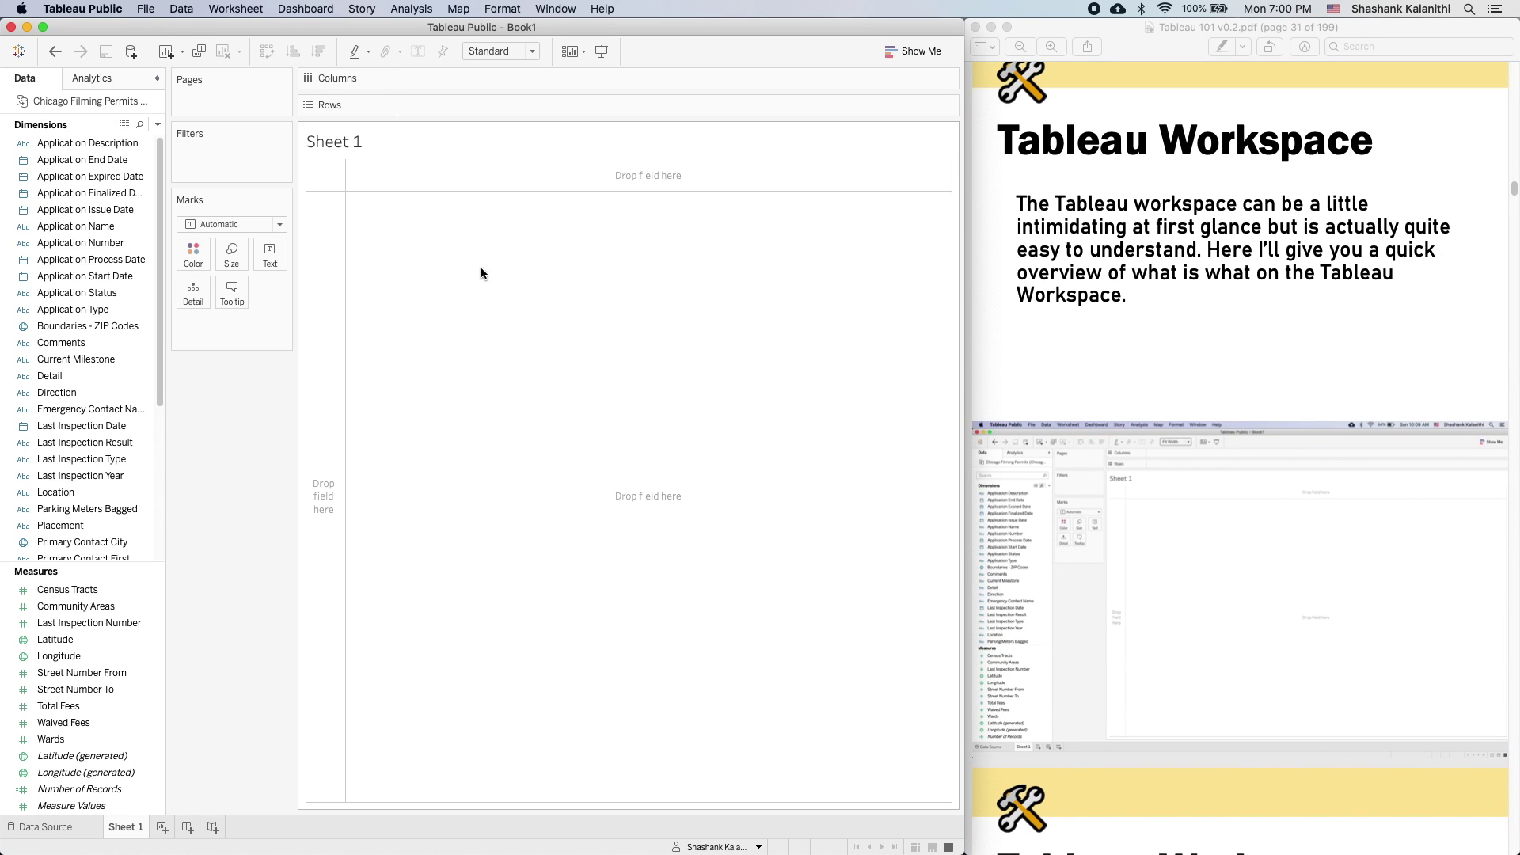
scroll(1167, 491, "down", 5)
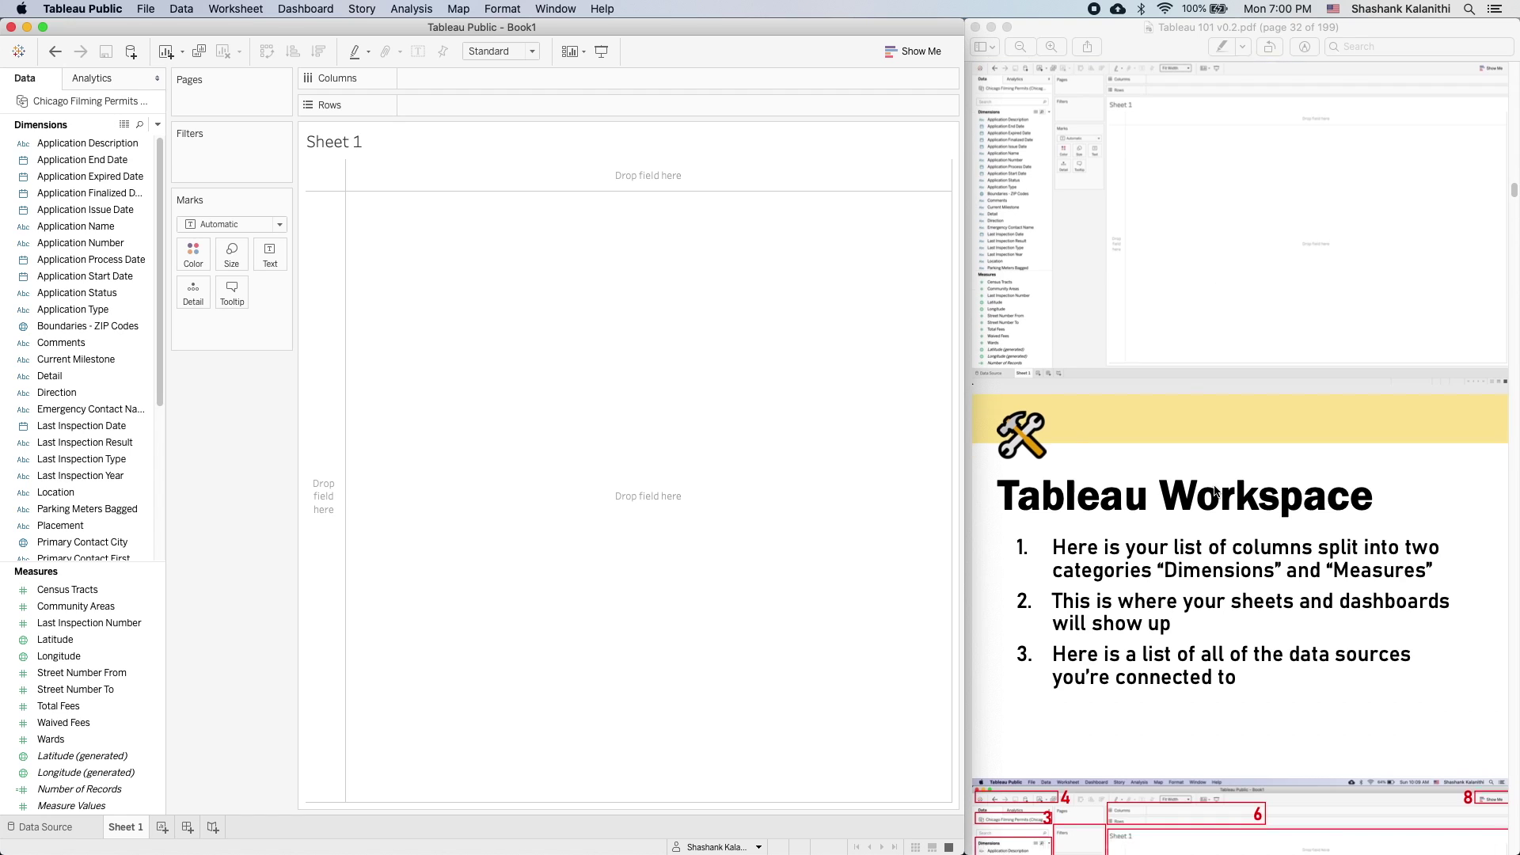
scroll(1215, 487, "down", 5)
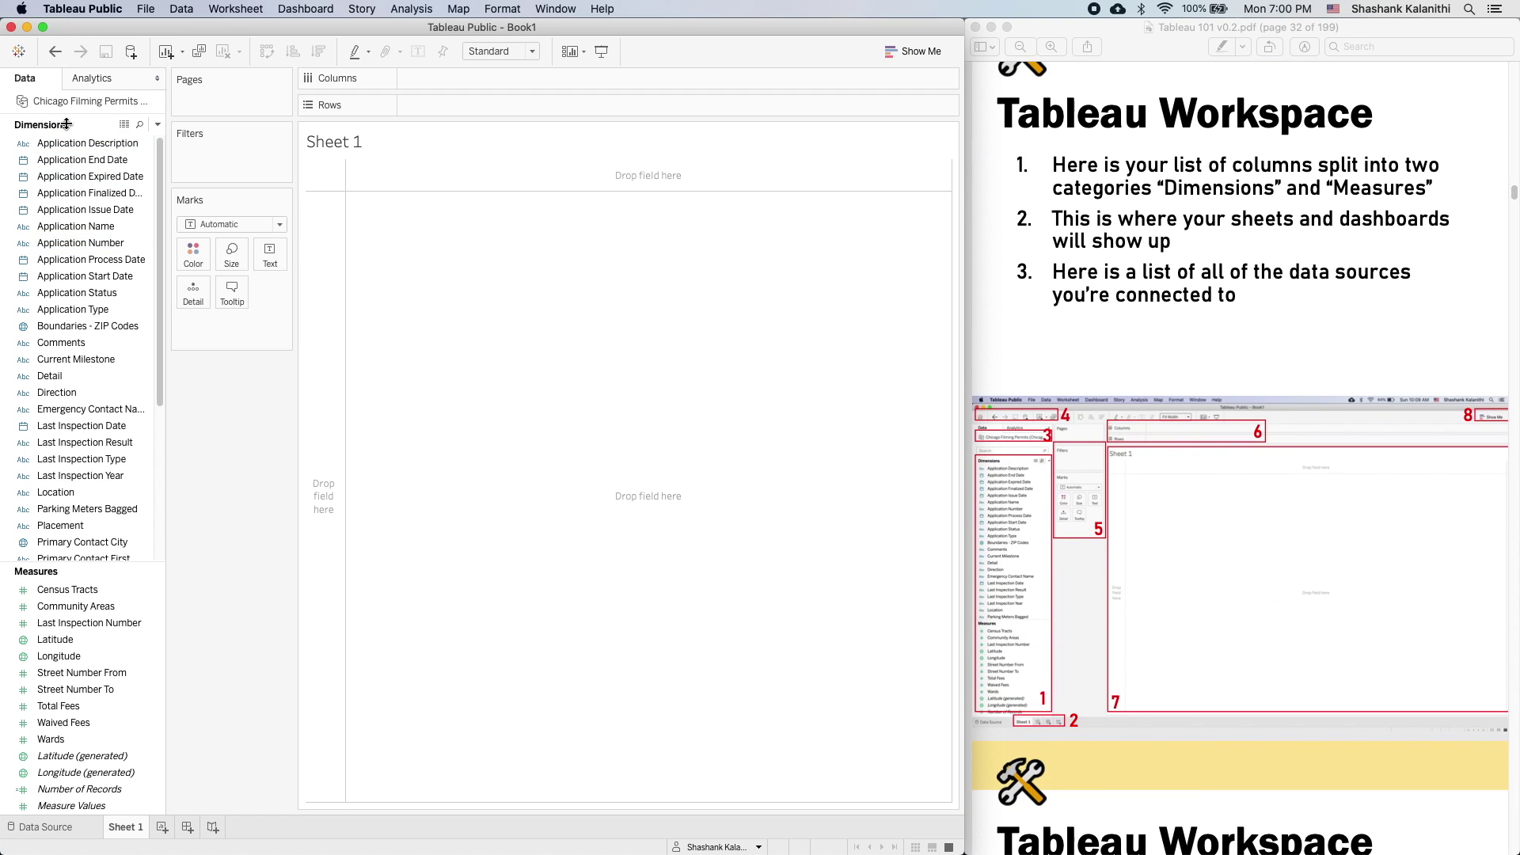
- Show the start page's connection options and the worksheet's Analytics options, and return to Sheet 1's field list
left_click(19, 52)
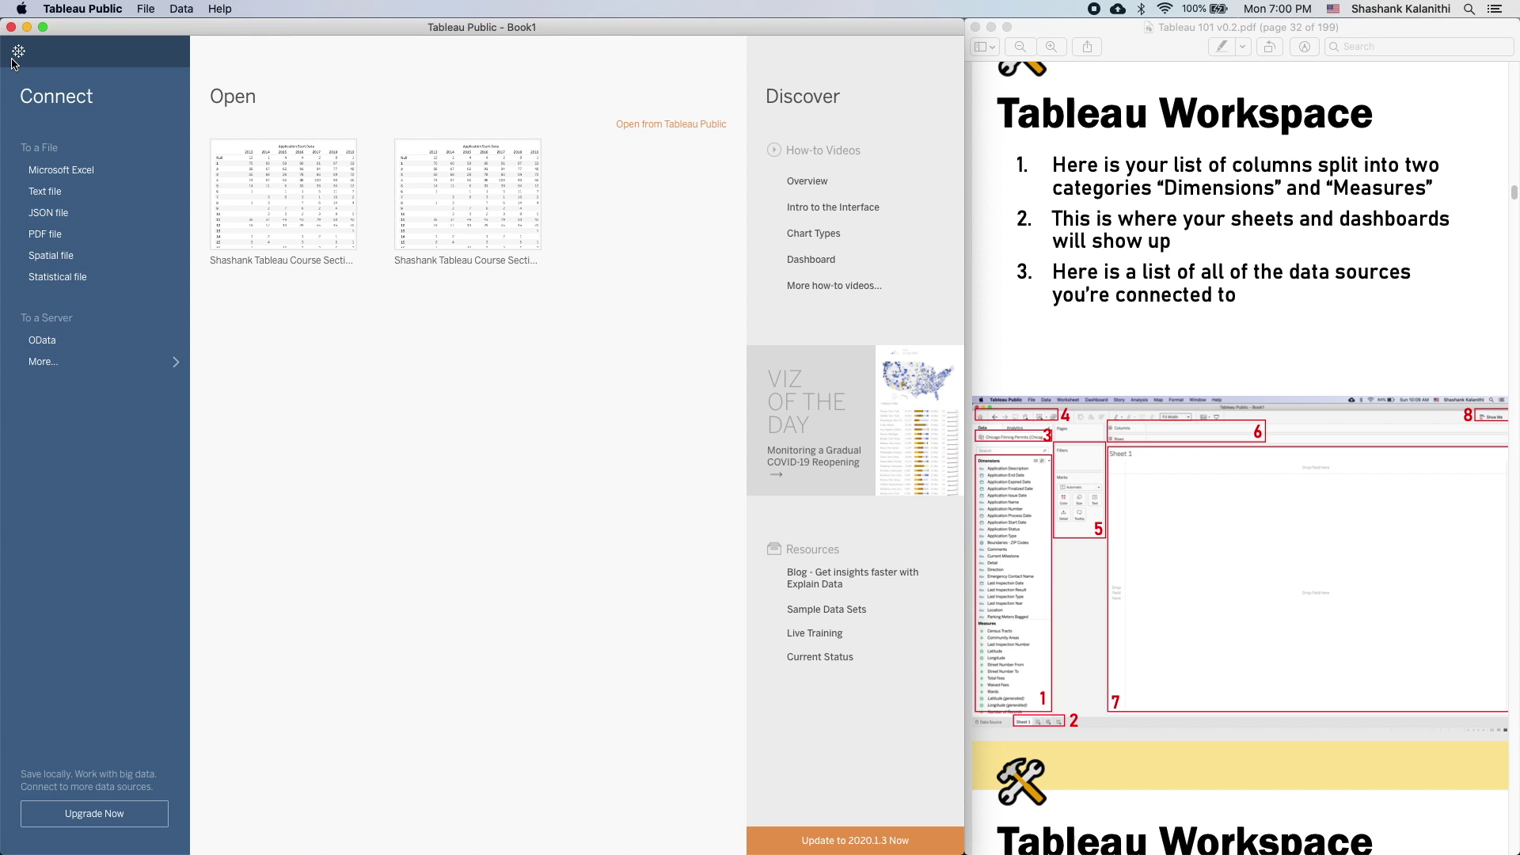
left_click(16, 57)
left_click(19, 52)
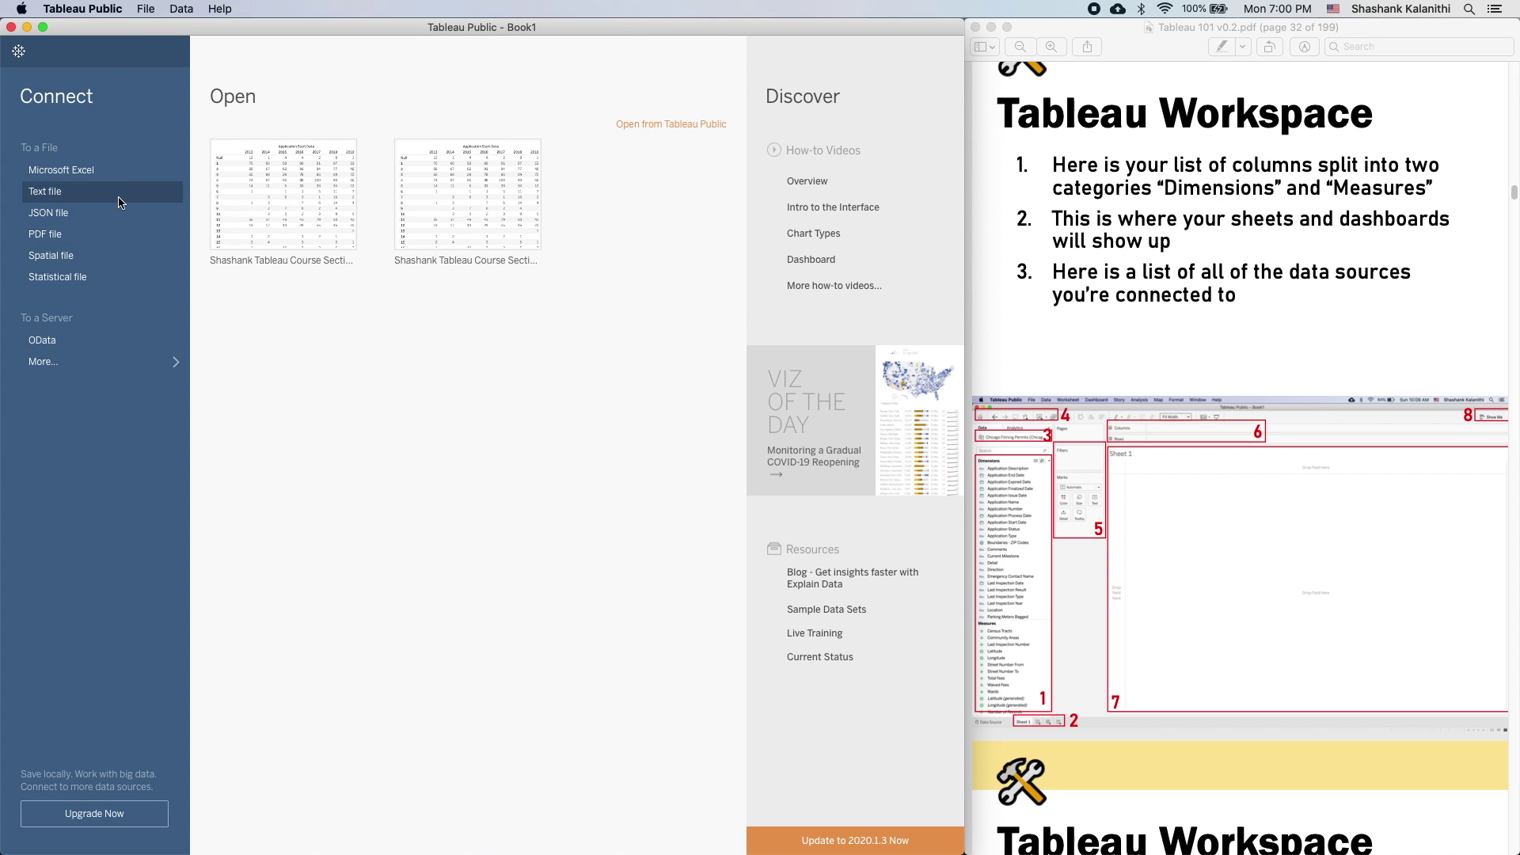
left_click(19, 51)
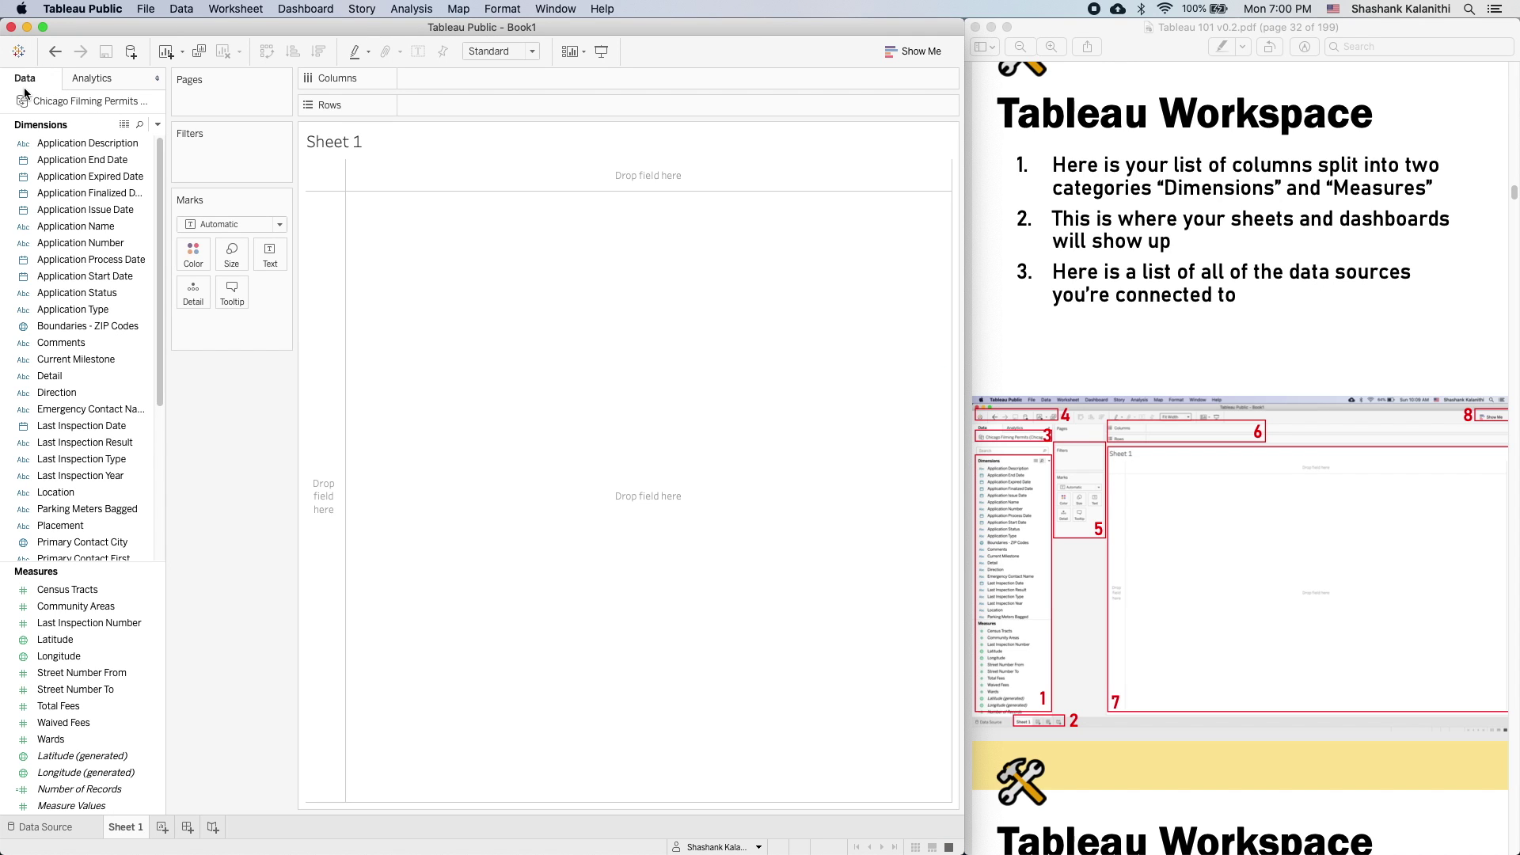
left_click(95, 89)
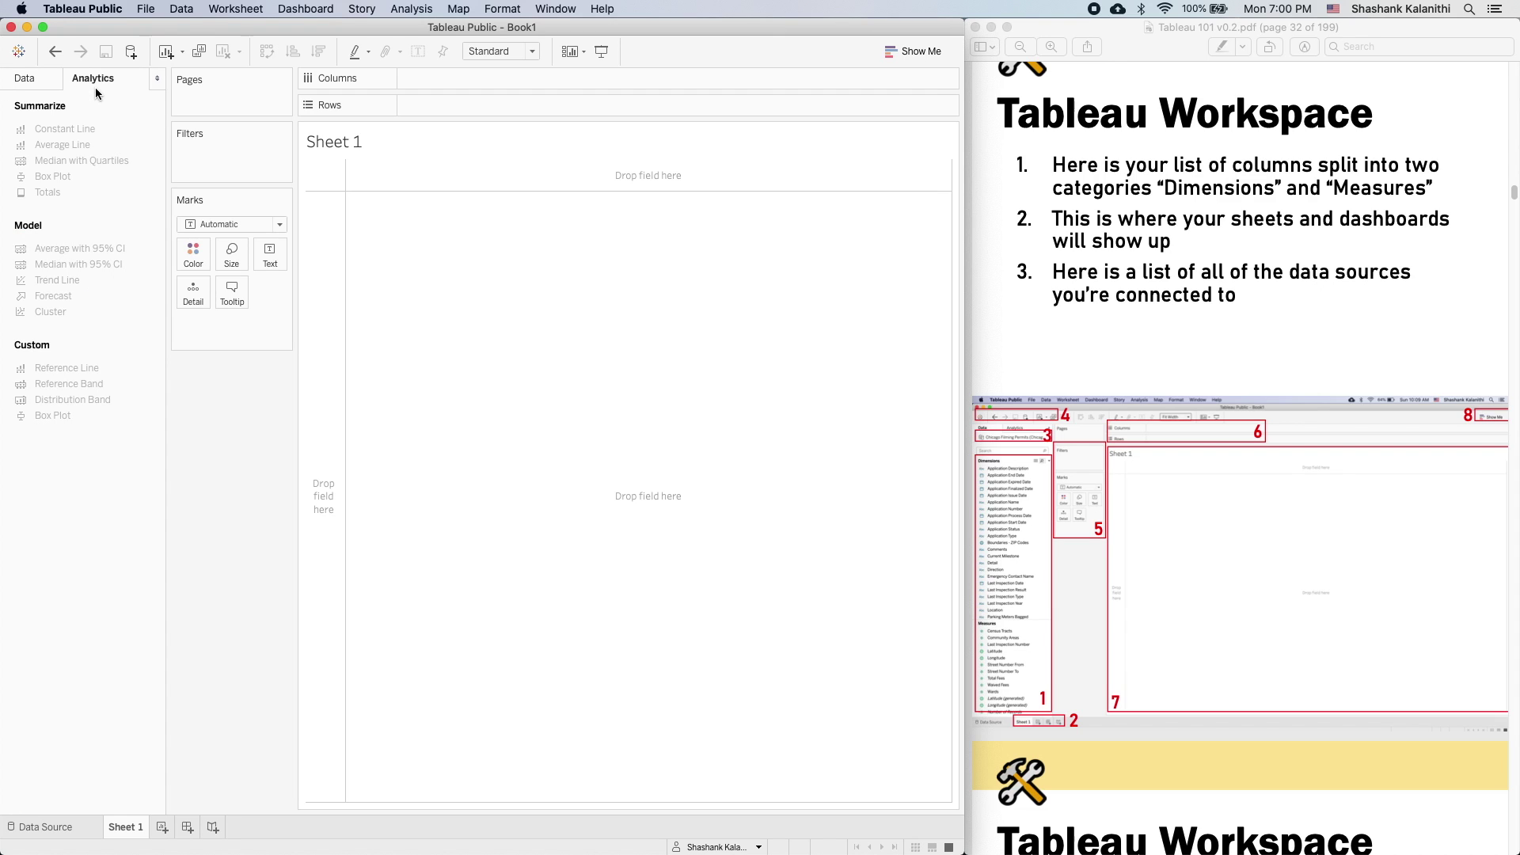
left_click(26, 79)
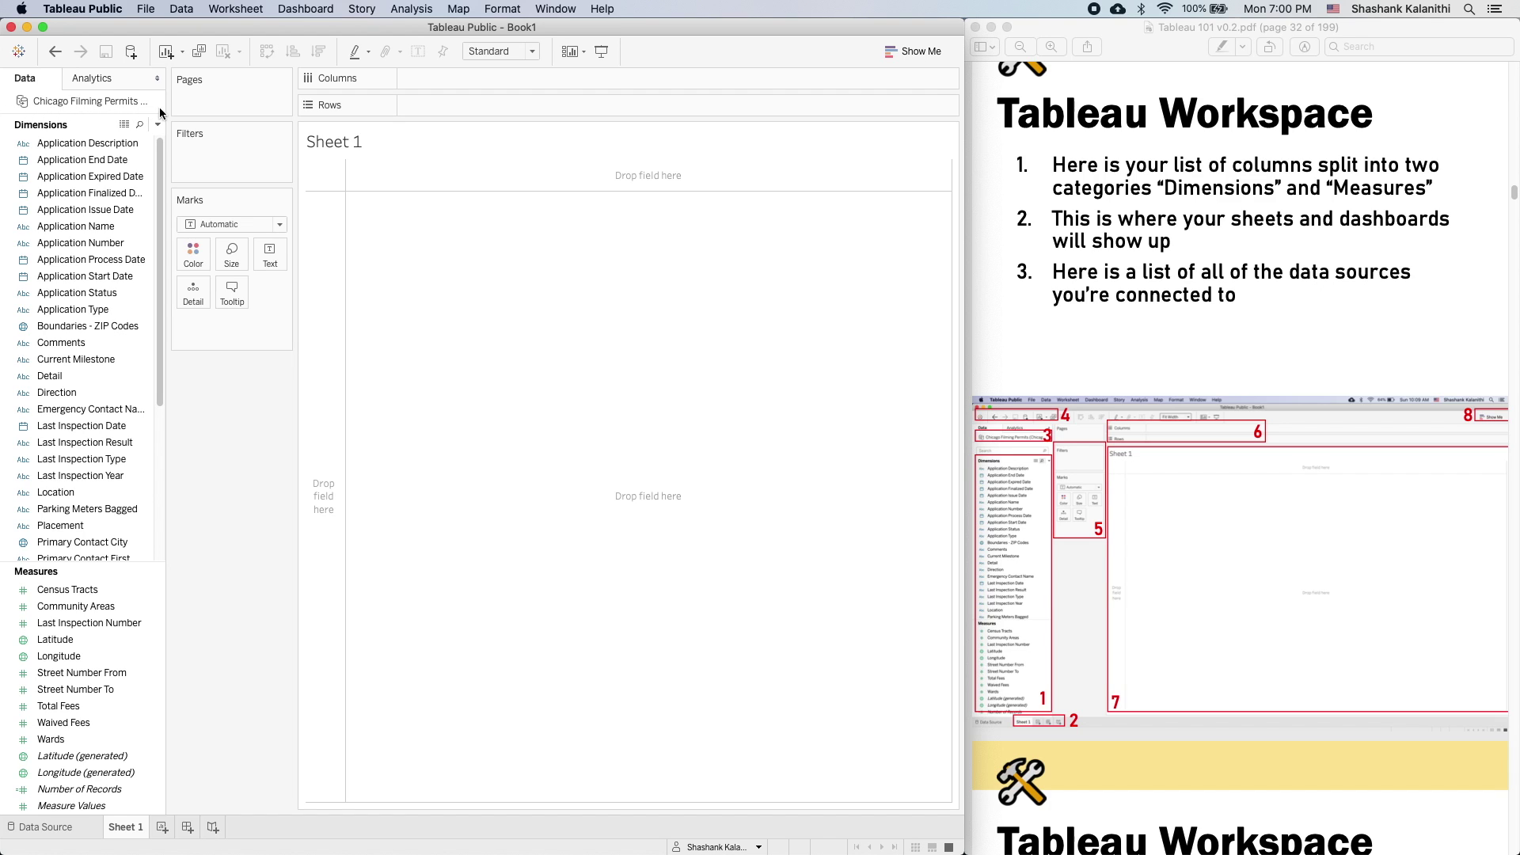
- Widen the Data pane to show the full data source name, and narrow it to just fit the field names
left_click_drag(165, 111, 395, 113)
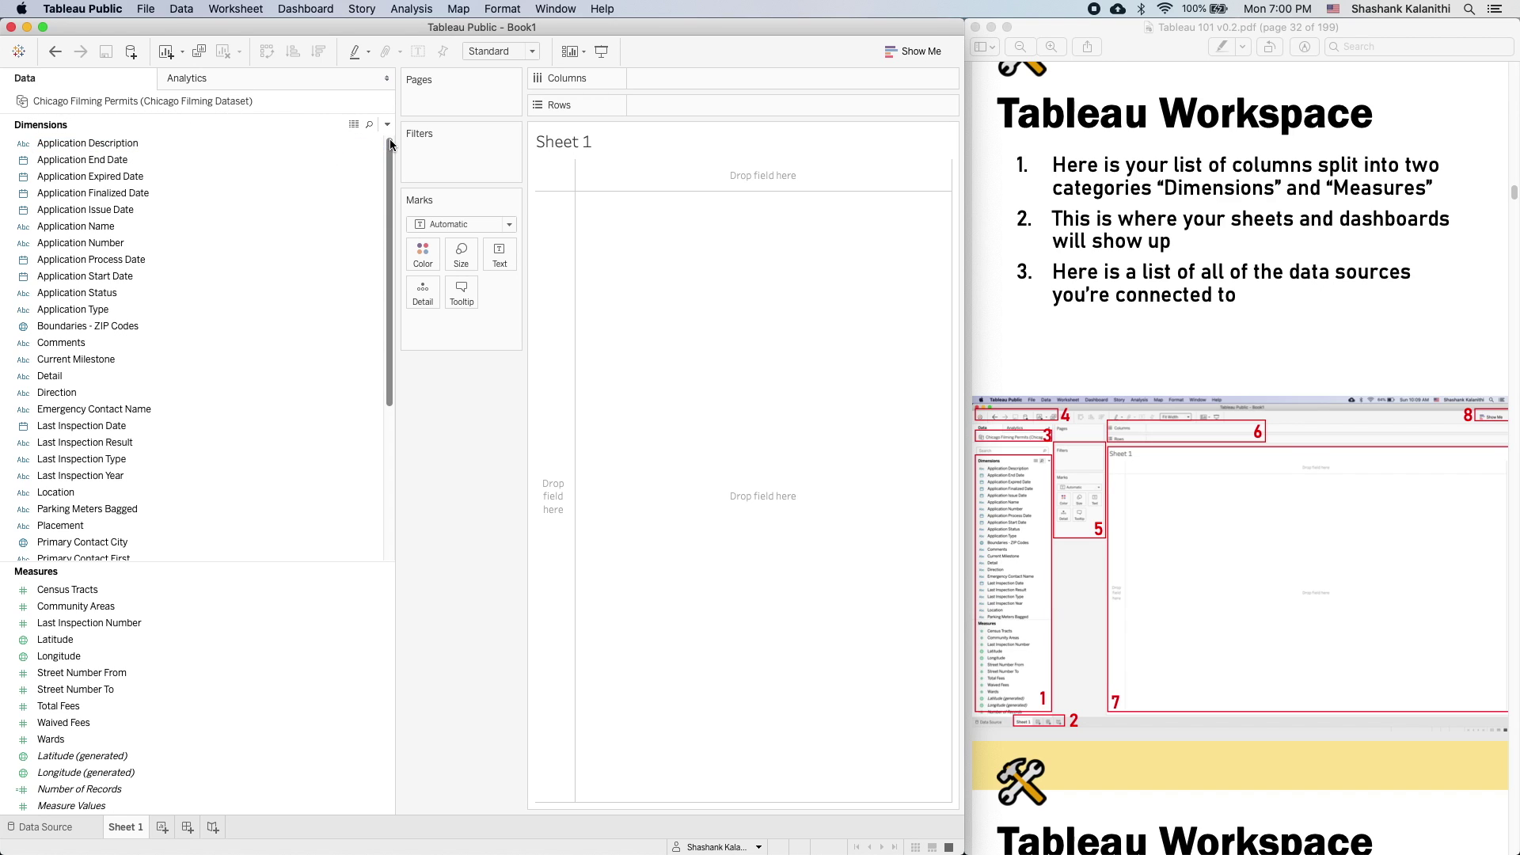
left_click_drag(395, 140, 175, 142)
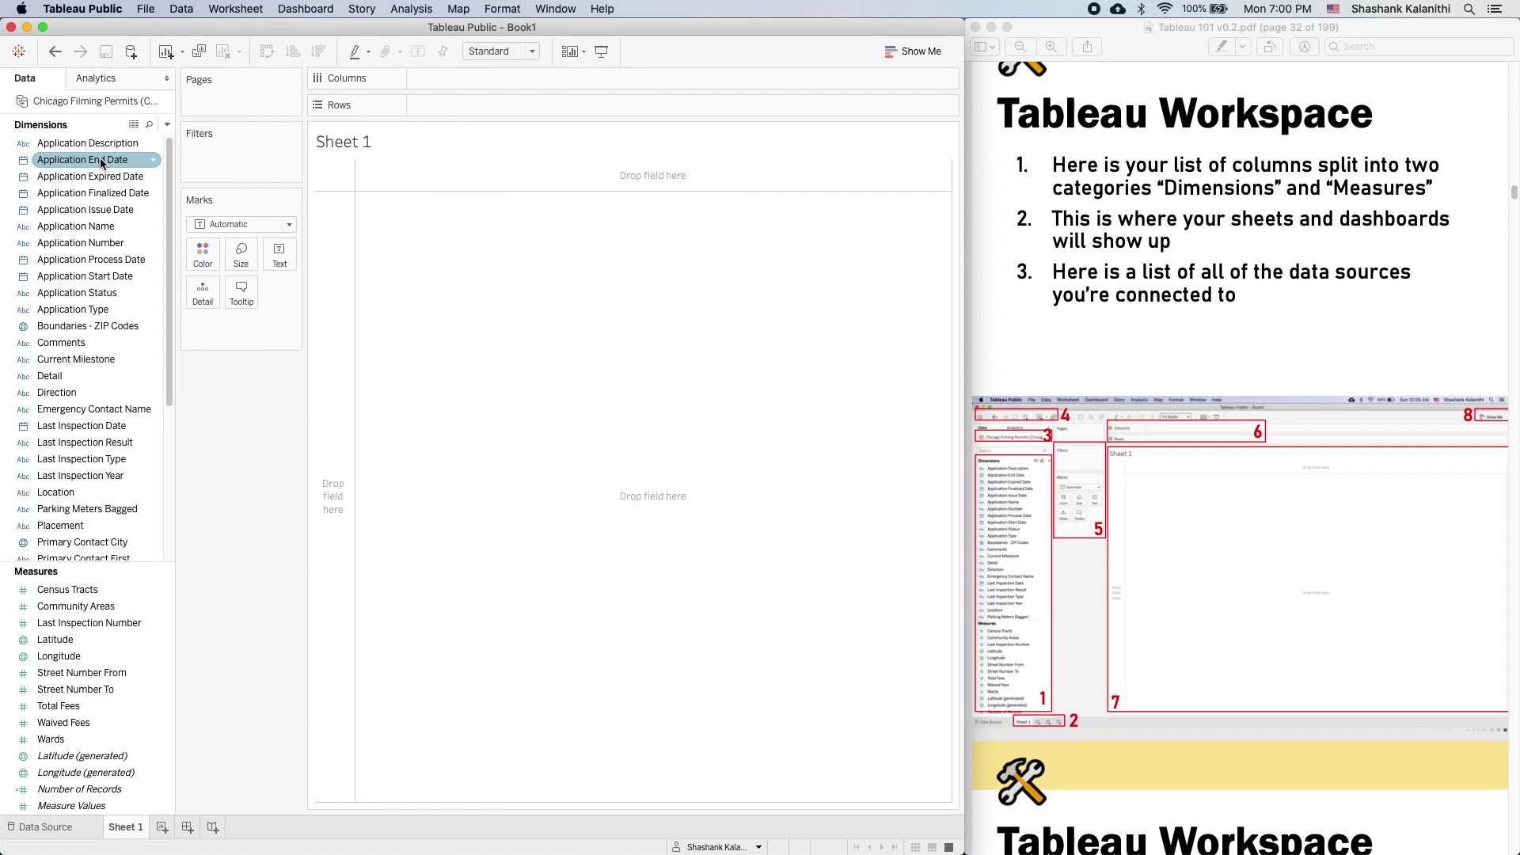
left_click_drag(168, 174, 162, 87)
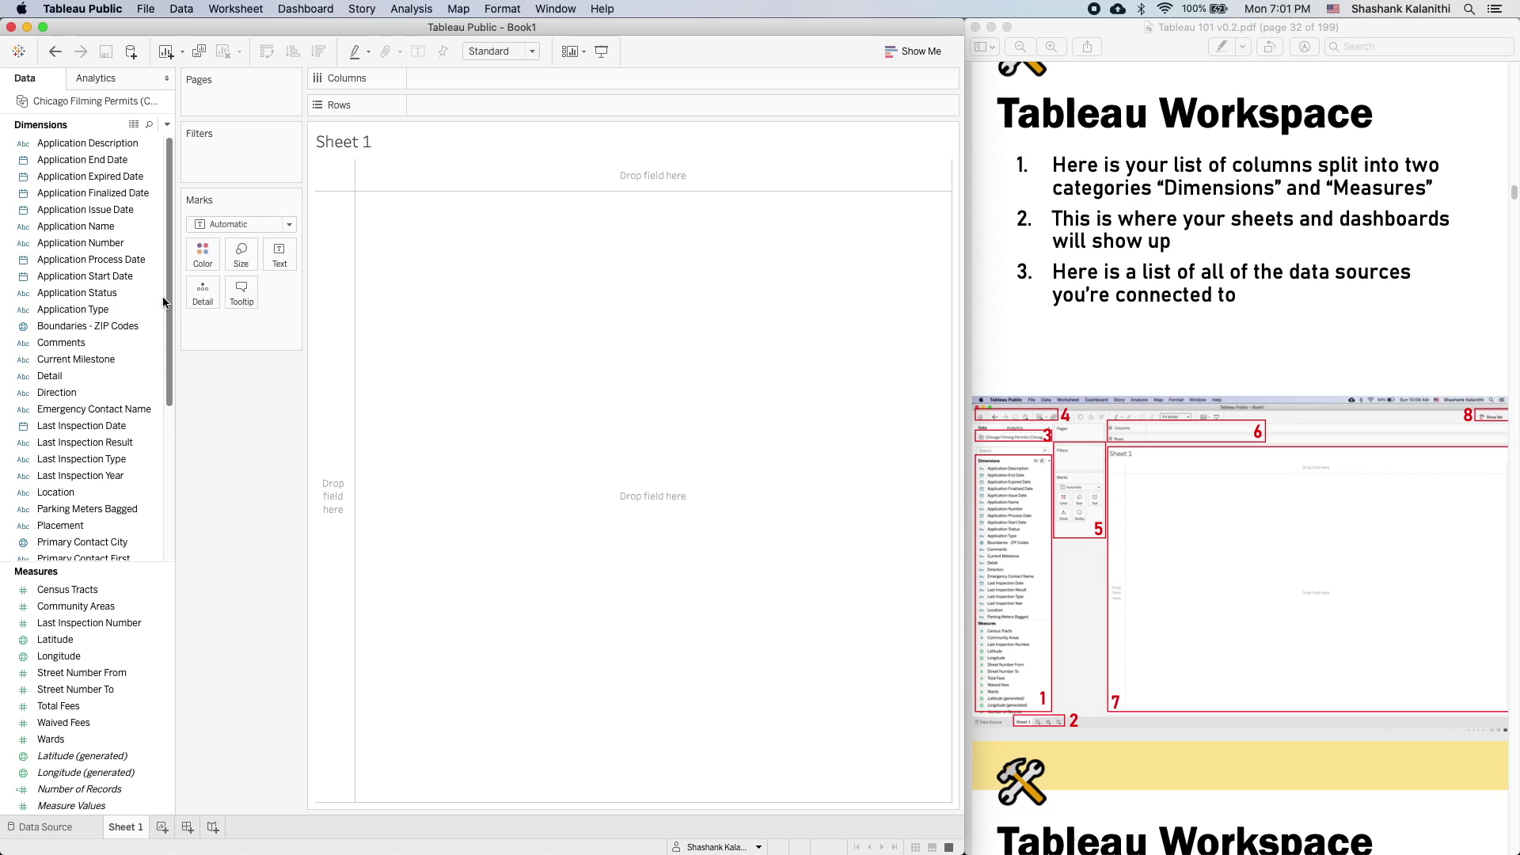
- View the underlying data of Chicago Filming Permits, look across its columns, and close the data window
left_click(128, 145)
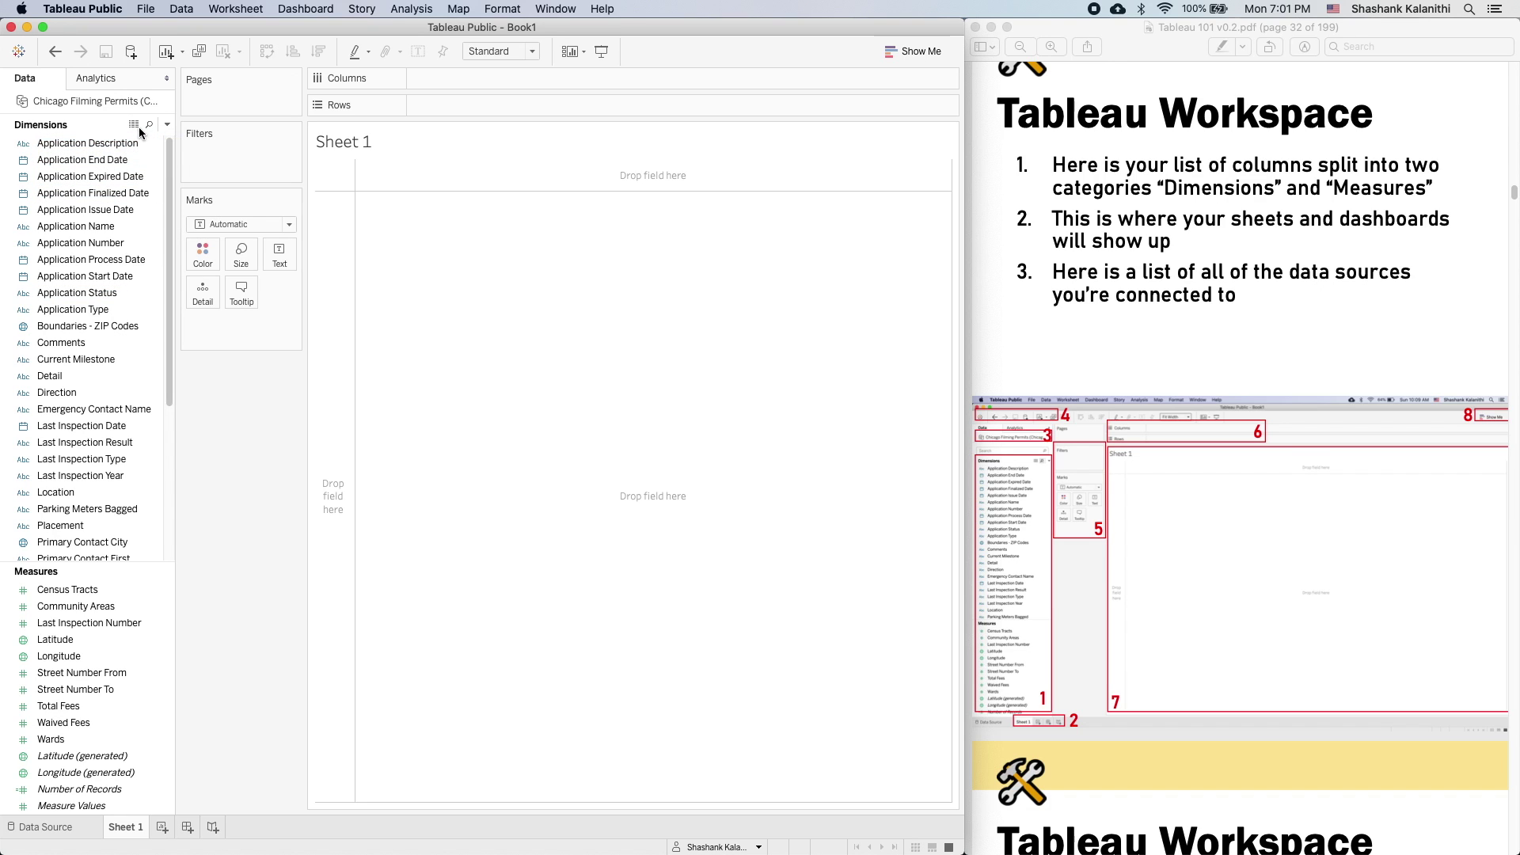
left_click(136, 126)
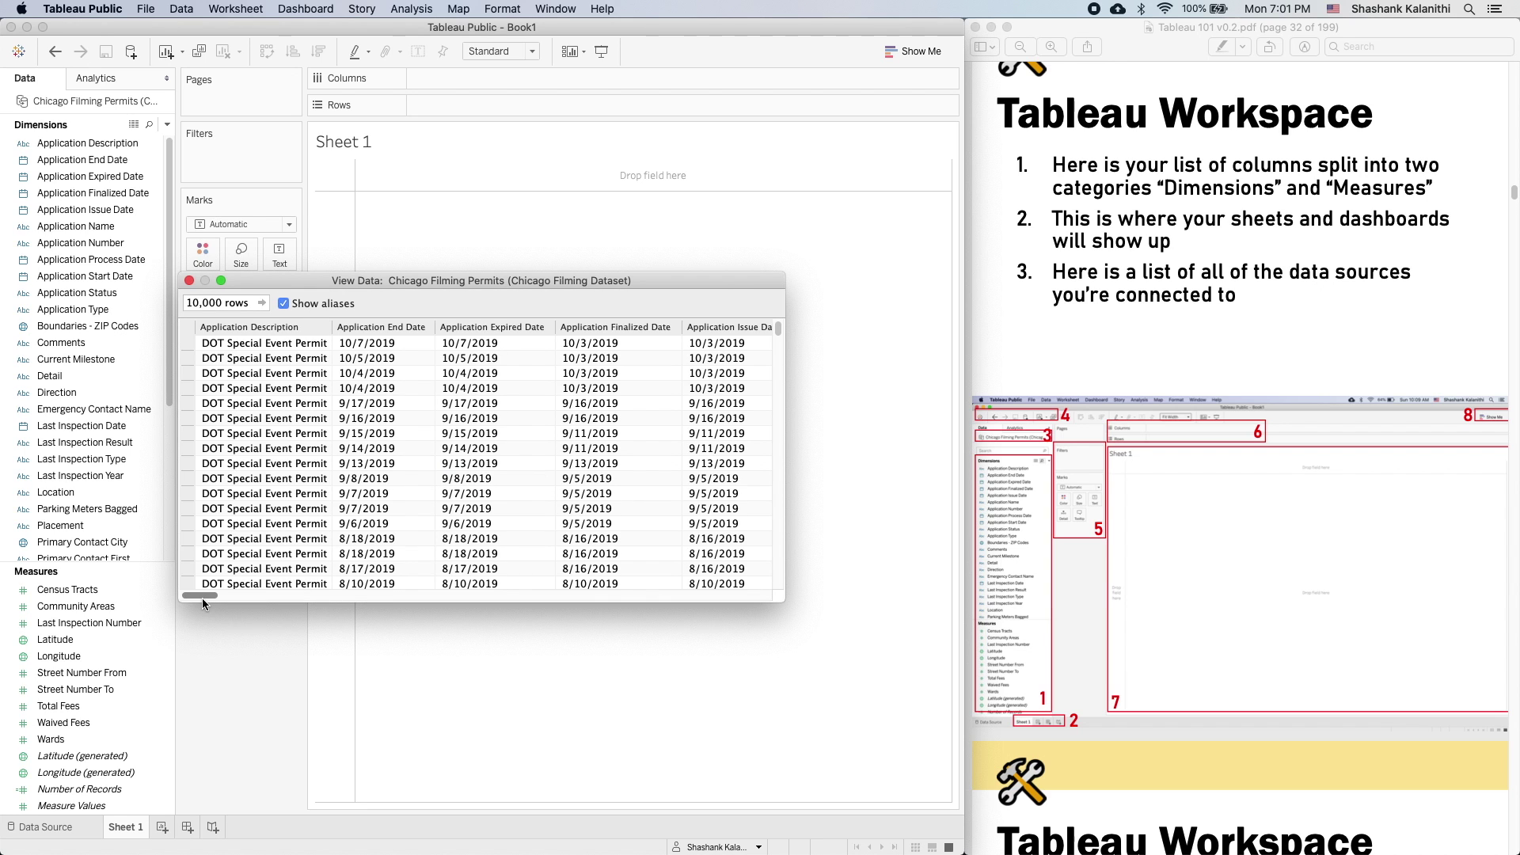
left_click_drag(202, 597, 182, 399)
left_click(189, 281)
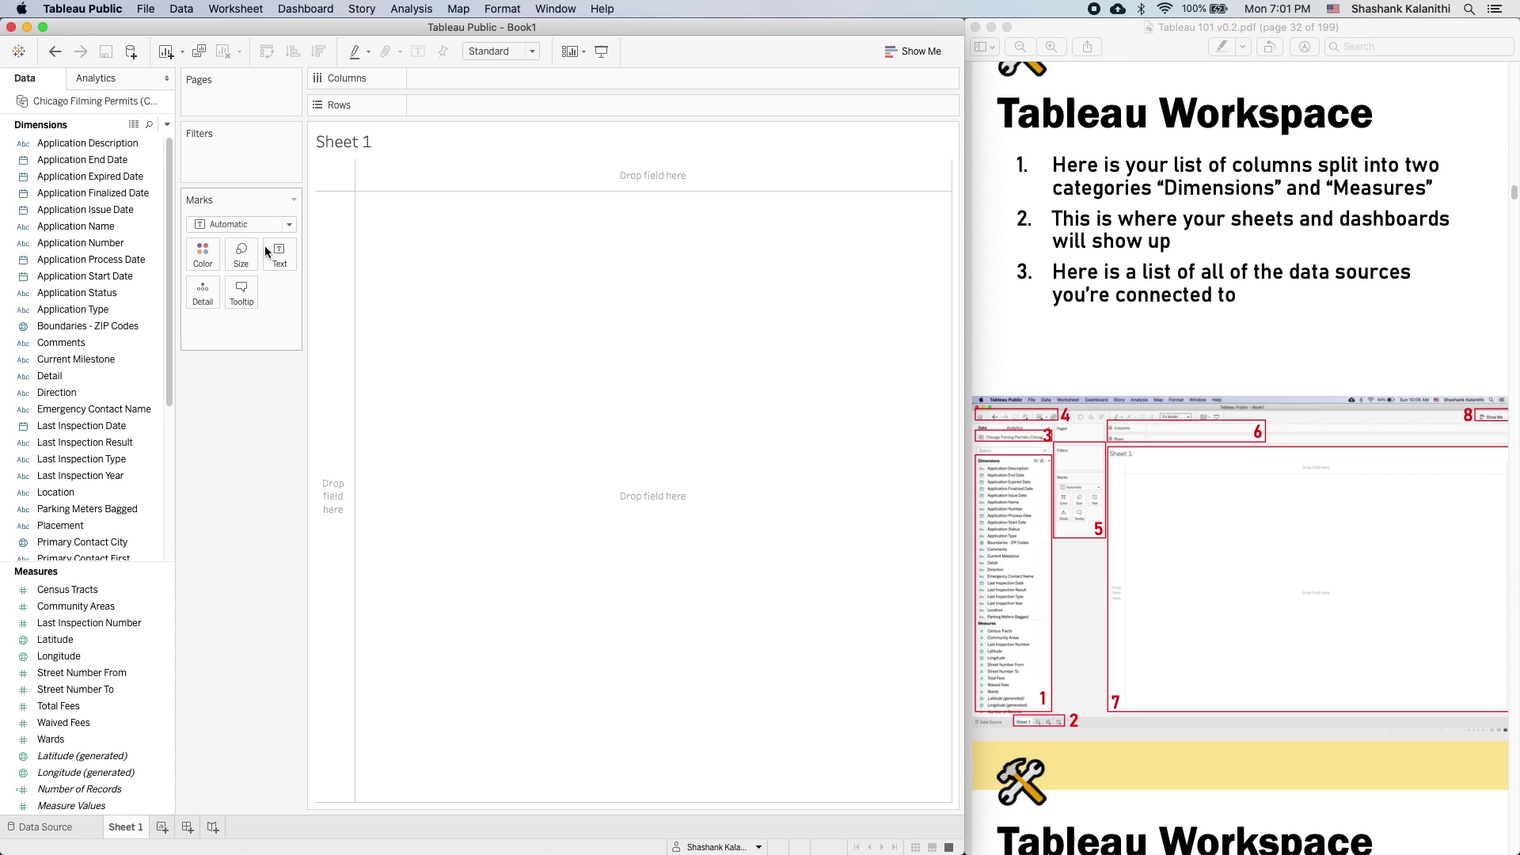
- Show the field list's options for creating calculated fields, grouping and sorting, without choosing any
left_click(167, 125)
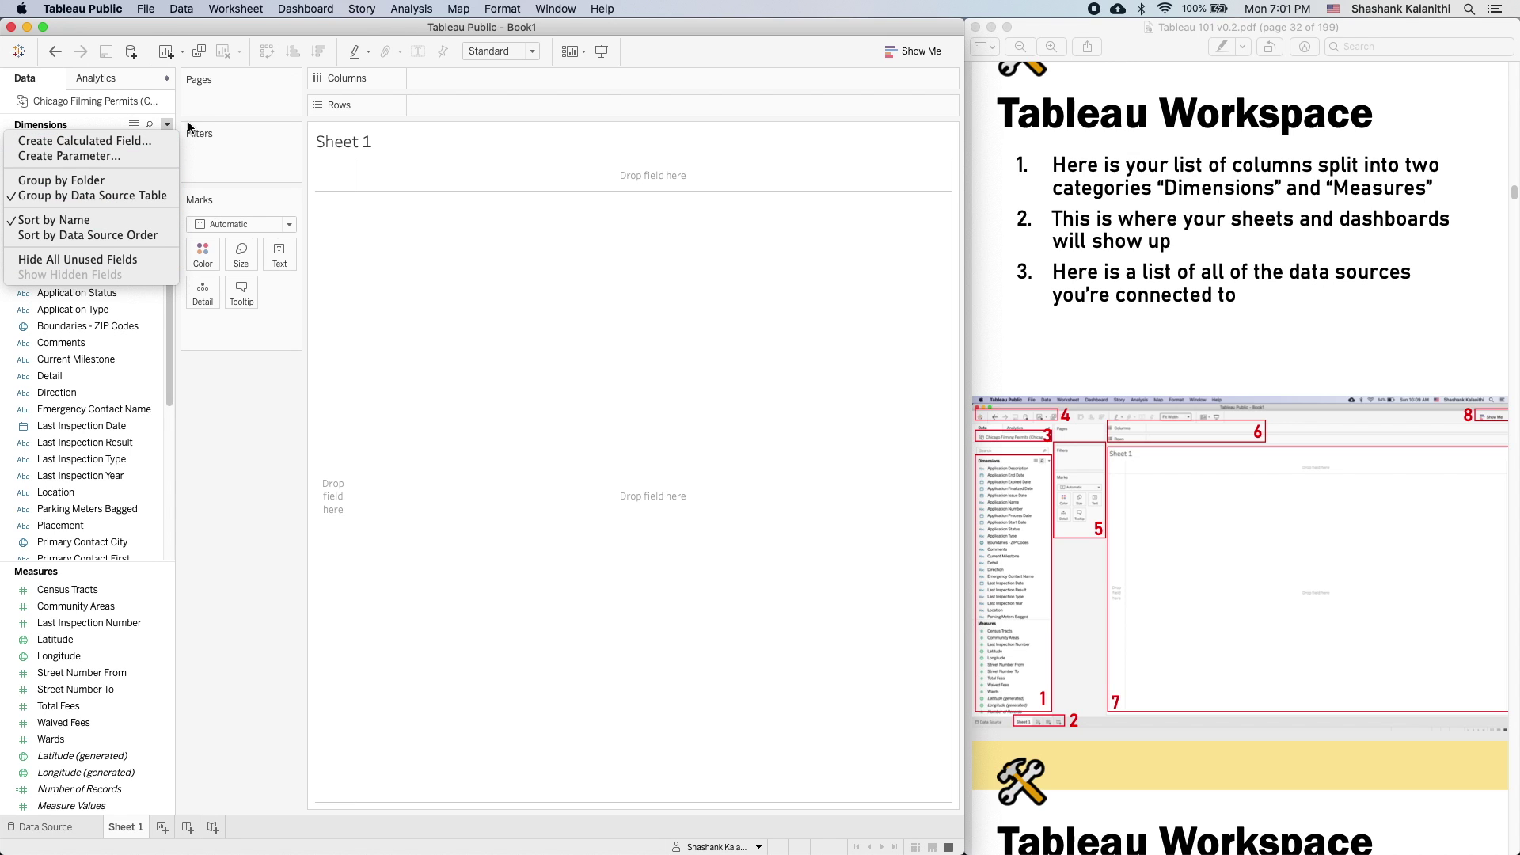
left_click(169, 123)
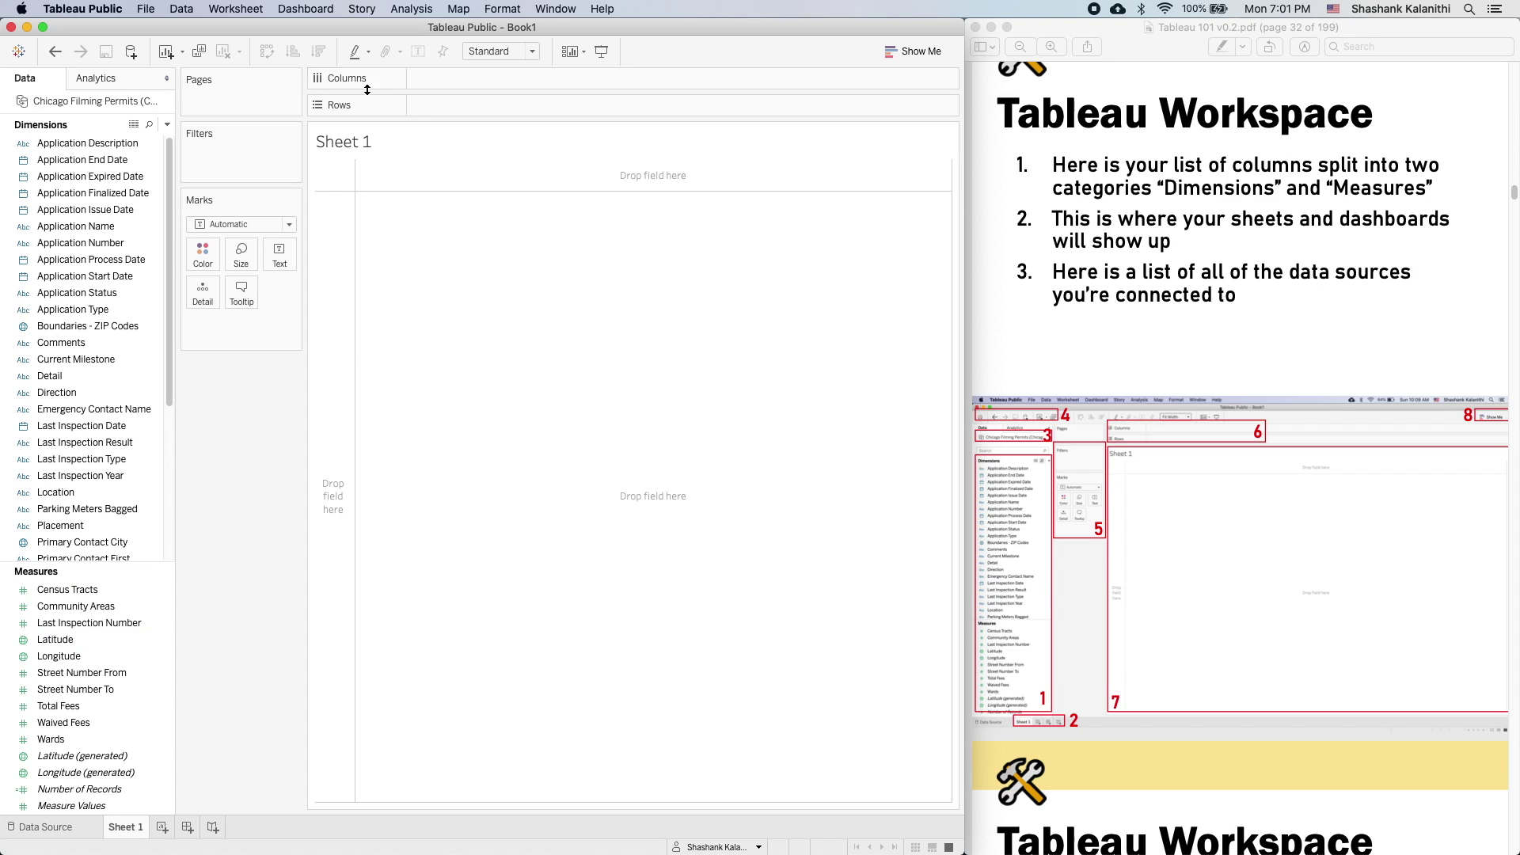
left_click_drag(73, 309, 47, 266)
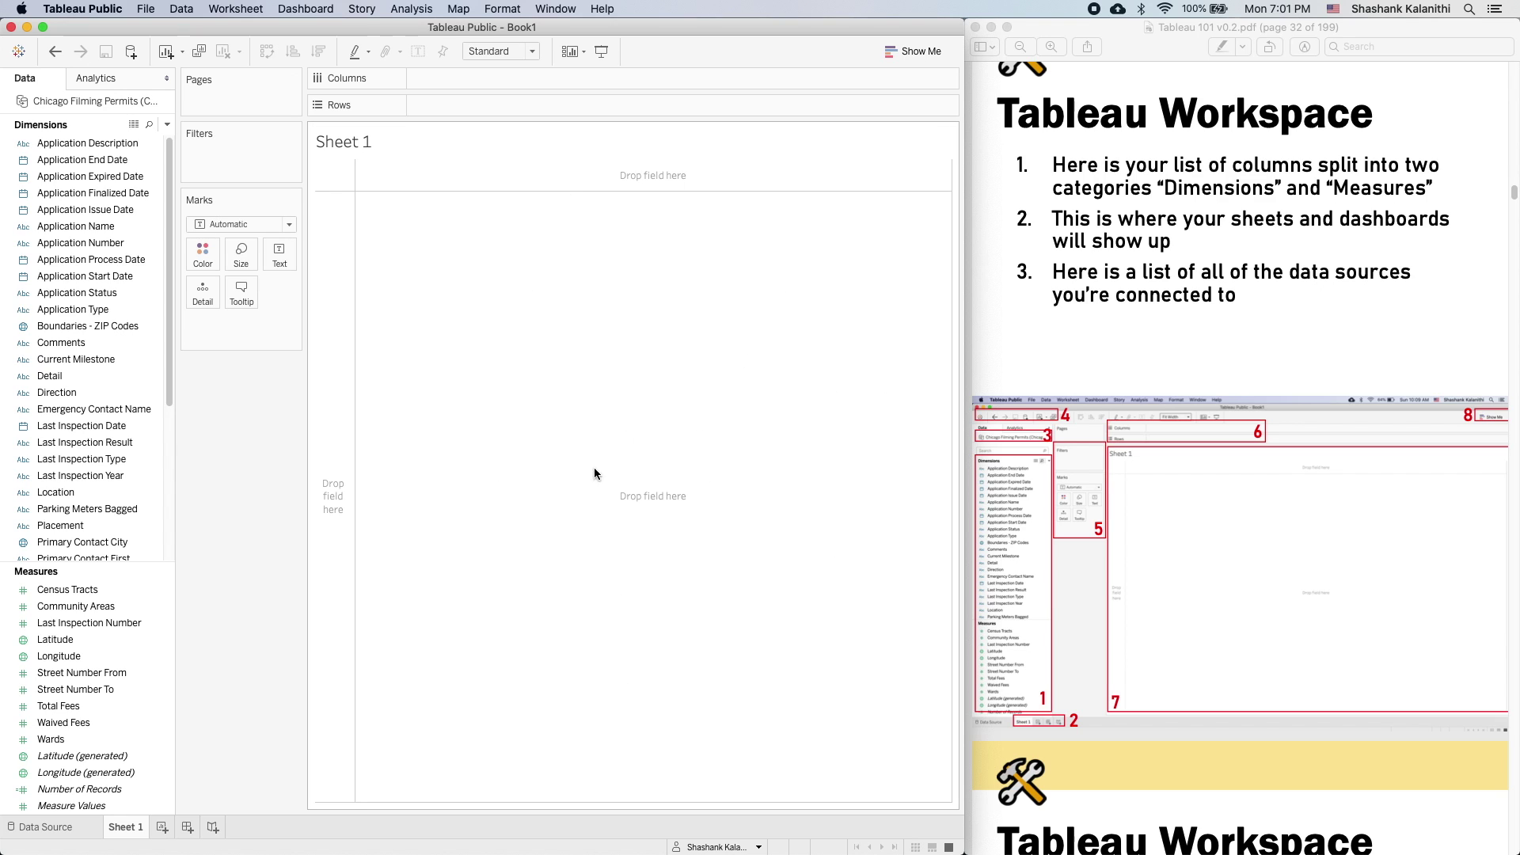
left_click_drag(113, 487, 87, 412)
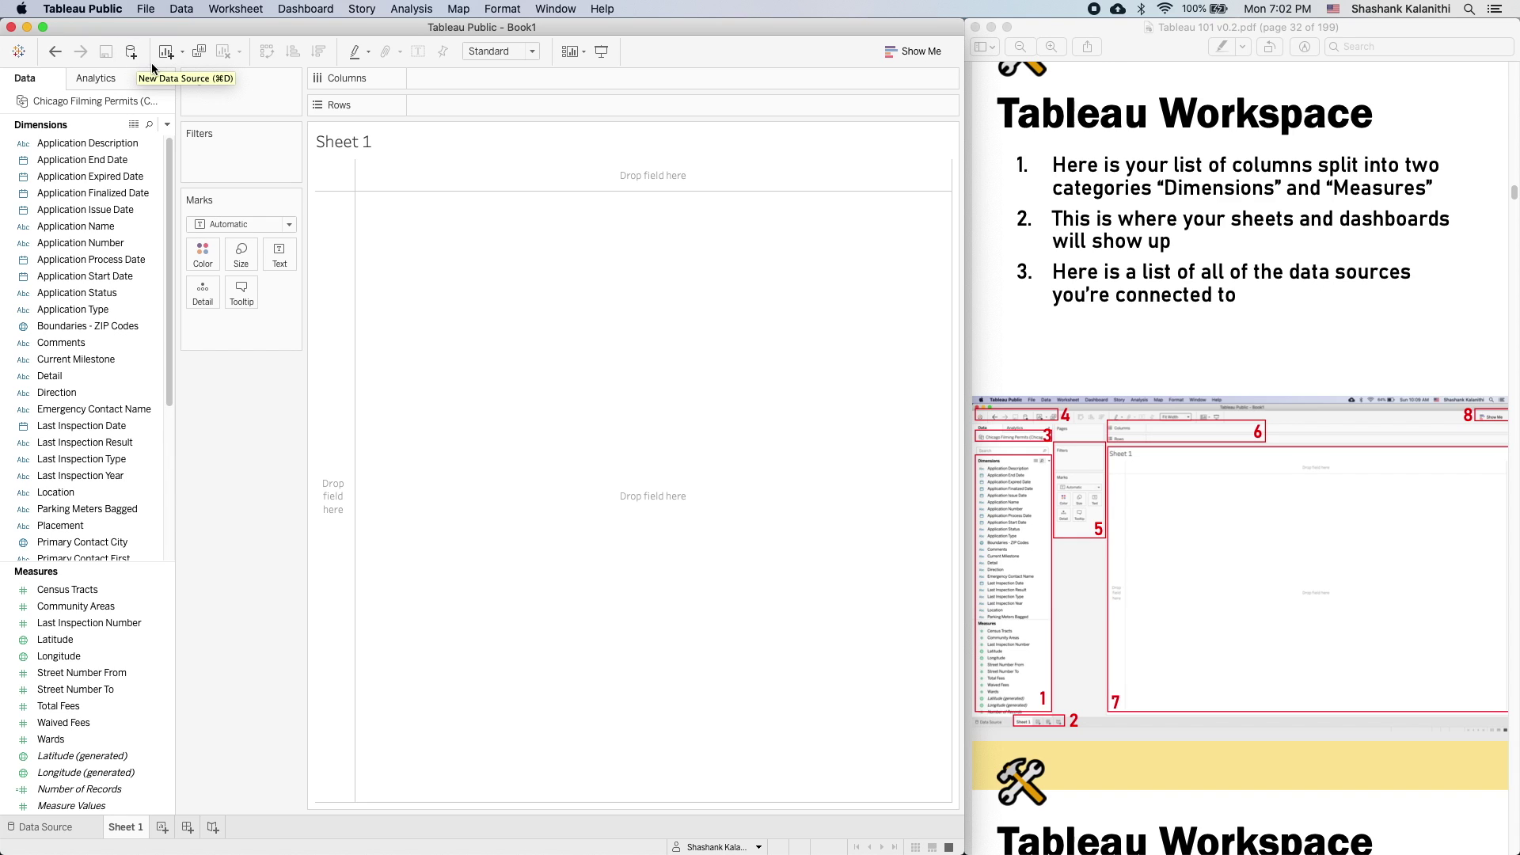
- Show the choices for adding a worksheet, dashboard or story and the Show Me chart types, without choosing any
left_click(181, 51)
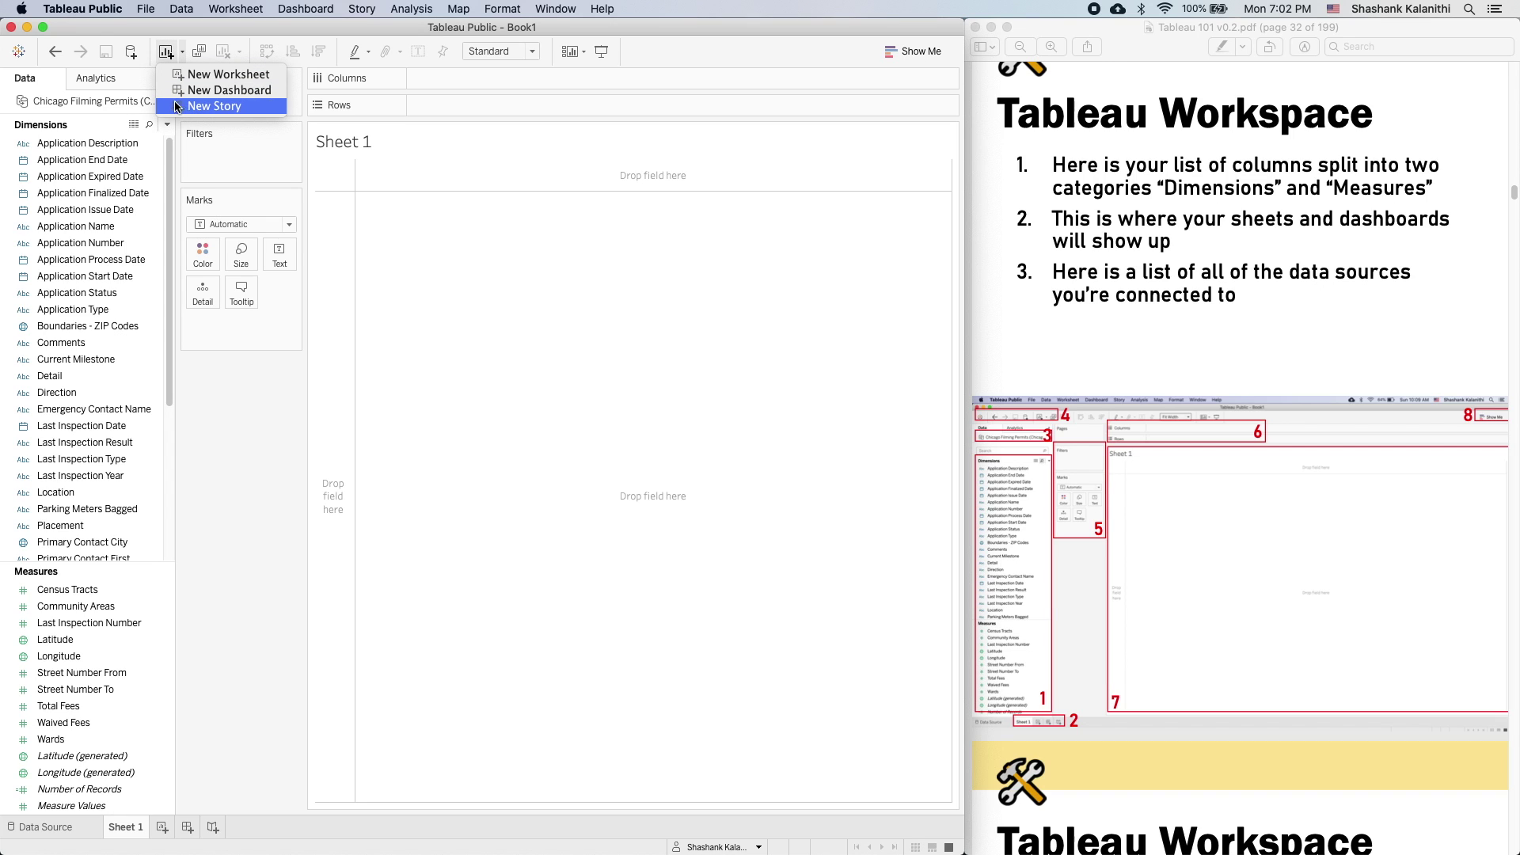
left_click(231, 383)
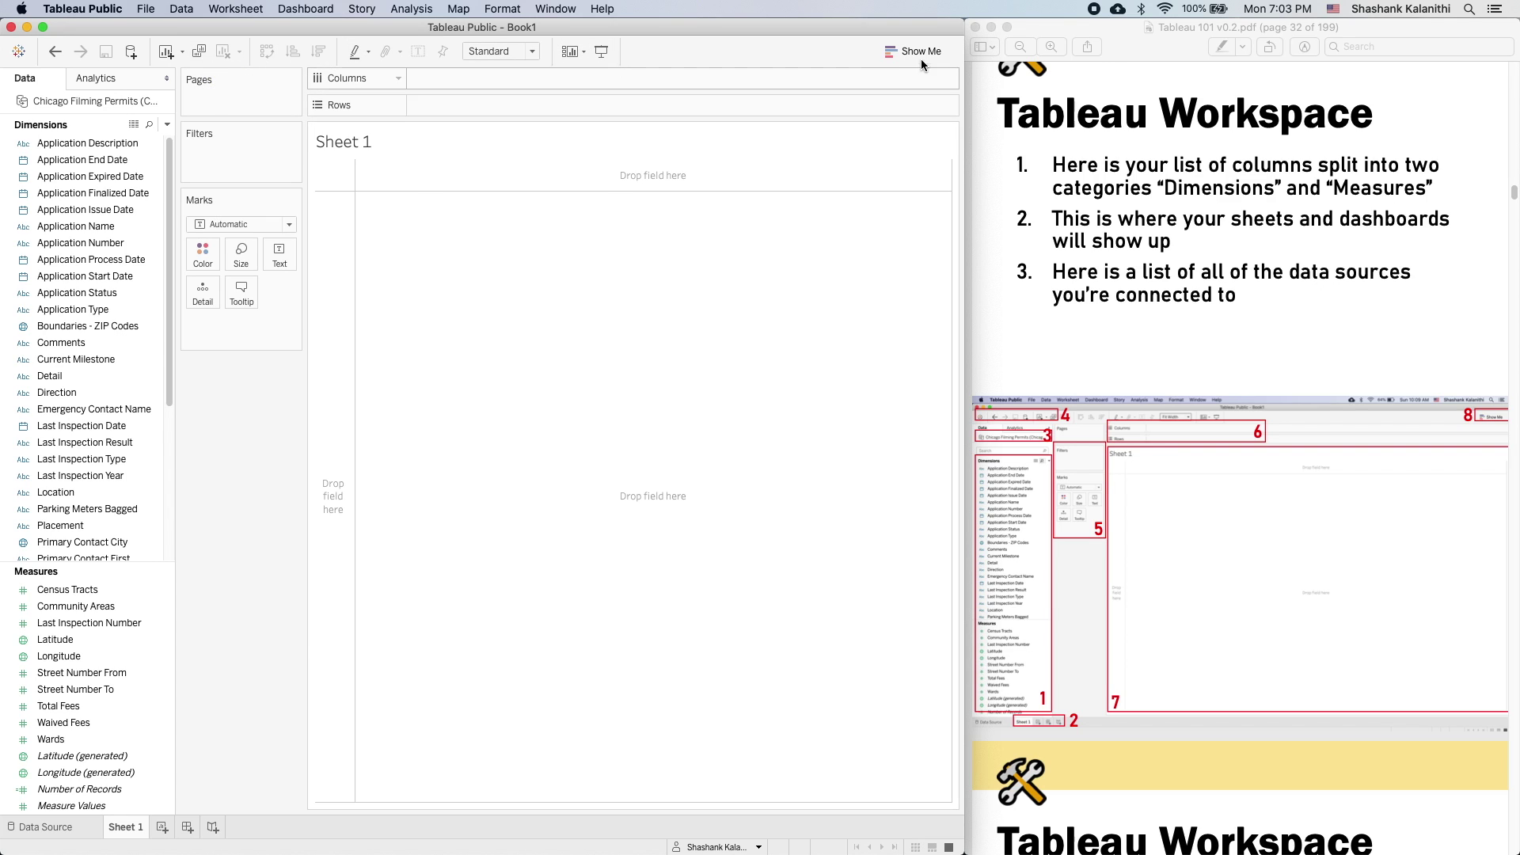
left_click(952, 46)
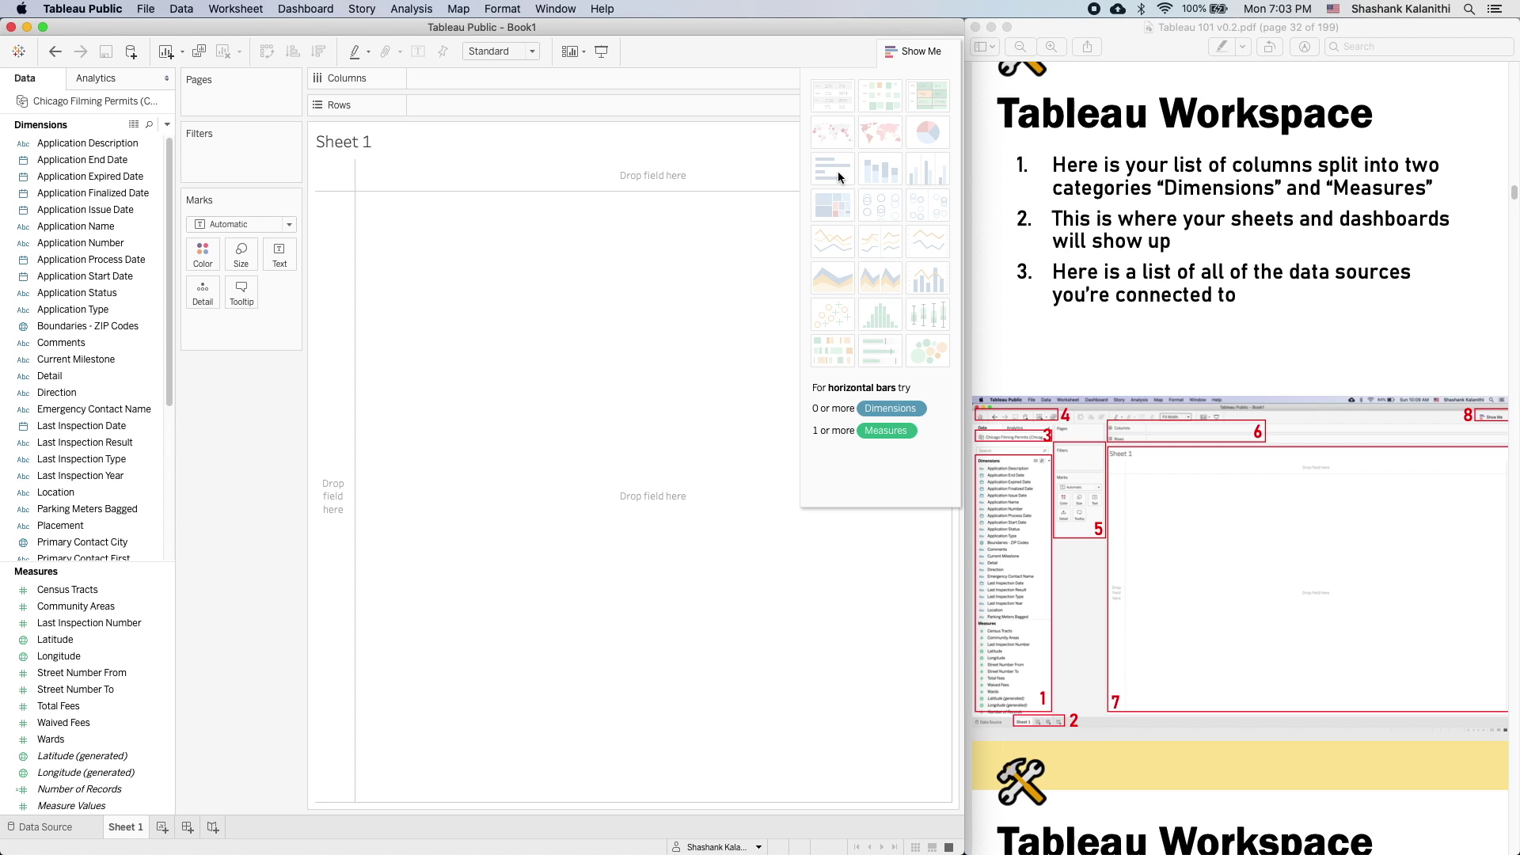
left_click(903, 52)
- Show the guide's Manipulating our Data page with its instruction for the Wards measure
scroll(1367, 486, "down", 5)
scroll(1356, 497, "down", 10)
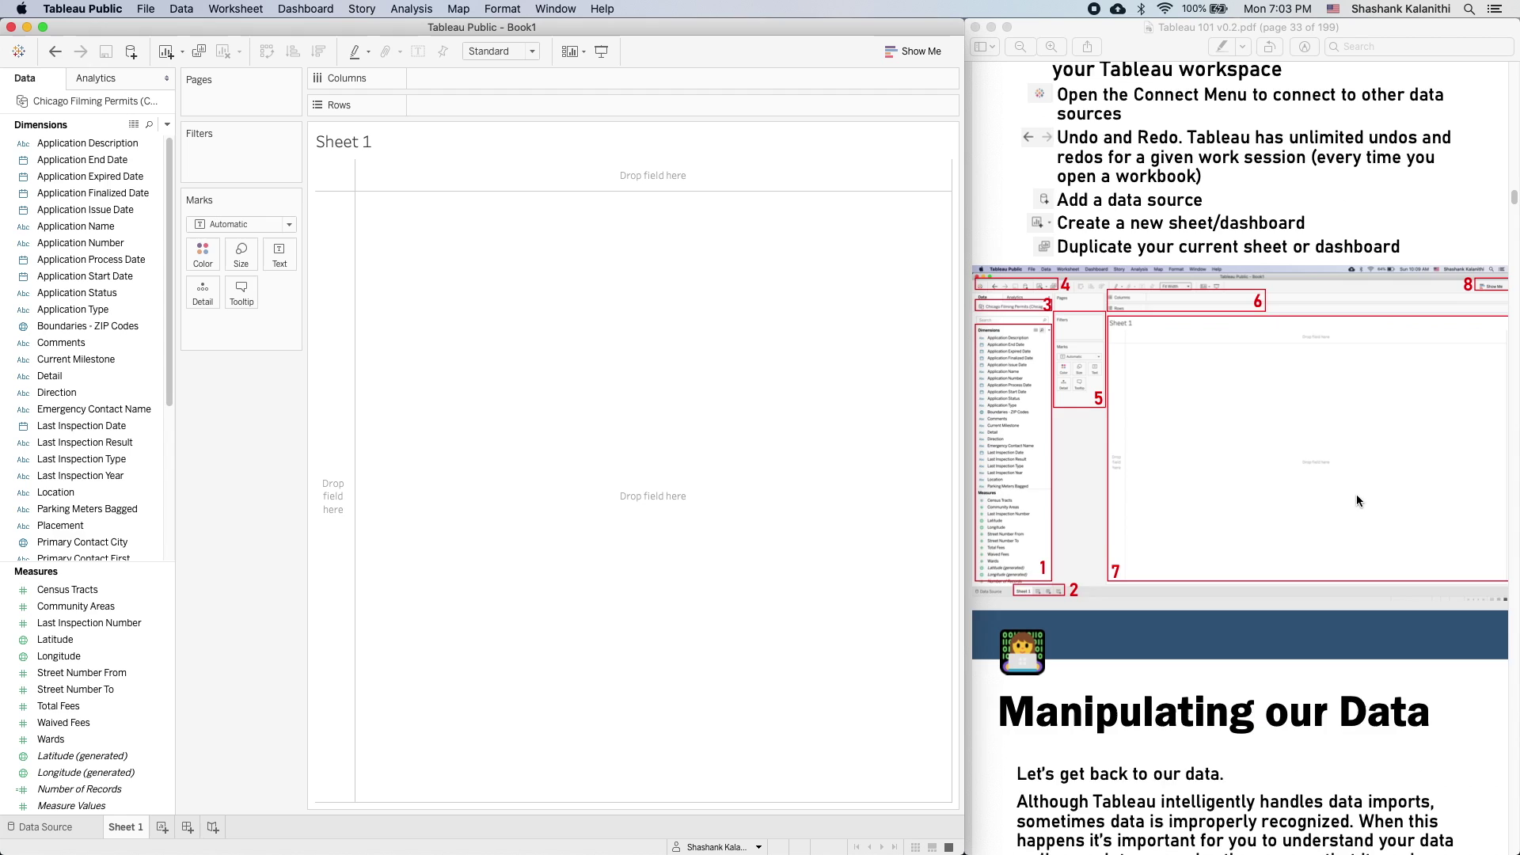
scroll(1356, 494, "down", 10)
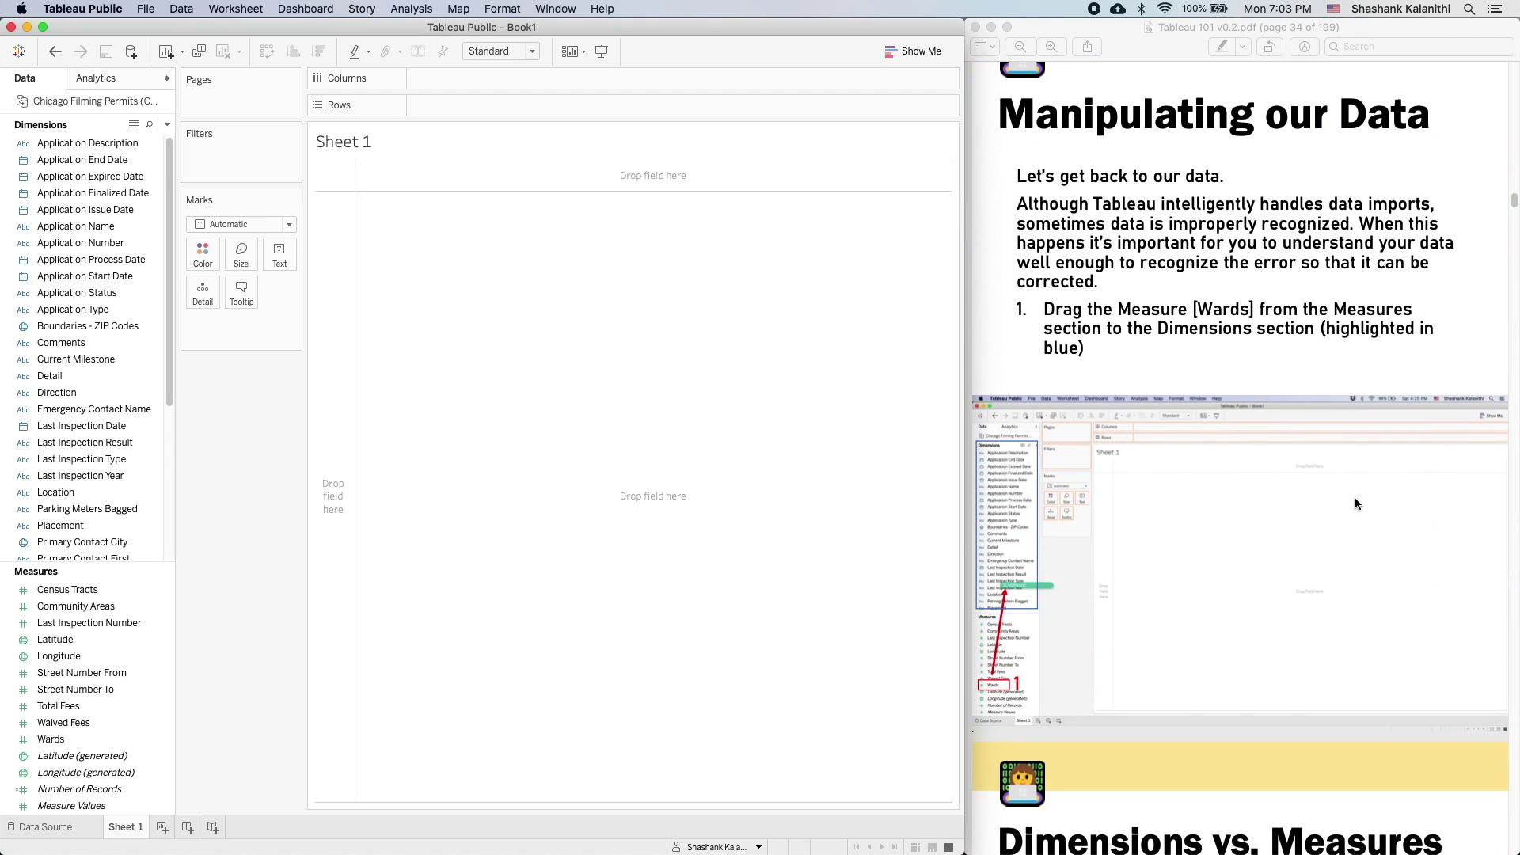
scroll(1353, 497, "up", 2)
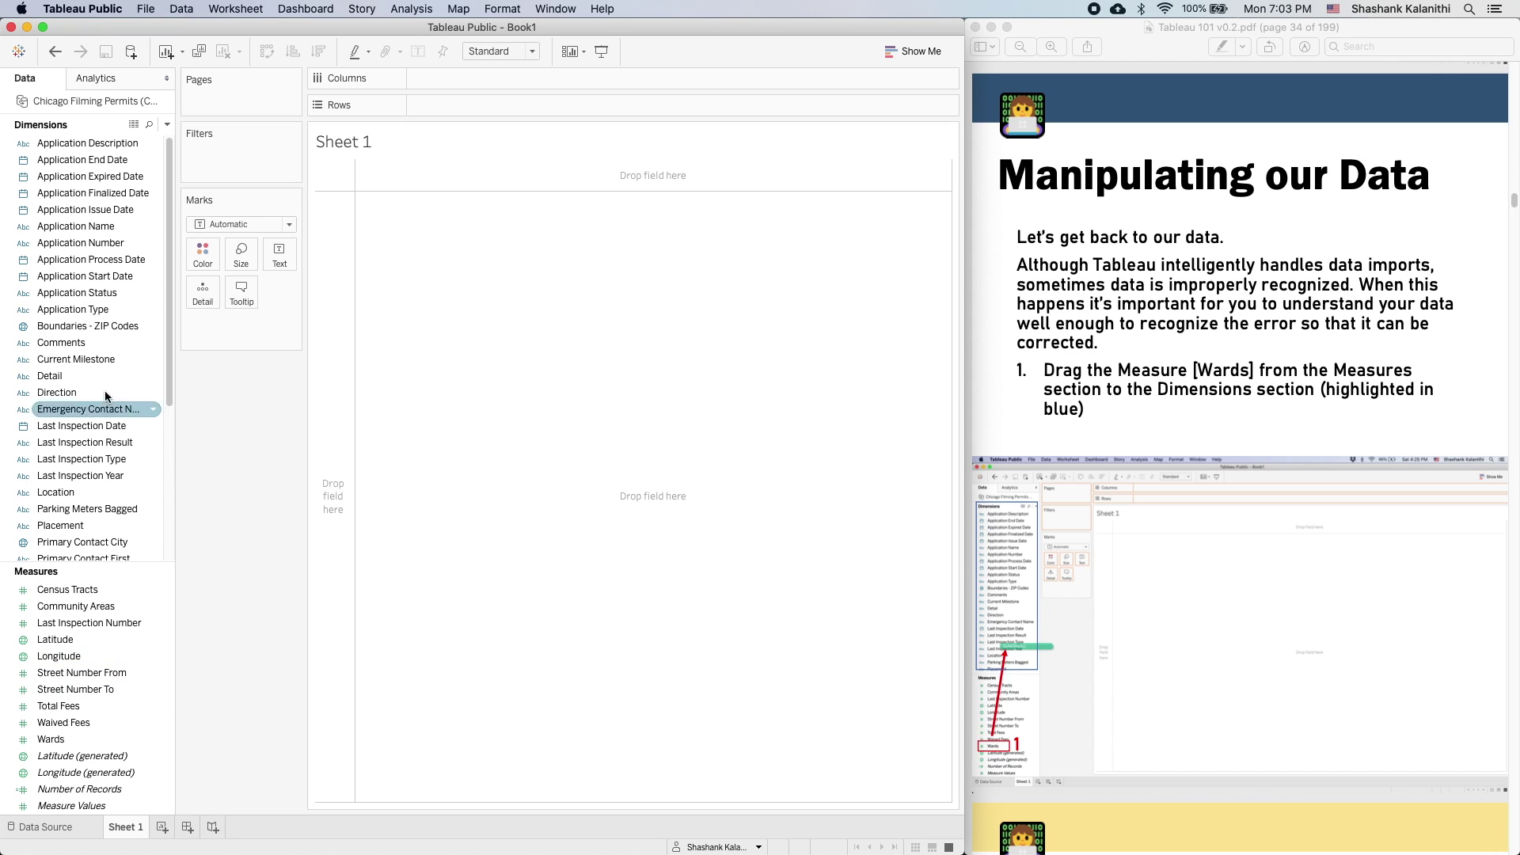
- Move the Wards field from Measures to Dimensions
left_click(129, 610)
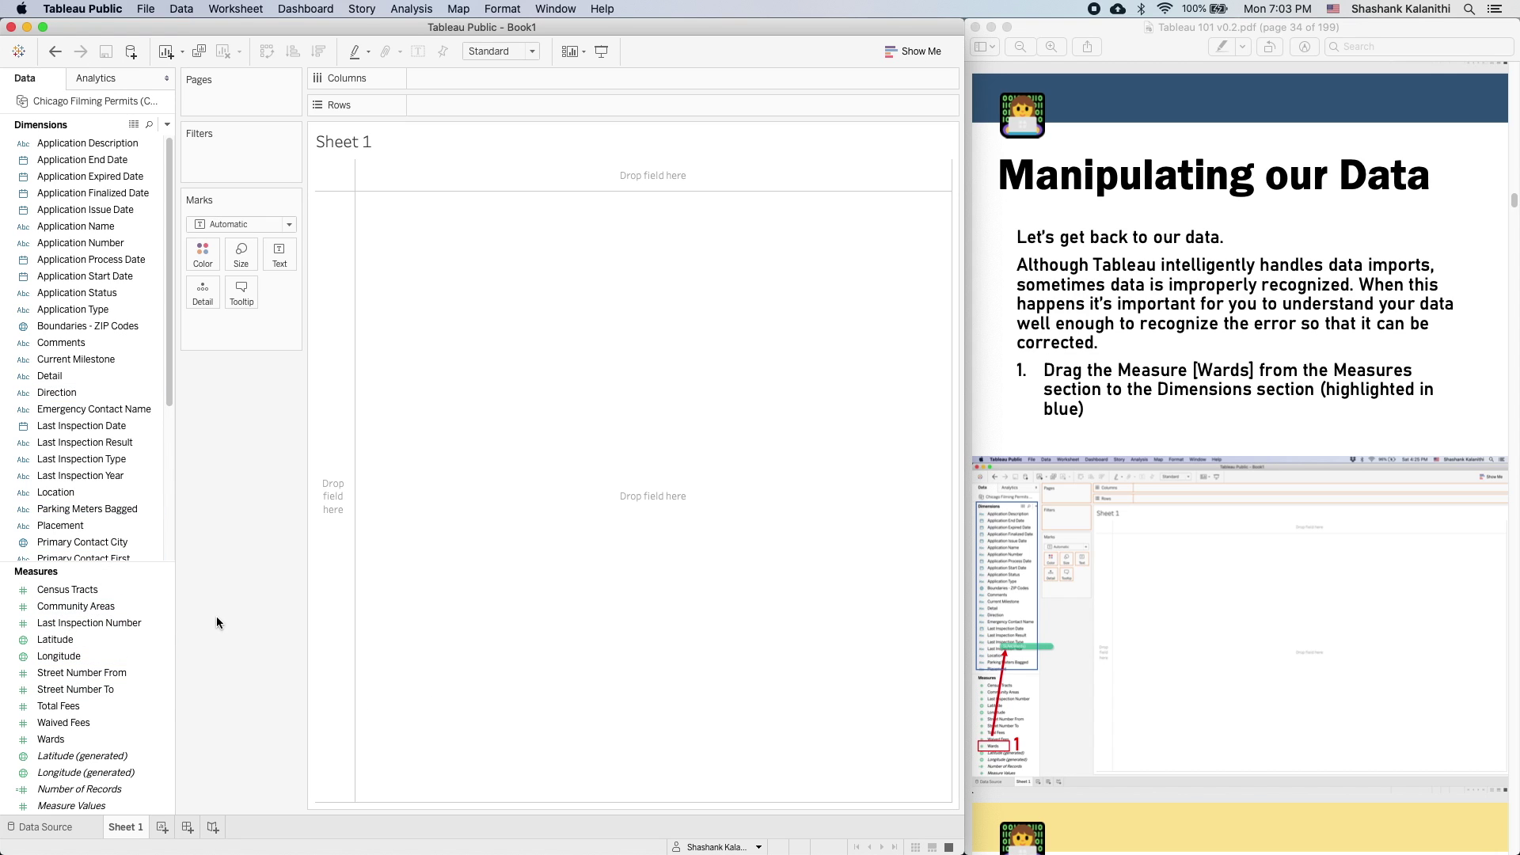
left_click(104, 735)
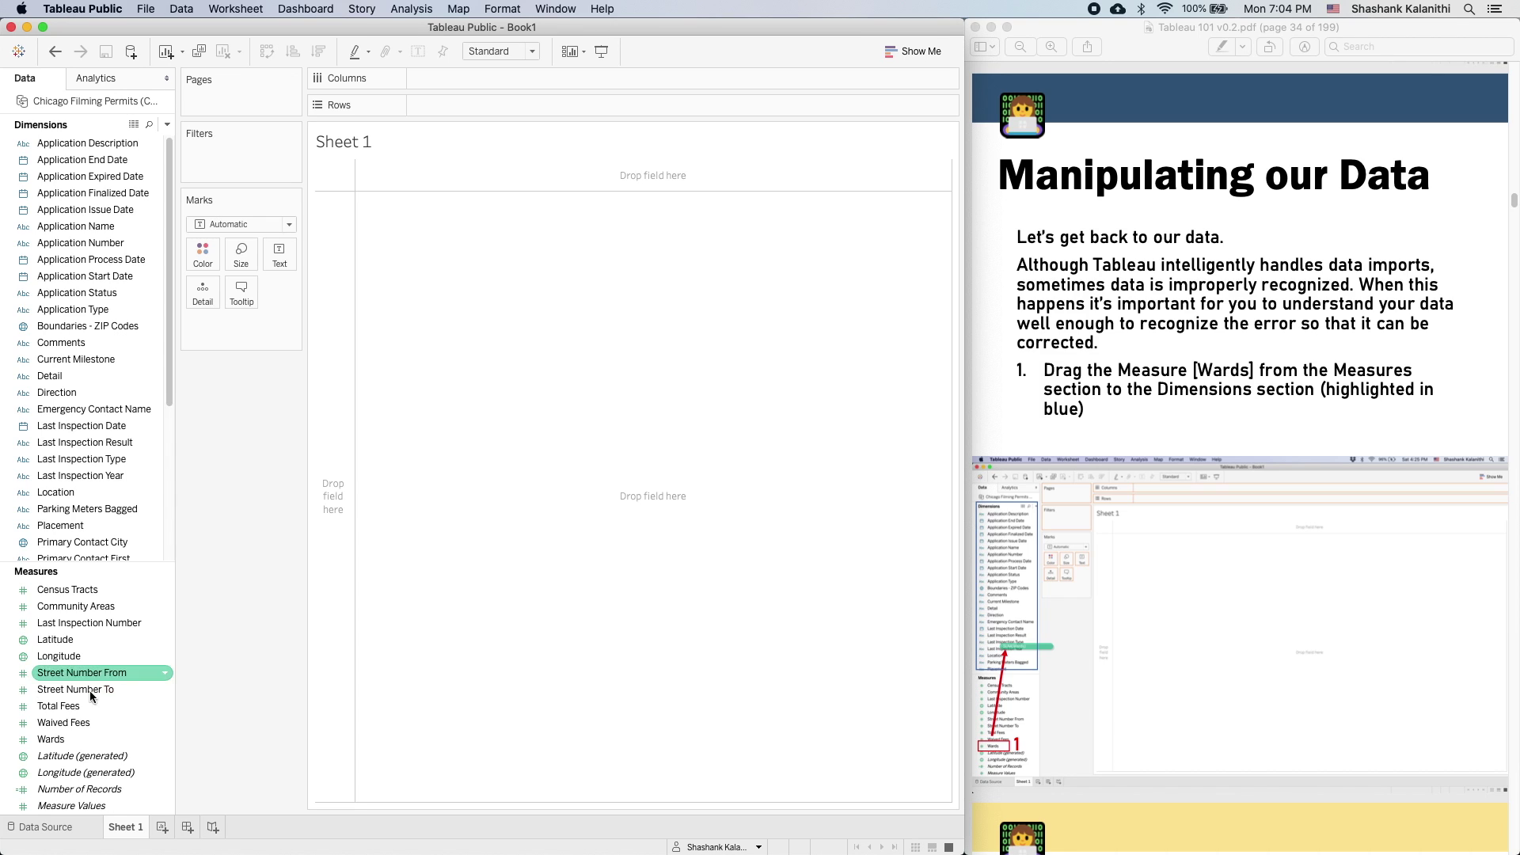
left_click(58, 742)
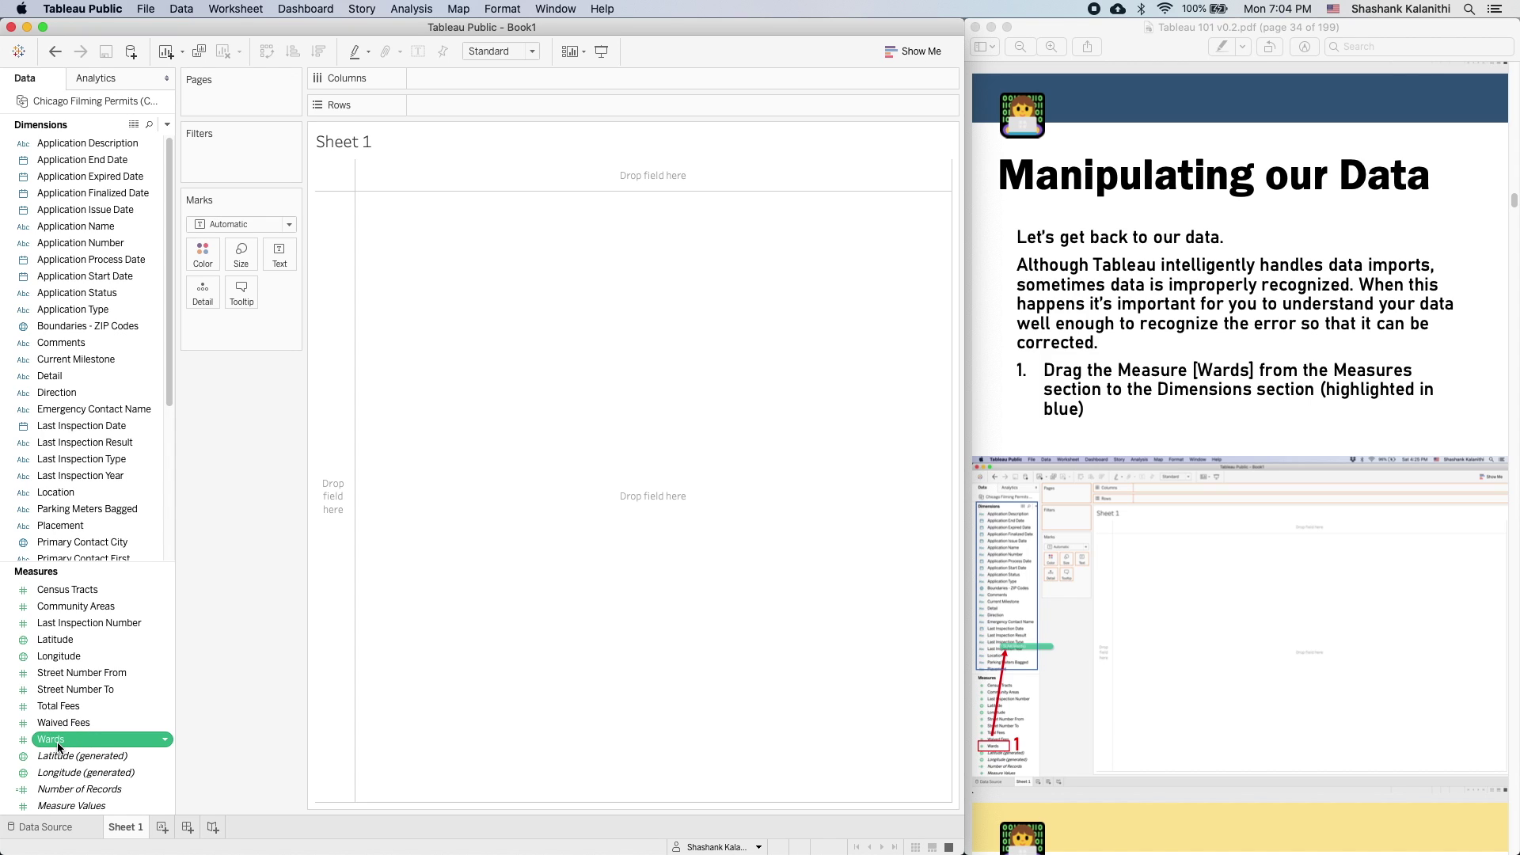
left_click_drag(76, 743, 98, 539)
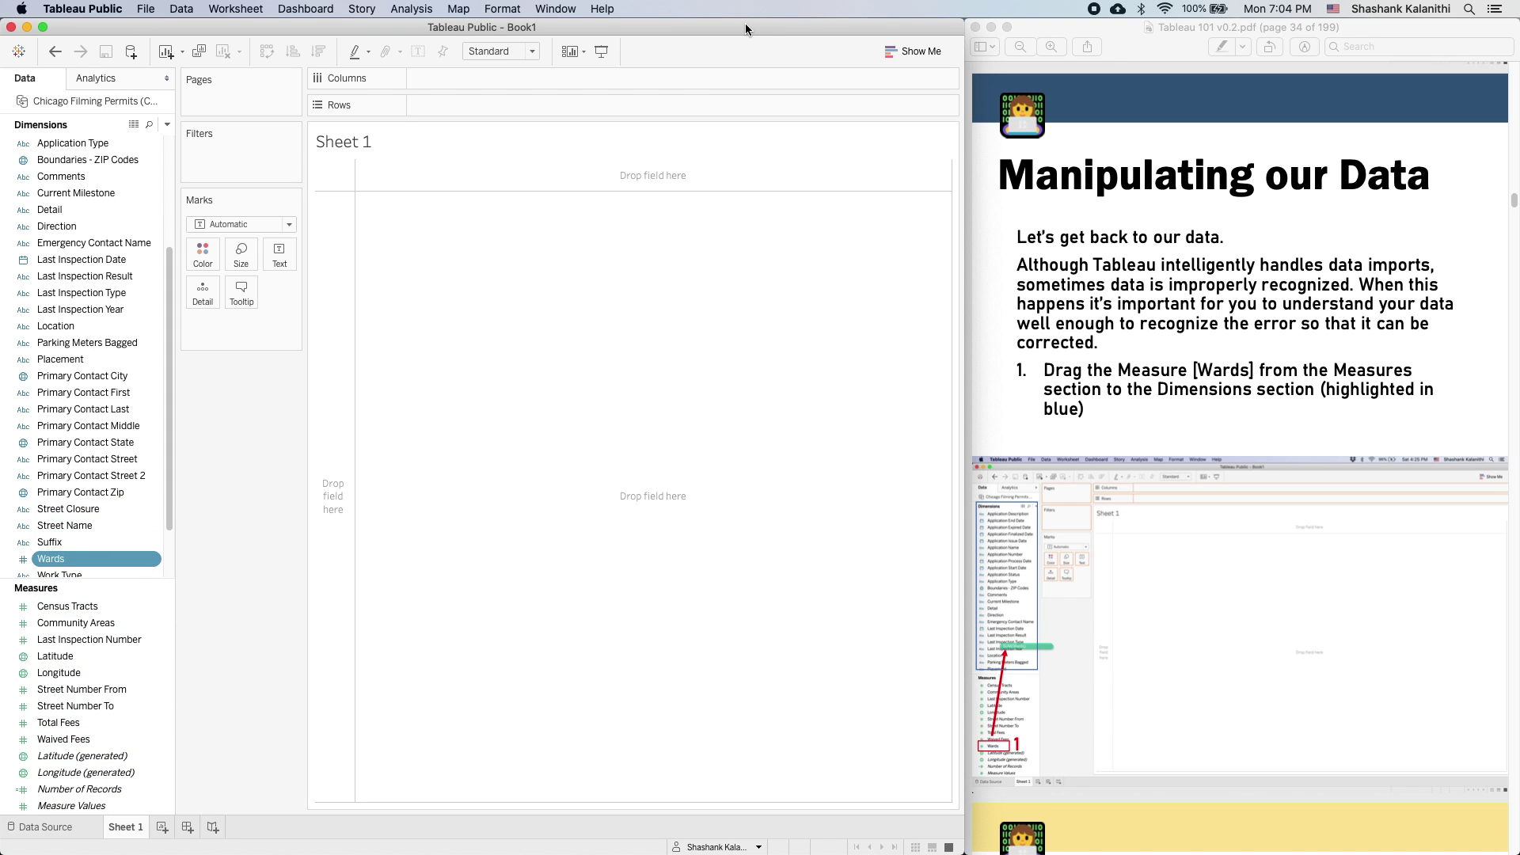
- Reread the guide's instruction for the Wards measure and go on to its Dimensions vs. Measures page
scroll(1503, 229, "down", 5)
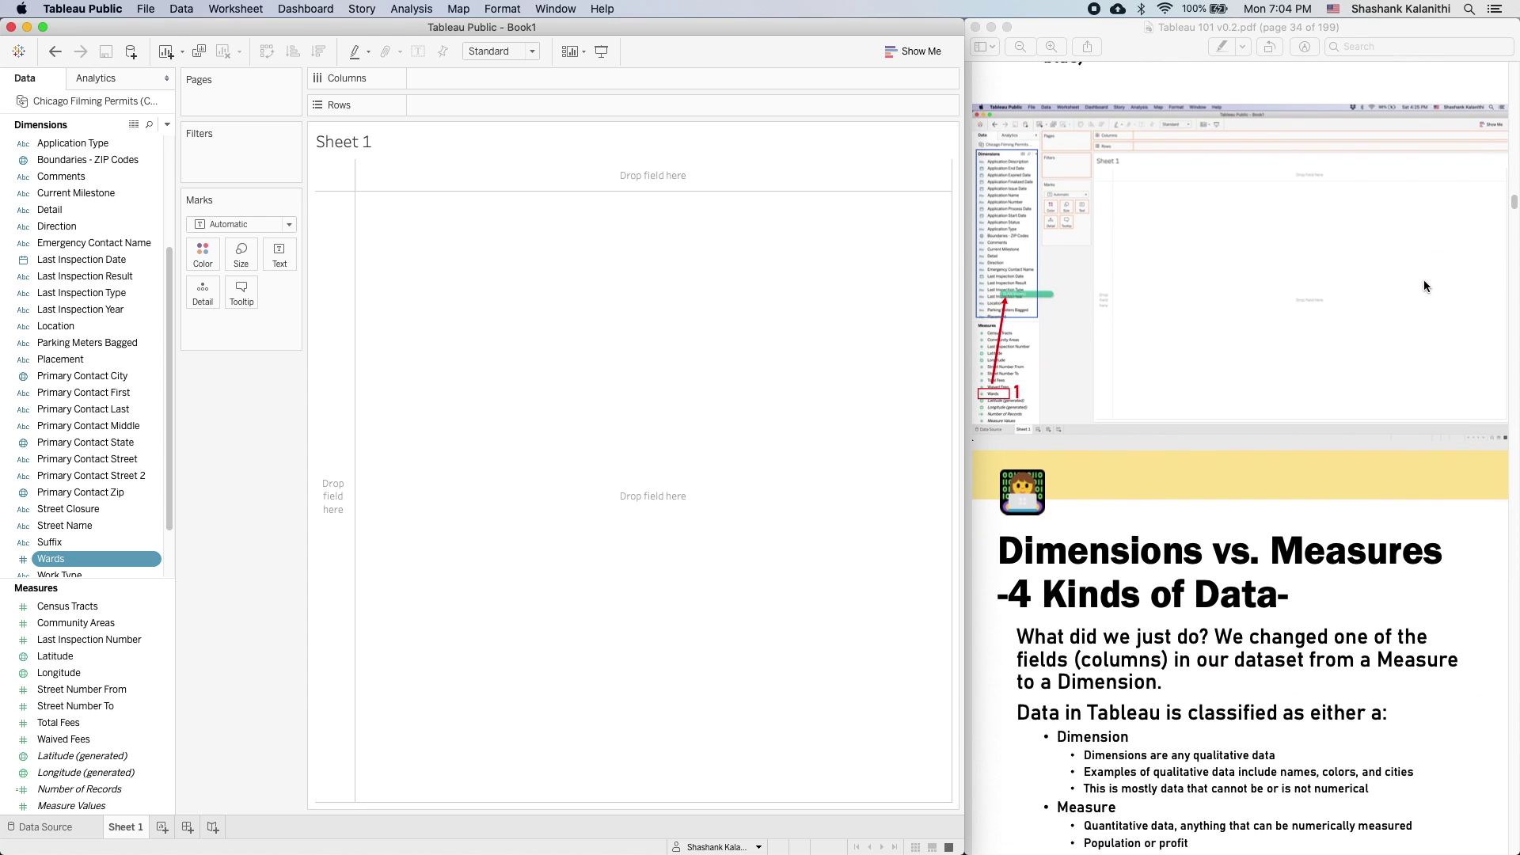
scroll(1418, 281, "up", 3)
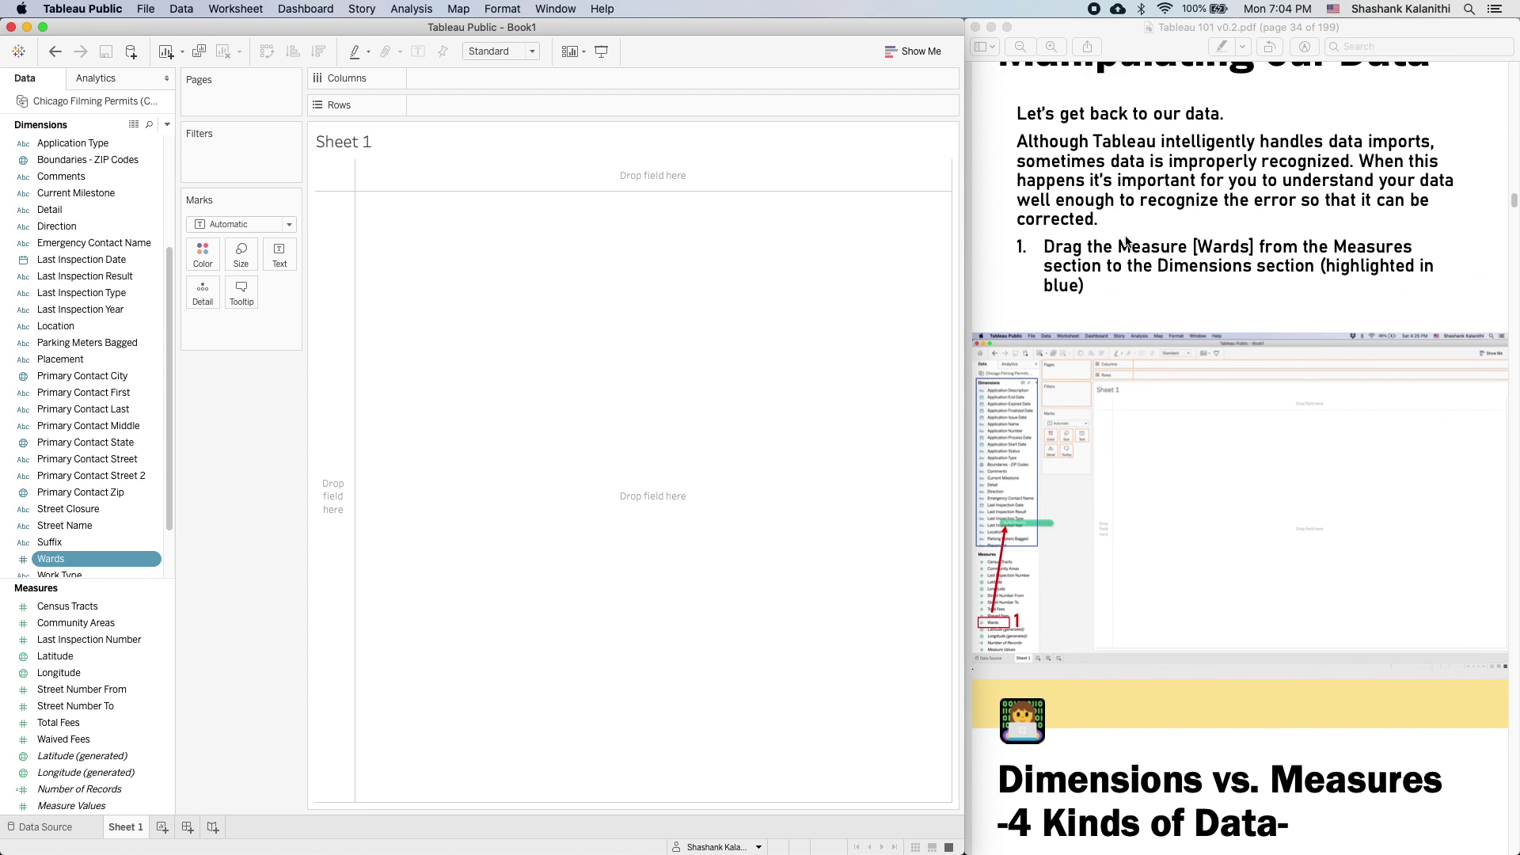
scroll(1159, 254, "up", 1)
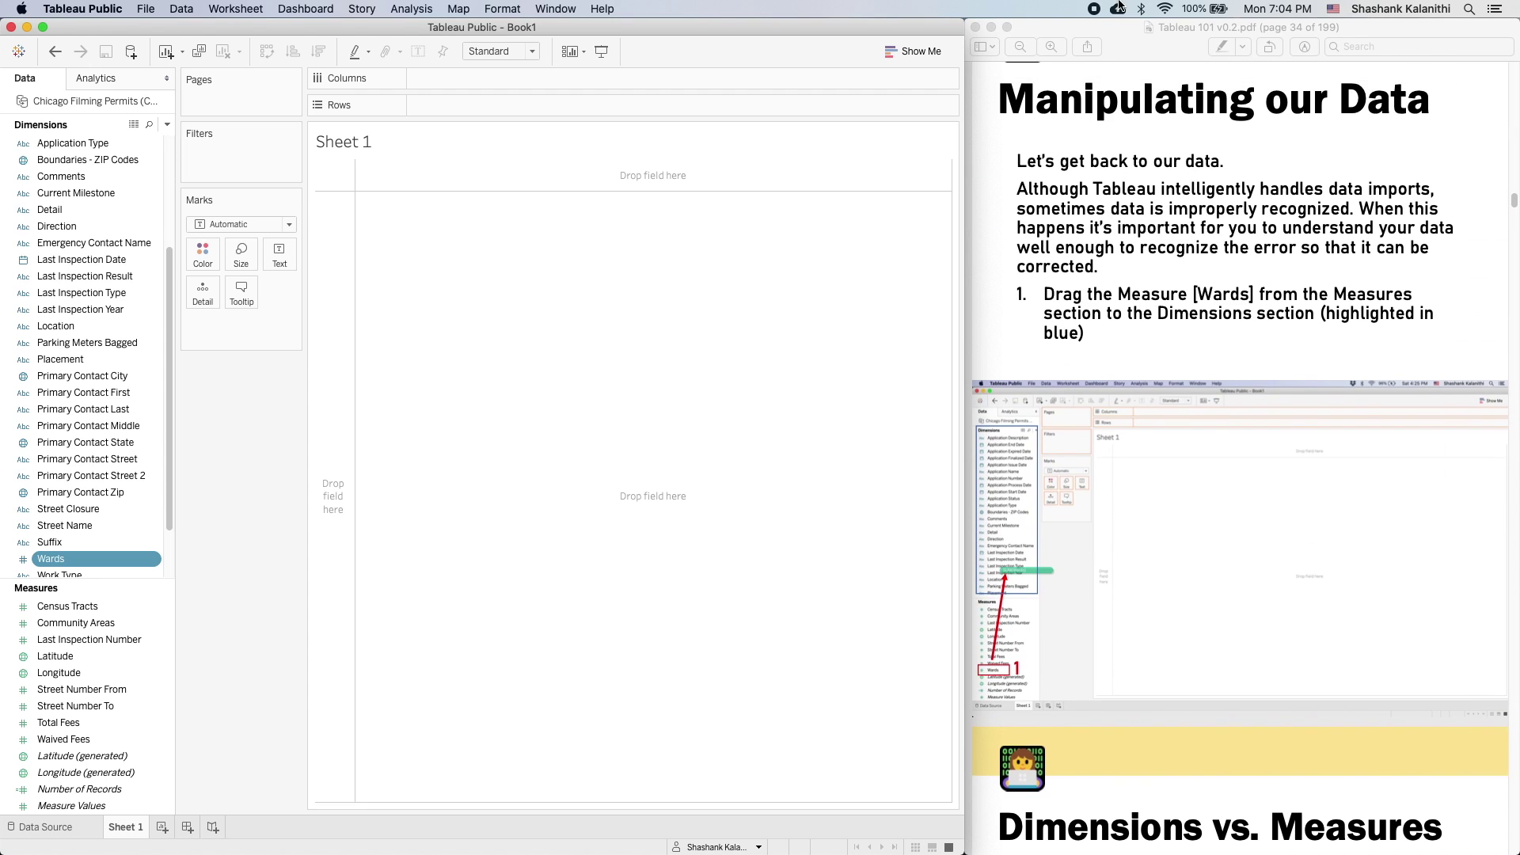
left_click(1195, 295)
left_click_drag(1195, 295, 1257, 298)
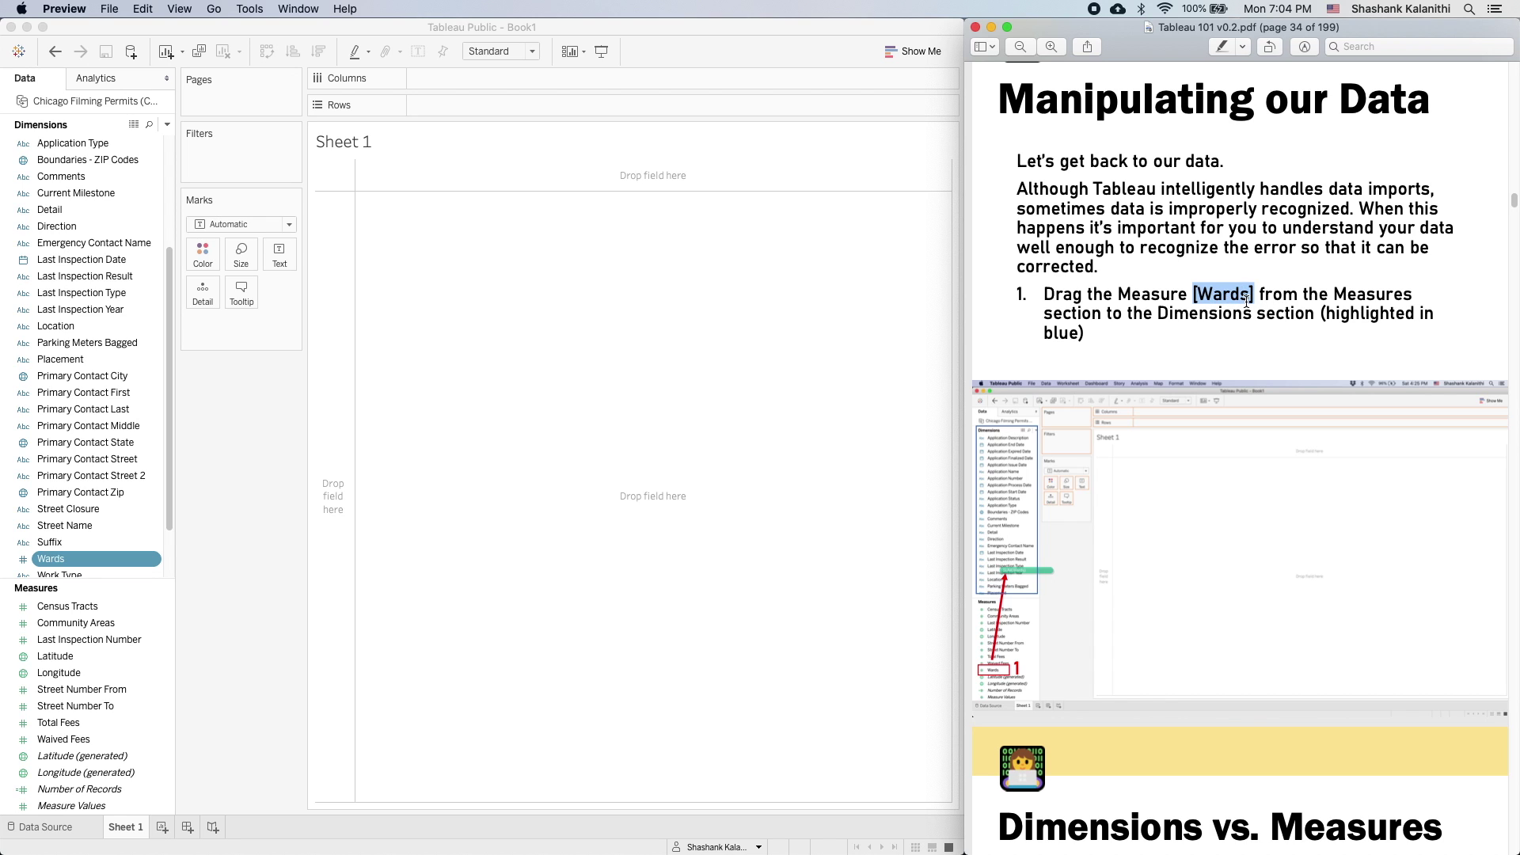
left_click(1273, 530)
scroll(1274, 477, "down", 10)
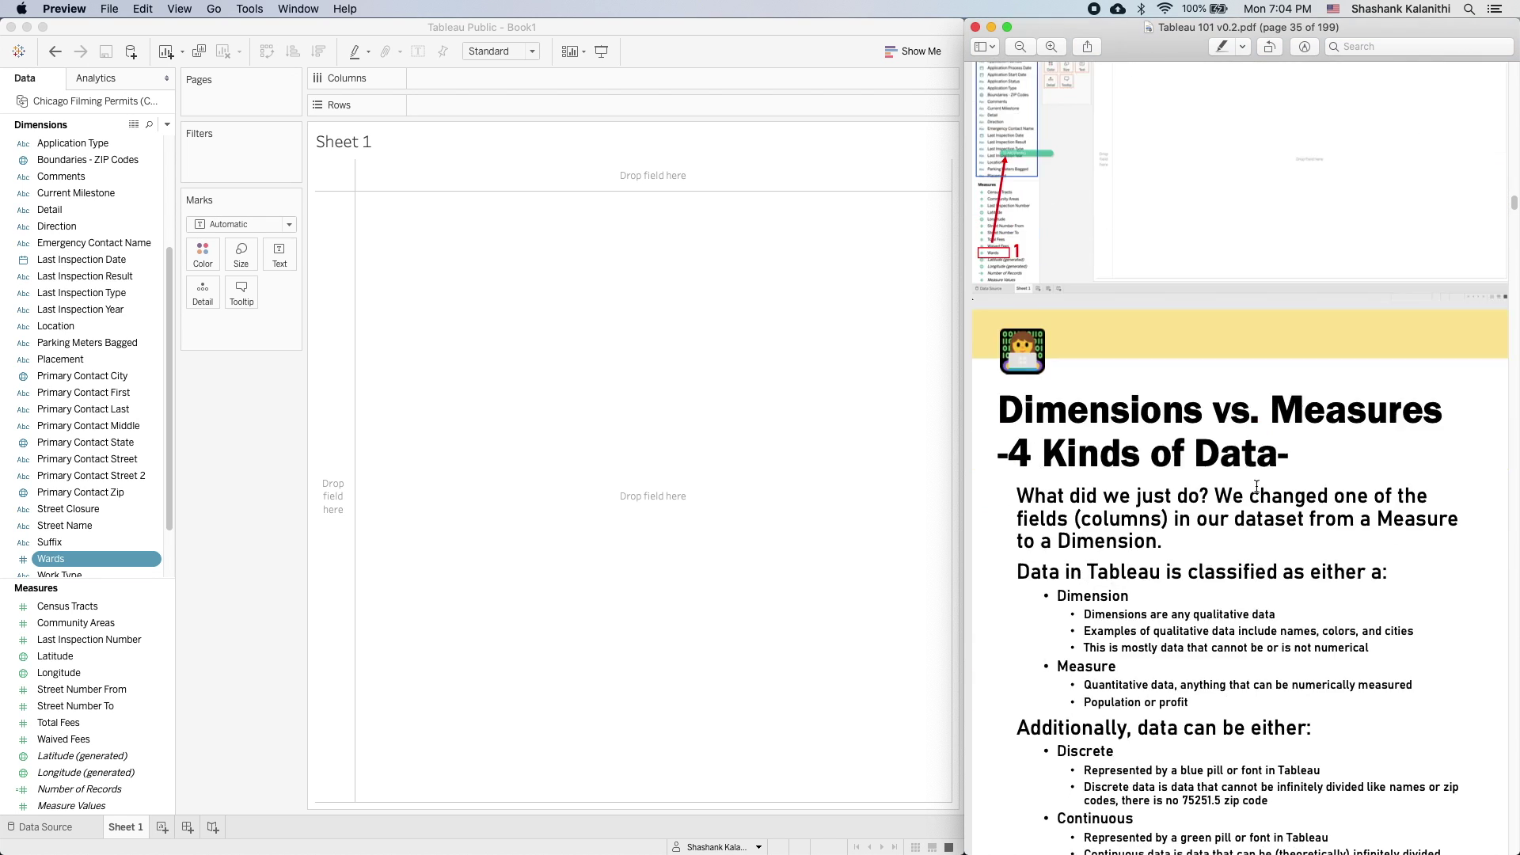
scroll(1257, 486, "down", 3)
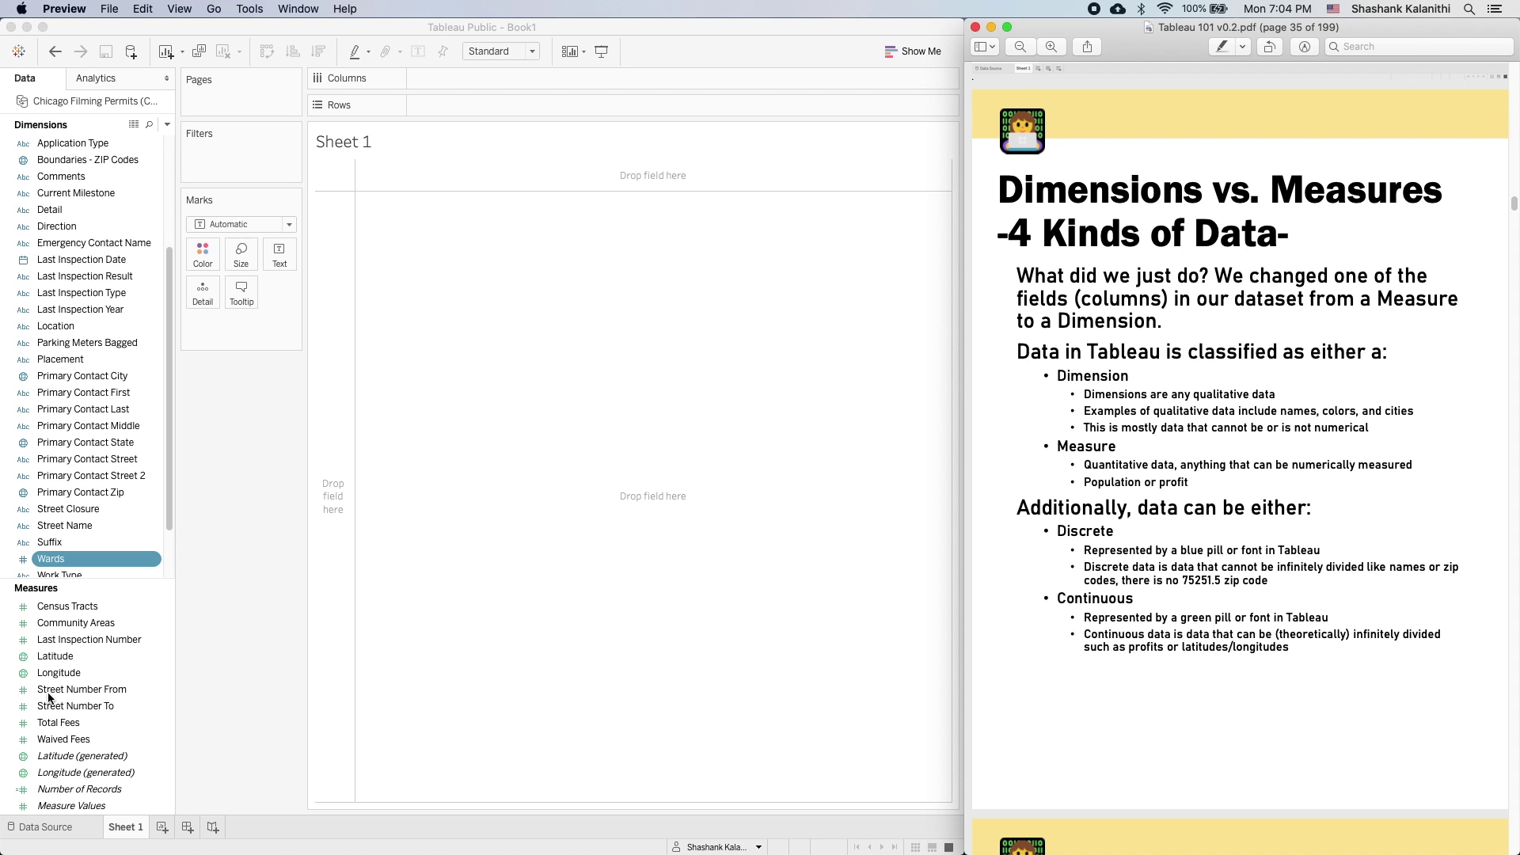
- Compare the guide's definitions of dimension and measure with the fields listed under Dimensions and Measures
left_click_drag(171, 444, 168, 511)
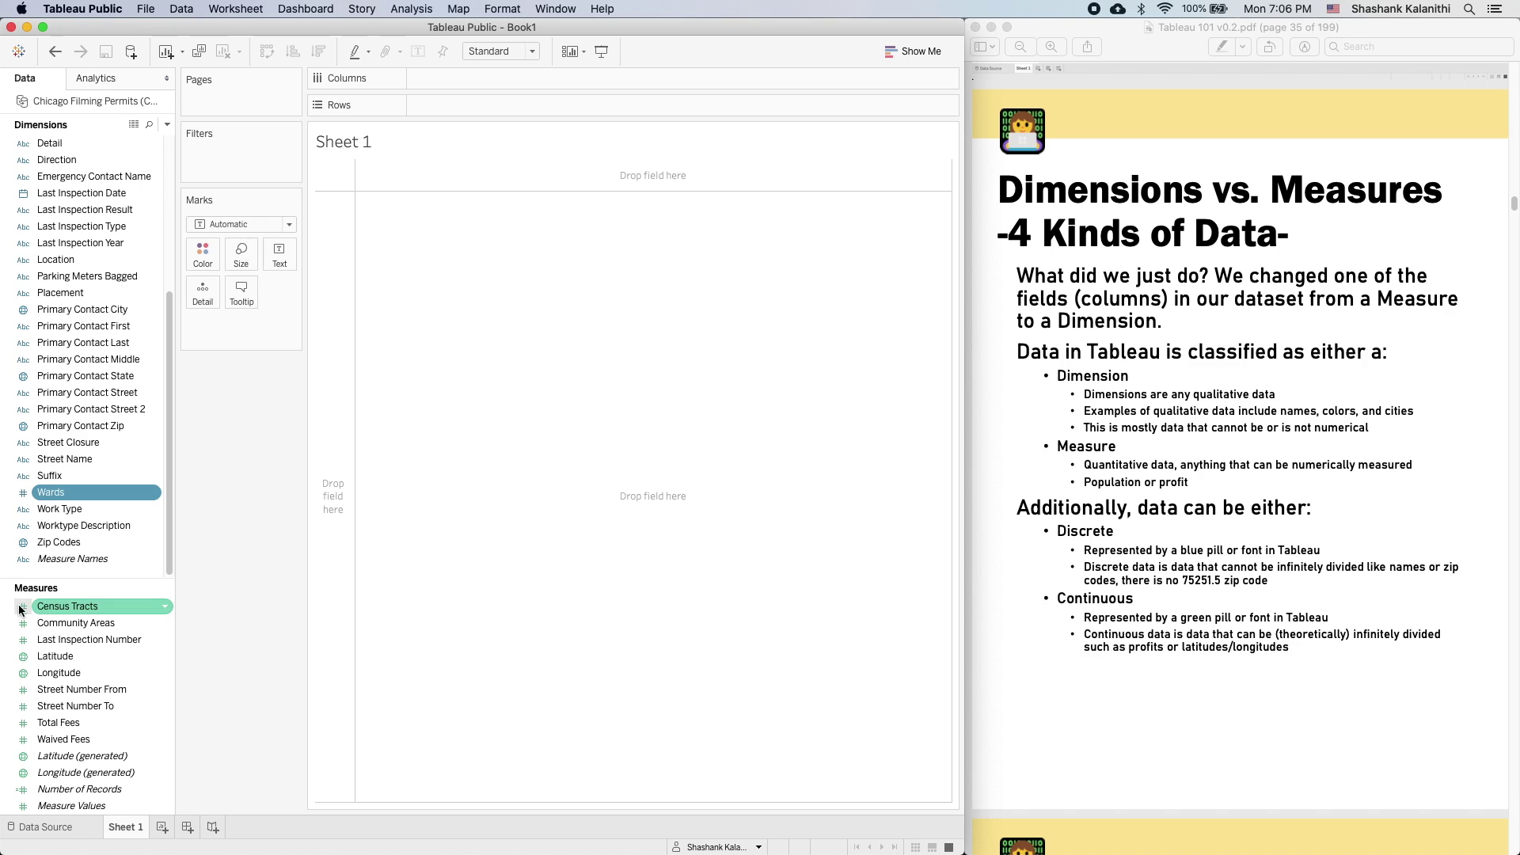
left_click(1201, 481)
left_click_drag(1190, 486, 1070, 485)
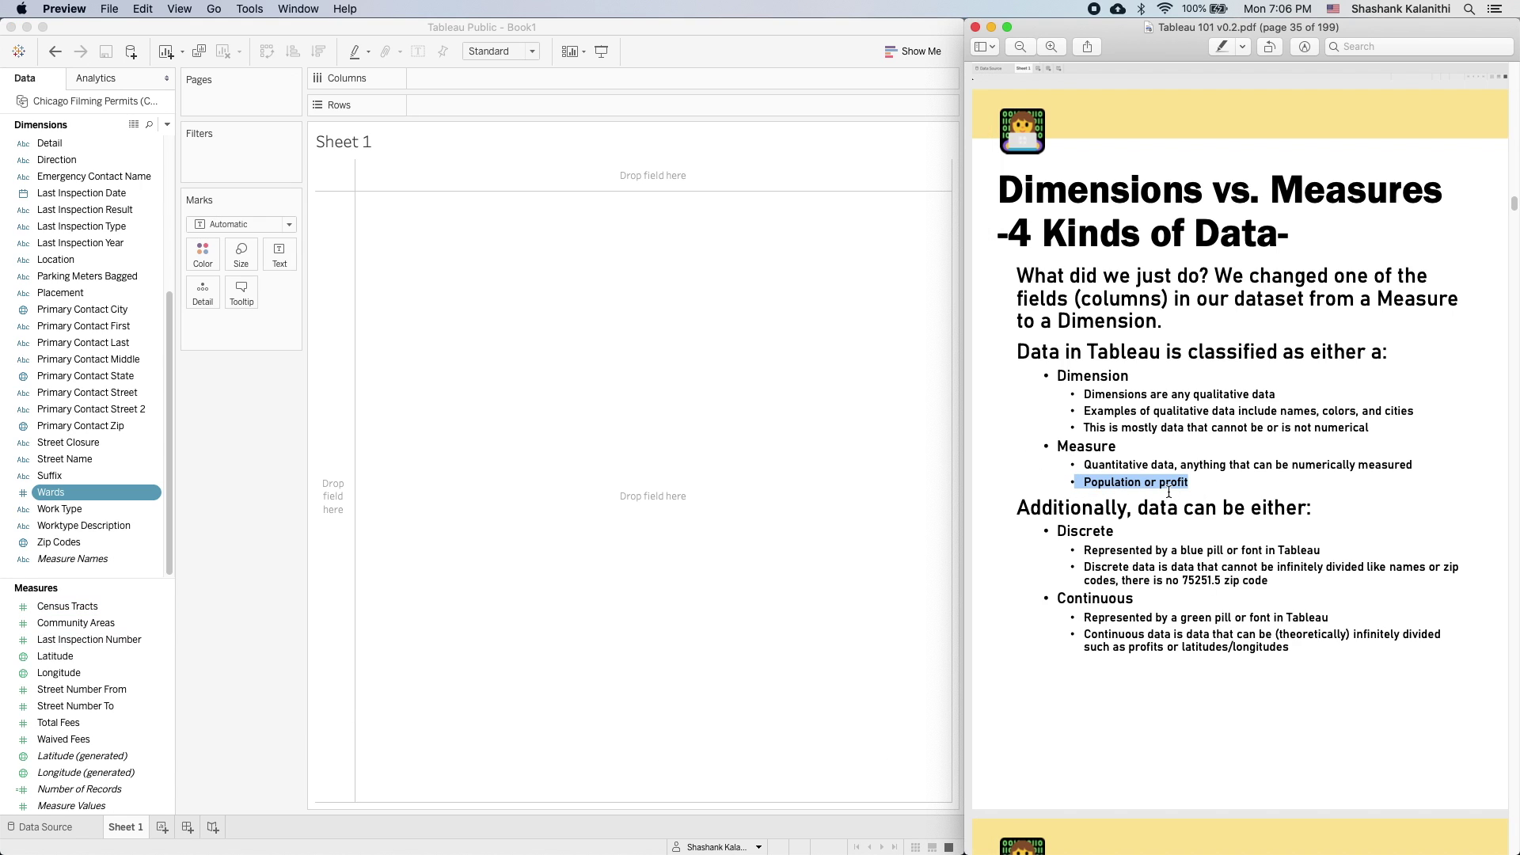
left_click(317, 660)
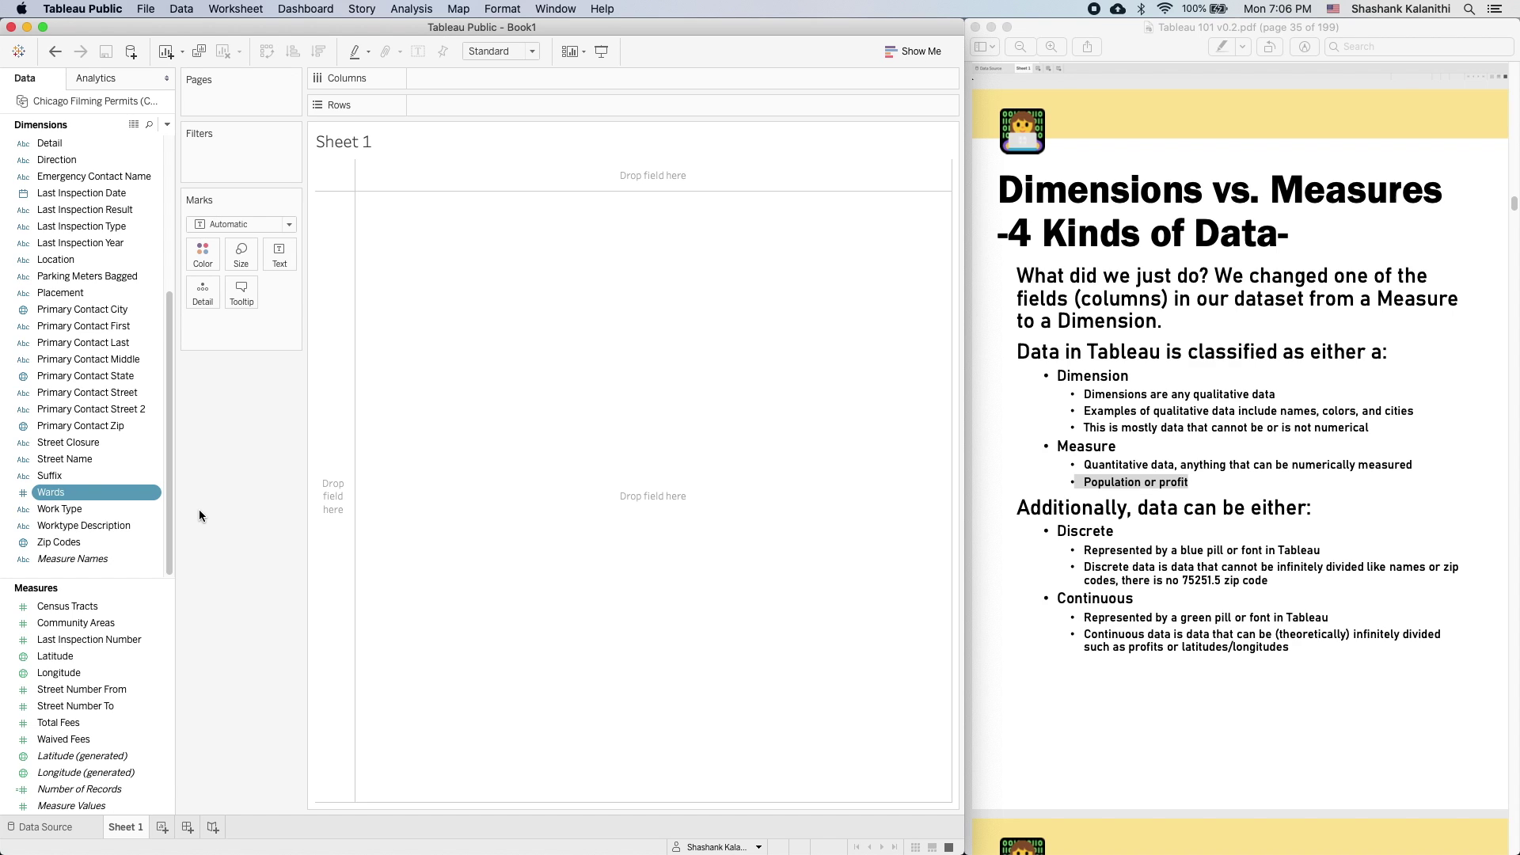
left_click(1106, 552)
left_click(1107, 552)
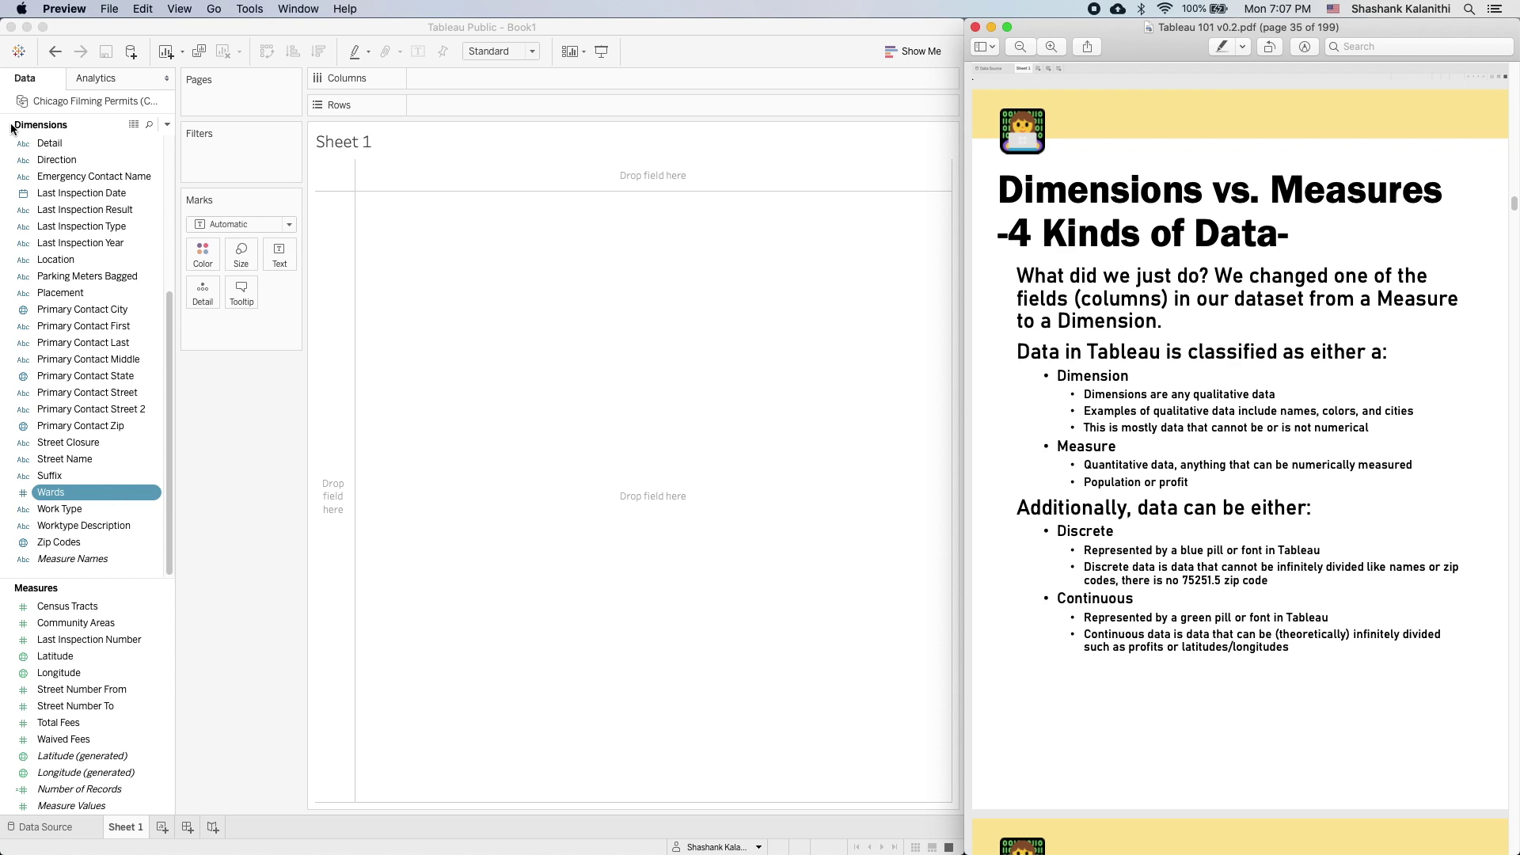
left_click_drag(169, 431, 193, 517)
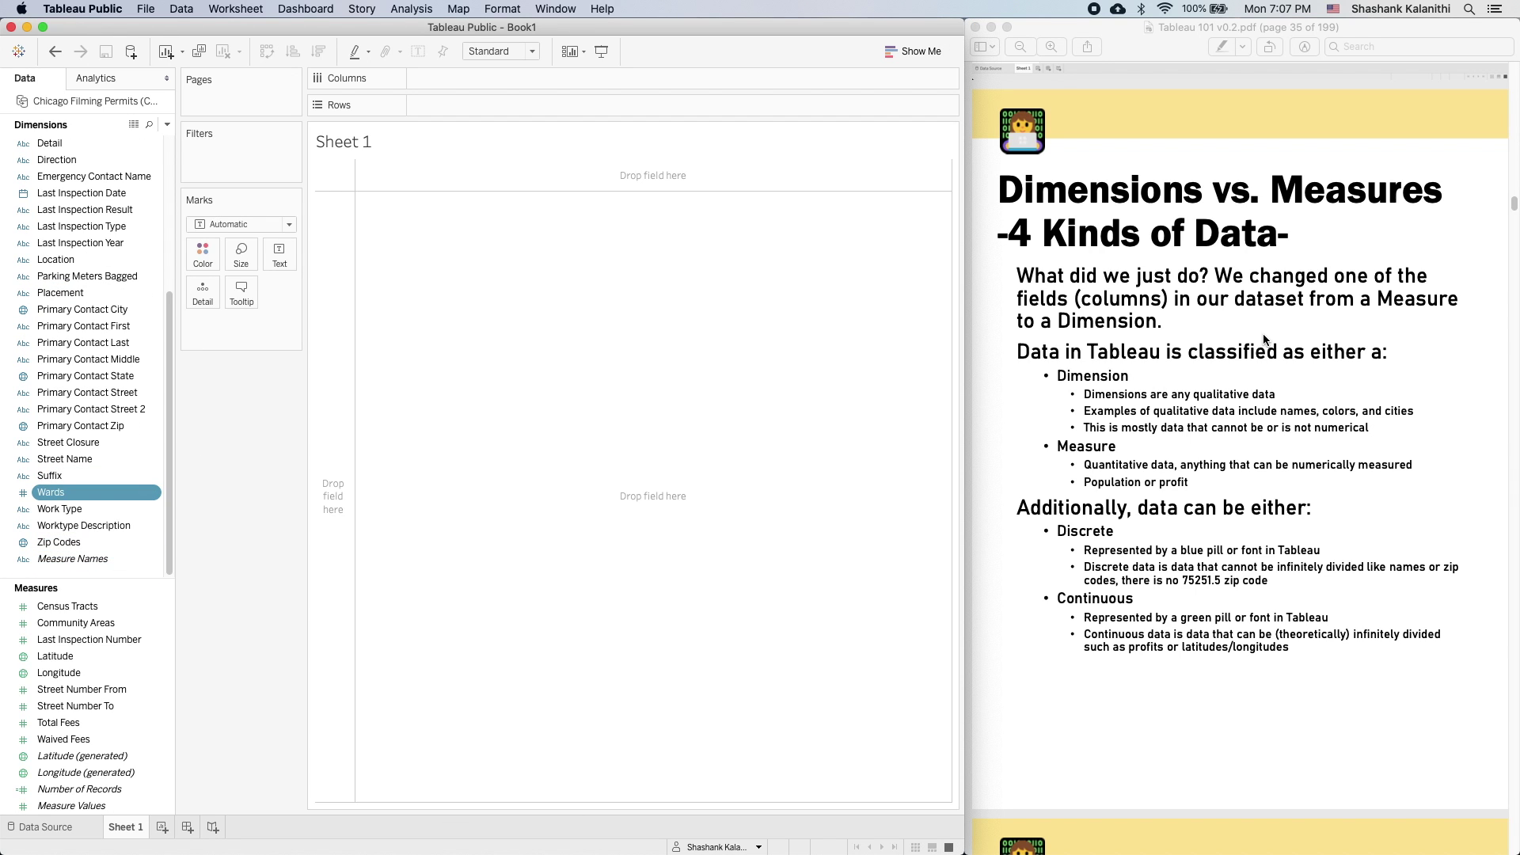
- Examine the guide's discrete and continuous descriptions alongside fields such as Street Name and Last Inspection Number
scroll(1332, 519, "down", 5)
scroll(1328, 525, "up", 1)
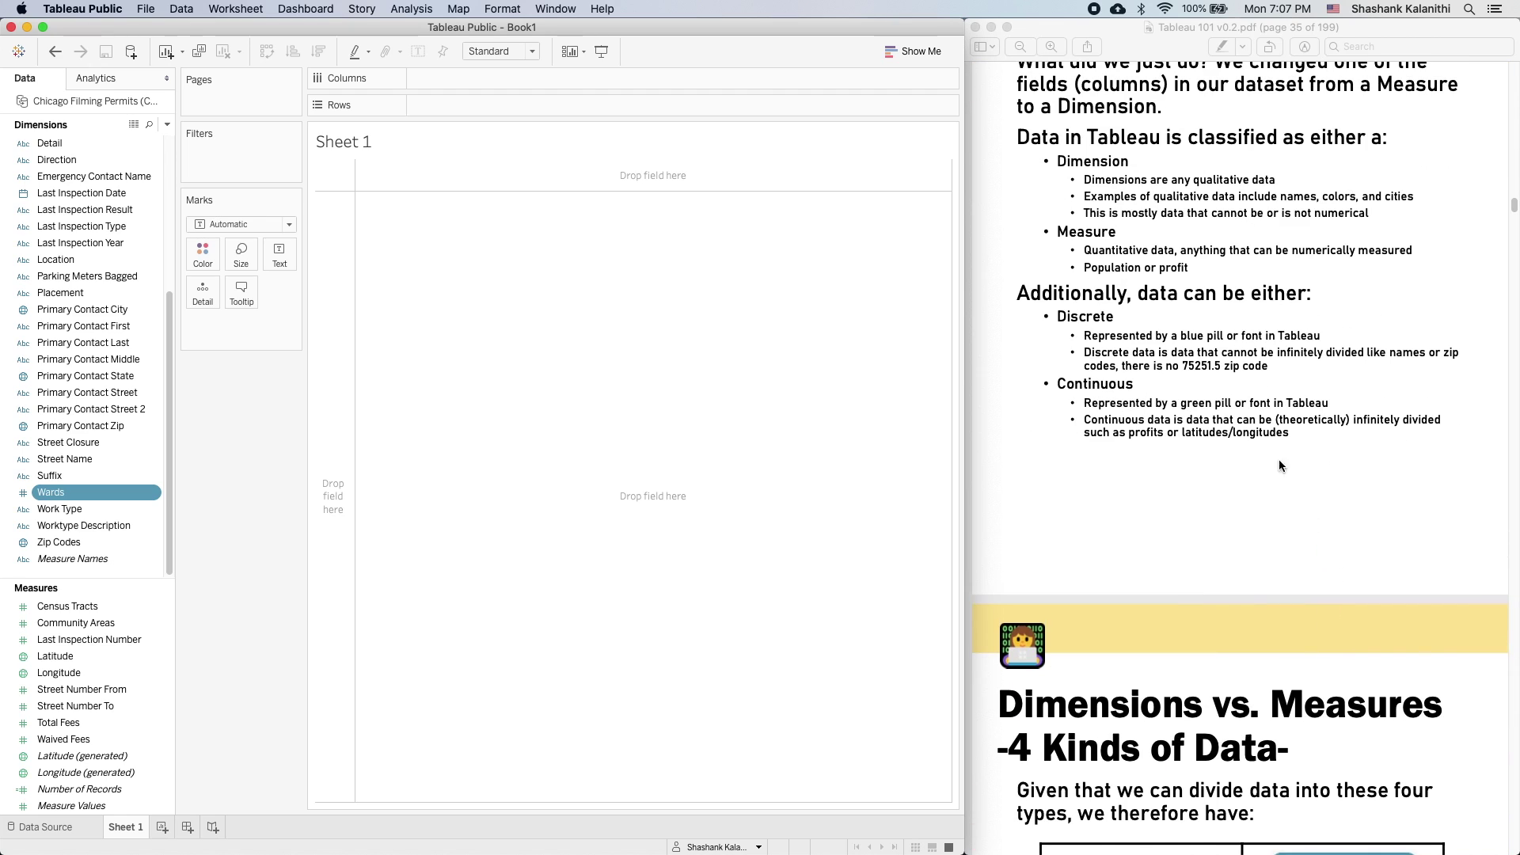
left_click(1079, 321)
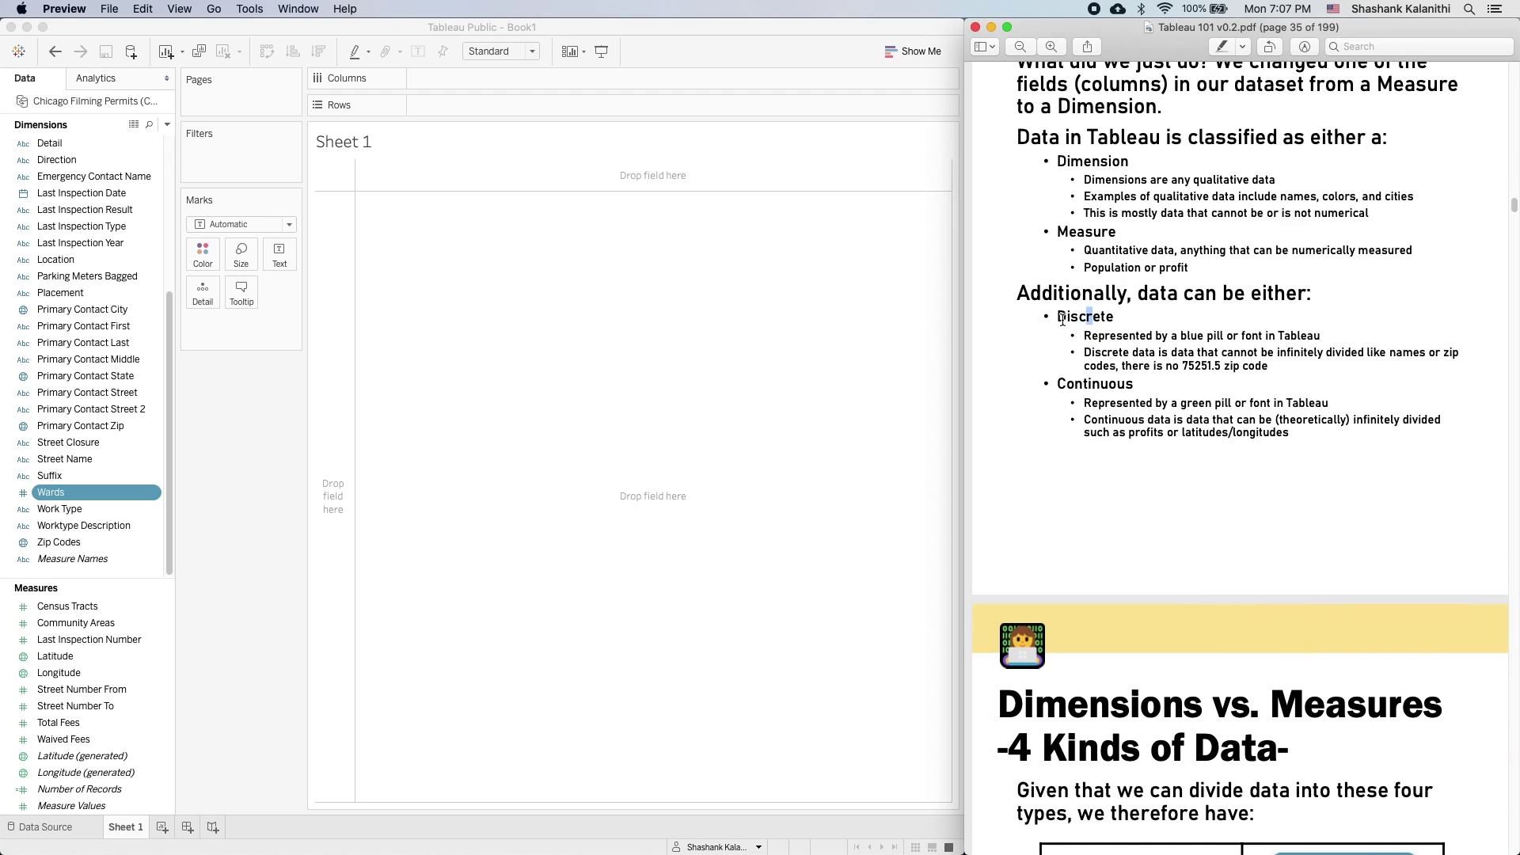
left_click_drag(966, 463, 975, 467)
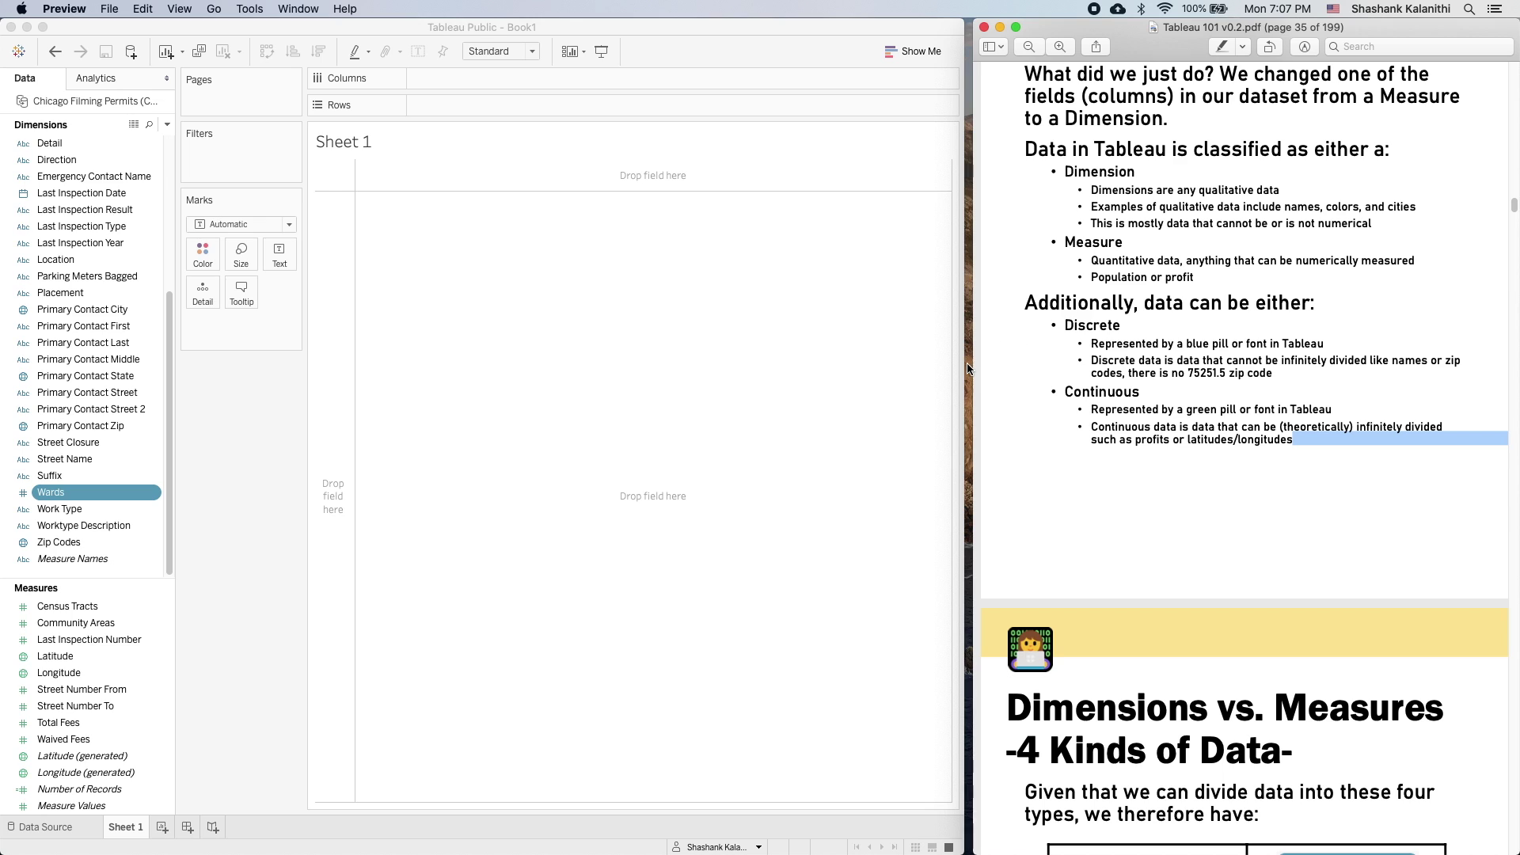
left_click_drag(974, 365, 966, 364)
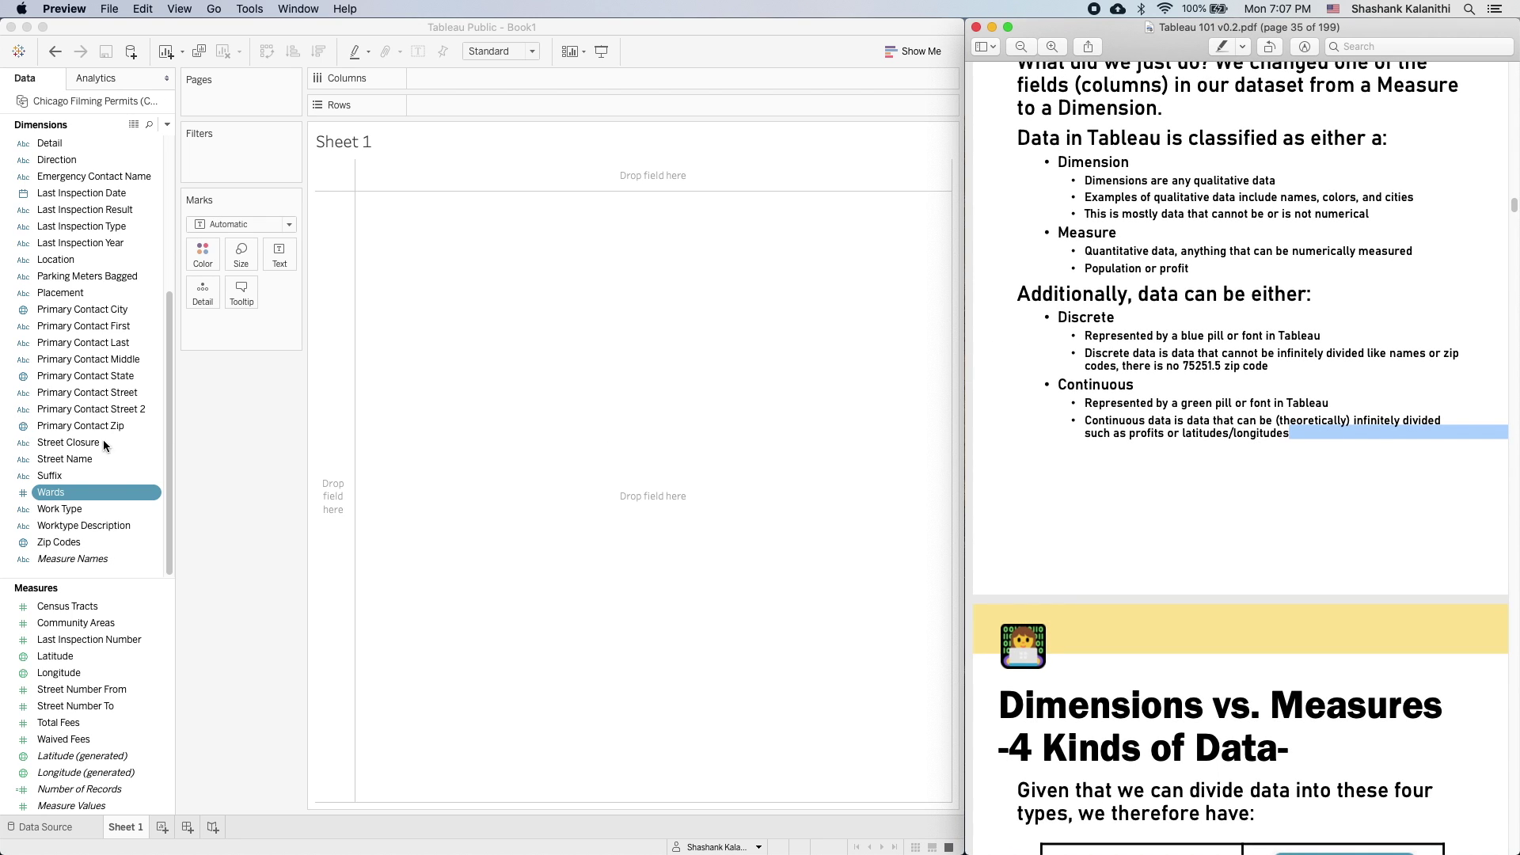
left_click(184, 437)
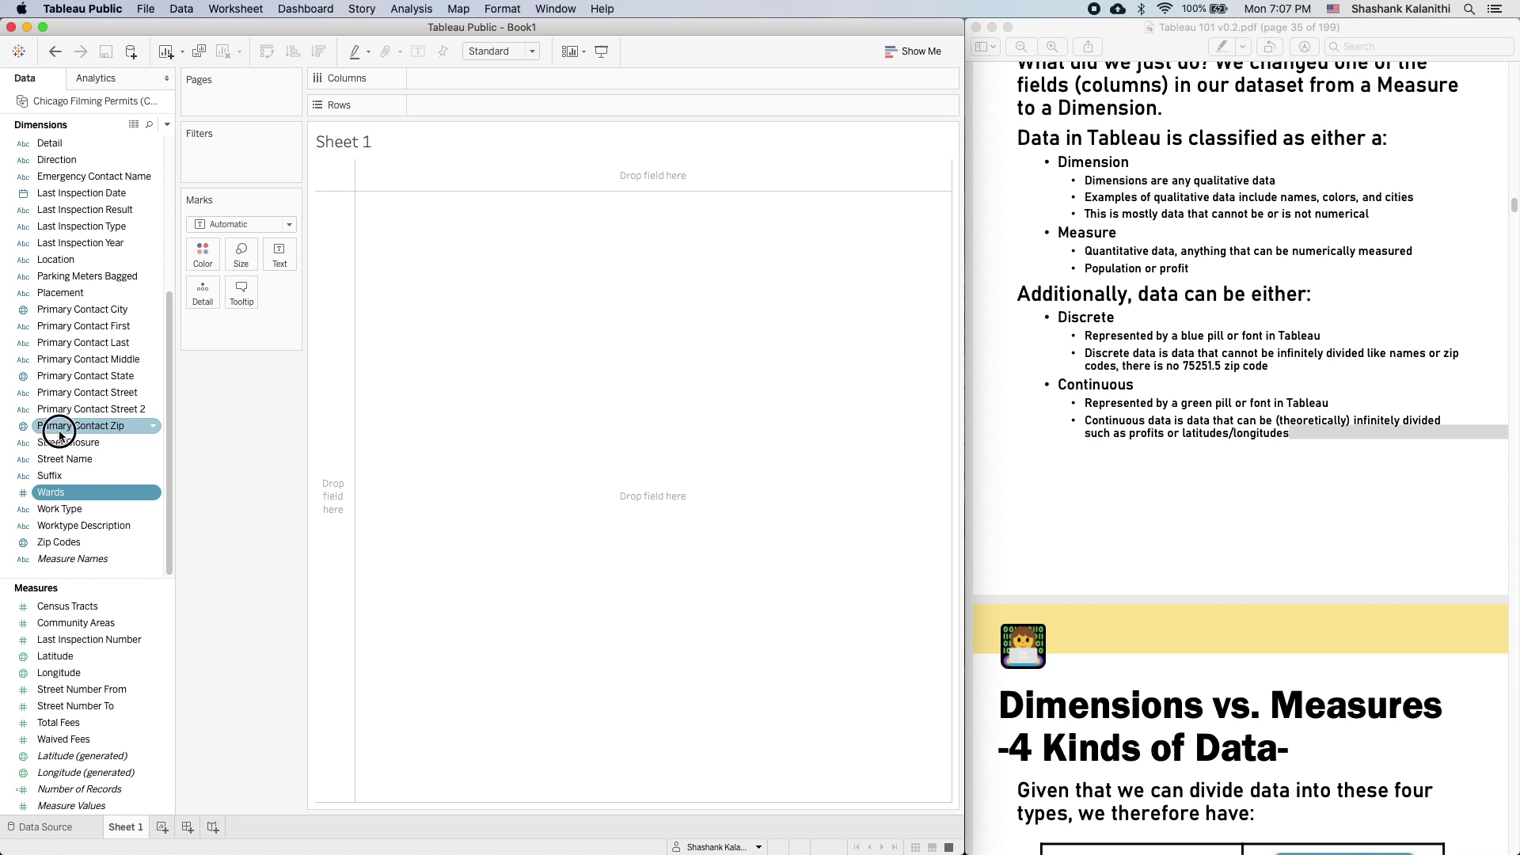
left_click(37, 459)
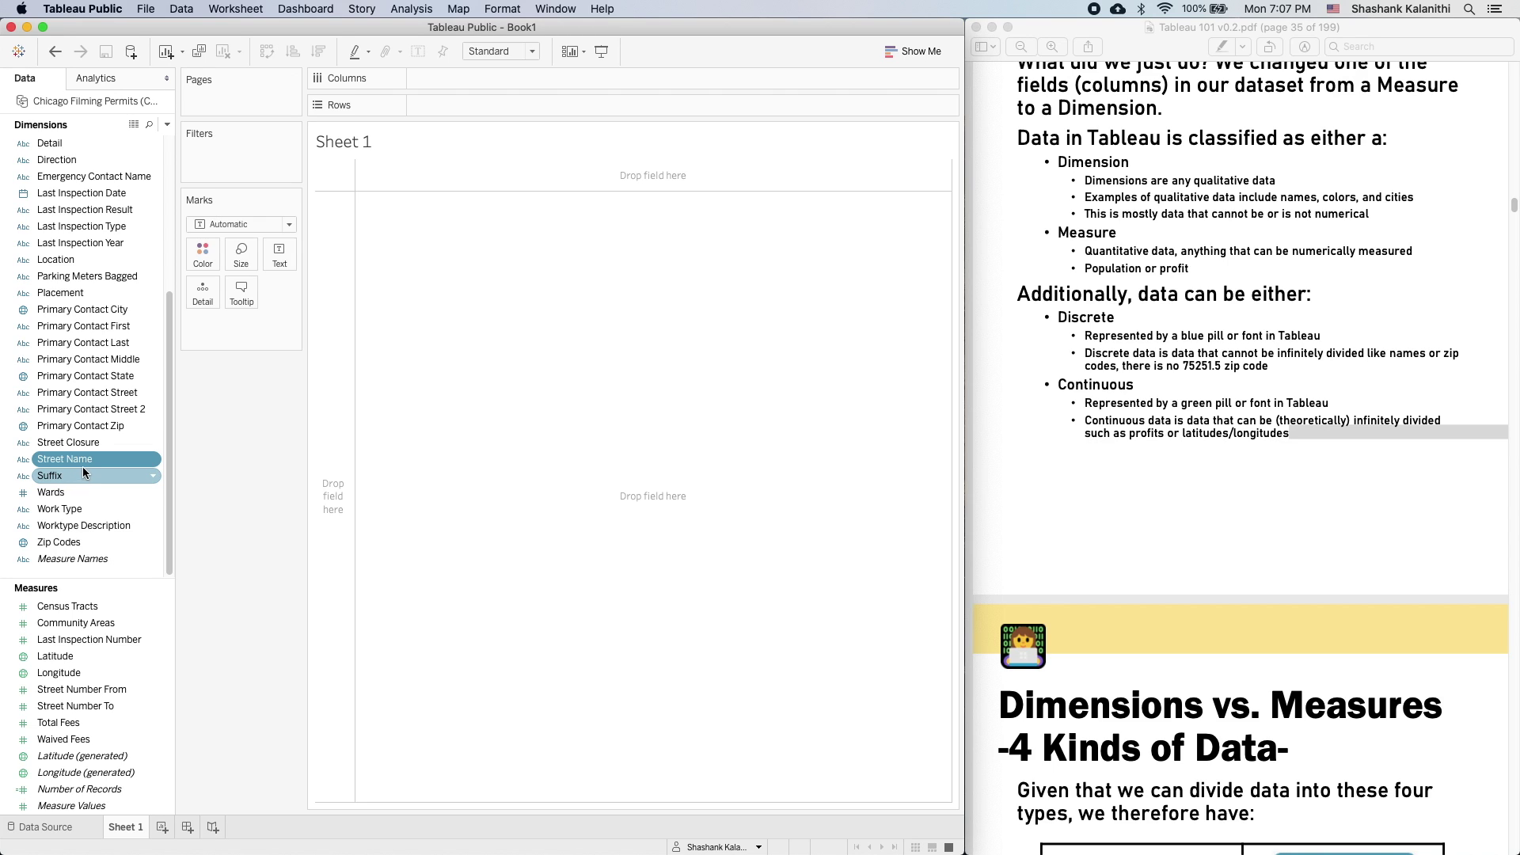
left_click(103, 640)
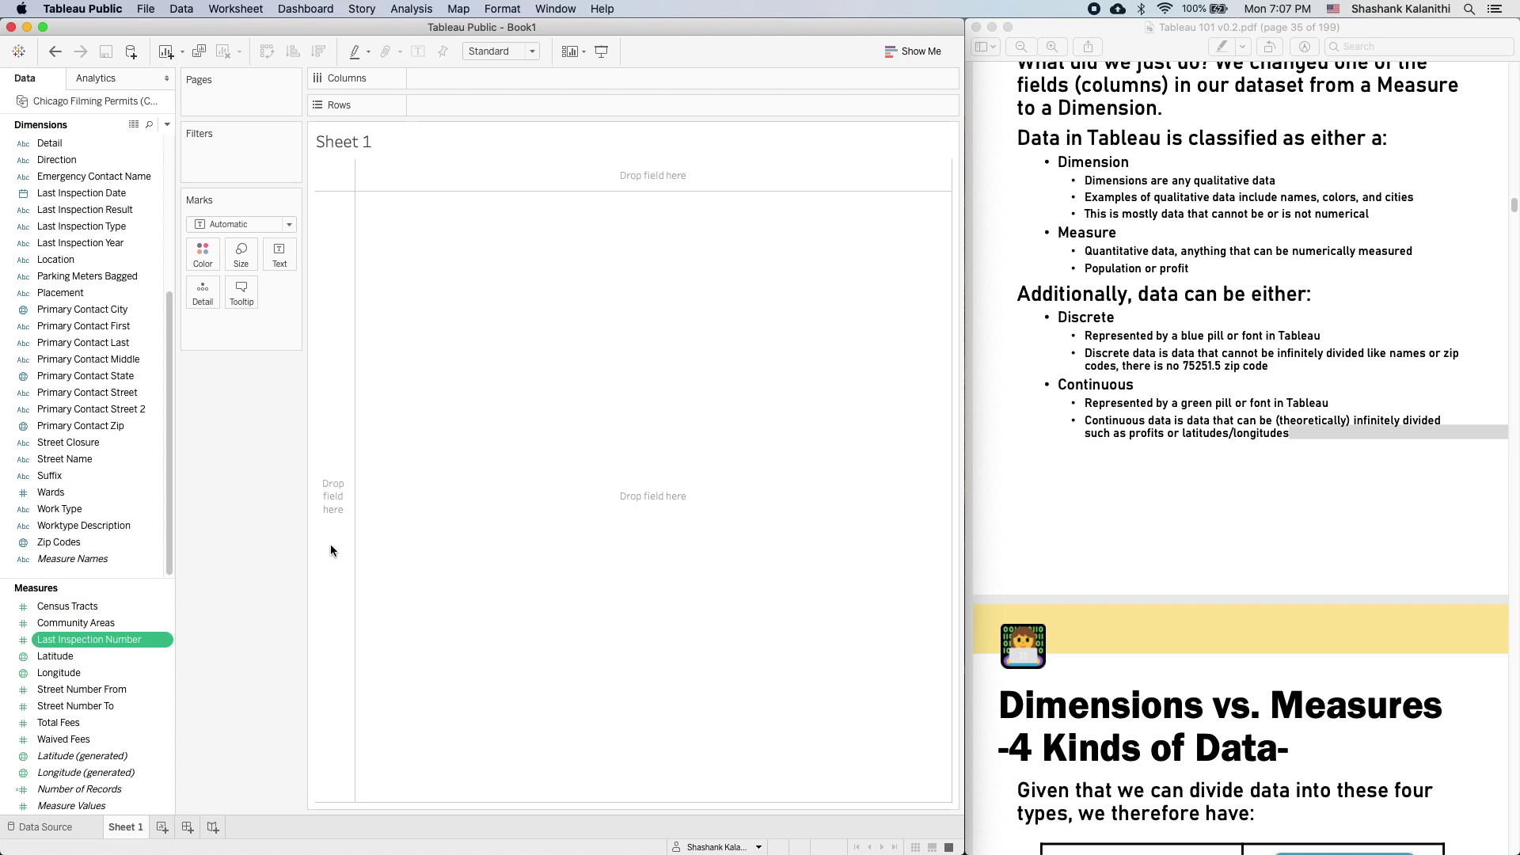
- Compare the Wards dimension with the Total Fees and Waived Fees measures in the field list
left_click(1292, 435)
left_click(1293, 435)
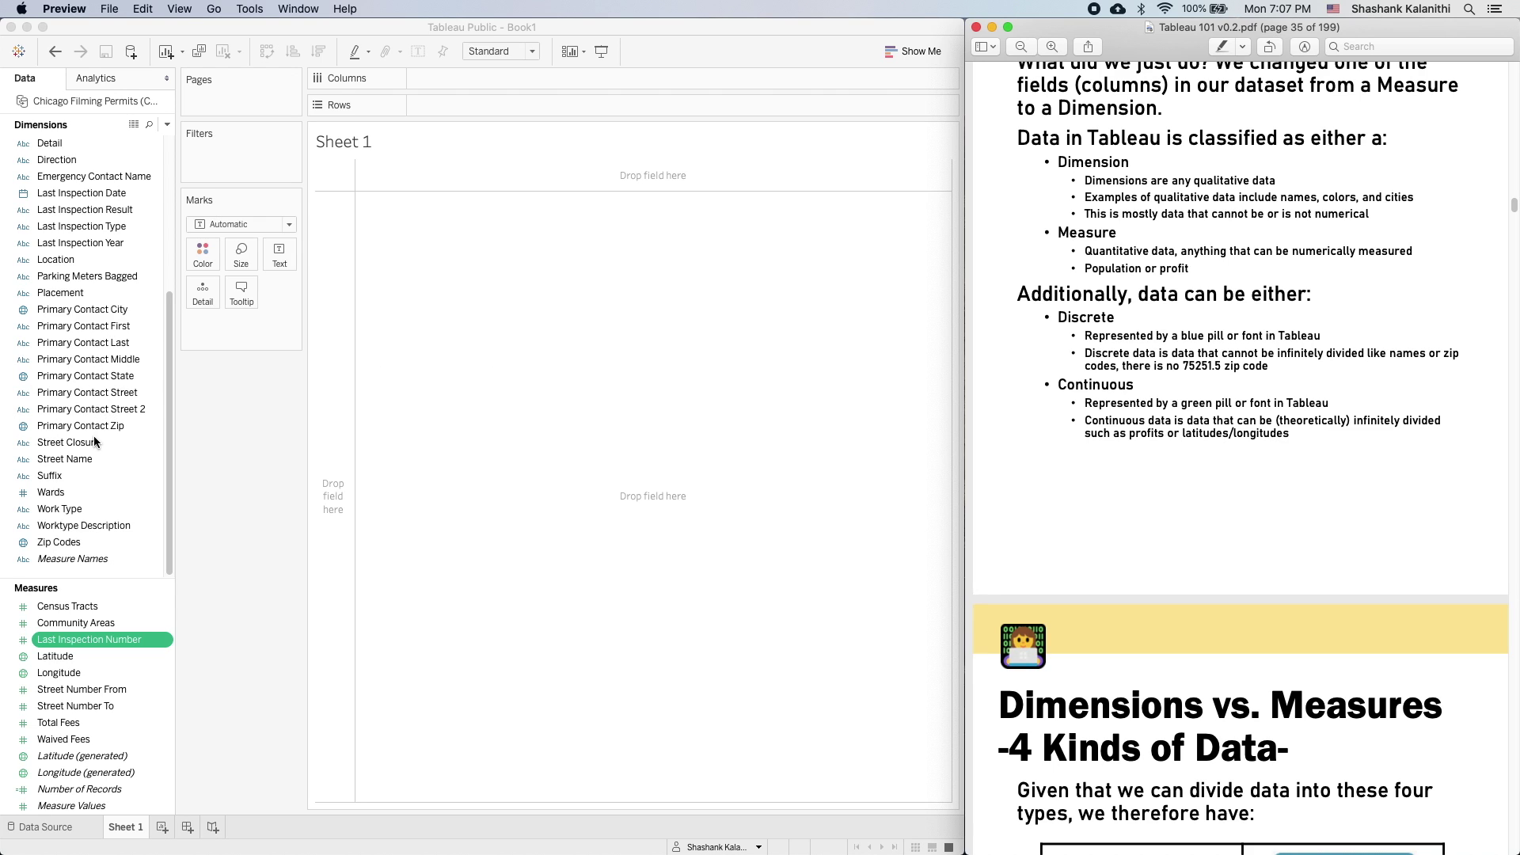
left_click(49, 495)
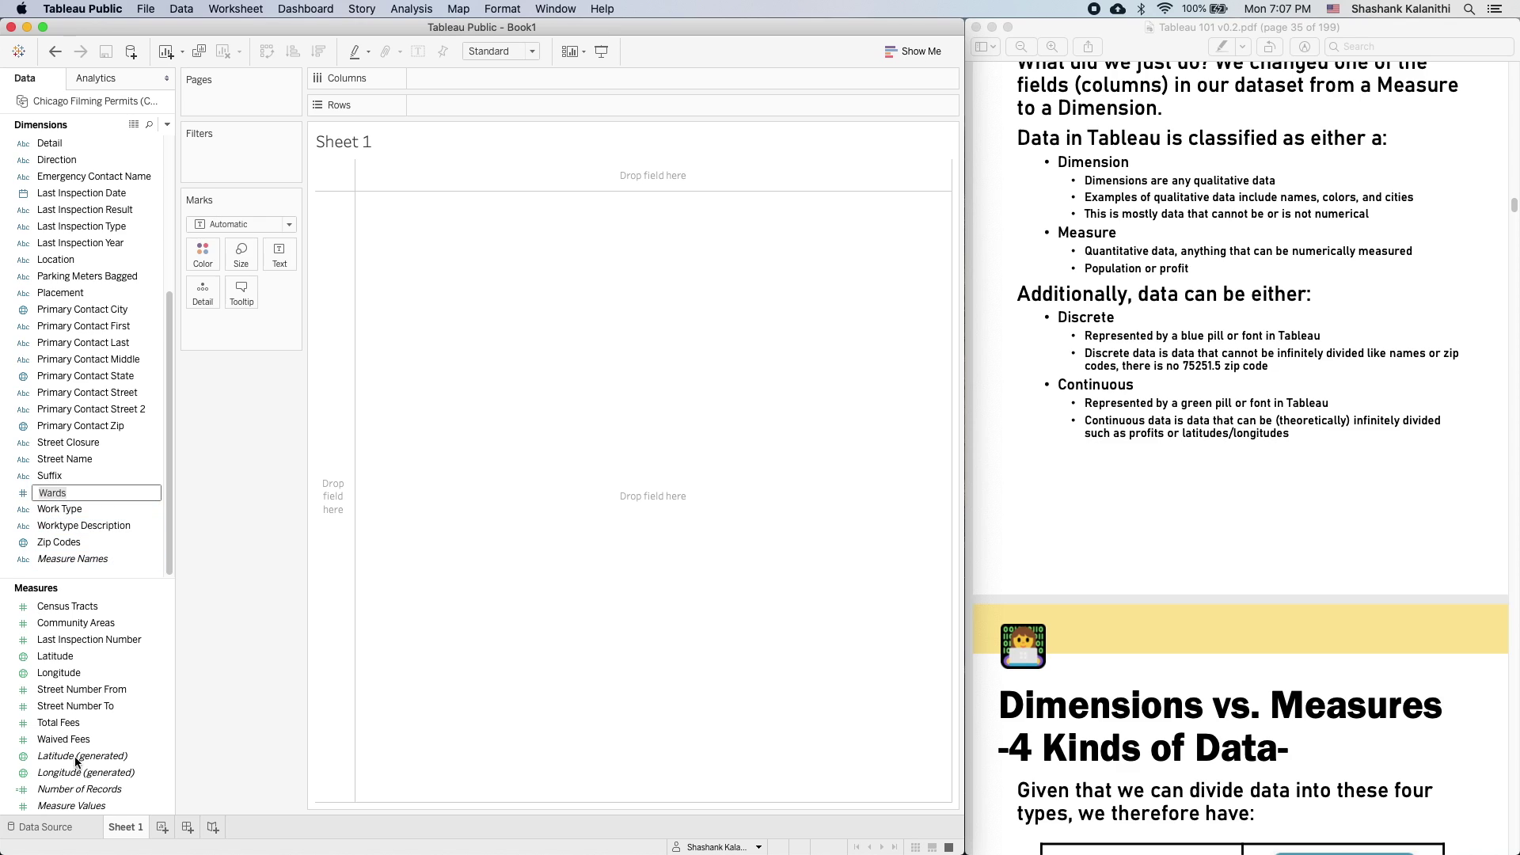
left_click(68, 724)
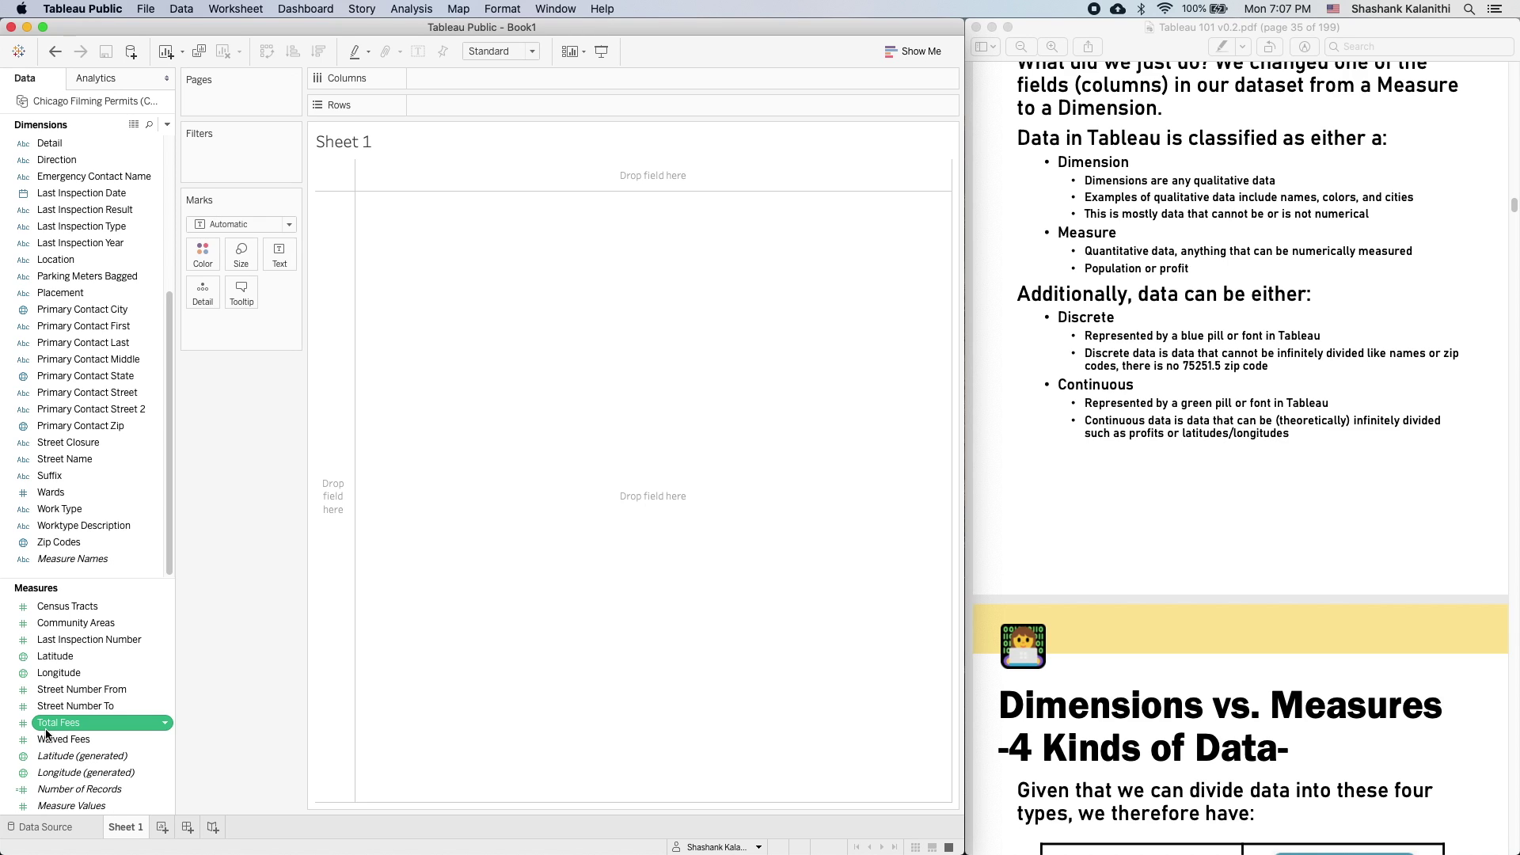
left_click(49, 739)
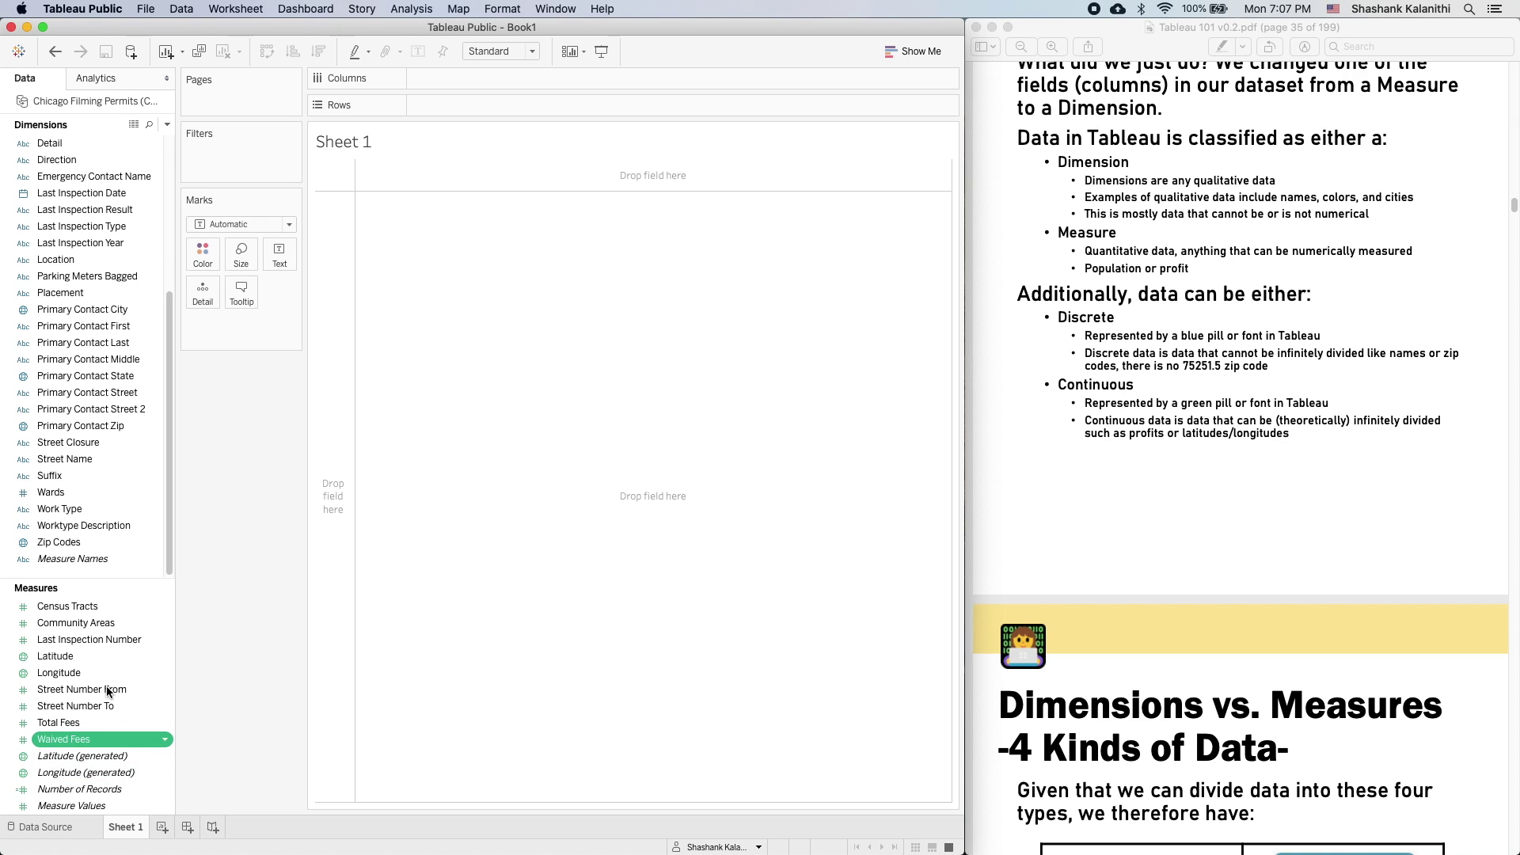
- Move Census Tracts, Community Areas and Last Inspection Number from Measures to Dimensions
left_click(88, 607)
left_click_drag(93, 607, 131, 475)
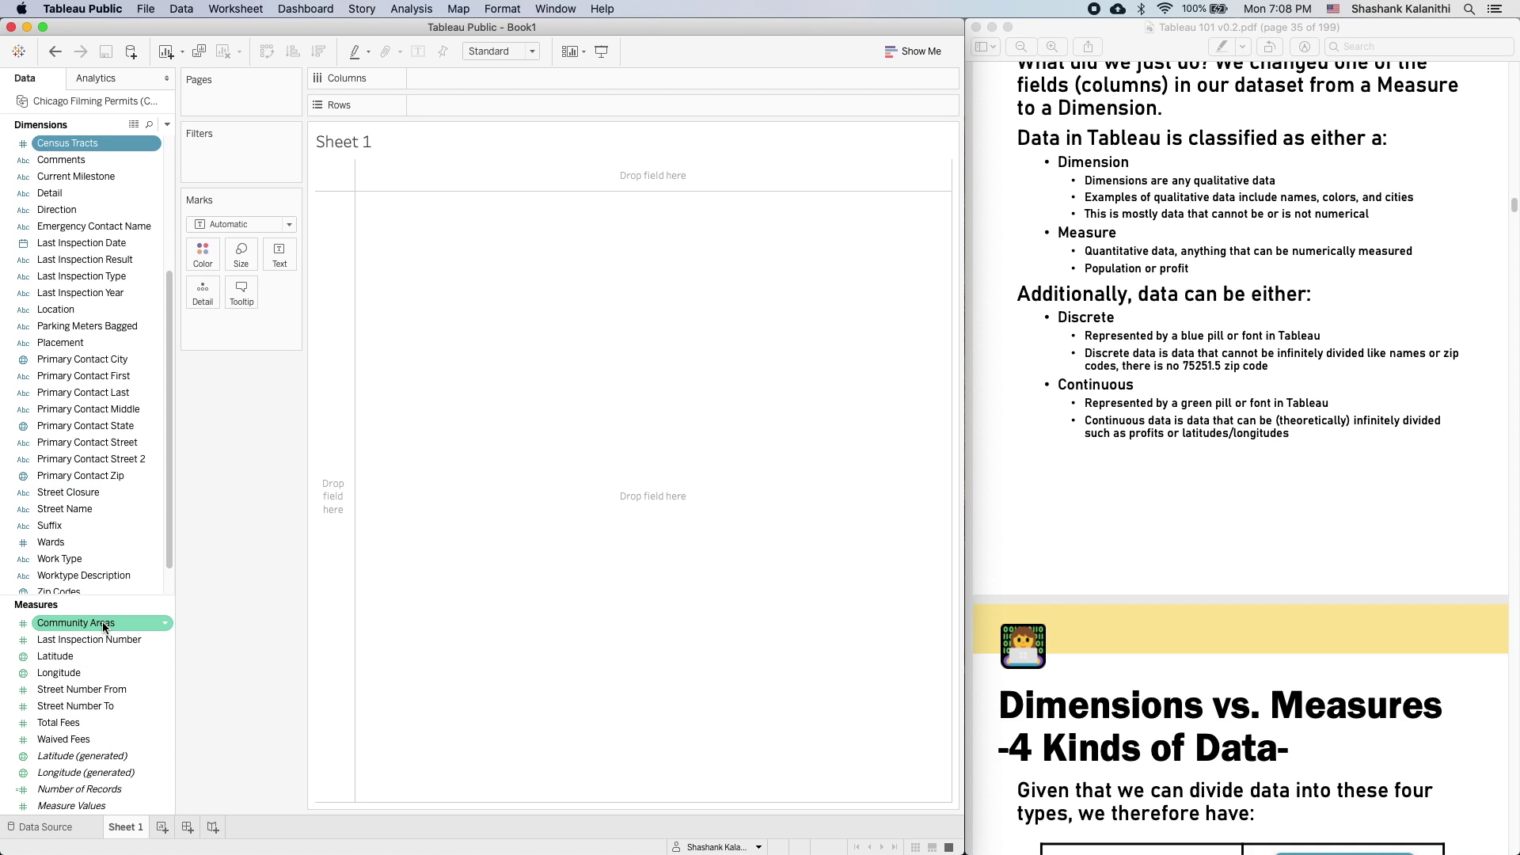
left_click_drag(104, 628, 90, 593)
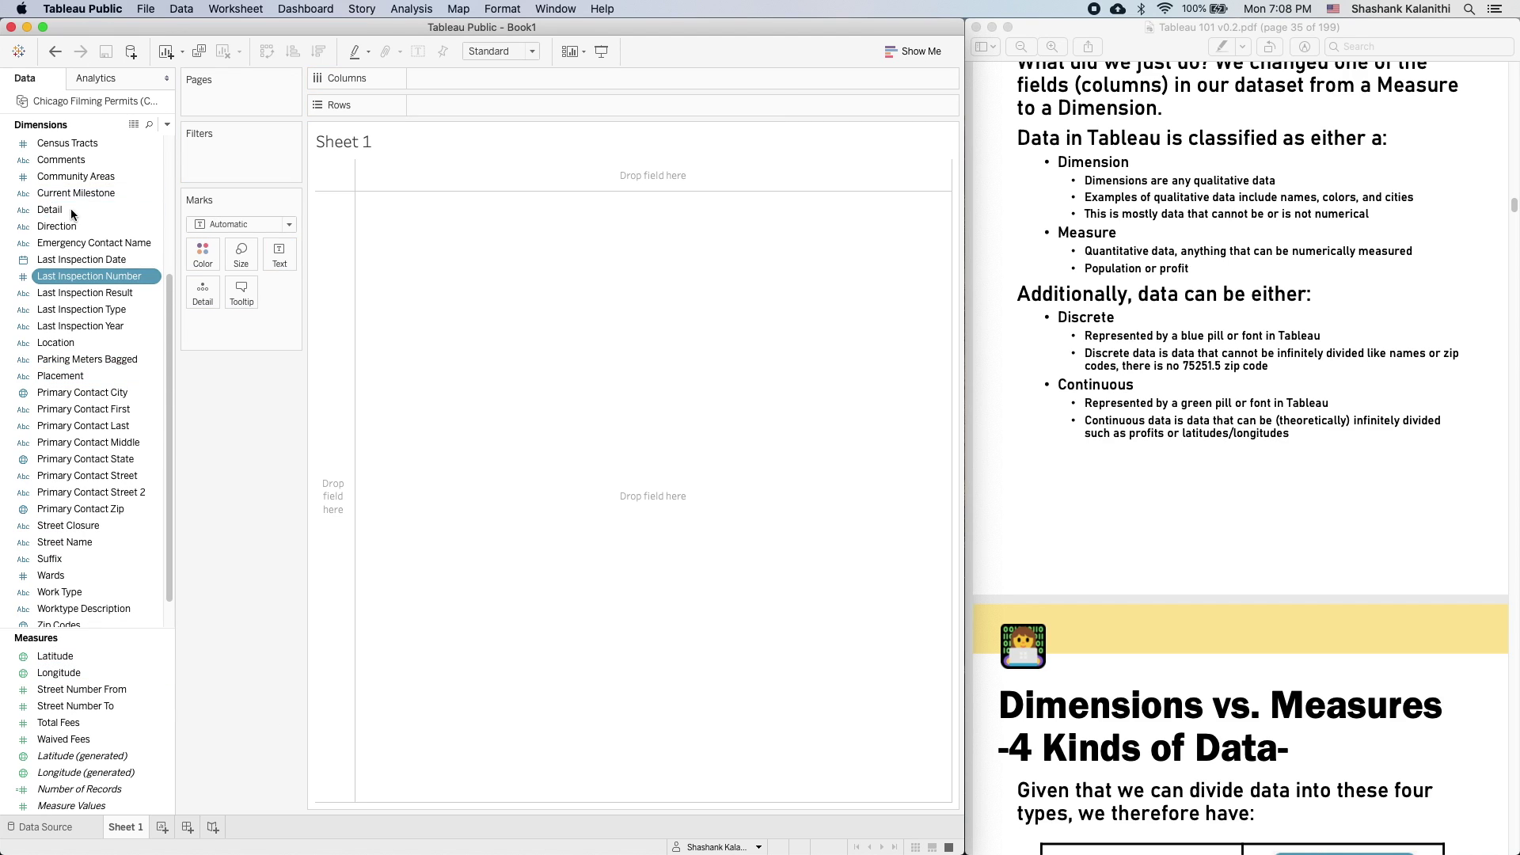
left_click(119, 410)
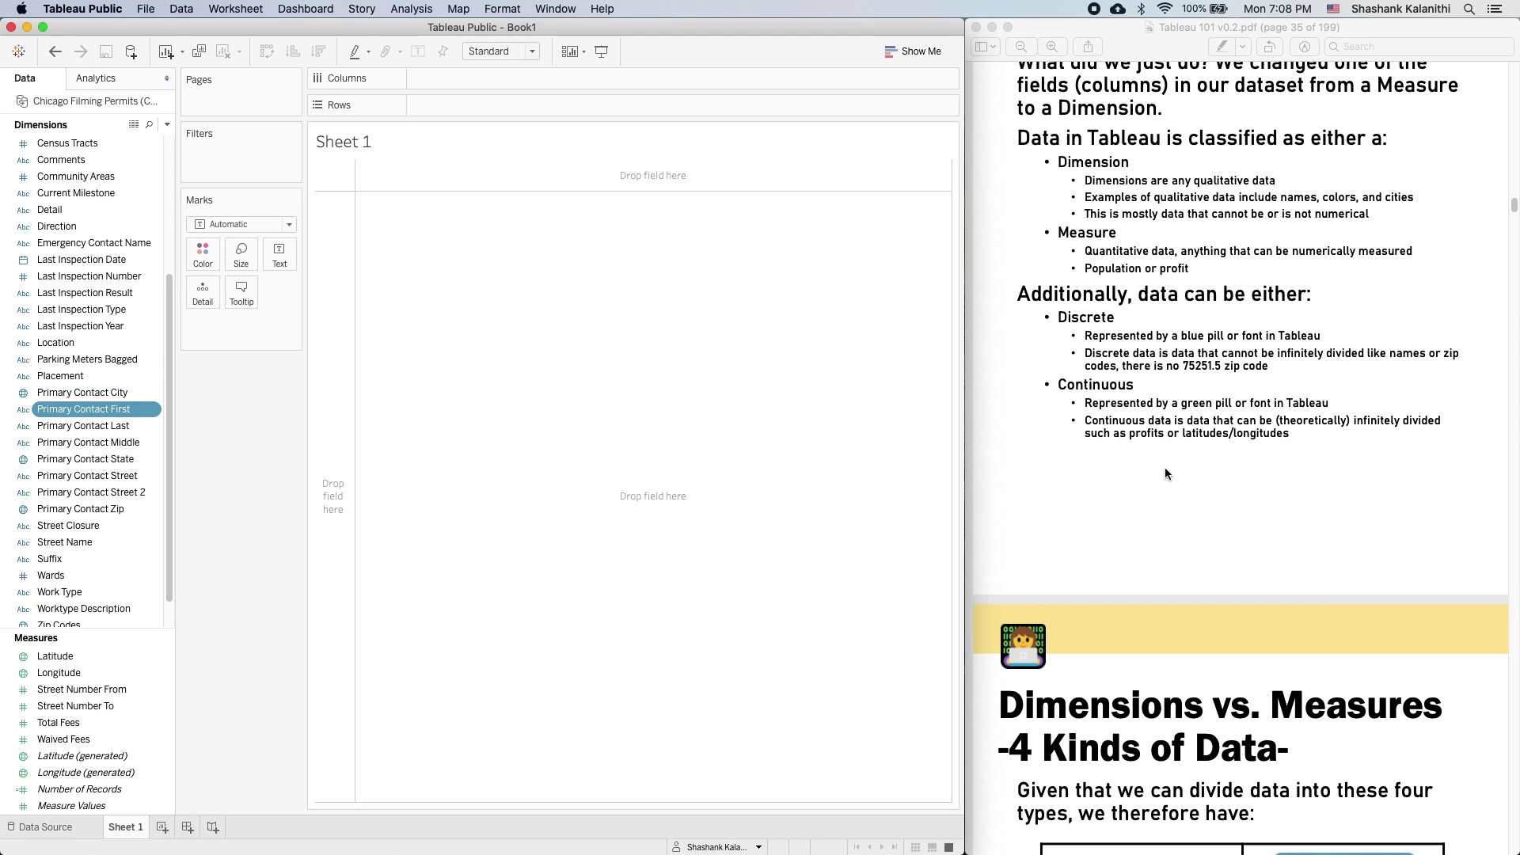
- Examine the guide's table of discrete and continuous dimensions and measures, comparing it with the Dimensions list
scroll(1145, 559, "down", 3)
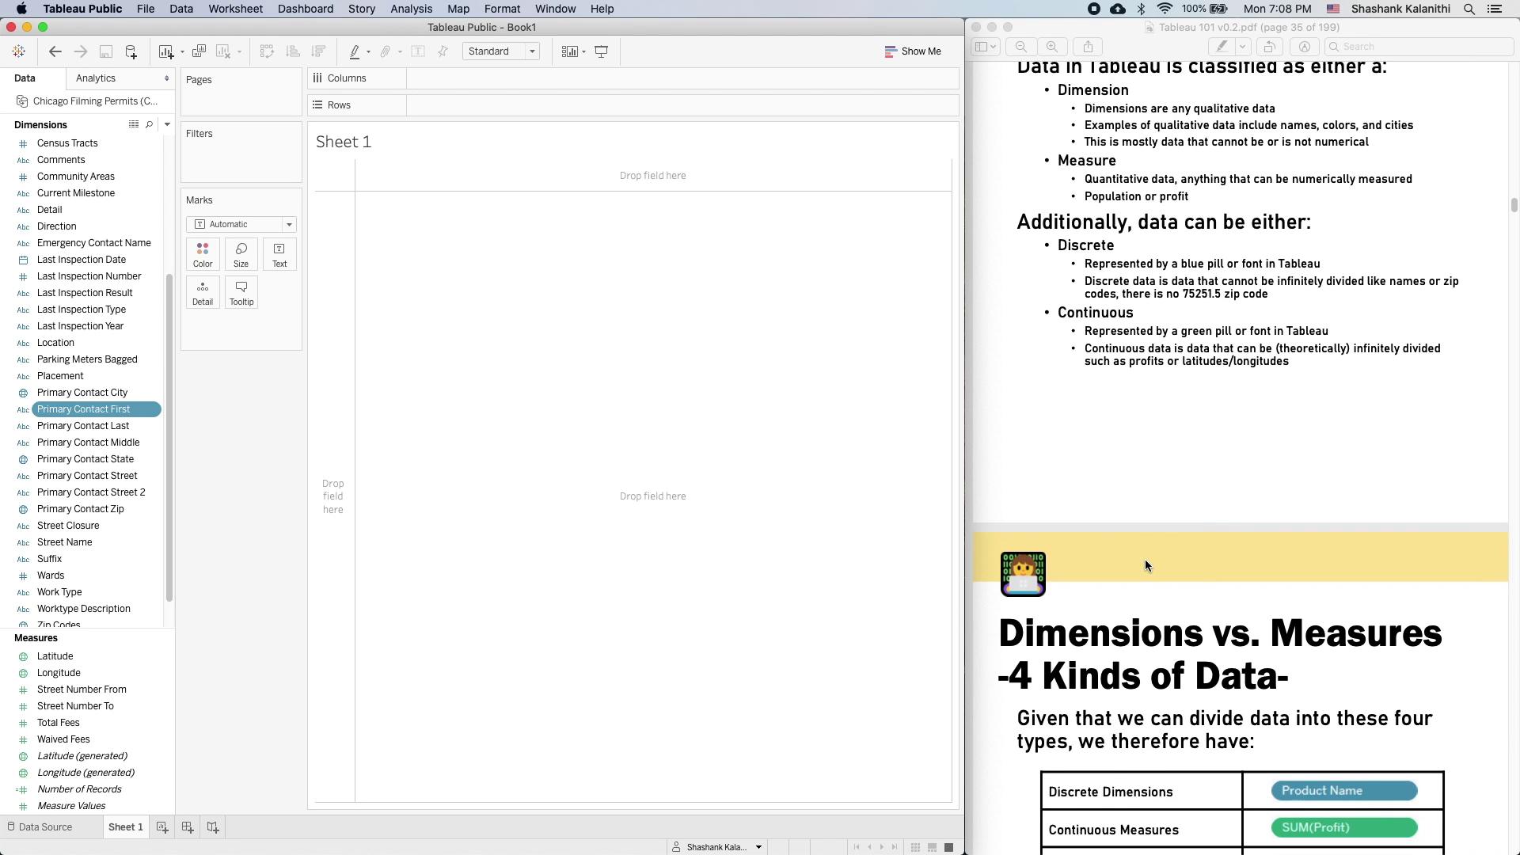
scroll(1146, 564, "down", 5)
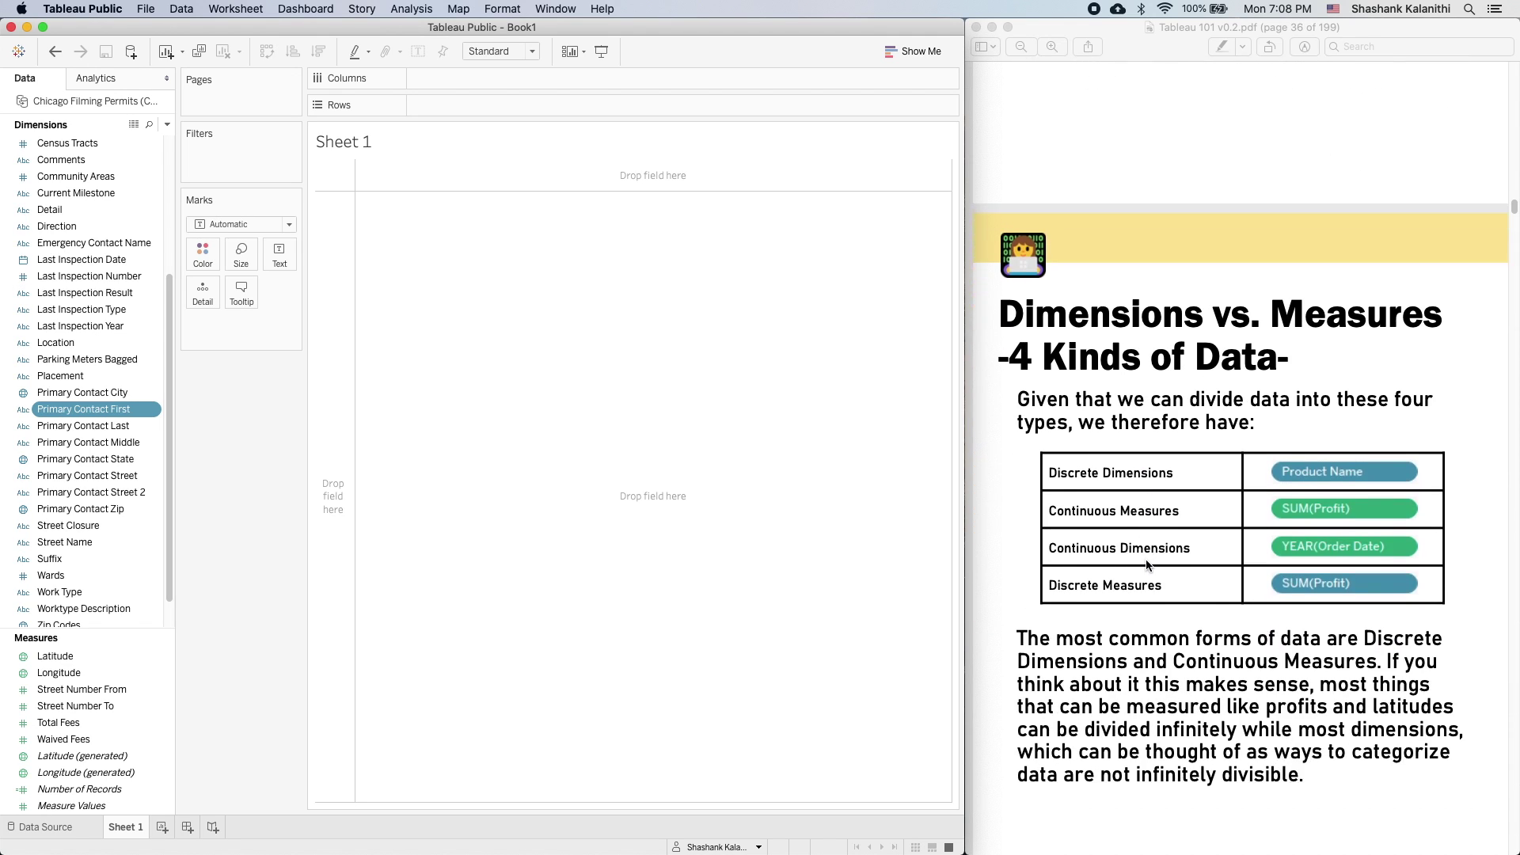
scroll(1147, 564, "down", 1)
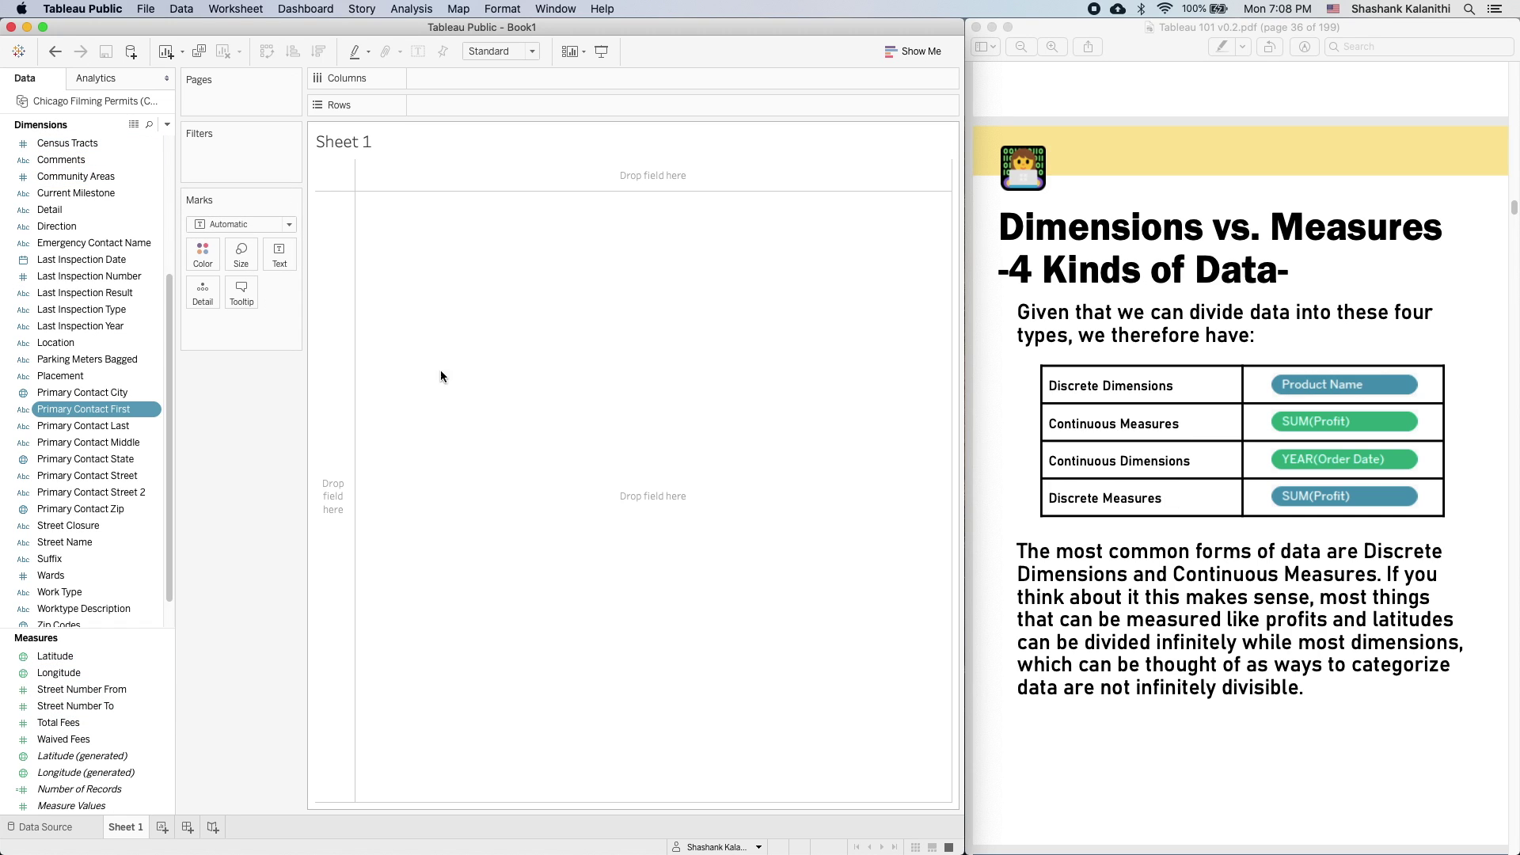
left_click_drag(169, 311, 155, 120)
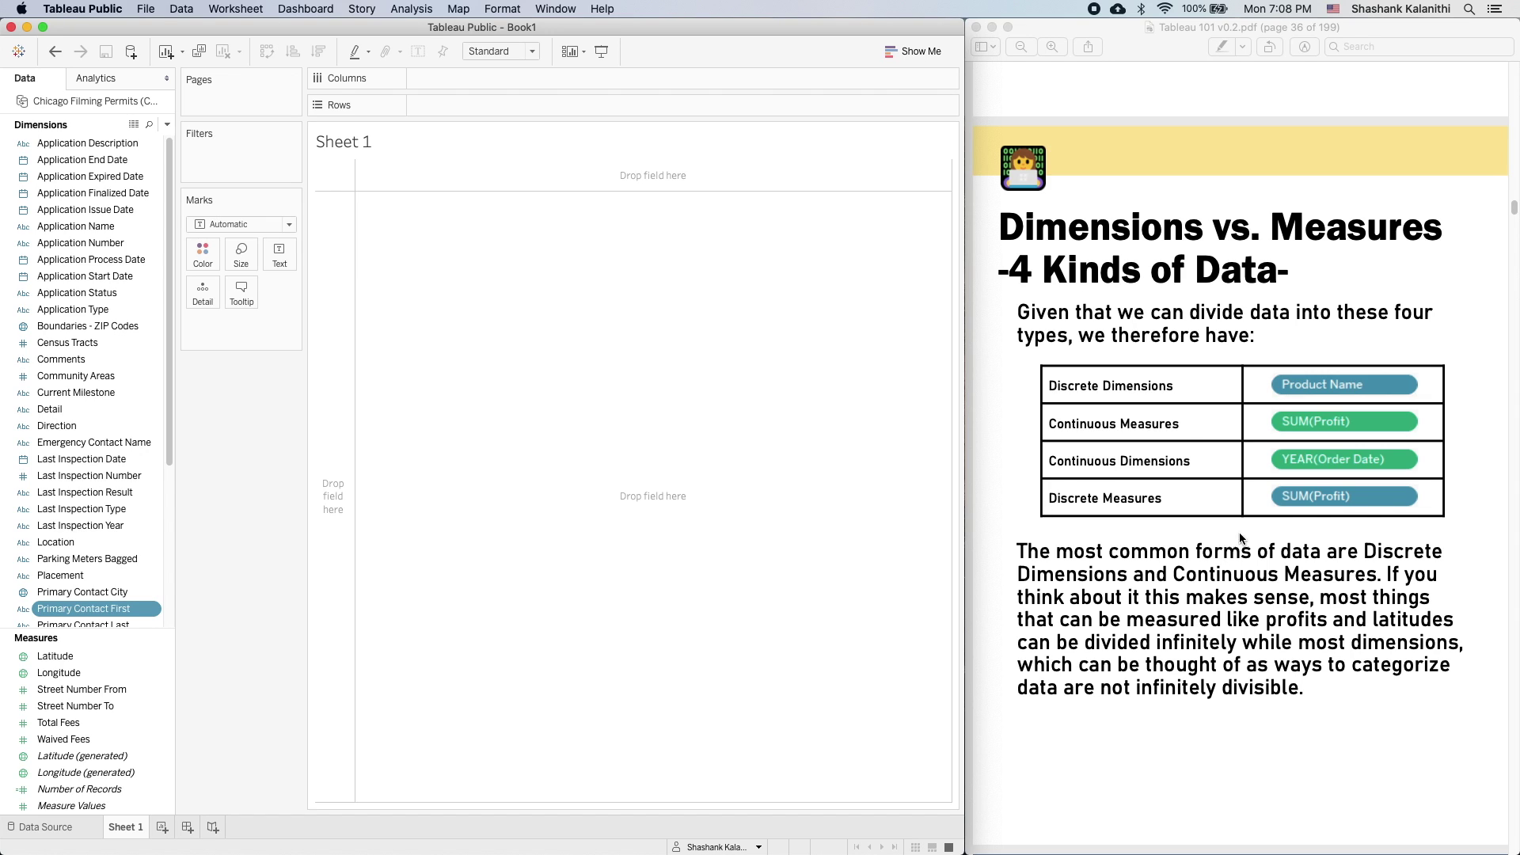
left_click(1044, 383)
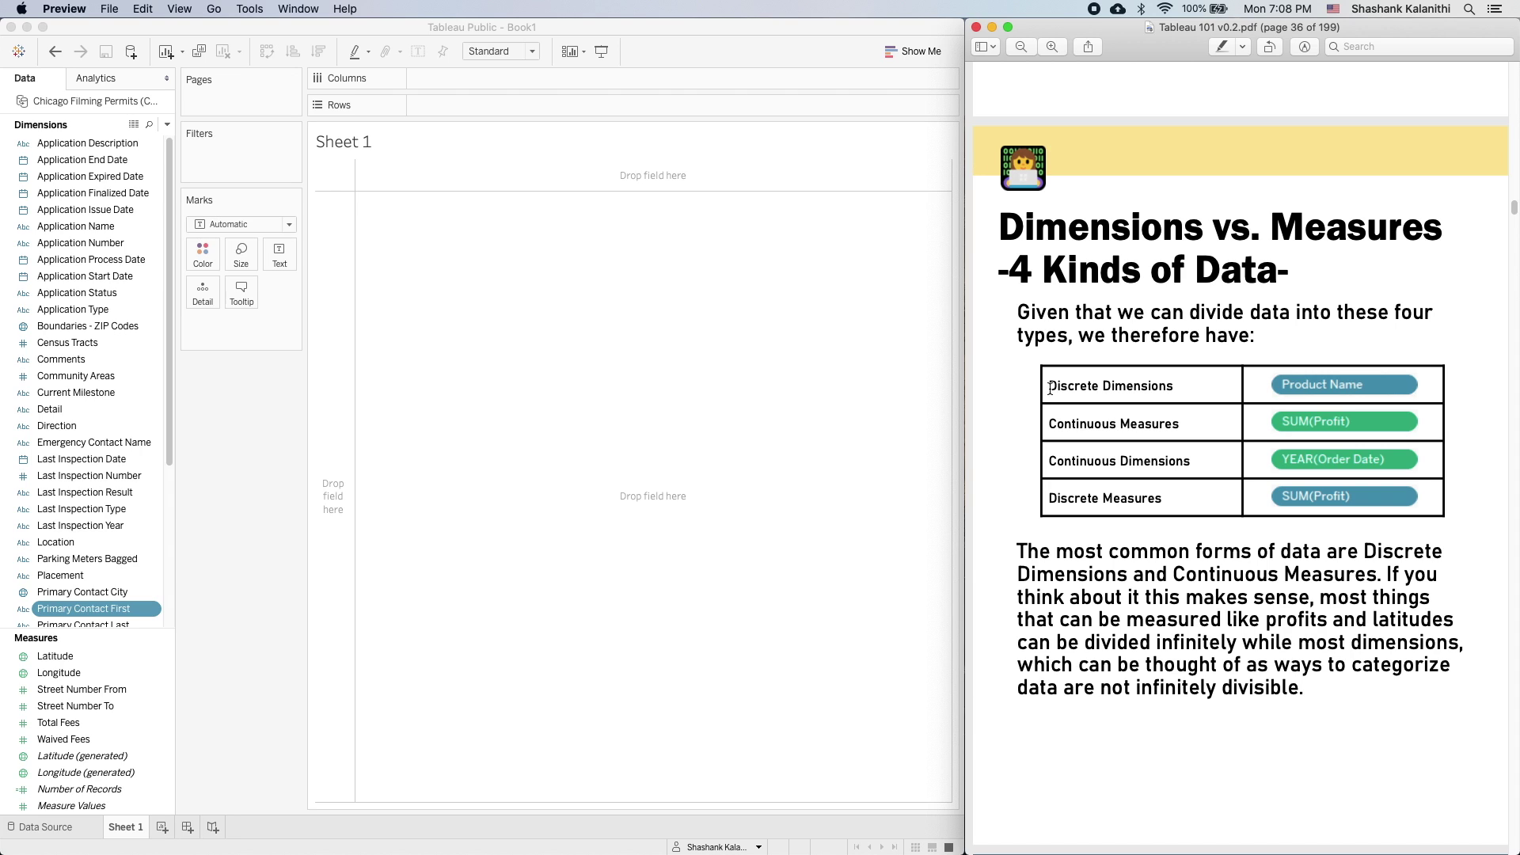
left_click_drag(1055, 386, 1081, 387)
left_click_drag(169, 231, 174, 195)
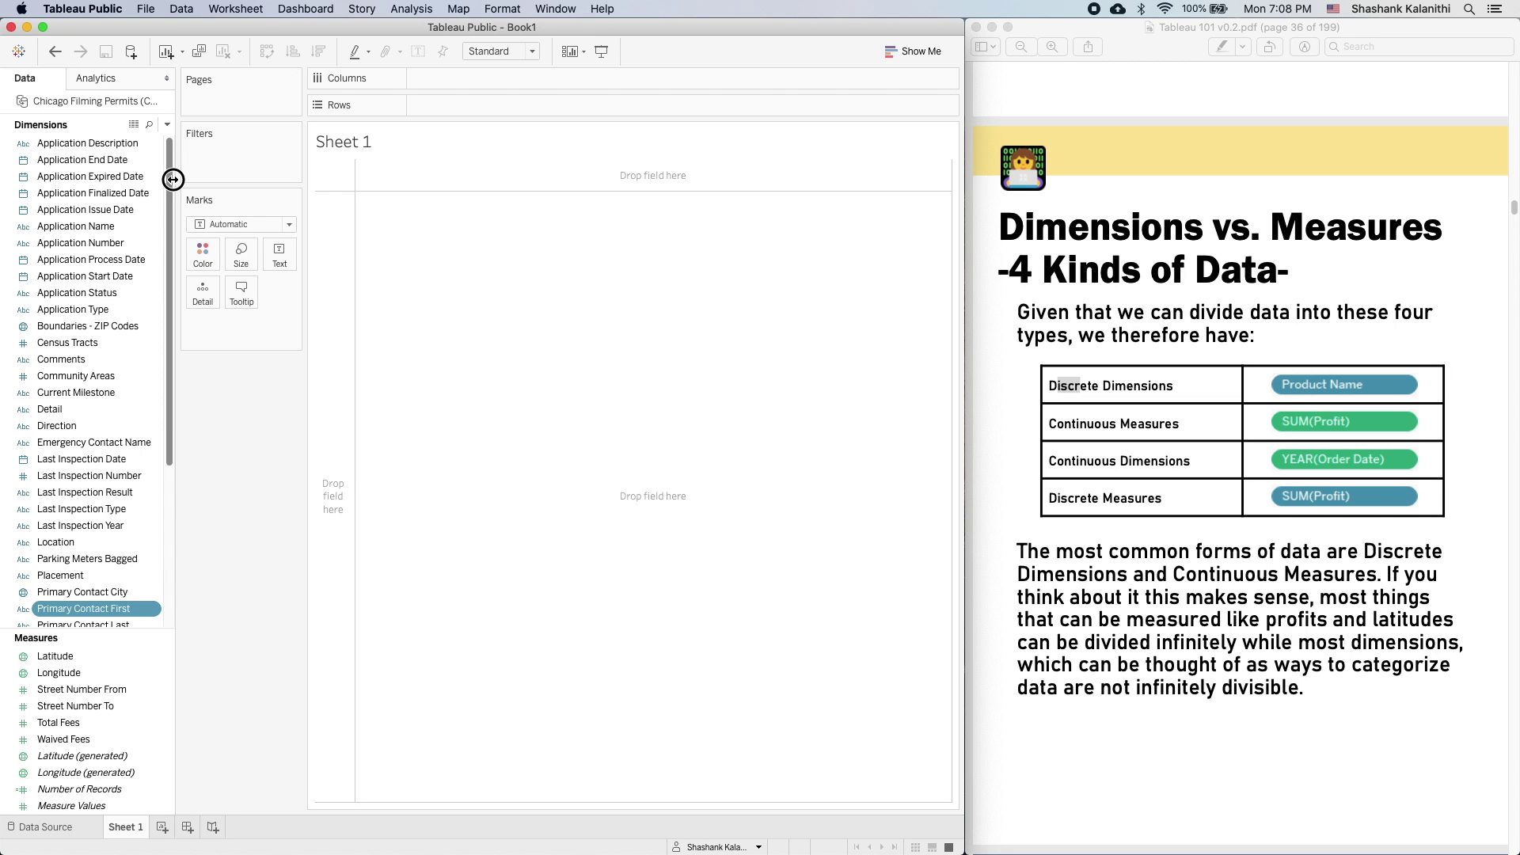
- Examine the guide's Continuous Measures, Continuous Dimensions and Discrete Measures entries in the four kinds of data table
left_click(1060, 426)
left_click_drag(1053, 423, 1119, 425)
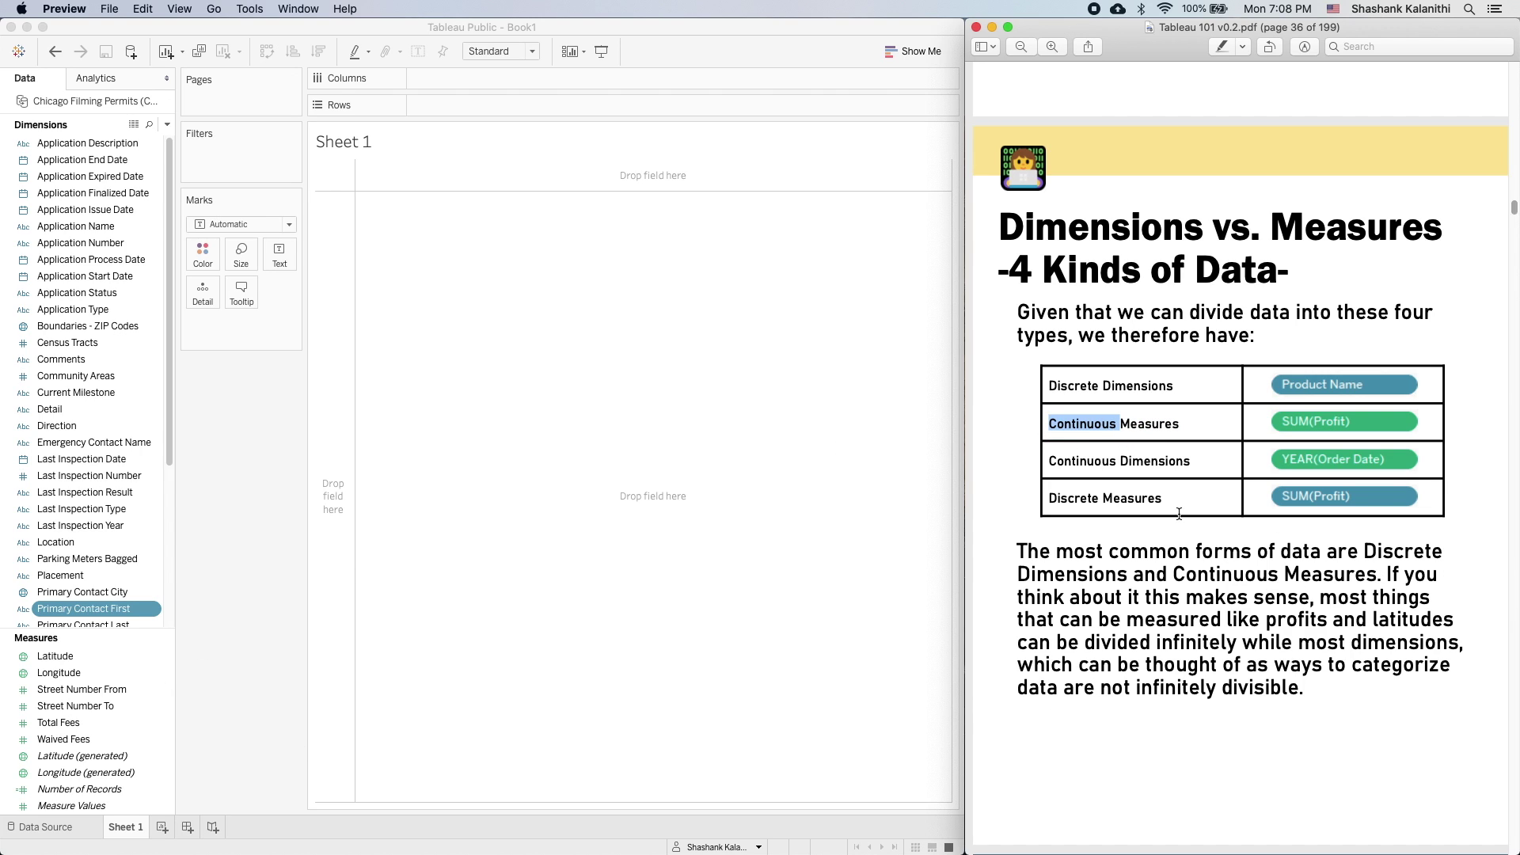
triple_click(1143, 421)
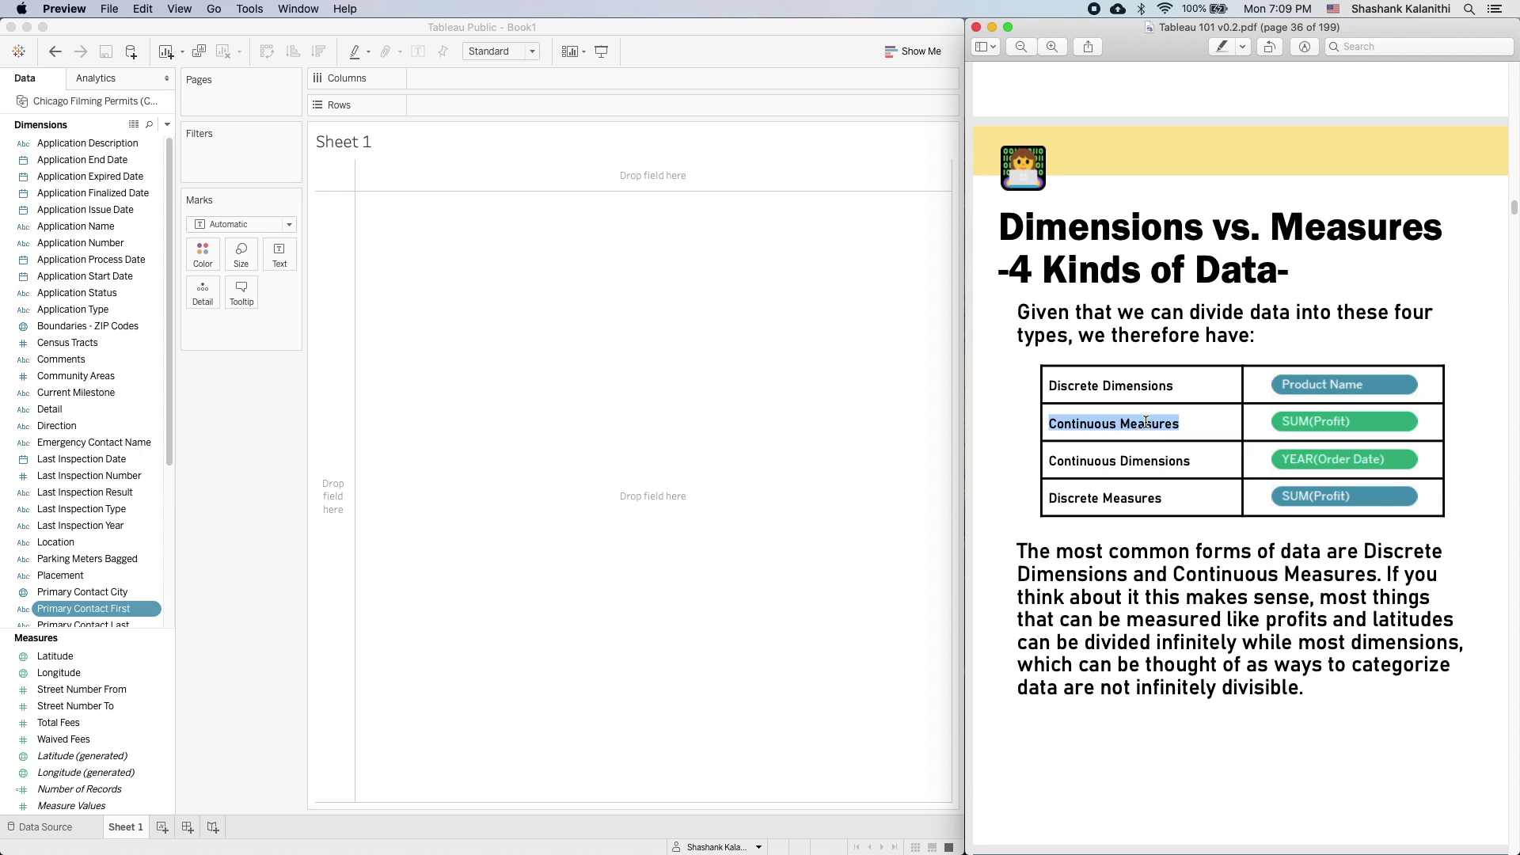
double_click(1145, 422)
left_click(331, 635)
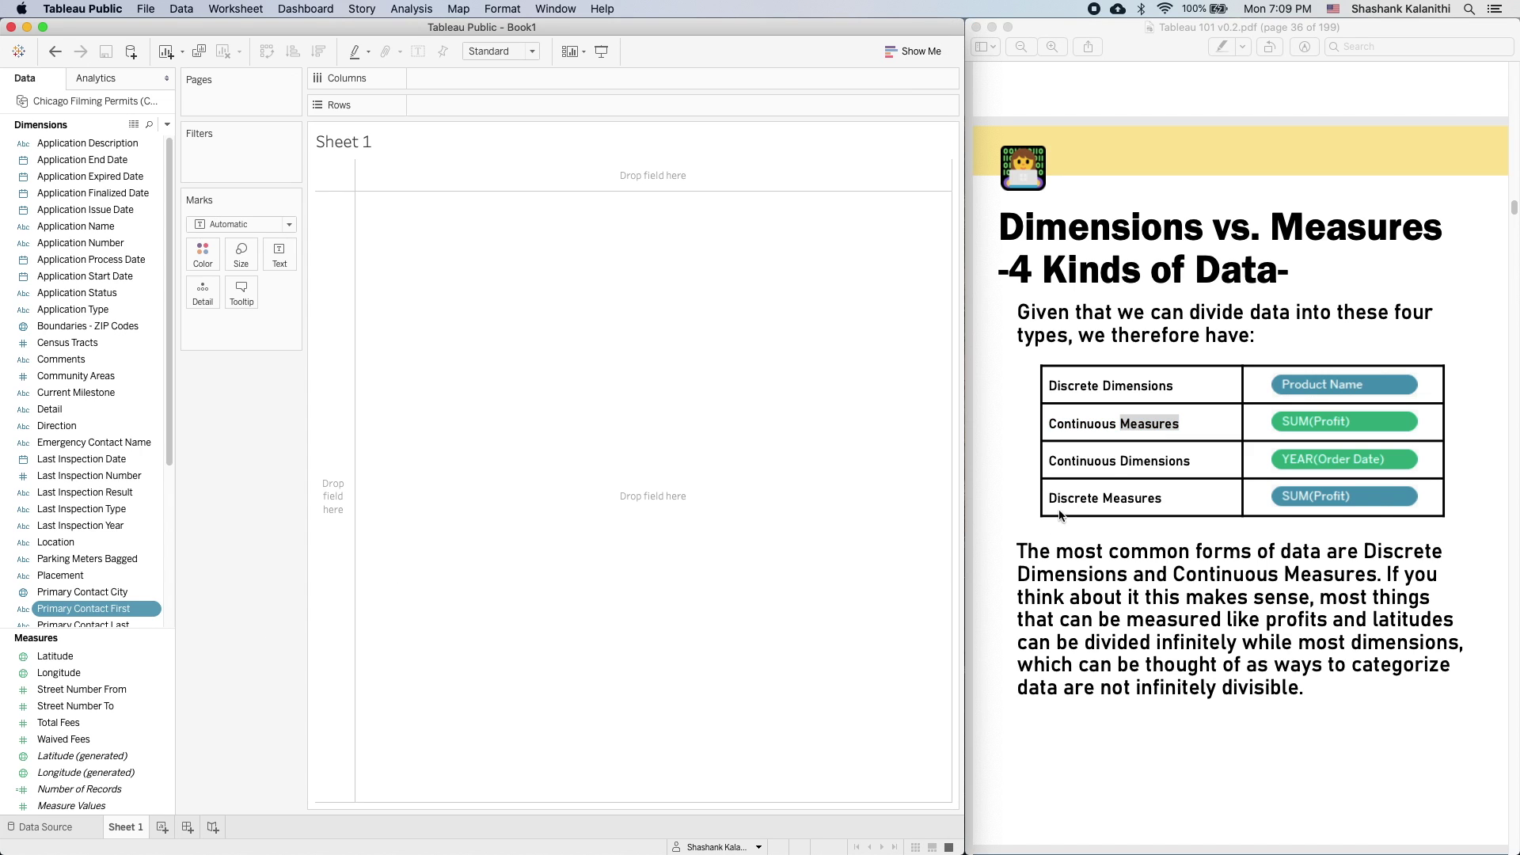
left_click(1143, 425)
double_click(1082, 424)
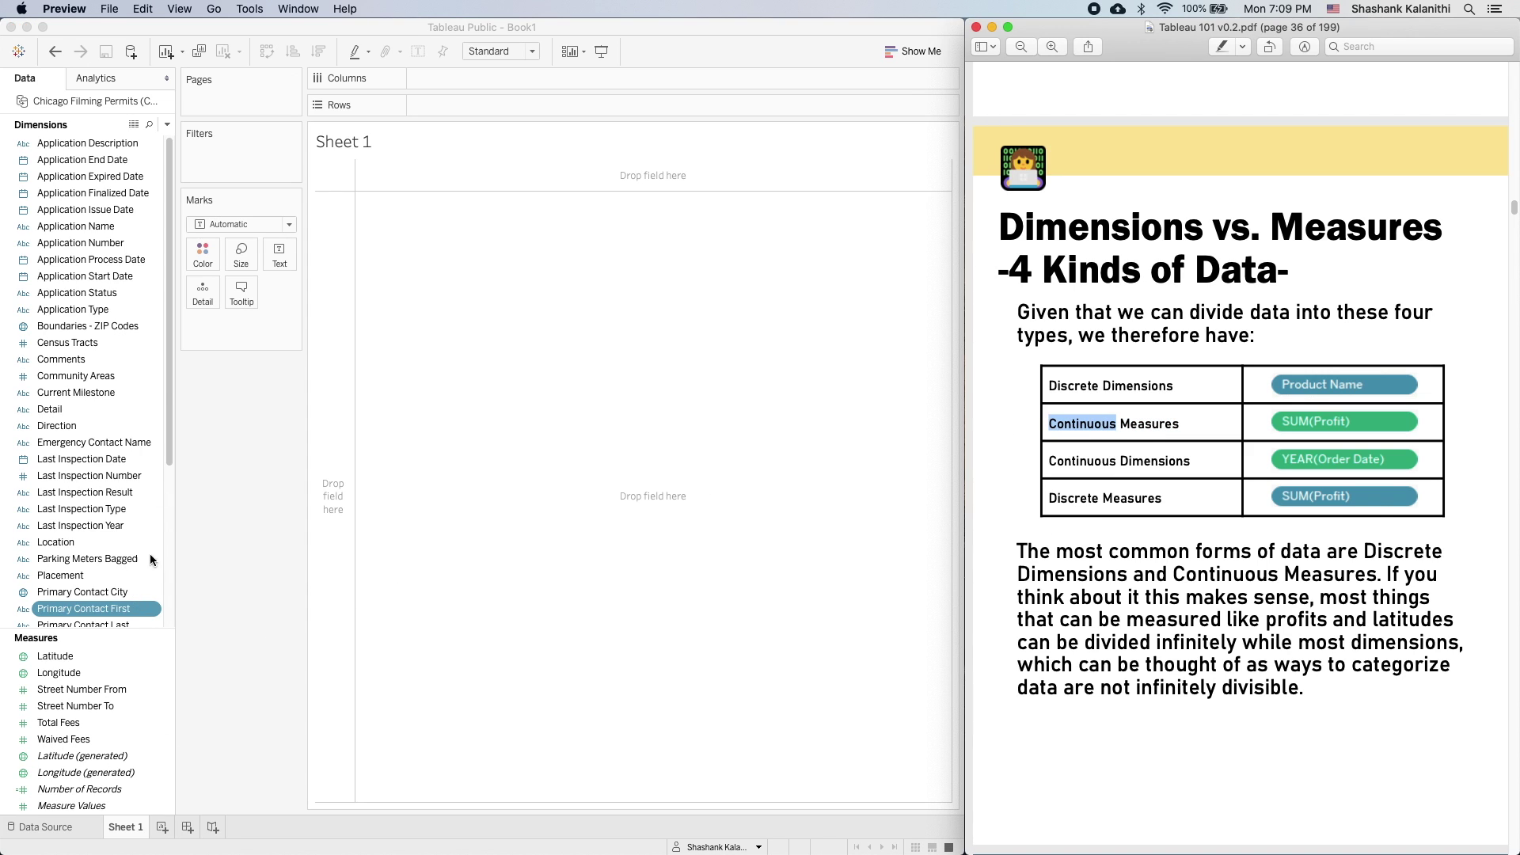
left_click(352, 495)
left_click(1105, 384)
double_click(1107, 386)
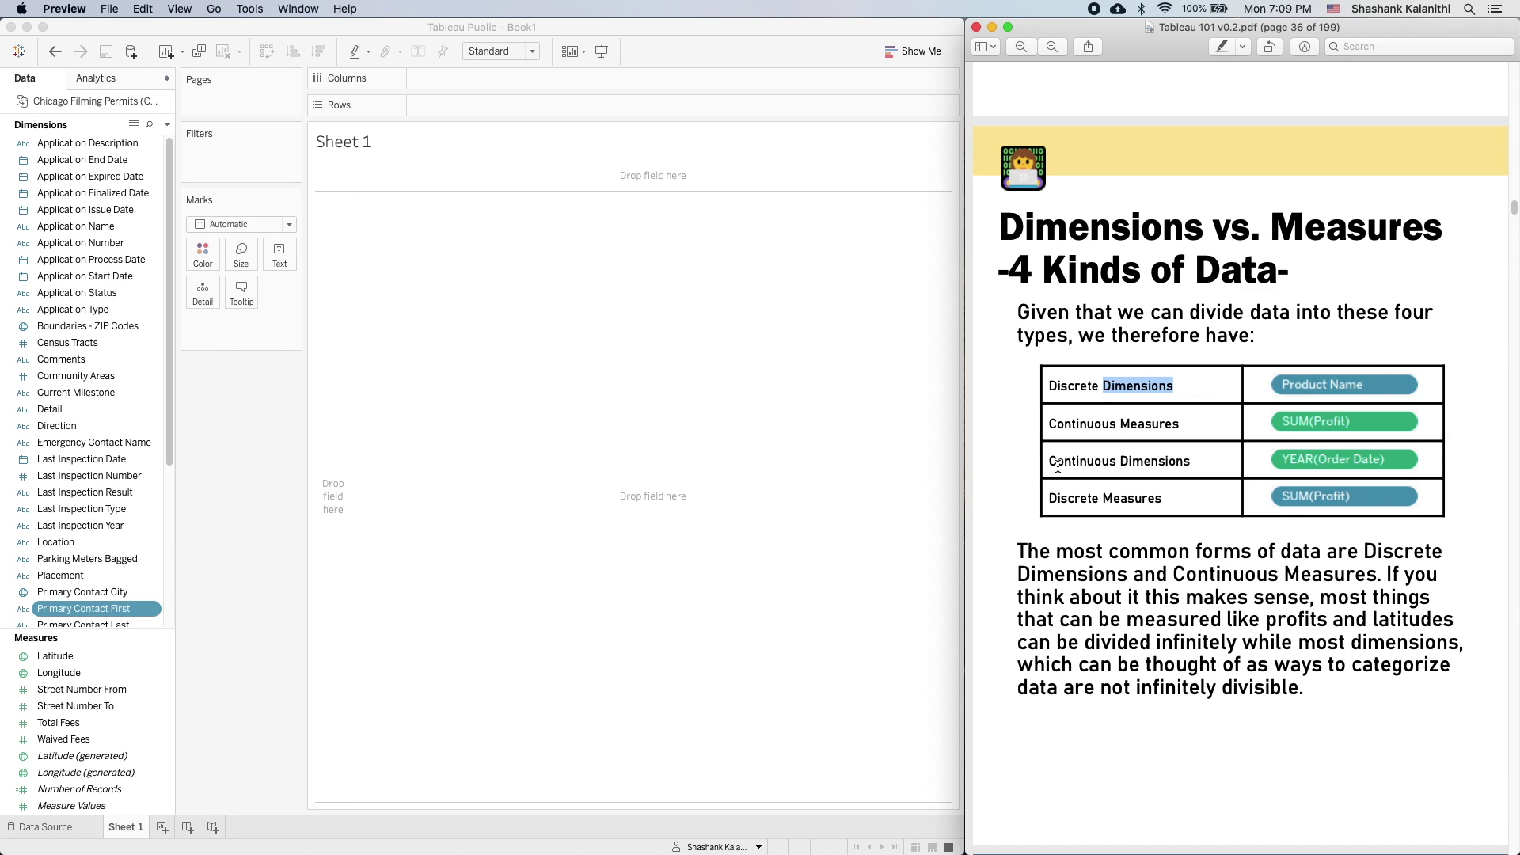
left_click_drag(1053, 463, 1192, 462)
left_click_drag(1047, 498, 1164, 498)
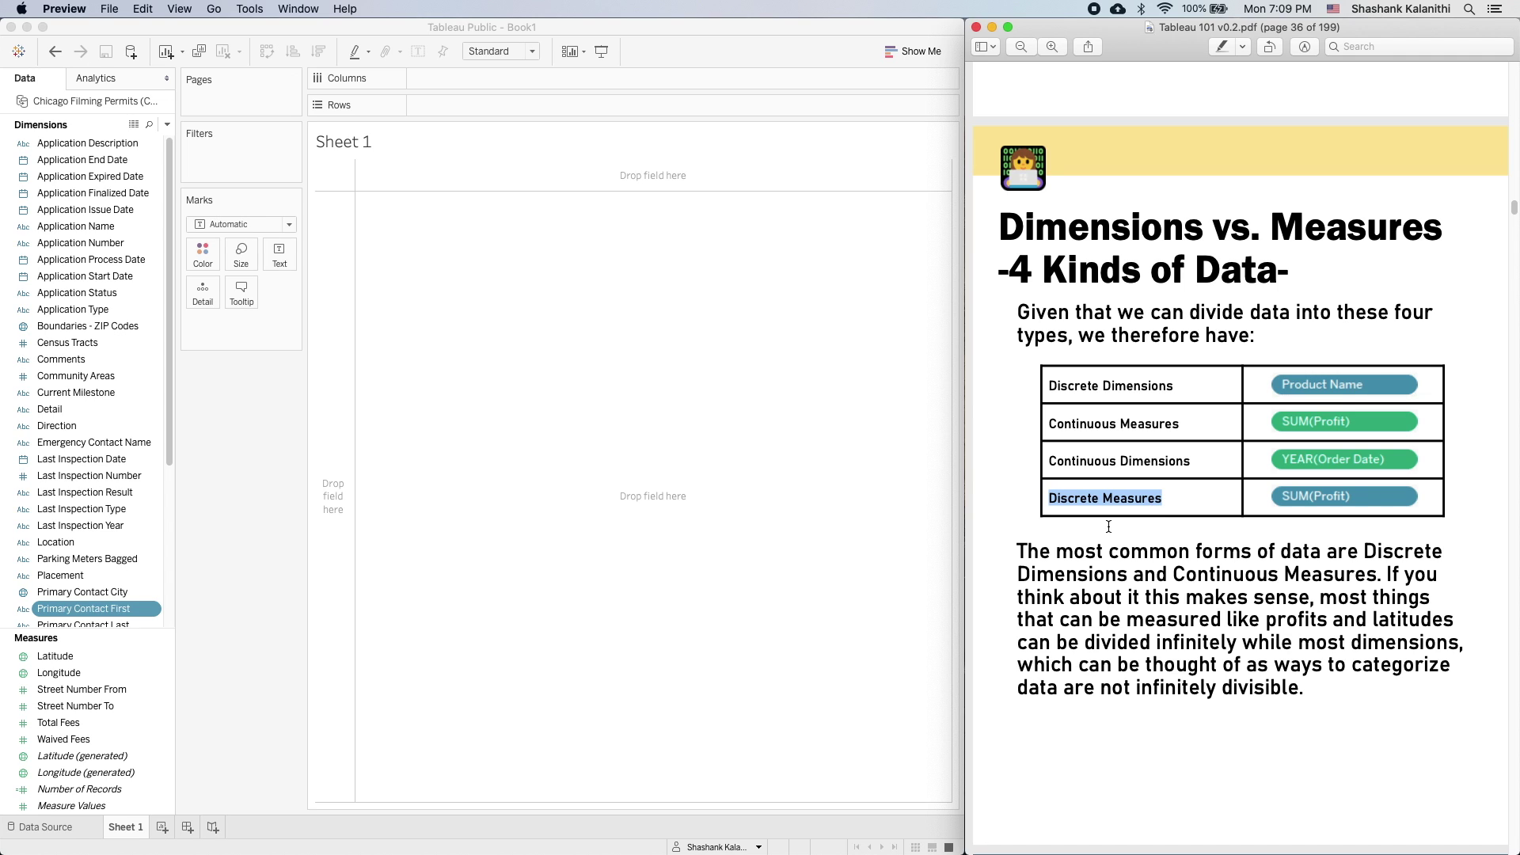
- Advance the guide to the Making Your First Visualization: Table section and read its three instructions
scroll(1245, 628, "down", 10)
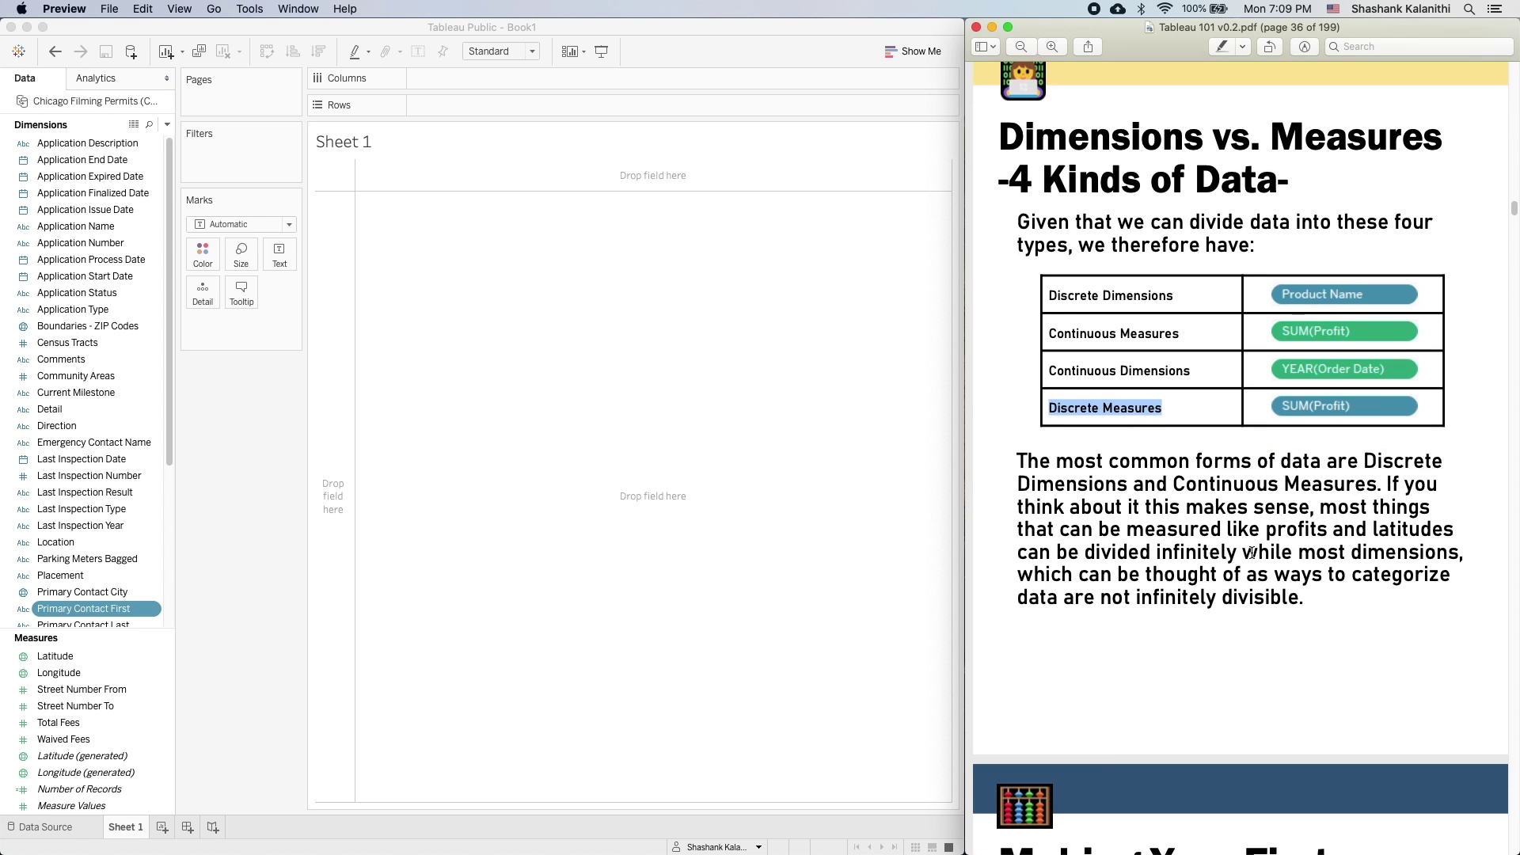
scroll(1255, 576, "down", 5)
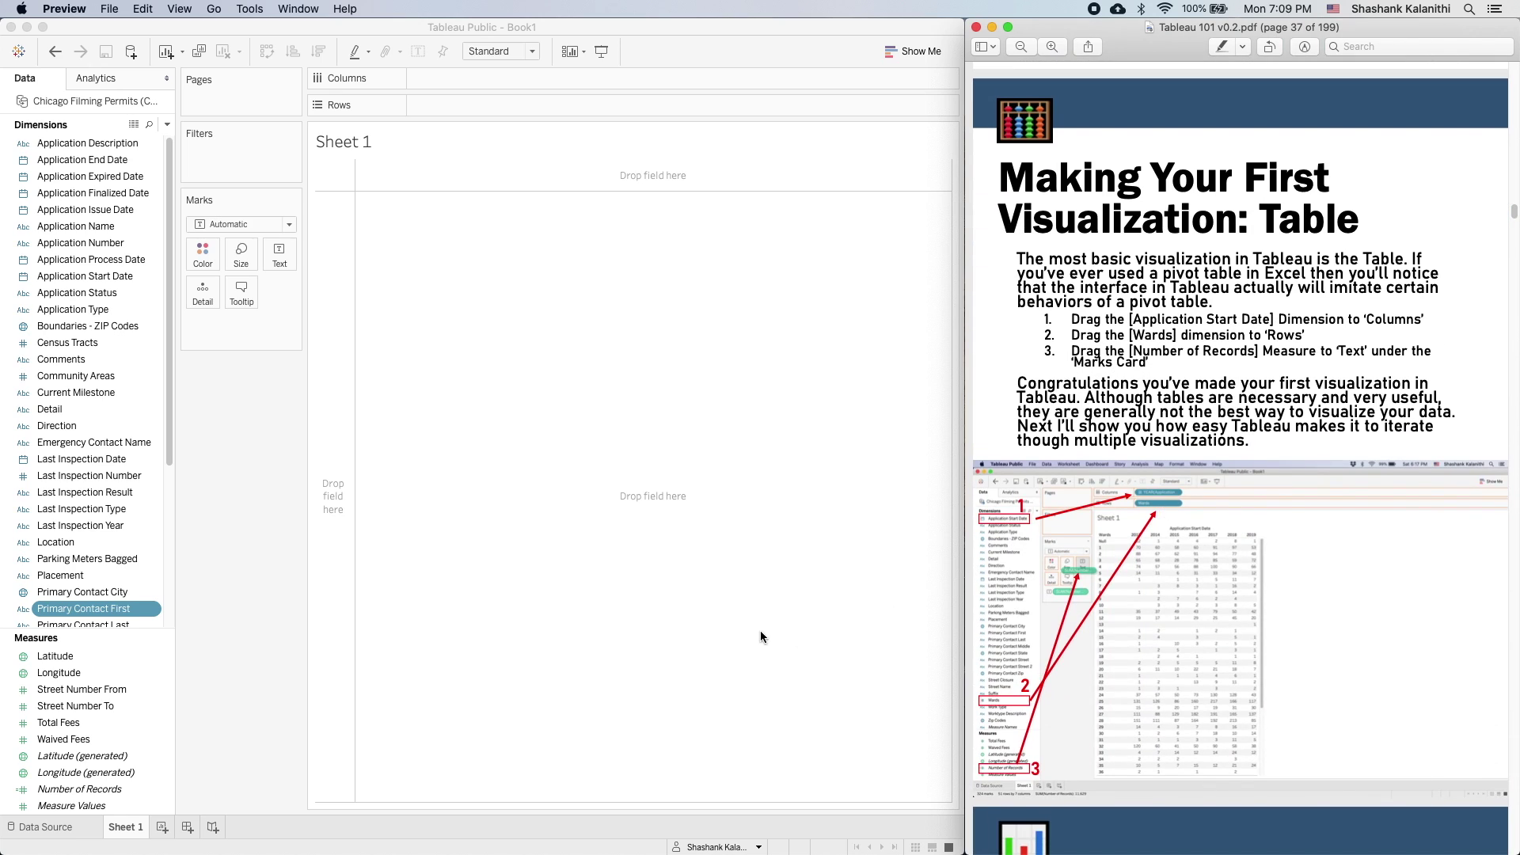
left_click(760, 637)
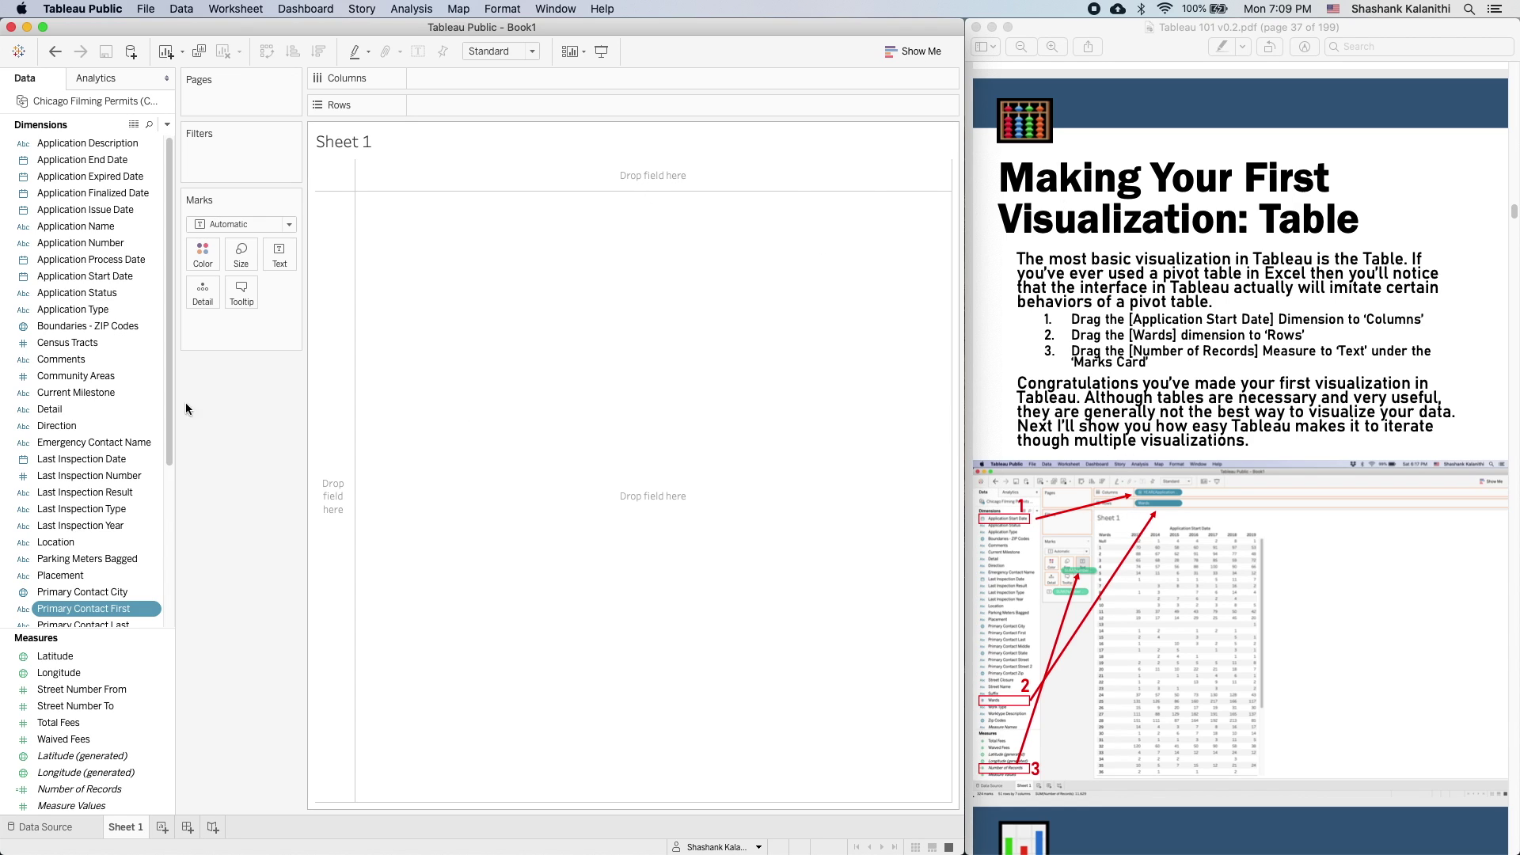
- Try a table with Emergency Contact Name on both Rows and Columns and Street Number To as its values
left_click_drag(93, 442, 491, 111)
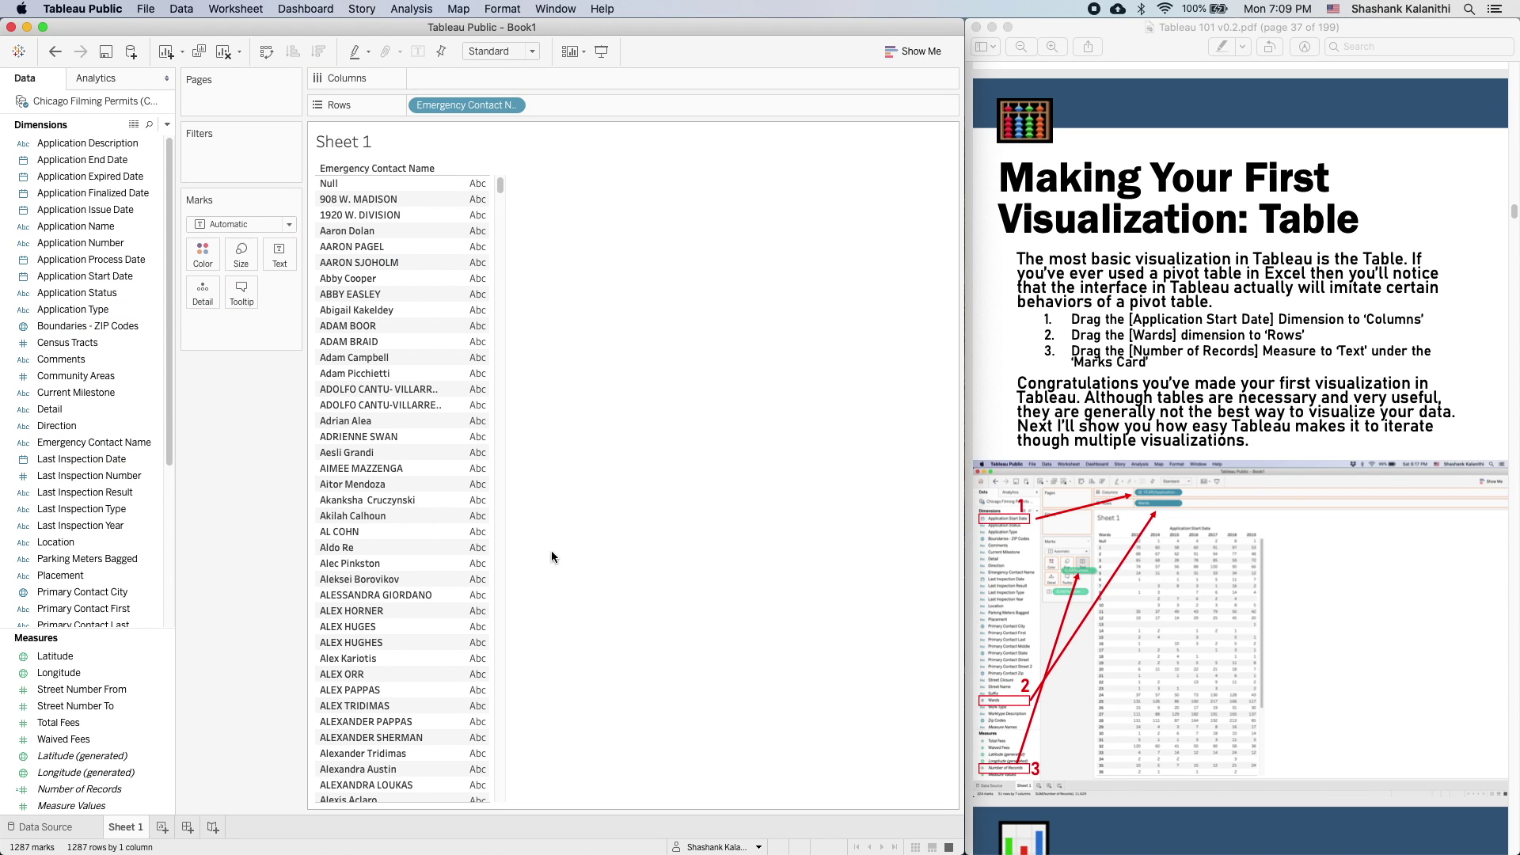
left_click(137, 460)
left_click_drag(126, 442, 391, 481)
left_click_drag(79, 790, 667, 489)
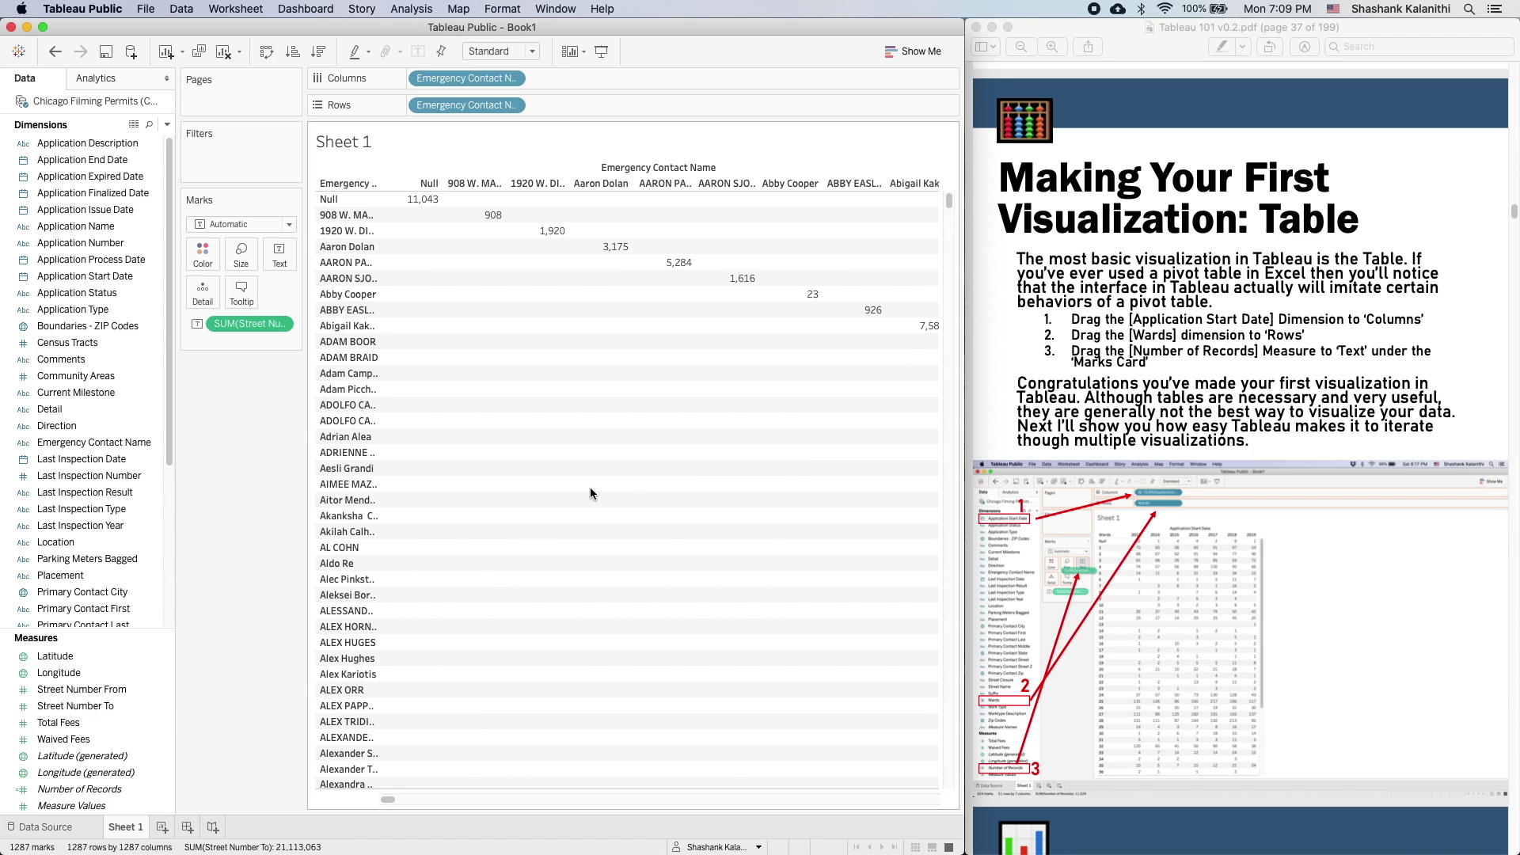
- Undo the trial Emergency Contact Name table until the sheet is empty
left_click(52, 56)
left_click(52, 56)
left_click(52, 55)
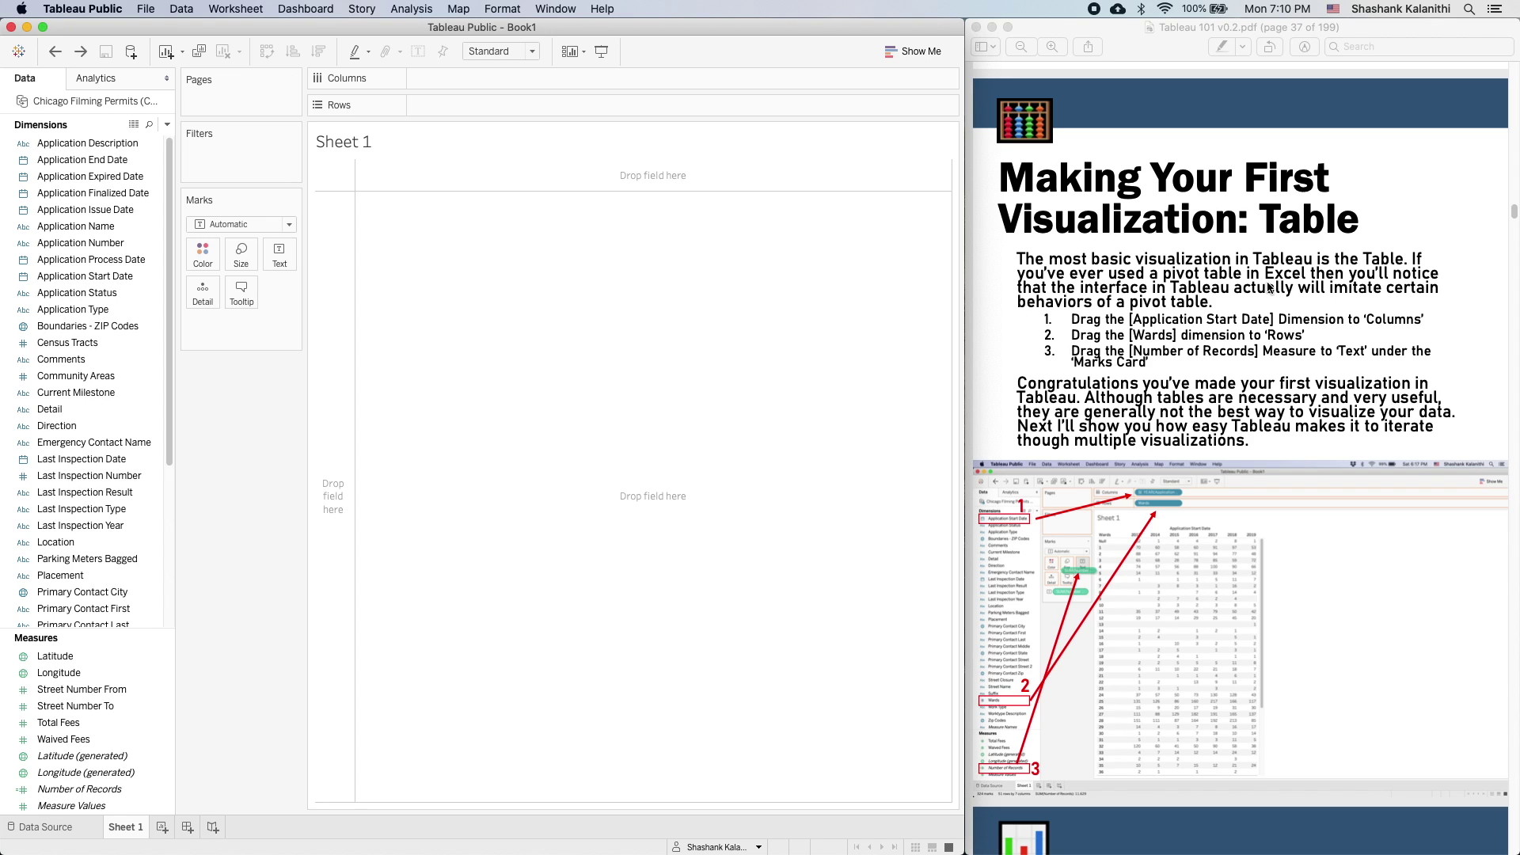
- Follow the guide's first table instruction and place the Application Start Date dimension on Columns
left_click(1121, 330)
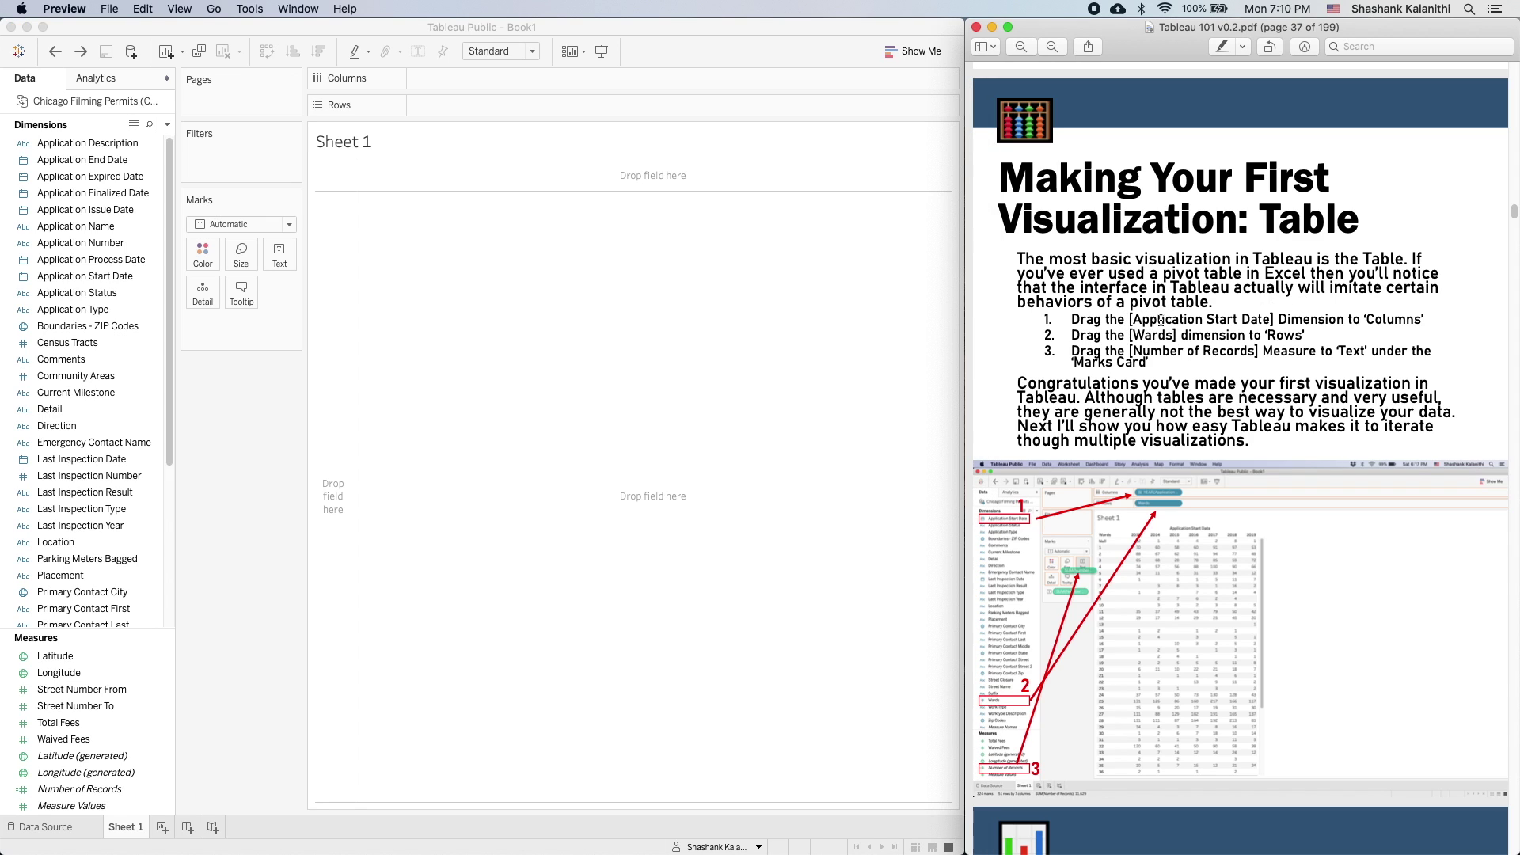
mouse_move(1133, 319)
left_mouse_down()
mouse_move(1276, 319)
mouse_move(1135, 317)
left_mouse_up()
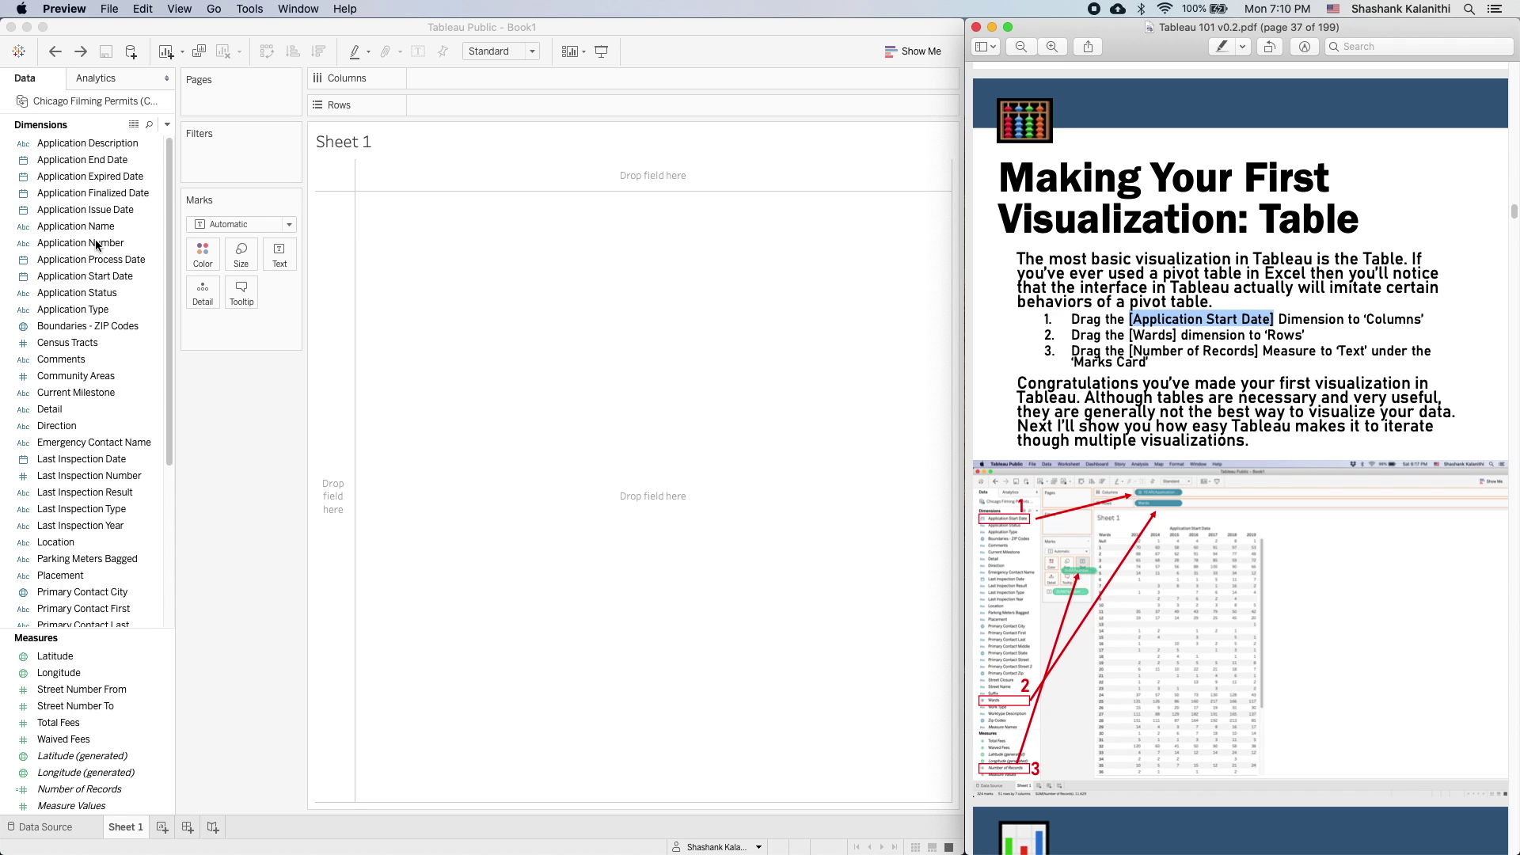
left_click(102, 274)
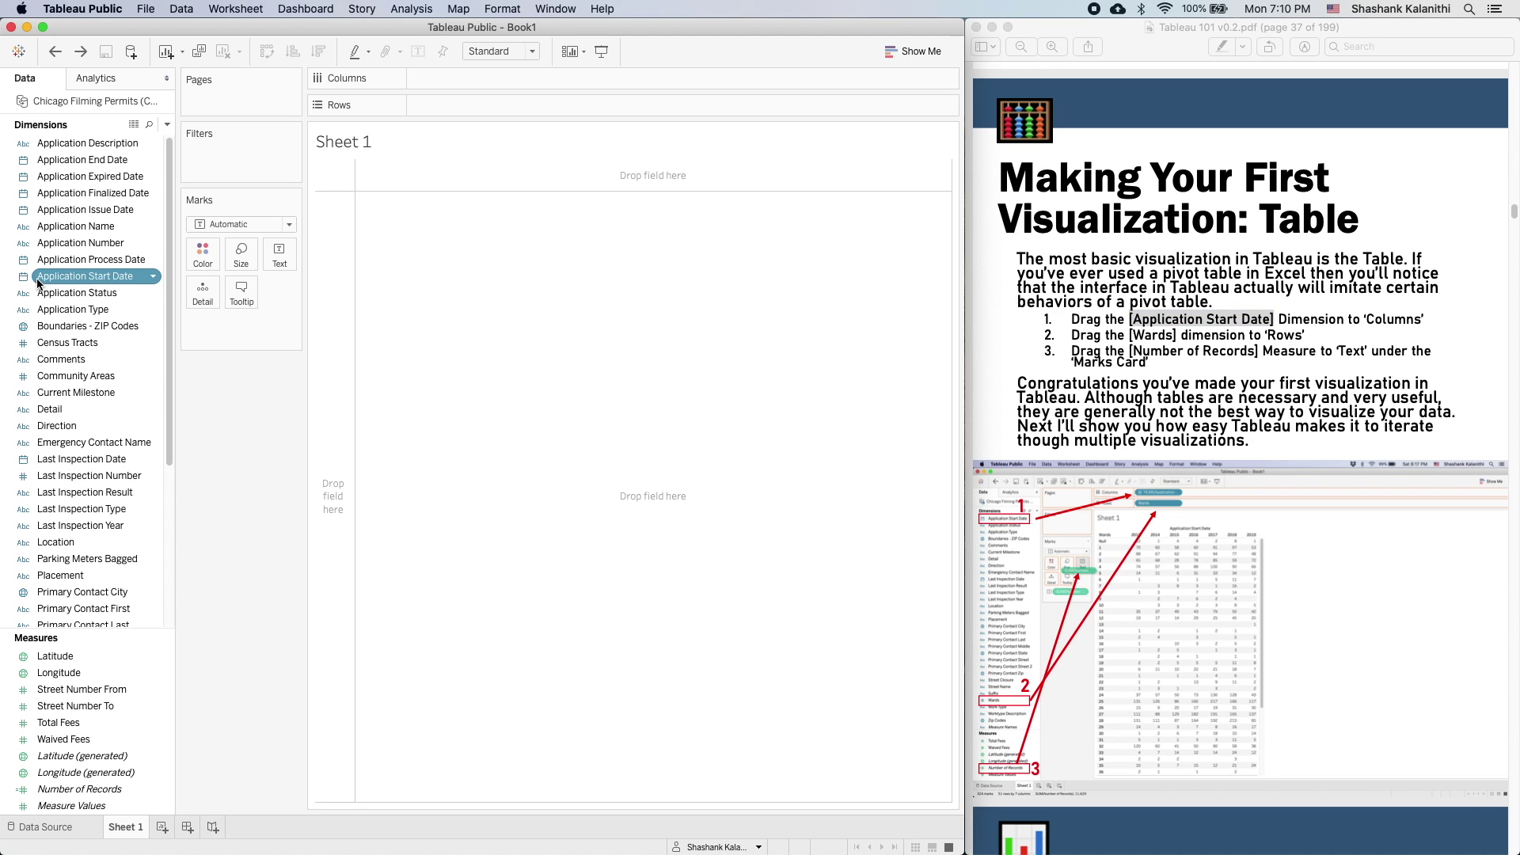
left_click_drag(36, 280, 473, 76)
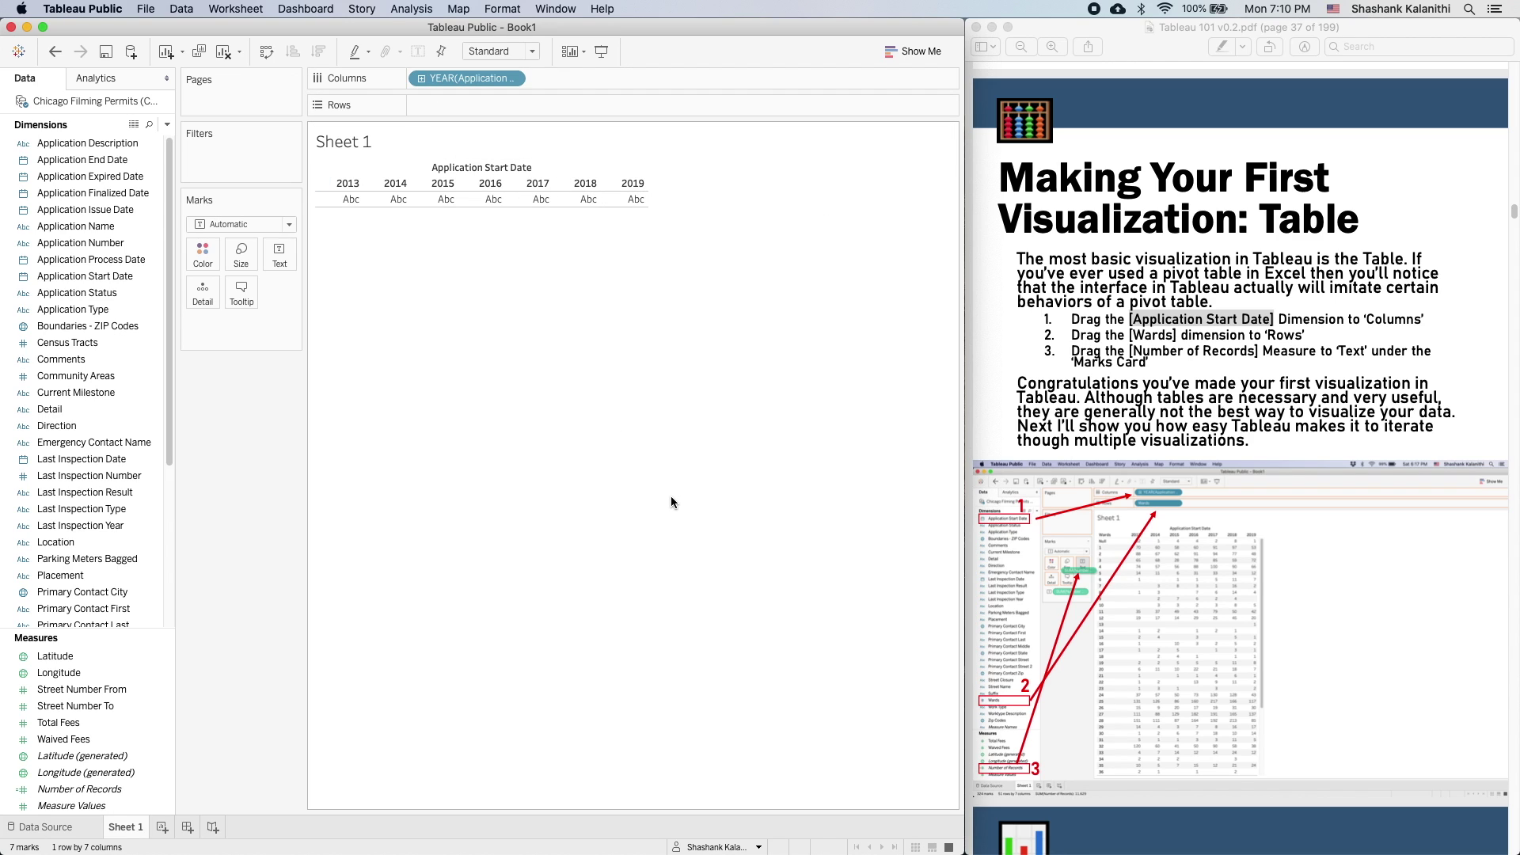
- Follow the guide's second instruction and place the Wards dimension on Rows
left_click(1155, 330)
left_click_drag(1171, 319, 1170, 331)
left_click(1184, 340)
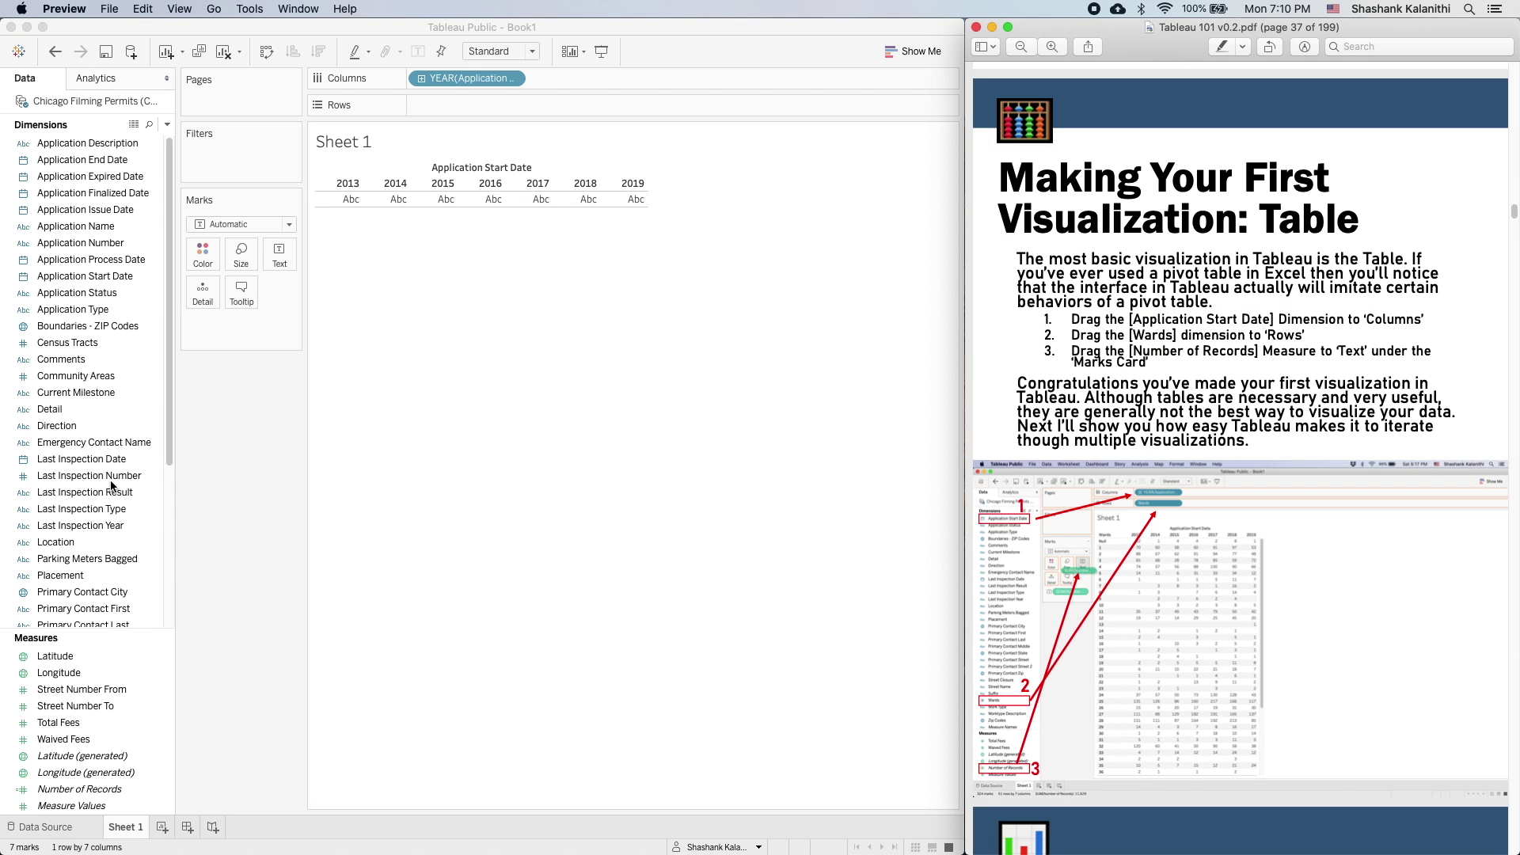
scroll(53, 534, "down", 5)
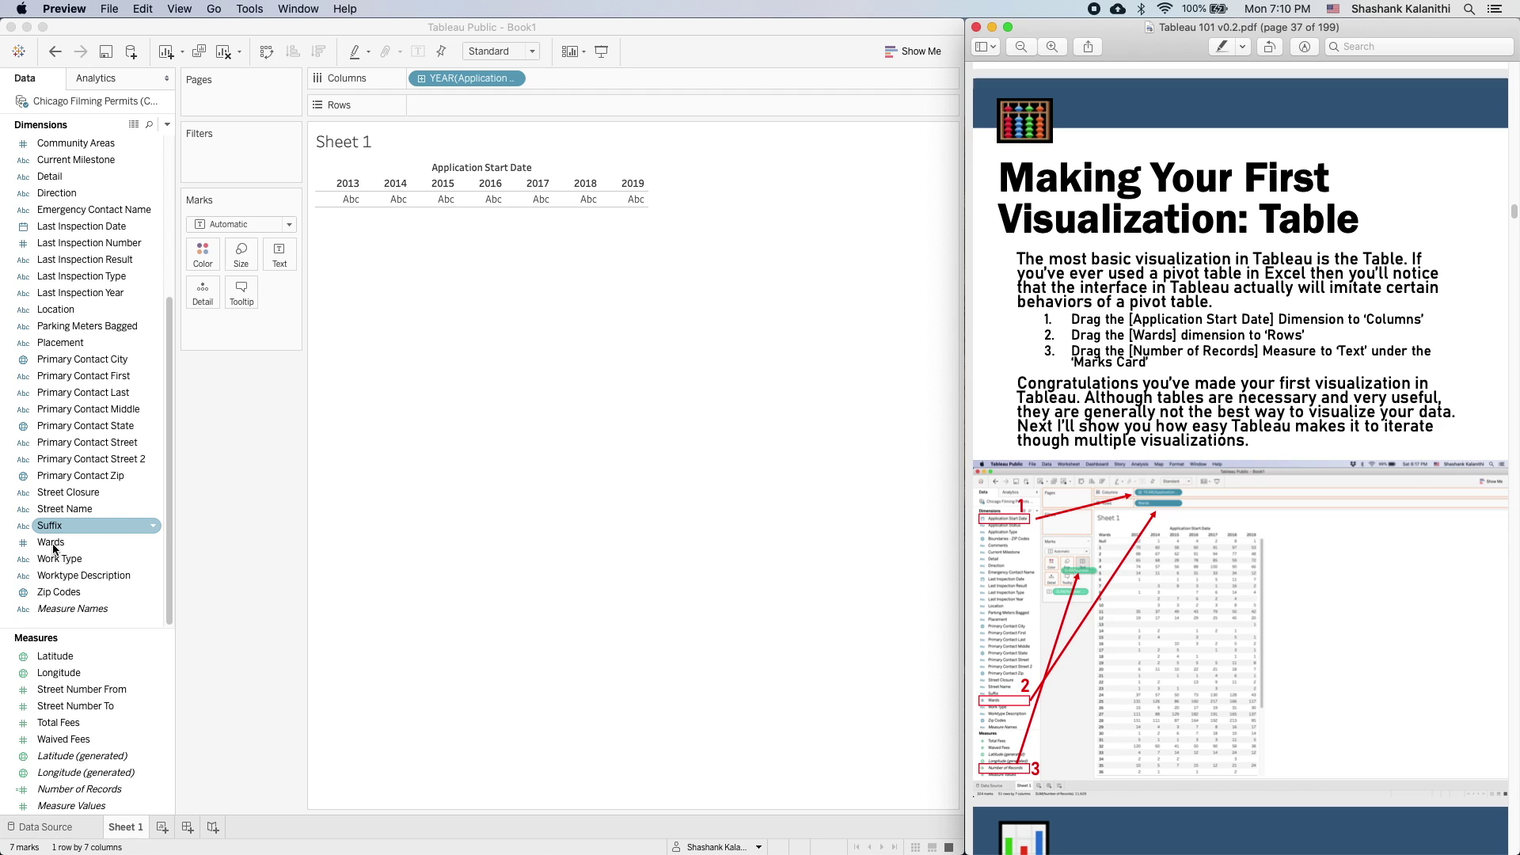
left_click(55, 541)
left_click_drag(55, 542, 477, 110)
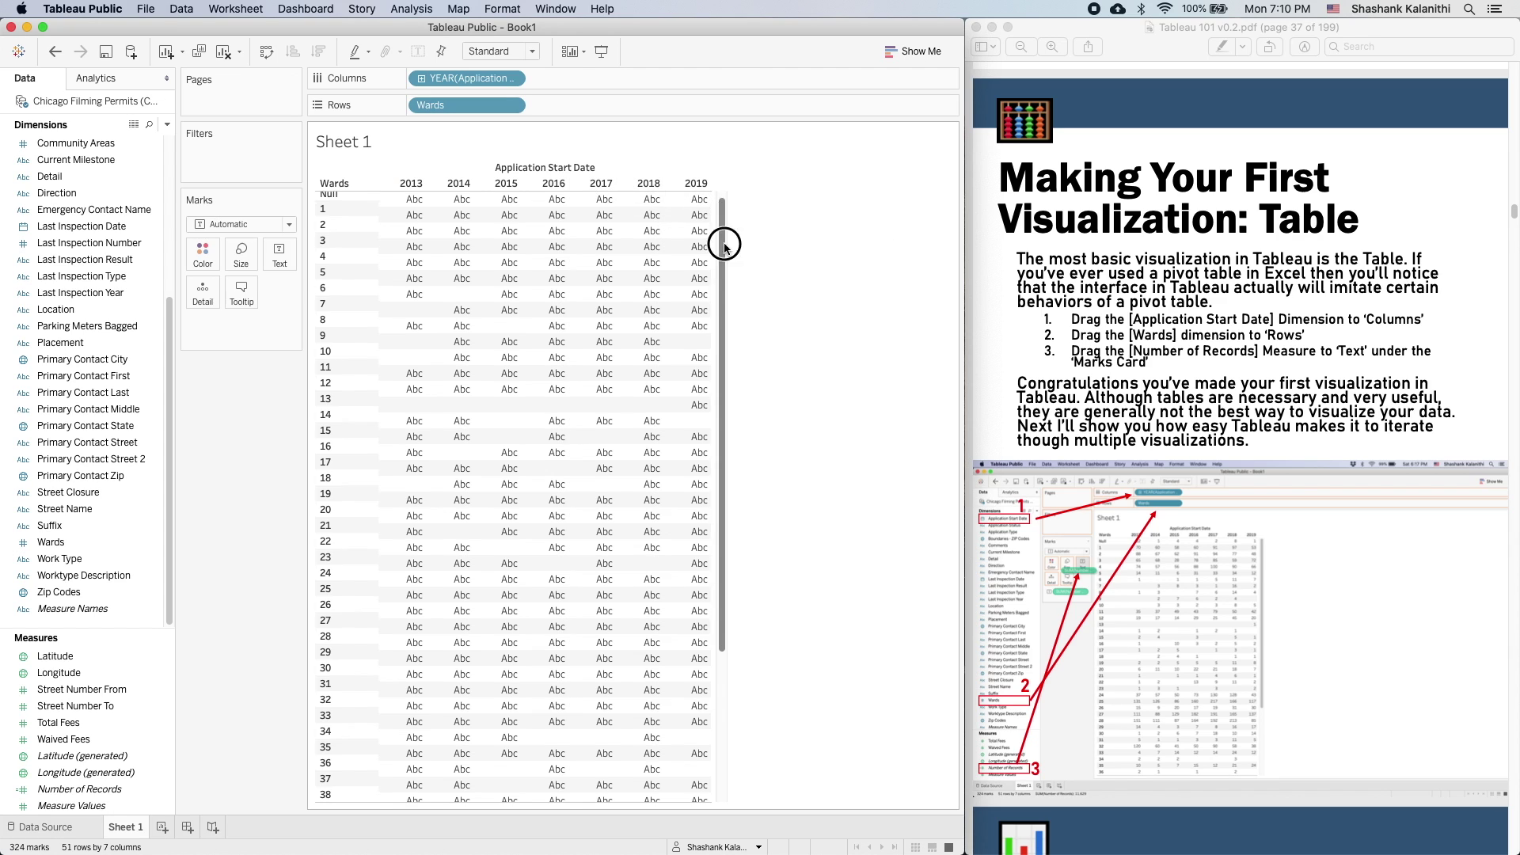
- Add the Number of Records measure as Text on the Marks card of the Wards by year table
left_click_drag(723, 245, 723, 395)
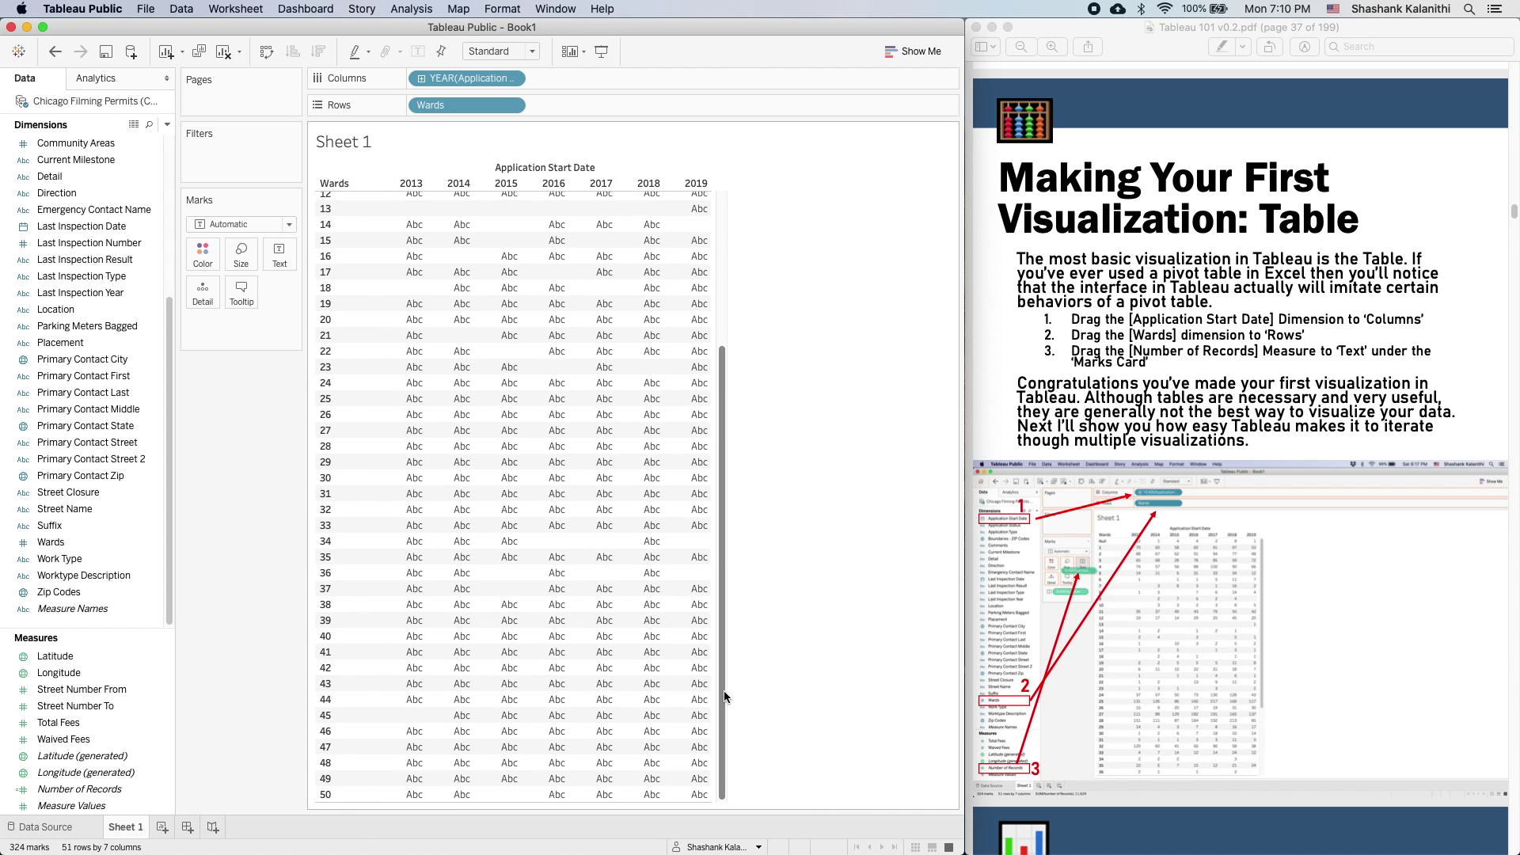
left_click_drag(723, 691, 719, 332)
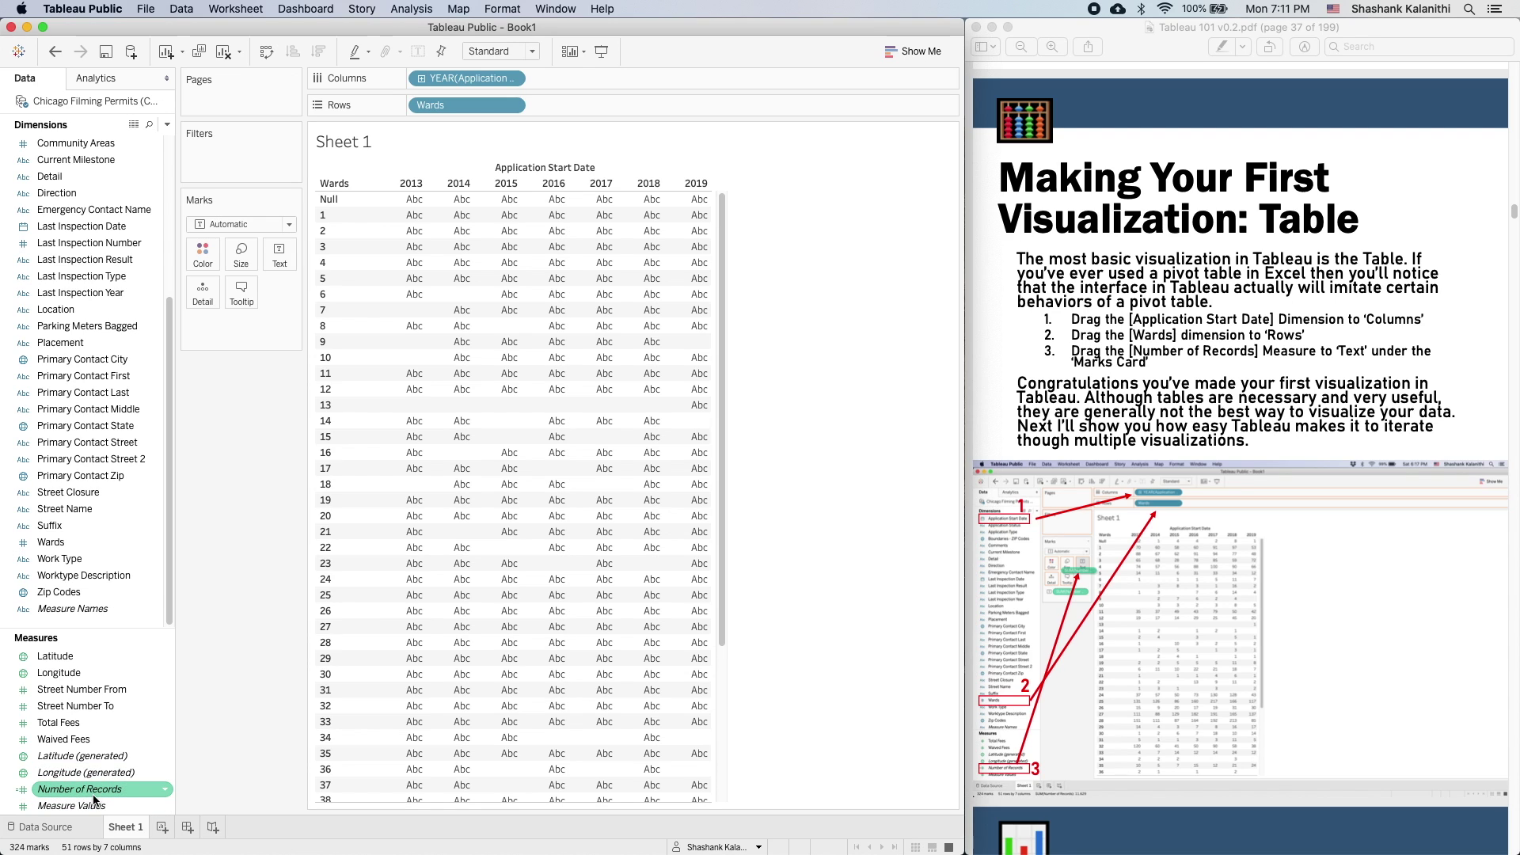
left_click_drag(76, 795, 288, 268)
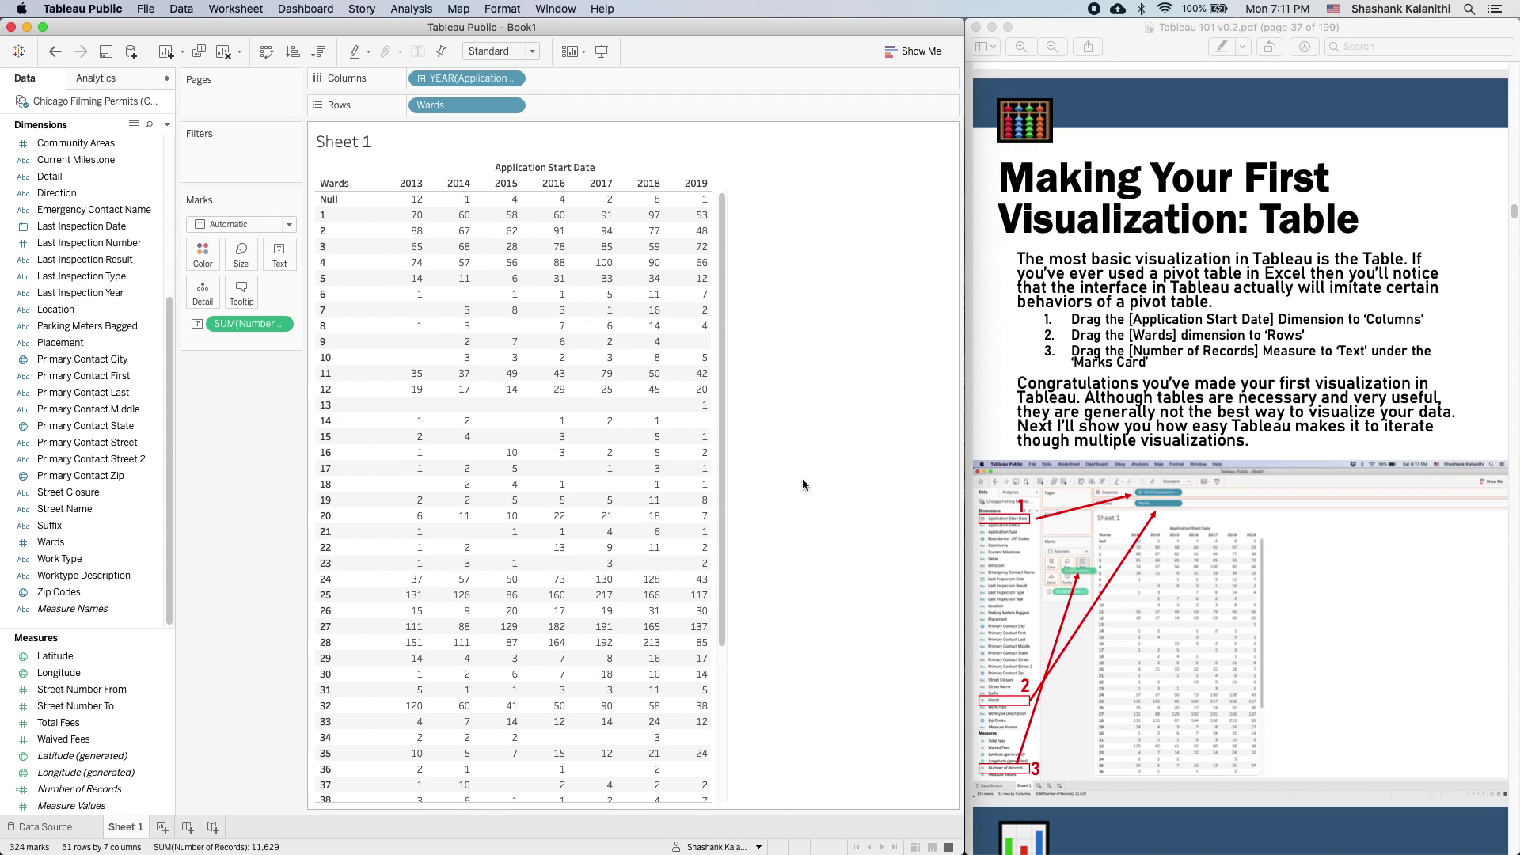
left_click_drag(722, 466, 729, 286)
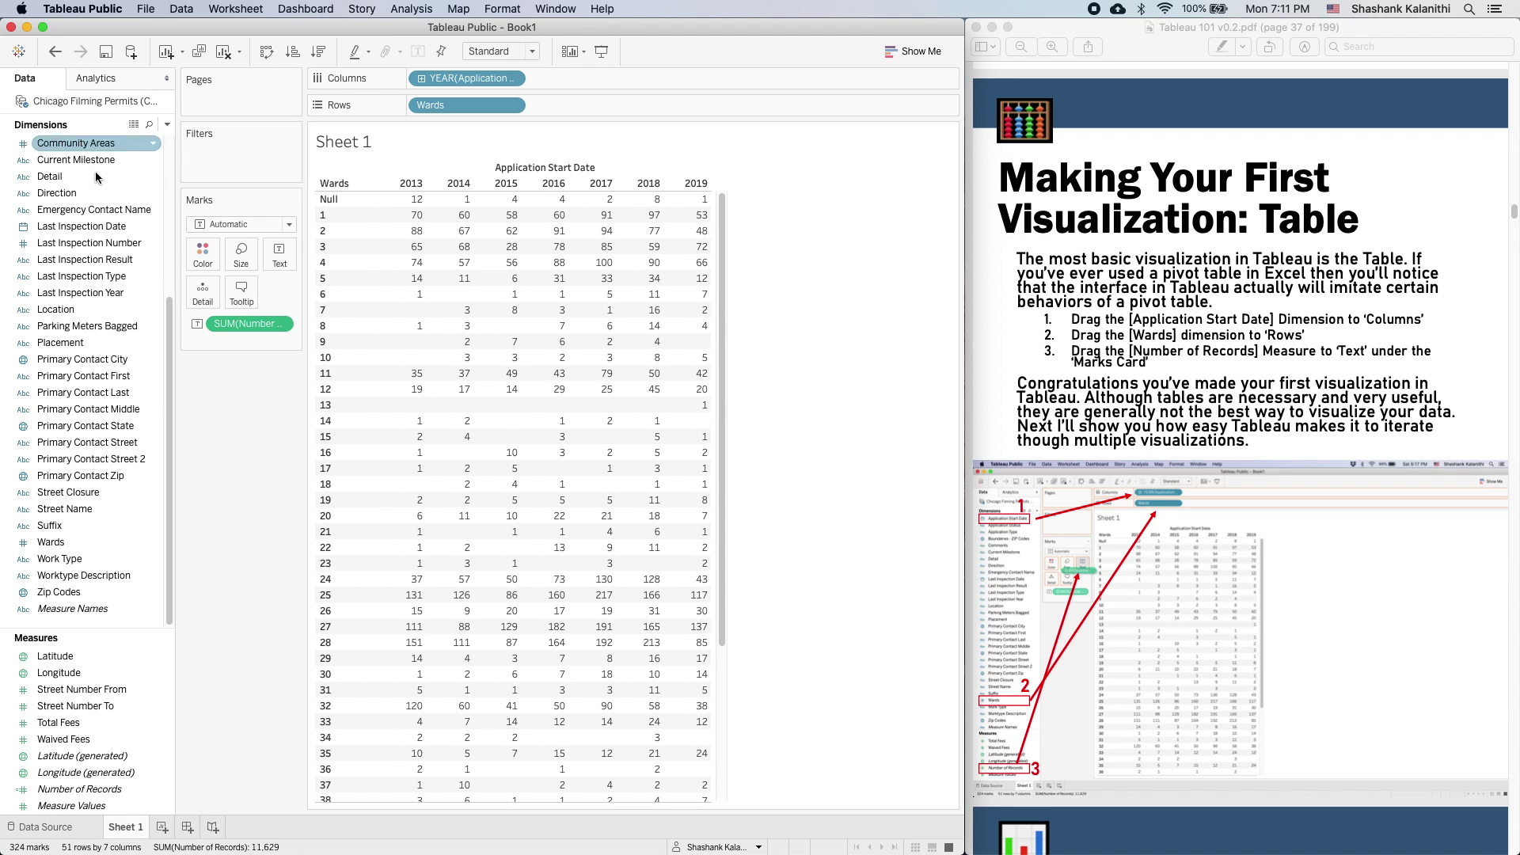
scroll(98, 282, "up", 7)
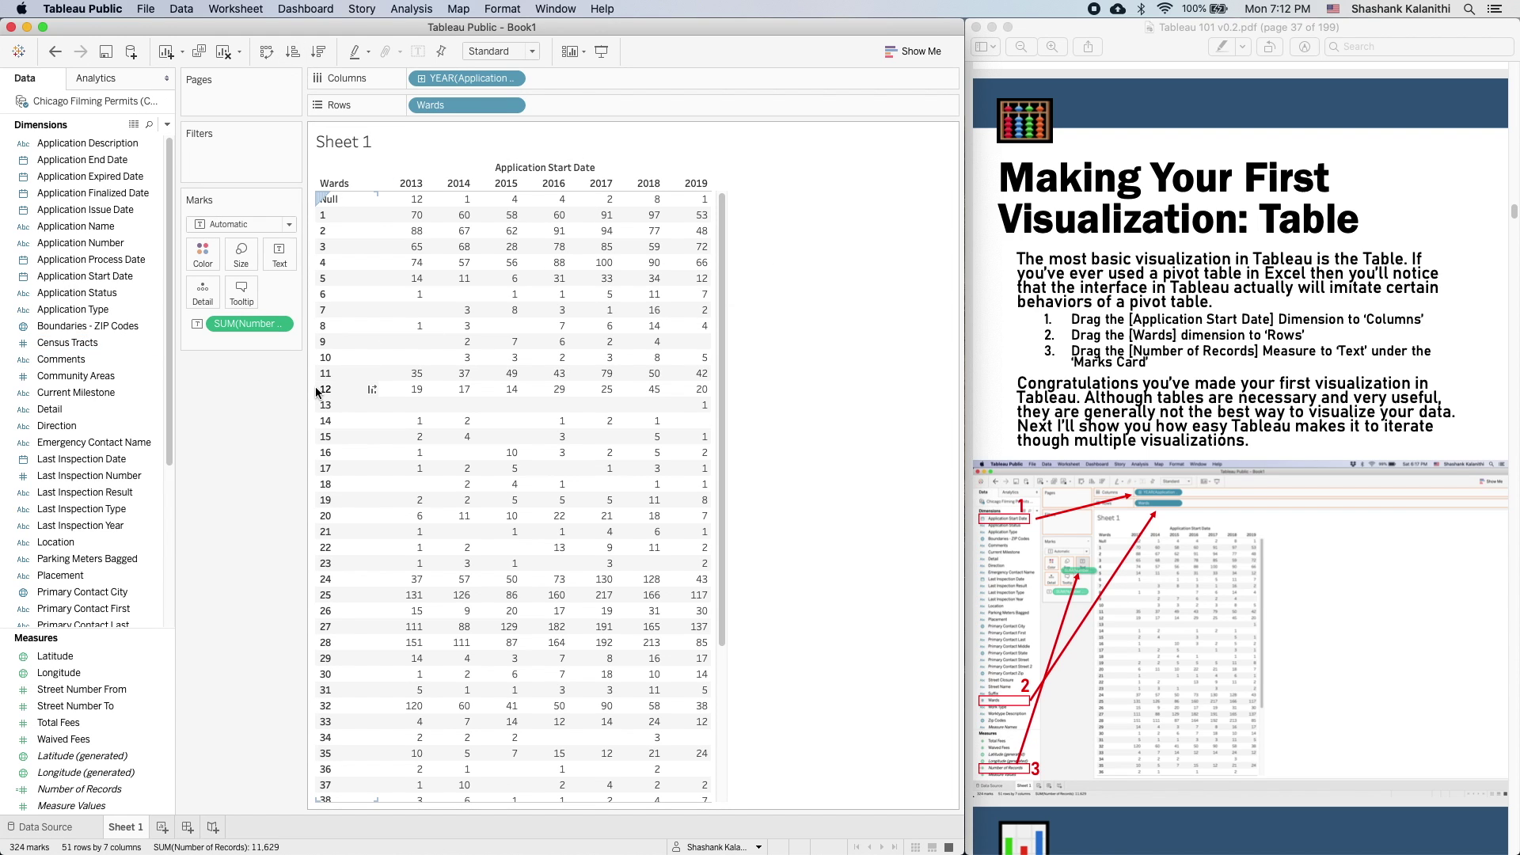
- Advance the guide to the Making Your First Visualization: Bar Chart section and read its five instructions
scroll(1405, 615, "down", 5)
scroll(1404, 610, "down", 10)
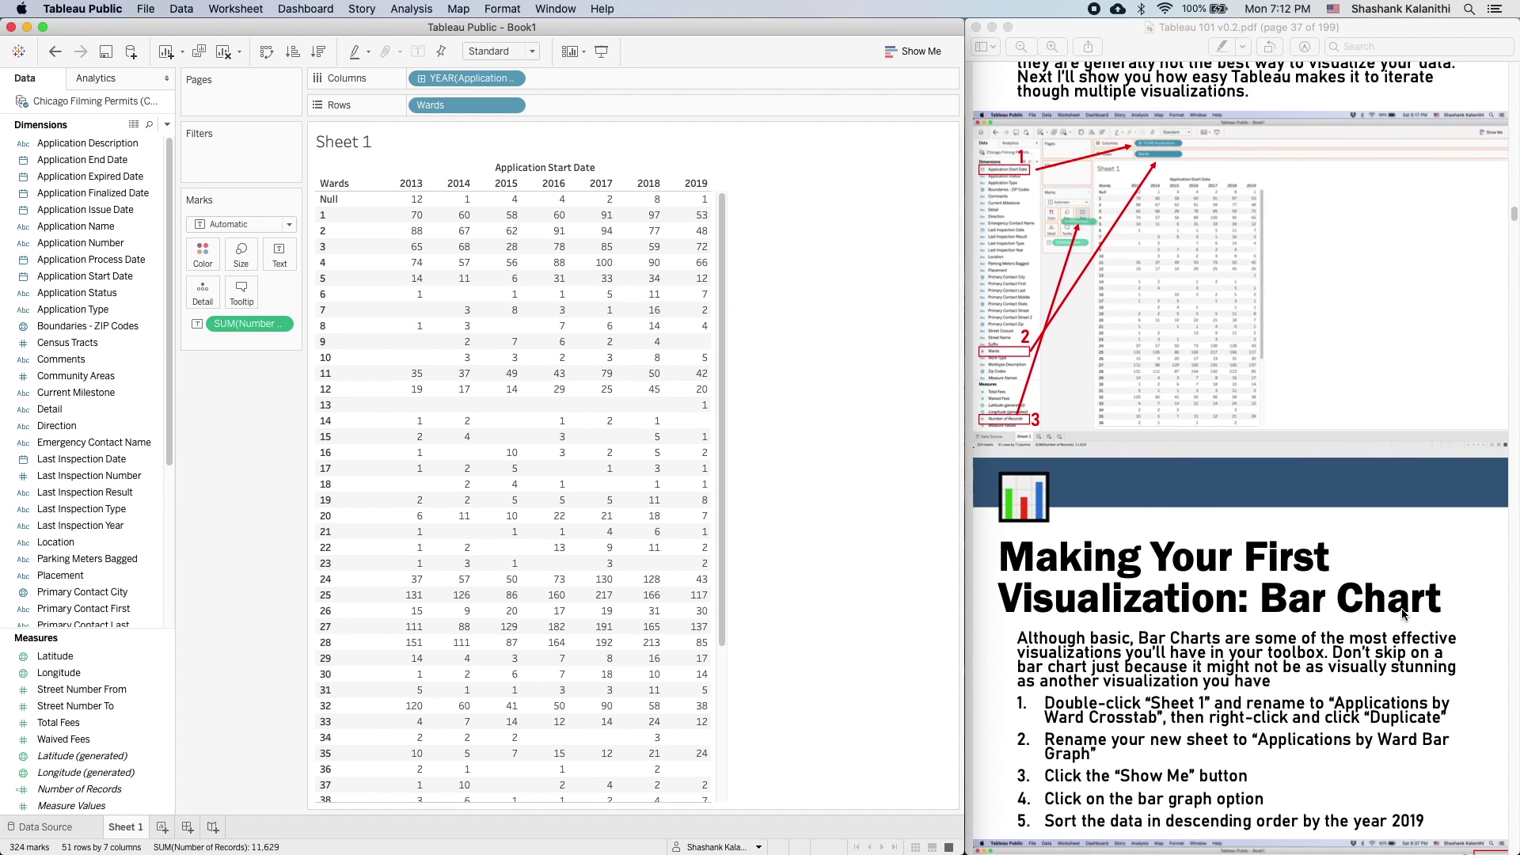
scroll(1395, 607, "down", 3)
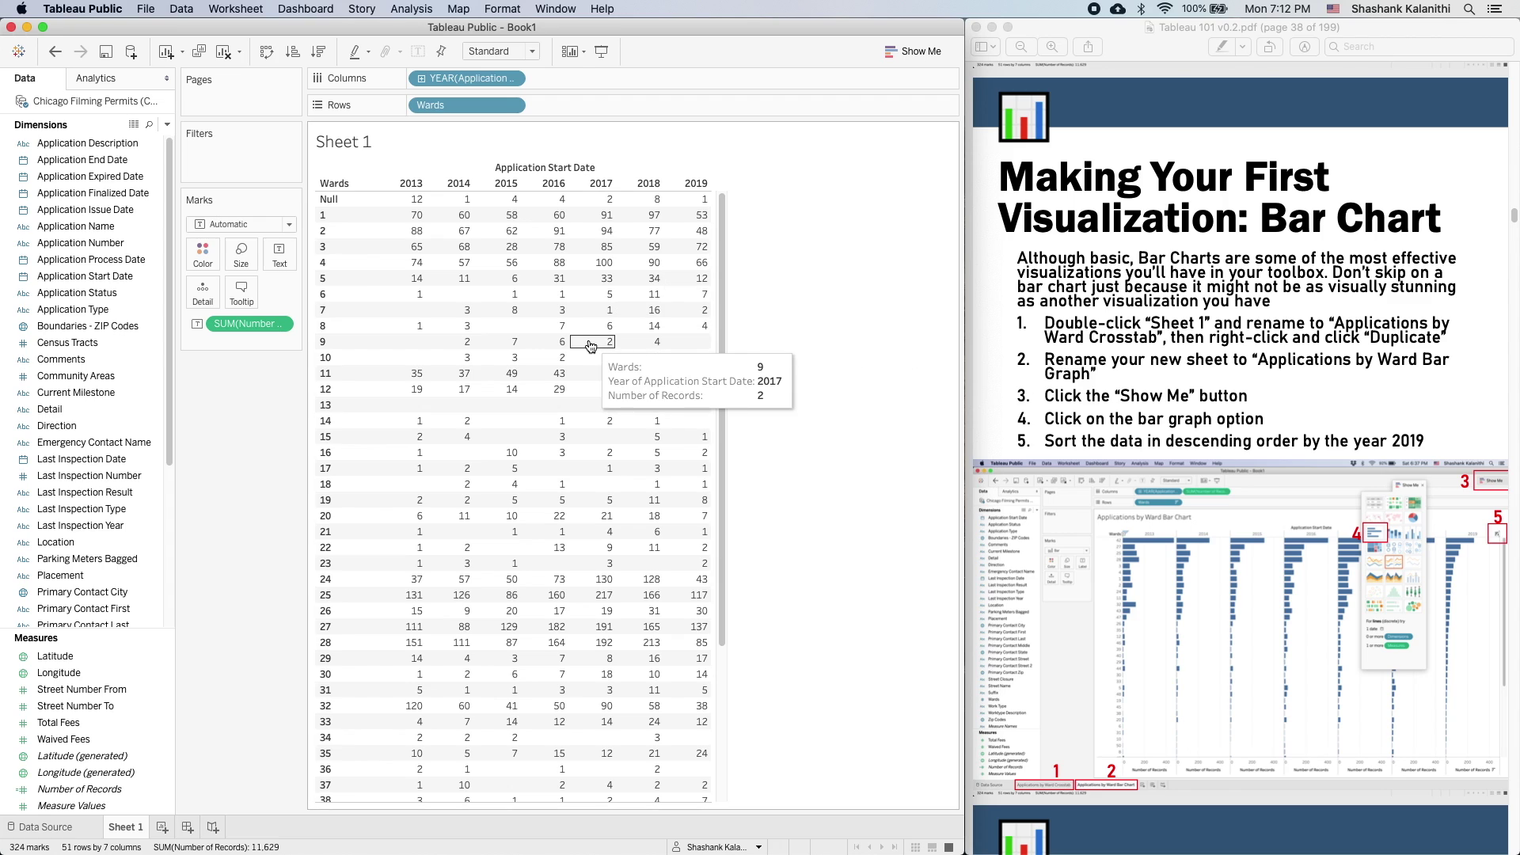
left_click(1269, 219)
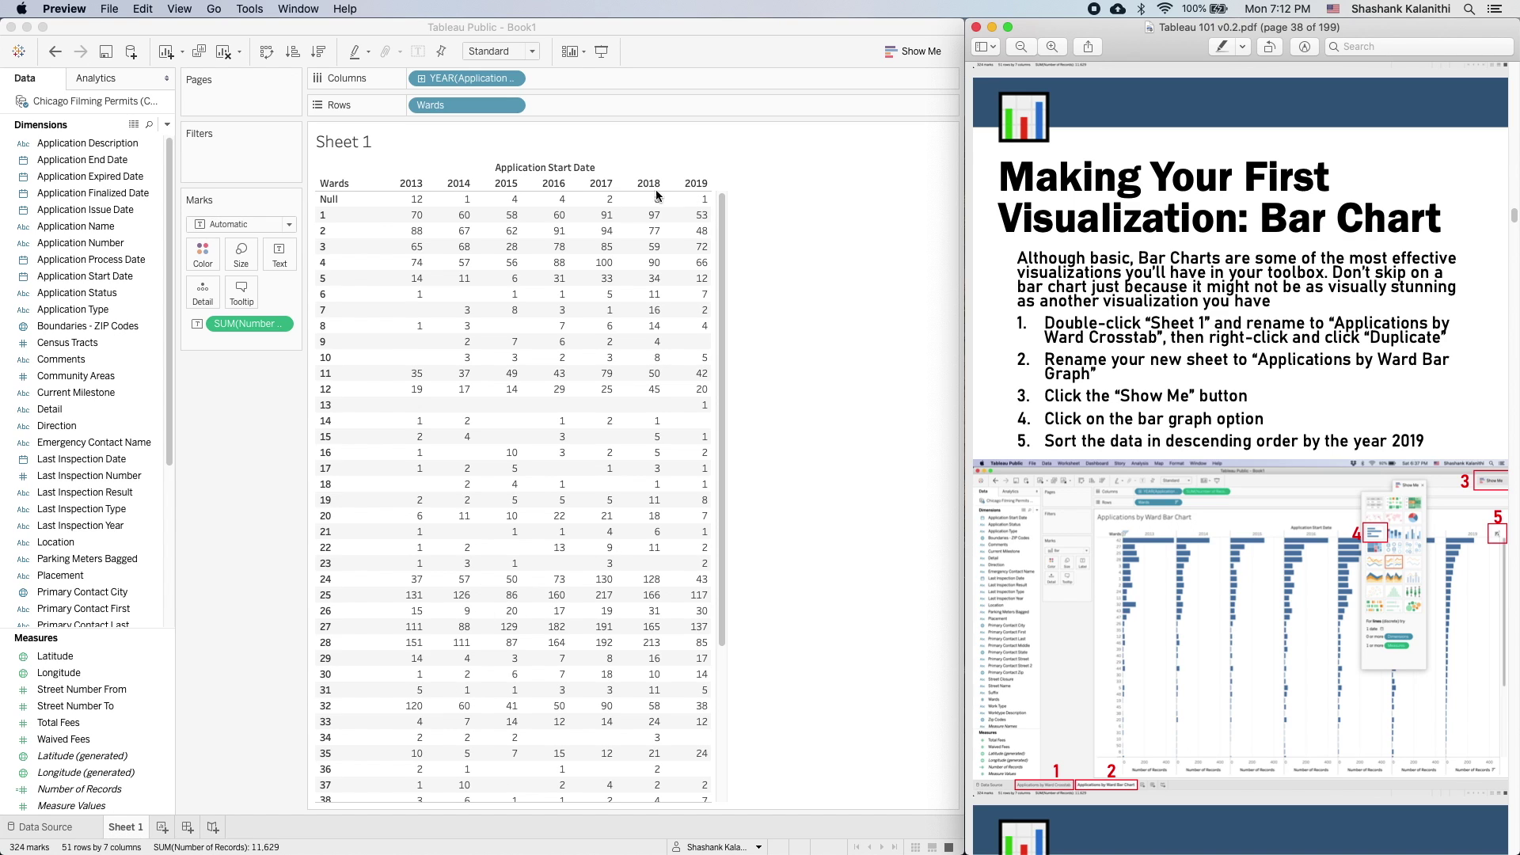
- Rename Sheet 1 as "Applications by Ward Crosstab"
double_click(128, 827)
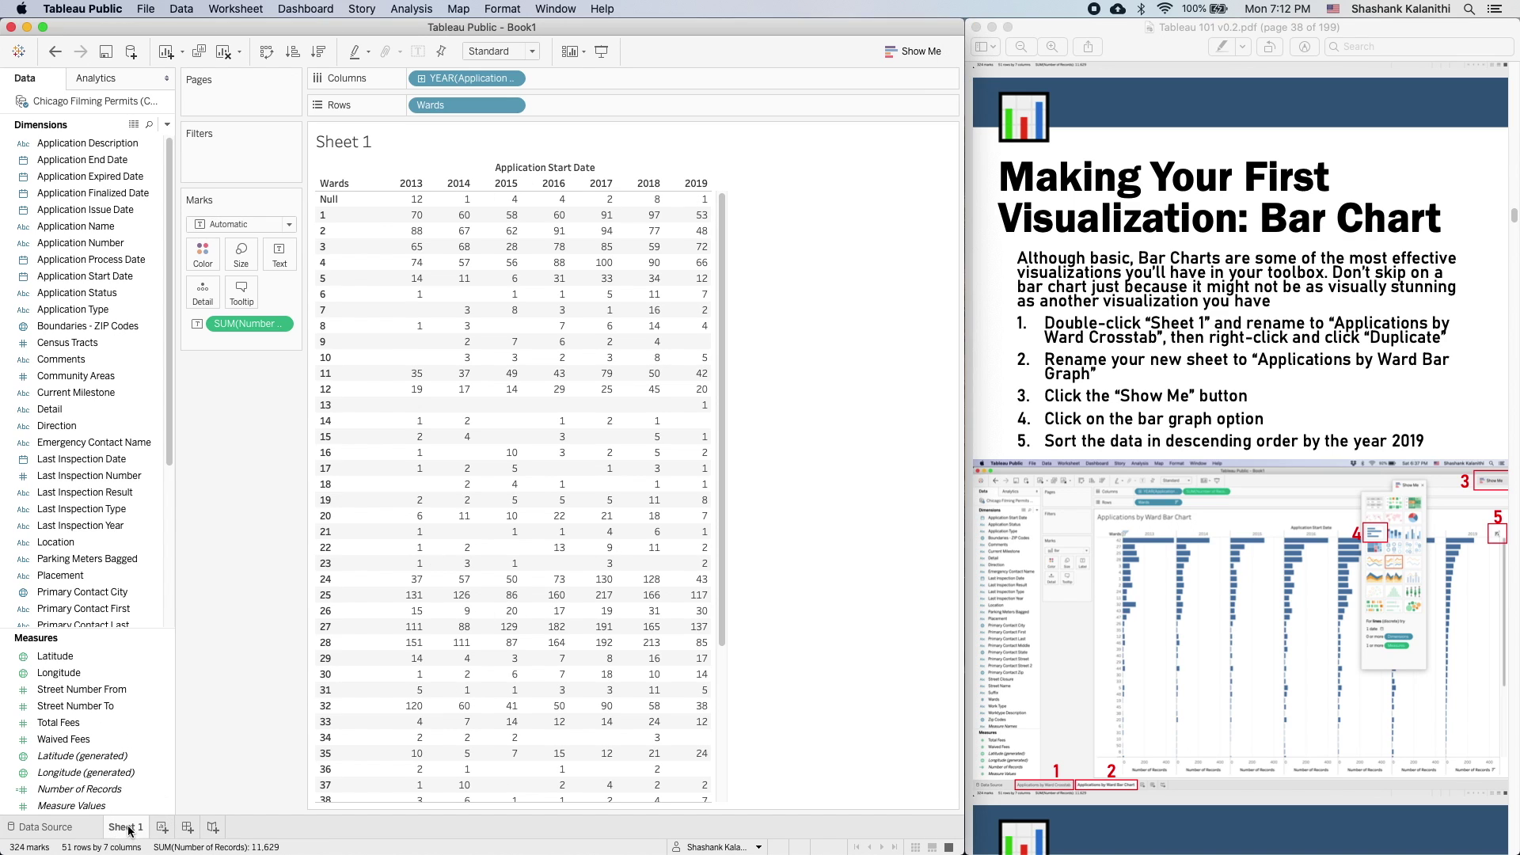
type("Applications")
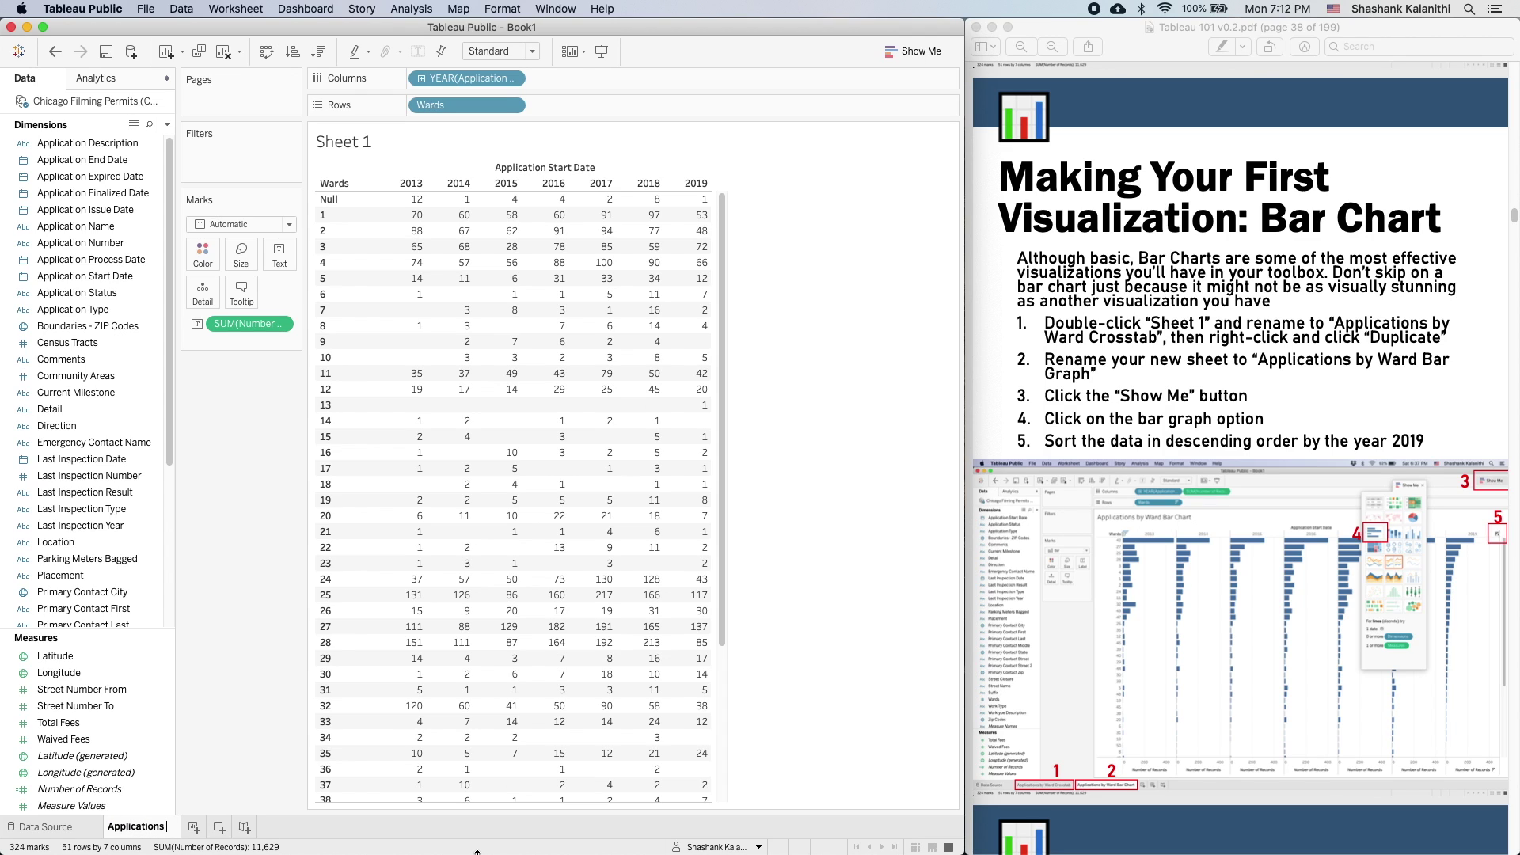
type(" by Ward Crosstab")
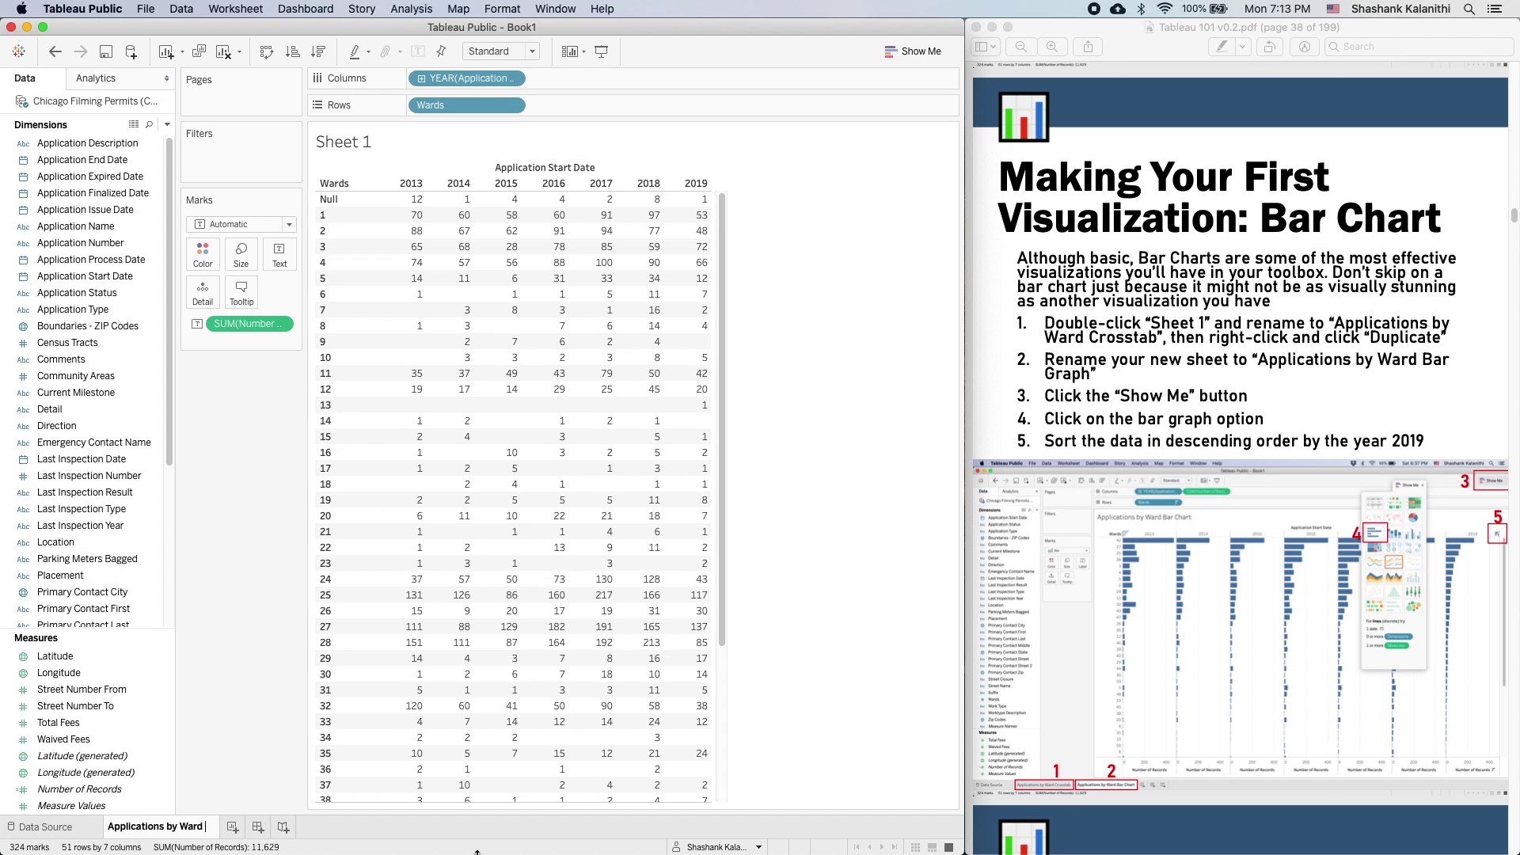
key("Return")
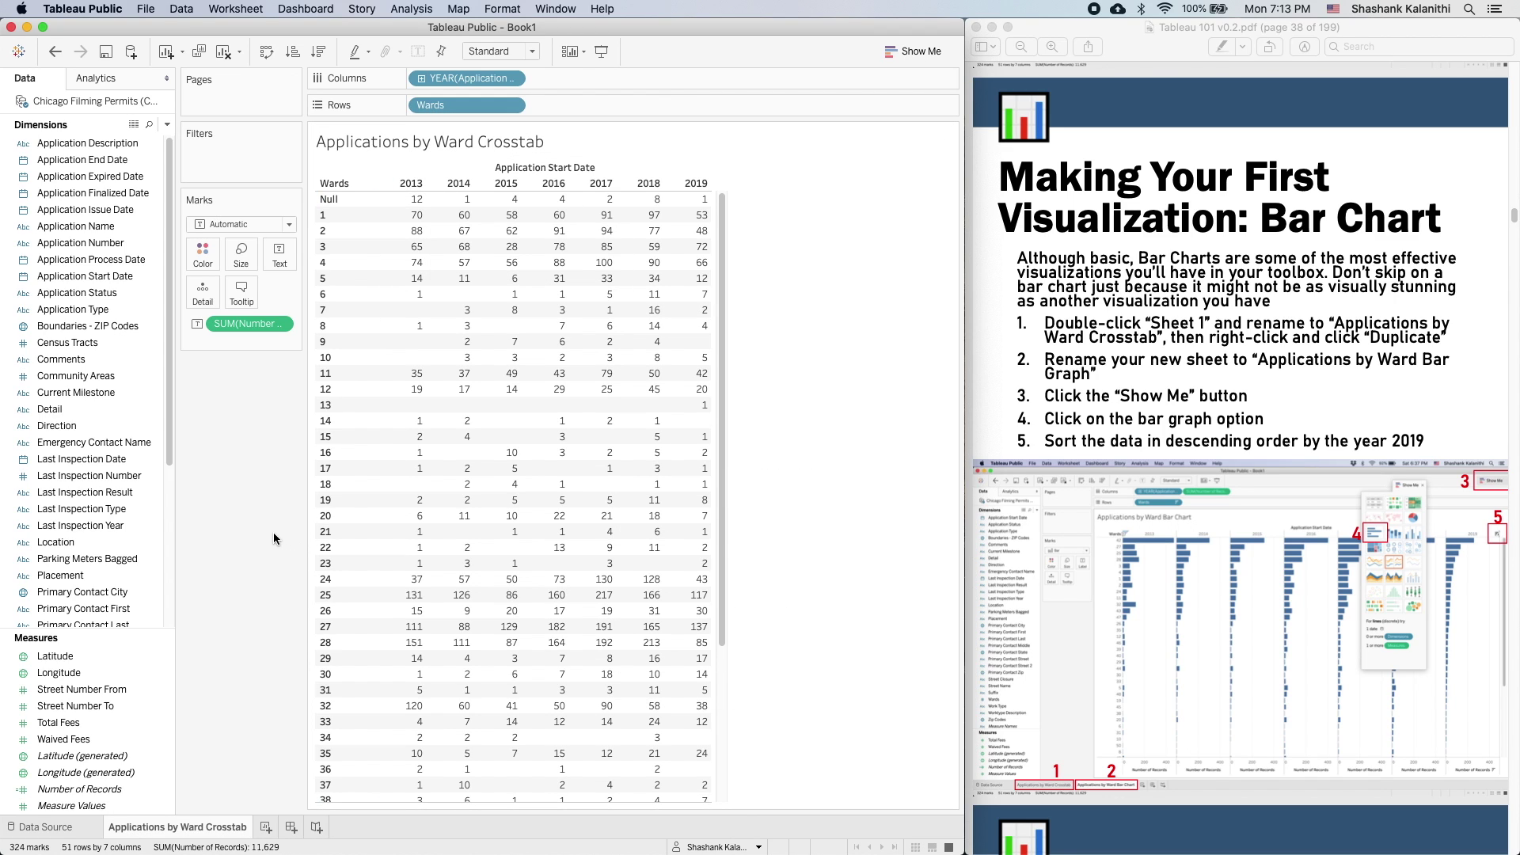
- Try replacing the automatic sheet name in the worksheet title with "Hahahahah", and undo the title change
double_click(410, 140)
left_click_drag(270, 355, 258, 373)
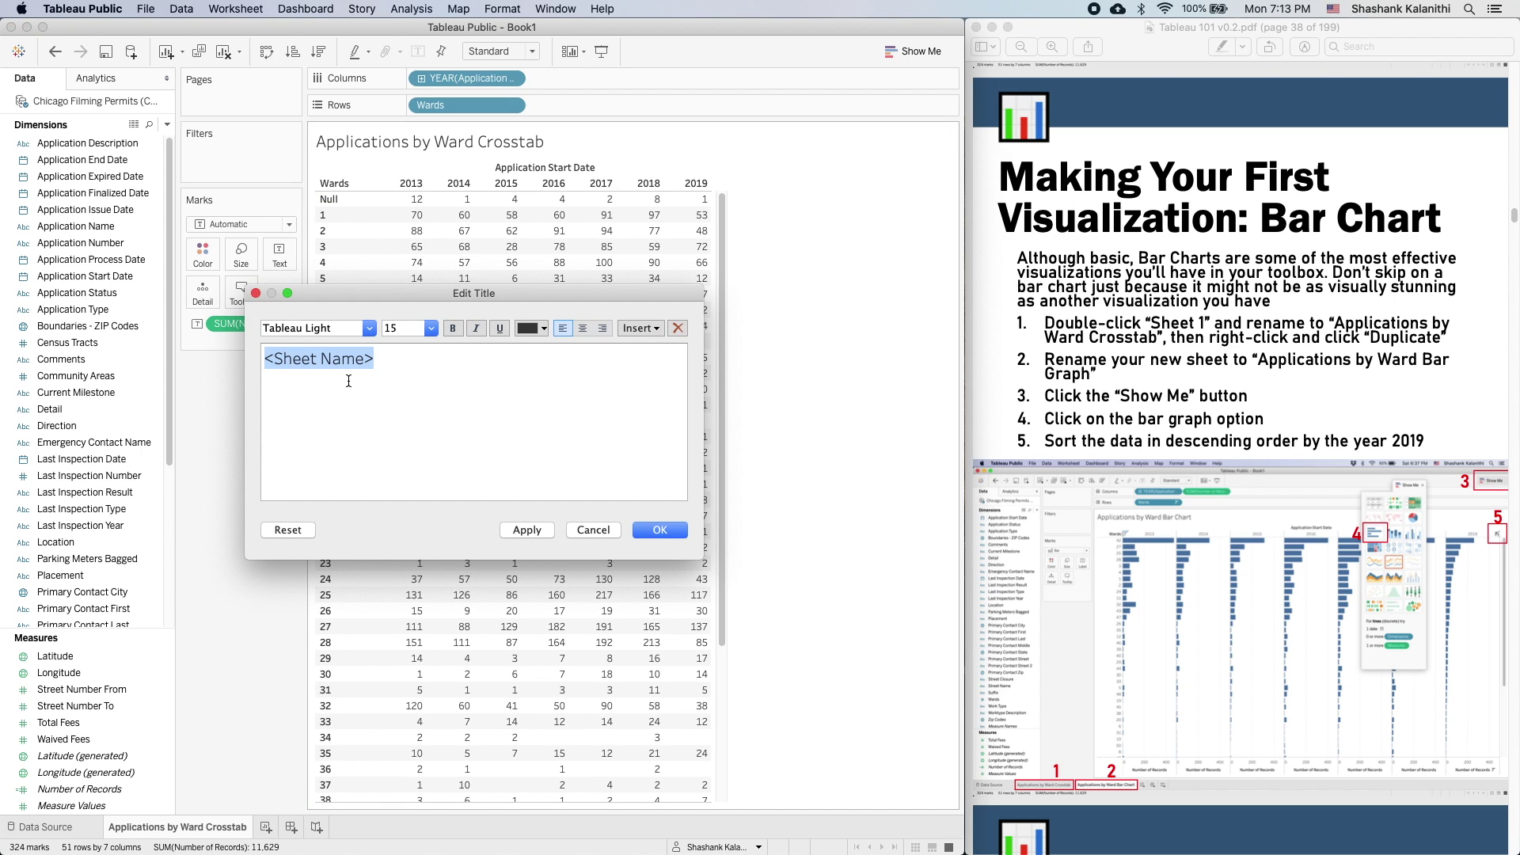
type("Hahahahah")
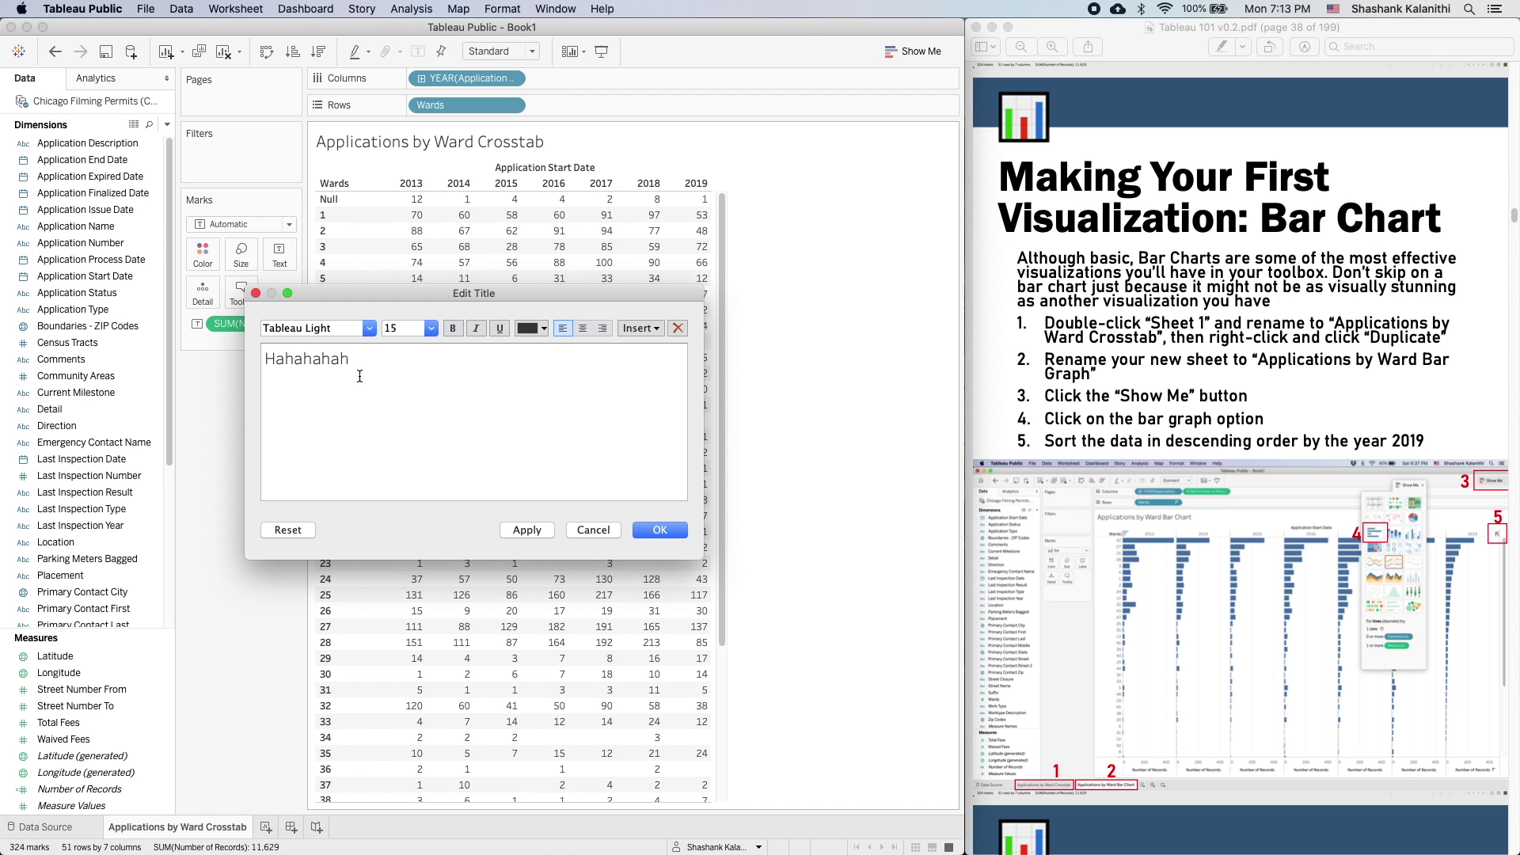
left_click(511, 532)
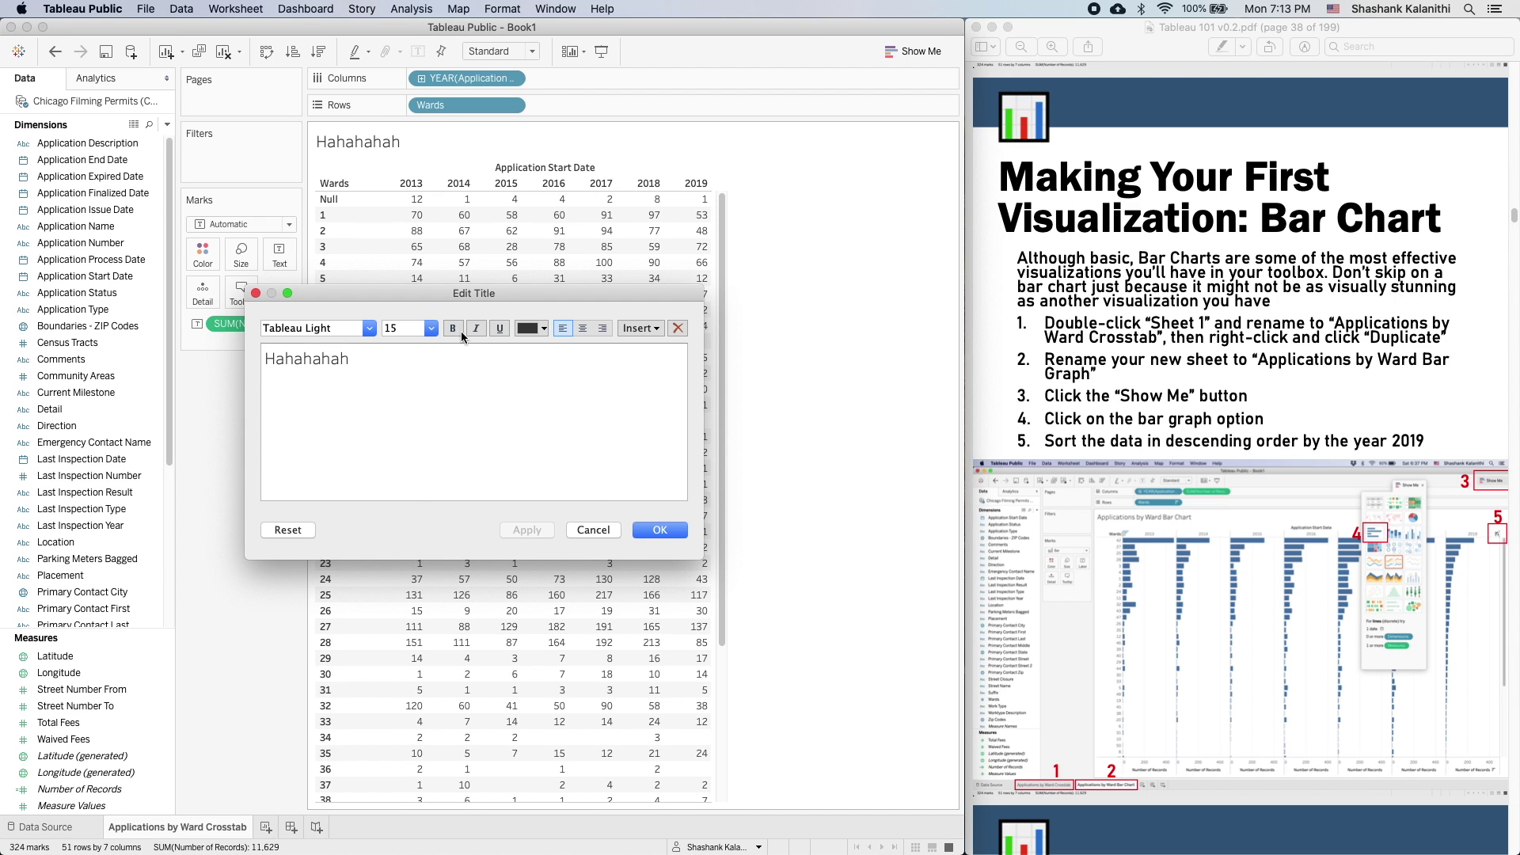
left_click(593, 530)
left_click(55, 51)
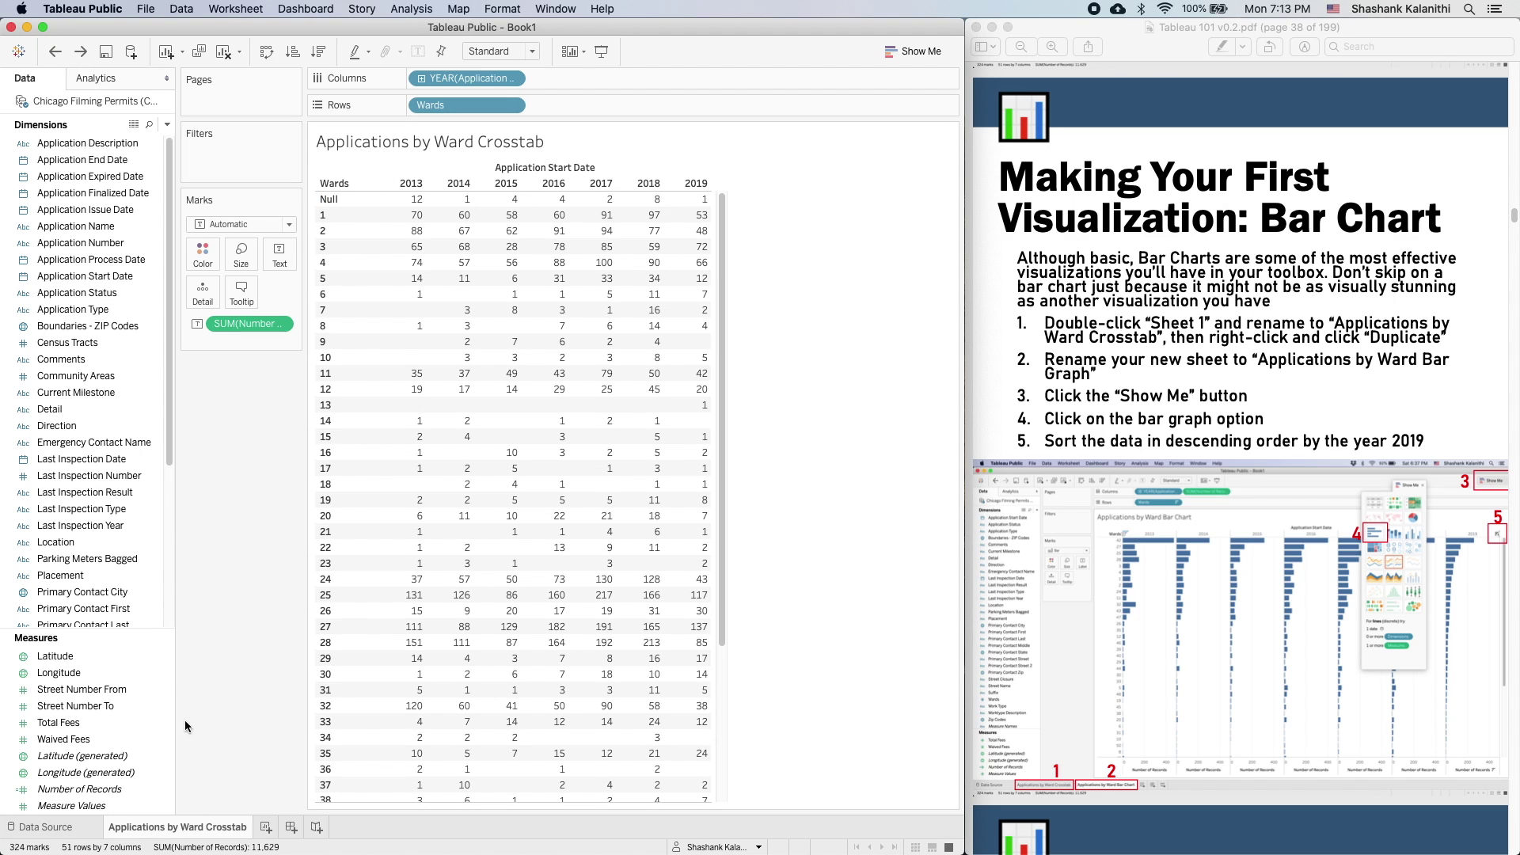
- Try inserting "asdfafsdf" into the crosstab sheet's name, and restore the name to "Applications by Ward Crosstab"
double_click(170, 827)
type("asdfafsdf")
key("Return")
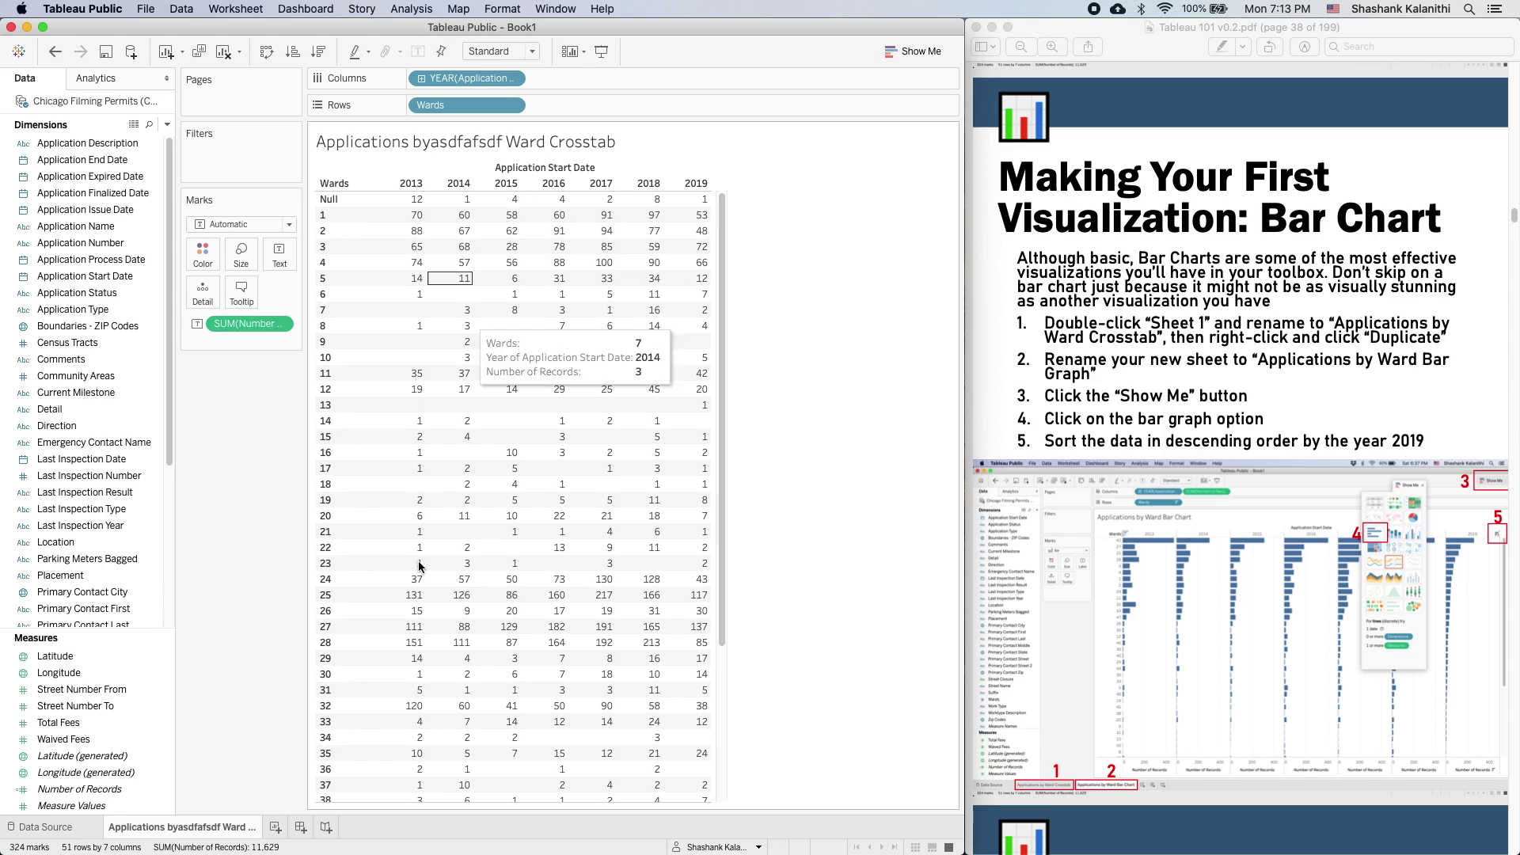
double_click(202, 826)
left_click(175, 827)
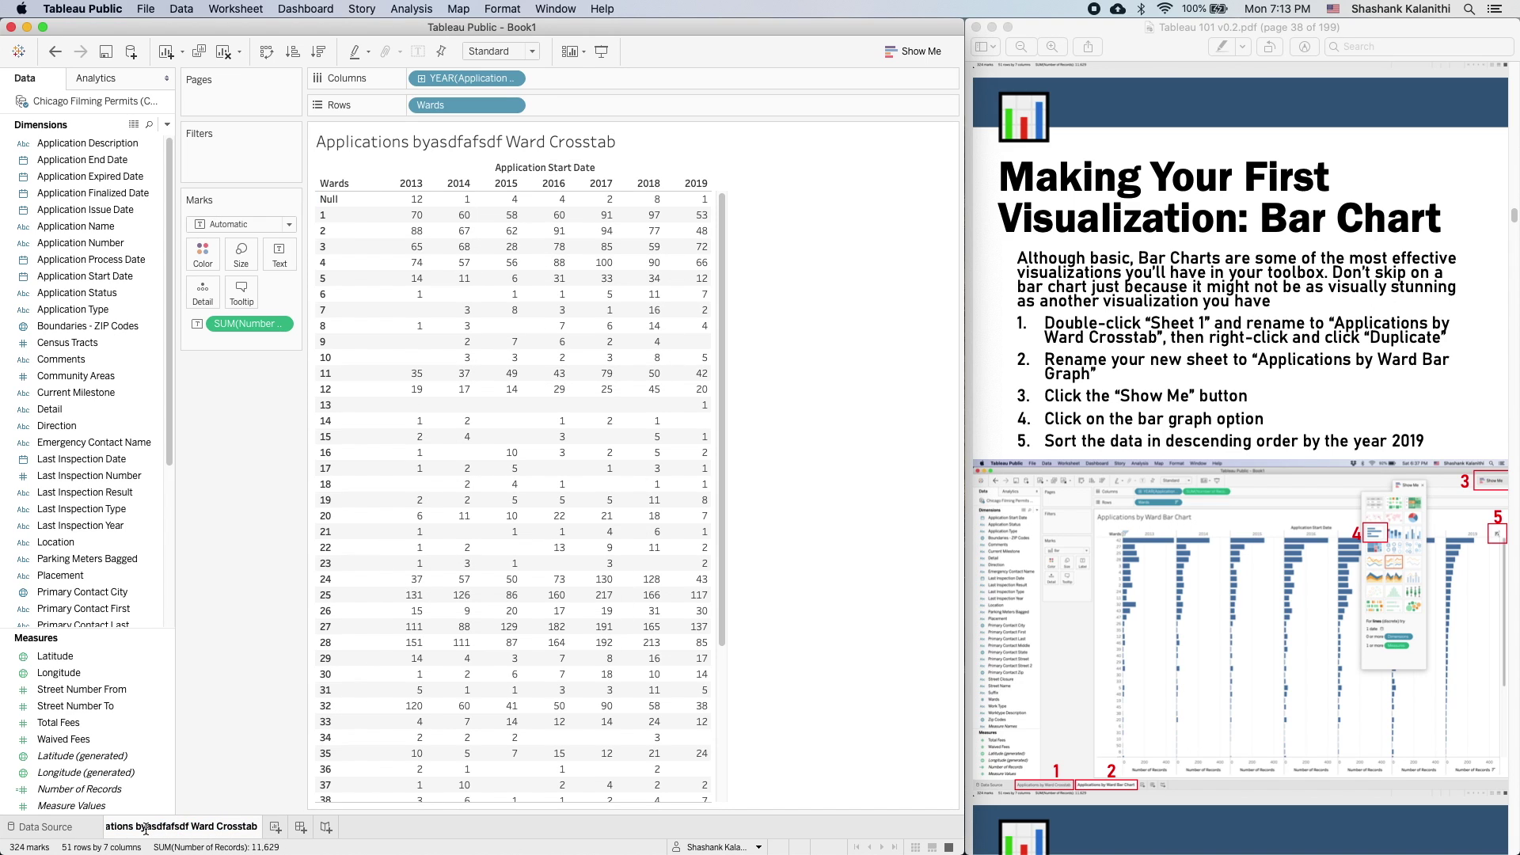
left_click_drag(147, 826, 186, 830)
key("BackSpace")
key("Right")
key("BackSpace")
left_click(224, 674)
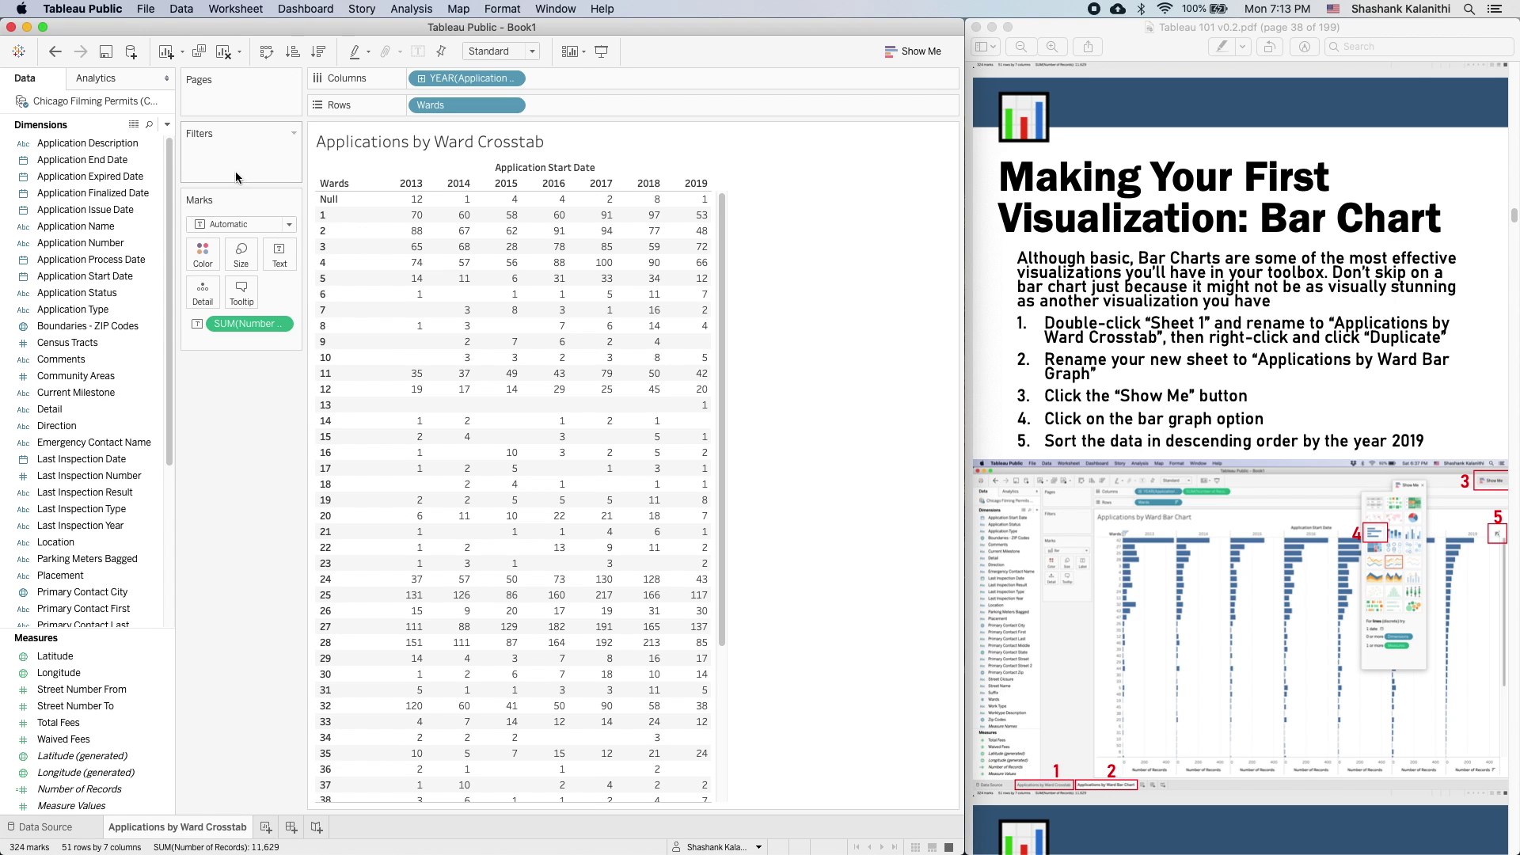
- Duplicate the Applications by Ward Crosstab sheet and rename the copy as "Applications by Ward Bar Graph"
left_click(198, 54)
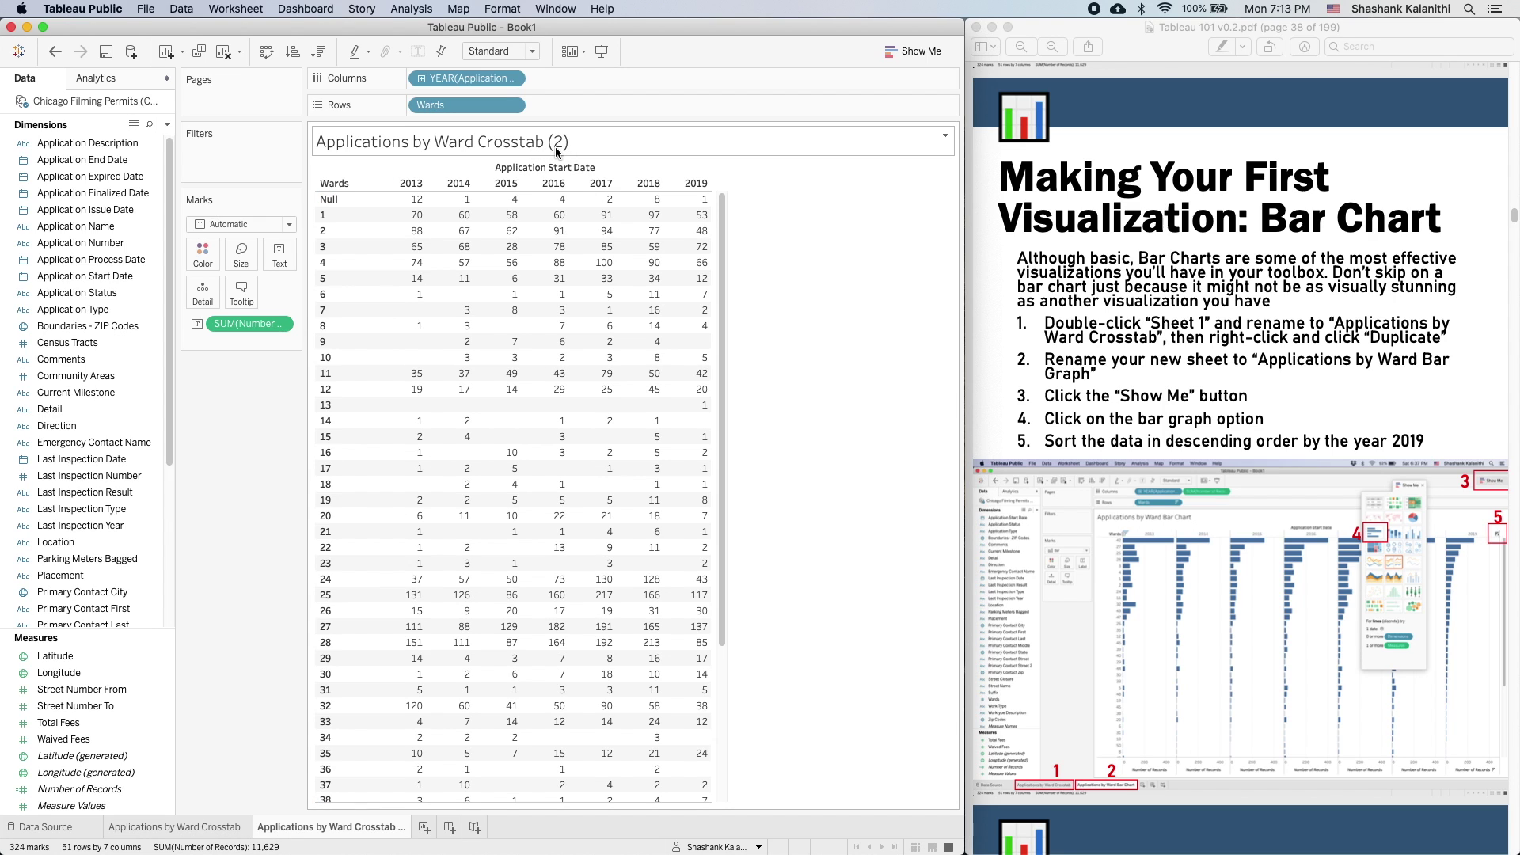
left_click(1265, 374)
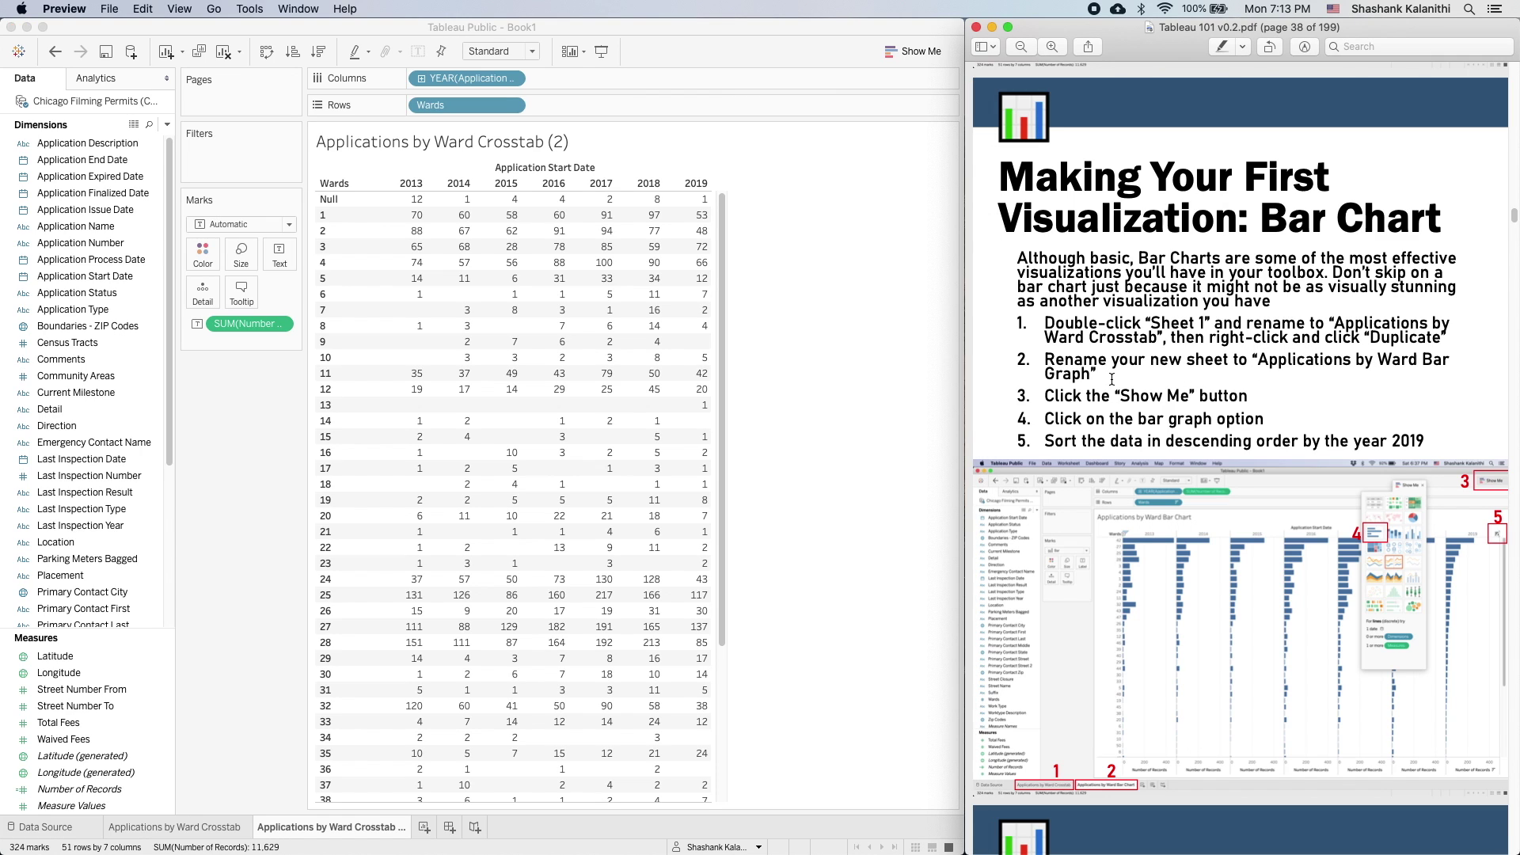
right_click(269, 833)
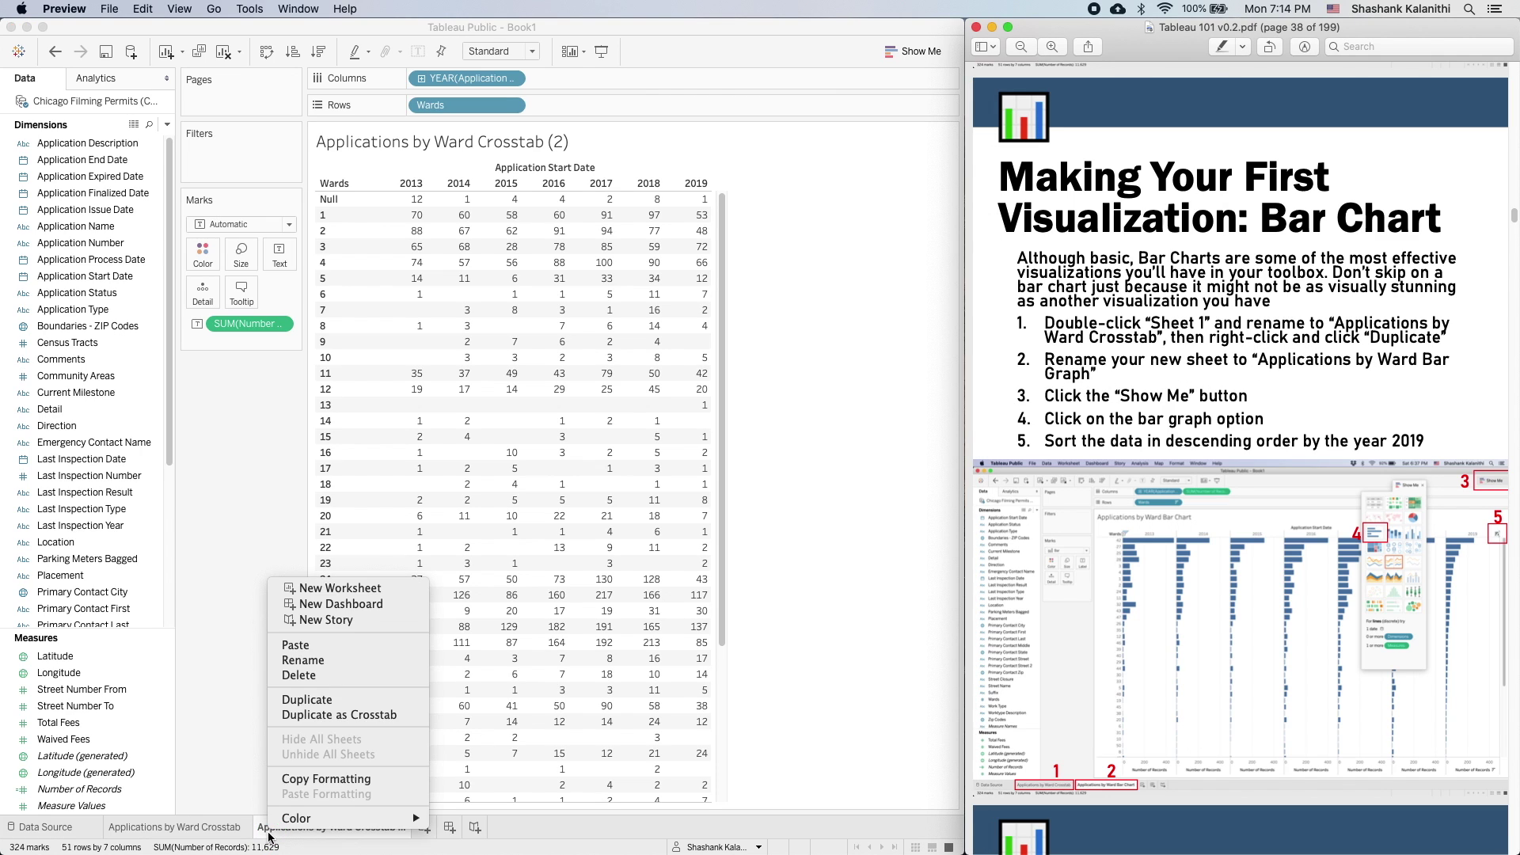
left_click(268, 838)
double_click(399, 827)
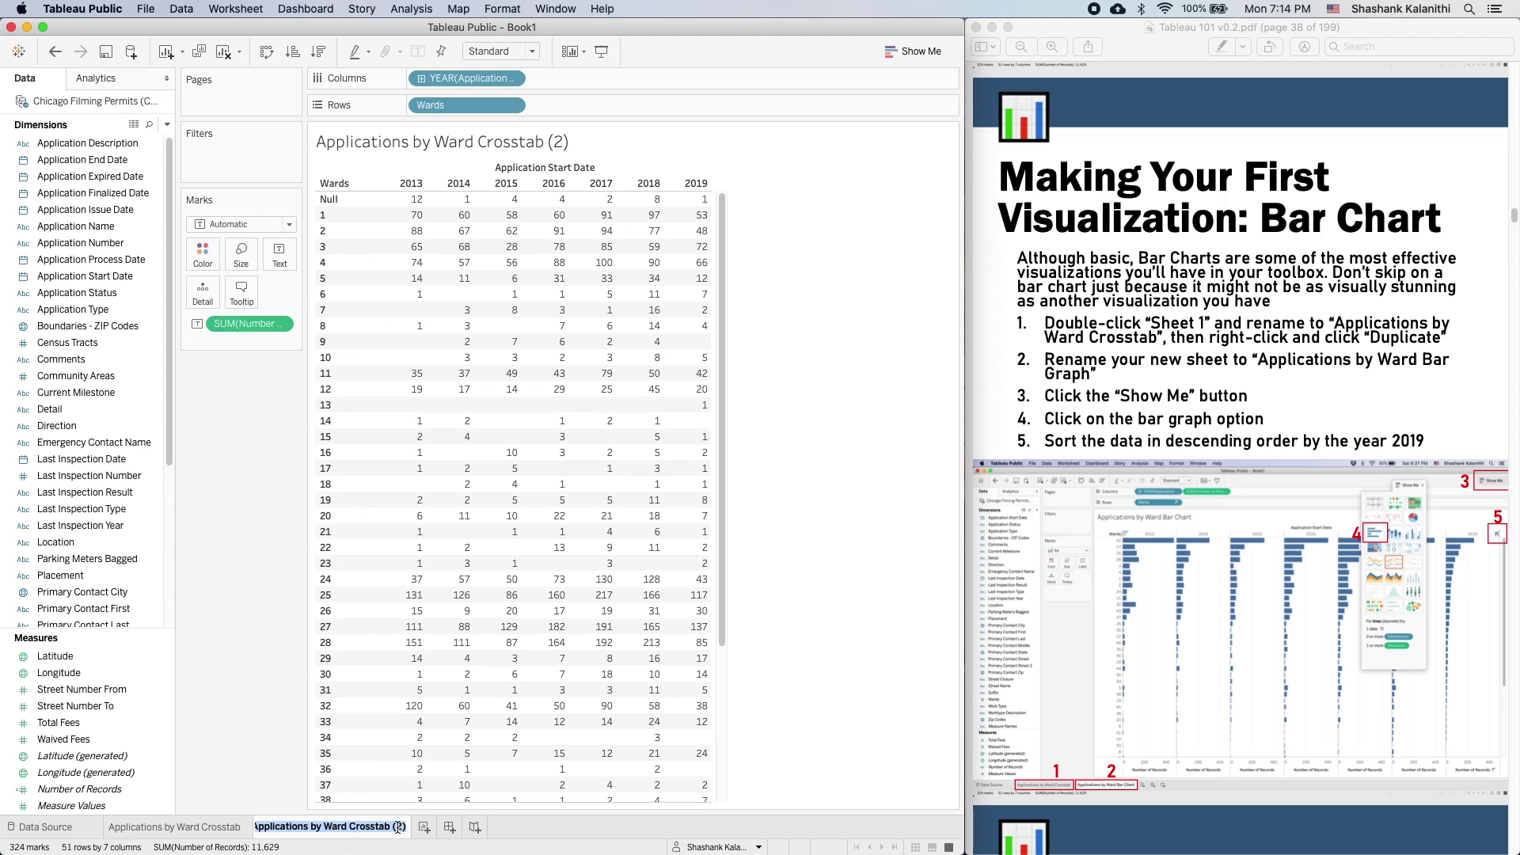
left_click_drag(349, 826, 679, 851)
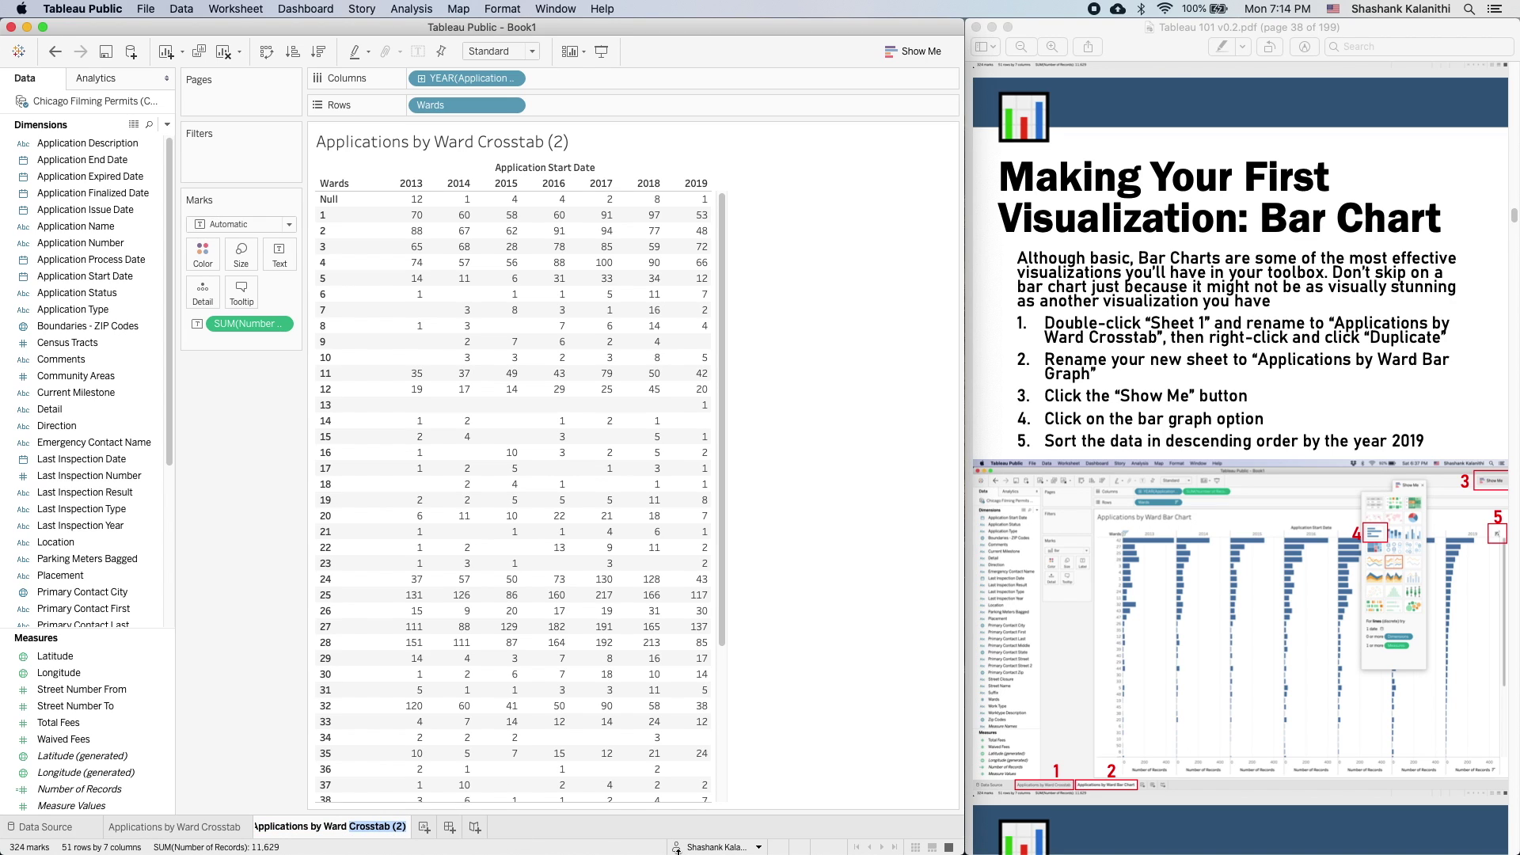
type("Bar Graph")
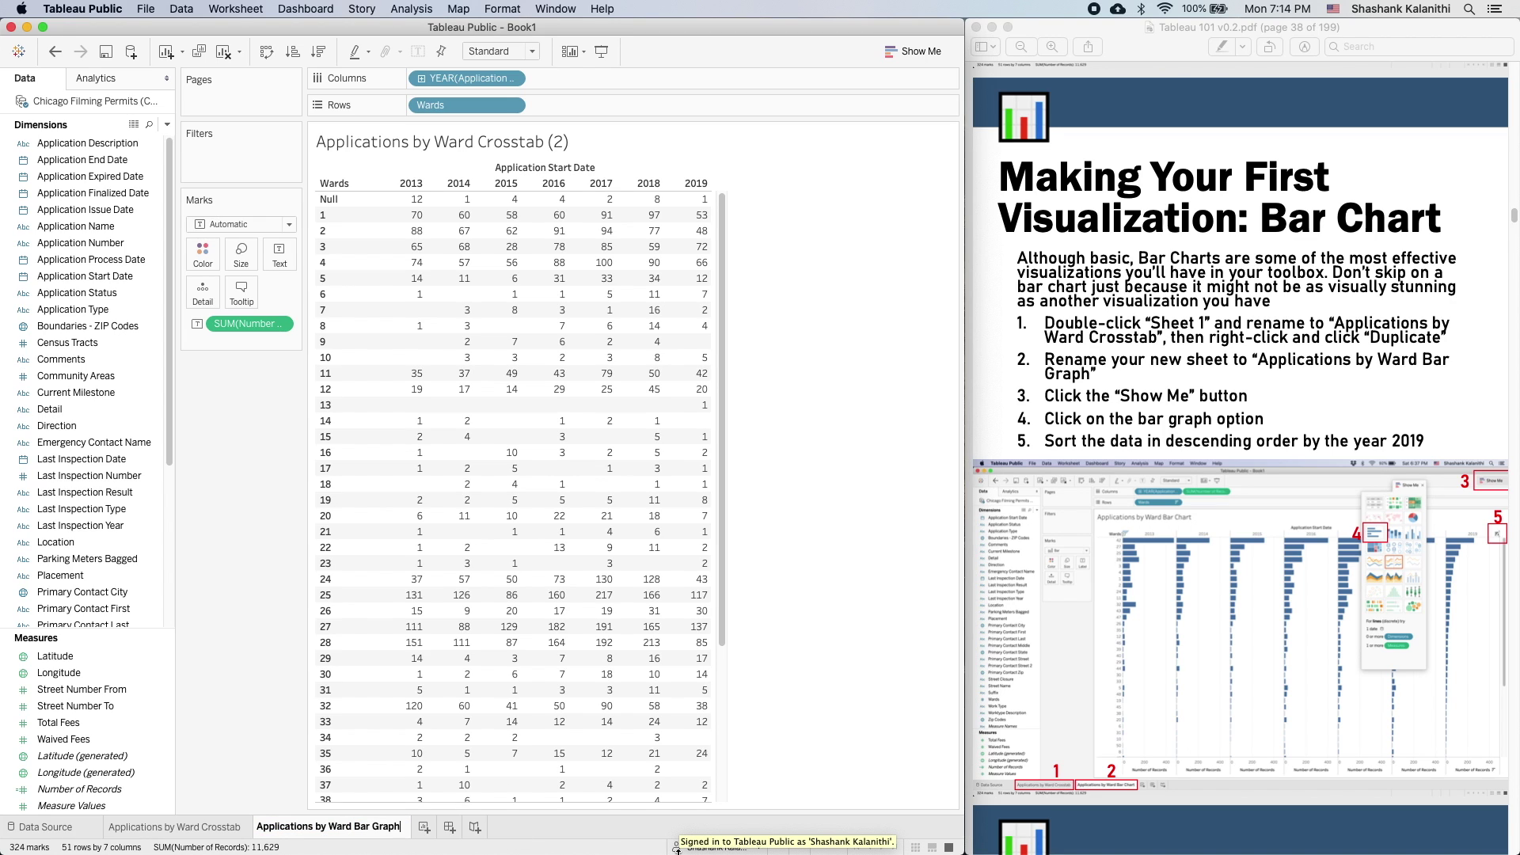
key("Return")
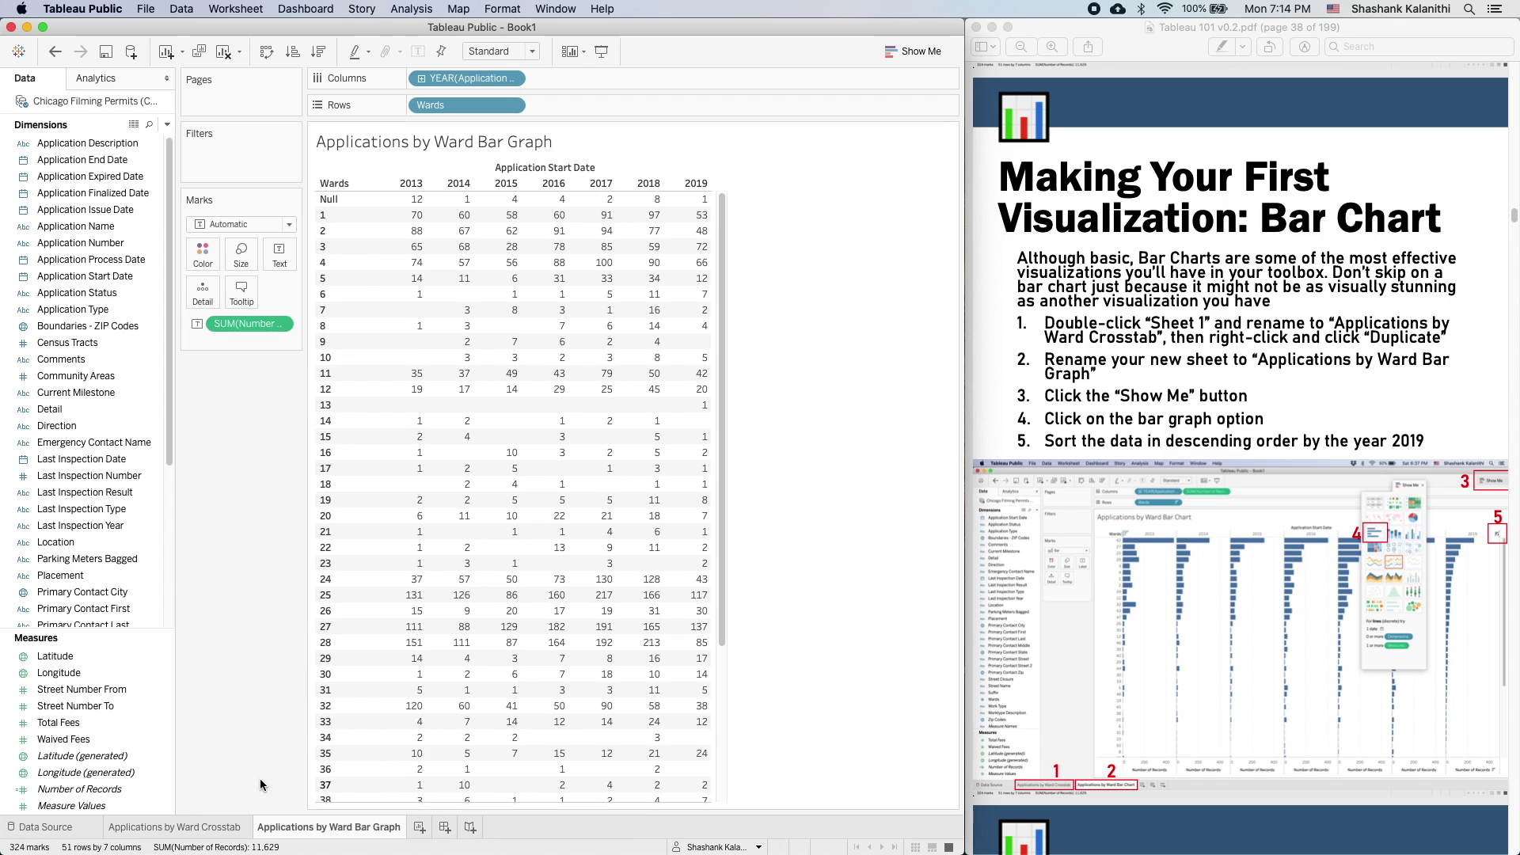
right_click(209, 829)
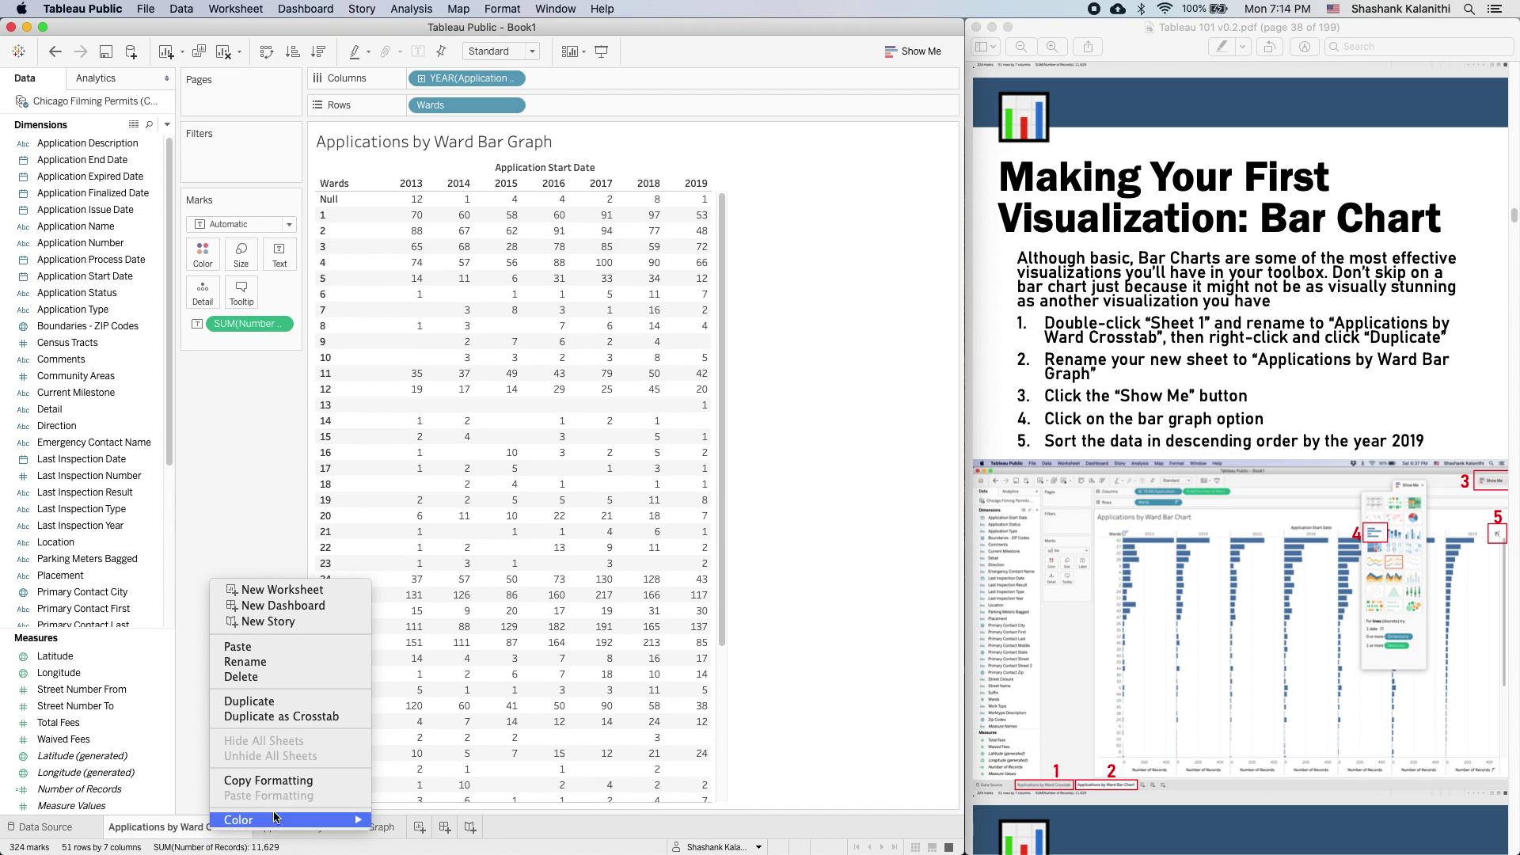
left_click(187, 480)
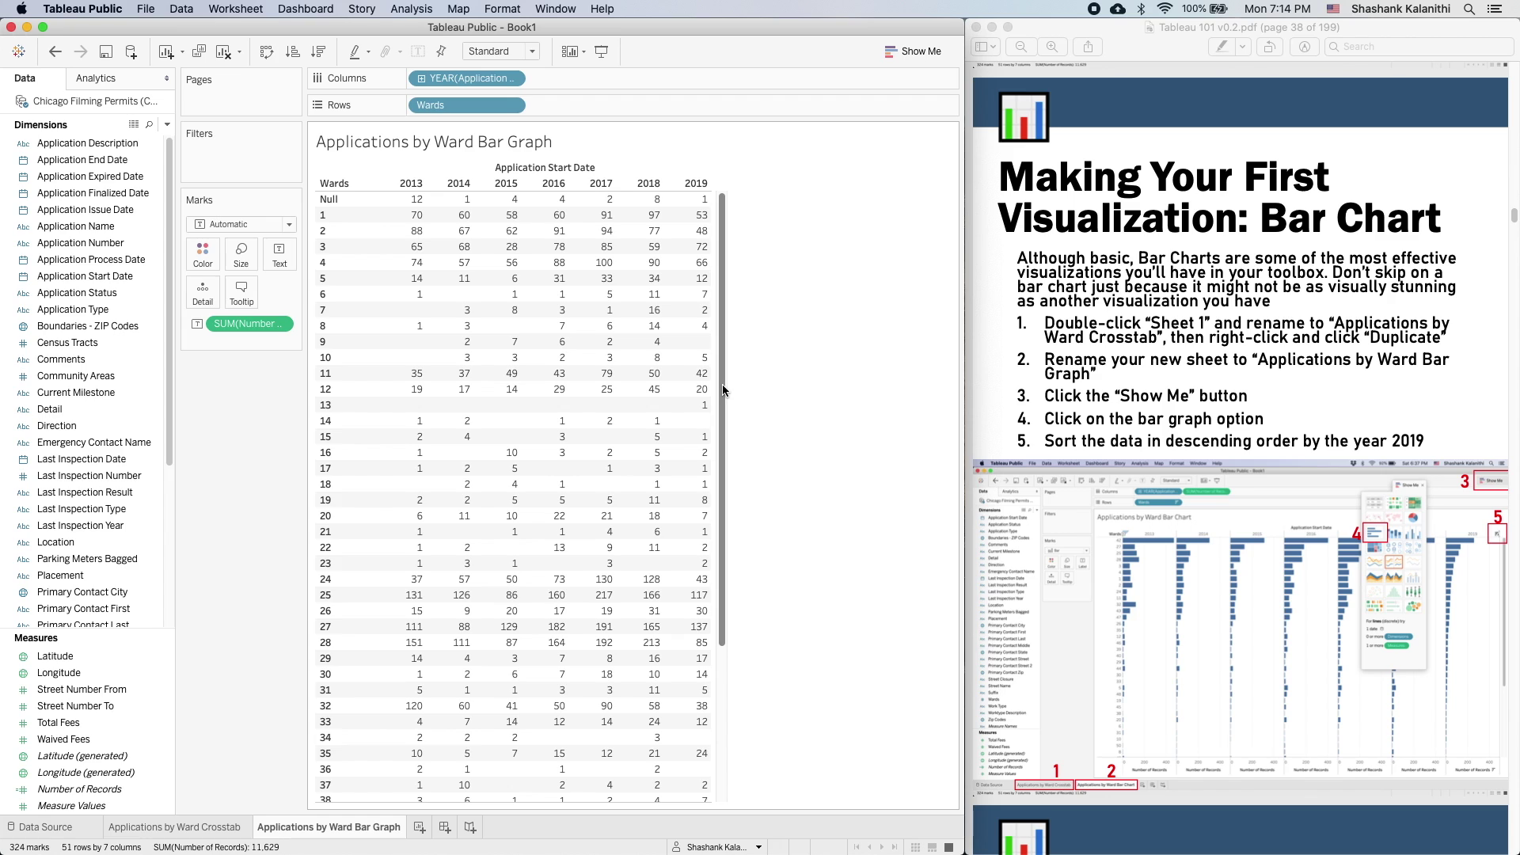
- Convert the wards table to horizontal bars with Show Me, and sort the wards in descending order by 2019 records
left_click(914, 59)
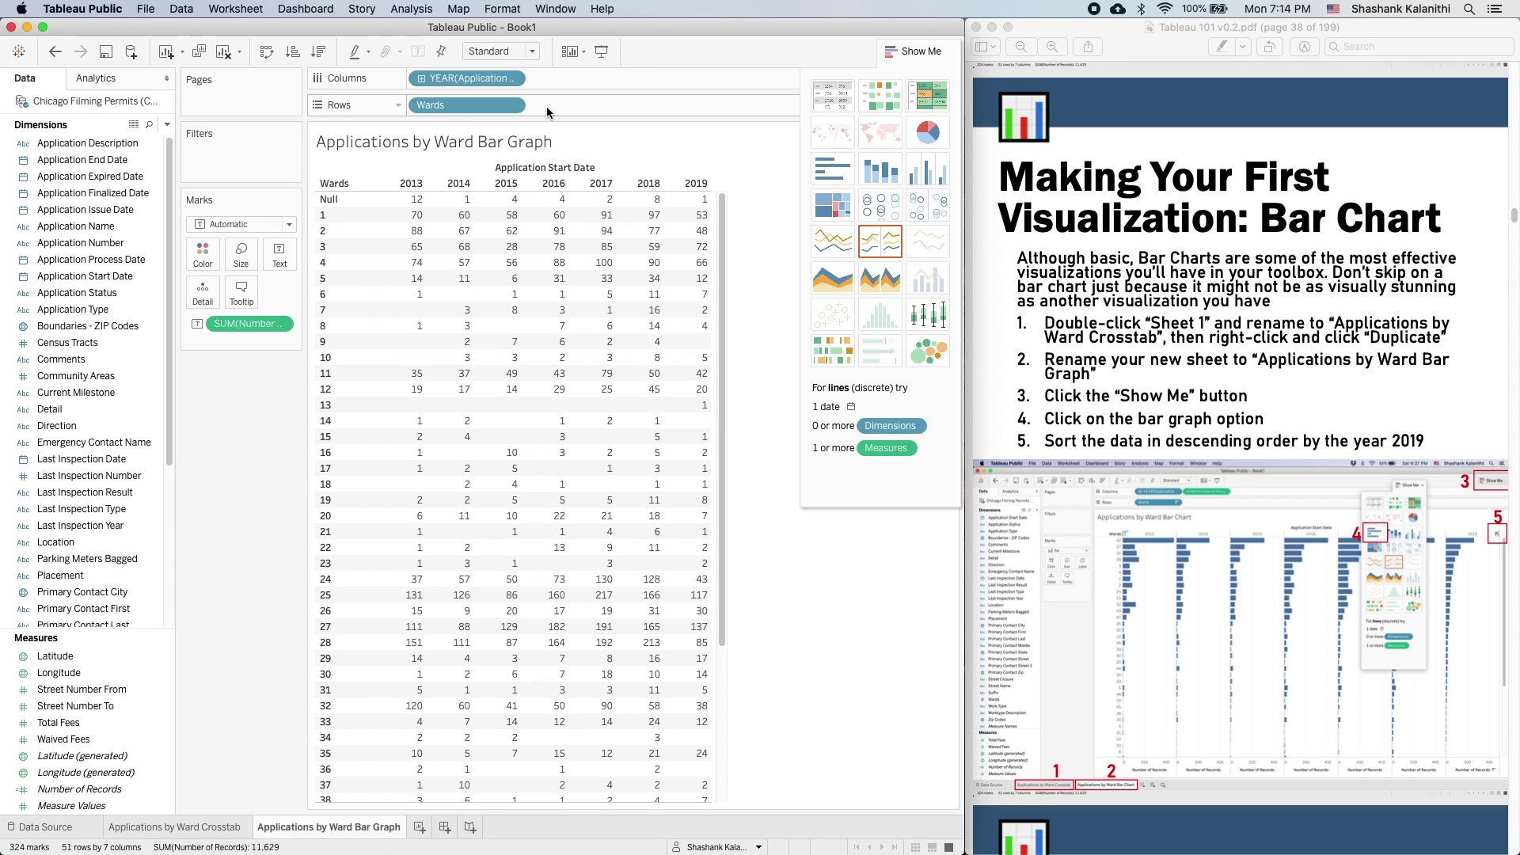
left_click(833, 183)
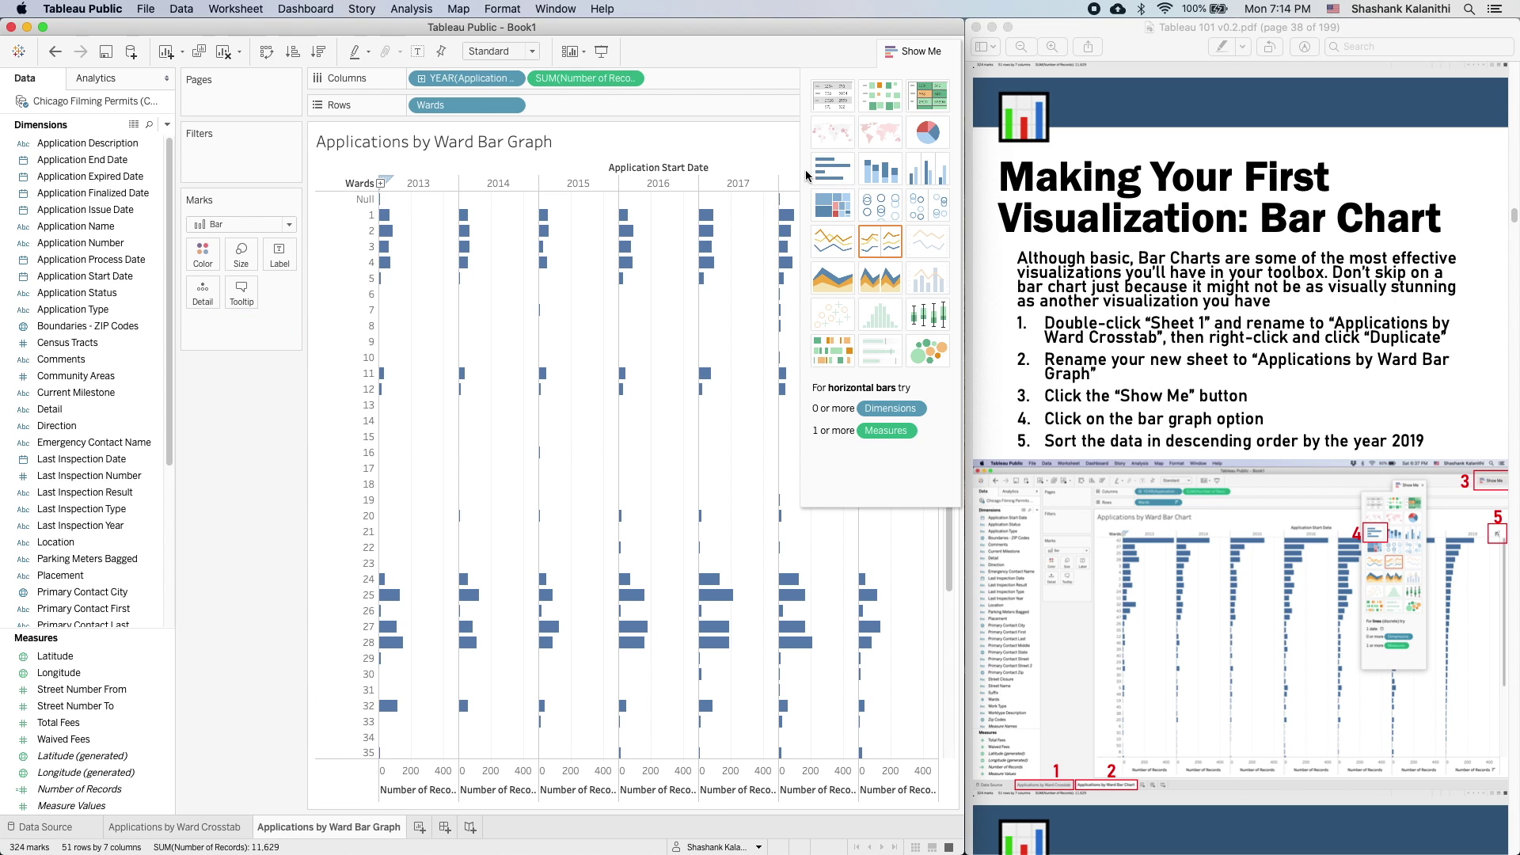
left_click(897, 55)
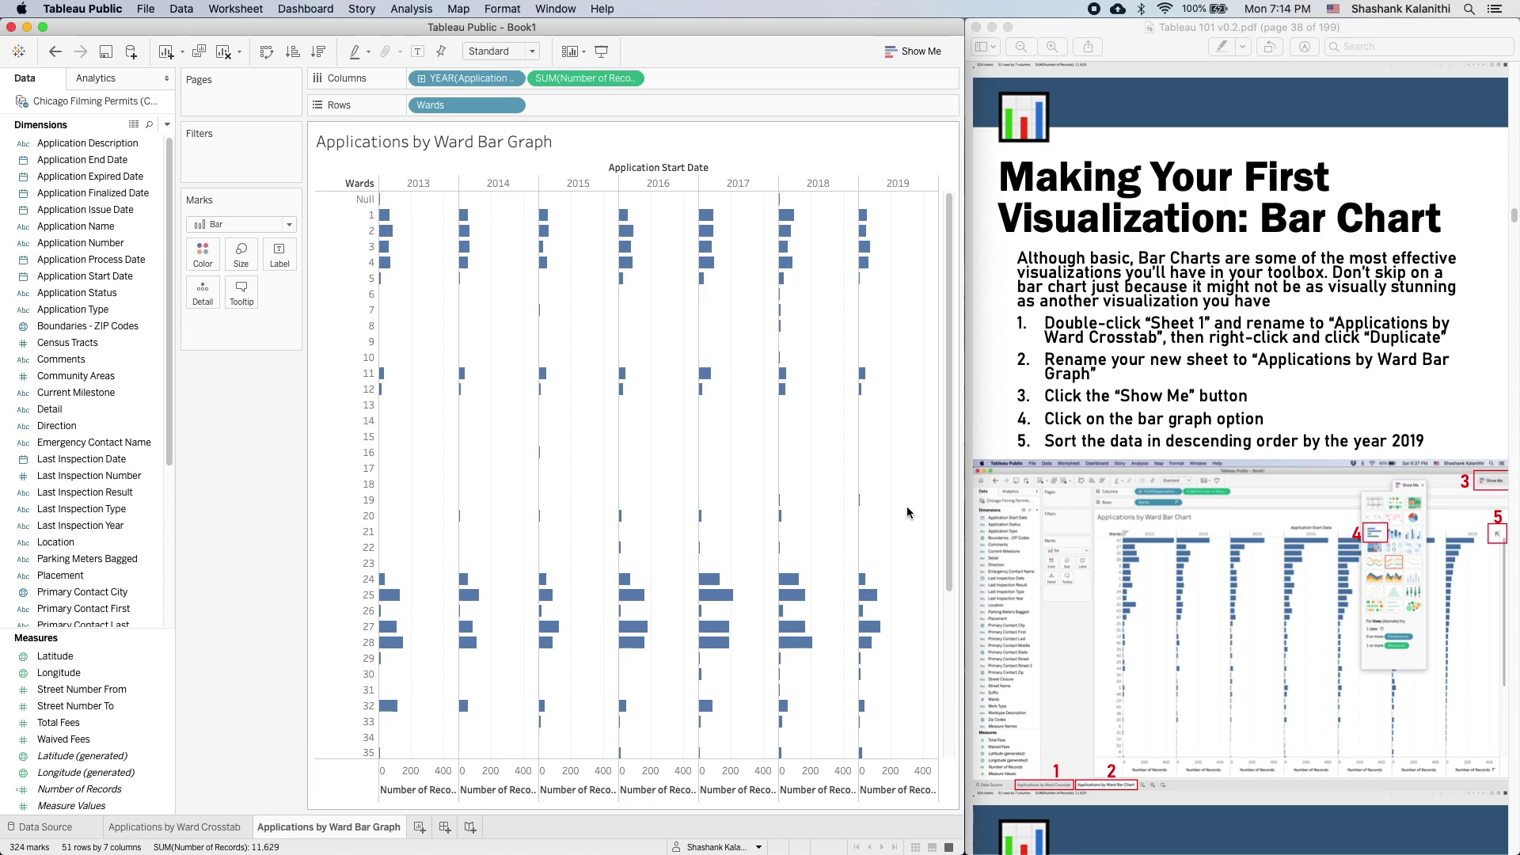
mouse_move(905, 182)
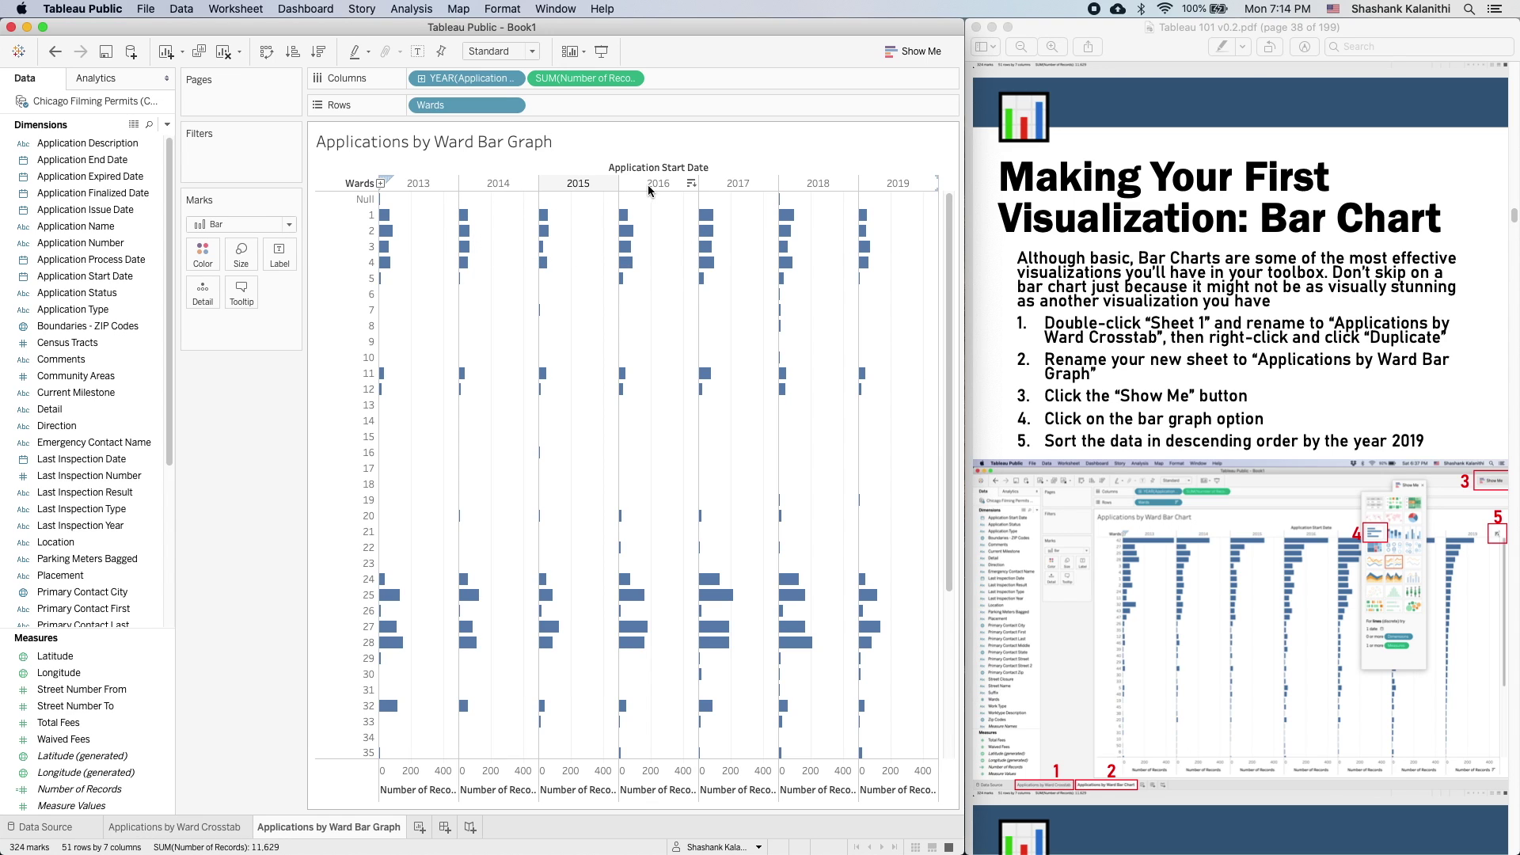
left_click(931, 187)
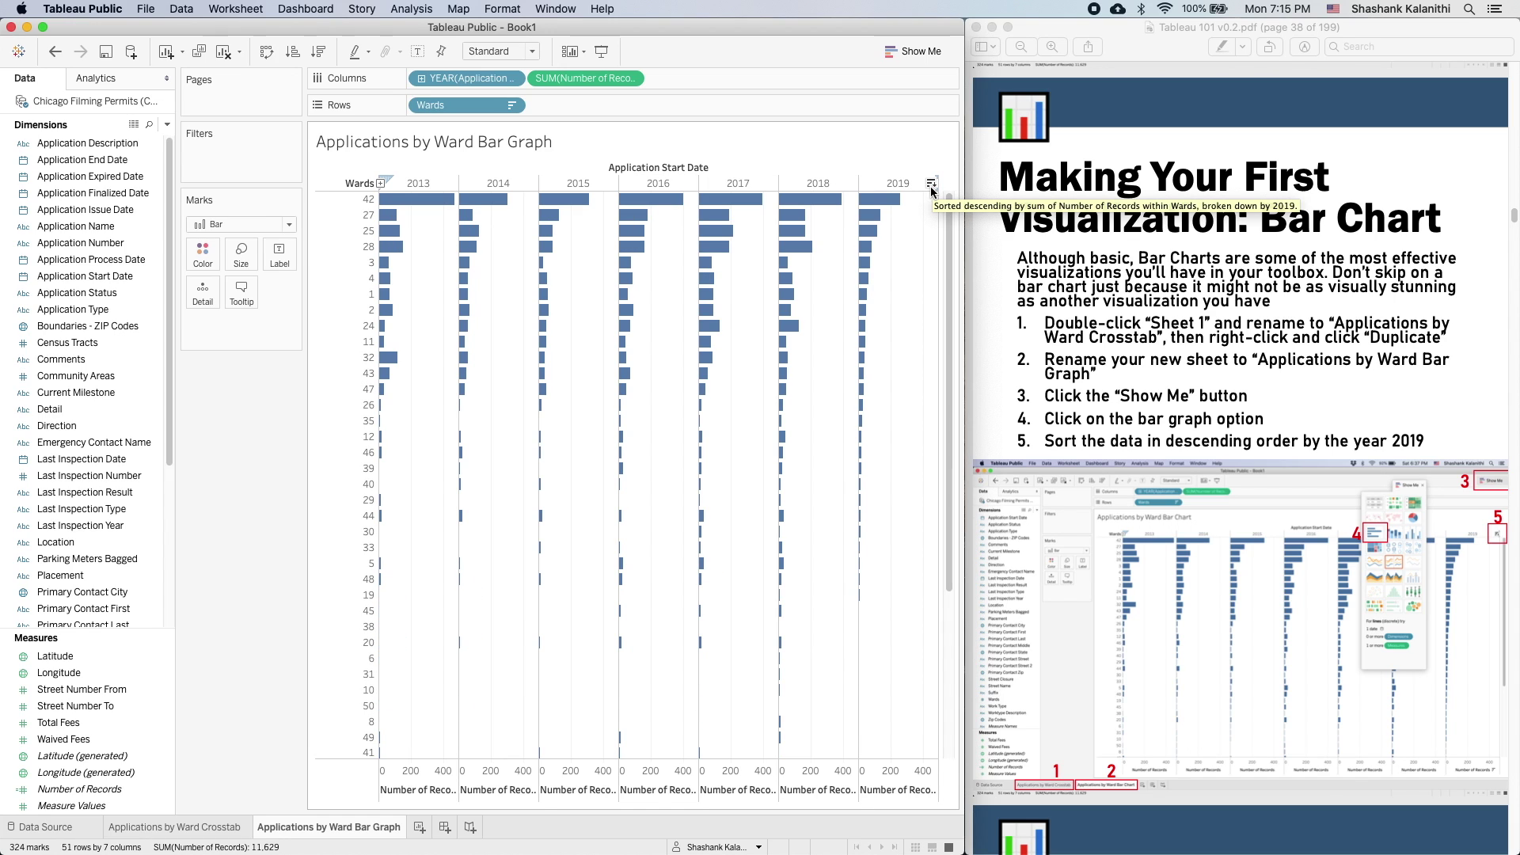
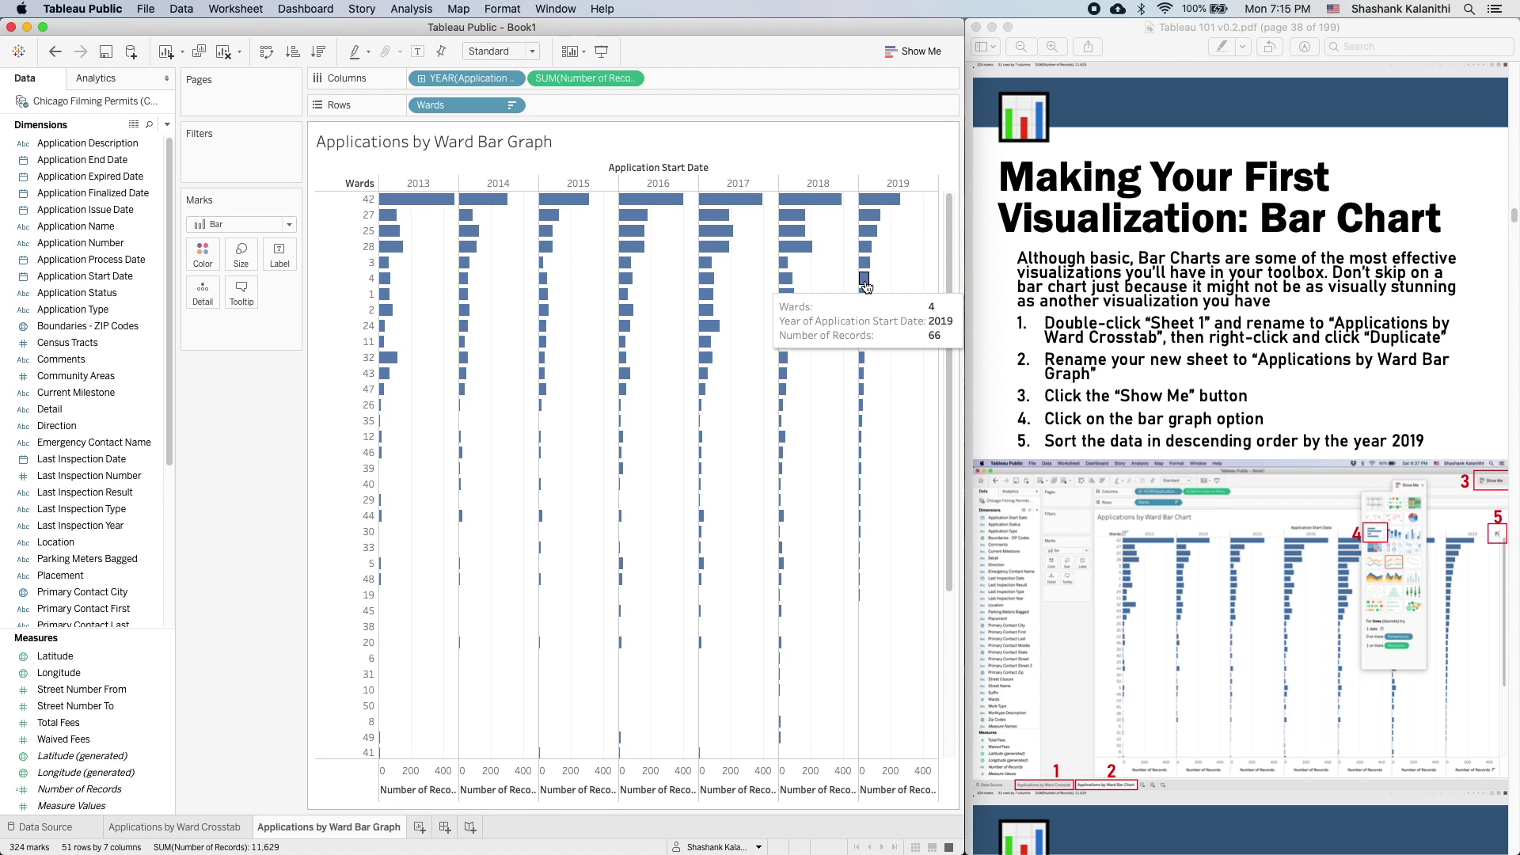
- Advance the guide to the Making Your First Visualization: Geospatial section and read its four instructions
scroll(1281, 536, "down", 10)
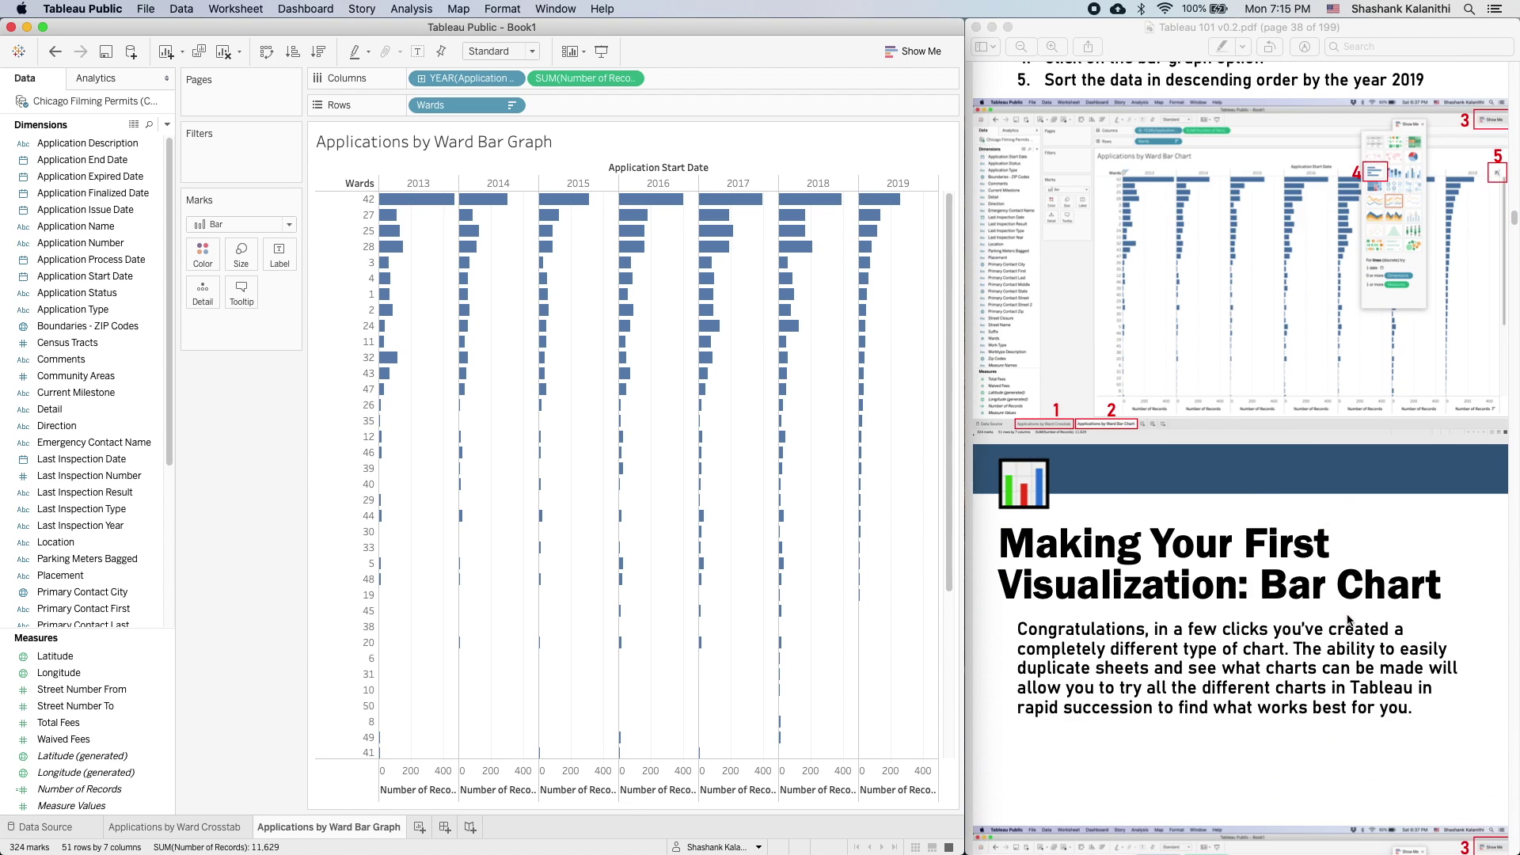
scroll(1344, 620, "down", 3)
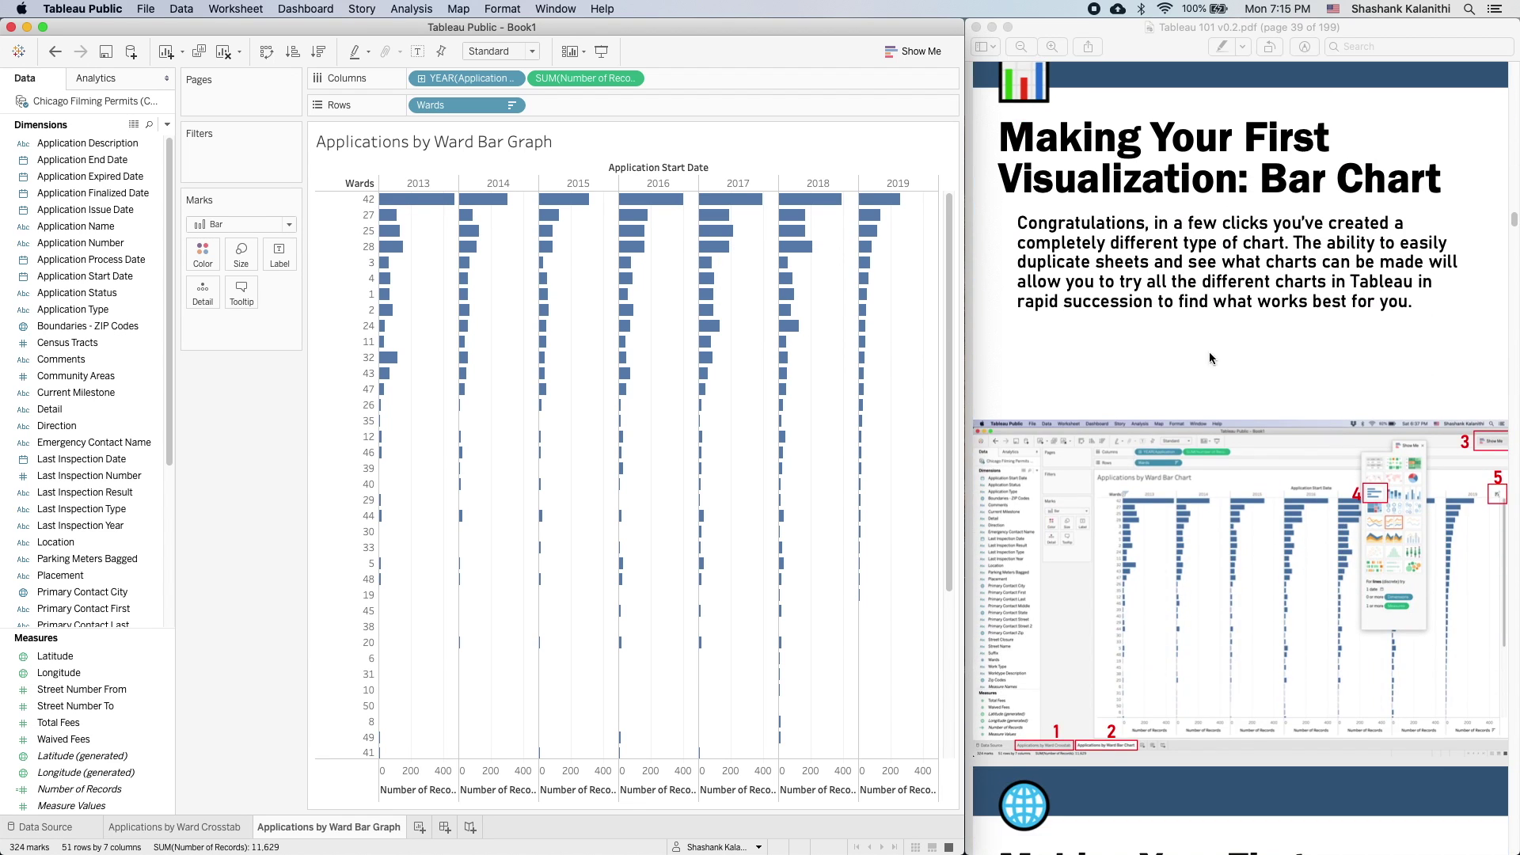
scroll(1301, 399, "up", 1)
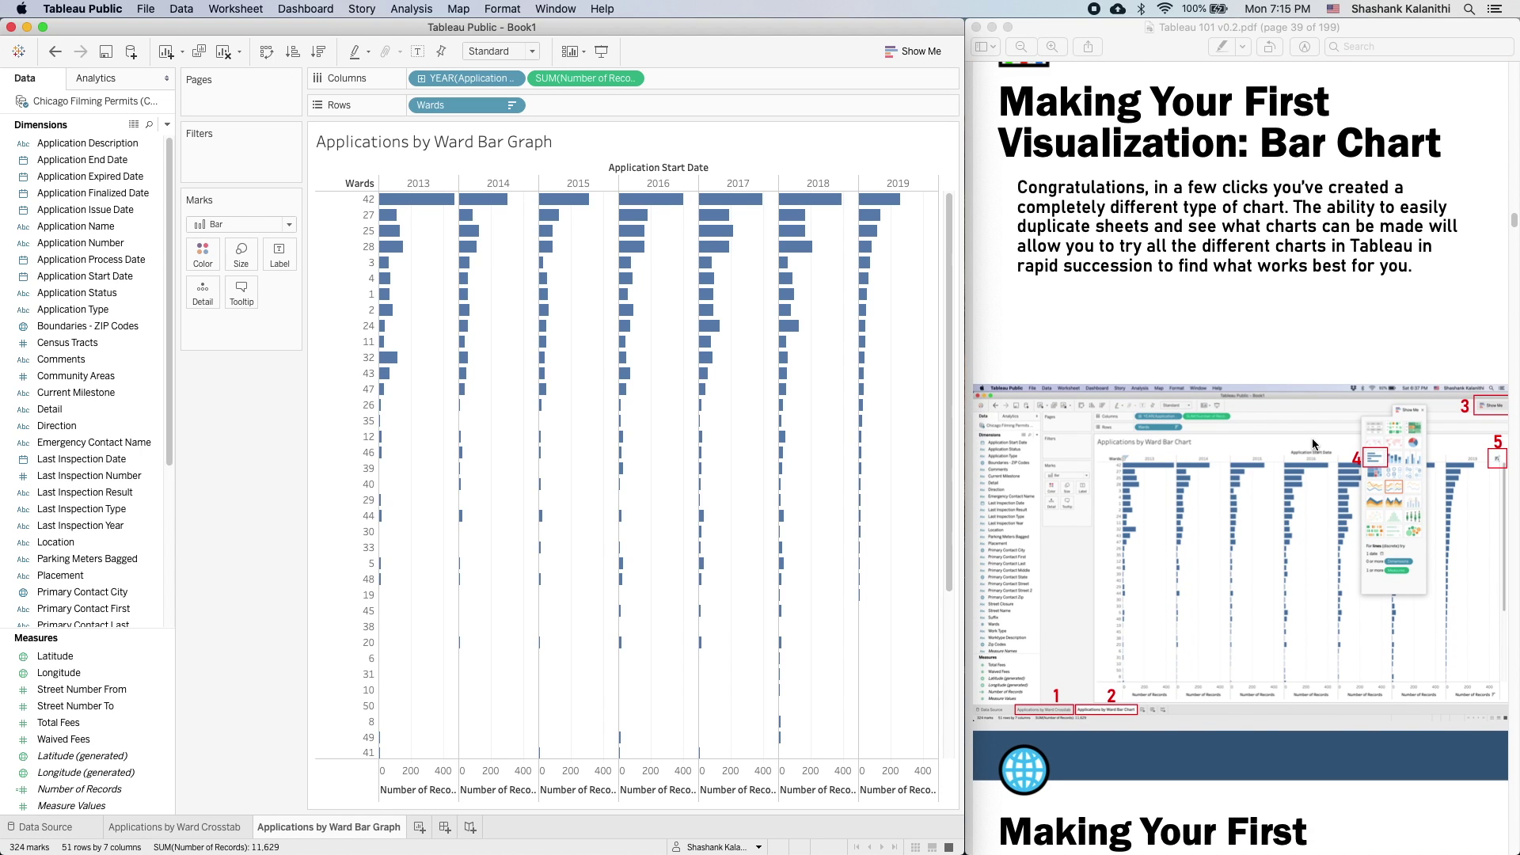
scroll(1228, 434, "down", 7)
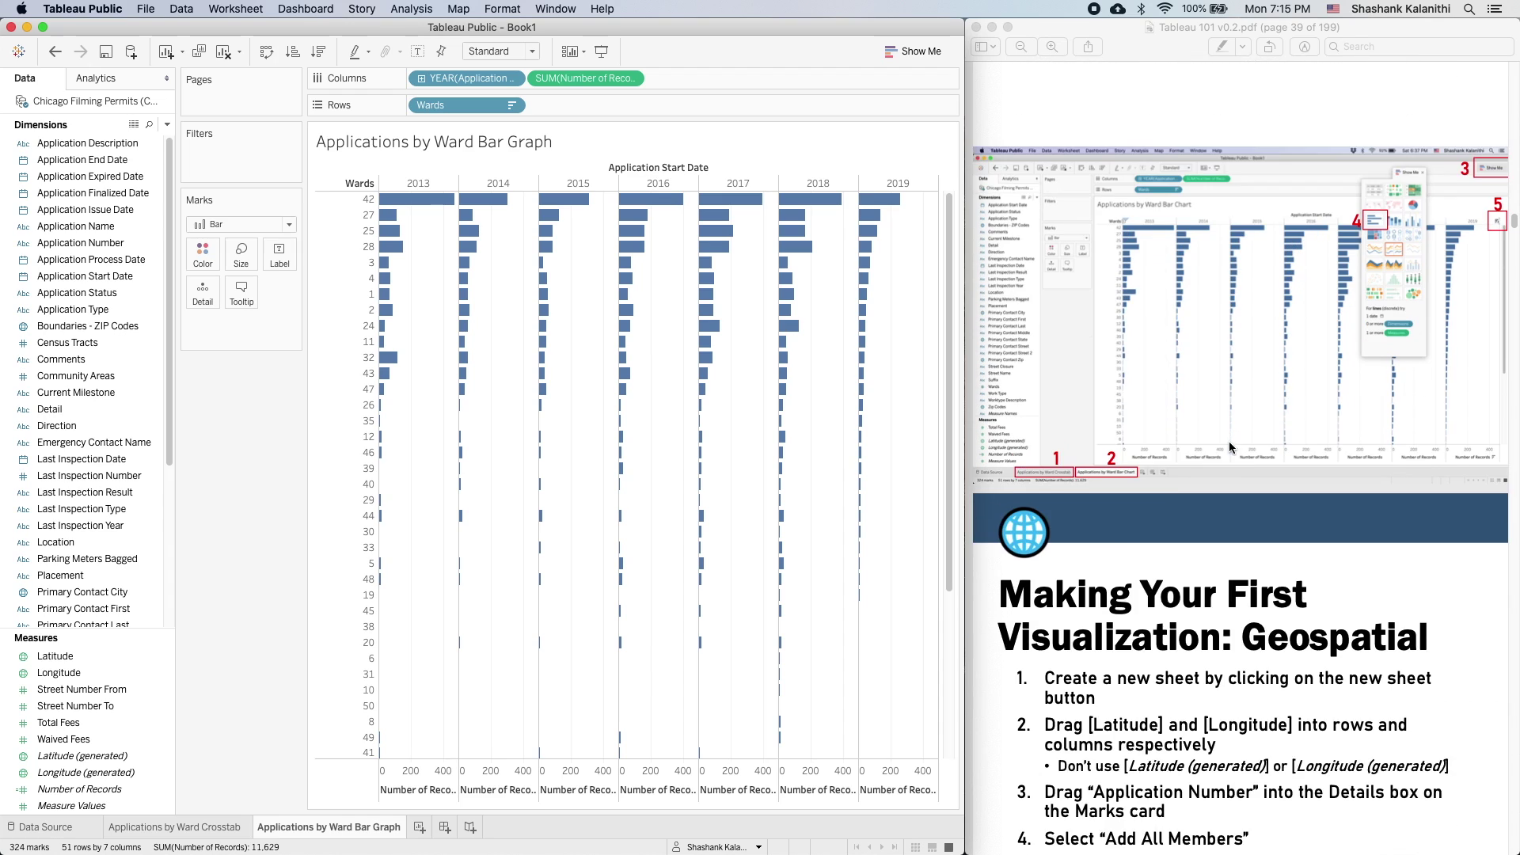
scroll(1230, 448, "down", 3)
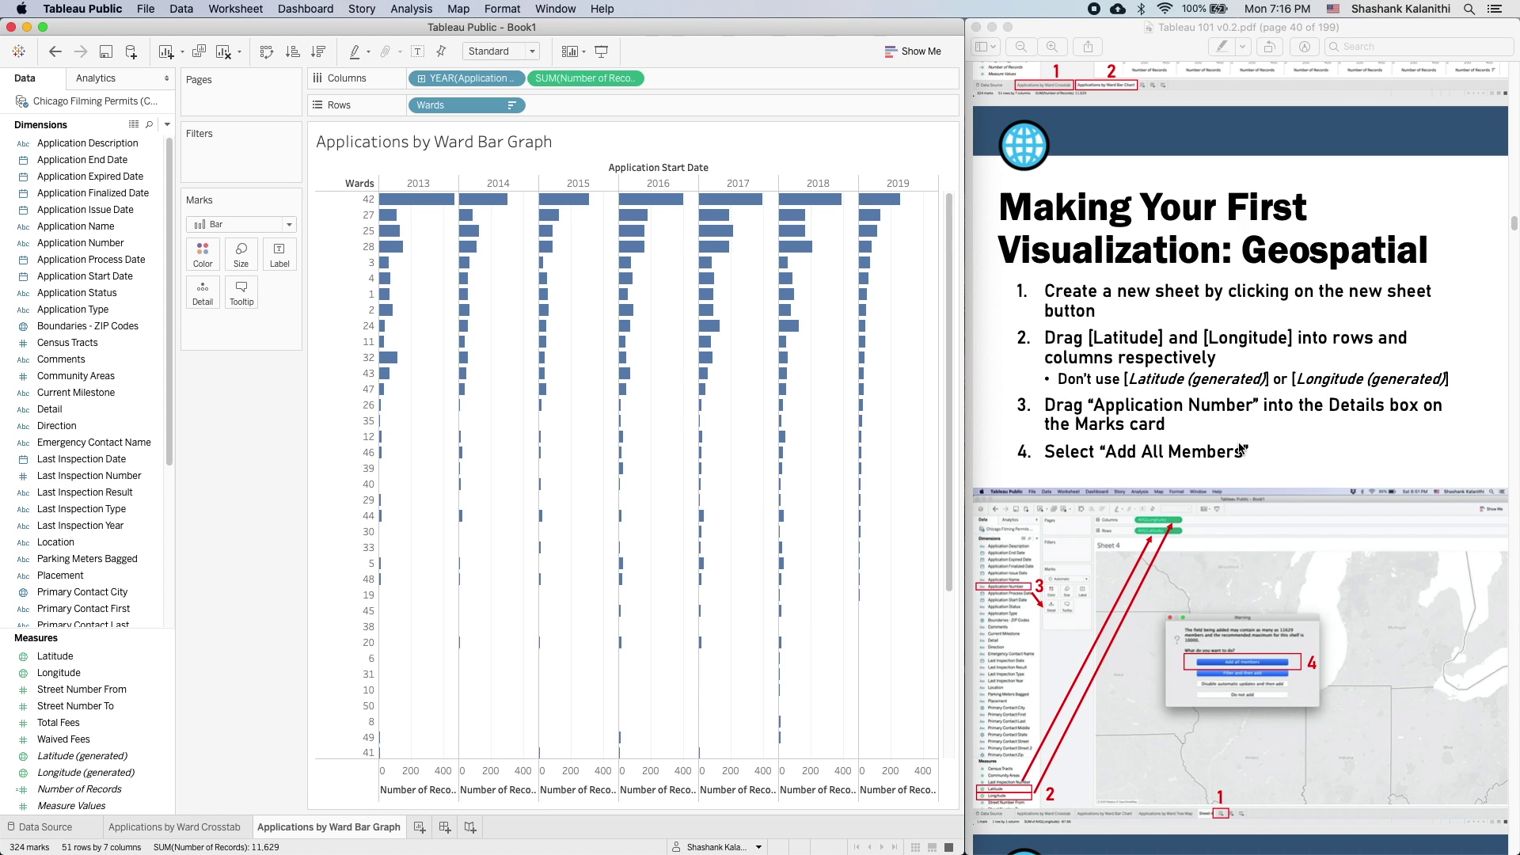
scroll(1235, 443, "up", 4)
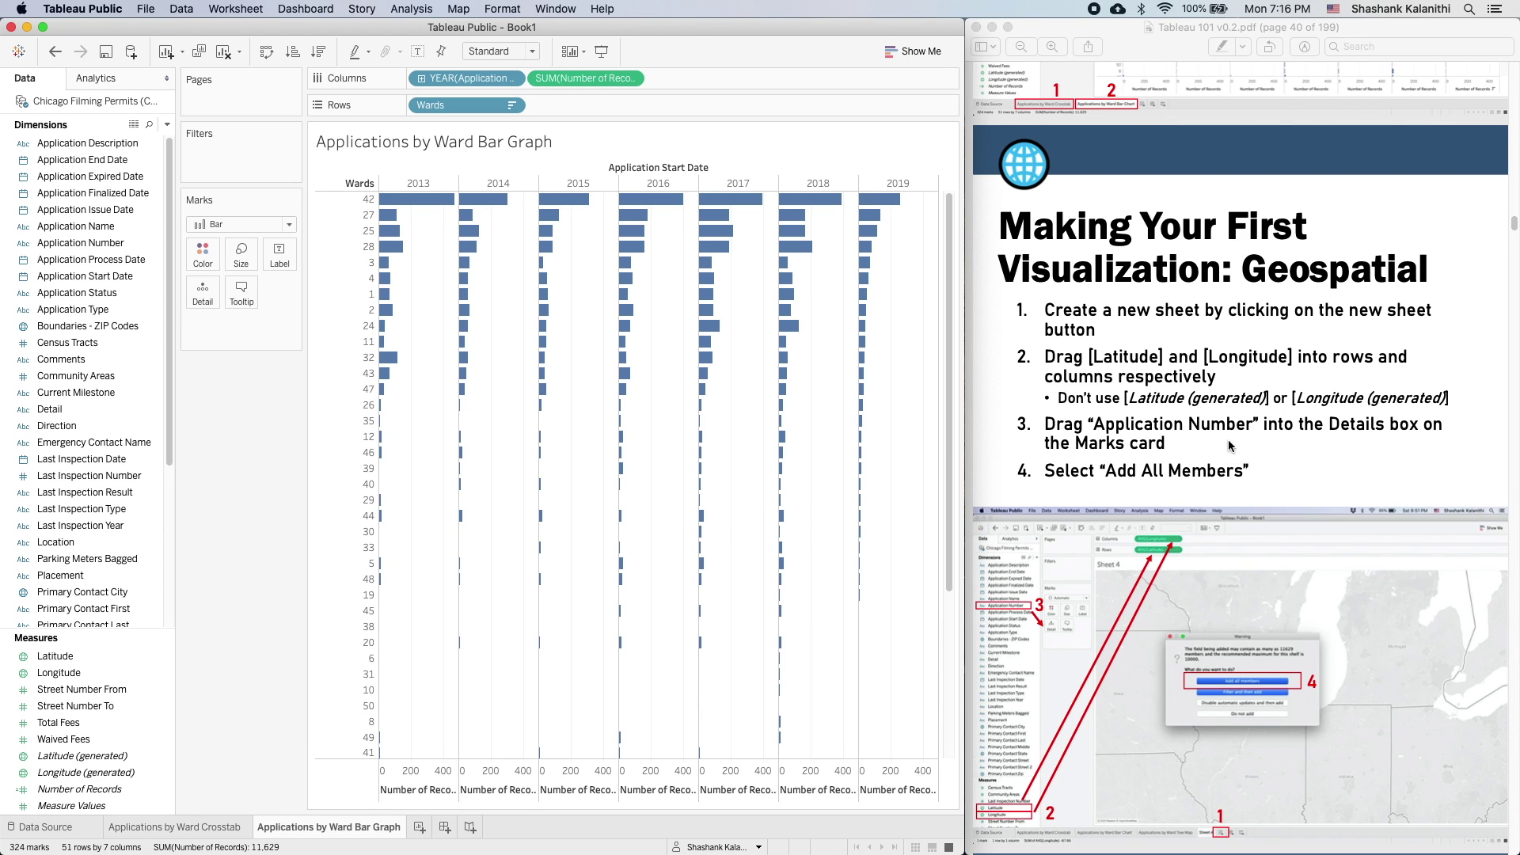
scroll(1217, 412, "up", 2)
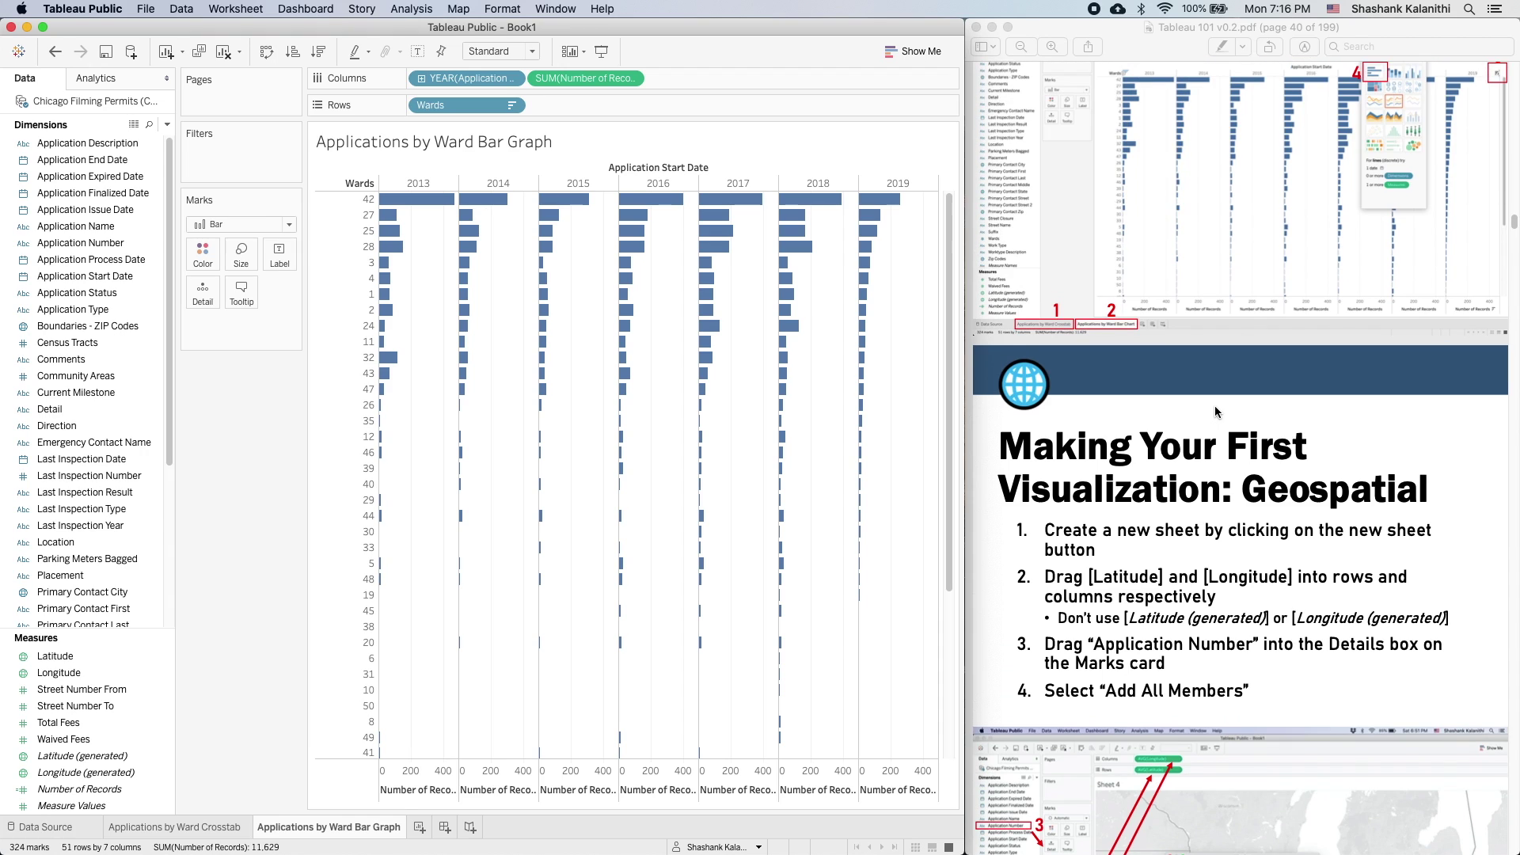
scroll(1215, 405, "down", 6)
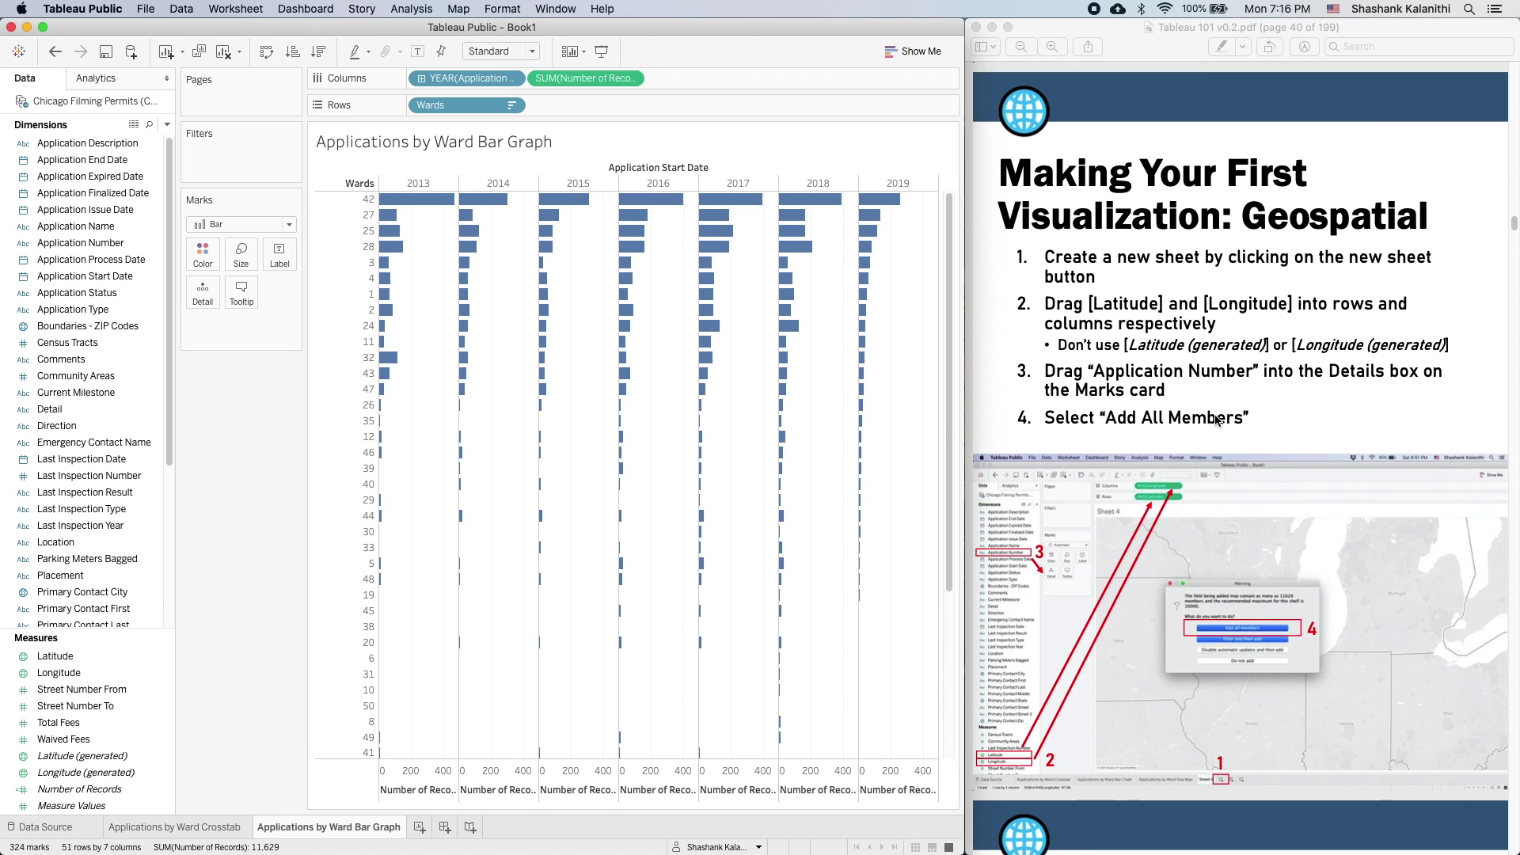
scroll(1217, 420, "down", 1)
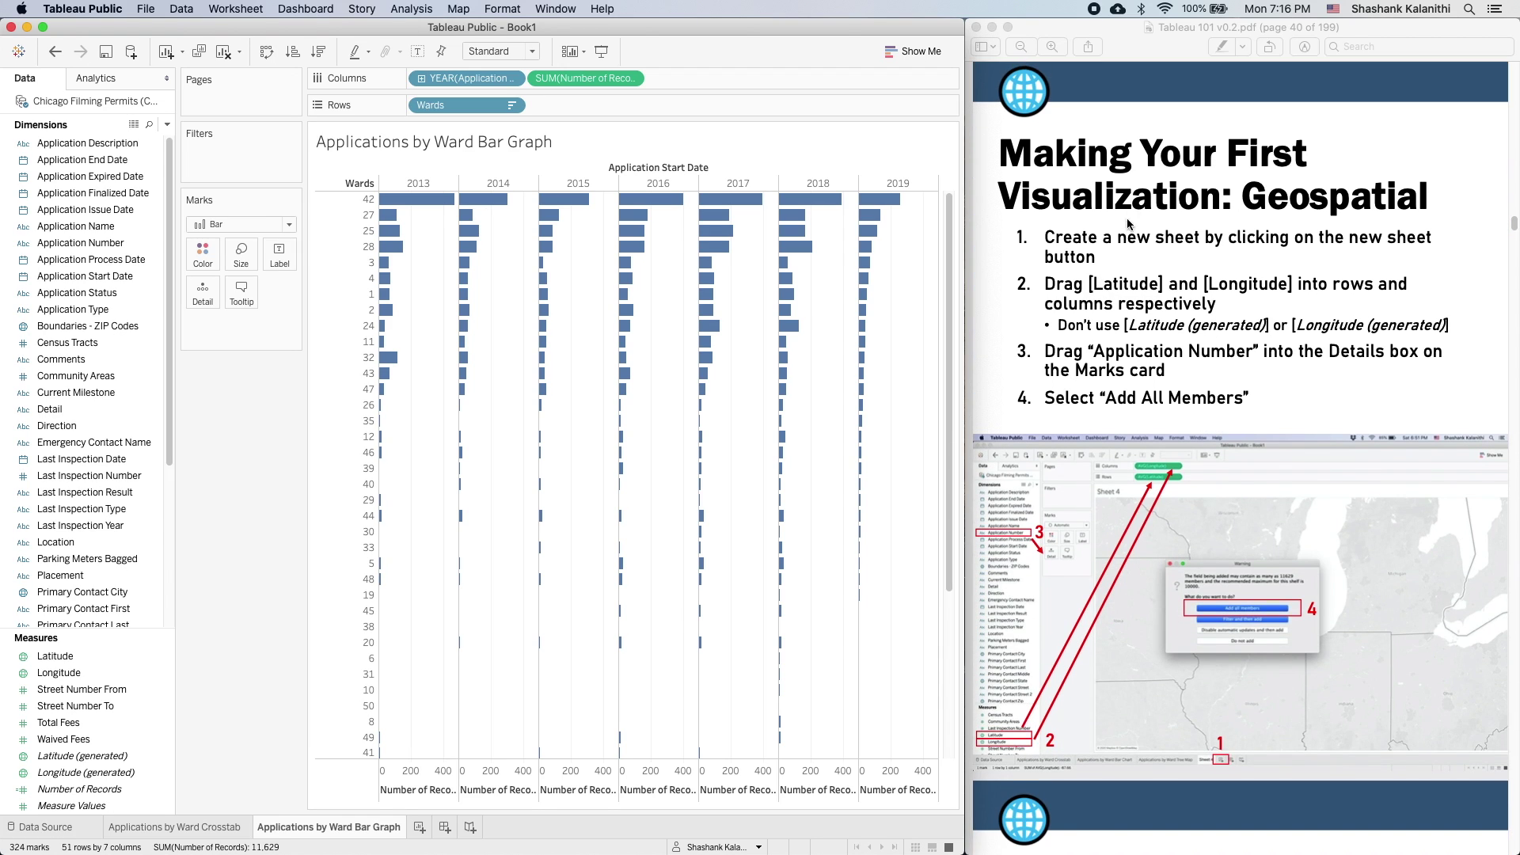
left_click(1114, 259)
left_click_drag(1117, 257, 1072, 239)
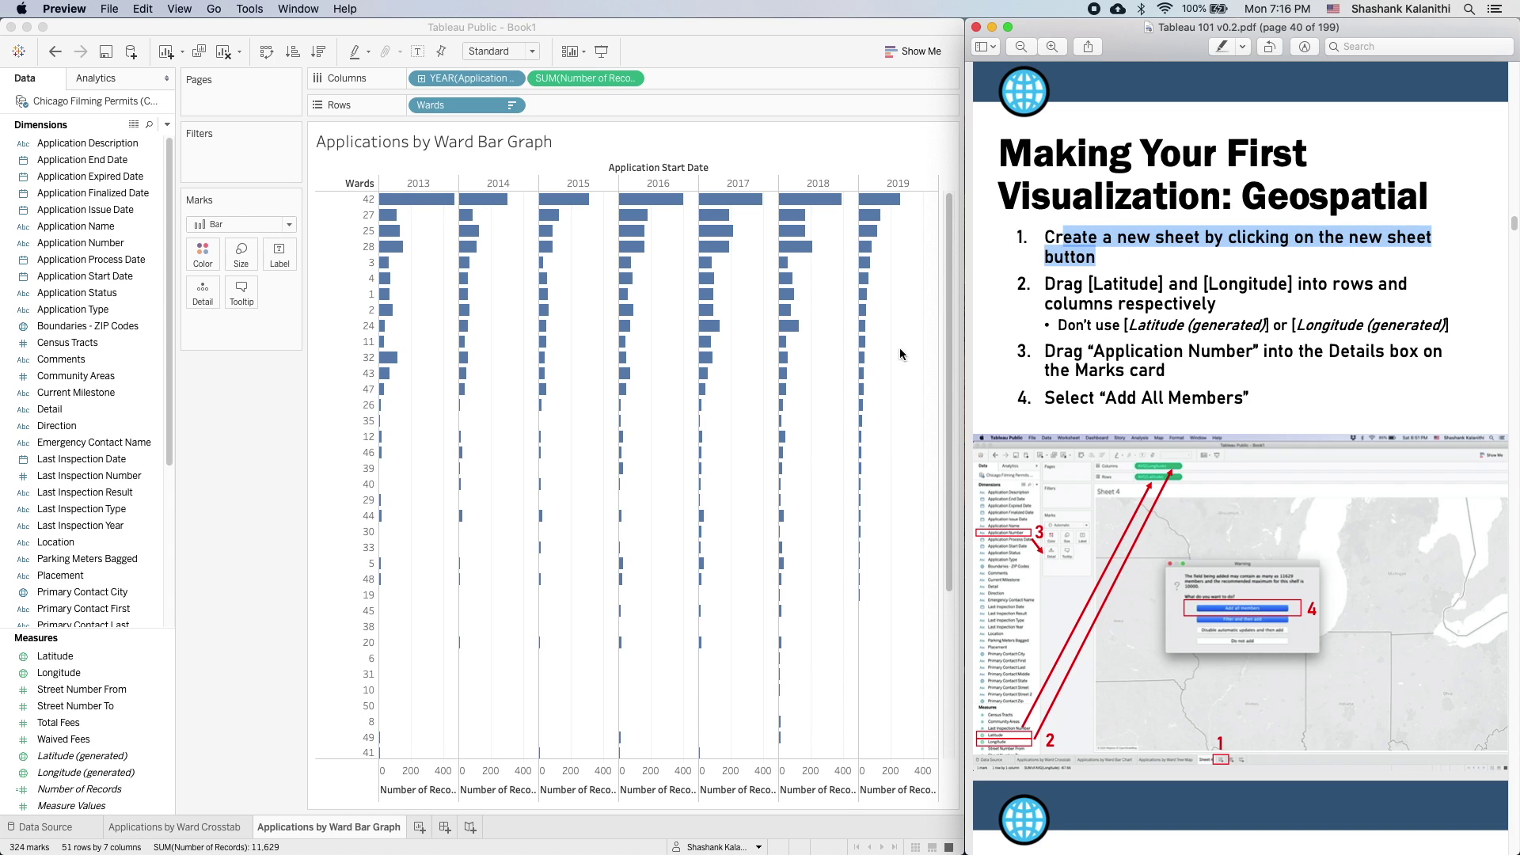
left_click(190, 789)
left_click(1071, 258)
left_click(1074, 256)
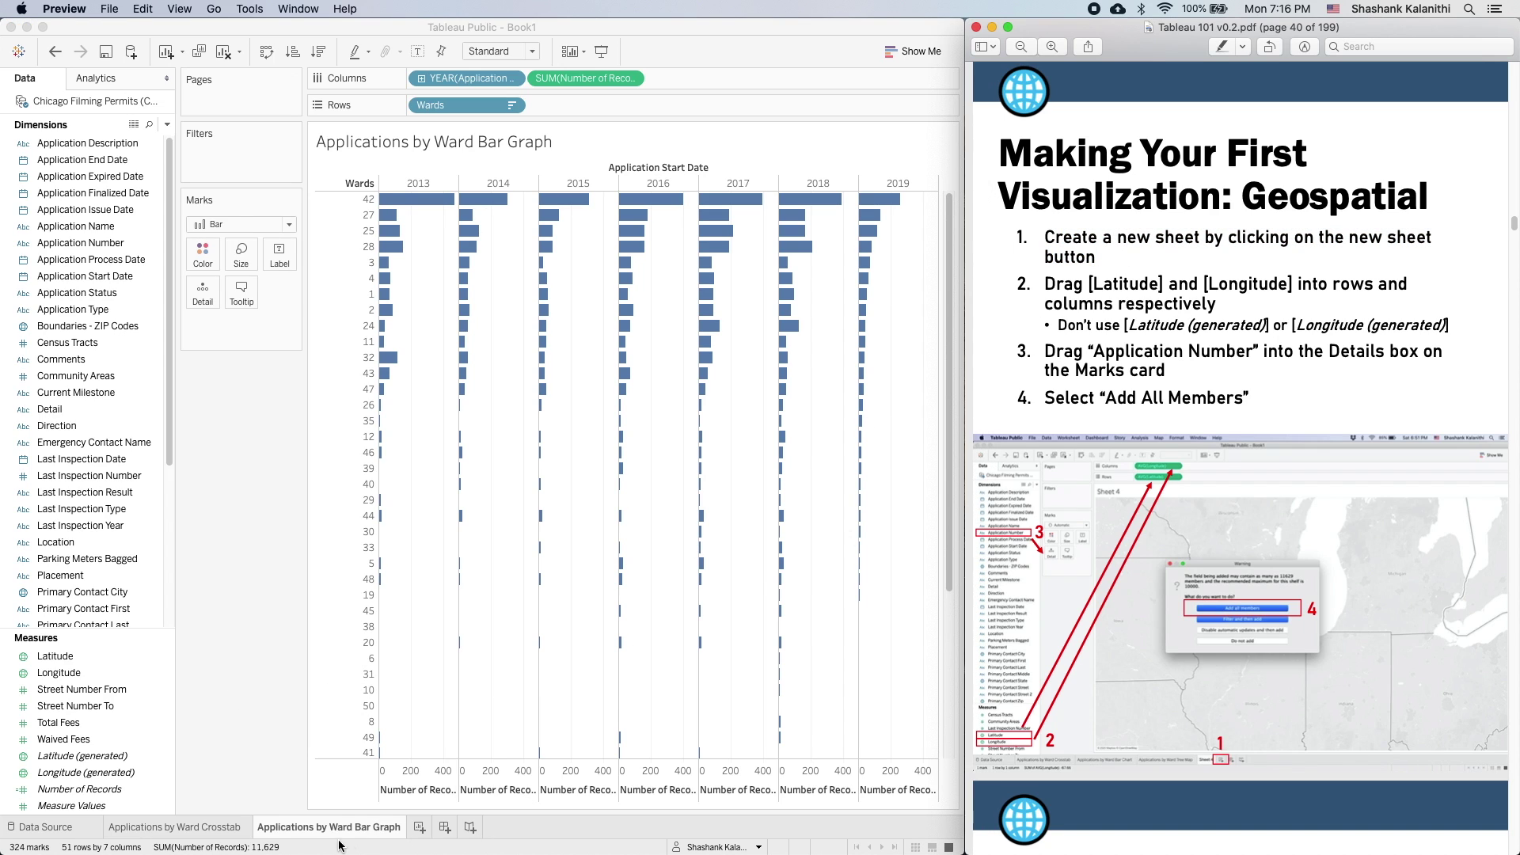
- Create a new worksheet and map the data with the Latitude measure on Rows and Longitude on Columns
left_click(420, 827)
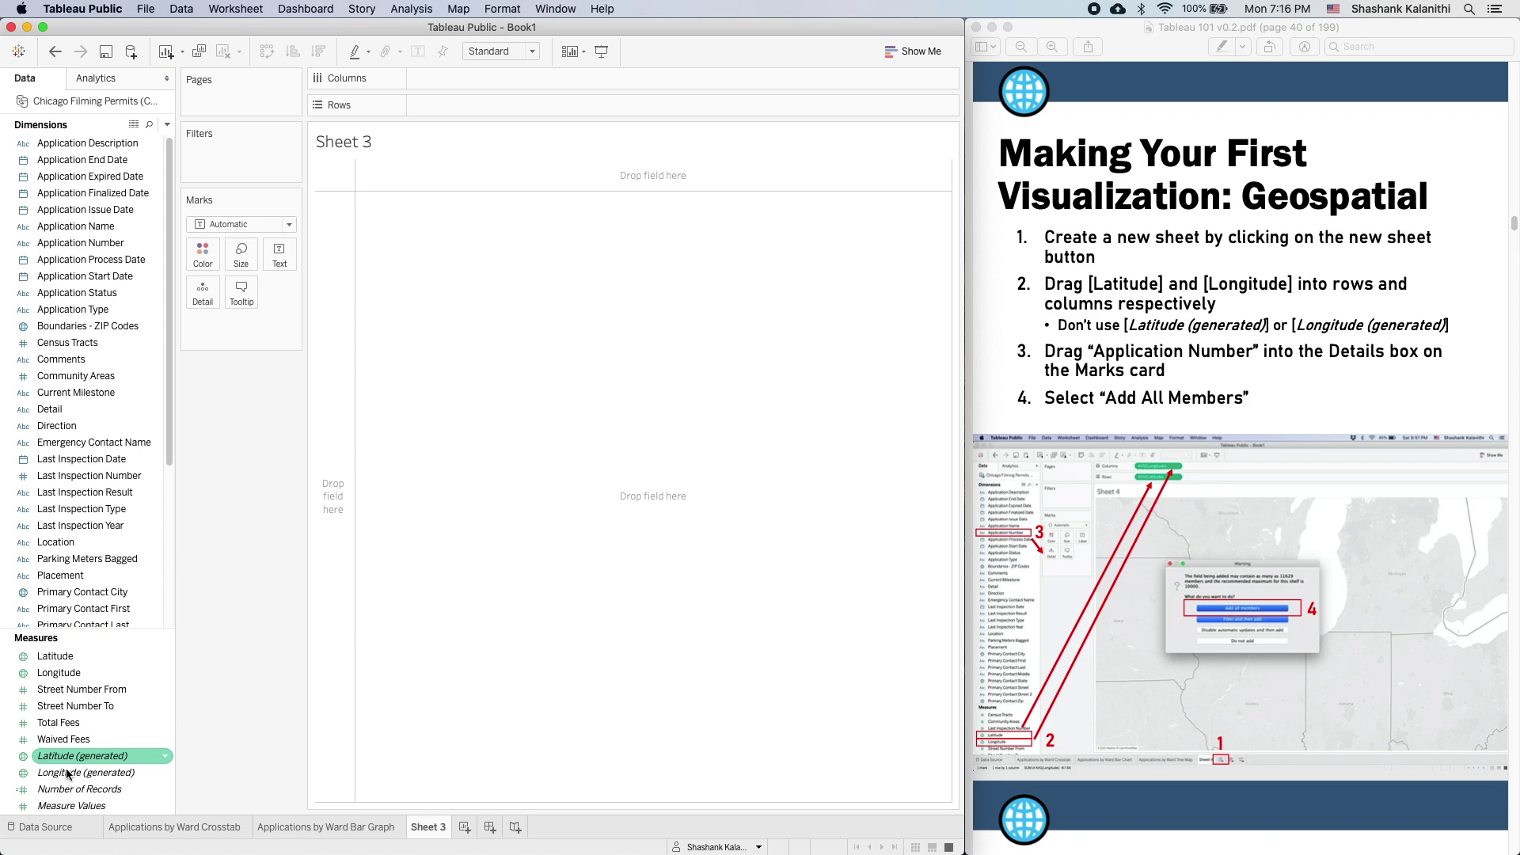
left_click(58, 659)
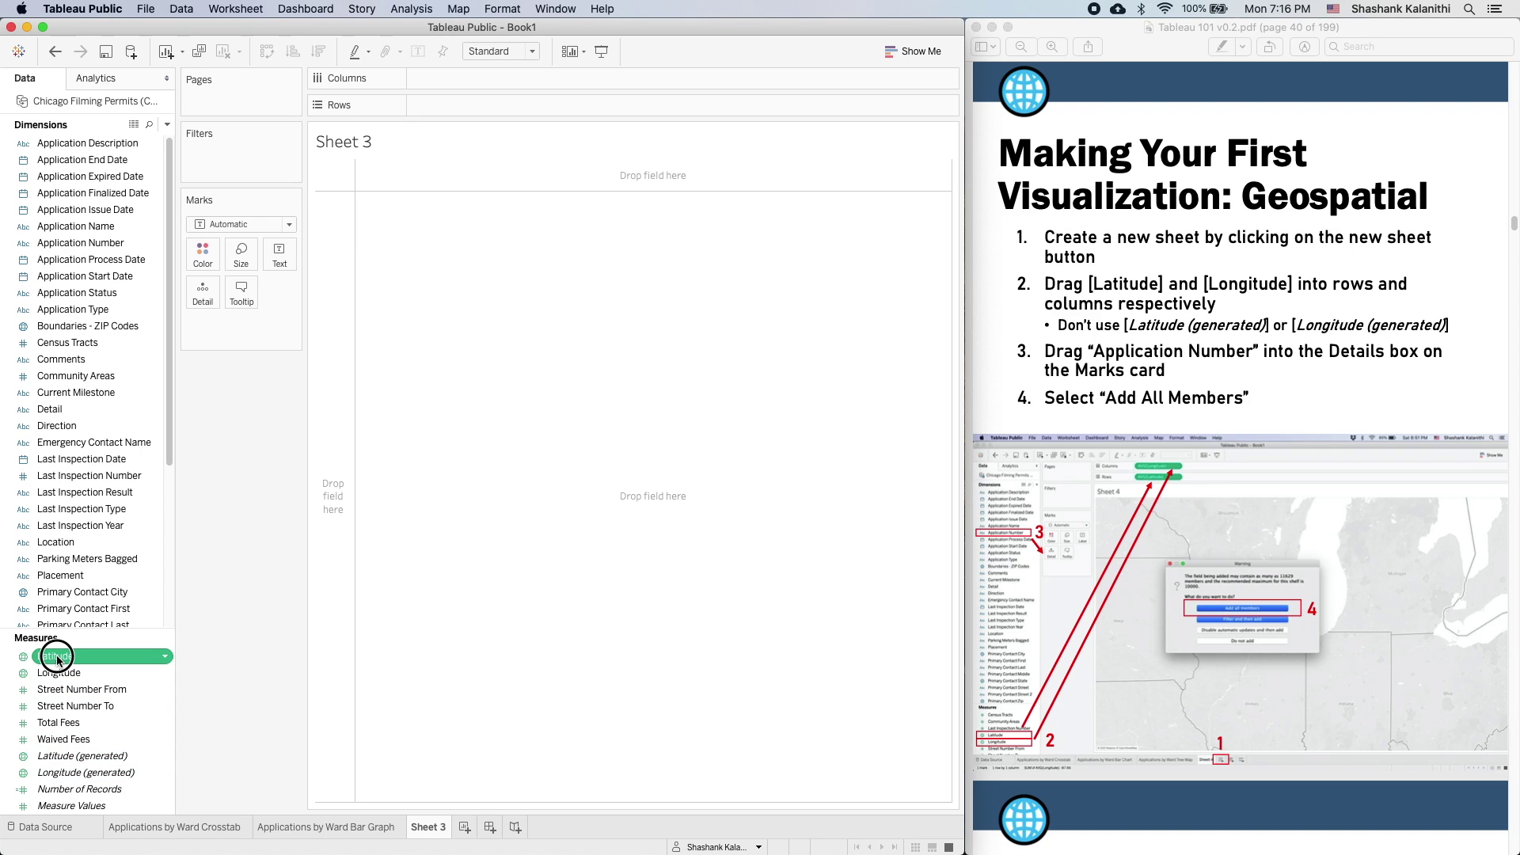
left_click_drag(58, 659, 190, 724)
left_click_drag(89, 659, 464, 112)
left_click_drag(59, 673, 495, 73)
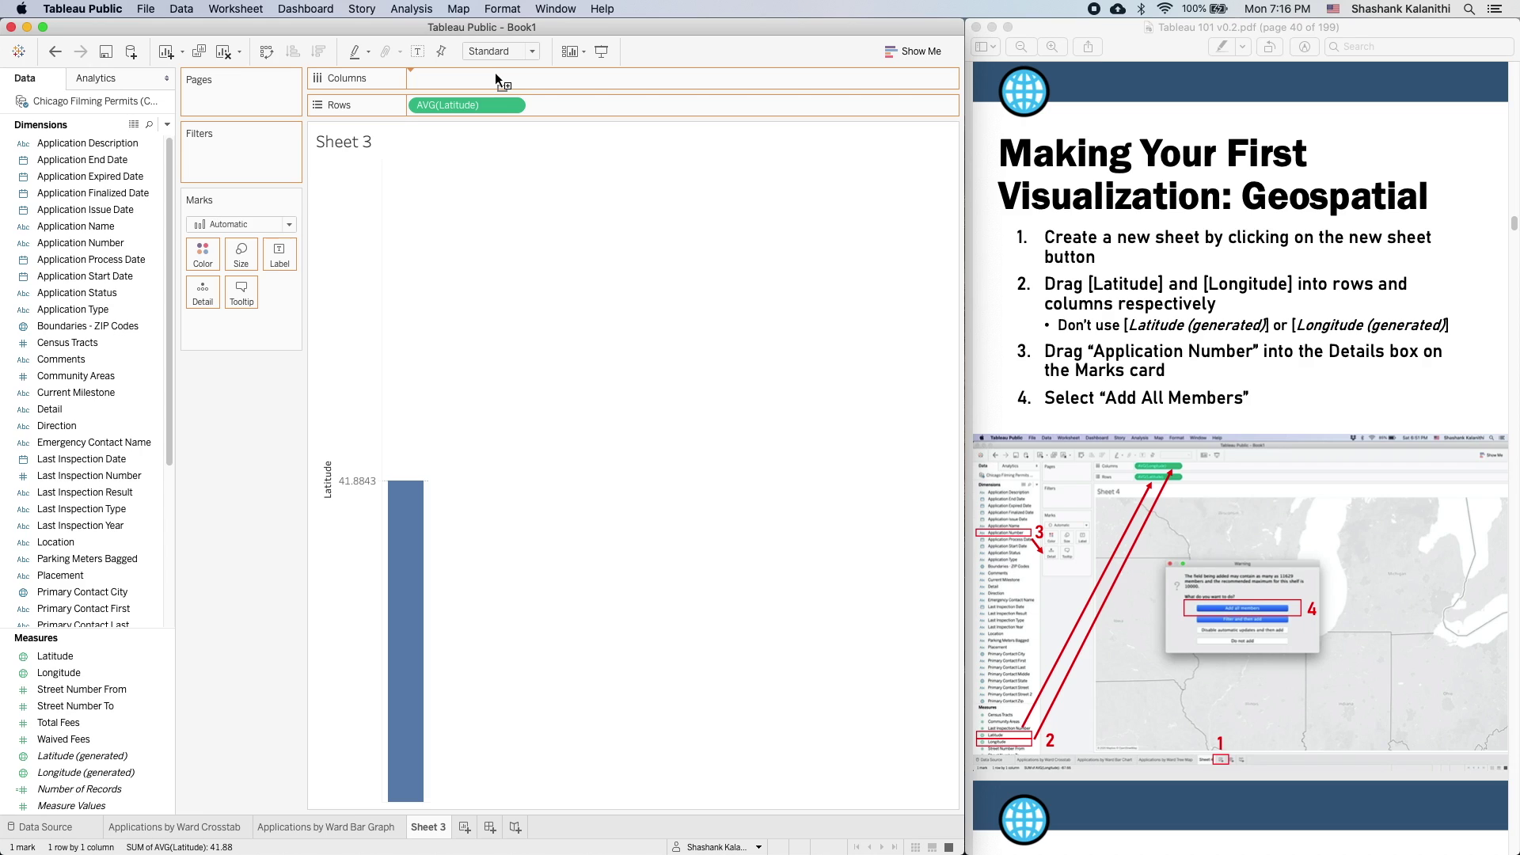
left_click_drag(622, 198, 483, 577)
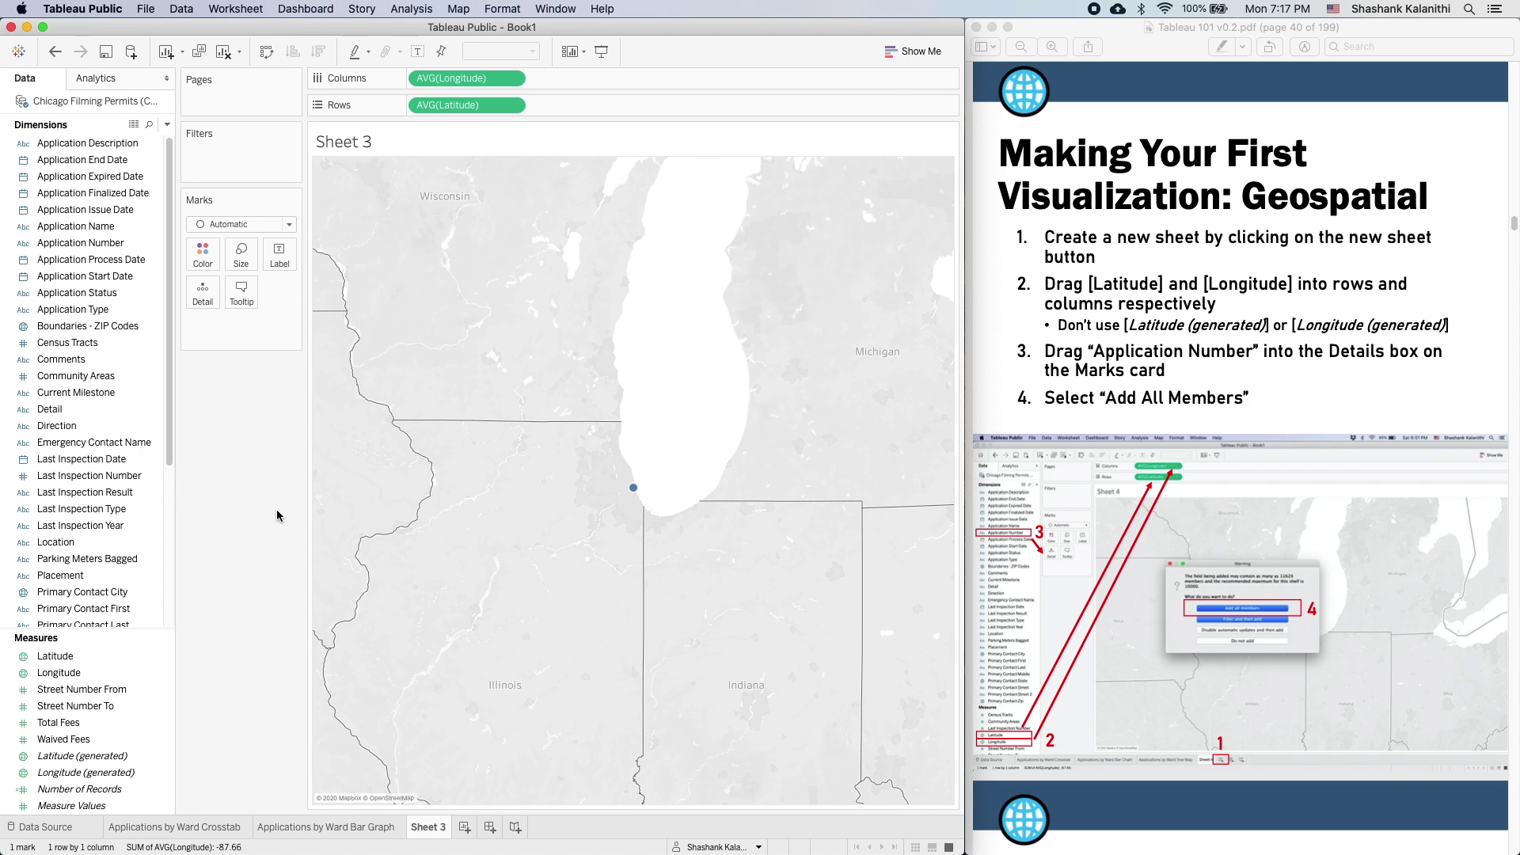
- Undo both coordinate placements, and place Longitude on Rows and Latitude on Columns instead
left_click(61, 59)
left_click(61, 60)
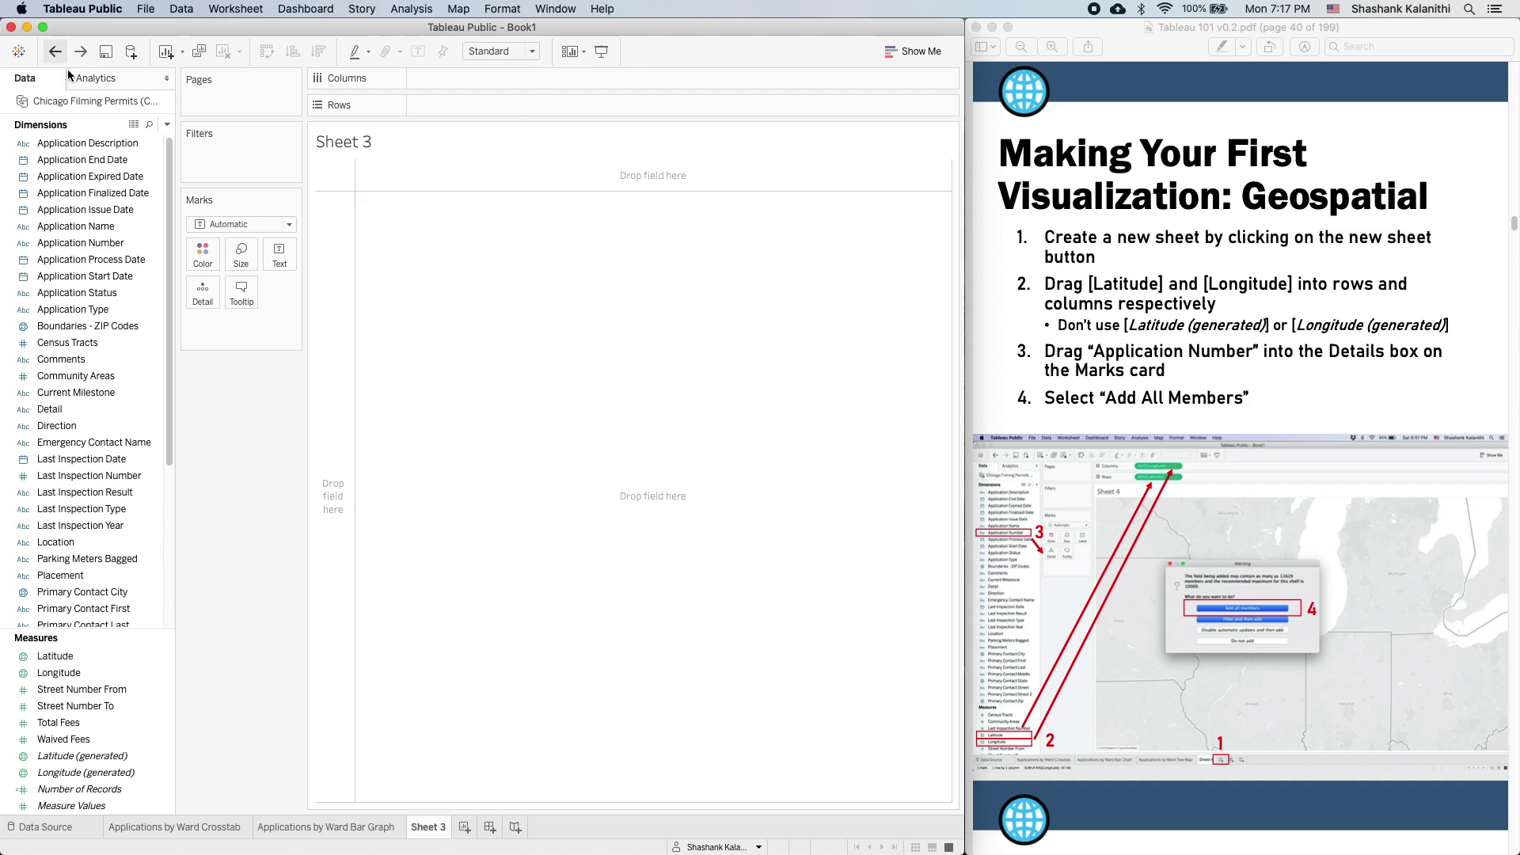
left_click_drag(59, 674, 452, 104)
left_click_drag(54, 657, 546, 80)
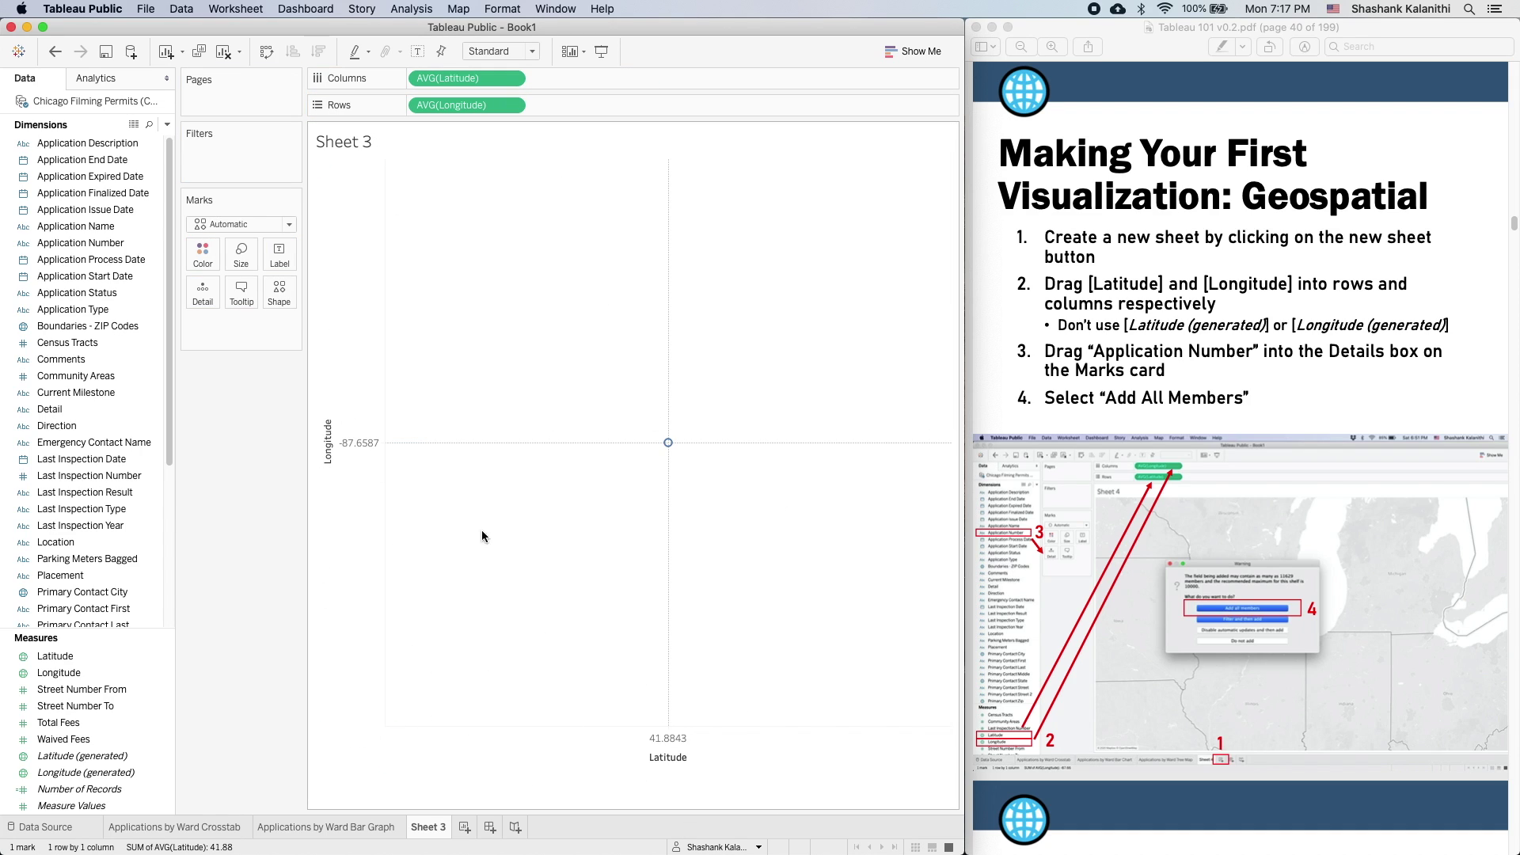
- Undo the reversed coordinate placements, and place Latitude on Rows and Longitude on Columns
left_click(56, 52)
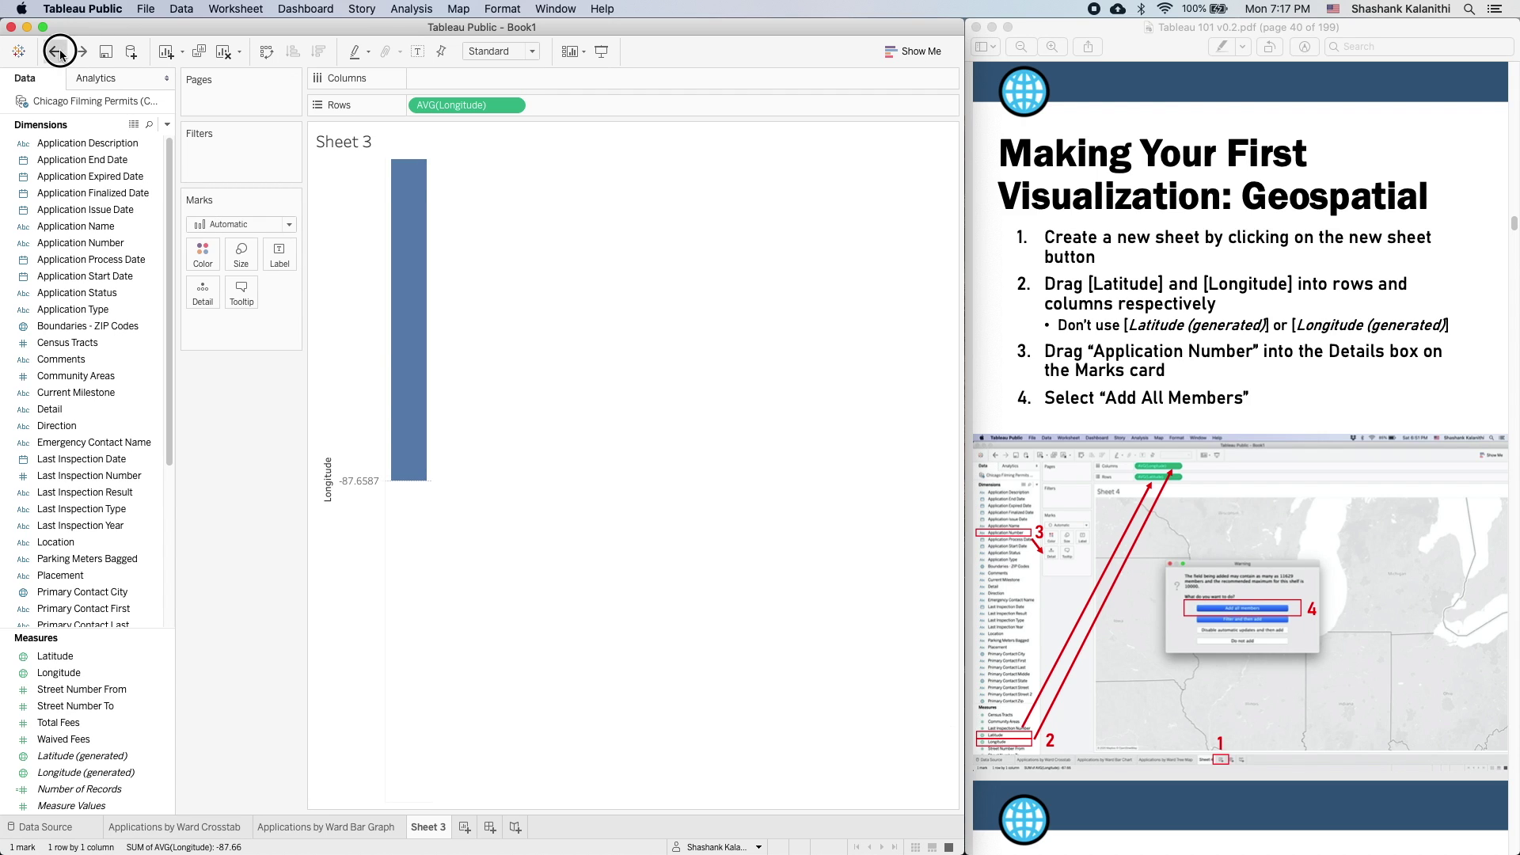
left_click(56, 51)
mouse_move(123, 657)
left_mouse_down()
mouse_move(127, 631)
mouse_move(602, 179)
mouse_move(592, 107)
left_mouse_up()
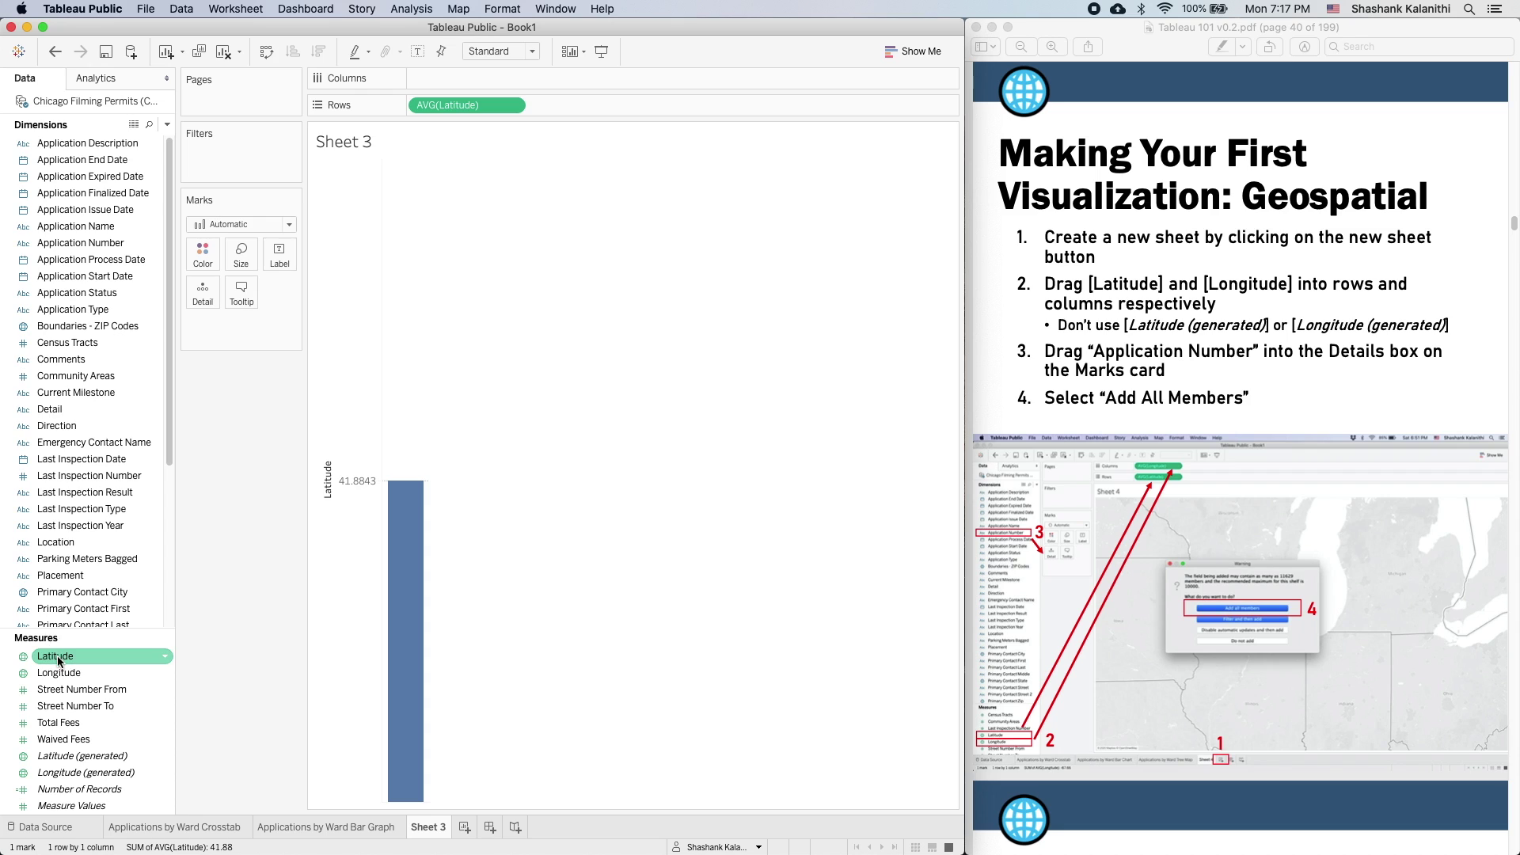
left_click_drag(53, 673, 662, 84)
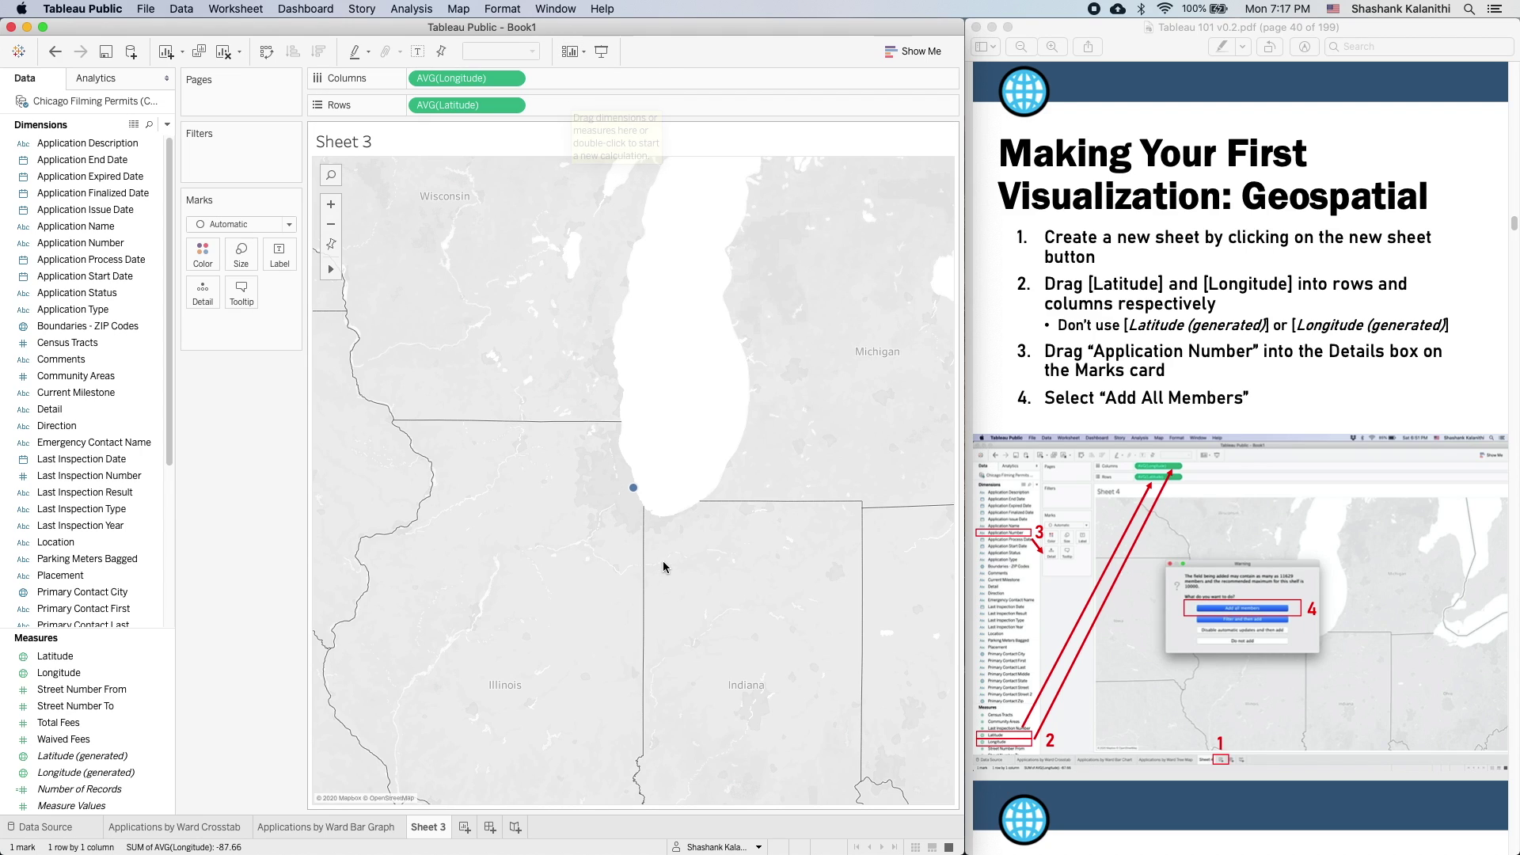
mouse_move(641, 502)
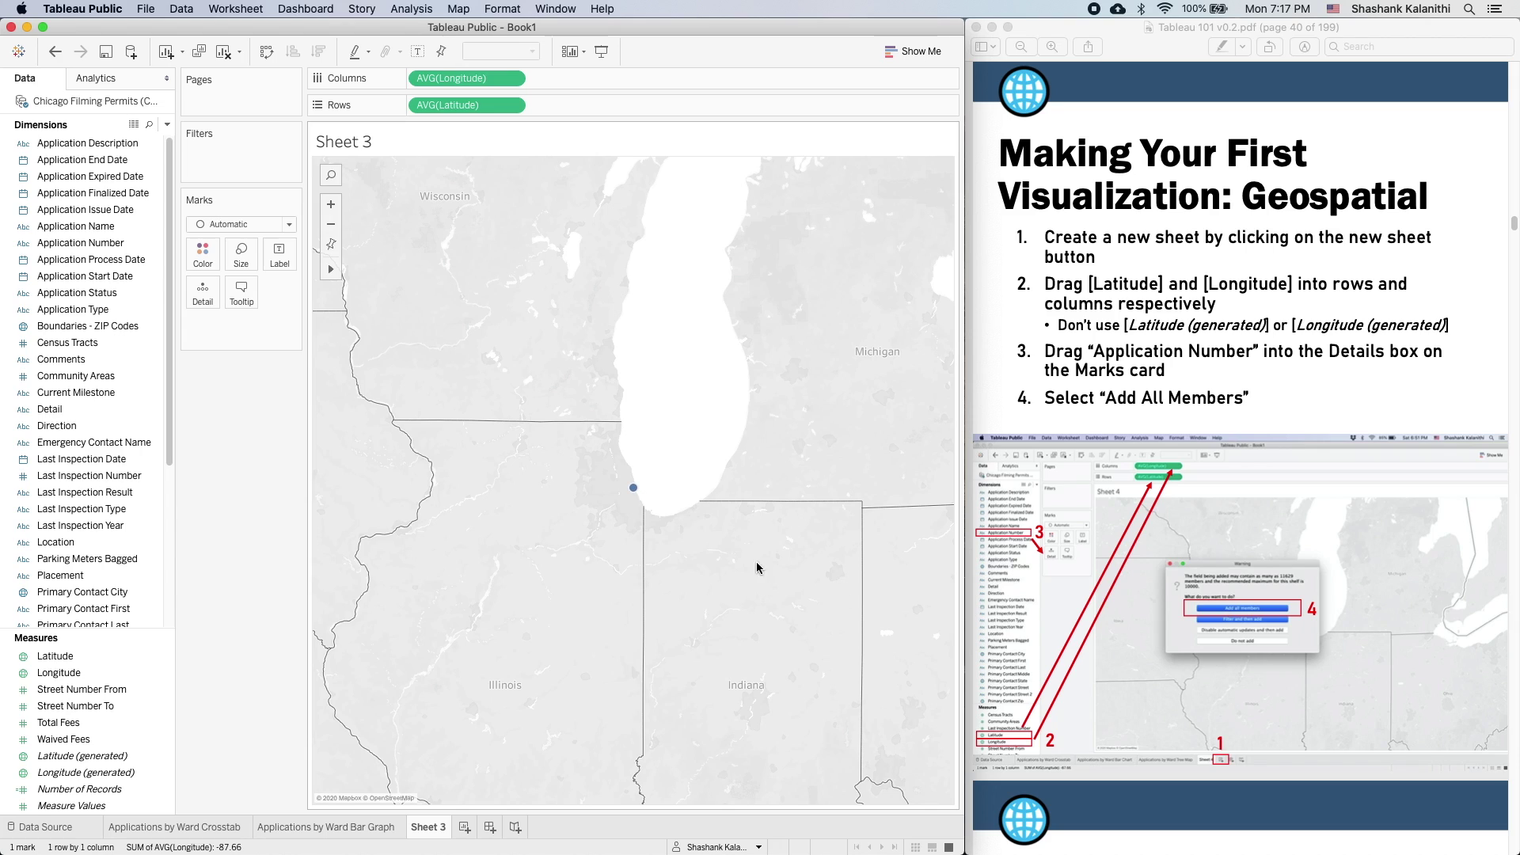
- Add Application Number to the map's Detail mark with all members, following the guide's third and fourth instructions
left_click(1101, 354)
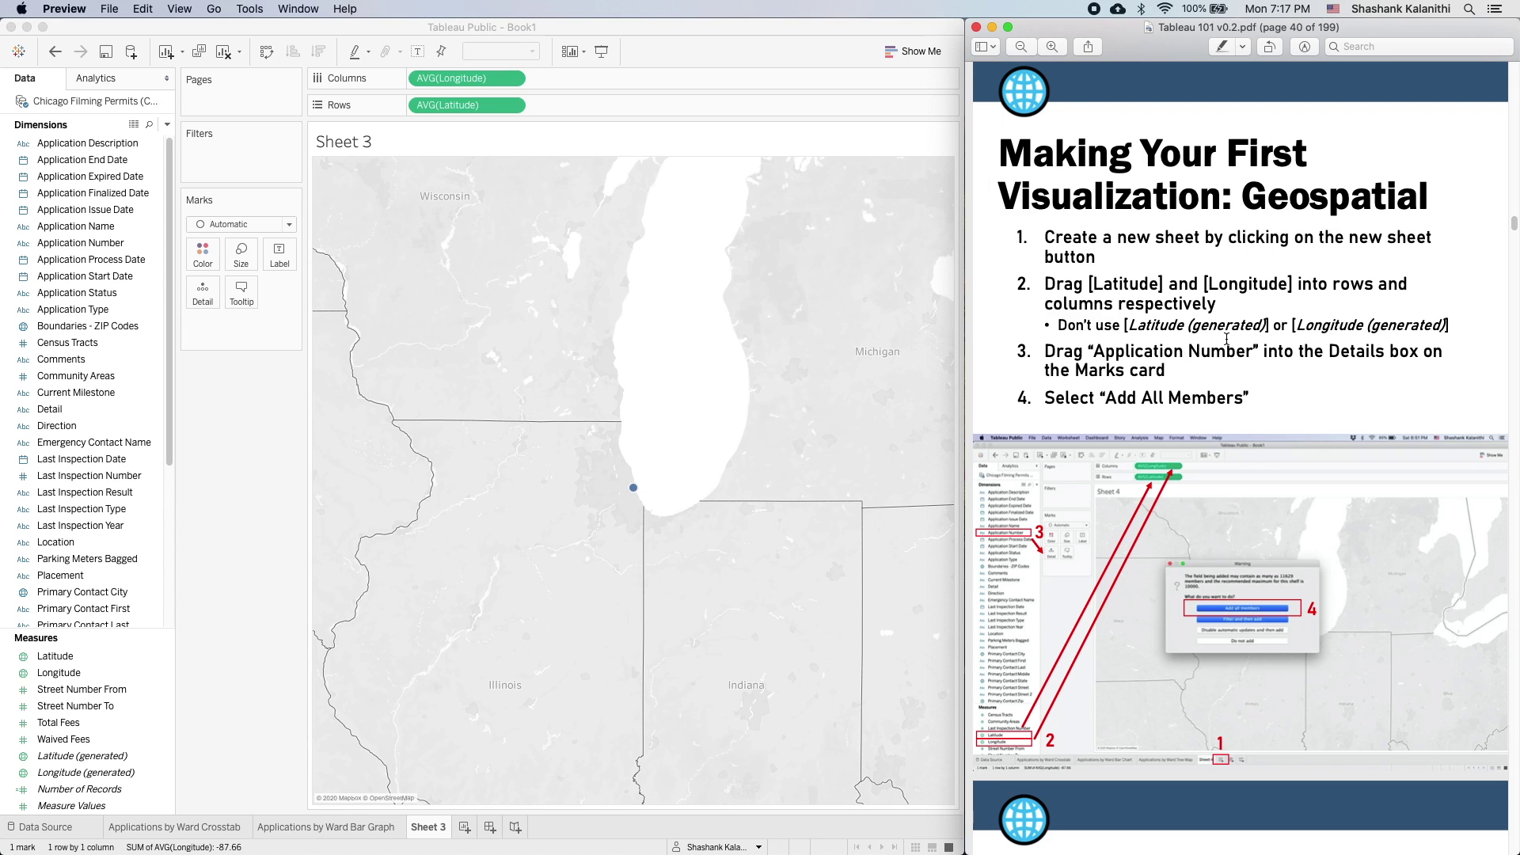
left_click_drag(1100, 353, 1238, 353)
left_click(1259, 370)
left_click(115, 296)
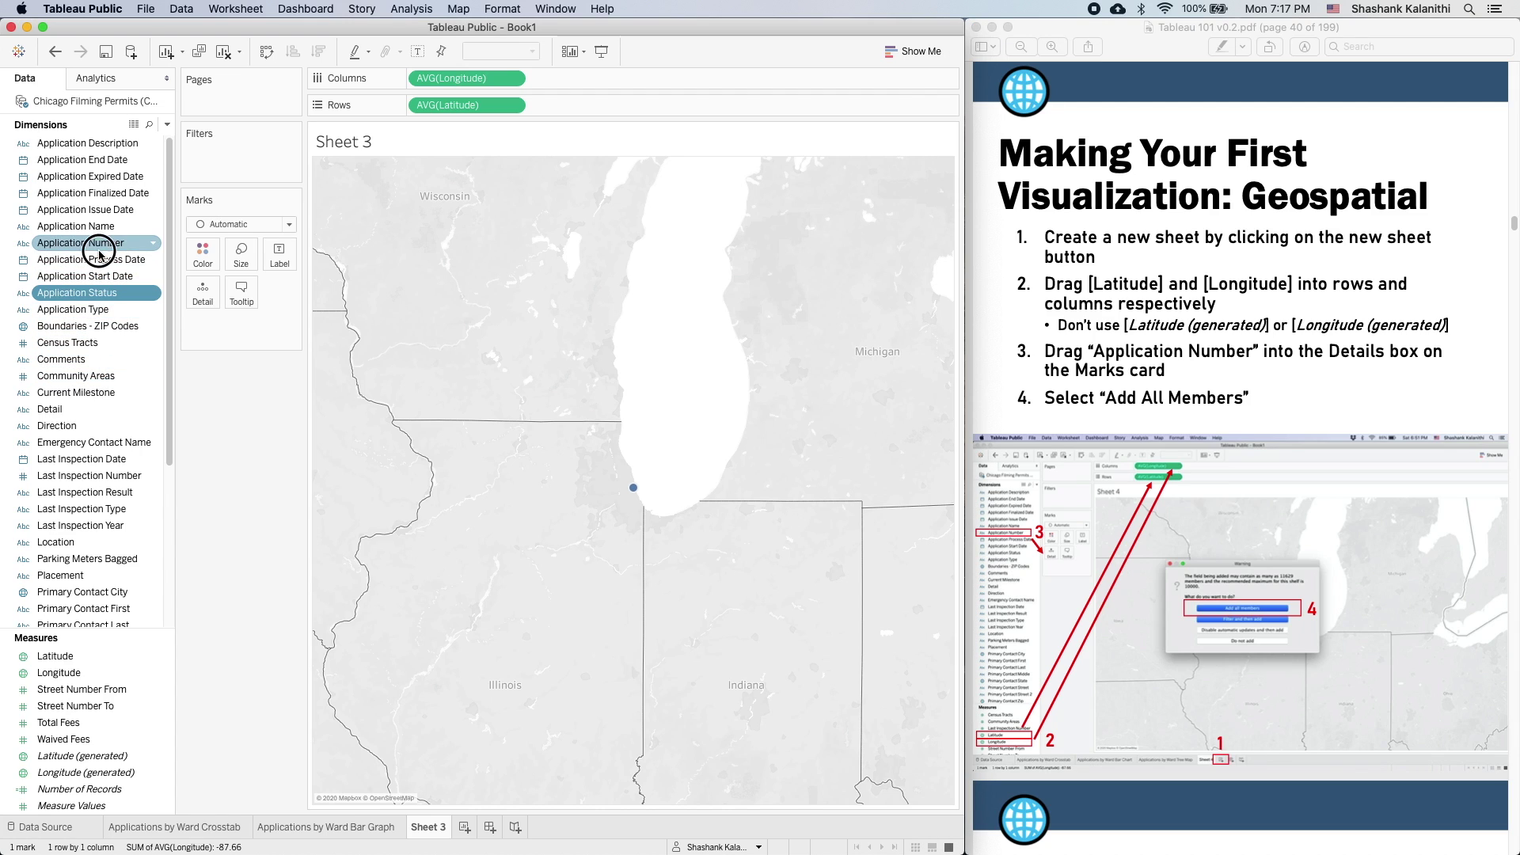
left_click(69, 244)
left_click_drag(69, 247, 200, 304)
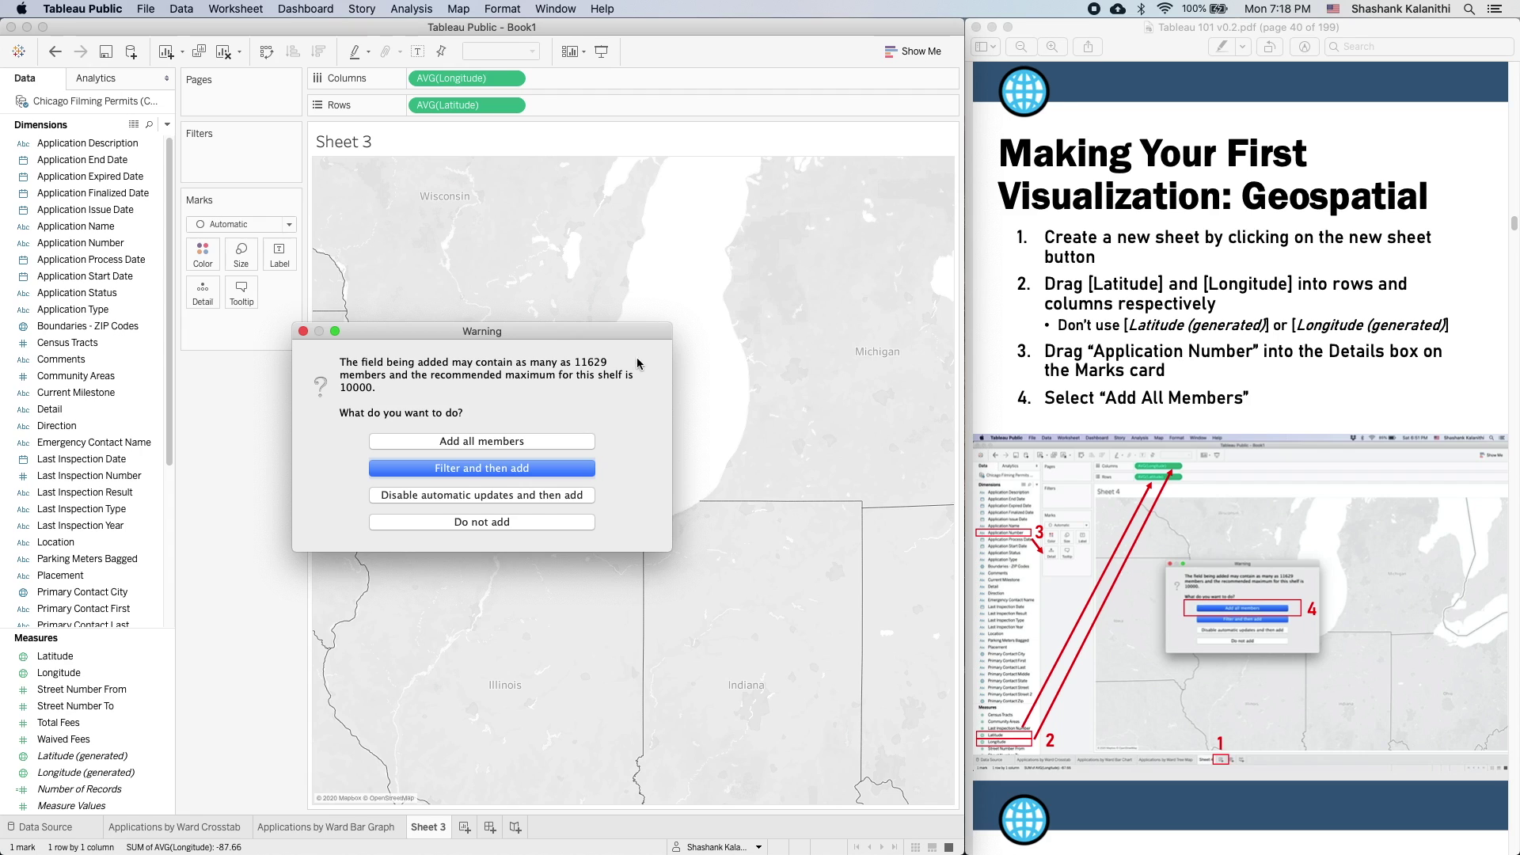
left_click(421, 442)
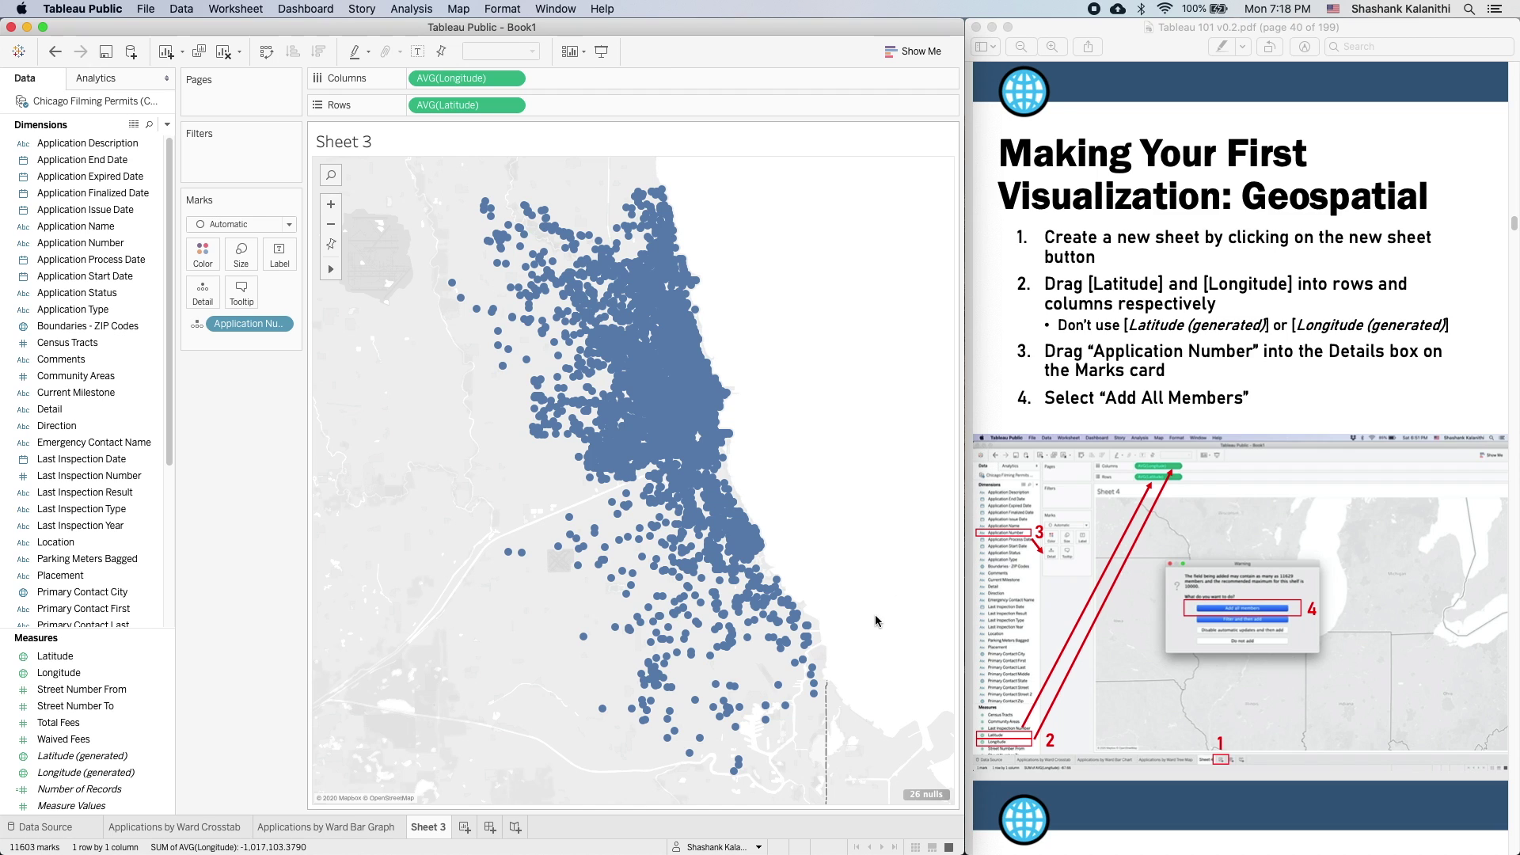
- Zoom the map out to view the region around Chicago, and reset it to the automatic extent
scroll(875, 619, "down", 3)
scroll(866, 609, "down", 5)
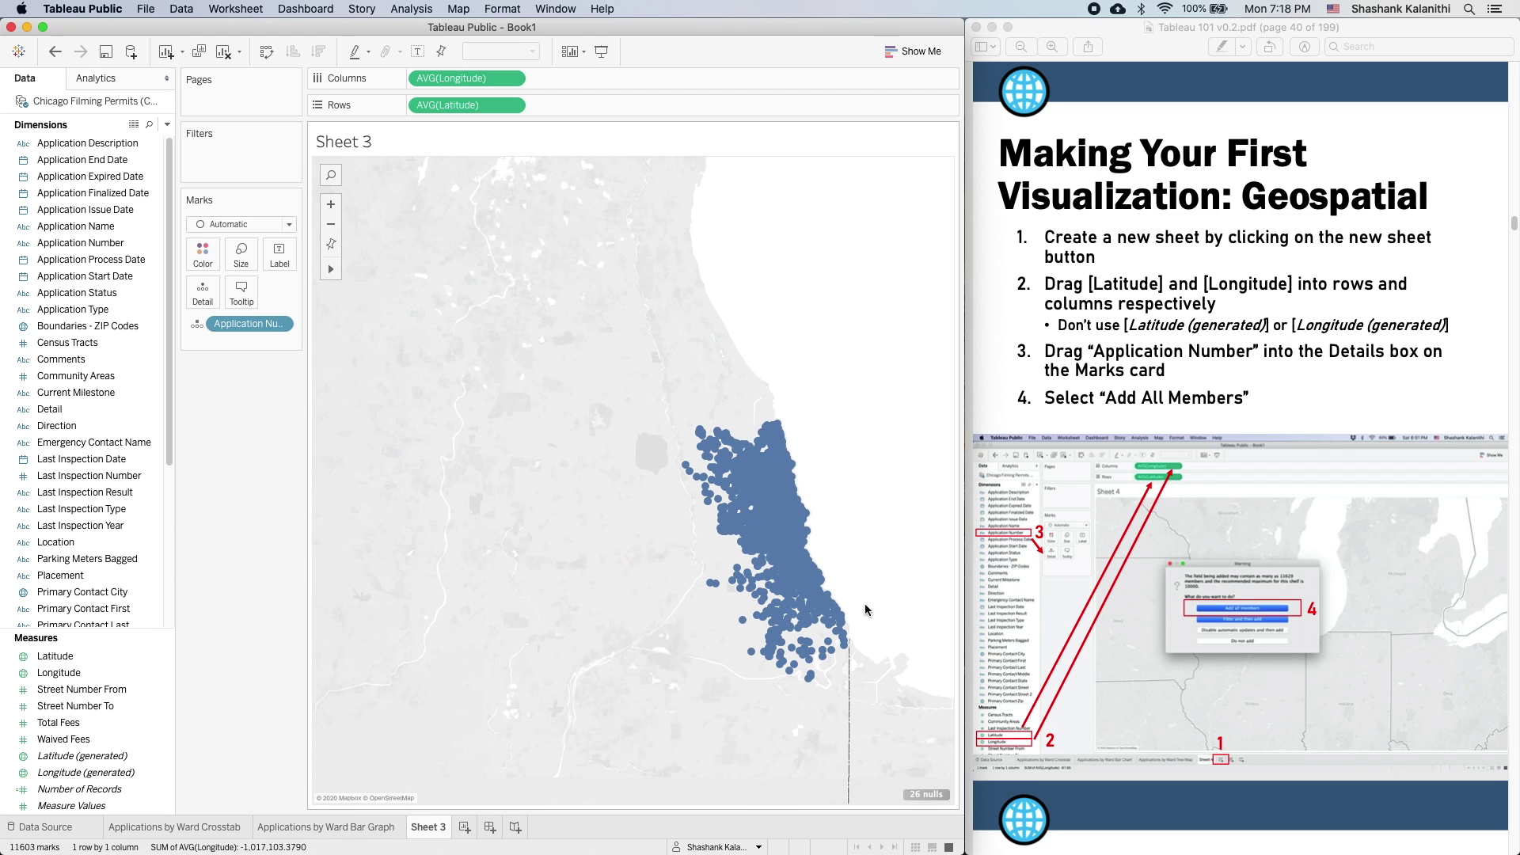
scroll(867, 612, "down", 3)
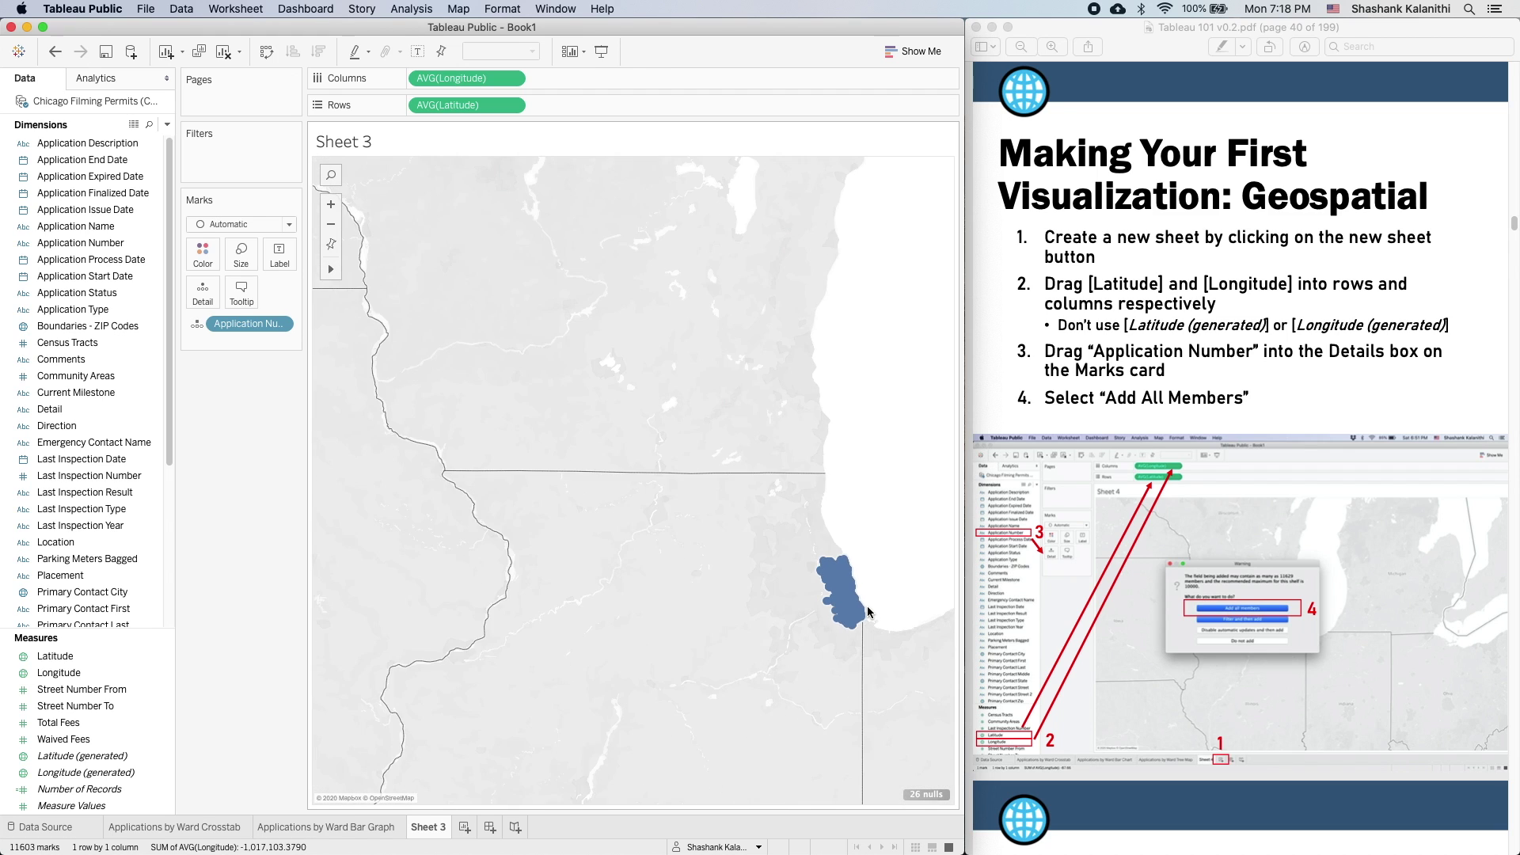
left_click(331, 244)
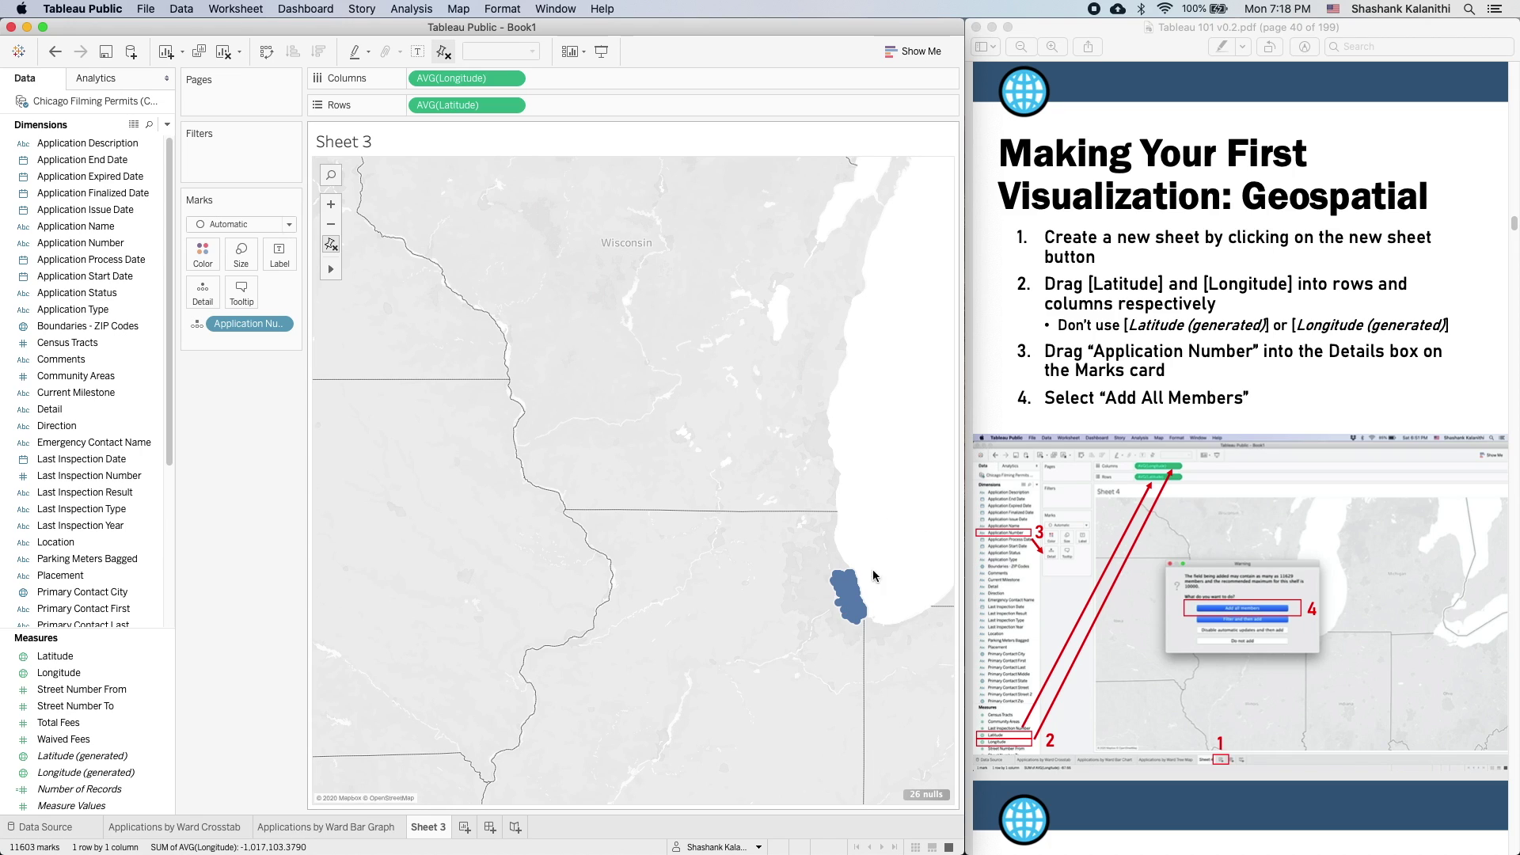
left_click(332, 245)
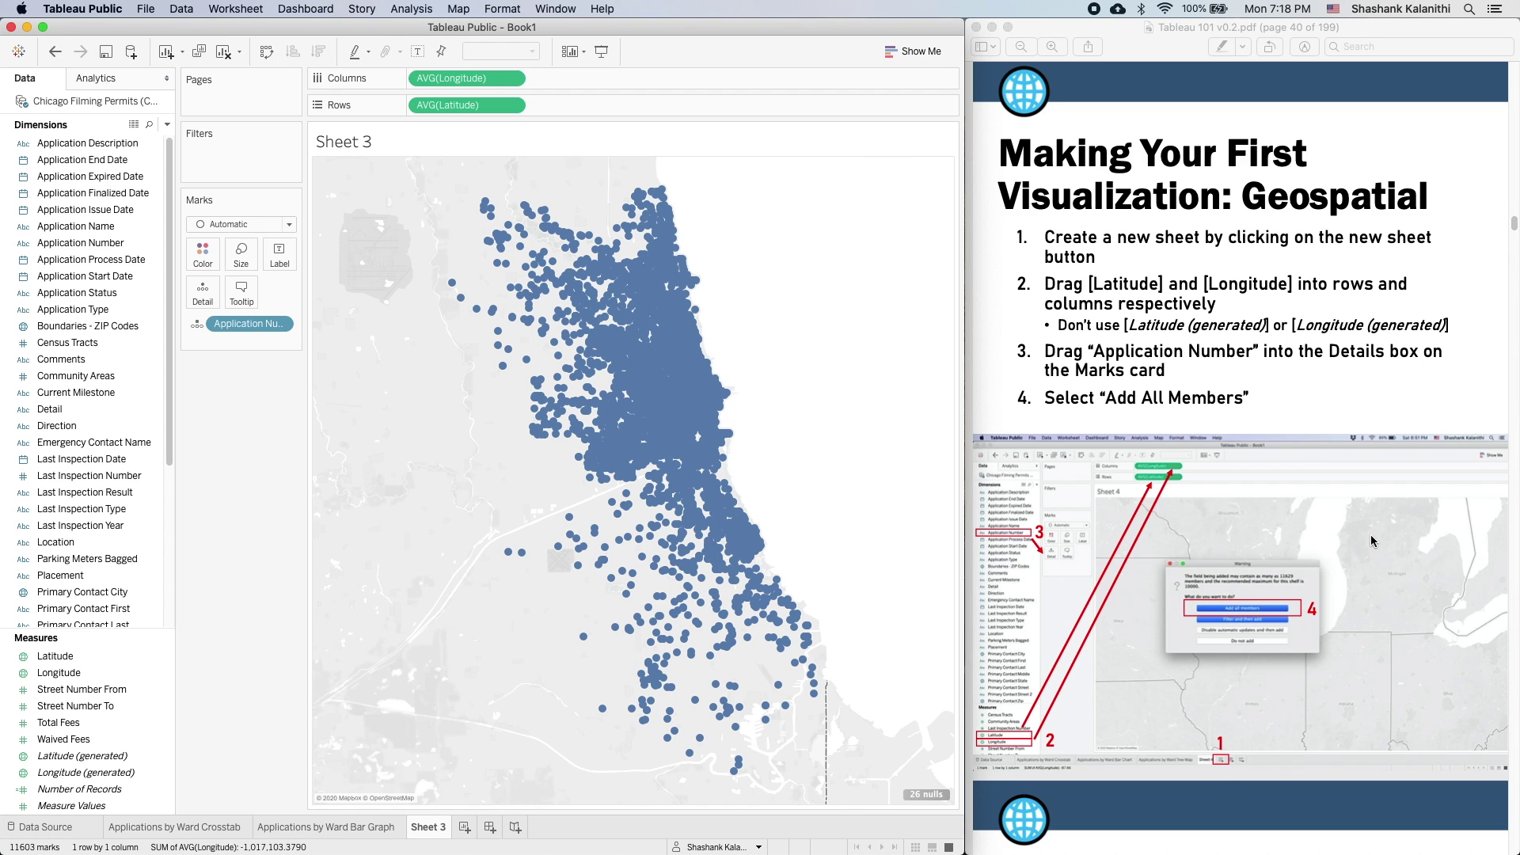
- Compare the map with the guide's example, and examine its first fix for reversed Latitude and Longitude
scroll(1375, 544, "down", 15)
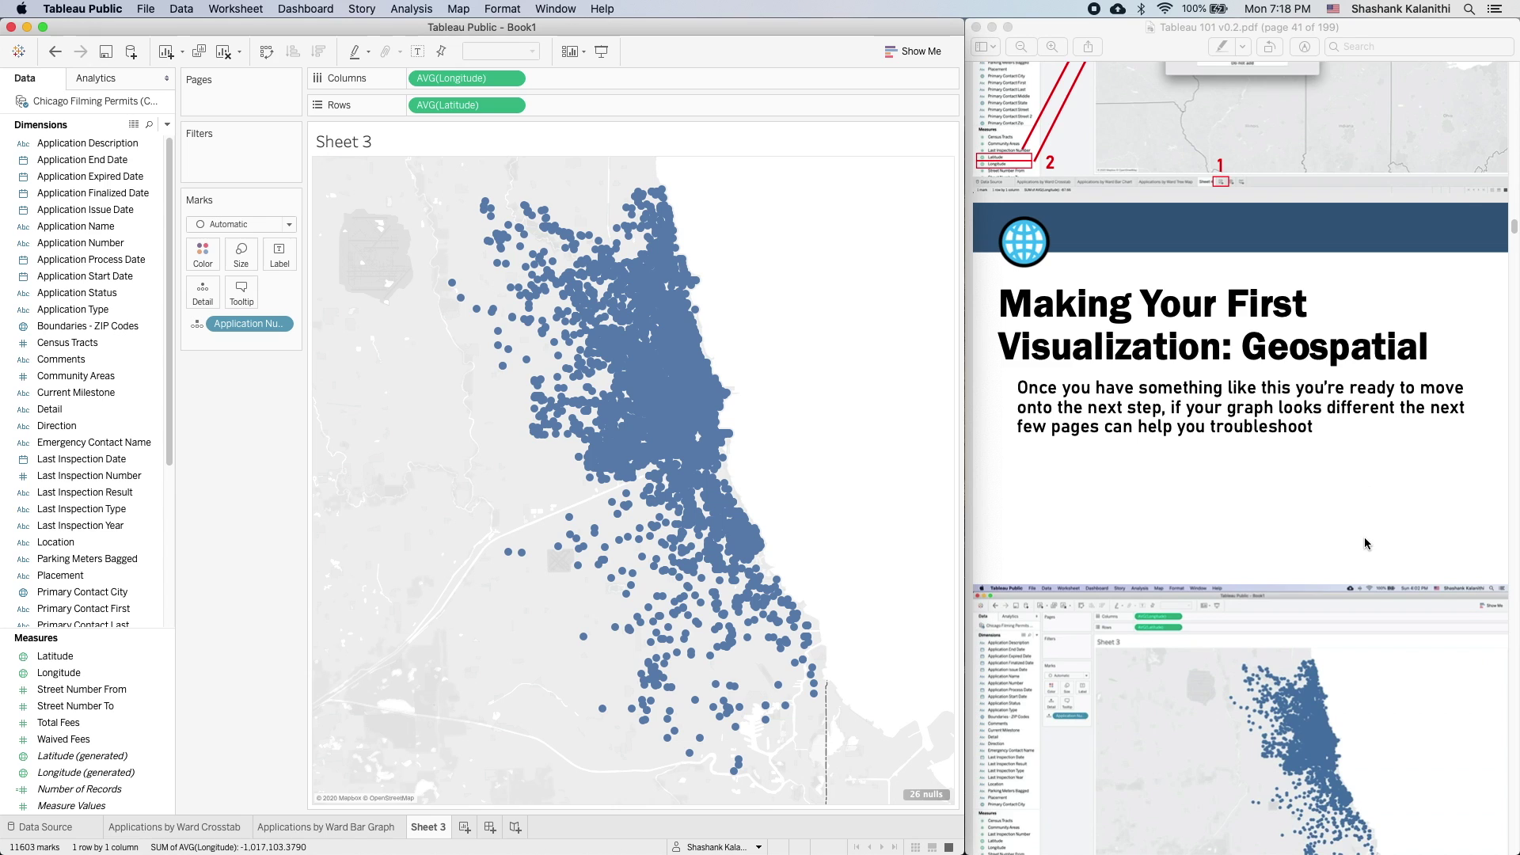
scroll(1365, 543, "down", 4)
mouse_move(651, 523)
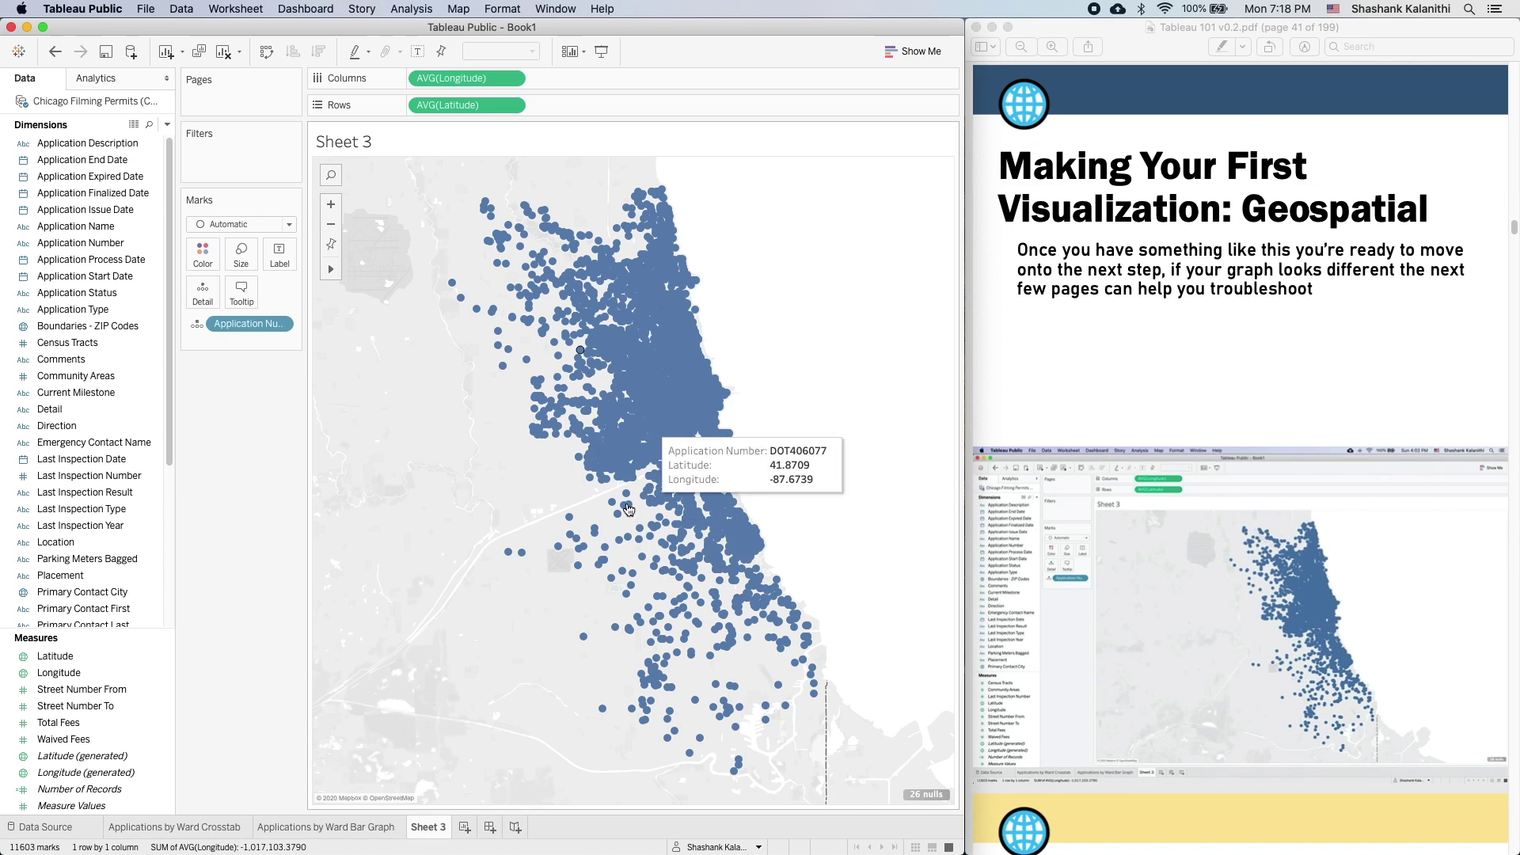
scroll(1314, 661, "down", 7)
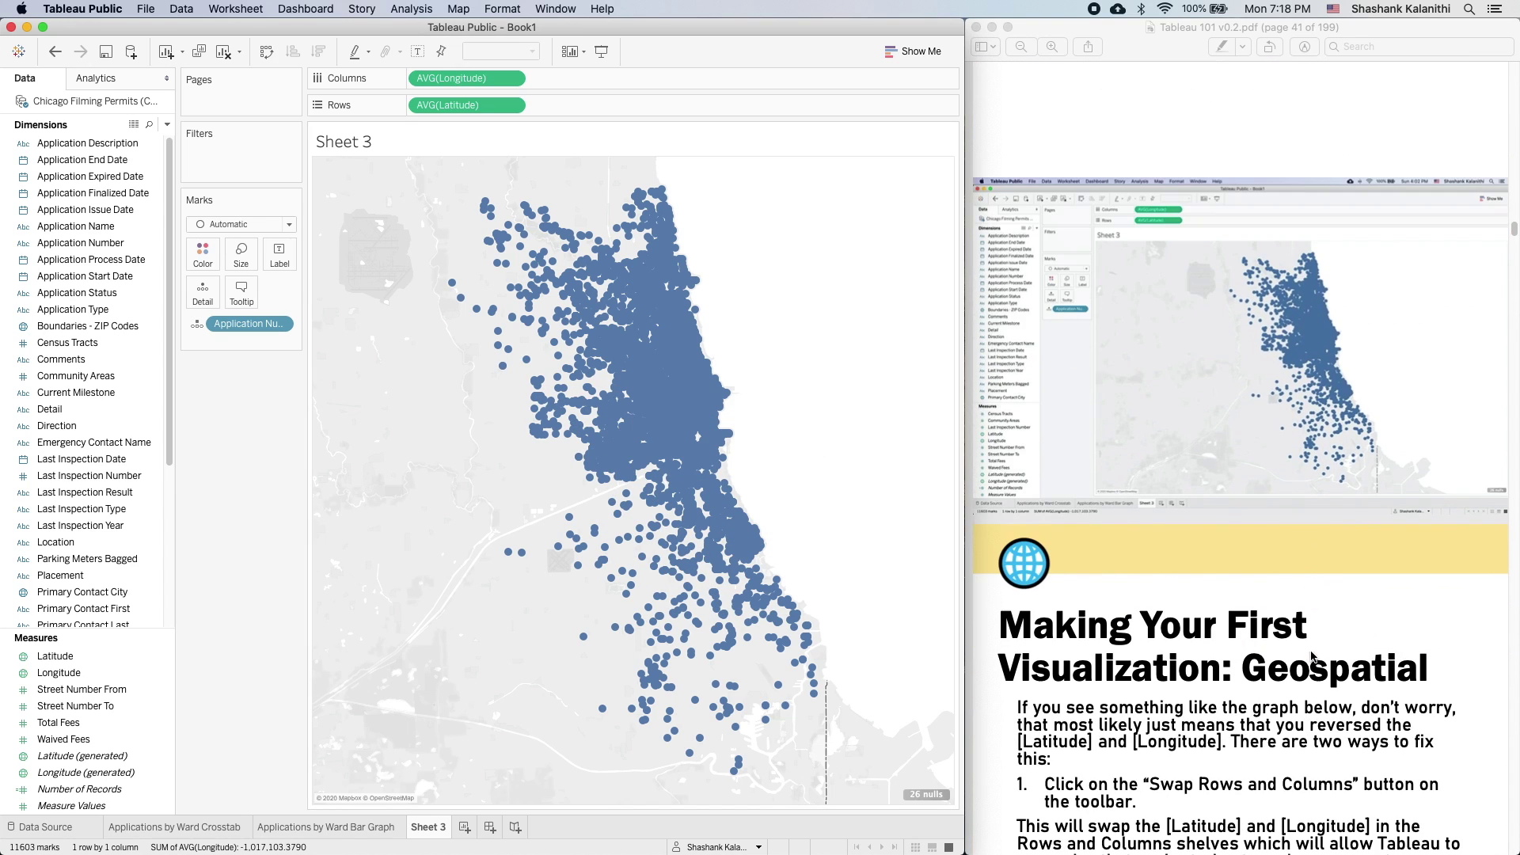
left_click_drag(1513, 230, 1512, 237)
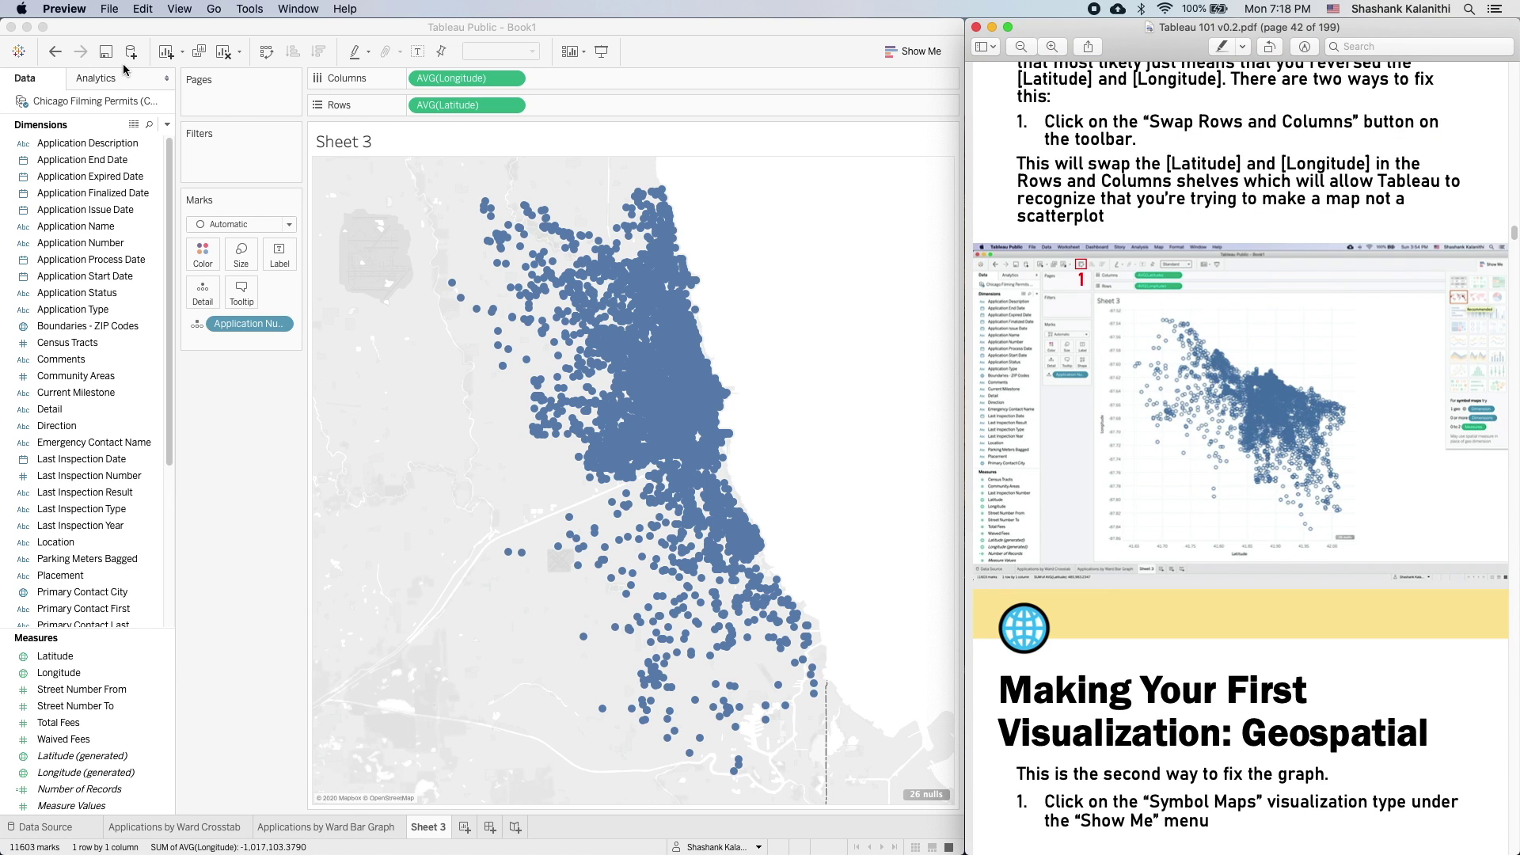
- Swap the rows and columns to try the guide's first fix, and swap them back to the map layout
left_click(267, 52)
left_click(267, 52)
left_click(266, 51)
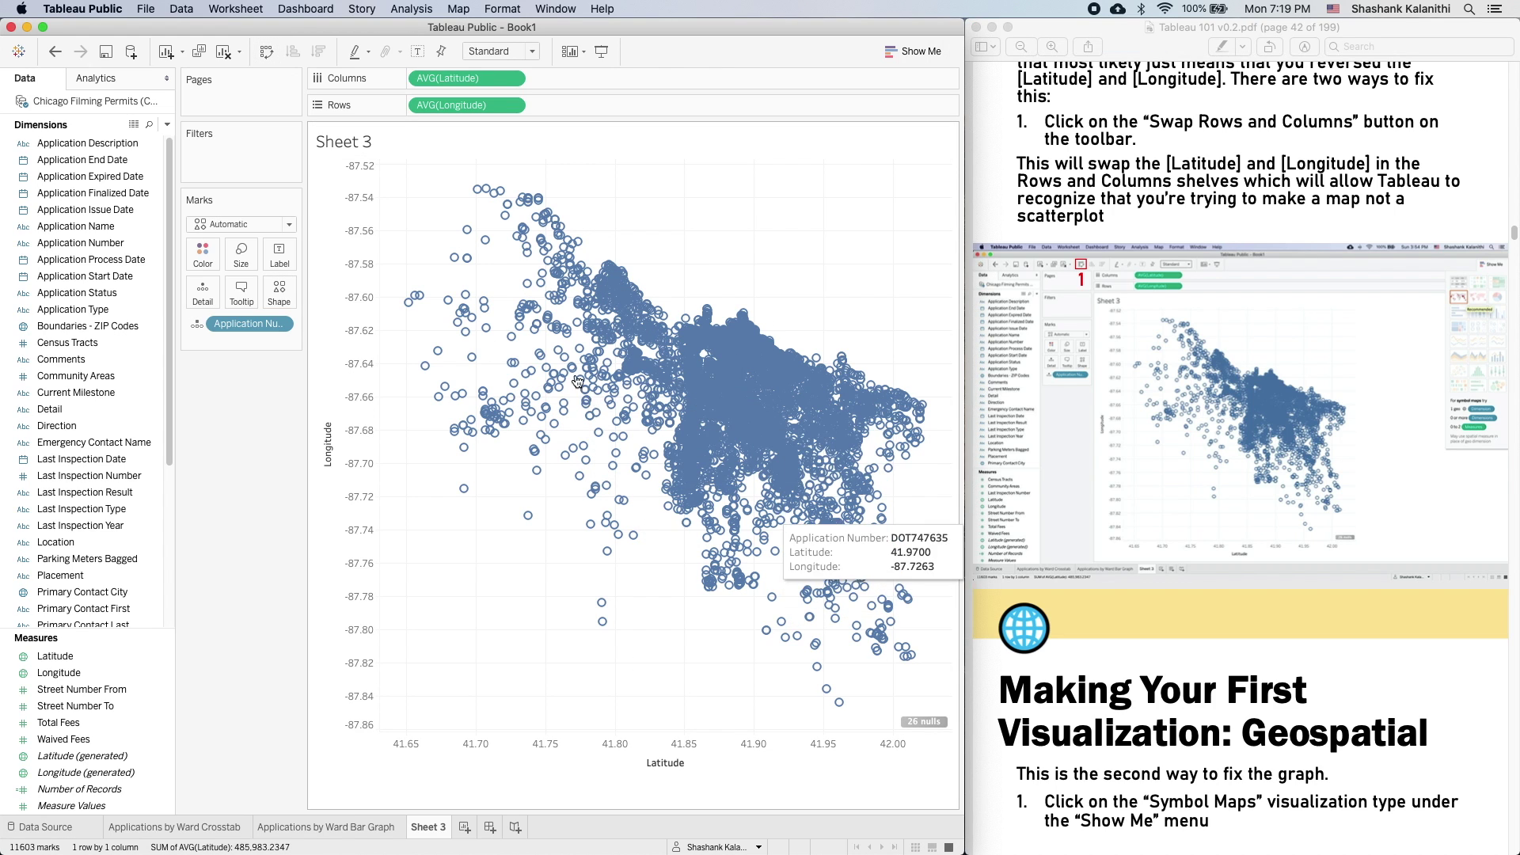
left_click(267, 51)
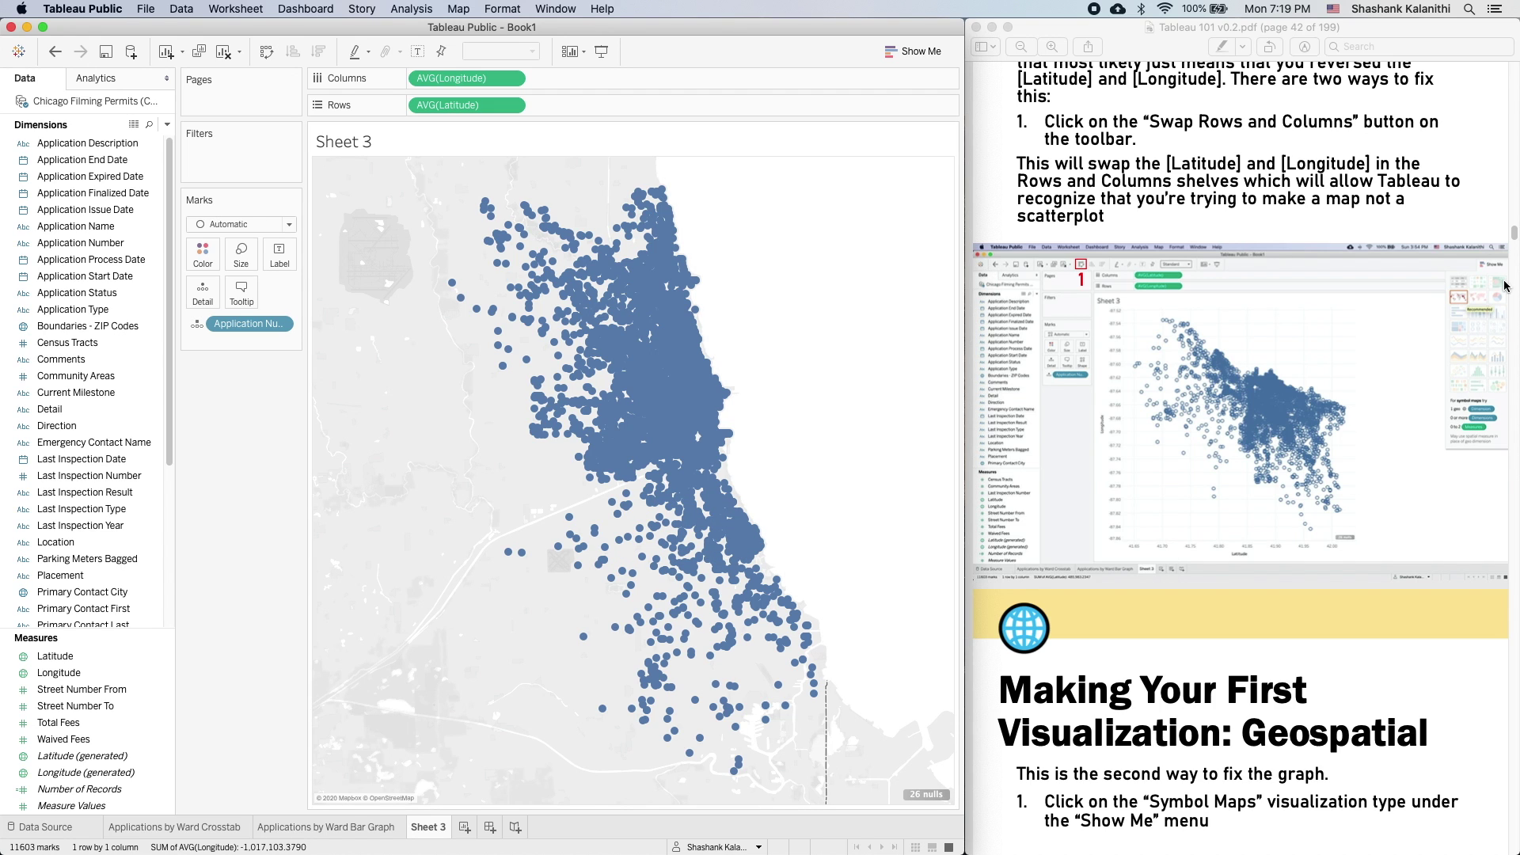
- Read the guide's second fix using Symbol Maps, and advance to geospatial instructions 5 and 6 on page 46
left_click(1513, 237)
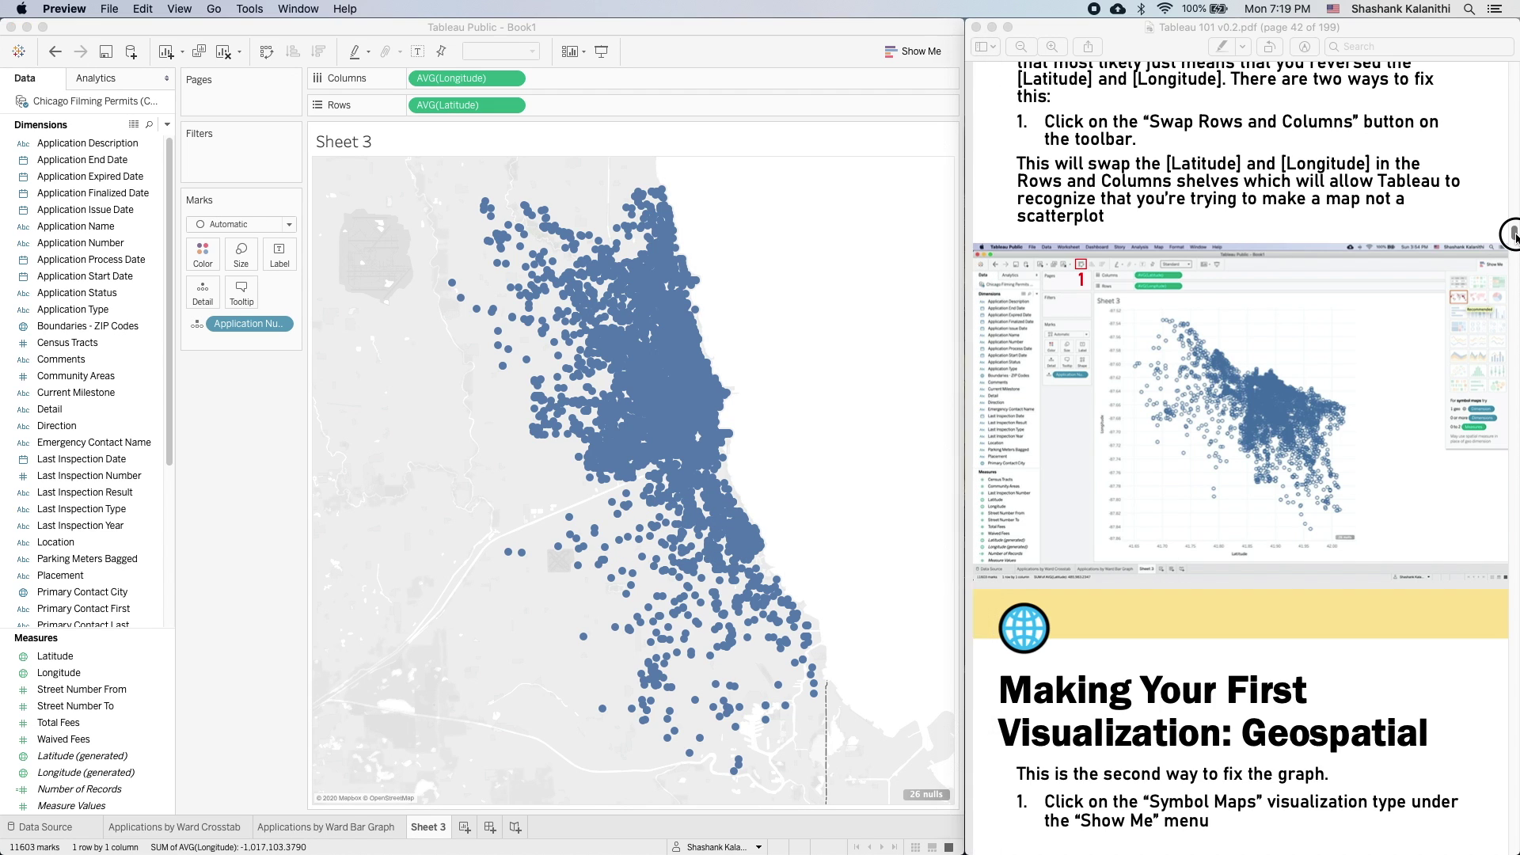
scroll(1513, 238, "down", 5)
scroll(1513, 238, "down", 5)
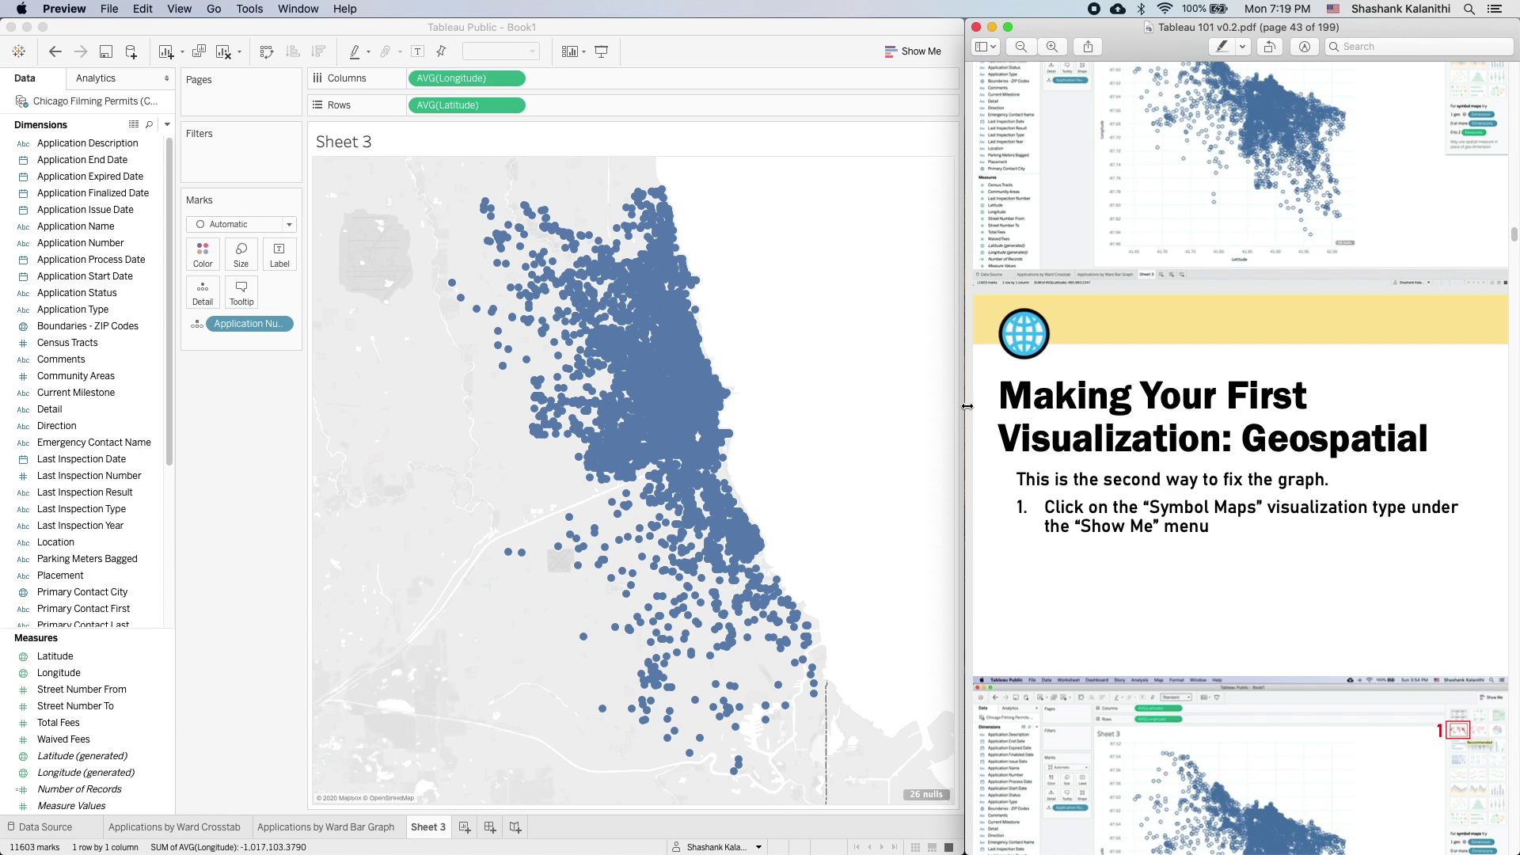
scroll(1283, 637, "down", 5)
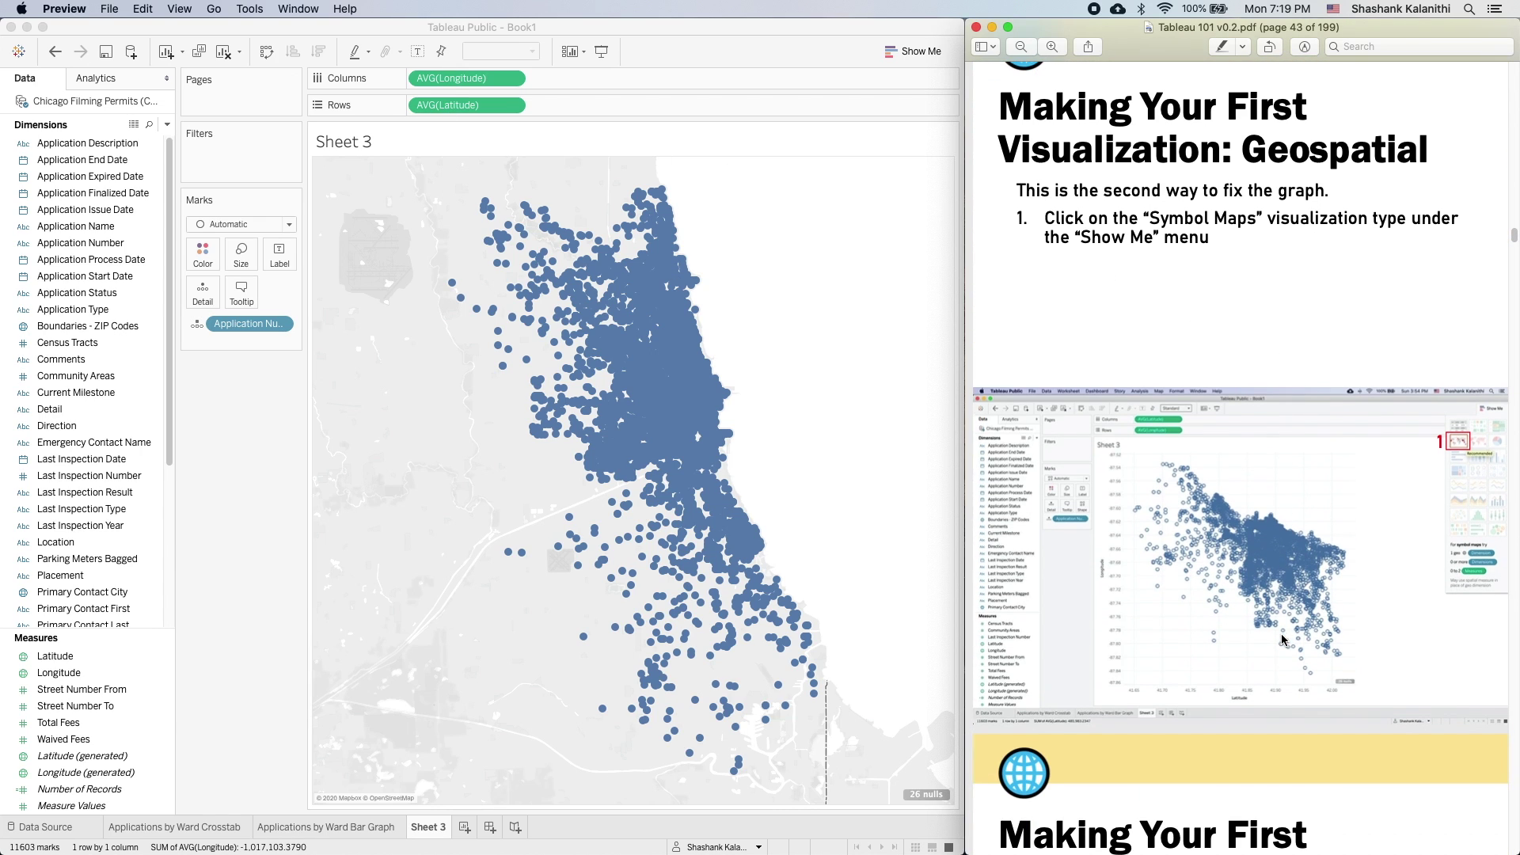
scroll(1281, 639, "up", 2)
scroll(1363, 611, "down", 5)
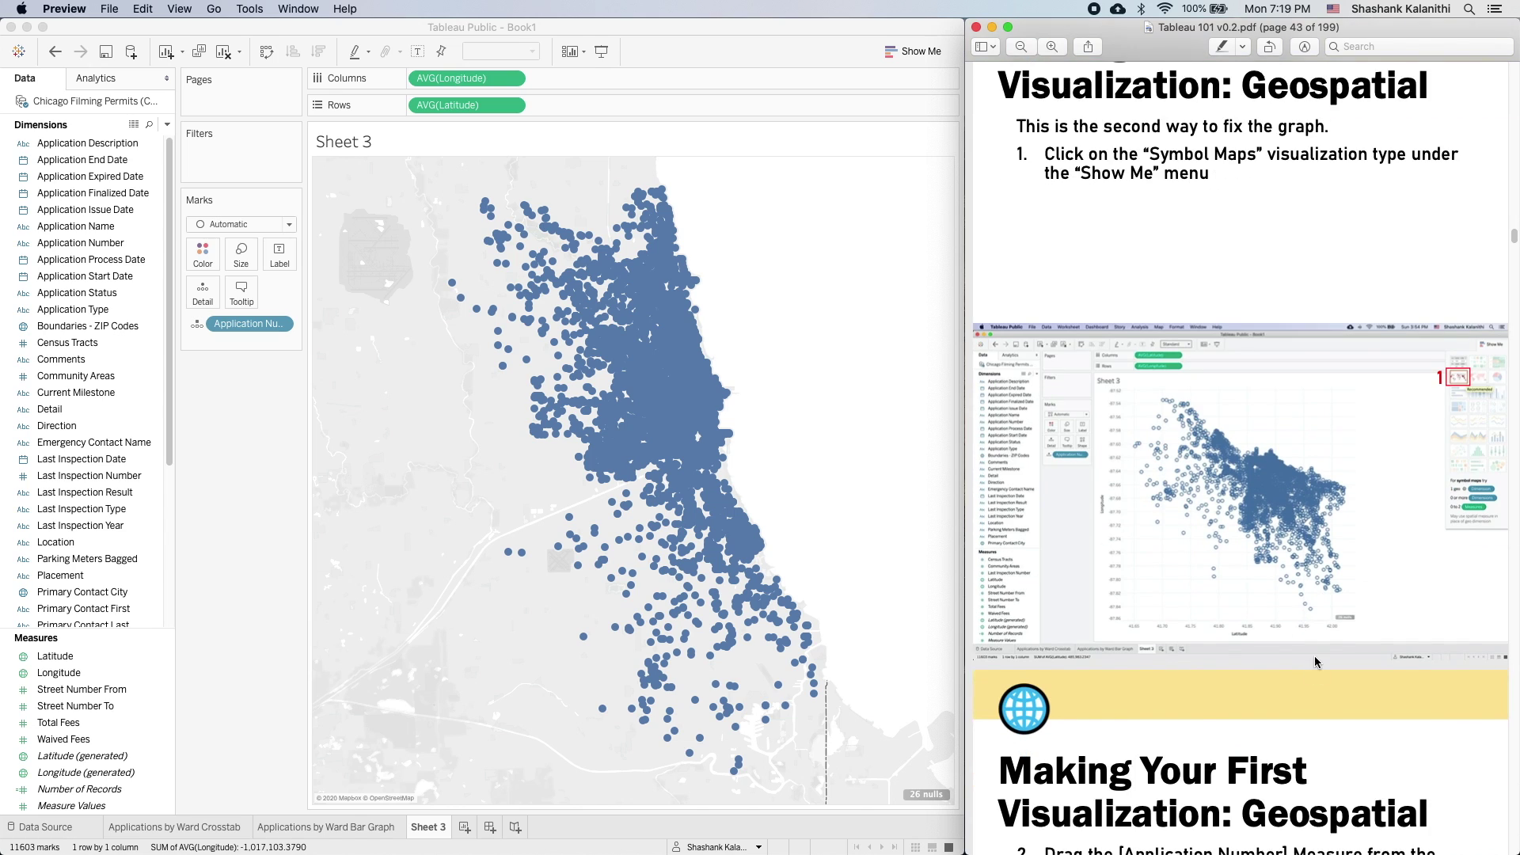
left_click_drag(1514, 237, 1509, 245)
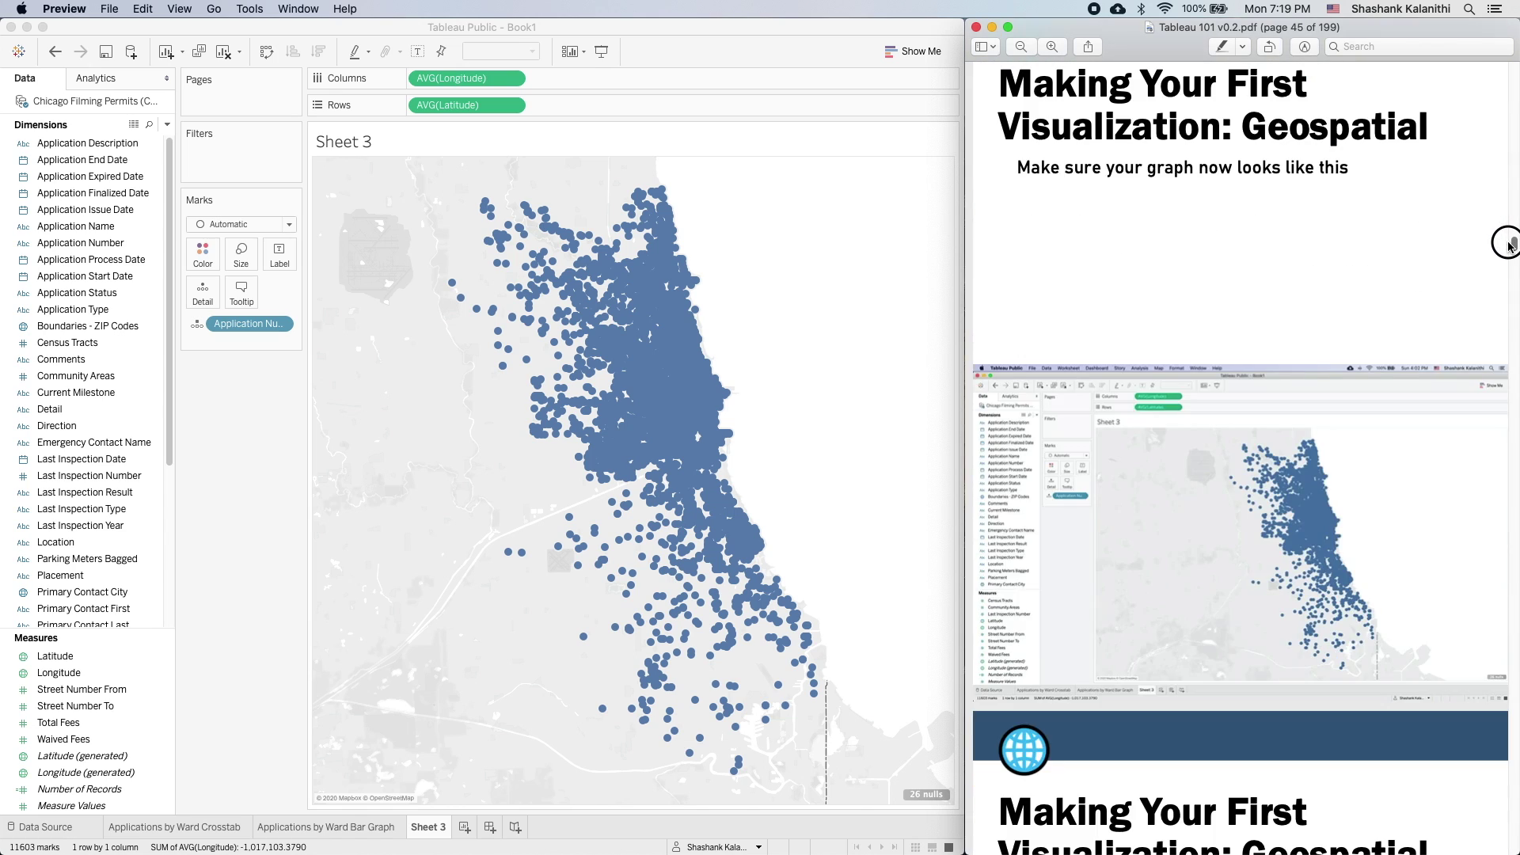
scroll(1106, 225, "up", 2)
scroll(1106, 225, "down", 10)
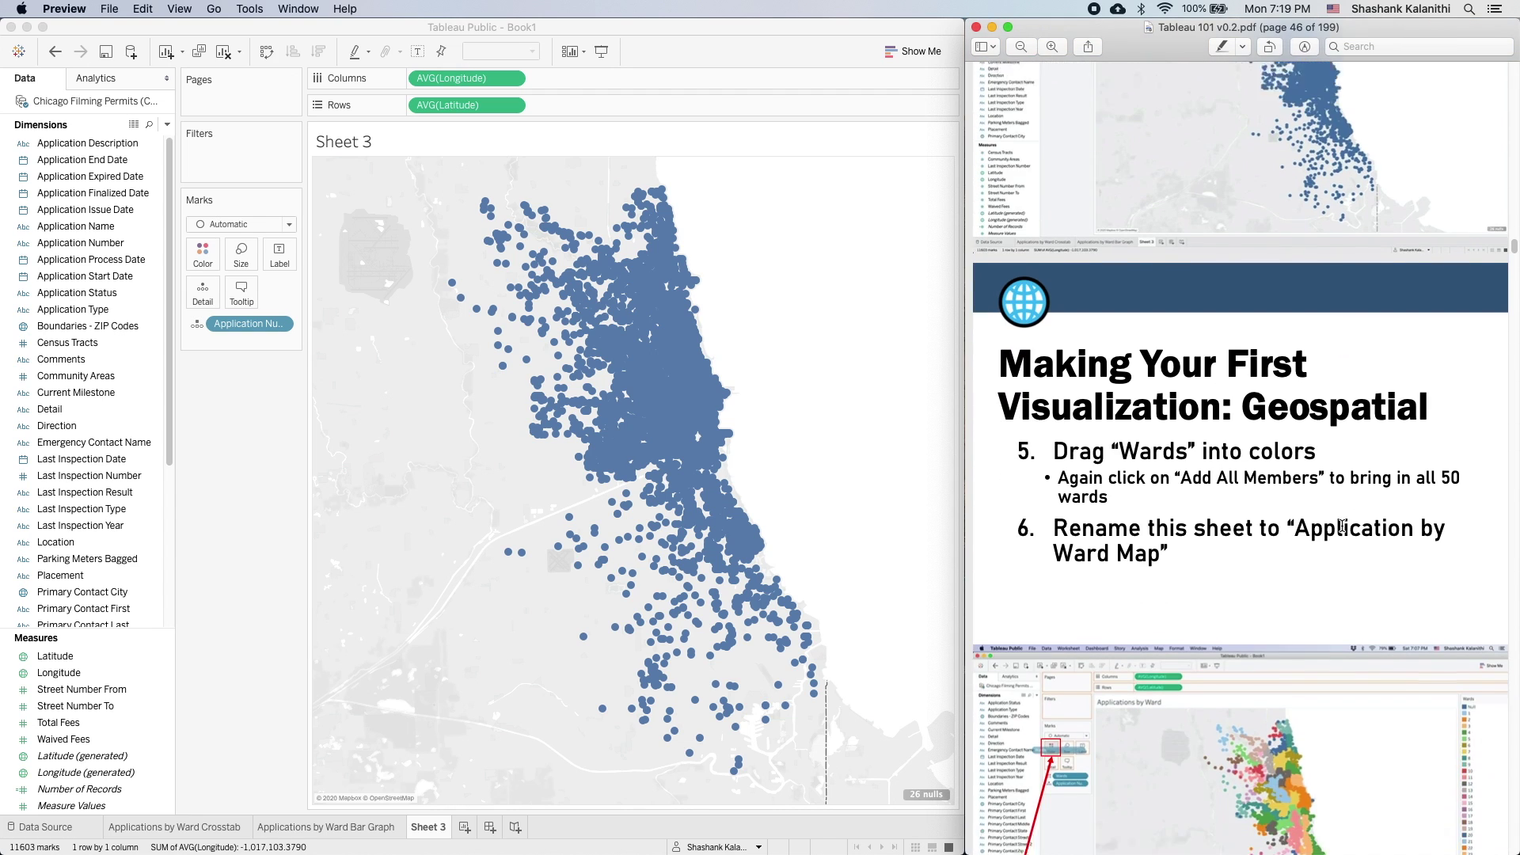
scroll(1342, 527, "down", 5)
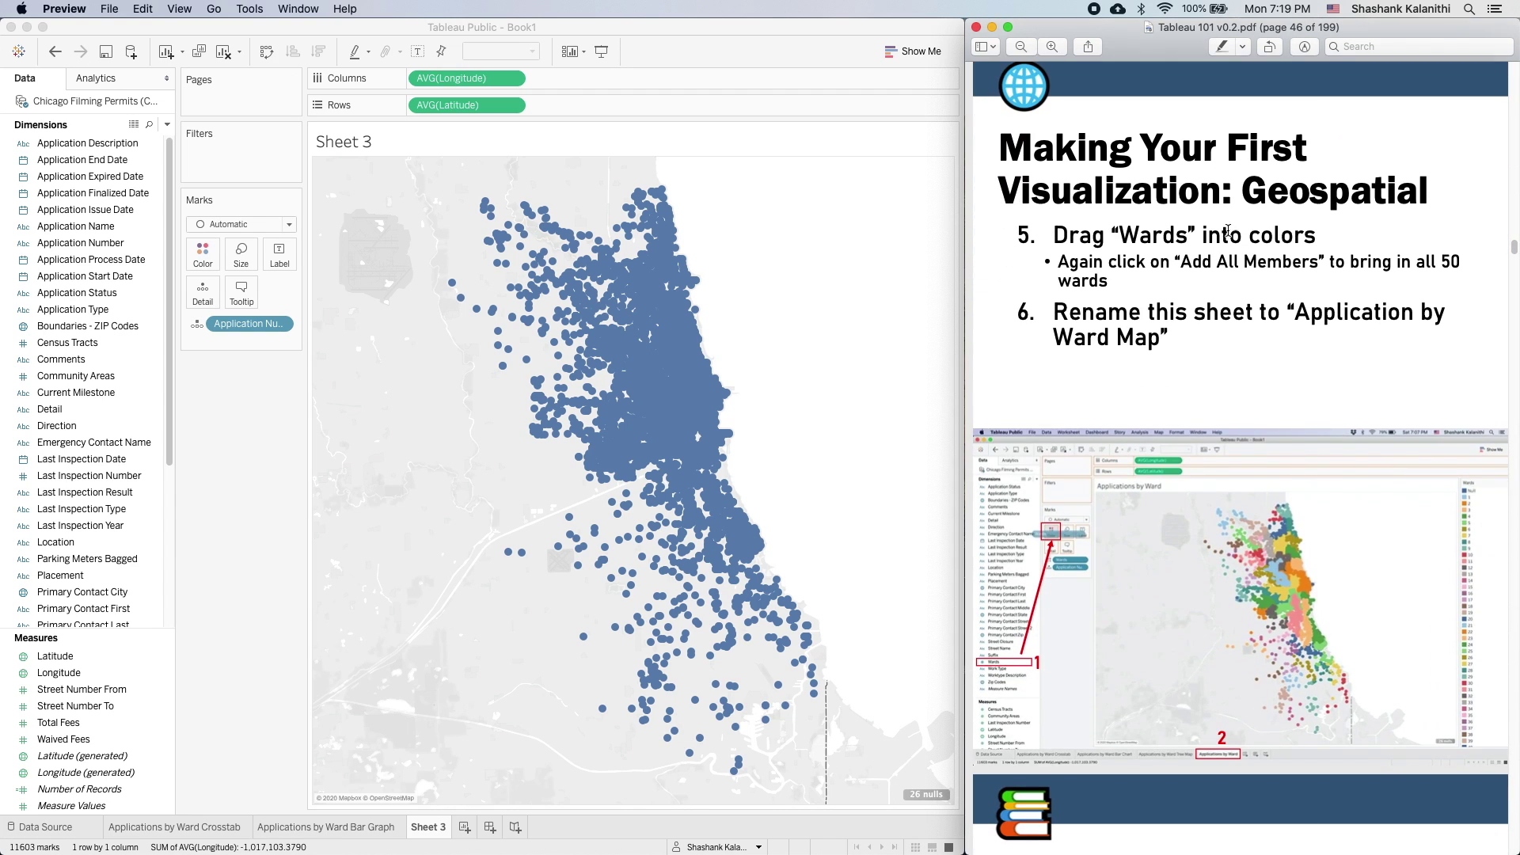
- Color the map's marks by the Wards dimension, adding all members
left_click(801, 425)
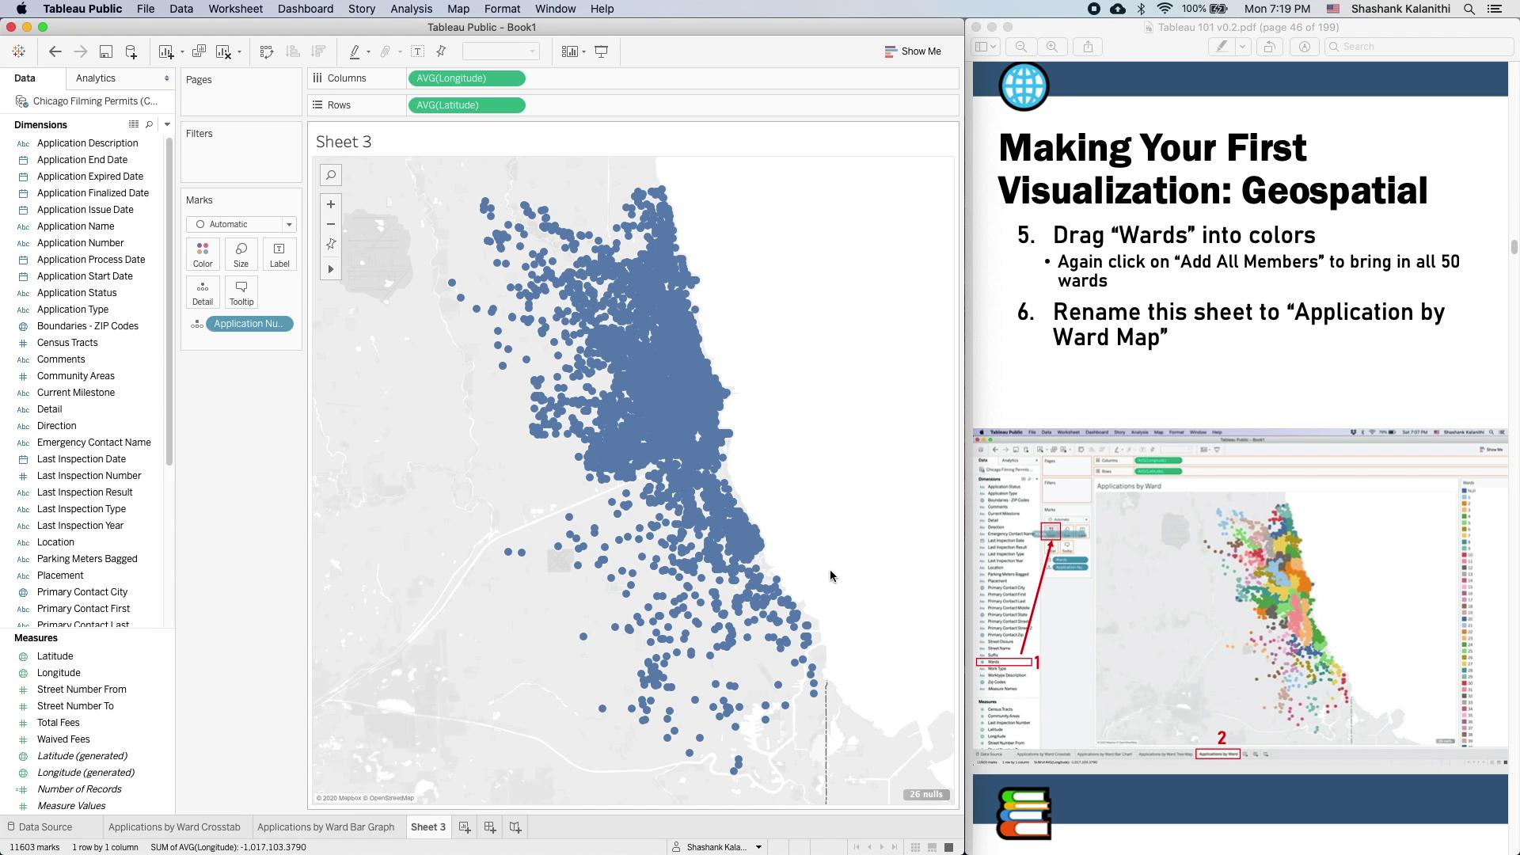
mouse_move(513, 563)
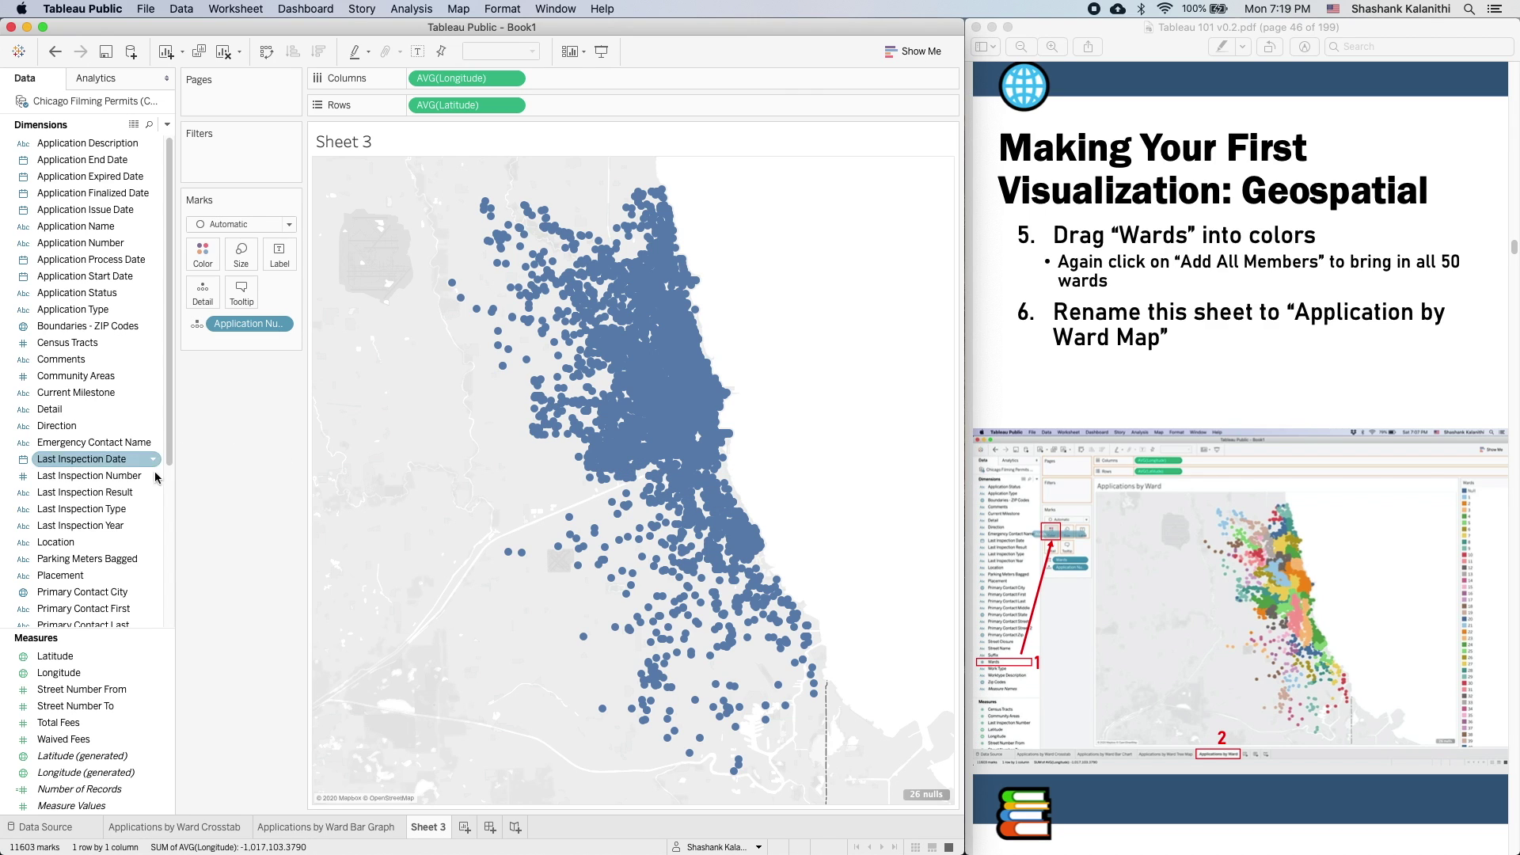
scroll(119, 491, "down", 5)
left_click_drag(94, 543, 220, 271)
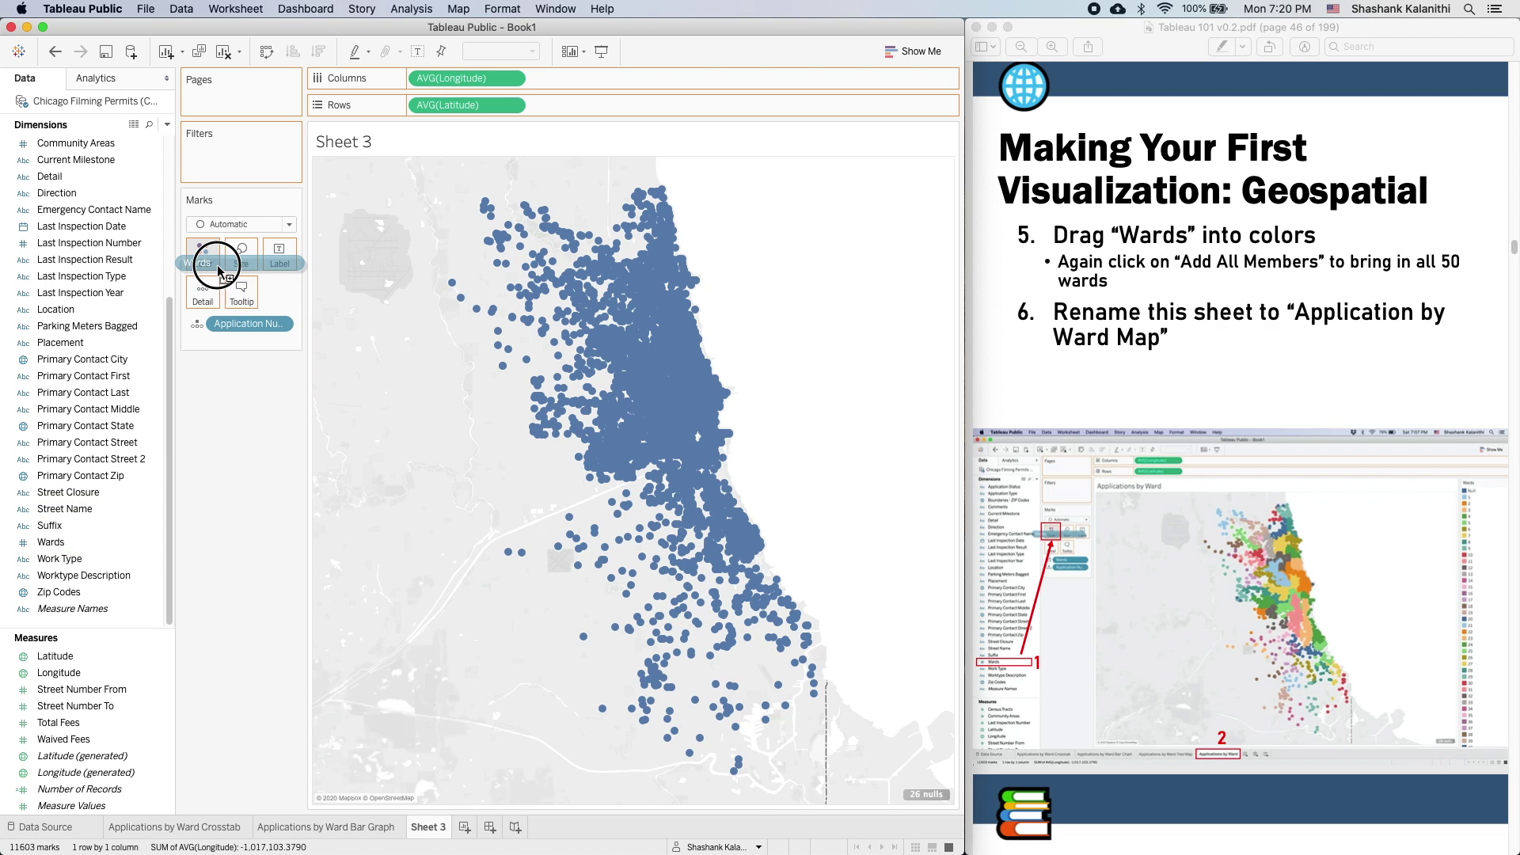
left_click_drag(219, 271, 205, 255)
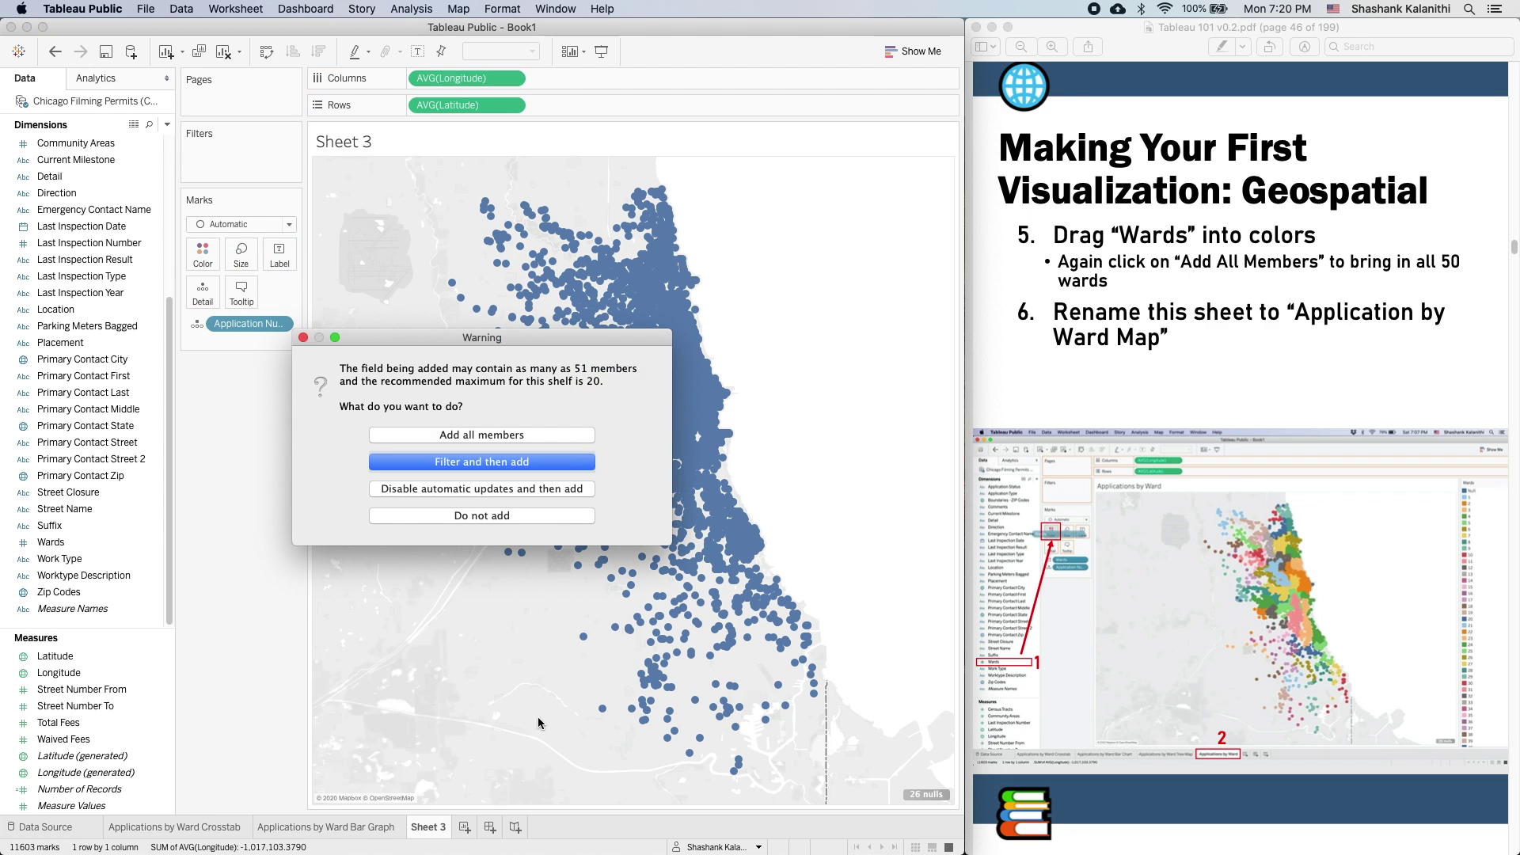
left_click(429, 435)
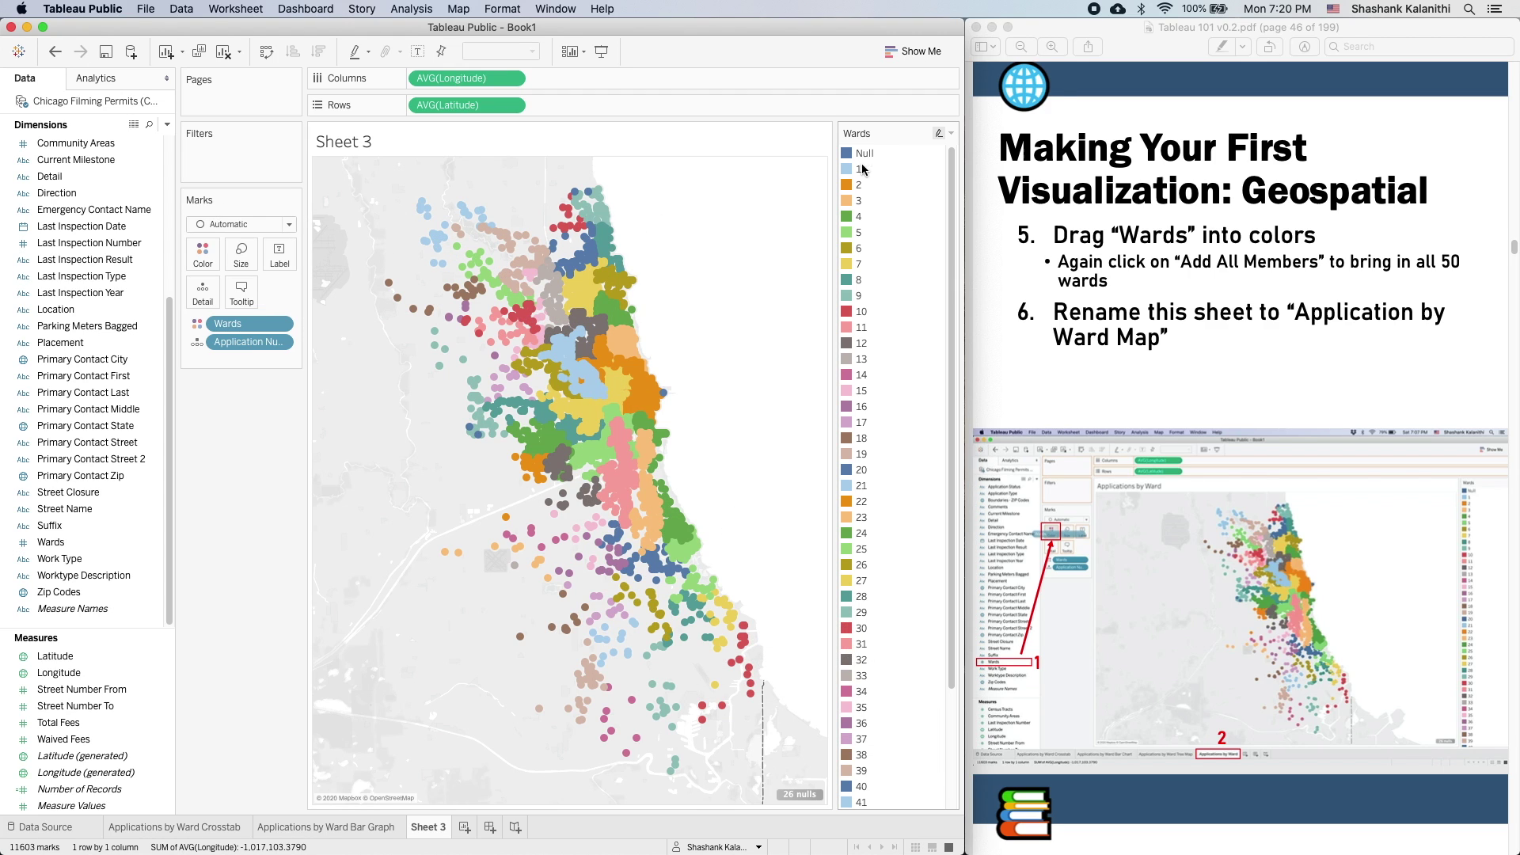
- Highlight individual wards one at a time from the Wards color legend, including 41, 21, 30 and 42, to examine their locations
scroll(882, 640, "down", 5)
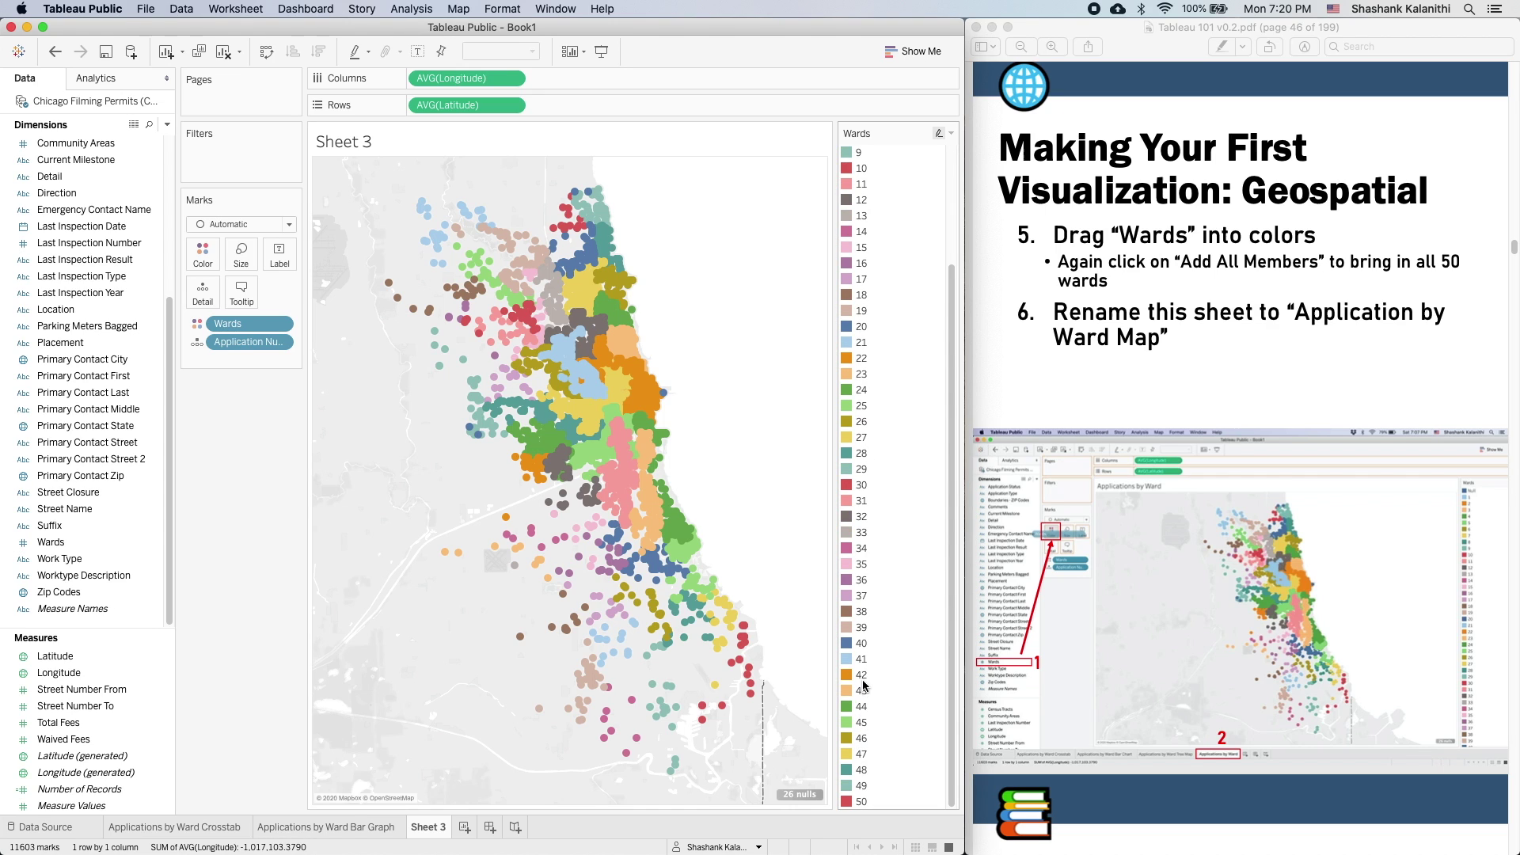
left_click(863, 678)
left_click(861, 659)
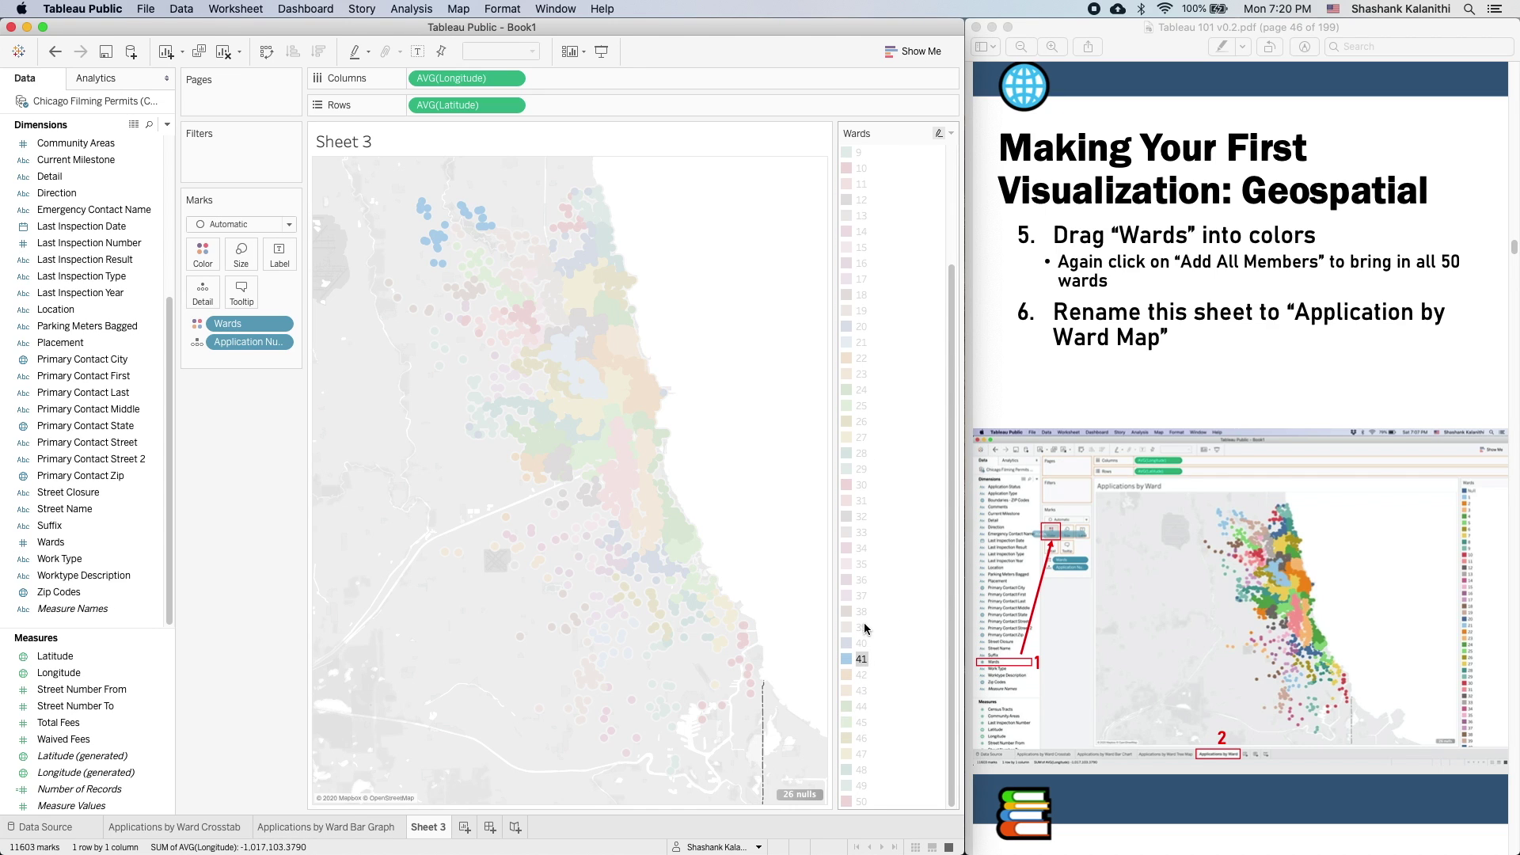
left_click(861, 600)
left_click(861, 485)
left_click(861, 390)
left_click(861, 342)
left_click(861, 310)
left_click(862, 262)
left_click(861, 311)
left_click(862, 358)
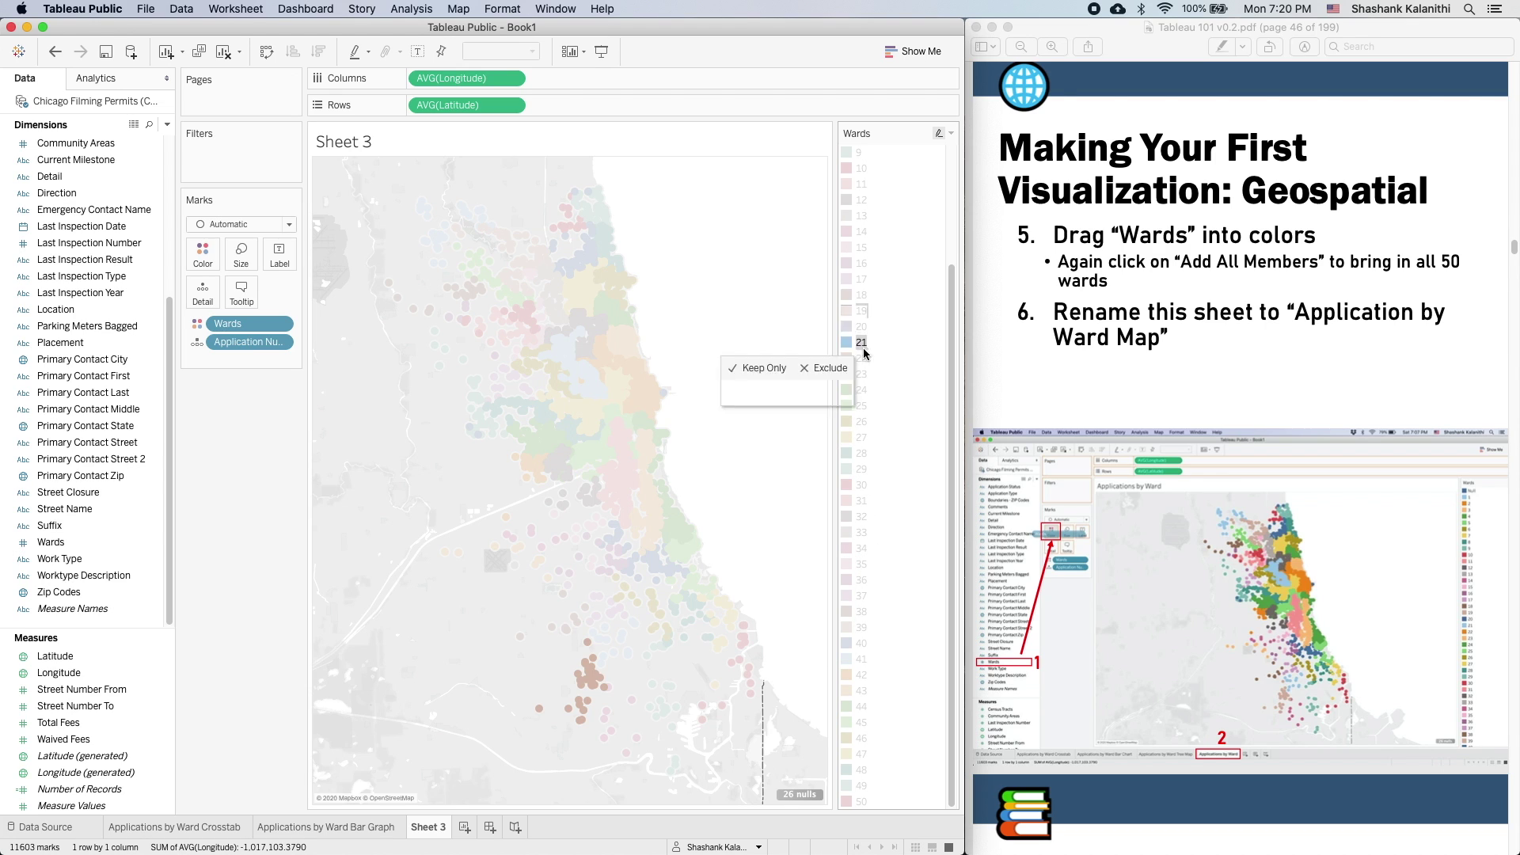
left_click(862, 390)
left_click(863, 483)
left_click(863, 501)
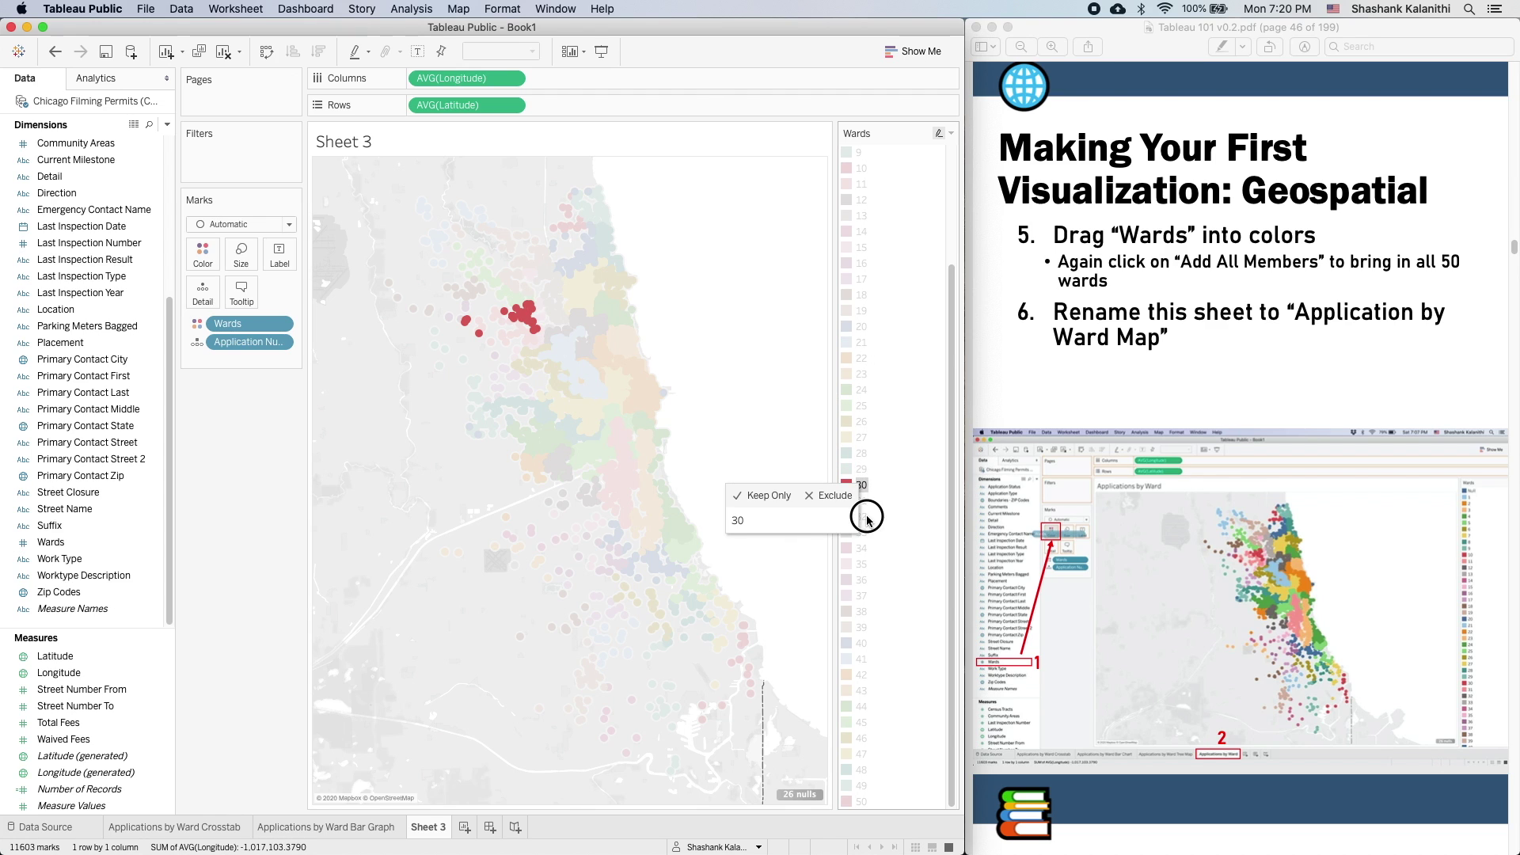
left_click(863, 516)
left_click(863, 675)
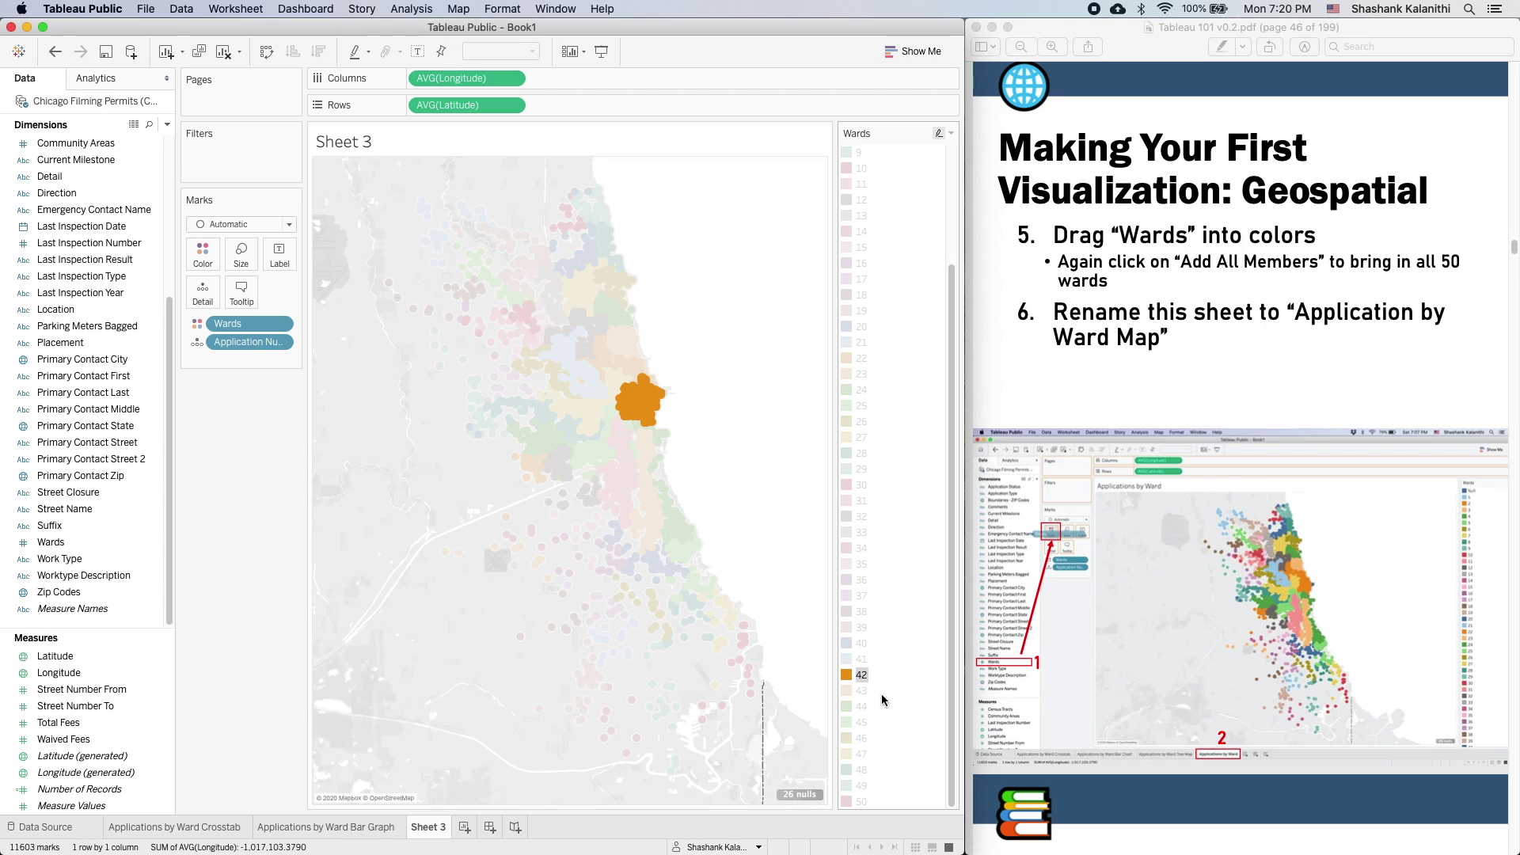
- Clear the ward 42 highlight so all wards on the map are colored again
mouse_move(656, 397)
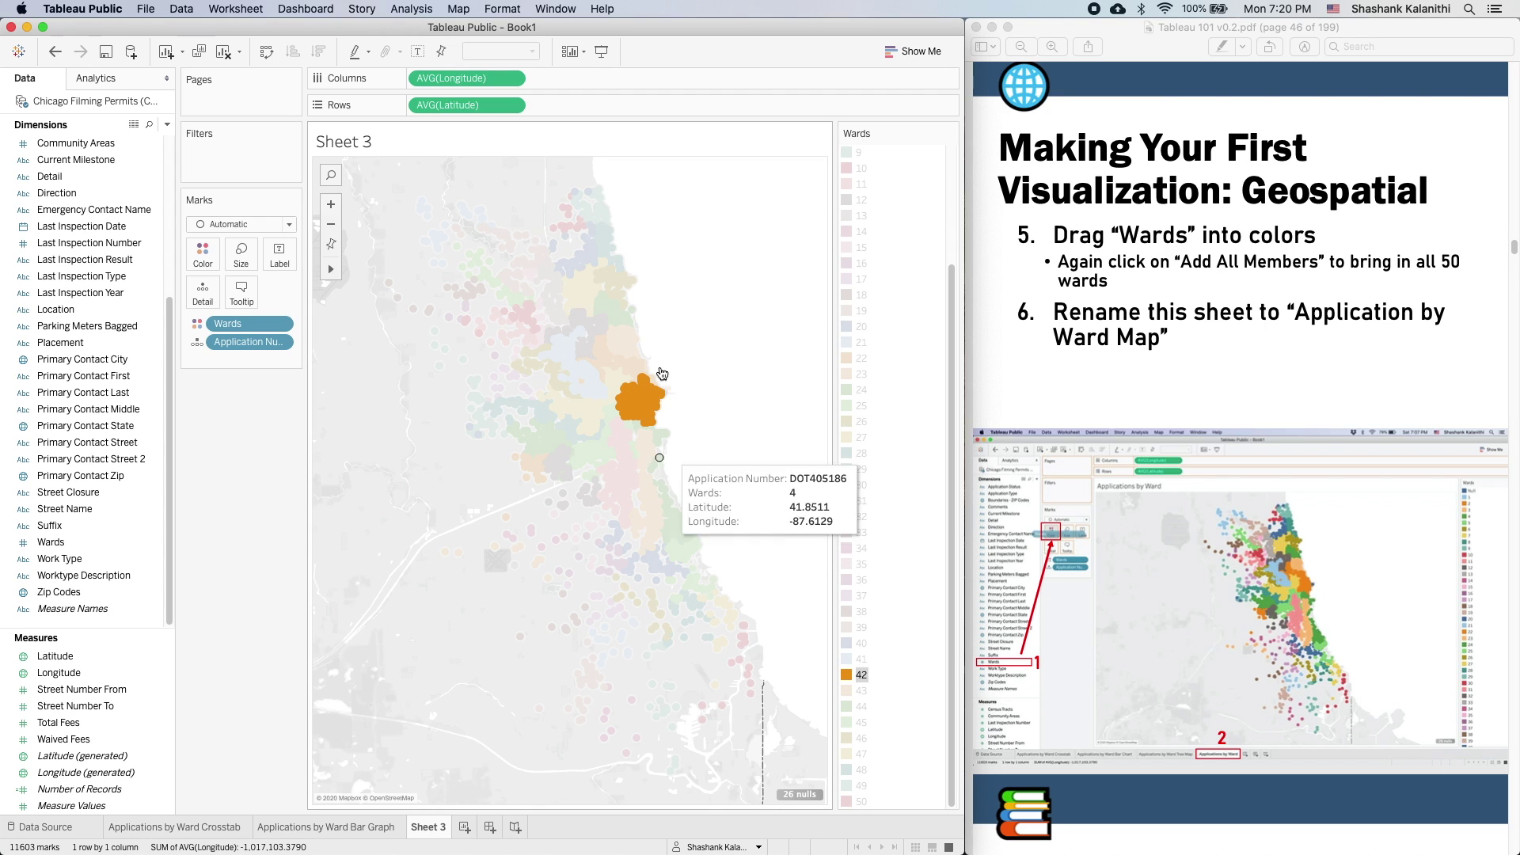
left_click(777, 527)
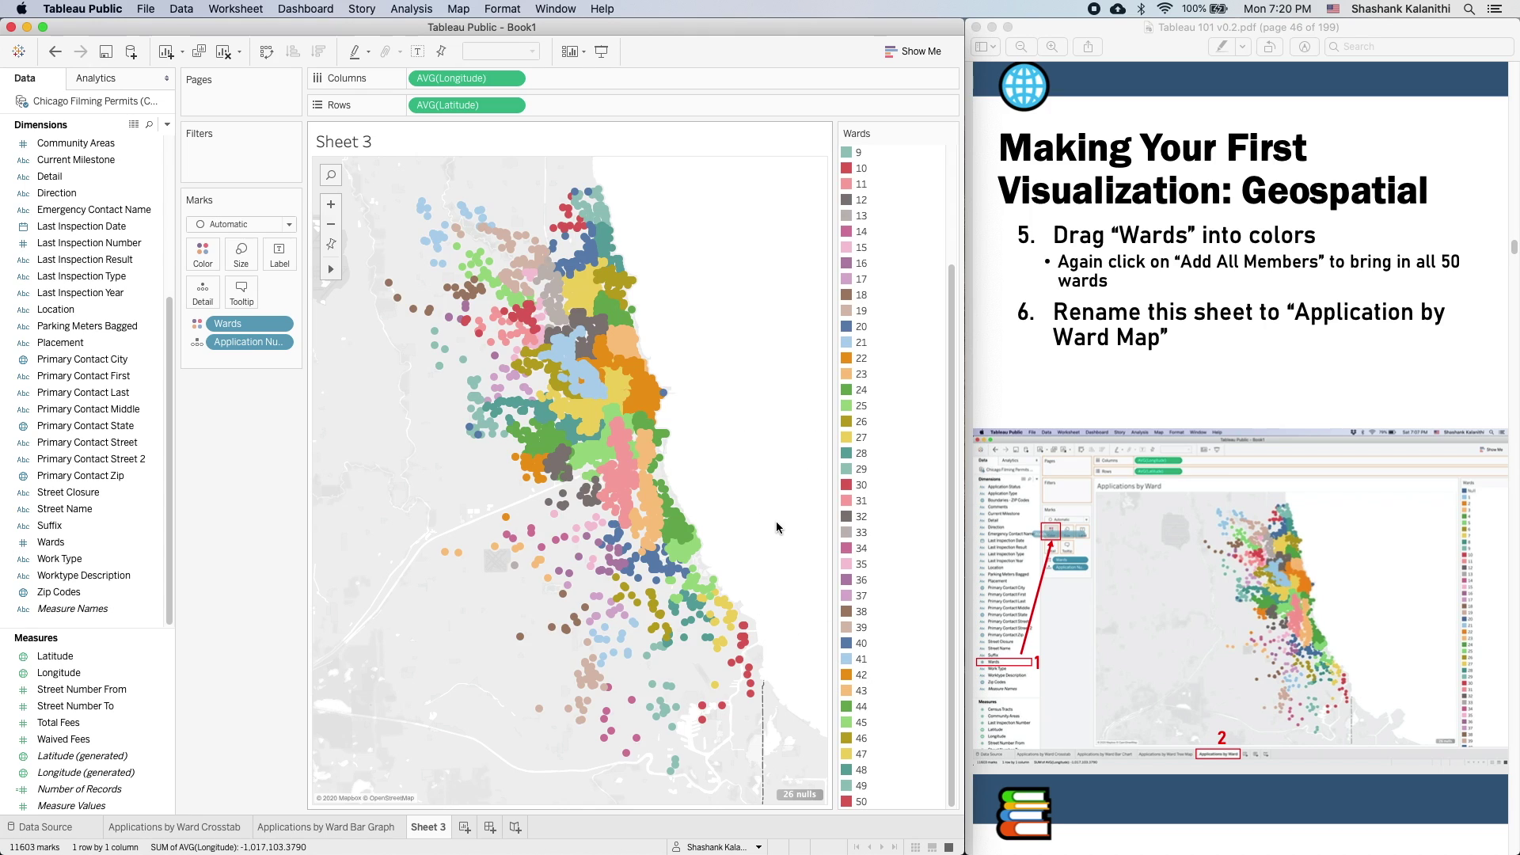
mouse_move(651, 398)
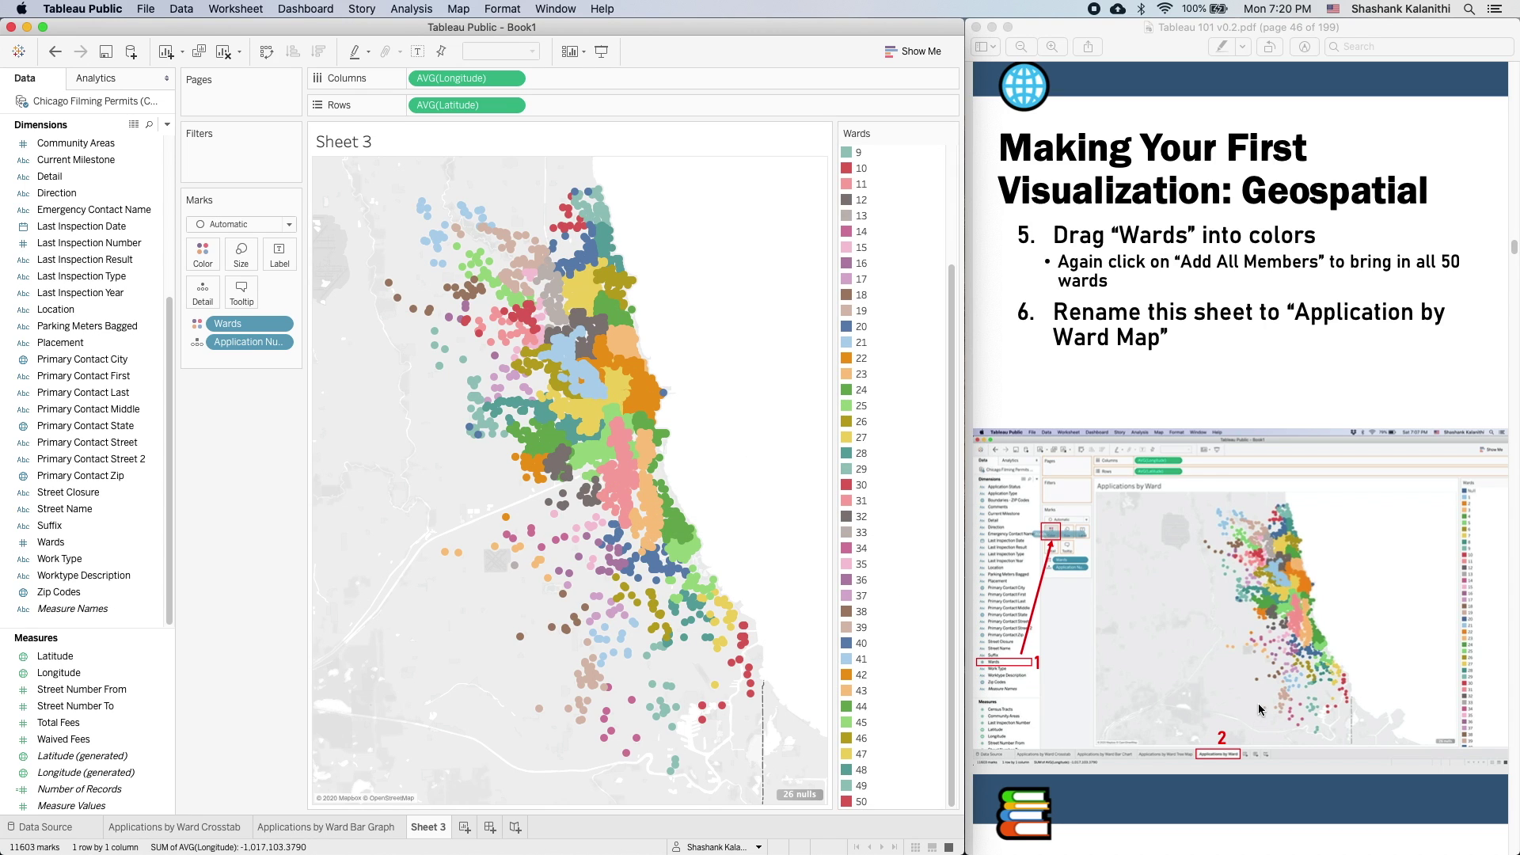
- Rename Sheet 3 as "Applications by Ward Map", following the guide's geospatial instruction 6
scroll(1259, 709, "down", 3)
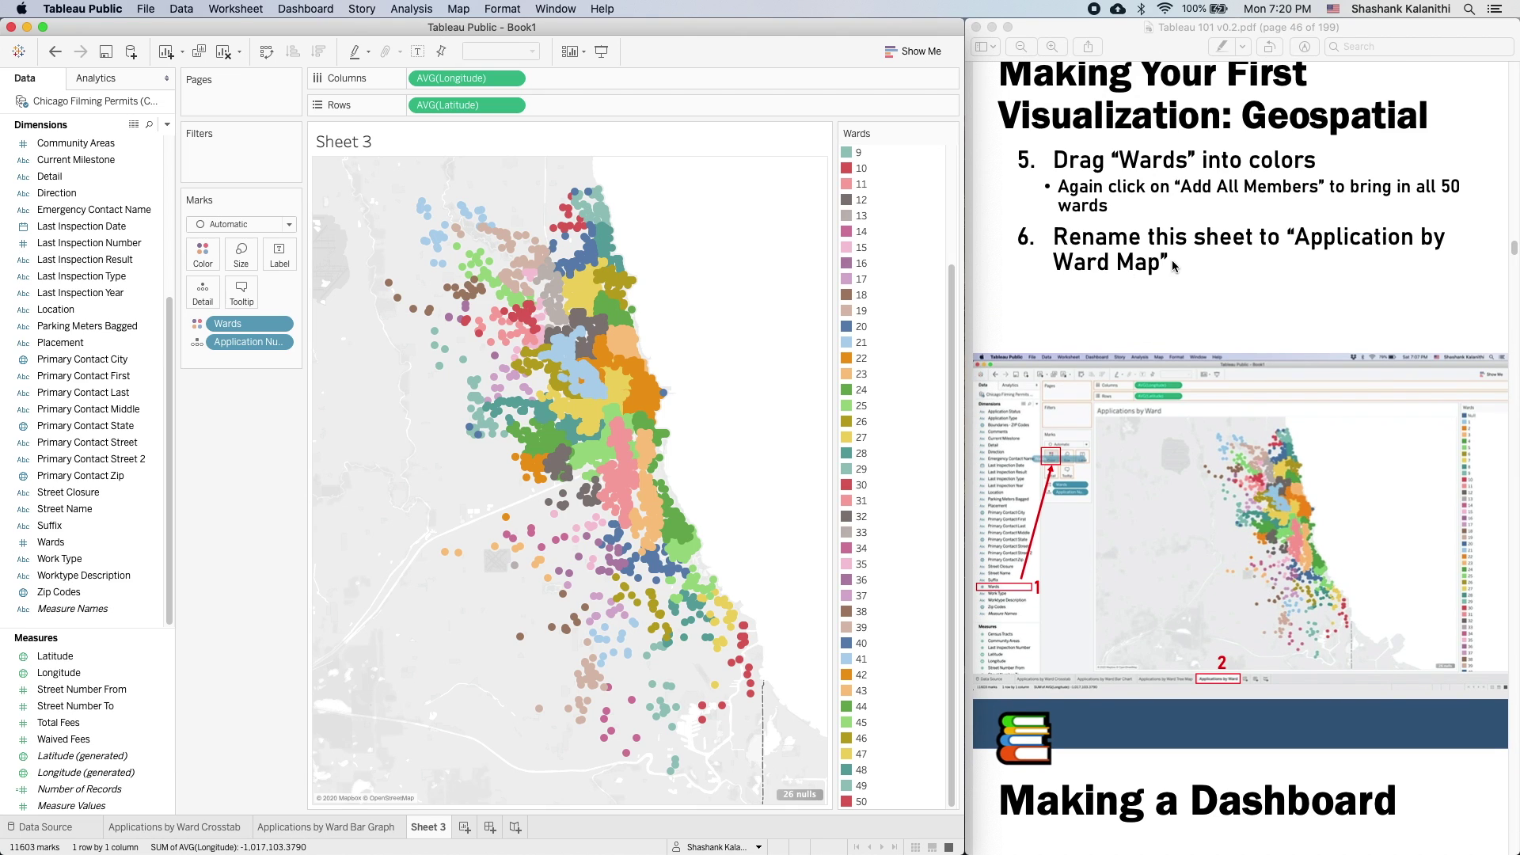
double_click(428, 827)
type("Applications")
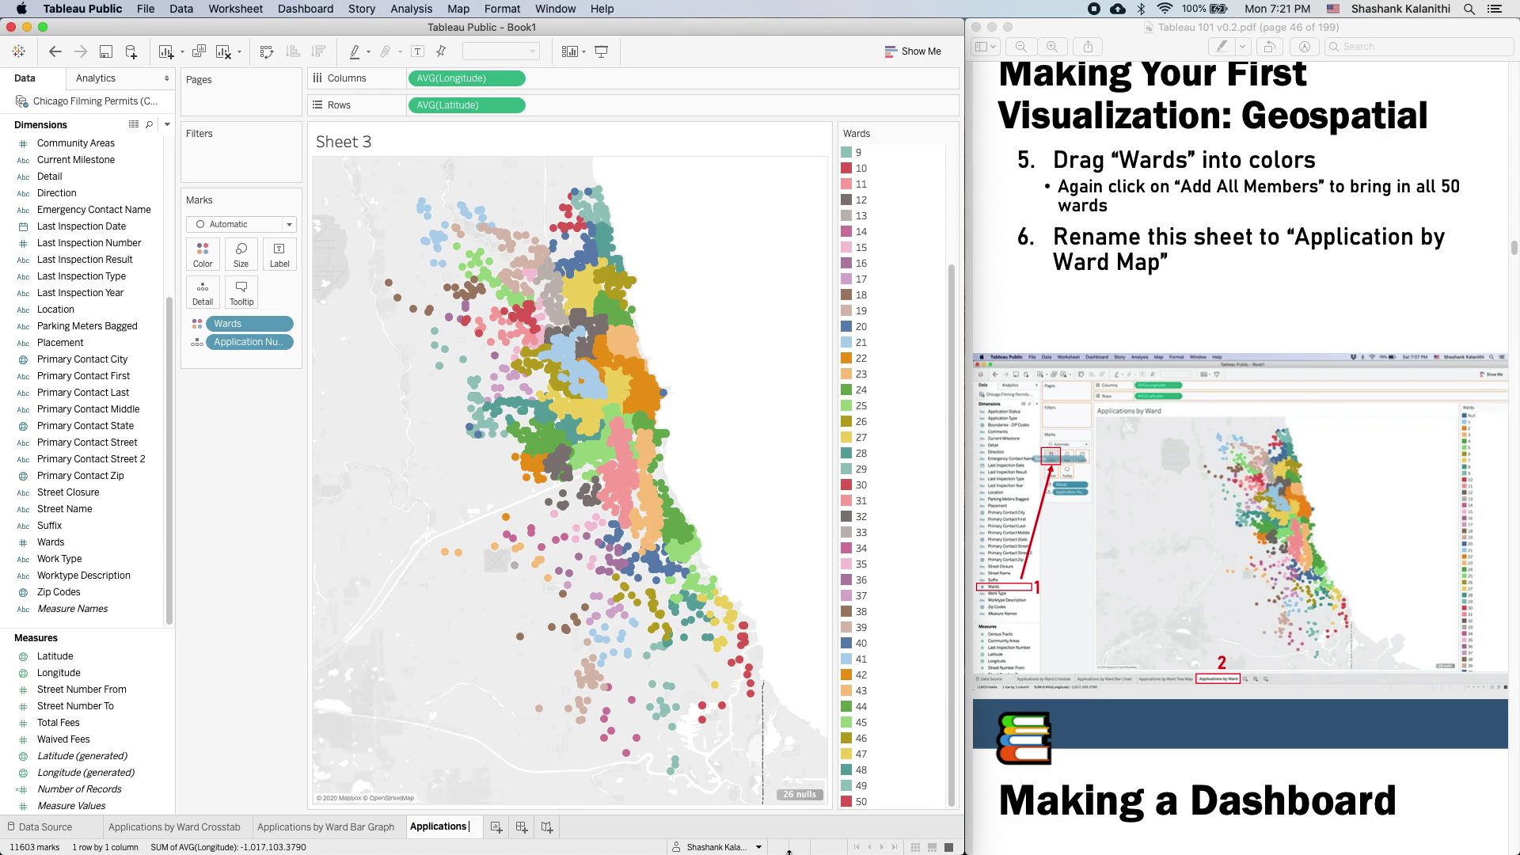
type(" by Ward Map")
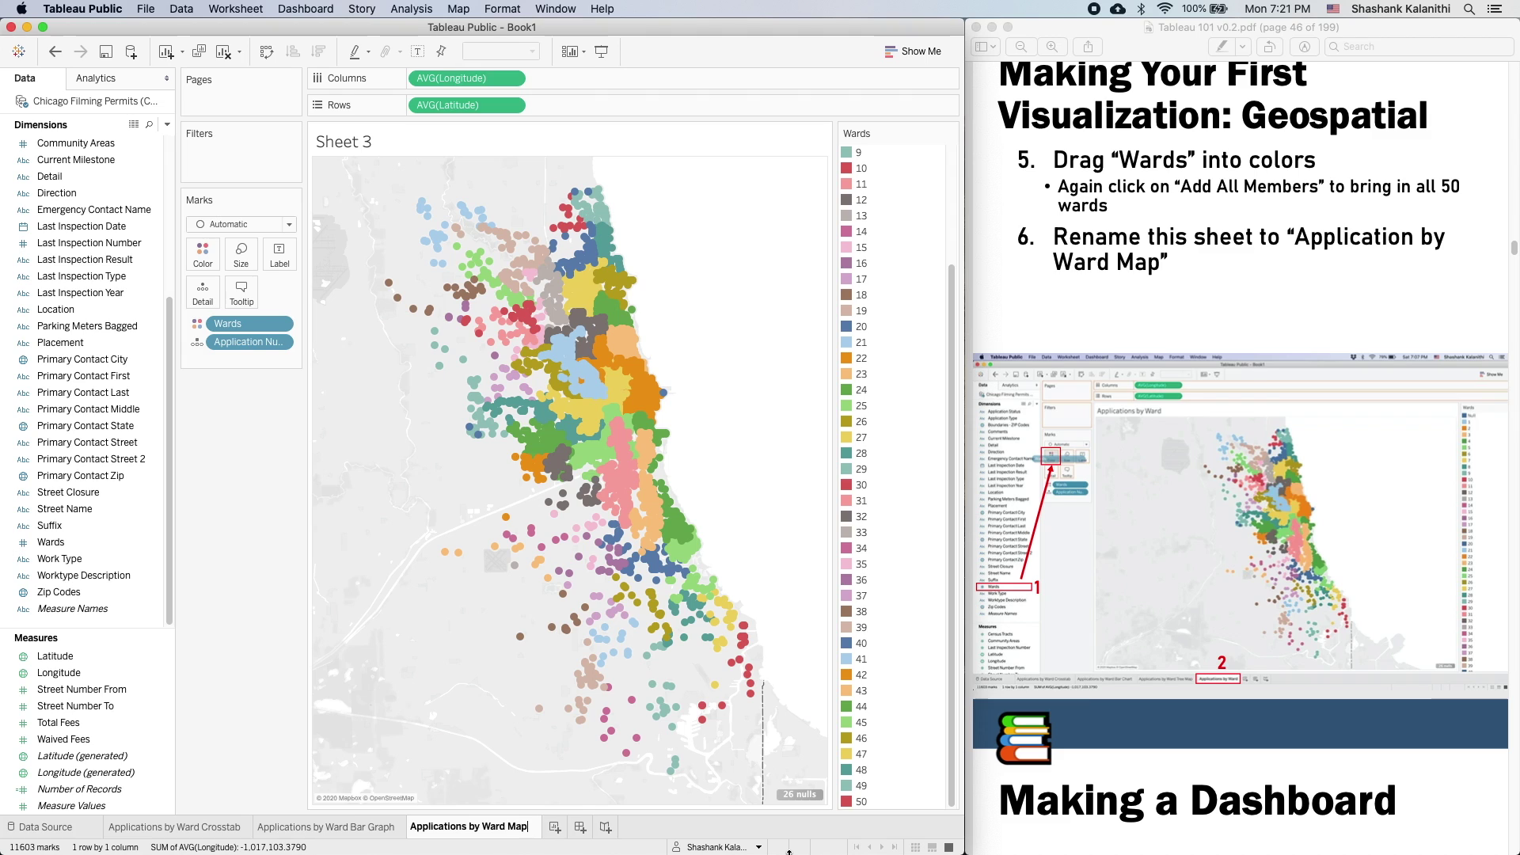
key("Return")
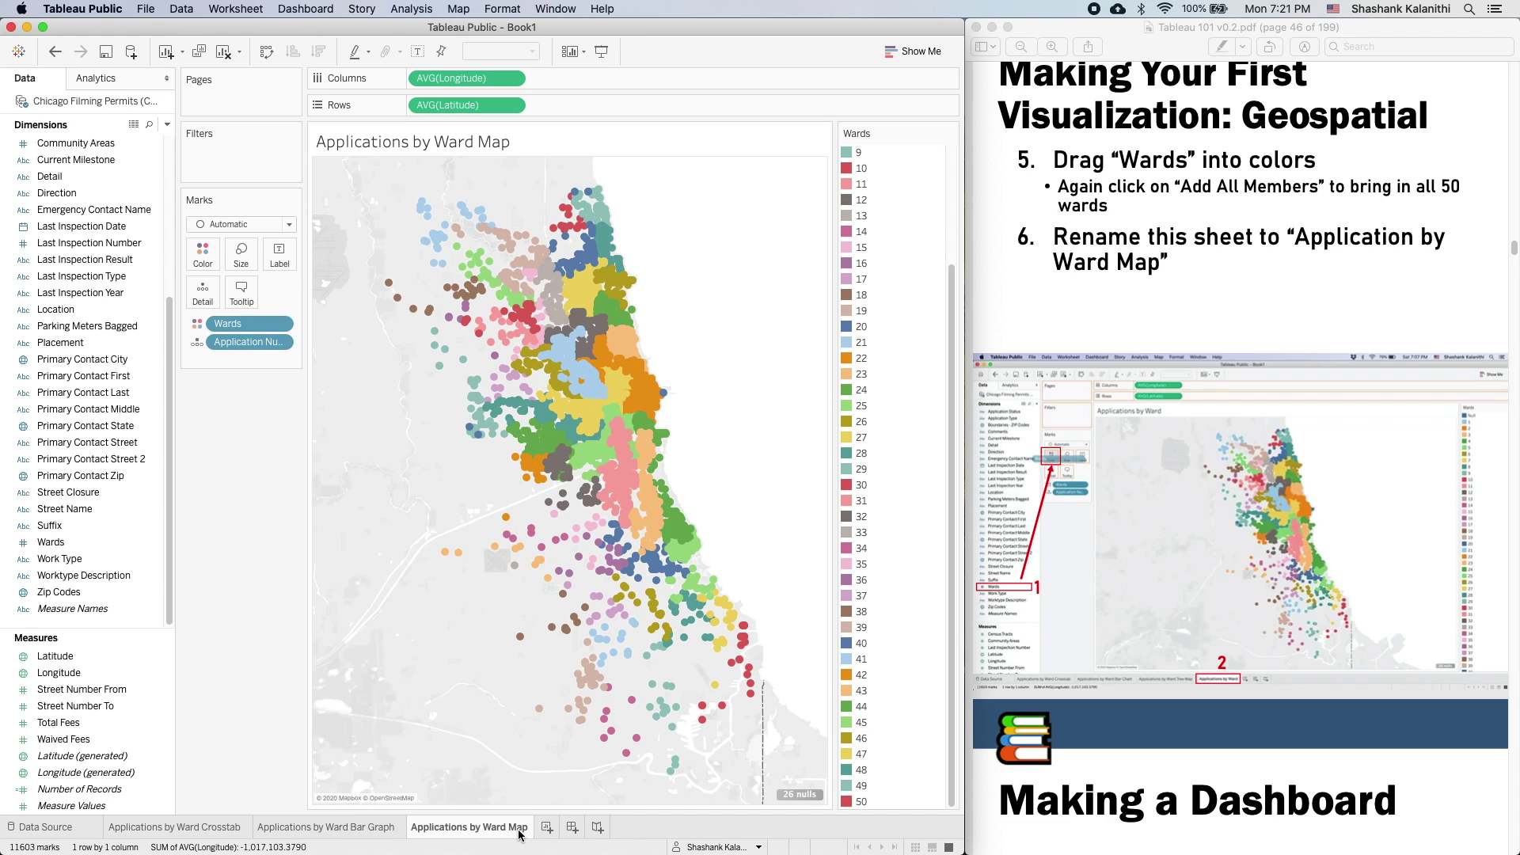
- Review the guide's geospatial instructions on page 46 and the "Making a Dashboard" instructions 1 and 2 on page 47
scroll(1370, 634, "down", 4)
scroll(1371, 634, "down", 8)
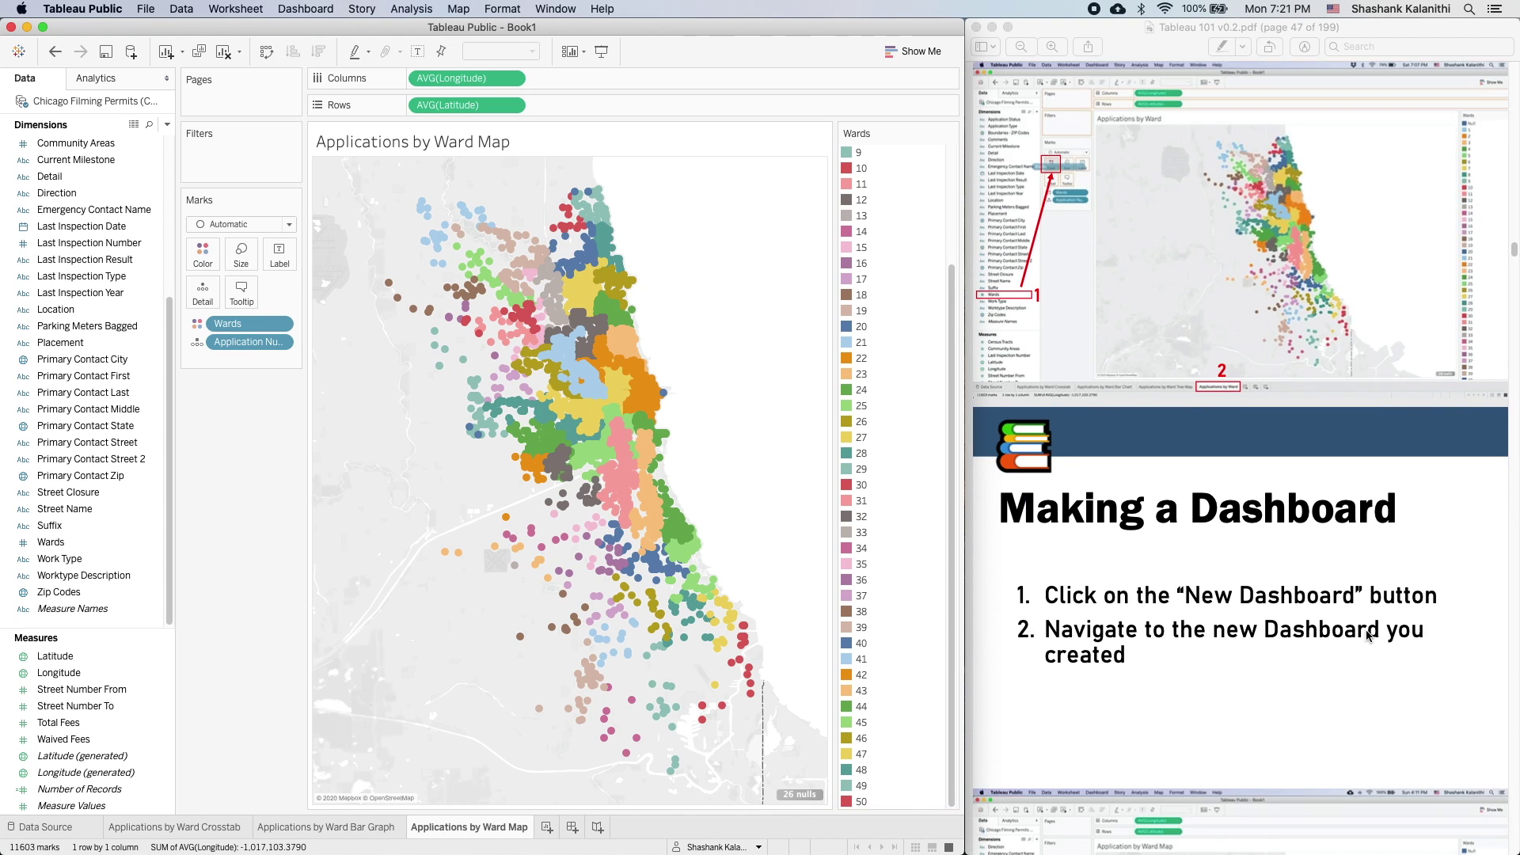
scroll(1335, 529, "up", 10)
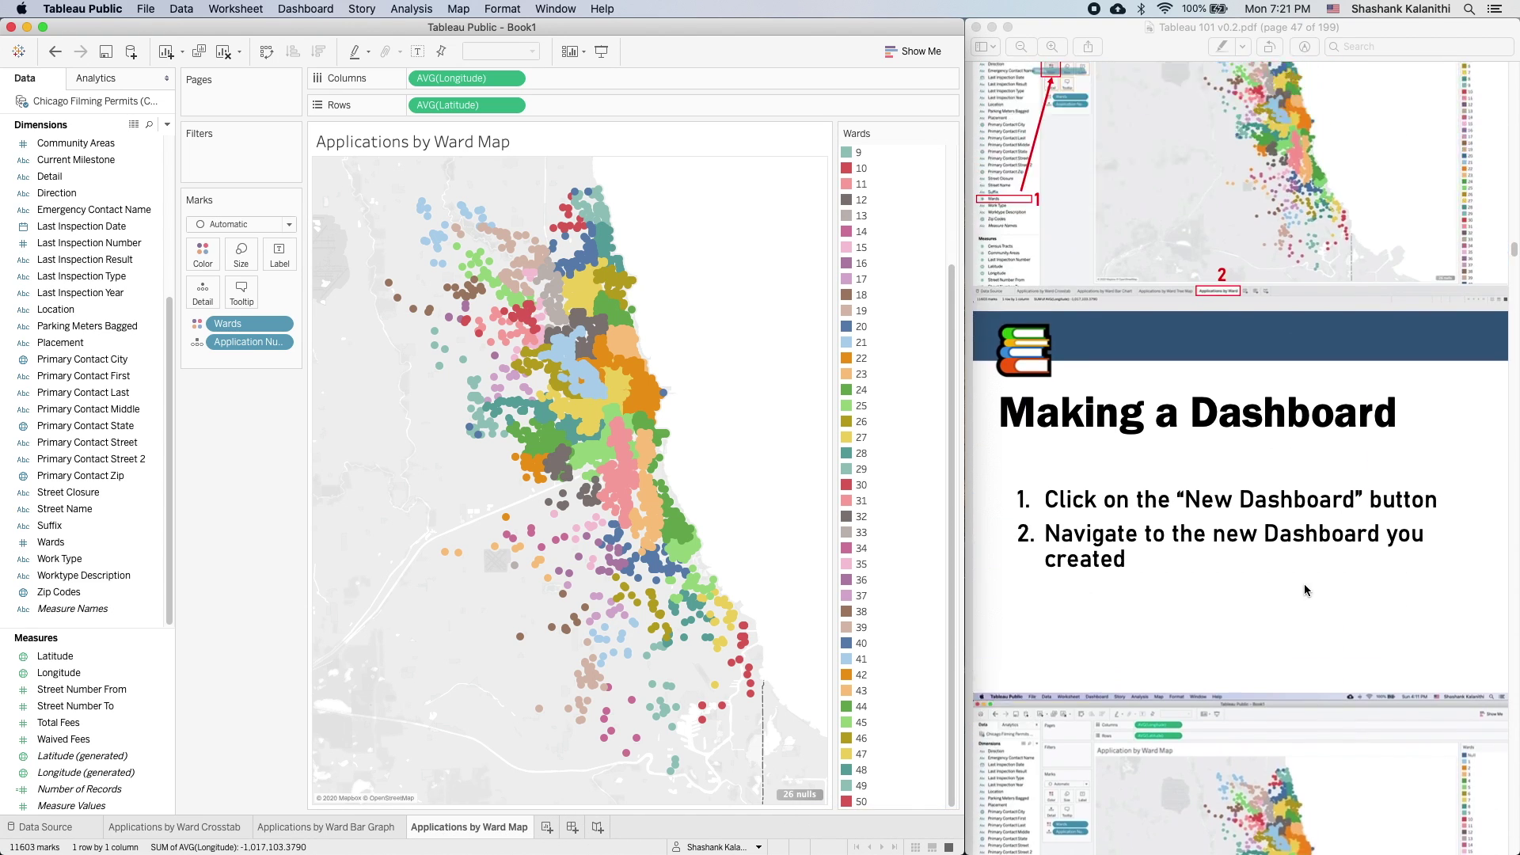
scroll(1296, 590, "down", 15)
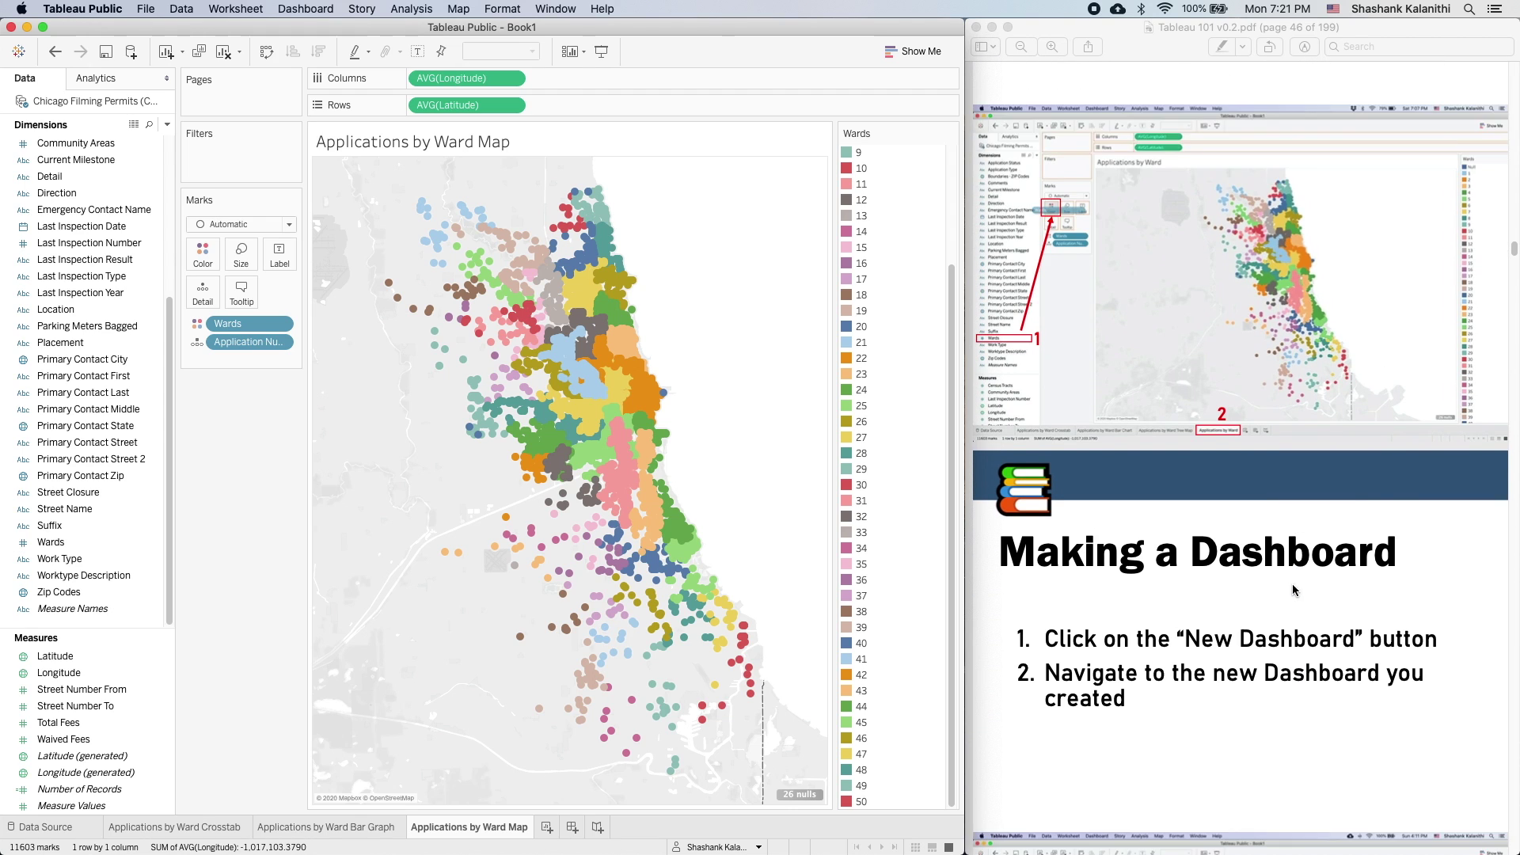
scroll(1278, 567, "up", 4)
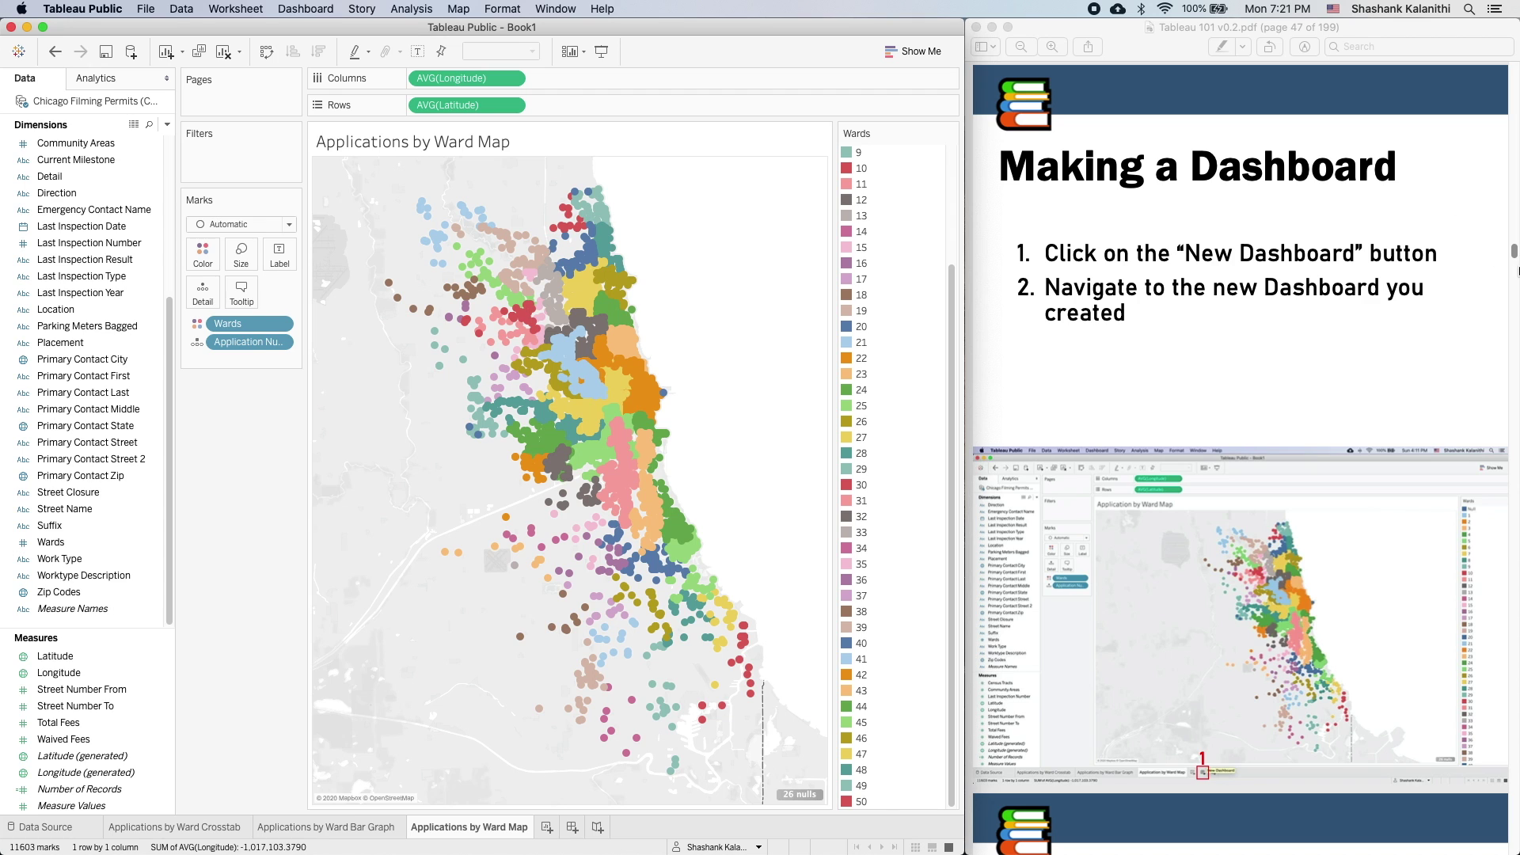
left_click_drag(1516, 260, 1514, 251)
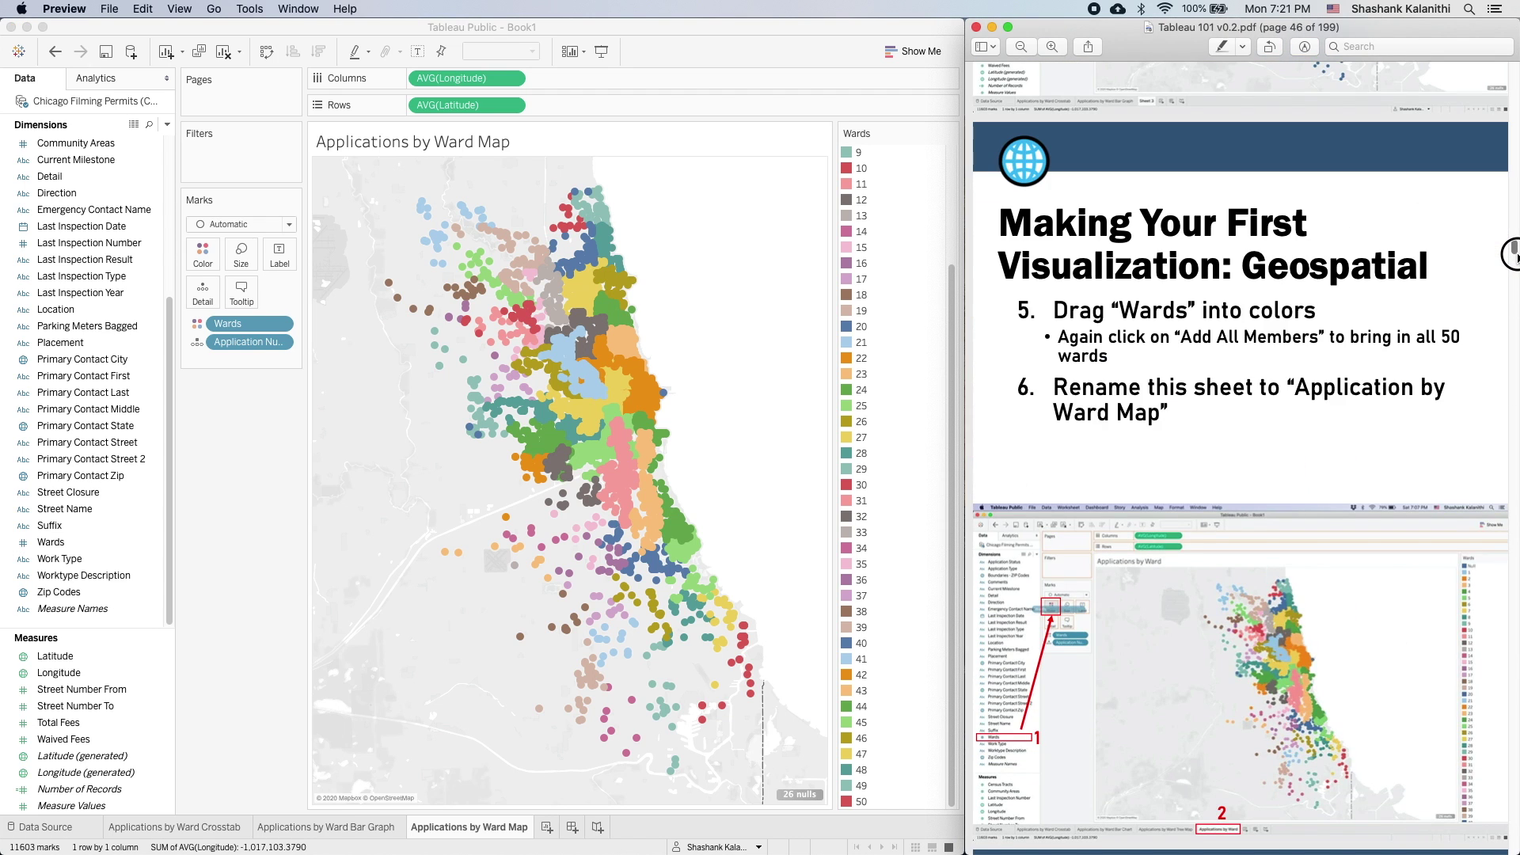
left_click_drag(1027, 235, 1333, 438)
left_click(1256, 416)
left_click_drag(1512, 257, 1512, 252)
scroll(1419, 394, "up", 1)
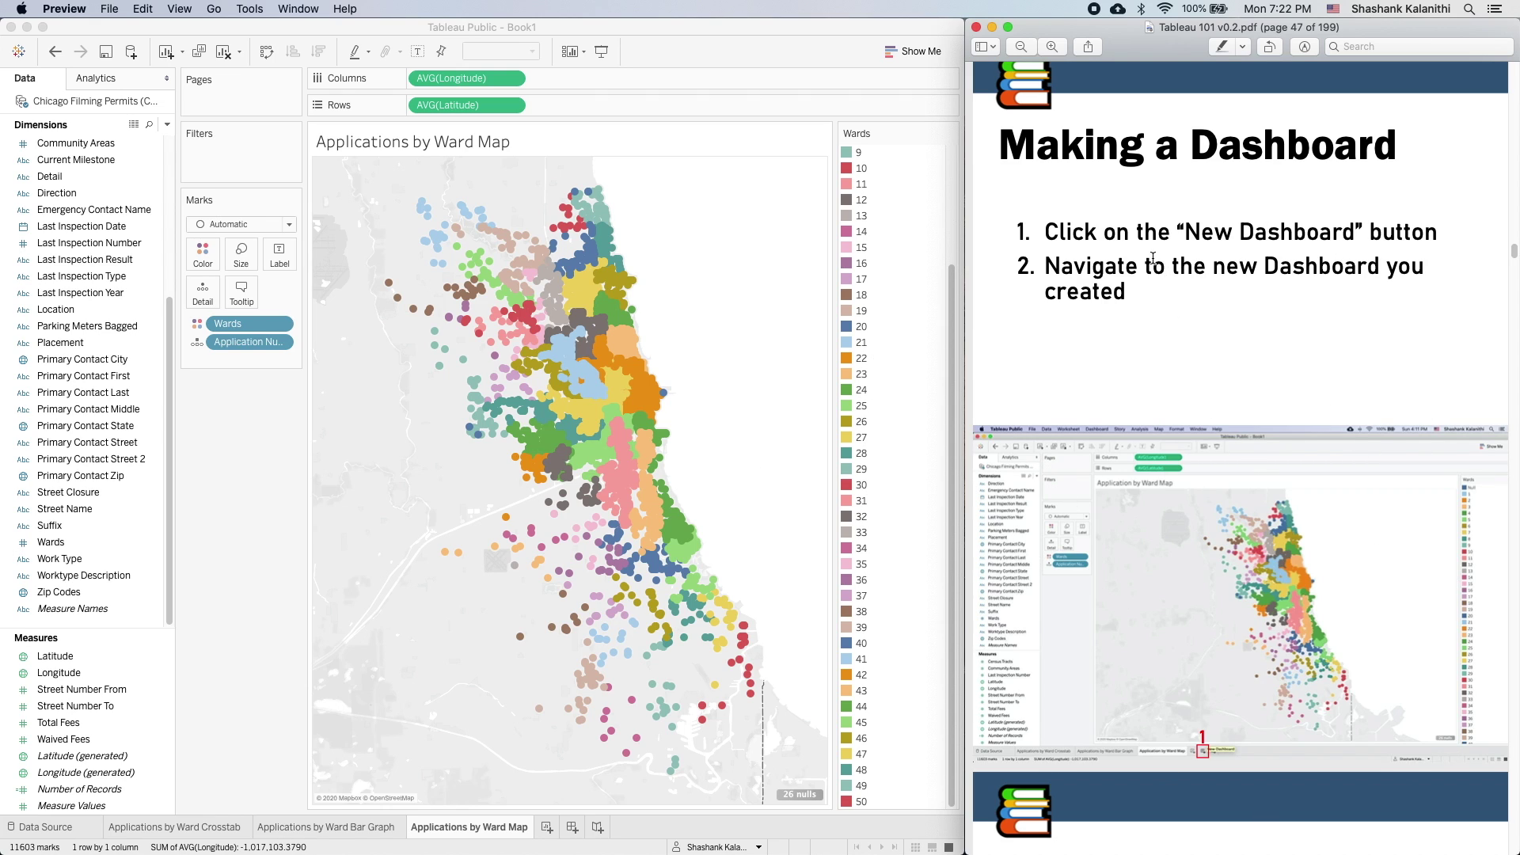
- Read the guide's first dashboard instruction and create a new dashboard in the workbook
left_click_drag(1000, 142, 1446, 181)
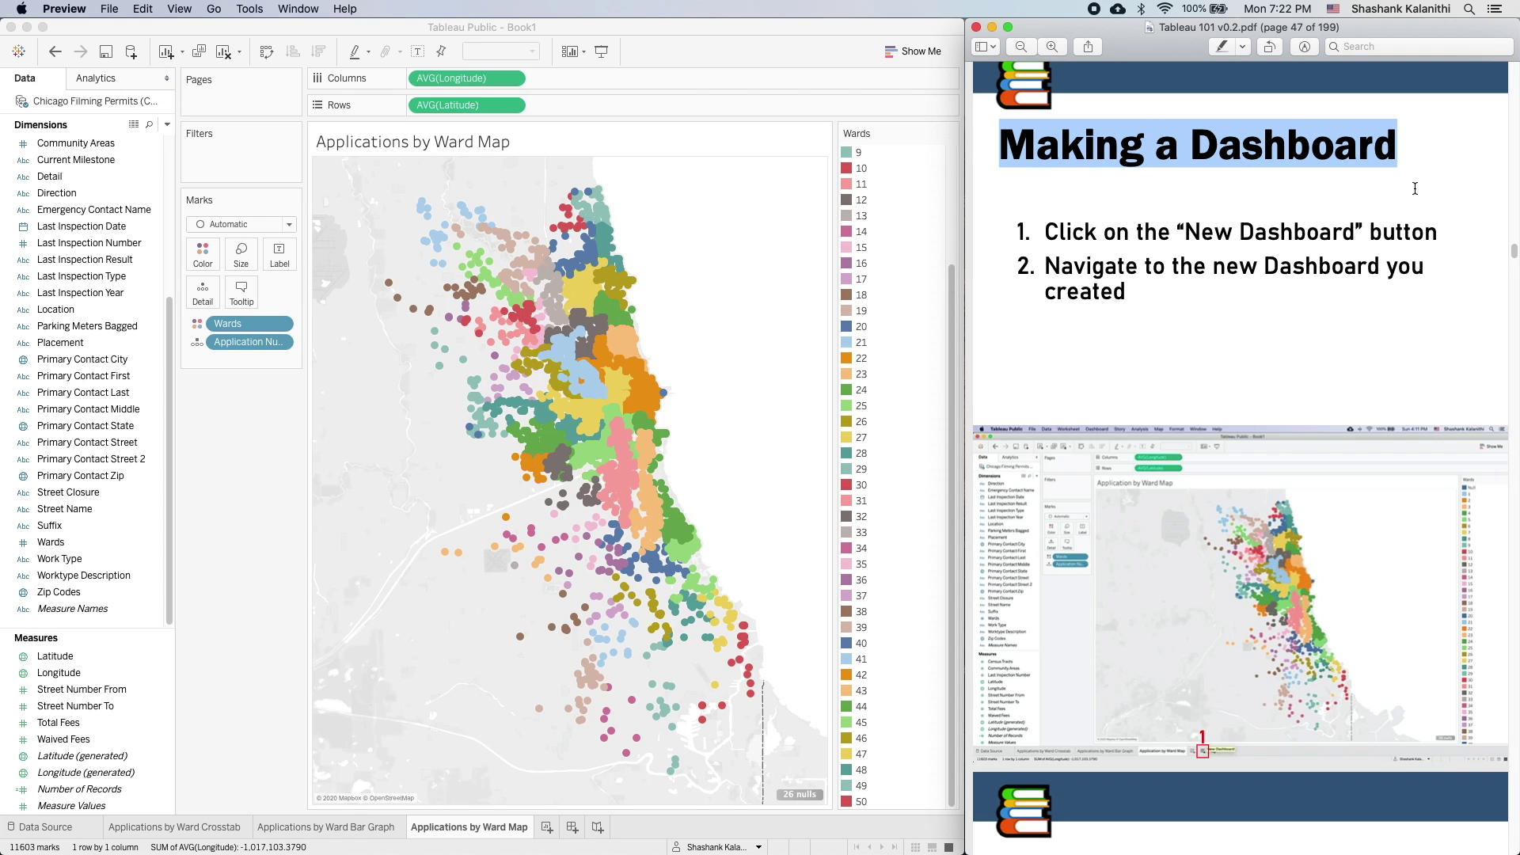
left_click_drag(951, 346, 954, 190)
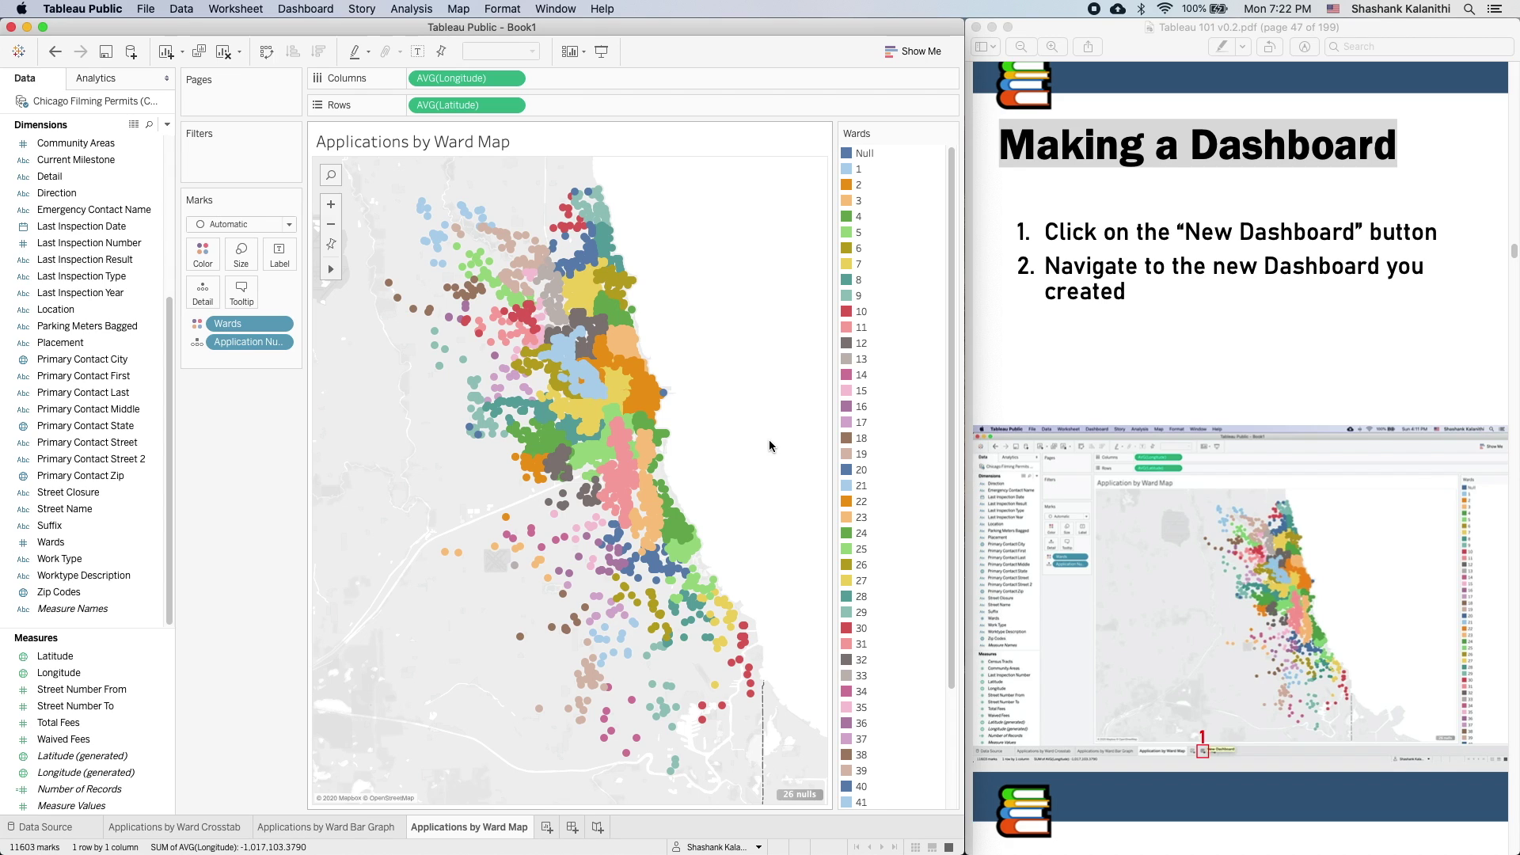
left_click(1271, 228)
left_click(1168, 192)
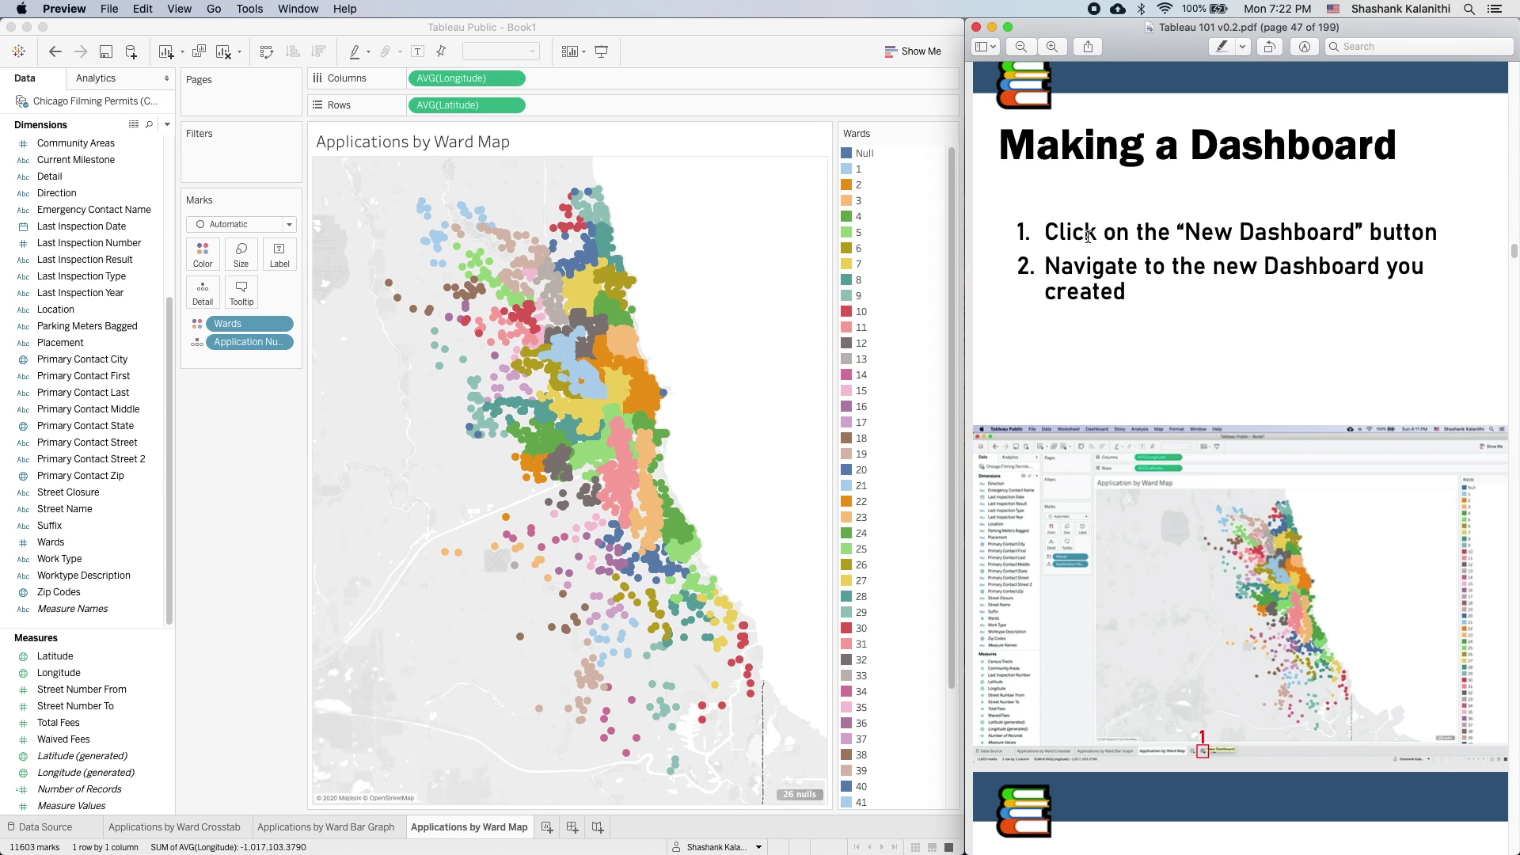
triple_click(1050, 232)
left_click(1308, 311)
left_click(572, 828)
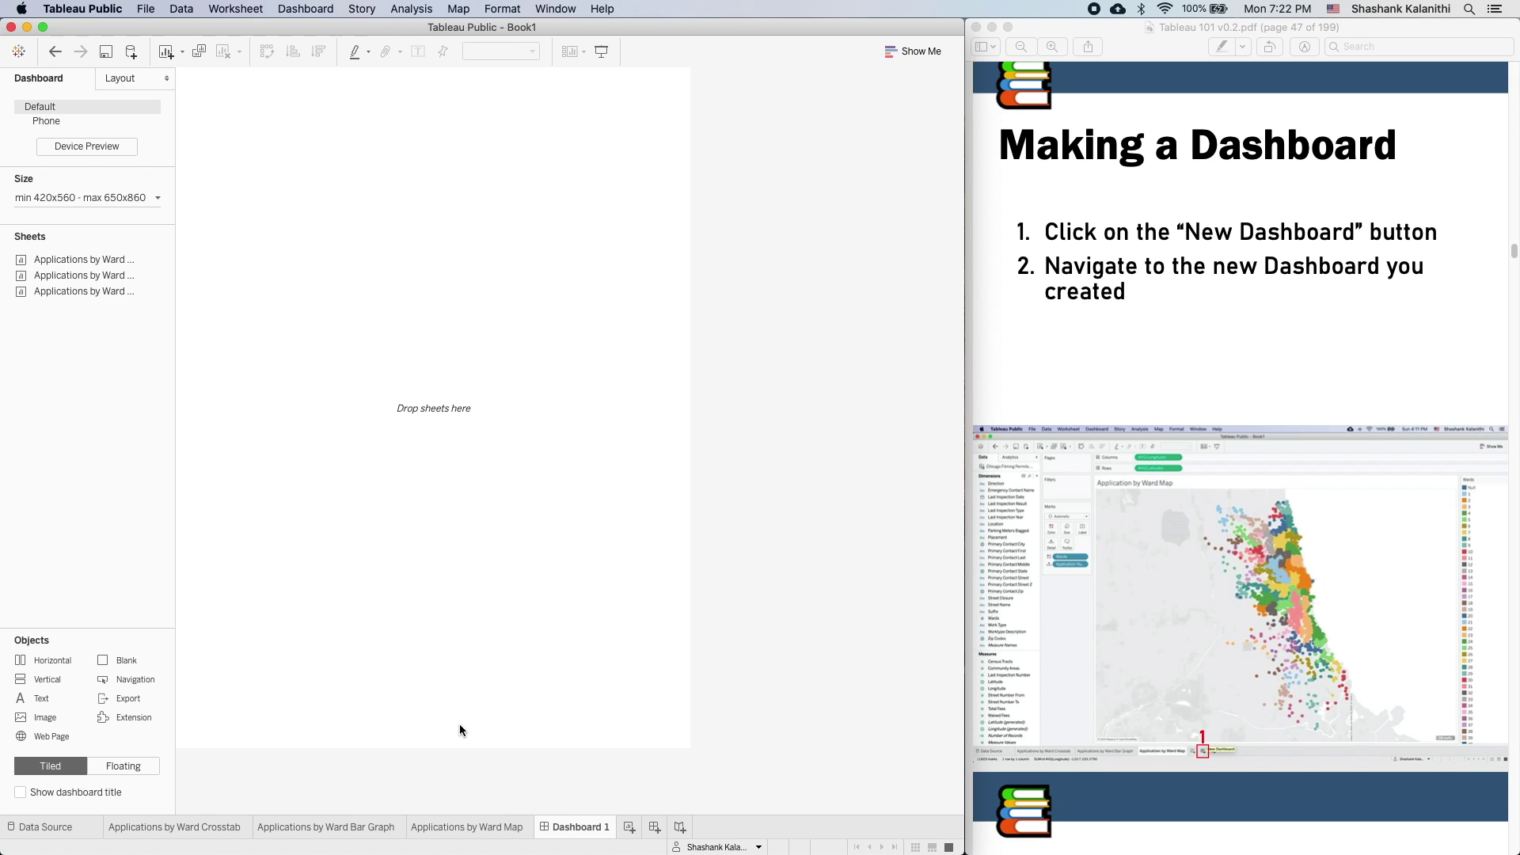
- Change the dashboard's size from Range to Automatic, as described in the guide's instruction 3 on page 48
scroll(1386, 505, "down", 3)
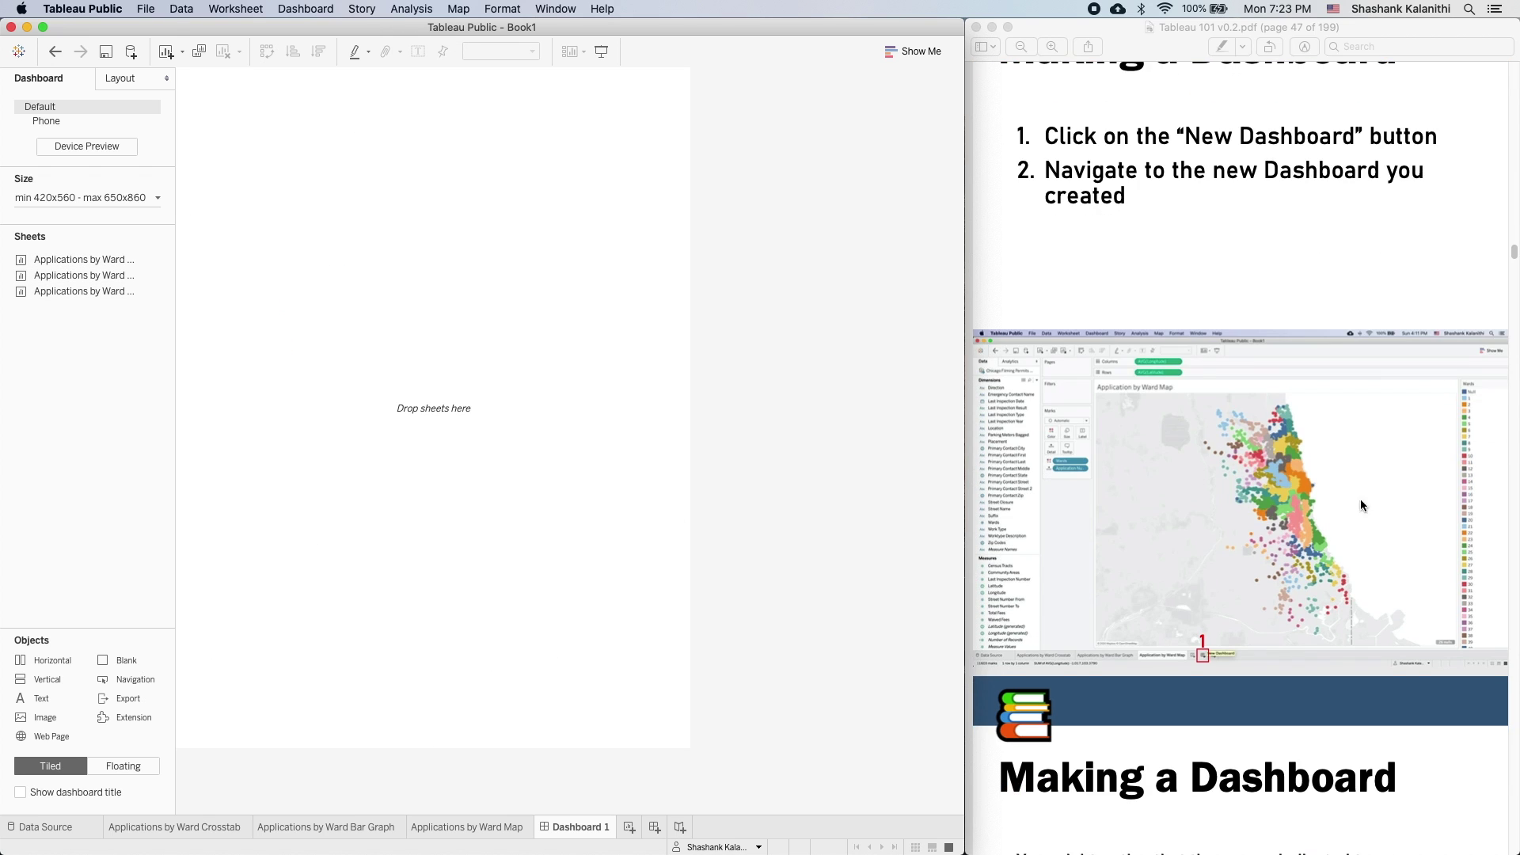
scroll(1361, 505, "down", 15)
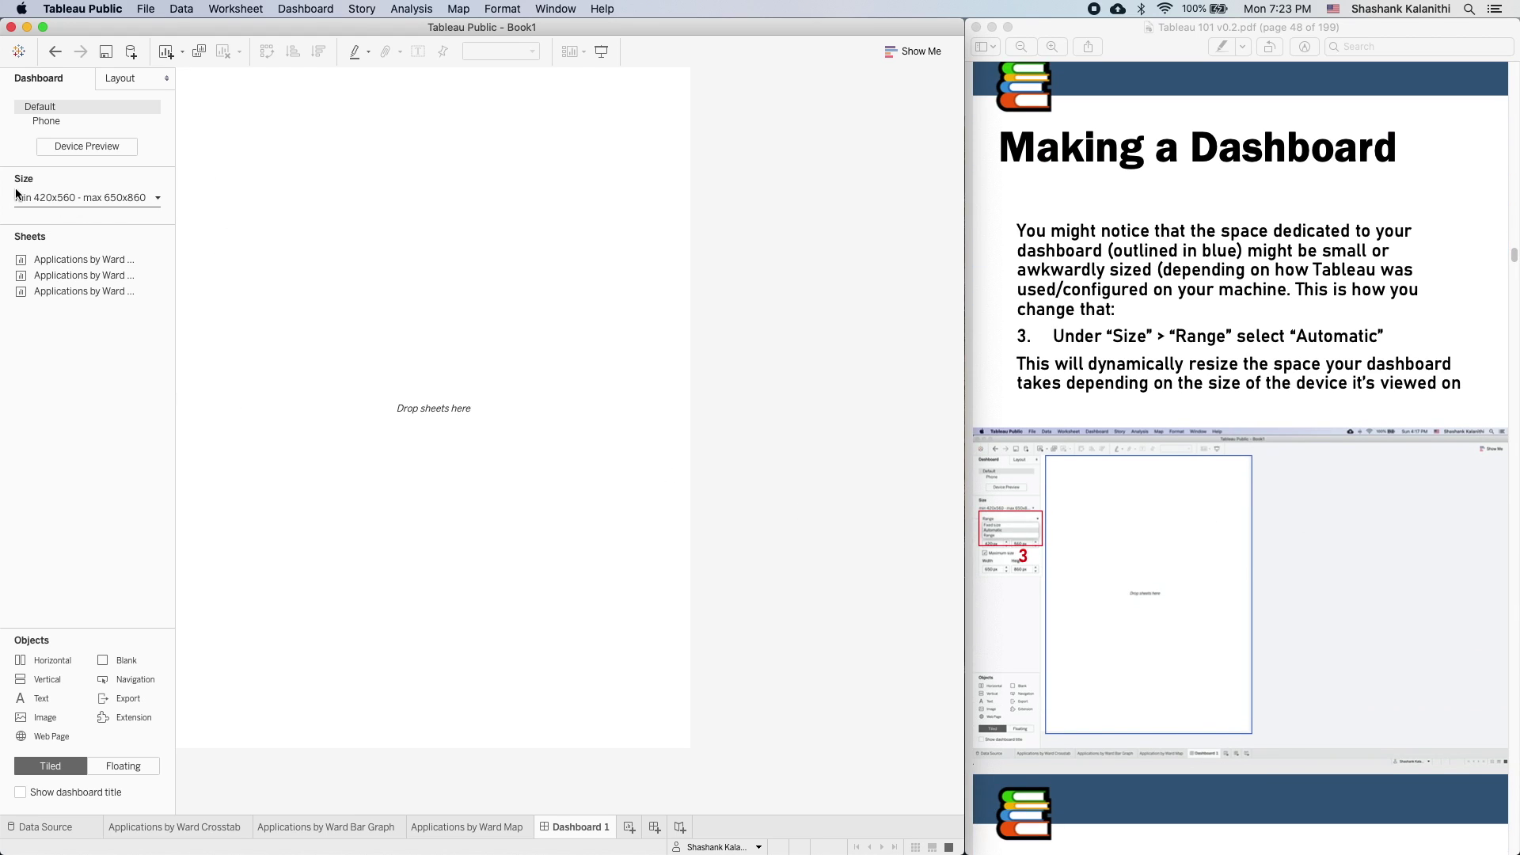
left_click(75, 196)
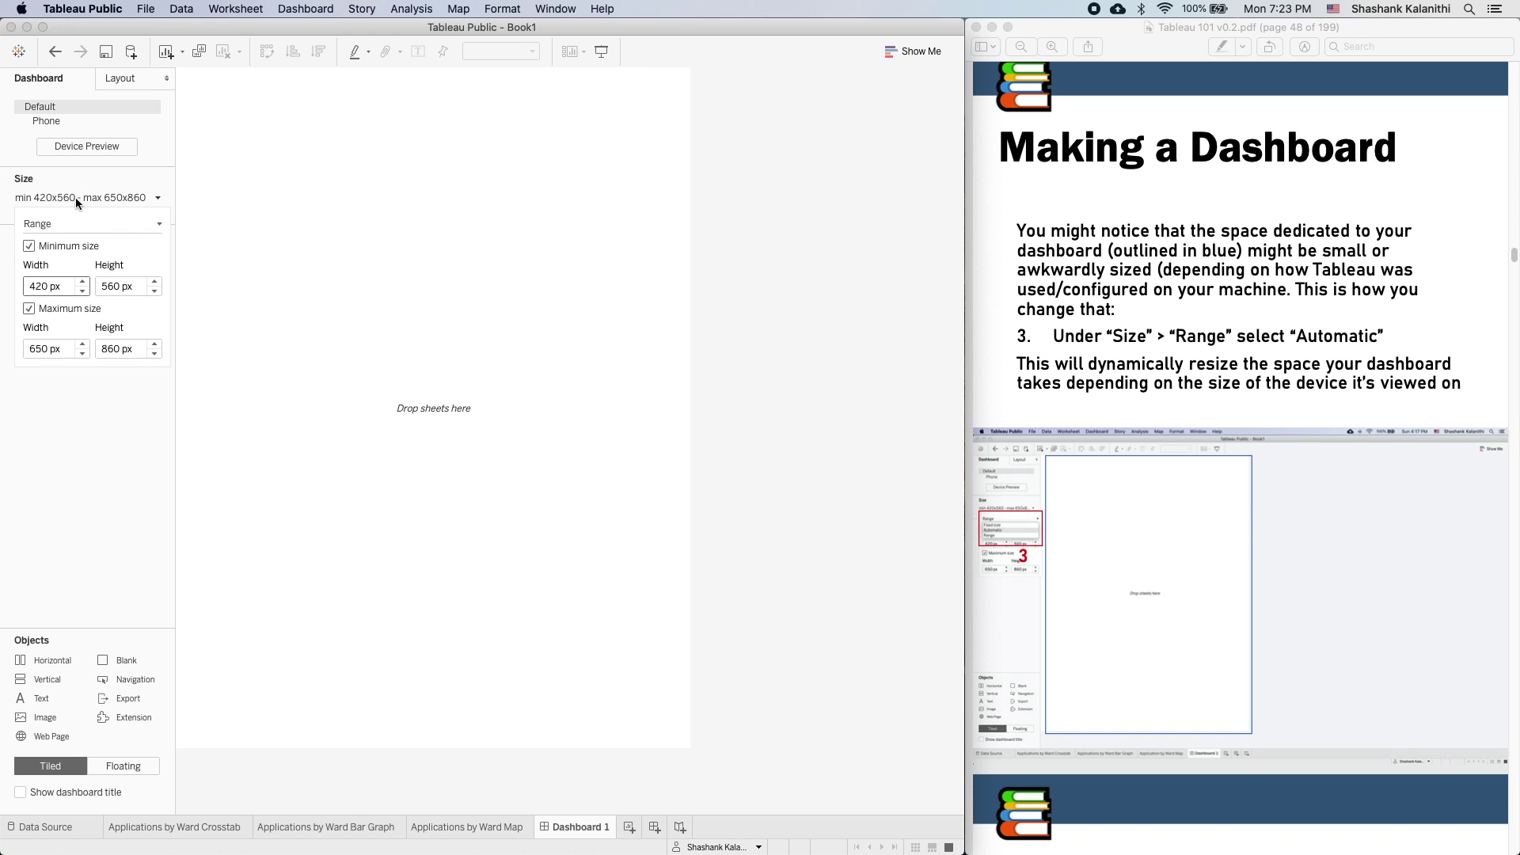
left_click(46, 226)
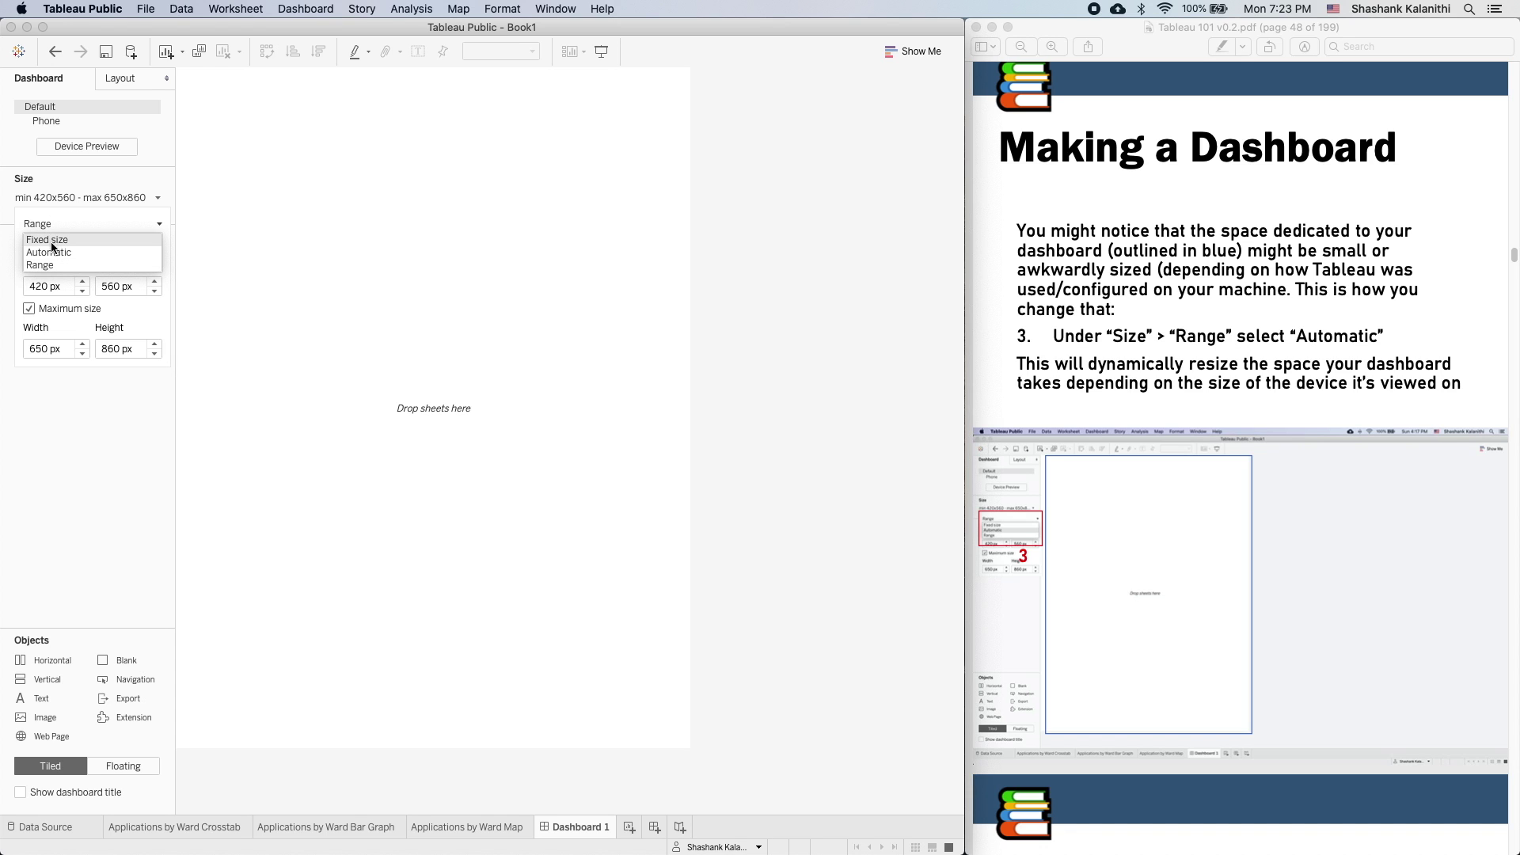
left_click(48, 254)
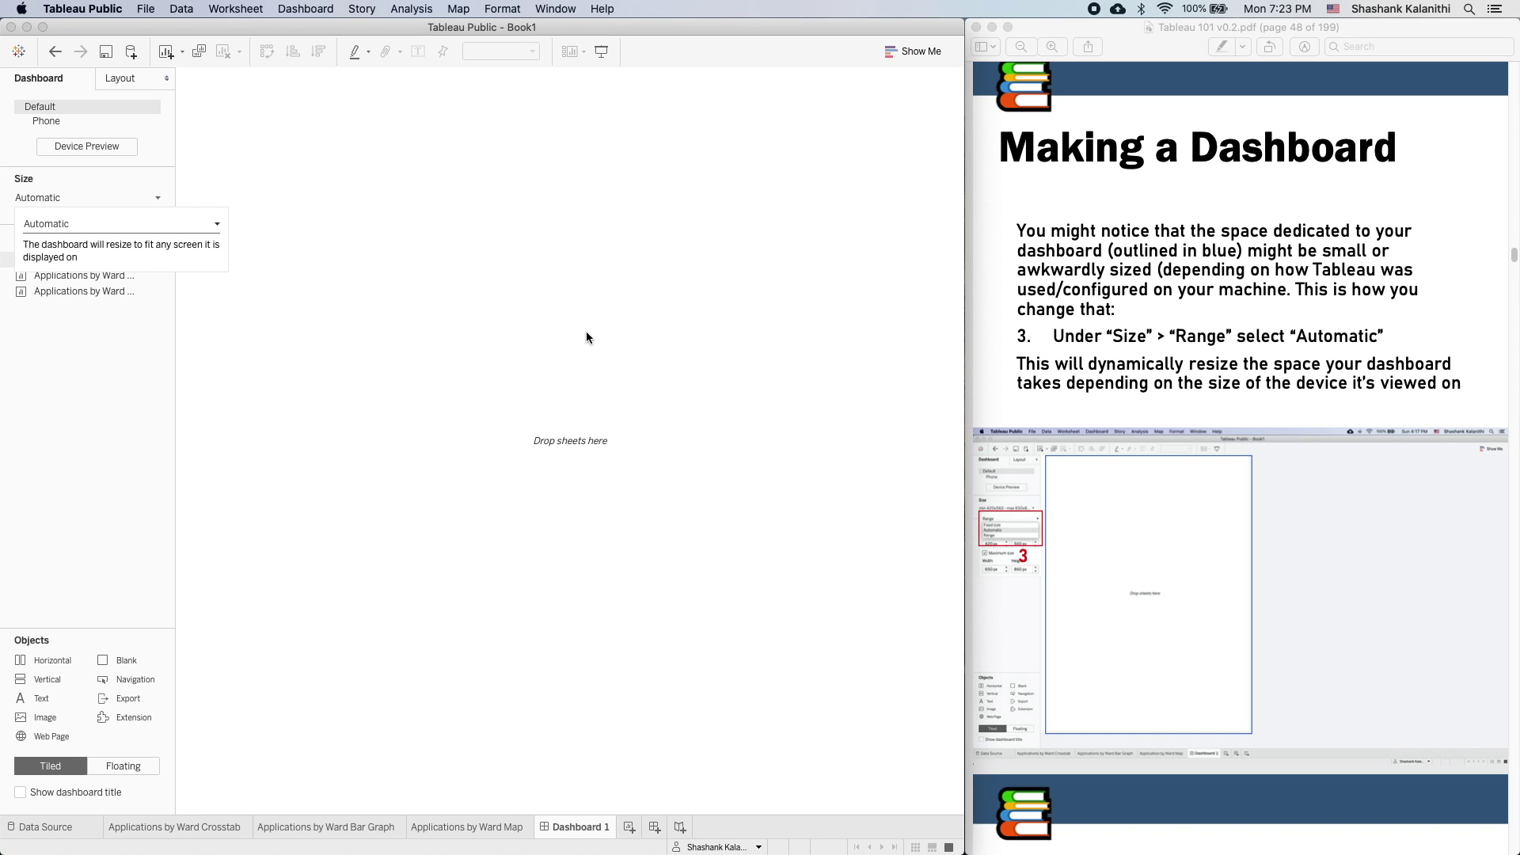
left_click(430, 323)
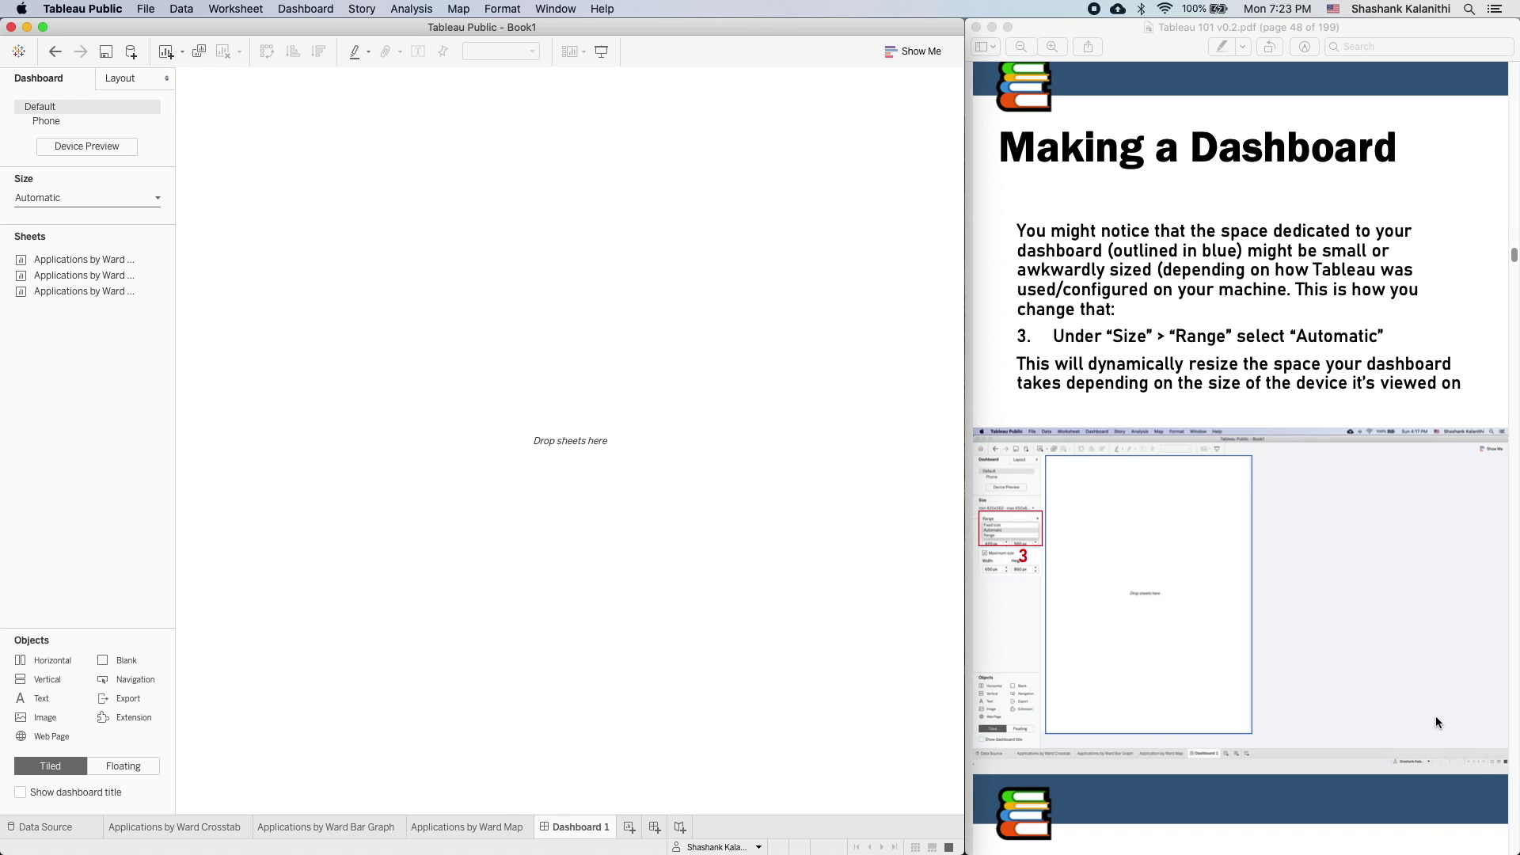
- Widen the side pane to fit the full sheet names, and add the Applications by Ward Crosstab and Applications by Ward Map sheets to the dashboard
scroll(1441, 734, "down", 10)
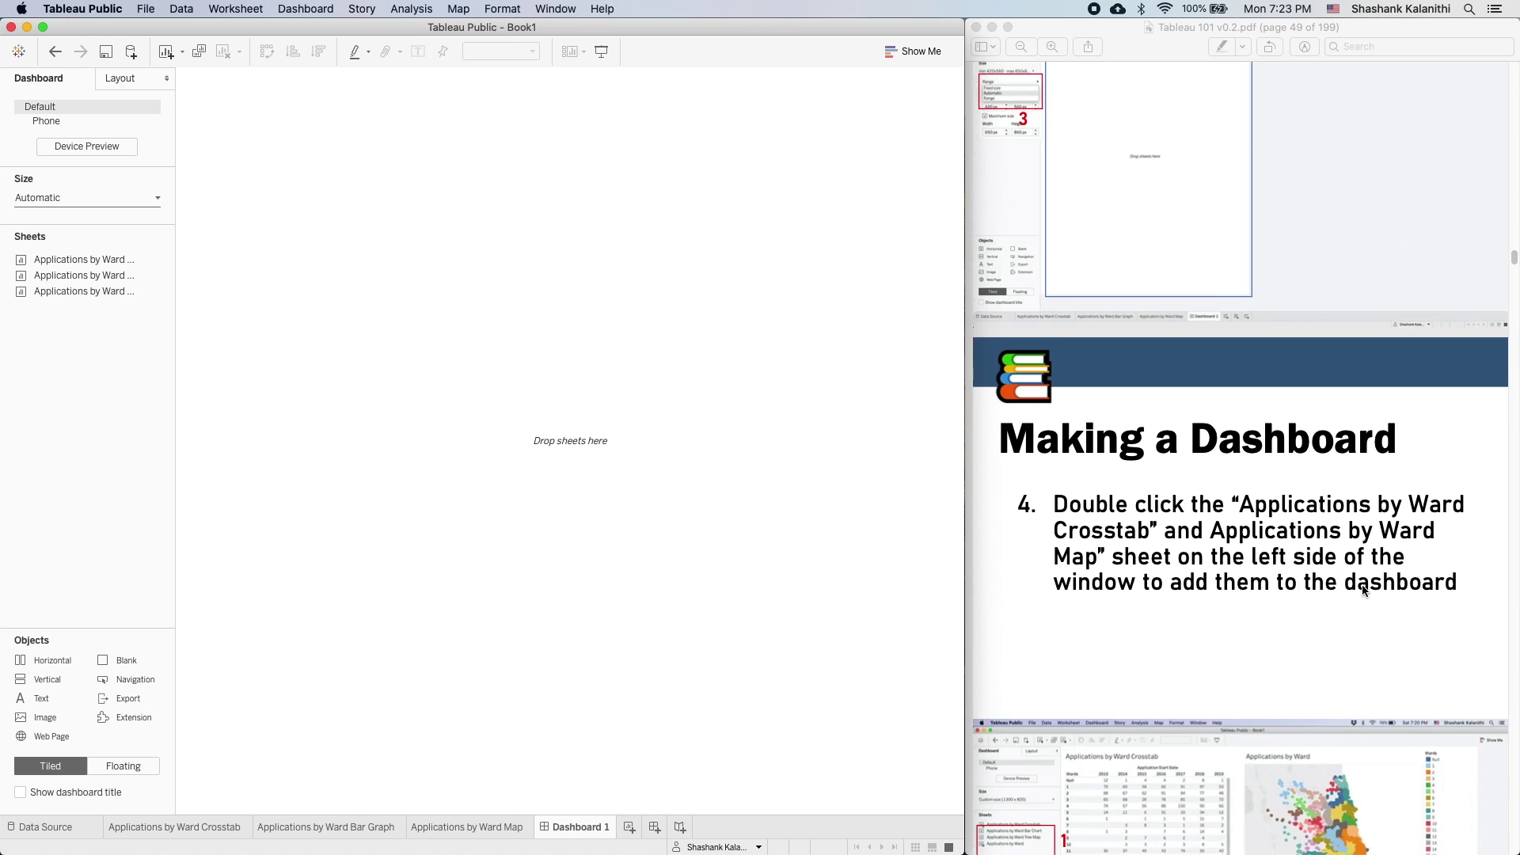
scroll(1363, 587, "down", 6)
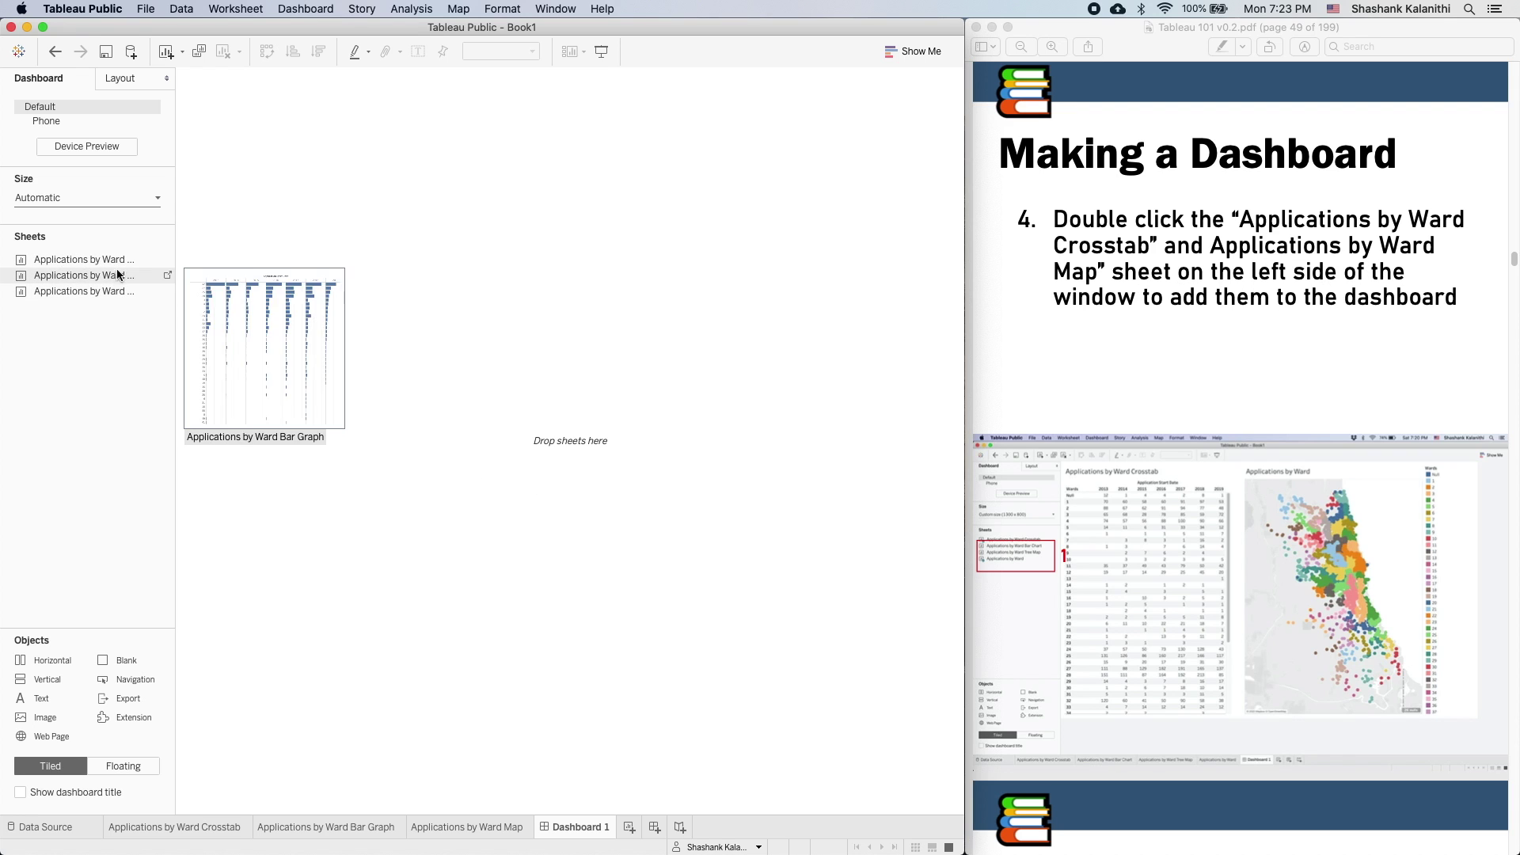
mouse_move(132, 285)
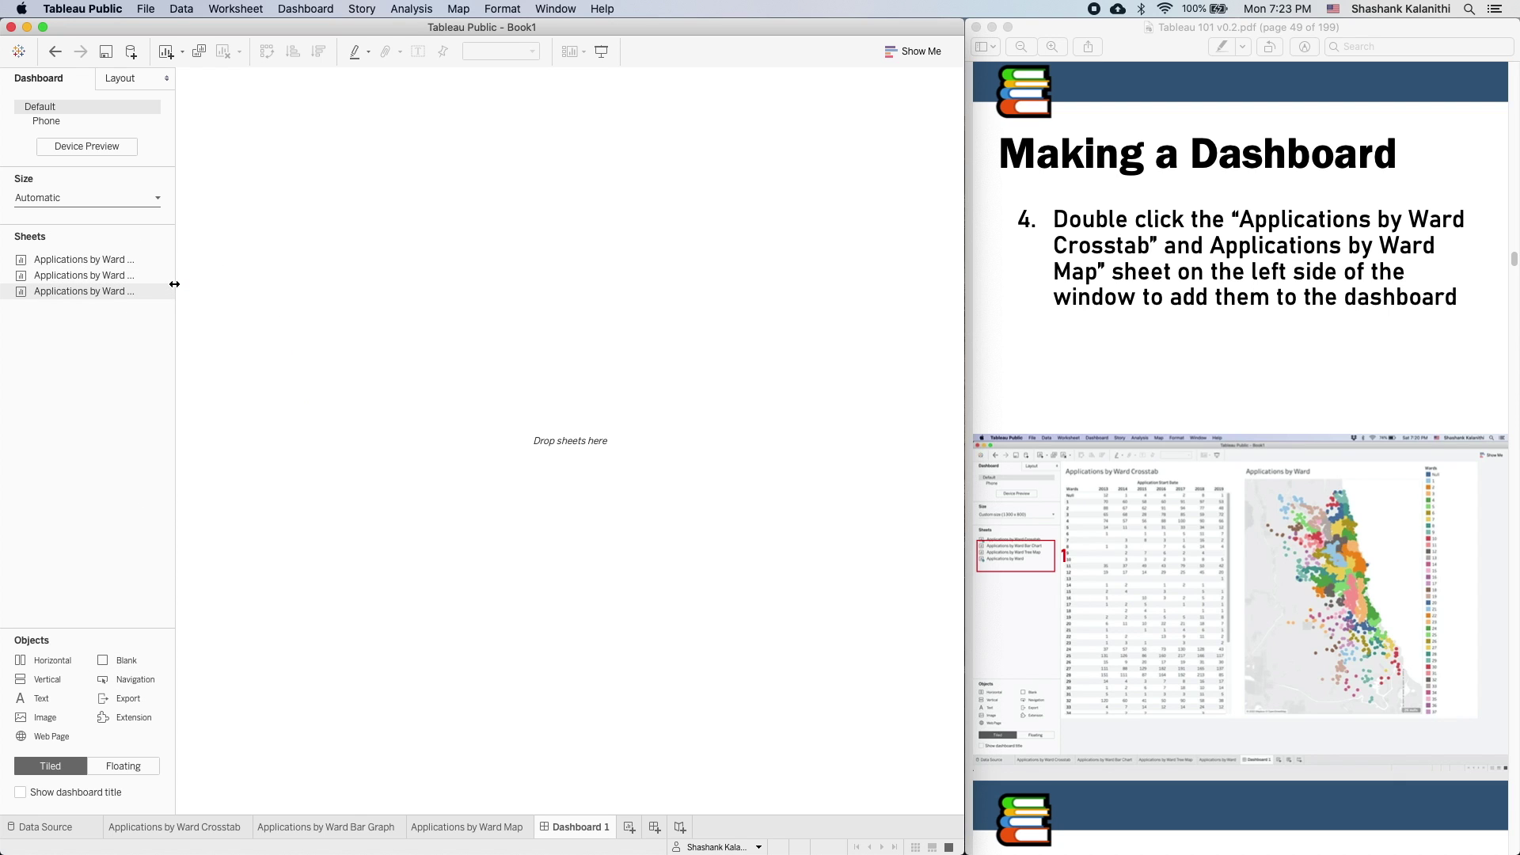
left_click_drag(174, 284, 219, 285)
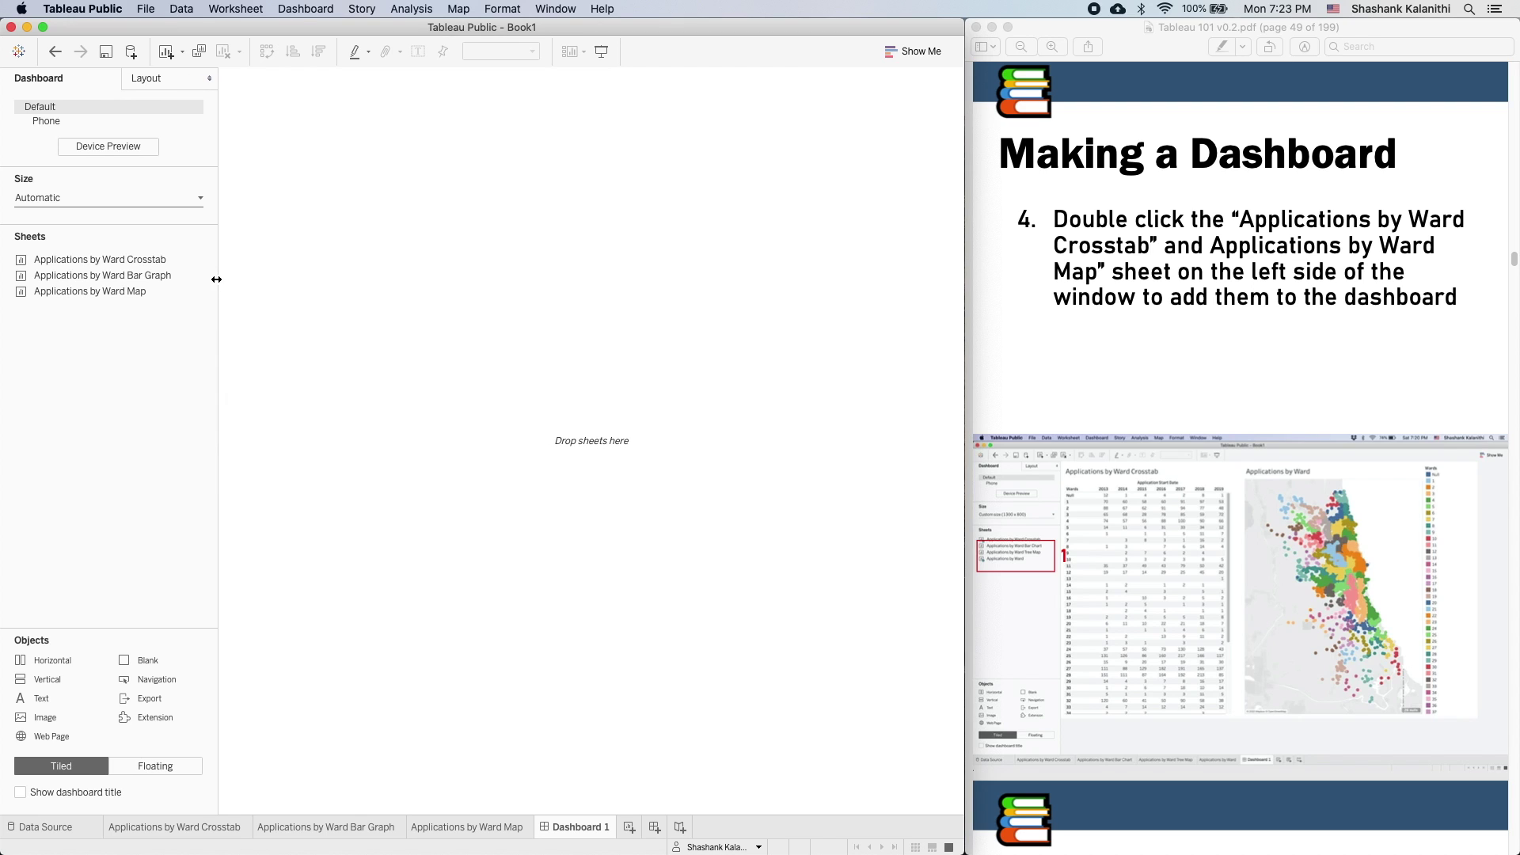
double_click(131, 267)
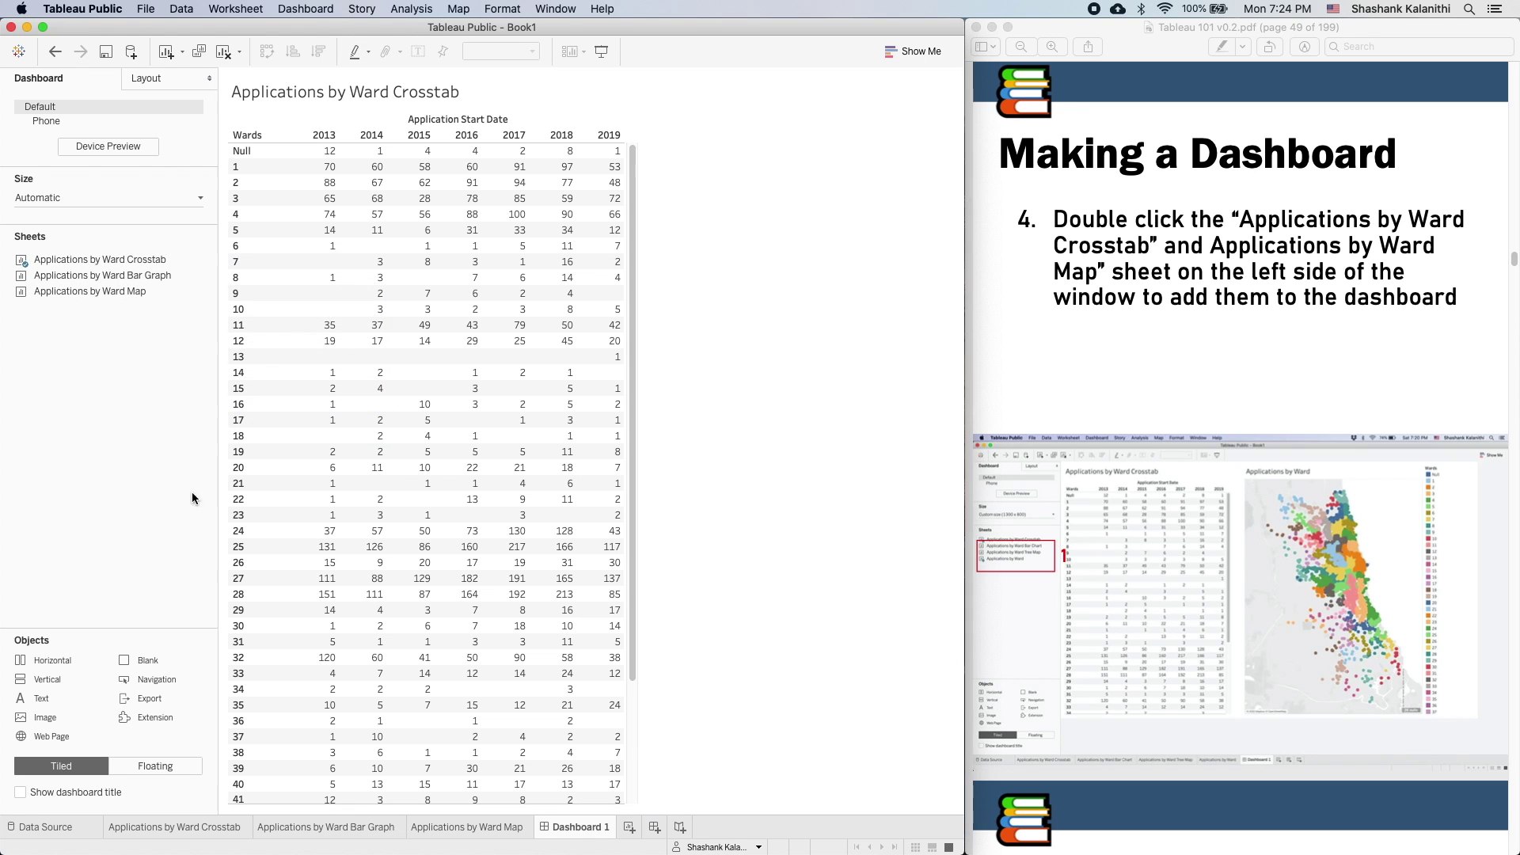
double_click(98, 292)
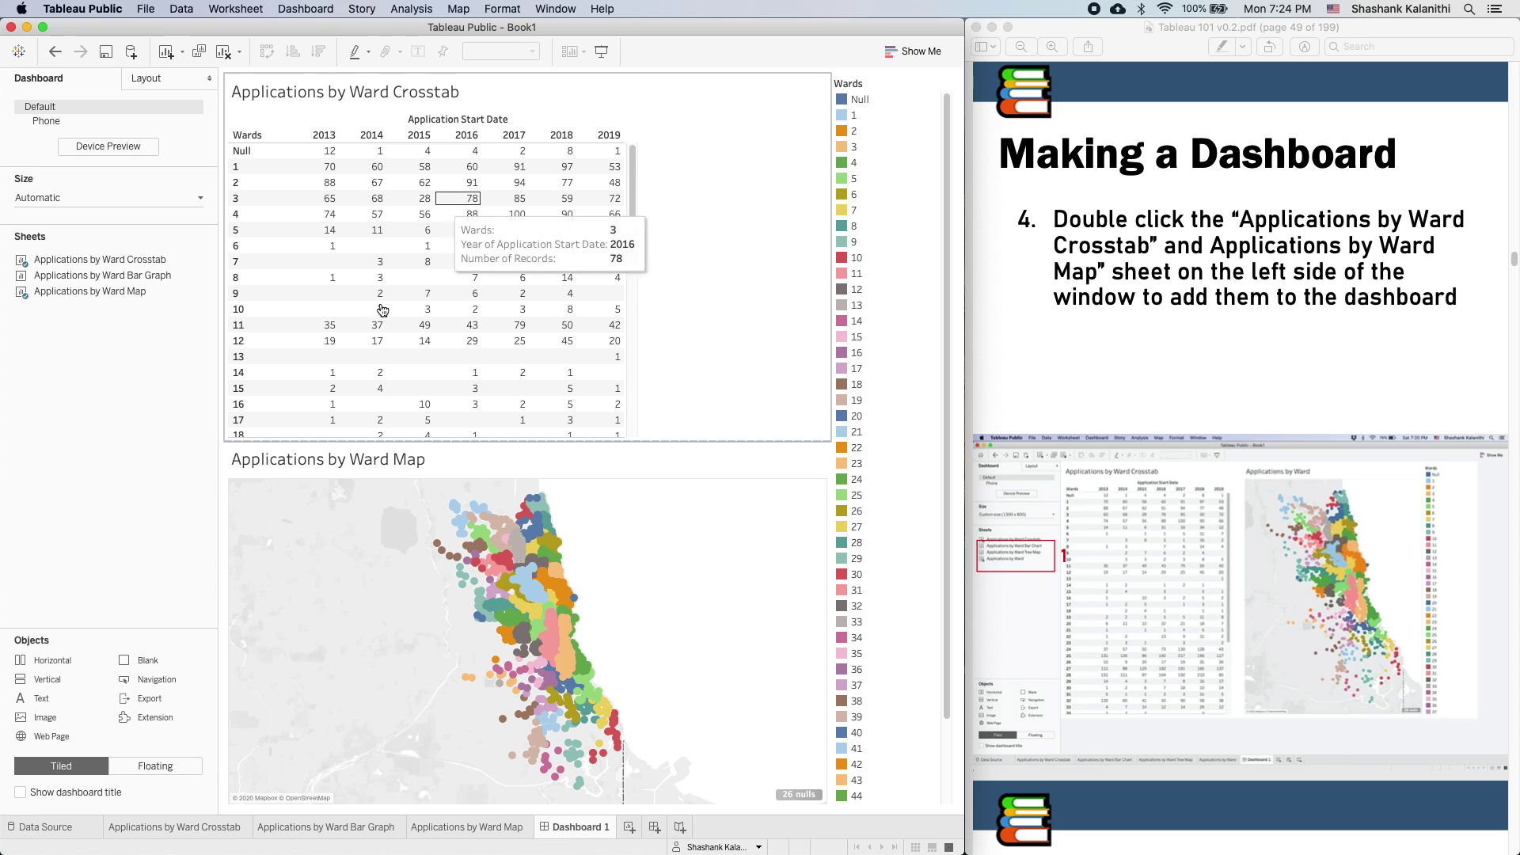
- Move the Applications by Ward Map to the right of the crosstab so the two sheets sit side by side
mouse_move(644, 583)
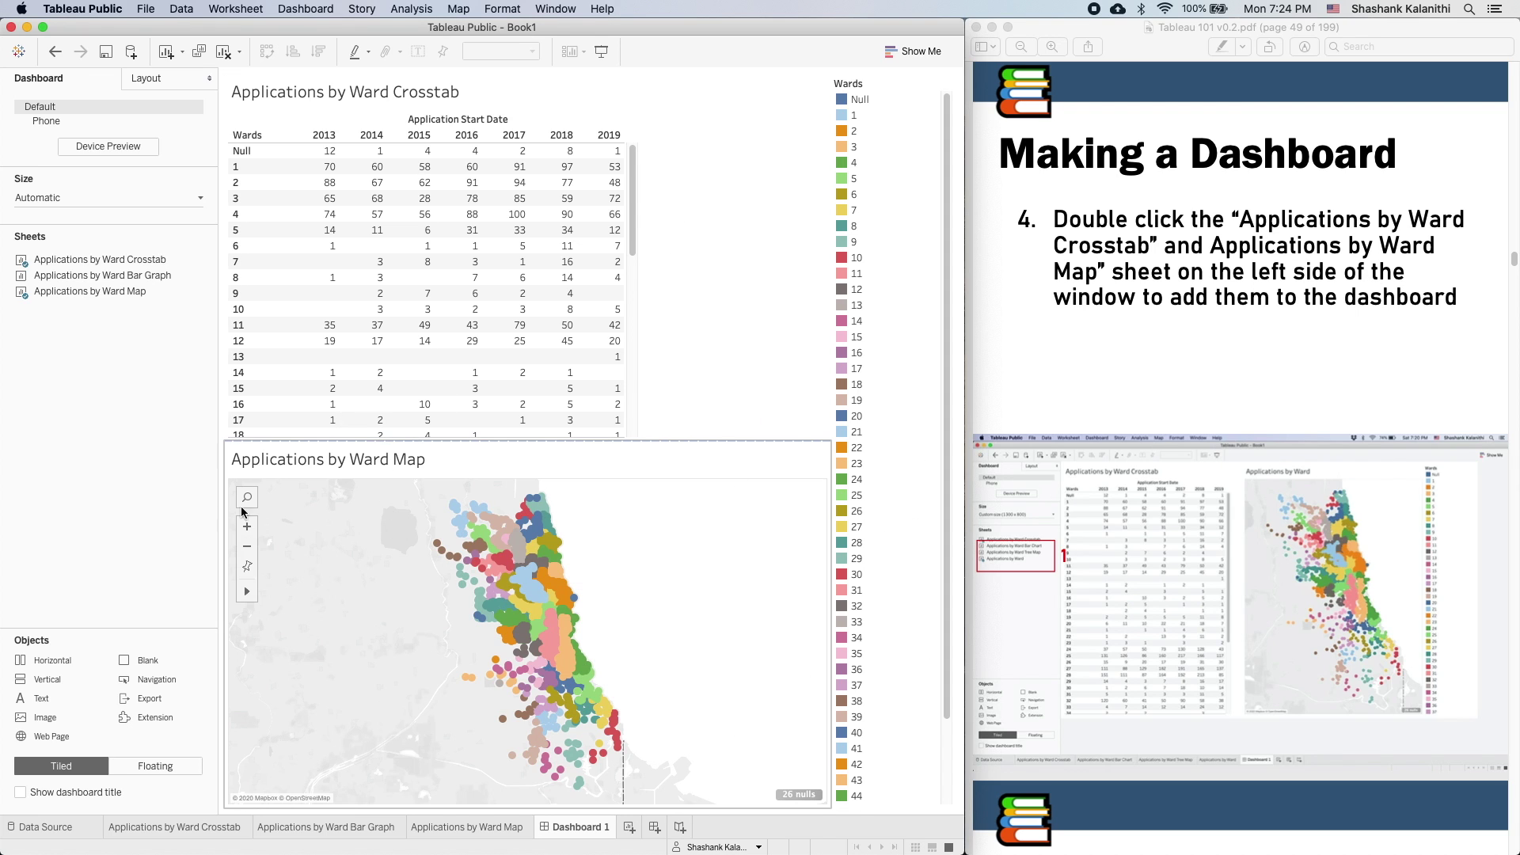
left_click(485, 466)
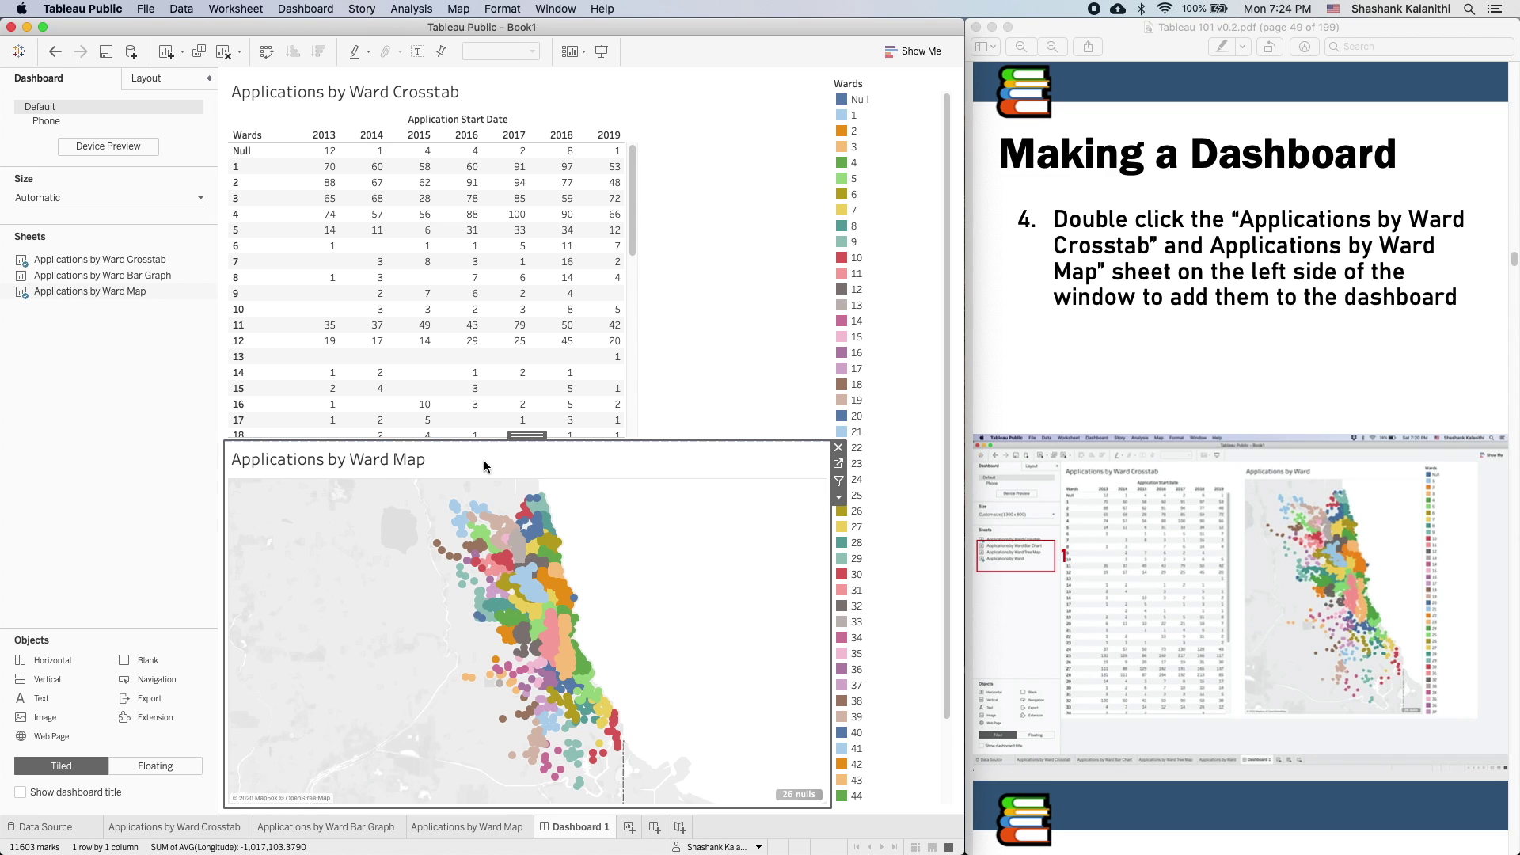
left_click(528, 437)
left_click_drag(527, 436, 794, 406)
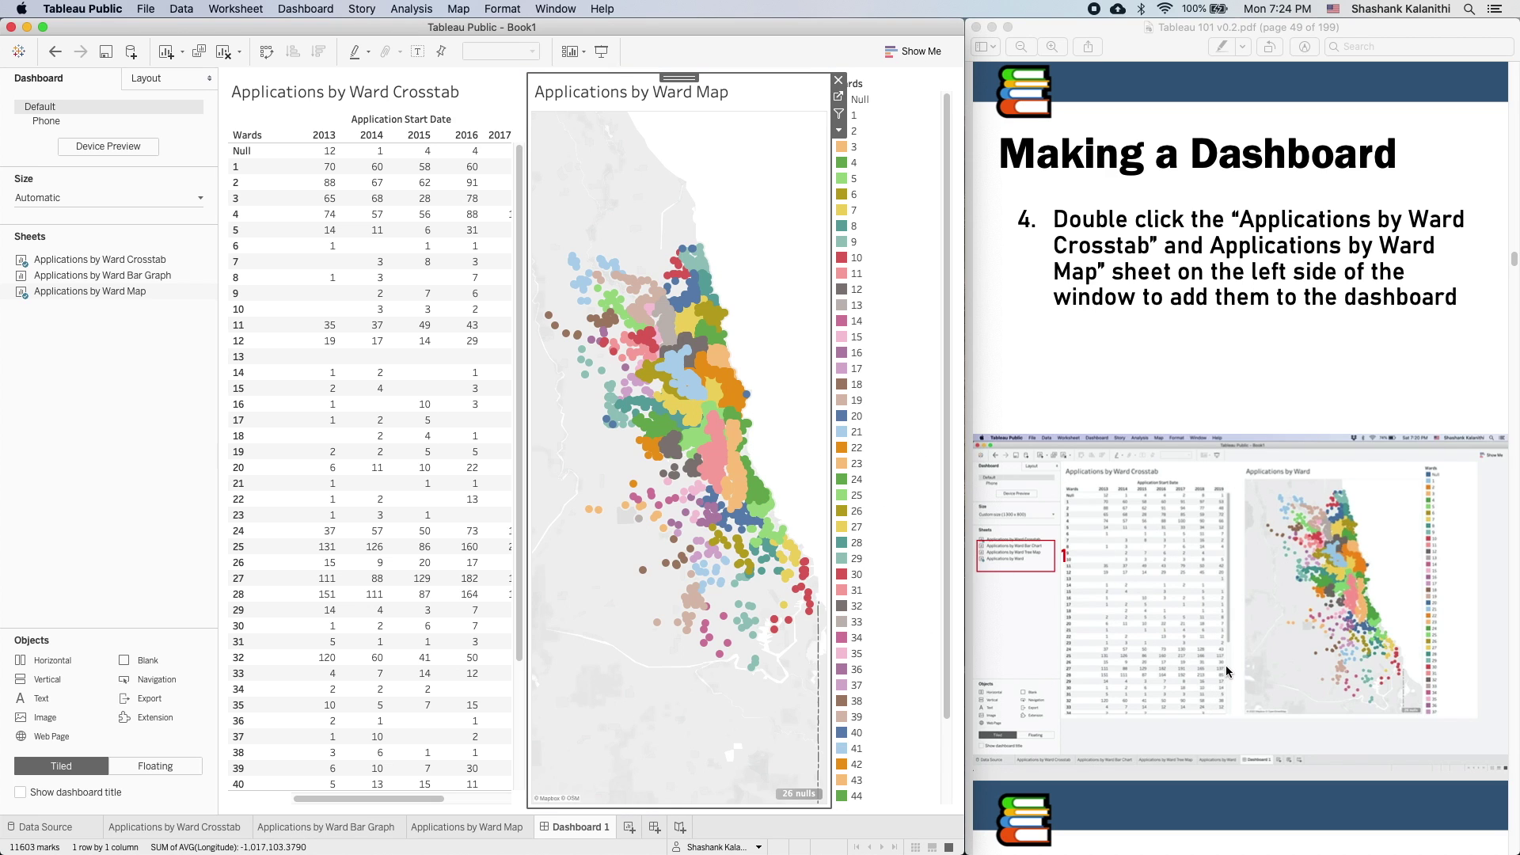
- Read the guide's "How to Save Your Workbook" section on page 50 about saving to Tableau Public
scroll(1224, 660, "down", 10)
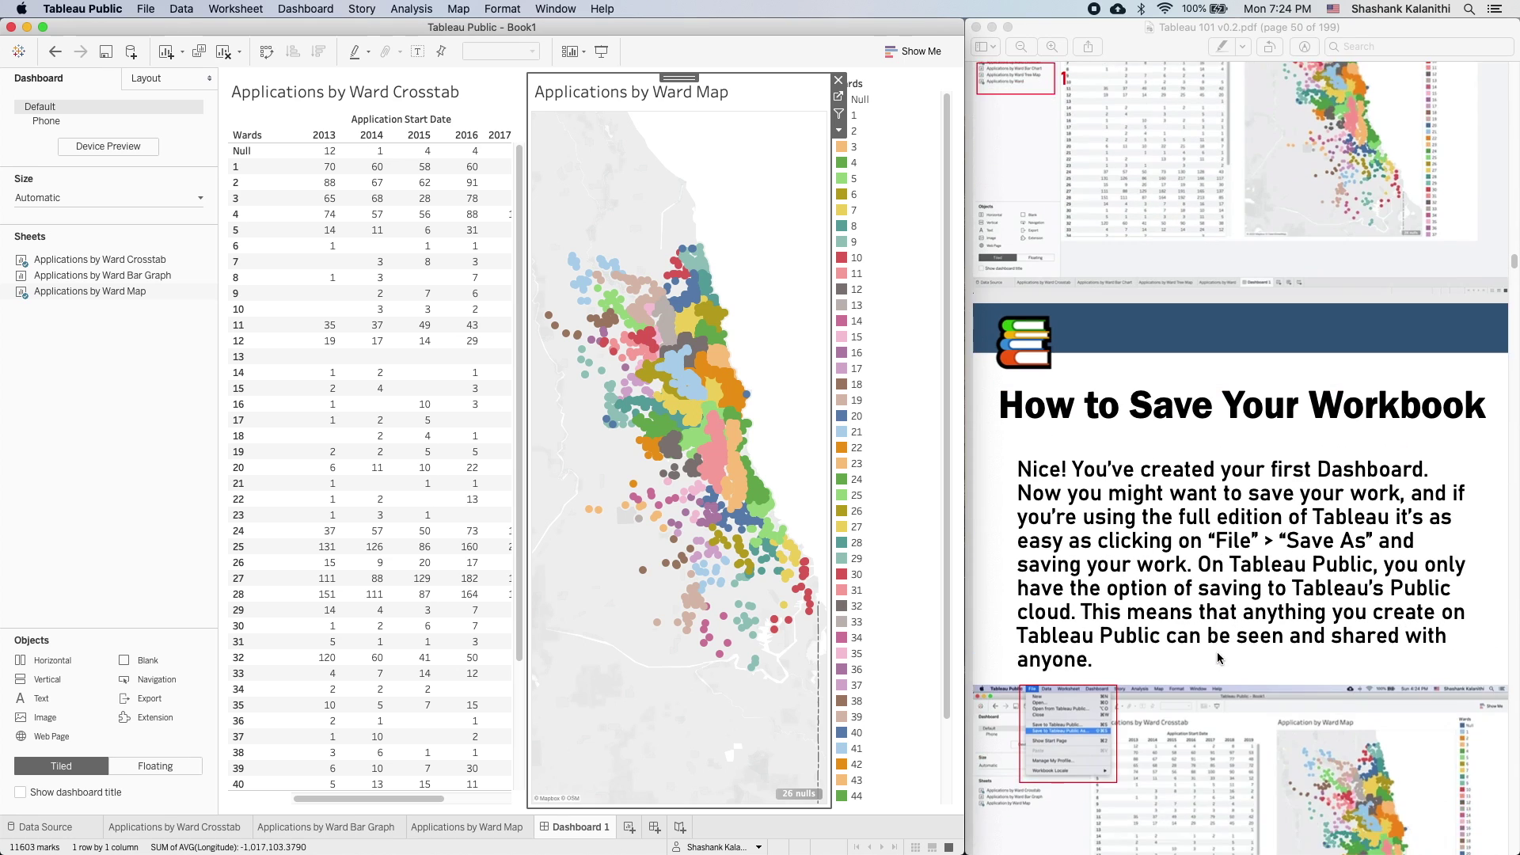
scroll(1219, 658, "down", 3)
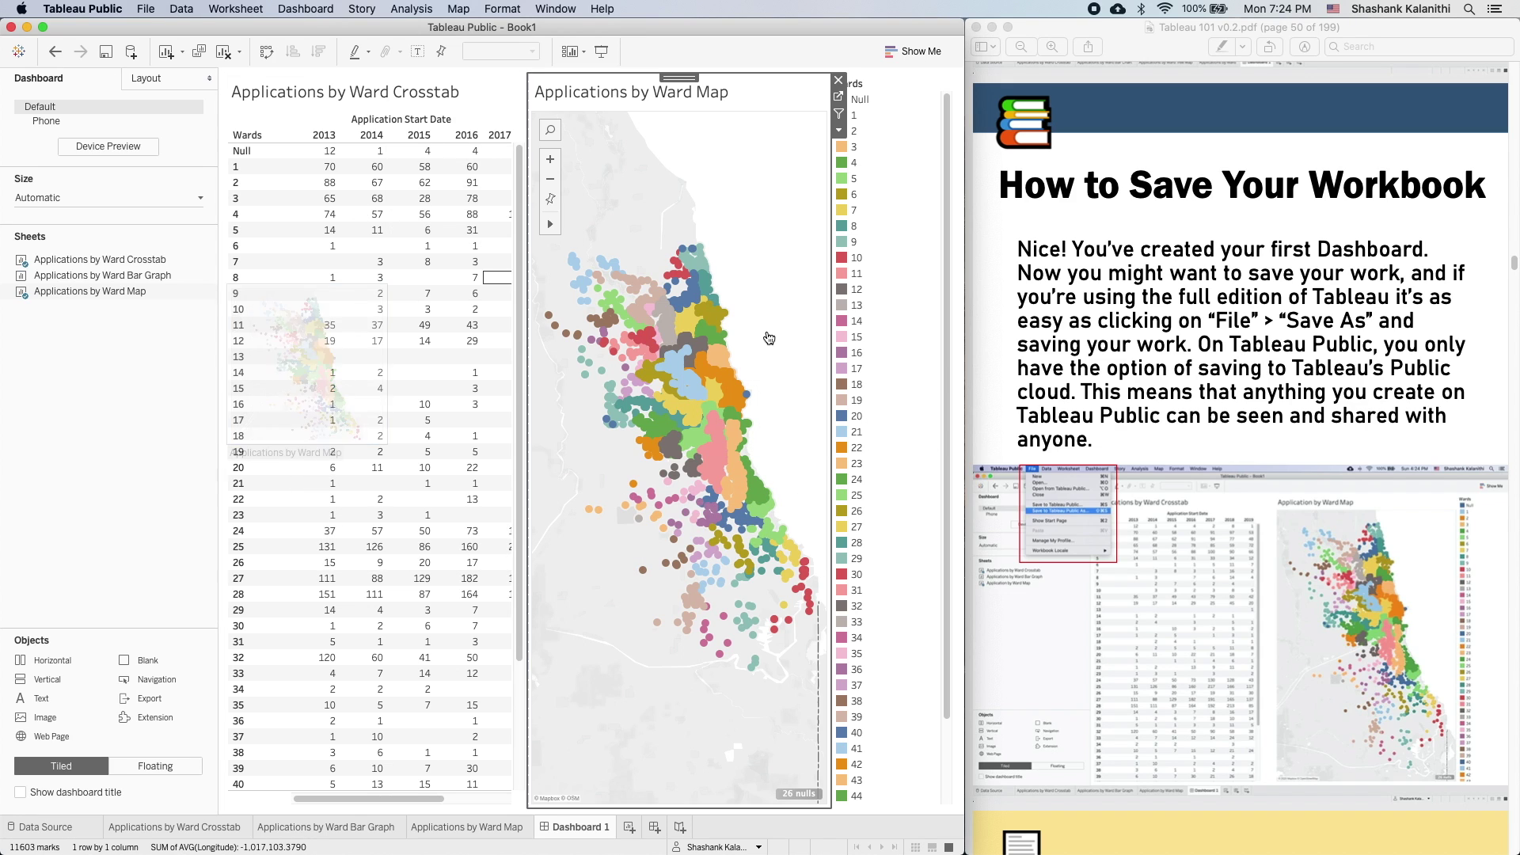
mouse_move(674, 355)
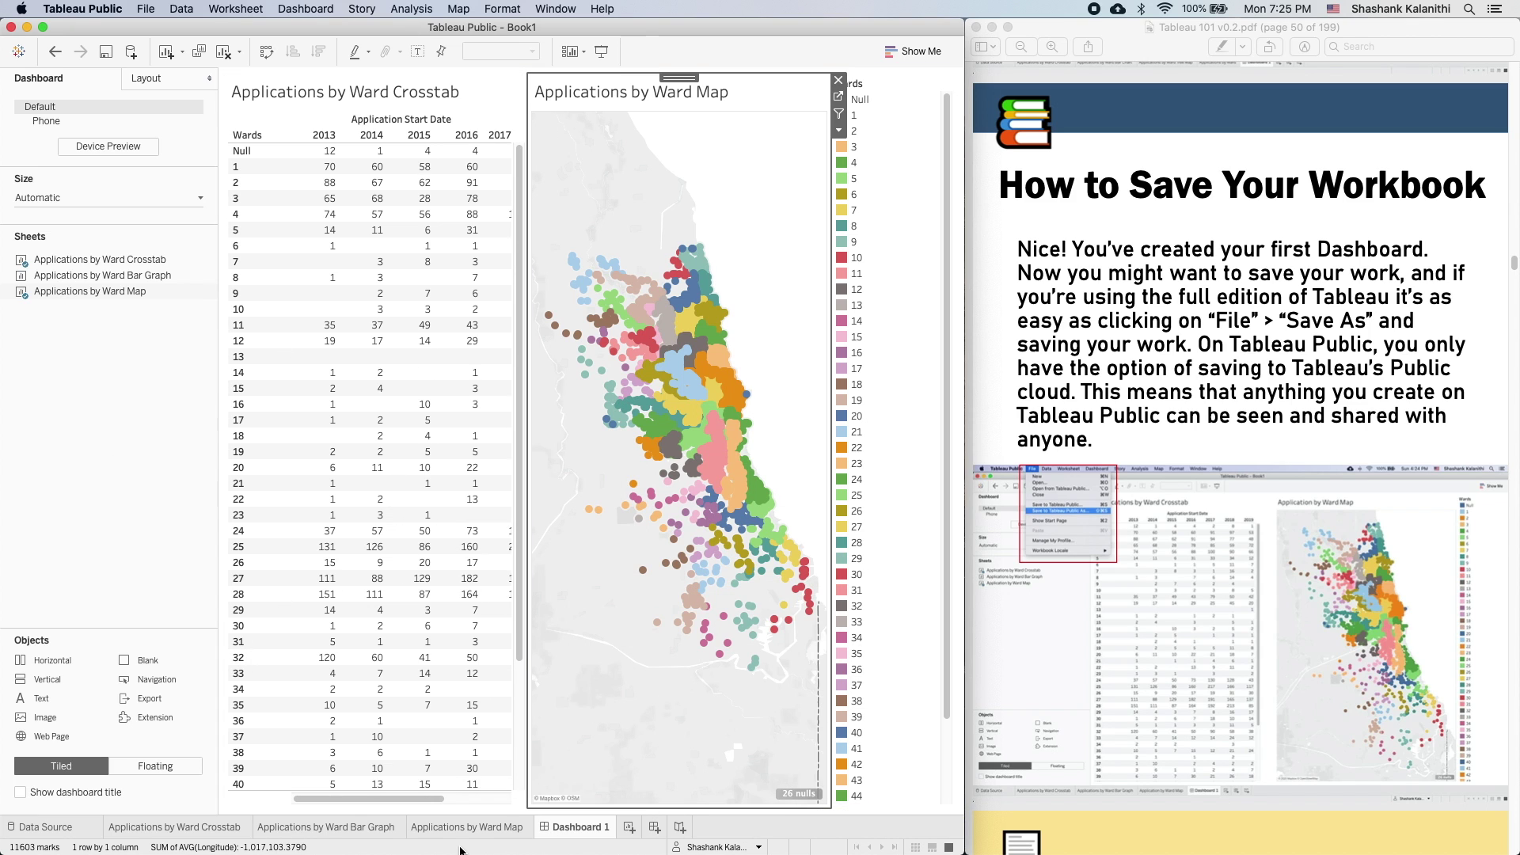
- Undo the workbook's changes one after another, from the finished dashboard back to the empty Sheet 1
mouse_move(381, 519)
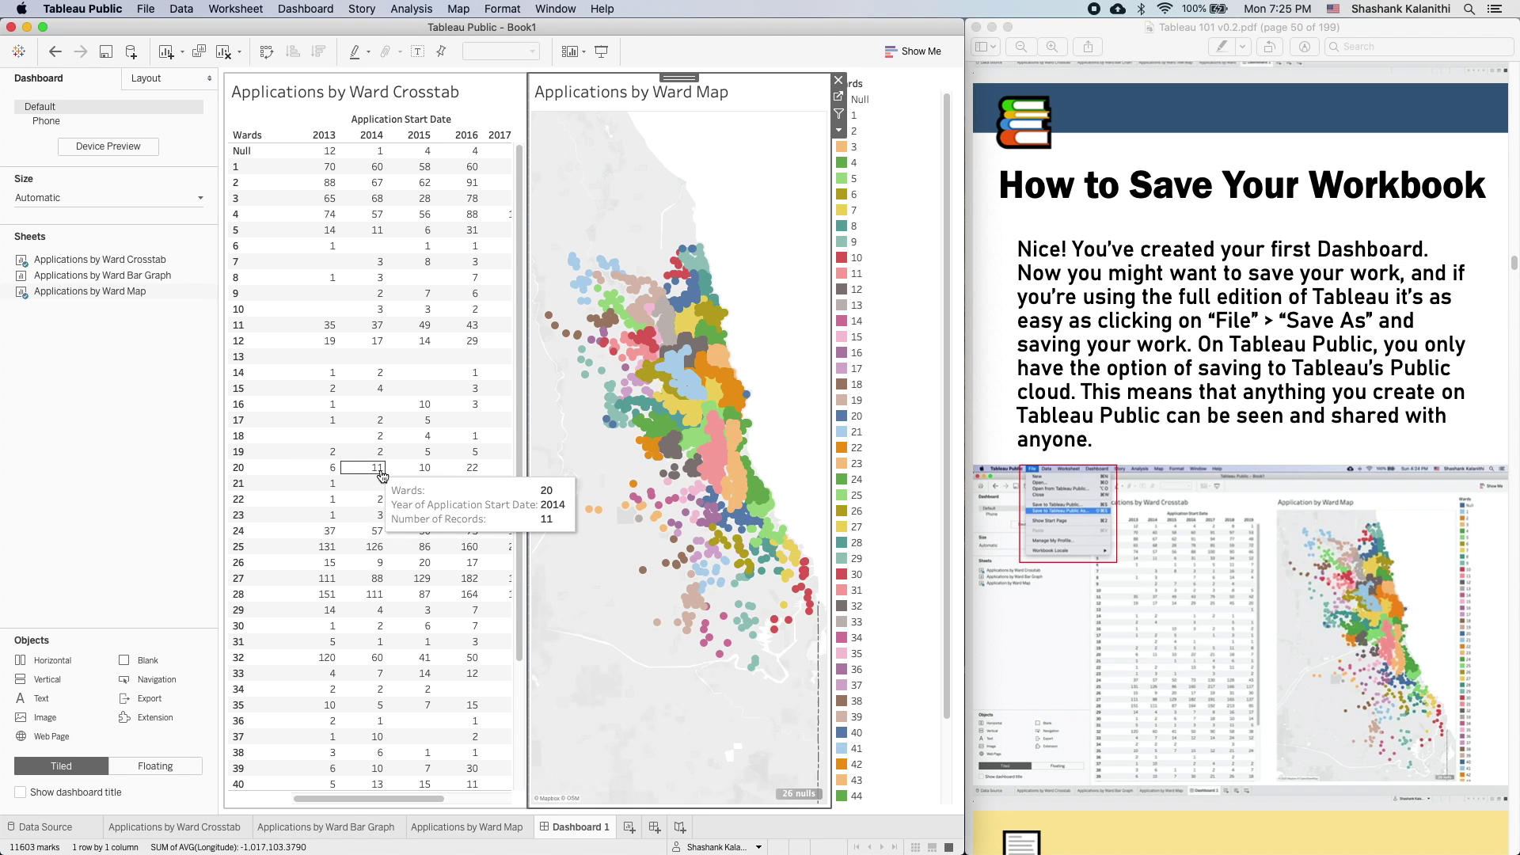
mouse_move(679, 499)
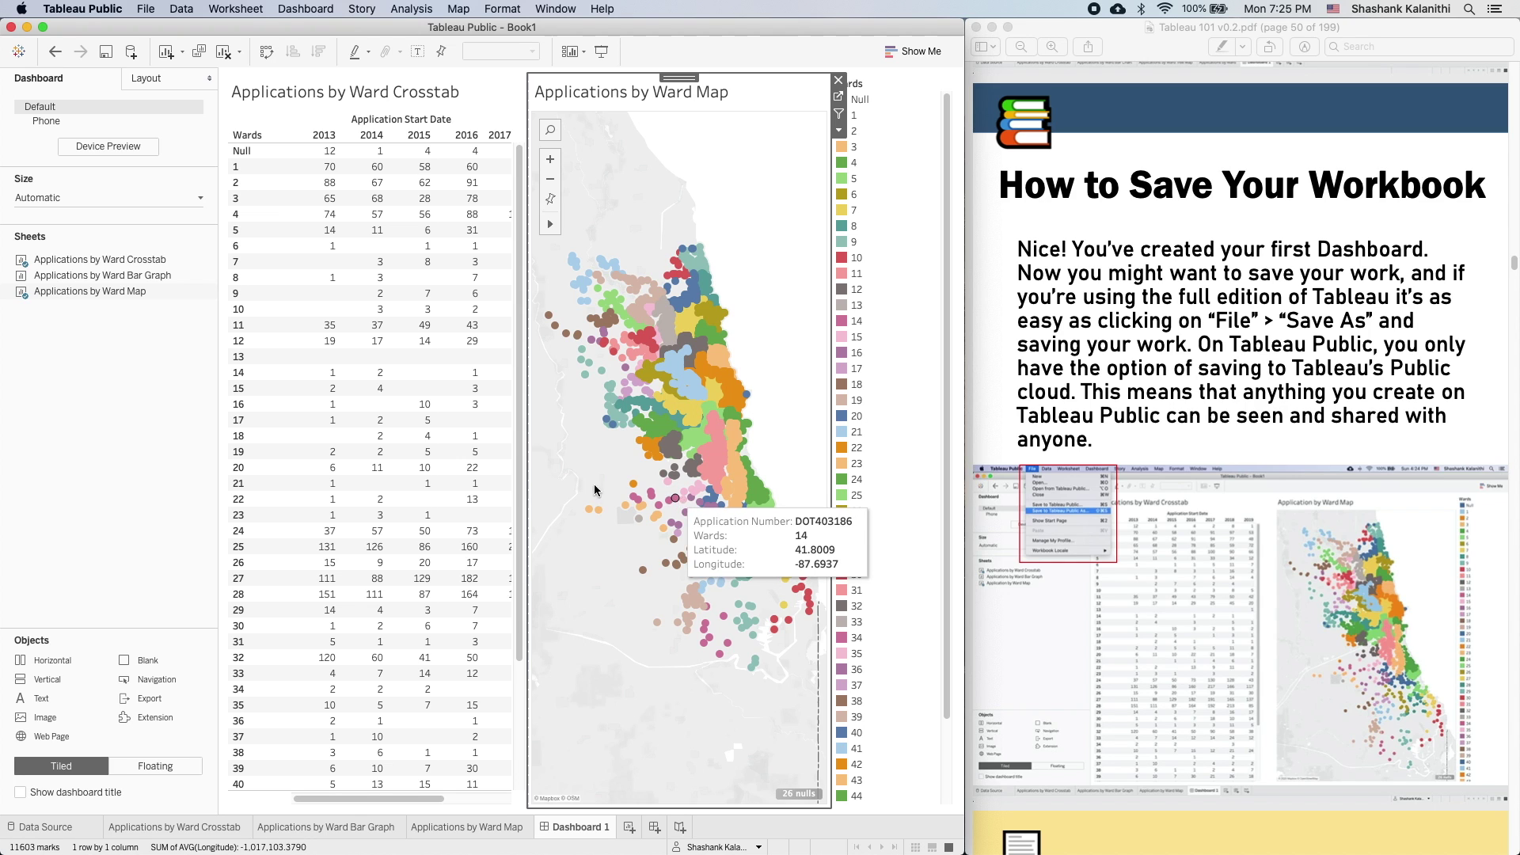
mouse_move(360, 442)
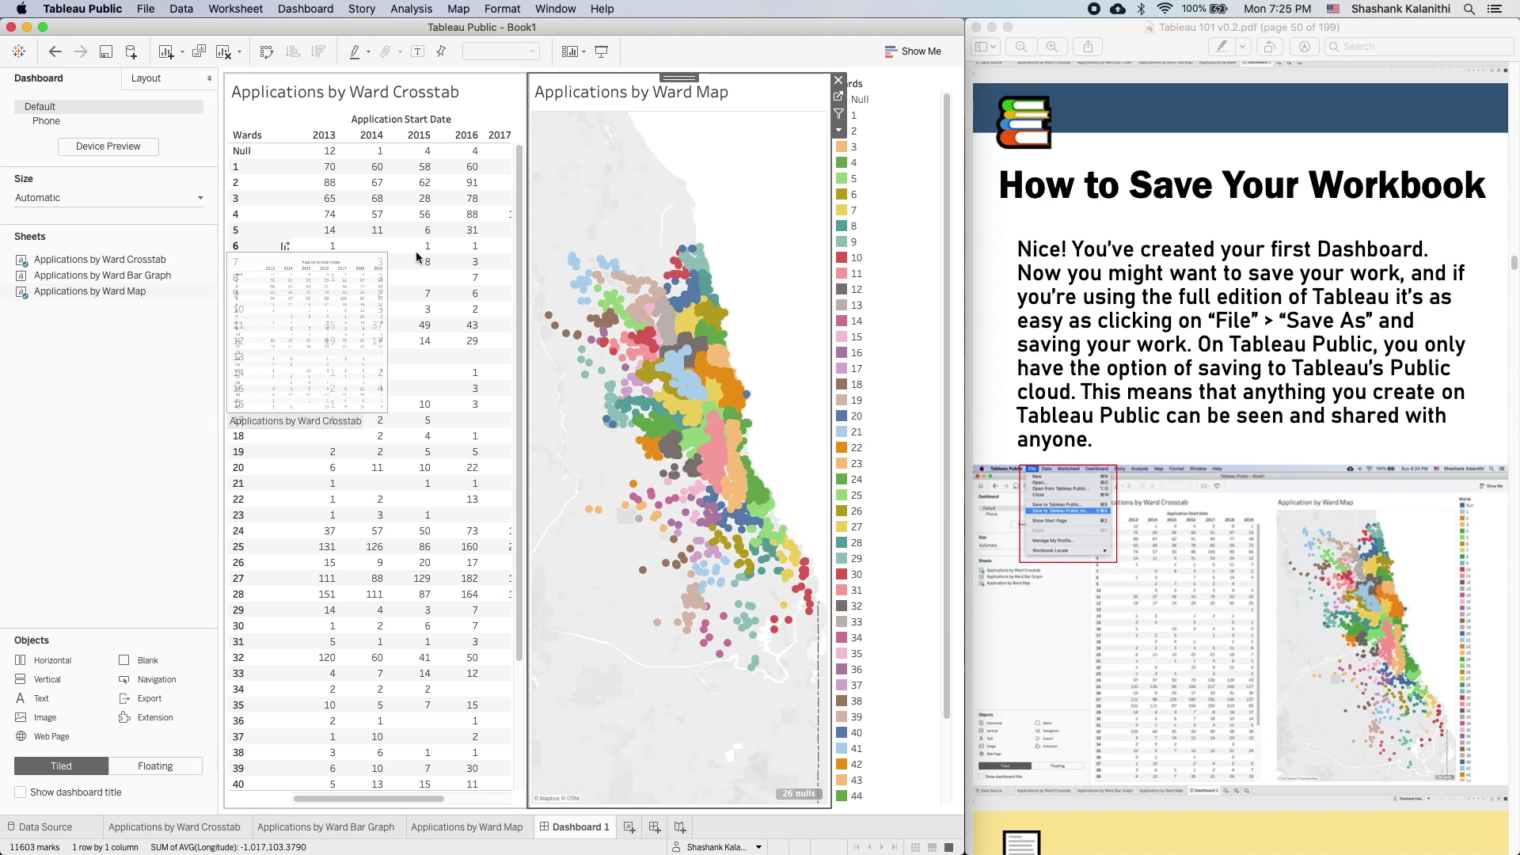
left_click(55, 54)
left_click(55, 56)
left_click(56, 57)
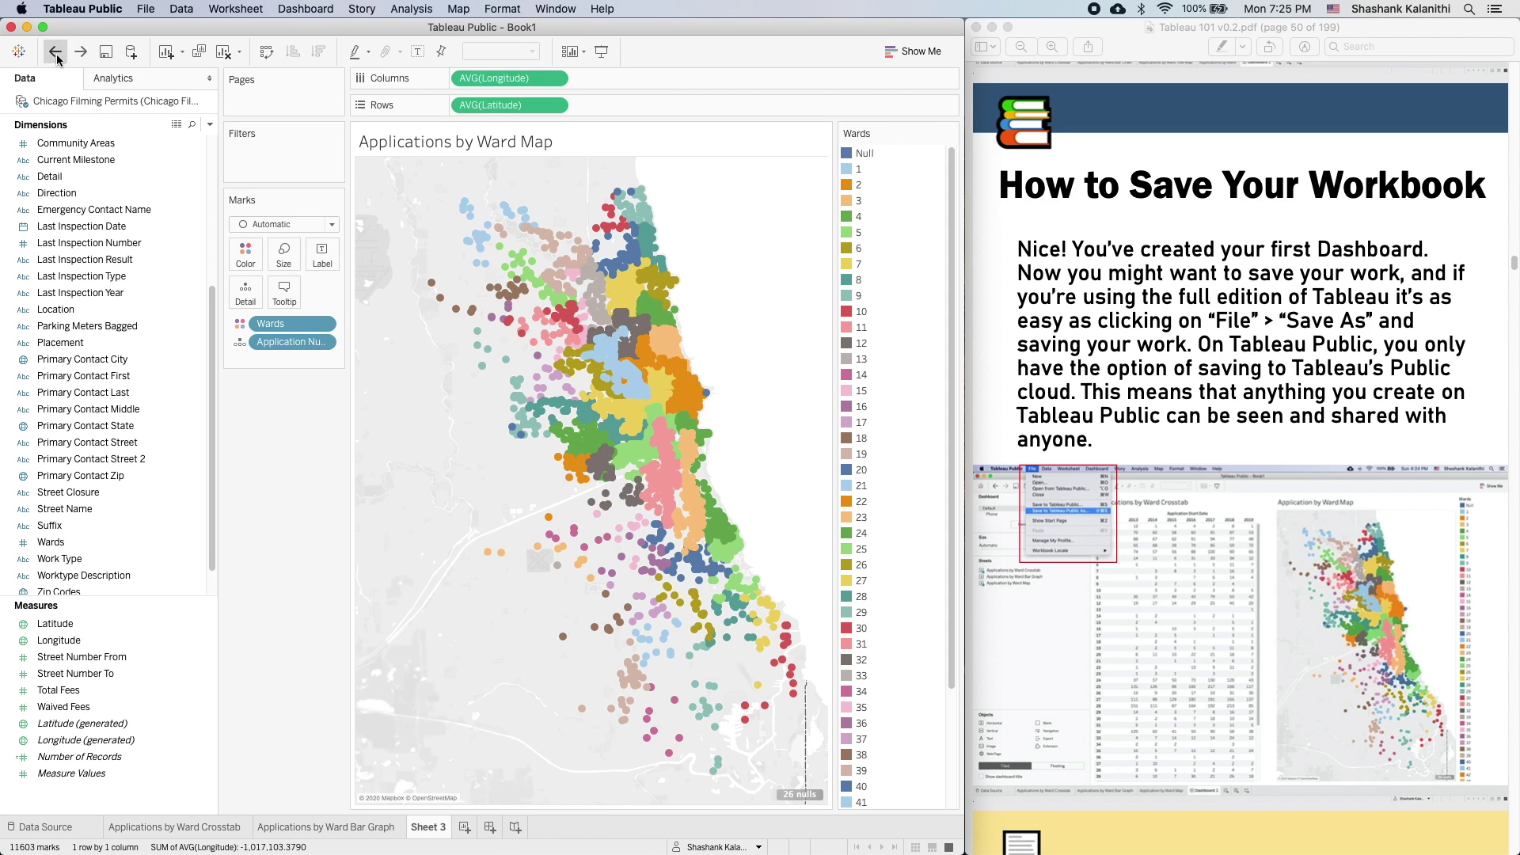
left_click(56, 57)
left_click(55, 56)
left_click(56, 57)
left_click(56, 56)
left_click(56, 57)
left_click(55, 56)
left_click(56, 56)
left_click(56, 57)
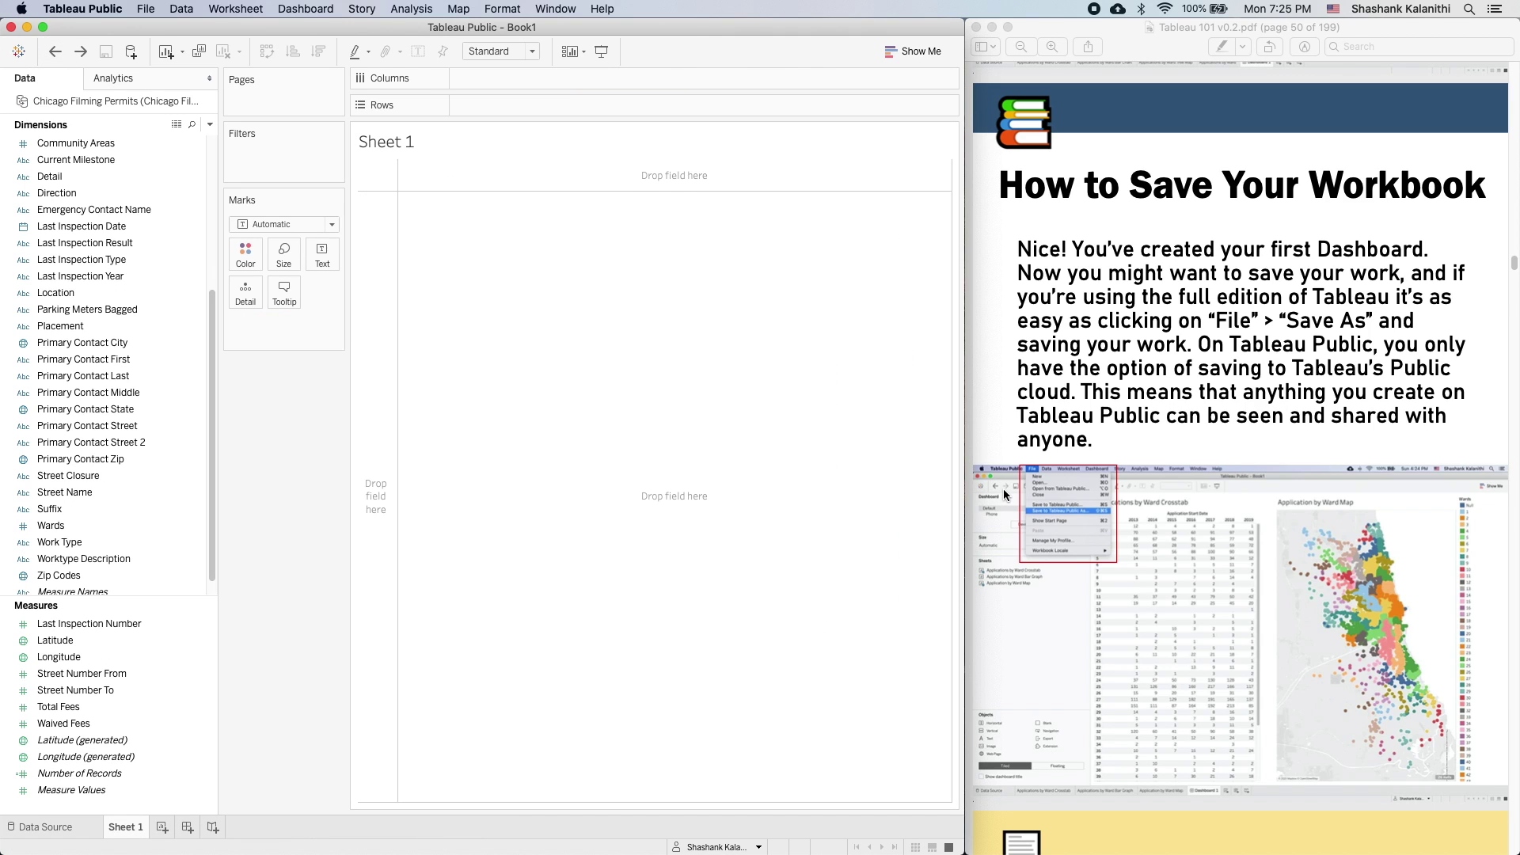
- Redo all the undone changes to bring back the worksheets and the completed Dashboard 1
left_click(80, 54)
left_click(82, 56)
left_click(82, 57)
left_click(81, 54)
left_click(81, 54)
left_click(82, 54)
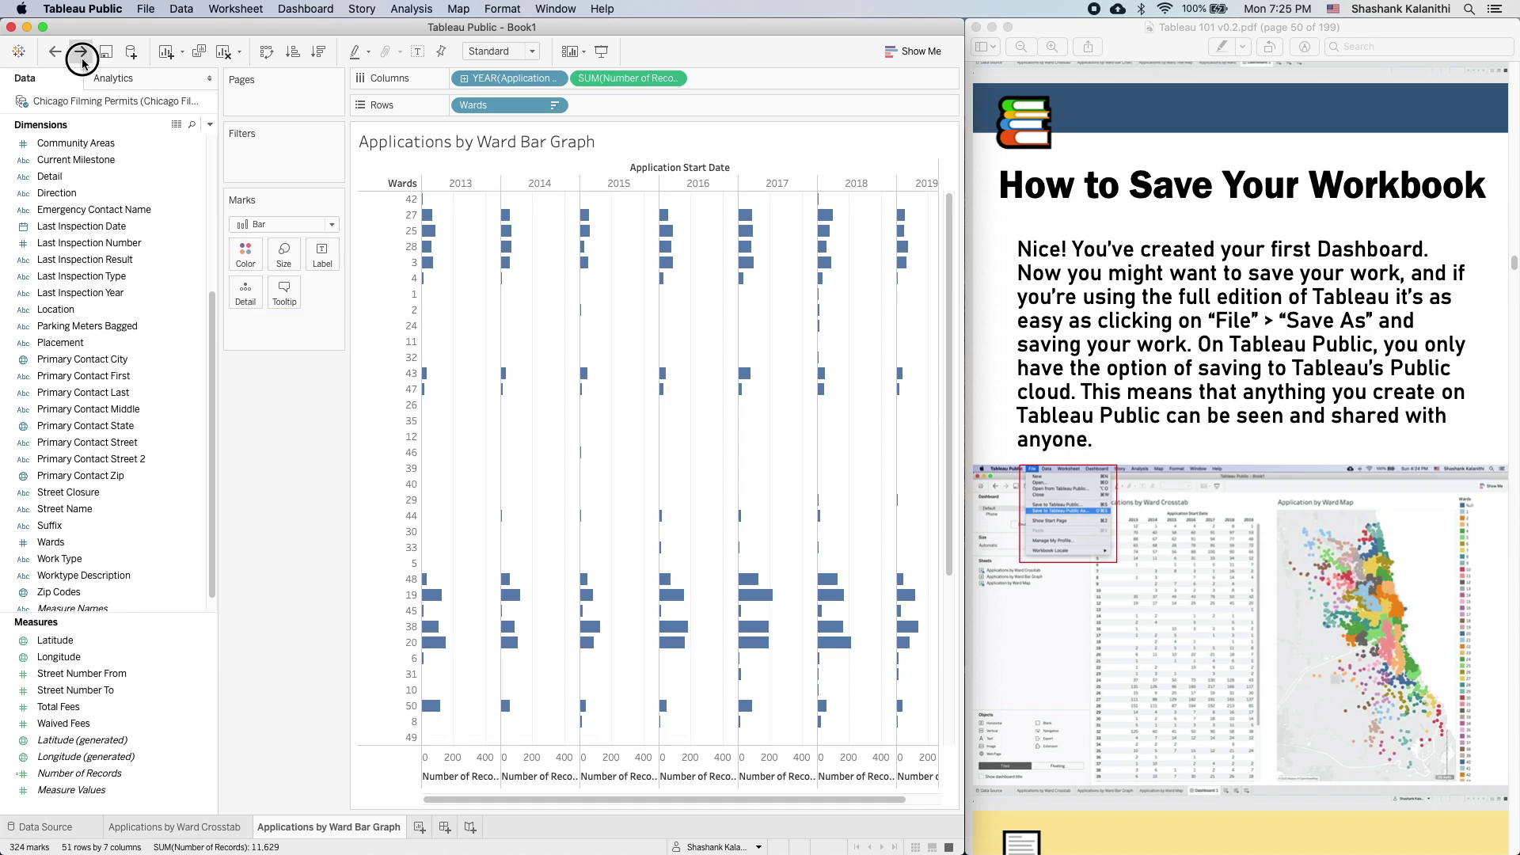
left_click(82, 54)
left_click(81, 54)
left_click(82, 54)
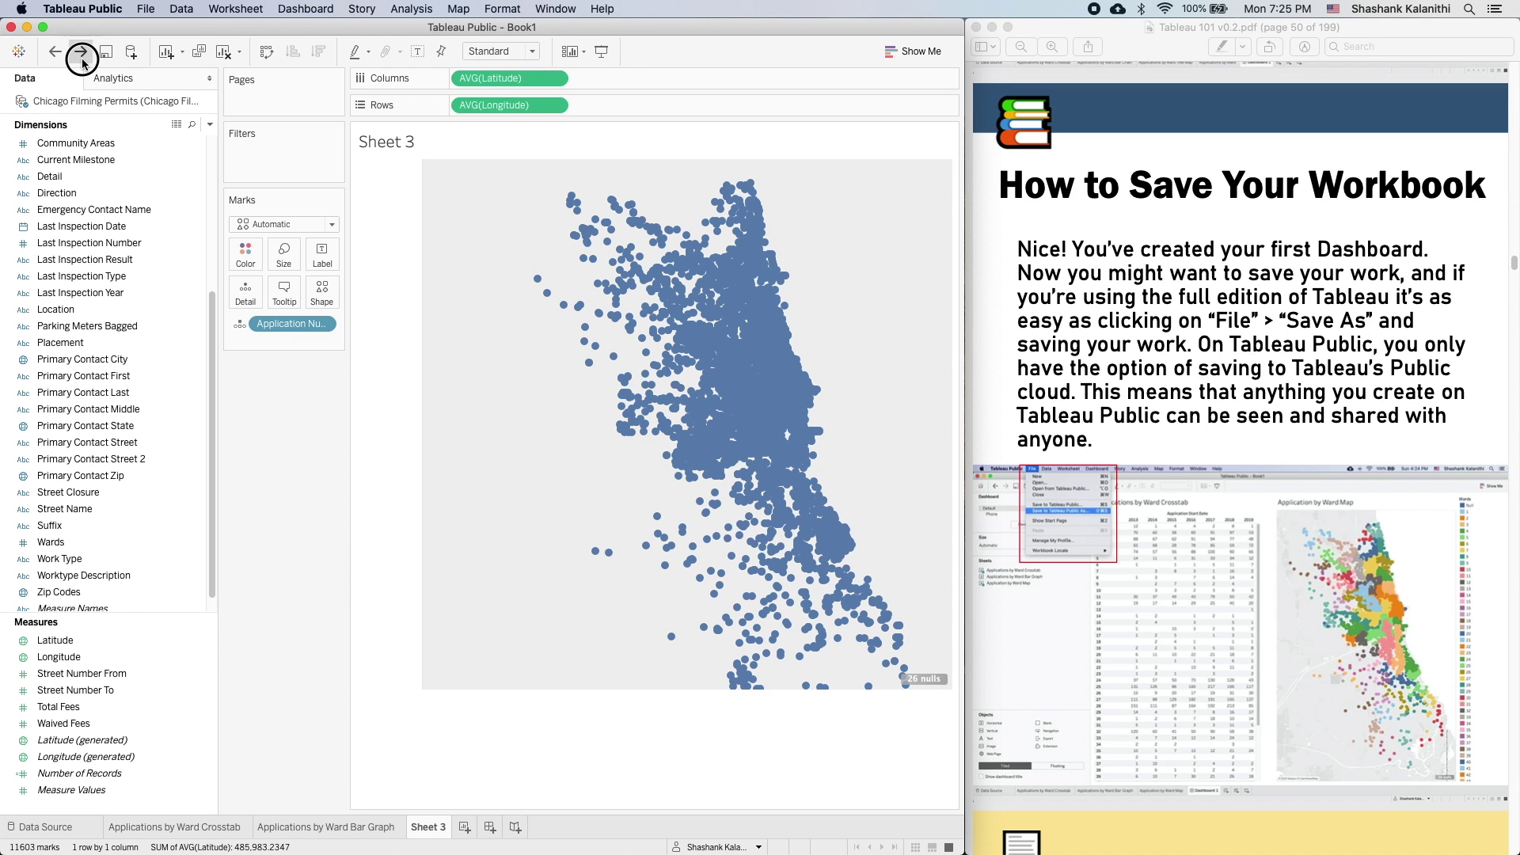
left_click(81, 54)
left_click(81, 54)
left_click(81, 54)
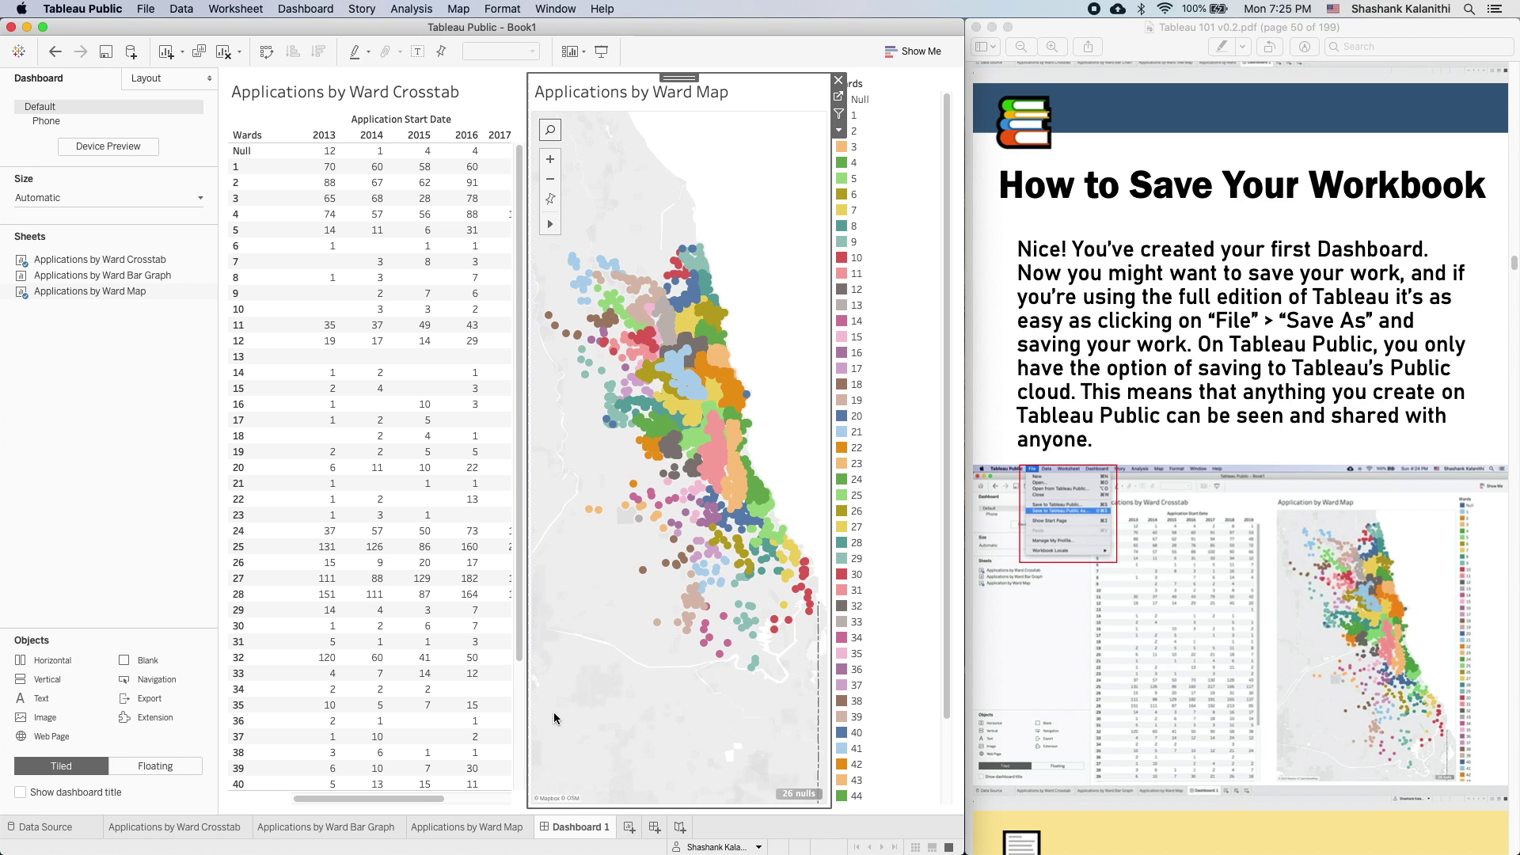
- Examine the workbook title setting in the Save to Tableau Public As dialog, and close the dialog without saving
scroll(1234, 613, "down", 5)
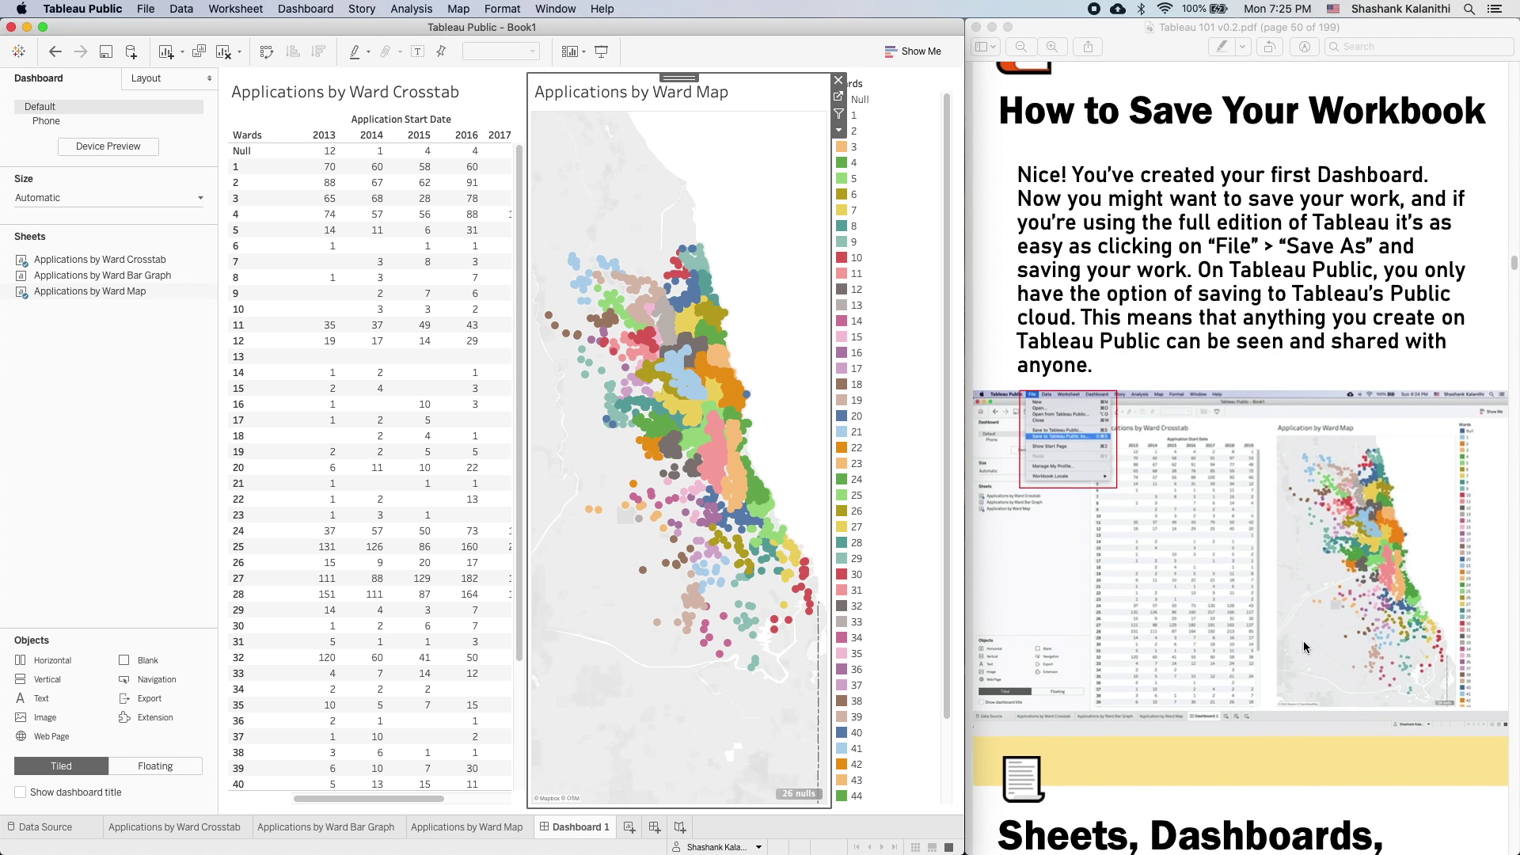
scroll(1234, 612, "up", 3)
scroll(1033, 260, "up", 1)
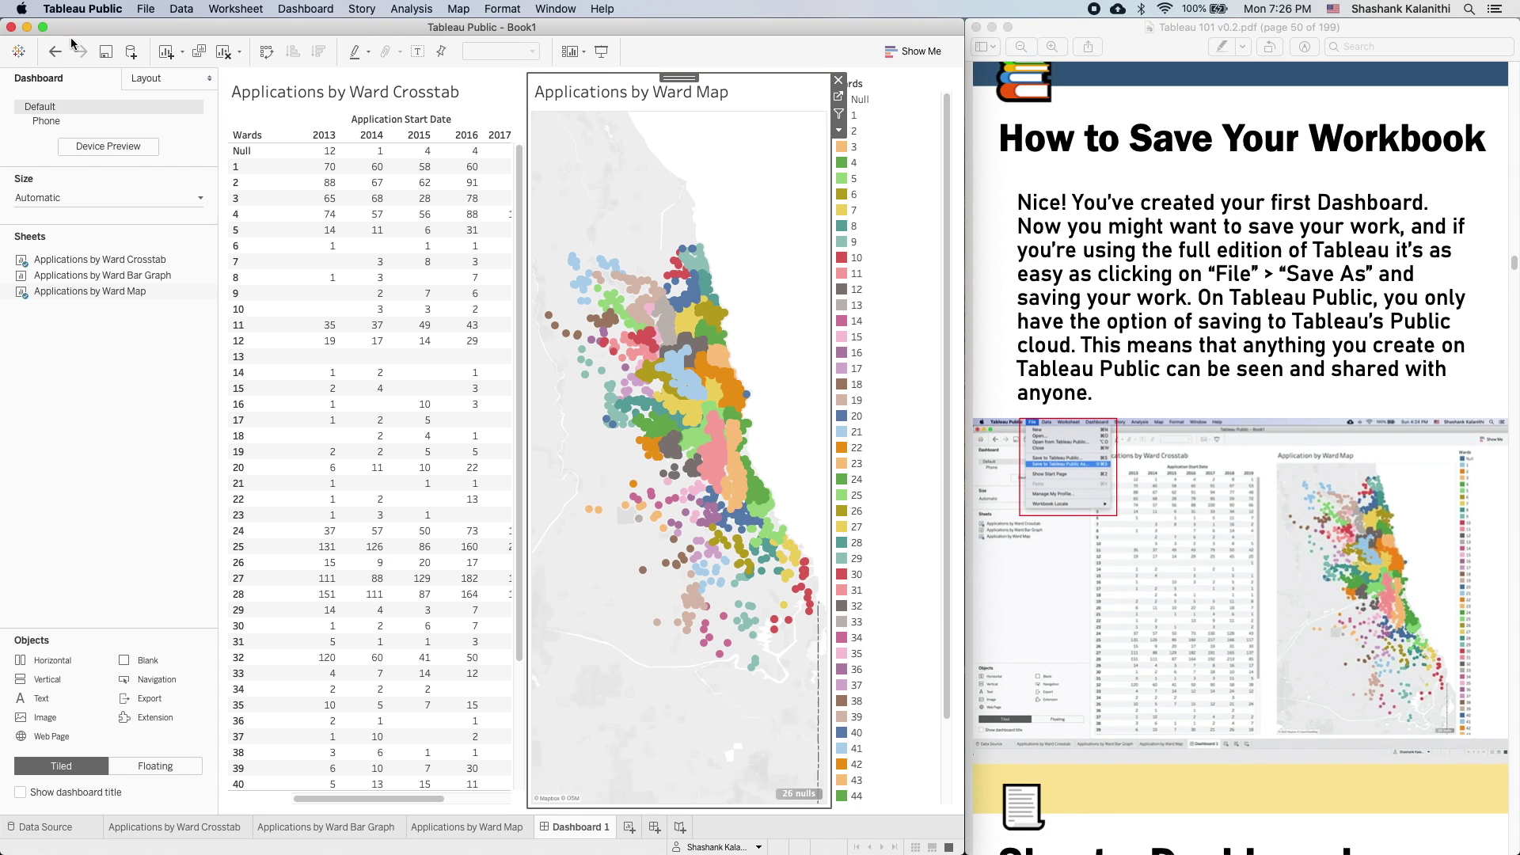
mouse_move(304, 177)
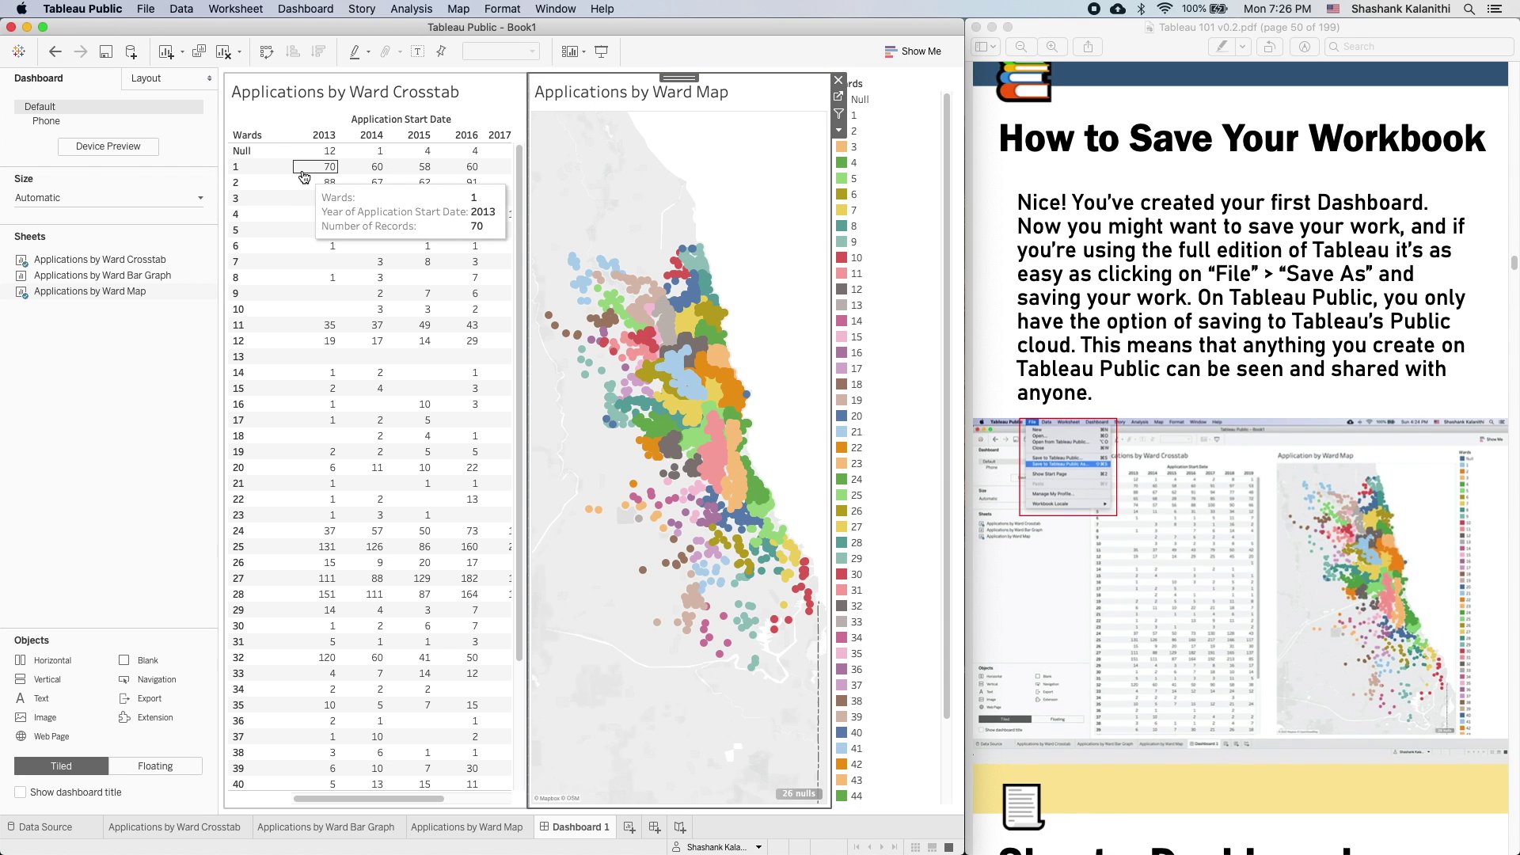
left_click(147, 9)
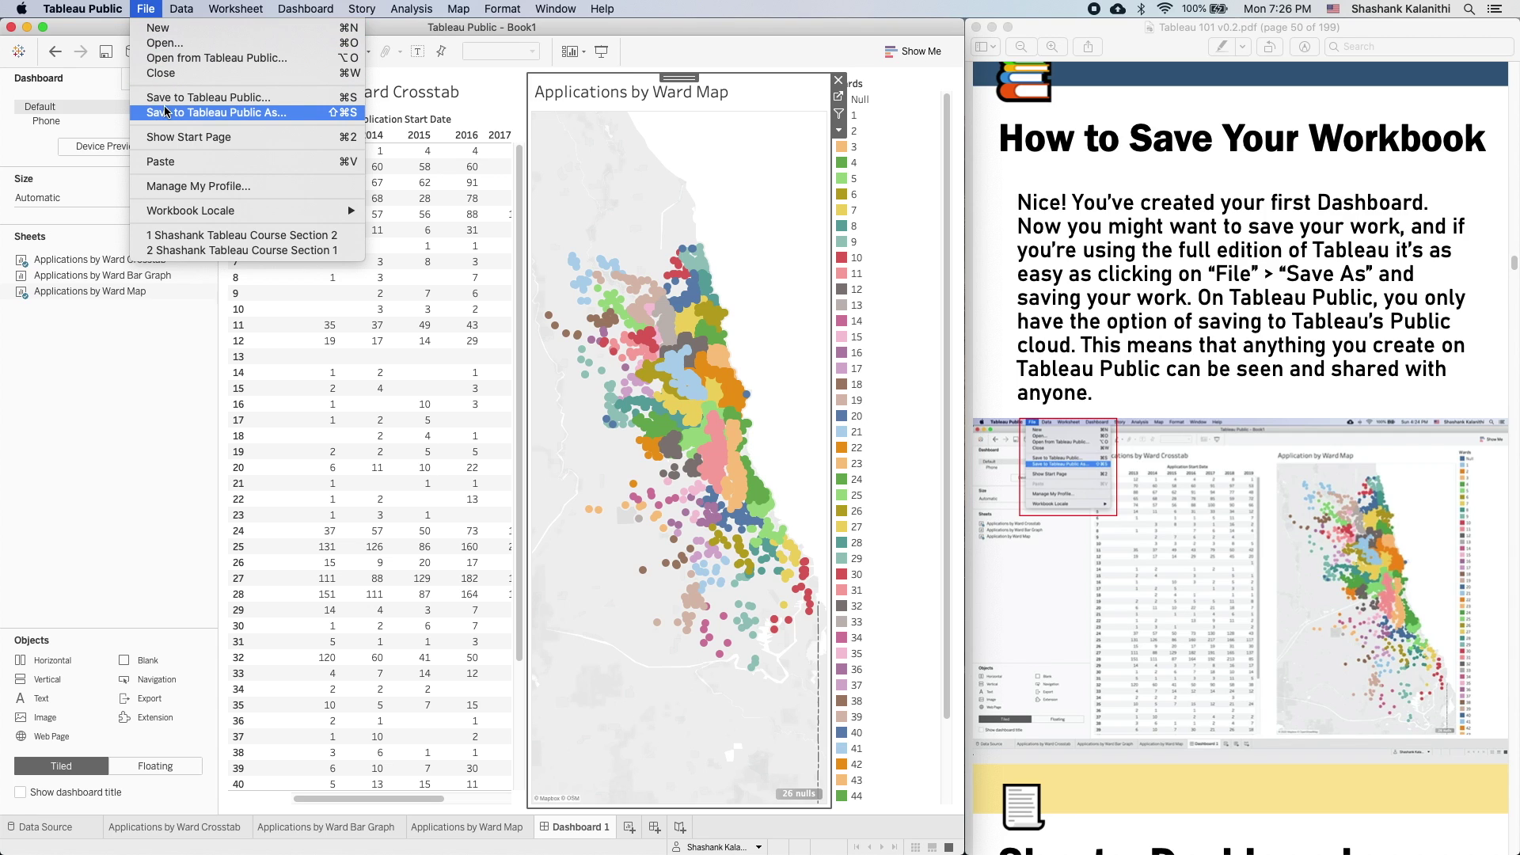
left_click(232, 112)
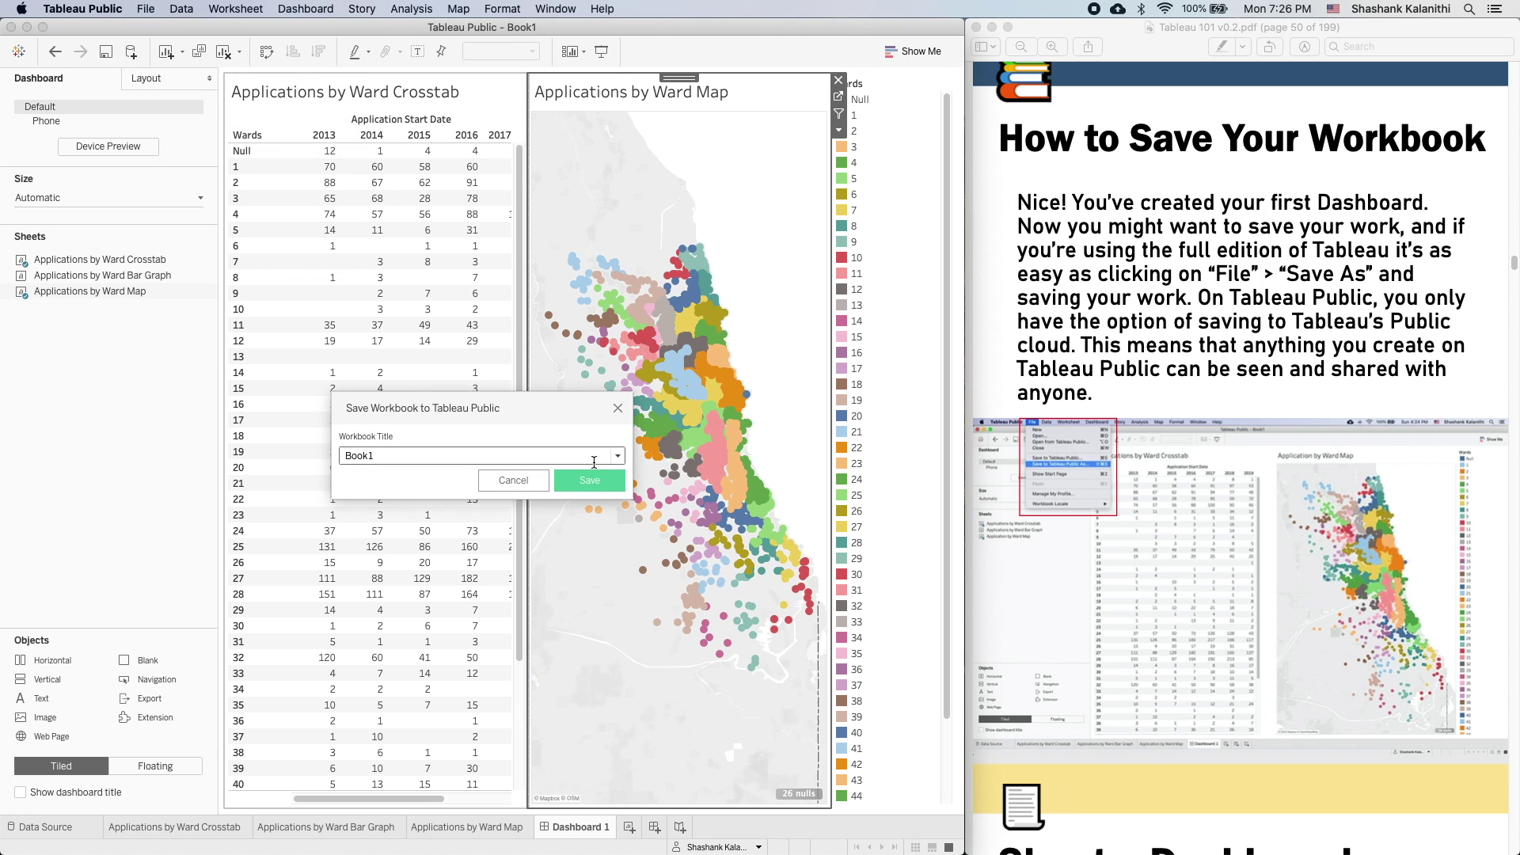
left_click_drag(388, 462, 261, 459)
left_click(618, 409)
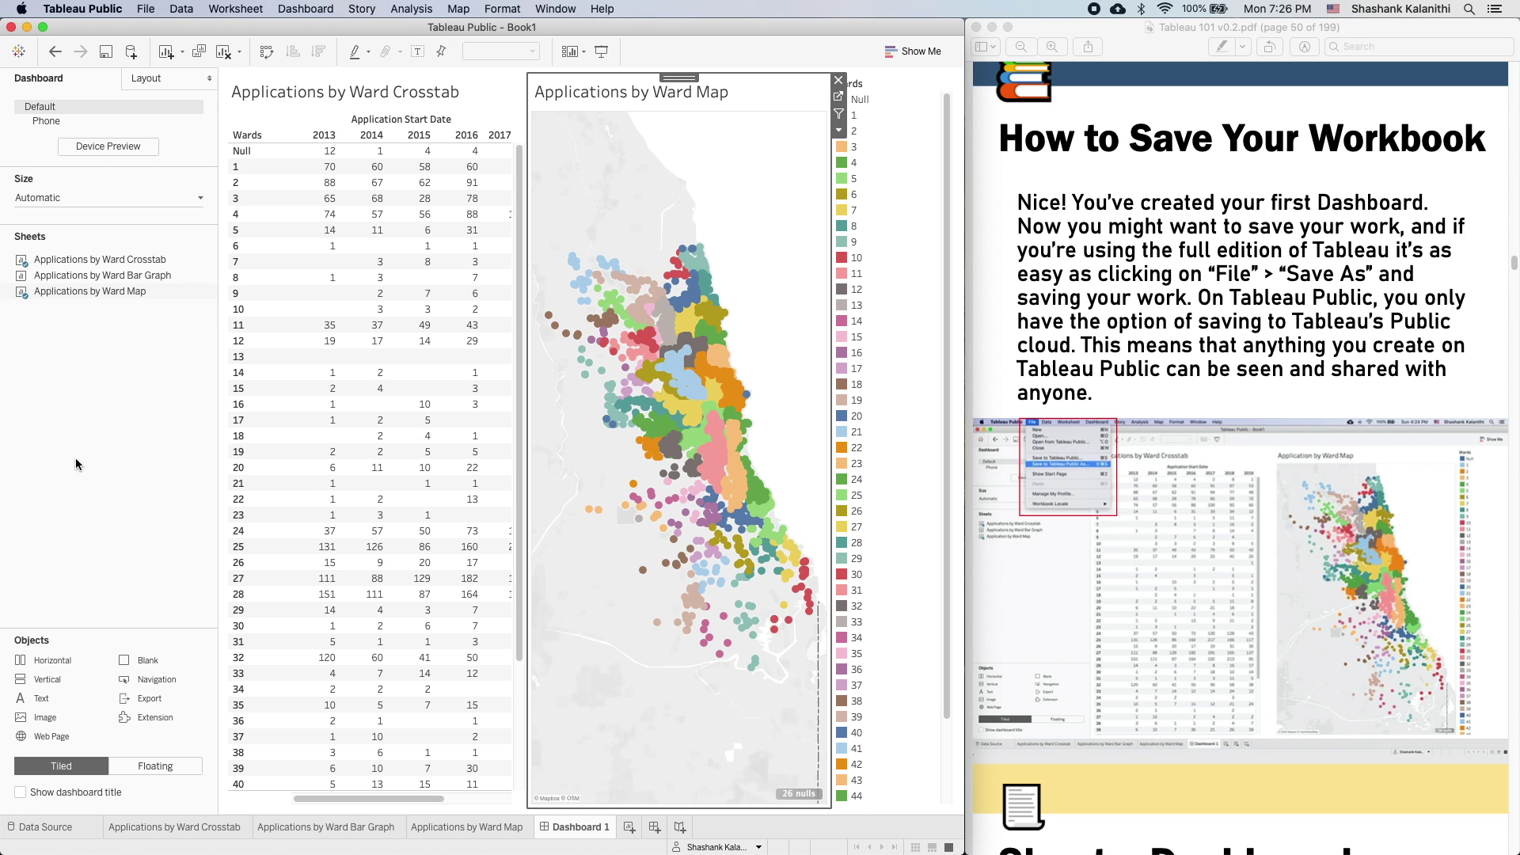
mouse_move(459, 293)
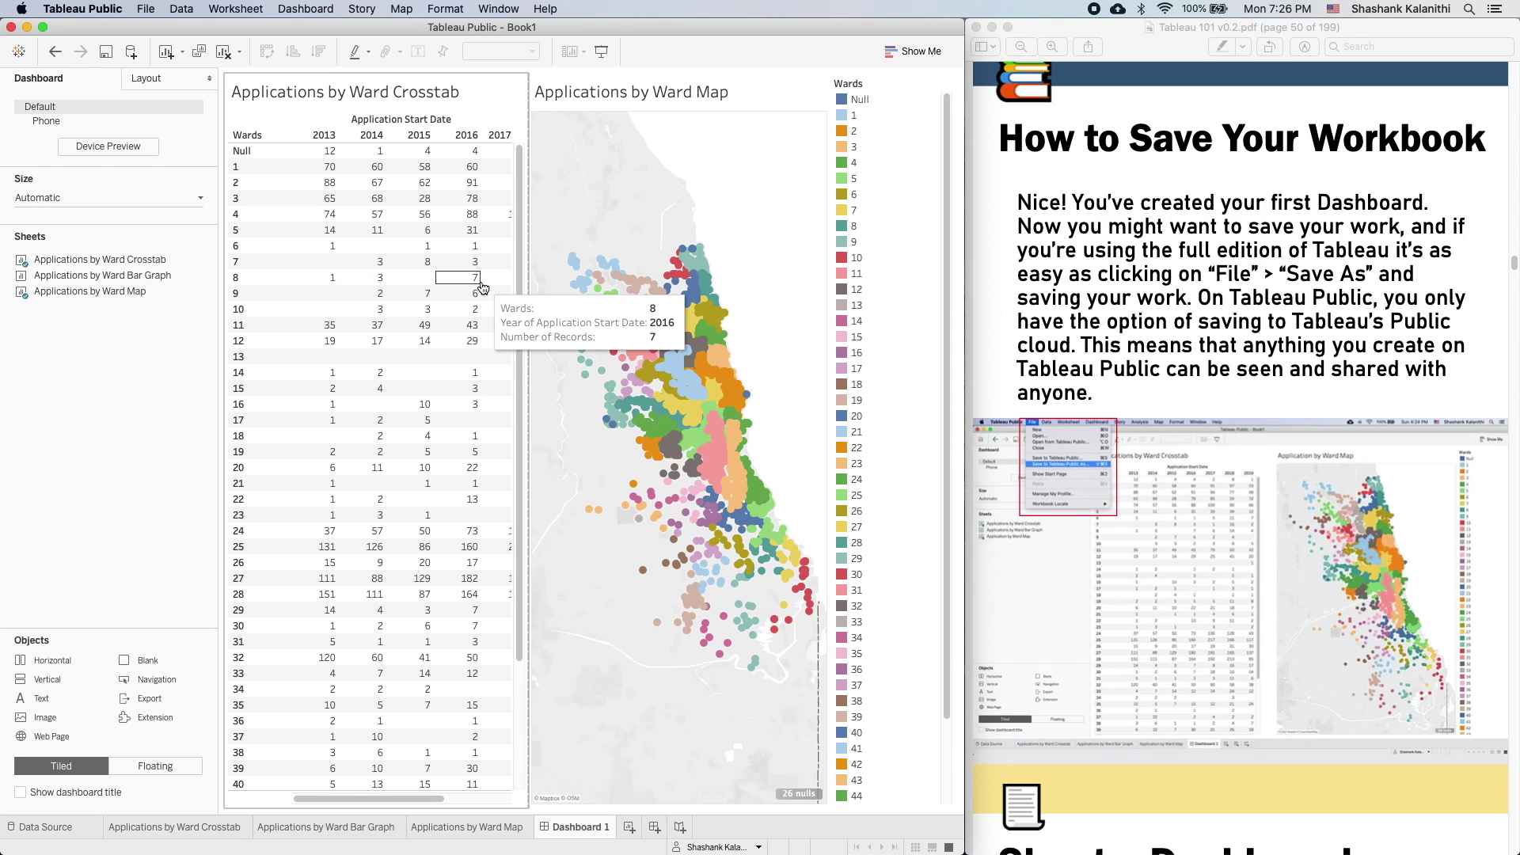
- Create a new blank worksheet as shown on page 51 of the guide, narrow its side pane, and return to Dashboard 1
scroll(1140, 752, "down", 5)
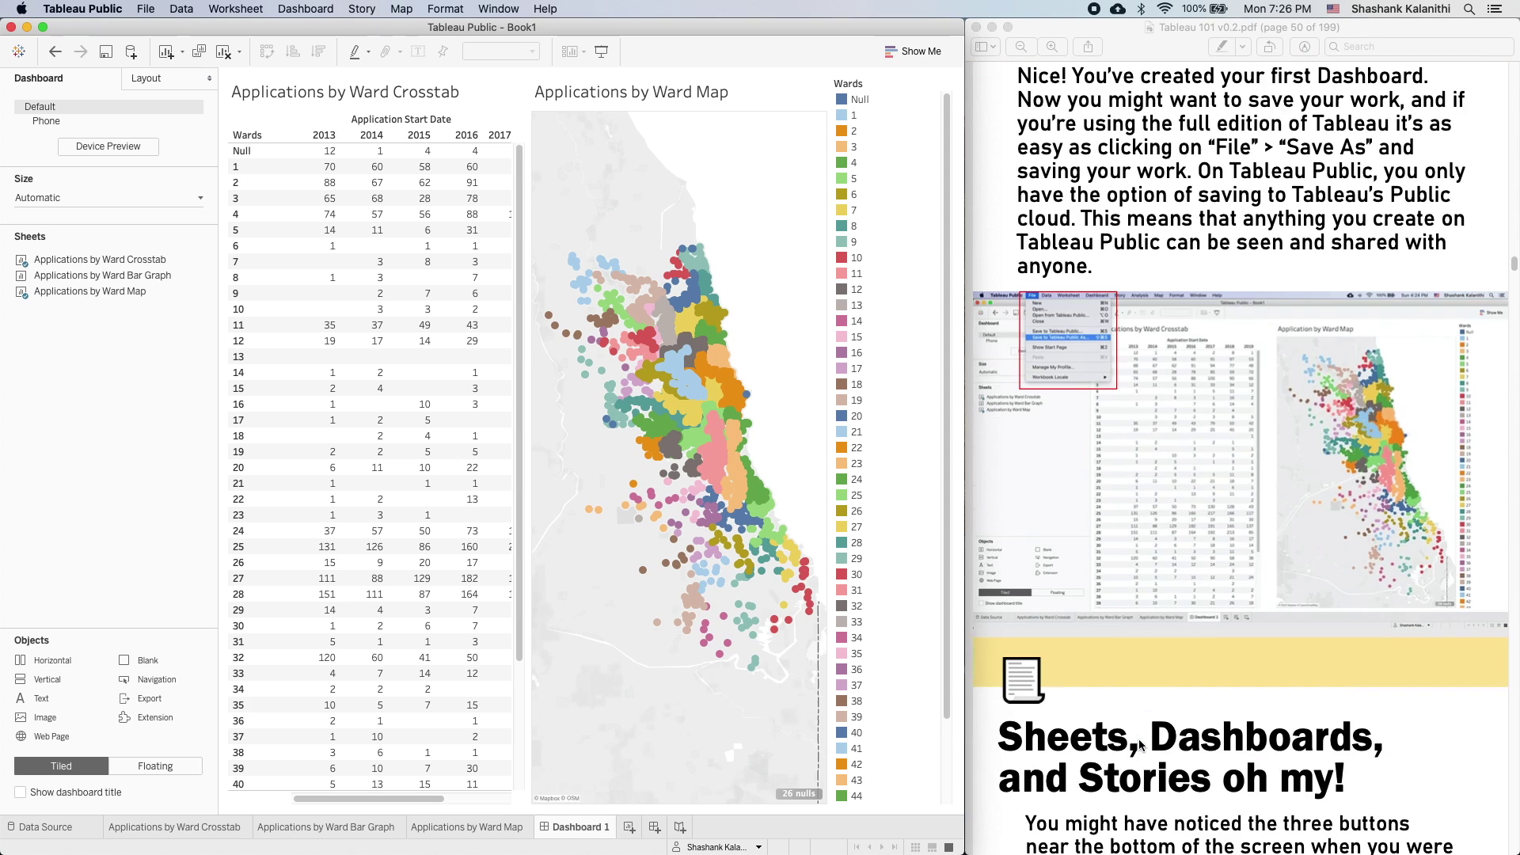
scroll(1137, 723, "down", 10)
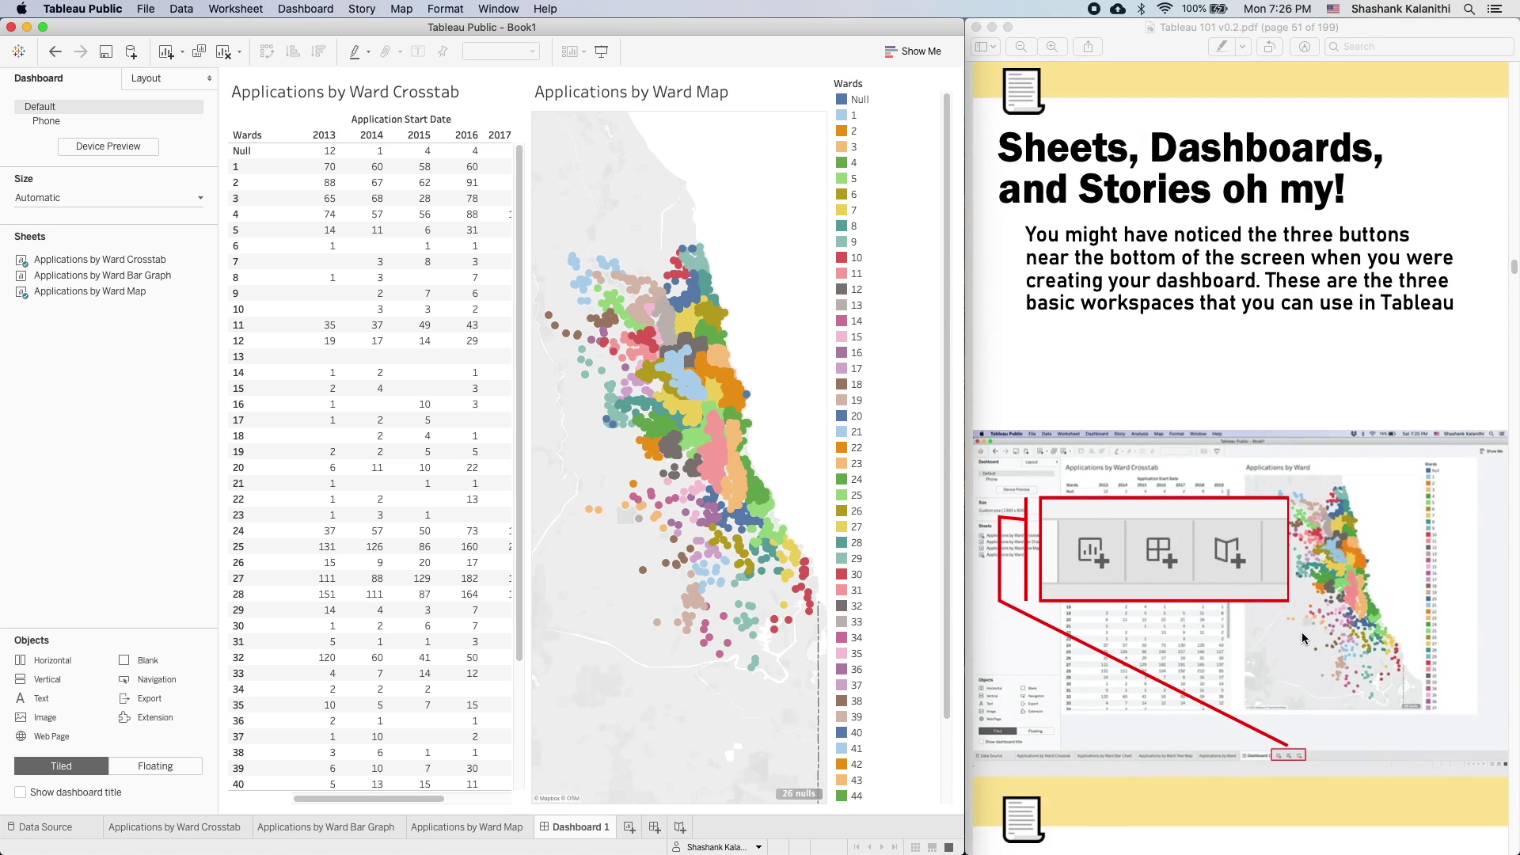
left_click(630, 827)
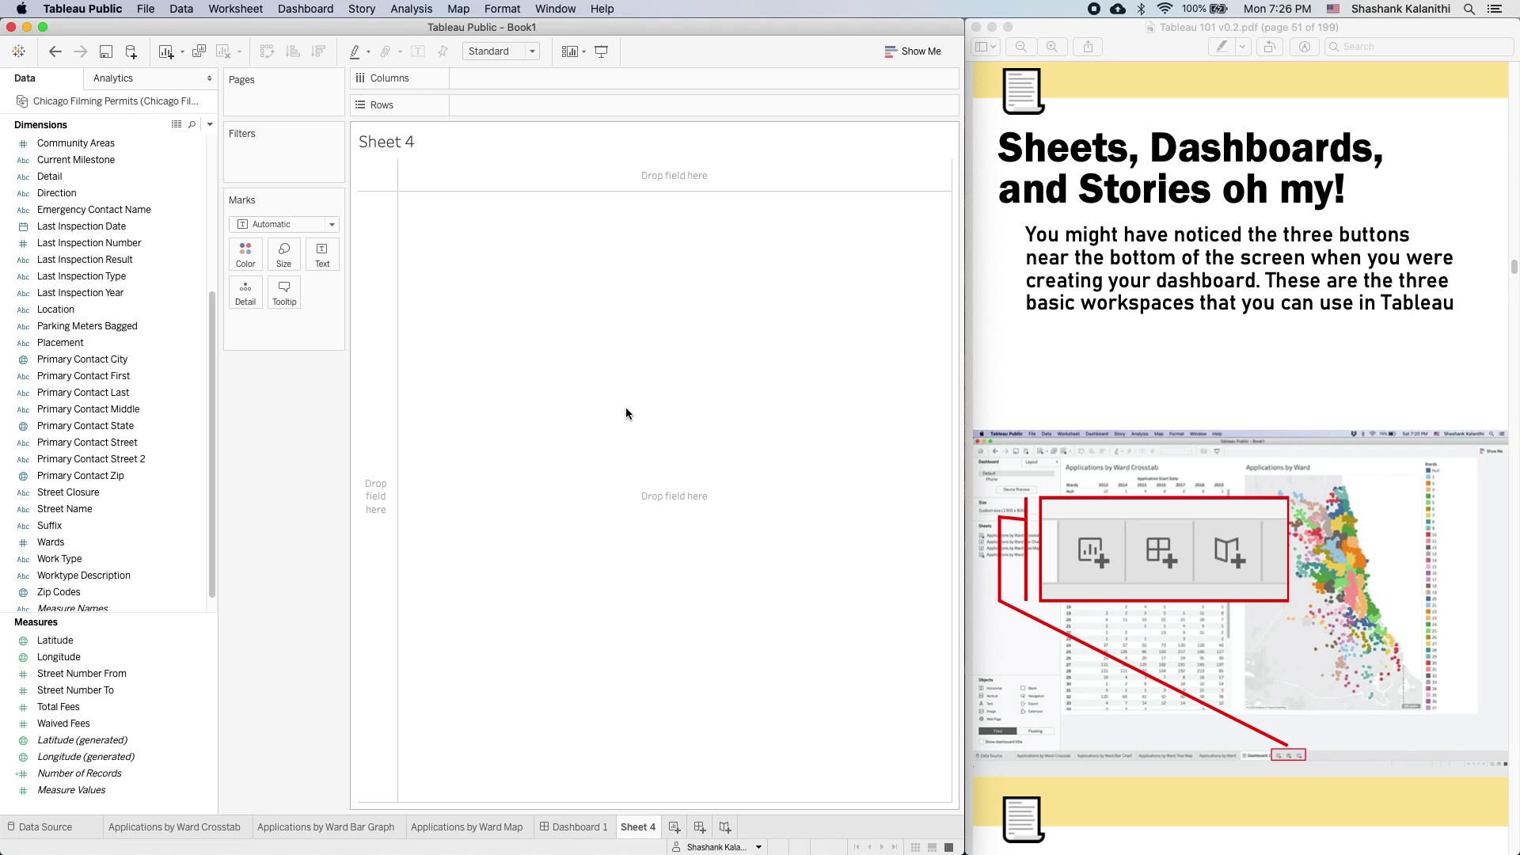
left_click_drag(216, 309, 141, 308)
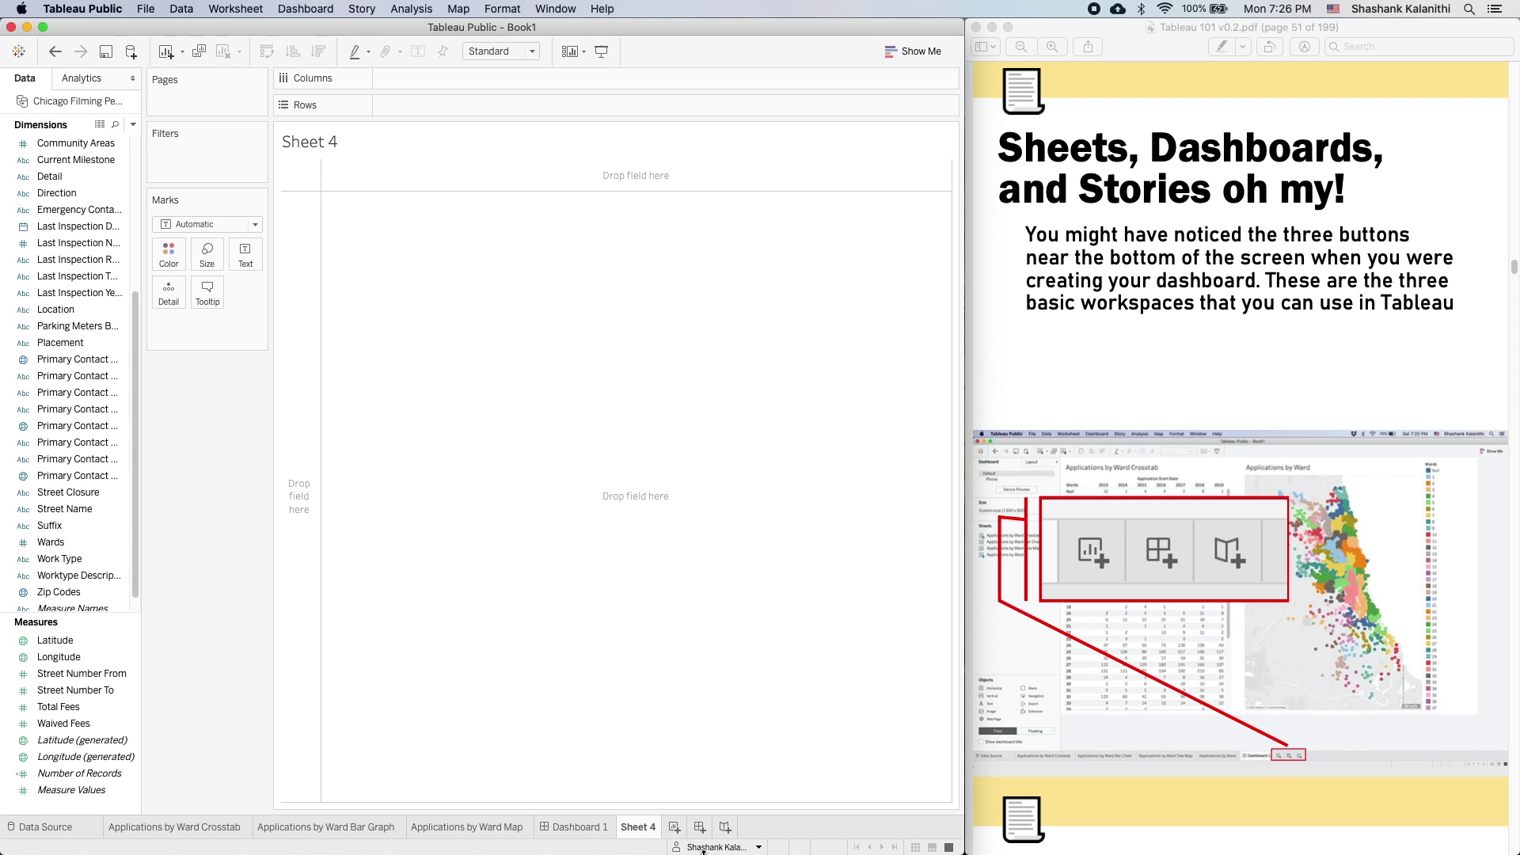
left_click(574, 826)
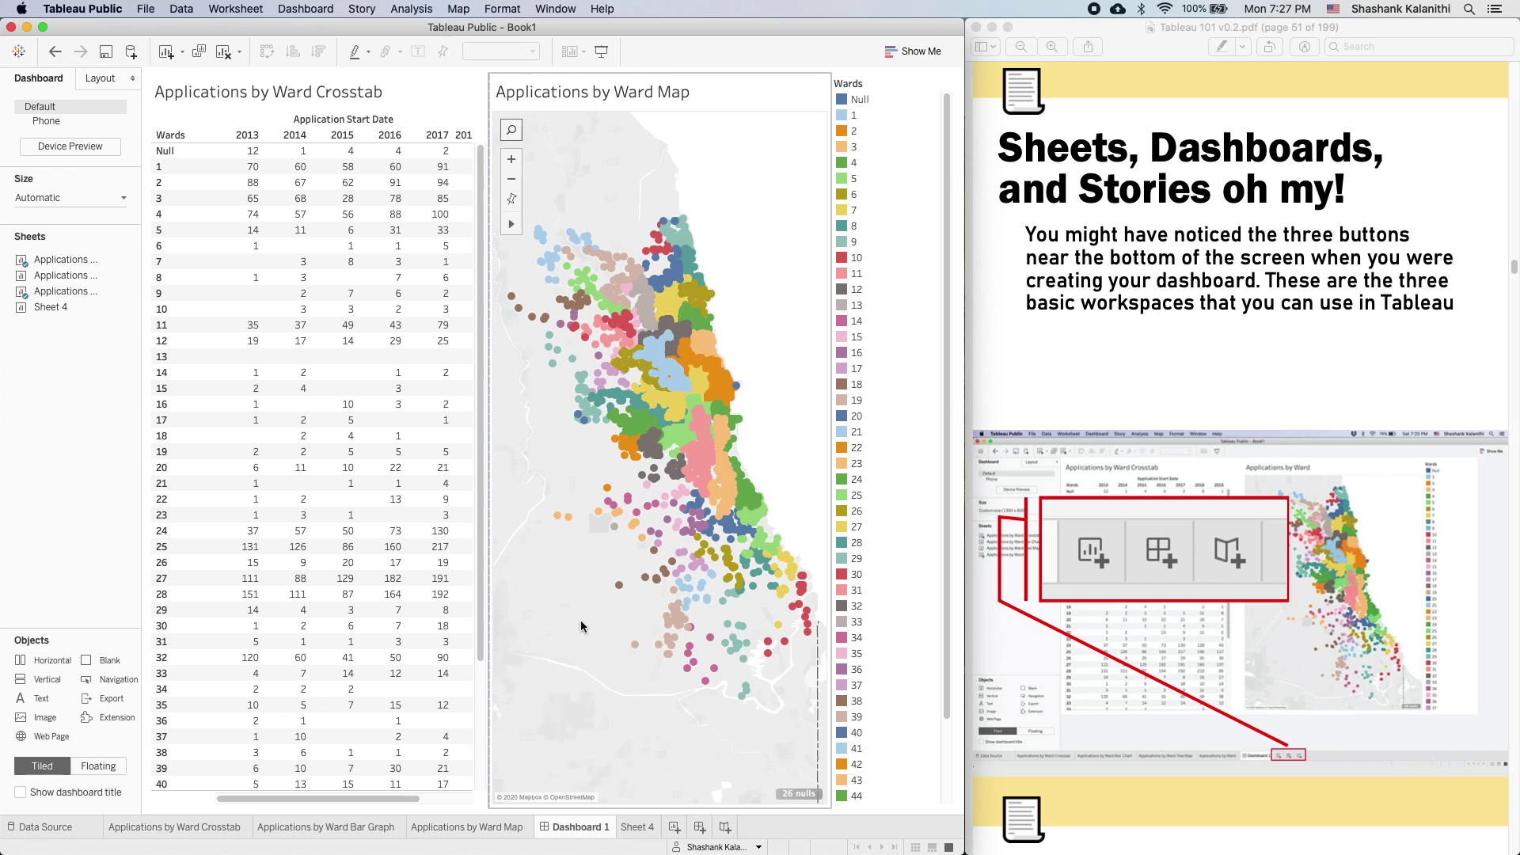
- Create a new story with the Applications by Ward Bar Graph and caption its story point "Title", denying the accessibility access request
left_click(725, 826)
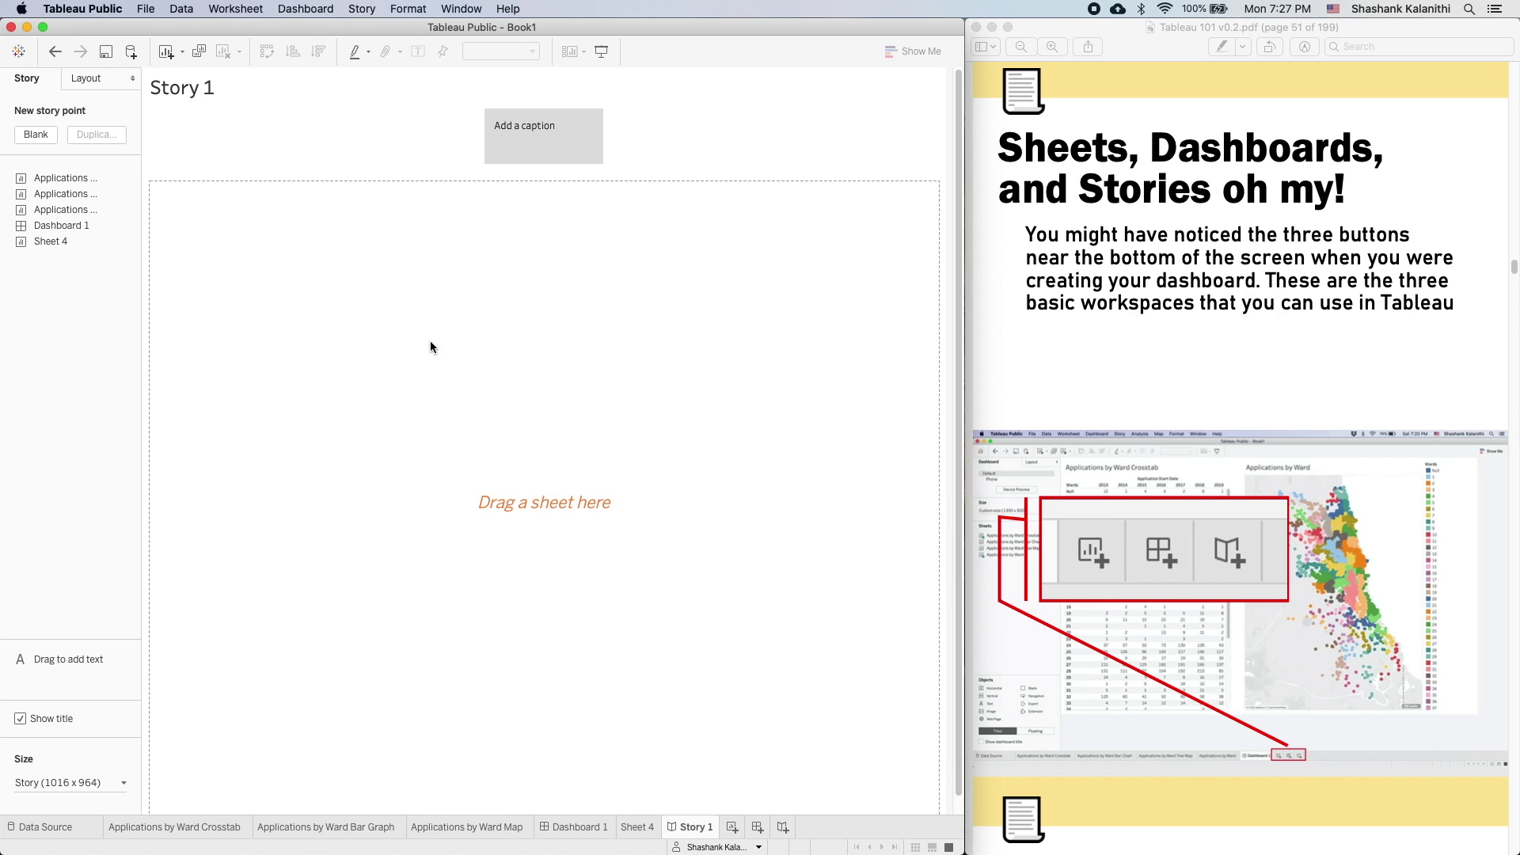
left_click_drag(62, 192, 253, 317)
mouse_move(386, 235)
left_click(526, 151)
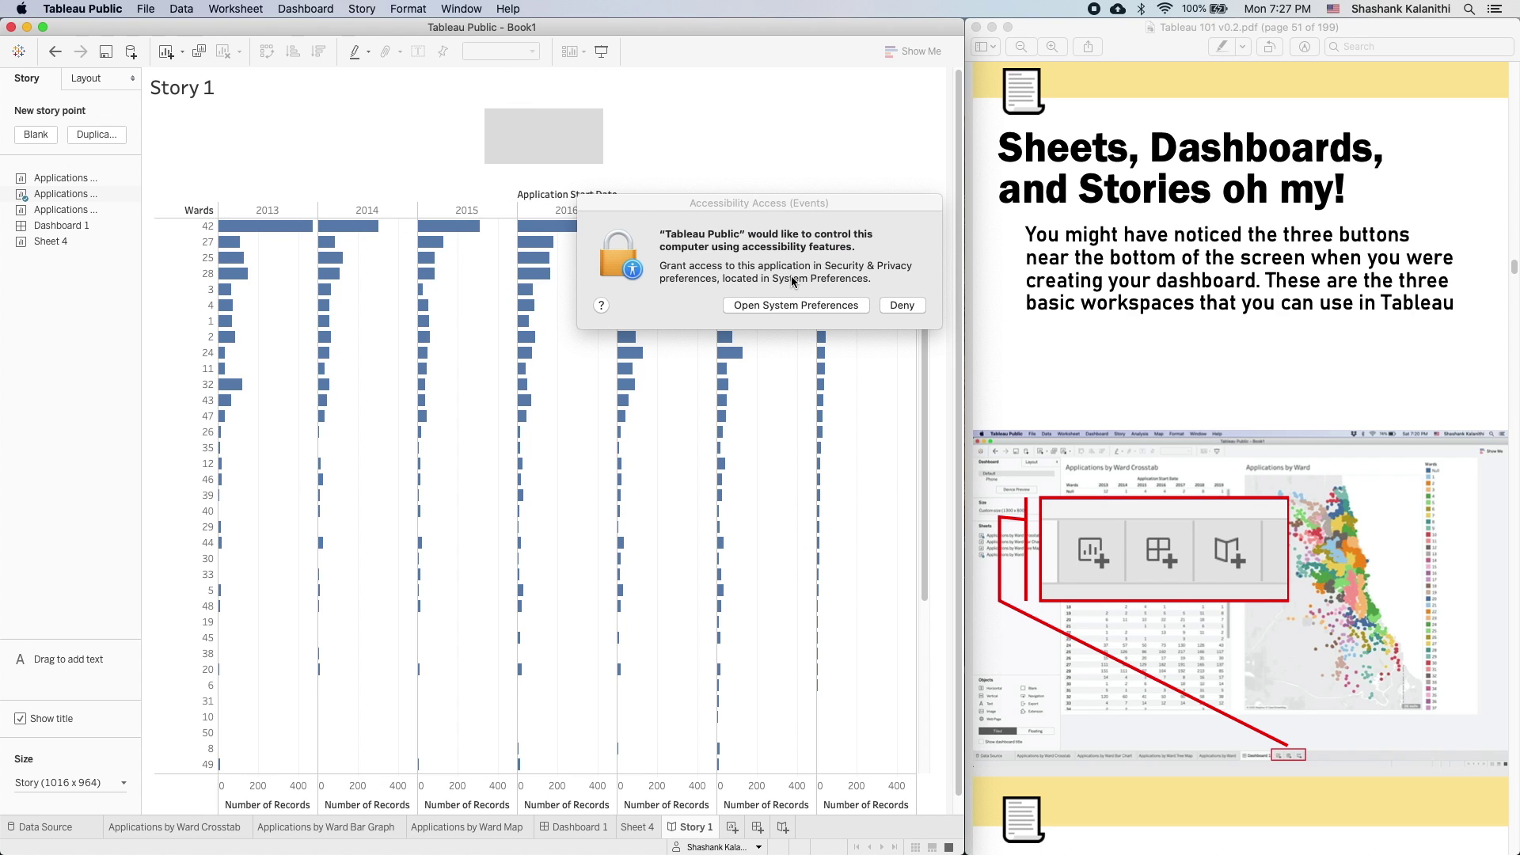
left_click(902, 306)
left_click(539, 136)
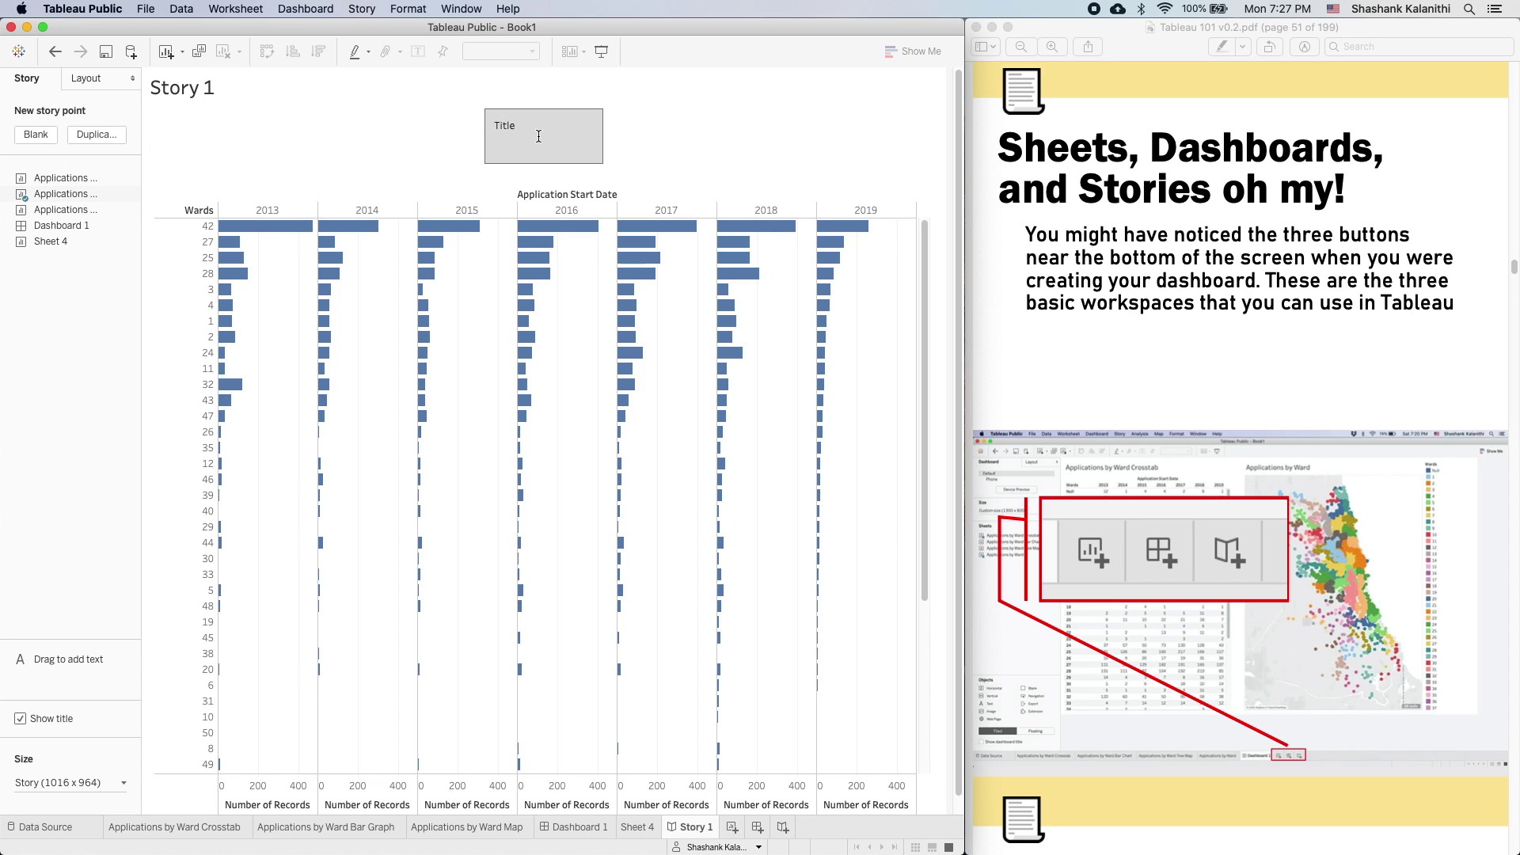
left_click(636, 136)
- Add a blank story point holding the Applications by Ward Map, and switch back to the first story point
left_click(35, 135)
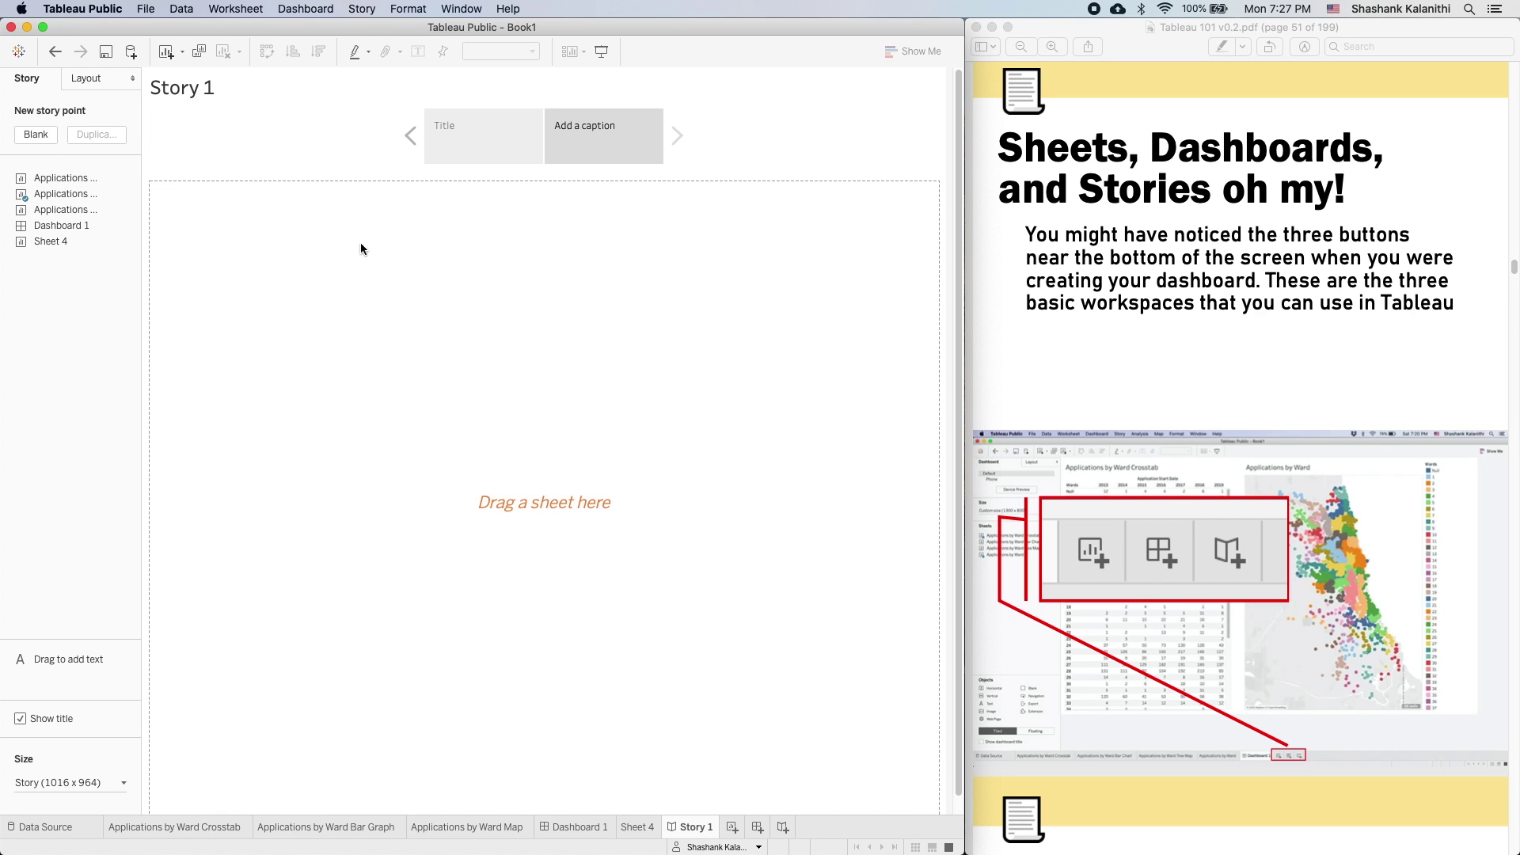
left_click_drag(56, 210, 395, 385)
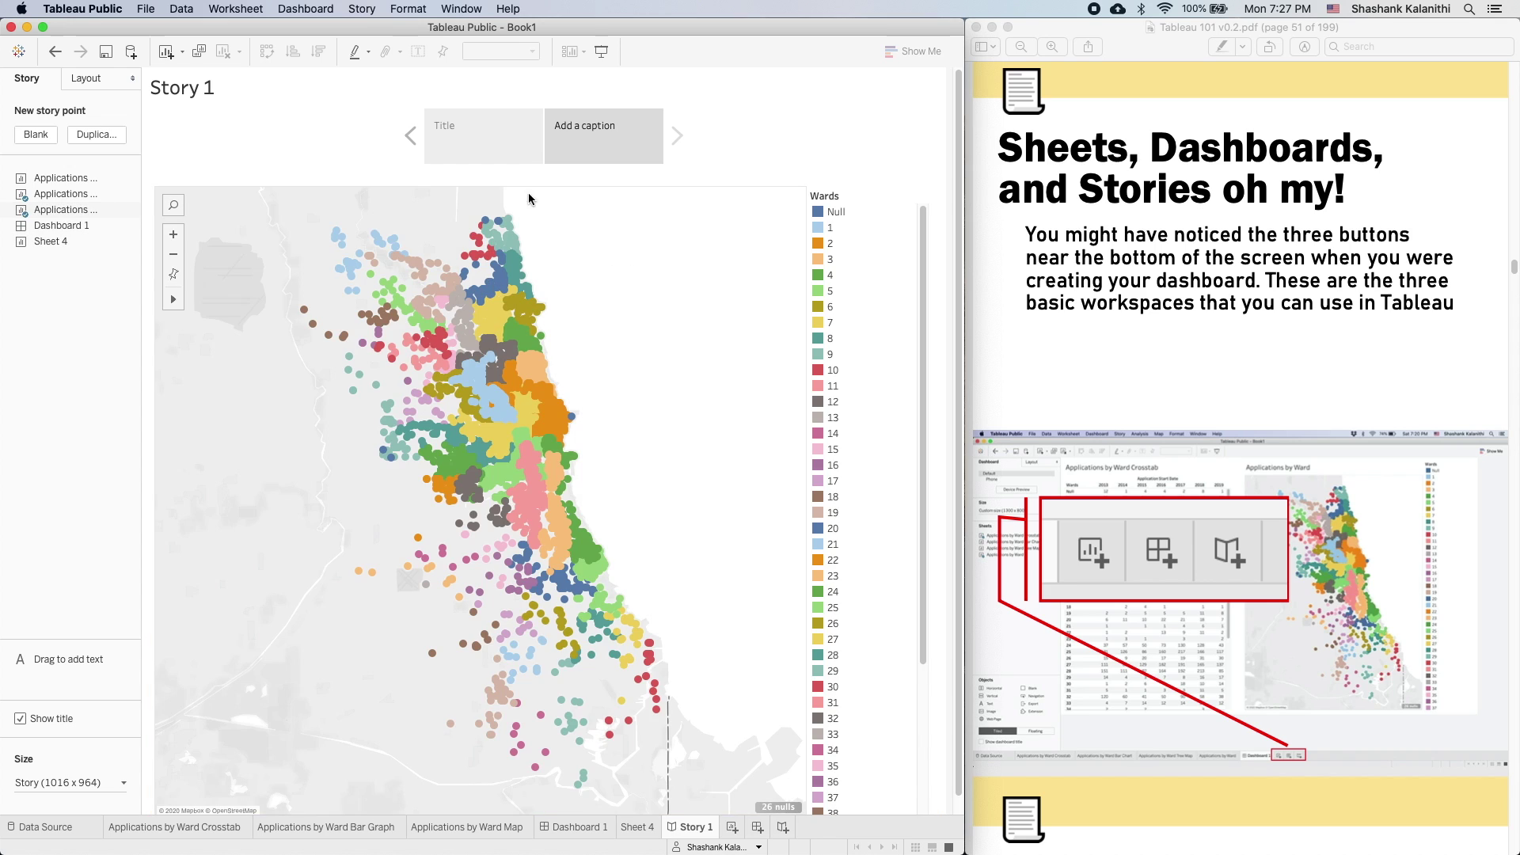
left_click(441, 136)
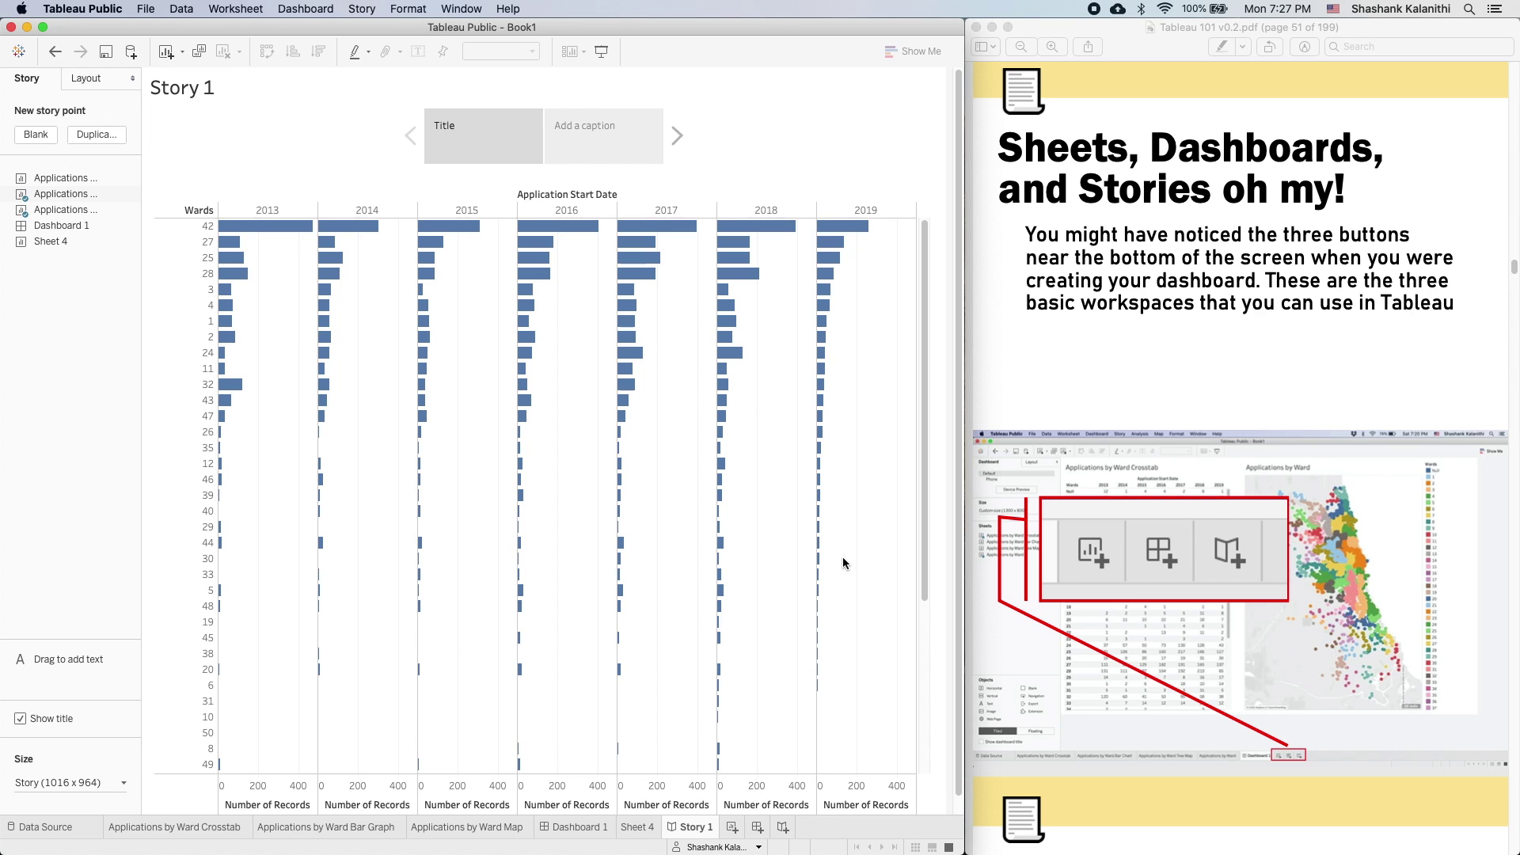
- Return to Dashboard 1 and delete Sheet 4 and Story 1 from the workbook
left_click(594, 838)
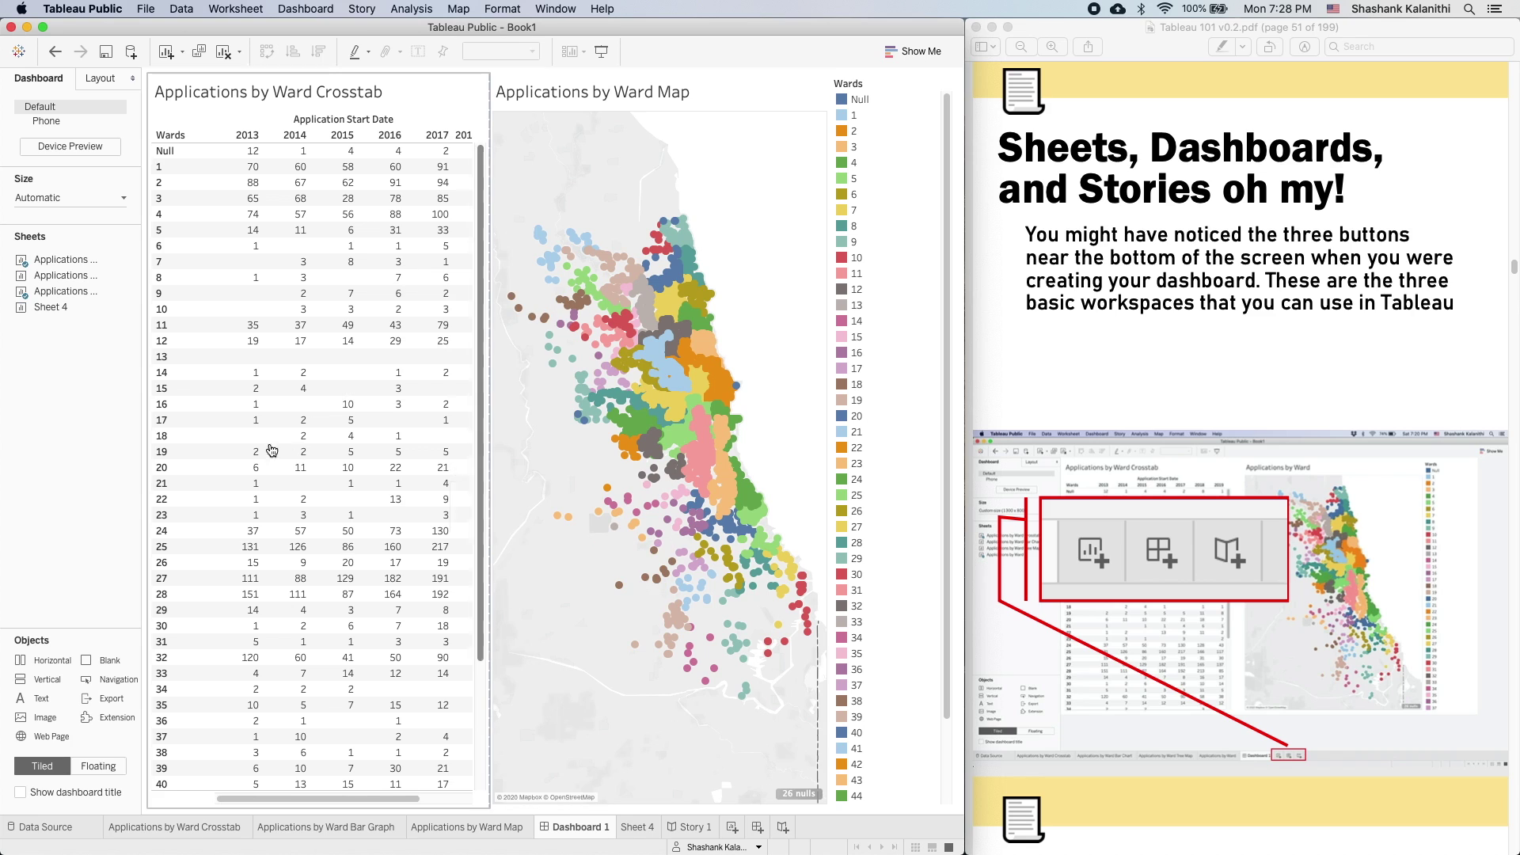
right_click(647, 835)
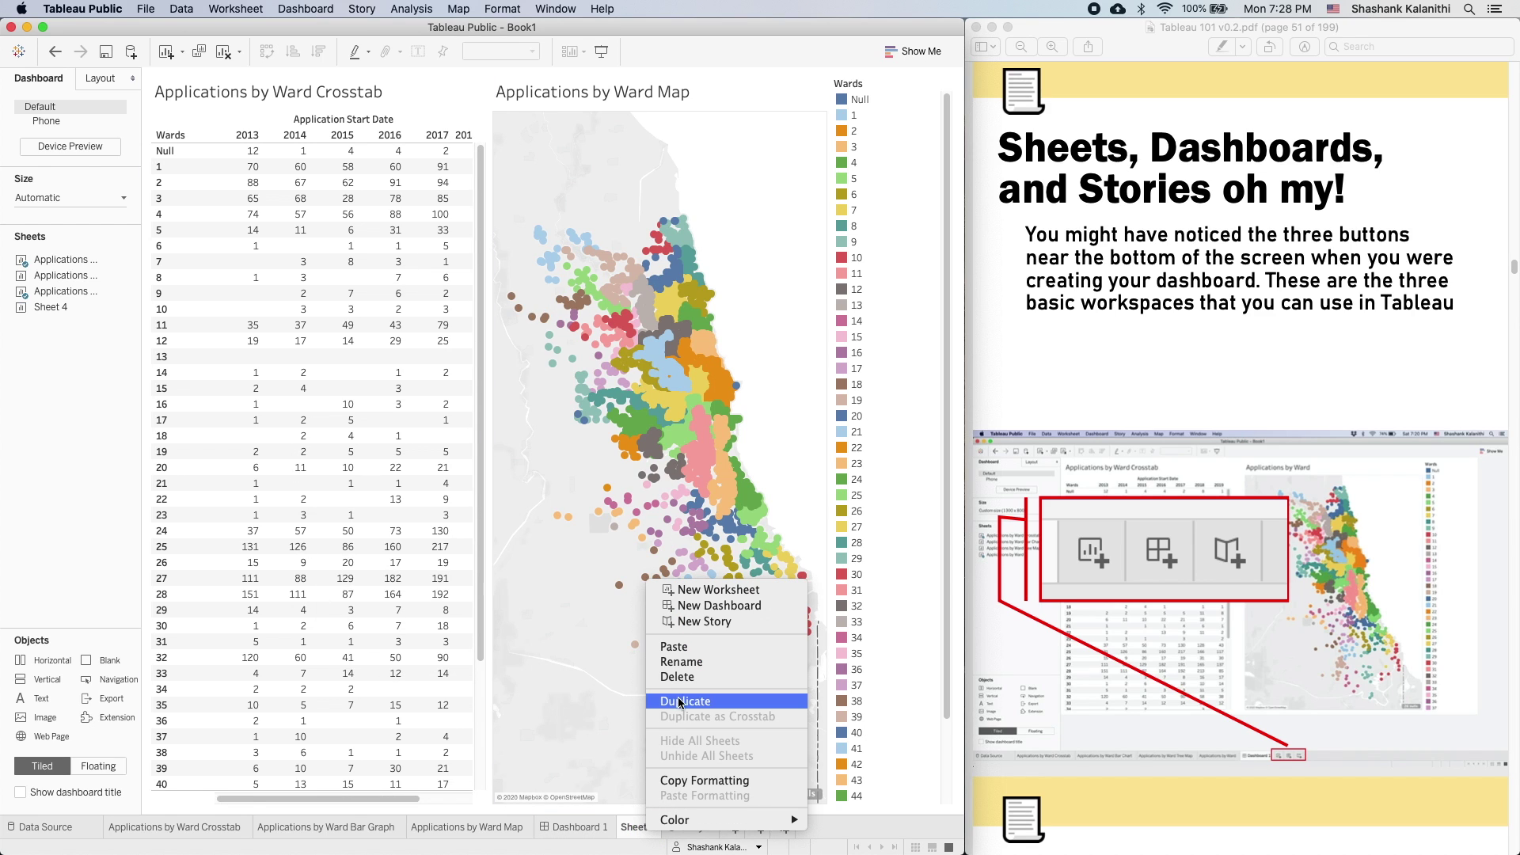
right_click(645, 827)
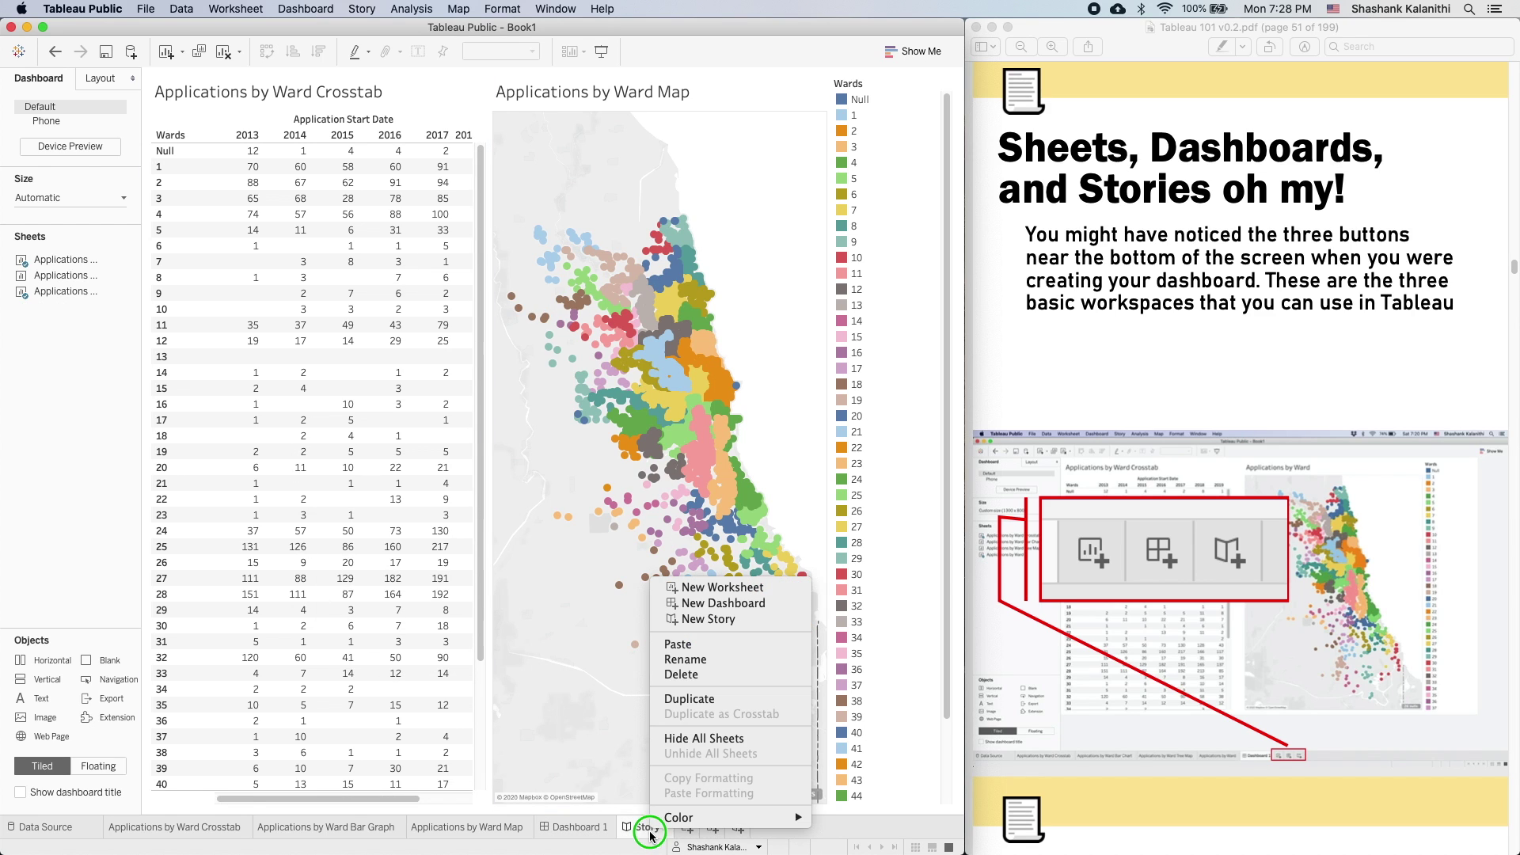
left_click(698, 674)
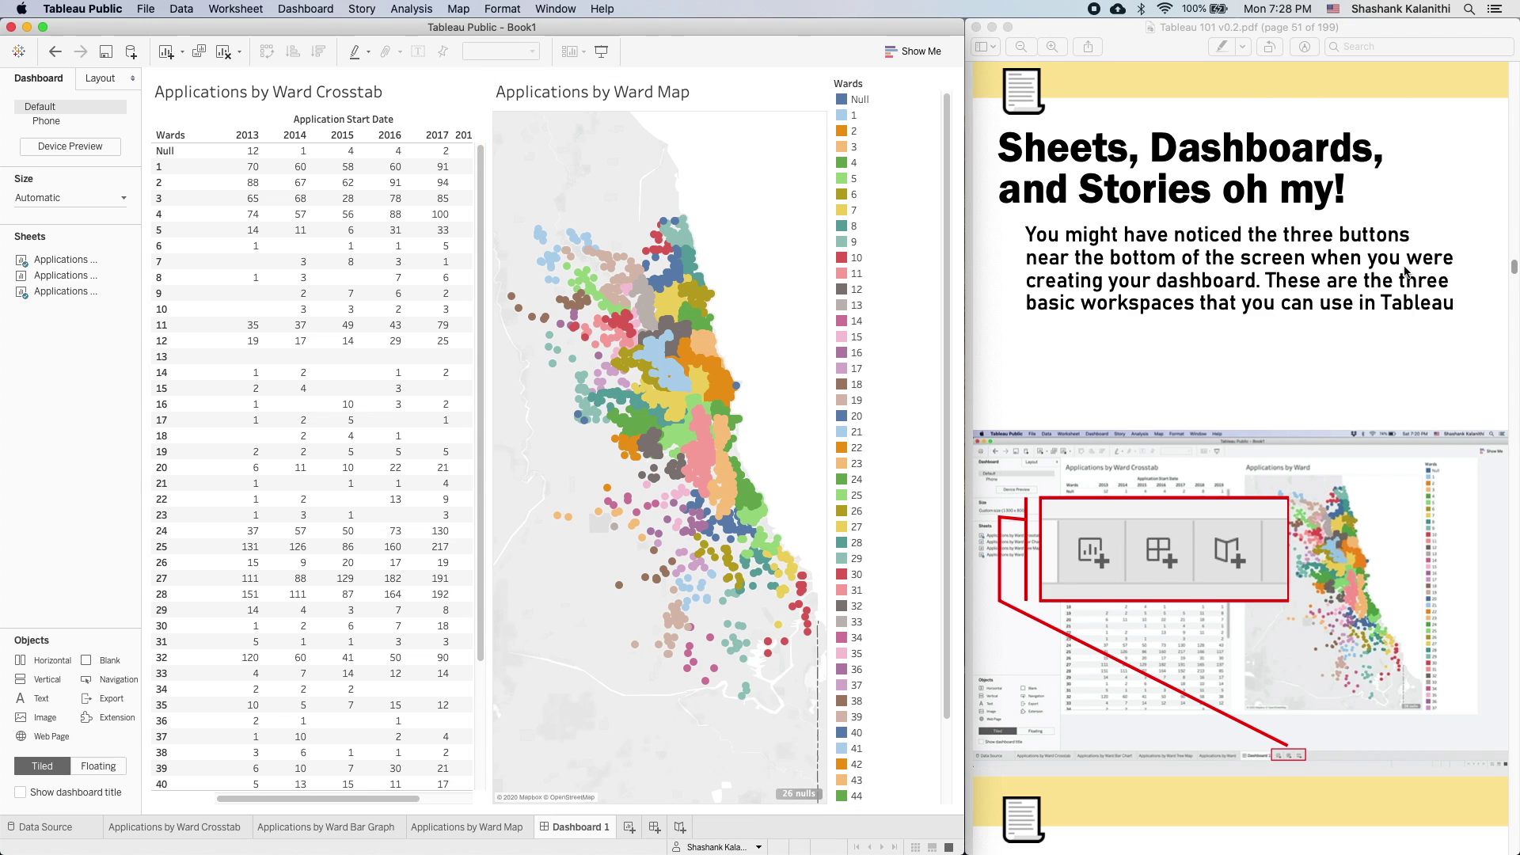
- Read the guide's comparison of sheets, dashboards and stories on page 52 and the Seven Data Stories list on page 53
scroll(1223, 364, "down", 10)
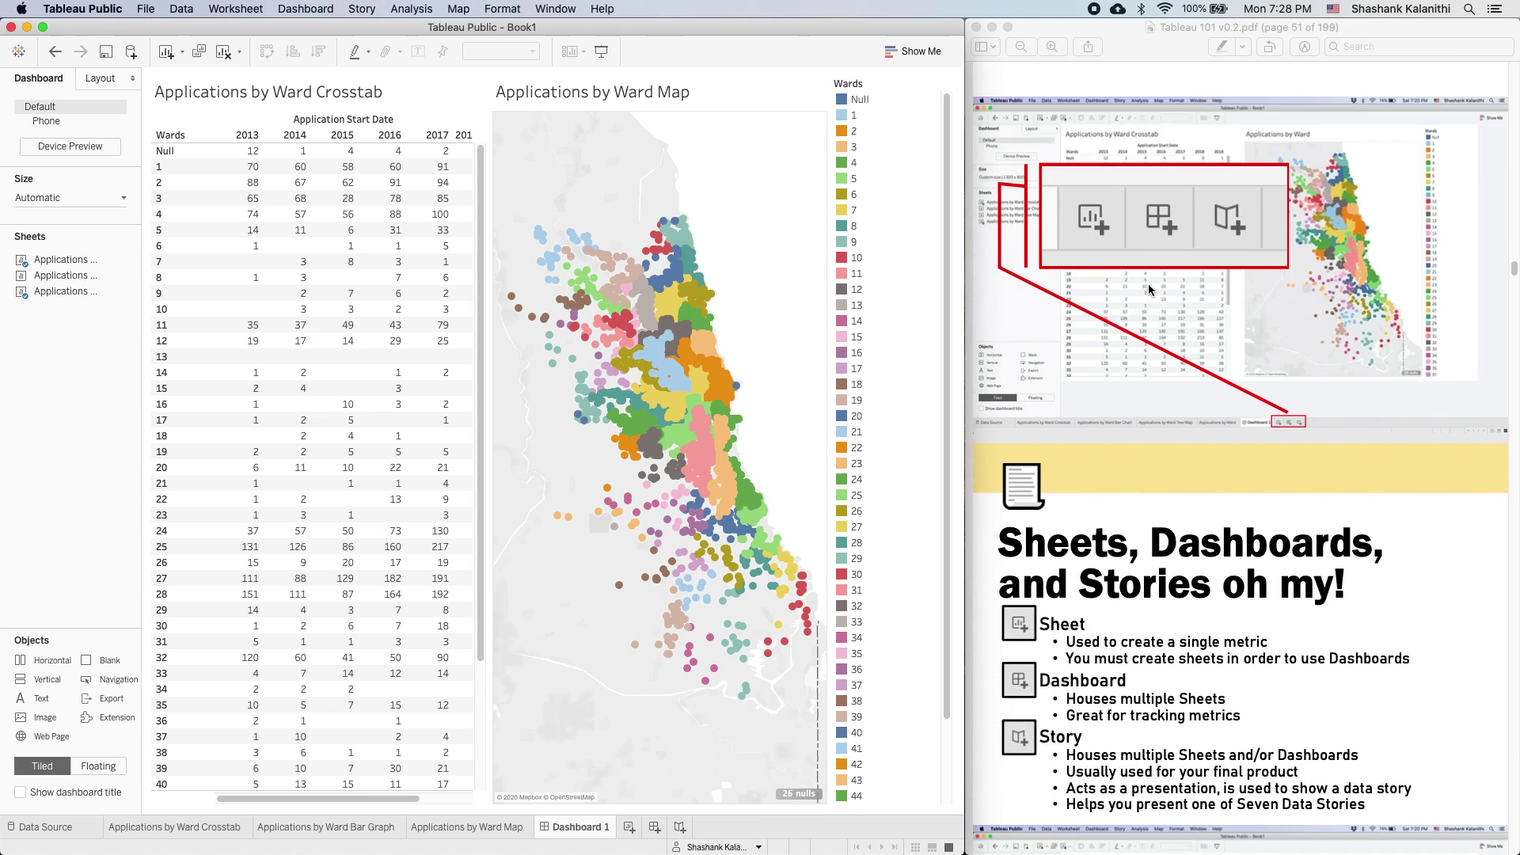
left_click(1263, 471)
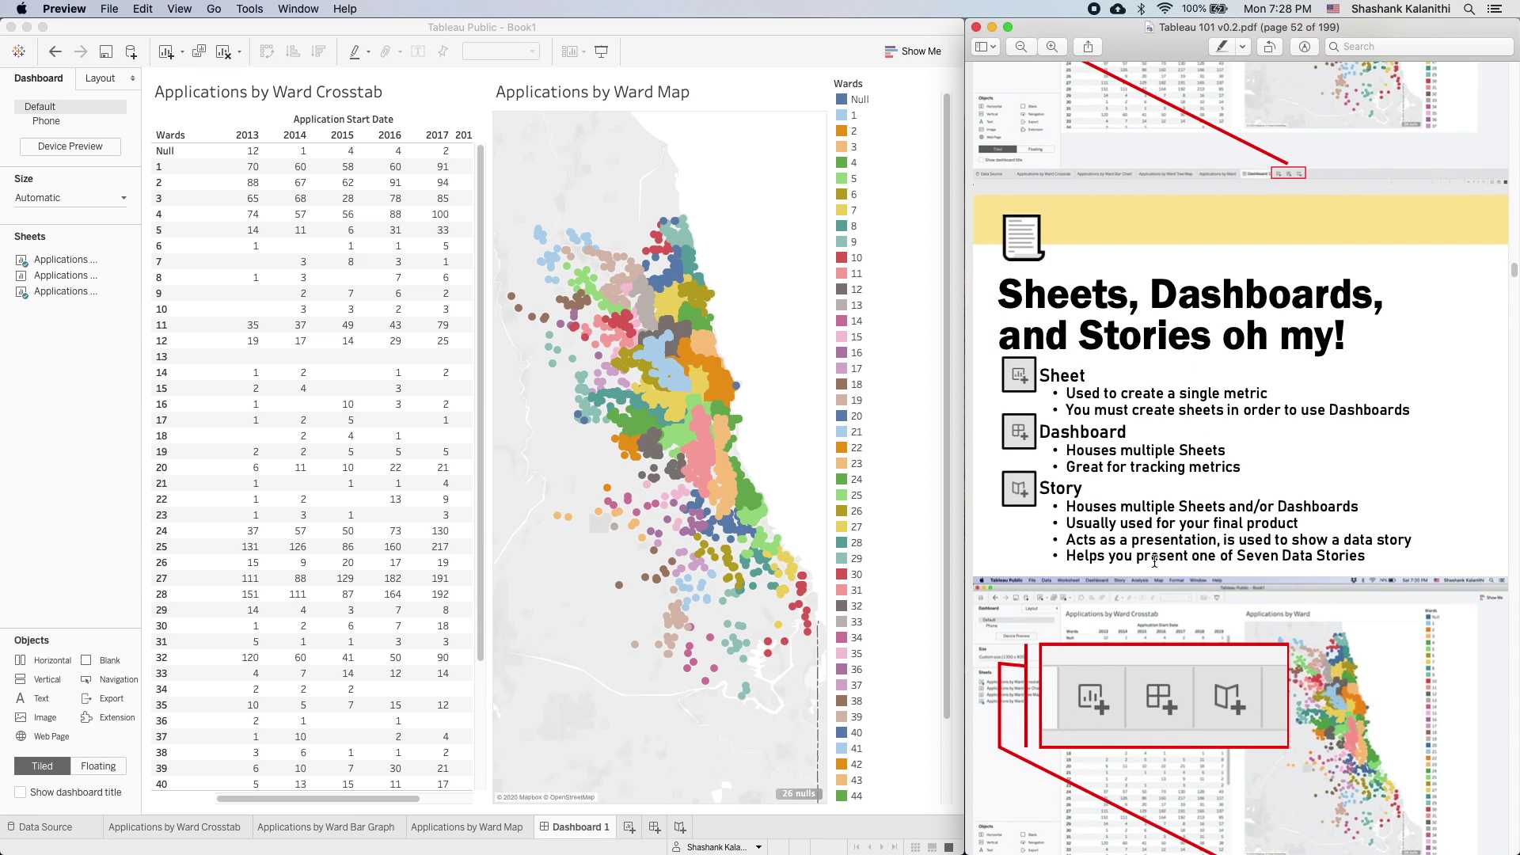
scroll(1128, 513, "down", 3)
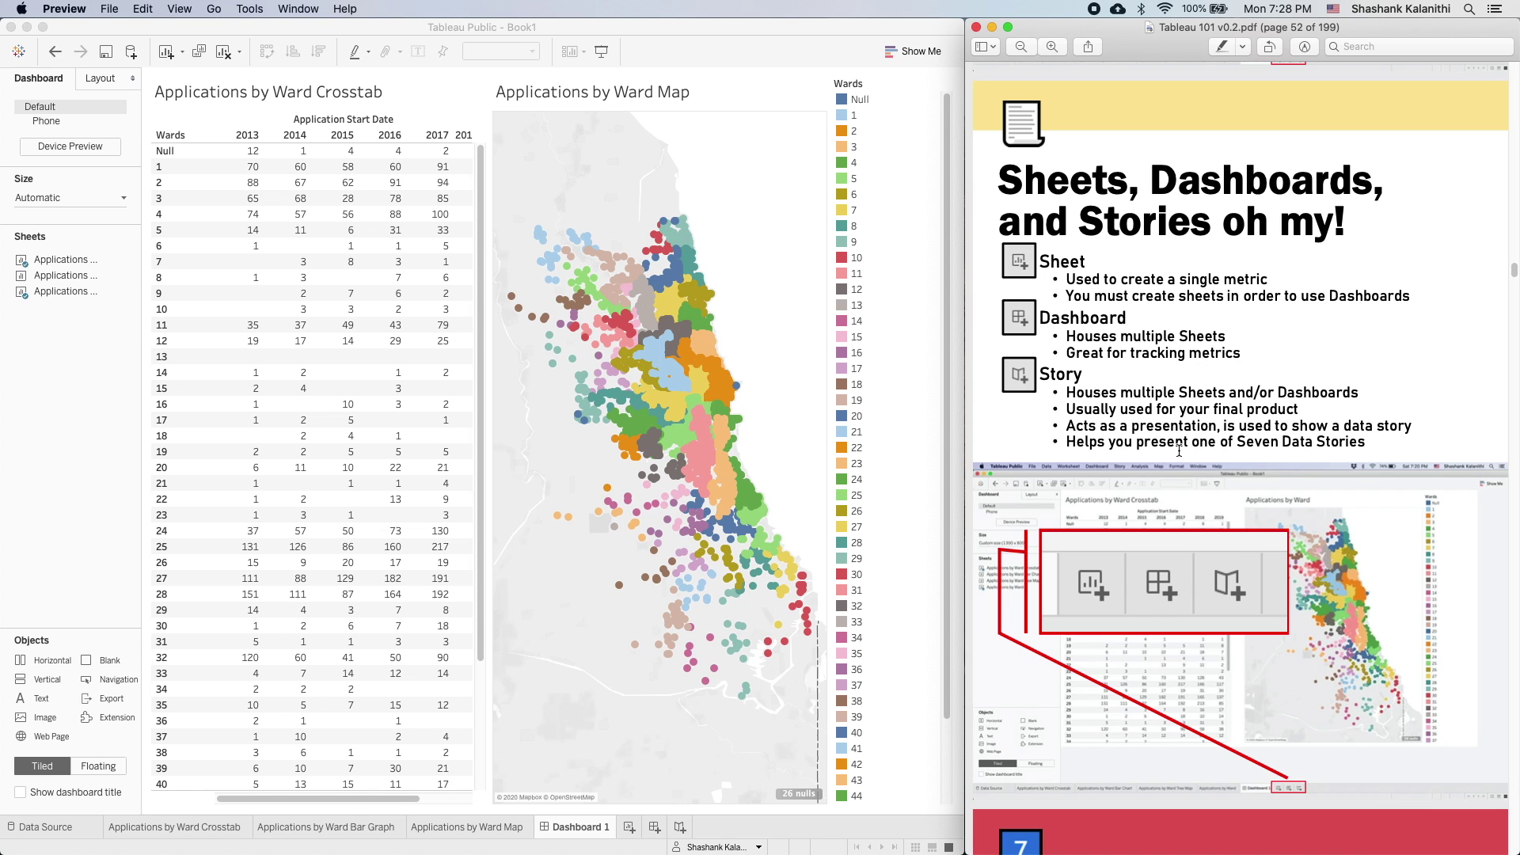
scroll(1188, 433, "down", 15)
scroll(1169, 531, "down", 3)
left_click_drag(990, 196, 1397, 195)
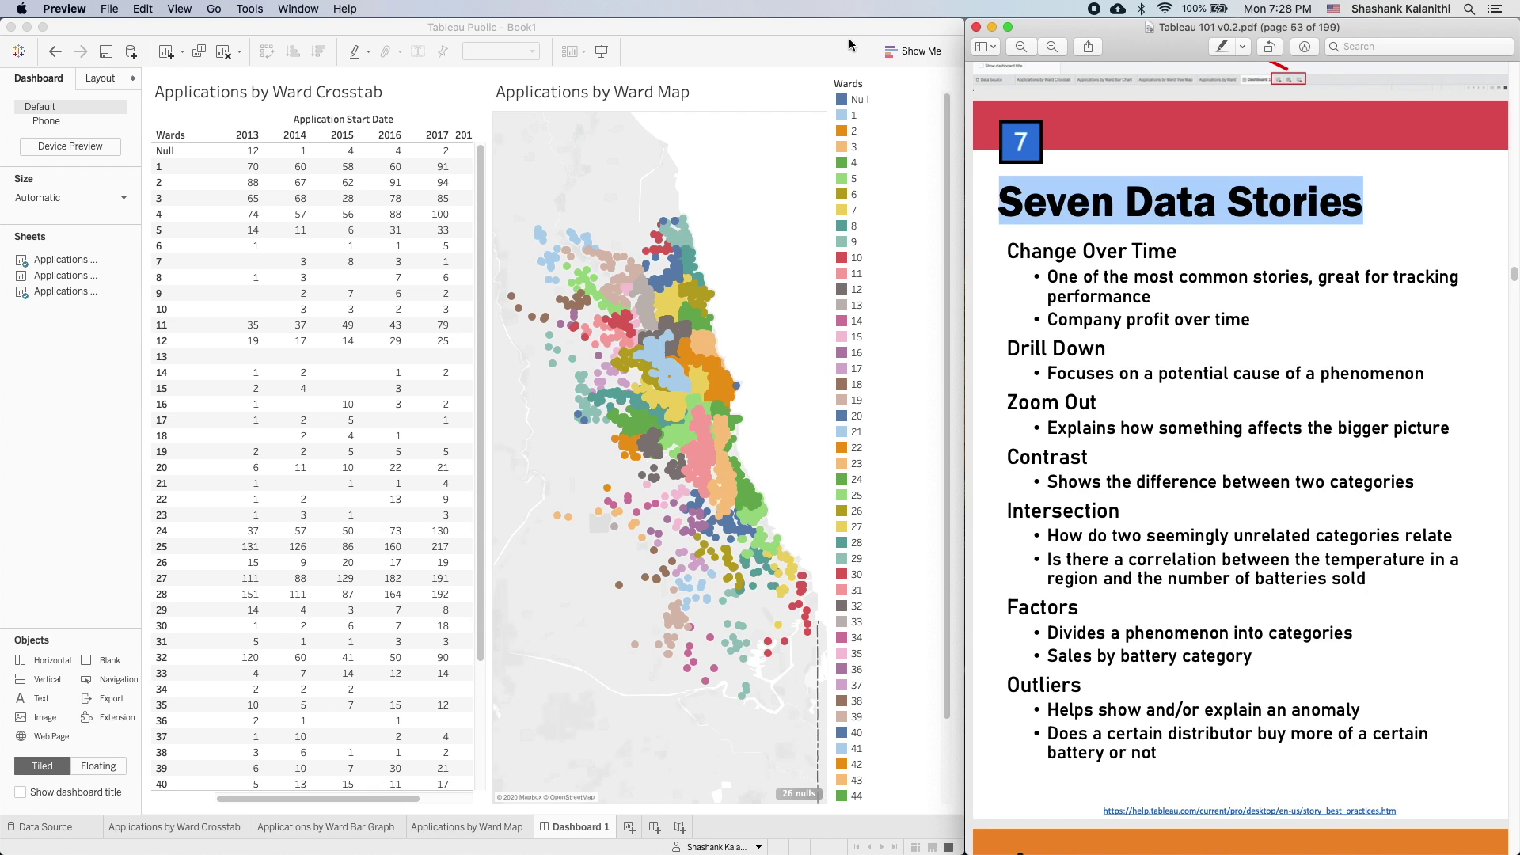
left_click(1099, 324)
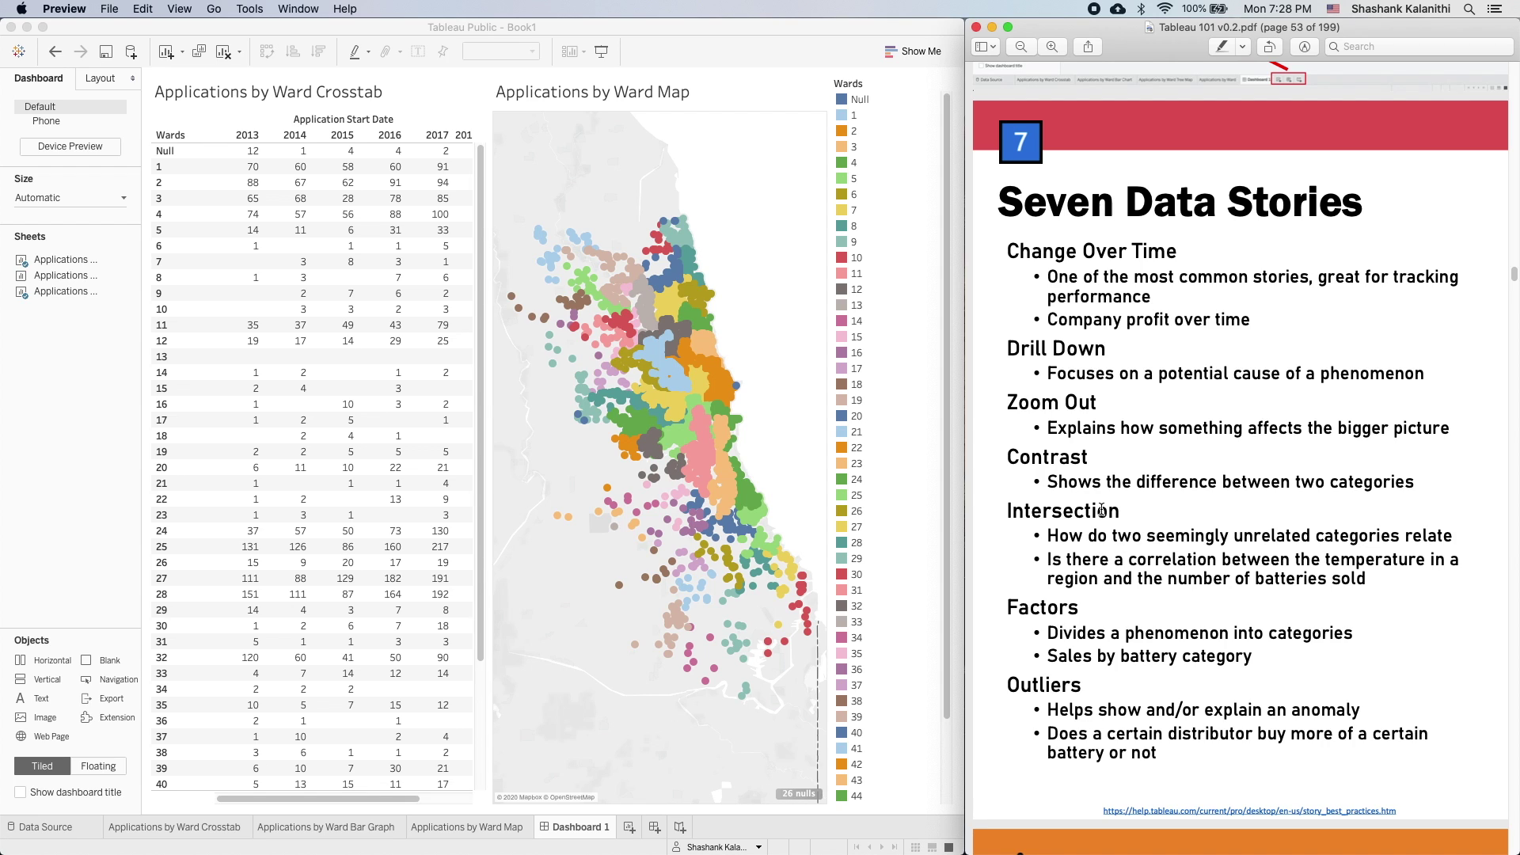
- Read the Intersection, Factors and Outliers entries in the guide's Seven Data Stories list on page 53
double_click(1101, 509)
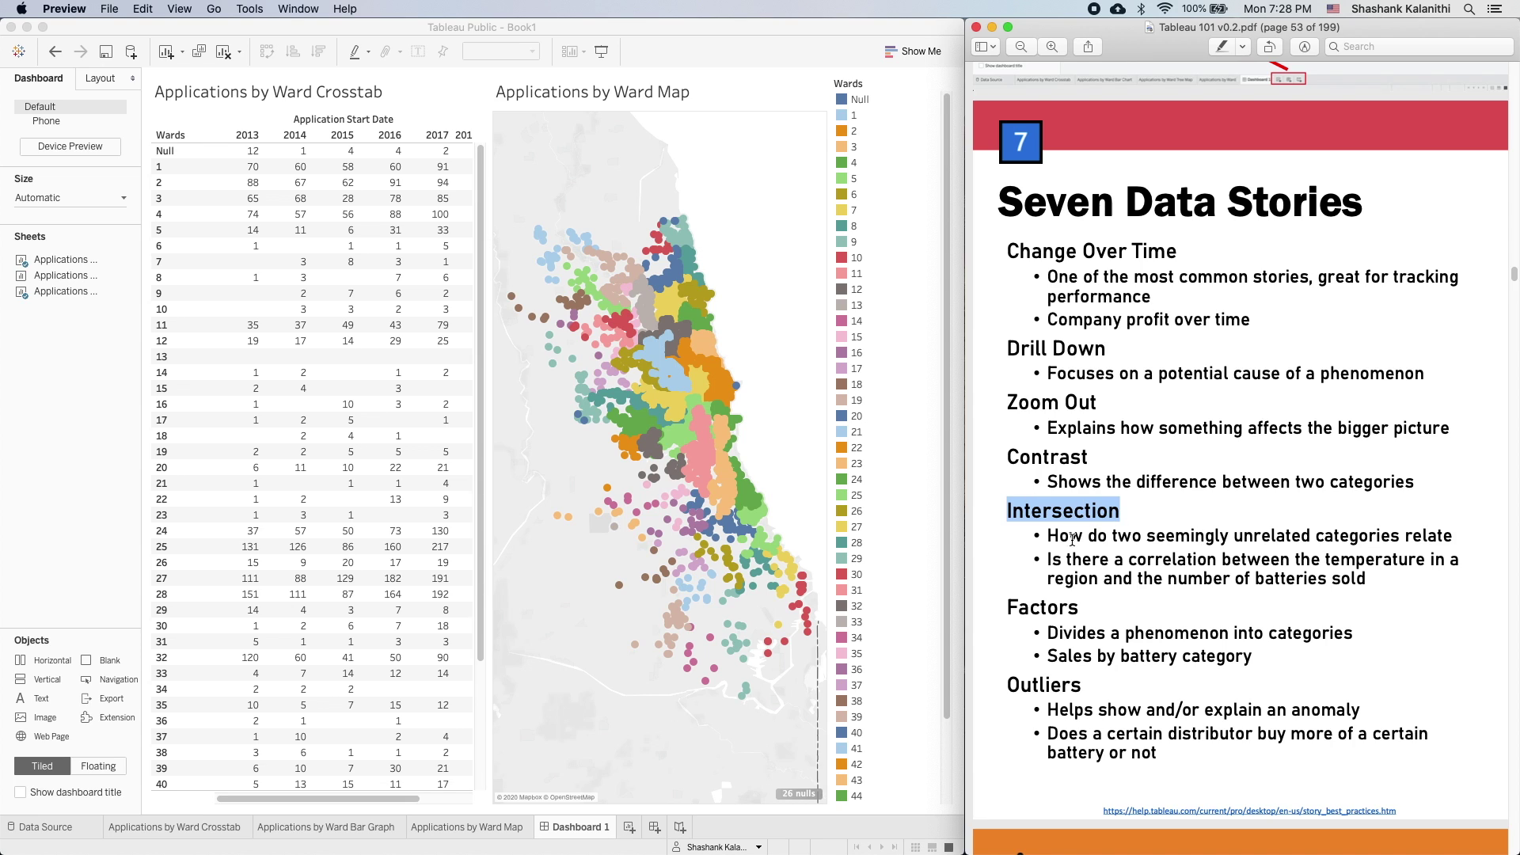
left_click(1055, 606)
double_click(1033, 605)
double_click(1068, 686)
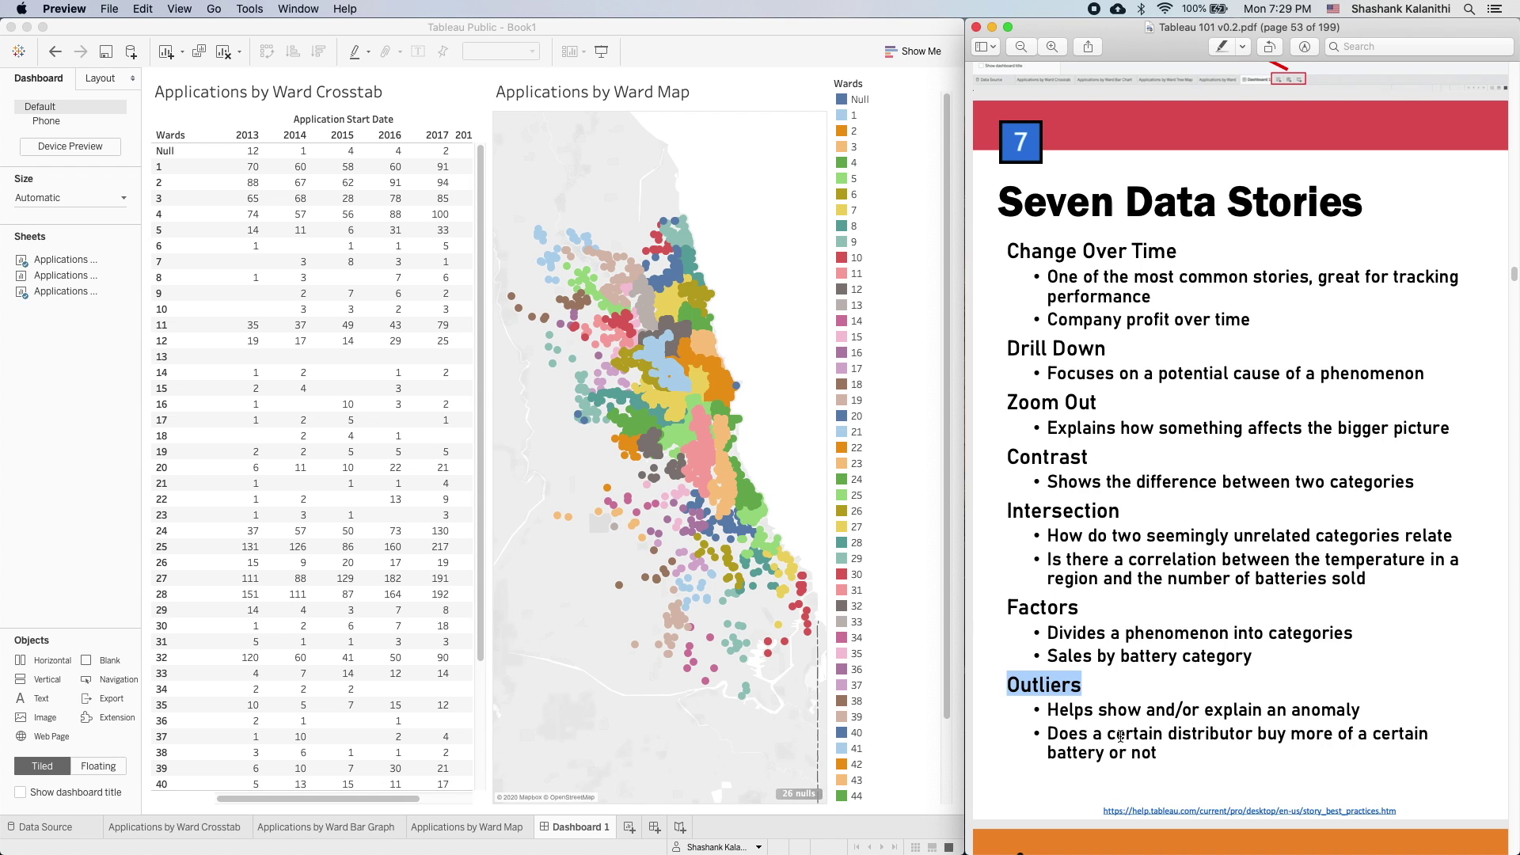
left_click(1105, 694)
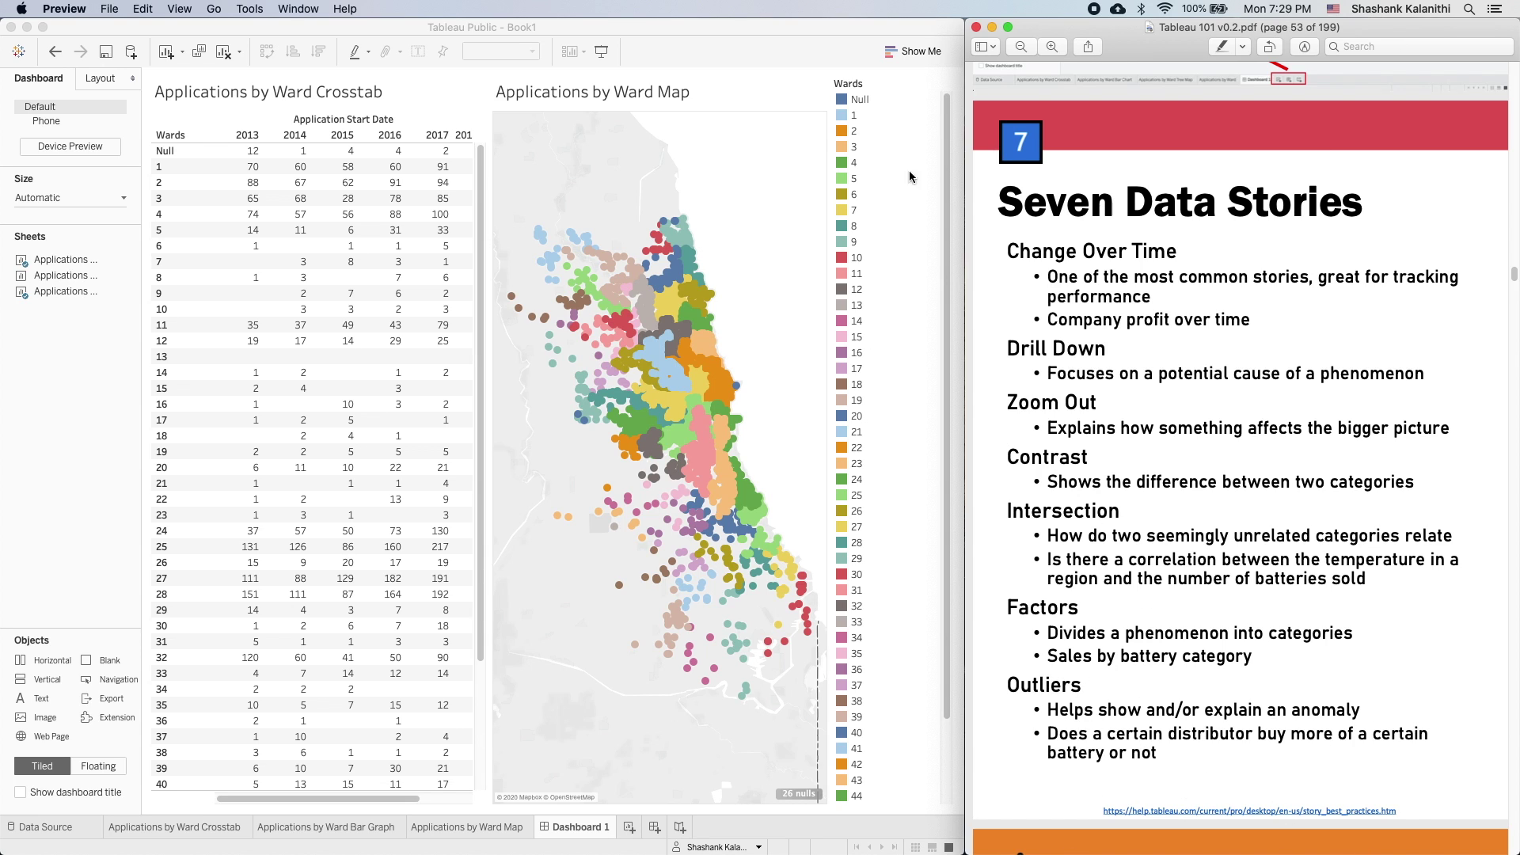
mouse_move(1182, 818)
- Review the Seven Data Stories page once more and read the guide's Section 1: Done page 54 with its knowledge base link
scroll(1108, 416, "down", 10)
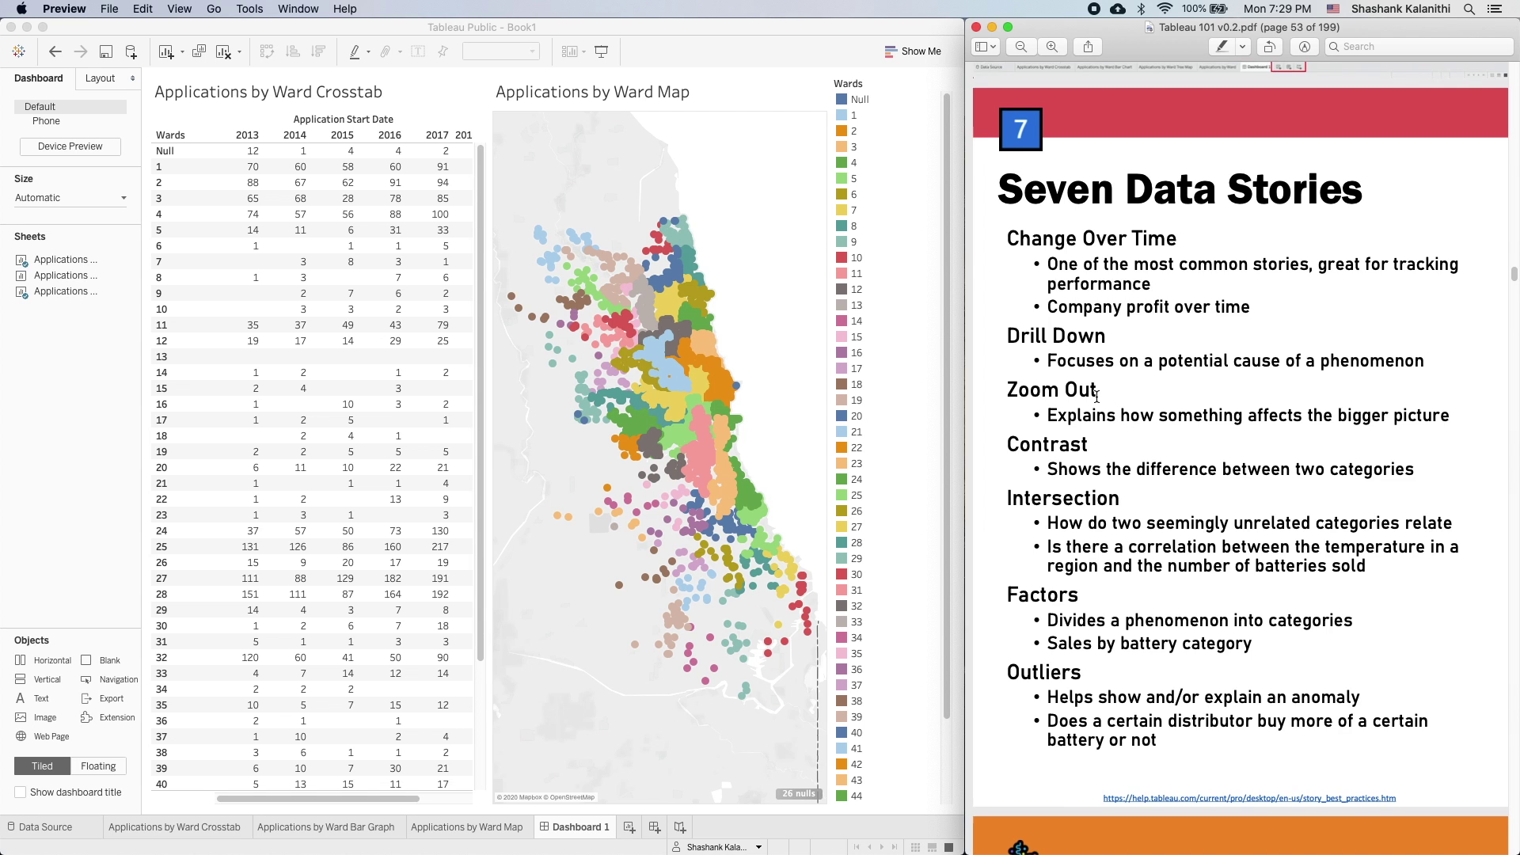
scroll(1120, 389, "down", 6)
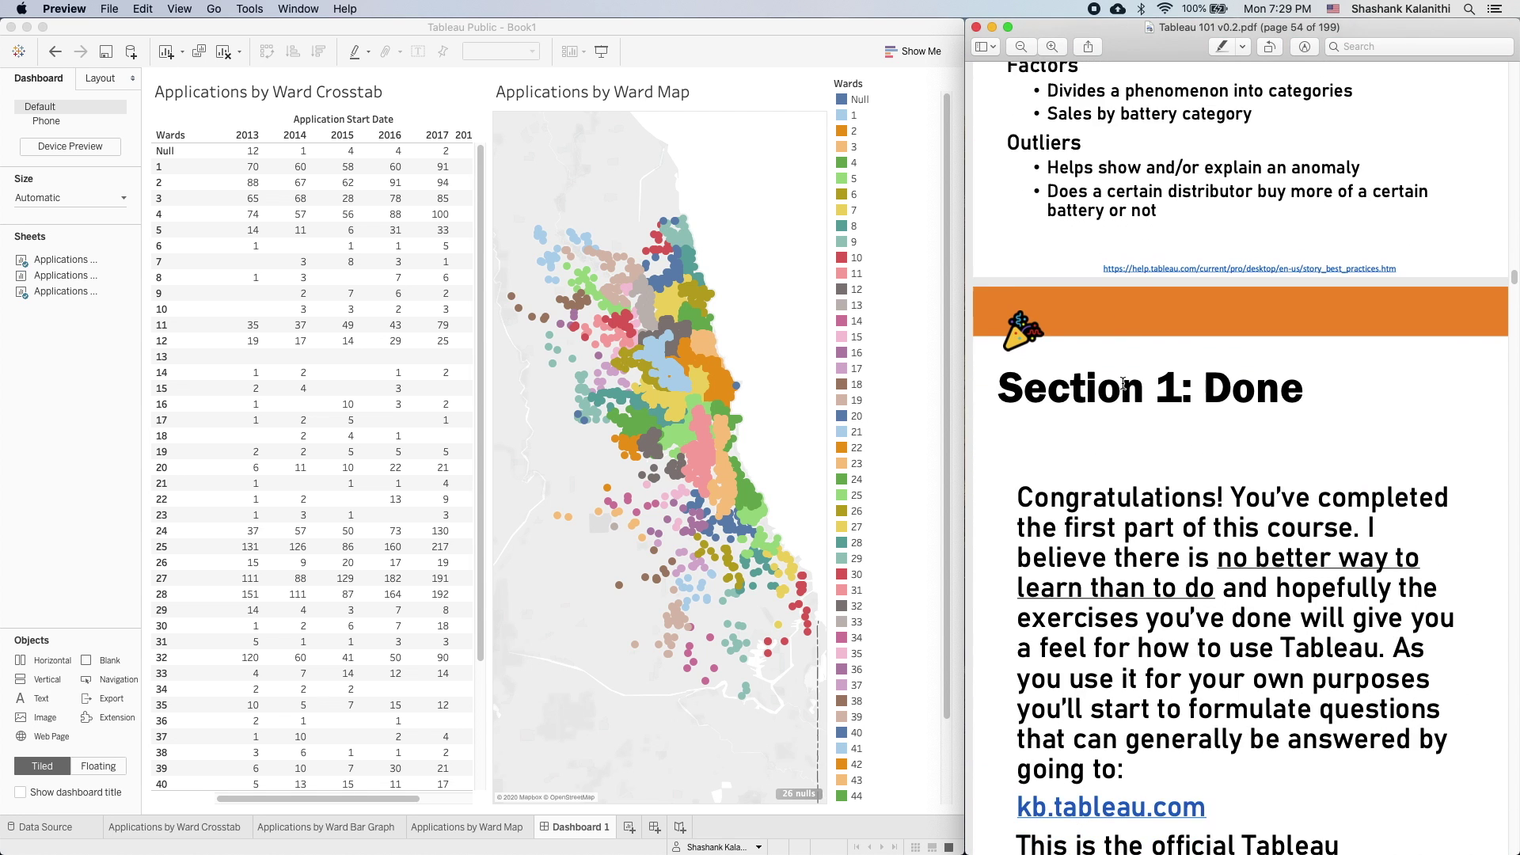
scroll(1188, 356, "up", 9)
scroll(1192, 346, "up", 5)
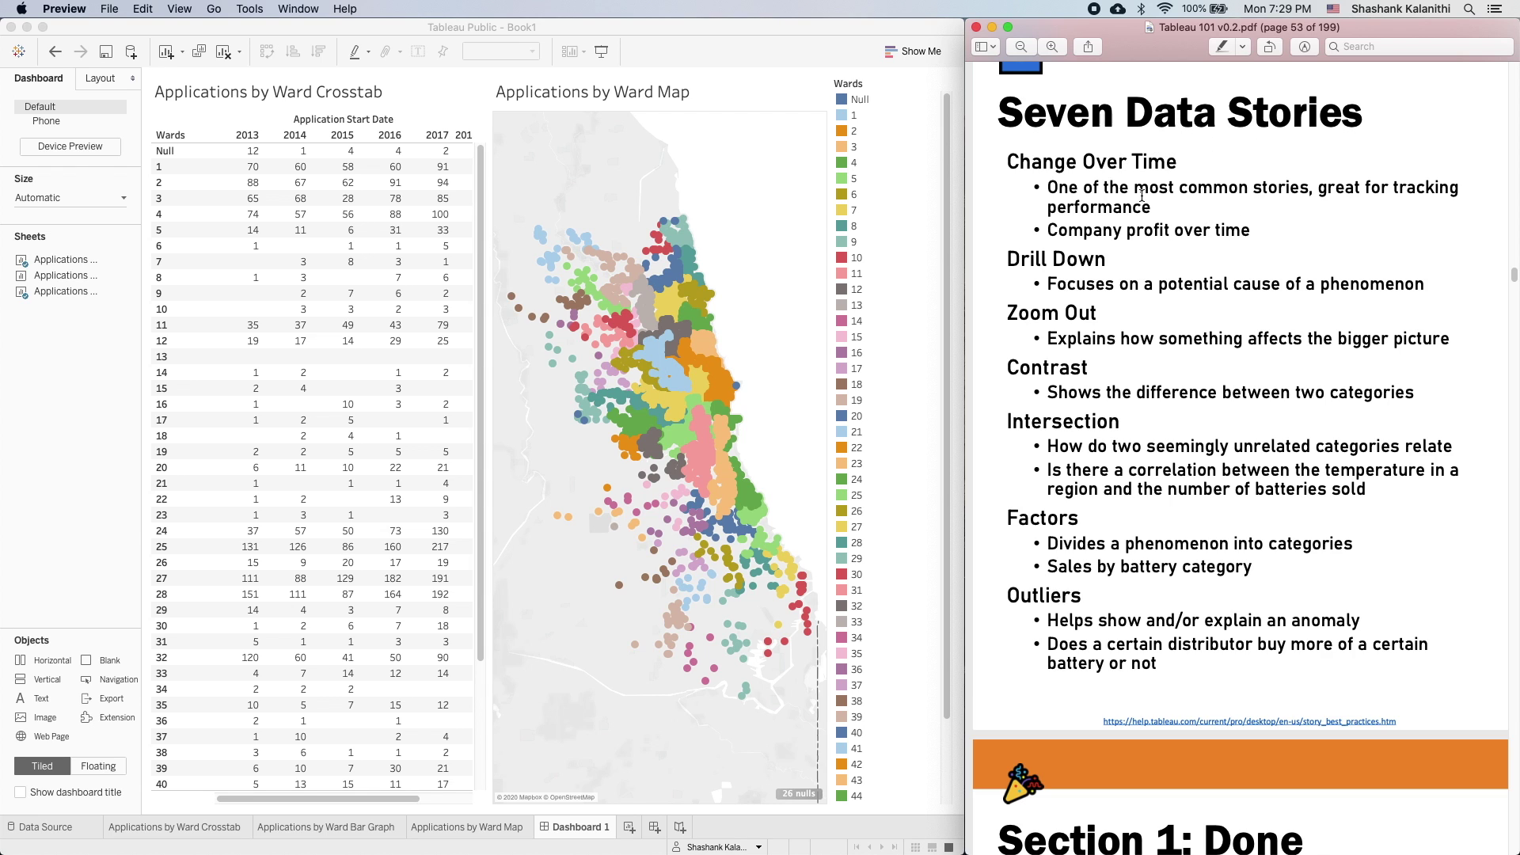
scroll(1163, 347, "down", 3)
scroll(1163, 347, "down", 15)
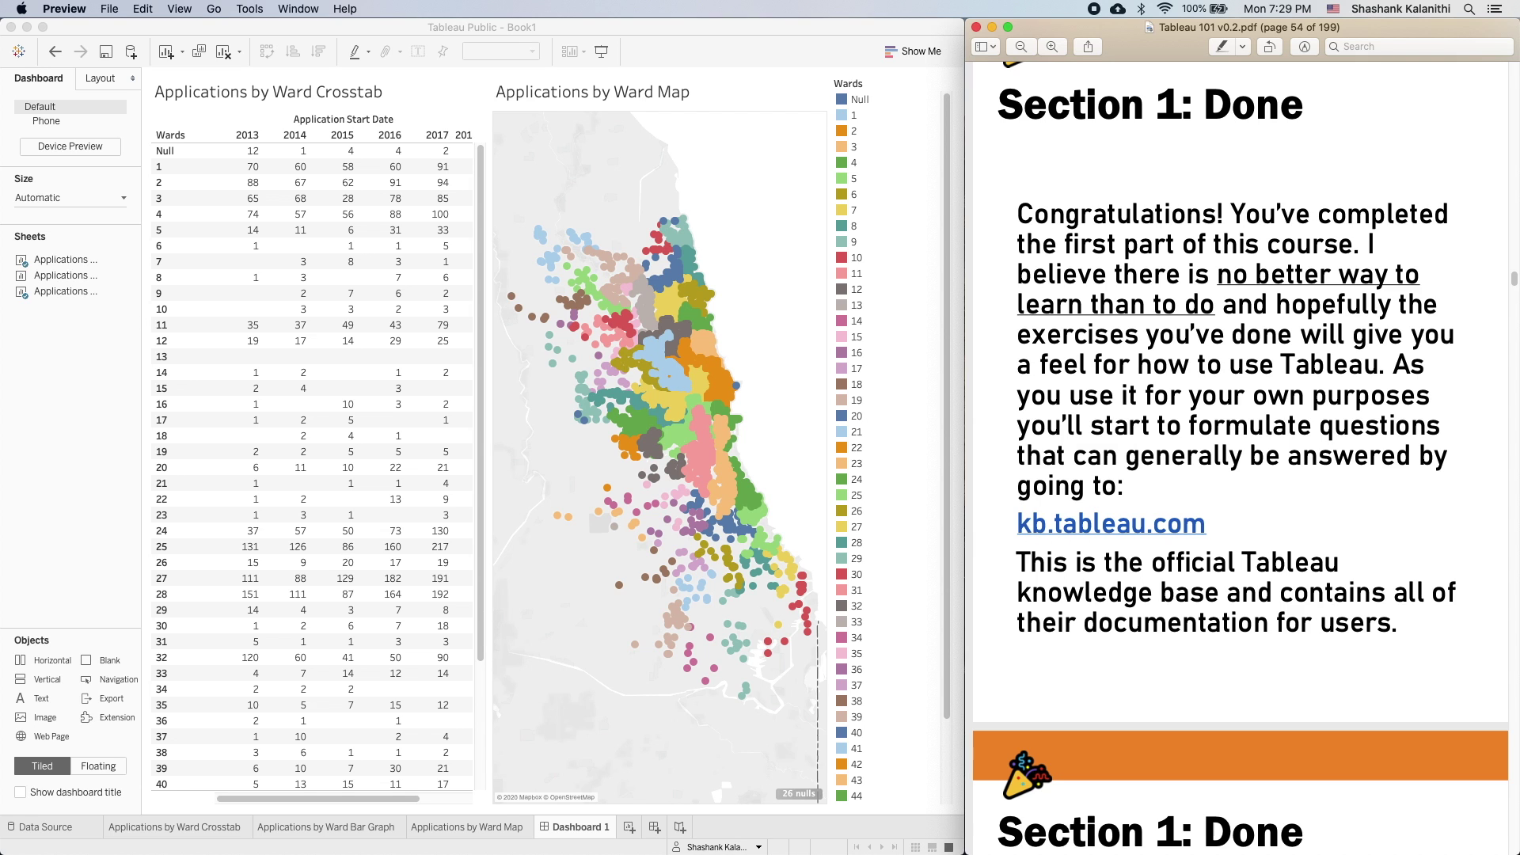
- Switch to Chrome and open kb.tableau.com in a new tab
key("super+Tab")
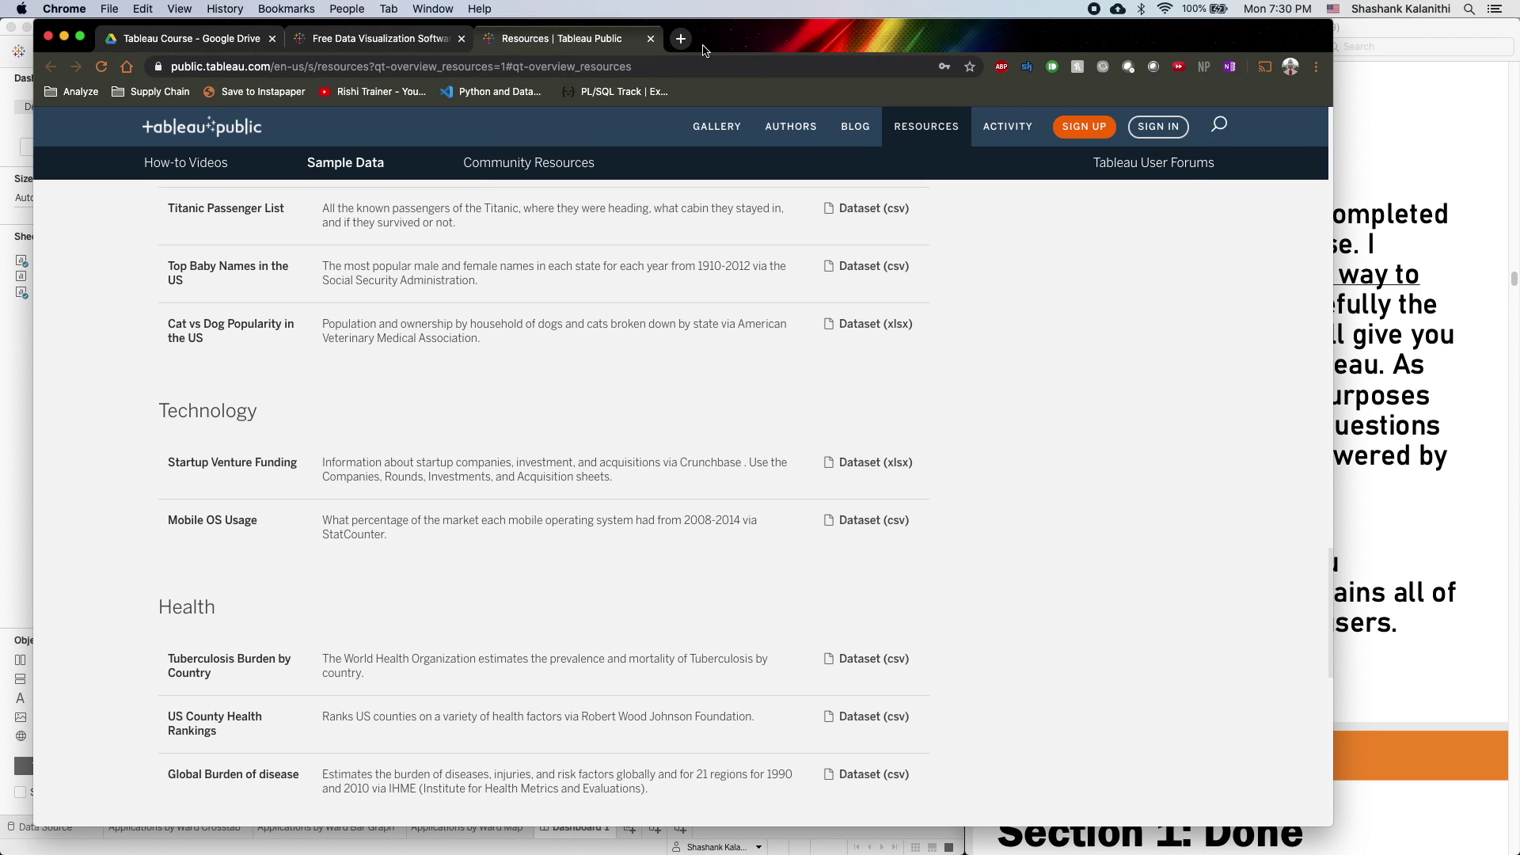
left_click(681, 39)
type("k")
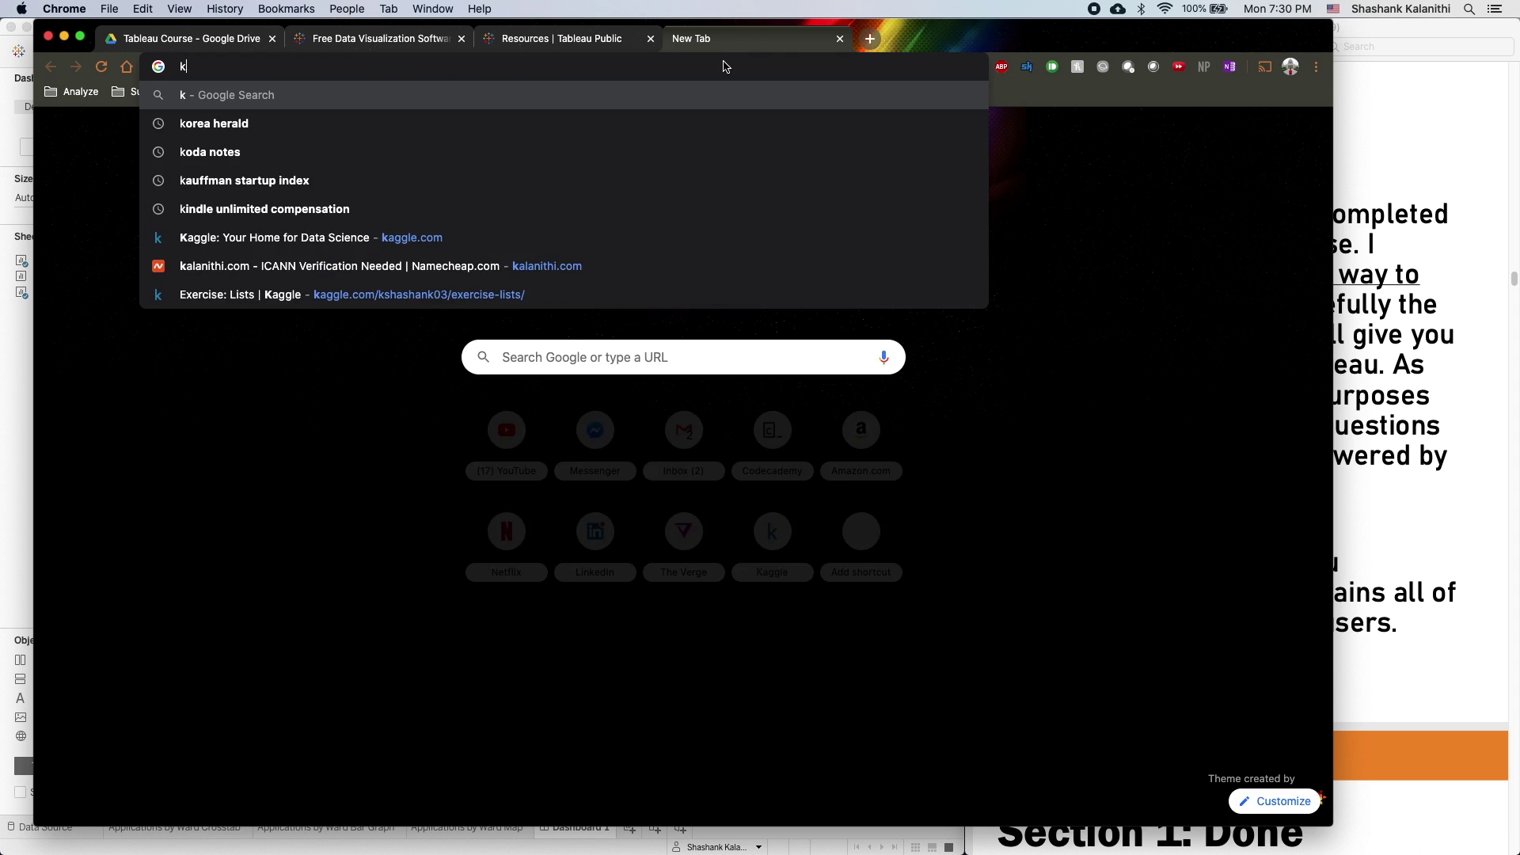
type("b.tableau.")
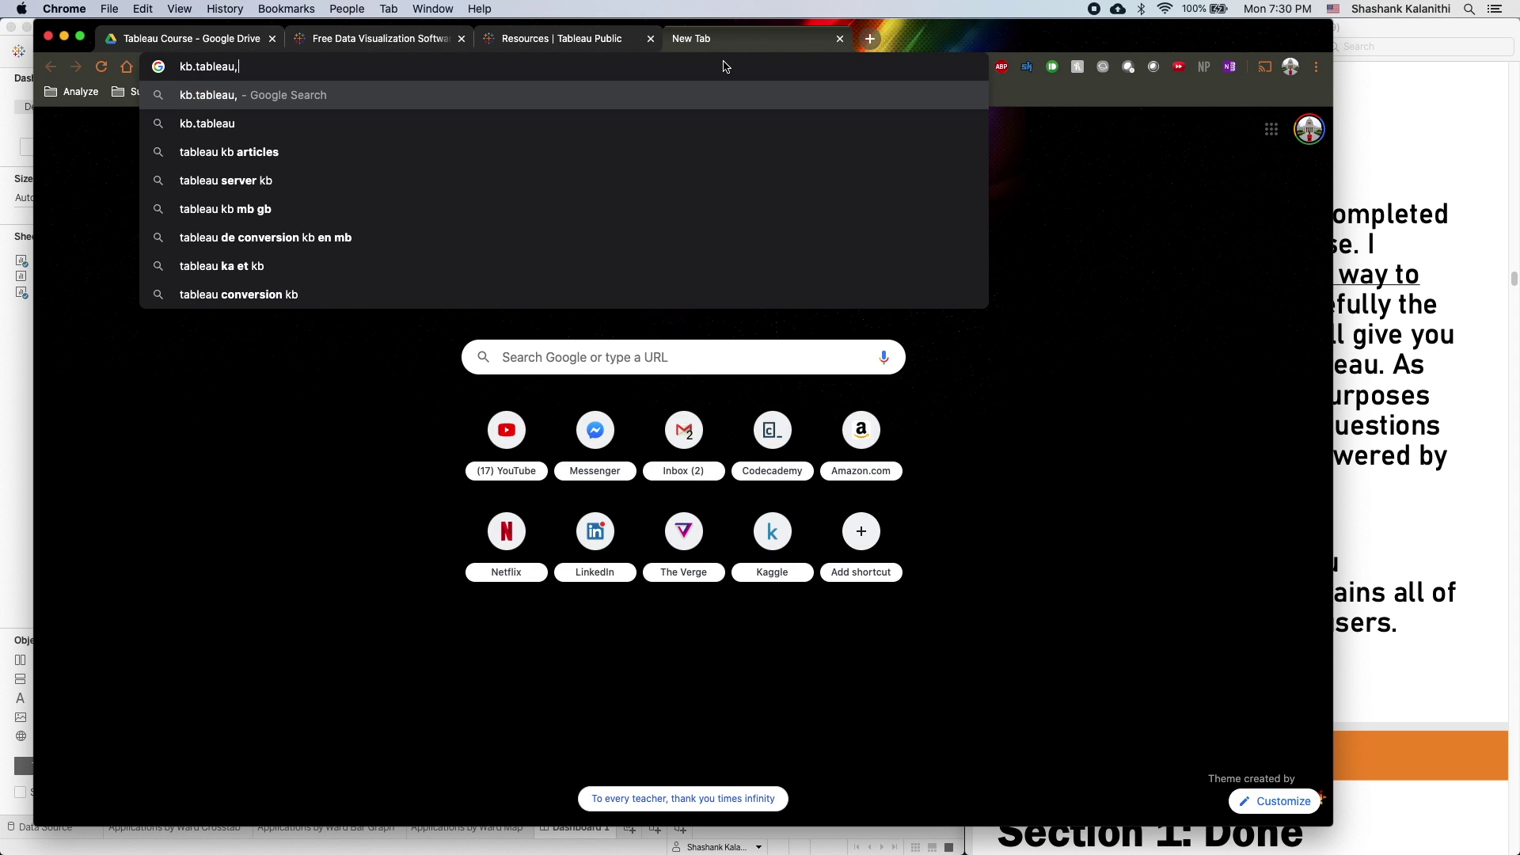
type("com")
key("Return")
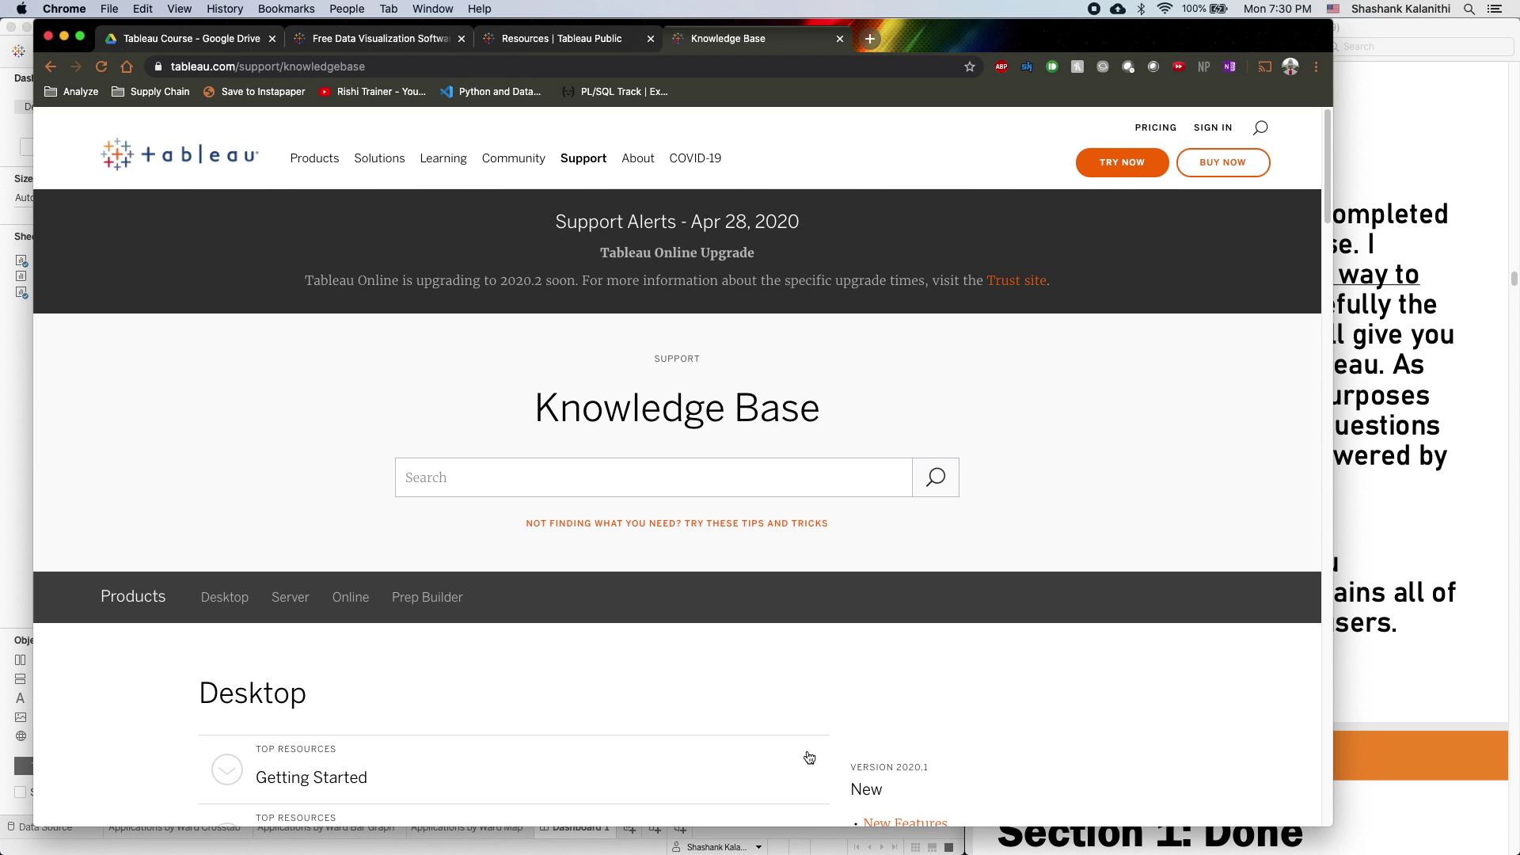
- Look through the Knowledge Base's Desktop resource topics and its help and learning links, and minimize the browser window
scroll(811, 748, "down", 3)
scroll(808, 725, "down", 2)
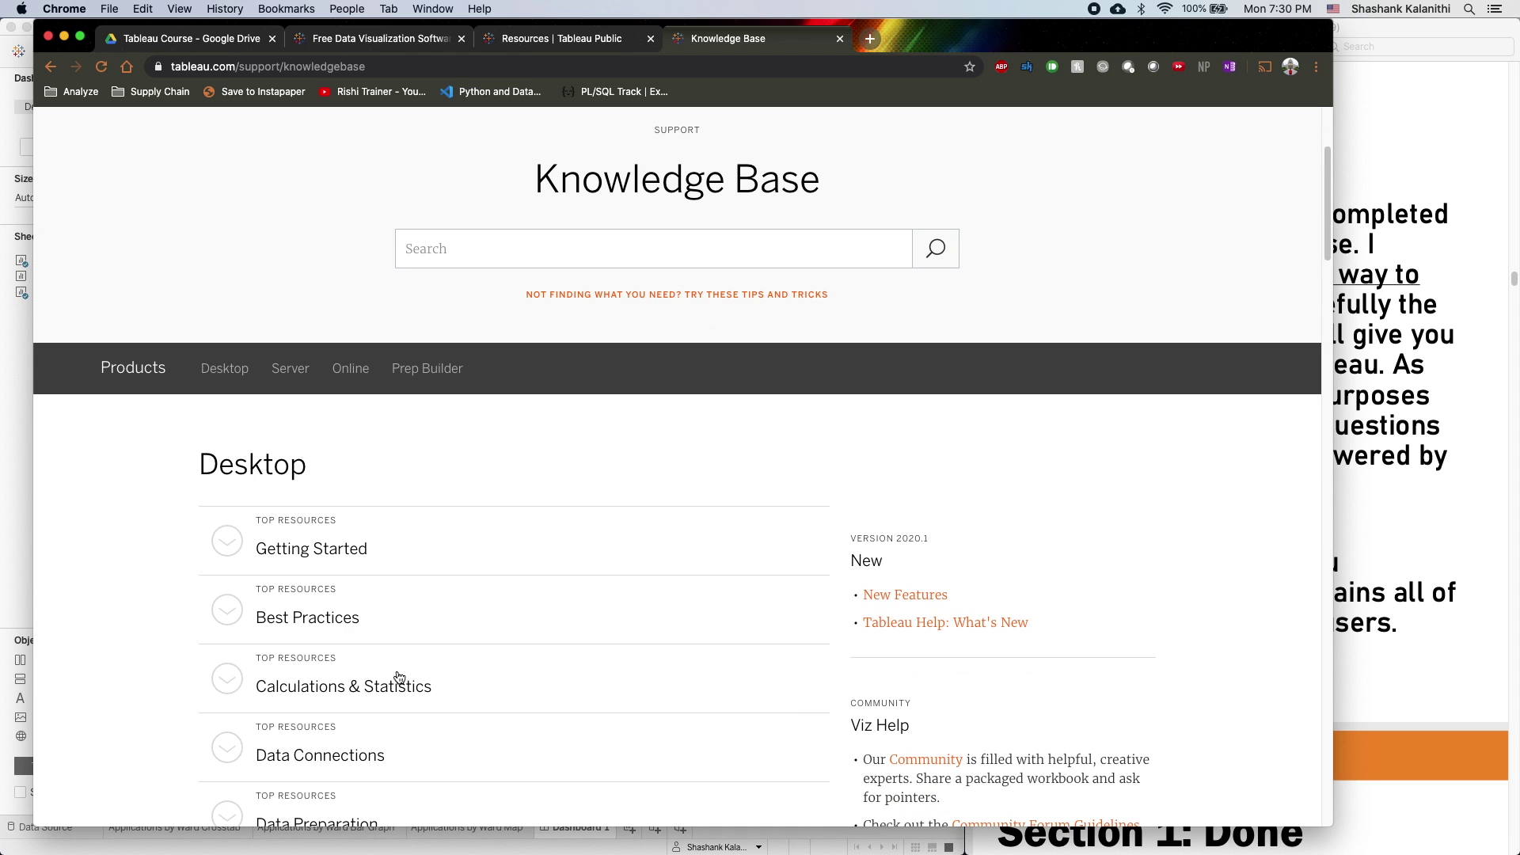
scroll(278, 585, "down", 5)
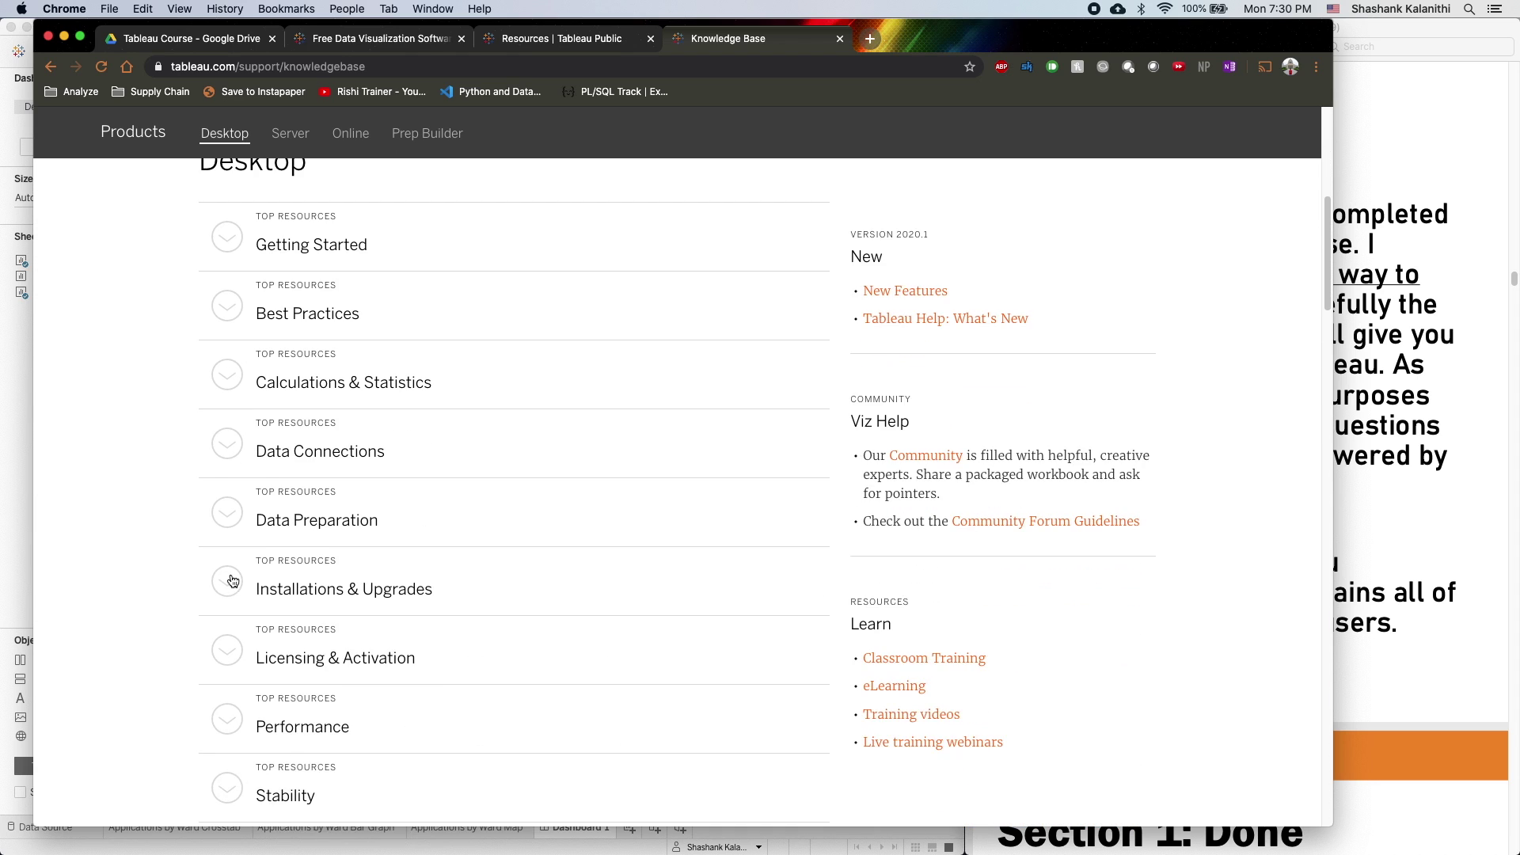
scroll(340, 596, "down", 1)
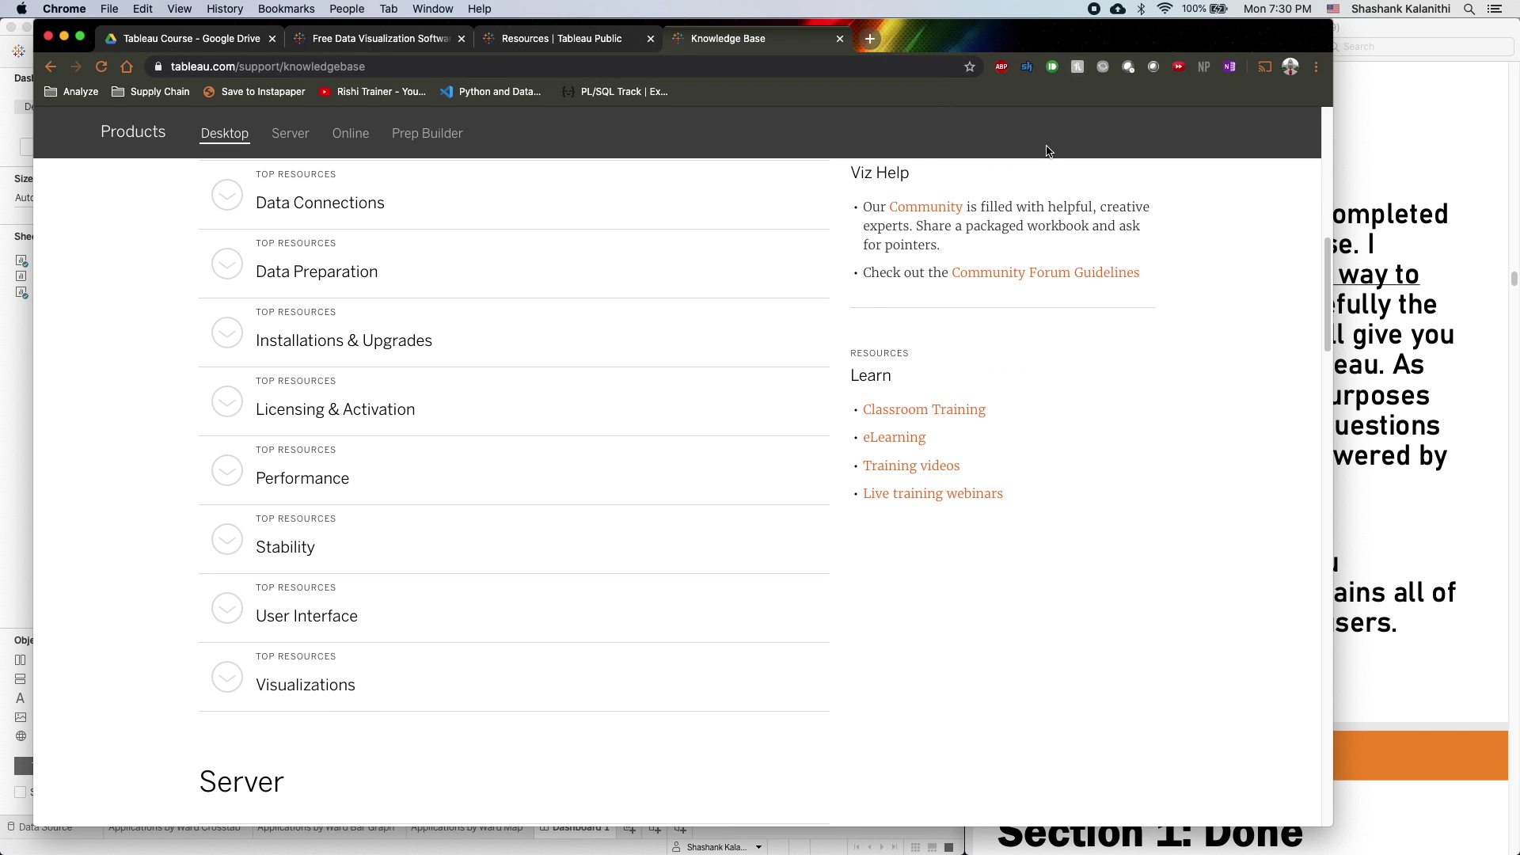
scroll(1146, 290, "up", 1)
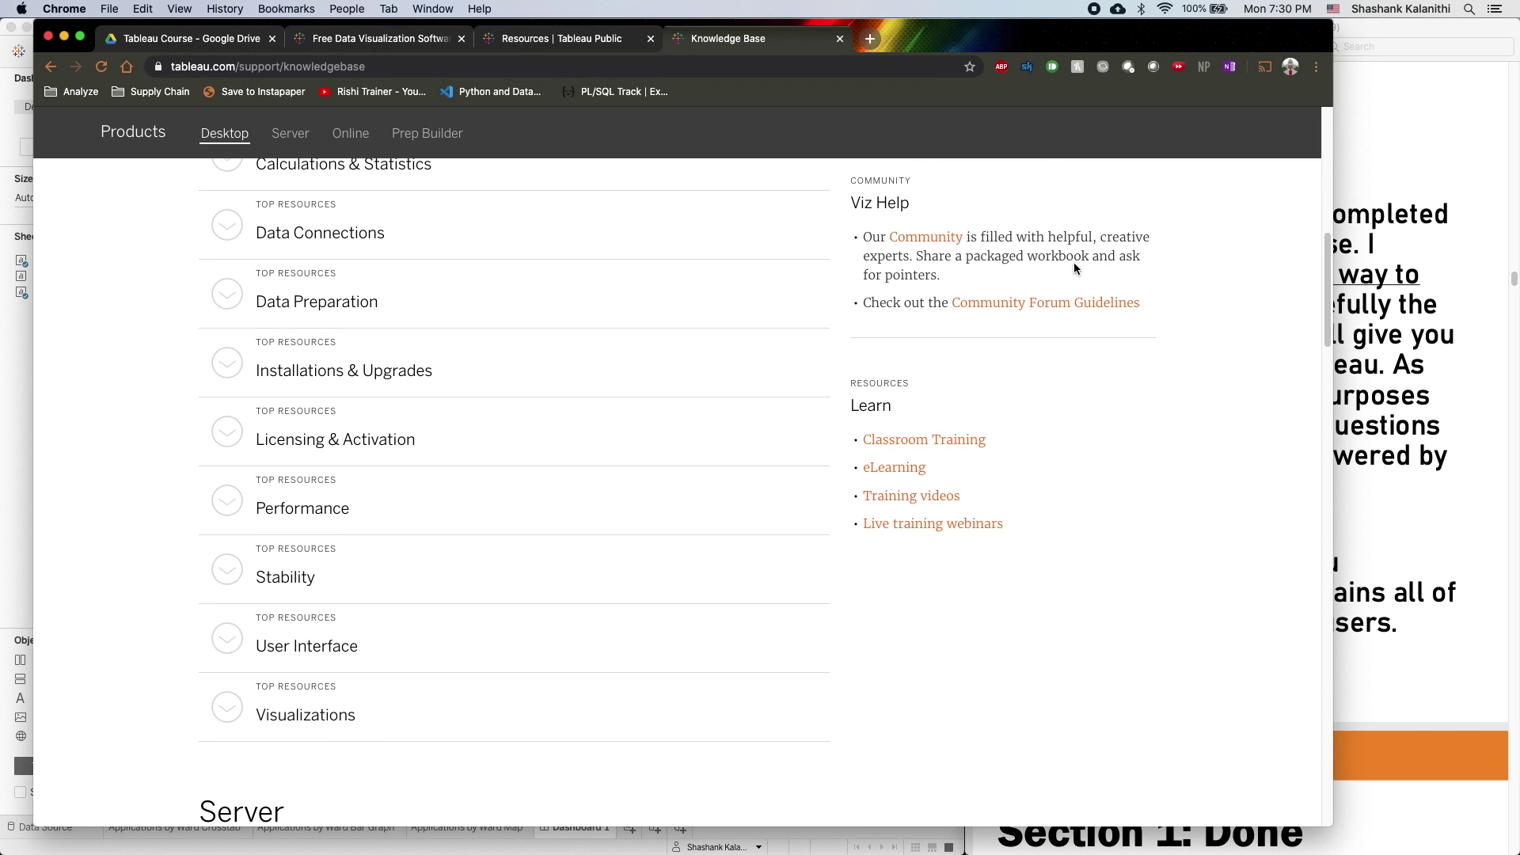
key("super+m")
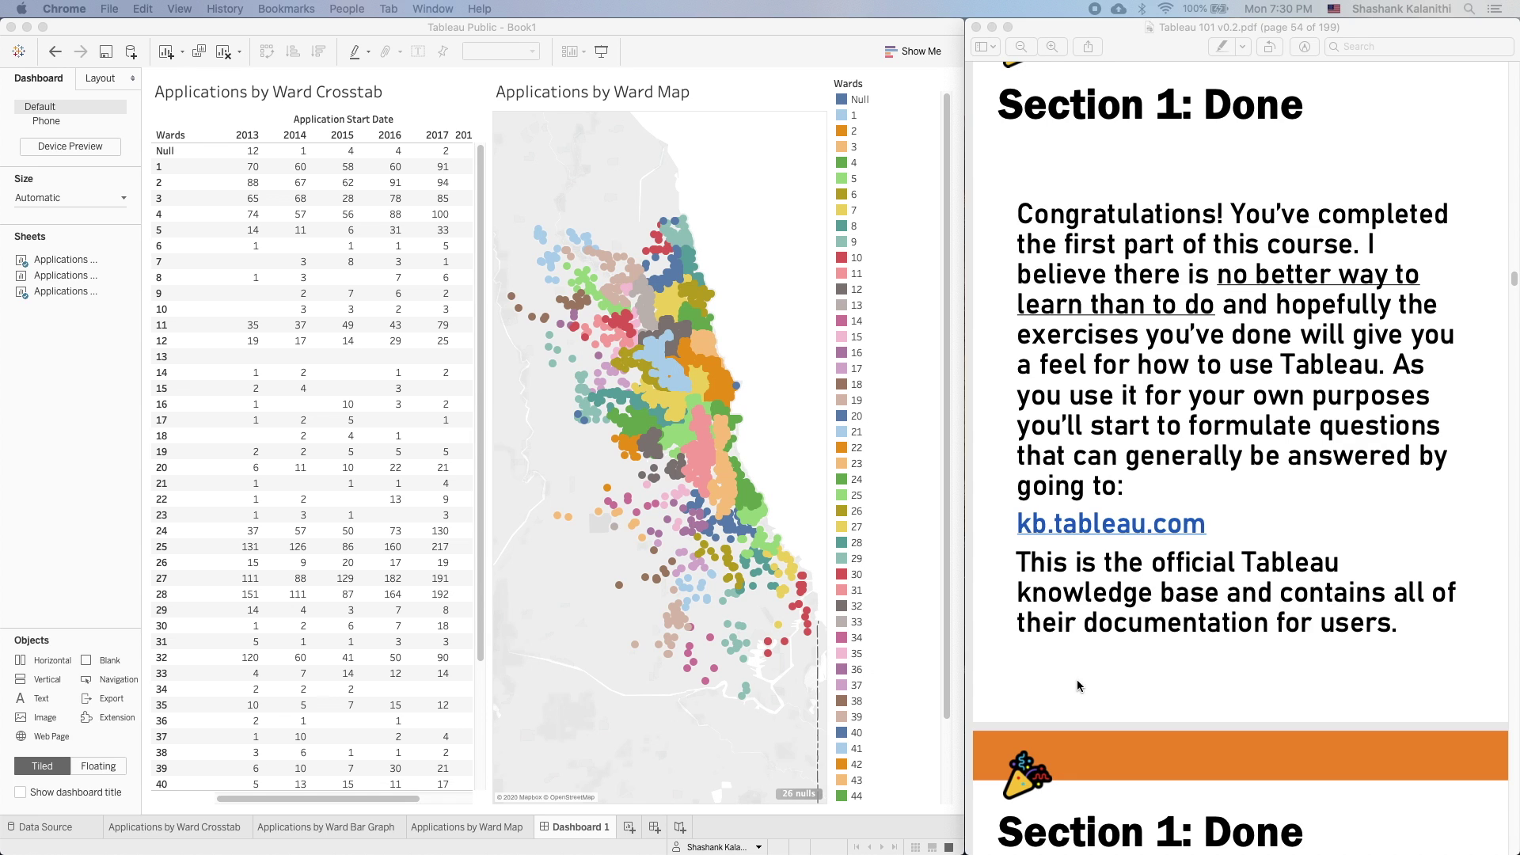
- Read the guide's page 55 recap of Section 1 topics, from What is Tableau through Dimensions vs. Measures
scroll(1104, 639, "down", 10)
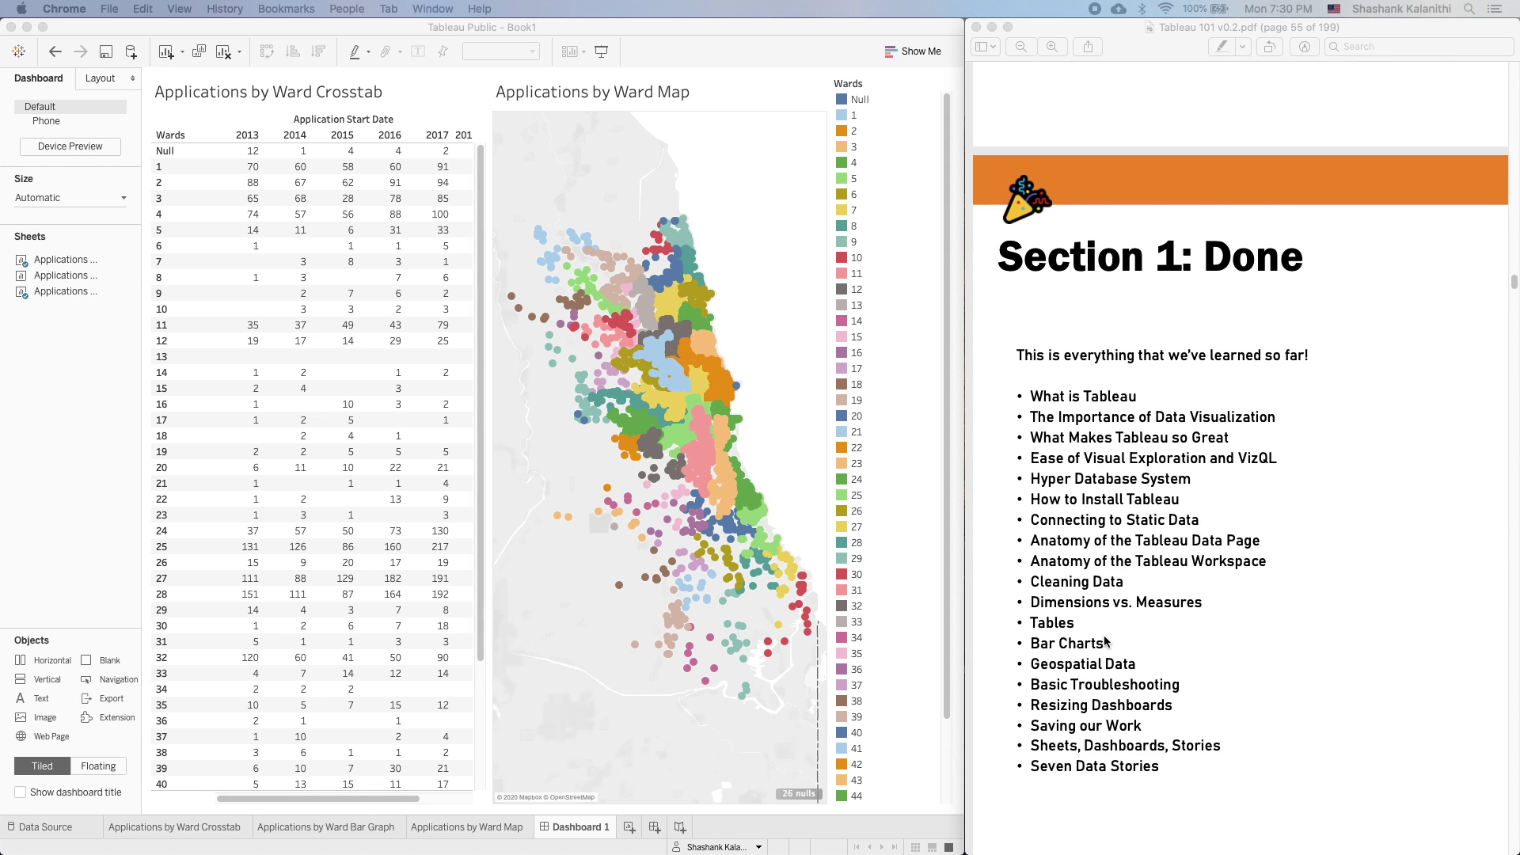
scroll(1106, 641, "down", 2)
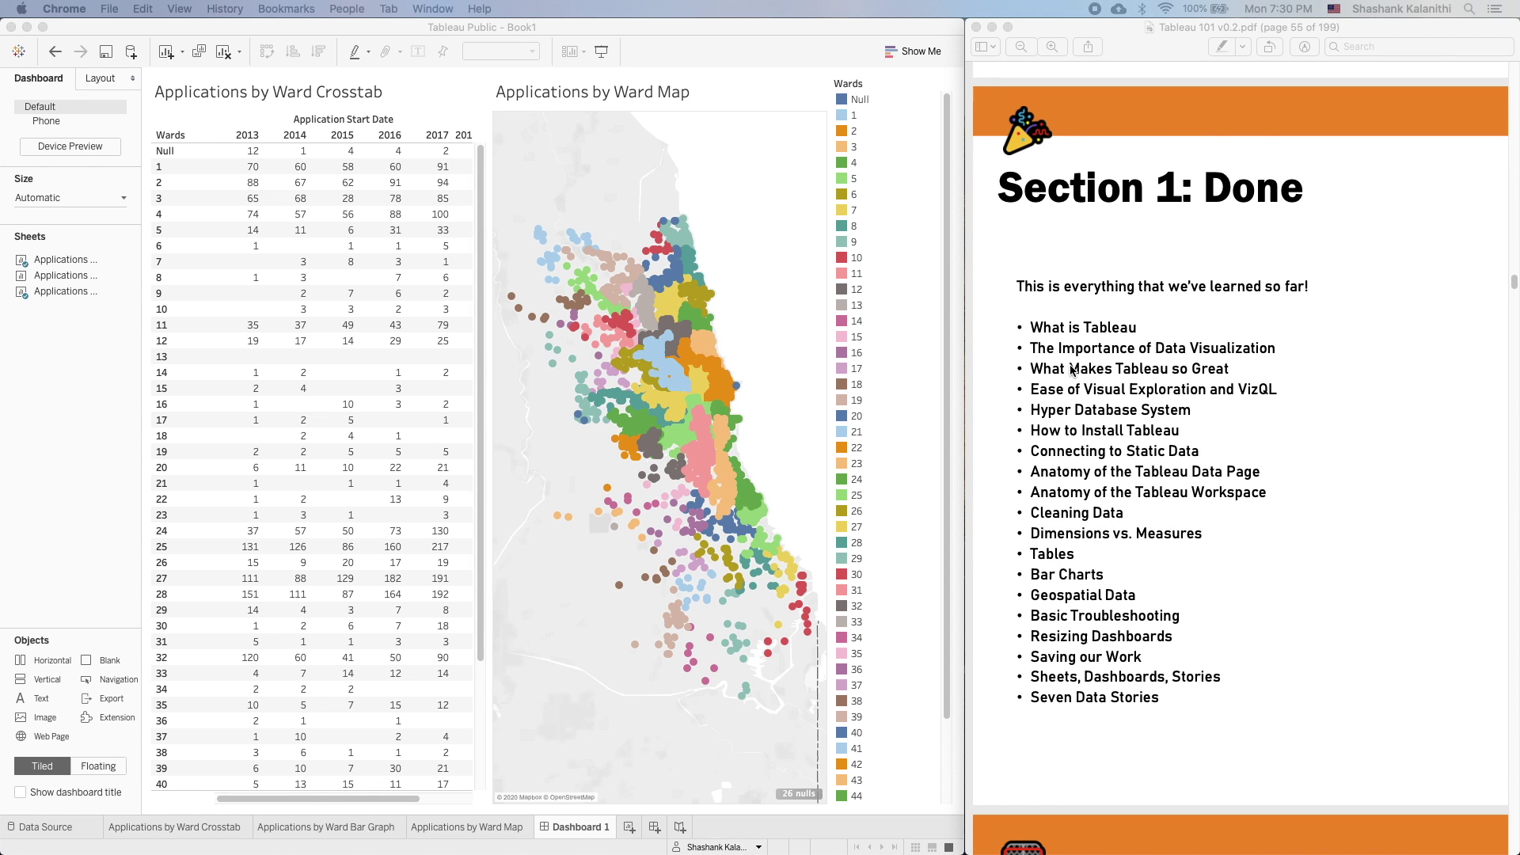
left_click(1120, 336)
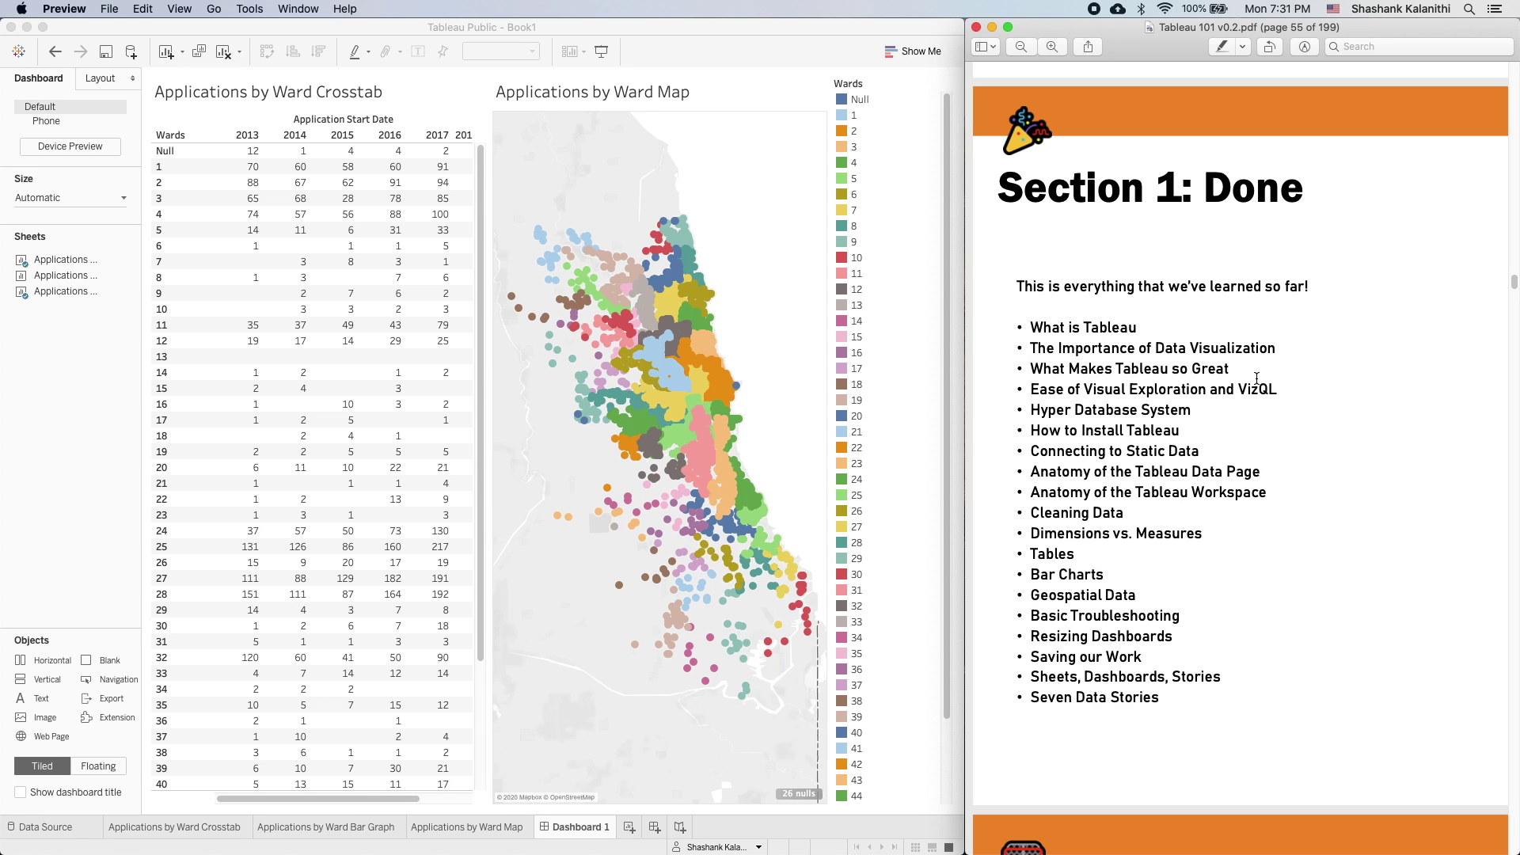
left_click_drag(1278, 389, 1020, 389)
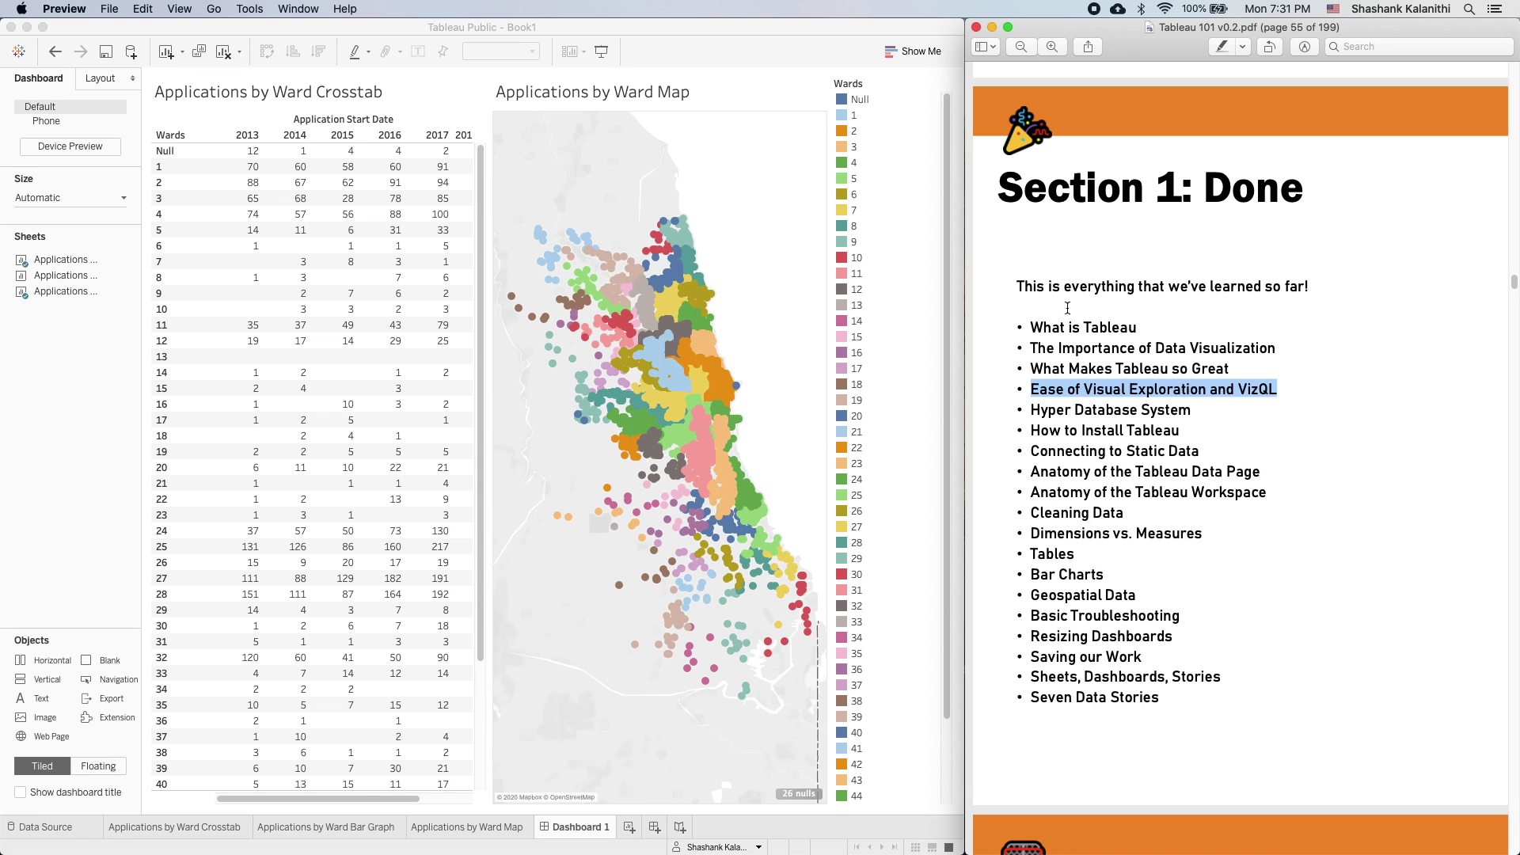
left_click_drag(1196, 412, 981, 410)
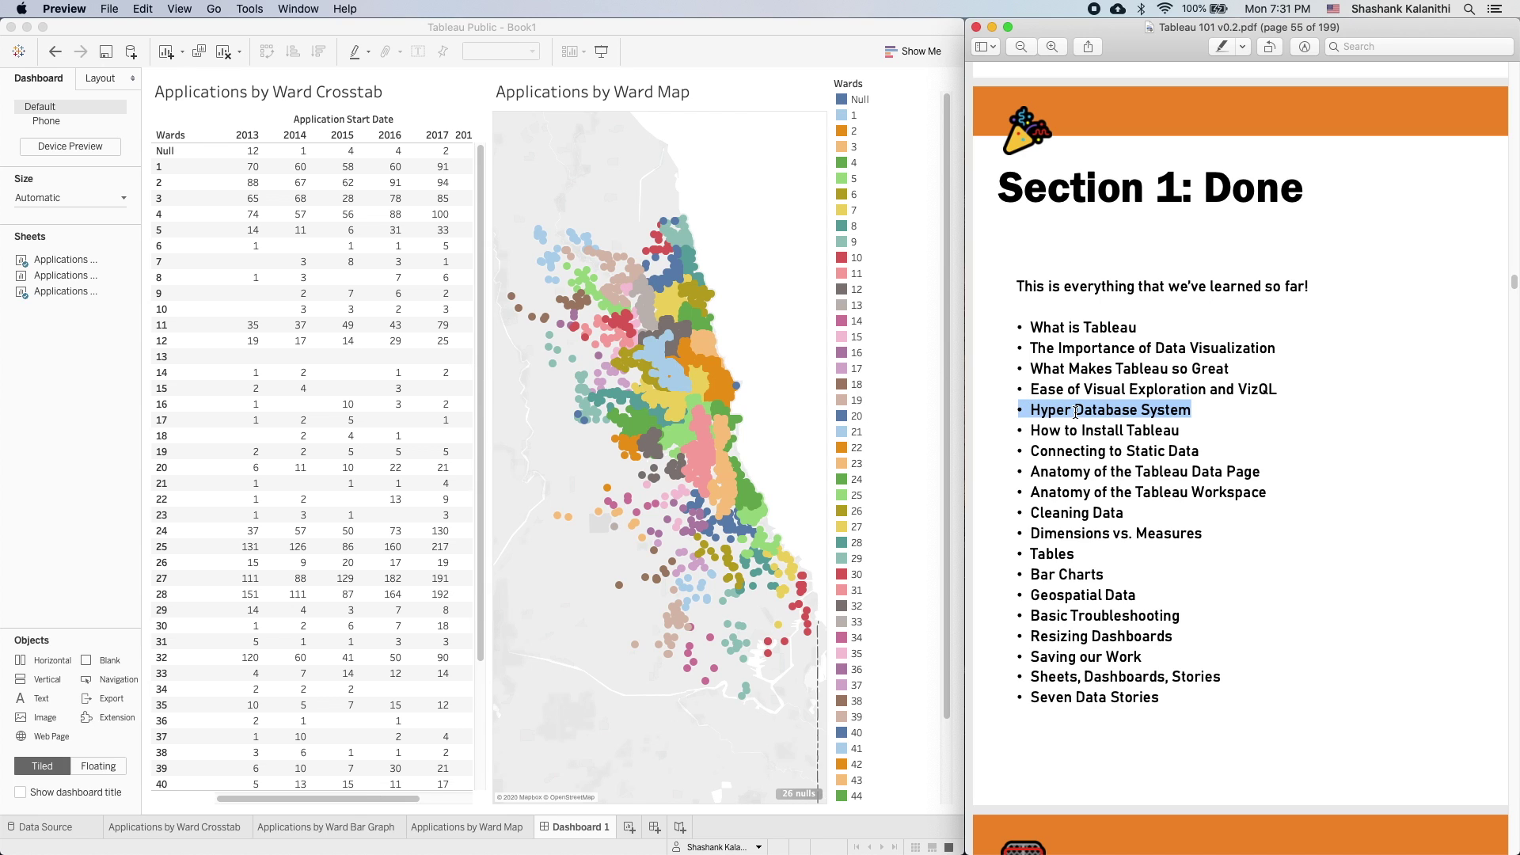
left_click_drag(1223, 413, 1033, 409)
left_click_drag(1085, 430, 1208, 433)
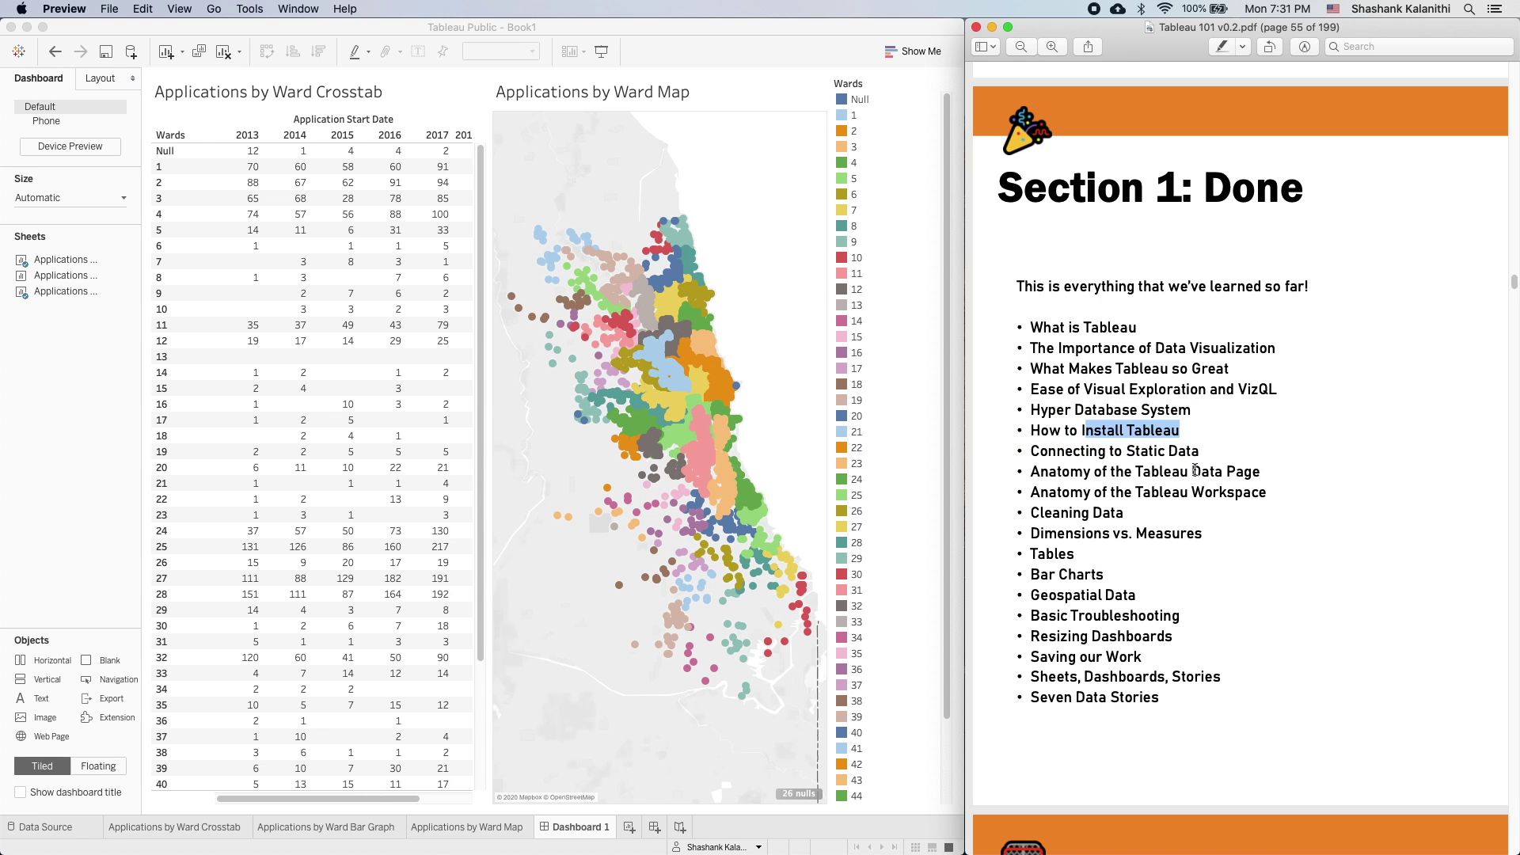
left_click(1112, 463)
left_click_drag(1211, 456, 1021, 454)
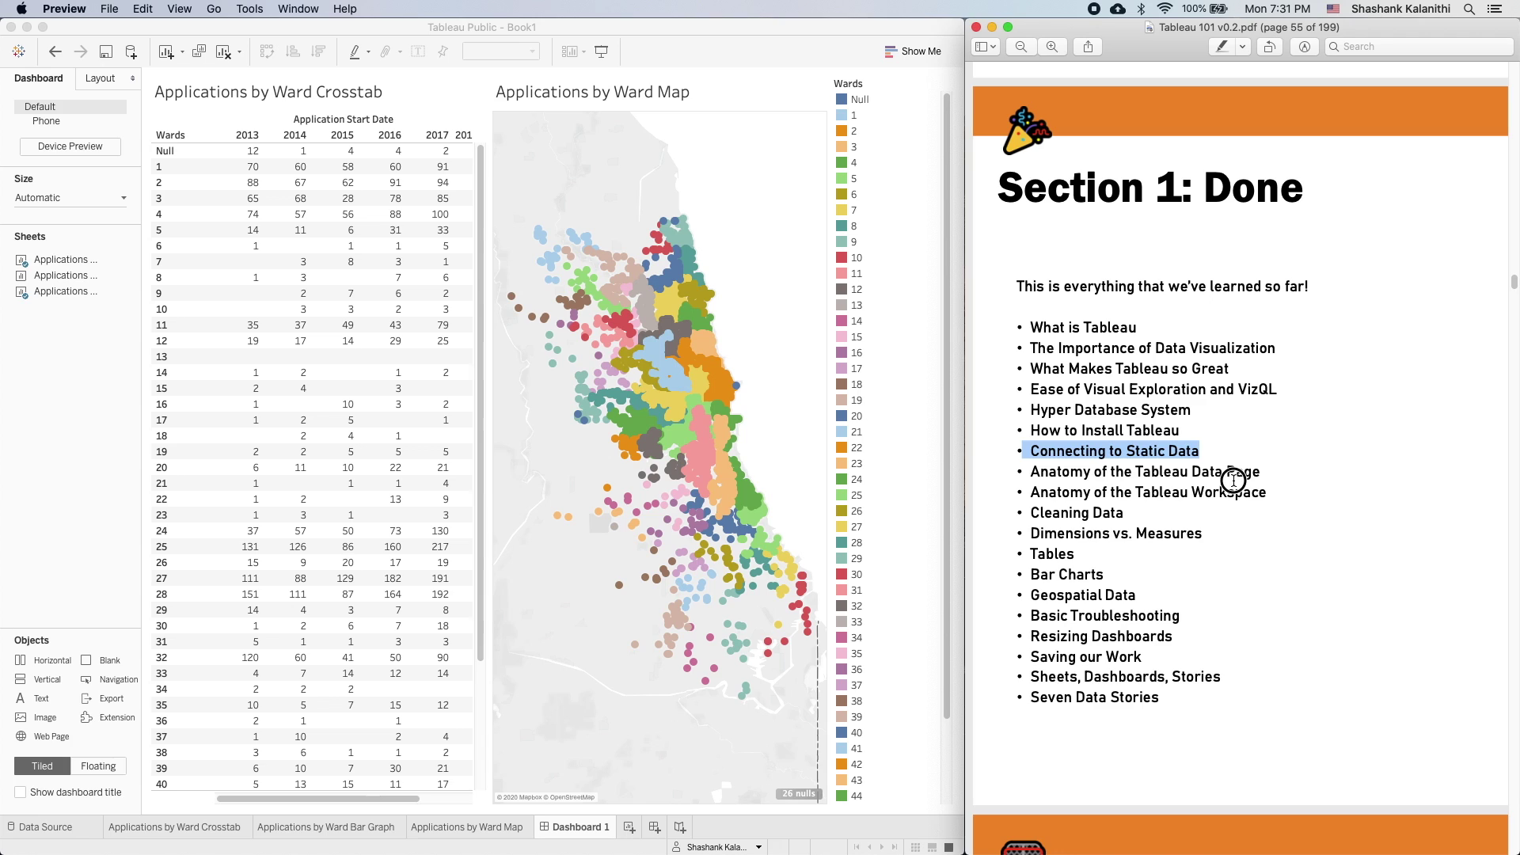
left_click(1209, 467)
left_click_drag(1202, 449, 1029, 452)
left_click(1204, 458)
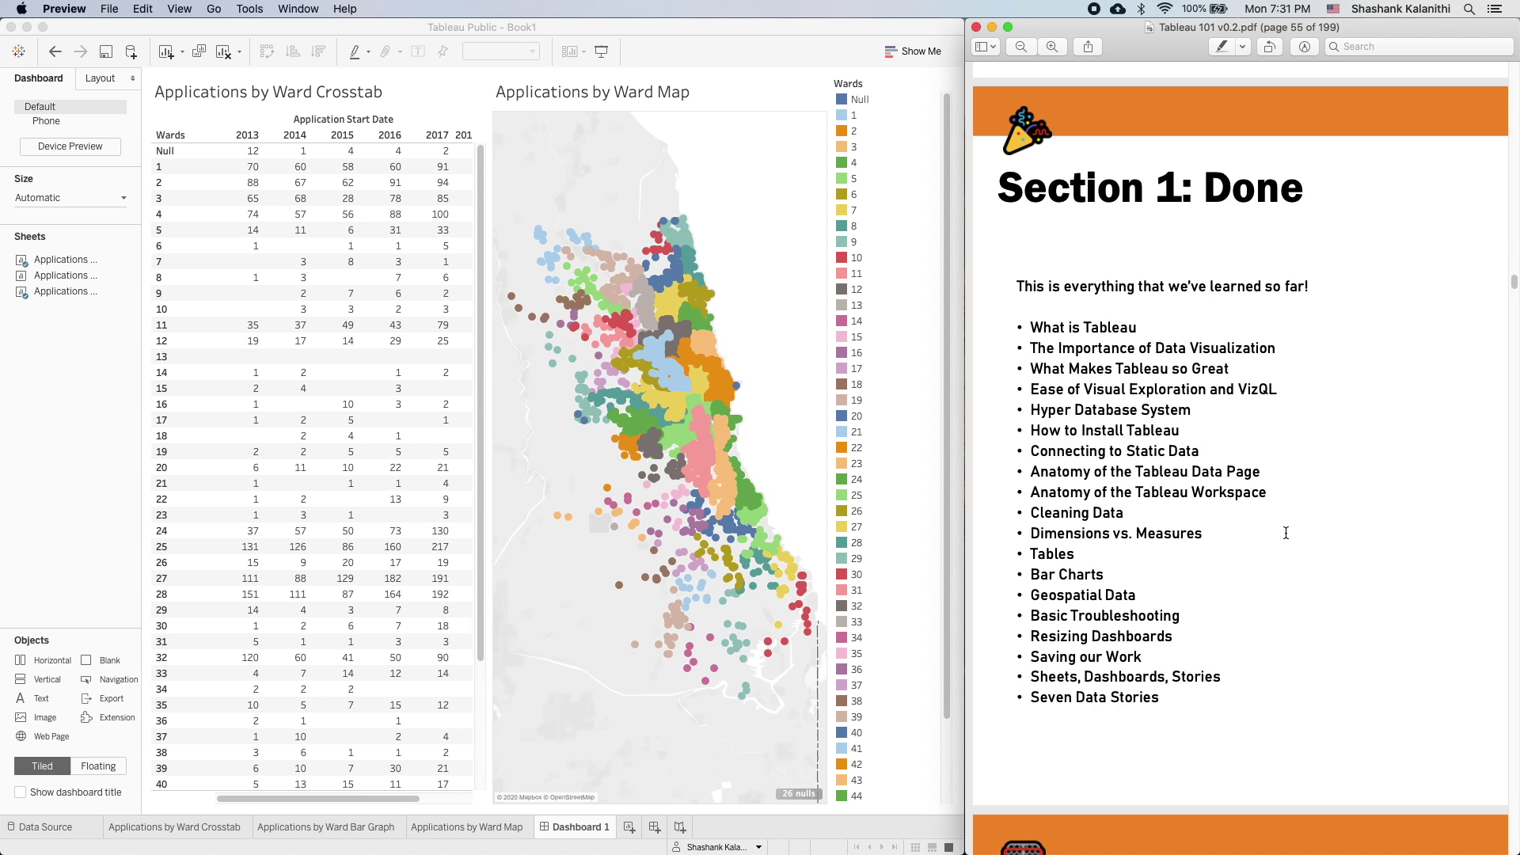
scroll(1287, 527, "down", 2)
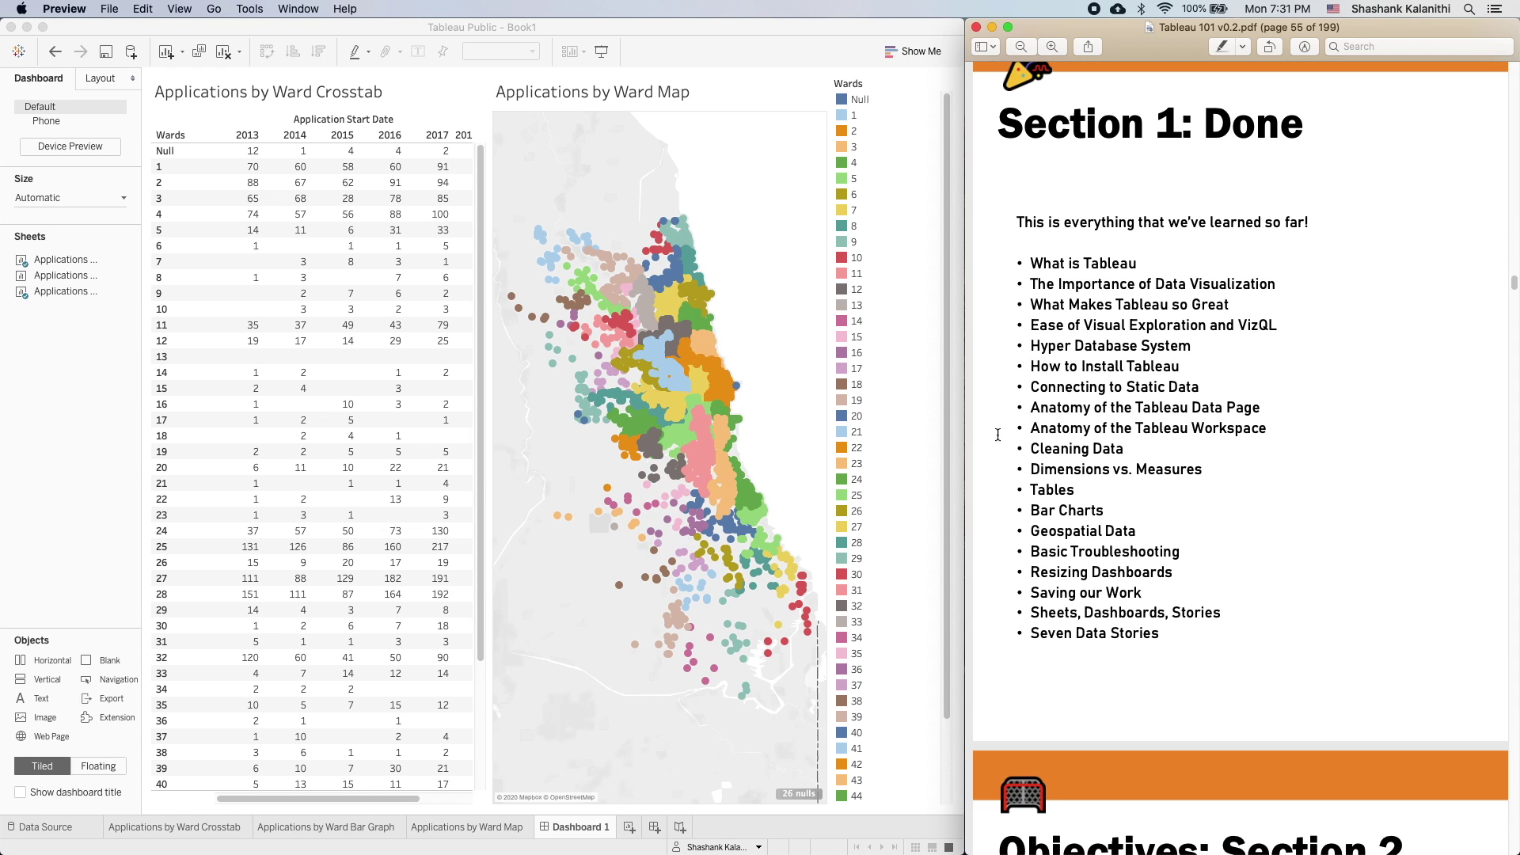
- Review the Data Source page in Tableau Public and the dimensions and measures on the Applications by Ward Map sheet
left_click(81, 824)
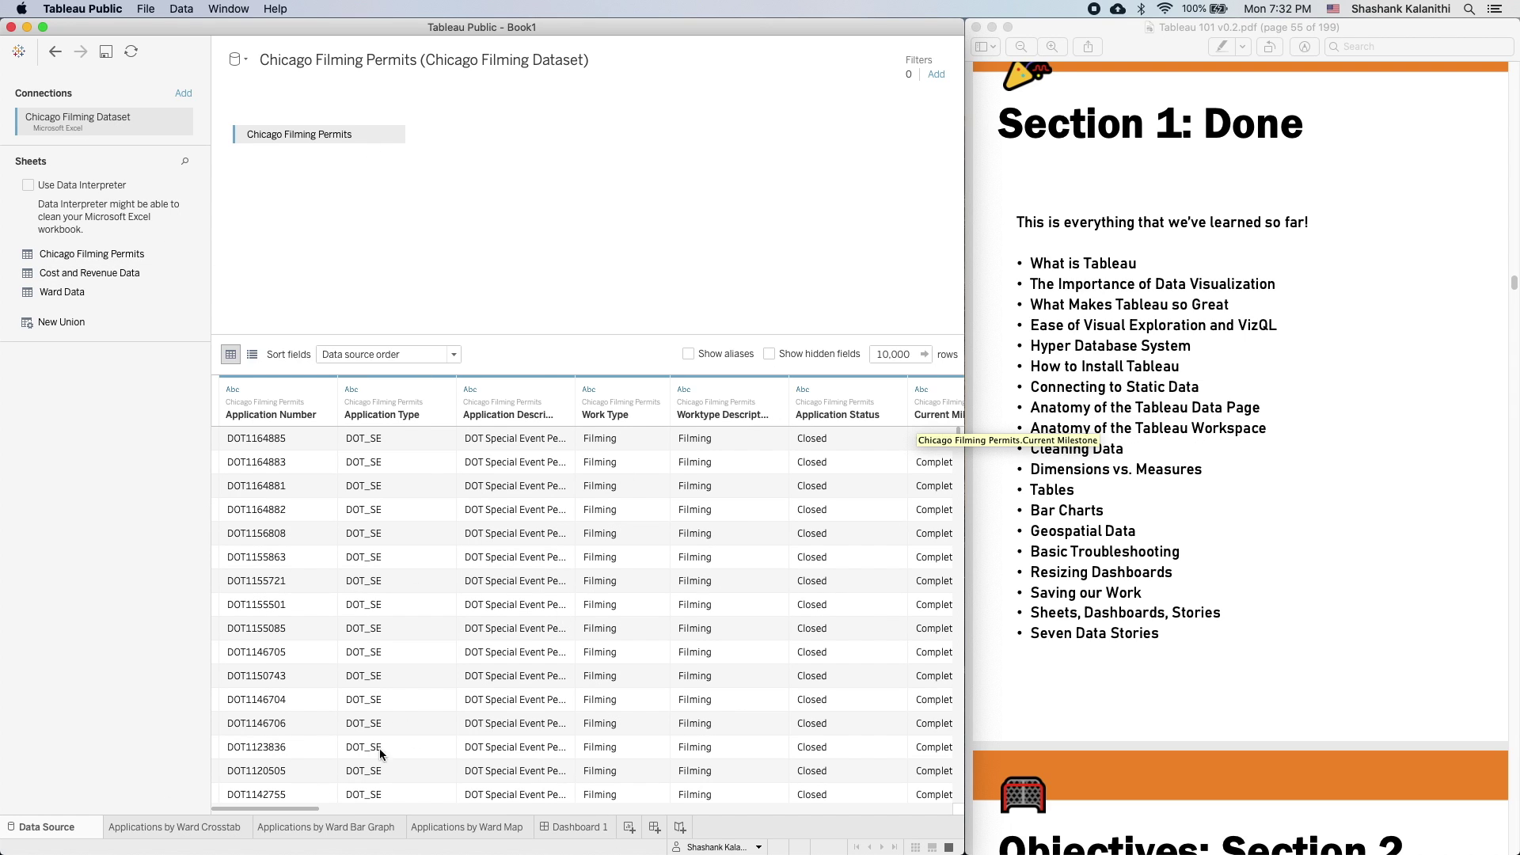
left_click(521, 828)
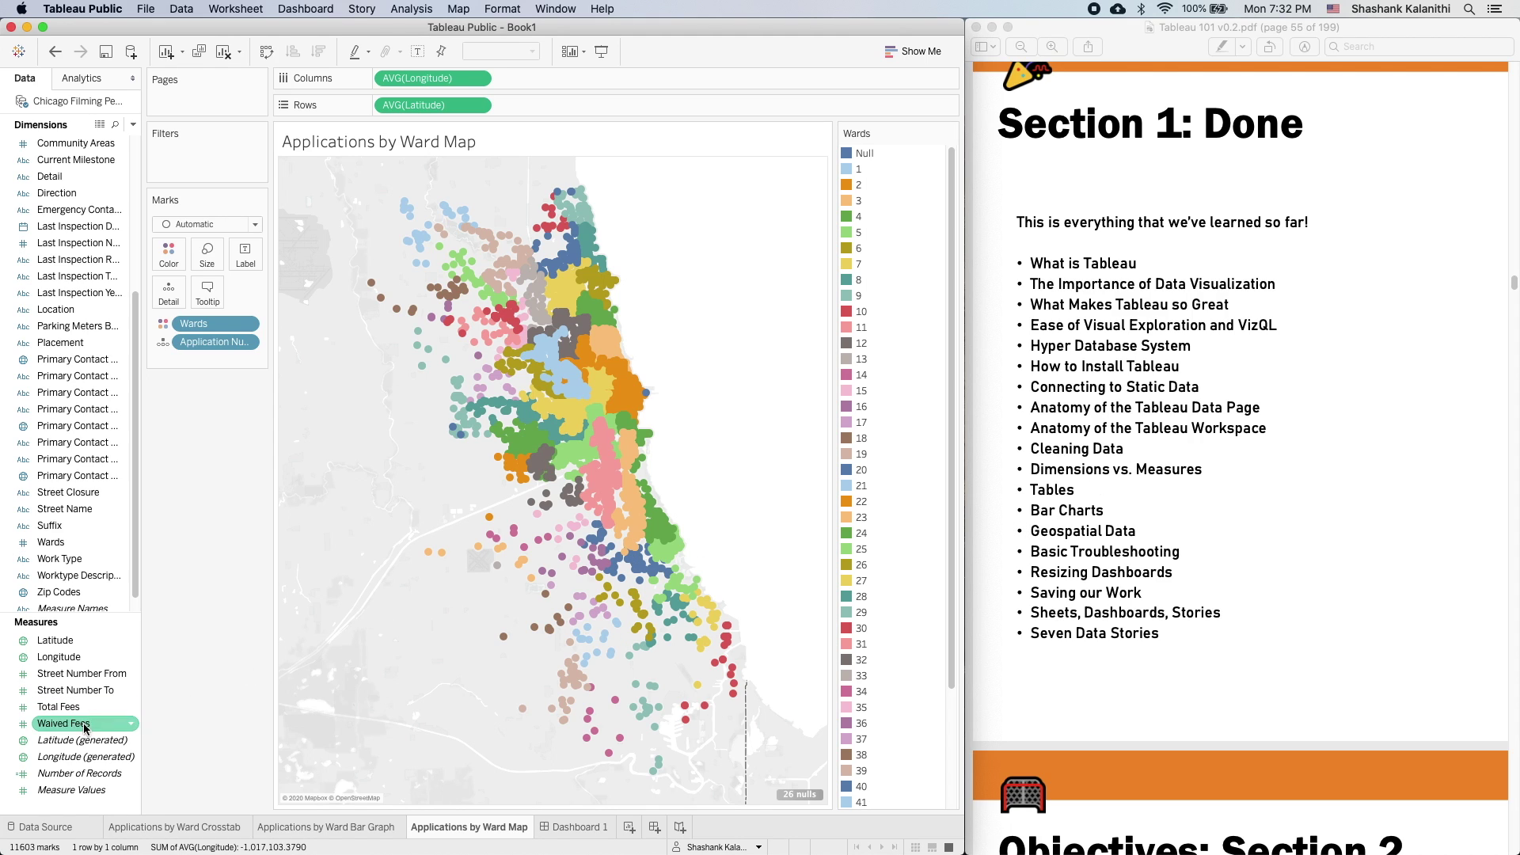
left_click(56, 543)
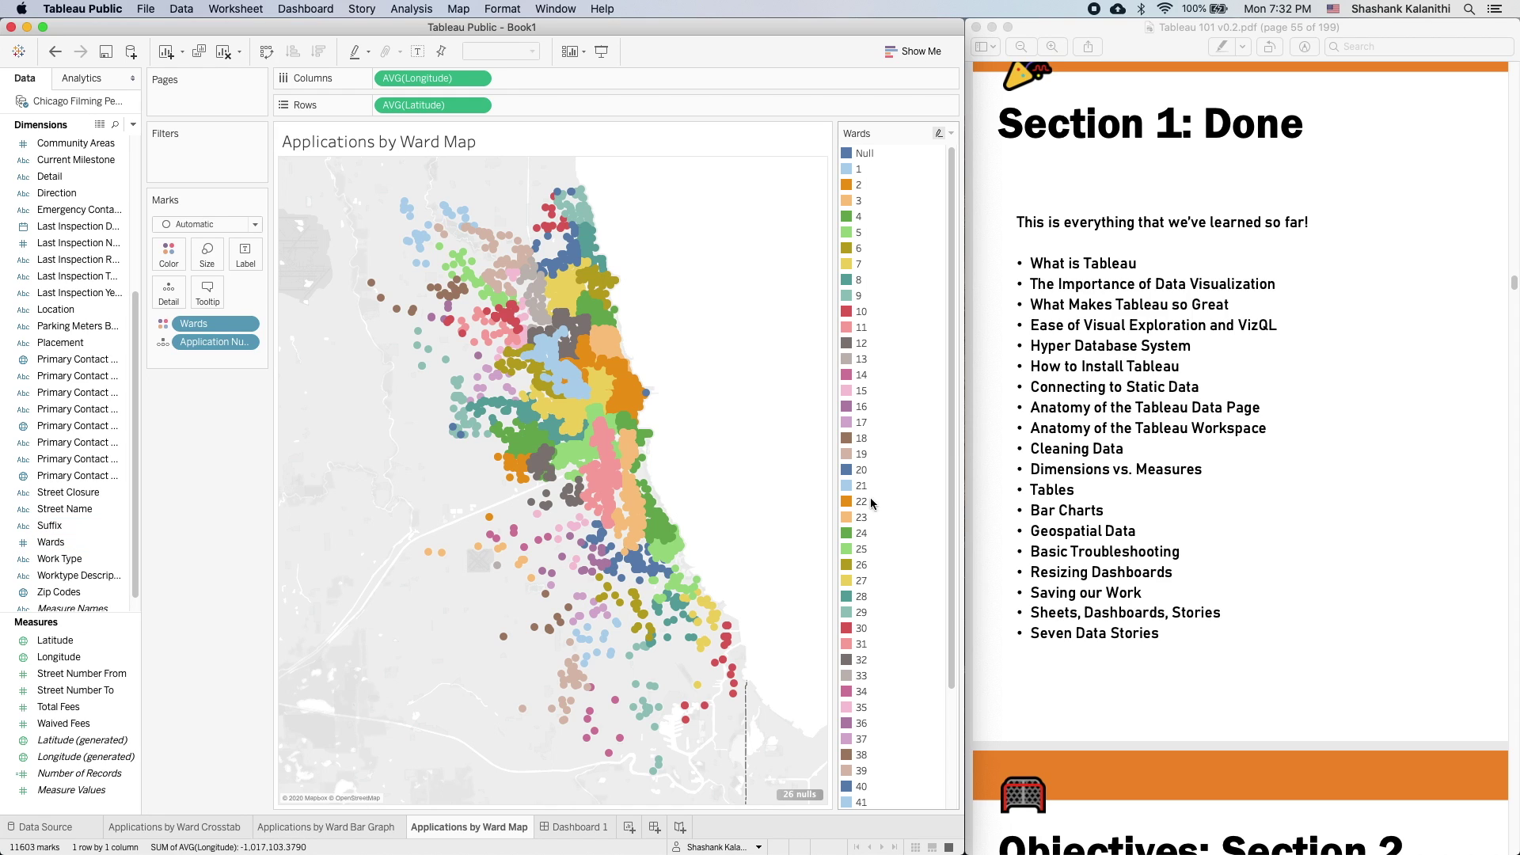
- Go through the remaining recap topics from Resizing Dashboards to Seven Data Stories on page 55, returning to Dashboard 1 for its size setting
left_click(1087, 482)
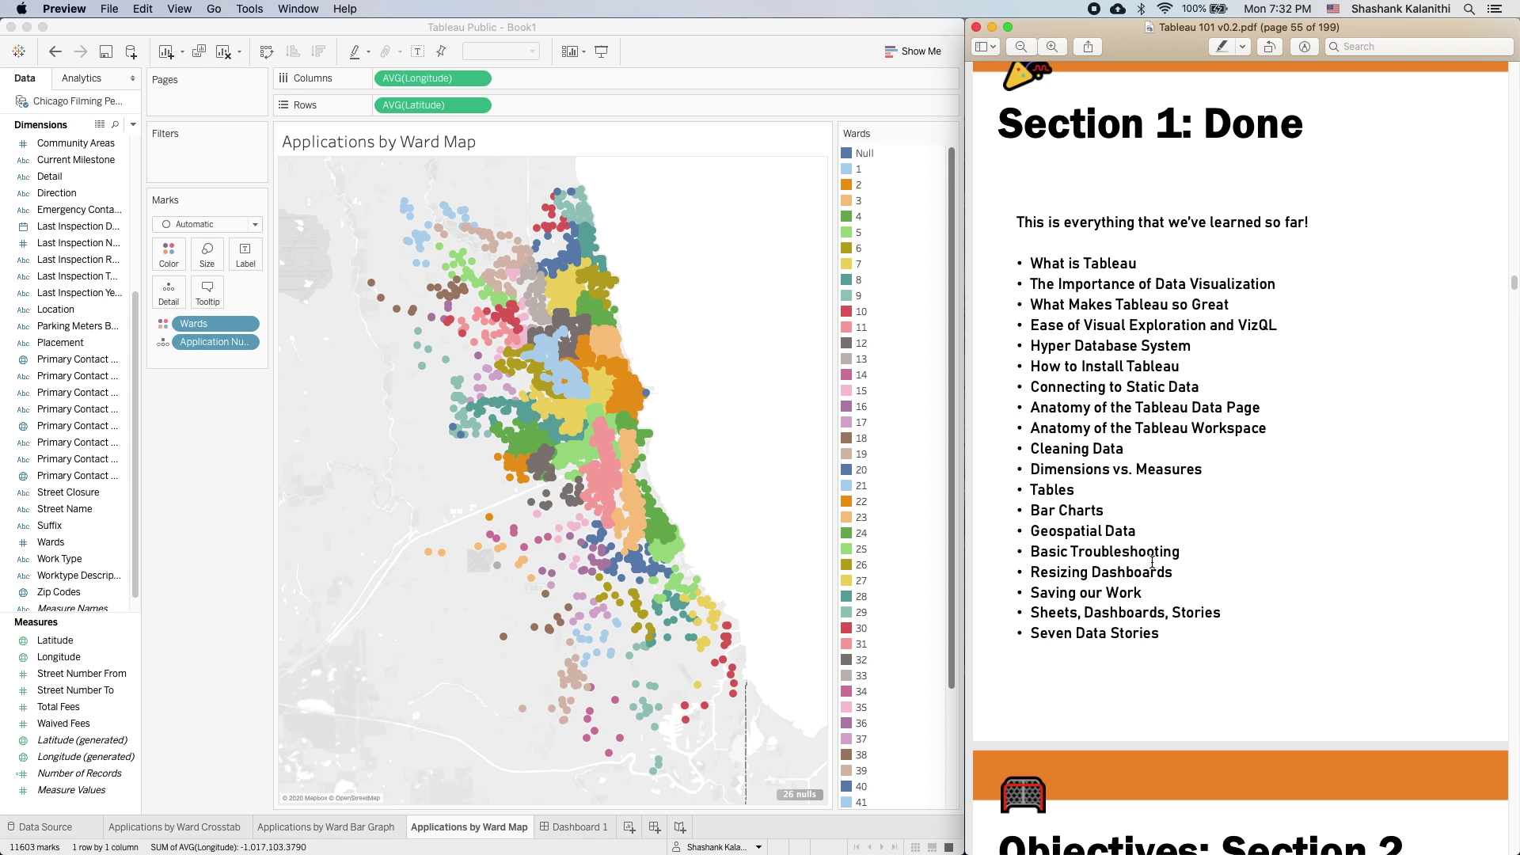
left_click_drag(1040, 571, 1178, 568)
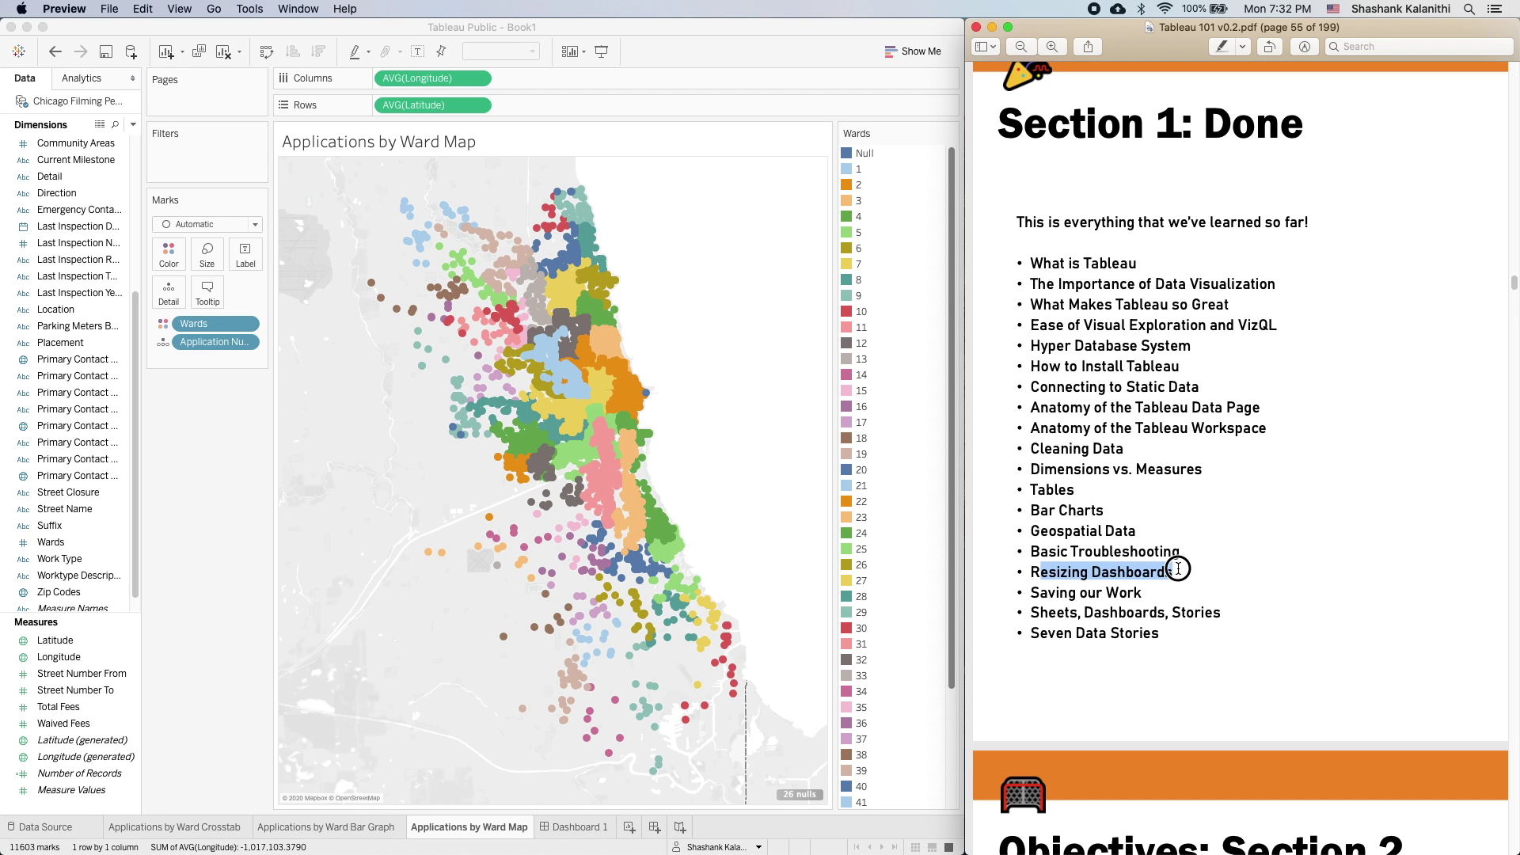
left_click(578, 828)
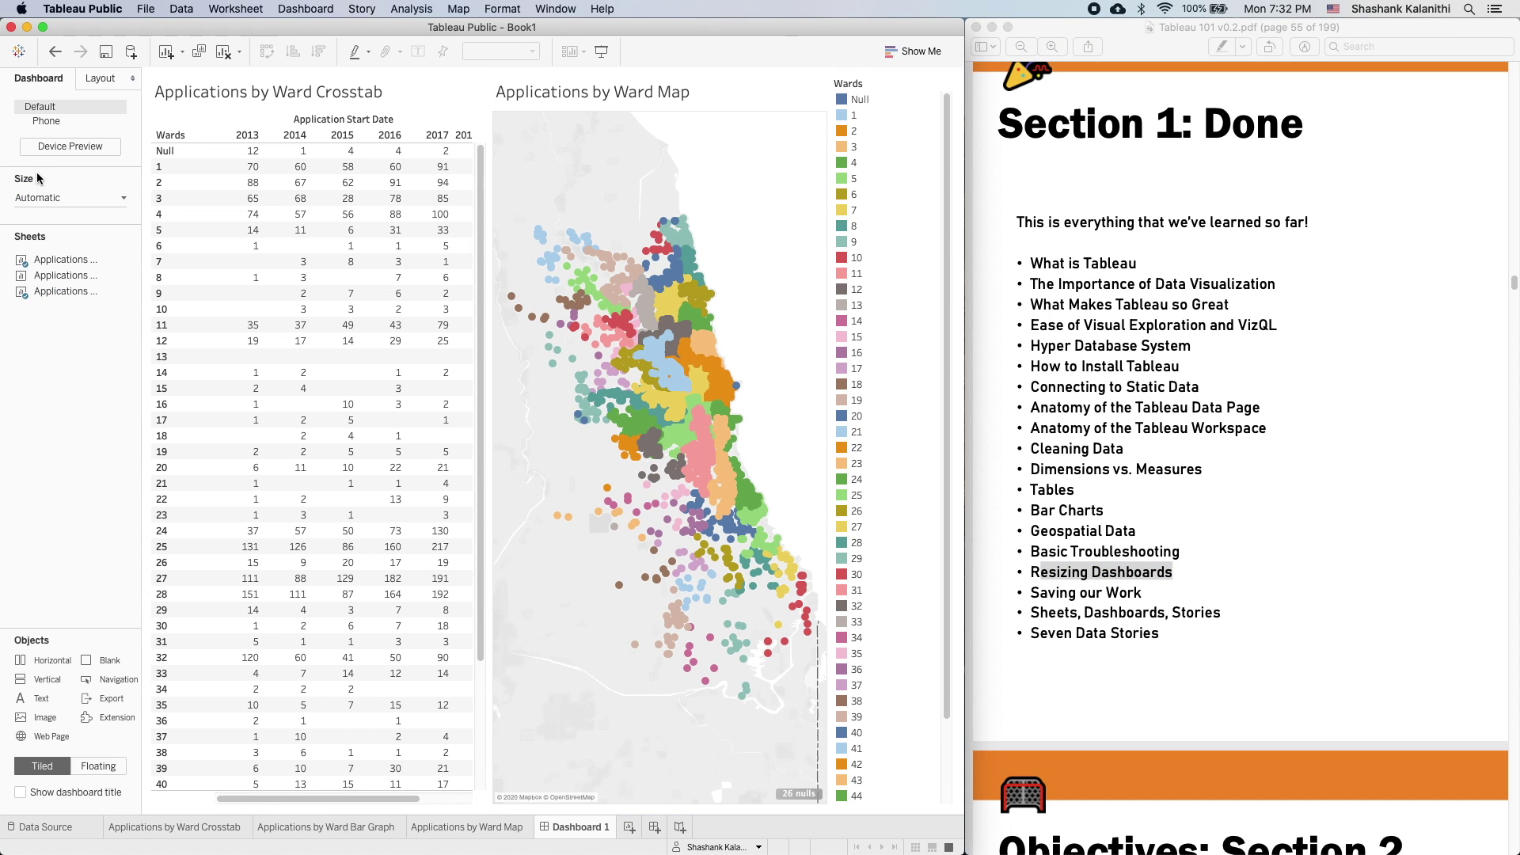
left_click(1172, 591)
left_click_drag(1144, 593, 1023, 592)
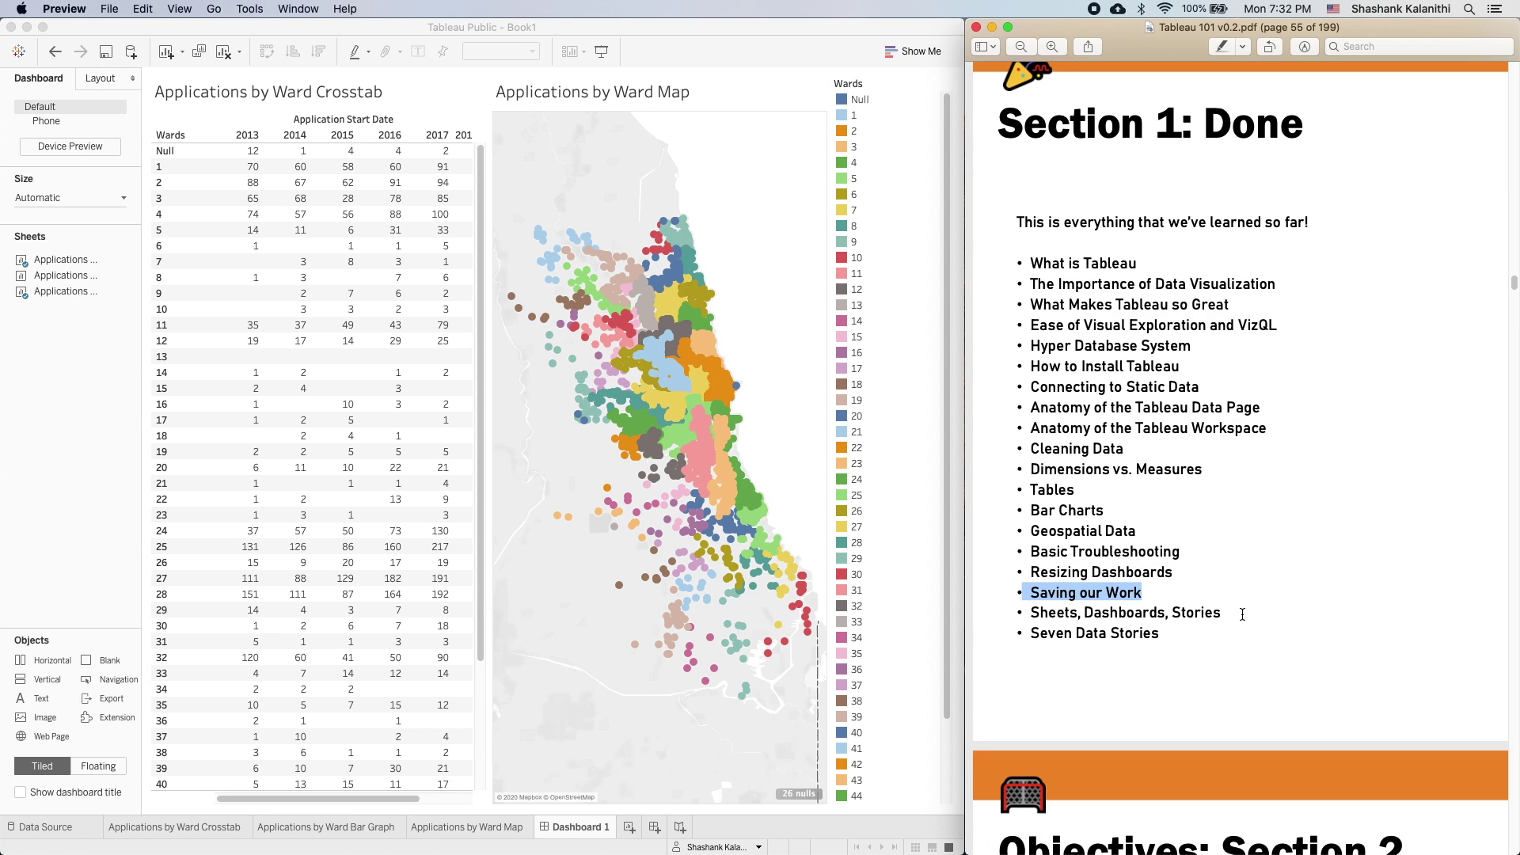
left_click_drag(1242, 614, 1017, 614)
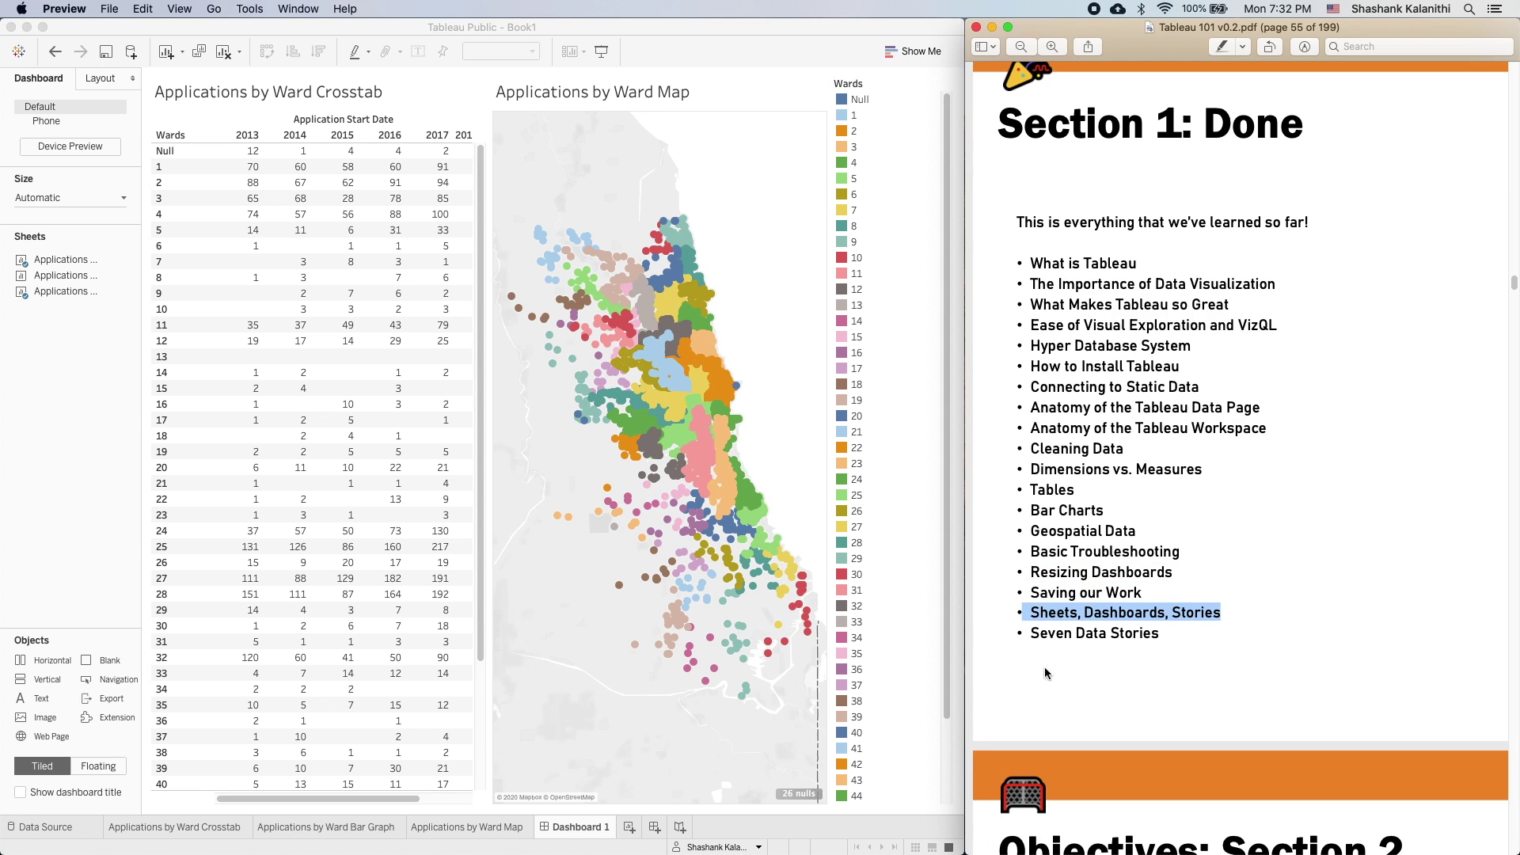
left_click_drag(1164, 633, 1017, 634)
left_click(1215, 661)
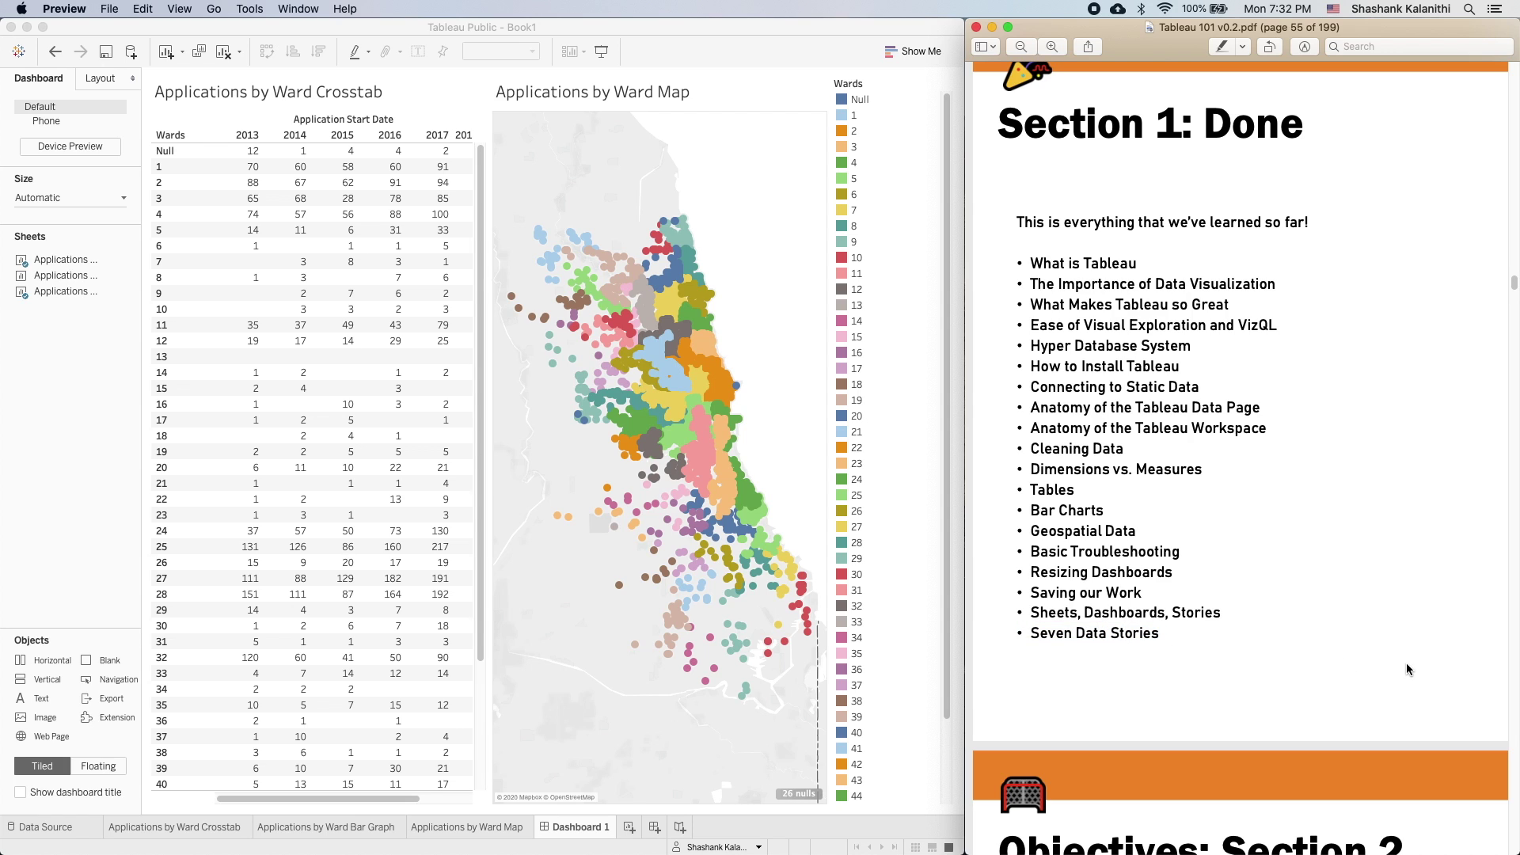
scroll(1381, 397, "up", 2)
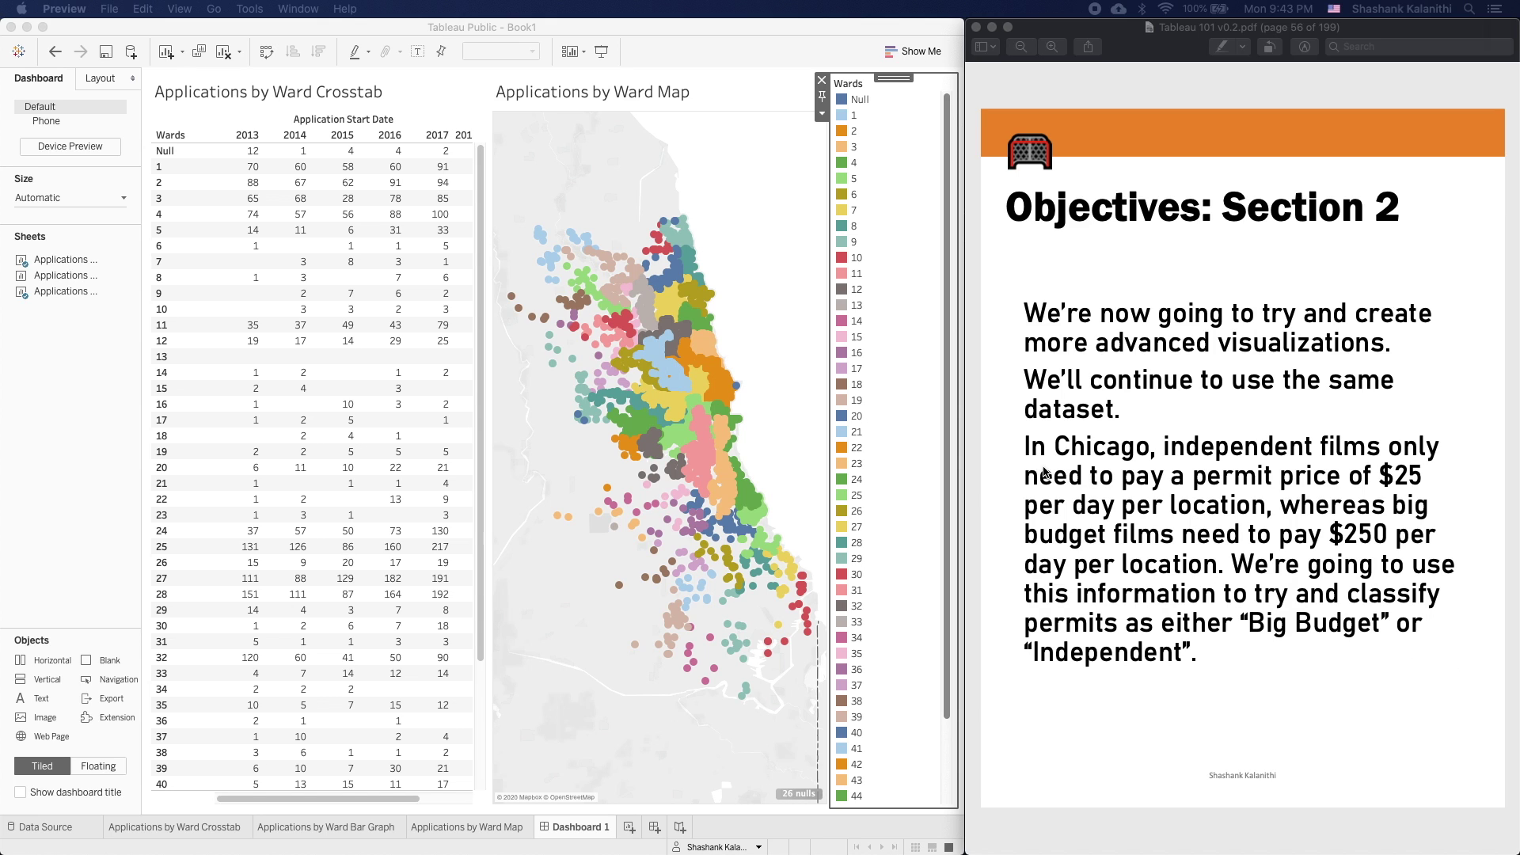
- Add a new blank worksheet after Dashboard 1 and widen its Data pane to show the full field names
left_click(1162, 456)
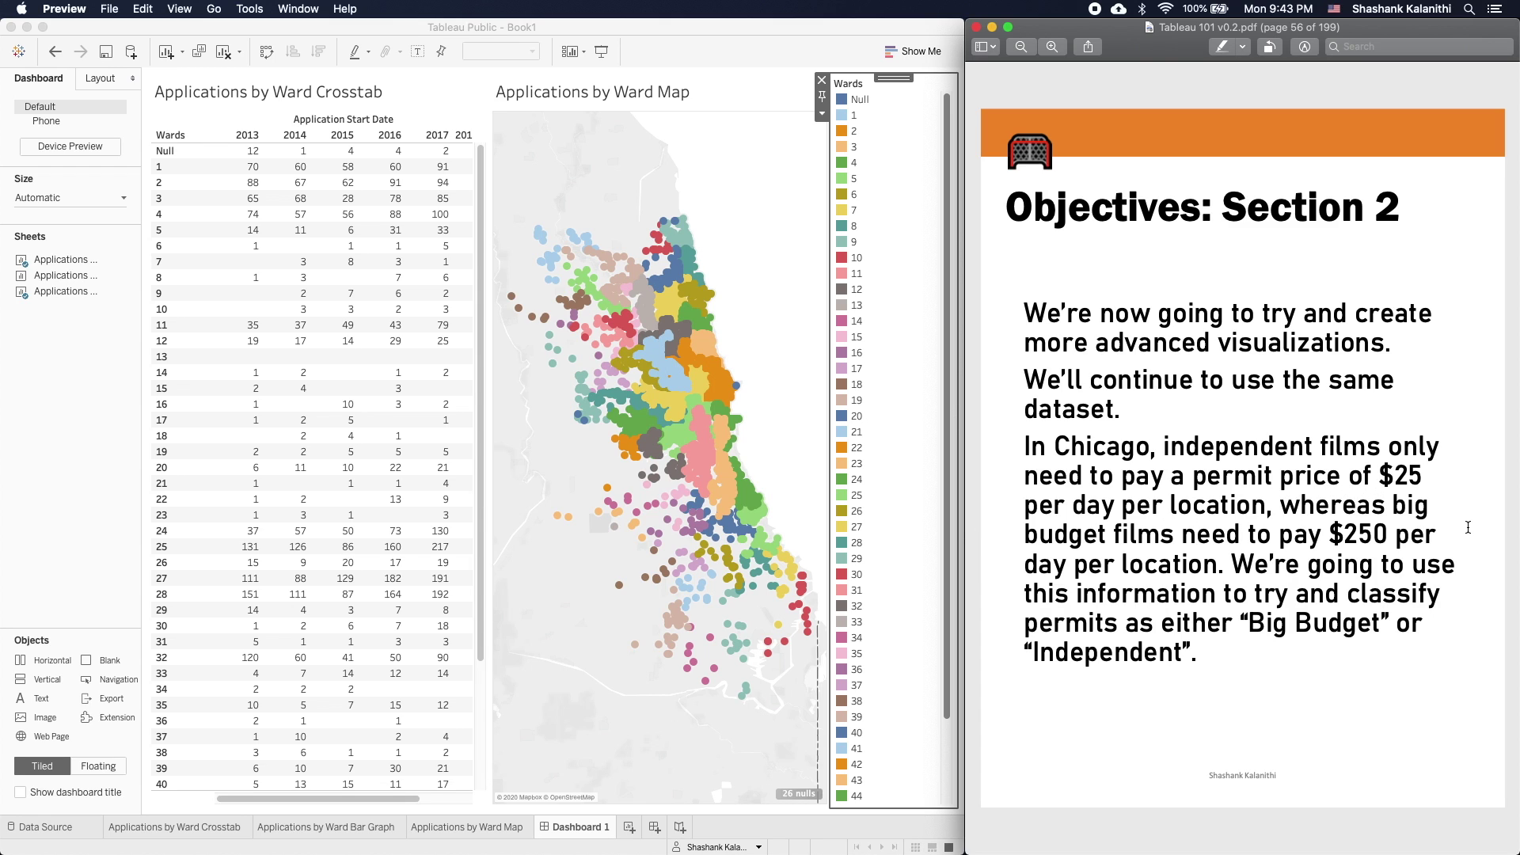
left_click_drag(1330, 536, 1395, 539)
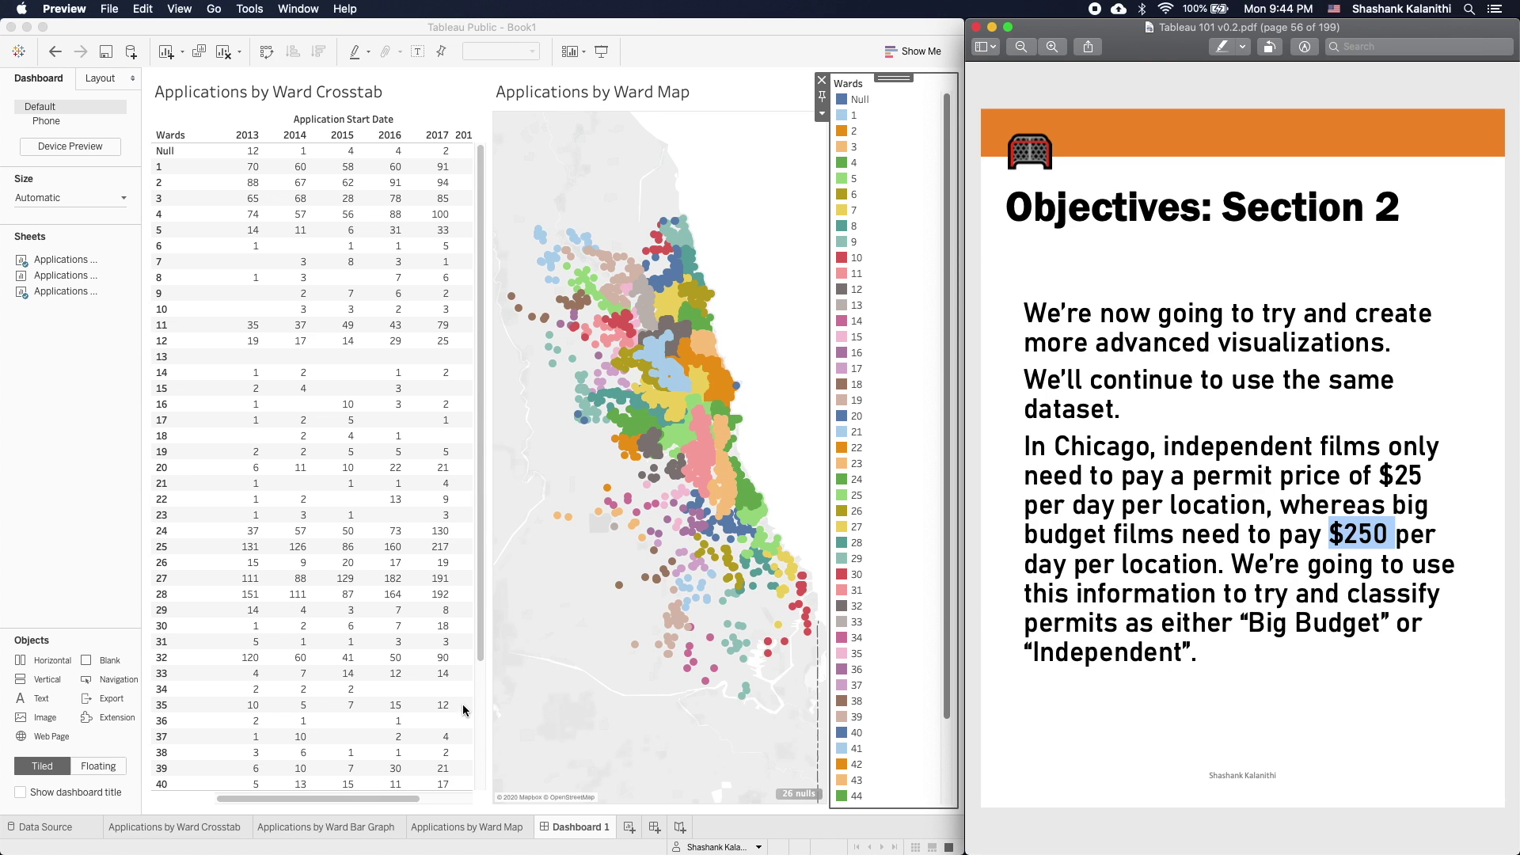
left_click(631, 826)
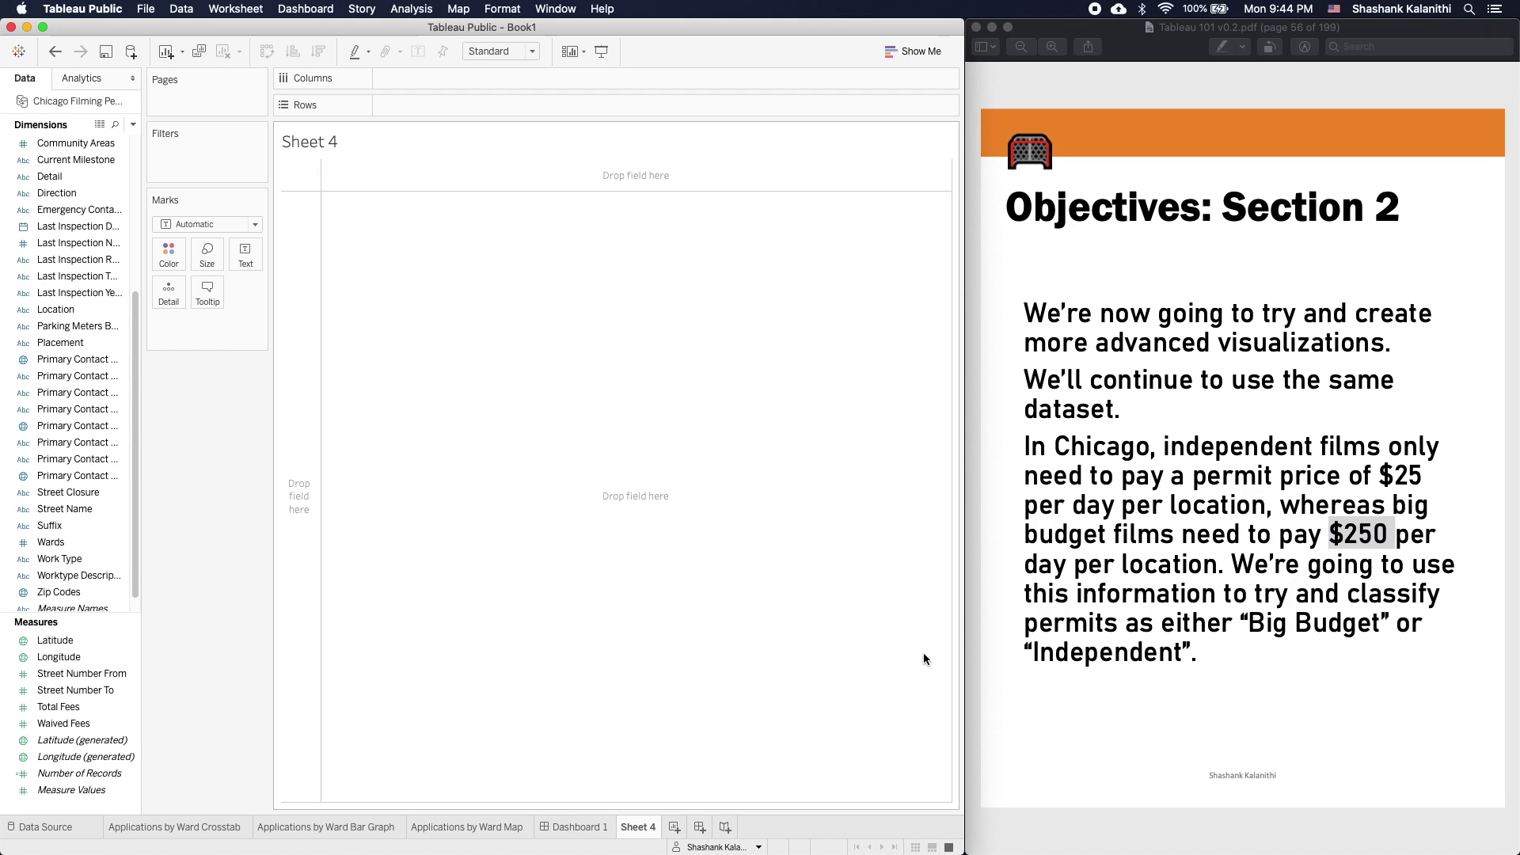
left_click_drag(140, 337, 287, 343)
- Look through the whole list of dimensions in the Chicago Filming Permits data source
left_click_drag(282, 406, 254, 475)
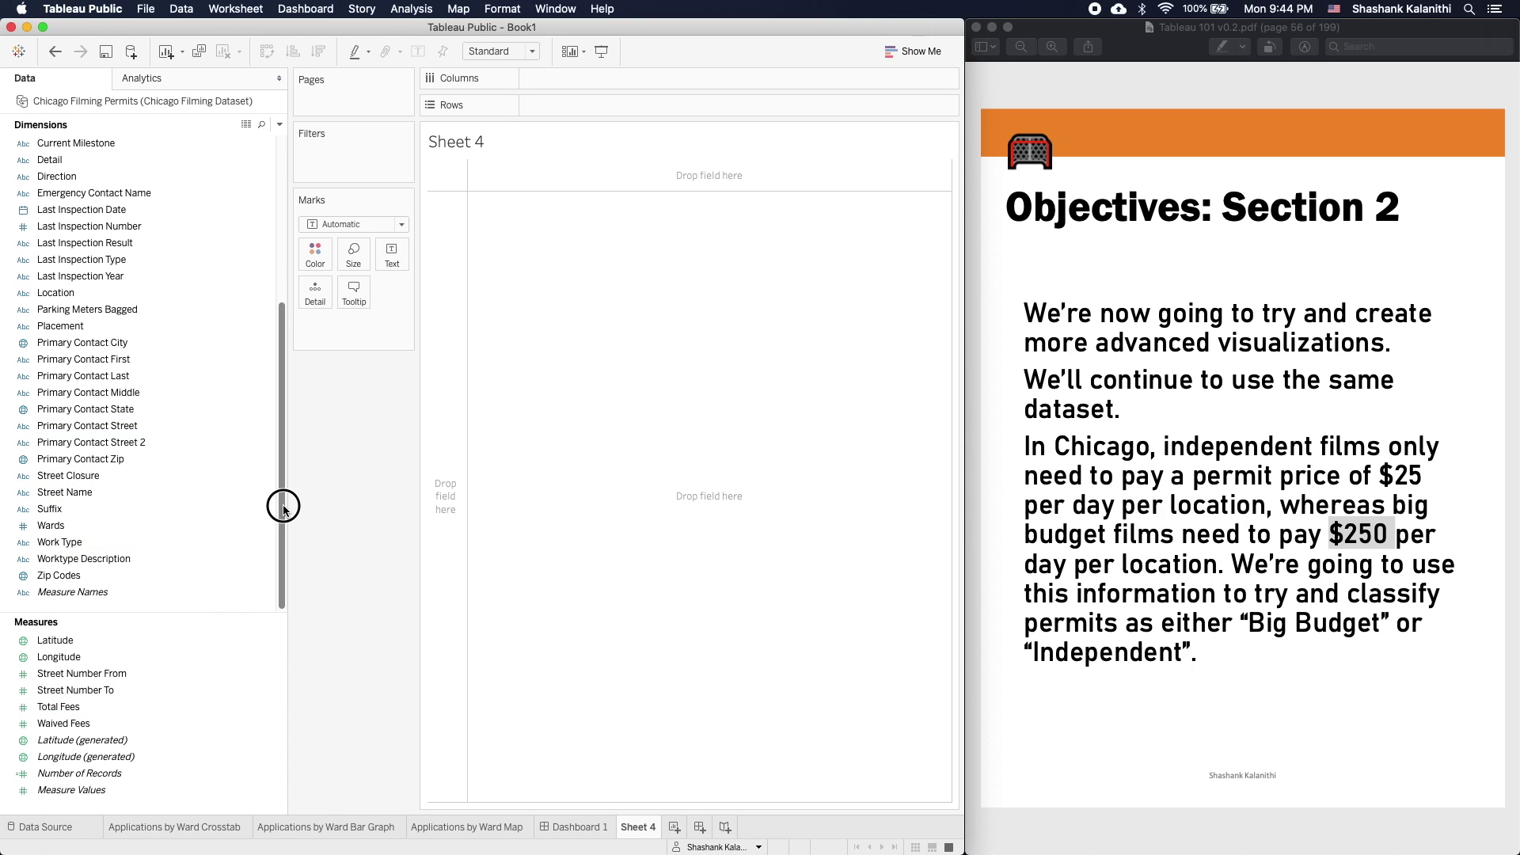
left_click_drag(284, 516, 286, 270)
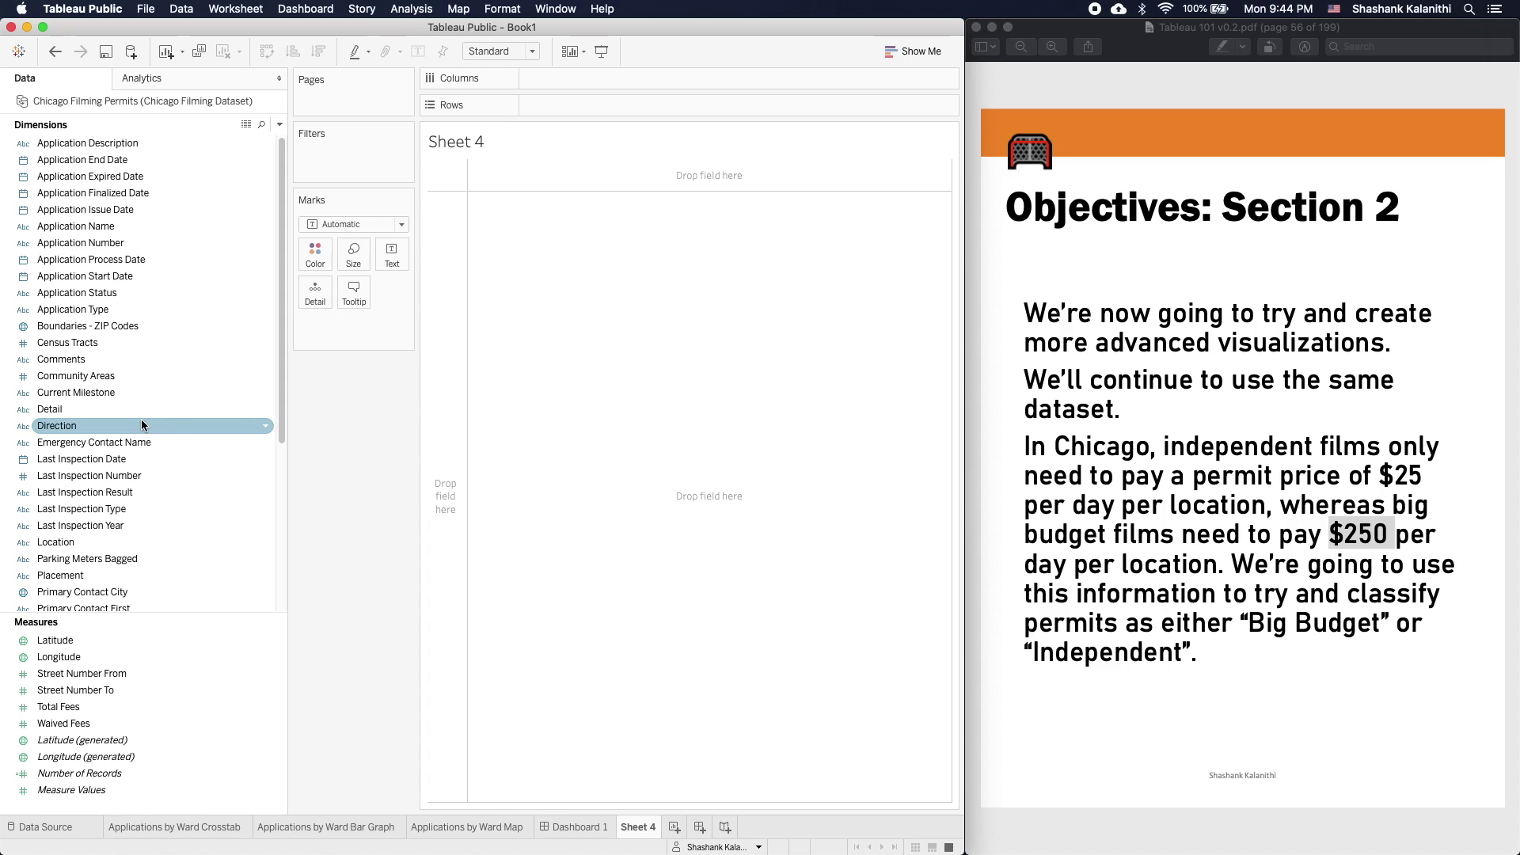
left_click(140, 324)
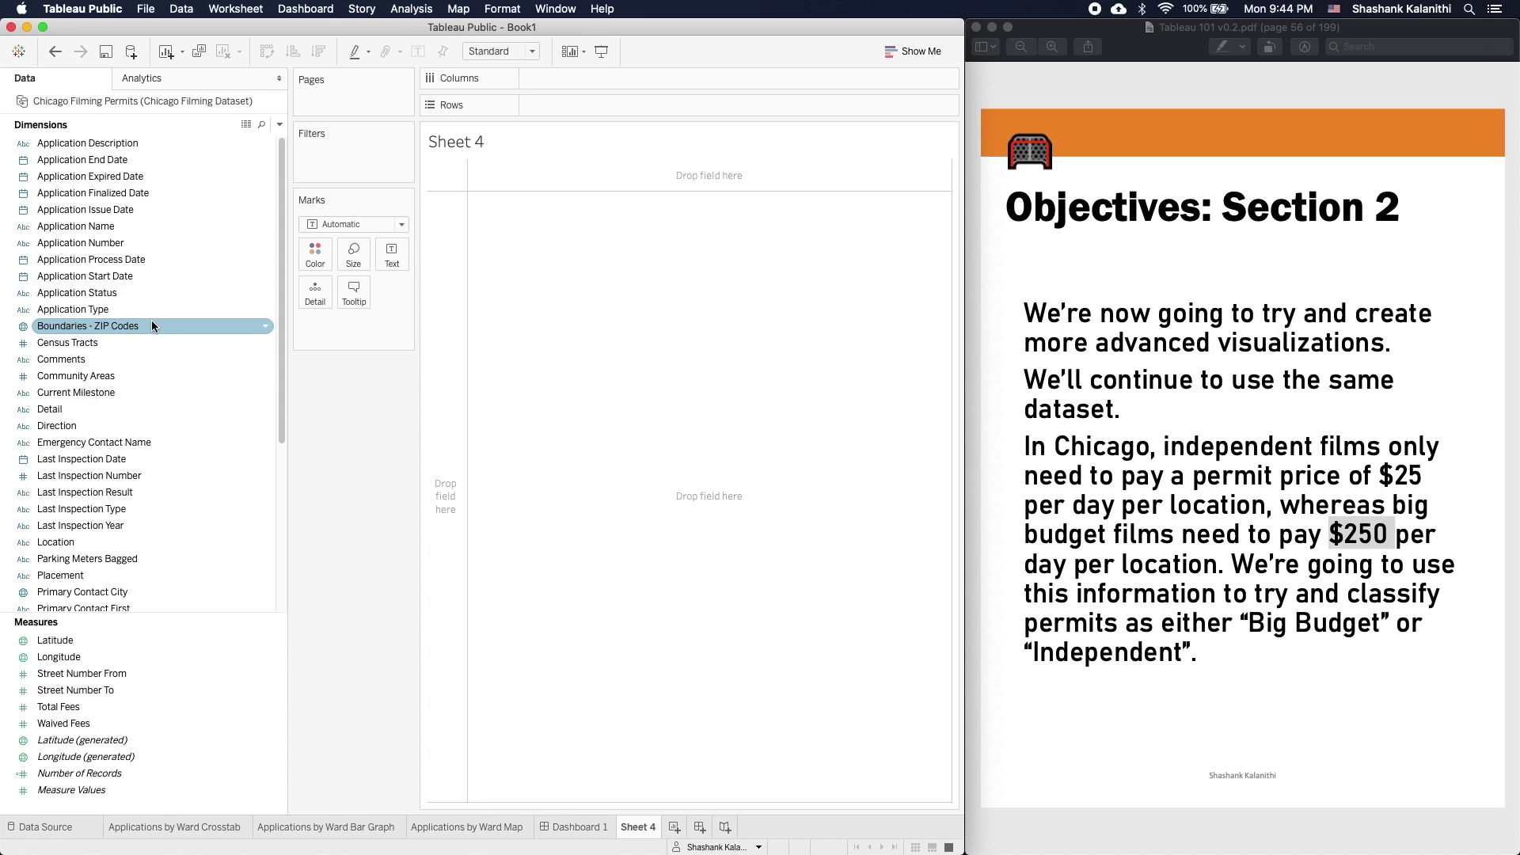
left_click(158, 346)
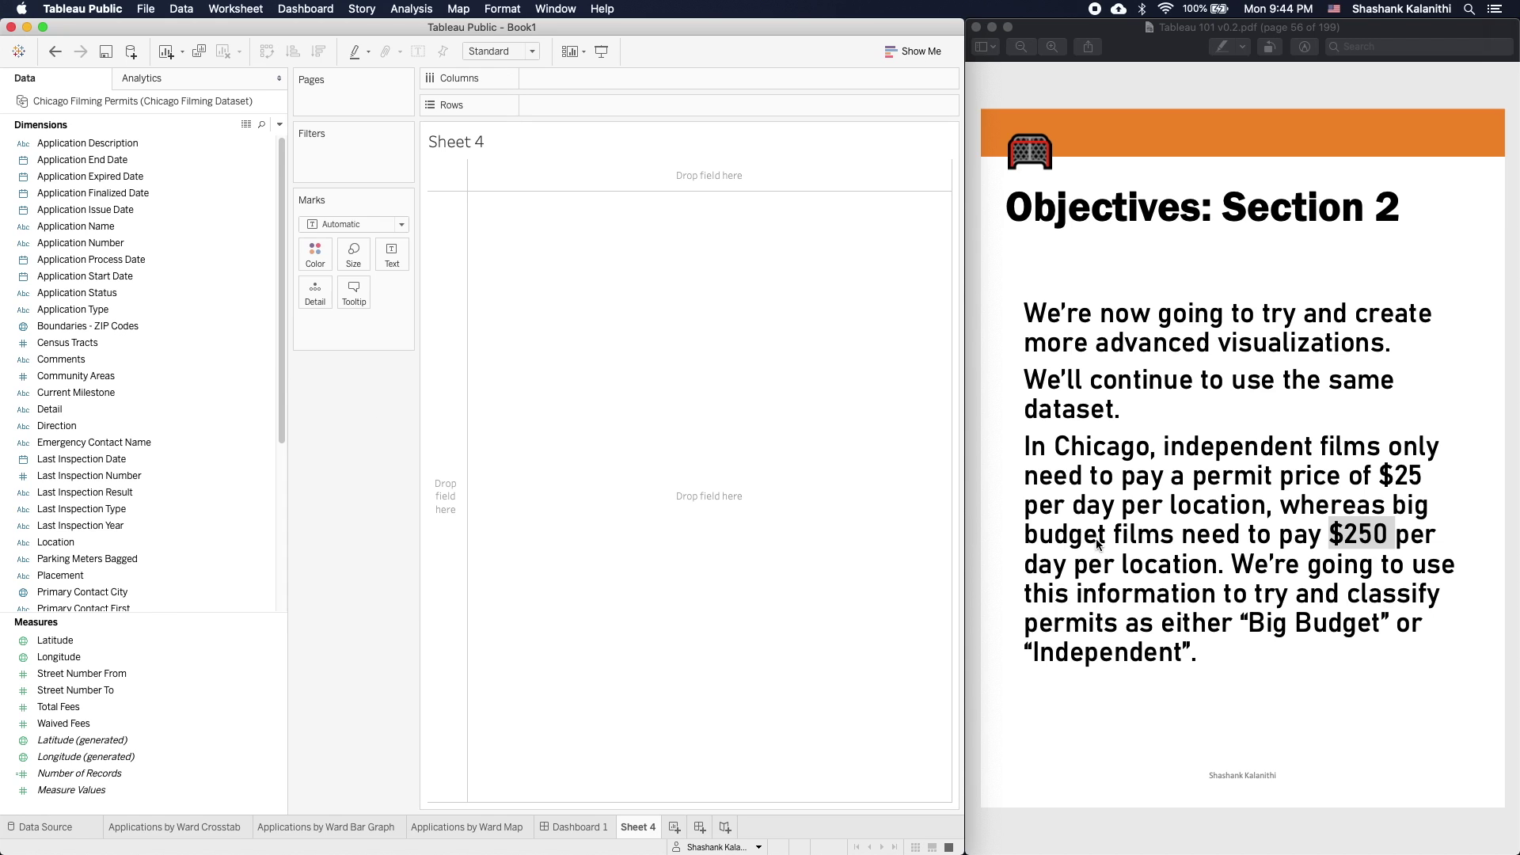
- Advance the guide to page 58 on Calculated Fields, view the dataset's underlying records and close the data view
left_click(1404, 655)
key("Down")
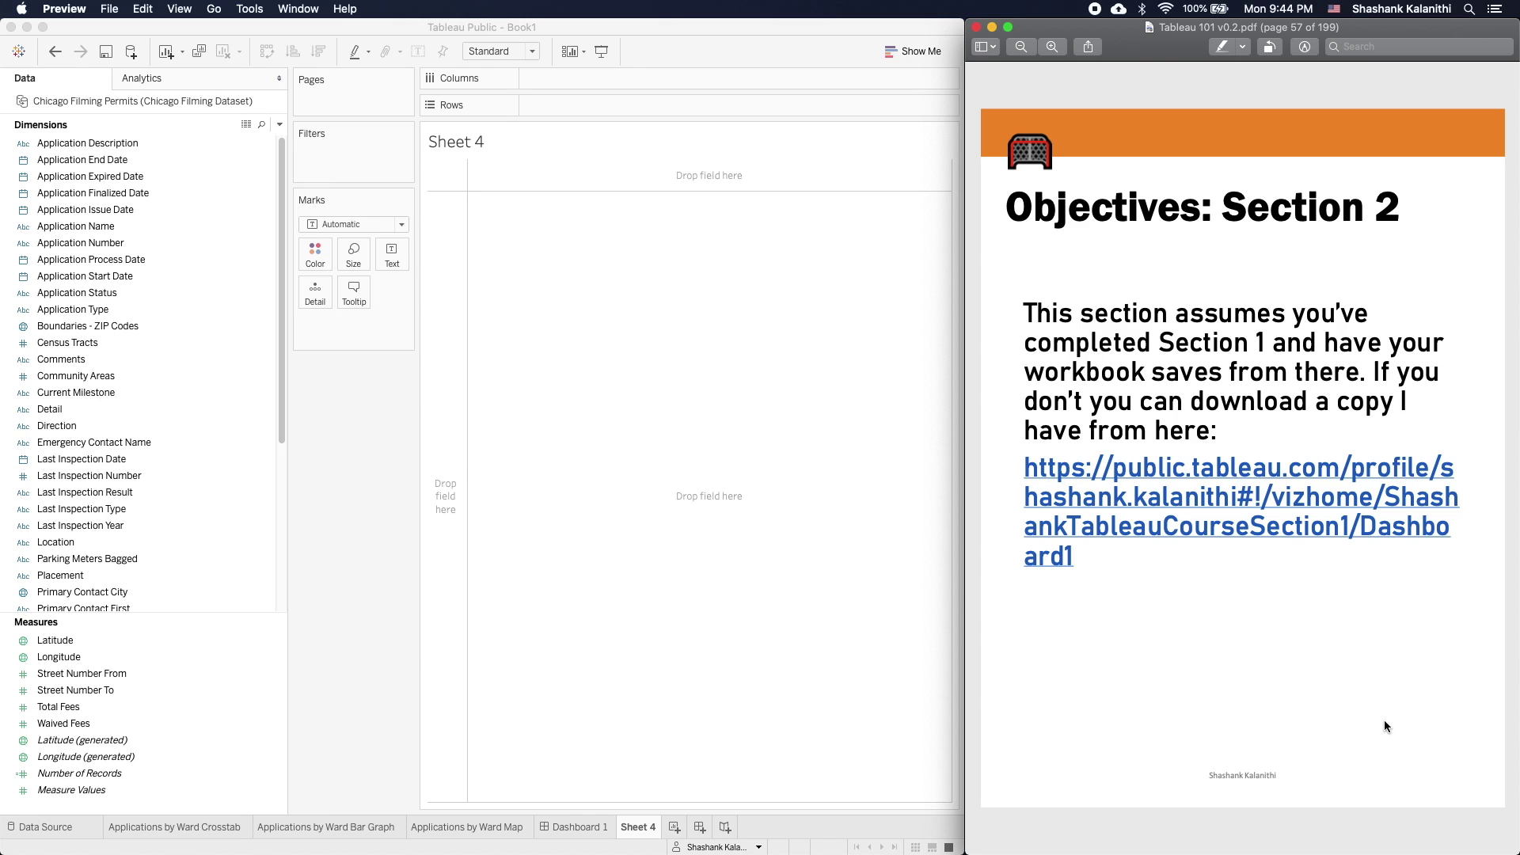
key("Down")
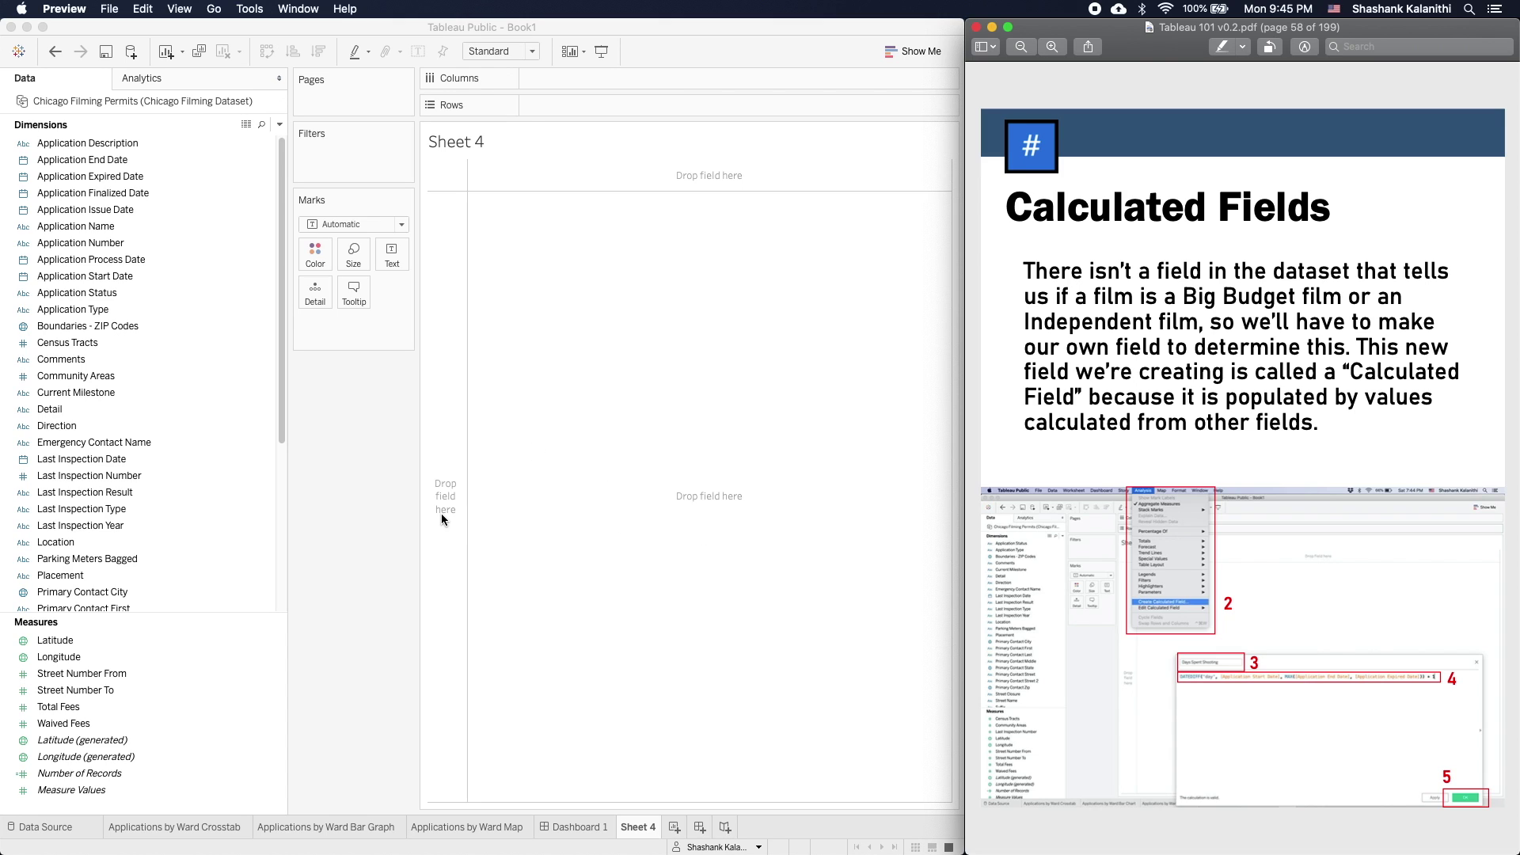
left_click(247, 127)
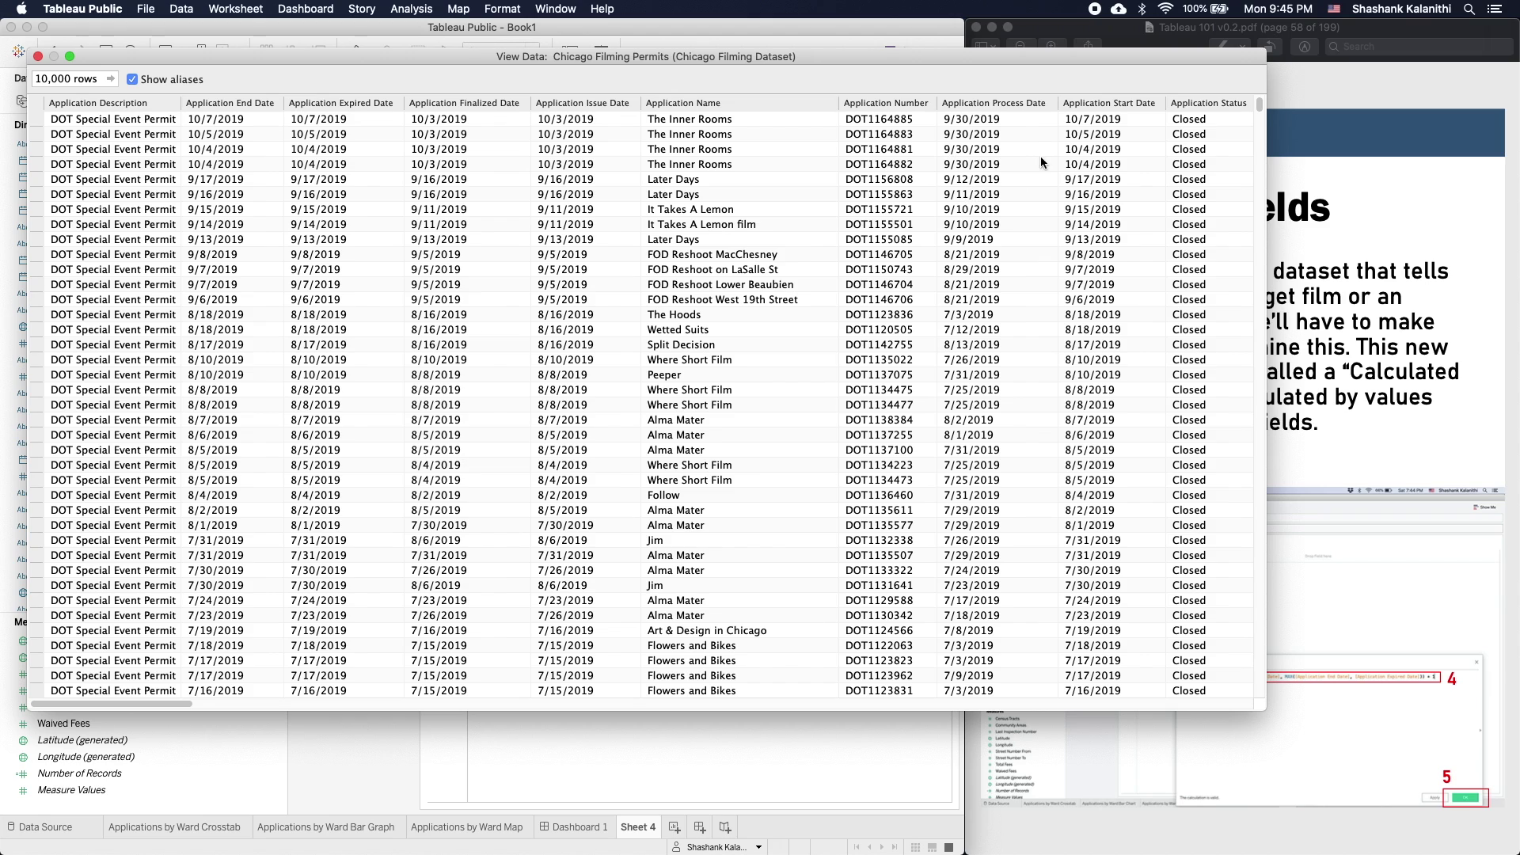
left_click(41, 56)
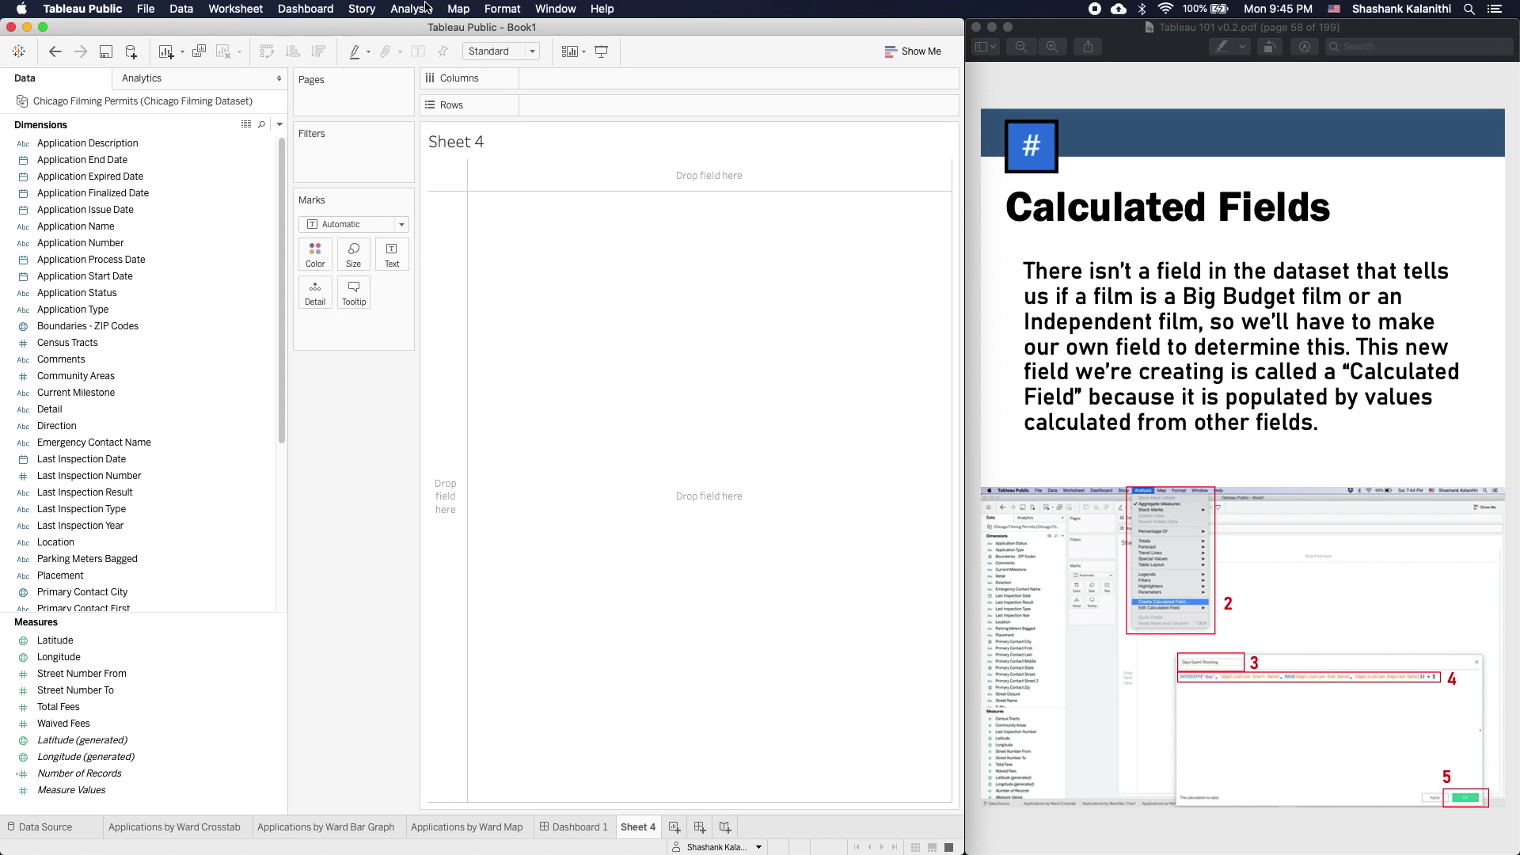
- Advance the guide to page 59 and highlight the $25 per day of shooting charge for Independents
left_click(1264, 437)
key("Down")
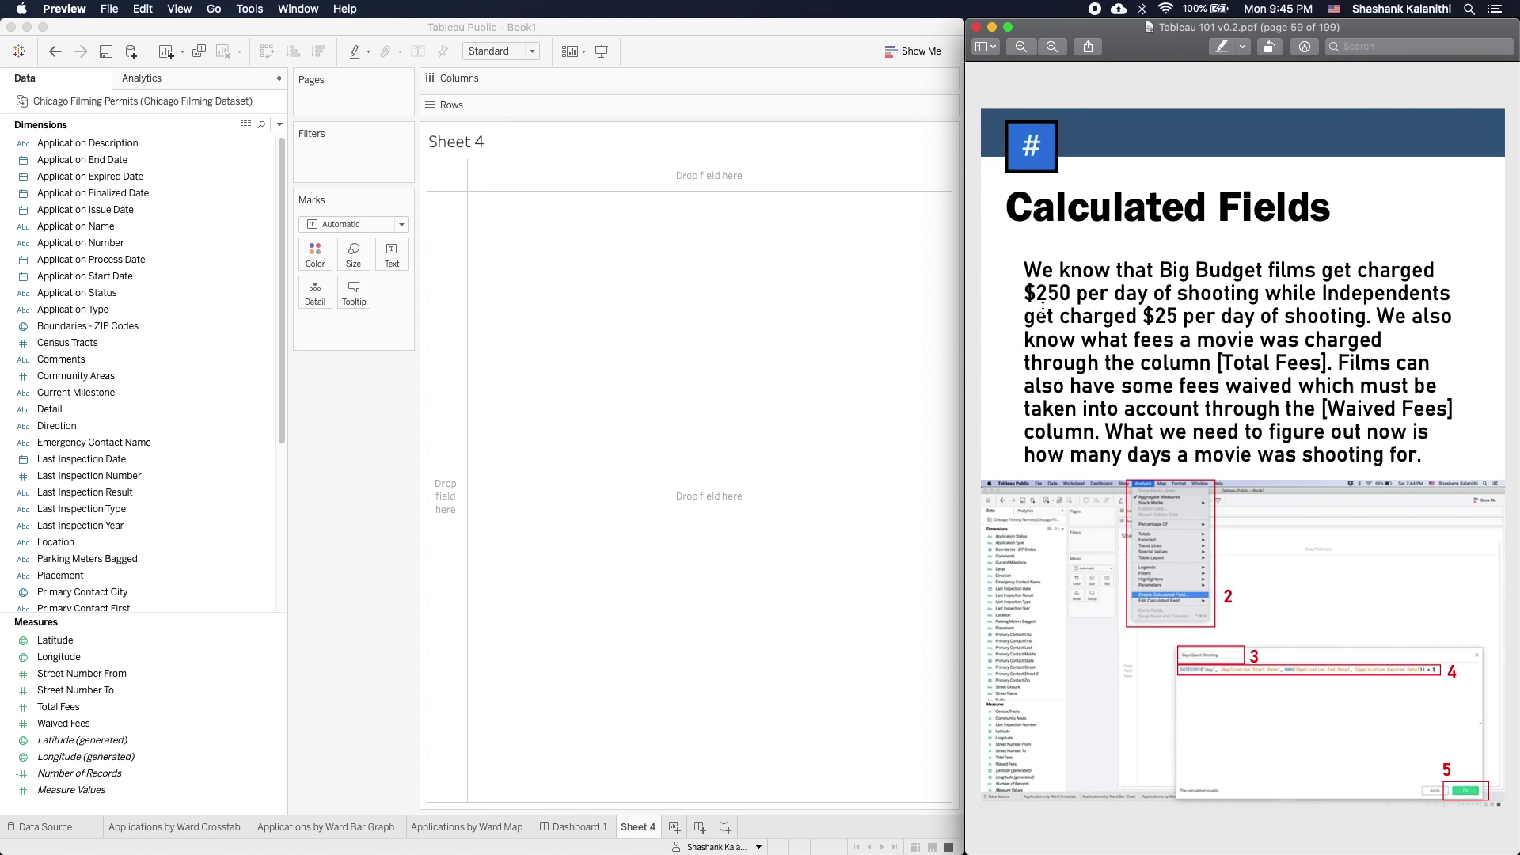
left_click_drag(1182, 250, 1346, 320)
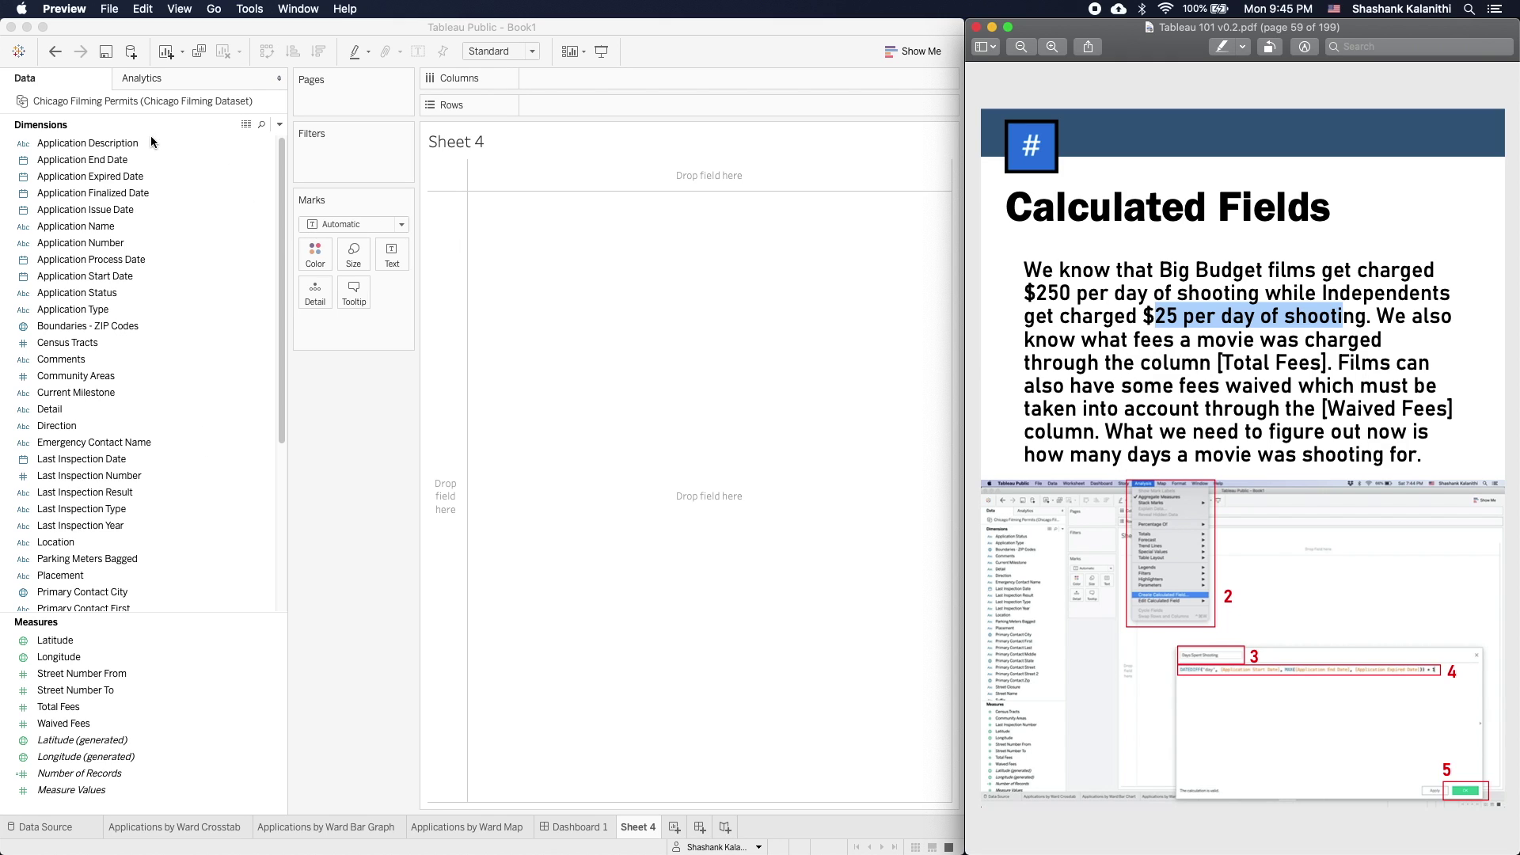
- Search the data source's fields for "total" and clear the search to list all fields again
left_click(251, 127)
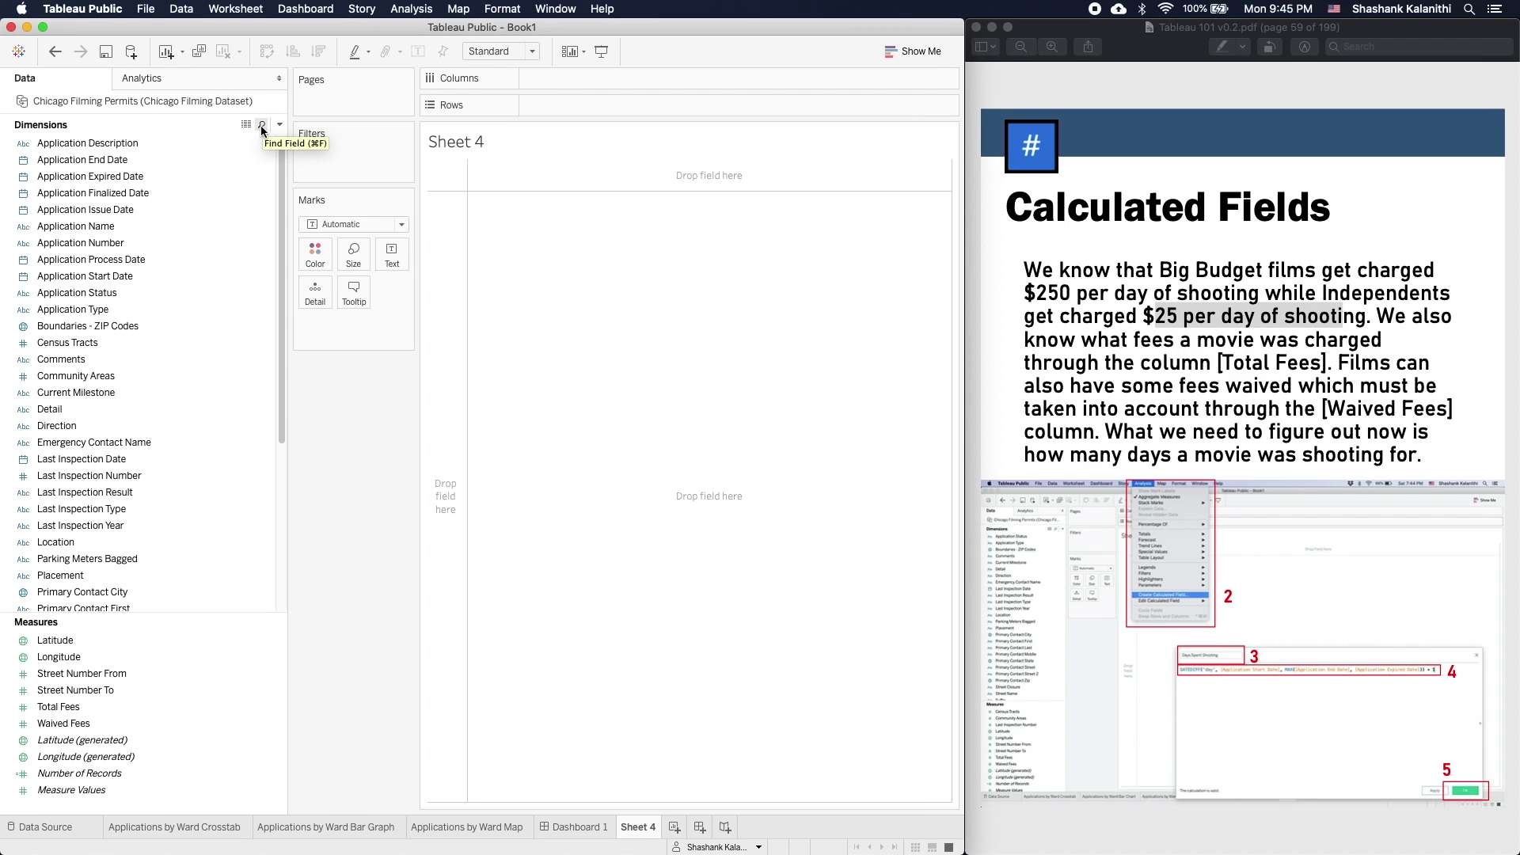
left_click(262, 125)
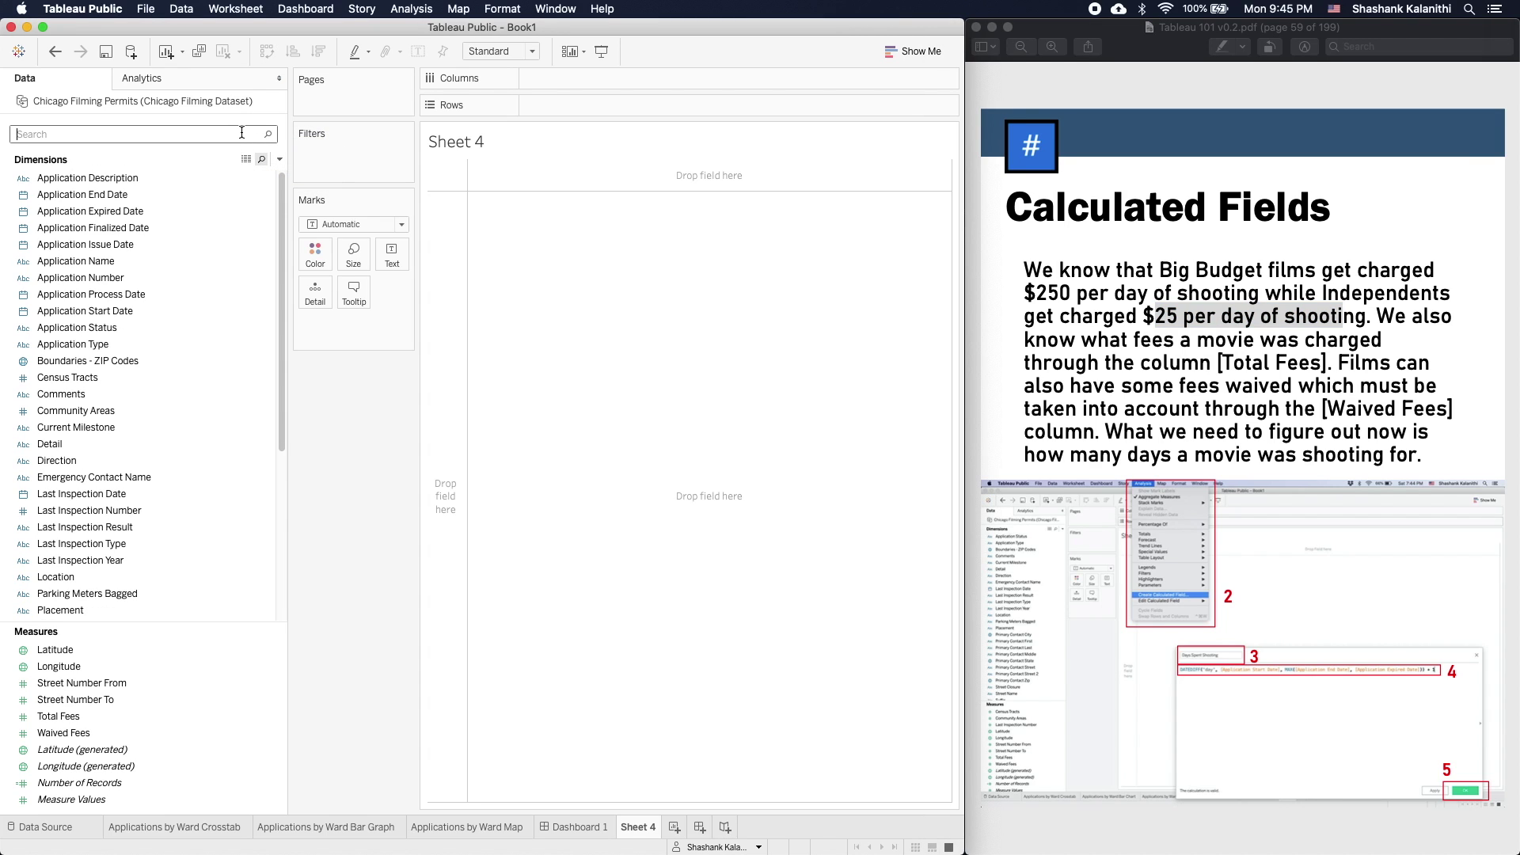
type("total")
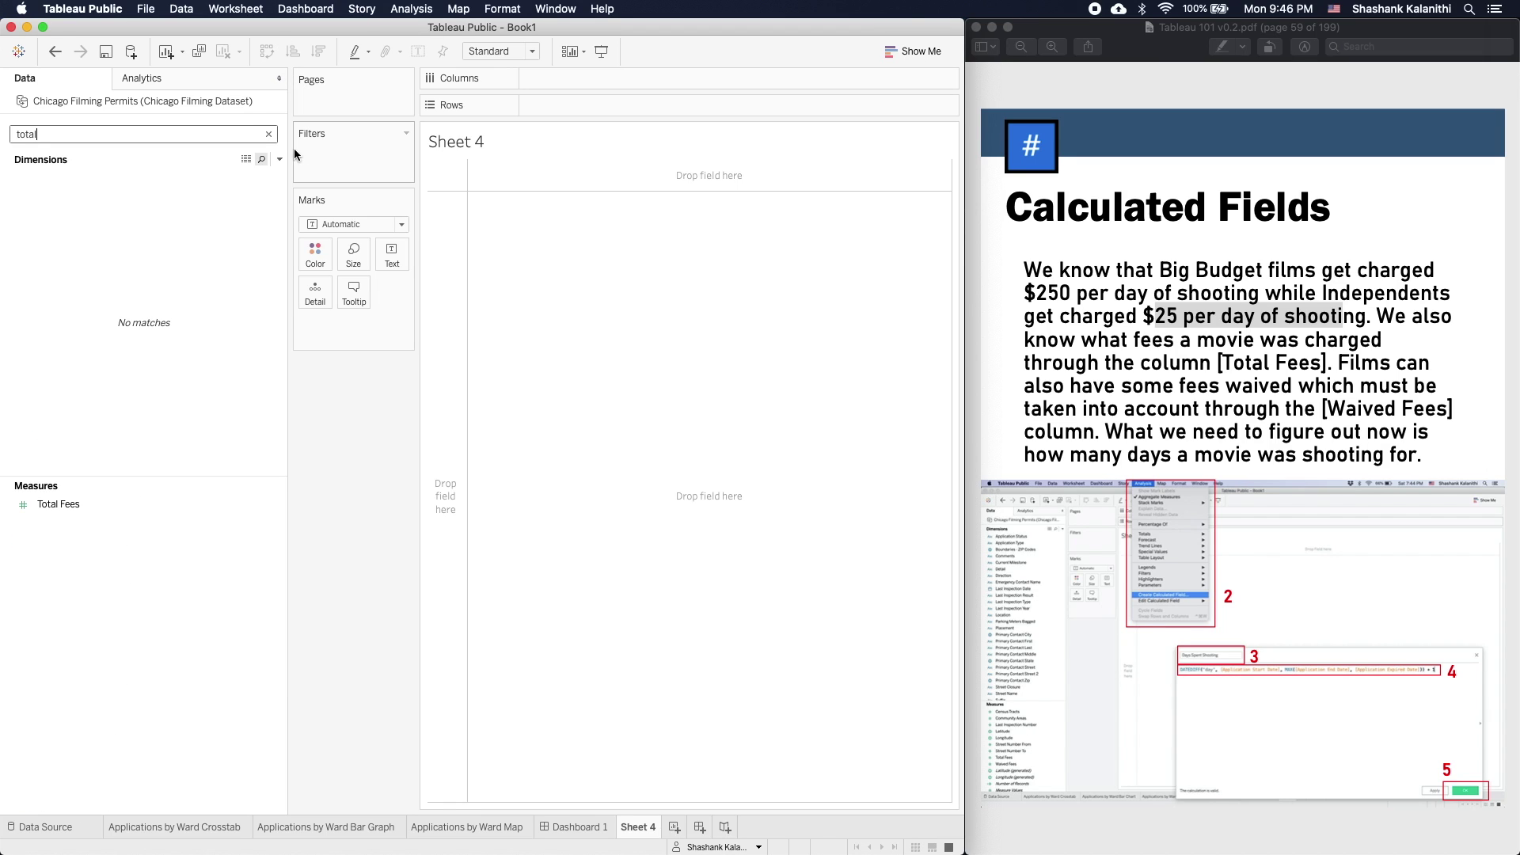
left_click(269, 134)
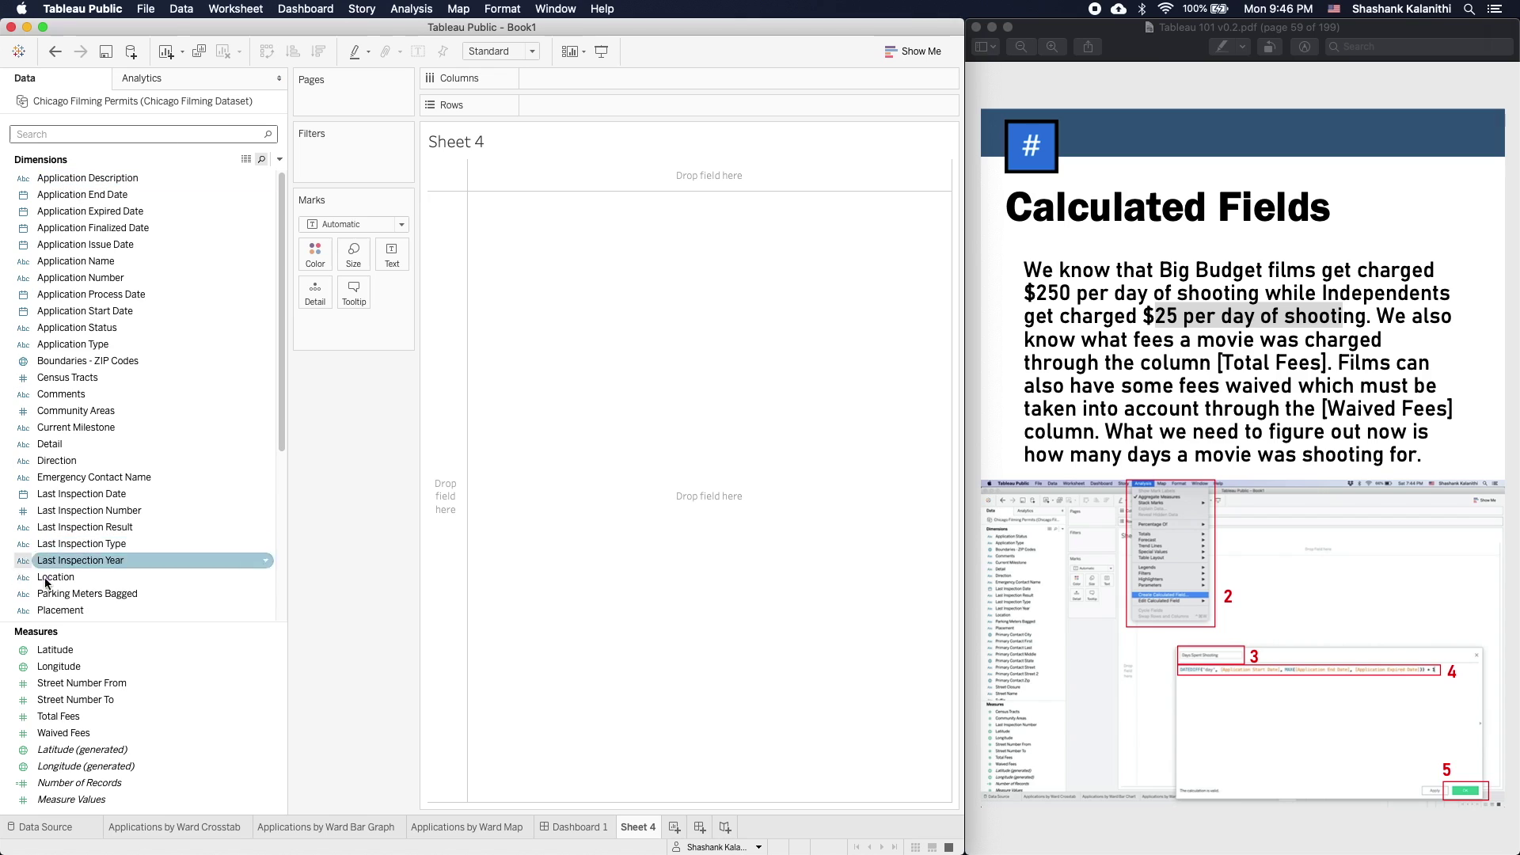
left_click(46, 366)
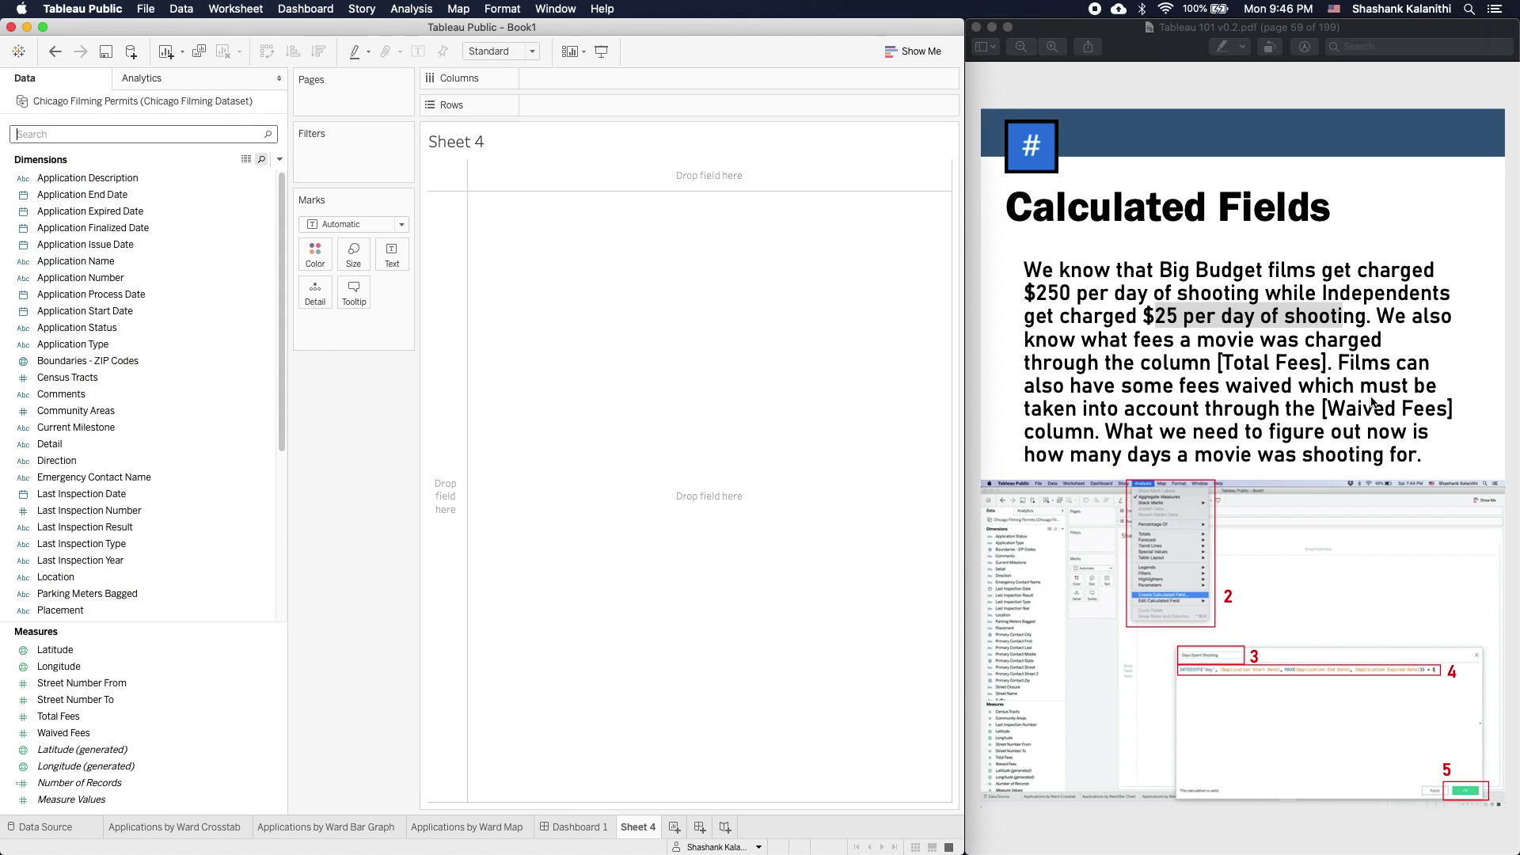
- Read the guide's page 59 passage on waived fees, highlighting the sentence about the [Waived Fees] column
left_click(1189, 395)
left_click(1355, 378)
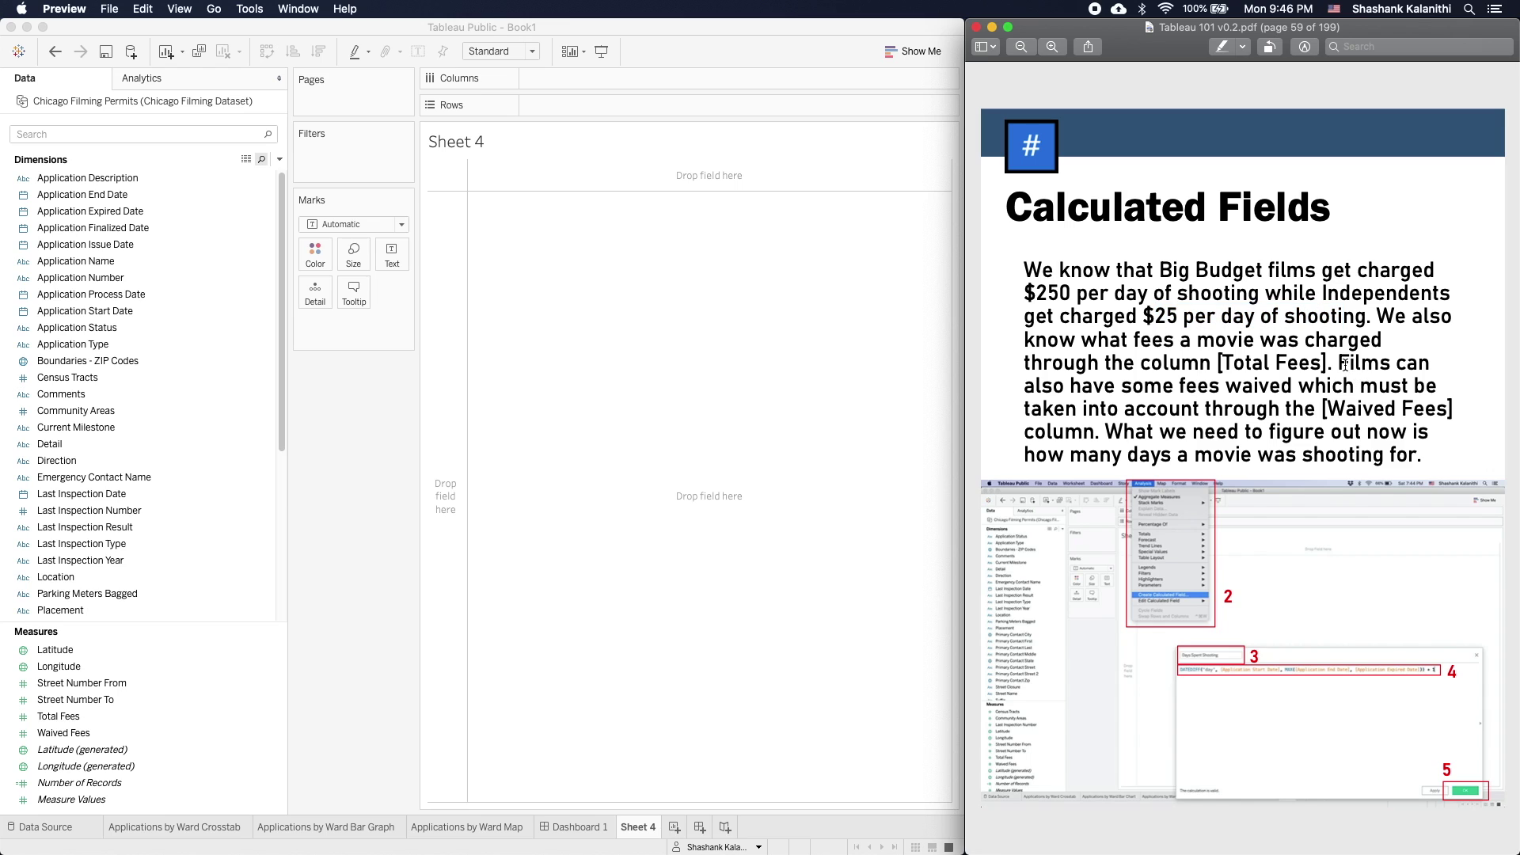
left_click_drag(1340, 363, 1458, 417)
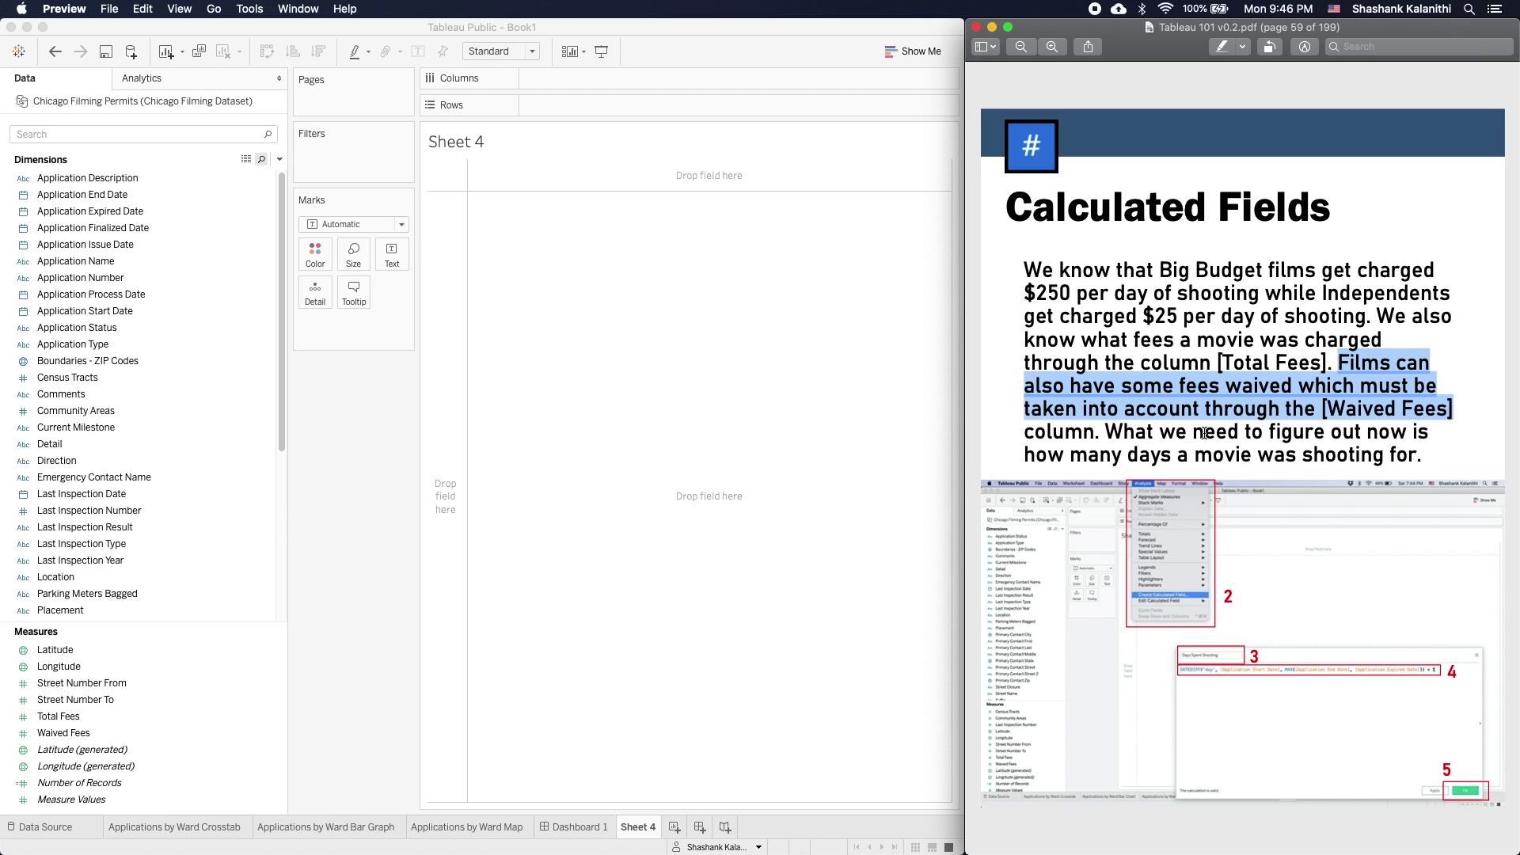
left_click(1204, 432)
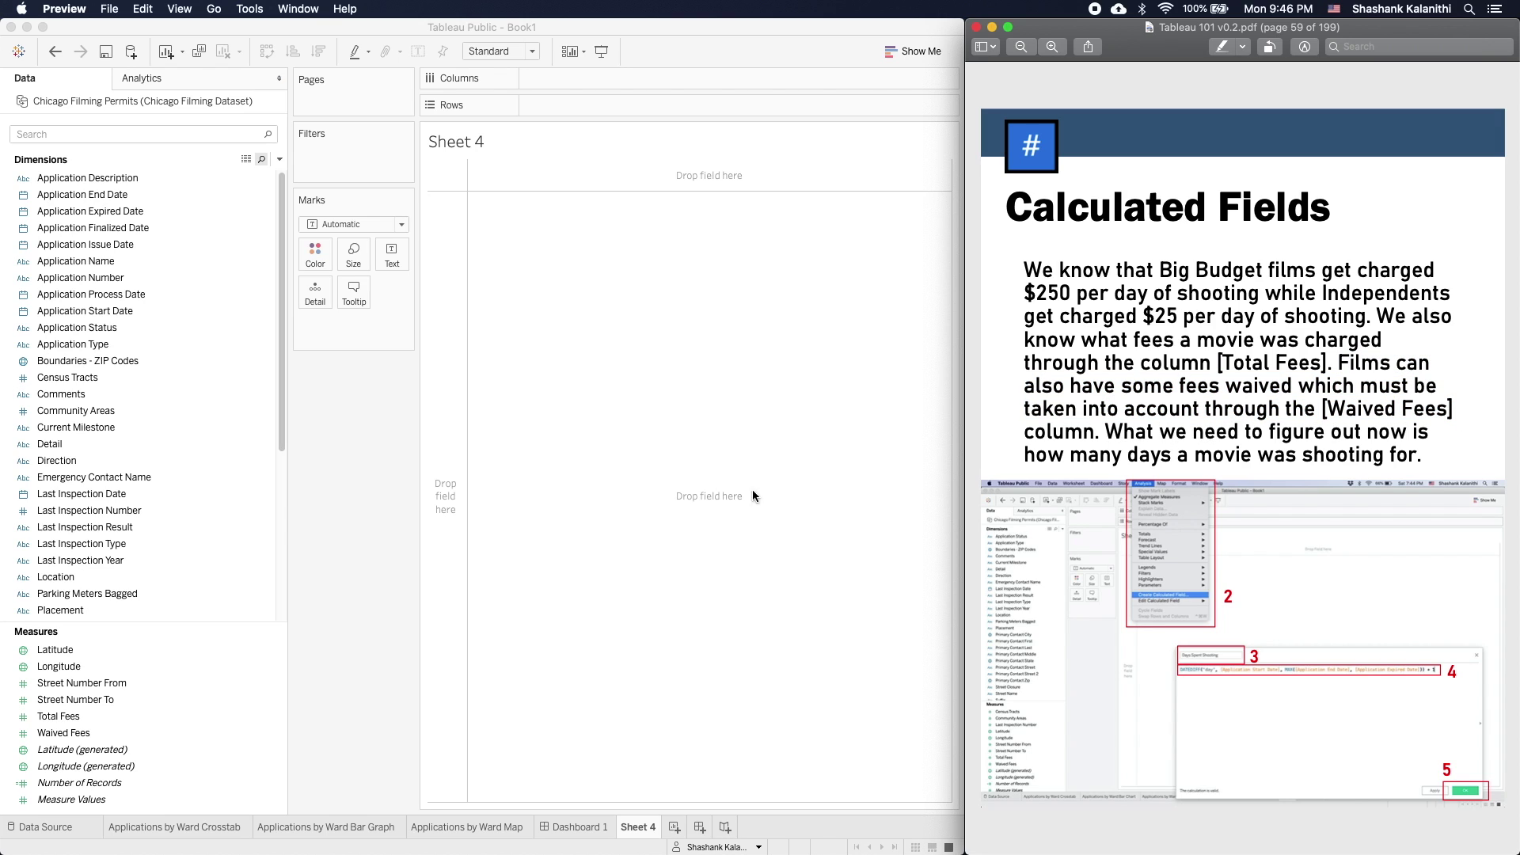
- Advance the guide to page 60 and read the instruction for creating a calculated field, highlighting the word "Analysis"
scroll(1447, 431, "down", 3)
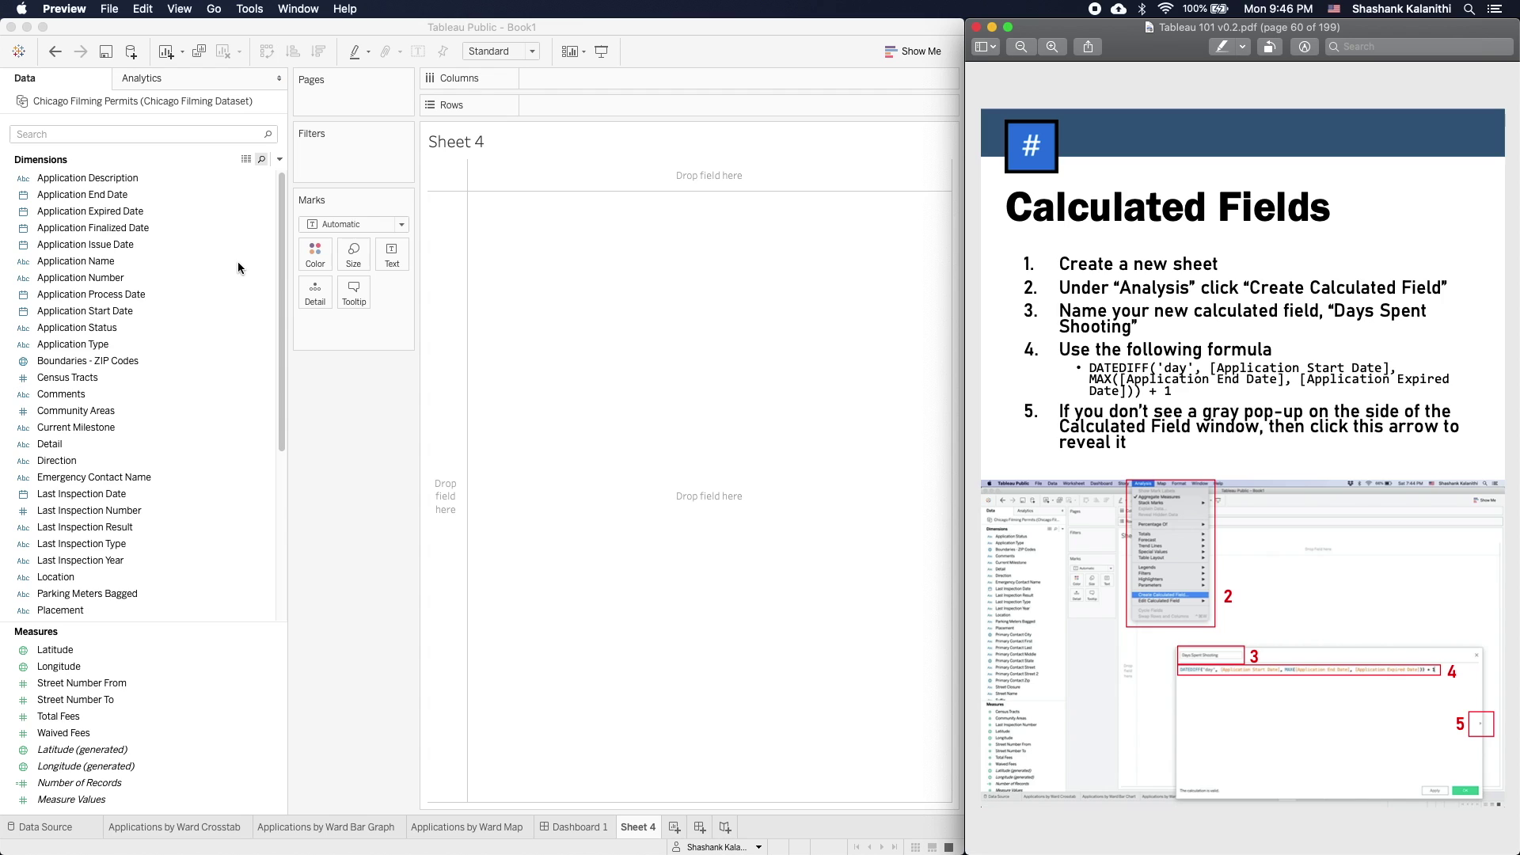
left_click_drag(1107, 282, 1286, 292)
left_click(1165, 292)
left_click_drag(1120, 287, 1186, 290)
- Start a new calculated field from Sheet 4 and select its default name in the calculation editor
left_click(690, 303)
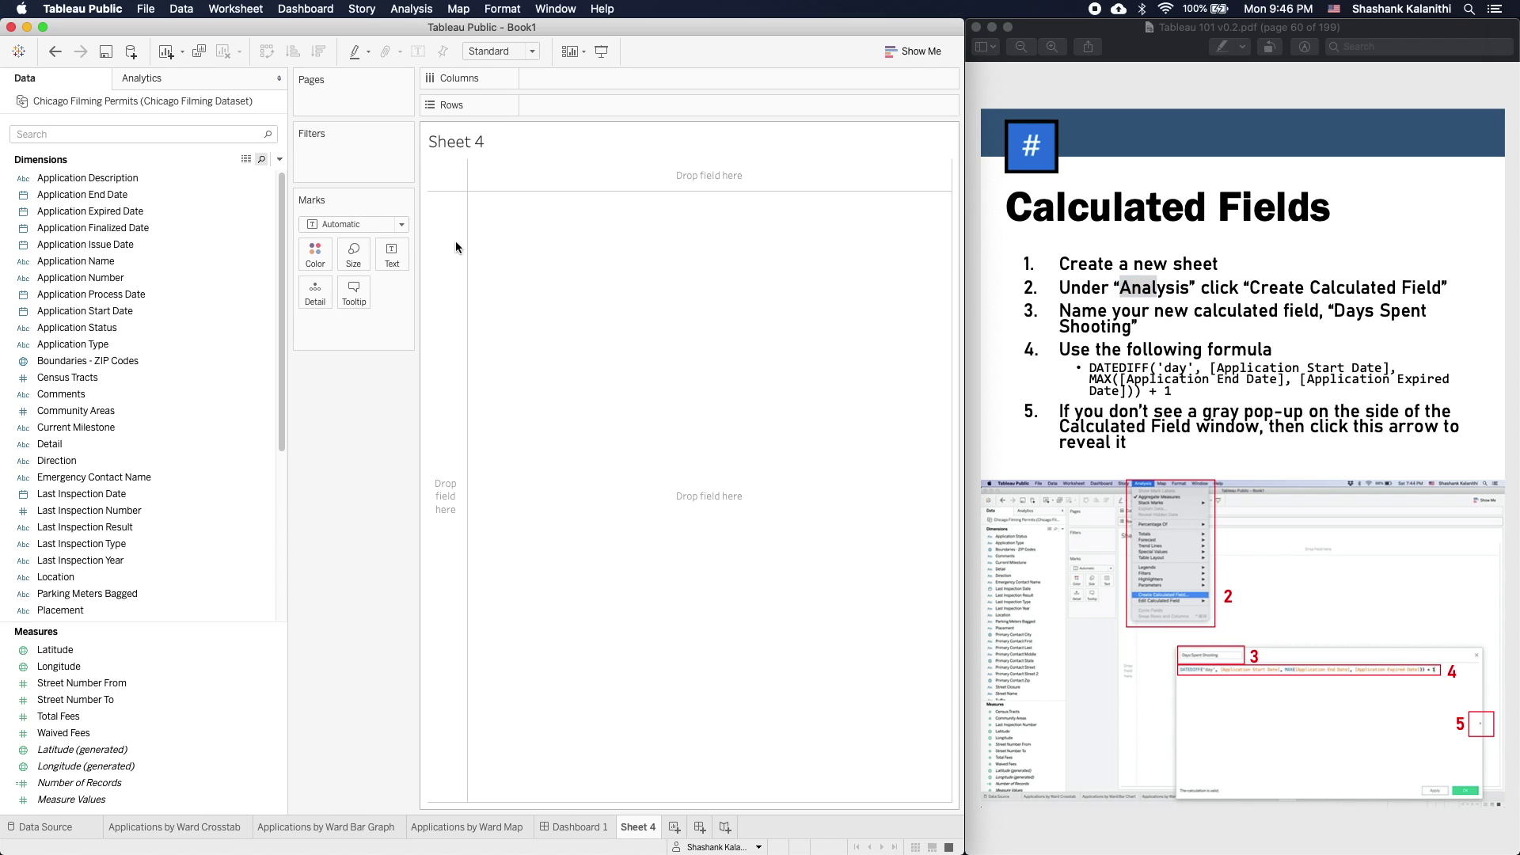
left_click(428, 9)
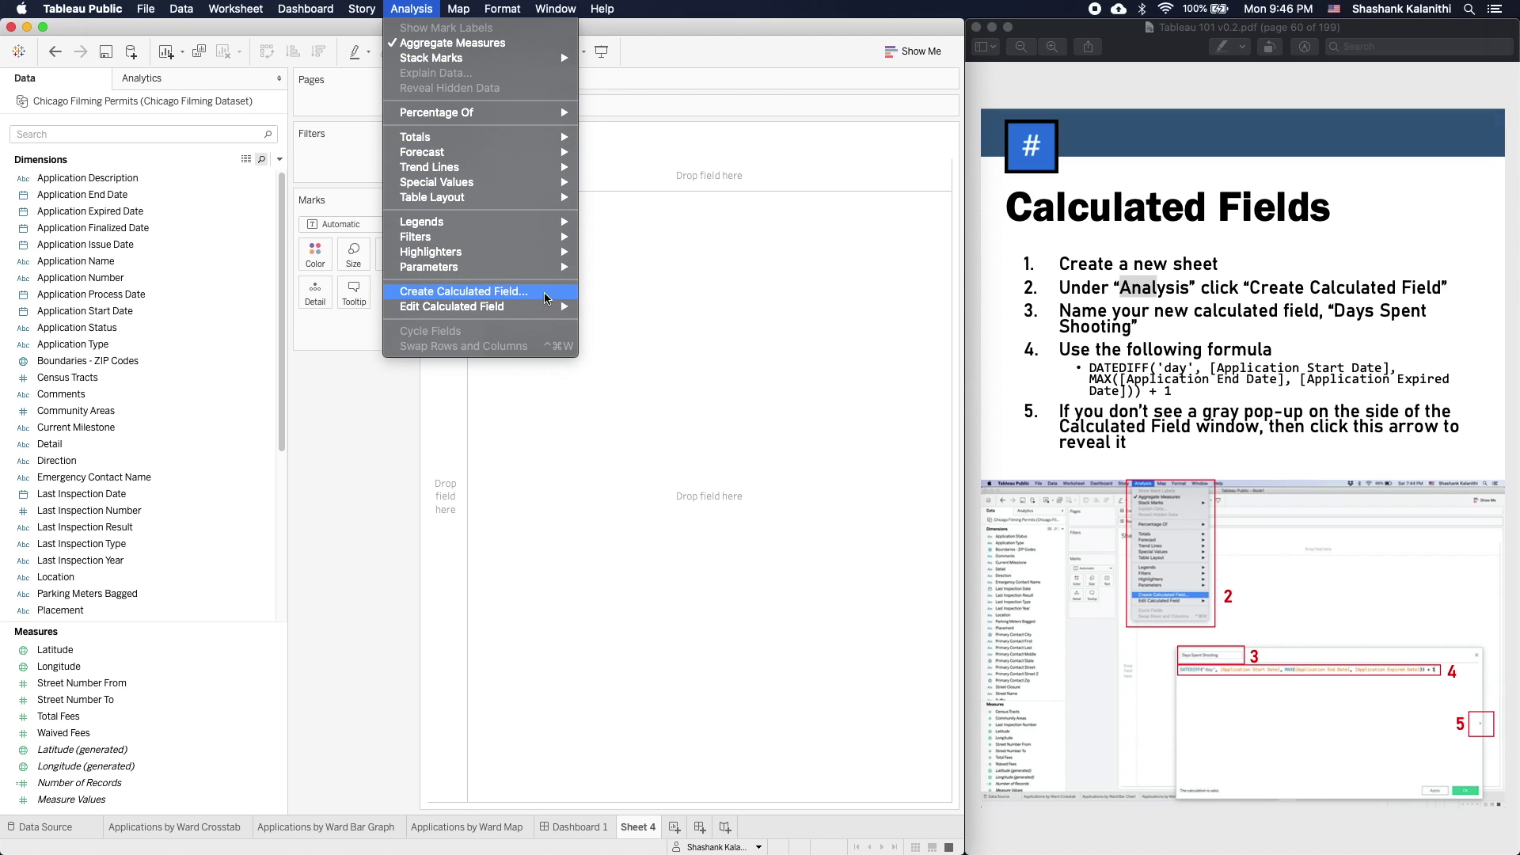
left_click(475, 292)
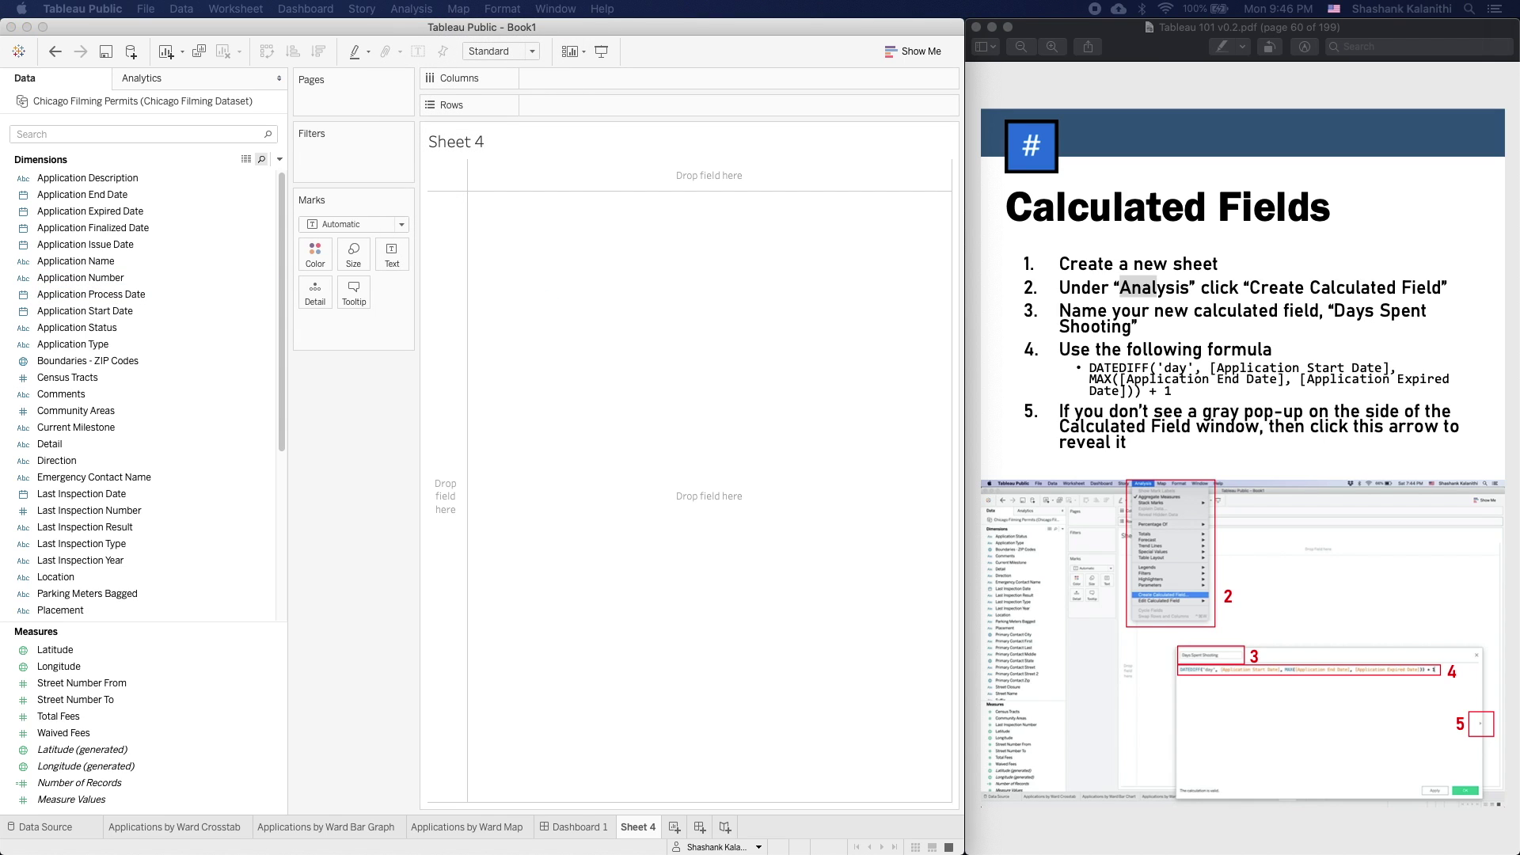
left_click_drag(170, 248, 265, 240)
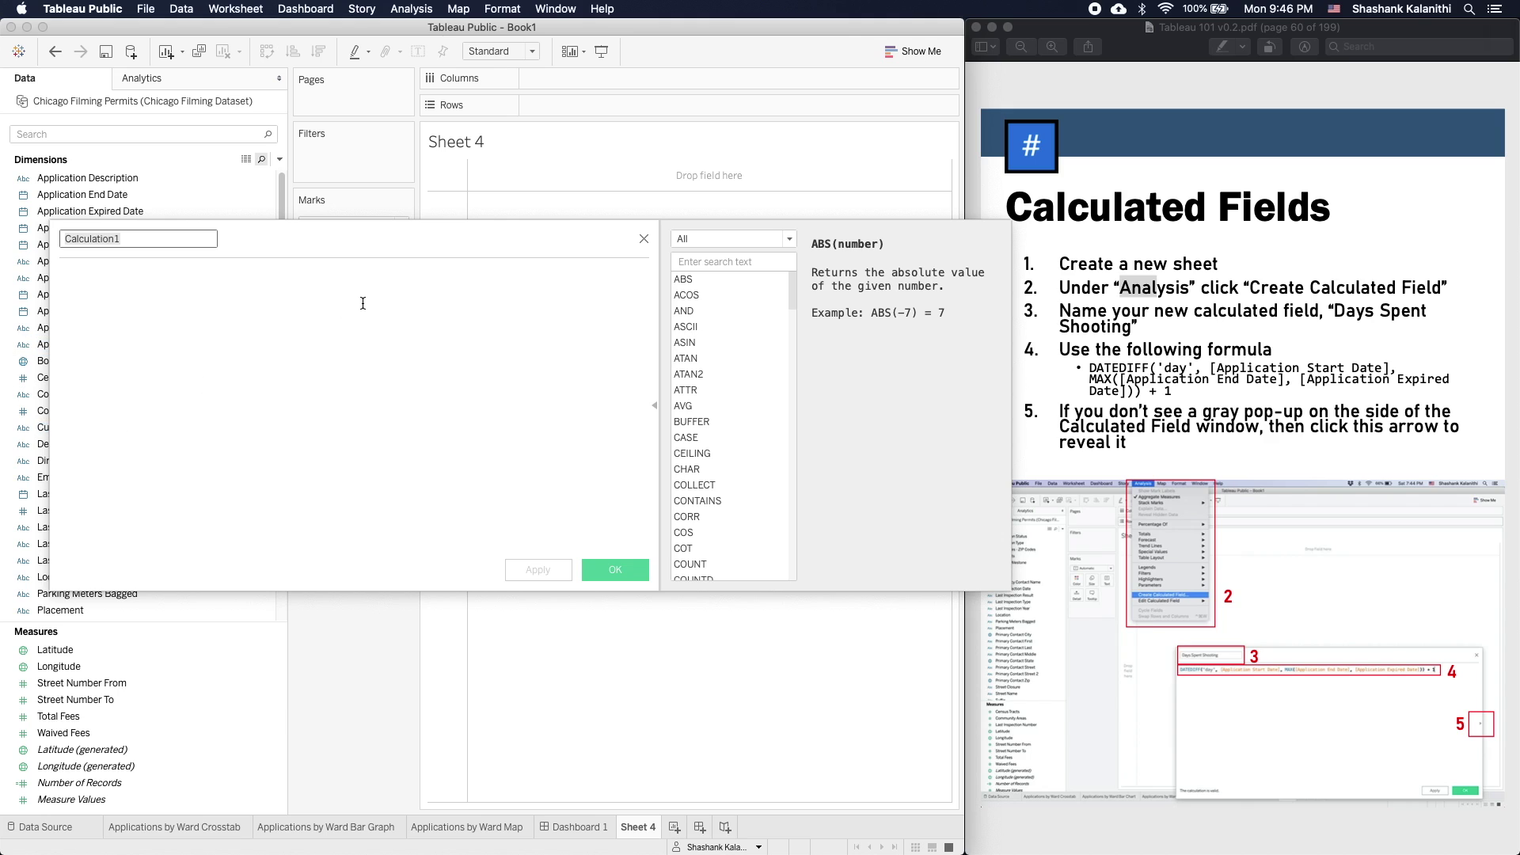
- Collapse and re-expand the calculation editor's function reference, moving the editor so the guide's instructions stay readable
left_click(651, 398)
left_click_drag(502, 227, 789, 244)
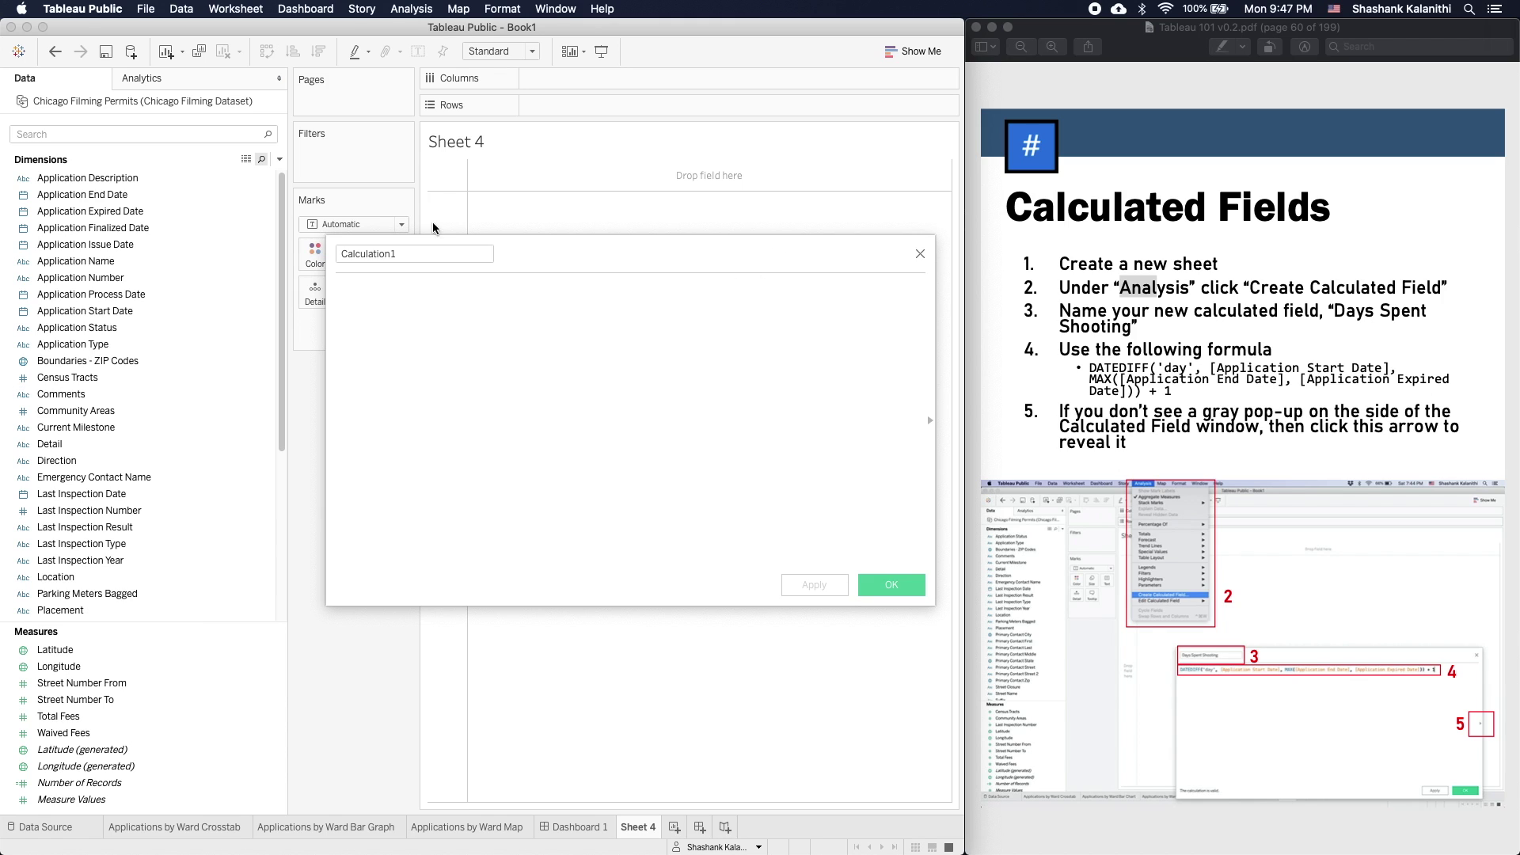
left_click(931, 428)
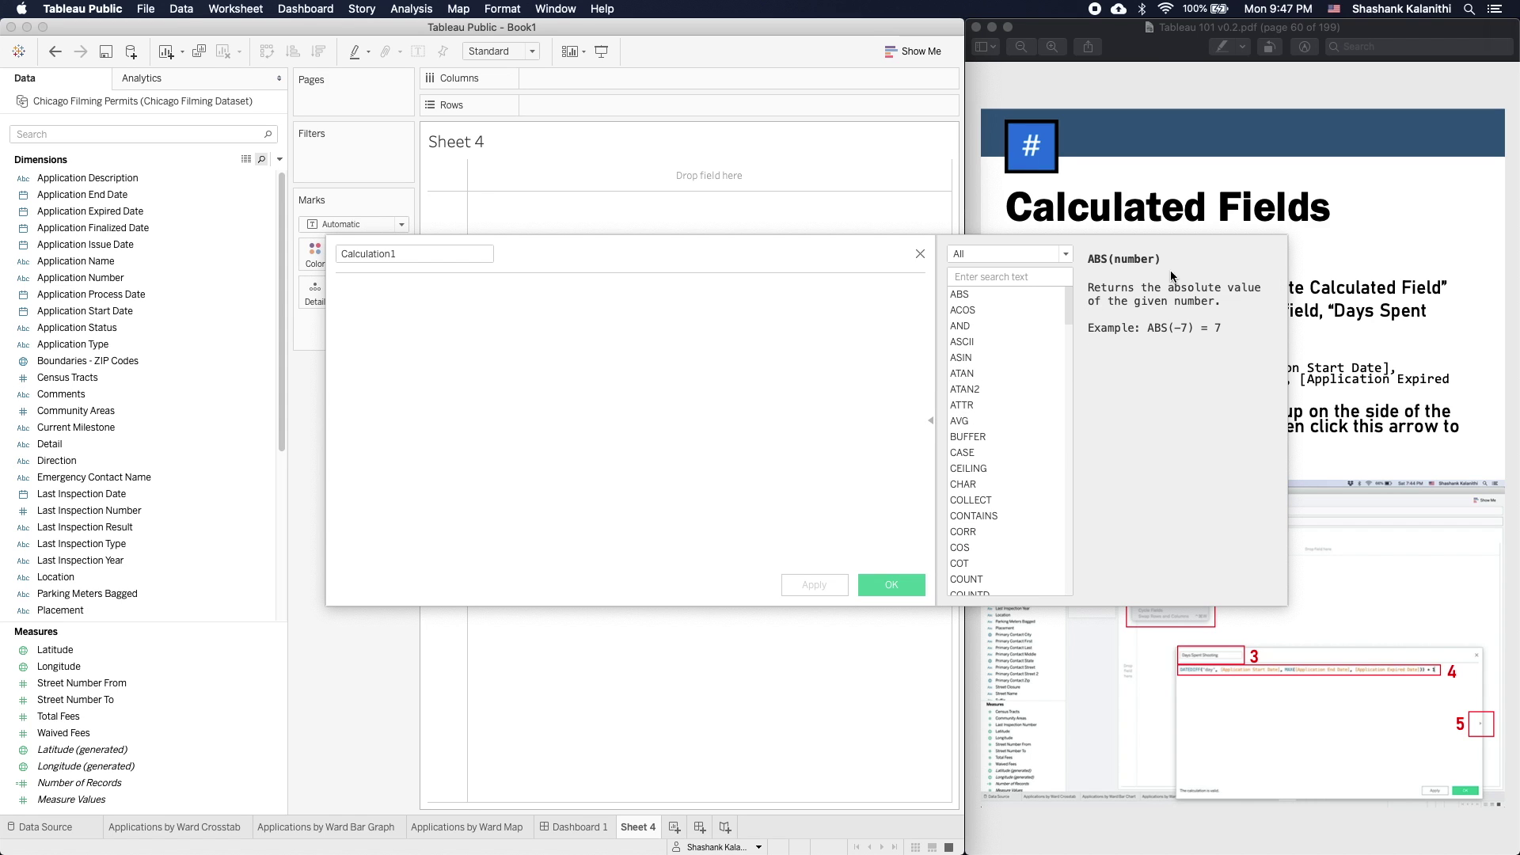
left_click_drag(821, 258, 533, 233)
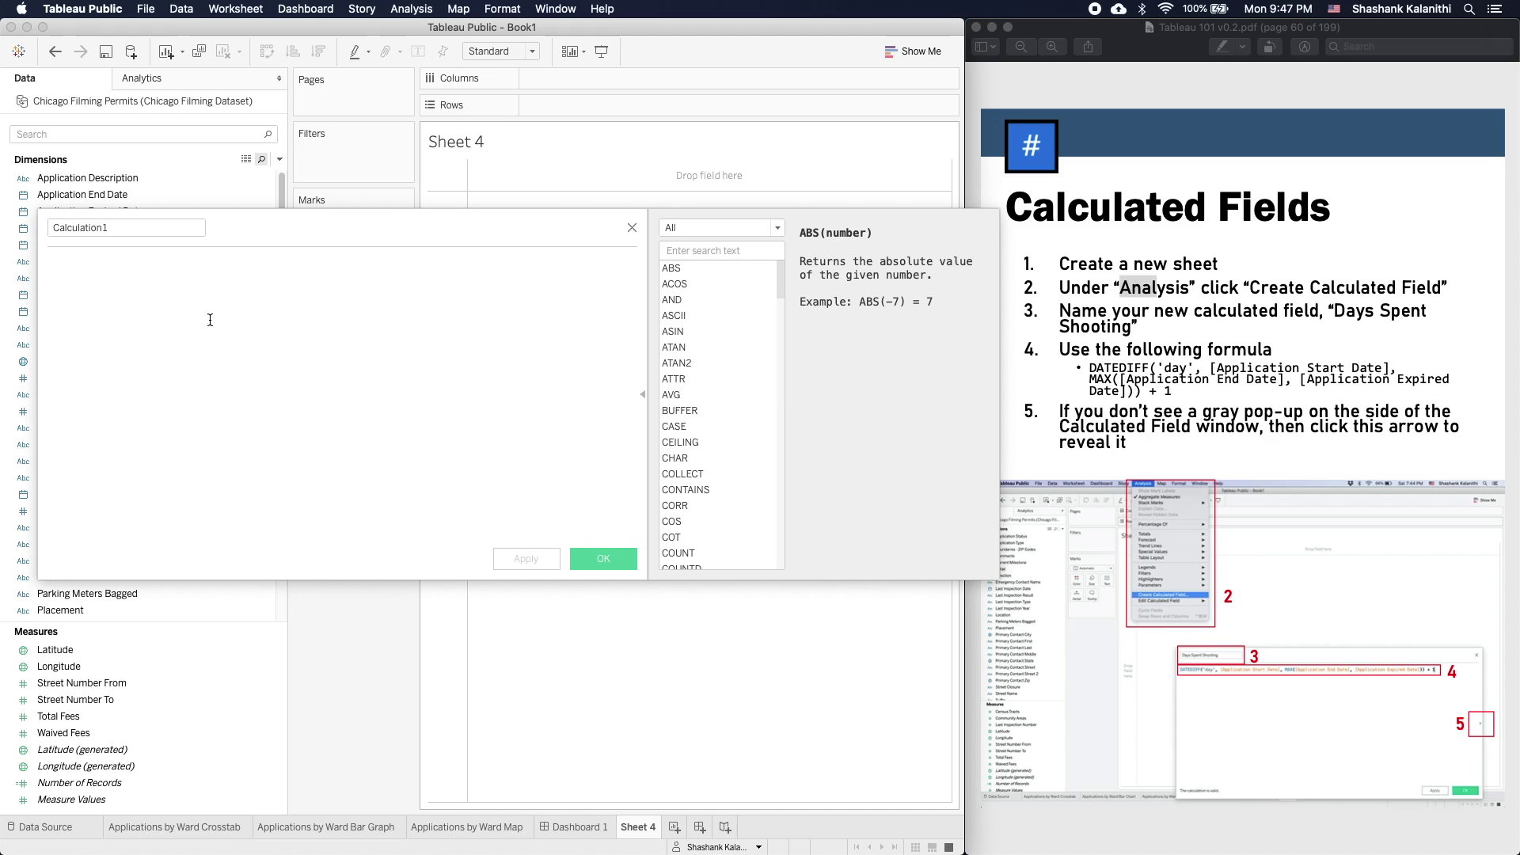
- Copy DATEDIFF('day', [Application Start Date], MAX([Application End Date], [Application Expired Date])) + 1 from the PDF guide into the new calculated field
left_click_drag(38, 360, 261, 361)
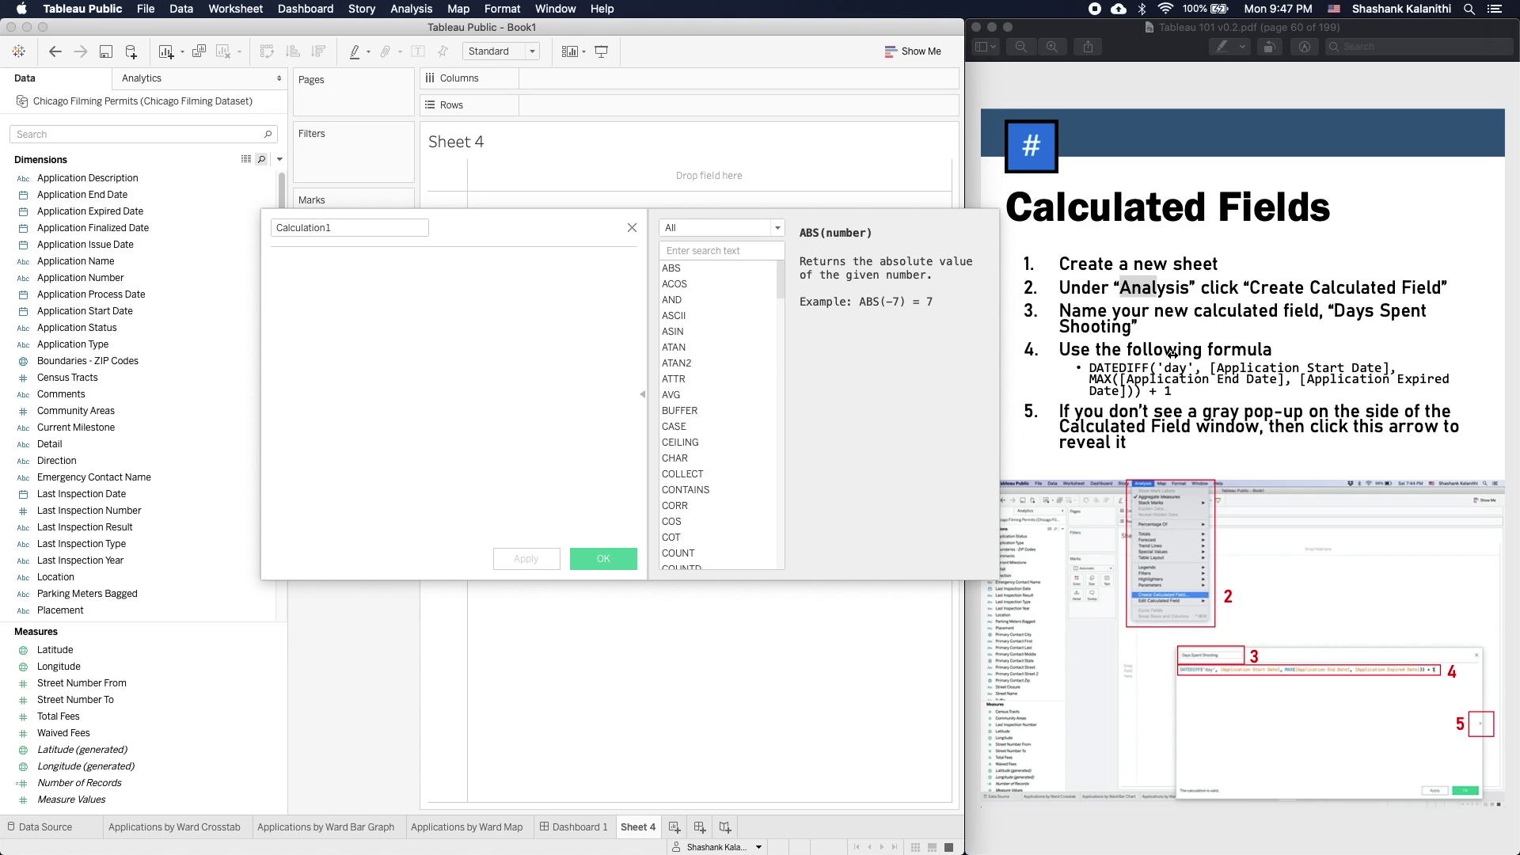
left_click(1167, 383)
left_click_drag(1175, 392, 1091, 370)
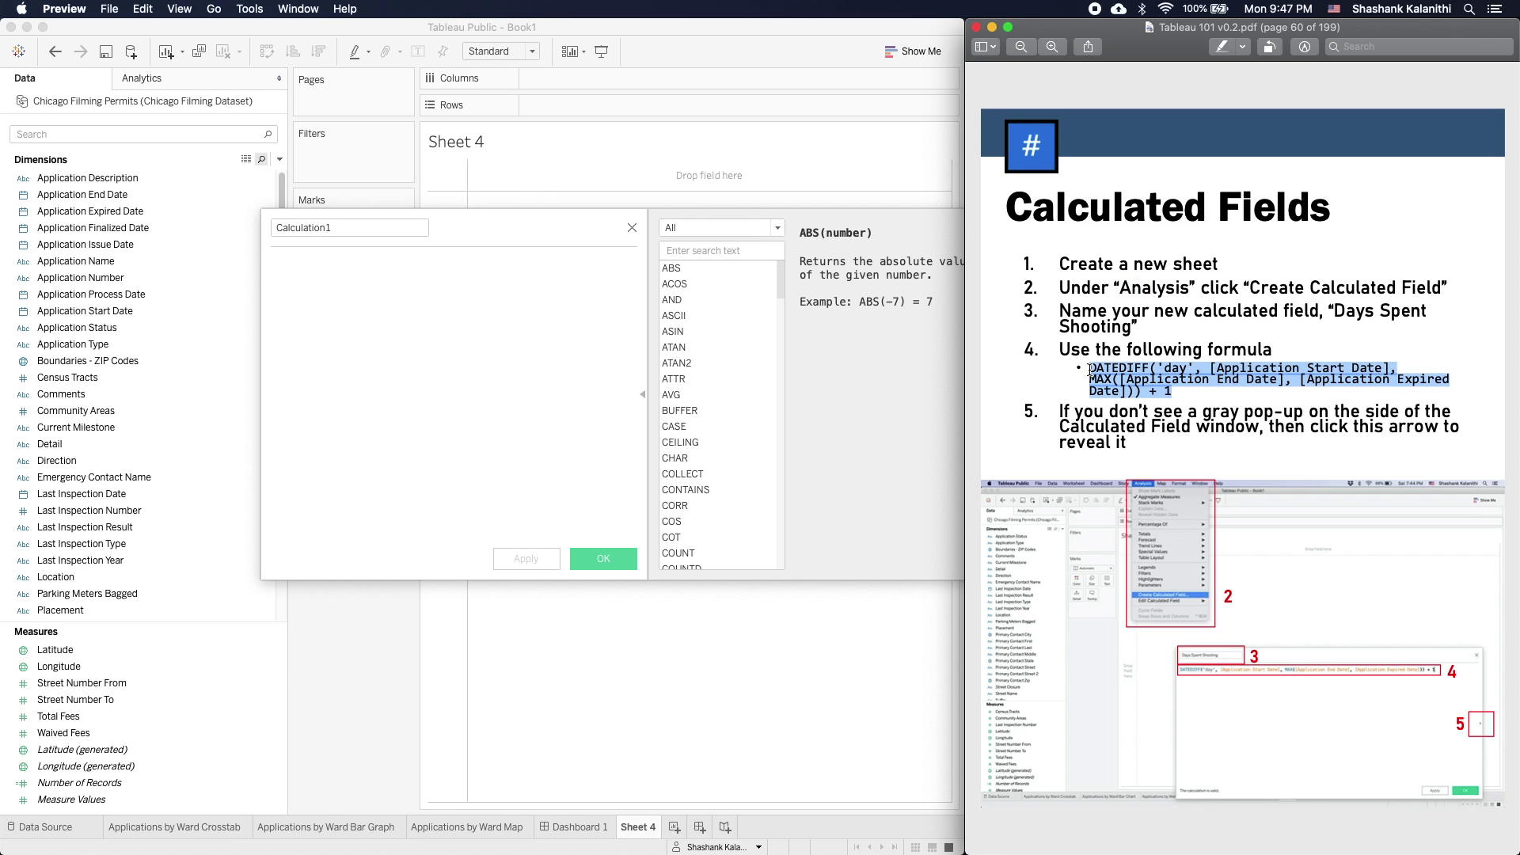
right_click(1116, 375)
left_click(1155, 433)
left_click(455, 399)
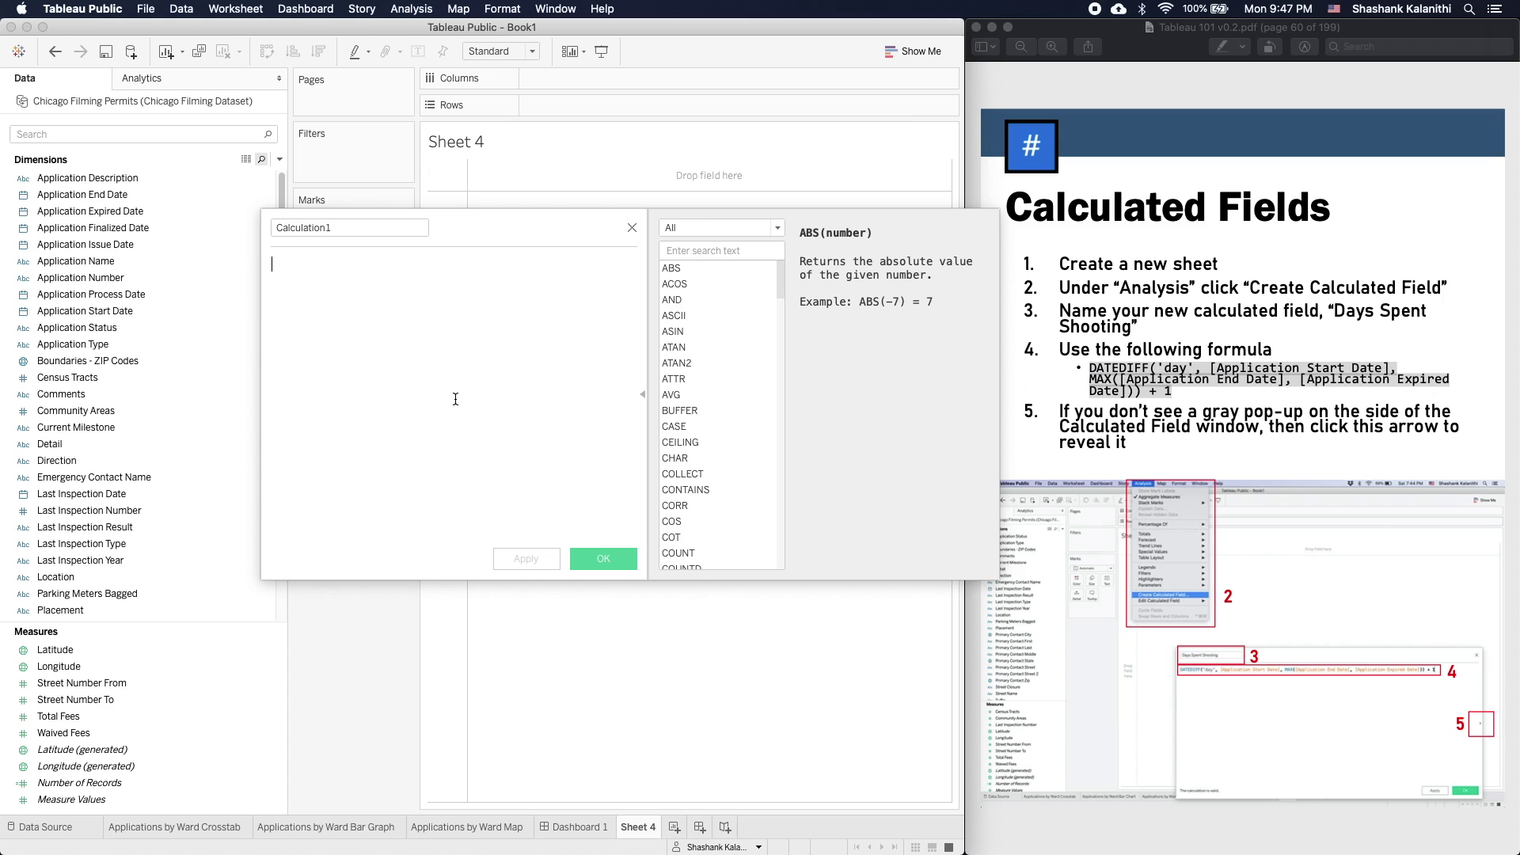
right_click(320, 266)
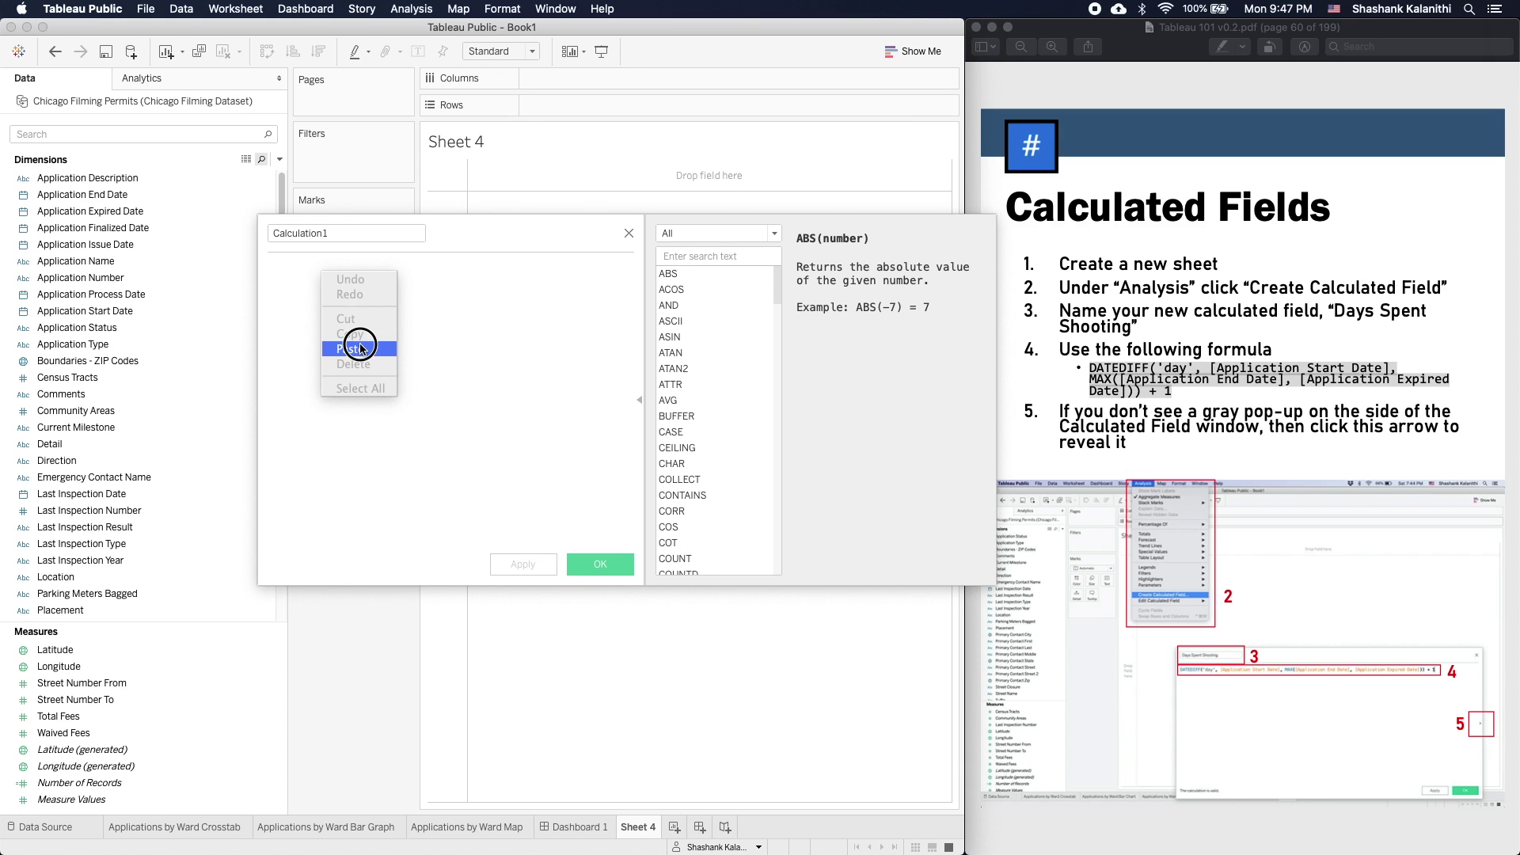
left_click(351, 349)
- Widen the calculation editor and name the calculated field "Days Spent Shooting"
left_click_drag(261, 461, 68, 452)
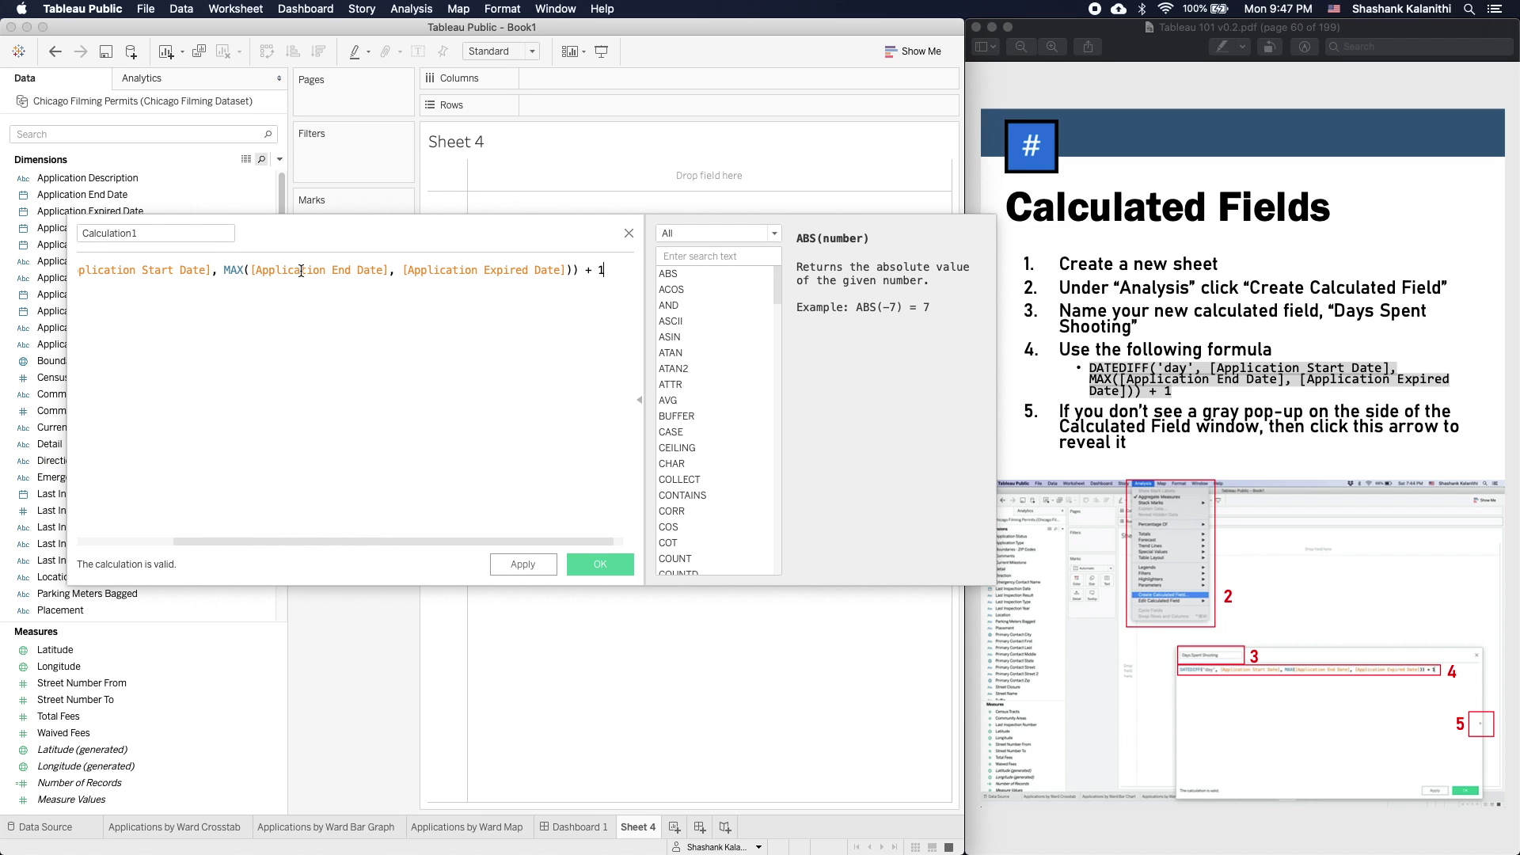
left_click_drag(268, 245, 444, 237)
left_click(363, 235)
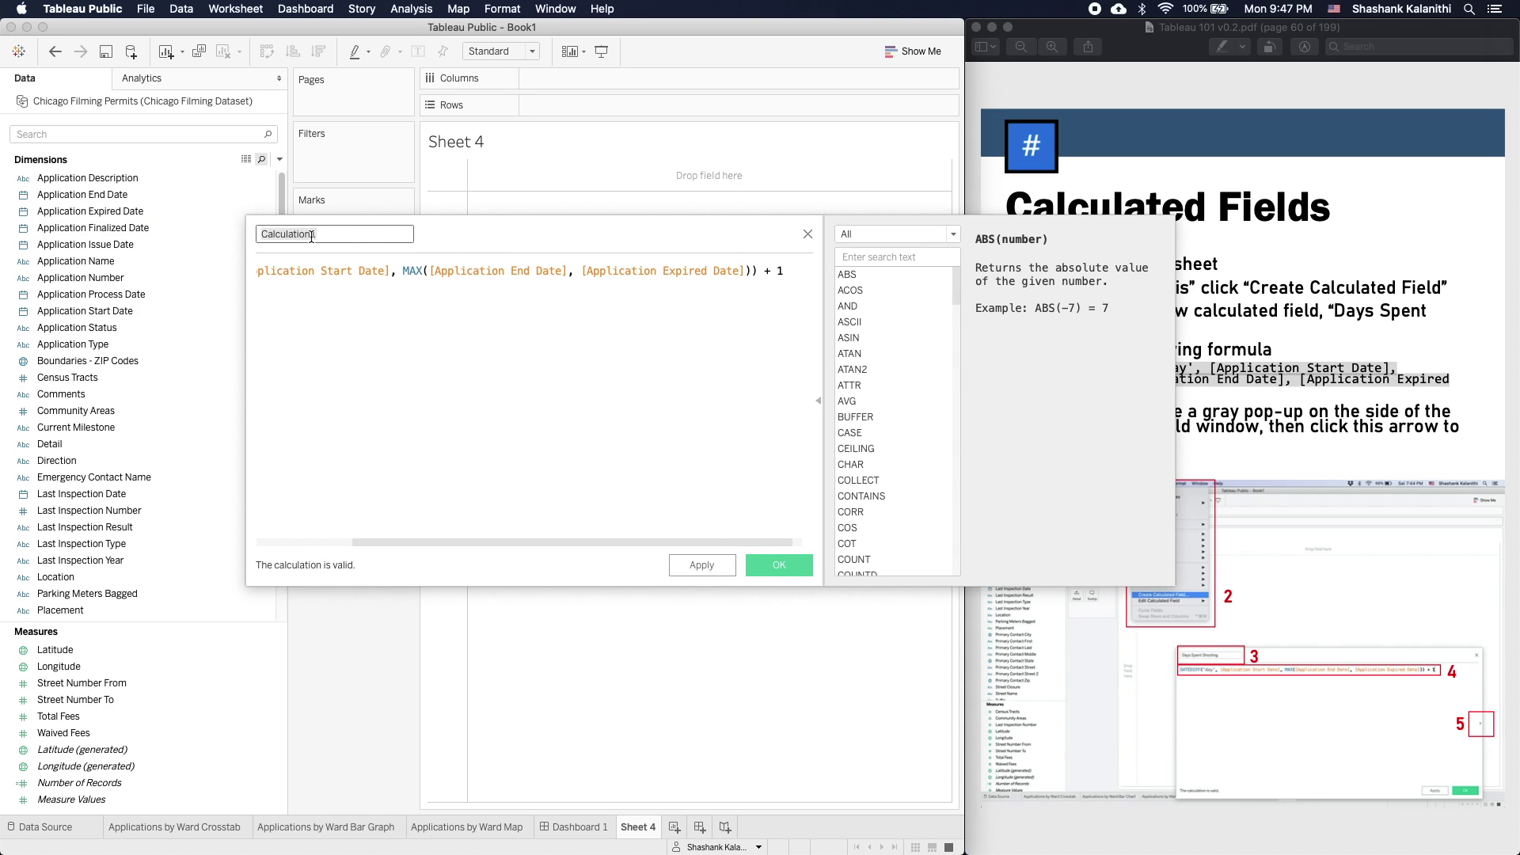
type("Days Spent Shooting")
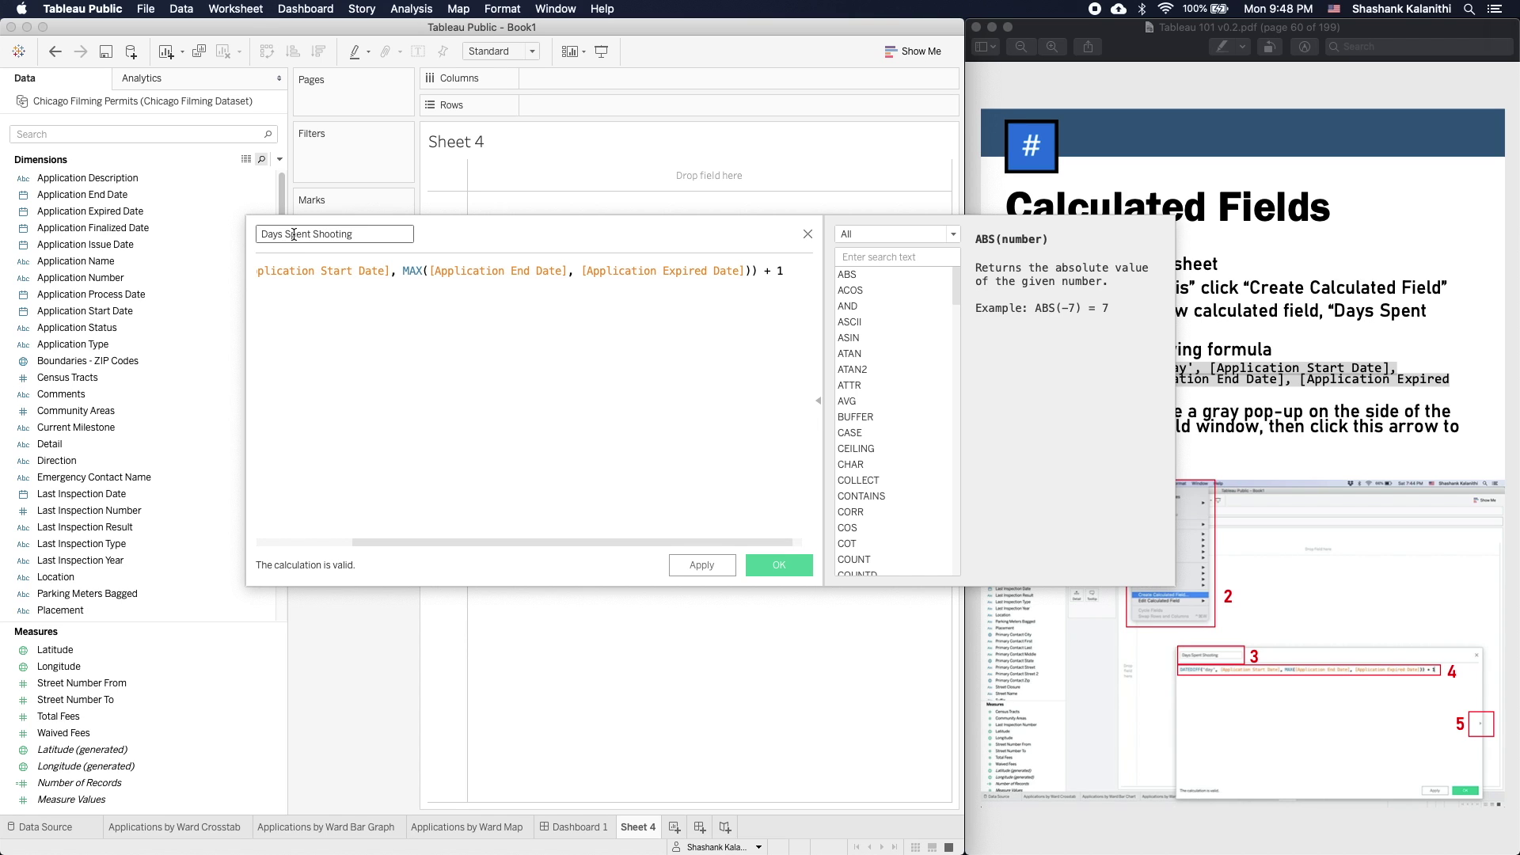
- Enlarge and reposition the calculation editor so the whole formula fits, and advance the PDF guide to page 61
left_click_drag(453, 246, 760, 204)
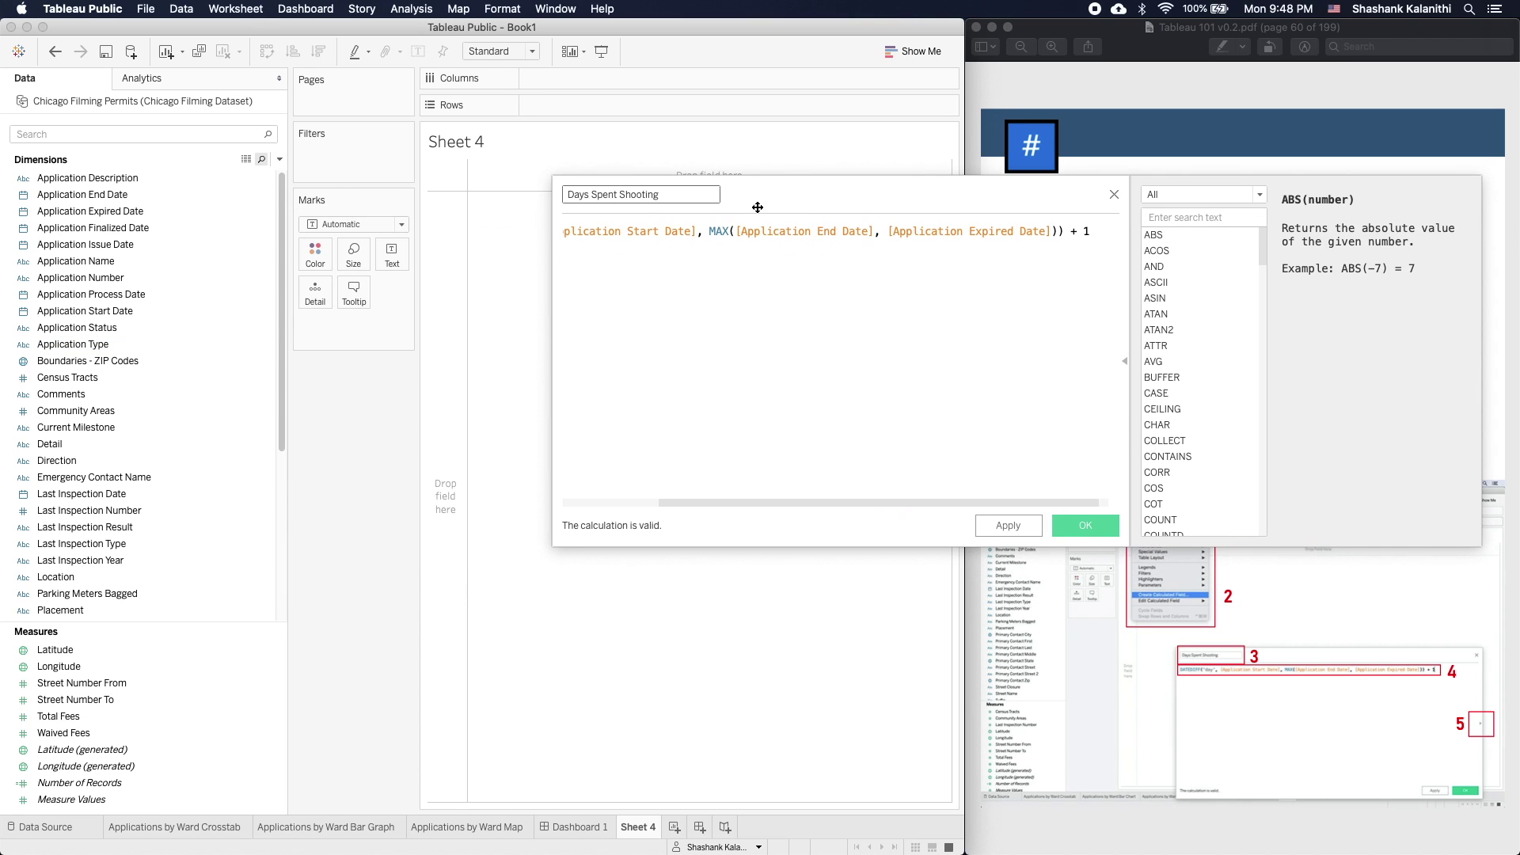
left_click_drag(552, 305, 464, 285)
left_click_drag(791, 194, 263, 341)
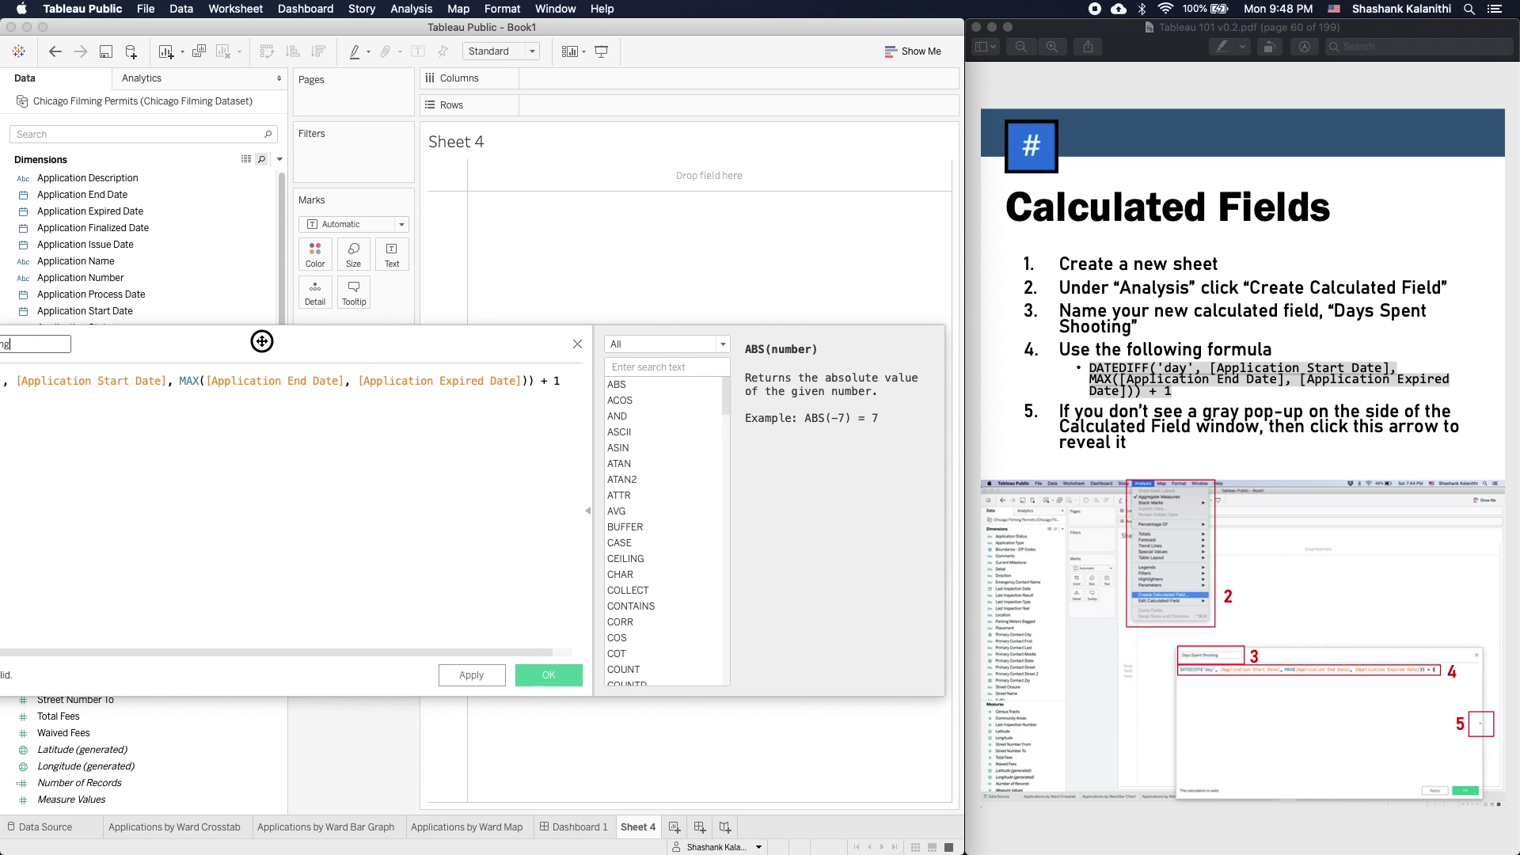
left_click(1295, 452)
left_click(1303, 451)
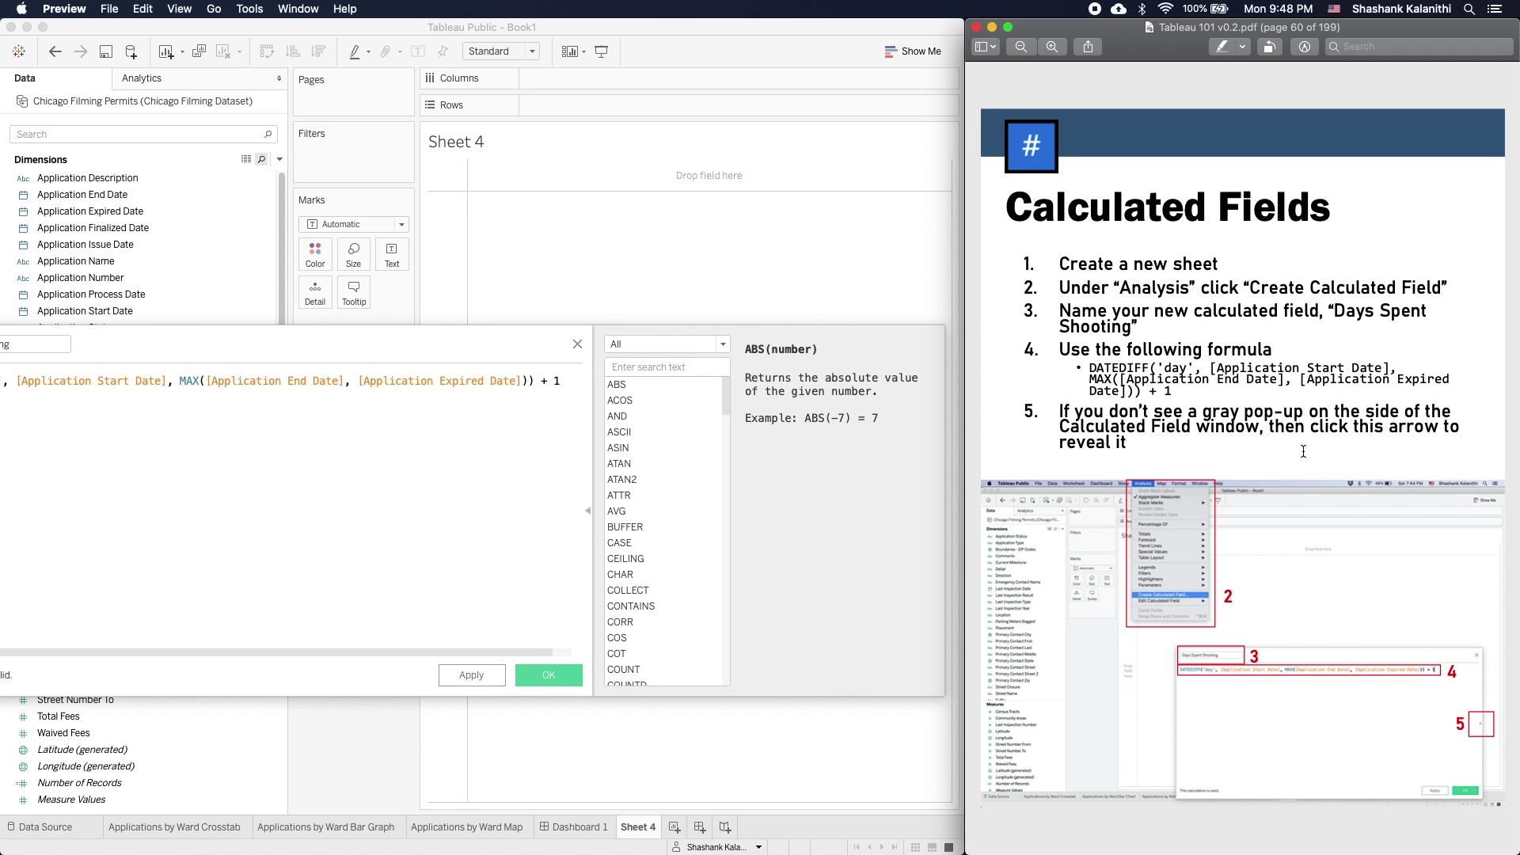
key("Down")
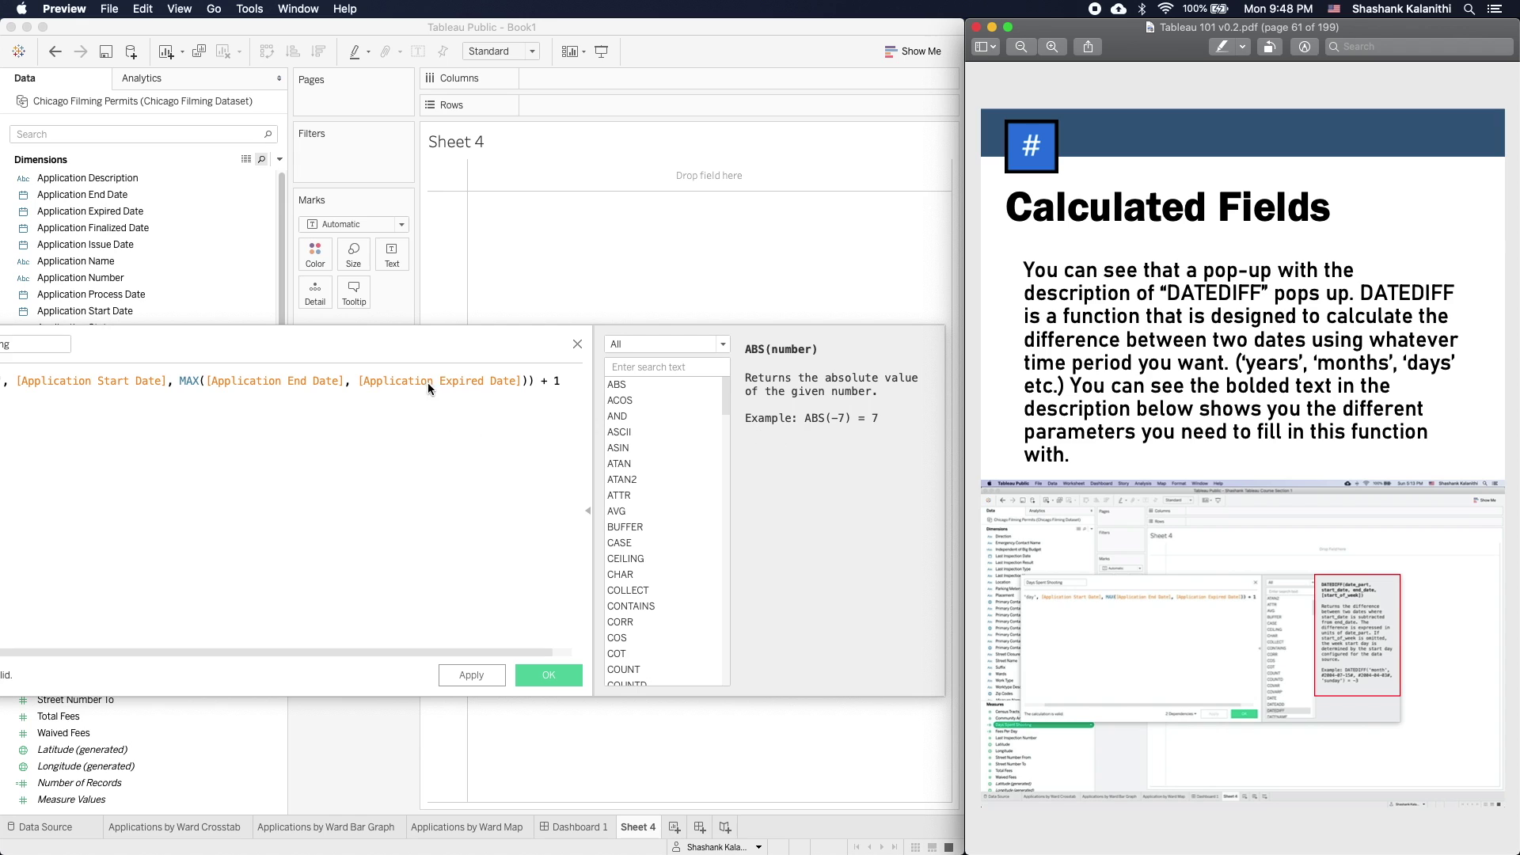
left_click_drag(430, 361, 955, 155)
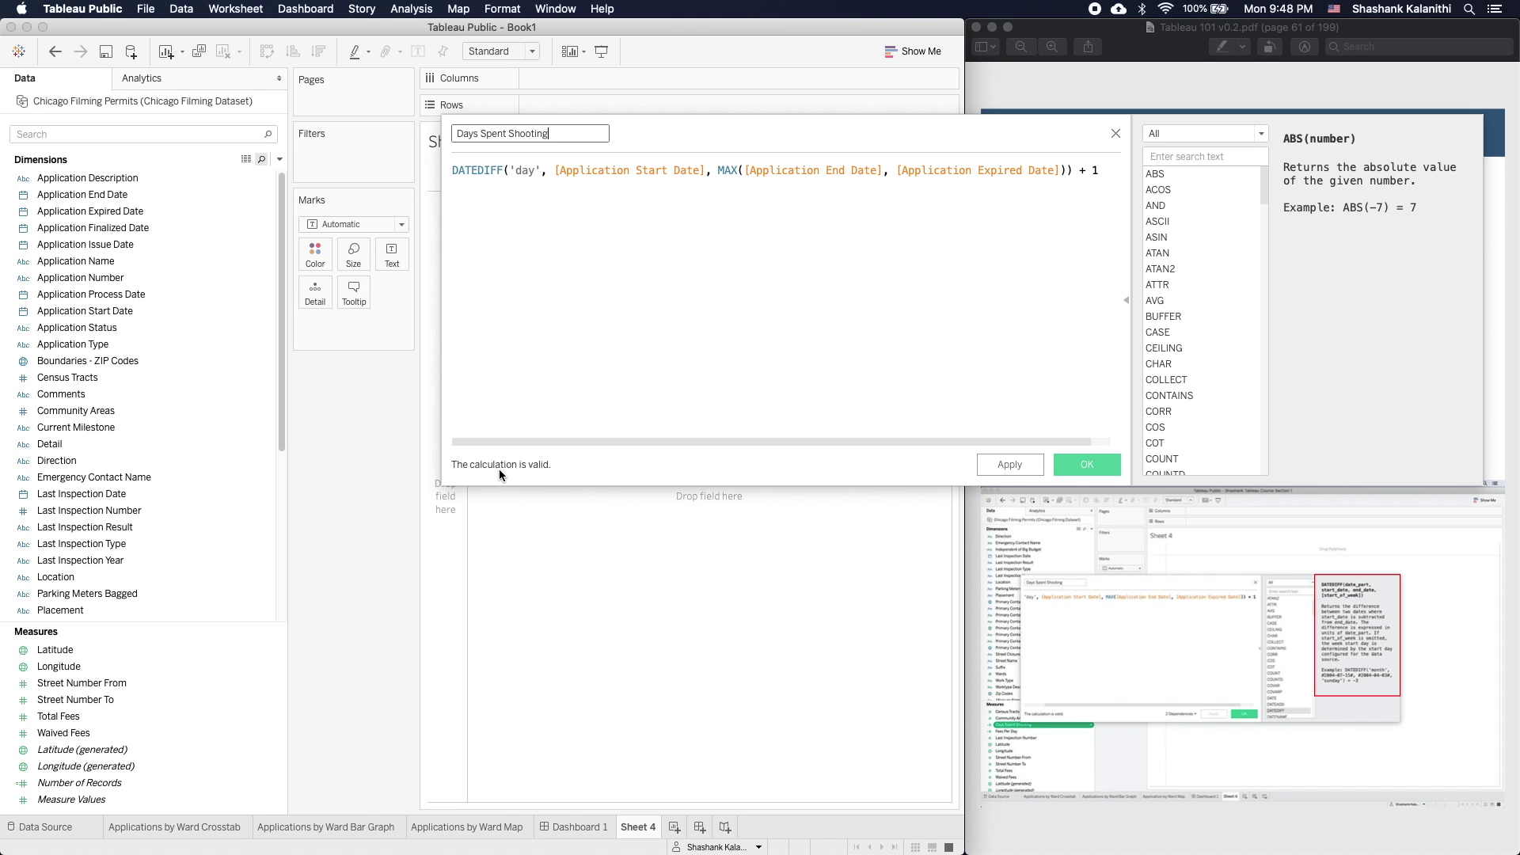
- Try deleting the comma after 'day' in the formula, check the calculation error details, and restore the comma
left_click(546, 172)
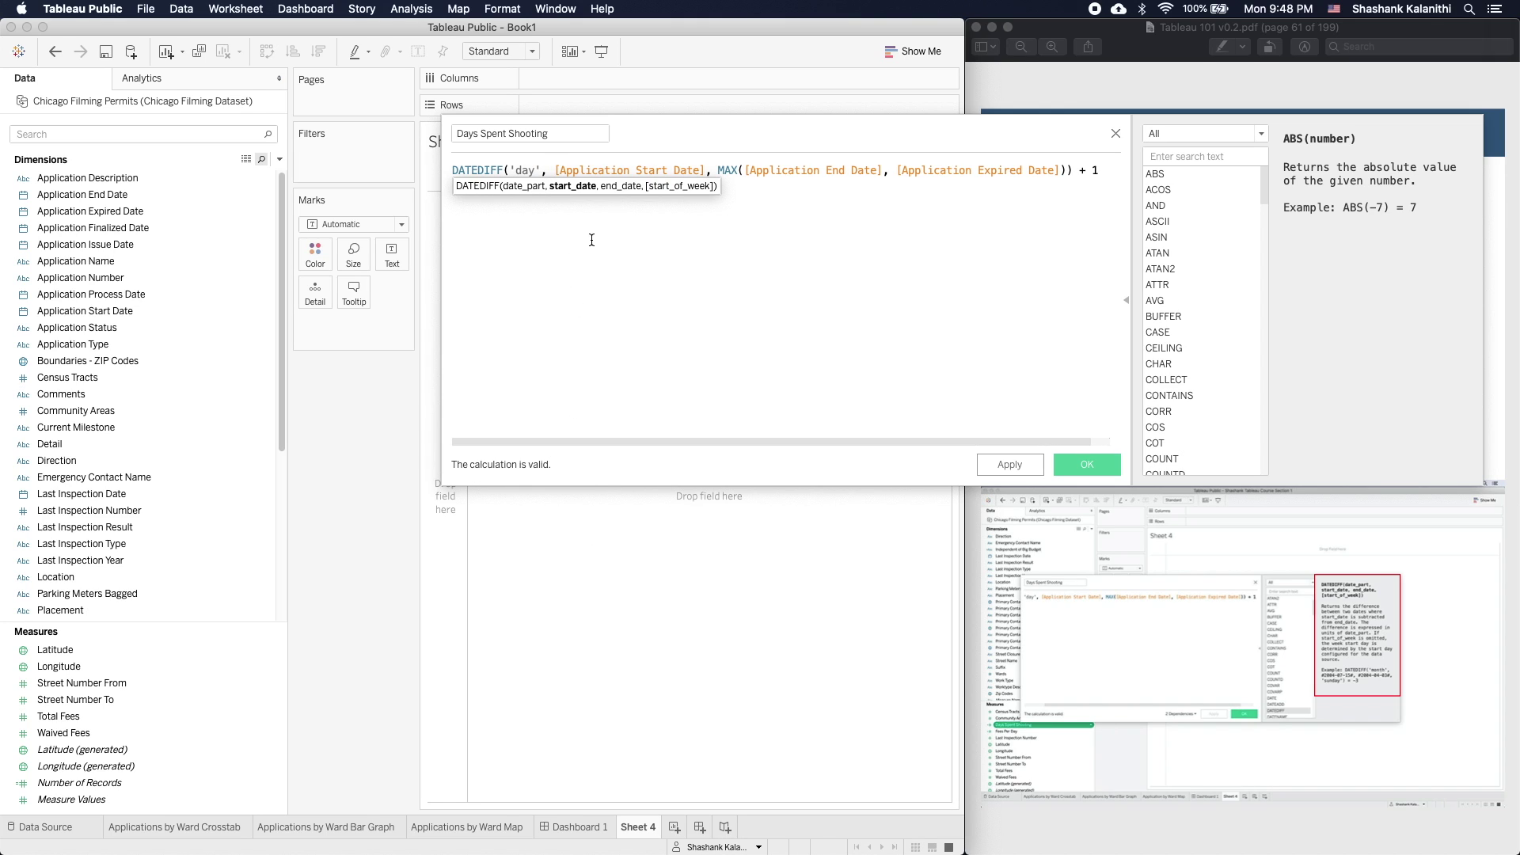
key("BackSpace")
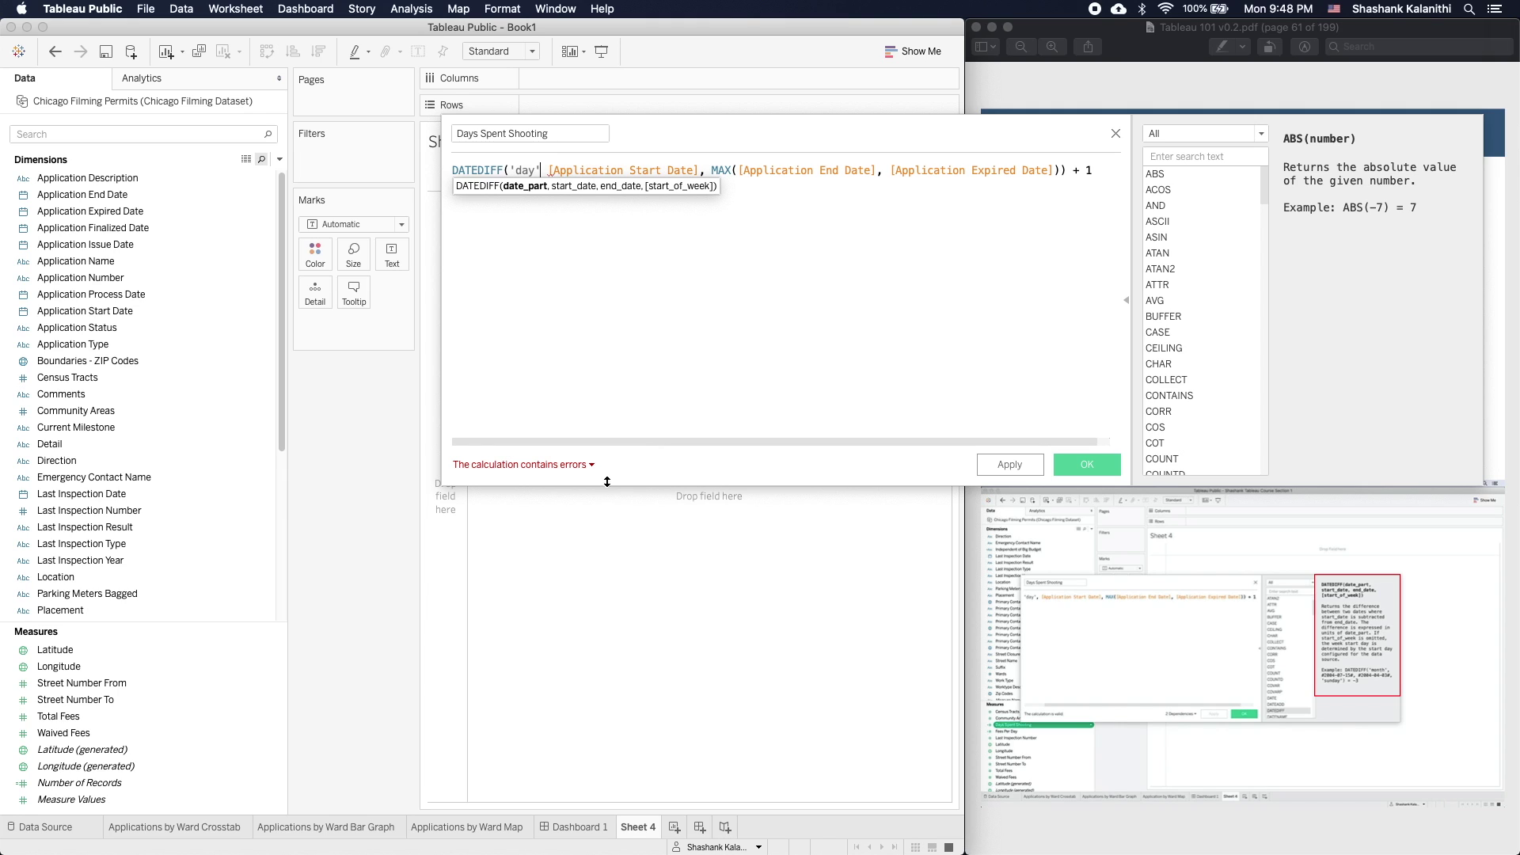
left_click(590, 465)
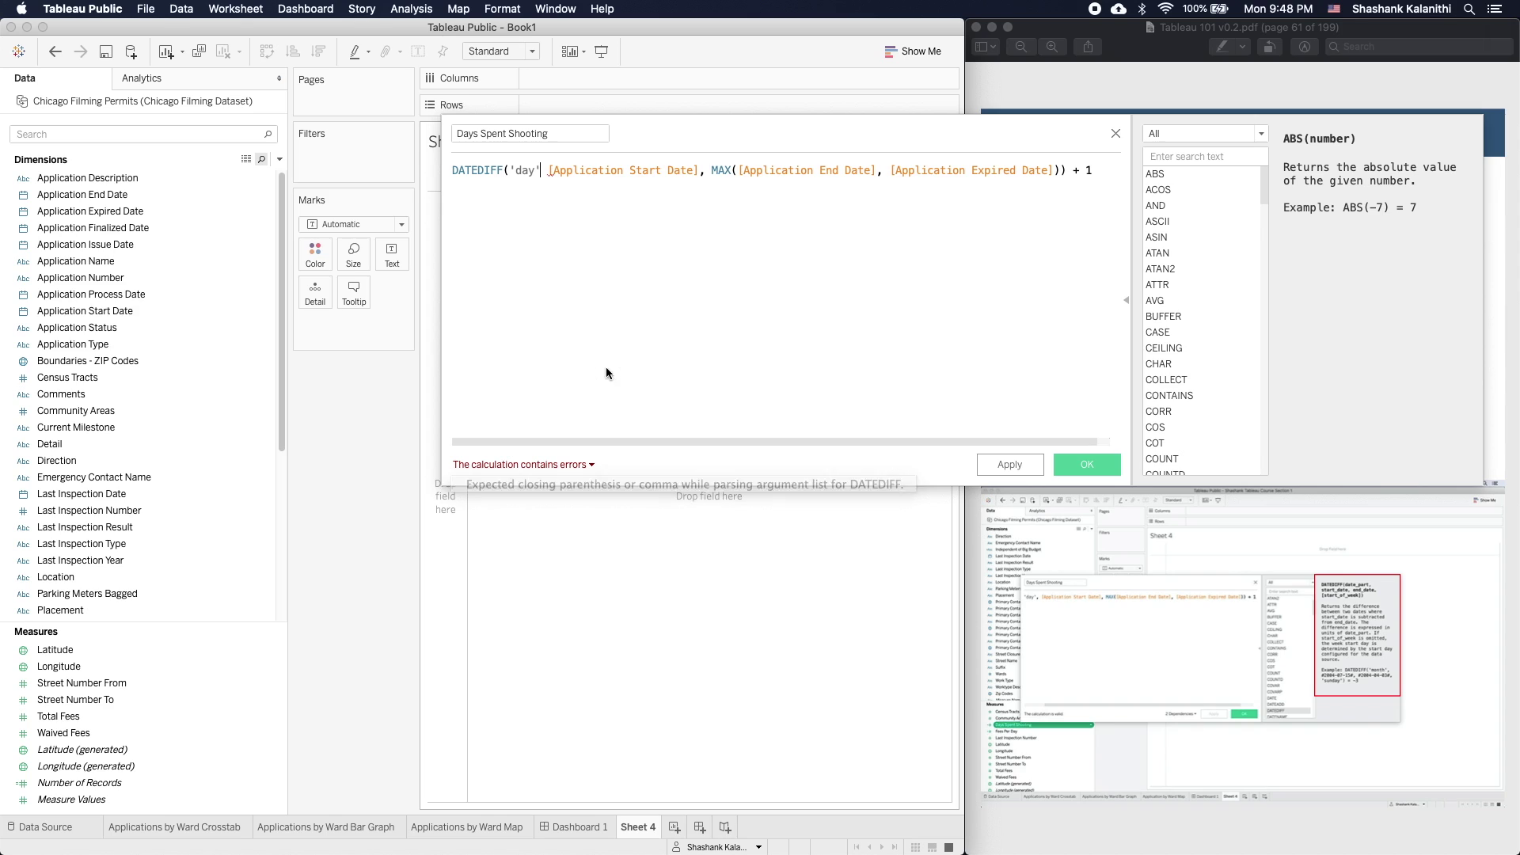
type(",")
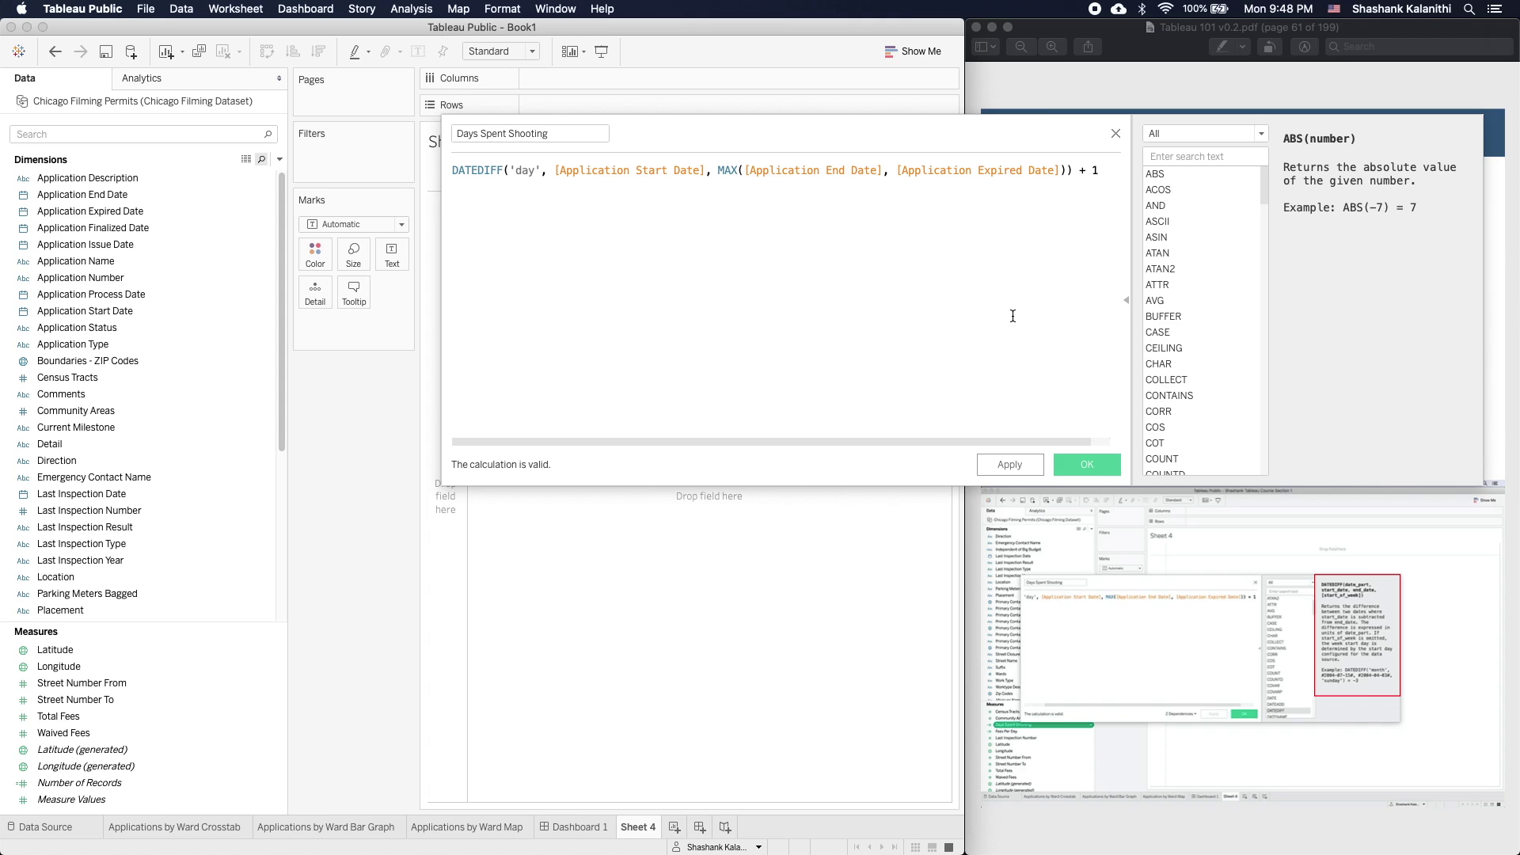
- Highlight the full formula for review and apply the Days Spent Shooting calculation without closing the editor
left_click_drag(456, 170, 994, 218)
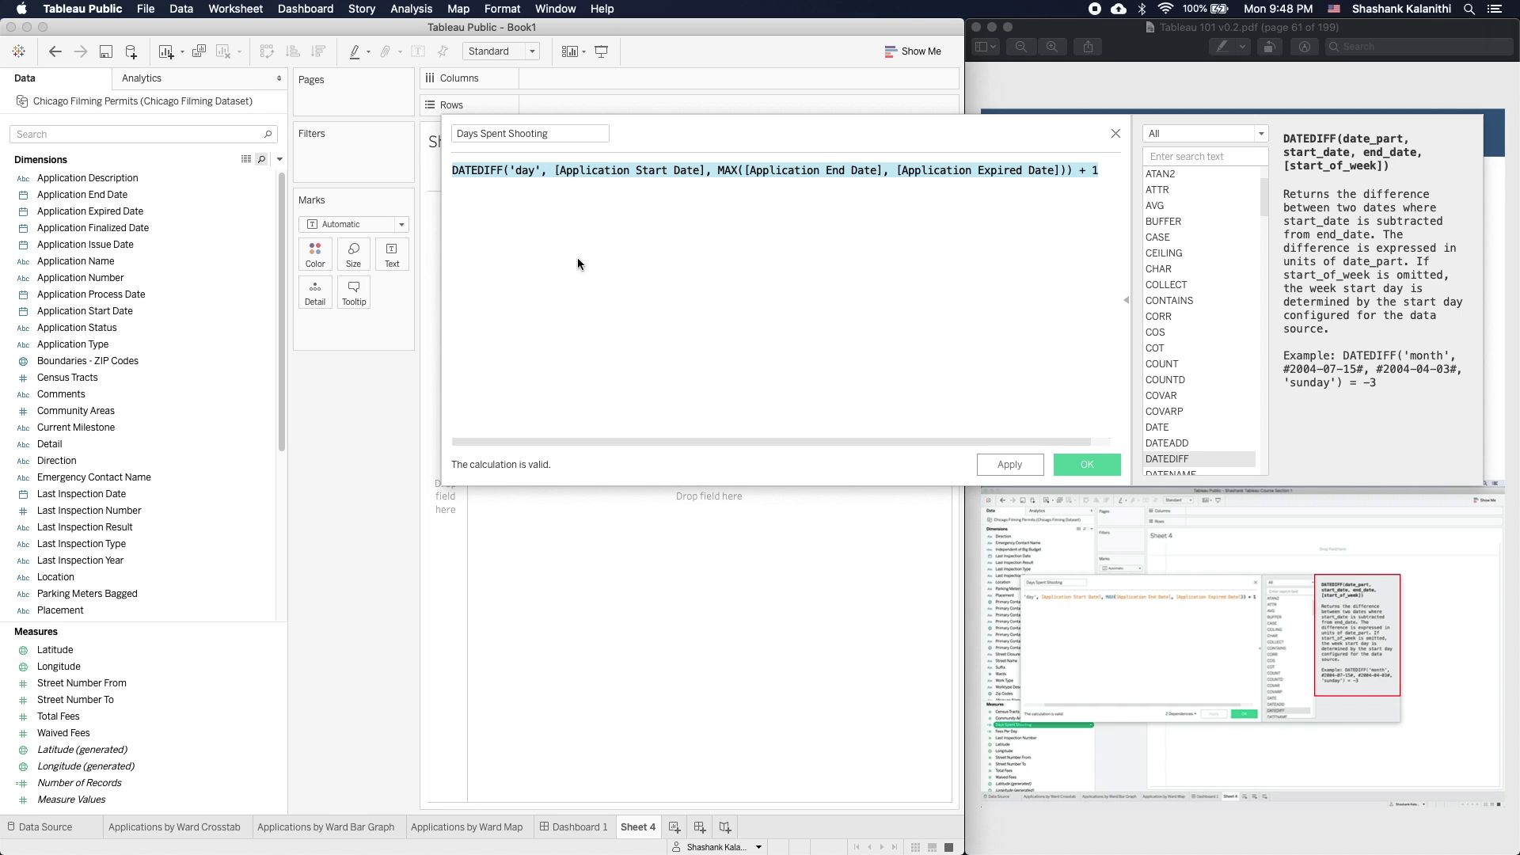
left_click(780, 312)
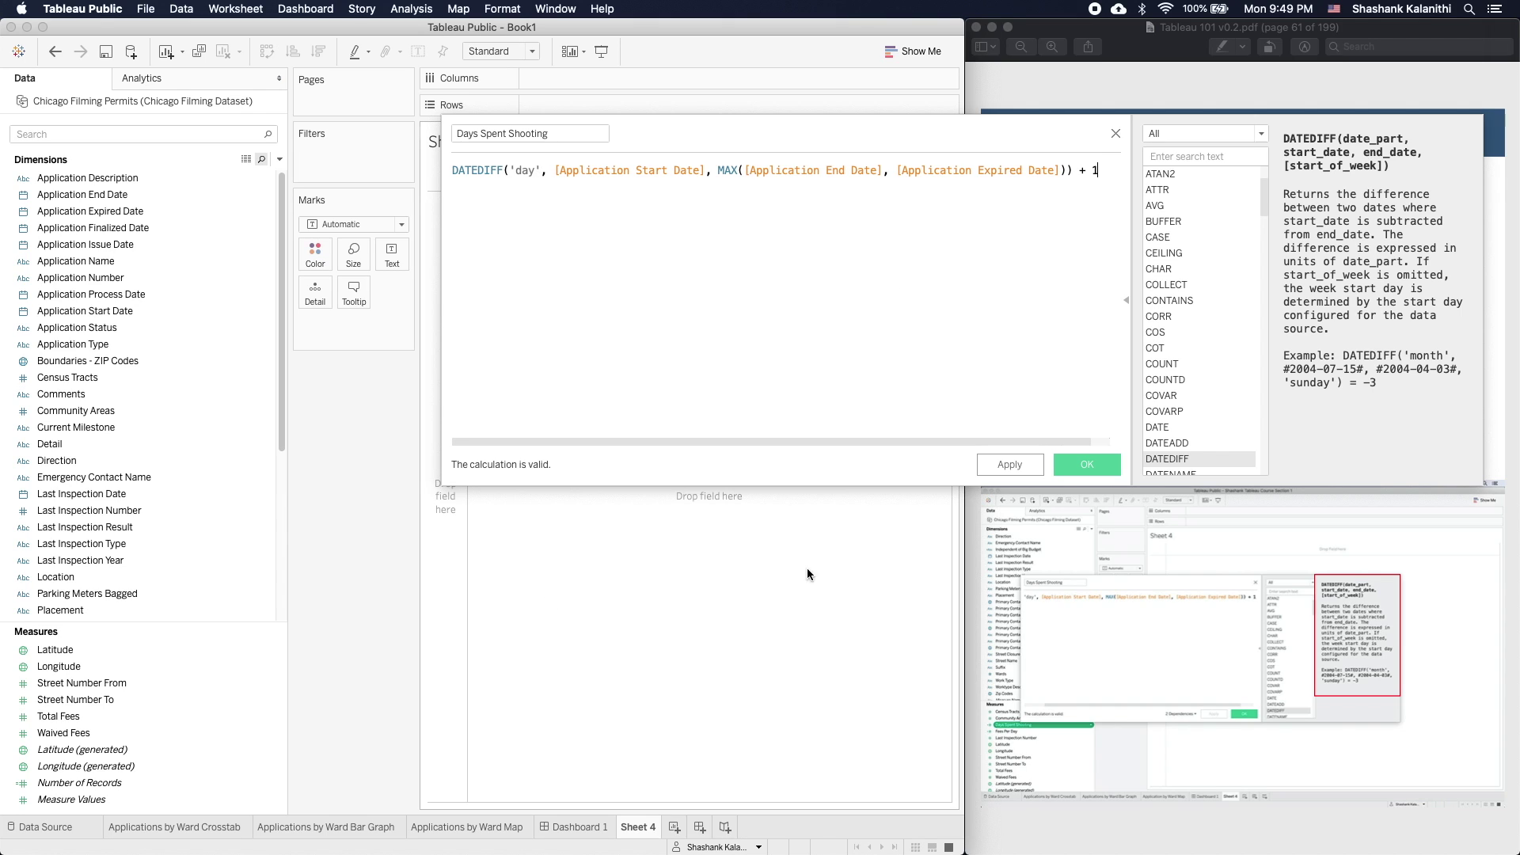
left_click(1038, 467)
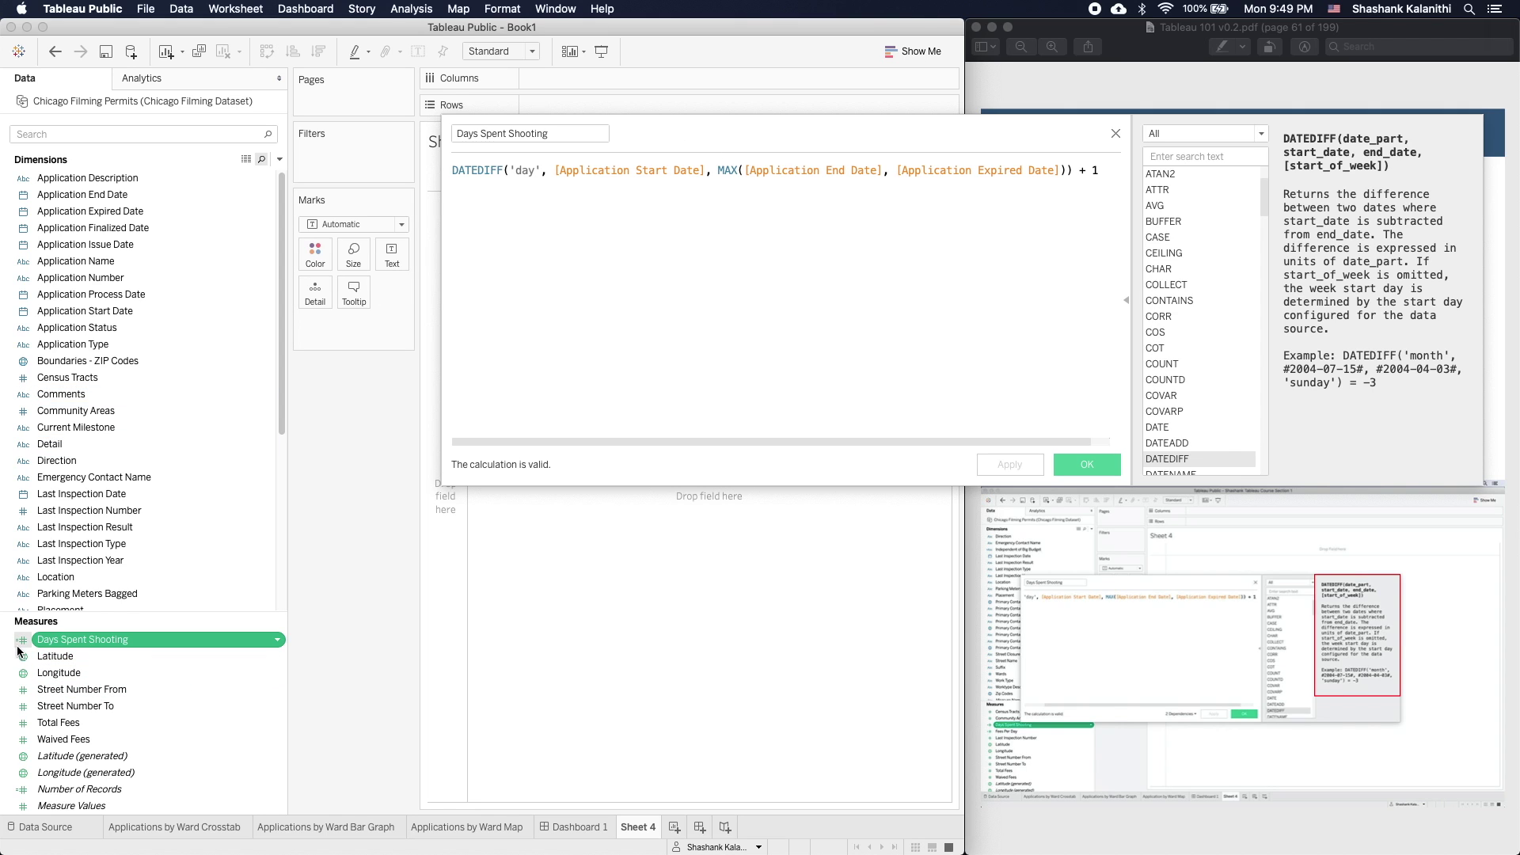
- Browse the function list and its categories in the calculation editor, and examine the DATEDIFF function in the formula
left_click_drag(906, 158, 676, 185)
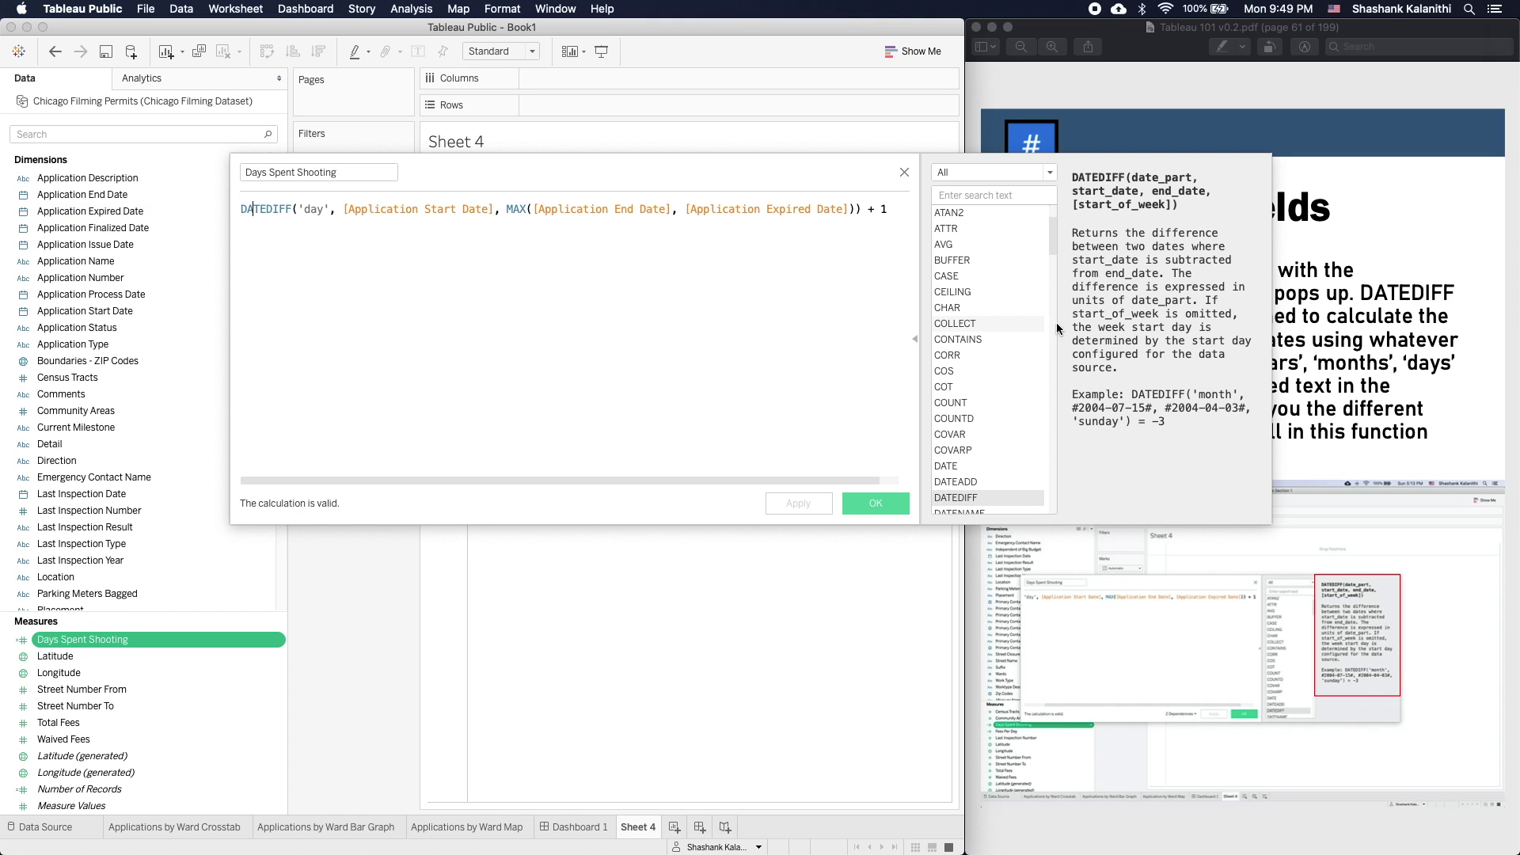
mouse_move(1054, 263)
left_mouse_down()
mouse_move(1054, 510)
mouse_move(1057, 234)
left_mouse_up()
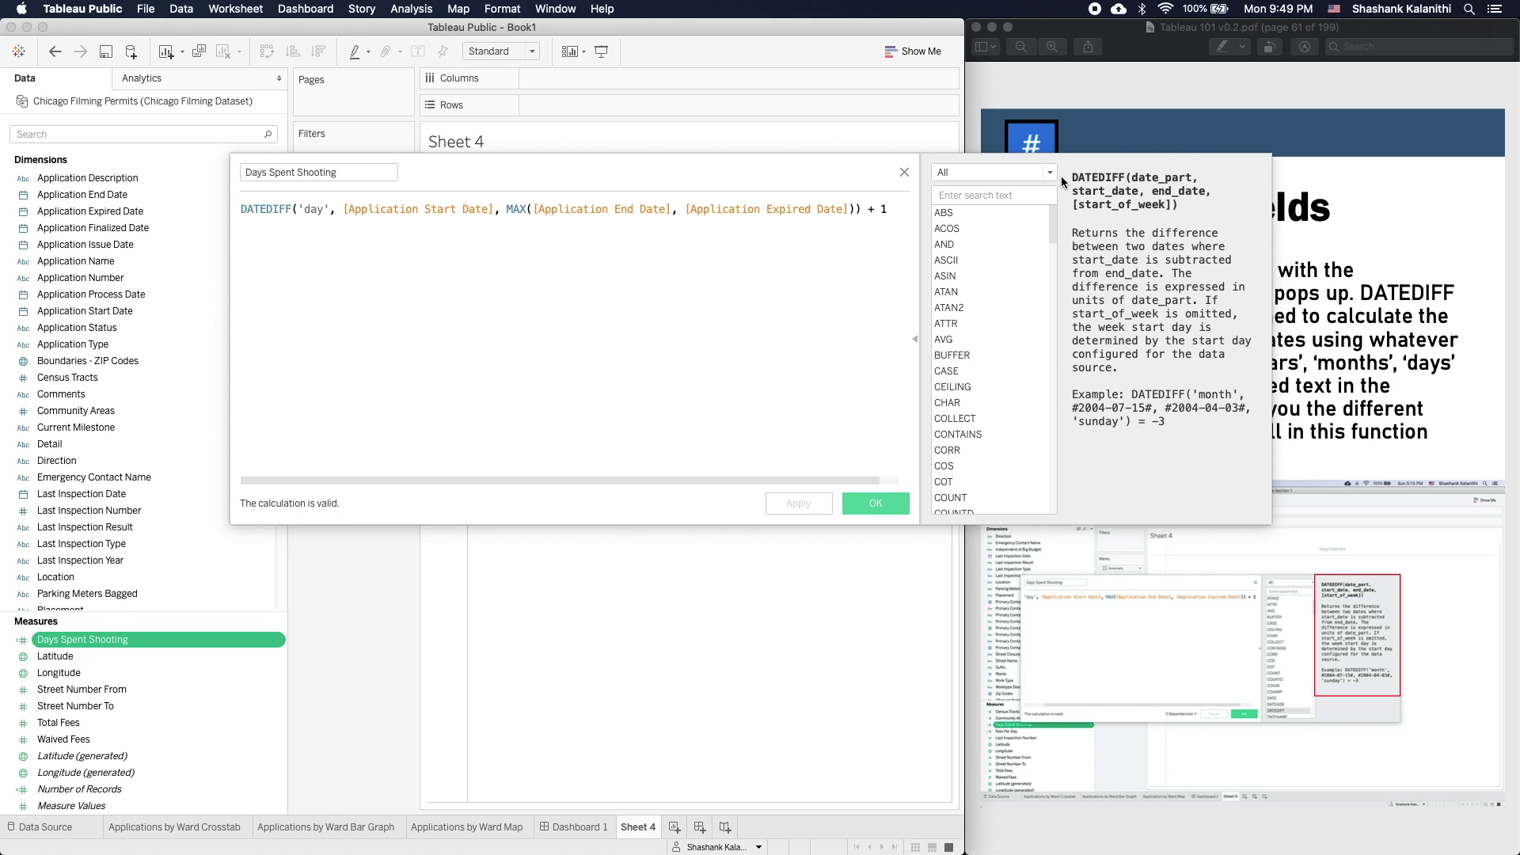
left_click(1051, 173)
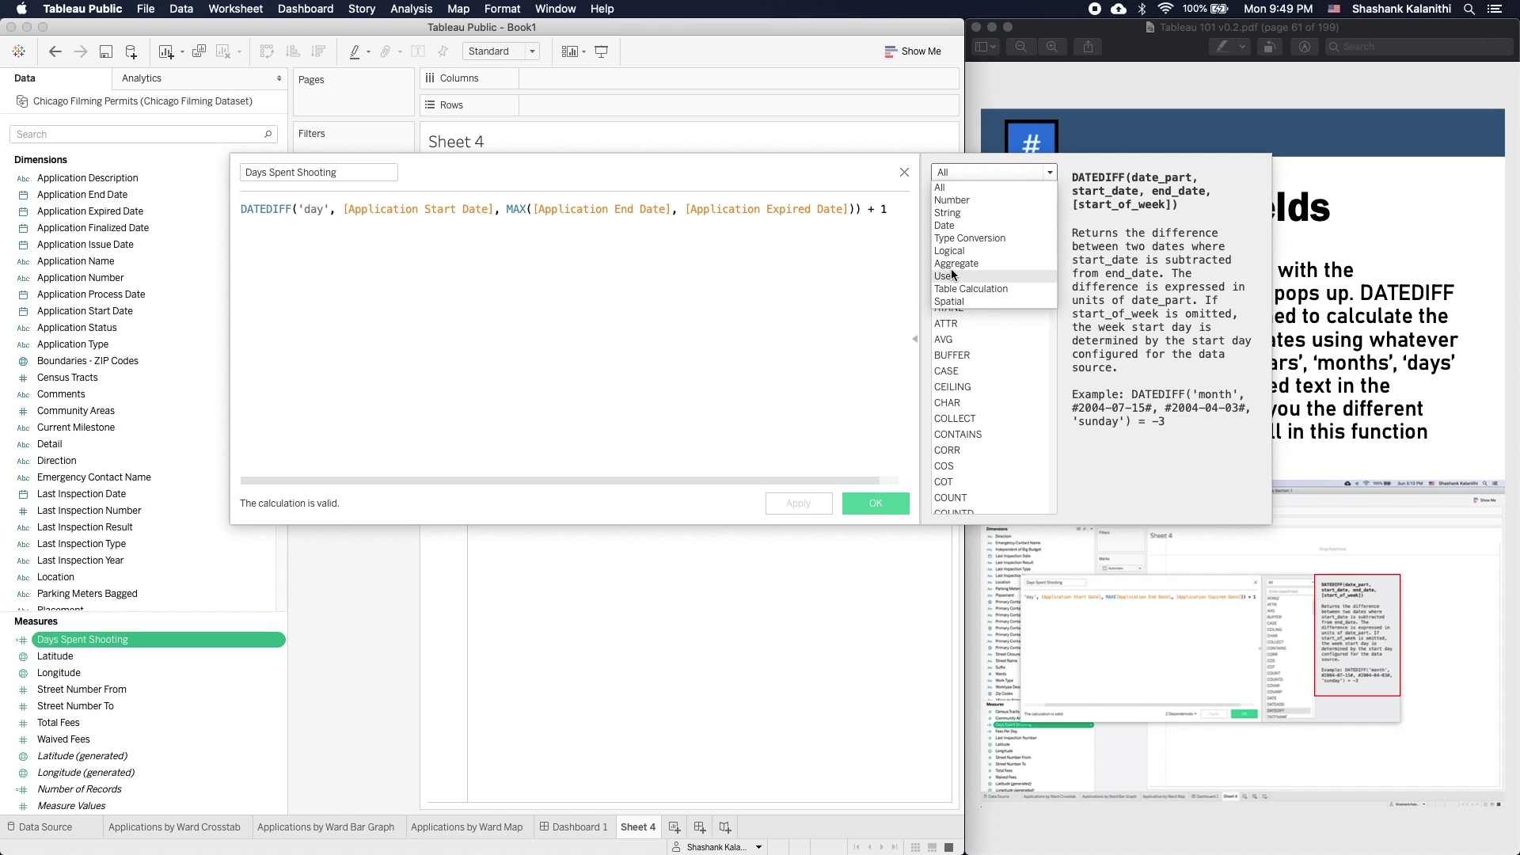
left_click(1048, 178)
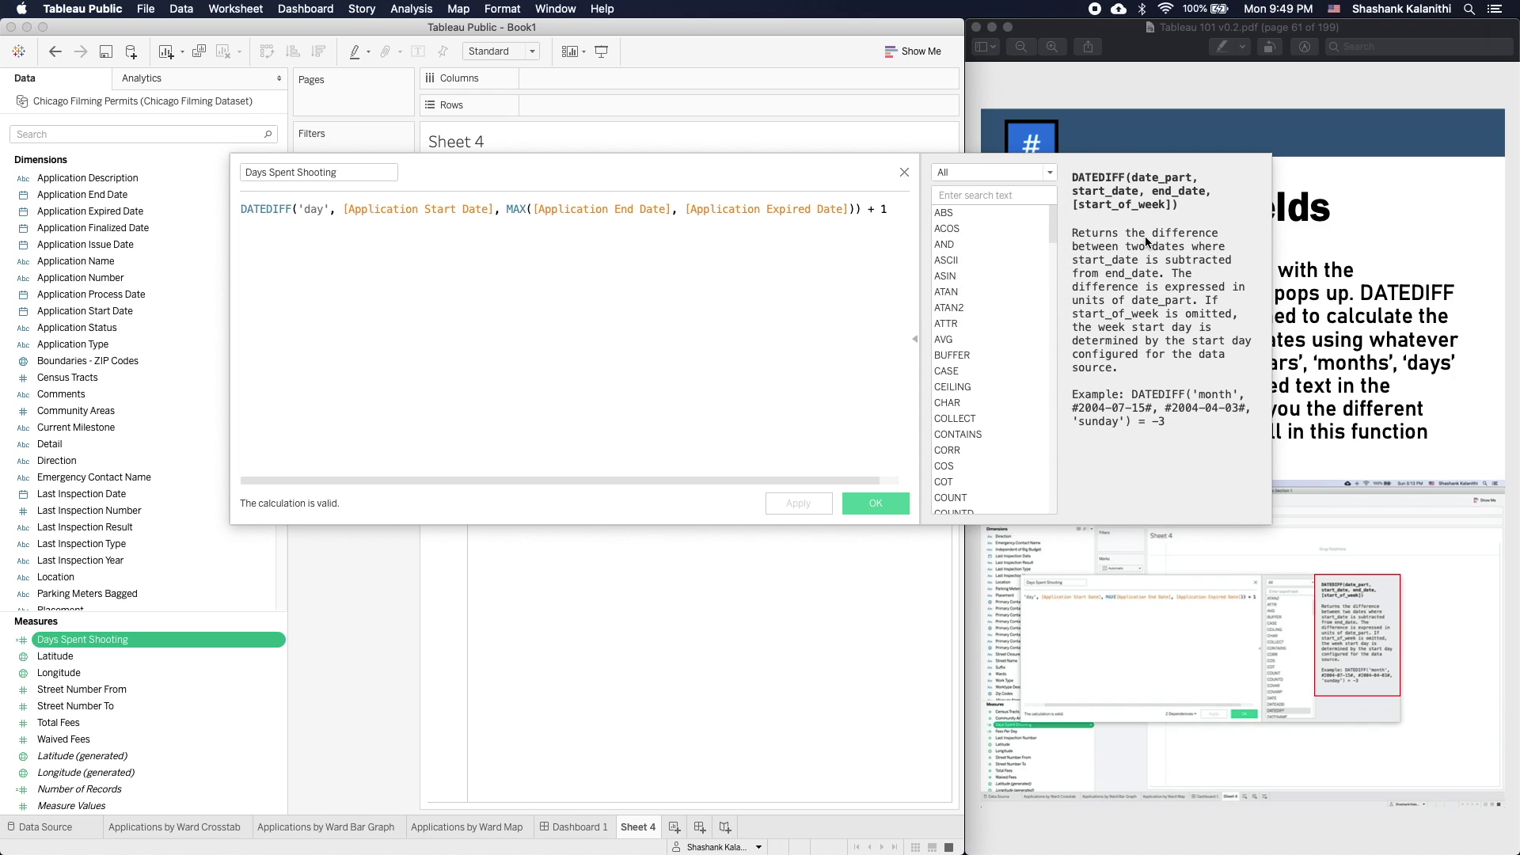
left_click(266, 209)
left_click_drag(240, 208, 295, 212)
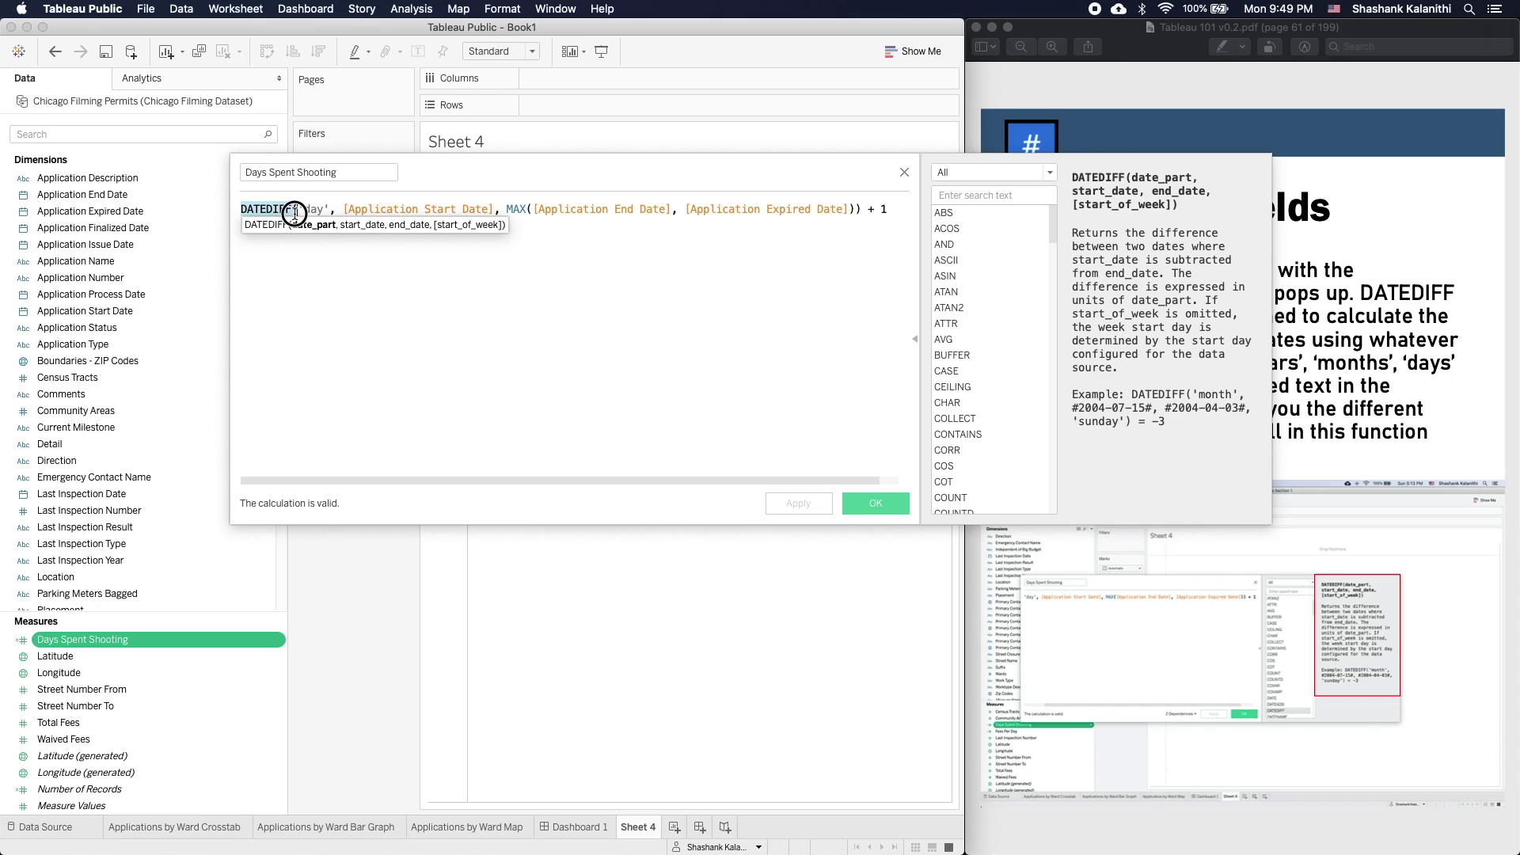
left_click(291, 254)
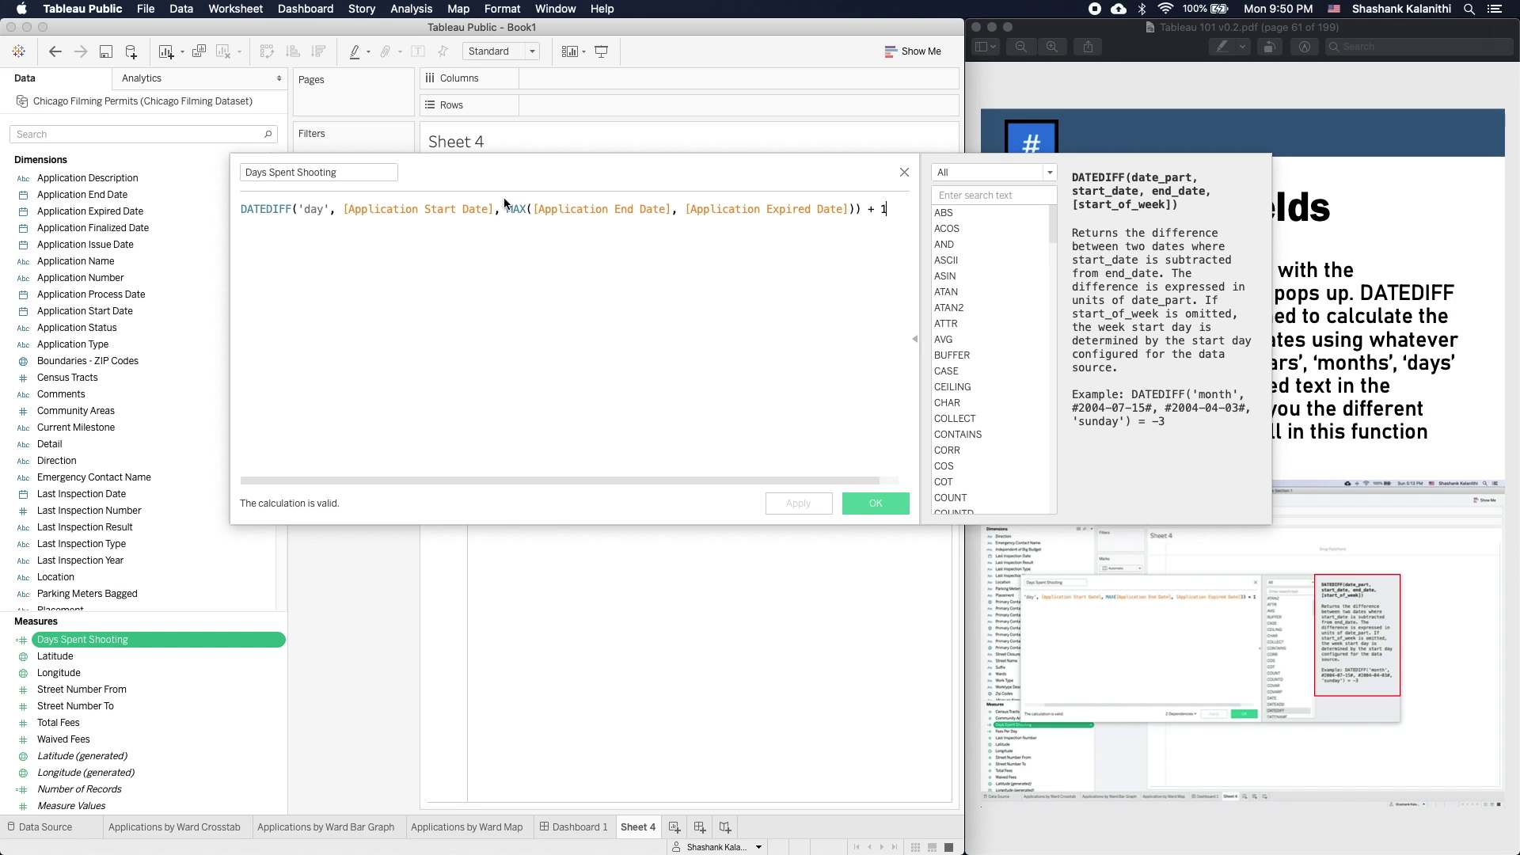
- Try 'month' as the date part of the DATEDIFF formula, and undo that change
left_click(317, 212)
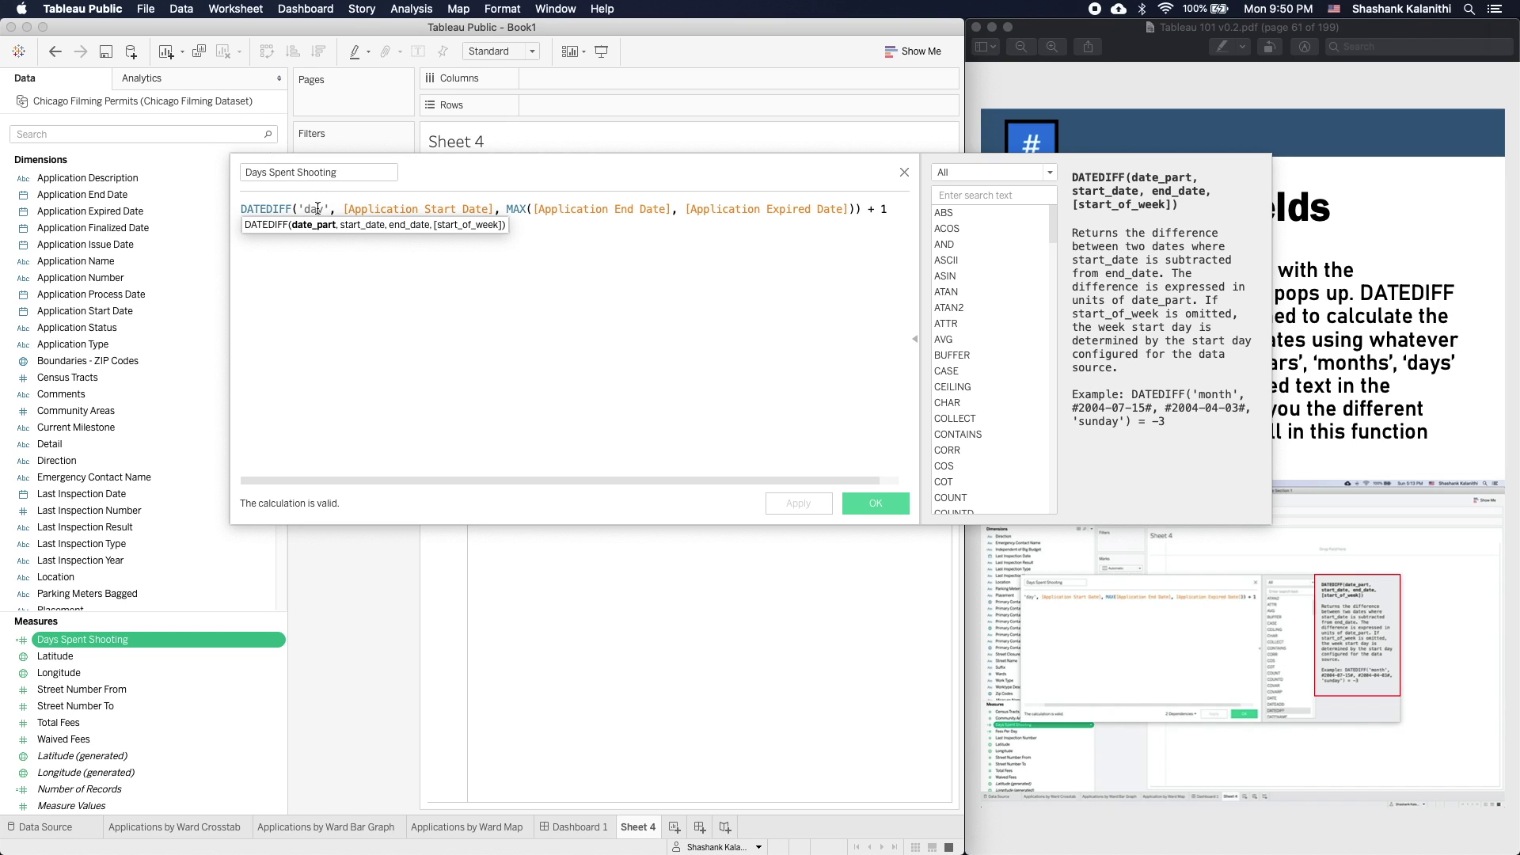
double_click(317, 209)
type("month")
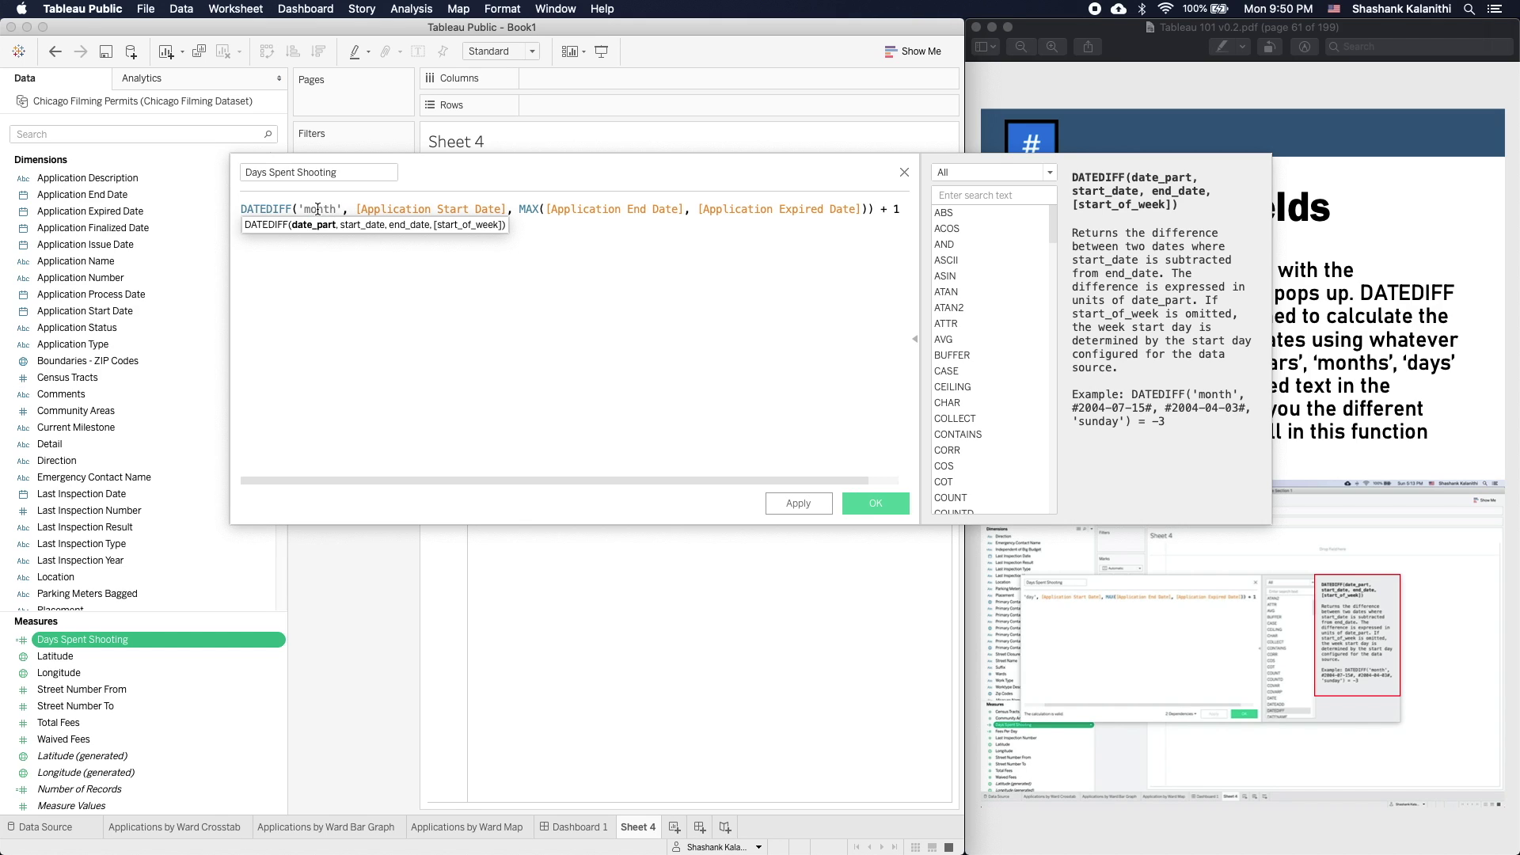
left_click(388, 441)
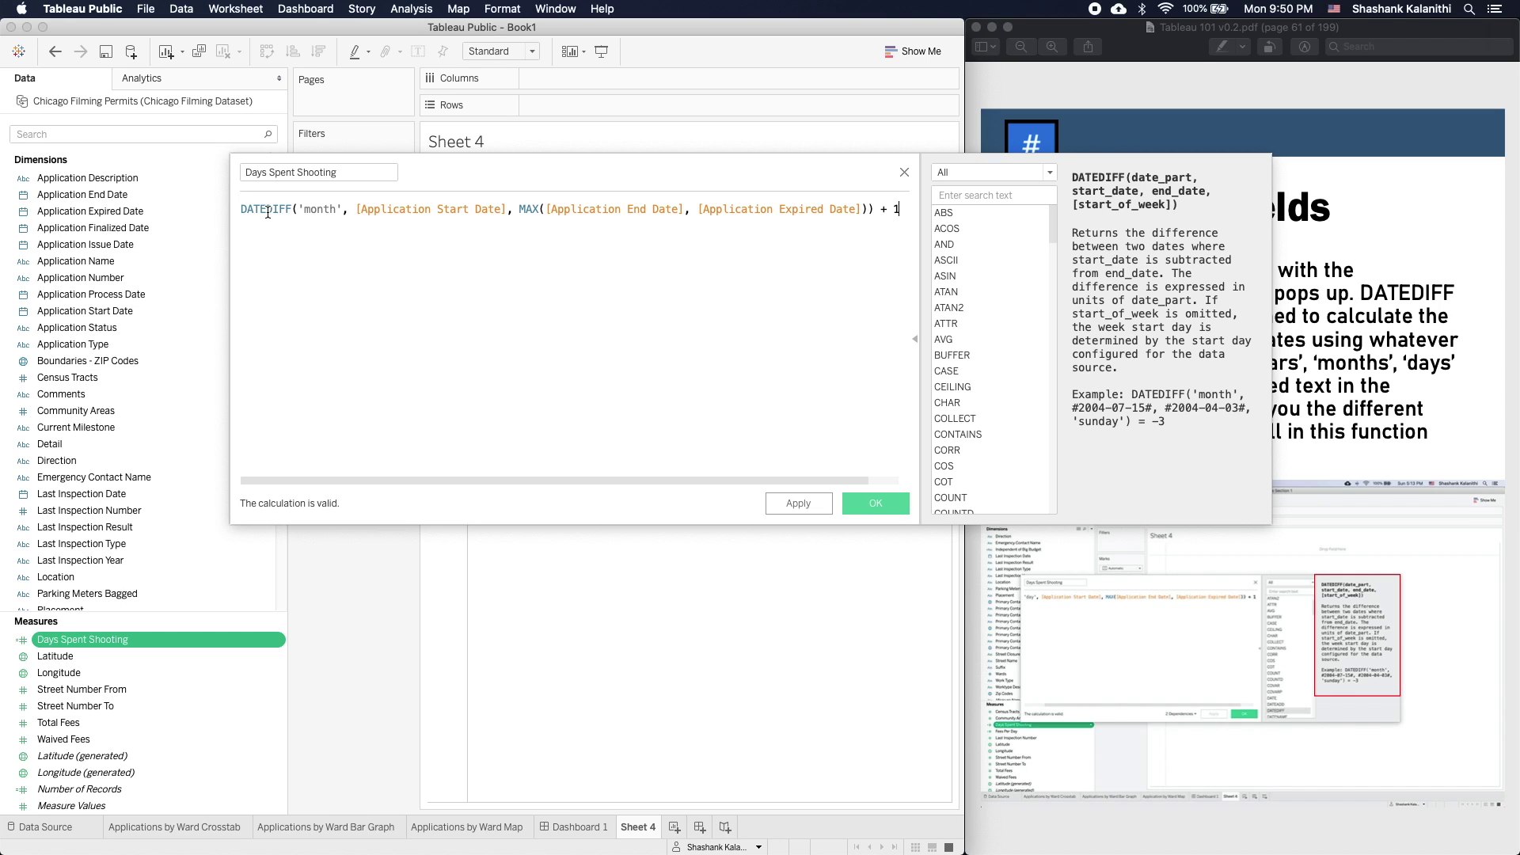
left_click(331, 321)
key("super+z")
key("super+z")
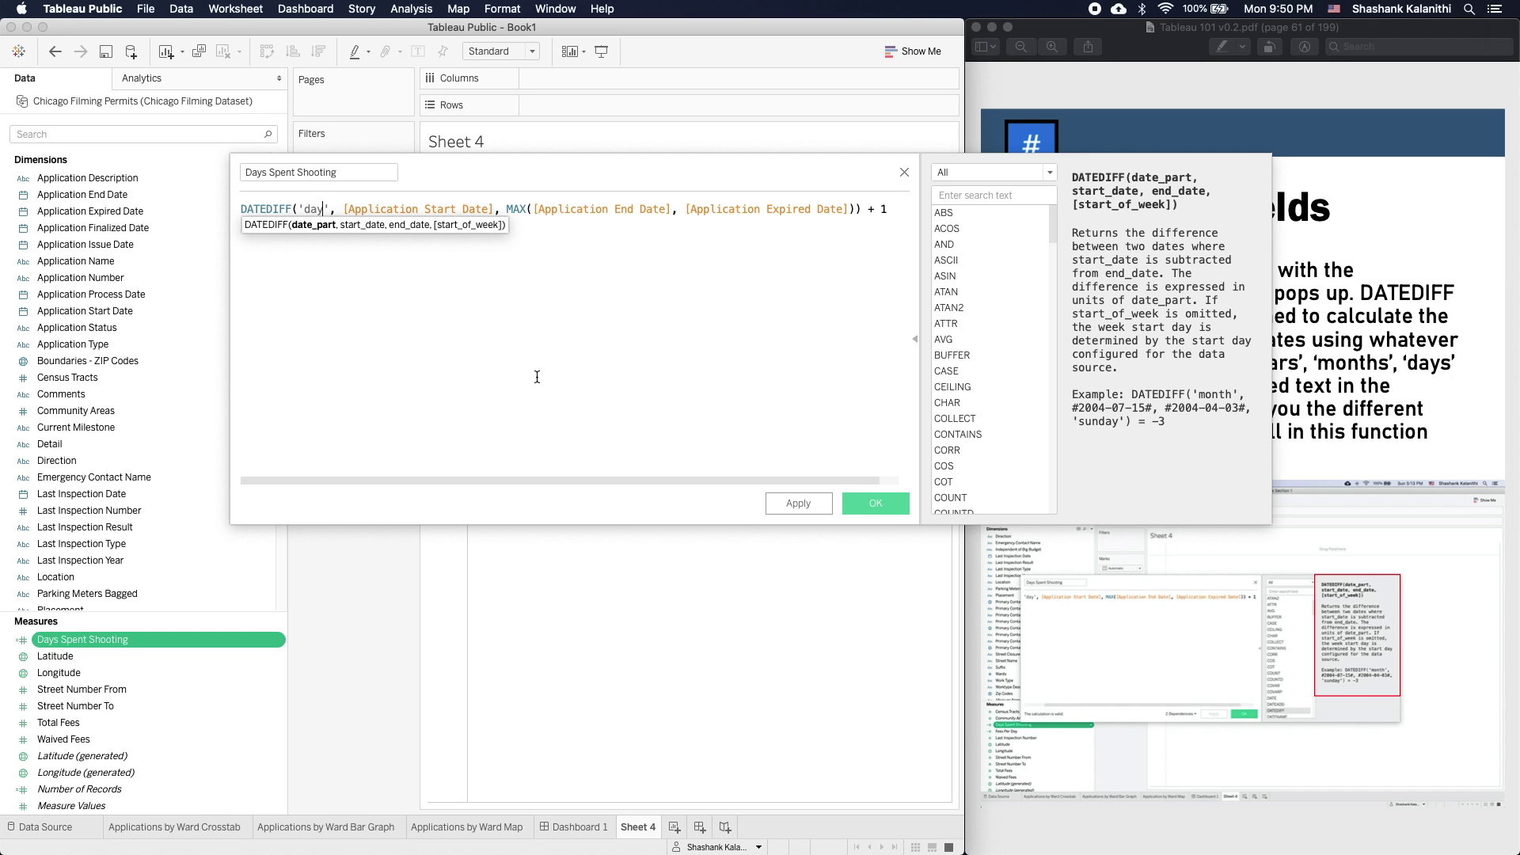
left_click(539, 376)
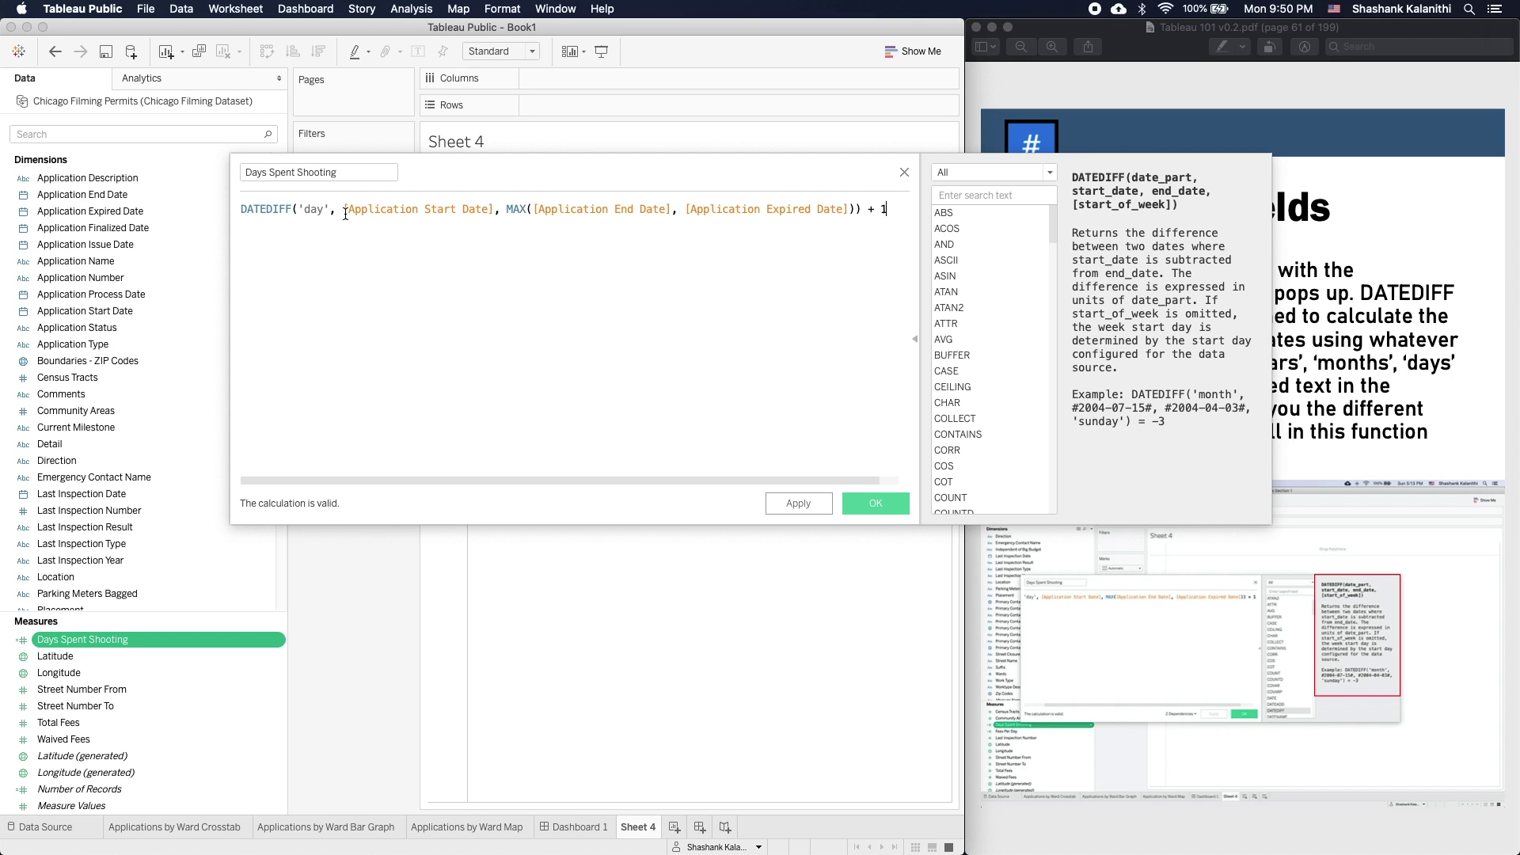
- Examine the date_part and start_date arguments of DATEDIFF and the Application Start Date field in the formula
left_click(435, 209)
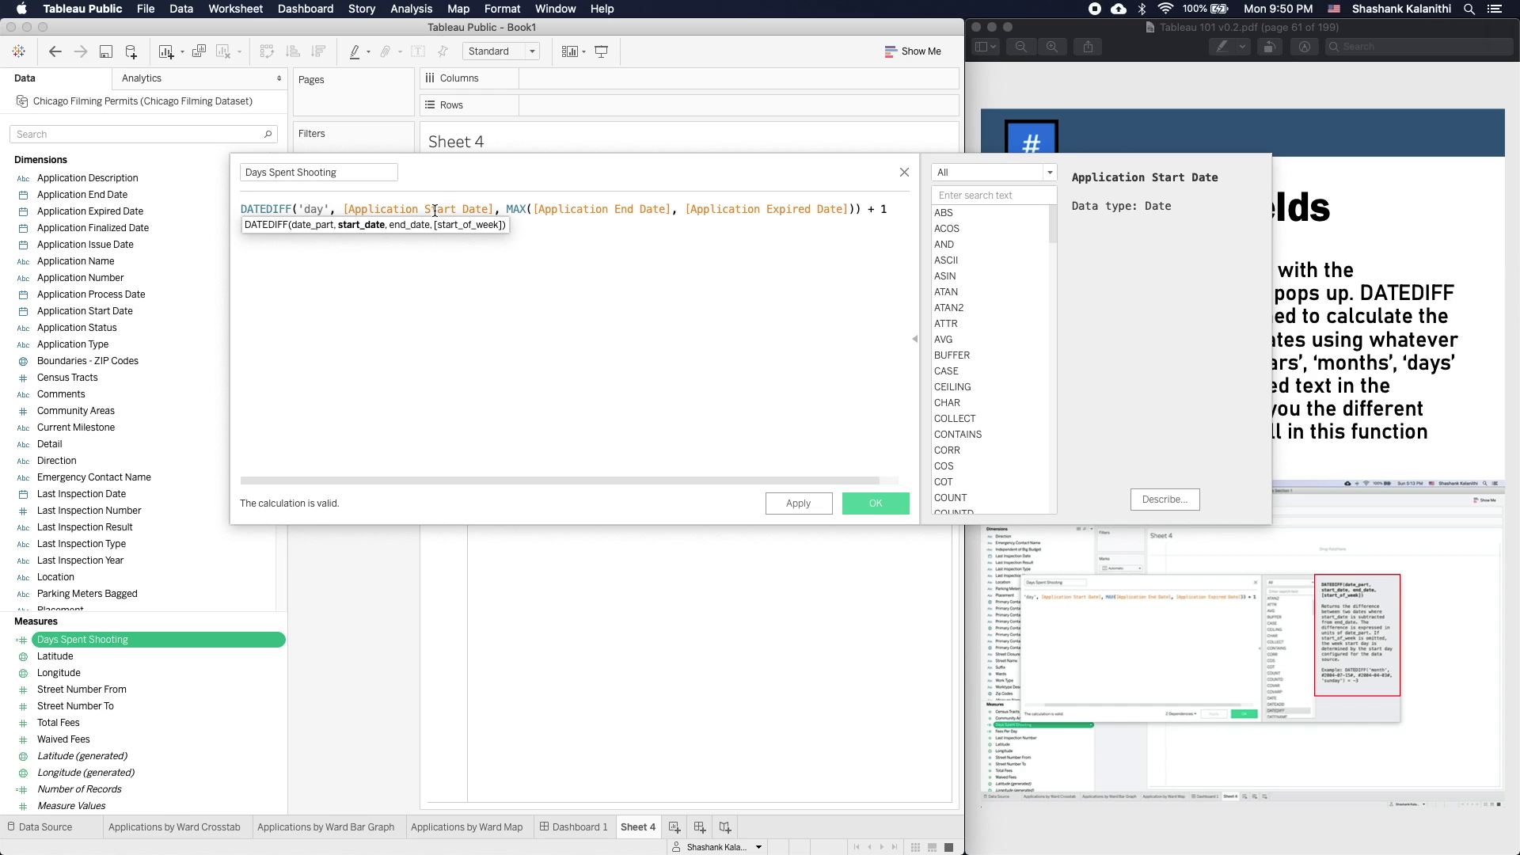
left_click(331, 209)
left_click(286, 209)
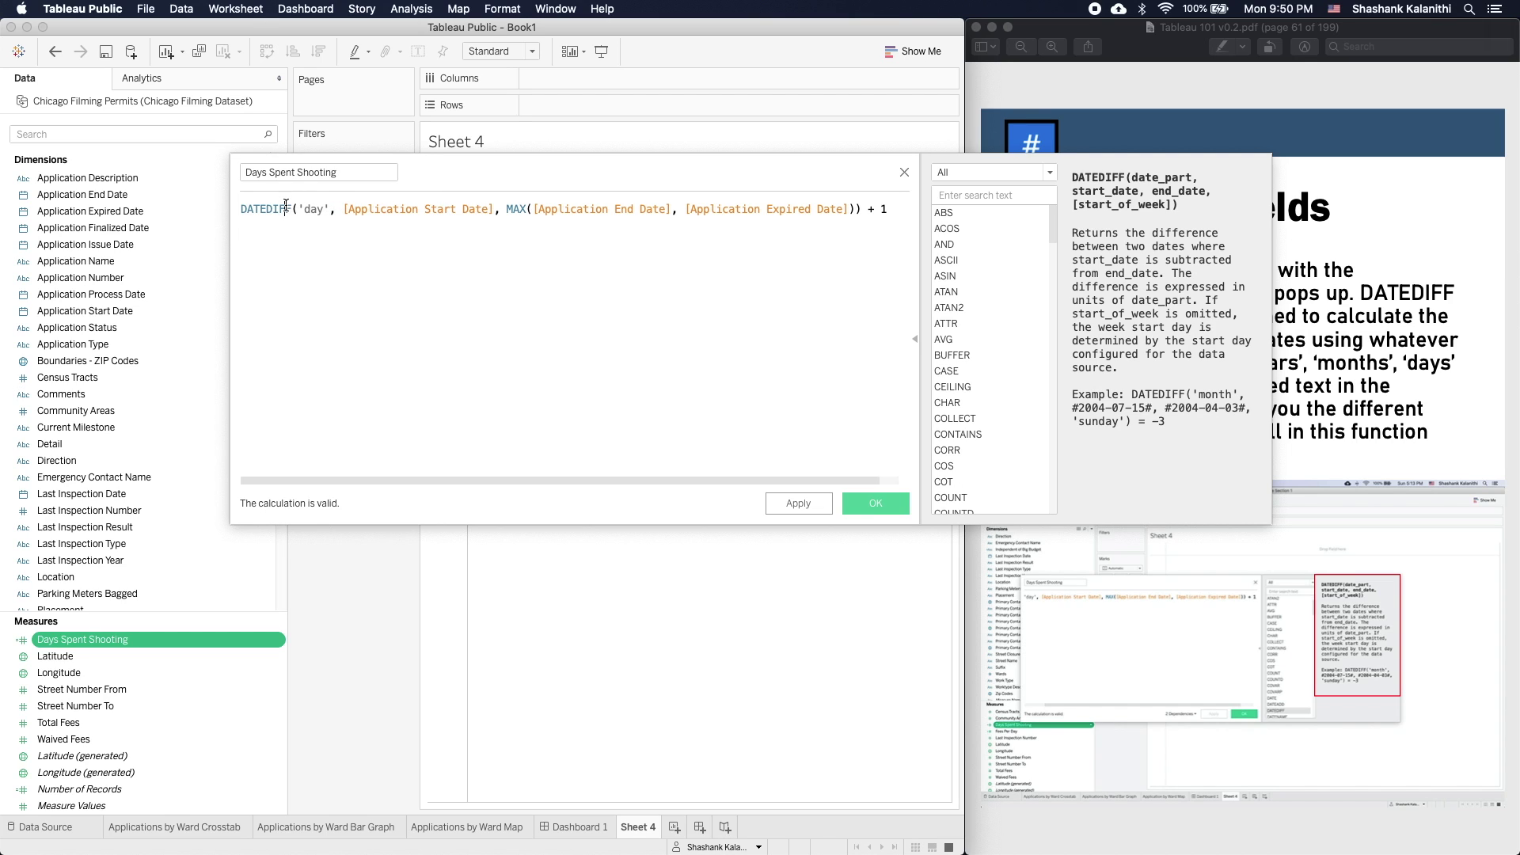
left_click(336, 209)
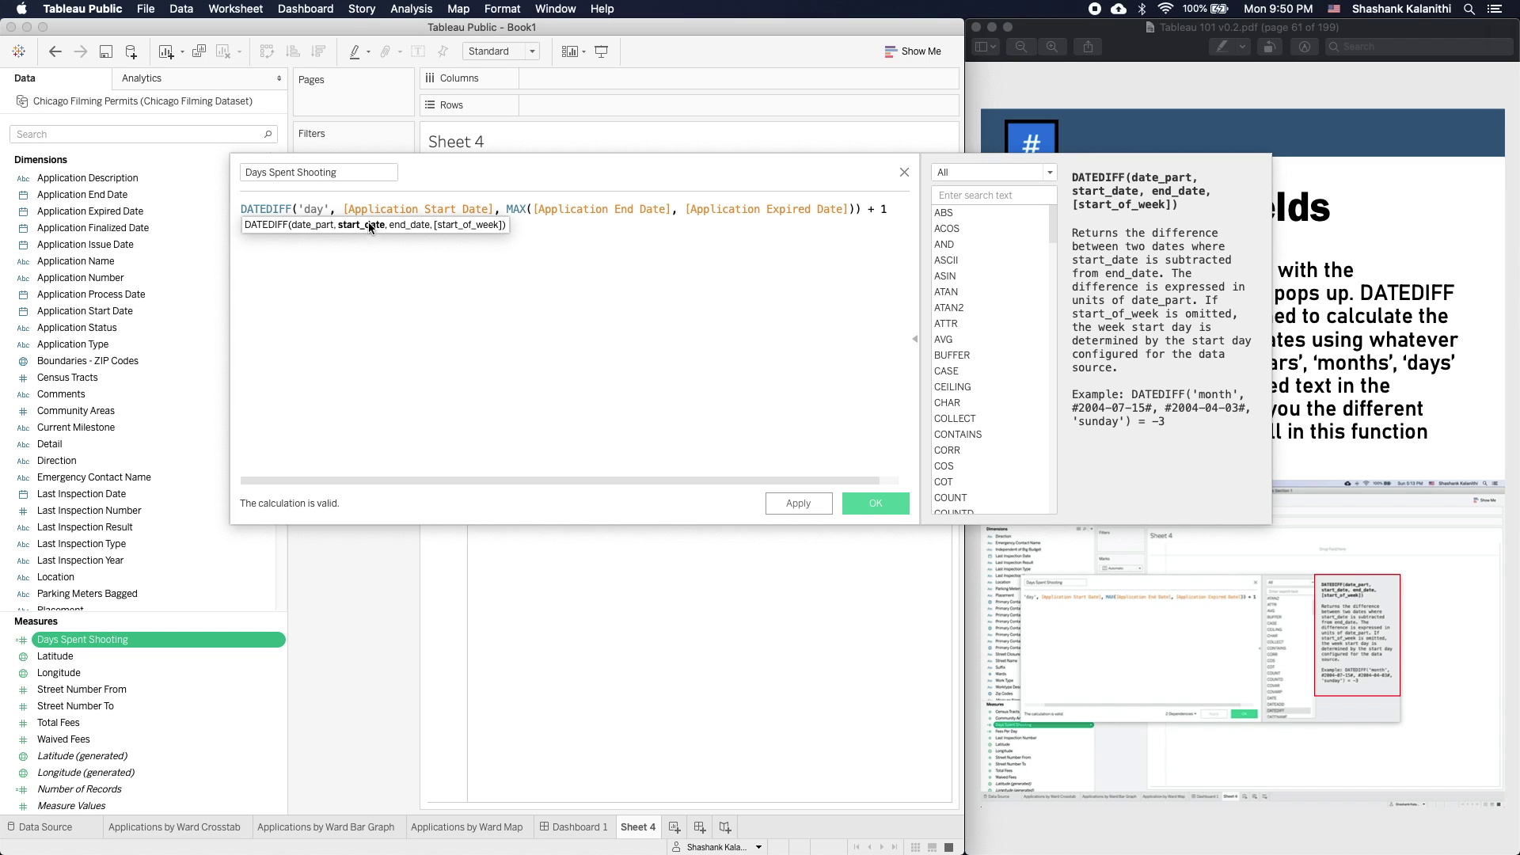
left_click(499, 211)
left_click(308, 209)
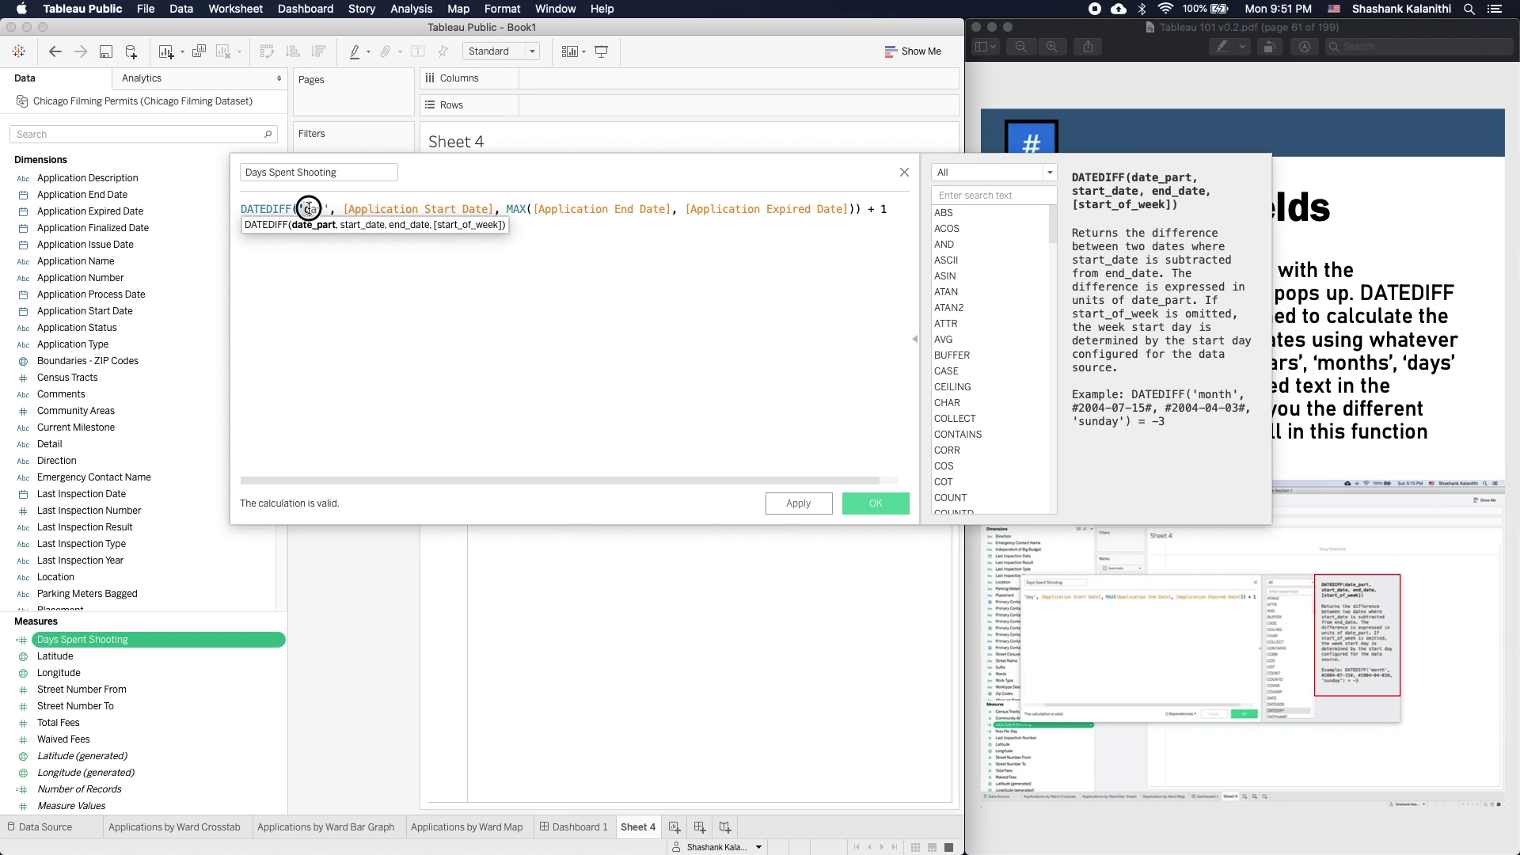
left_click(346, 353)
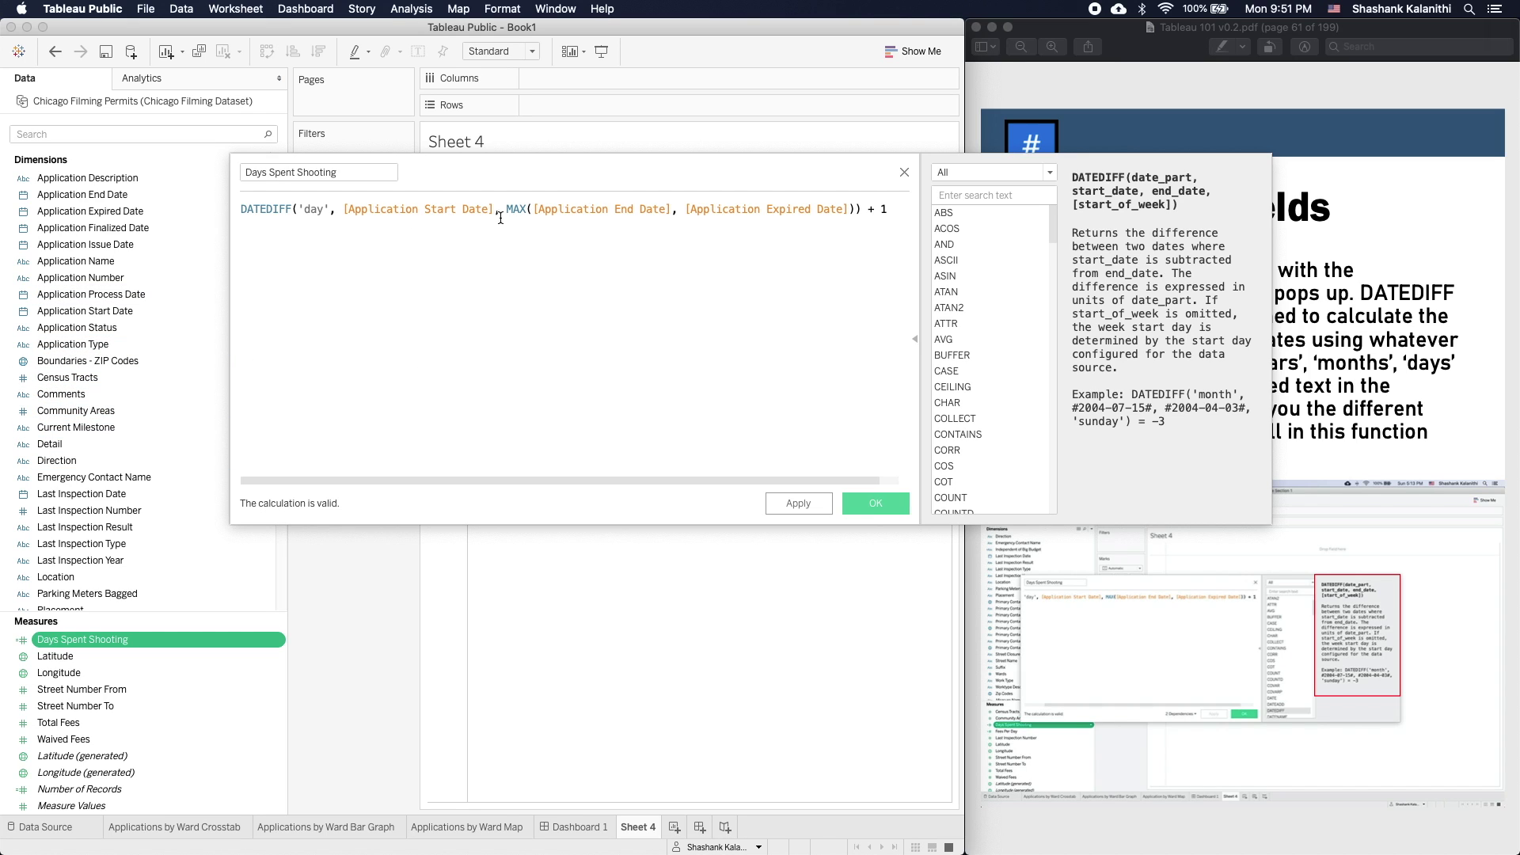
- Examine the MAX function in the formula and its Application End Date and Application Expired Date arguments against the Application Start Date
left_click_drag(532, 209, 848, 212)
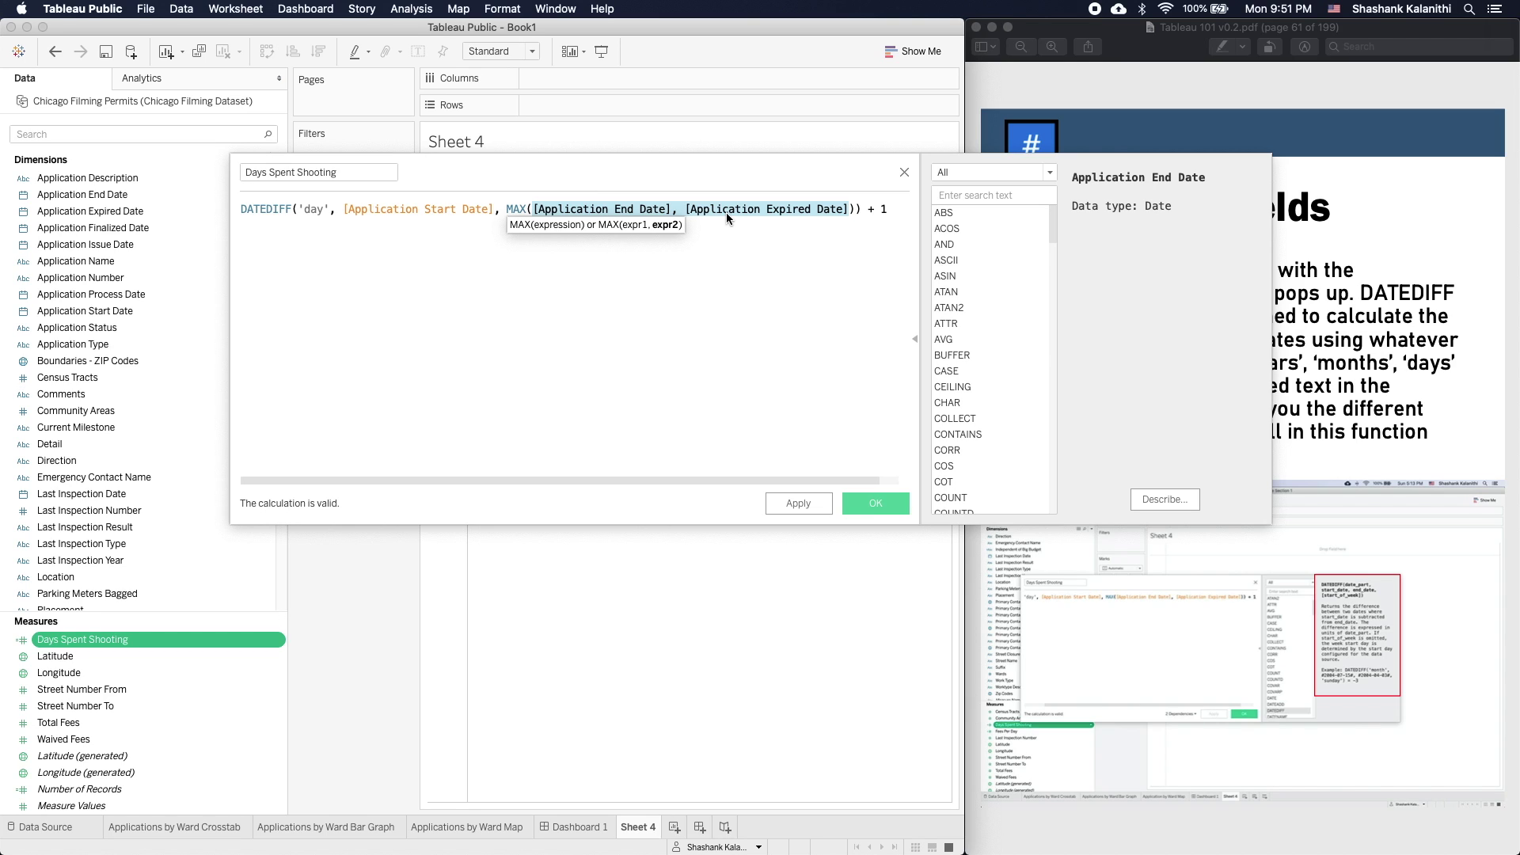
left_click(722, 250)
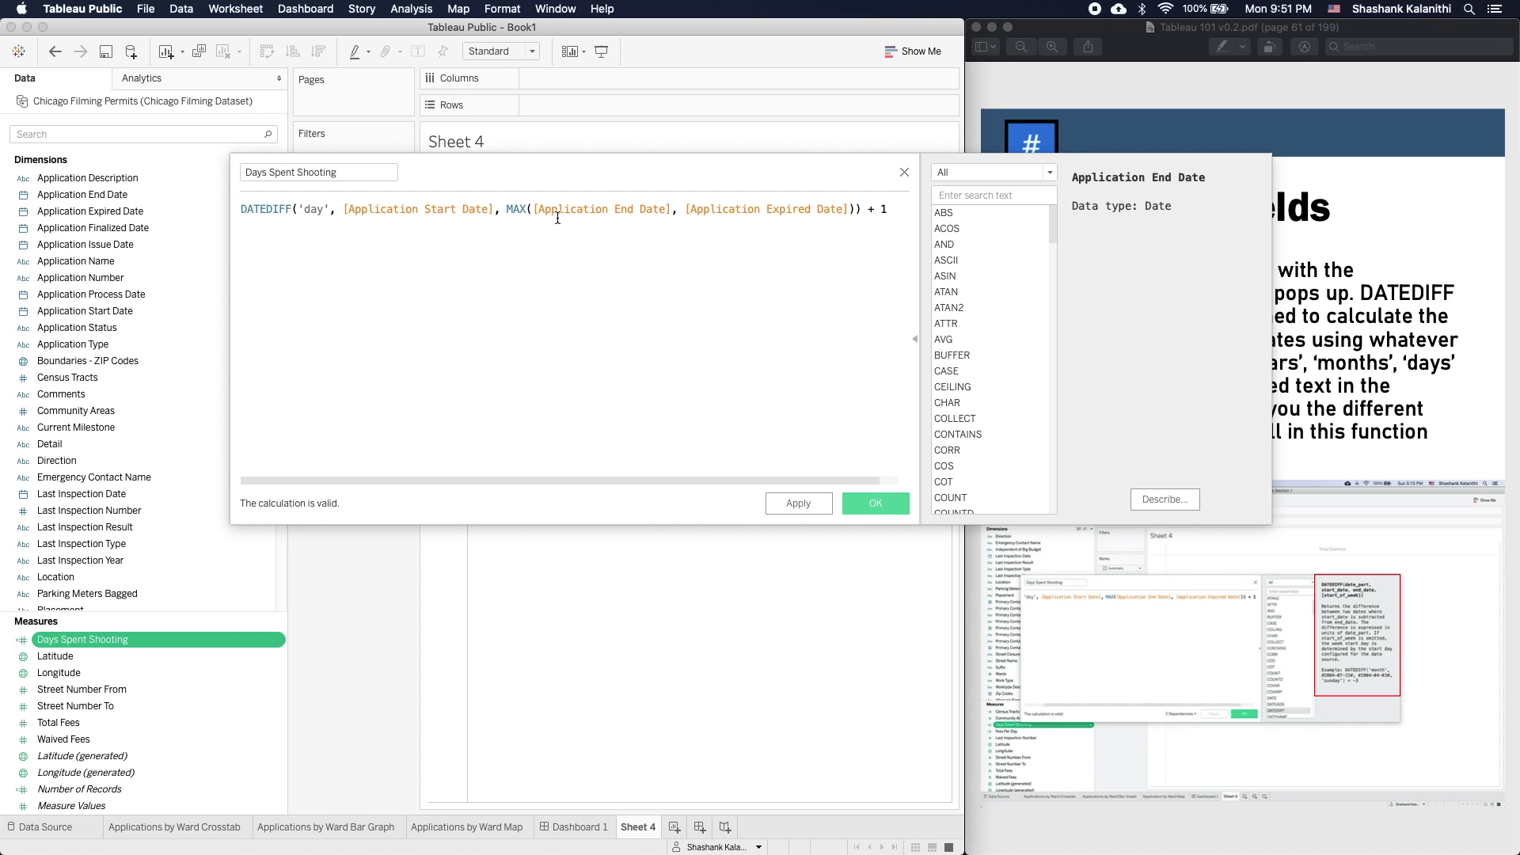
left_click(520, 210)
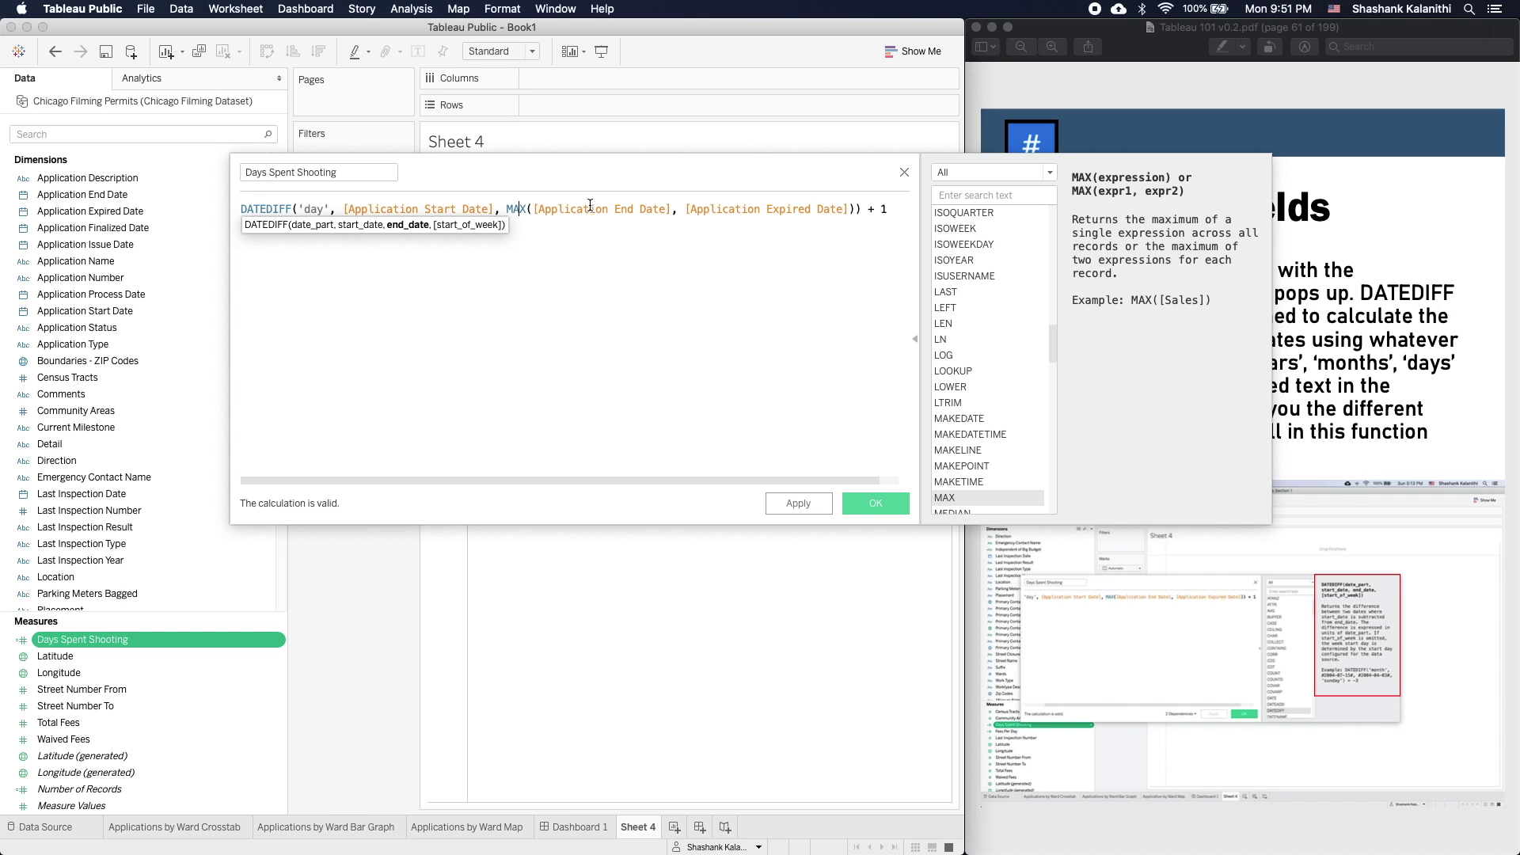
left_click(546, 212)
left_click(744, 212)
left_click_drag(635, 211, 664, 211)
left_click(722, 211)
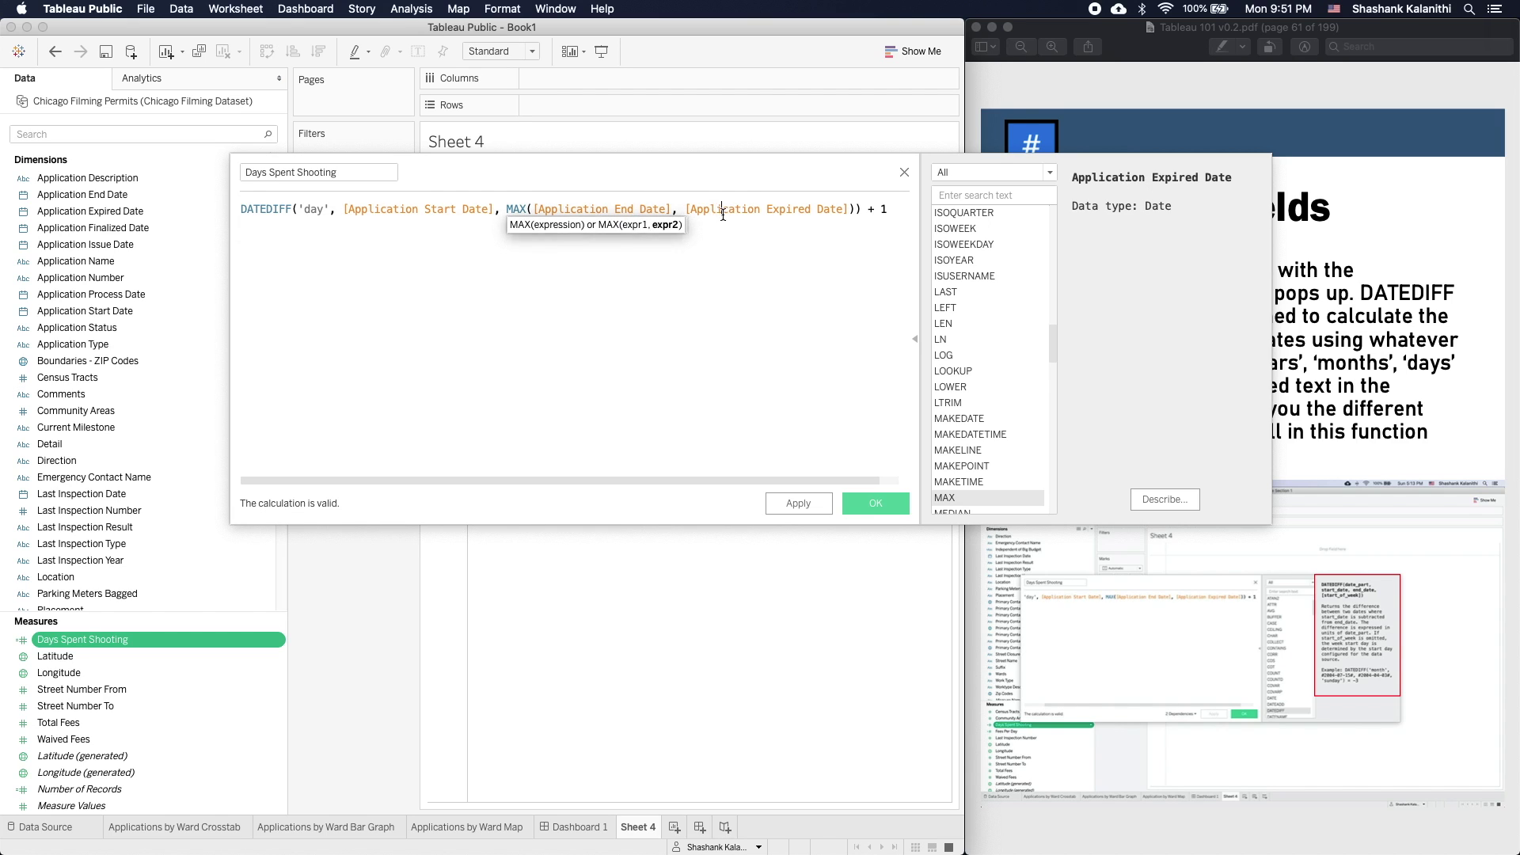
left_click(606, 275)
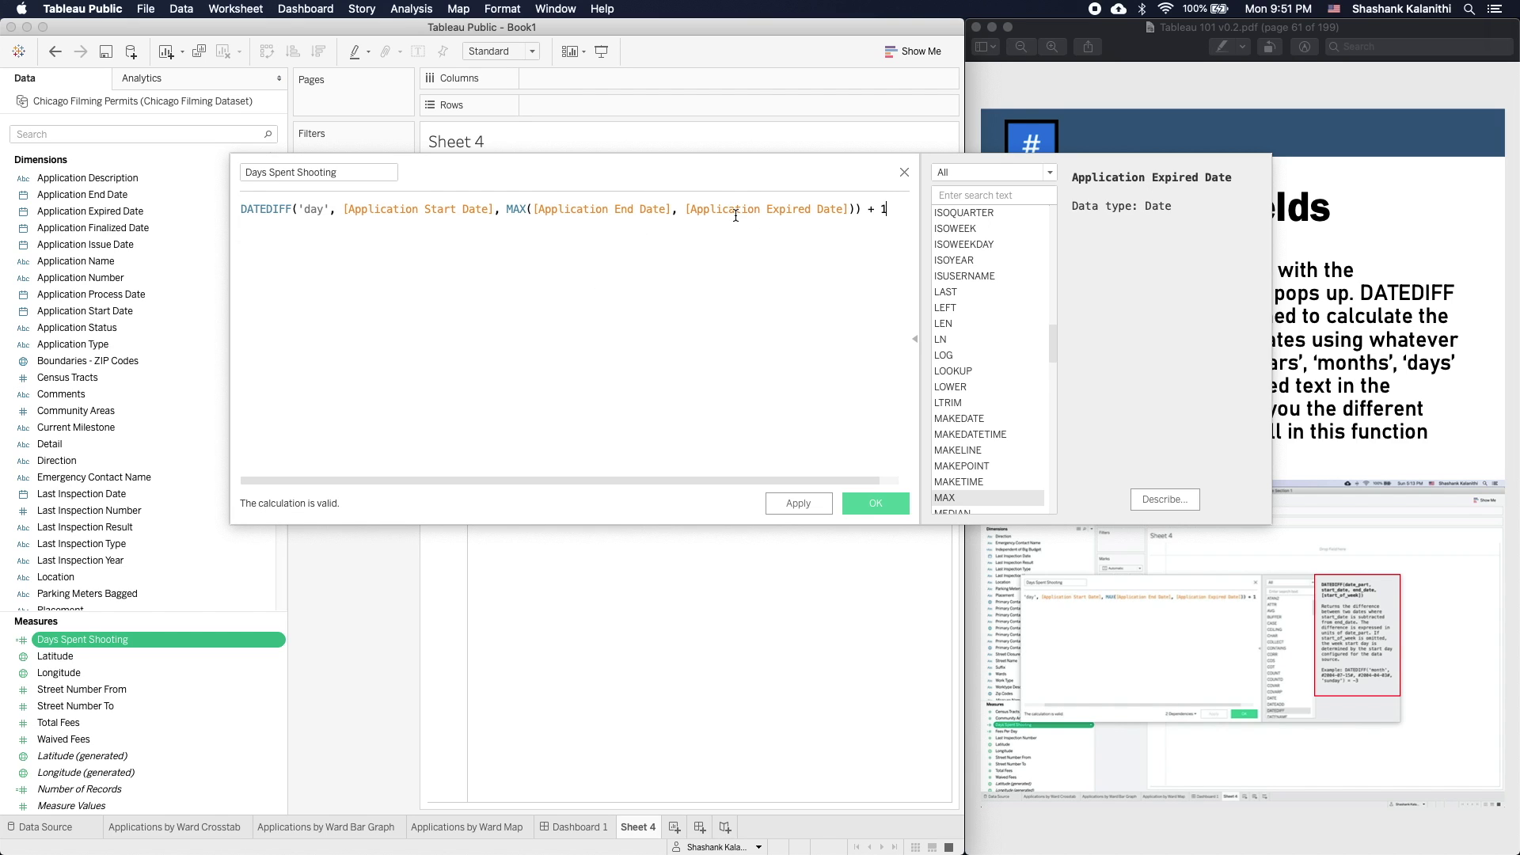
left_click(473, 212)
left_click(608, 212)
left_click(793, 212)
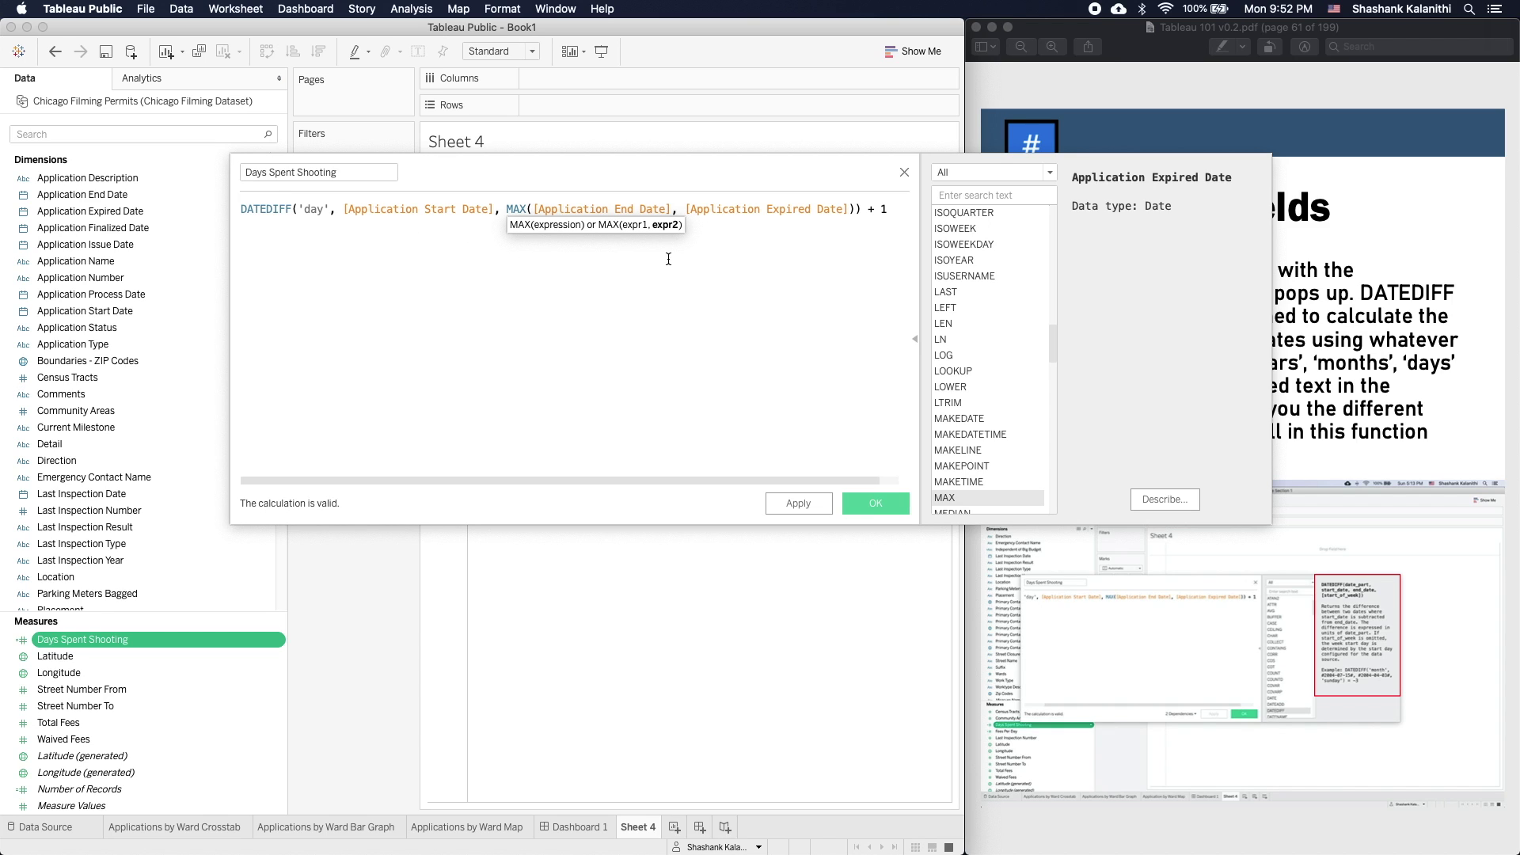
- Review the formula's + 1 term, date fields and DATEDIFF function, and save the Days Spent Shooting calculation
left_click(870, 209)
left_click_drag(870, 209, 889, 211)
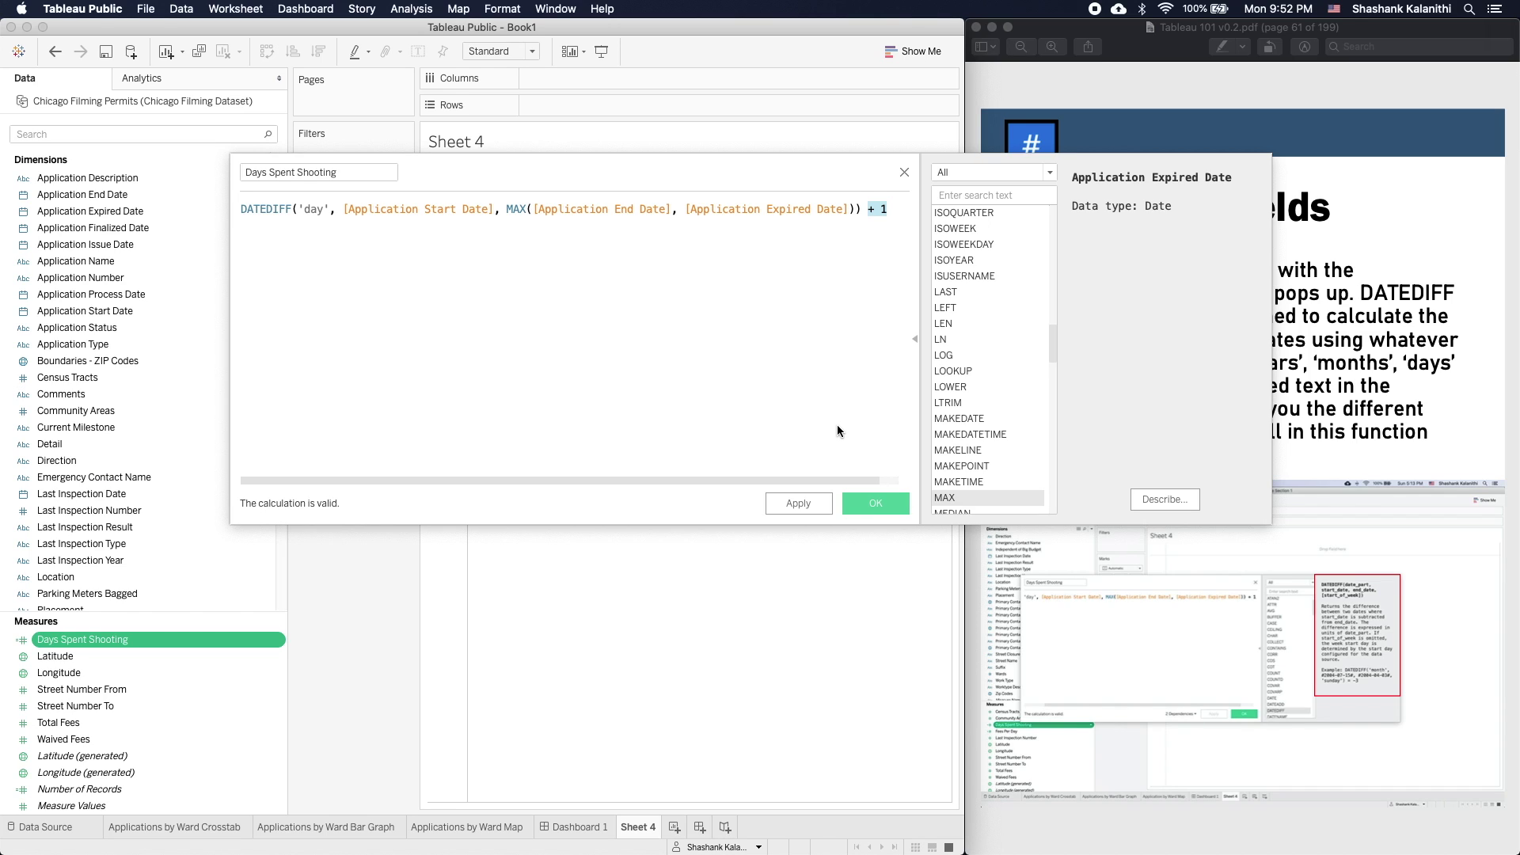
left_click(423, 210)
left_click(620, 209)
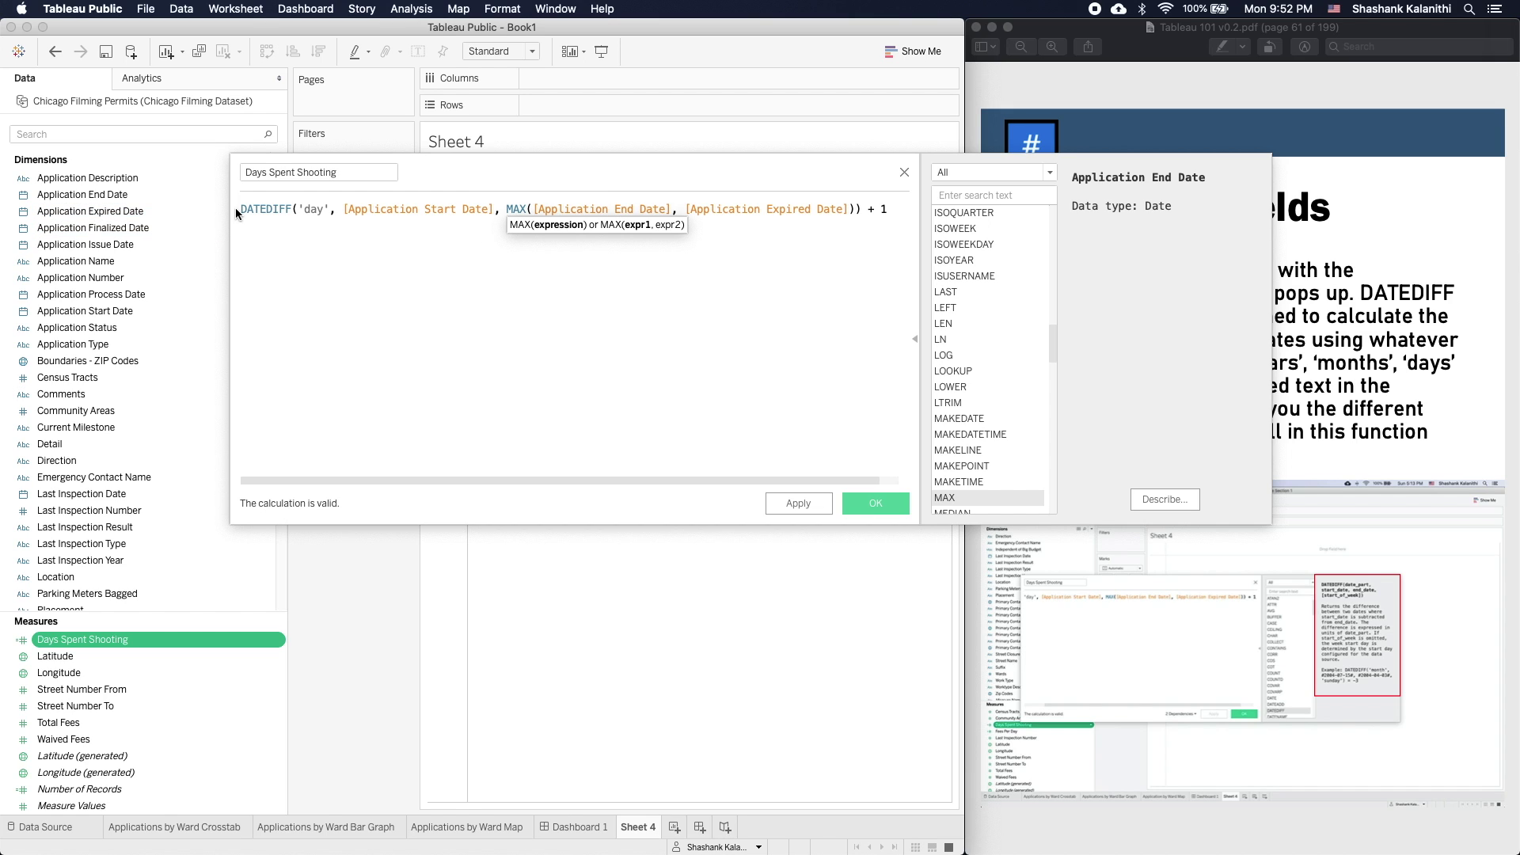
left_click_drag(240, 209, 267, 209)
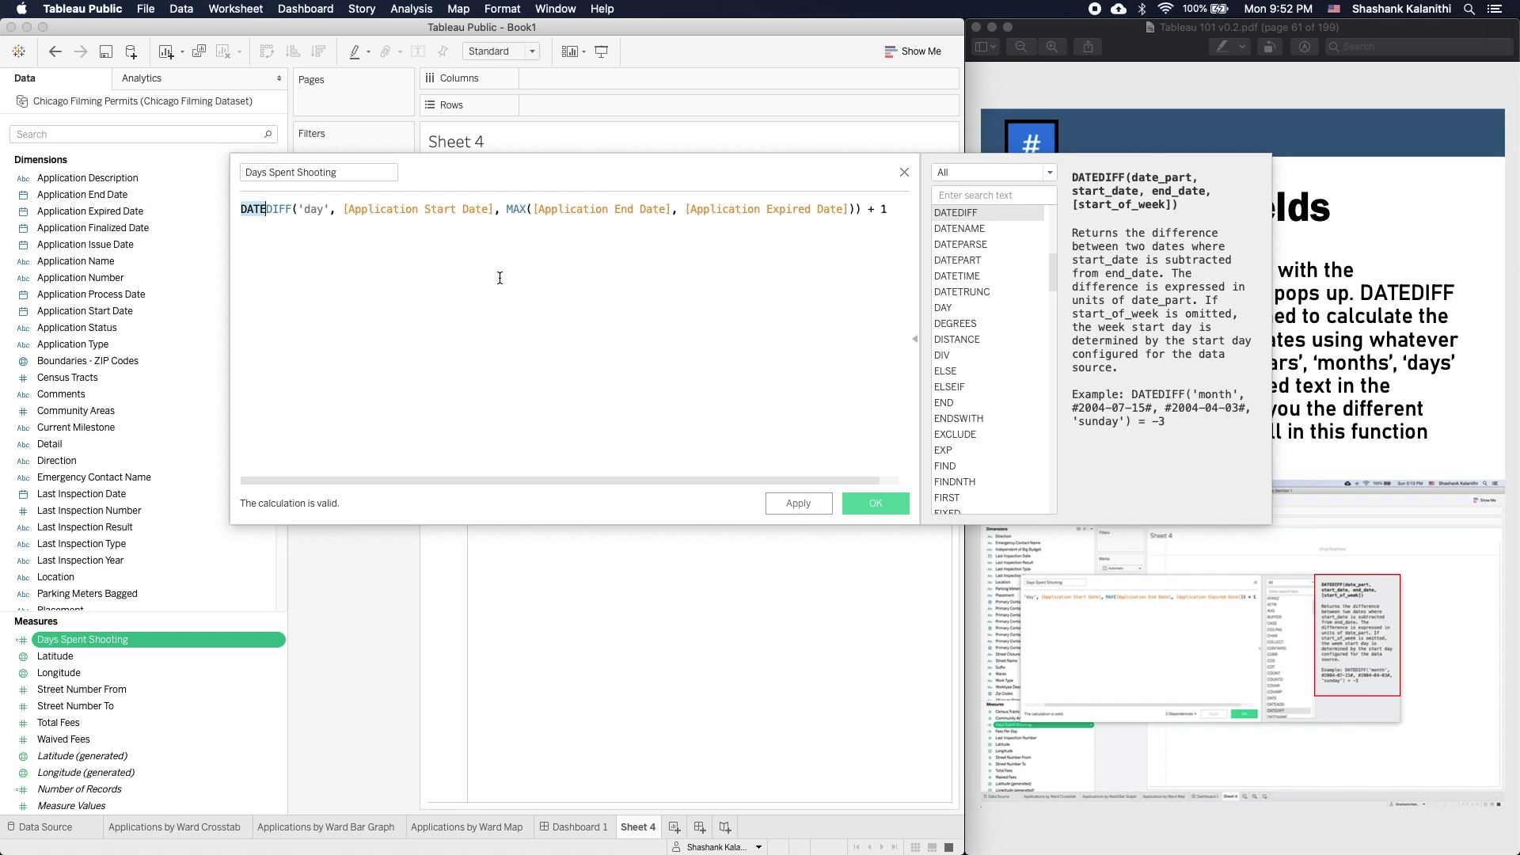
left_click(884, 211)
left_click(889, 511)
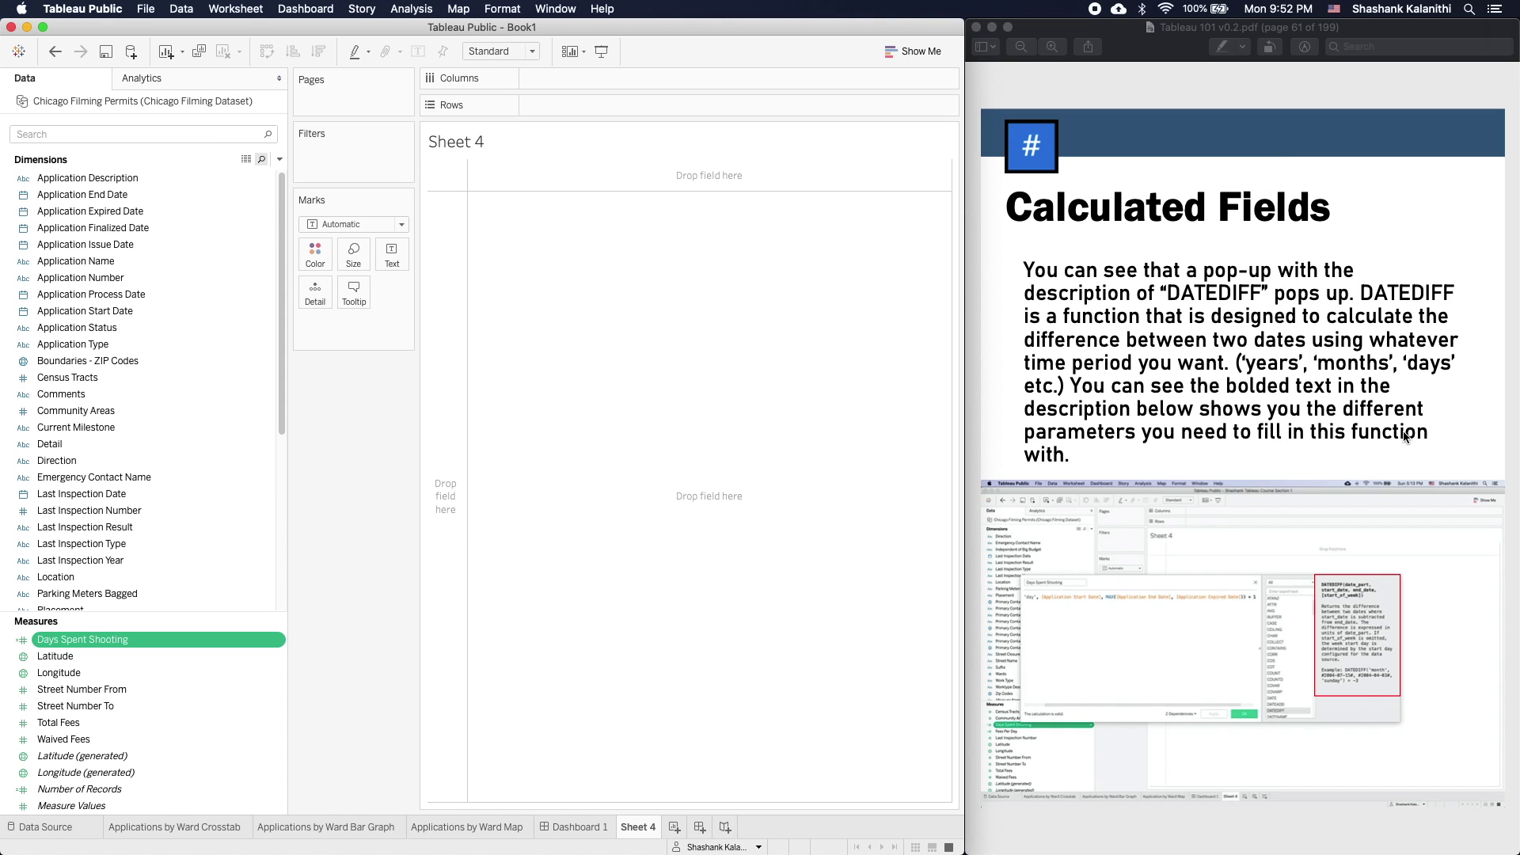
- Switch to the Tableau 101 PDF in Preview and read on through the Fees Per Day instructions on page 64
left_click(1403, 387)
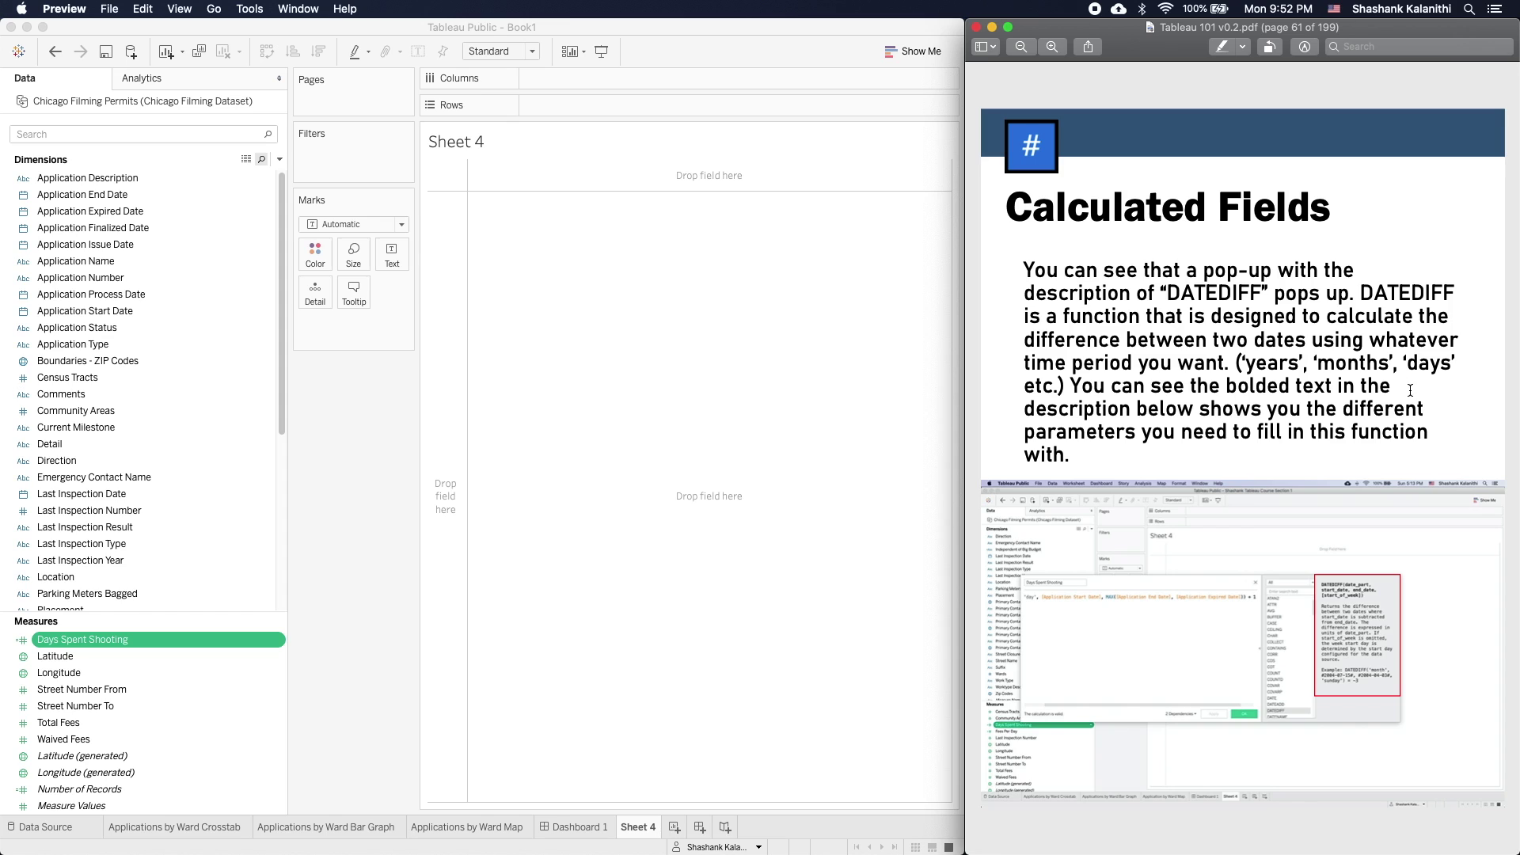
key("Down")
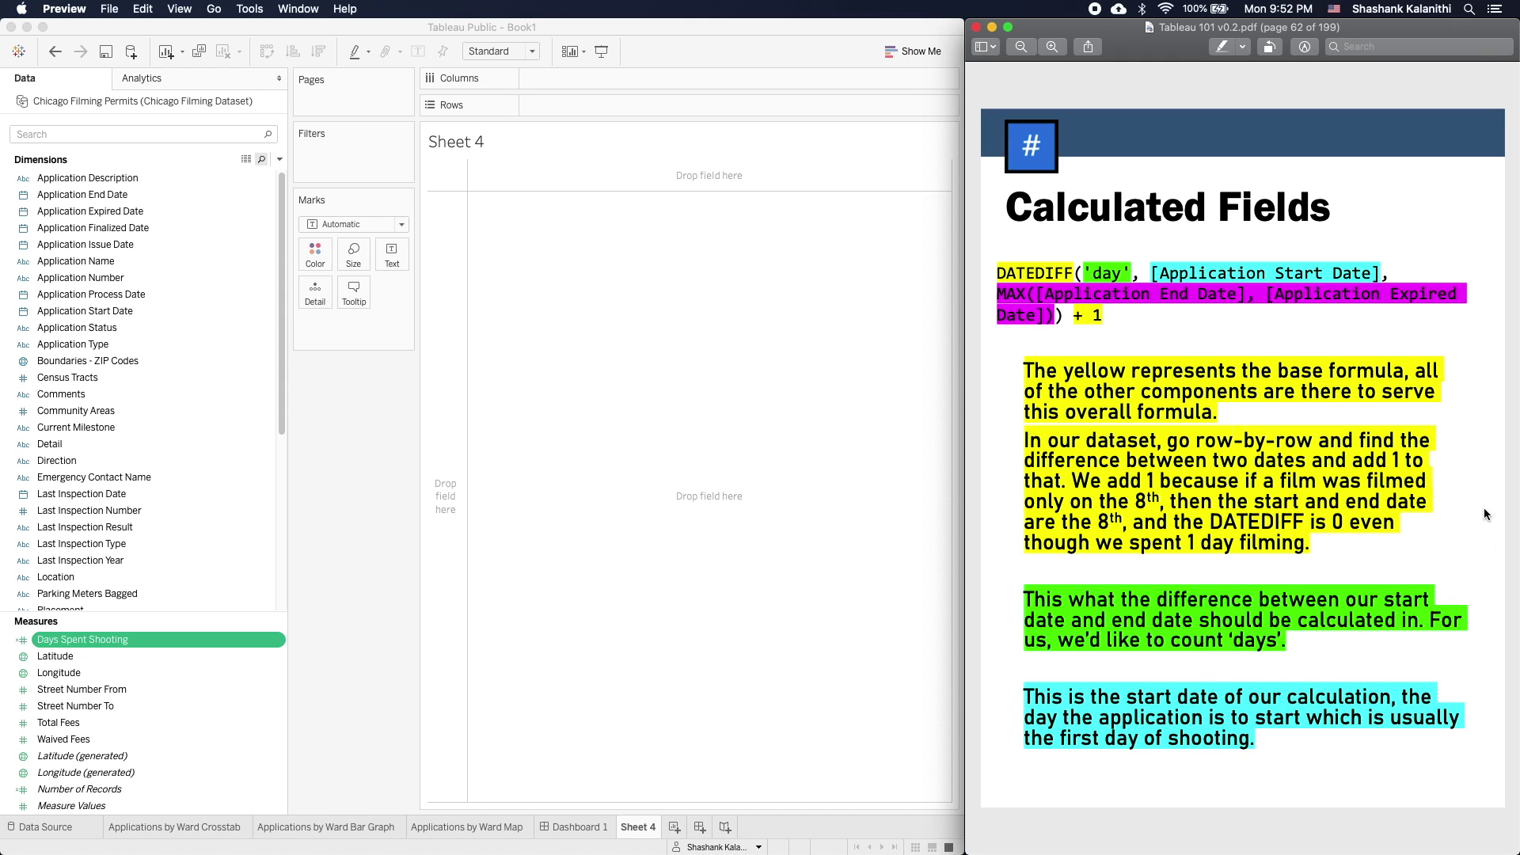
key("Down")
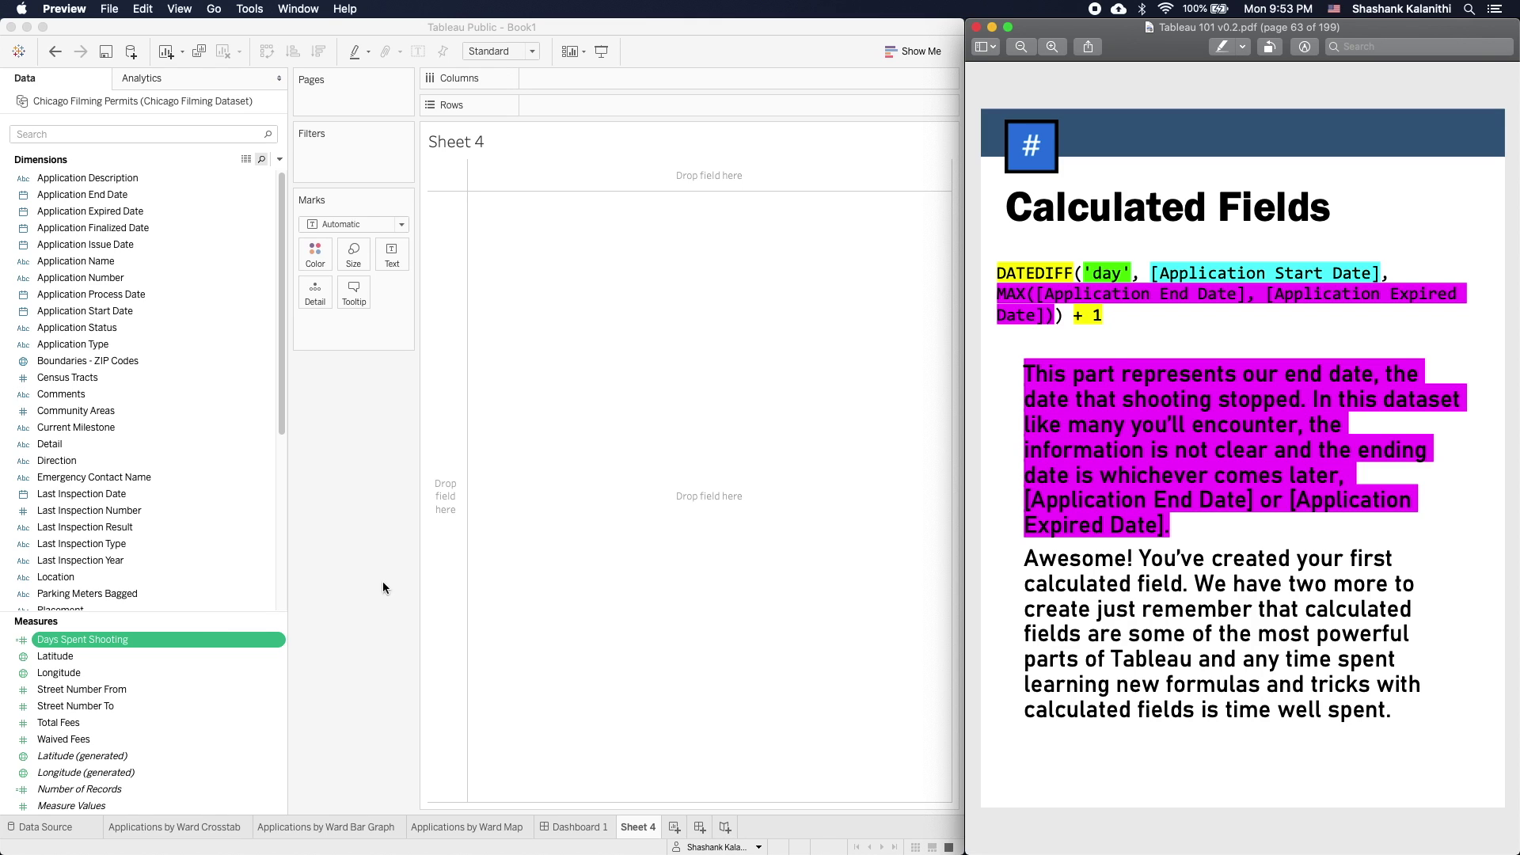
scroll(1253, 681, "down", 2)
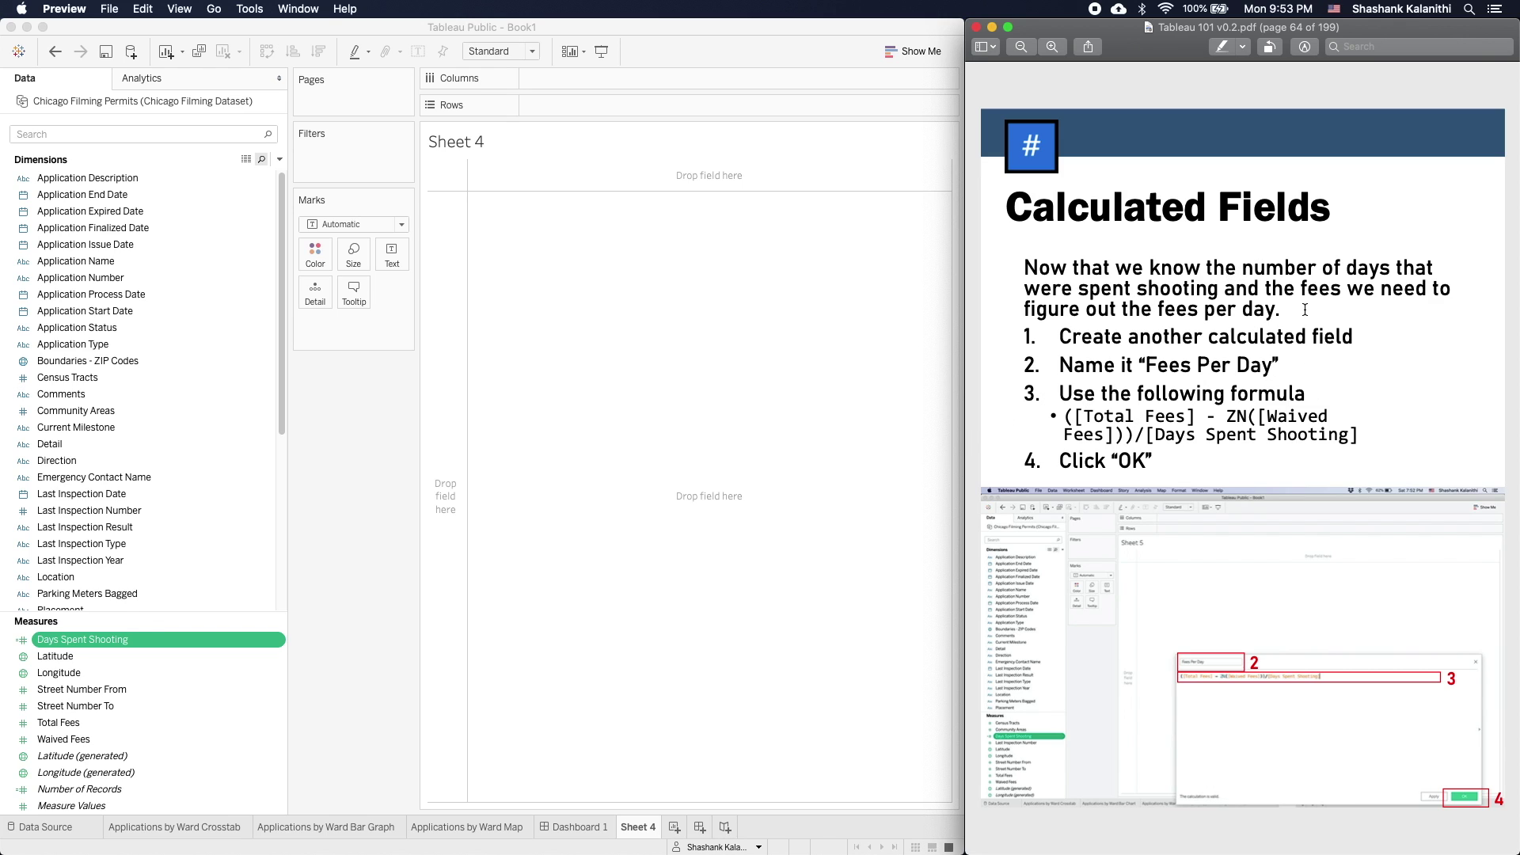
left_click_drag(1284, 290, 1381, 292)
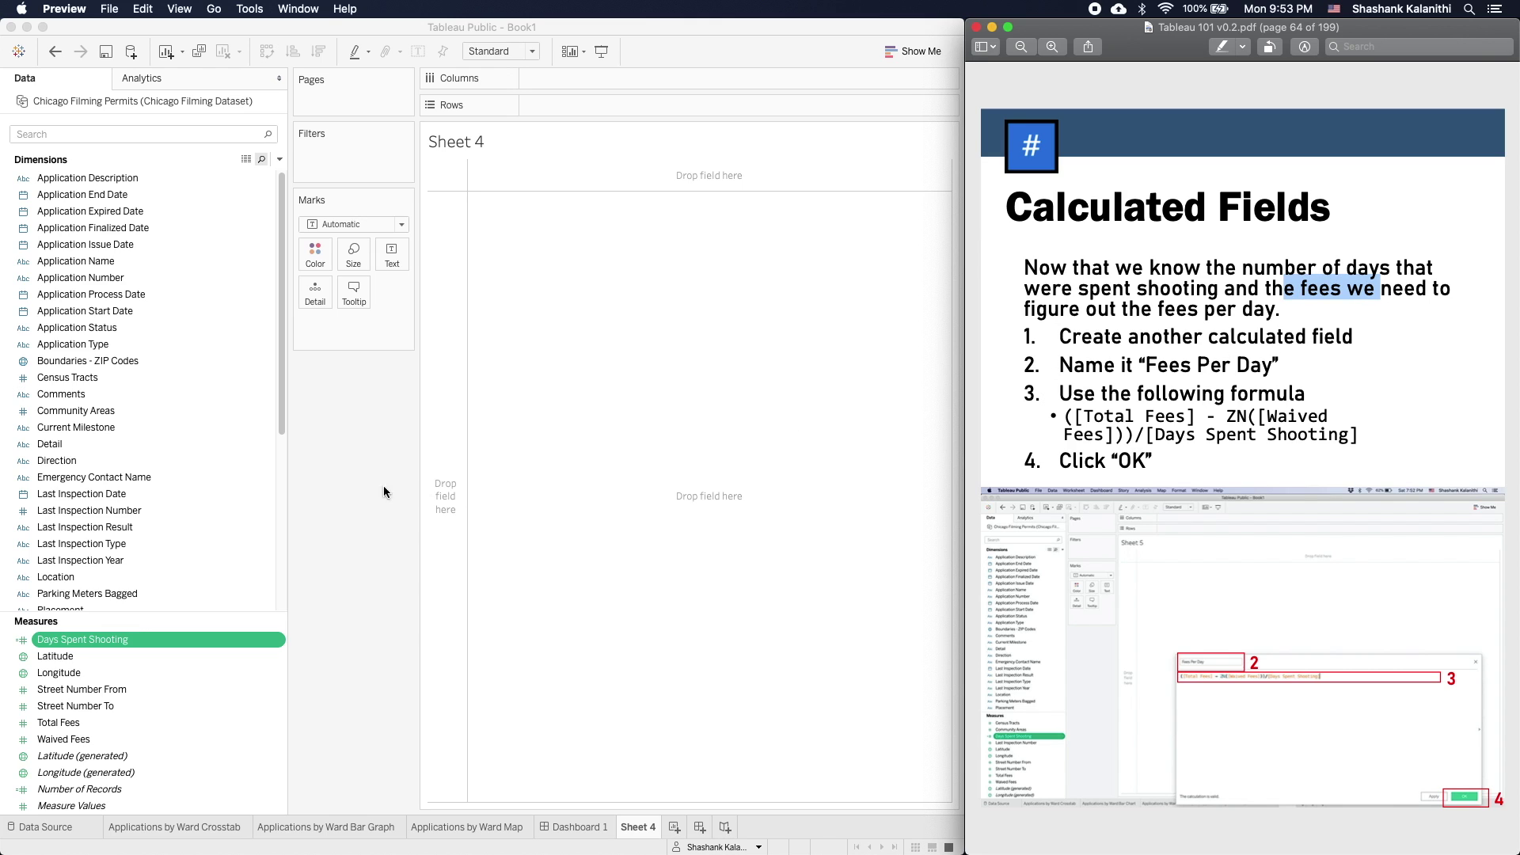
- Switch back to Tableau Public and search the data fields for "fees"
left_click(230, 134)
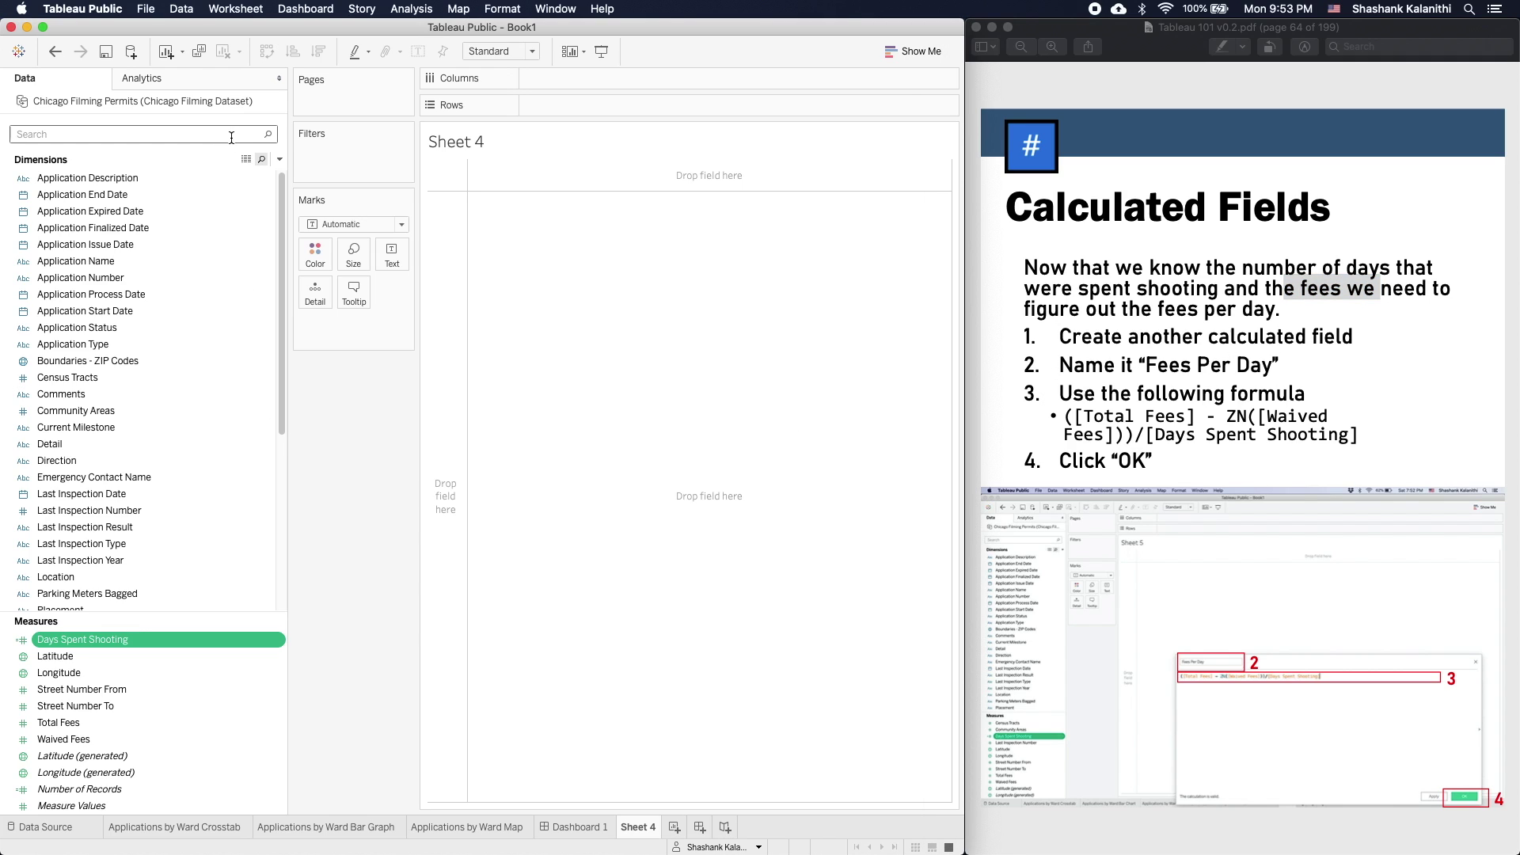
type("fees")
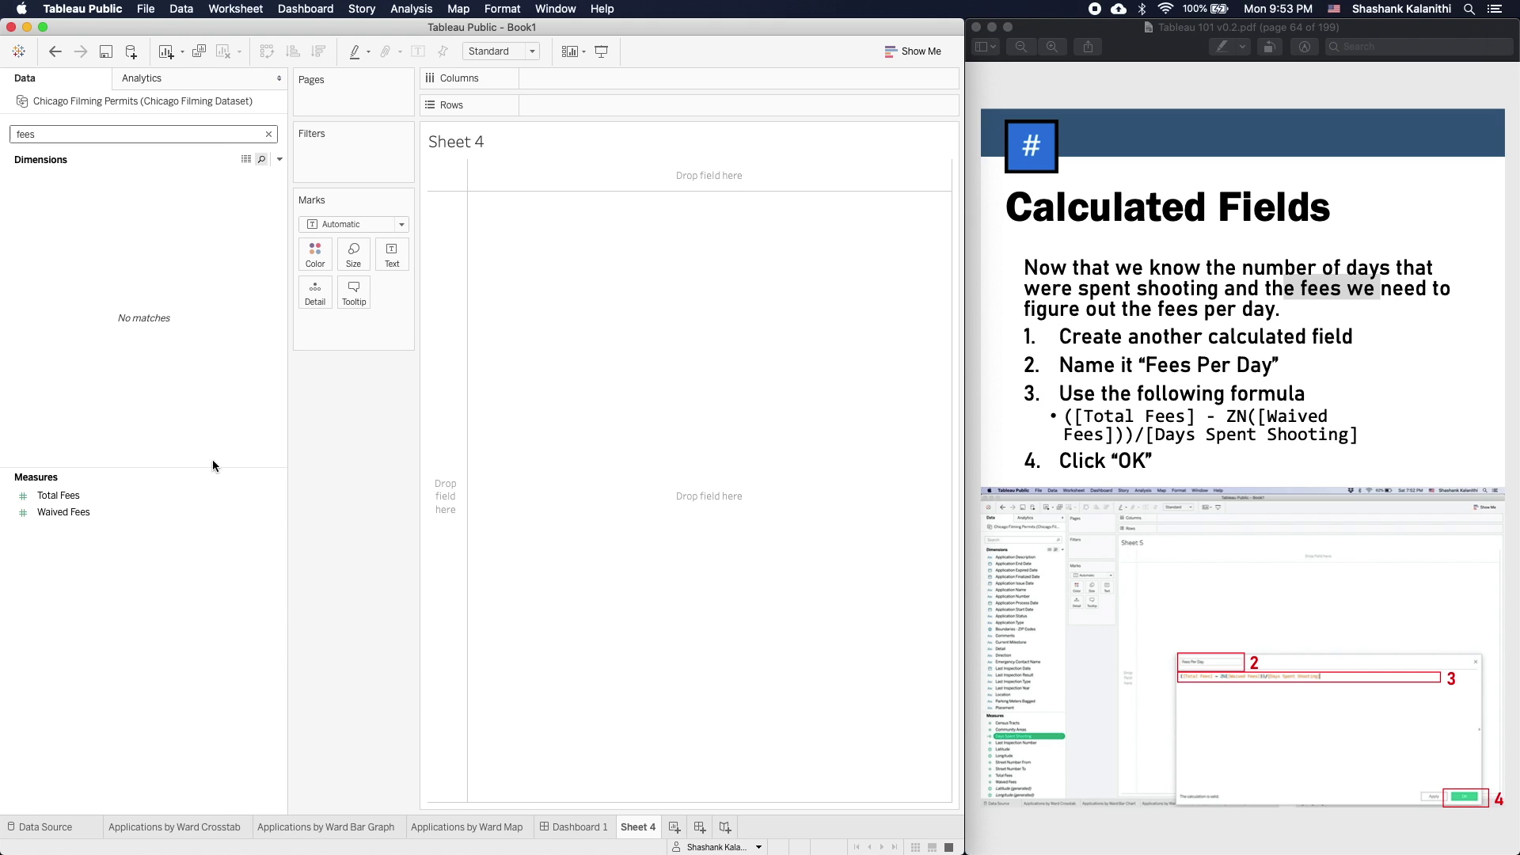
left_click(112, 516)
- Start a new calculated field, and move and narrow its editor so the data fields and PDF instructions are less covered
left_click(436, 8)
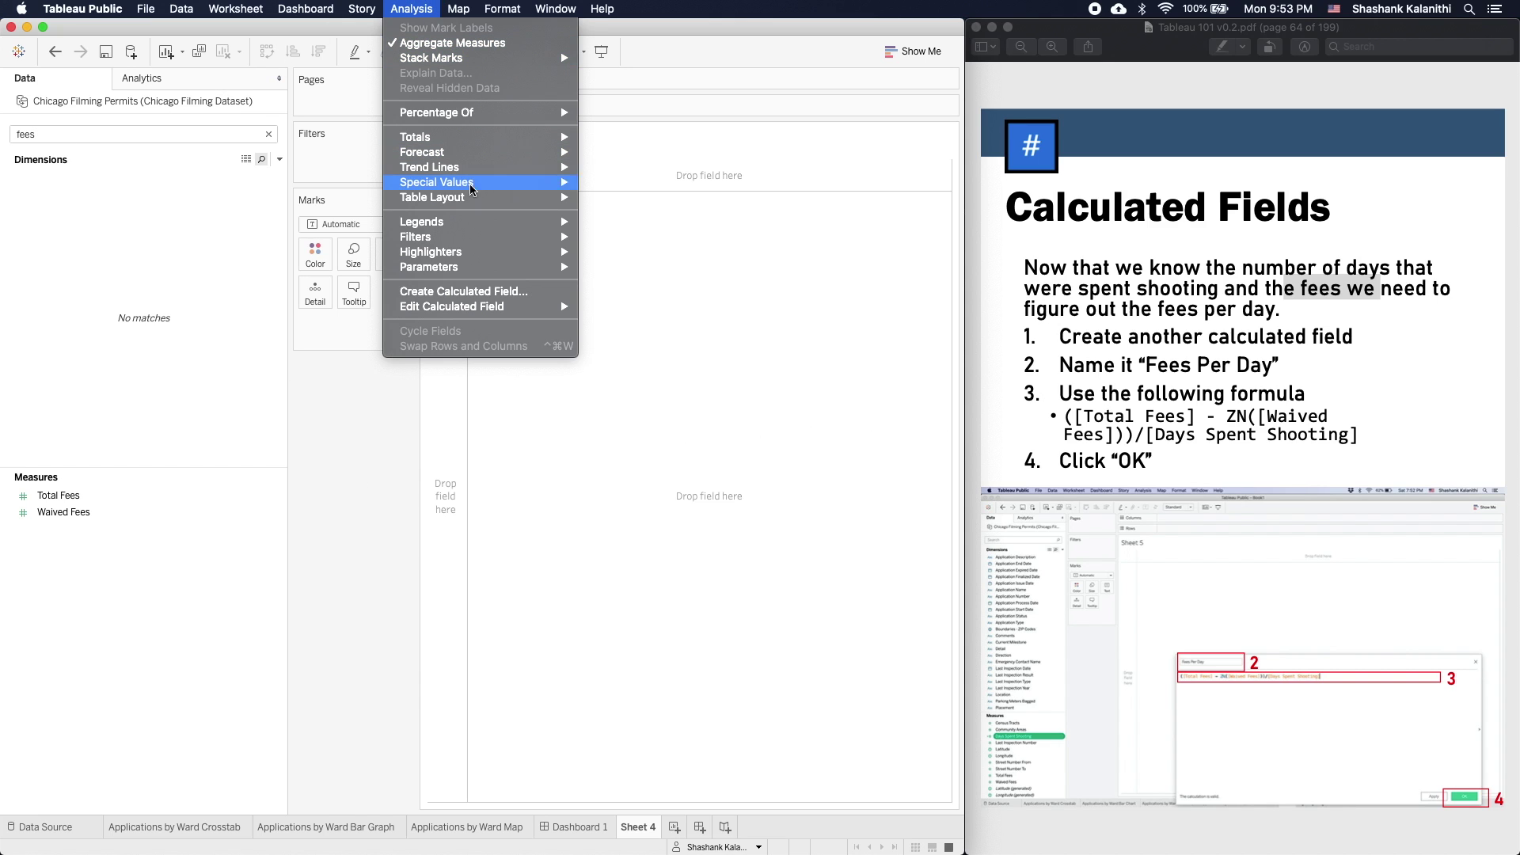
left_click(467, 292)
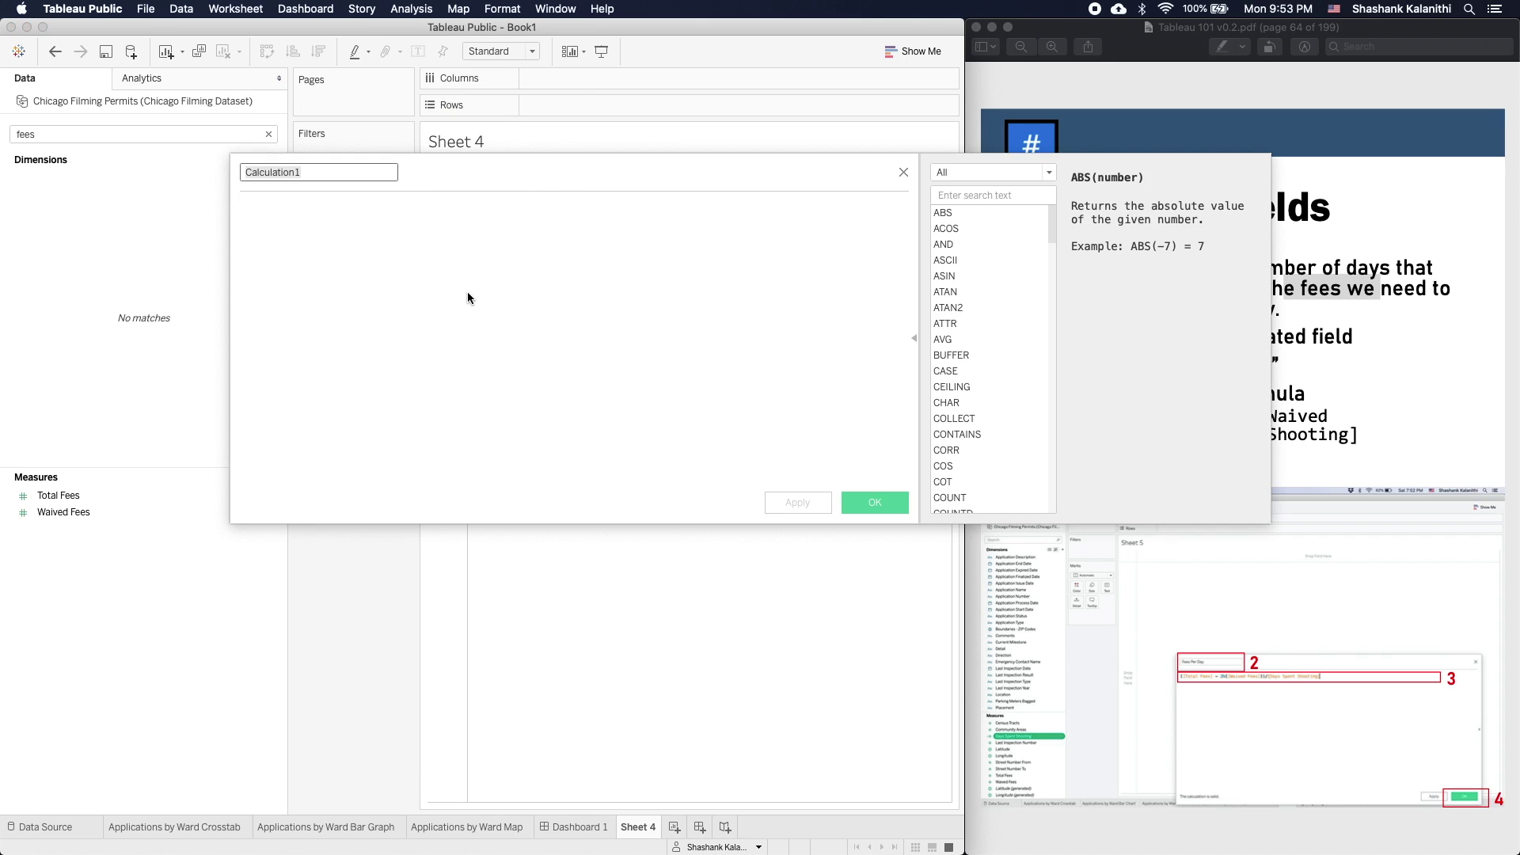
left_click_drag(842, 165, 623, 107)
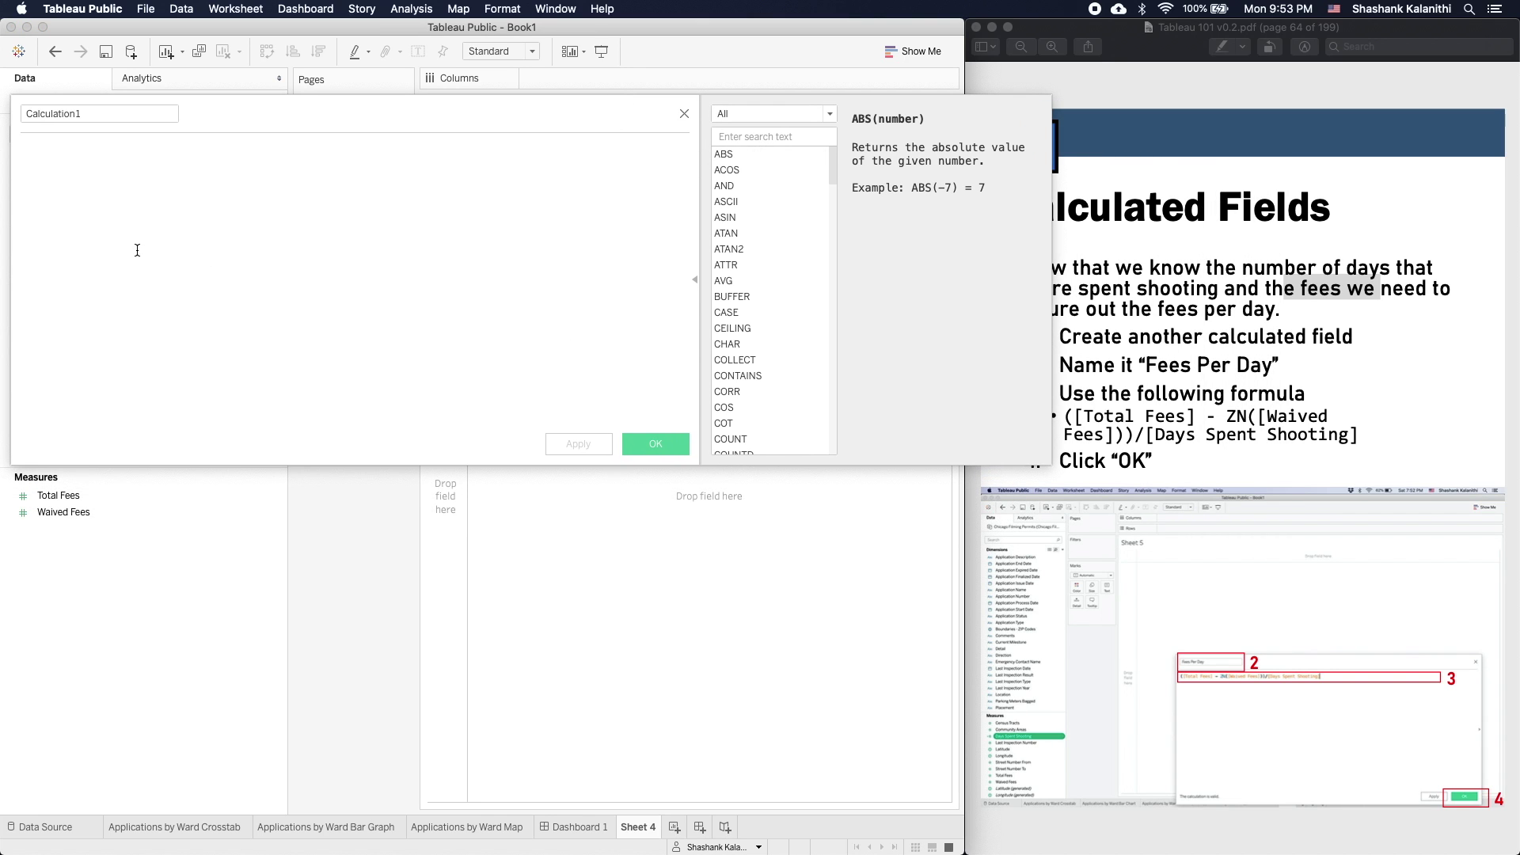
left_click_drag(11, 252, 118, 238)
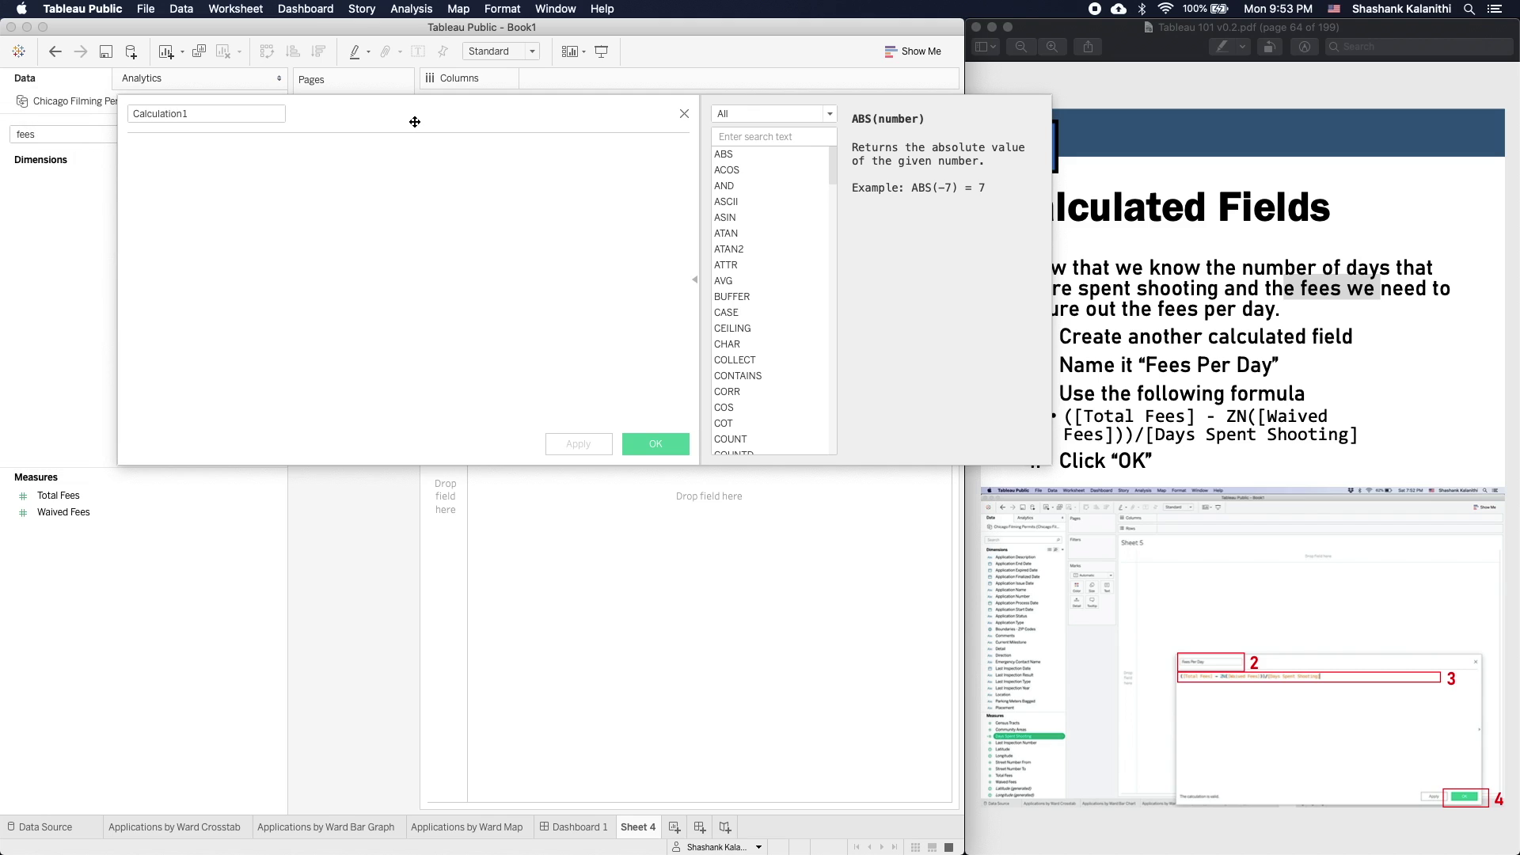
left_click_drag(415, 121, 395, 119)
- Copy the formula ([Total Fees] - ZN([Waived Fees]))/[Days Spent Shooting] from the PDF into the new calculation
left_click(1429, 459)
left_click_drag(1362, 437, 1057, 413)
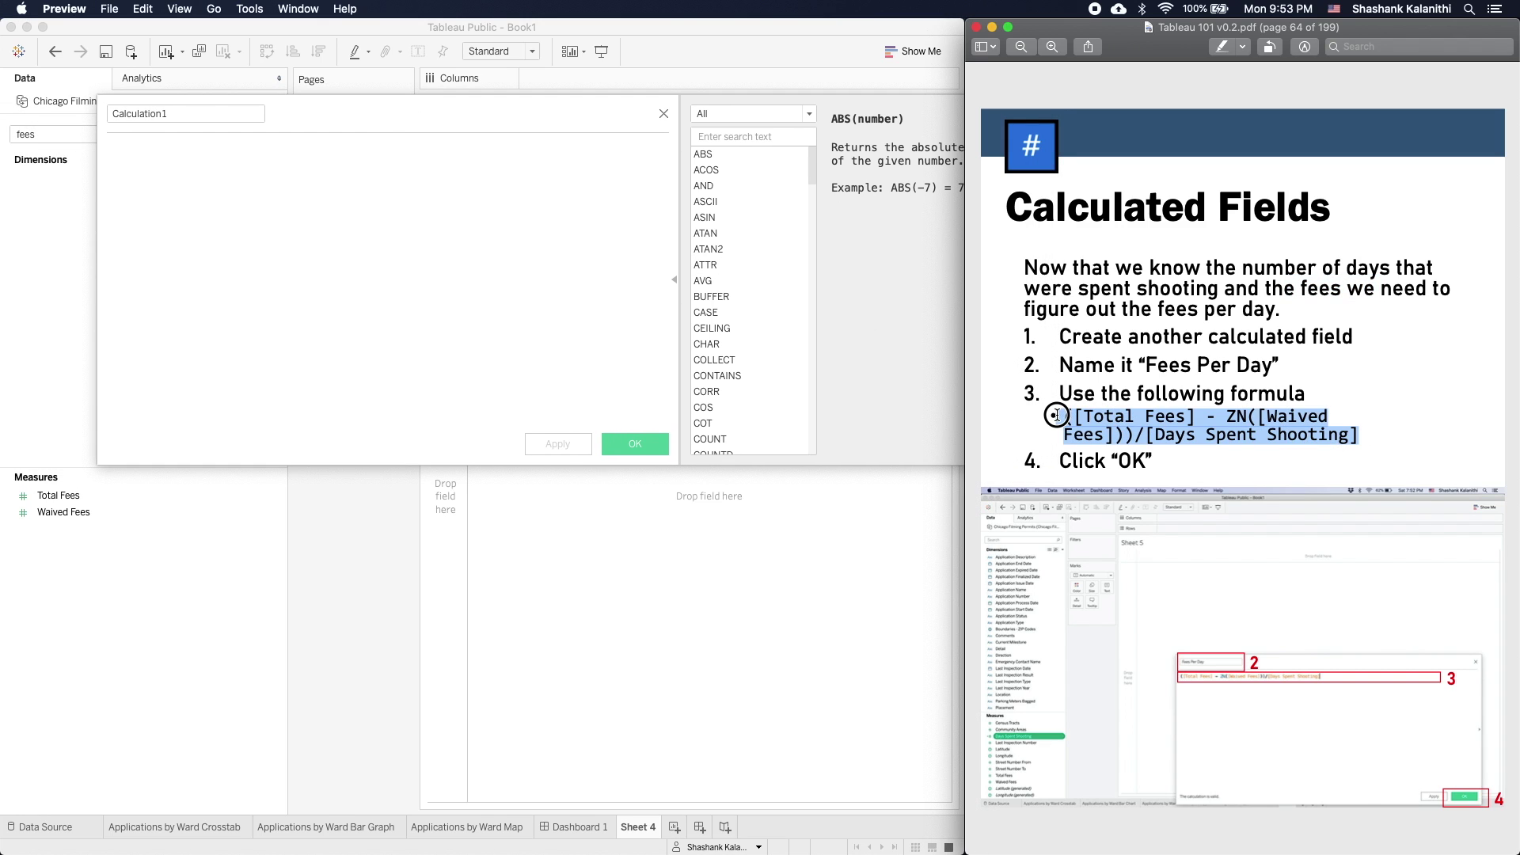
right_click(1128, 422)
left_click(1148, 474)
right_click(196, 198)
left_click(230, 278)
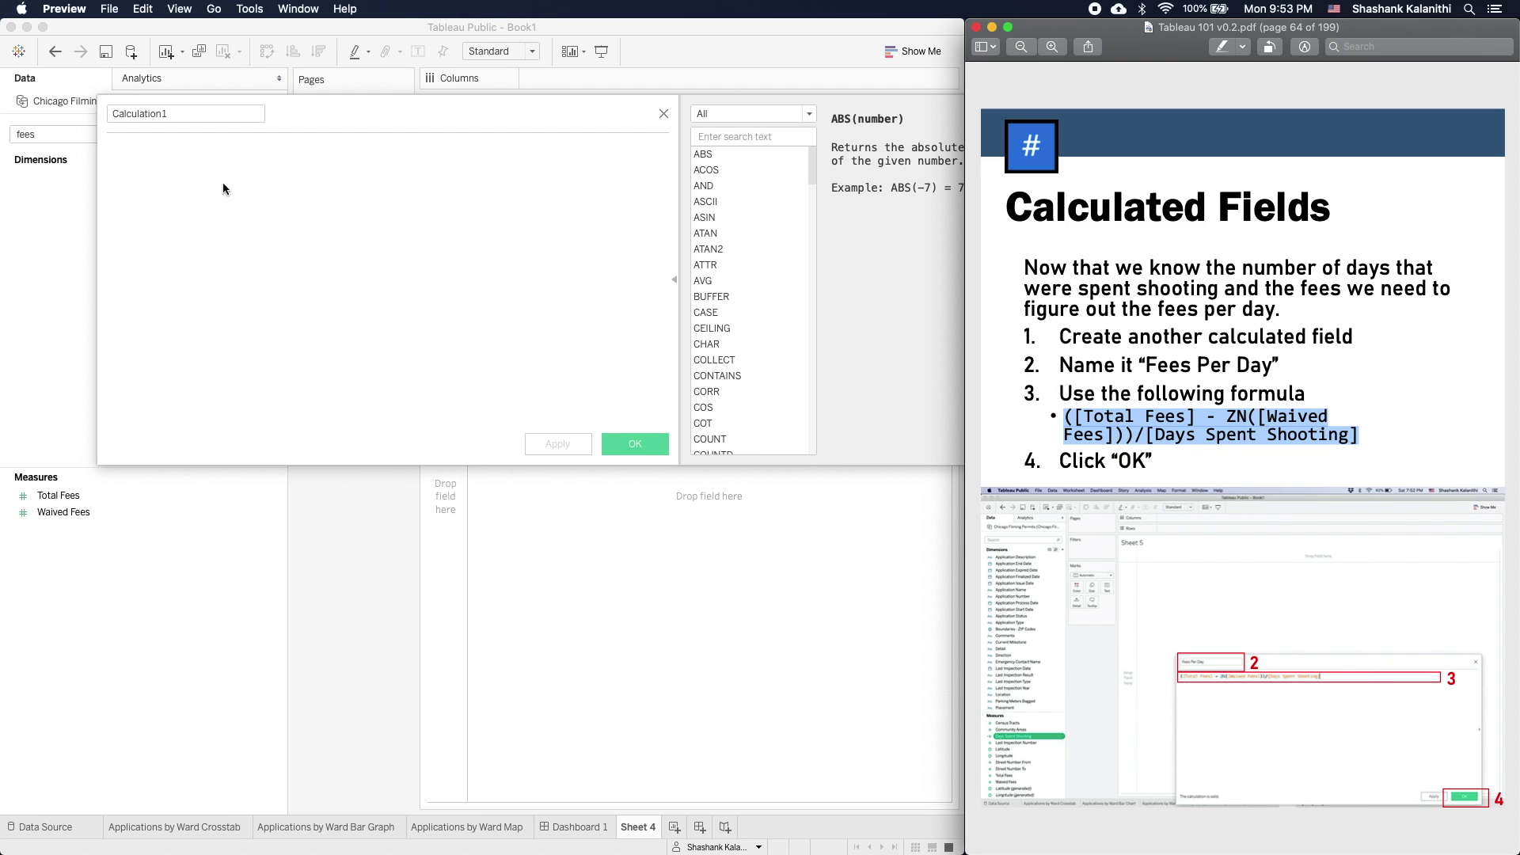
right_click(116, 156)
left_click(186, 233)
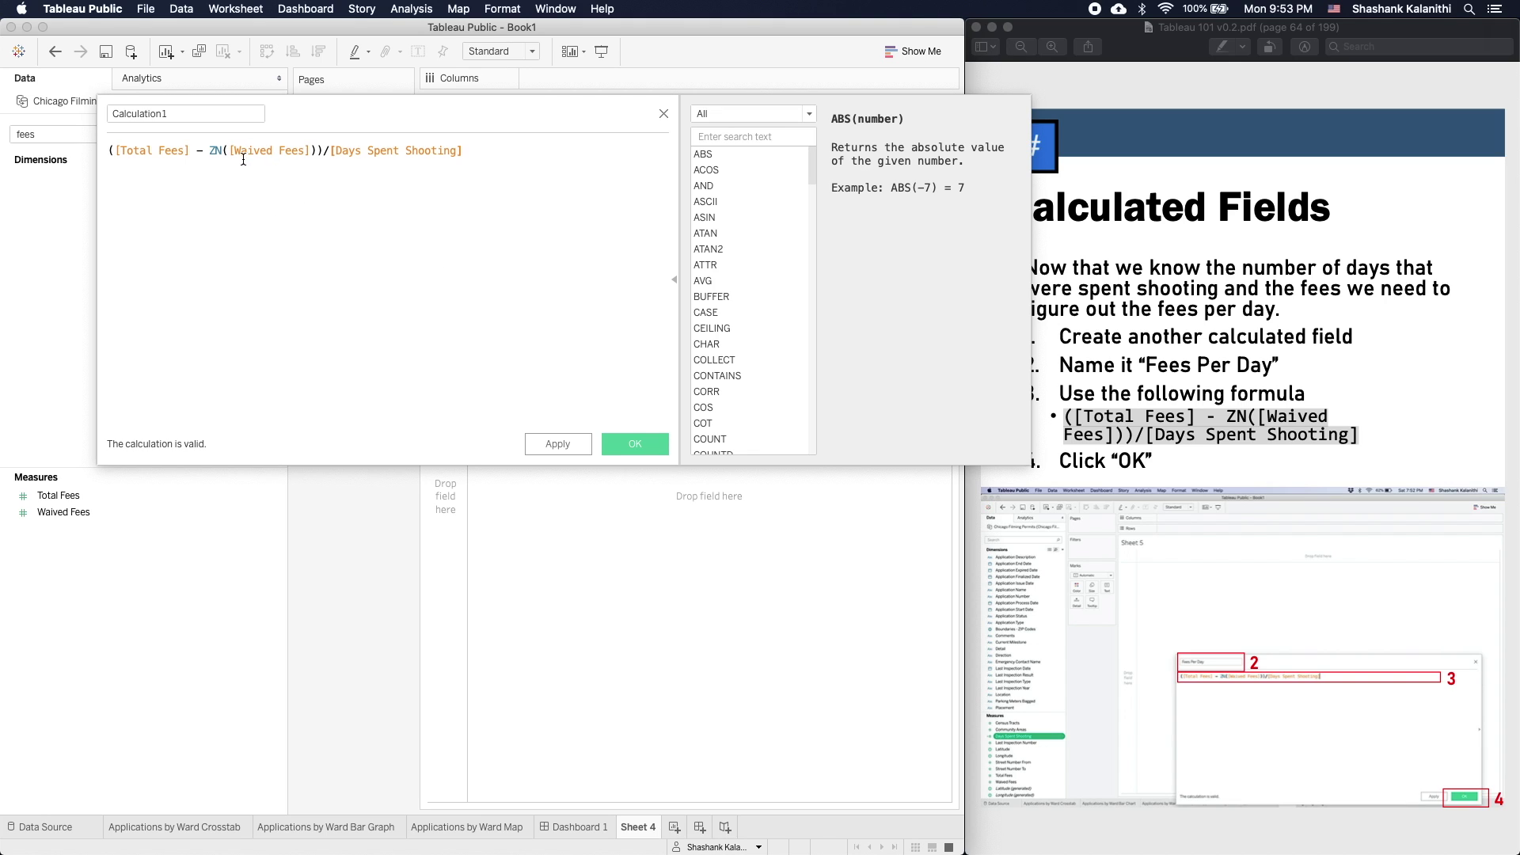
- Examine the Total Fees field, the ZN function and the Waived Fees field in the numerator of the formula
left_click_drag(115, 145, 190, 150)
left_click(202, 151)
left_click(213, 151)
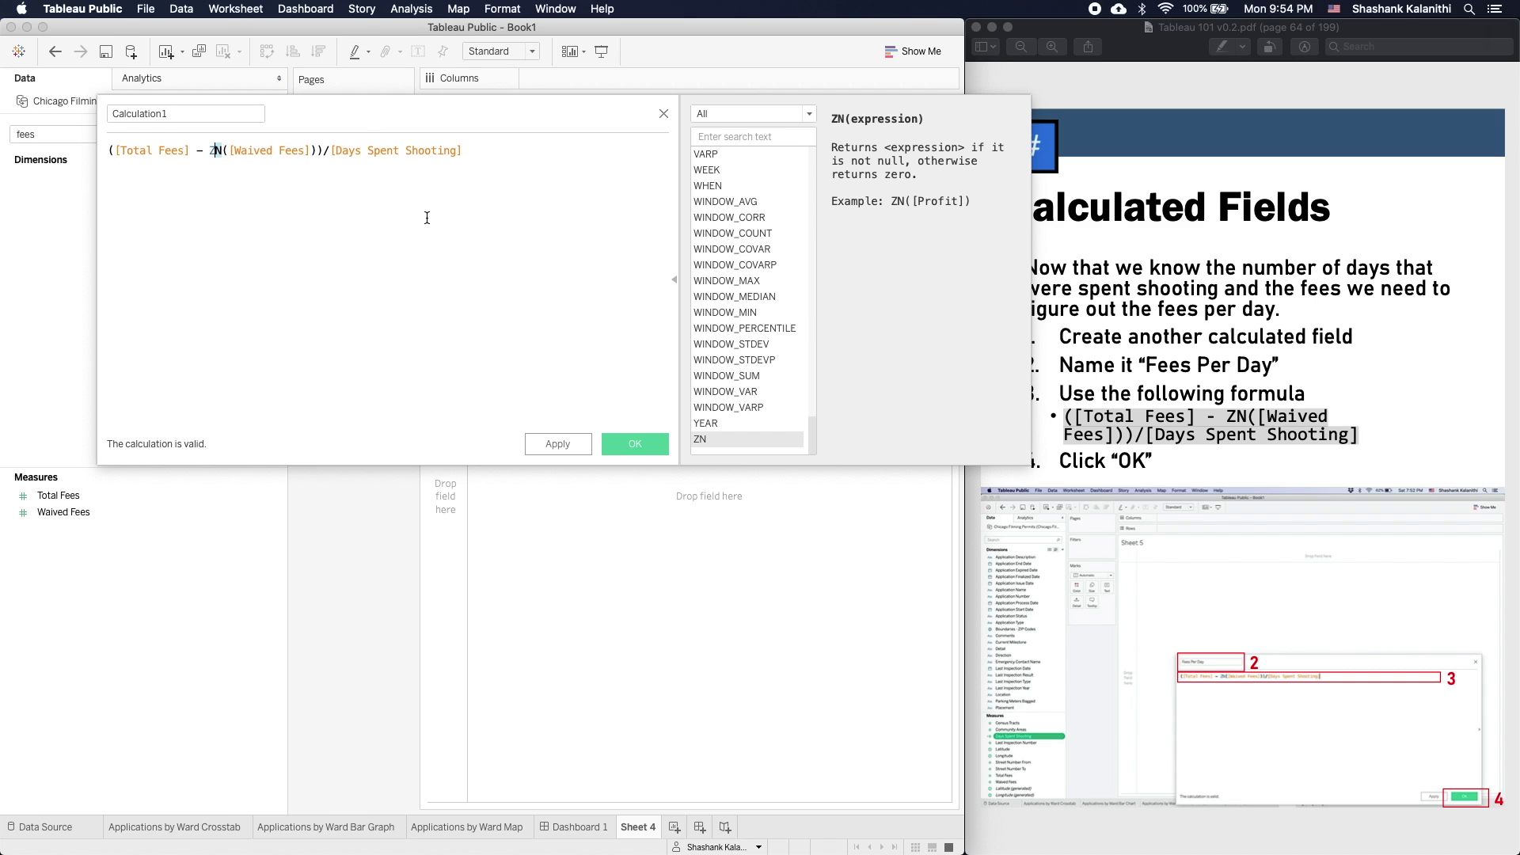
left_click(511, 244)
double_click(127, 153)
left_click_drag(228, 150, 315, 151)
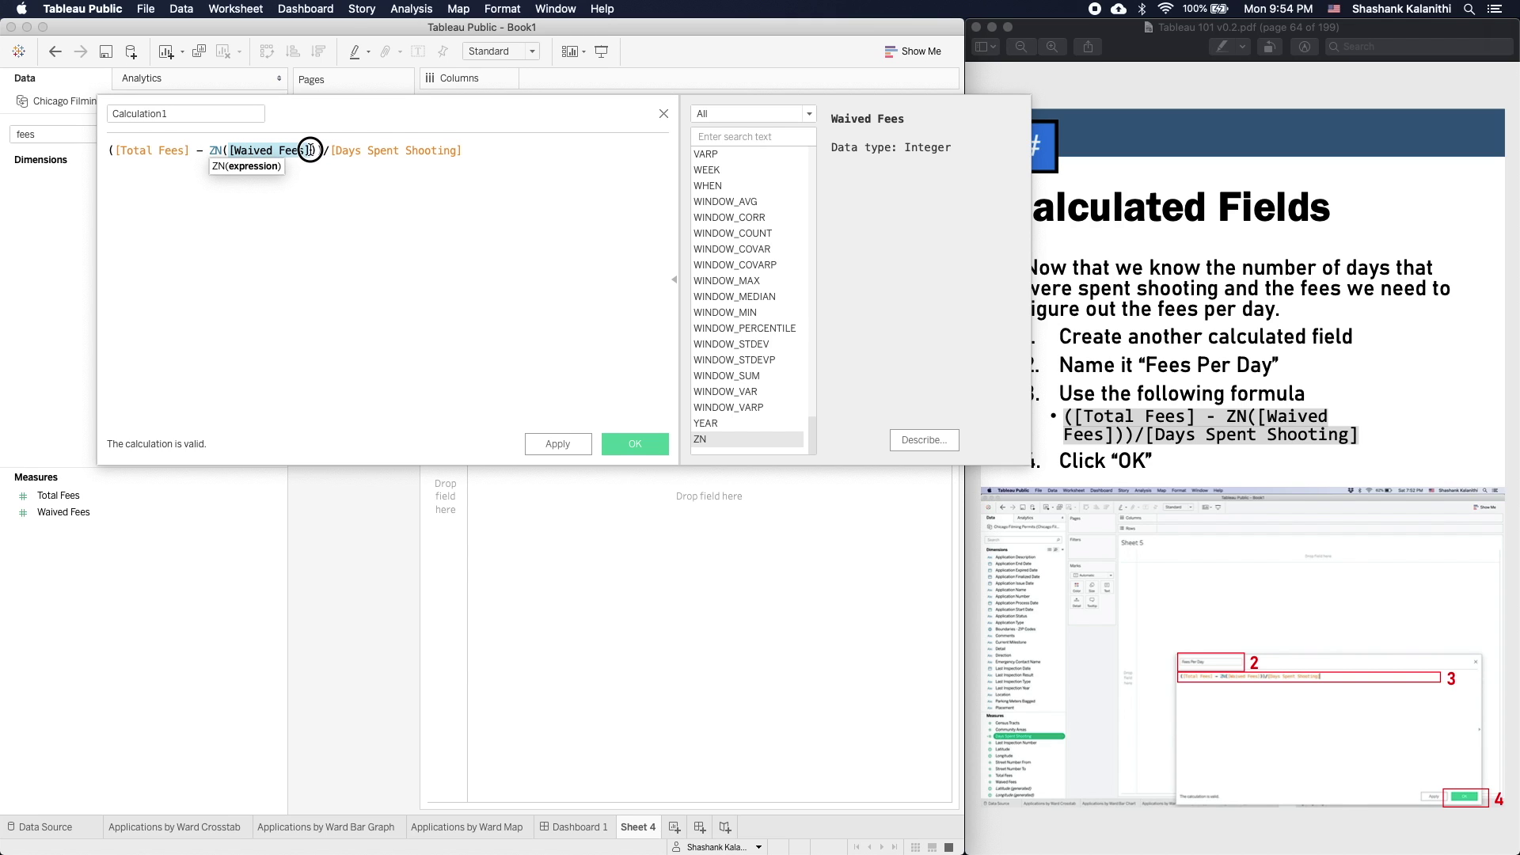
left_click(323, 150)
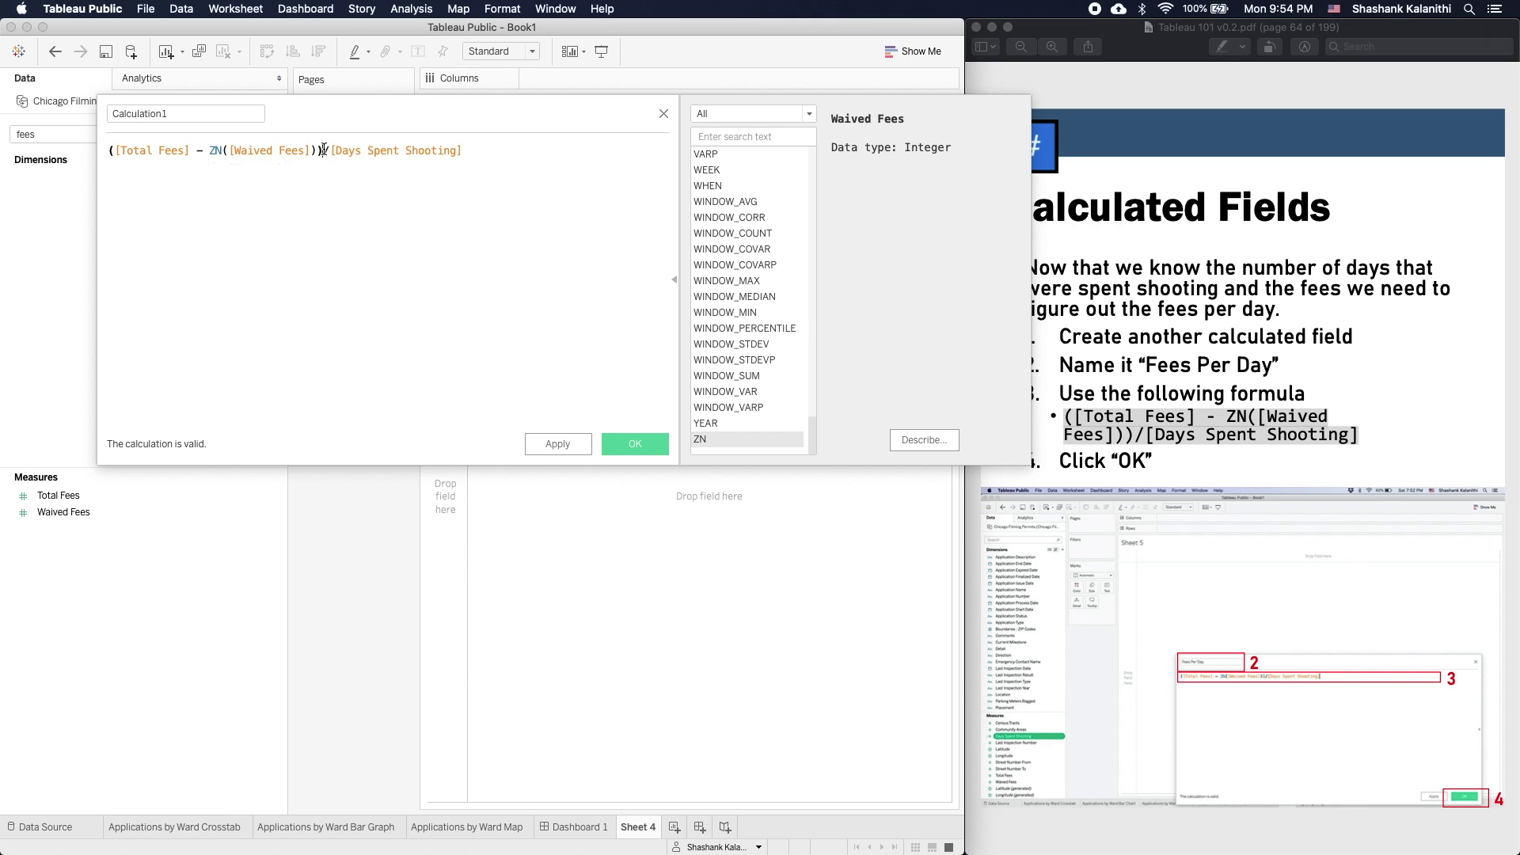
left_click(121, 150)
- View the full description of the Days Spent Shooting field, and close the calculation editor after rechecking ZN
left_click_drag(333, 151, 491, 156)
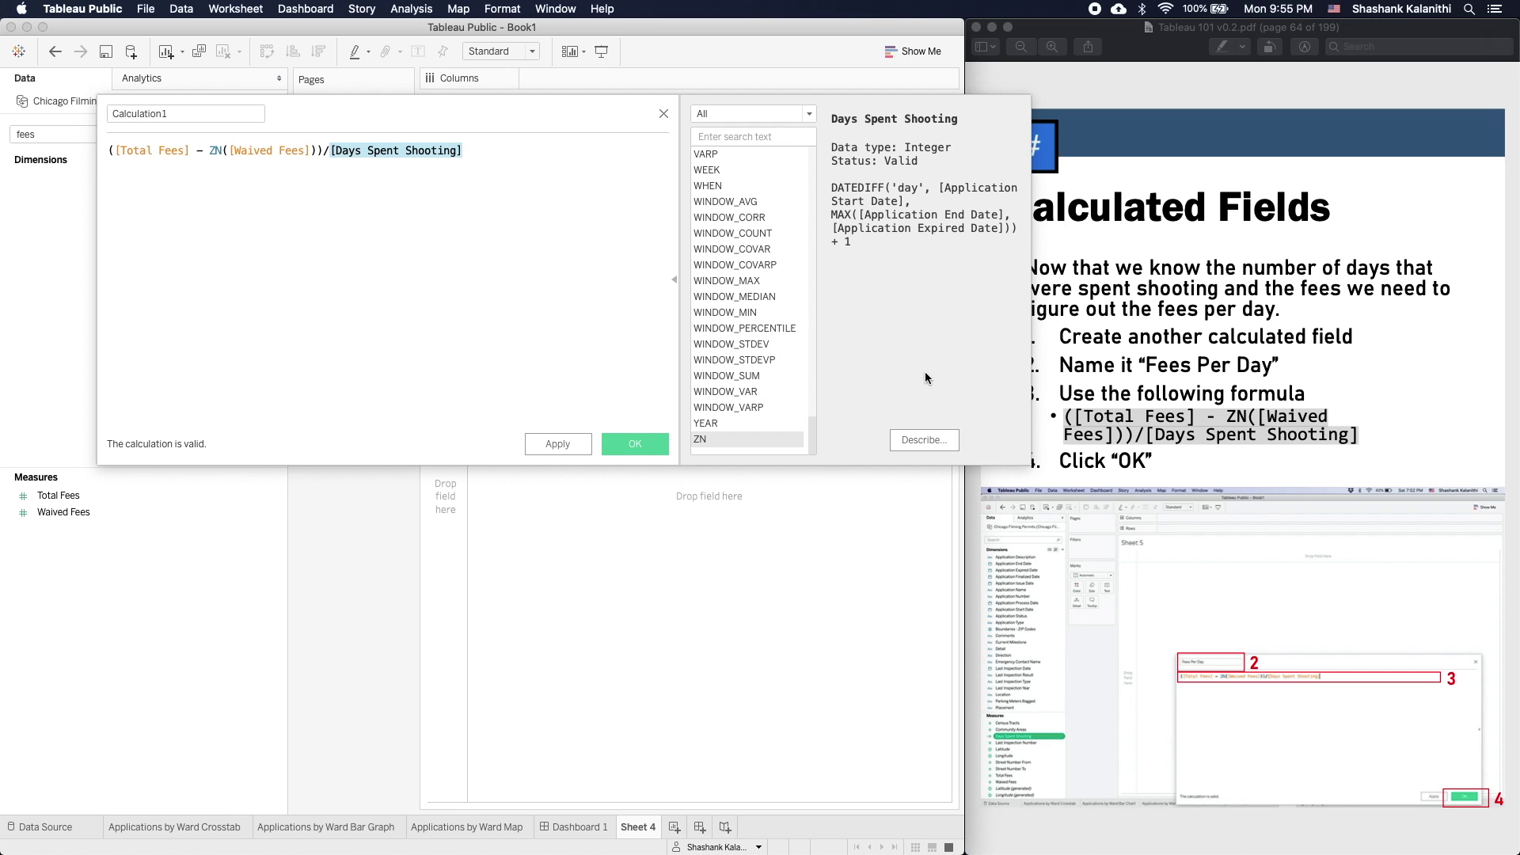
left_click(942, 442)
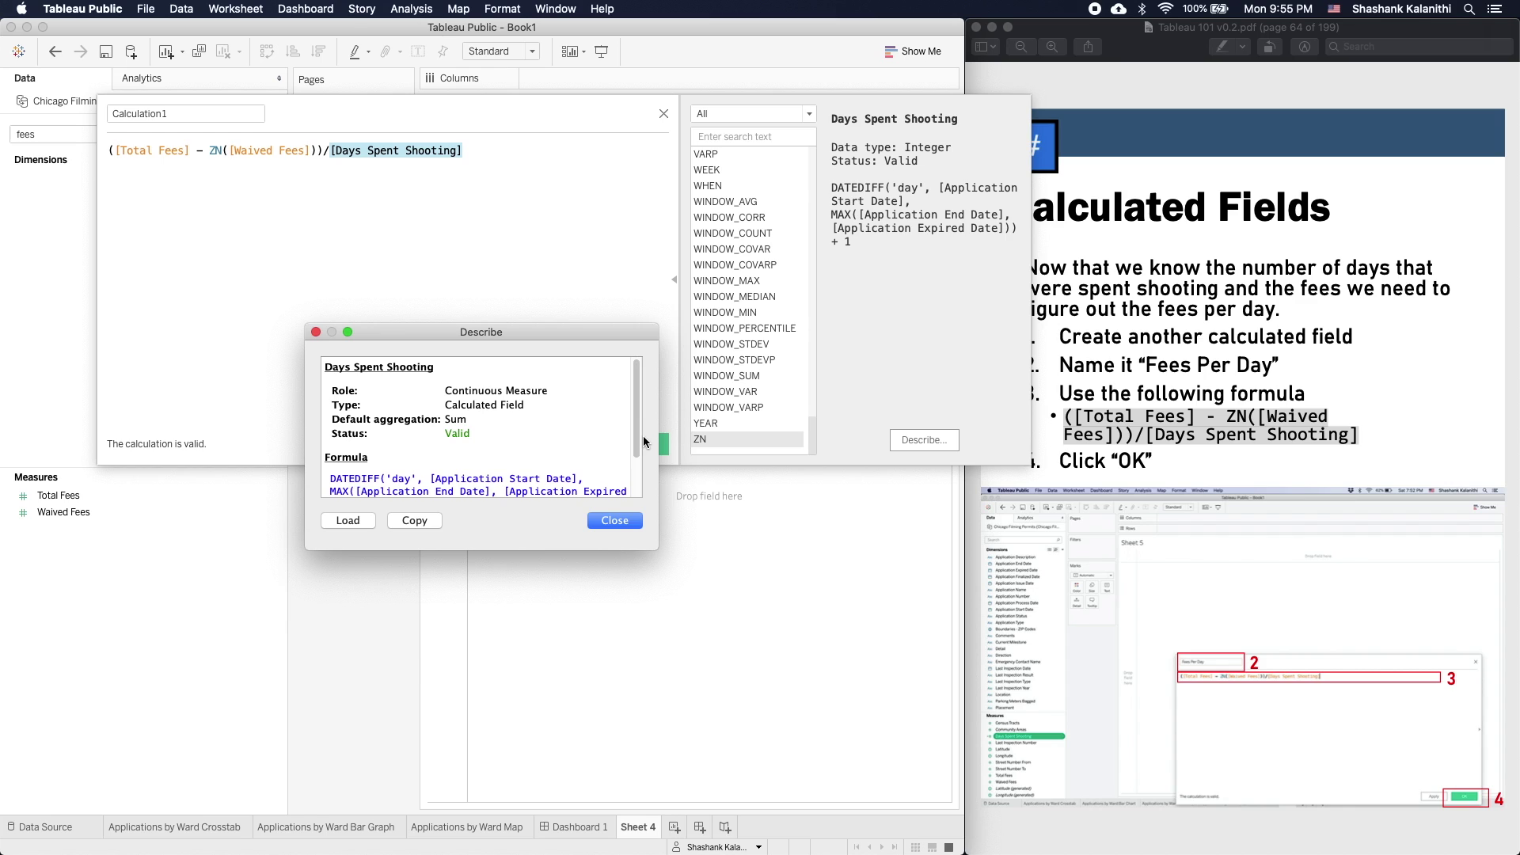
left_click_drag(638, 443, 638, 481)
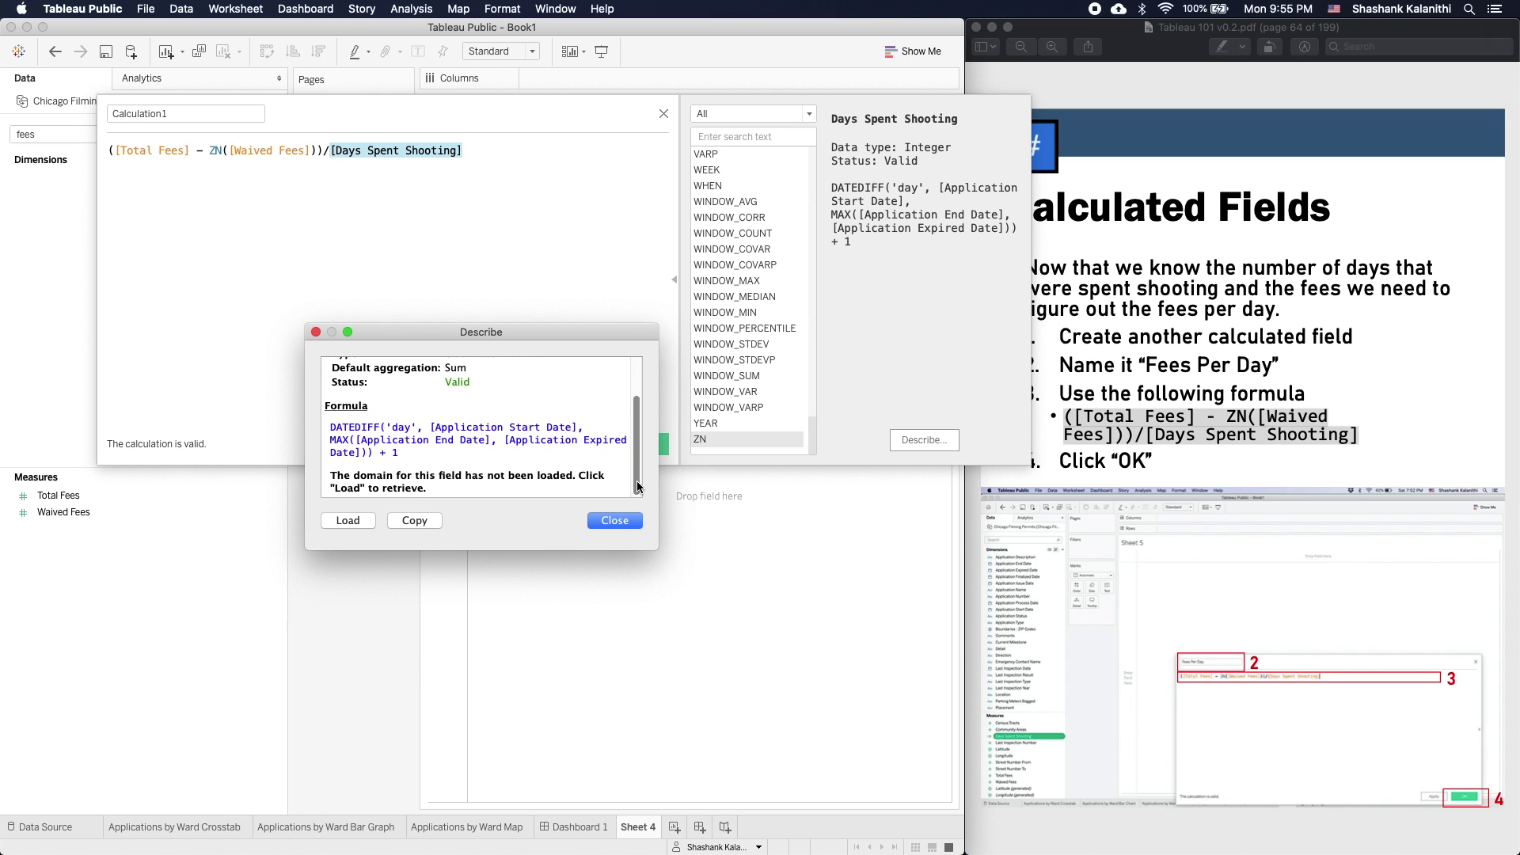
left_click(318, 334)
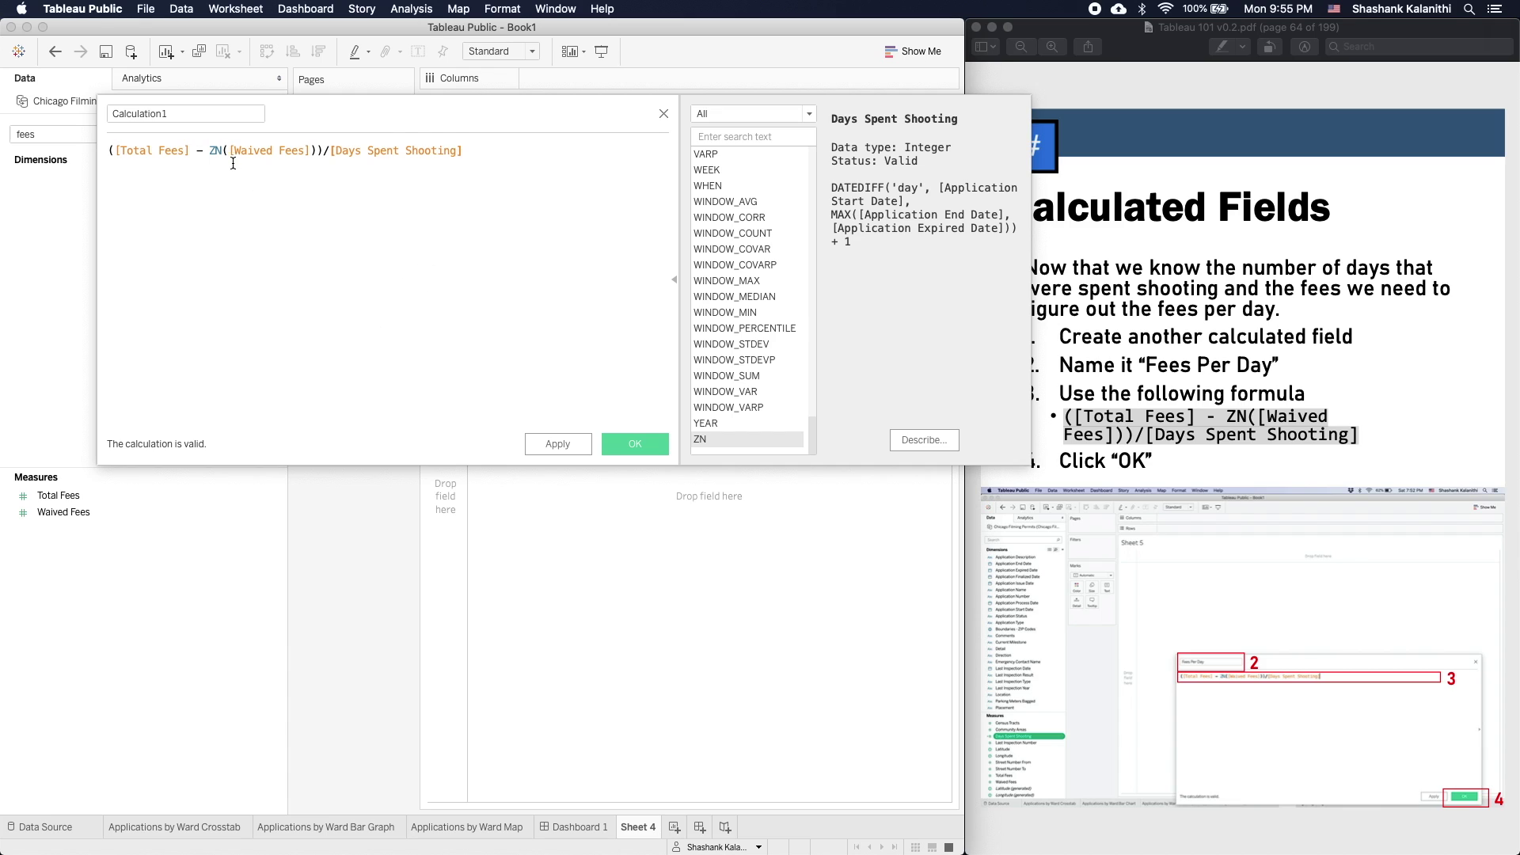
left_click(211, 152)
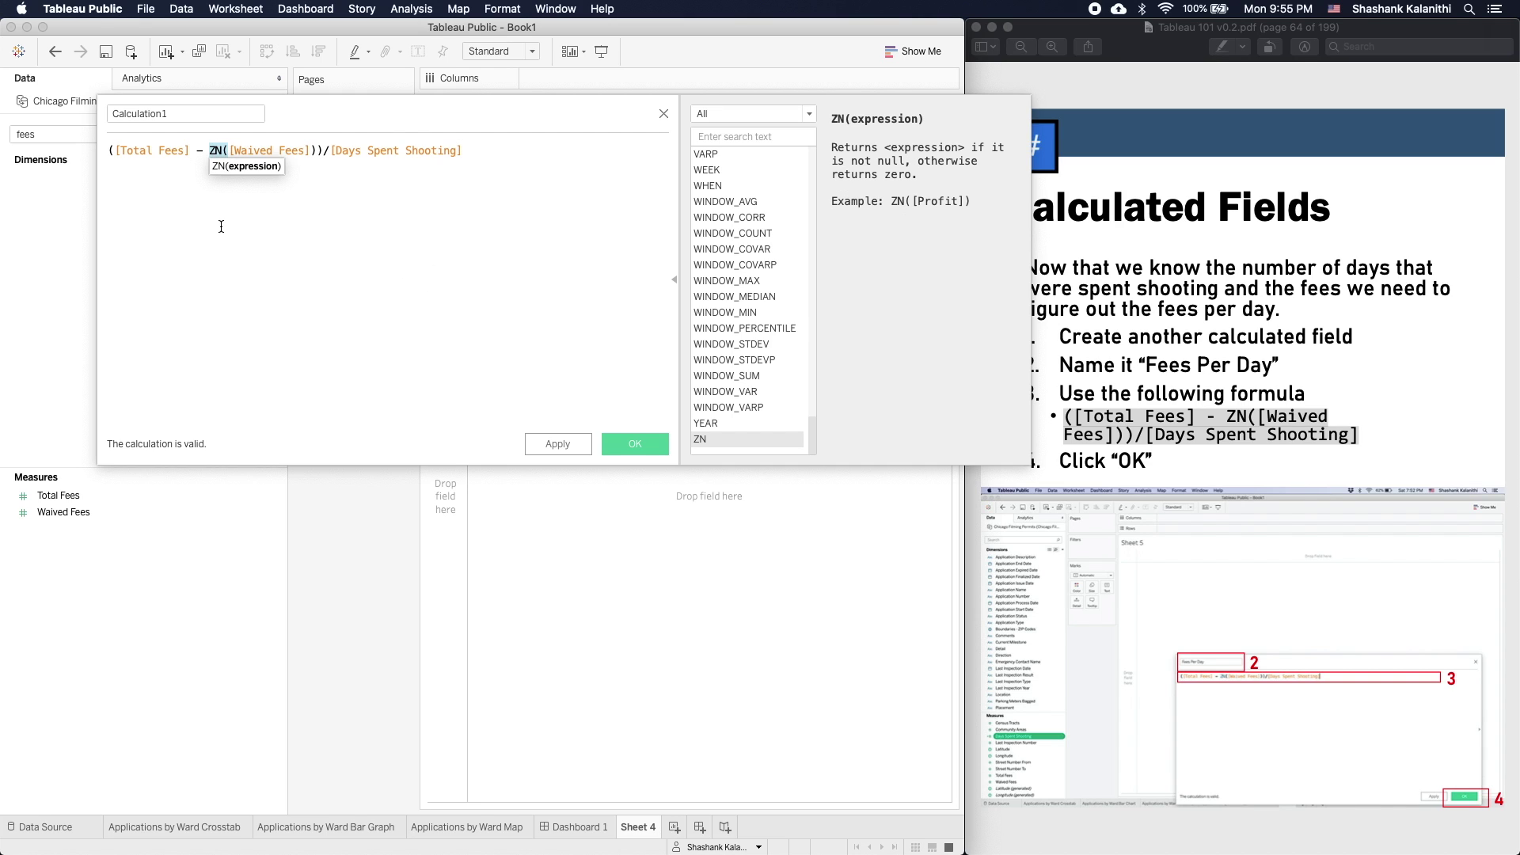
left_click(663, 113)
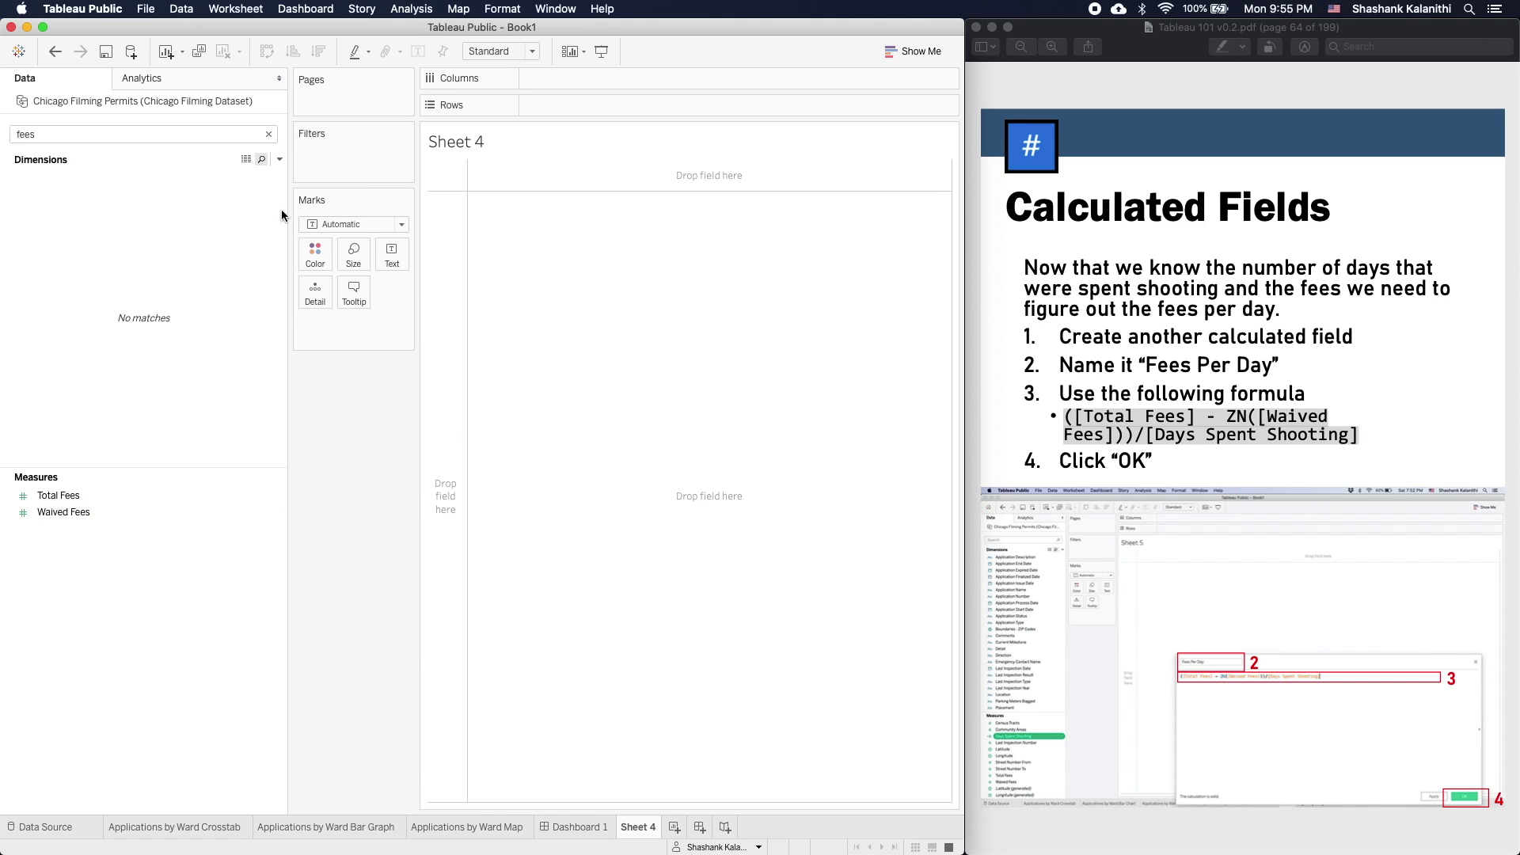
- Add Waived Fees to Sheet 4 and show its total as a text table
left_click_drag(79, 512, 595, 104)
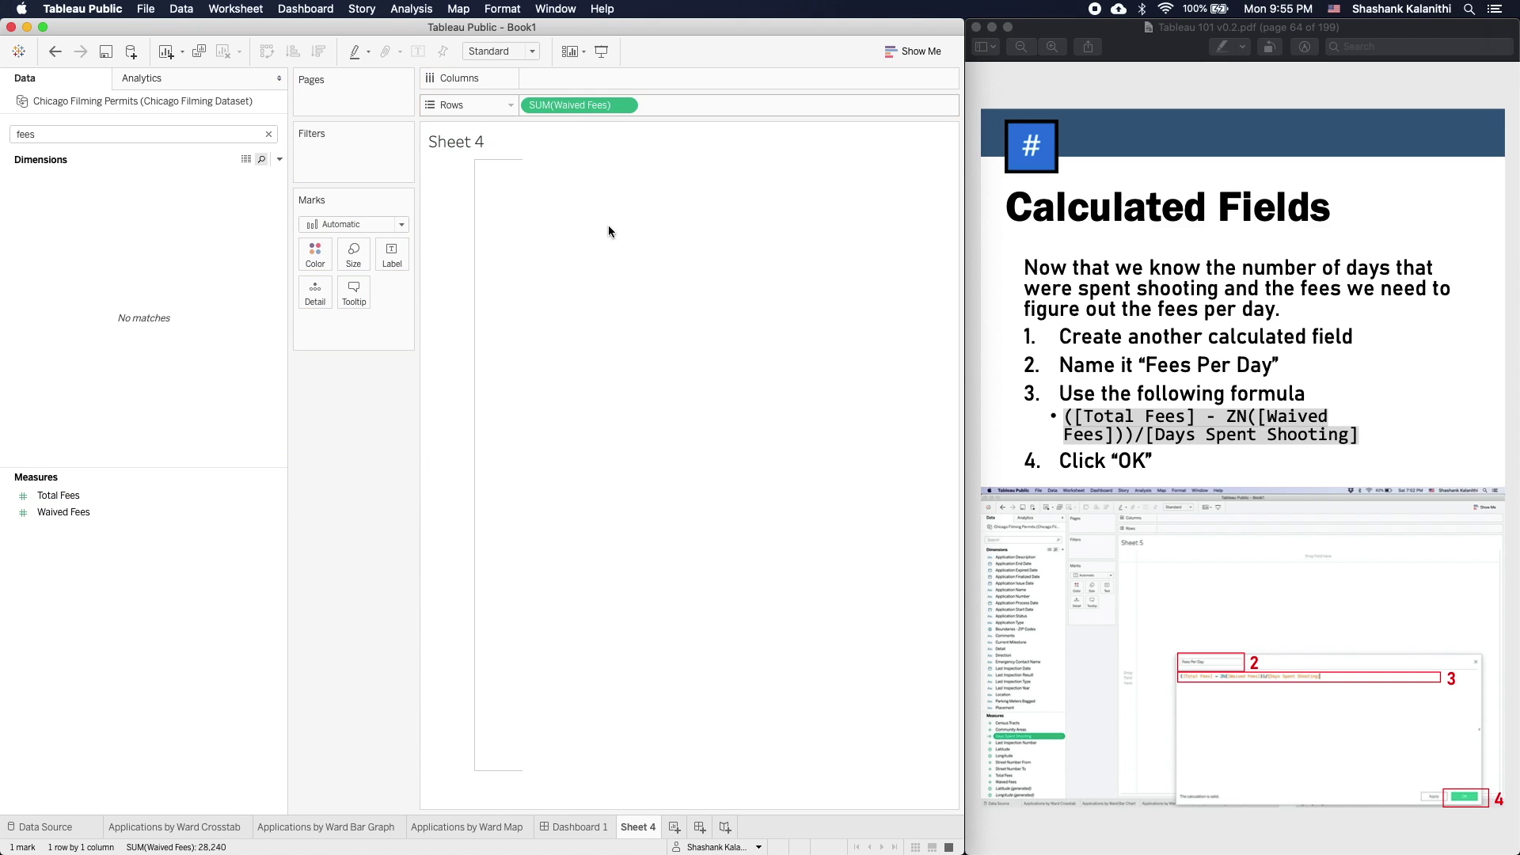
left_click(895, 50)
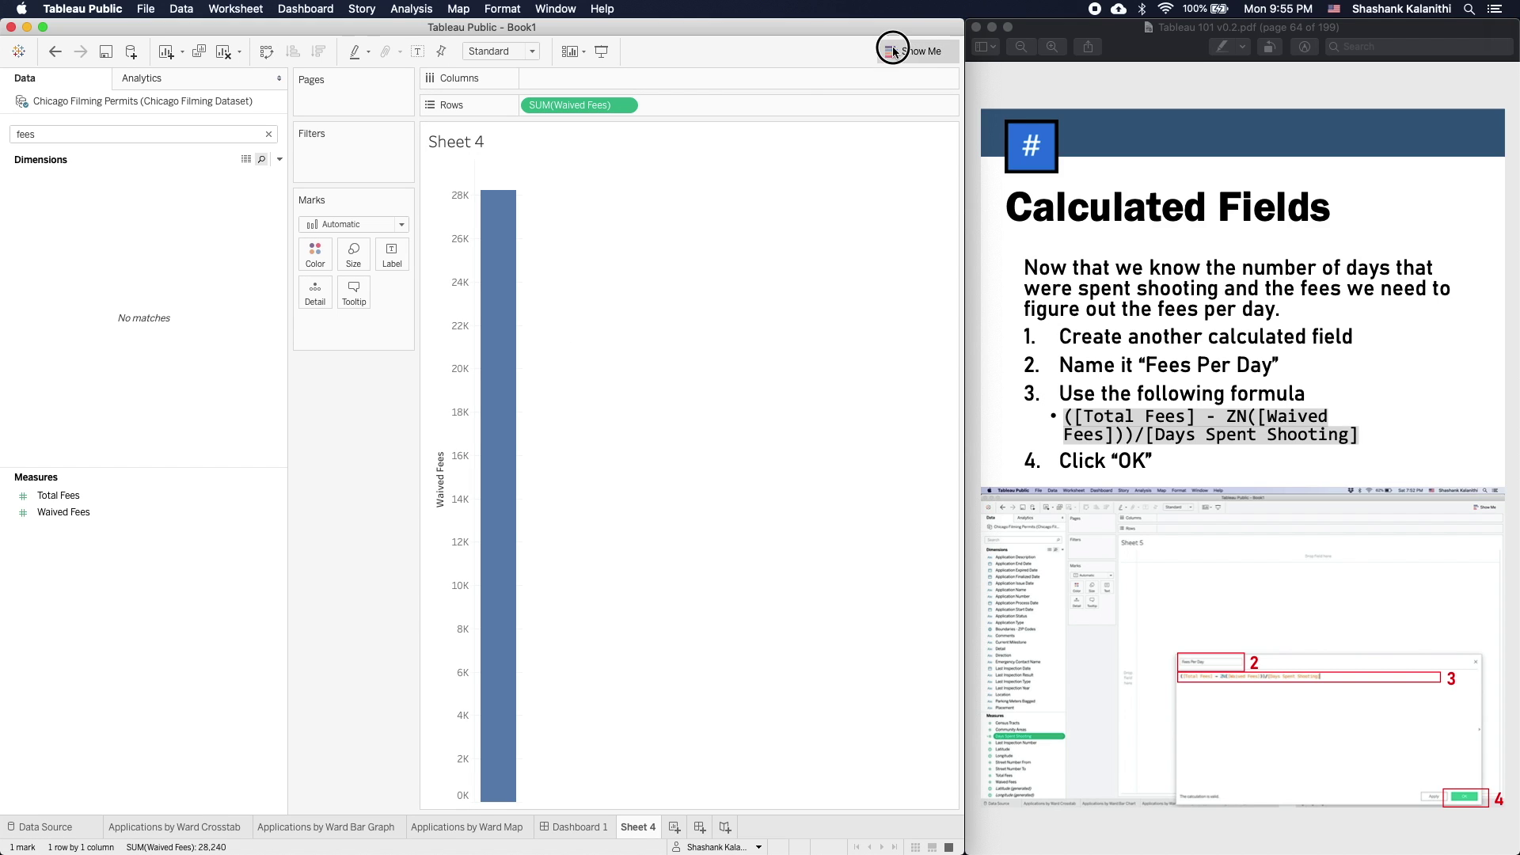
left_click(854, 101)
left_click(910, 52)
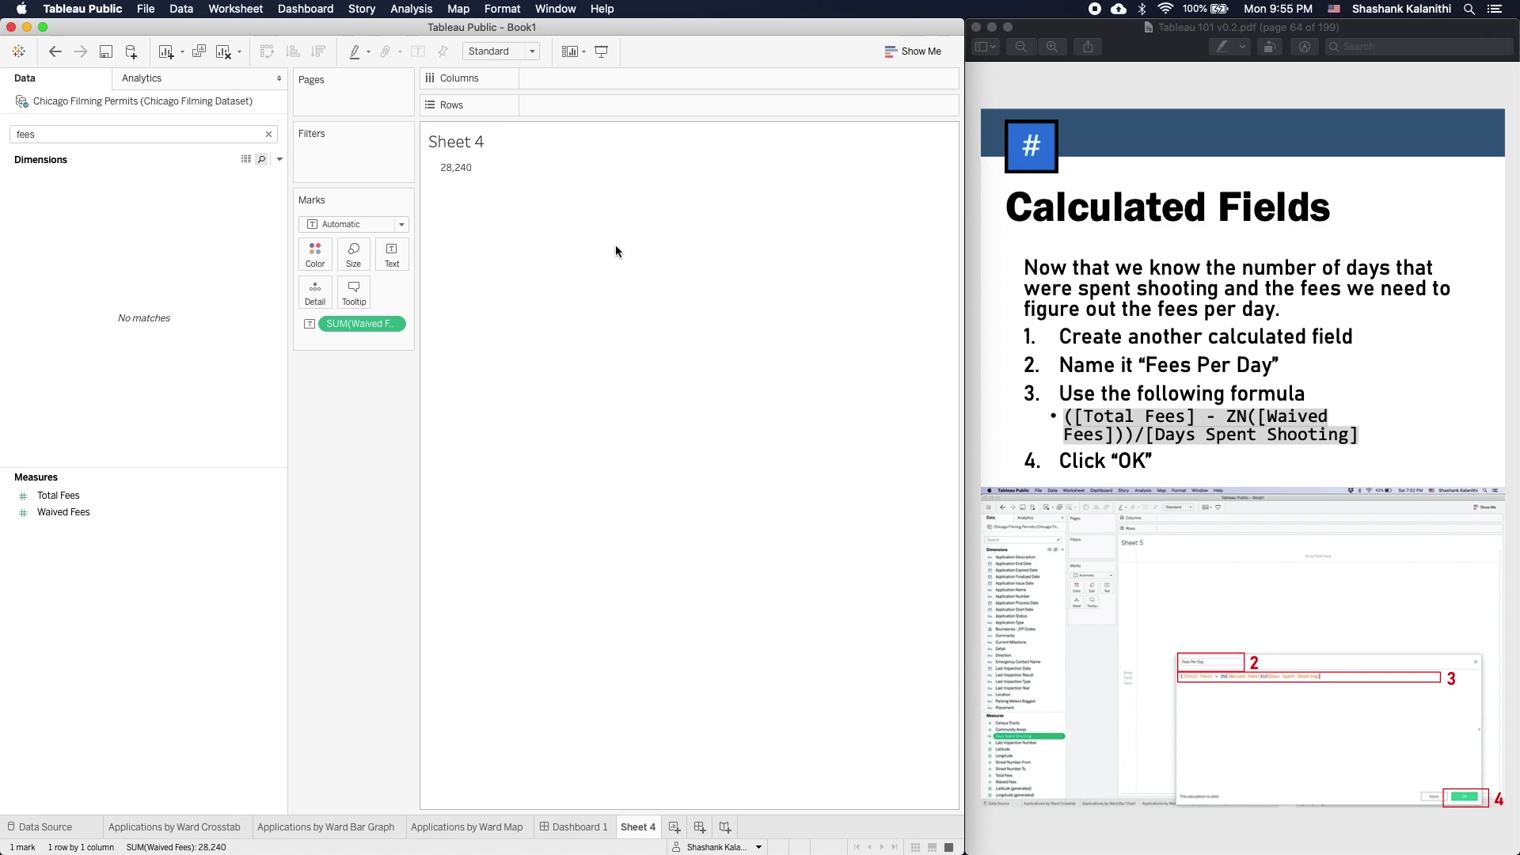
- Clear the field search, break Waived Fees down by Application Number, and show the result as a text table
left_click(269, 134)
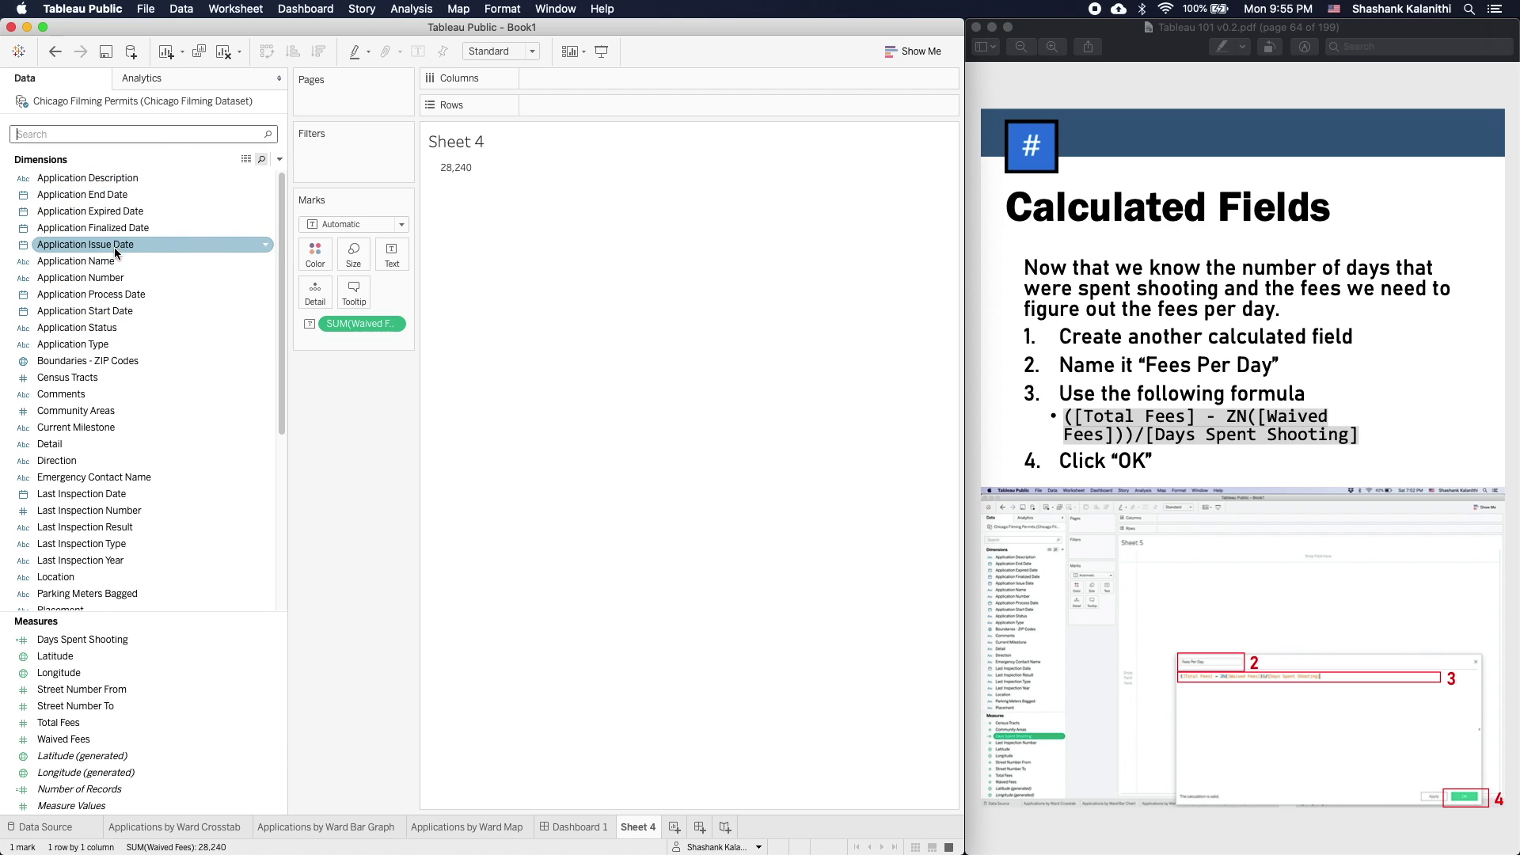
left_click_drag(111, 278, 305, 291)
left_click(507, 441)
left_click(440, 169)
left_click(518, 412)
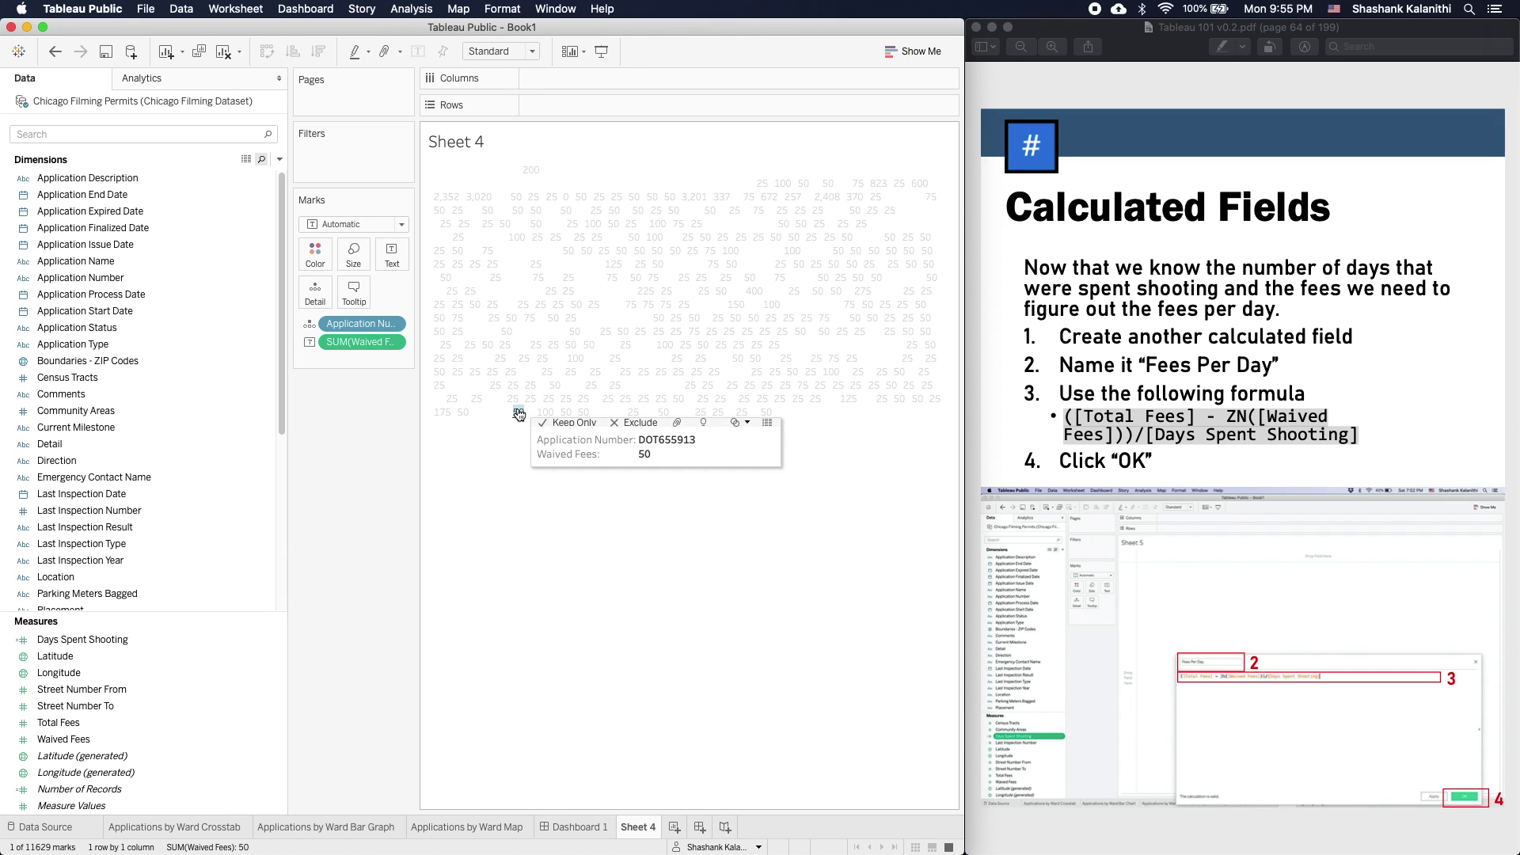
left_click(914, 51)
left_click(842, 103)
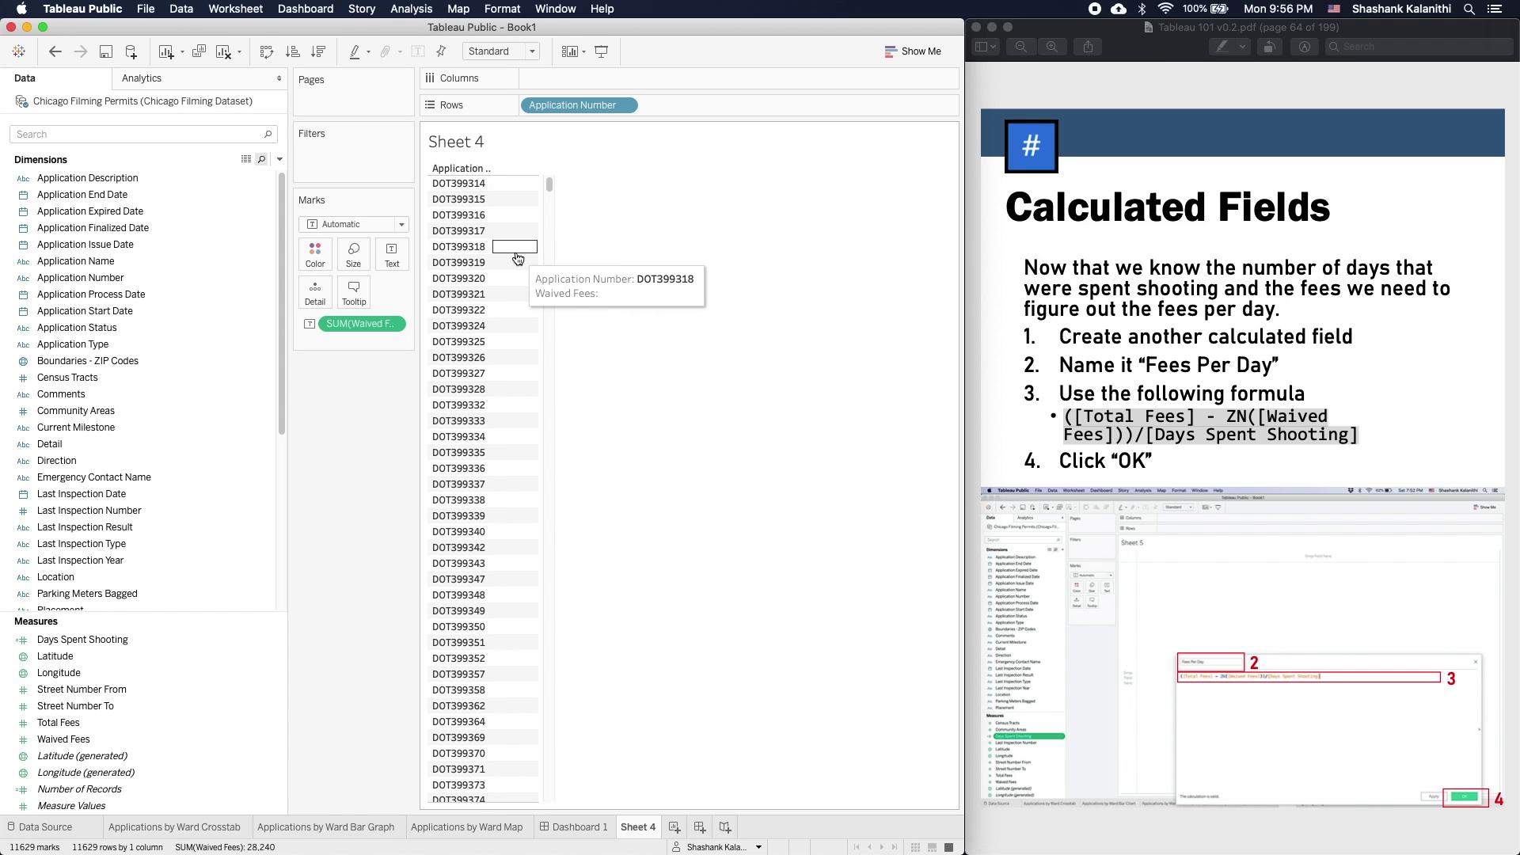
- Examine the Waived Fees cells across the Application Number rows for missing values
left_click(516, 281)
left_click(516, 281)
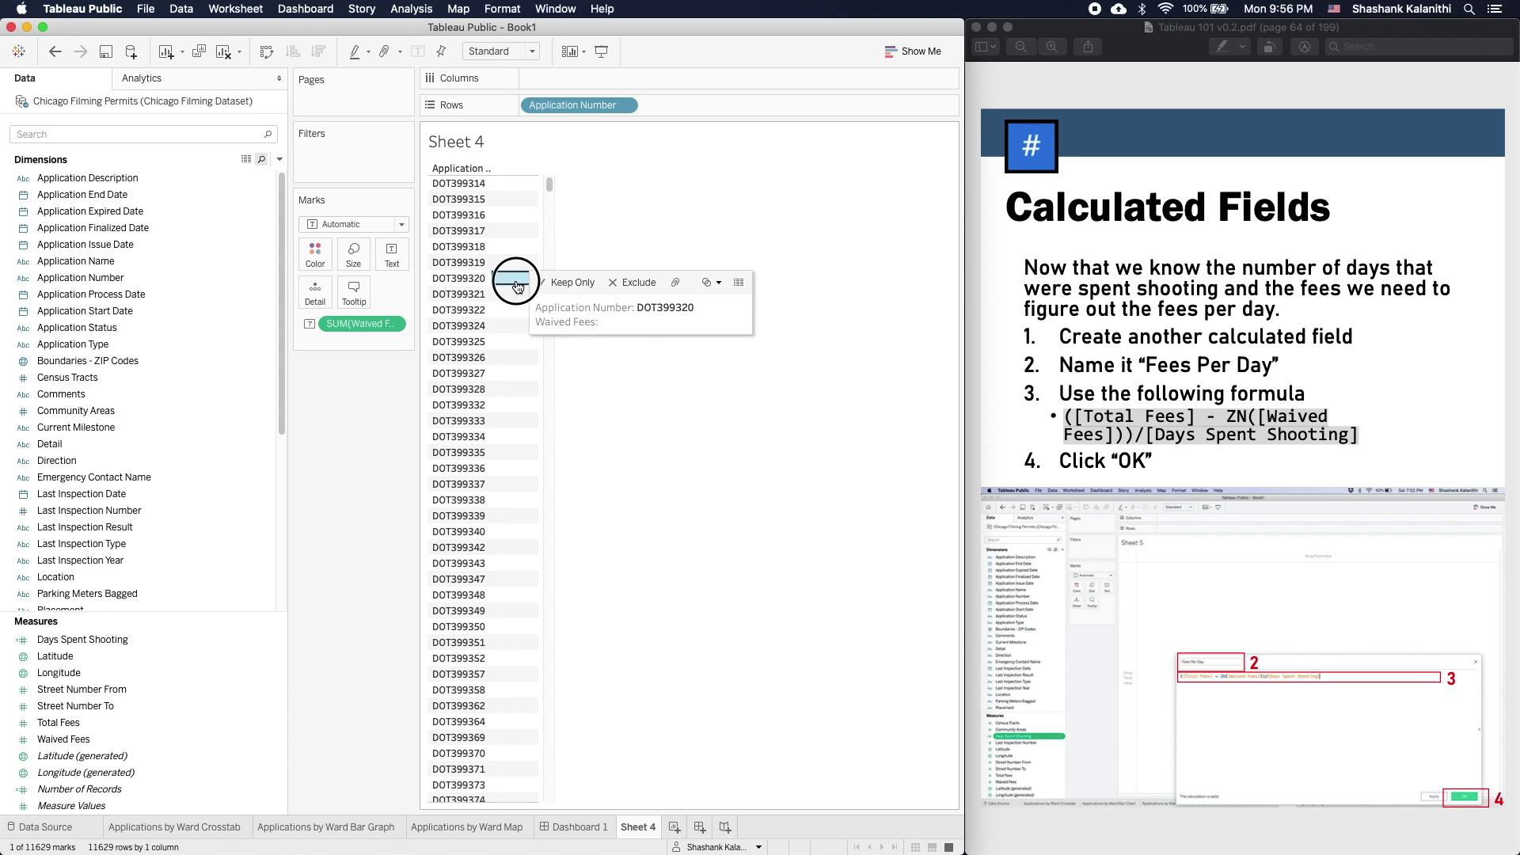
left_click_drag(552, 184, 554, 407)
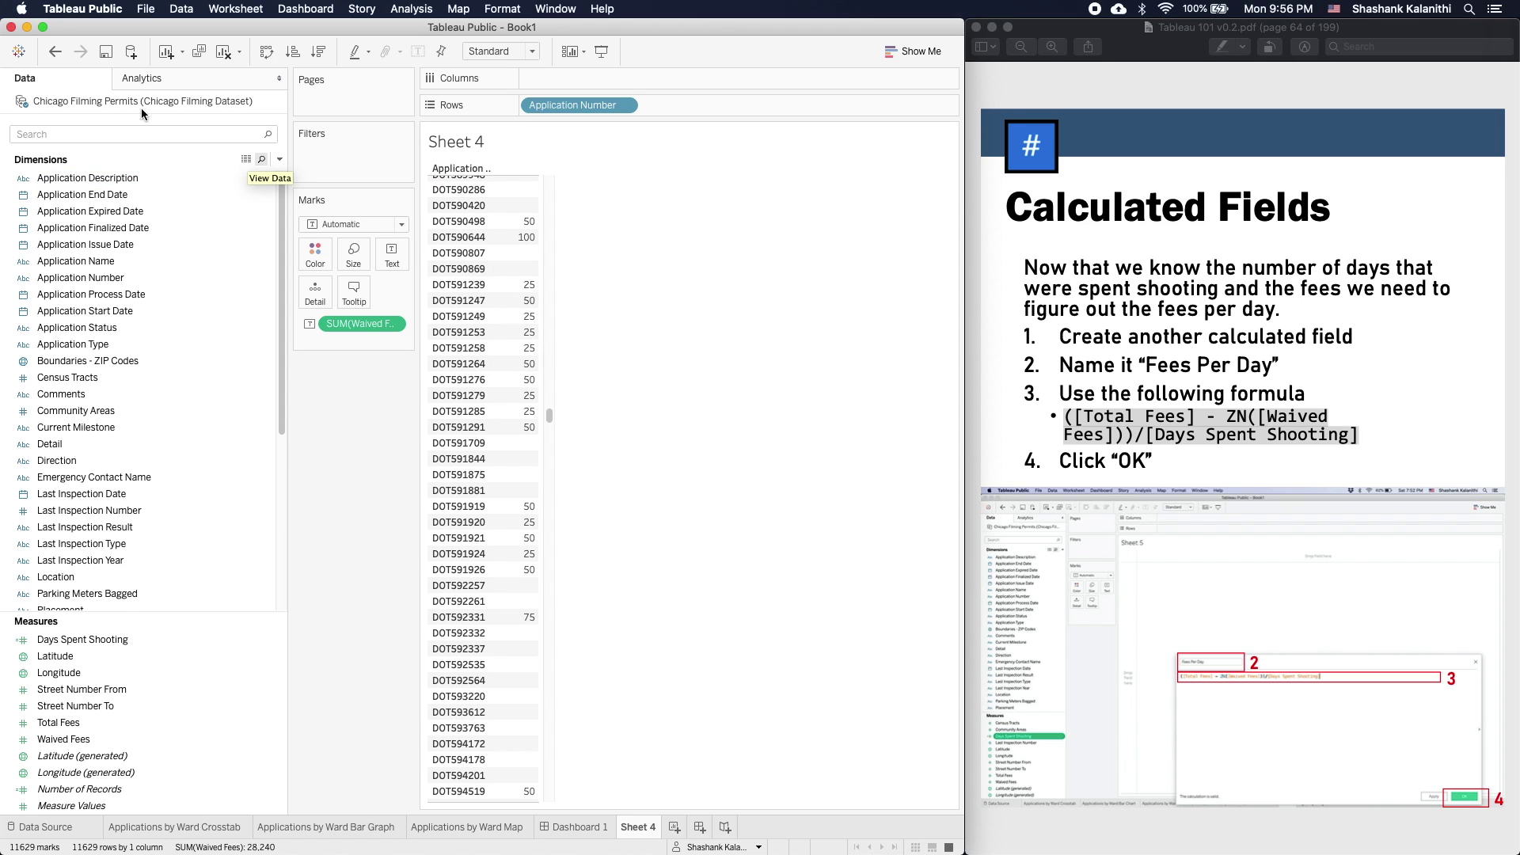
- Undo the Application Number and Waived Fees changes until Sheet 4 is empty
left_click(62, 60)
left_click(62, 61)
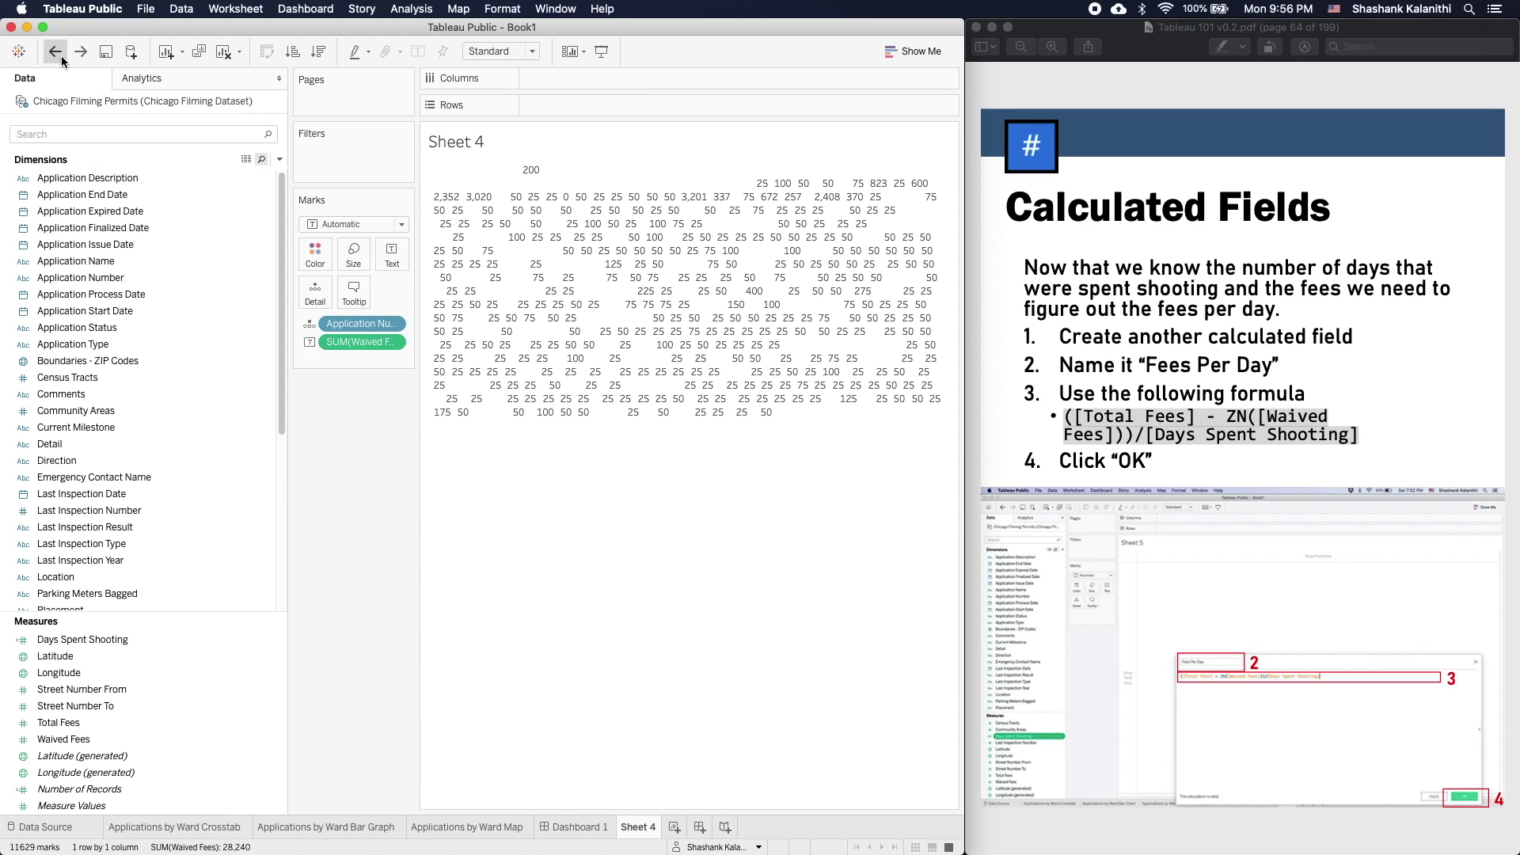
left_click(62, 61)
left_click(63, 61)
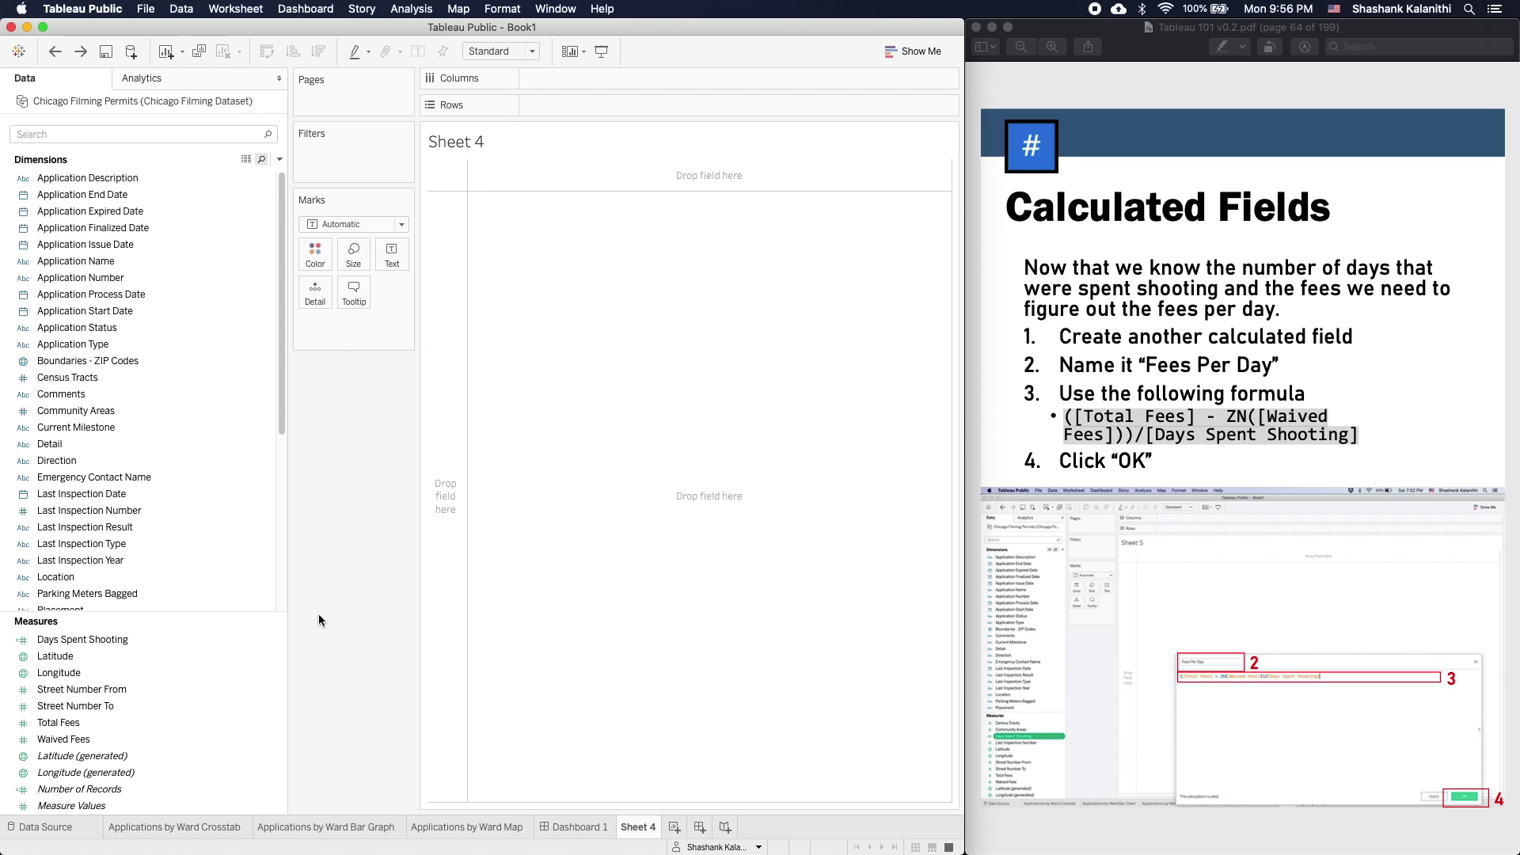
- Create a calculated field with the copied formula ([Total Fees] - ZN([Waived Fees]))/[Days Spent Shooting]
left_click(321, 9)
mouse_move(413, 9)
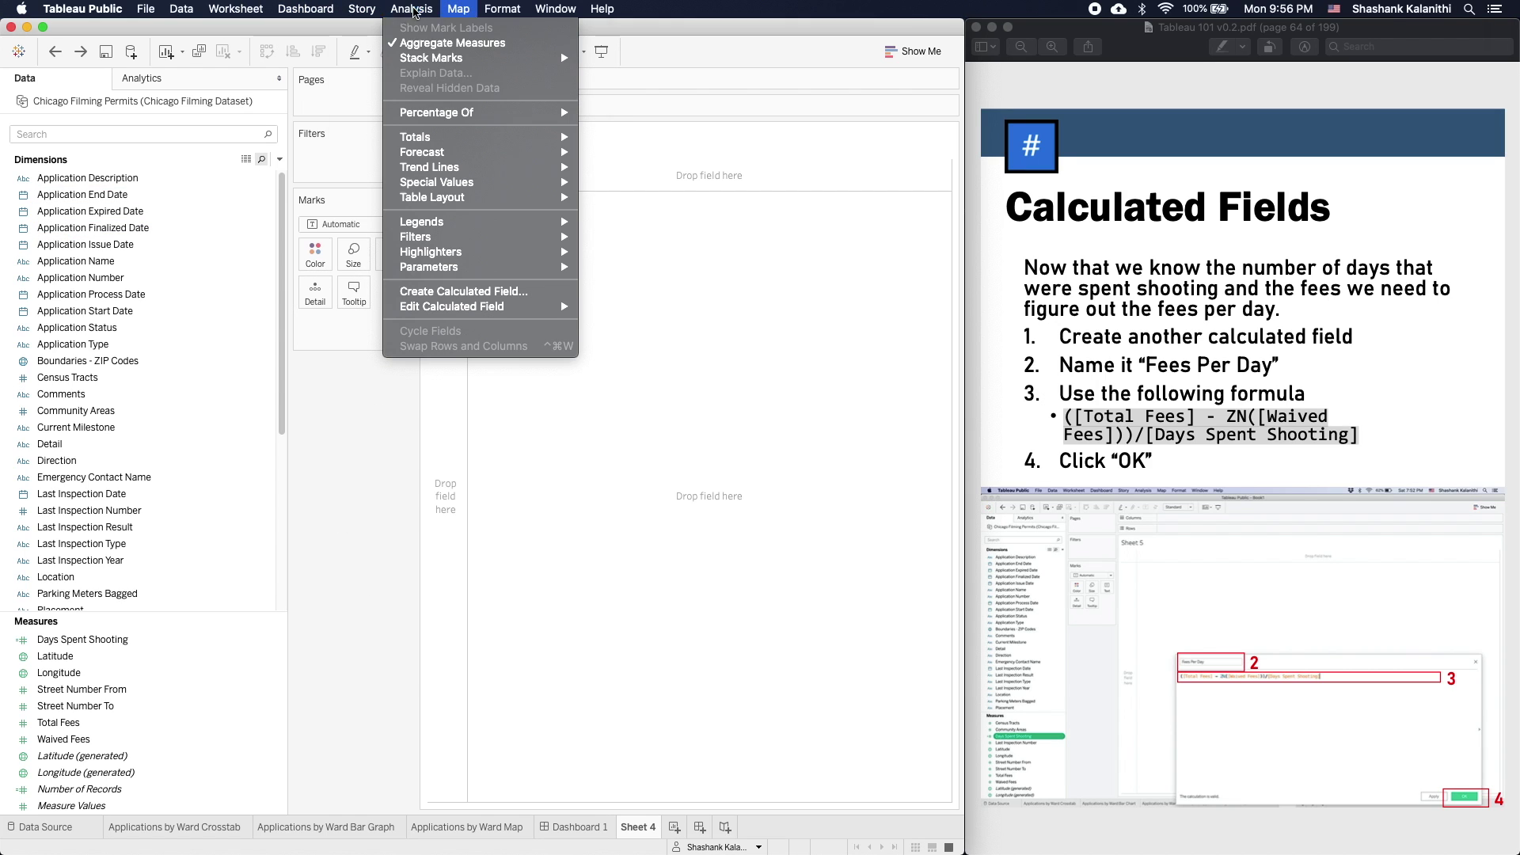
left_click(461, 293)
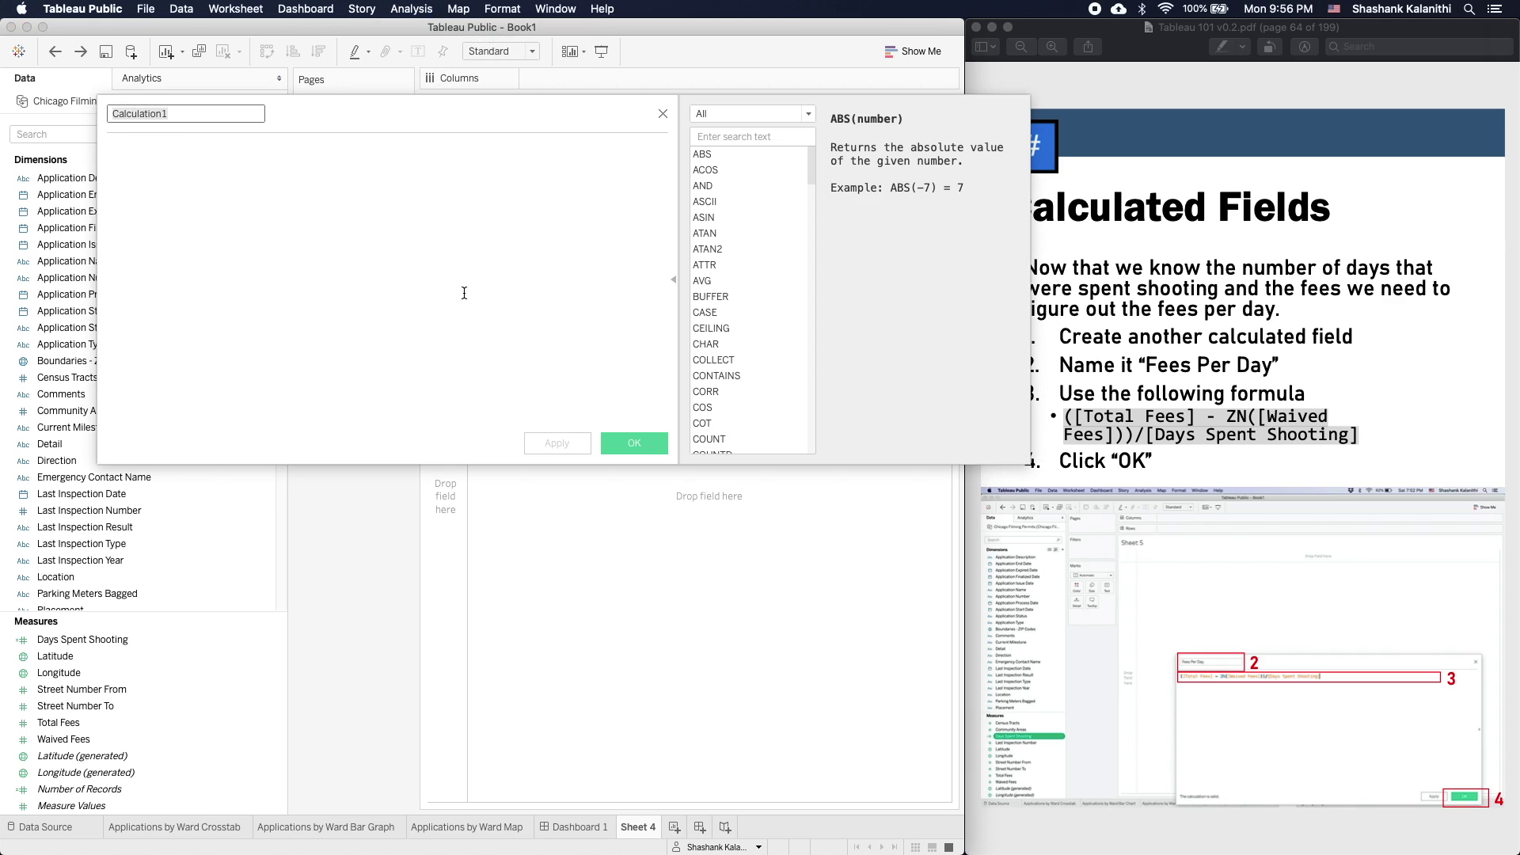
right_click(324, 260)
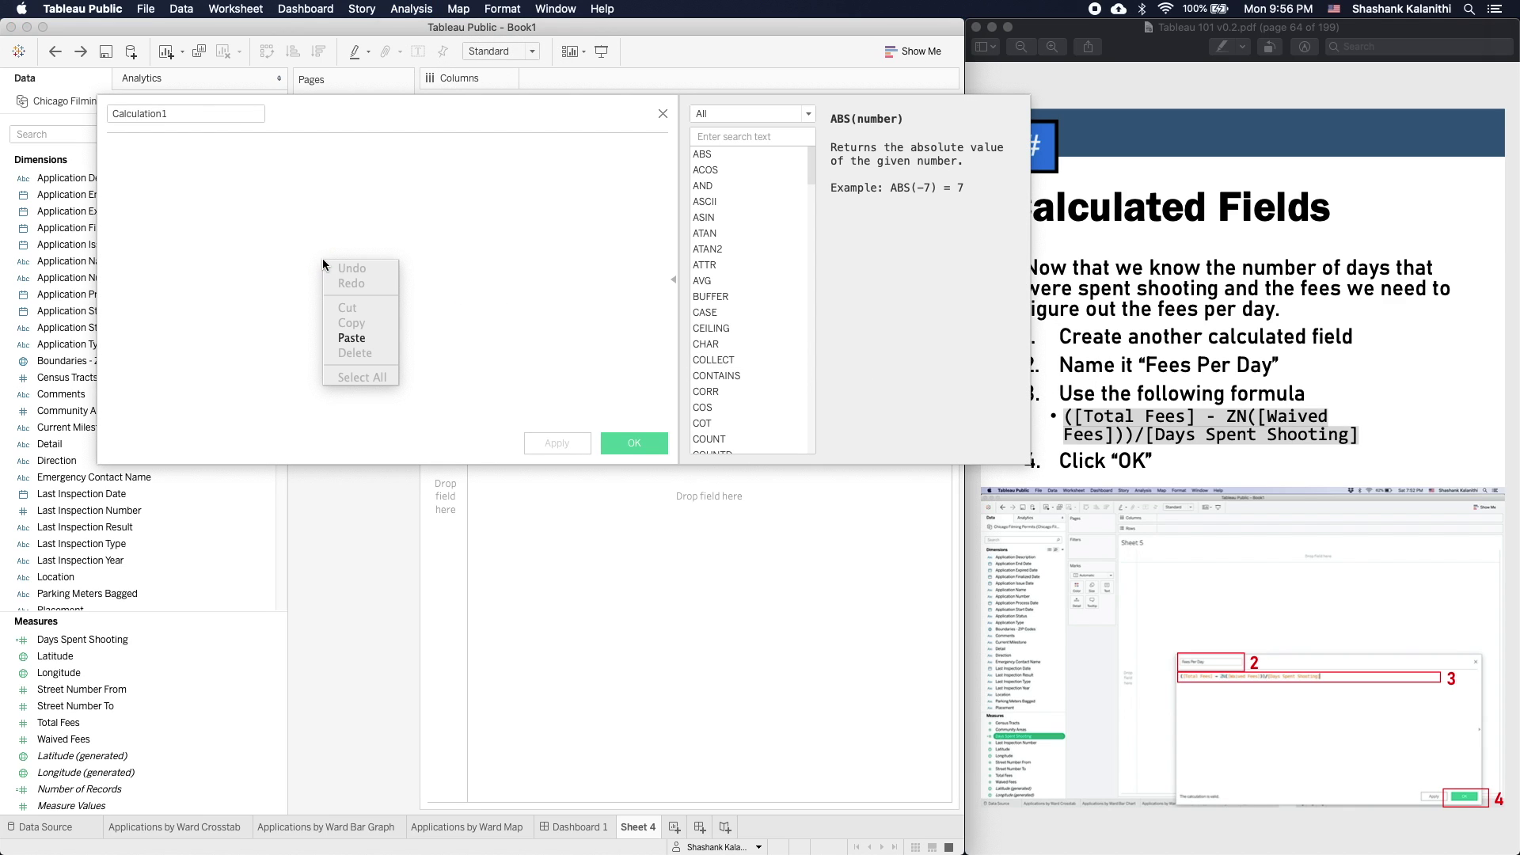
left_click(352, 338)
- Name the calculated field Fees per Day
left_click(199, 114)
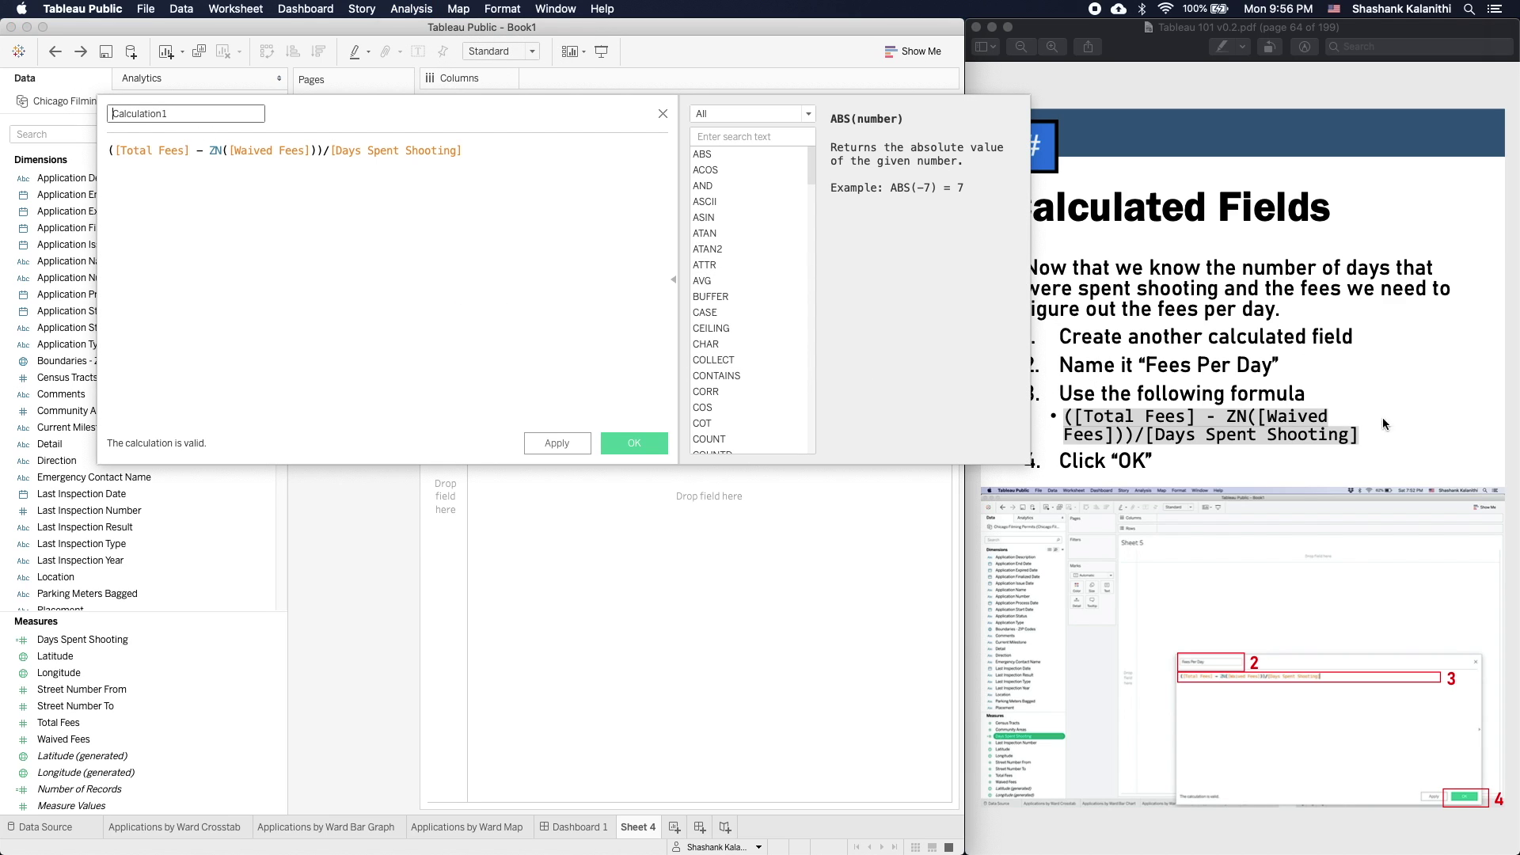
type("Fees per Day")
key("Delete")
key("Delete")
key("Delete")
key("Delete")
key("Delete")
key("Delete")
key("Delete")
key("Delete")
key("Delete")
key("Delete")
key("Delete")
- Examine the Waived Fees field as the argument of the ZN function
left_click_drag(229, 150, 304, 152)
left_click(216, 150)
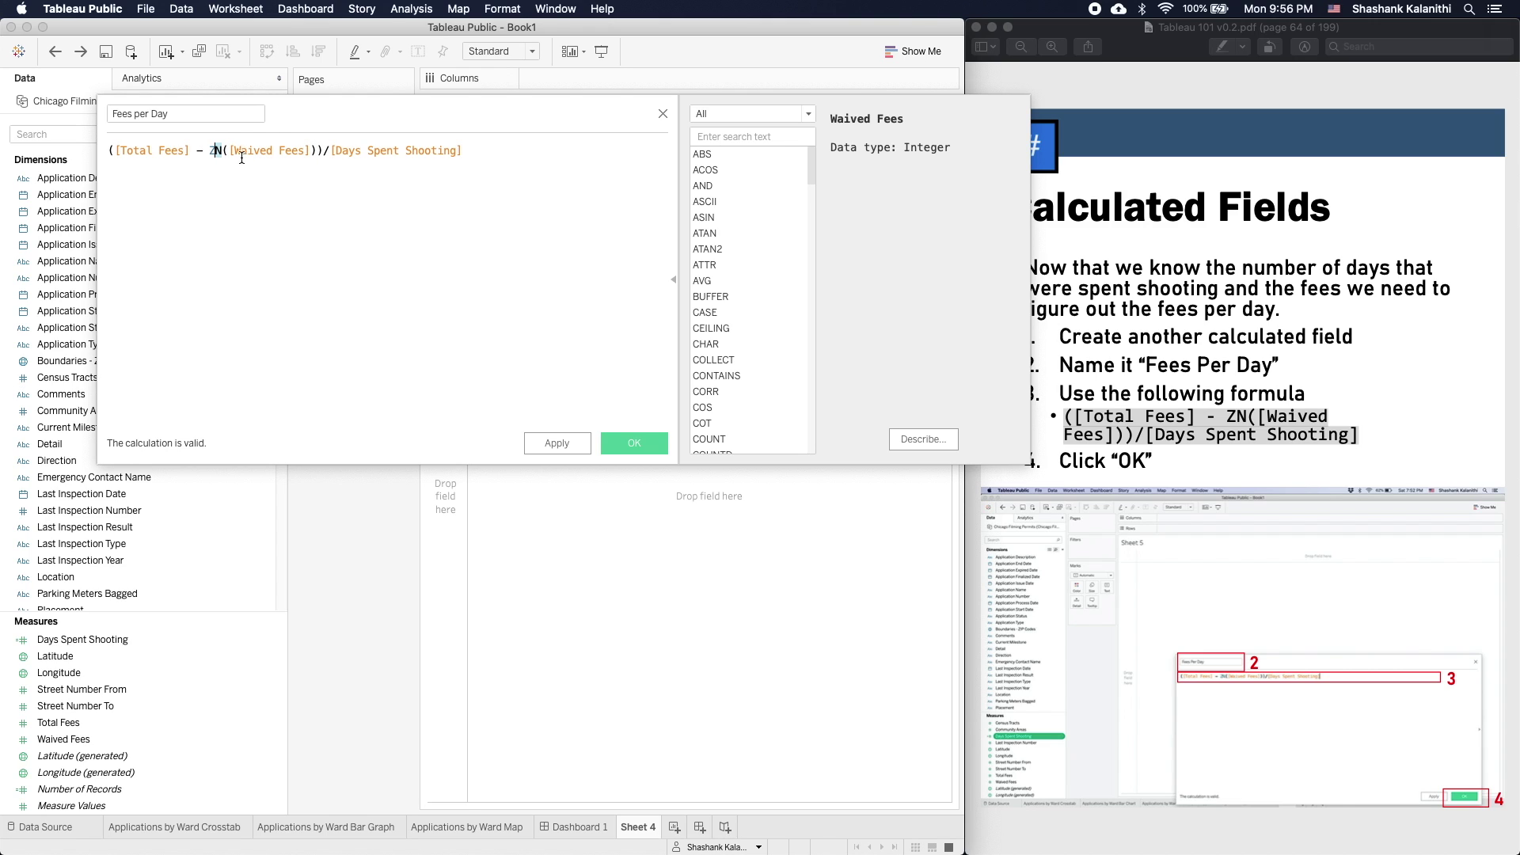
left_click(293, 150)
left_click_drag(293, 150, 231, 153)
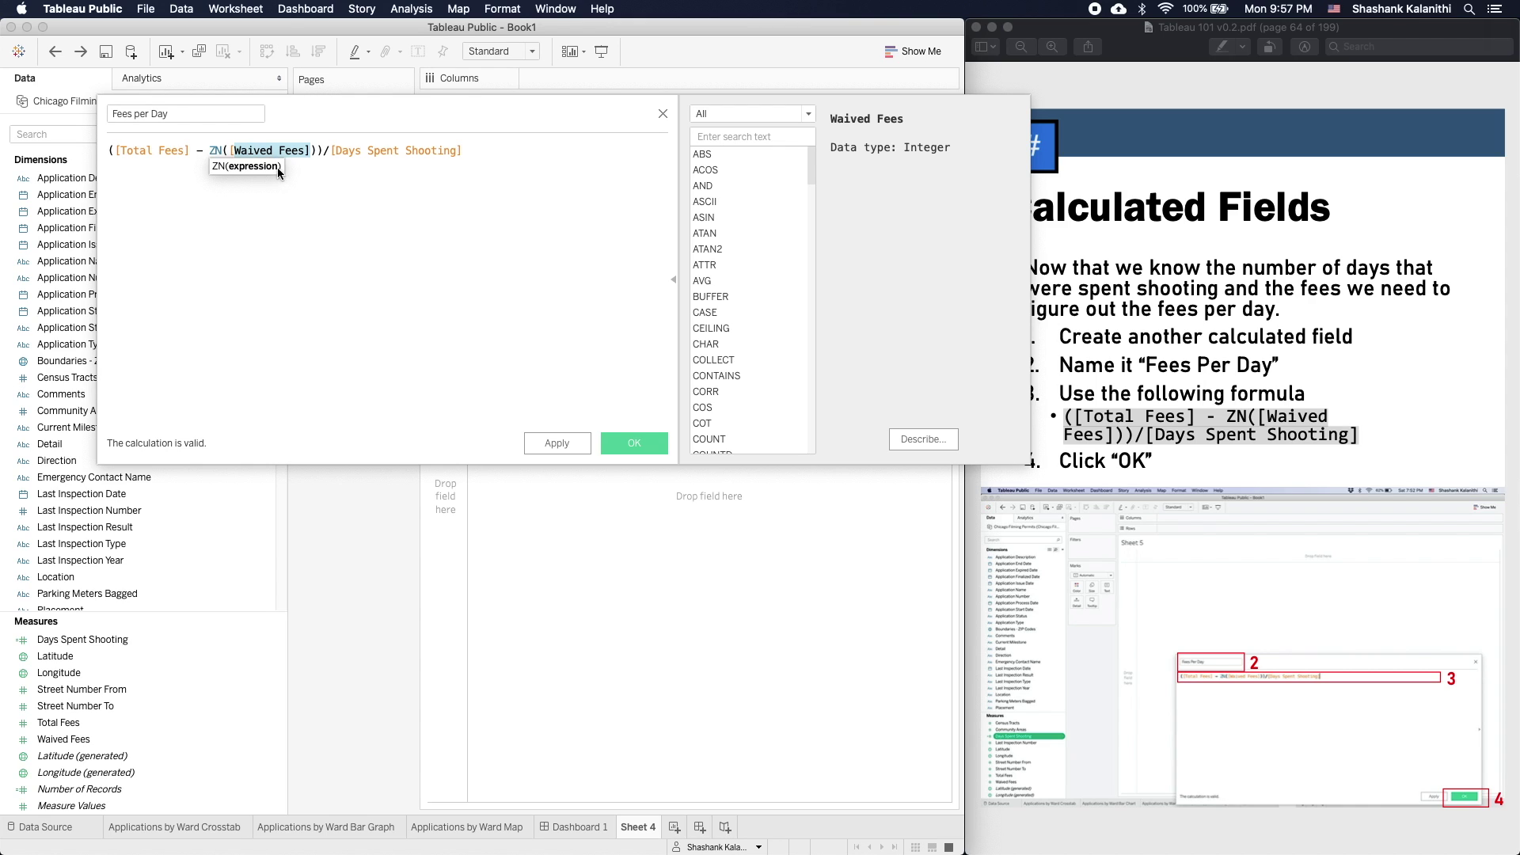
left_click(216, 171)
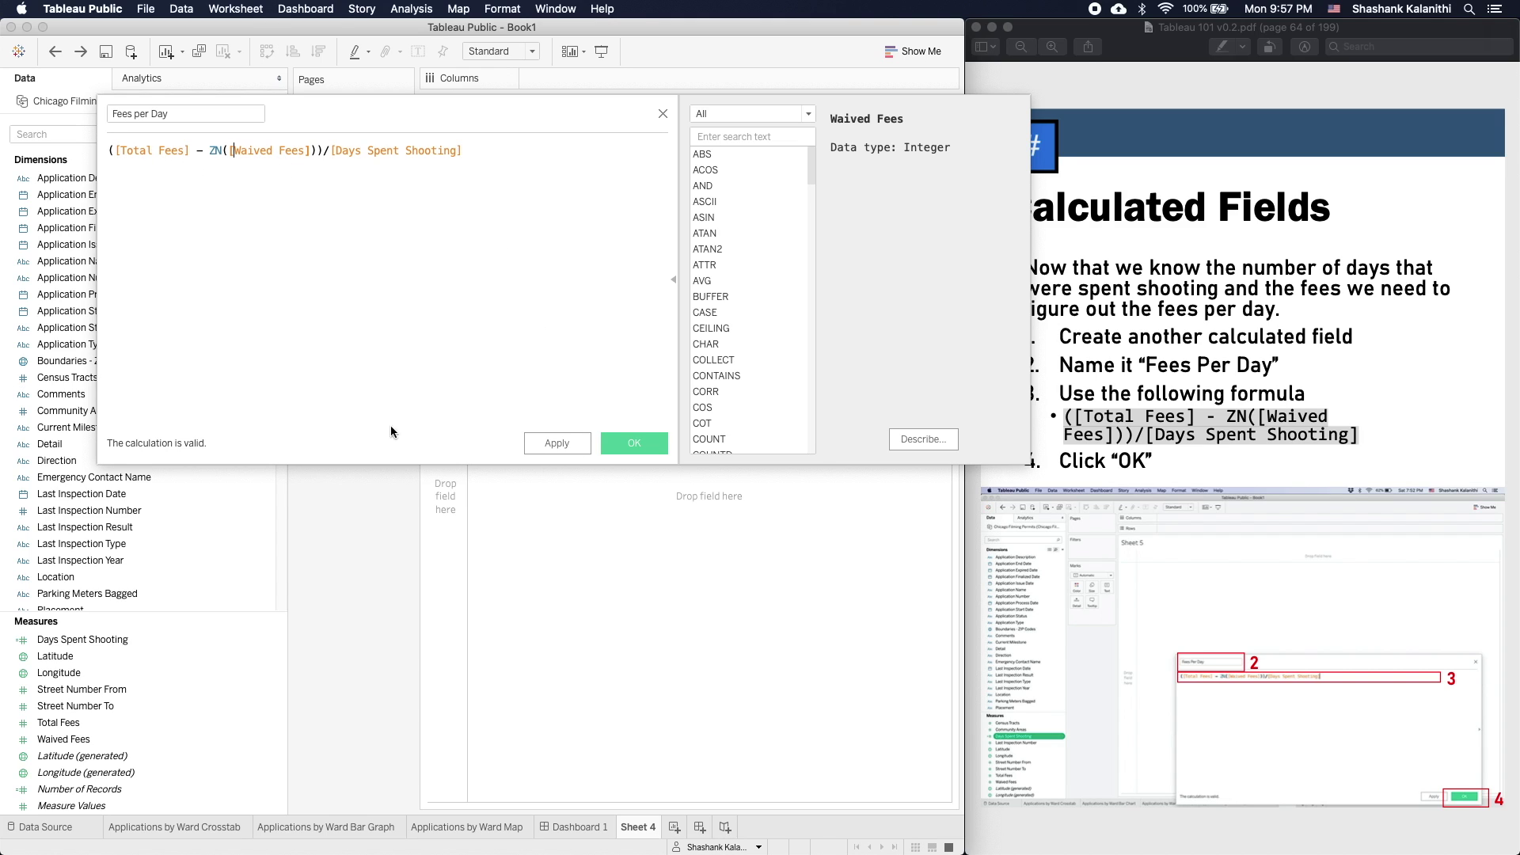
- Examine how Total Fees, the ZN function and Waived Fees work together in the formula's numerator
left_click(190, 150)
left_click_drag(190, 149, 115, 150)
left_click(145, 154)
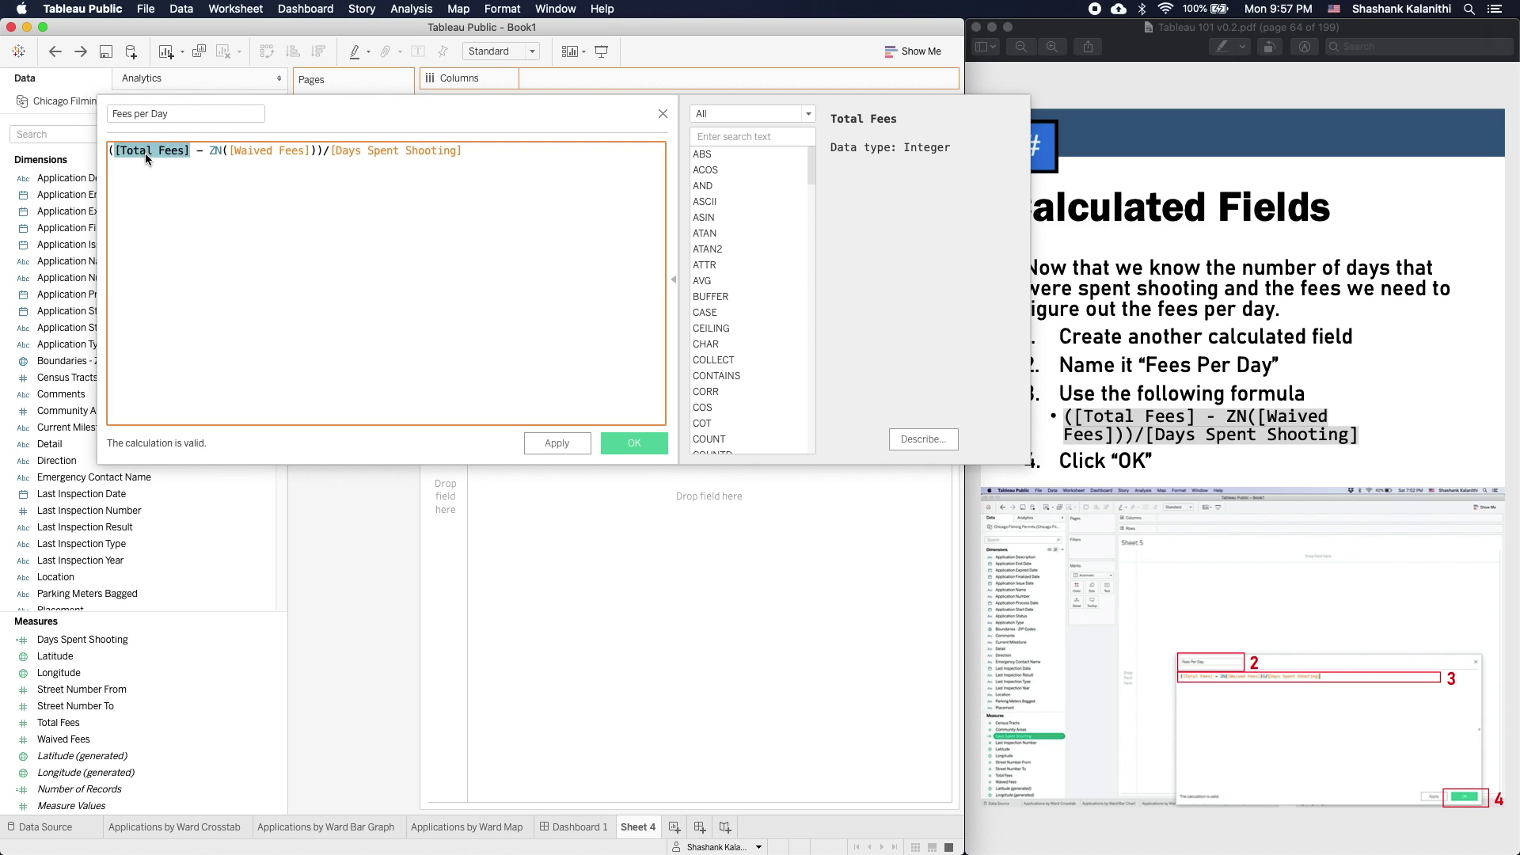
left_click_drag(210, 153, 221, 154)
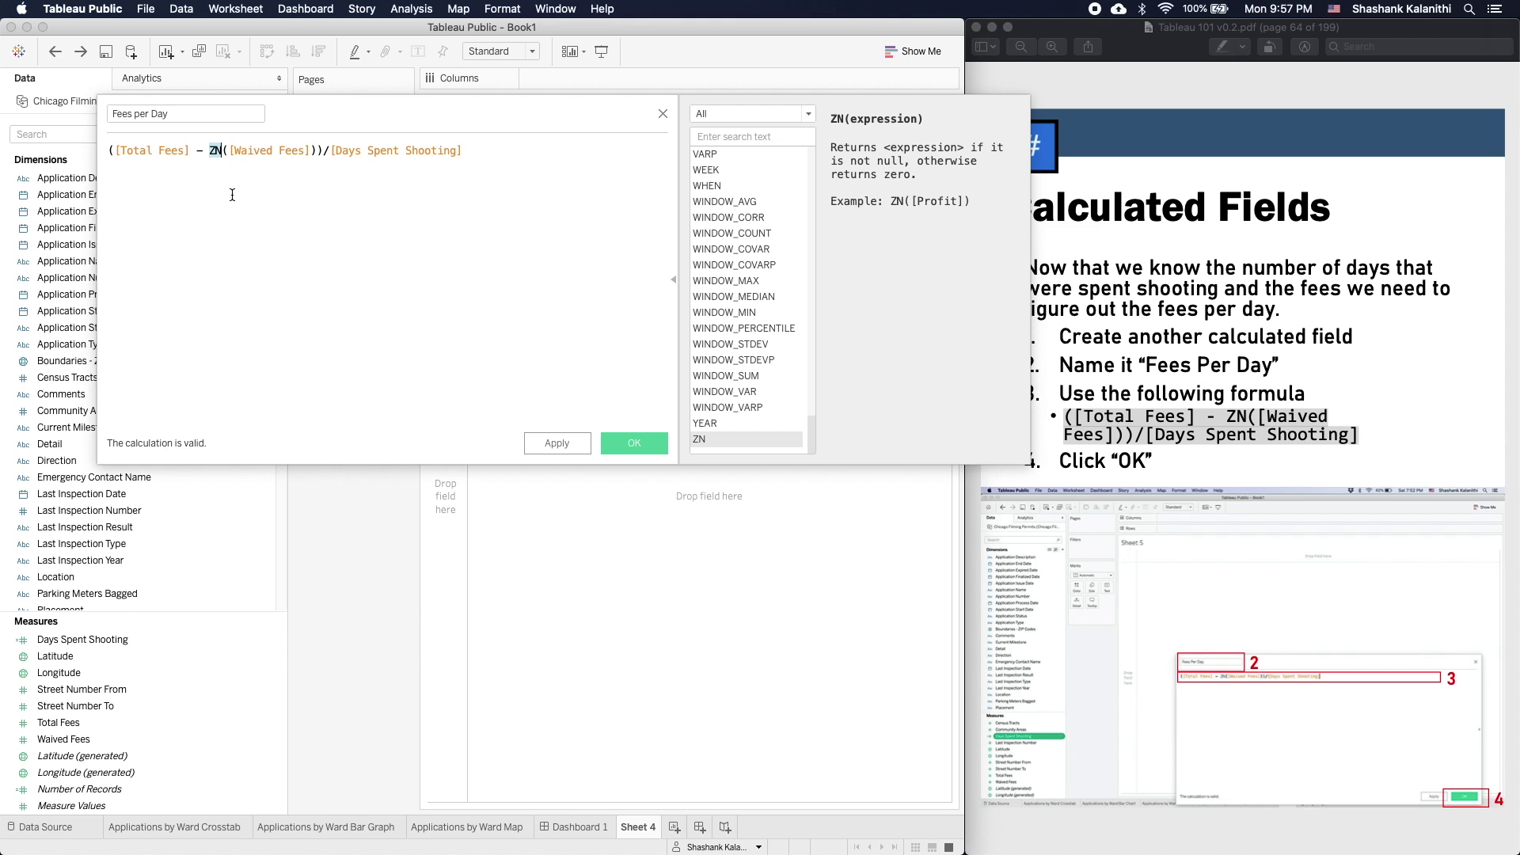
left_click(212, 150)
left_click(246, 140)
left_click_drag(246, 140, 312, 149)
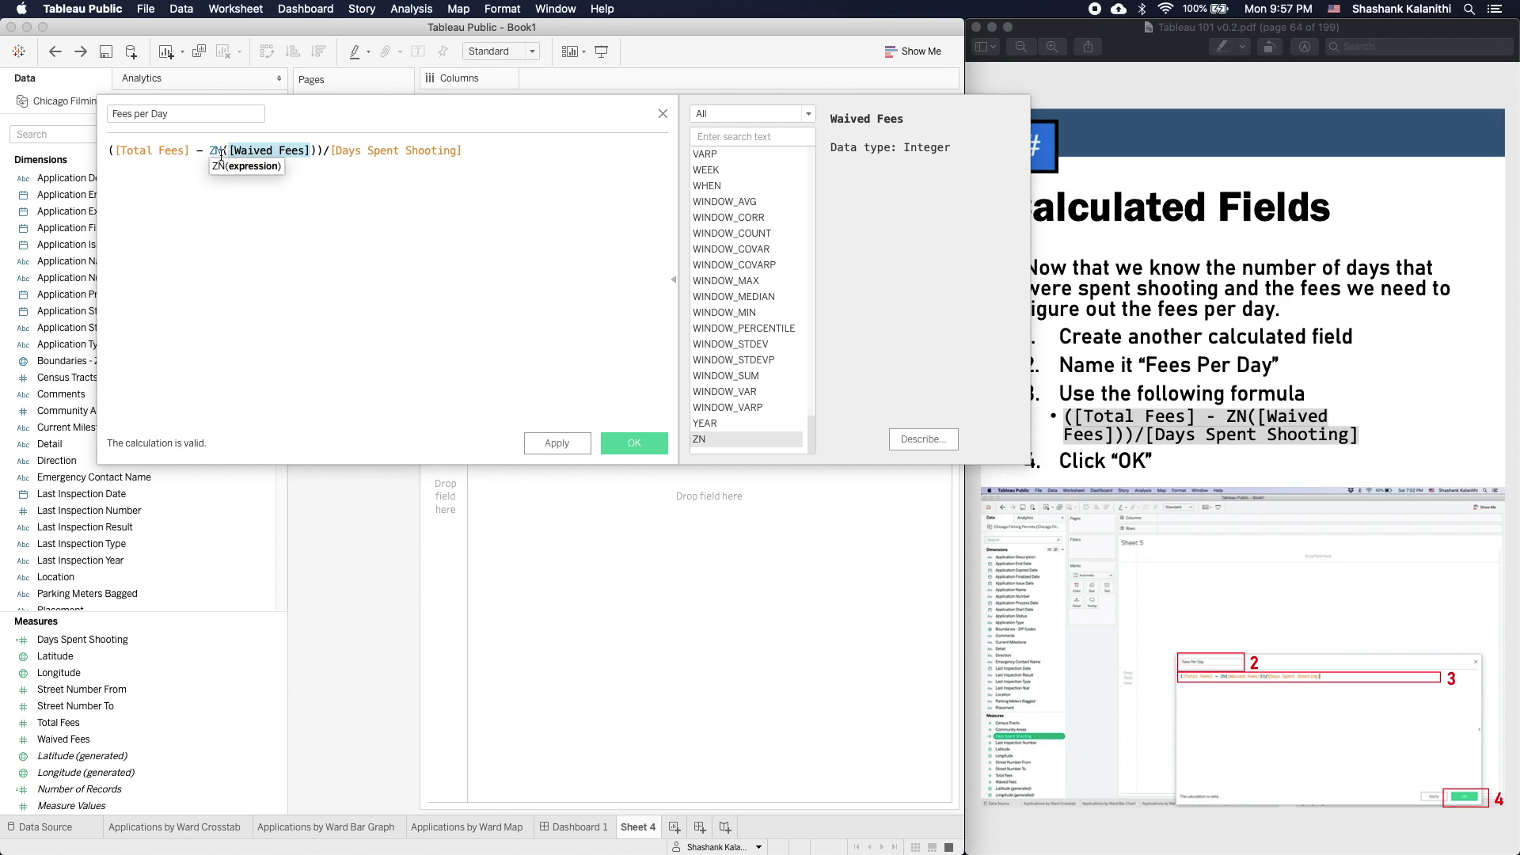
left_click(216, 152)
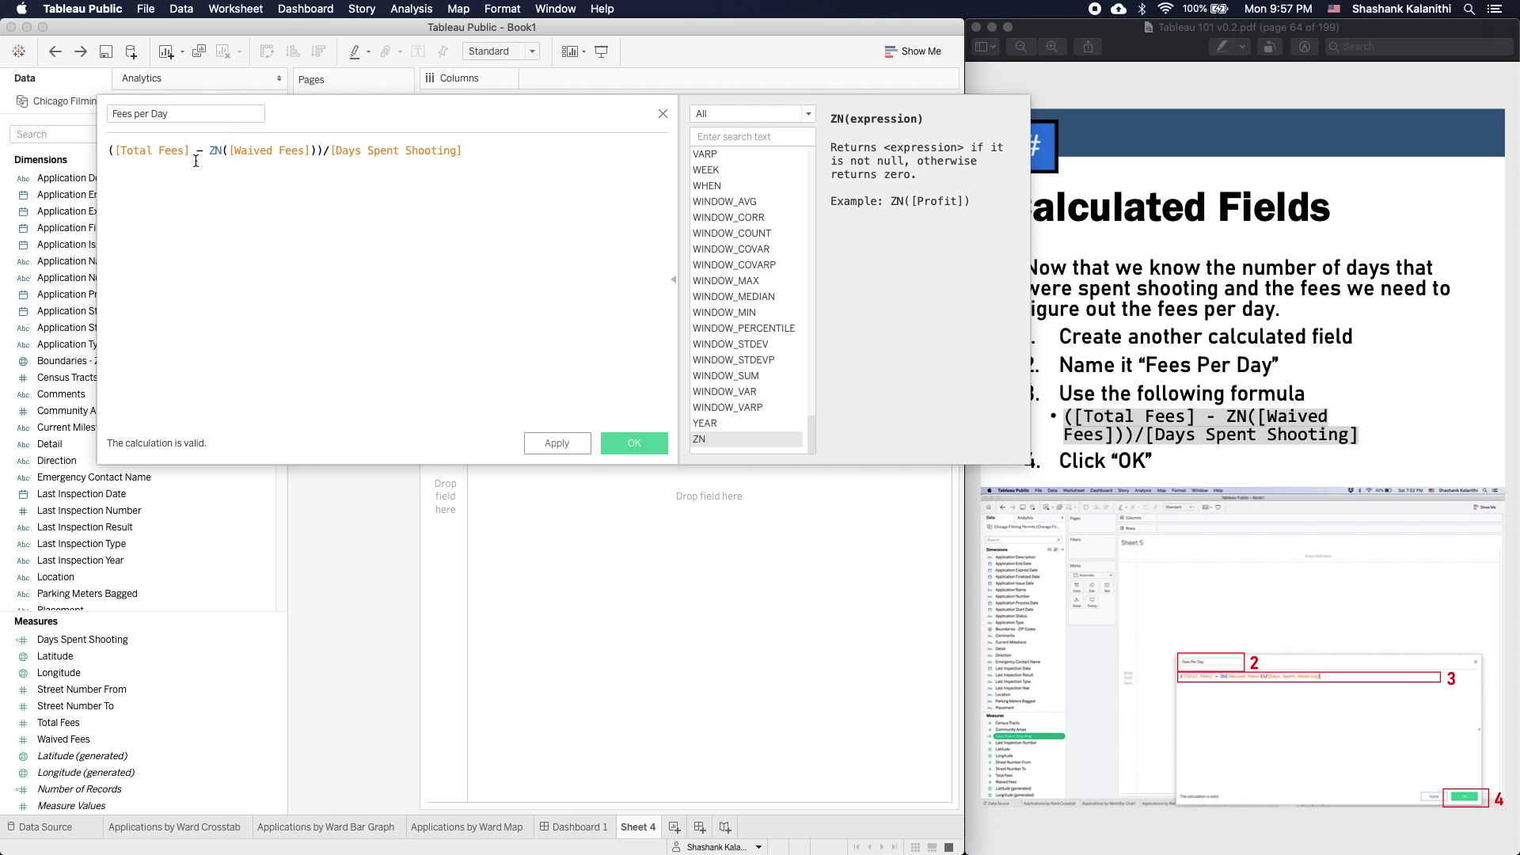
- Wrap Total Fees in a ZN function so the formula reads (ZN([Total Fees]) - ZN([Waived Fees]))/[Days Spent Shooting]
left_click(195, 152)
left_click_drag(191, 150, 114, 150)
left_click(199, 156)
type(") - ")
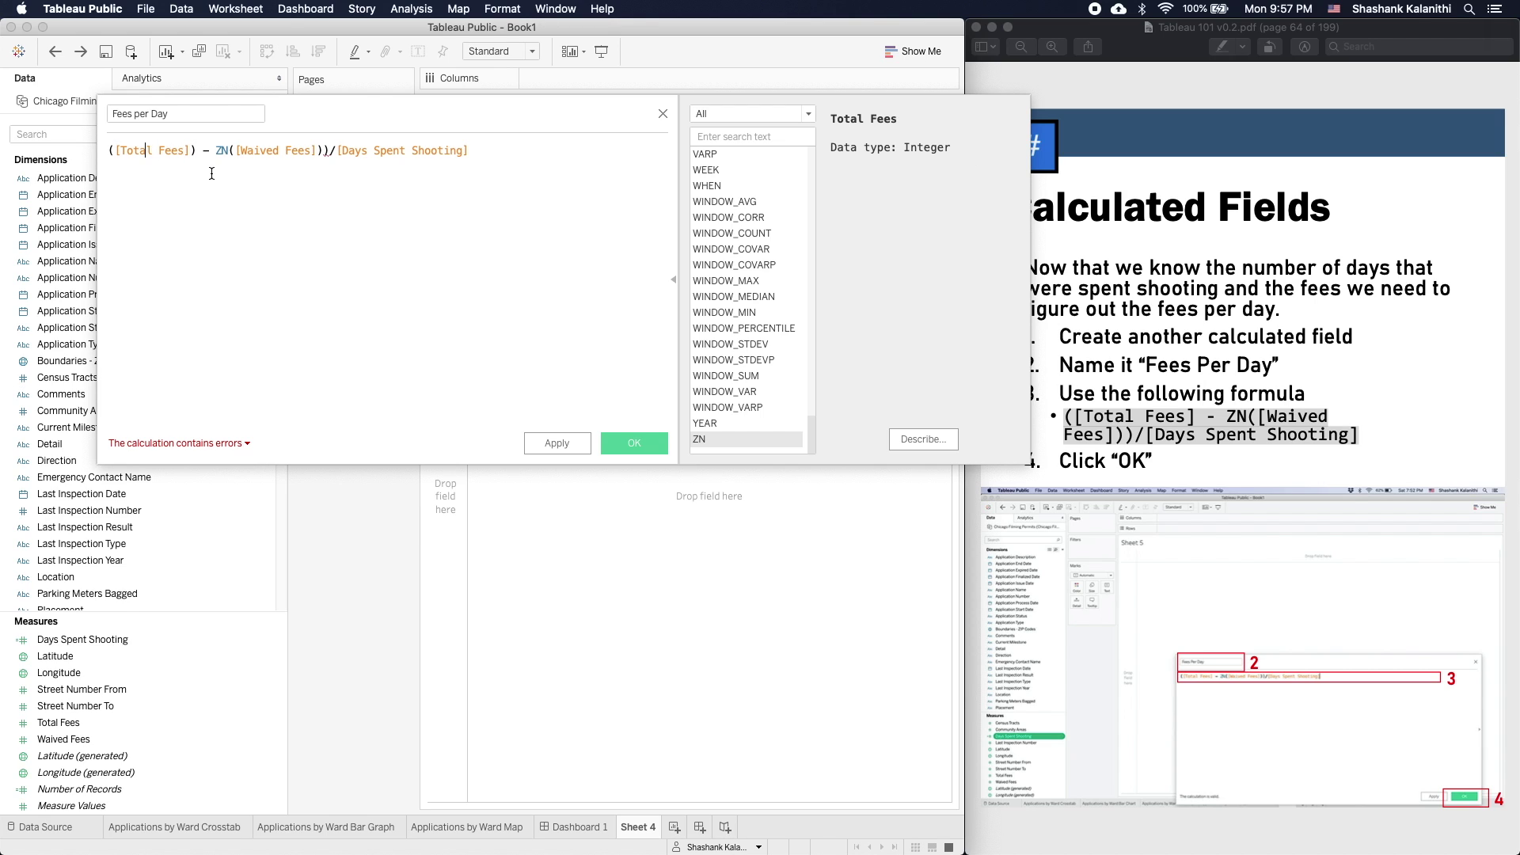
type("ZN")
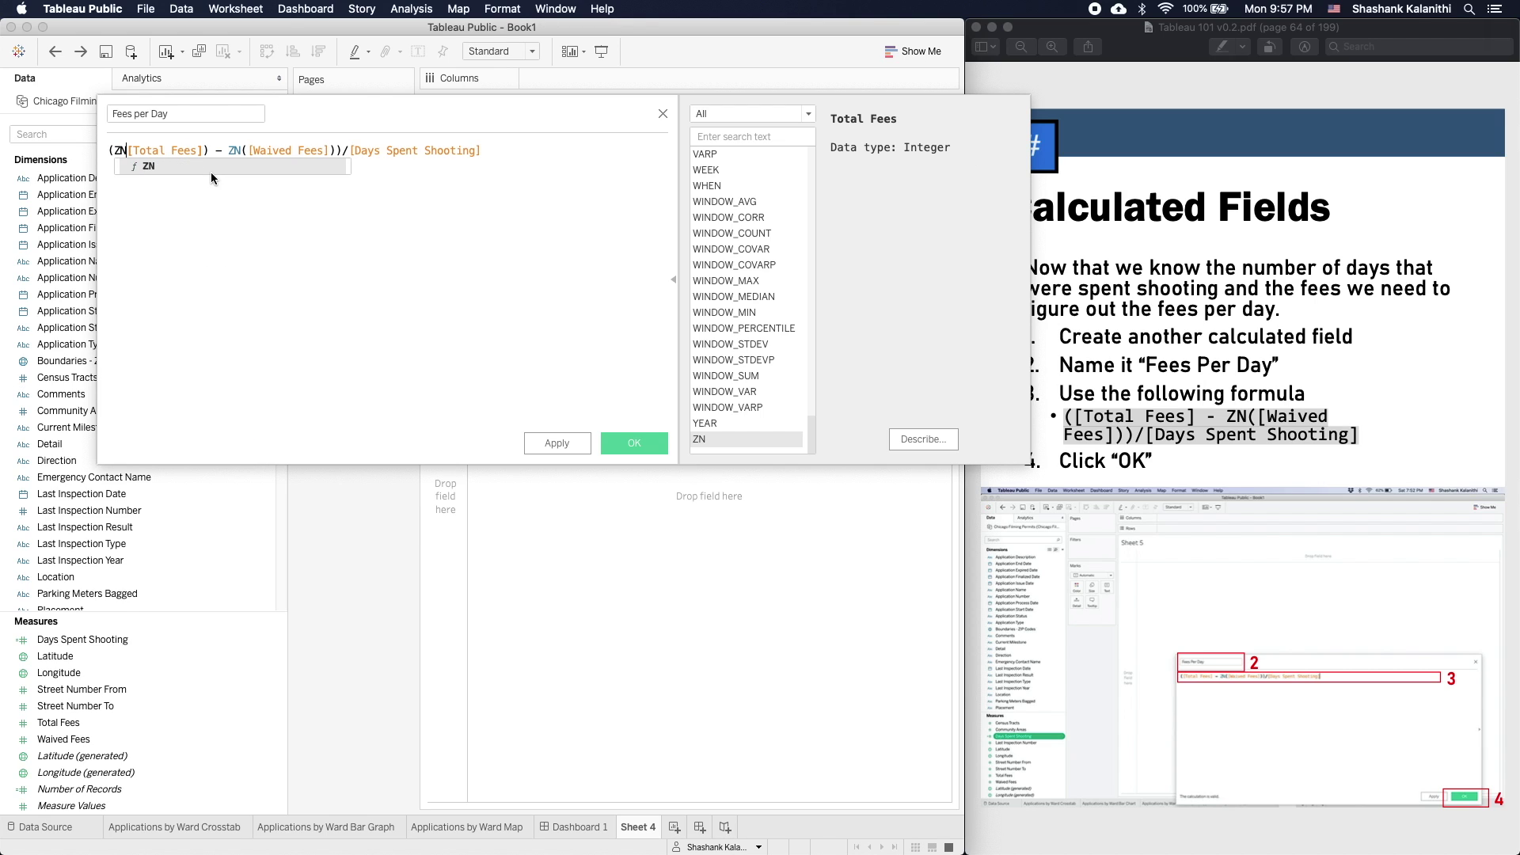
type("(")
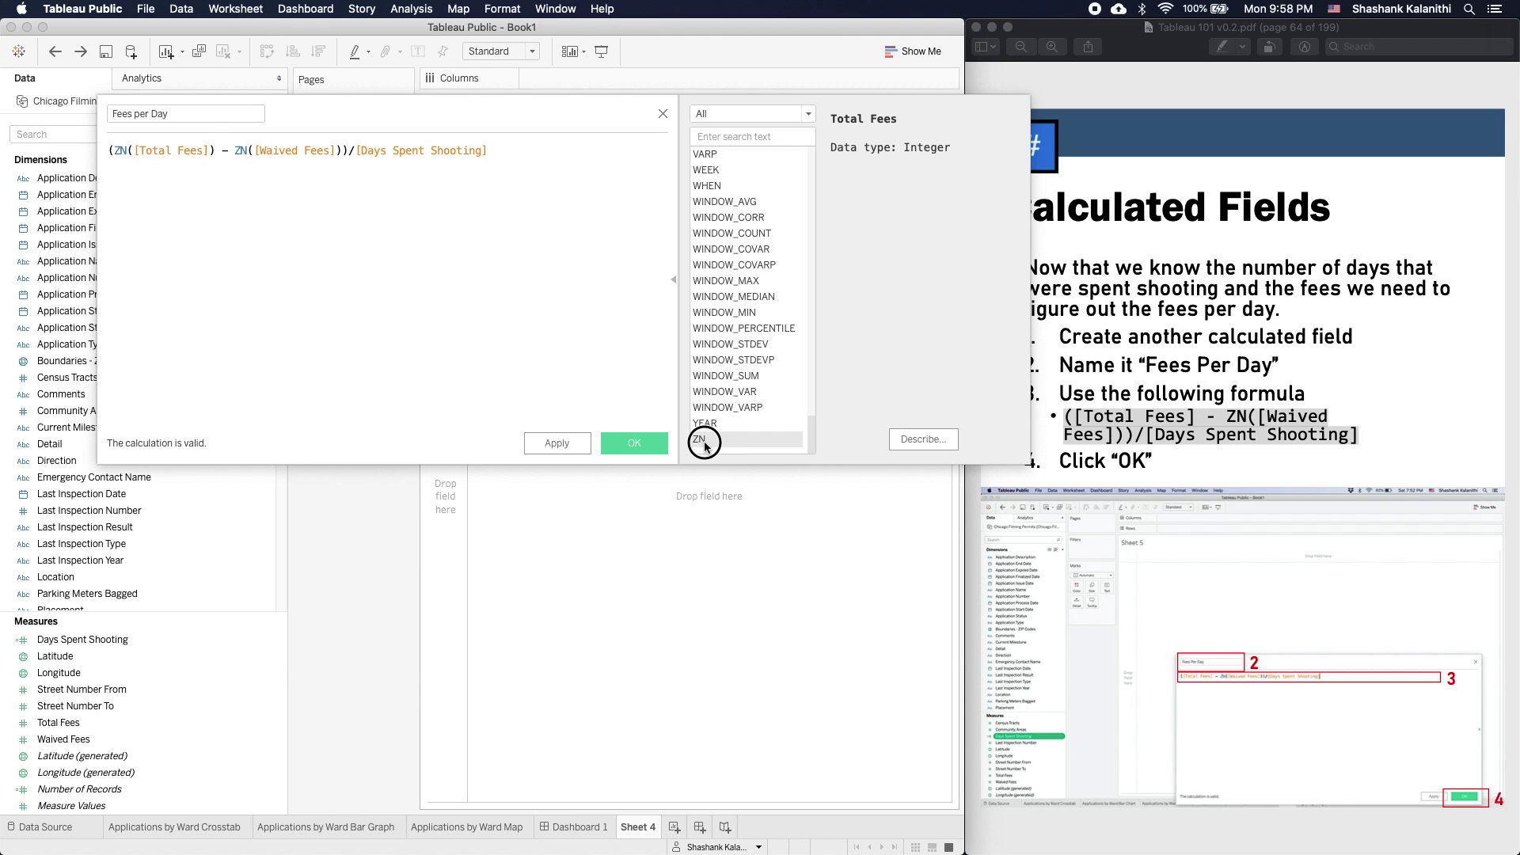
- Recheck the description of the ZN function and save the Fees per Day calculated field
left_click(125, 149)
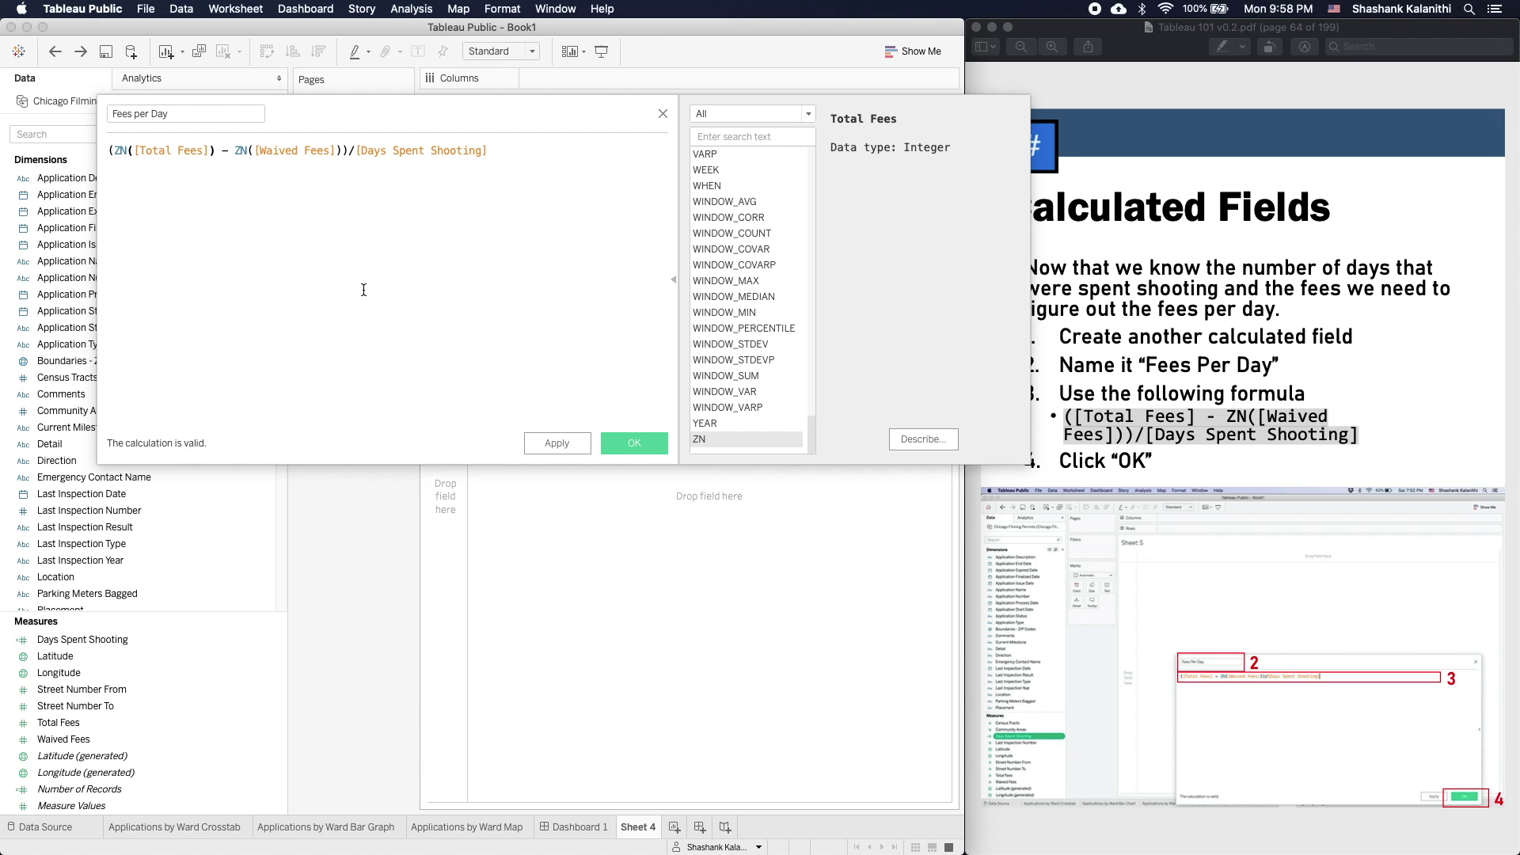
left_click(115, 150)
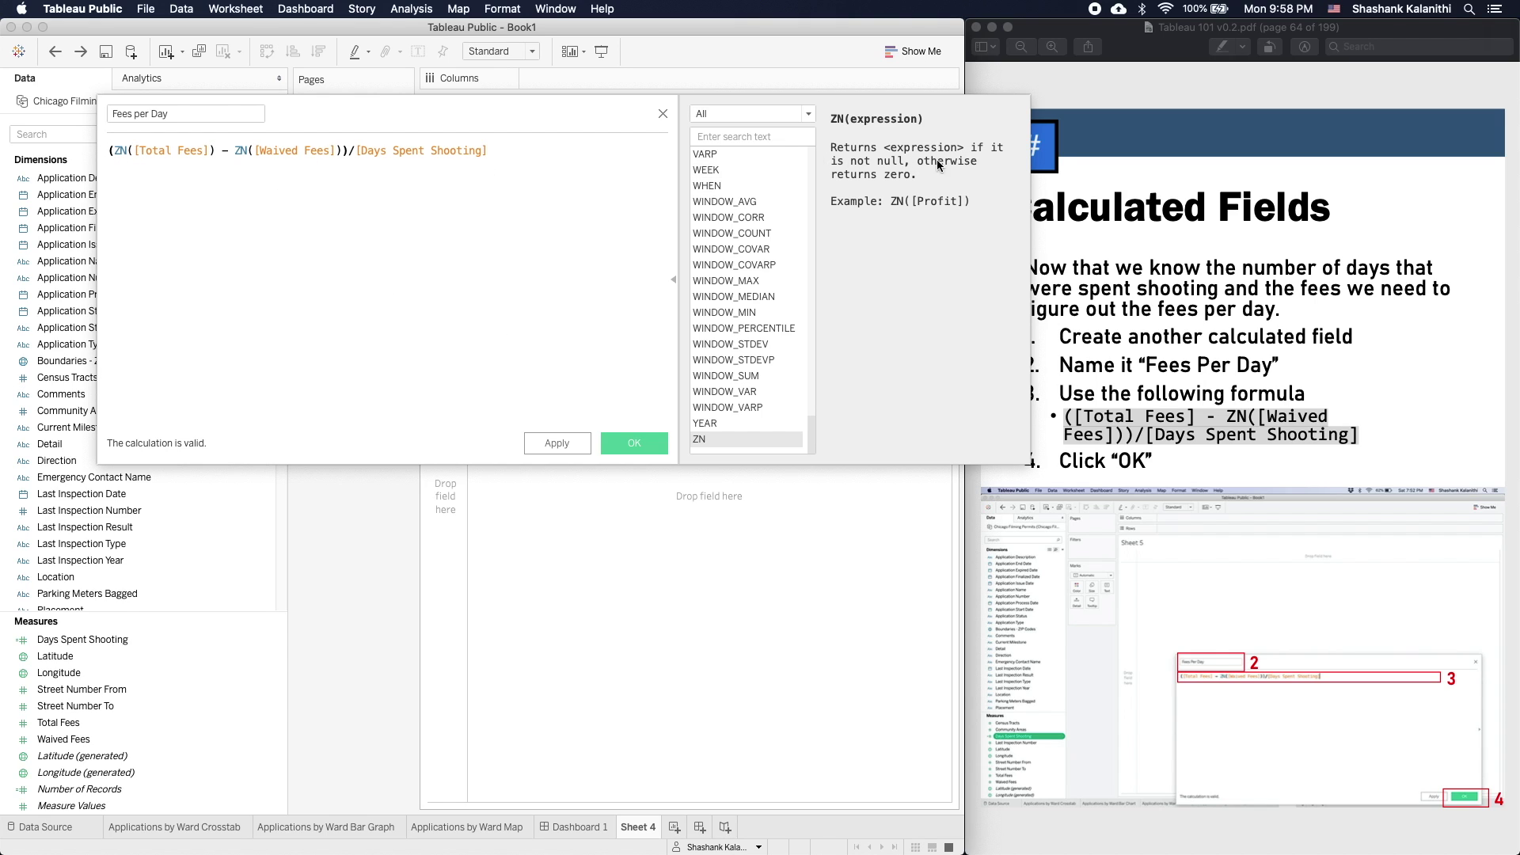
left_click(538, 318)
left_click(613, 443)
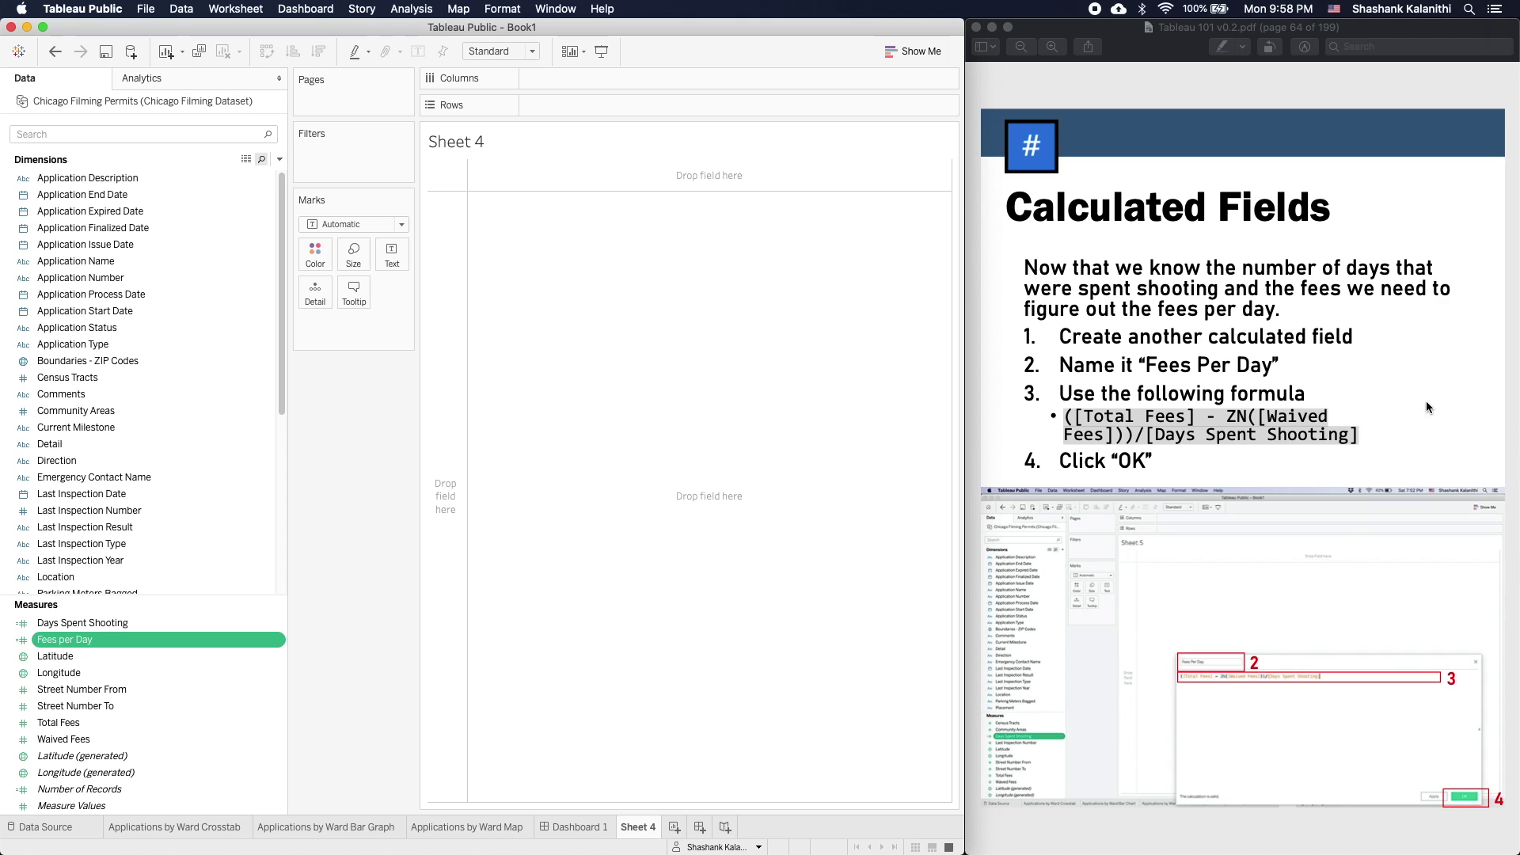
- Switch to the PDF in Preview and page past the ZN explanation to the Independent or Big Budget instructions on page 67
left_click_drag(1427, 401, 1488, 453)
key("Right")
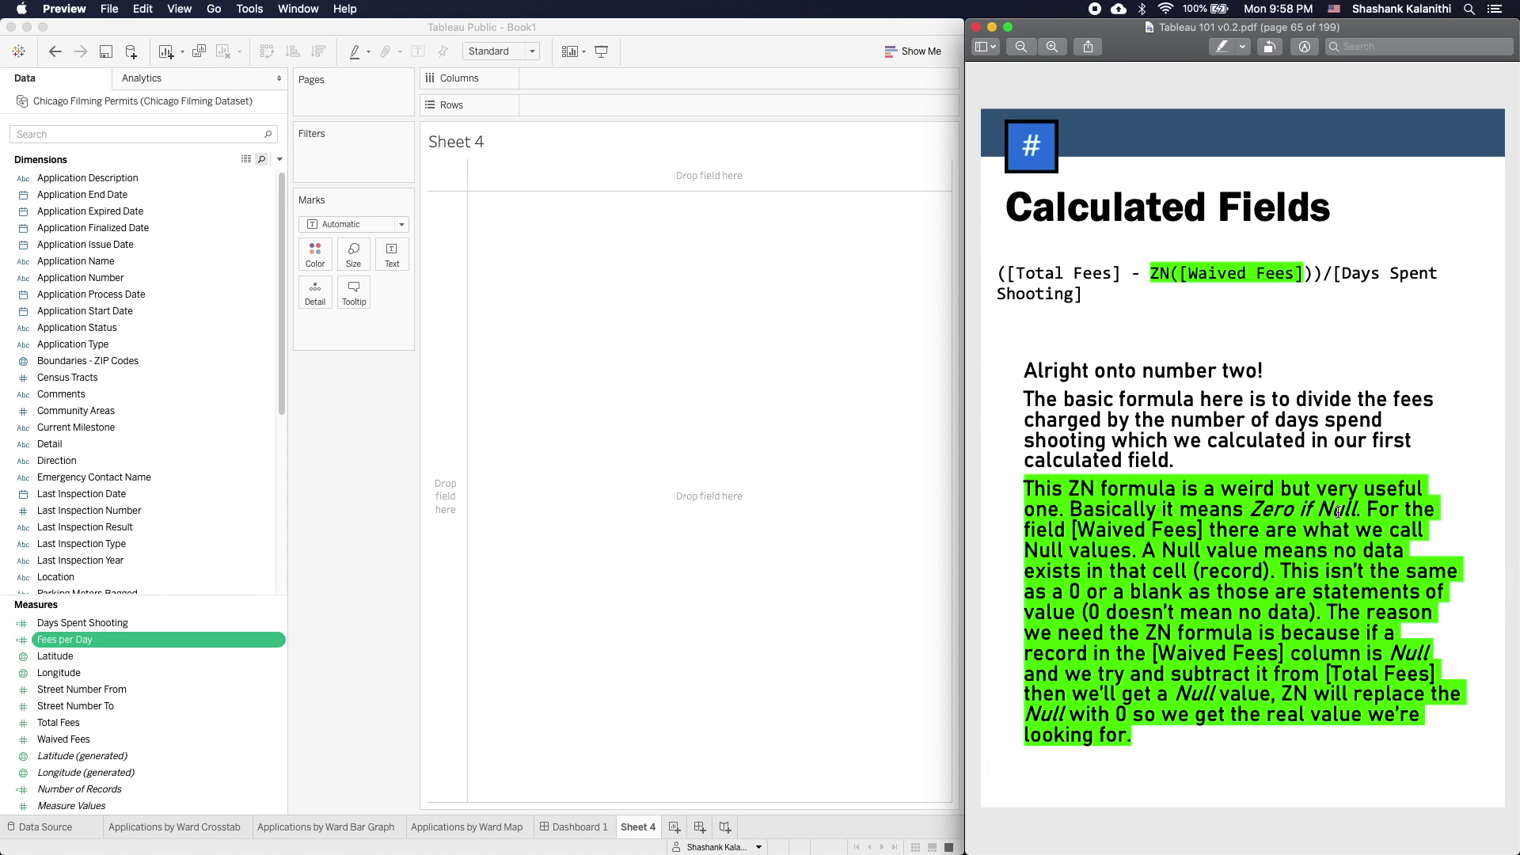
key("Right")
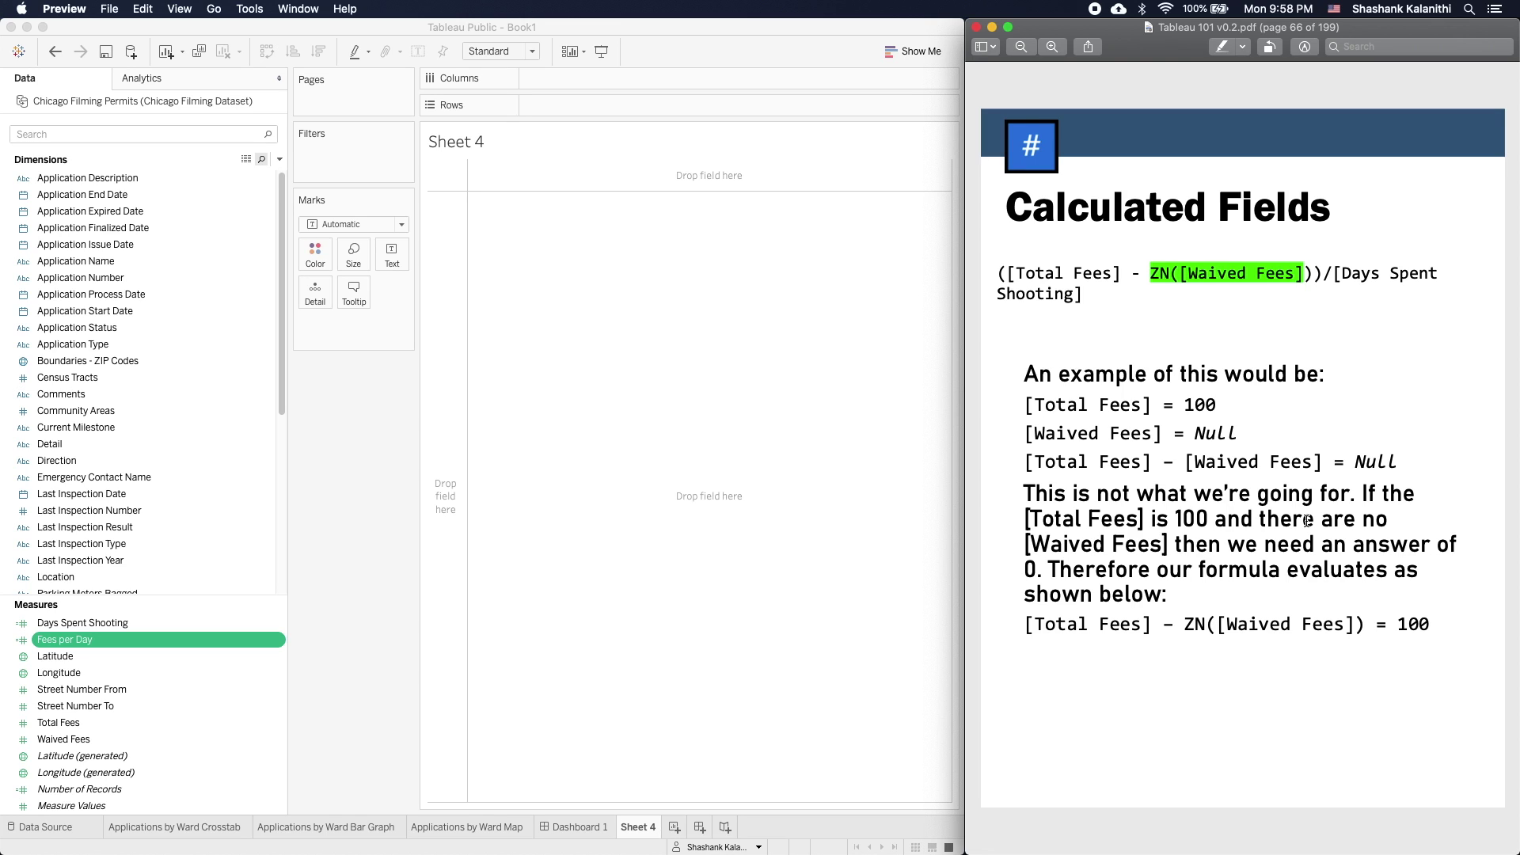
key("Right")
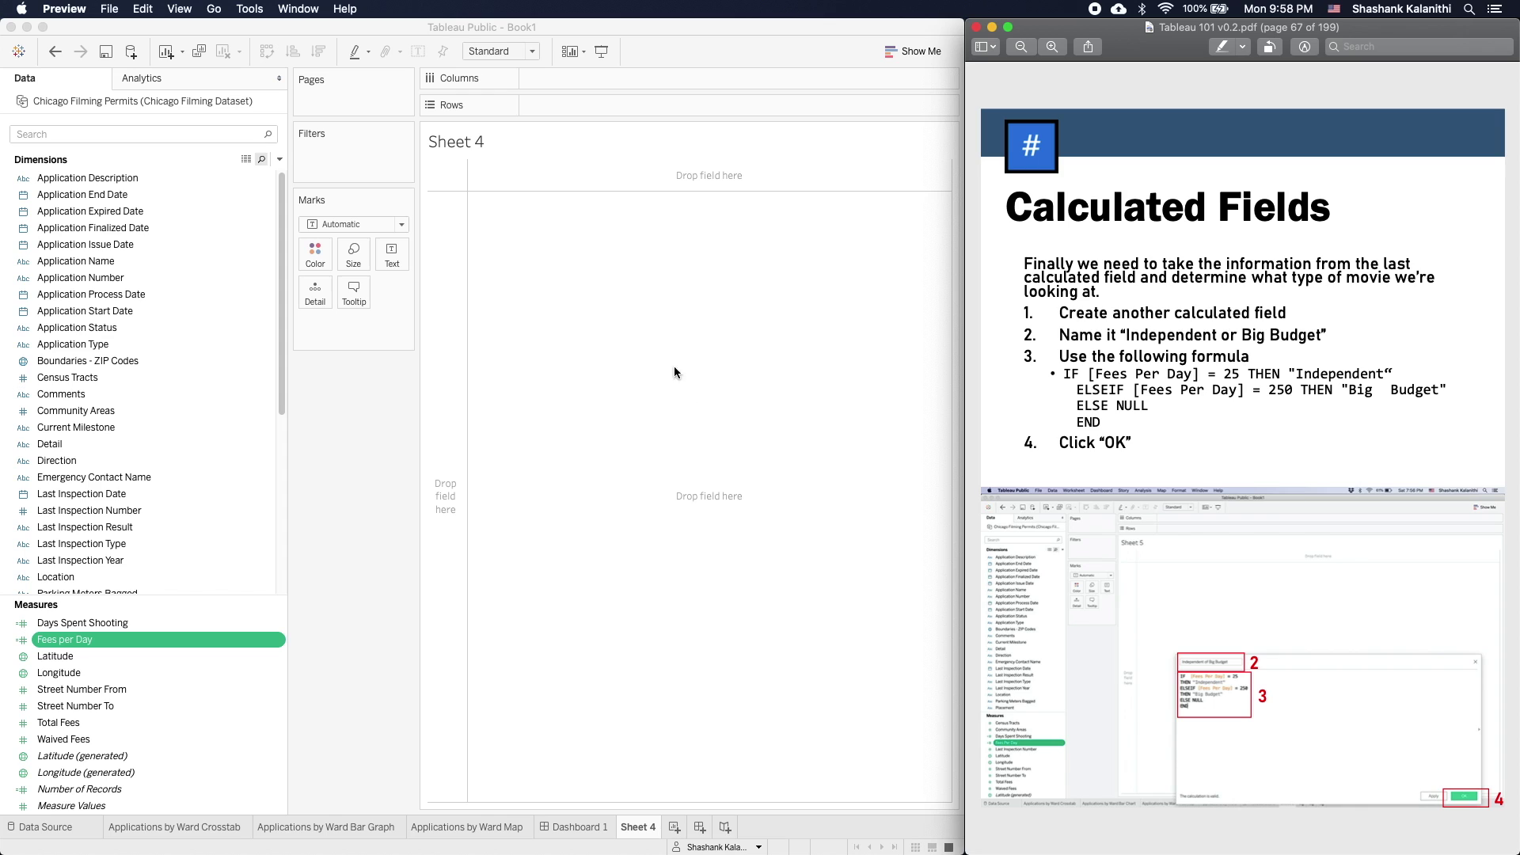
- Return to Tableau Public and start a new calculated field named Independent of Big Budget
left_click(230, 7)
left_click(211, 22)
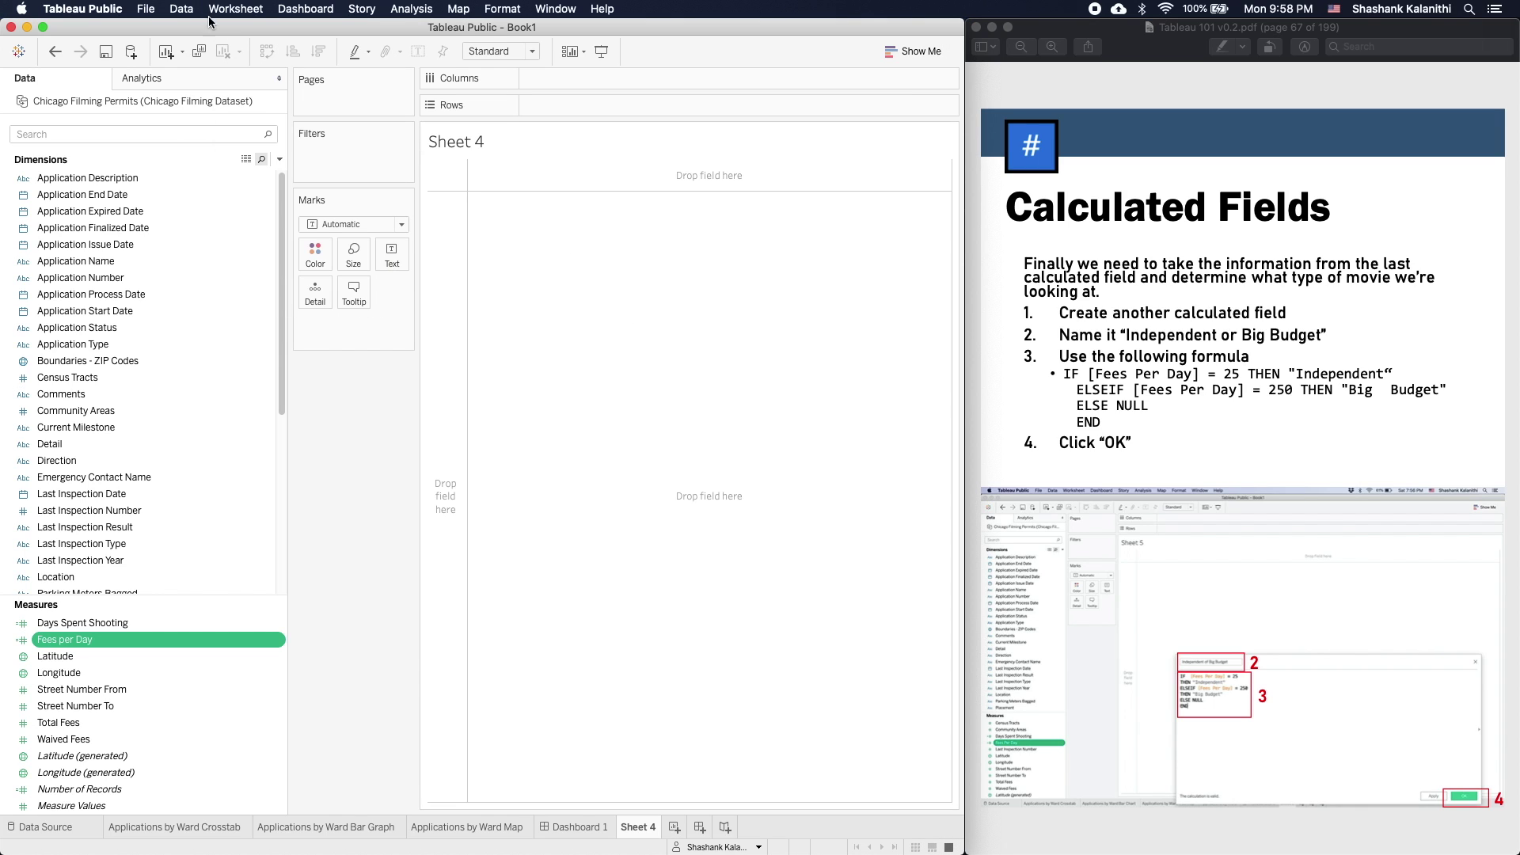
left_click(409, 8)
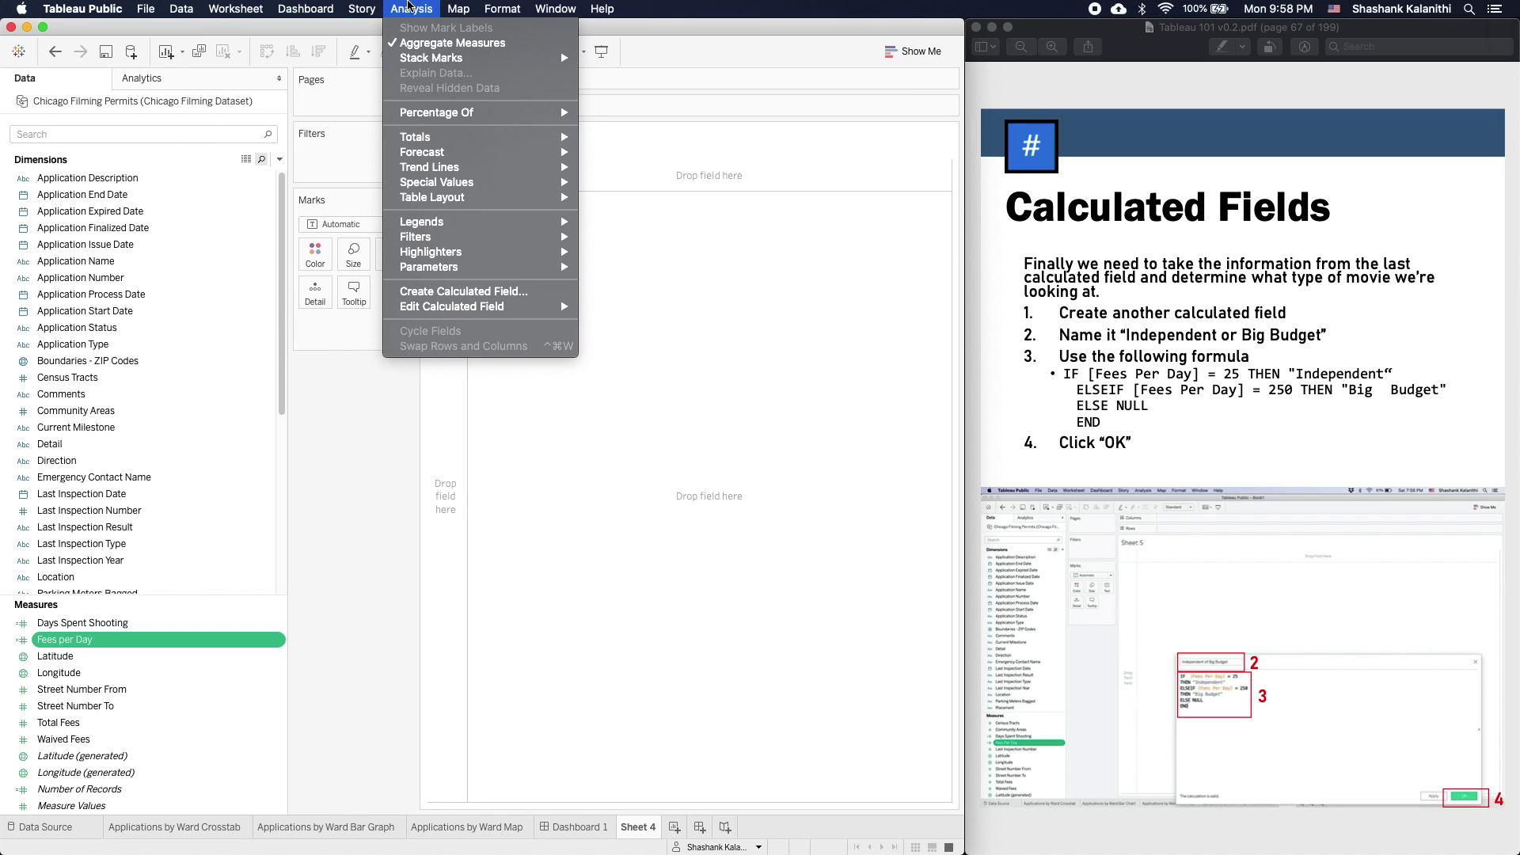
left_click(478, 292)
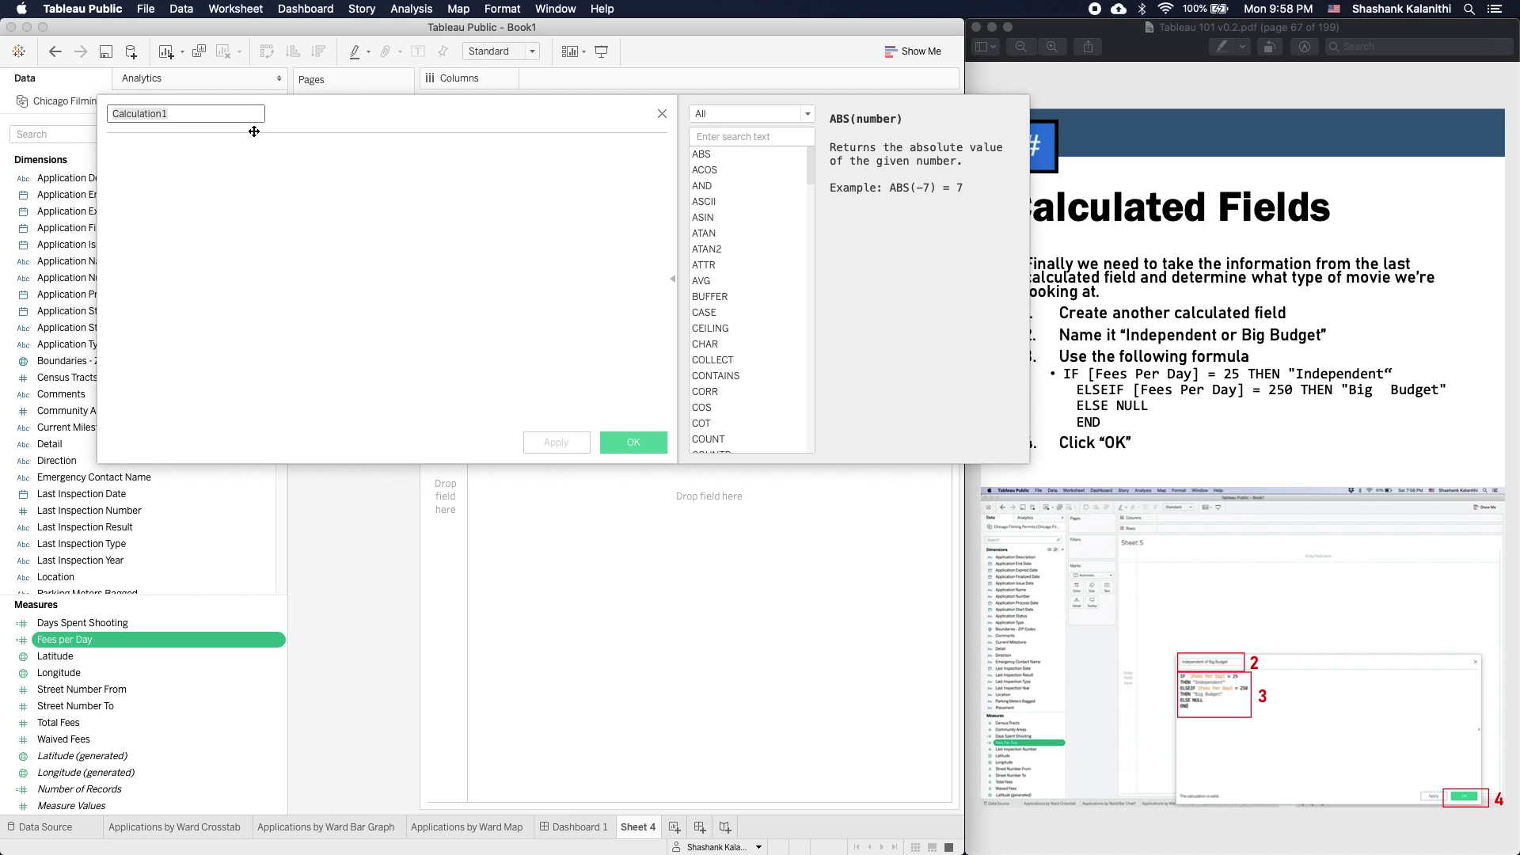
type("In")
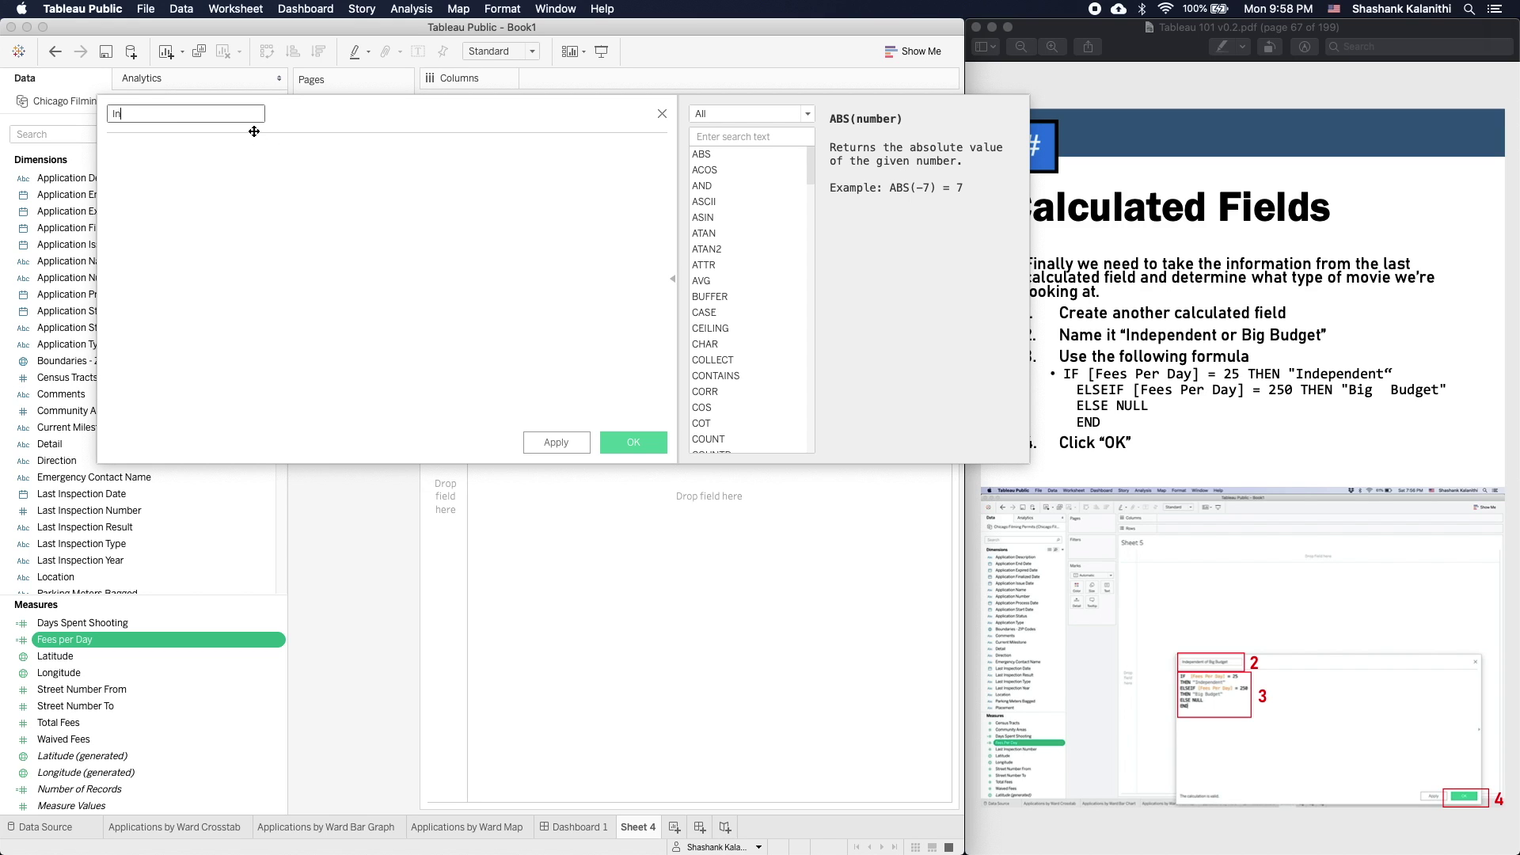
type("dependent of Big Budget")
- Highlight the If-Then formula on page 67 in Preview and return to the calculation editor in Tableau Public
left_click(1138, 406)
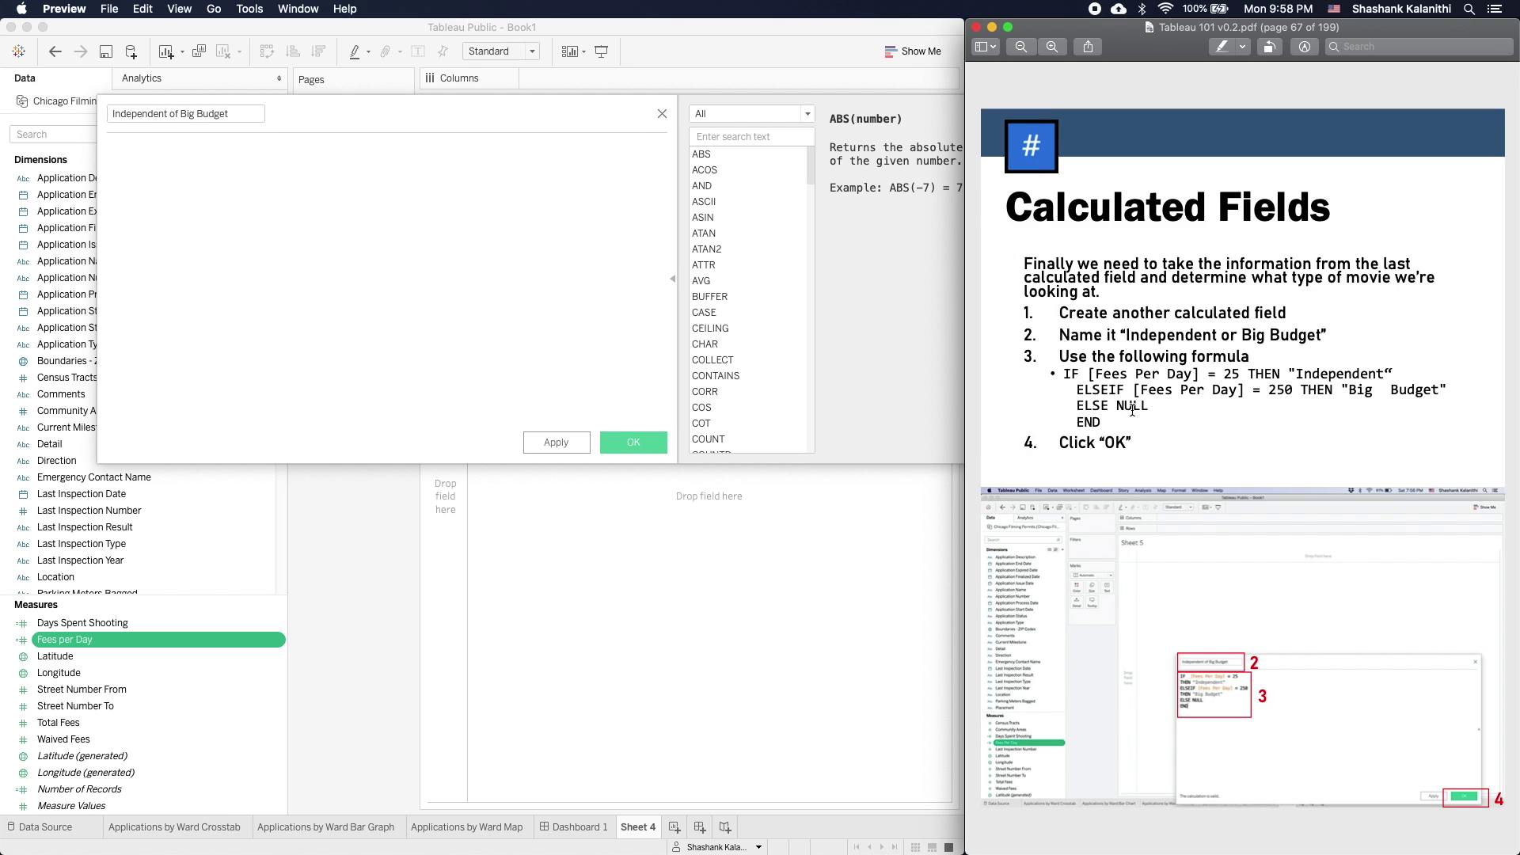
left_click_drag(1118, 429, 1063, 379)
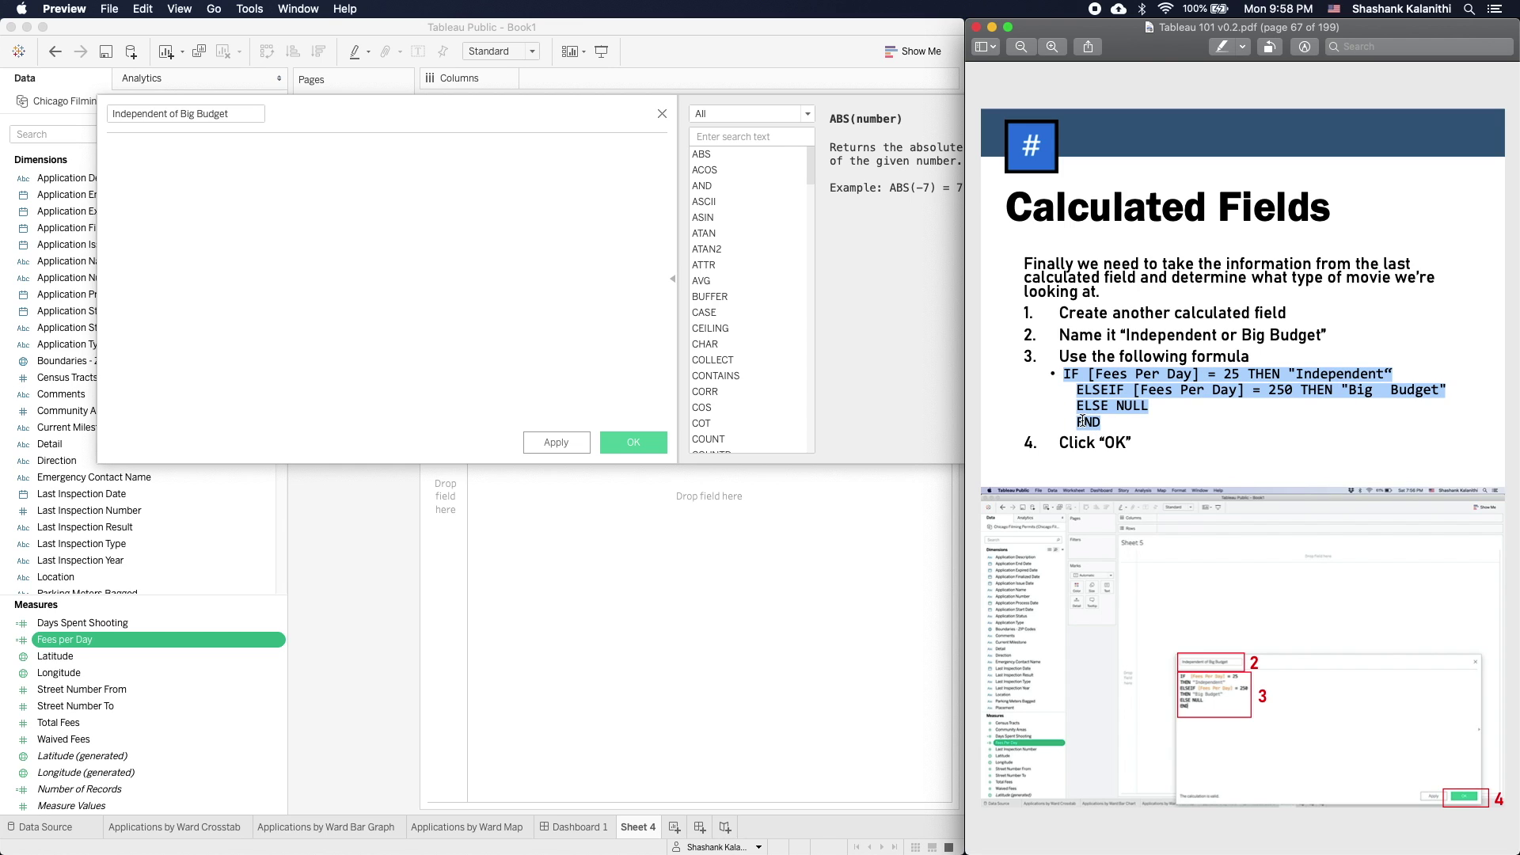
left_click(422, 268)
left_click_drag(413, 120, 388, 112)
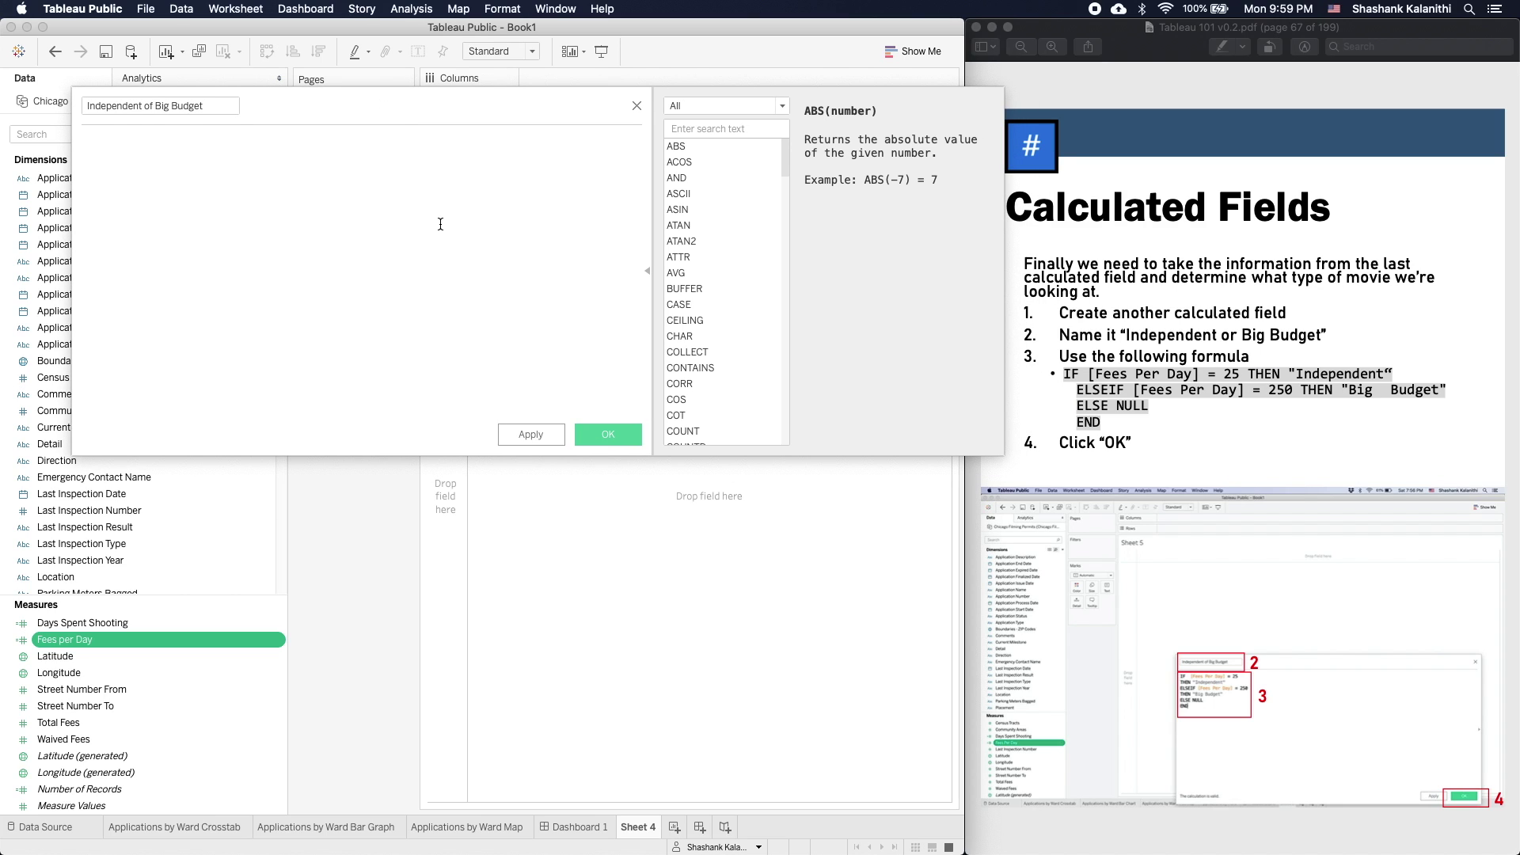
- Enter the first formula line IF [Fees per Day] = 25 THEN "Independent" in the Independent of Big Budget calculation
type("IF ")
type("fww")
key("BackSpace")
key("BackSpace")
type("ee")
key("Return")
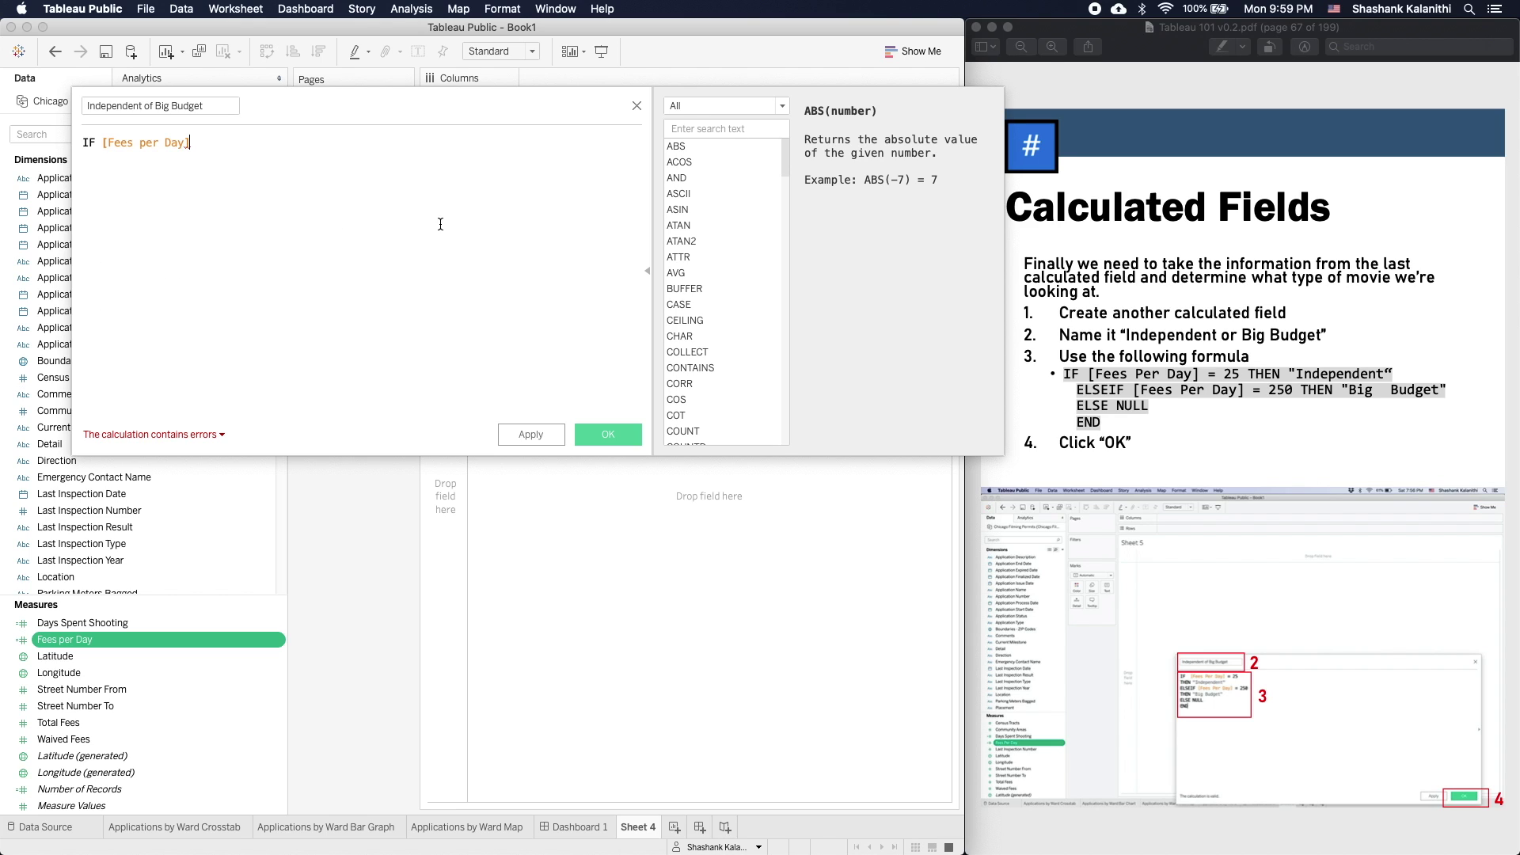
type("= 25 THEN")
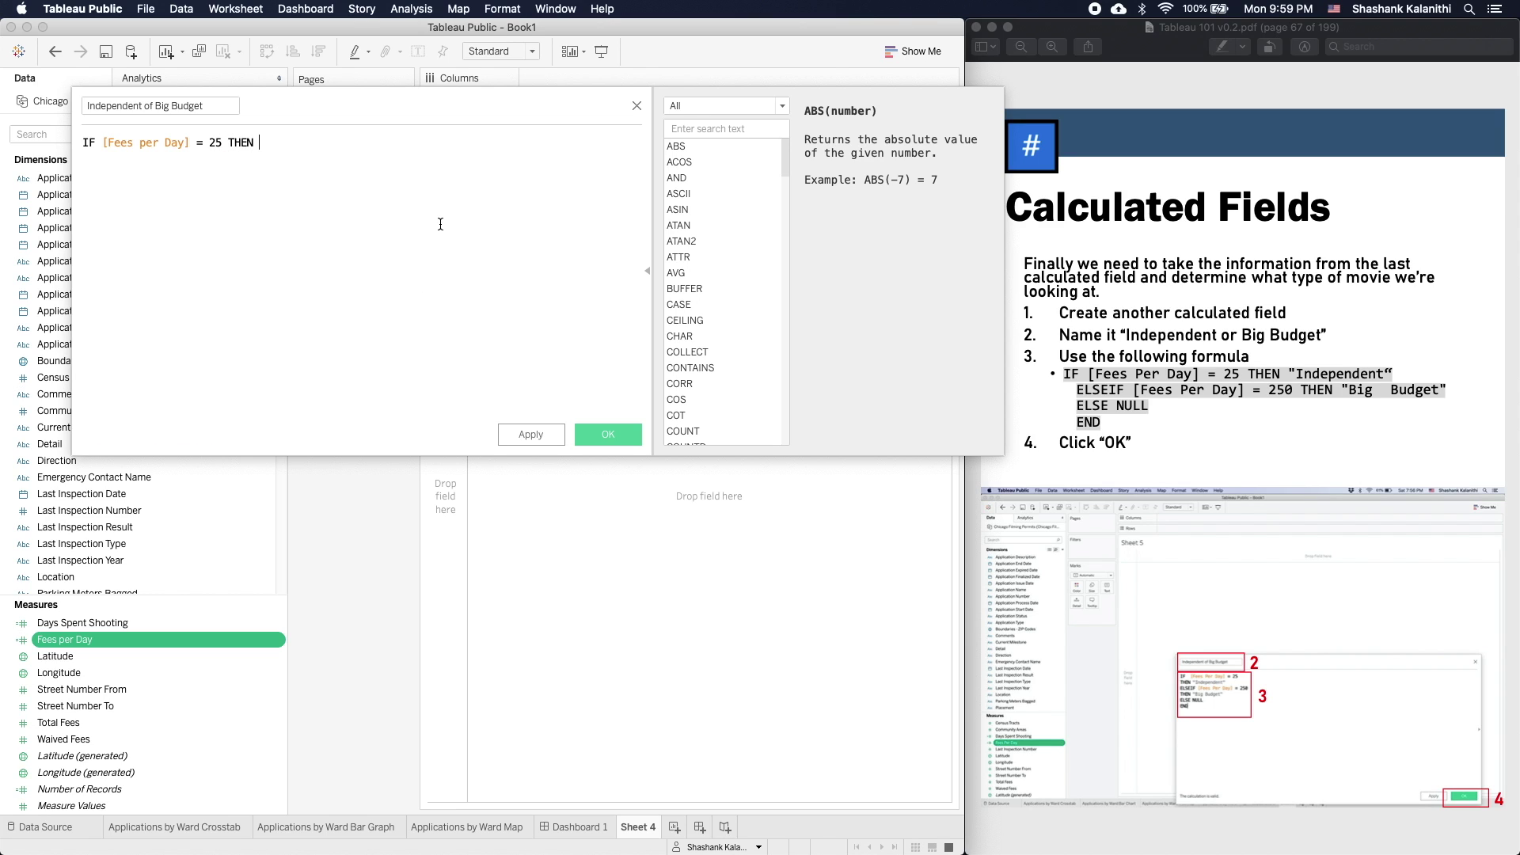
type("ependent\"")
type("\"")
key("Return")
- Add a second formula line reading ELSEIF [Fees per Day] = THEN "Big Budget", leaving the comparison value blank
type("ELS")
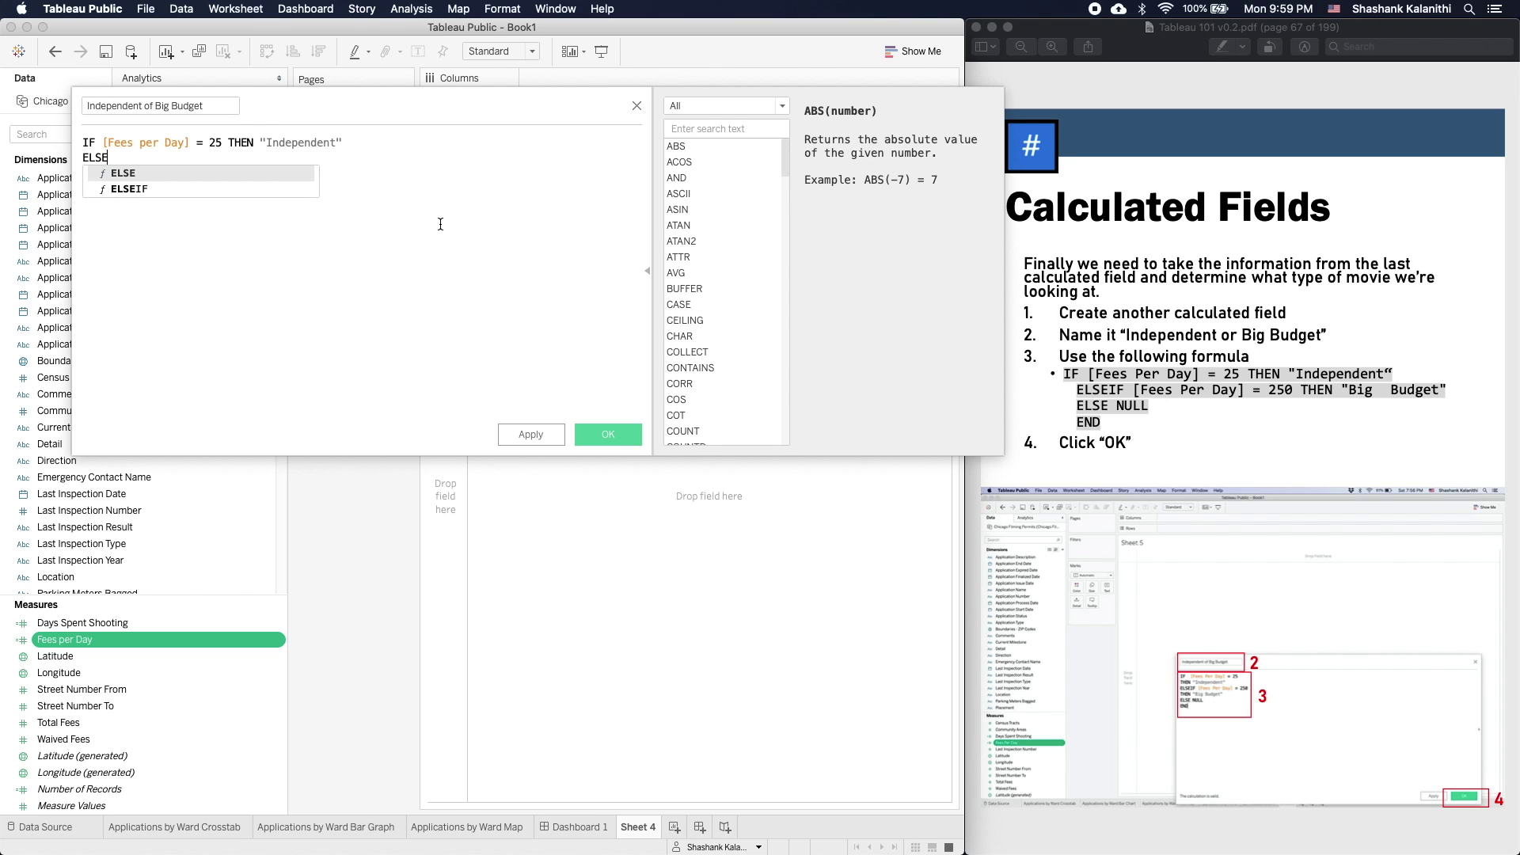
key("Down")
key("Return")
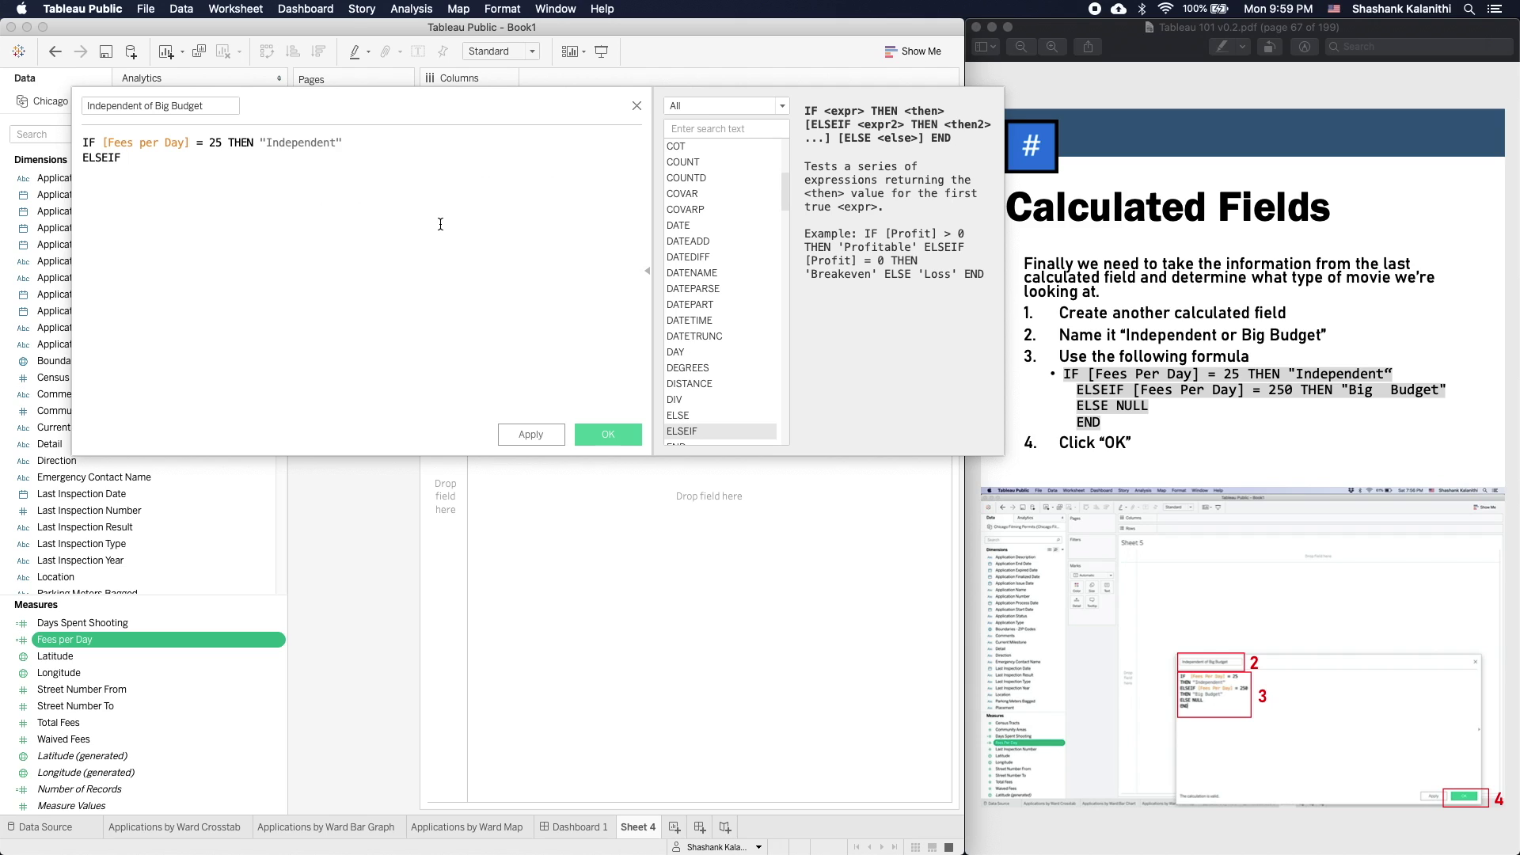
type("fees")
key("Return")
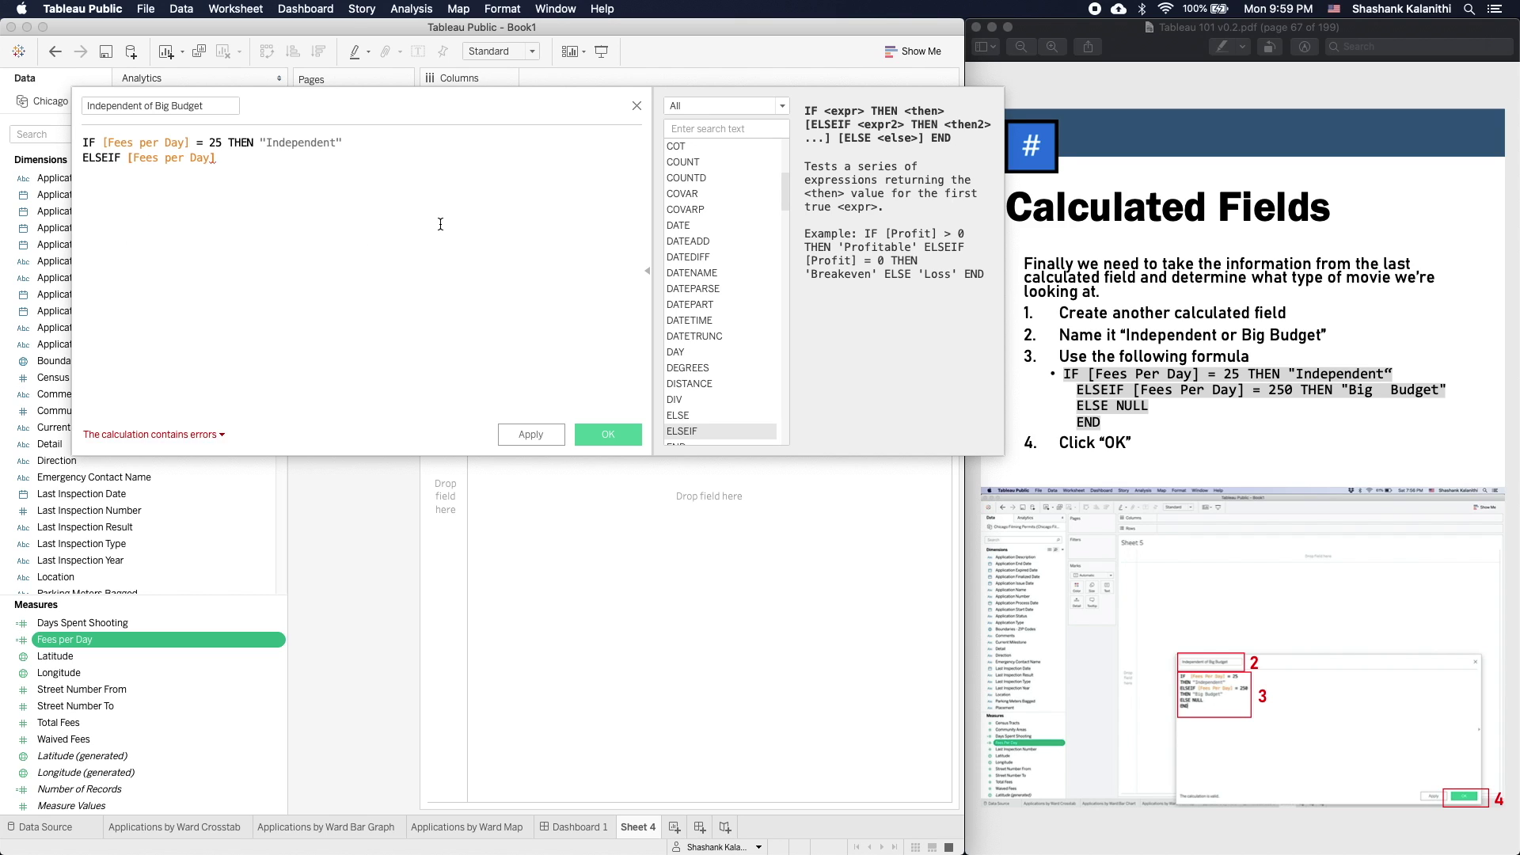
type("= THEN \"Big Budget\"")
key("Return")
- Finish the formula with ELSE NULL and END, and insert 250 as the Big Budget comparison value
type("E")
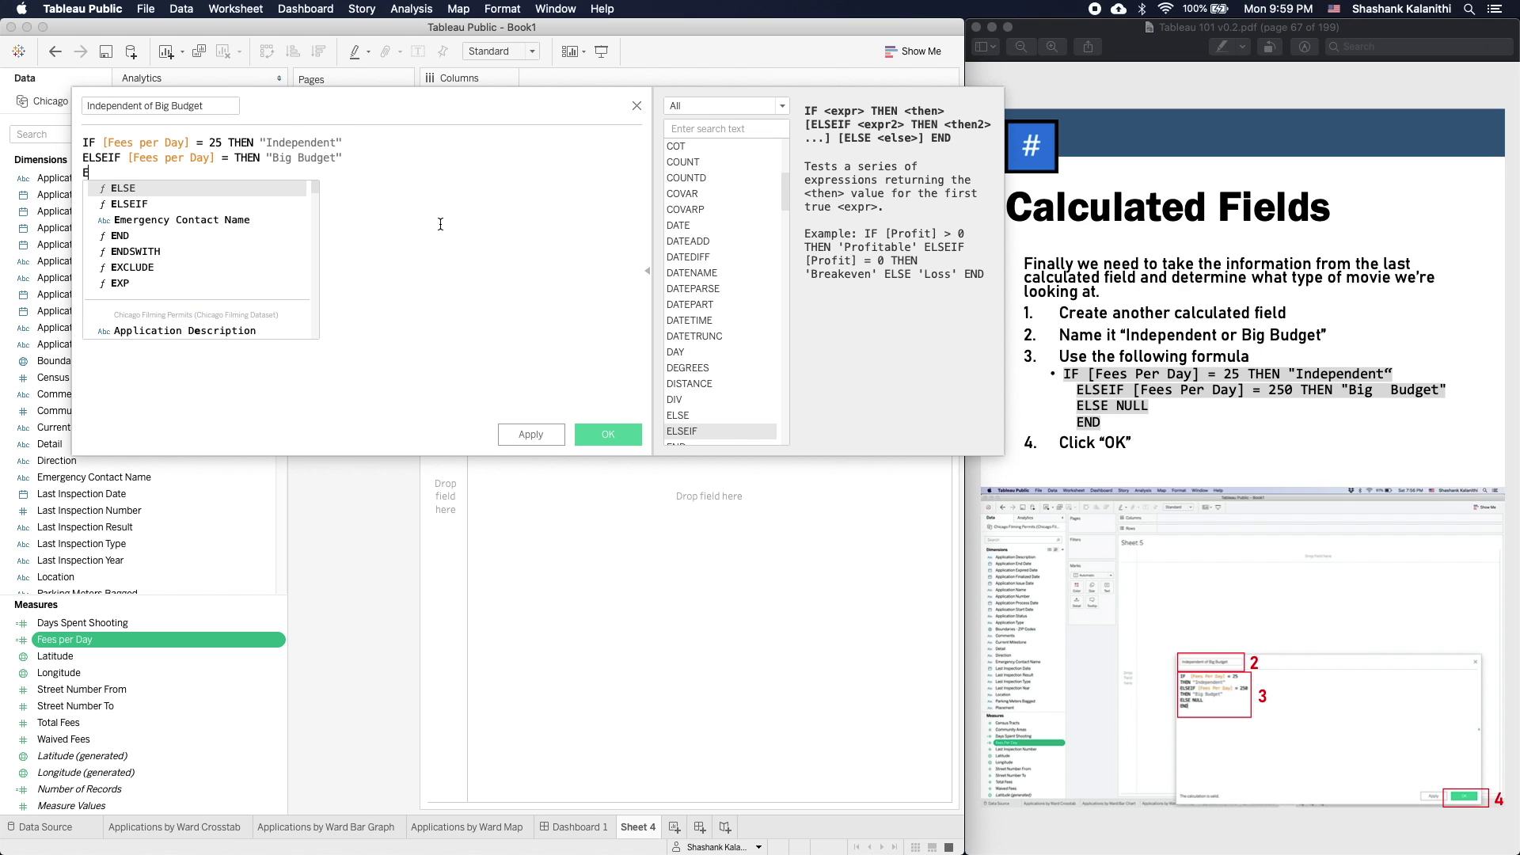
type("LSE NUll")
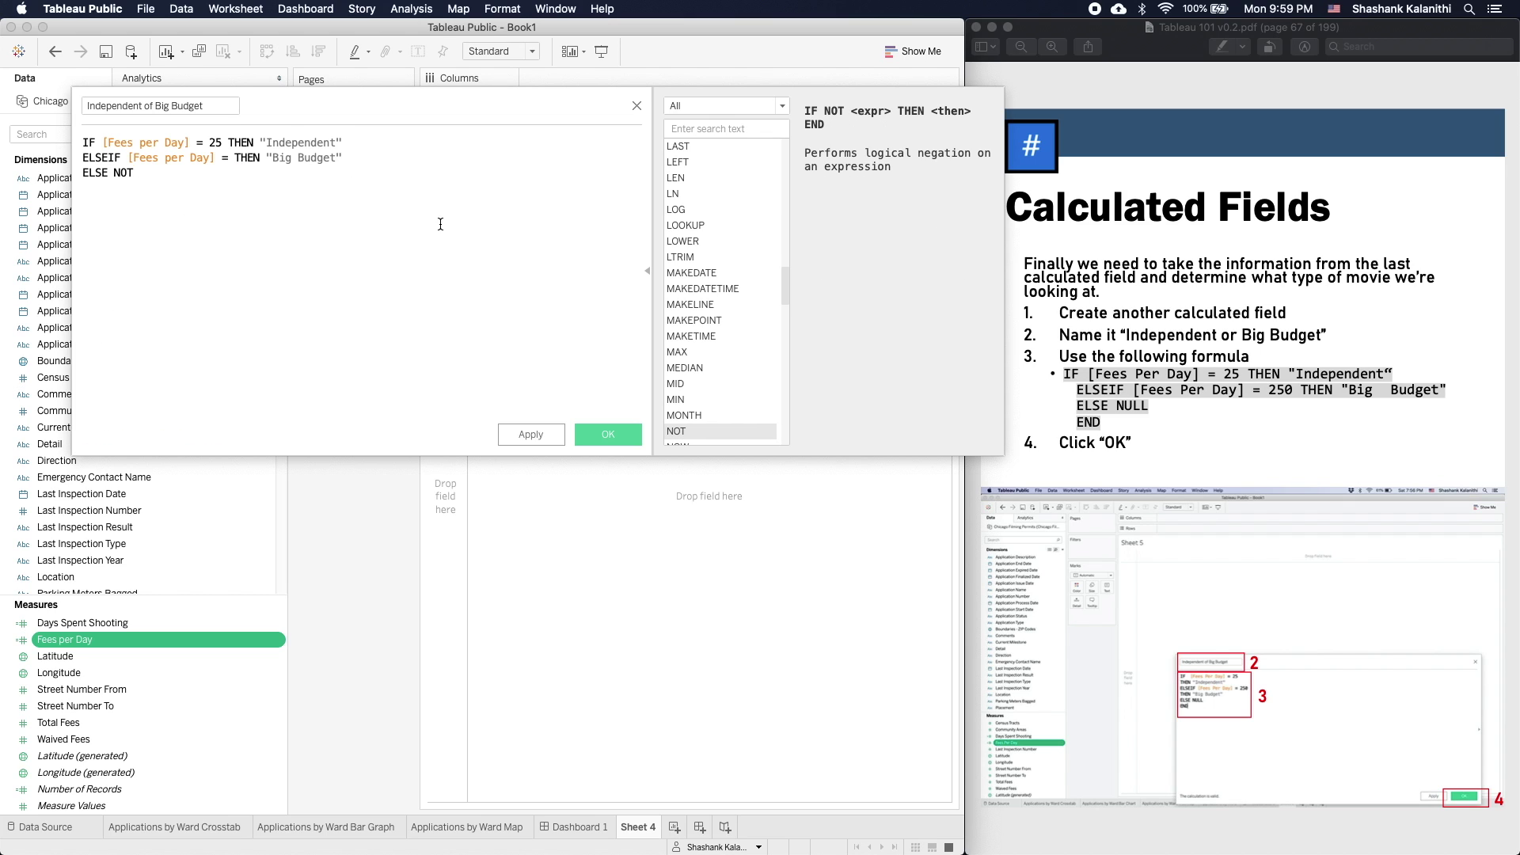
key("Return")
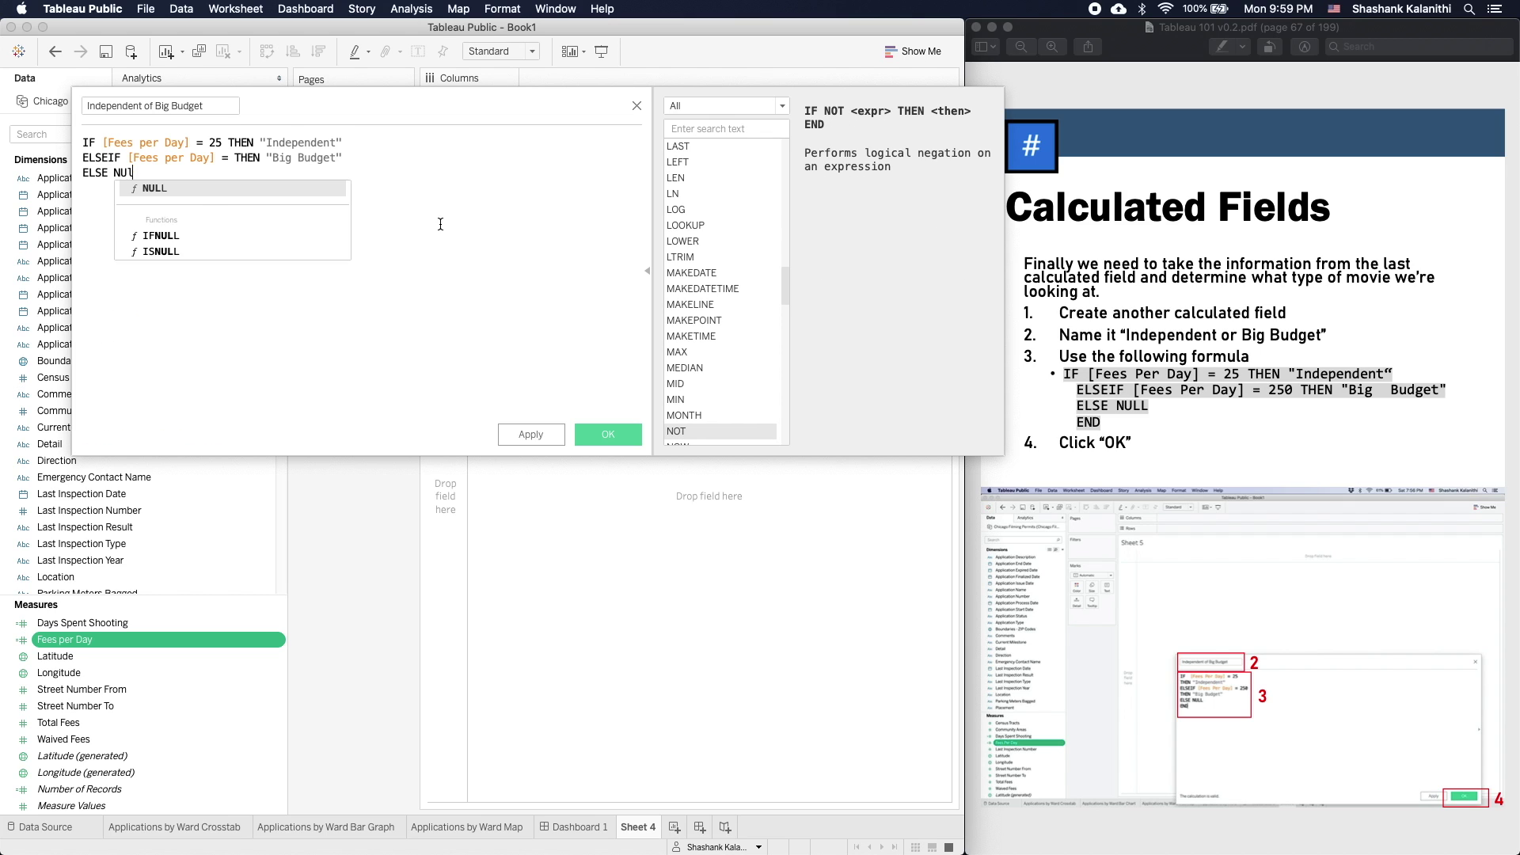
type("END")
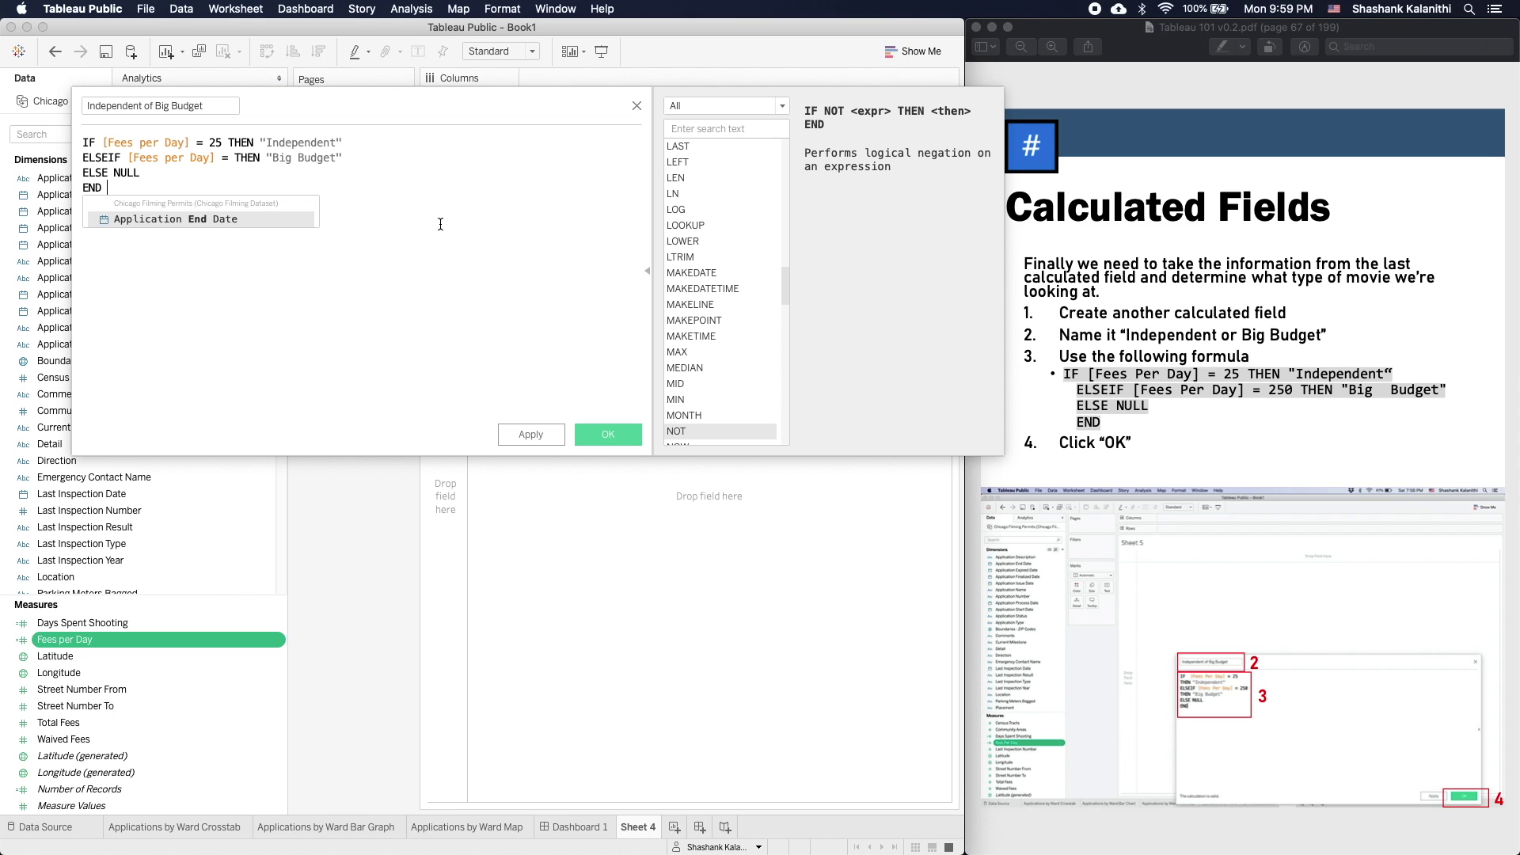
left_click(440, 224)
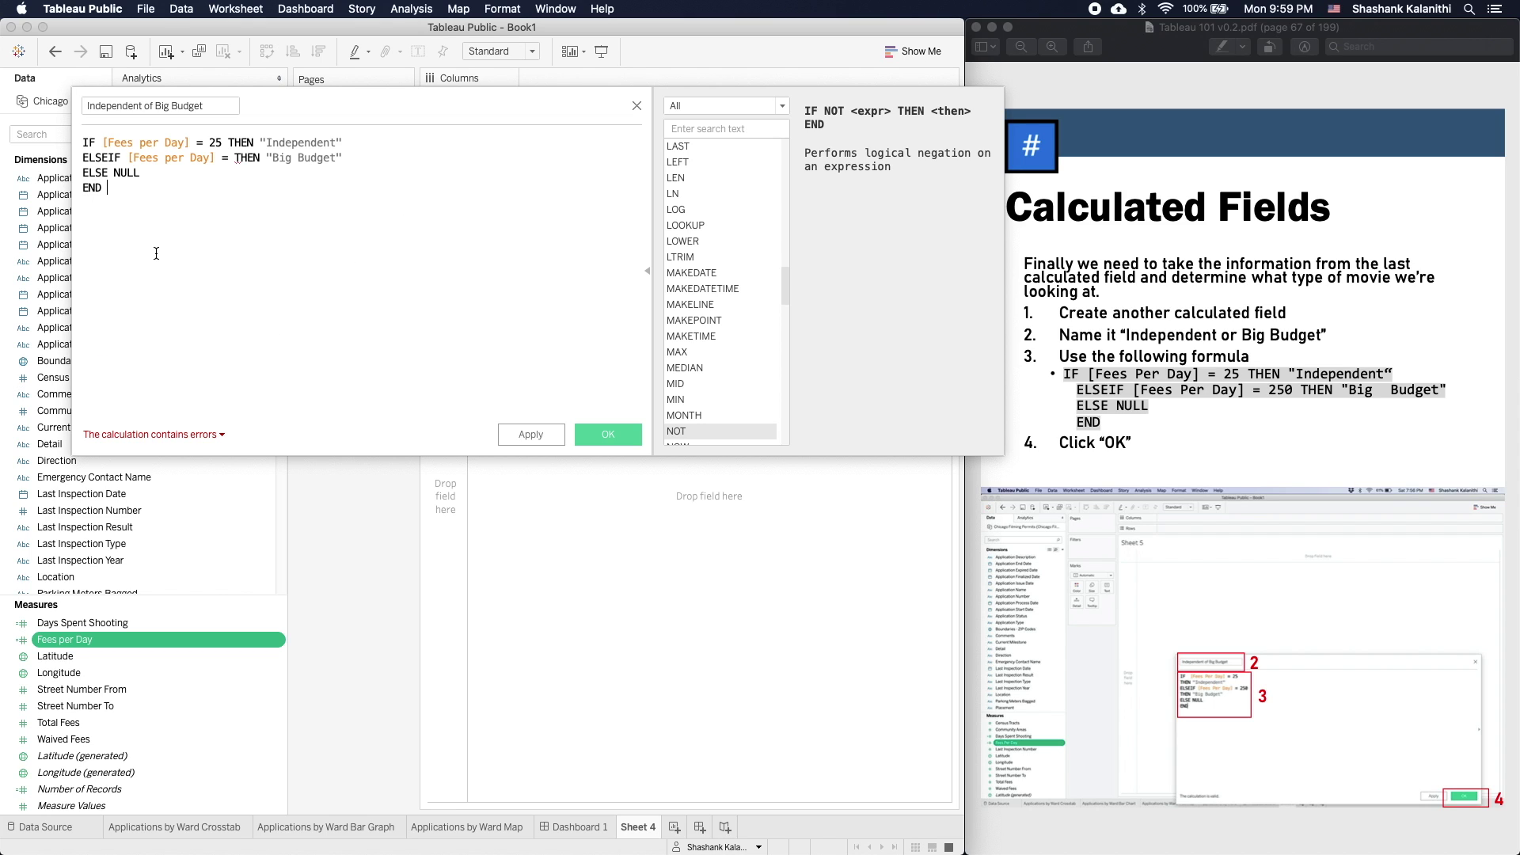
left_click(225, 158)
type("250")
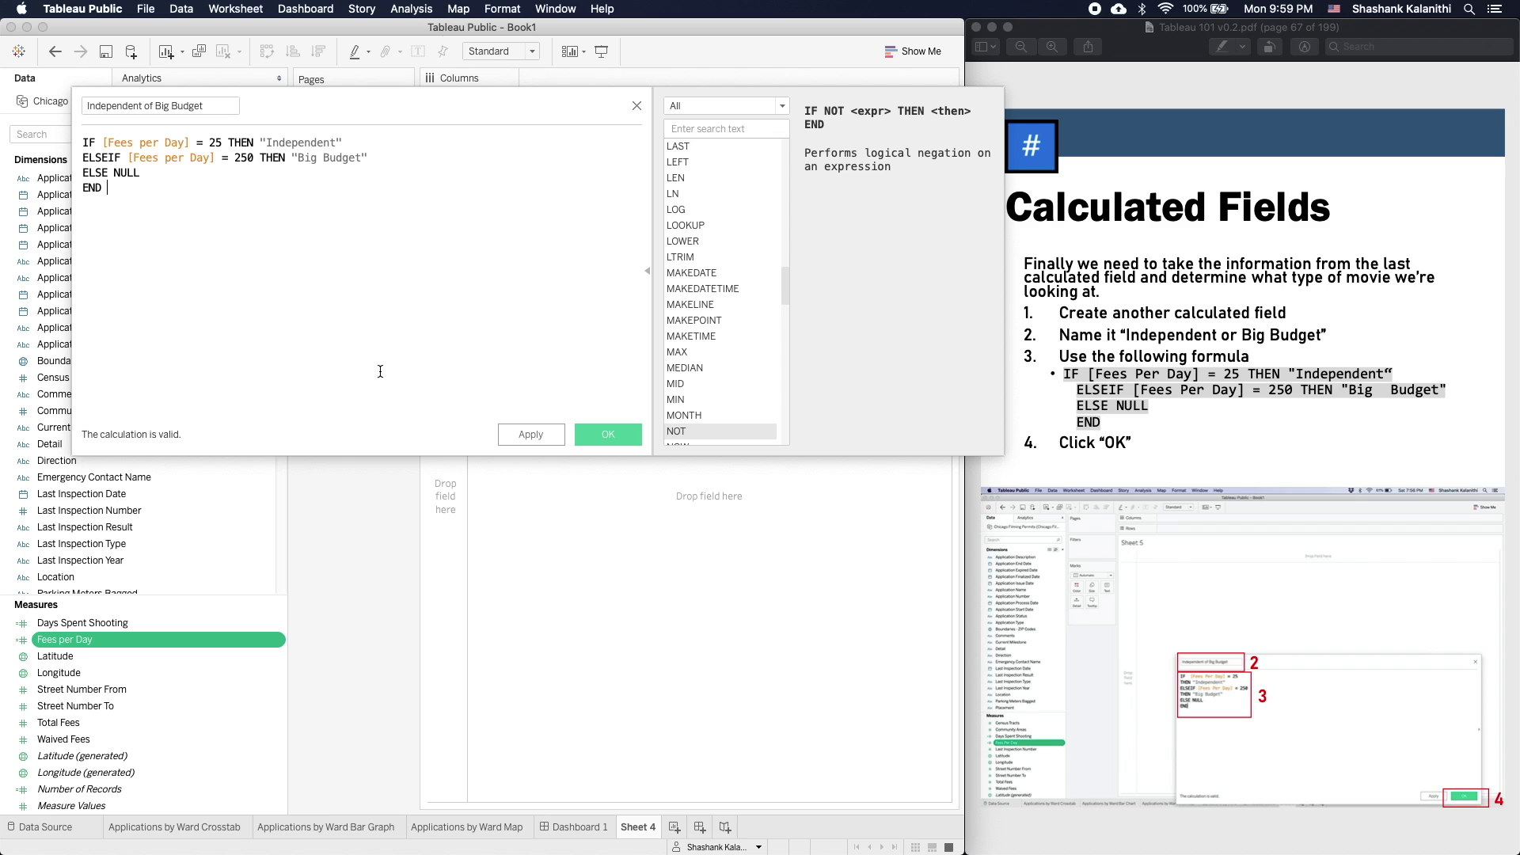
- Switch to Preview, advance to page 68 and highlight the basic If-Then statement structure
left_click(1237, 435)
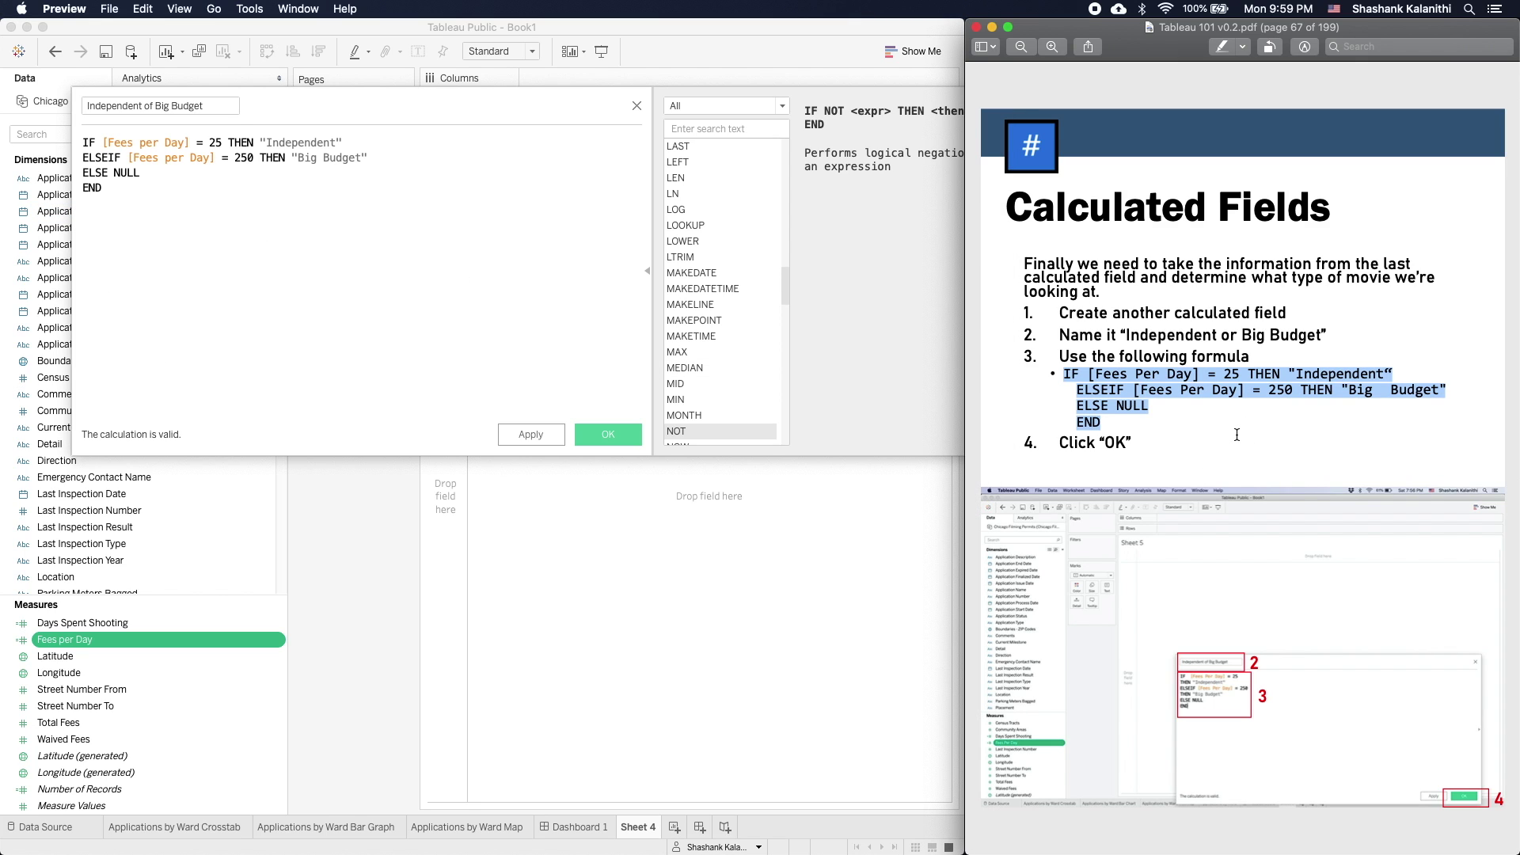
key("Right")
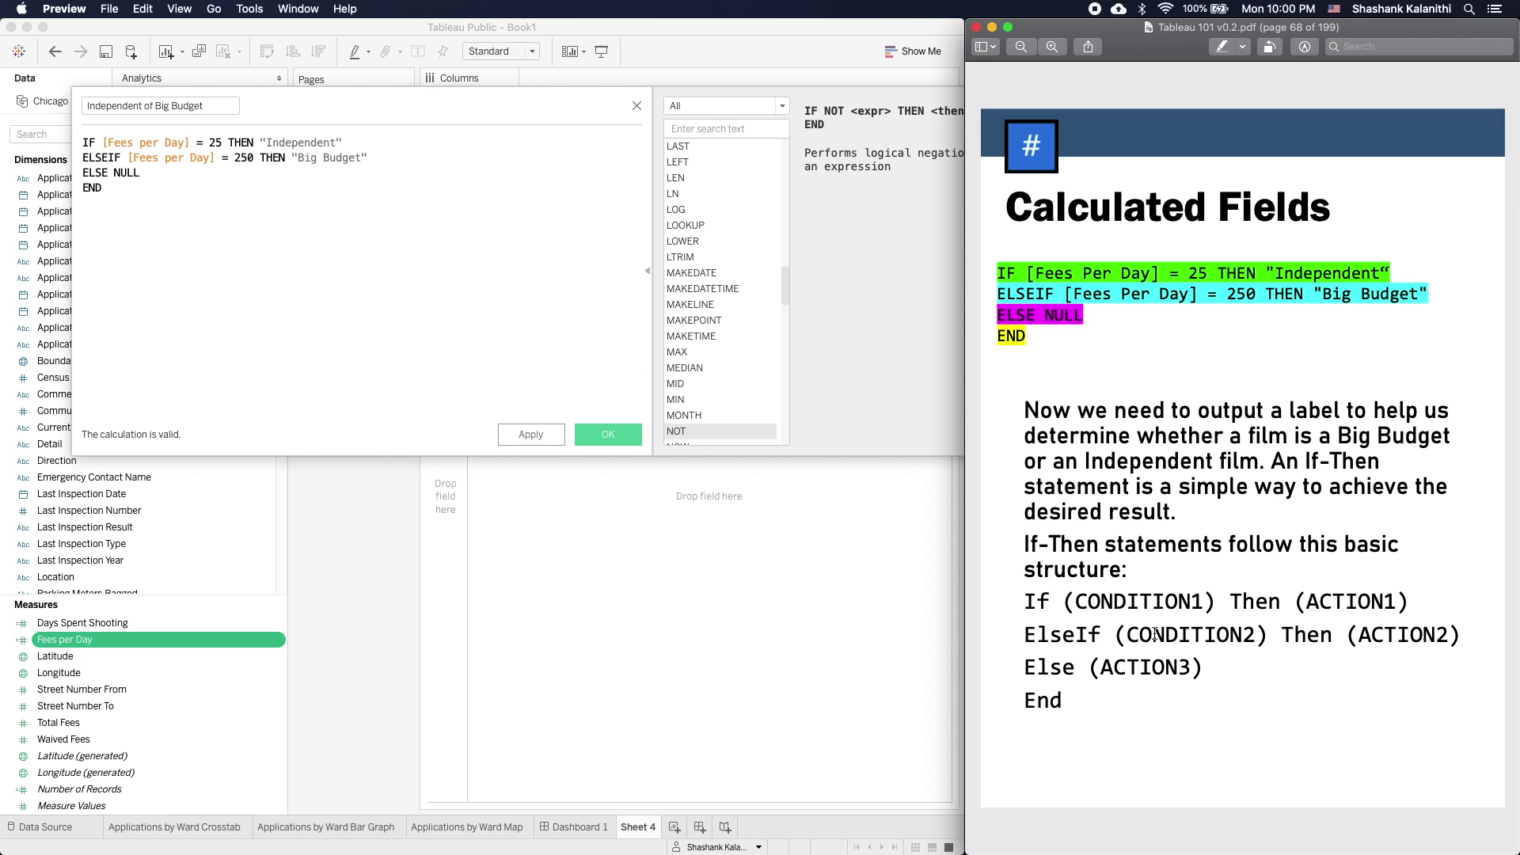
left_click_drag(1093, 697, 961, 604)
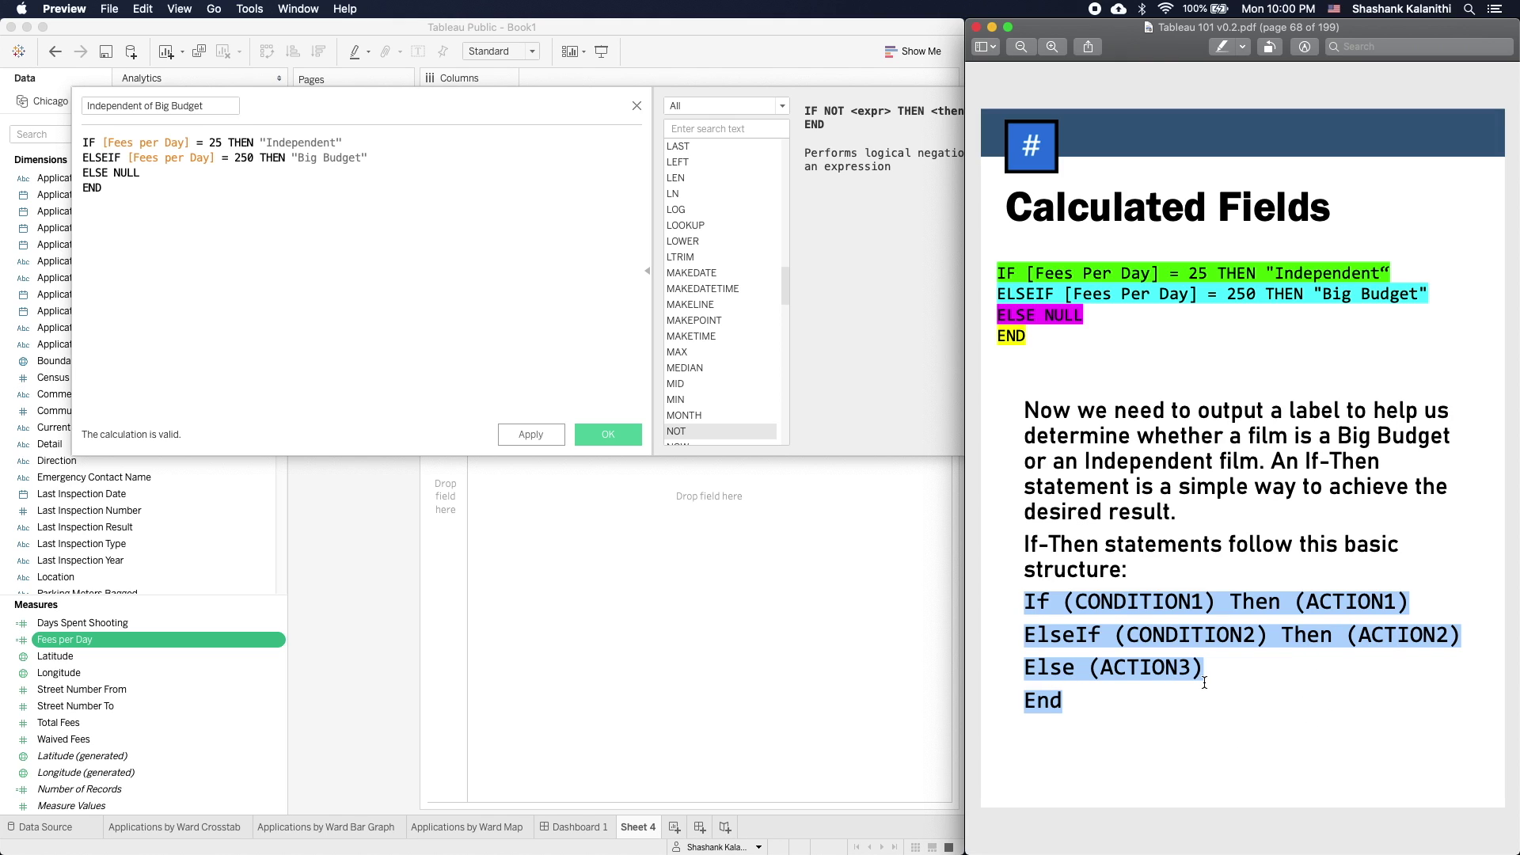
left_click(1106, 734)
- Return to Tableau Public and examine the formula's IF, ELSEIF and ELSE parts, including their conditions, text labels and NULL
left_click(196, 195)
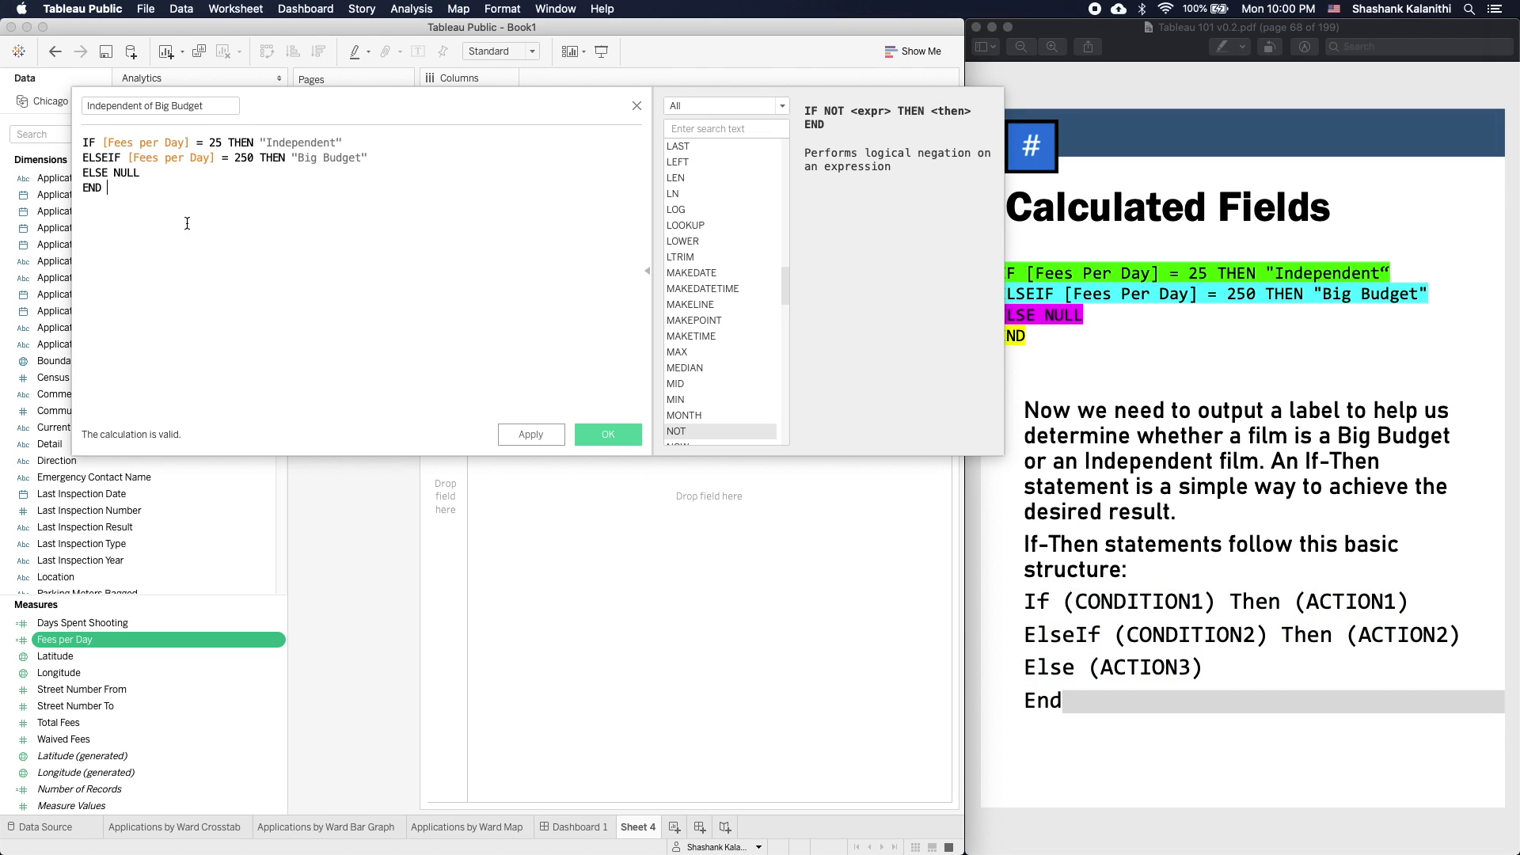
left_click_drag(107, 146, 231, 142)
left_click(241, 141)
left_click_drag(342, 142, 263, 140)
left_click(108, 158)
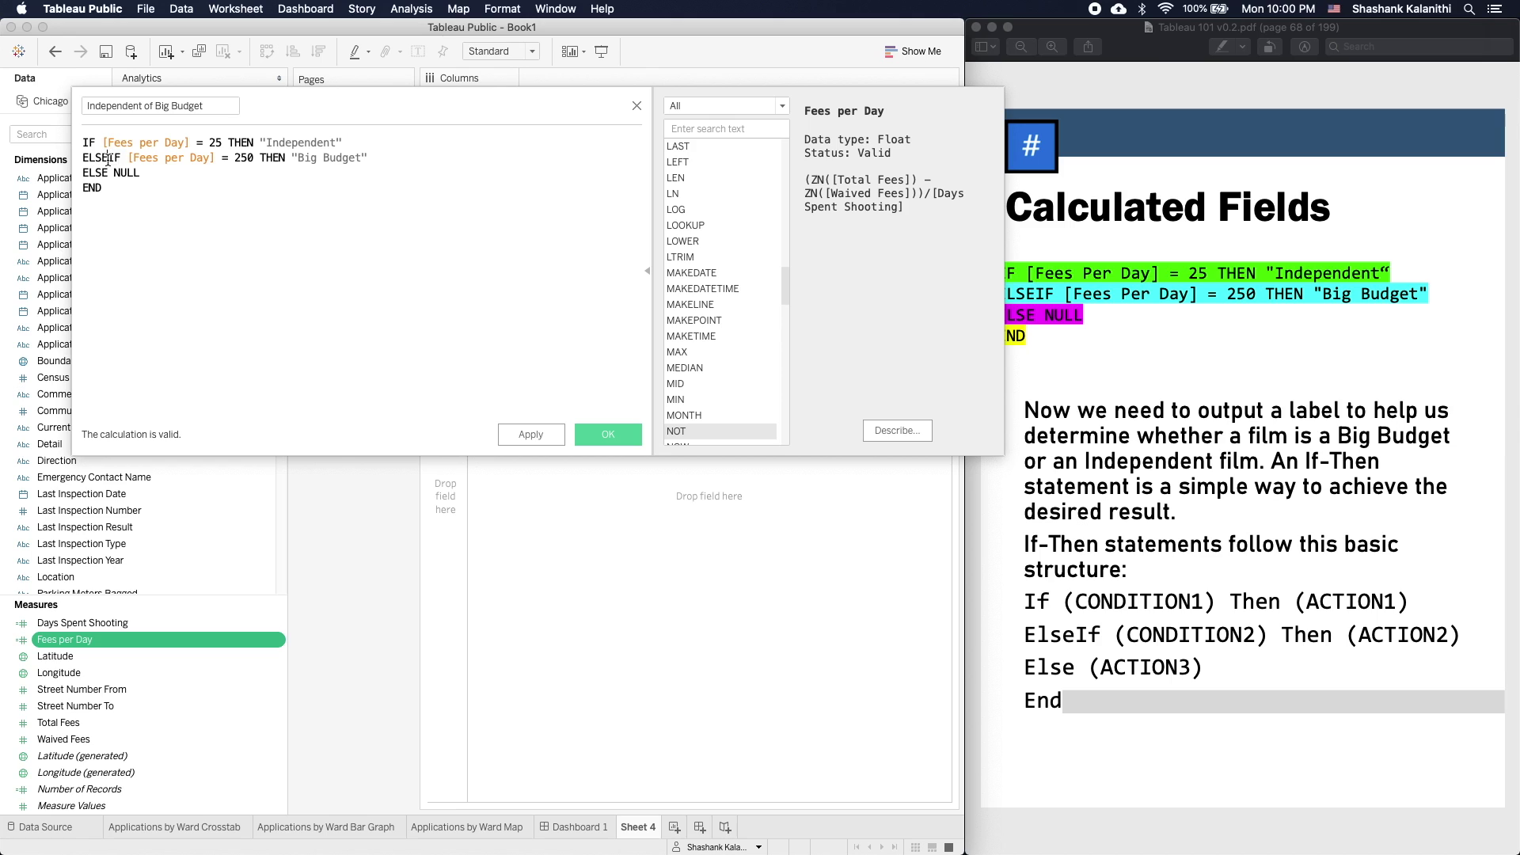
left_click_drag(130, 157, 366, 162)
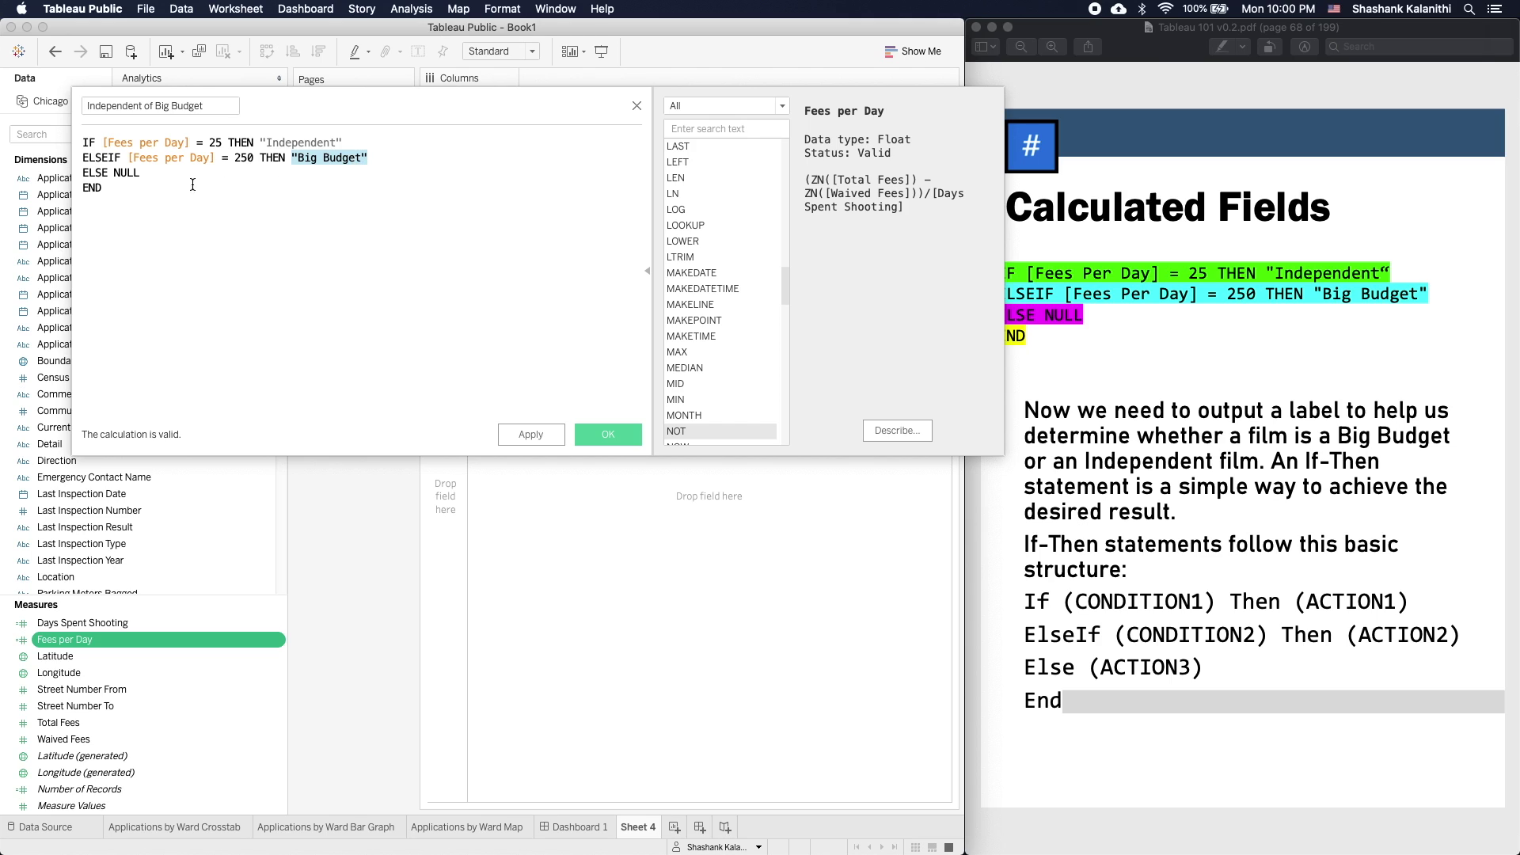
left_click(97, 176)
left_click_drag(114, 173, 134, 175)
left_click(183, 190)
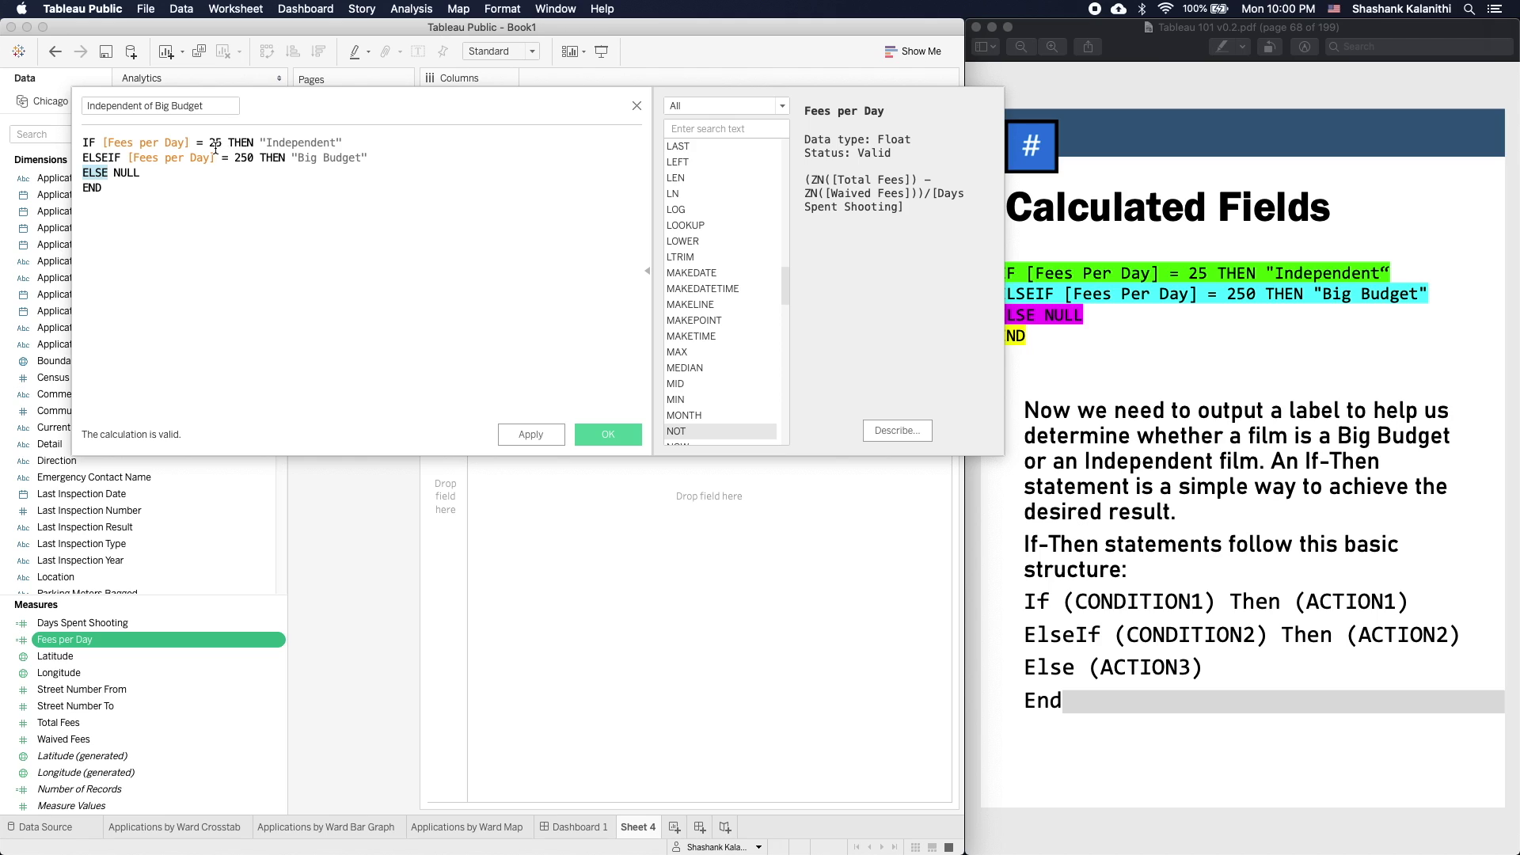
double_click(119, 173)
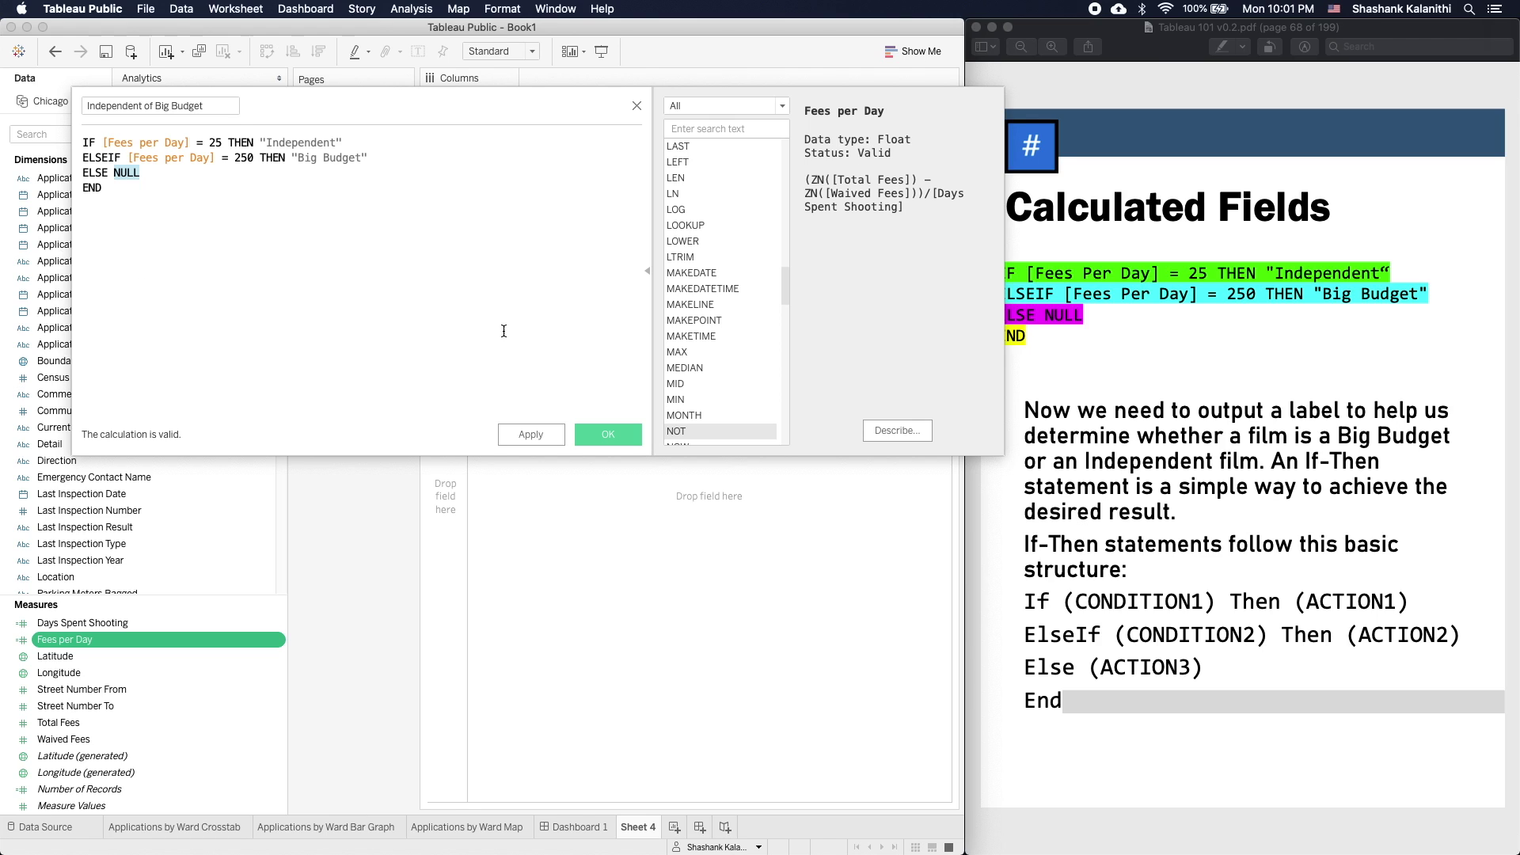
left_click(265, 142)
left_click(338, 146)
left_click_drag(348, 144, 256, 142)
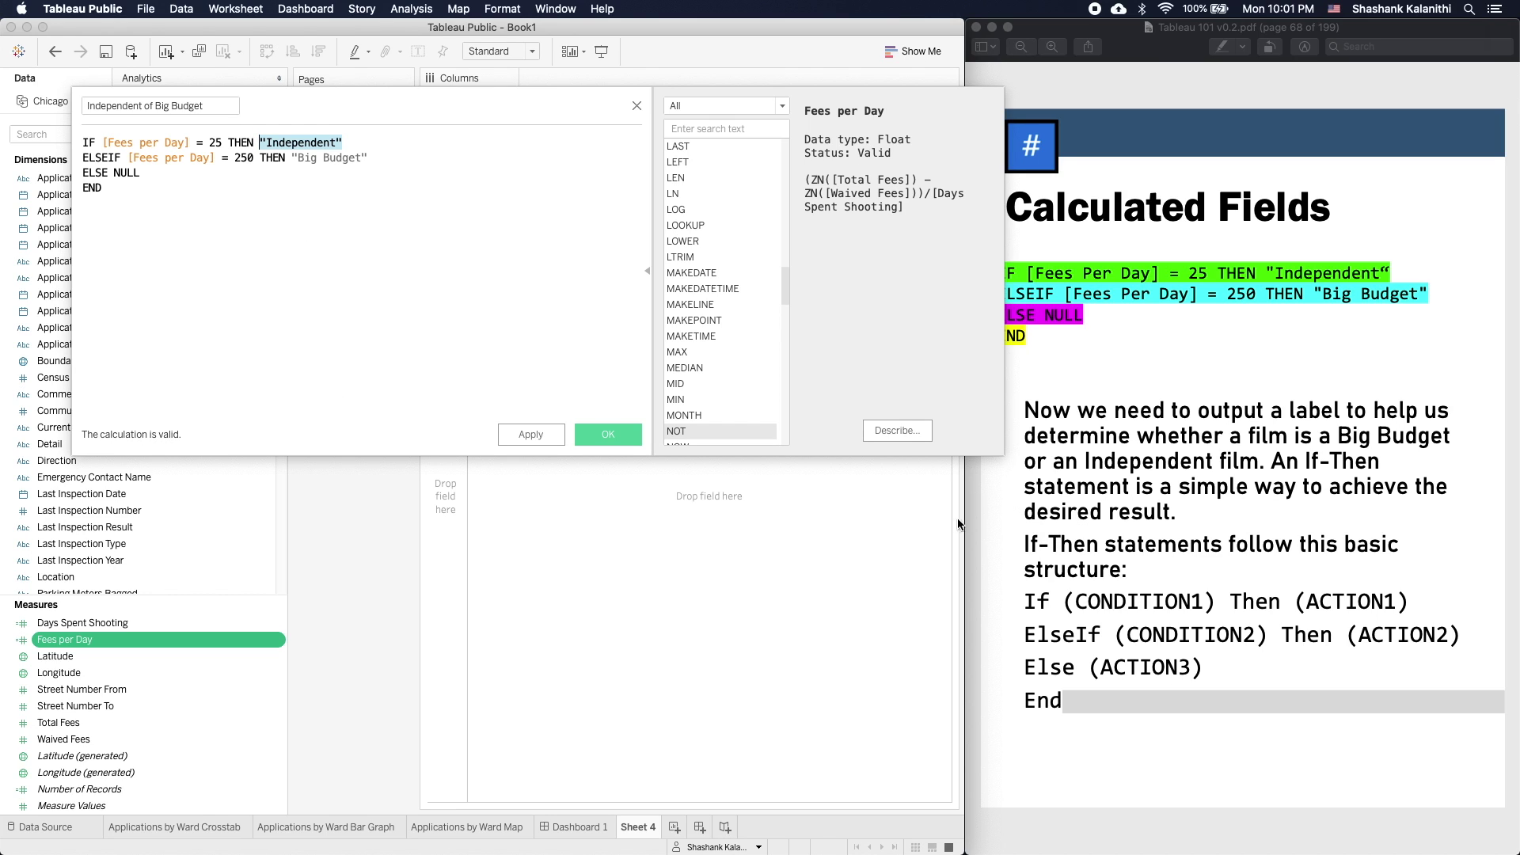
- Switch to Preview and page ahead to Calculated Fields Explained on page 70
left_click(1167, 577)
left_click(1293, 607)
key("Down")
key("Down")
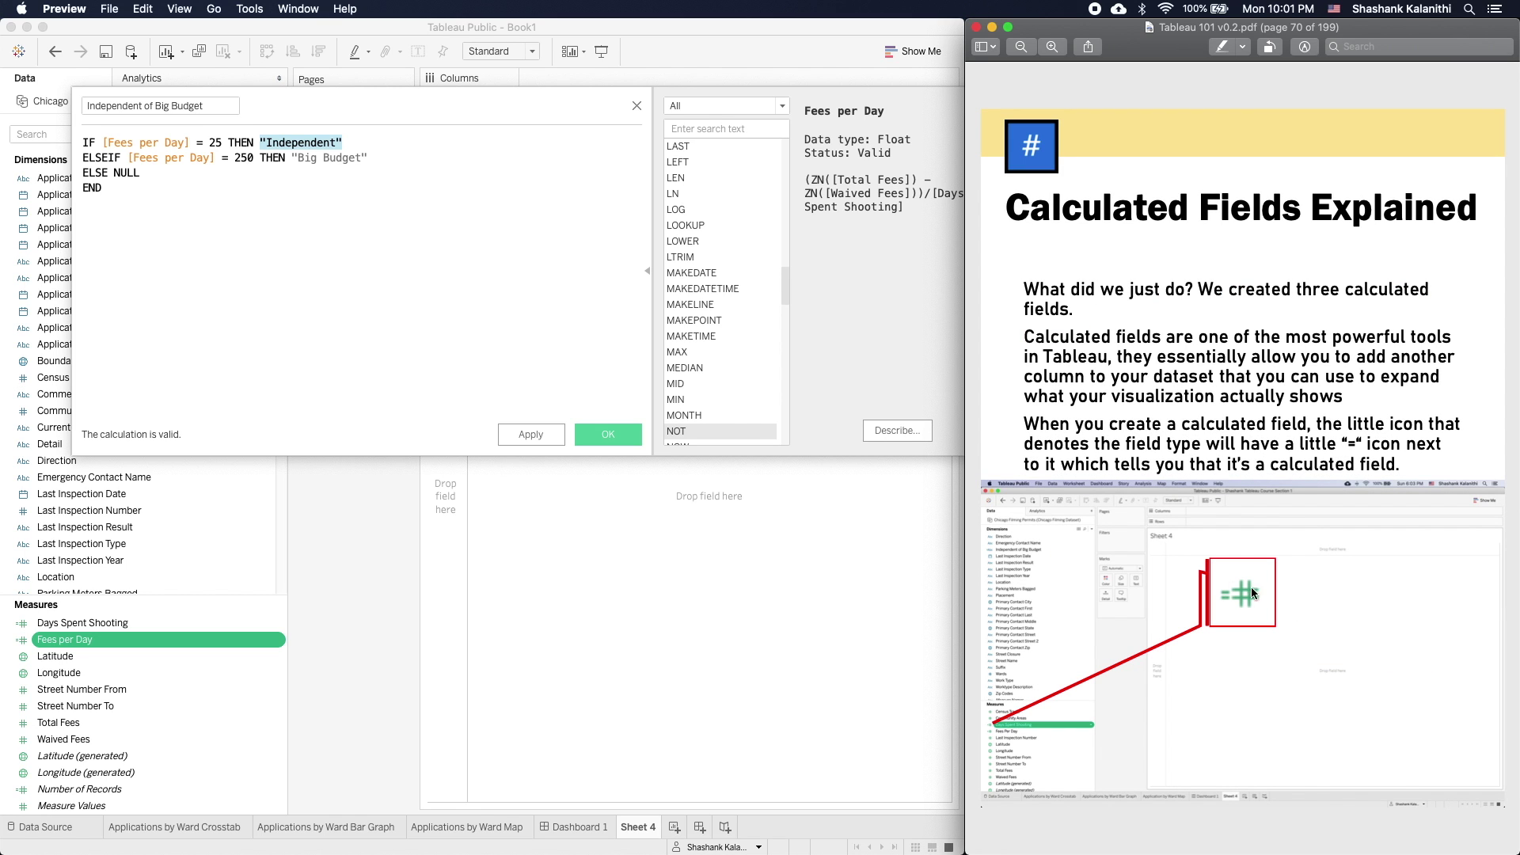
- Return to Tableau Public and save the Independent of Big Budget calculated field
left_click(236, 229)
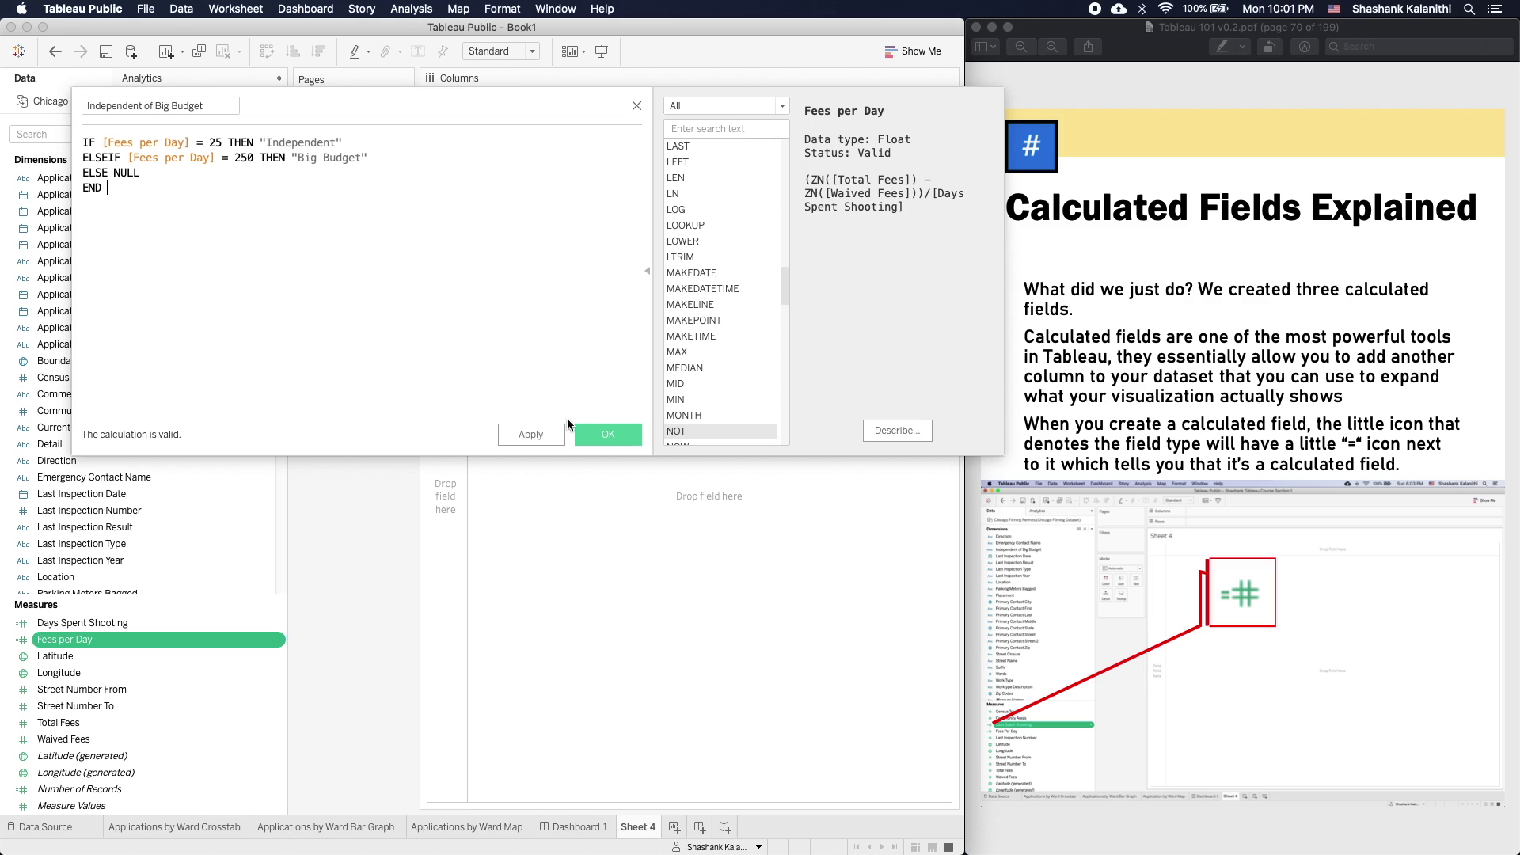
left_click(600, 437)
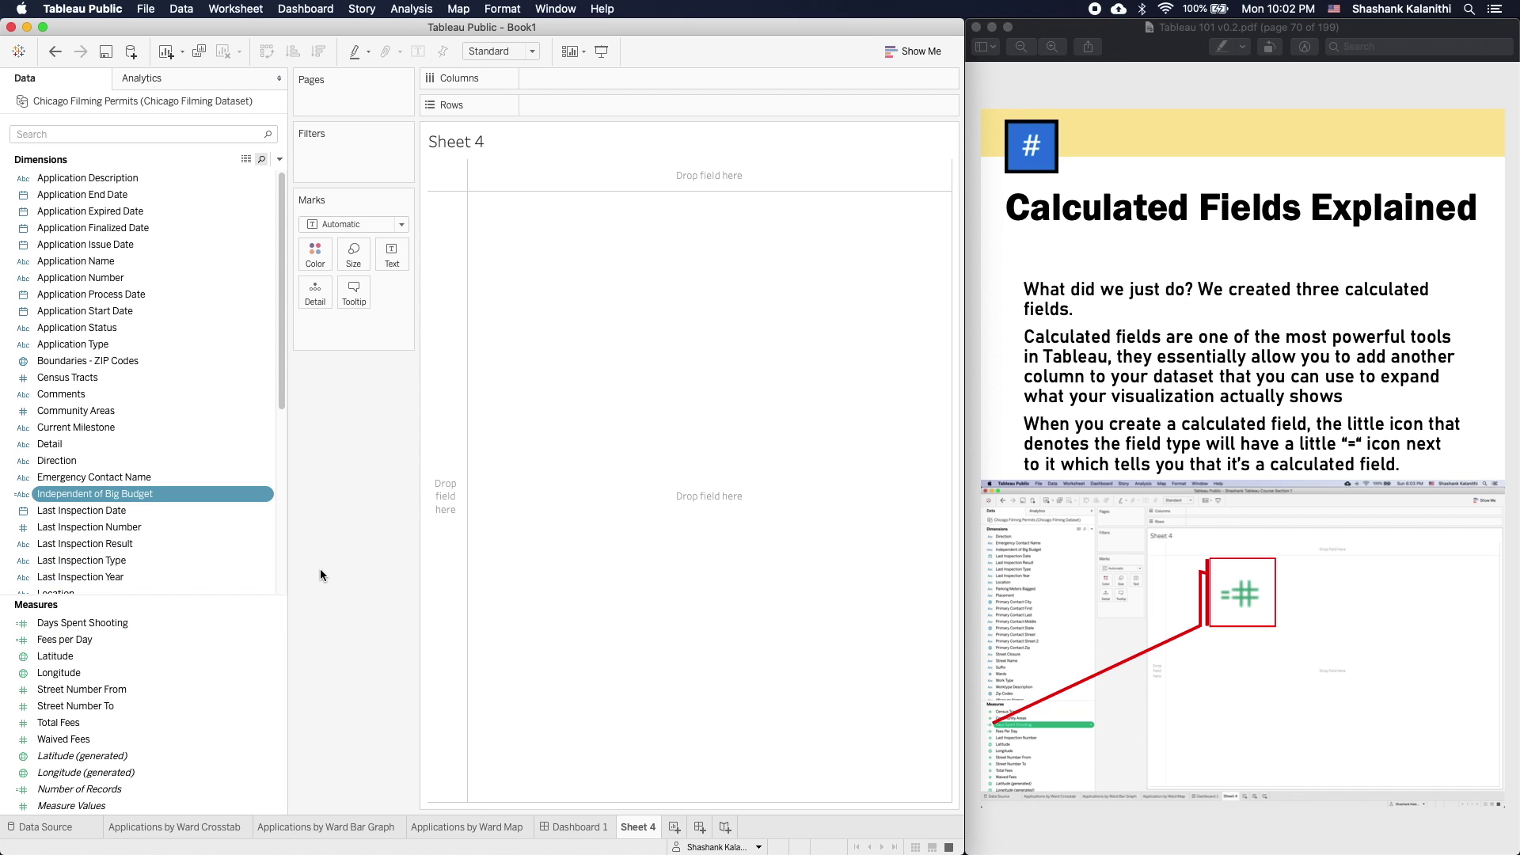
- Read page 71 in Preview, then browse the function list of a new calculated field in Tableau Public and close it unsaved
left_click(1323, 502)
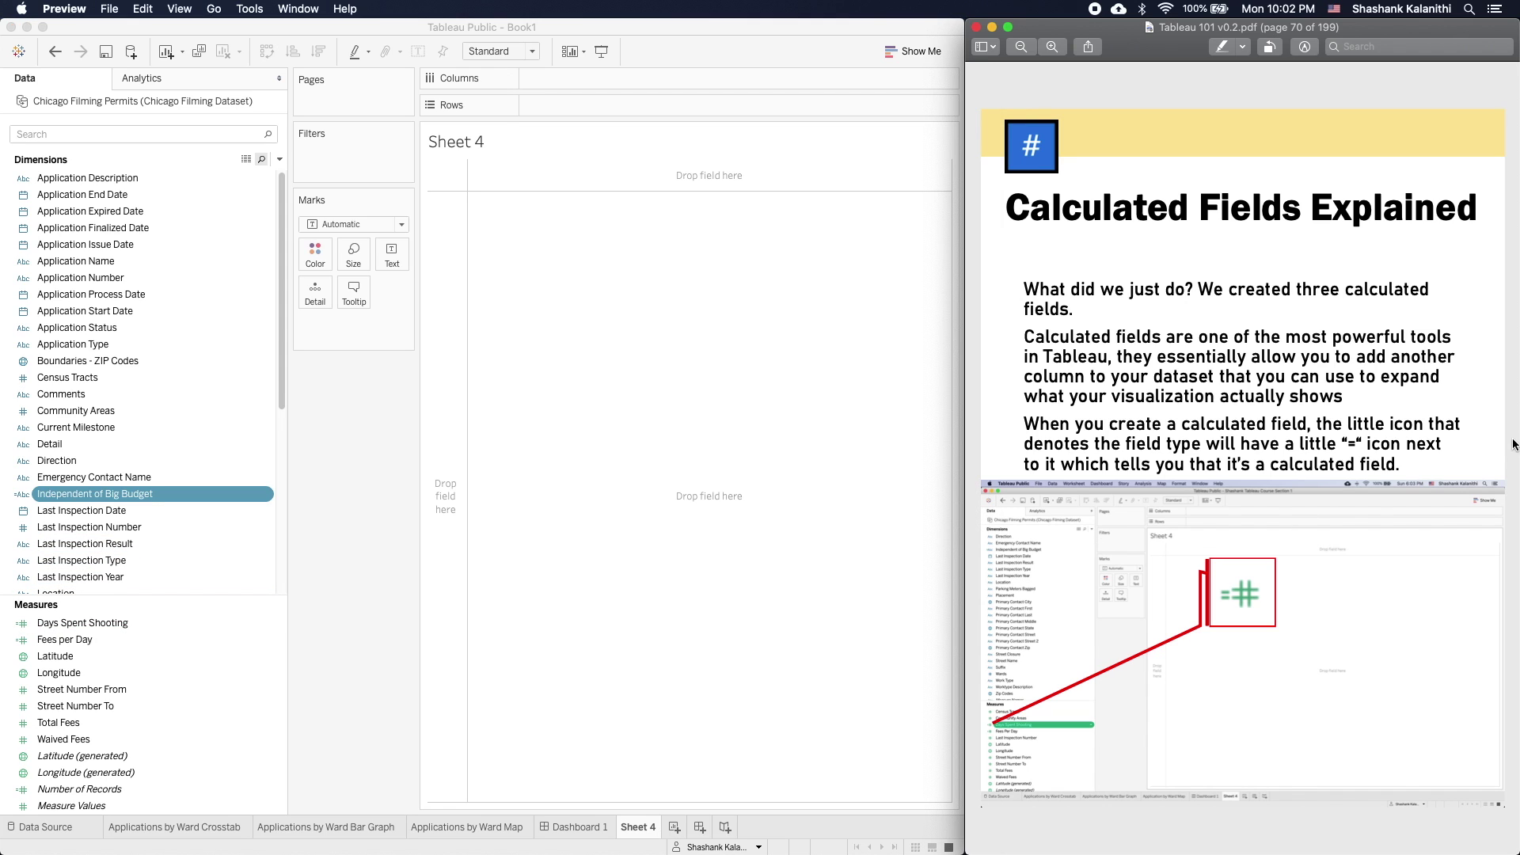
key("Right")
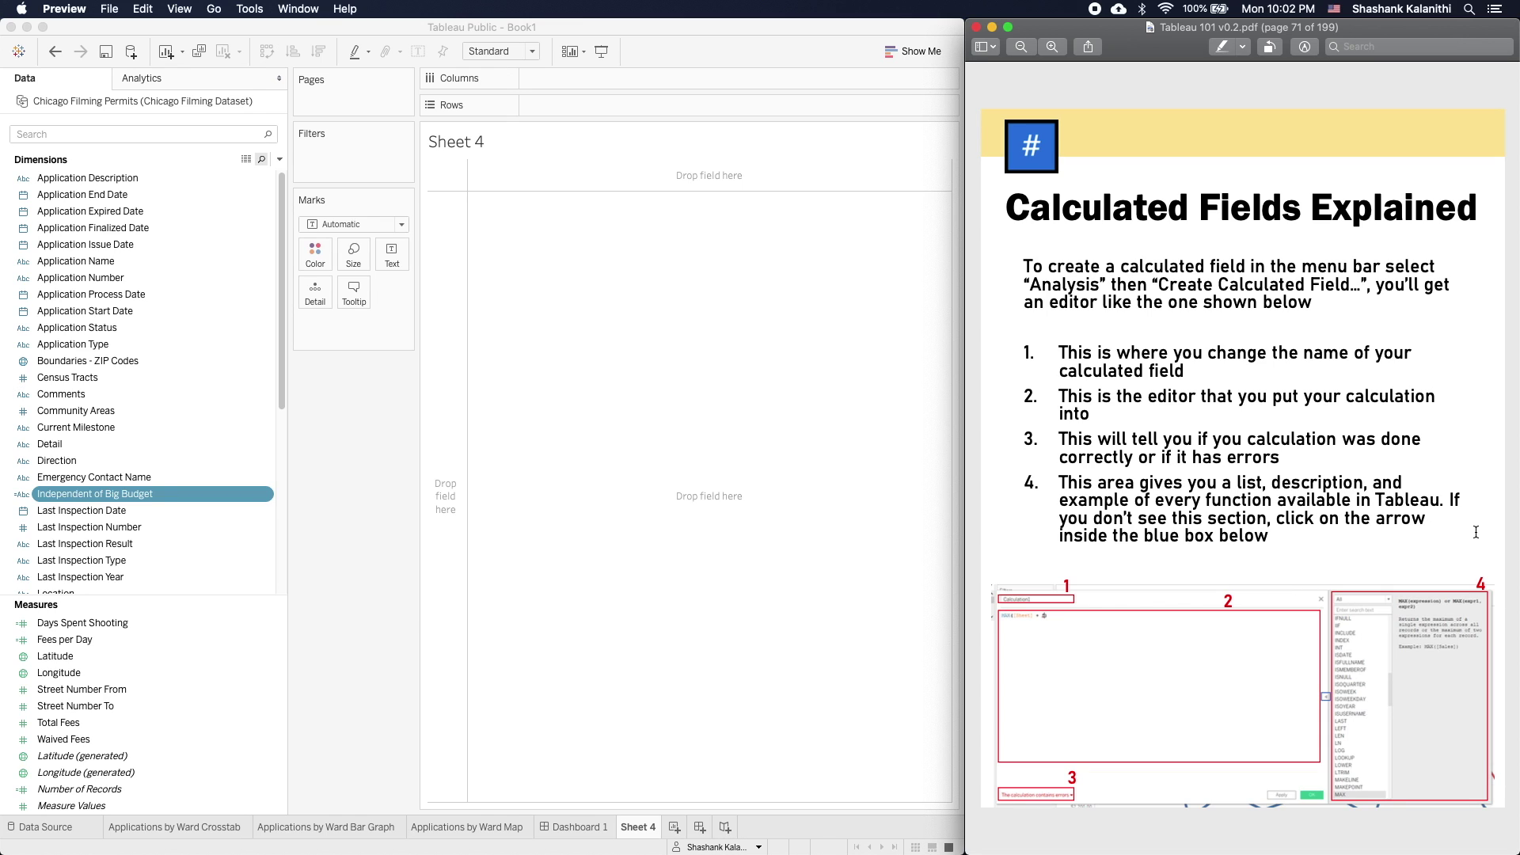
left_click(307, 35)
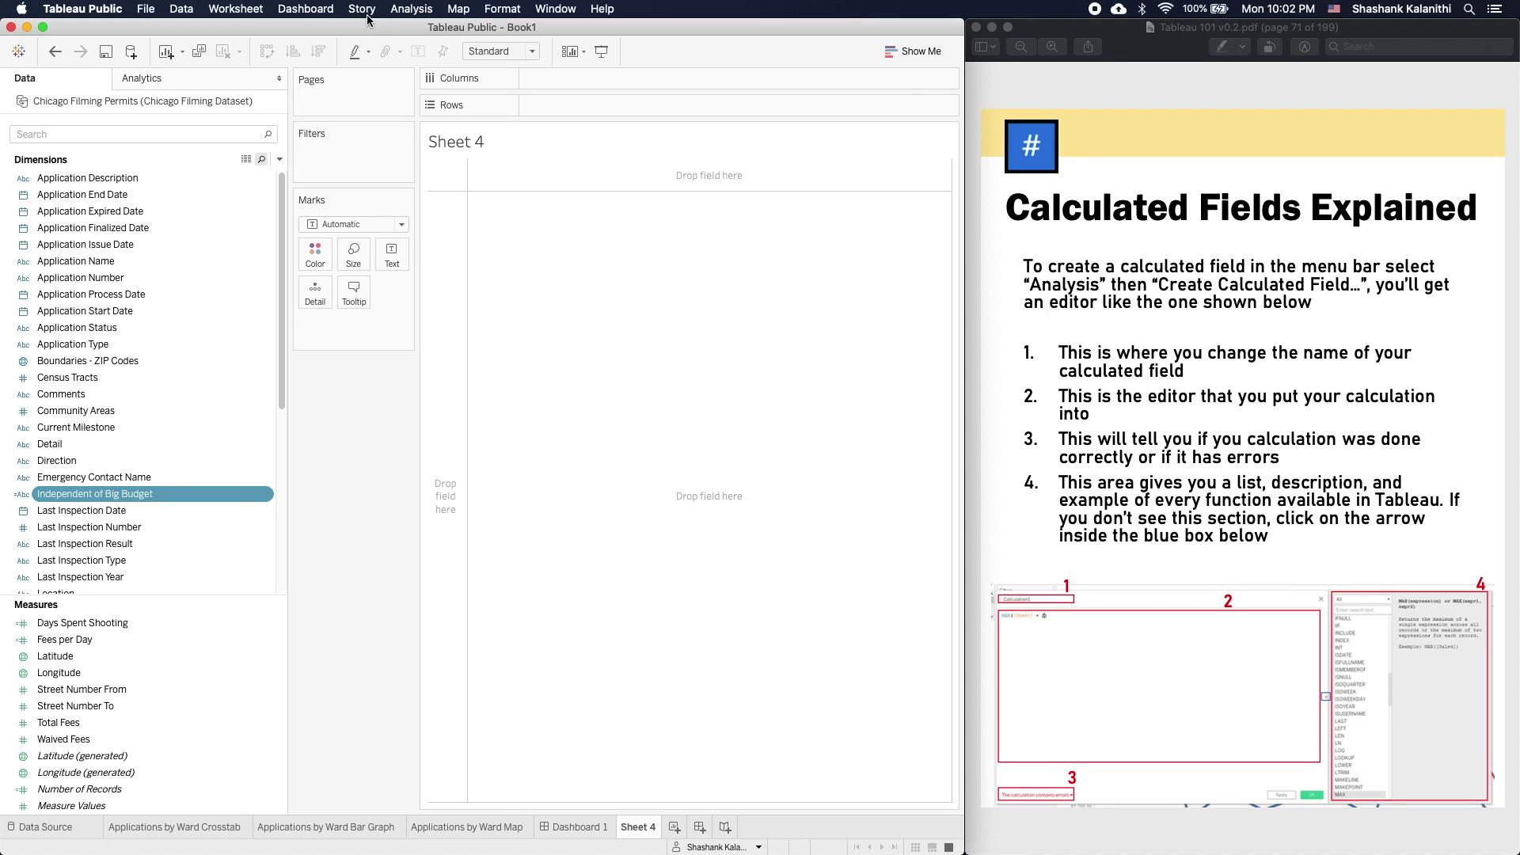
left_click(411, 9)
left_click(463, 292)
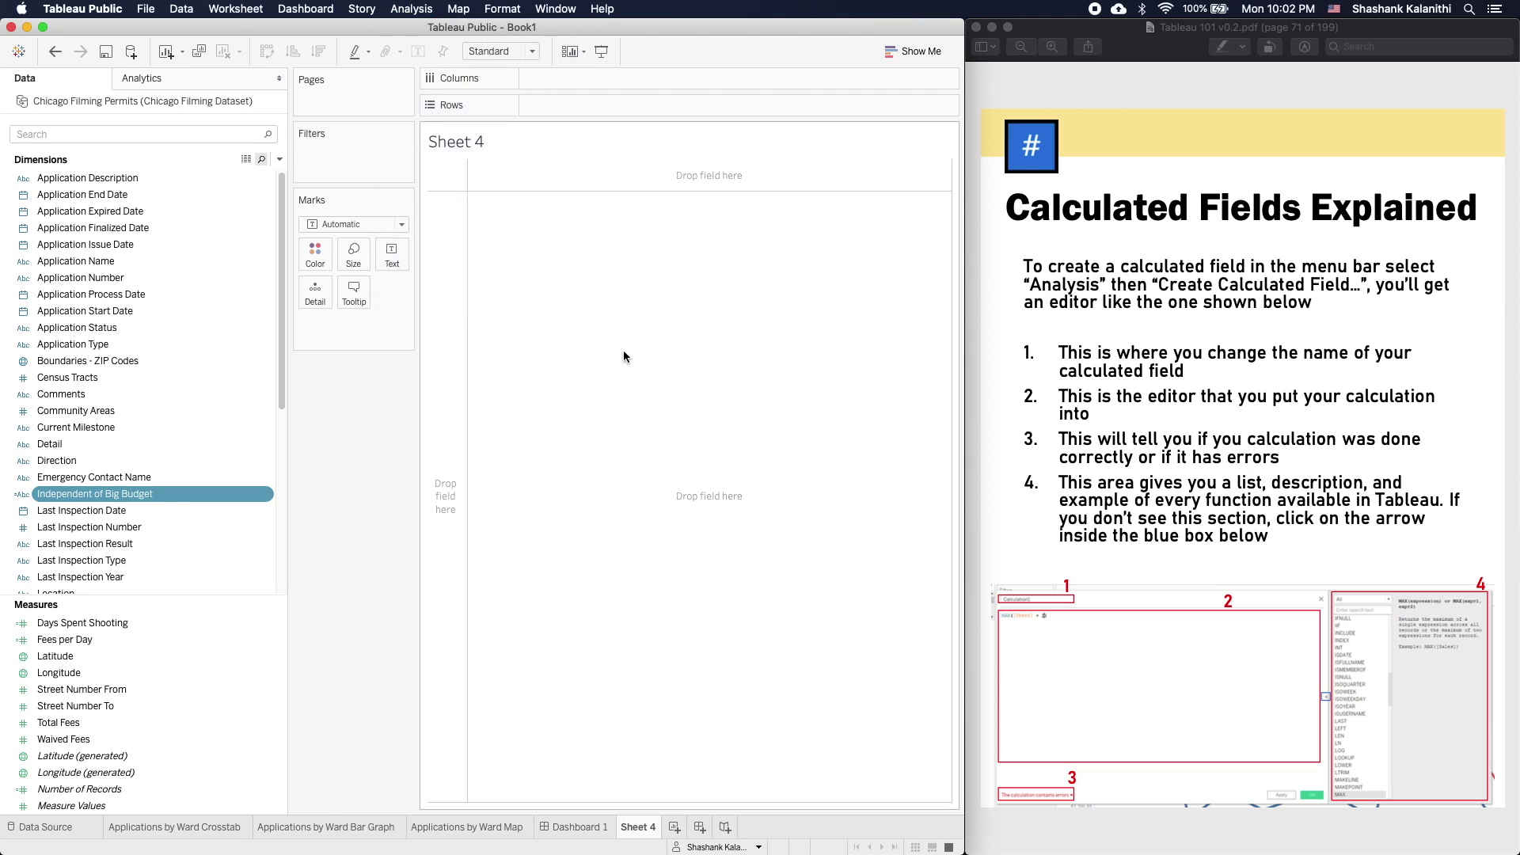
left_click_drag(786, 154, 779, 363)
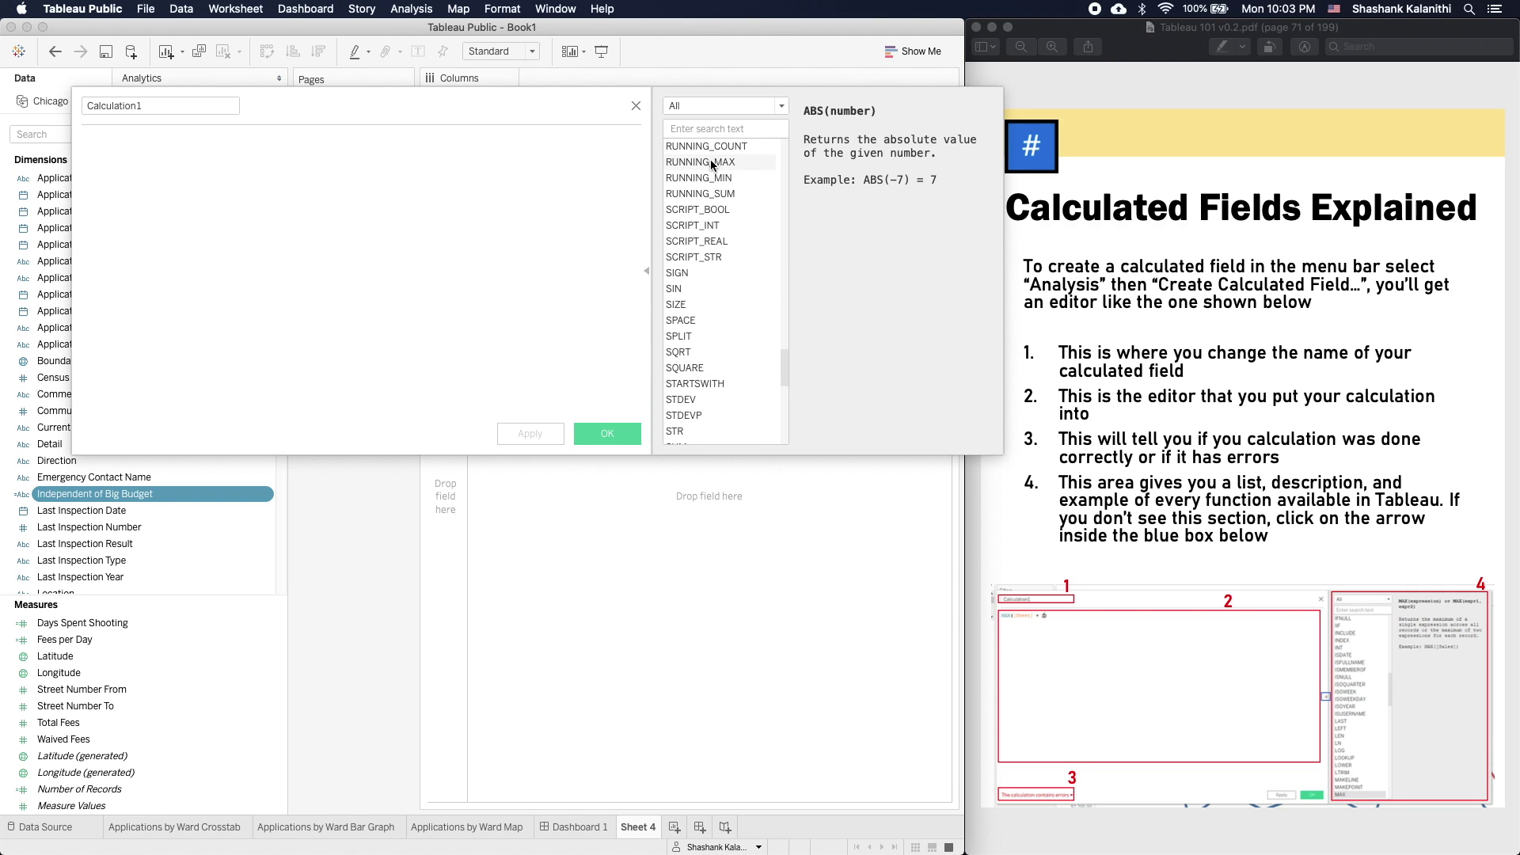
left_click_drag(787, 364, 784, 440)
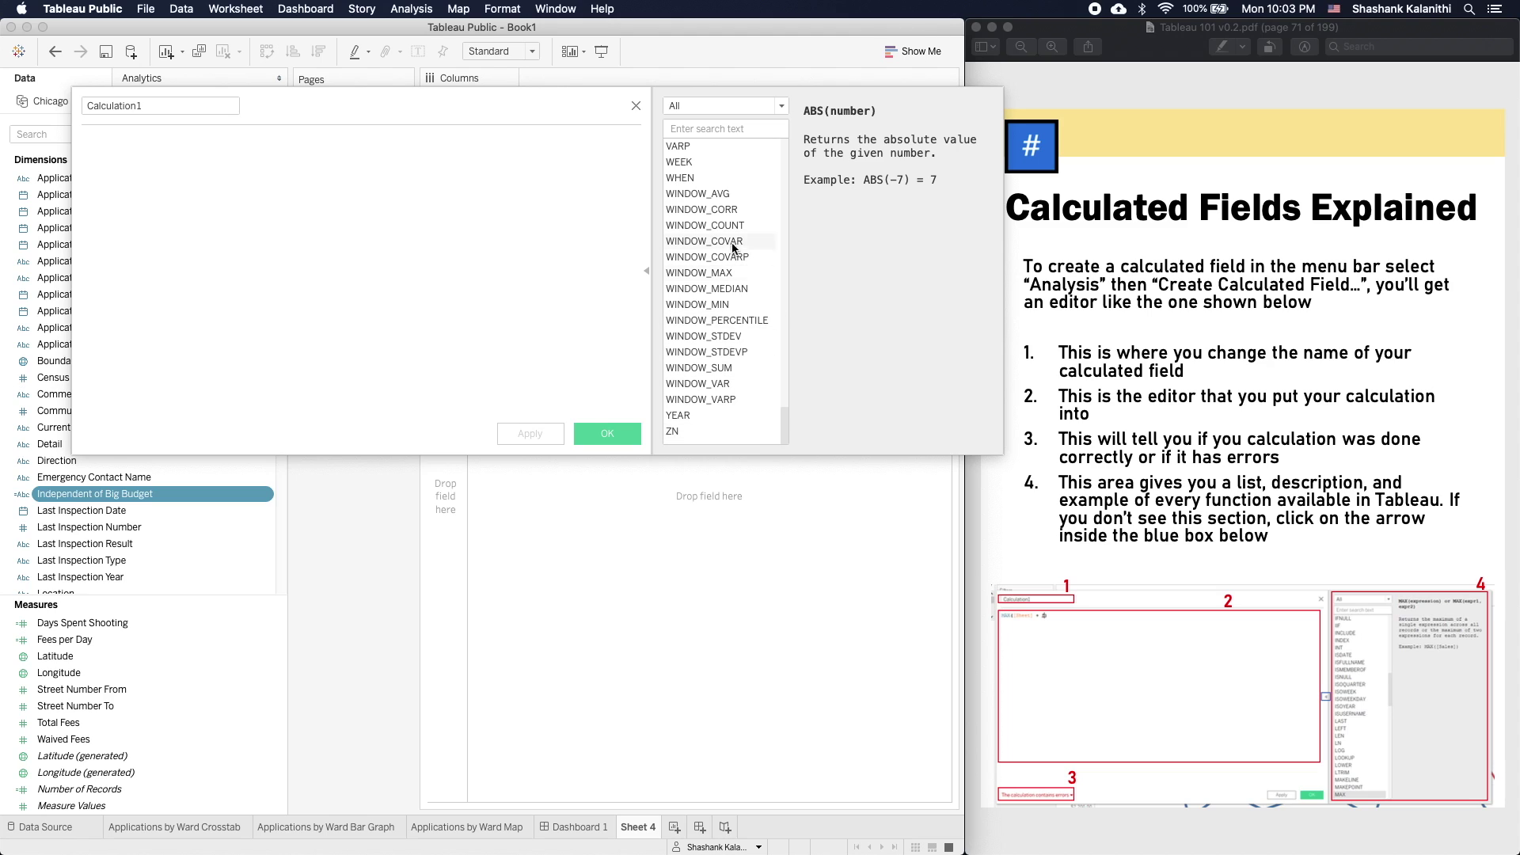
left_click(636, 106)
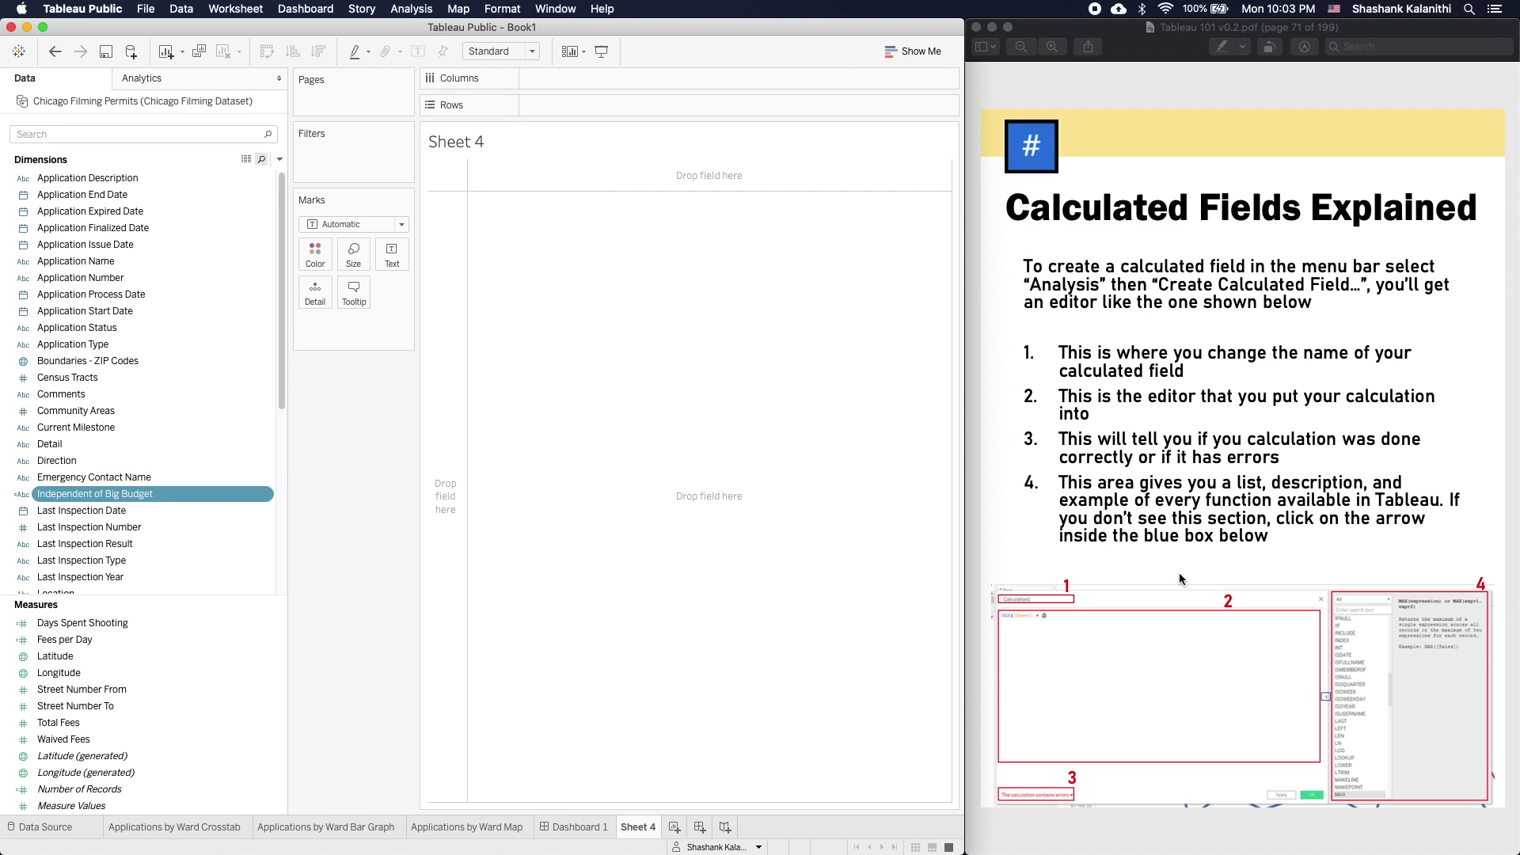
- Switch to Preview and advance to the Exercise on page 72
left_click(1453, 536)
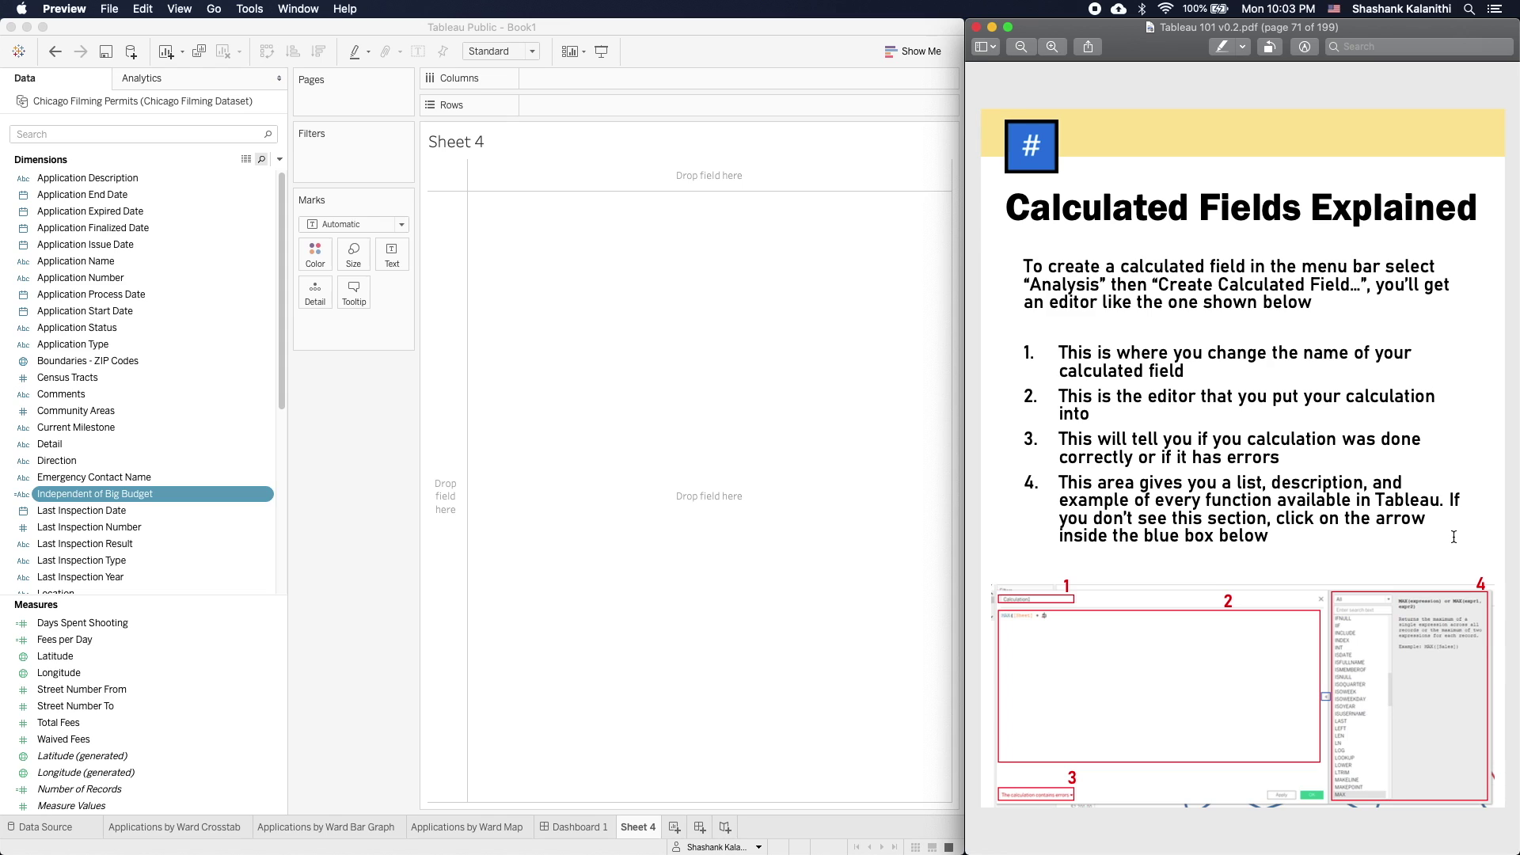
key("Right")
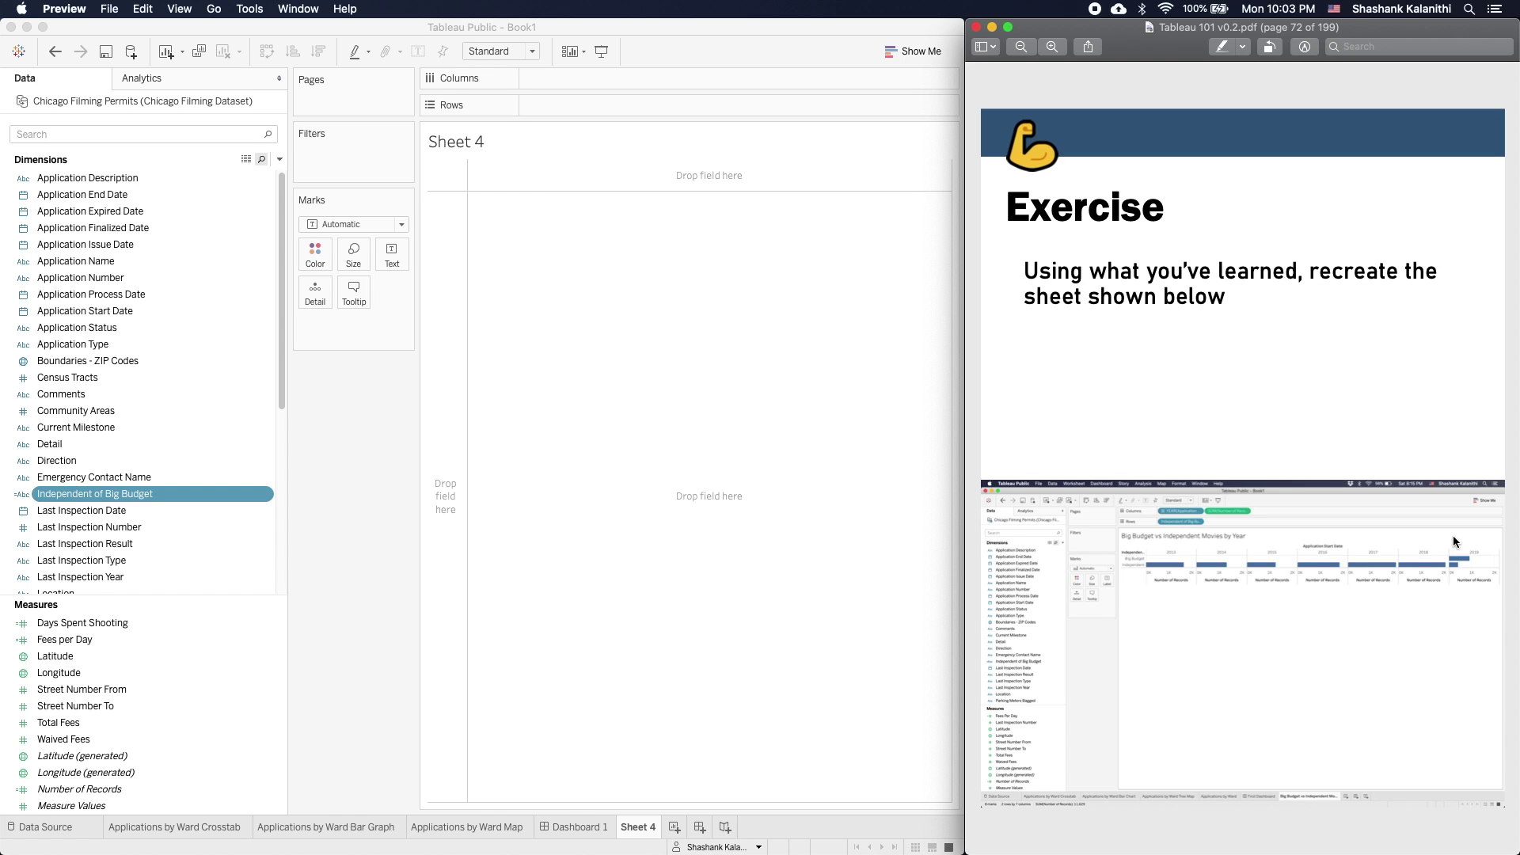
- Enlarge the Preview window to fill the screen and examine the Big Budget vs Independent Movies by Year example on page 72
left_click_drag(1150, 49, 331, 49)
left_click_drag(700, 282, 1519, 333)
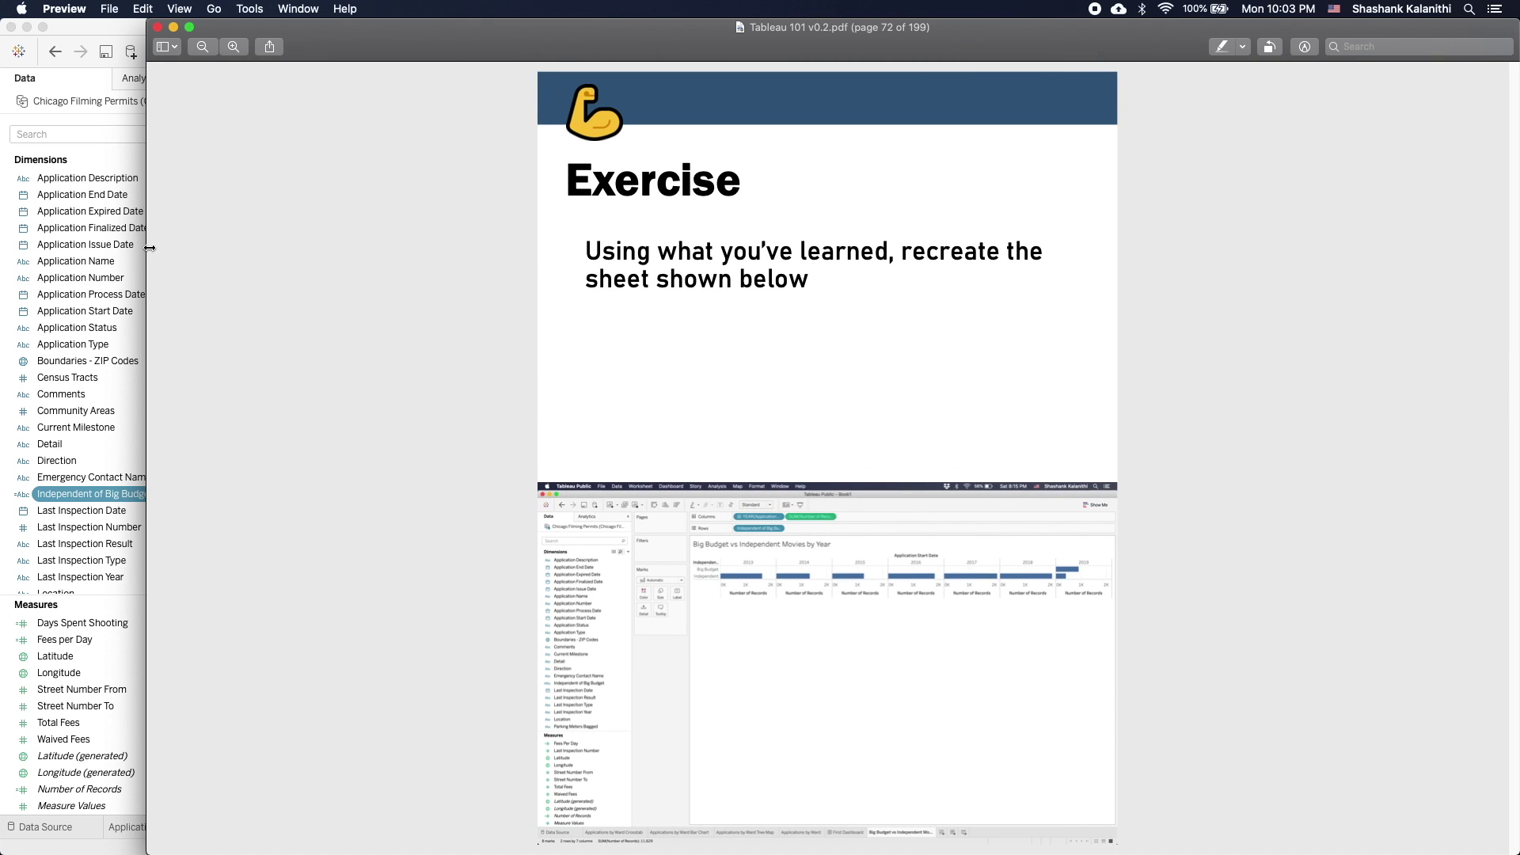
left_click_drag(147, 110, 0, 111)
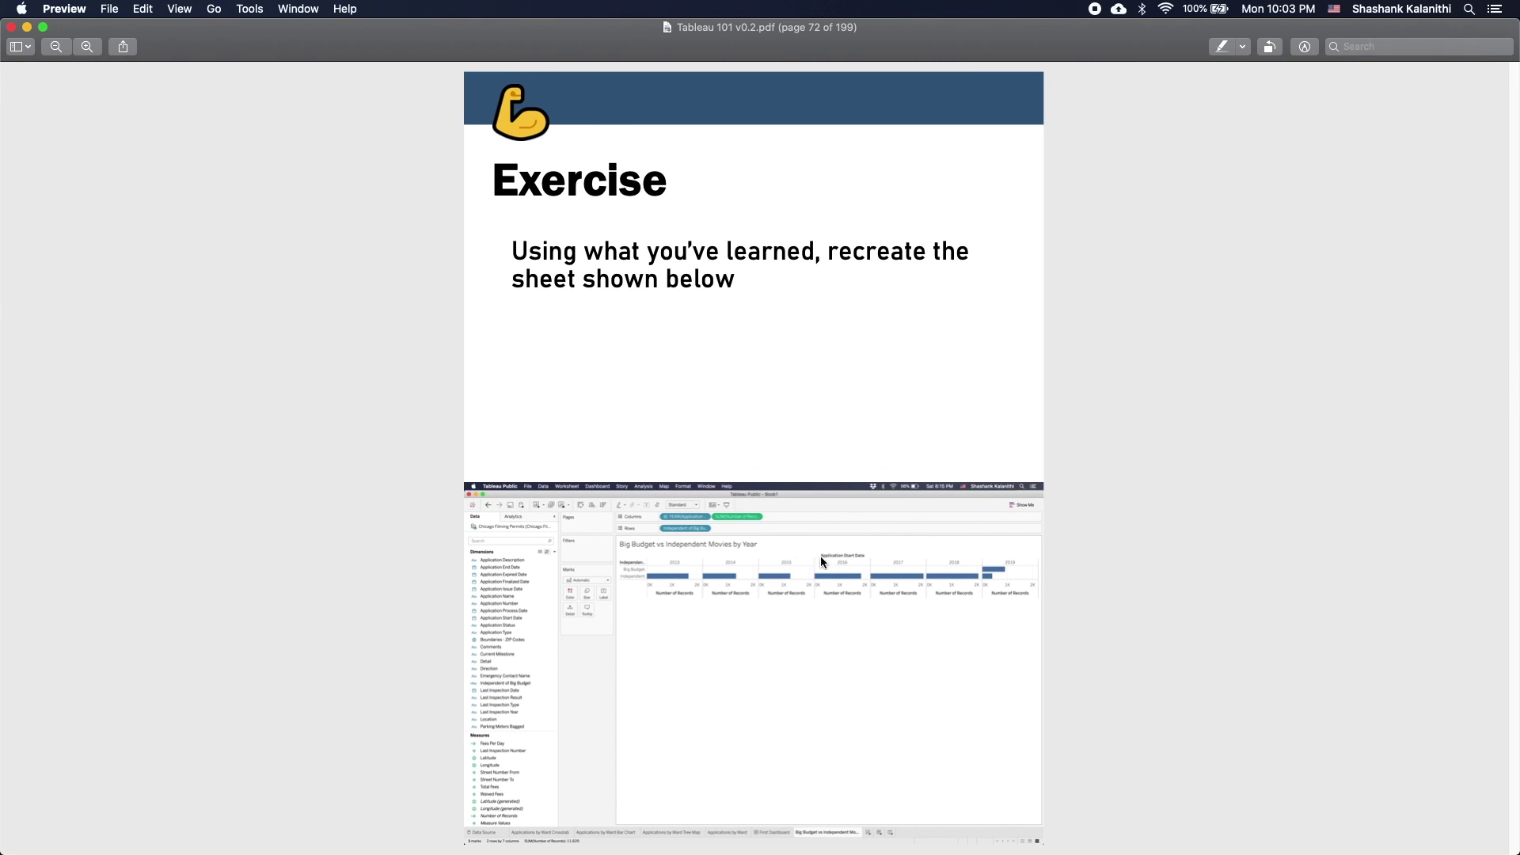
scroll(837, 559, "up", 5)
scroll(838, 561, "up", 4)
scroll(837, 566, "down", 3)
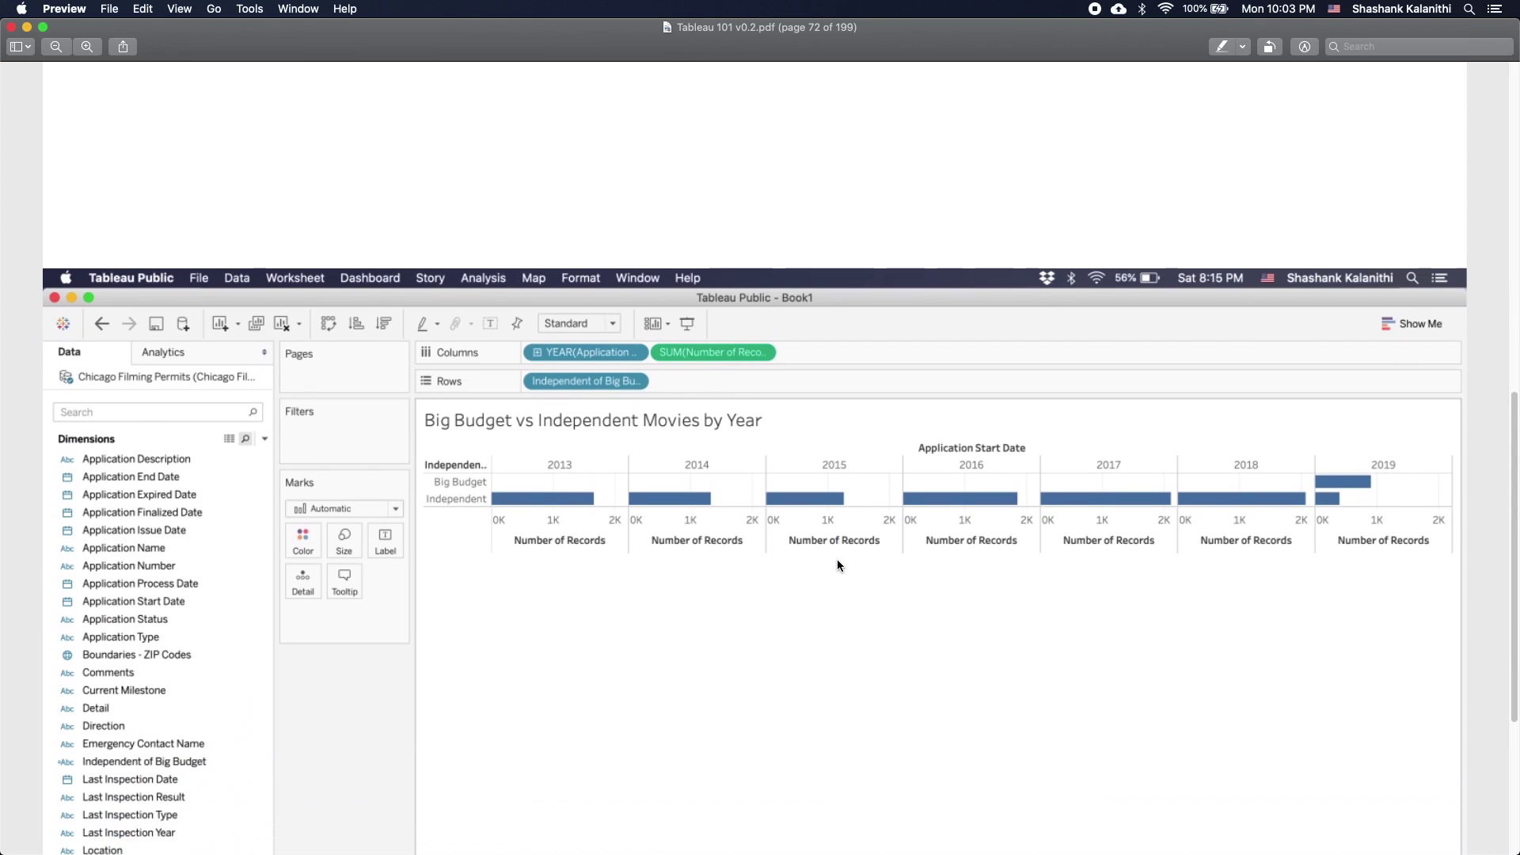
scroll(838, 565, "down", 5)
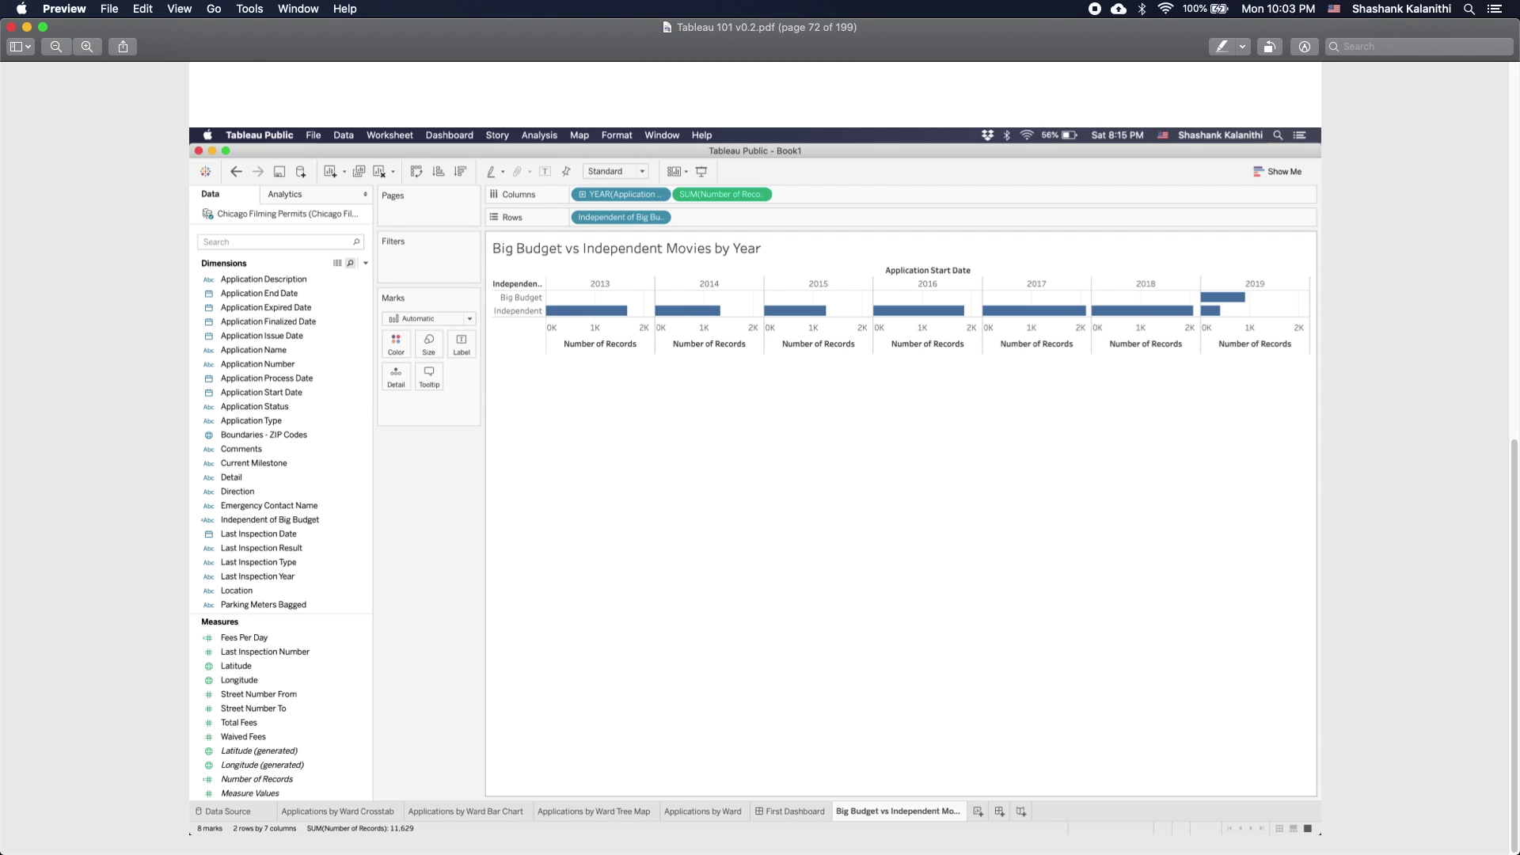
- Shrink the Preview window back beside Tableau Public and examine the example's Columns and Rows fields and its yearly bars up close
left_click_drag(3, 271, 955, 336)
scroll(1206, 419, "down", 5)
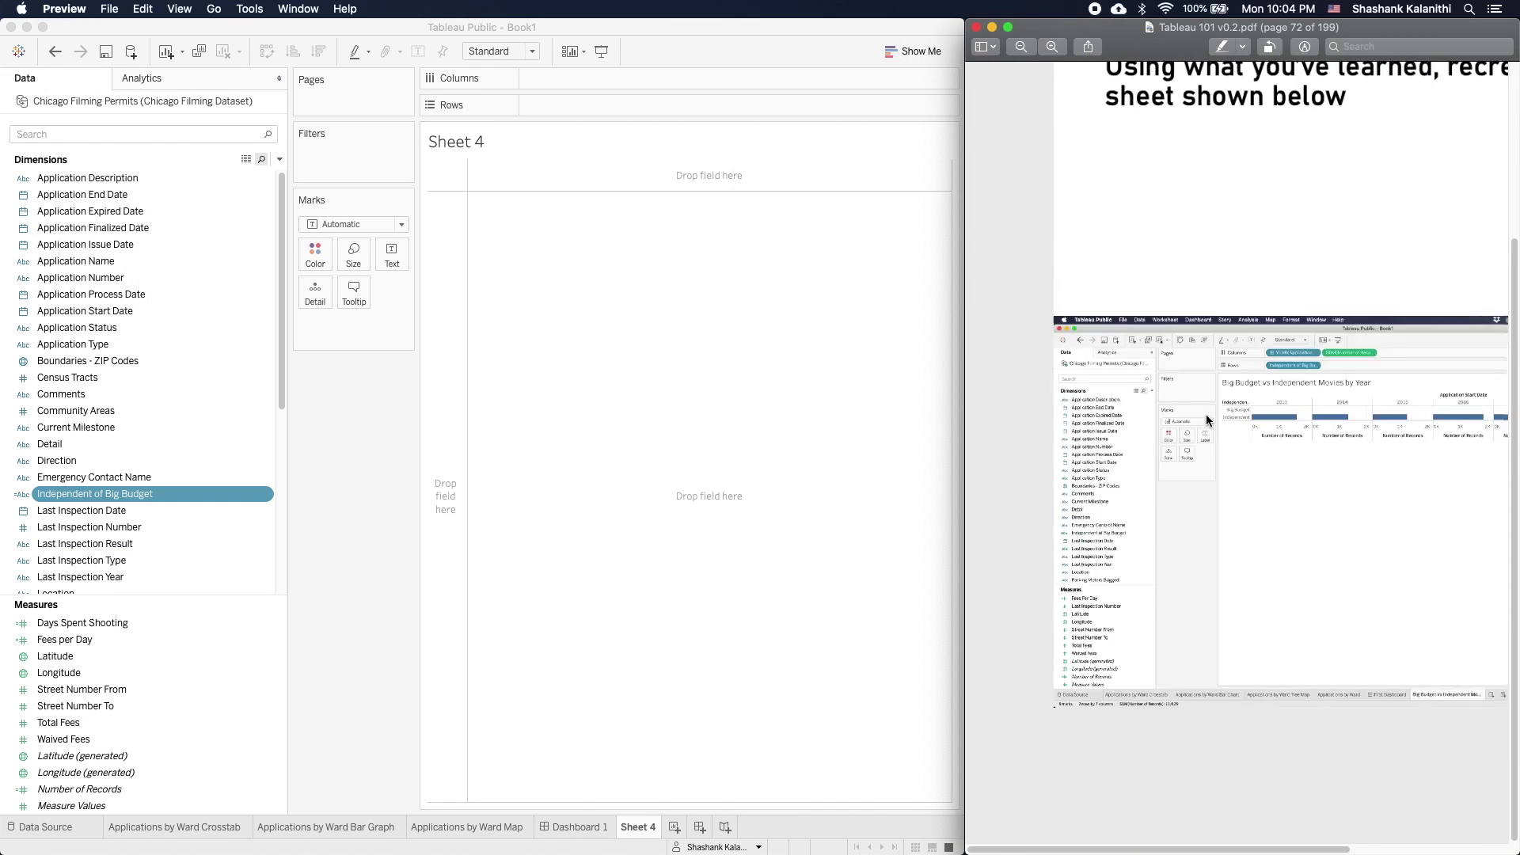
scroll(1204, 424, "down", 3)
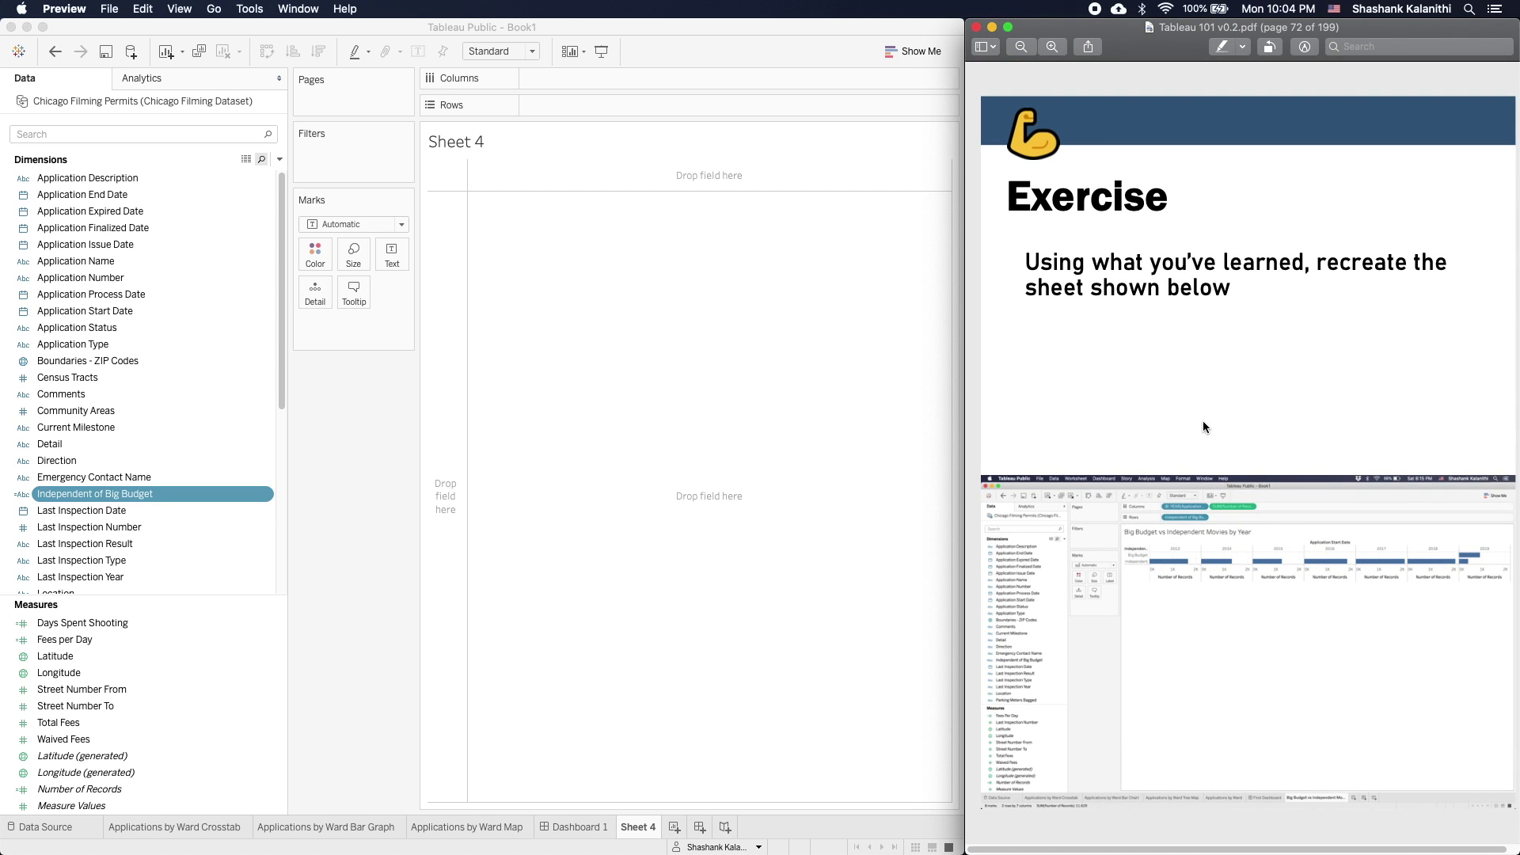
scroll(1186, 507, "up", 10)
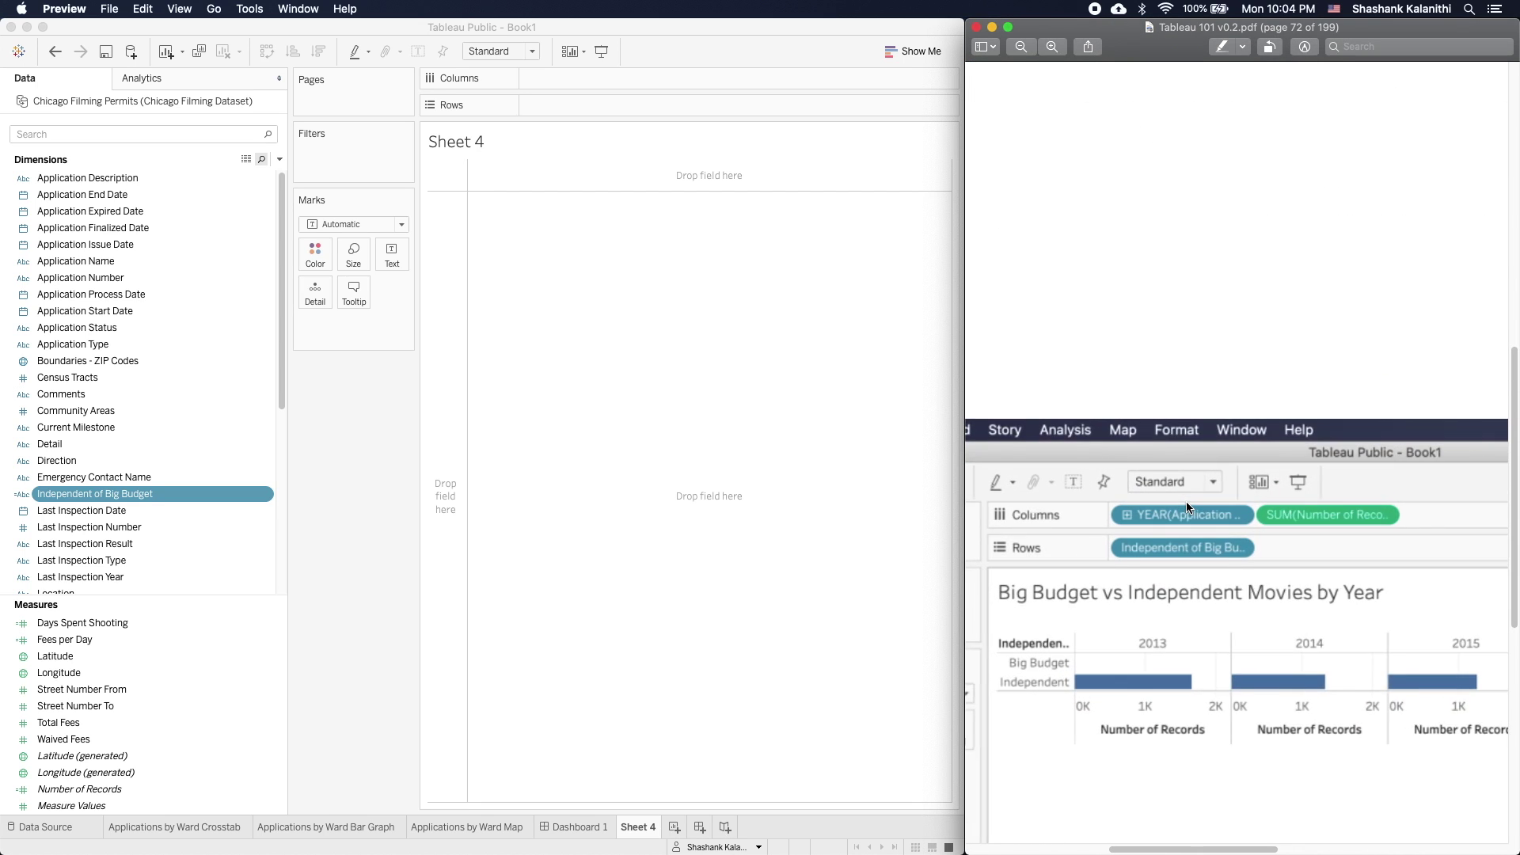
scroll(1187, 506, "down", 5)
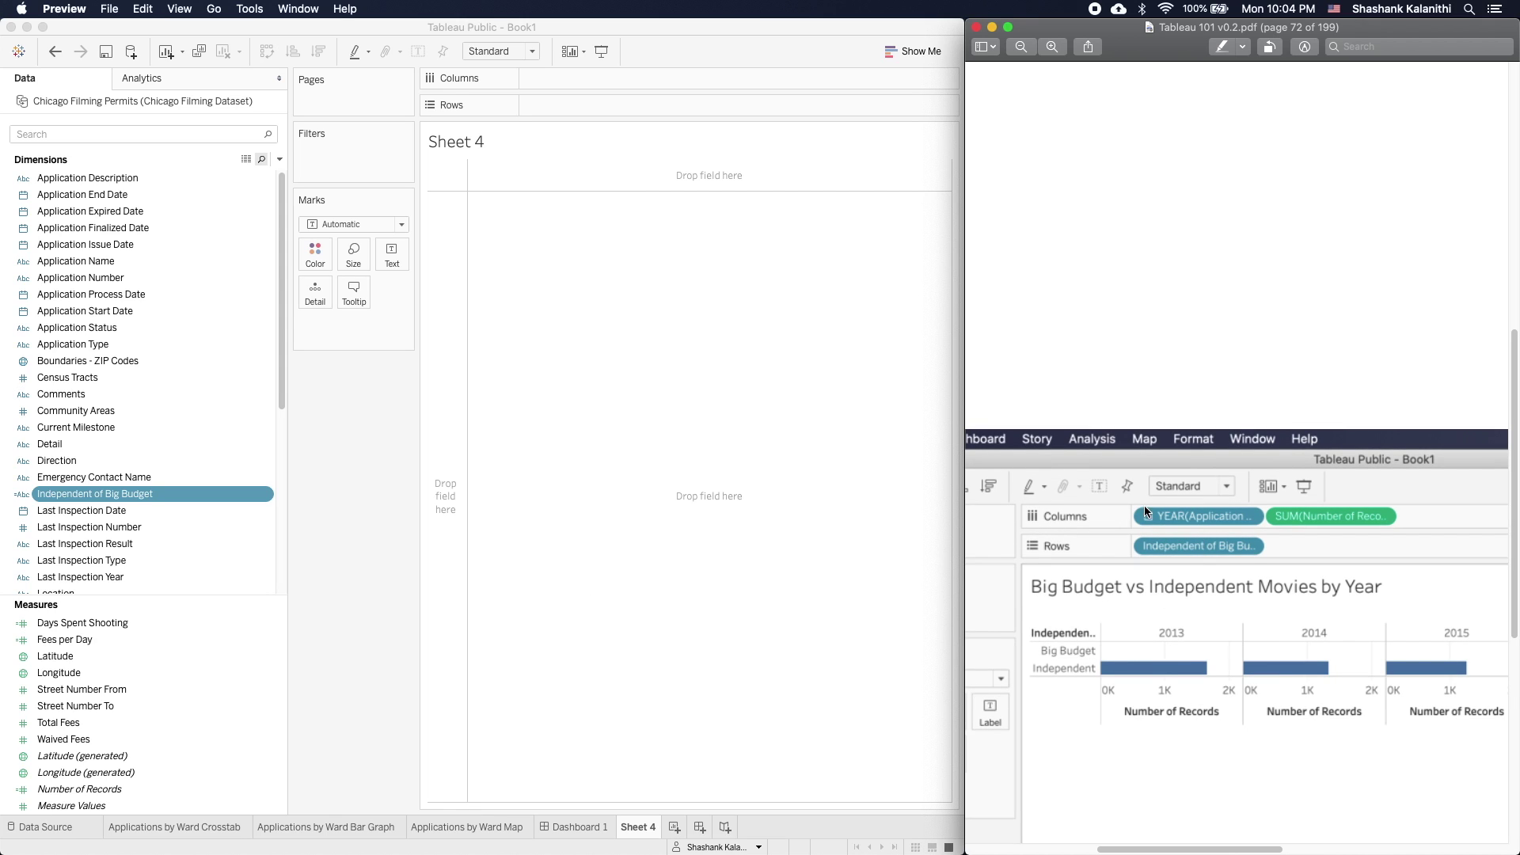
scroll(1194, 679, "left", 5)
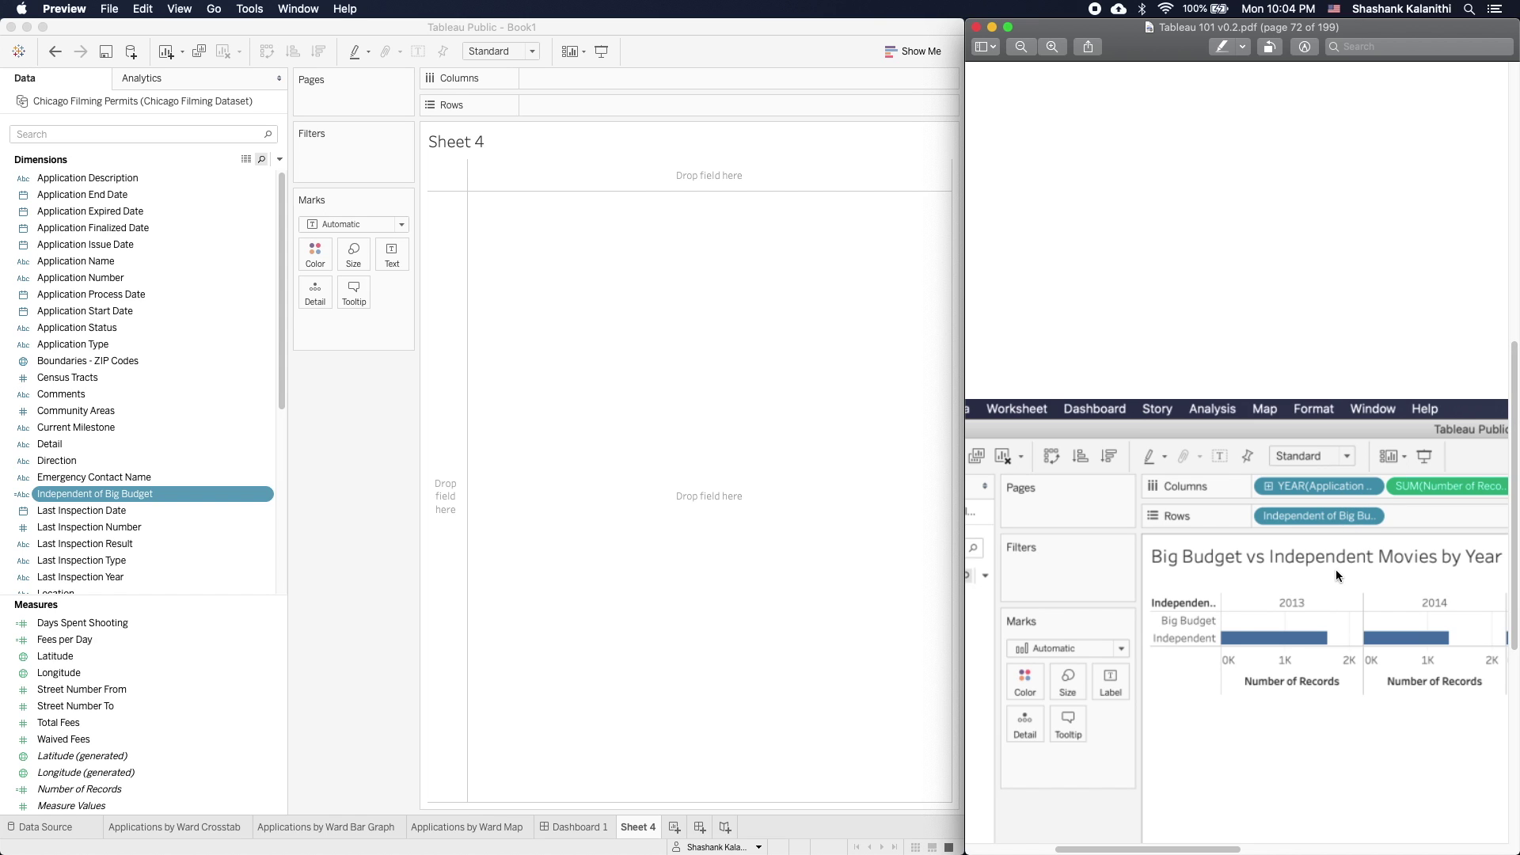
scroll(1337, 569, "right", 10)
scroll(1337, 570, "left", 1)
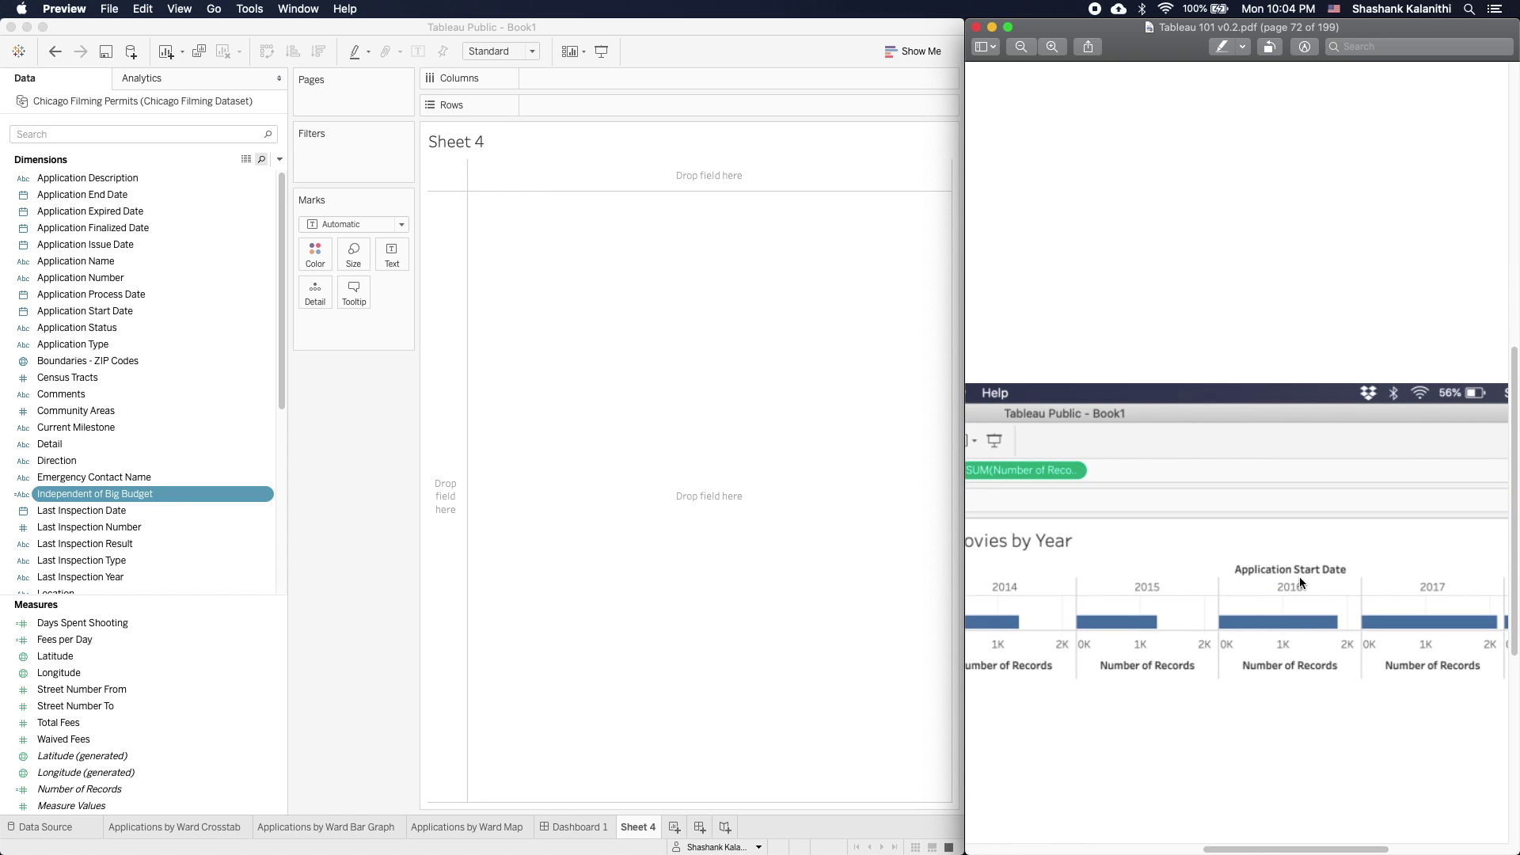
scroll(1289, 585, "left", 10)
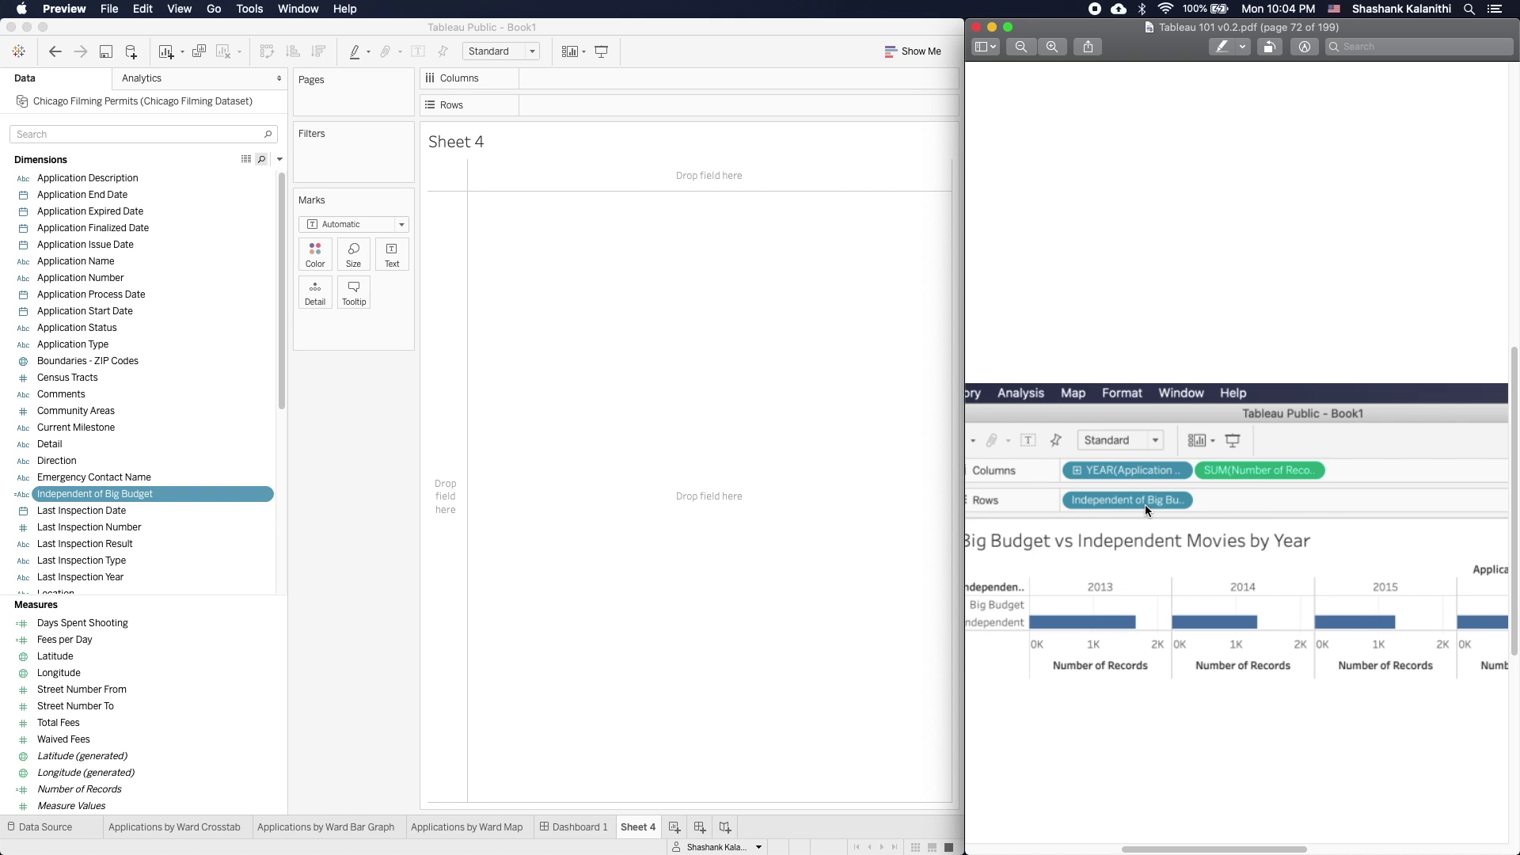
- Switch to Tableau Public and rename the Independent of Big Budget calculated field as Independent or Big Budget
left_click(98, 495)
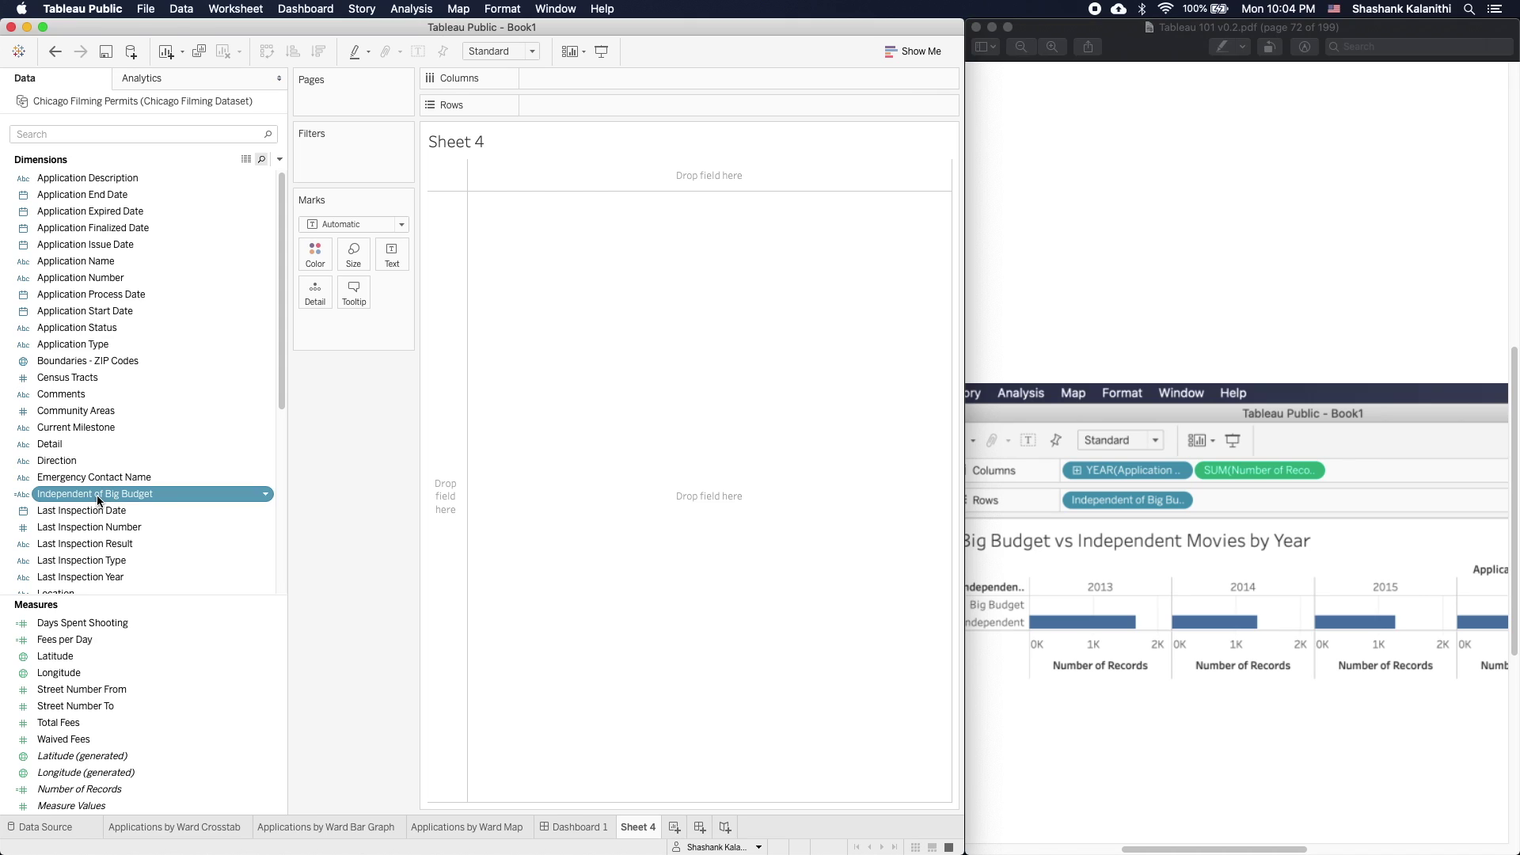
left_click(102, 497)
left_click(119, 561)
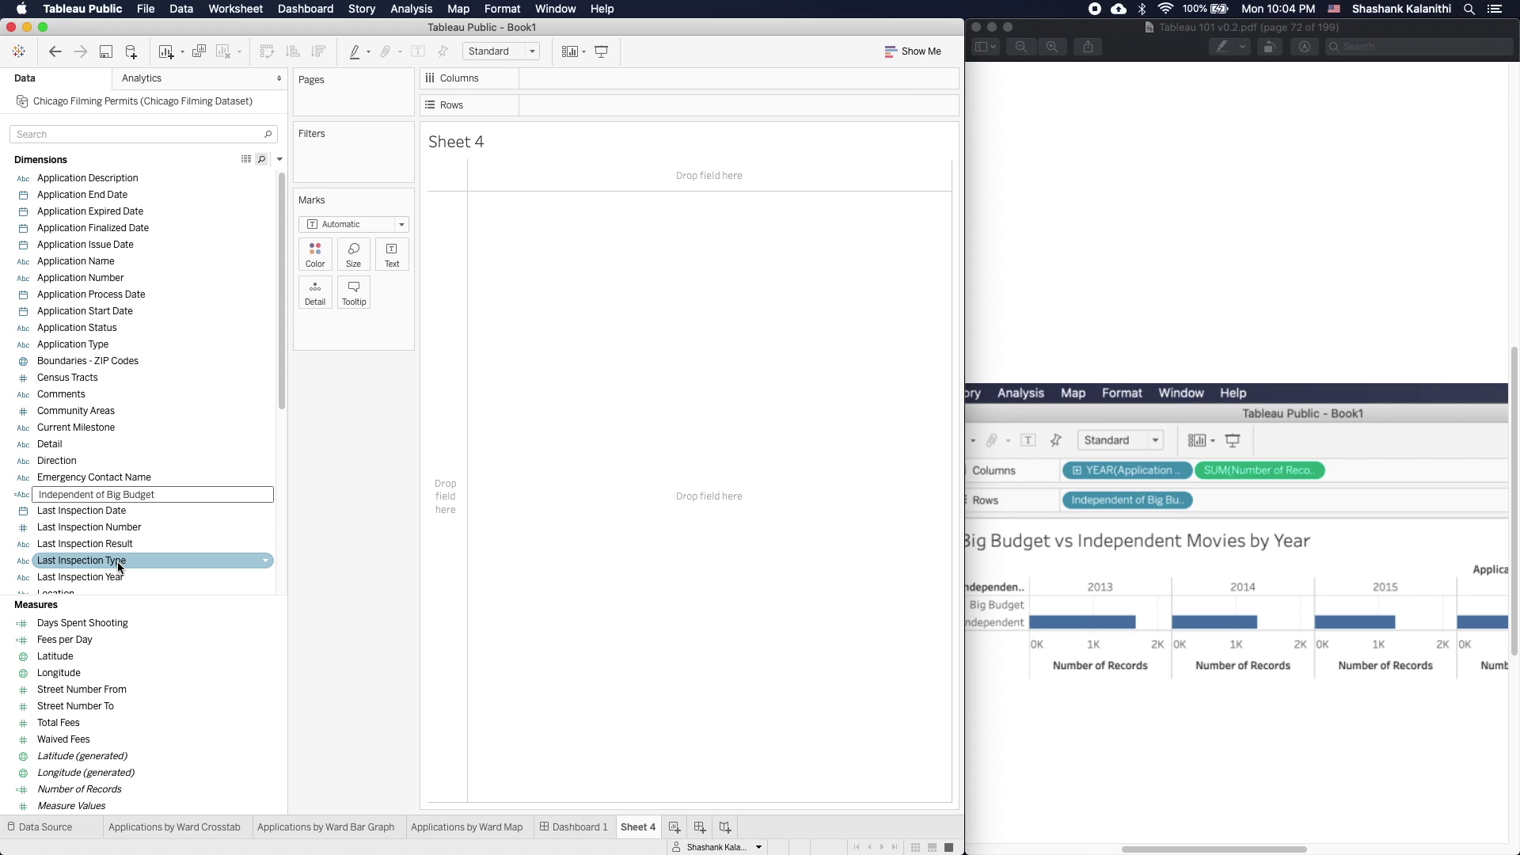
key("BackSpace")
type("r")
key("Return")
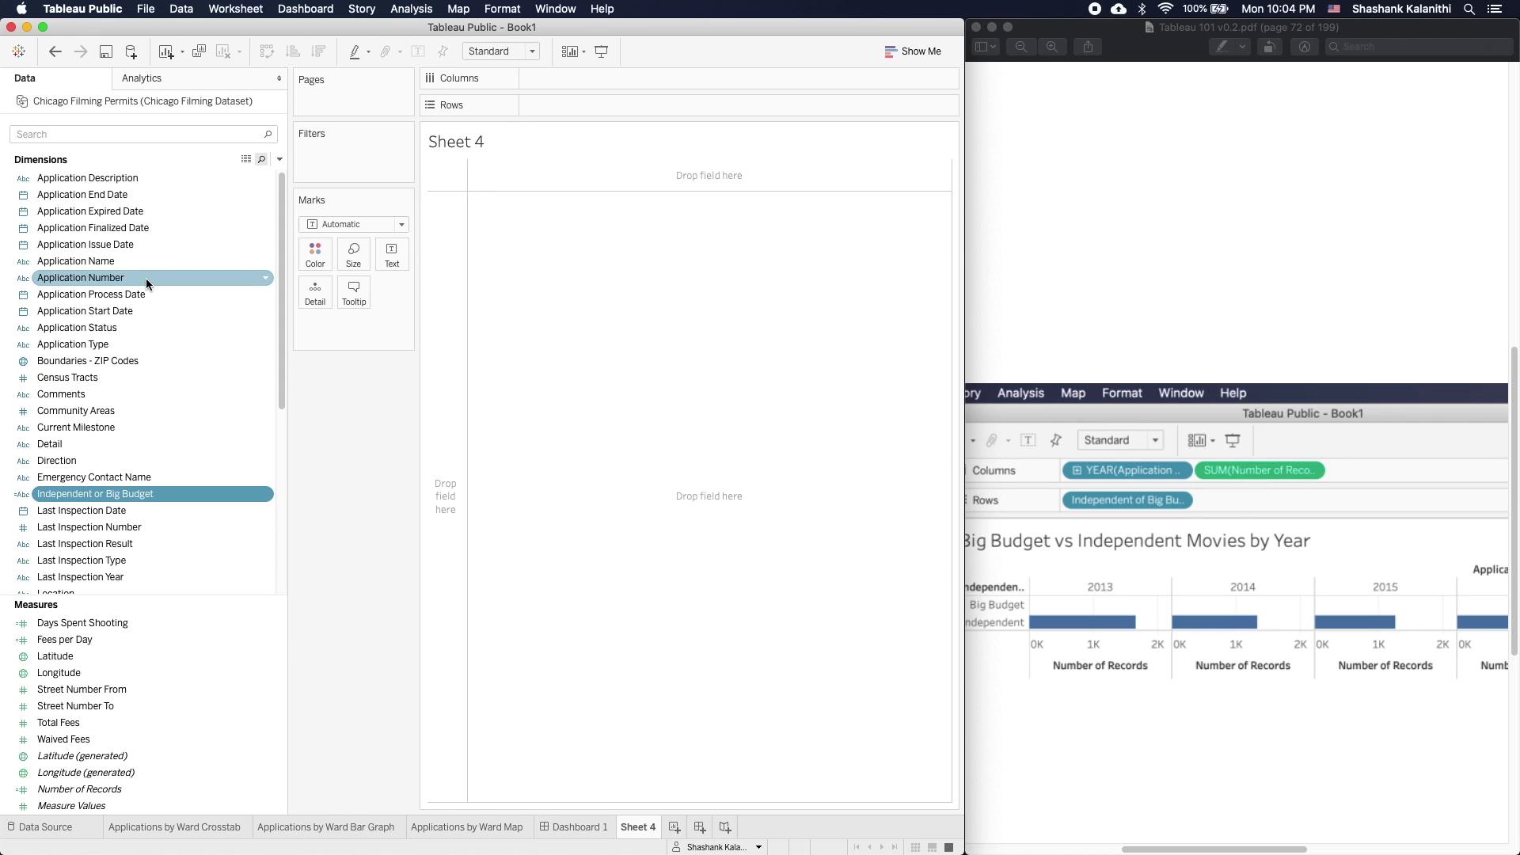
- Place Application Start Date on the Columns shelf of Sheet 4
scroll(146, 278, "down", 6)
scroll(126, 254, "up", 6)
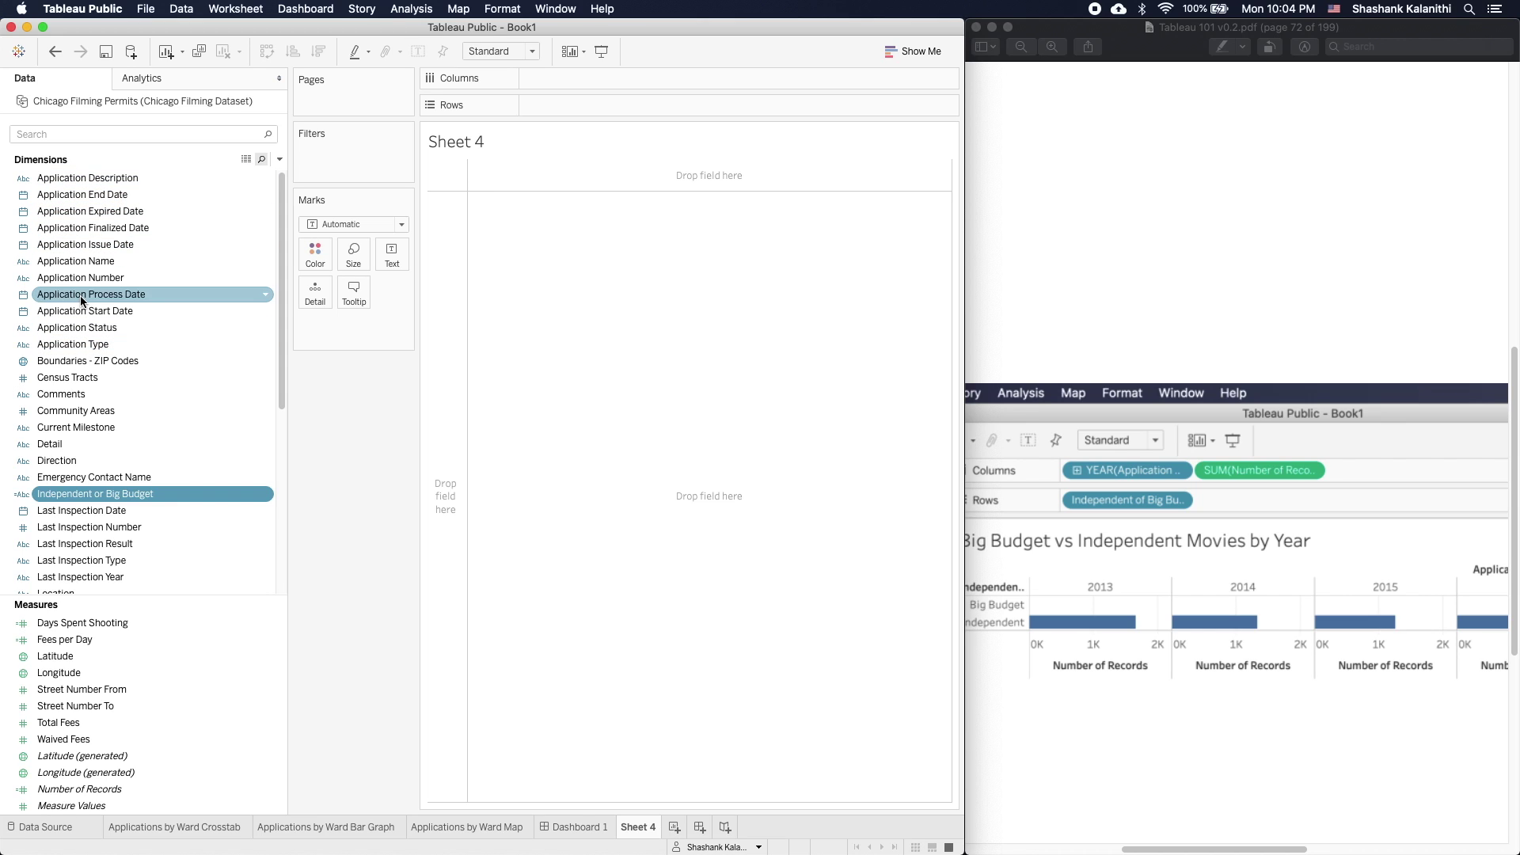
left_click_drag(84, 315, 548, 80)
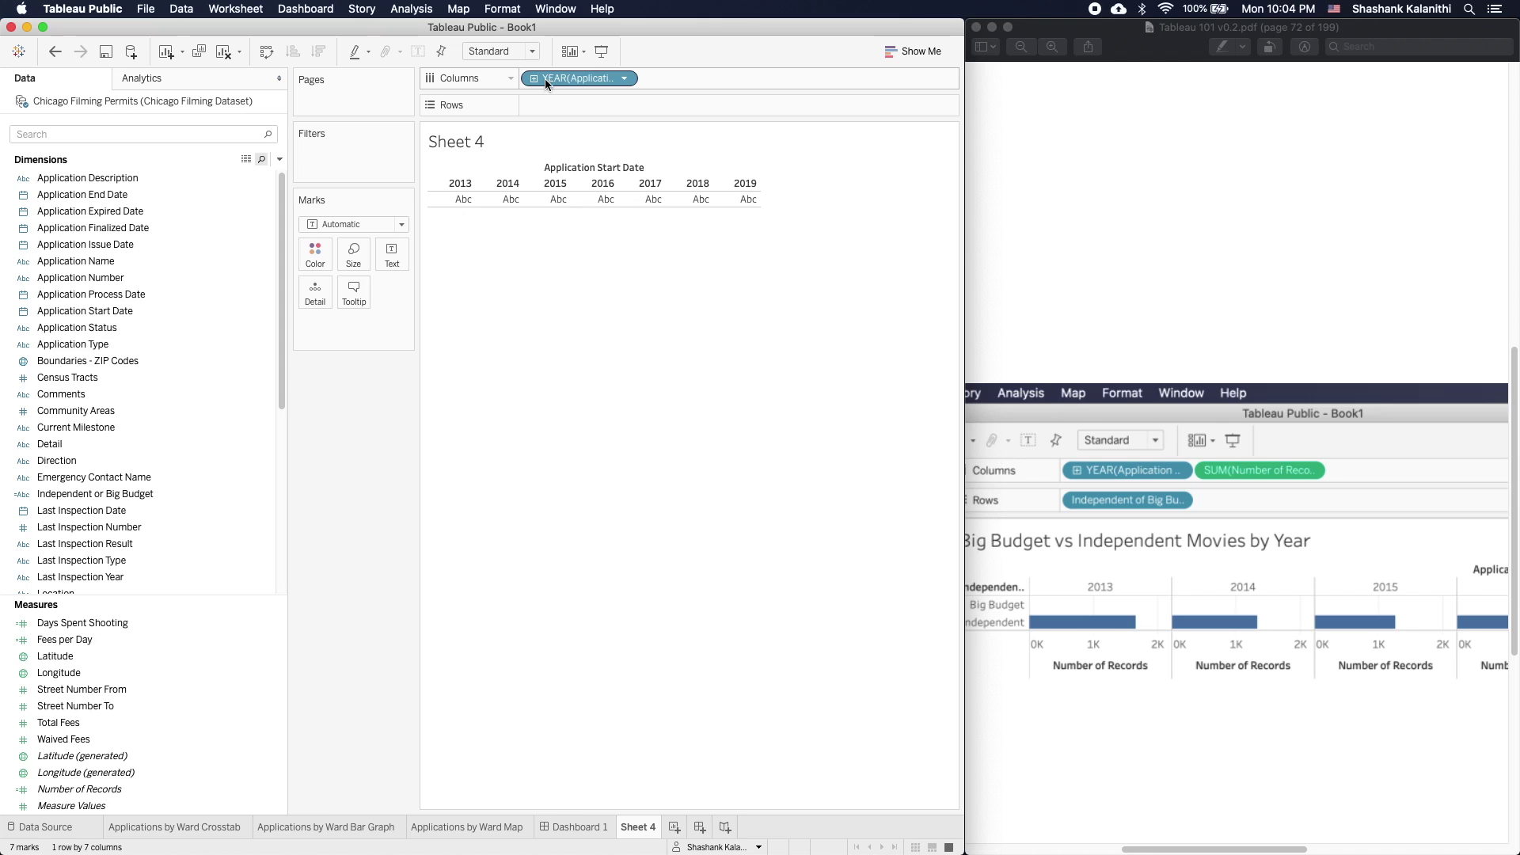
- Search the fields for "inde", place Independent or Big Budget on Rows, and clear the search
left_click(106, 709)
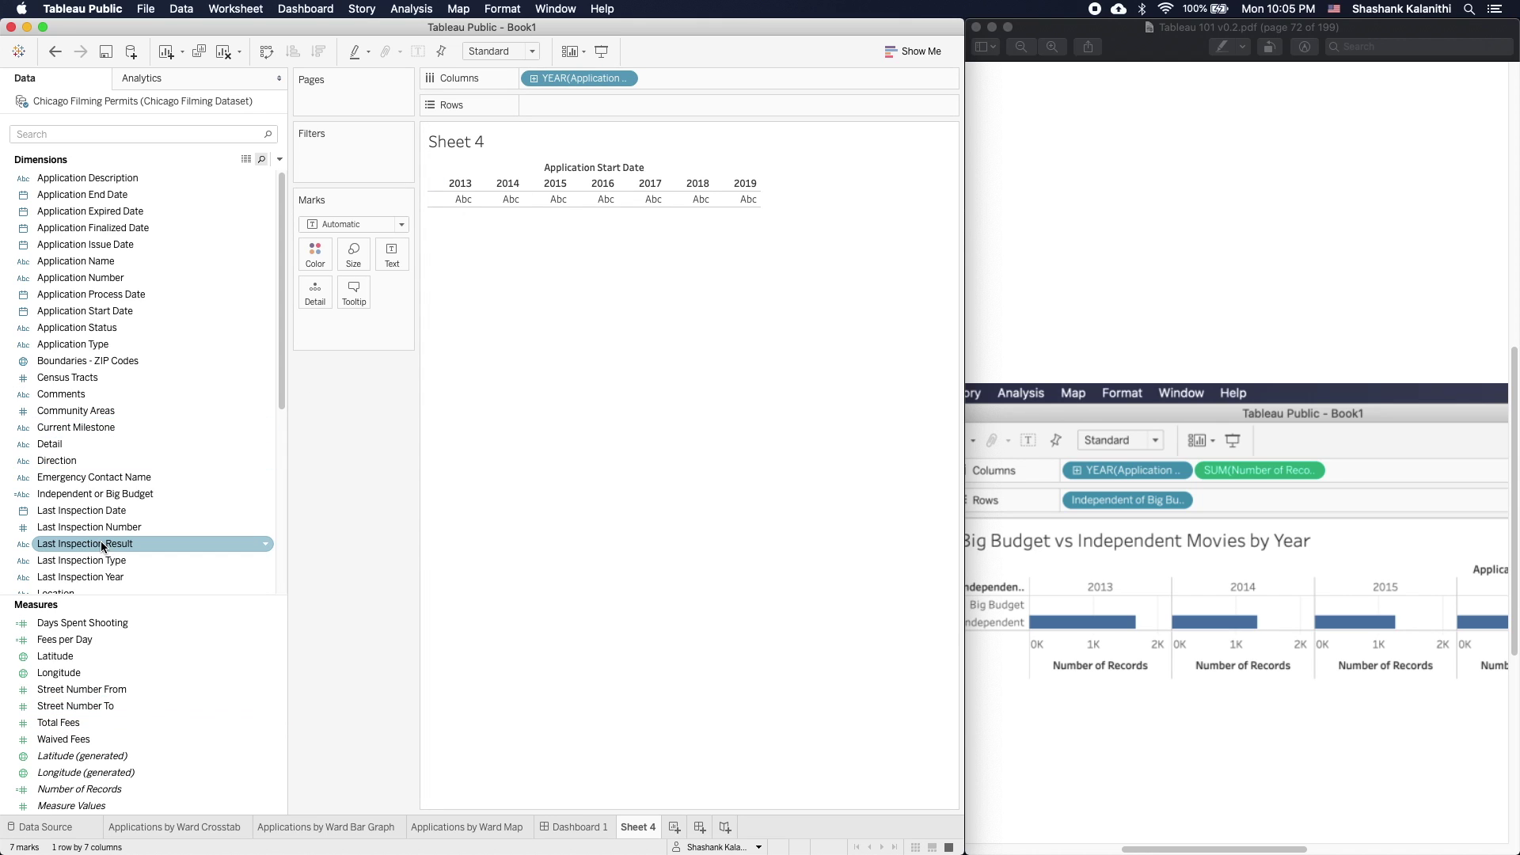
left_click(262, 160)
type("inde")
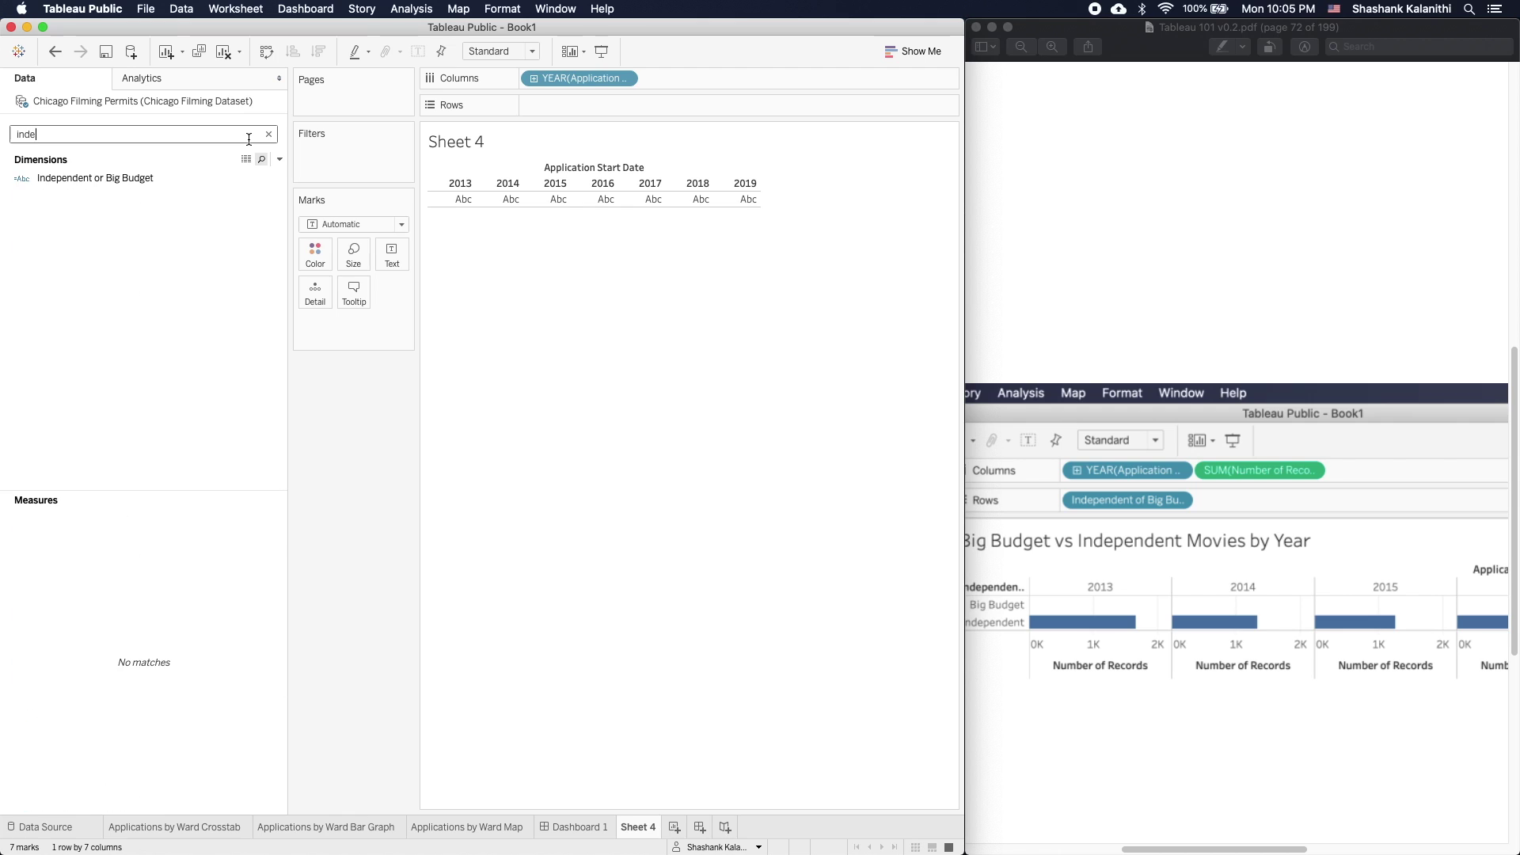
left_click_drag(176, 180, 582, 111)
left_click(269, 135)
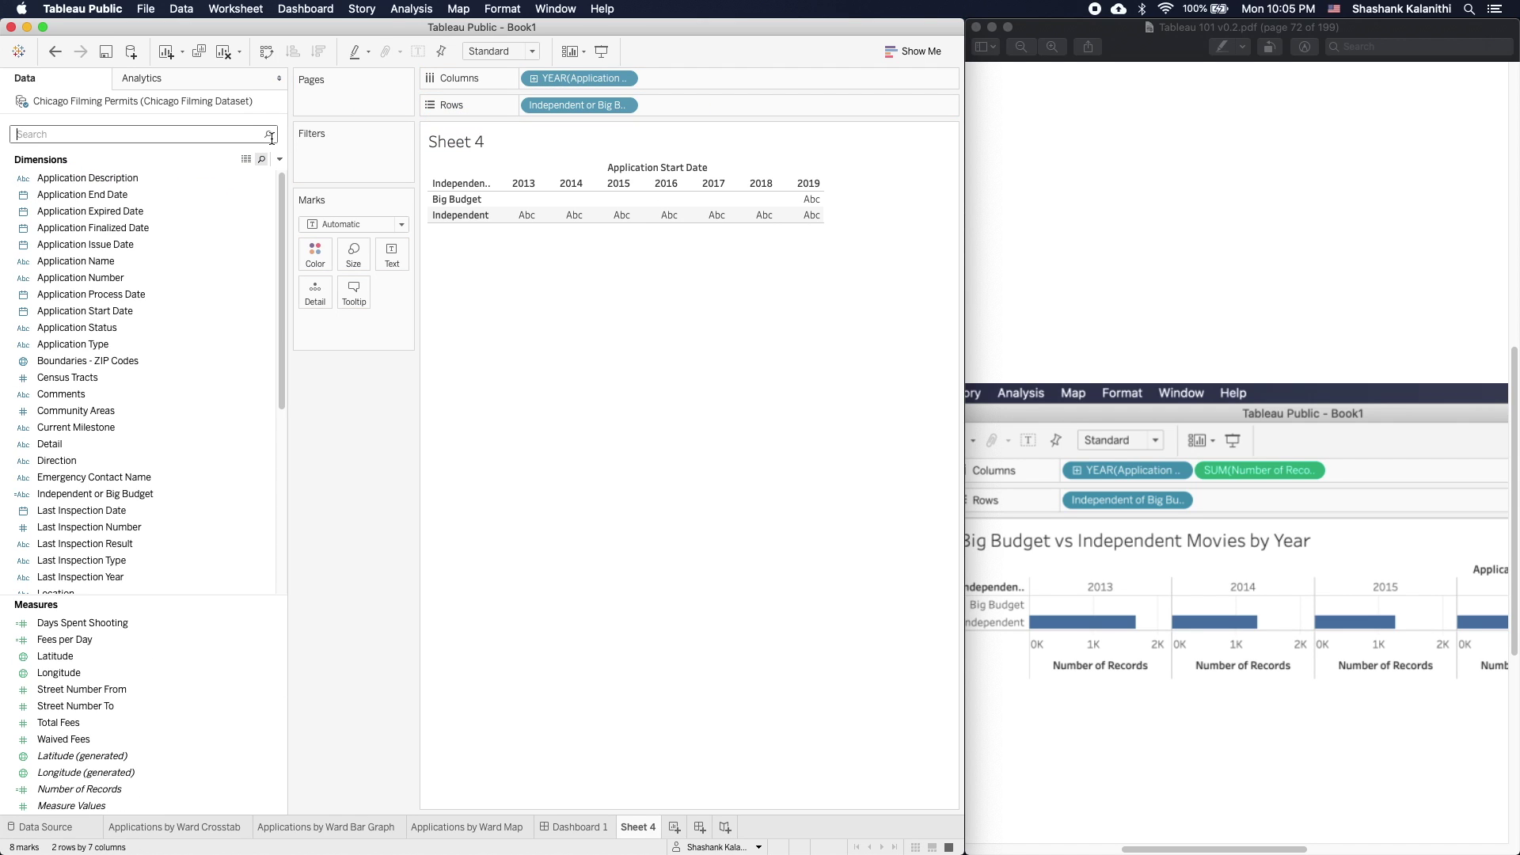
- Hide the field search box and add Number of Records to Columns after the Application Start Date year
left_click(462, 480)
left_click(261, 159)
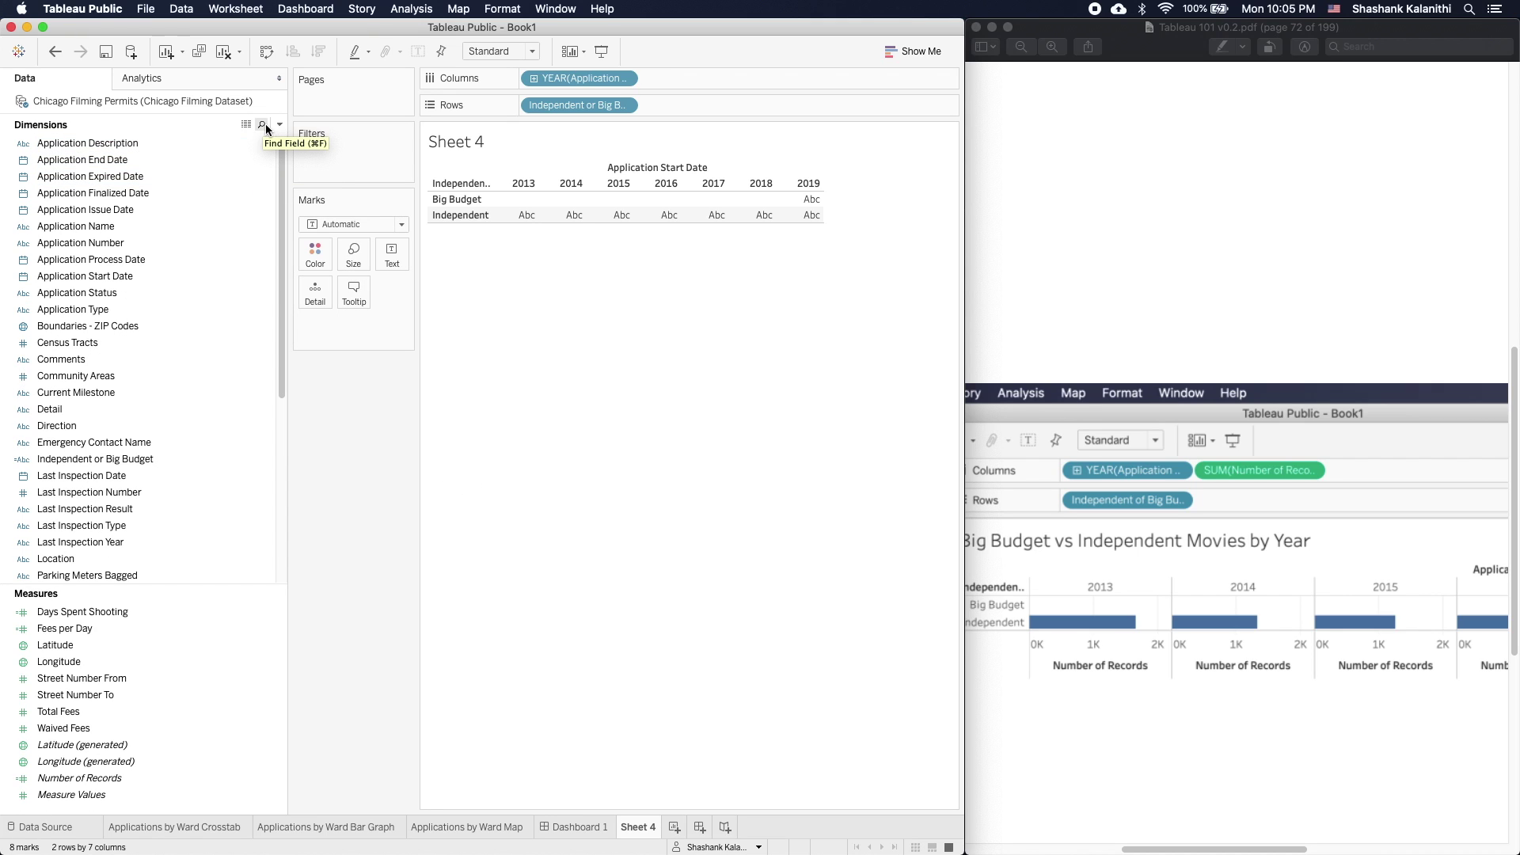
left_click(262, 125)
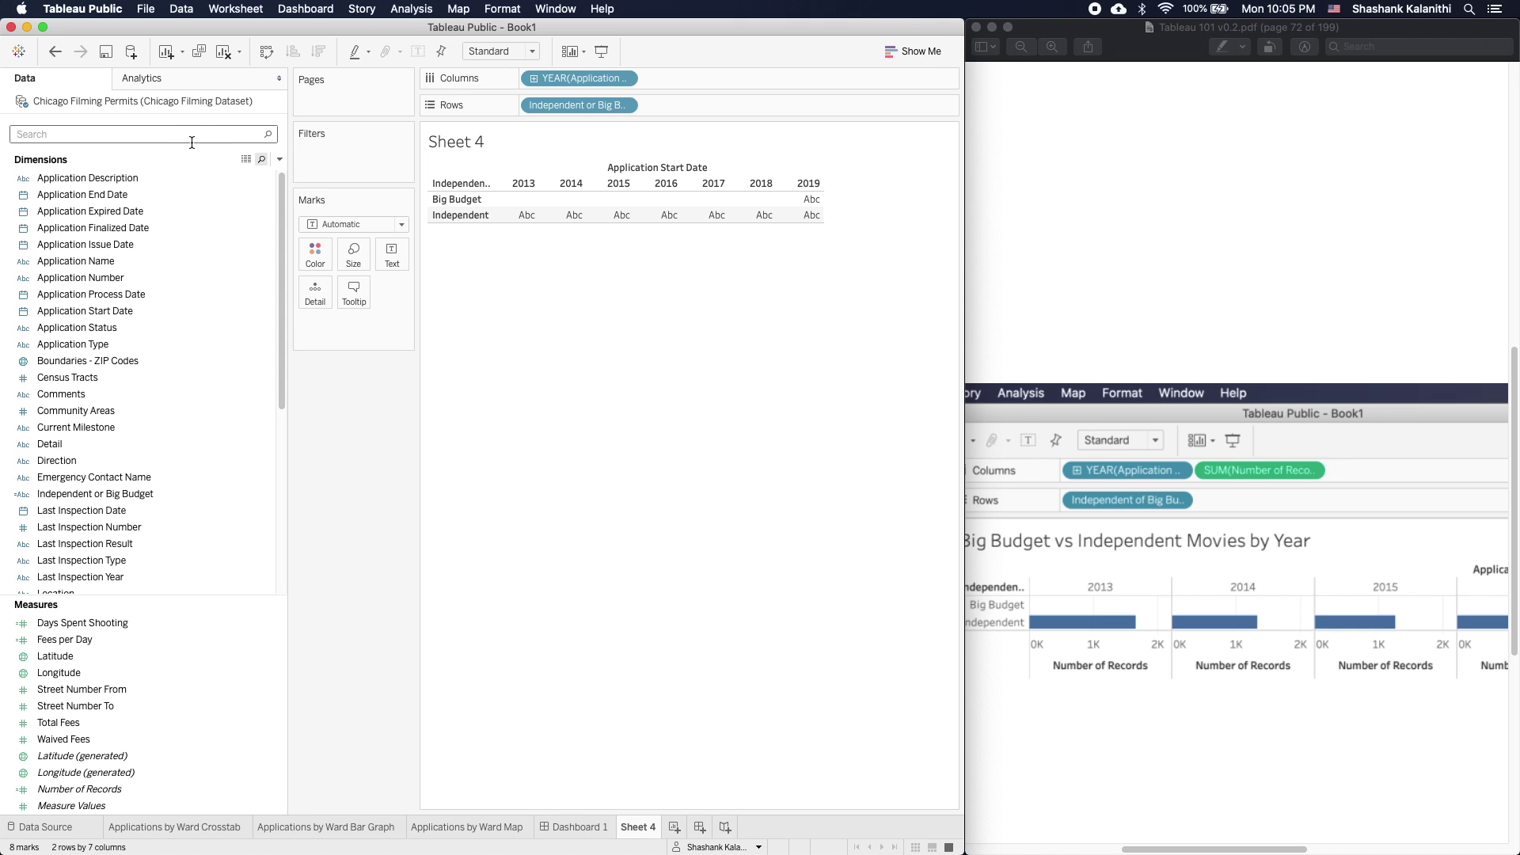
left_click(261, 160)
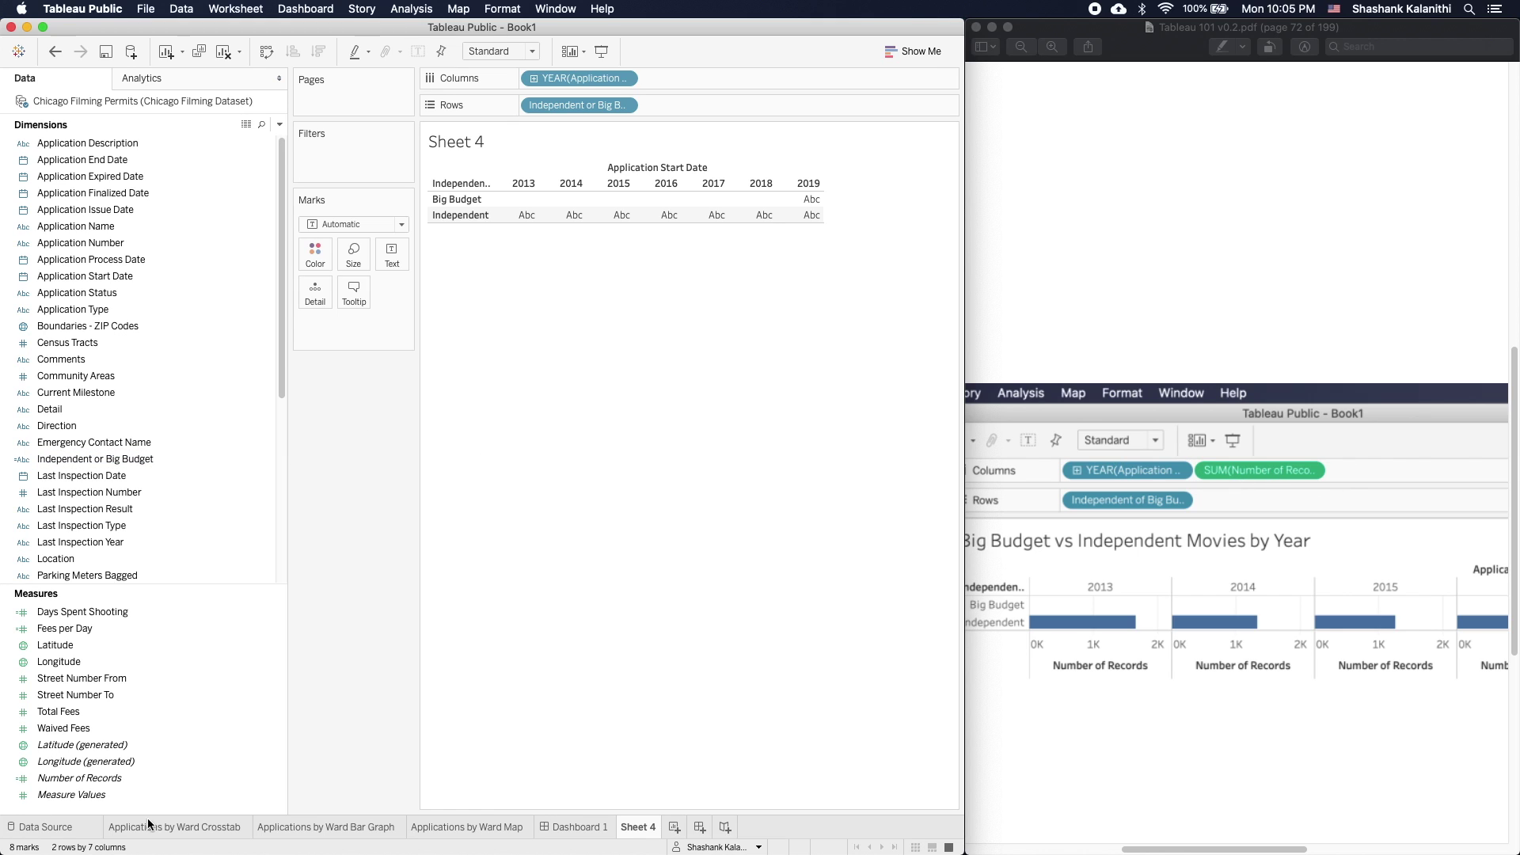
left_click_drag(86, 779, 764, 77)
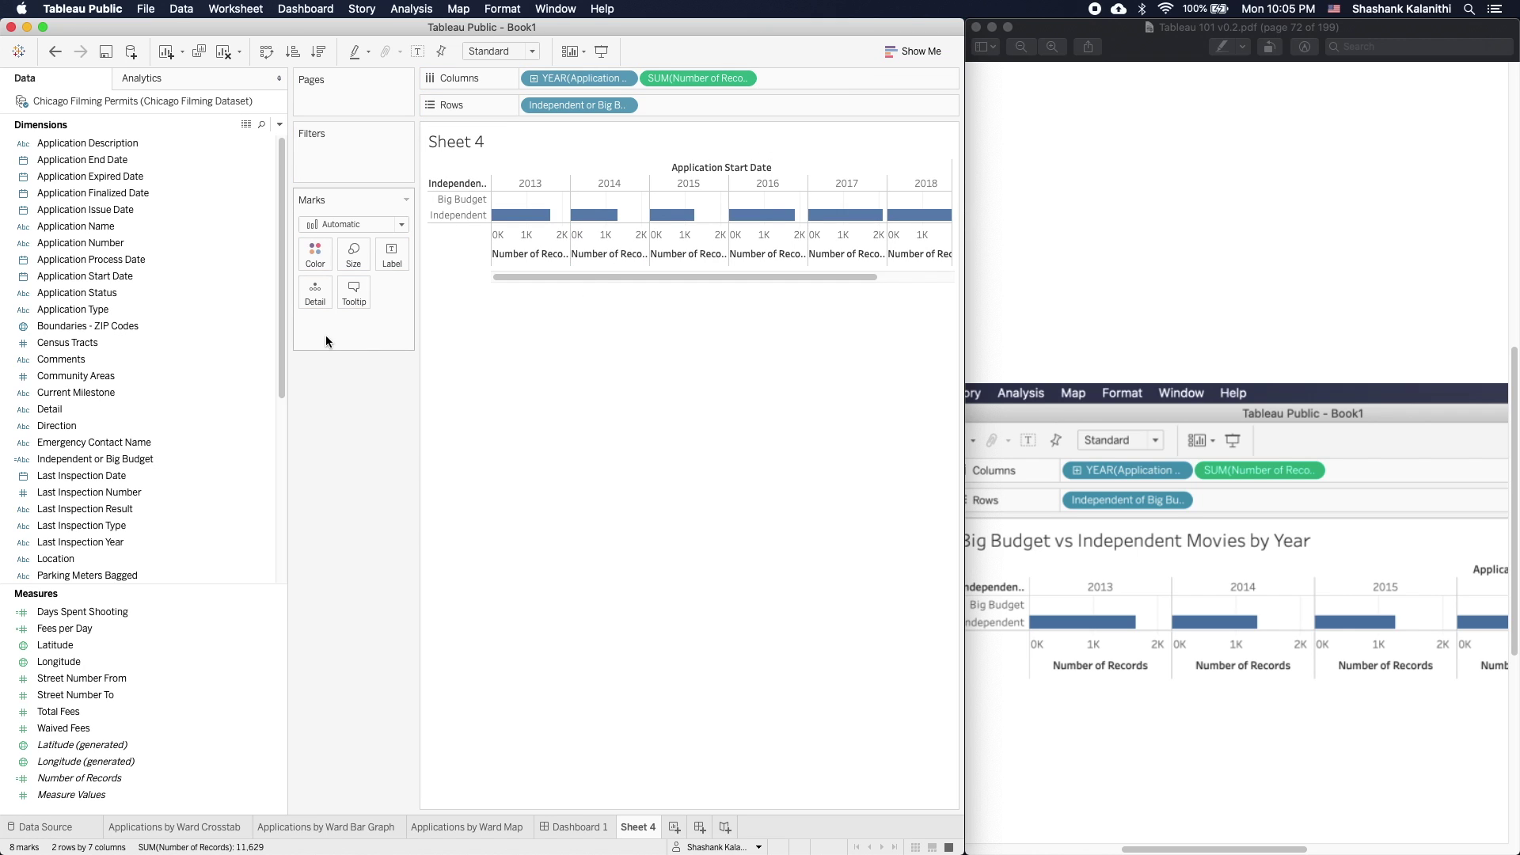
- Narrow the Data pane so all year columns fit, and bring the whole exercise page into view in Preview
left_click_drag(285, 345, 166, 339)
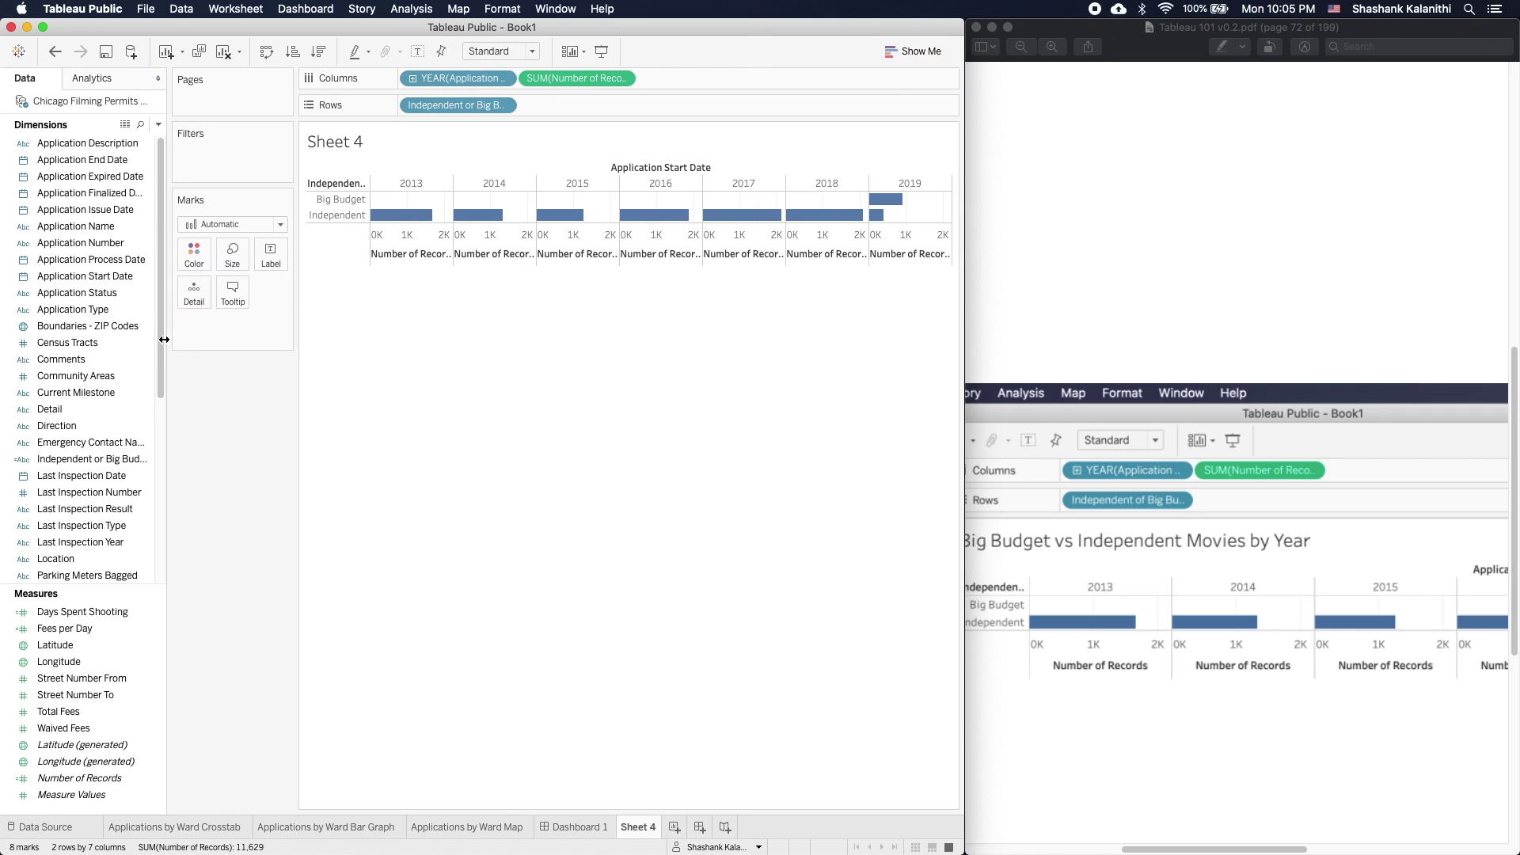
left_click(1264, 313)
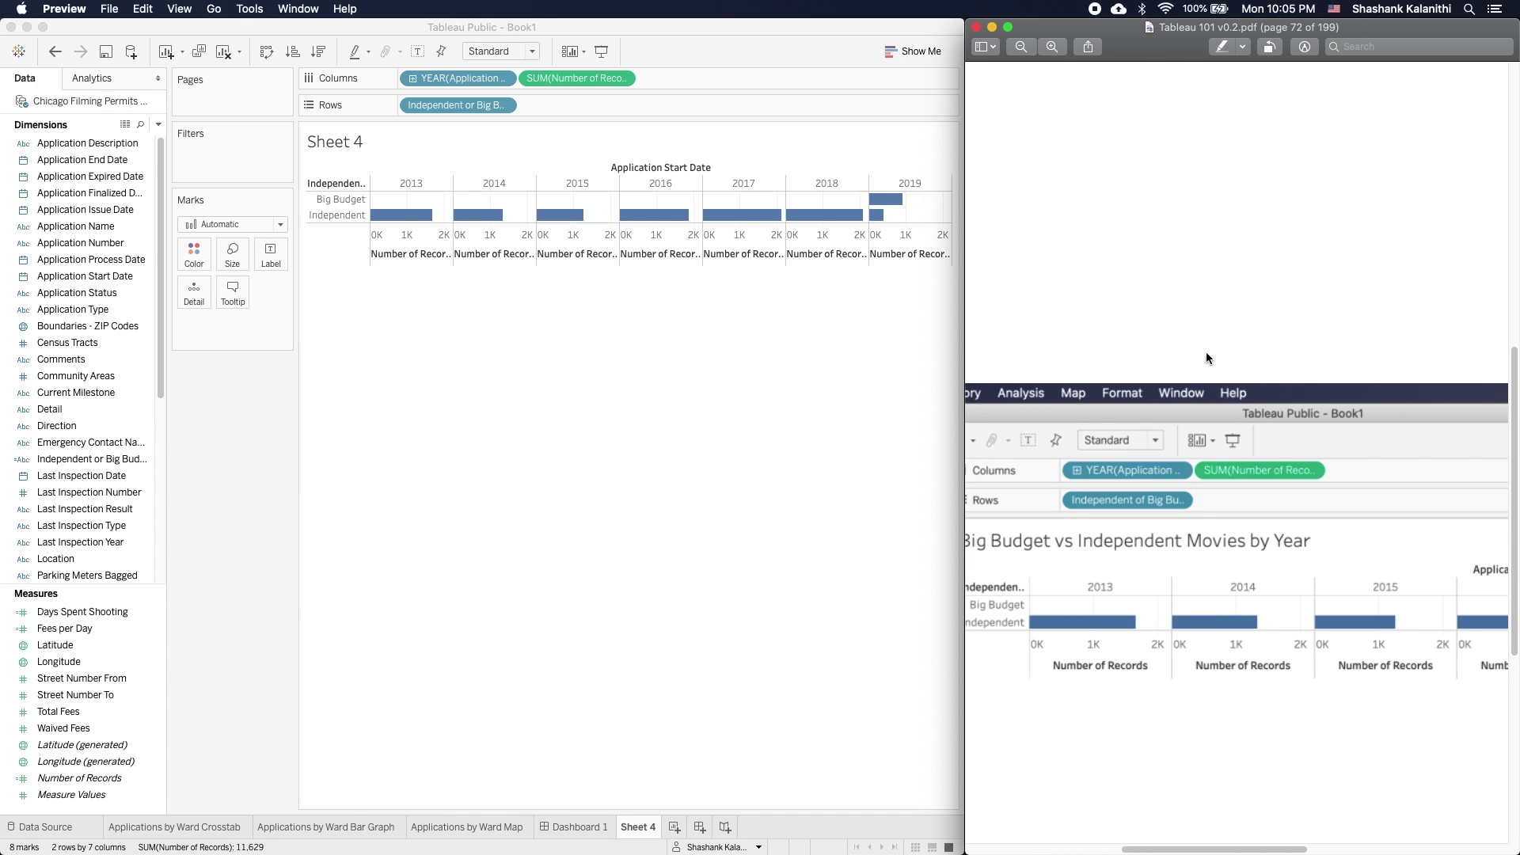
scroll(1205, 353, "up", 5)
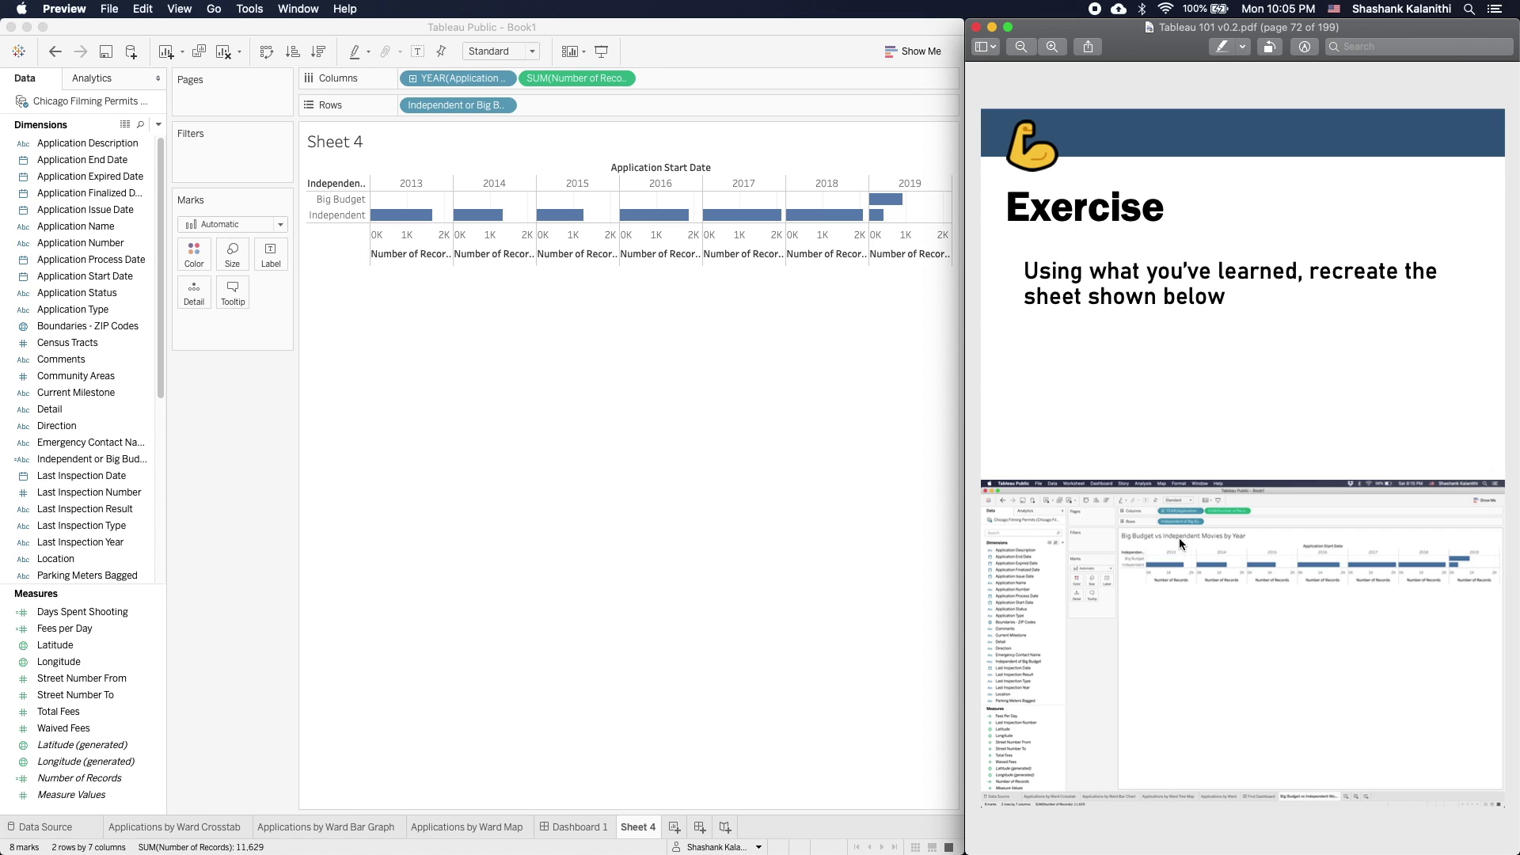
- Return to Tableau Public and rename Dashboard 1 as First Dashboard
left_click(565, 826)
double_click(563, 826)
type("First Dashboard")
key("Return")
double_click(609, 826)
left_click(625, 825)
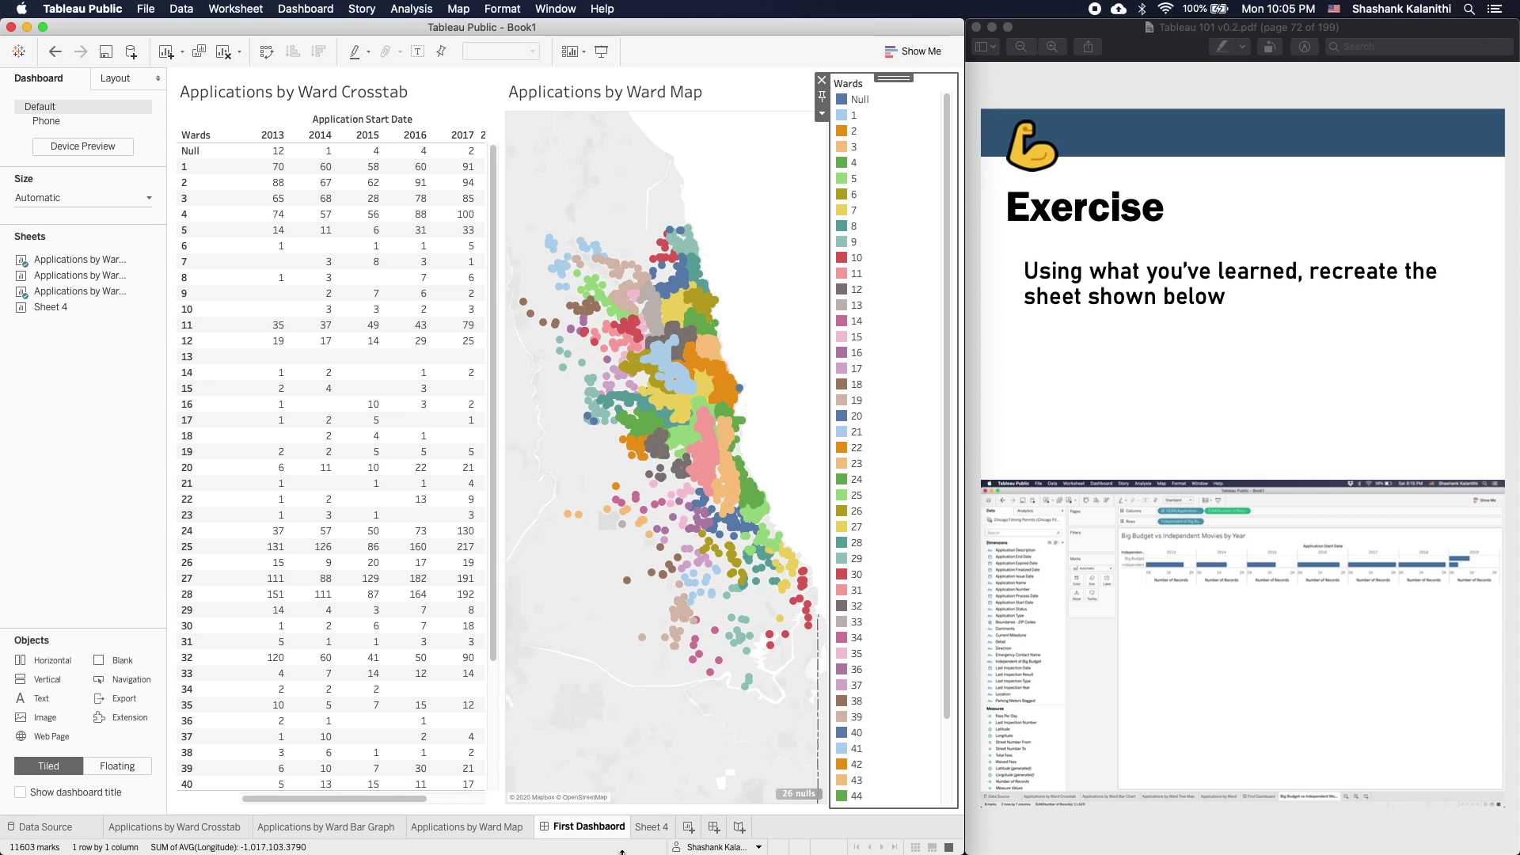
- Rename Sheet 4 as Big Budget vs Independent Movies by Year
left_click(652, 832)
double_click(651, 828)
type("Big Budget ")
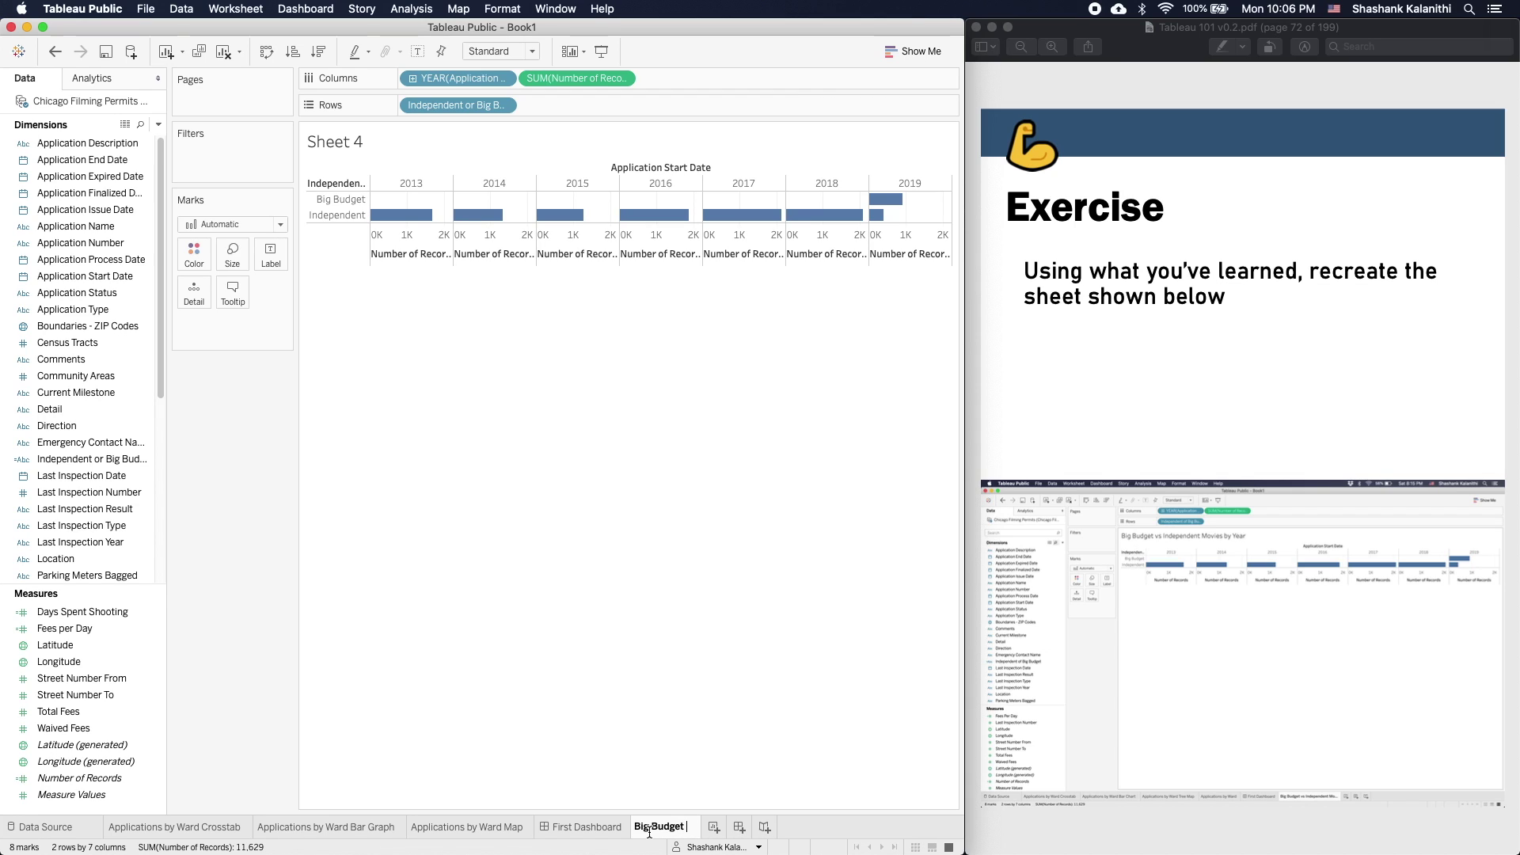
type("vs Indepedent ")
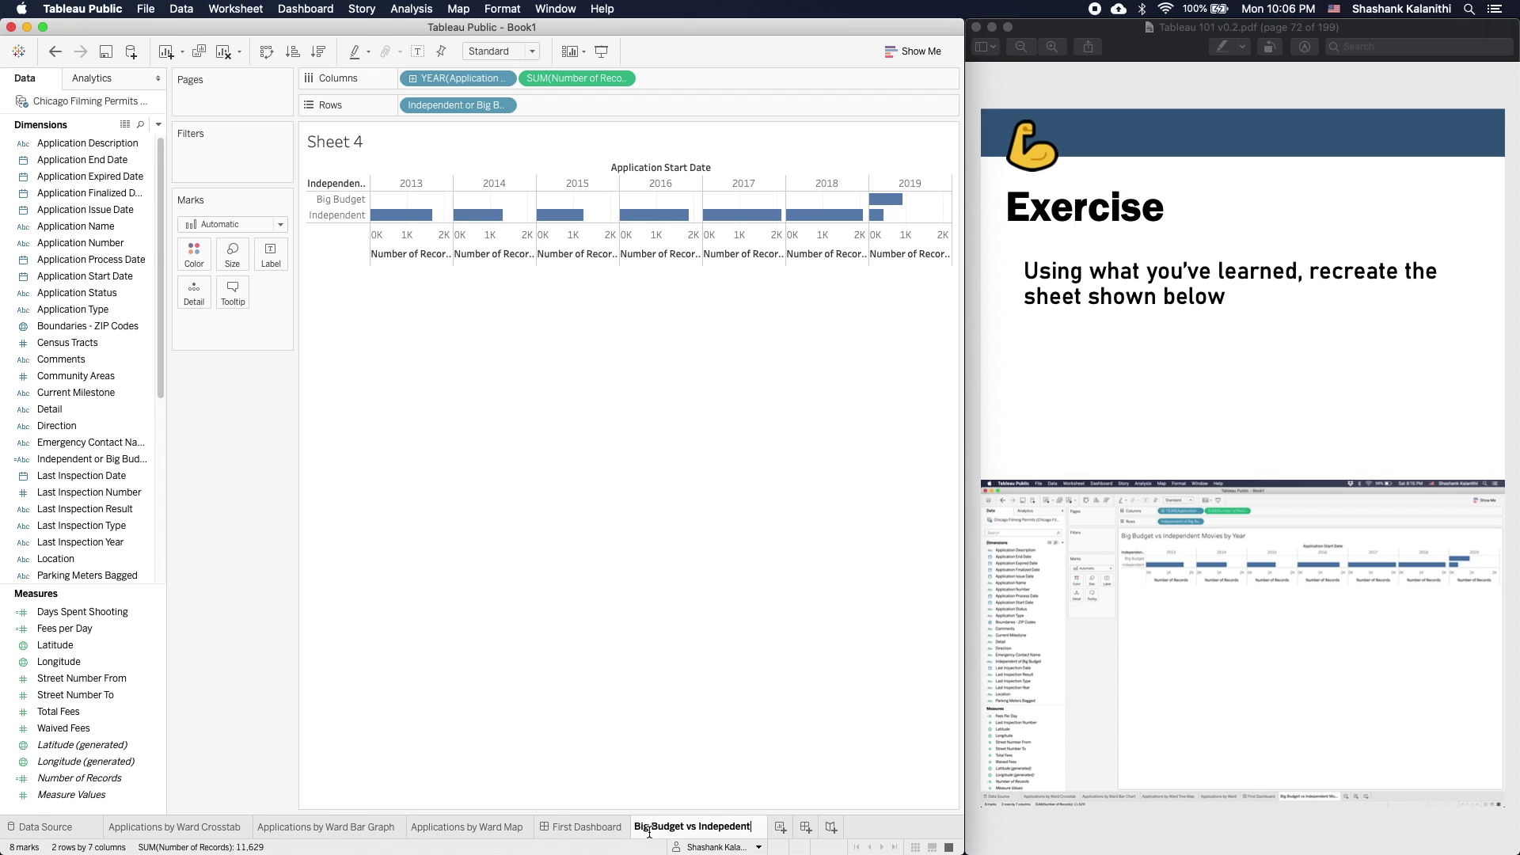
type("n")
type(" Movies b")
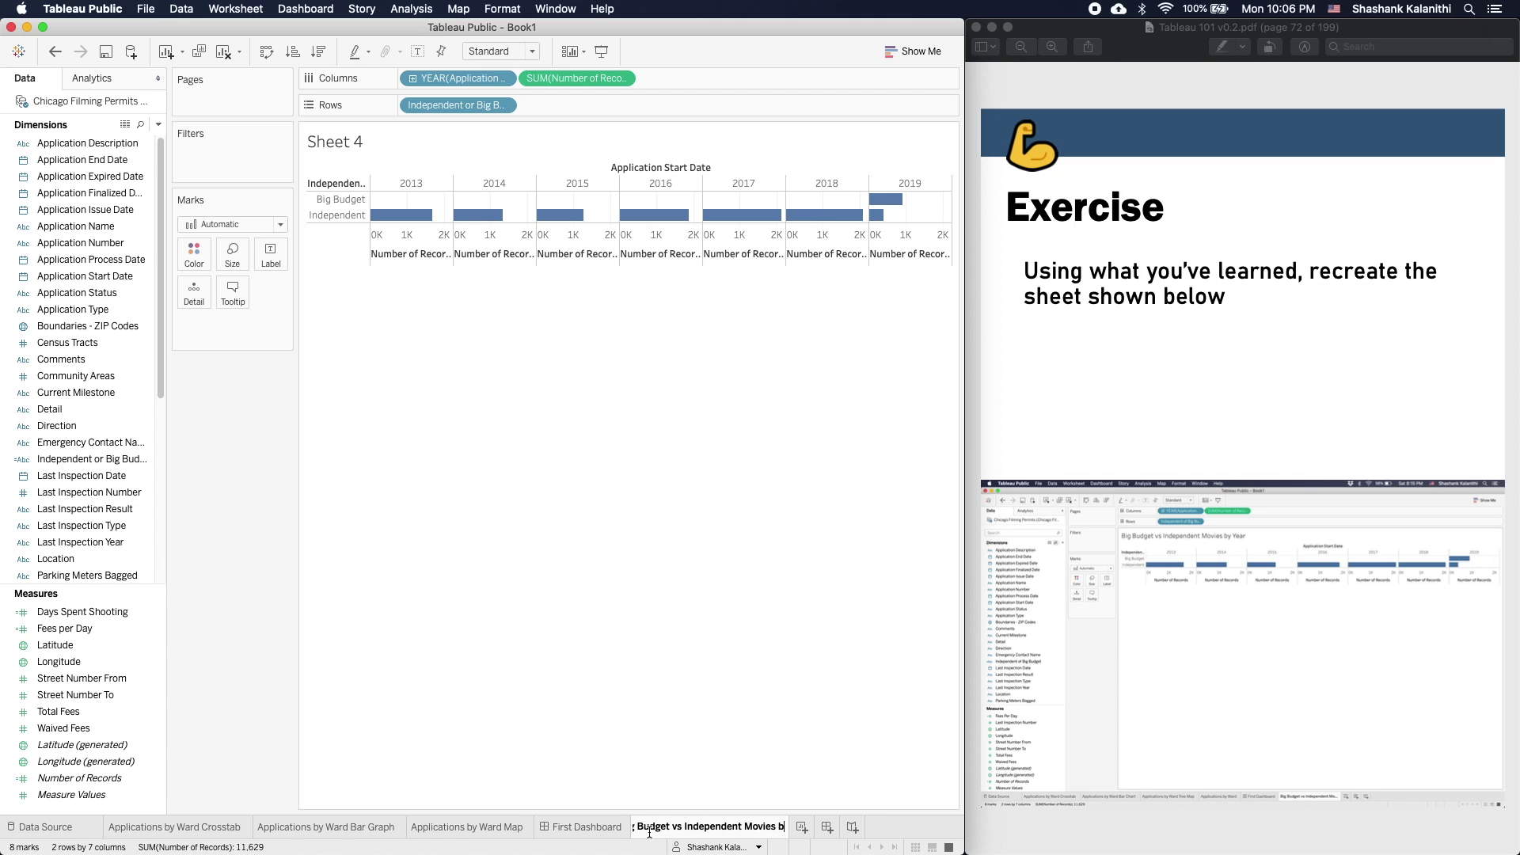
type("y Year")
key("Return")
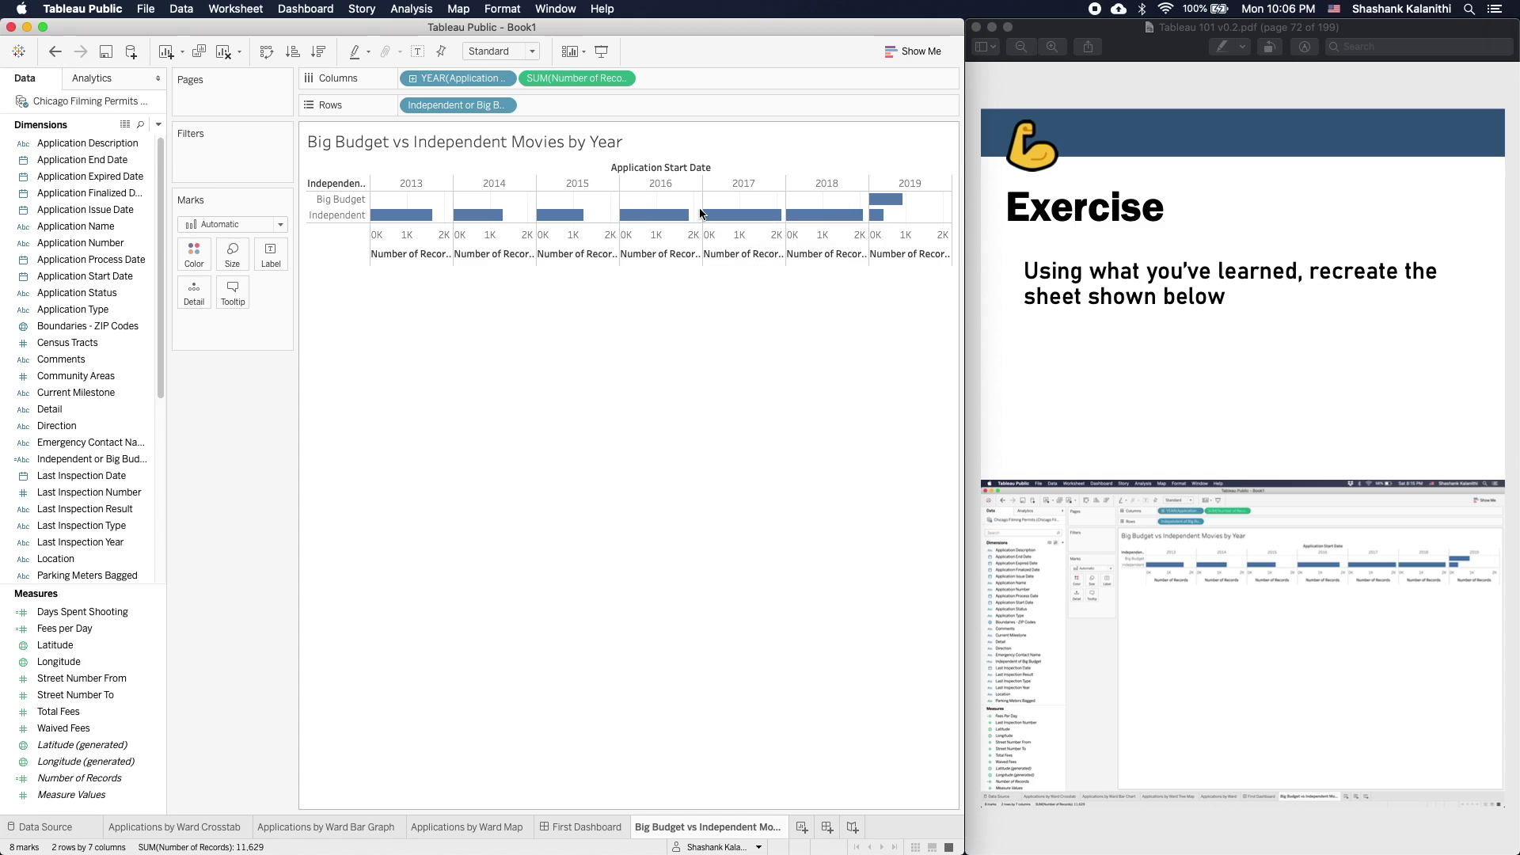
- Switch to Preview, advance to How to Filter Data on page 74, and return to the Tableau Public sheet
mouse_move(708, 217)
mouse_move(862, 216)
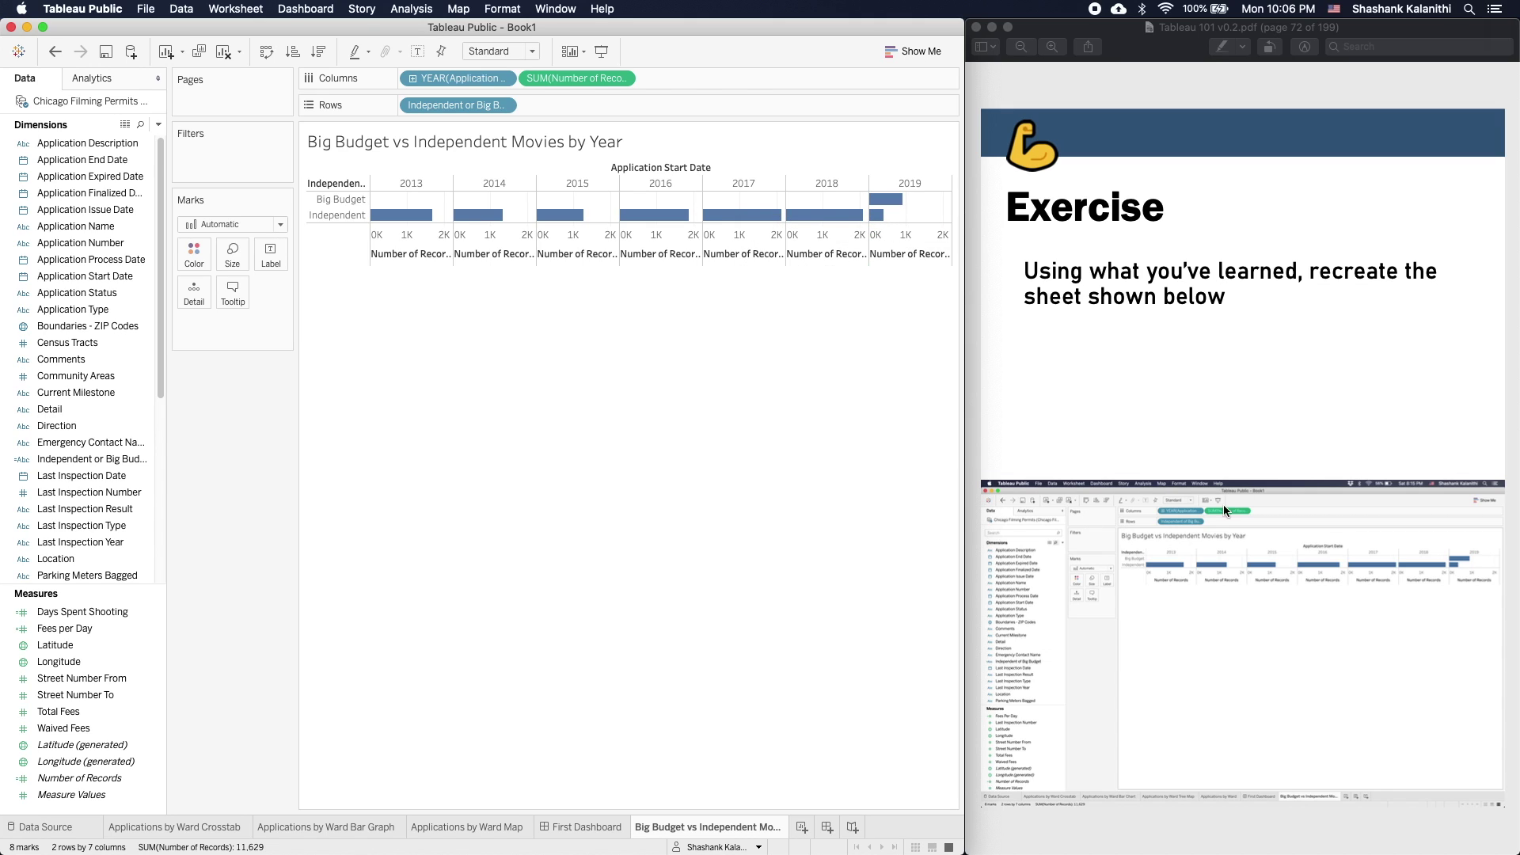
left_click(1284, 426)
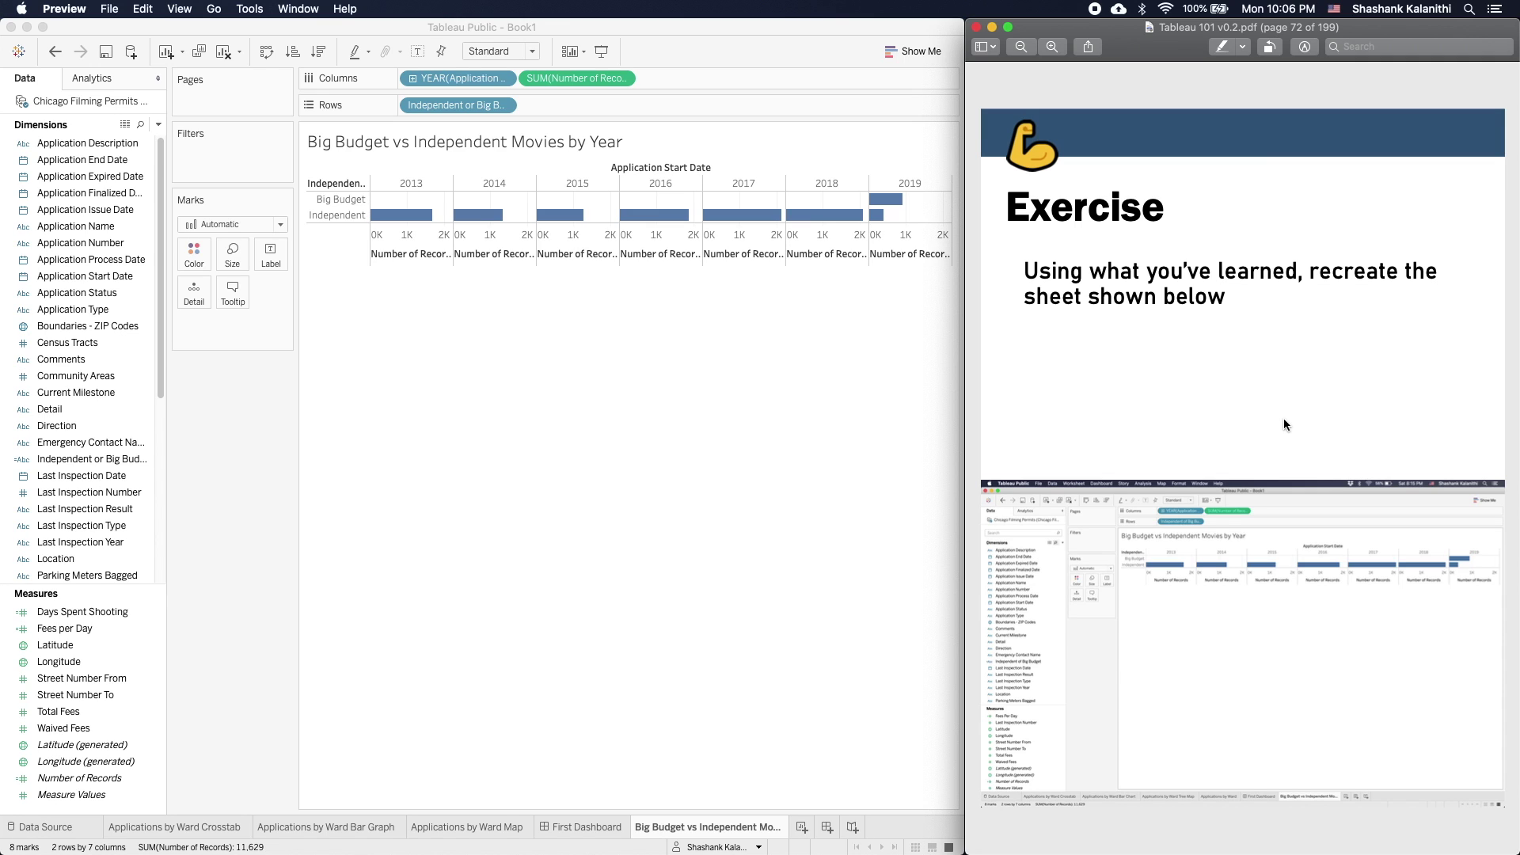
key("Right")
key("Right")
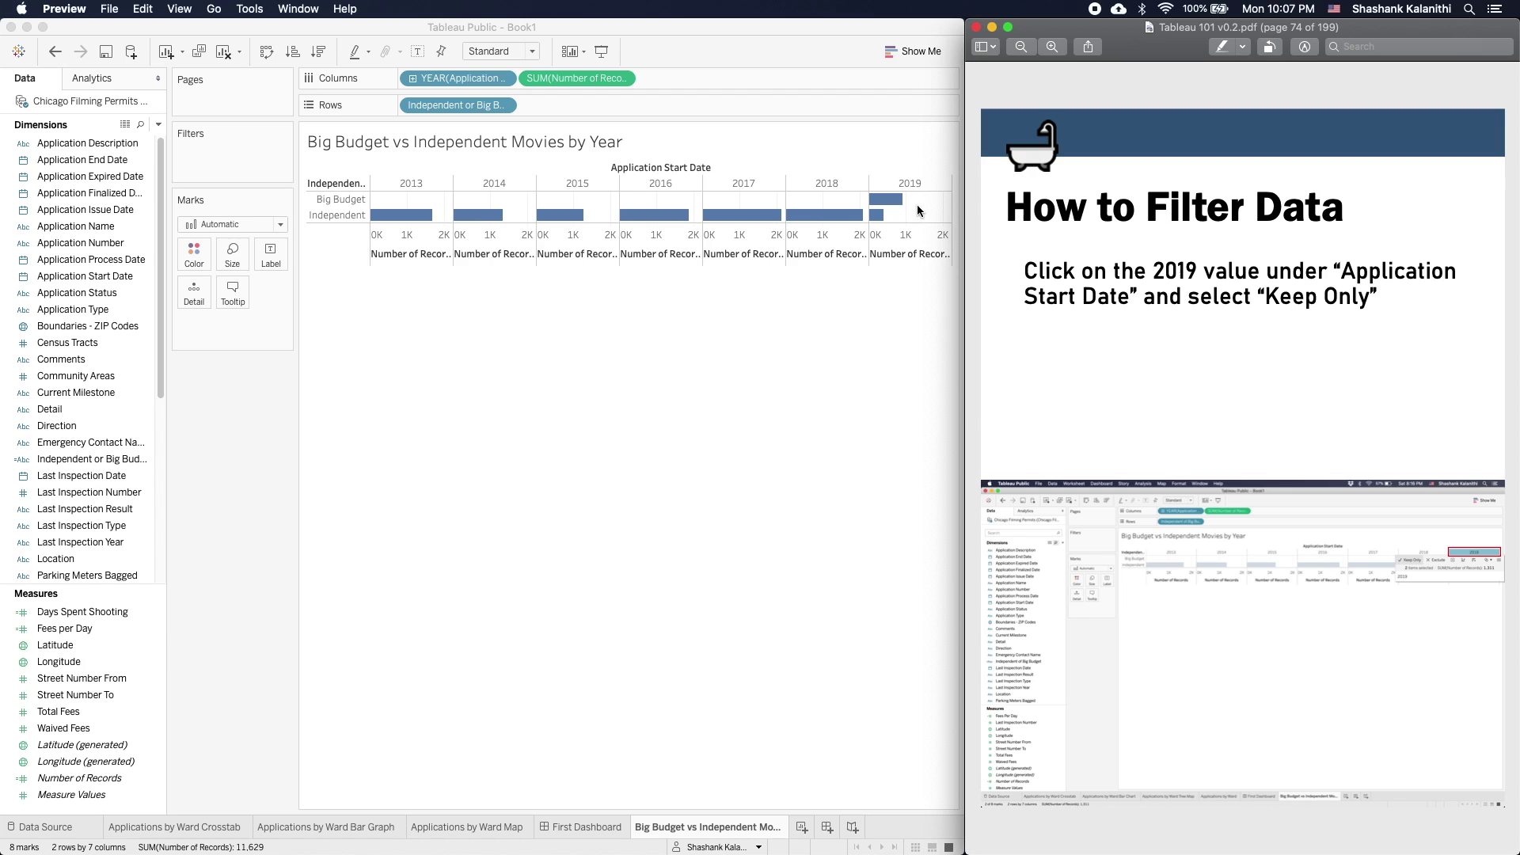
left_click(862, 315)
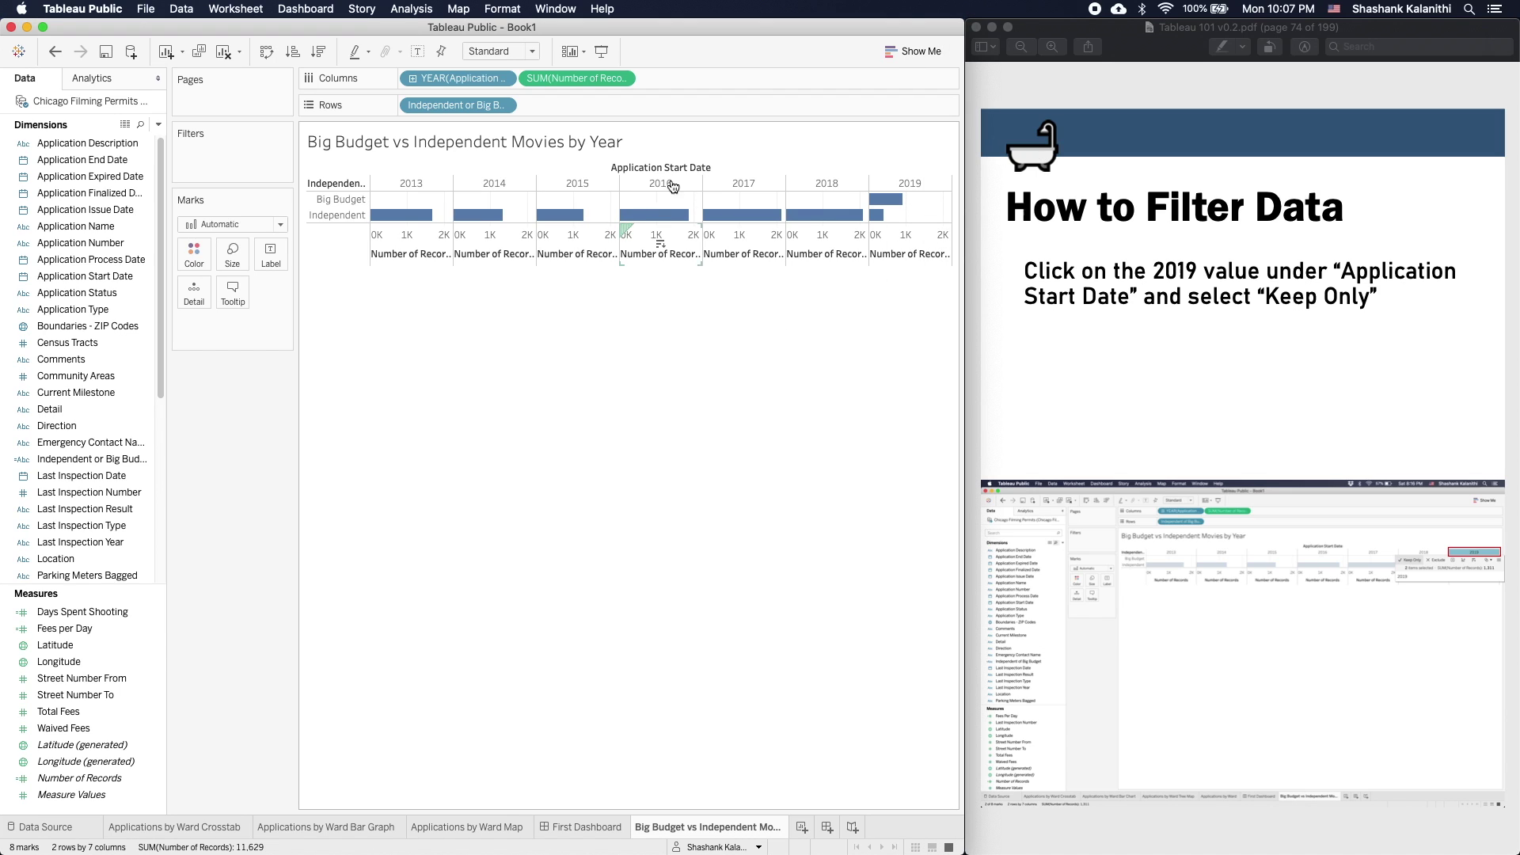
- Try filtering the sheet by keeping only the 2019 column, undoing the filter after each of two tries
left_click(909, 184)
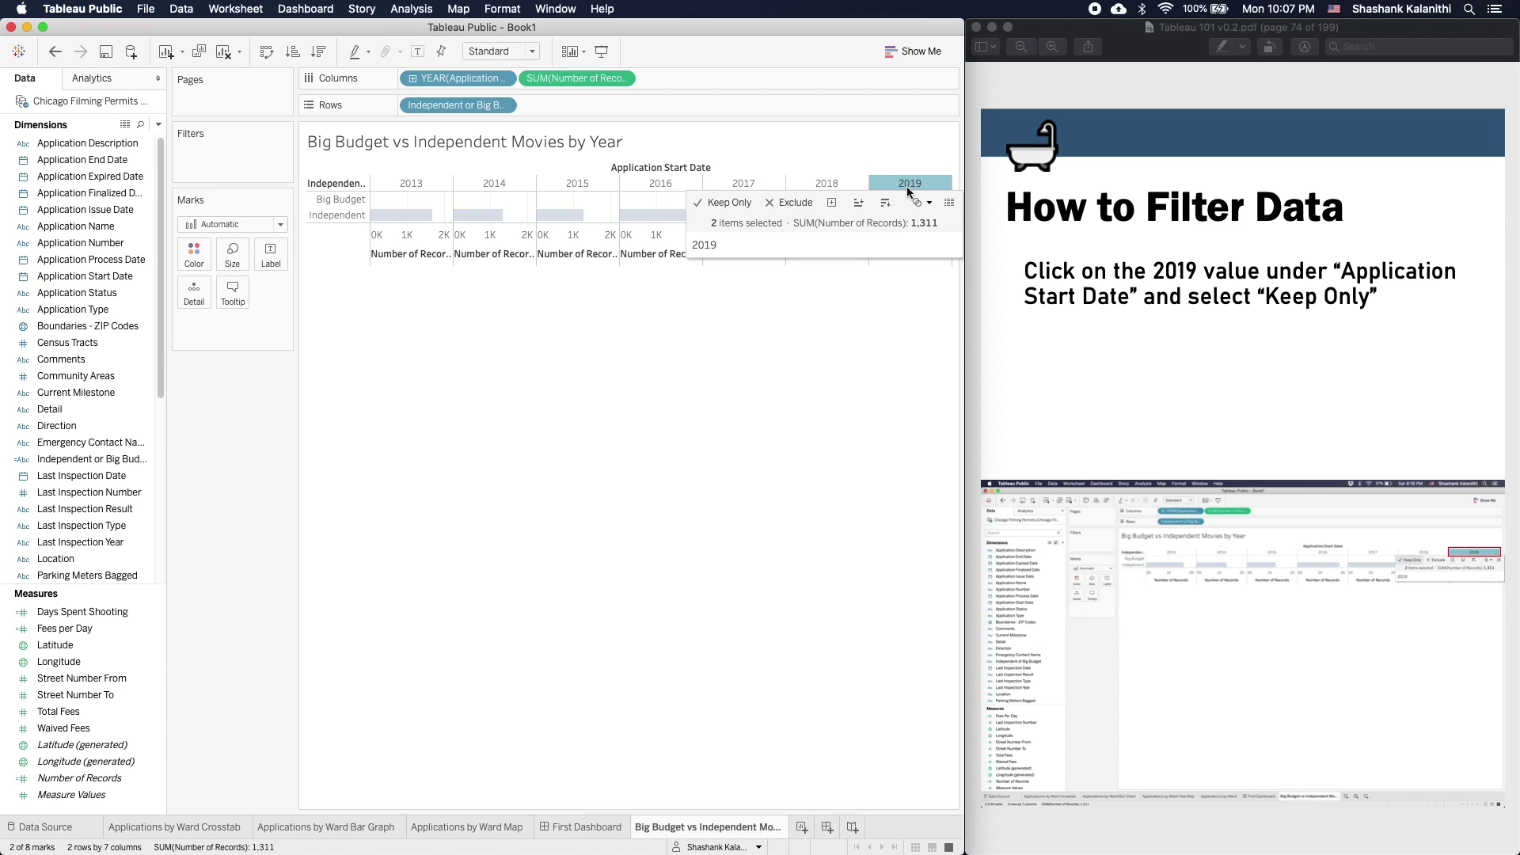
left_click(738, 207)
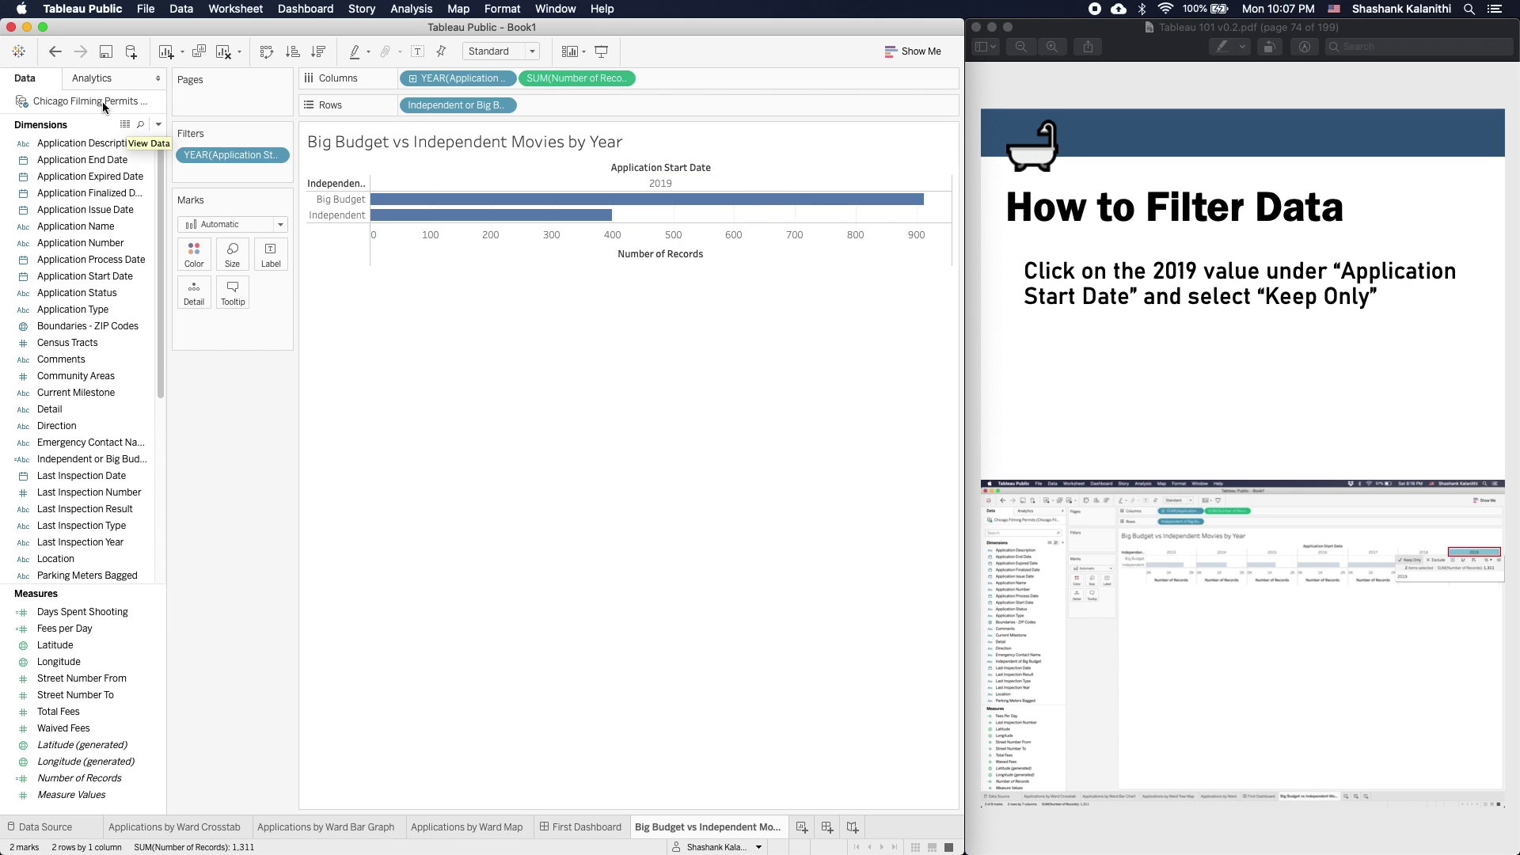
left_click(55, 51)
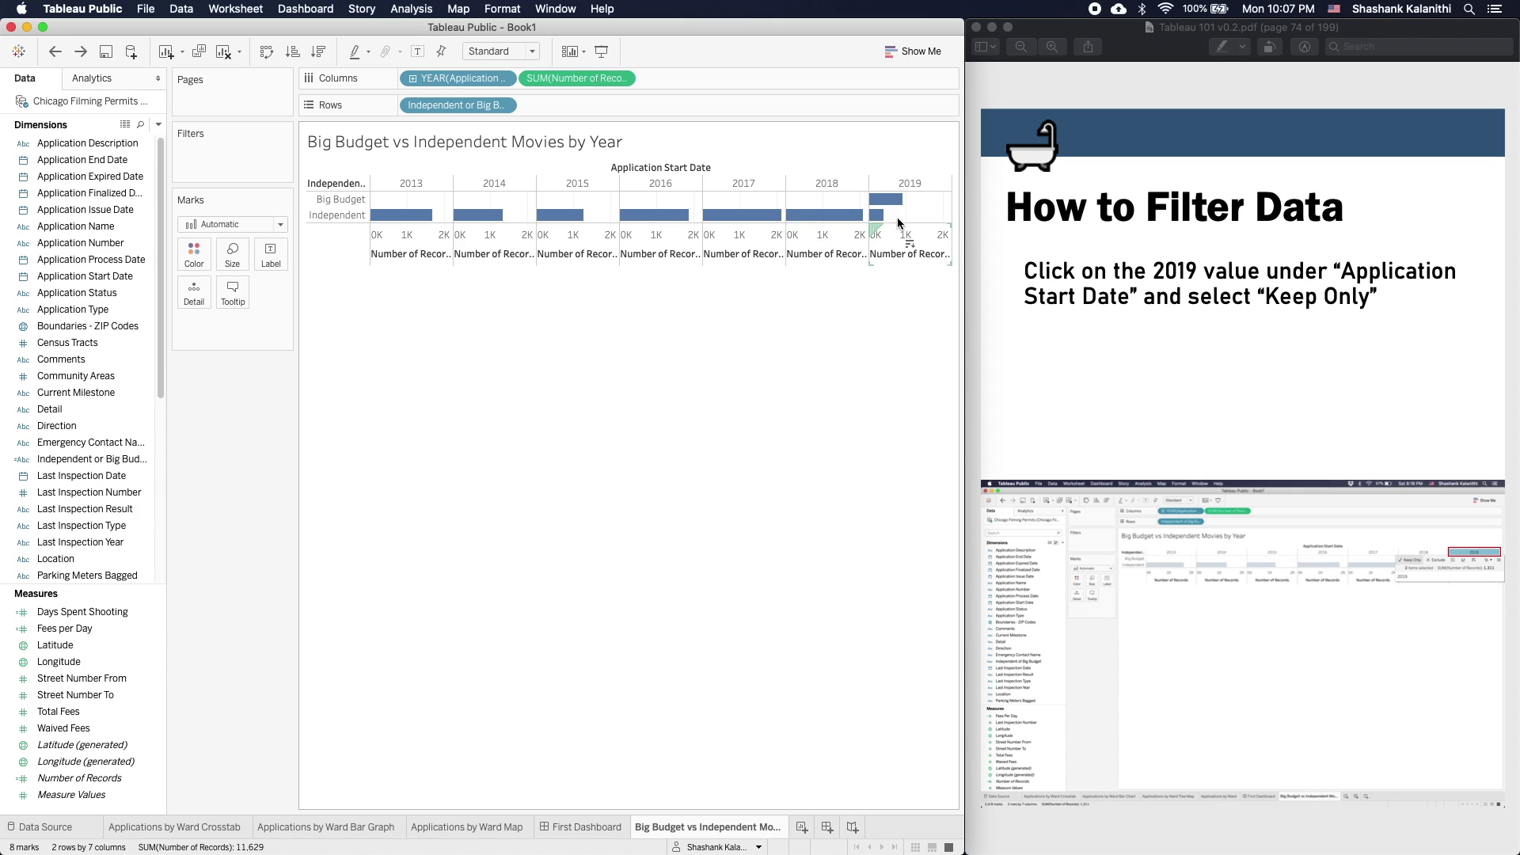
left_click(902, 187)
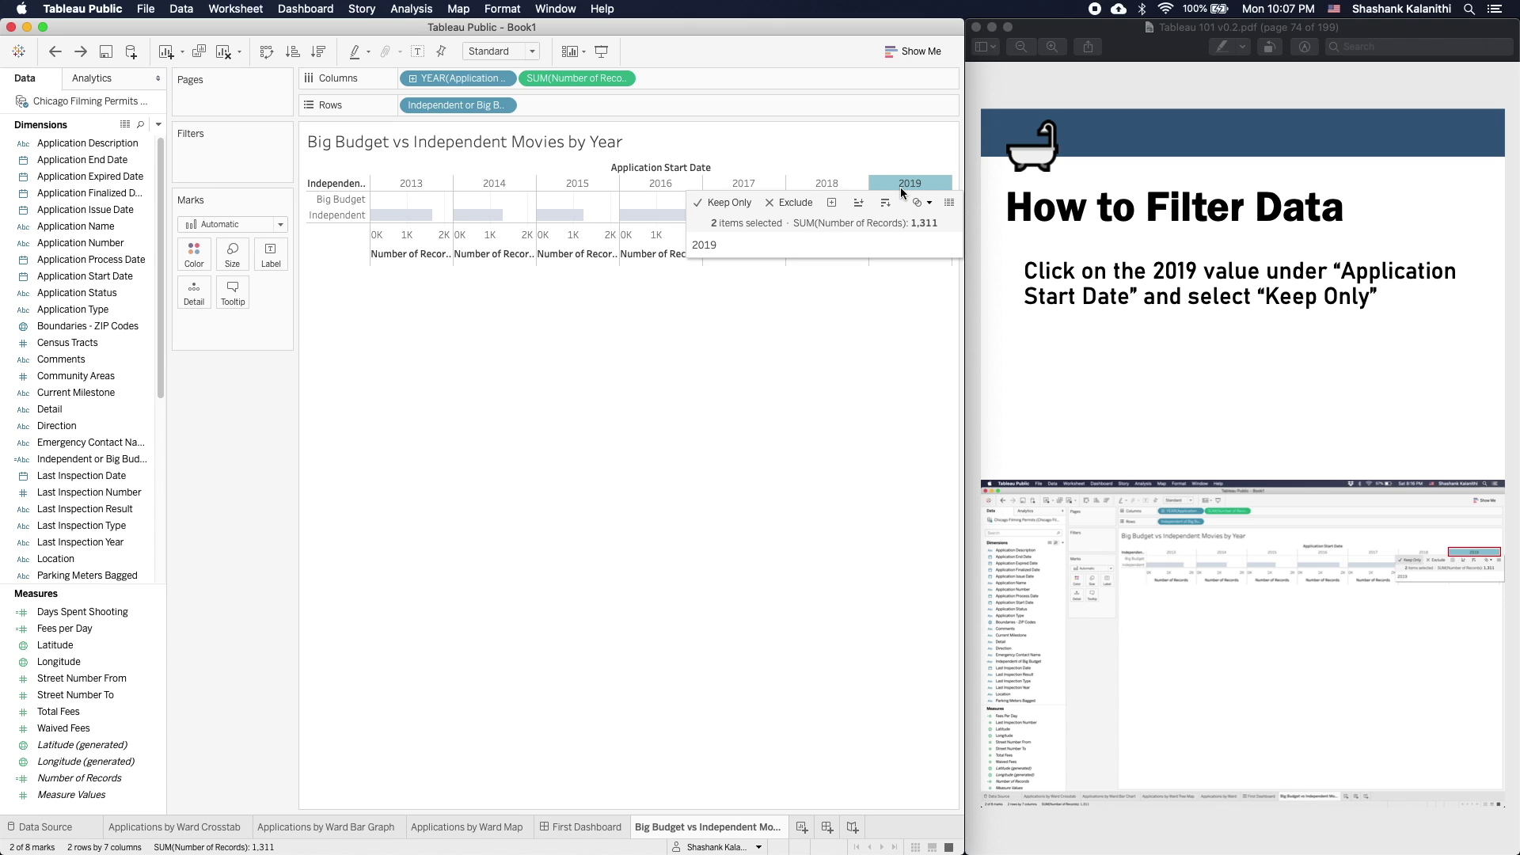
left_click(744, 207)
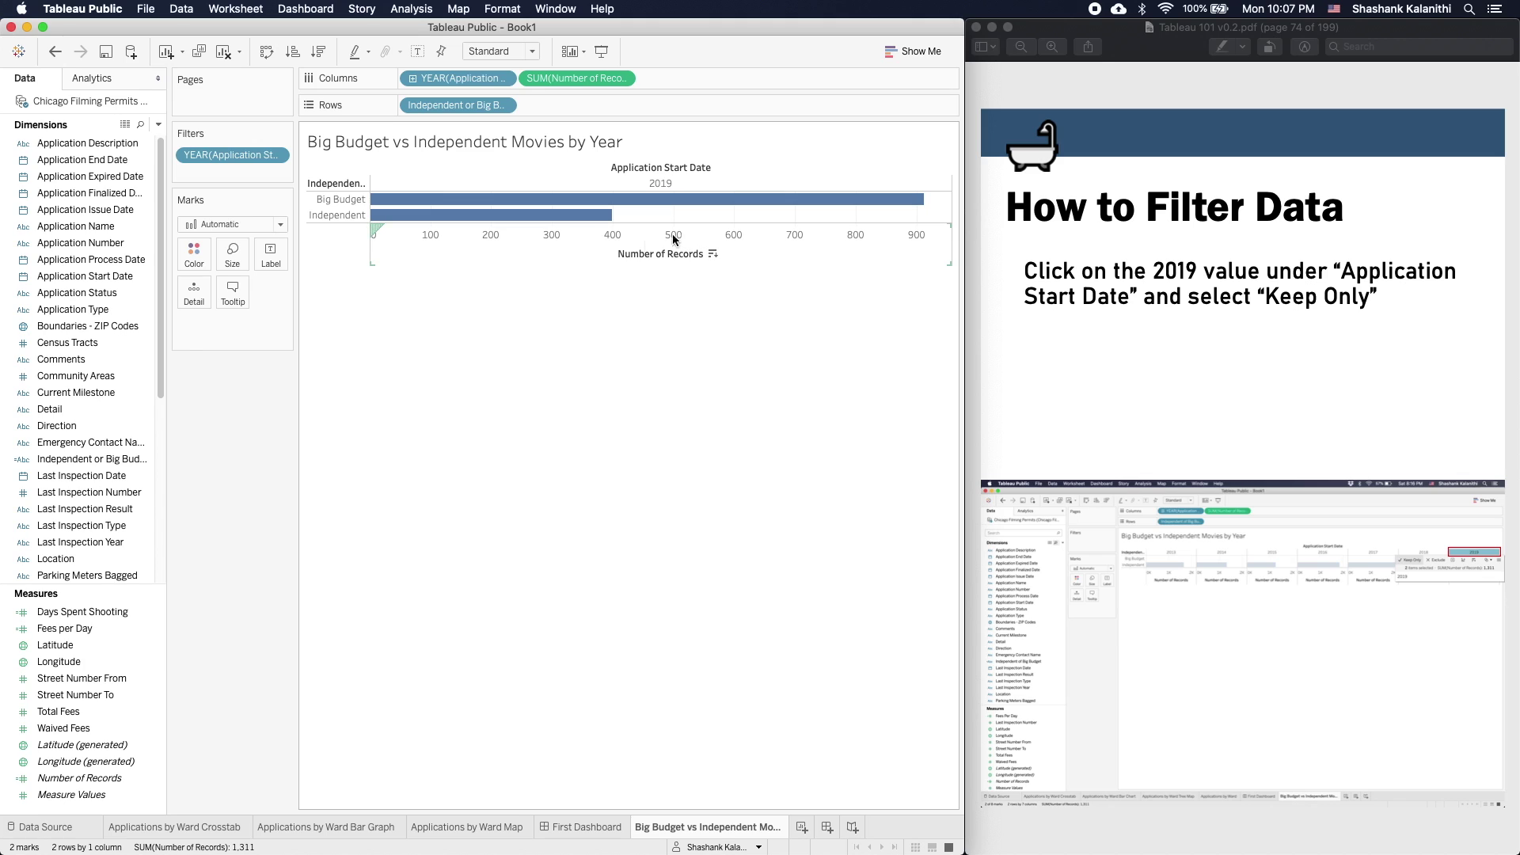
left_click(55, 52)
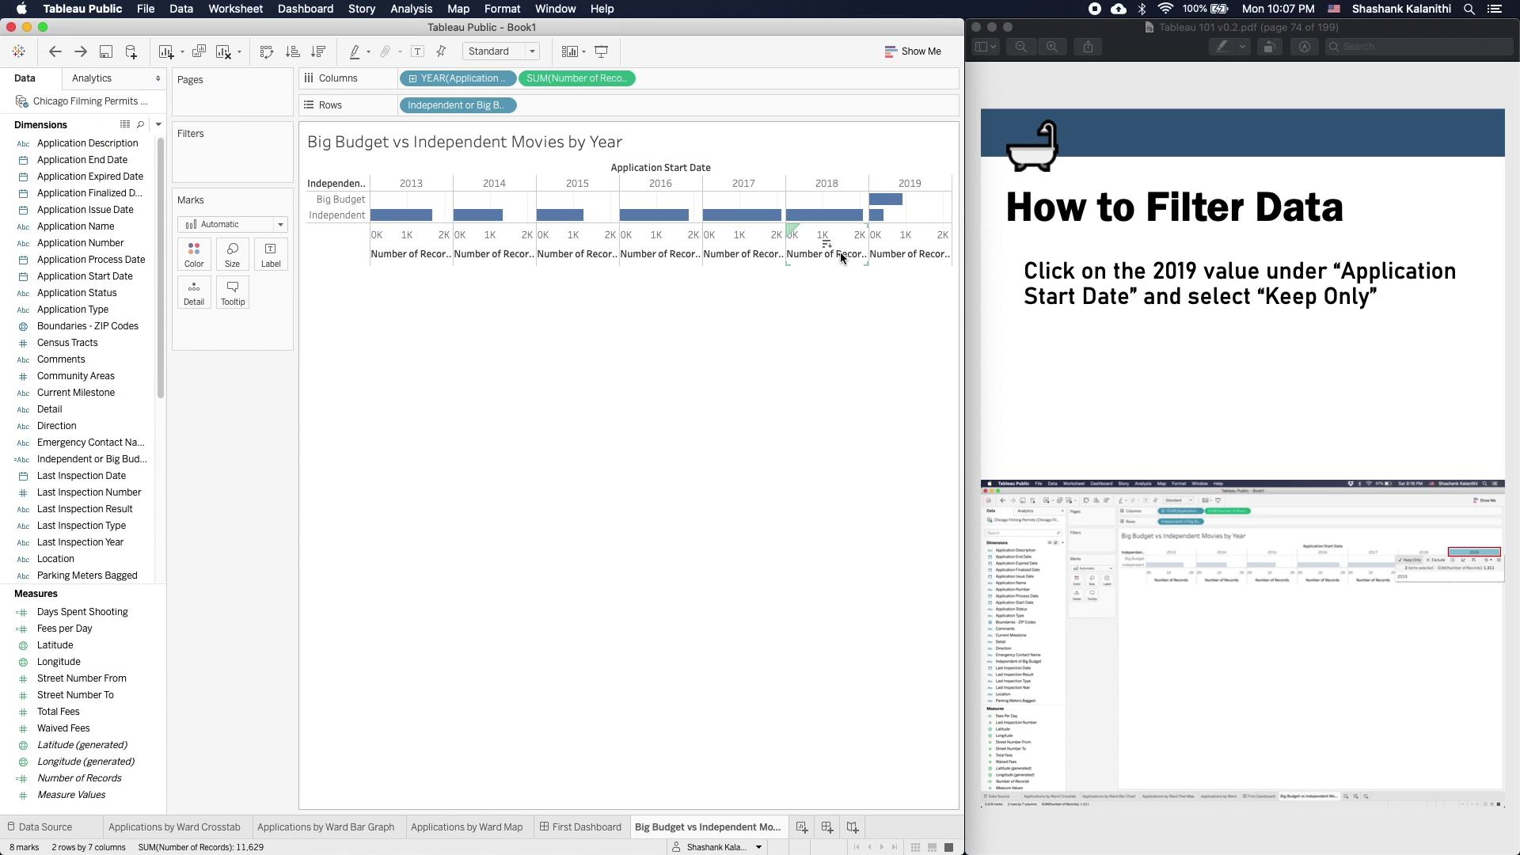
- Exclude the 2013 through 2018 columns from the sheet as an alternative filter, and undo the exclusion
left_click(826, 184)
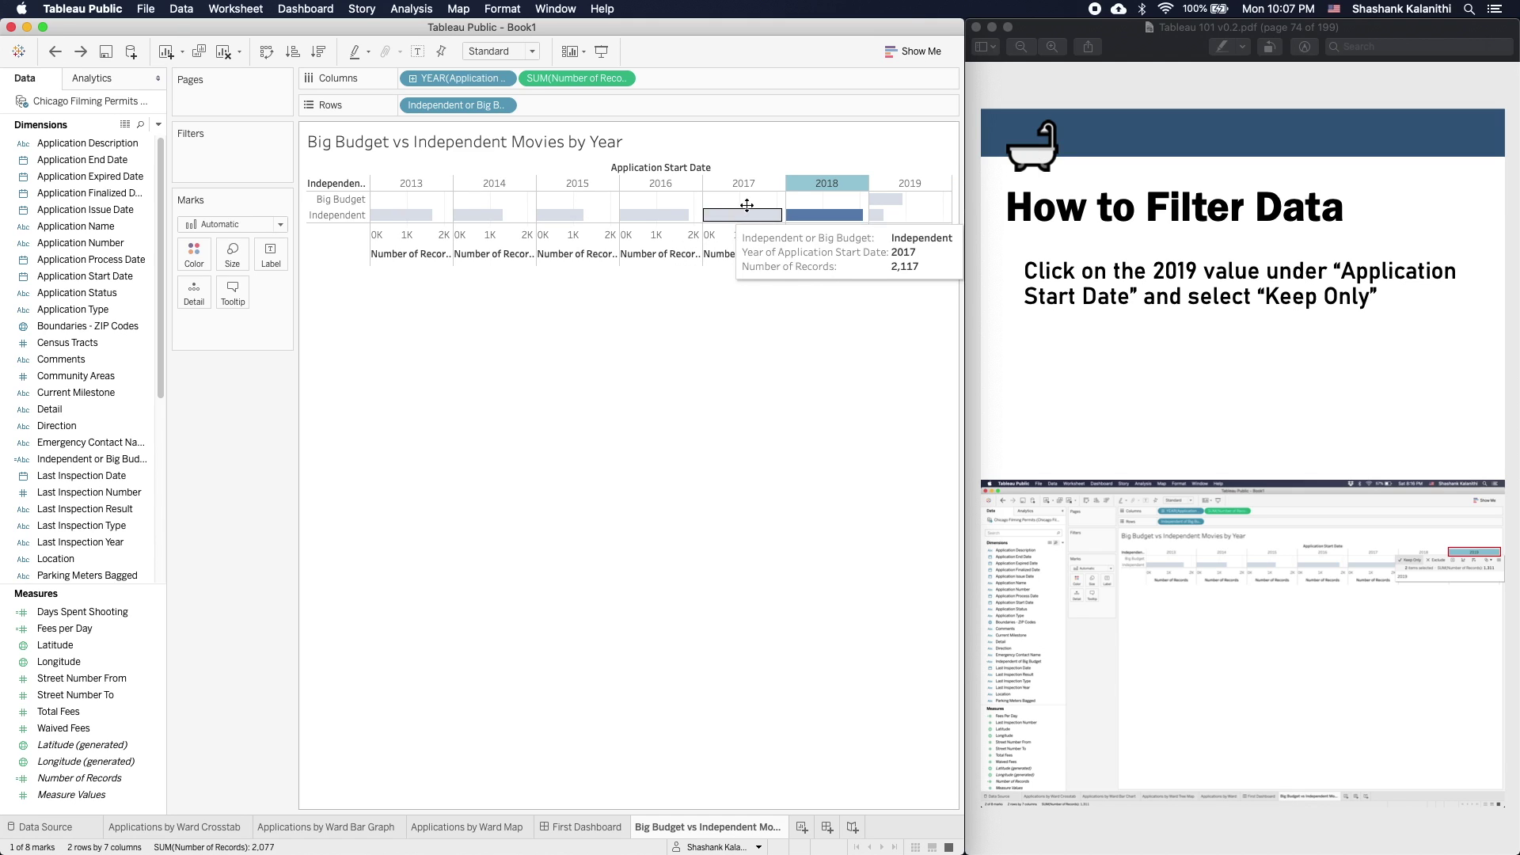
mouse_move(426, 184)
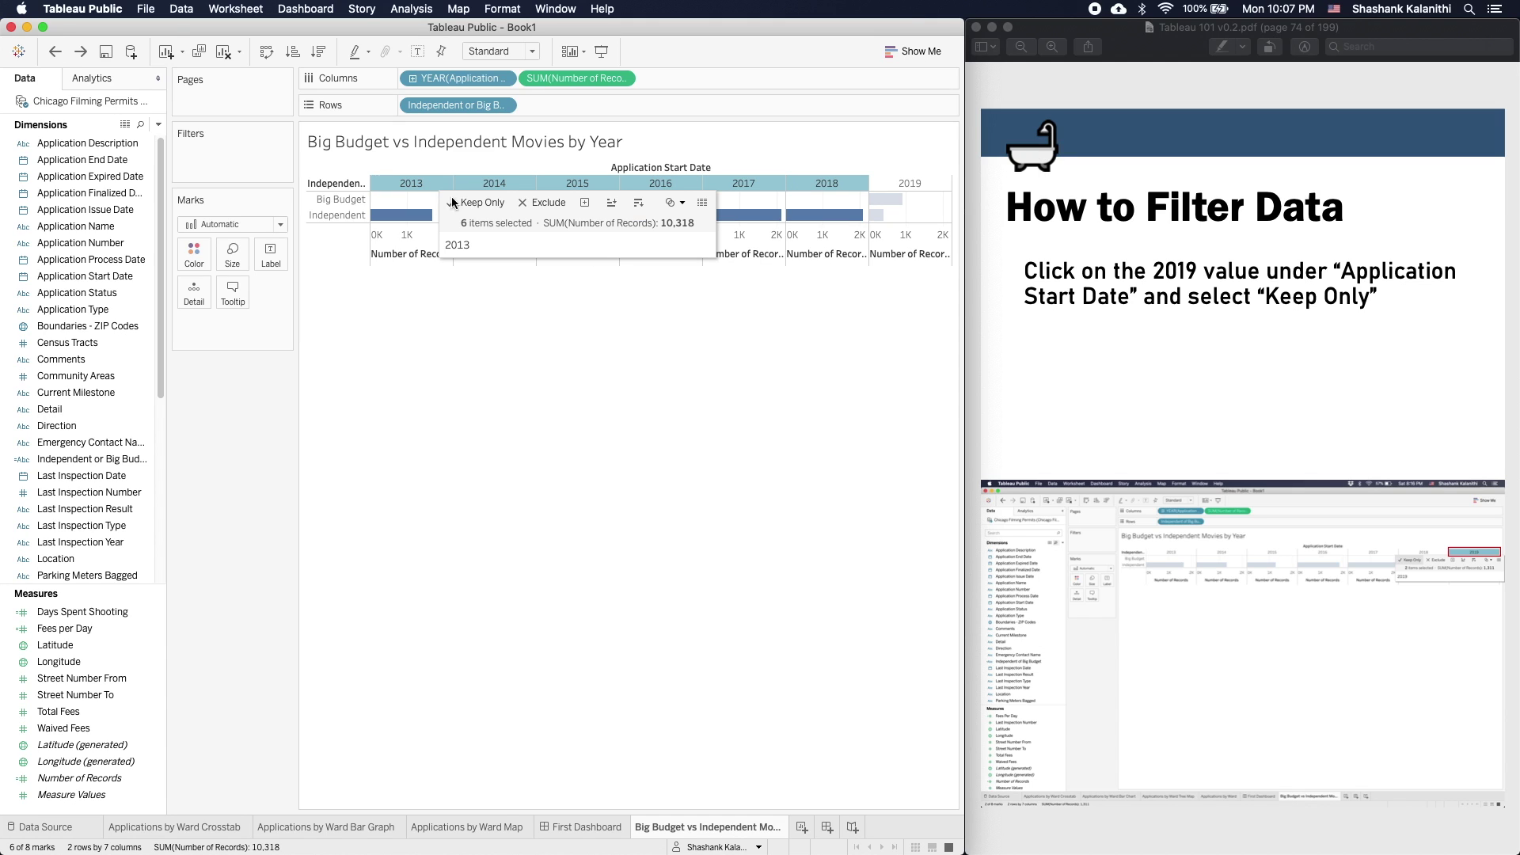
left_click(530, 204)
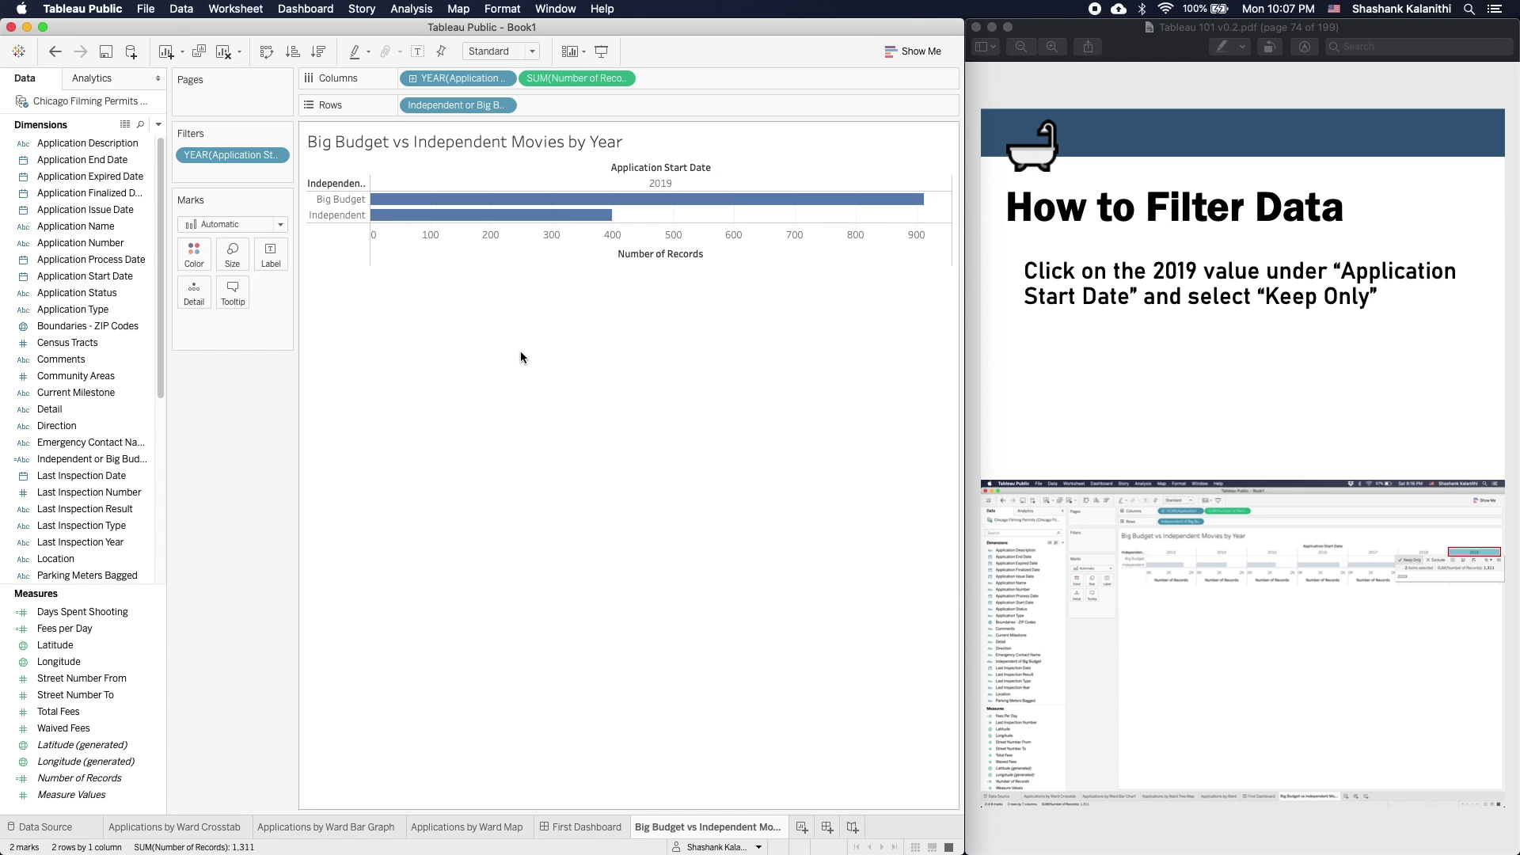
left_click(54, 52)
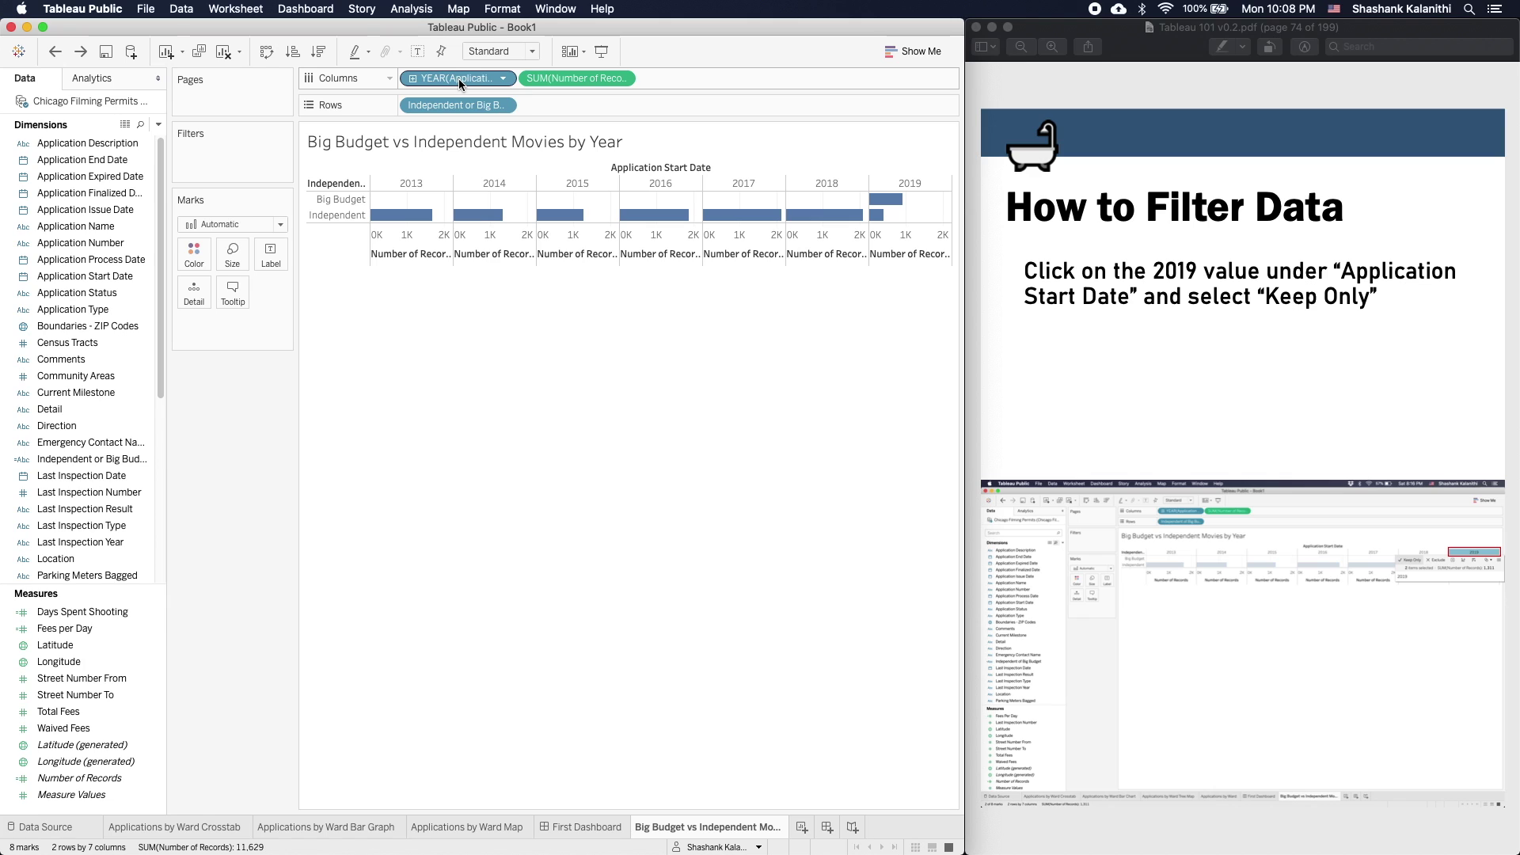
- Move the Application Start Date year field from Columns to Filters, filtering by Years with only 2019 selected
left_click_drag(459, 79, 259, 157)
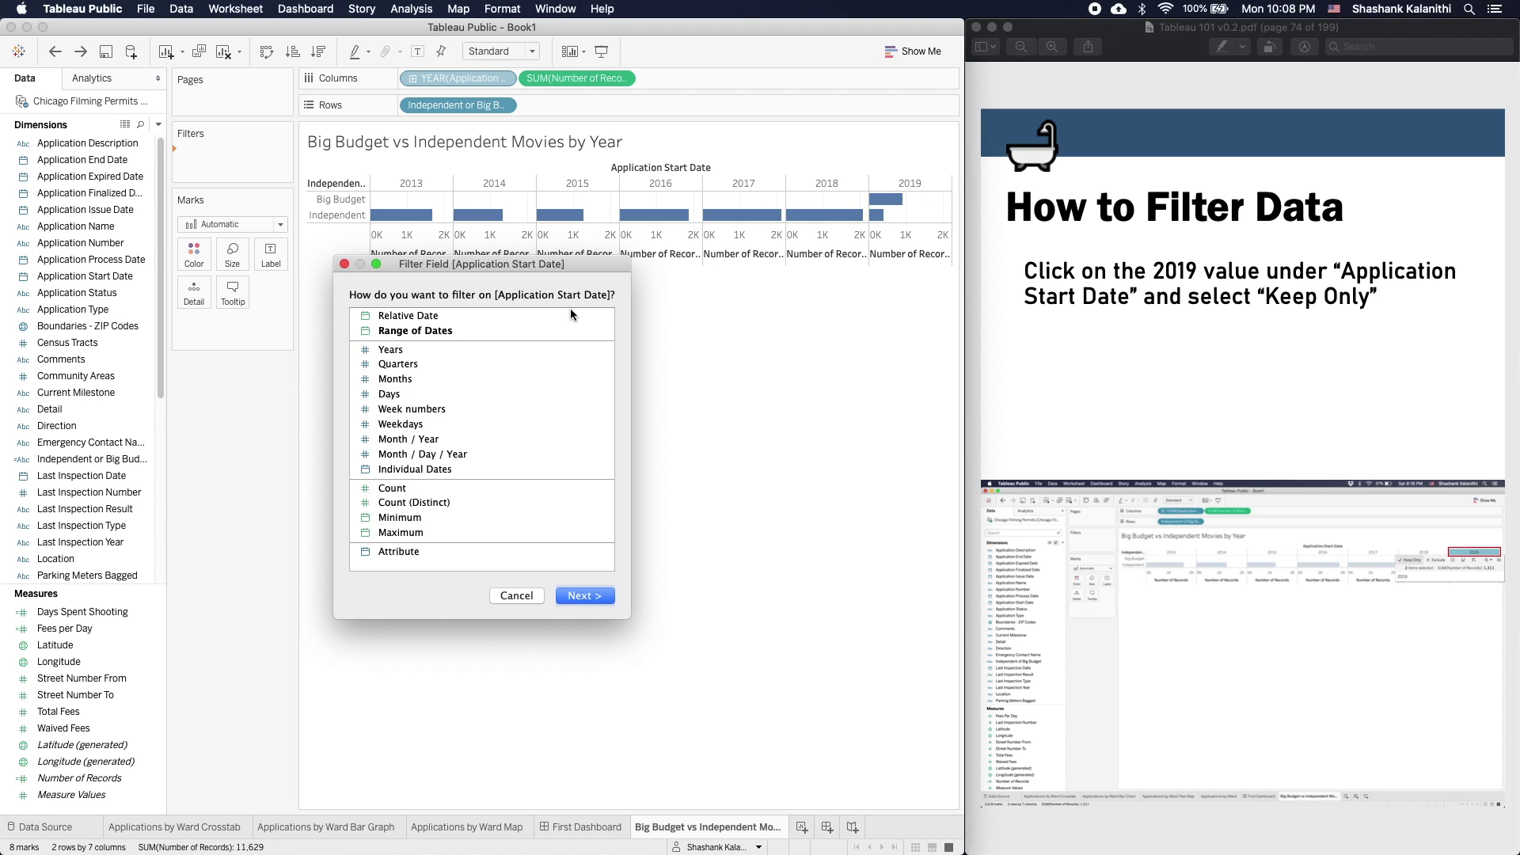
left_click(388, 354)
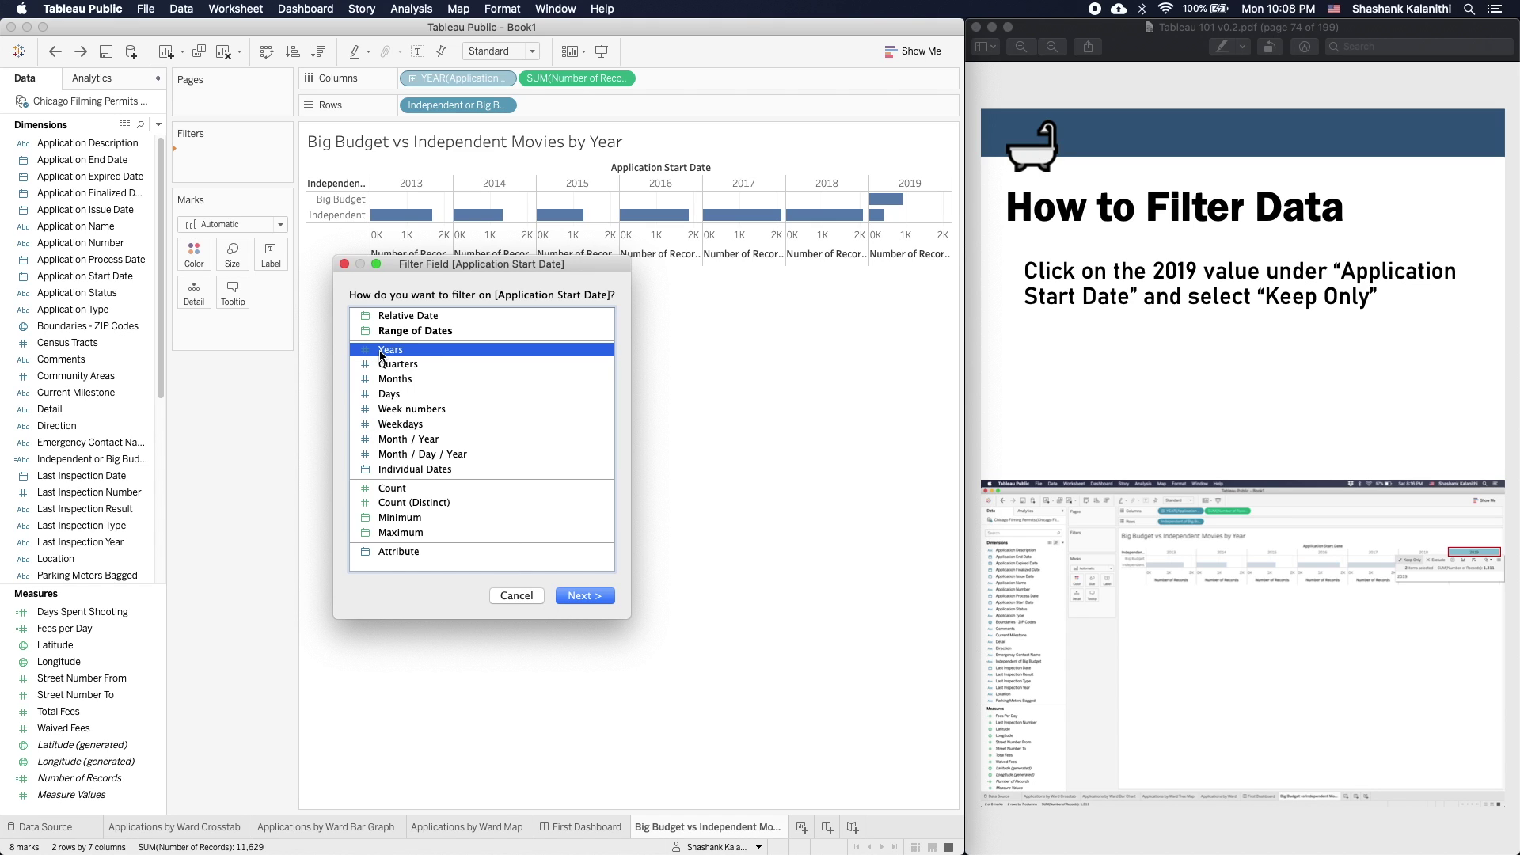
left_click(571, 595)
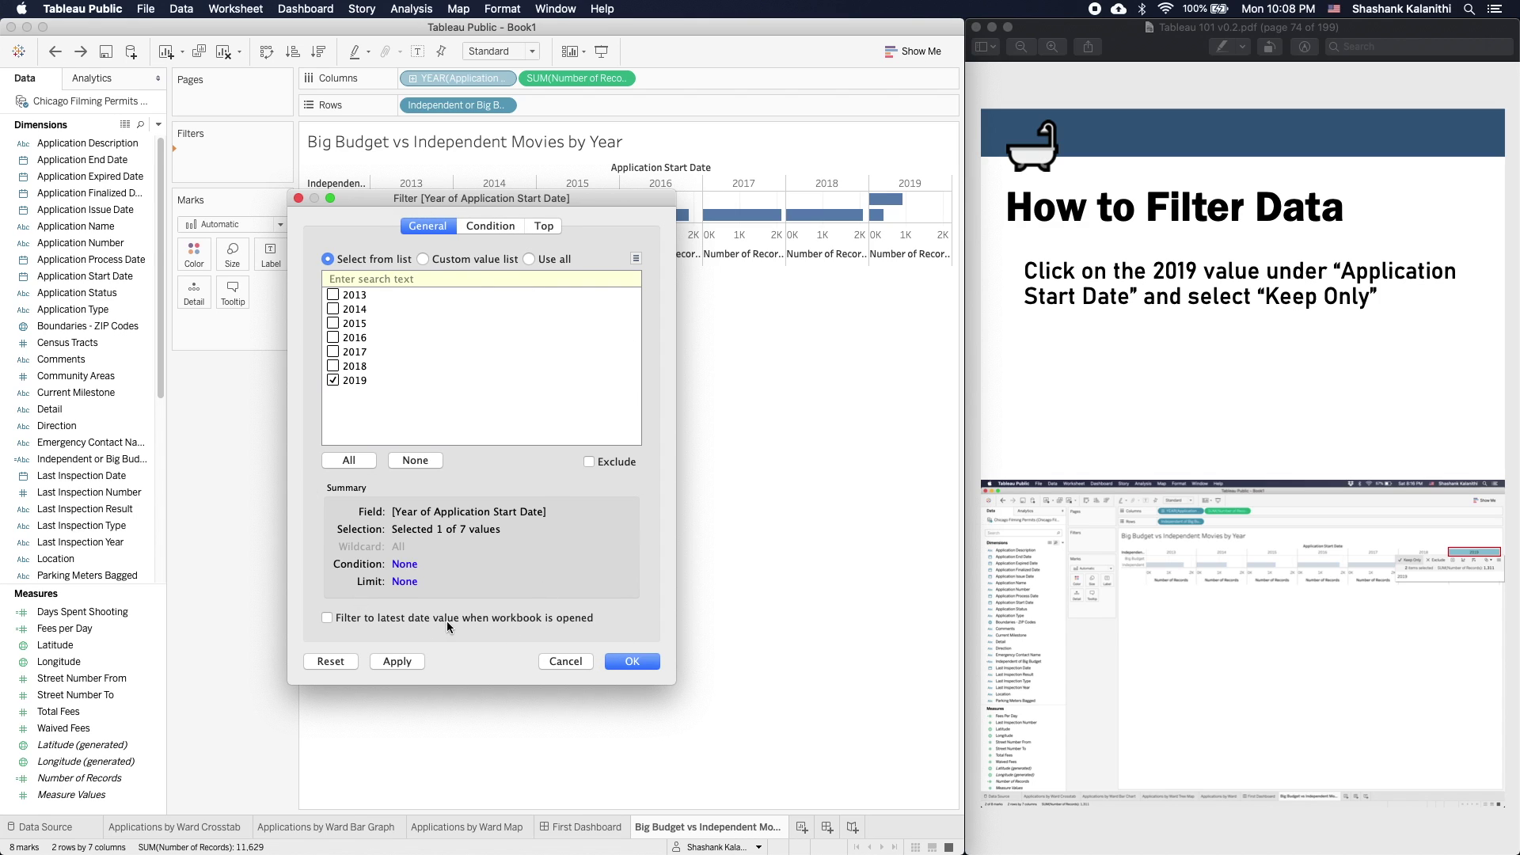
left_click(625, 662)
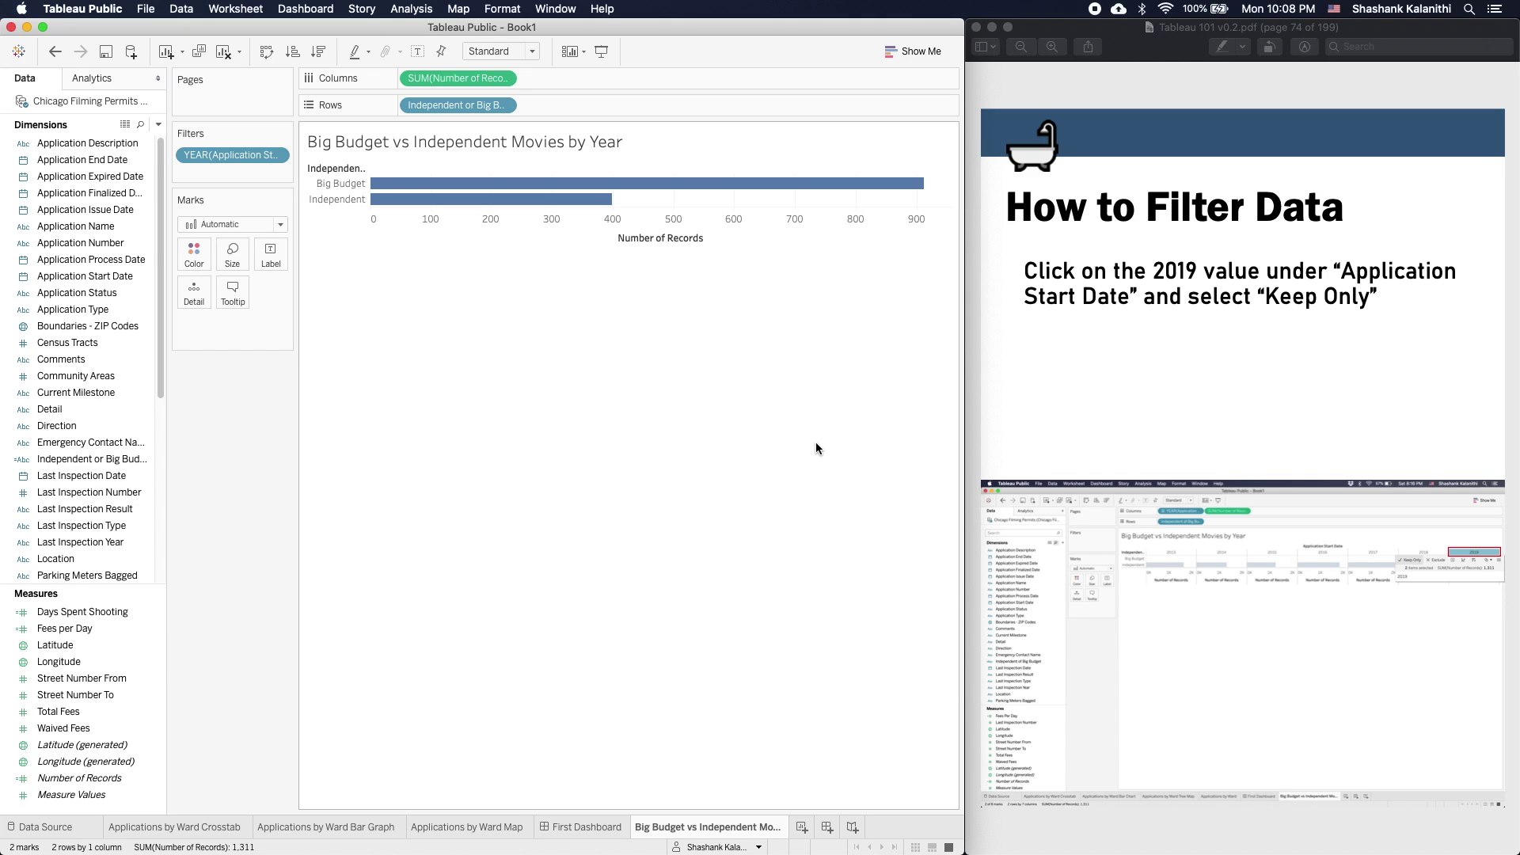
- Switch to Preview and advance the PDF to Changing Data Types on page 77
left_click(1308, 335)
key("Right")
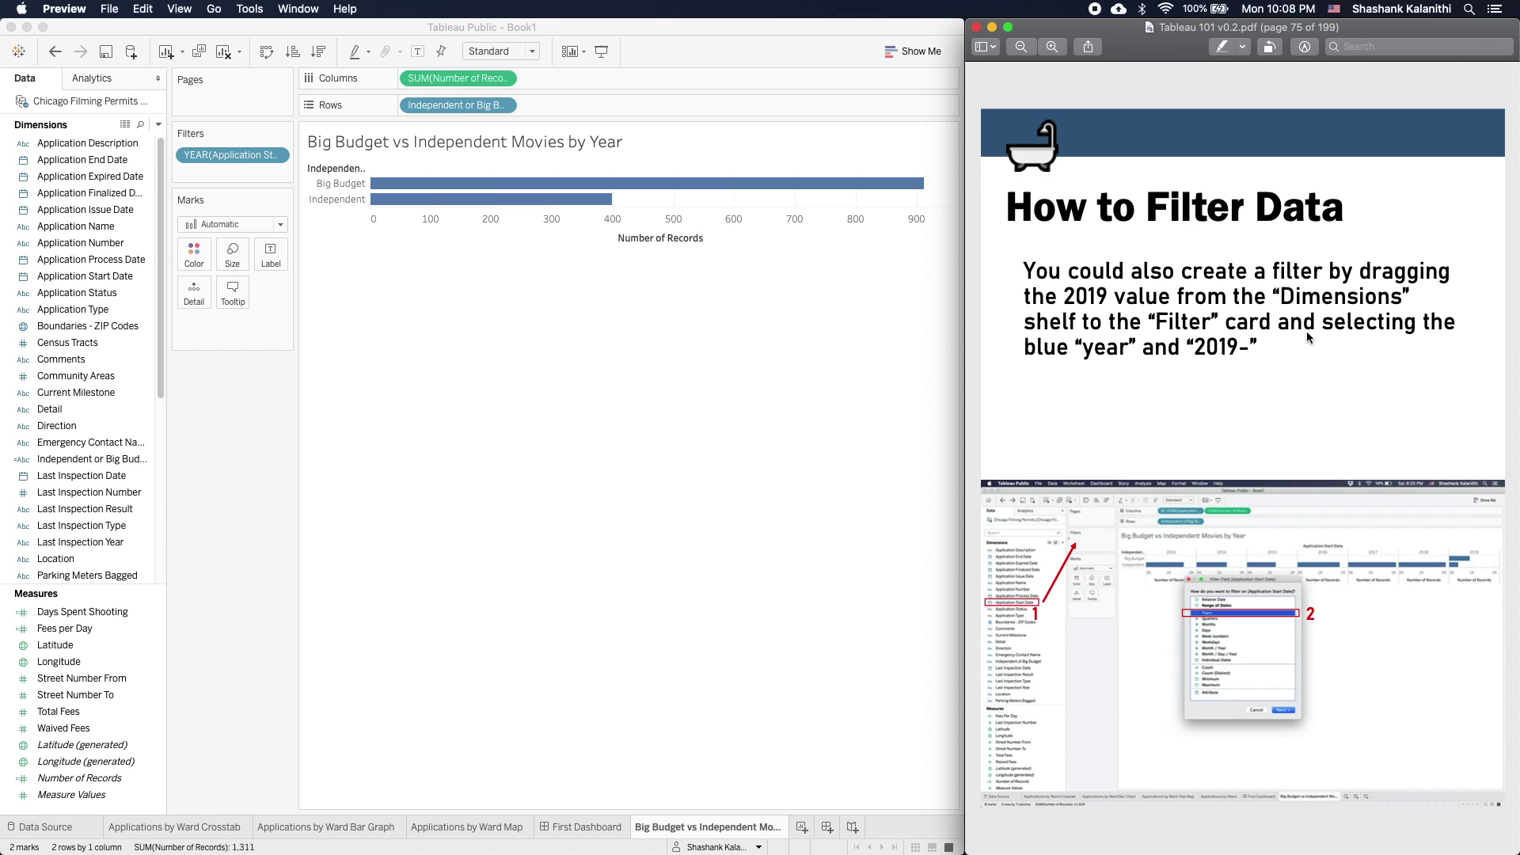
key("Right")
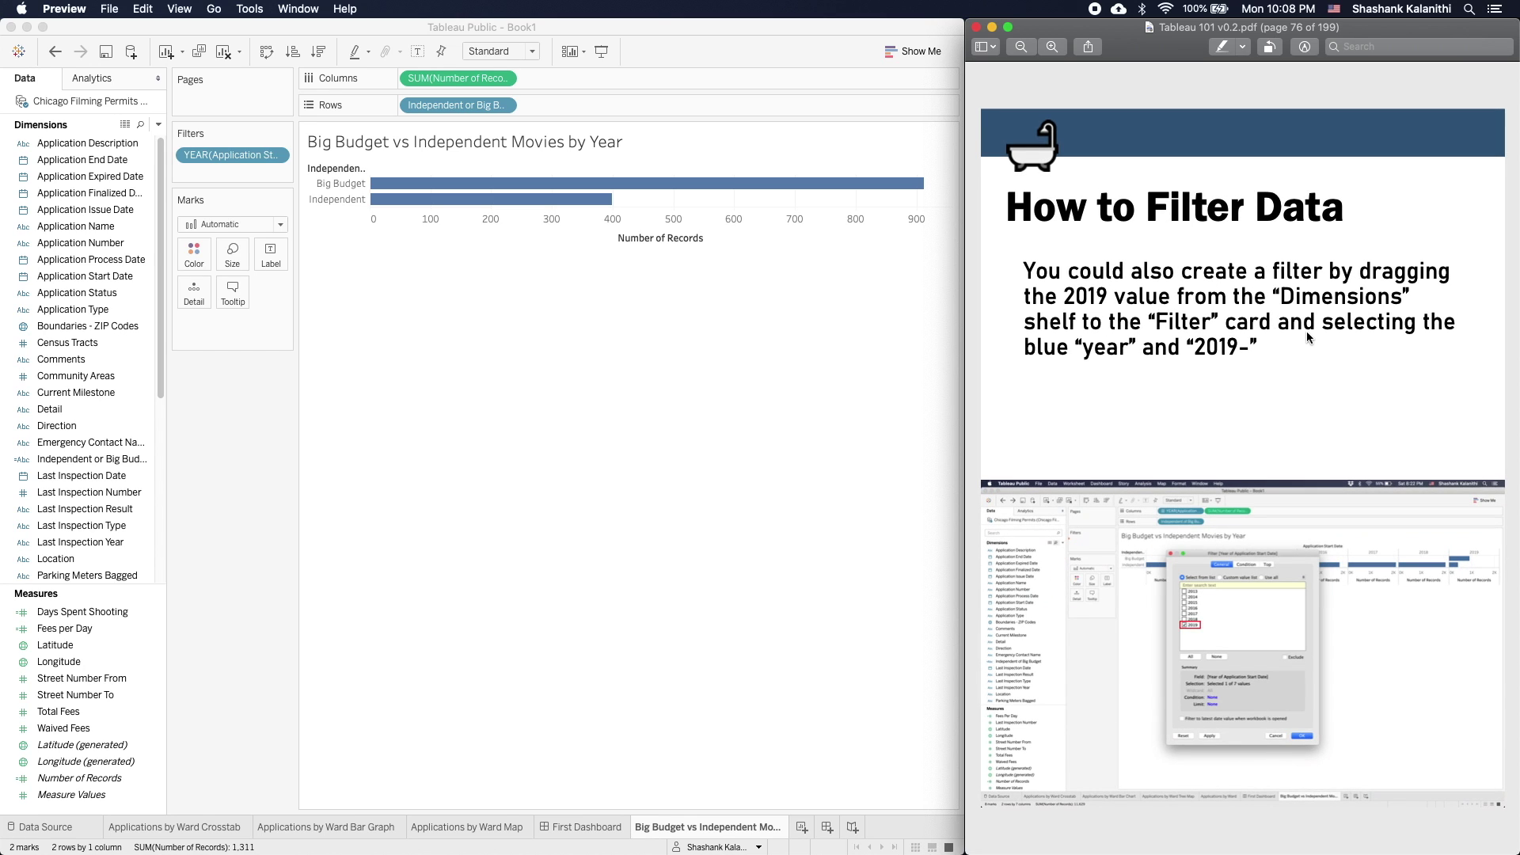
key("Right")
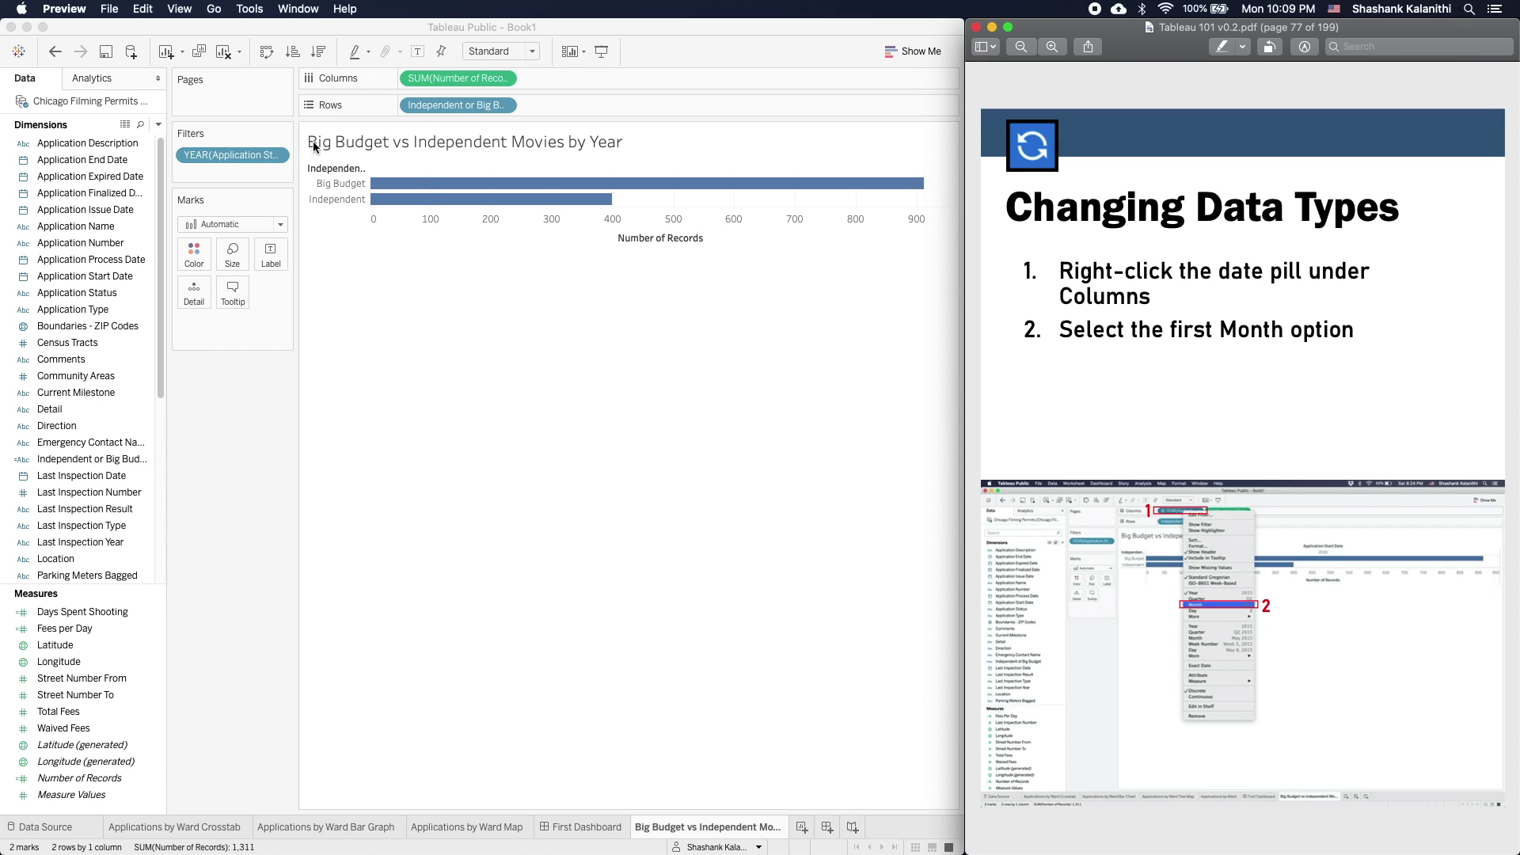
- Back in Tableau Public, undo the last filter and copy the year field from Columns to Filters, keeping only 2019 by Years
left_click(55, 52)
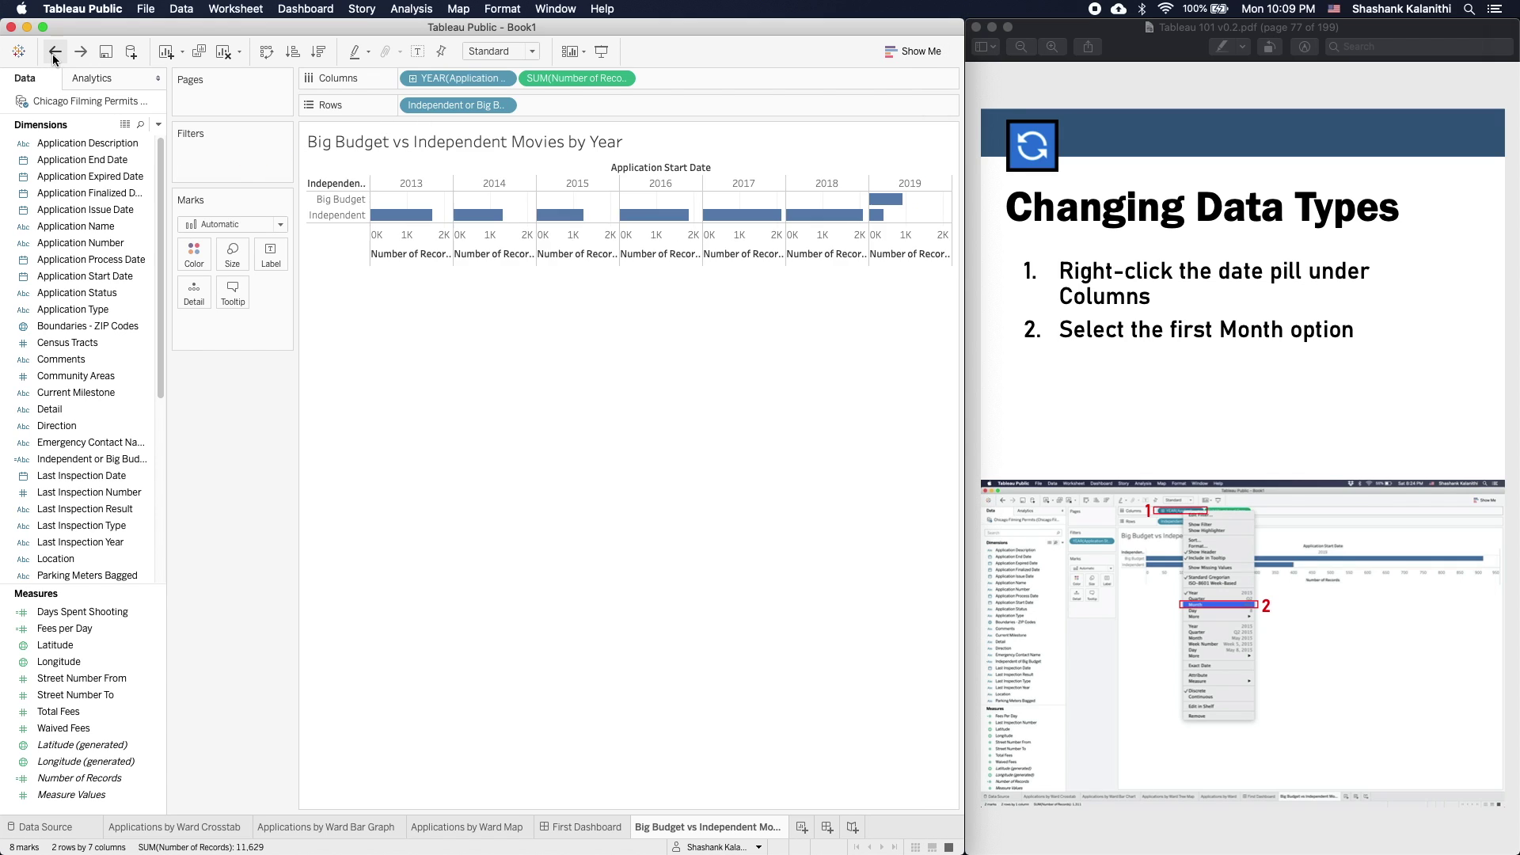
left_click_drag(463, 84, 252, 155)
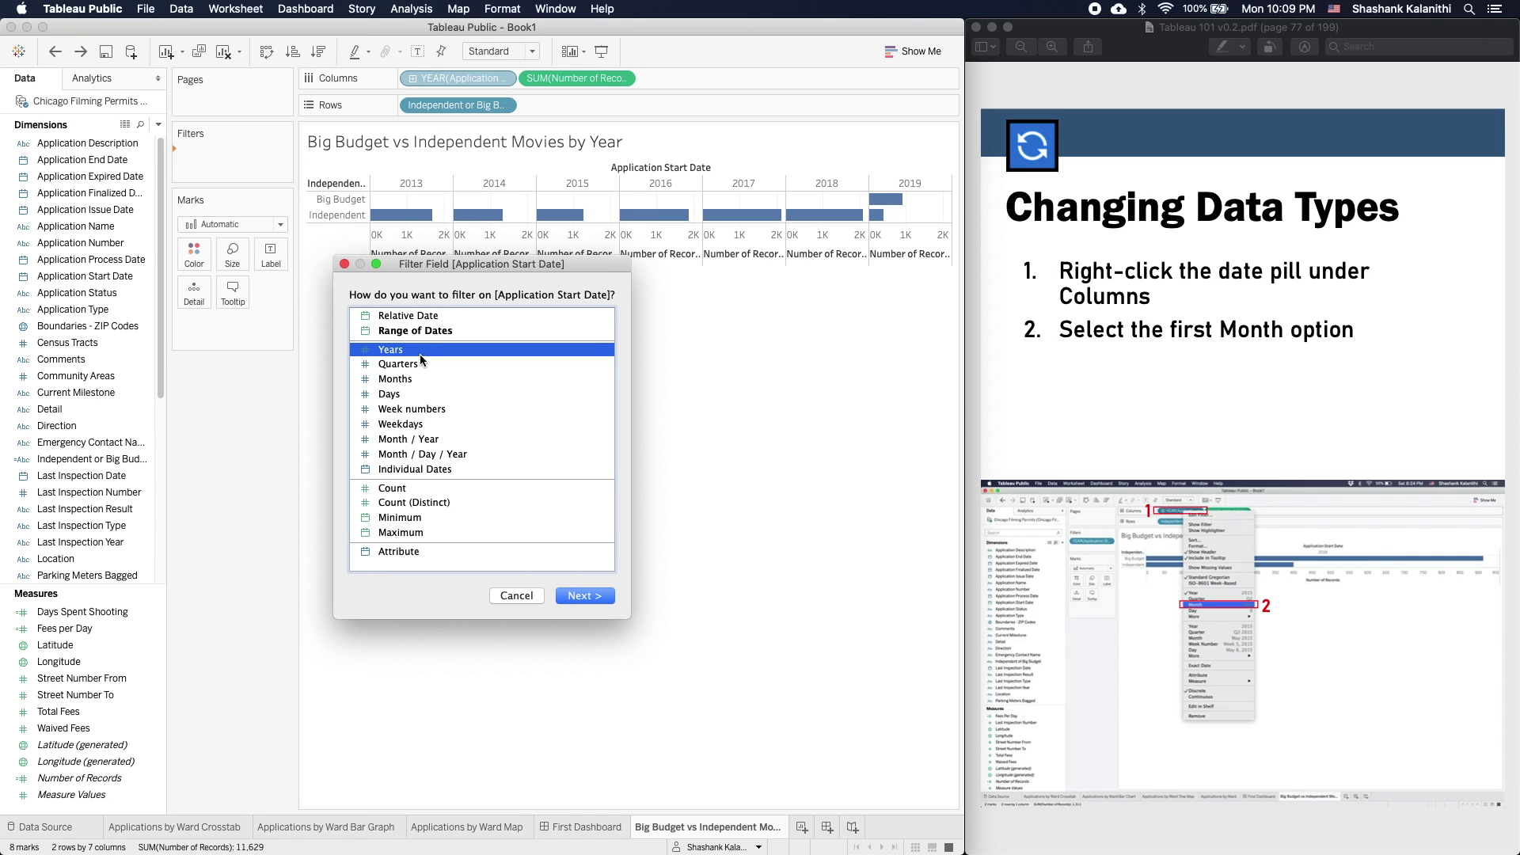
key("Return")
left_click(415, 459)
left_click(641, 663)
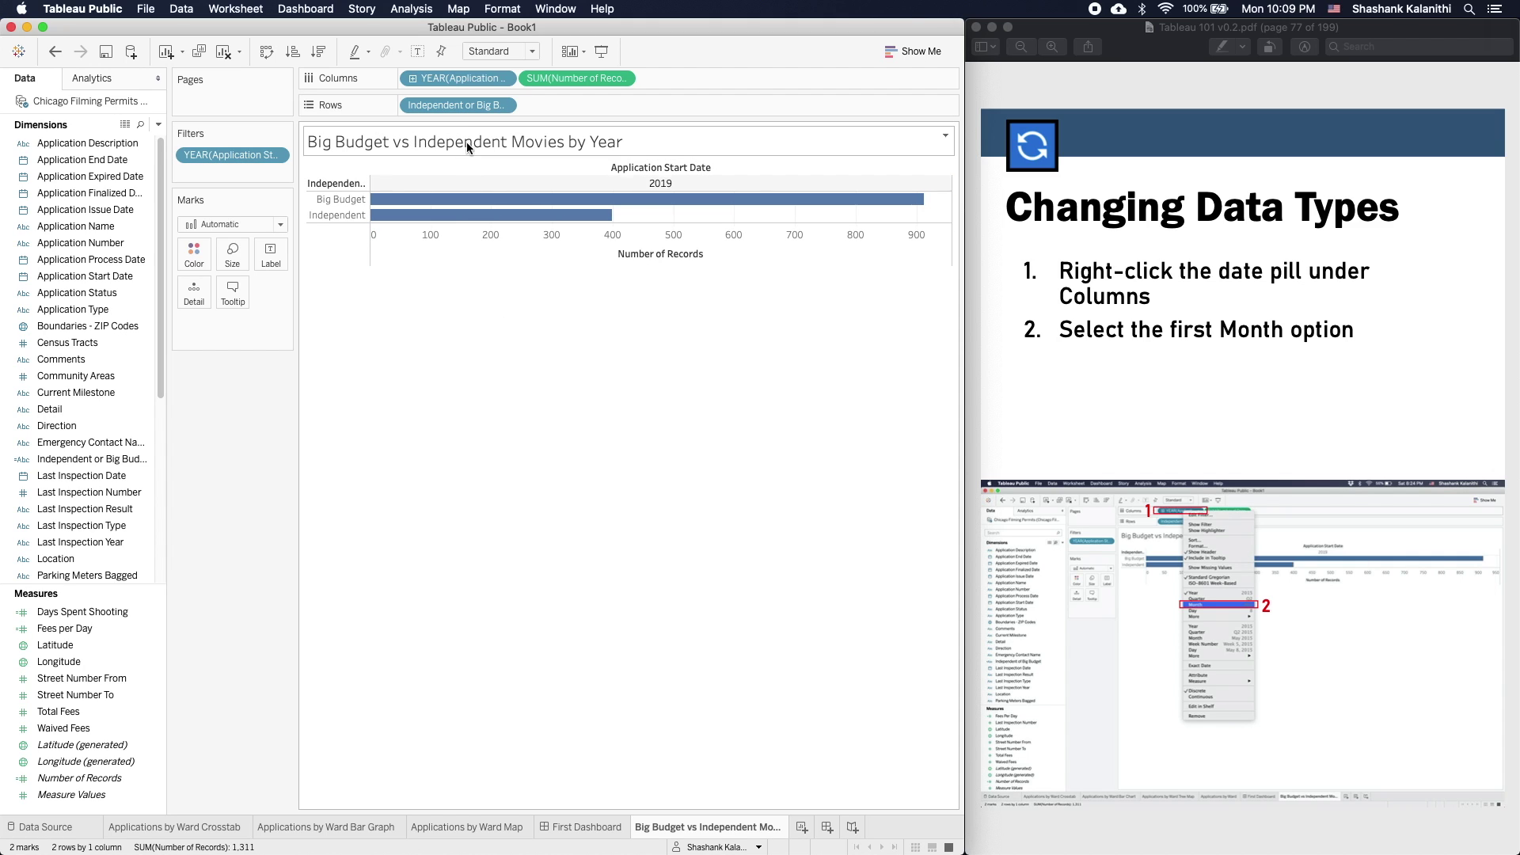
- Change the Application Start Date field in Columns from Year to the first Month option
right_click(459, 83)
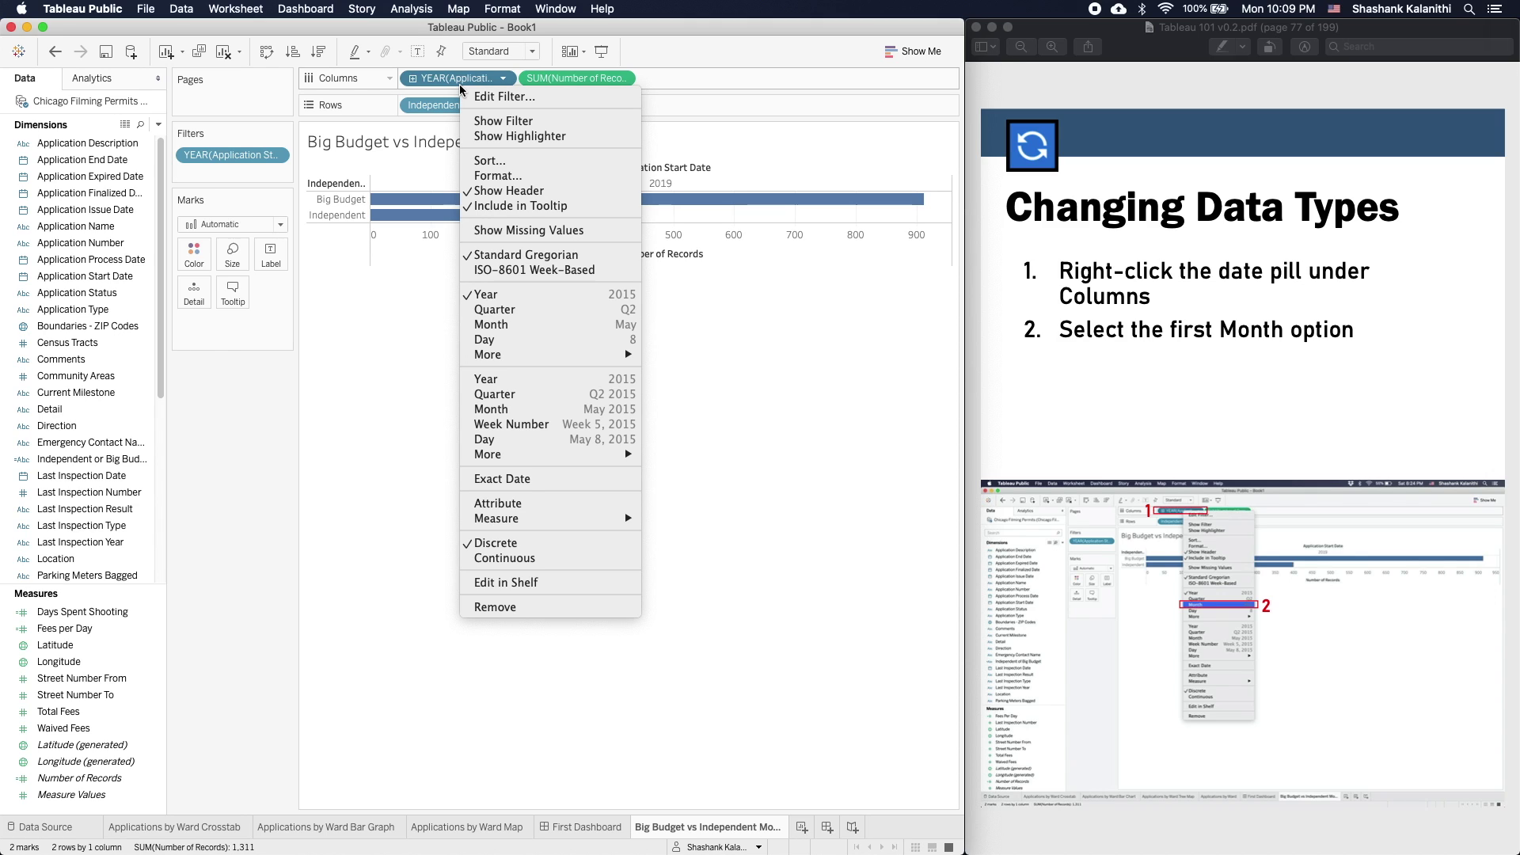
mouse_move(543, 360)
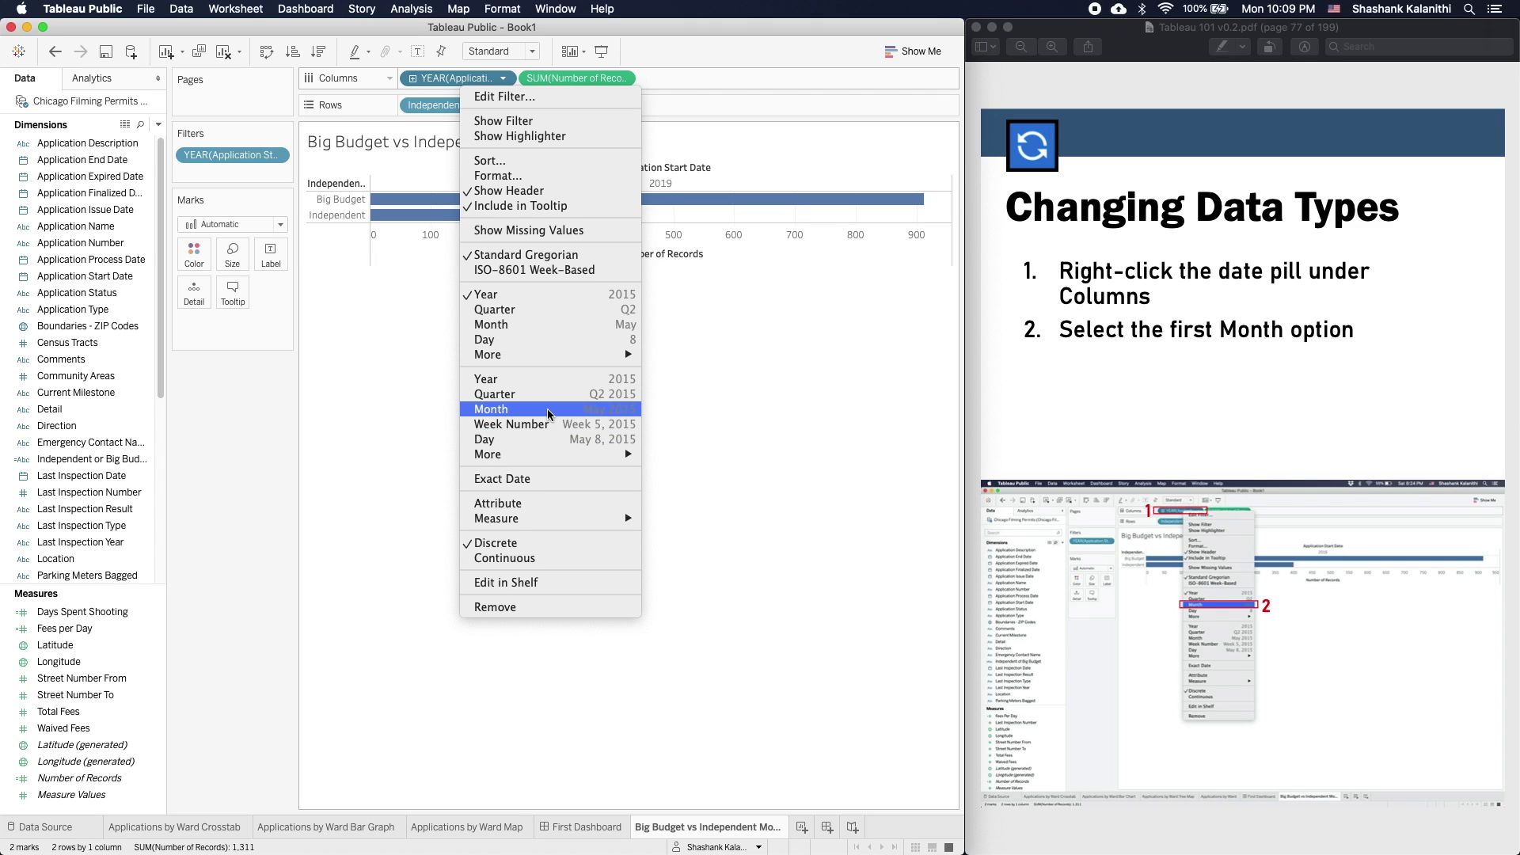
left_click(545, 329)
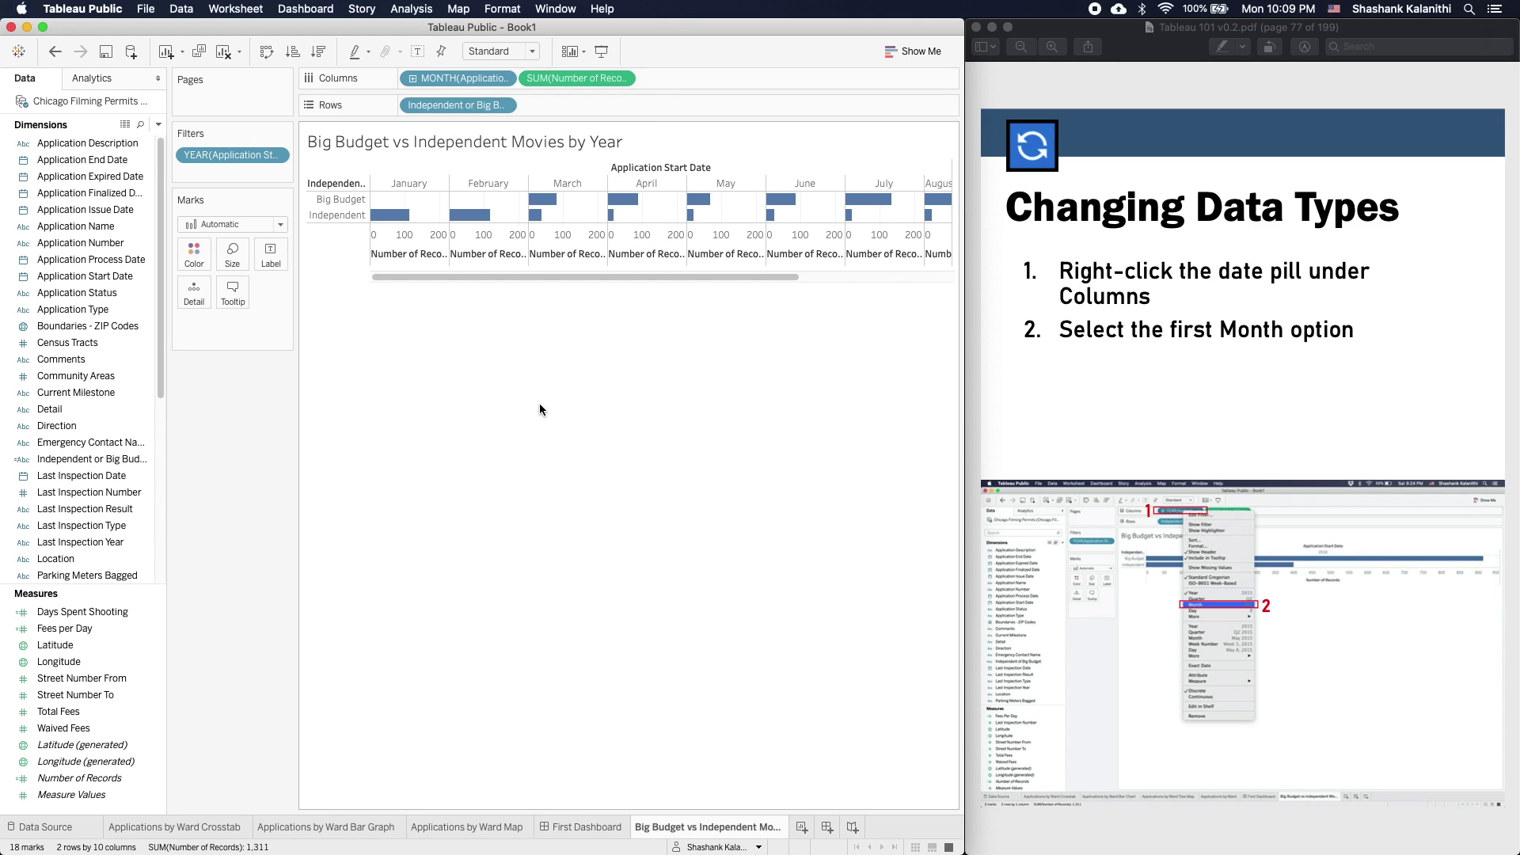
- Glance at the next PDF page in Preview, and examine the monthly bars through October in Tableau Public
left_click(1406, 610)
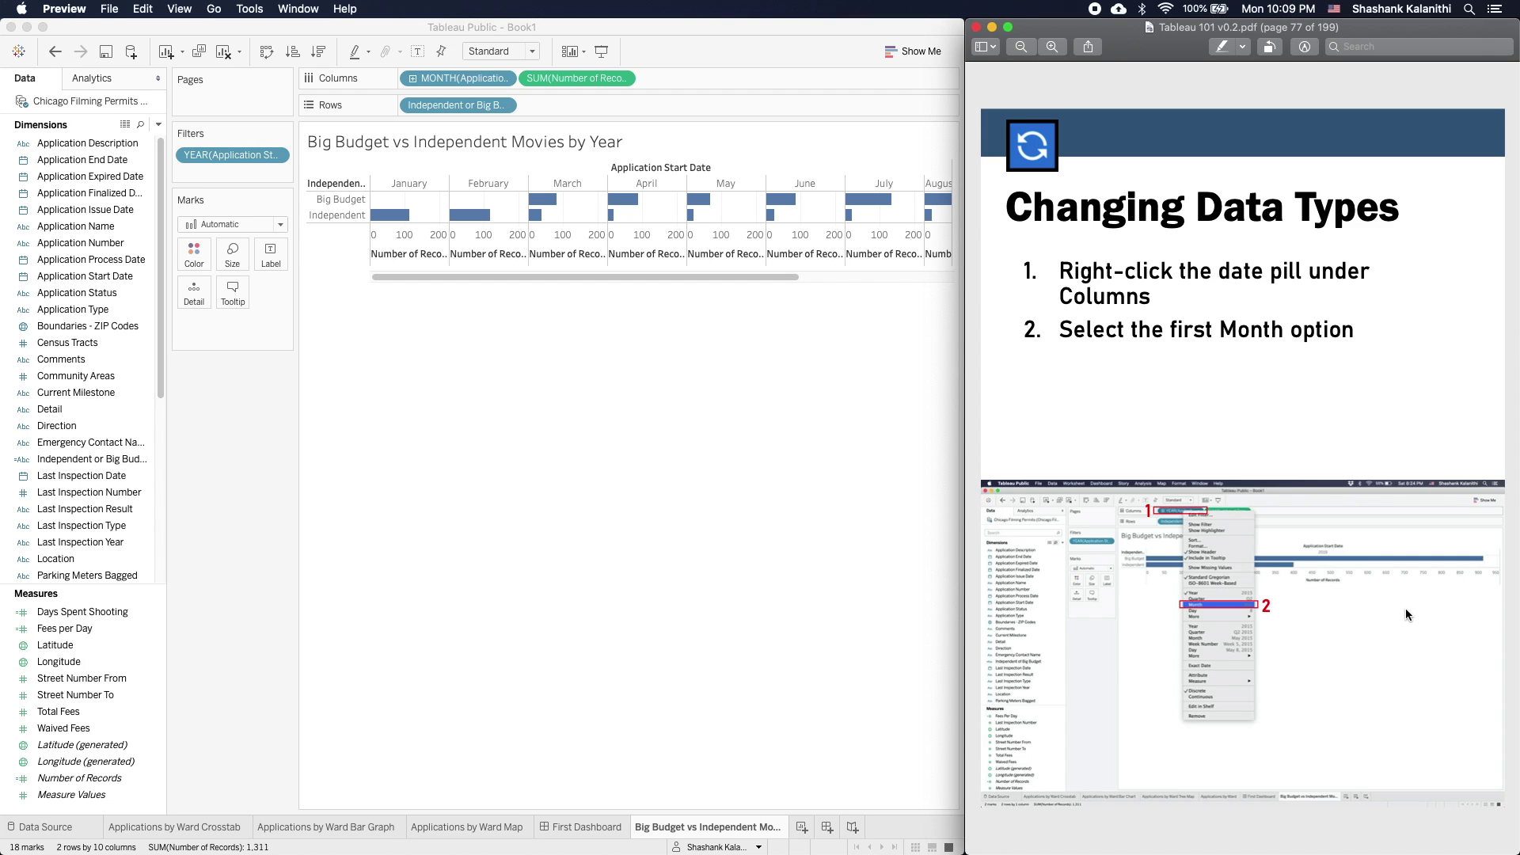
key("Down")
key("Up")
left_click_drag(745, 275, 975, 328)
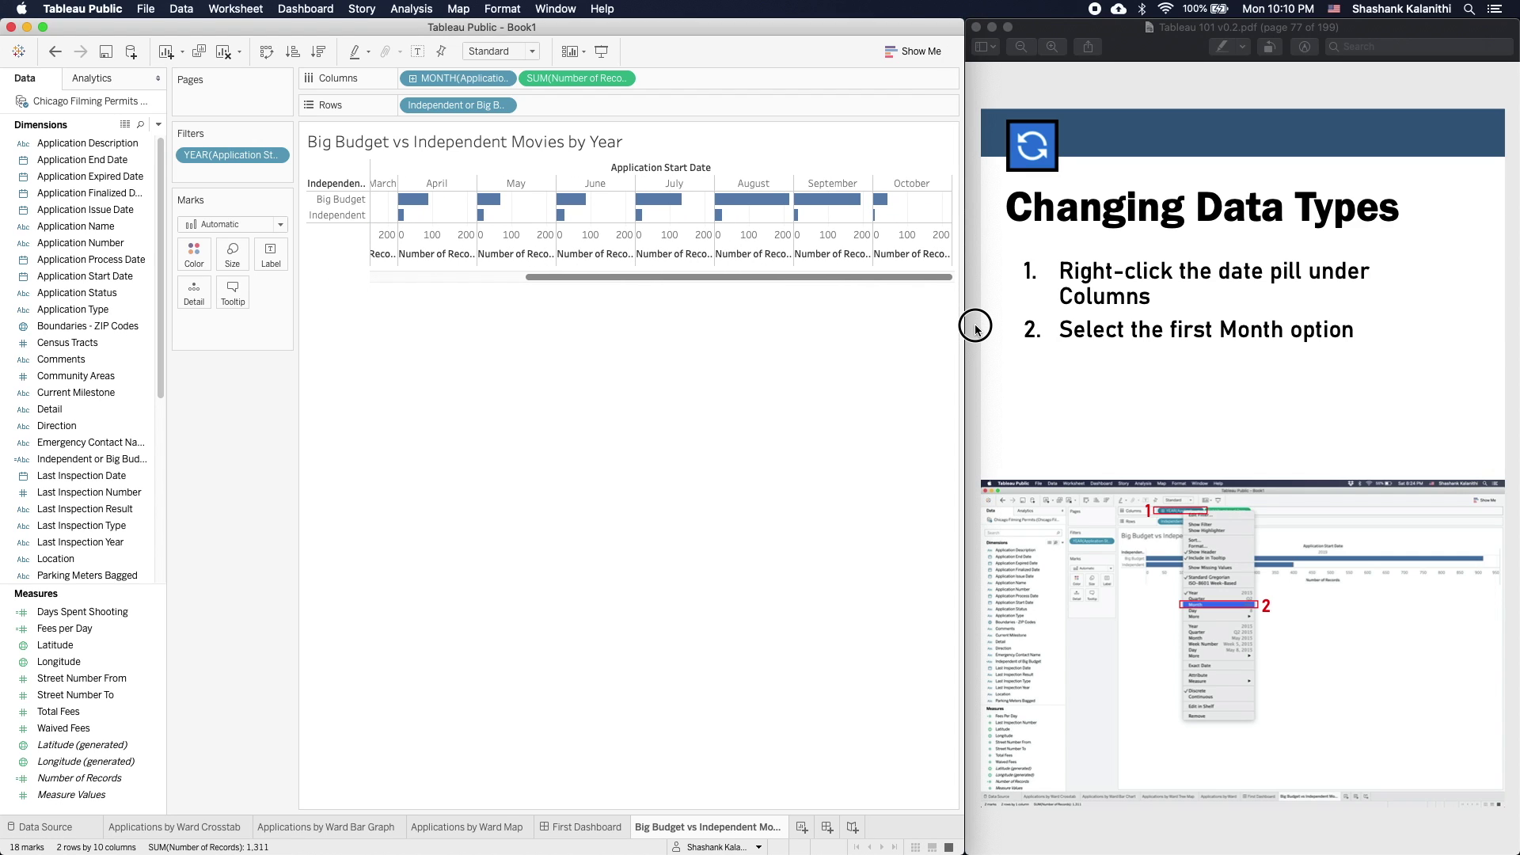
left_click_drag(976, 328, 1076, 334)
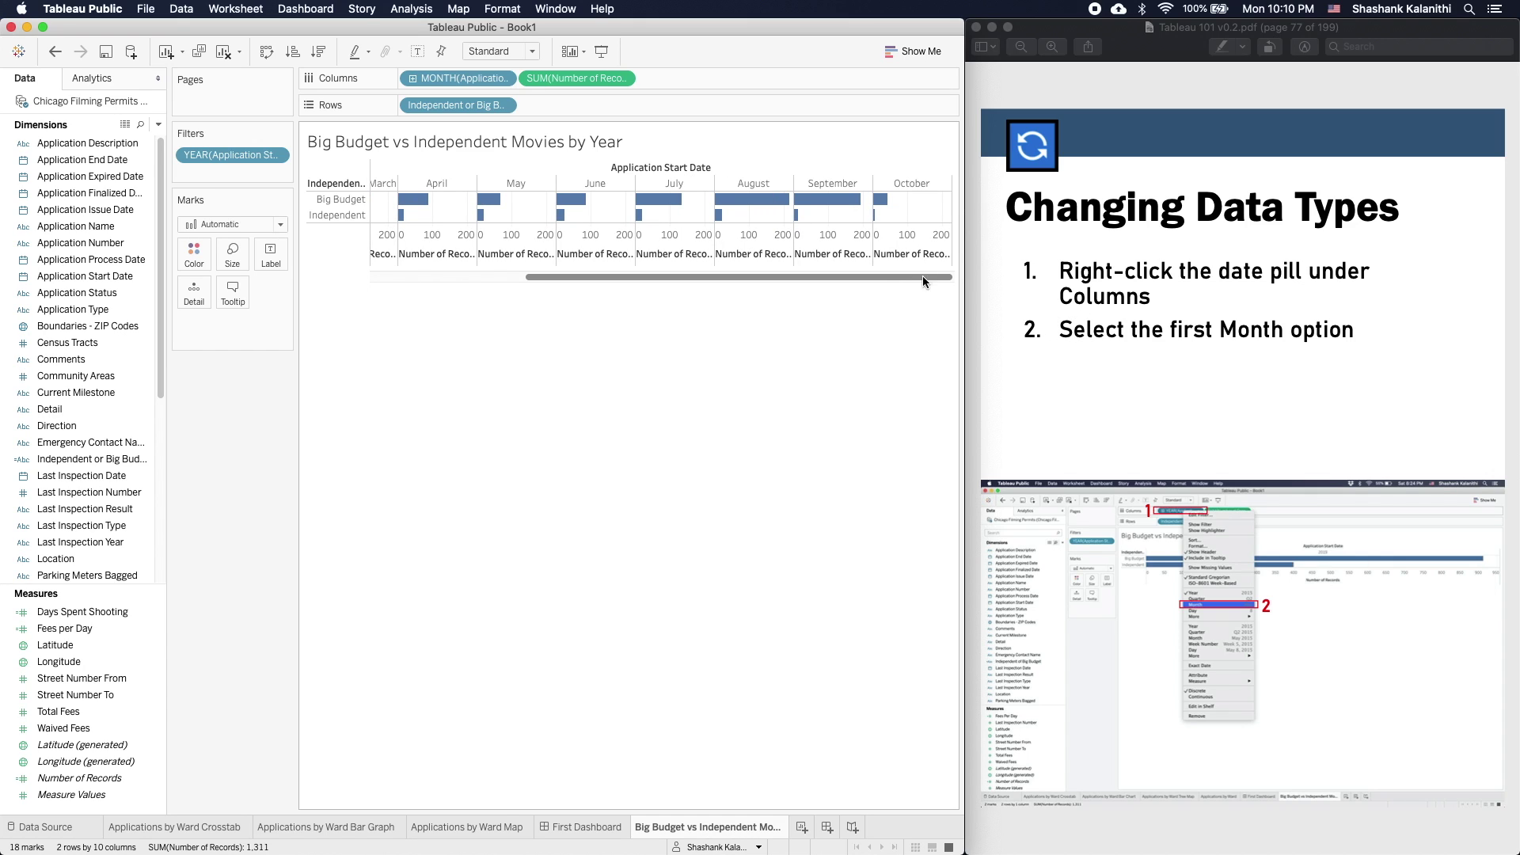
left_click_drag(923, 278, 615, 258)
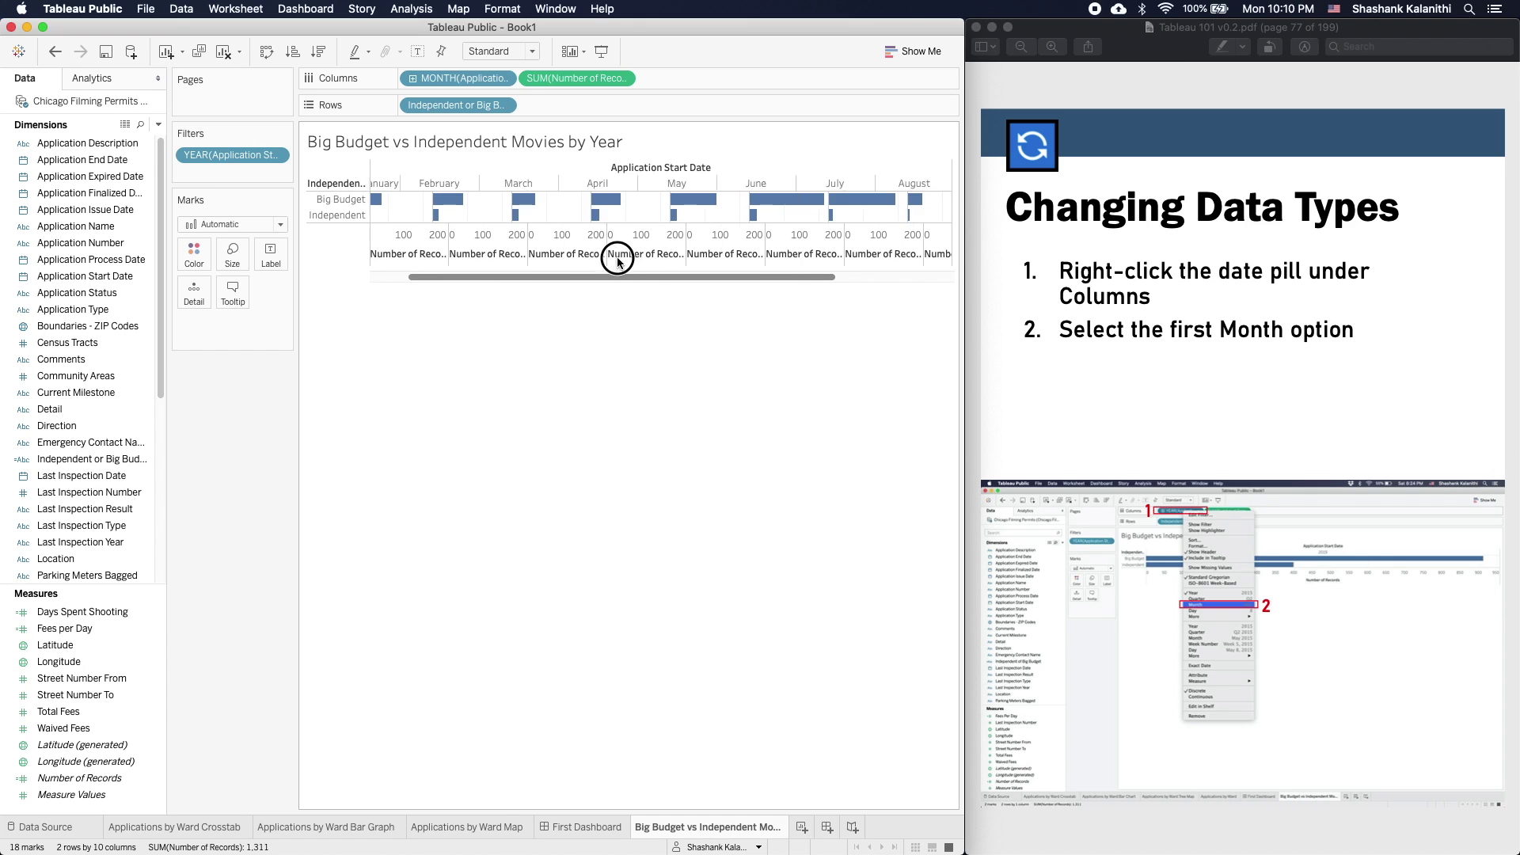
- Convert the monthly bar chart to a continuous line graph with Show Me, and undo the conversion
left_click(912, 51)
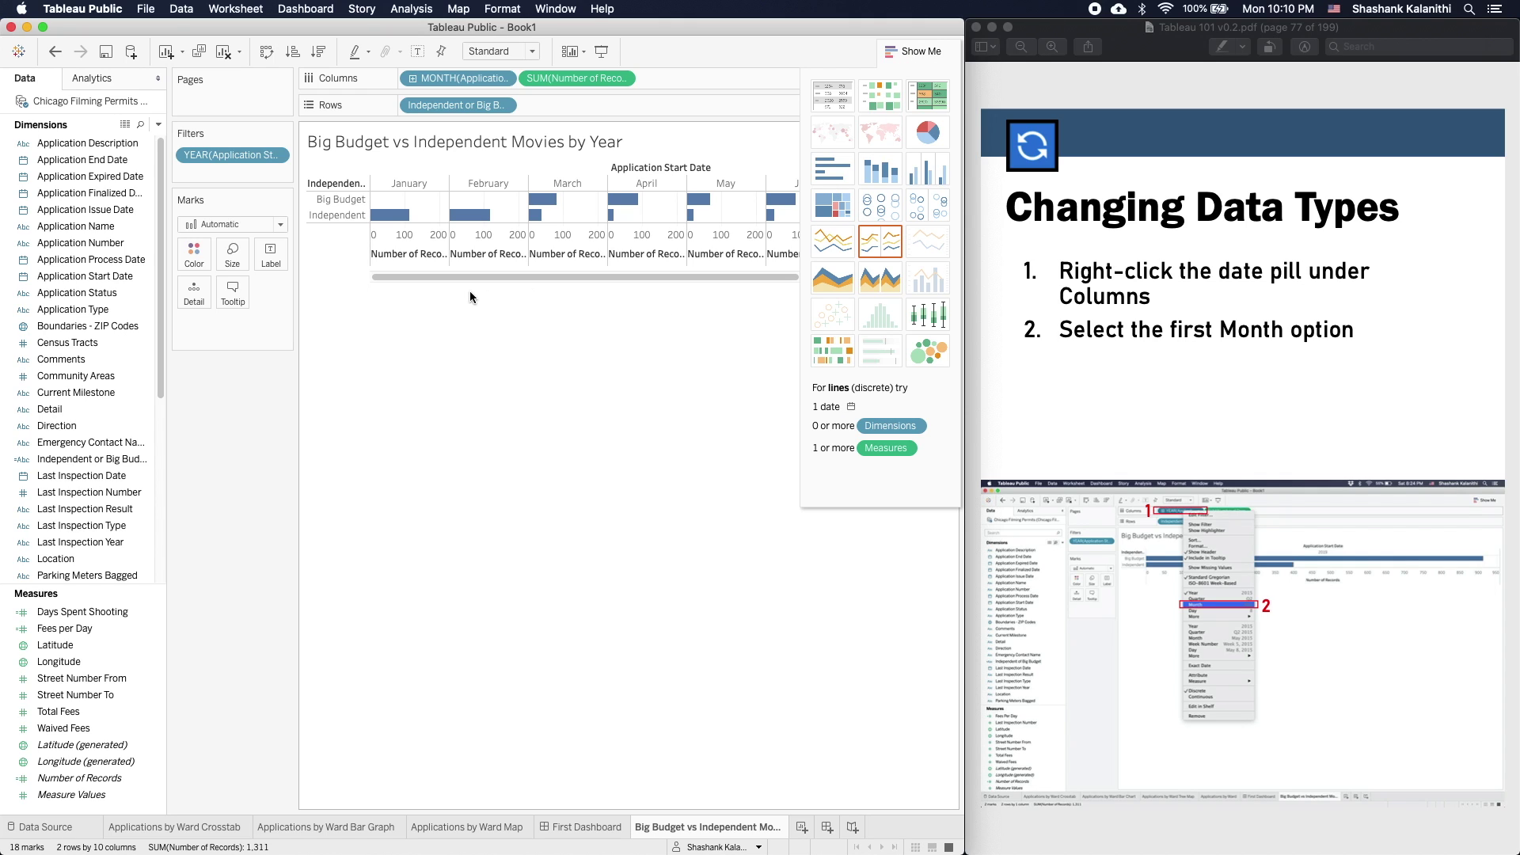
left_click(832, 243)
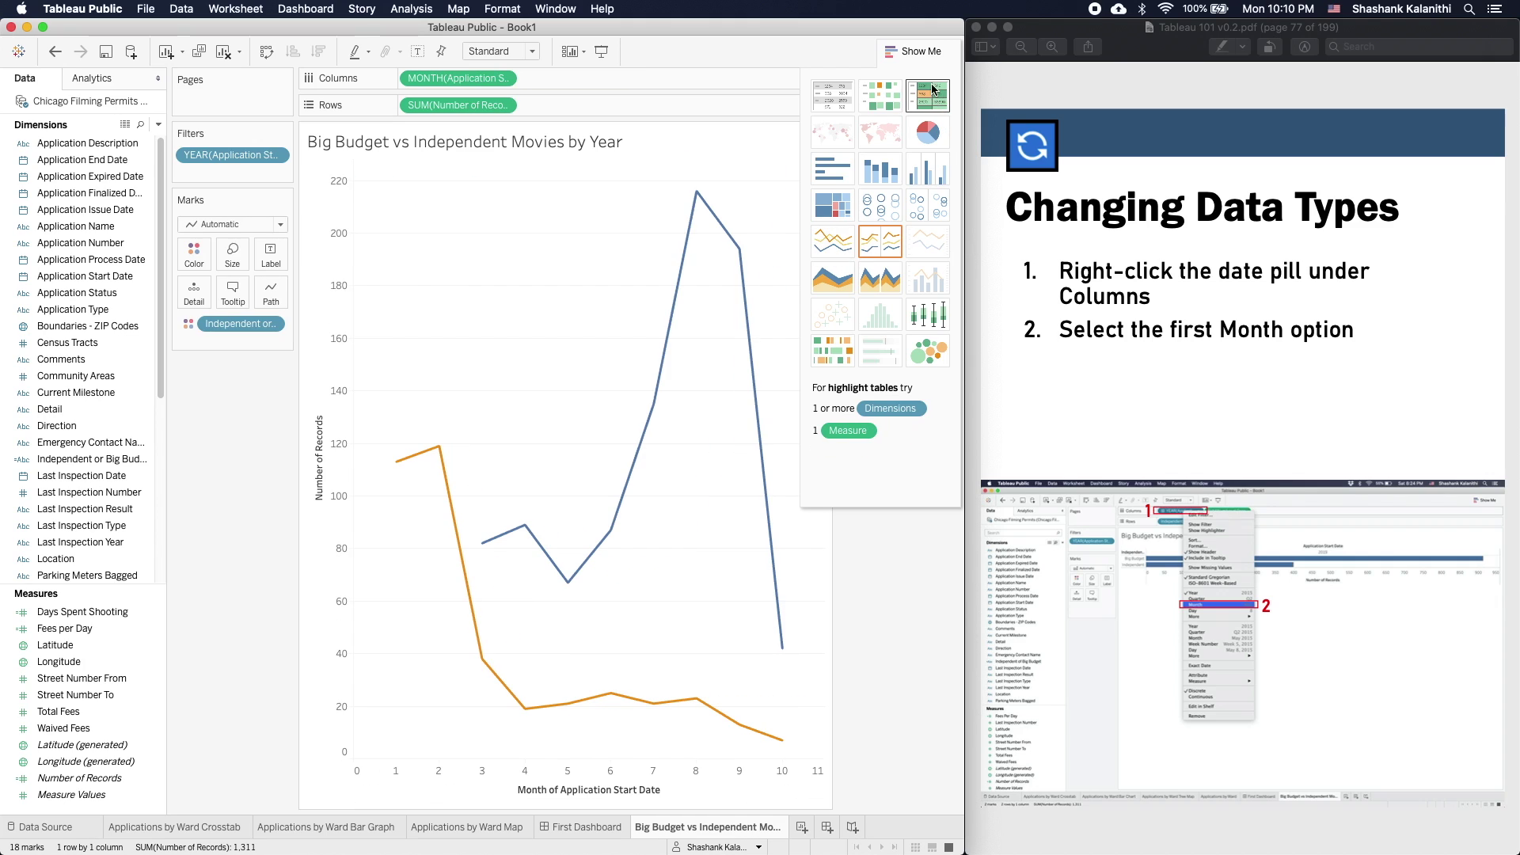
left_click(920, 55)
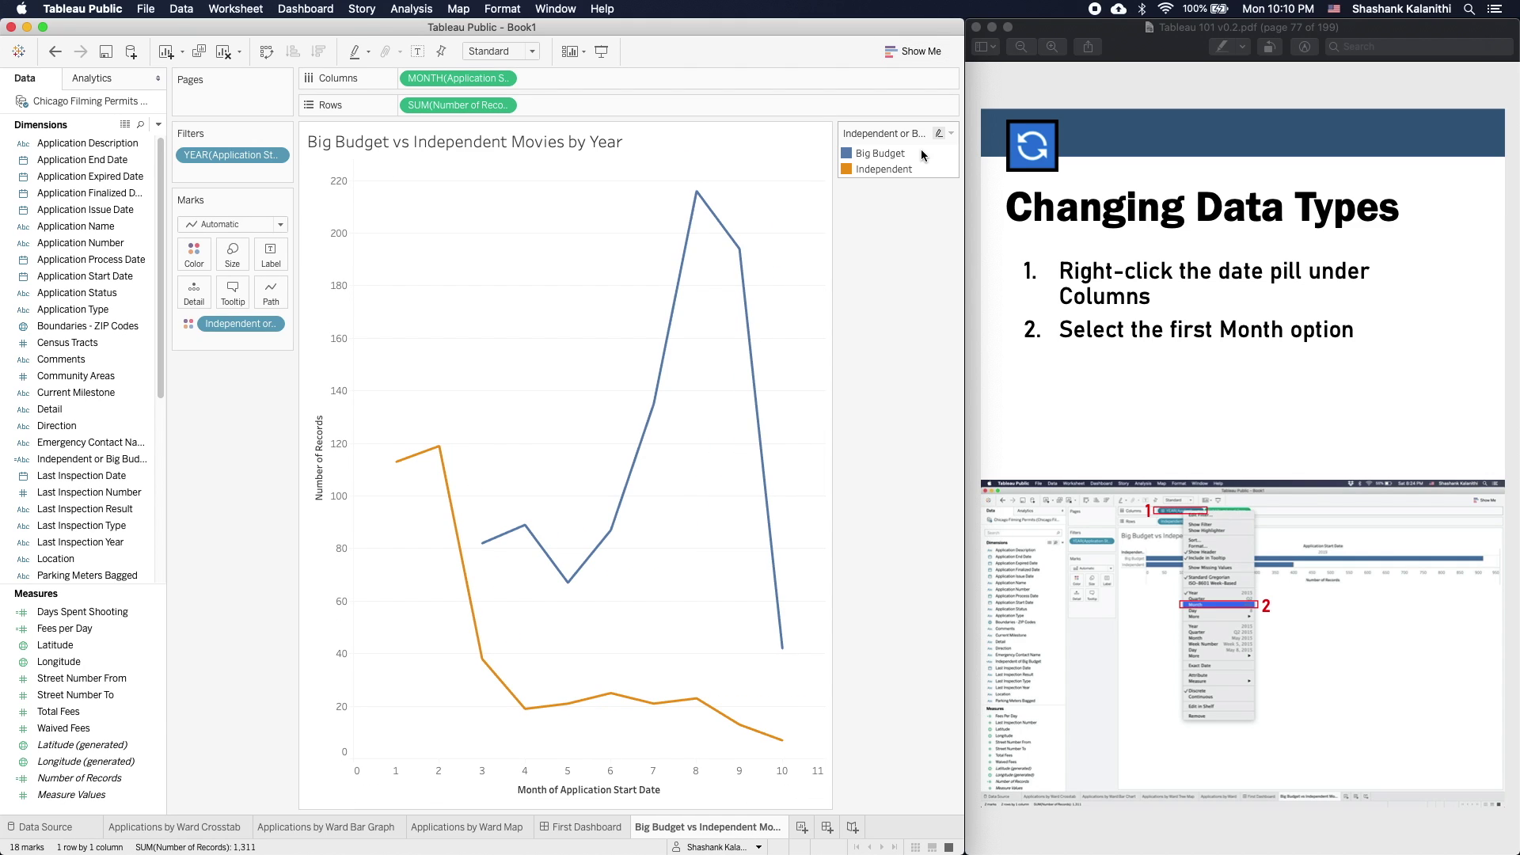
left_click(51, 52)
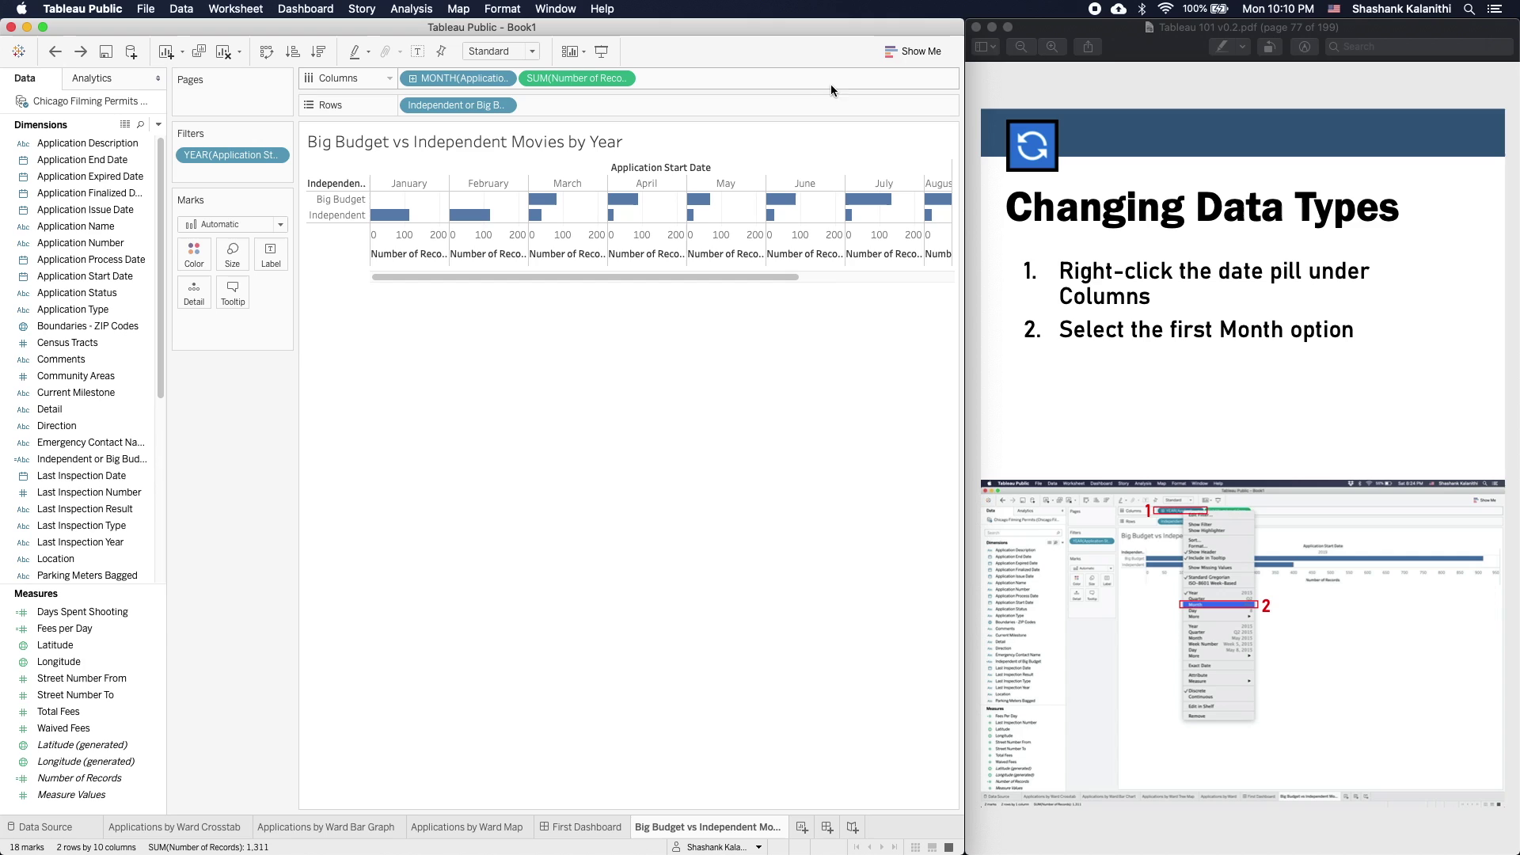
- Apply the continuous lines chart type to the monthly data, and advance the PDF in Preview to Line Graph on page 78
left_click(913, 51)
left_click(829, 241)
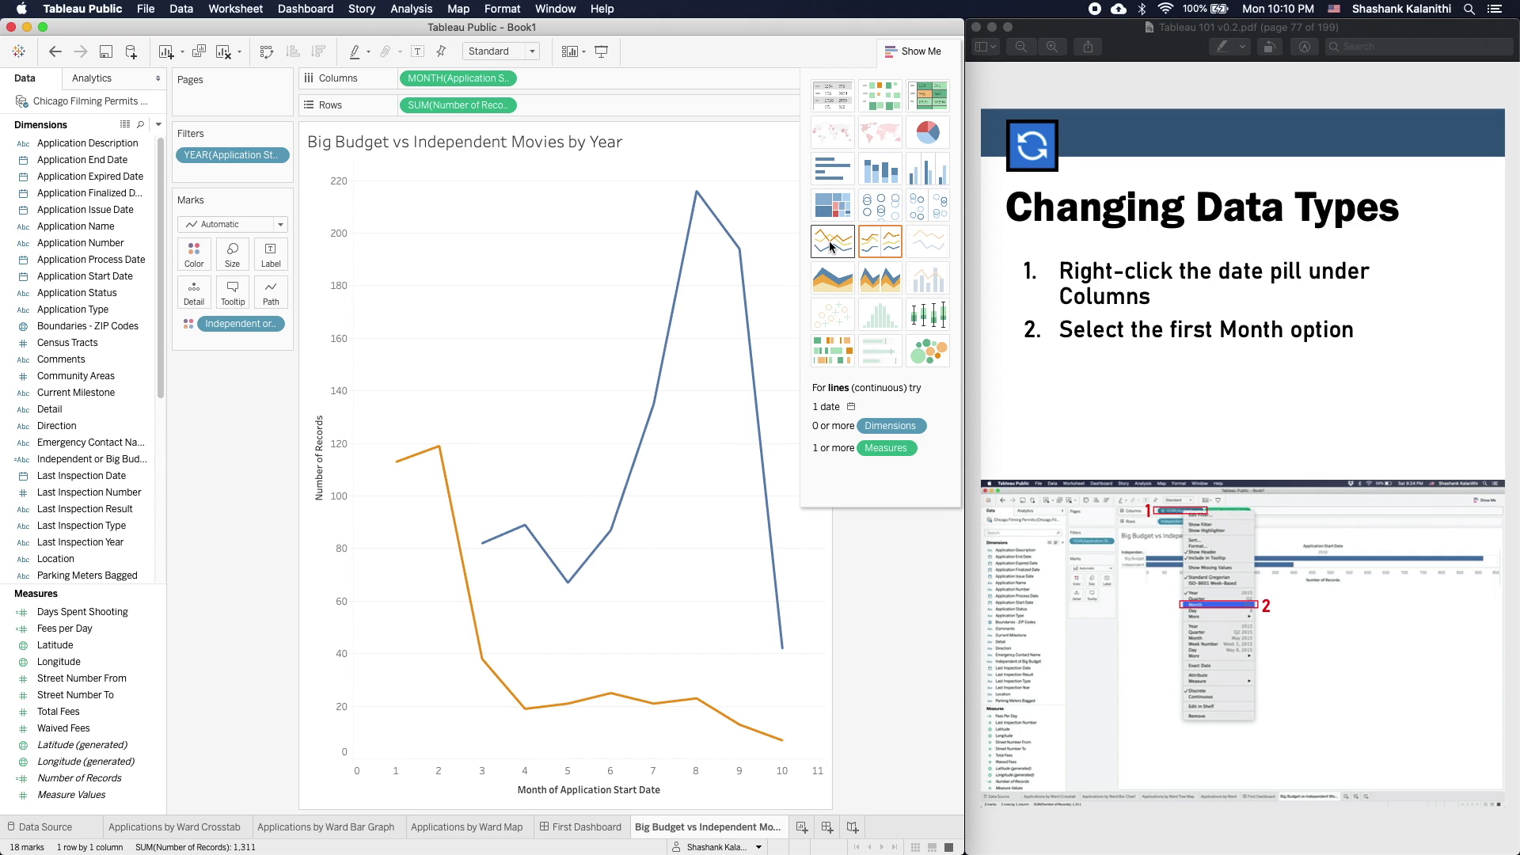
left_click(897, 55)
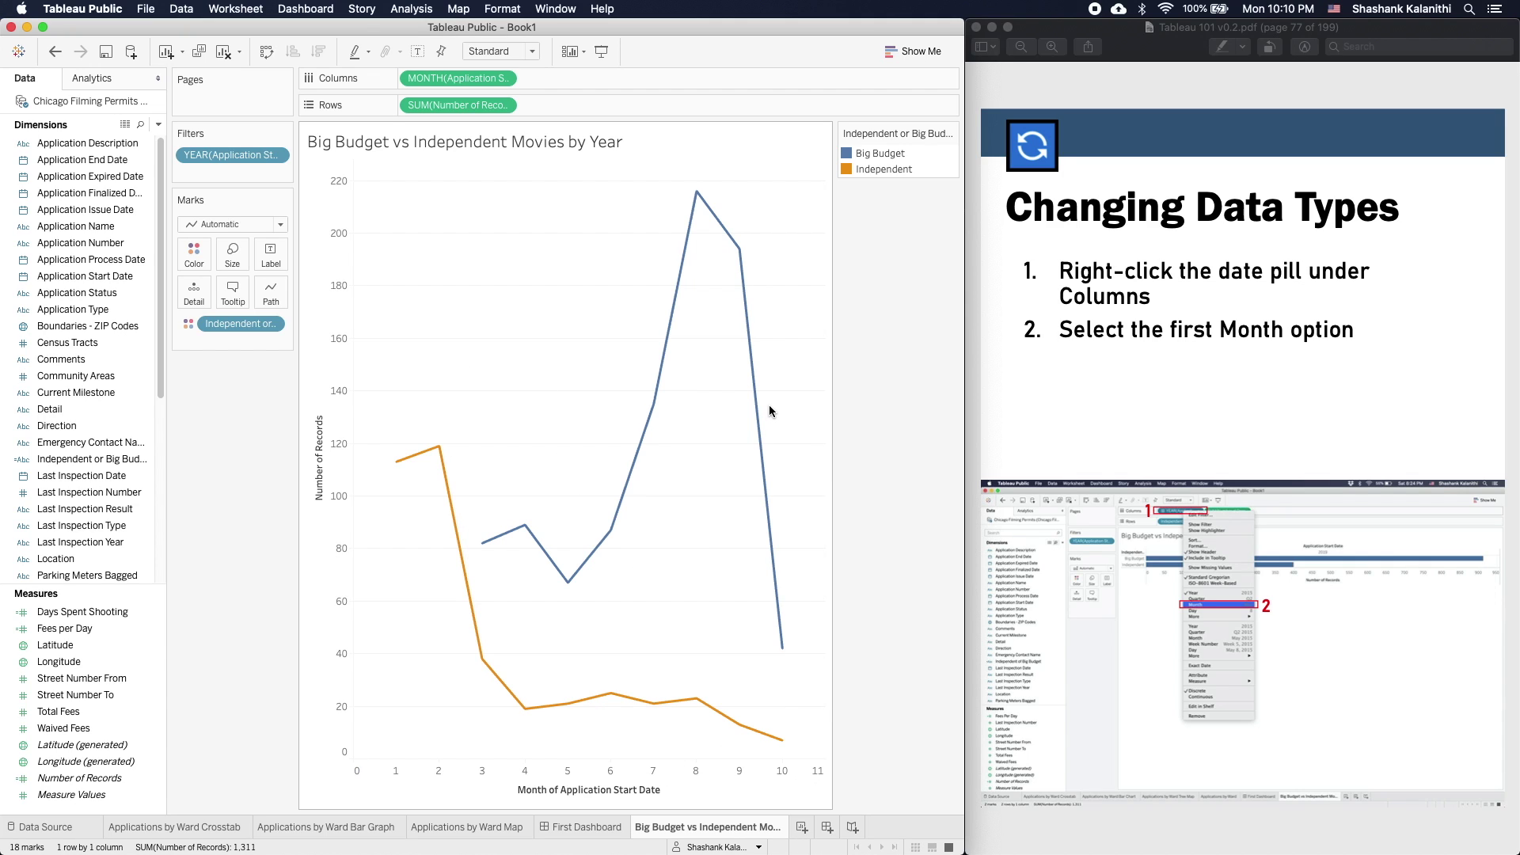
left_click(1334, 421)
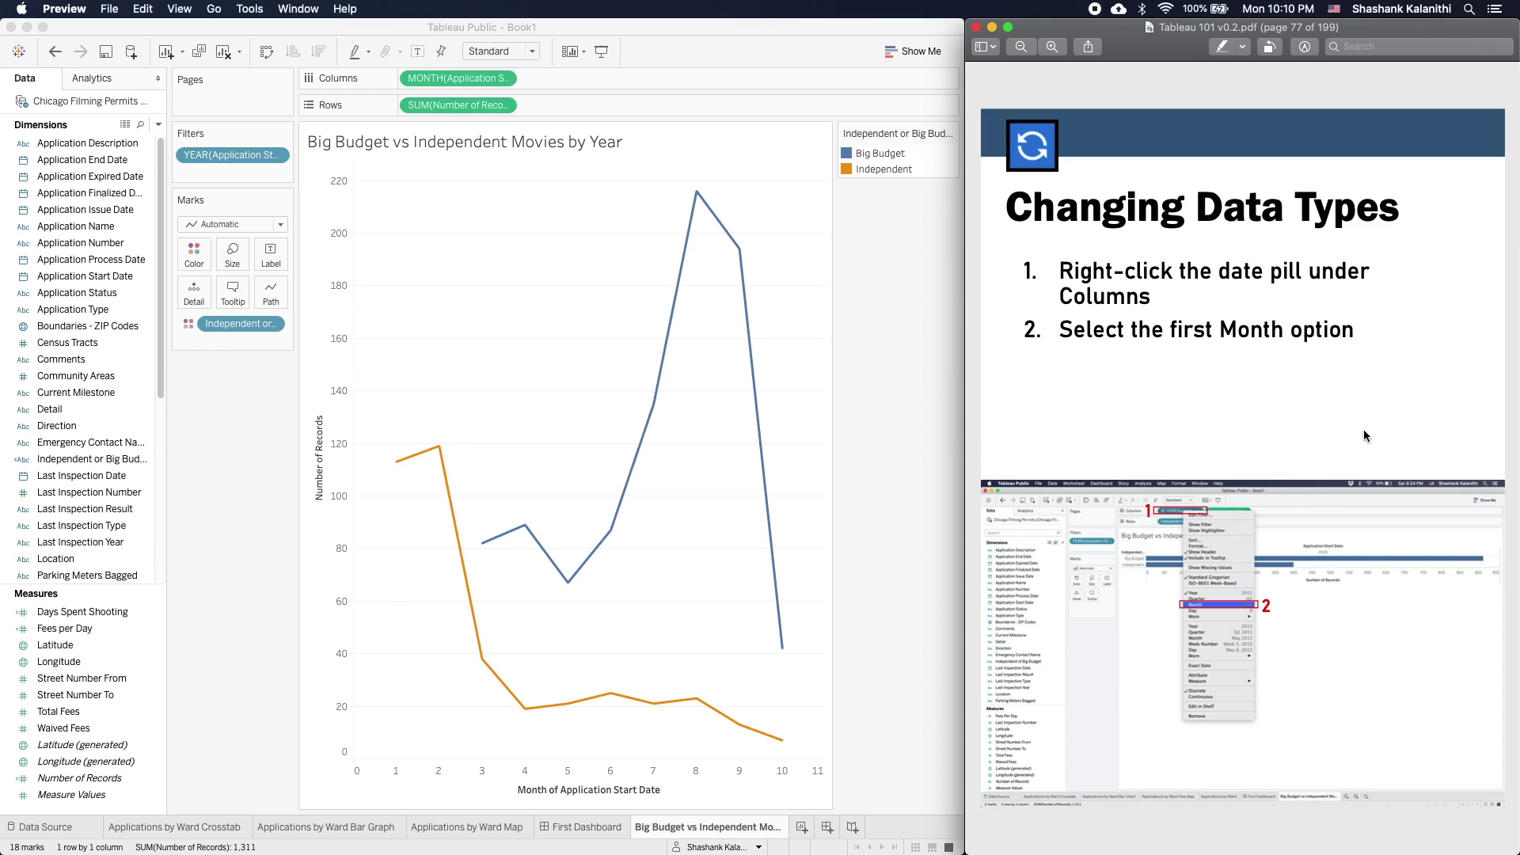
key("Down")
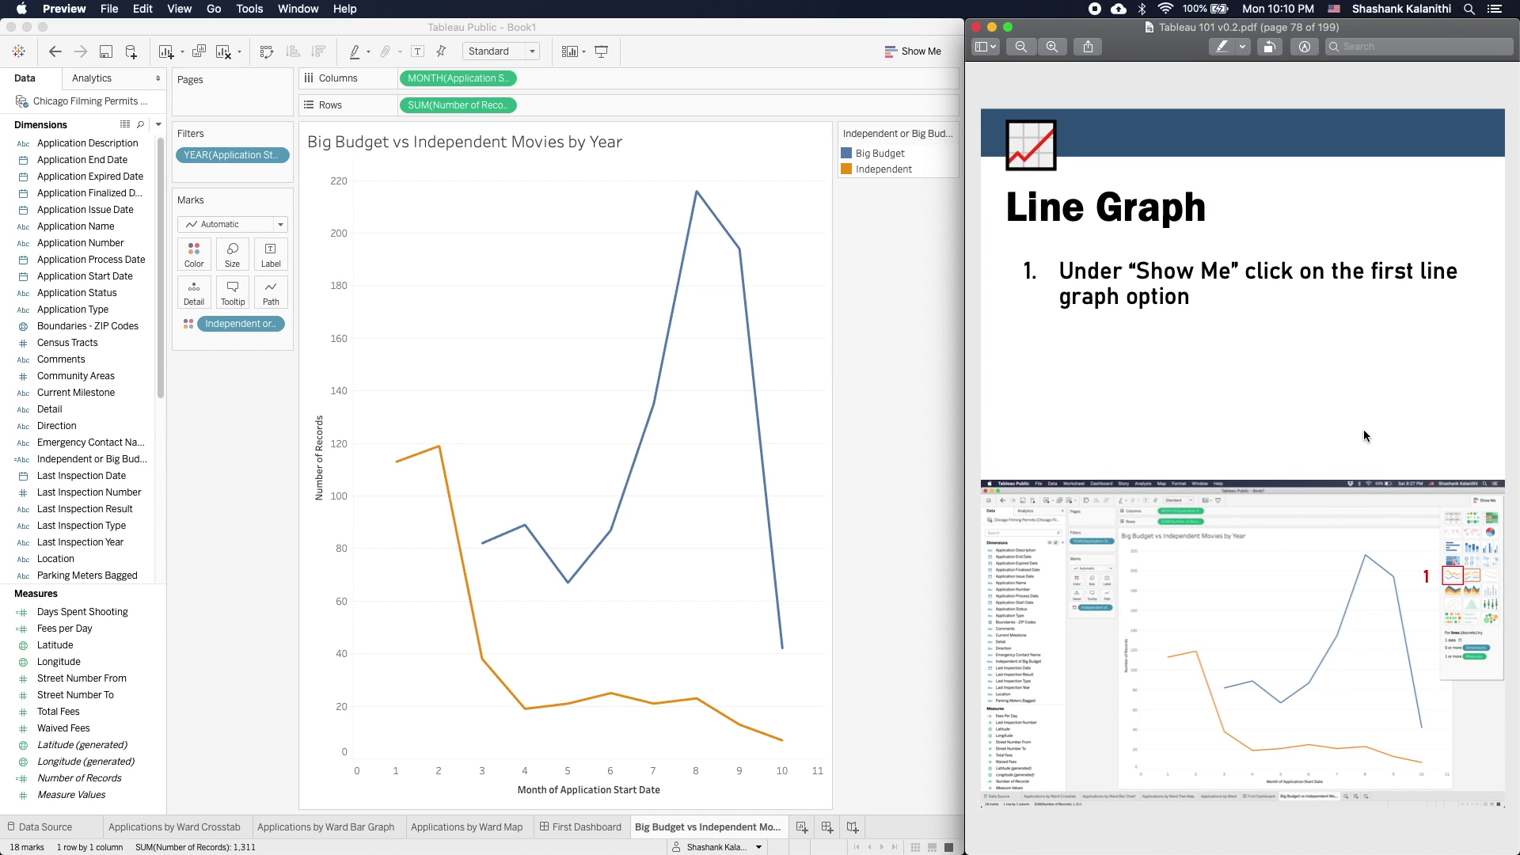
- Review the line chart types offered in Show Me, and advance the PDF in Preview to page 79
left_click(911, 52)
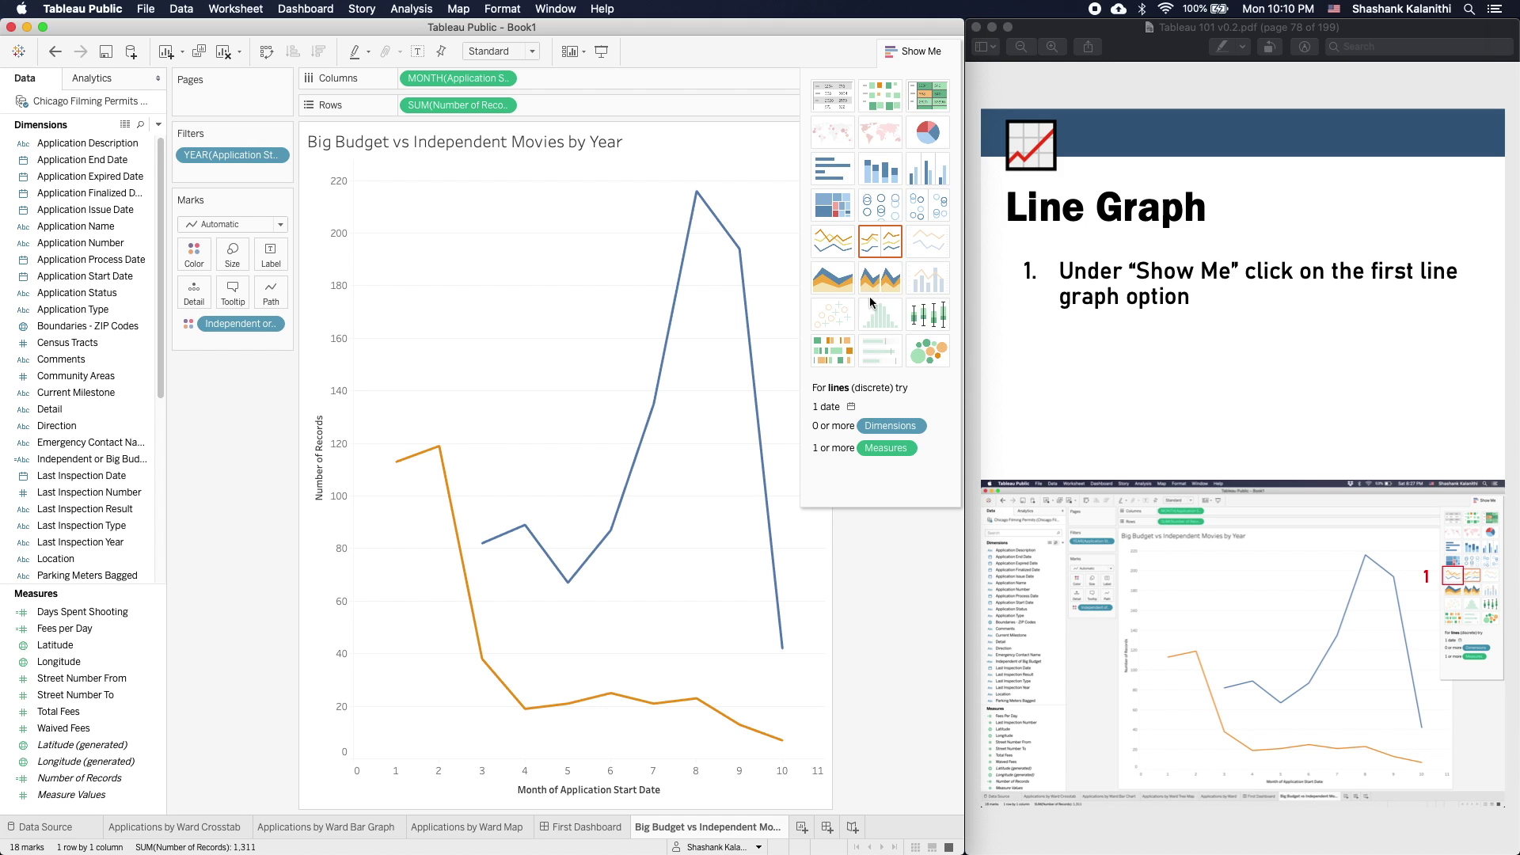
left_click(918, 59)
left_click(1256, 382)
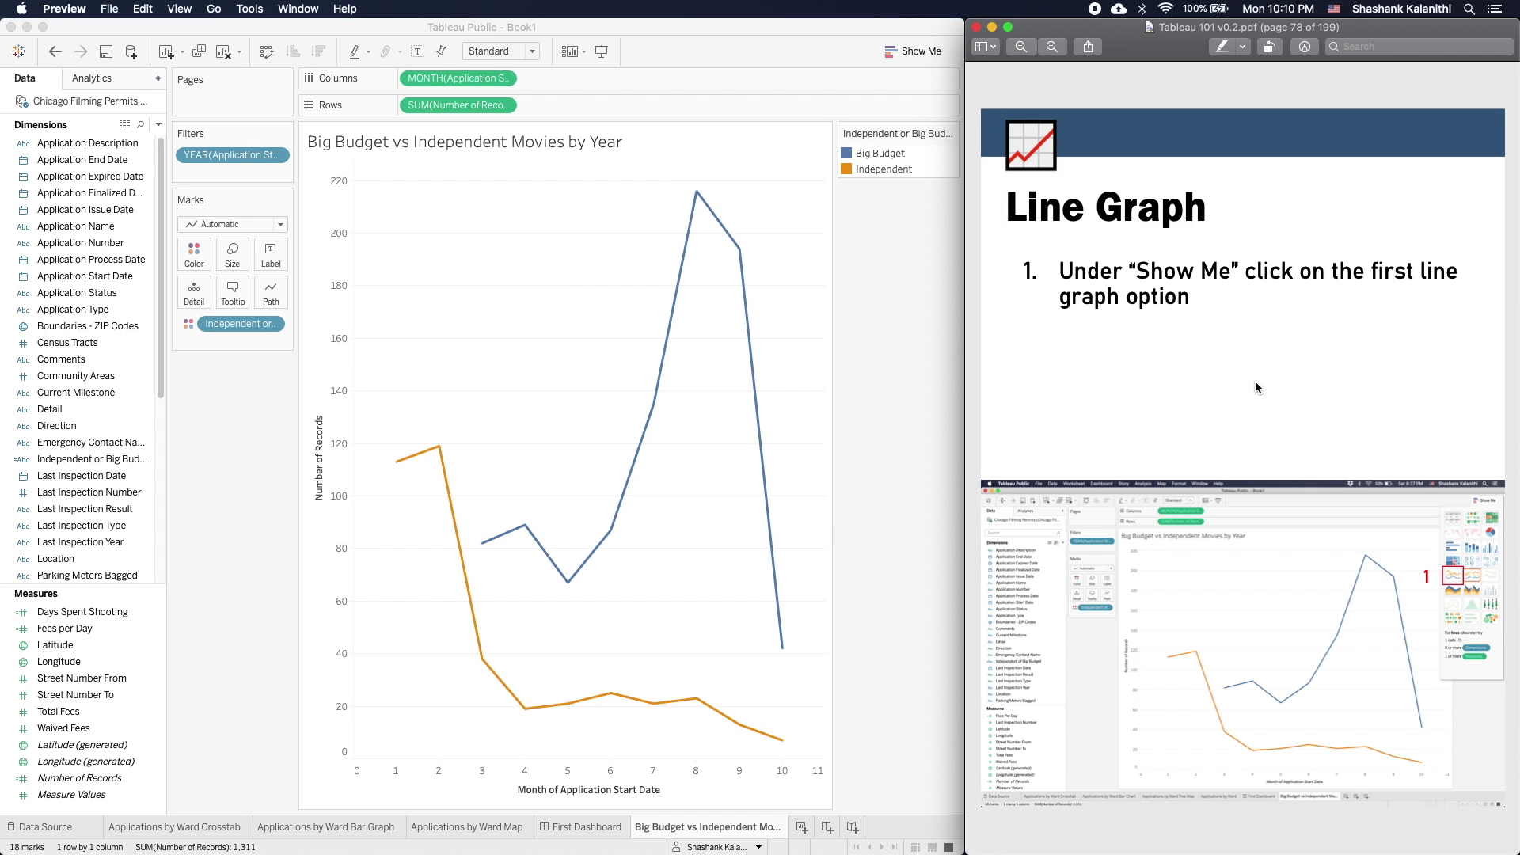
key("Right")
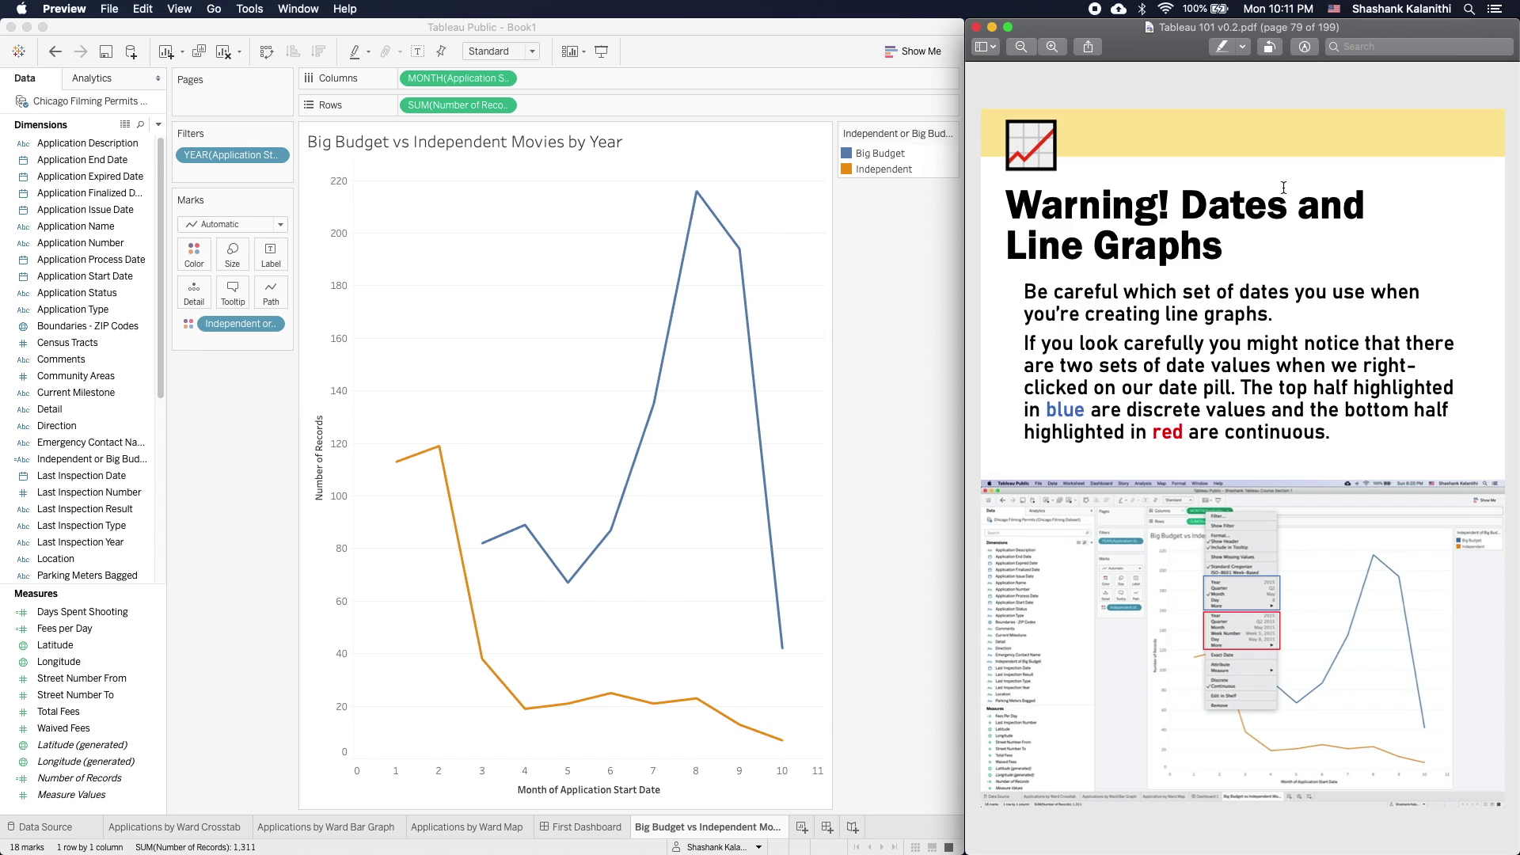
- Examine the two sets of date options for the month field in Columns, and advance the PDF in Preview to page 80
right_click(434, 78)
key("Escape")
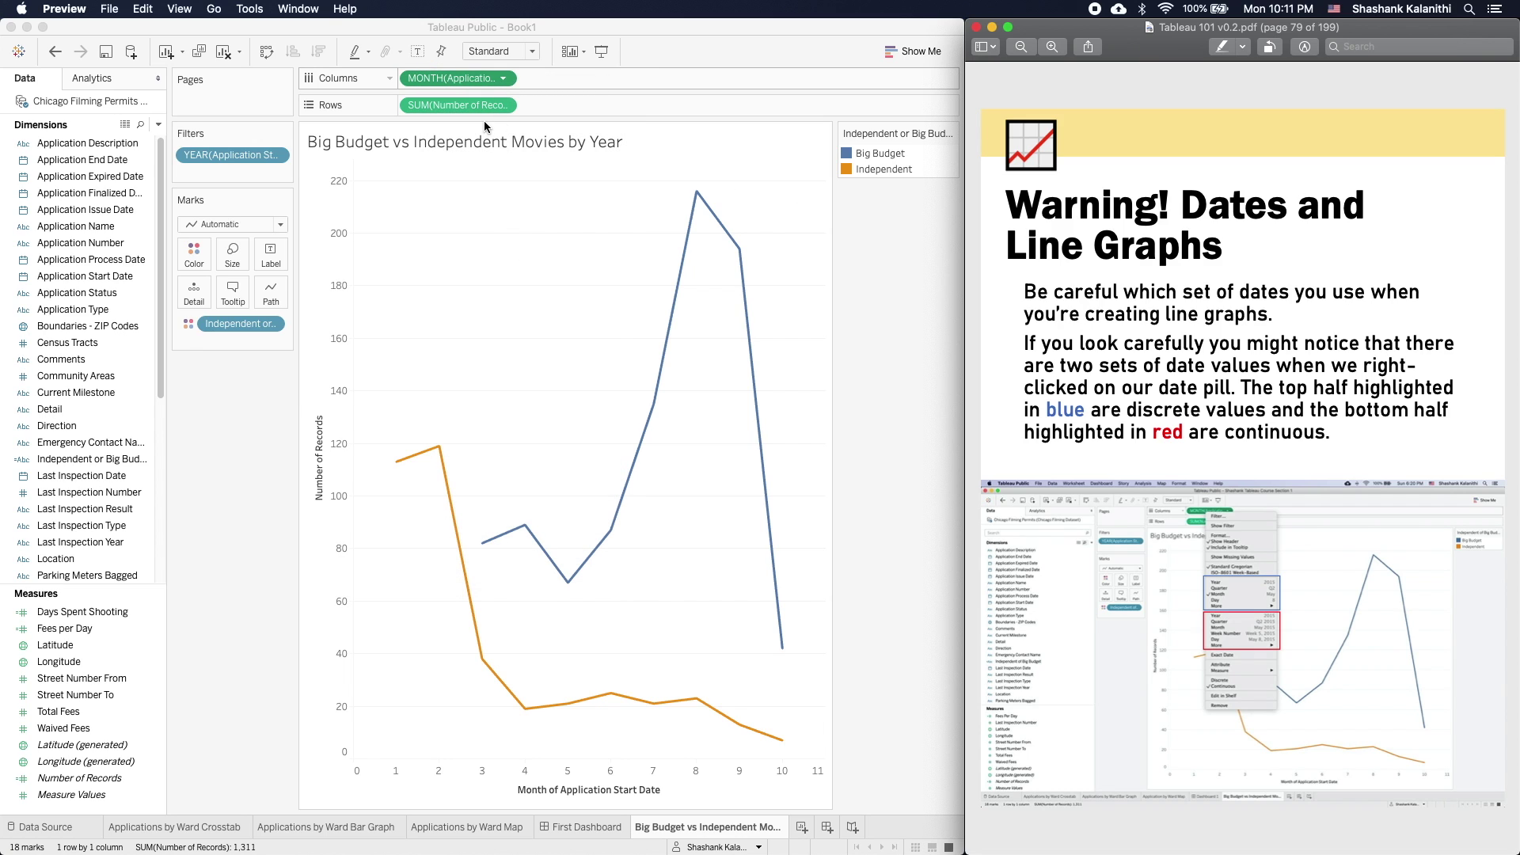
left_click(484, 204)
left_click(55, 52)
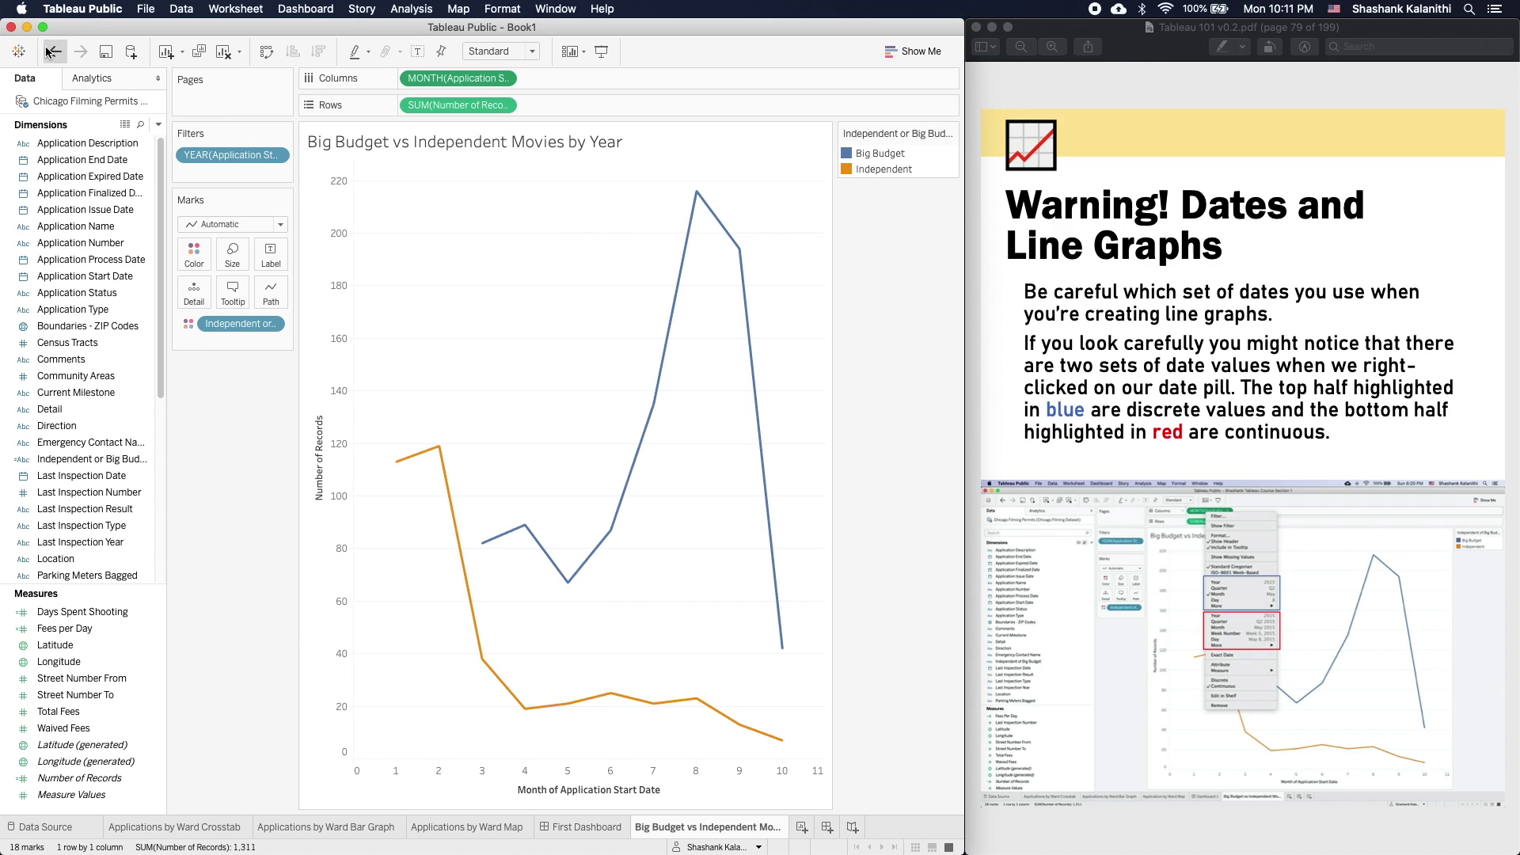
left_click(80, 51)
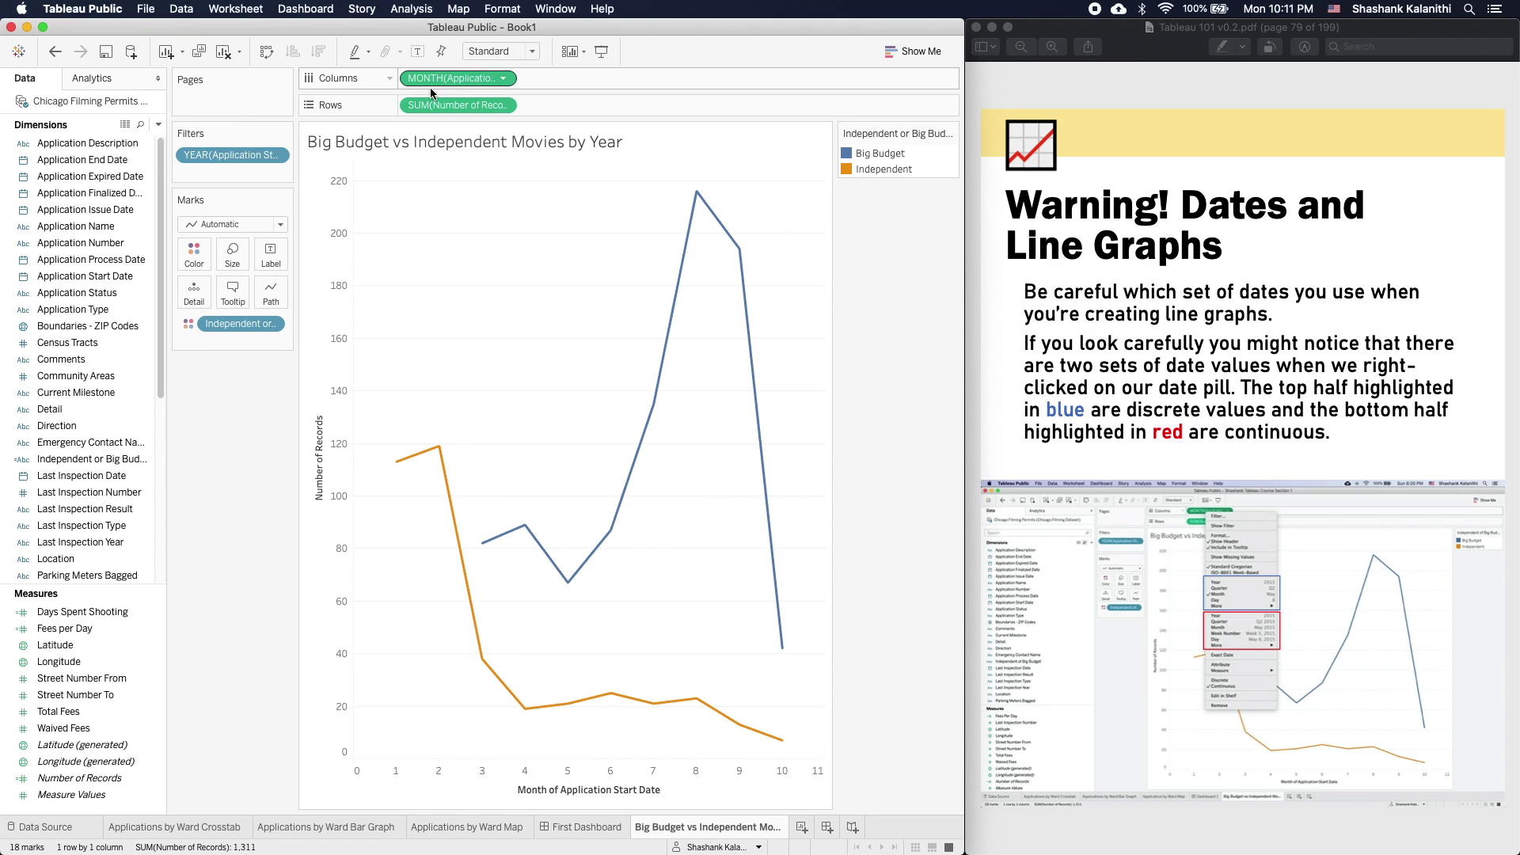
right_click(470, 82)
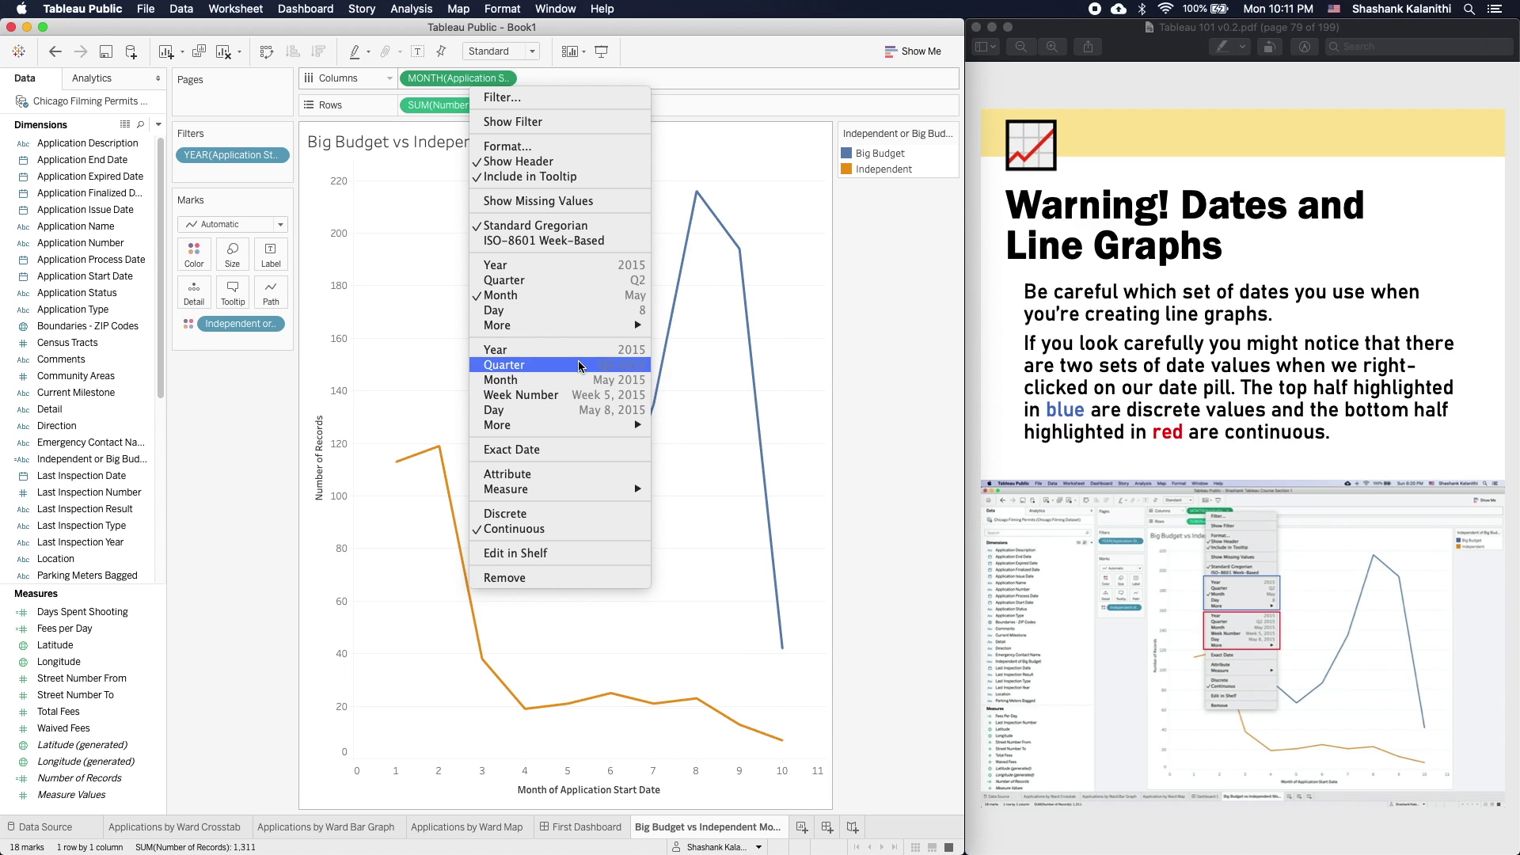
left_click(1394, 424)
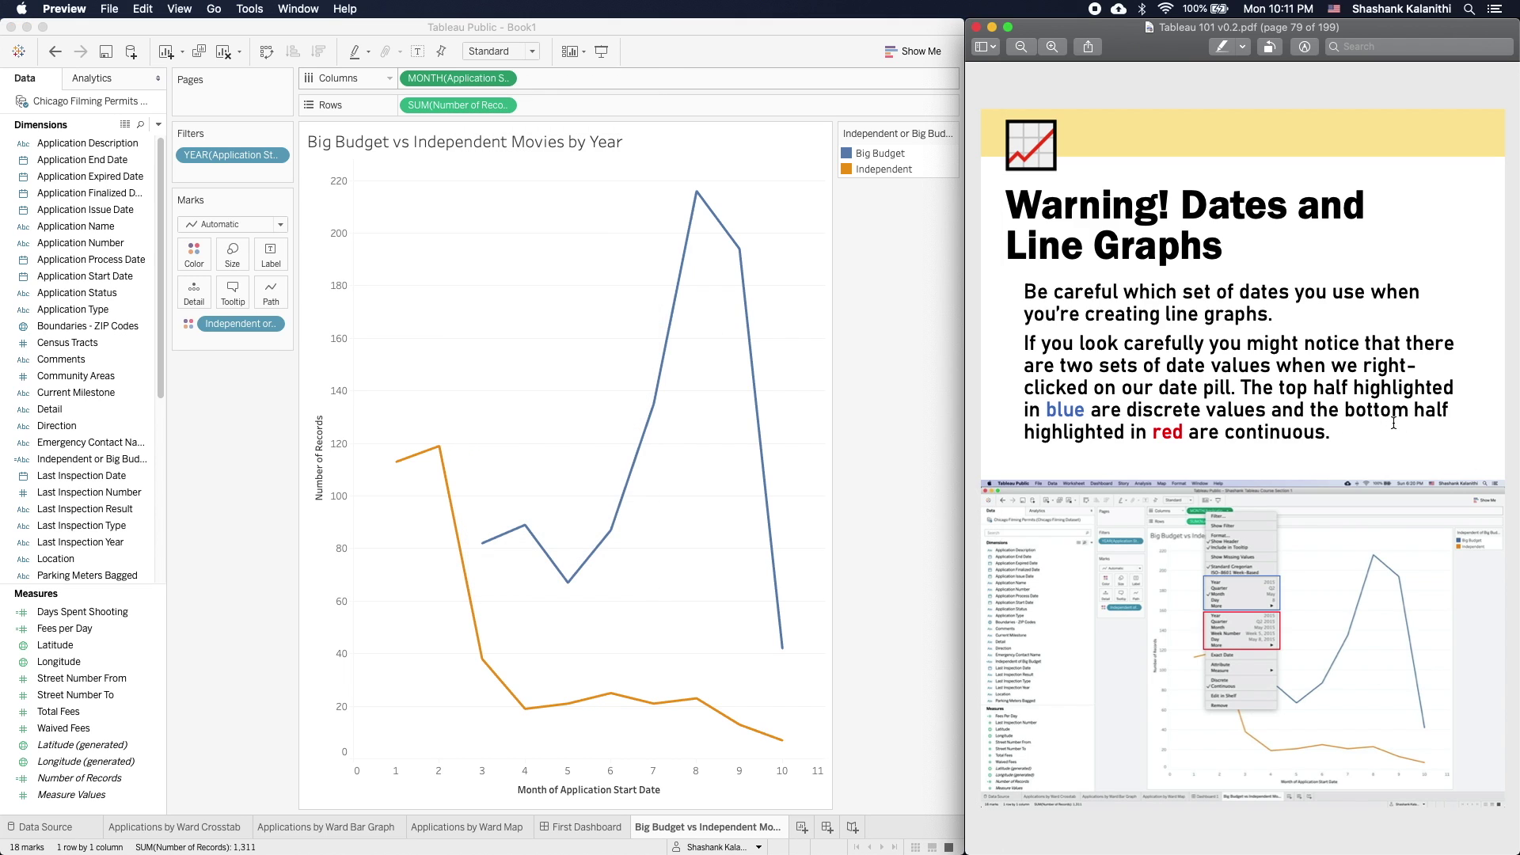
key("Right")
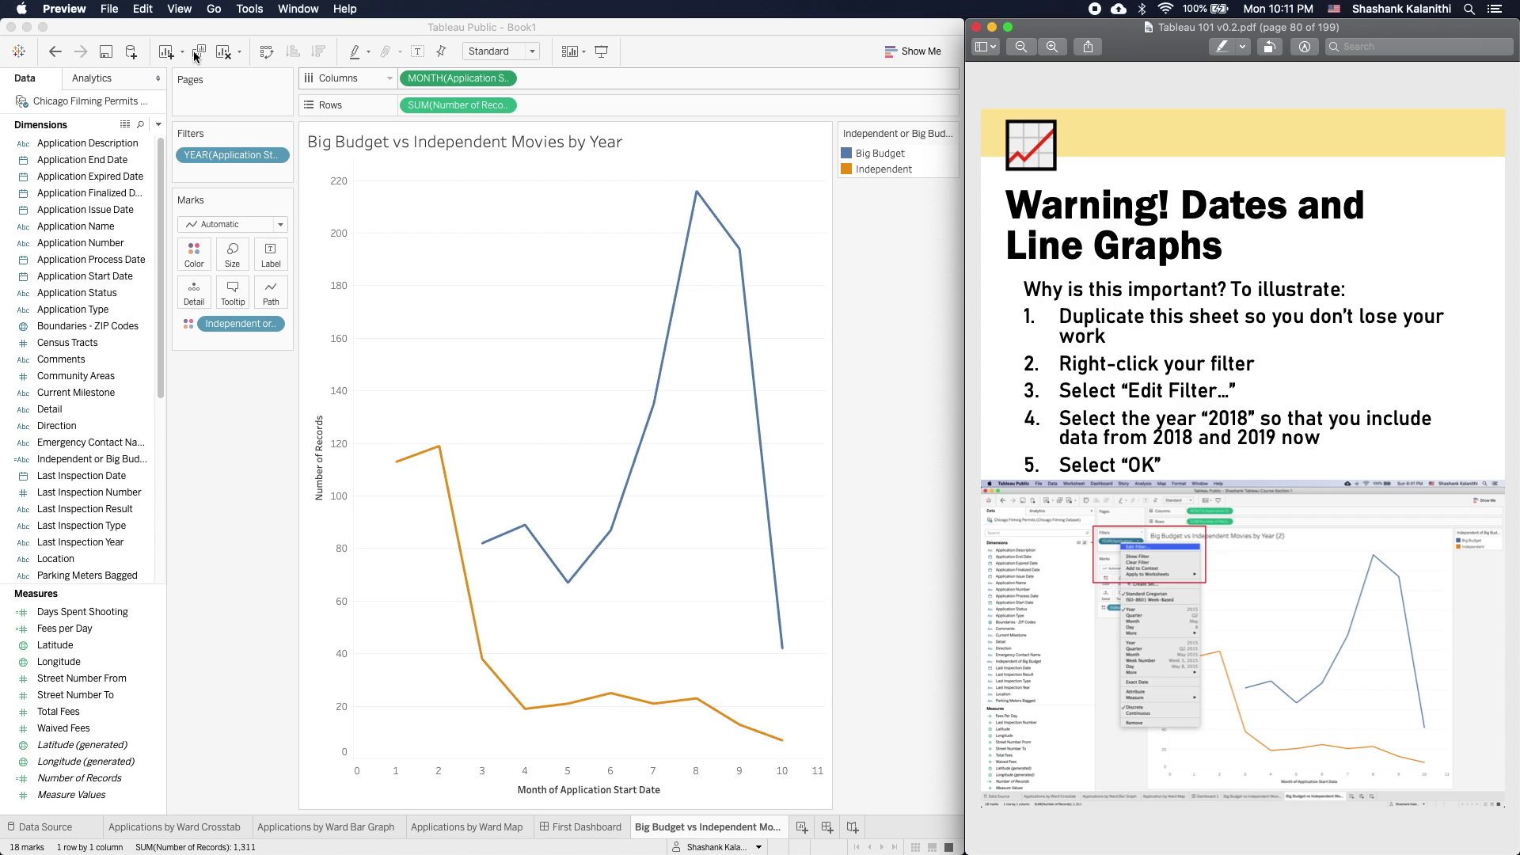
- Duplicate the Big Budget vs Independent Movies by Year sheet in Tableau Public
right_click(659, 835)
left_click(661, 832)
right_click(660, 831)
left_click(720, 741)
right_click(697, 822)
left_click(709, 774)
left_click(890, 545)
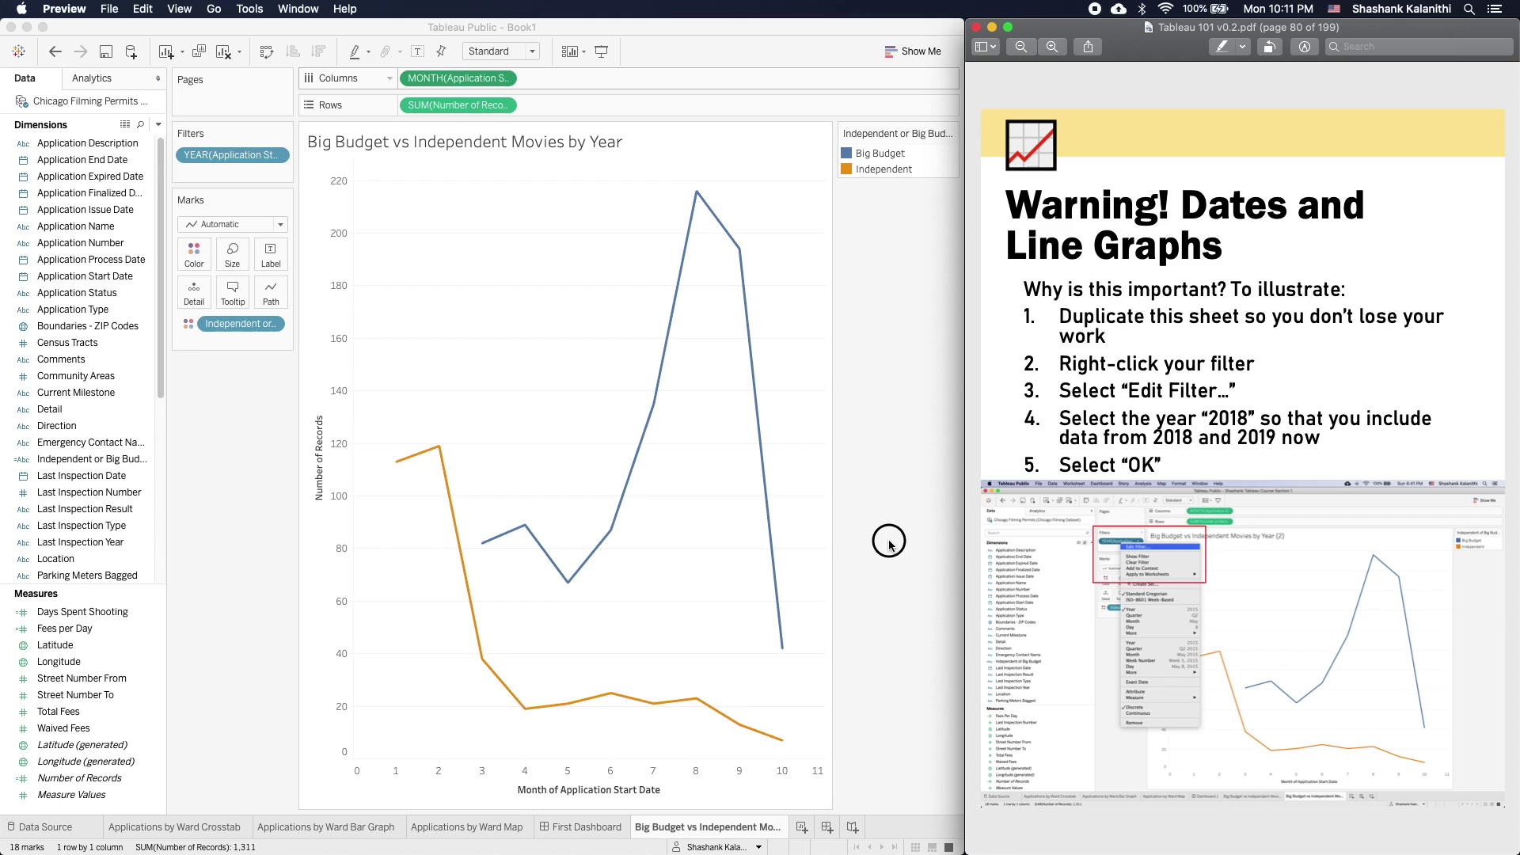
right_click(753, 827)
left_click(807, 694)
left_click(888, 492)
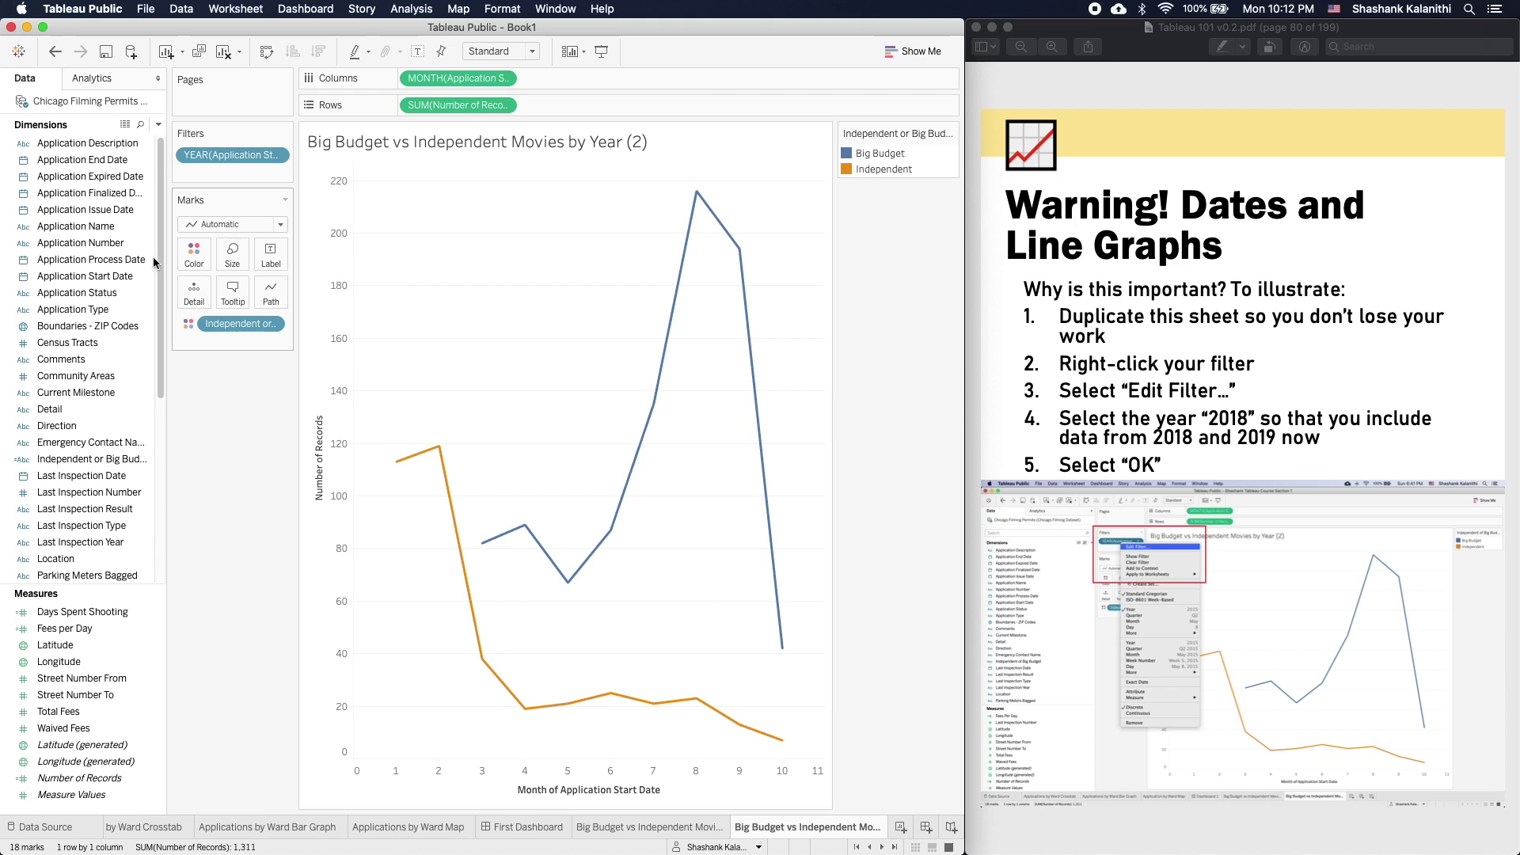
- Edit the Application Start Date year filter on the duplicate sheet to include 2018 along with 2019
right_click(258, 156)
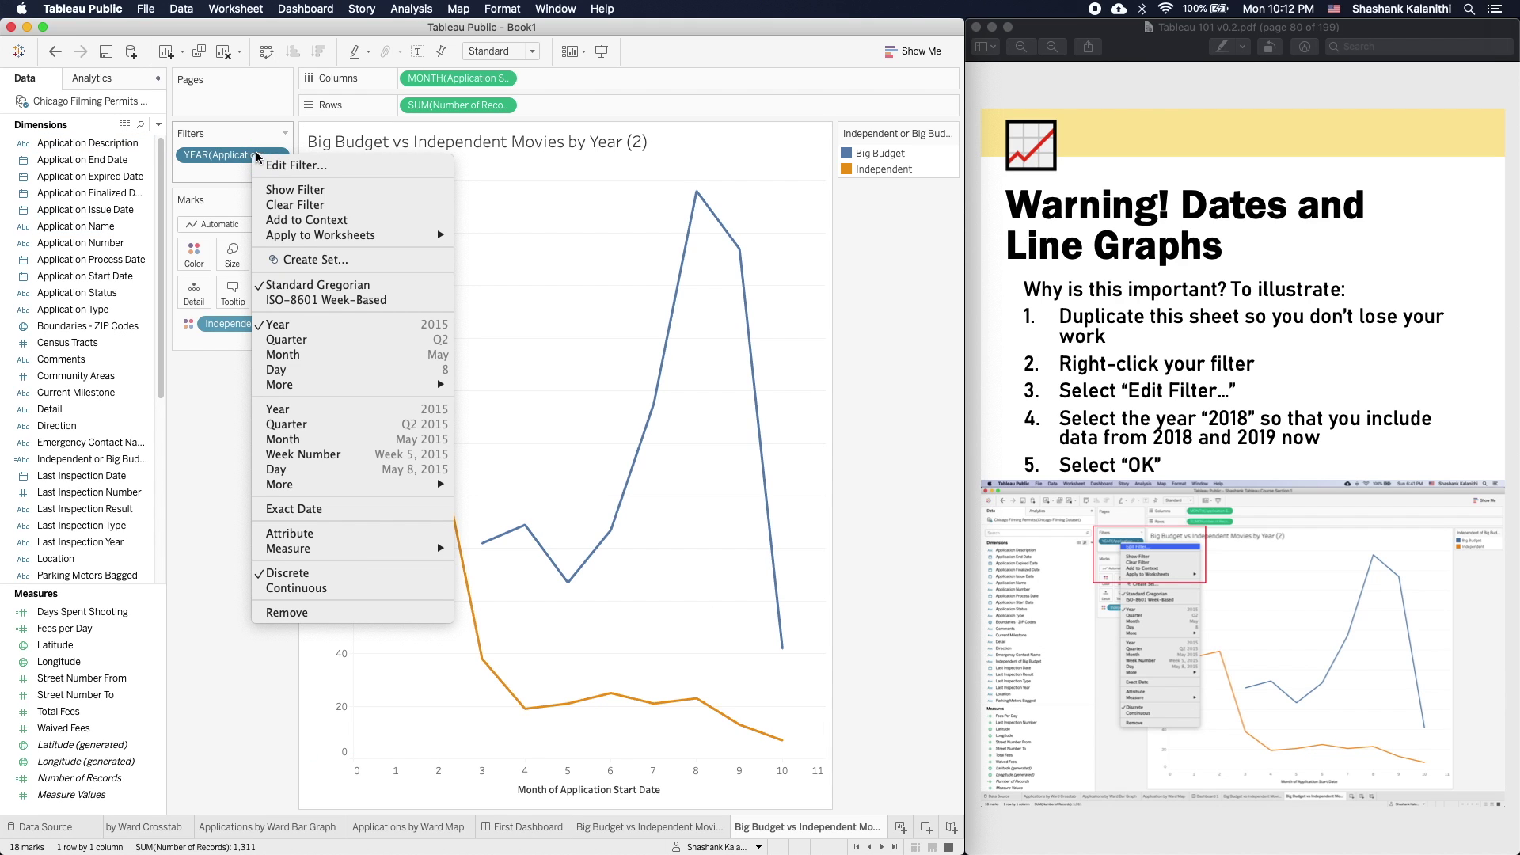
left_click(297, 167)
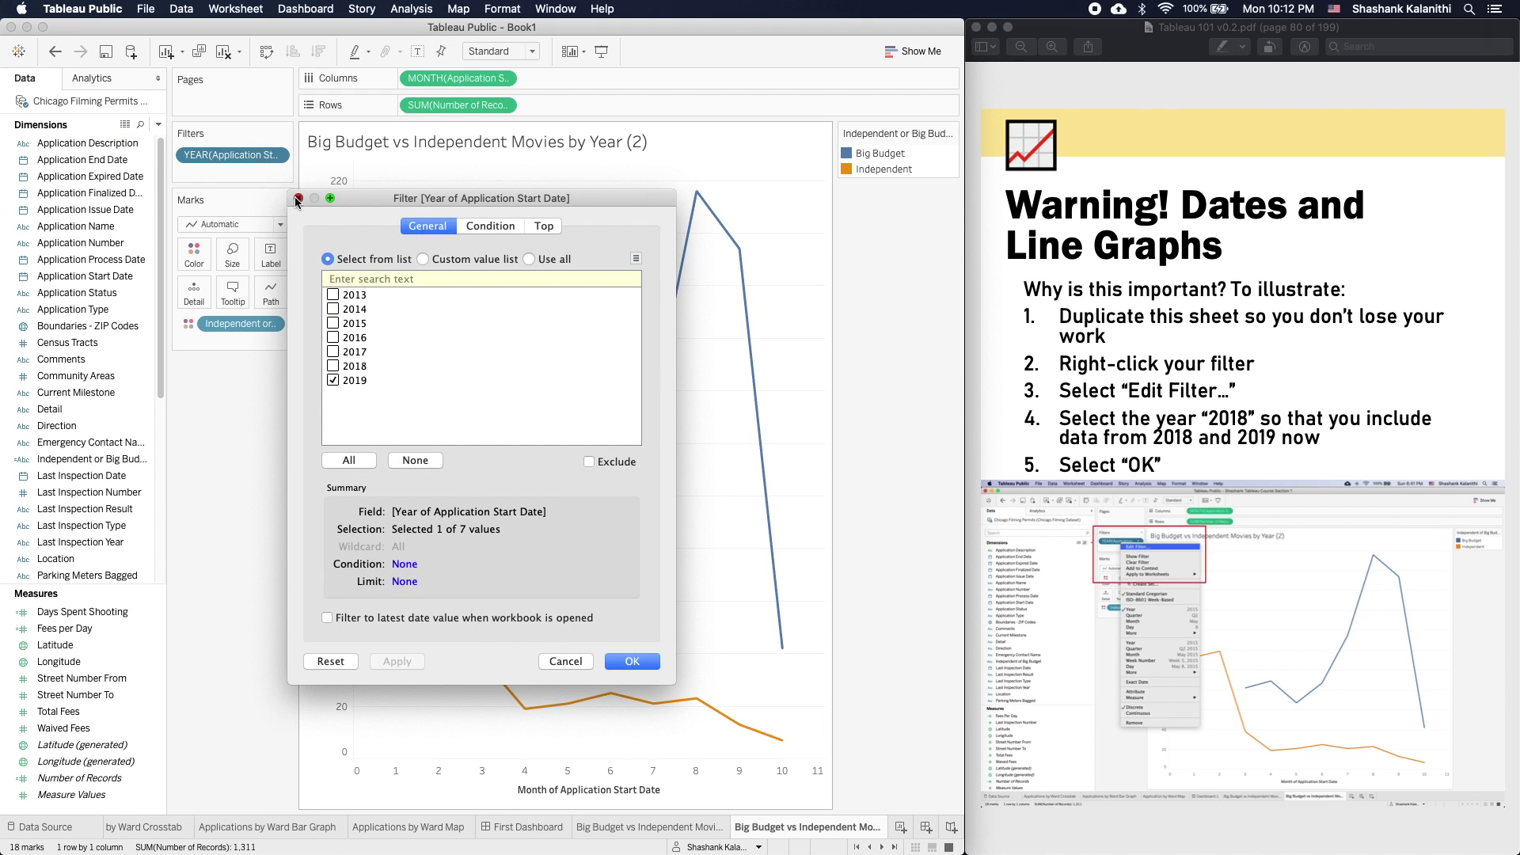
left_click(299, 198)
right_click(241, 155)
left_click(305, 168)
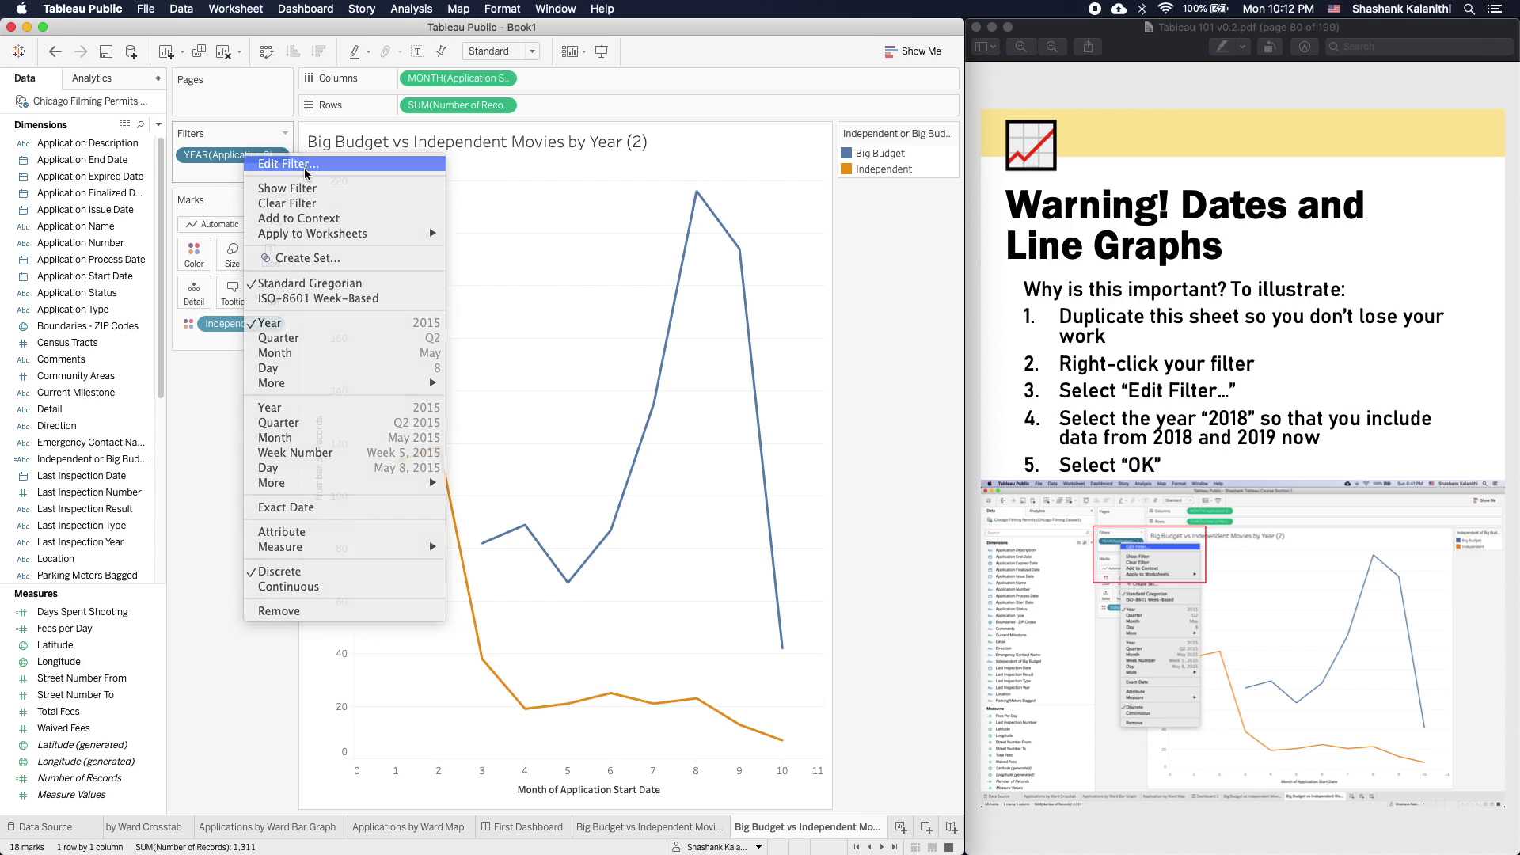
left_click(331, 366)
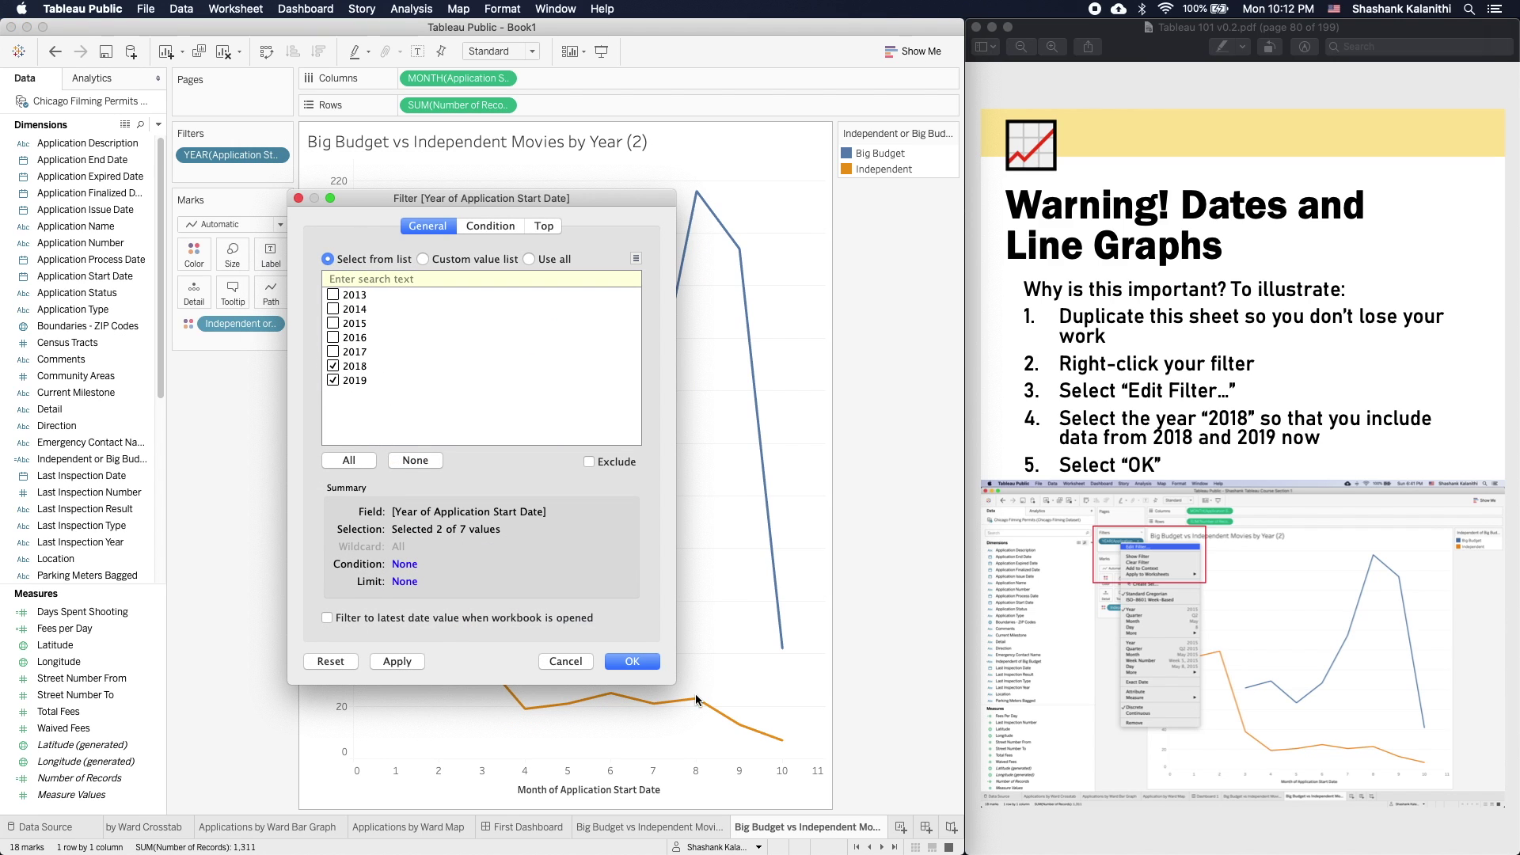
left_click(620, 665)
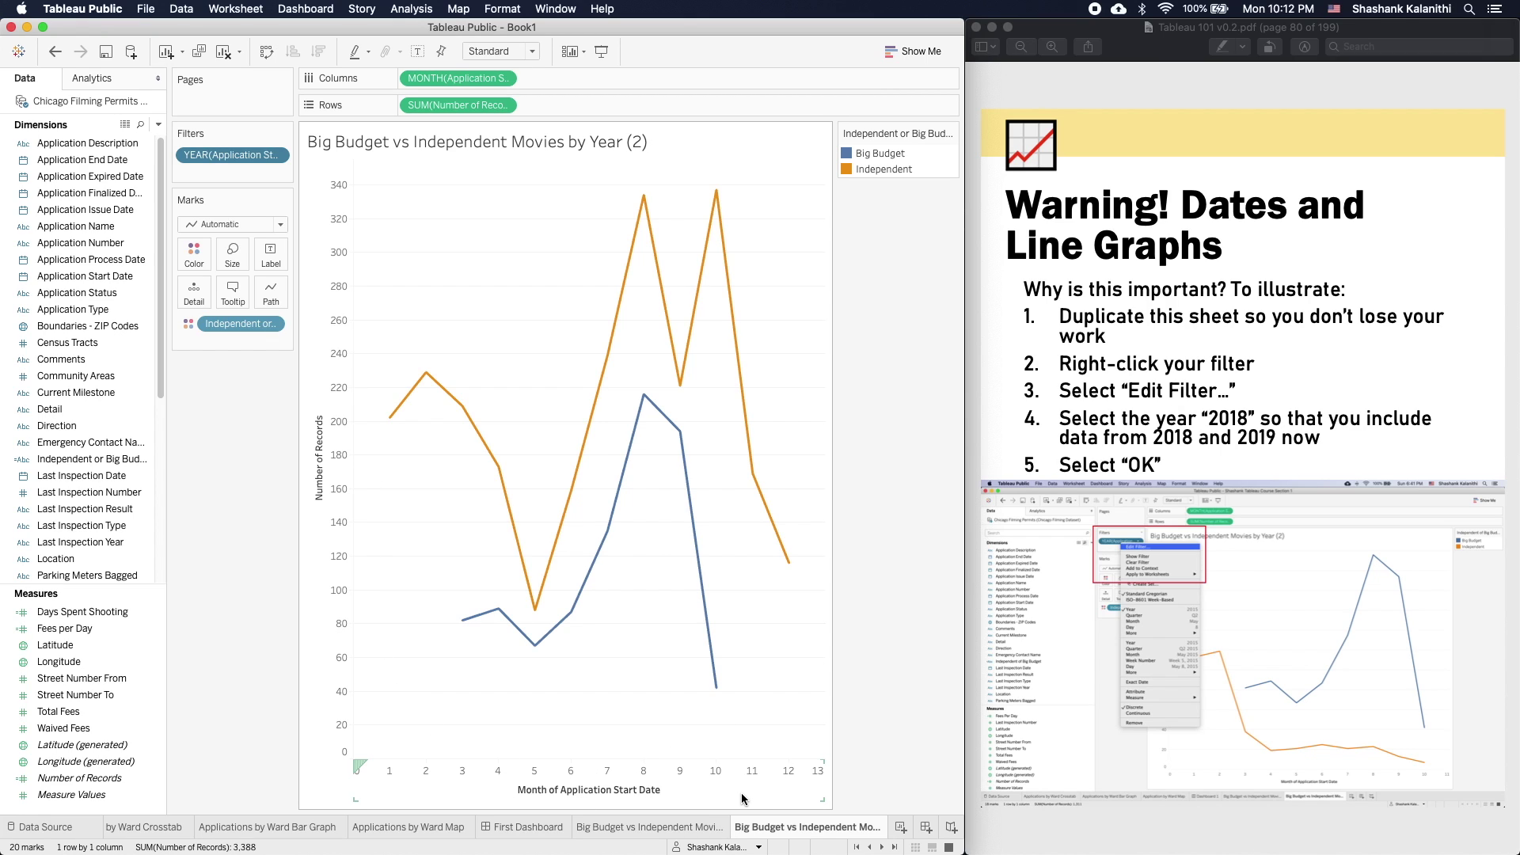
- Advance the PDF in Preview to page 82 on the unchanged x-axis of the graph
left_click(1297, 441)
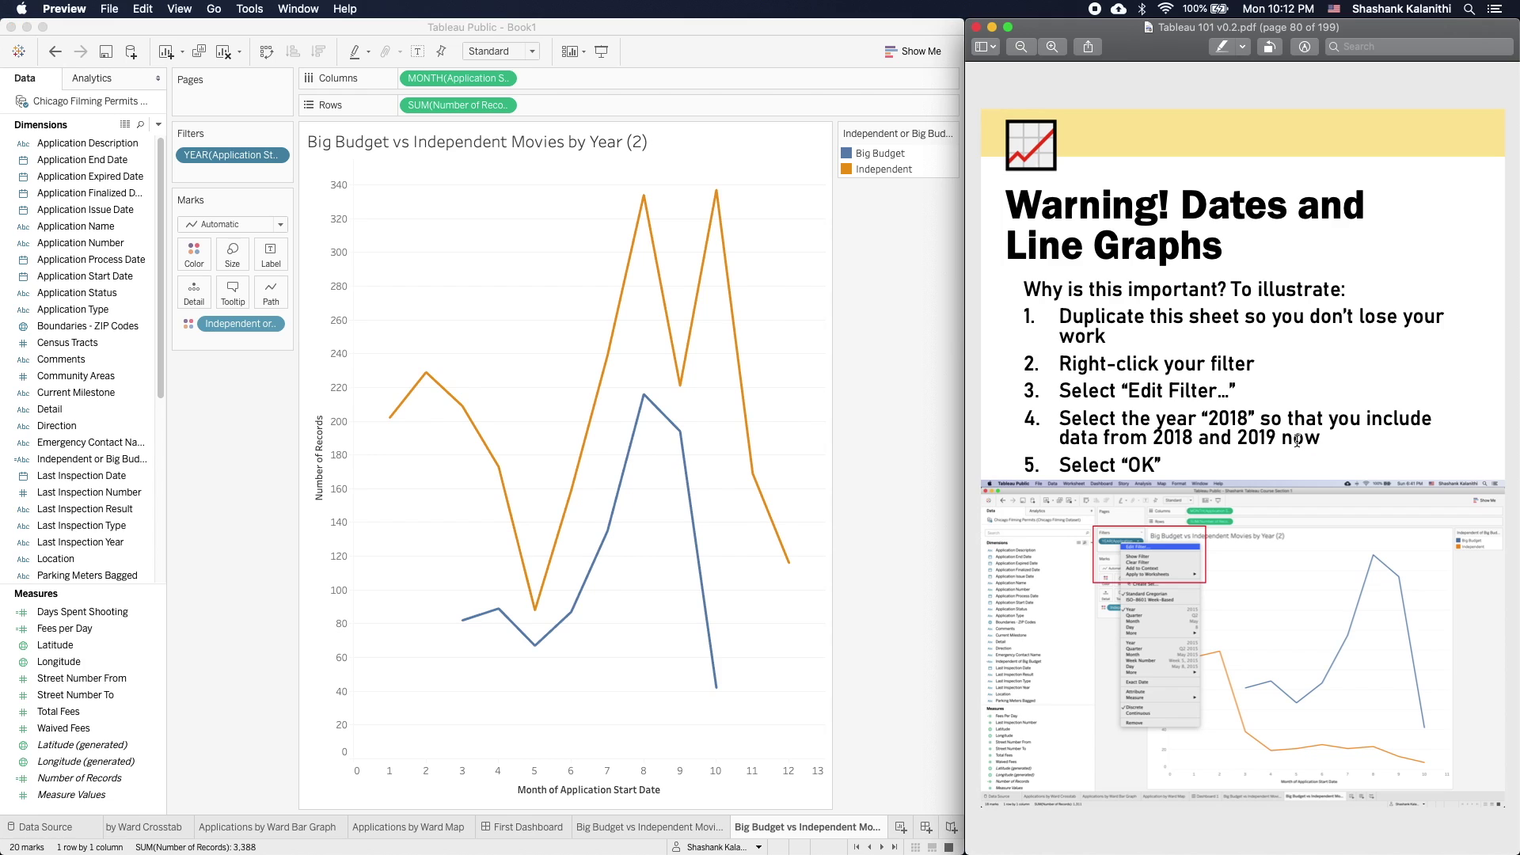
key("Down")
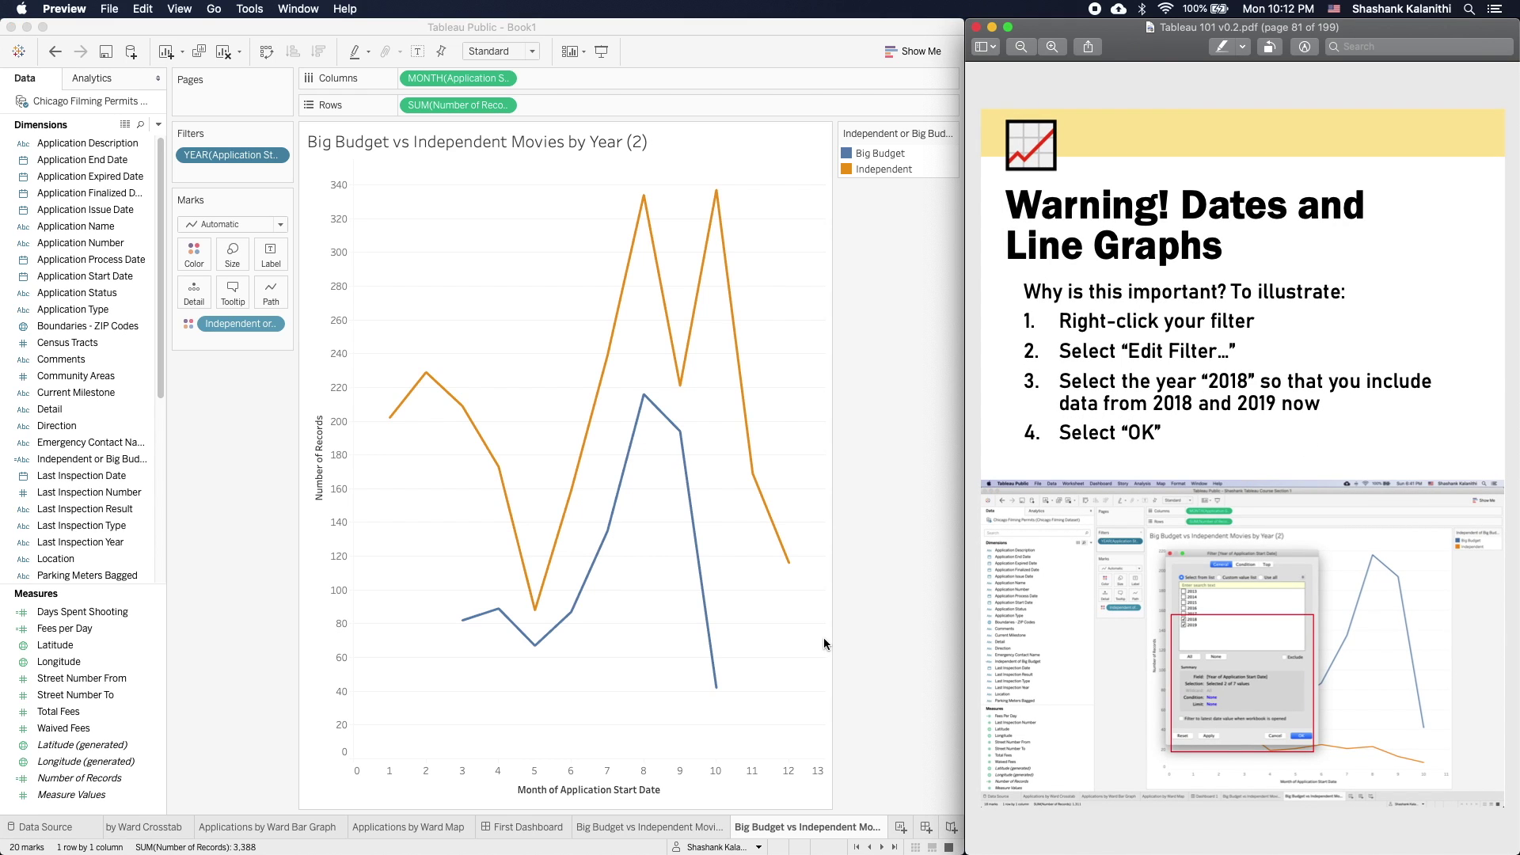
key("Down")
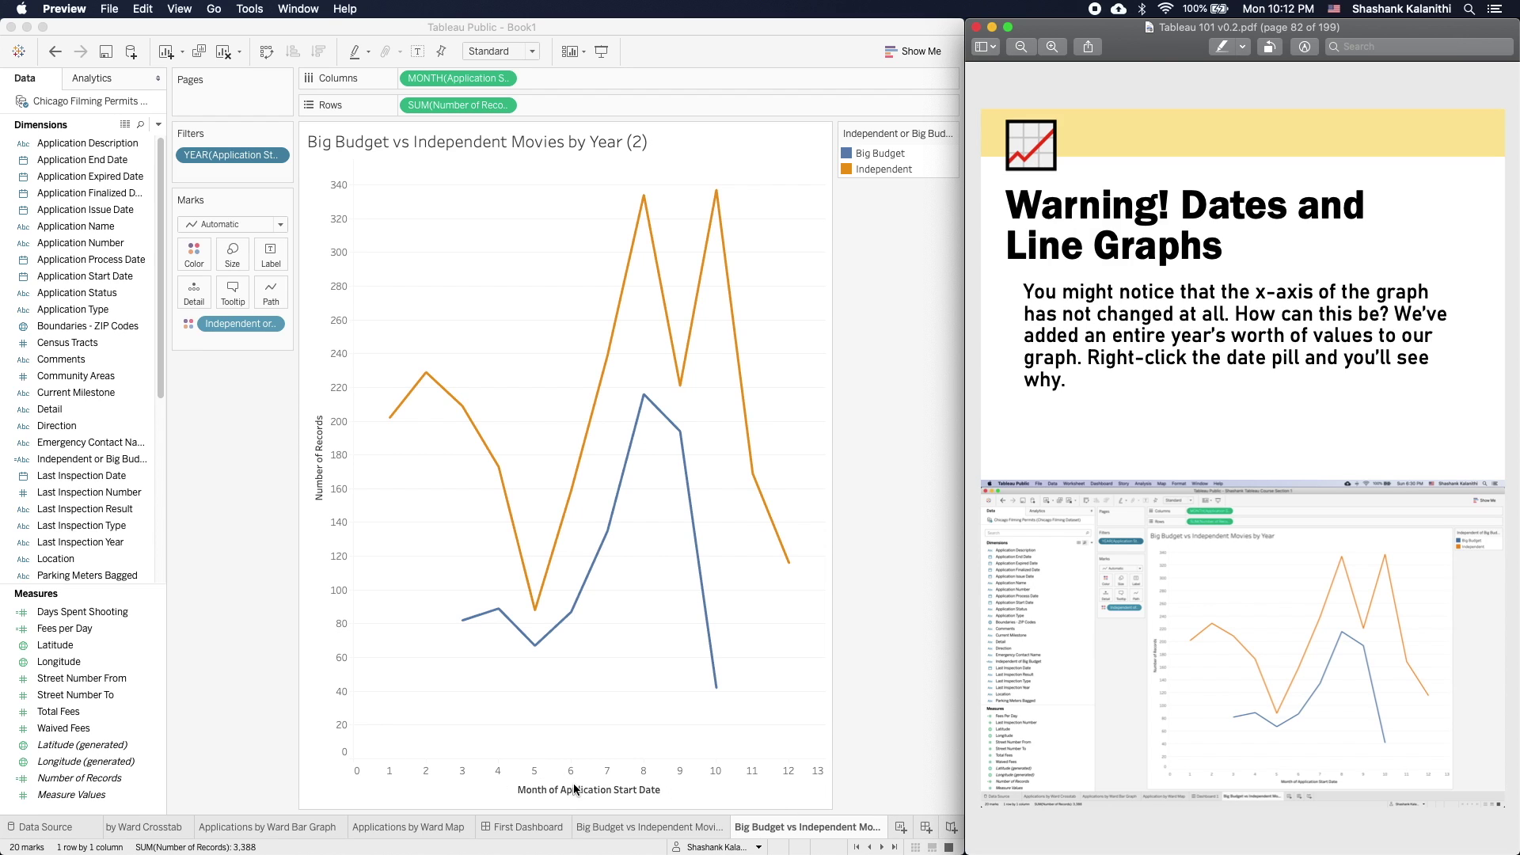
- Examine the date options of the month field in Columns in Tableau Public, and reselect the first Month option
right_click(467, 79)
key("Escape")
right_click(440, 79)
left_click(463, 206)
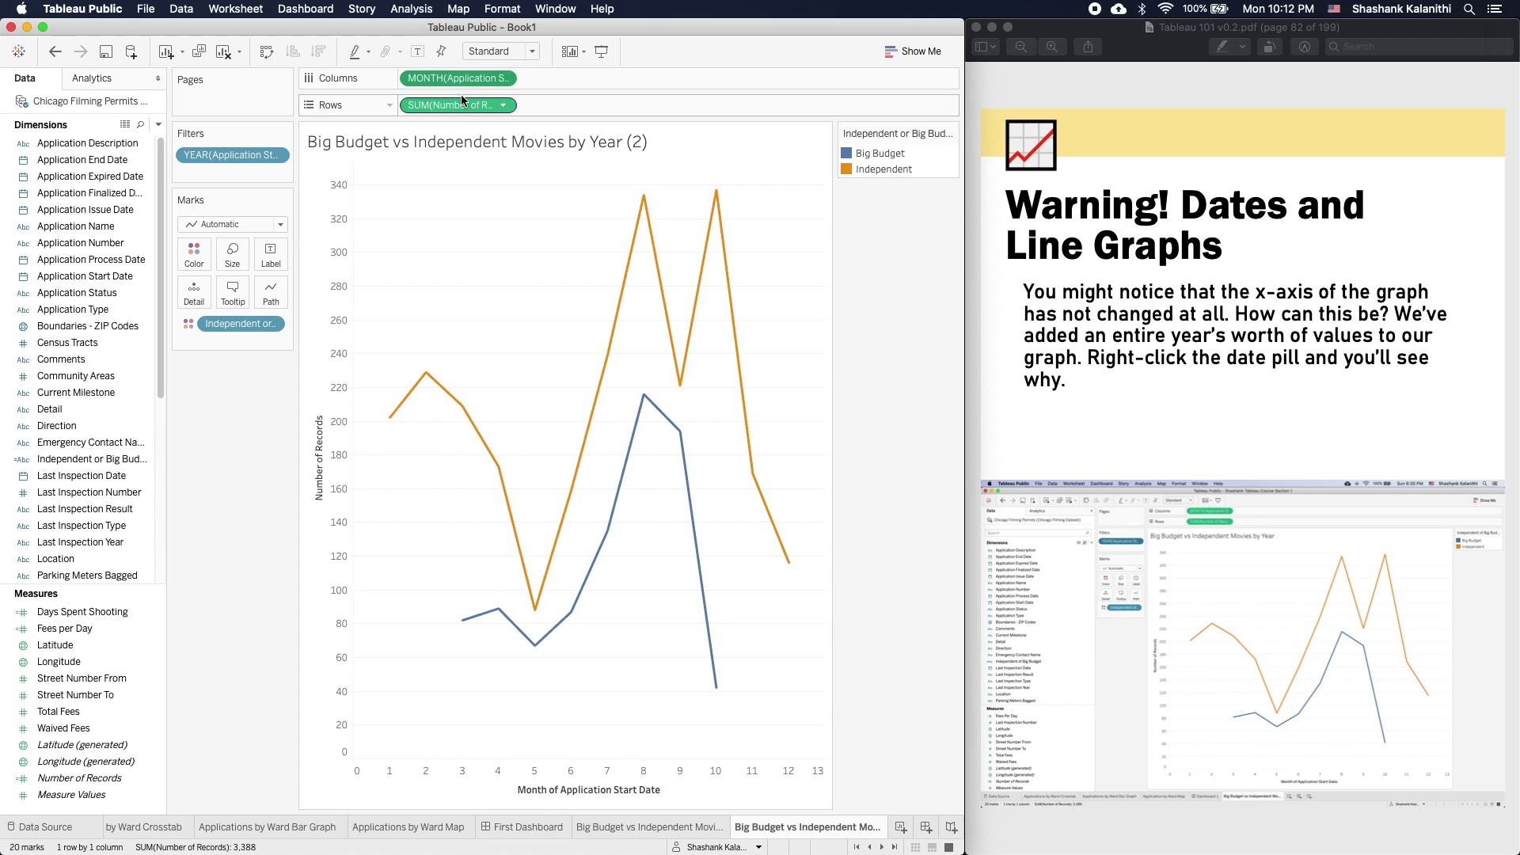
right_click(463, 83)
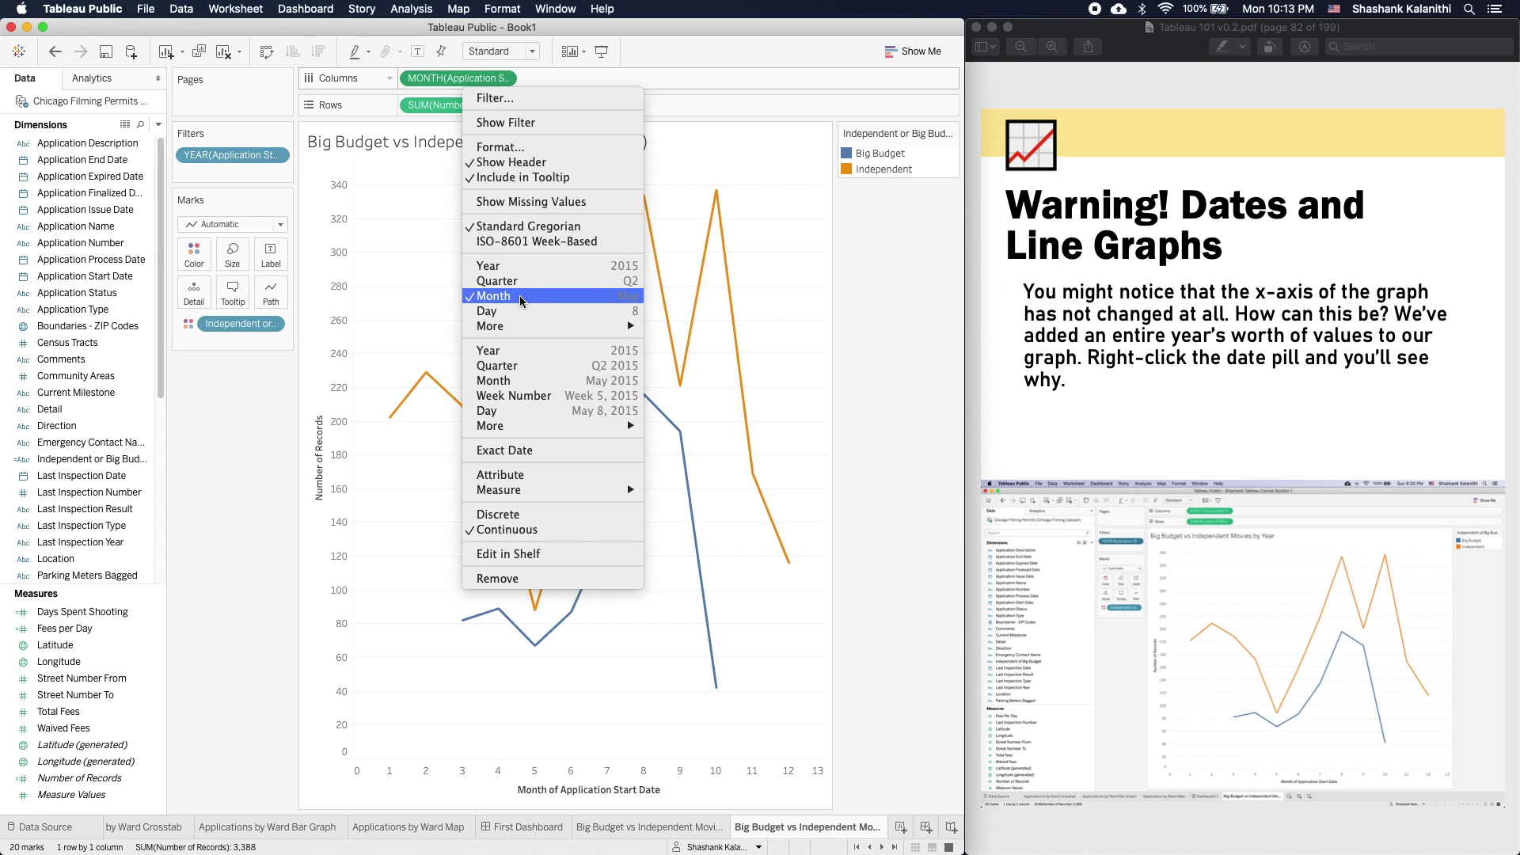
left_click(520, 298)
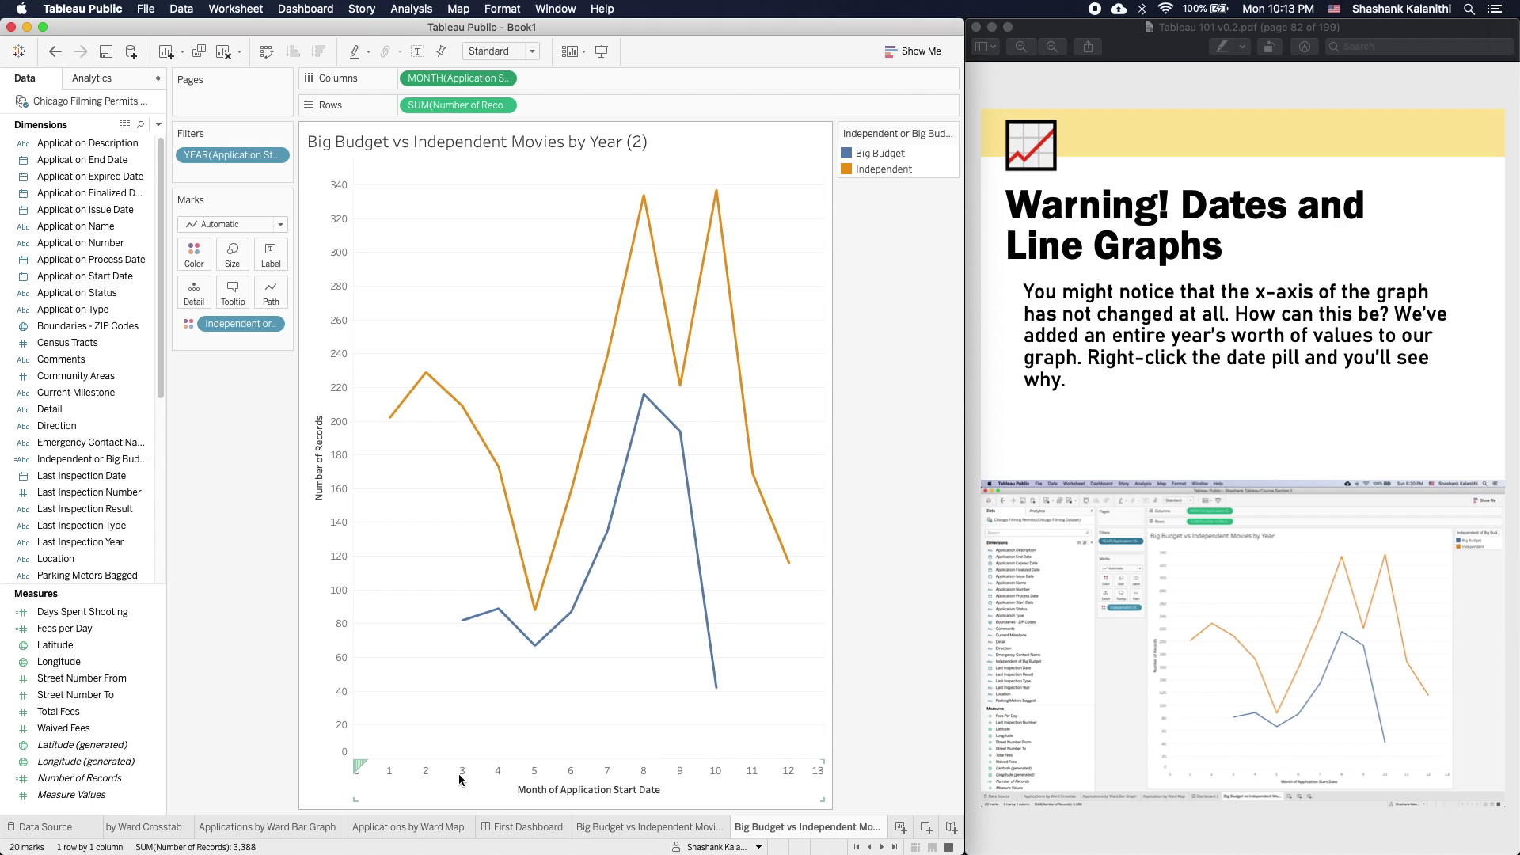
- Convert the Application Start Date month field in Columns to discrete, and try widening the chart's month columns
right_click(435, 78)
left_click(500, 502)
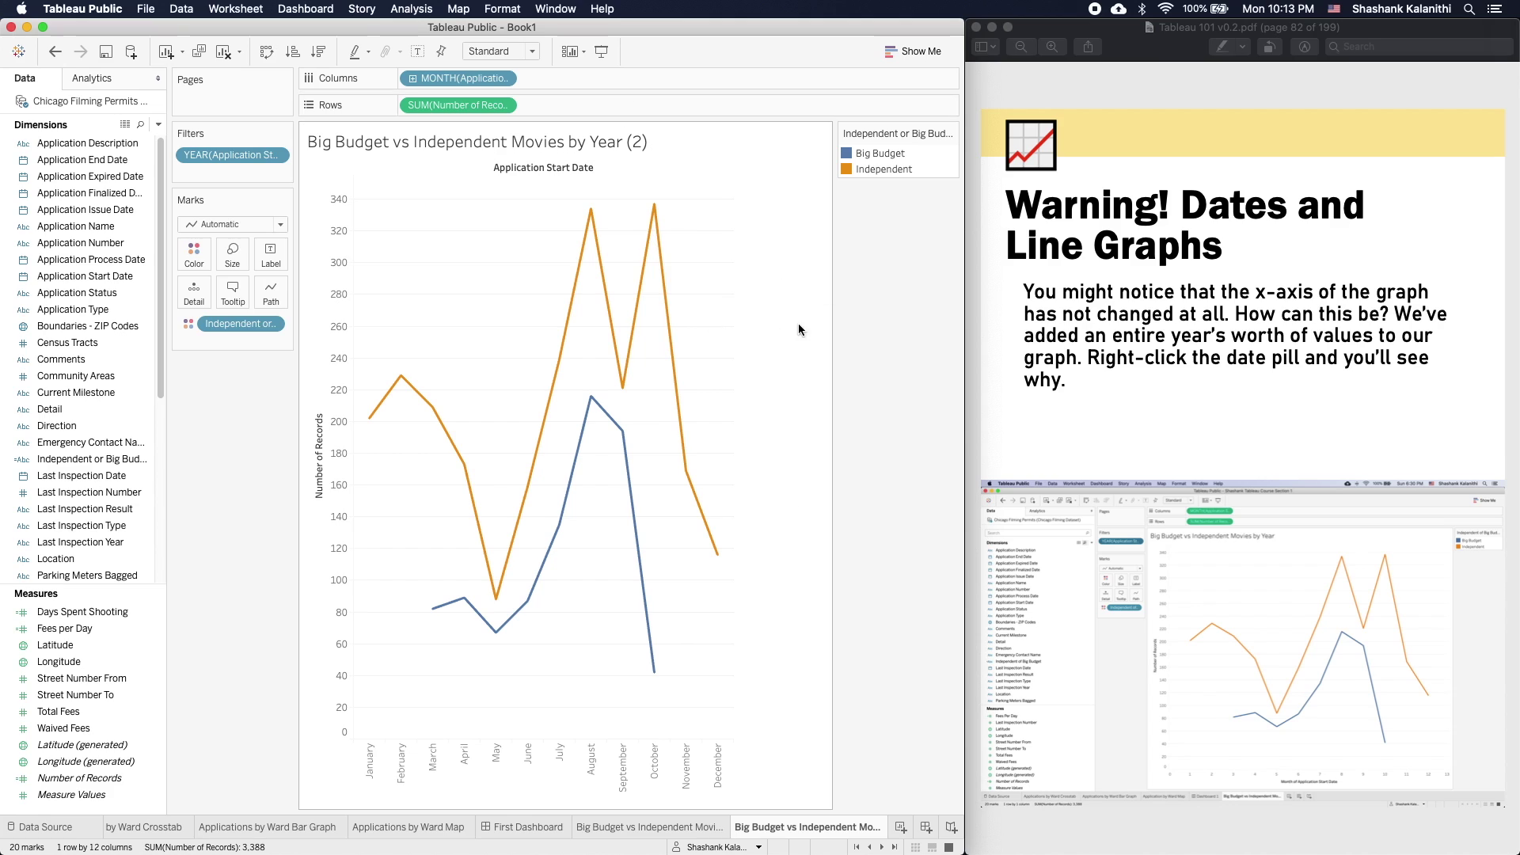
left_click_drag(745, 315, 798, 342)
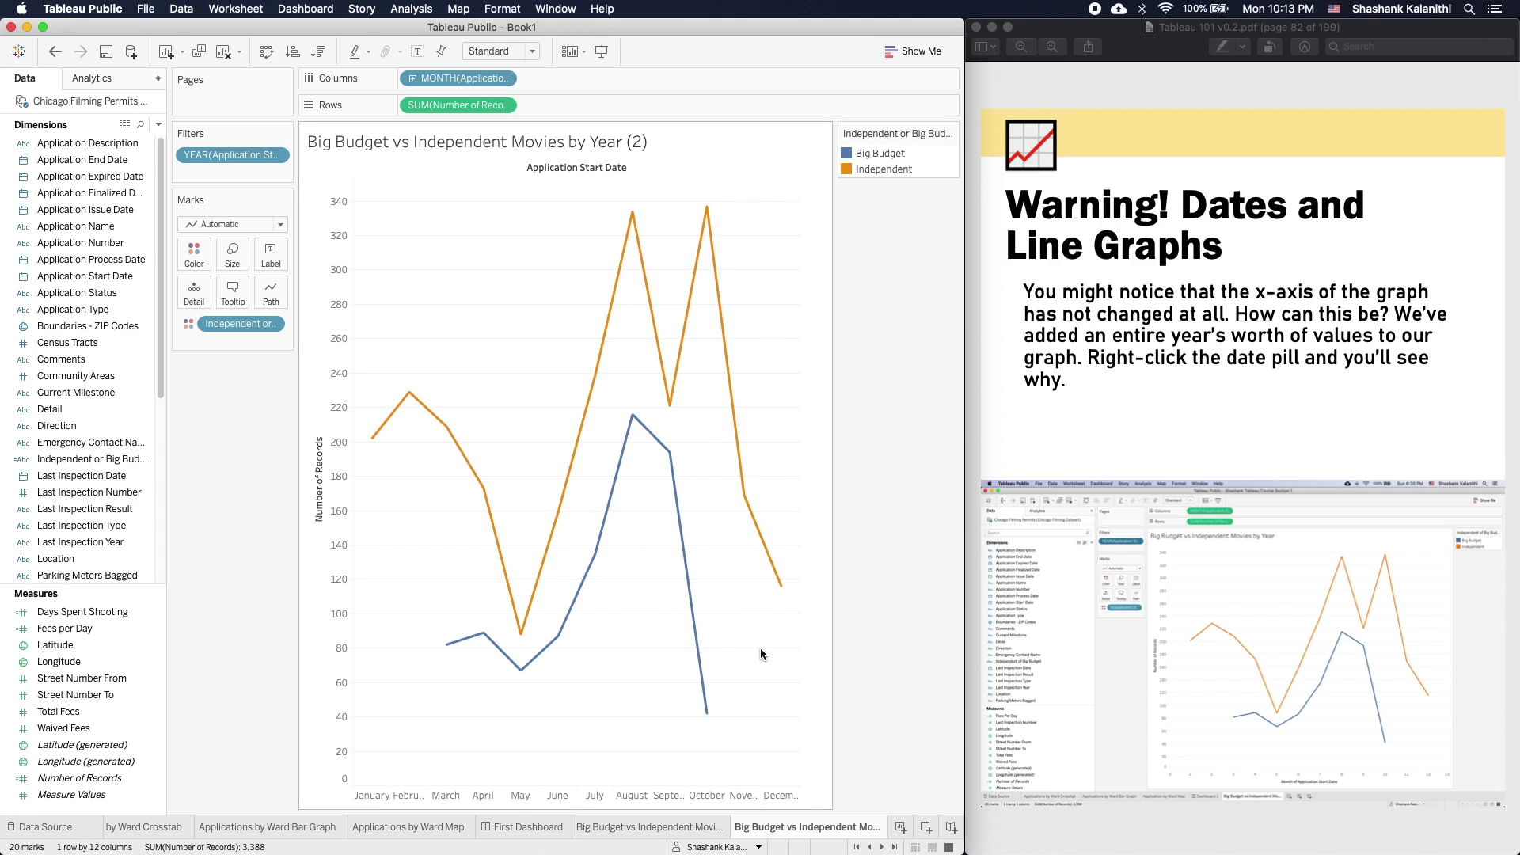
key("super+z")
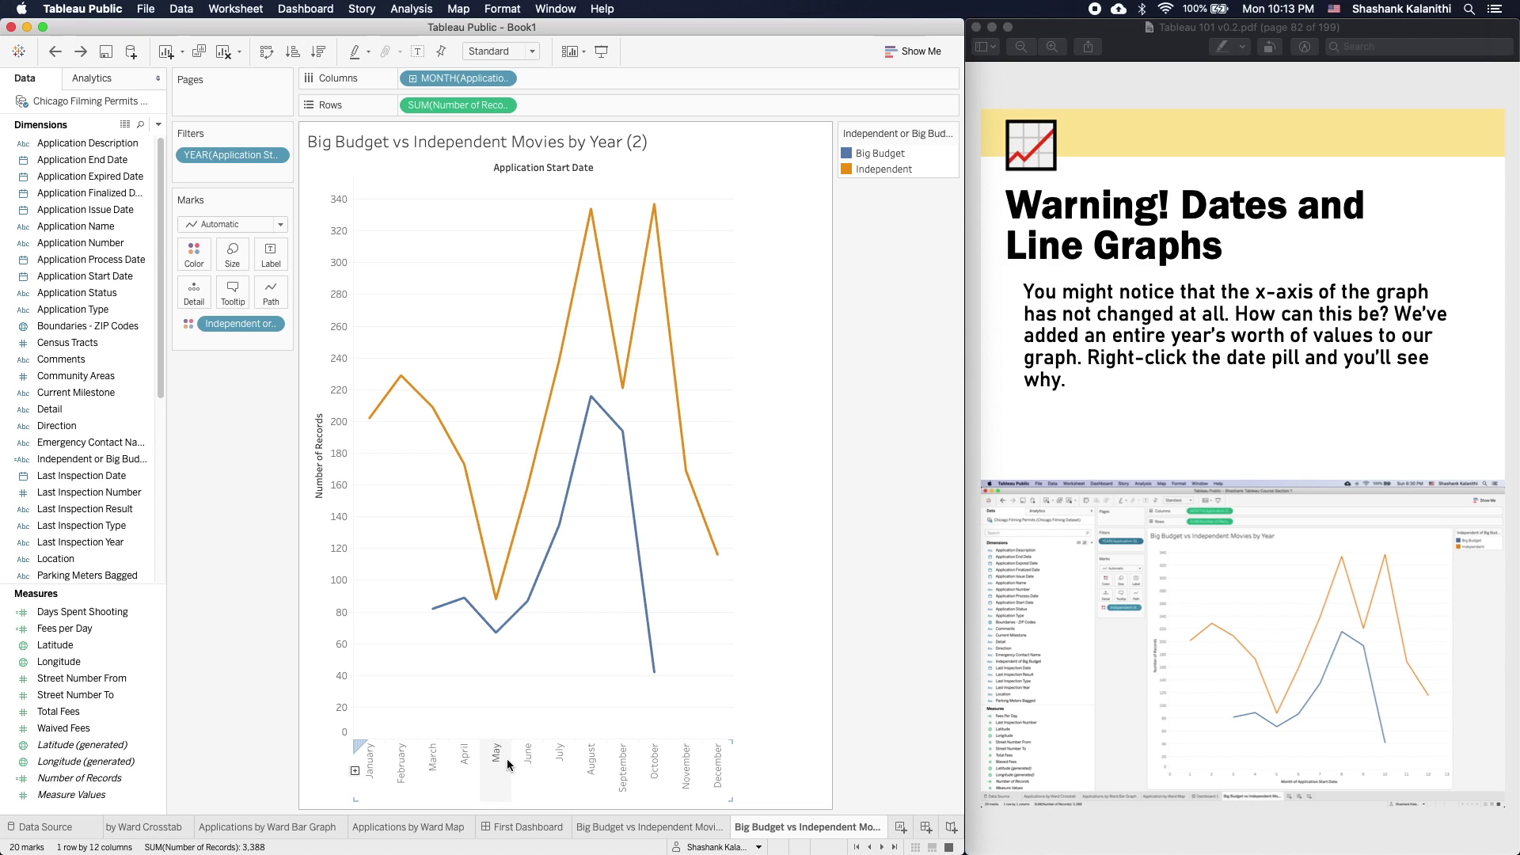
- Inspect the details of the May and June points on the chart lines
mouse_move(497, 605)
mouse_move(499, 640)
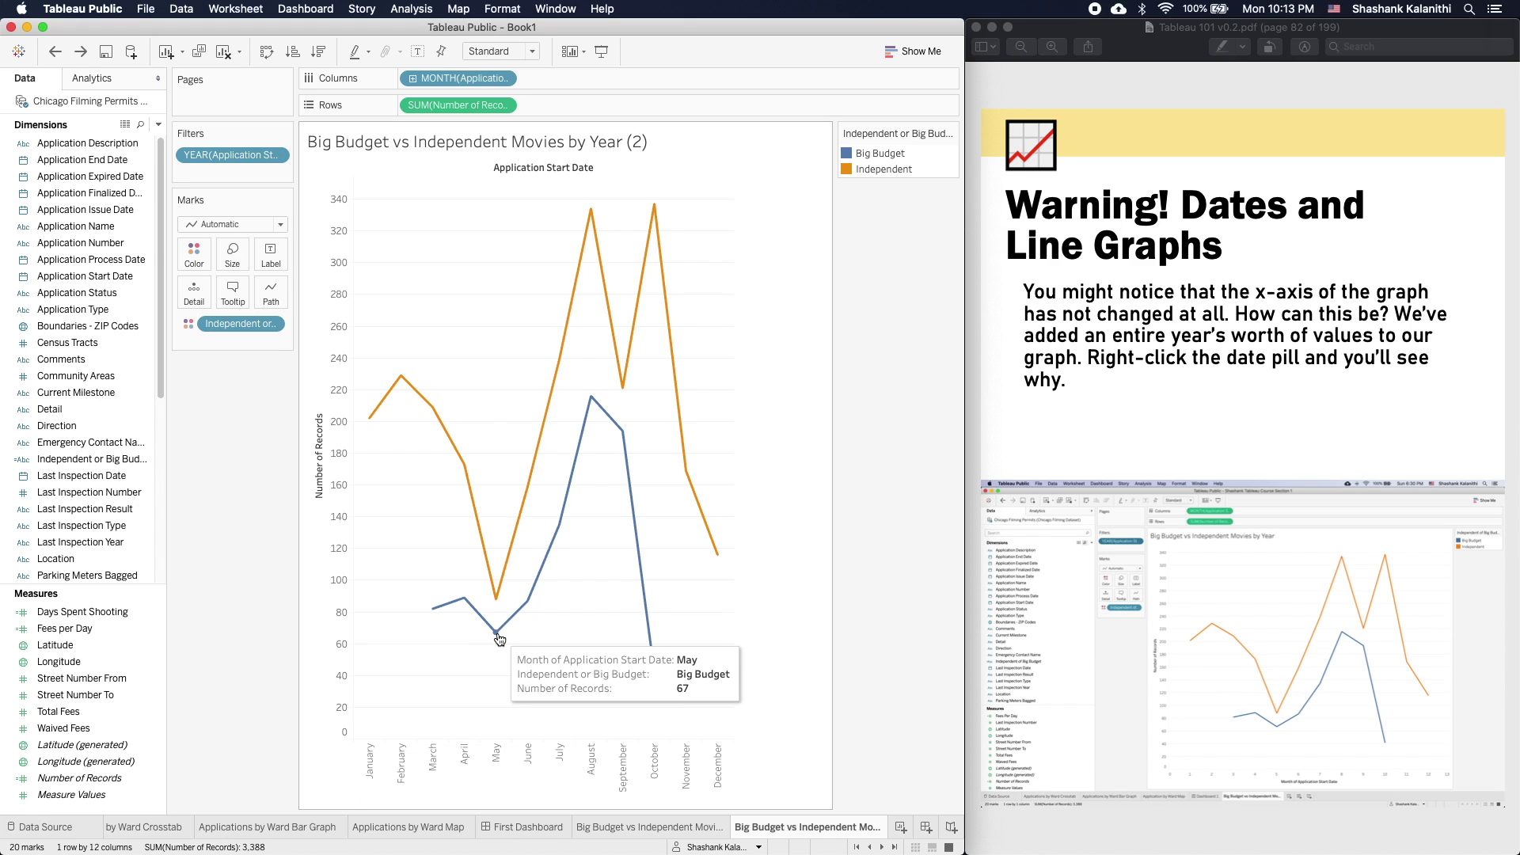
mouse_move(540, 586)
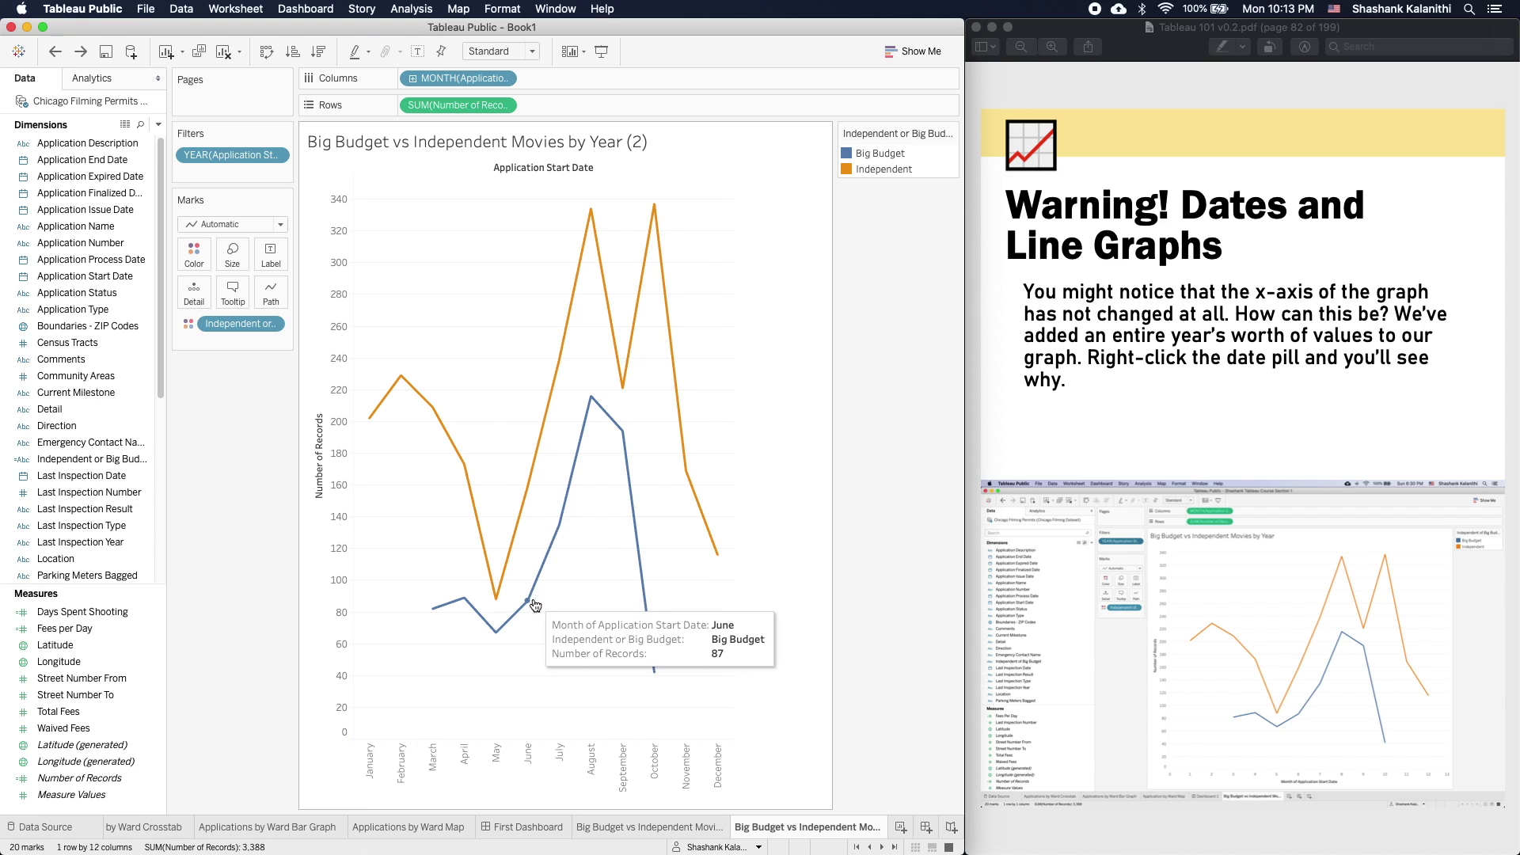
- Add 2017 to the Application Start Date year filter and apply it, keeping the filter dialog clear of the chart
right_click(206, 154)
left_click(234, 161)
left_click_drag(472, 198, 1084, 236)
left_click(945, 392)
left_click(1005, 701)
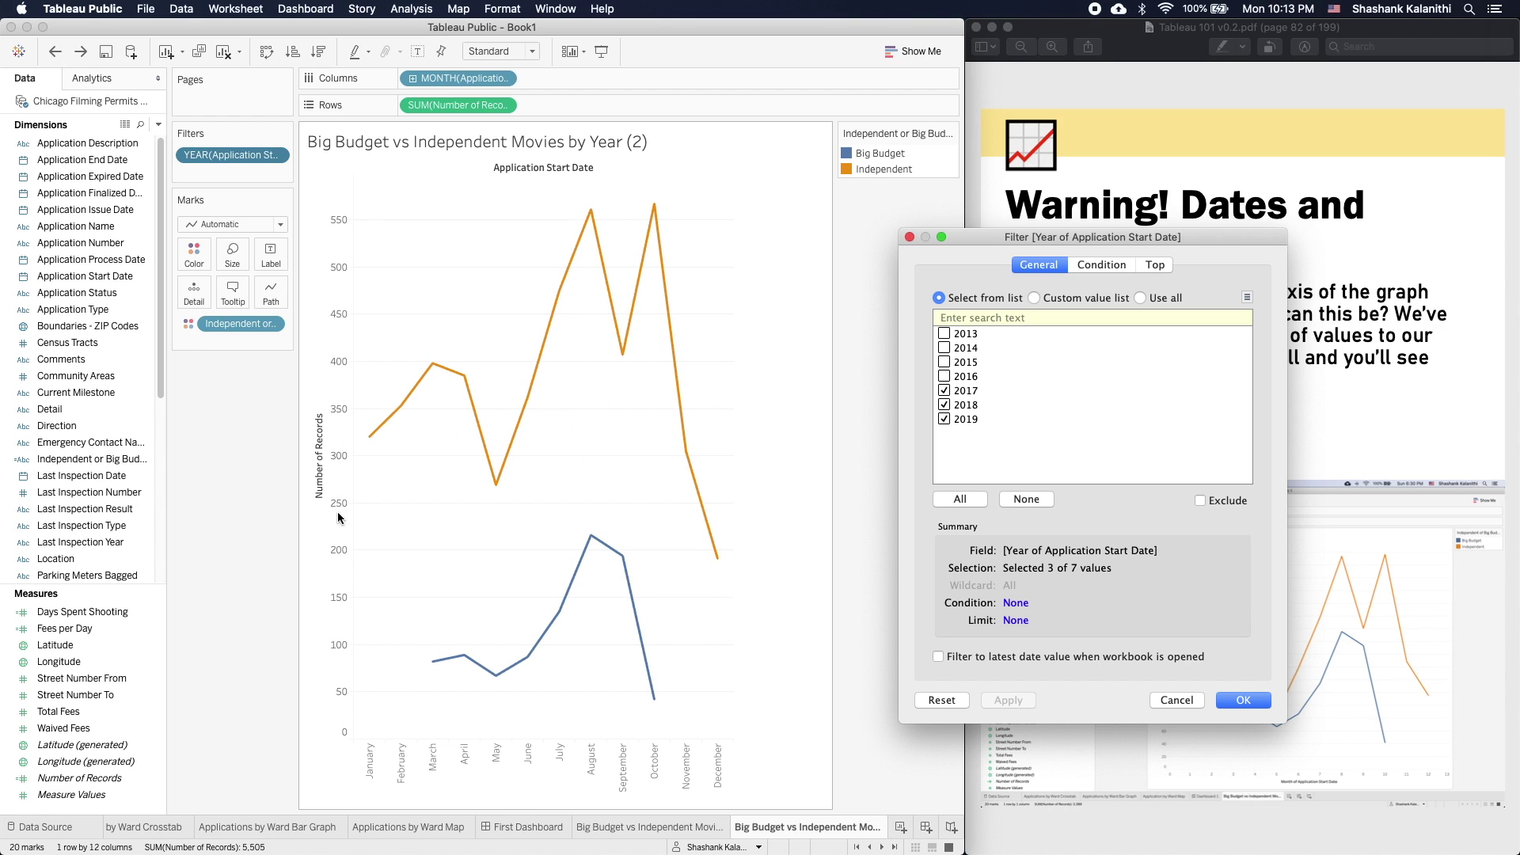
- Remove 2017 from the Application Start Date year filter, apply the change and close the filter dialog
left_click(945, 391)
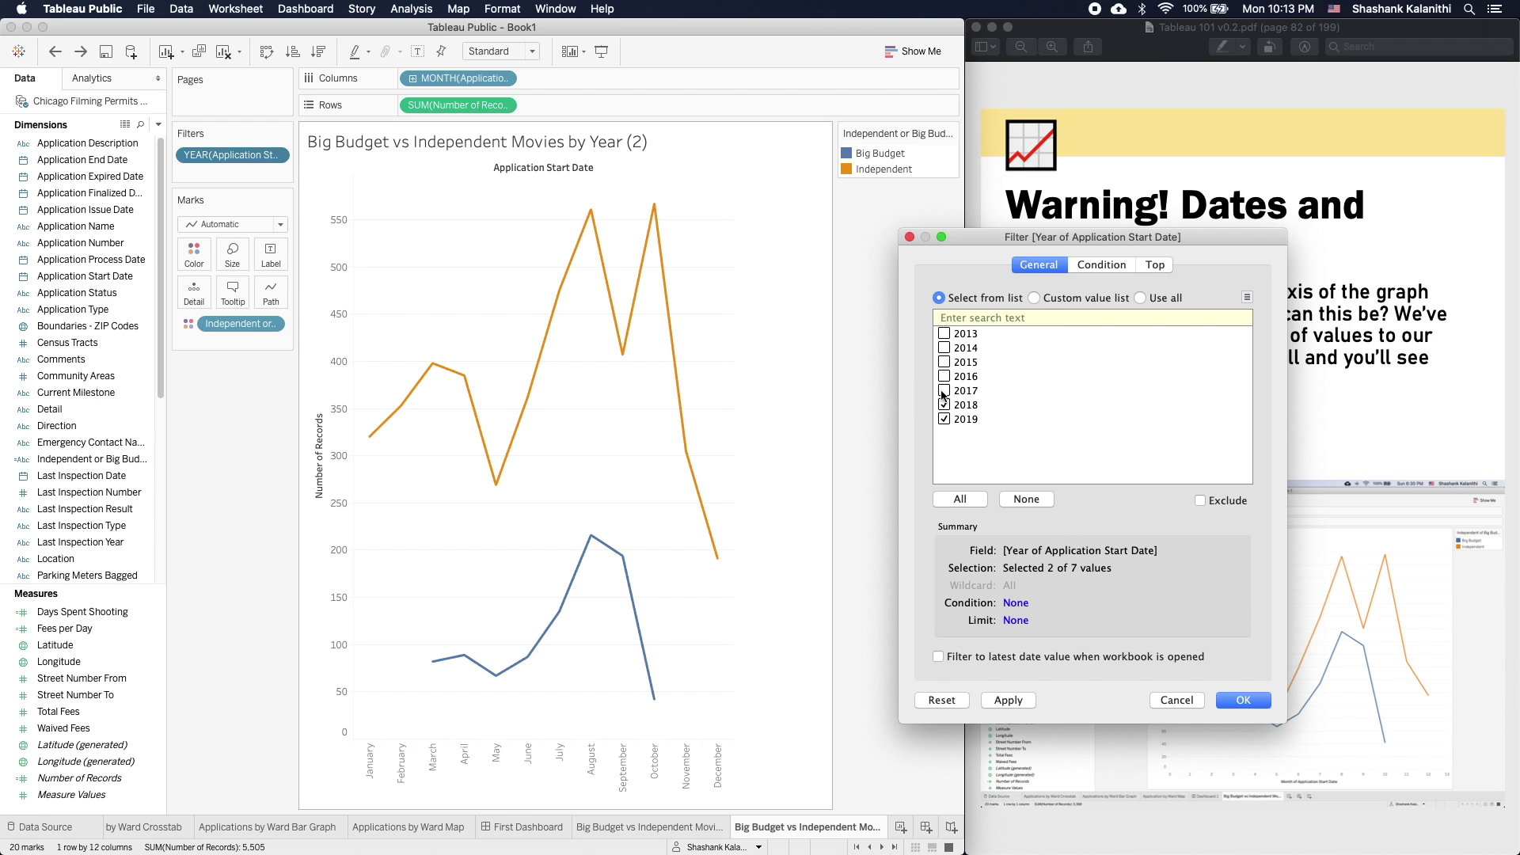
left_click(1001, 701)
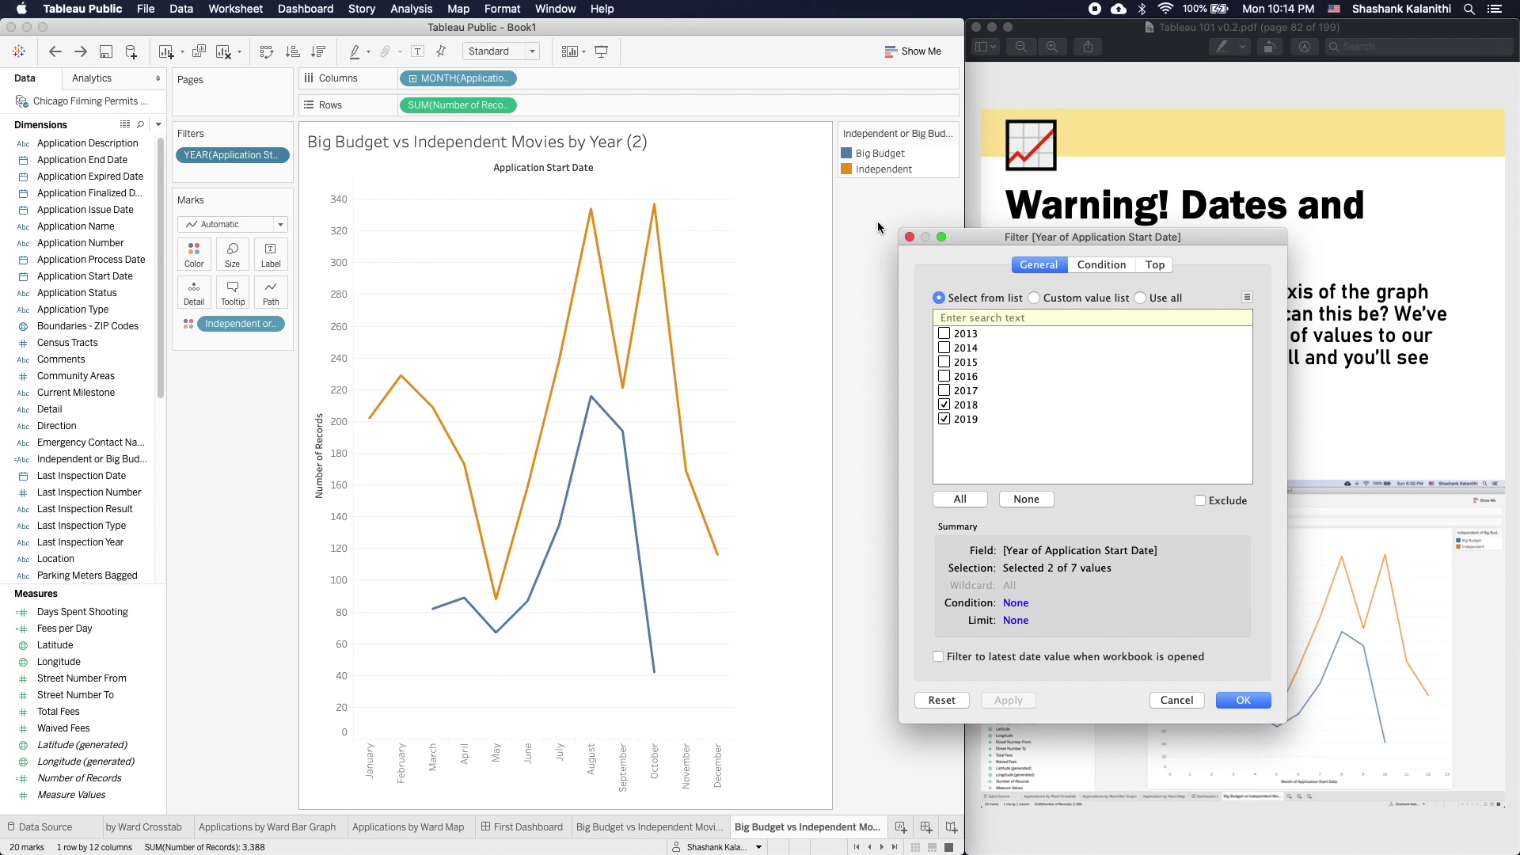
left_click(909, 237)
- Make the Application Start Date field in Columns continuous, and change it to the second Month option (May 2015 format)
right_click(440, 79)
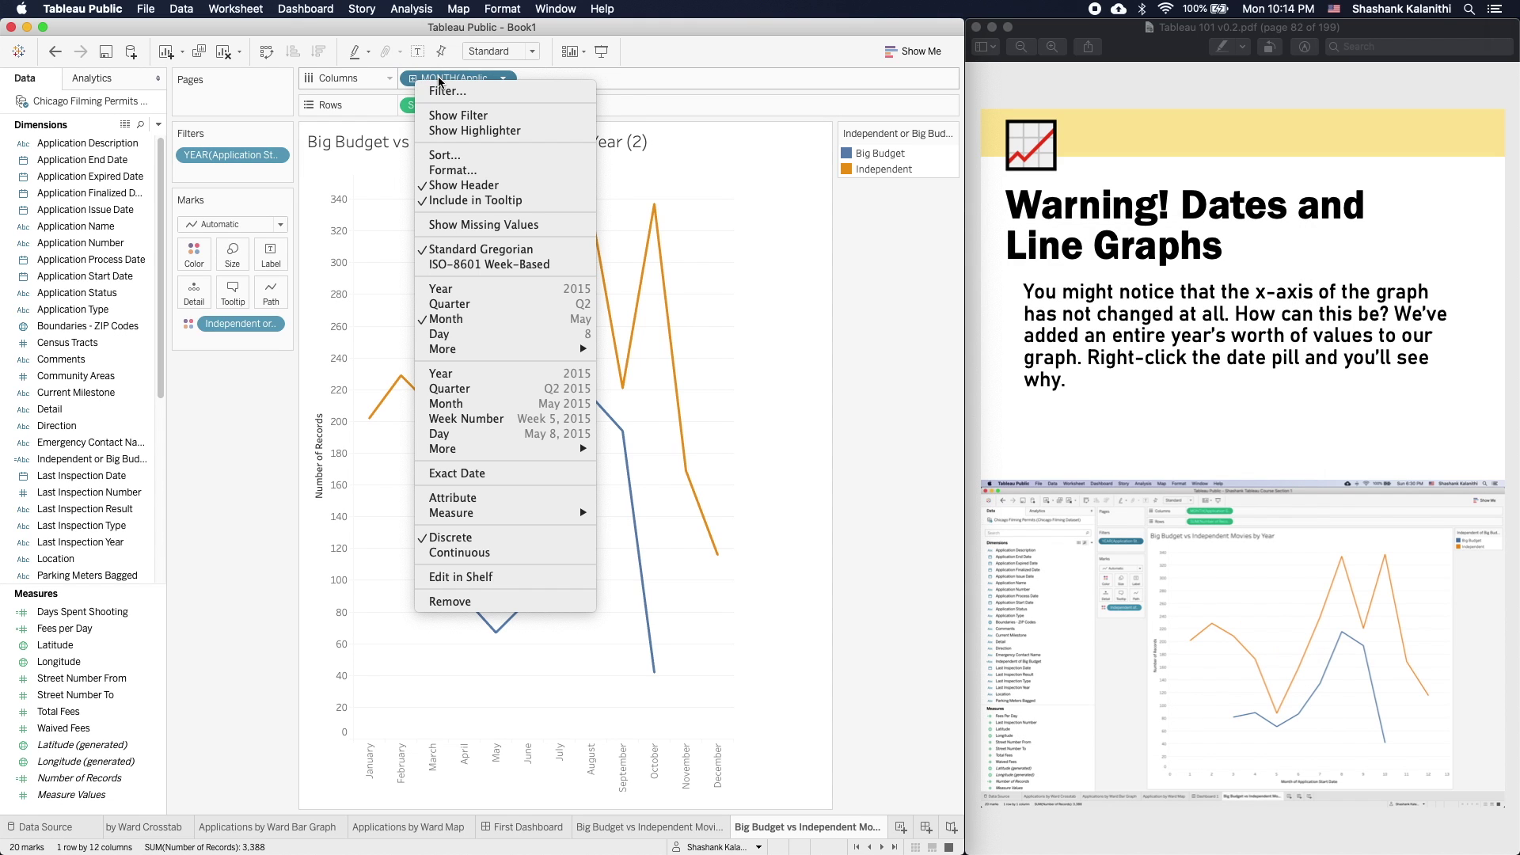
right_click(440, 79)
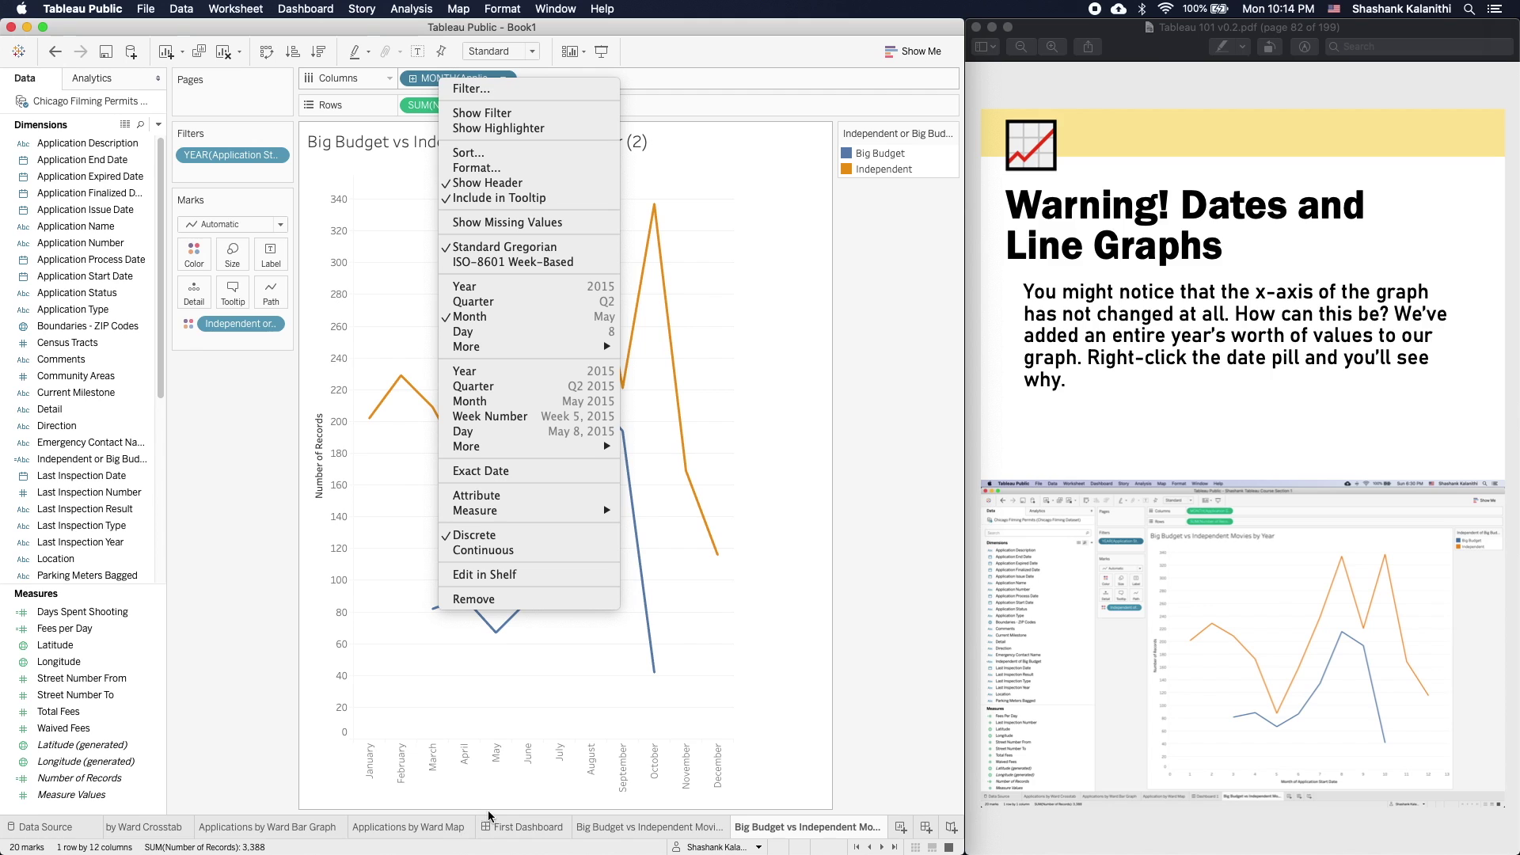
left_click(484, 554)
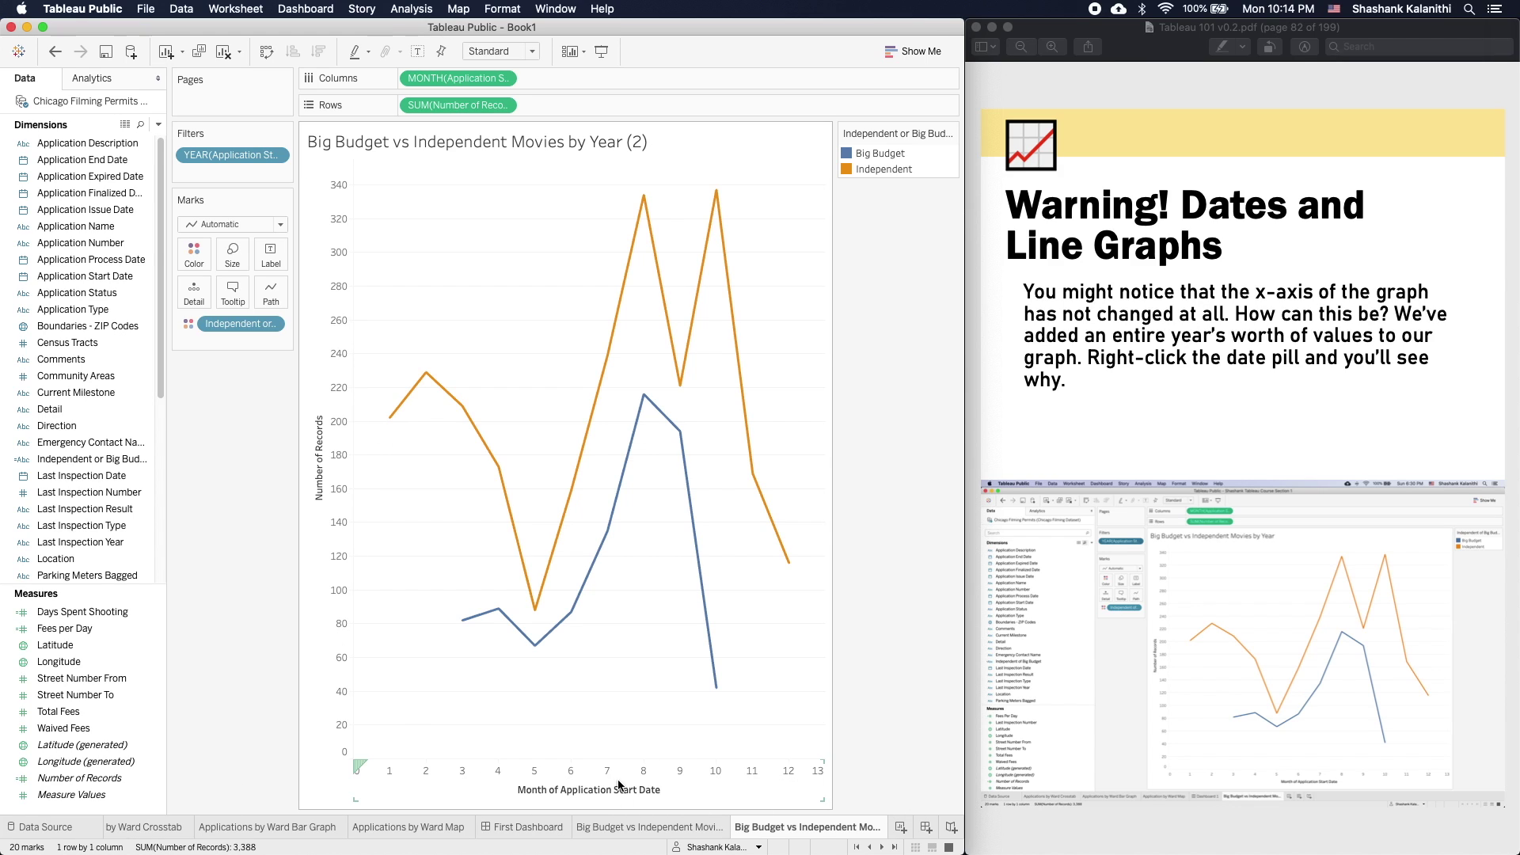
right_click(450, 77)
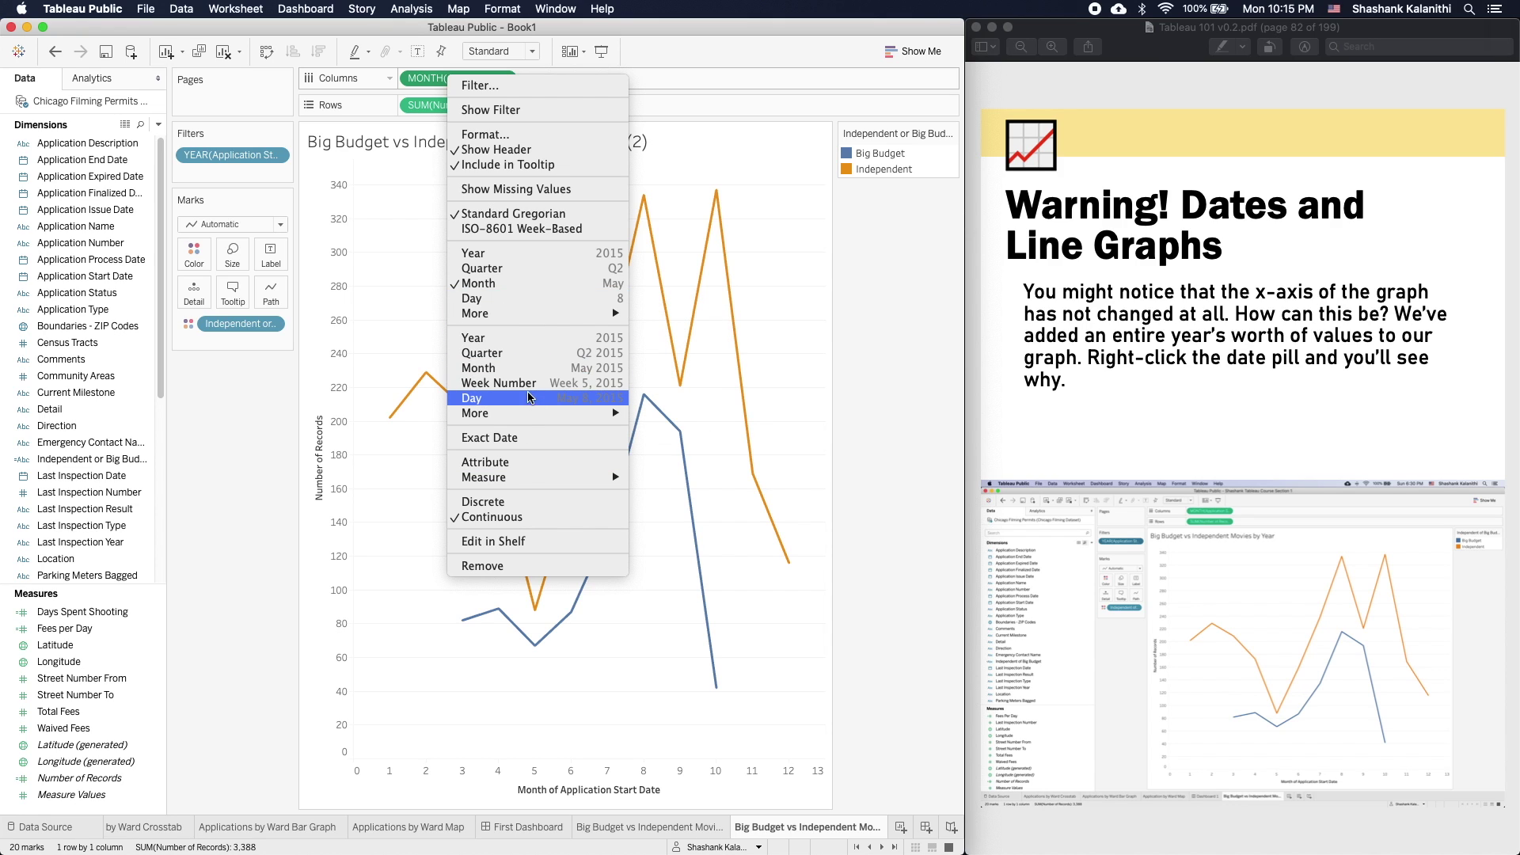
left_click(507, 382)
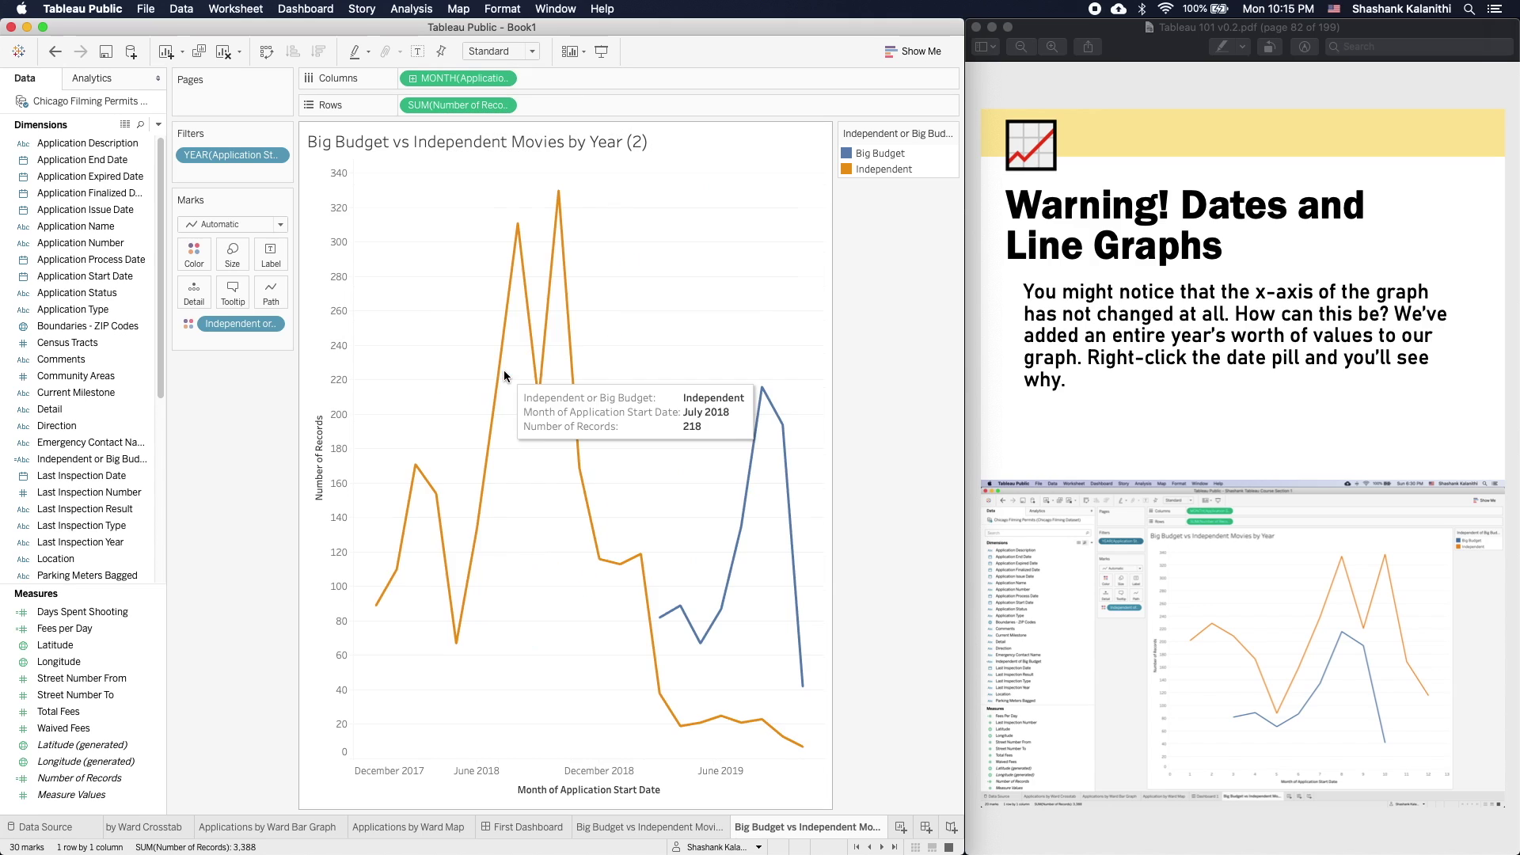
- Switch to the PDF guide and advance it to page 84 about discrete months in line graphs
left_click(533, 595)
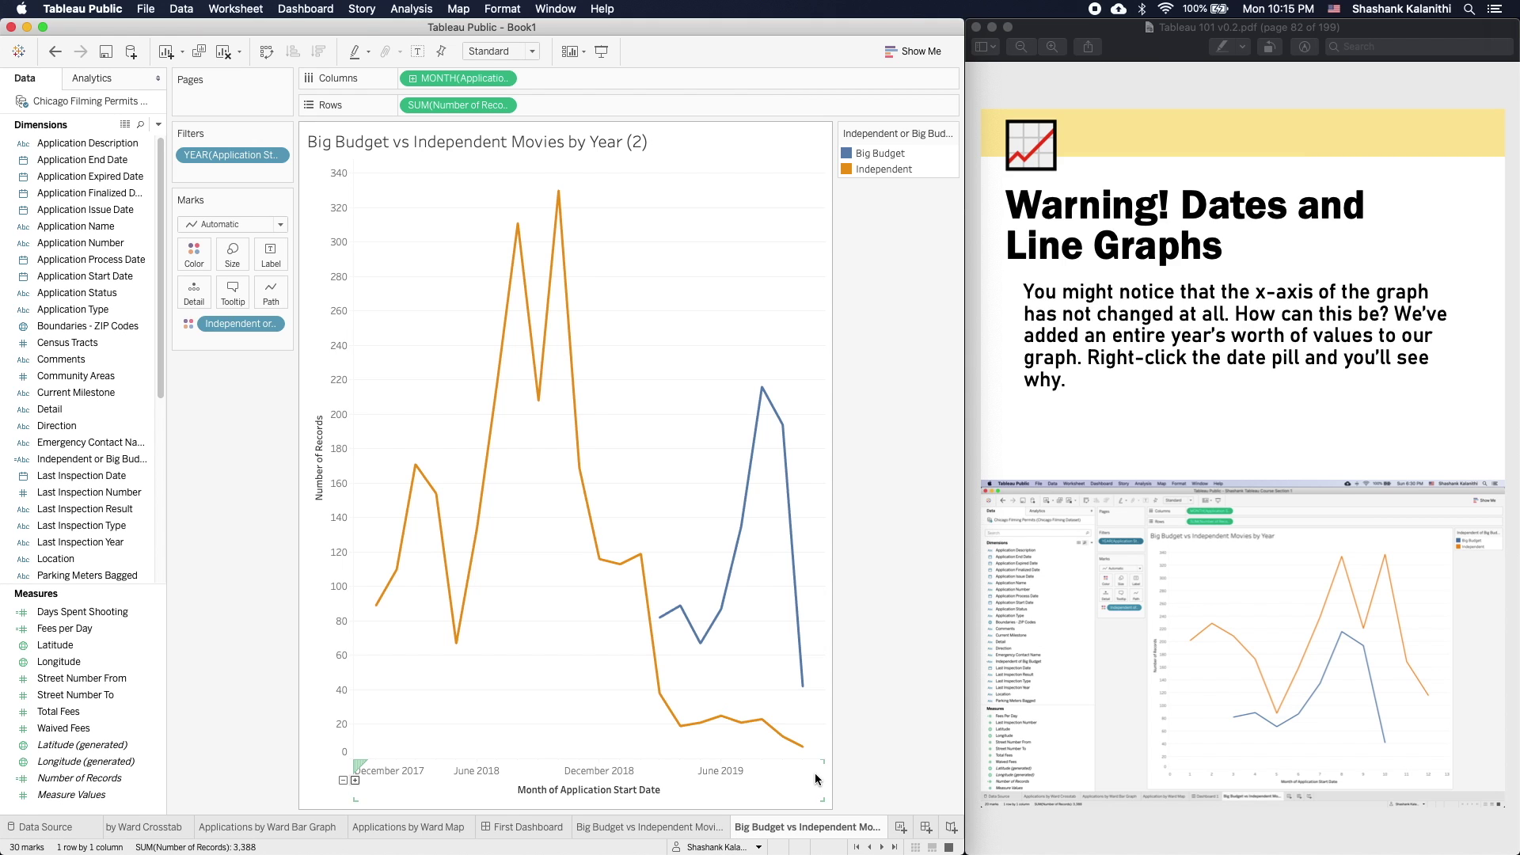
left_click(1279, 393)
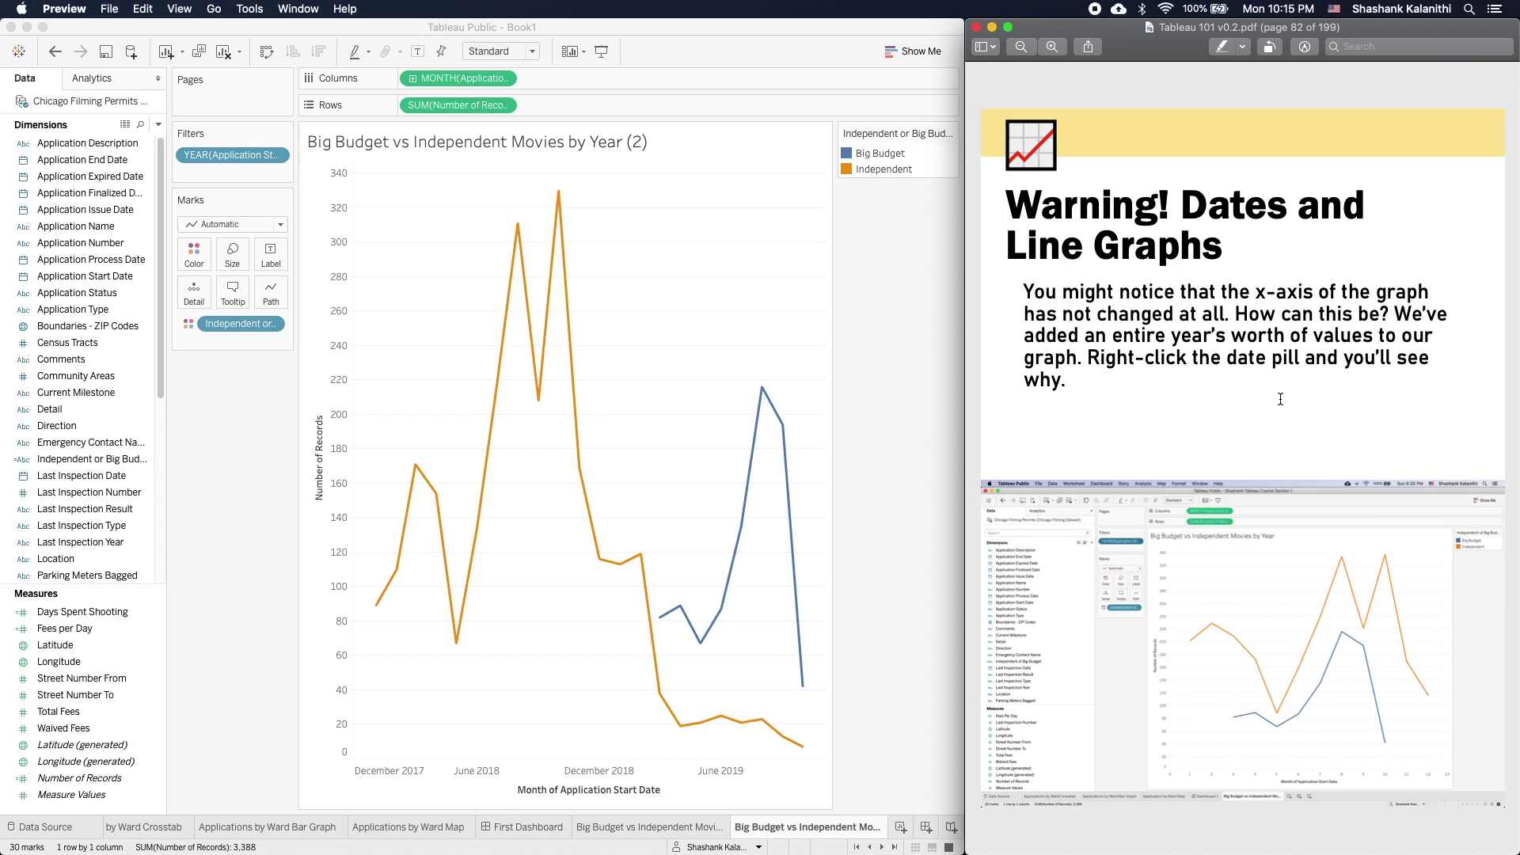
key("Right")
key("Right")
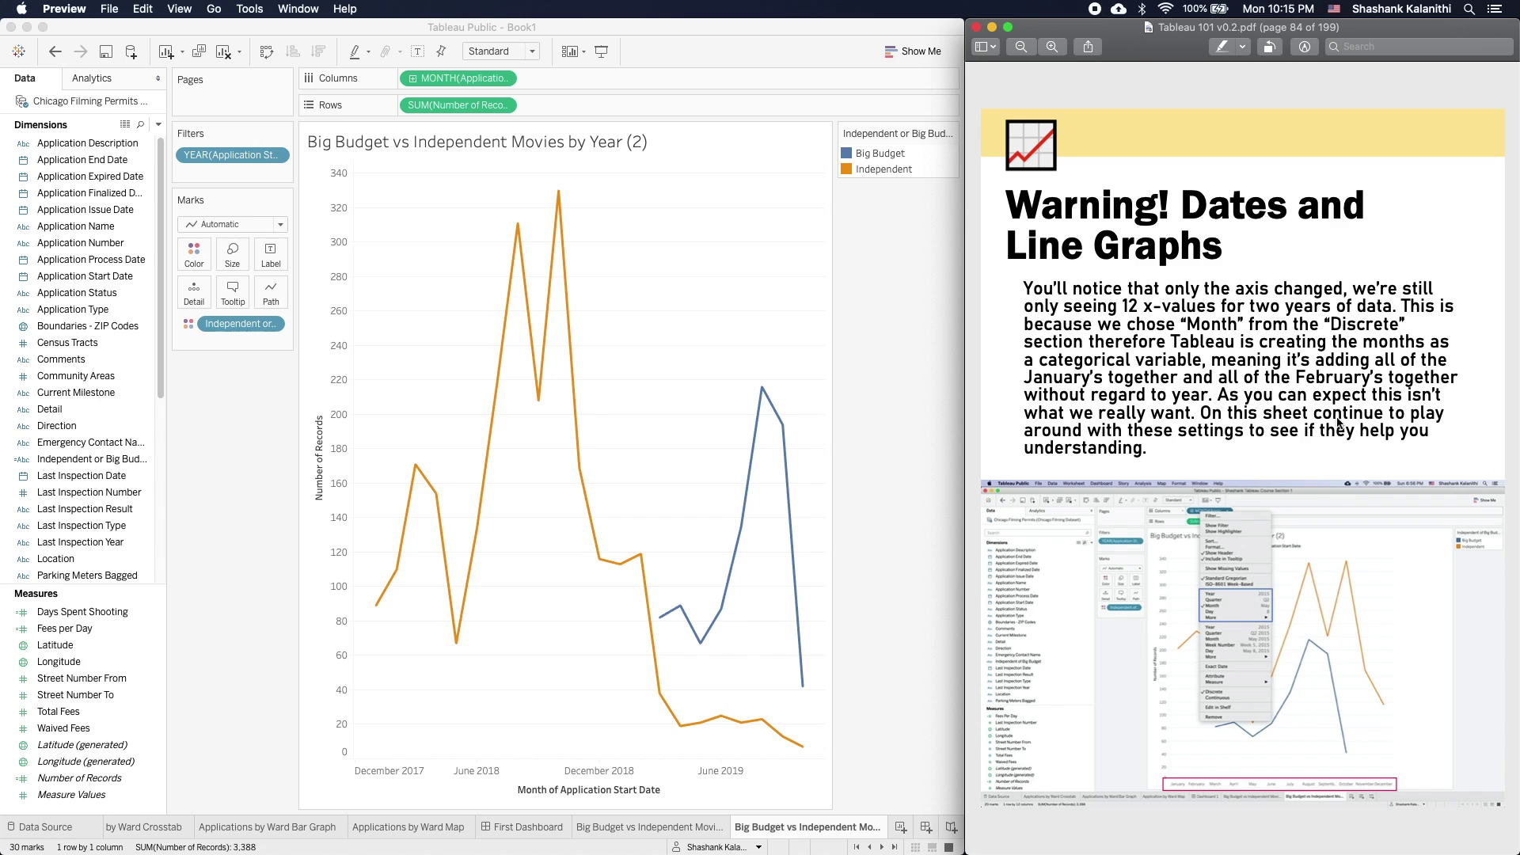
- Review the discrete and continuous date options of the Application Start Date field in Columns, then dismiss them without choosing one
right_click(455, 76)
key("Escape")
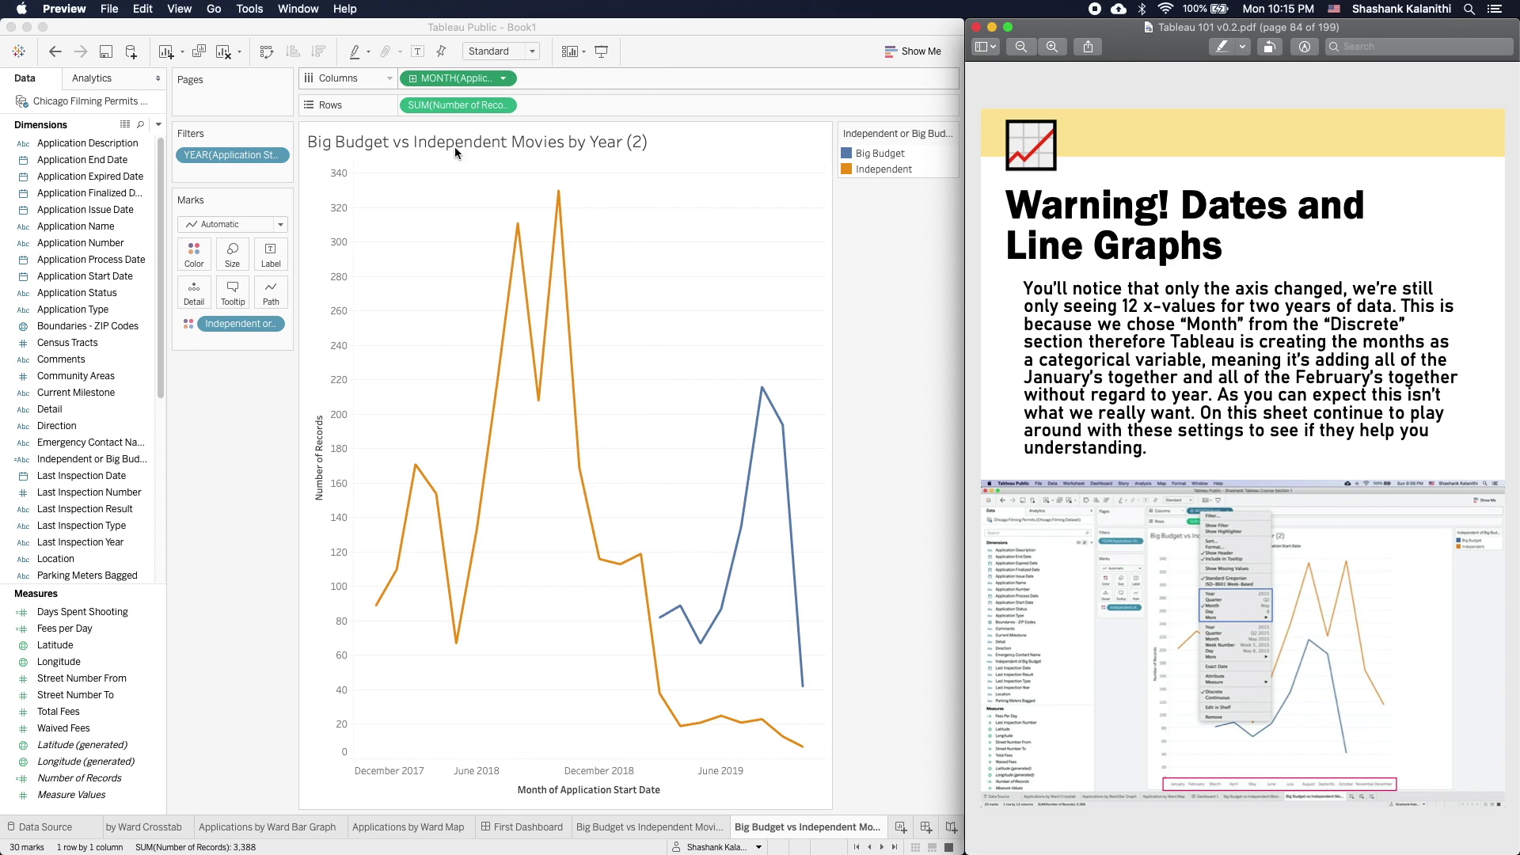
left_click(456, 99)
right_click(448, 80)
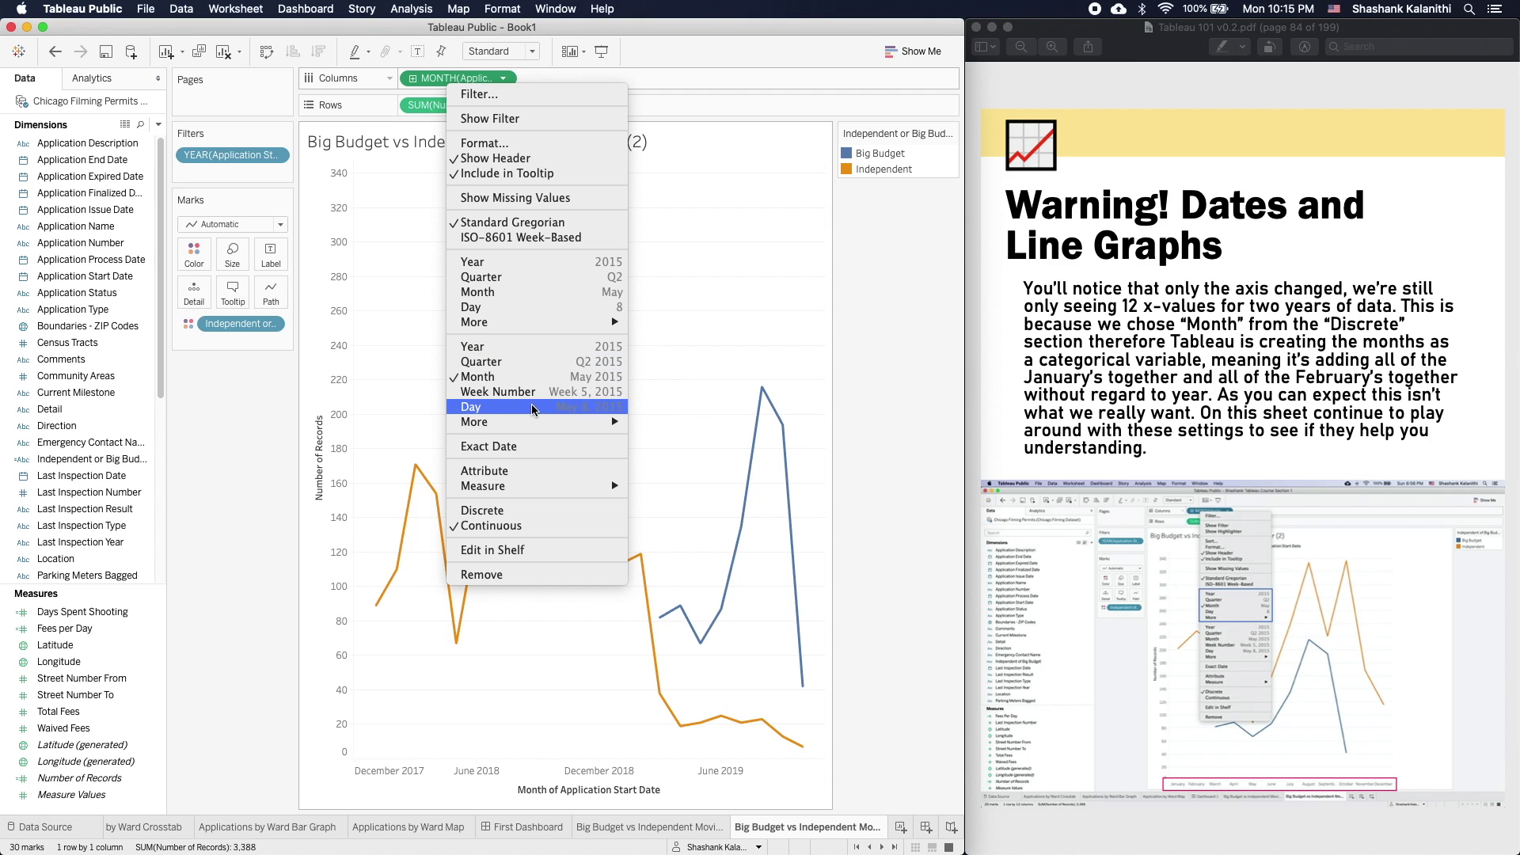
left_click(733, 407)
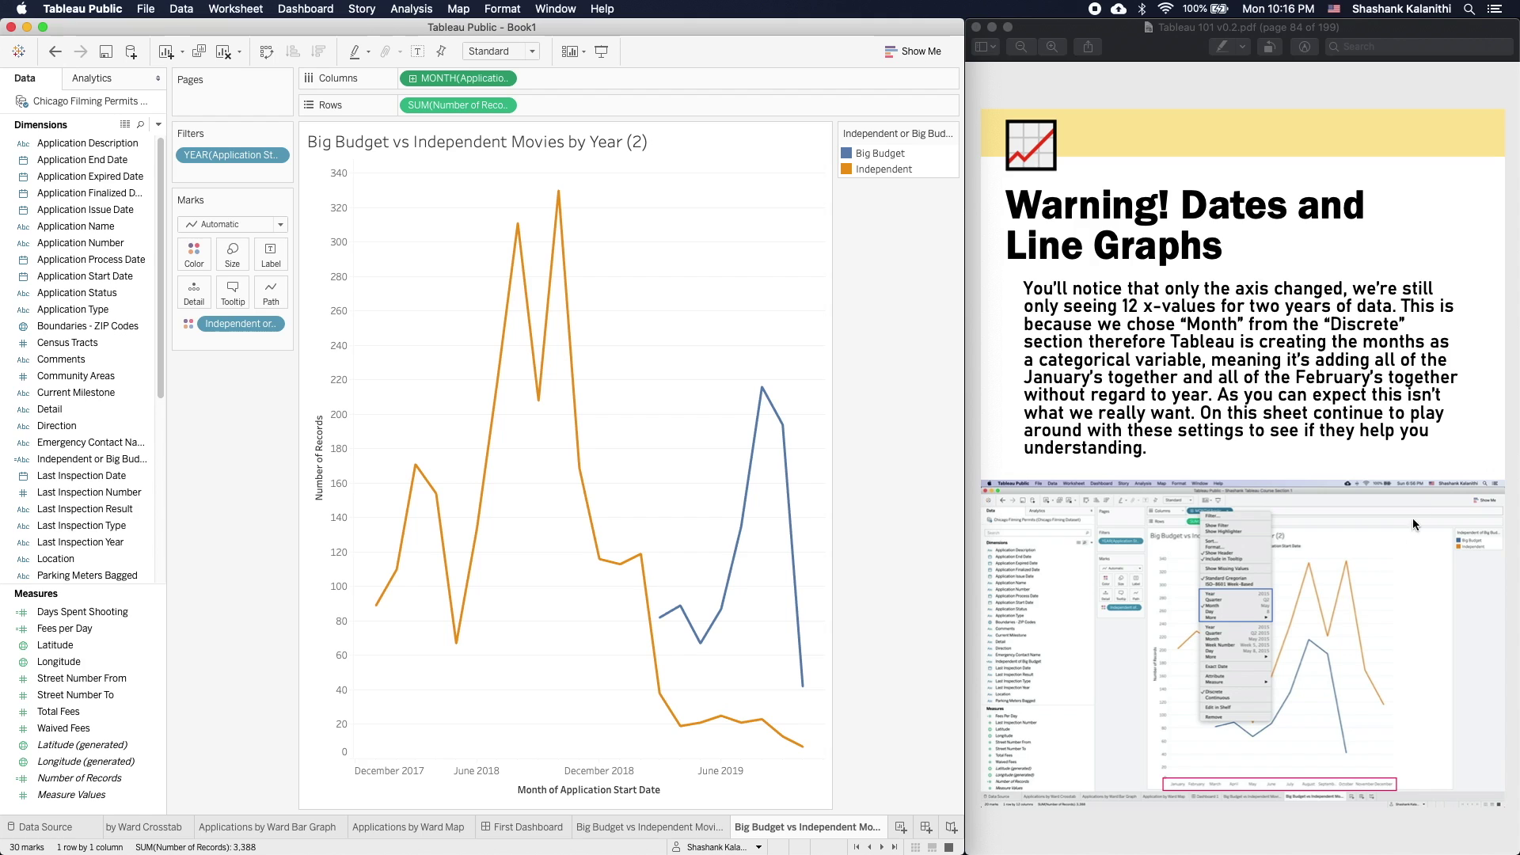
- Advance the PDF guide to page 85 and return to the original "Big Budget vs Independent Movies by Year" sheet
left_click(1427, 418)
key("Down")
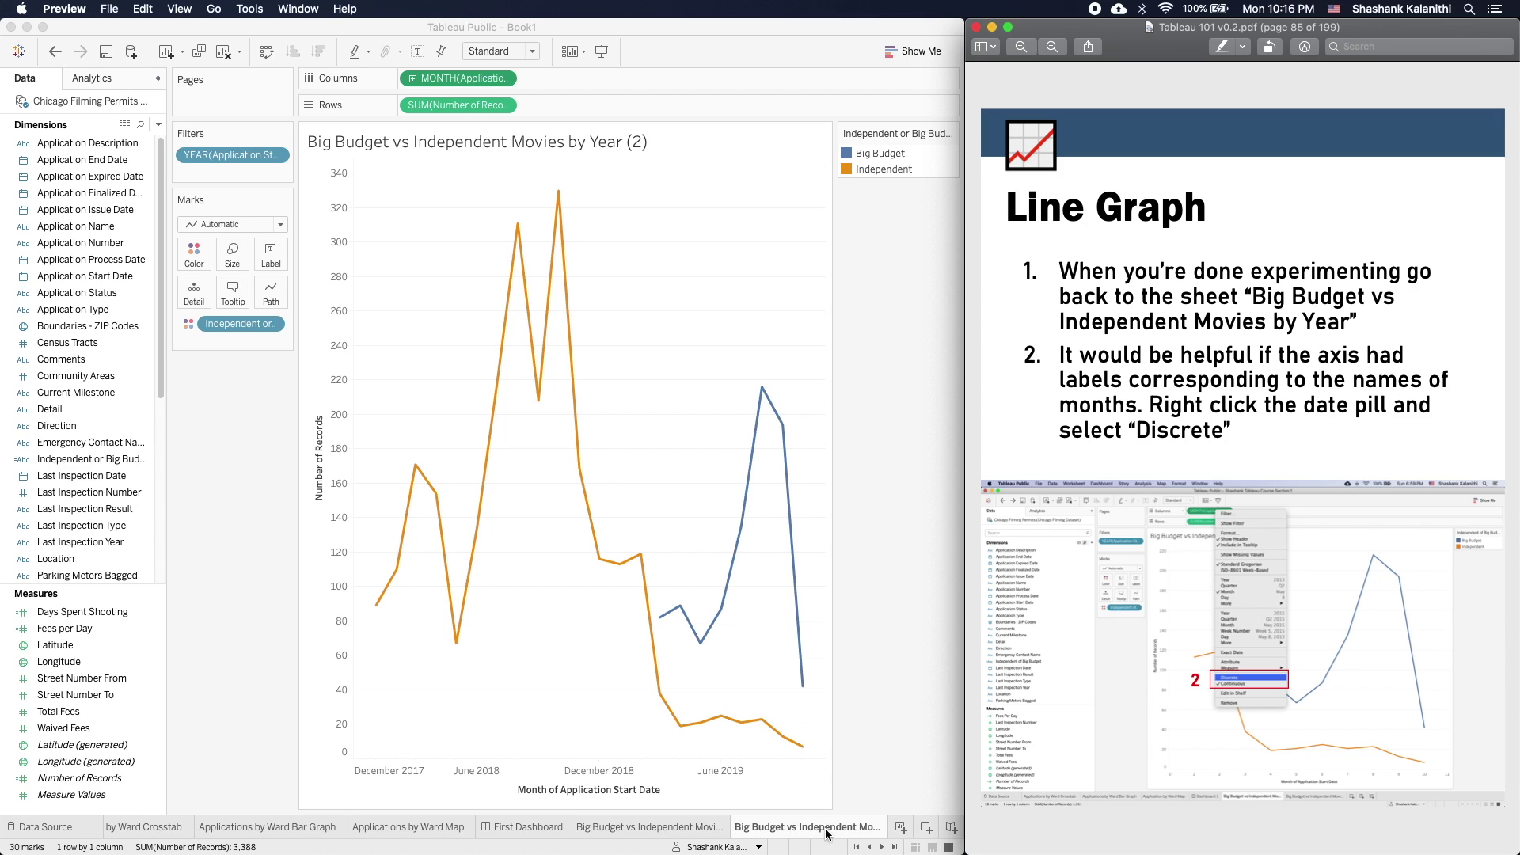
left_click(651, 830)
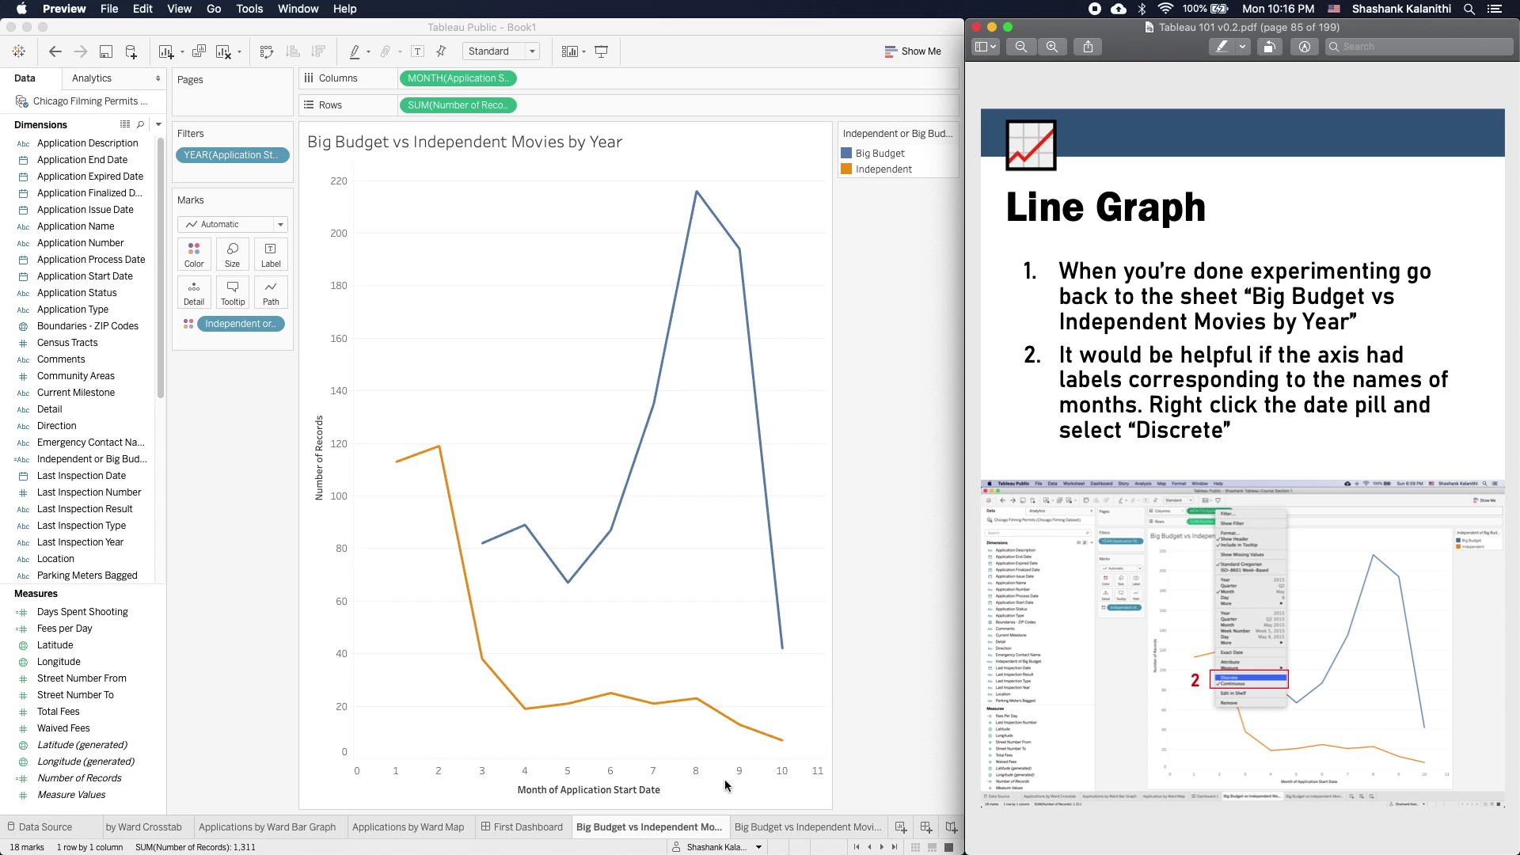
- Check which years are selected in the Application Start Date filter and close its dialog without changes
right_click(464, 78)
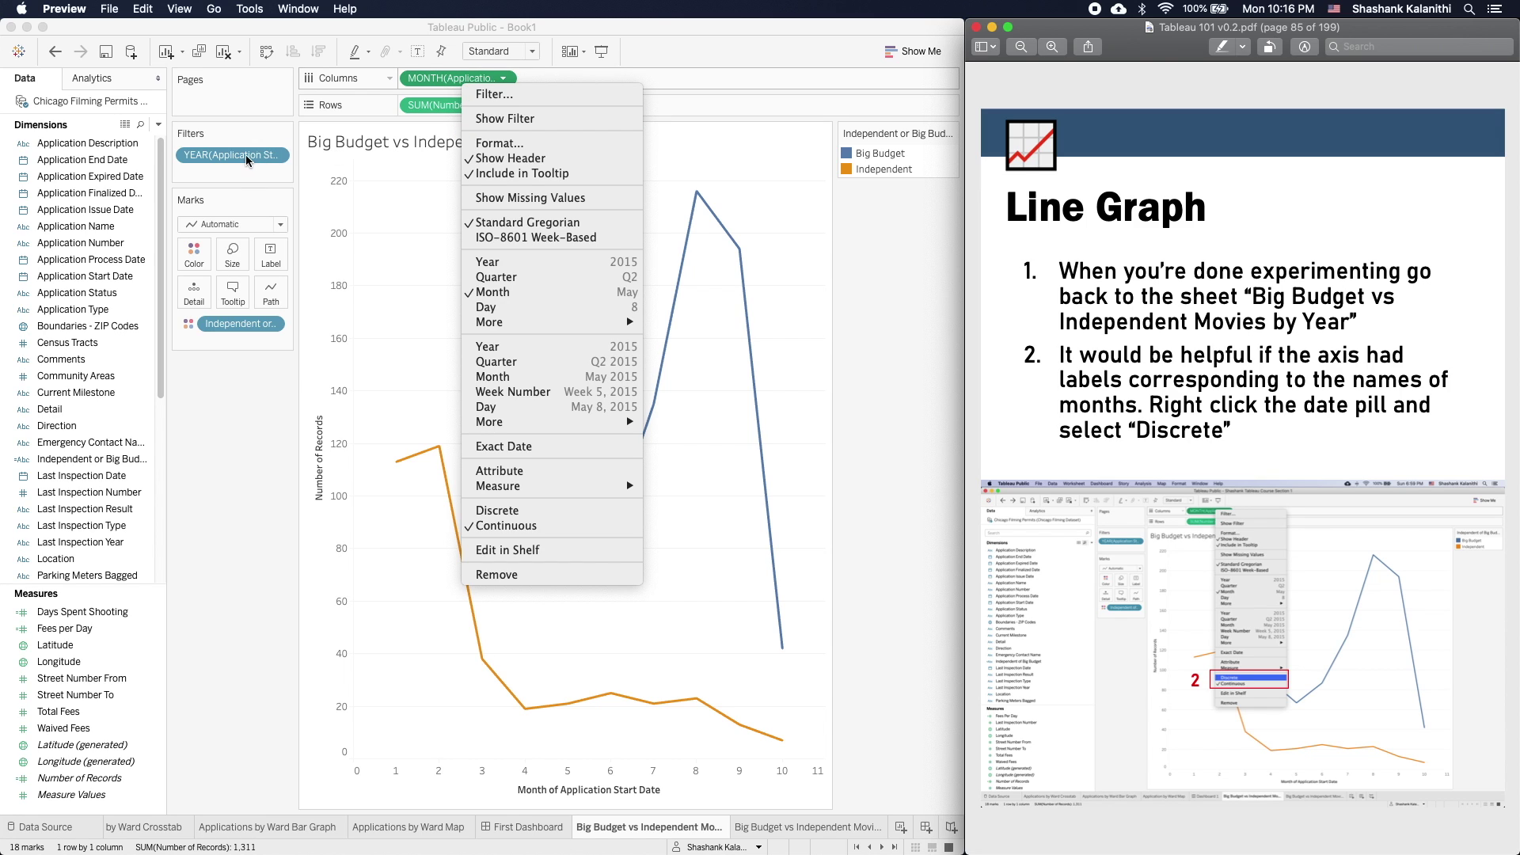
left_click(234, 204)
right_click(229, 155)
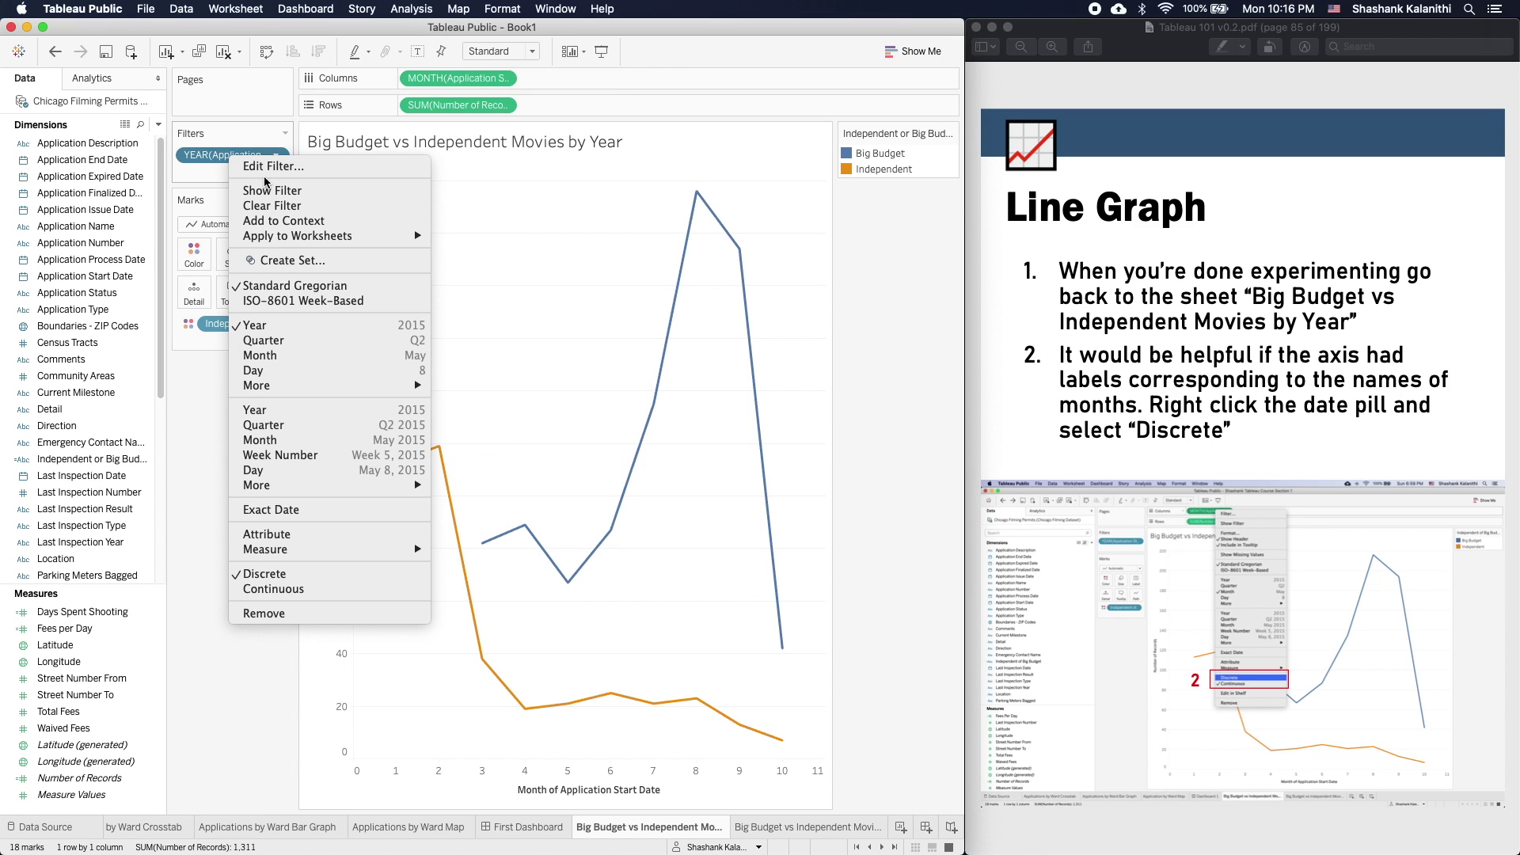
left_click(264, 166)
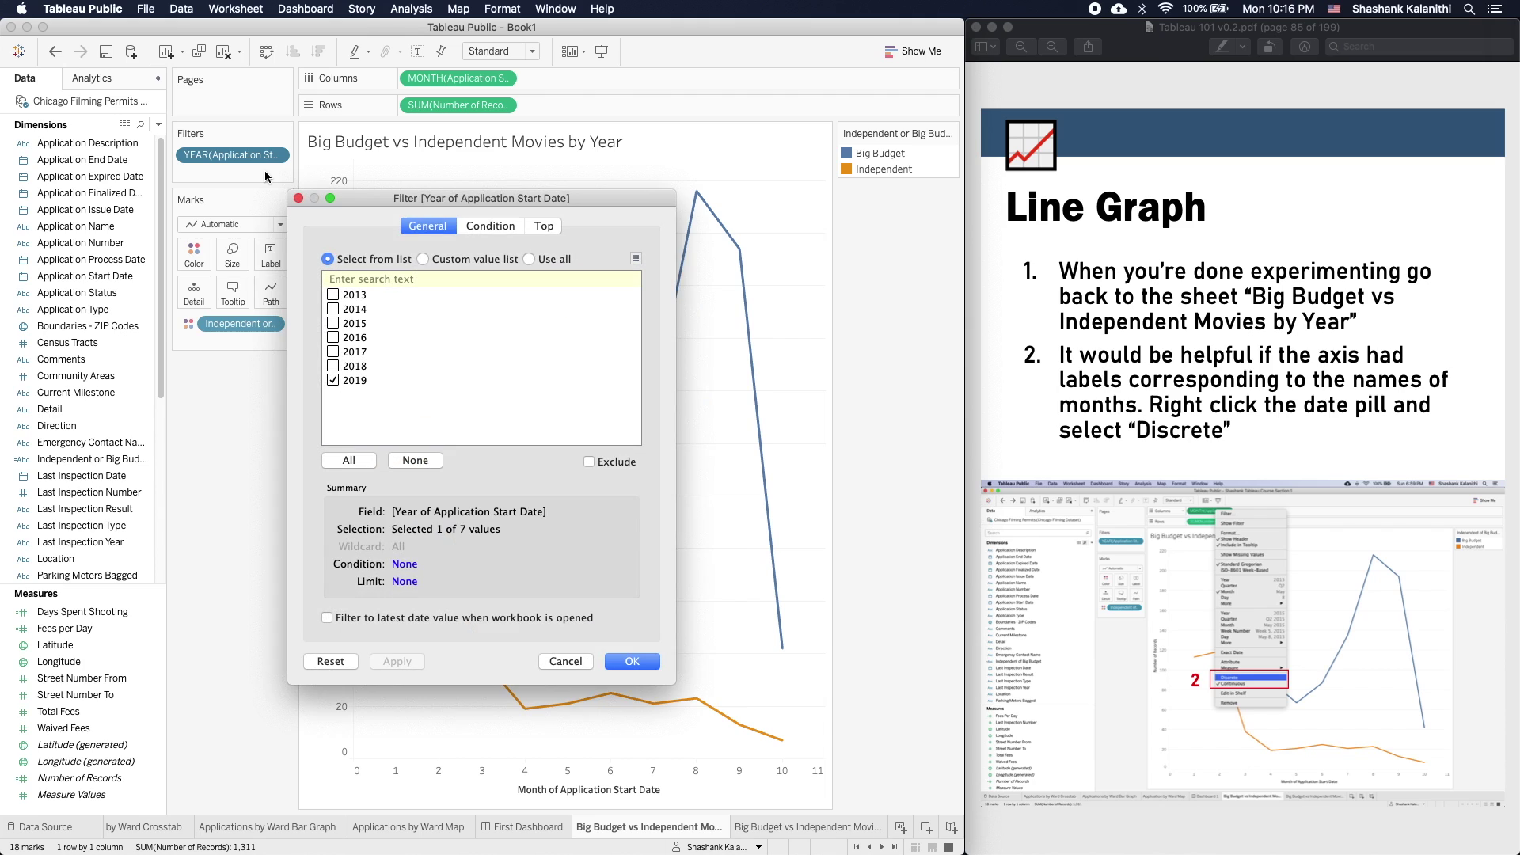
left_click(297, 198)
- Make the month of Application Start Date in Columns discrete, and advance the PDF guide to page 86
right_click(451, 79)
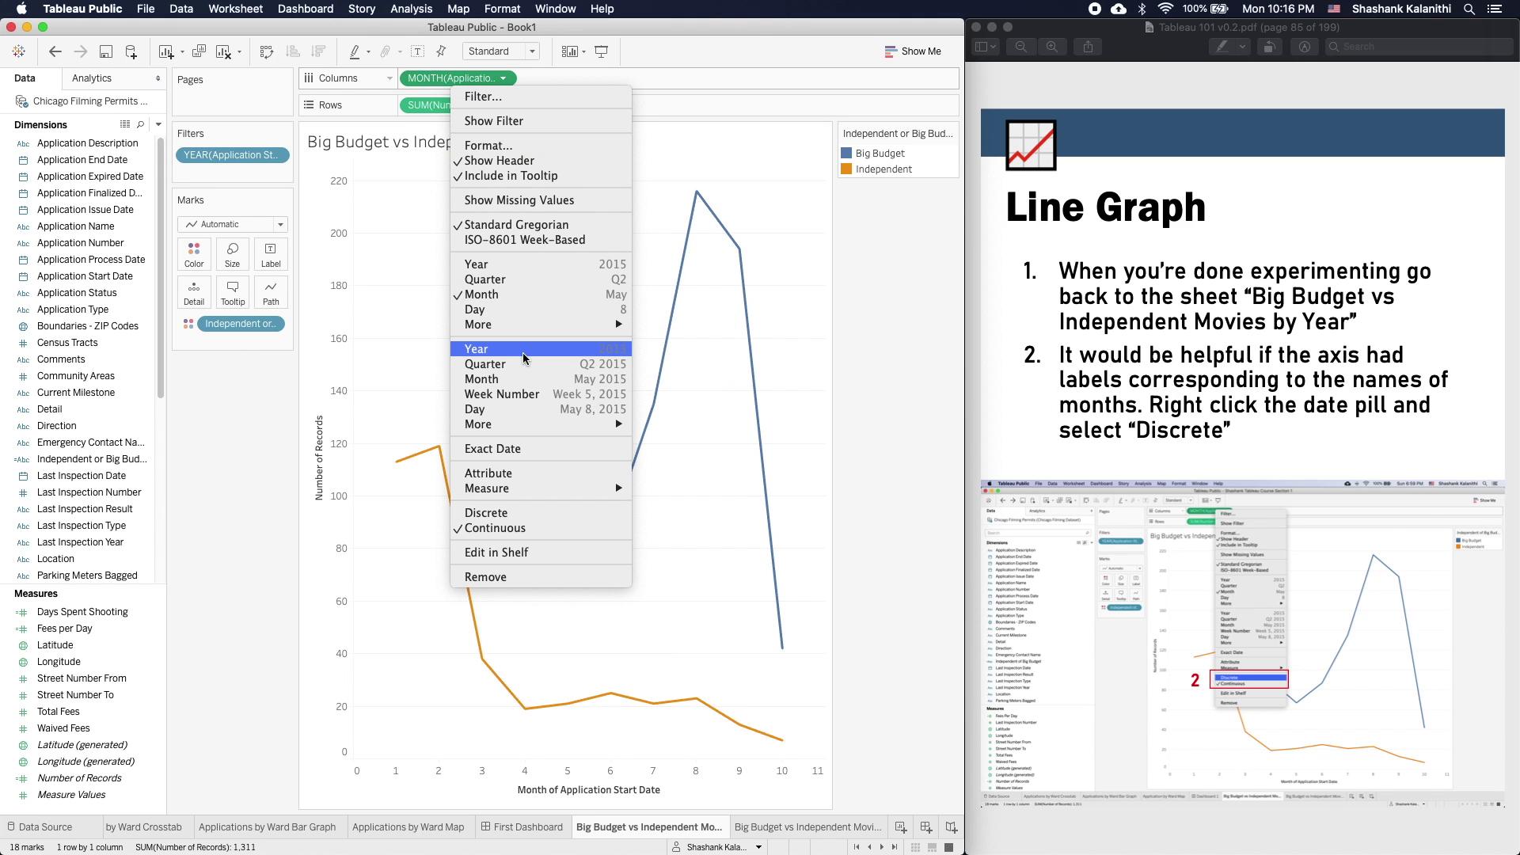
left_click(523, 512)
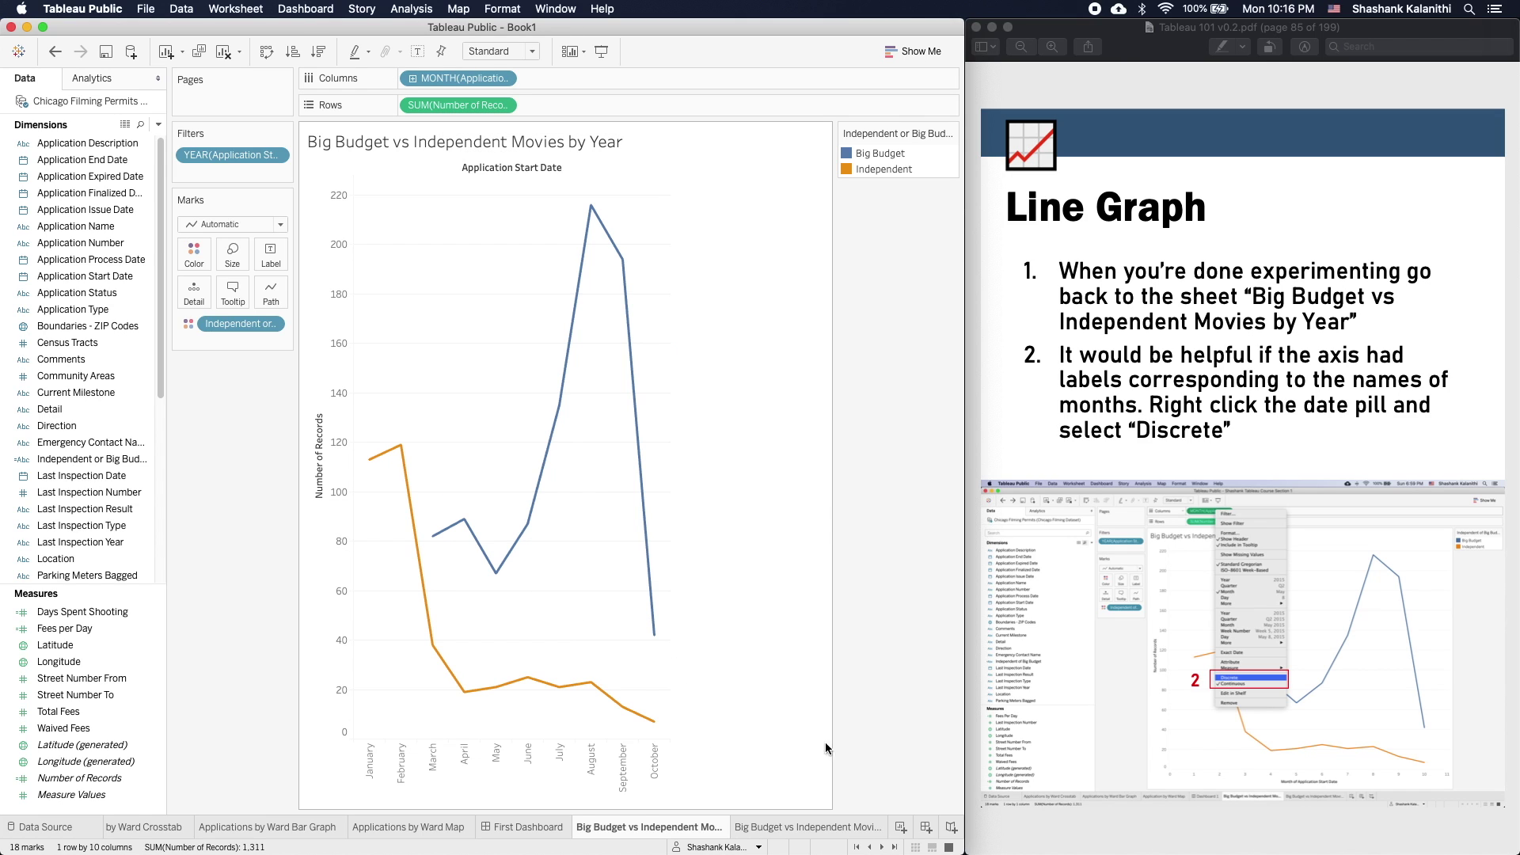
left_click(1281, 446)
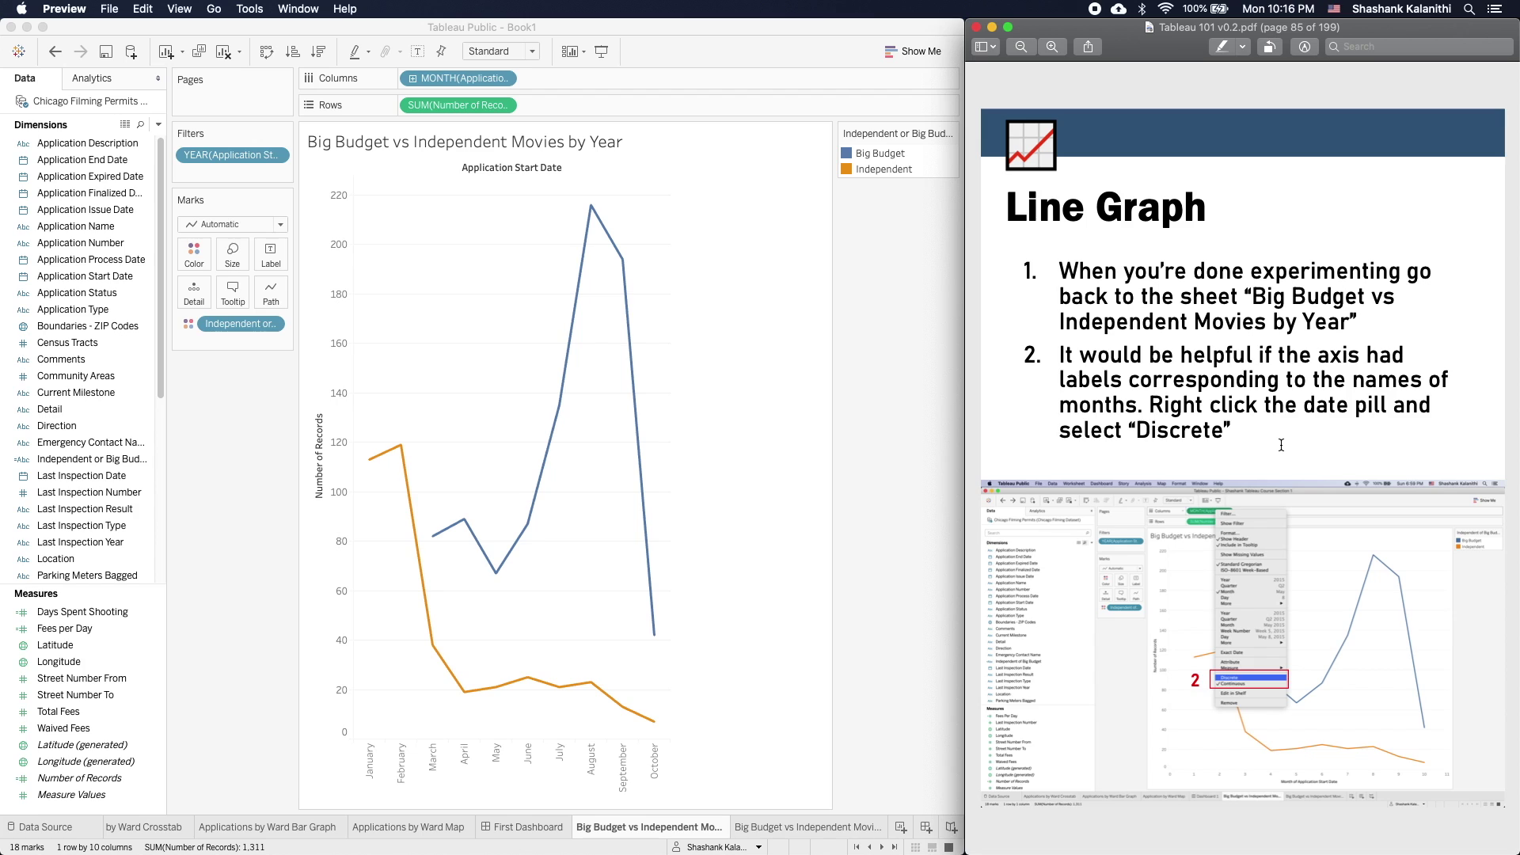
key("Down")
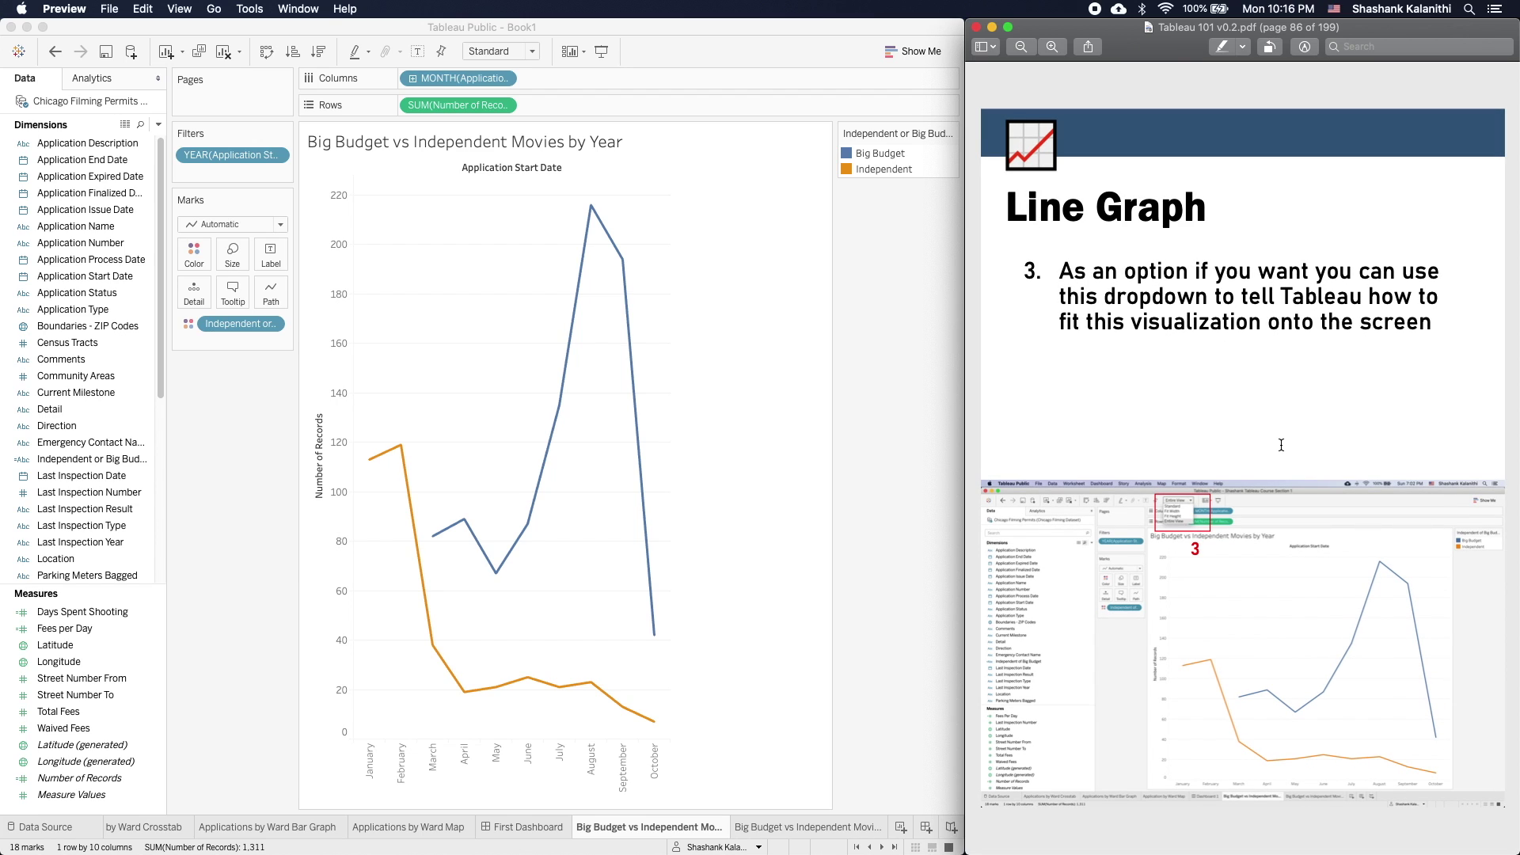
- Set the line graph's fit to Entire View and widen the chart area slightly
left_click(563, 26)
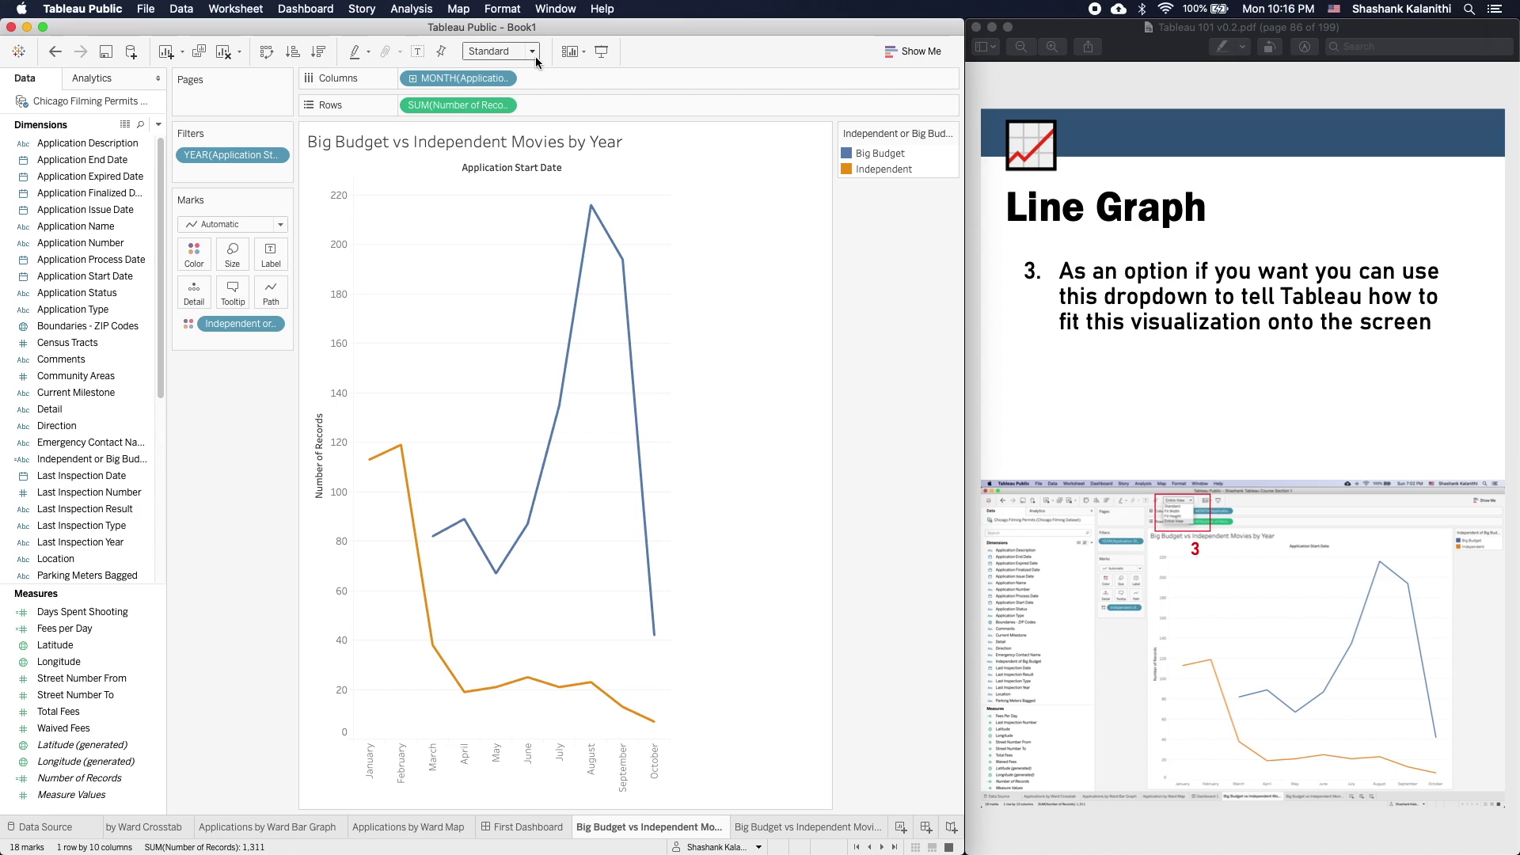
left_click(535, 55)
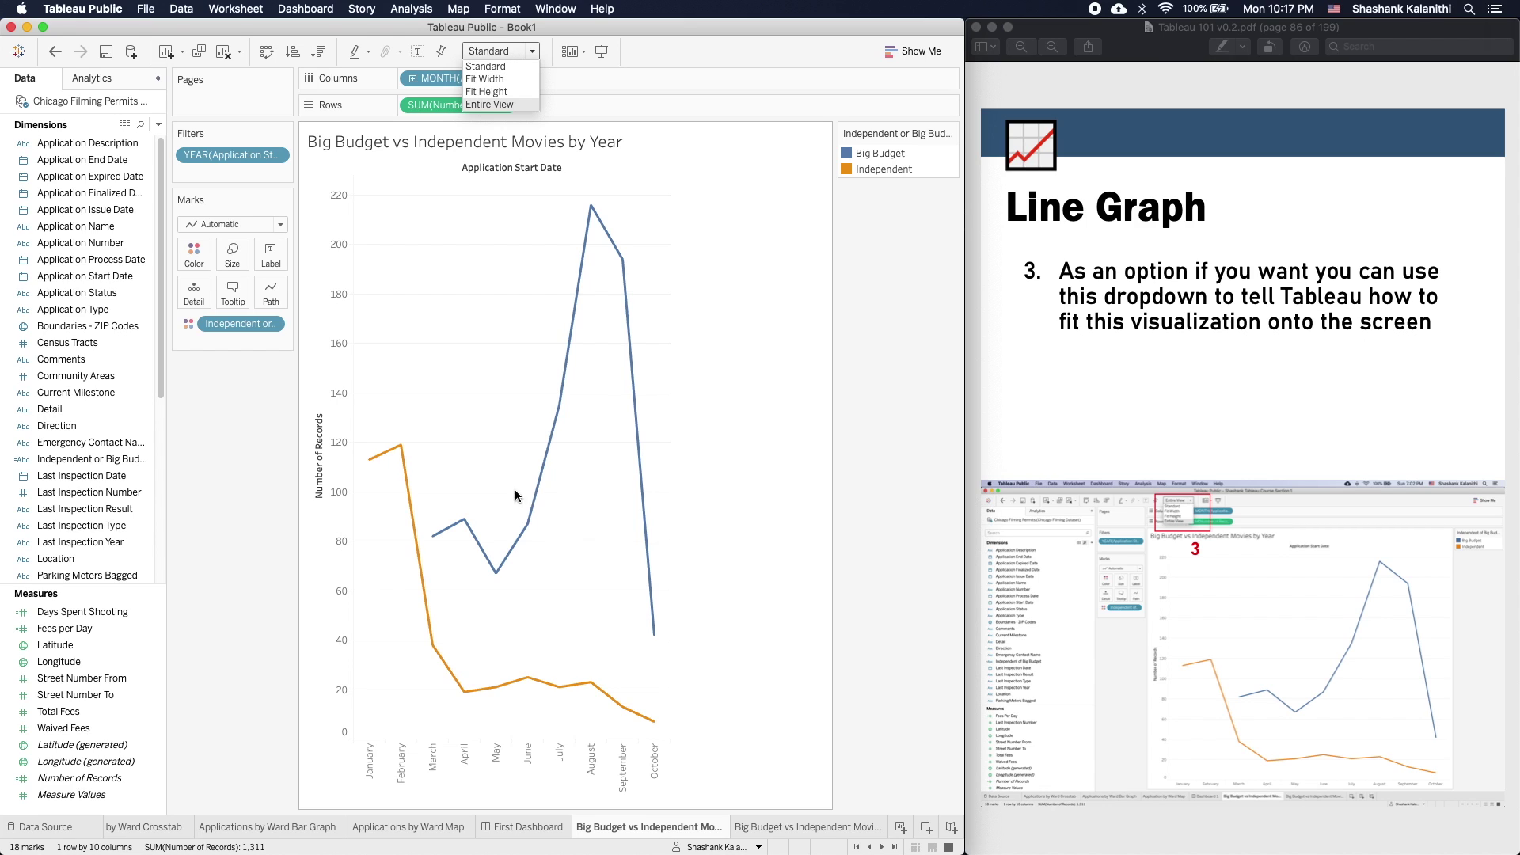
left_click(519, 102)
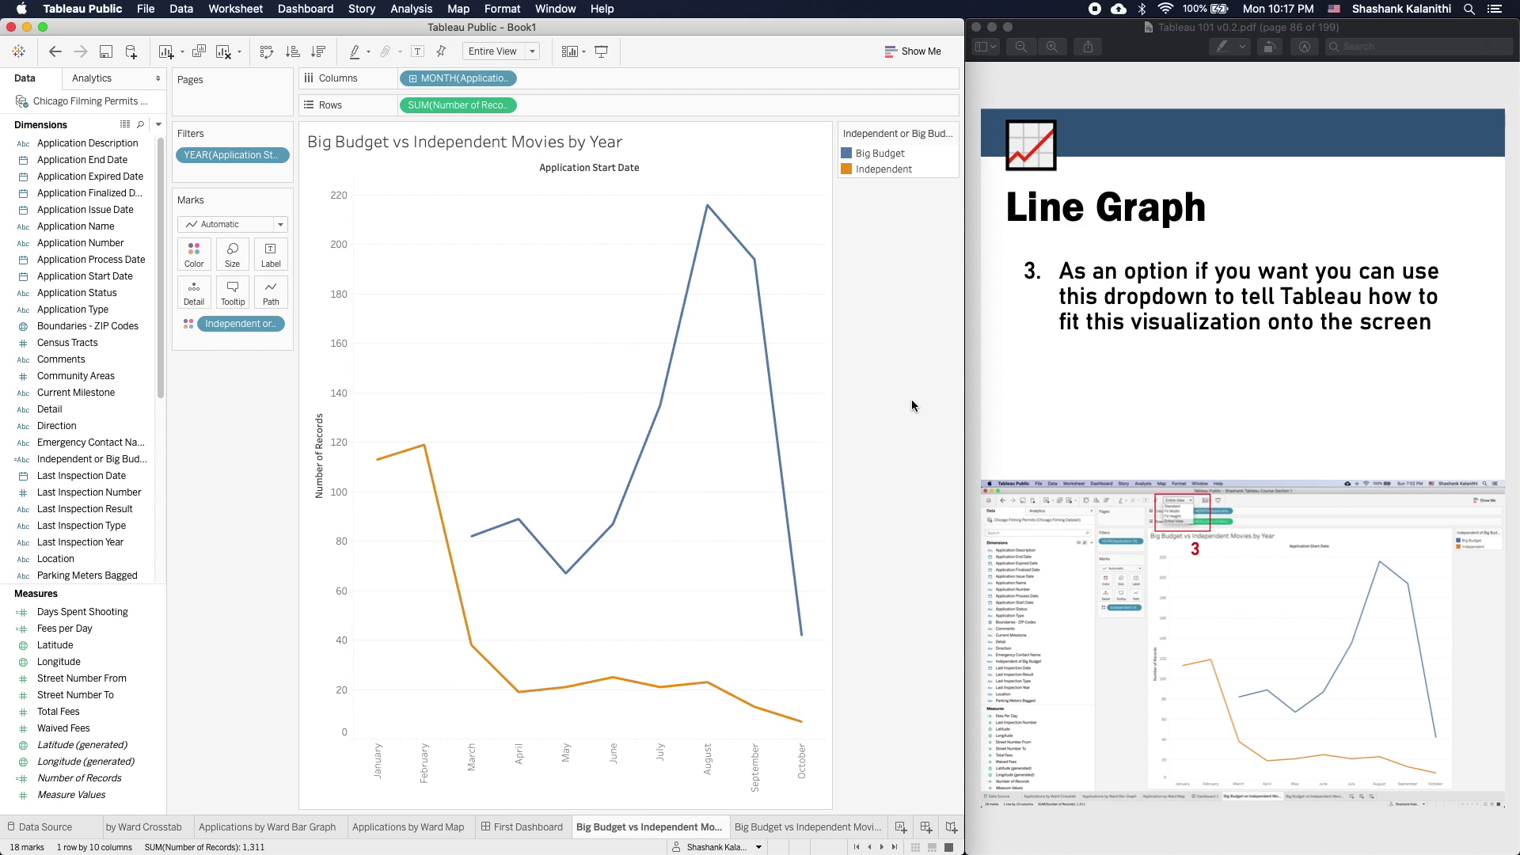
mouse_move(835, 418)
left_mouse_down()
mouse_move(1011, 421)
mouse_move(523, 401)
mouse_move(844, 418)
left_mouse_up()
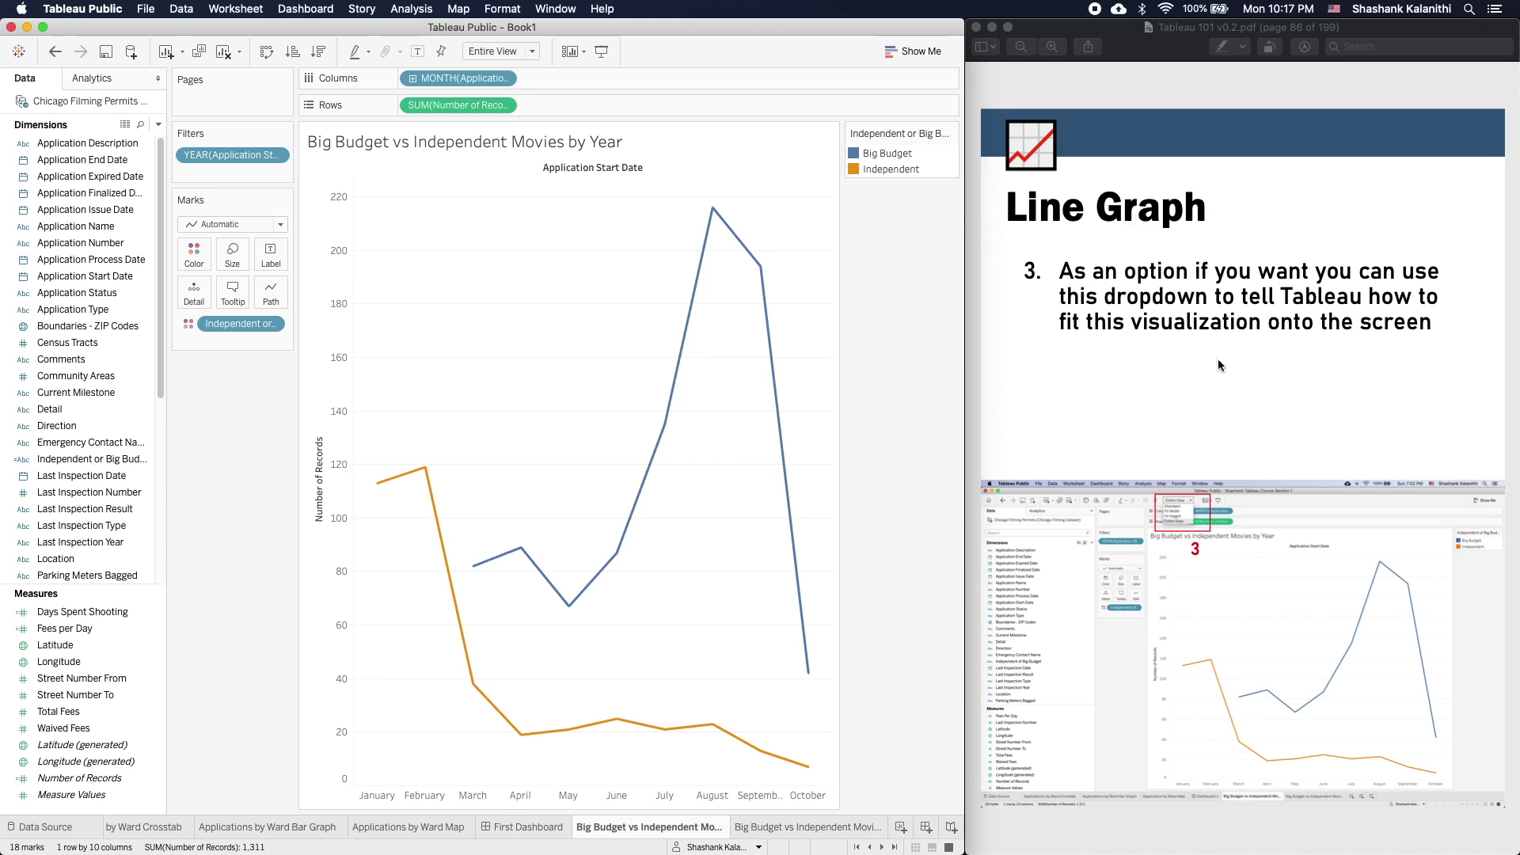
- Advance the PDF guide to page 87 and inspect the May point on the Big Budget line
left_click(1228, 416)
key("Down")
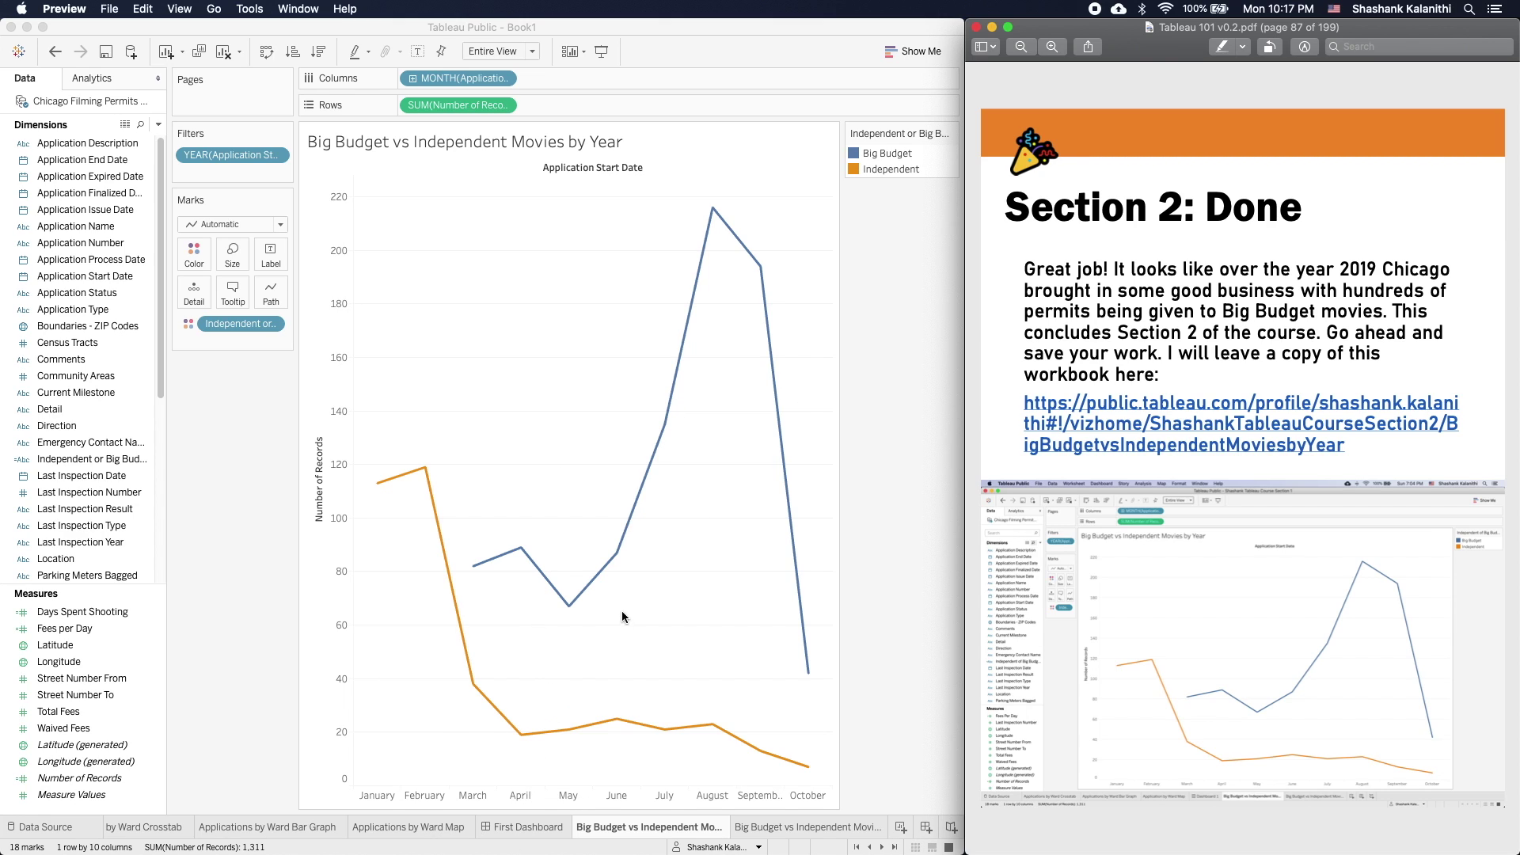
left_click(711, 228)
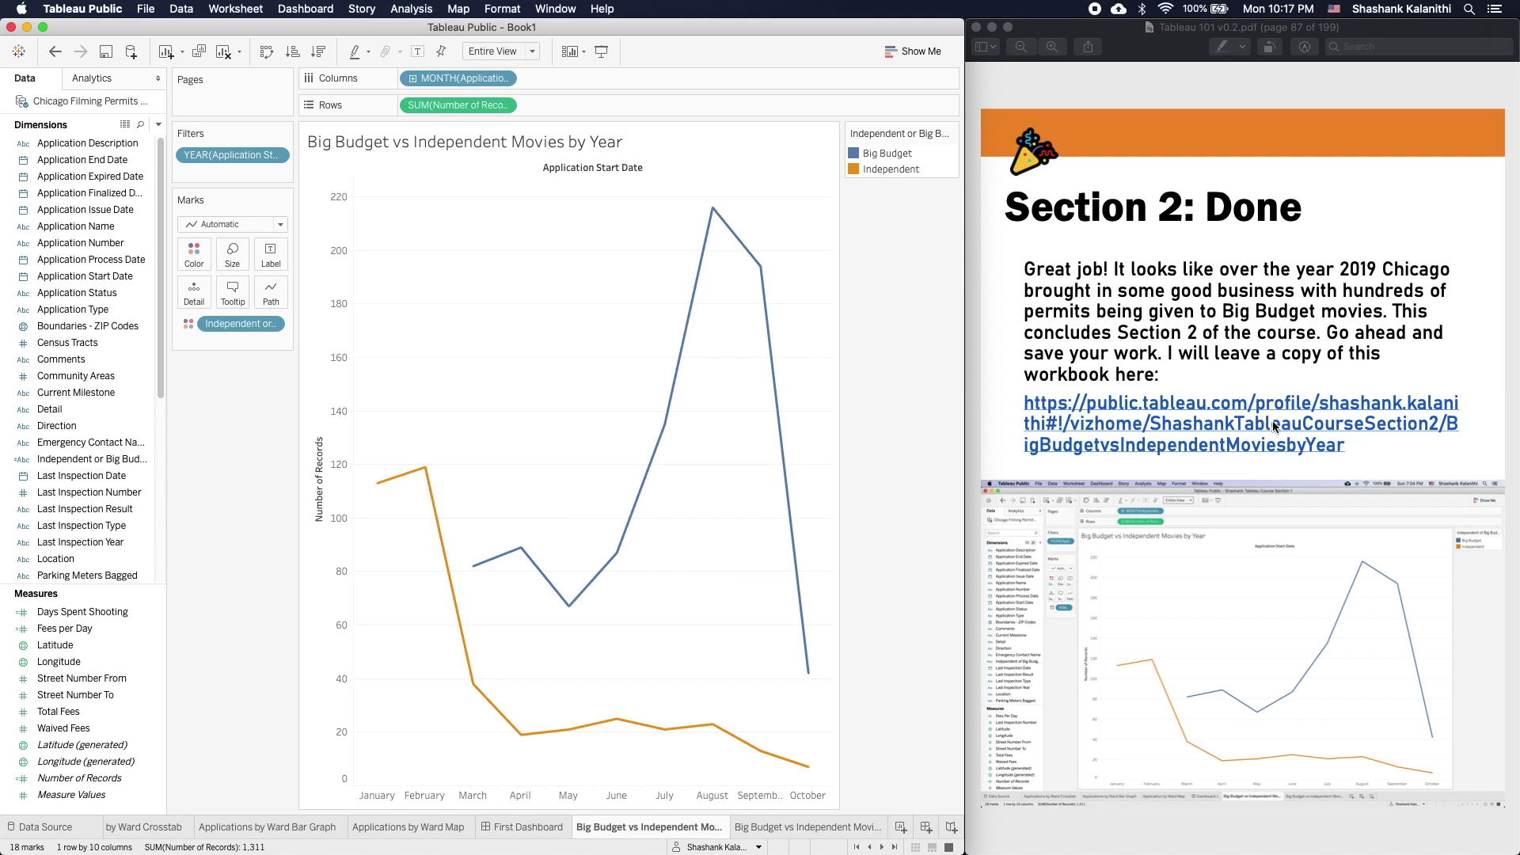
mouse_move(567, 564)
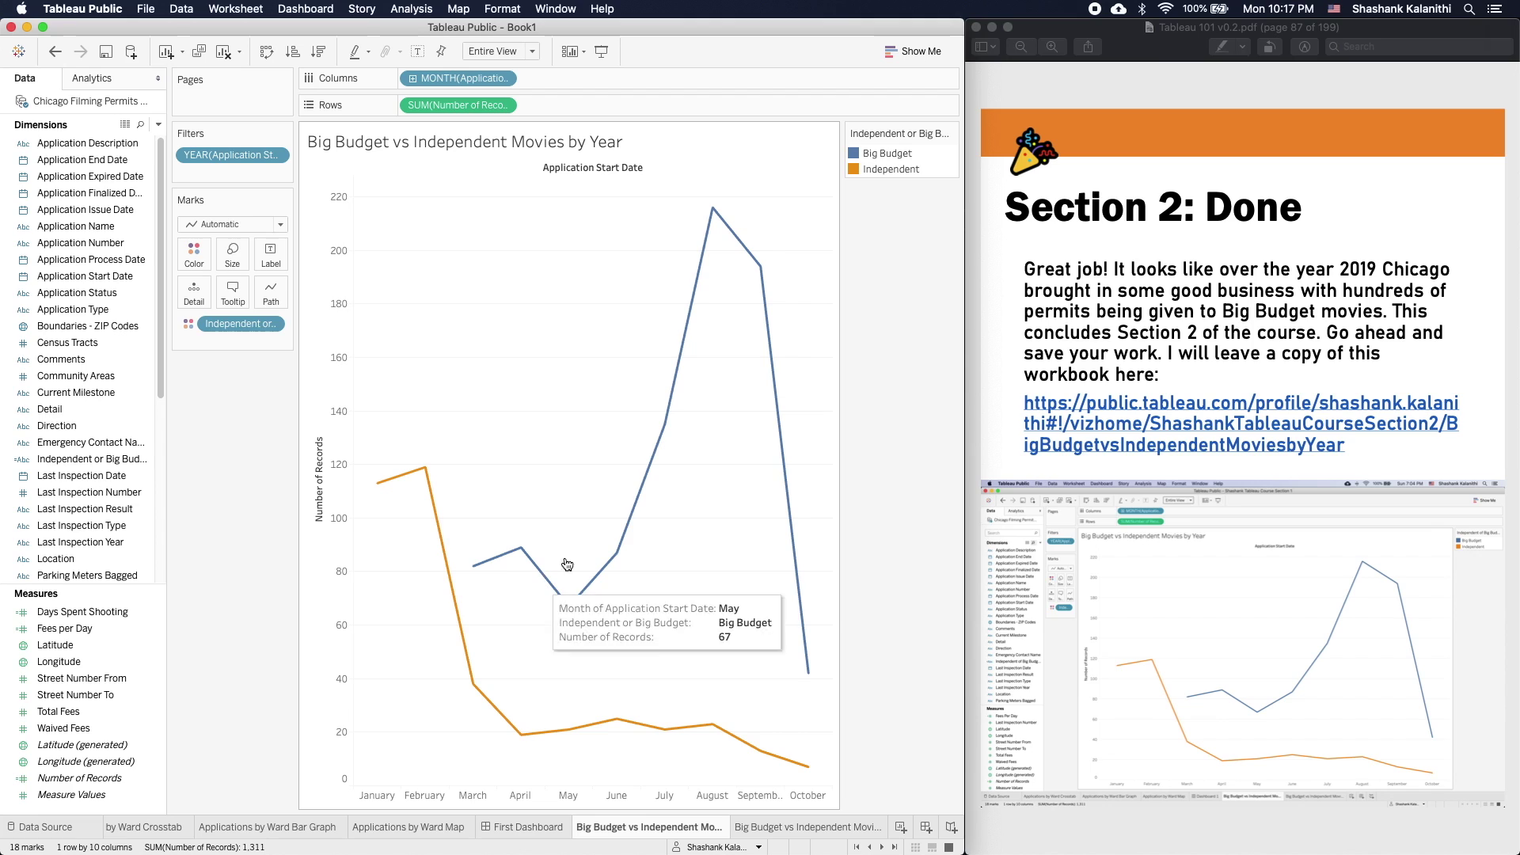
- Review the Section 2 recap on PDF page 88, highlighting If-Then statements, Filtering Data, and Line Graphs with Continuous vs. Discrete Dates
left_click(1367, 455)
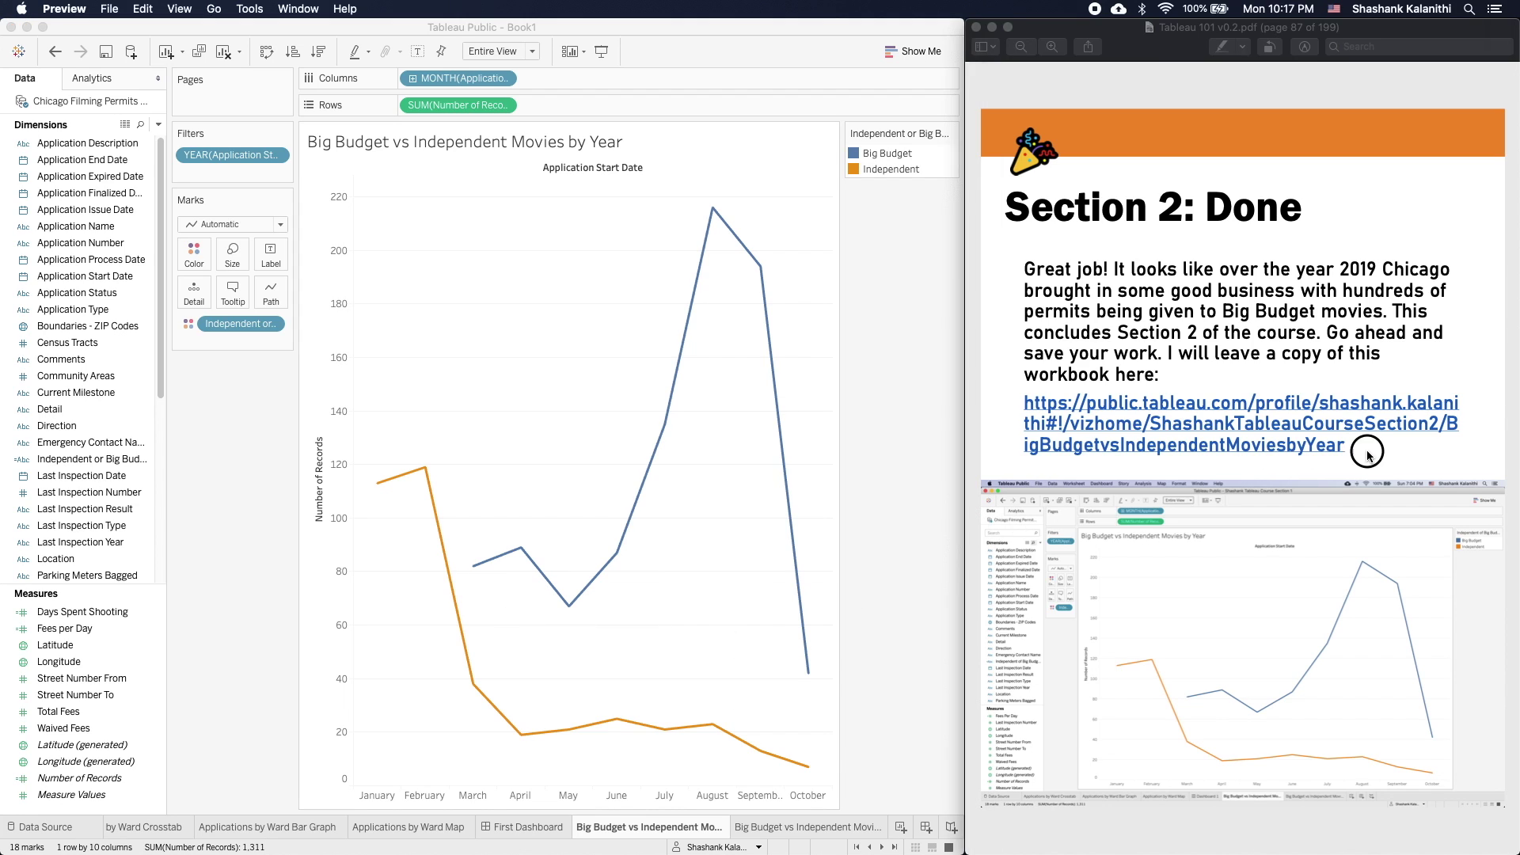
key("Down")
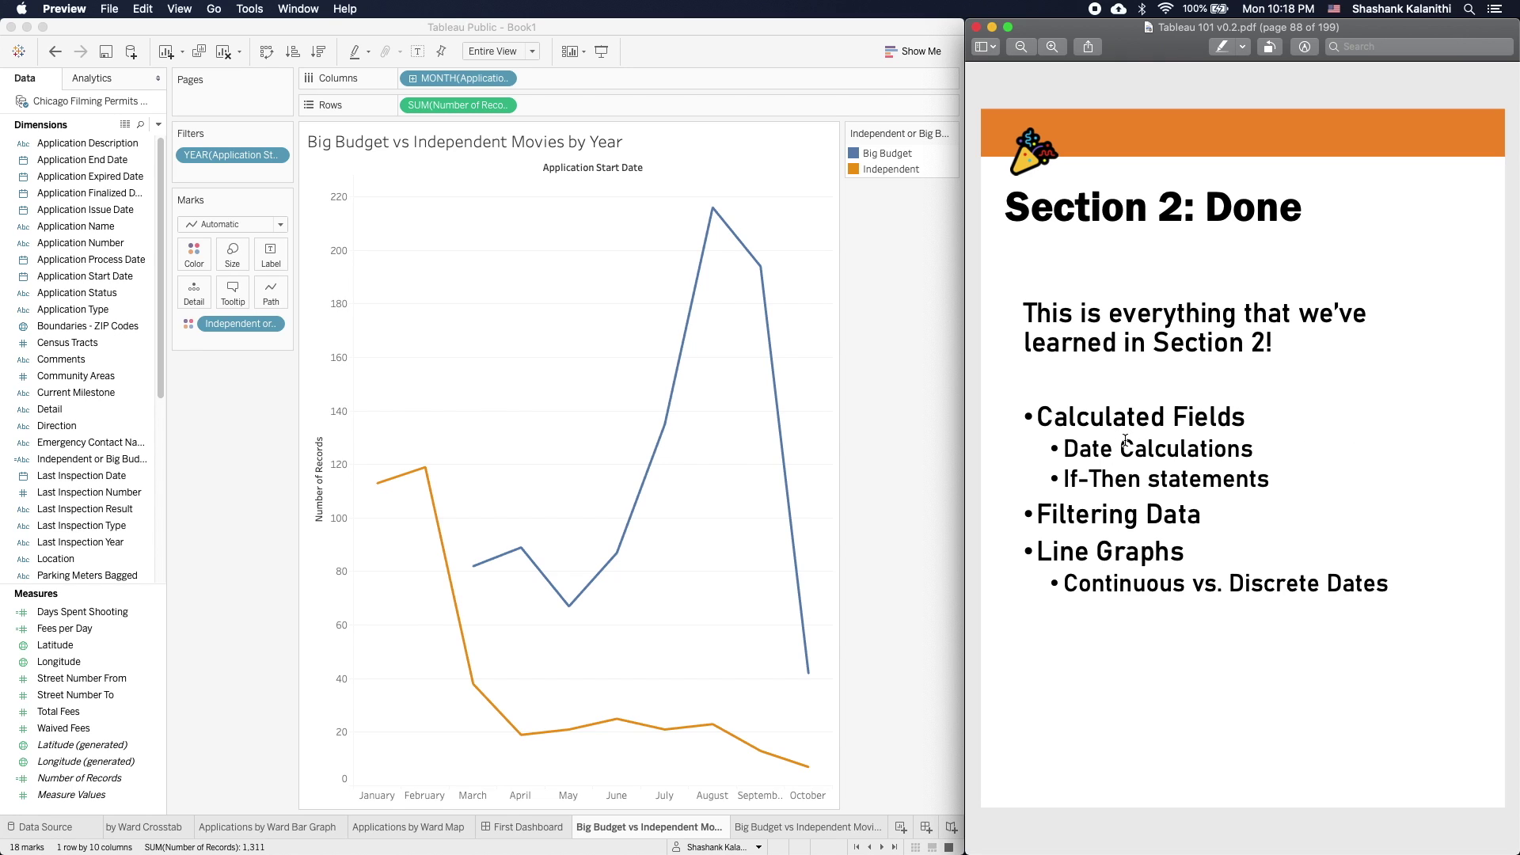
left_click_drag(1063, 479, 1281, 484)
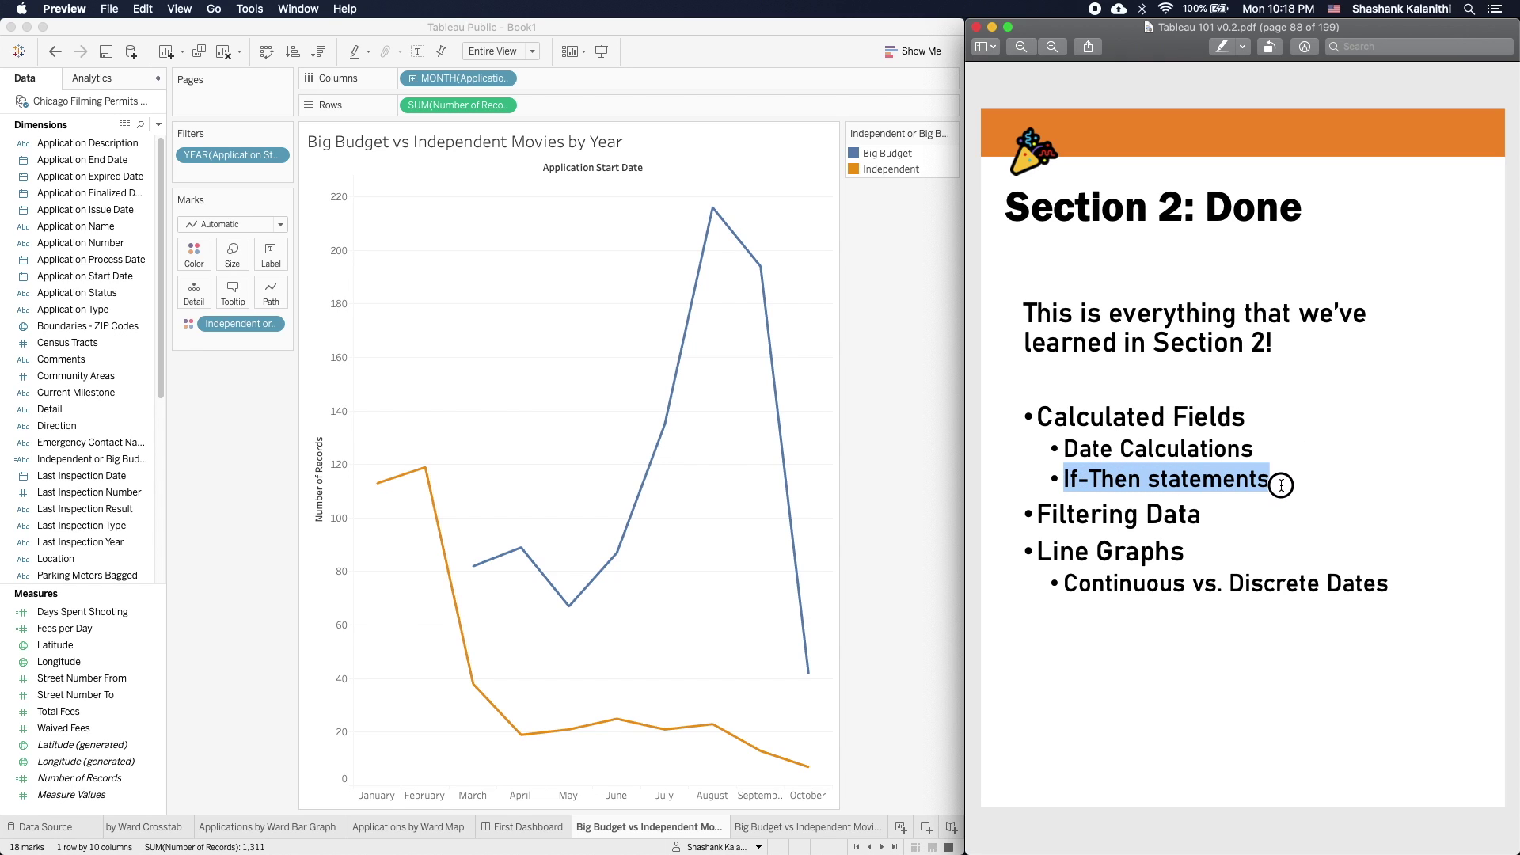
left_click(1067, 479)
left_click_drag(1141, 481, 1064, 482)
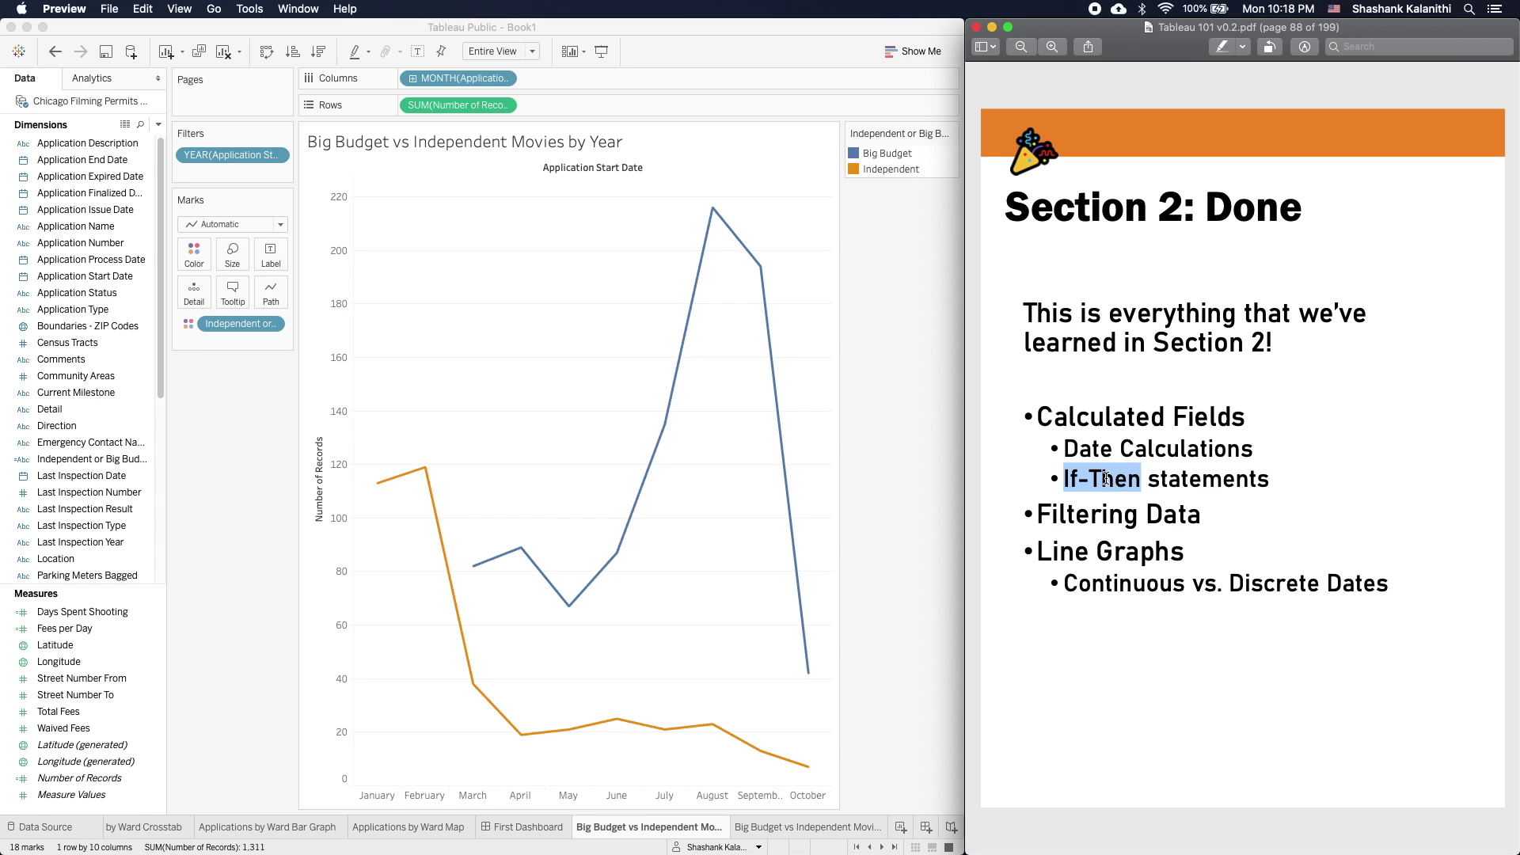
left_click(1180, 550)
triple_click(1154, 516)
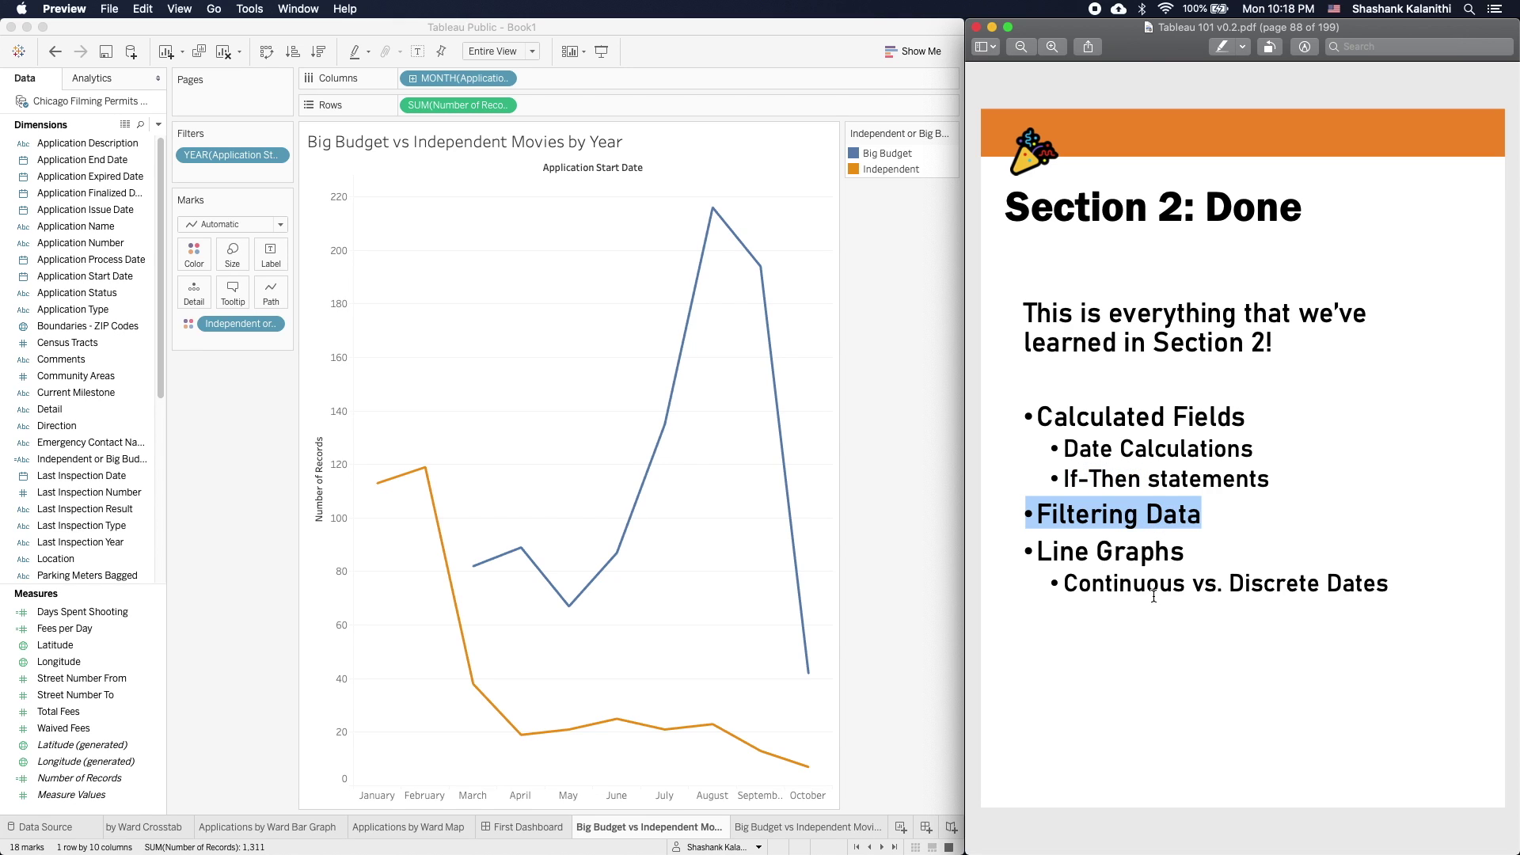
left_click(1136, 554)
double_click(1139, 553)
left_click(1065, 556)
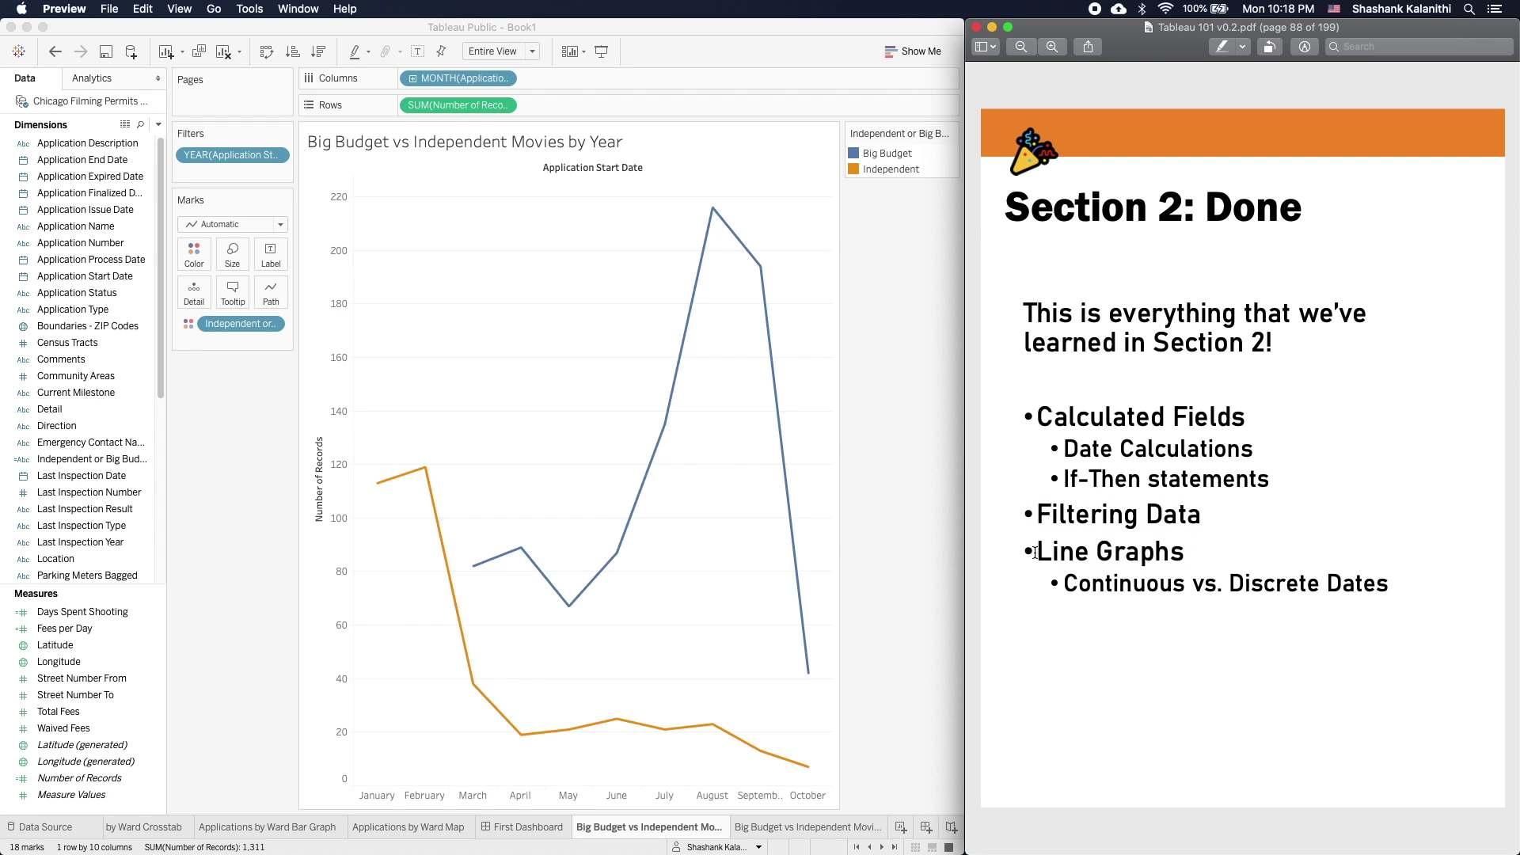
left_click_drag(1033, 551, 1438, 603)
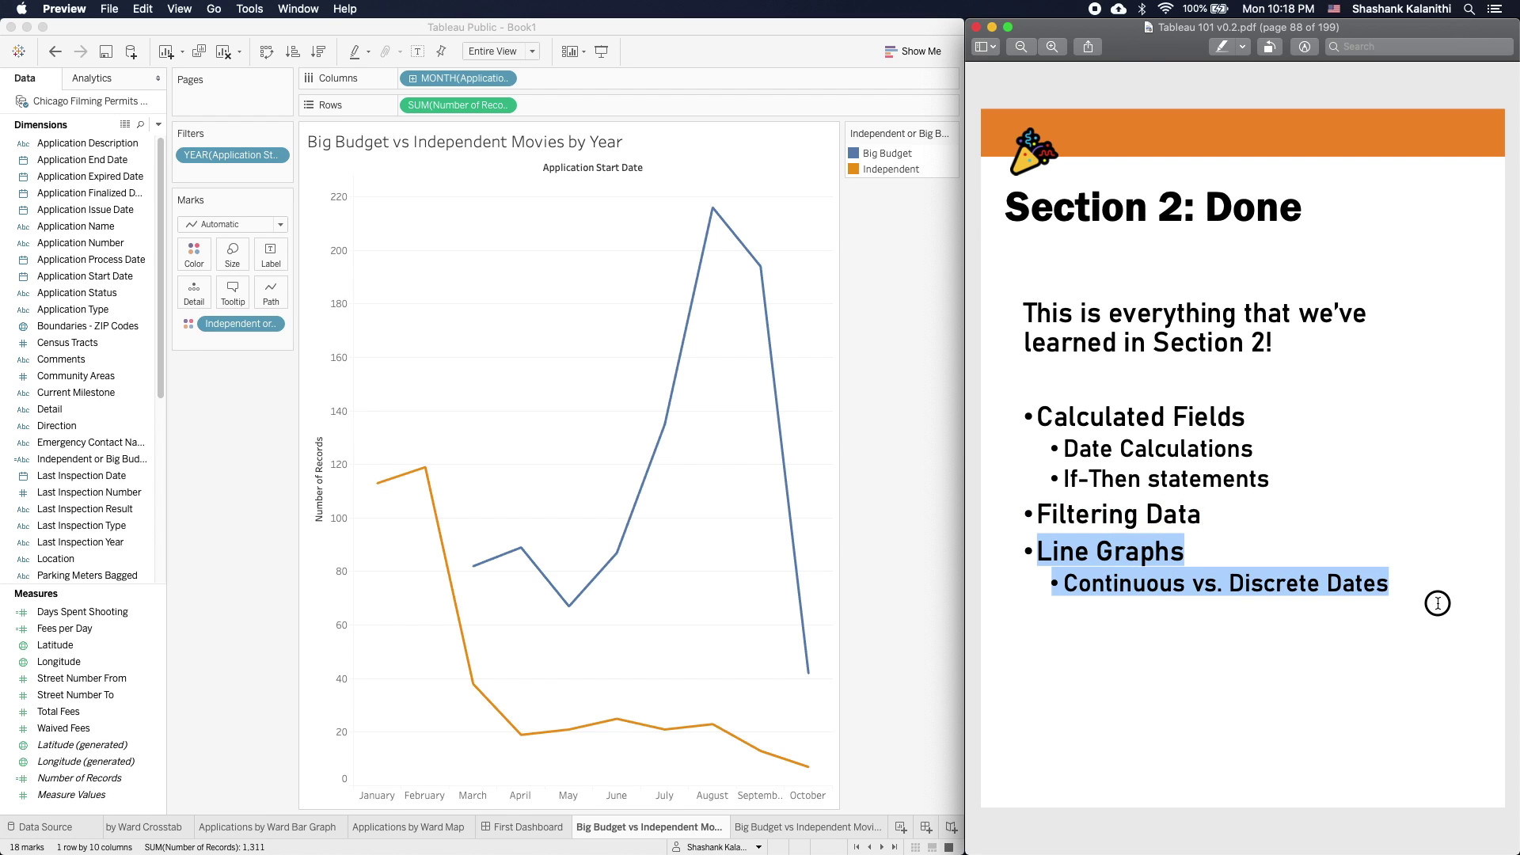
left_click(1389, 623)
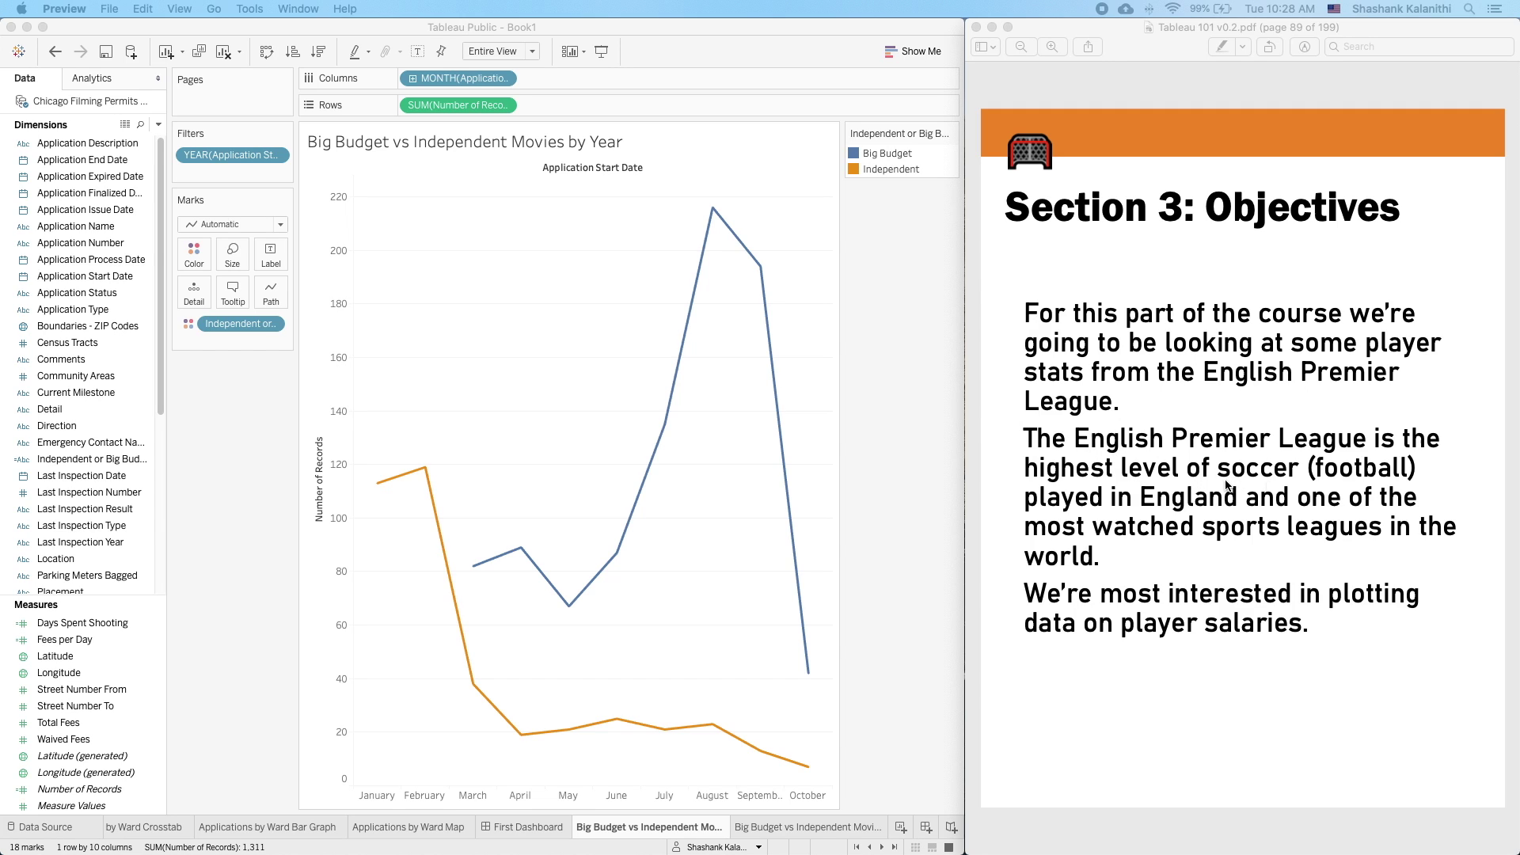
- Advance the PDF guide from the Section 3 objectives to page 90 and read the Connect to Data instructions
left_click(1282, 497)
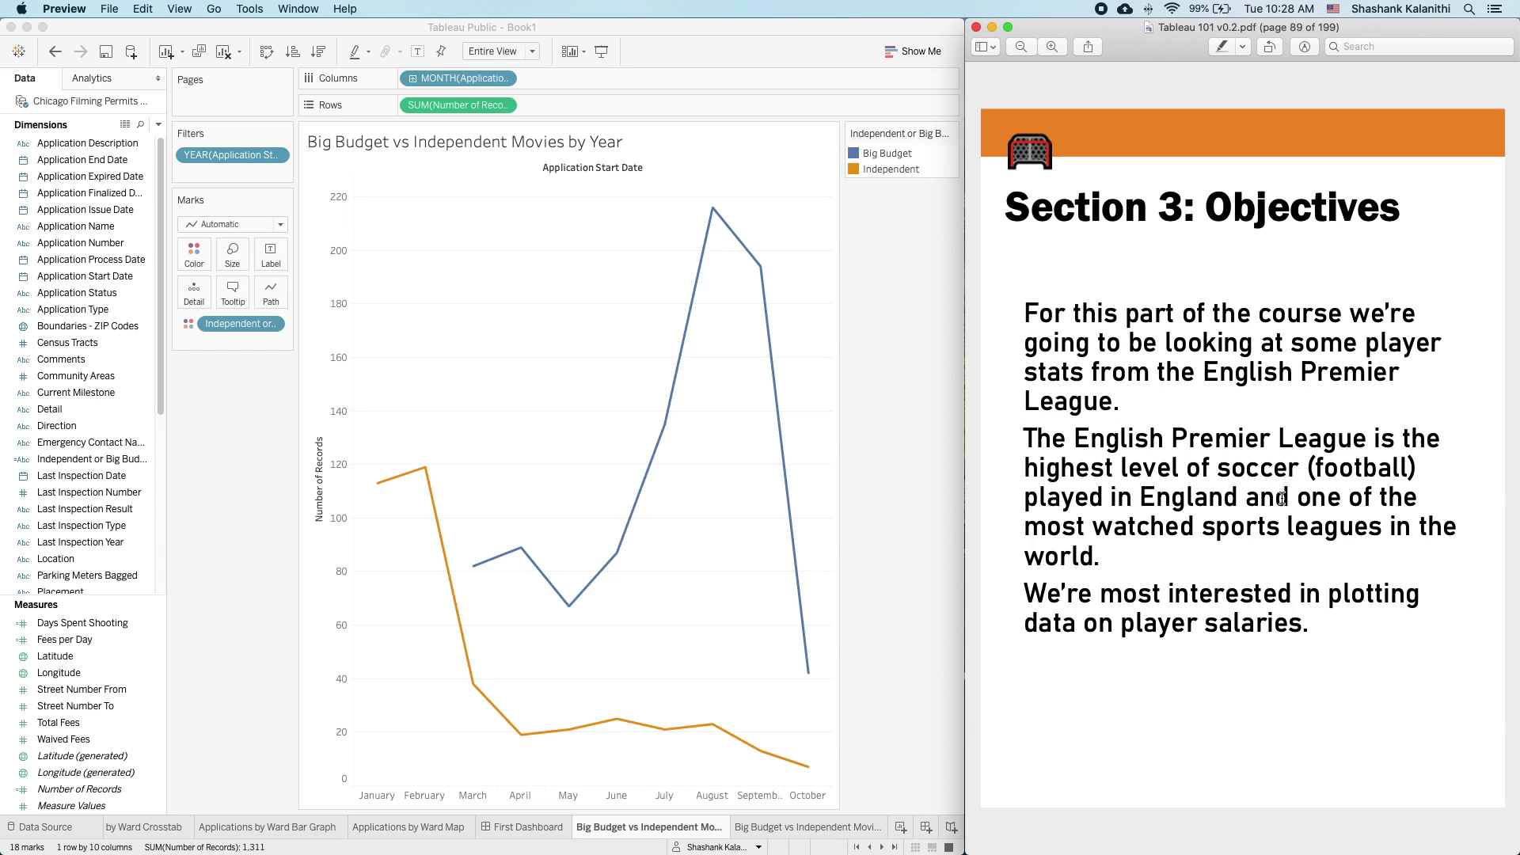
key("Down")
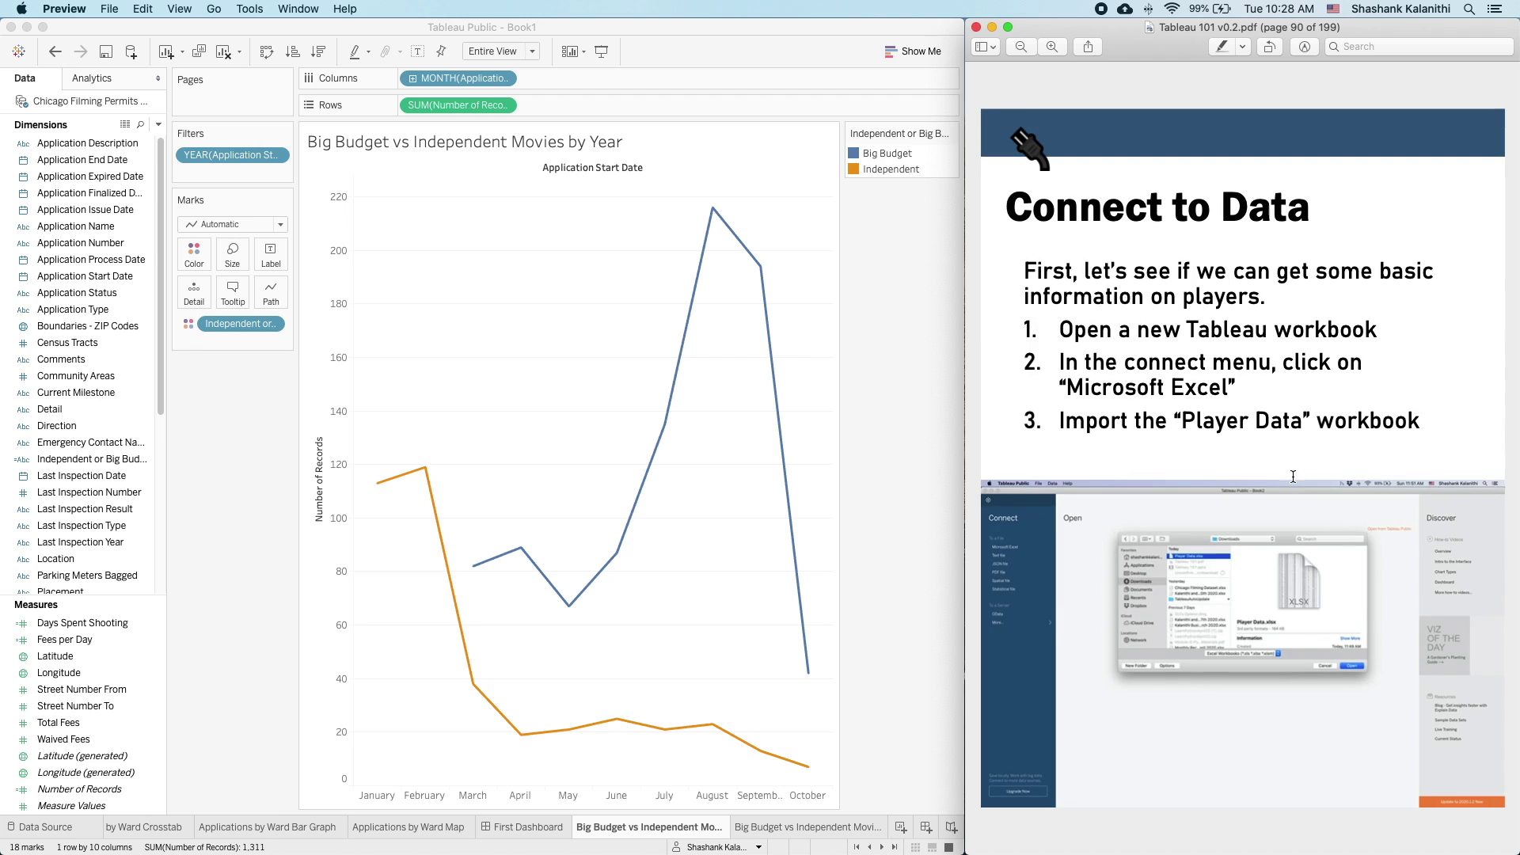
left_click_drag(1063, 192, 1245, 212)
left_click(1226, 282)
- Switch to Tableau Public and look up the command for a new workbook without running it
left_click(401, 530)
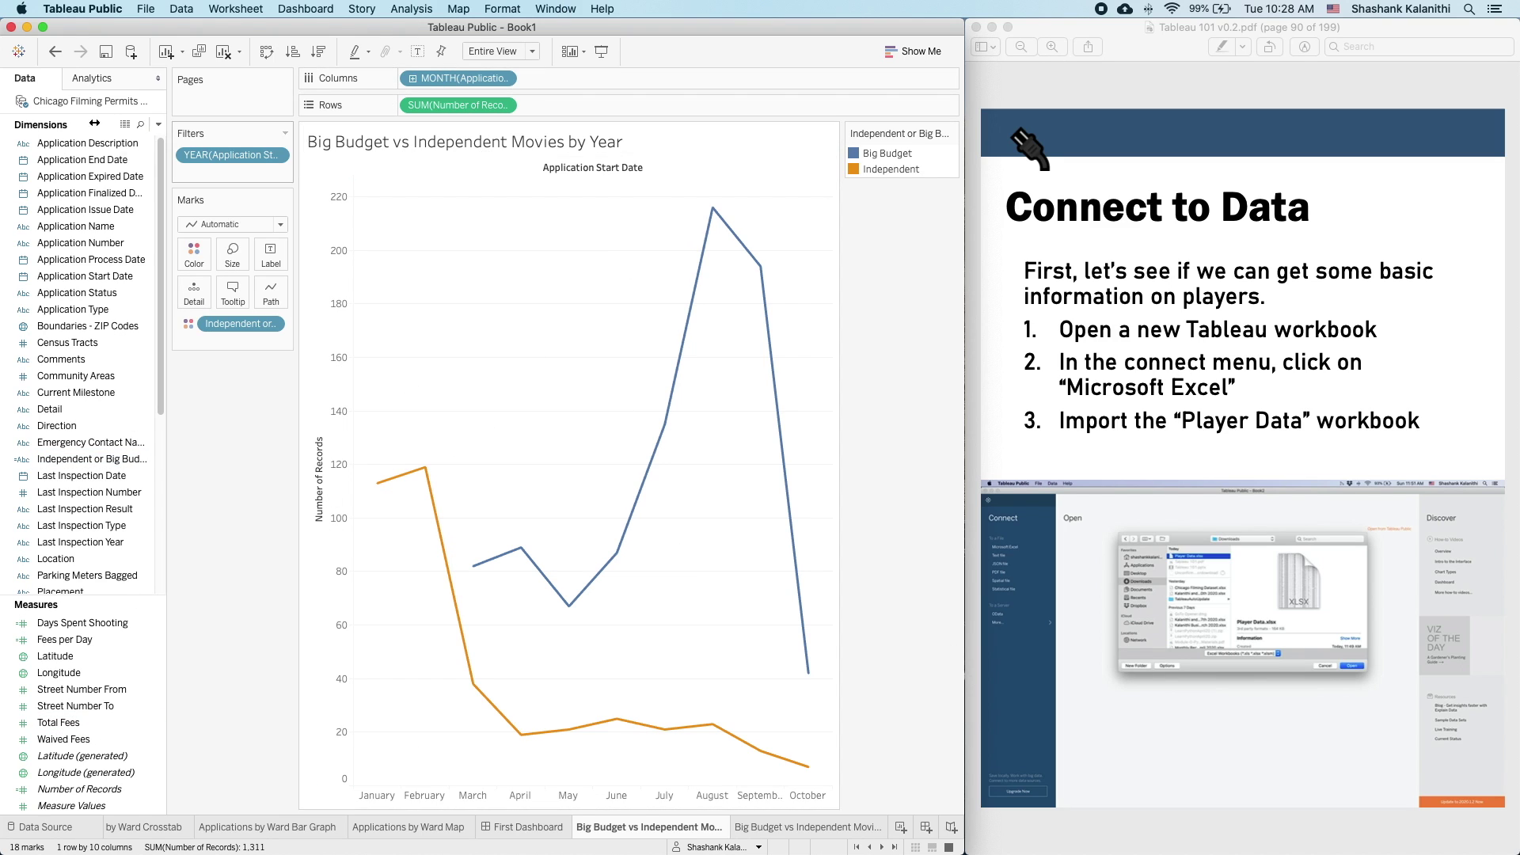
left_click(145, 9)
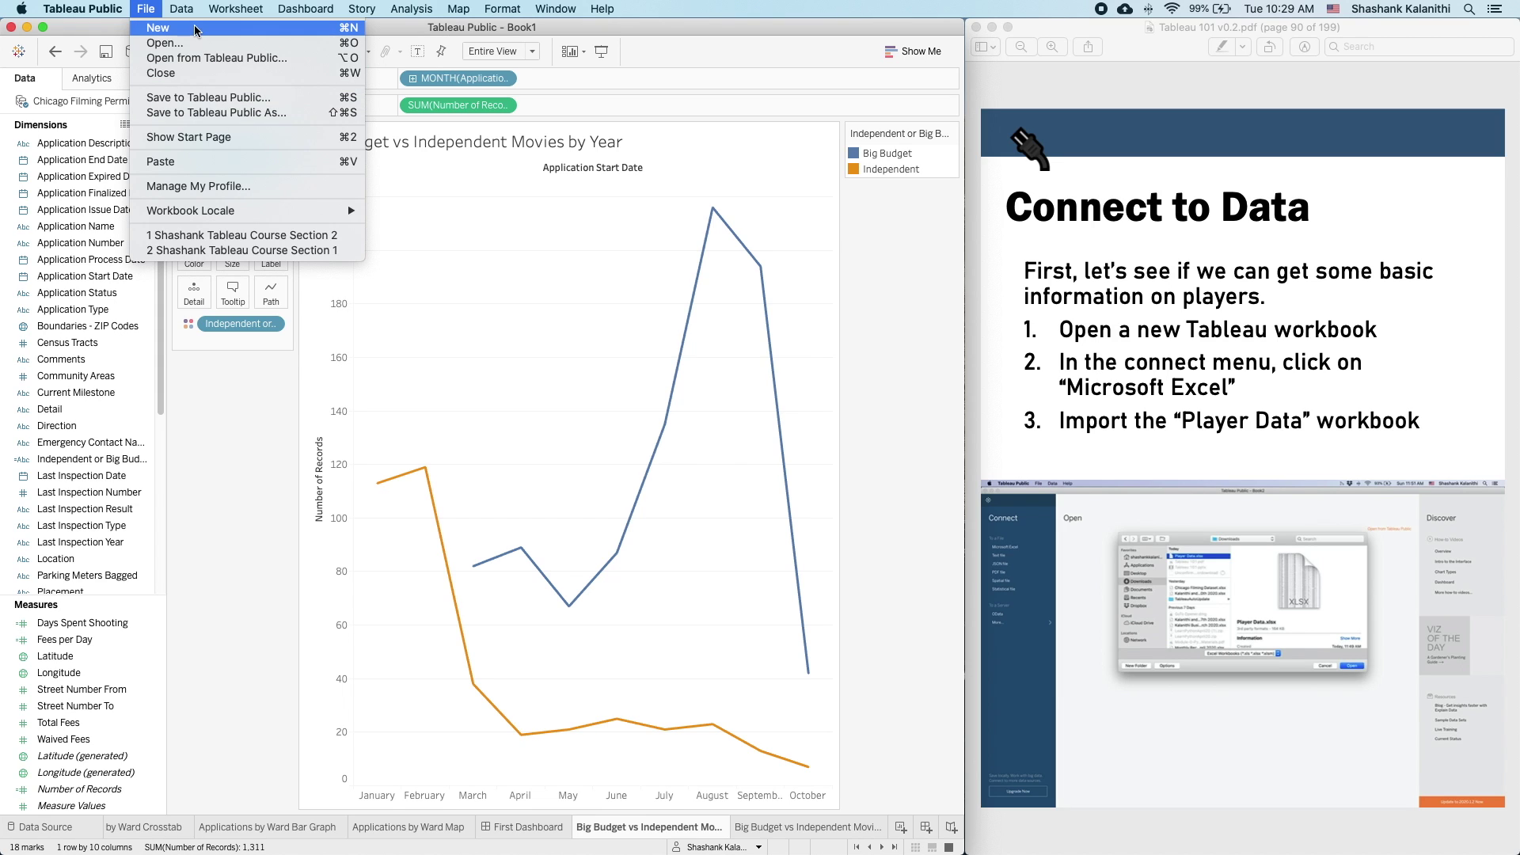
key("Escape")
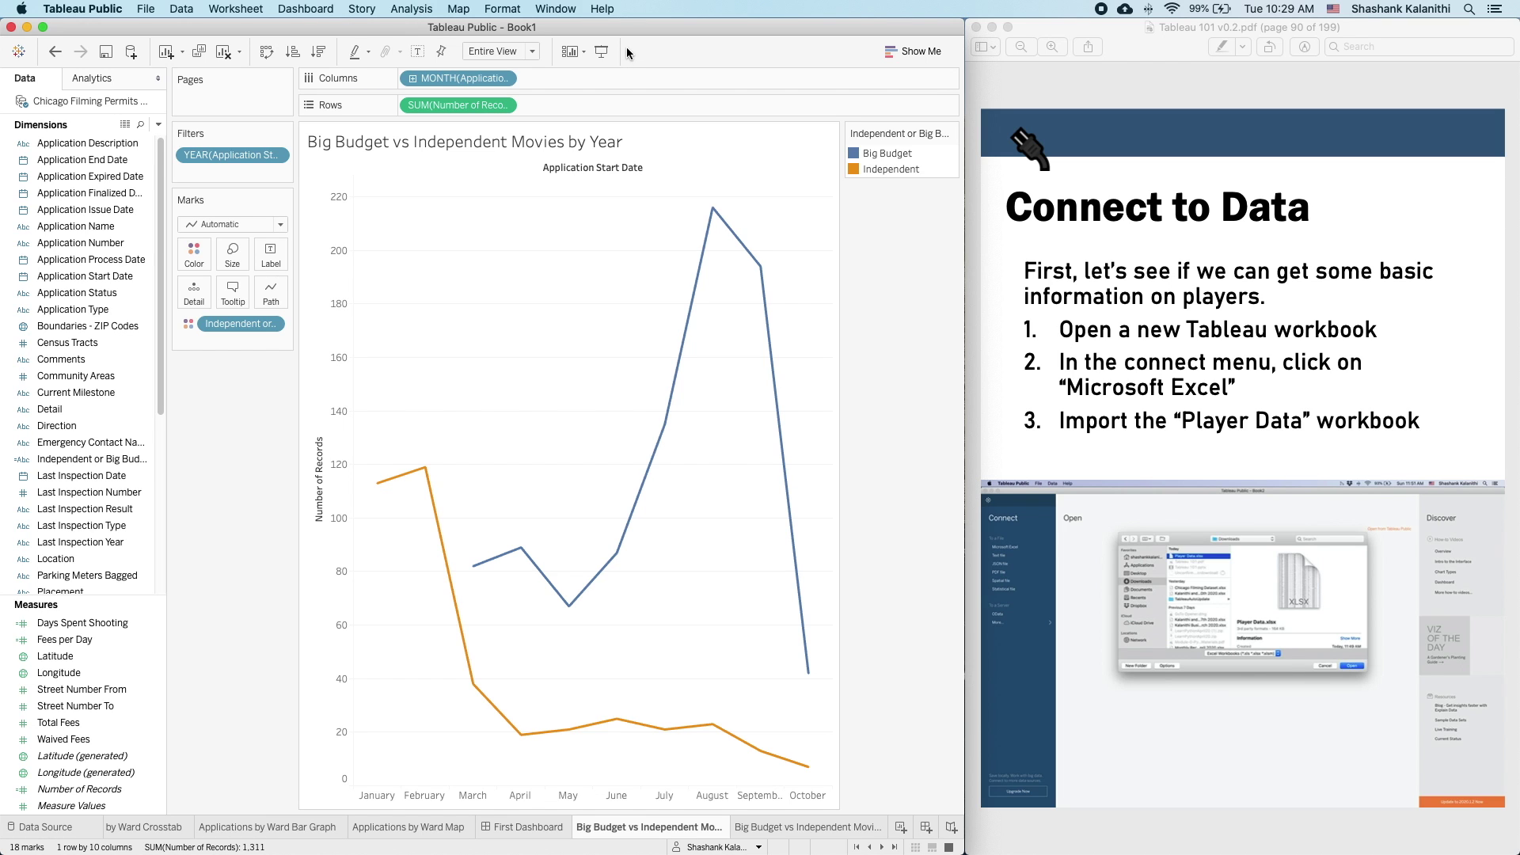
- Create a new workbook, clear Book1's window out of the way and place the new window beside the PDF guide
left_click_drag(624, 26, 659, 26)
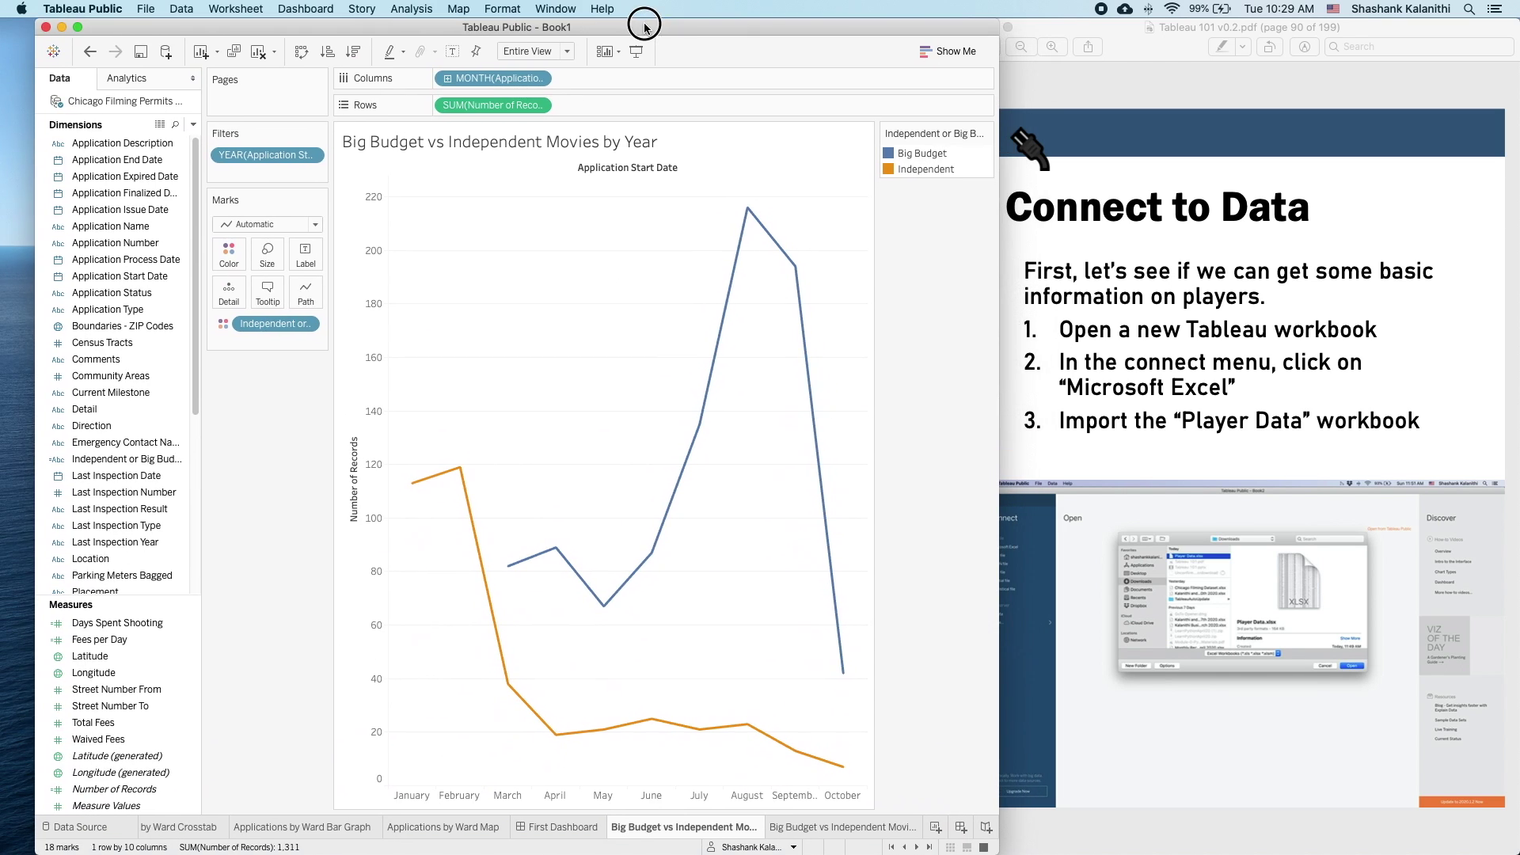
key("super+n")
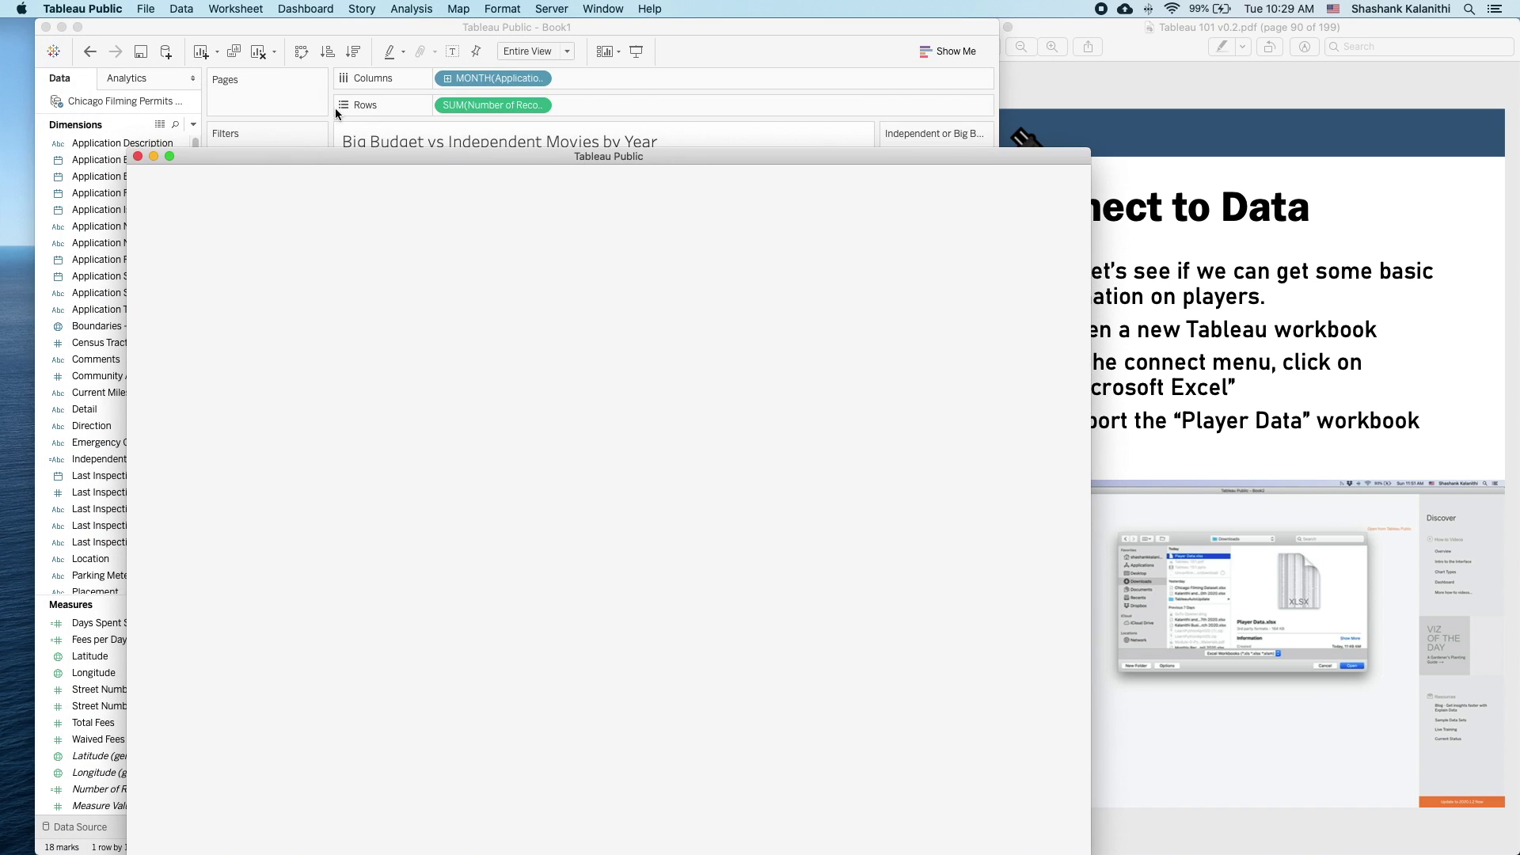
left_click_drag(277, 30, 0, 194)
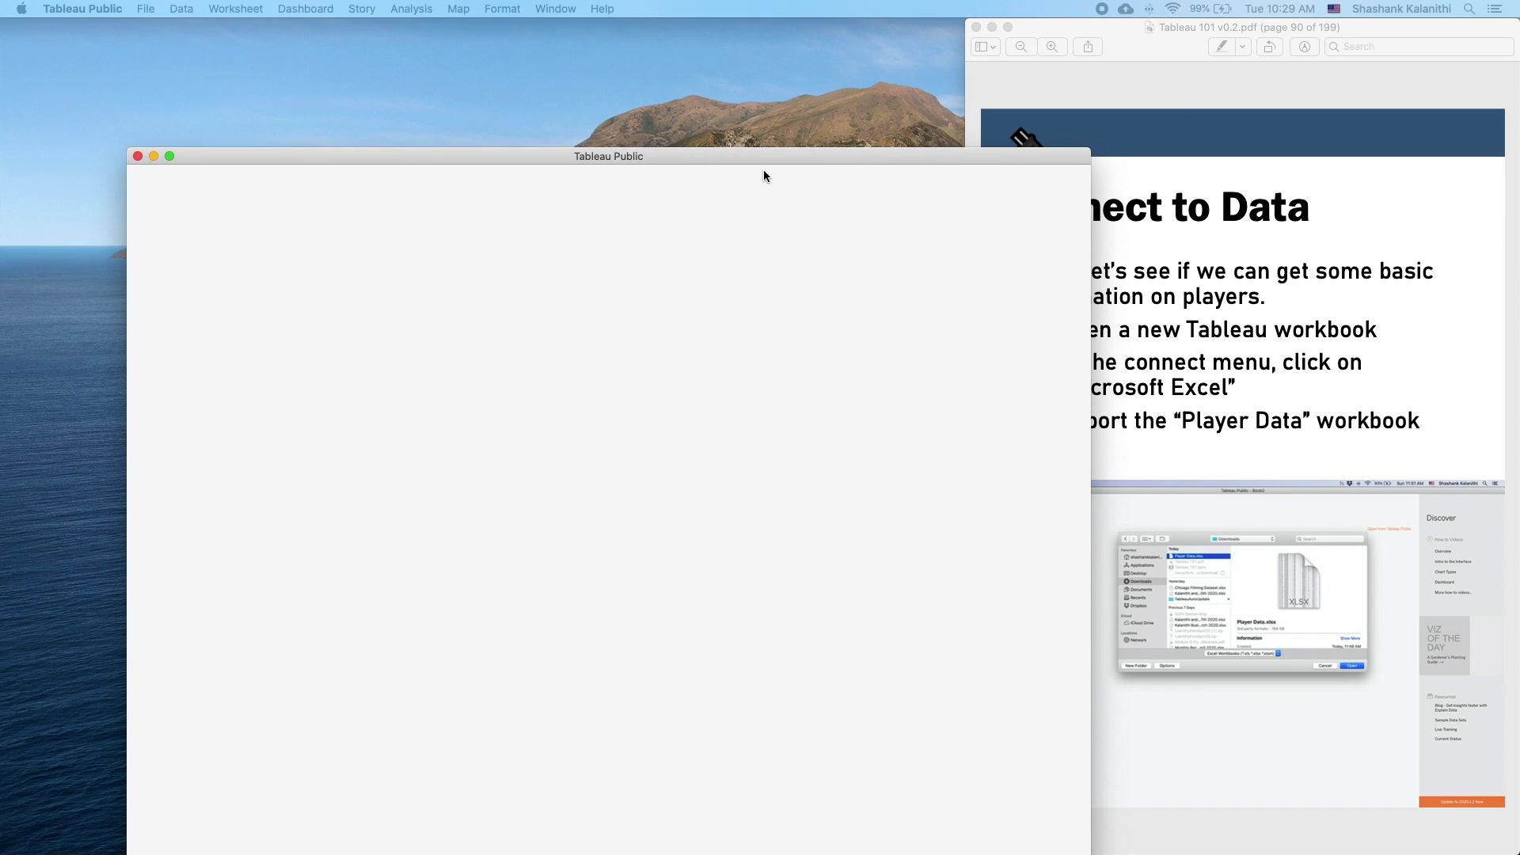
left_click_drag(763, 160, 630, 4)
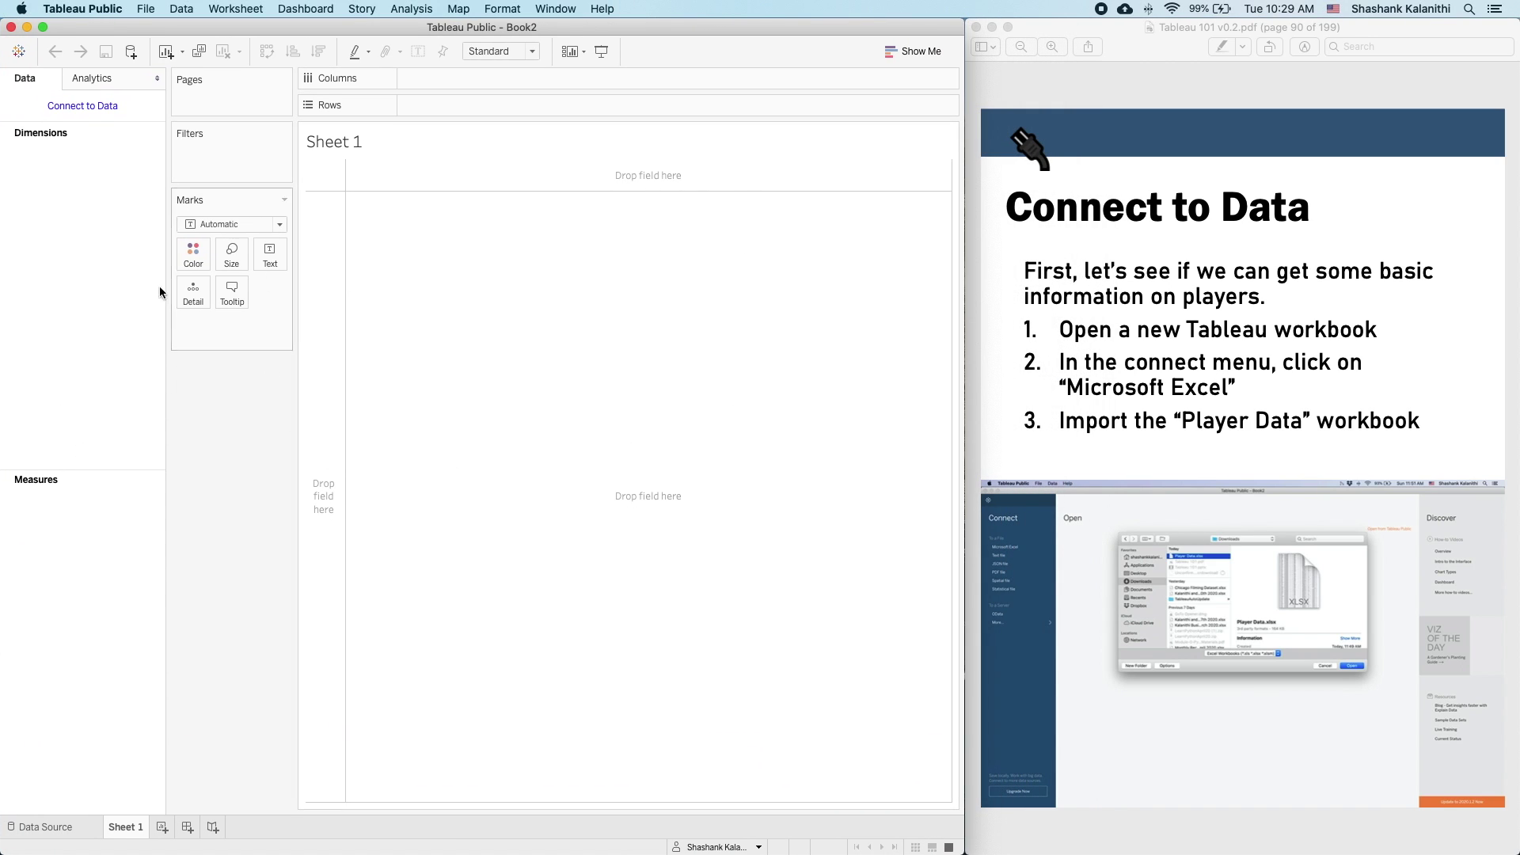
- Connect the new workbook to the Microsoft Excel file Player Data.xlsx from the Tableau Course Dataset folder
left_click(18, 50)
left_click(16, 51)
left_click(89, 107)
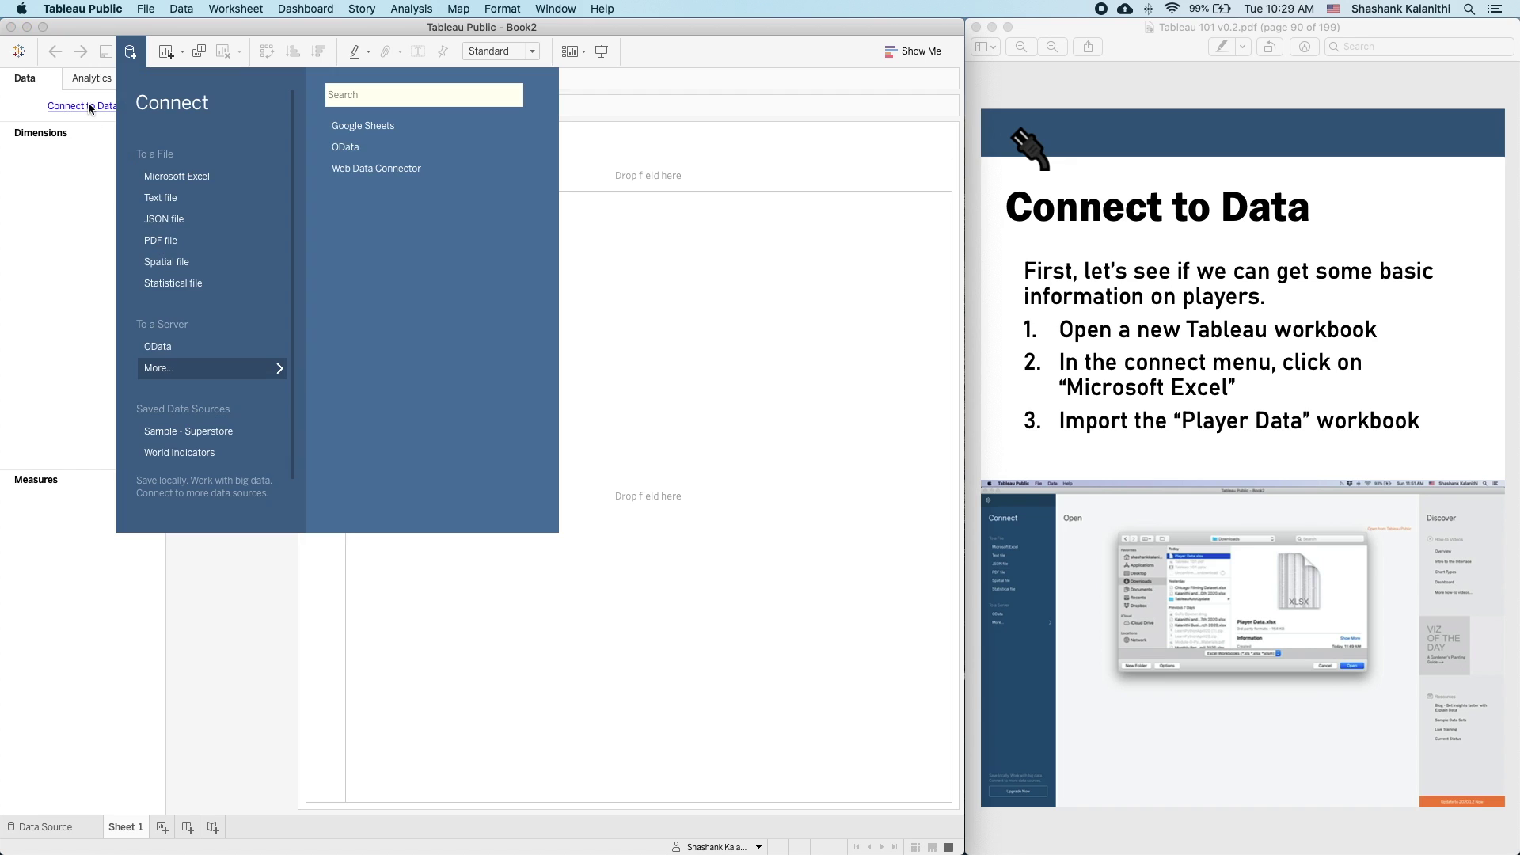
left_click(169, 180)
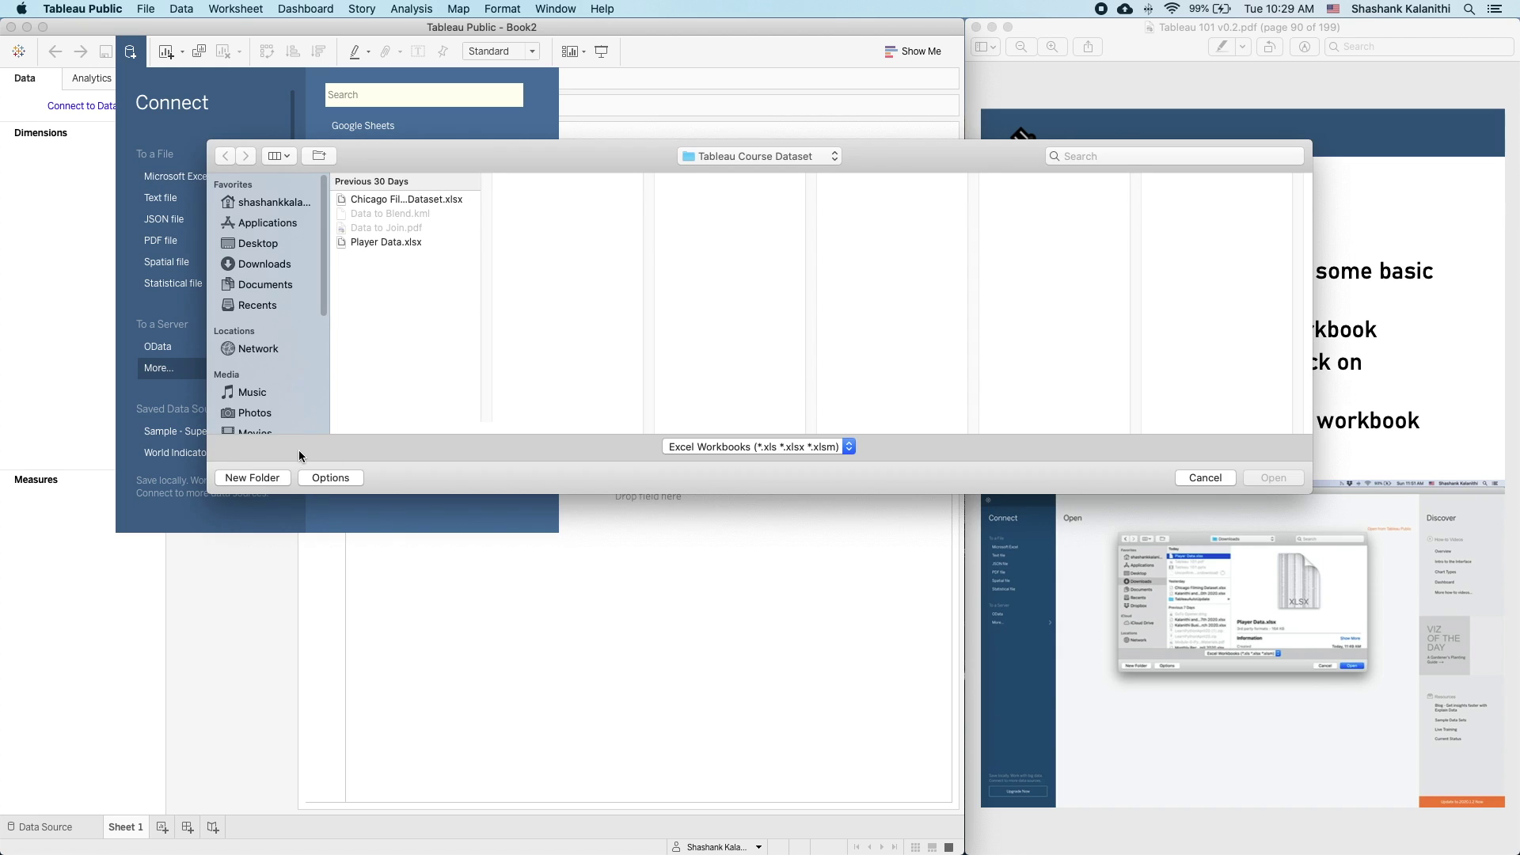
left_click(402, 244)
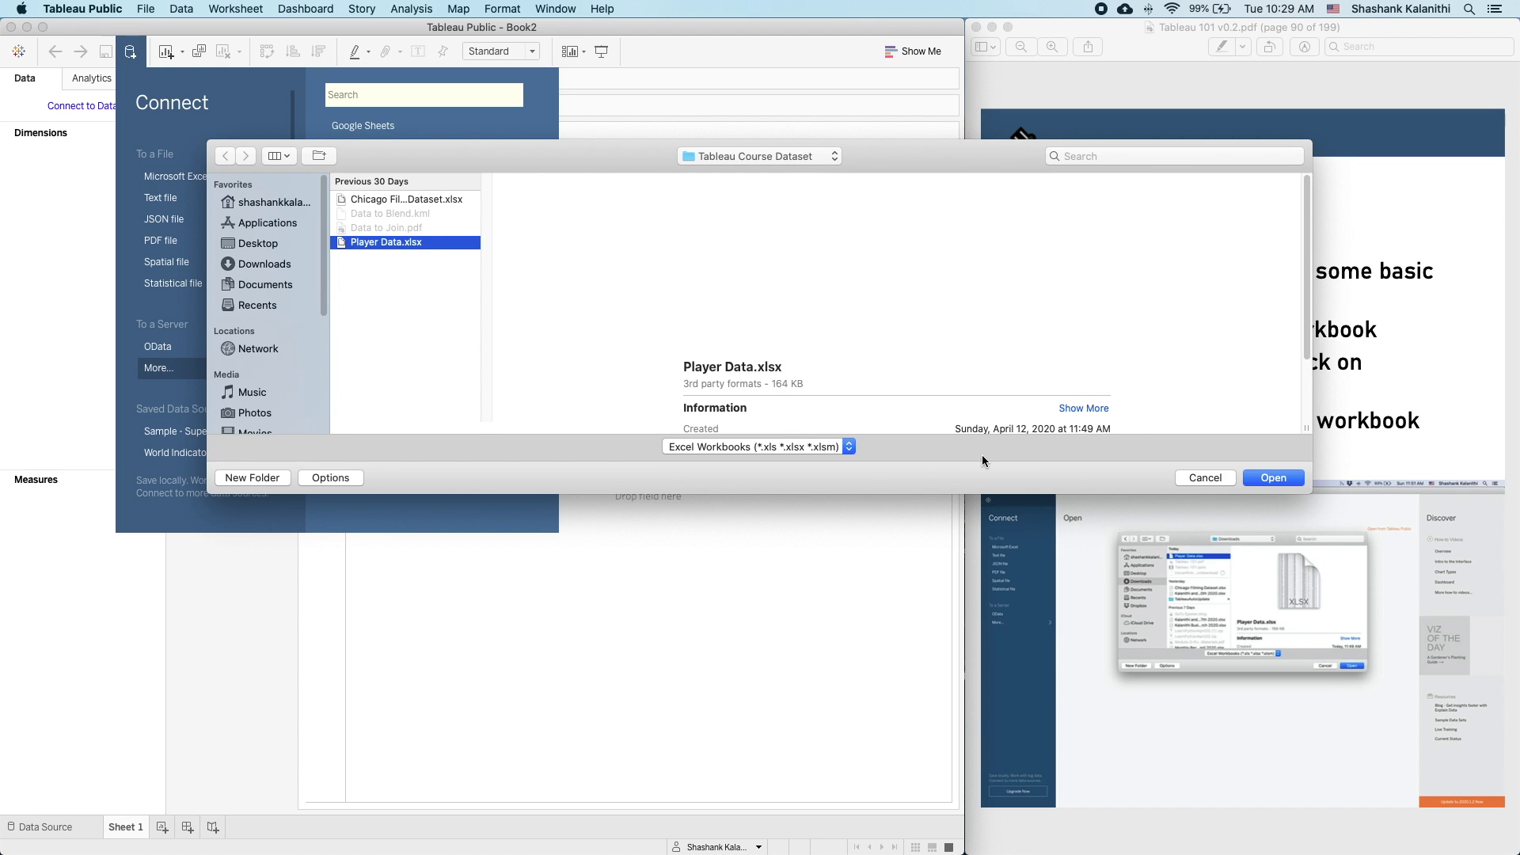
left_click(1259, 478)
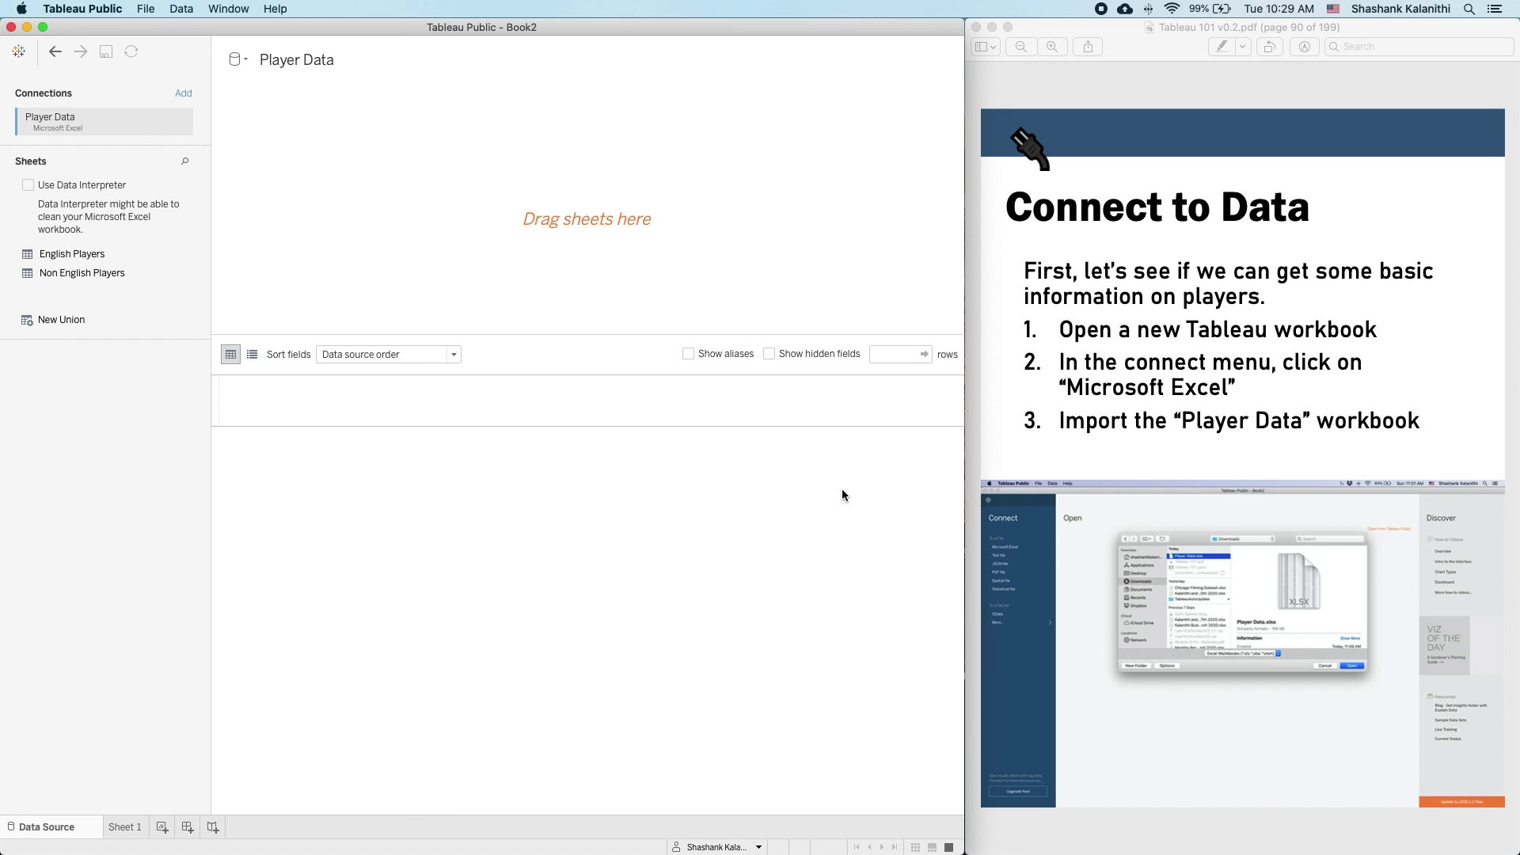
- Advance the PDF guide to page 91 and preview the English Players sheet's data across all its columns
left_click(1335, 427)
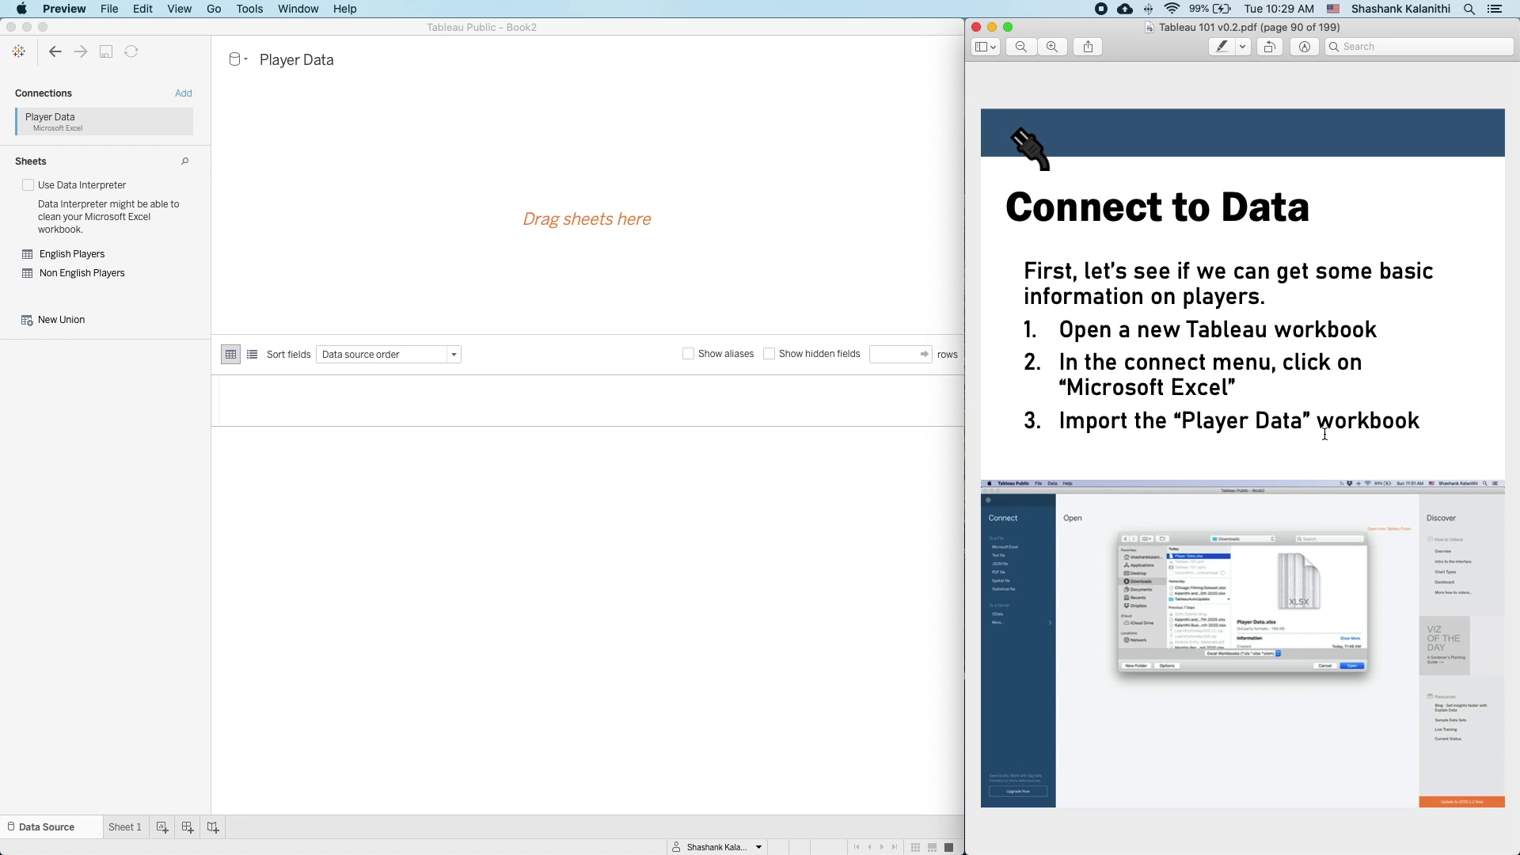
key("Down")
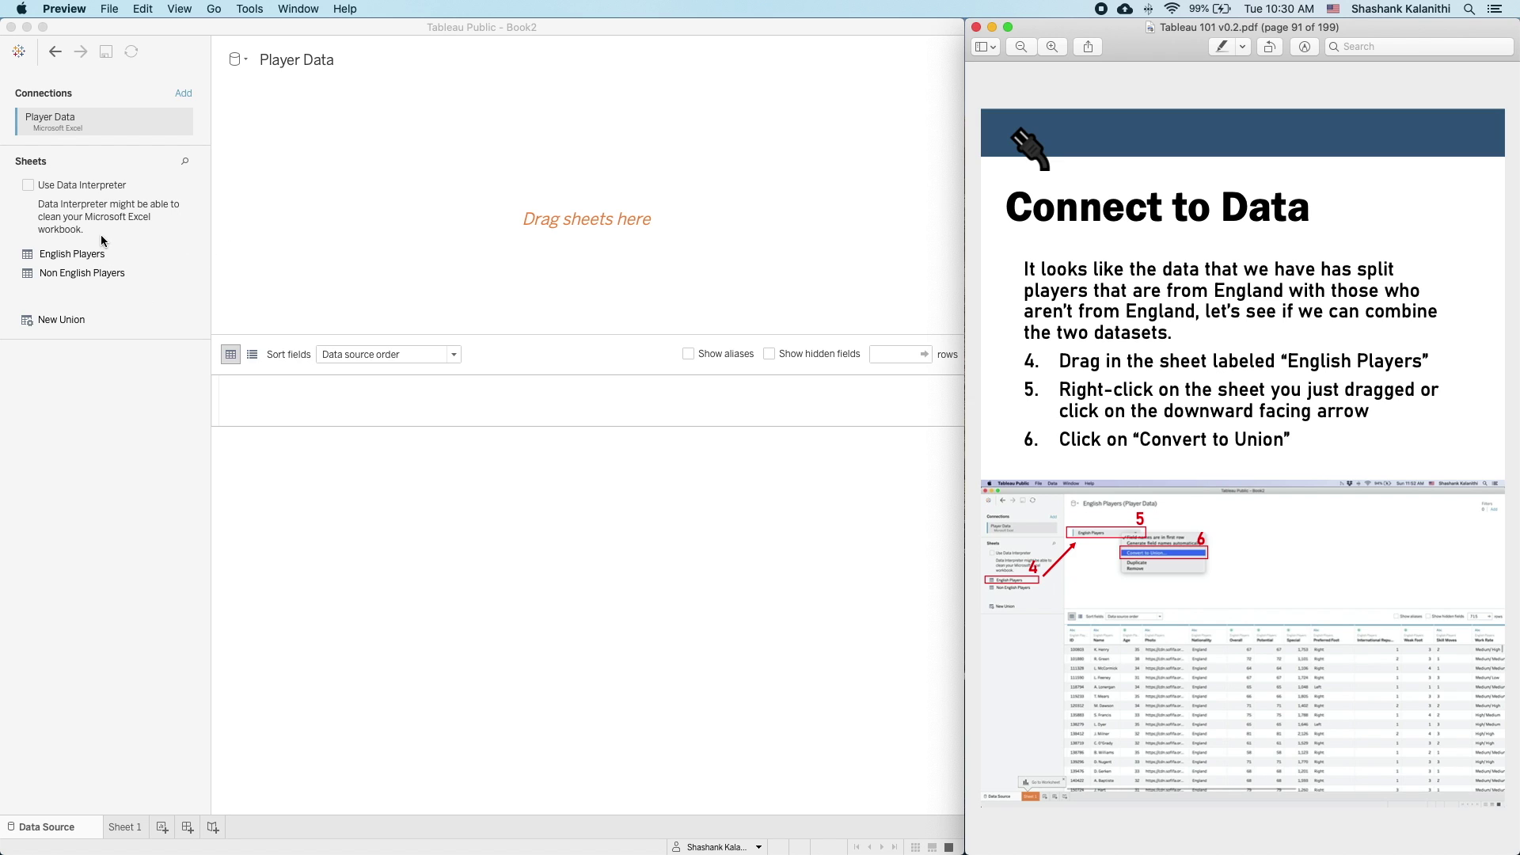
left_click(84, 273)
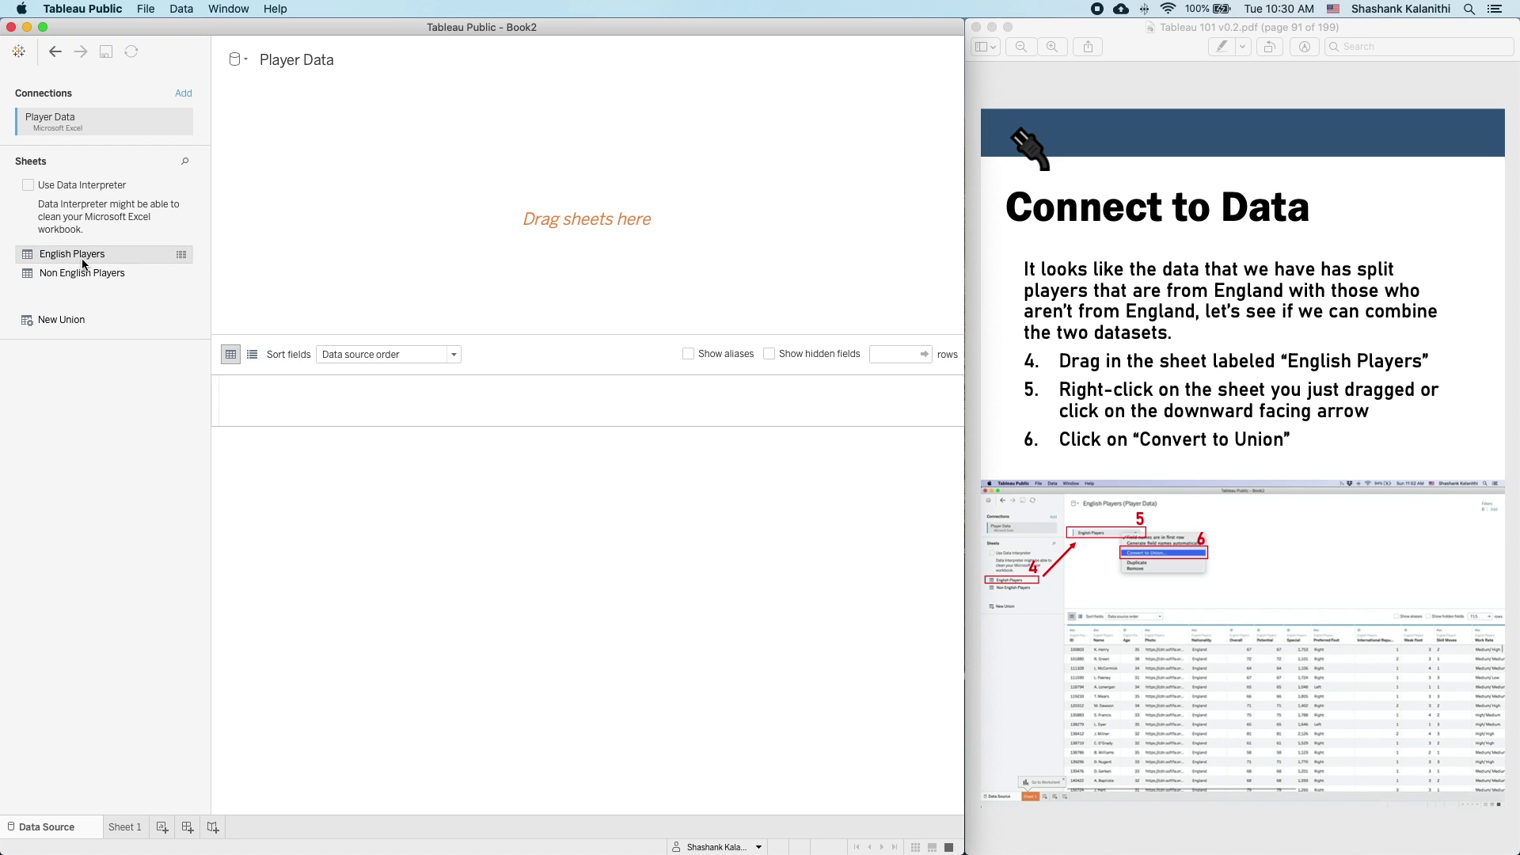
left_click(181, 254)
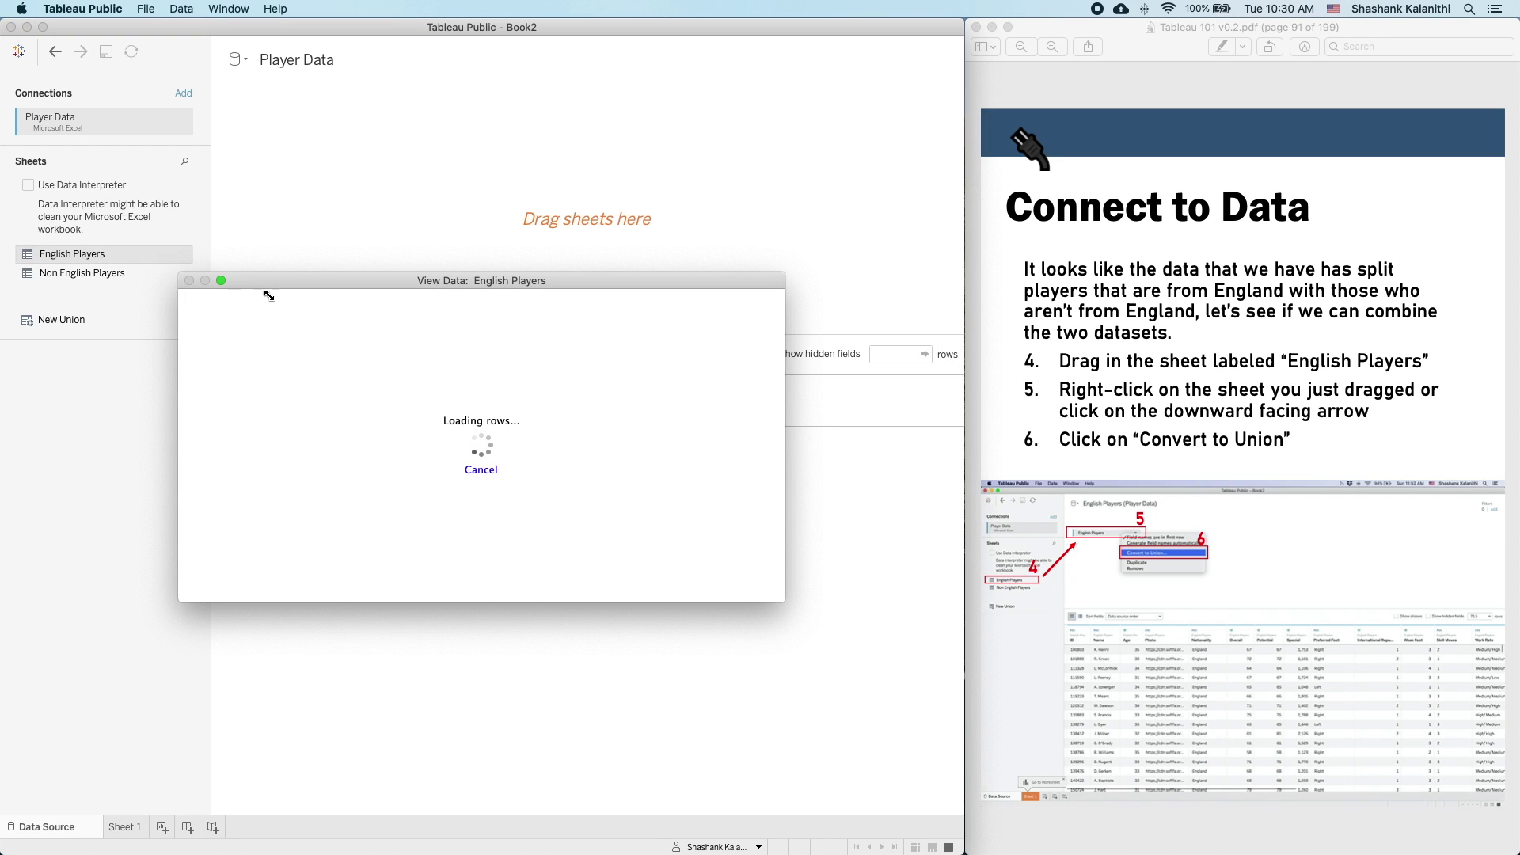
left_click(190, 280)
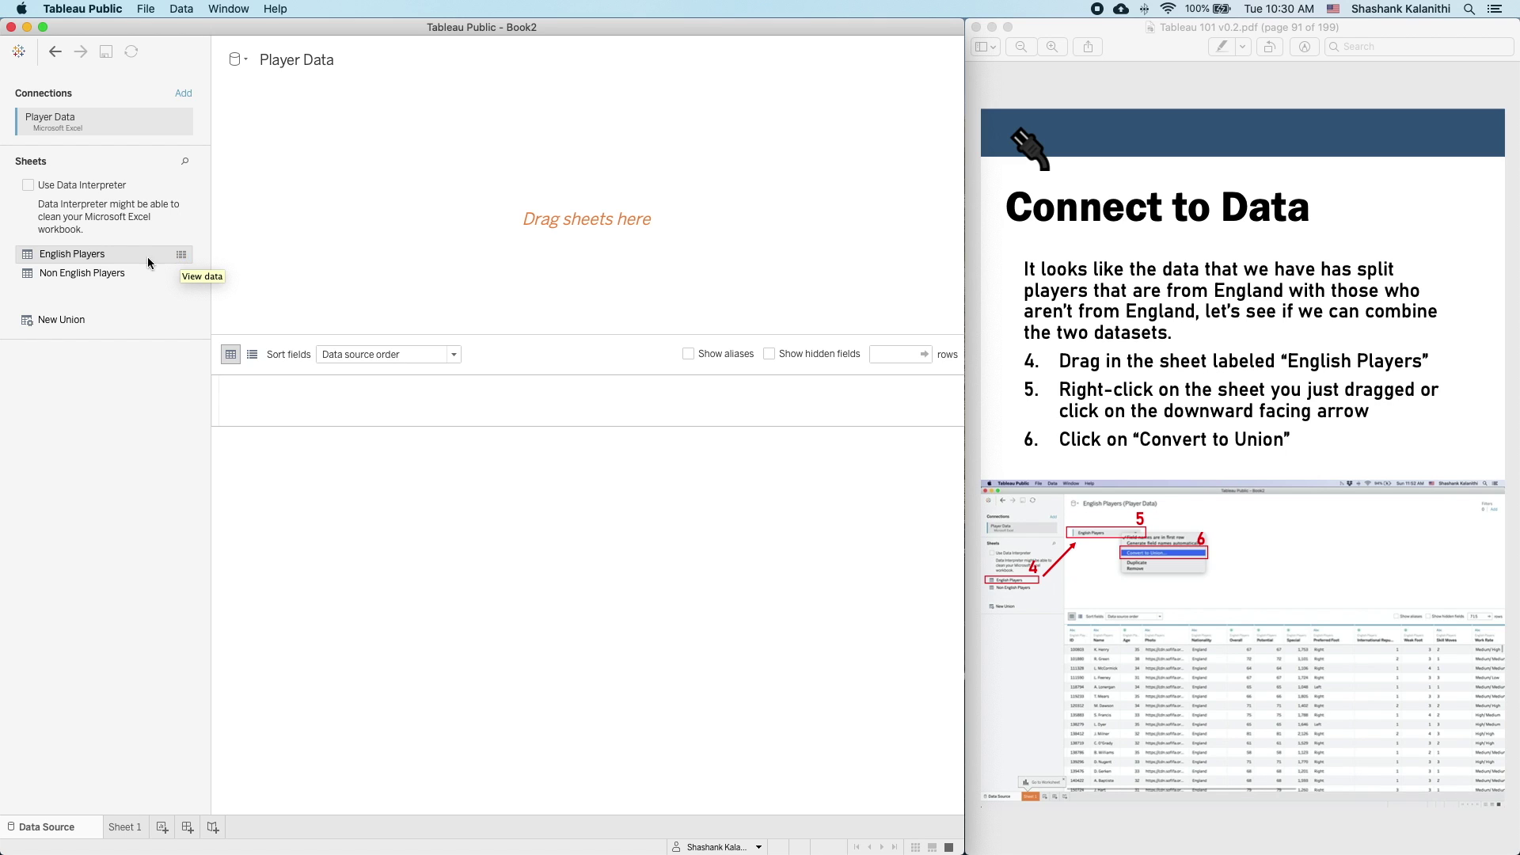
left_click(181, 254)
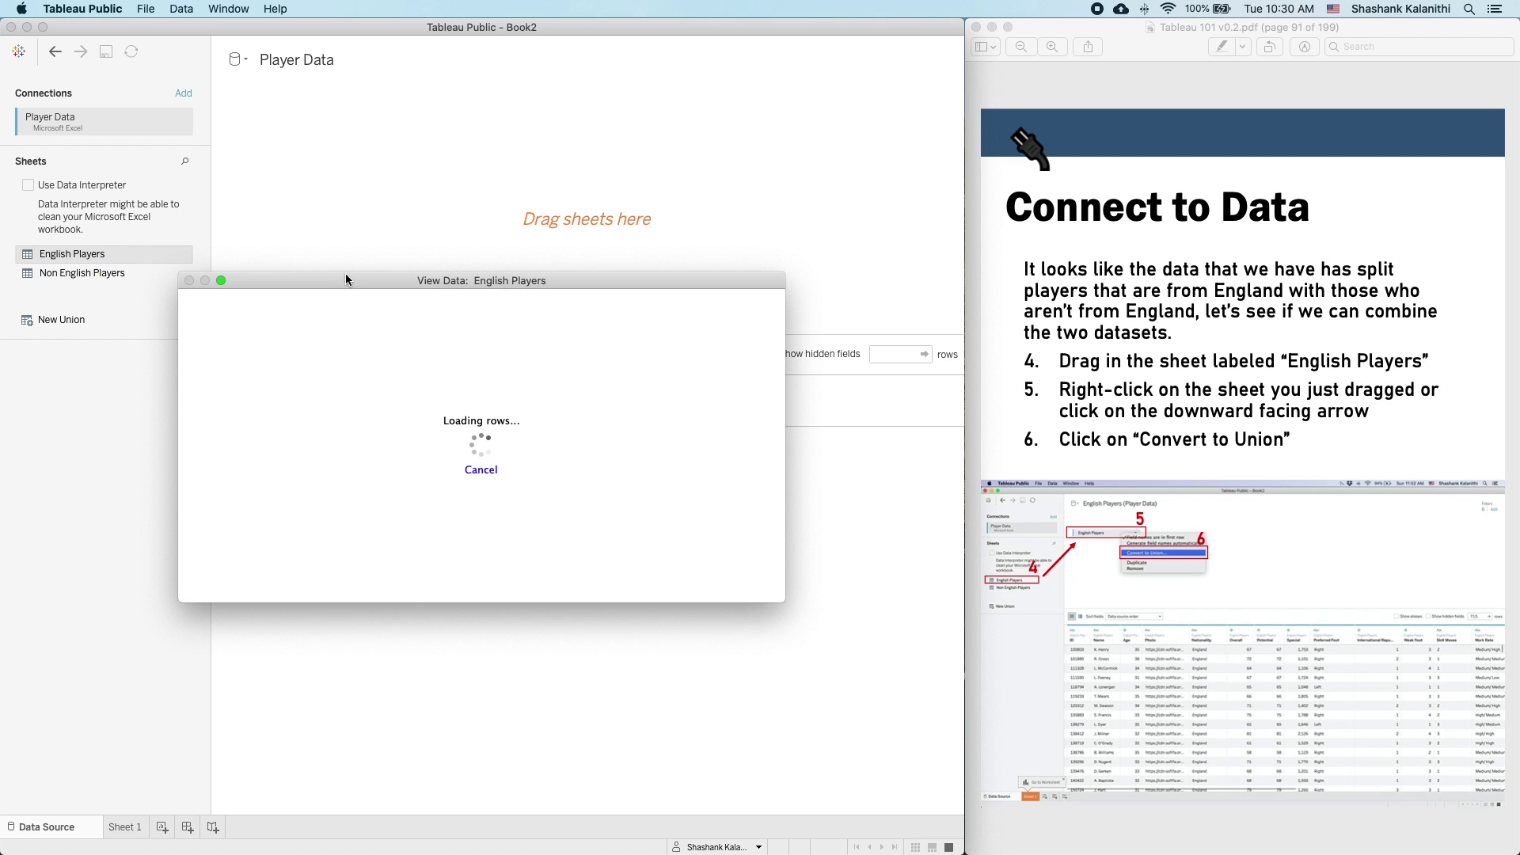
left_click_drag(345, 279, 311, 79)
left_click_drag(751, 401, 1425, 707)
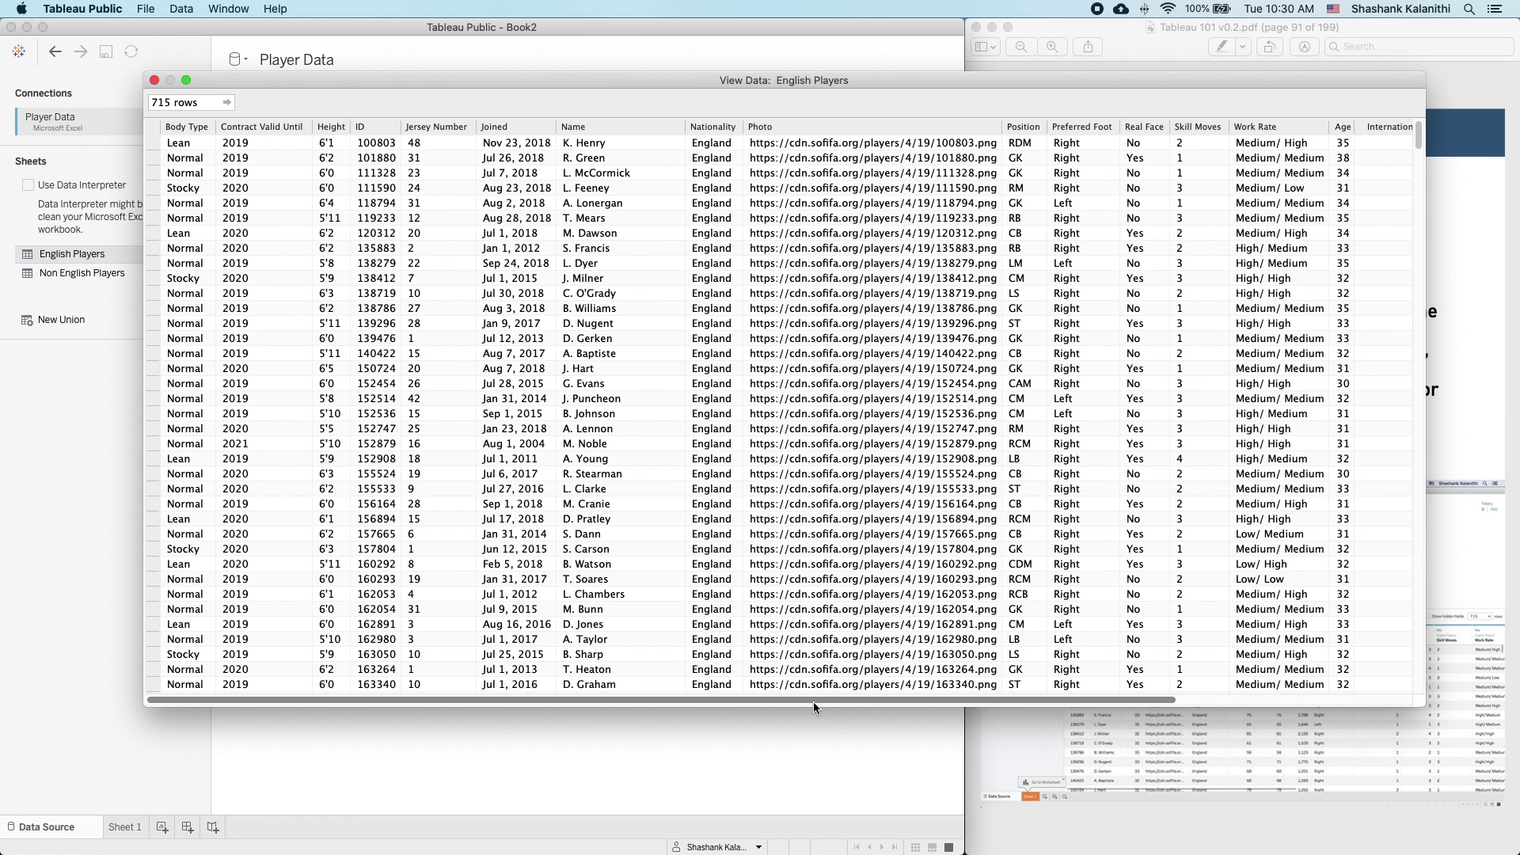
left_click_drag(816, 702, 1317, 666)
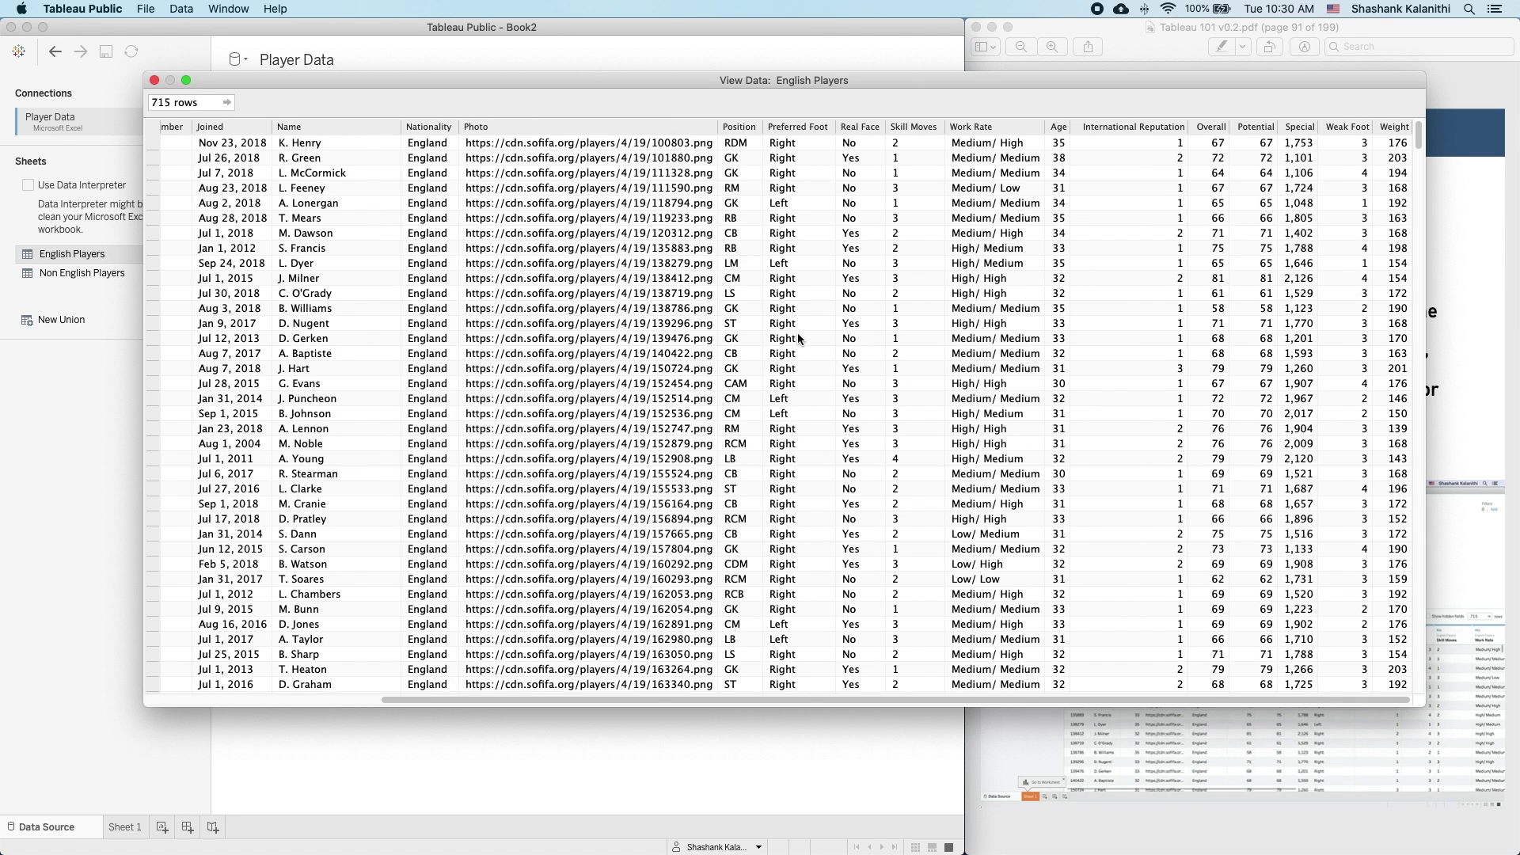
left_click(154, 81)
- Preview the Non English Players sheet's data to compare its columns, and close the preview
mouse_move(112, 272)
left_click(183, 276)
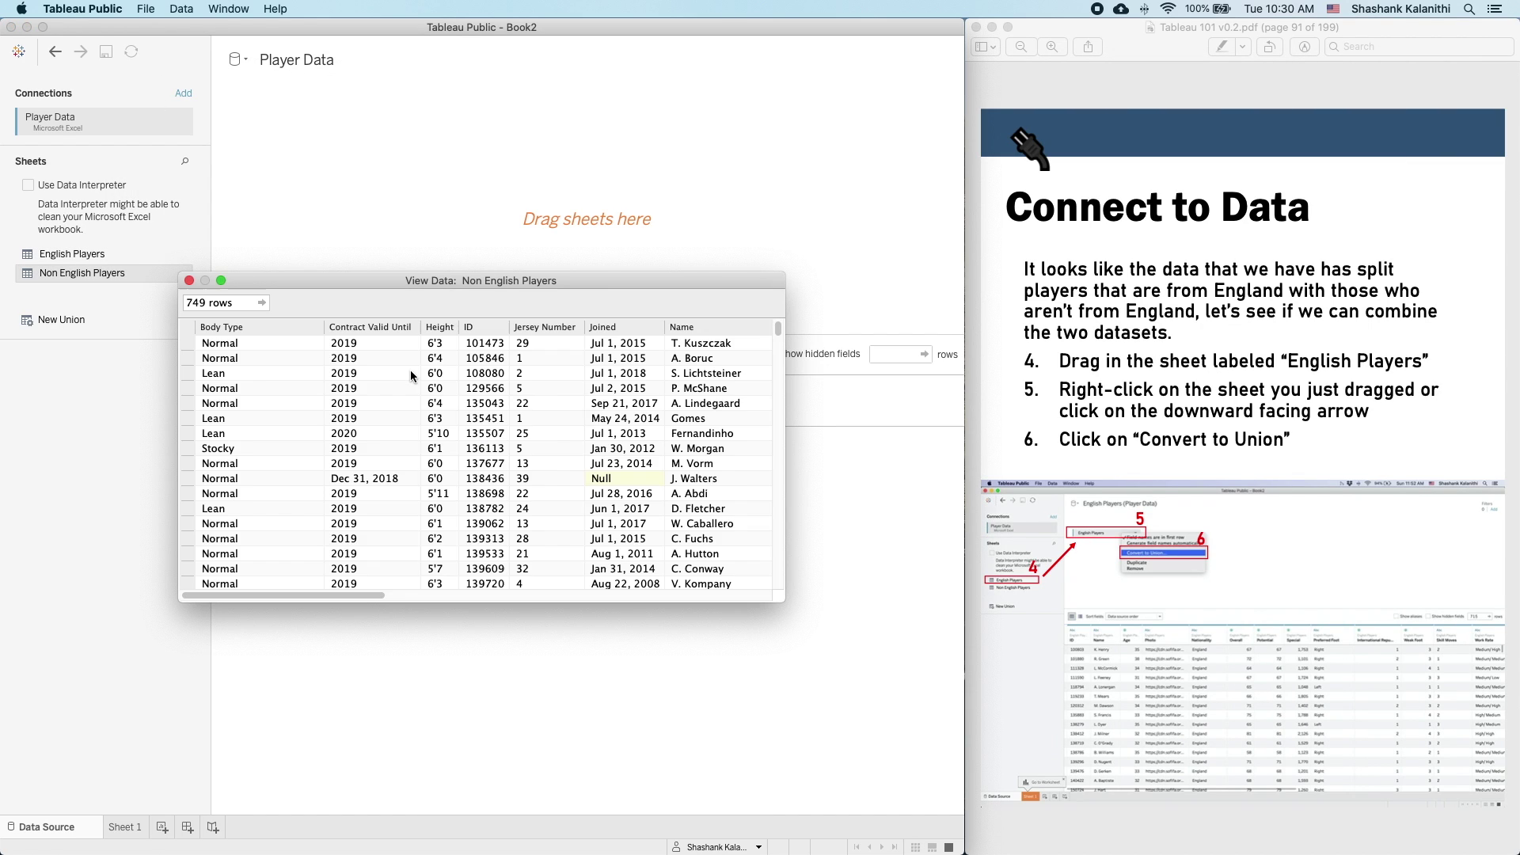
left_click_drag(356, 596, 253, 596)
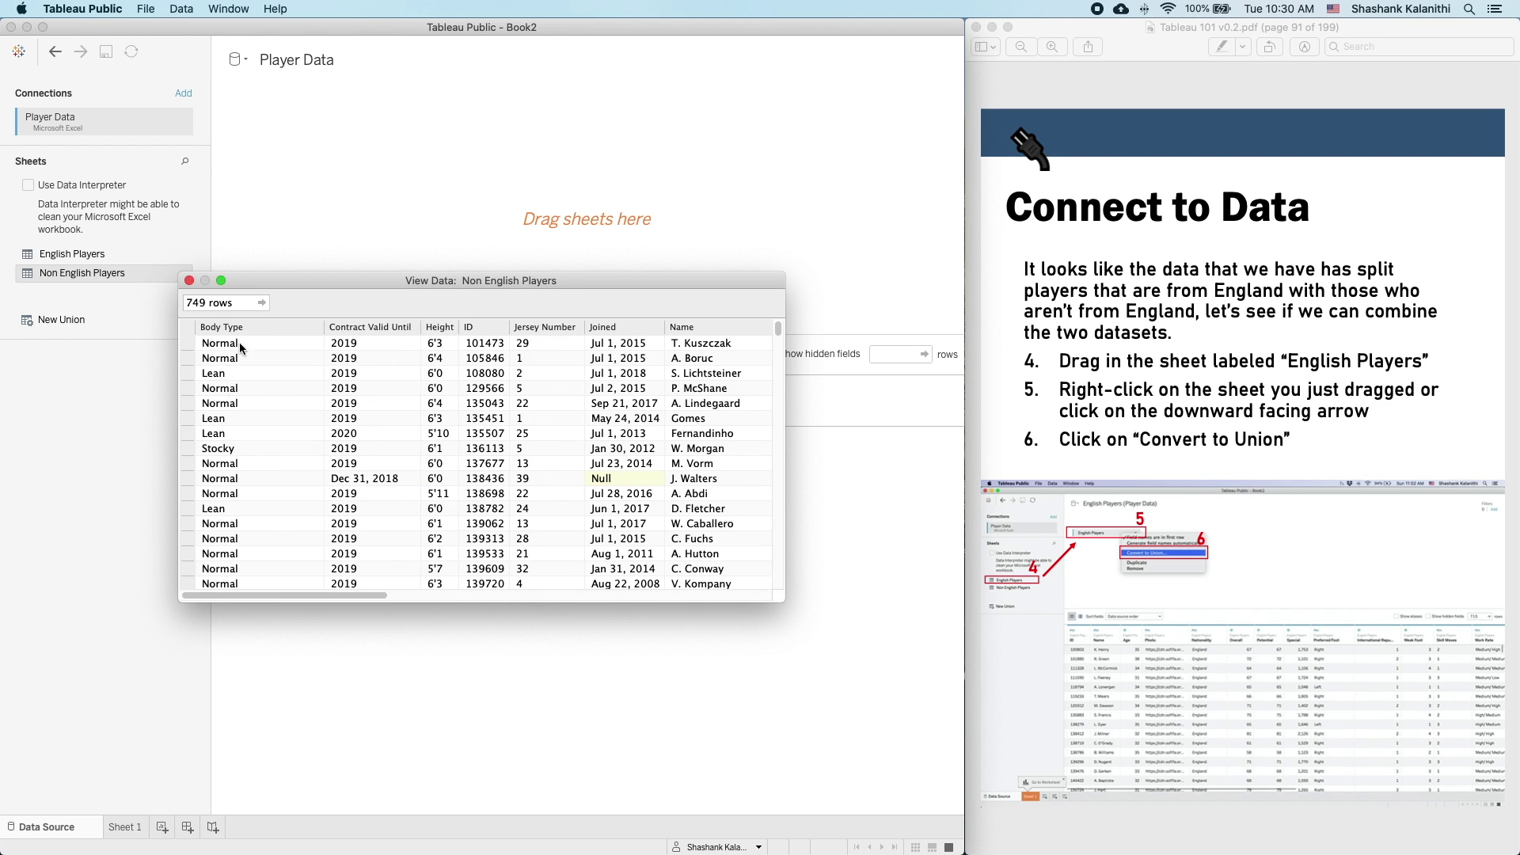
left_click(189, 281)
left_click(136, 537)
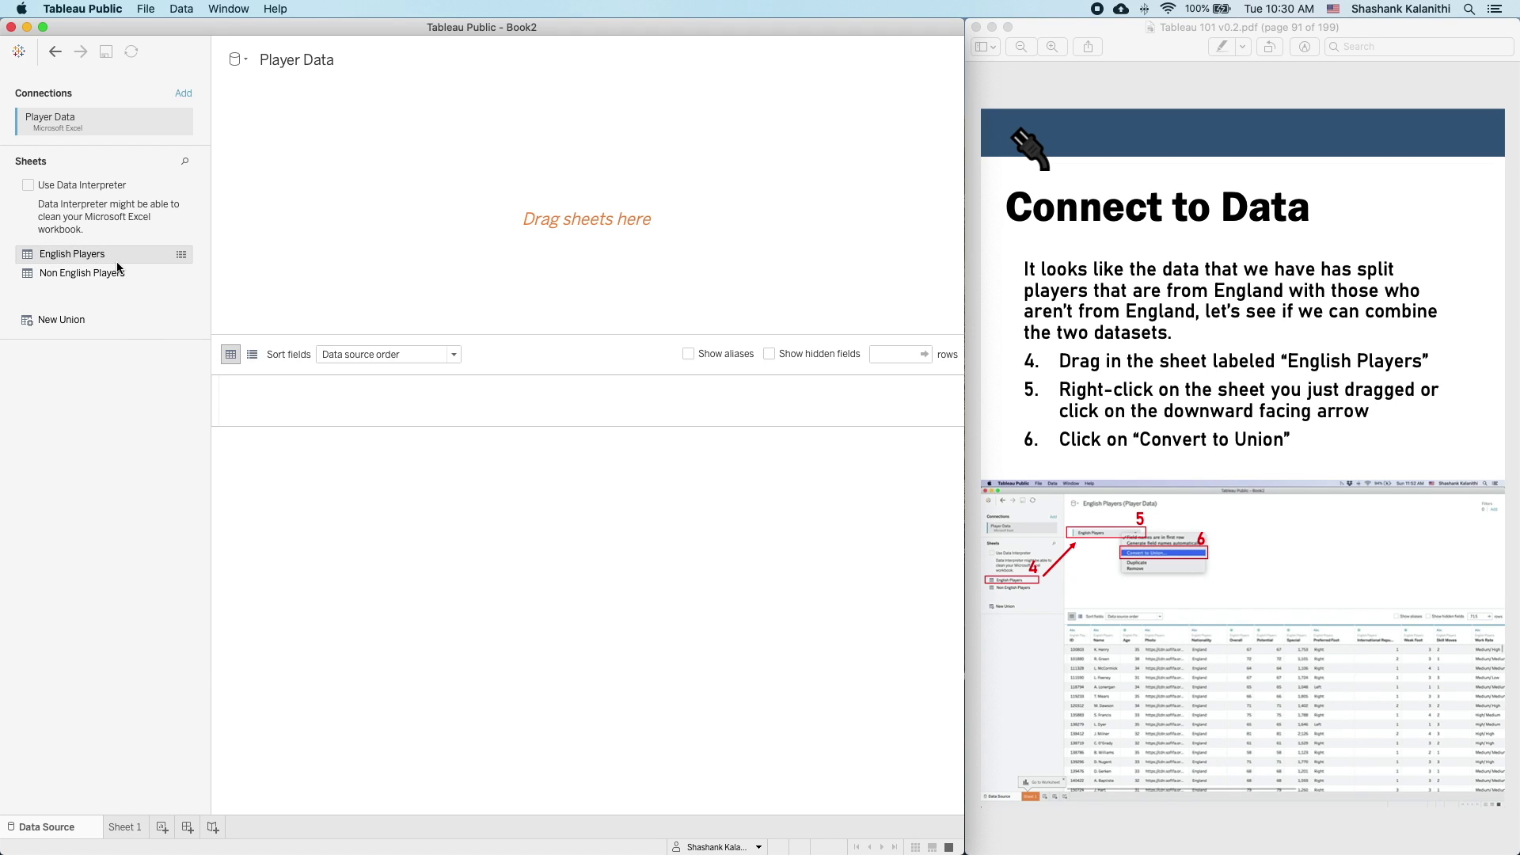
- Add the English Players sheet to the data source and convert it to a union with Non English Players
left_click_drag(112, 259, 558, 198)
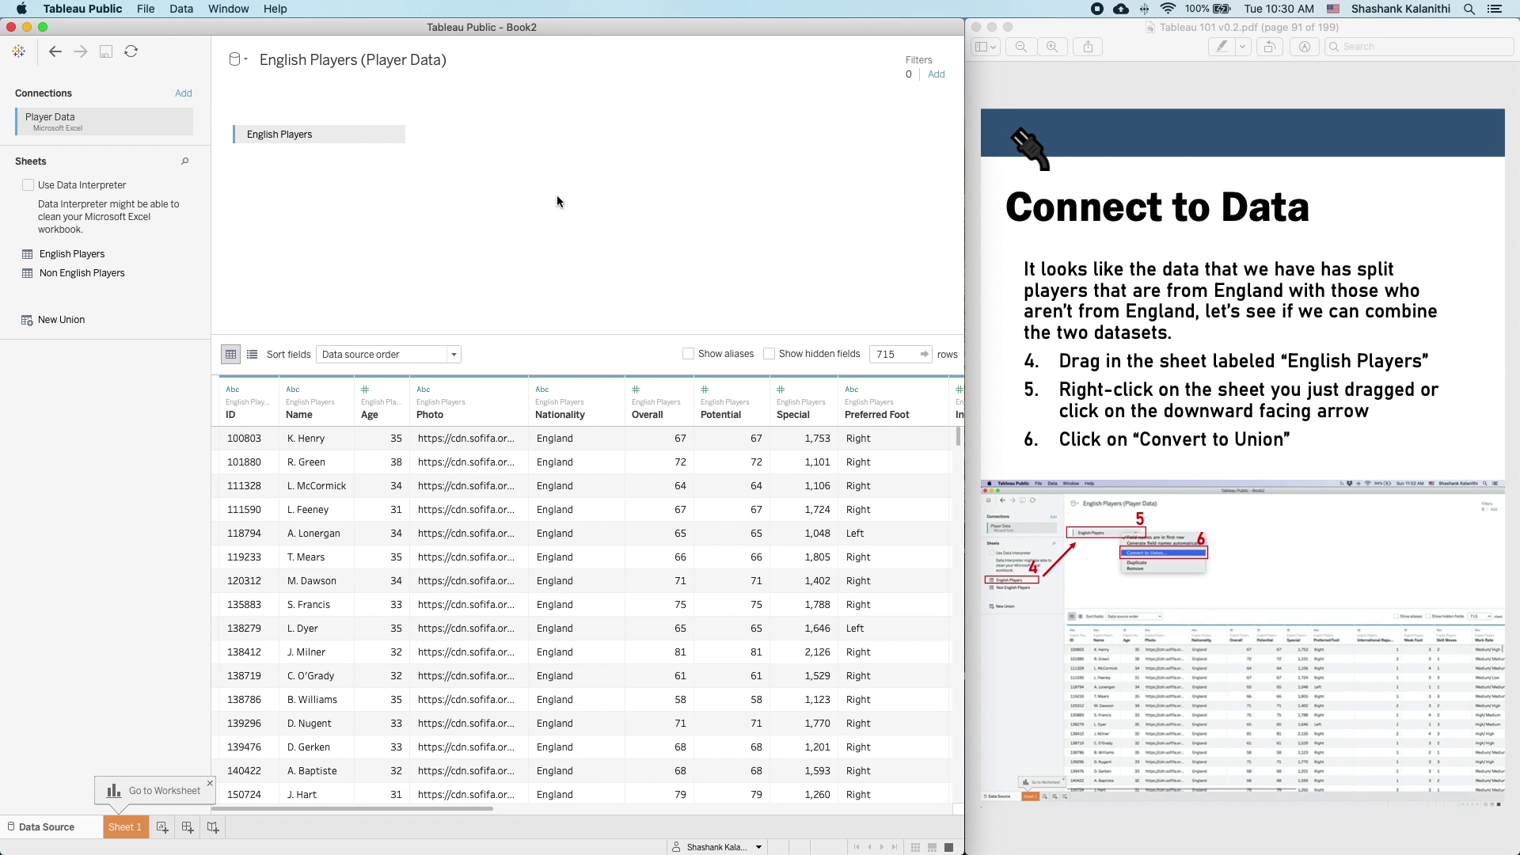
right_click(338, 139)
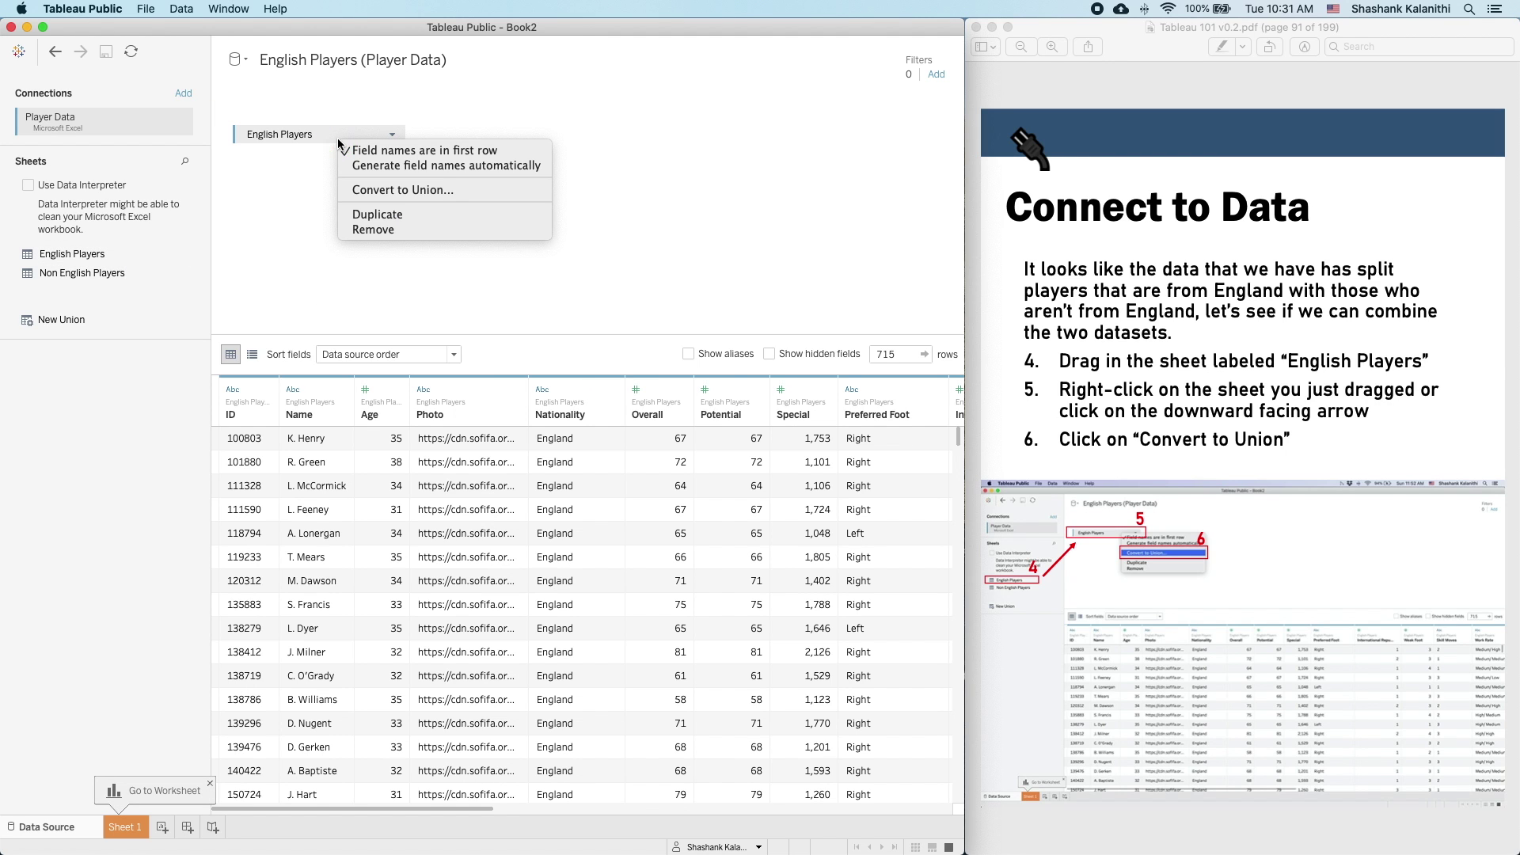
left_click(455, 192)
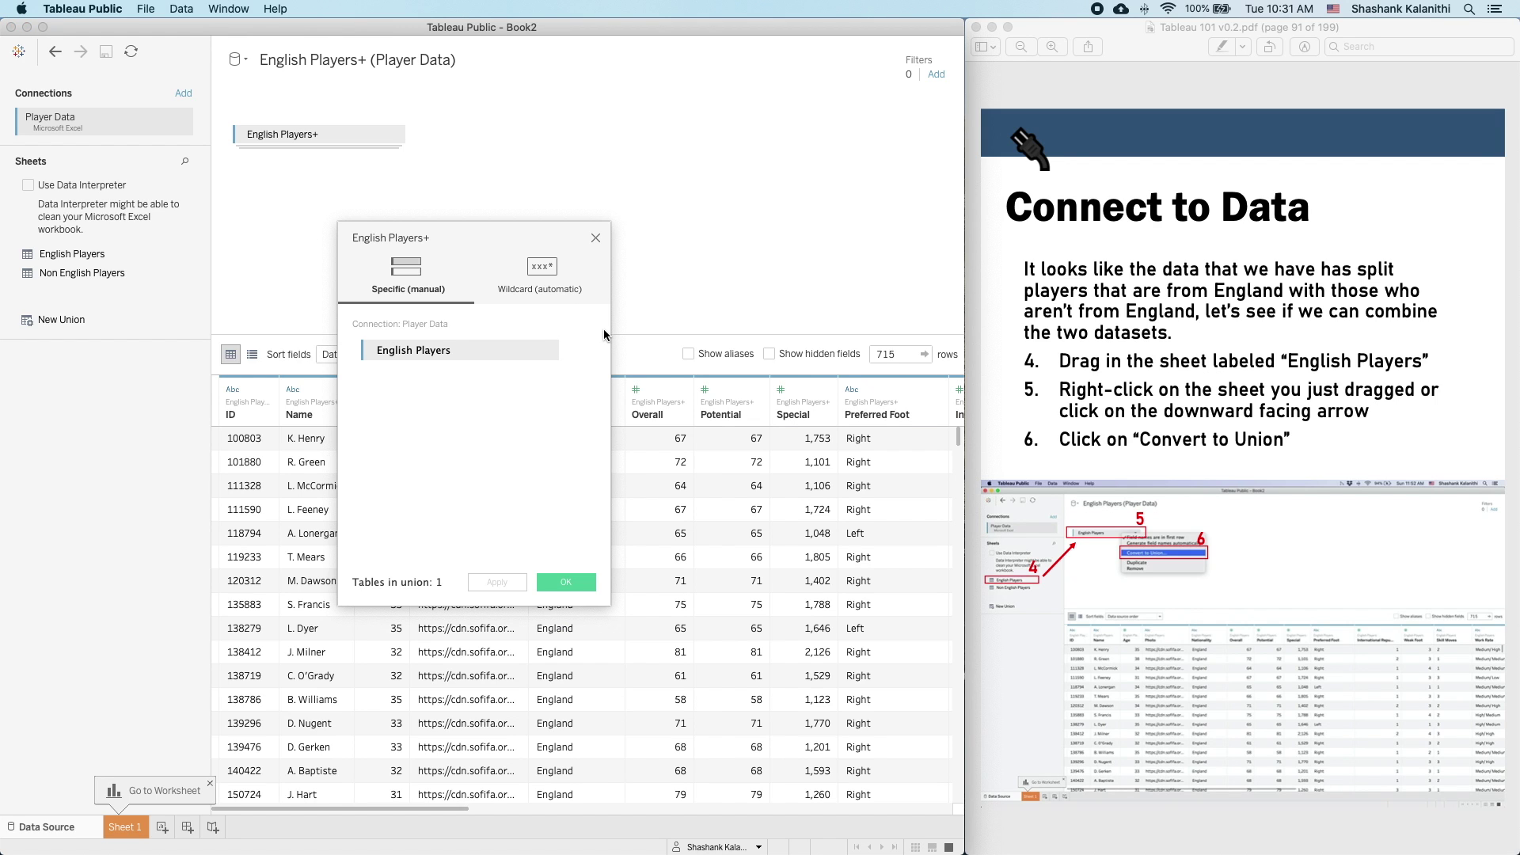
left_click(78, 281)
left_click_drag(77, 281, 528, 430)
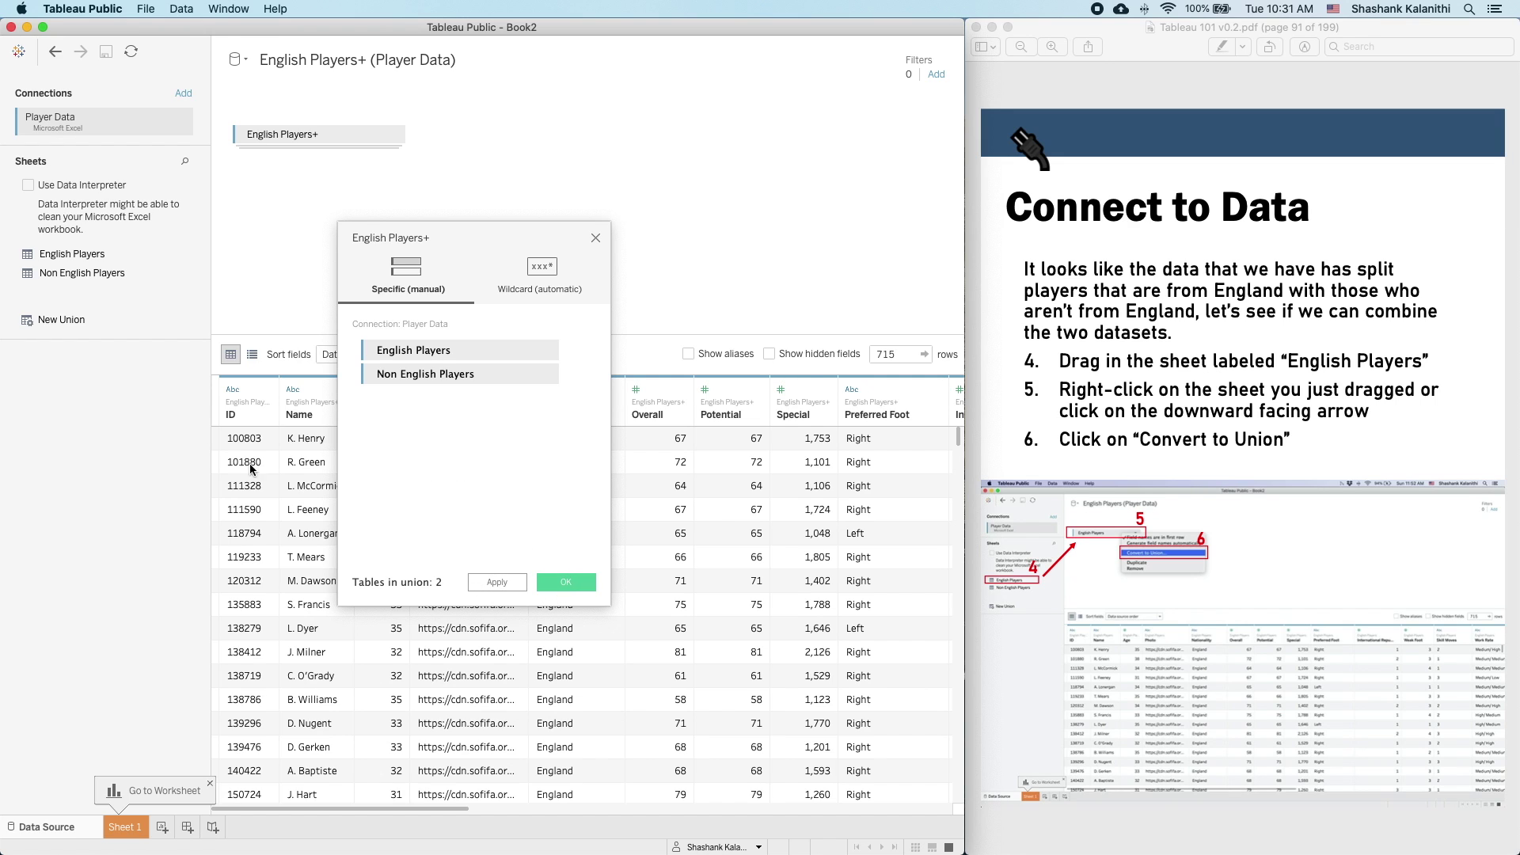
left_click(556, 582)
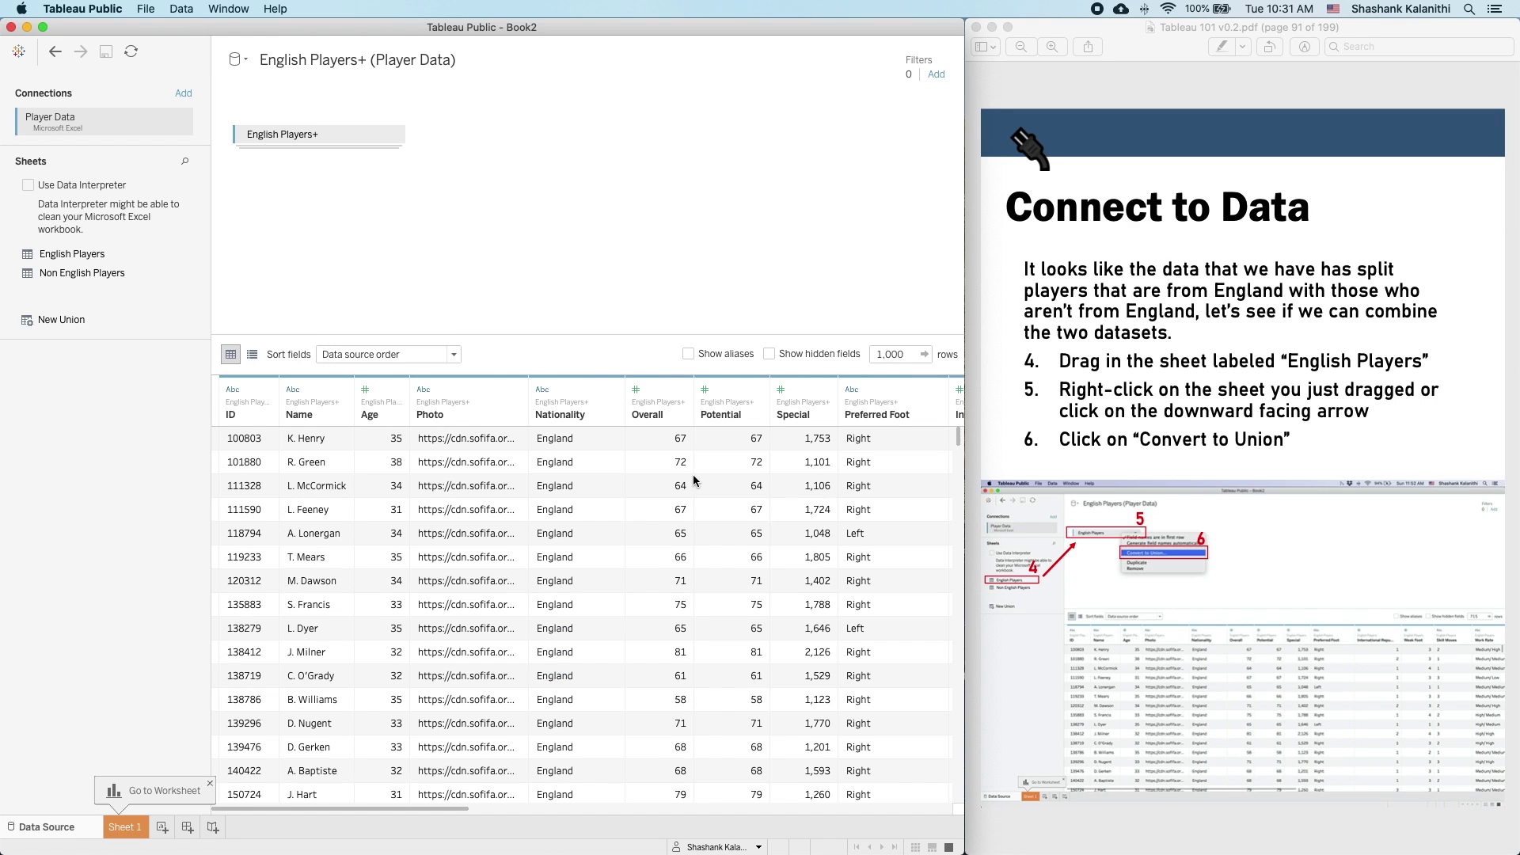
- Set the number of rows displayed in the union's data grid to 1,464
left_click_drag(959, 437, 980, 392)
left_click(908, 360)
left_click(908, 361)
key("Return")
left_click(903, 356)
left_click(906, 358)
left_click_drag(907, 358, 874, 355)
left_click(912, 356)
- Switch to Preview, read guide pages 92 and 93 on the union dialog bug, and move the guide clear of Tableau
left_click(1328, 307)
left_click_drag(1178, 40, 596, 17)
scroll(712, 356, "down", 5)
scroll(721, 395, "up", 3)
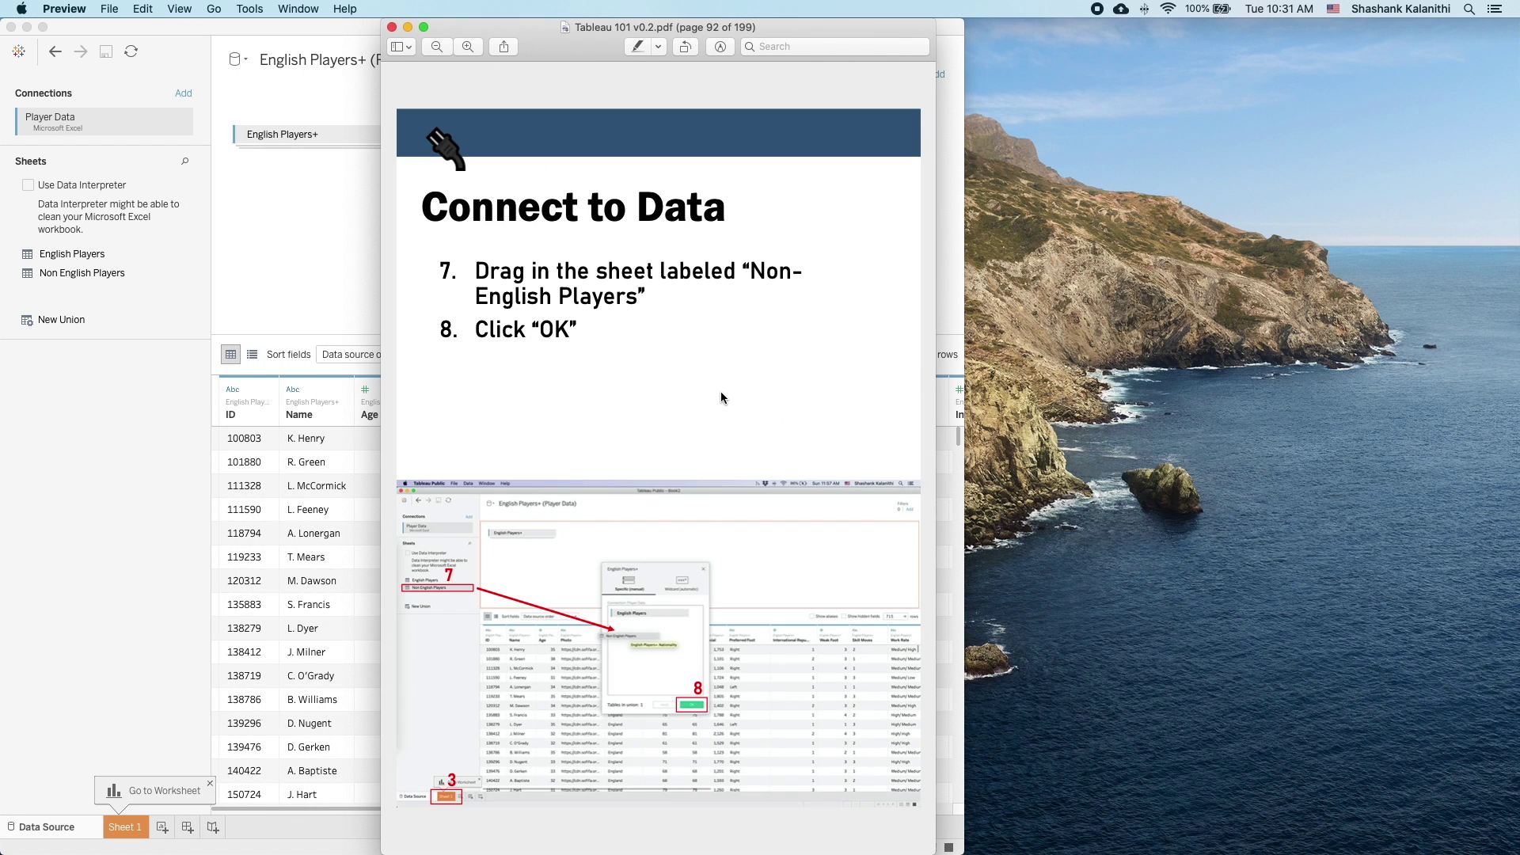
scroll(720, 391, "down", 2)
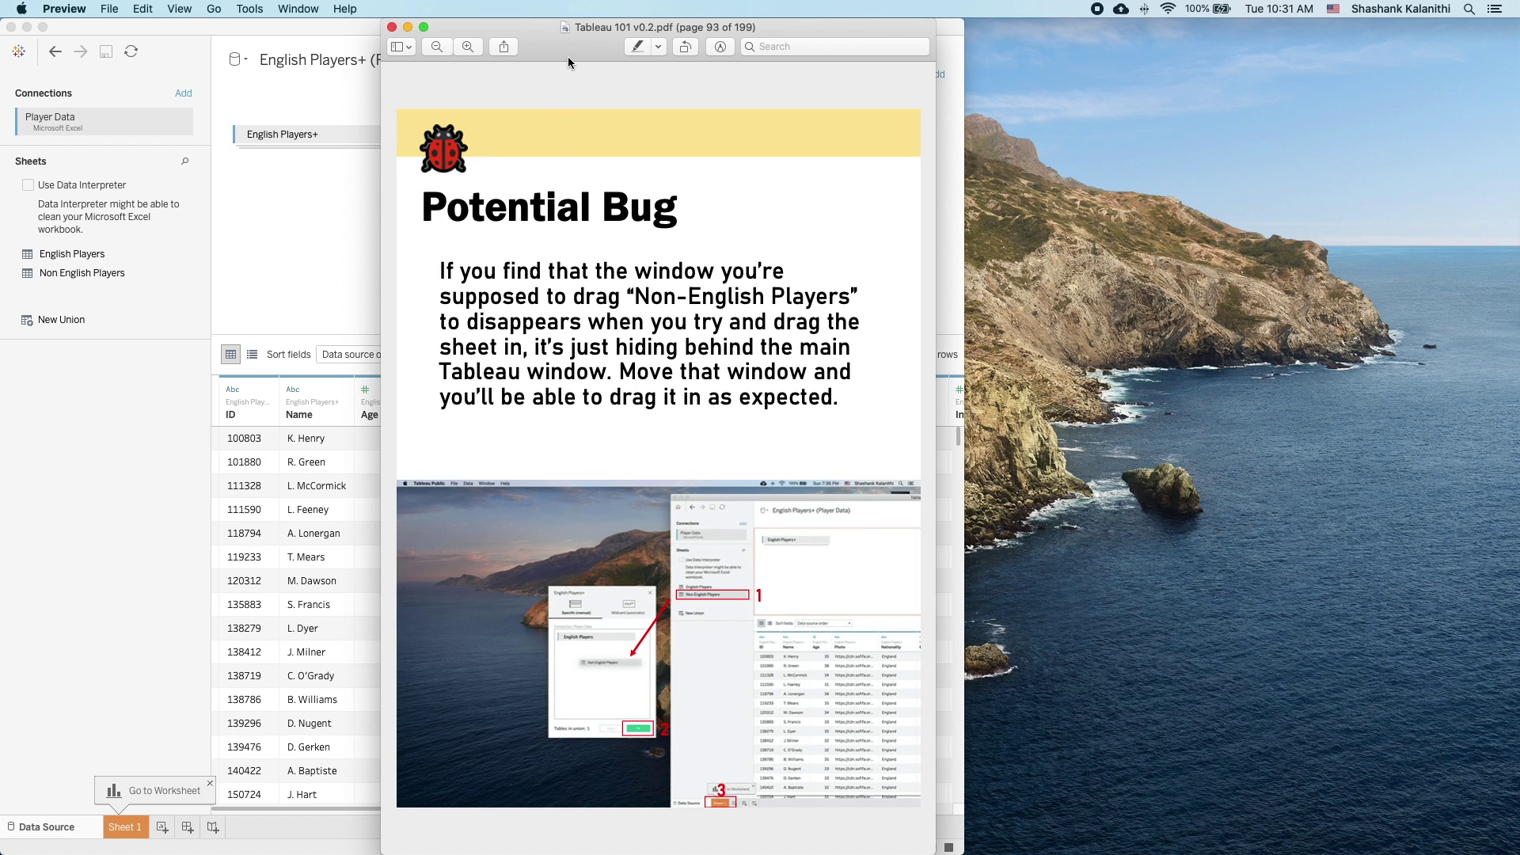
left_click_drag(568, 60, 643, 60)
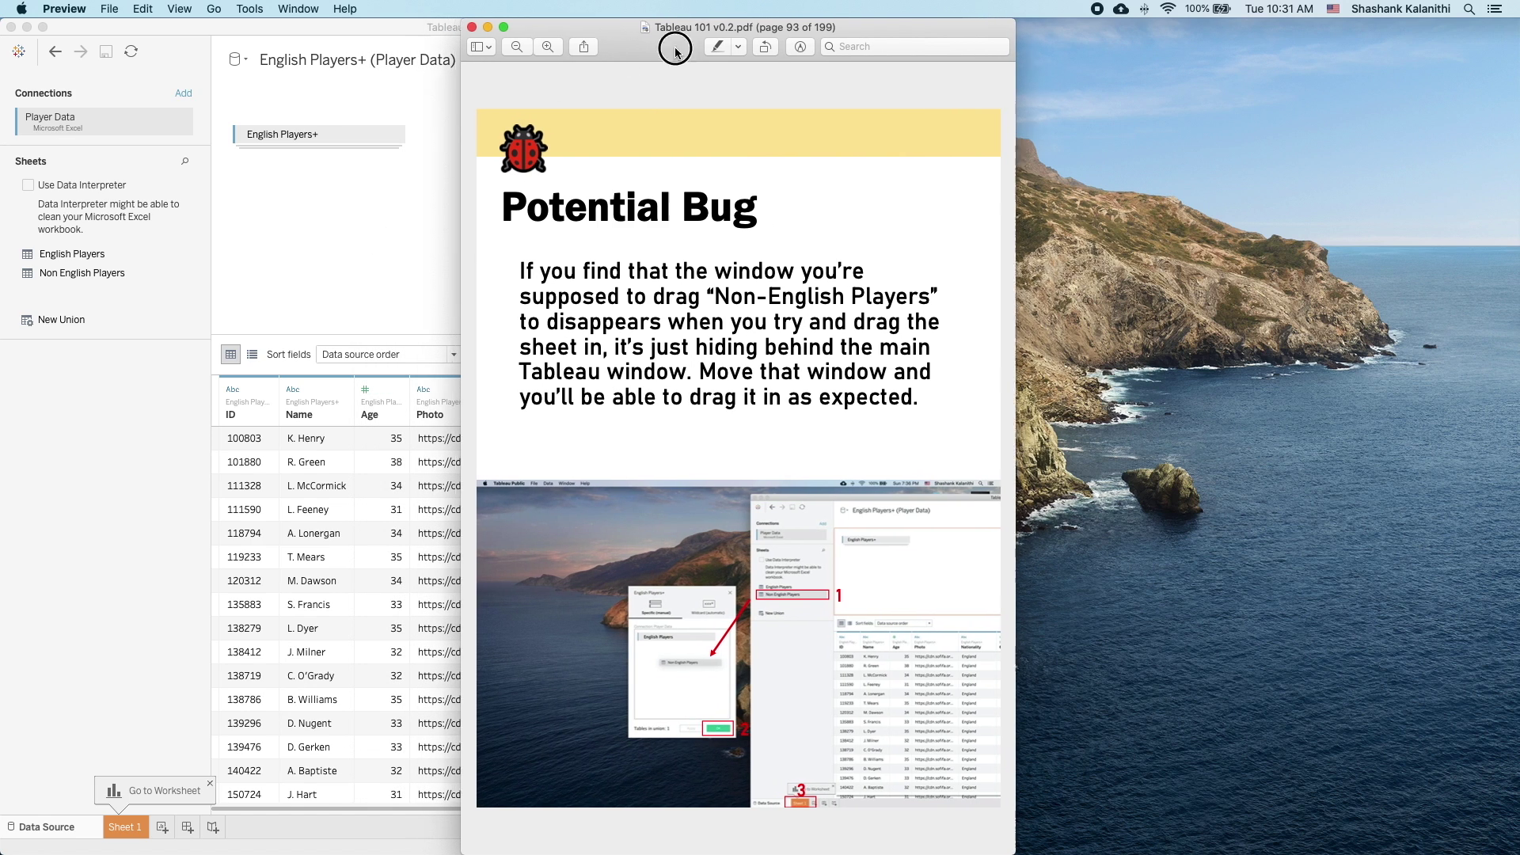
left_click_drag(662, 48, 1285, 24)
- Open the English Players+ union for editing, review its two tables and close it without changes
right_click(365, 146)
key("Escape")
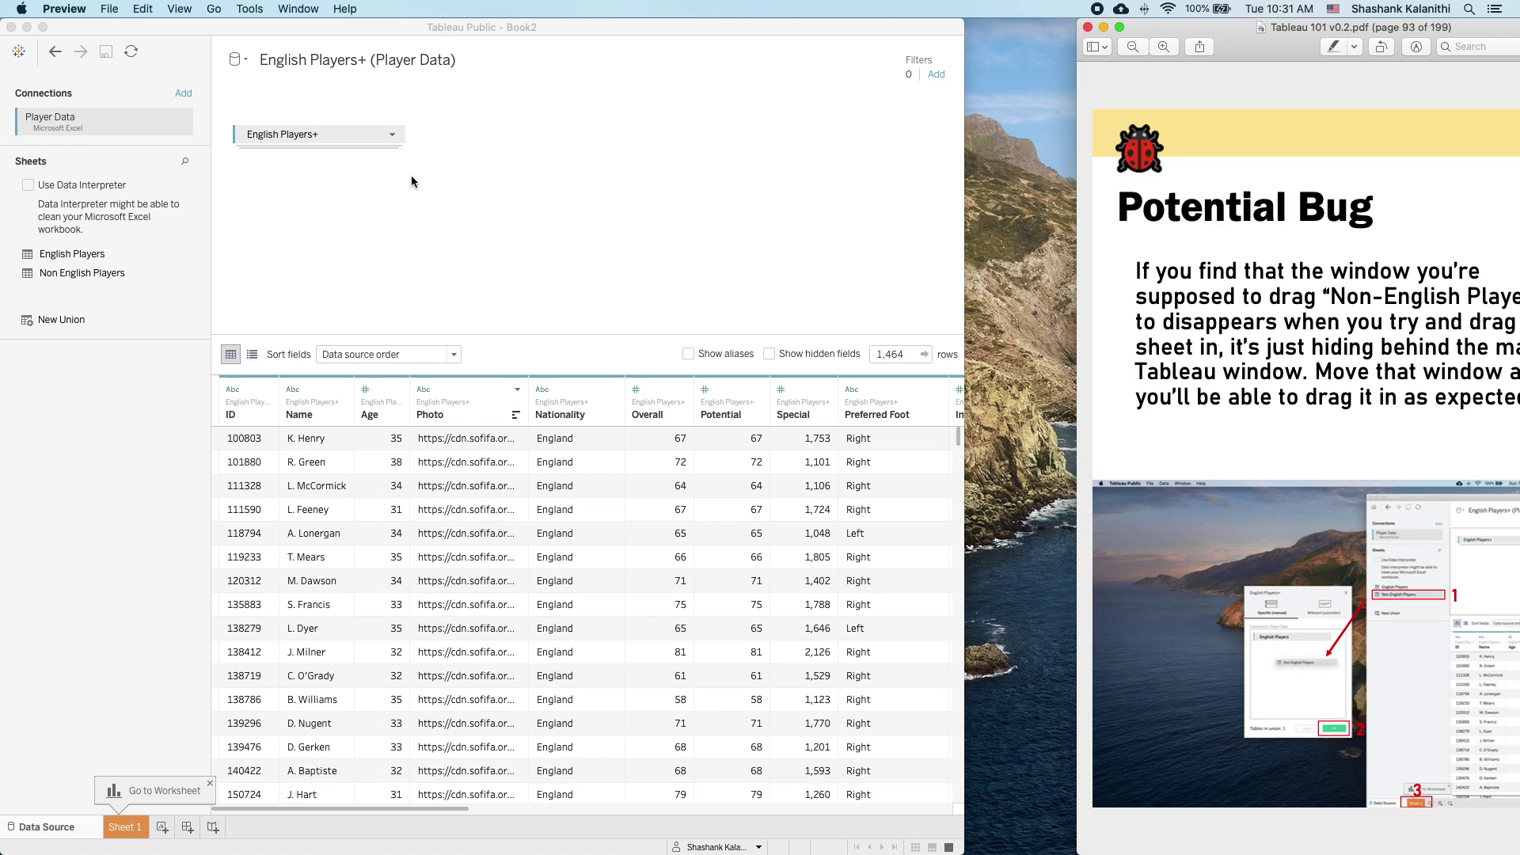
left_click(364, 225)
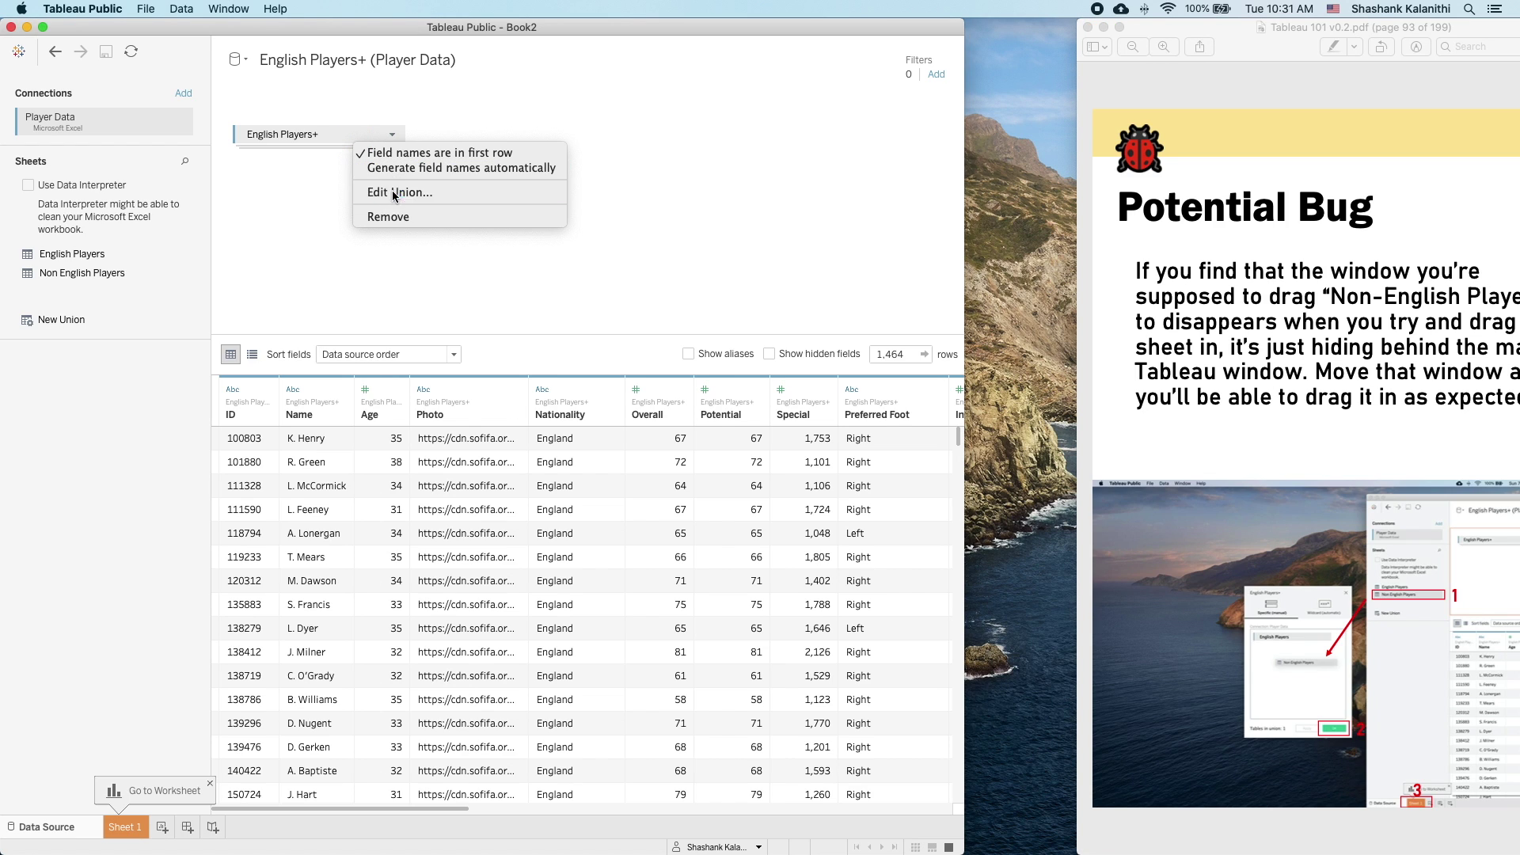
left_click(386, 192)
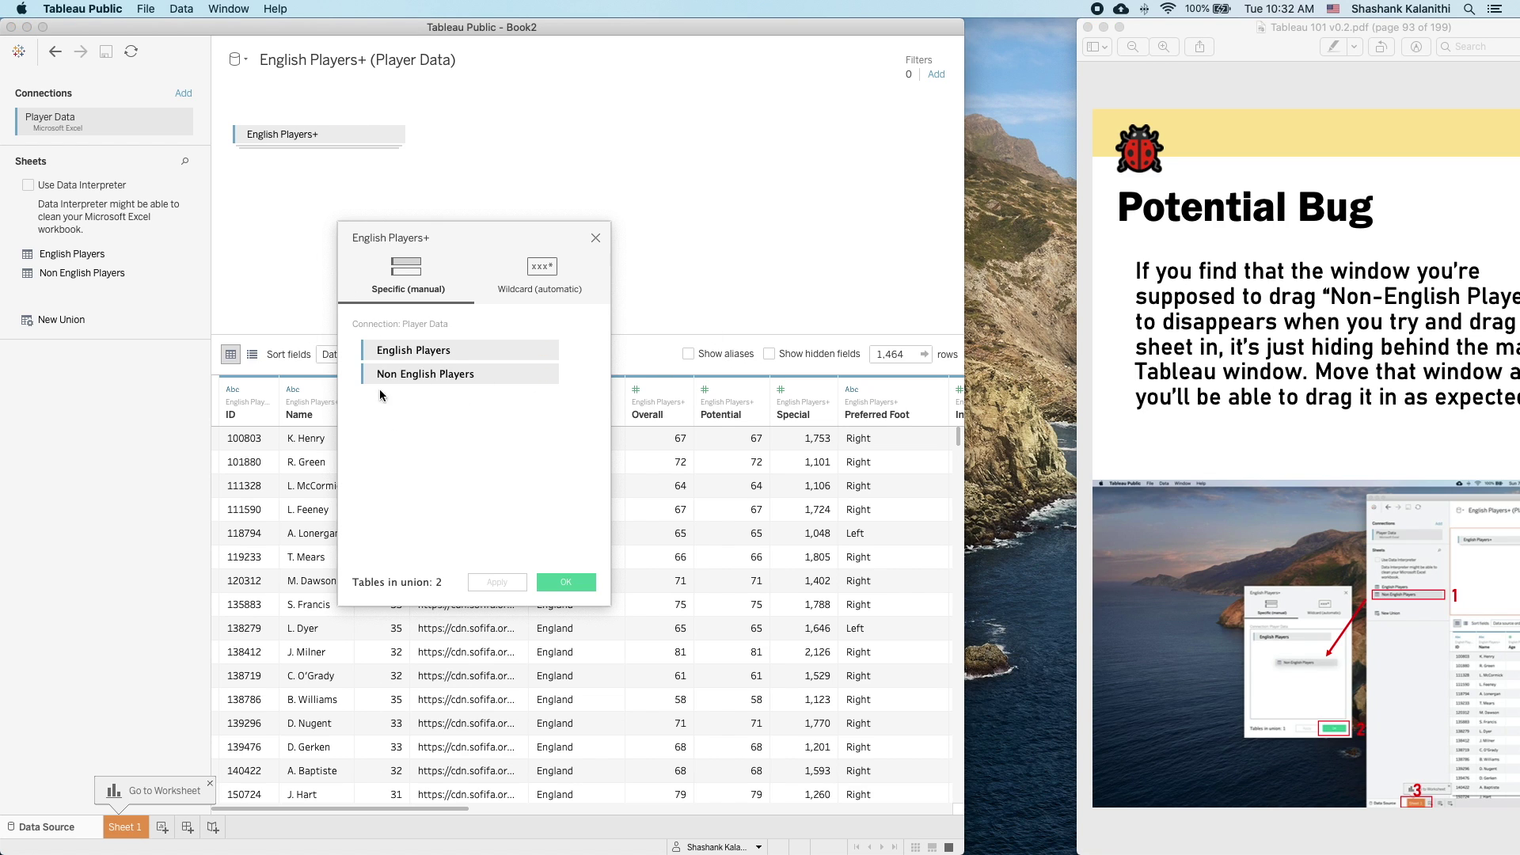
left_click_drag(711, 35, 711, 4)
left_click(599, 242)
- Place the PDF guide back beside the workbook and study the Unions example on page 94, including its null values
left_click_drag(1291, 29, 1174, 29)
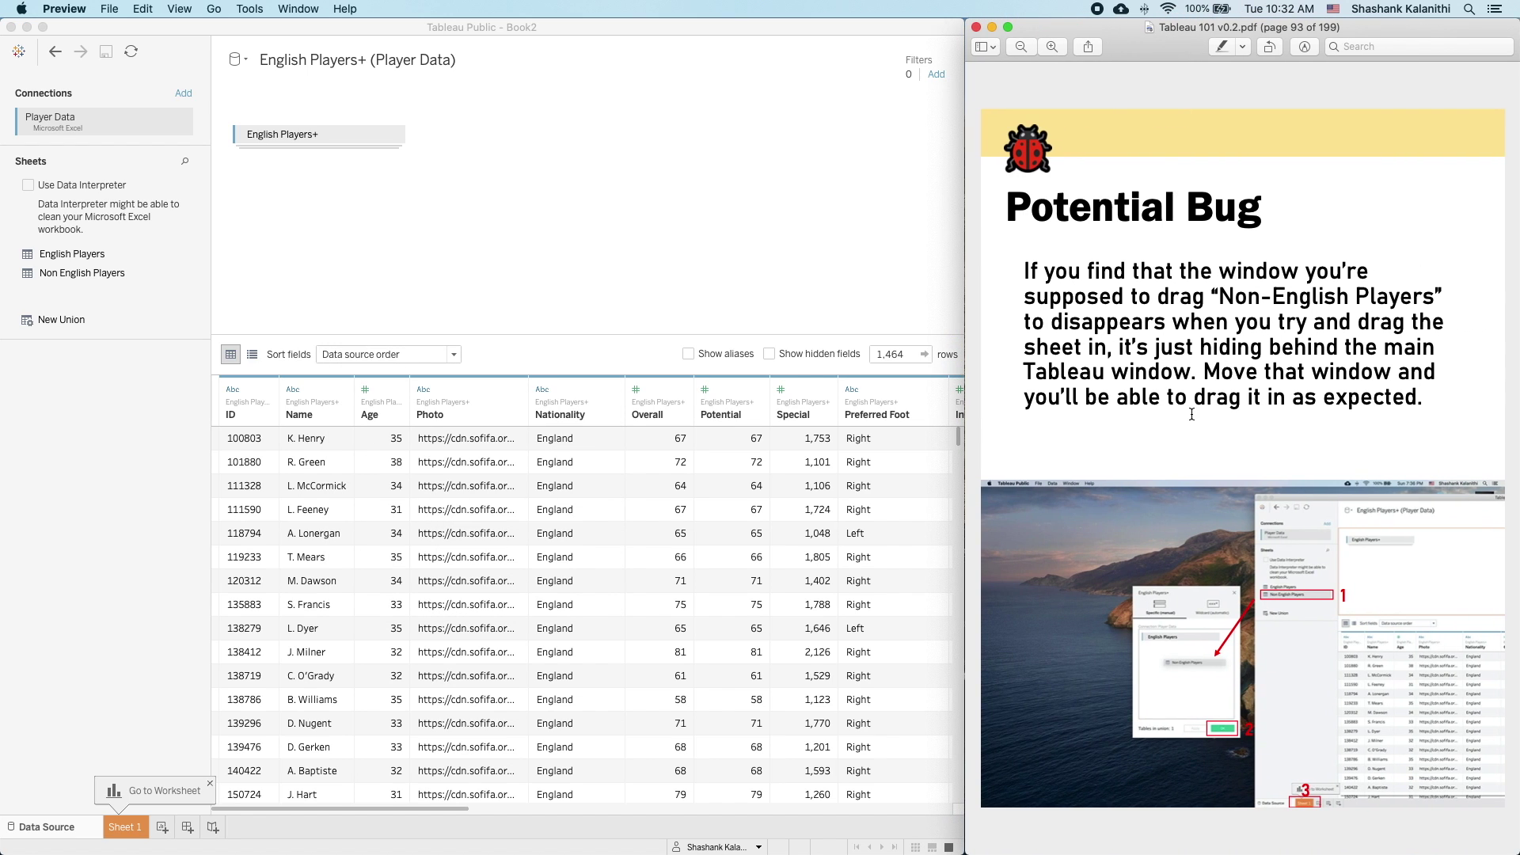
scroll(1192, 413, "down", 3)
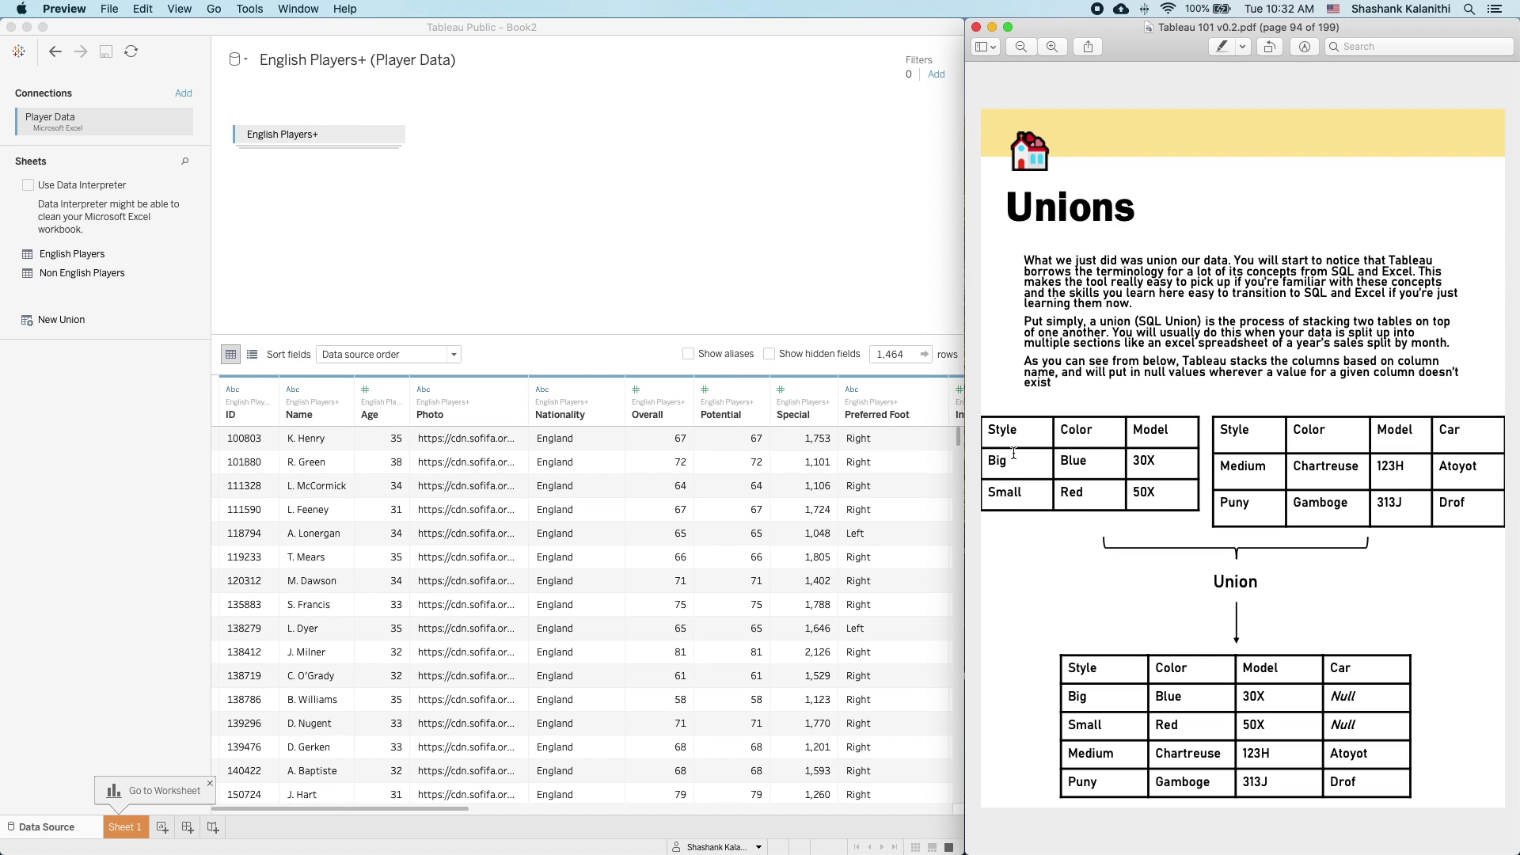
left_click_drag(989, 429, 1407, 433)
left_click(1407, 433)
double_click(1344, 724)
left_click(1370, 723)
- Advance the PDF guide to Inspect the Data on page 96 and open Sheet 1 in Tableau Public
scroll(1221, 548, "down", 5)
scroll(1228, 593, "down", 5)
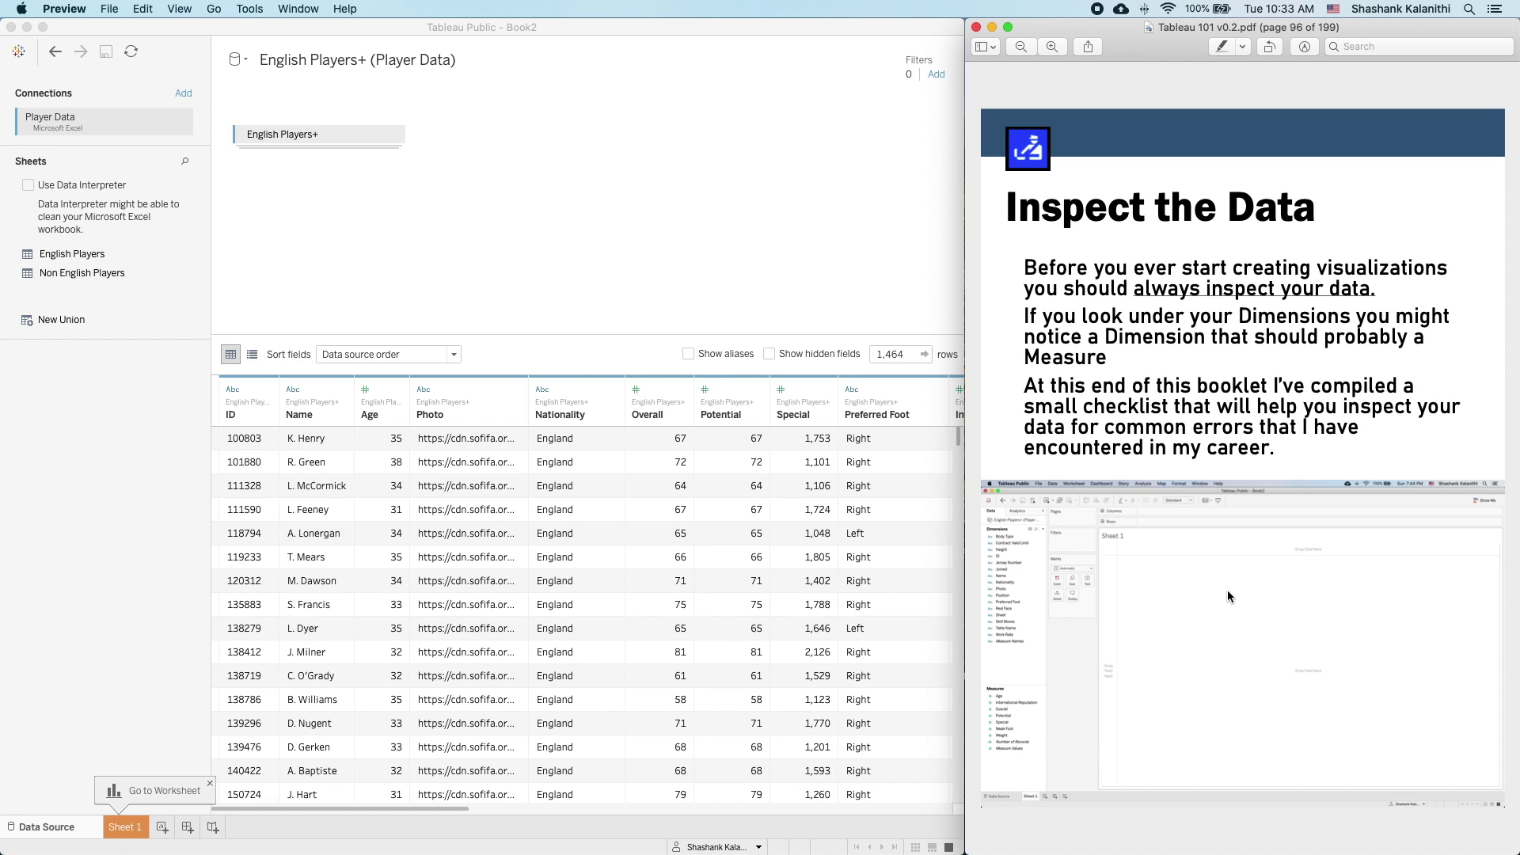
left_click(730, 327)
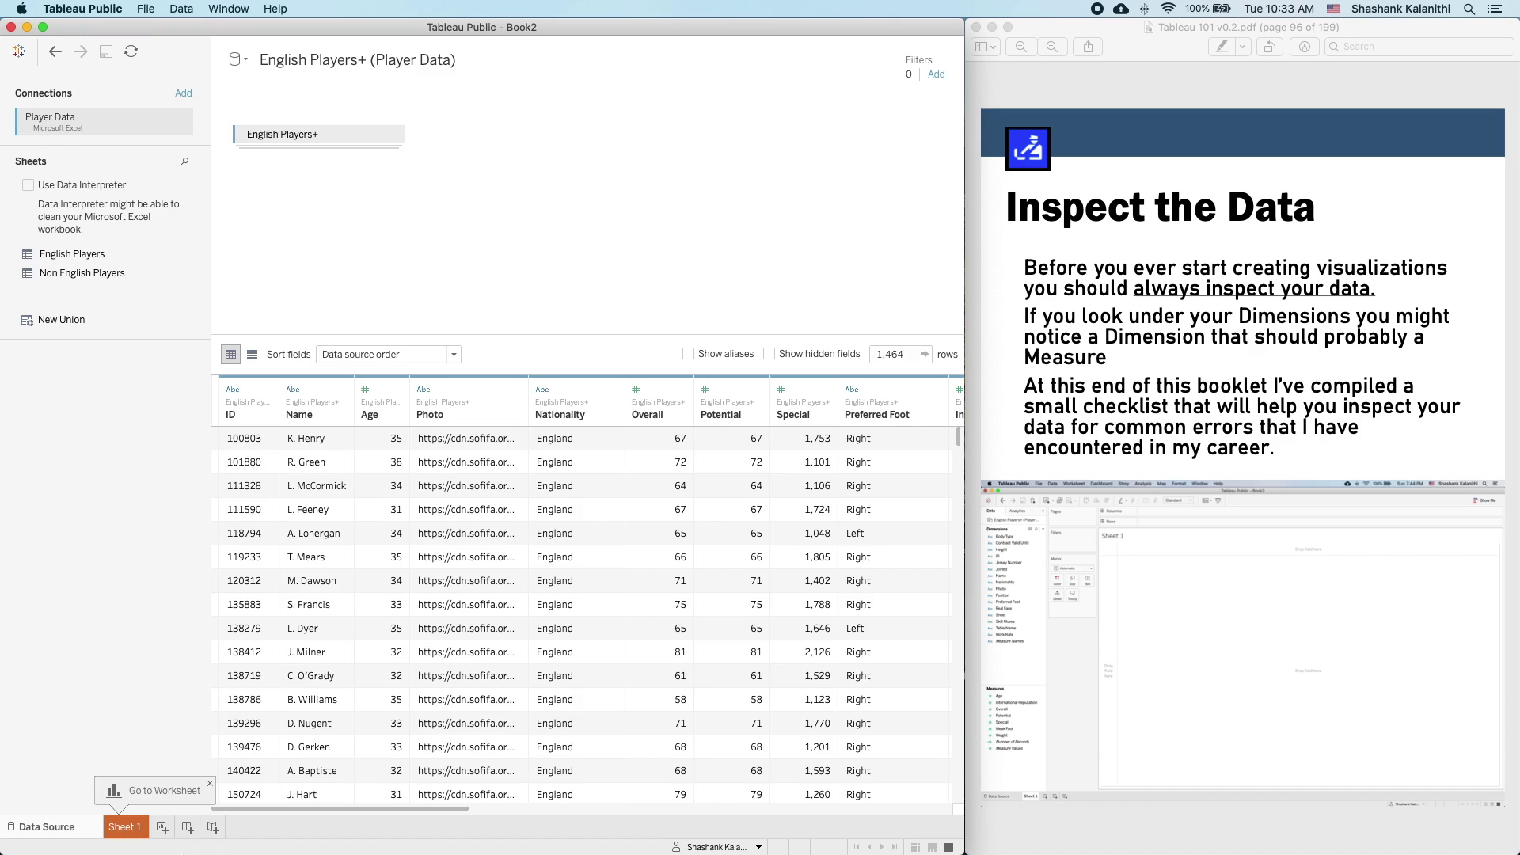
left_click(124, 827)
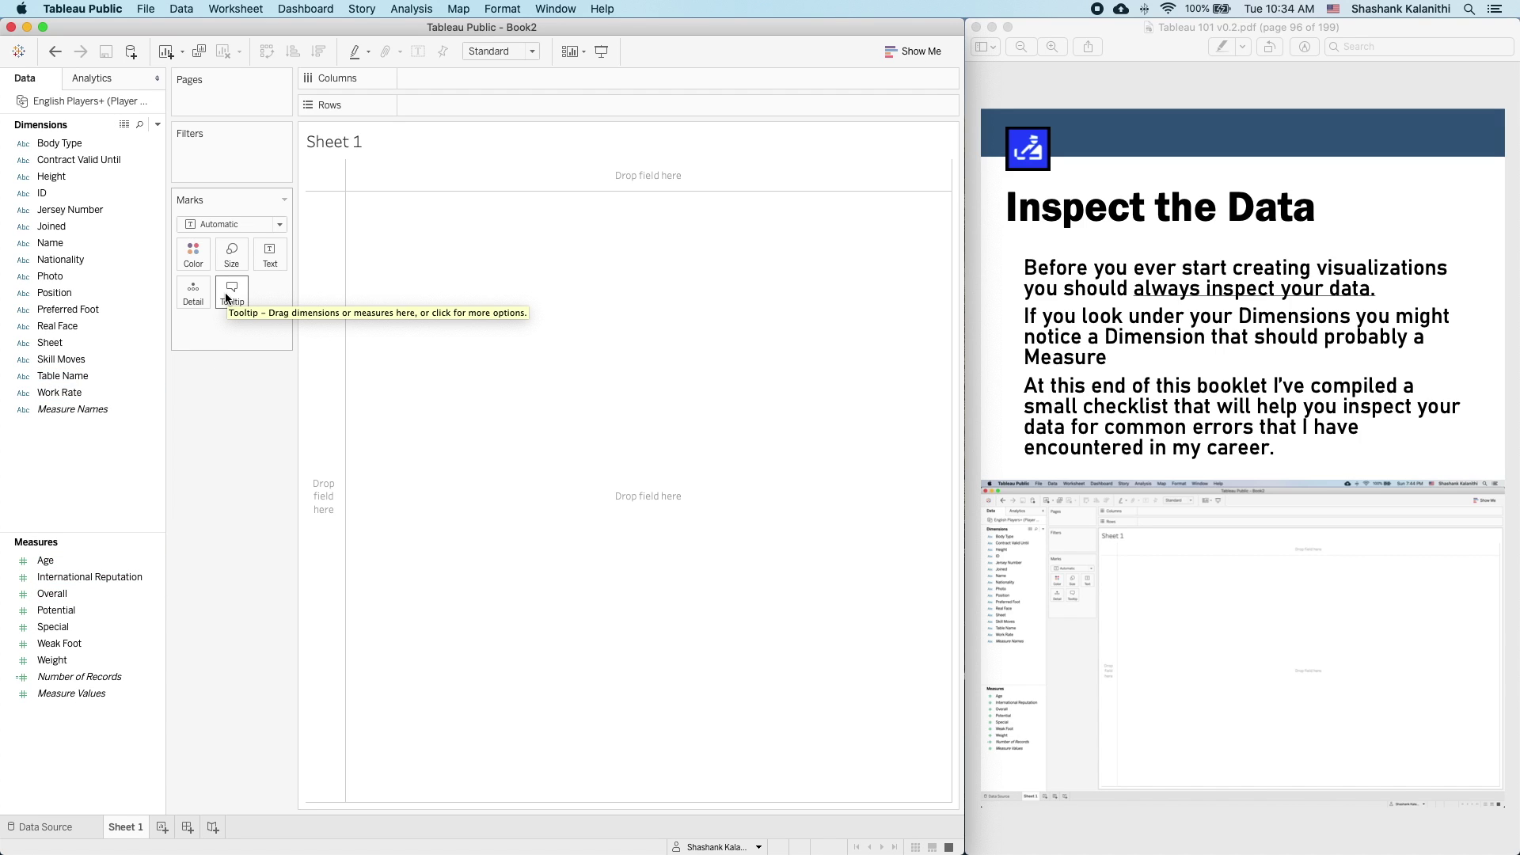
- Place the Height dimension on Rows to inspect its values and remove it again
left_click(58, 182)
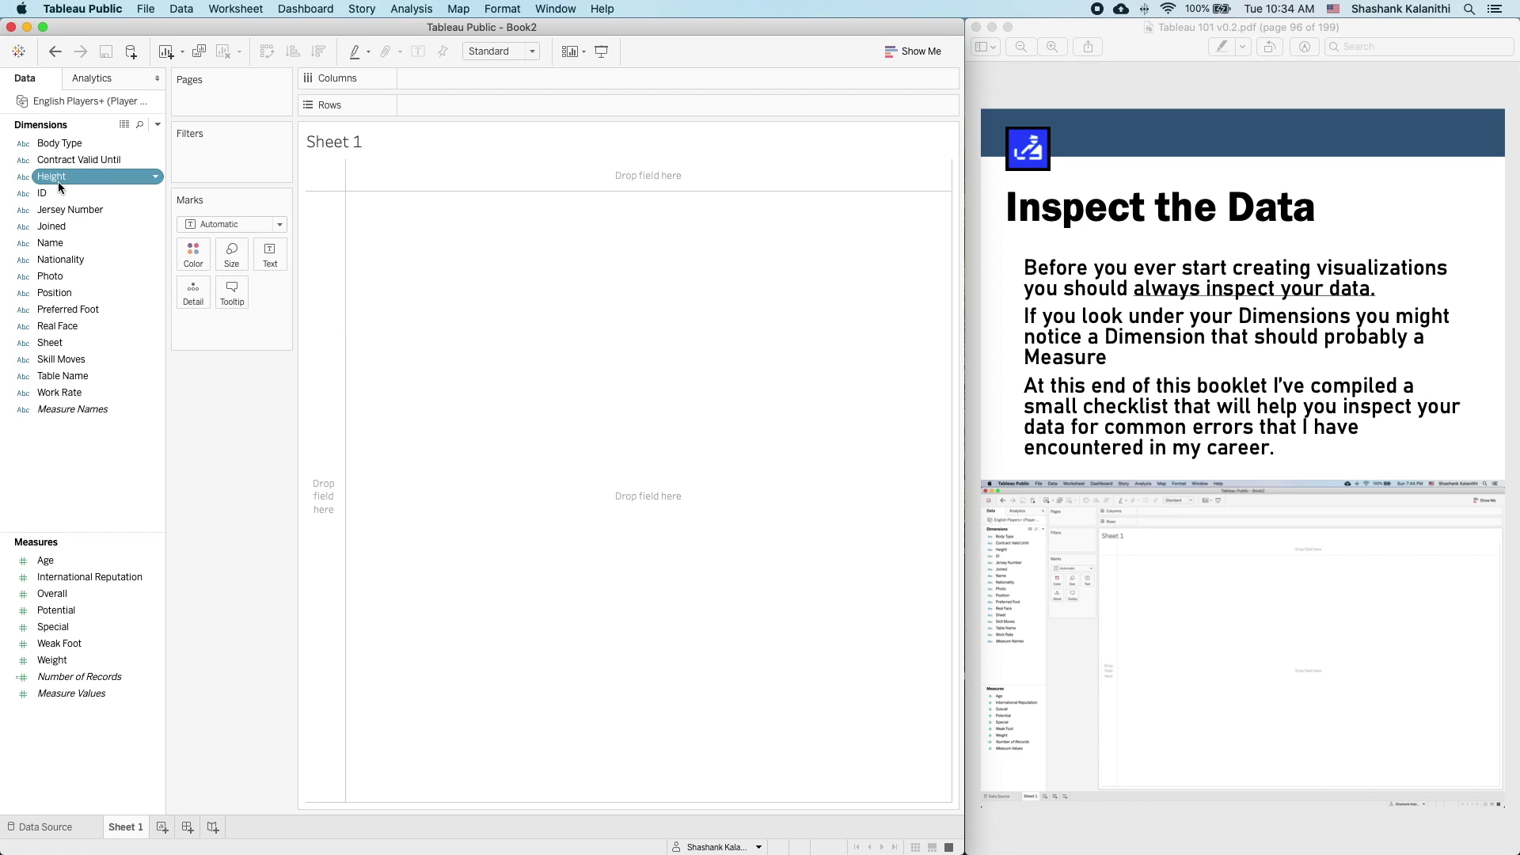
right_click(101, 179)
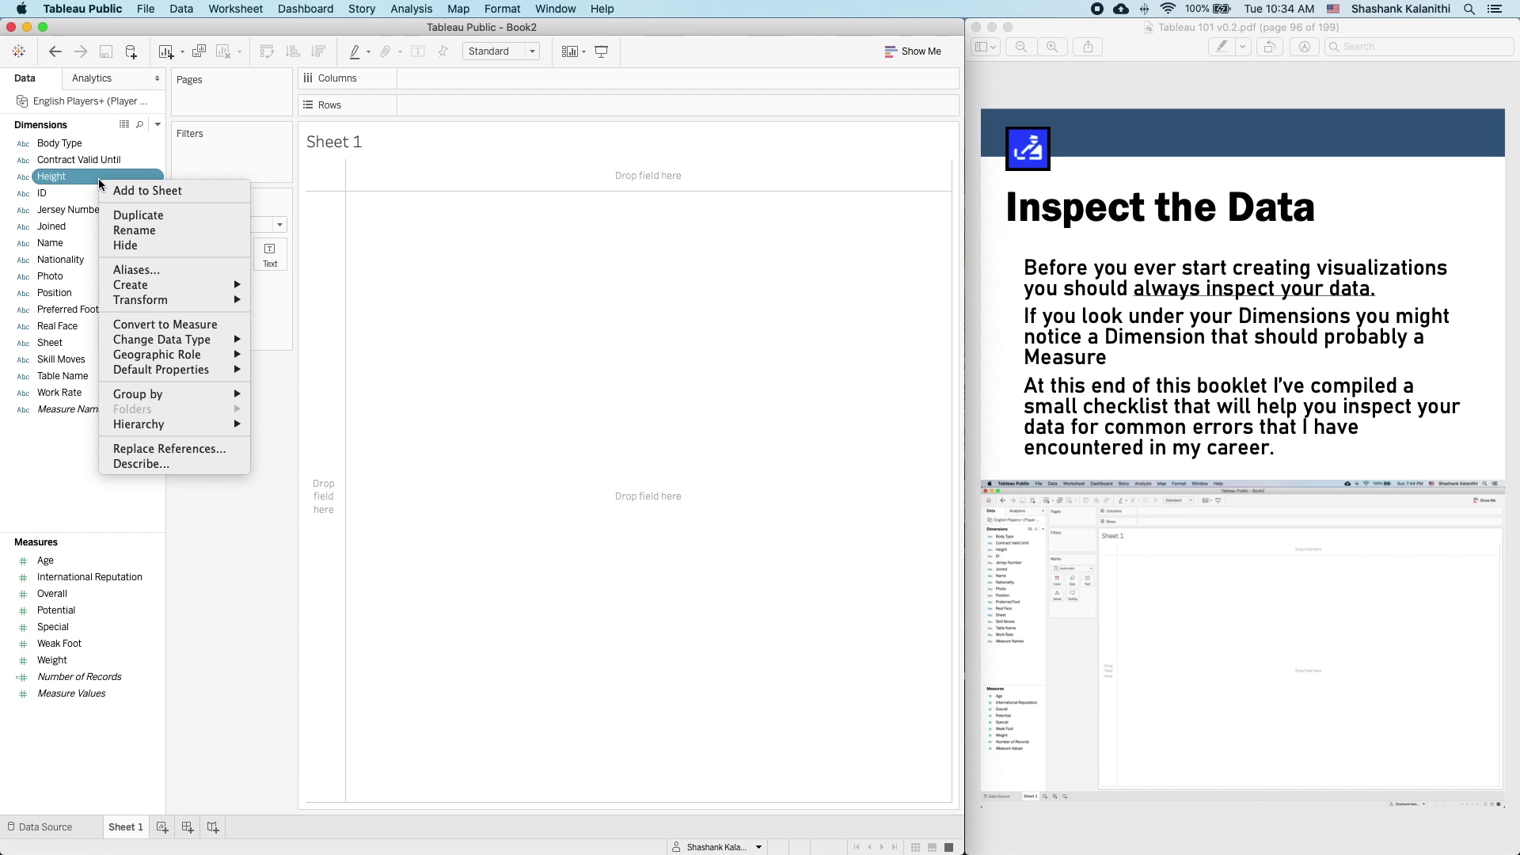
left_click(54, 449)
left_click_drag(73, 181, 475, 115)
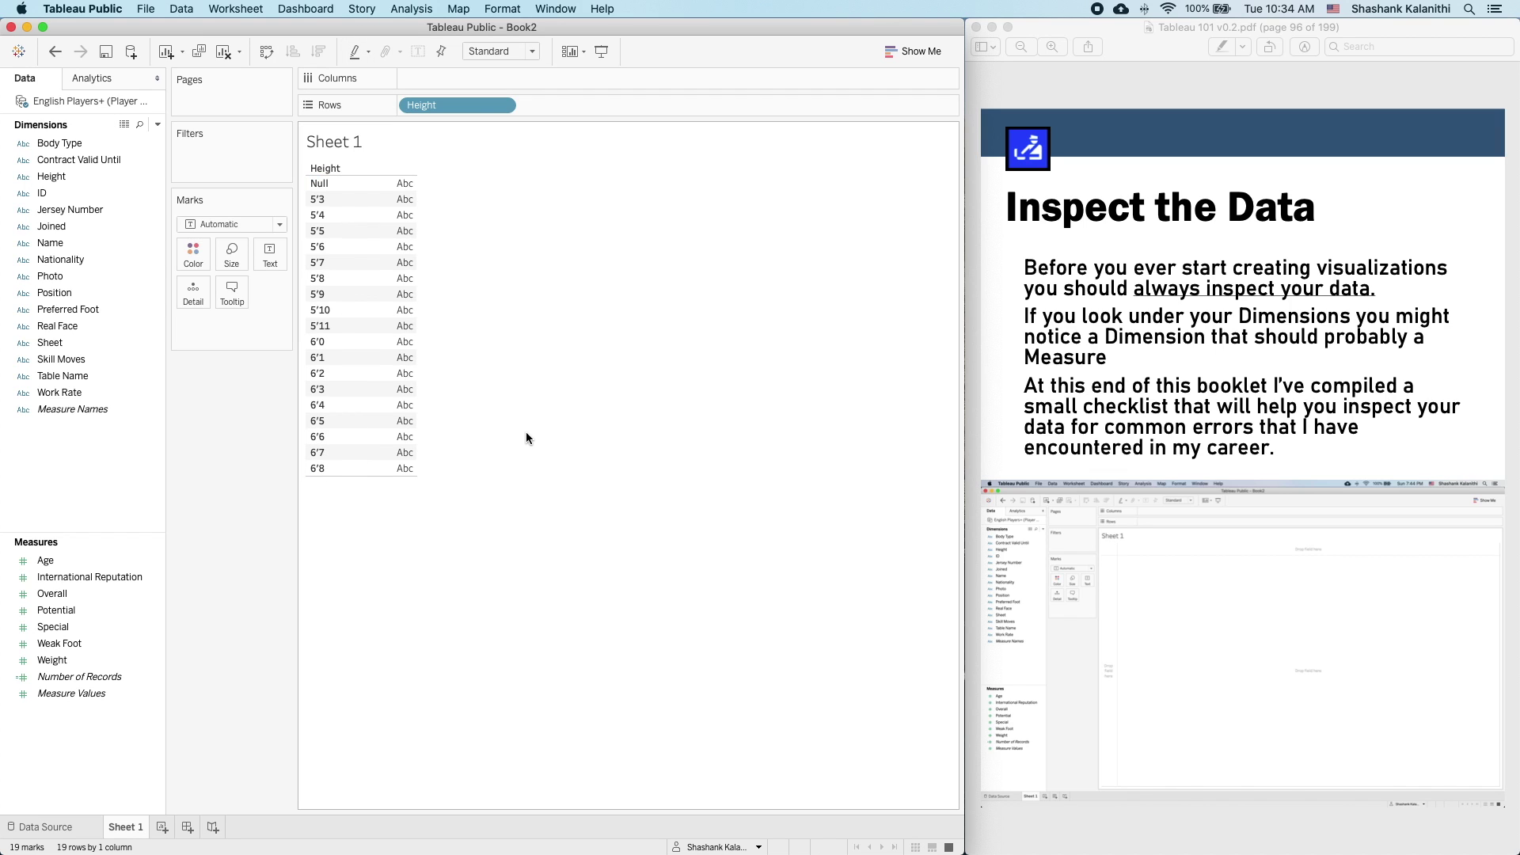
left_click_drag(463, 104, 102, 459)
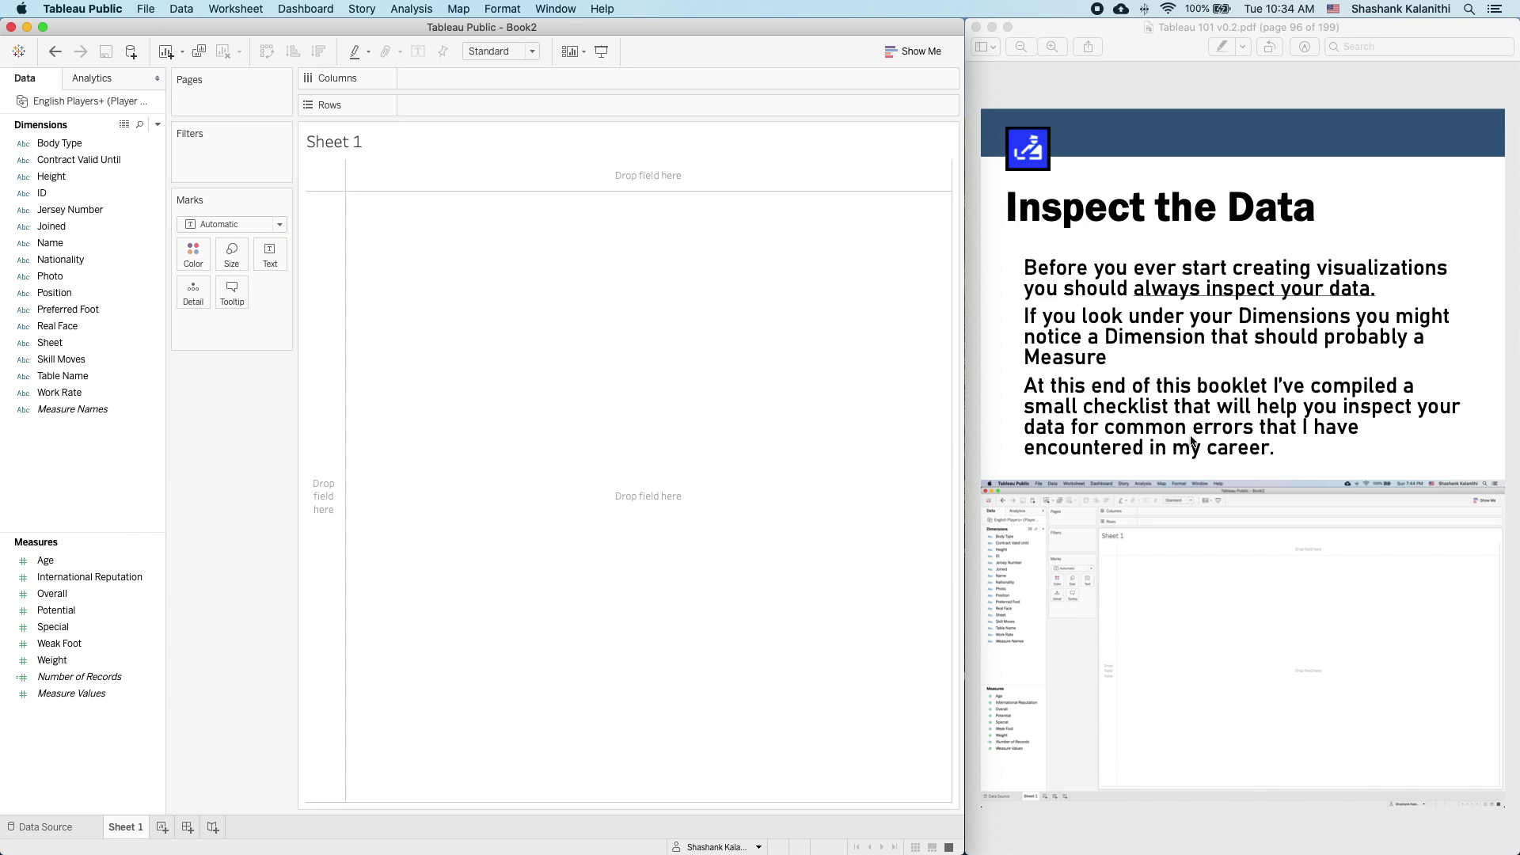
- Advance the PDF guide to page 97 and open the workbook's Data Source page in Tableau Public
left_click(1242, 412)
key("Right")
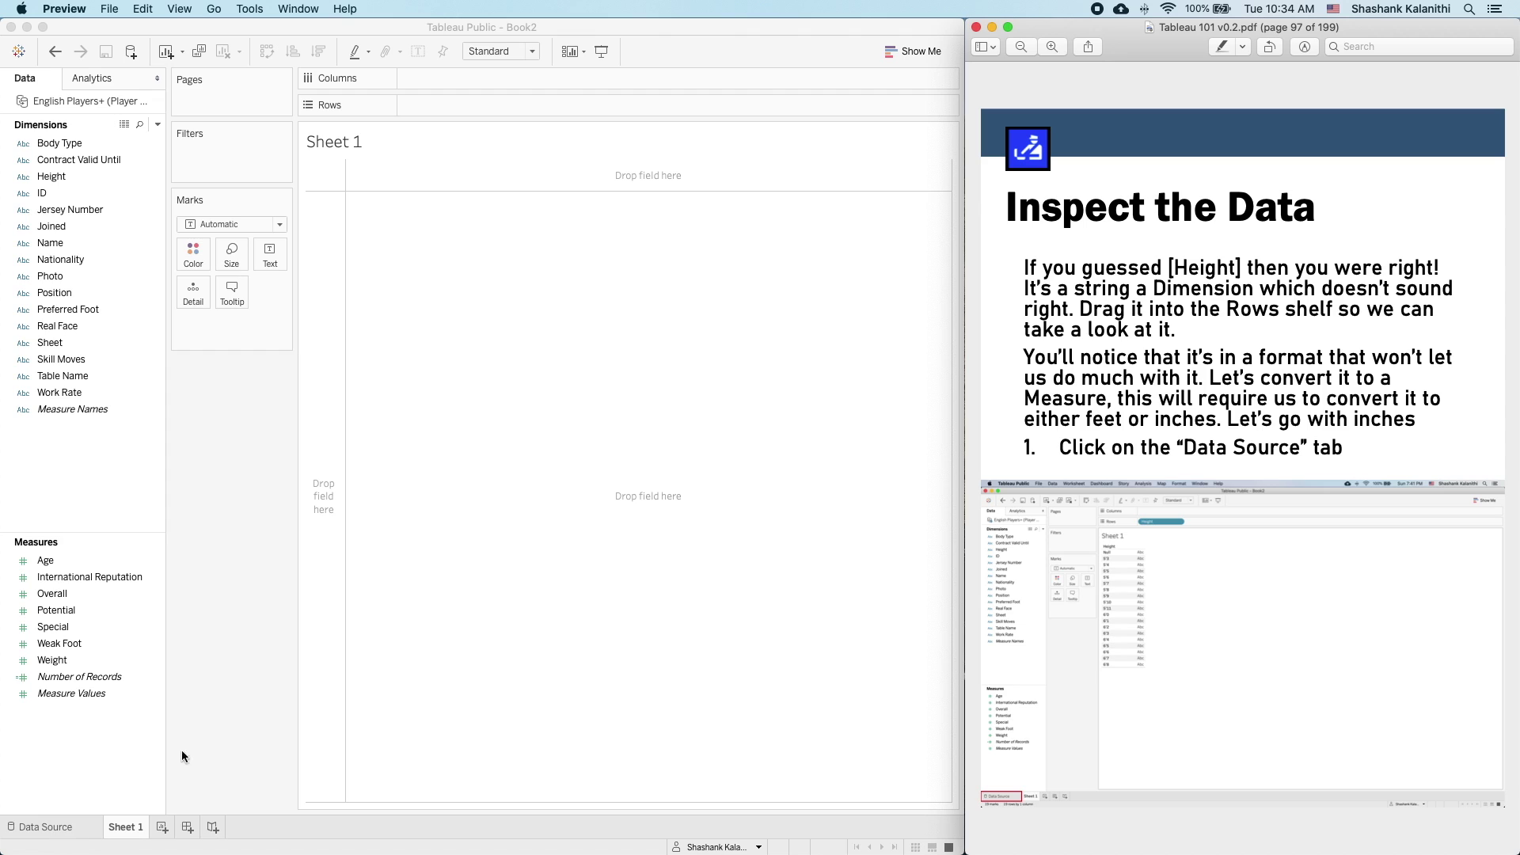
left_click(163, 768)
left_click(95, 147)
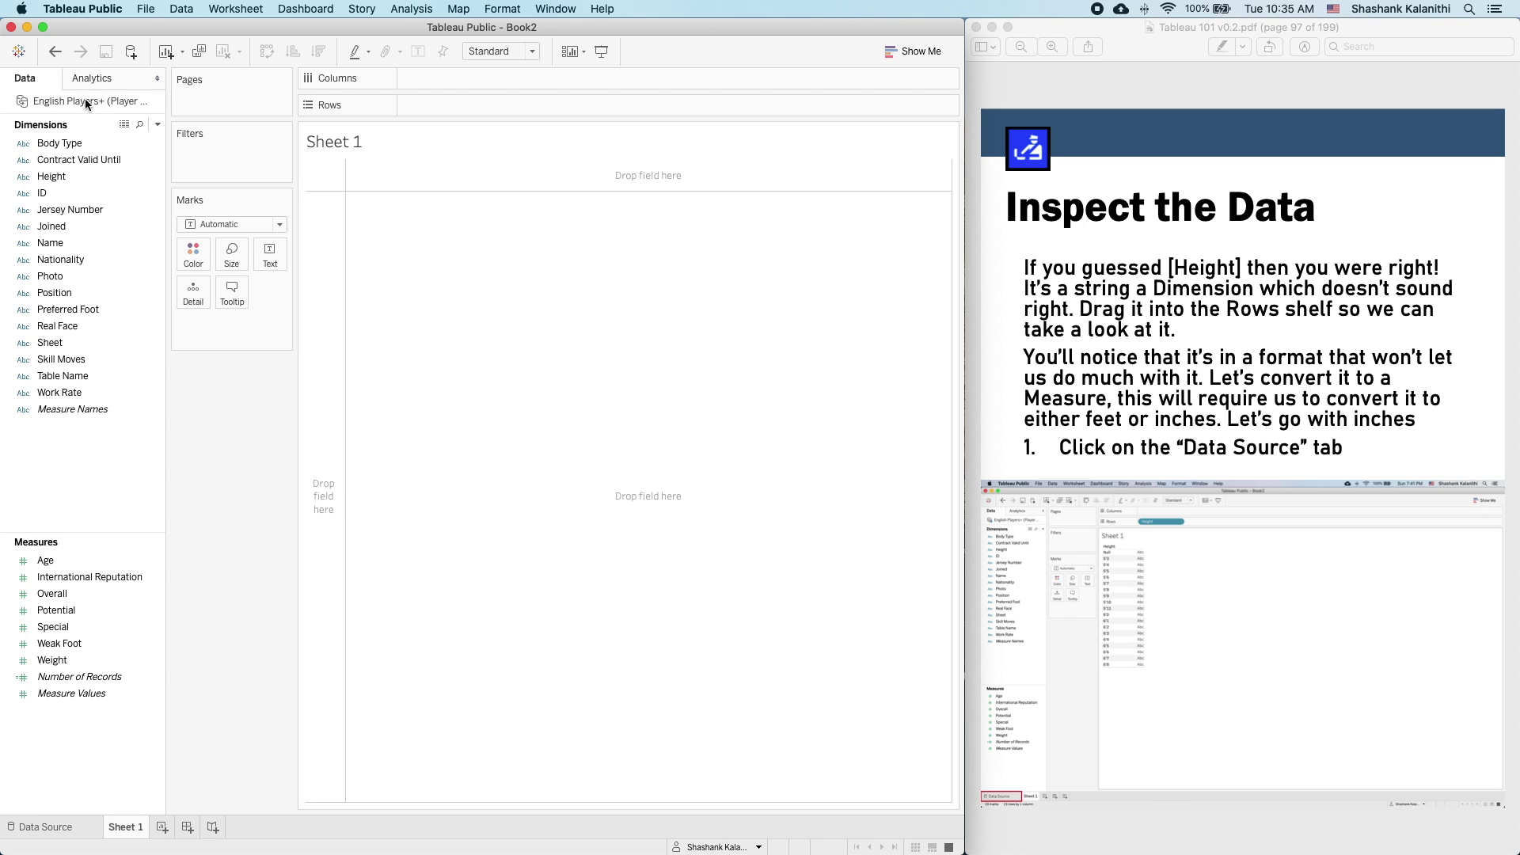
left_click(78, 827)
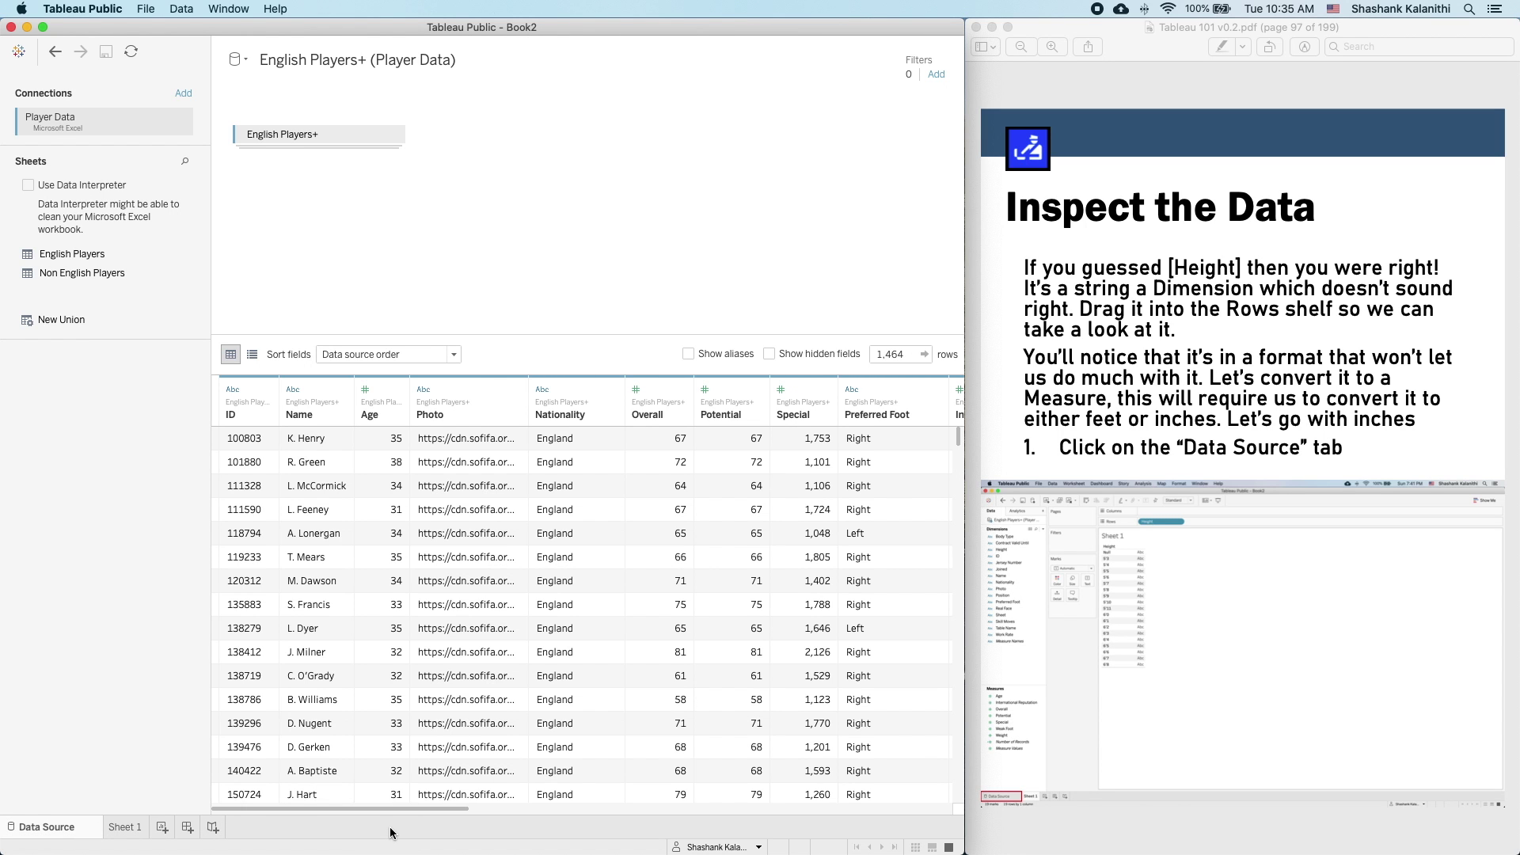
- Examine the format of the Height column's values across the English Players+ data grid
left_click(409, 809)
left_click_drag(408, 811, 977, 826)
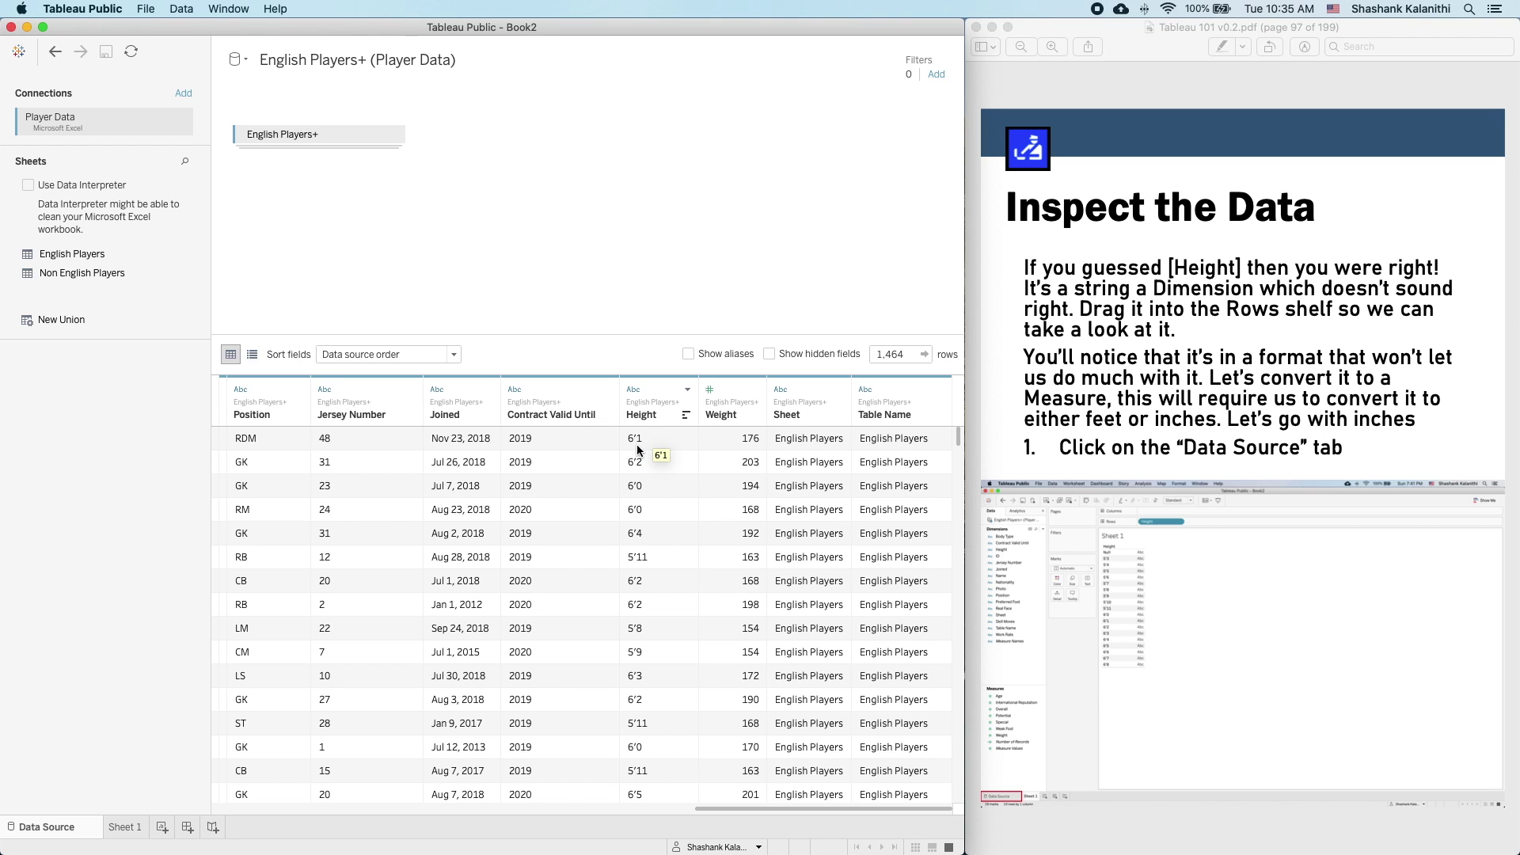
scroll(651, 644, "down", 3)
scroll(650, 643, "down", 5)
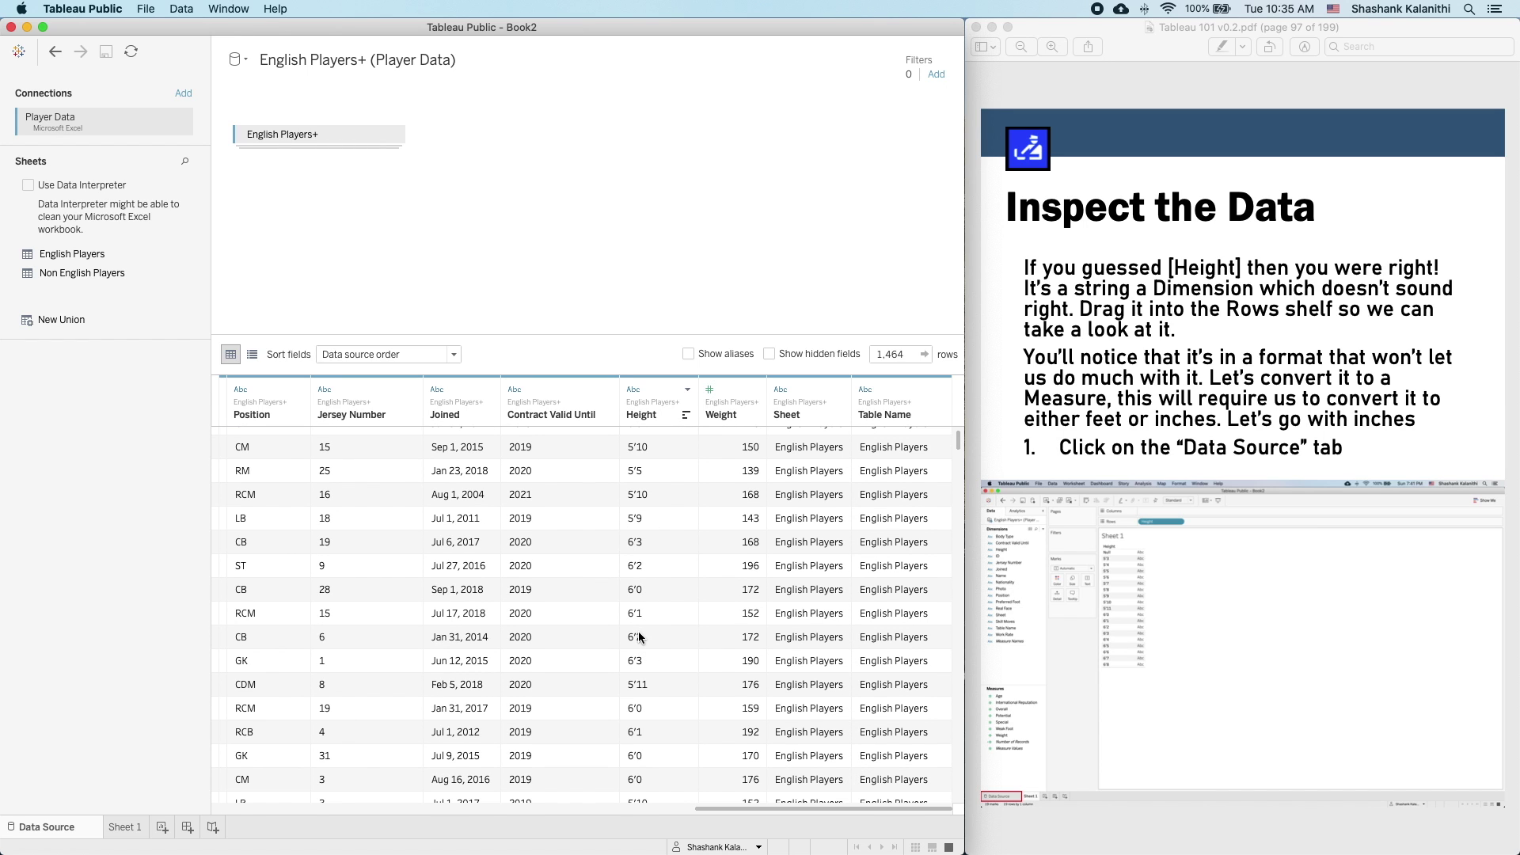
left_click(640, 637)
scroll(639, 657, "down", 1)
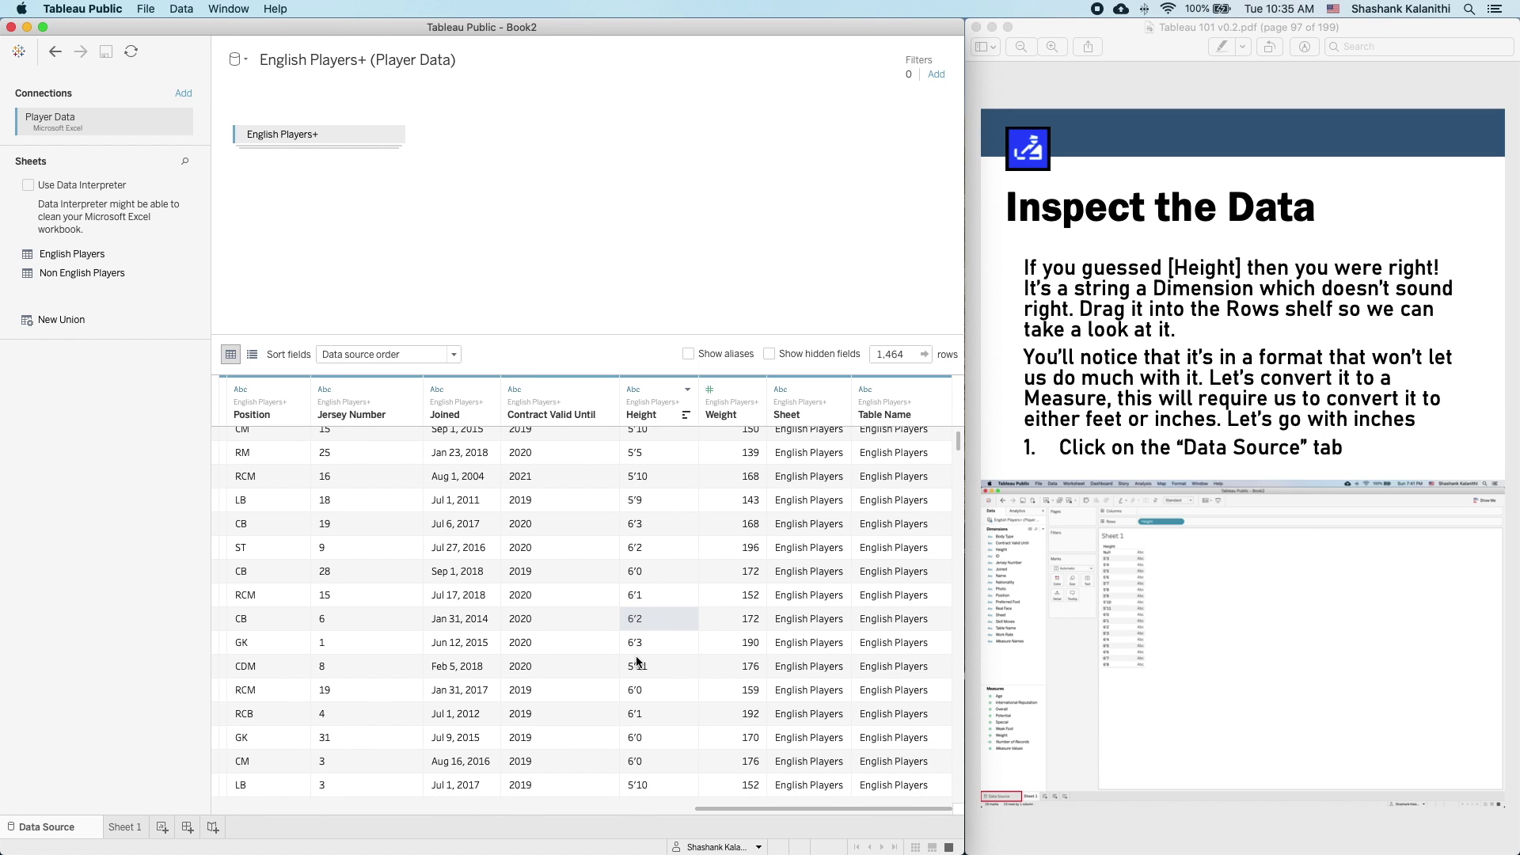
scroll(638, 662, "down", 3)
left_click(640, 636)
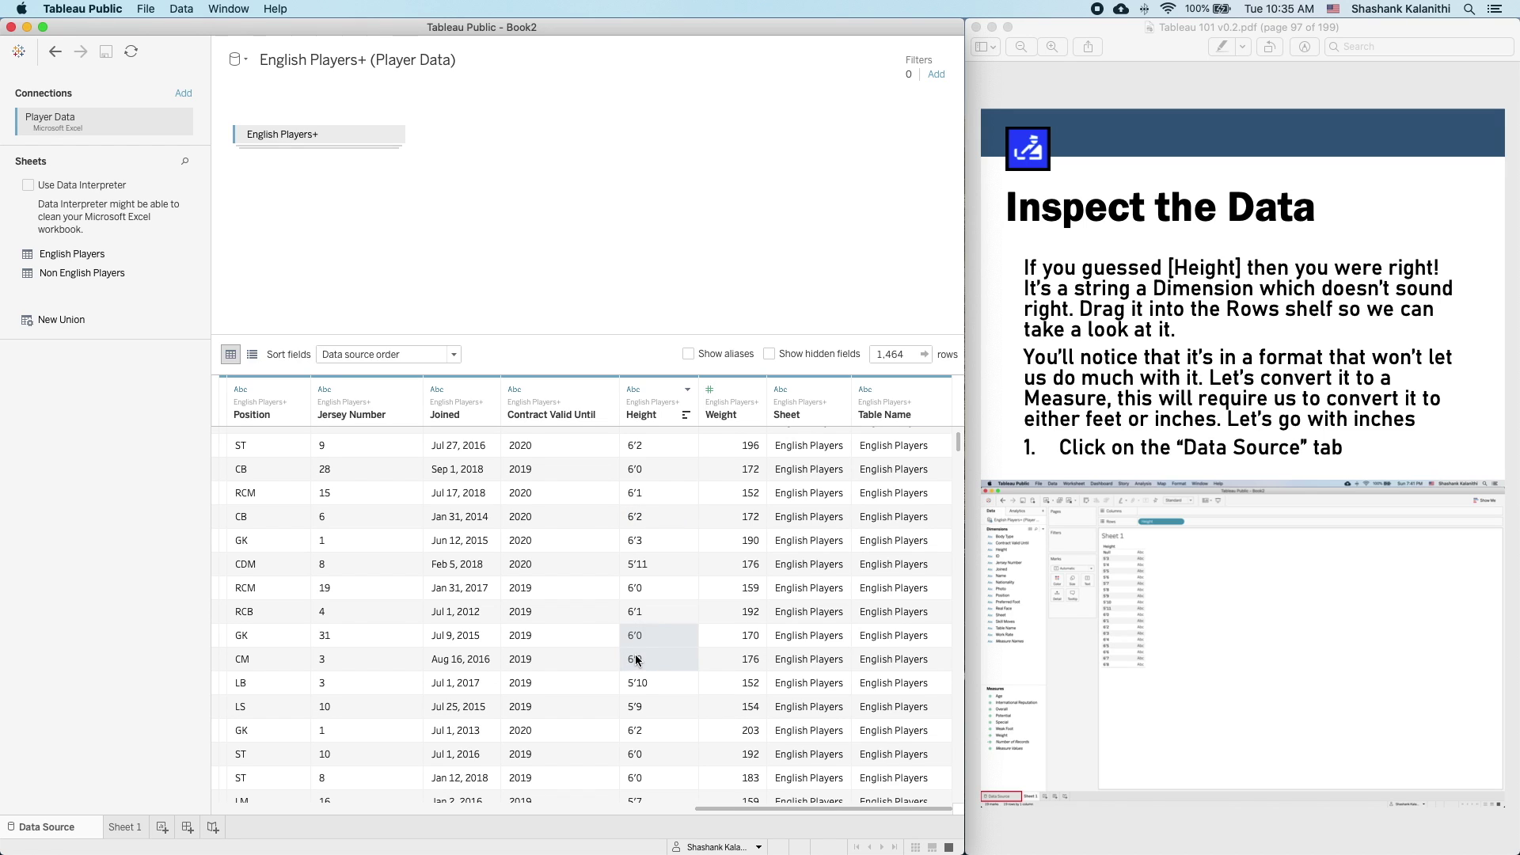
left_click(637, 659)
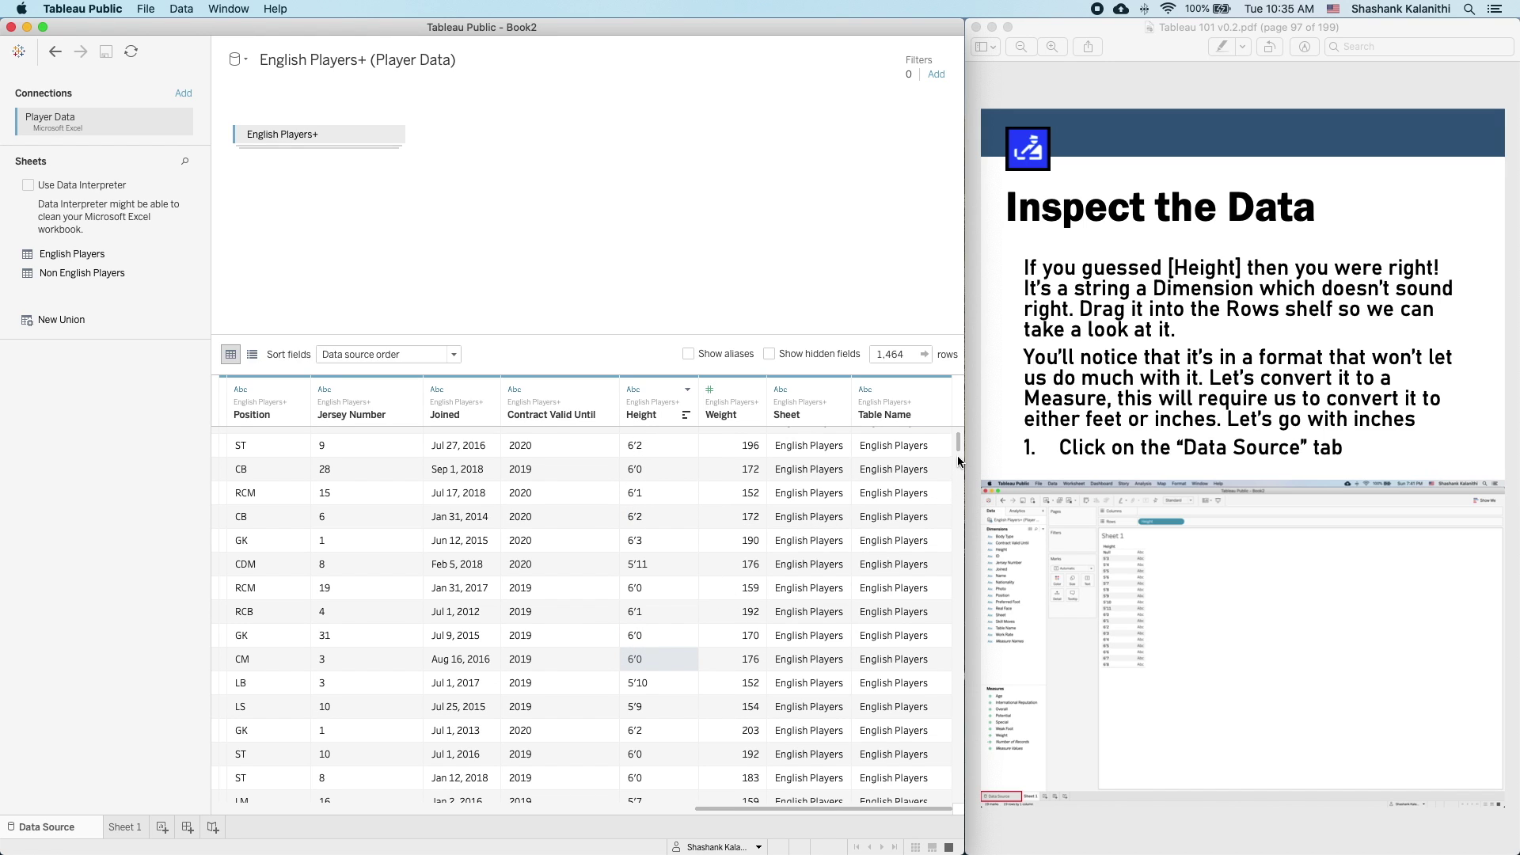
left_click_drag(959, 462, 957, 367)
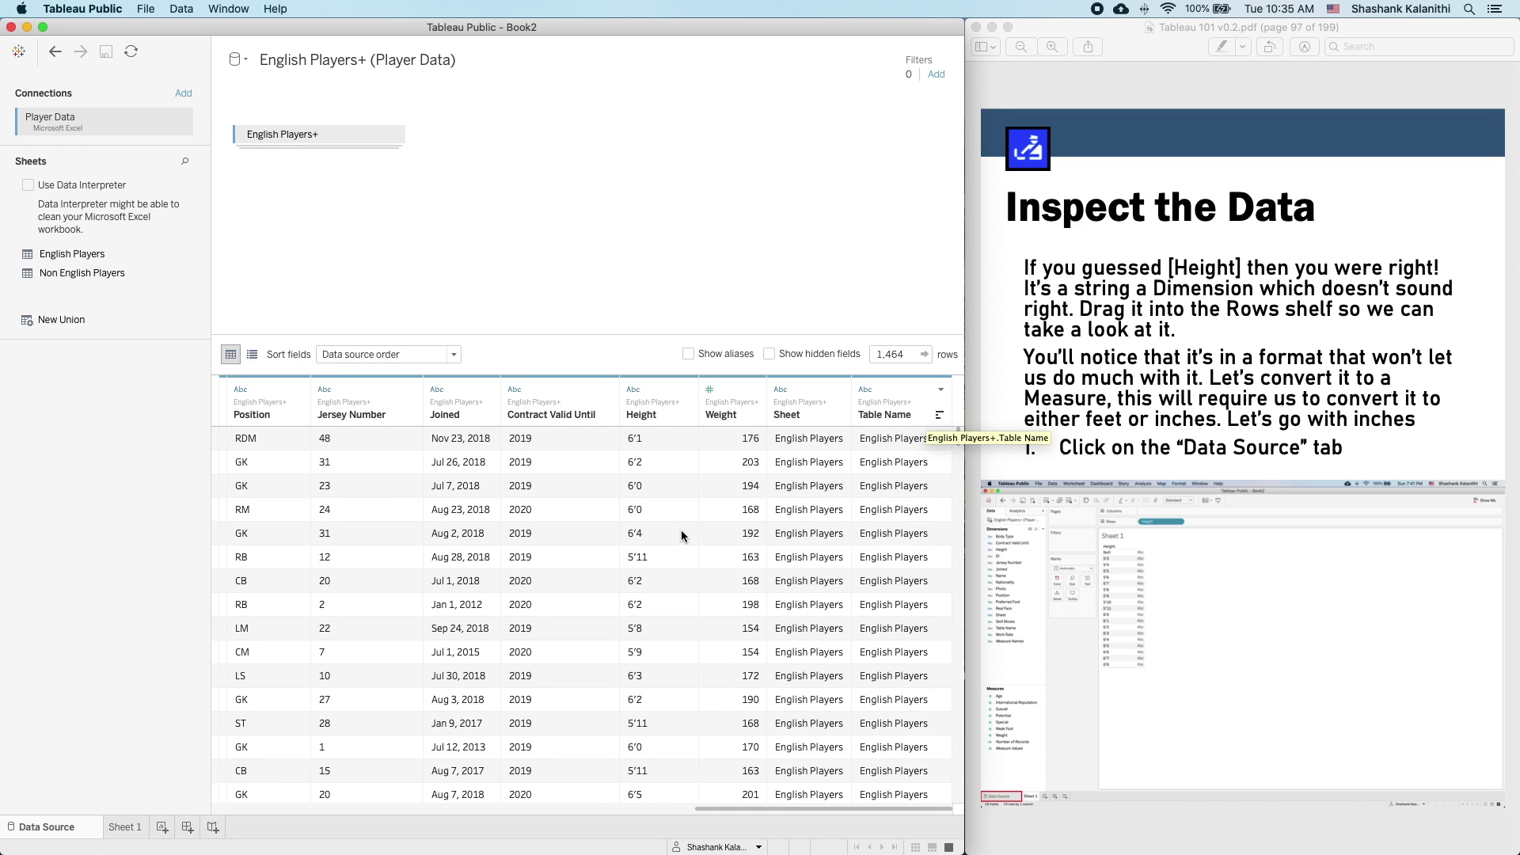
left_click_drag(659, 439, 628, 726)
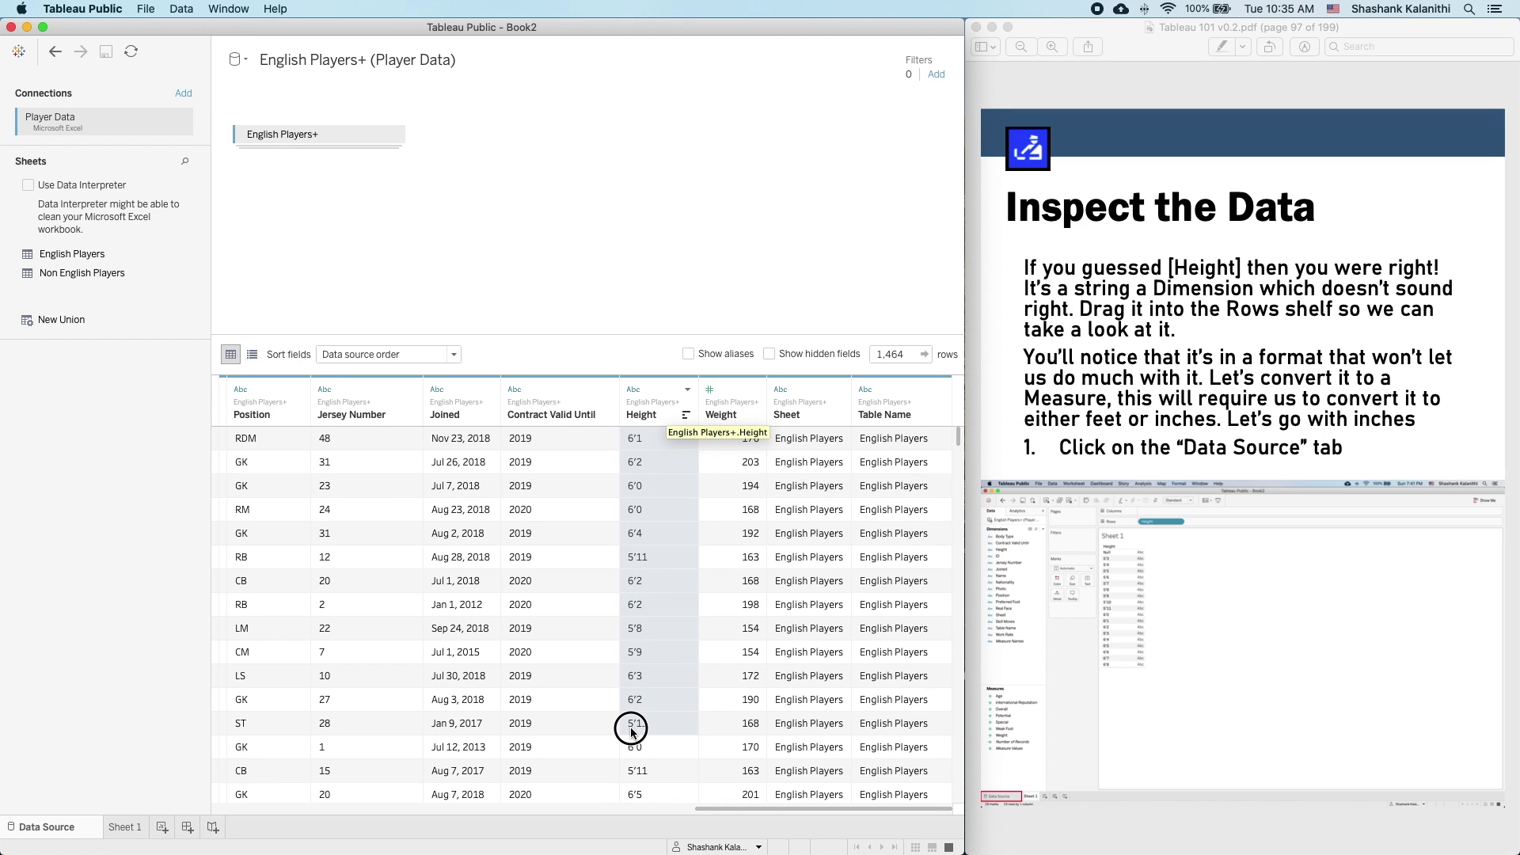
- Start a Custom Split on the Height column and advance the PDF guide to Splitting Columns on page 99
right_click(664, 404)
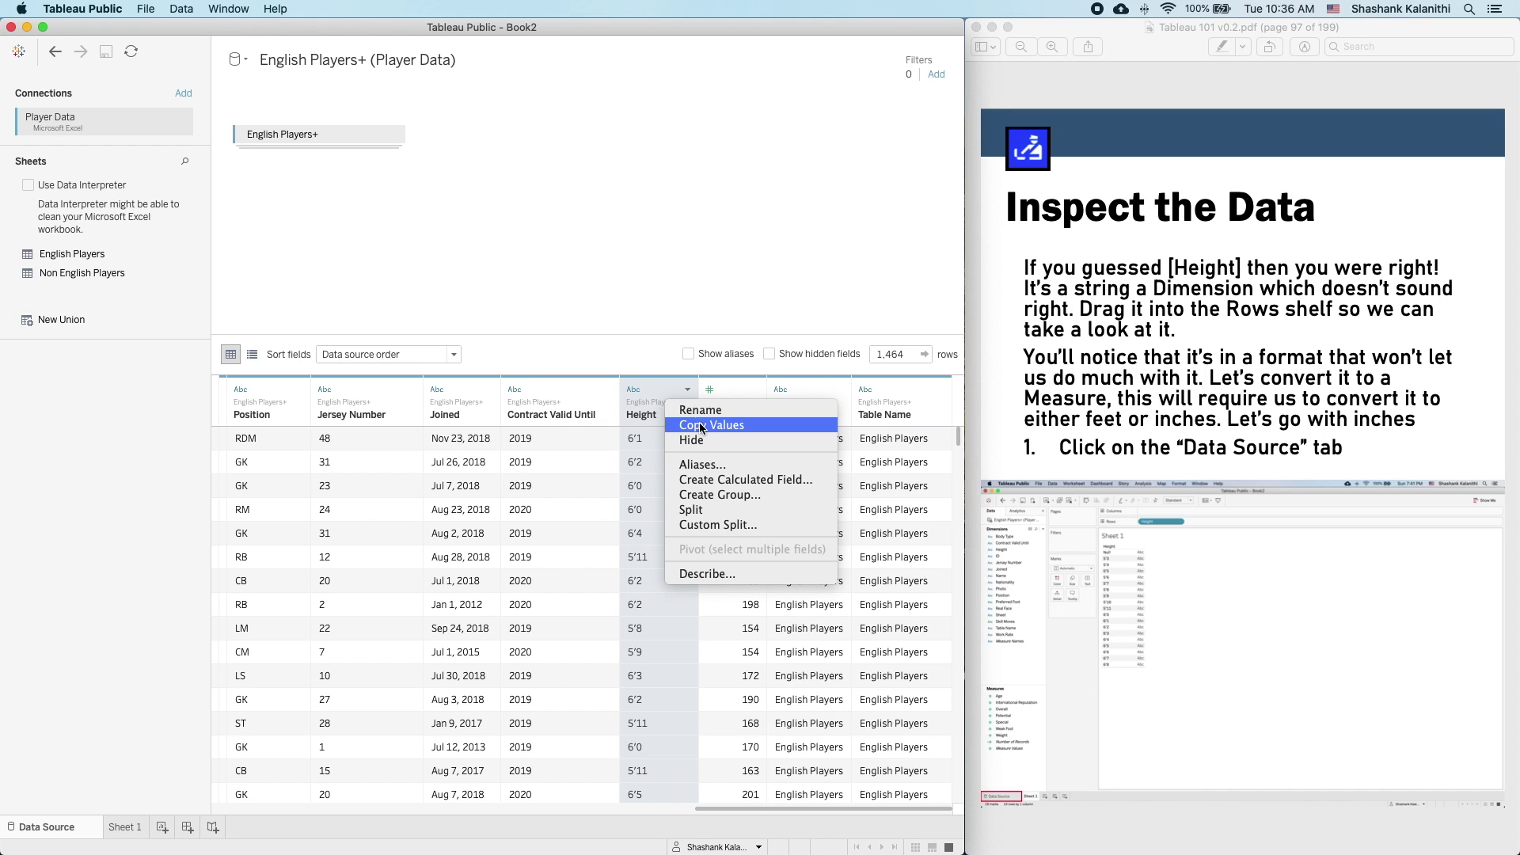
left_click(761, 525)
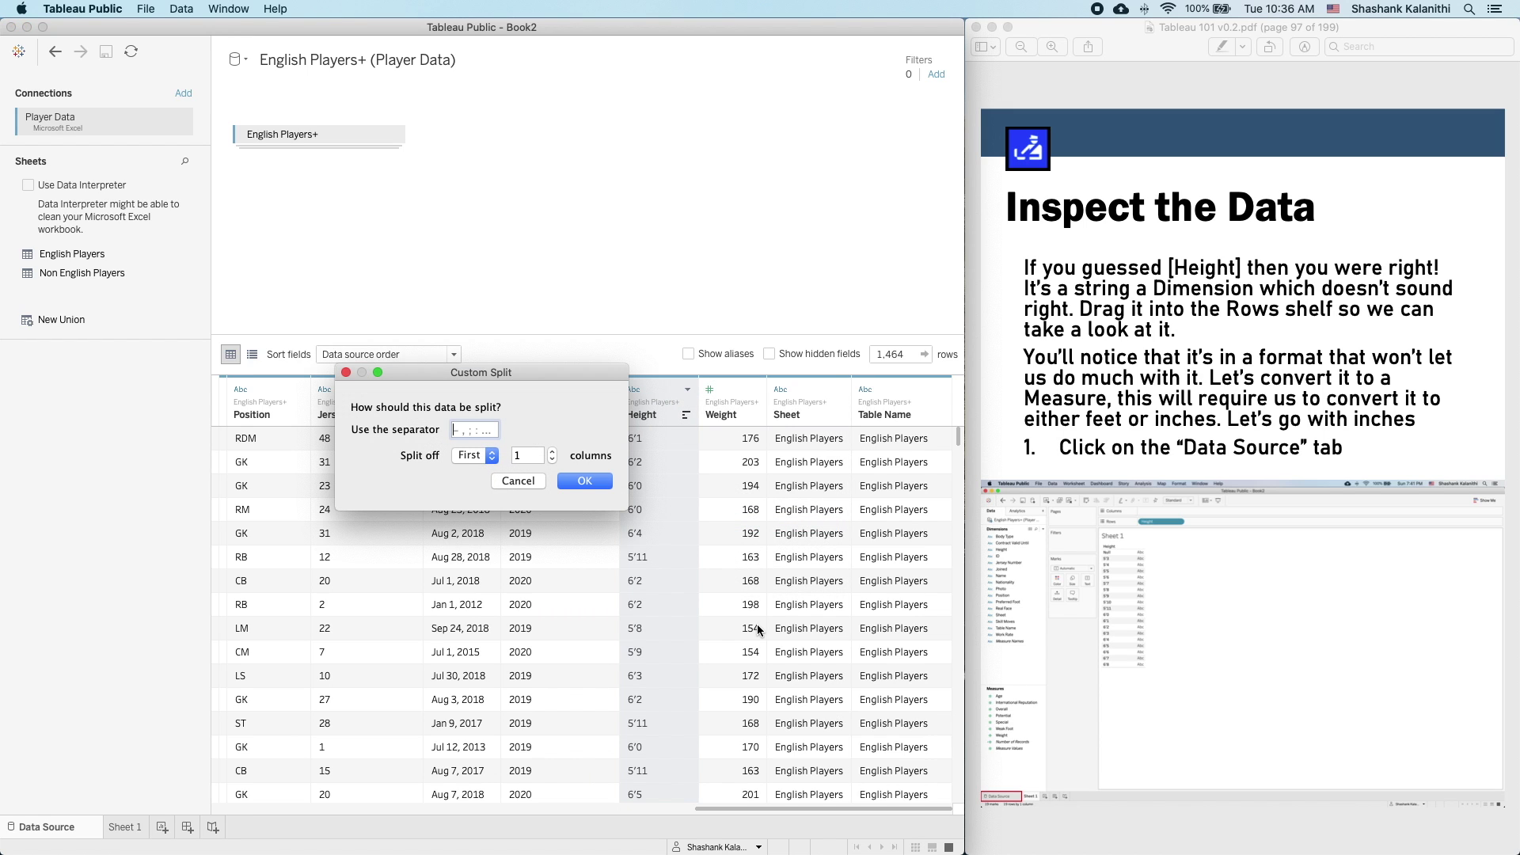
left_click(1276, 374)
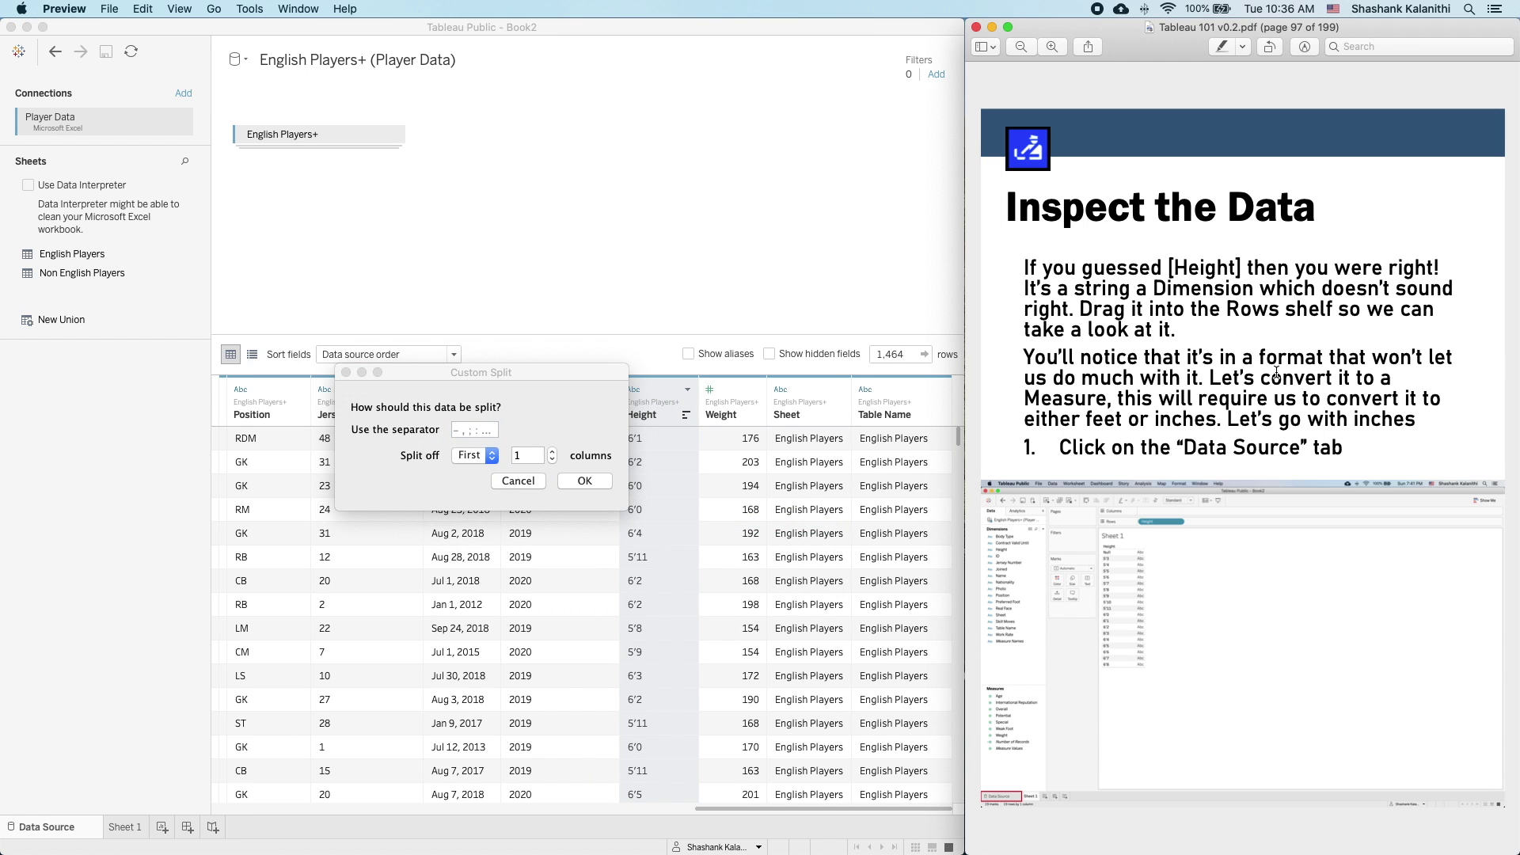
key("Down")
key("Down")
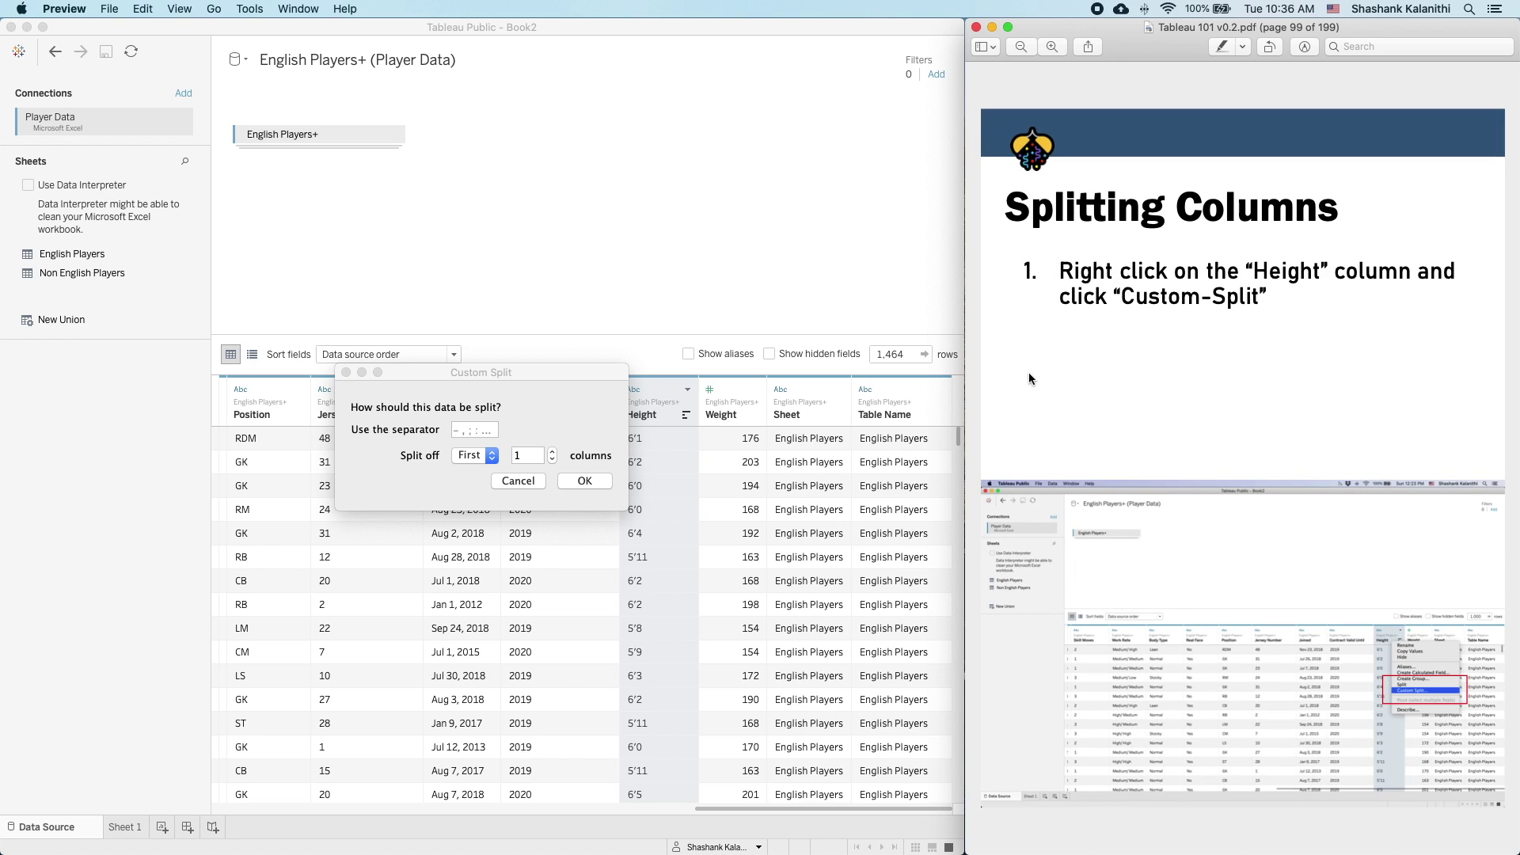
- Move the Custom Split dialog clear of Height, set the separator to an apostrophe (') and split off All columns
left_click(487, 430)
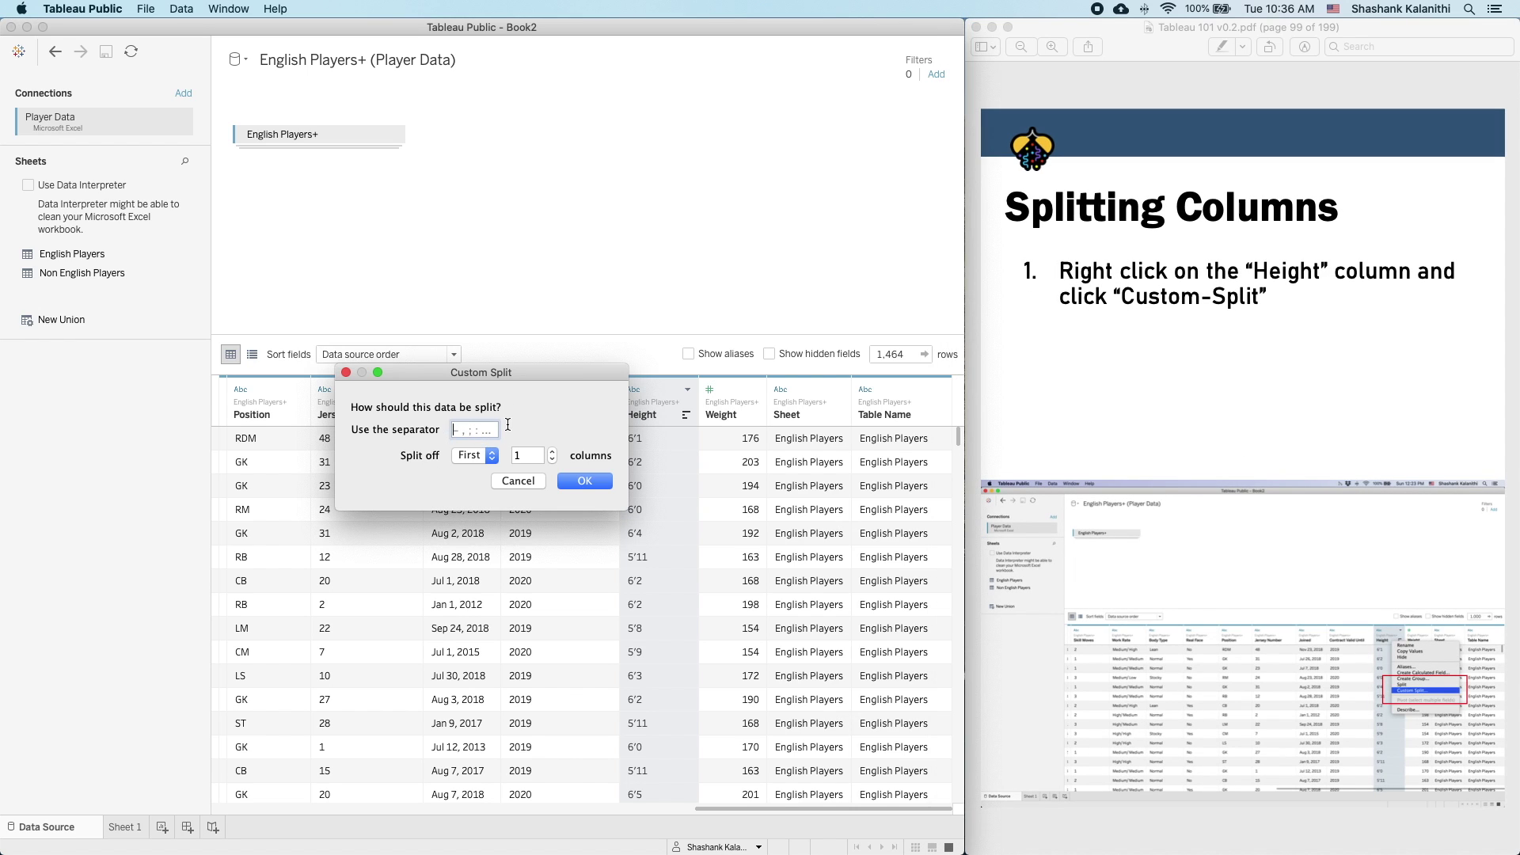
left_click_drag(516, 379, 370, 400)
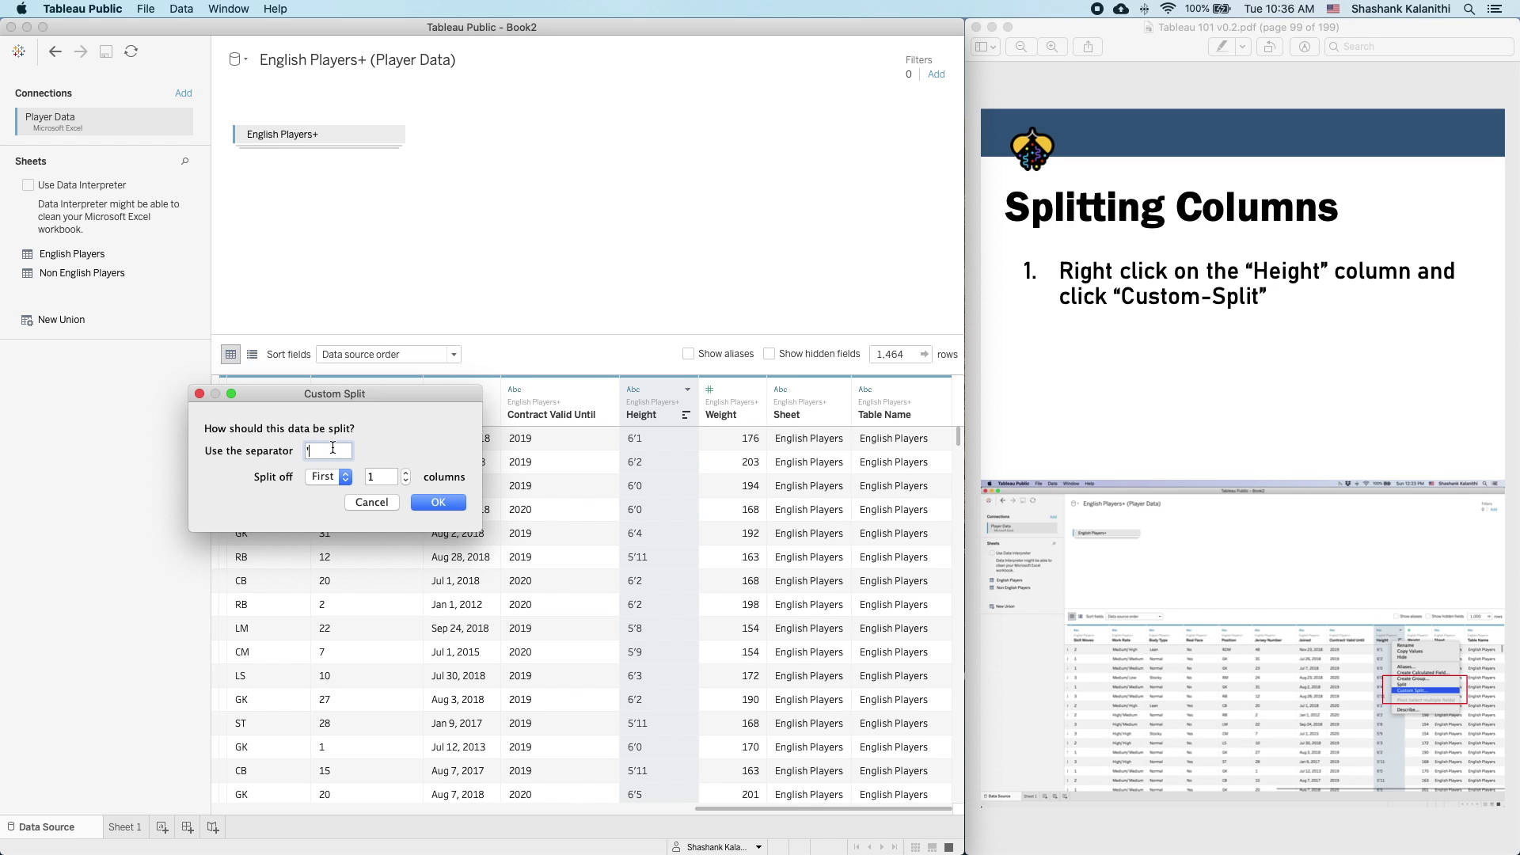
left_click(324, 478)
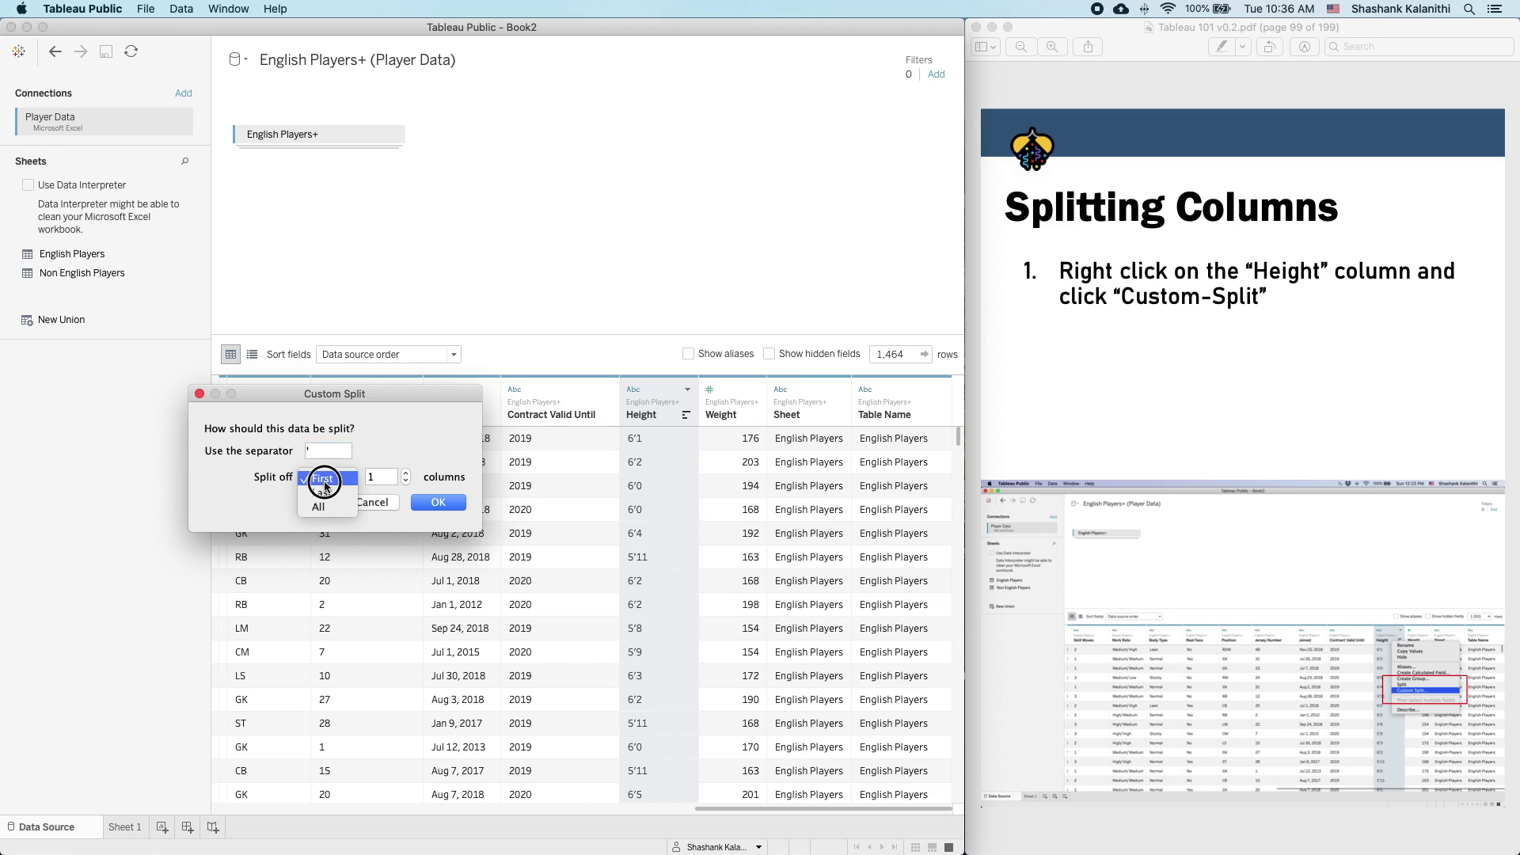
left_click(323, 508)
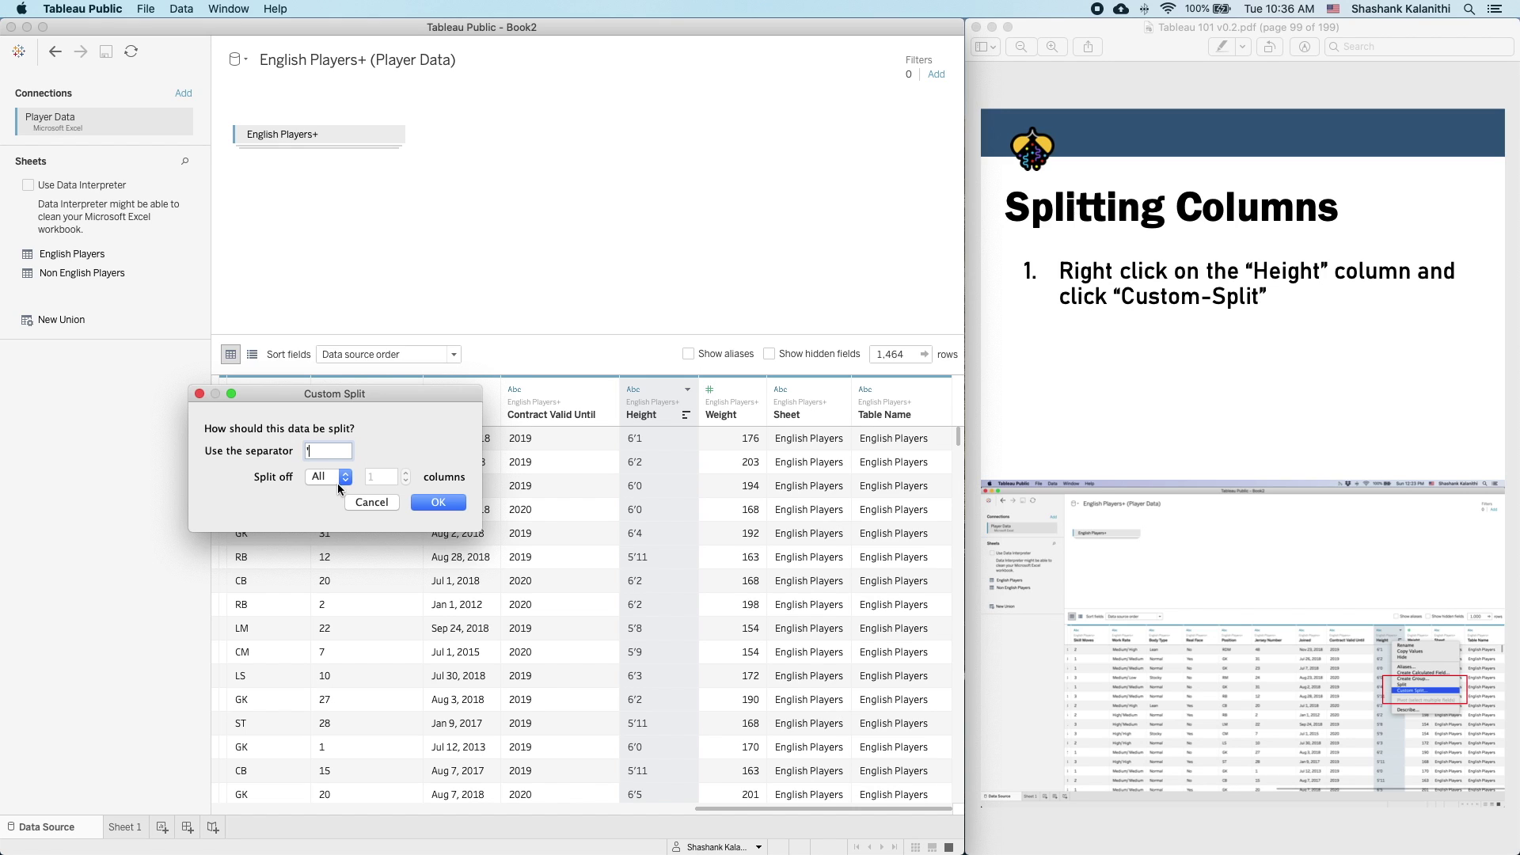
- Try splitting off the First 4 columns in the Custom Split settings
left_click(345, 478)
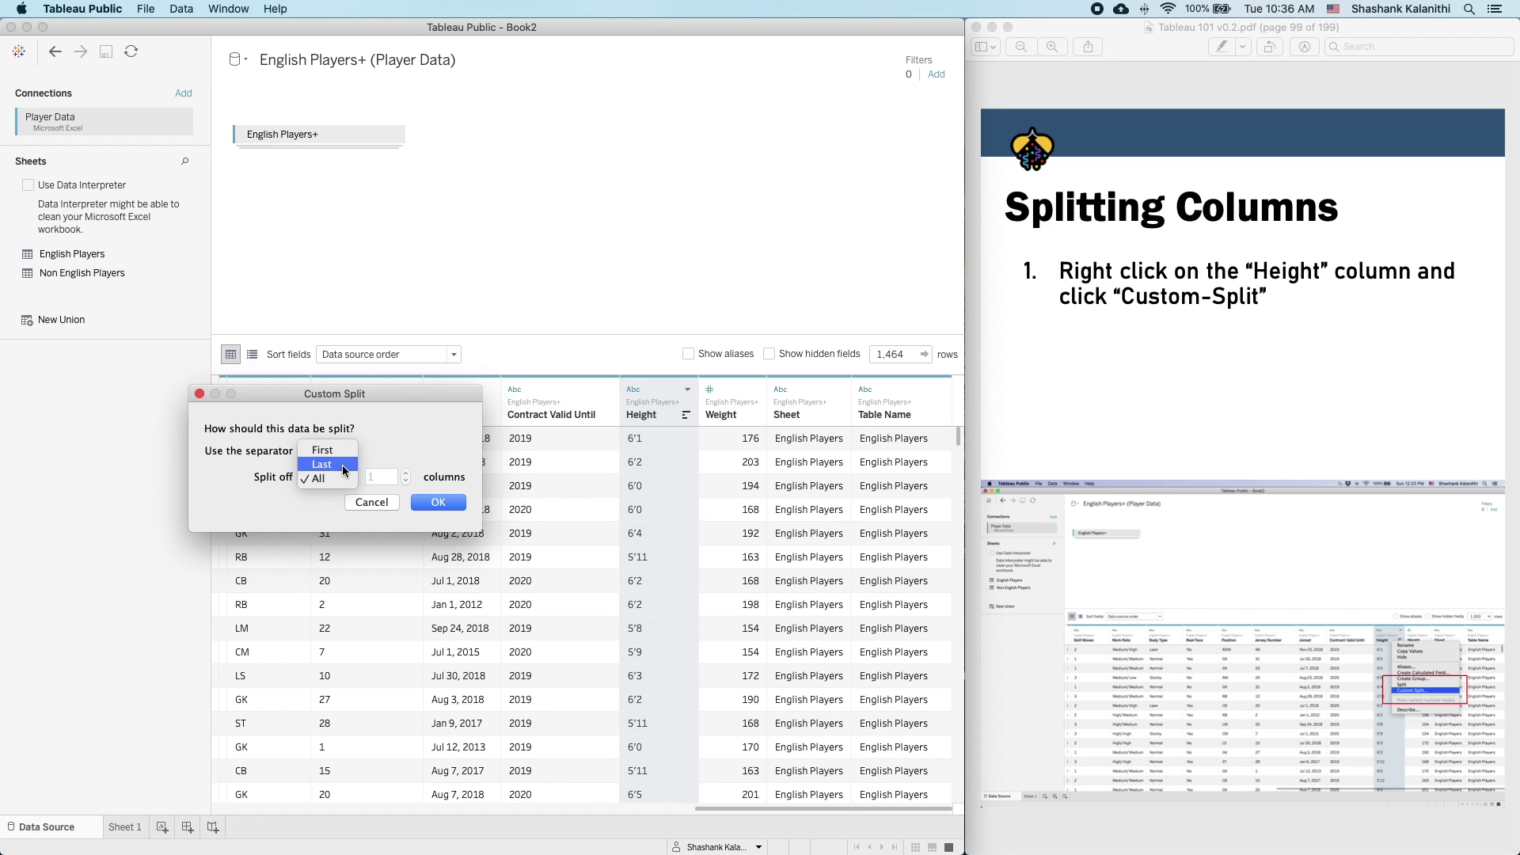
left_click(322, 449)
left_click(407, 474)
left_click(407, 474)
left_click(406, 473)
- Set the Height split back to All columns and apply it
left_click(322, 481)
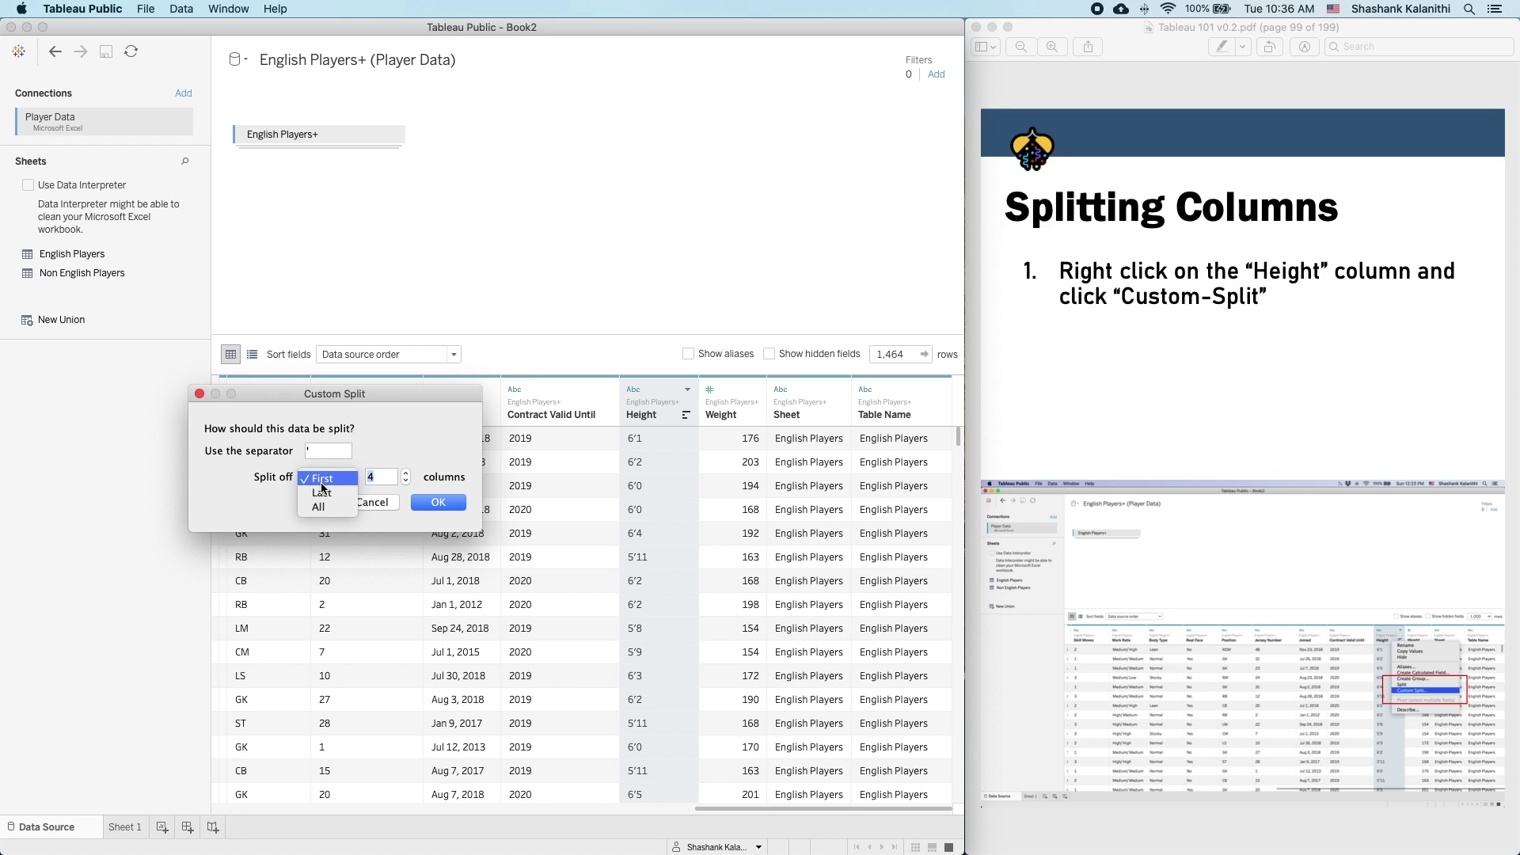
left_click(342, 507)
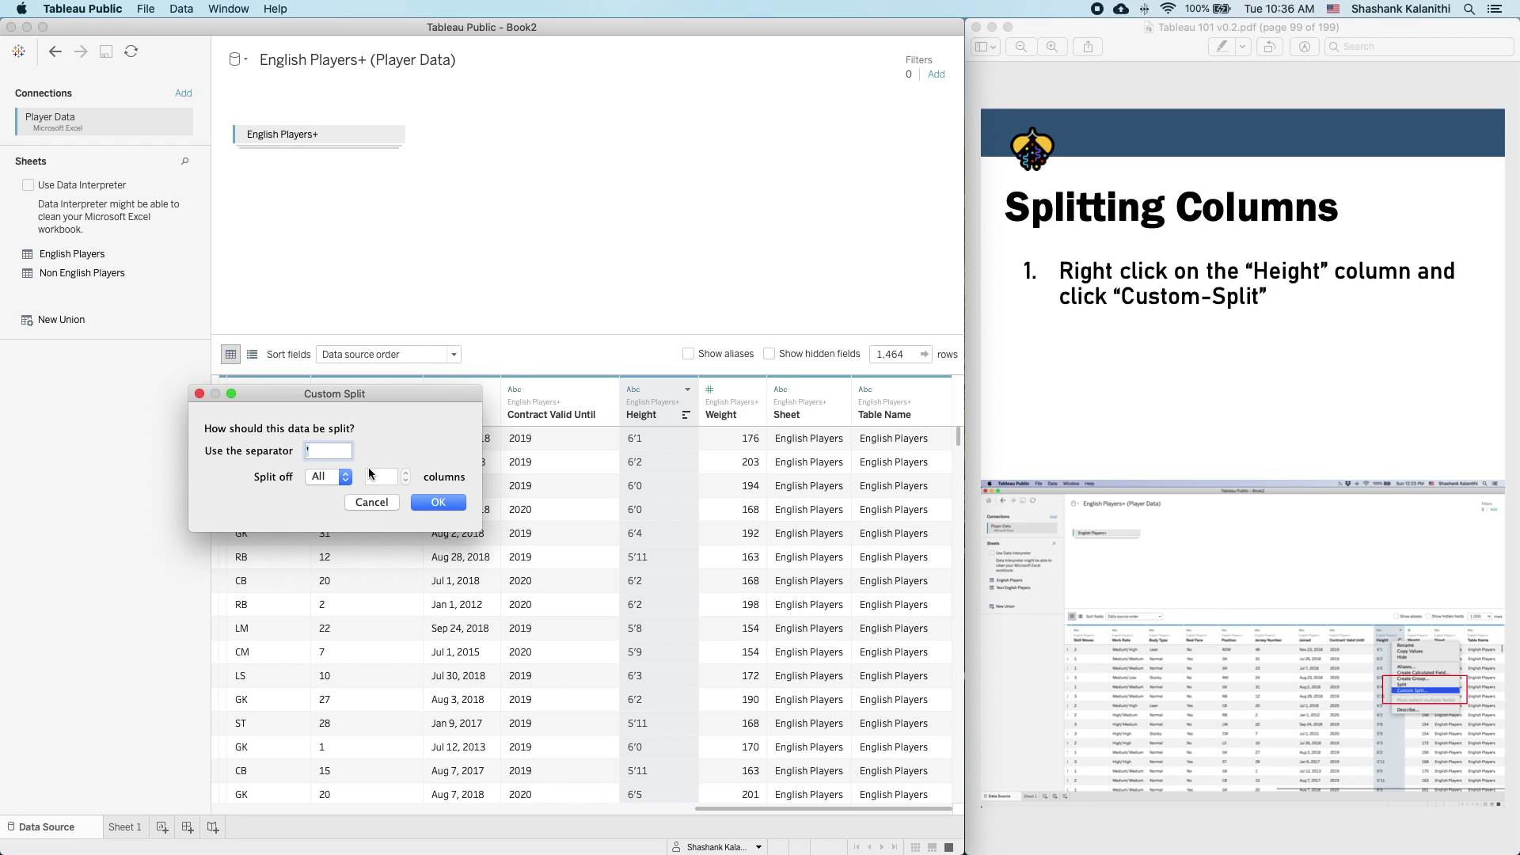
left_click(417, 501)
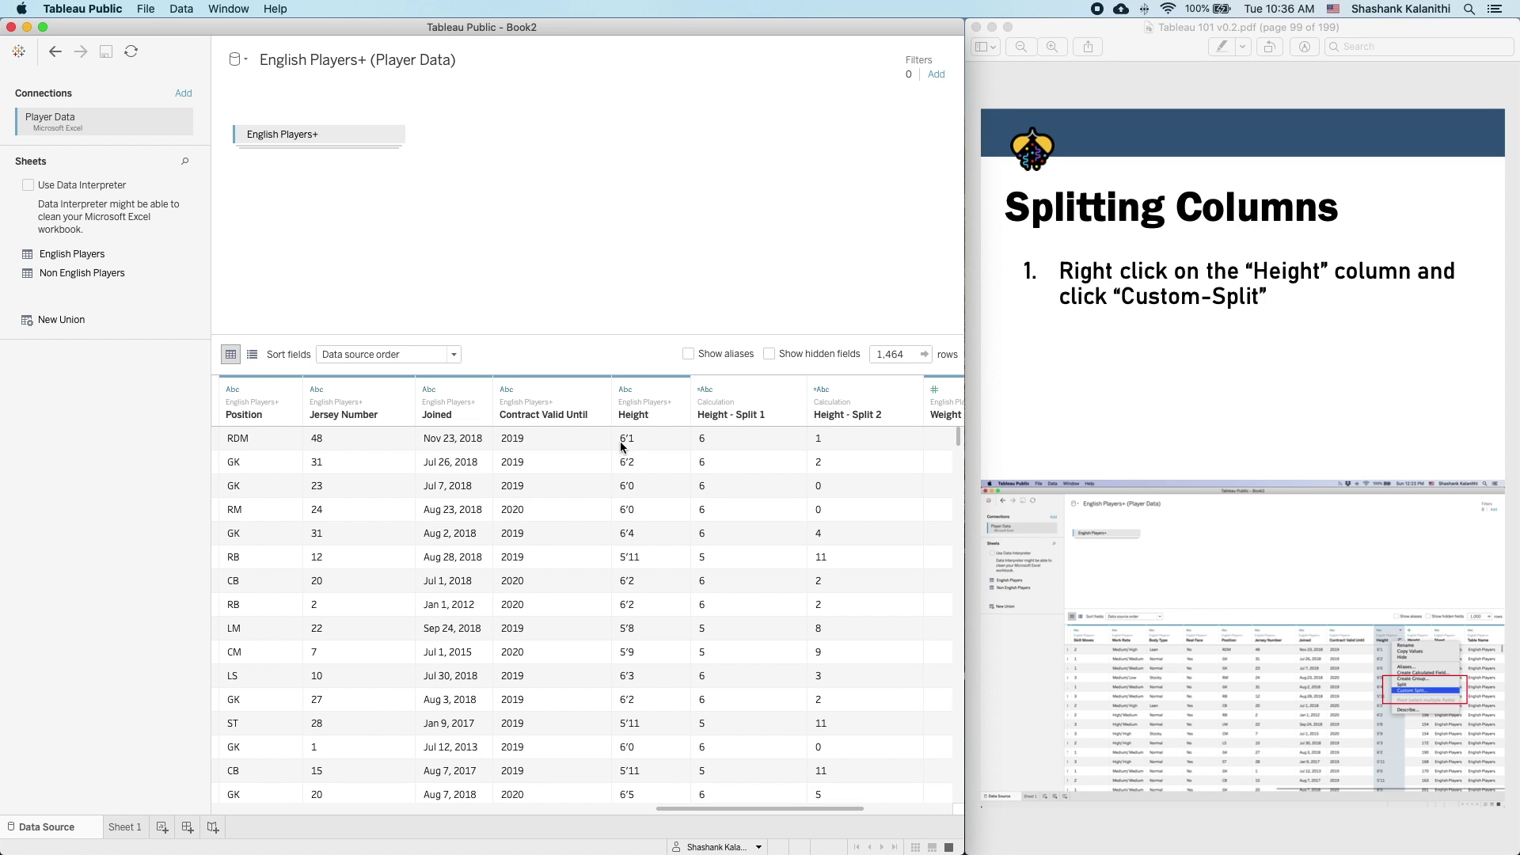
- Compare the first row's Height value with its Height - Split 1 and Height - Split 2 values
left_click(626, 444)
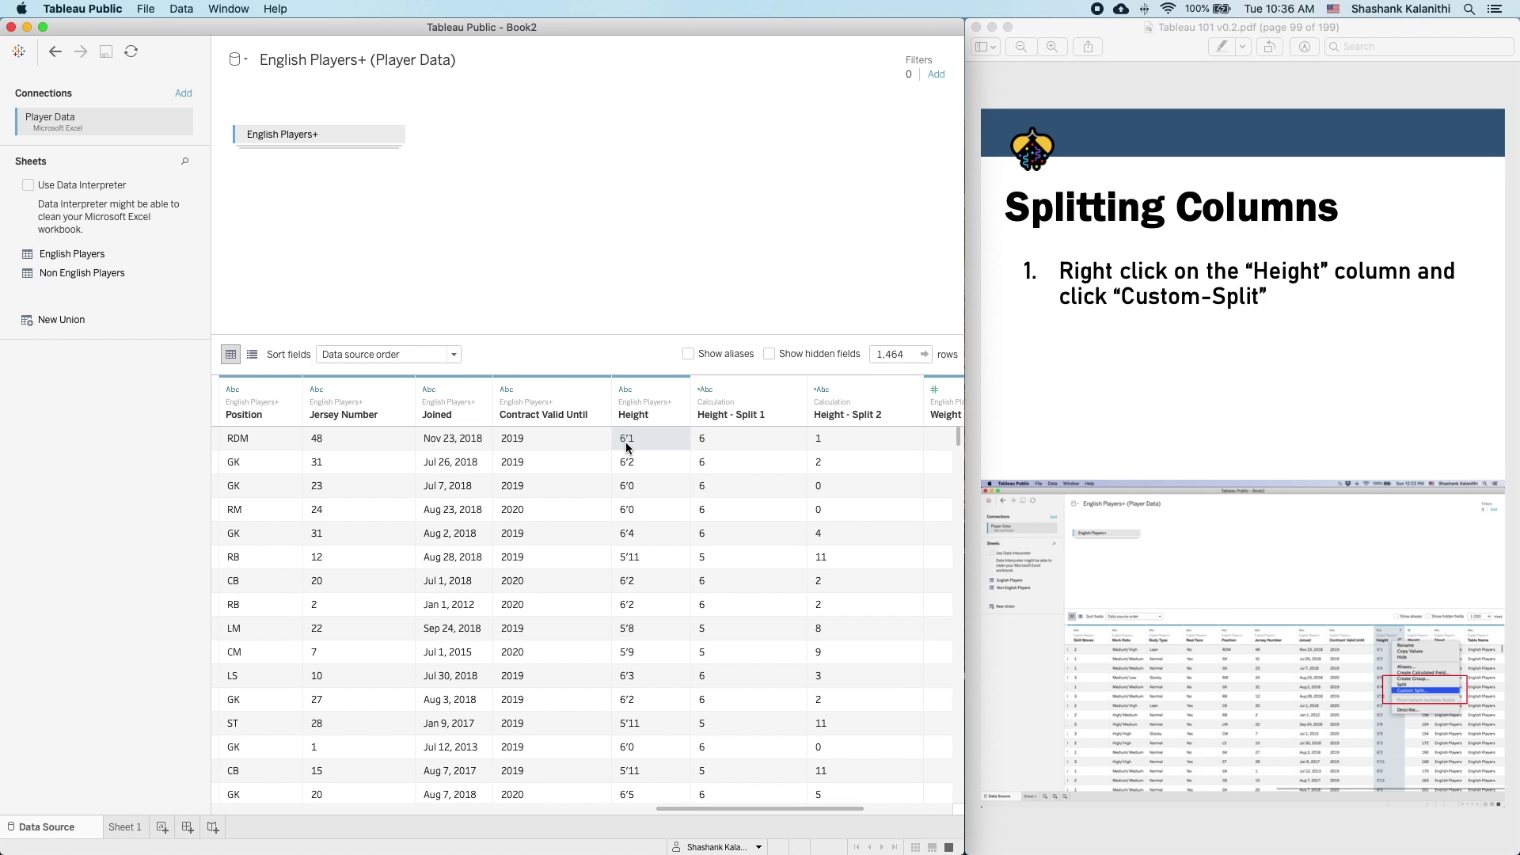
left_click(634, 442)
left_click(727, 445)
left_click(885, 437)
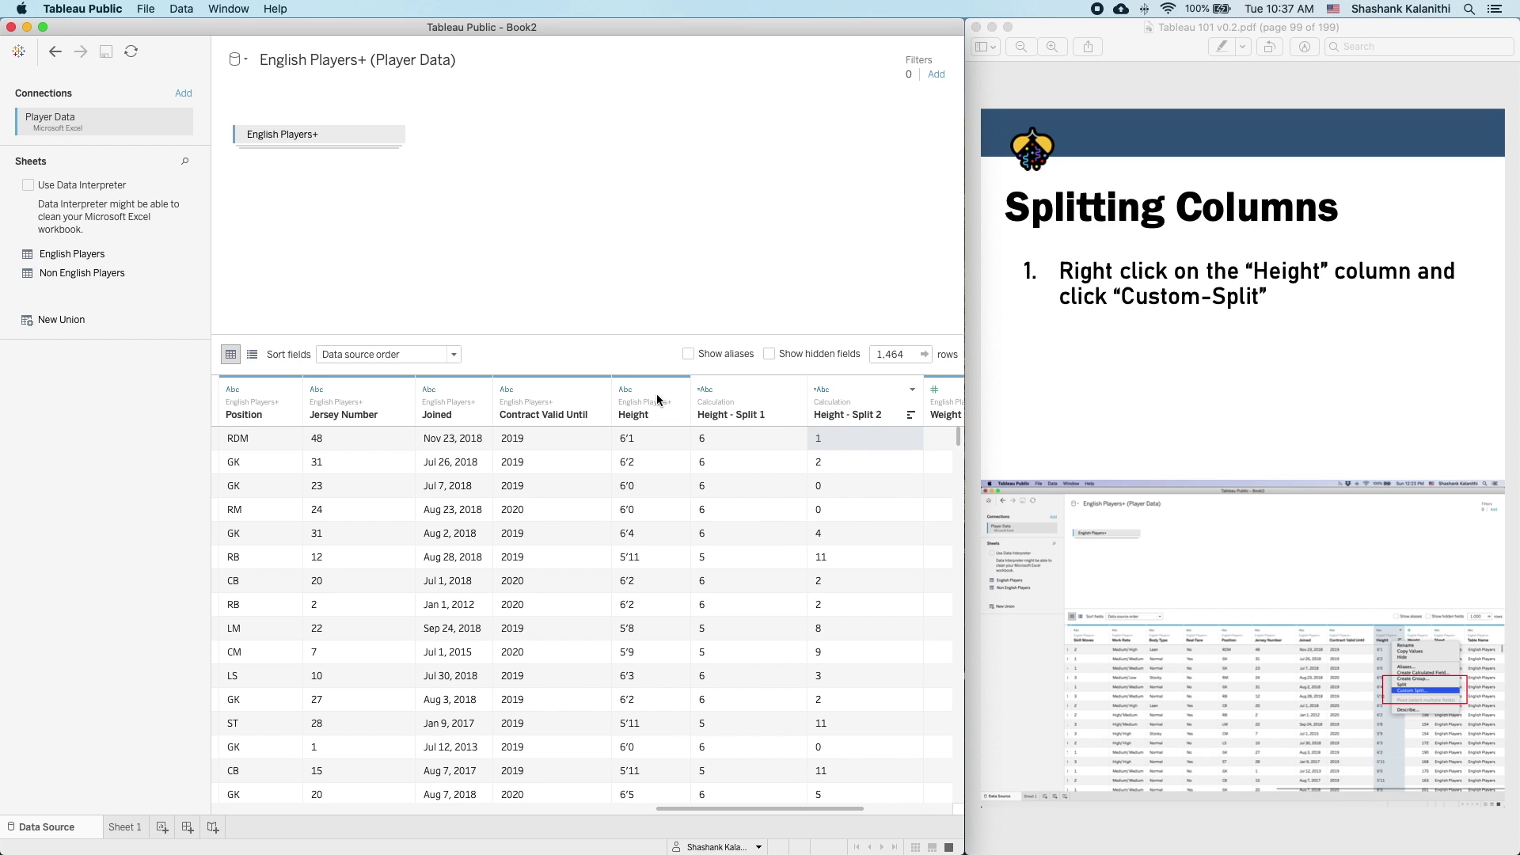
- Advance the PDF guide to page 101 on converting the split fields and return to Sheet 1 in Tableau Public
left_click(1099, 380)
key("Right")
key("Right")
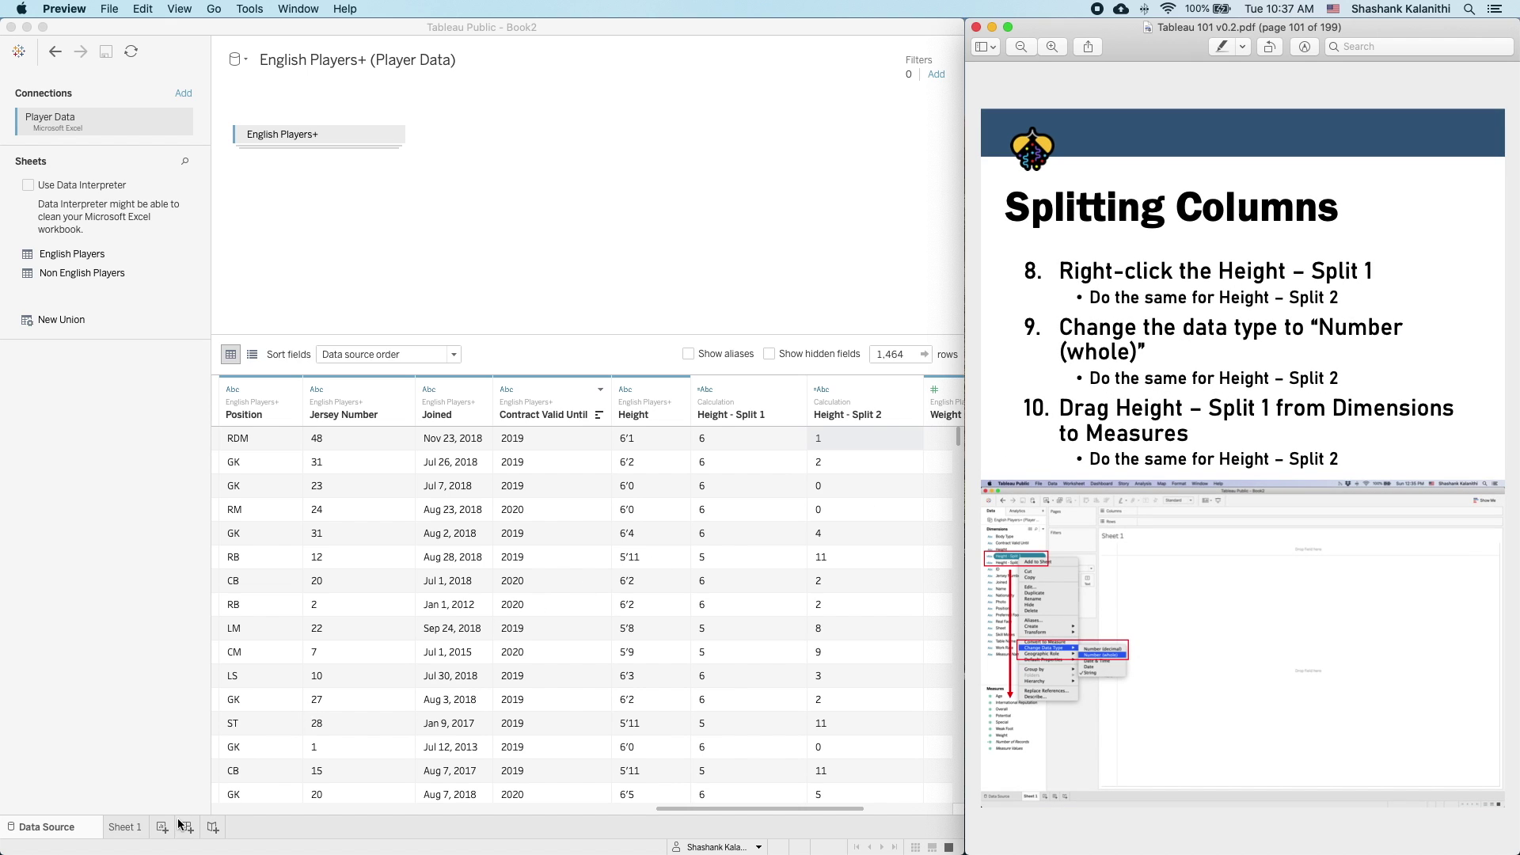
left_click(143, 839)
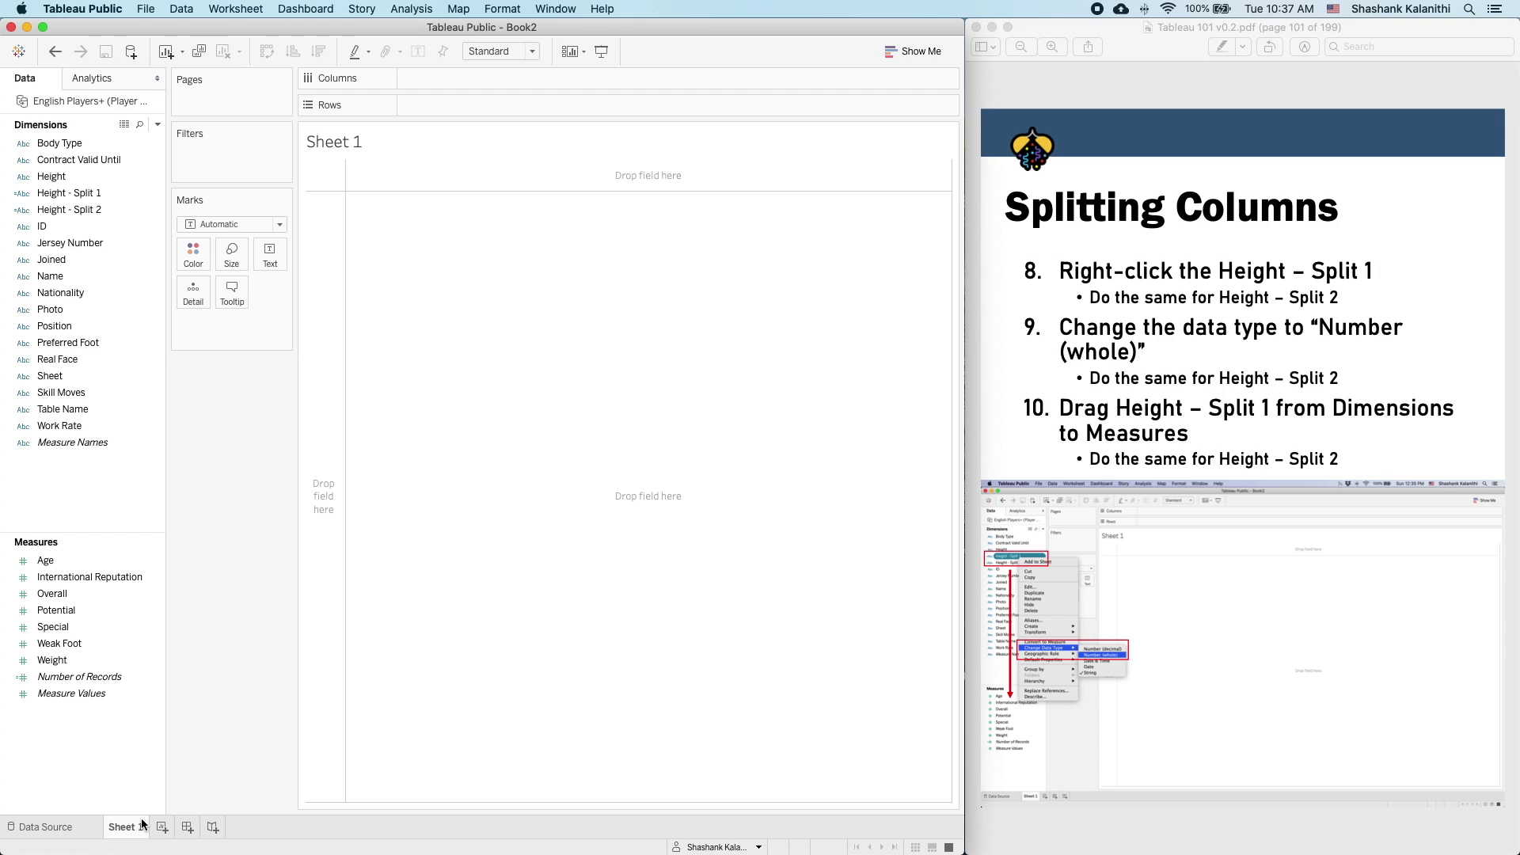
- Move Height - Split 1 and Height - Split 2 from Dimensions to Measures and select Height - Split 1
left_click(103, 193)
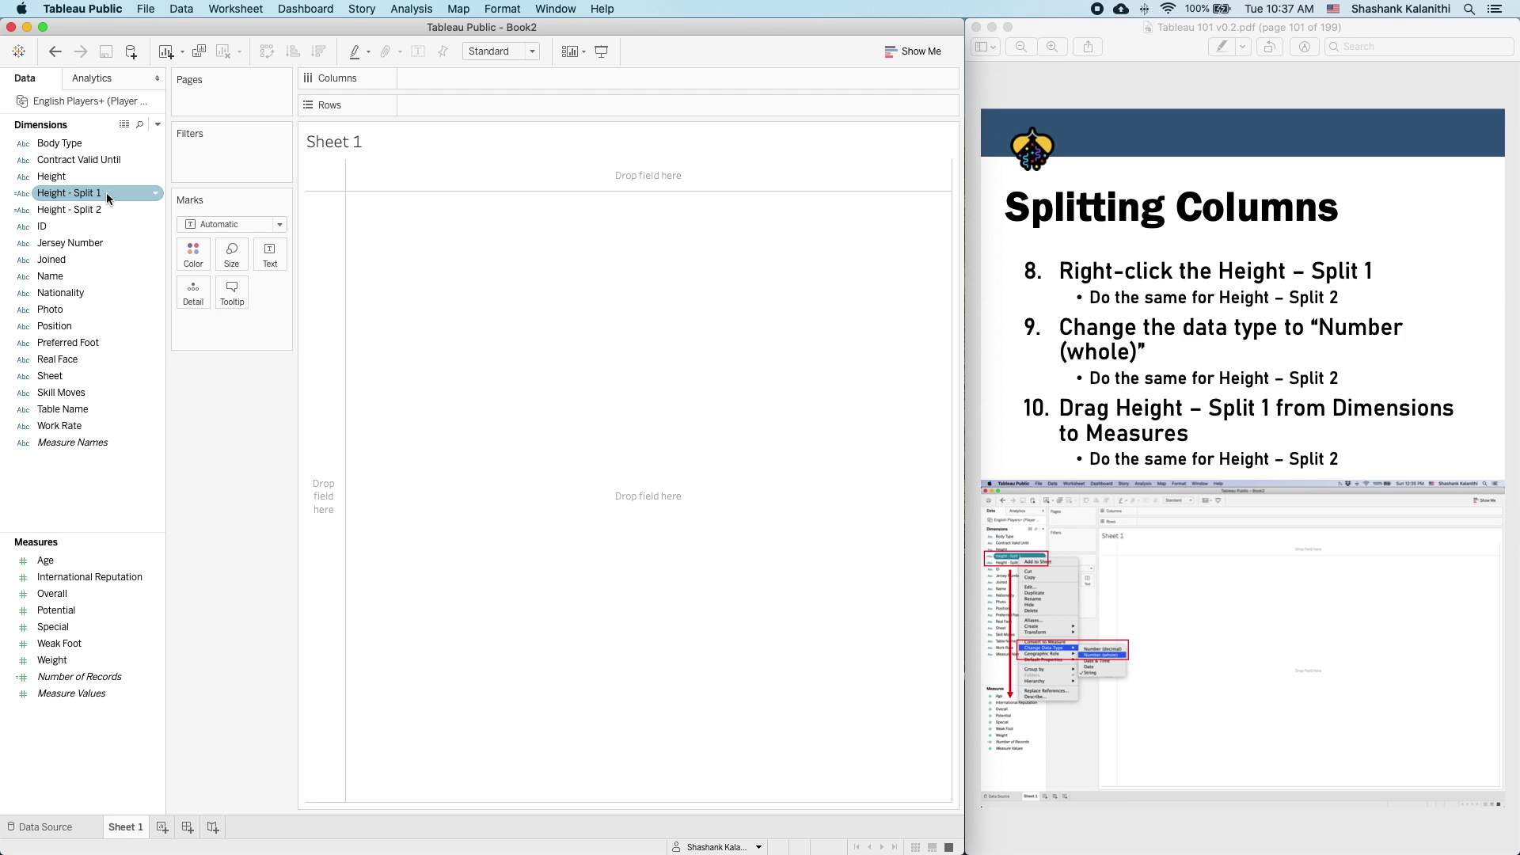
left_click_drag(106, 192, 96, 742)
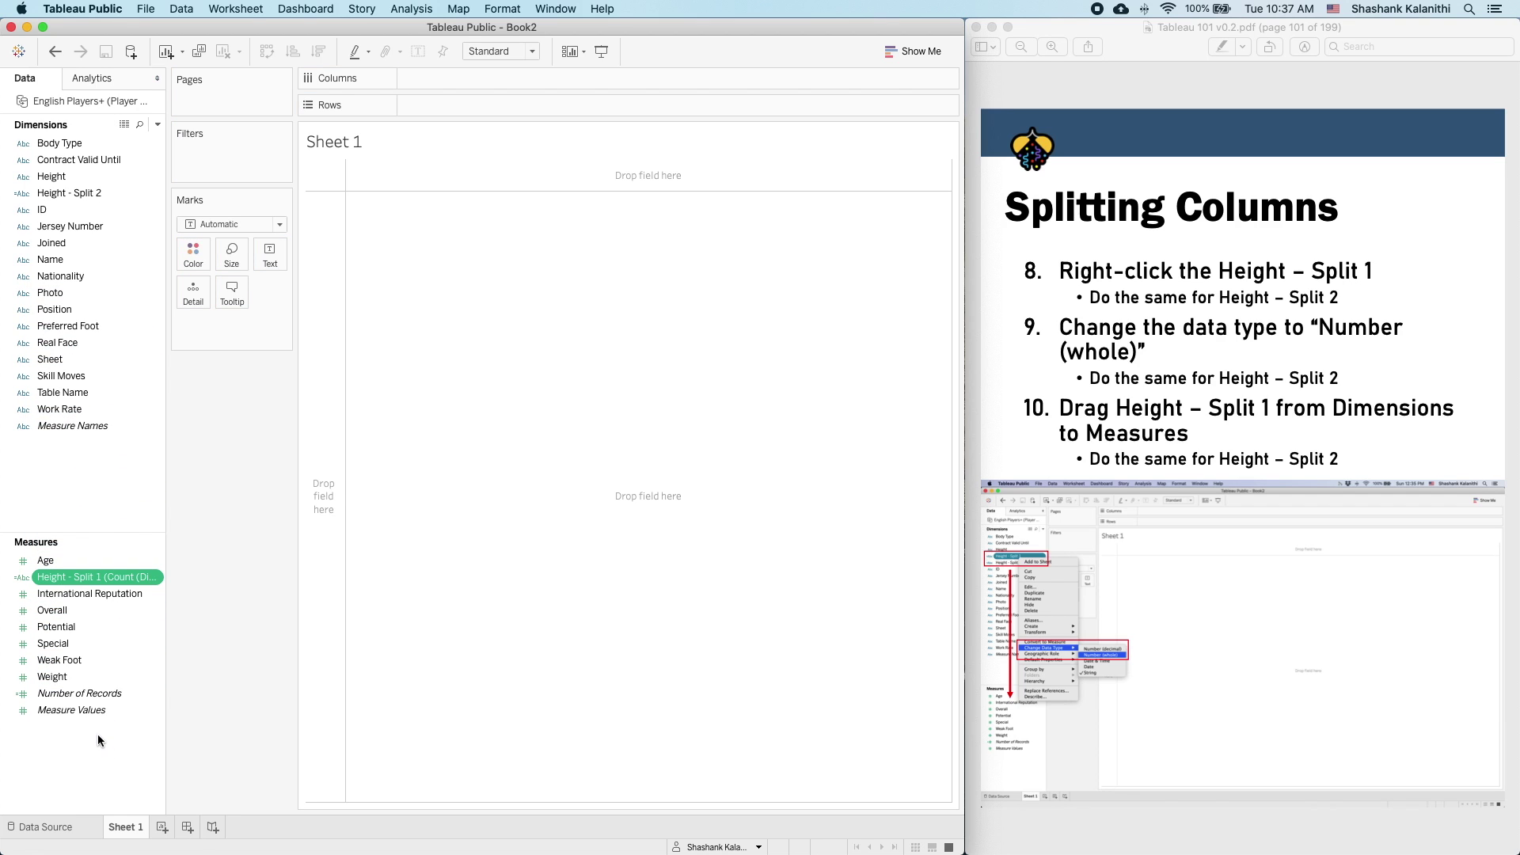
left_click_drag(93, 194, 87, 738)
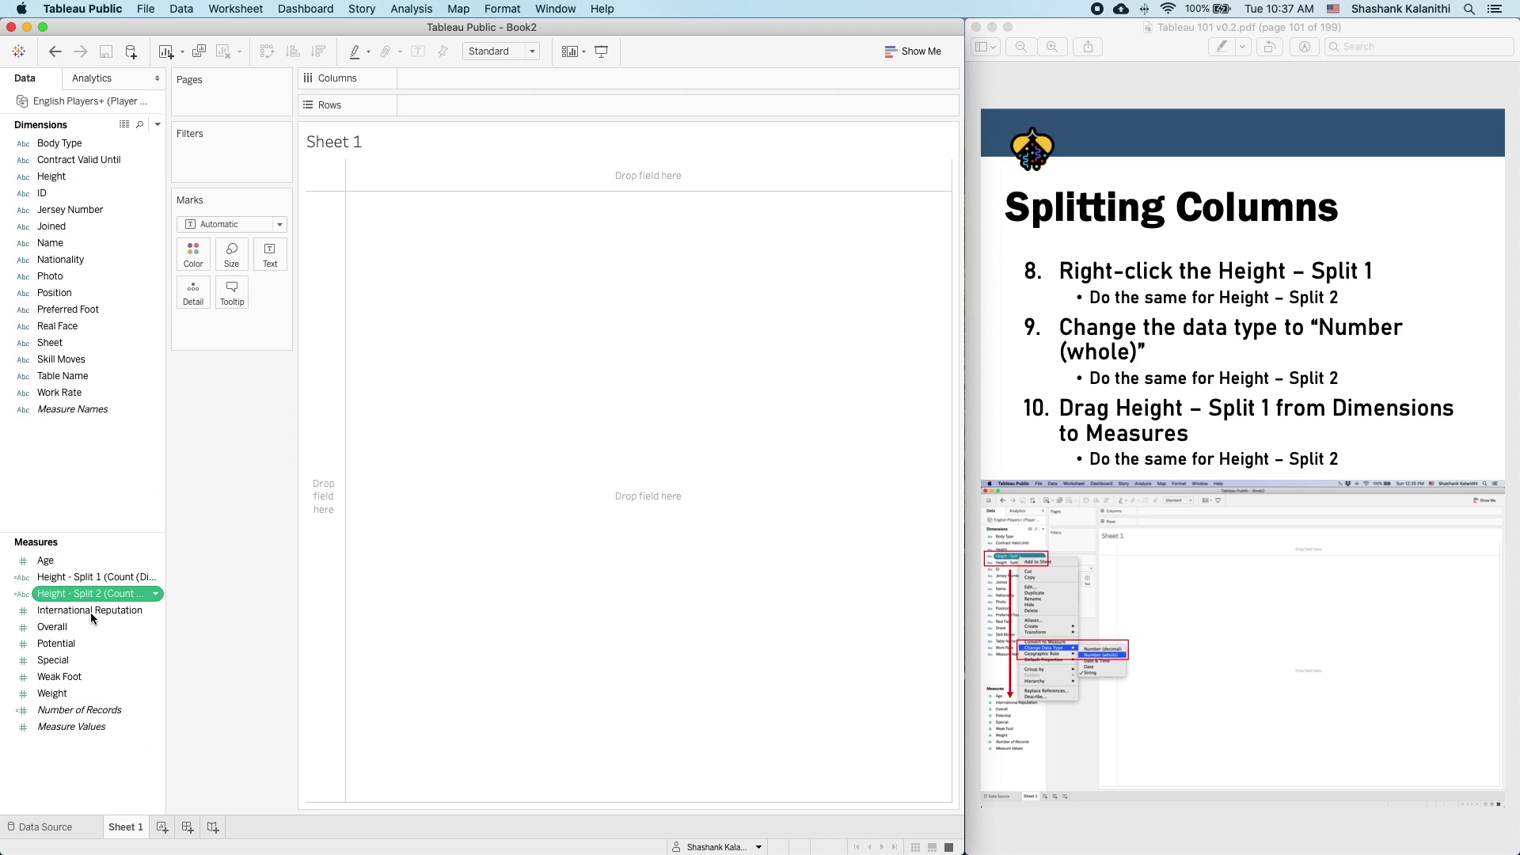
left_click(17, 579, "shift")
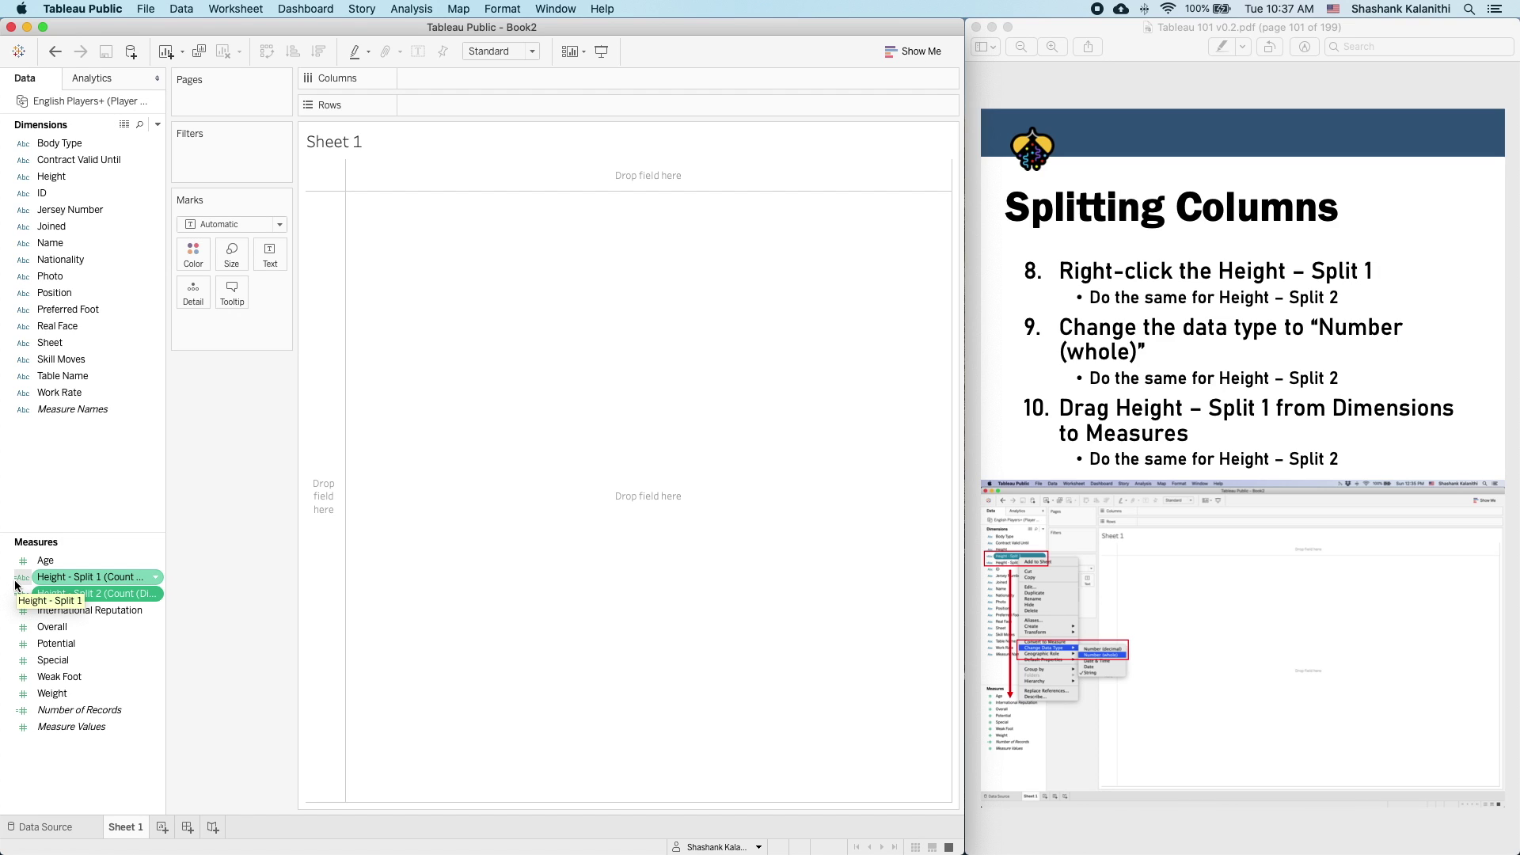
left_click(96, 585)
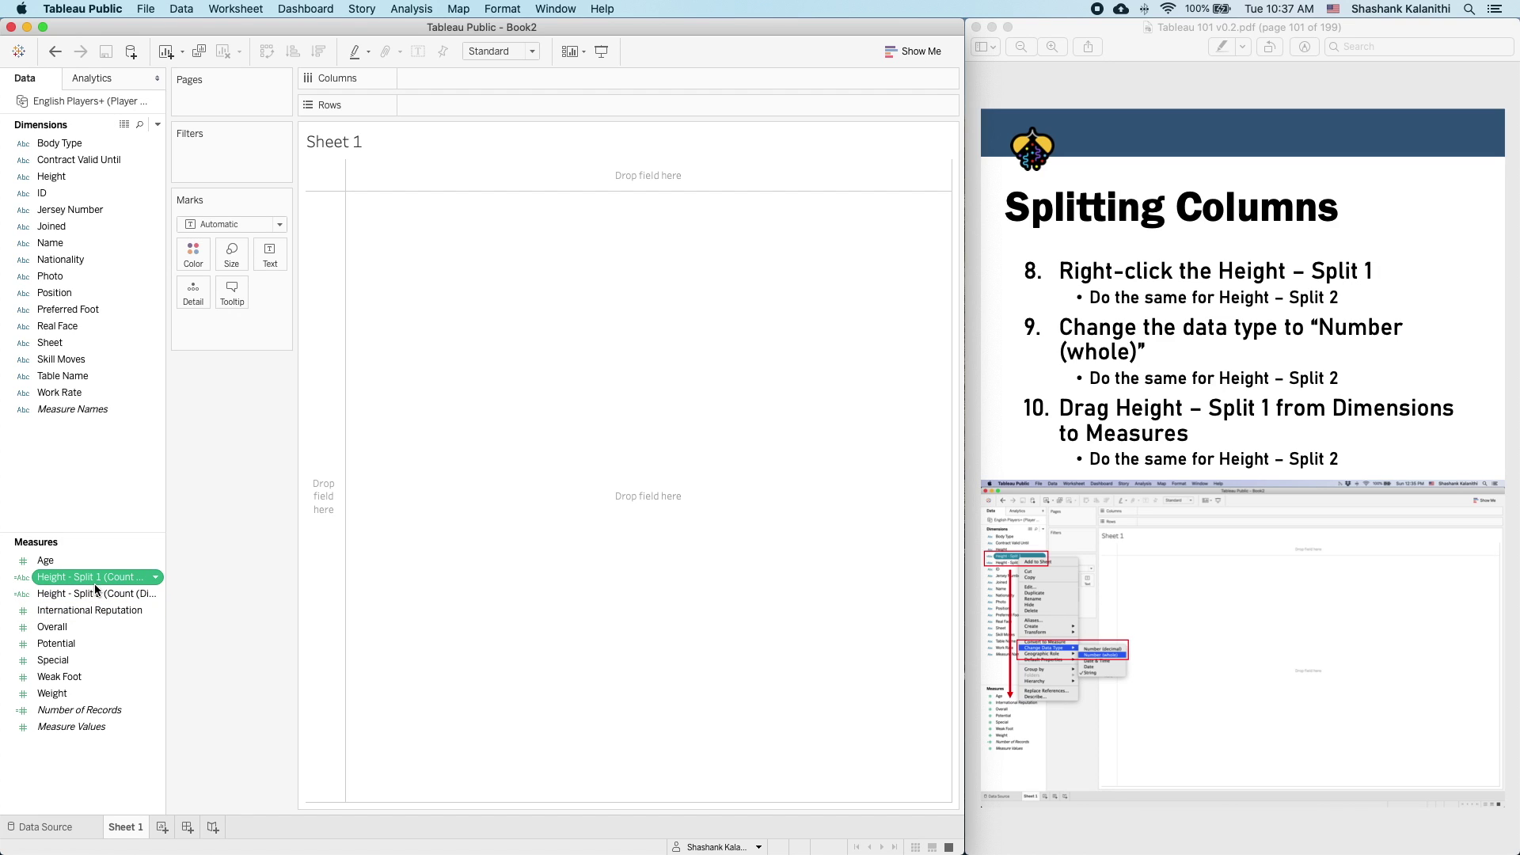
- Try changing the data type of Height - Split 1 and Height - Split 2 to Number (whole), and undo both changes
left_click(95, 593, "shift")
left_click(119, 583)
left_click(29, 584)
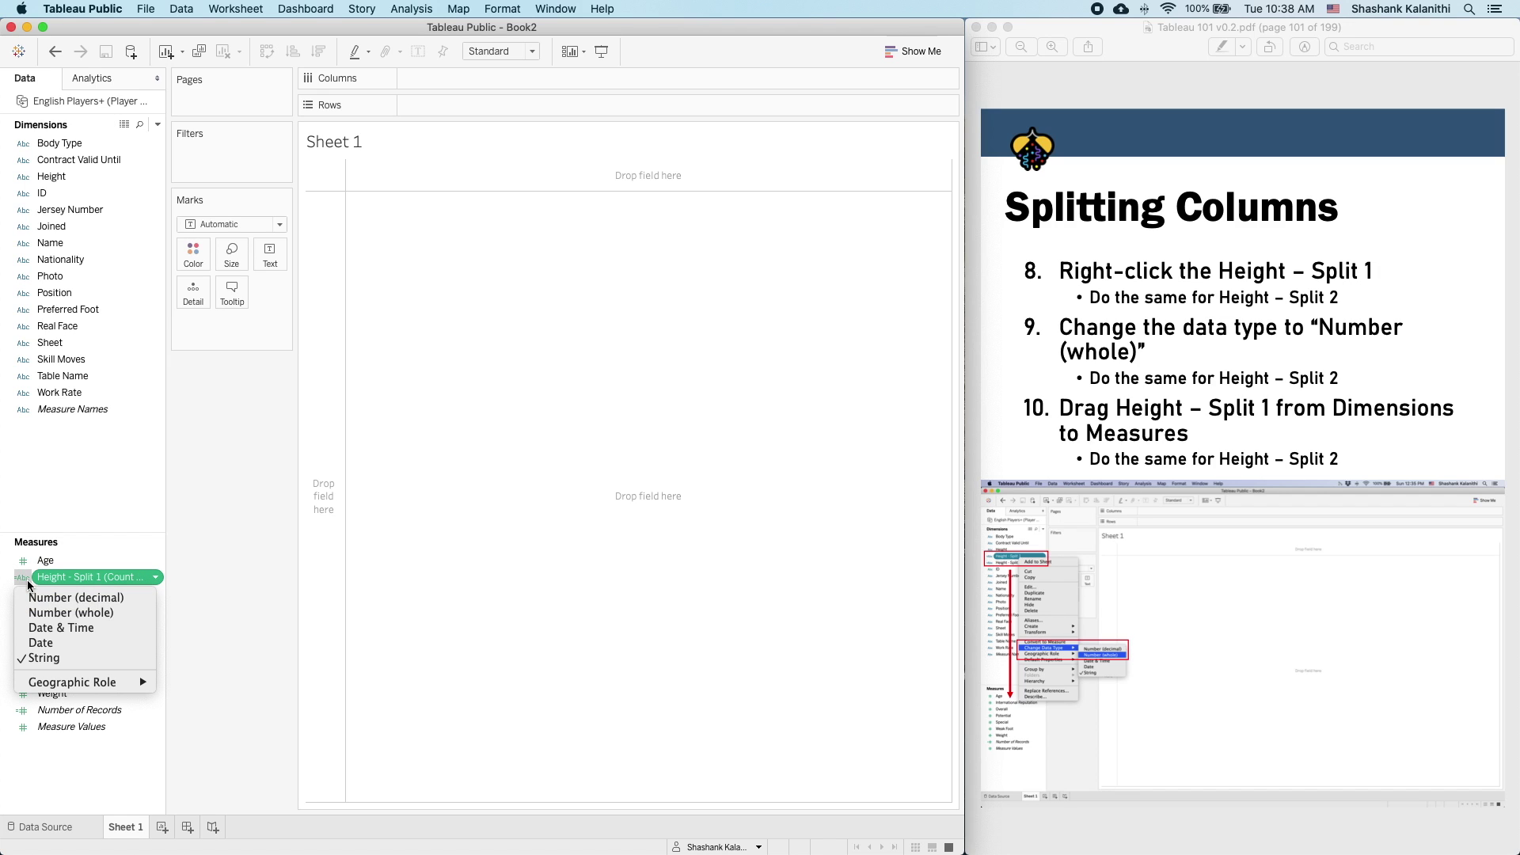
left_click(48, 614)
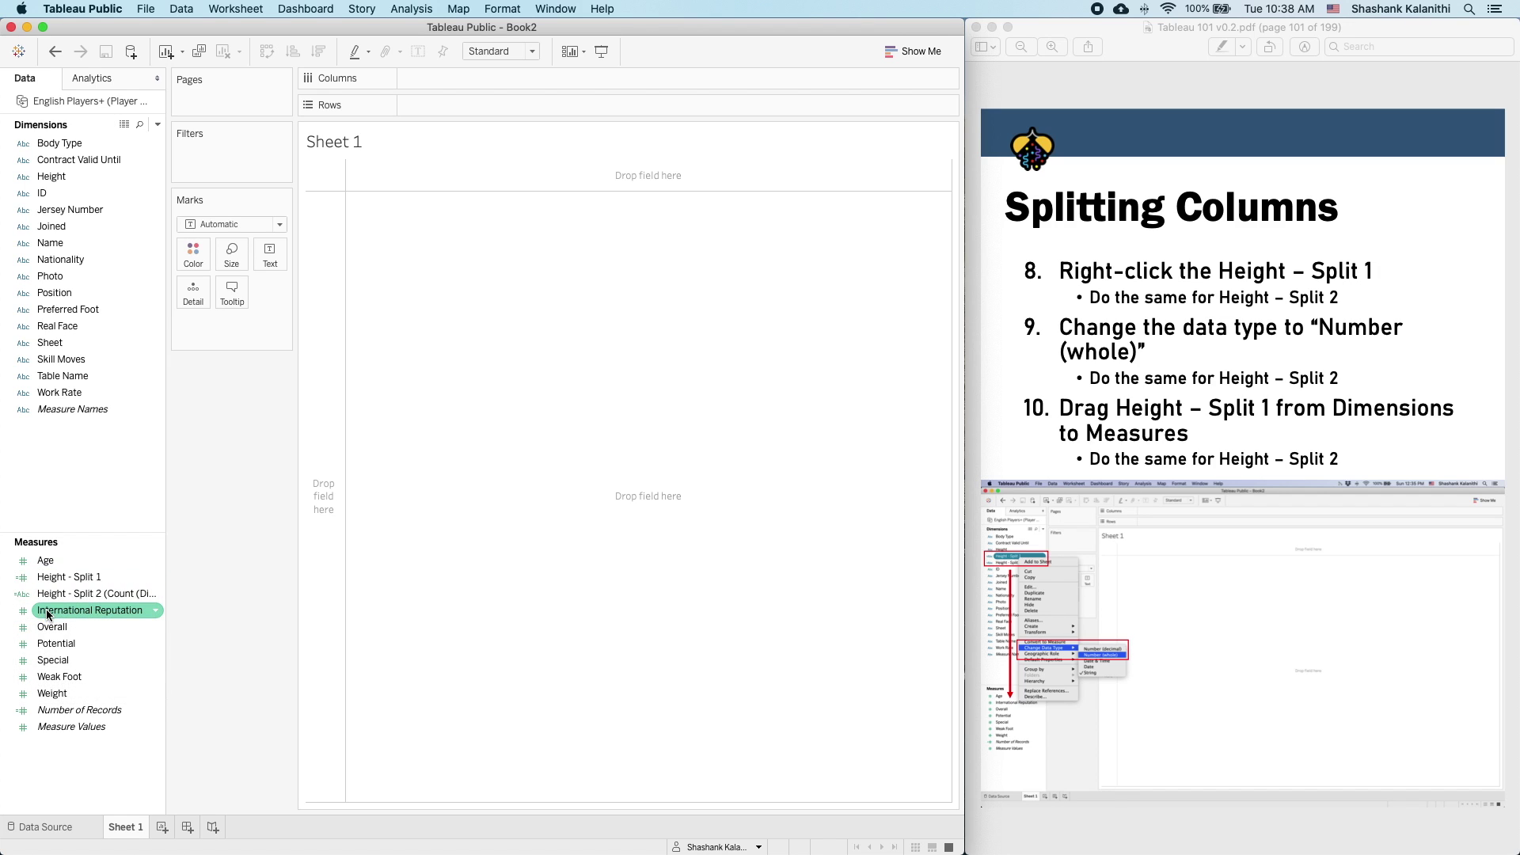
left_click(23, 594)
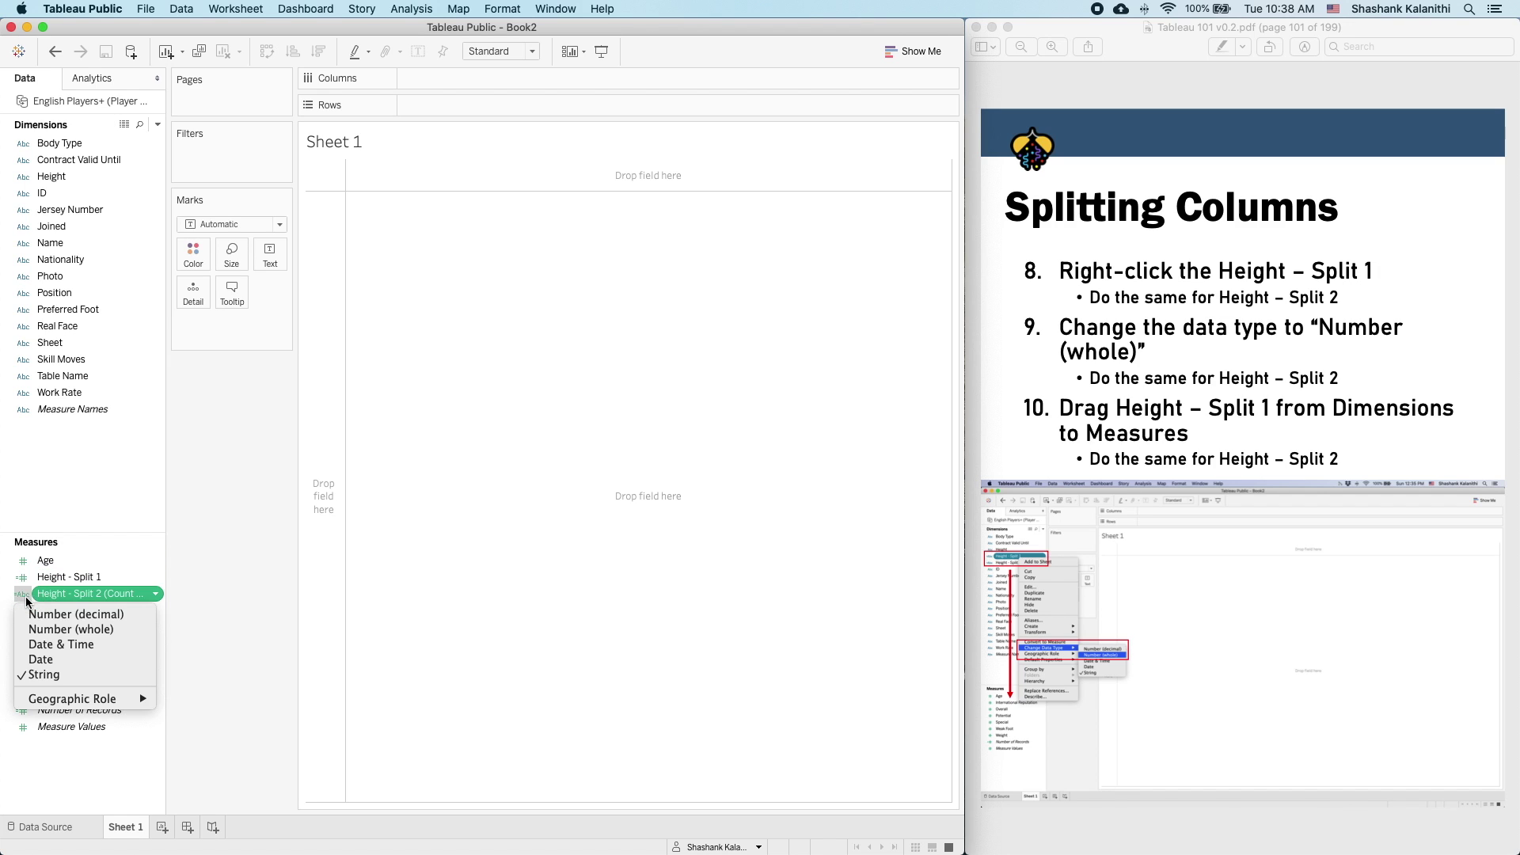
left_click(41, 631)
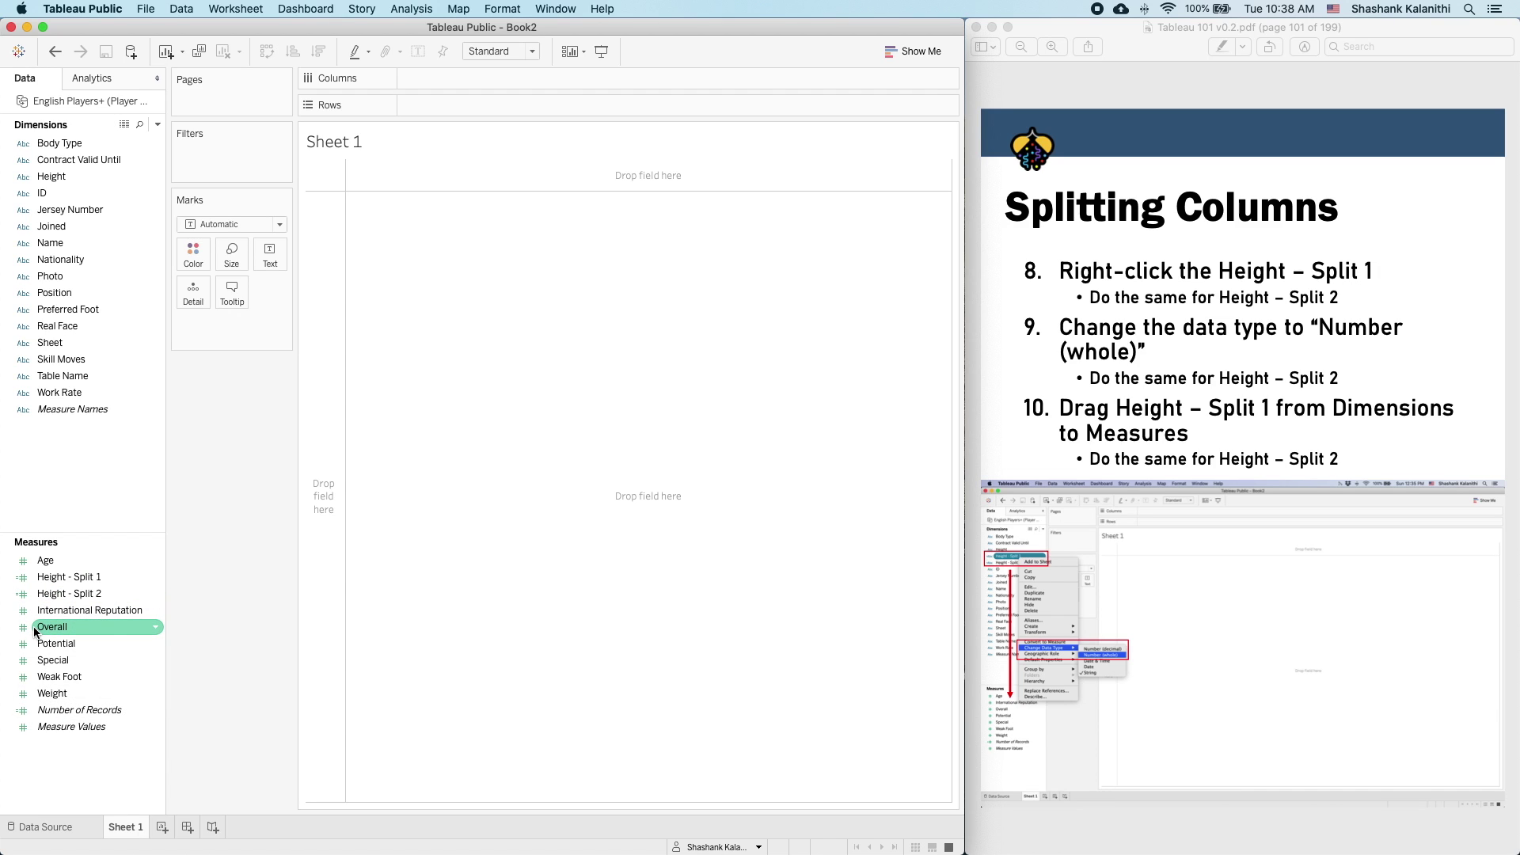
key("super+z")
key("super+z")
- Set the data type of the Height - Split 1 and Height - Split 2 measures to Number (whole)
left_click(24, 577)
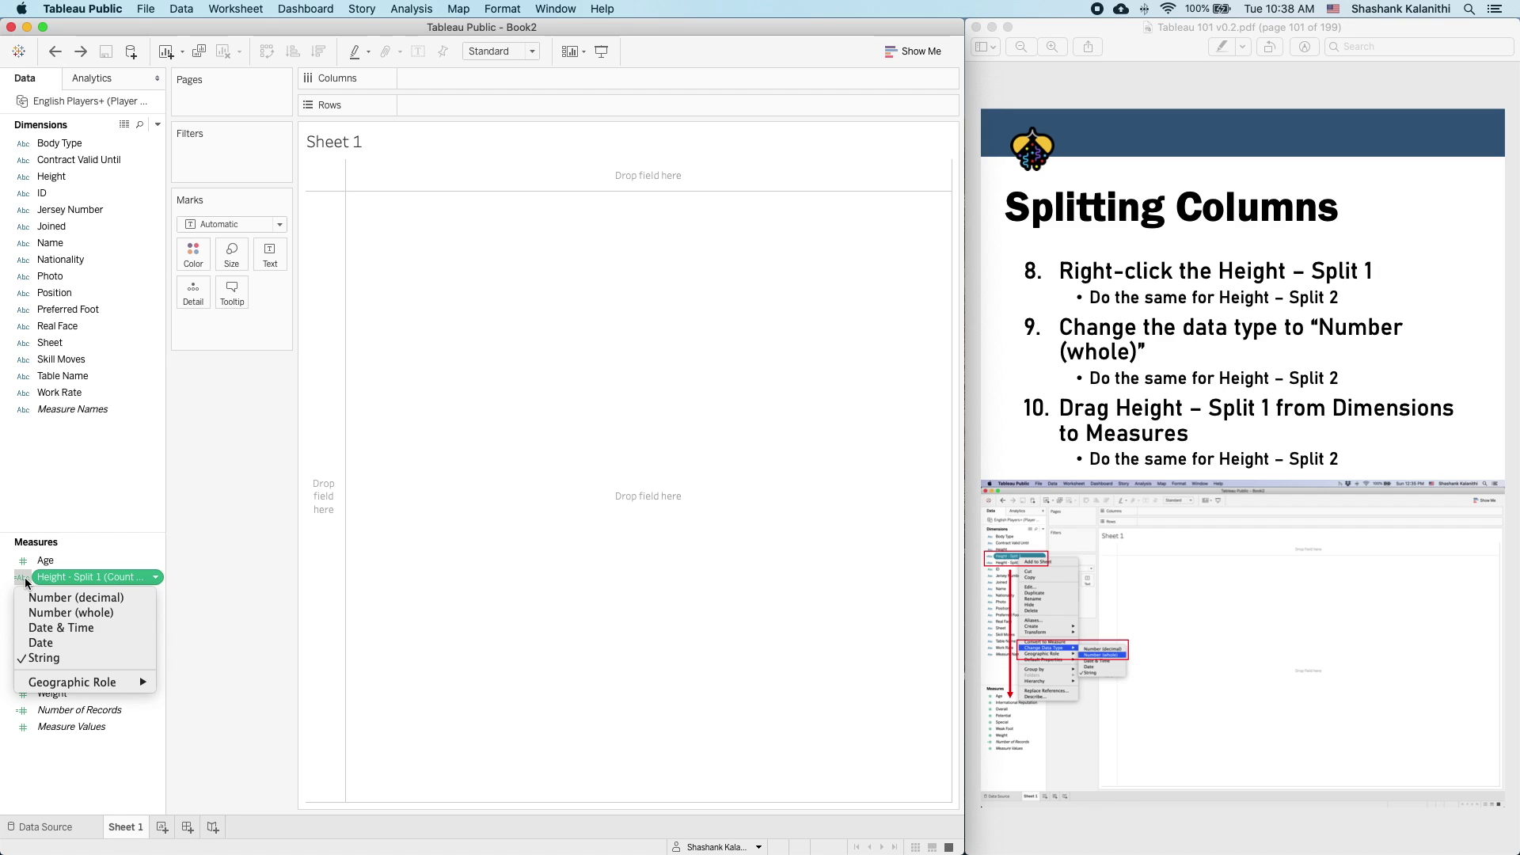
left_click(83, 612)
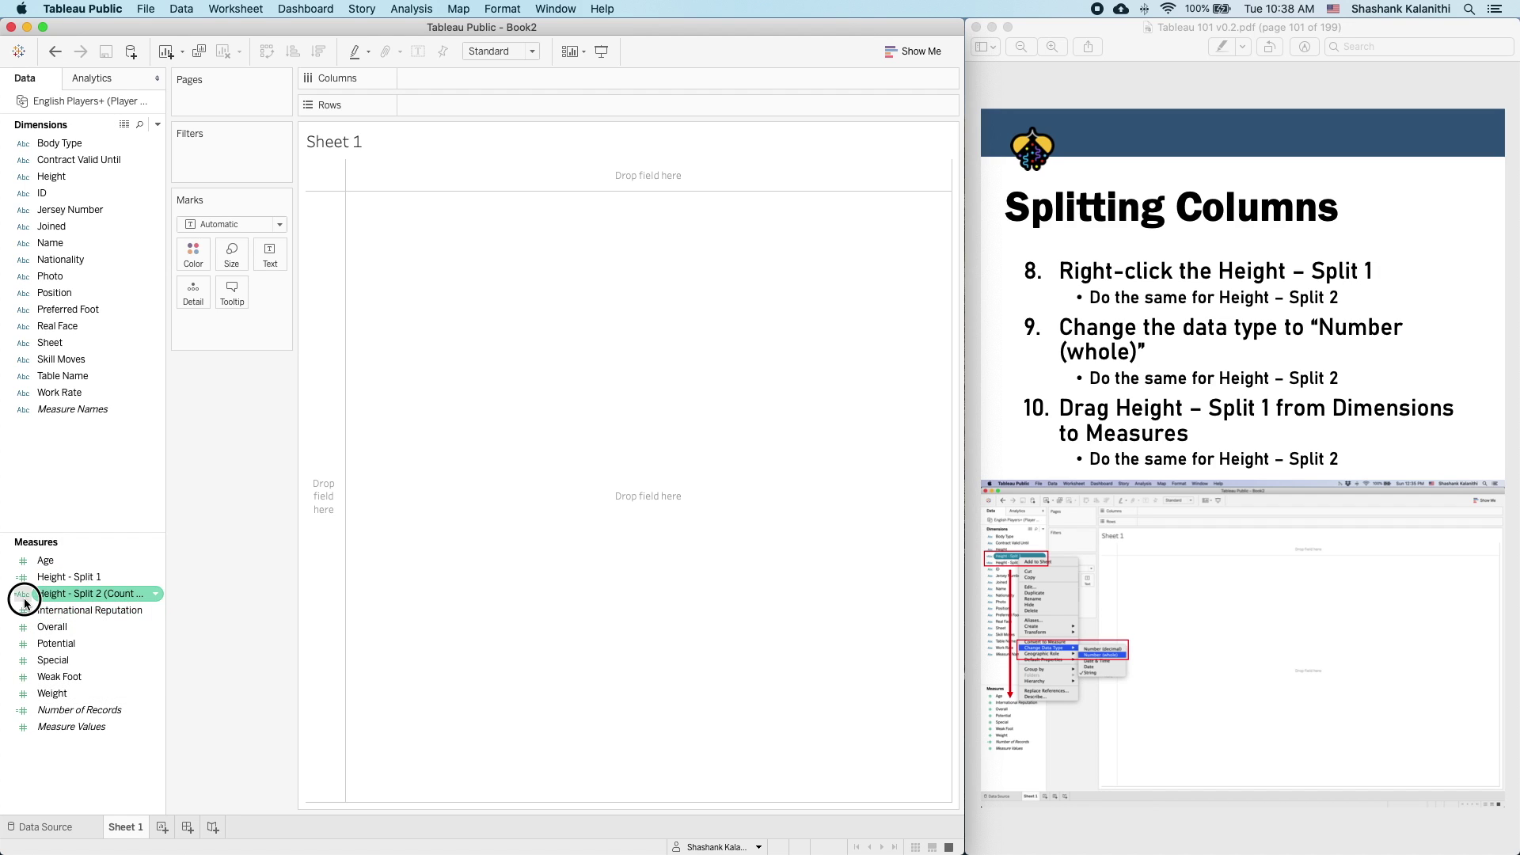
left_click(23, 594)
left_click(84, 629)
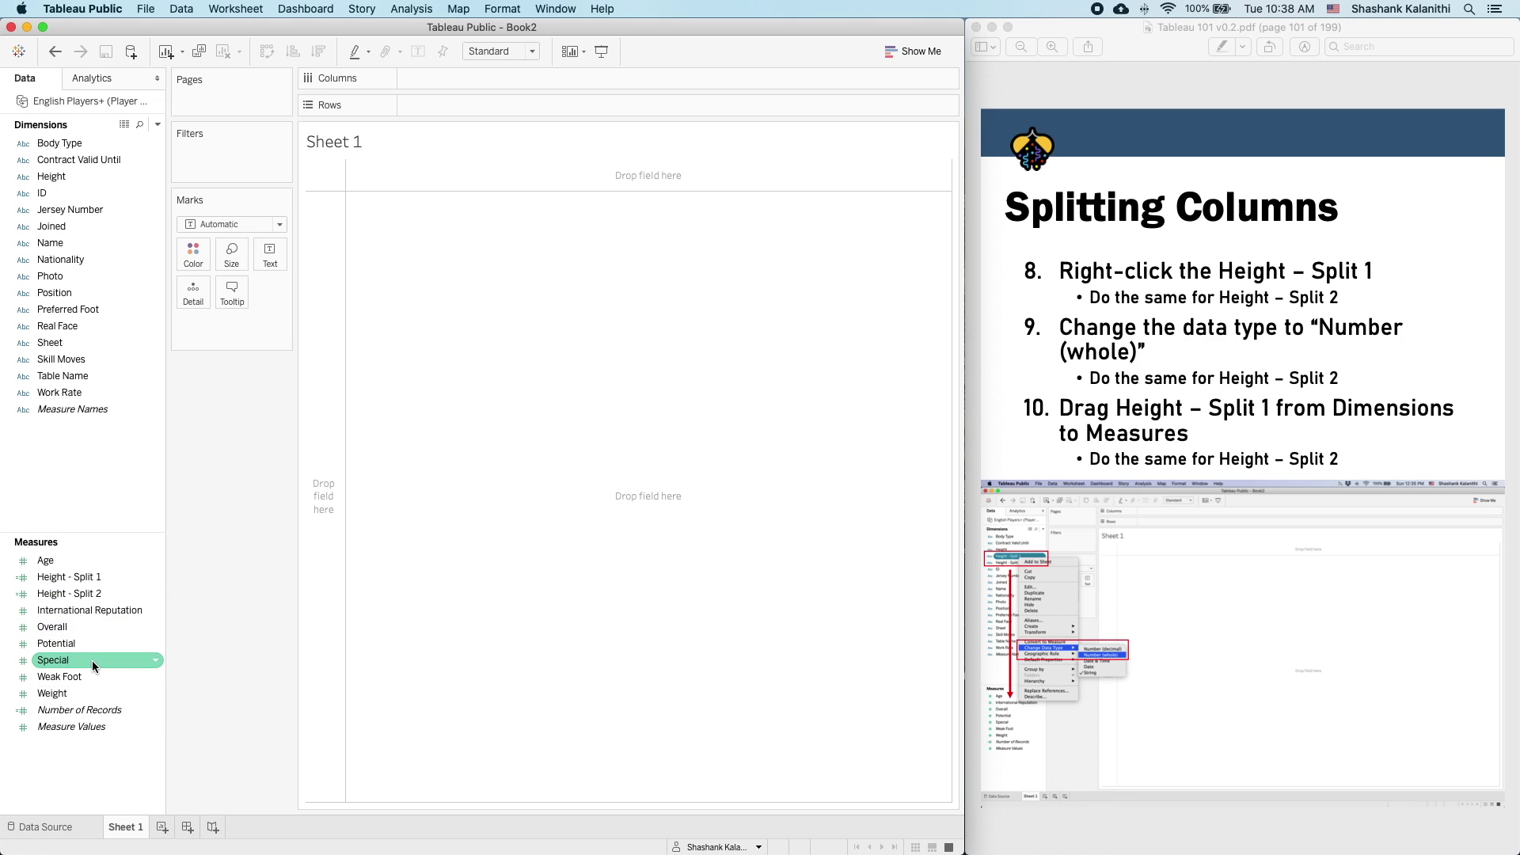
- Advance the PDF guide to page 102 on Data Types and place its window over the Tableau worksheet beside the field lists
left_click(1235, 375)
scroll(1235, 373, "down", 2)
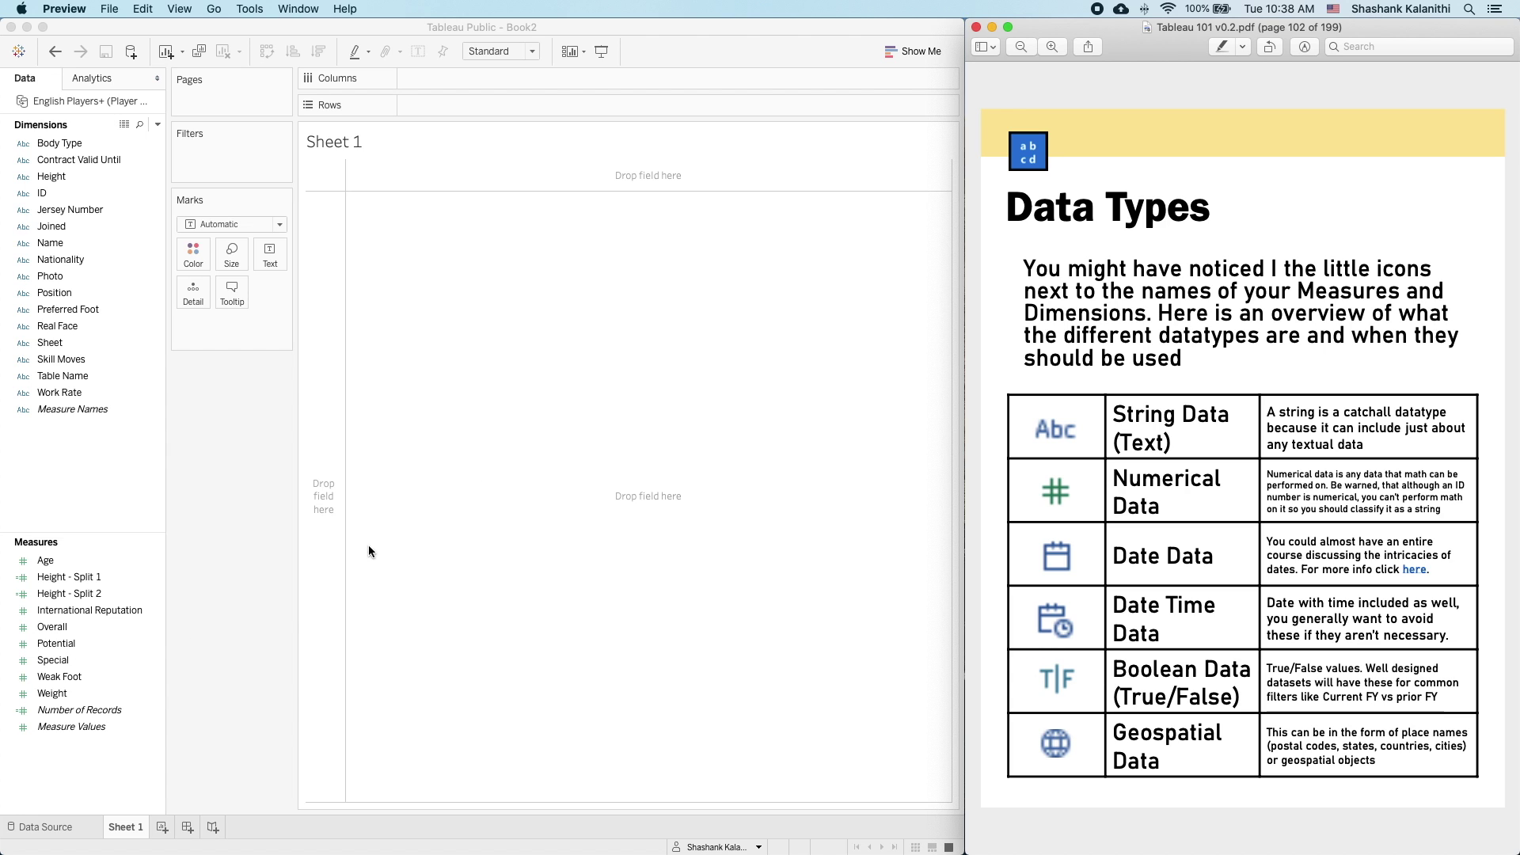
left_click_drag(1156, 27, 543, 27)
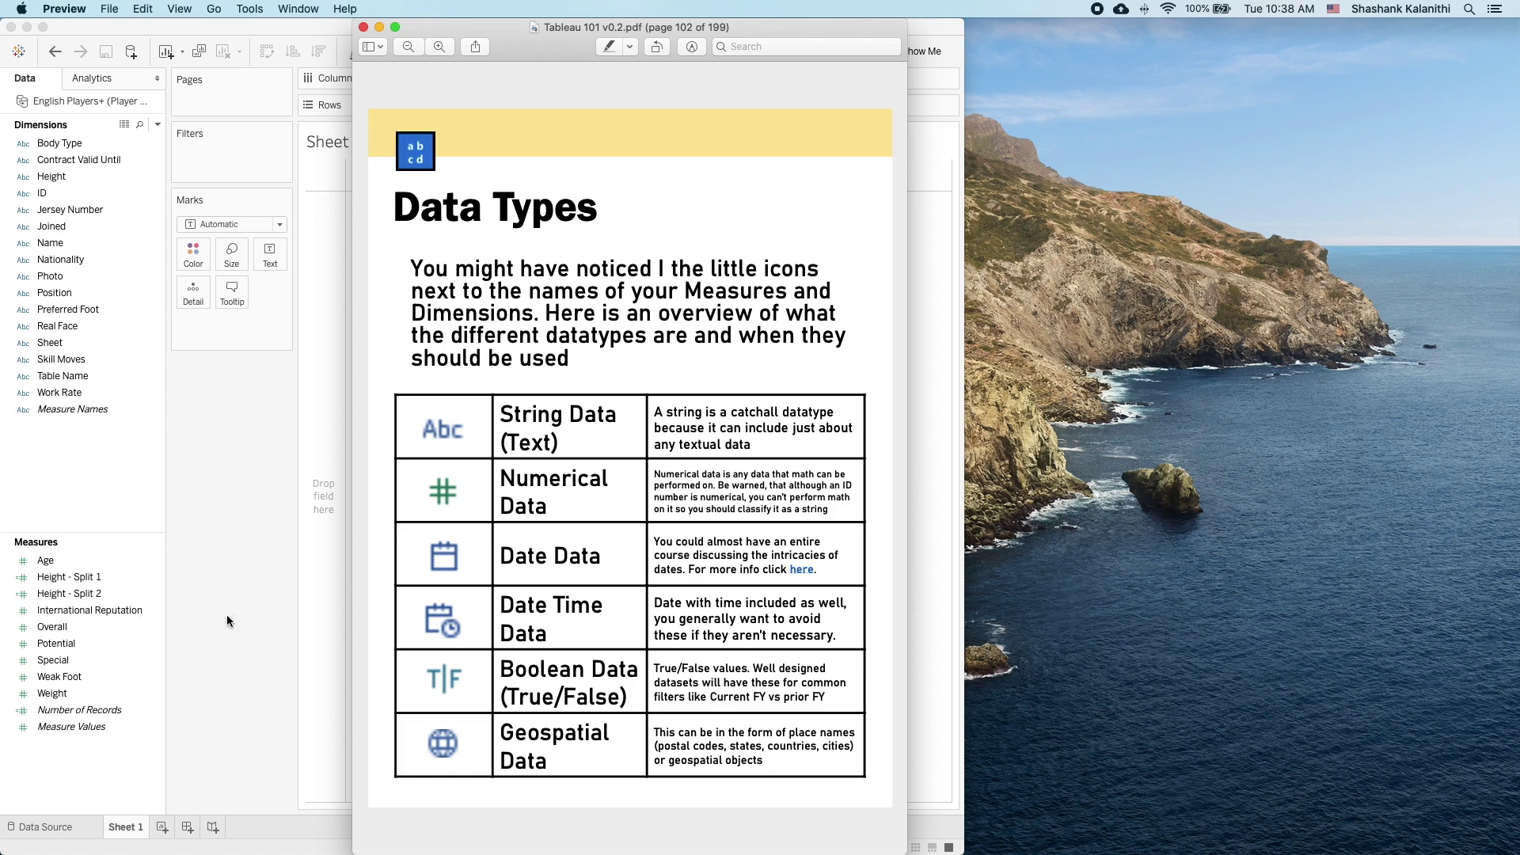
- Read the String Data (Text) and Numerical Data rows of the guide's Data Types table, including the number icon
left_click_drag(581, 446, 497, 414)
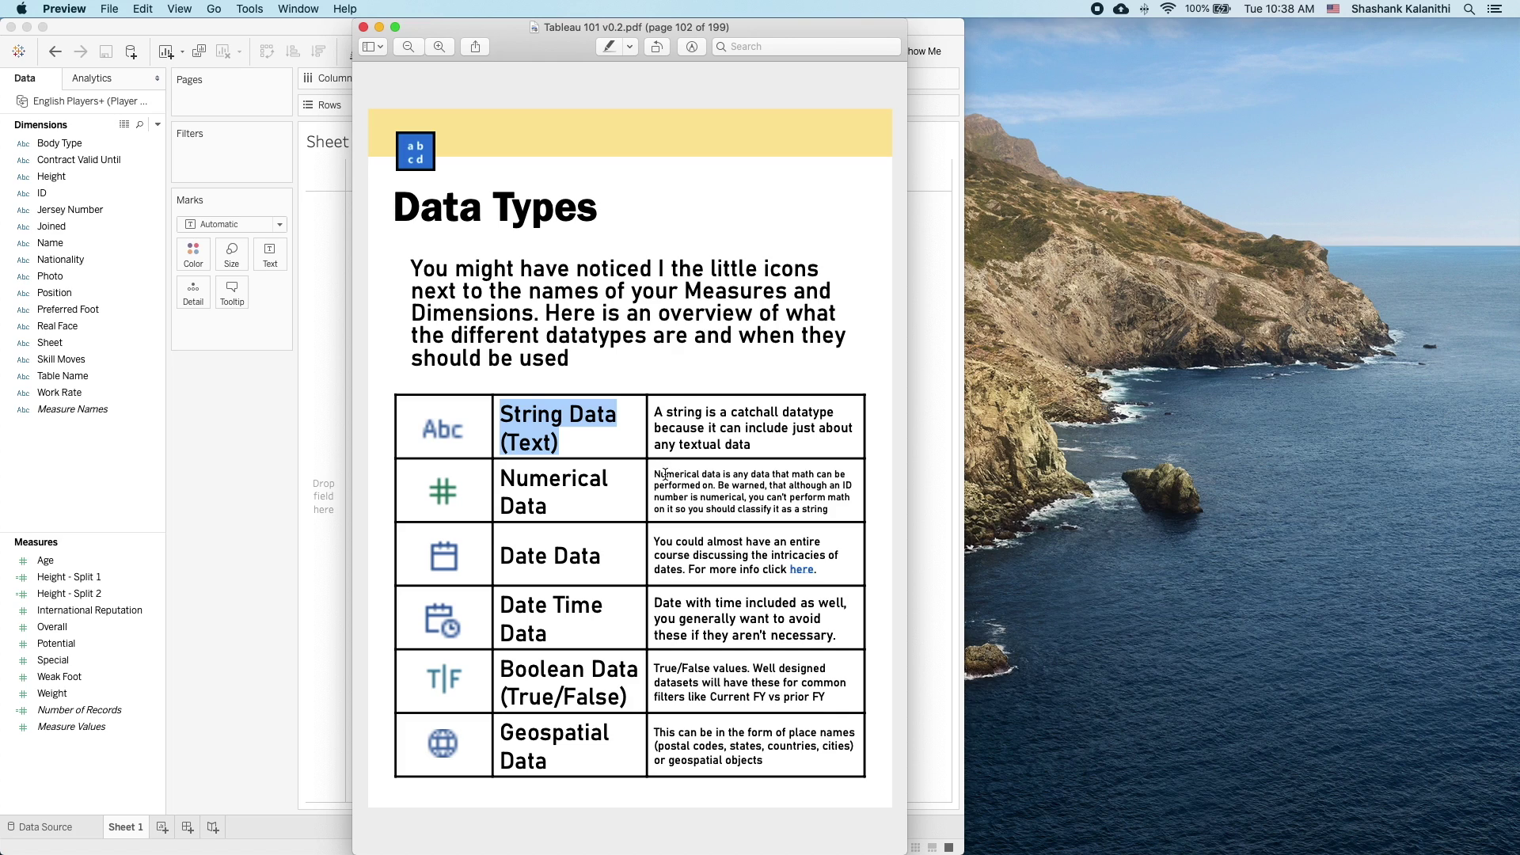
left_click(532, 488)
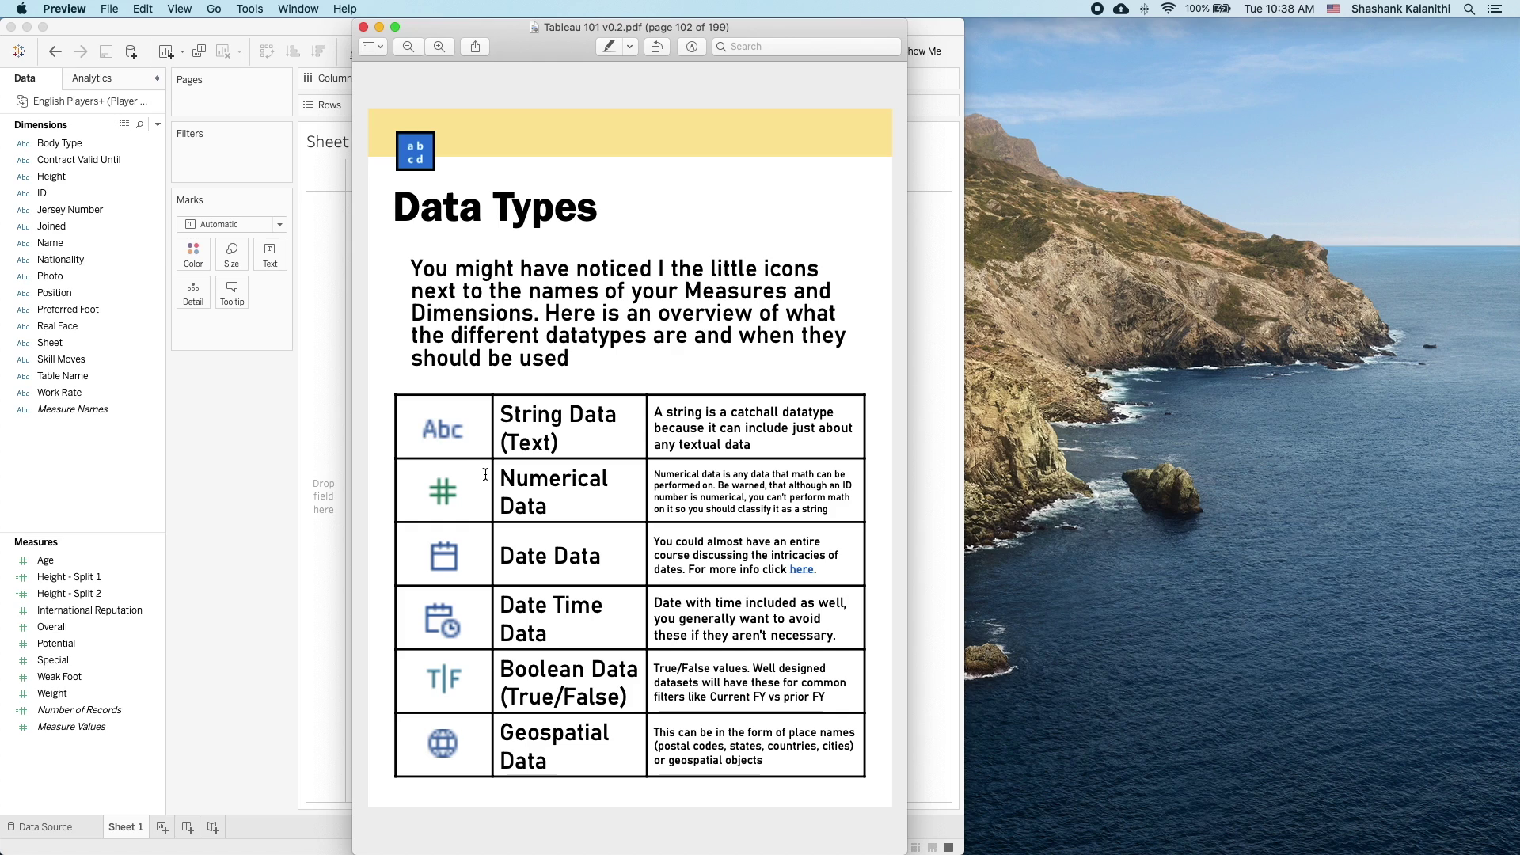
left_click(557, 506)
left_click_drag(556, 506, 452, 492)
left_click(444, 497)
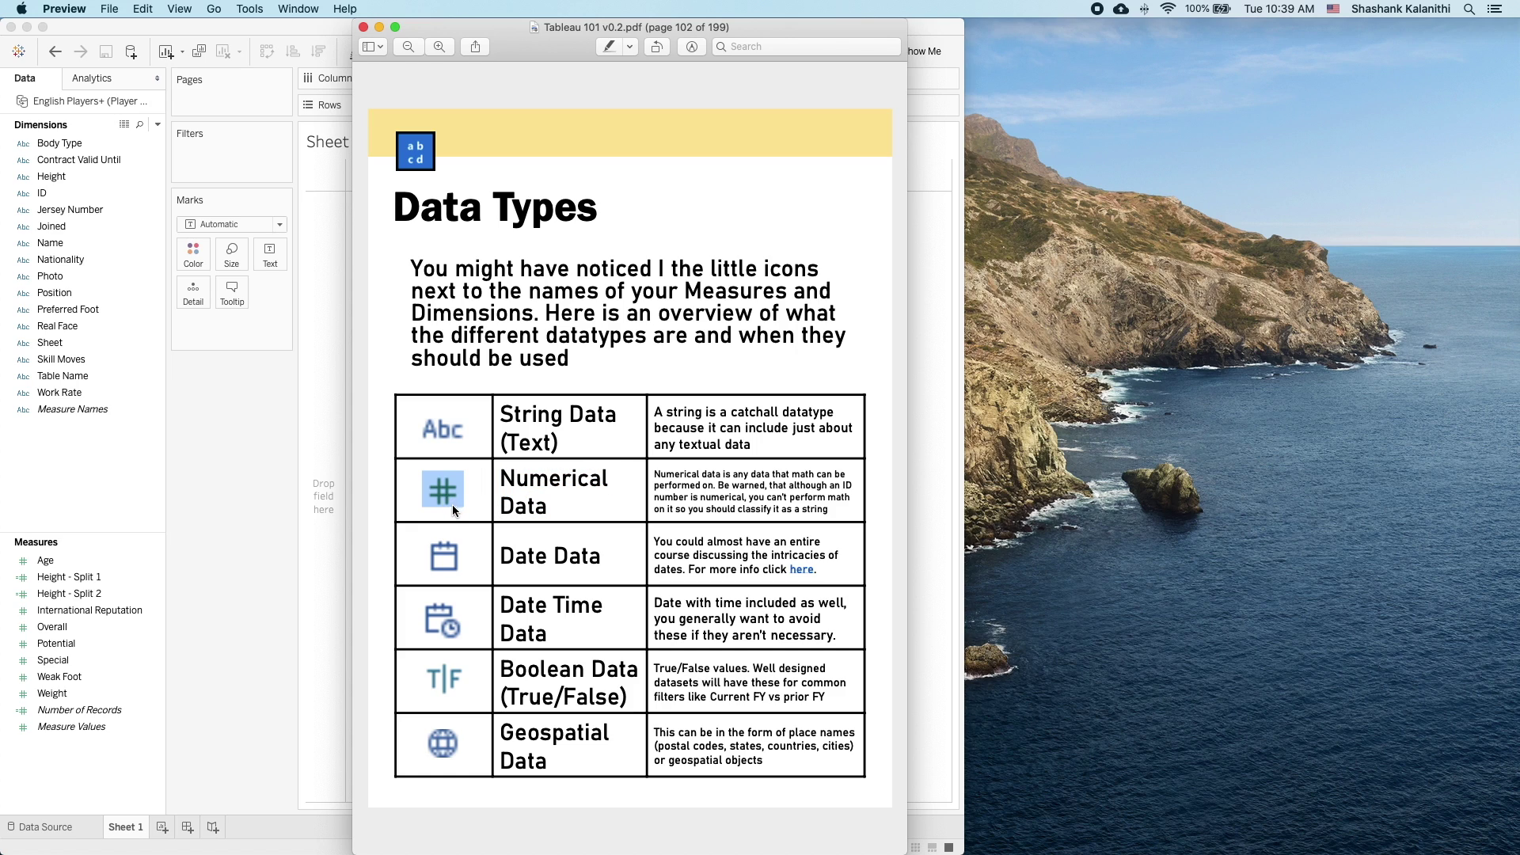
left_click(556, 507)
triple_click(571, 565)
left_click(527, 479)
left_click(747, 471)
left_click(438, 496)
left_click_drag(547, 511, 512, 492)
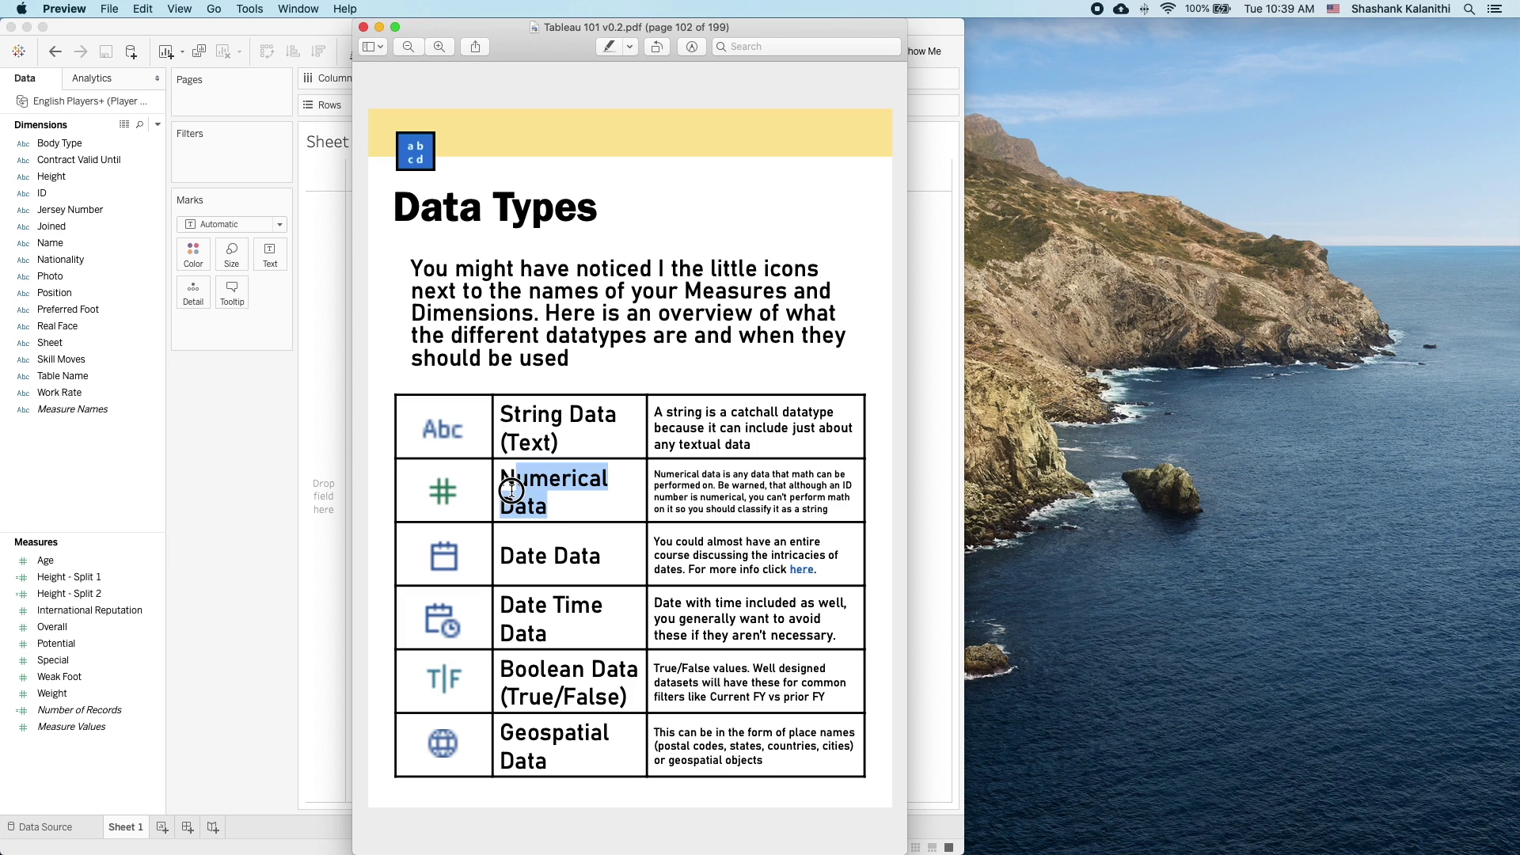
triple_click(541, 411)
- Look at the guide's Date Data row and check the field lists in Tableau Public before returning to the PDF guide
left_click_drag(553, 556, 568, 555)
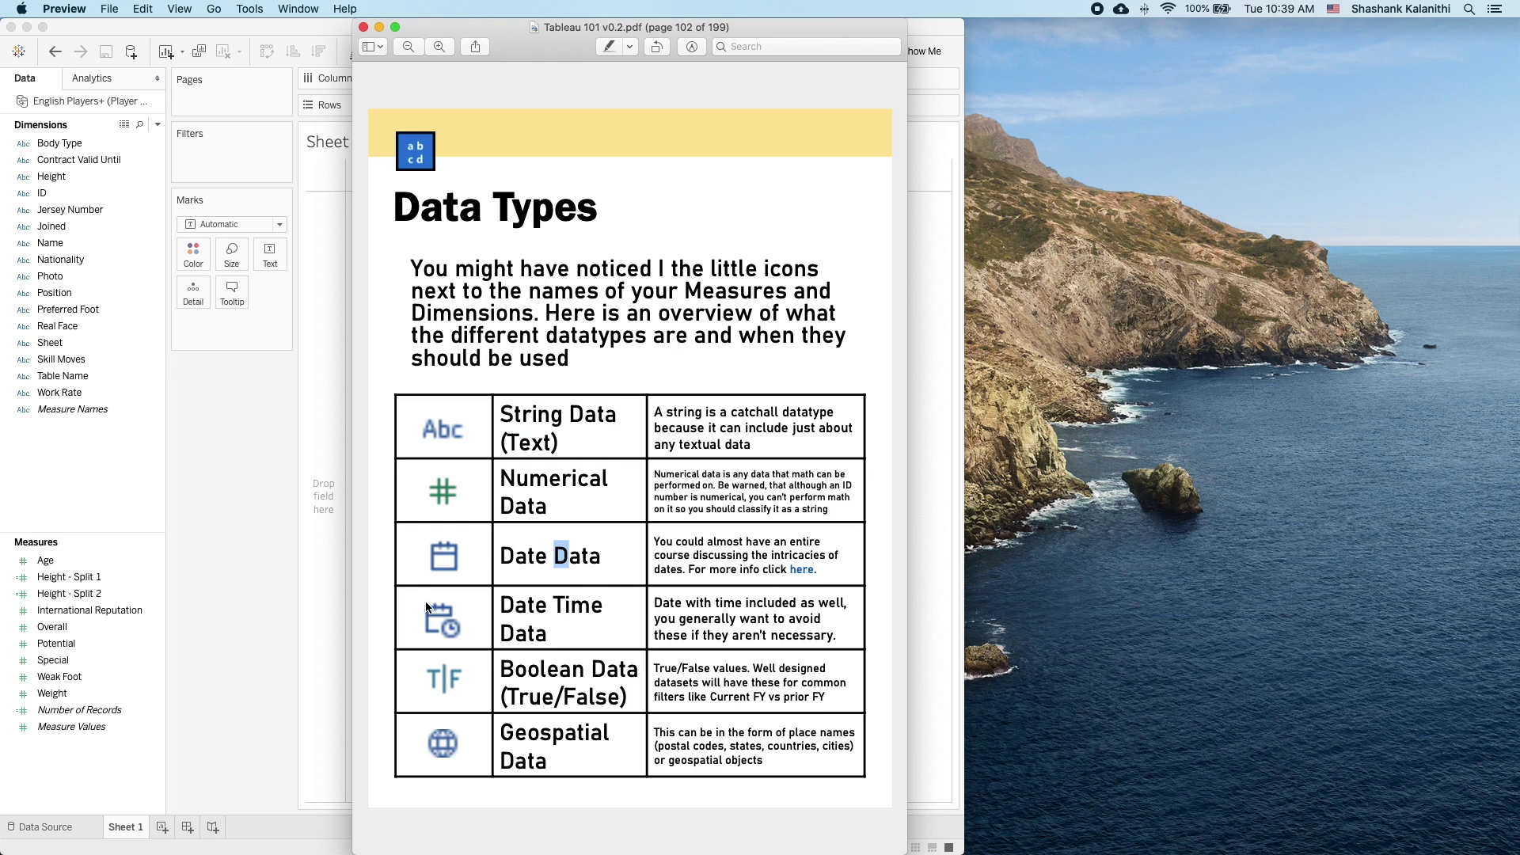
left_click(554, 575)
left_click(802, 570)
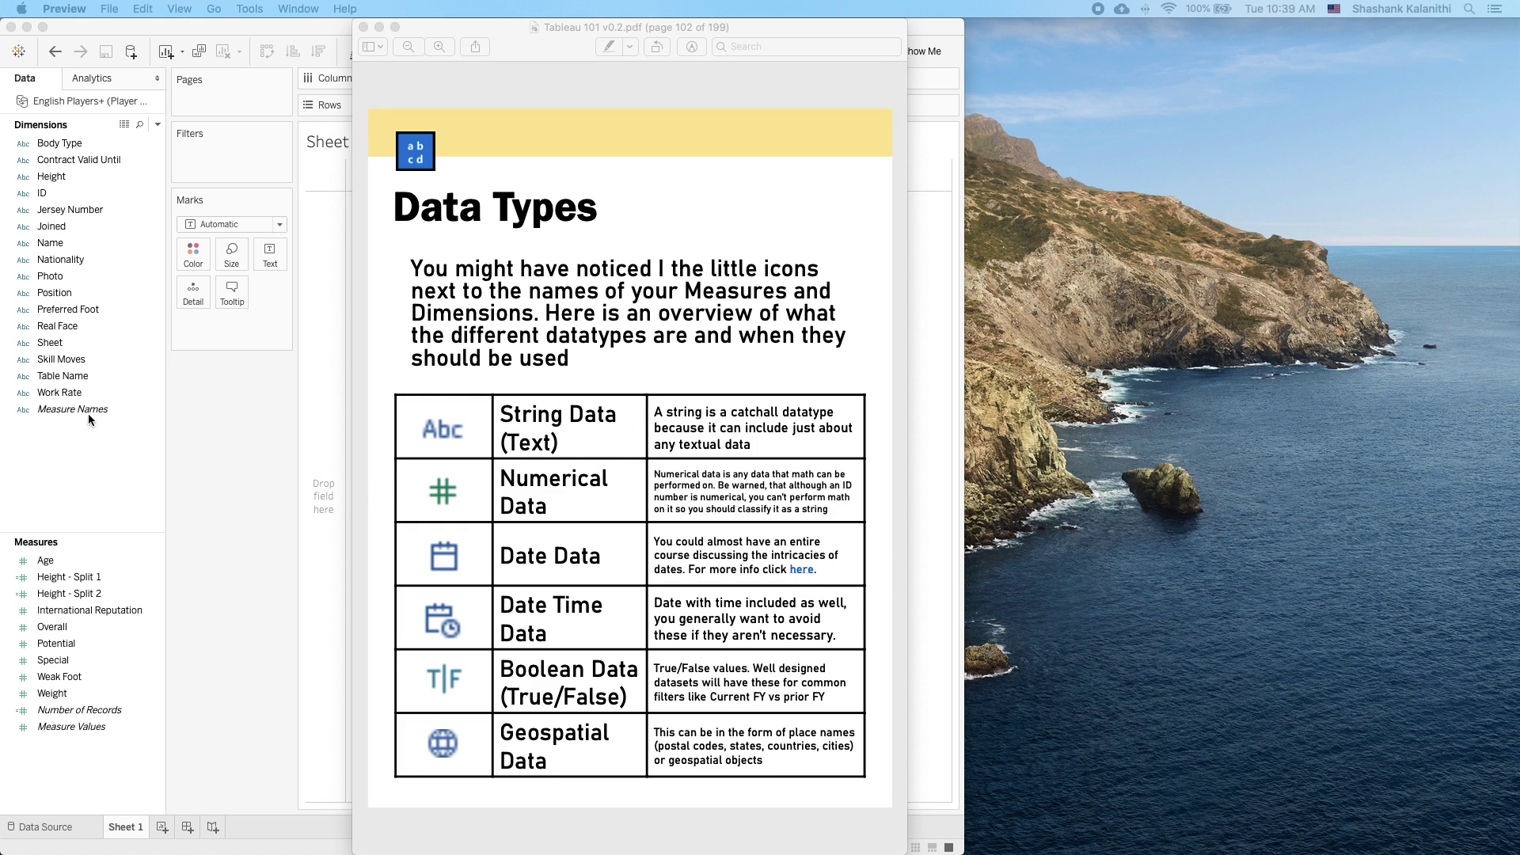
left_click(76, 487)
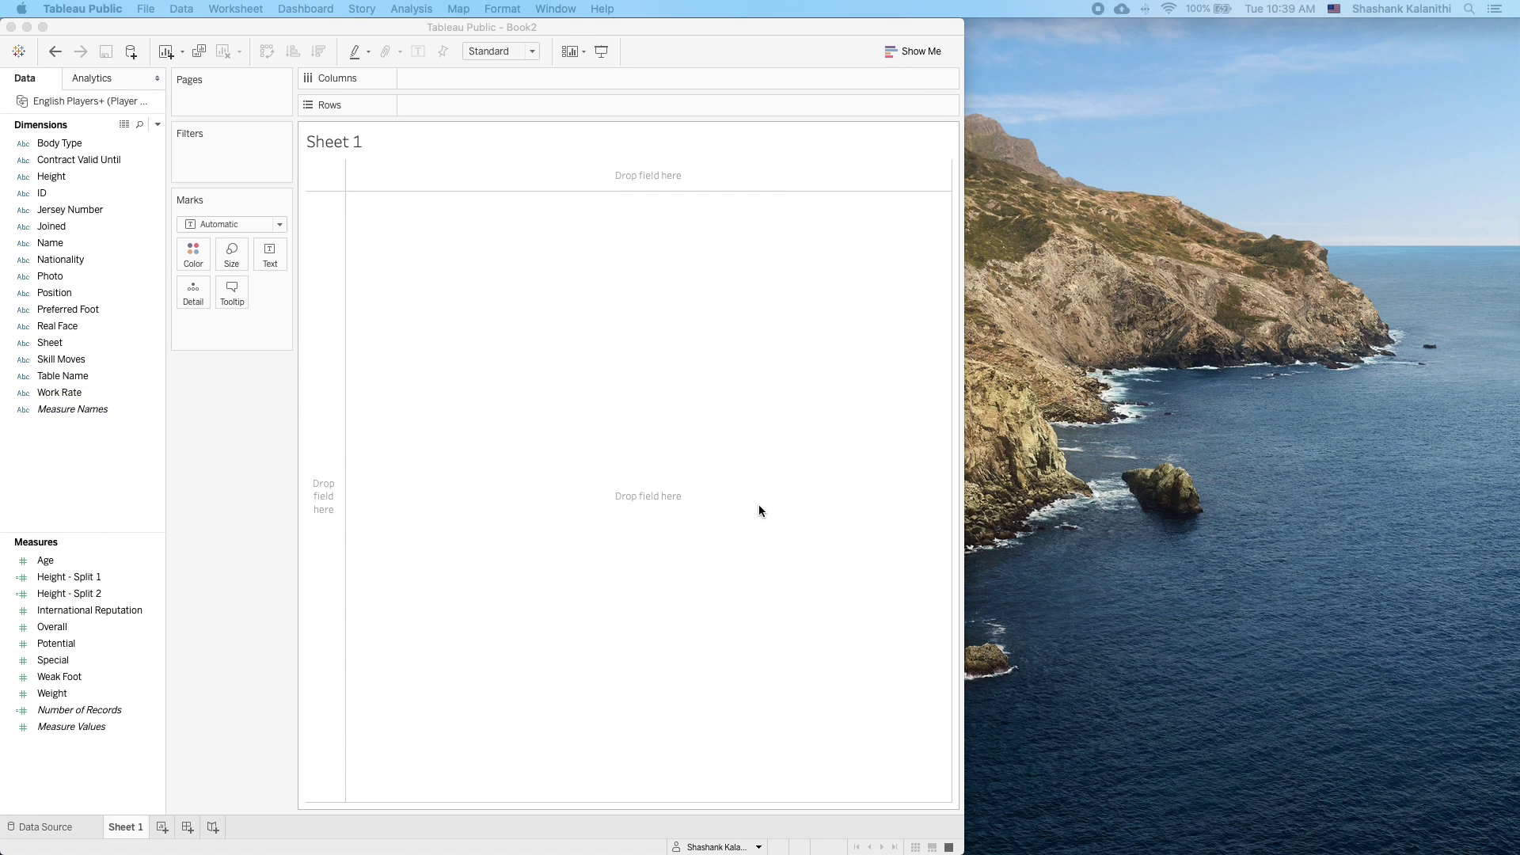
key("ctrl+Up")
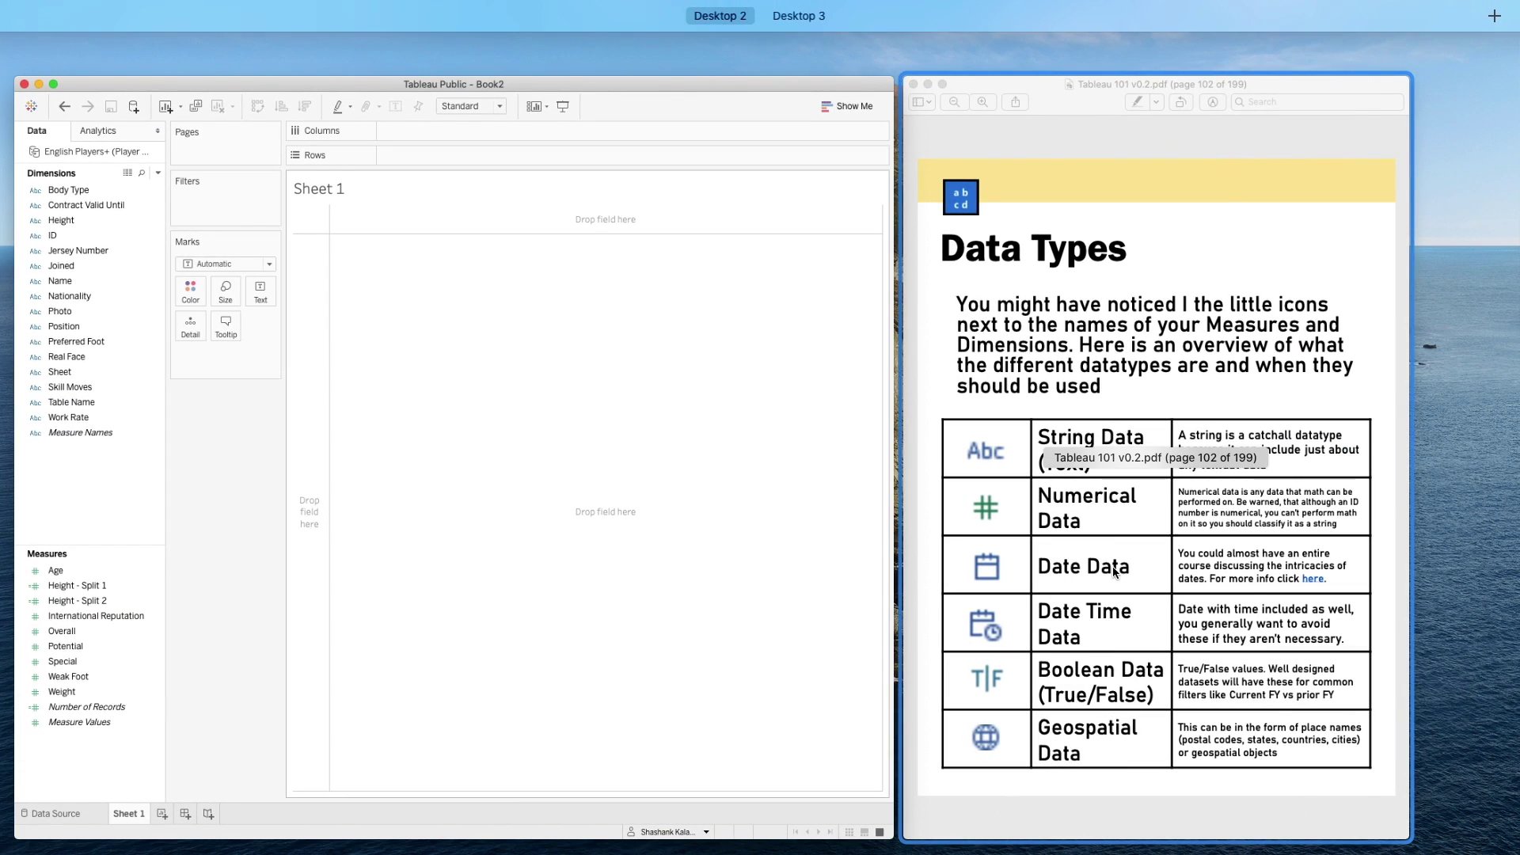
left_click(910, 538)
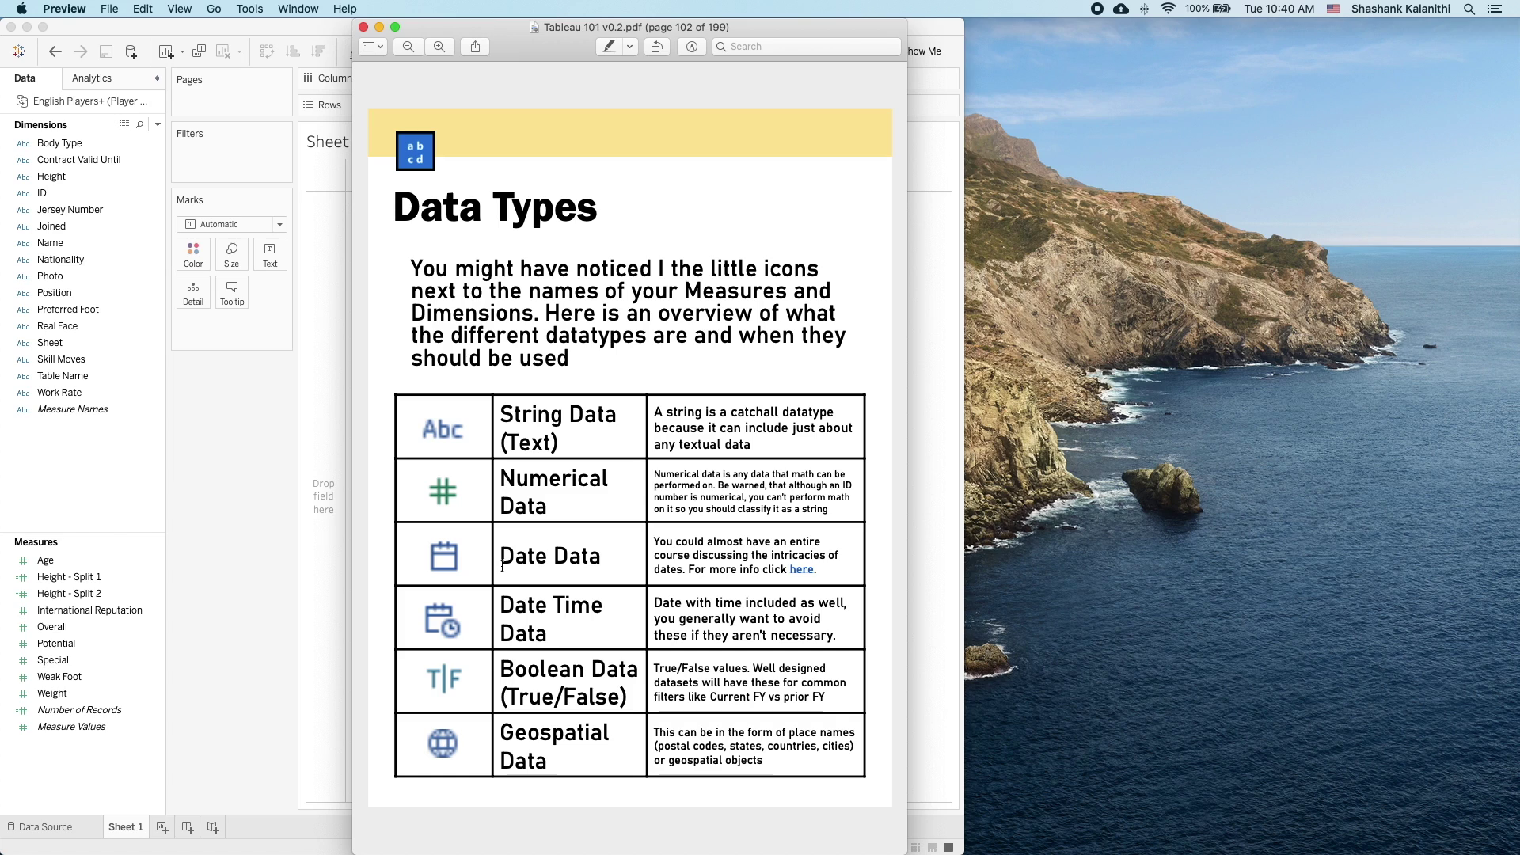
- Examine the Date Data type and its calendar icon in the Data Types table
left_click_drag(502, 560, 599, 561)
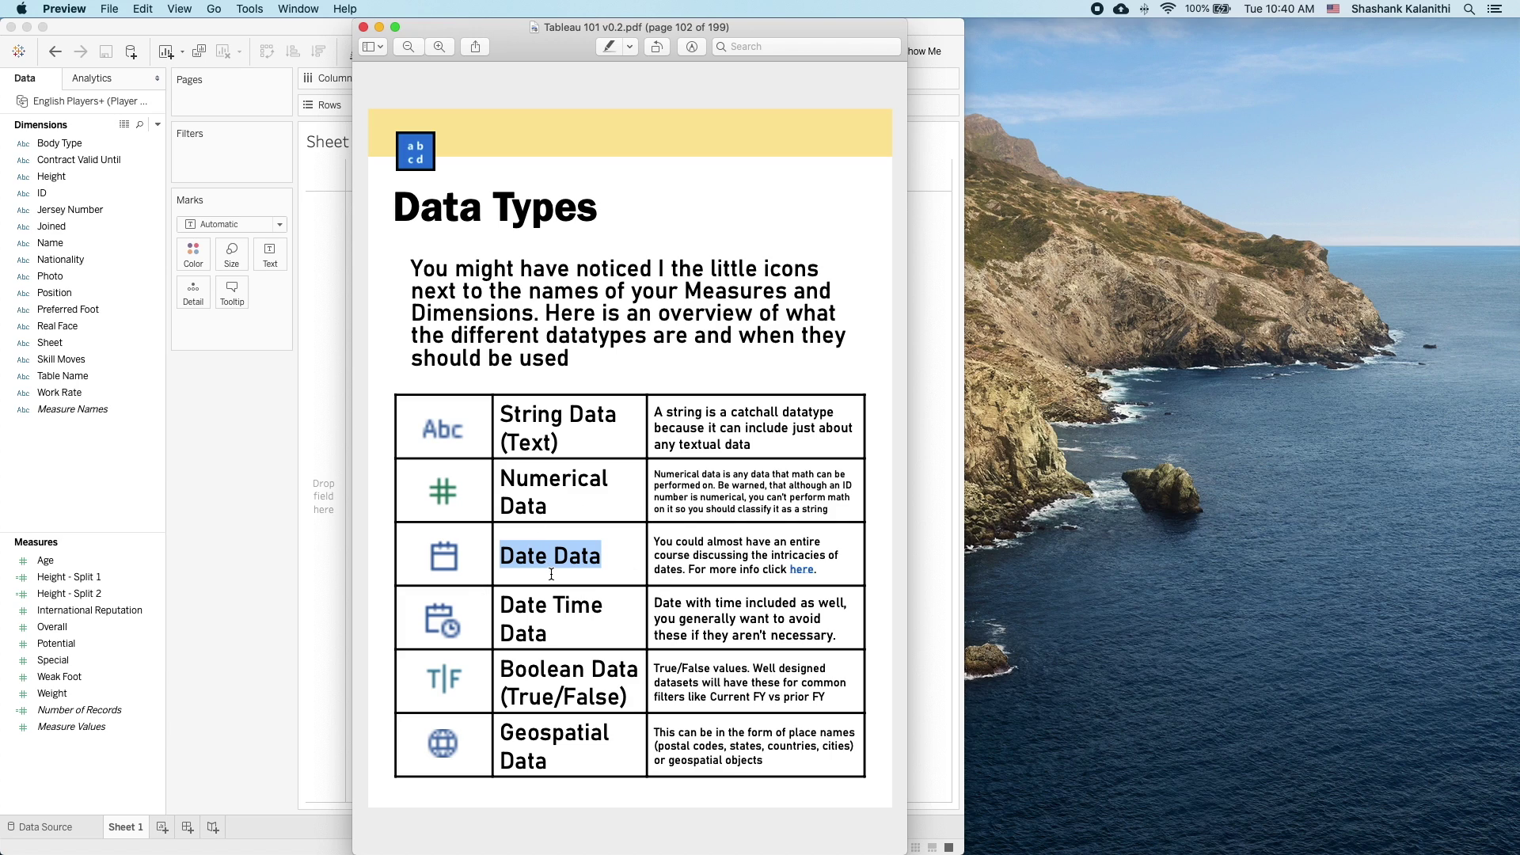
left_click(604, 542)
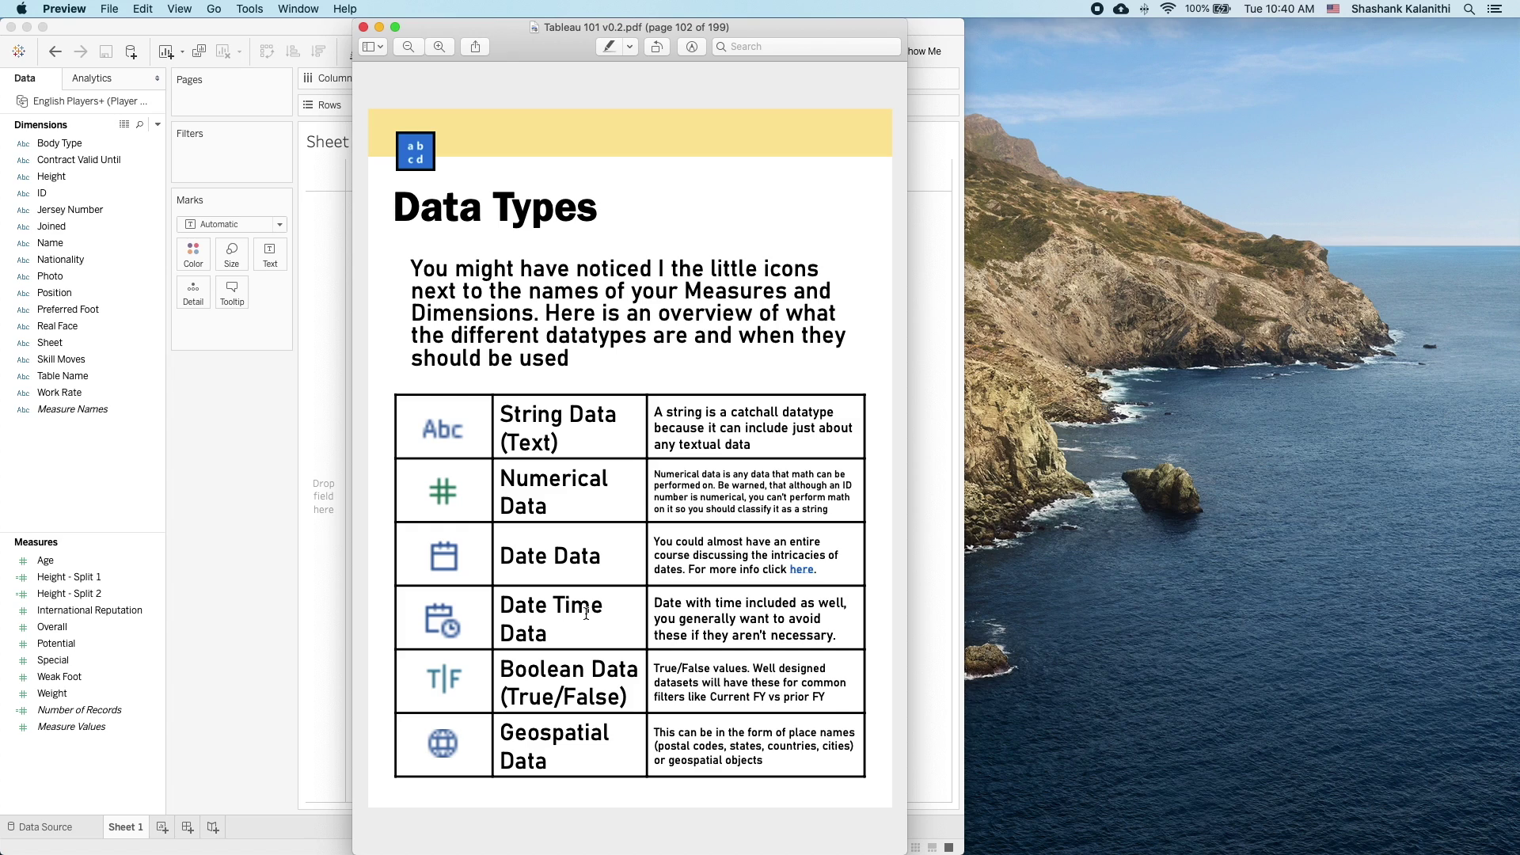
left_click(459, 559)
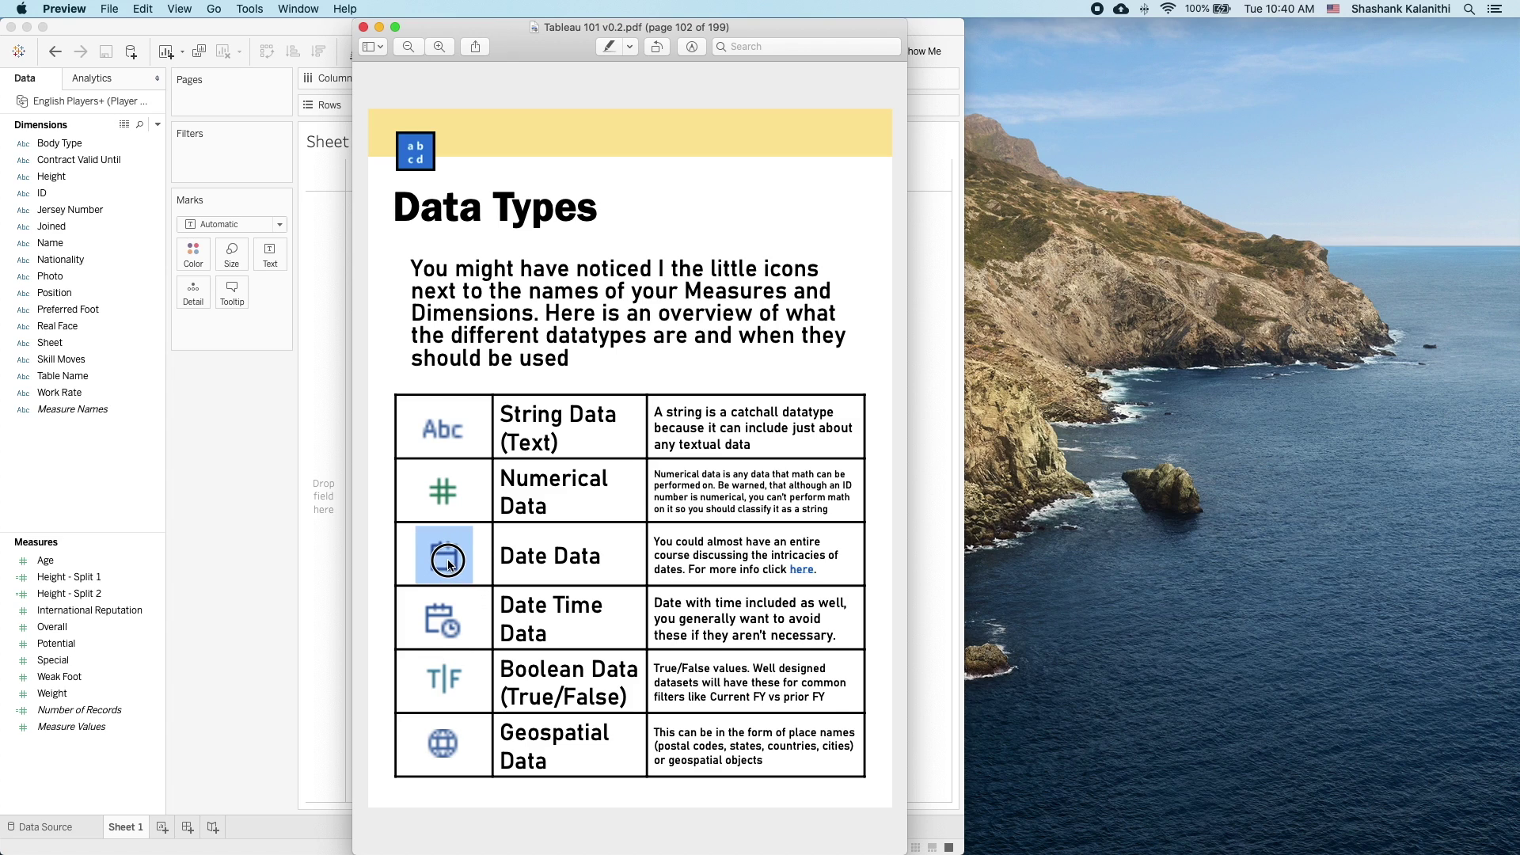
left_click(531, 564)
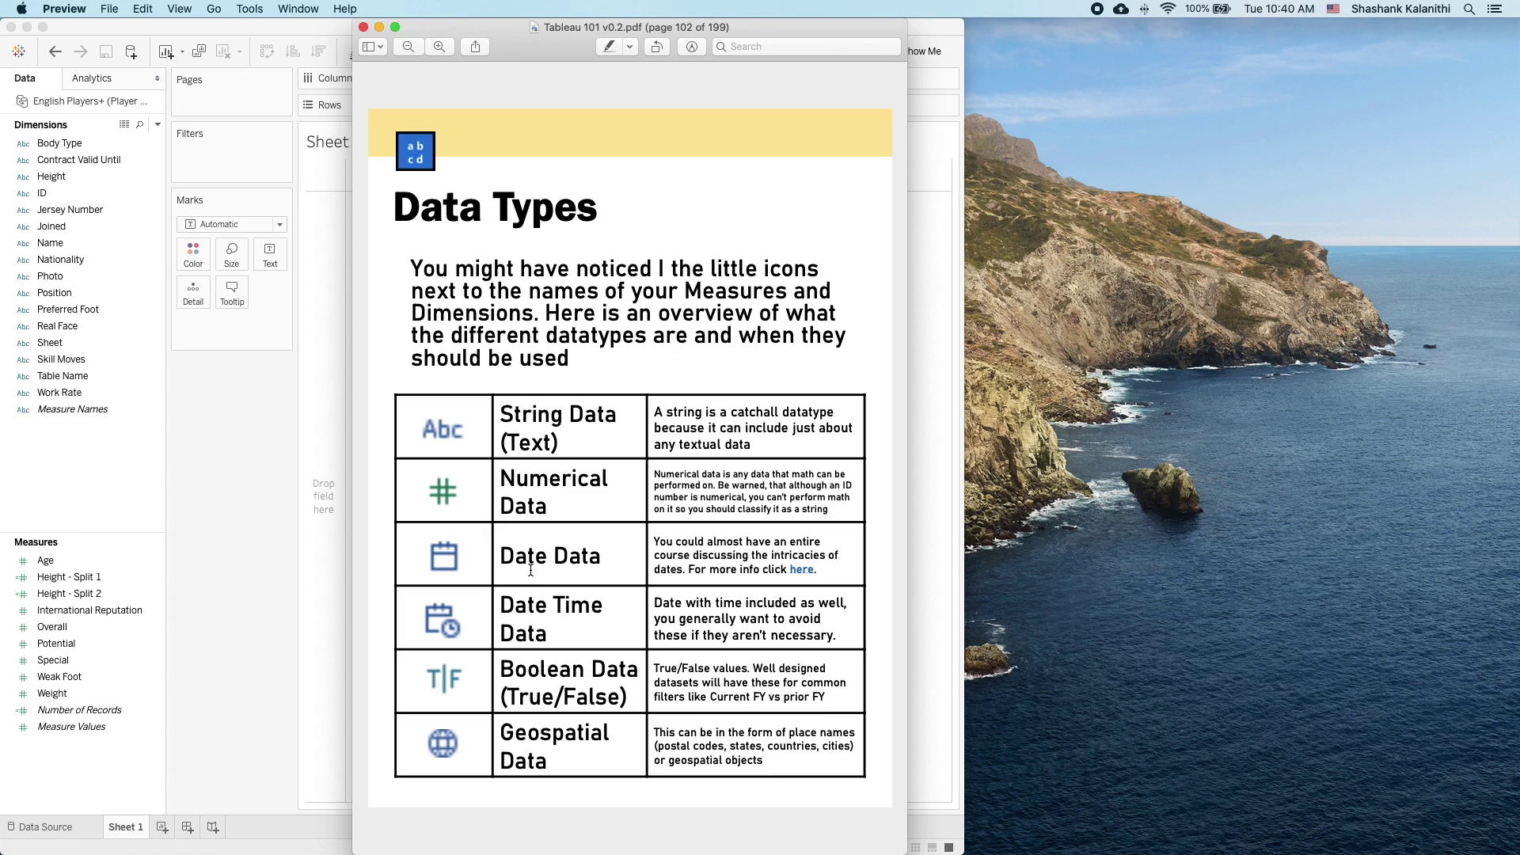
- Examine the Boolean Data (True/False) row and its T|F icon, and switch back to Sheet 1 in Tableau Public
left_click_drag(502, 665, 650, 665)
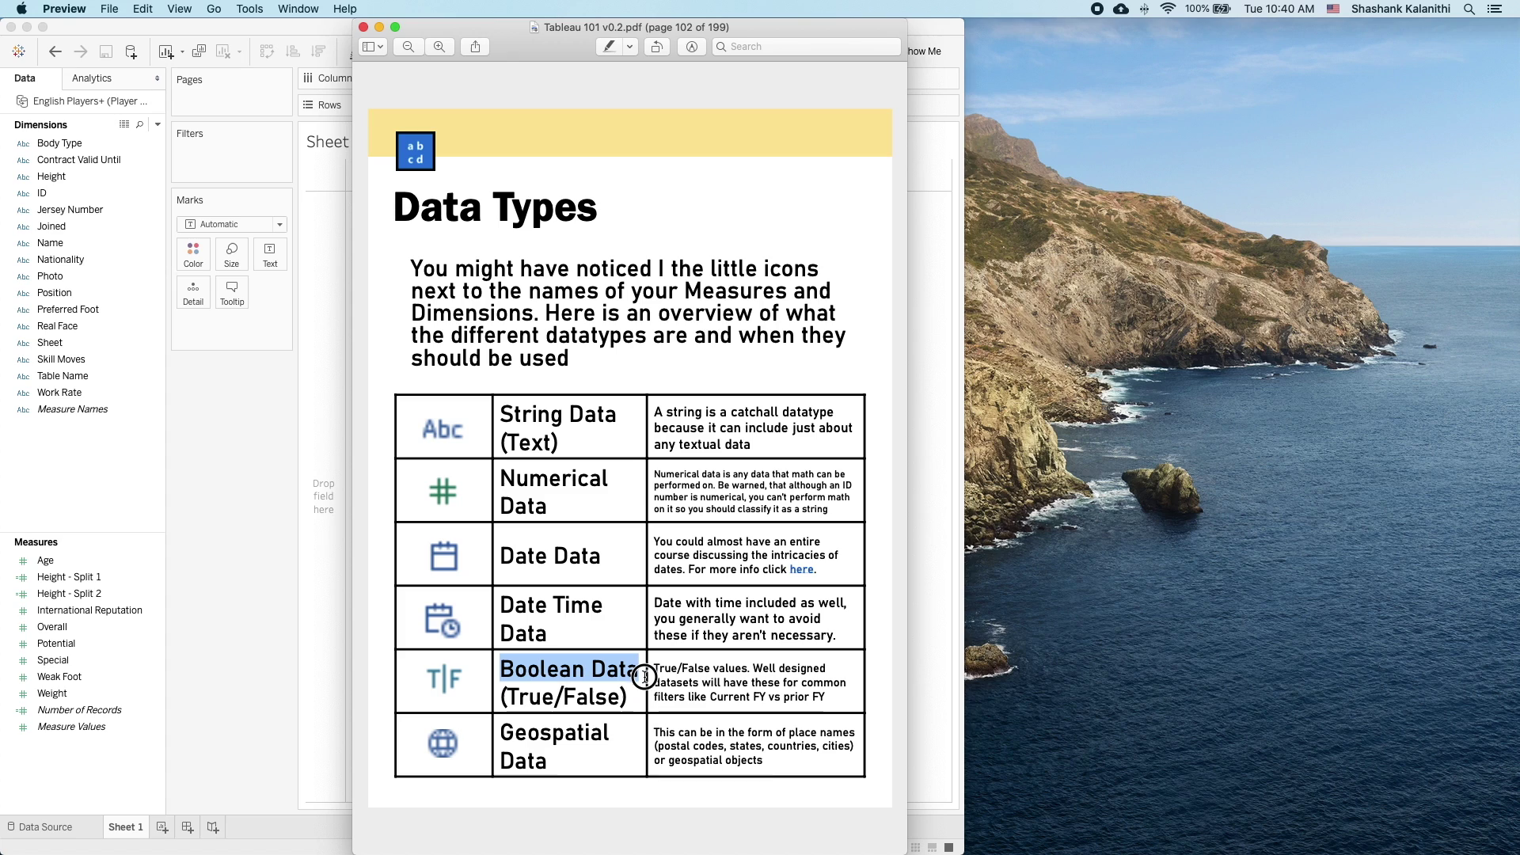
left_click(552, 701)
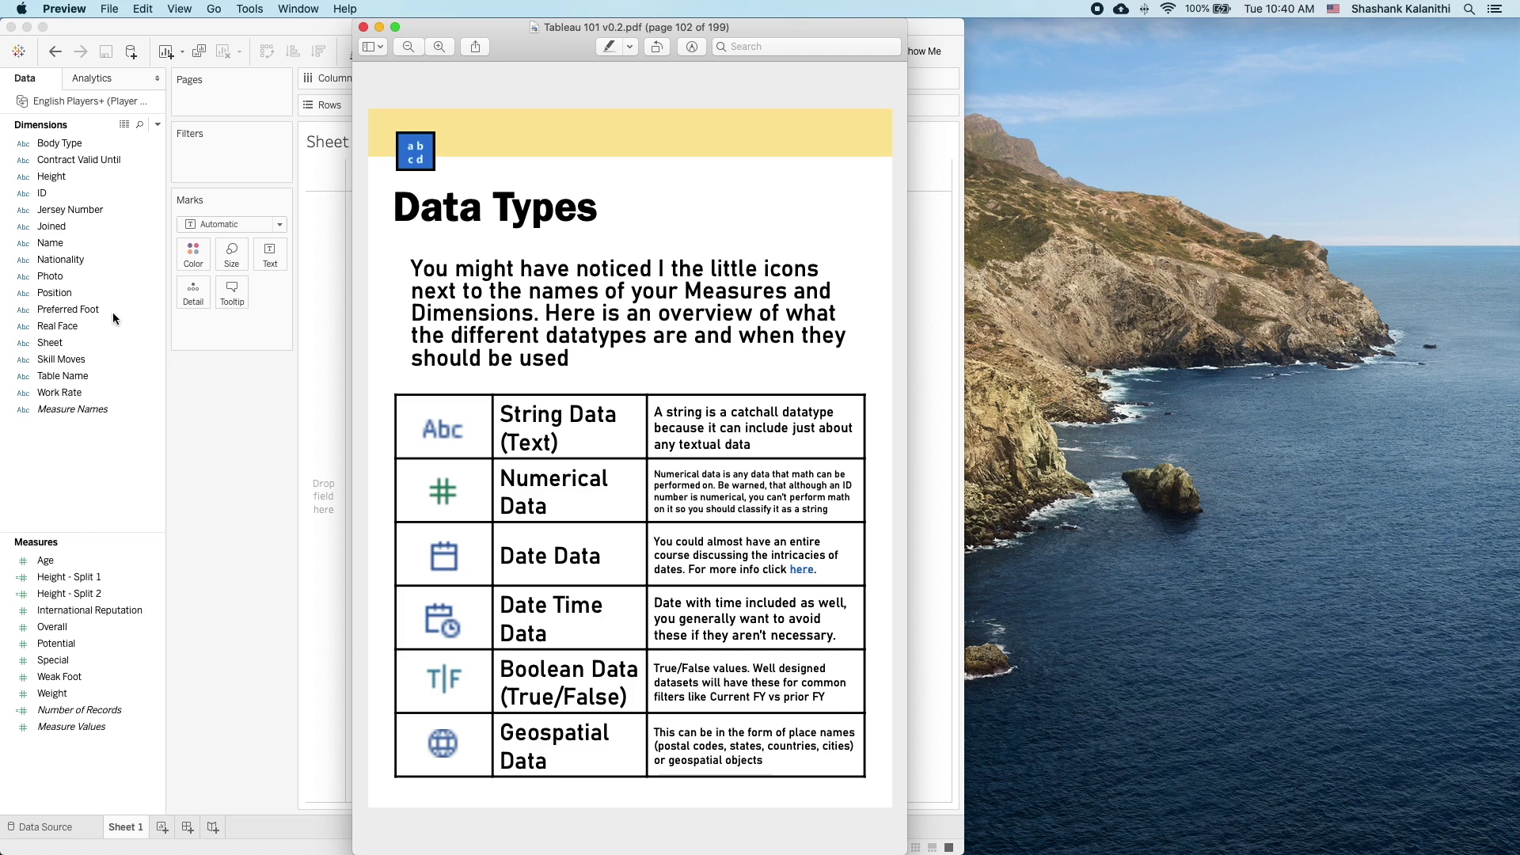
left_click_drag(642, 692, 498, 669)
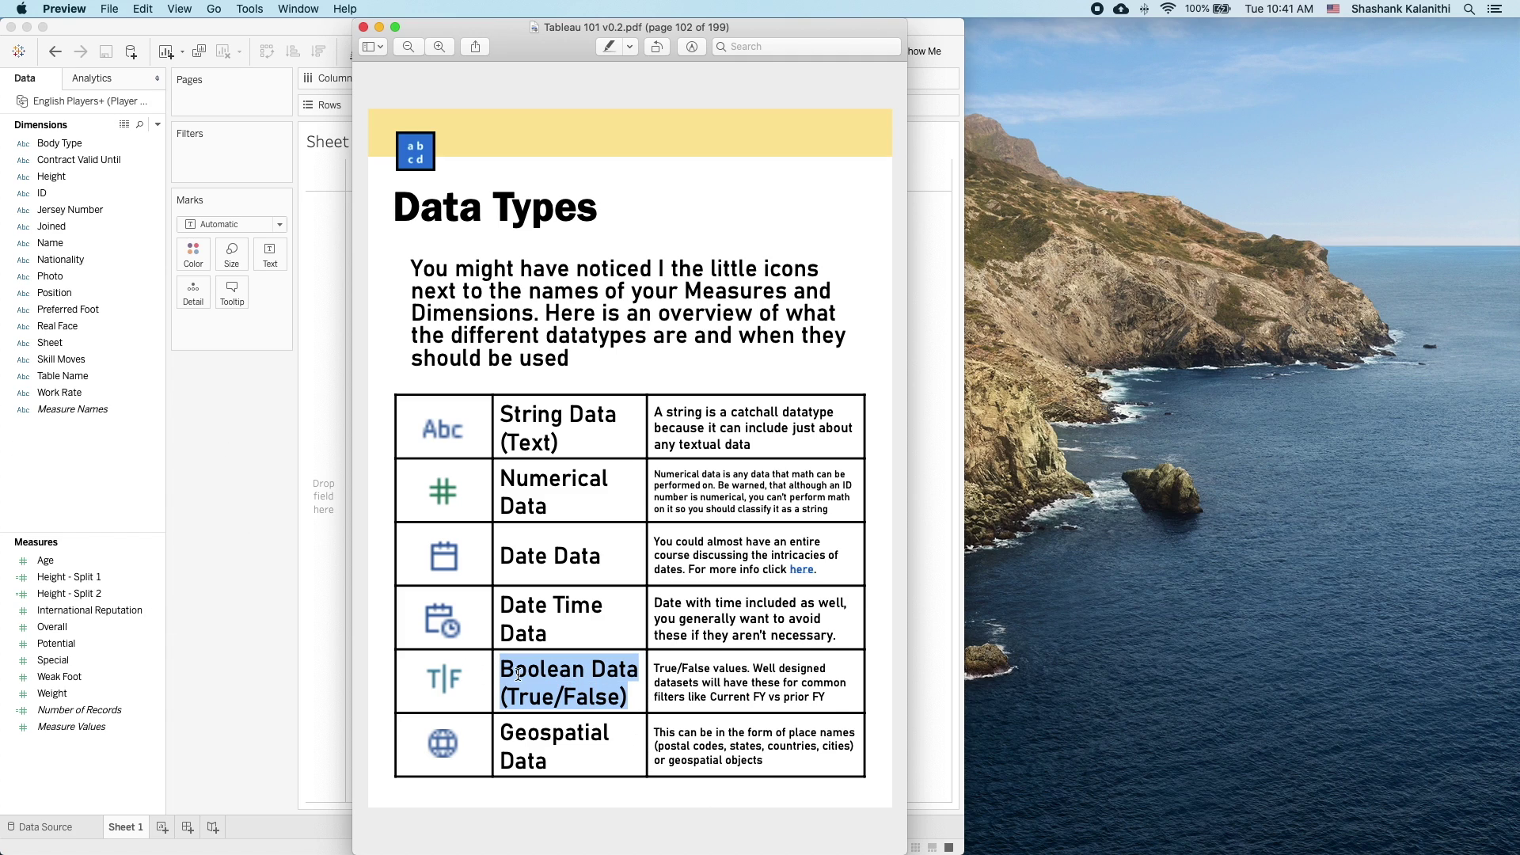
left_click(632, 704)
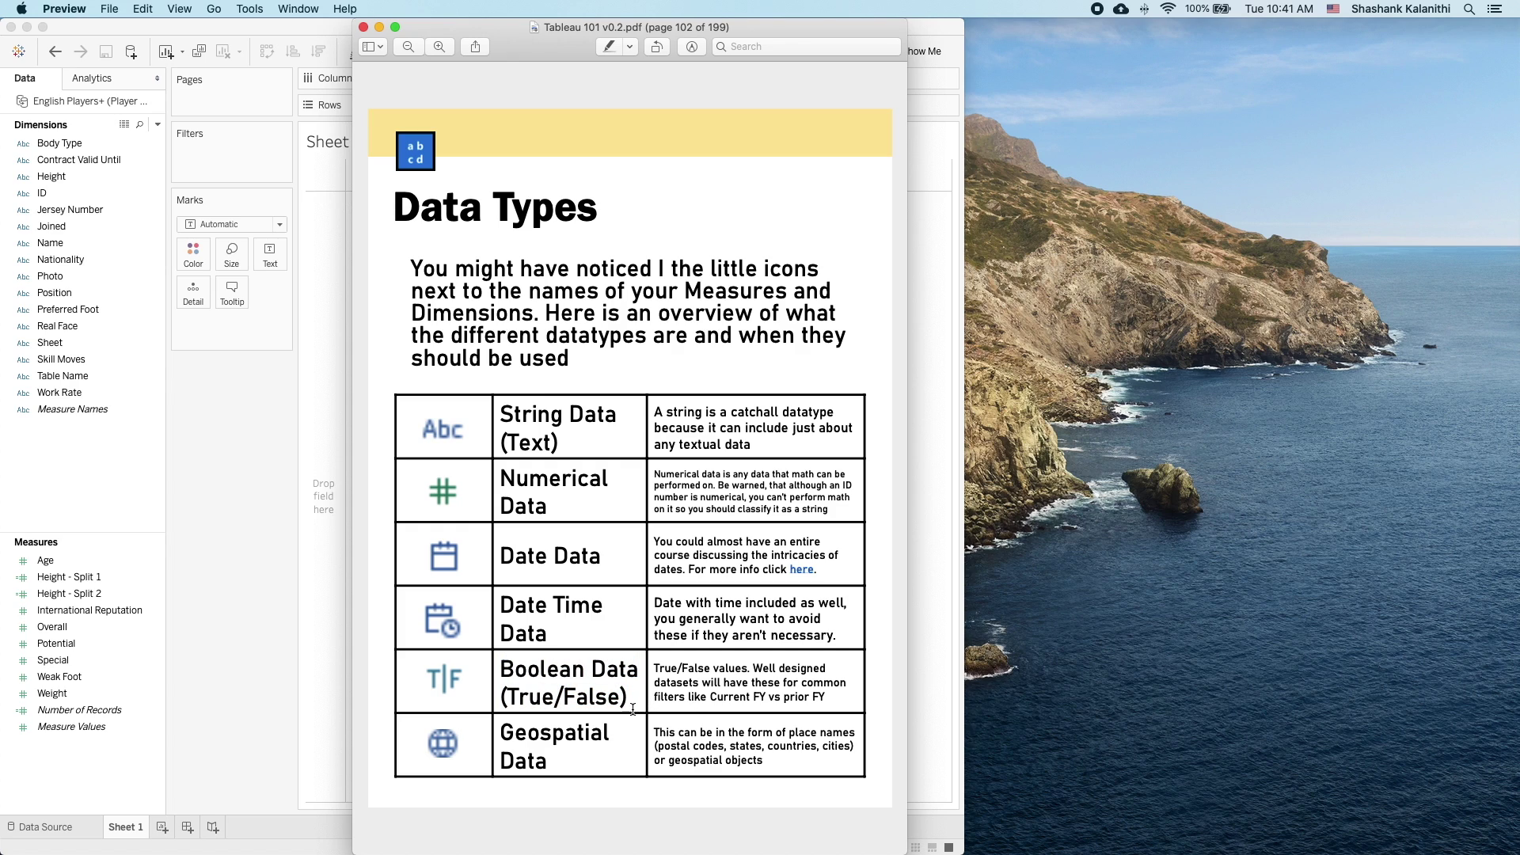
left_click(443, 689)
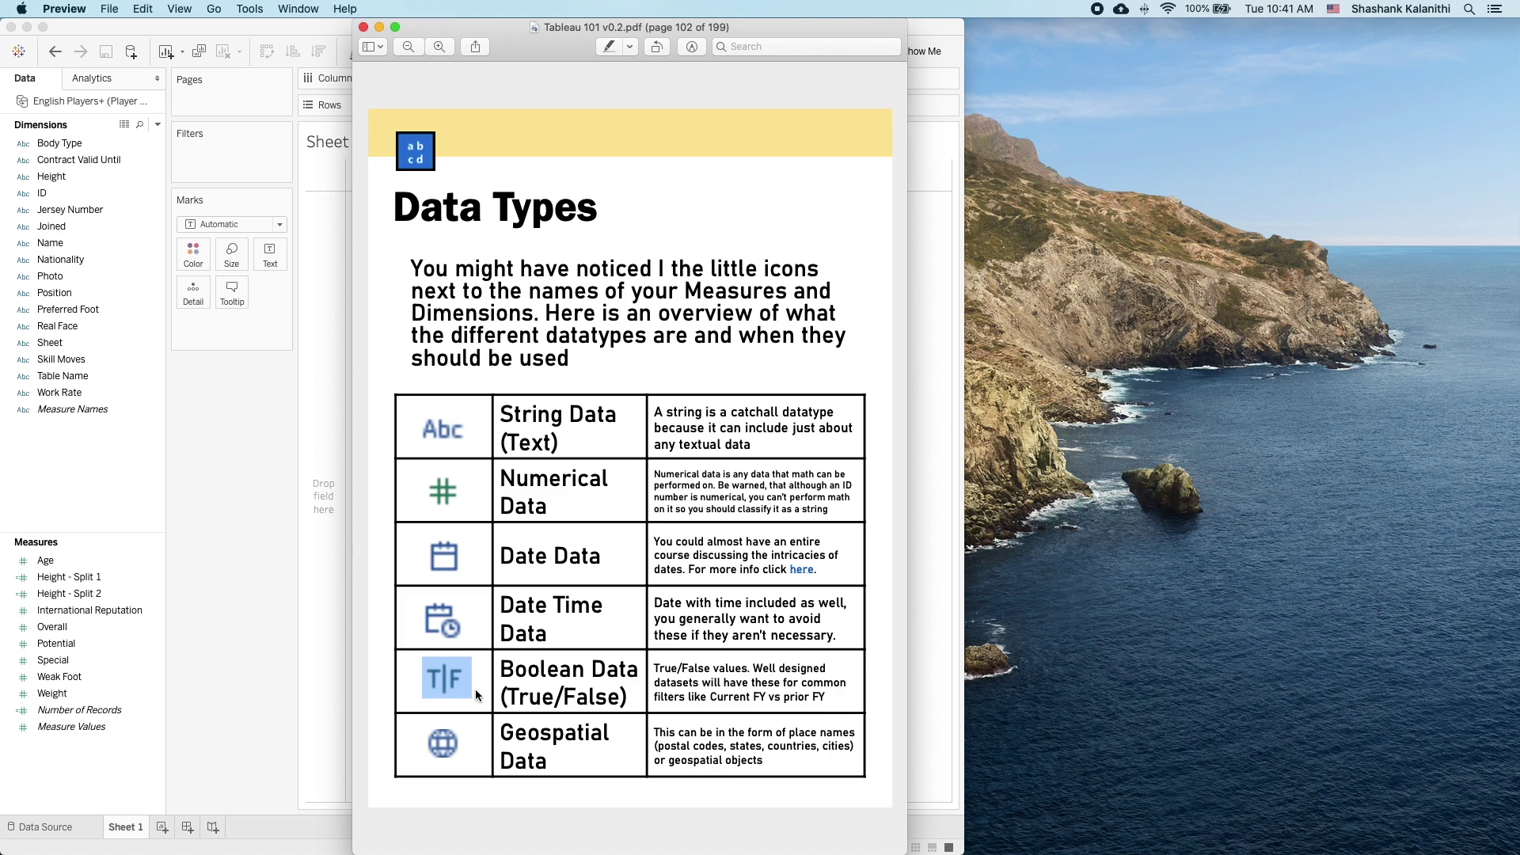
left_click(474, 692)
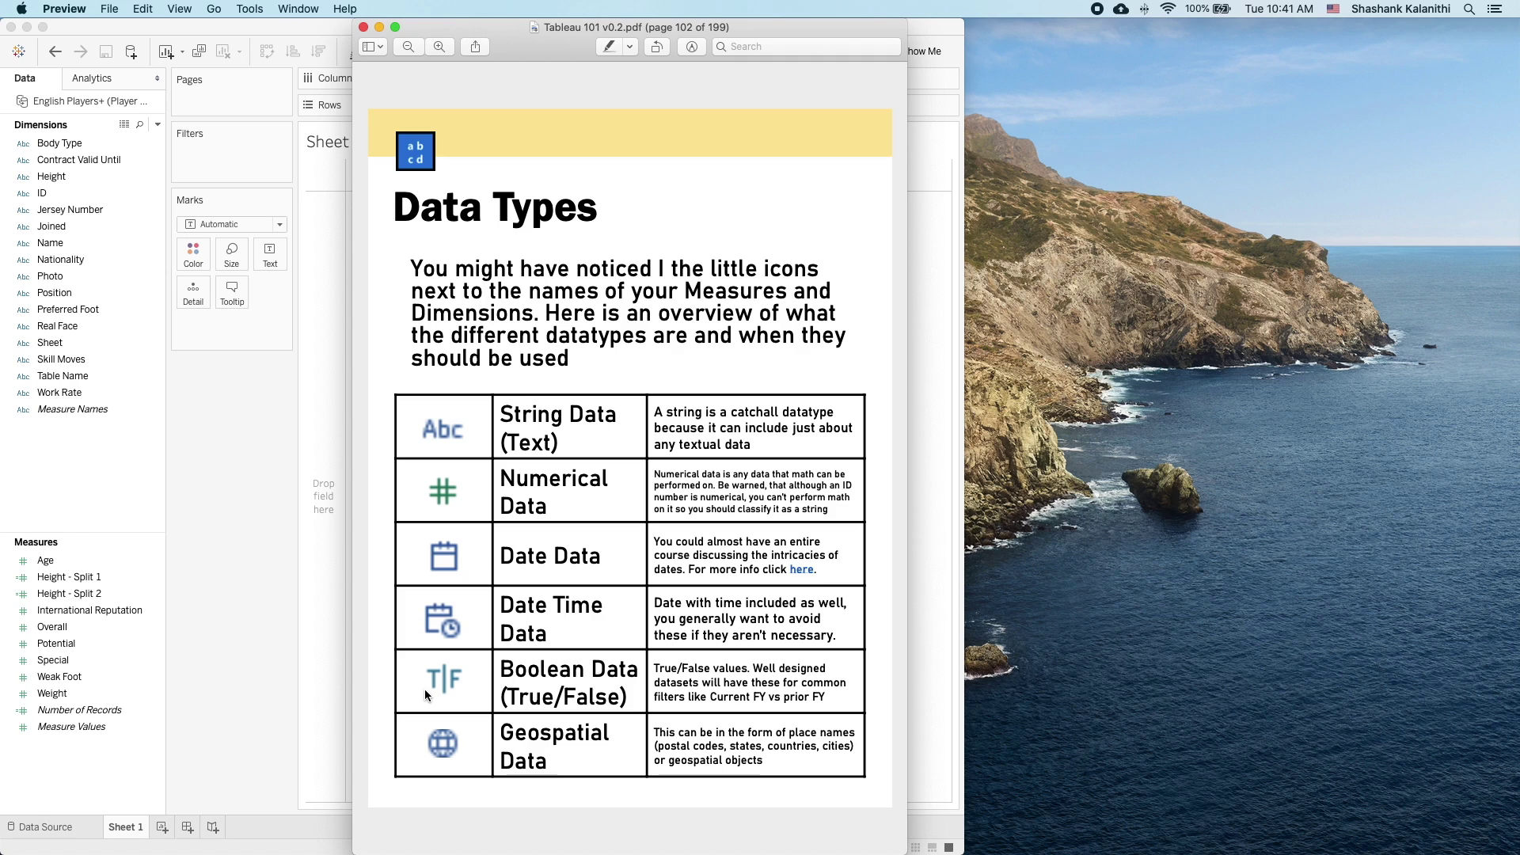
left_click(54, 541)
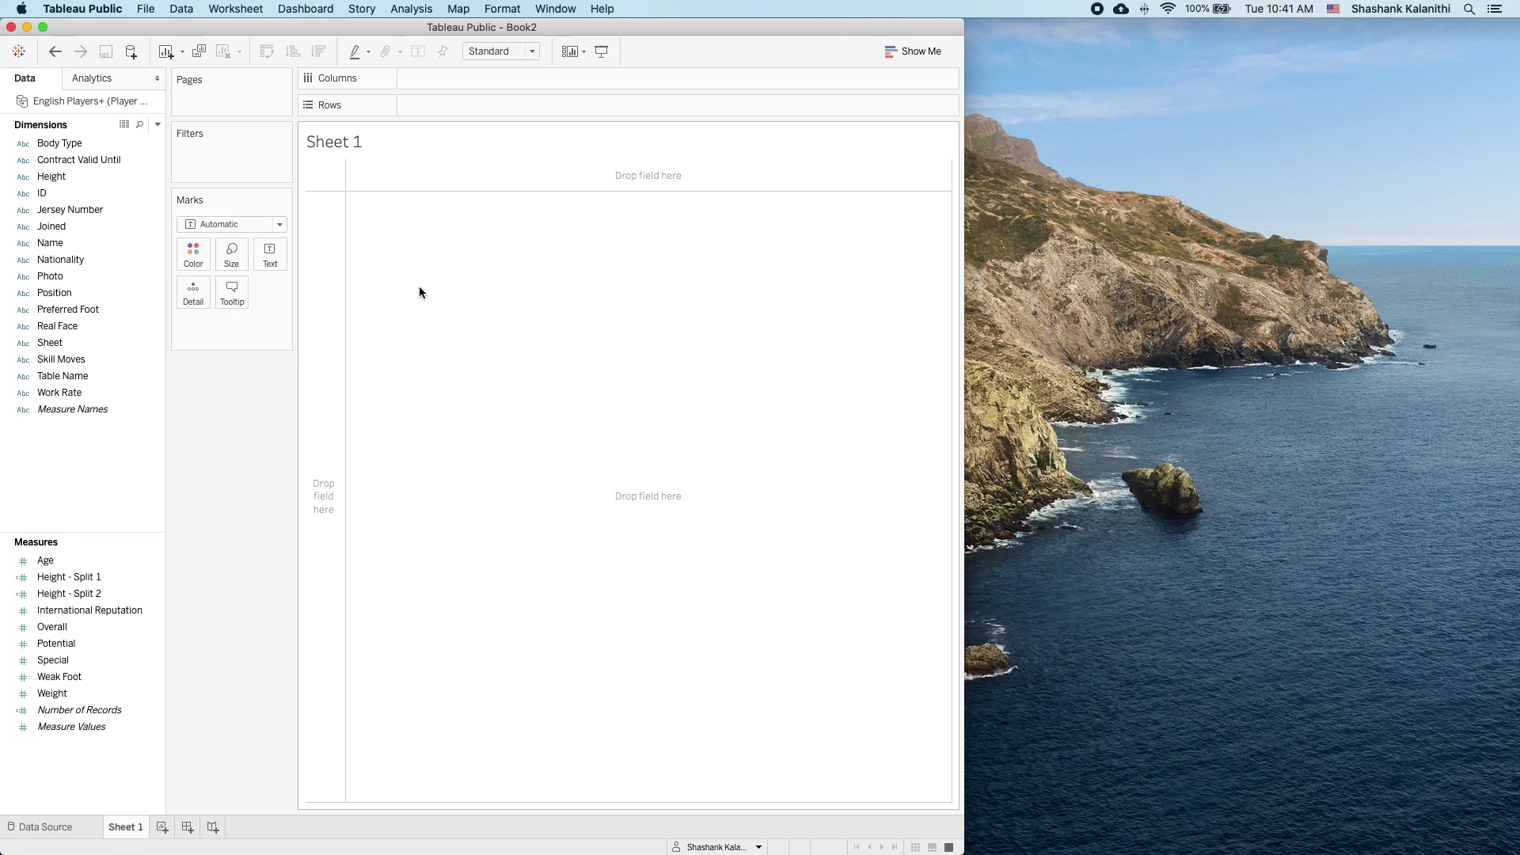
- Switch to the Tableau 101 PDF in Preview and examine the Boolean and geospatial entries in the Data Types table
key("super+Tab")
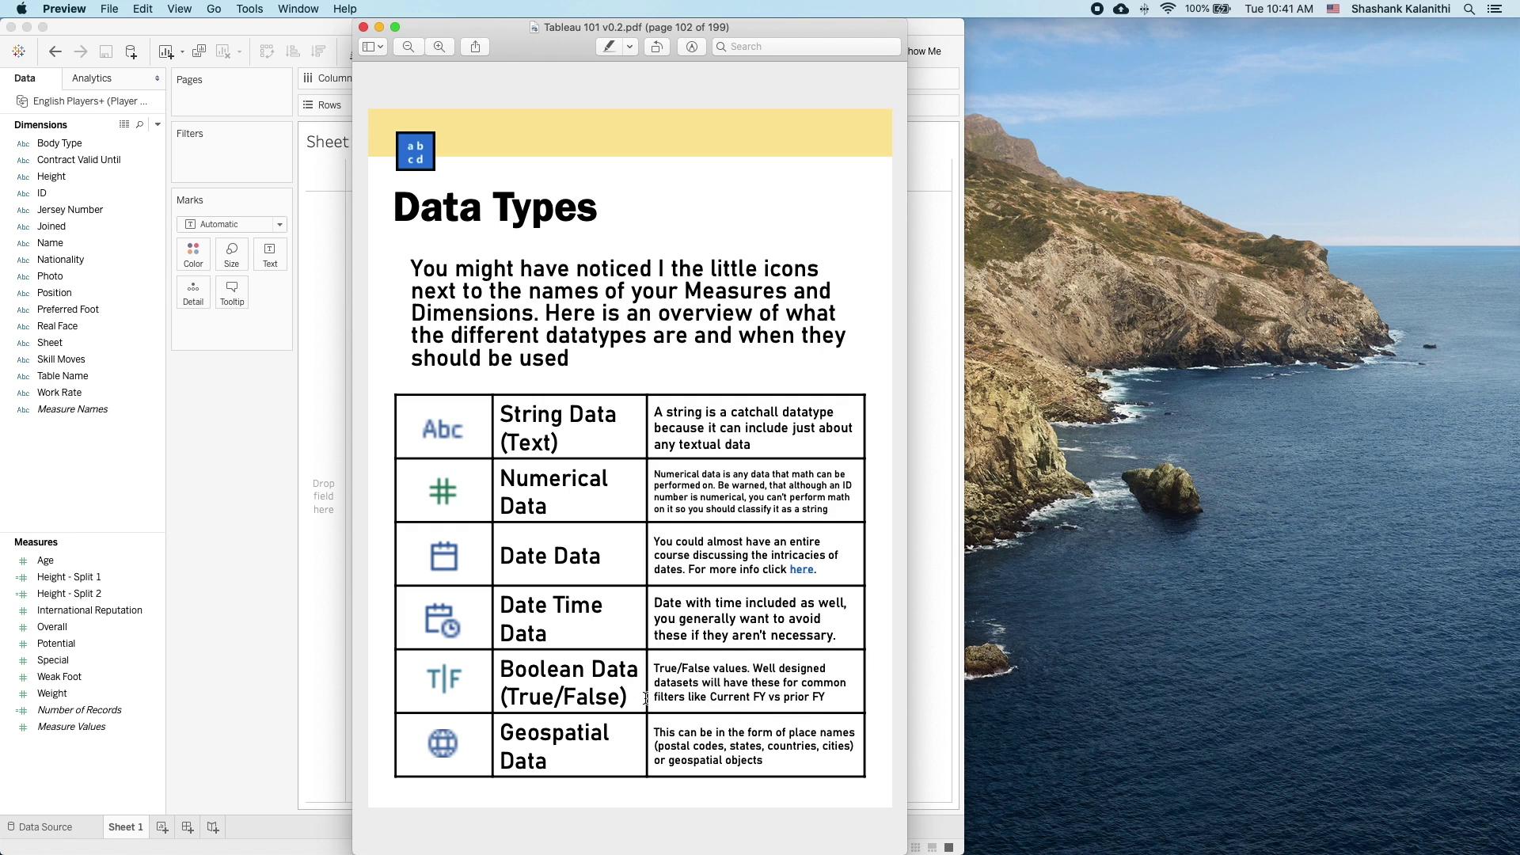
left_click_drag(646, 699, 495, 666)
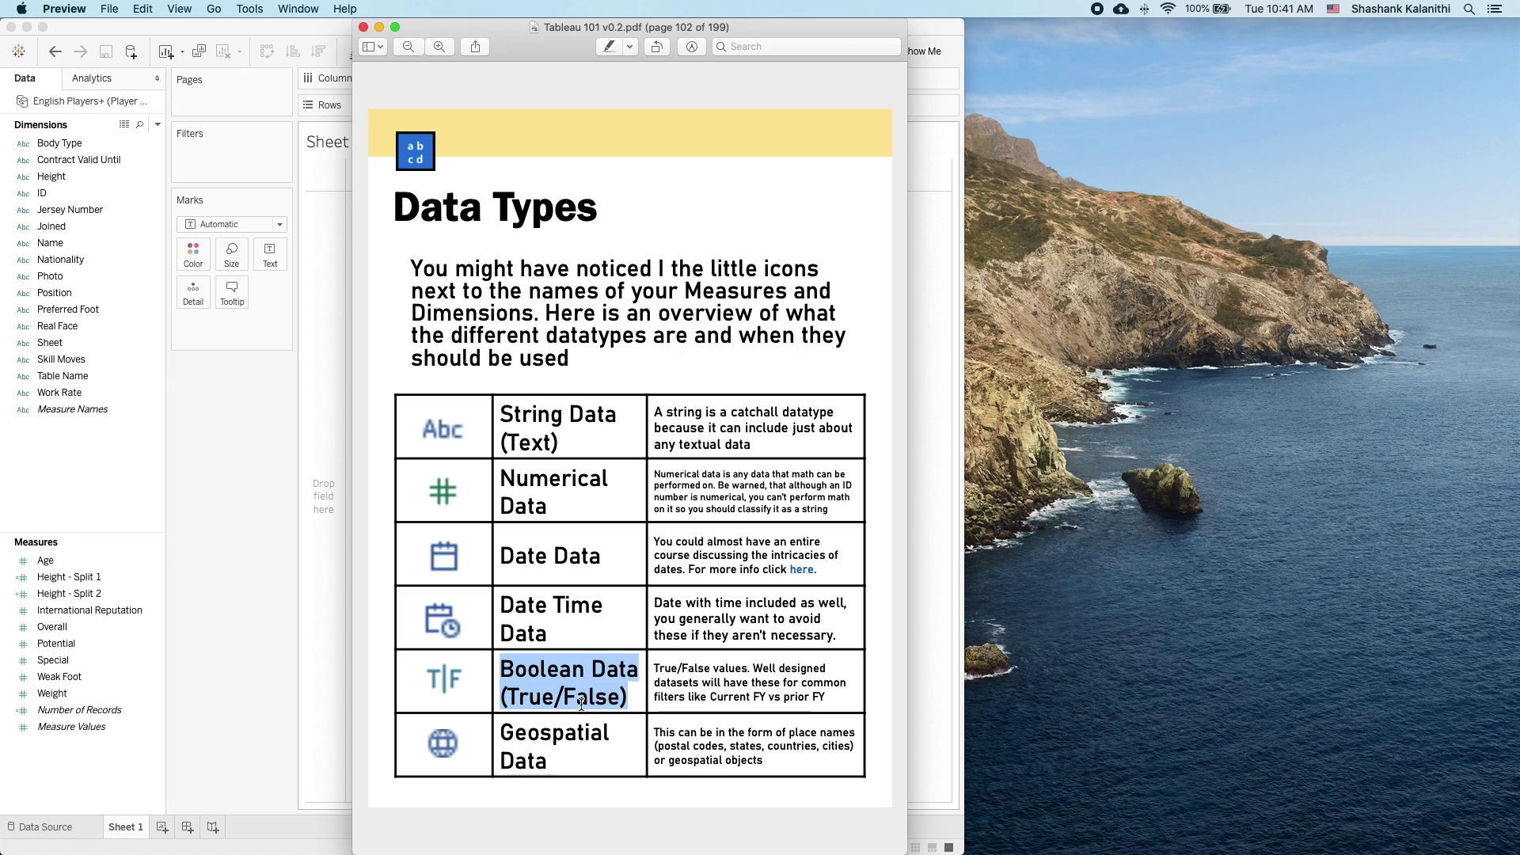
left_click(601, 762)
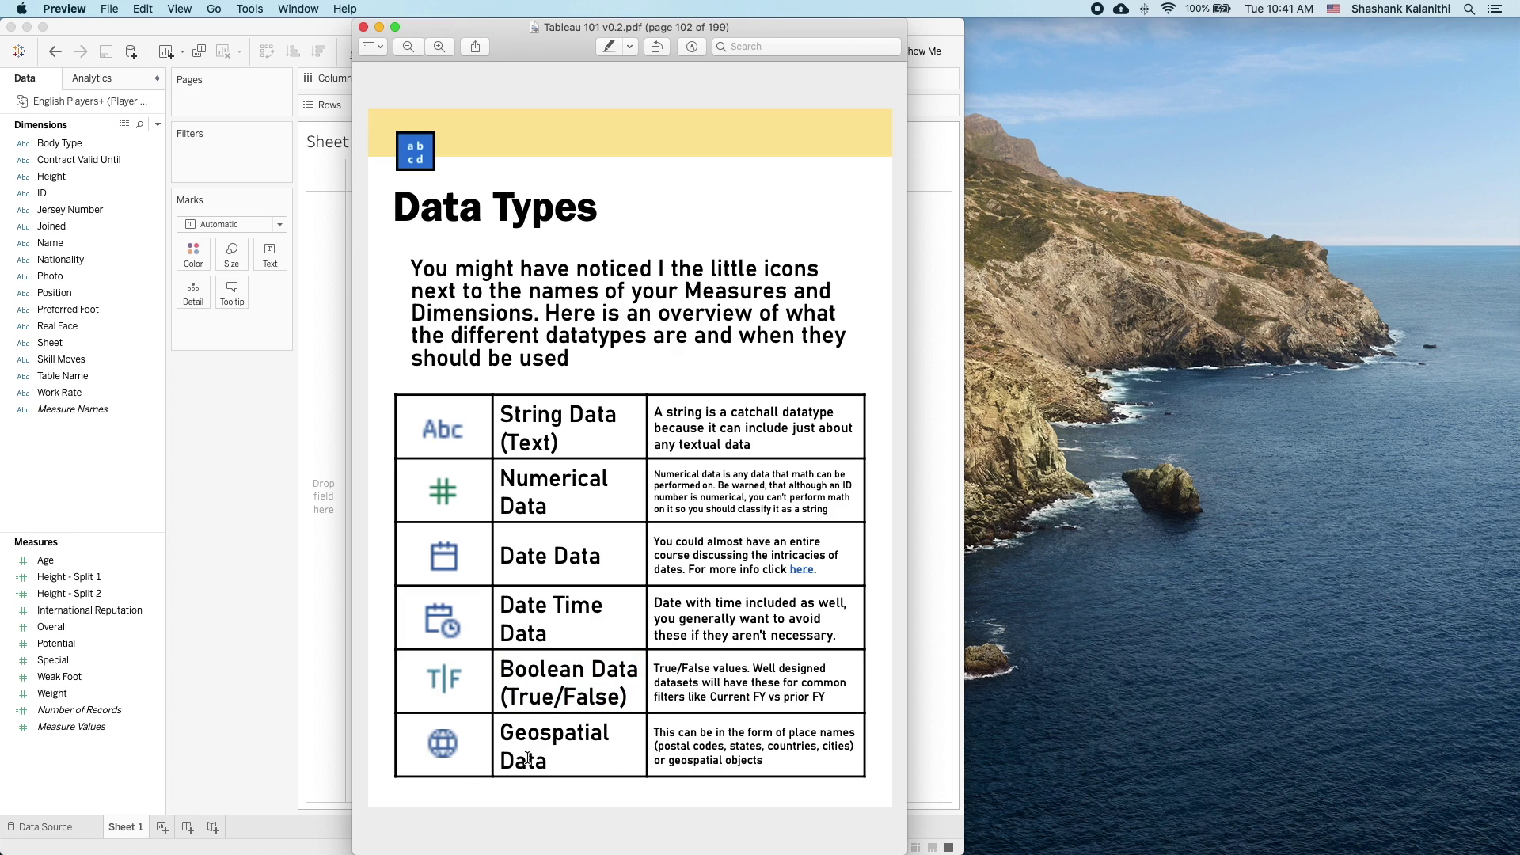
left_click_drag(554, 762, 563, 798)
left_click(571, 772)
left_click_drag(555, 765, 492, 734)
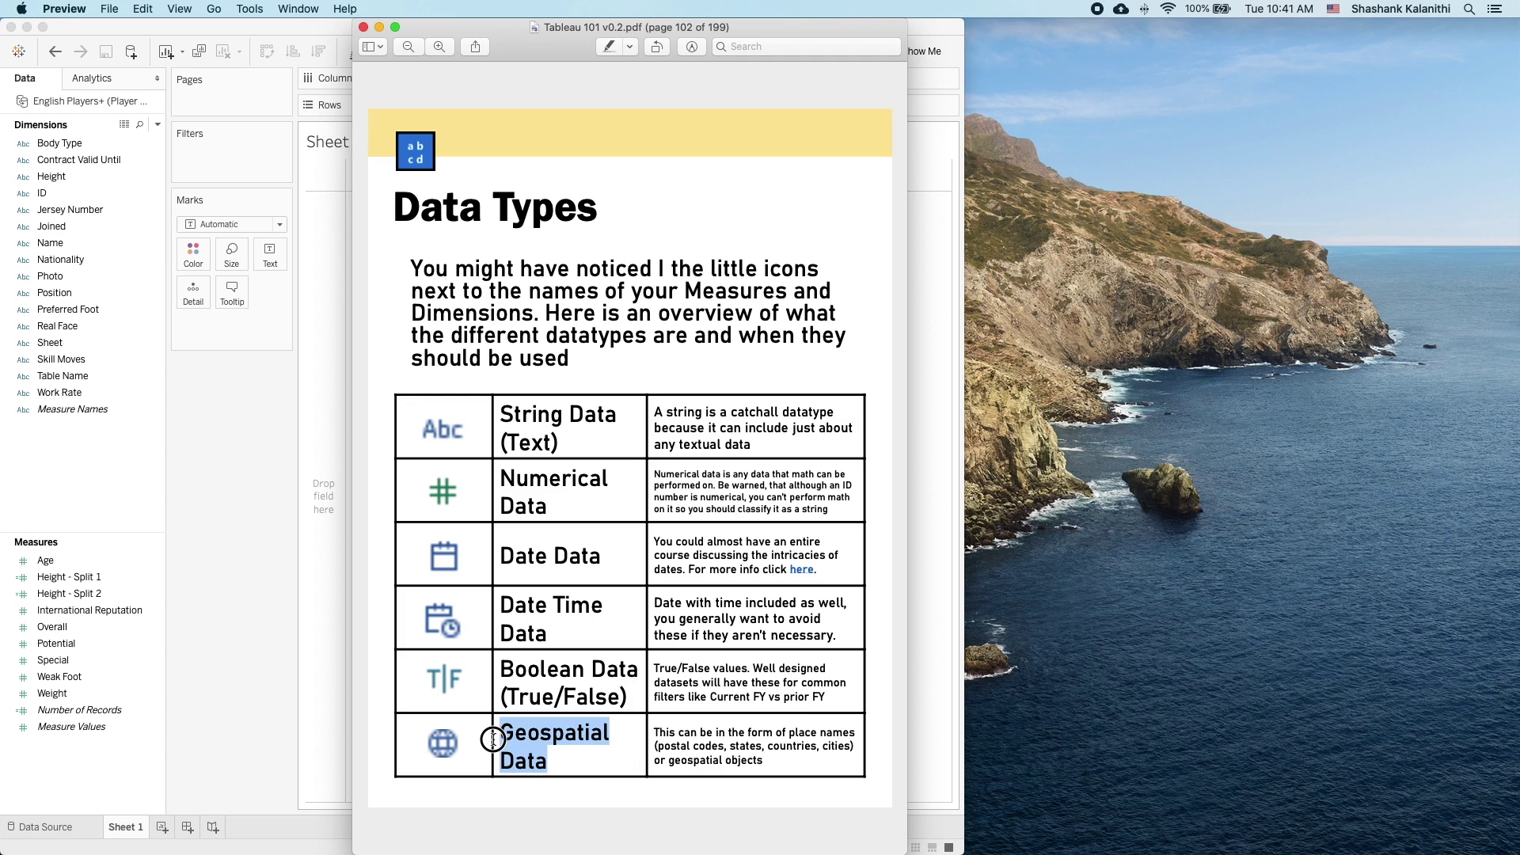
left_click(573, 765)
- Place the PDF window beside the Tableau workbook and advance it to the Manipulating Data page
left_click_drag(528, 59, 1152, 41)
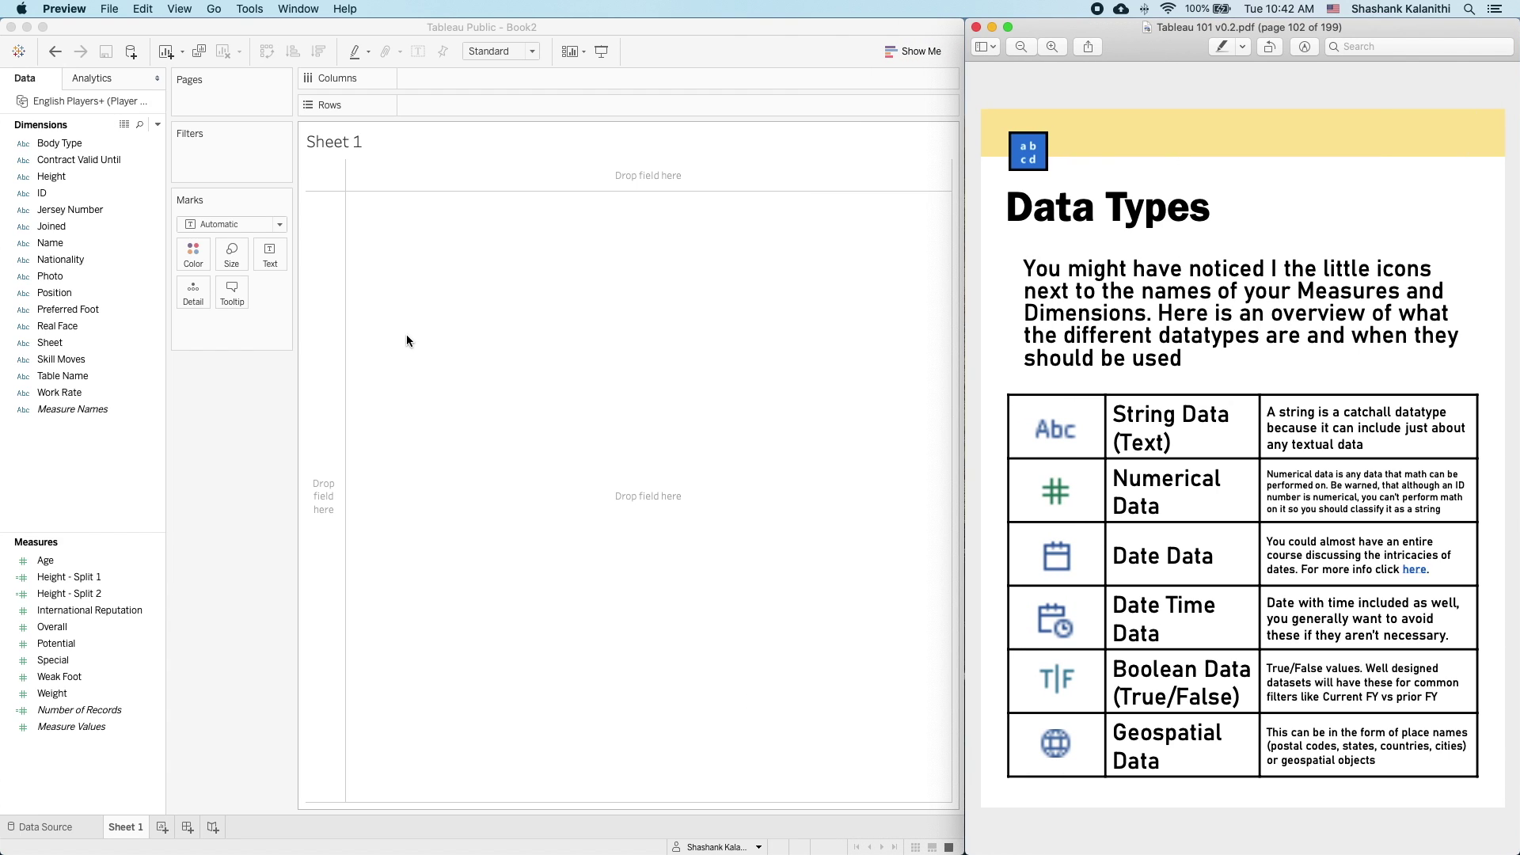
left_click_drag(1222, 333, 1228, 333)
scroll(1229, 333, "down", 3)
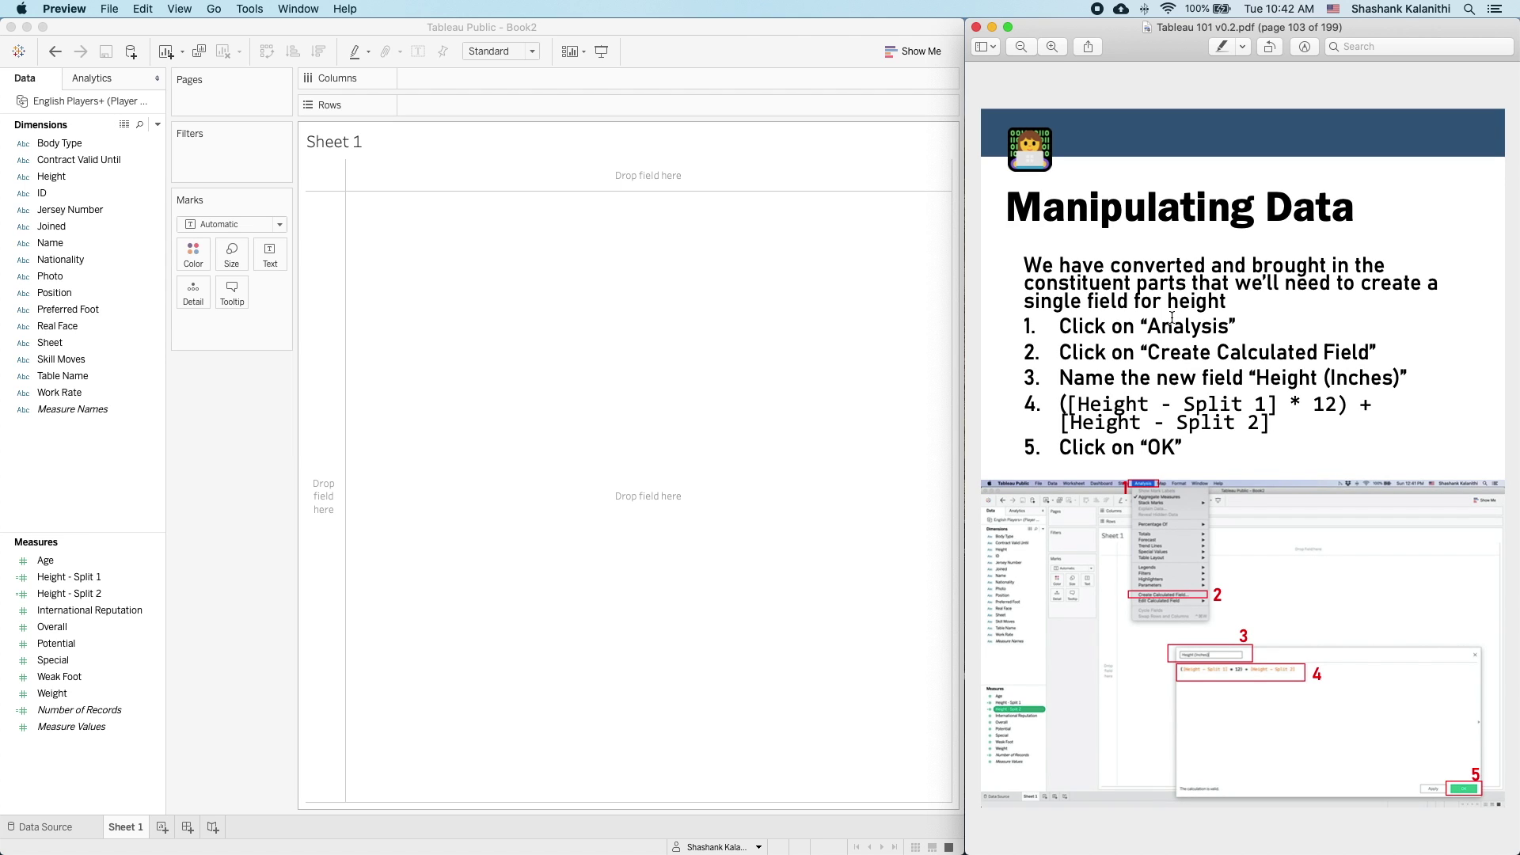
left_click(539, 567)
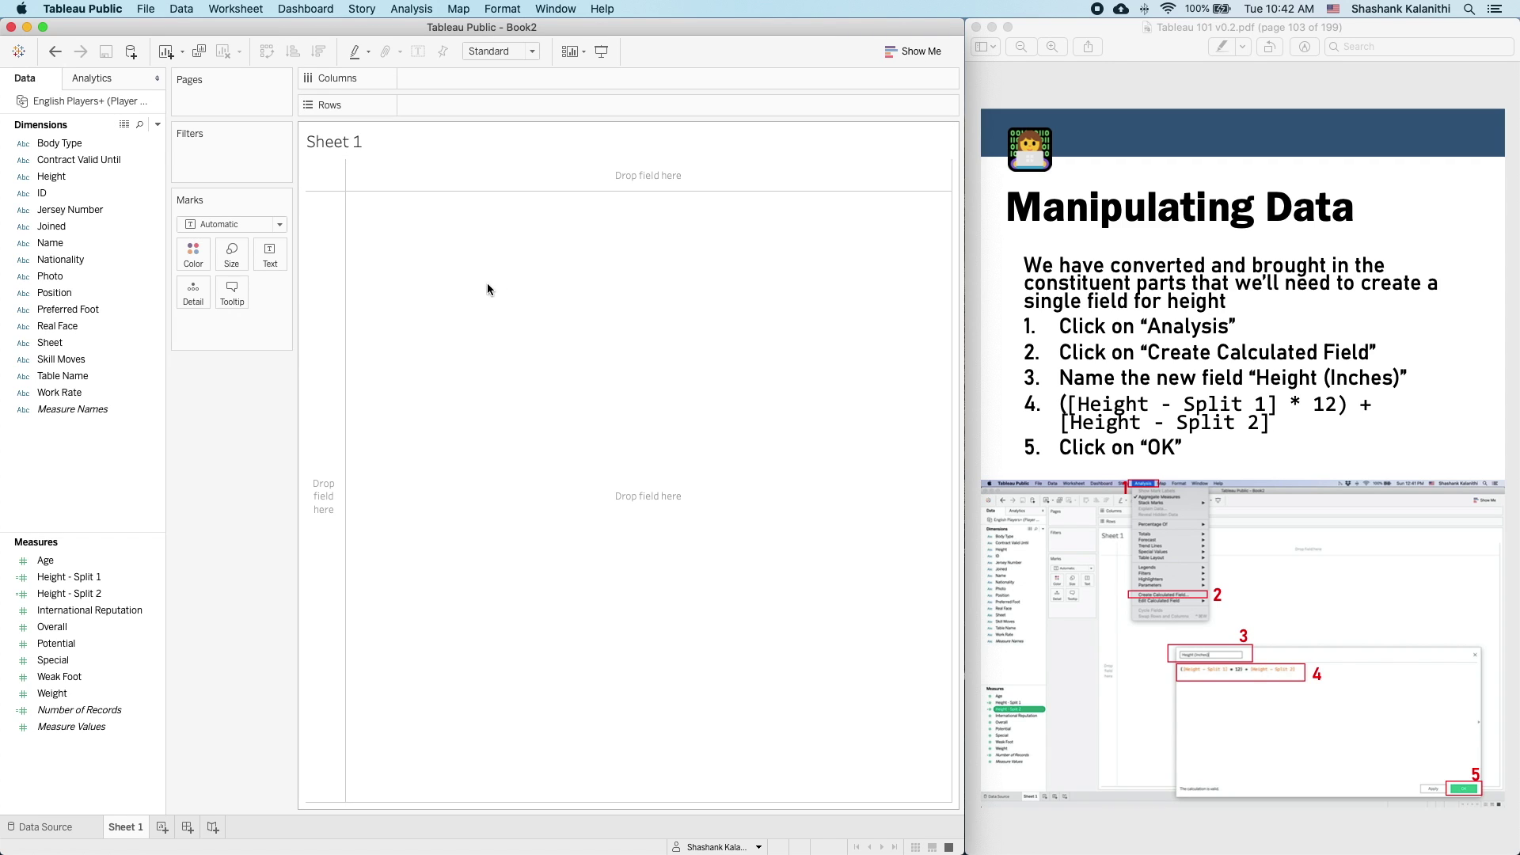
left_click(431, 9)
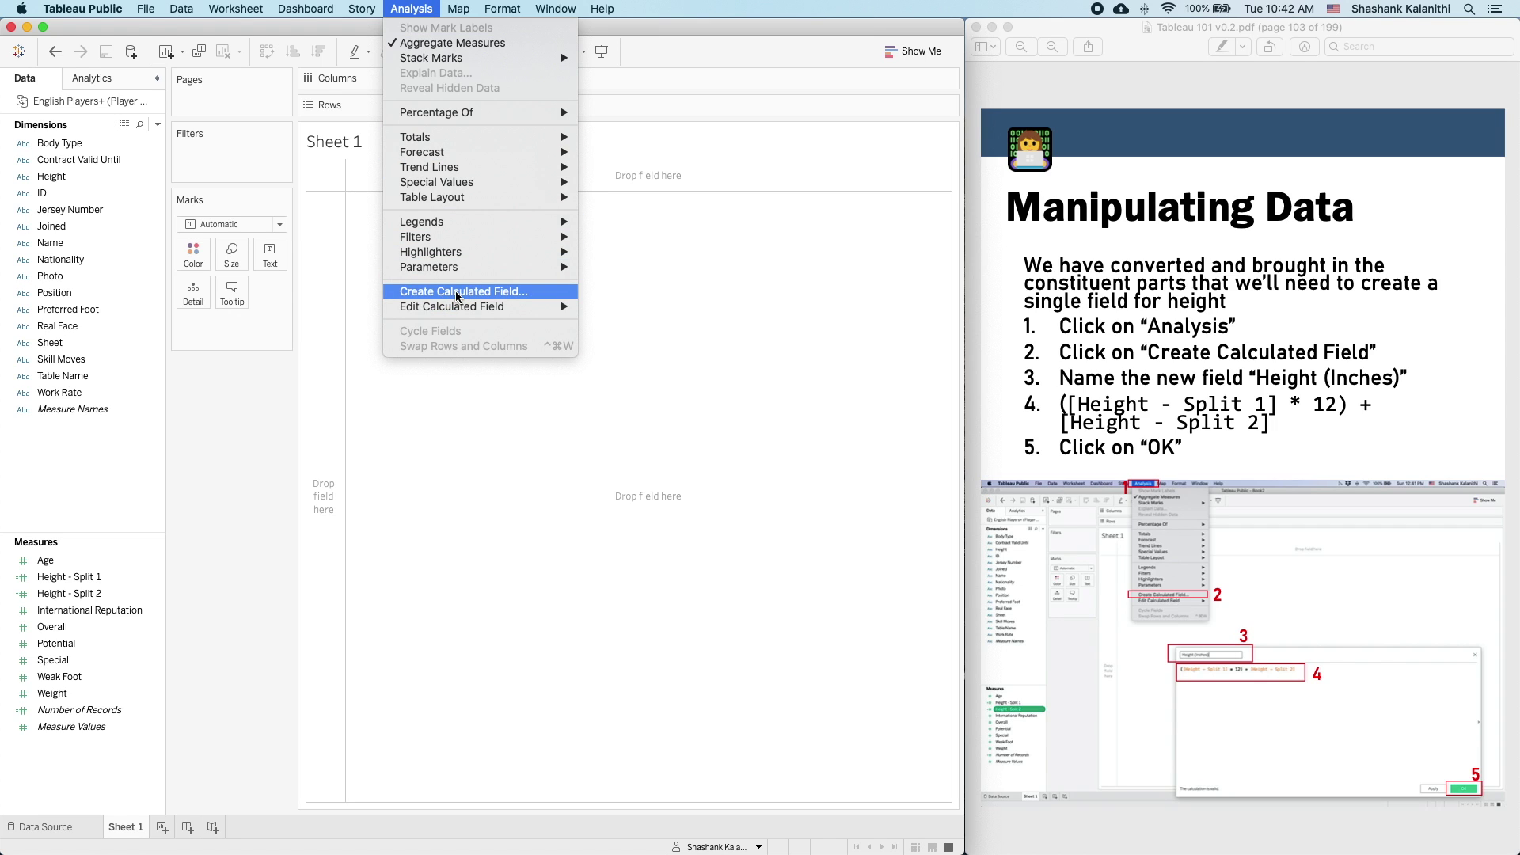
left_click(441, 470)
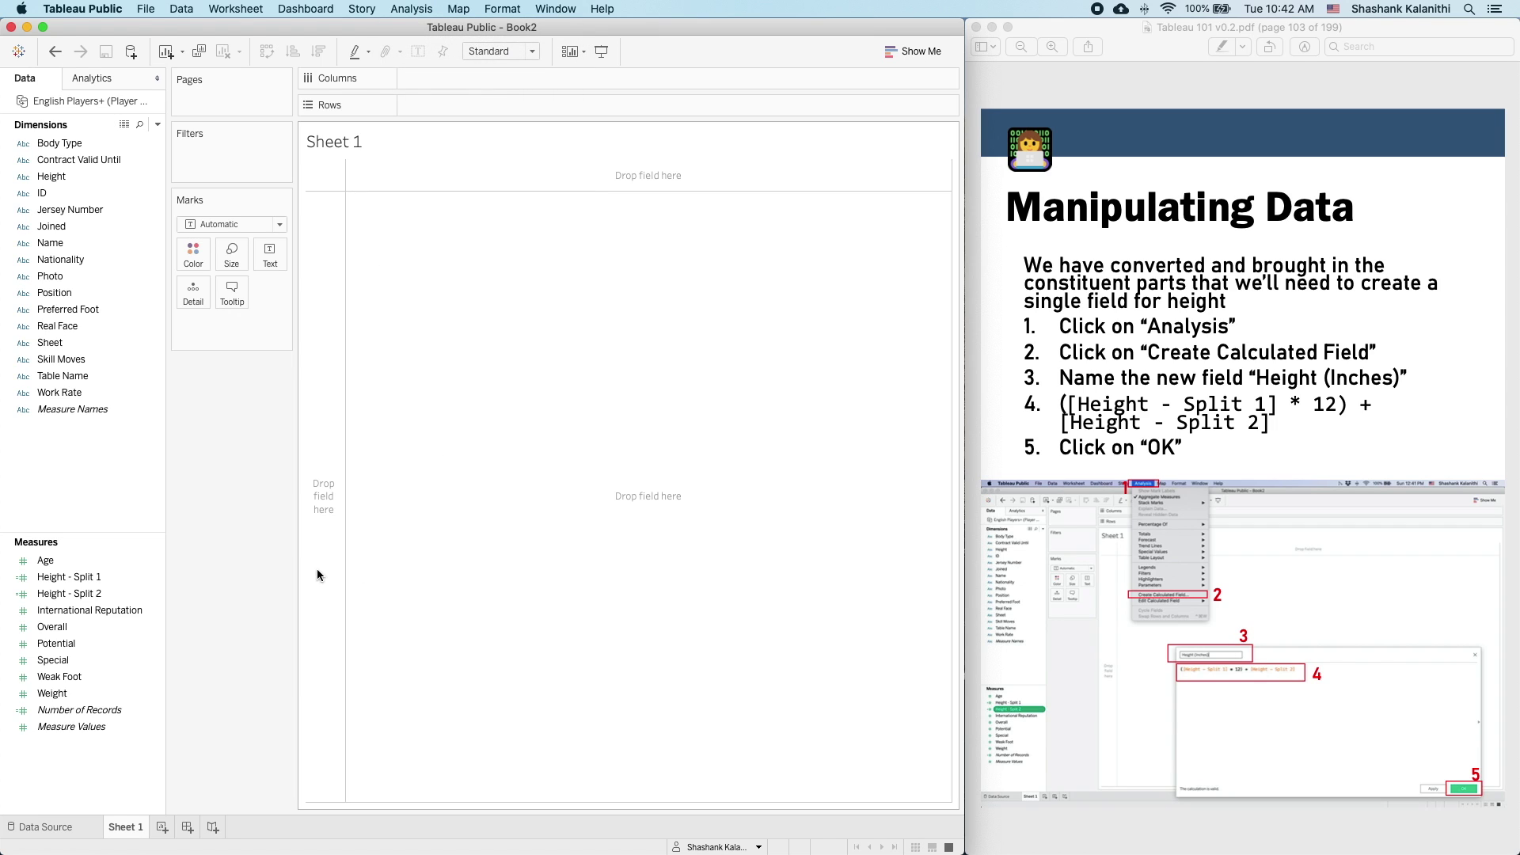
- Create a calculated field from the Height - Split 2 measure and name it "Height (Inches)"
right_click(102, 594)
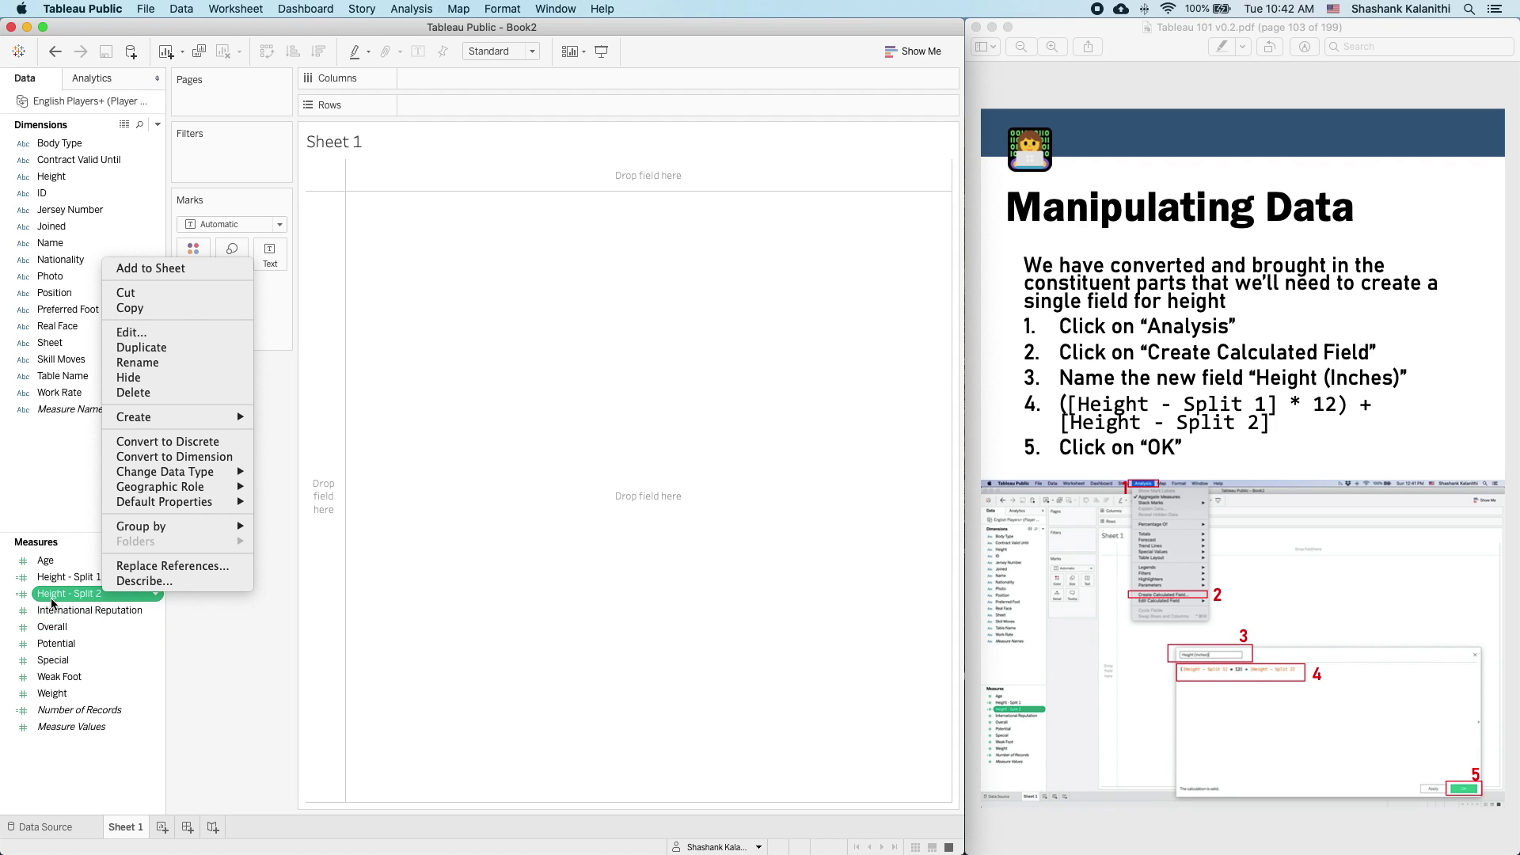
mouse_move(171, 420)
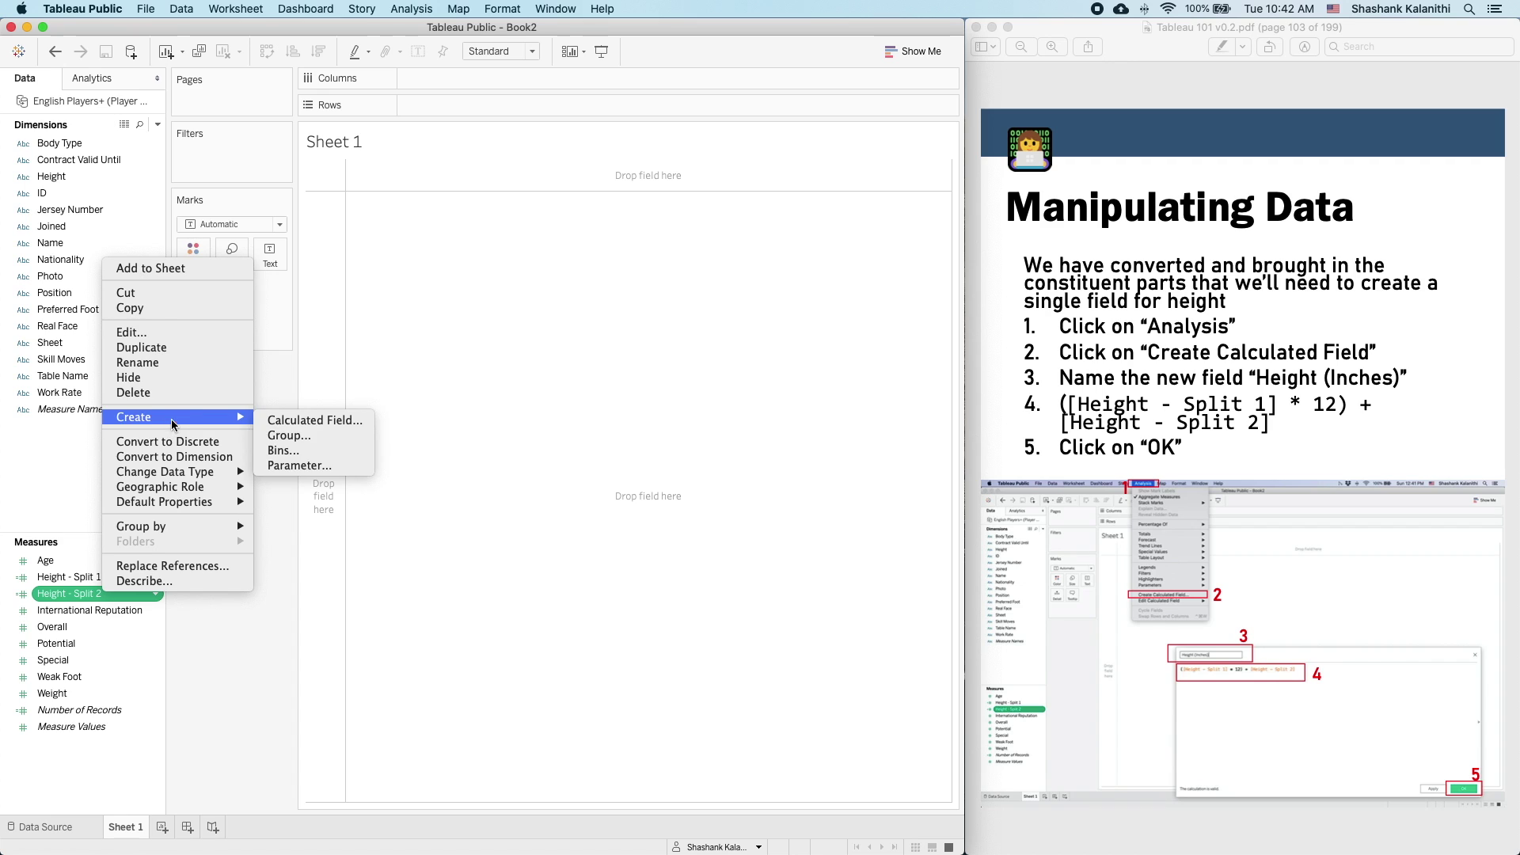
left_click(305, 420)
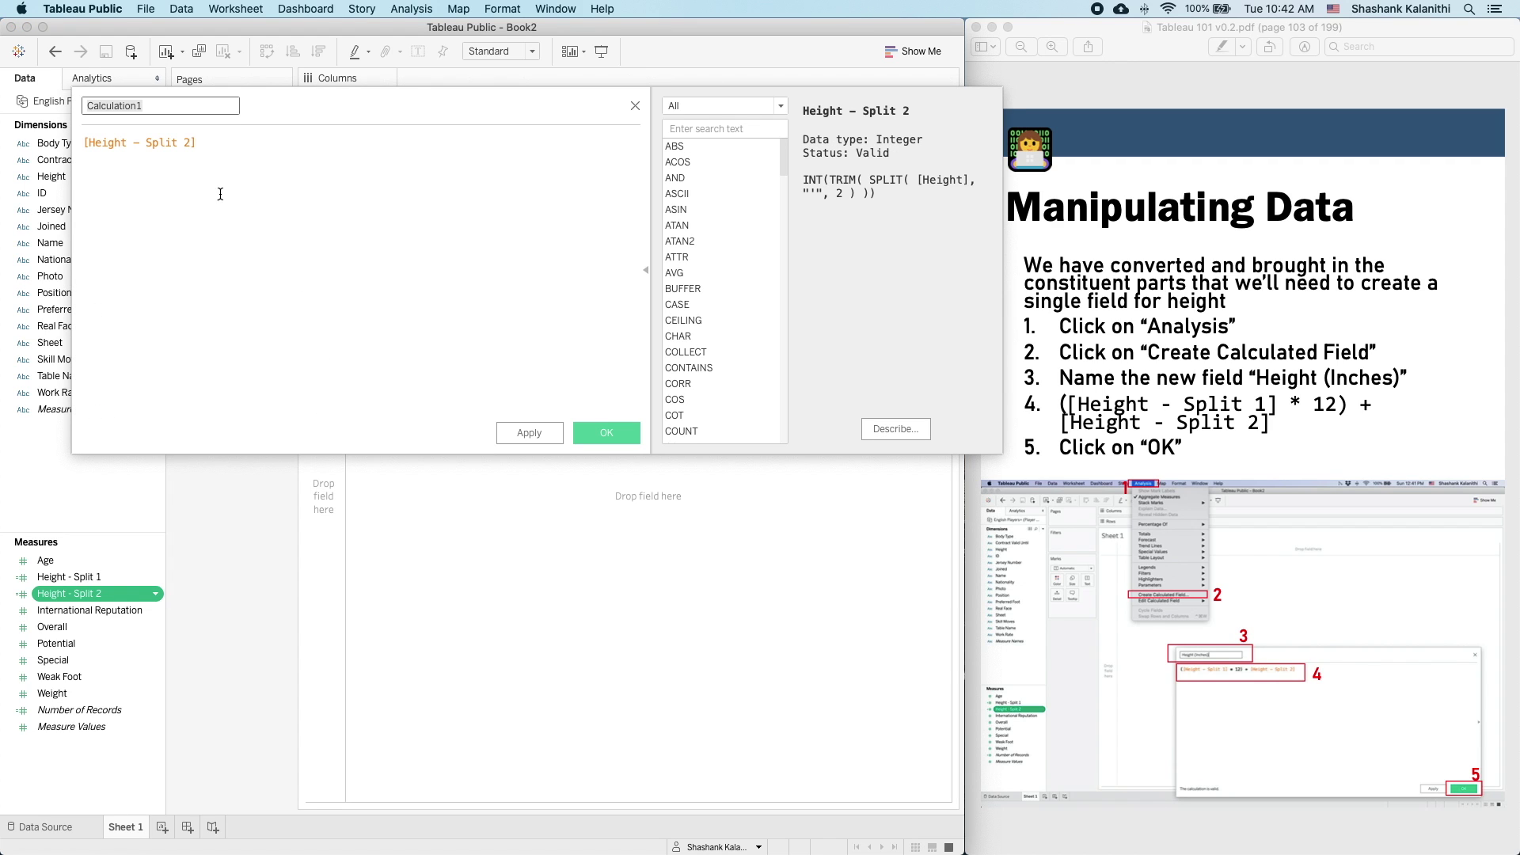
left_click(300, 207)
left_click(174, 111)
type("Height ")
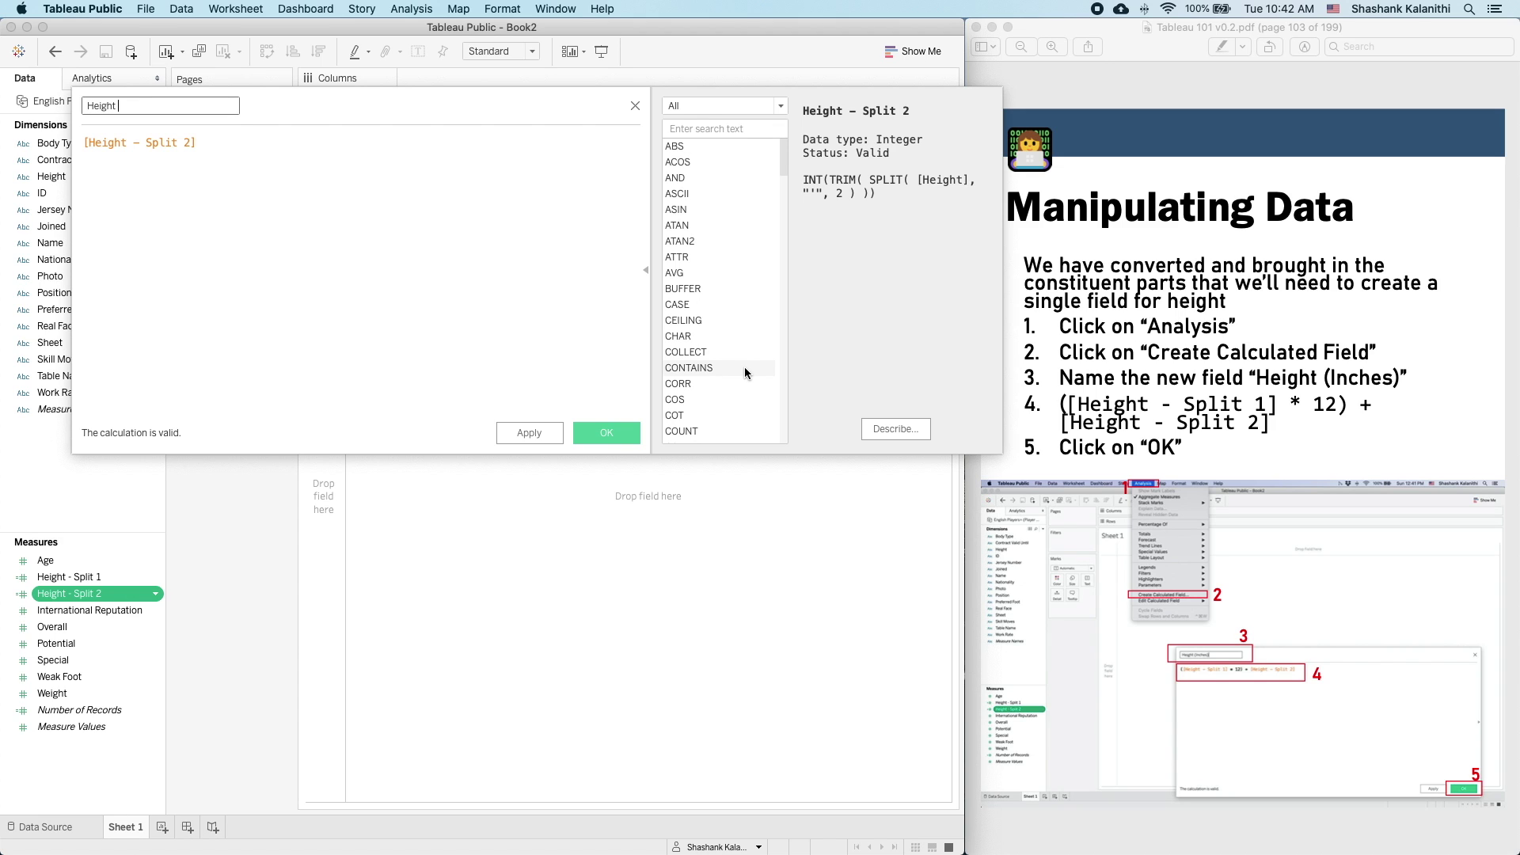
type("(Inches")
- Replace the calculated field's formula with ([Height - Split 1] * 12)
key("Tab")
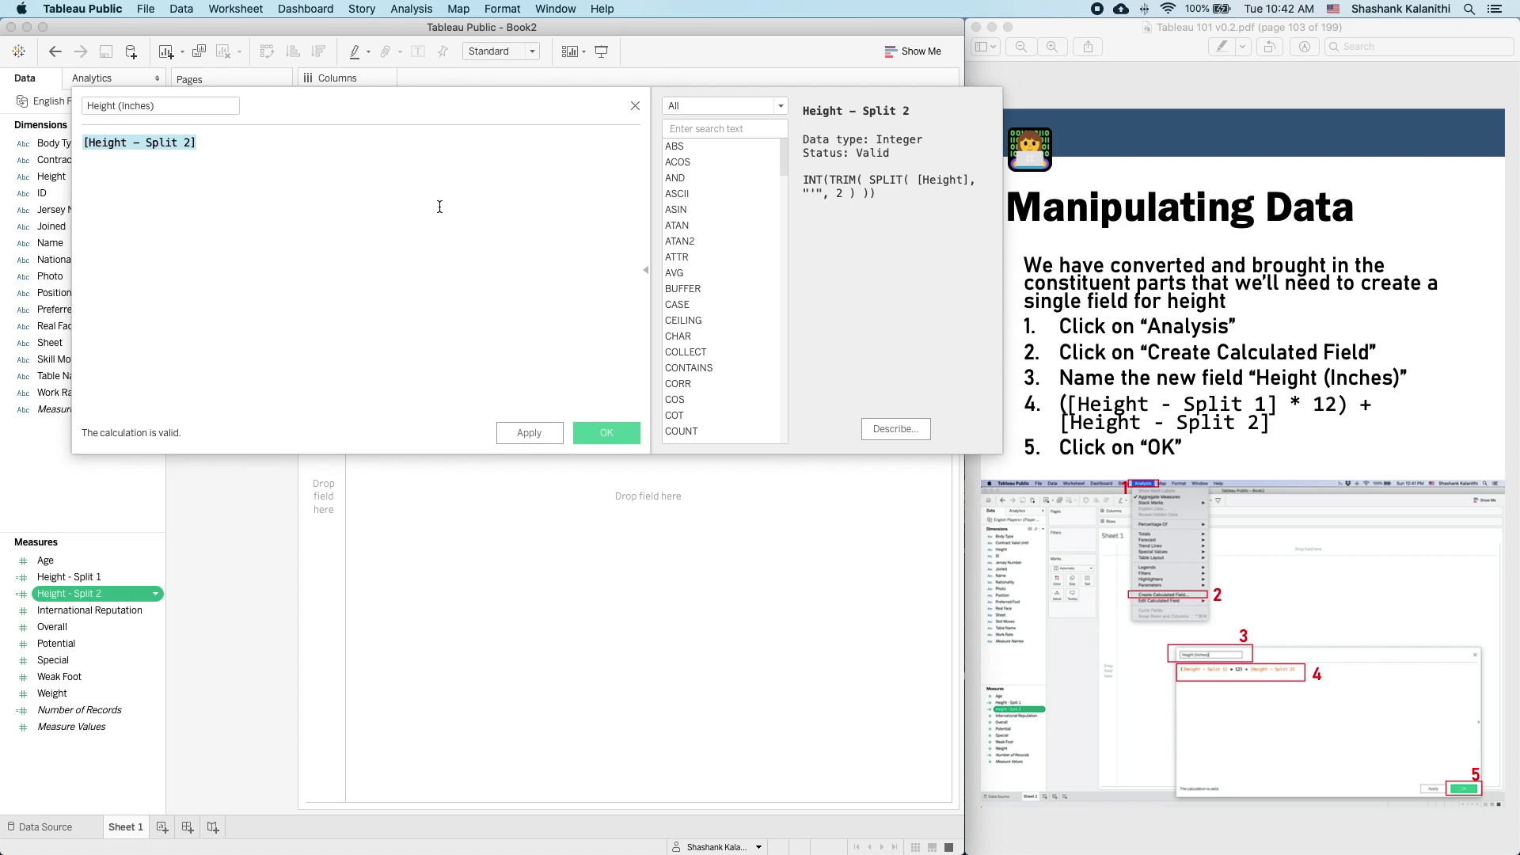
type("()")
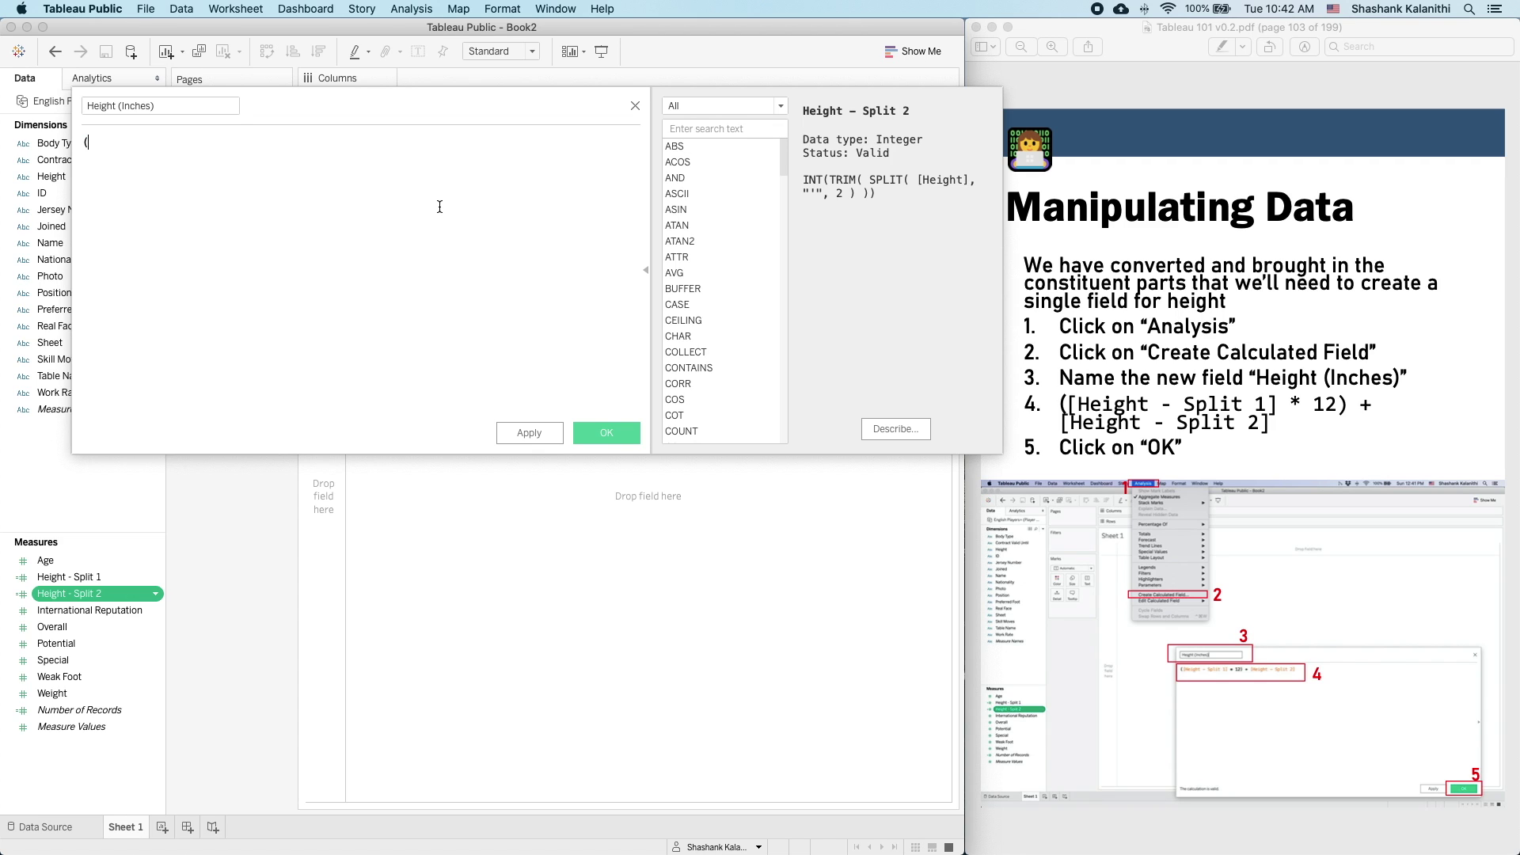
type("height")
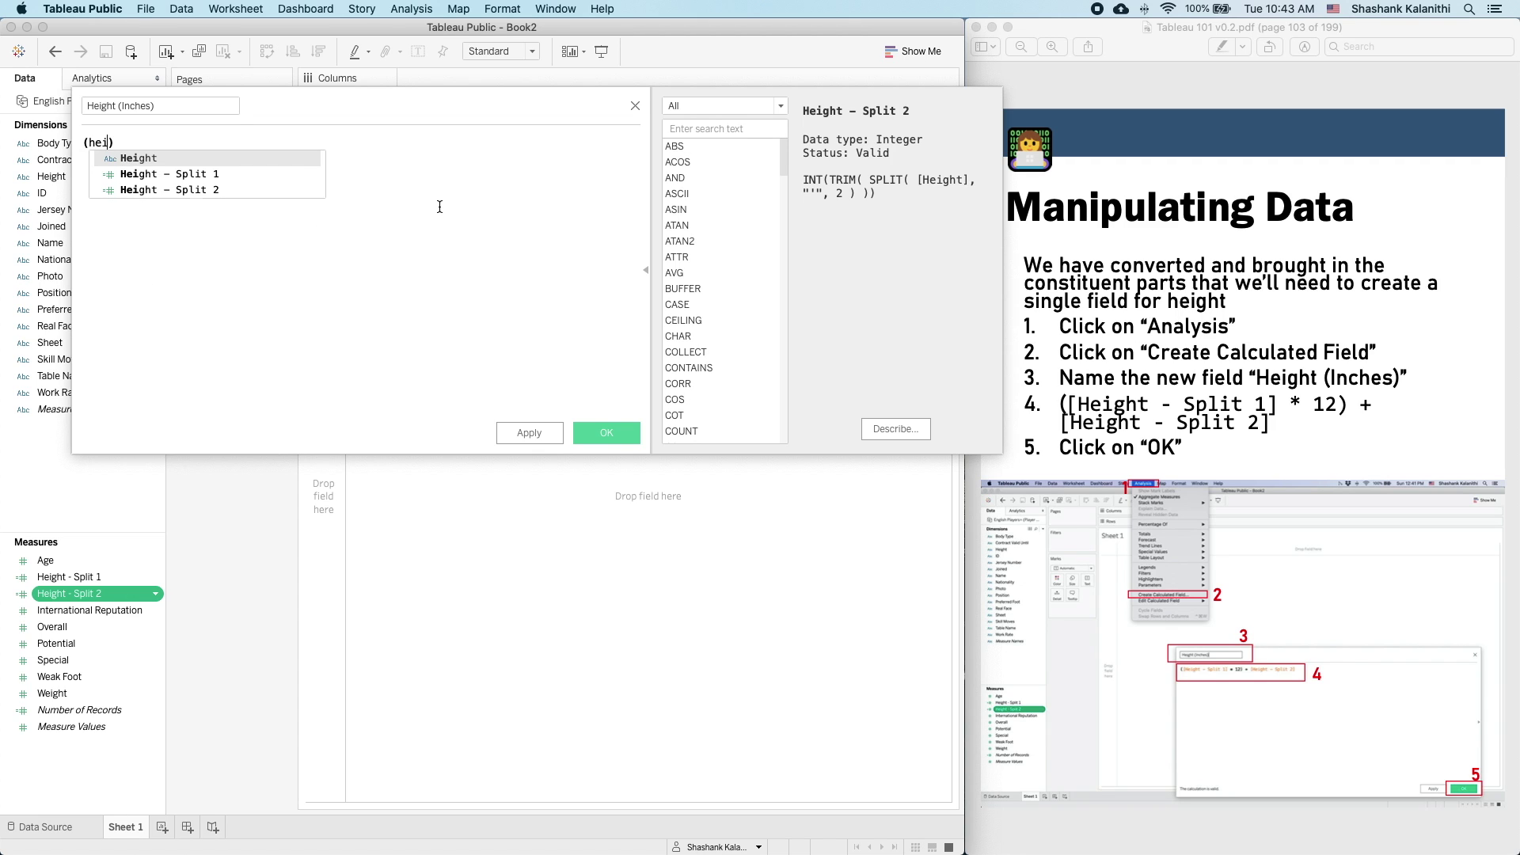
key("Down")
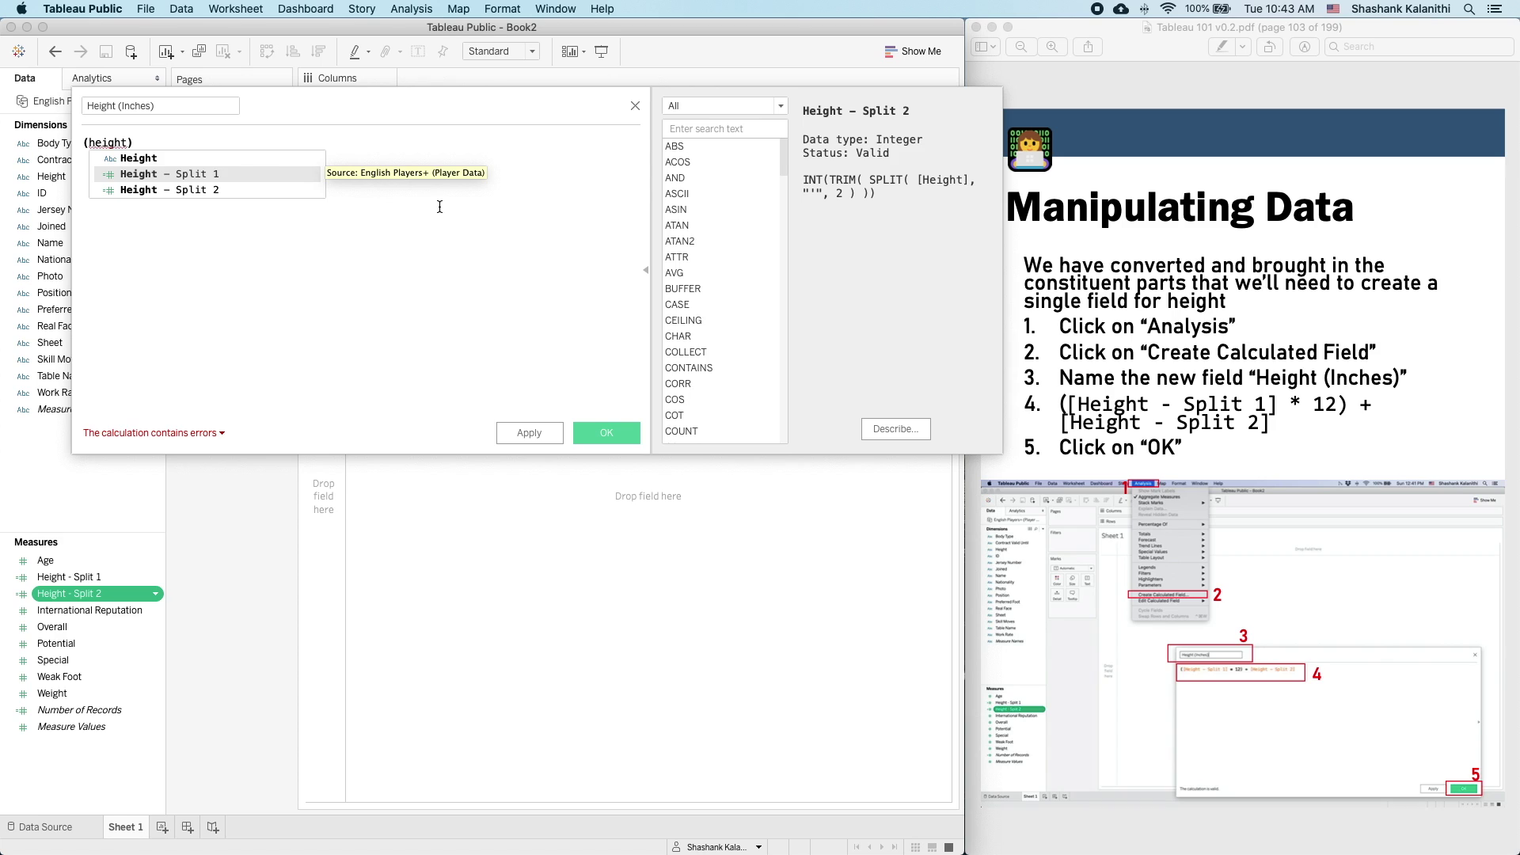
key("Return")
type("* 12)")
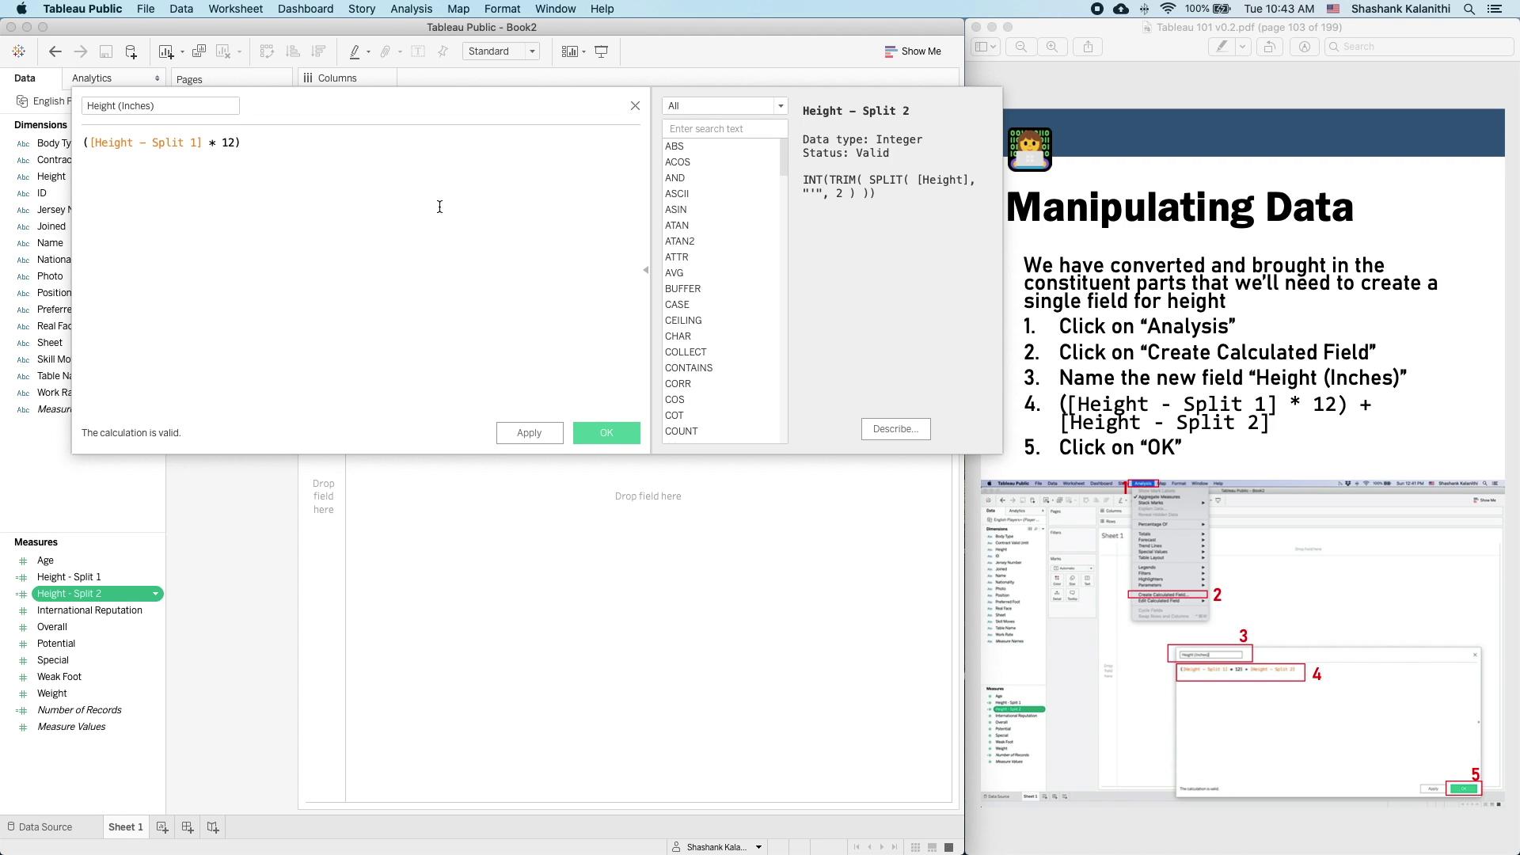
- Append + [Height - Split 2] to the formula and save the Height (Inches) calculated field
type(" + her")
key("BackSpace")
type("i")
key("Down")
key("Down")
key("Return")
left_click(606, 433)
- Put the Height (Inches) measure on Rows and display it as a text table
left_click(82, 614)
mouse_move(81, 614)
left_mouse_down()
mouse_move(475, 150)
mouse_move(473, 111)
left_mouse_up()
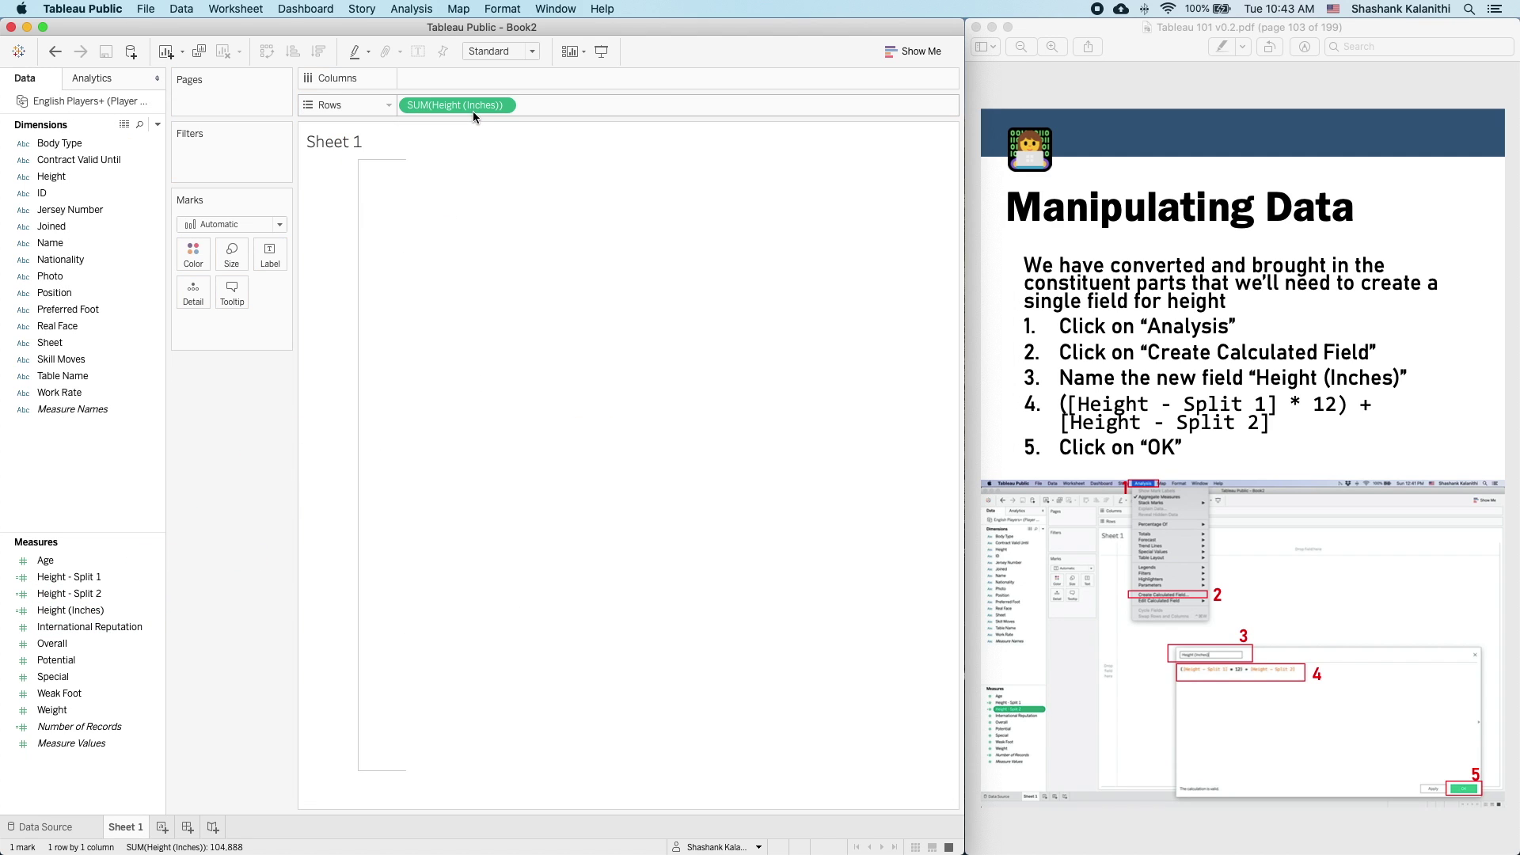
left_click(913, 50)
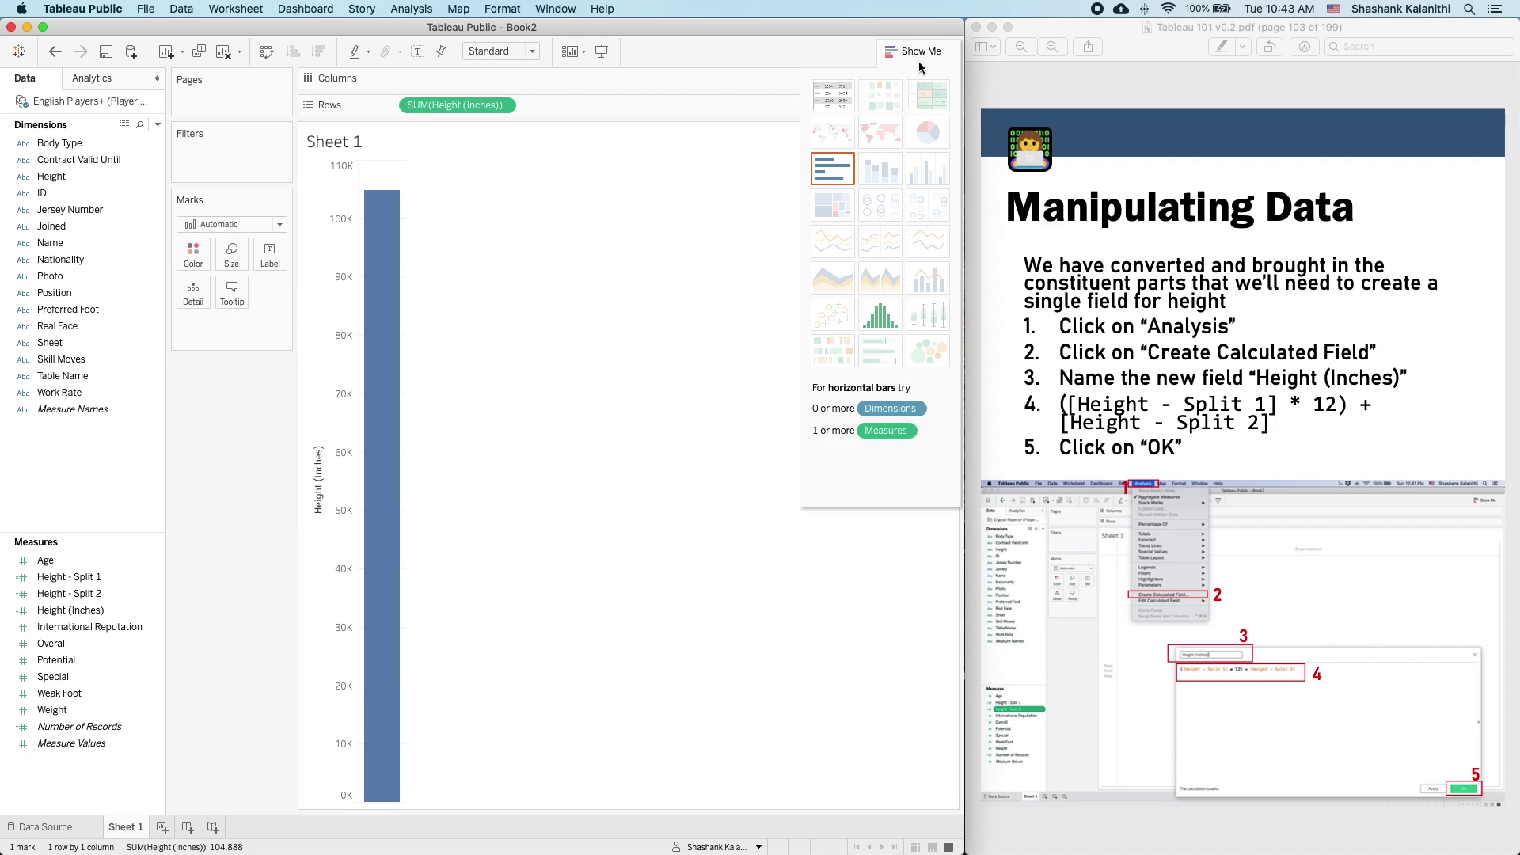
left_click(831, 102)
left_click(911, 51)
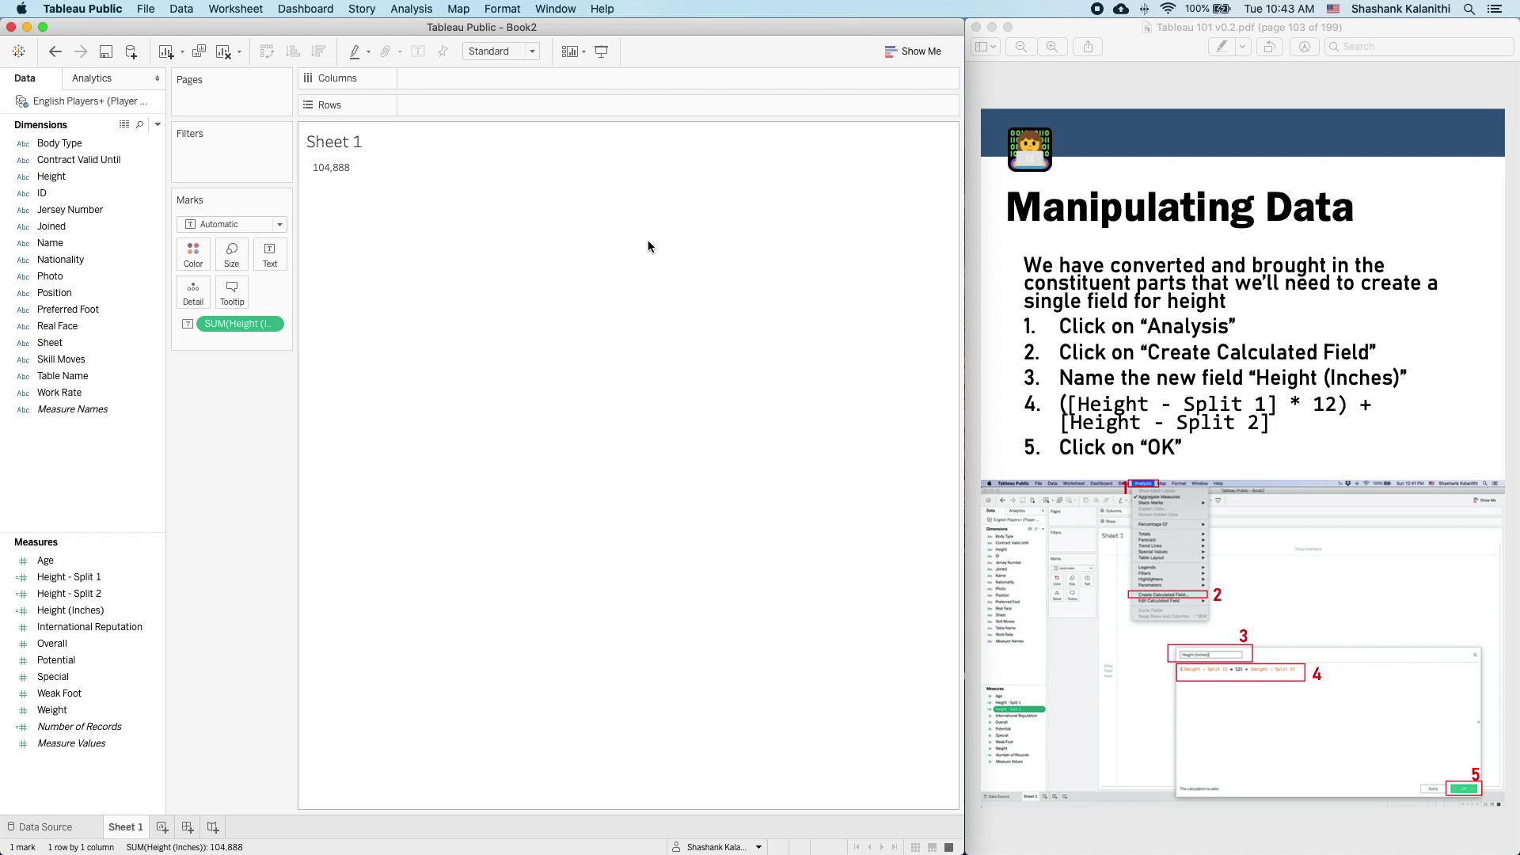
- Undo the text table and the placement of Height (Inches) to return to an empty sheet
left_click(45, 191)
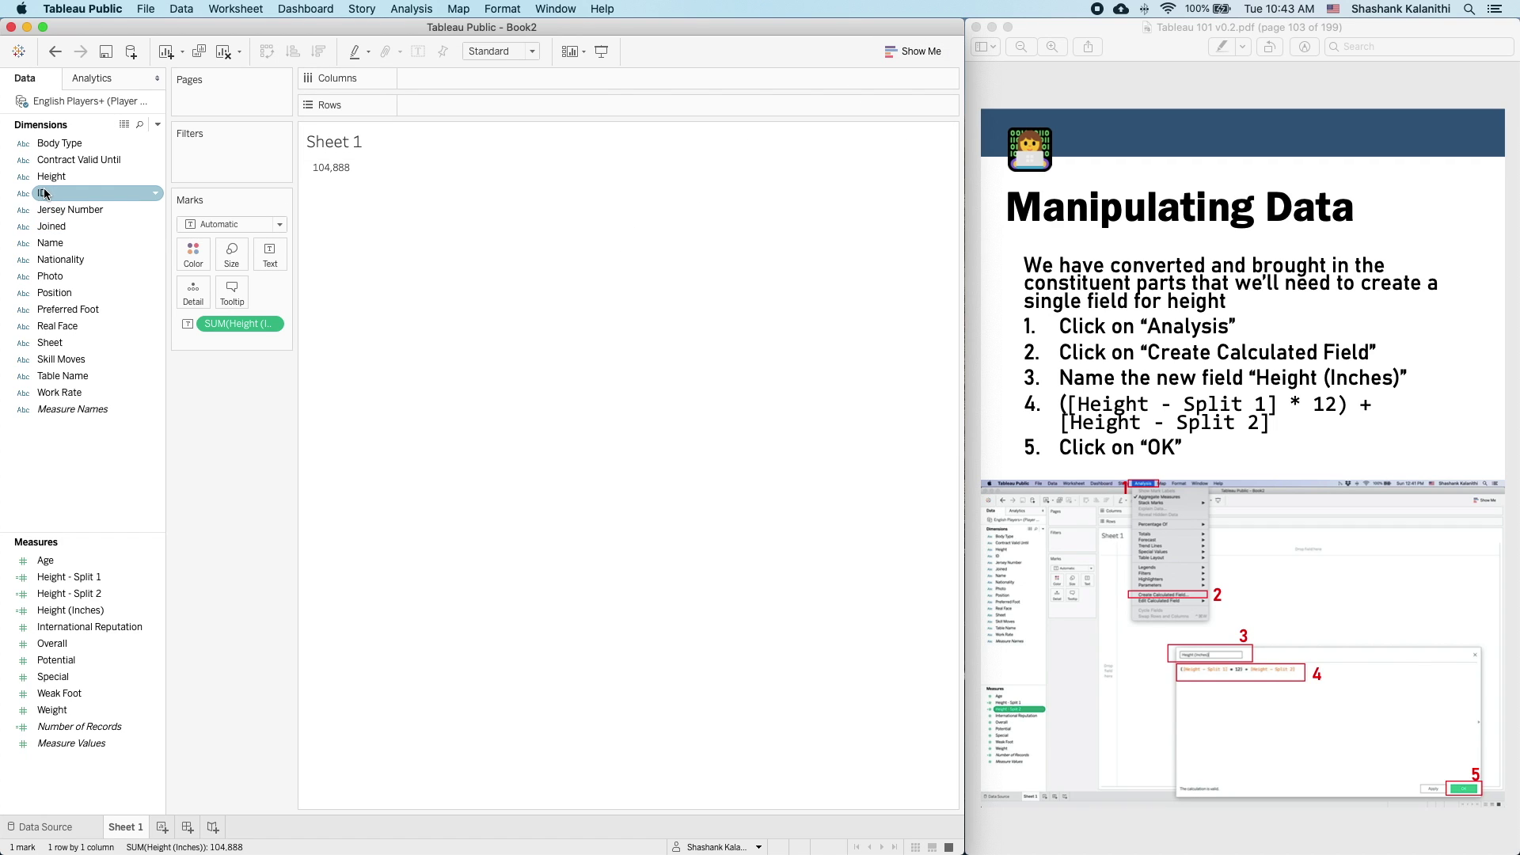
mouse_move(323, 174)
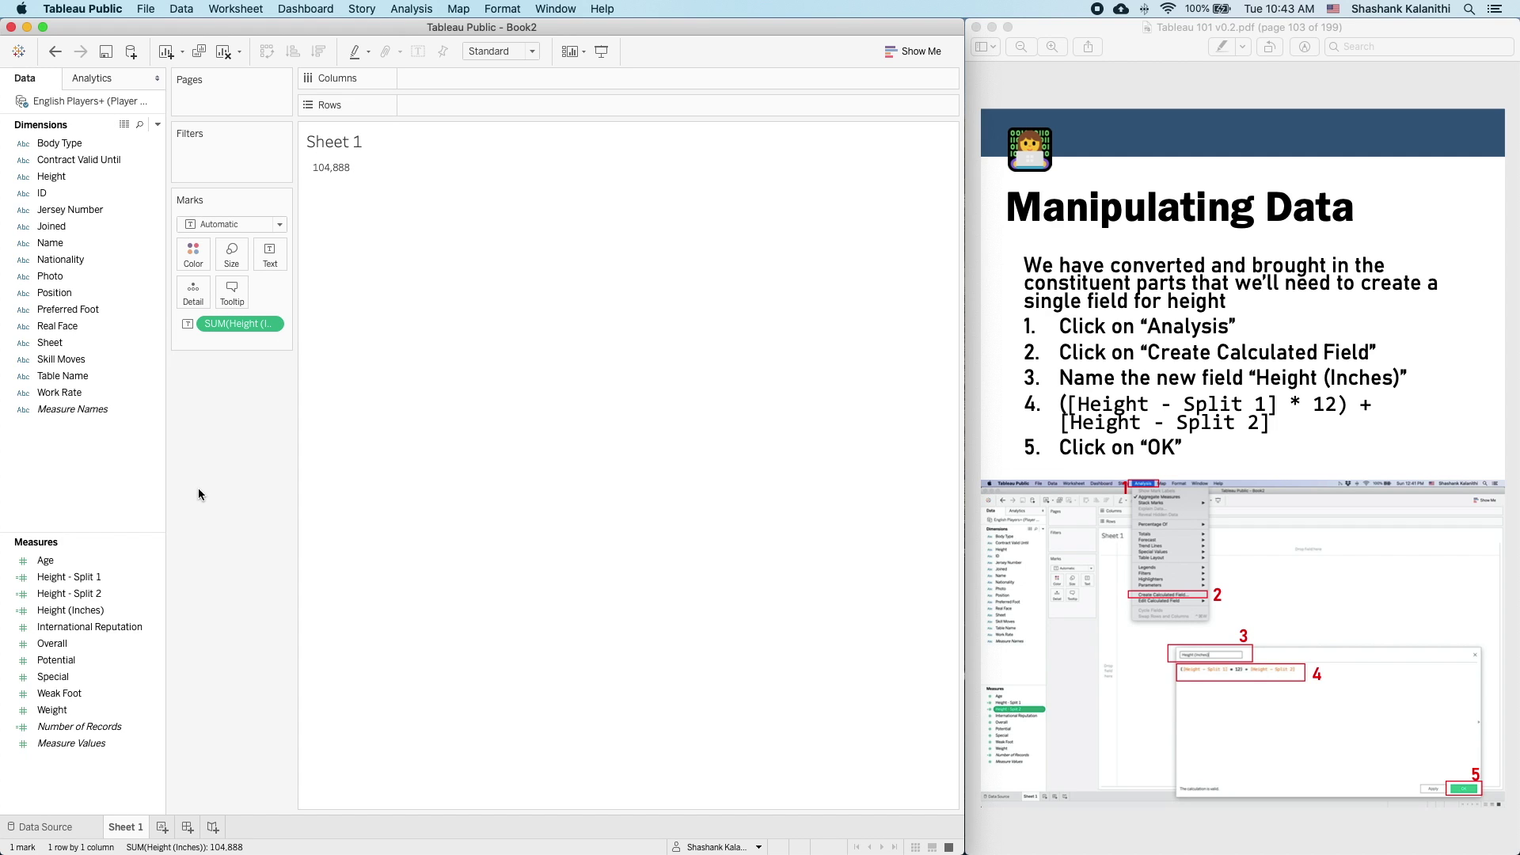
left_click(55, 51)
left_click(54, 50)
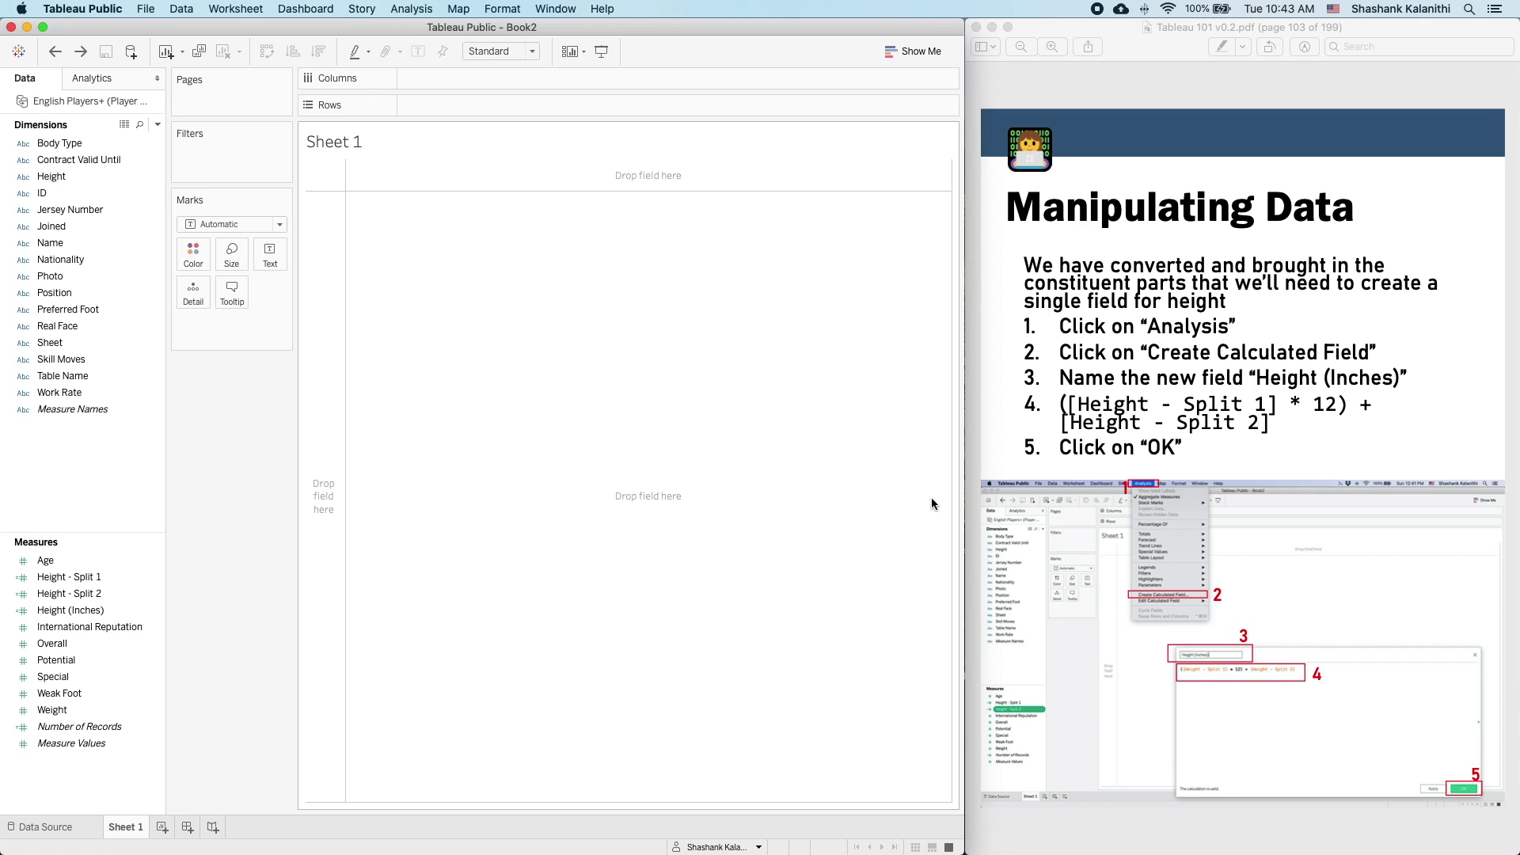
- Advance the PDF to the first Aliases page and open the alias editor for Tableau's Skill Moves dimension
left_click(1282, 545)
key("Down")
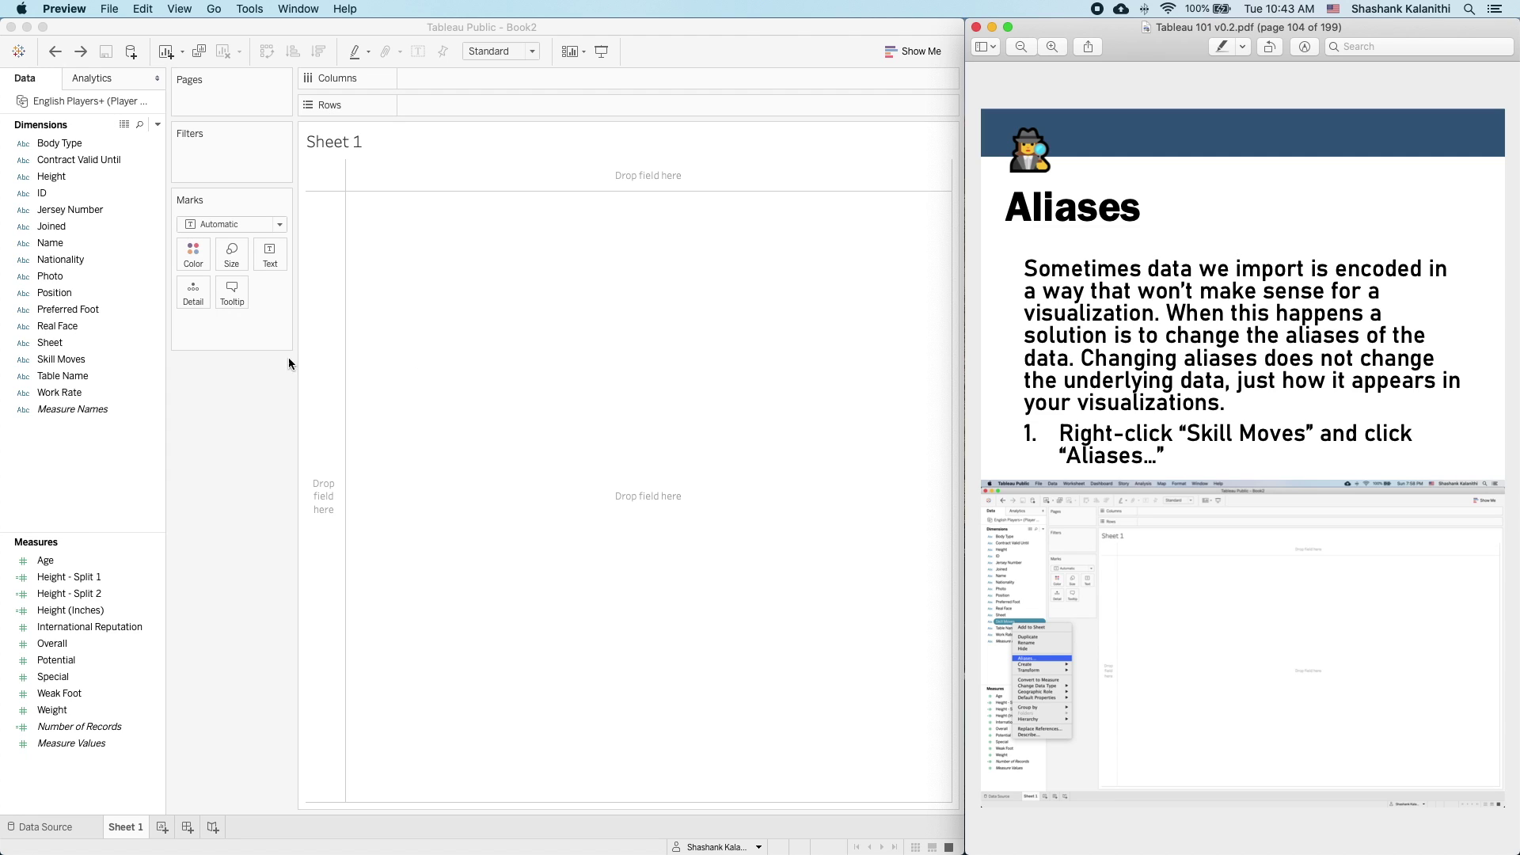
right_click(56, 361)
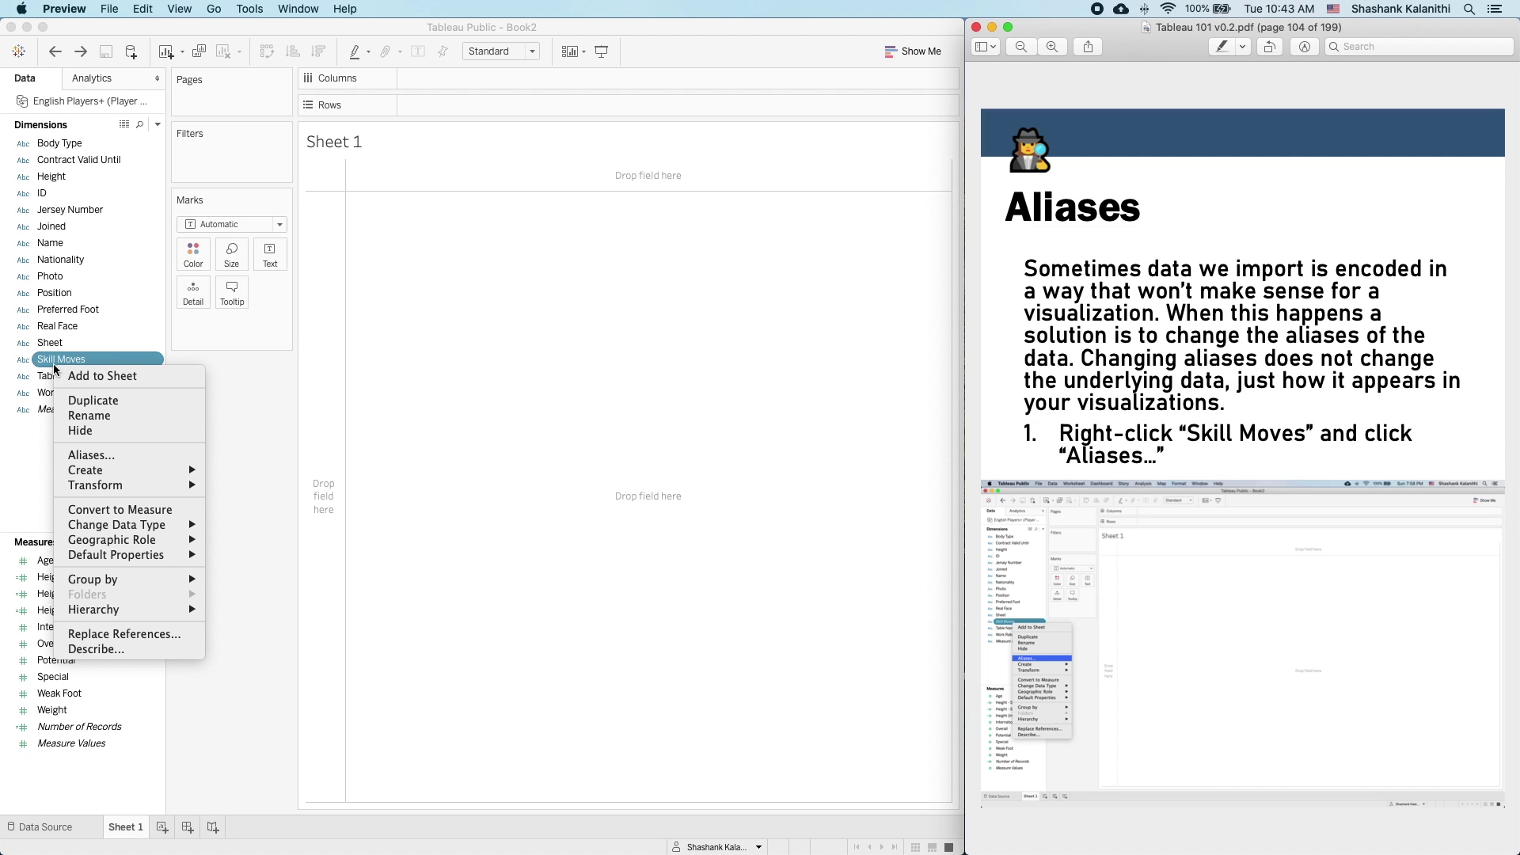
left_click(51, 365)
left_click(51, 364)
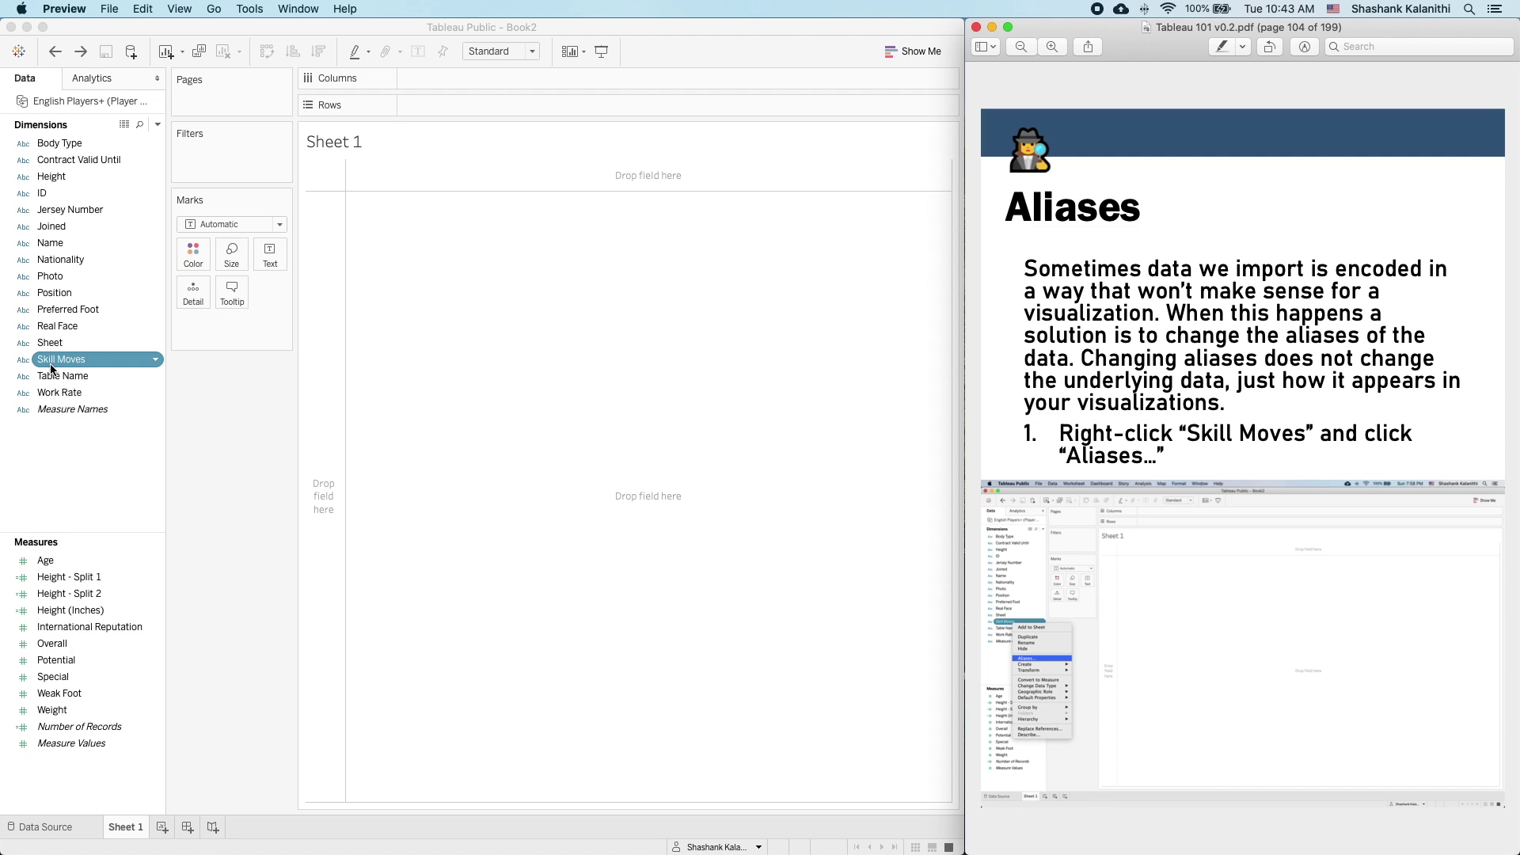
left_click(52, 368)
right_click(52, 364)
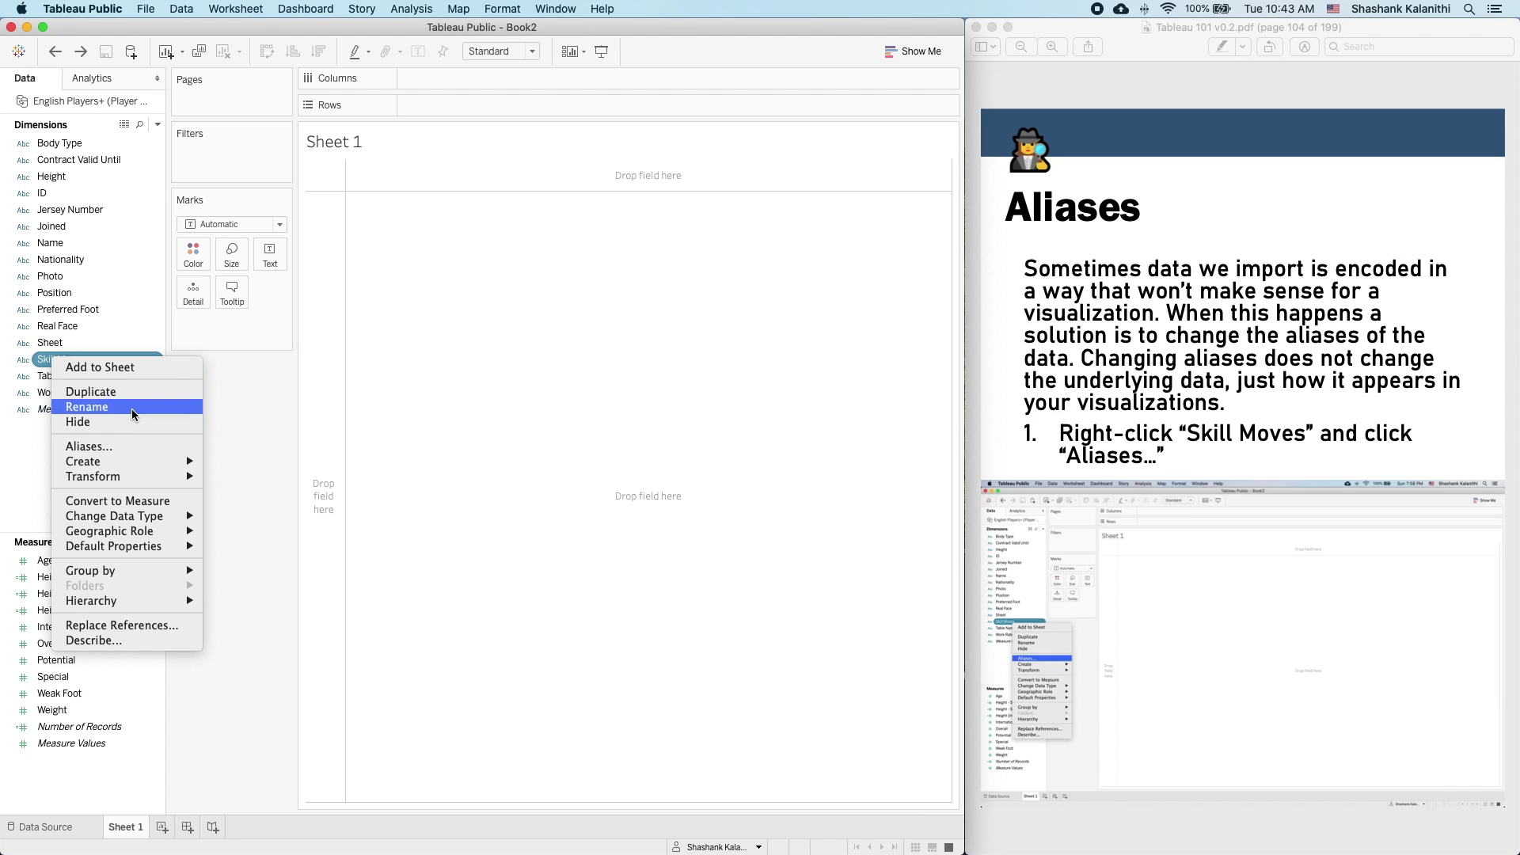
left_click(135, 444)
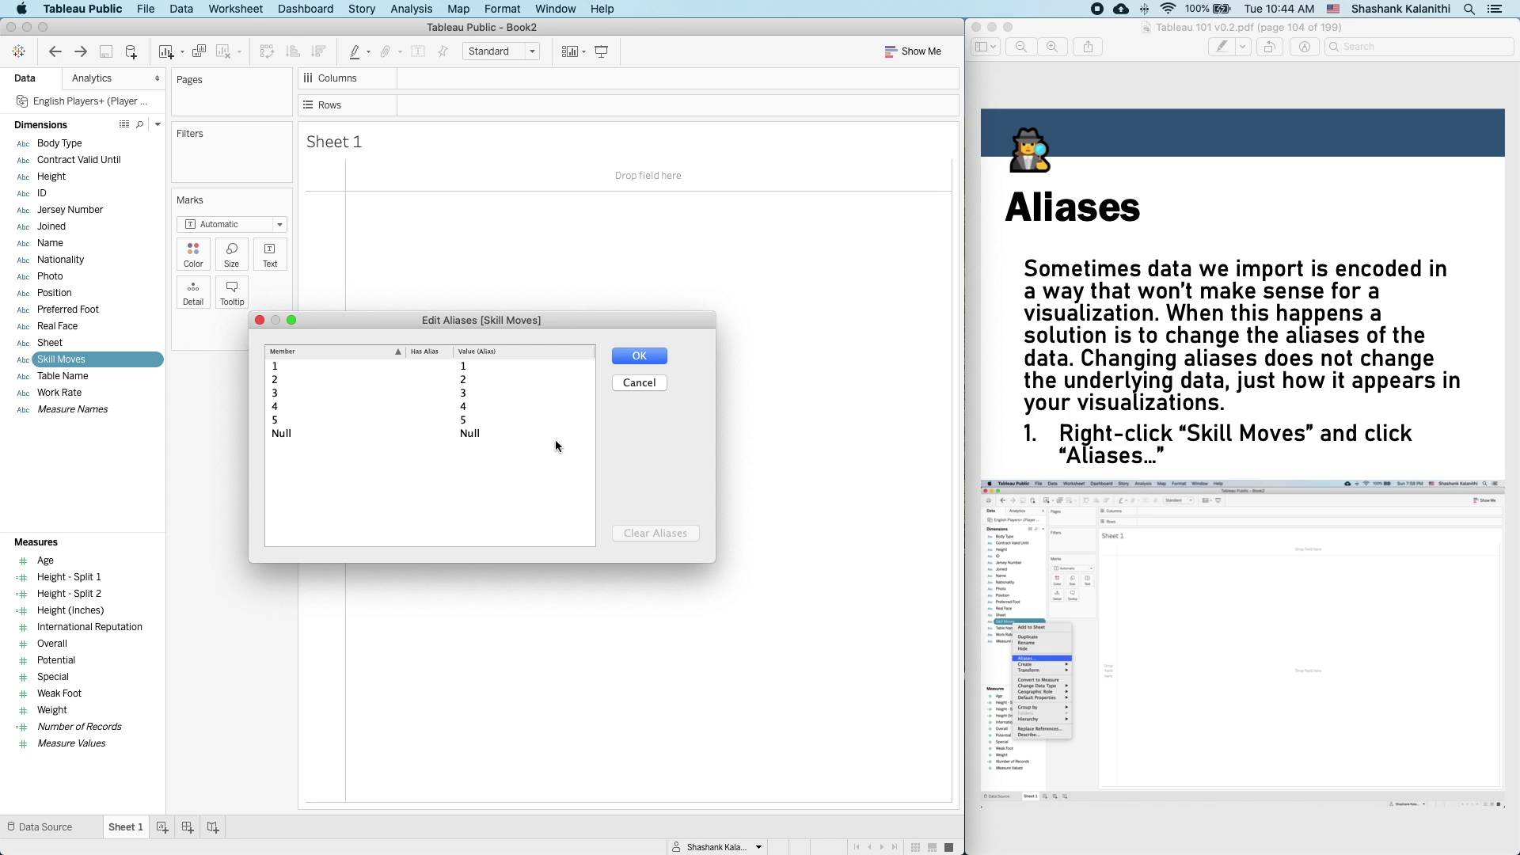
- Advance the PDF to the alias list, set the alias of Skill Moves member 1 to "Weak Skill" and accept it
left_click(1179, 398)
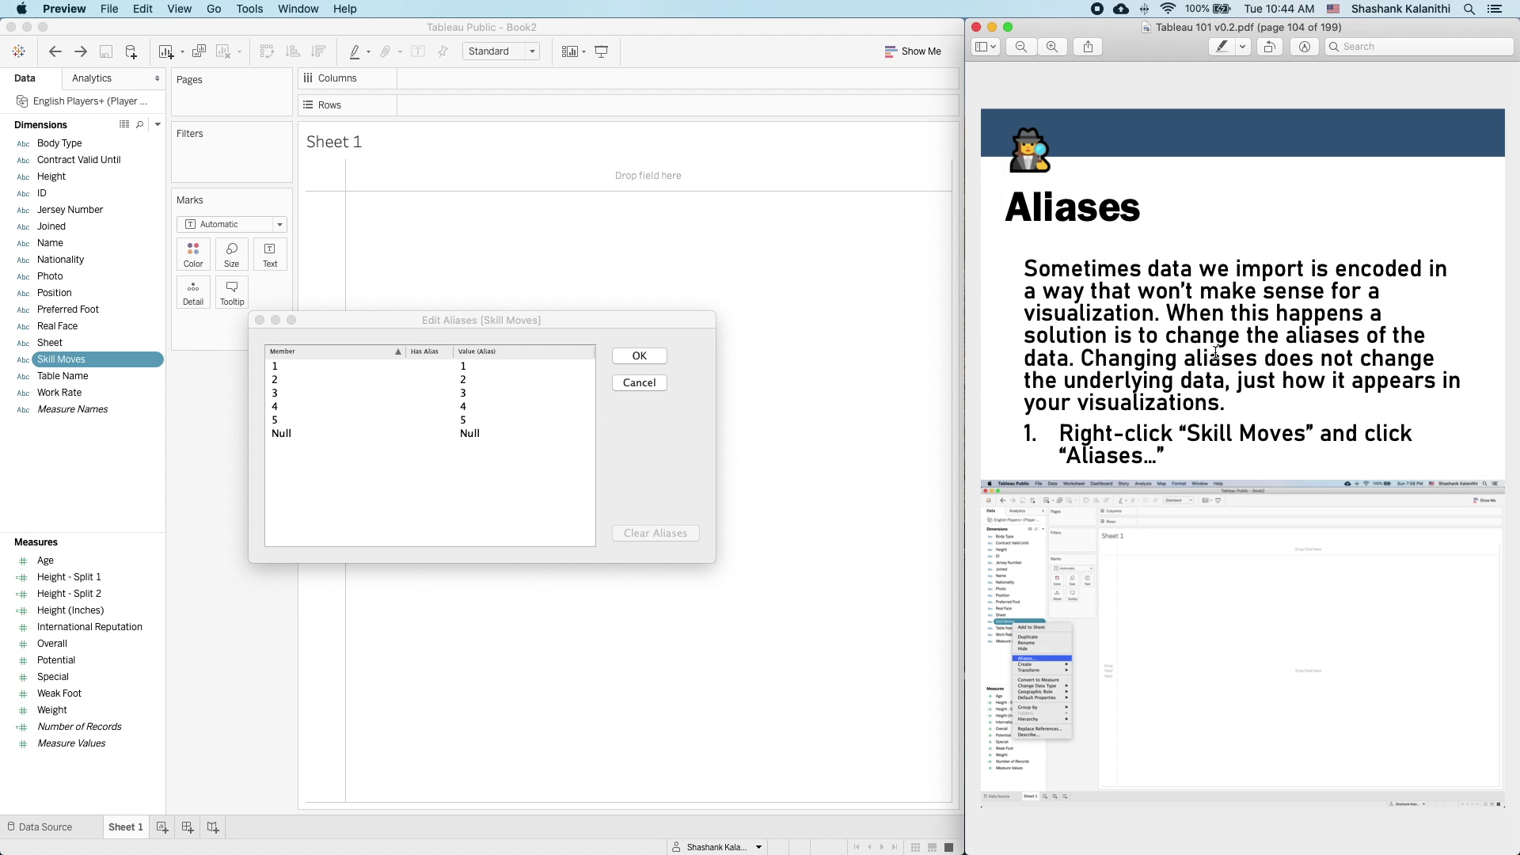
scroll(1216, 352, "down", 3)
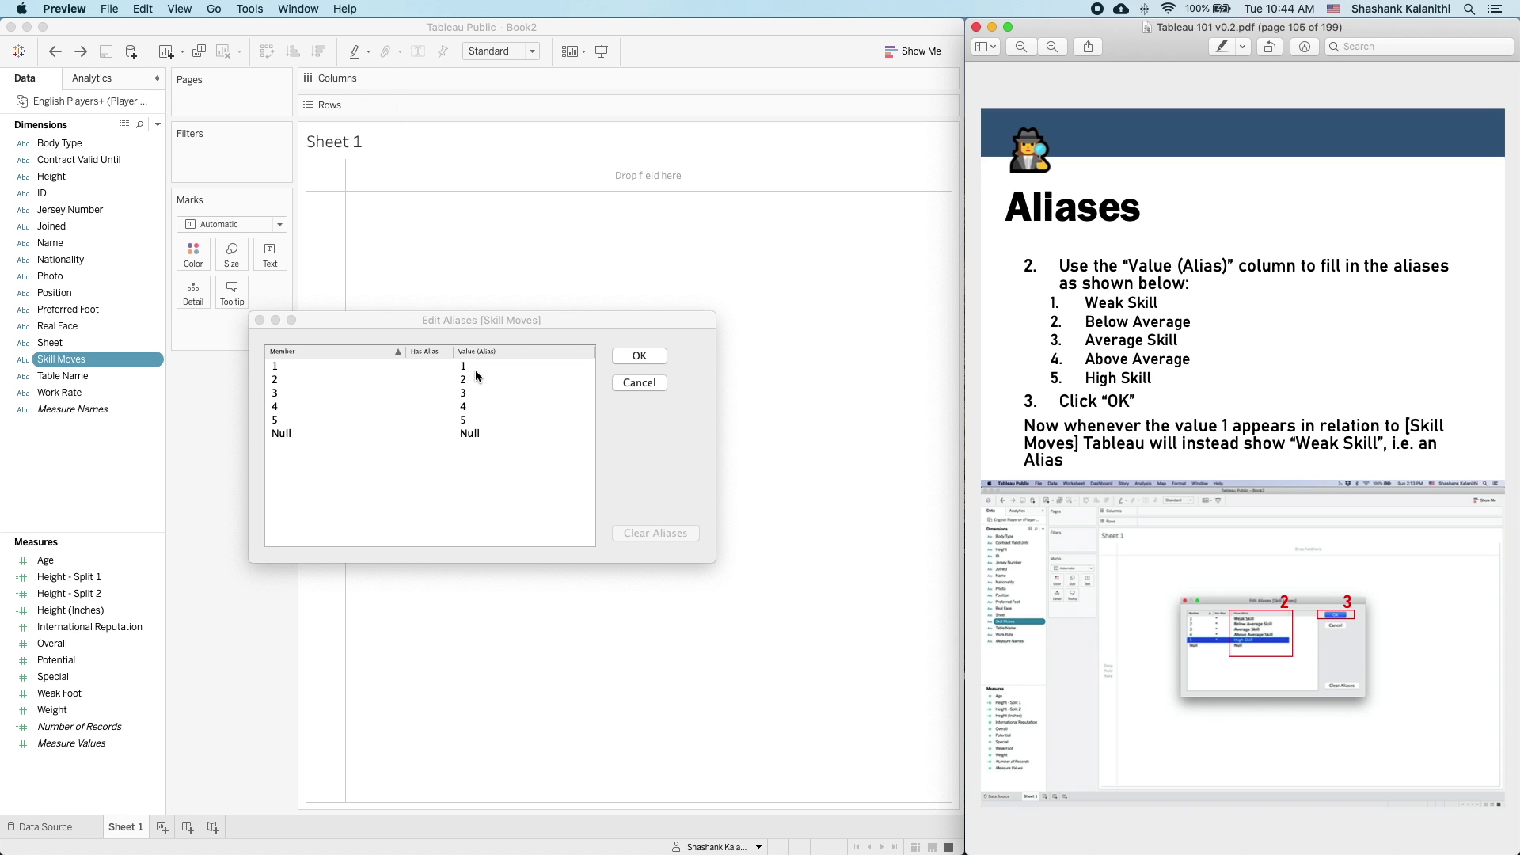
left_click(276, 373)
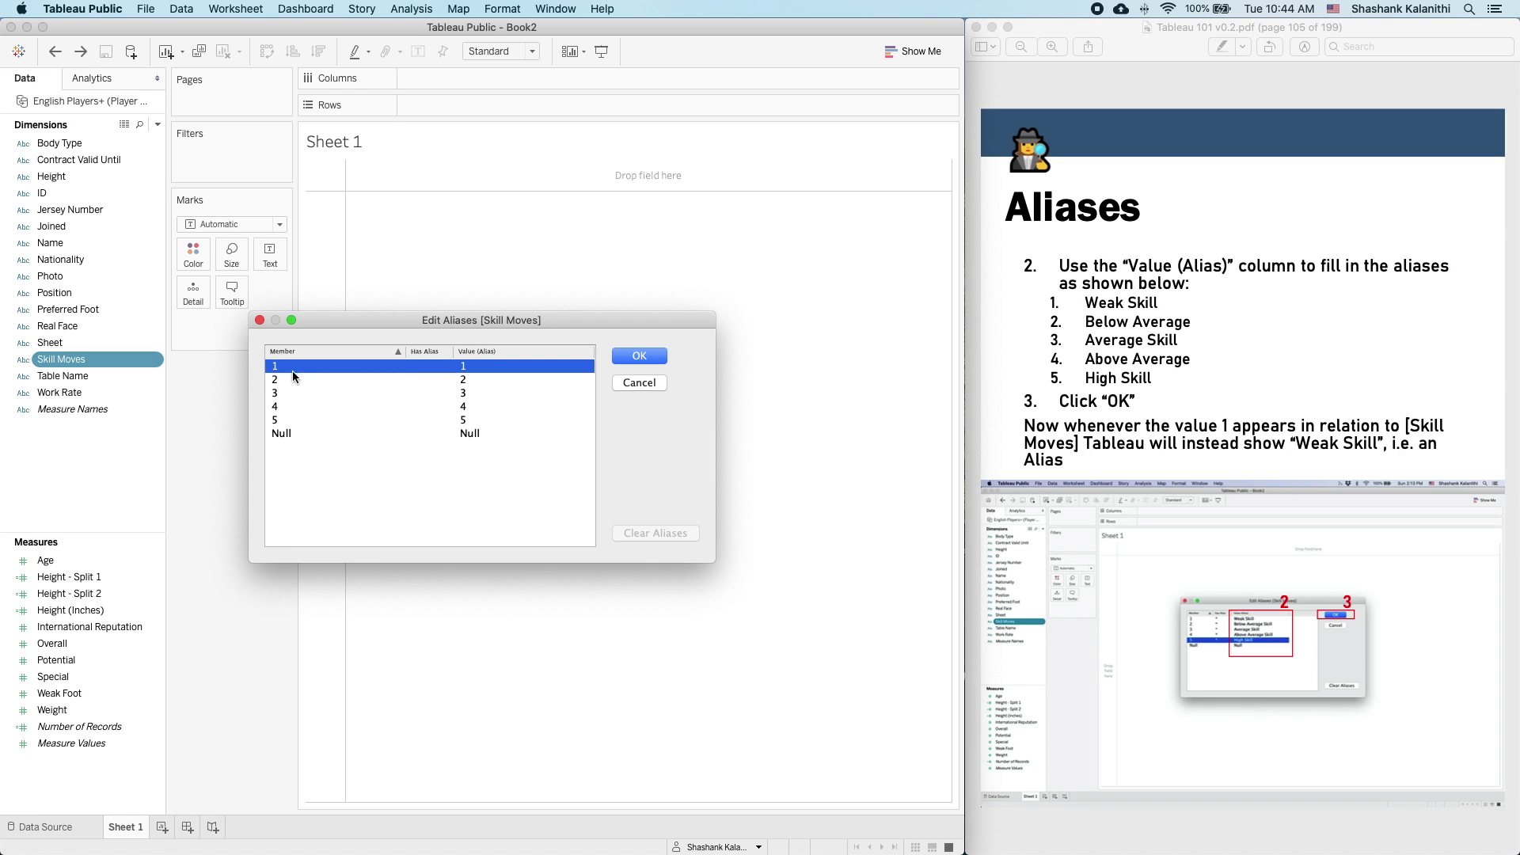
left_click(499, 371)
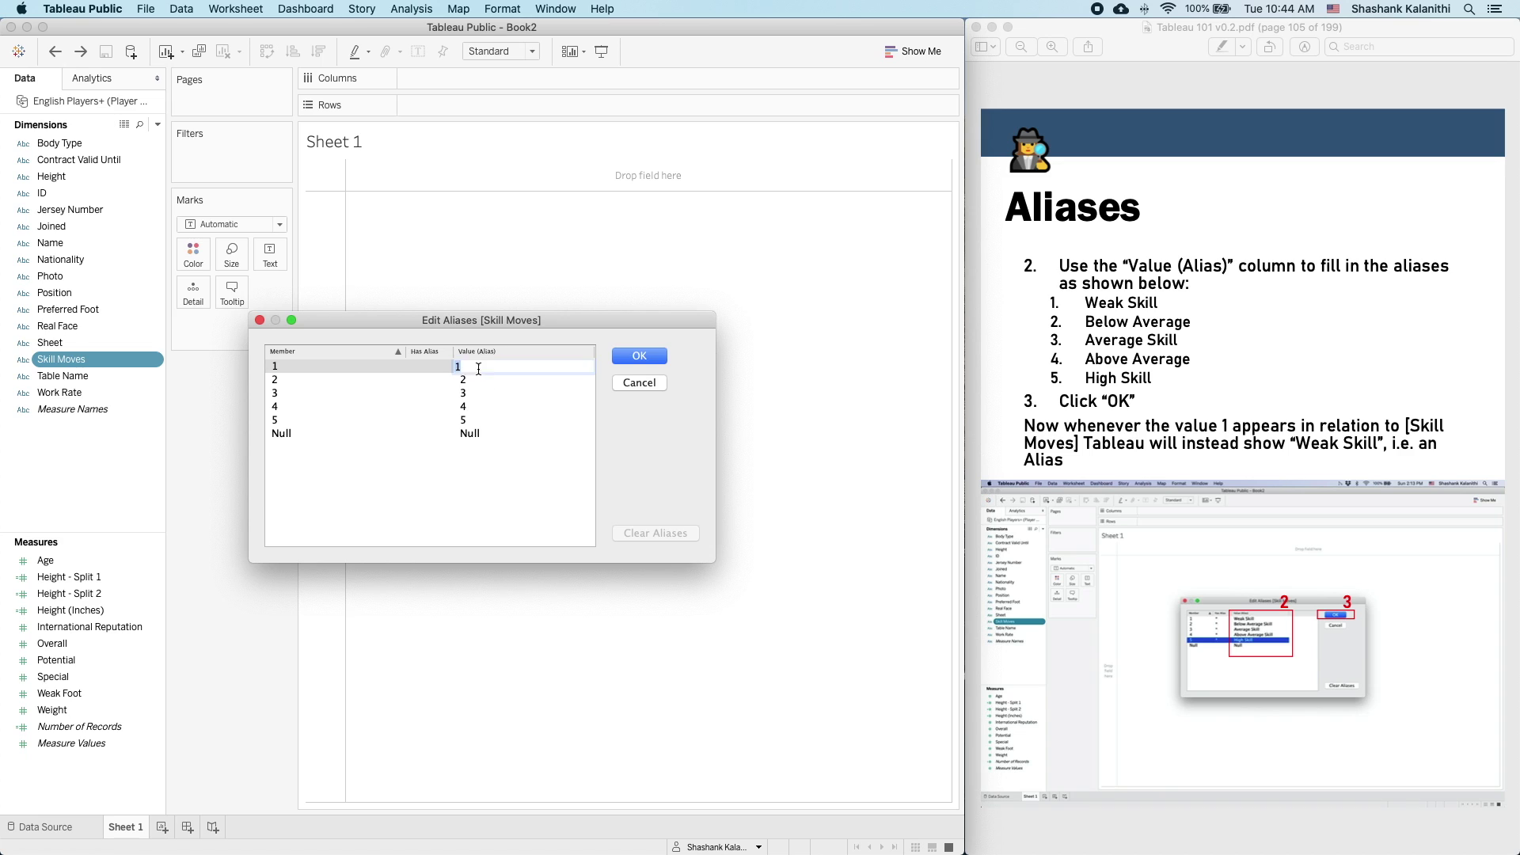
type("Weak Skill")
key("Return")
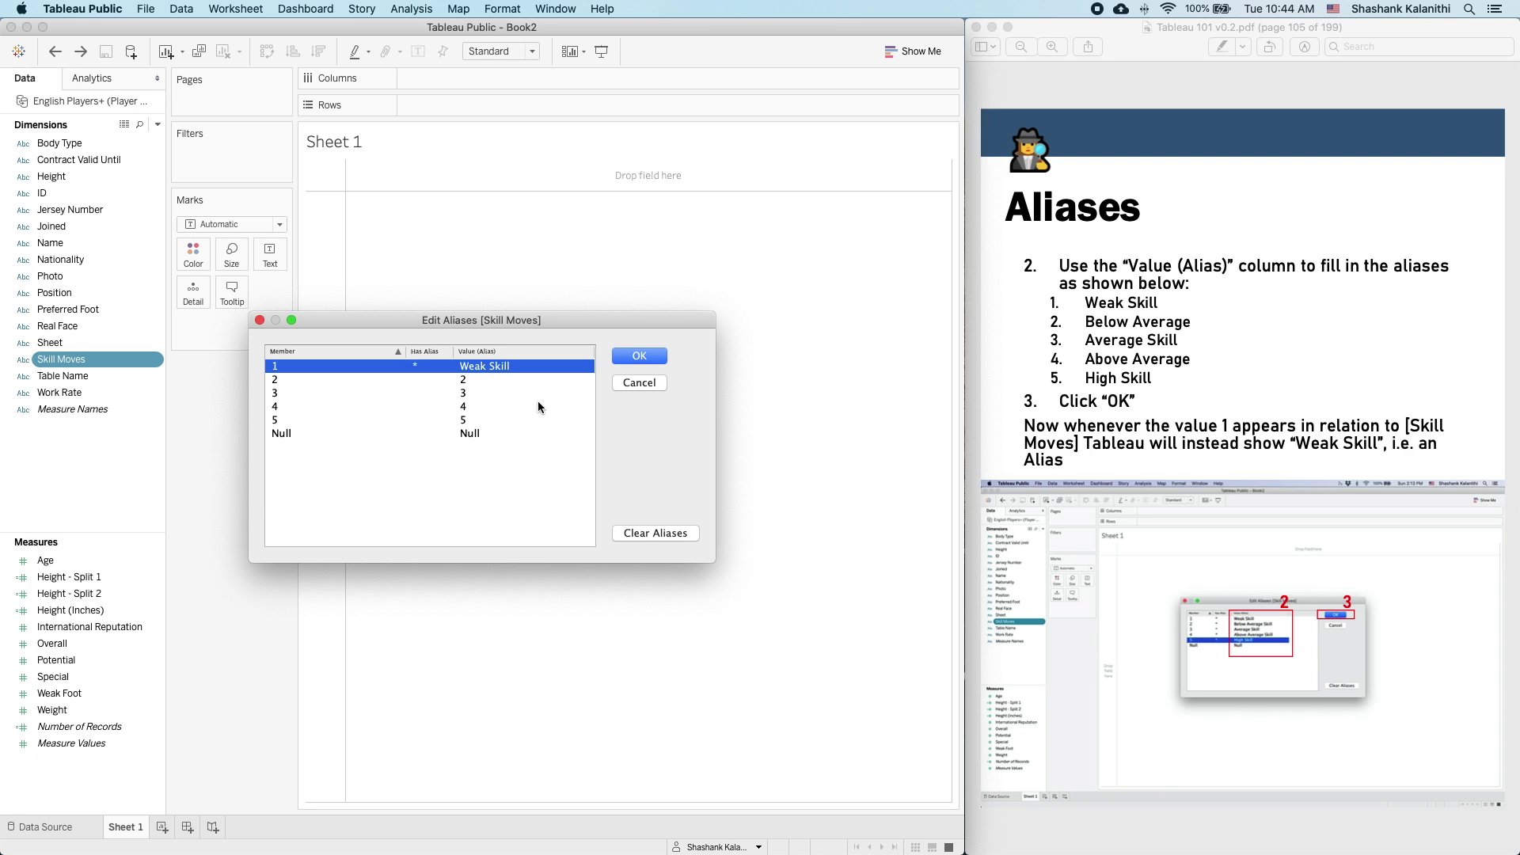
left_click(652, 364)
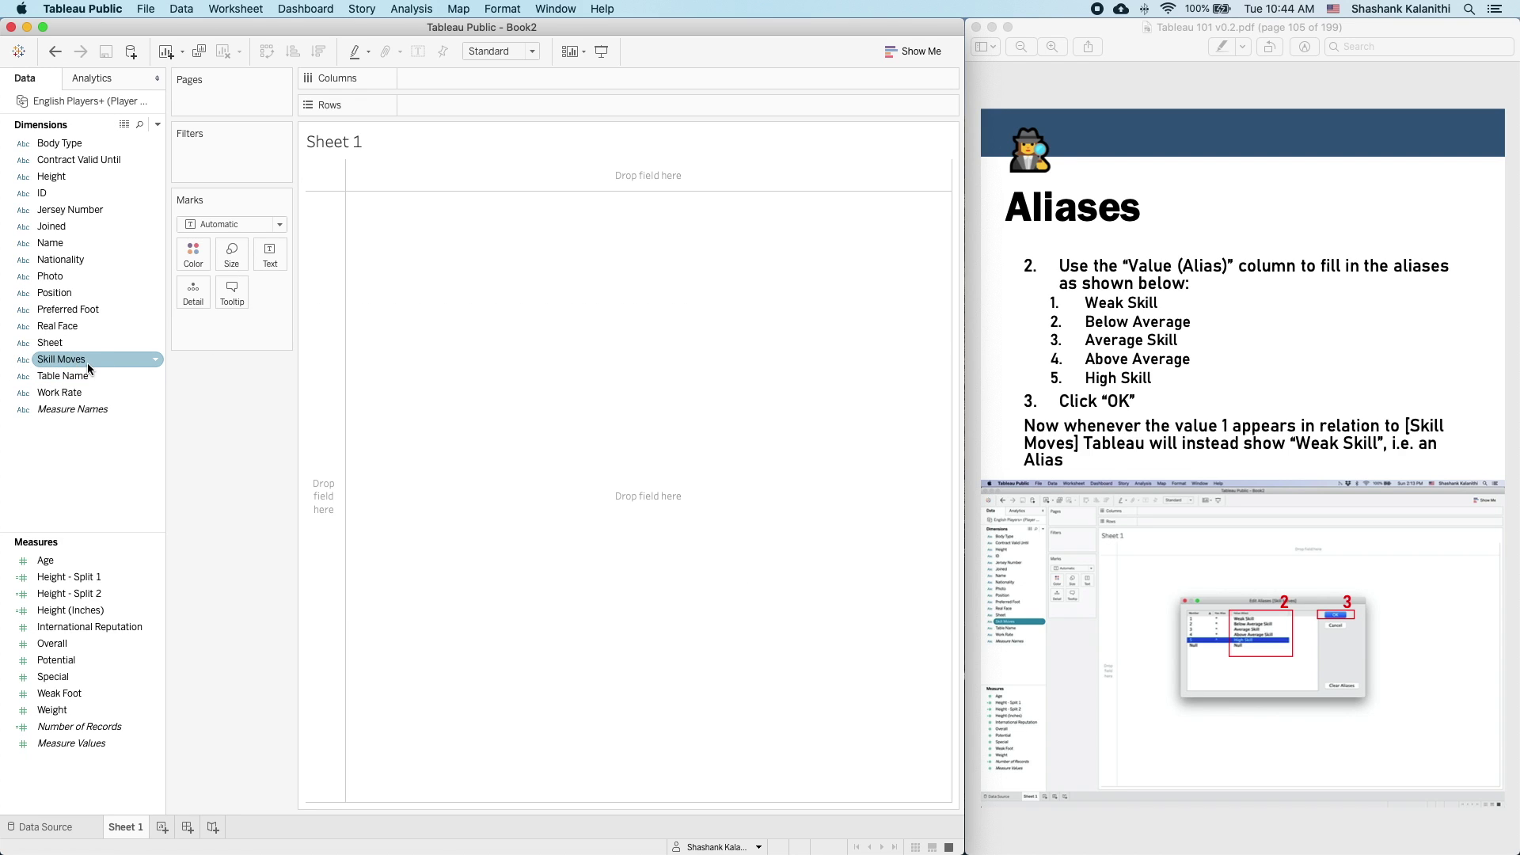
- Place the Skill Moves dimension on the empty sheet to check its aliases, and undo the placement
left_click_drag(89, 360, 436, 449)
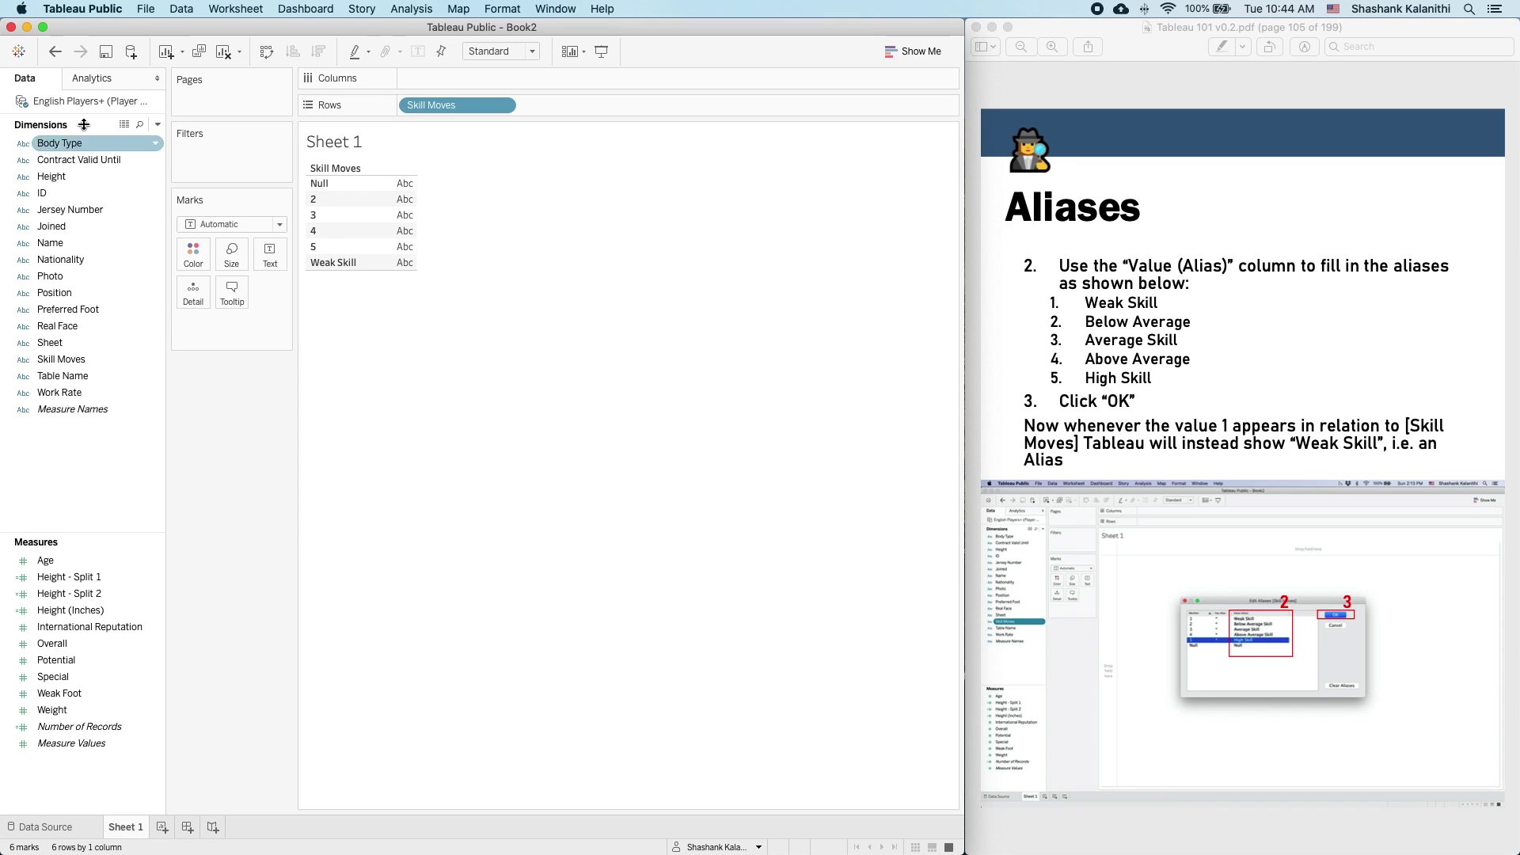
left_click(62, 54)
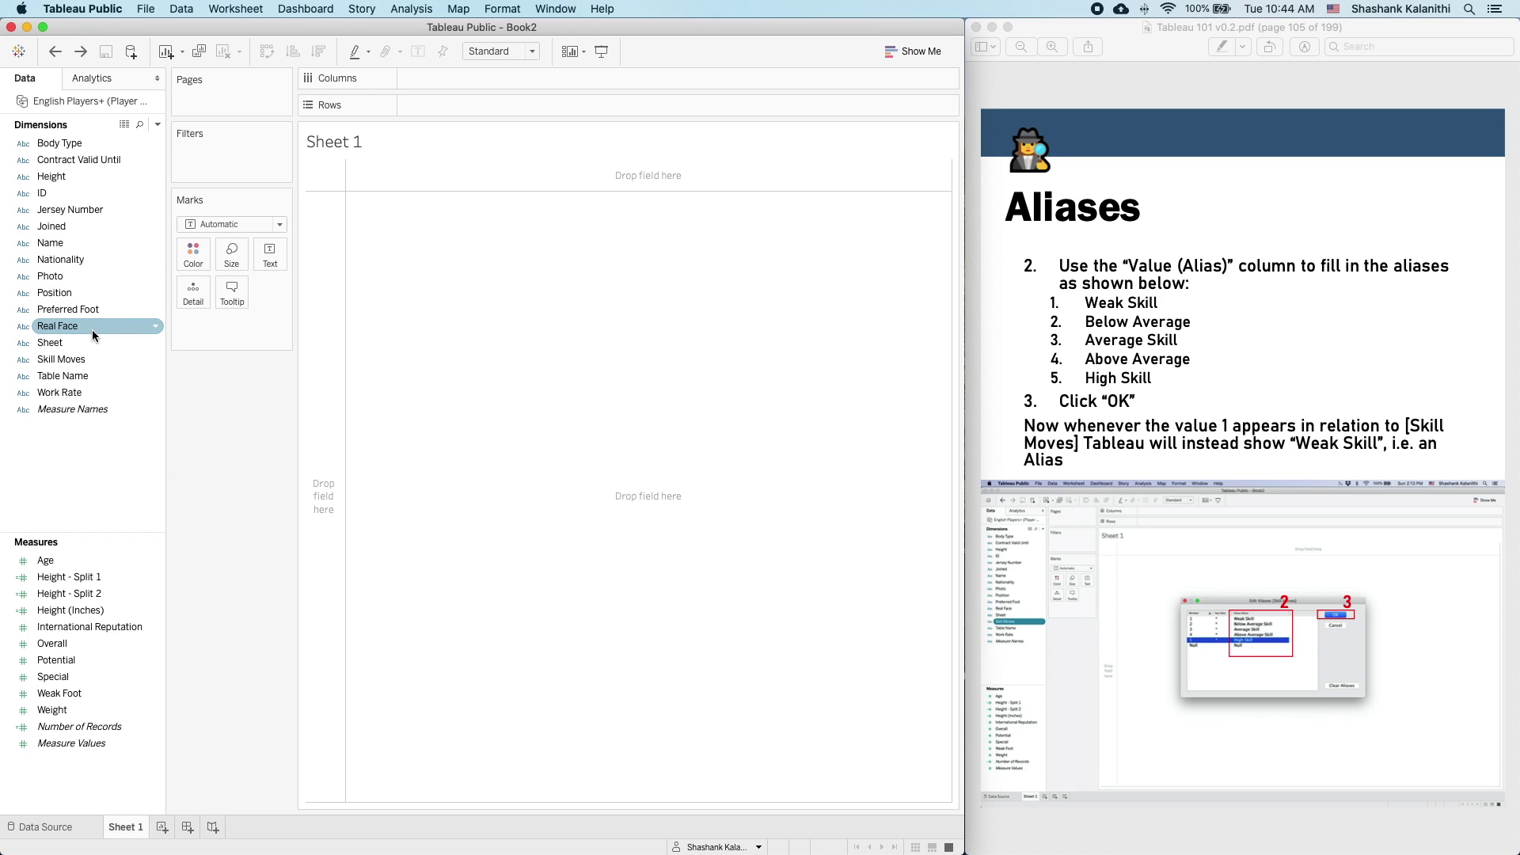
- Reopen the Skill Moves alias editor and set the aliases of member 2 to "Below Average" and member 3 to "Average Skill"
right_click(91, 358)
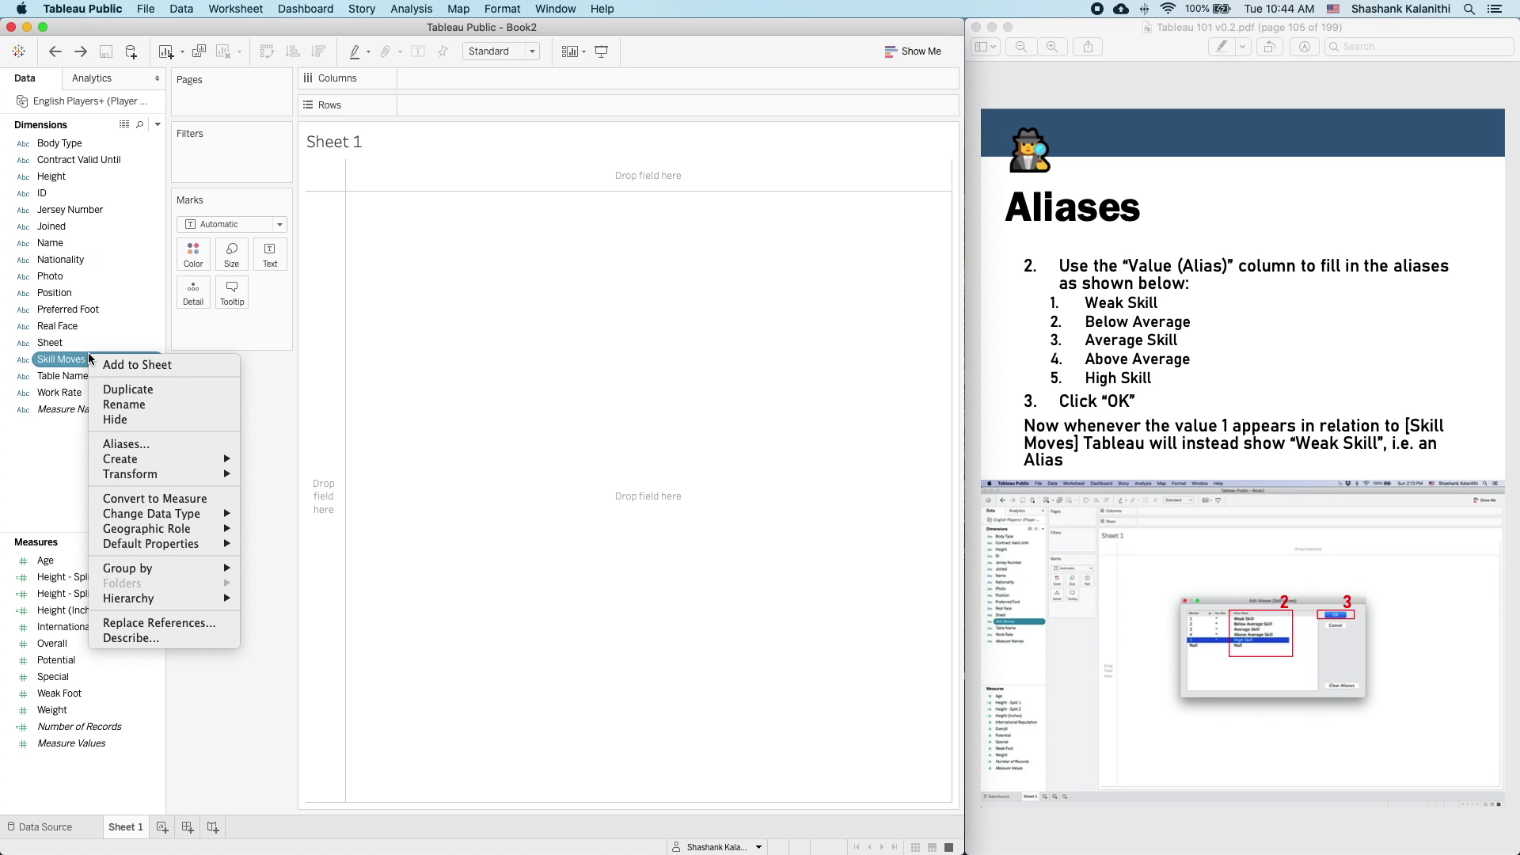
left_click(159, 442)
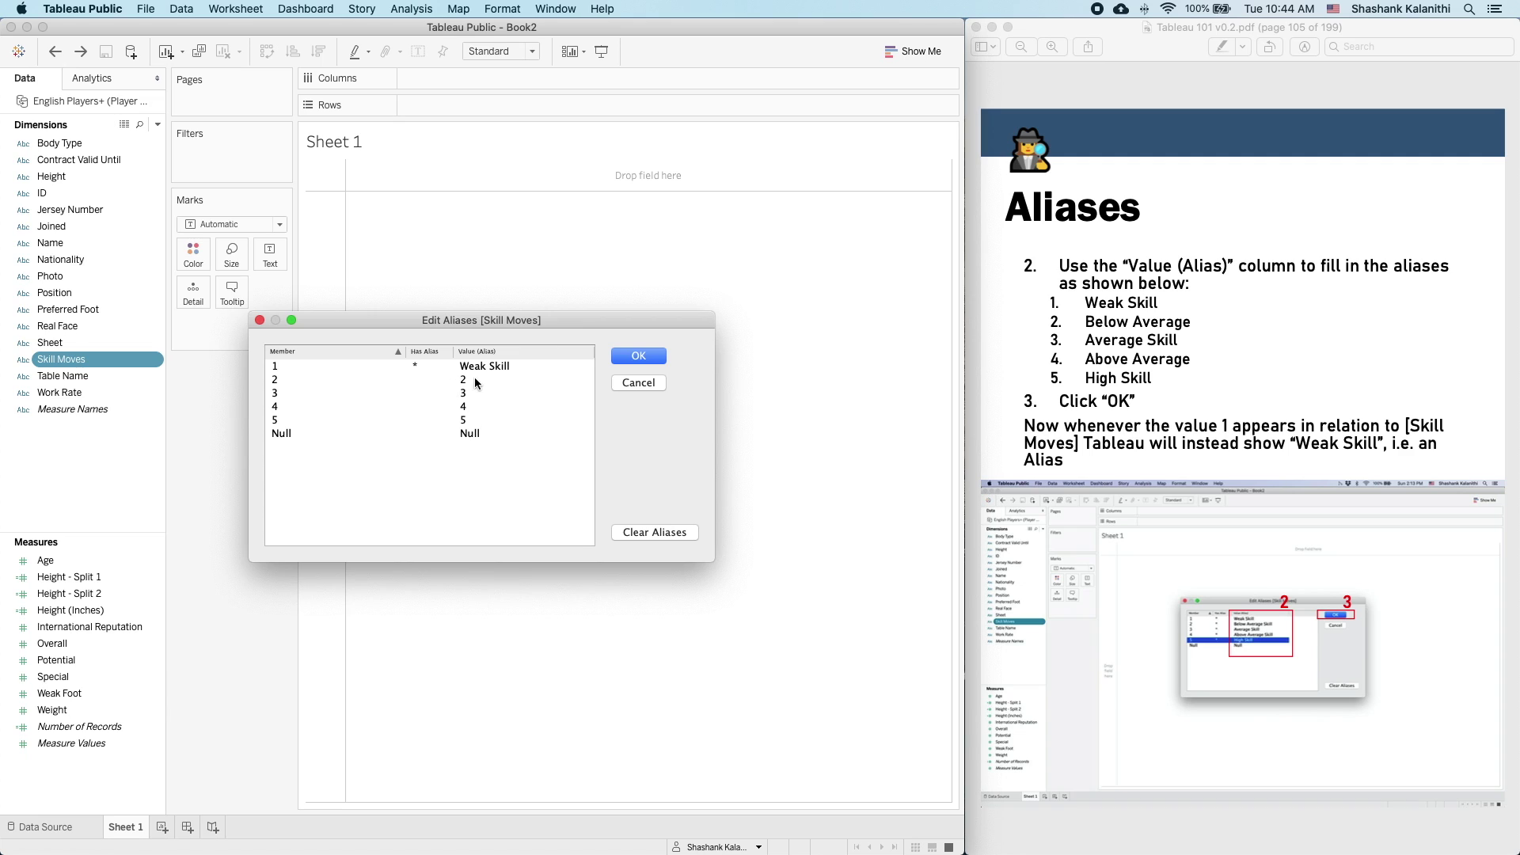
double_click(475, 381)
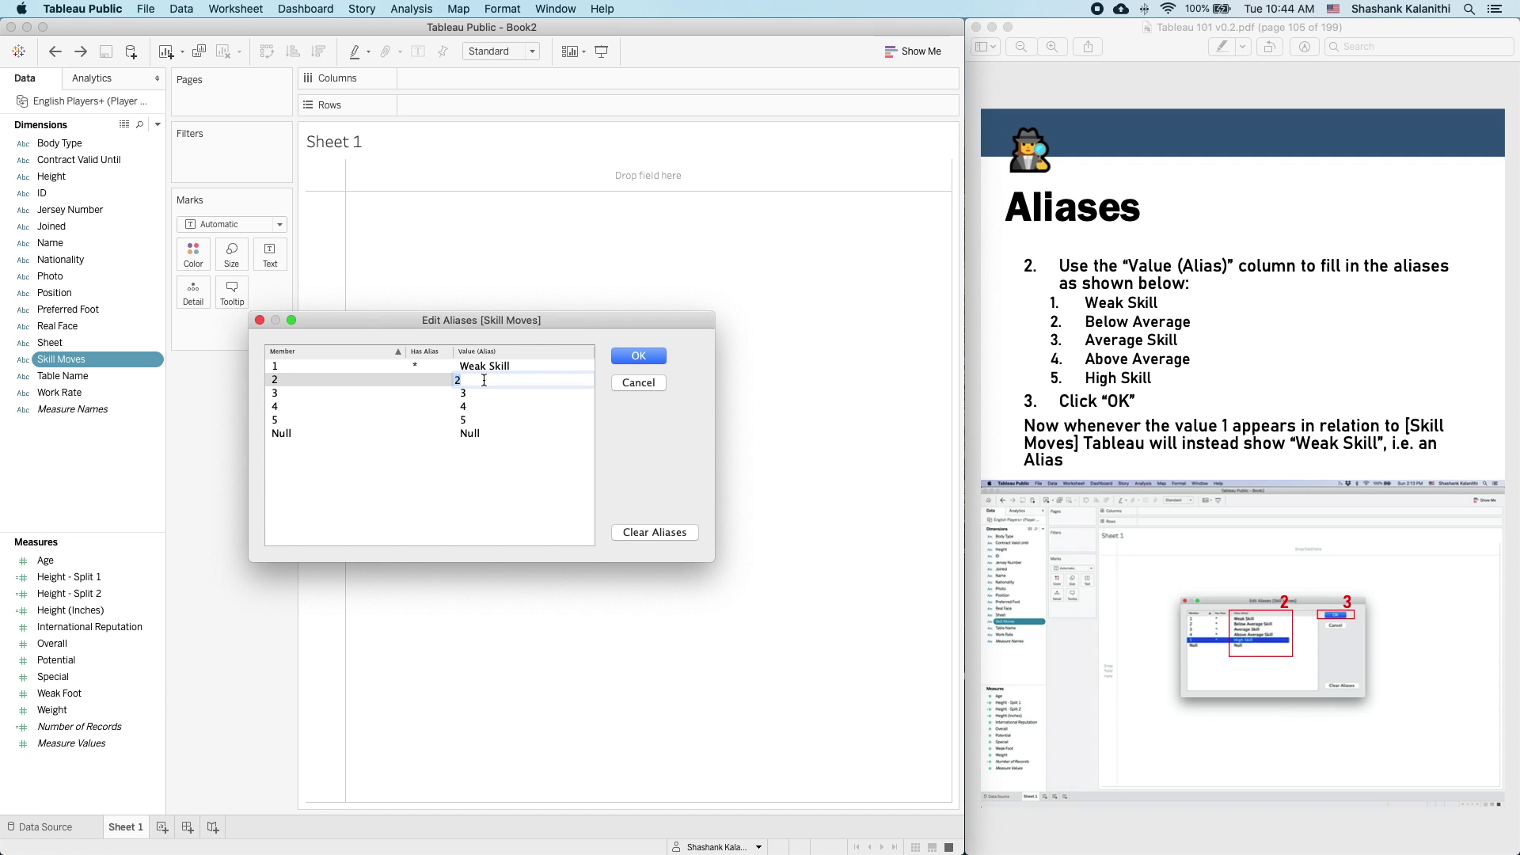
type("Below Average")
key("Return")
double_click(470, 406)
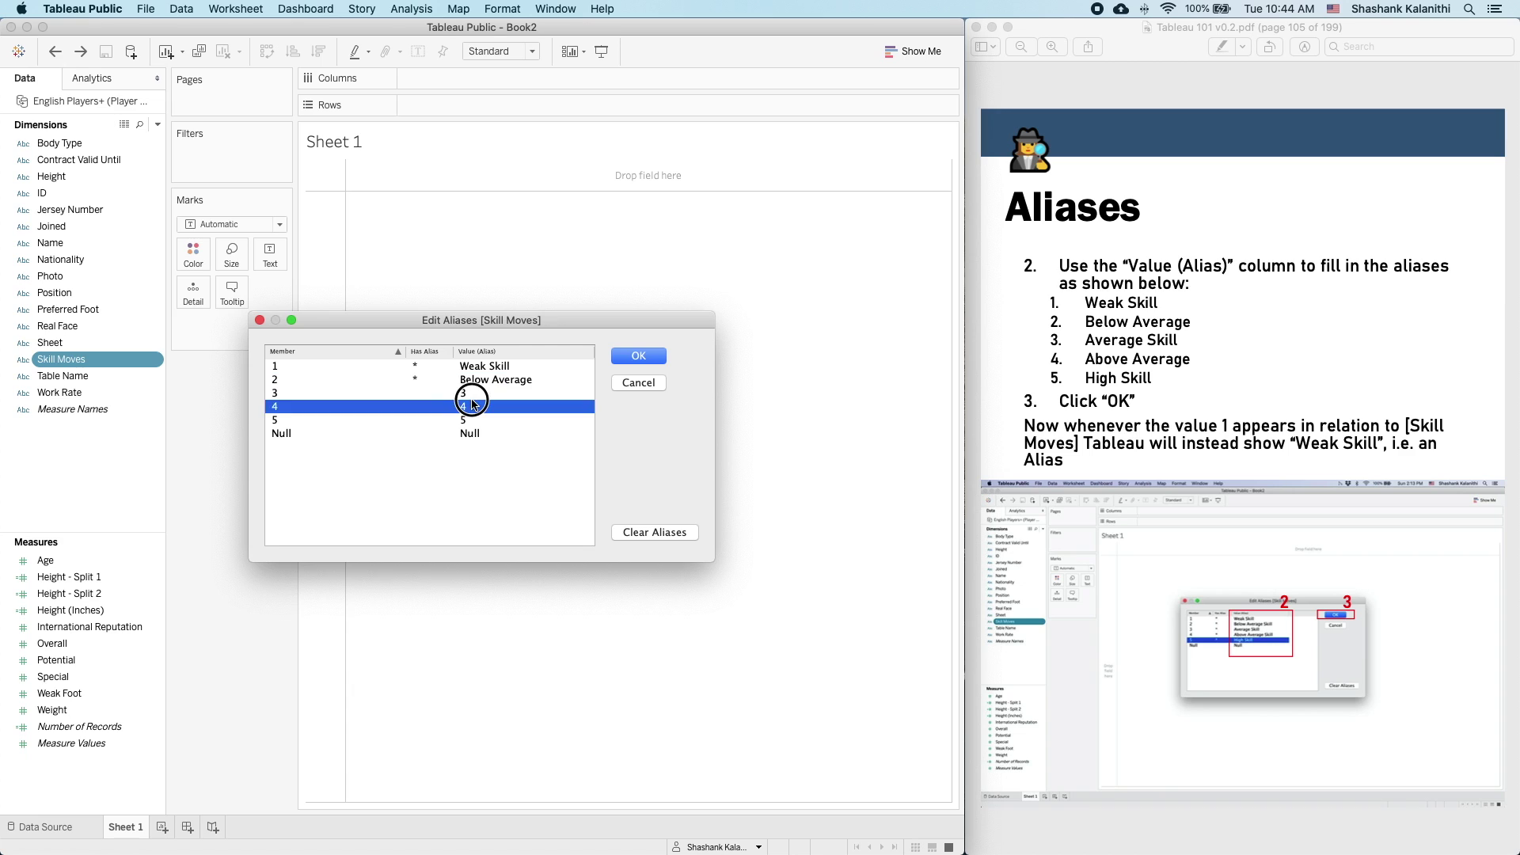
double_click(469, 394)
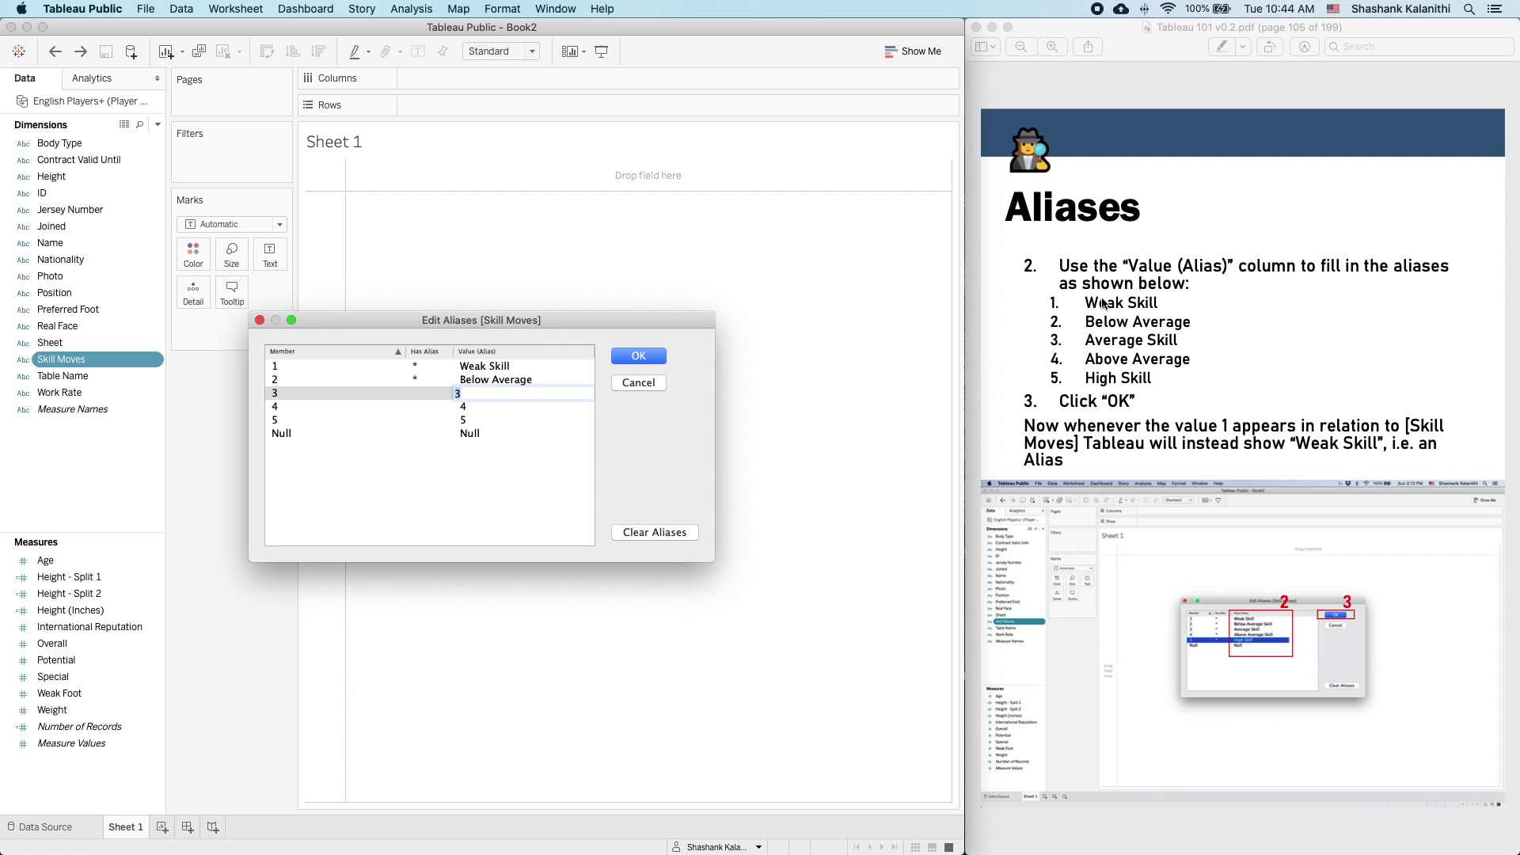
type("Average Skill")
- Set the alias of member 4 to "Above Average" and member 5 to "High Skill", and accept the aliases
double_click(469, 407)
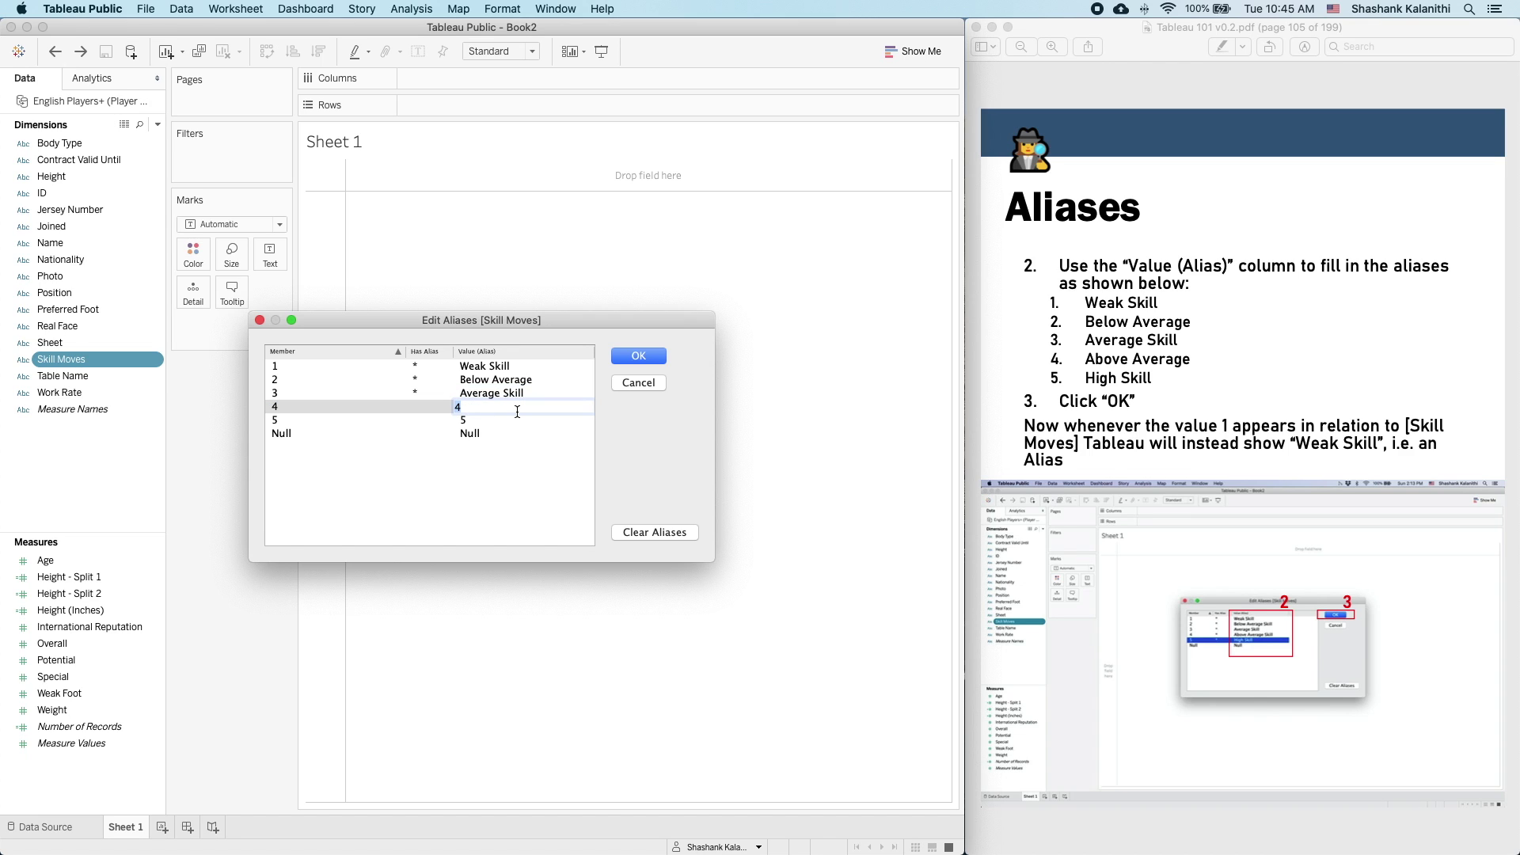
type("Above Average")
double_click(475, 422)
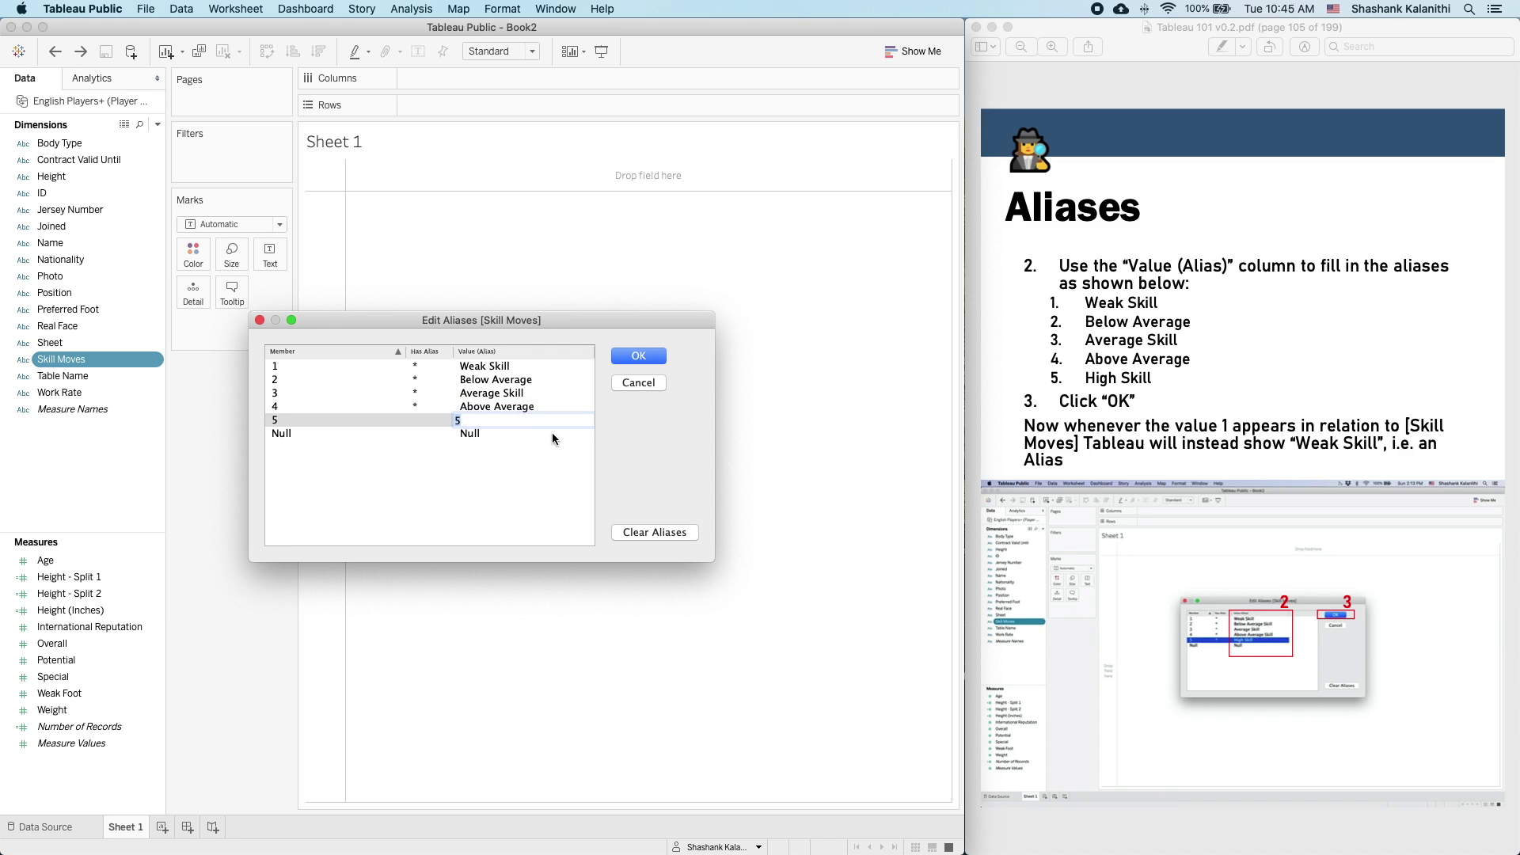
type("High Skill")
key("Return")
left_click(654, 356)
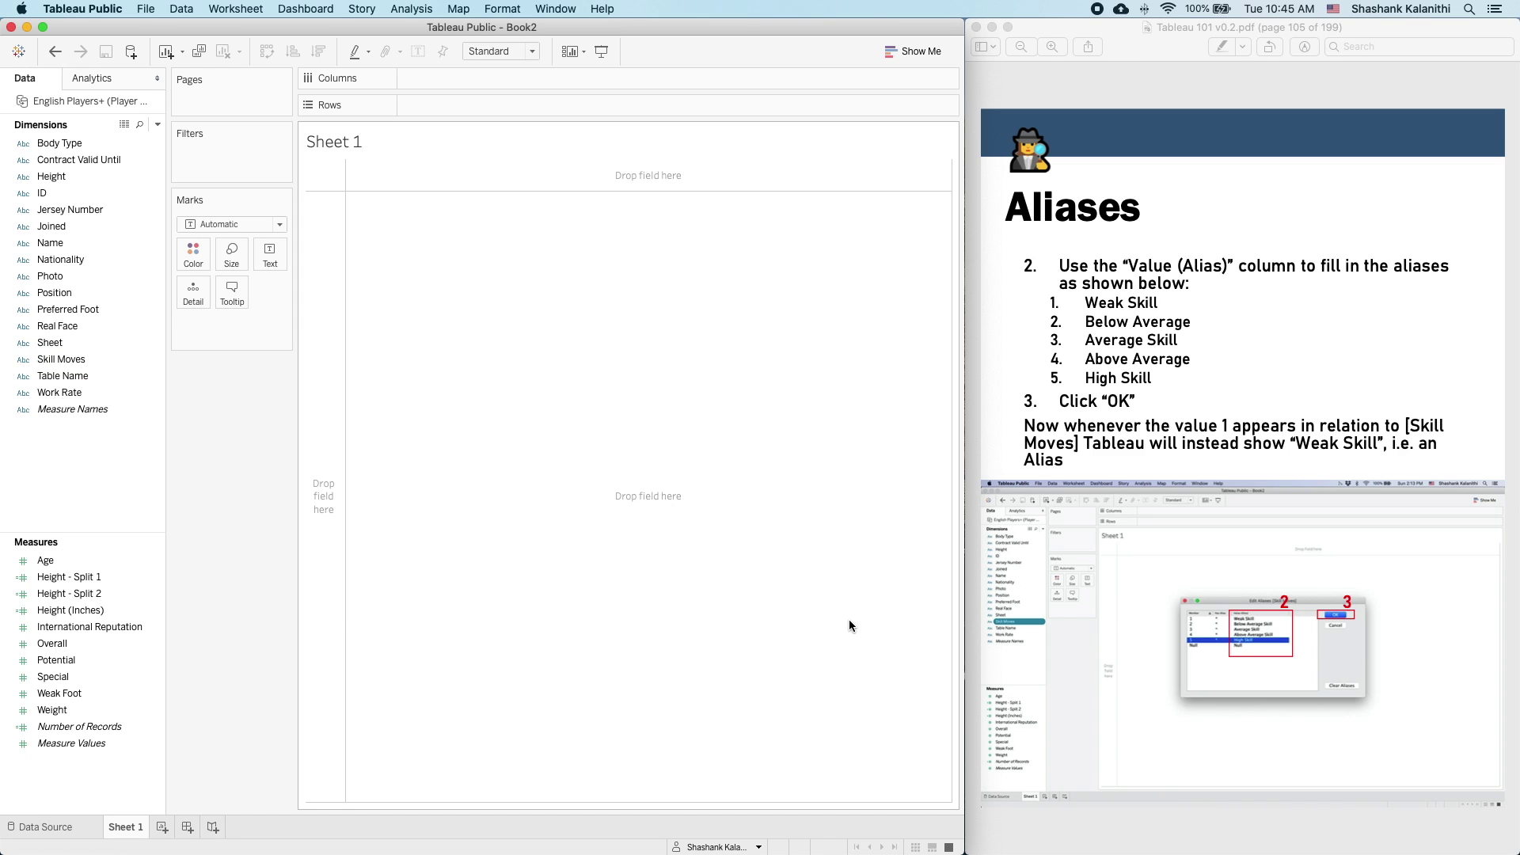
- Add Skill Moves to Rows to review the completed aliases, and undo it to empty the sheet
double_click(74, 361)
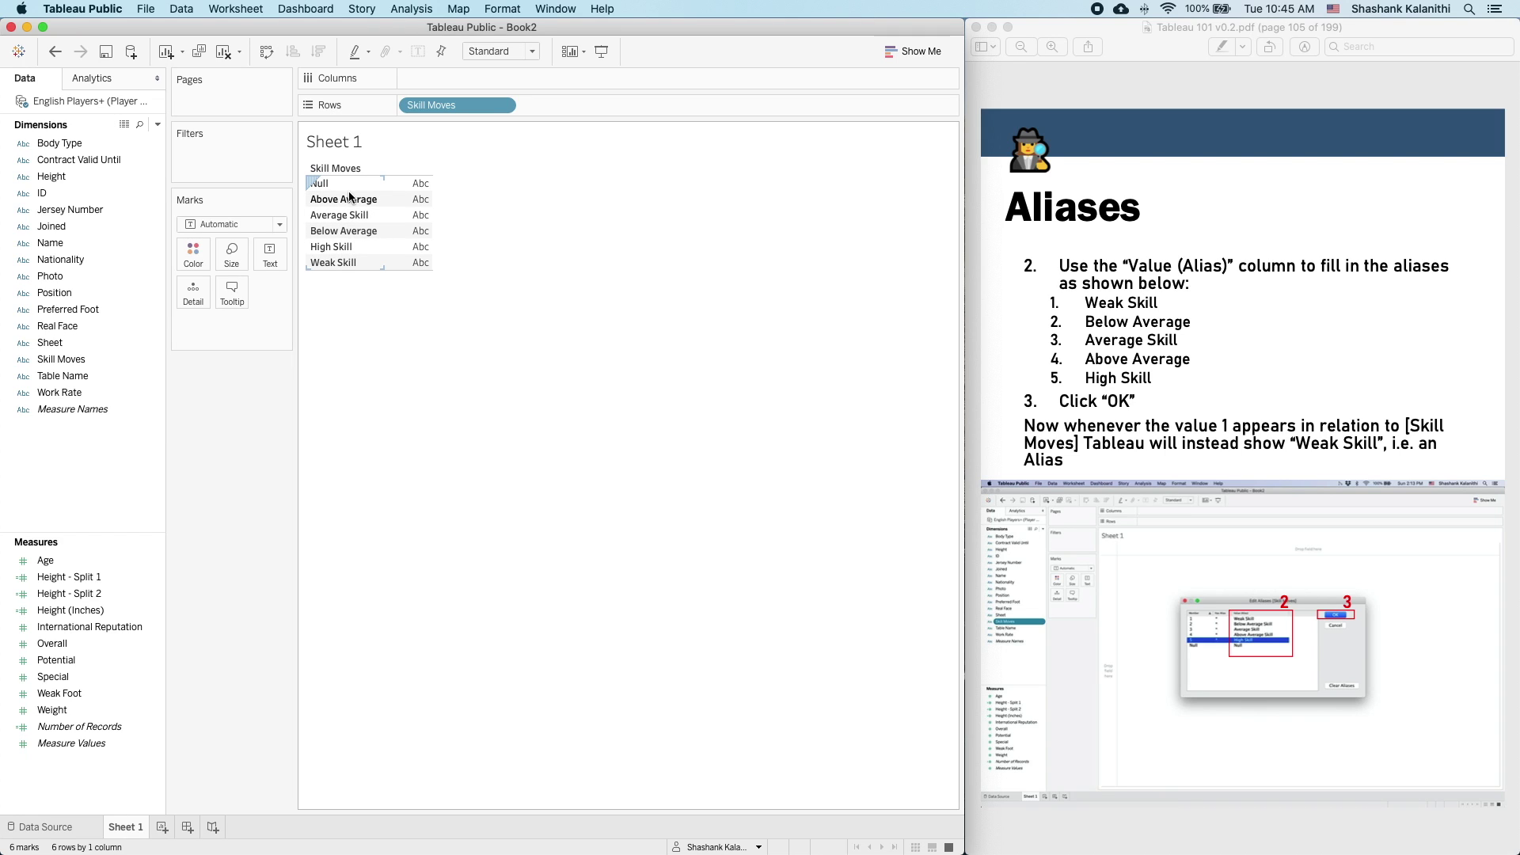
left_click(60, 52)
- Advance the PDF to the Aggregations page, and in Tableau place Height (Inches) on Columns and Weight on Rows
left_click(1307, 382)
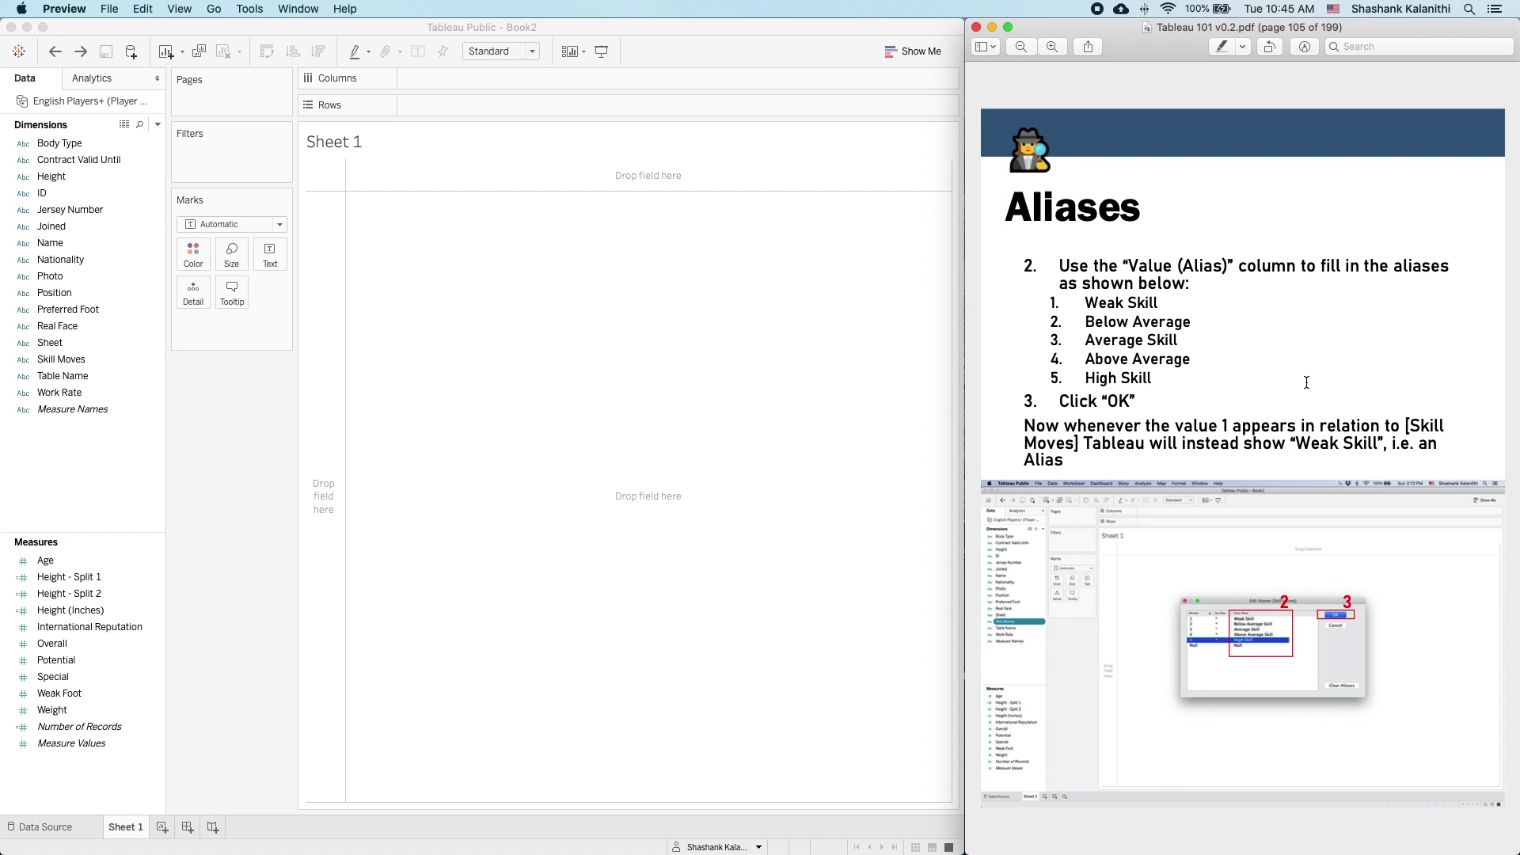
key("Down")
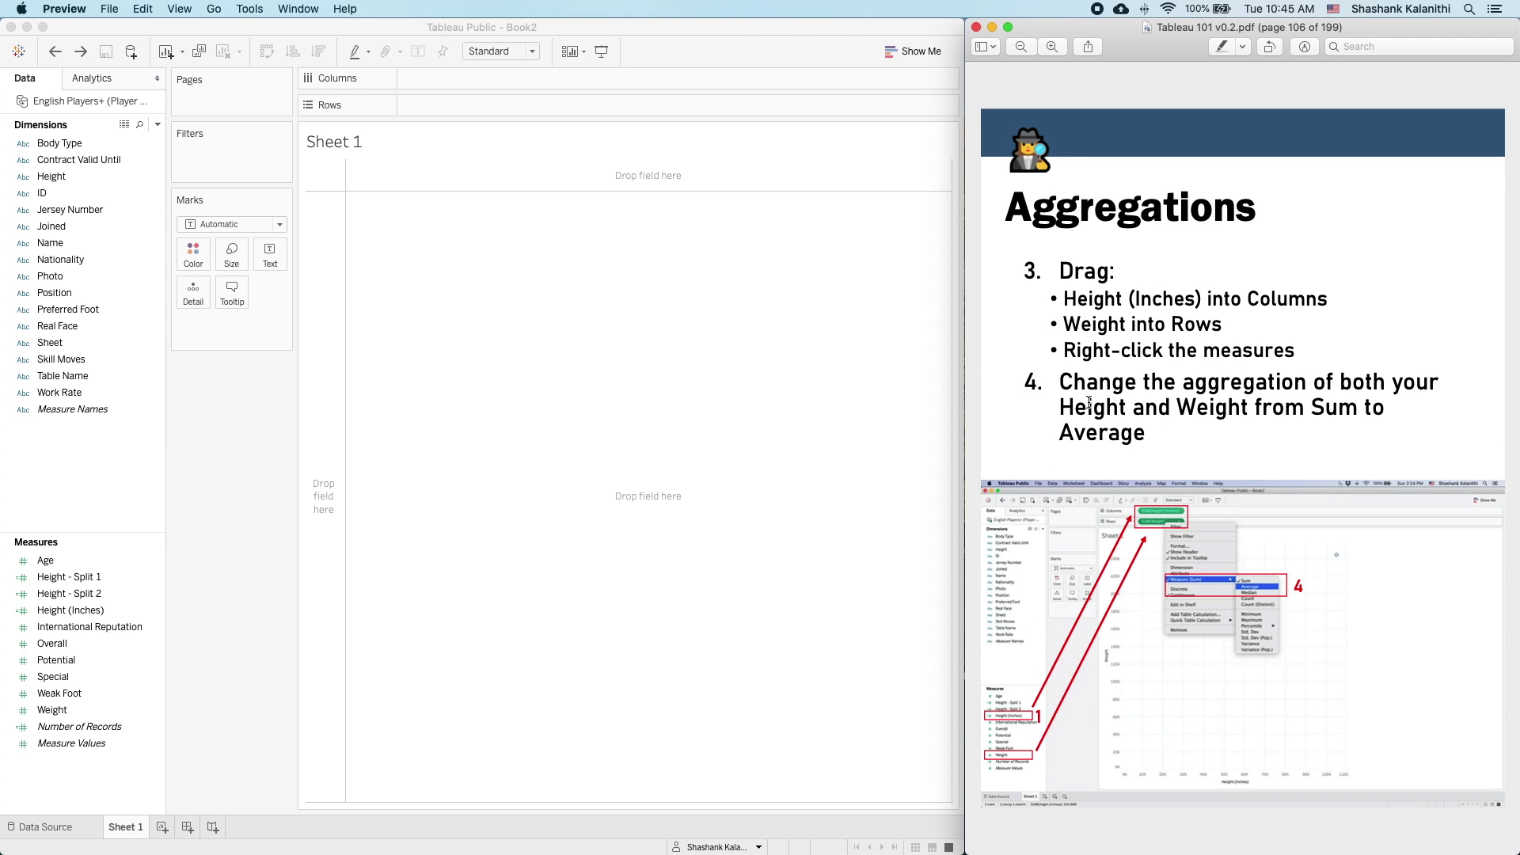
left_click_drag(1096, 294, 1199, 292)
left_click_drag(84, 611, 458, 81)
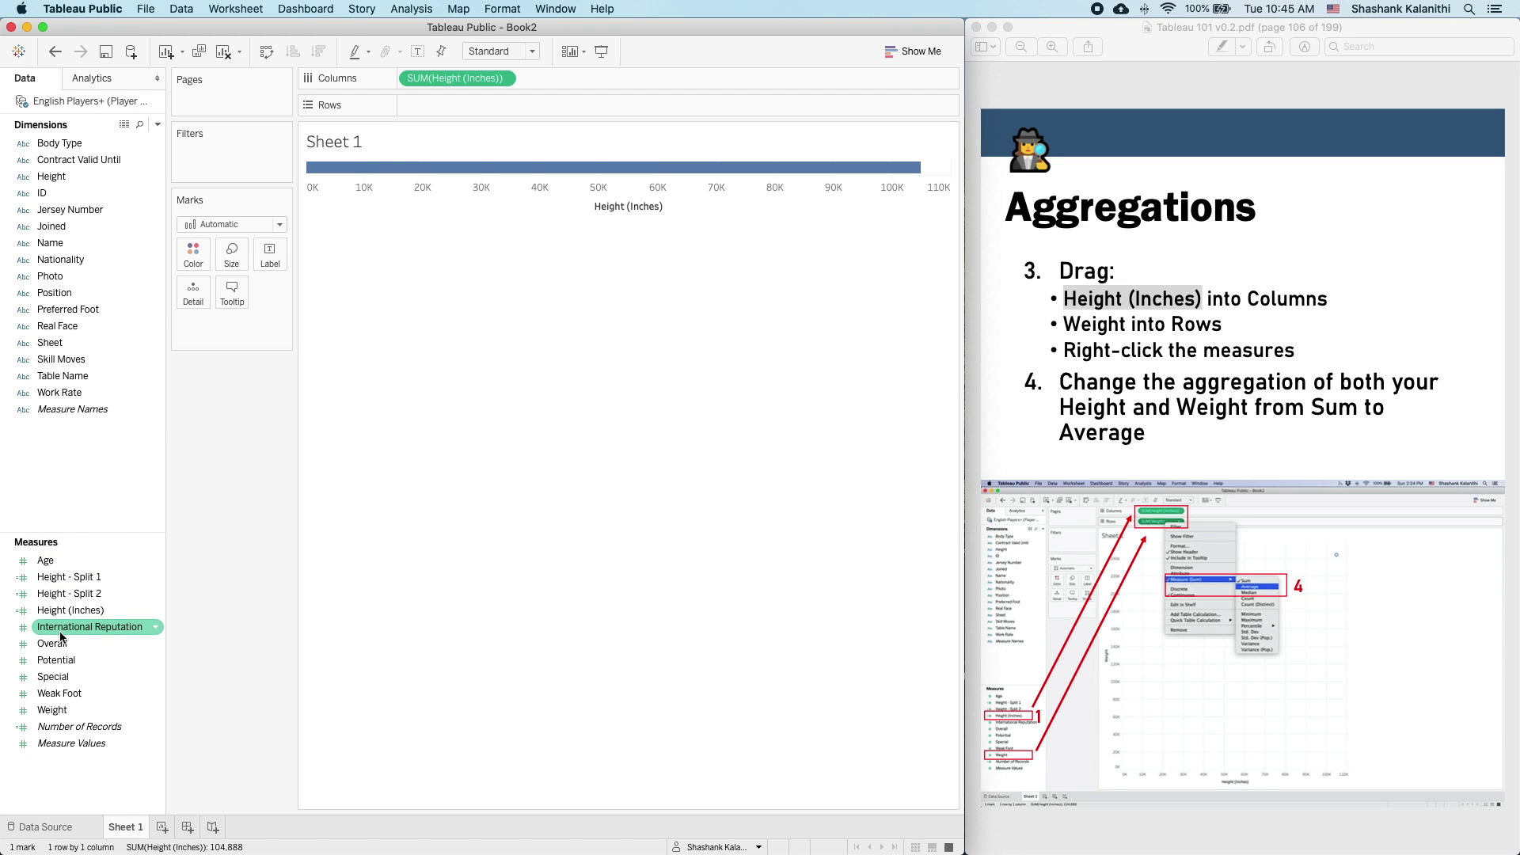
left_click_drag(52, 710, 448, 107)
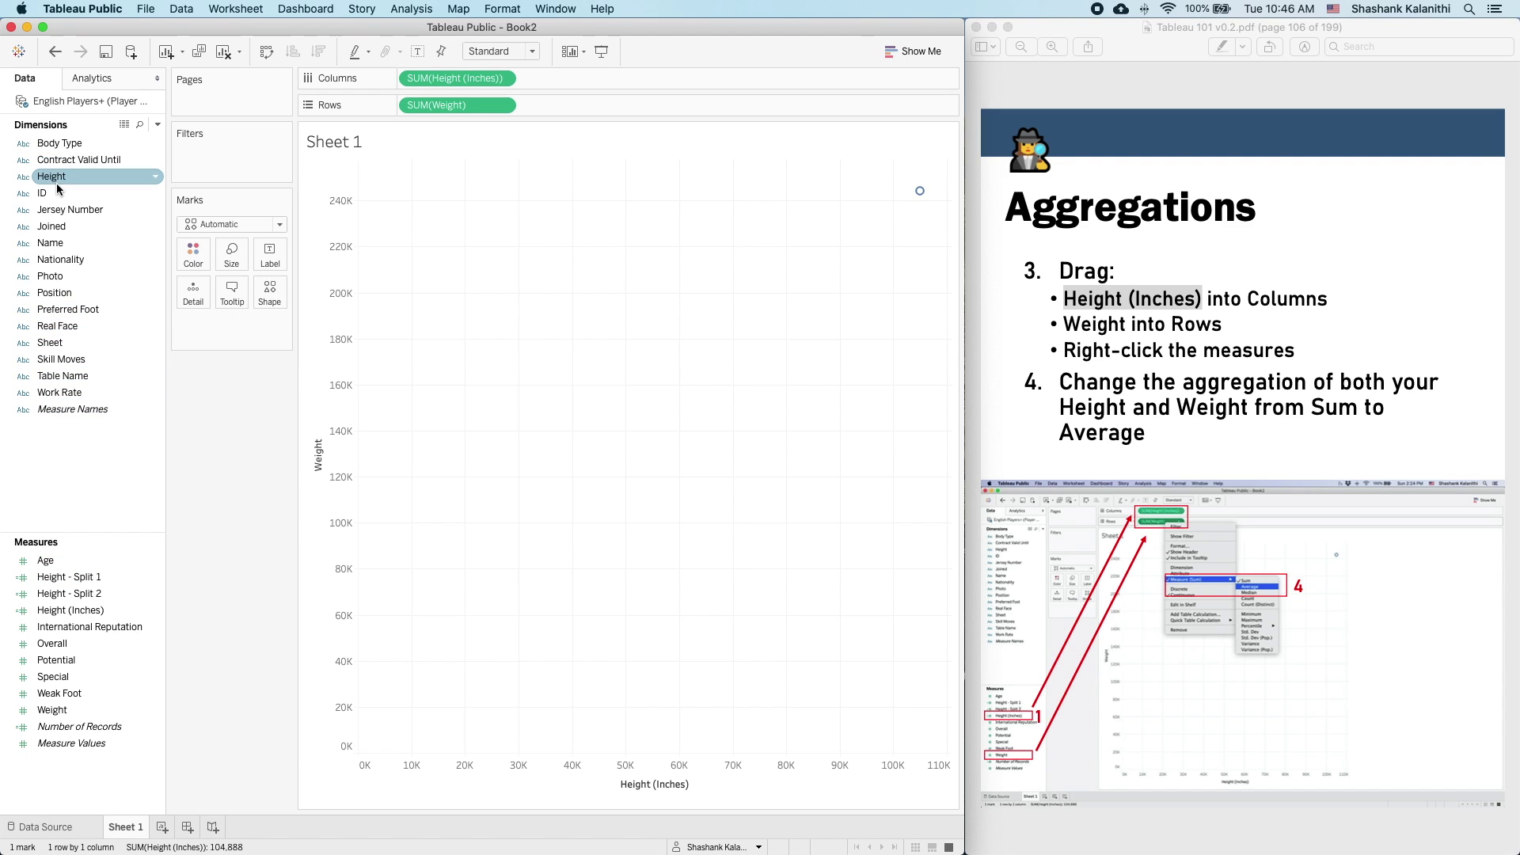
- Add Body Type to Columns ahead of Height (Inches) to break up the chart, and remove it again
left_click_drag(55, 142, 399, 79)
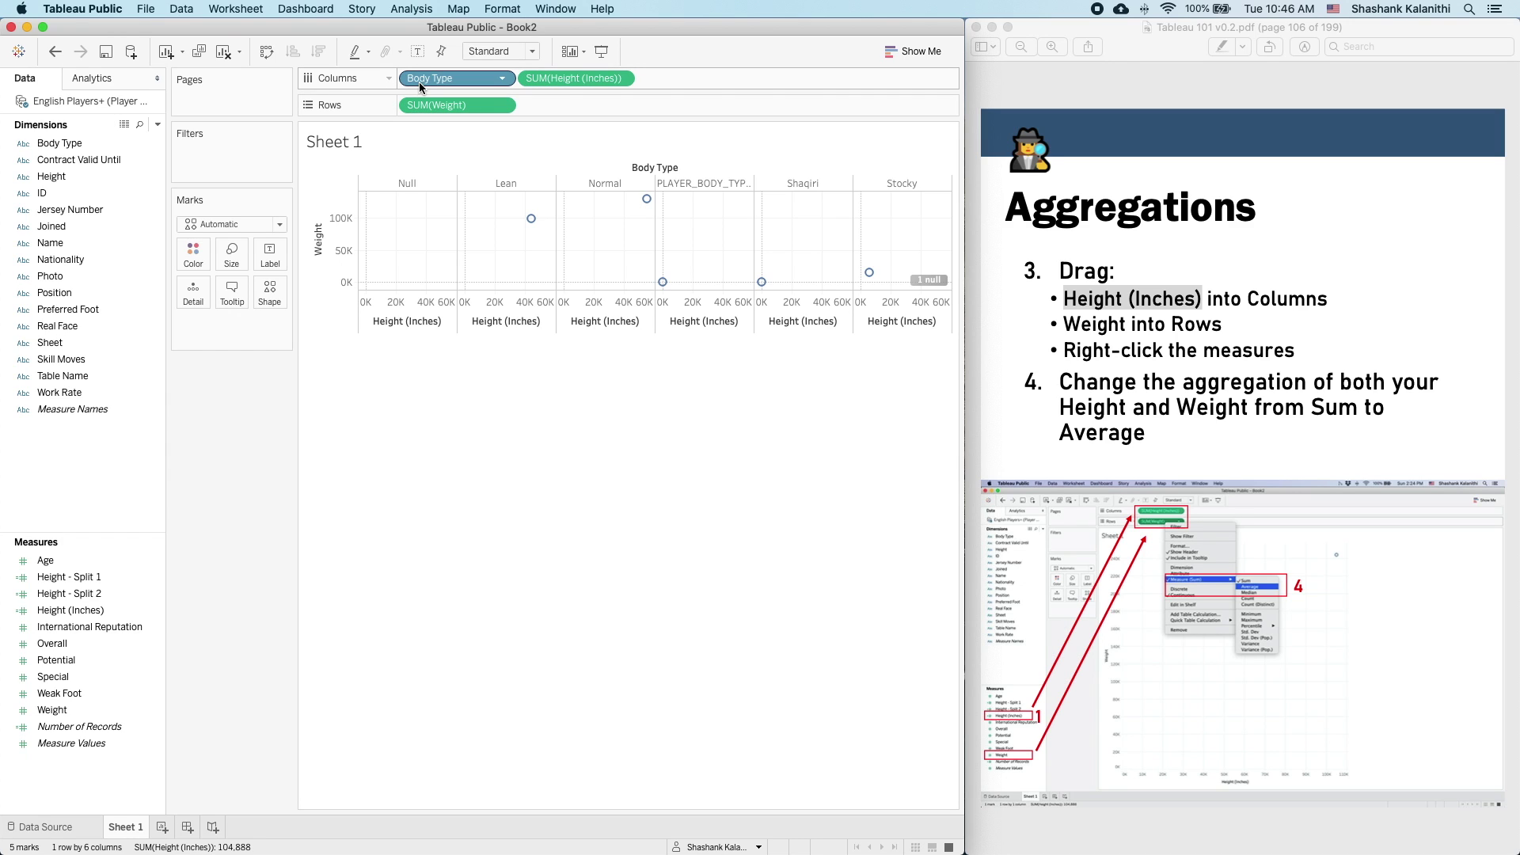
left_click_drag(448, 82, 145, 182)
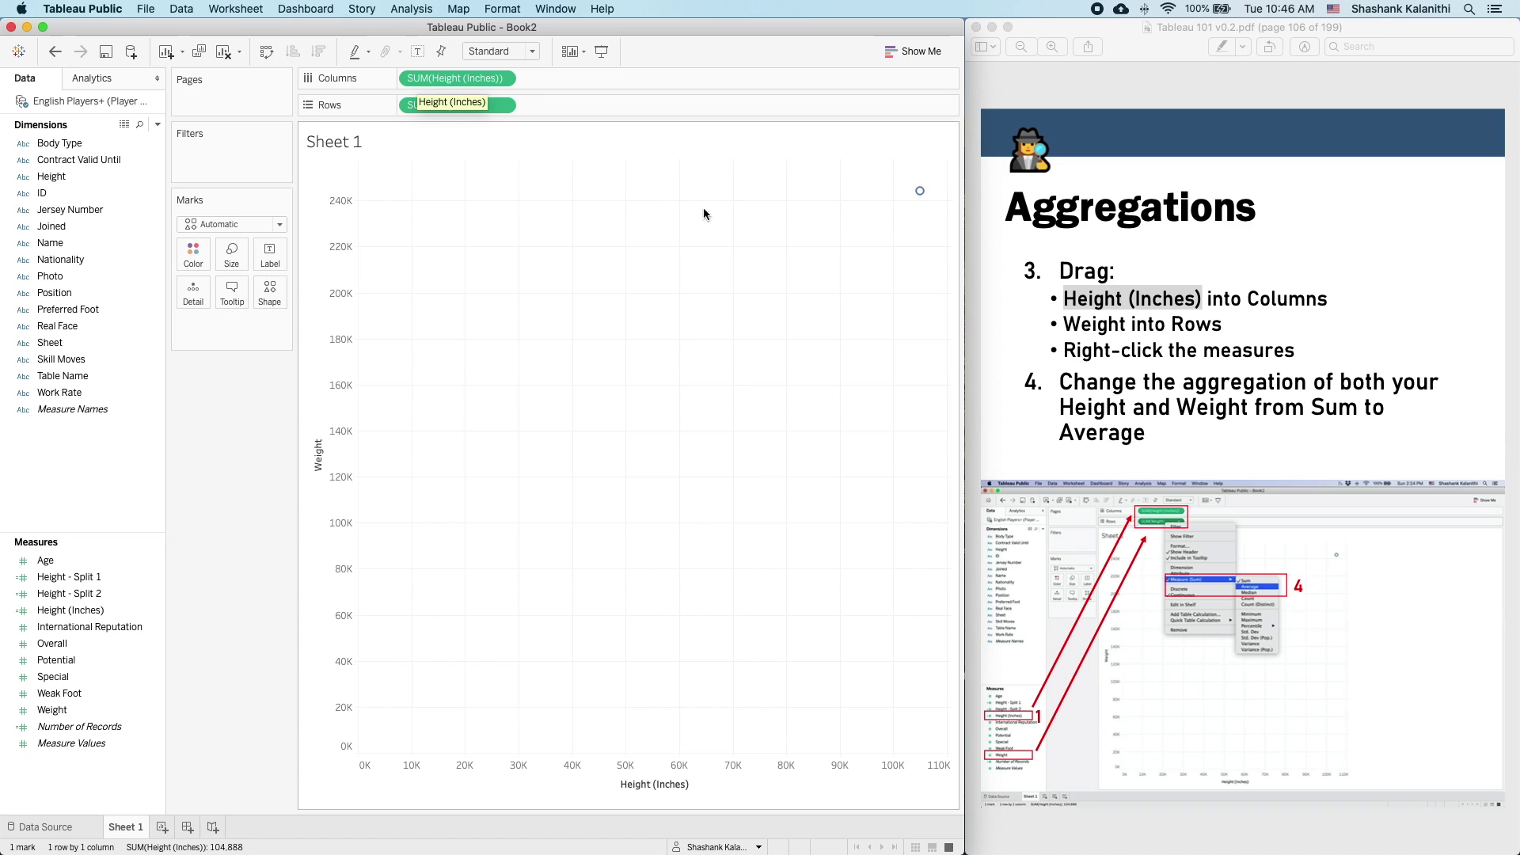
- Change the aggregation of both Height (Inches) on Columns and Weight on Rows to Average
left_click(1166, 385)
left_click(1143, 347)
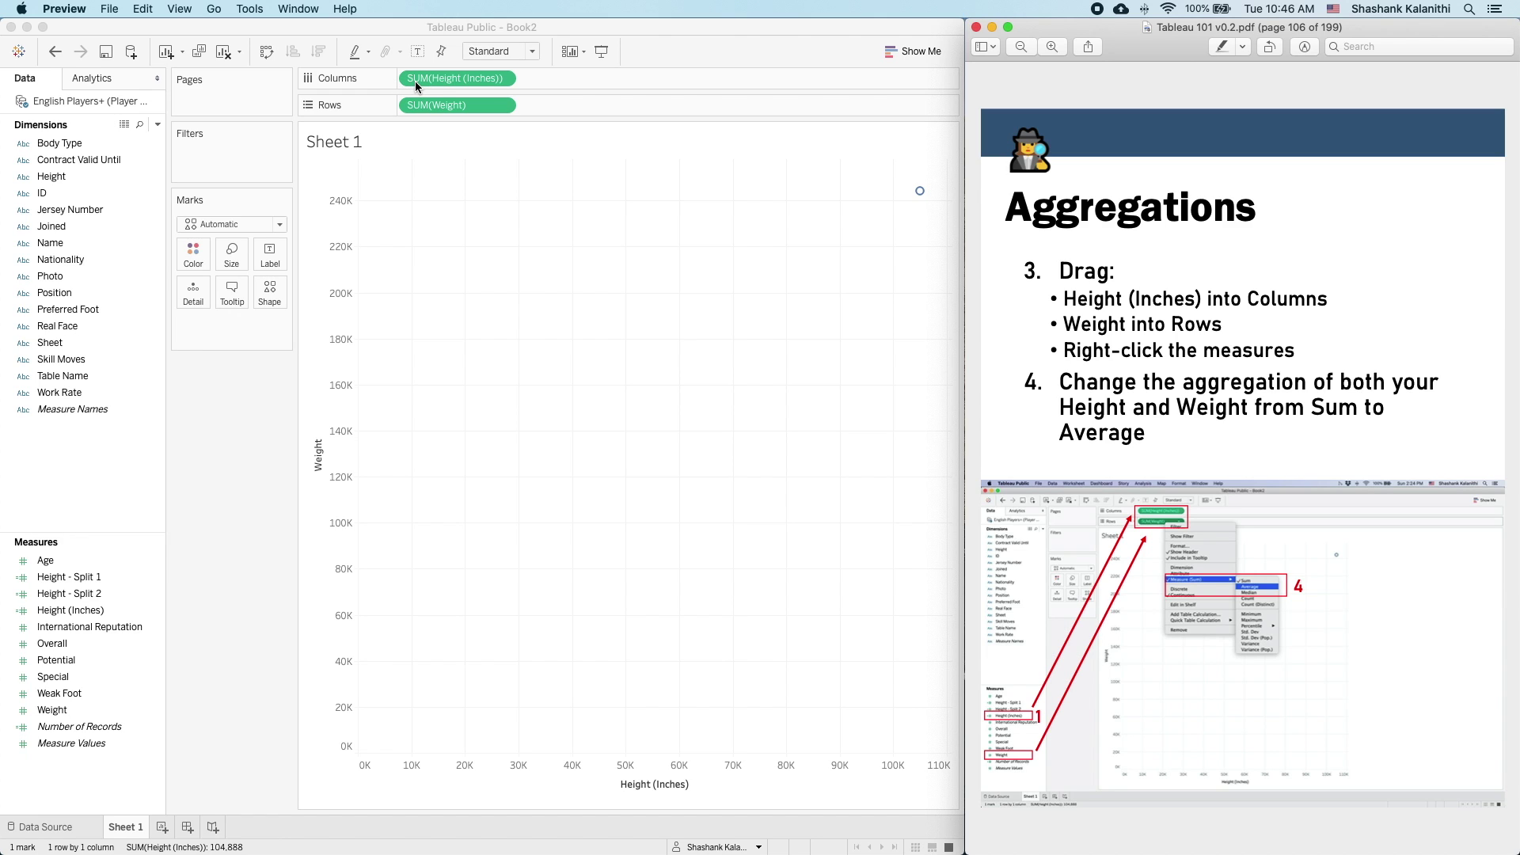
right_click(446, 81)
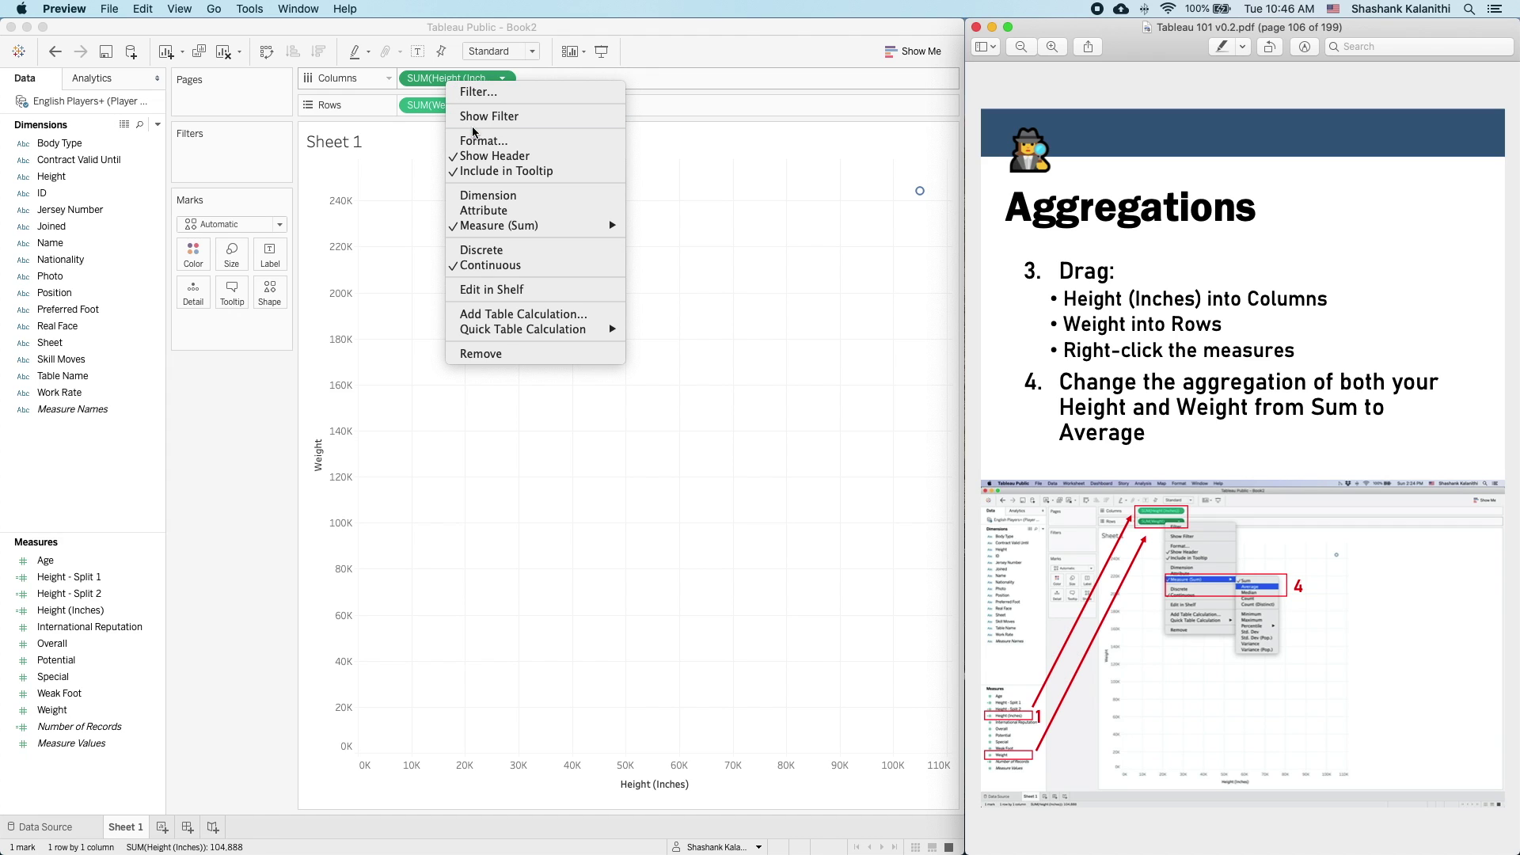
mouse_move(522, 228)
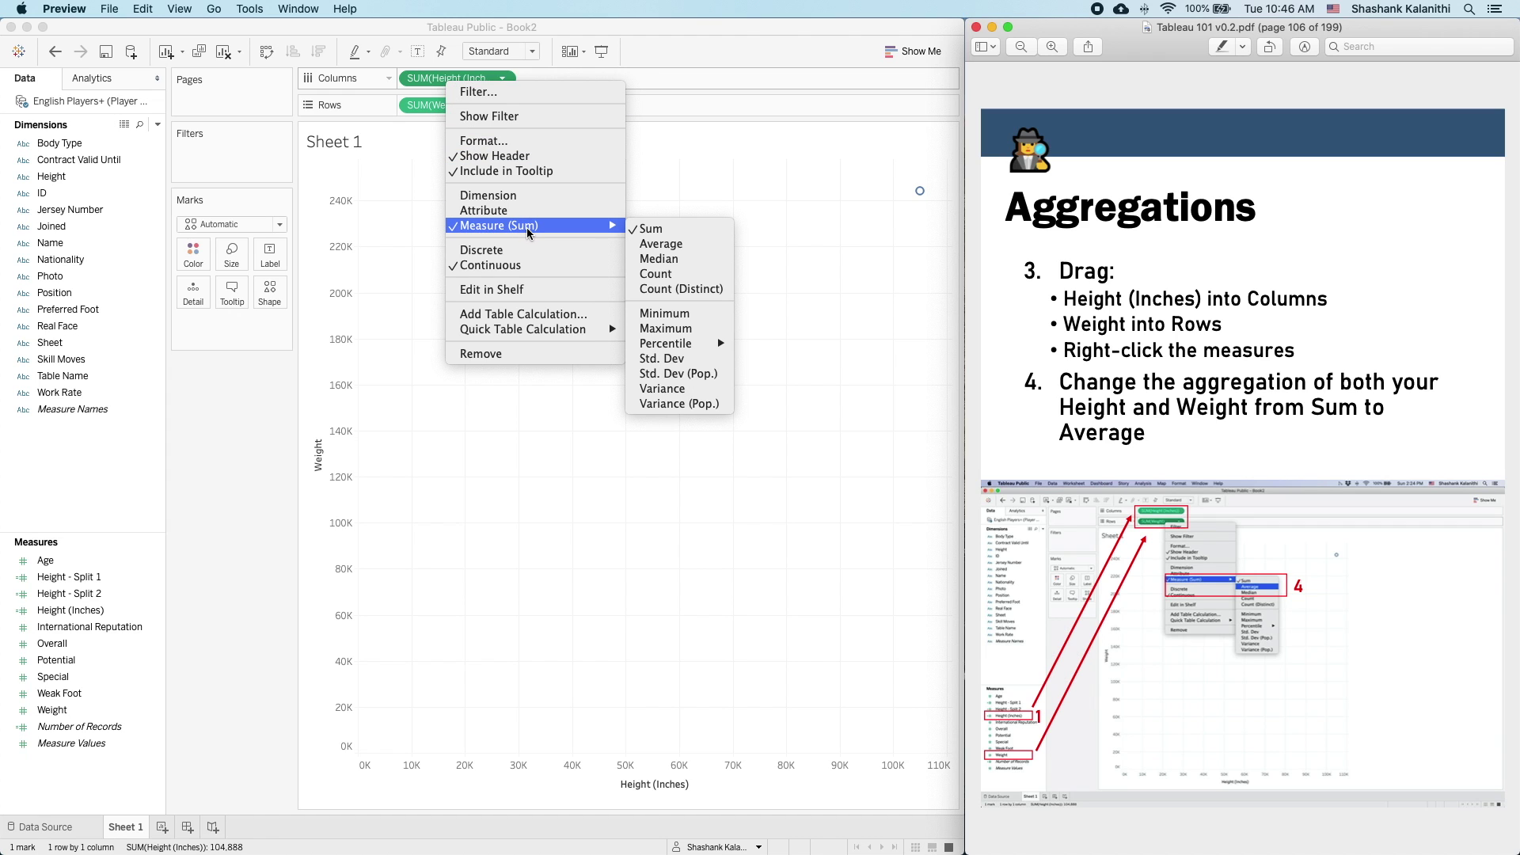
left_click(690, 246)
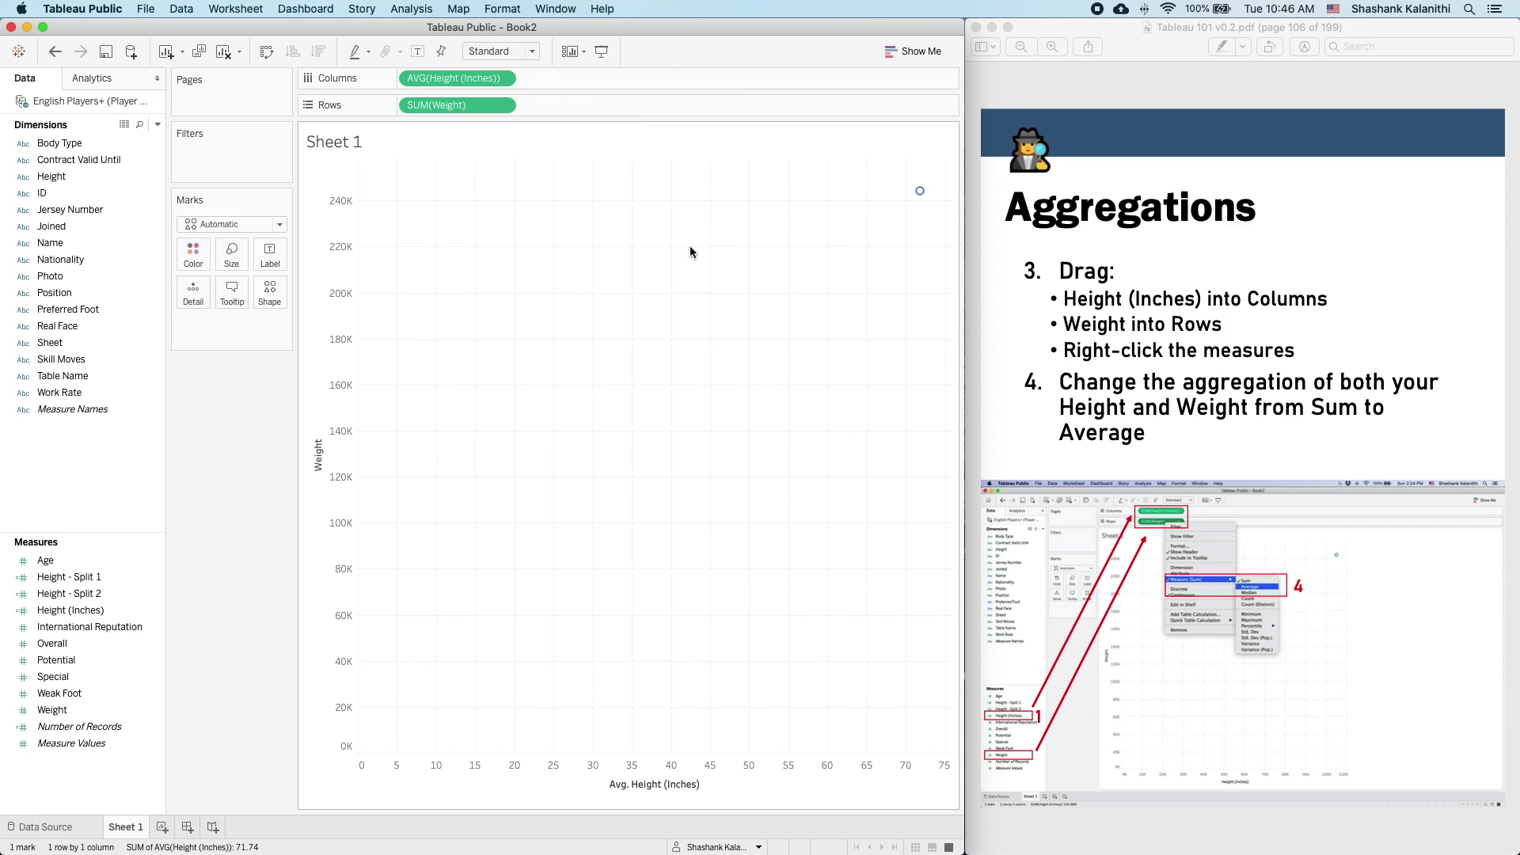
right_click(459, 108)
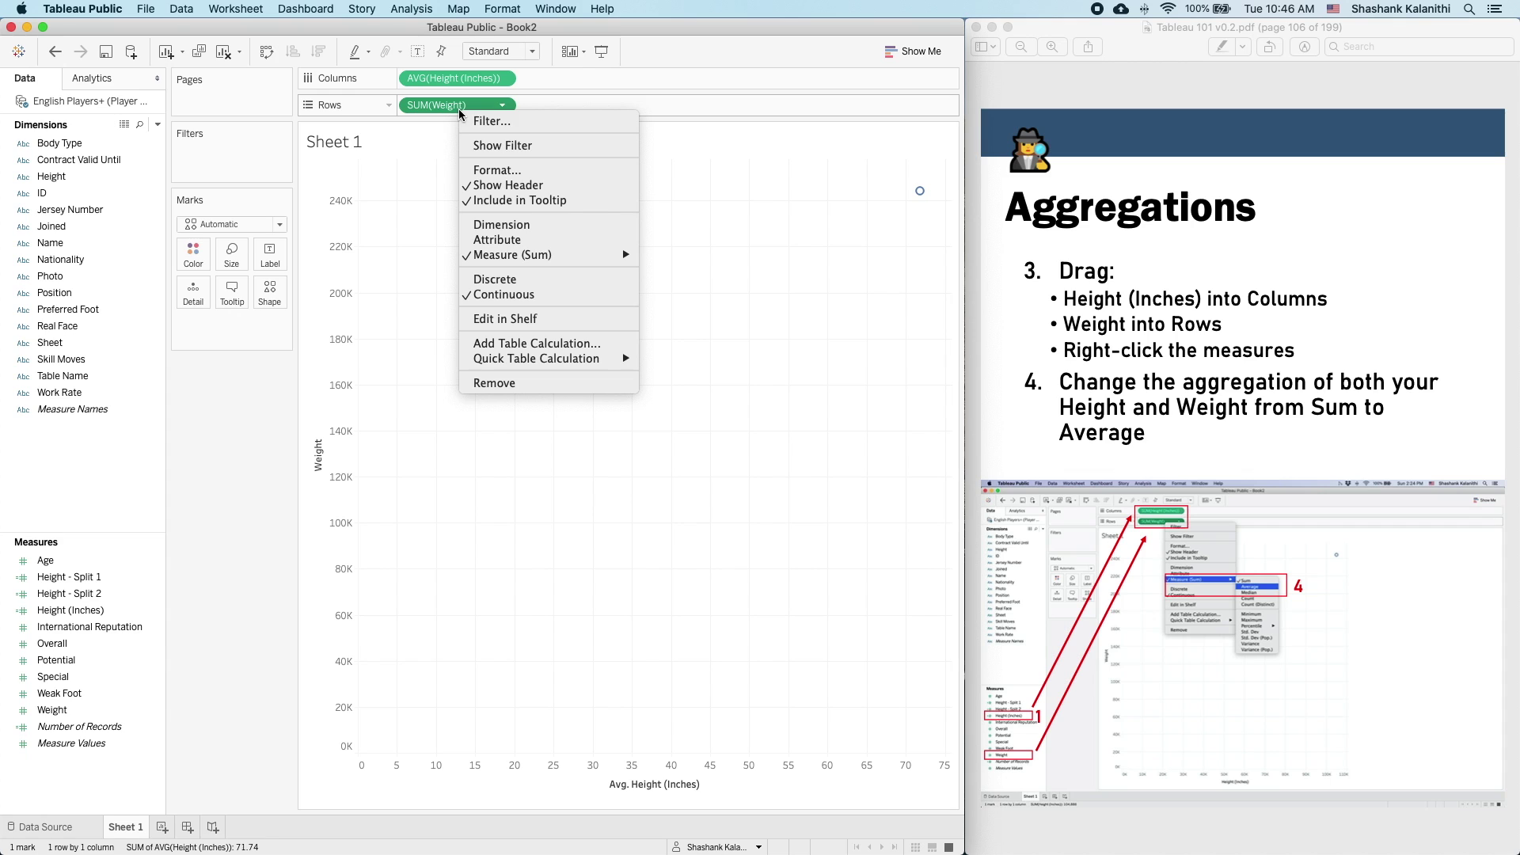
mouse_move(542, 257)
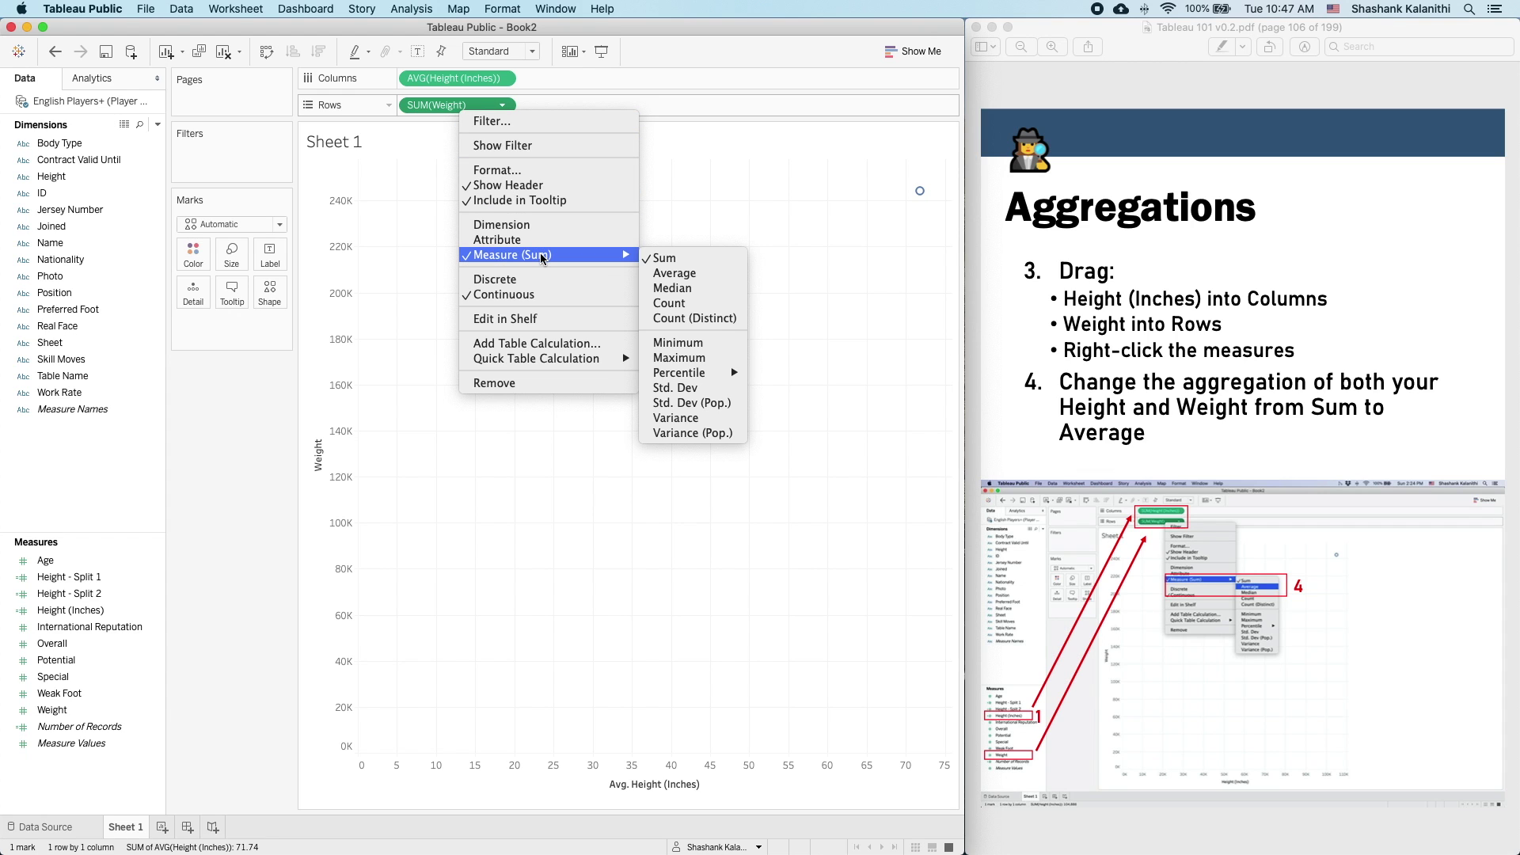
left_click(674, 273)
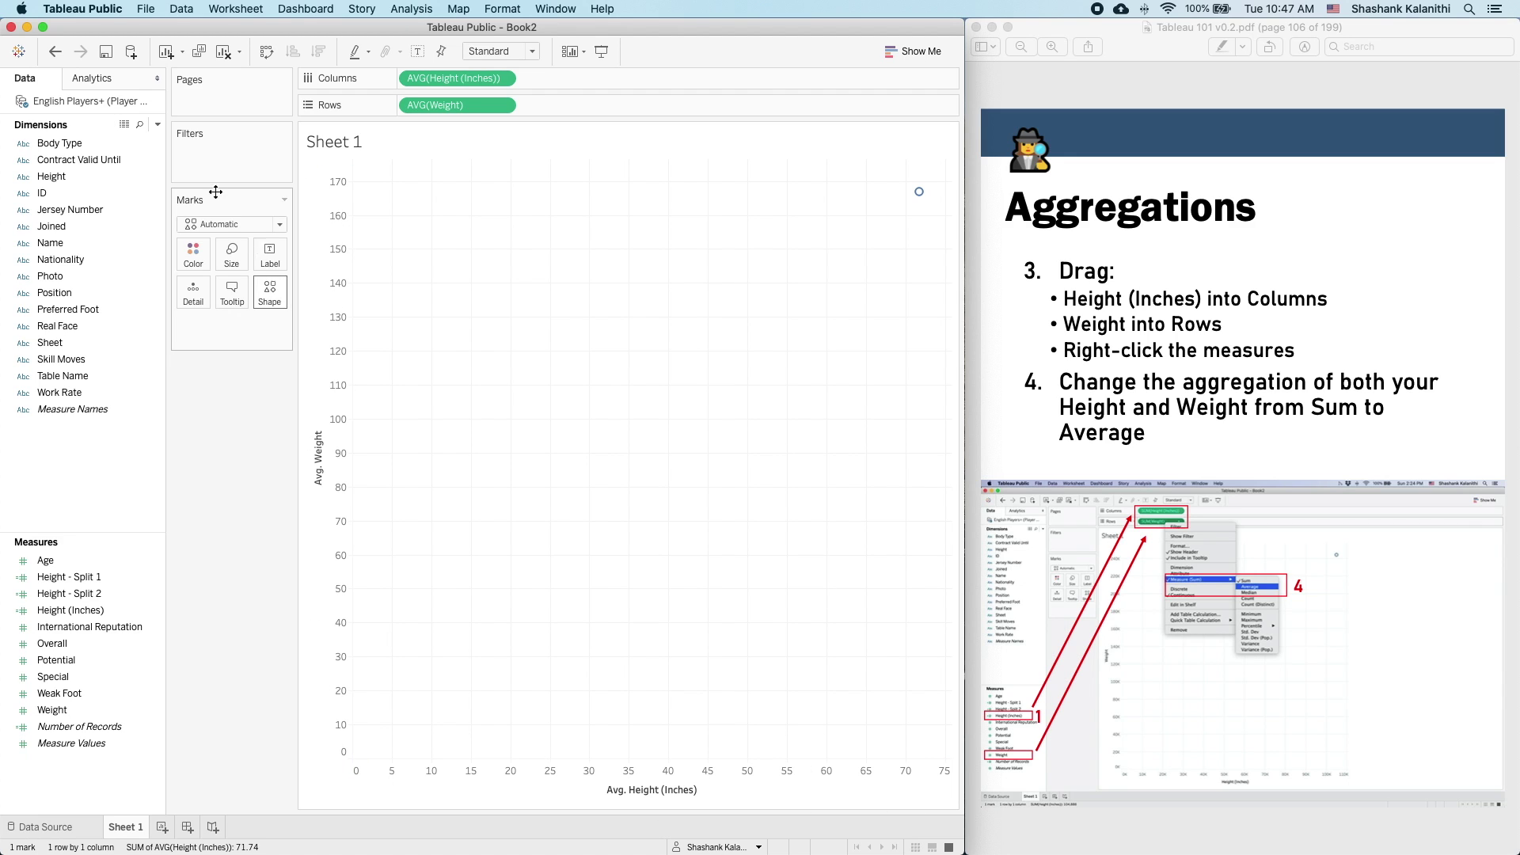
- Undo both aggregation changes to compare the sums with the averages, and redo them
left_click(55, 50)
left_click(54, 50)
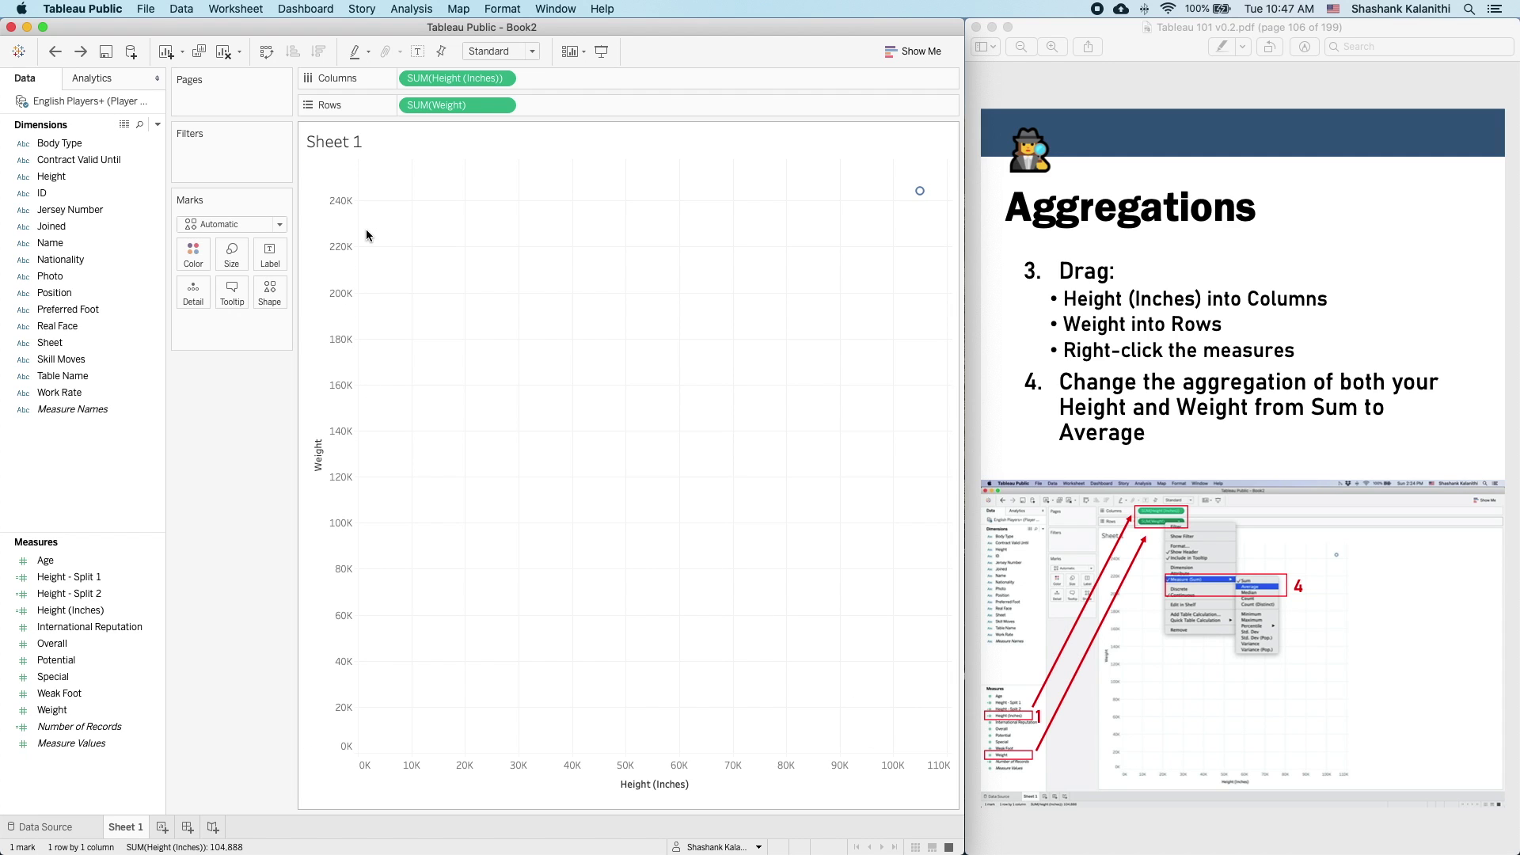
left_click(82, 54)
left_click(82, 53)
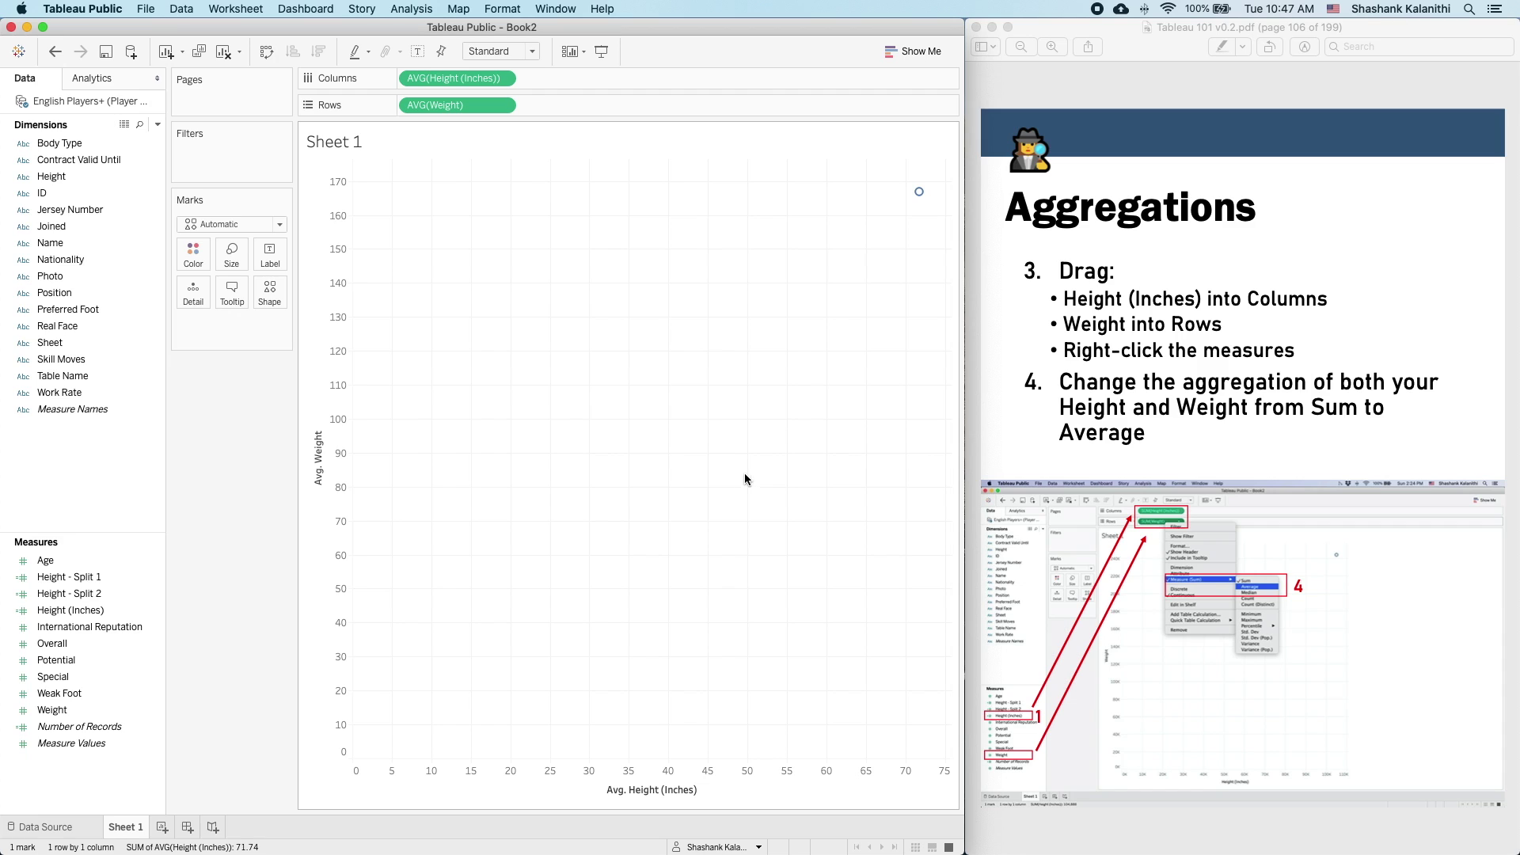
mouse_move(921, 193)
- Advance the PDF to the Aggregation explanation on page 107 and move its window over the Tableau sheet
left_click(1348, 411)
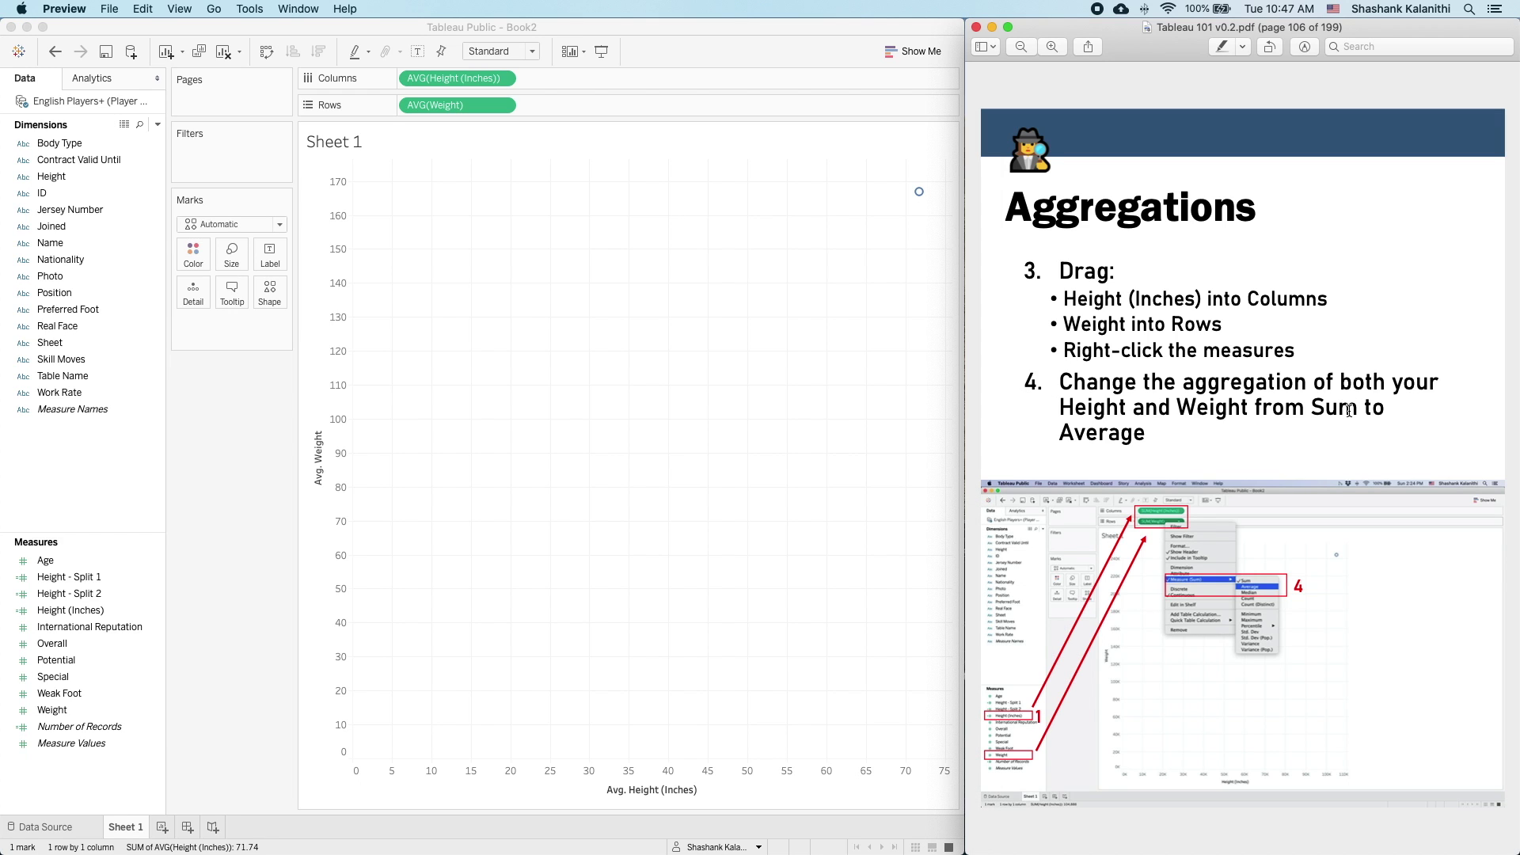
key("Right")
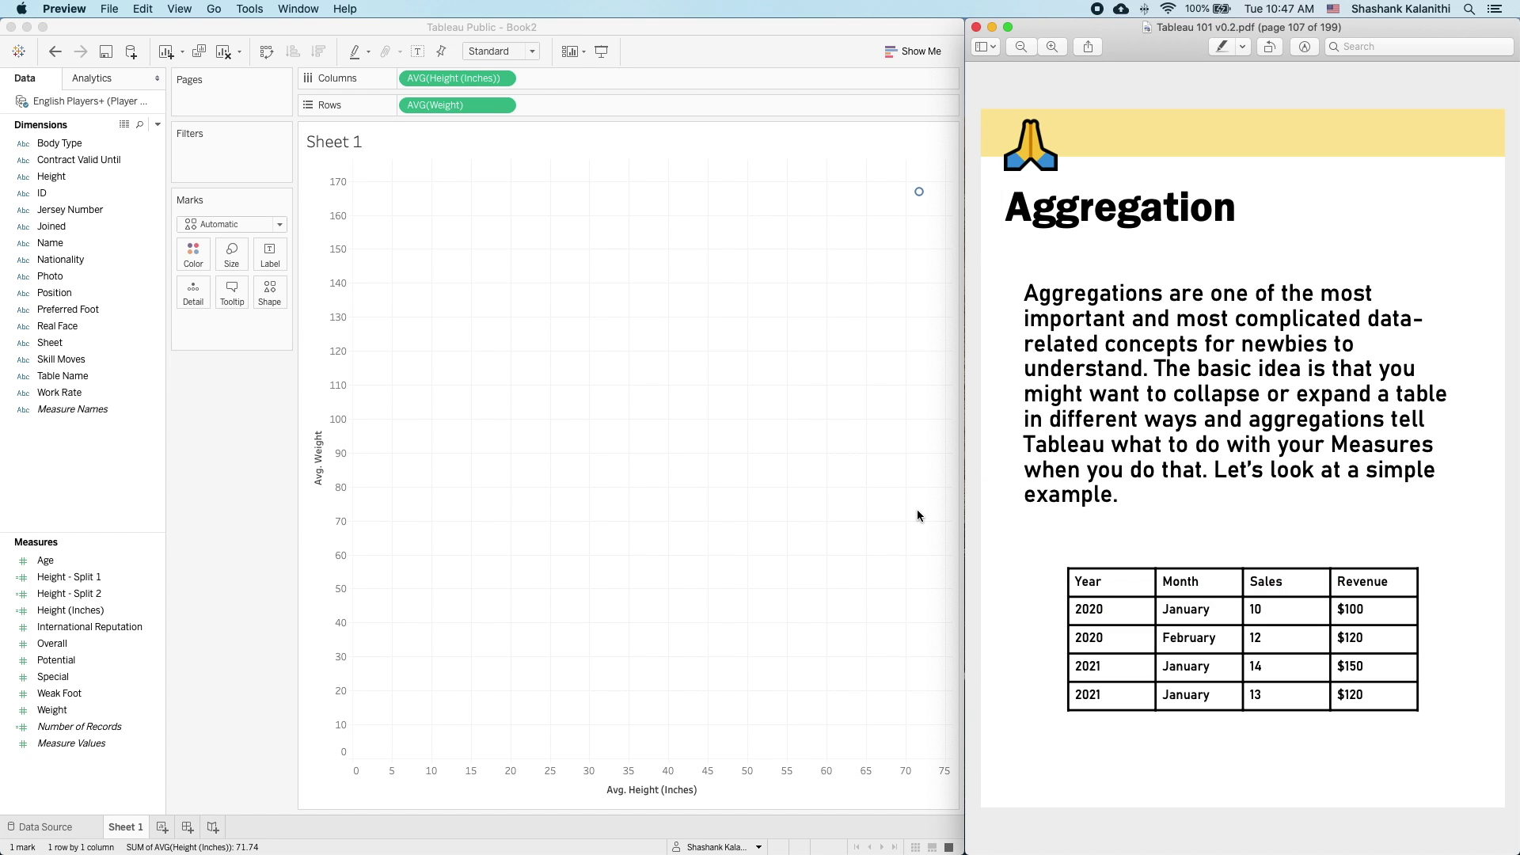
left_click_drag(1209, 27, 628, 27)
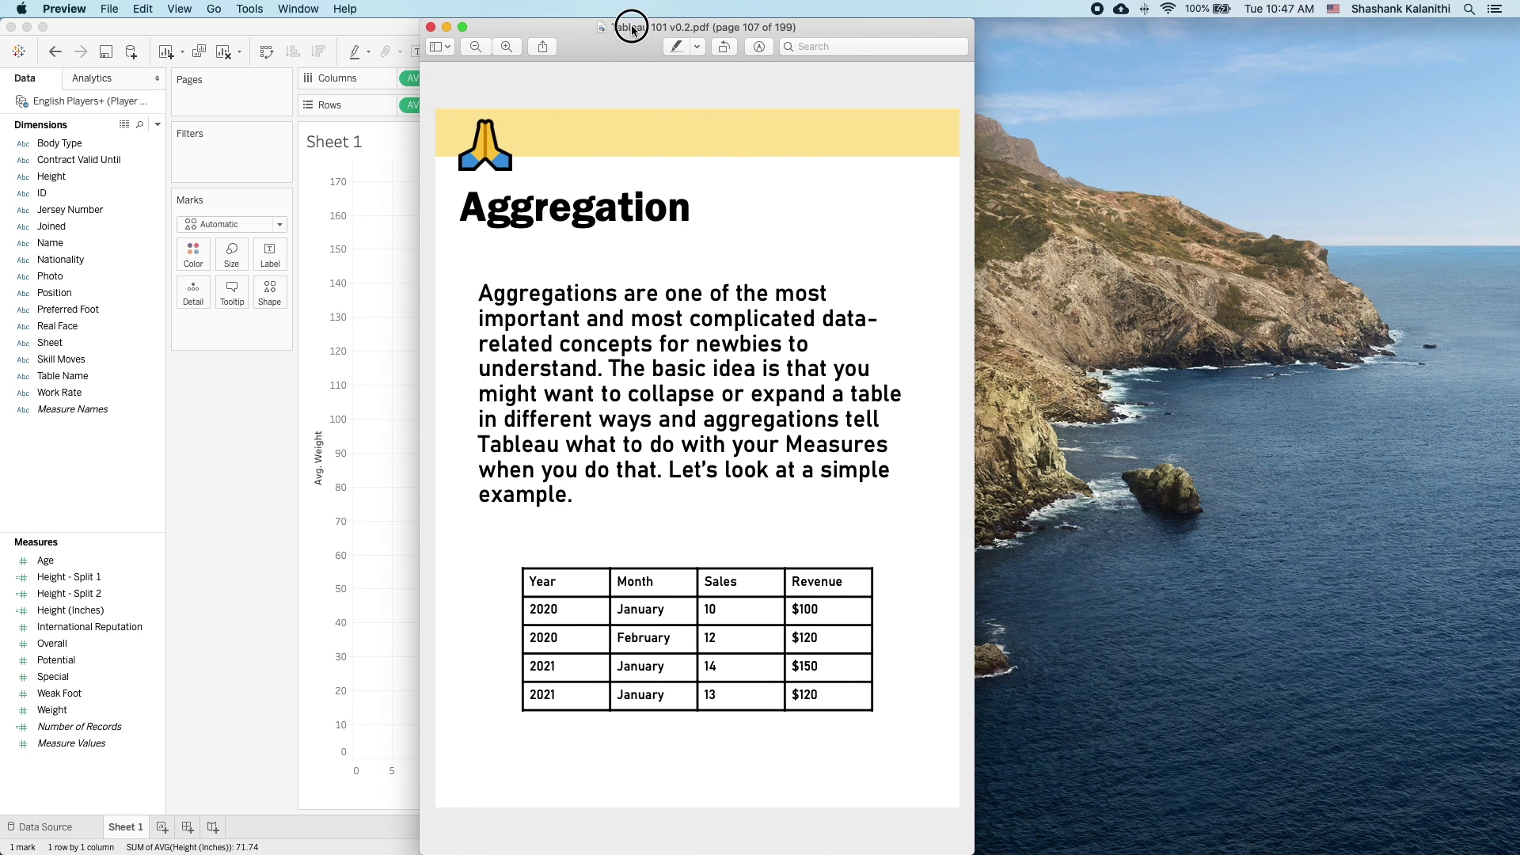
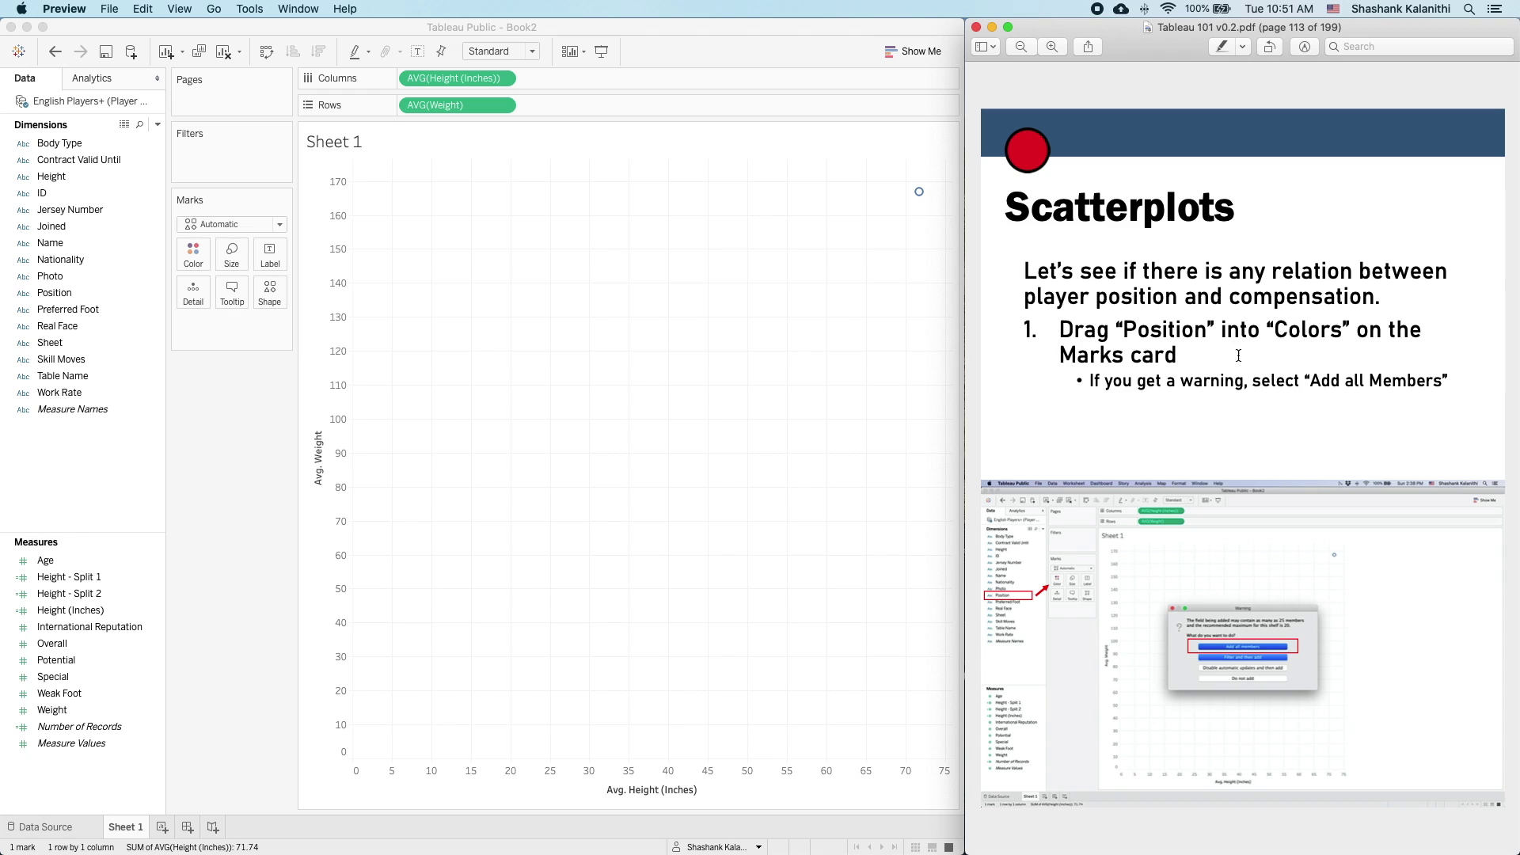
- Color the marks of the height and weight scatterplot by Position, adding all members
left_click(63, 213)
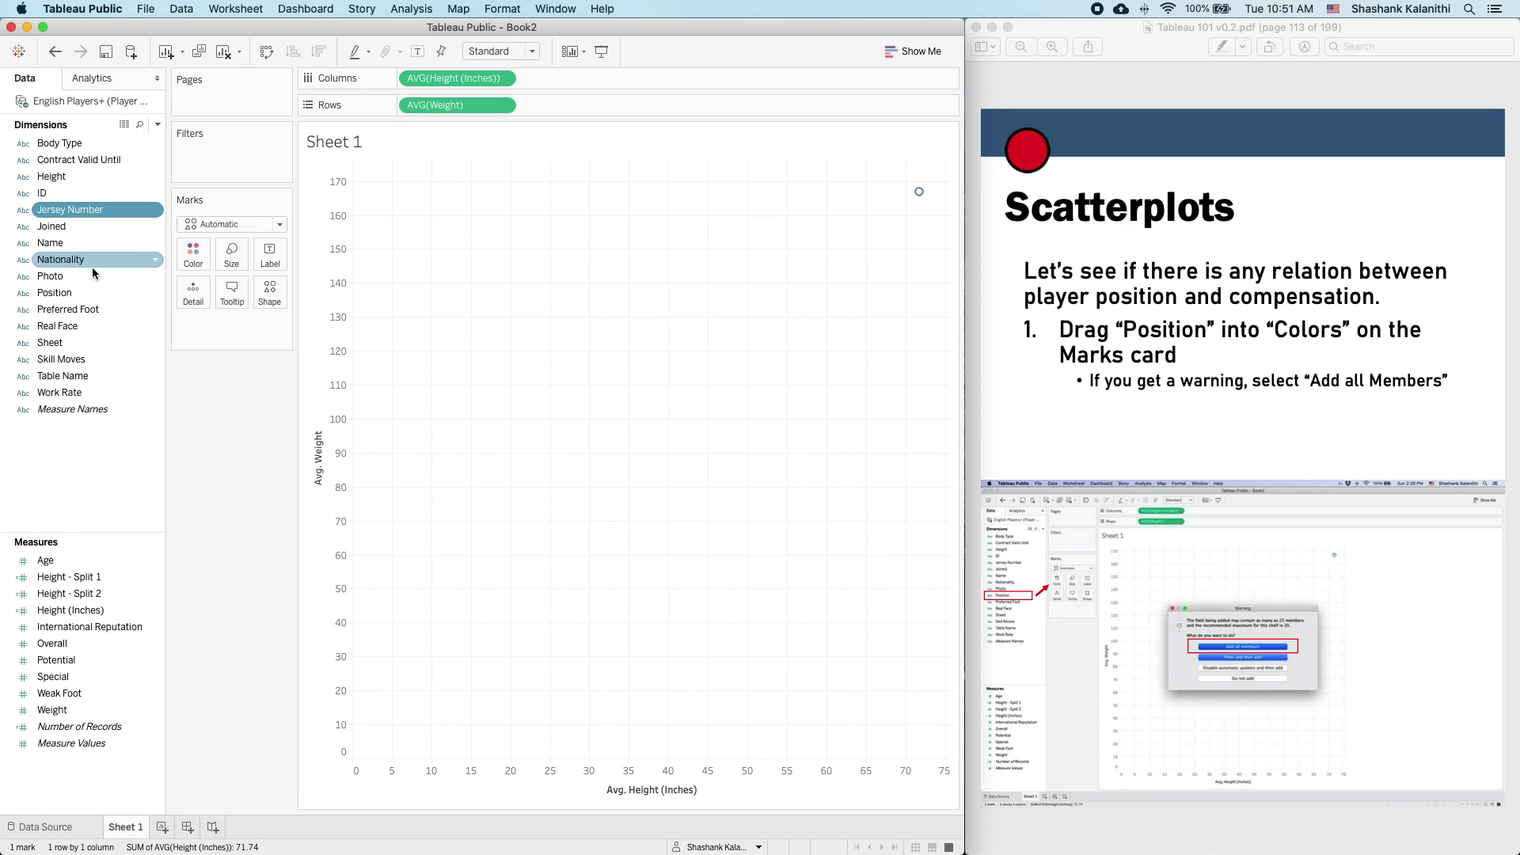
left_click(55, 294)
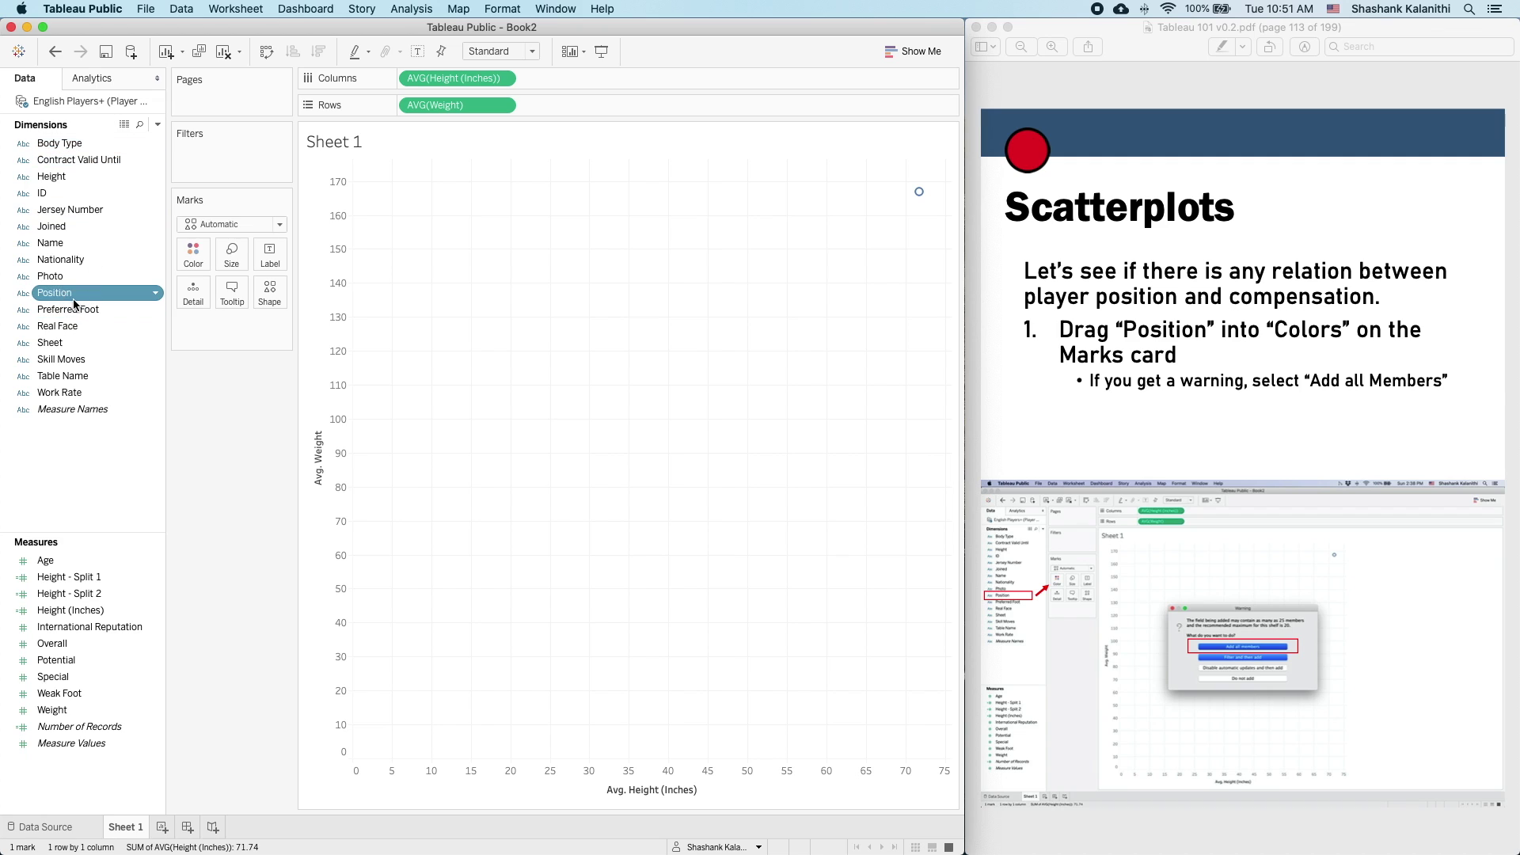
left_click(53, 302)
left_click_drag(53, 302, 193, 262)
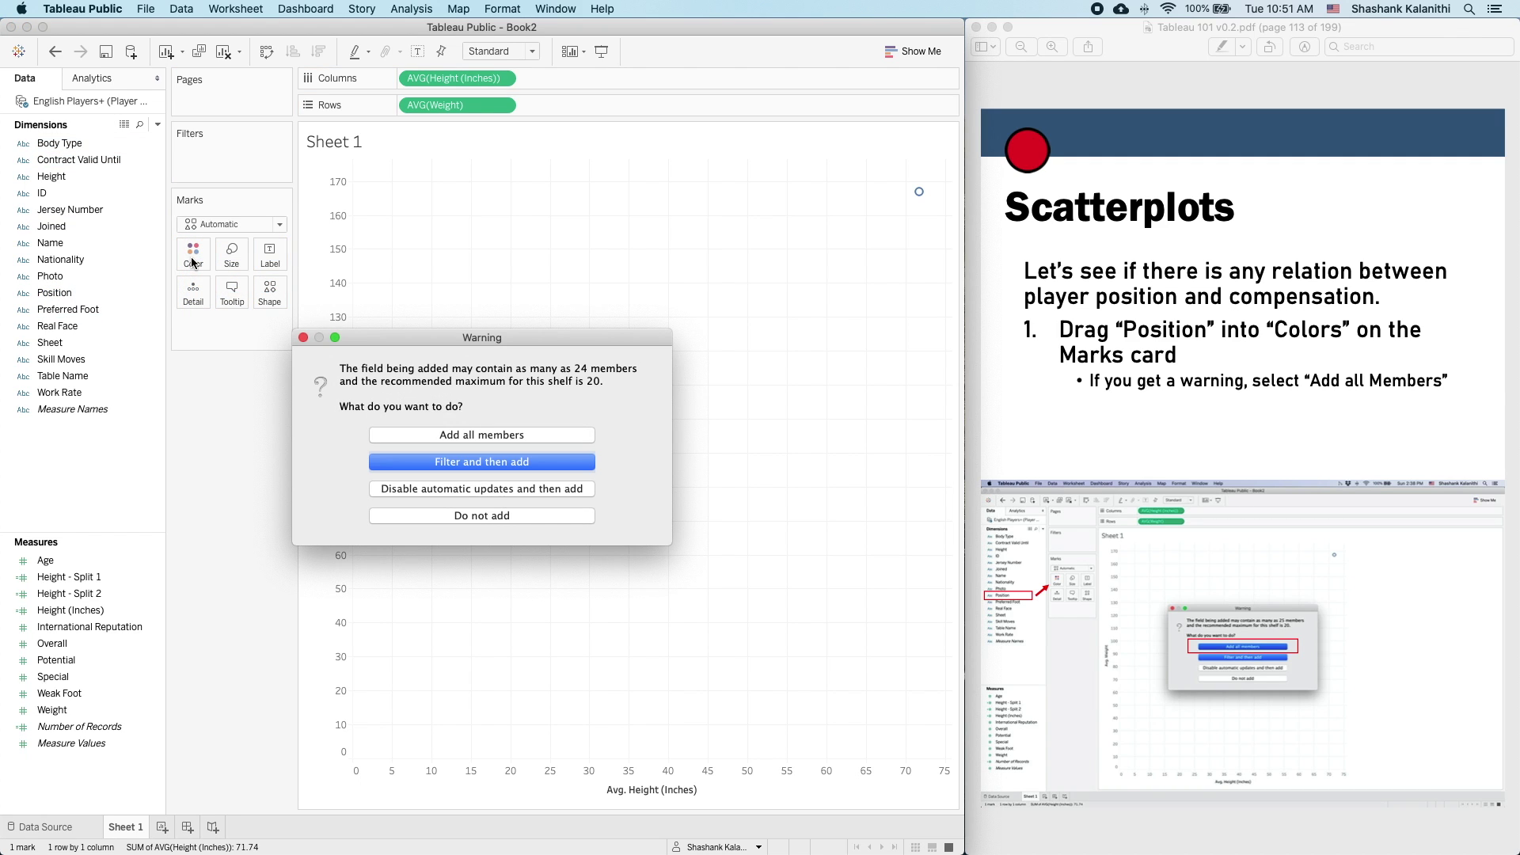
left_click(496, 436)
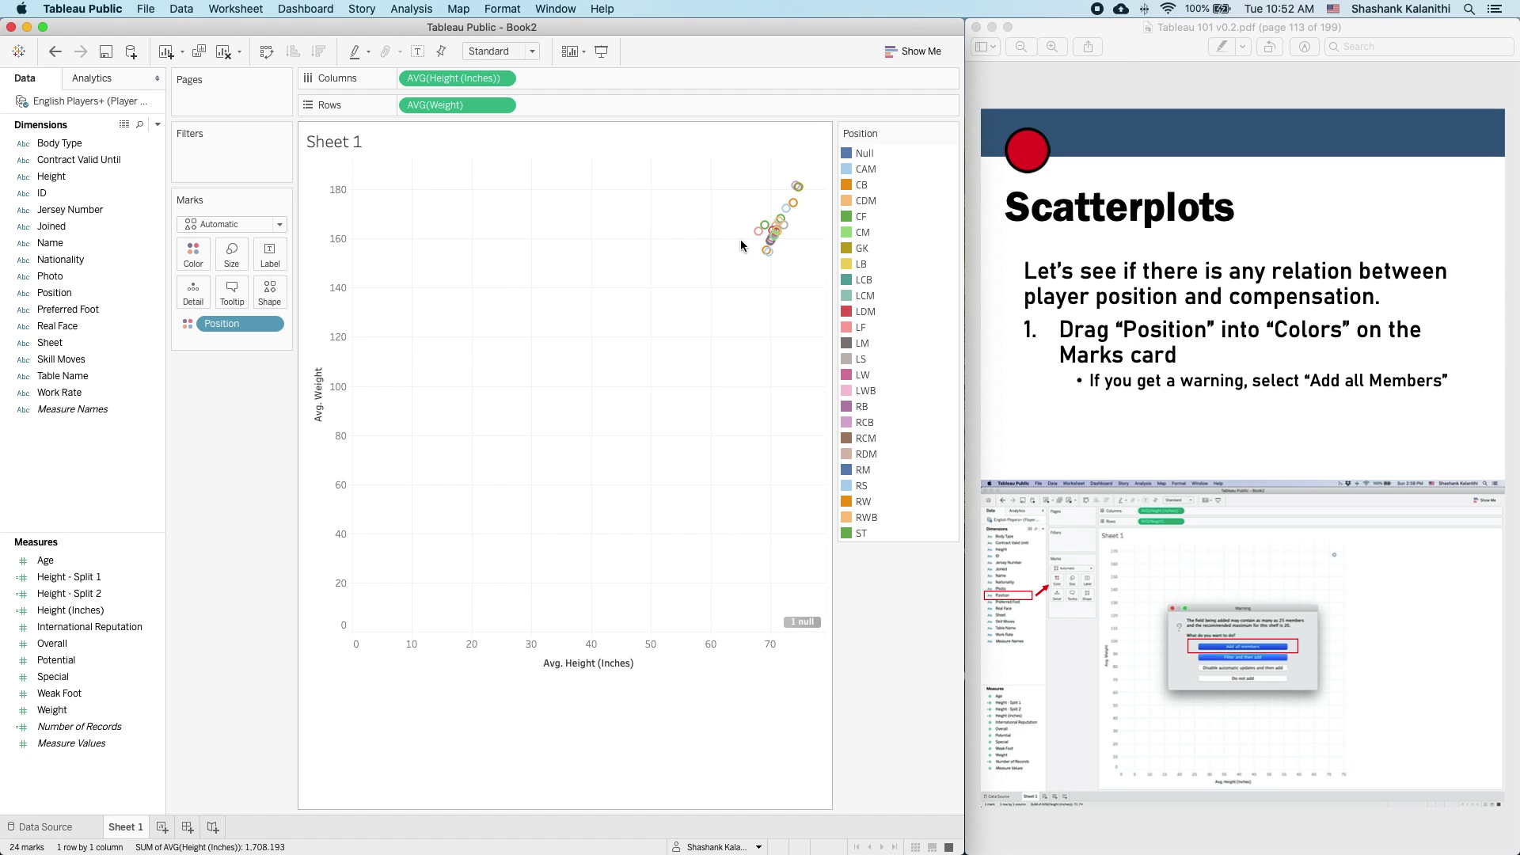
left_click(655, 330)
left_click_drag(657, 332, 292, 688)
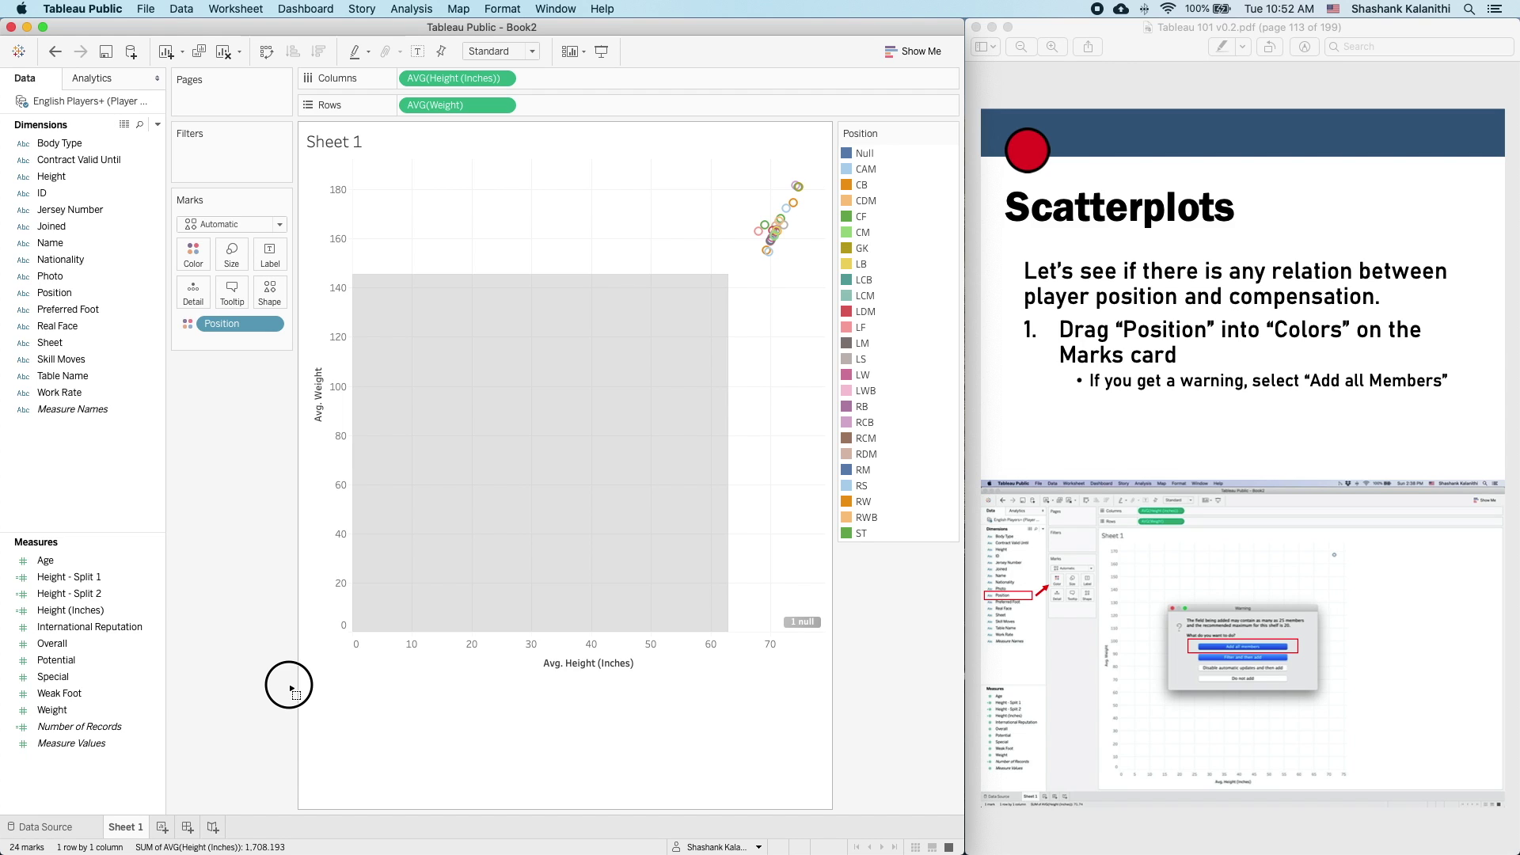
- Advance the PDF guide to the Editing Axis Settings instructions on page 115
left_click_drag(291, 689, 290, 690)
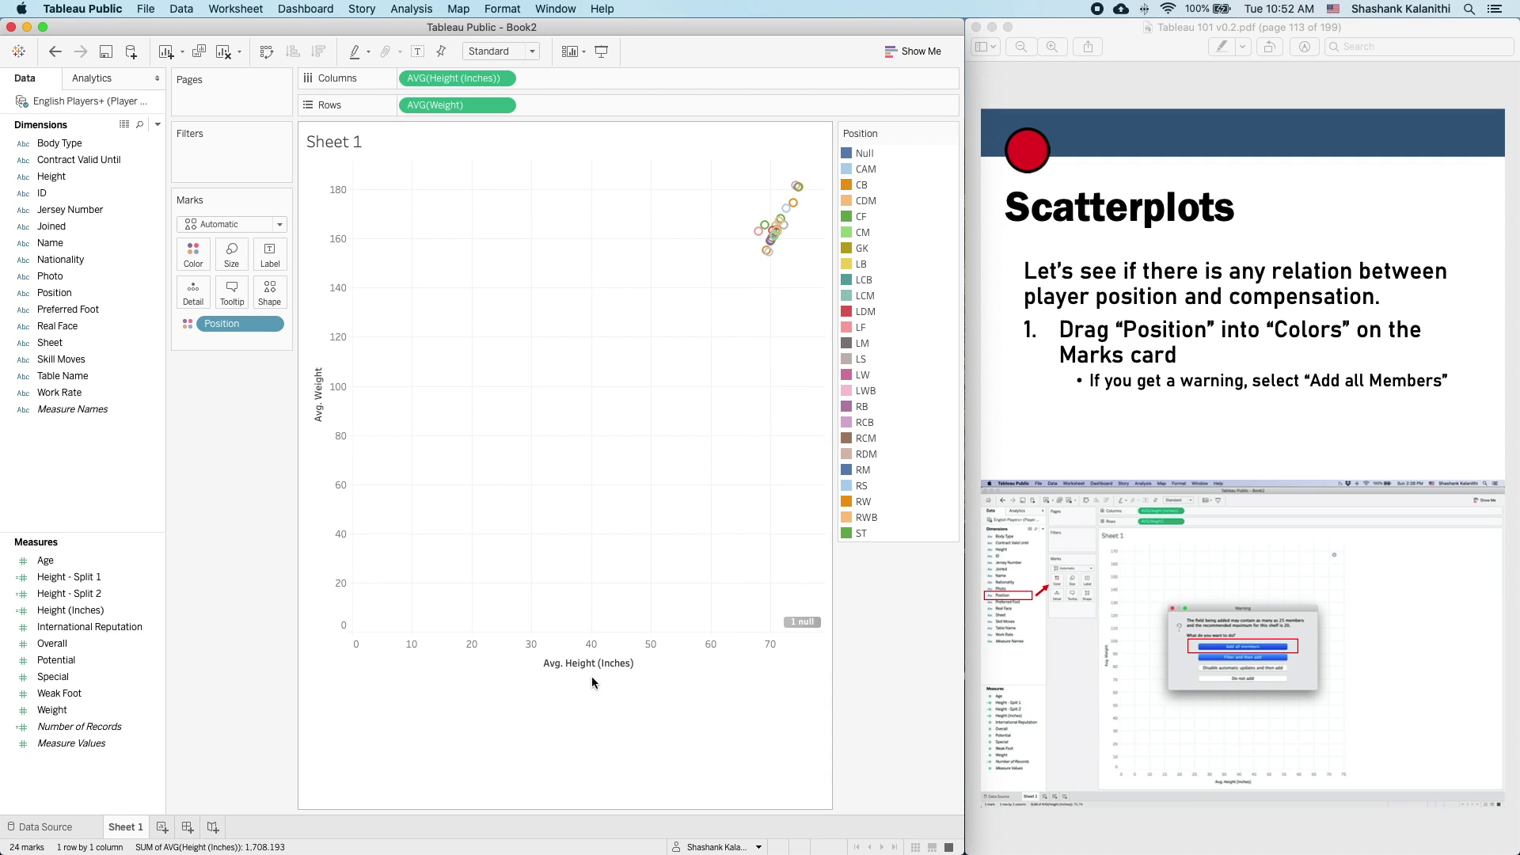
left_click(1329, 387)
key("Right")
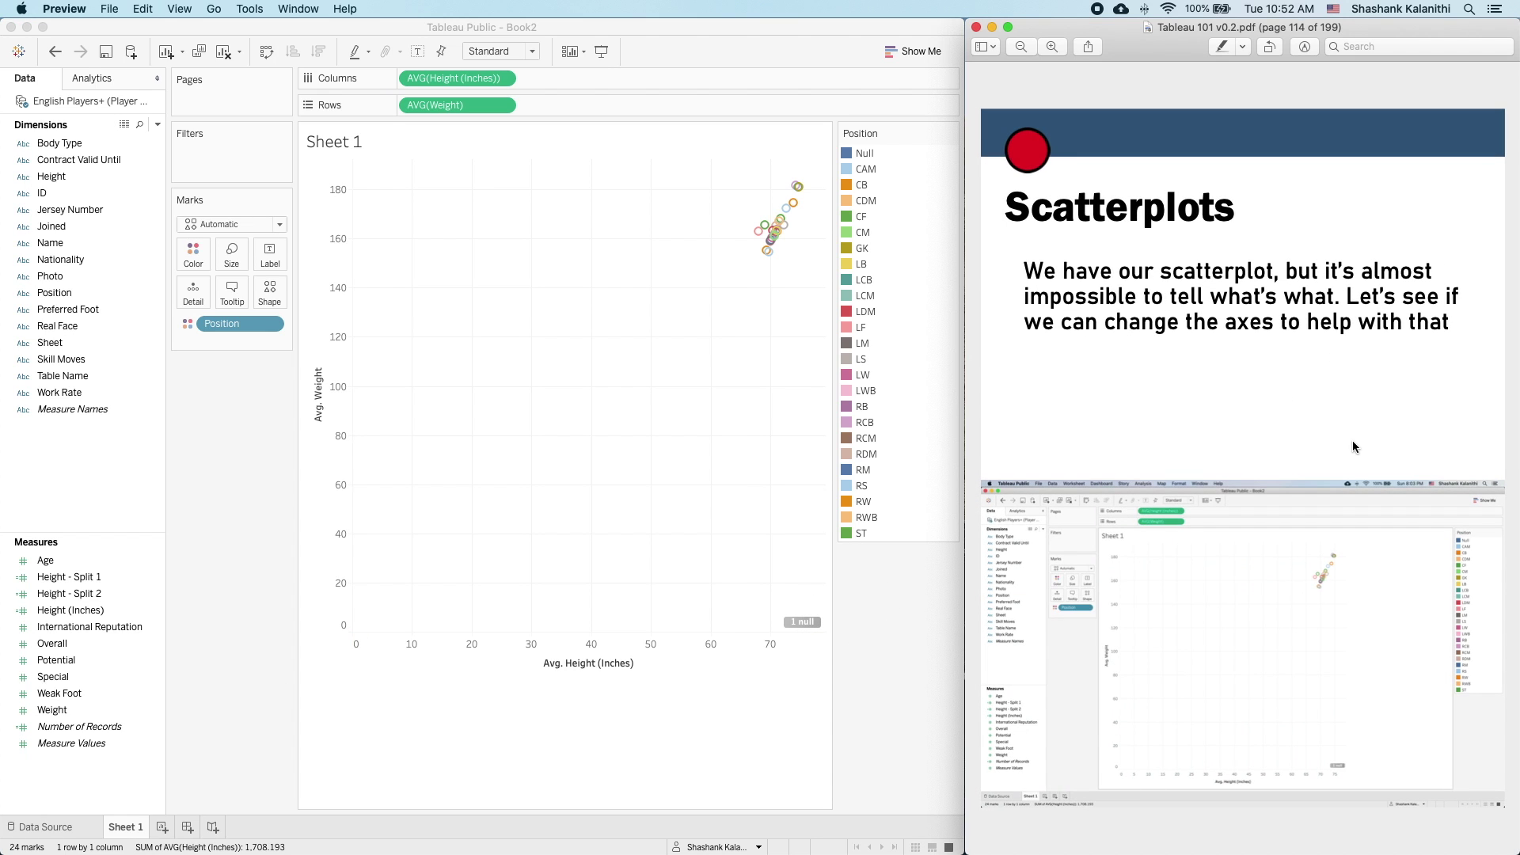
key("Right")
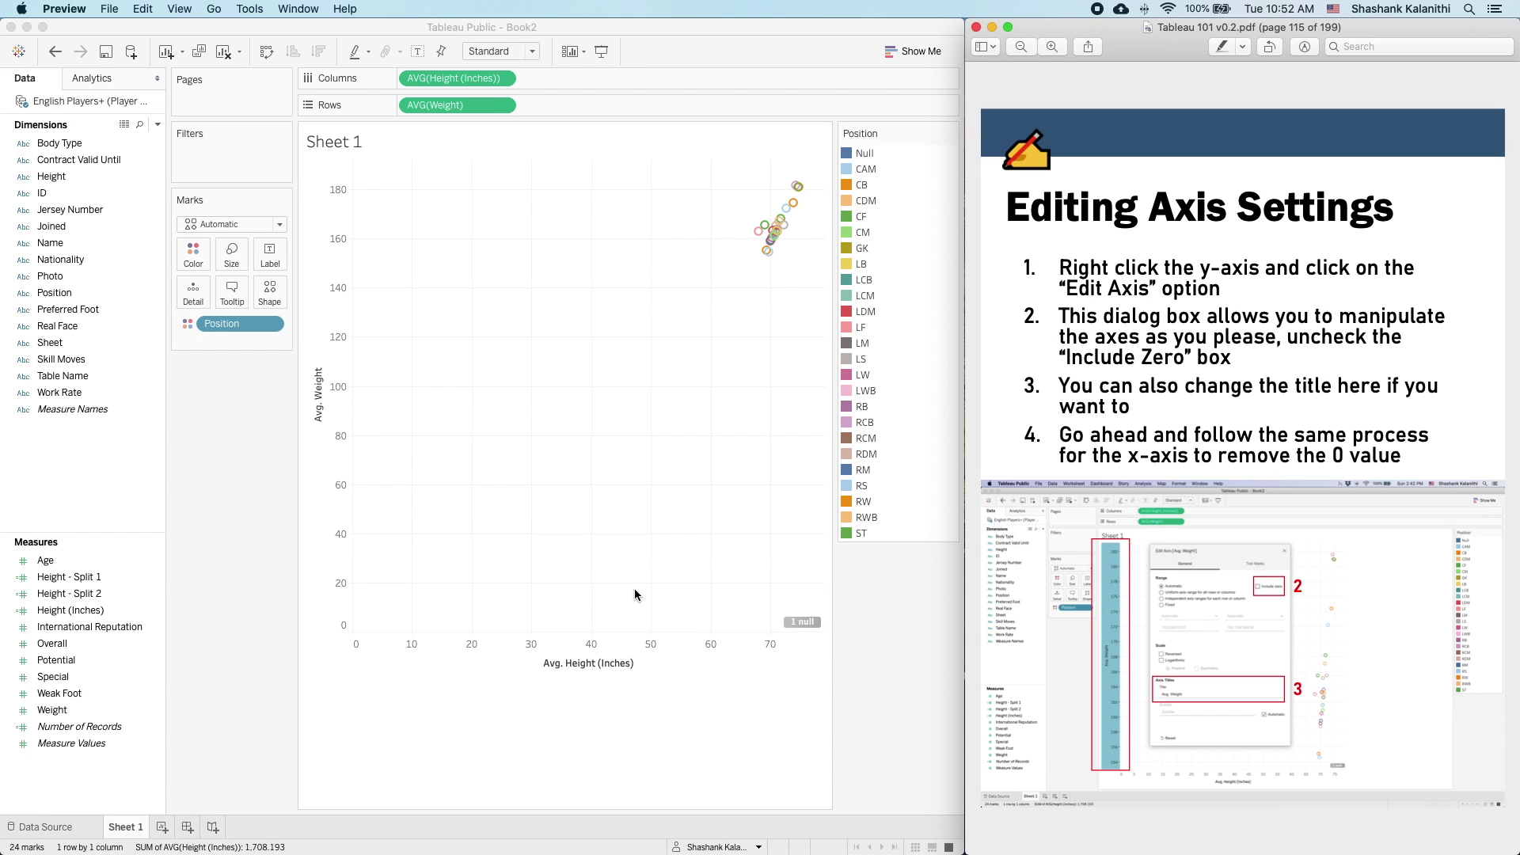
- Exclude zero from the range of the Avg. Weight axis and move the Edit Axis dialog so the marks can be seen
left_click(470, 463)
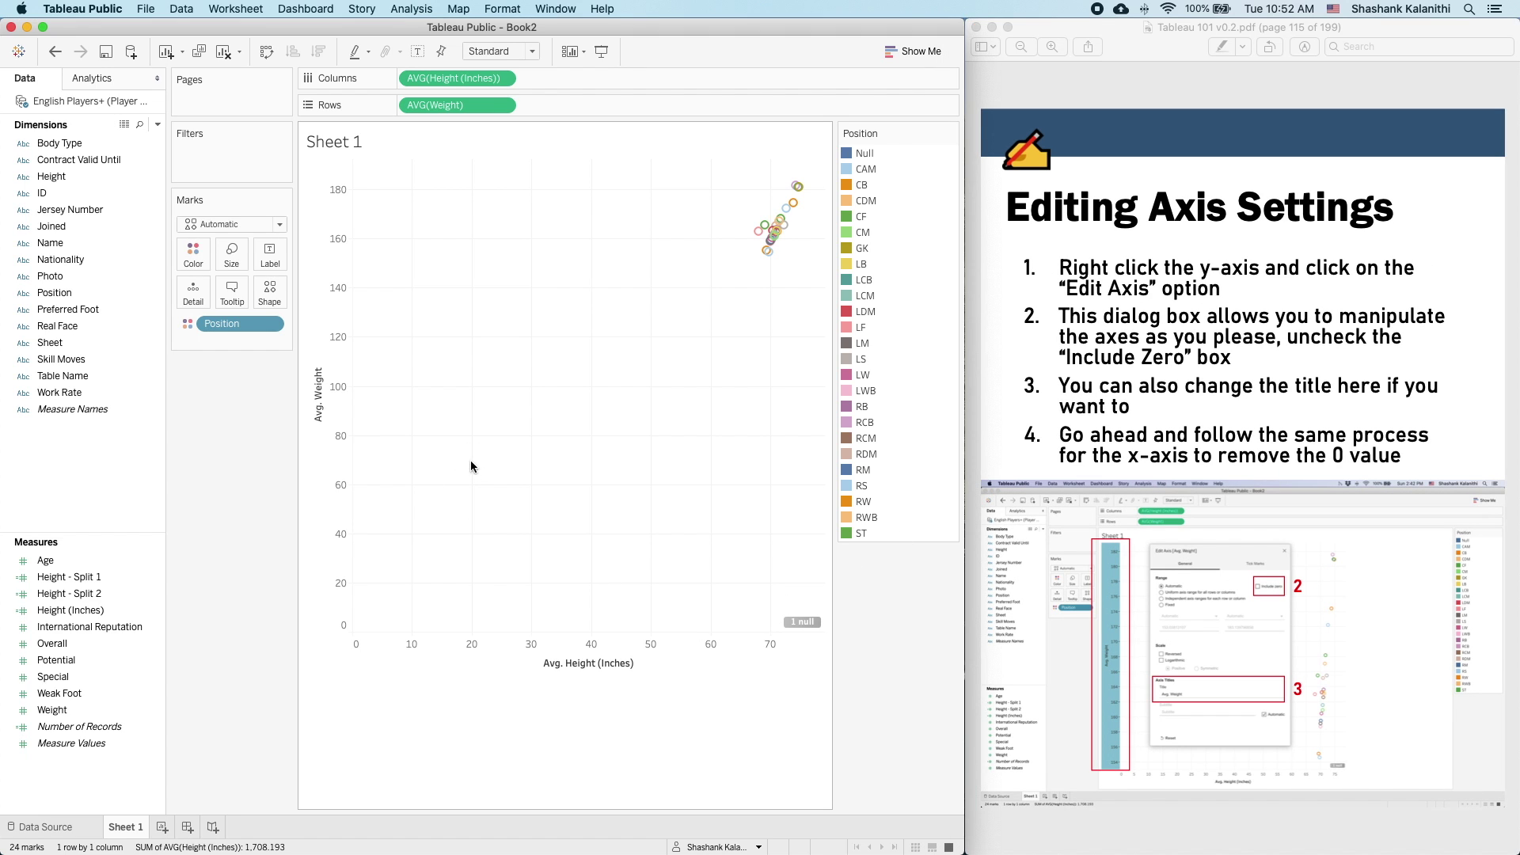
right_click(327, 321)
left_click(391, 334)
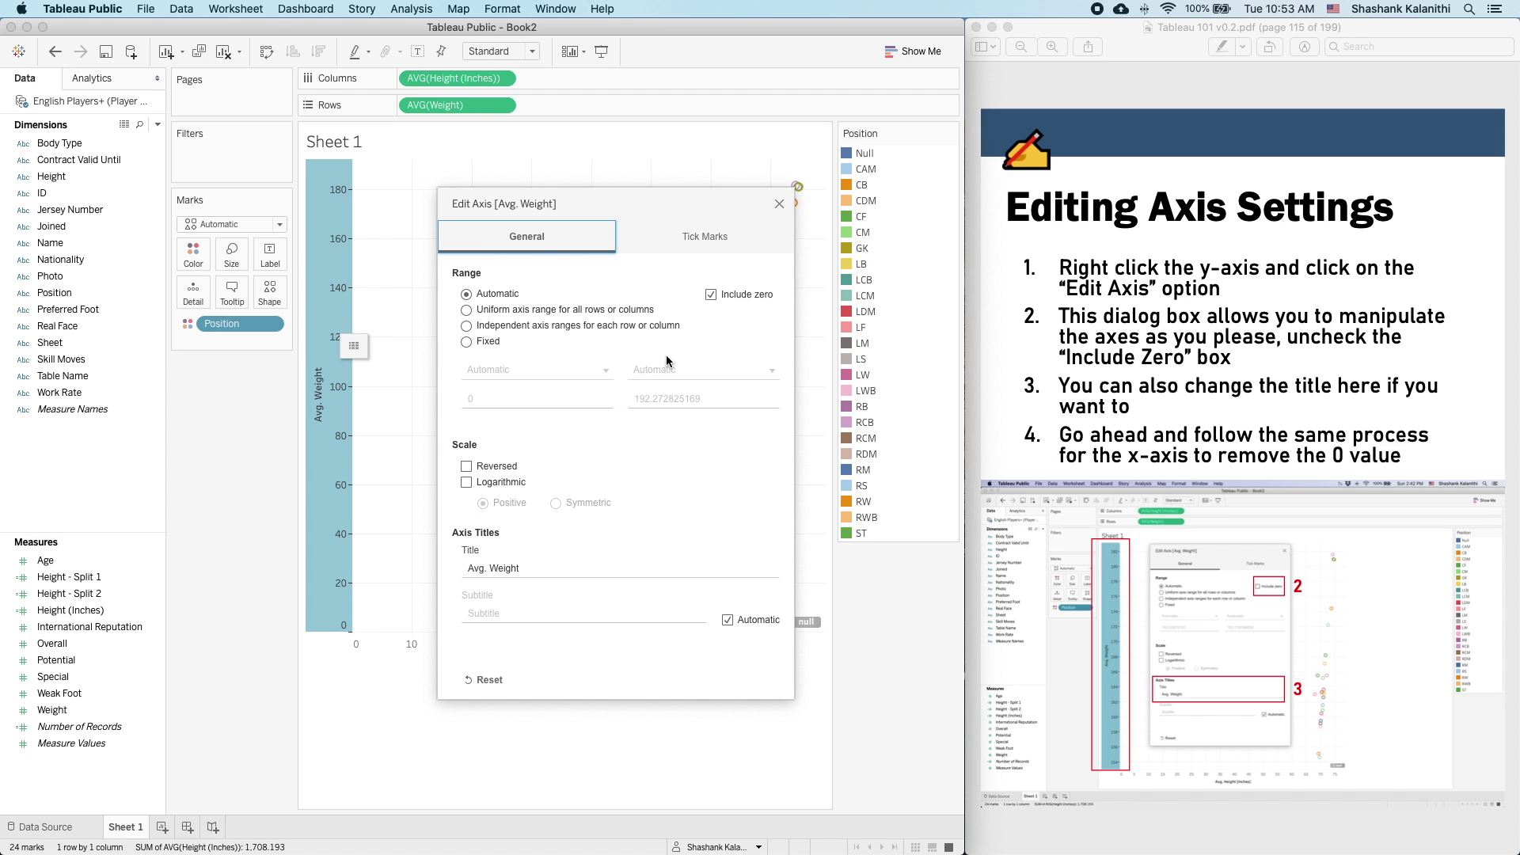
left_click(738, 296)
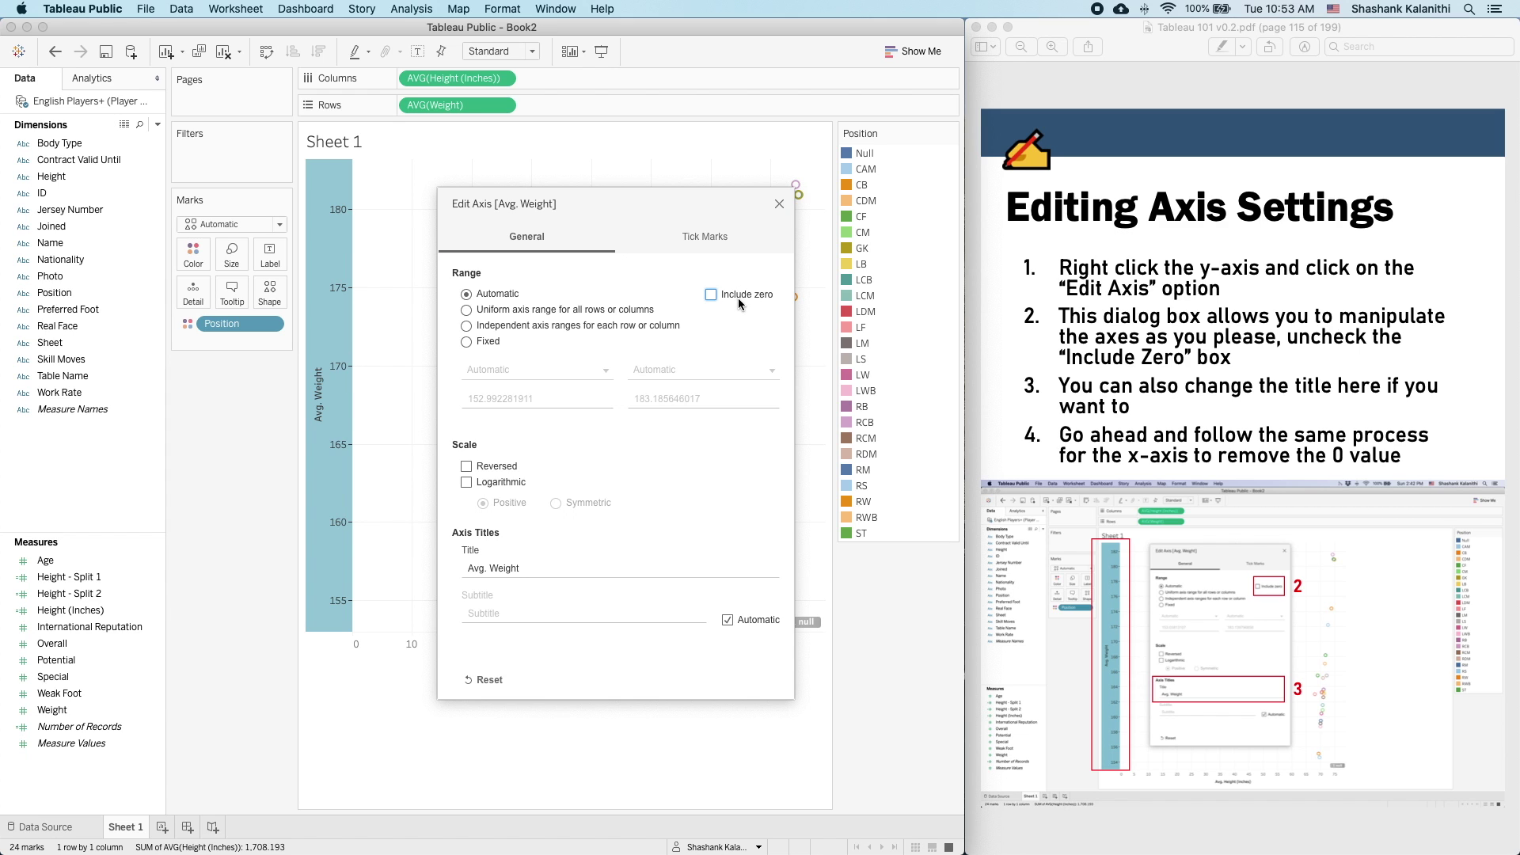
left_click_drag(523, 236, 75, 151)
left_click(195, 316)
left_click(164, 312)
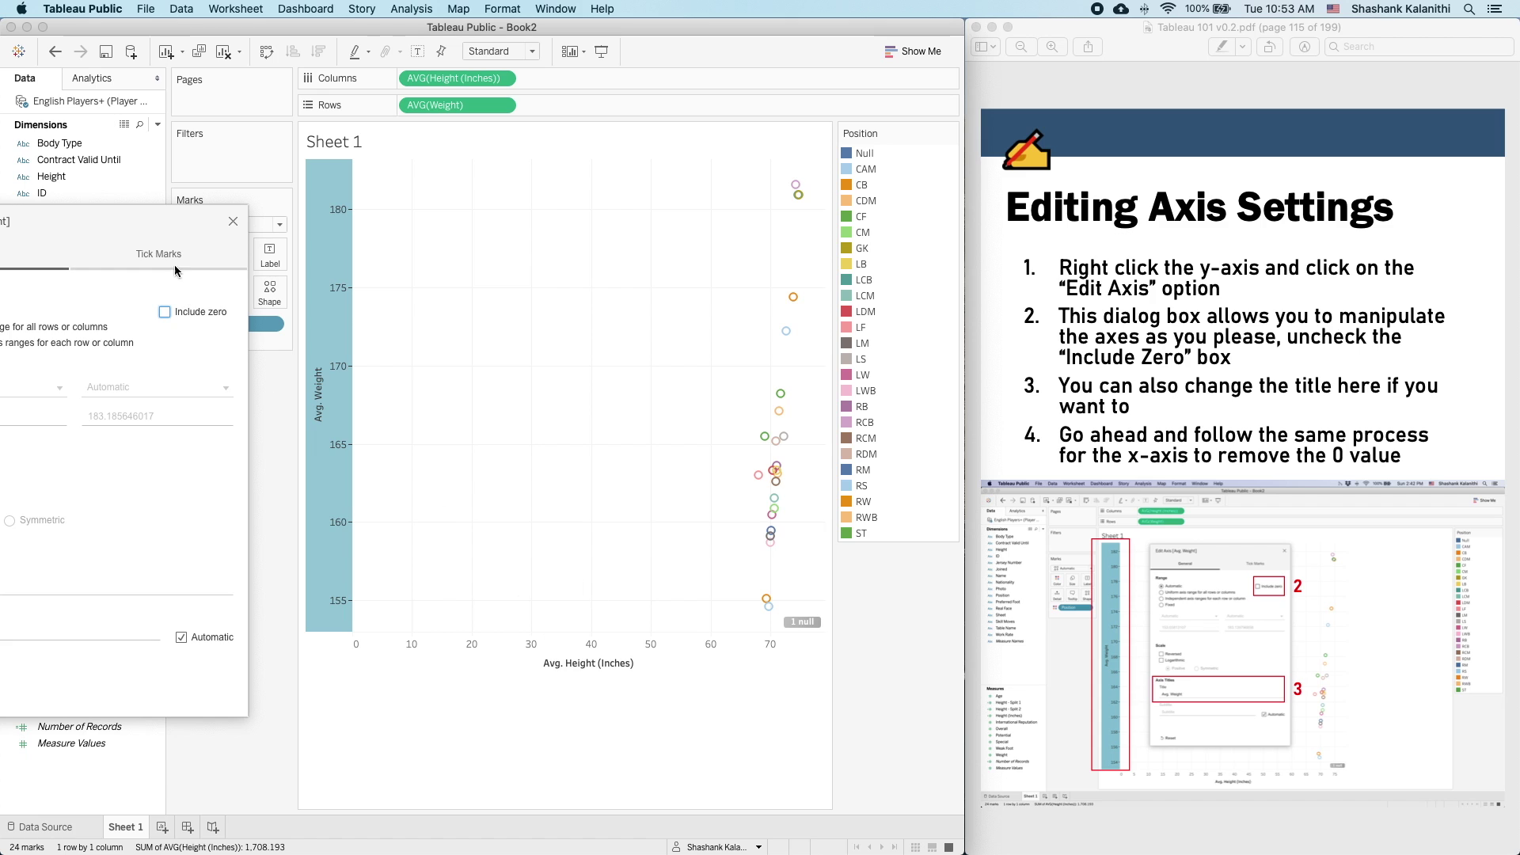
left_click_drag(136, 227, 231, 213)
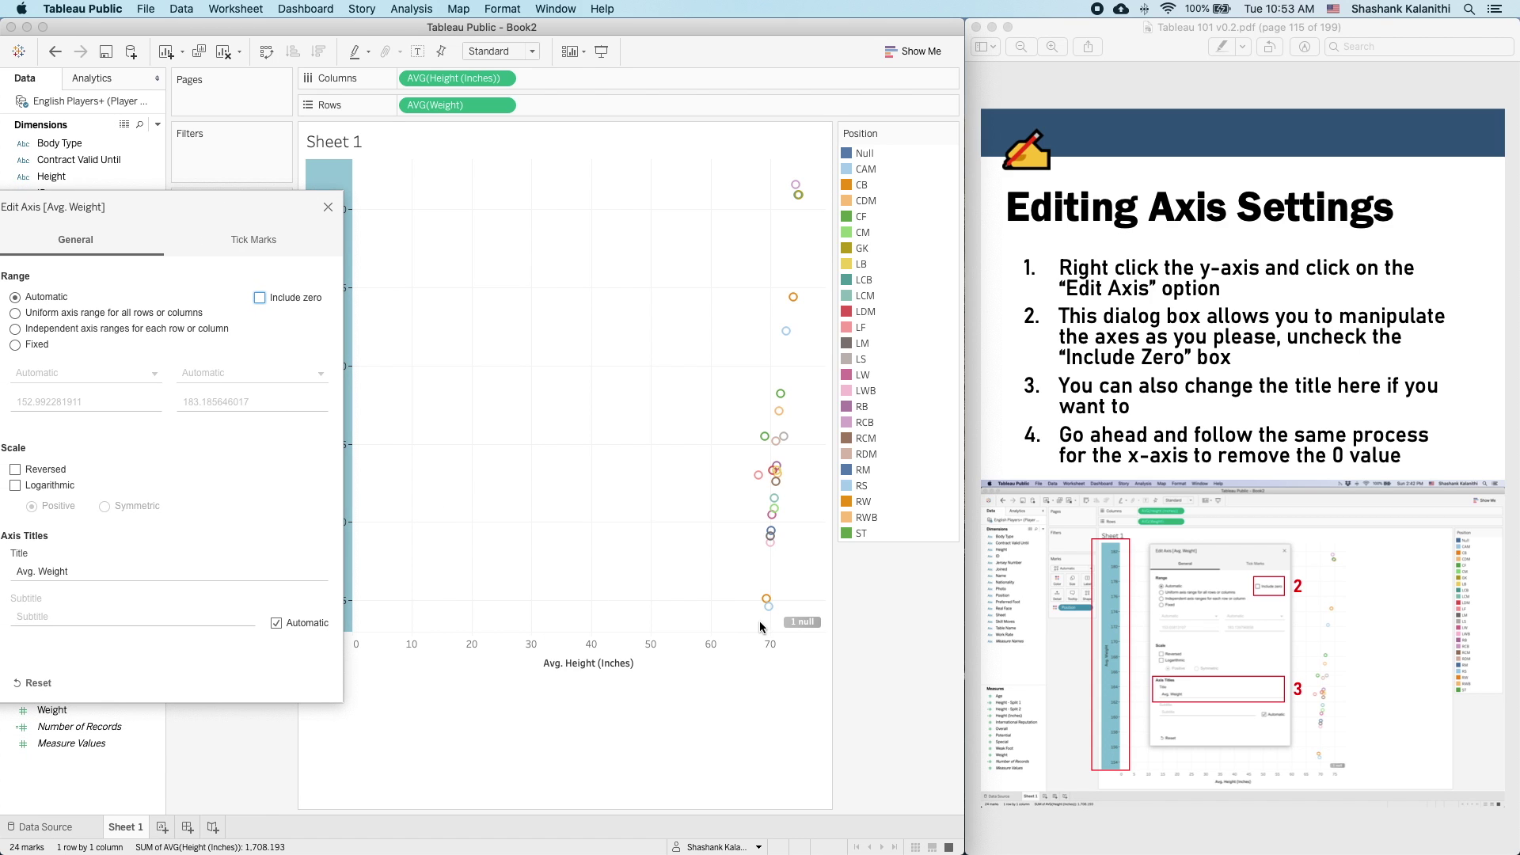
left_click_drag(176, 206, 393, 210)
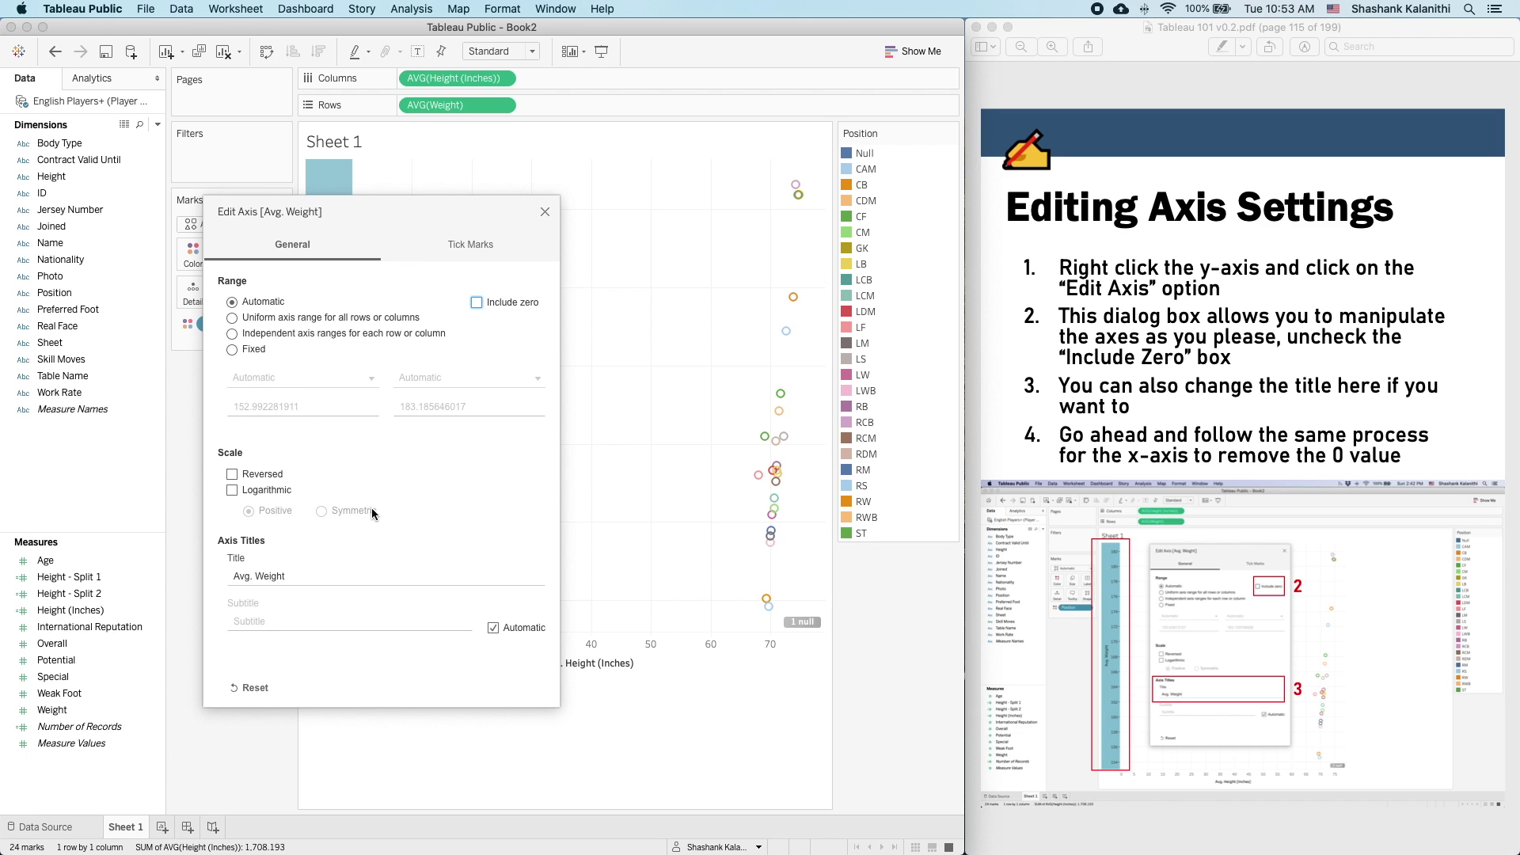
- Change the title of the weight axis to "Average Weight" and close the axis settings
left_click(280, 576)
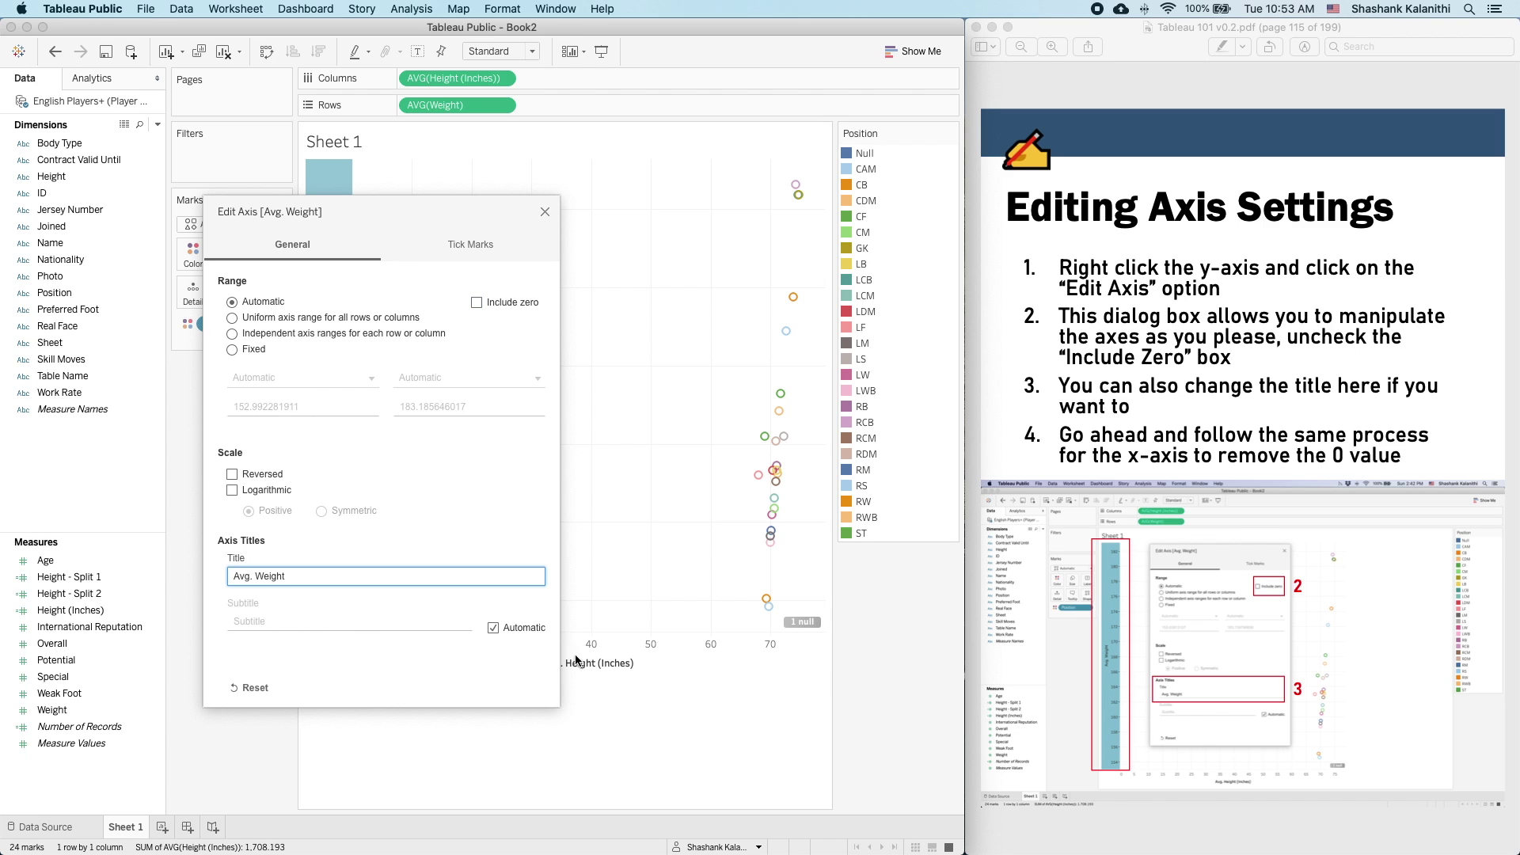
triple_click(350, 579)
type("Average Weight")
left_click(545, 212)
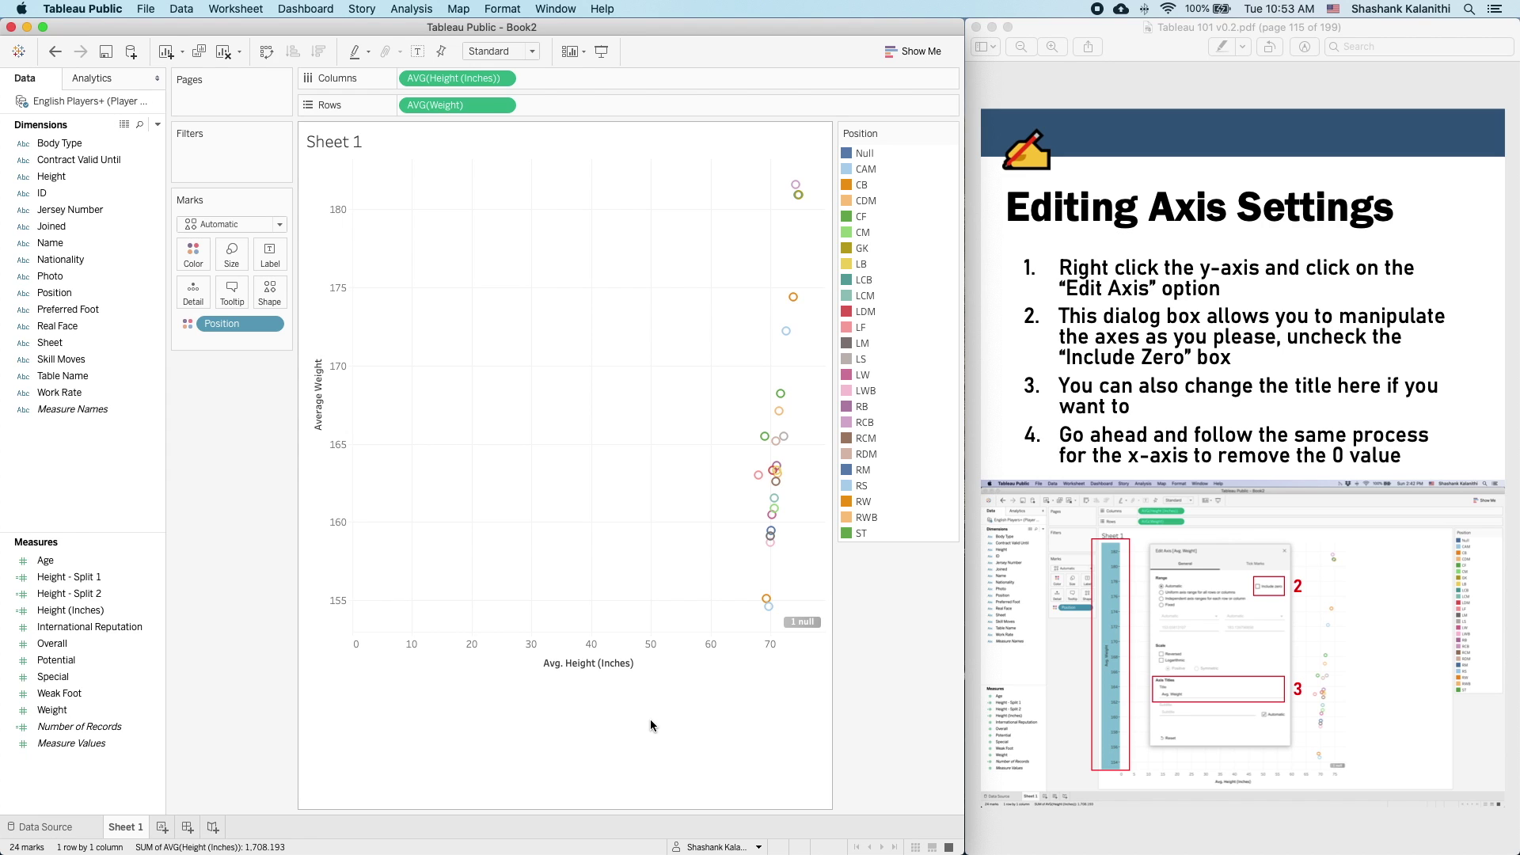
- Open the settings of the Avg. Height (Inches) axis and exclude zero from its range
right_click(681, 657)
left_click(700, 671)
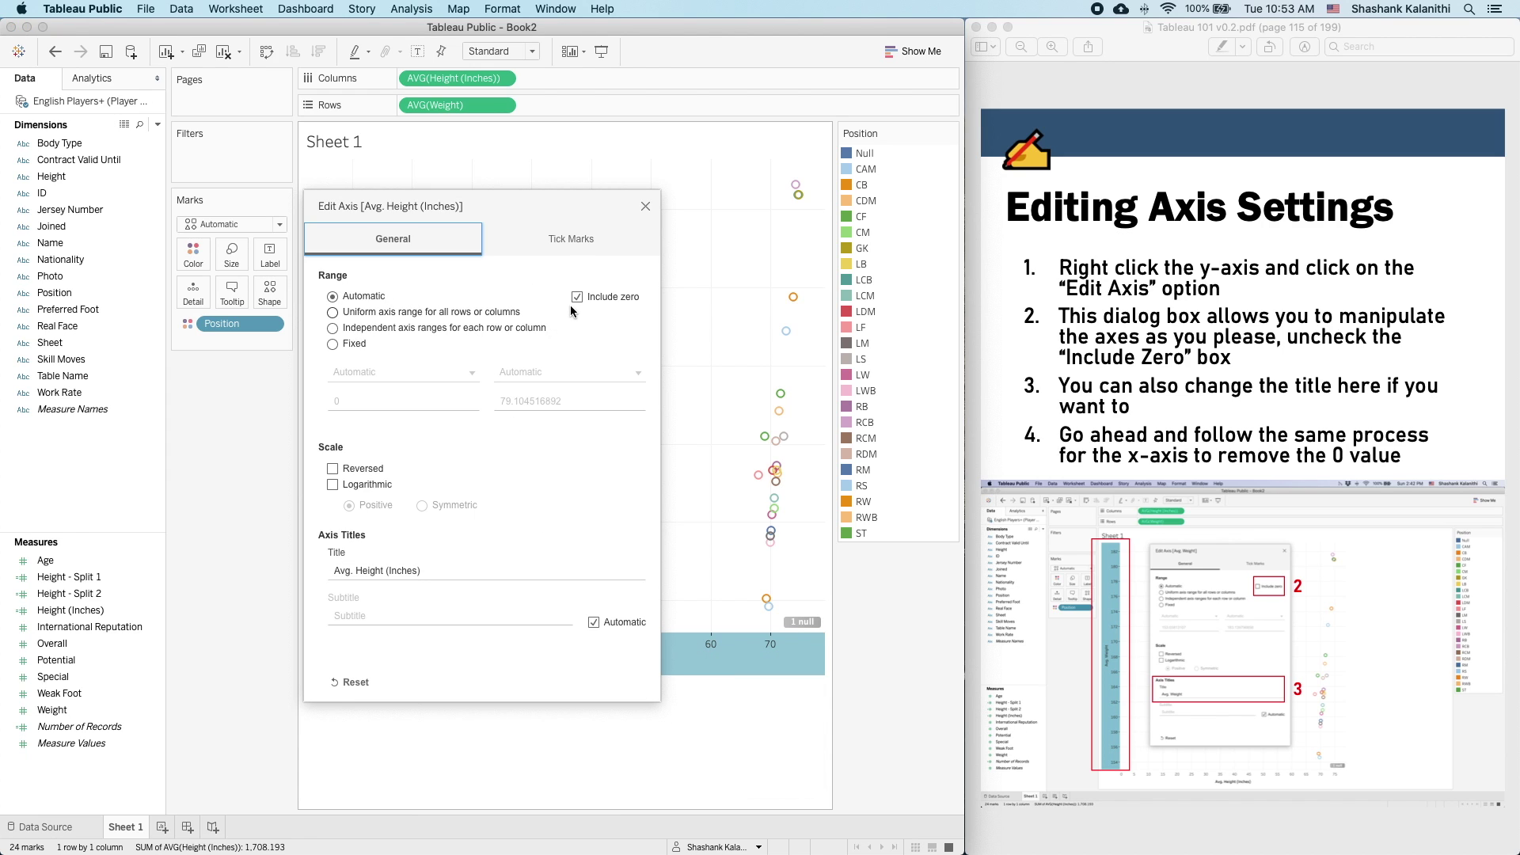
left_click(578, 296)
- Change the title of the height axis to "Average Height (Inches)", close its settings and deselect the axis
left_click(433, 568)
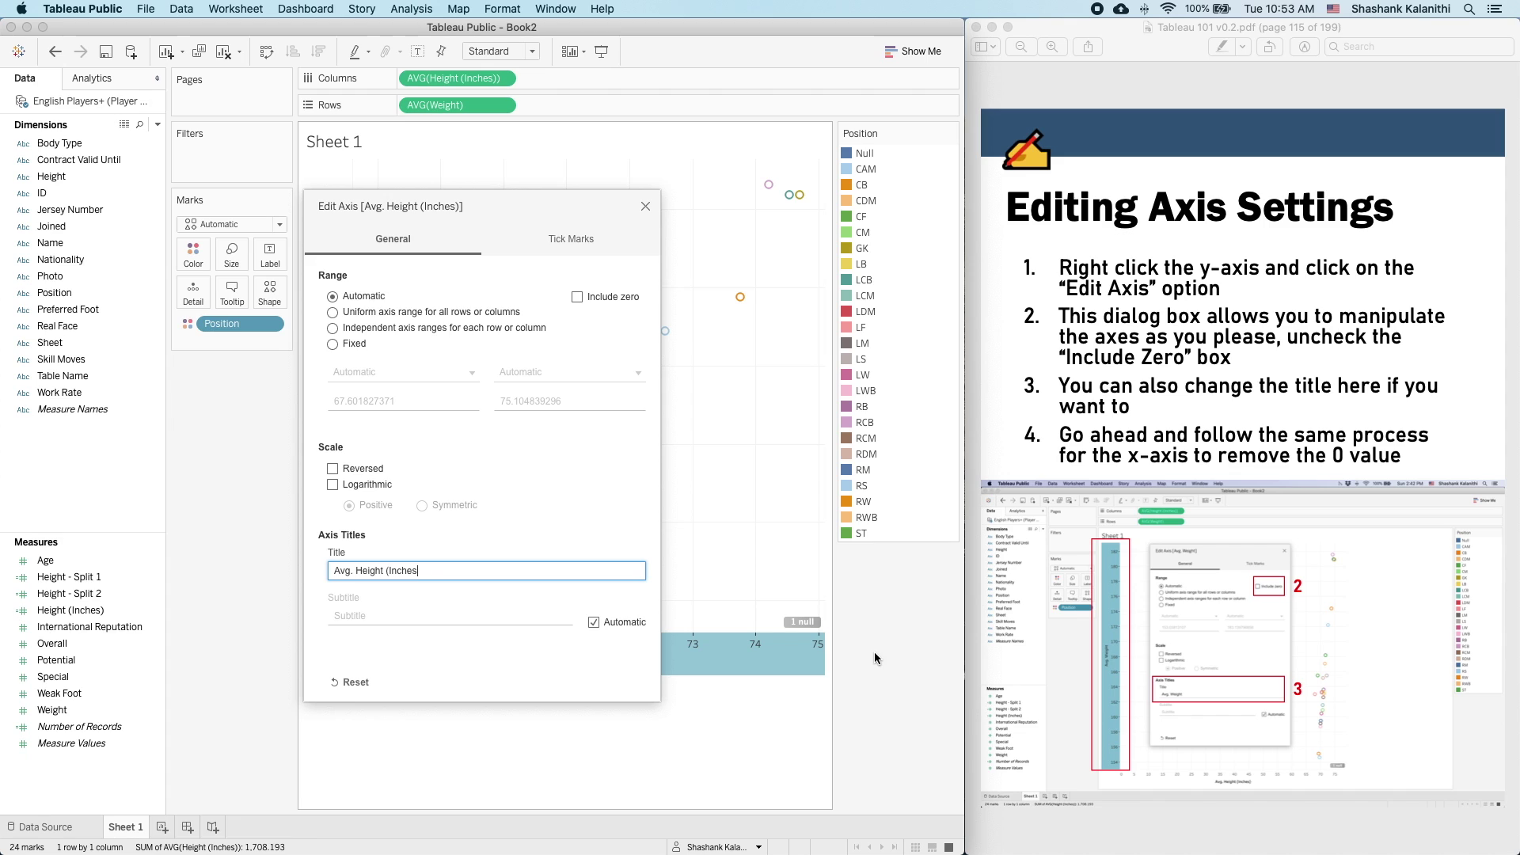
key("BackSpace")
key("BackSpace")
key("BackSpace")
key("BackSpace")
key("BackSpace")
key("BackSpace")
key("BackSpace")
key("BackSpace")
key("BackSpace")
key("BackSpace")
key("BackSpace")
key("BackSpace")
key("BackSpace")
key("BackSpace")
key("BackSpace")
key("BackSpace")
key("BackSpace")
type("Average Height (Inche")
left_click(645, 206)
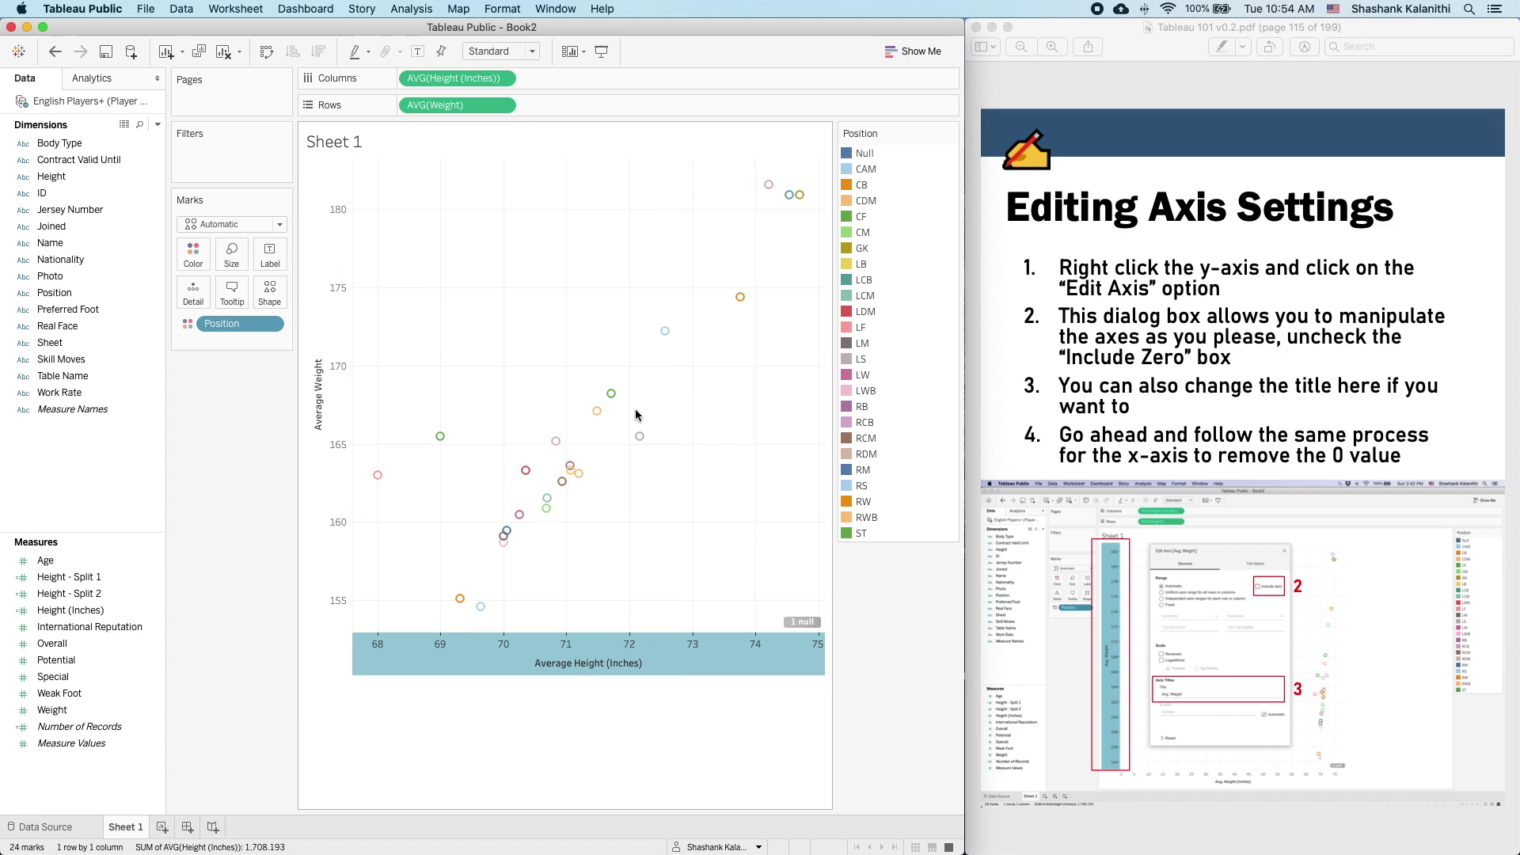
left_click(552, 729)
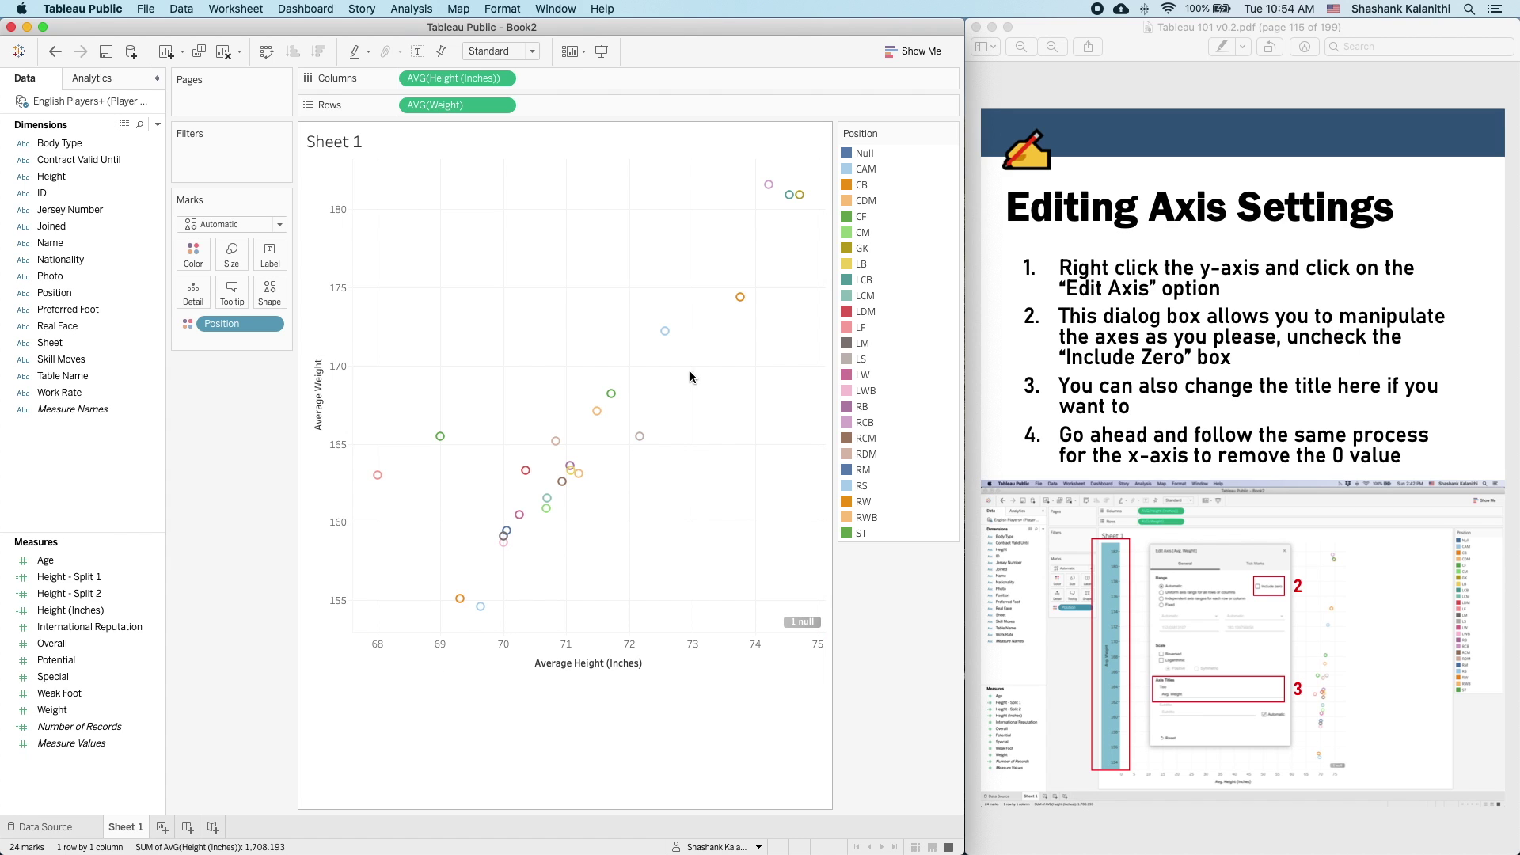
- Read the Axes Don't Have to Include 0 explanation on PDF pages 116 and 117, with its window moved over the Tableau sheet
left_click(1307, 391)
scroll(1212, 434, "down", 2)
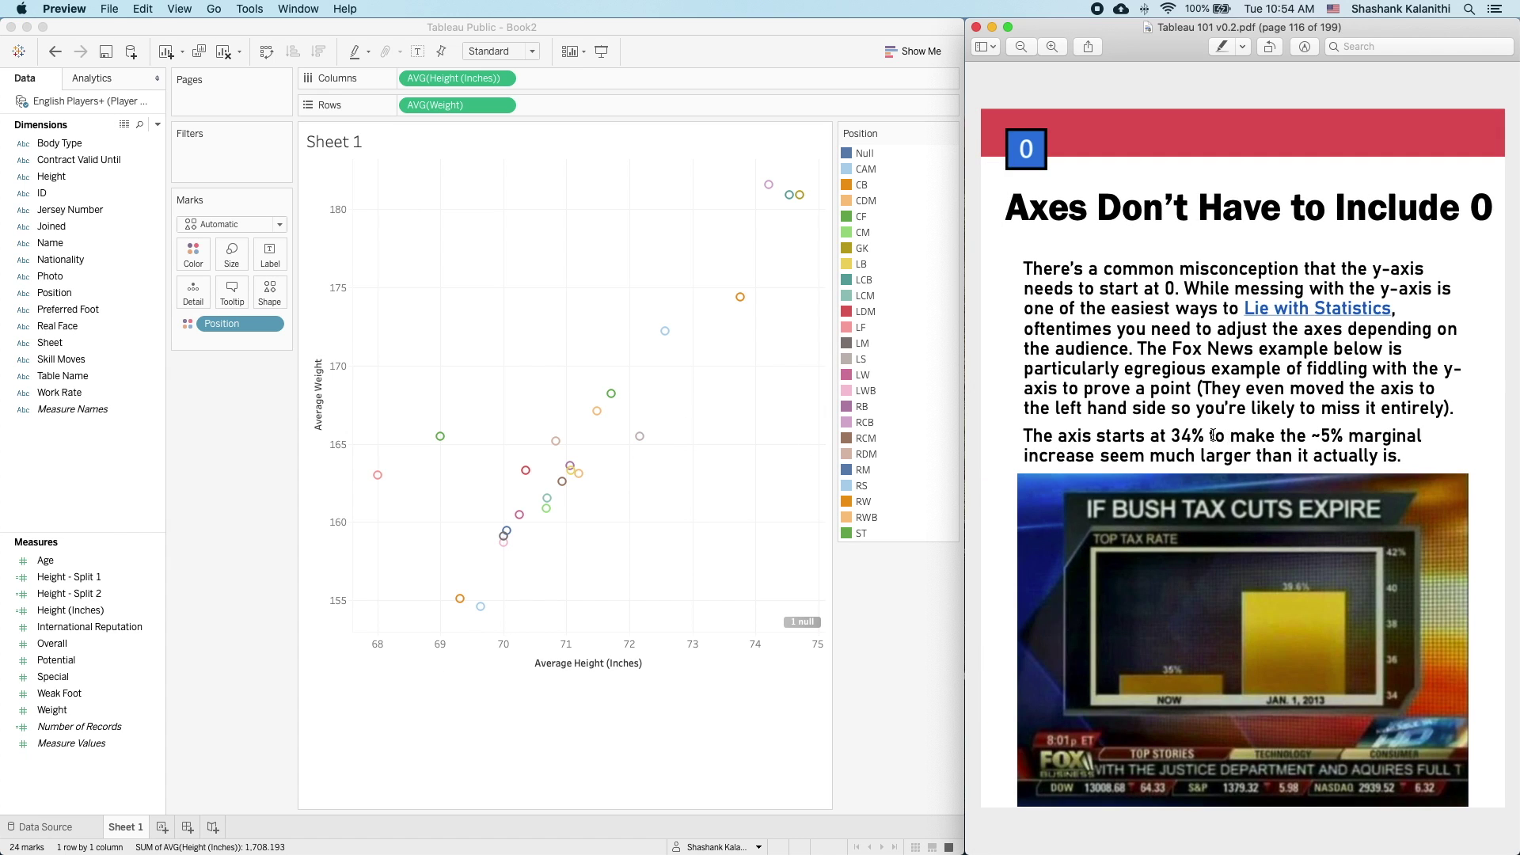
left_click_drag(1163, 20, 524, 19)
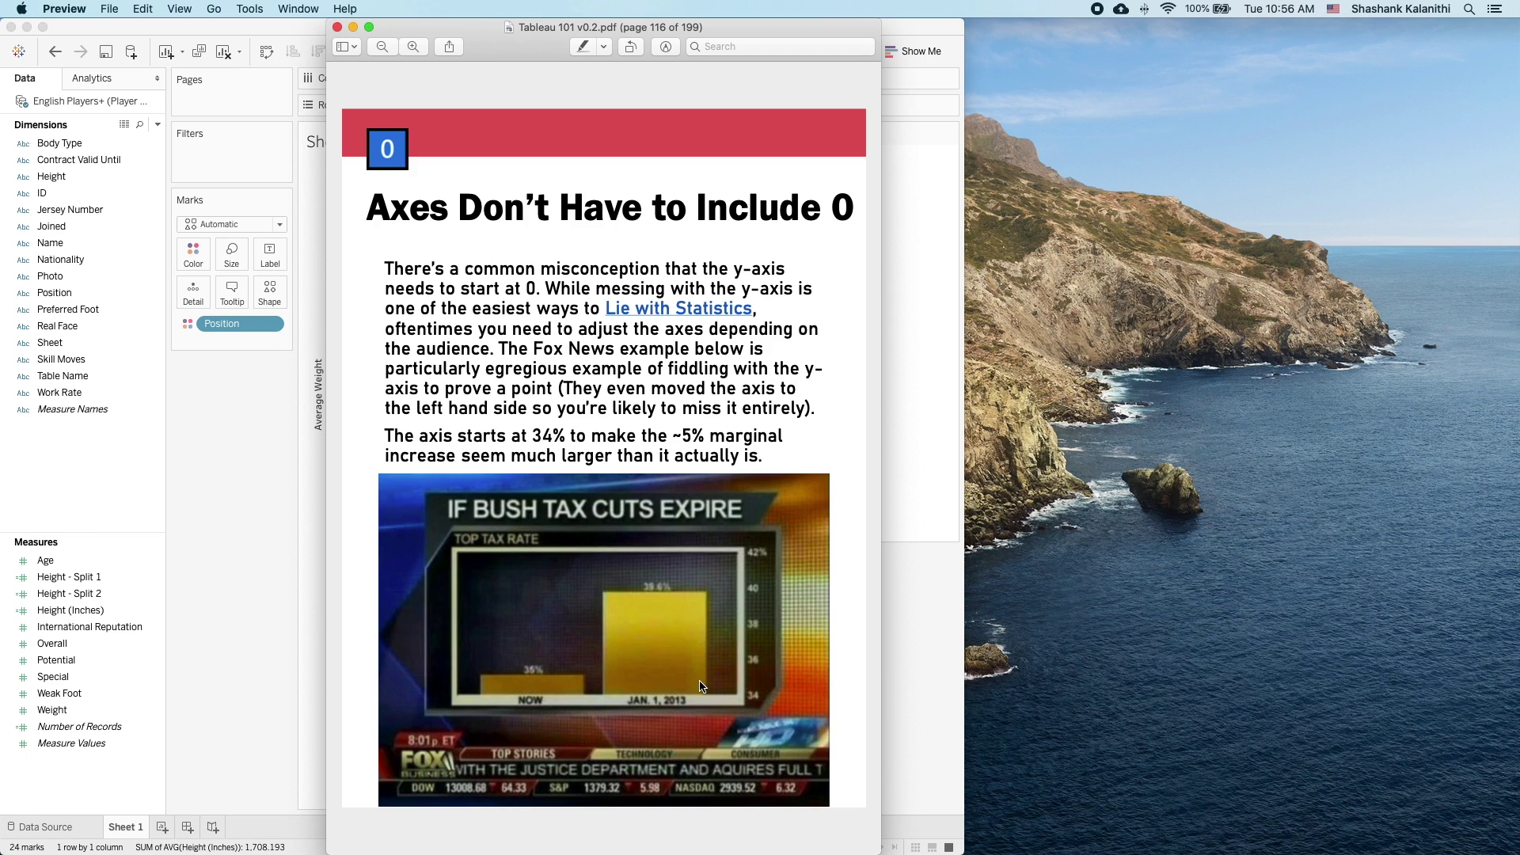
scroll(800, 440, "down", 3)
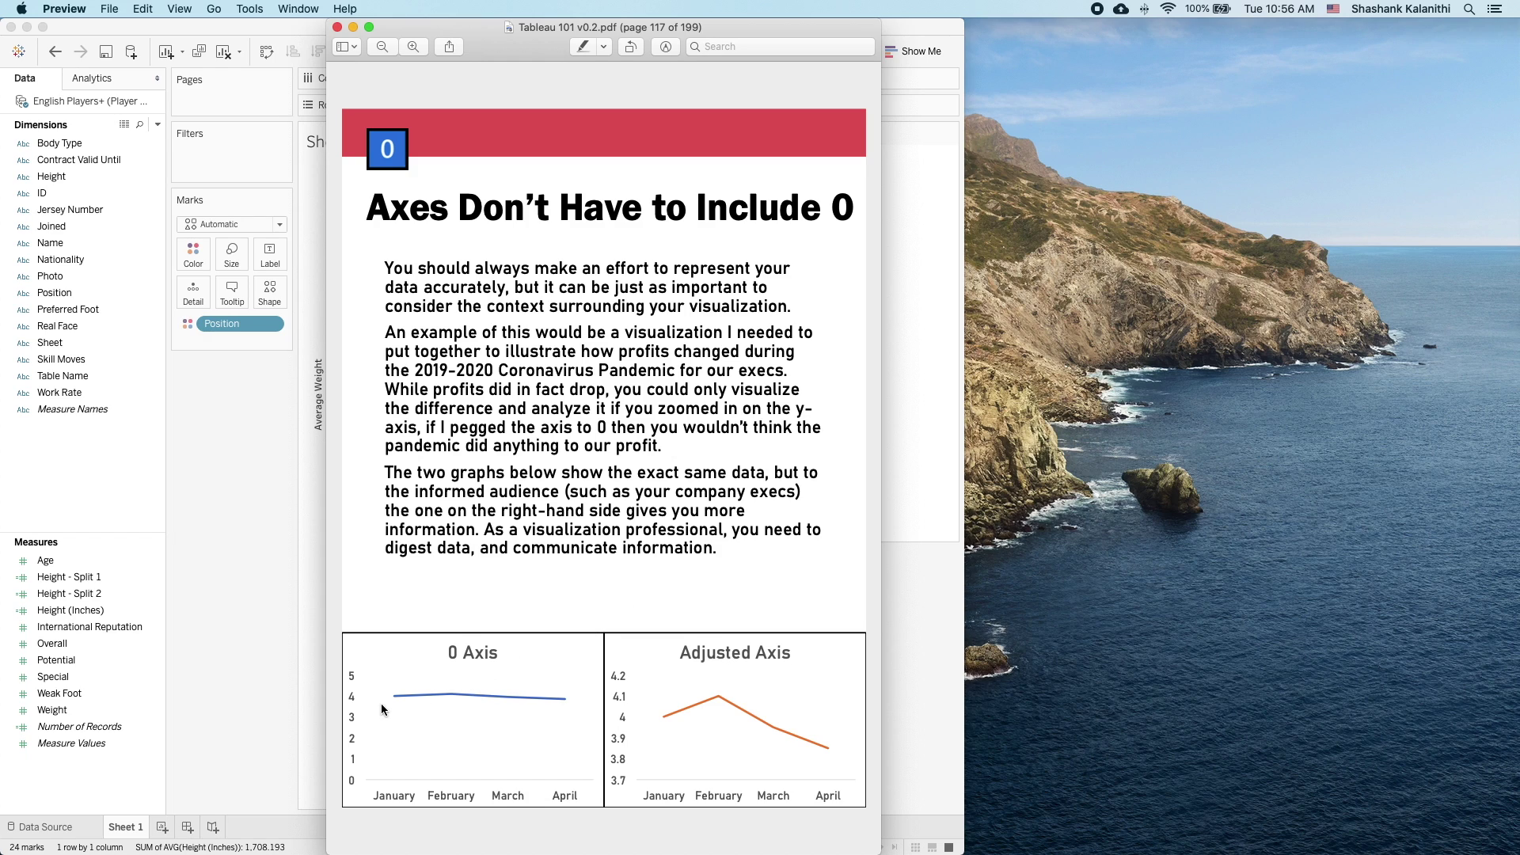
- Move the PDF window back beside the Tableau sheet and advance it to Moving the Graph on page 118
left_click(359, 786)
left_click_drag(536, 42, 1183, 21)
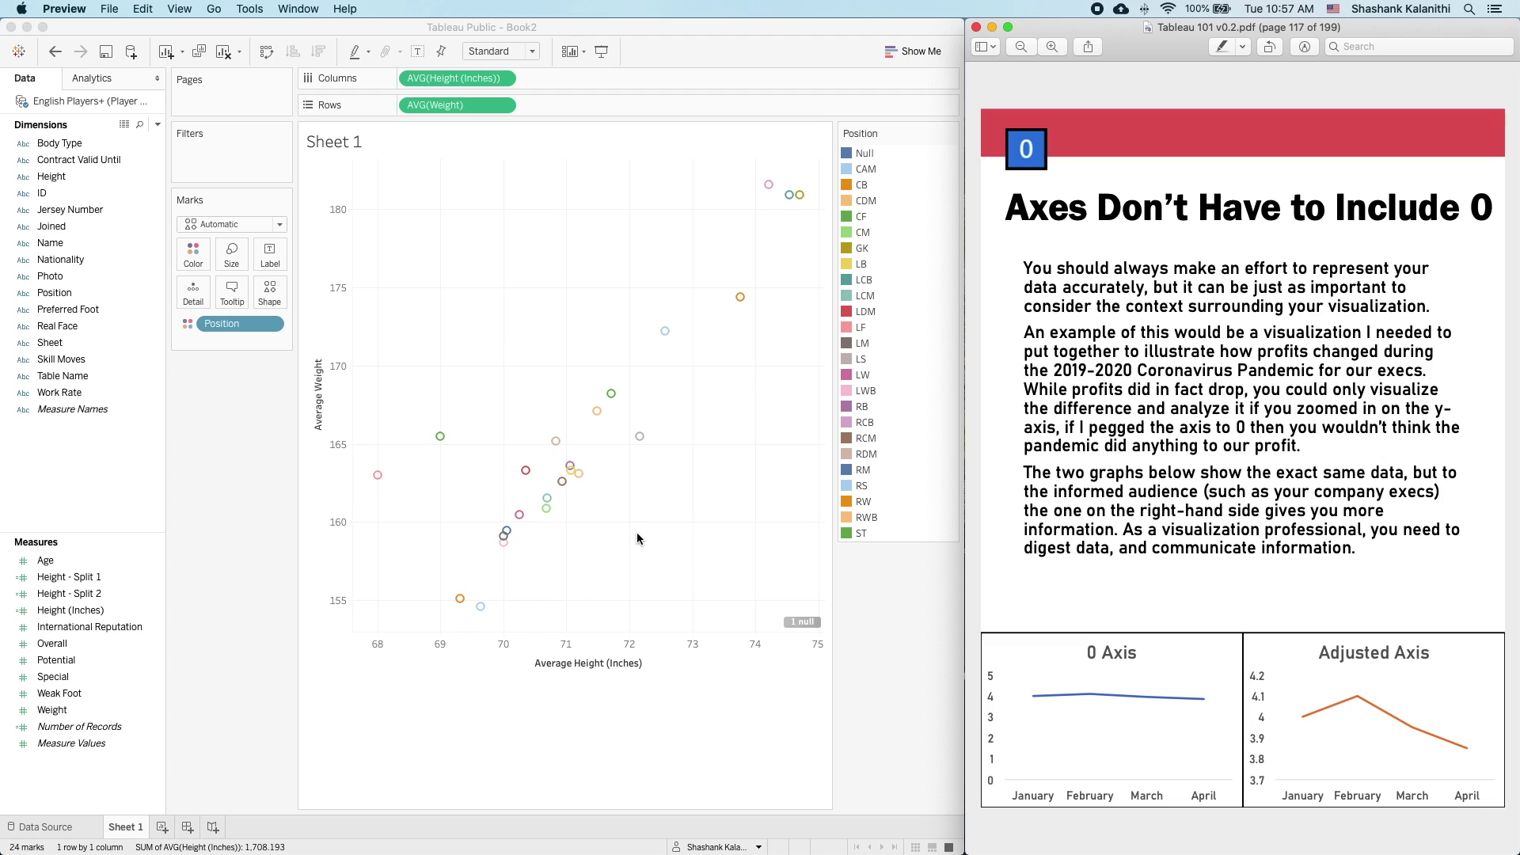
left_click(685, 543)
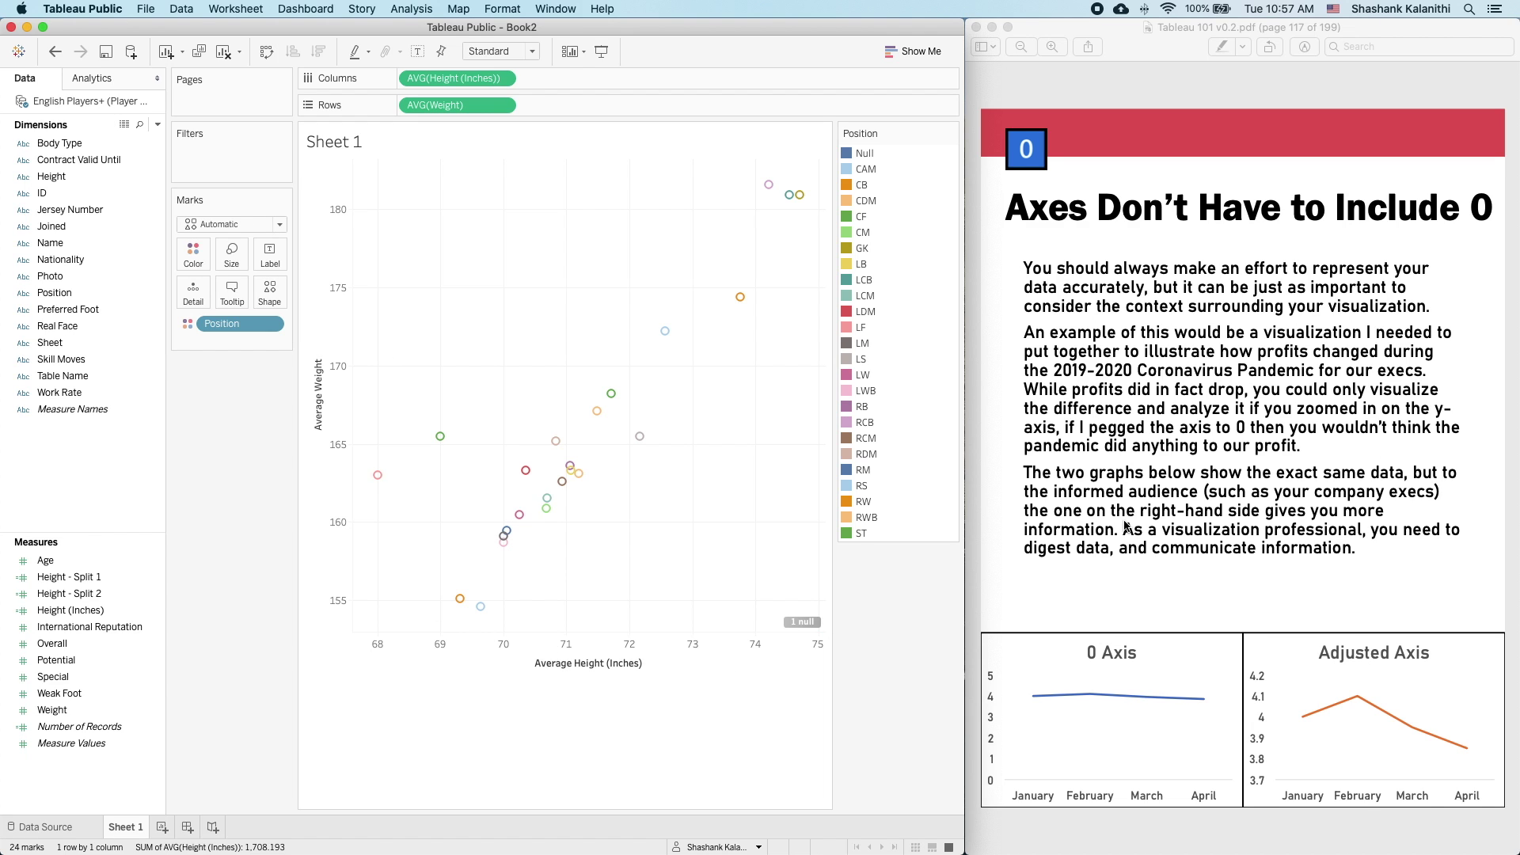
scroll(1126, 525, "down", 3)
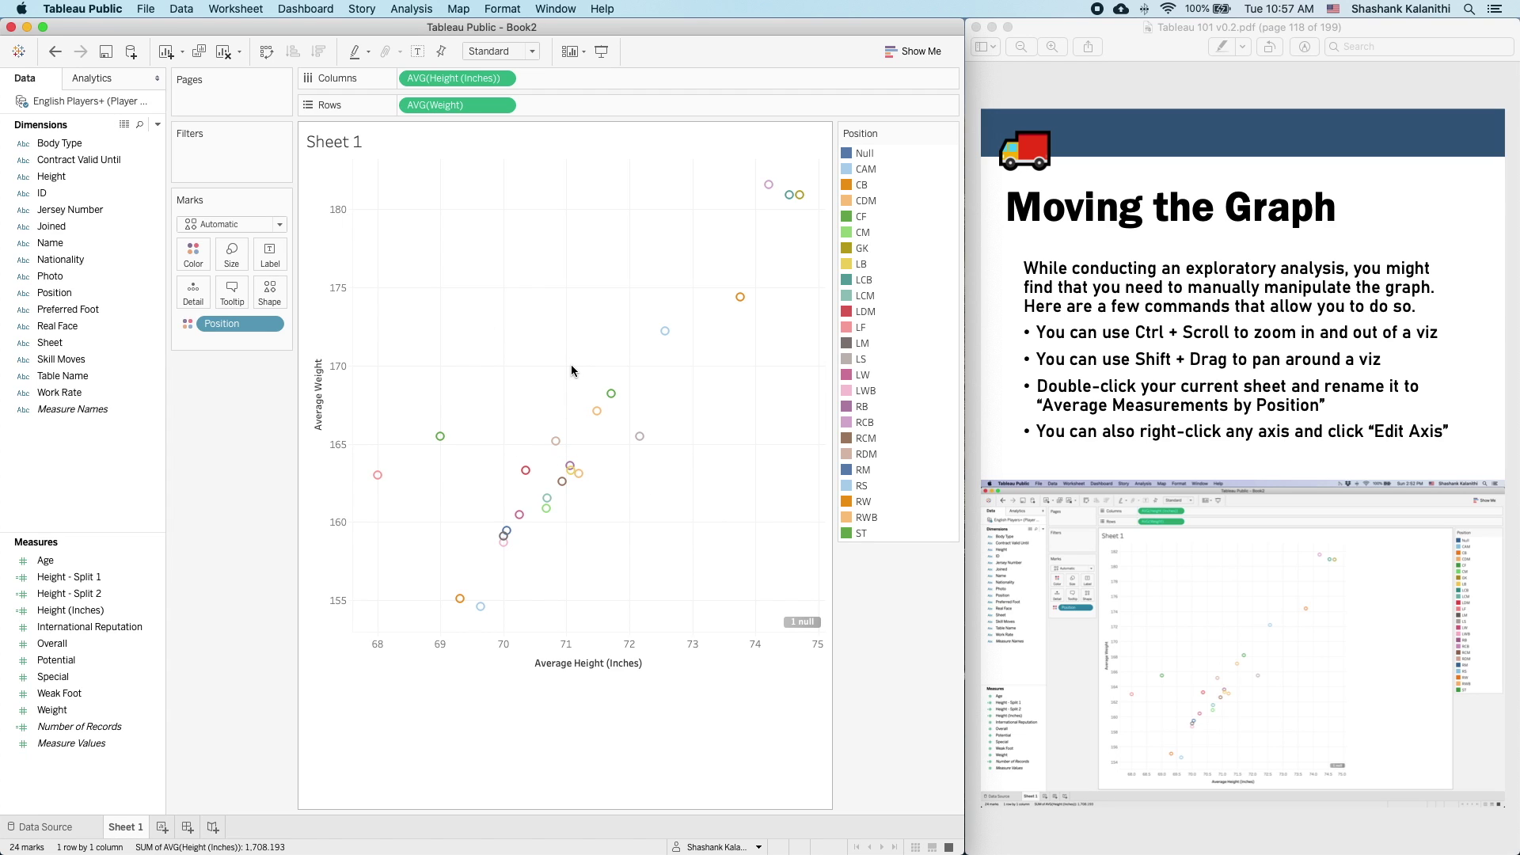
- Pan the scatterplot twice to try out moving the graph, resetting its axes after each pan
left_click_drag(572, 364, 628, 567)
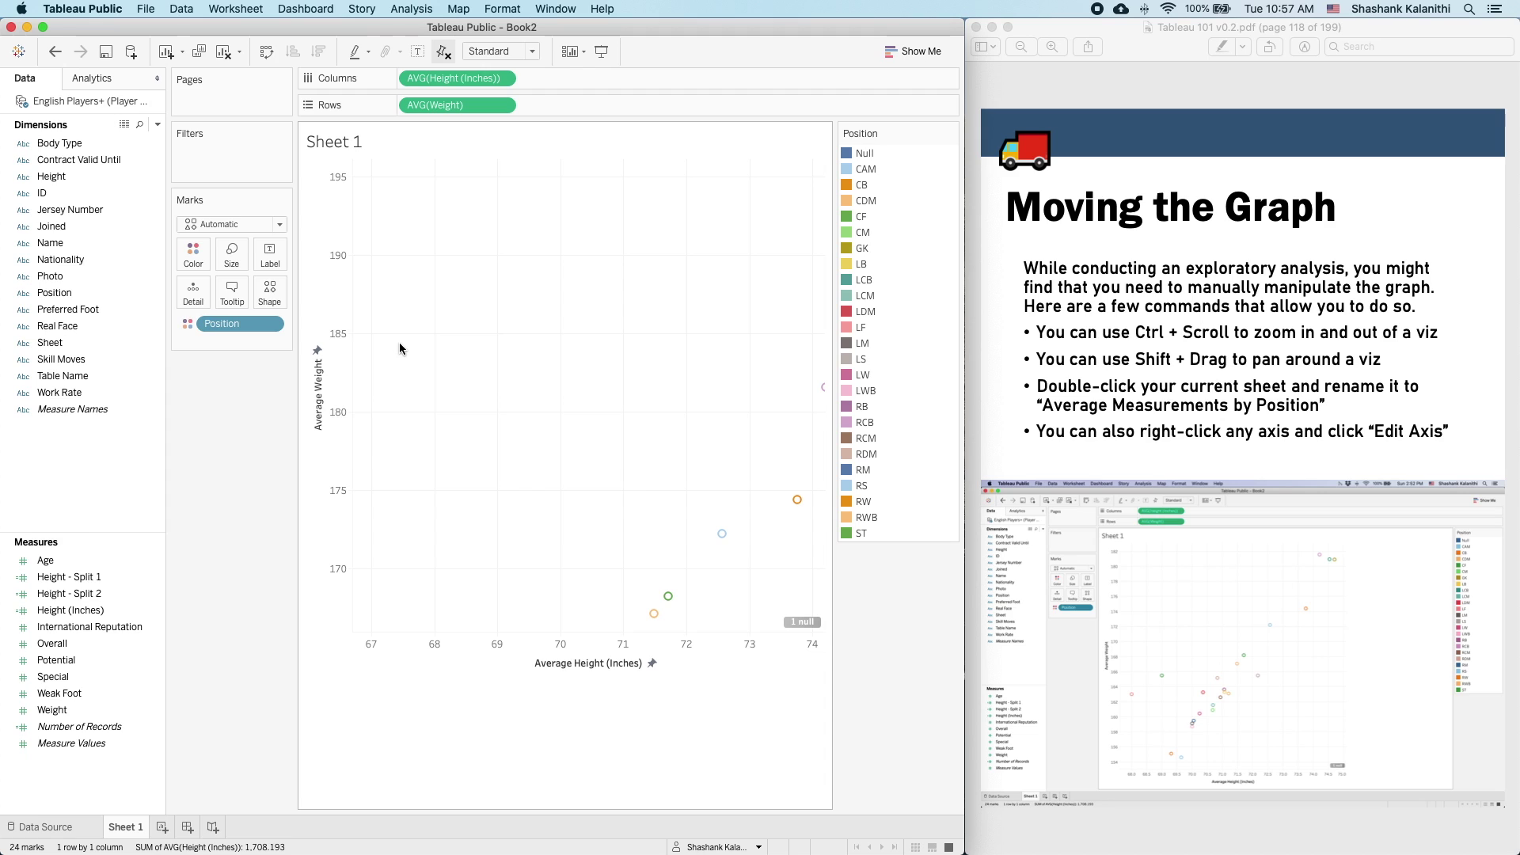
left_click(58, 55)
left_click(80, 52)
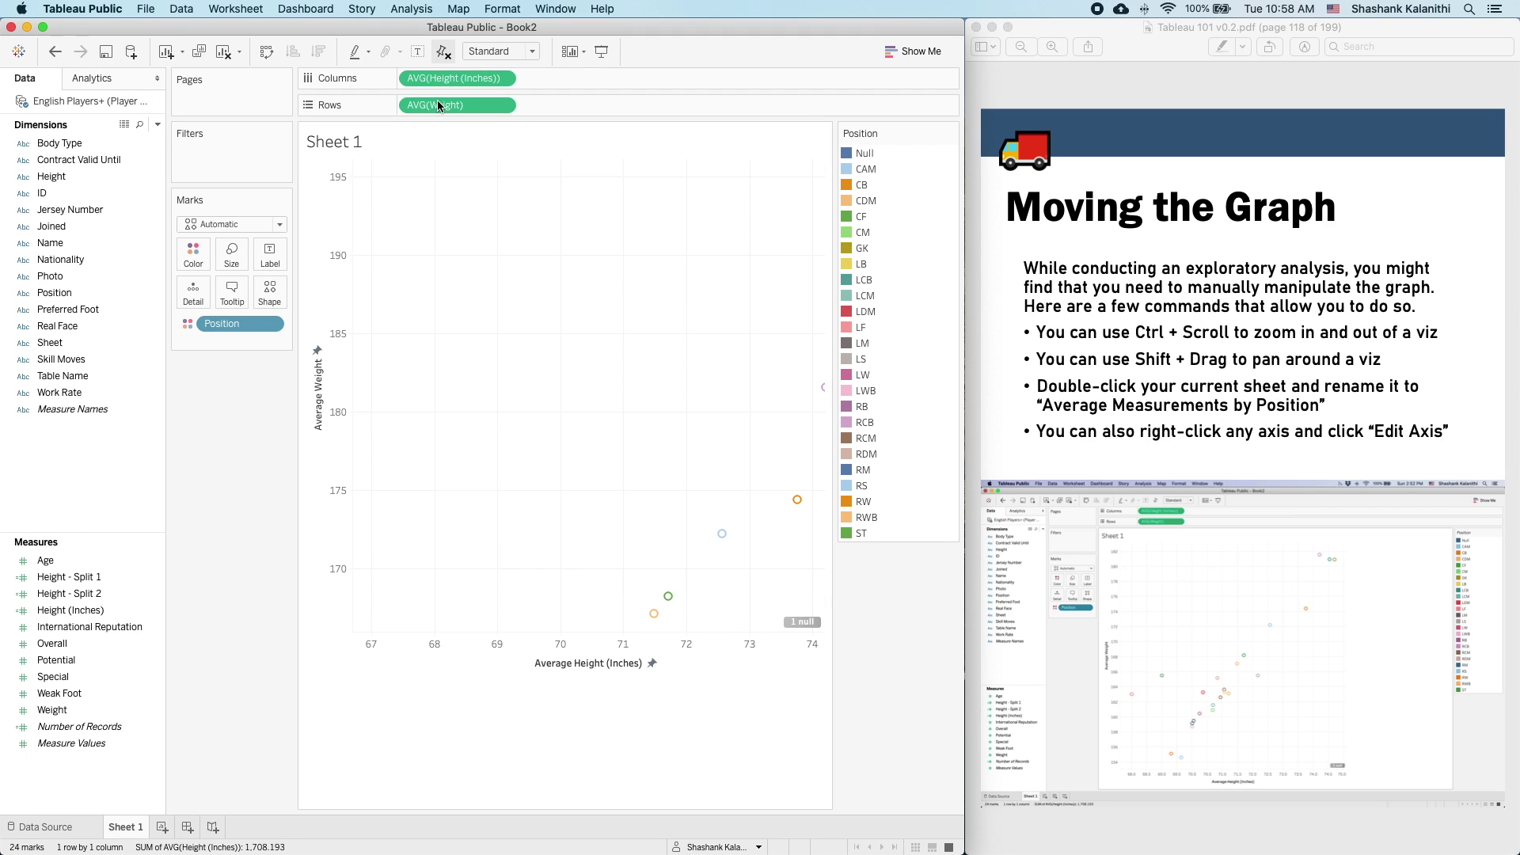
left_click(444, 54)
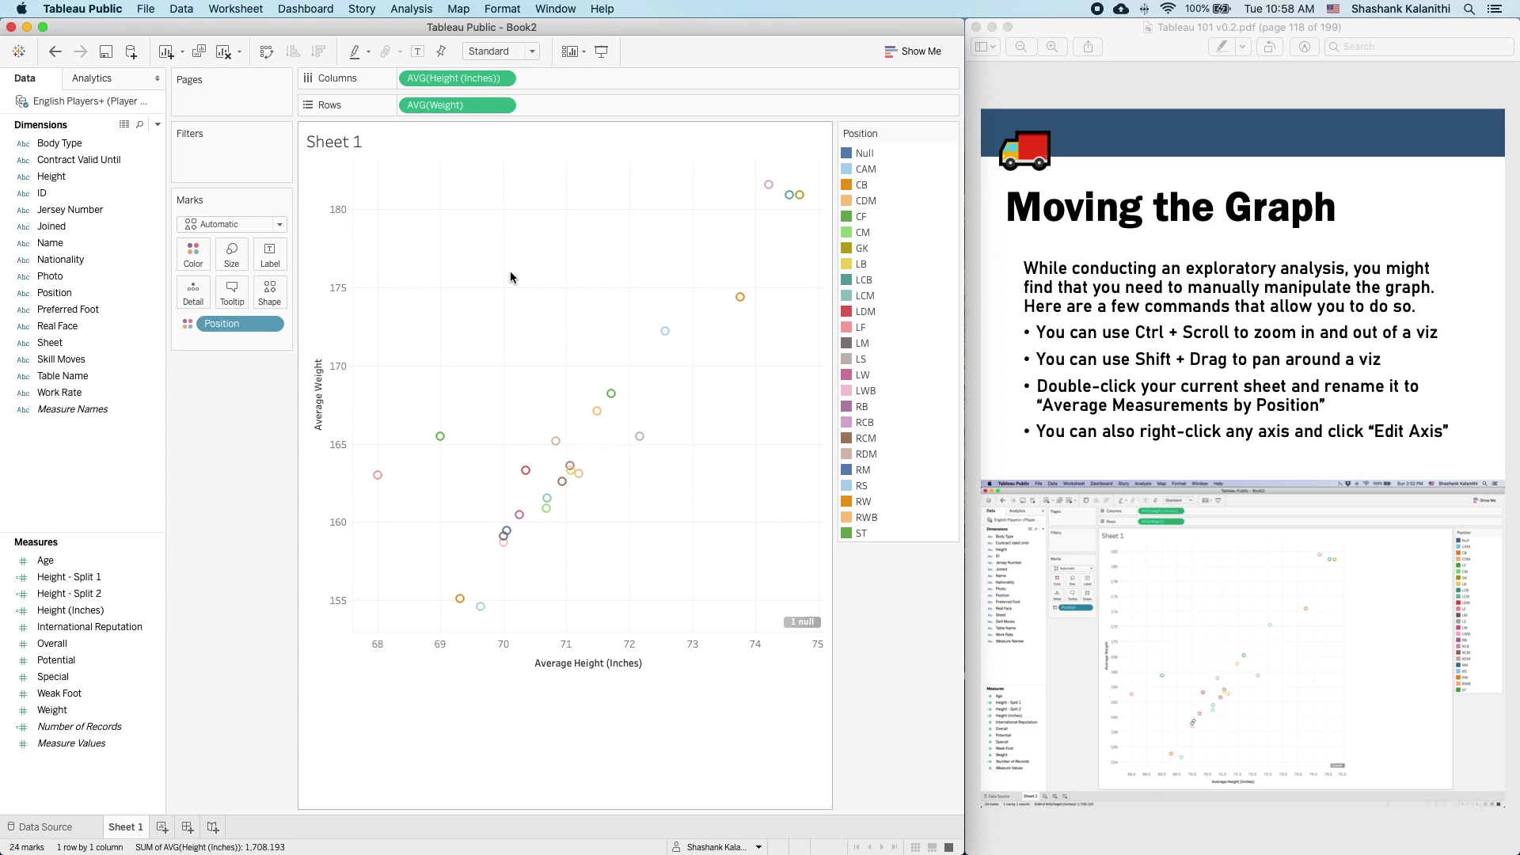
left_click_drag(507, 269, 689, 562)
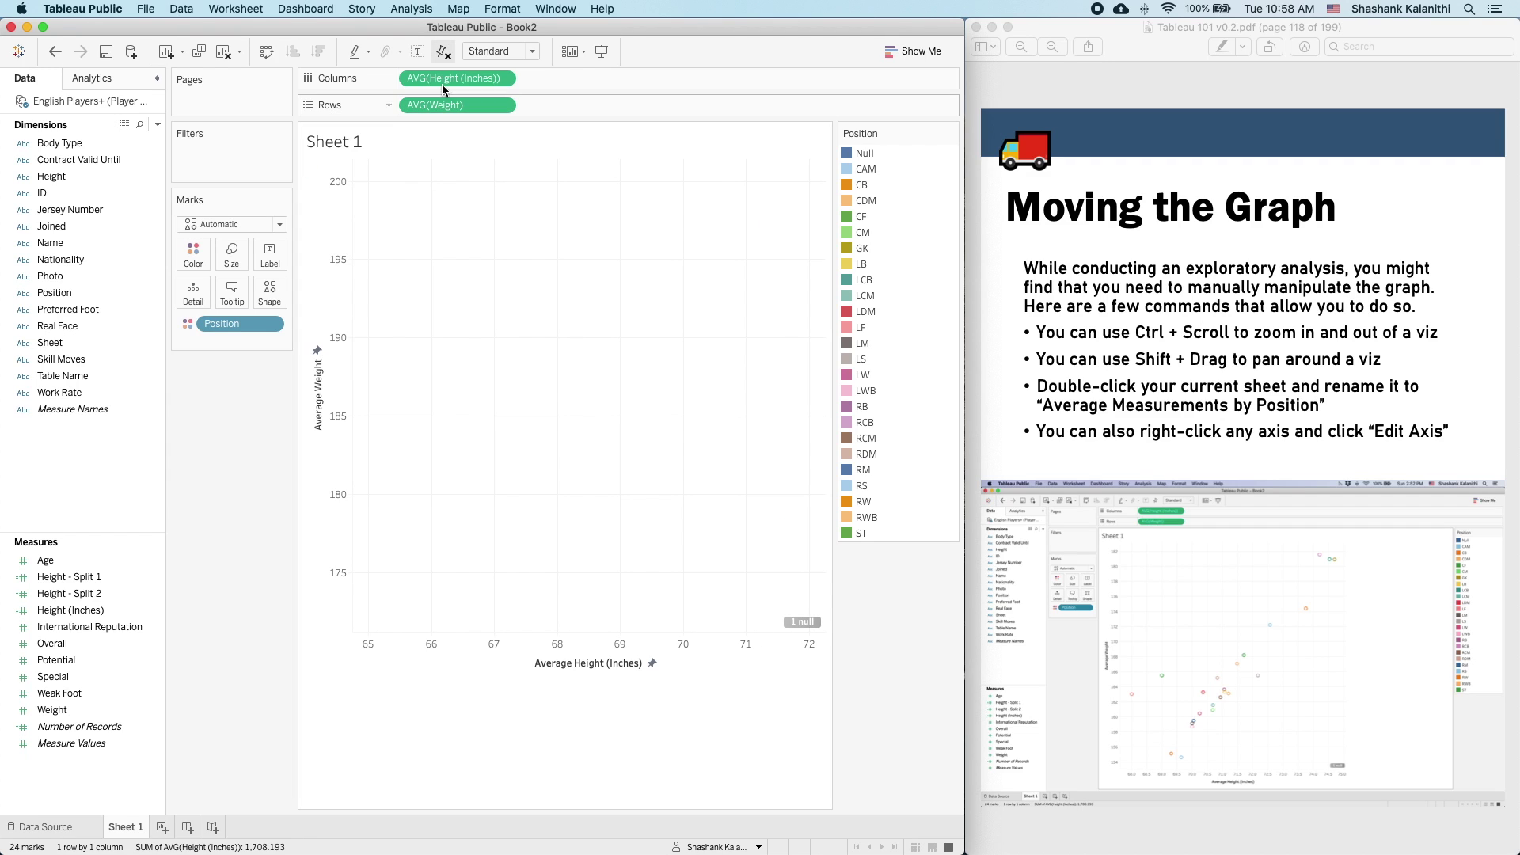
left_click(445, 52)
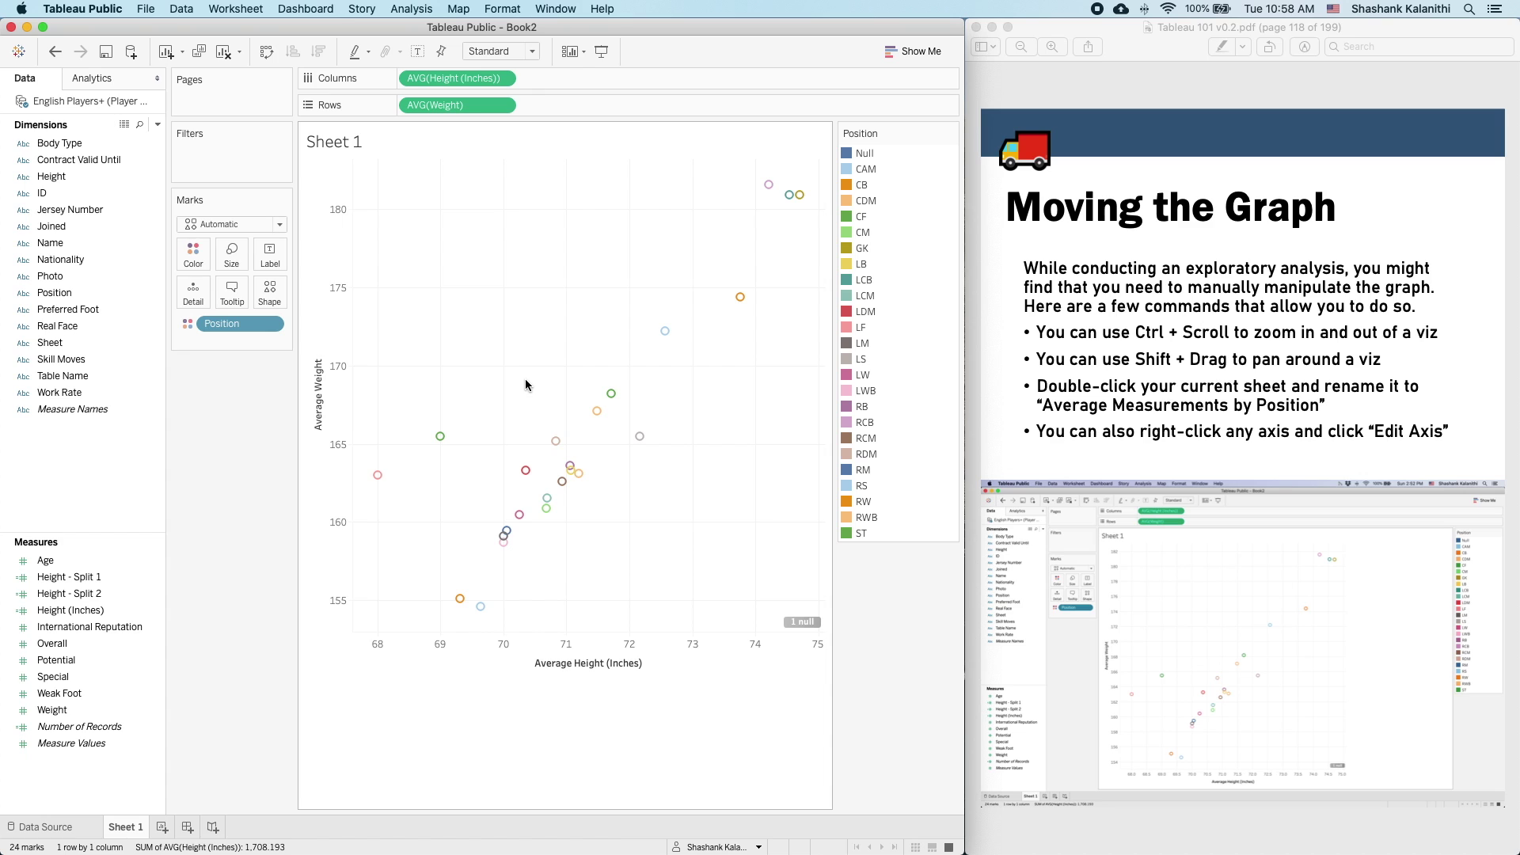
- Zoom the scatterplot in and out repeatedly to try out zooming, and reset its axes
scroll(507, 372, "down", 2)
key("ctrl")
scroll(511, 379, "down", 2)
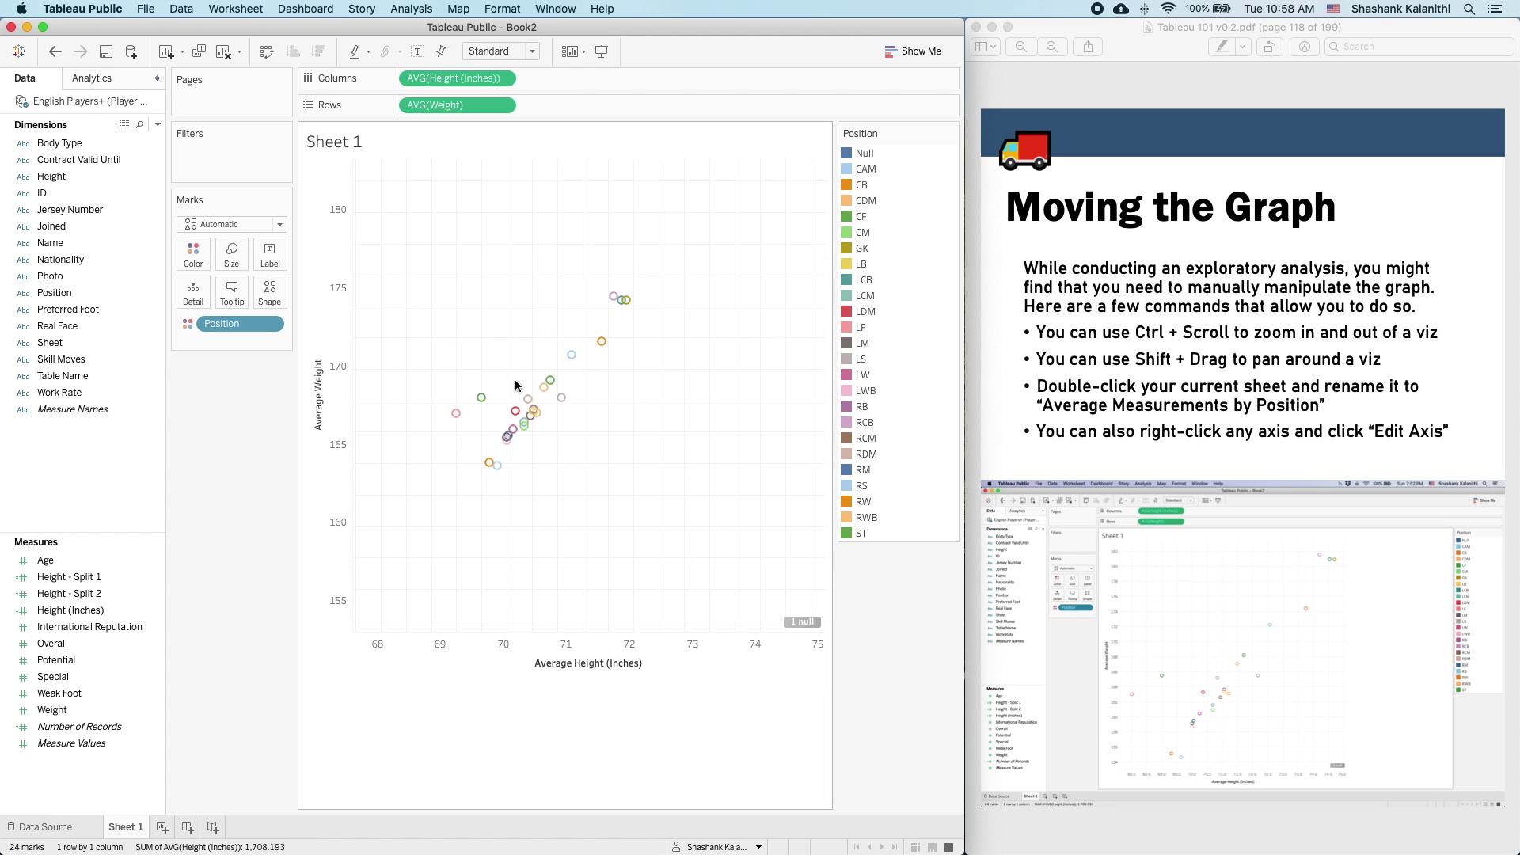
scroll(514, 385, "up", 4)
scroll(515, 386, "down", 5)
scroll(514, 385, "up", 5)
scroll(515, 385, "down", 5)
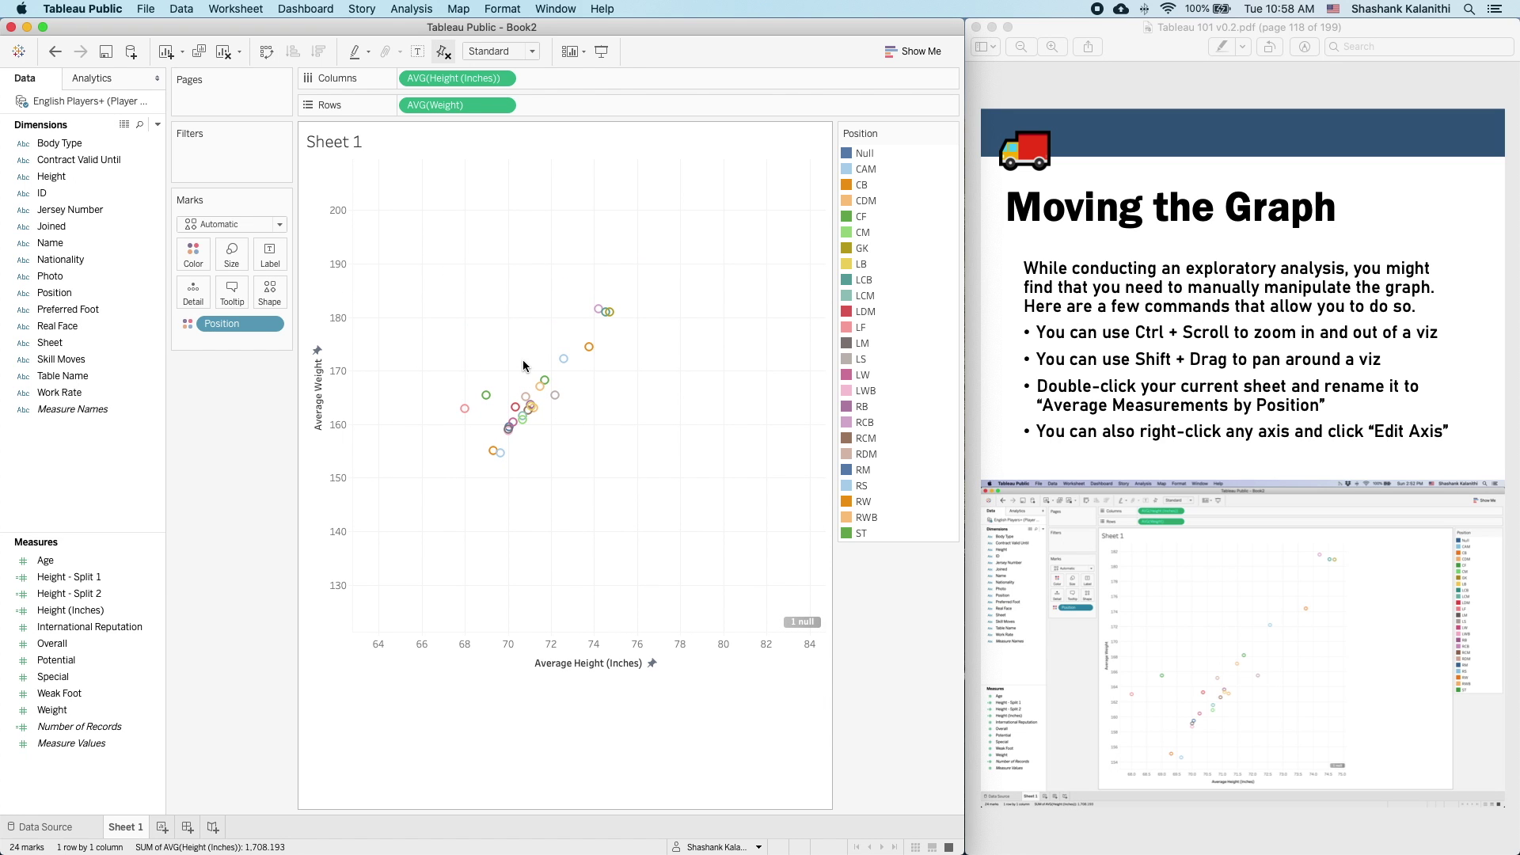
left_click(439, 52)
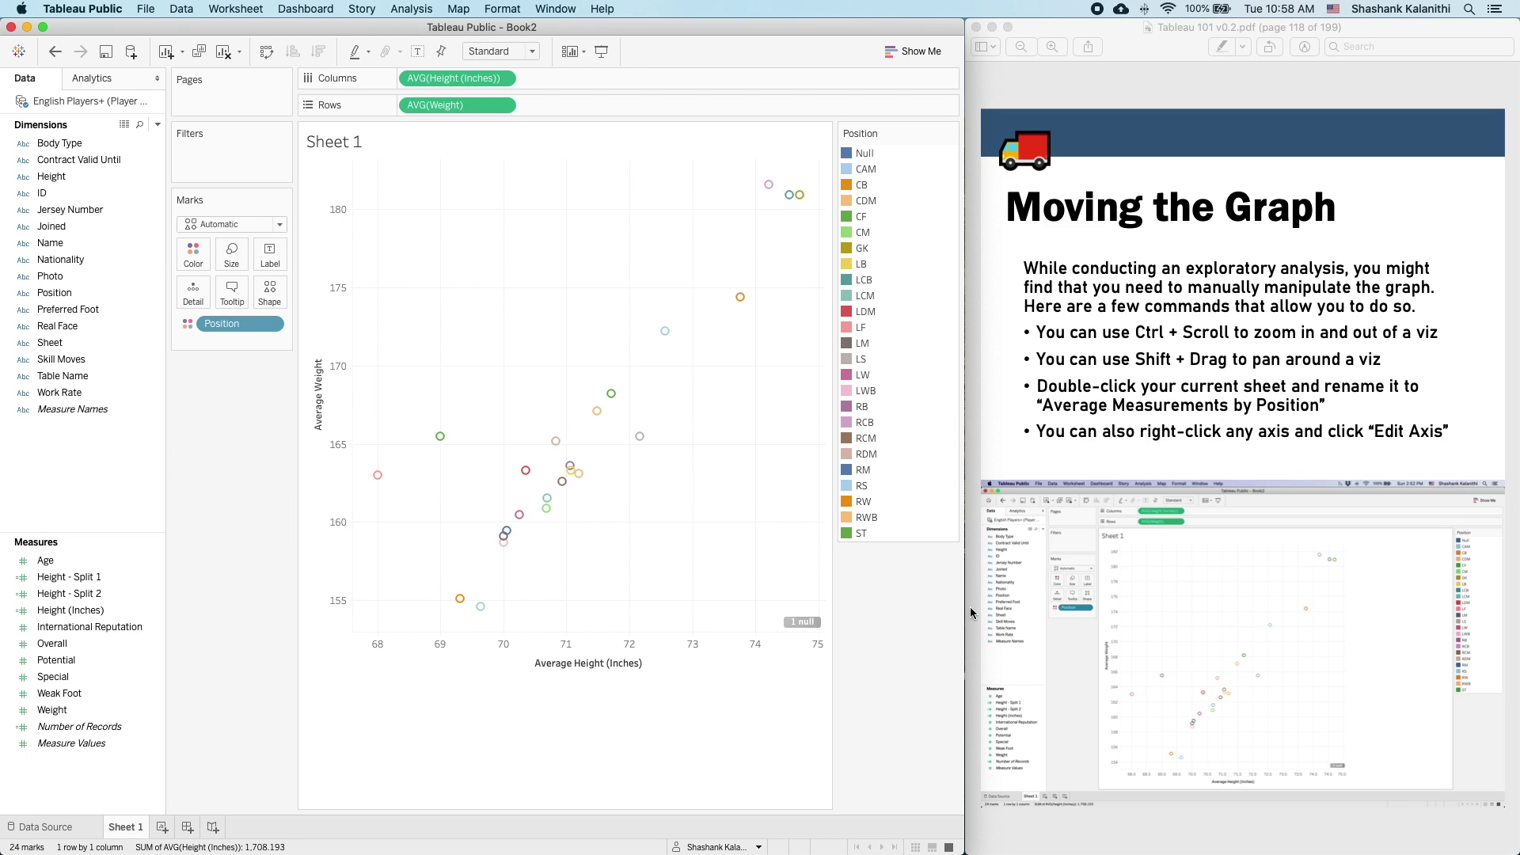
right_click(561, 679)
left_click(514, 693)
- Rename Sheet 1 as "Average Measurements by Position"
double_click(111, 831)
type("Average Measurements by POsi")
key("BackSpace")
key("BackSpace")
key("BackSpace")
type("osition")
key("Return")
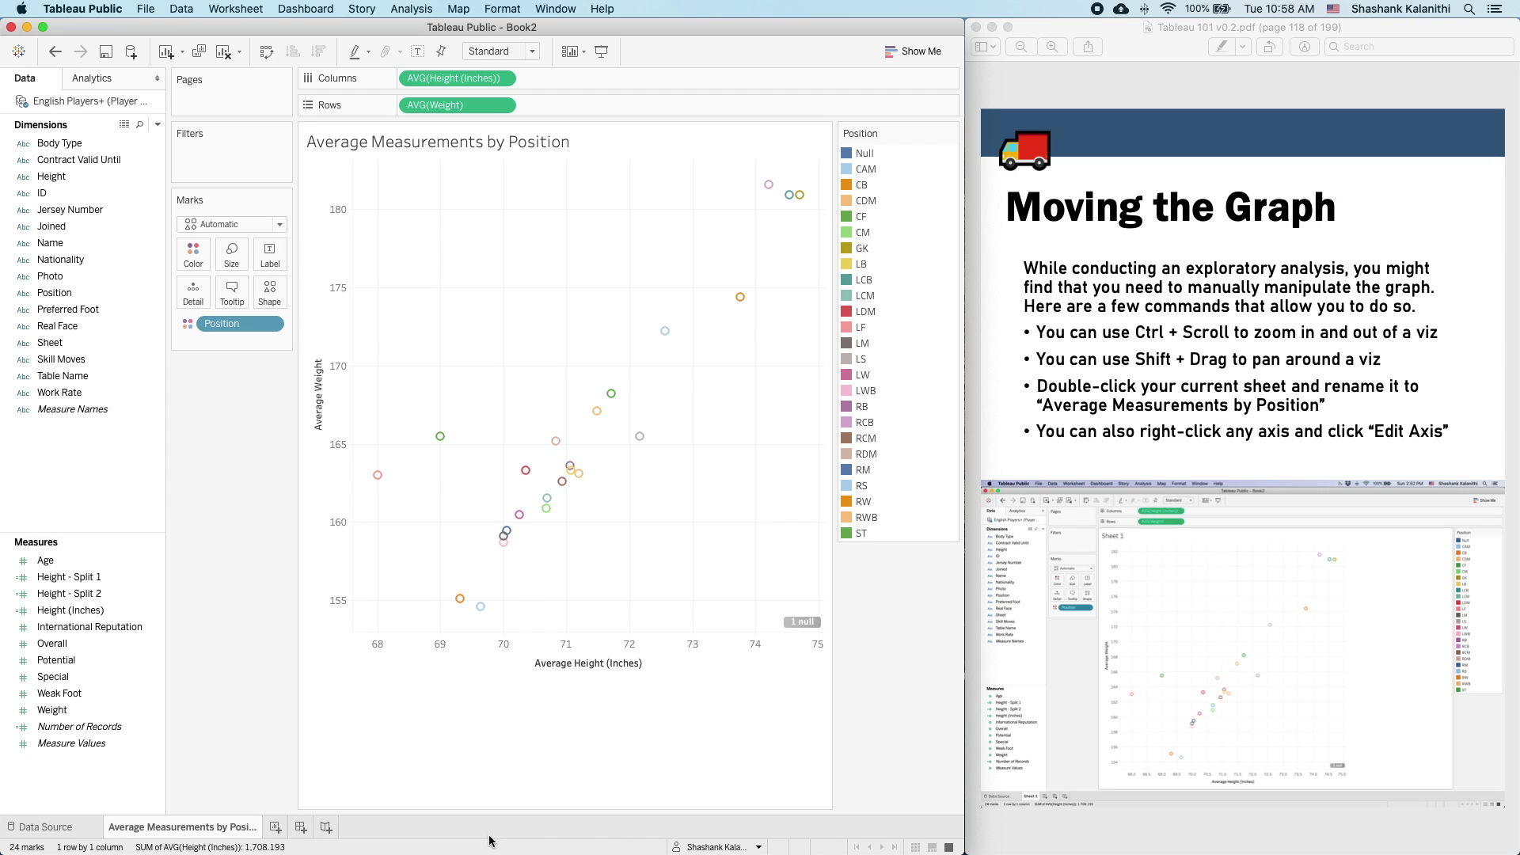
- Advance the PDF guide to Grouping Your Data on page 119 and return to the Tableau sheet
left_click(1171, 456)
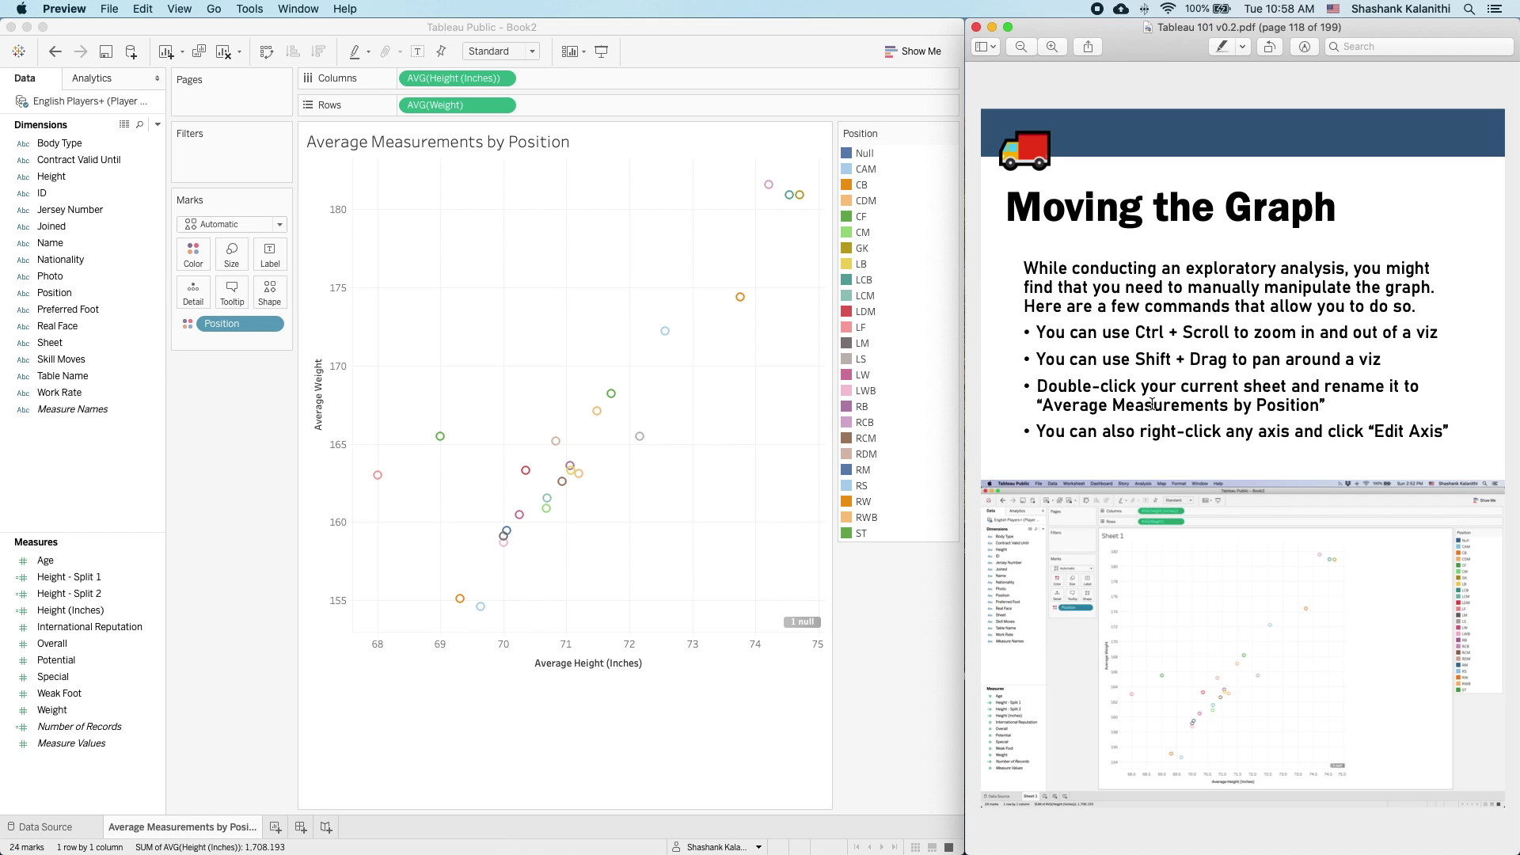
key("Down")
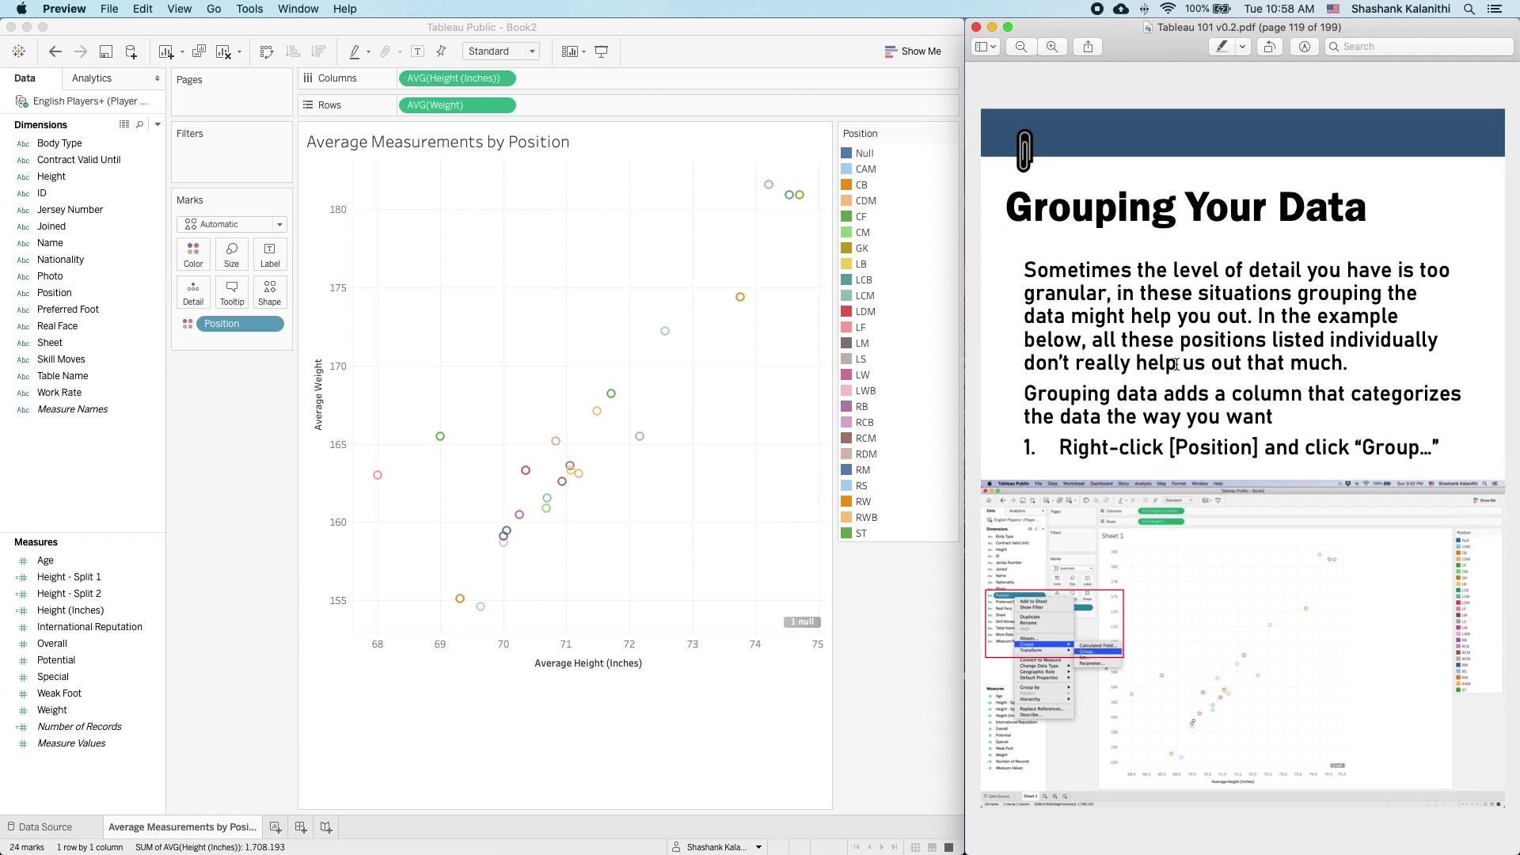
left_click(688, 541)
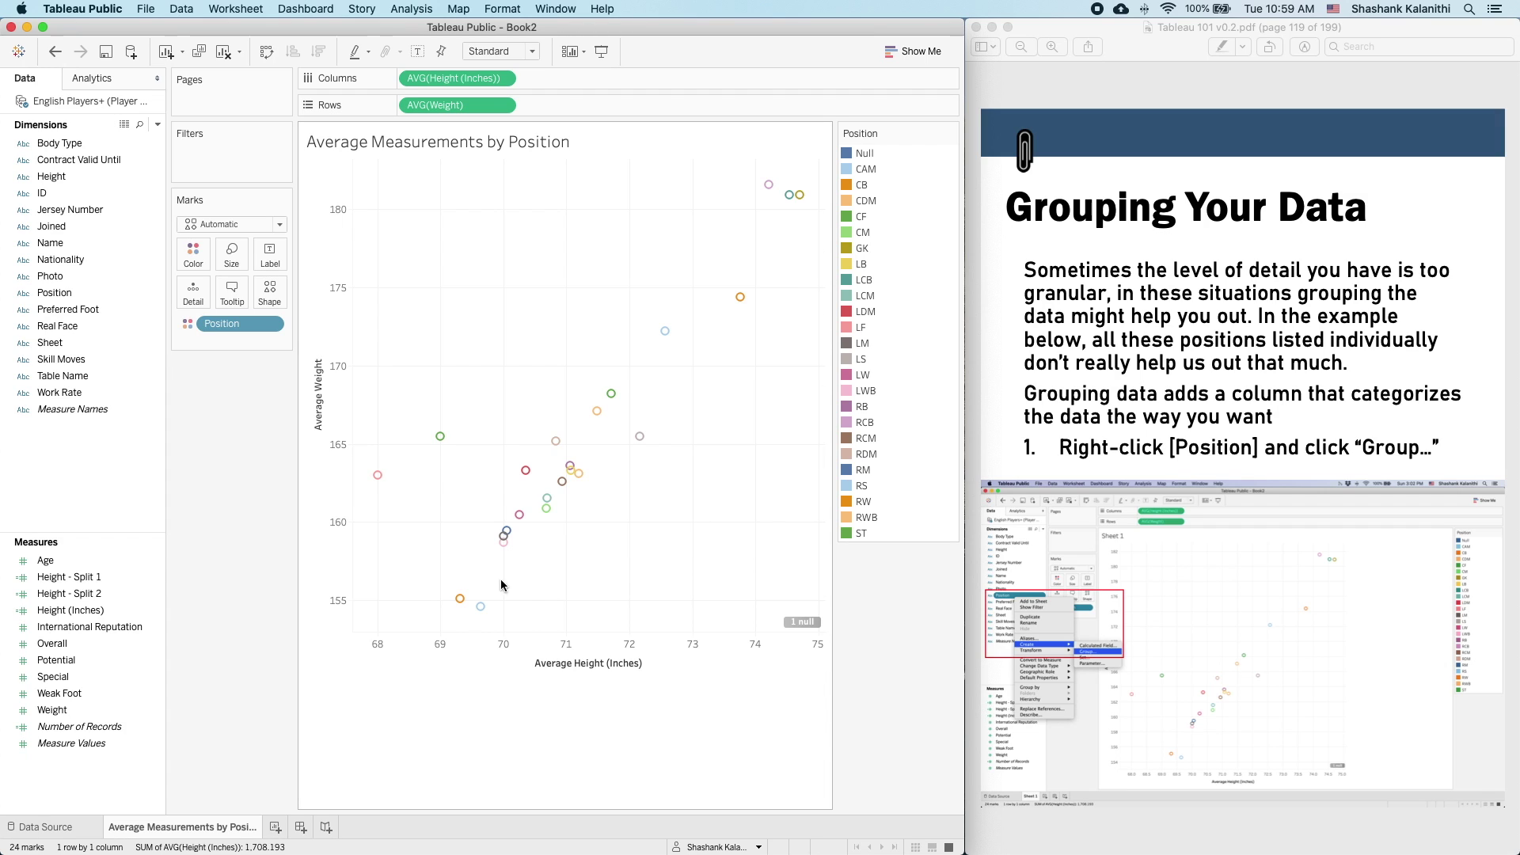
- Start creating a group from the Position dimension
mouse_move(489, 604)
right_click(55, 296)
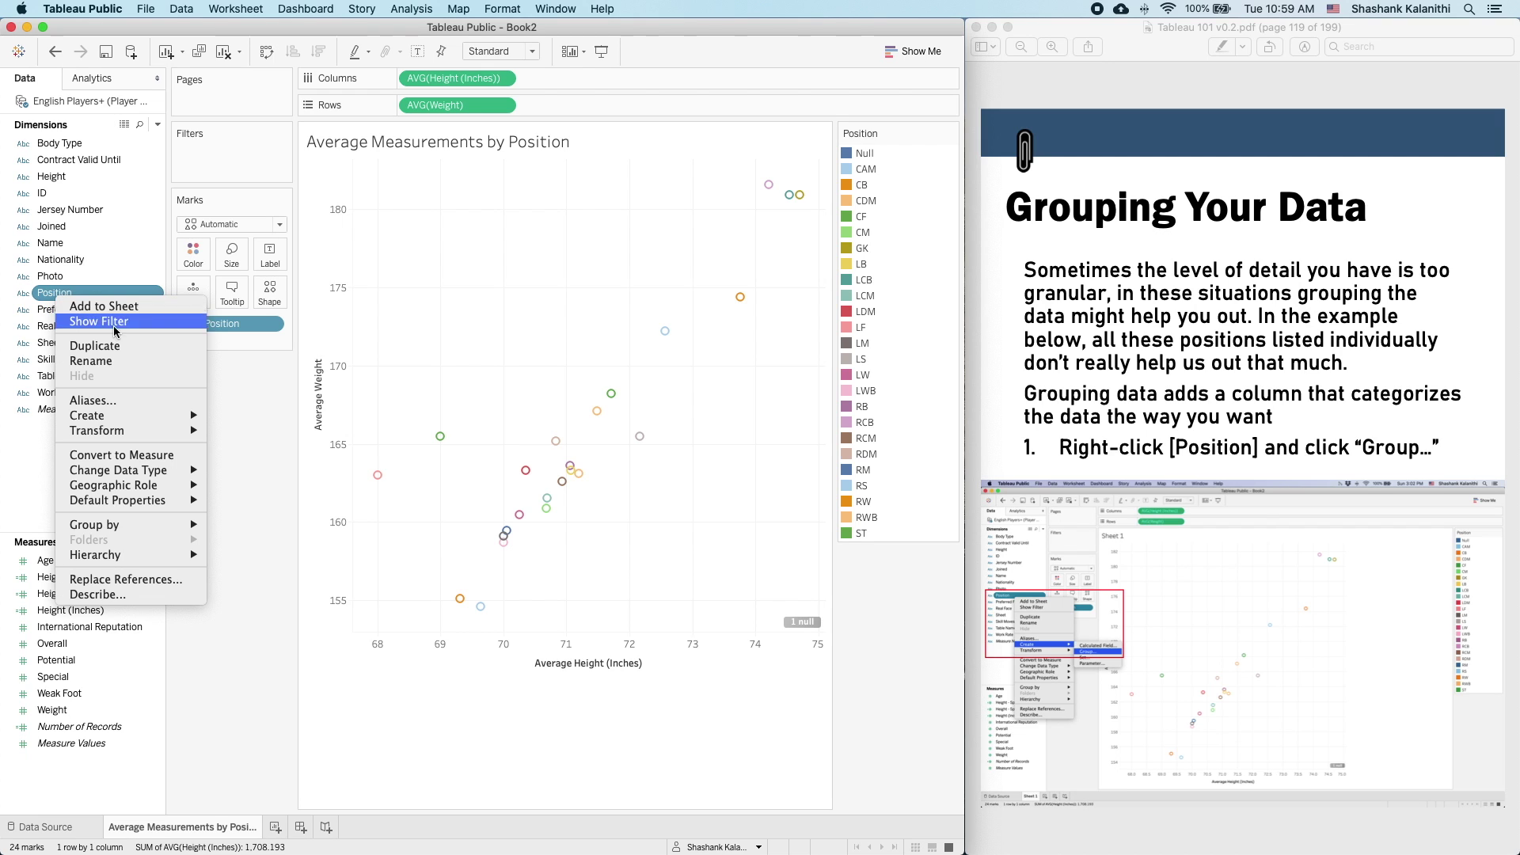
mouse_move(142, 415)
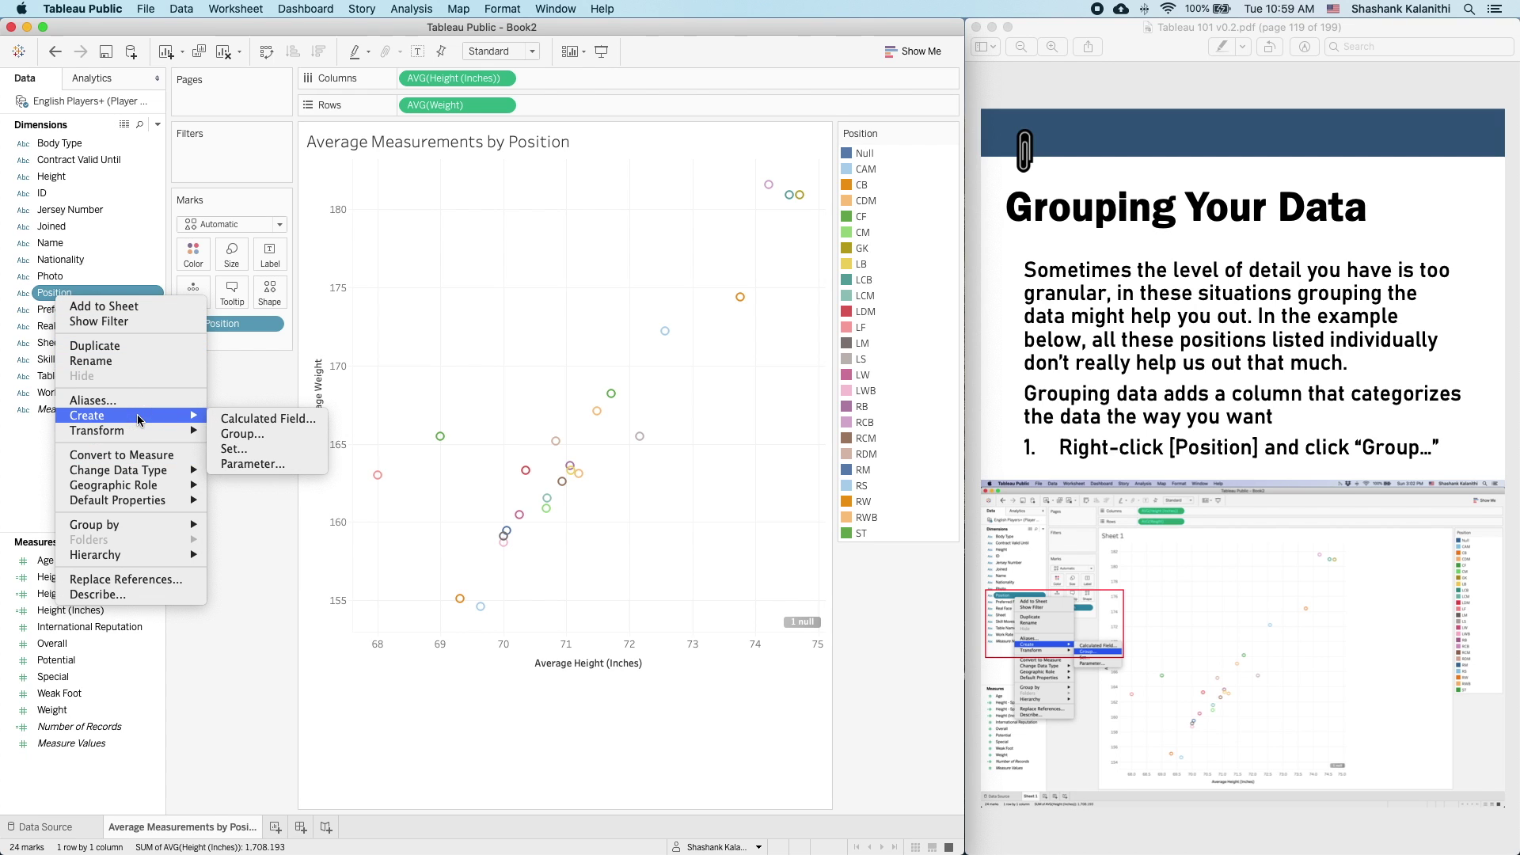
left_click(270, 435)
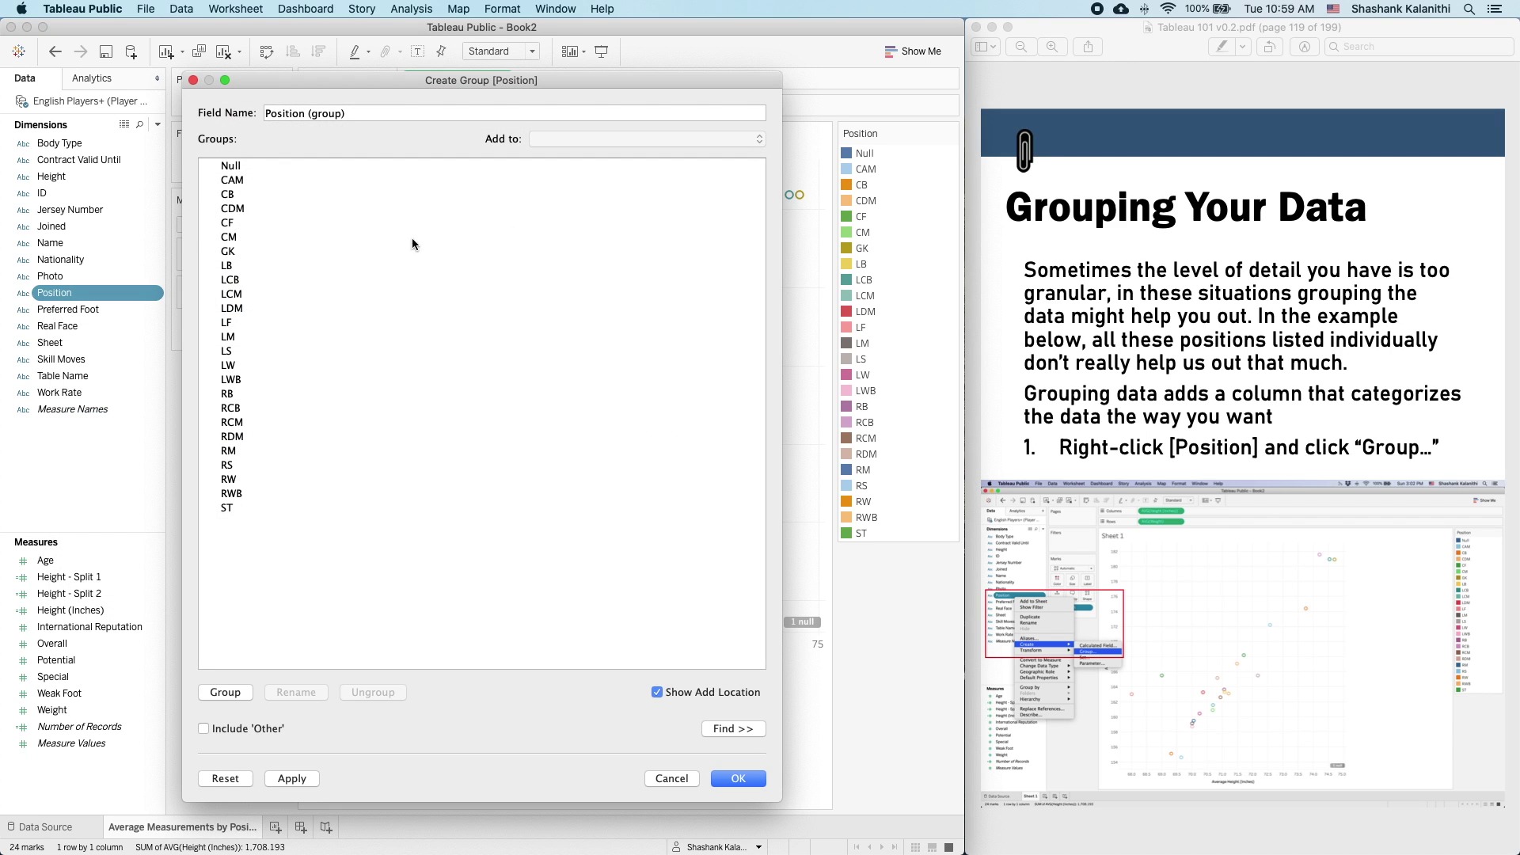
- Switch to the PDF guide in Preview, advance to page 120 and examine the example position groups up close
left_click(1310, 315)
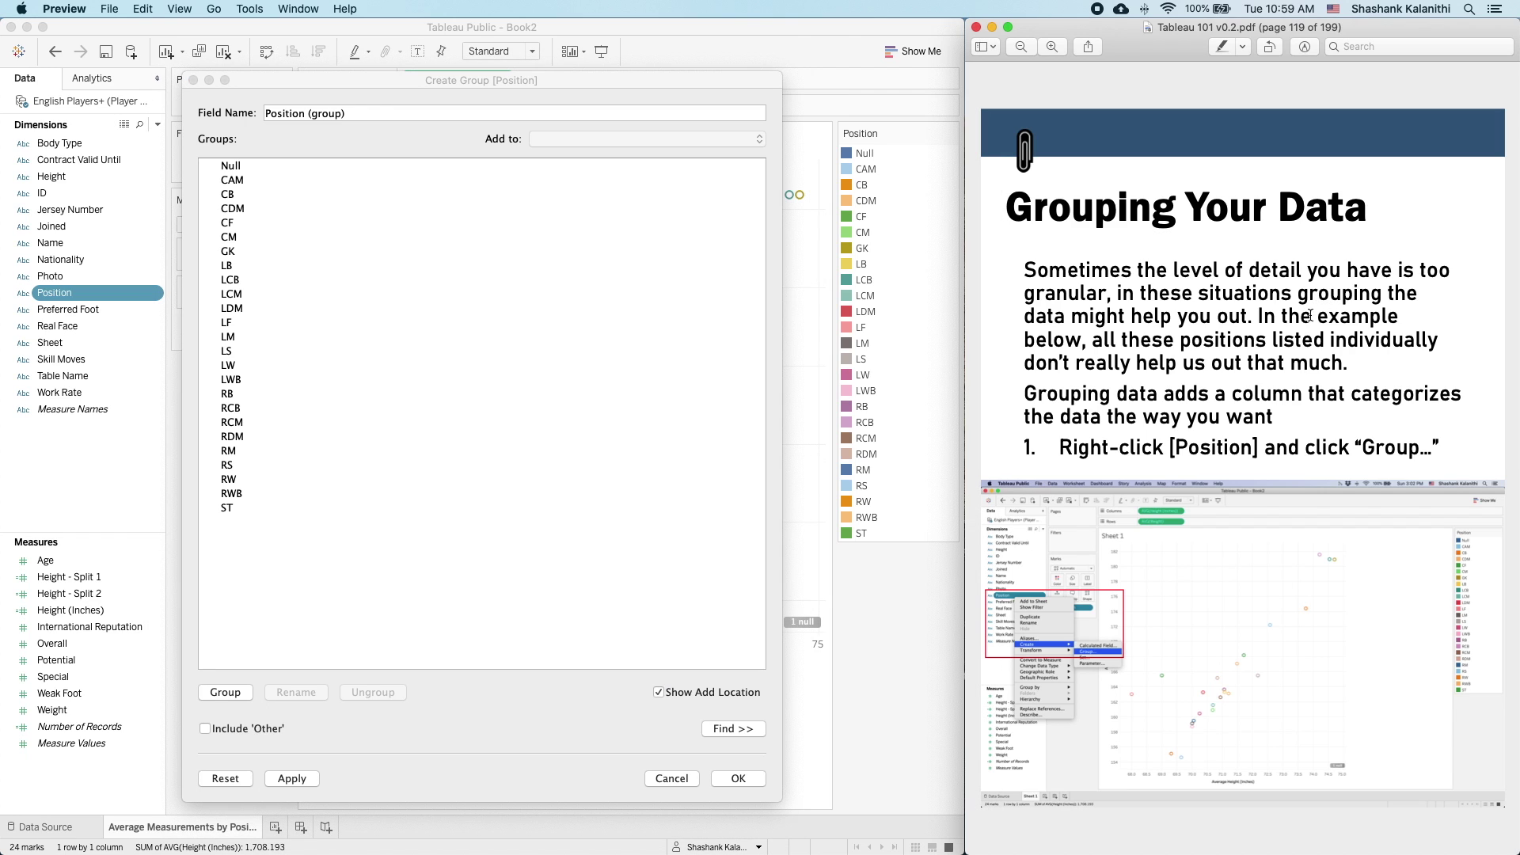
key("Right")
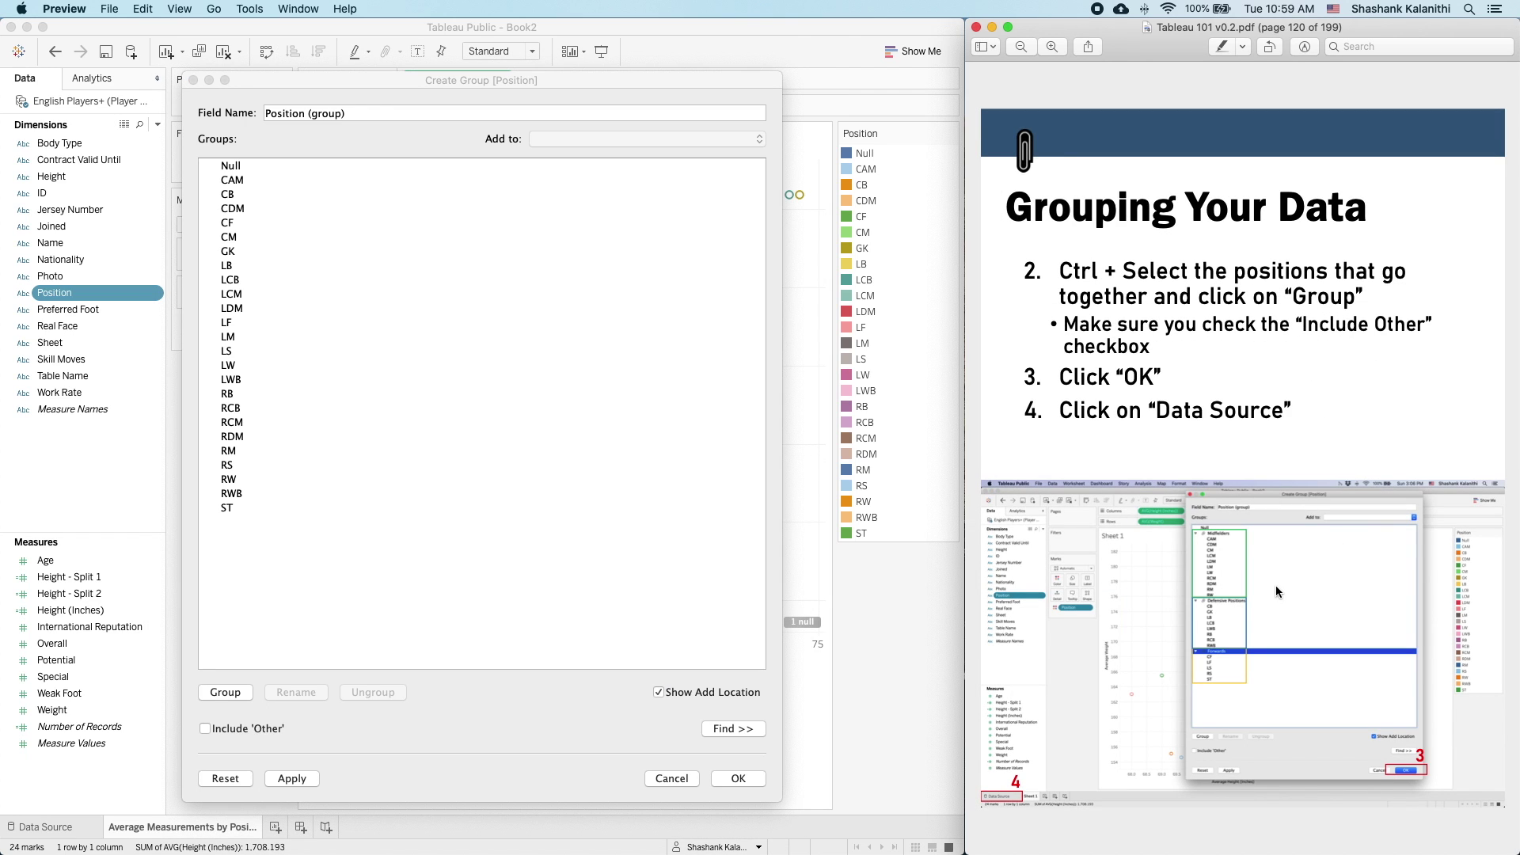
scroll(1270, 589, "up", 5)
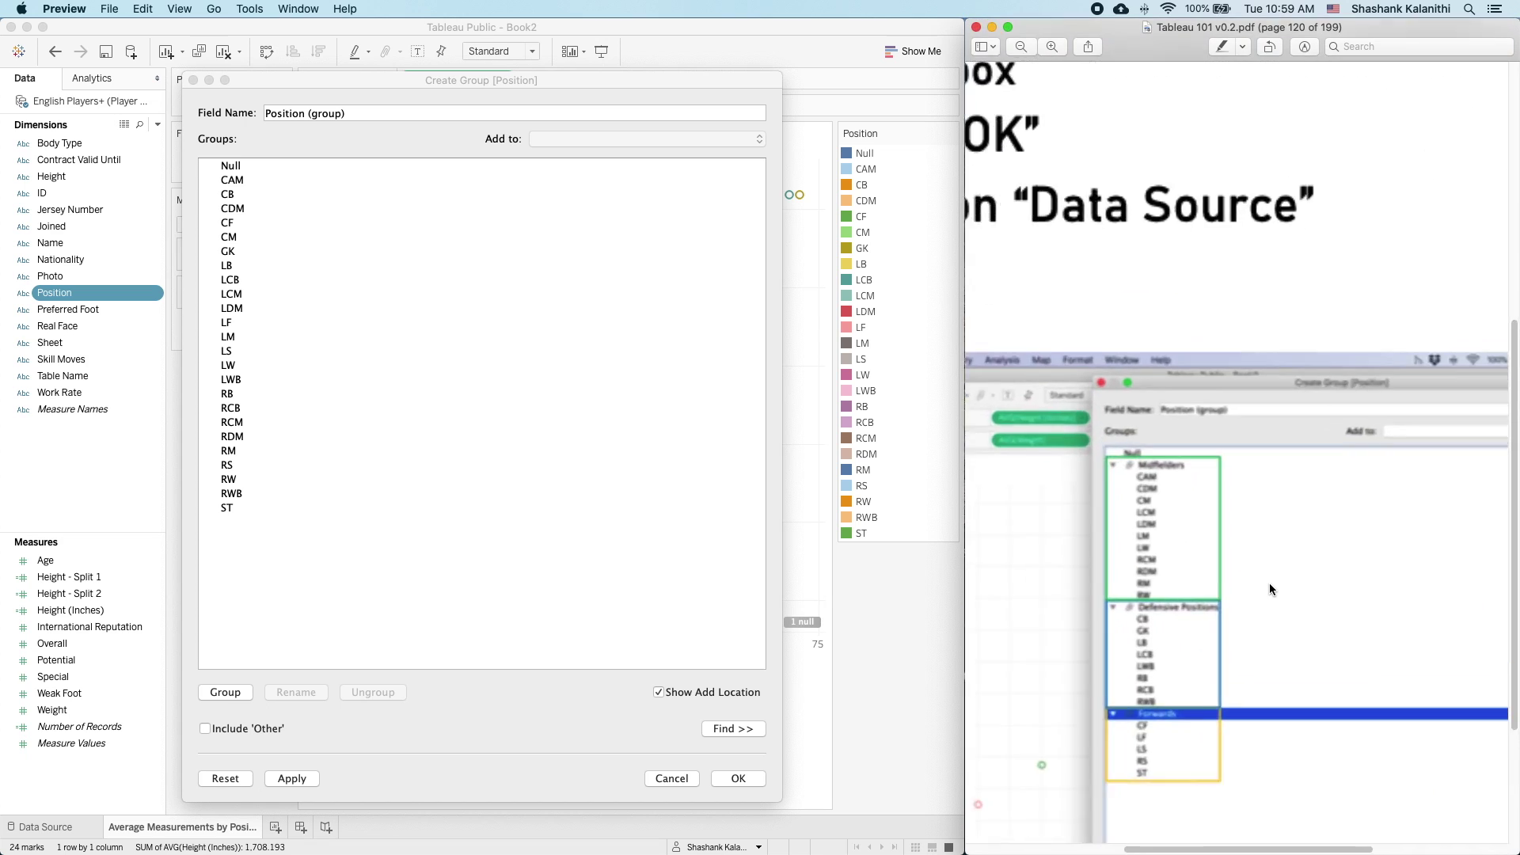
scroll(1270, 589, "down", 3)
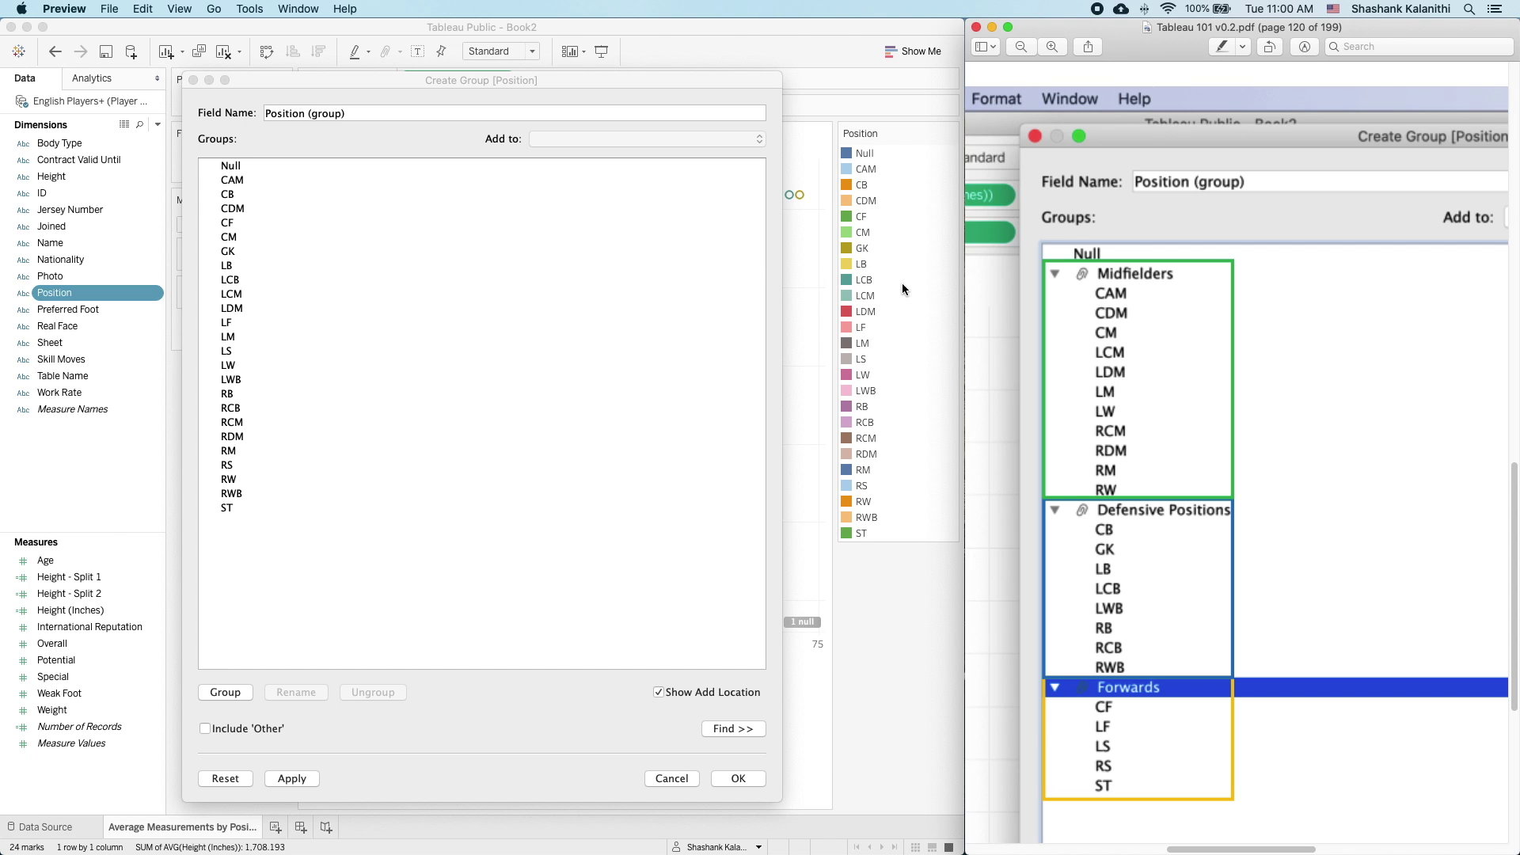
left_click(234, 183)
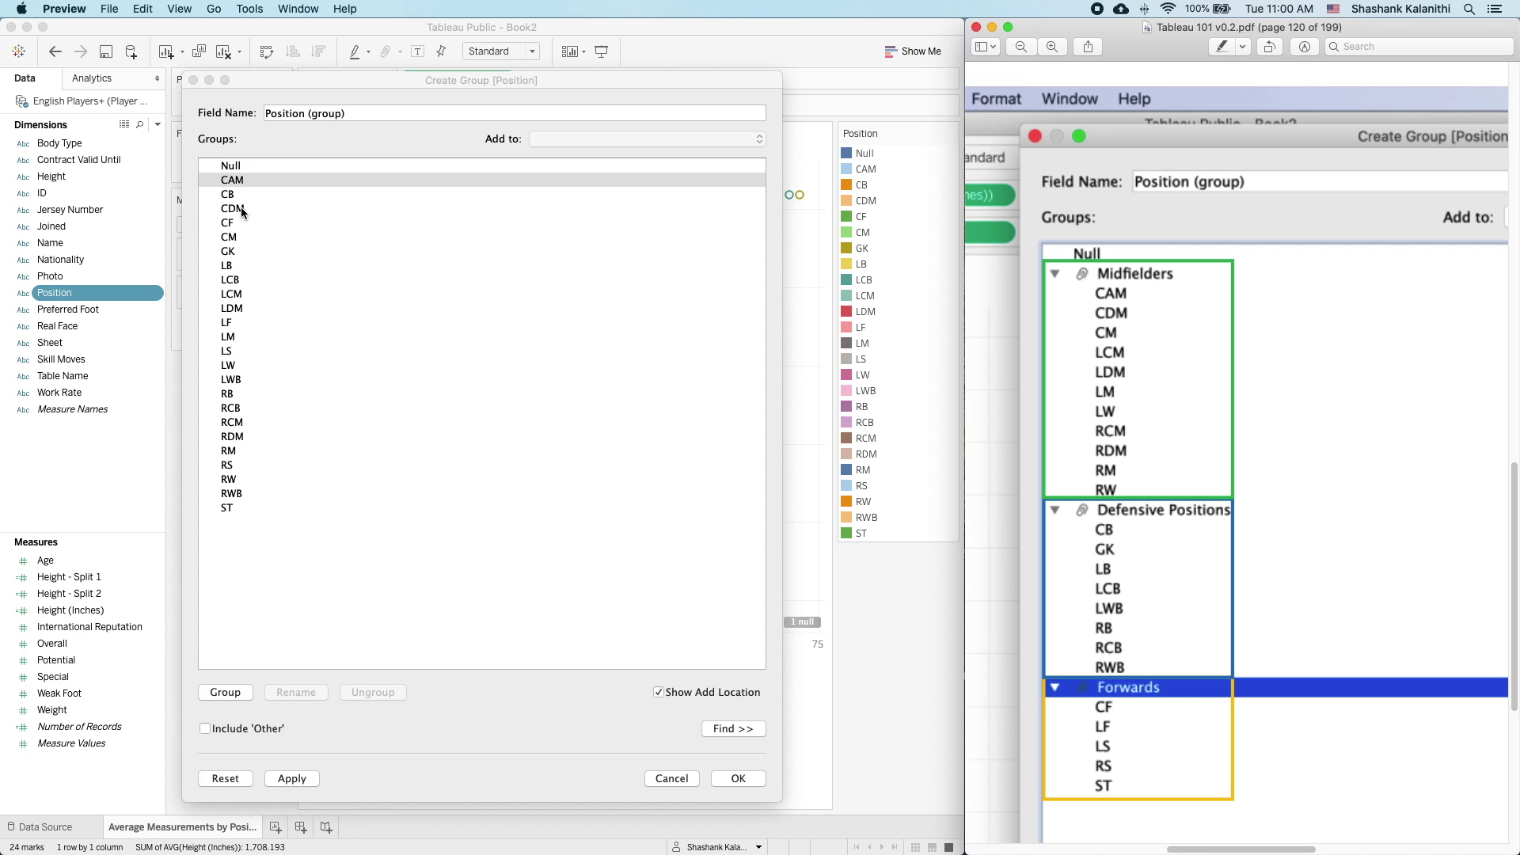
left_click(241, 208, "super")
left_click(230, 239)
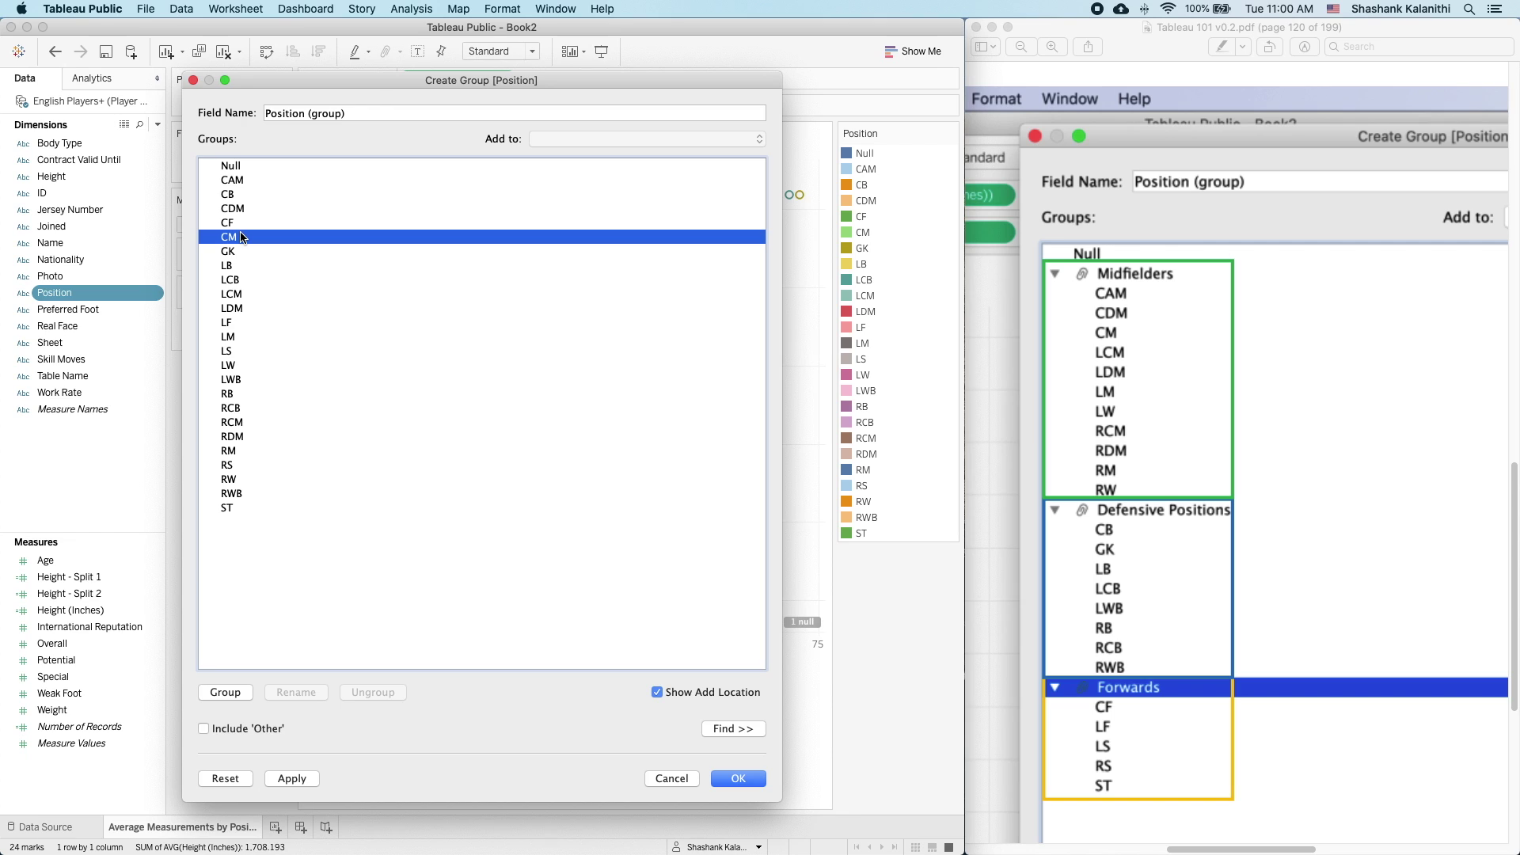
- Create a group containing the CAM position and name it Midfielders
left_click(245, 181)
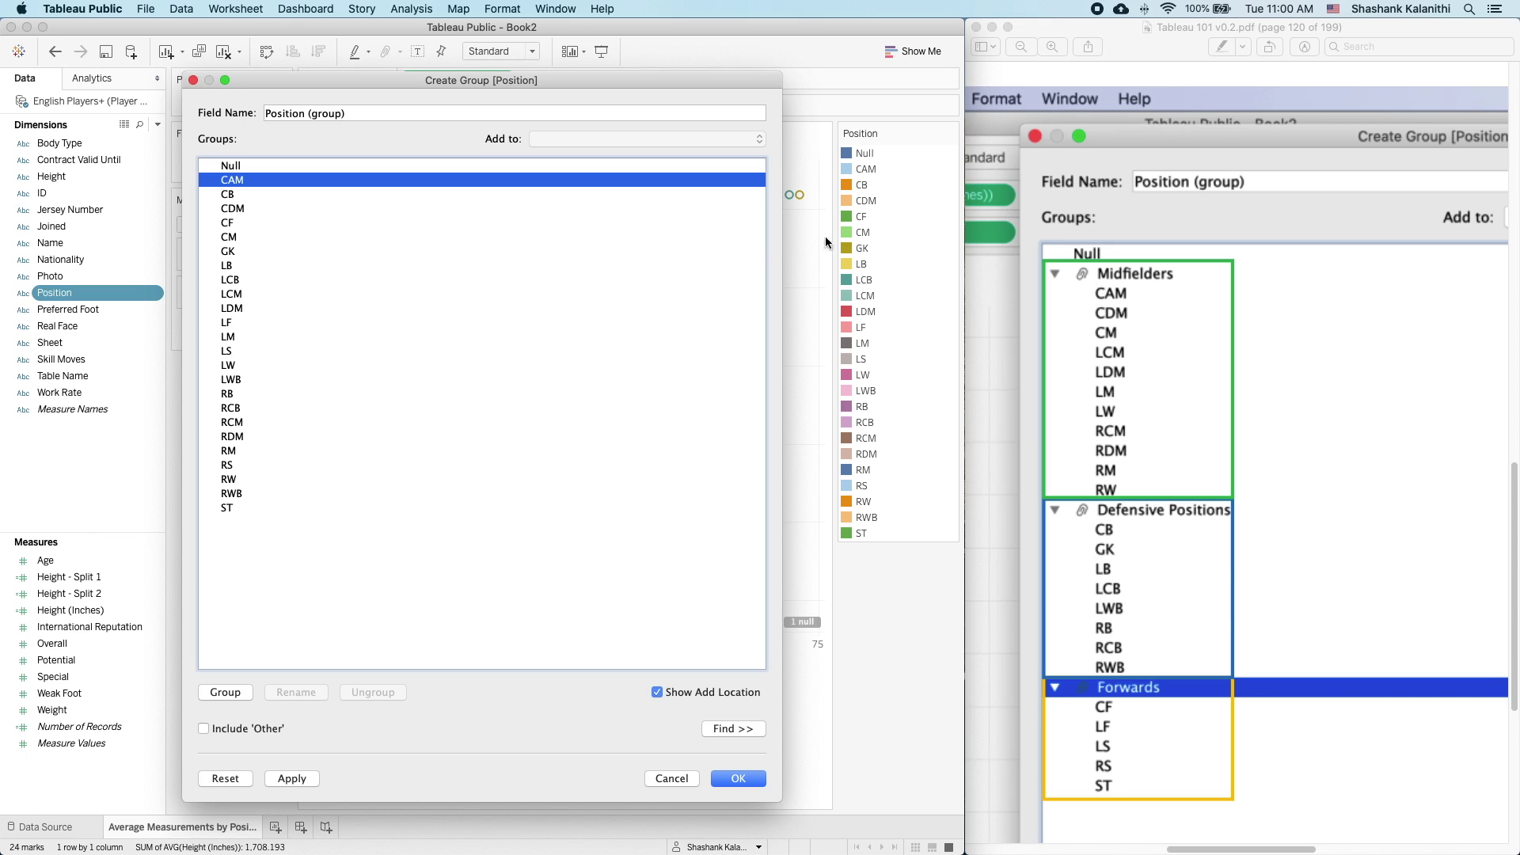
left_click(226, 692)
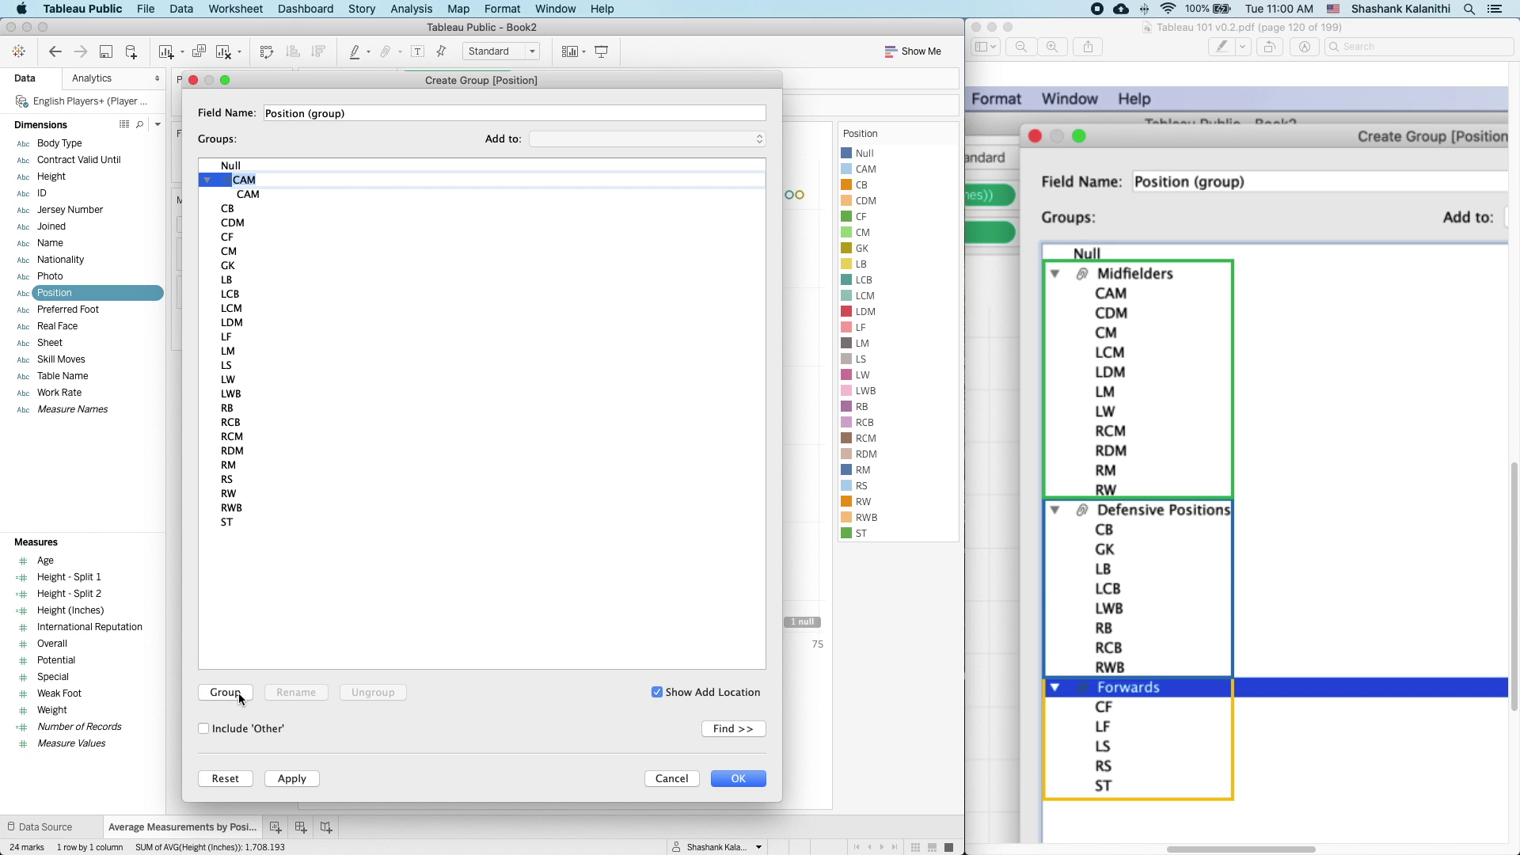
type("Midfielders")
key("Return")
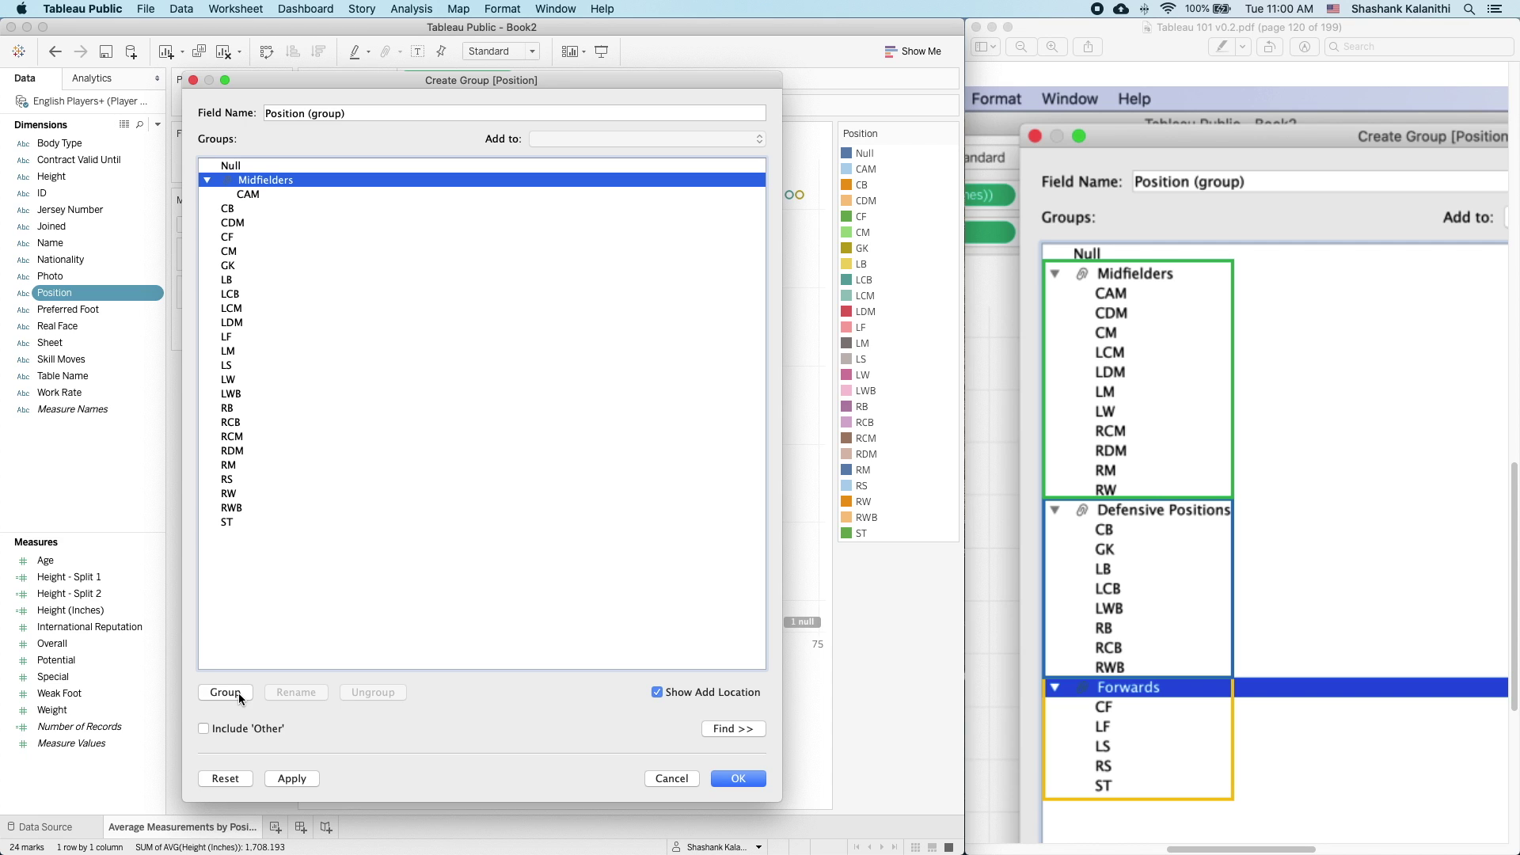
- Add the CDM, CM, LCM and LDM positions to the Midfielders group
left_click_drag(238, 222, 283, 194)
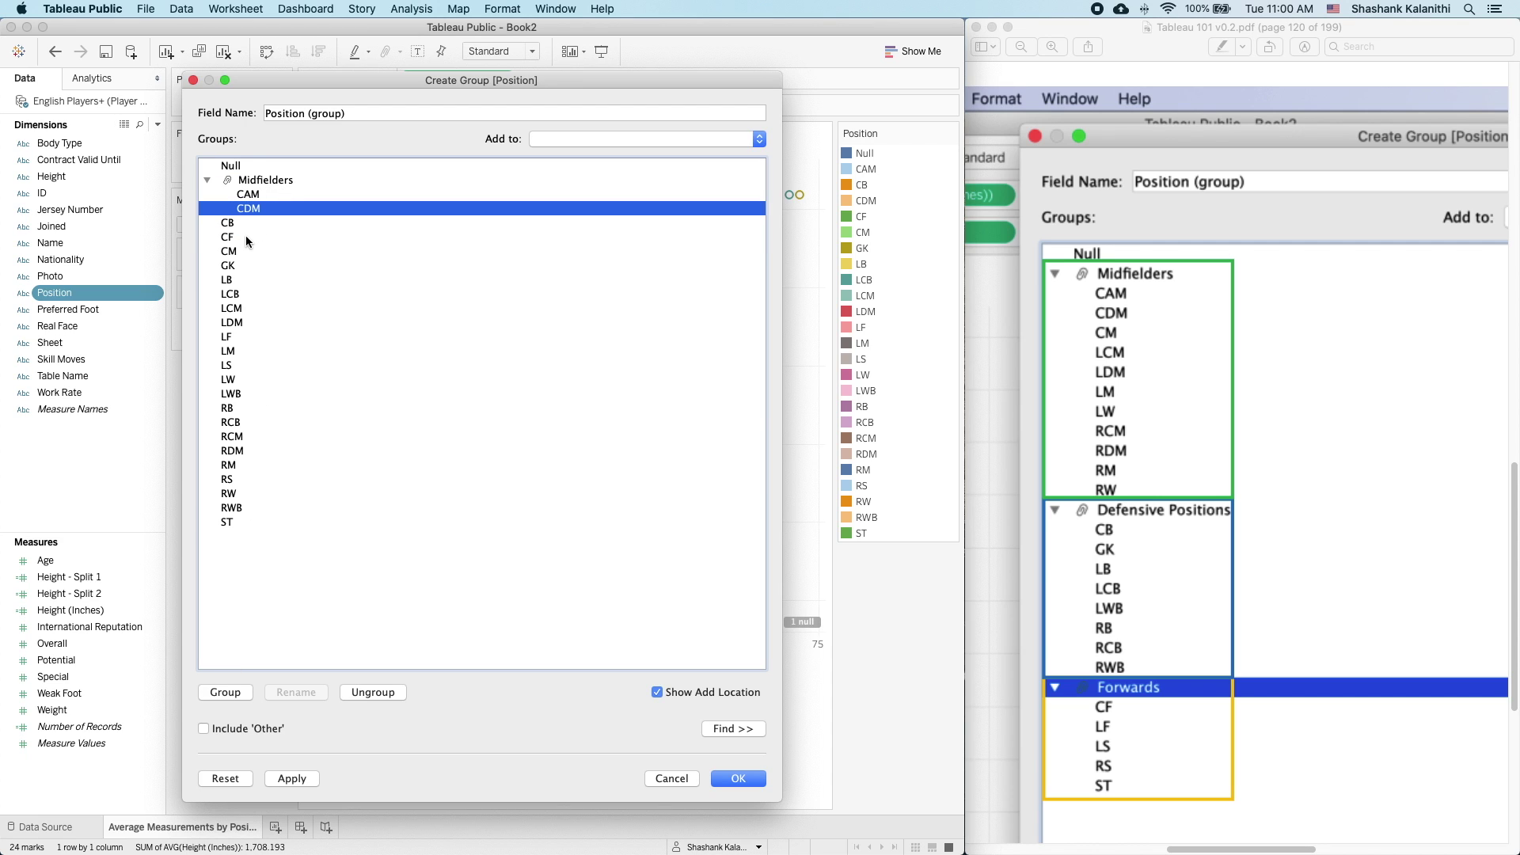
left_click_drag(228, 252, 261, 210)
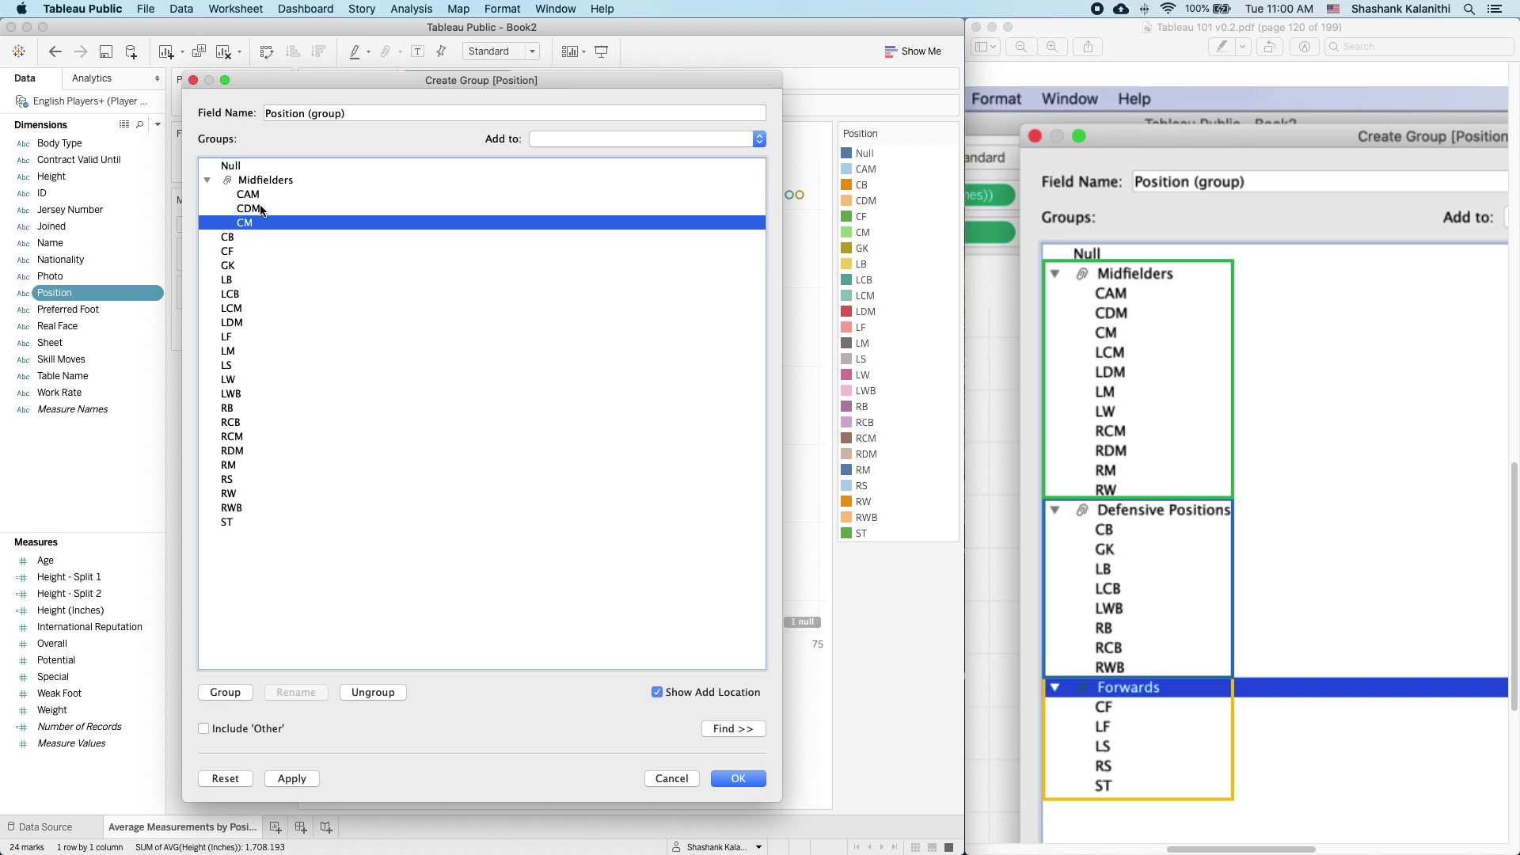
left_click(233, 308)
left_click(231, 322, "shift")
left_click_drag(231, 321, 271, 213)
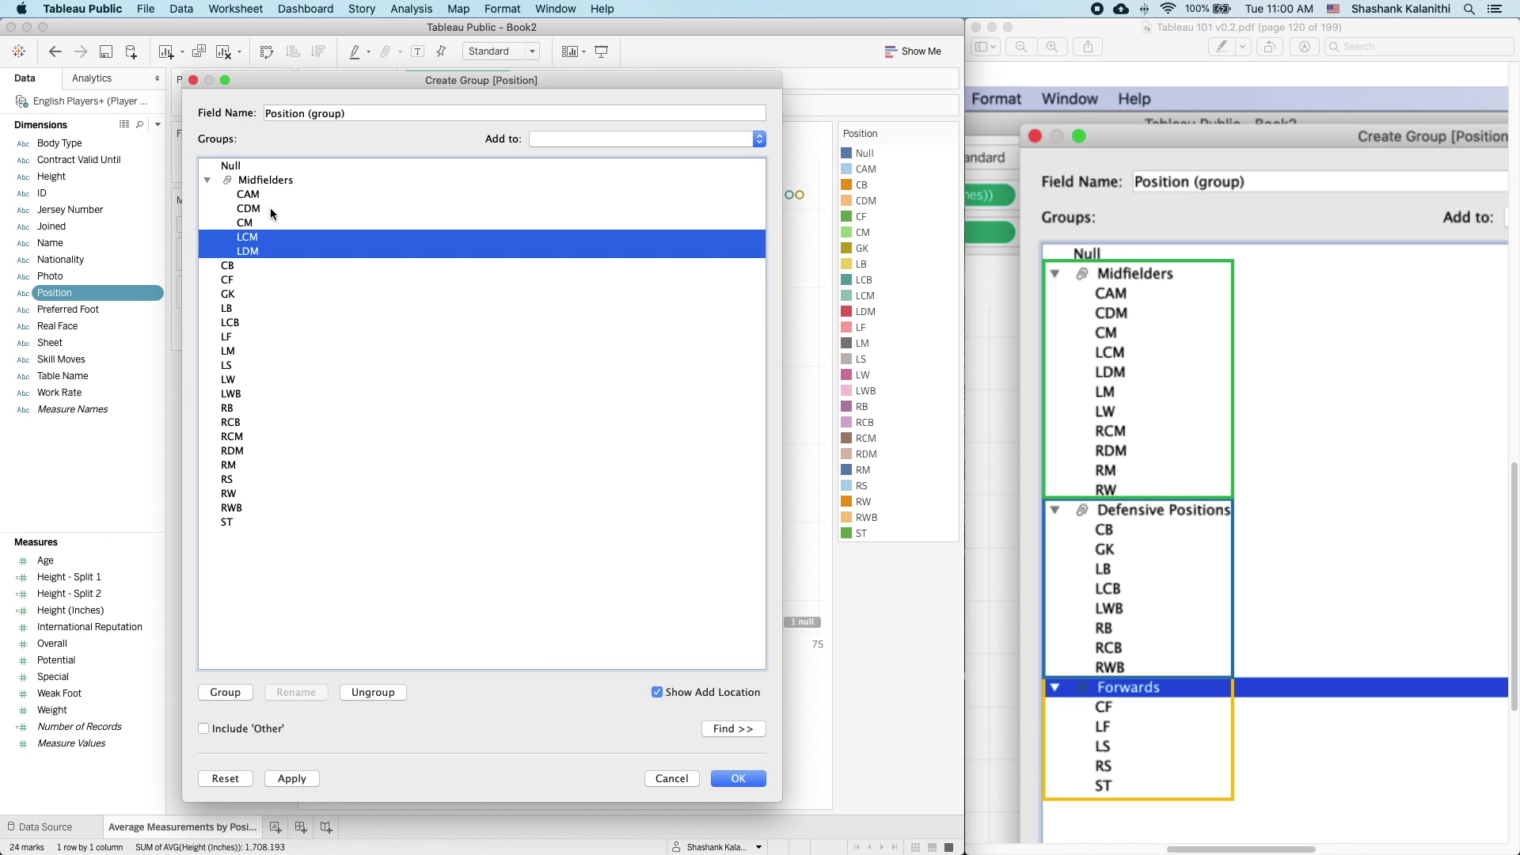
- Add LM, LW, RCM, RDM, RM and RW to the Midfielders group and collapse it
left_click(238, 351)
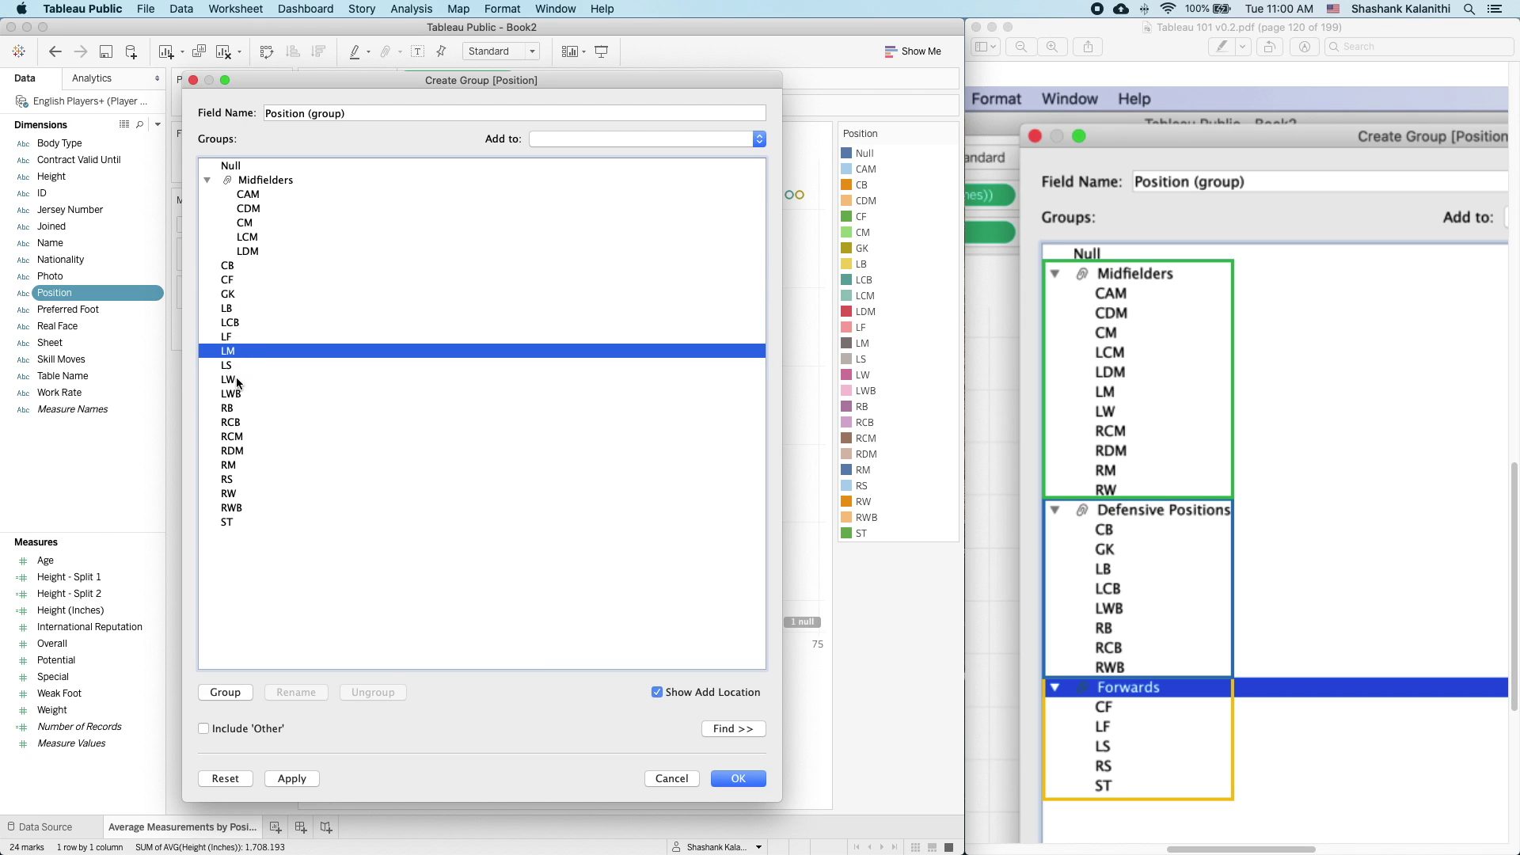
left_click(236, 379, "super")
left_click_drag(236, 378, 287, 226)
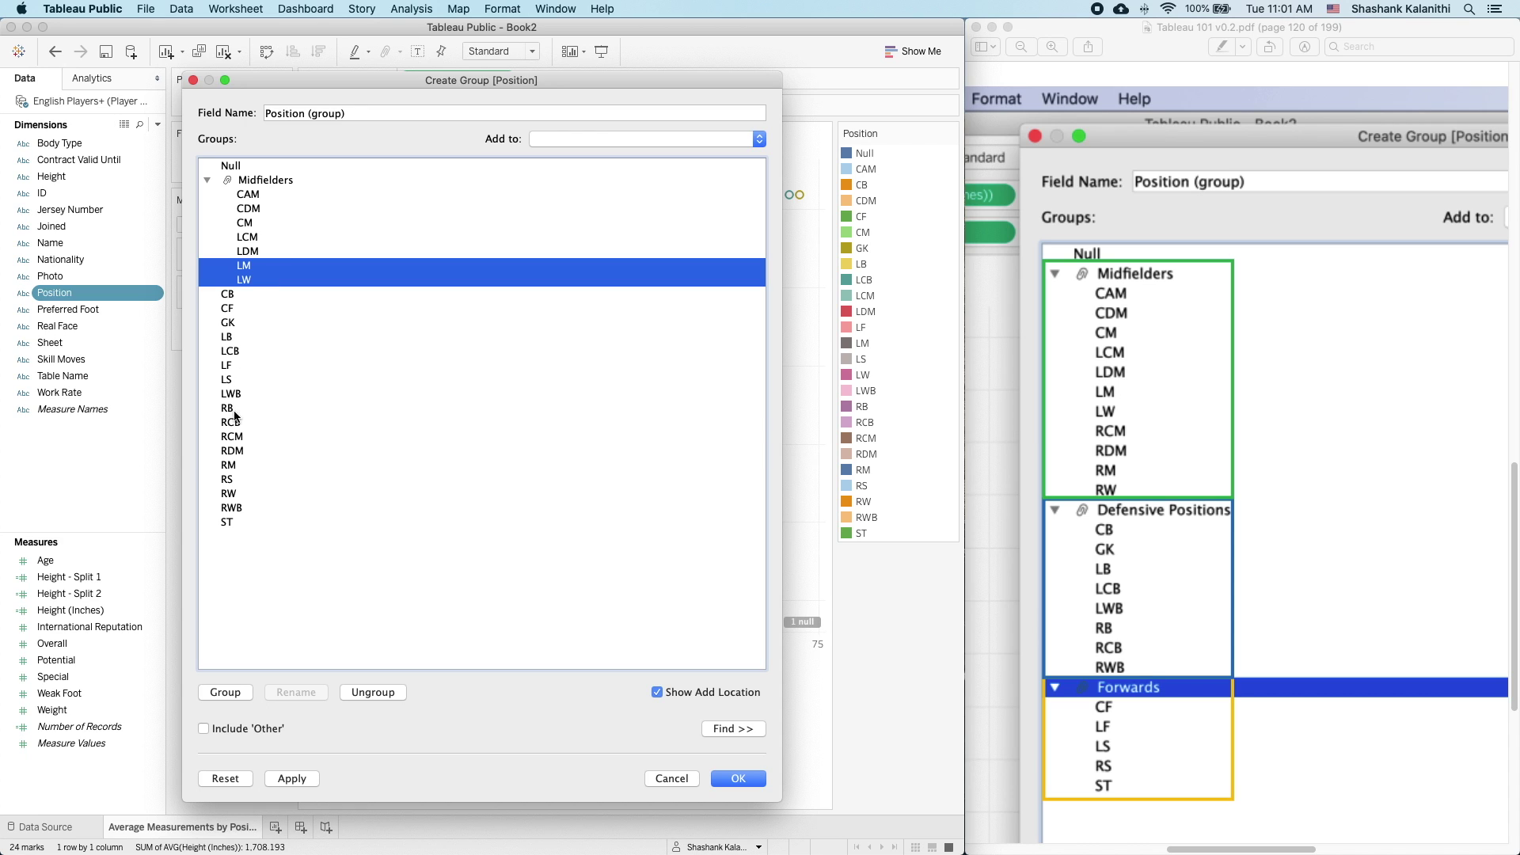
left_click_drag(234, 437, 278, 254)
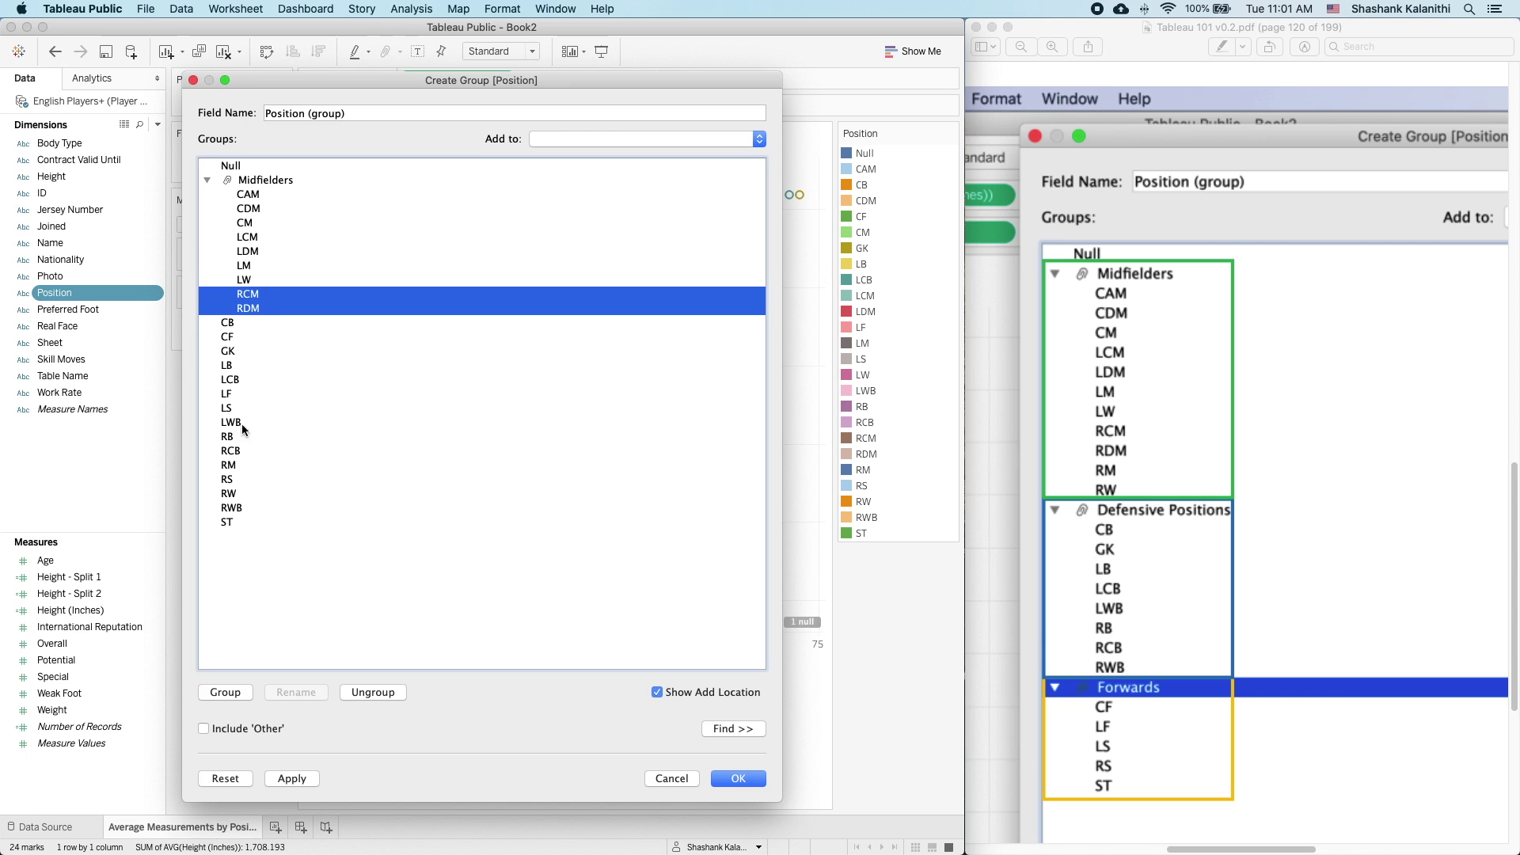
left_click(237, 465)
left_click(229, 495, "super")
left_click_drag(229, 495, 270, 294)
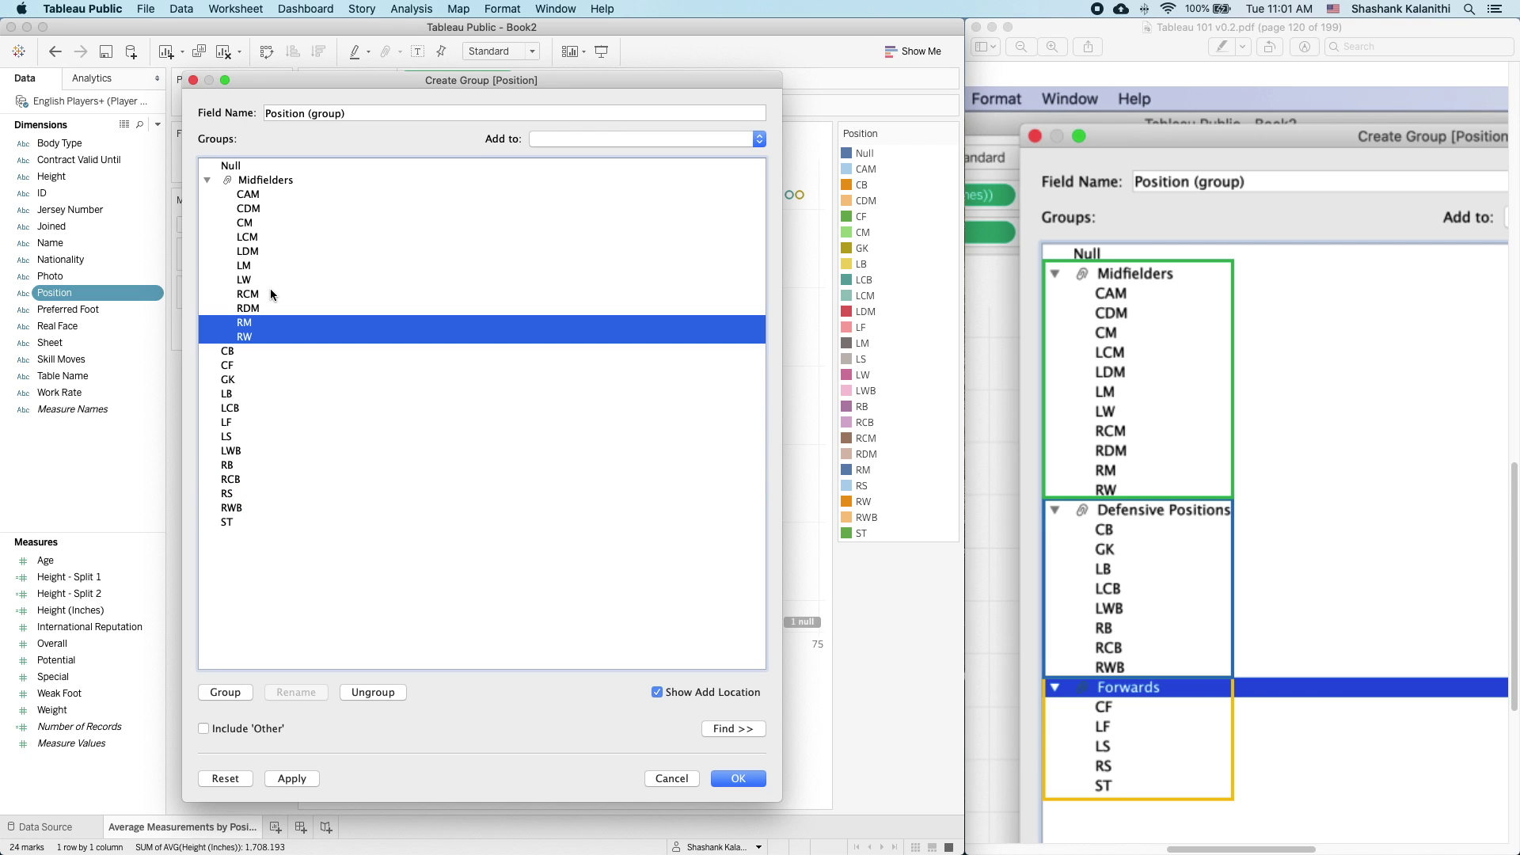
left_click(207, 179)
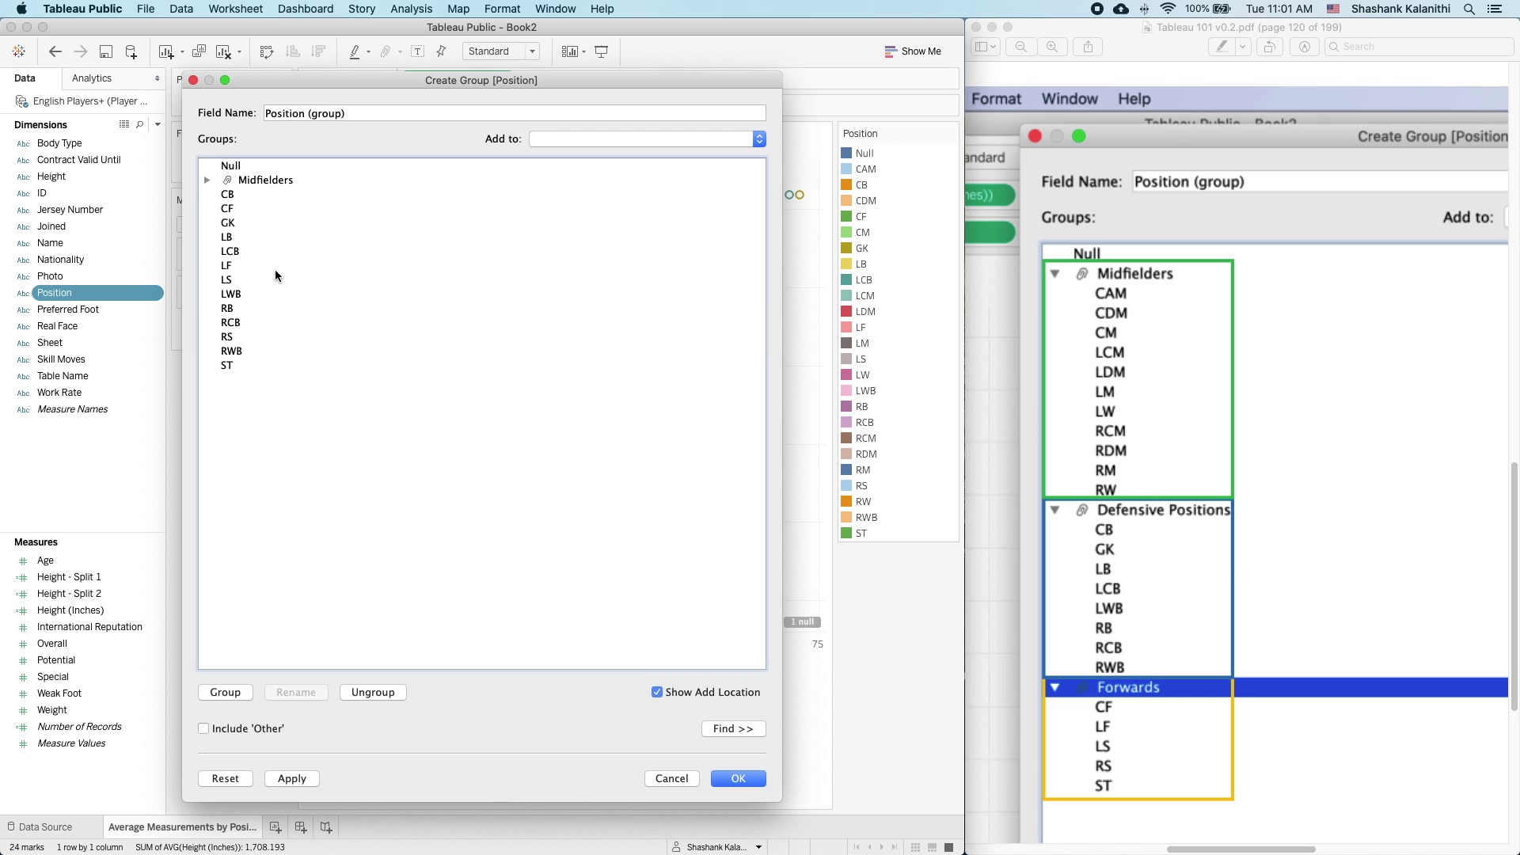
- Group the CB and GK positions under the name Defensive Positions
left_click(228, 194)
left_click(228, 224, "super")
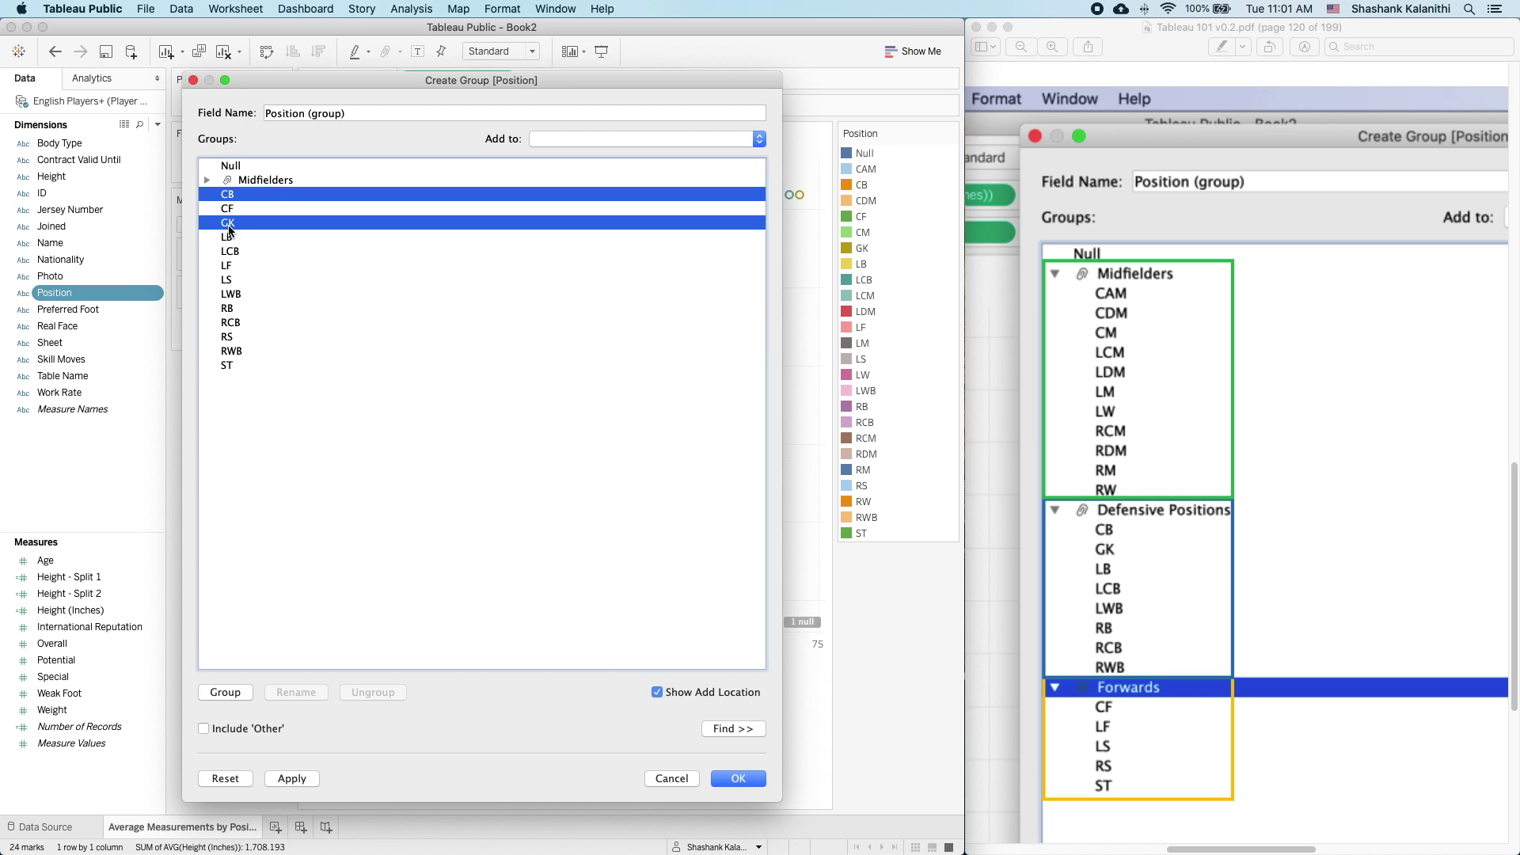
left_click(224, 693)
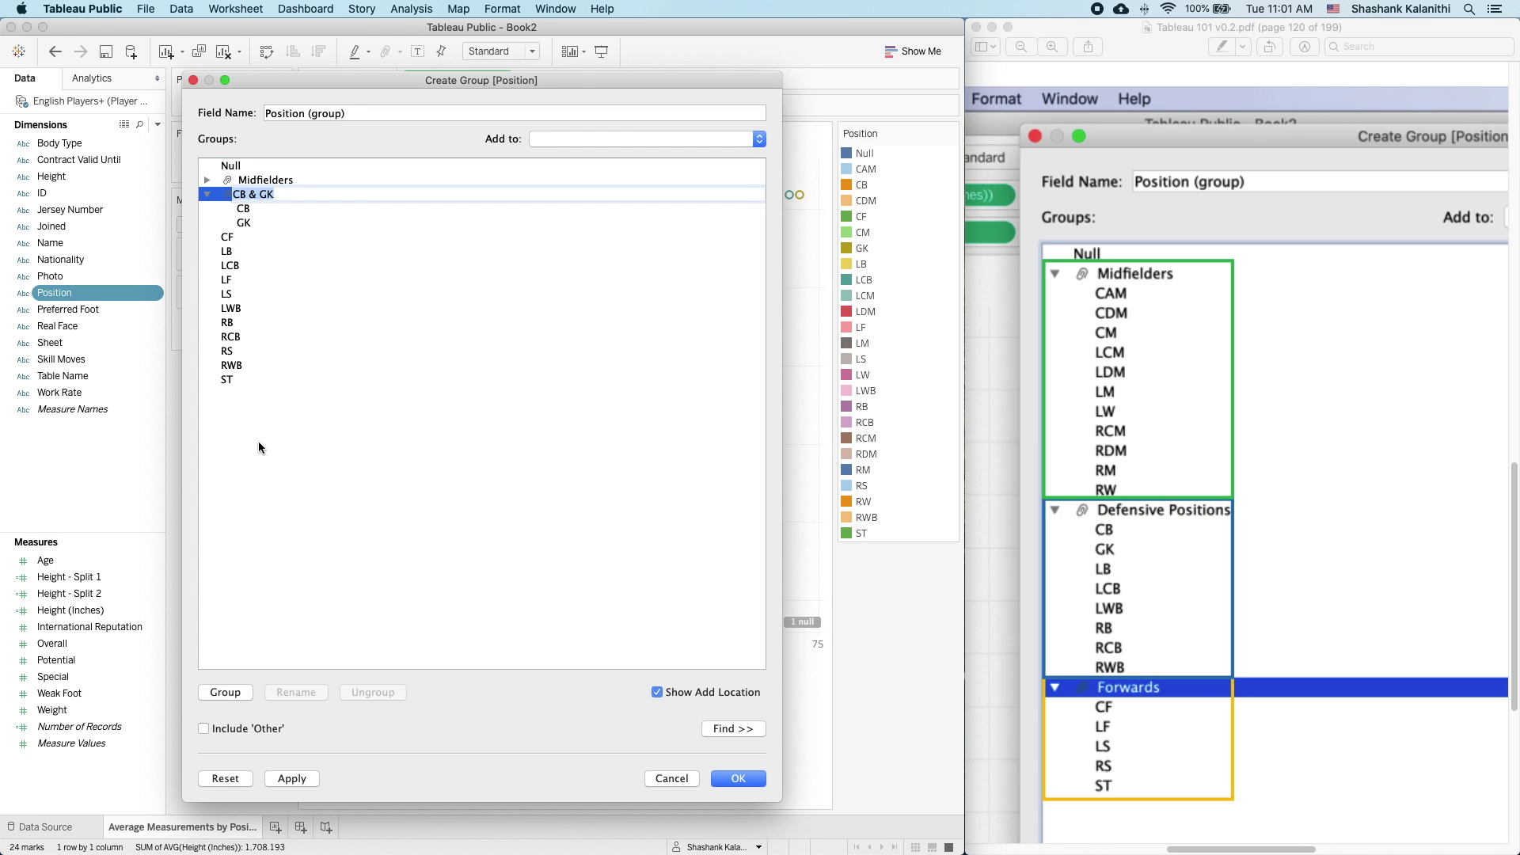
type("Defensive Positions")
key("Return")
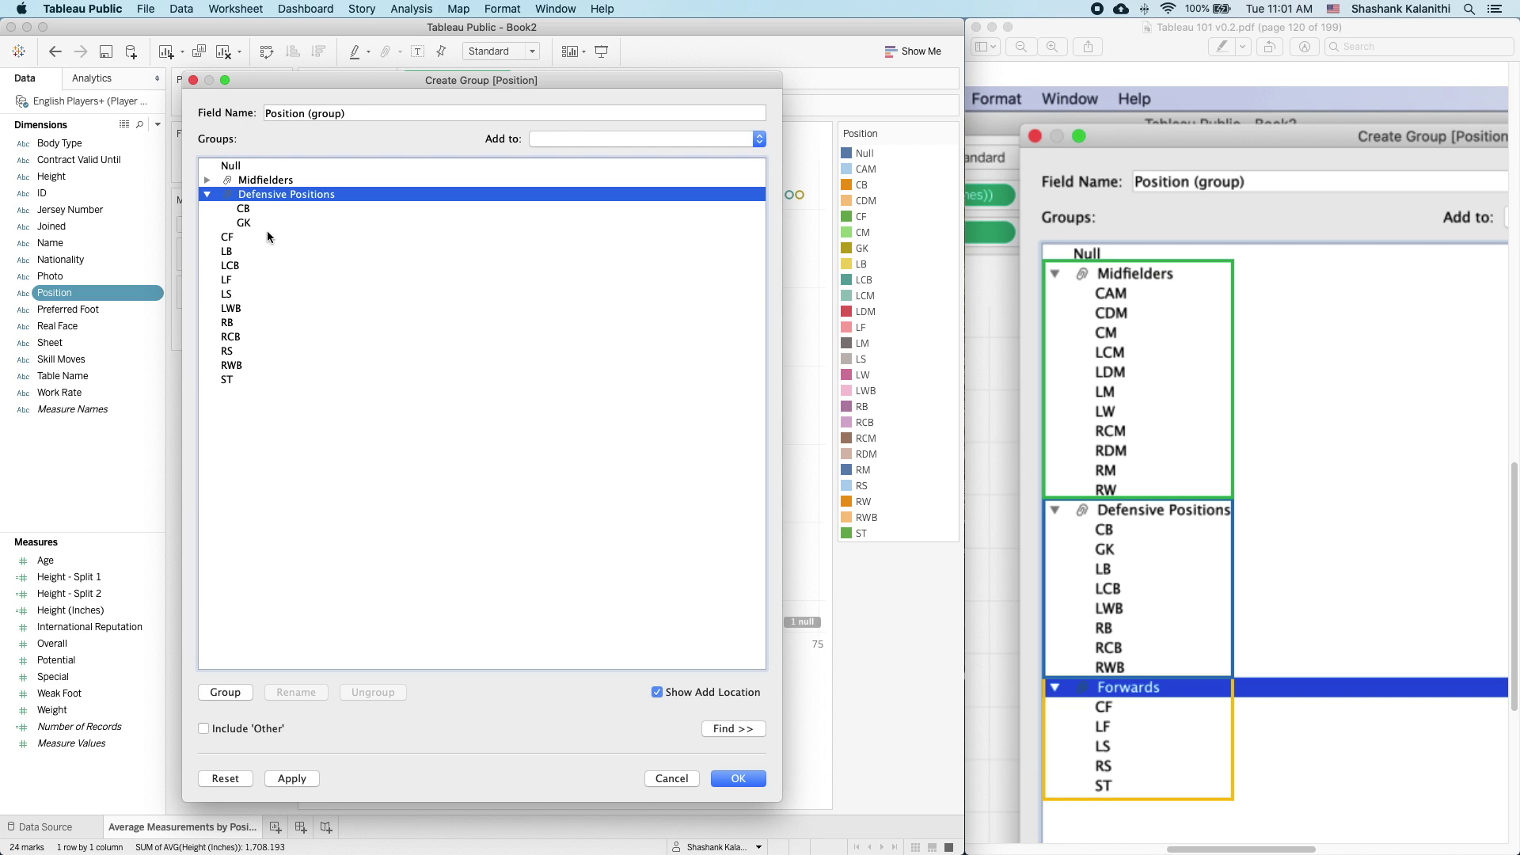
- Add LB, LCB, LWB, RB, RCB and RWB to the Defensive Positions group and collapse it
left_click_drag(227, 251, 260, 224)
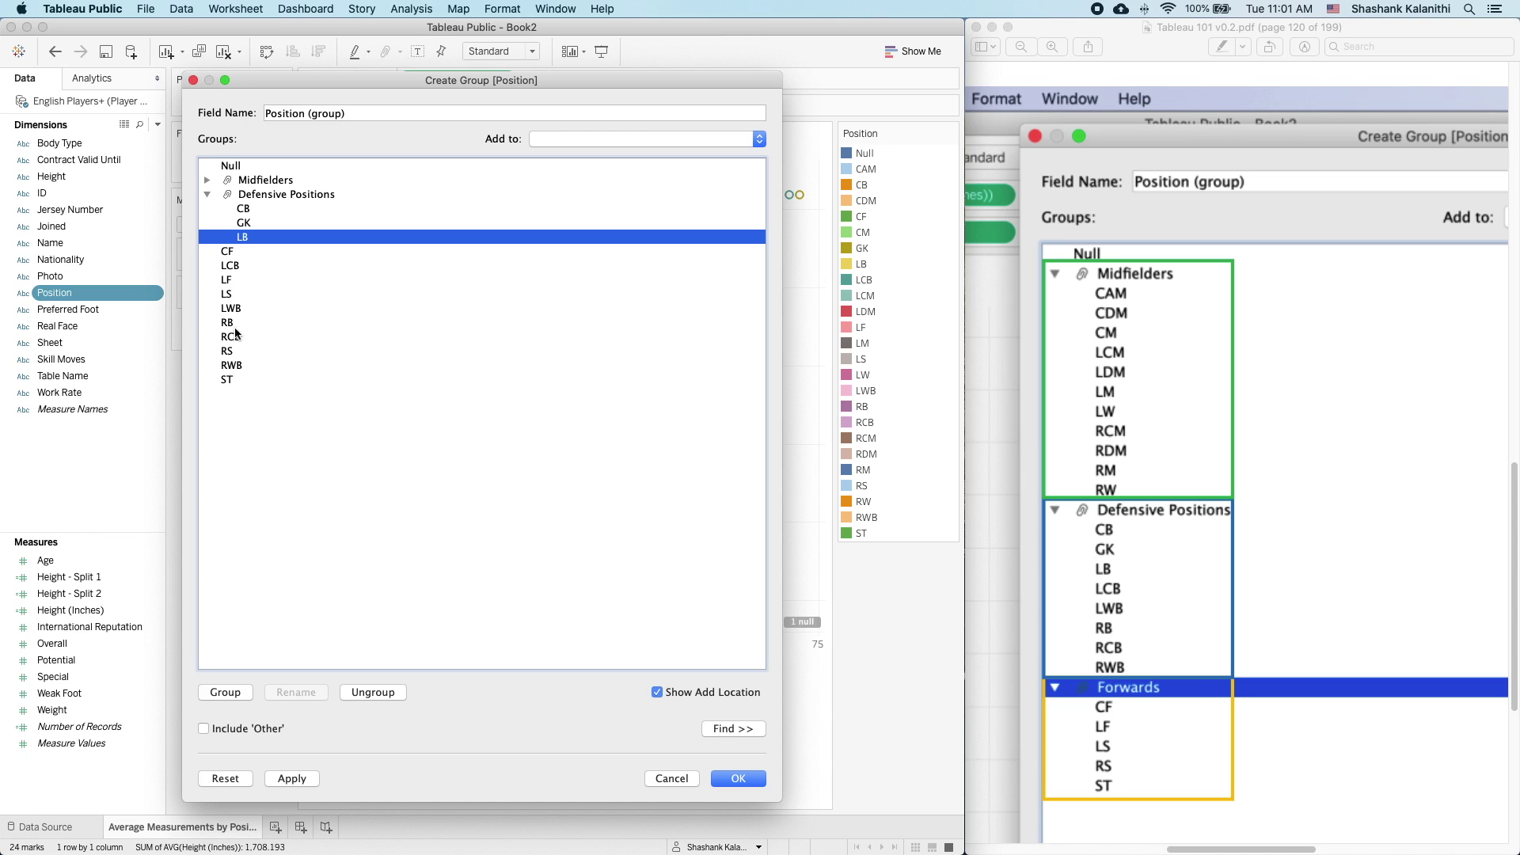
mouse_move(237, 264)
left_mouse_down()
mouse_move(260, 238)
mouse_move(249, 247)
left_mouse_up()
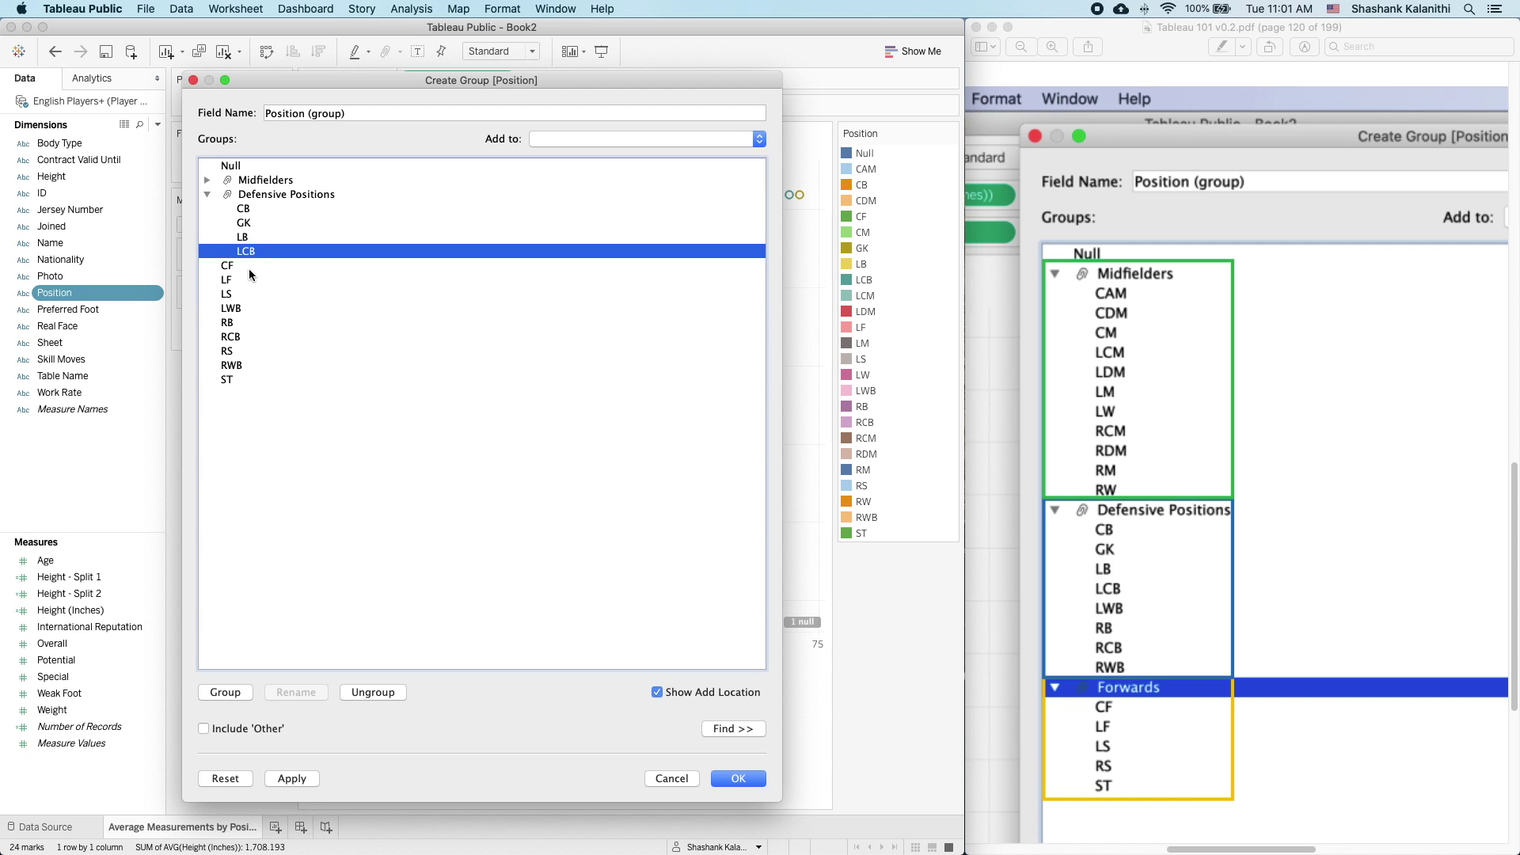
left_click_drag(237, 309, 278, 244)
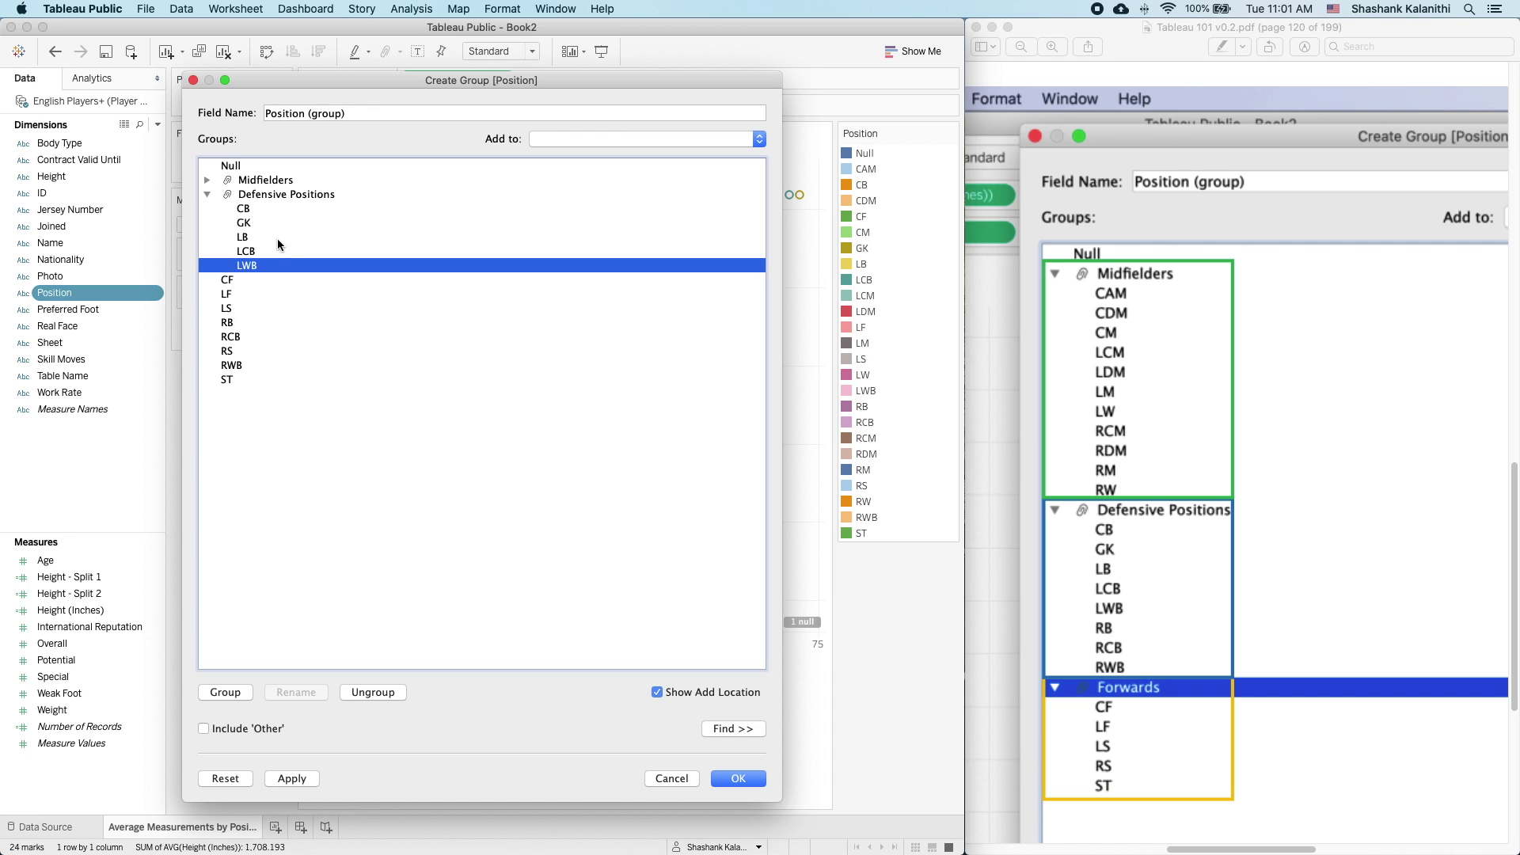
left_click_drag(237, 324, 285, 242)
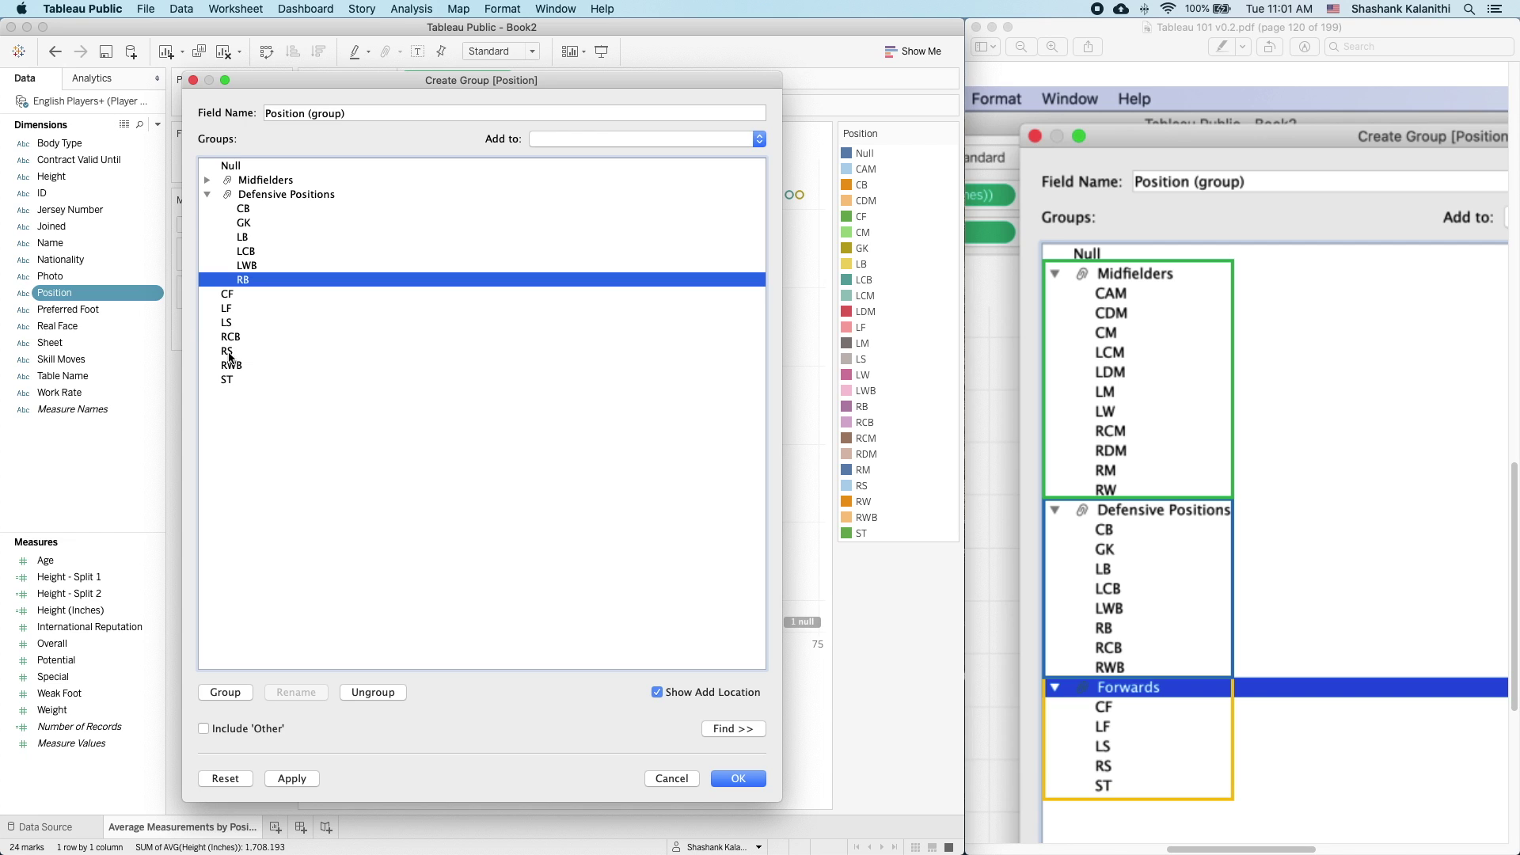
left_click_drag(232, 338, 278, 264)
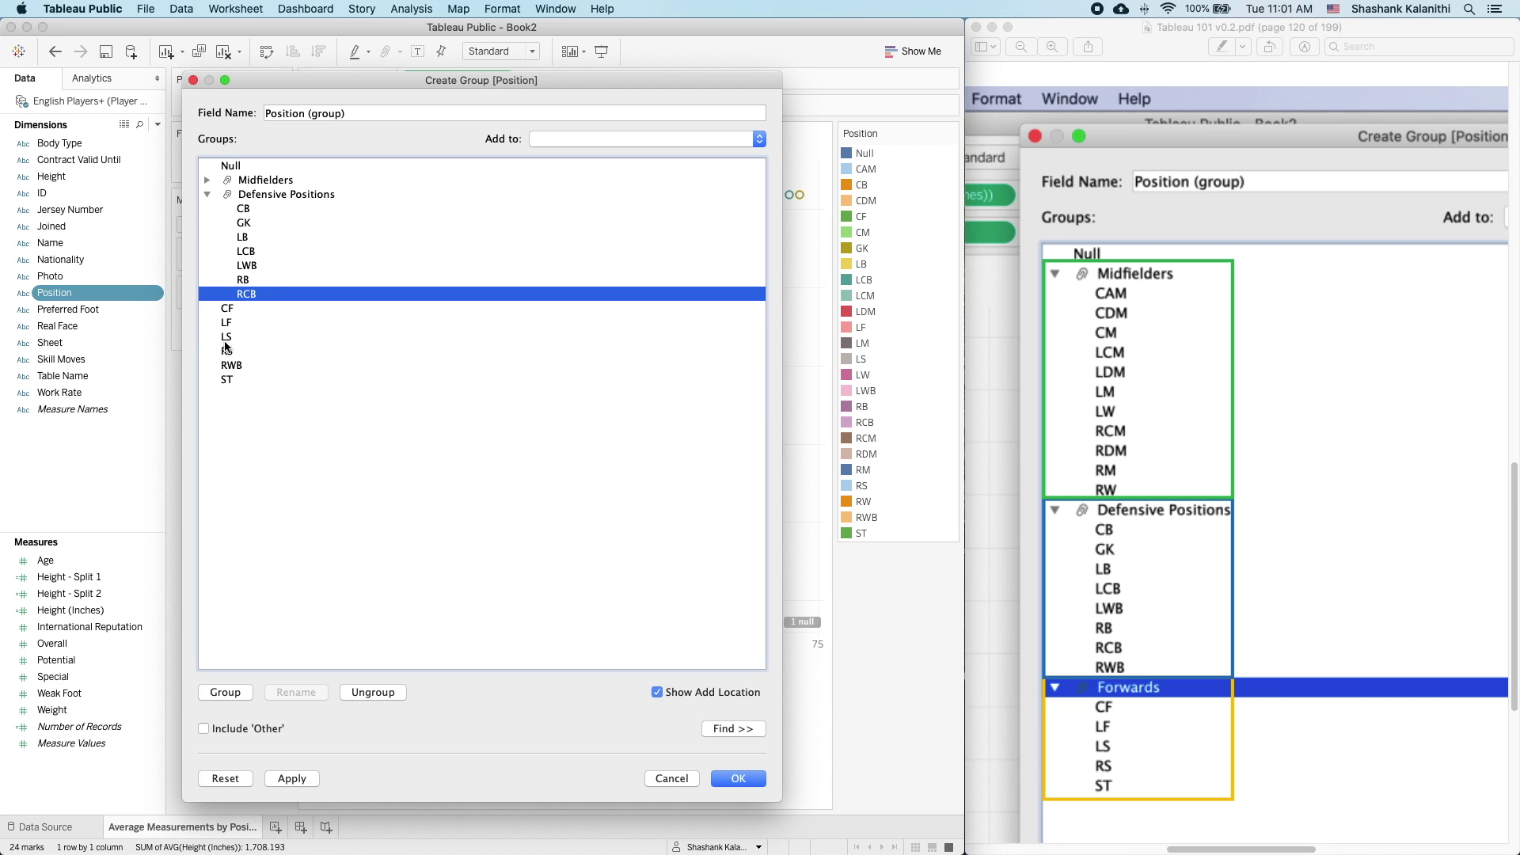
left_click_drag(243, 366, 316, 235)
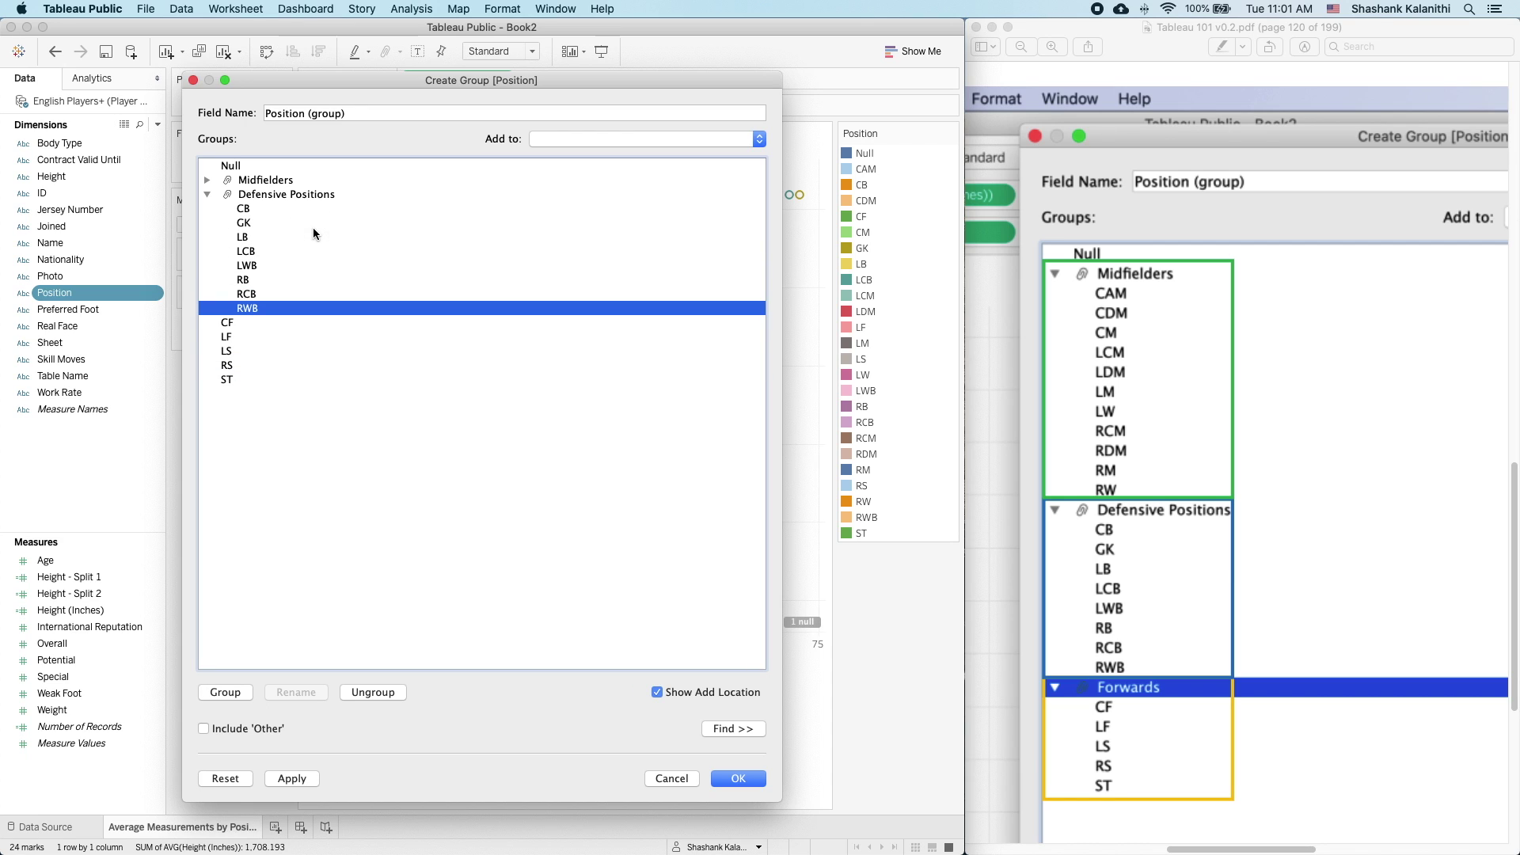
left_click(206, 194)
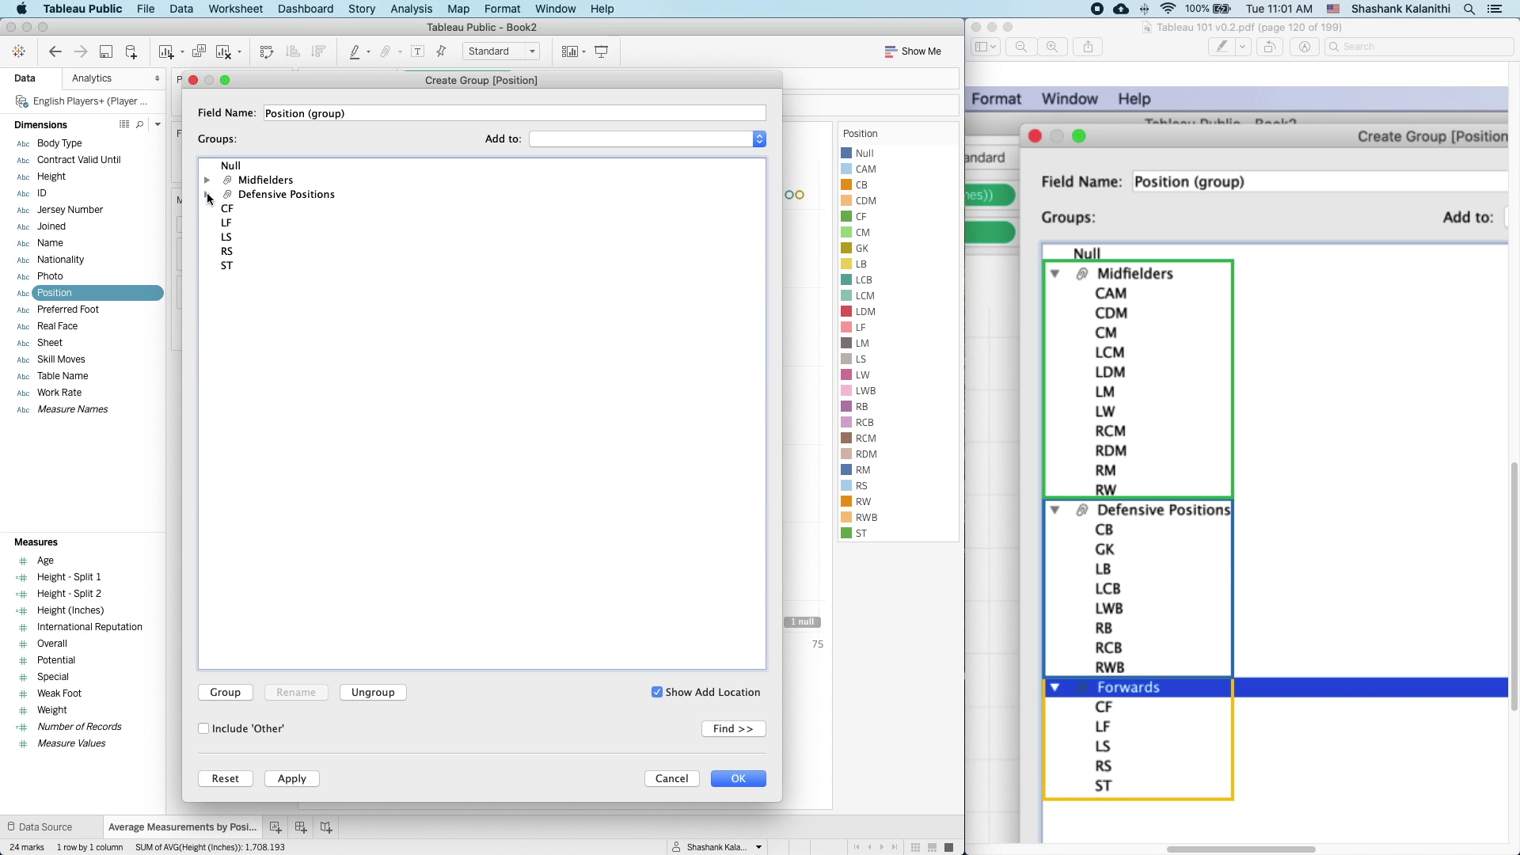
- Group CF, LF, LS, RS and ST as Forwards, and accept the Position (group) field
left_click(230, 208)
left_click(230, 264, "shift")
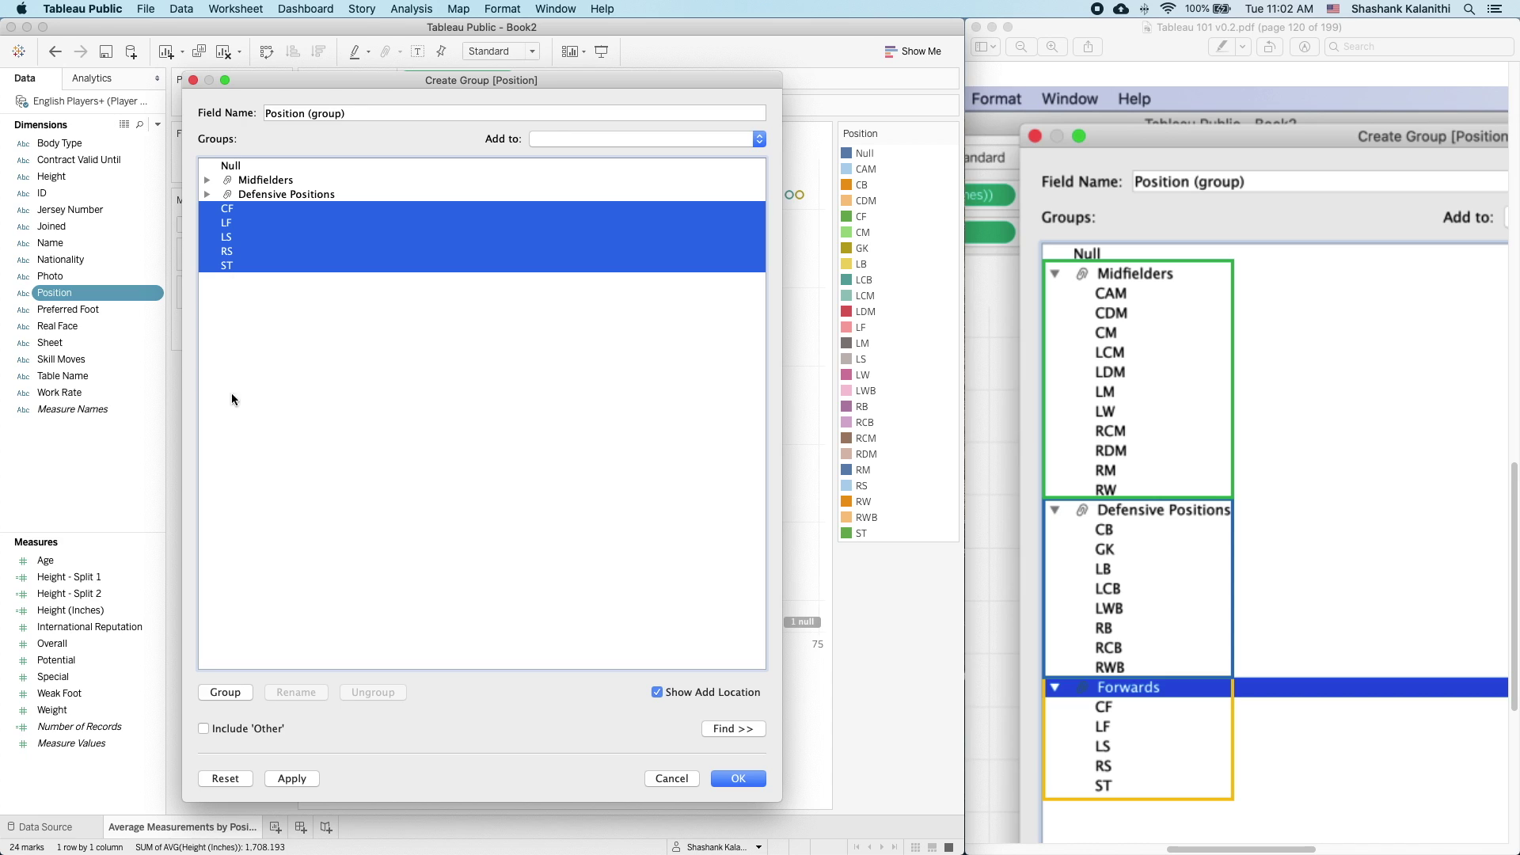
left_click(226, 693)
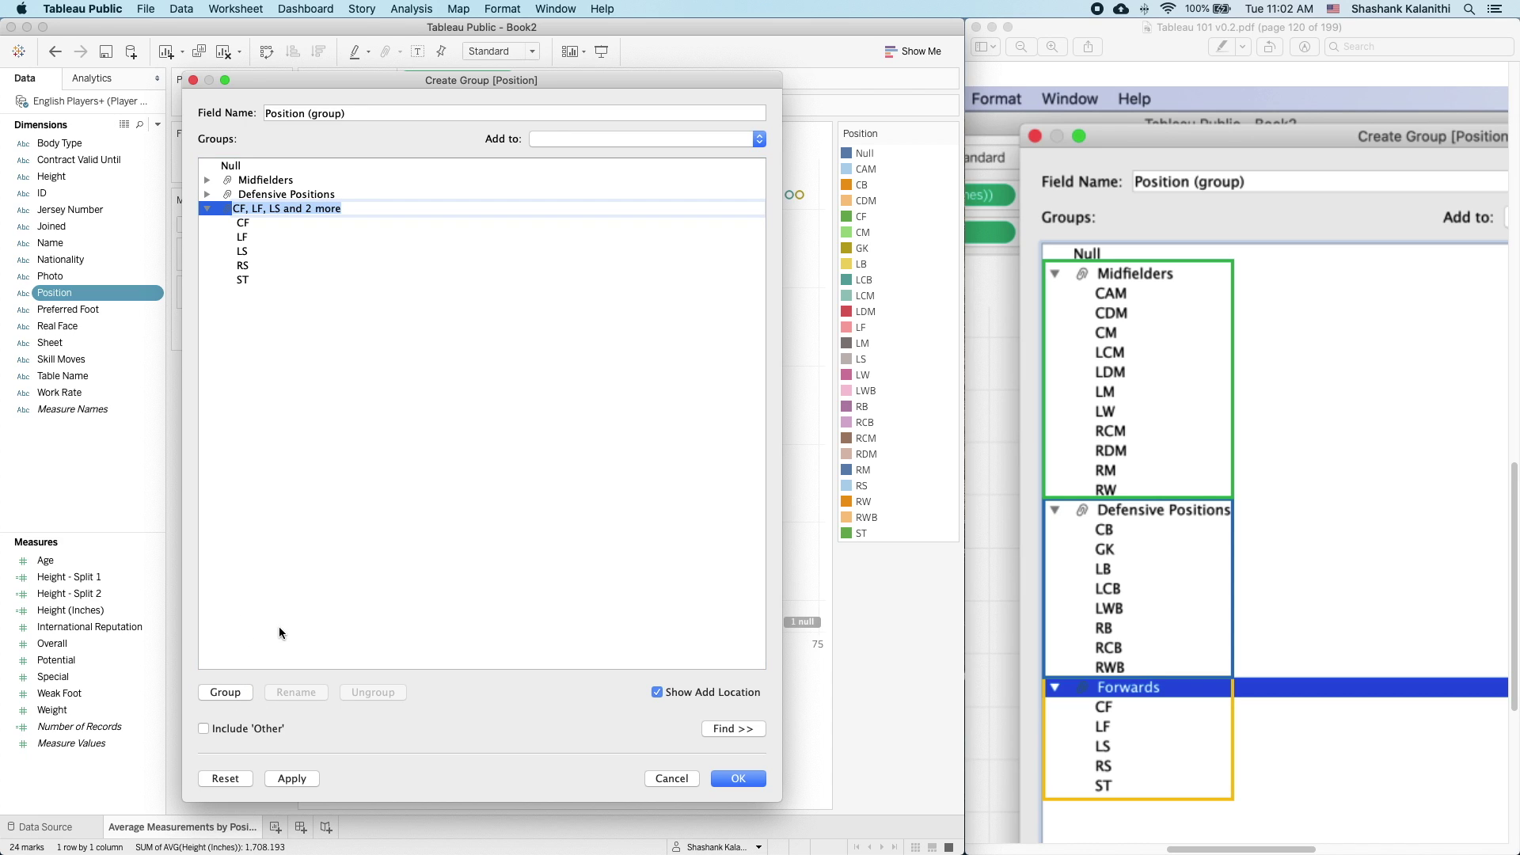
type("Forwards")
left_click(342, 479)
left_click(206, 209)
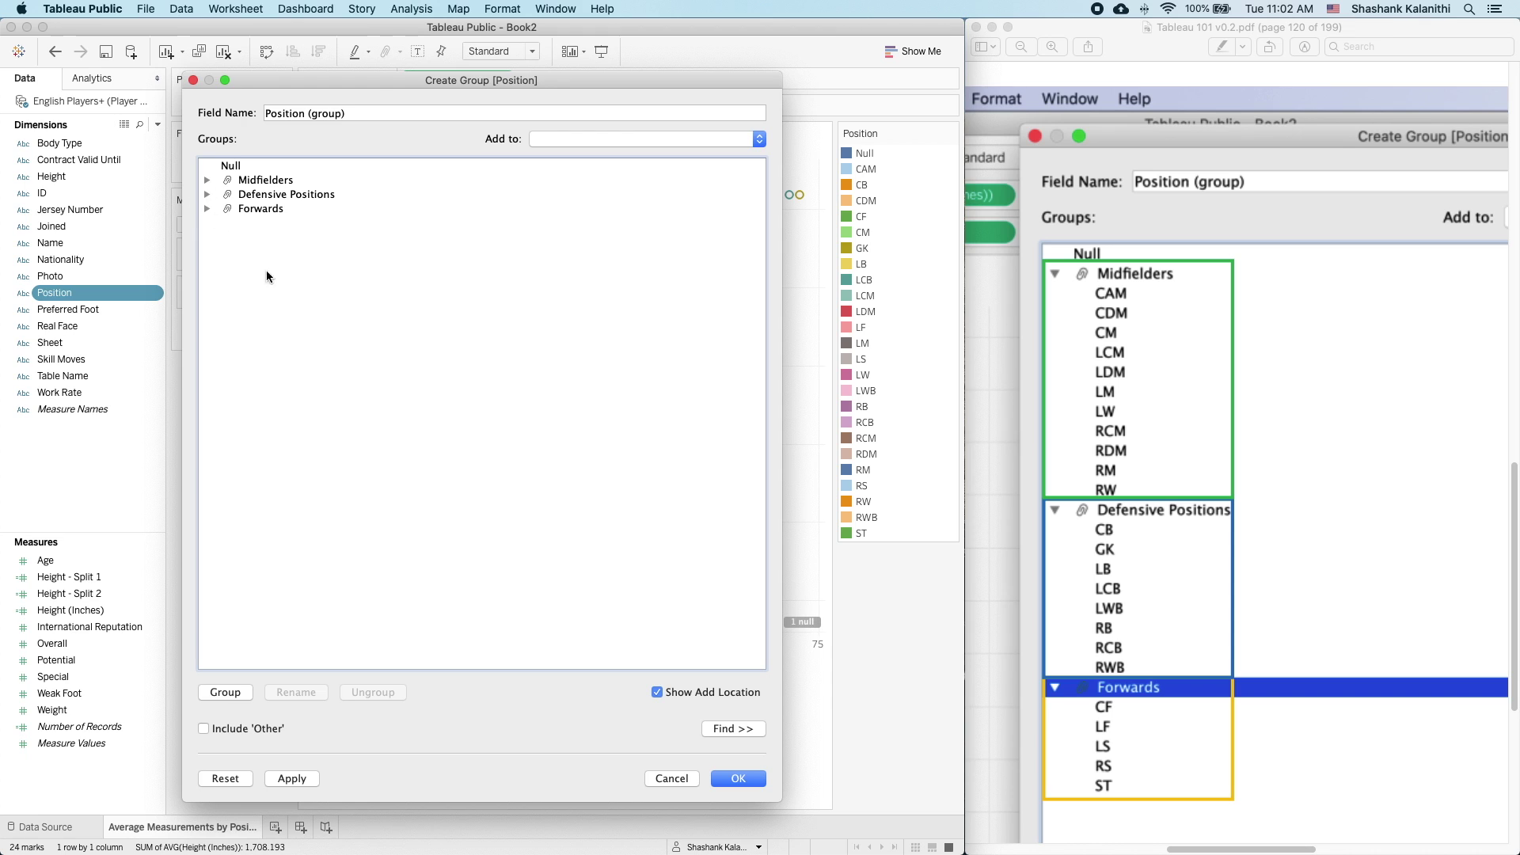
left_click(729, 783)
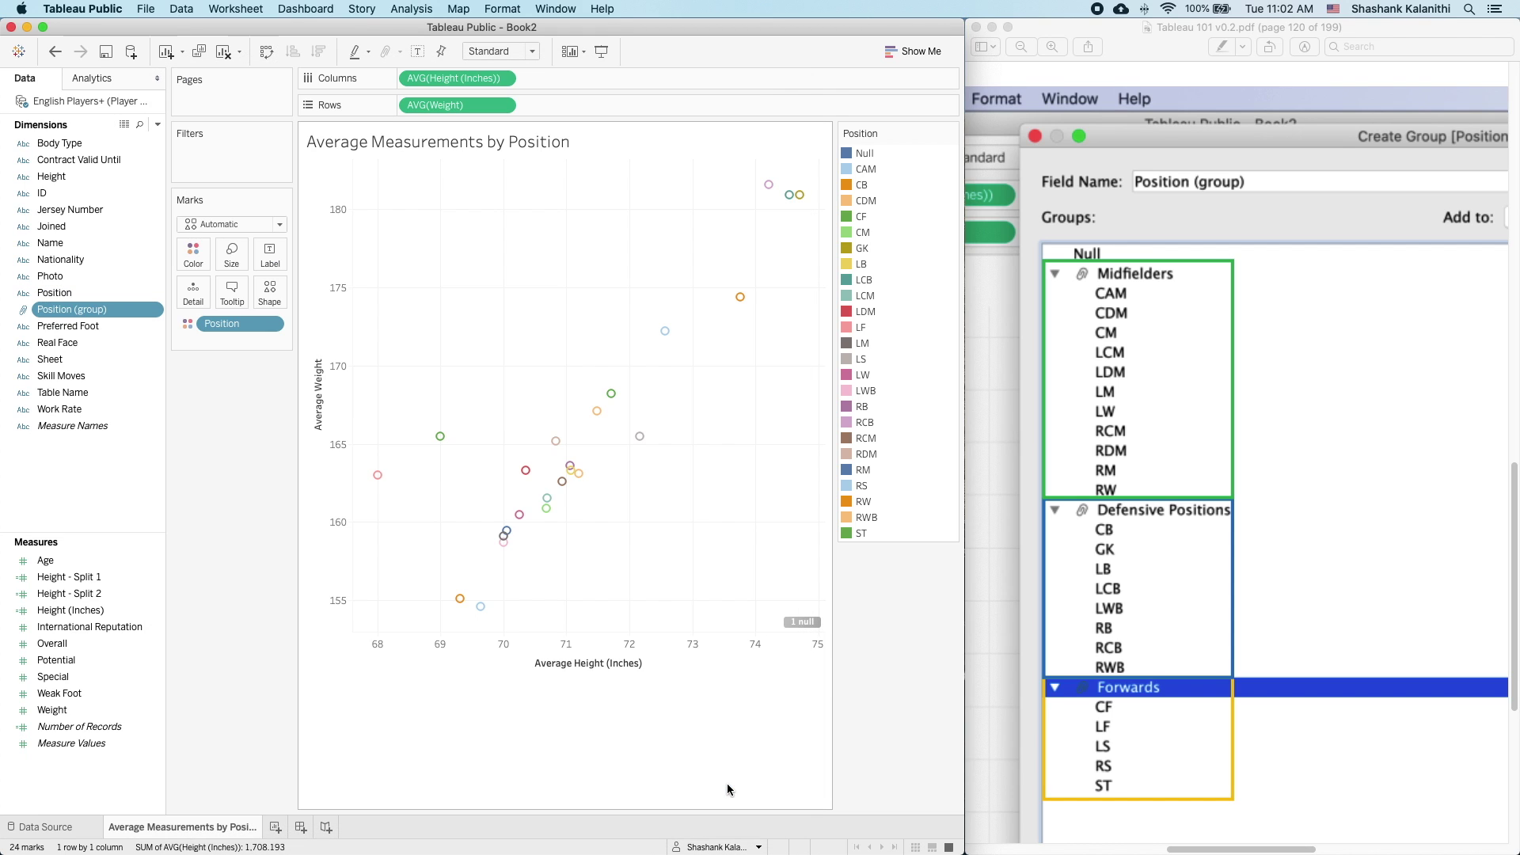
- Read the rest of the guide's Grouping Your Data instructions, view the data source, and advance the guide to Joins and Importing Unusual Data
left_click(1322, 544)
scroll(1320, 543, "down", 5)
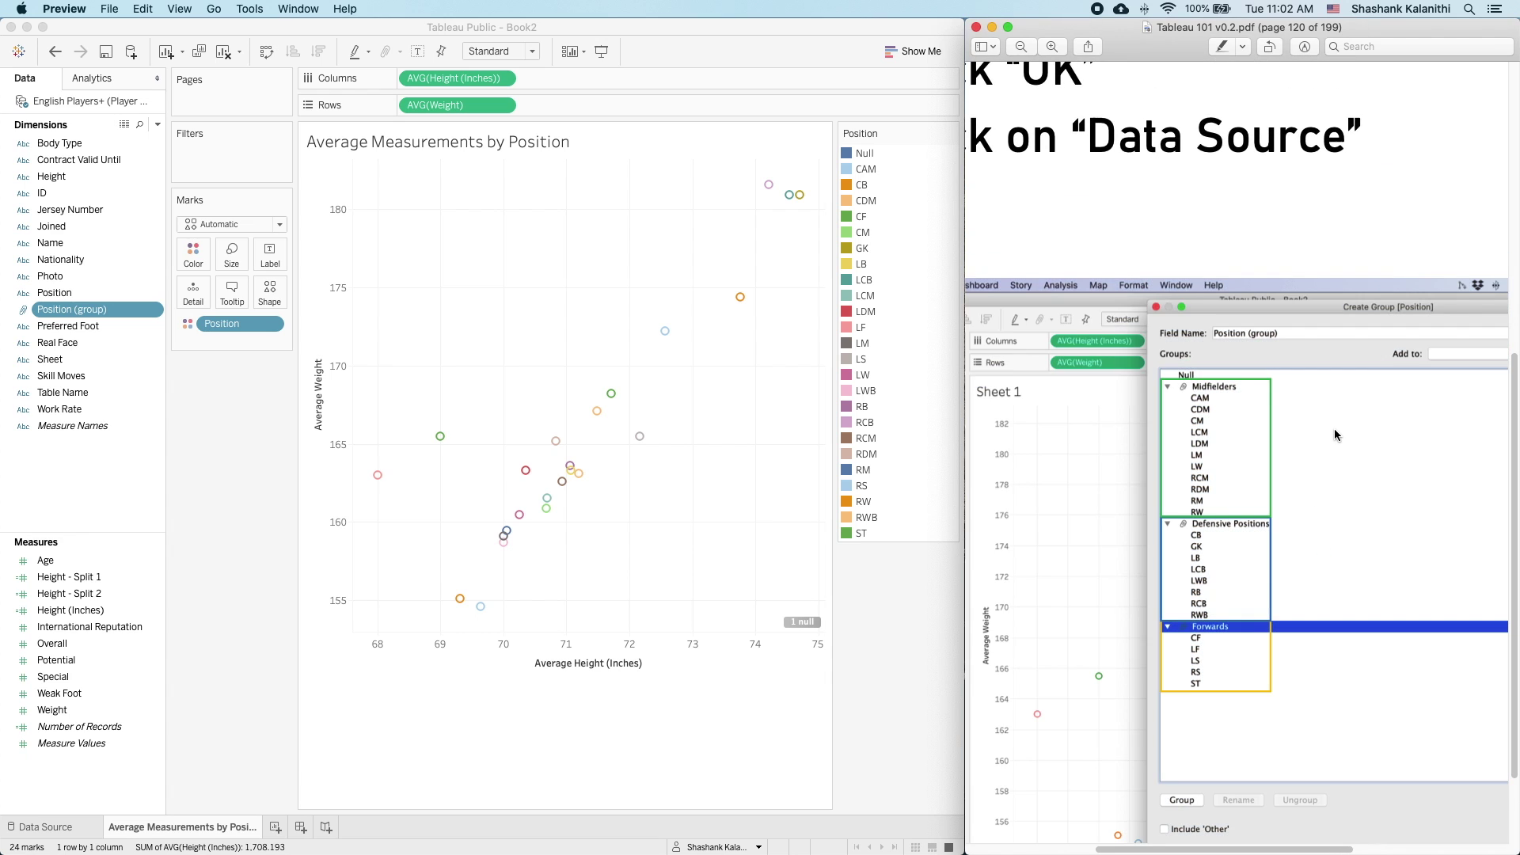
scroll(1334, 430, "down", 5)
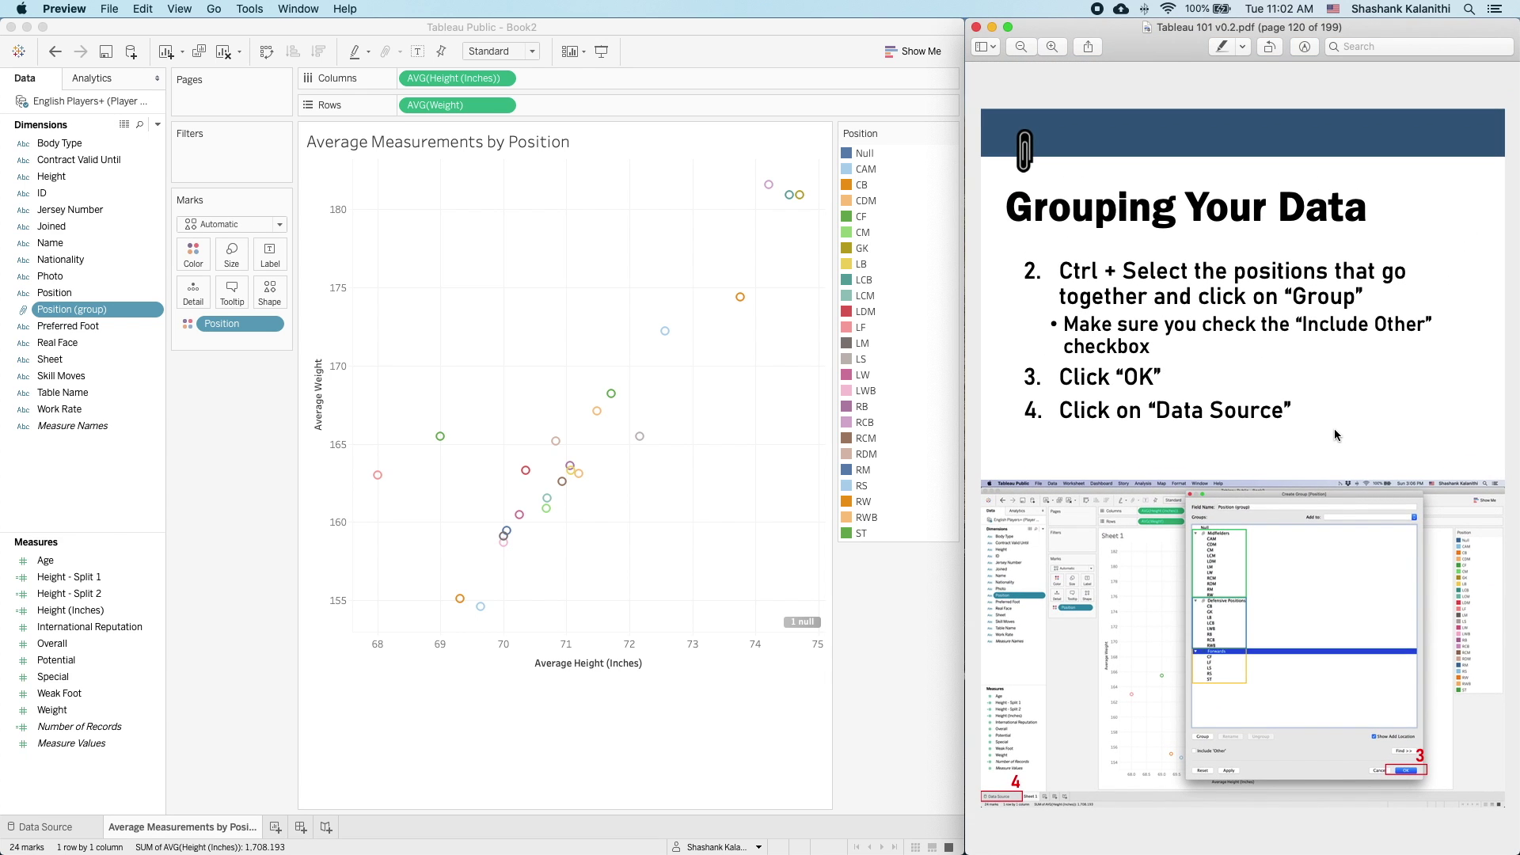
left_click(23, 836)
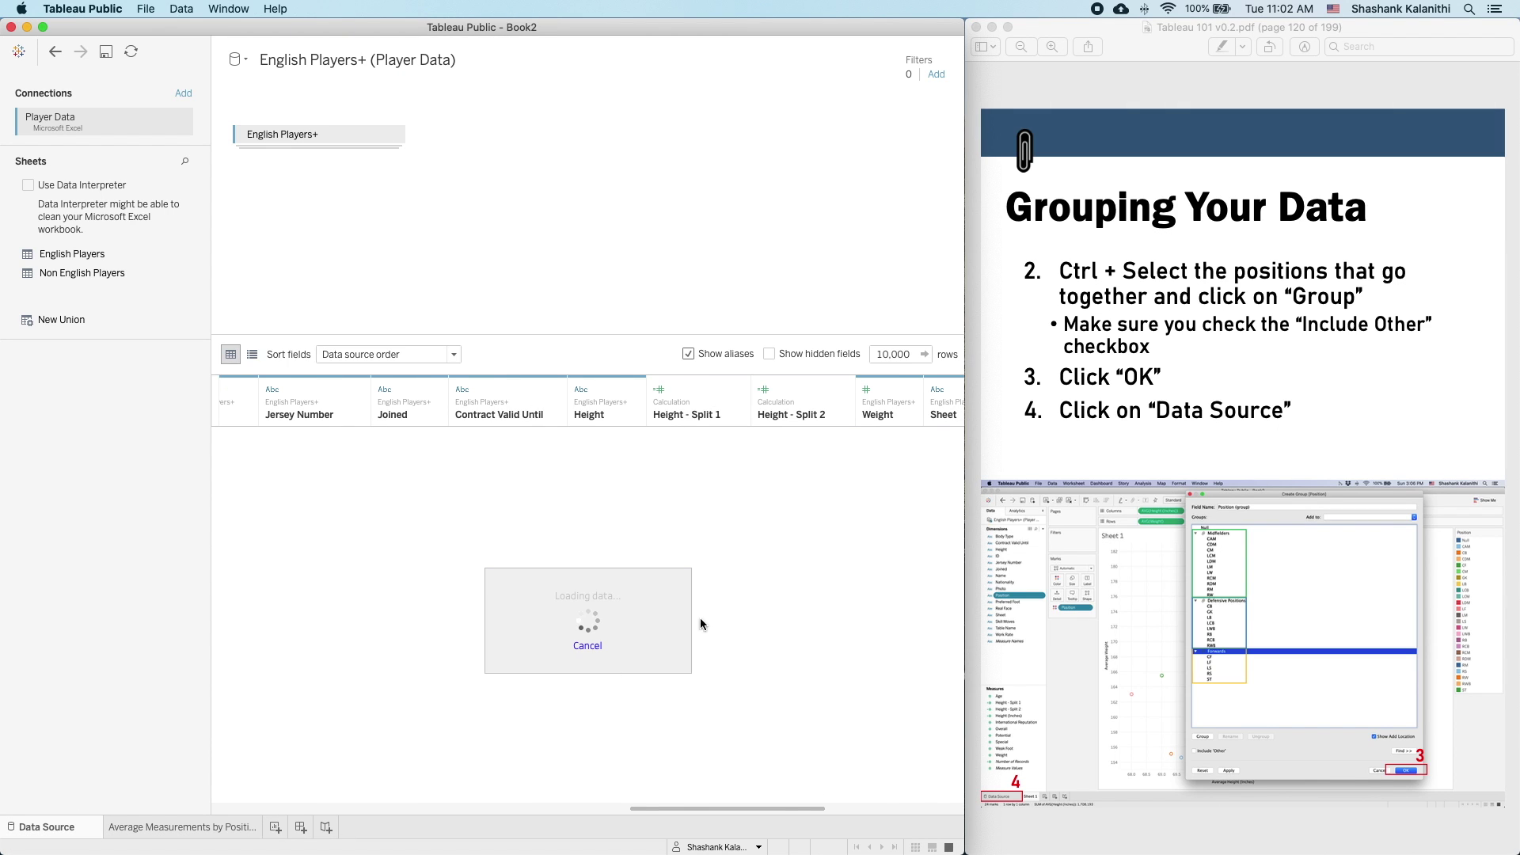
scroll(1271, 431, "down", 3)
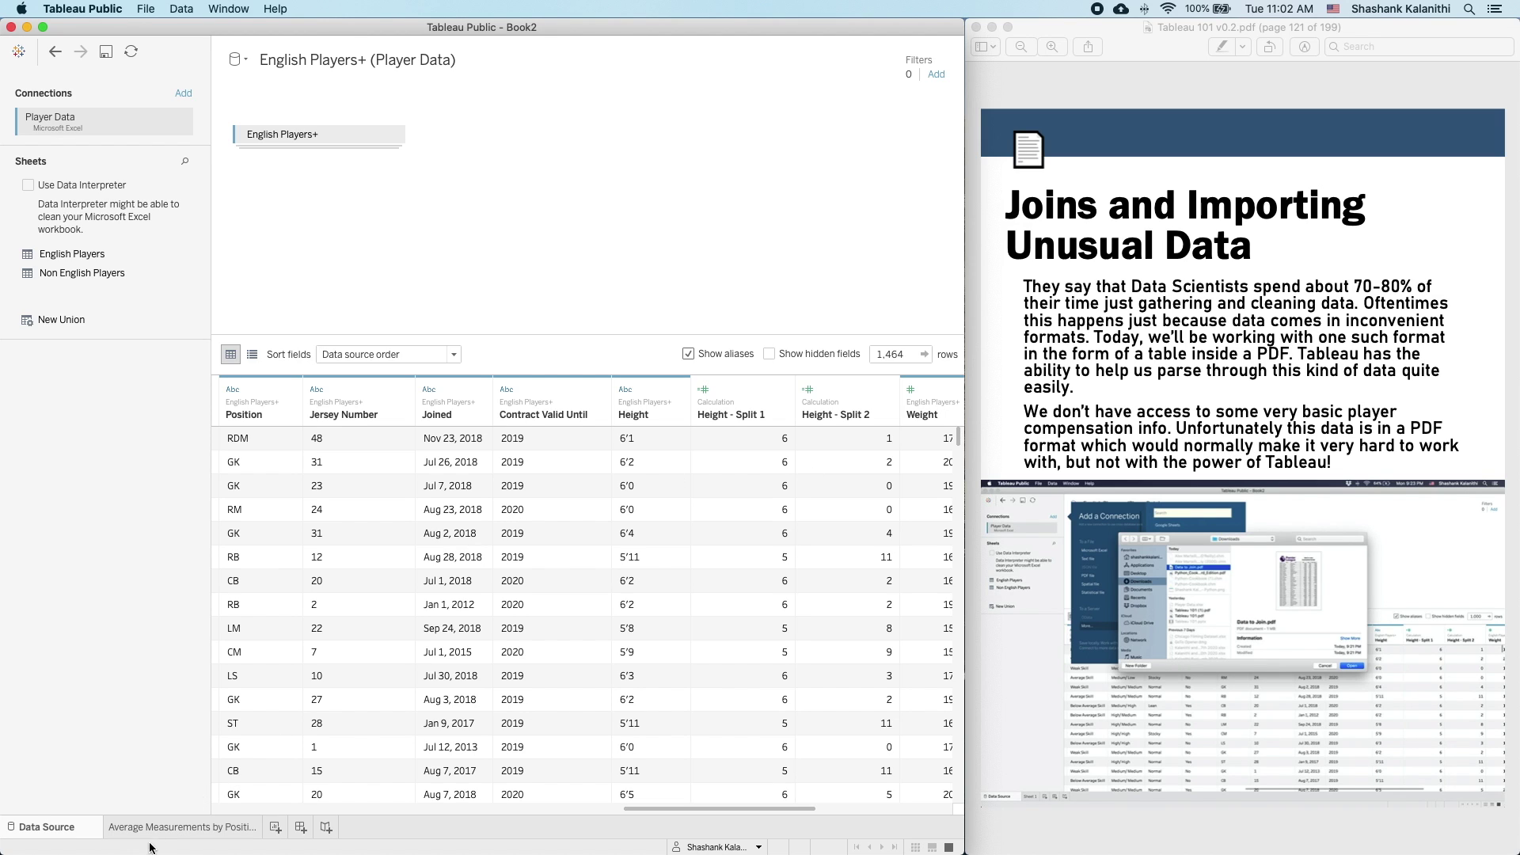
- Return to the Average Measurements by Position sheet and replace Position with Position (group) as the scatterplot's colour field
left_click(182, 827)
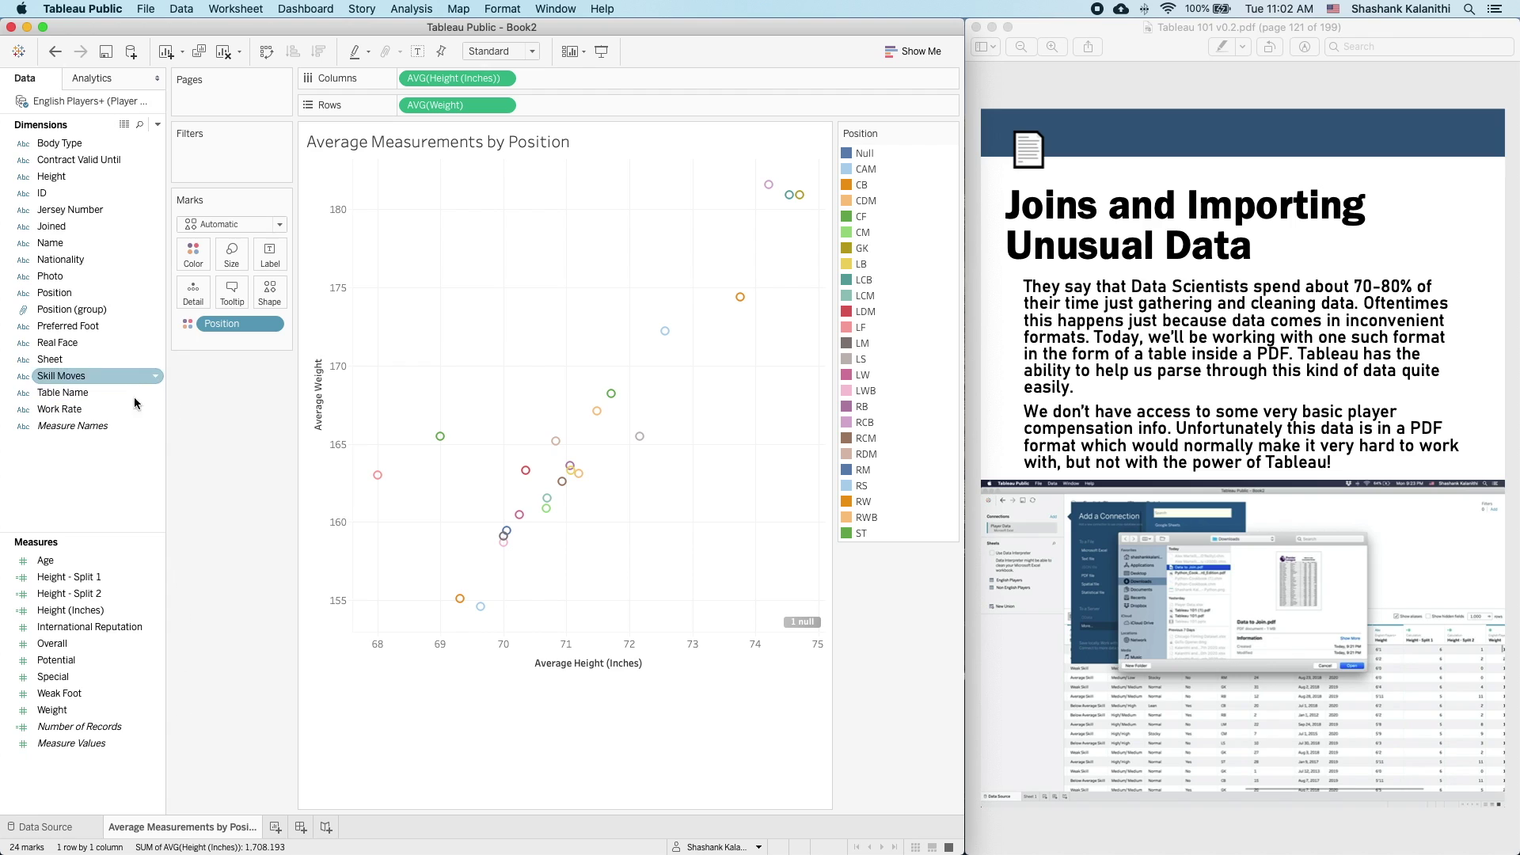
left_click(41, 314)
left_click_drag(40, 314, 239, 326)
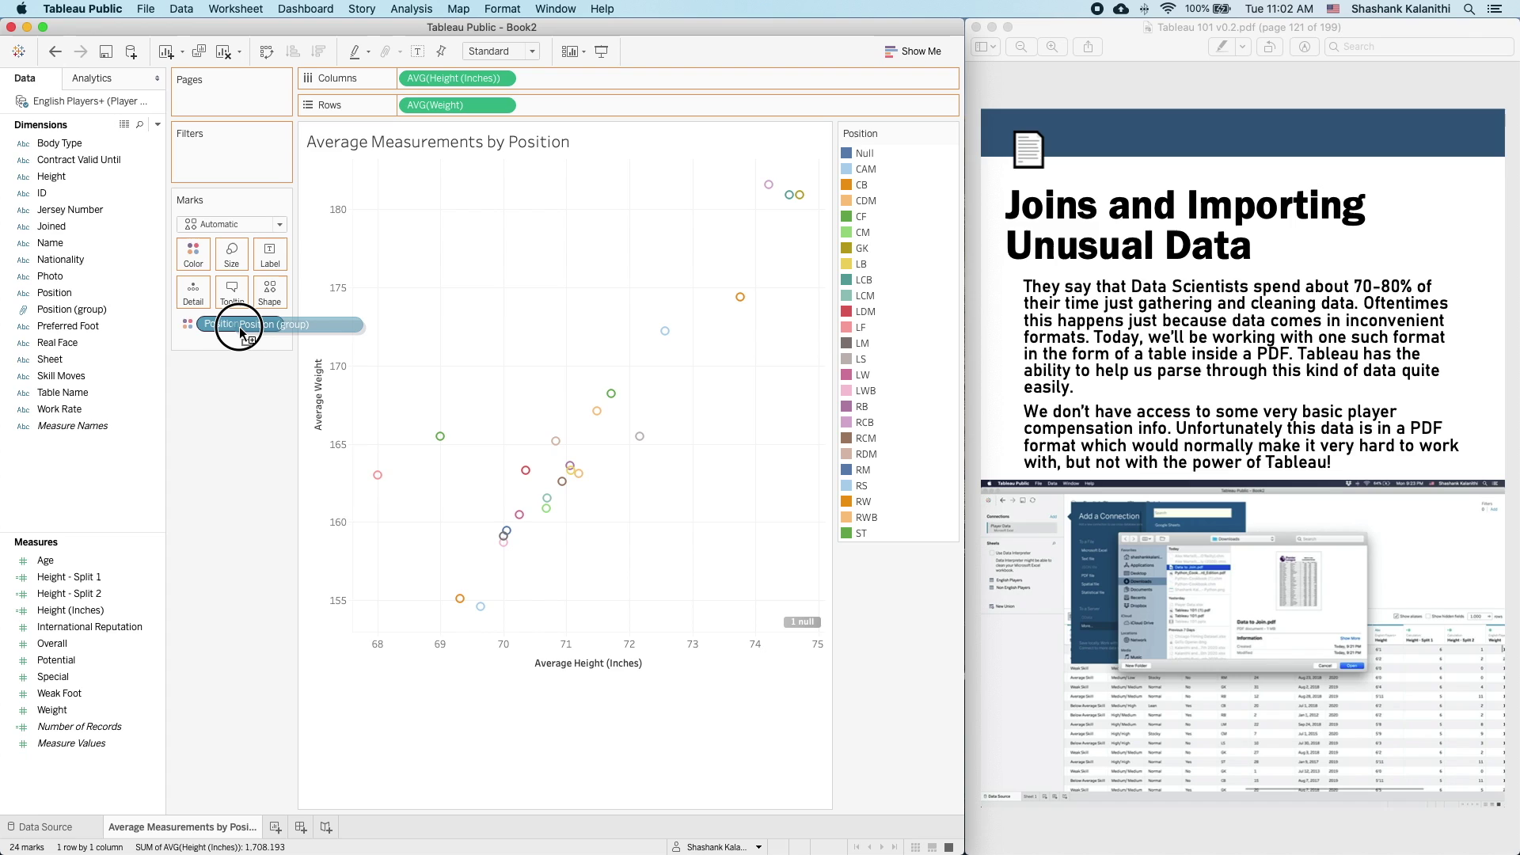
left_click_drag(239, 327, 239, 326)
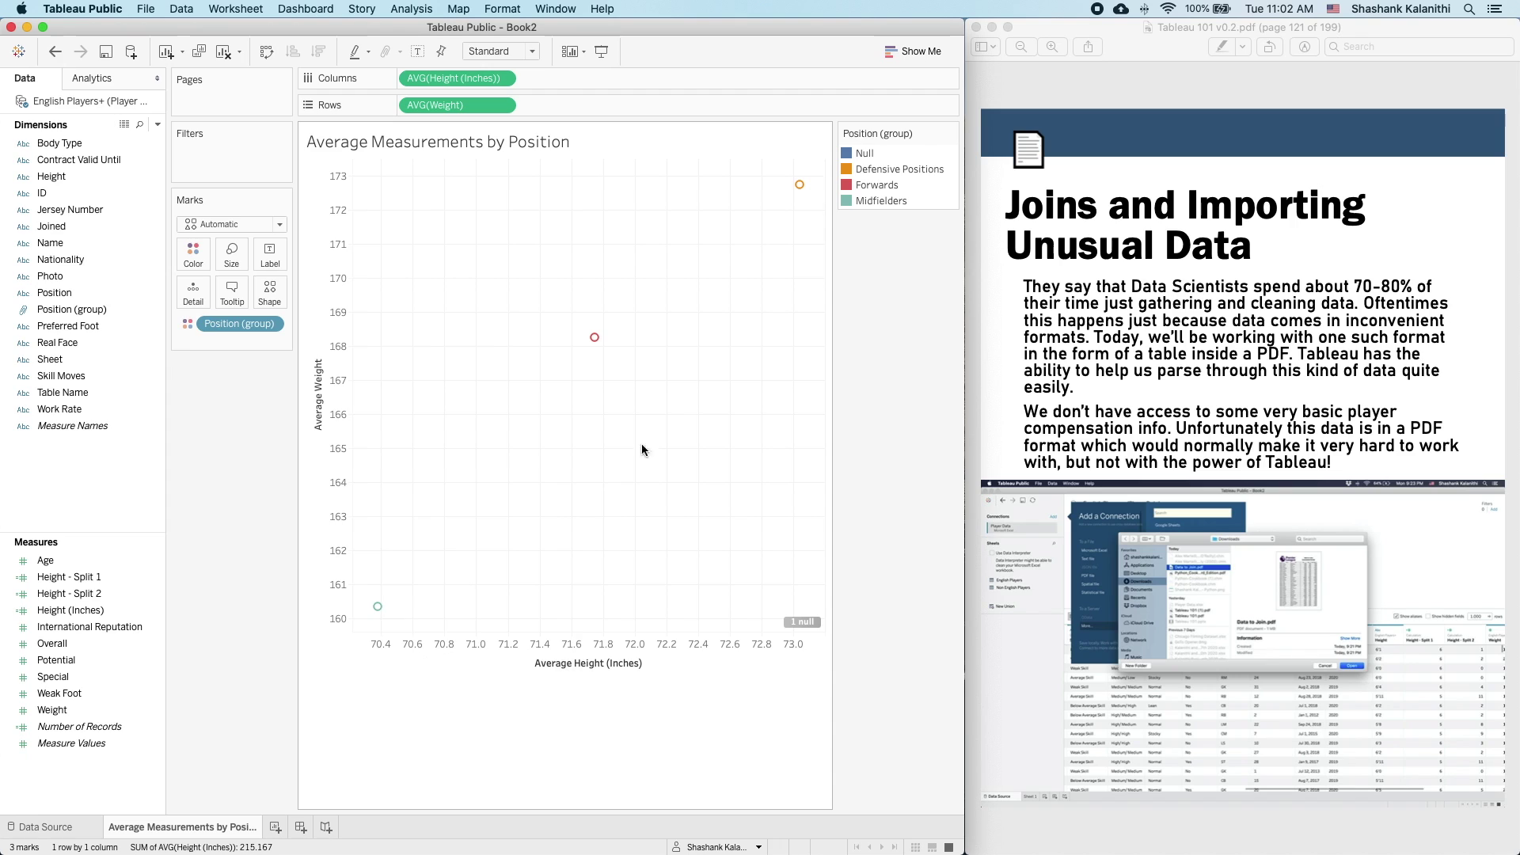
- Inspect the details of the three grouped marks, and compare them with the ungrouped plot by undoing and redoing the field replacement
mouse_move(799, 189)
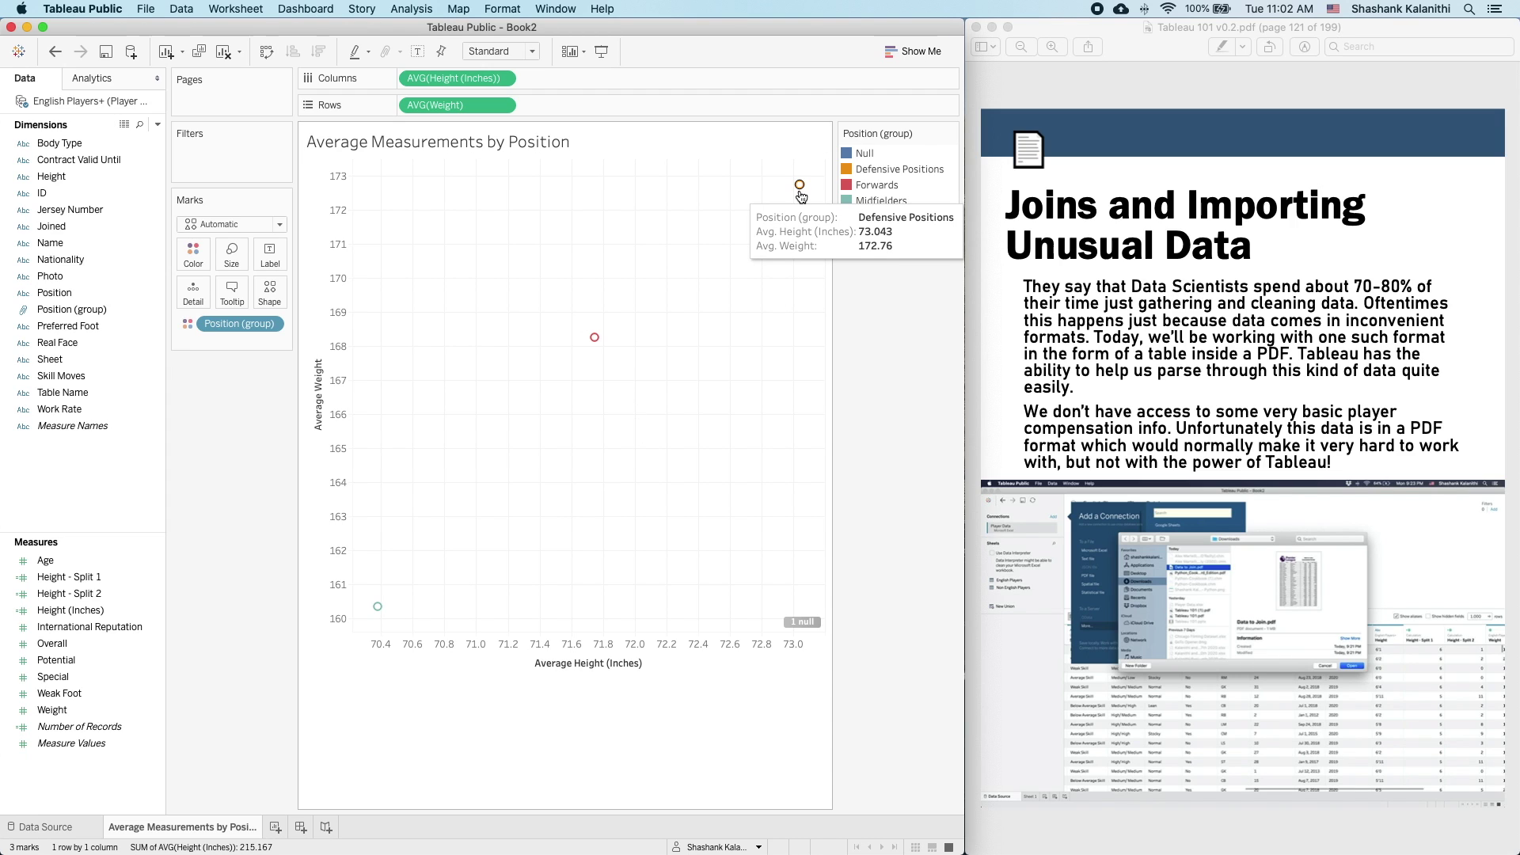
mouse_move(601, 346)
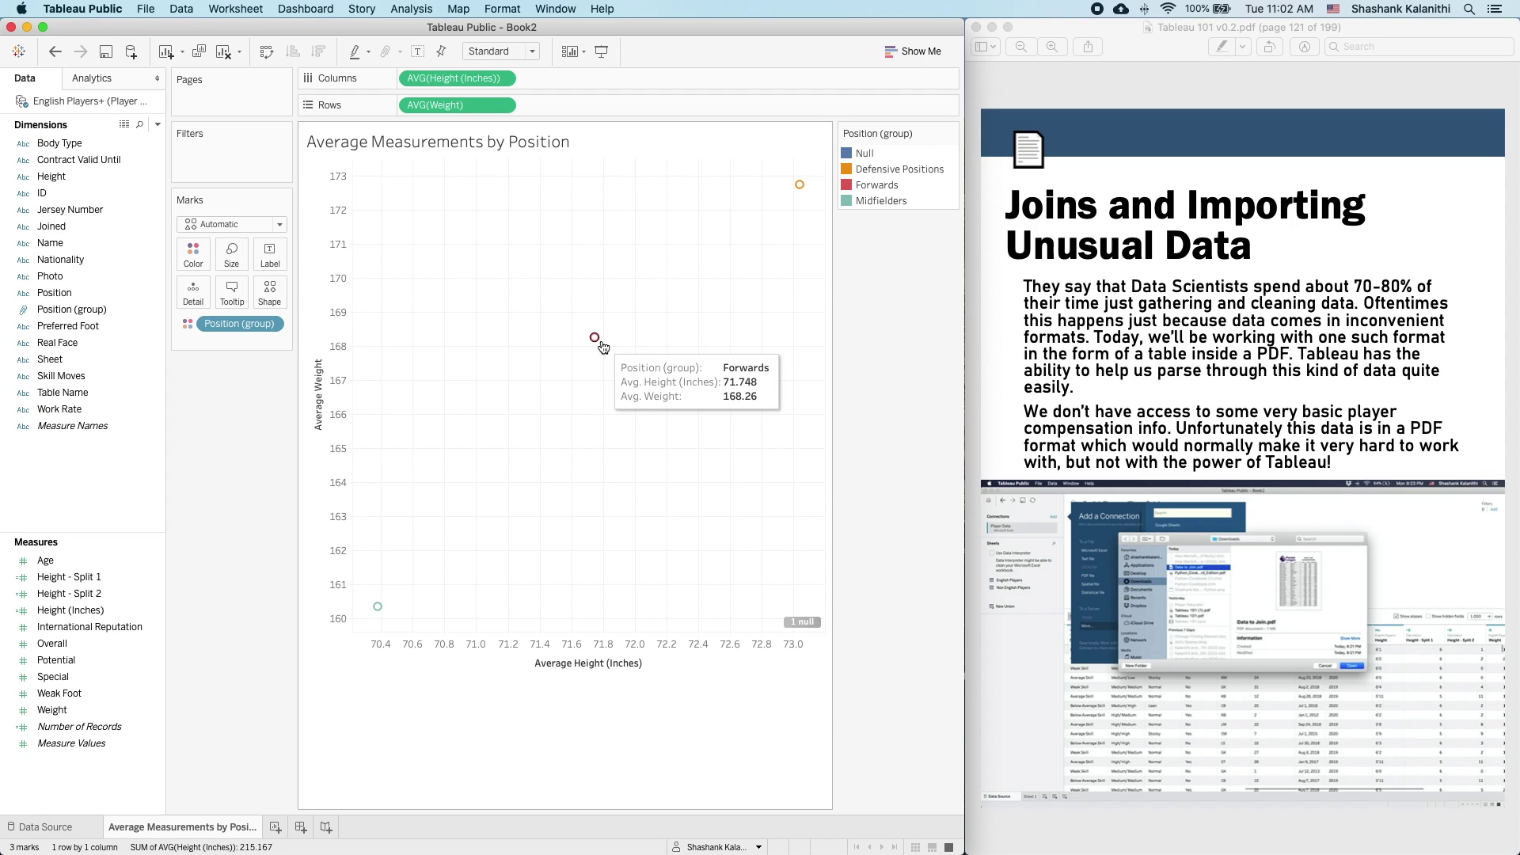
mouse_move(372, 606)
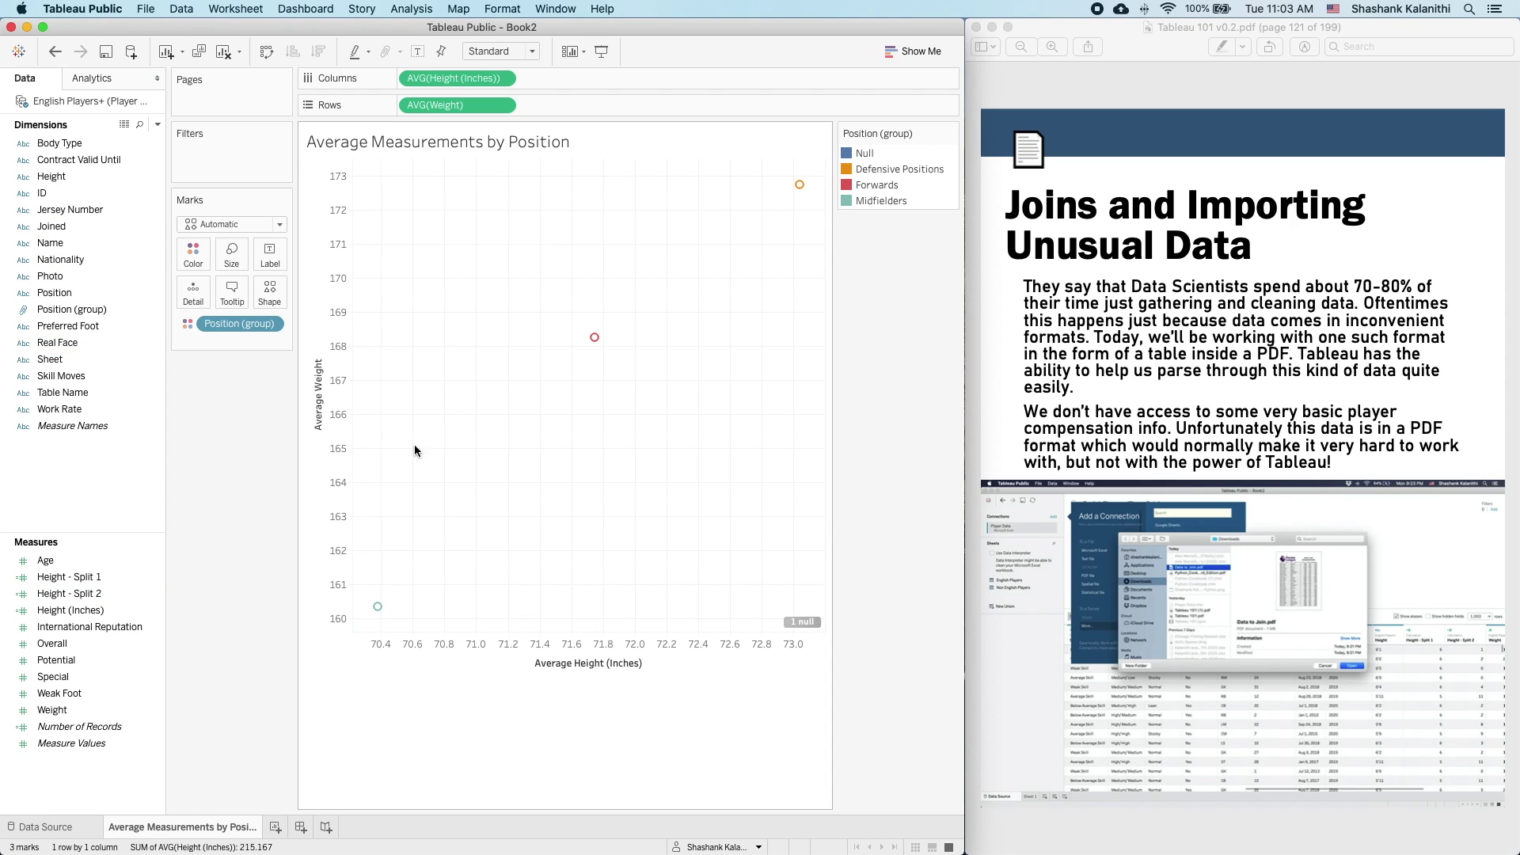
left_click(55, 52)
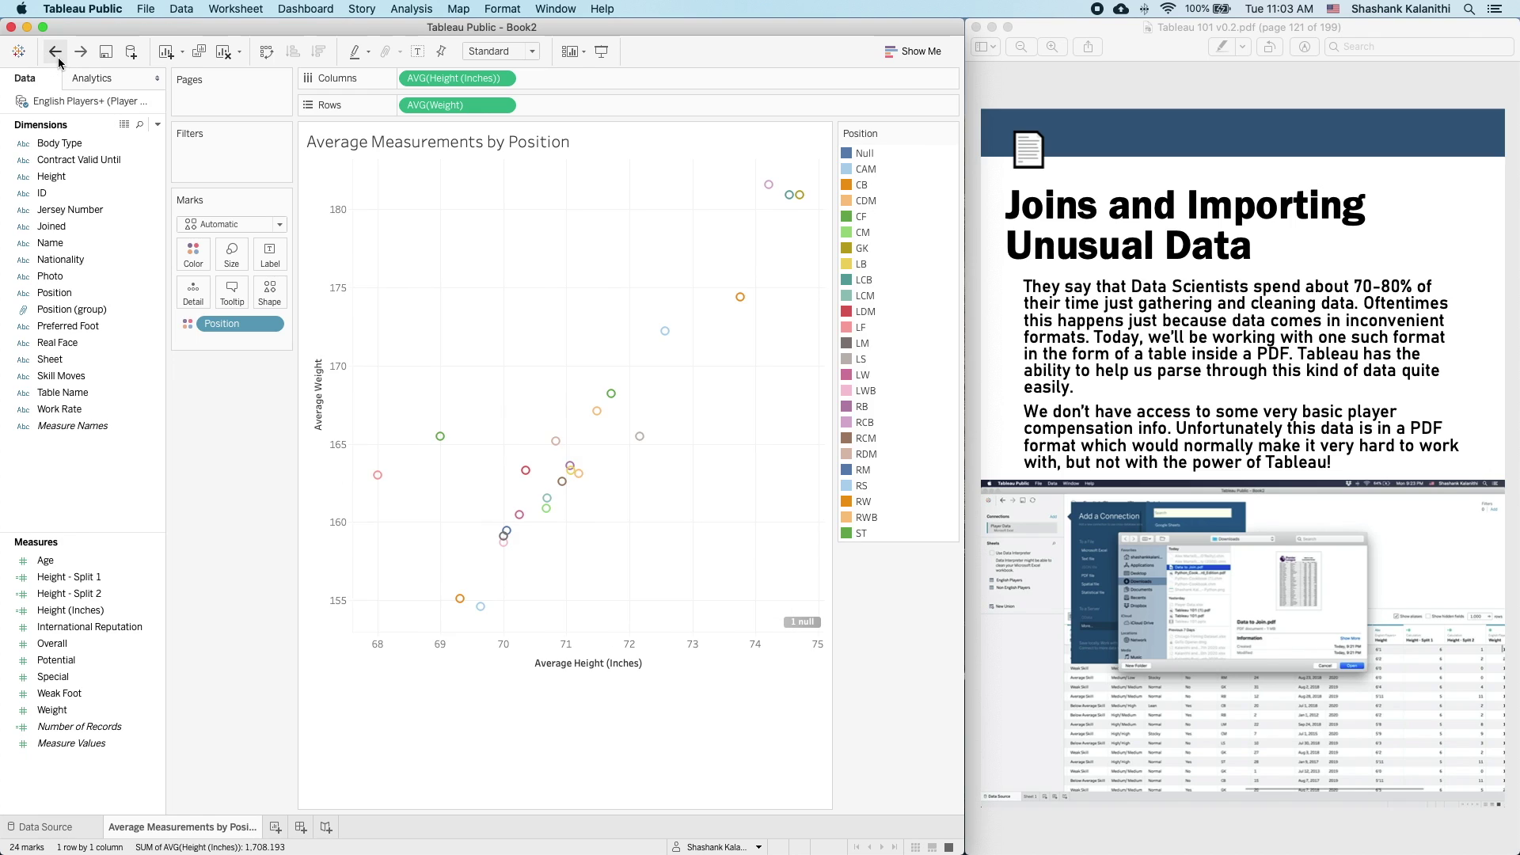
left_click(76, 54)
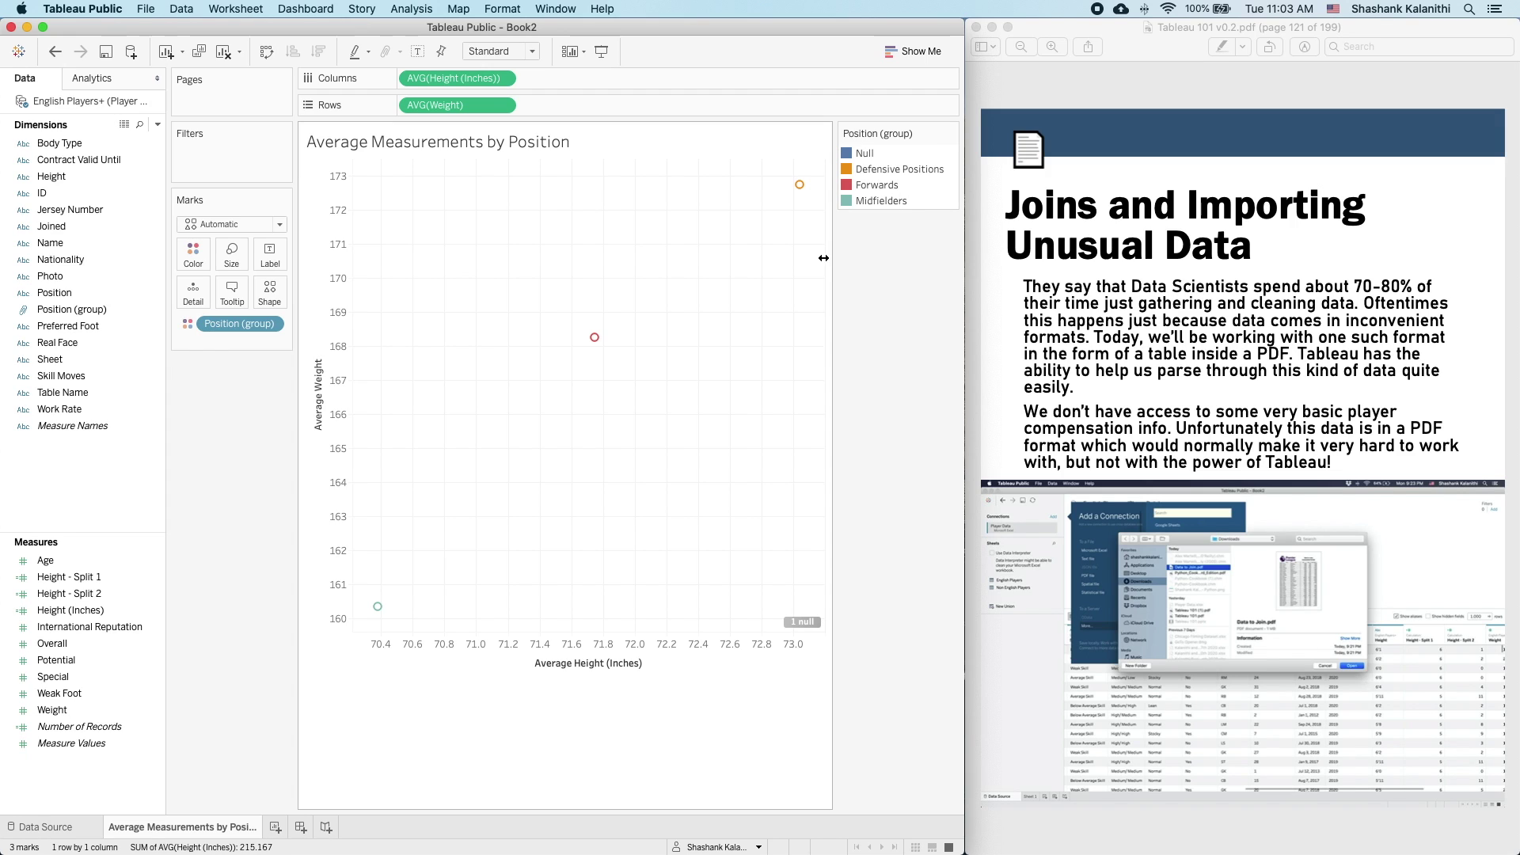
- Following the guide's next page, add a PDF connection to Data to Join.pdf in the data source, scanning all pages
left_click(46, 827)
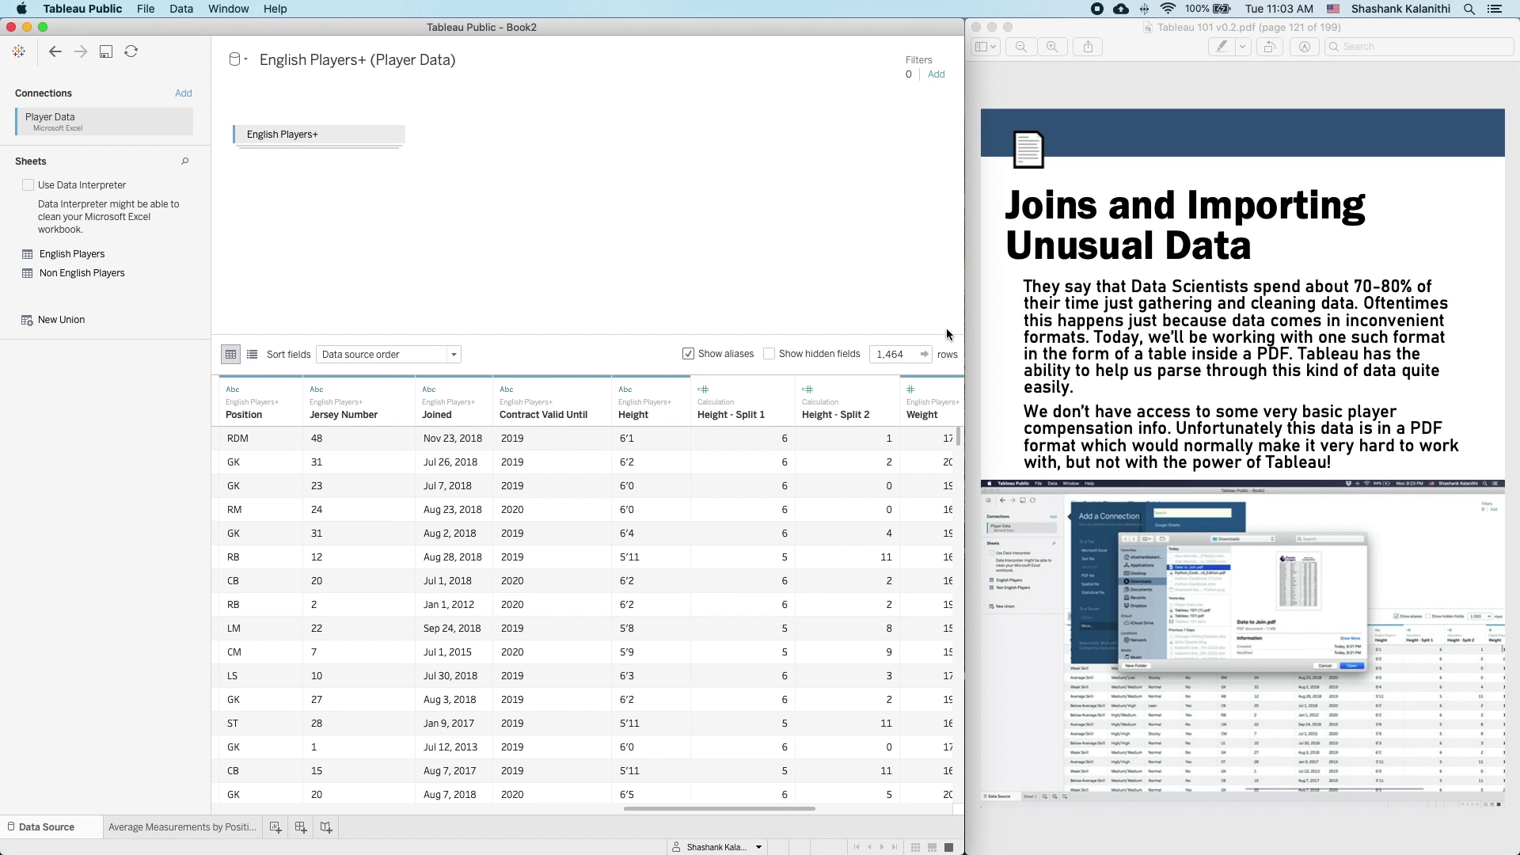
left_click(1030, 411)
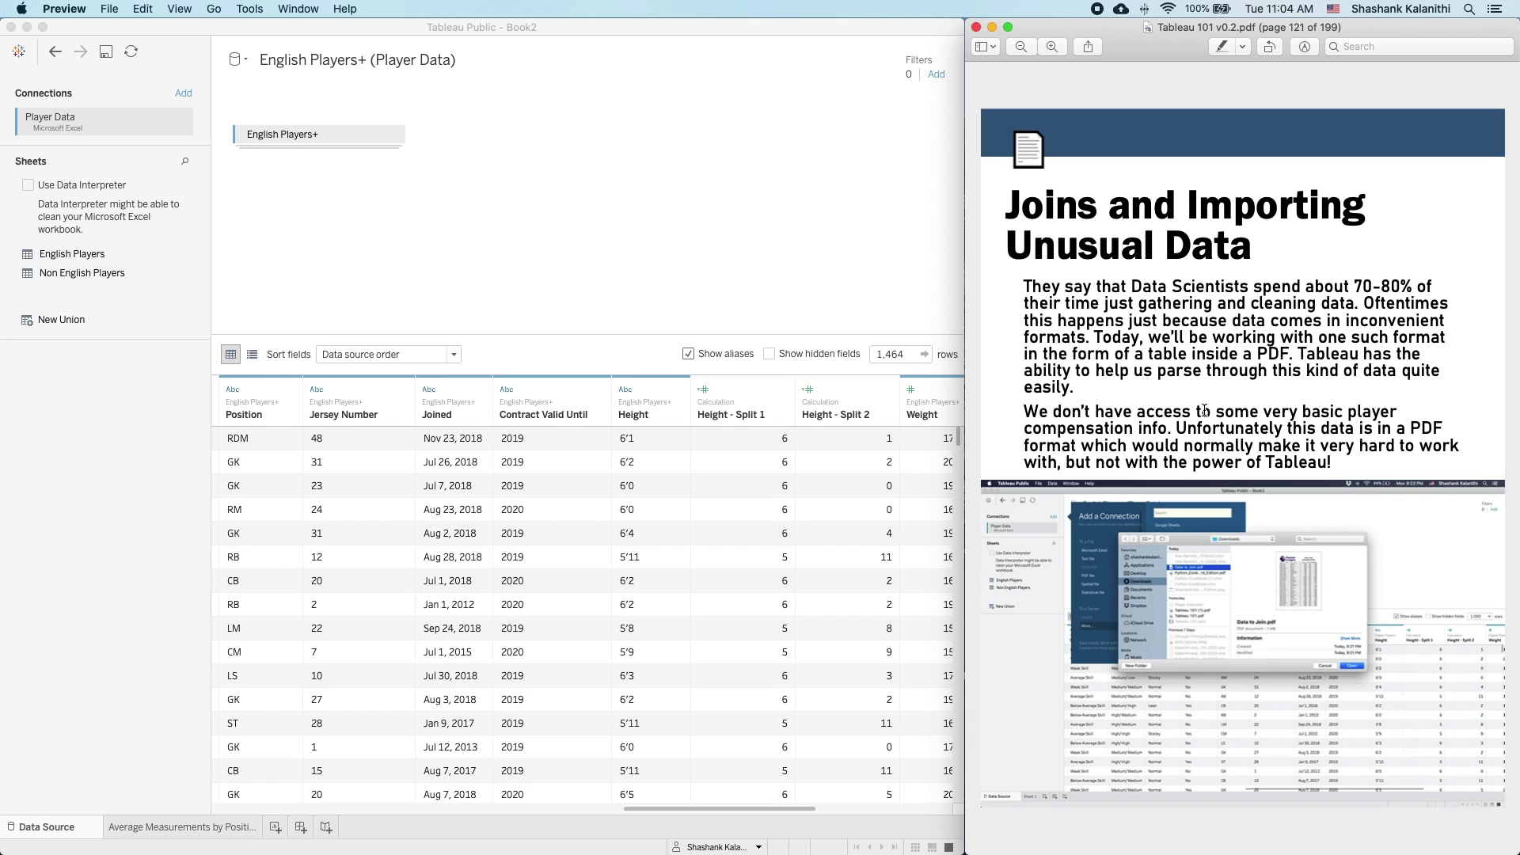
key("Right")
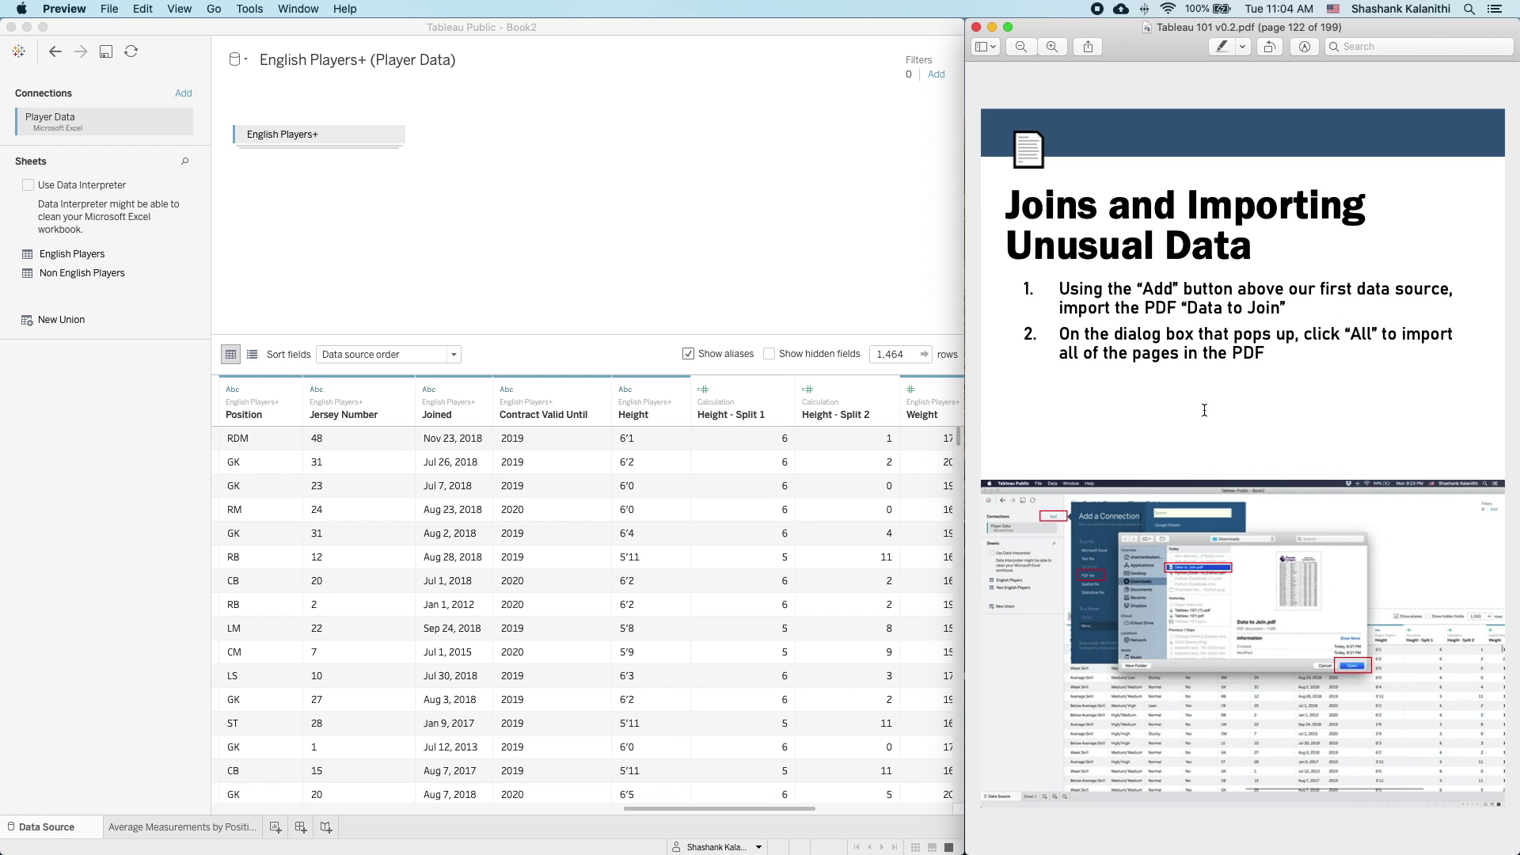
left_click(131, 380)
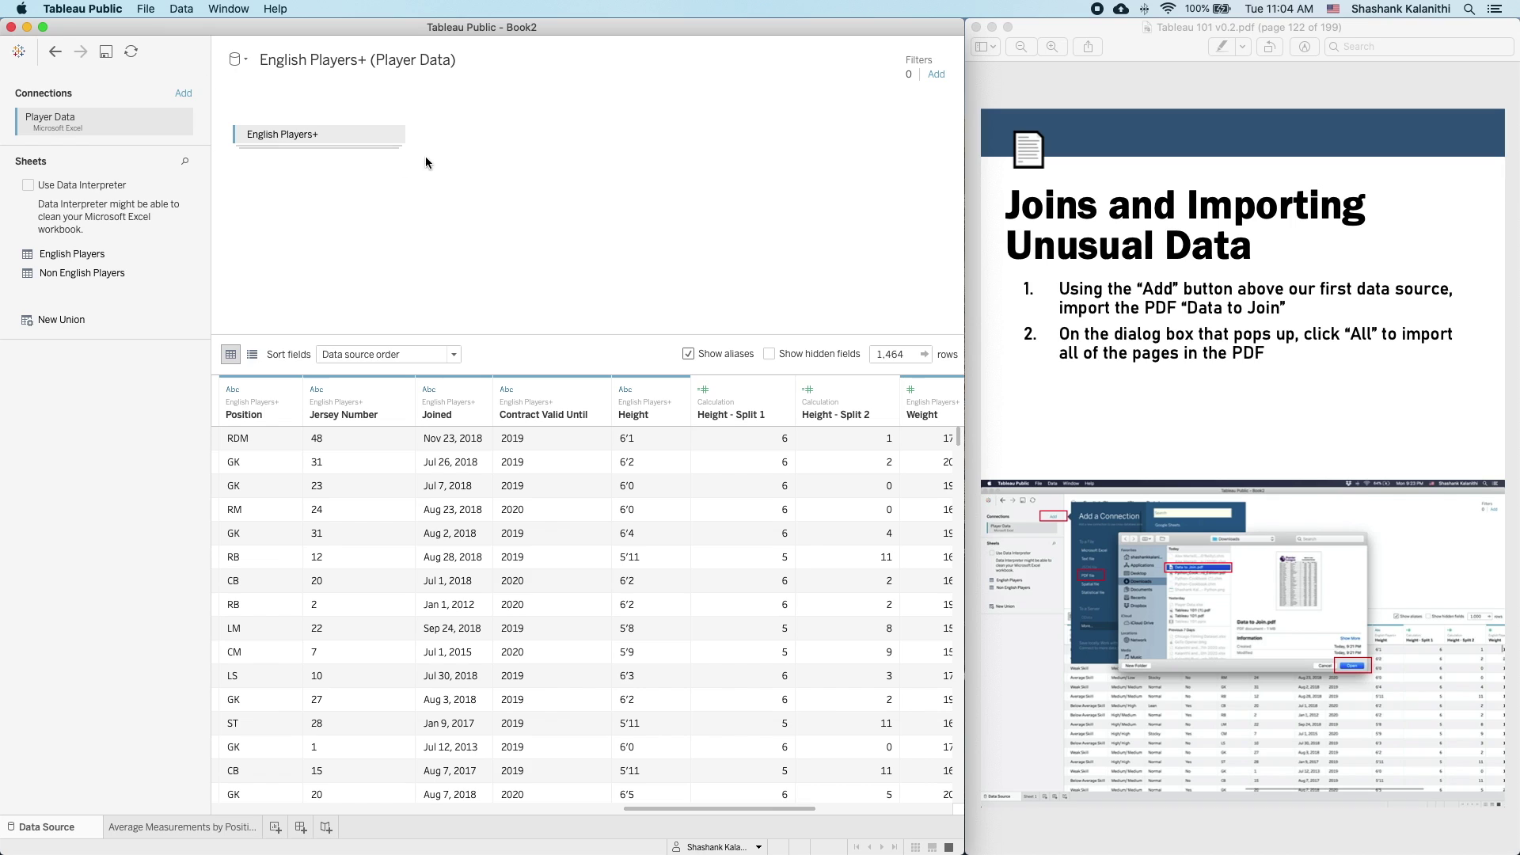
left_click(183, 95)
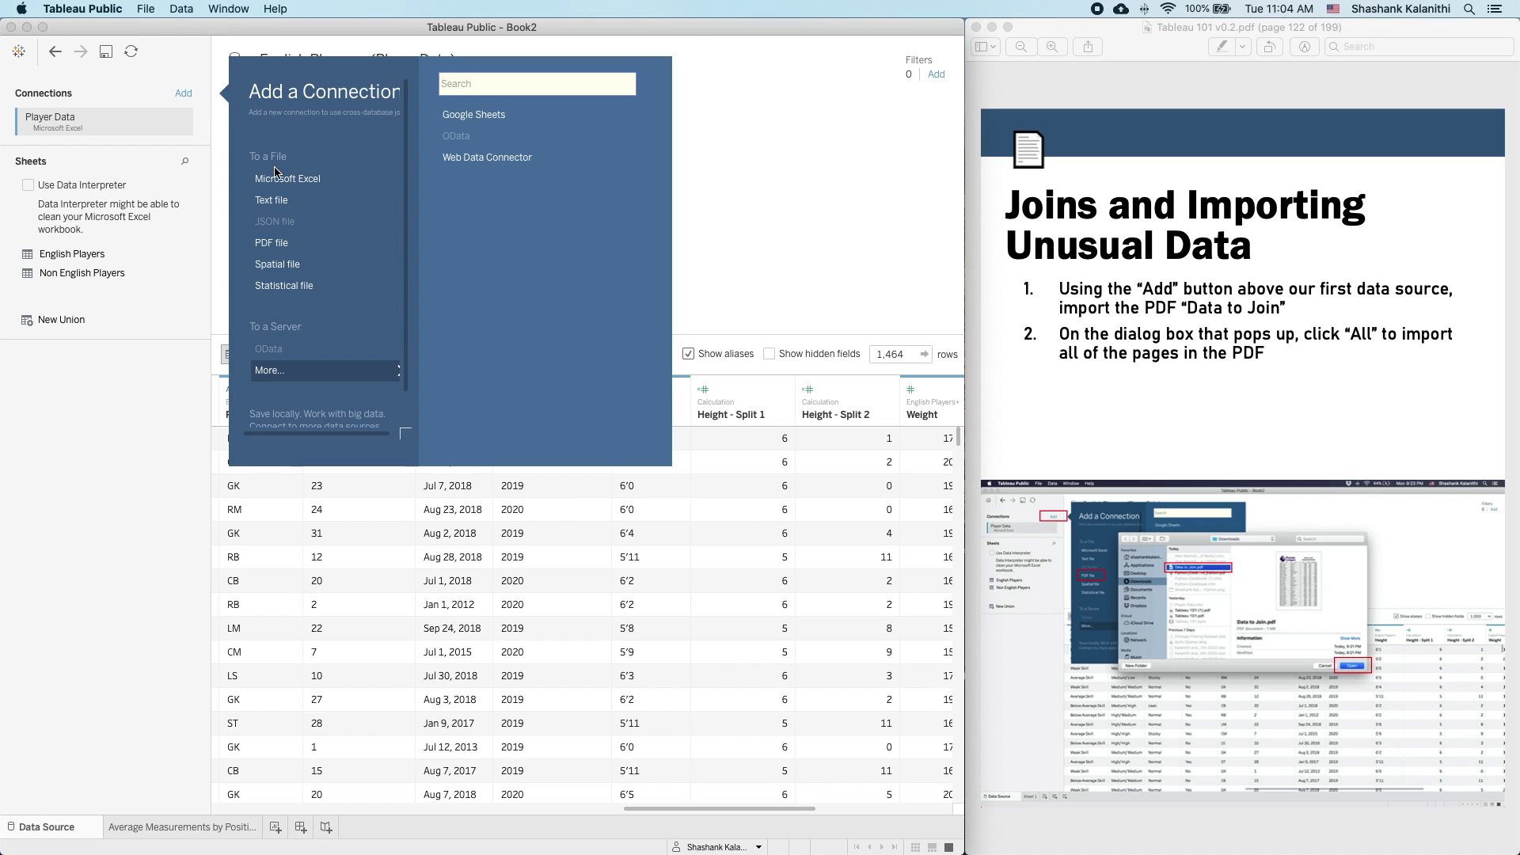
left_click(285, 246)
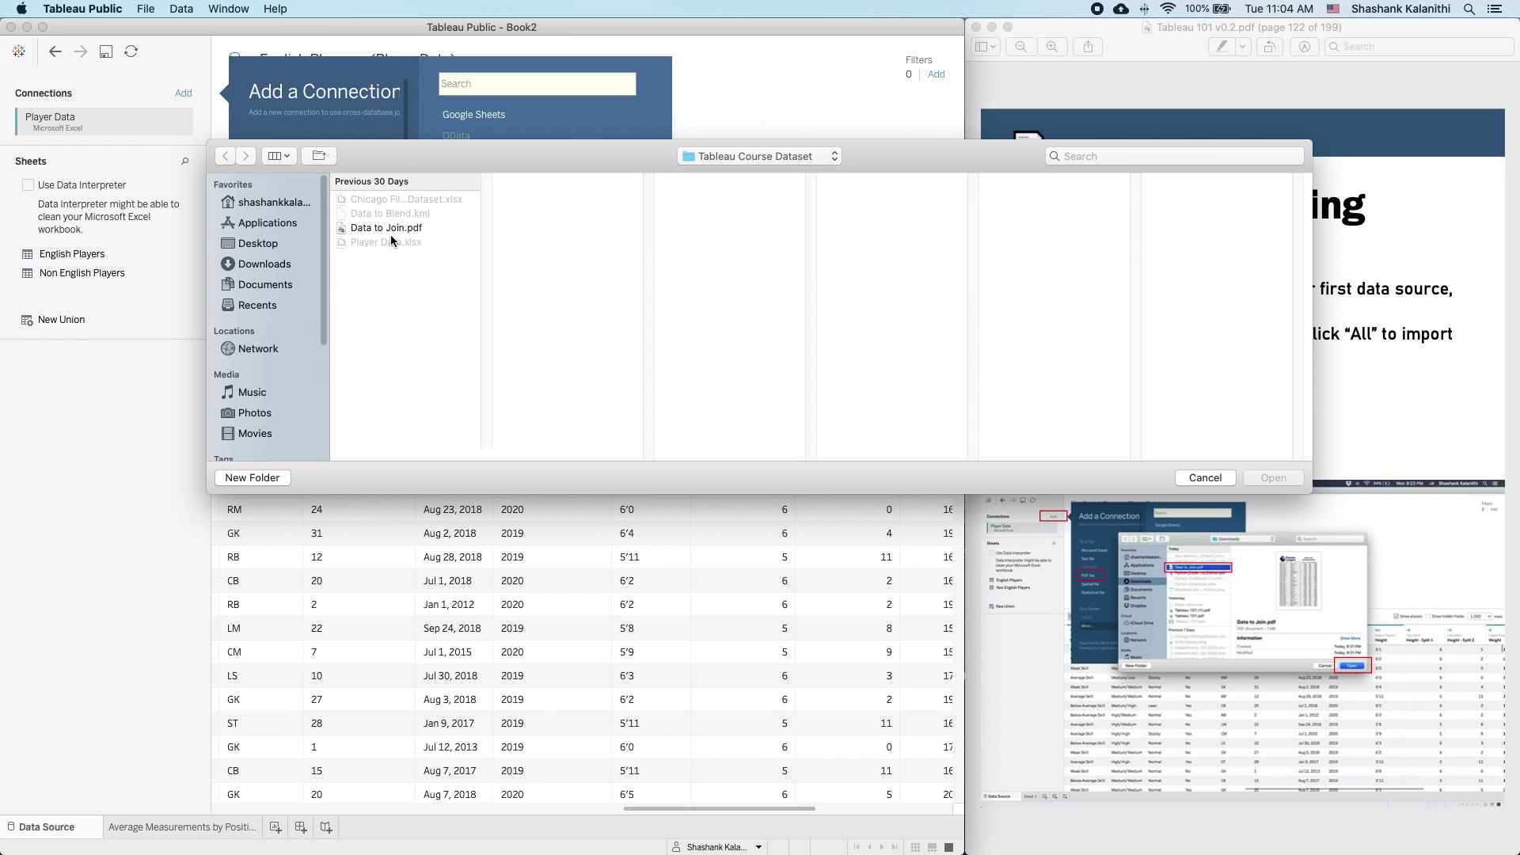
double_click(388, 228)
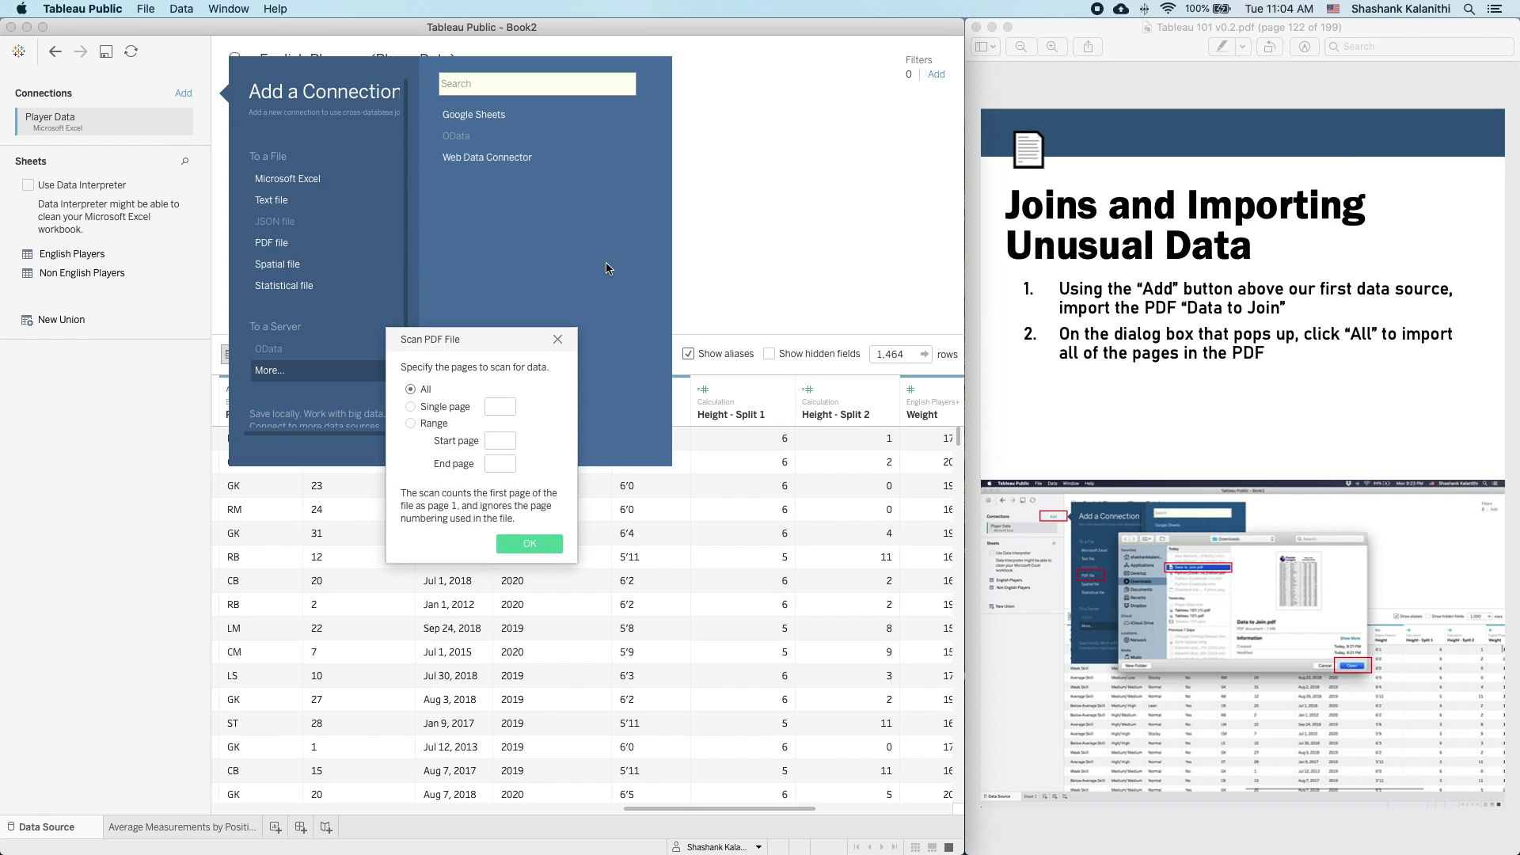
left_click(527, 545)
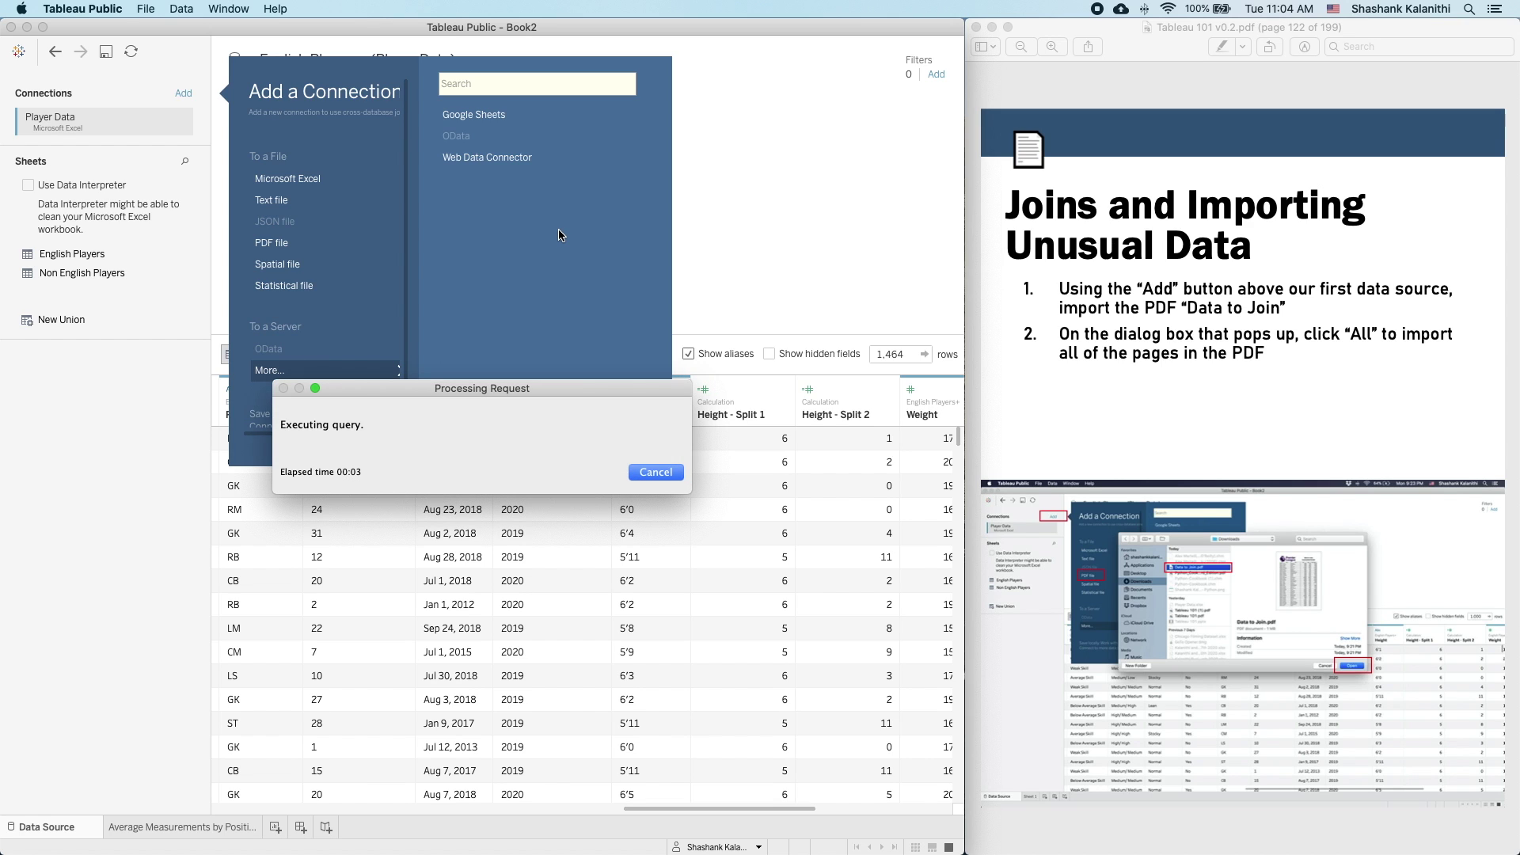
- Following the guide's step 3, add the tables from Page 1 Table 1 through Page 32 Table 1 together beside English Players+
left_click(1199, 336)
key("Down")
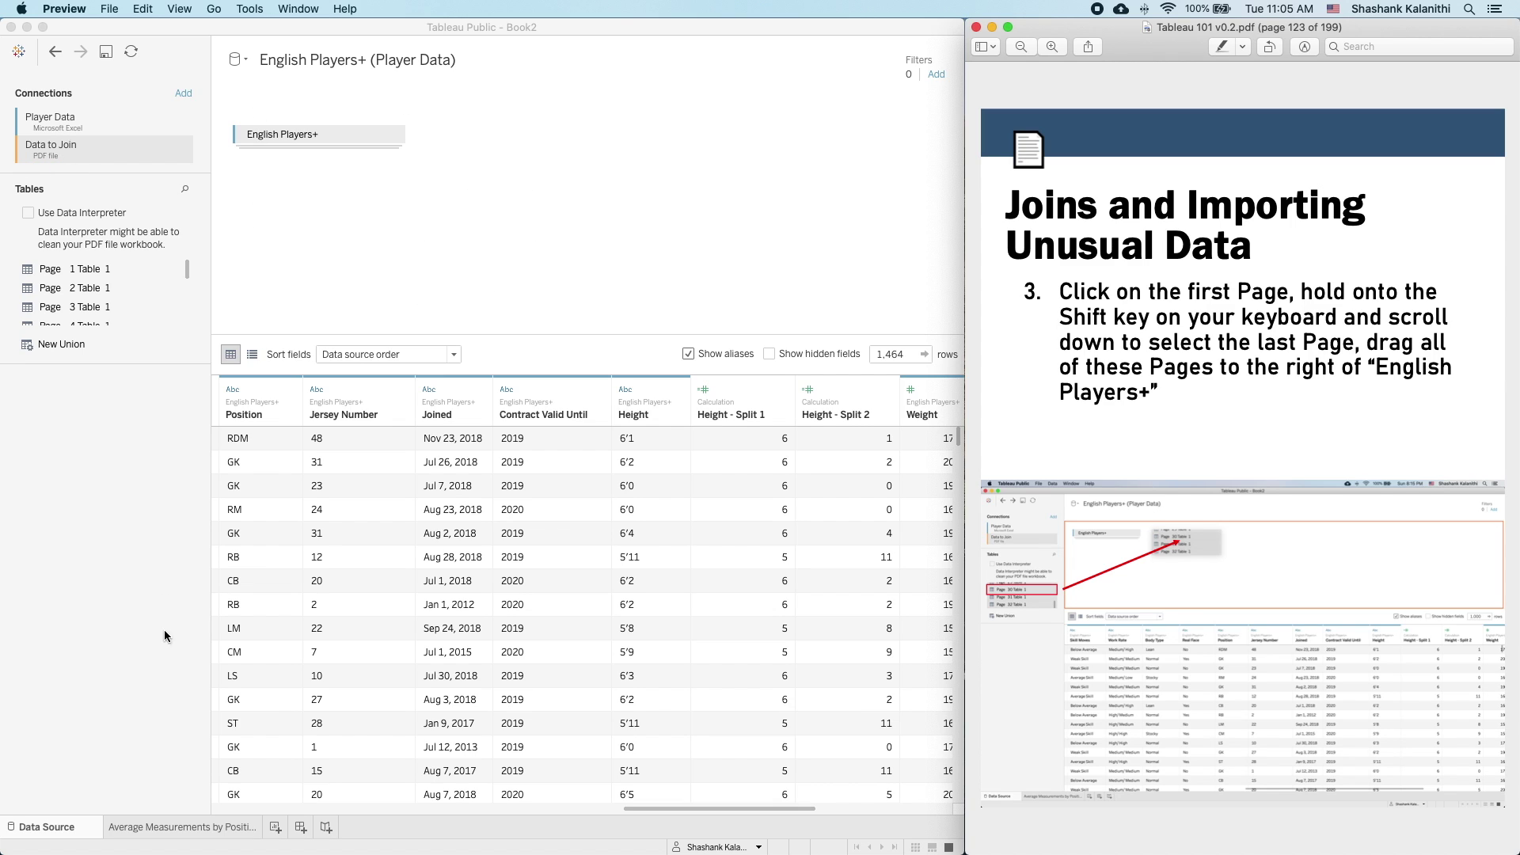
left_click(173, 844)
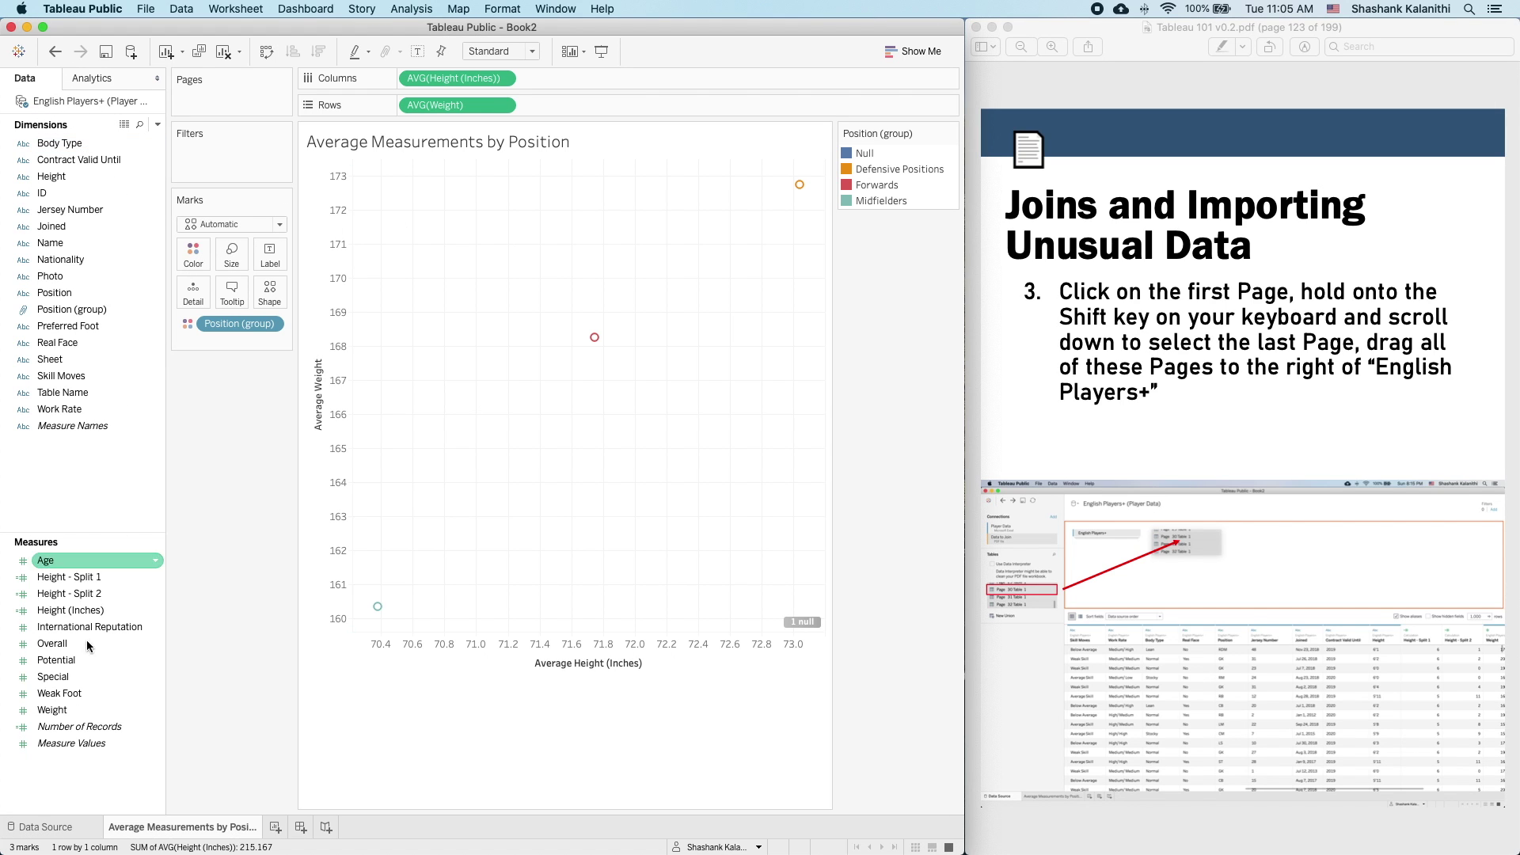
left_click(32, 827)
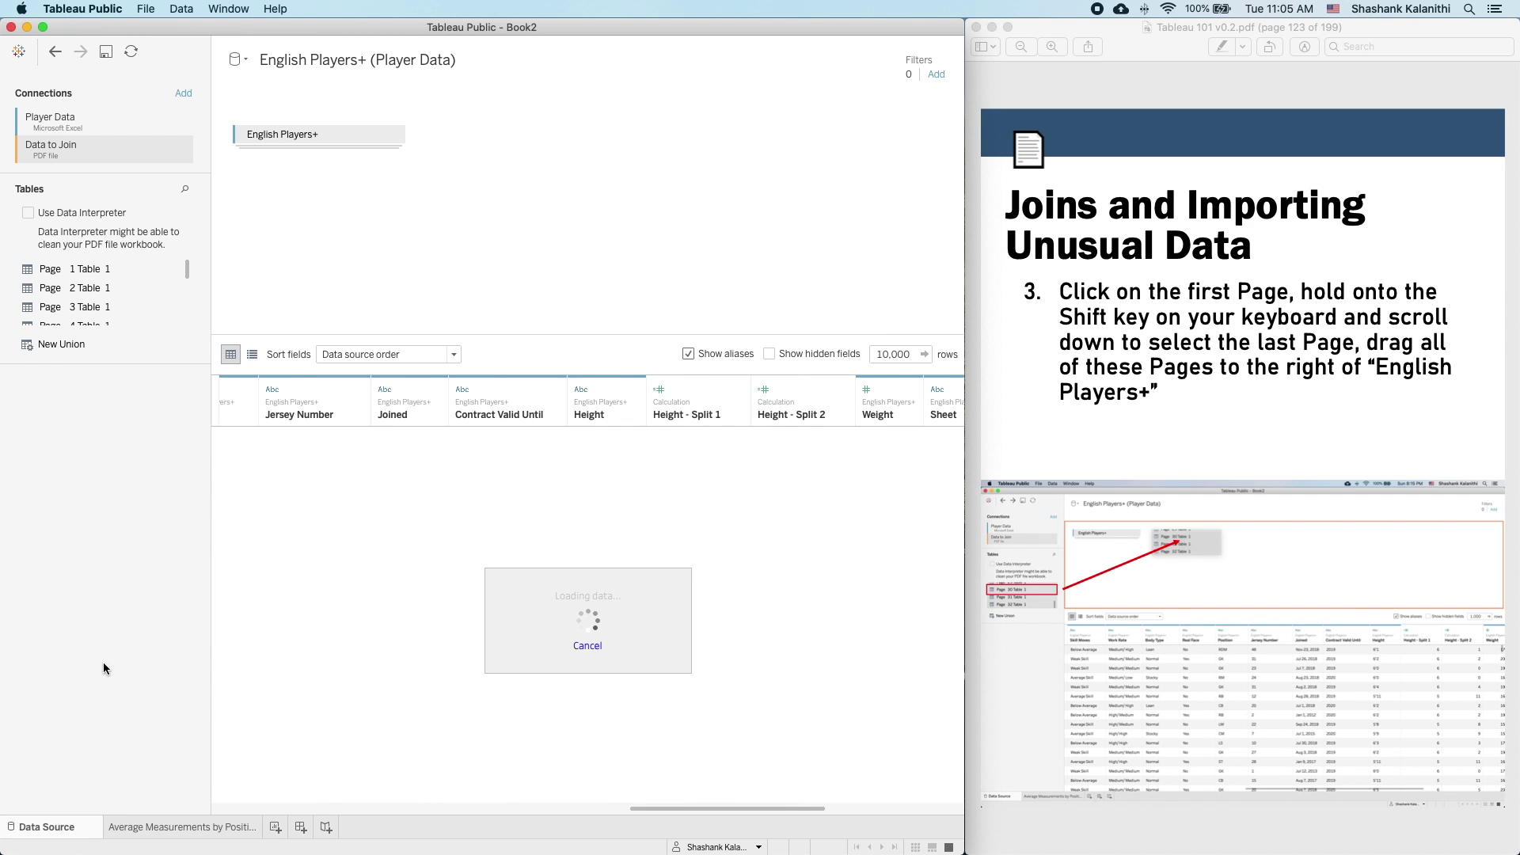
left_click(97, 266)
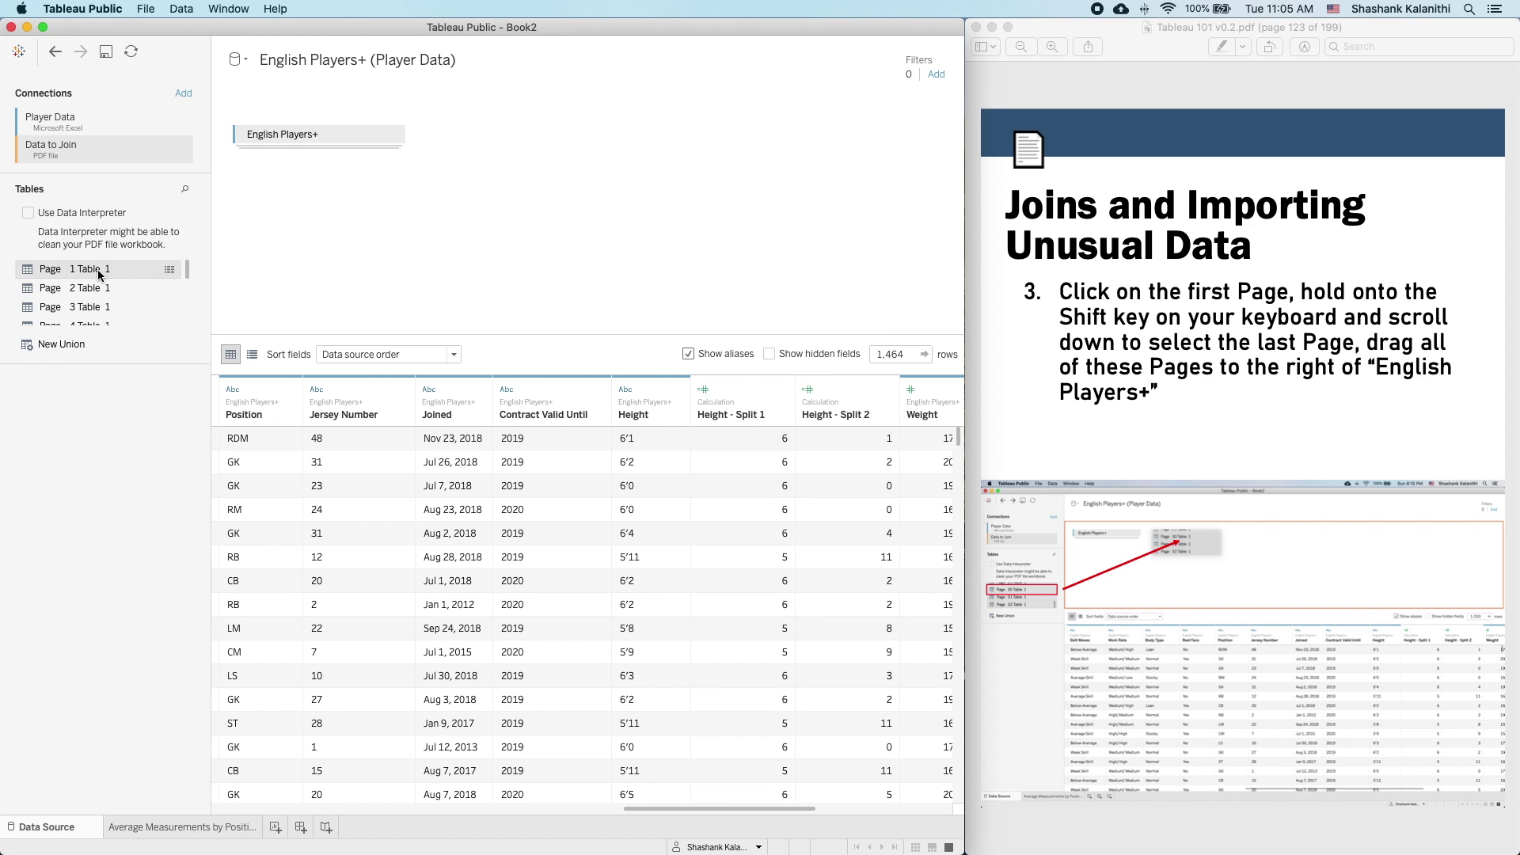
left_click(189, 275)
left_click_drag(188, 286, 190, 369)
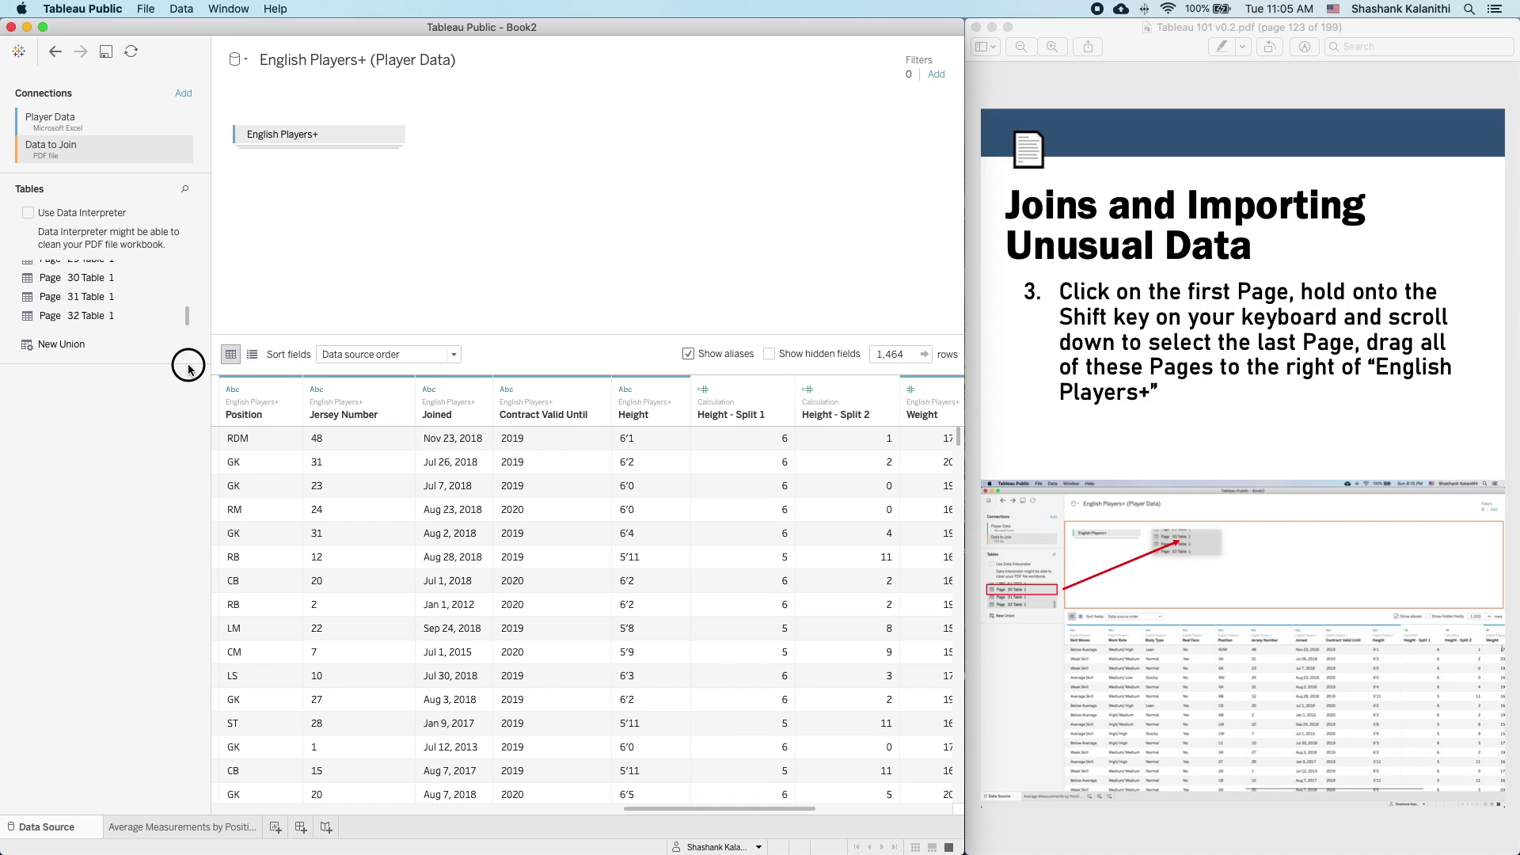
left_click(86, 315, "shift")
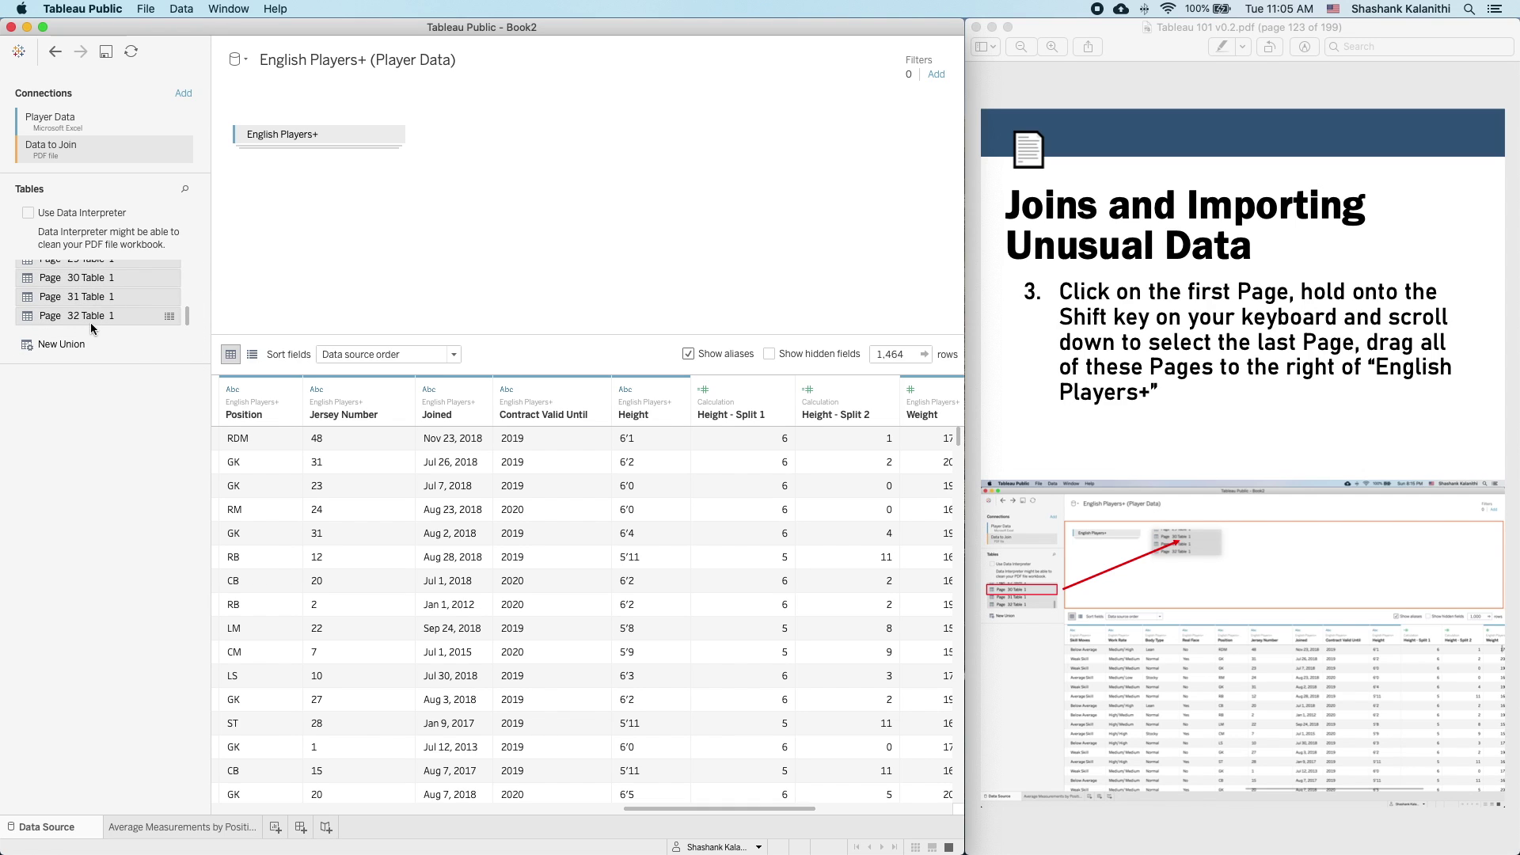
left_click_drag(87, 295, 489, 330)
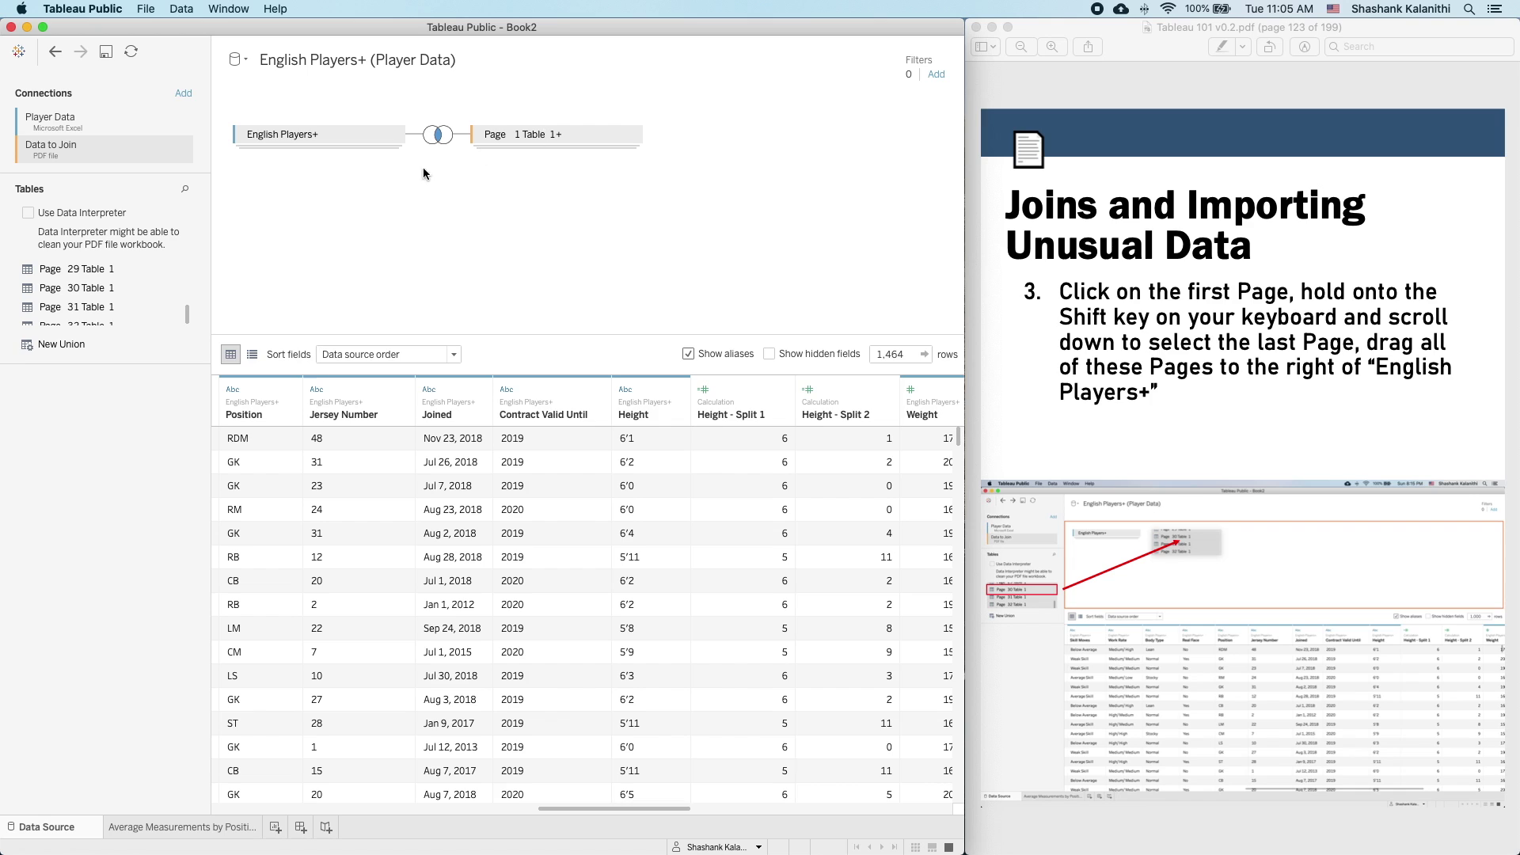
- Following the guide's steps 4 and 5, change the join between English Players+ and Page 1 Table 1+ to a Left join
left_click(1367, 413)
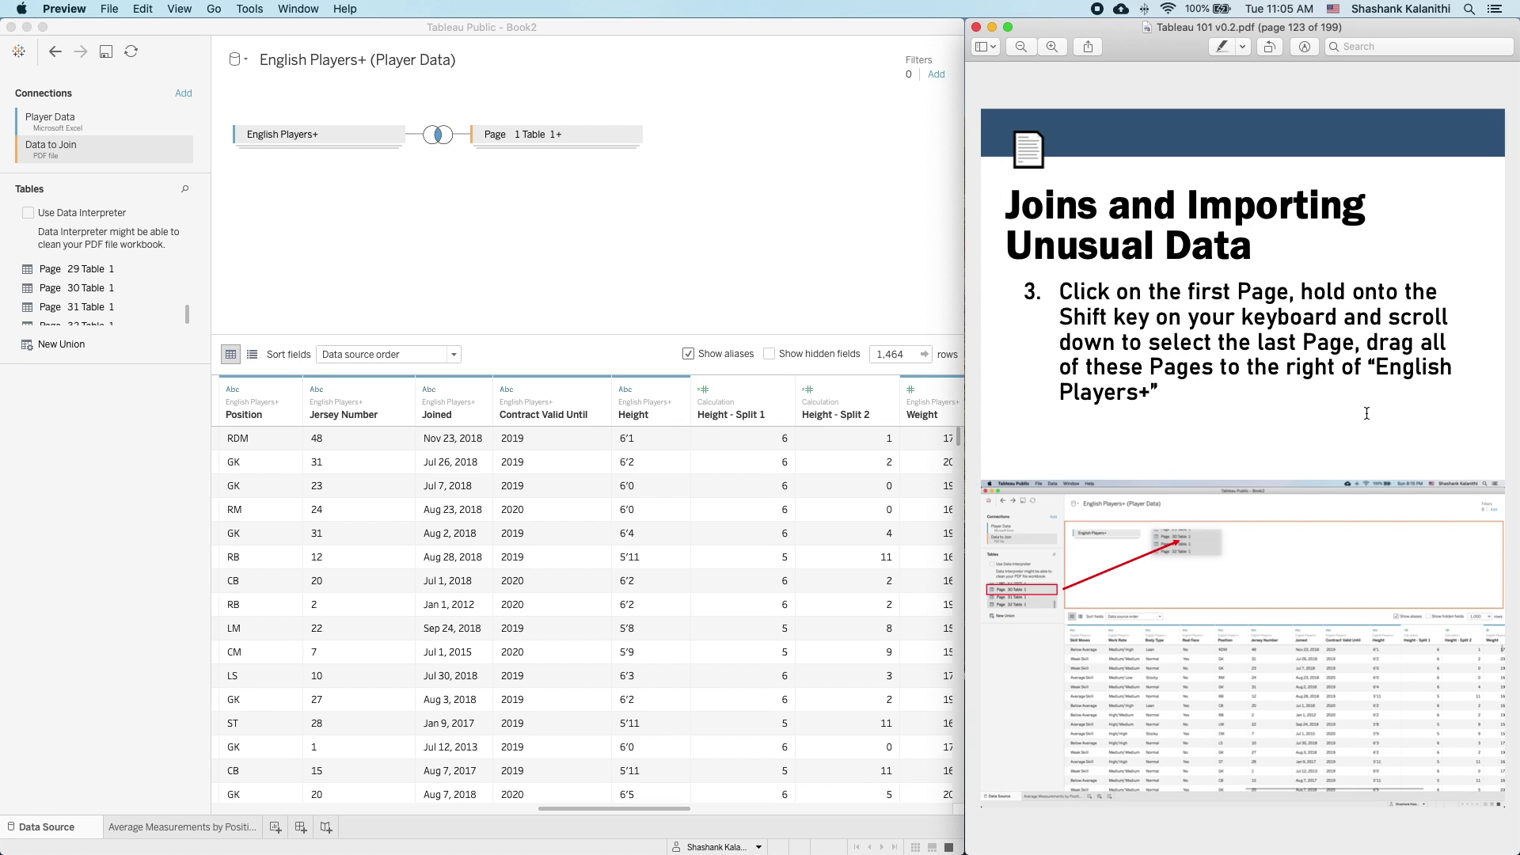
key("Right")
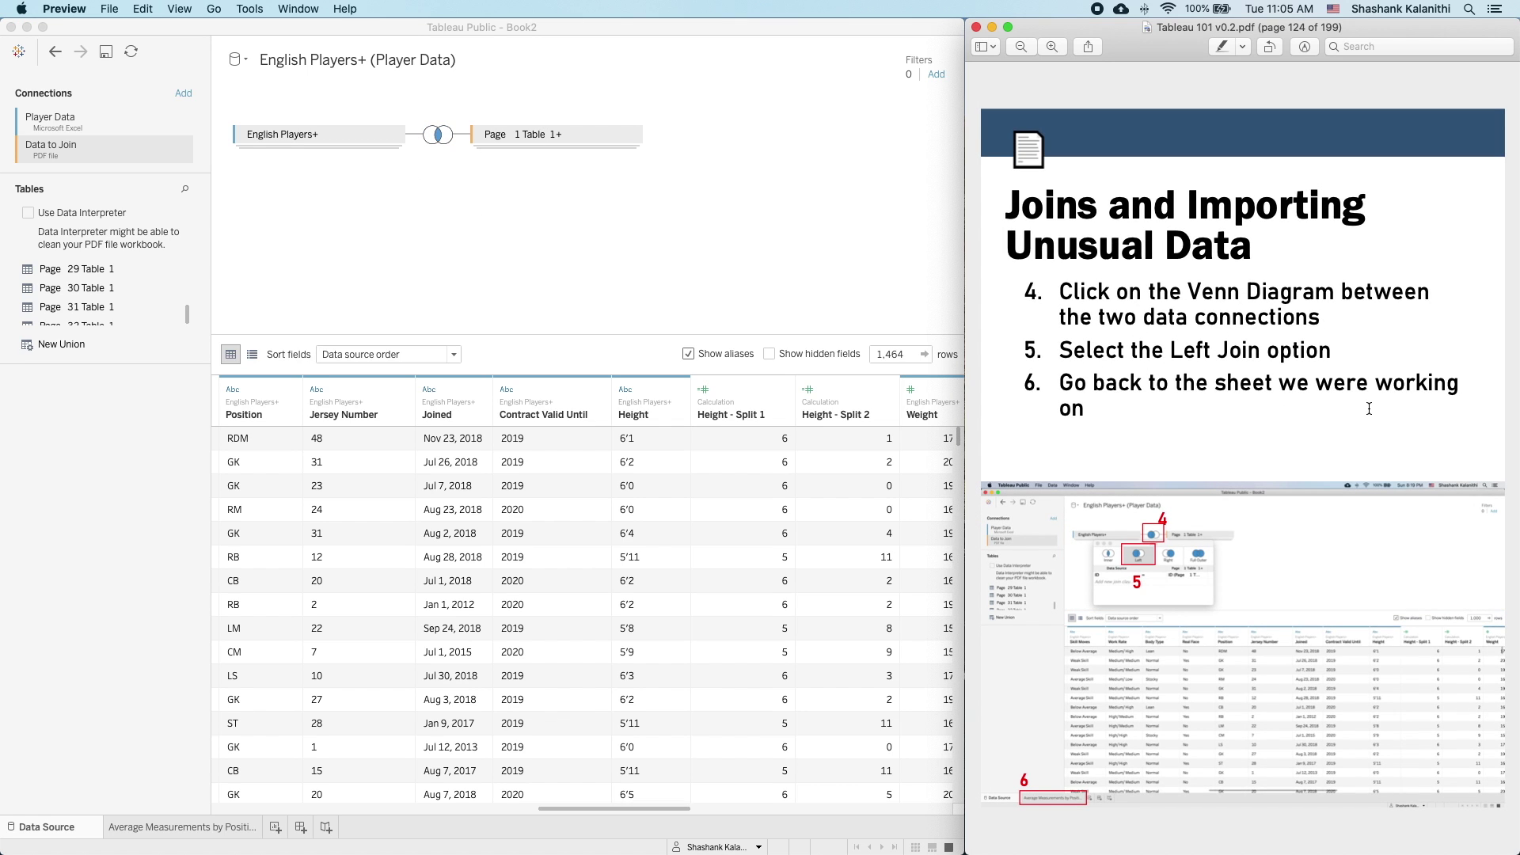
left_click(440, 141)
left_click(438, 141)
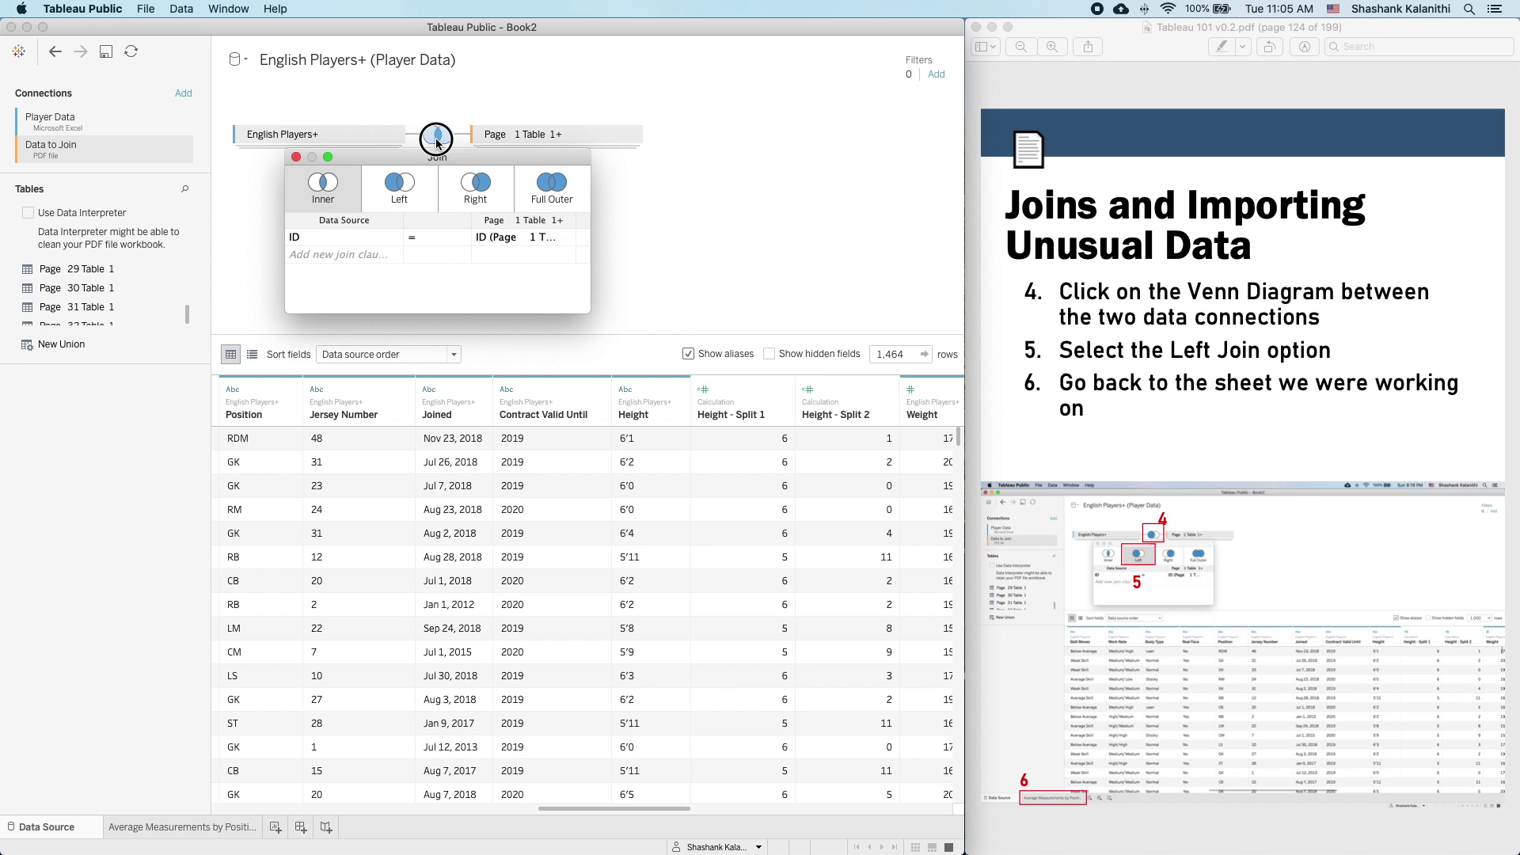
left_click(412, 185)
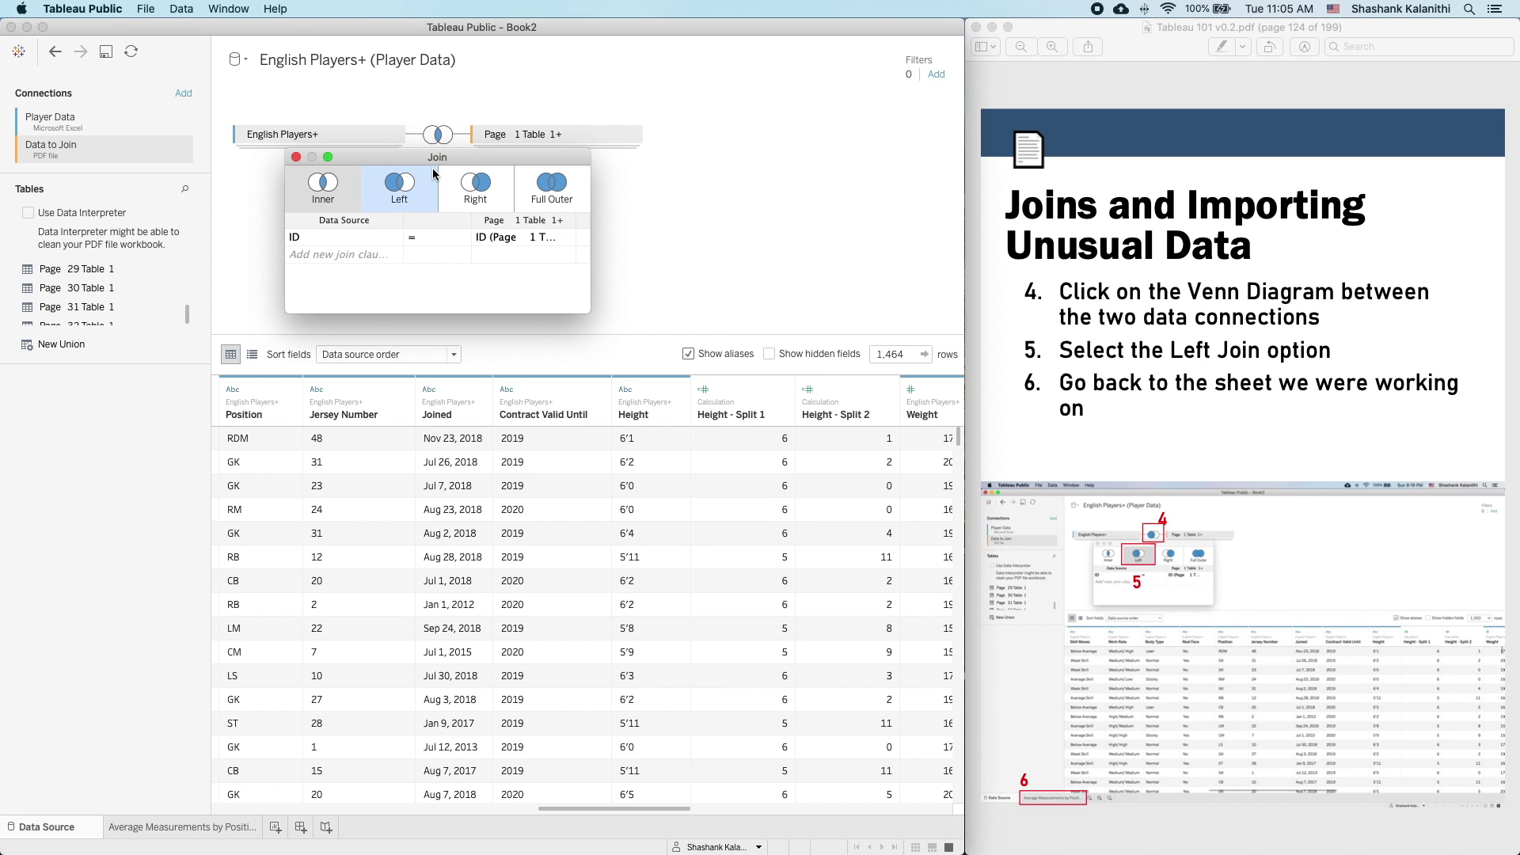
left_click(400, 194)
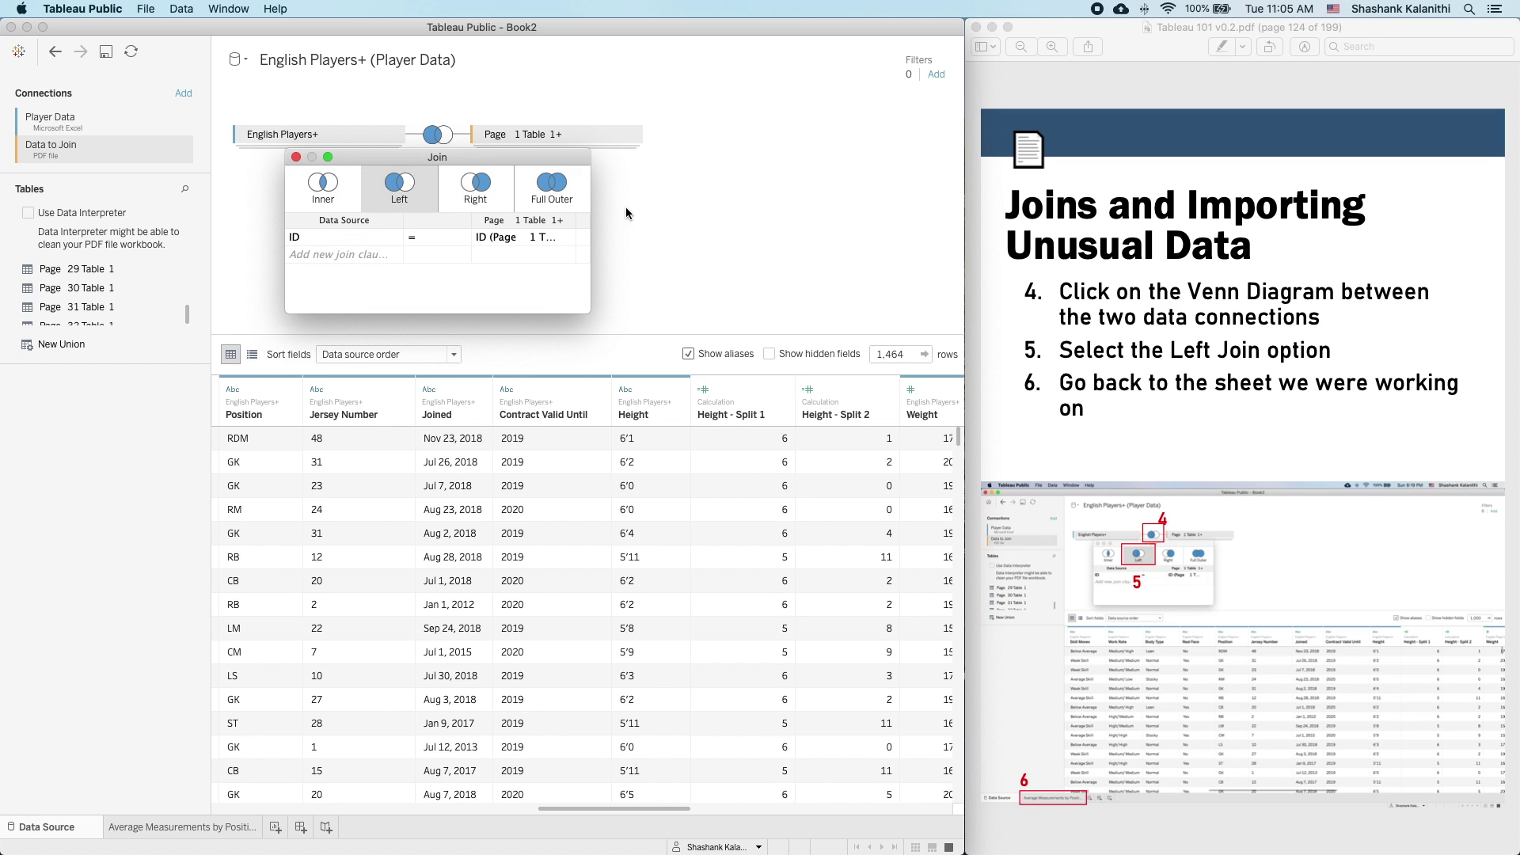
left_click(296, 156)
- Return to the Average Measurements by Position sheet and advance the guide to the Joins explanation page
left_click(1182, 350)
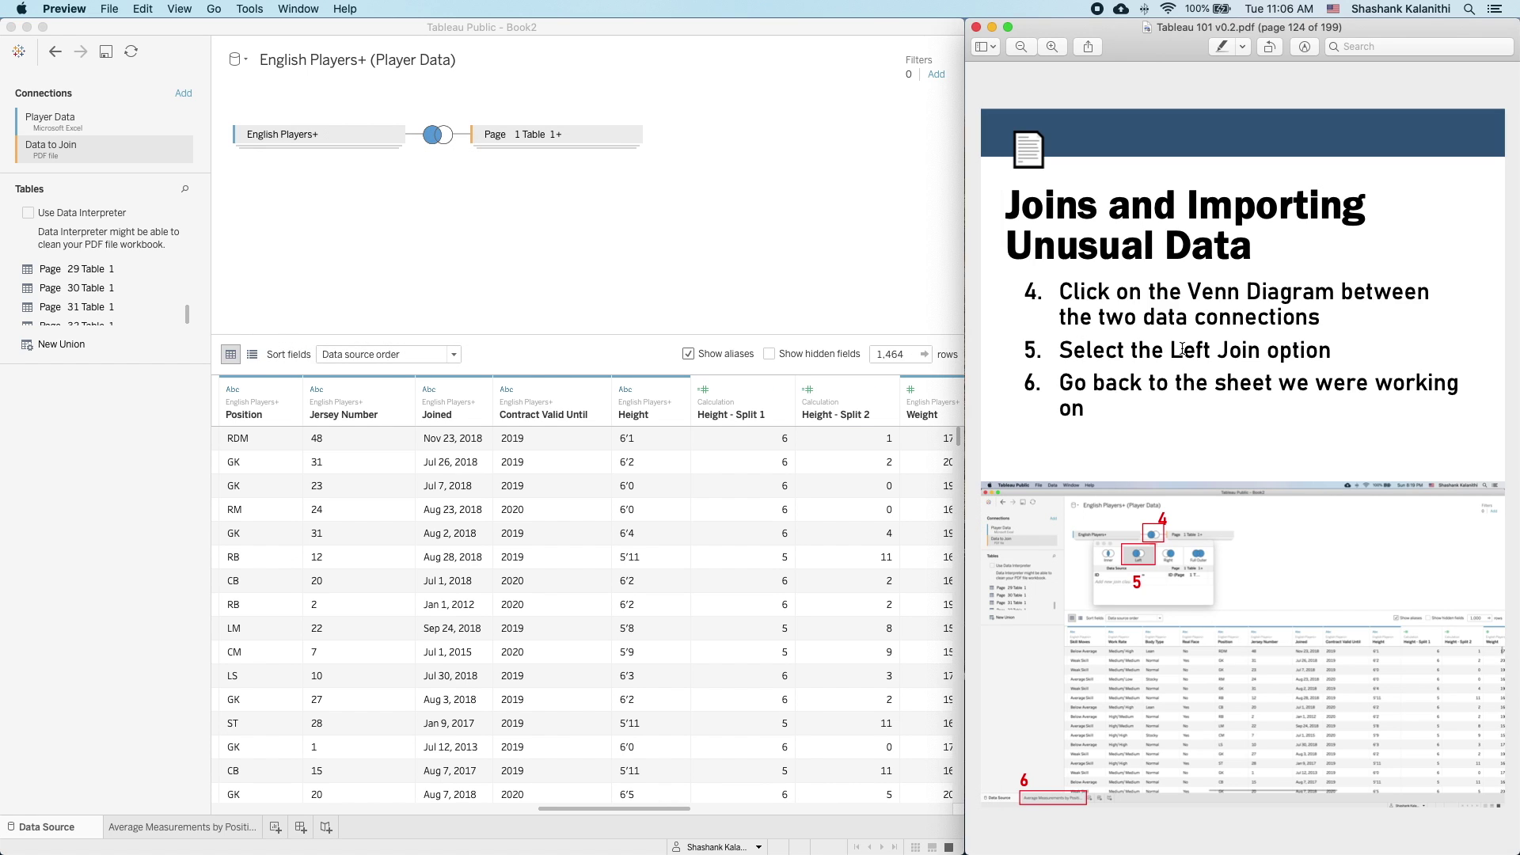
left_click(187, 838)
left_click(202, 827)
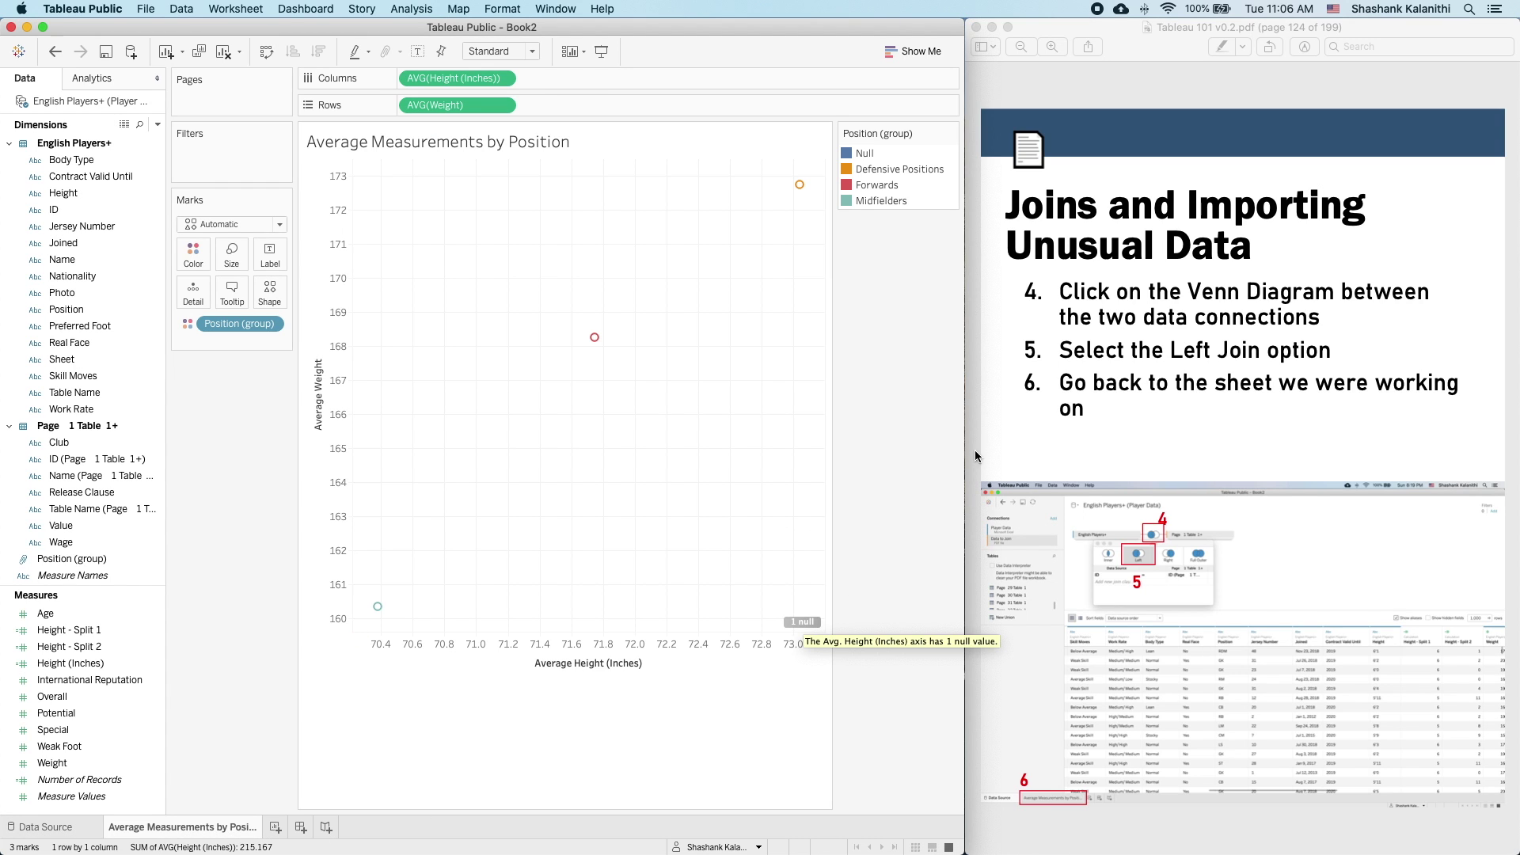
left_click(976, 456)
key("Right")
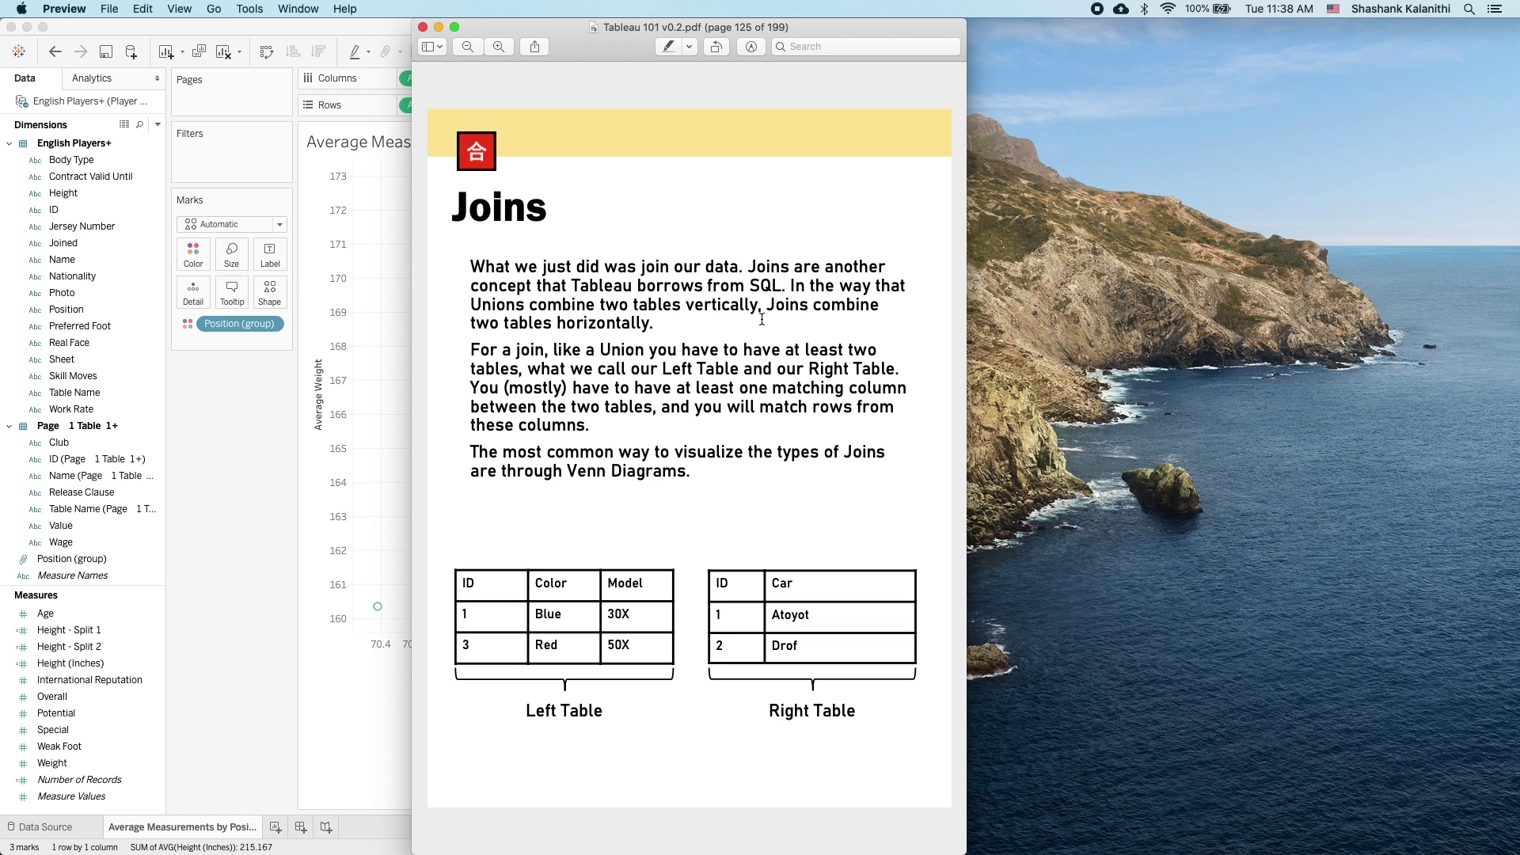
- Open the join settings between English Players+ and Page 1 Table 1+ in the data source to review the join types
left_click_drag(593, 24, 1147, 22)
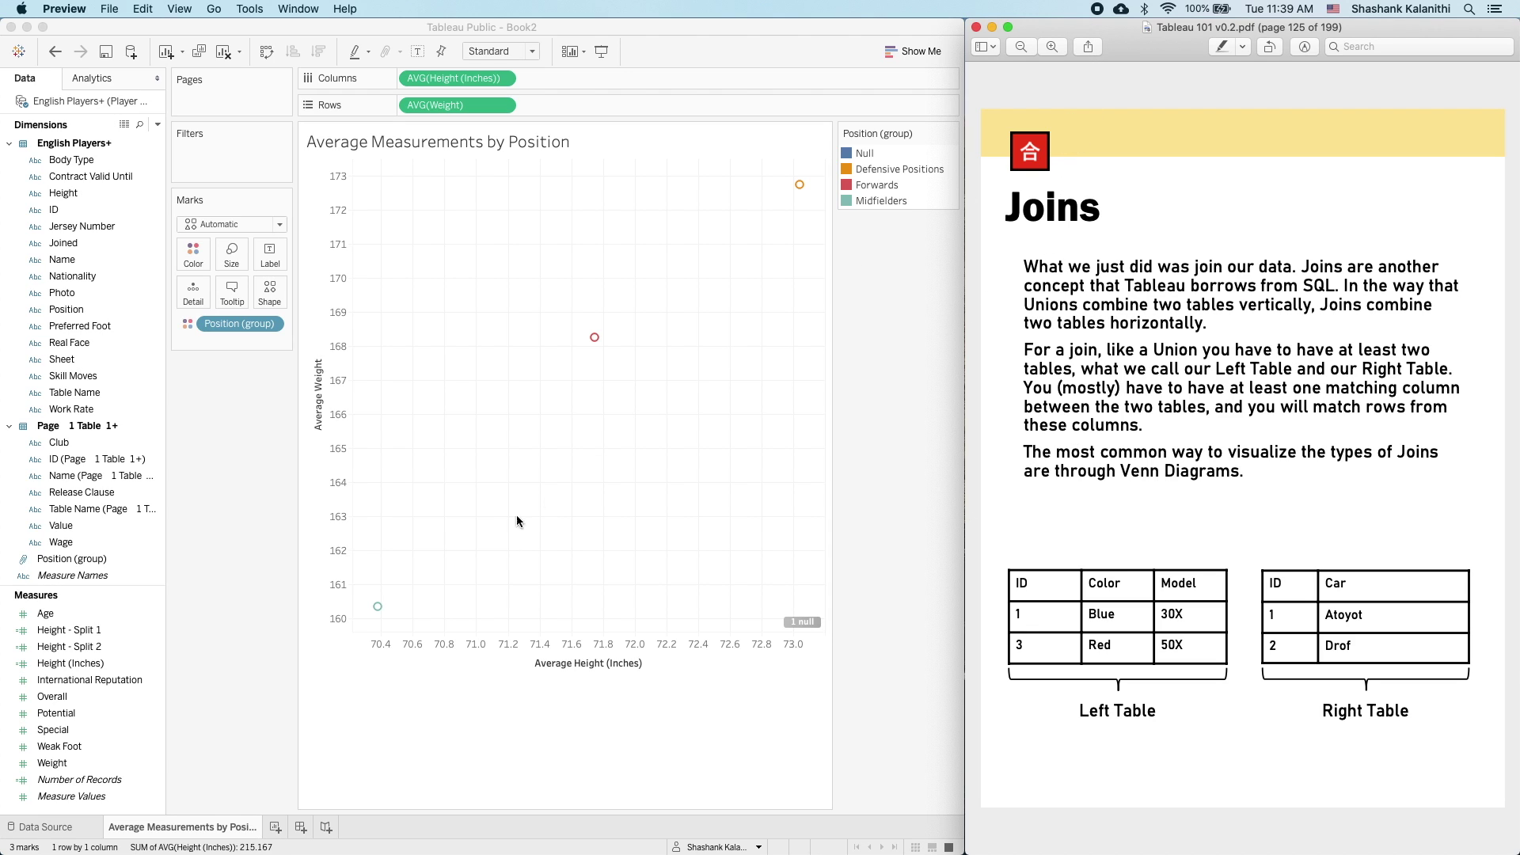
left_click(82, 829)
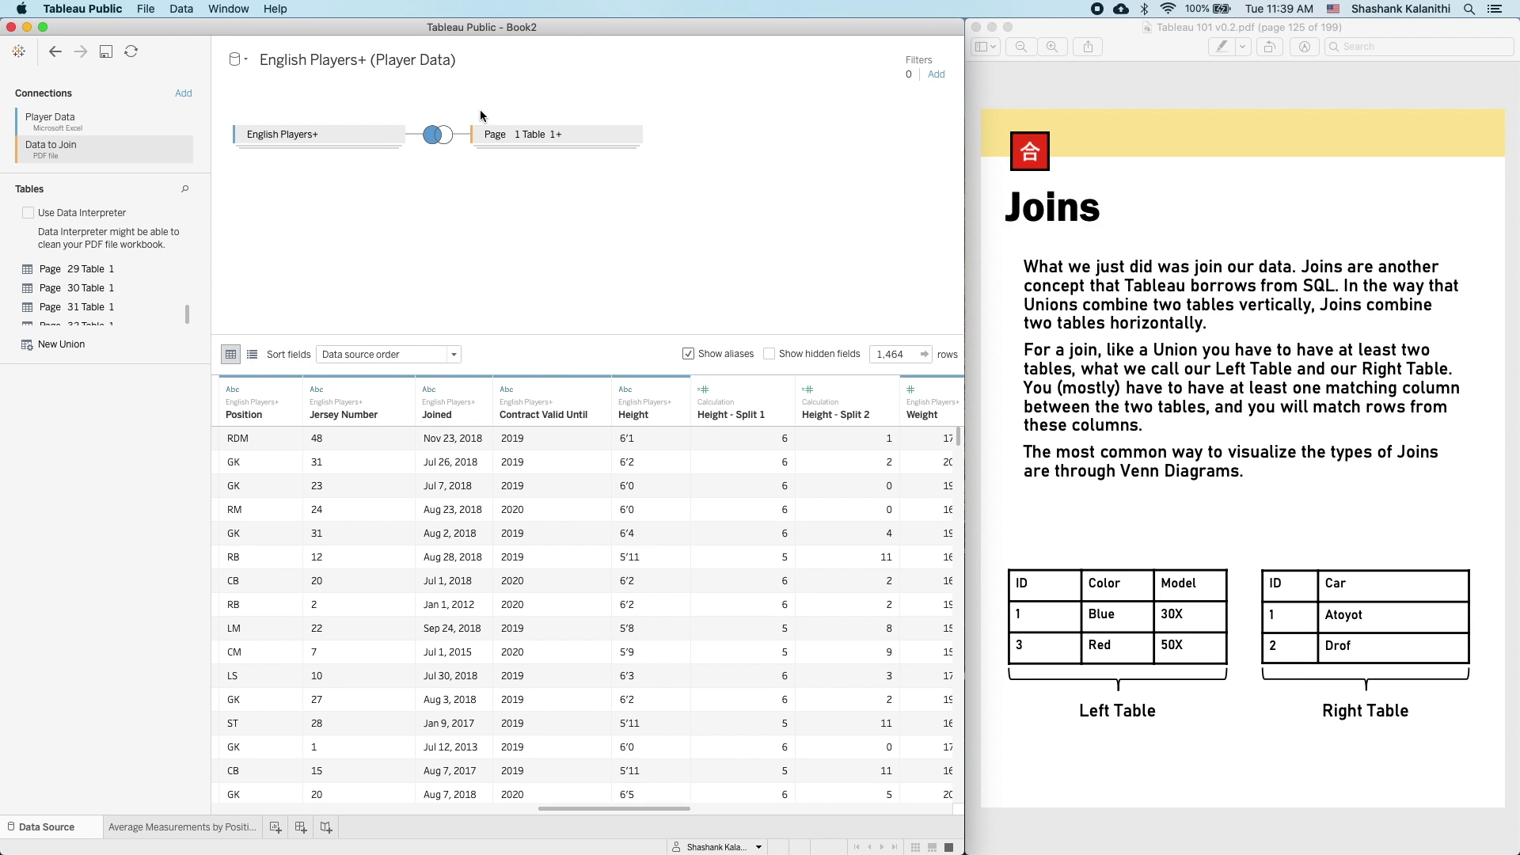
left_click(436, 135)
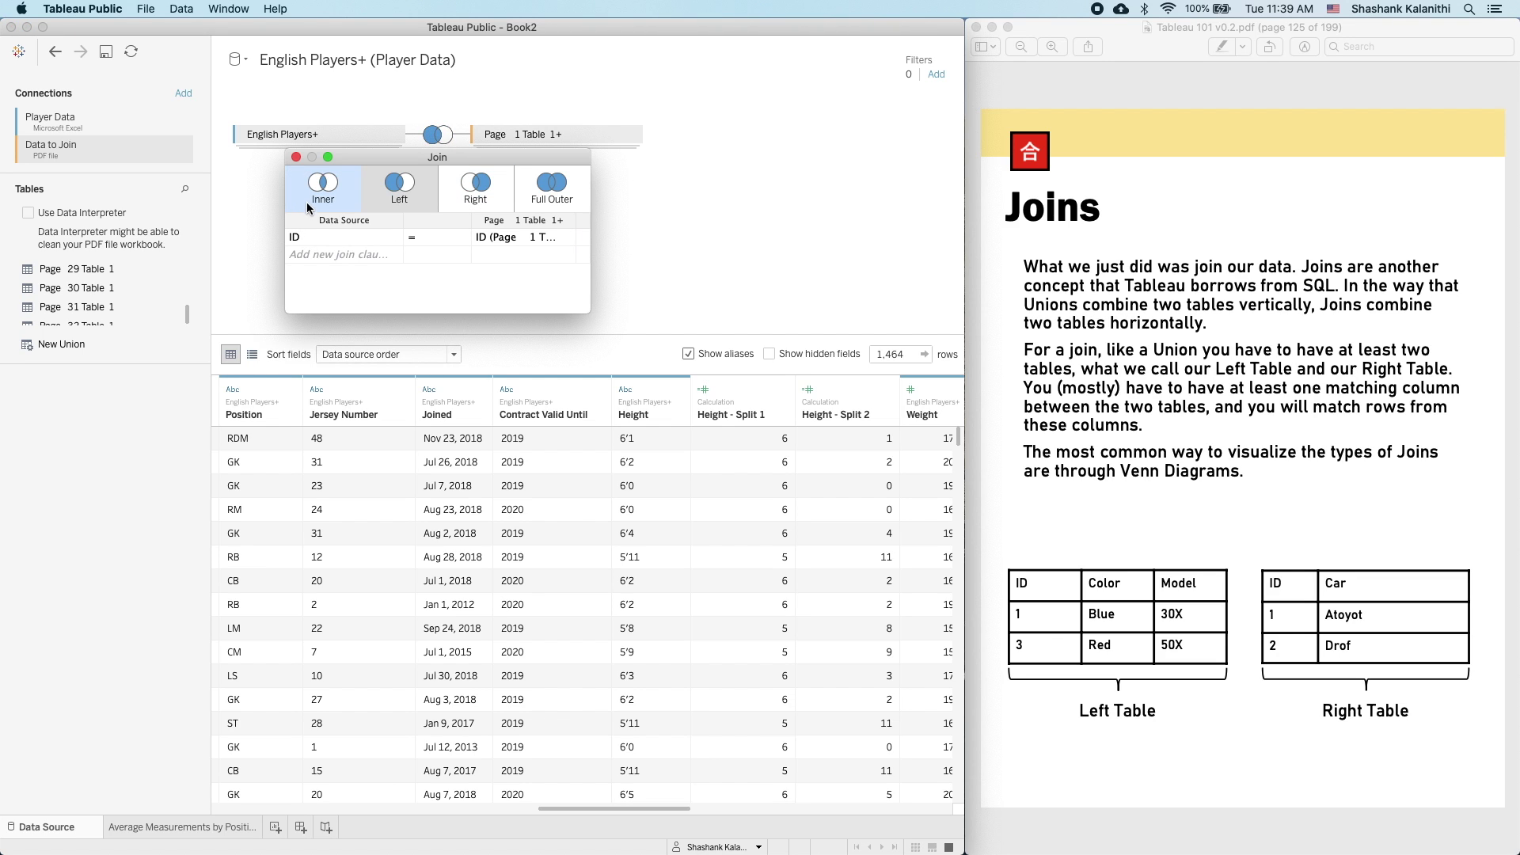
left_click(743, 285)
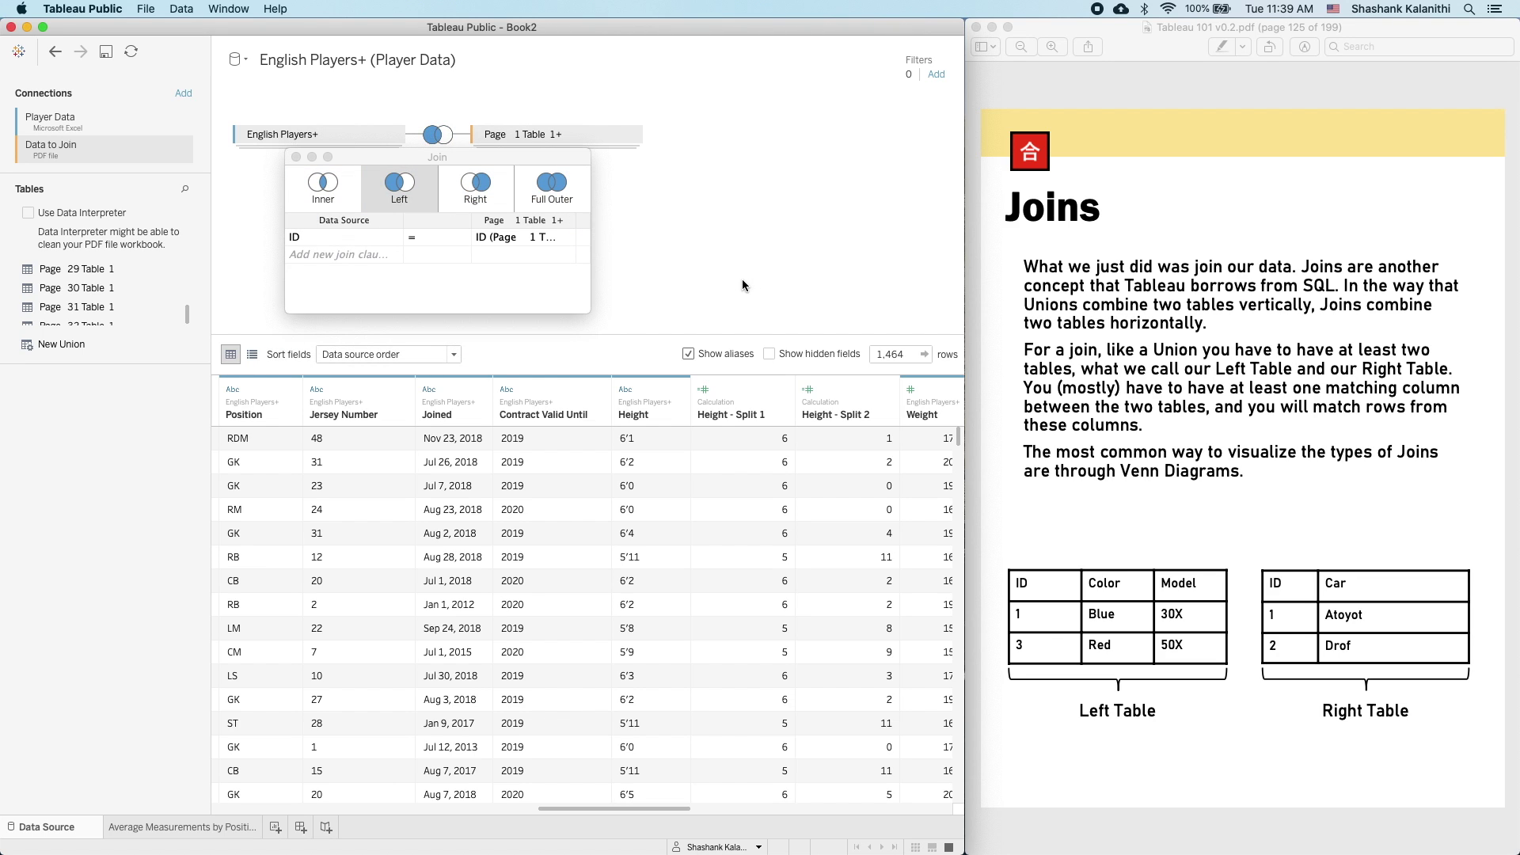
- Examine the guide's Joins page for how the Left Table and Right Table match on their ID columns
left_click_drag(1312, 29, 682, 28)
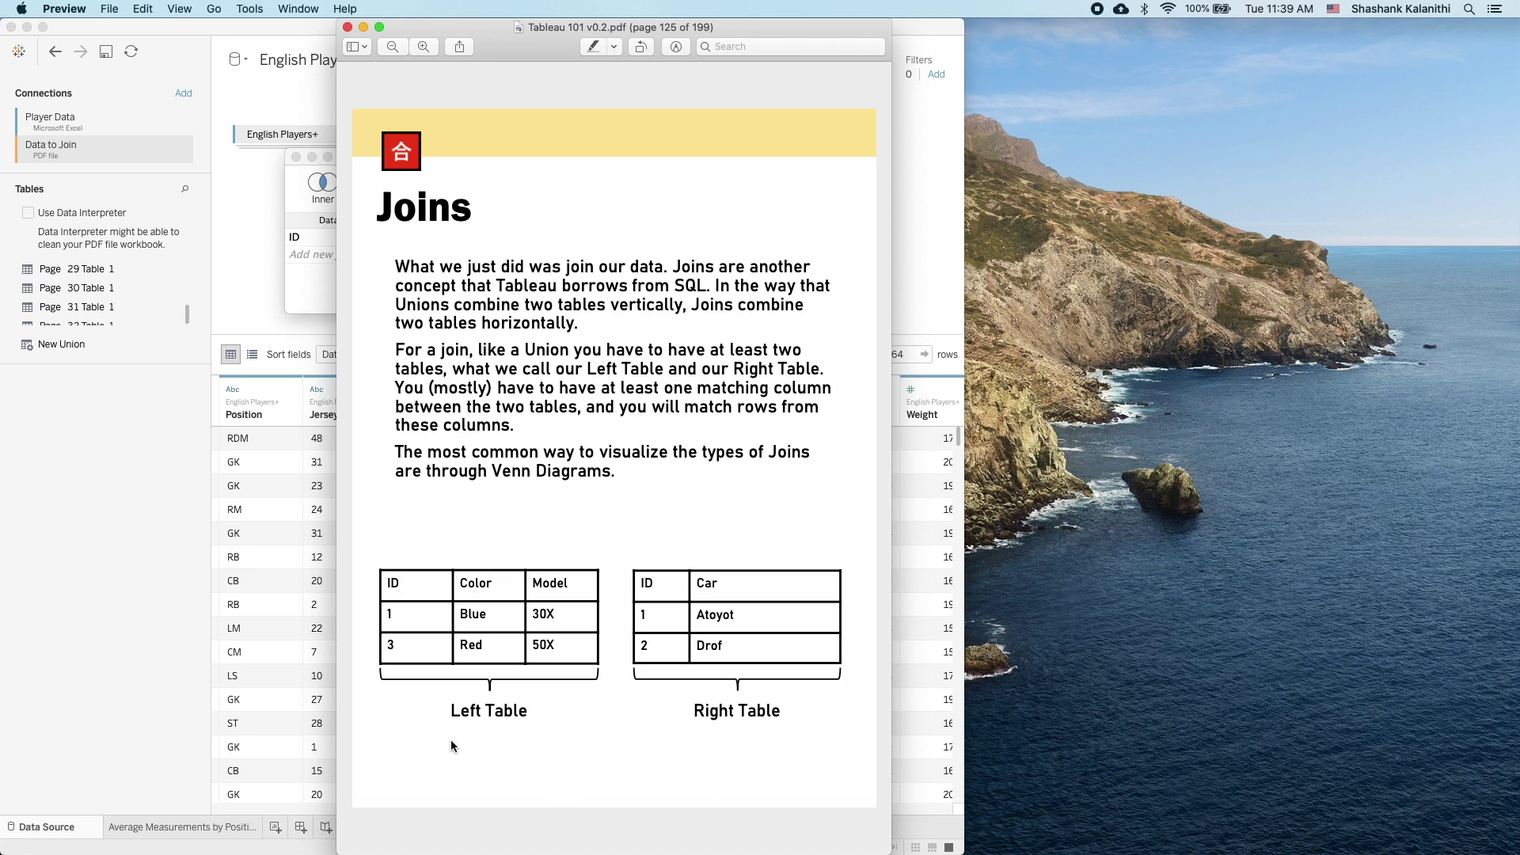
left_click_drag(450, 710, 519, 712)
left_click_drag(694, 721, 785, 715)
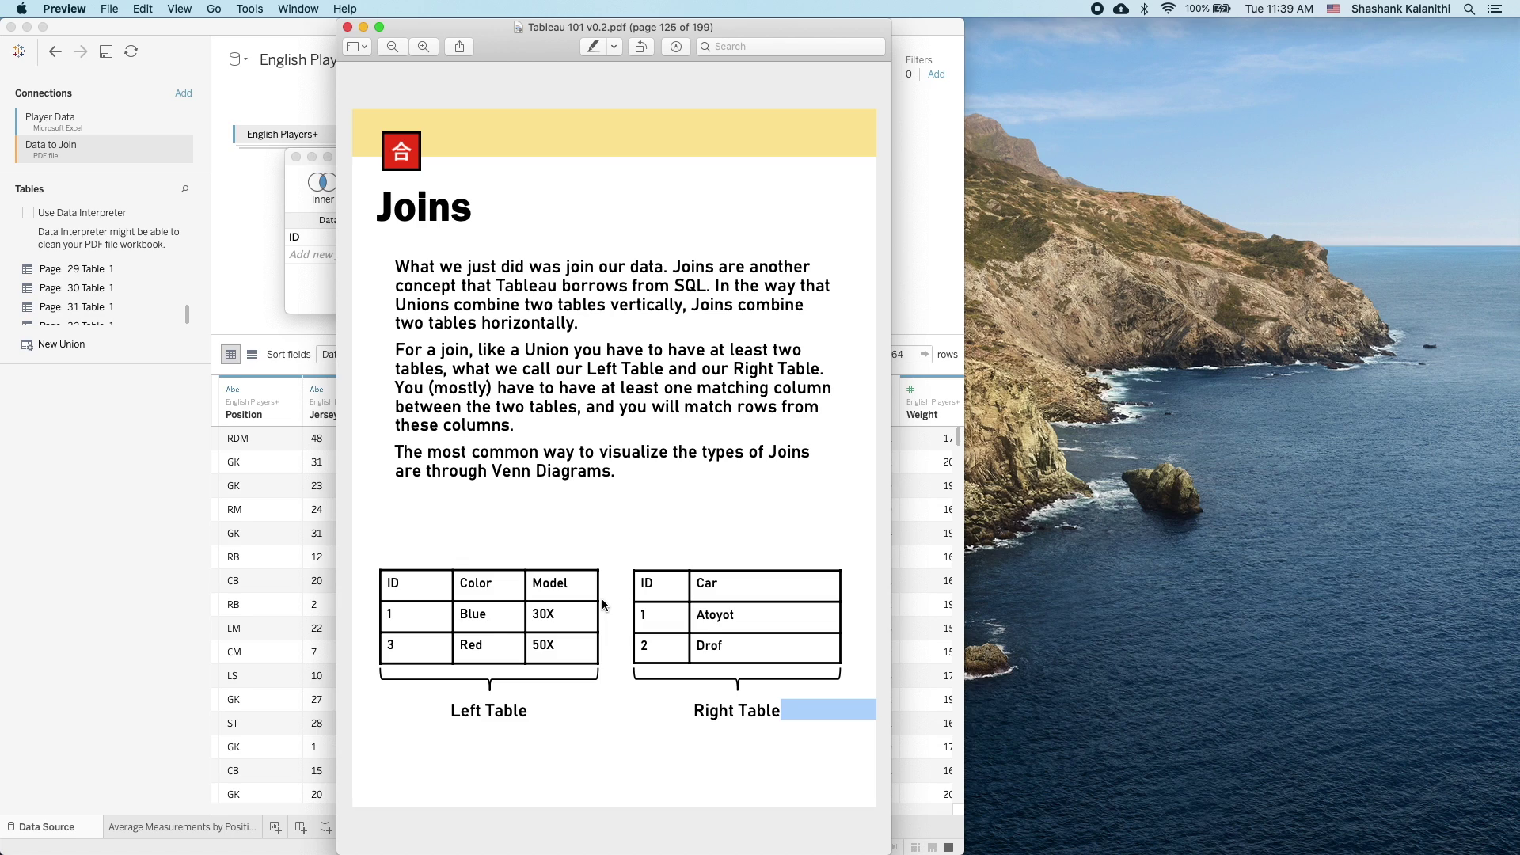
left_click(394, 587)
left_click(388, 584)
left_click(655, 586)
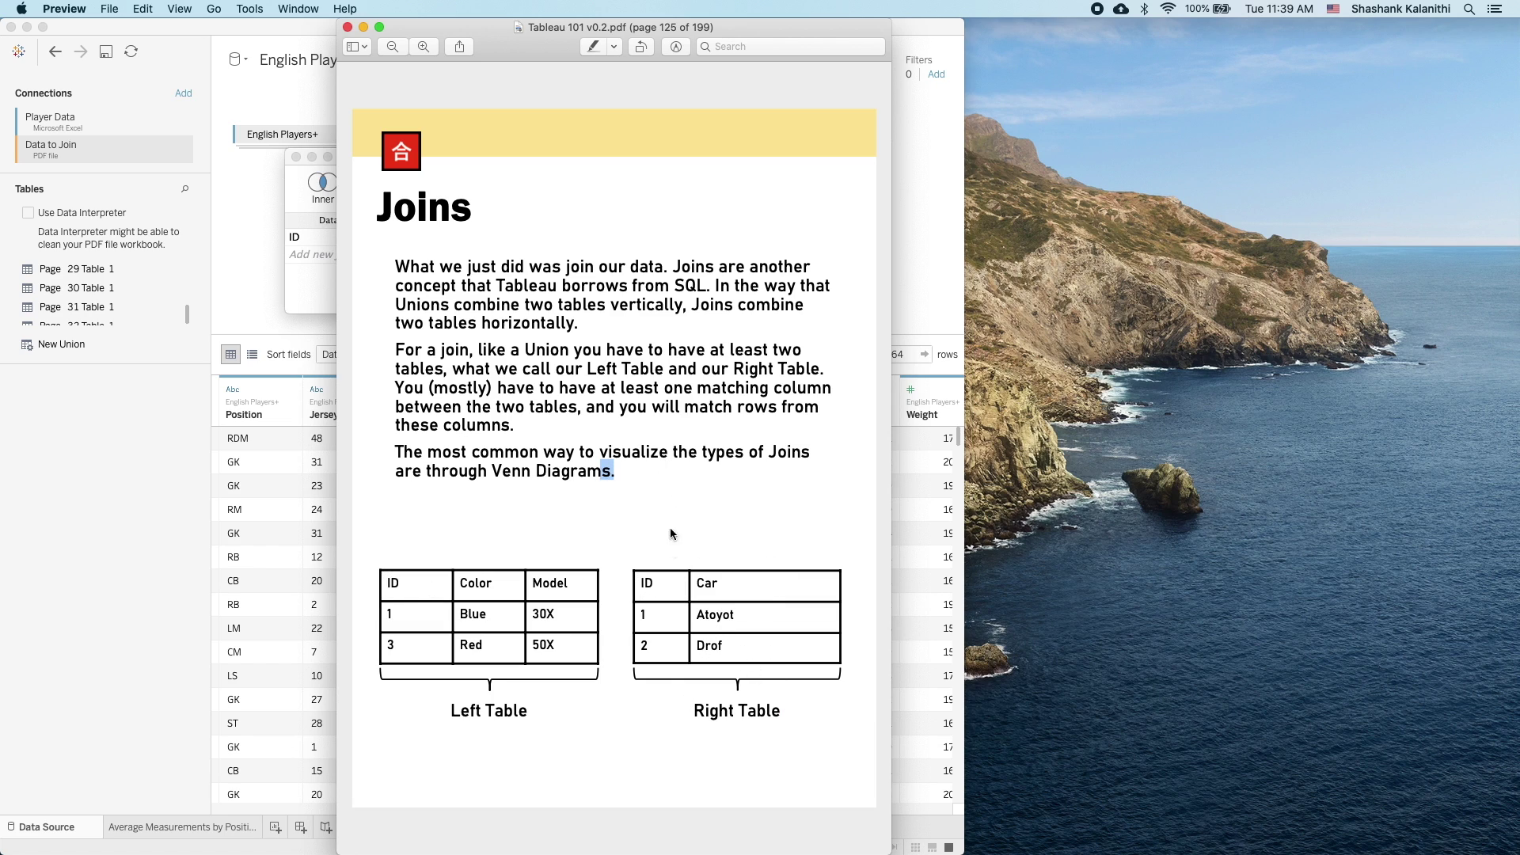
- Read the guide's pages on the four basic joins and the Left and Inner Joins advice, then return to the data source's join settings
key("Down")
left_click(773, 575)
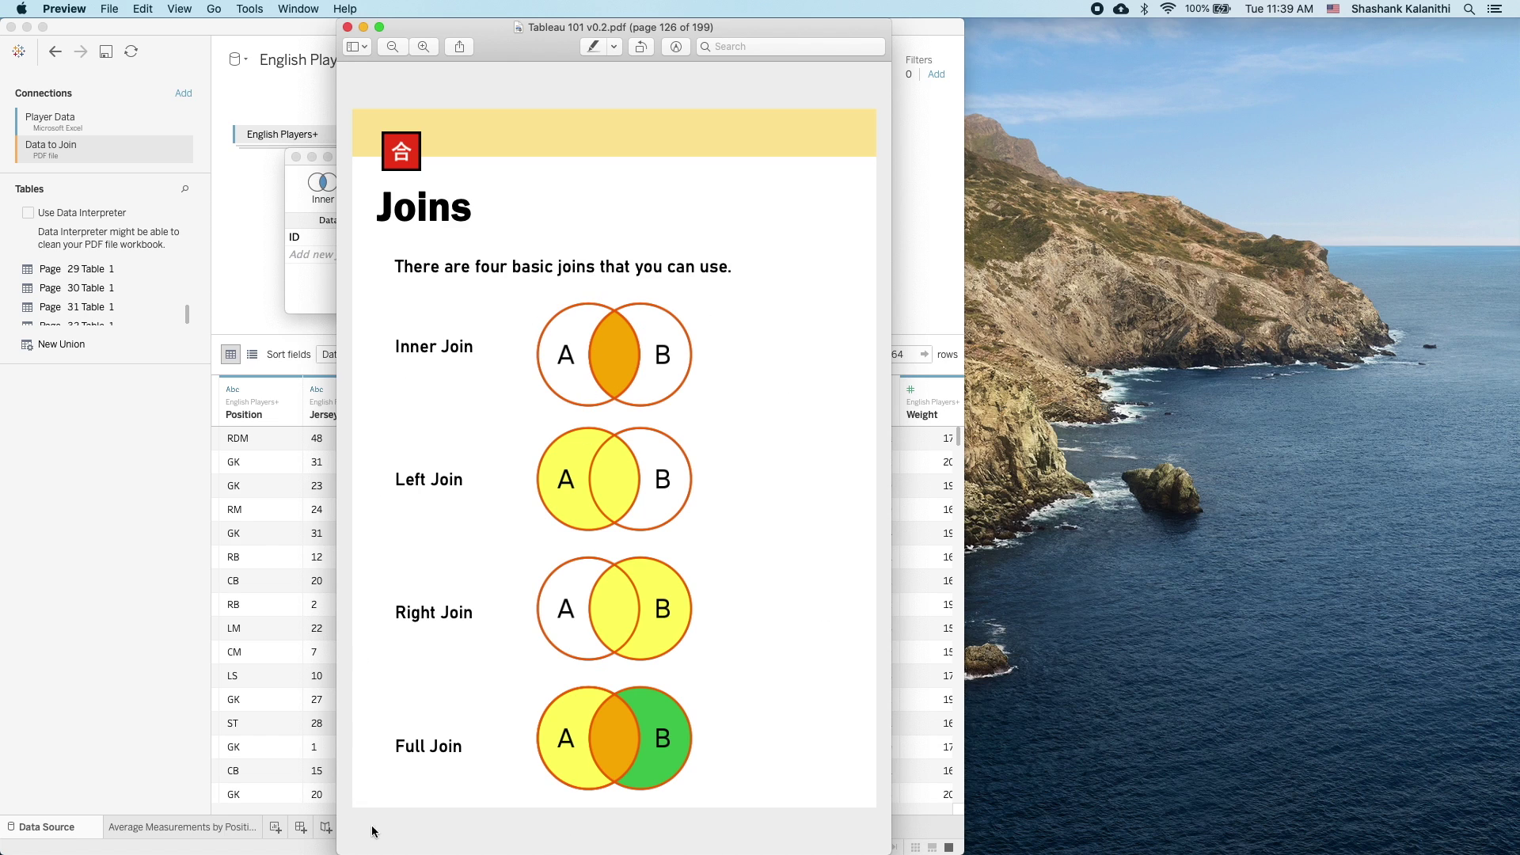
key("Down")
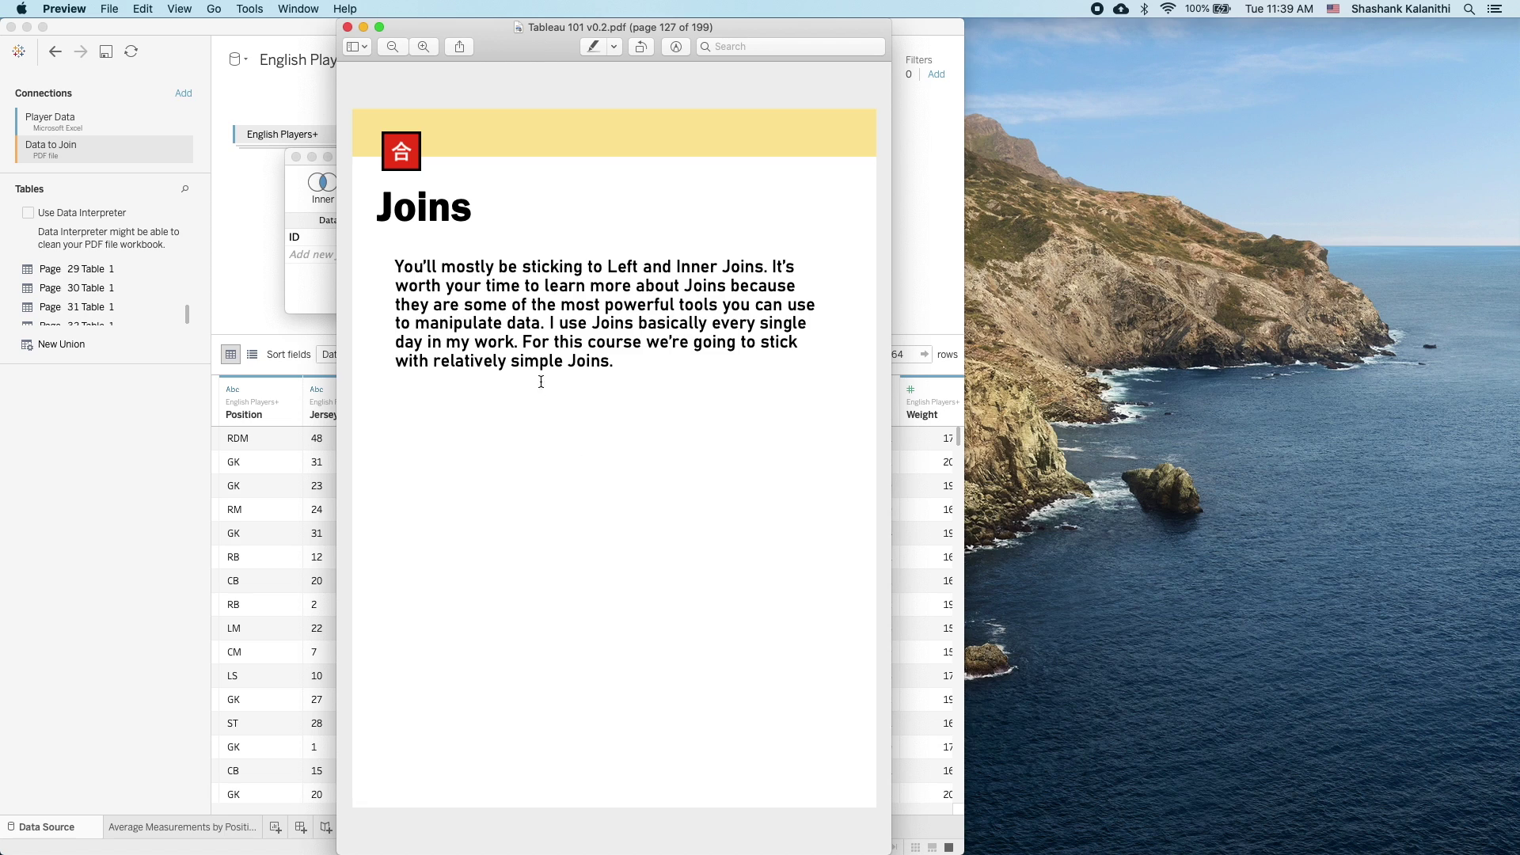
left_click_drag(606, 266, 756, 268)
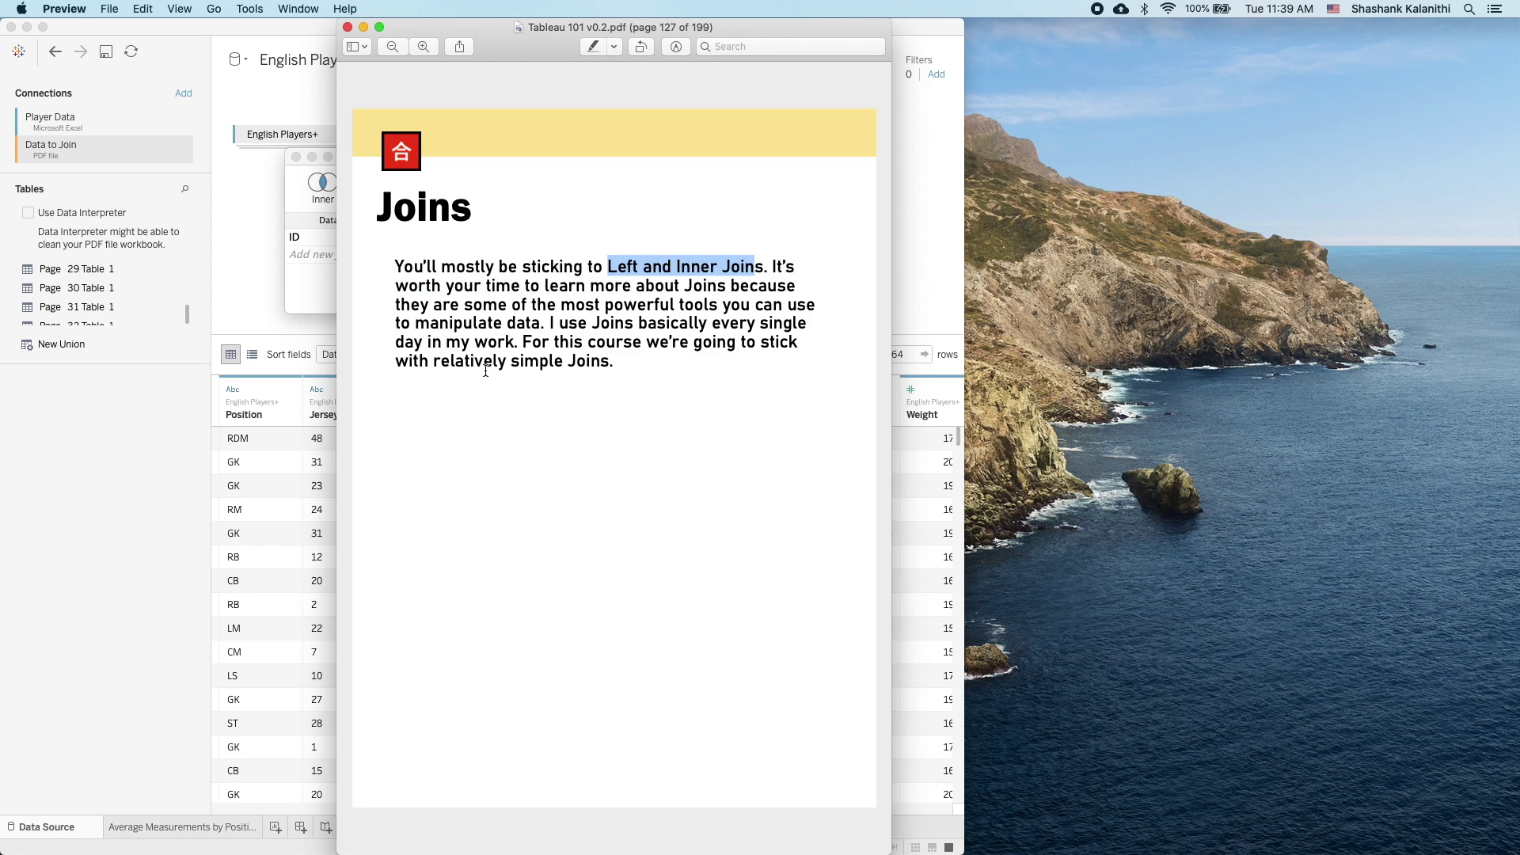
left_click(330, 300)
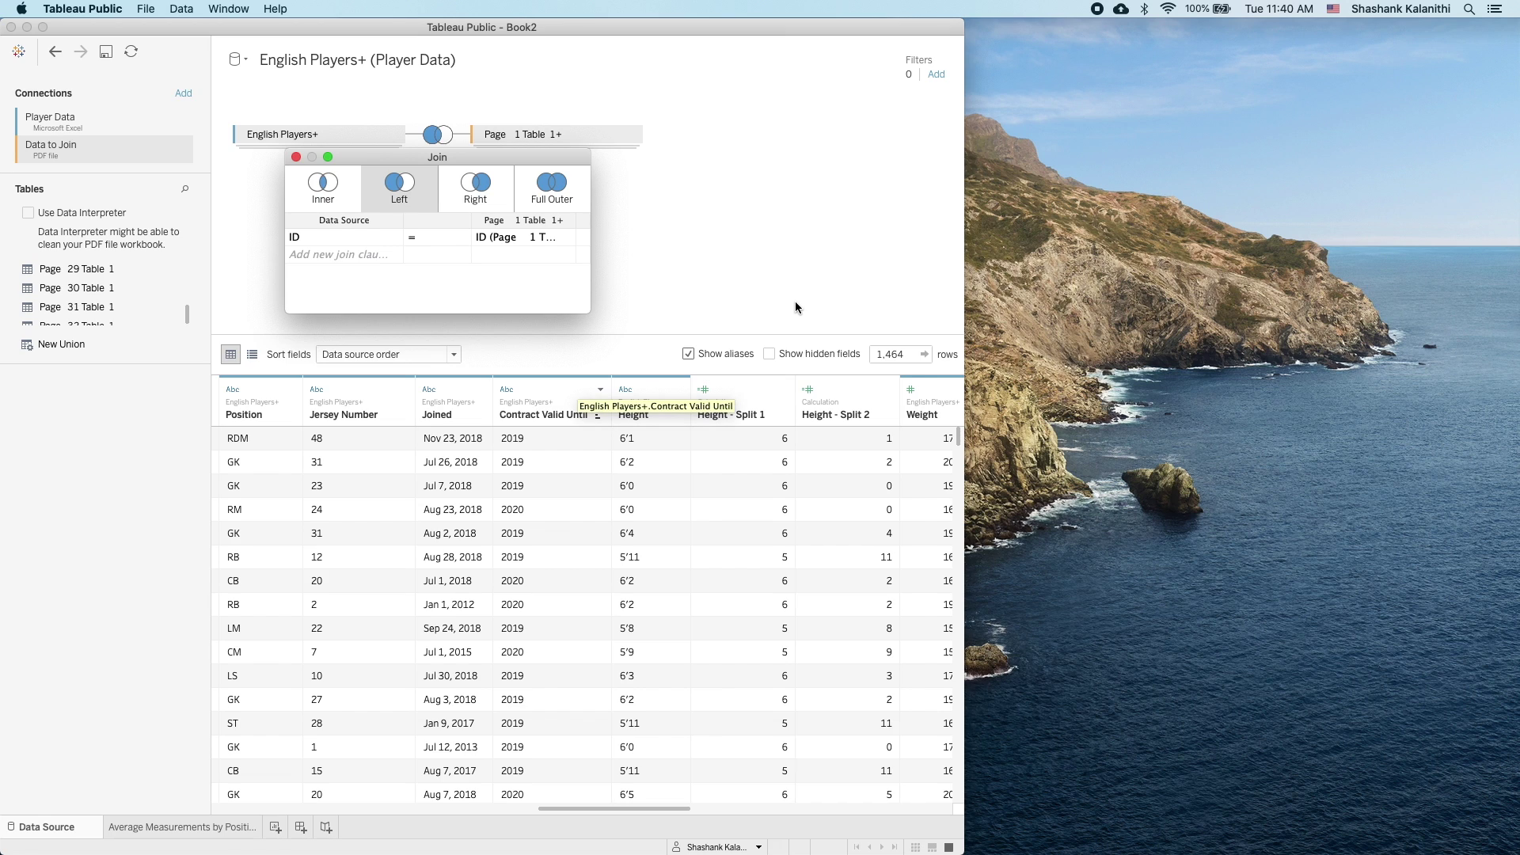
- Return to the guide and examine the Inner Join page's example matching the two tables on the ID column
key("super+Tab")
left_click(714, 610)
key("Down")
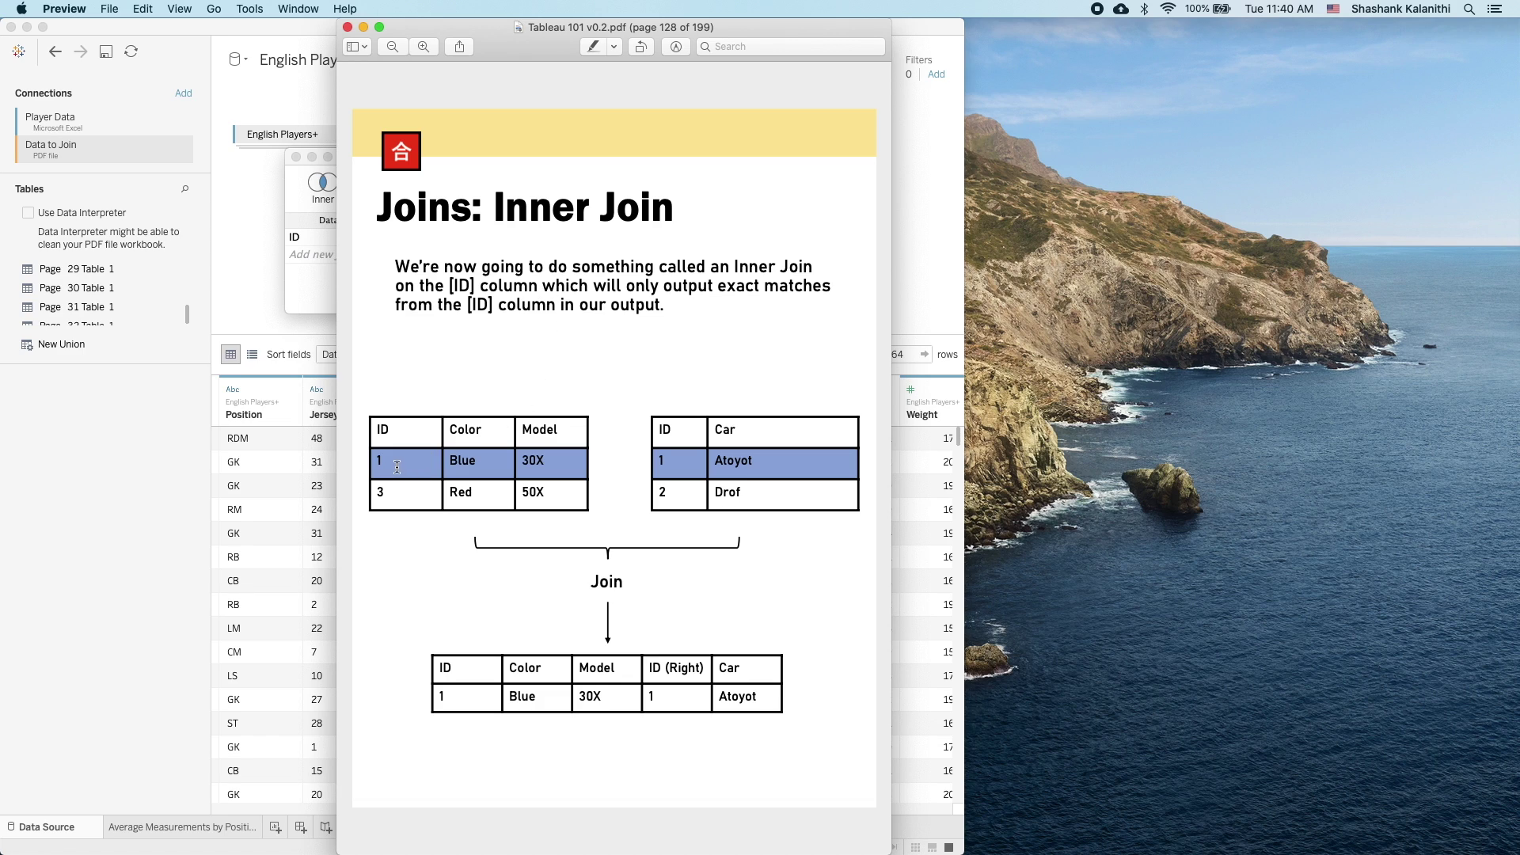
left_click_drag(394, 429, 380, 428)
left_click(665, 426)
left_click_drag(683, 428, 653, 430)
left_click_drag(404, 431, 376, 433)
left_click(395, 463)
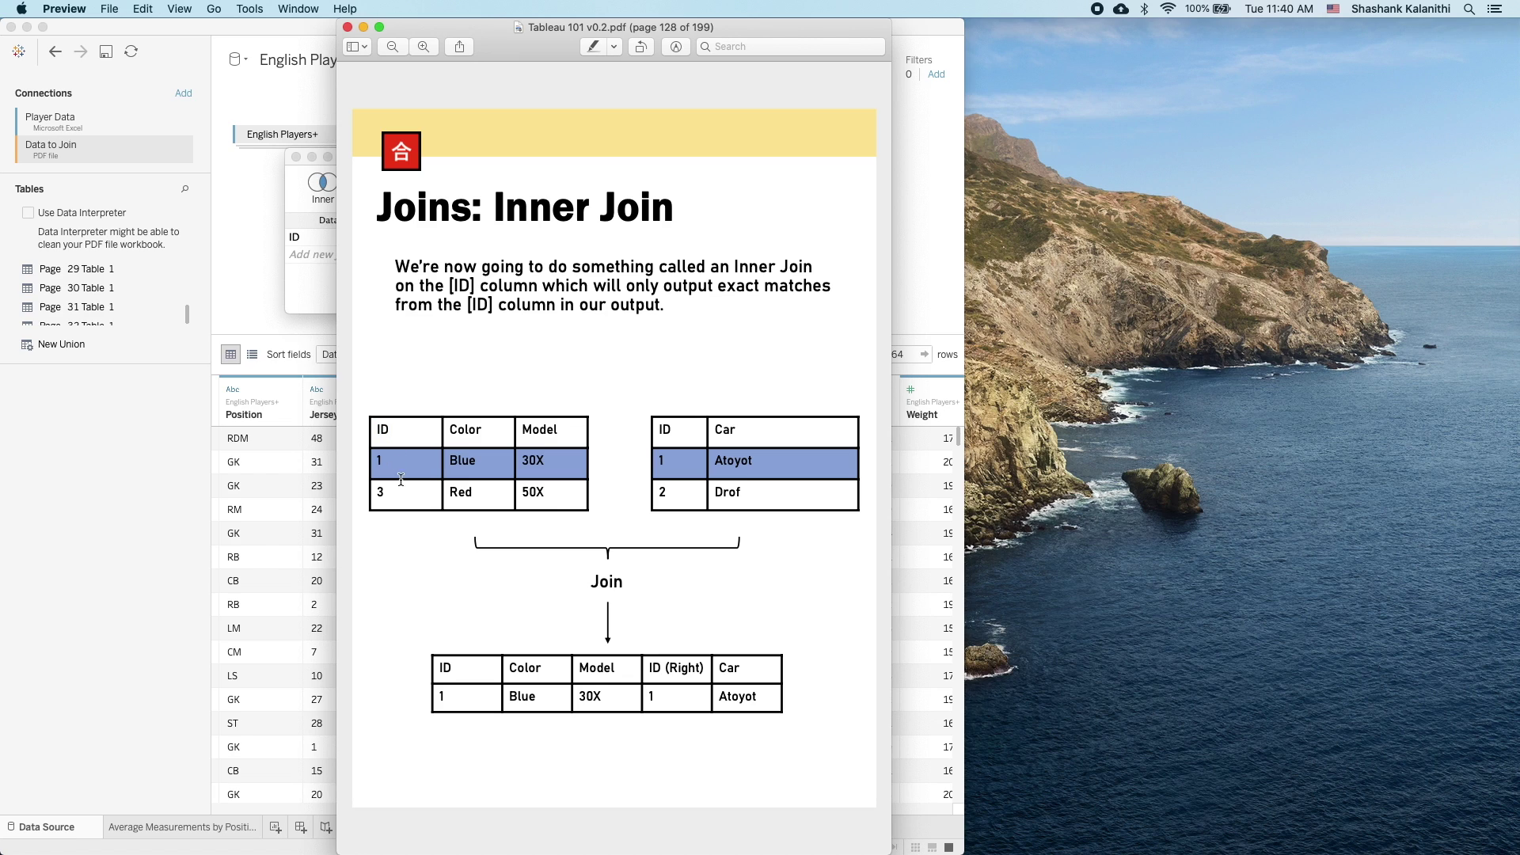
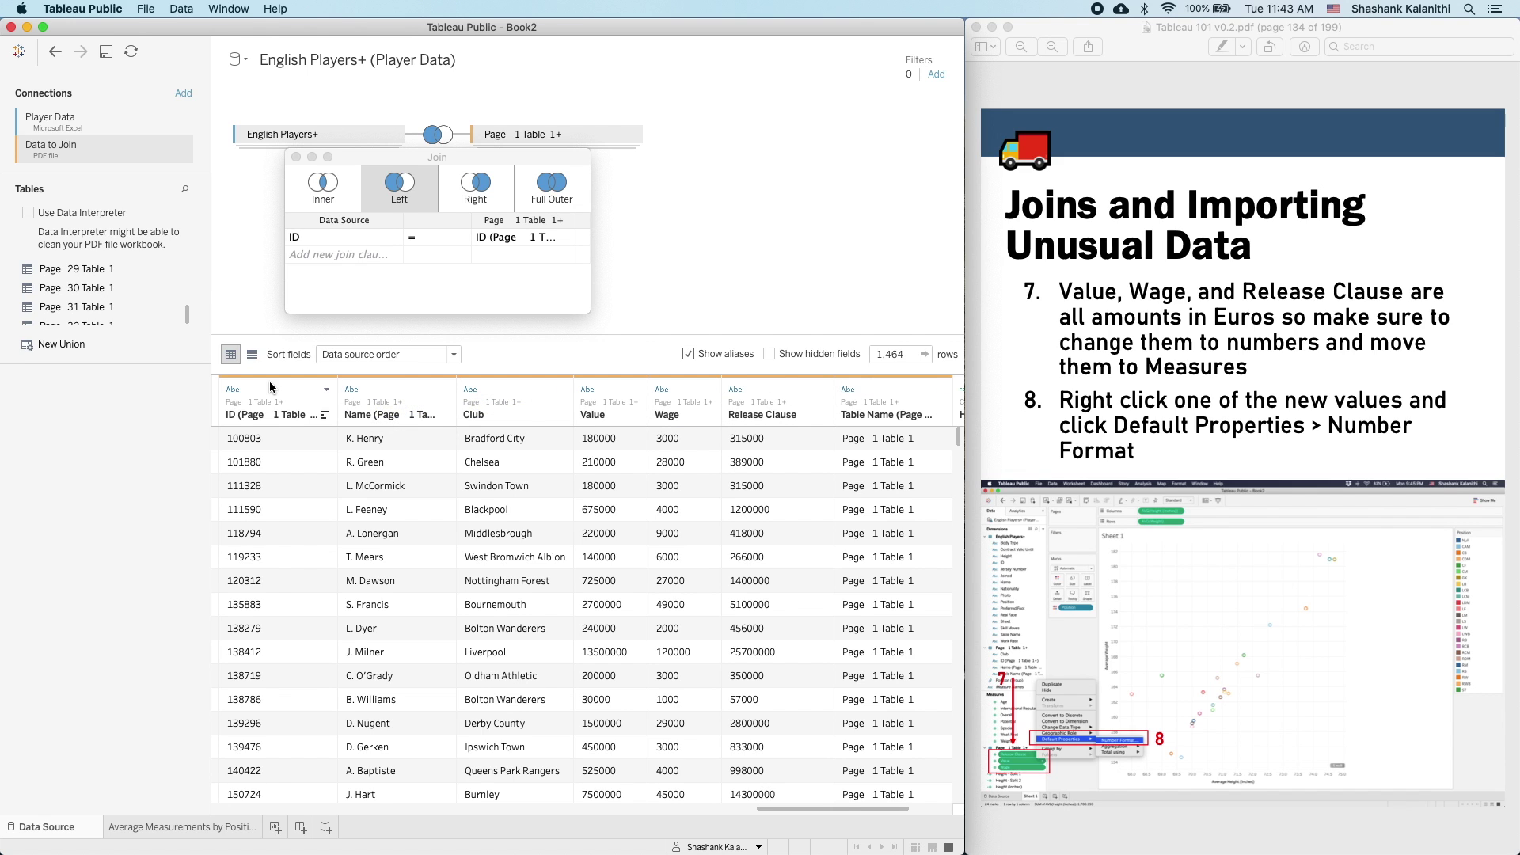
- On the Average Measurements by Position sheet, move Value, Wage and Release Clause from Dimensions to Measures
left_click_drag(772, 809, 441, 788)
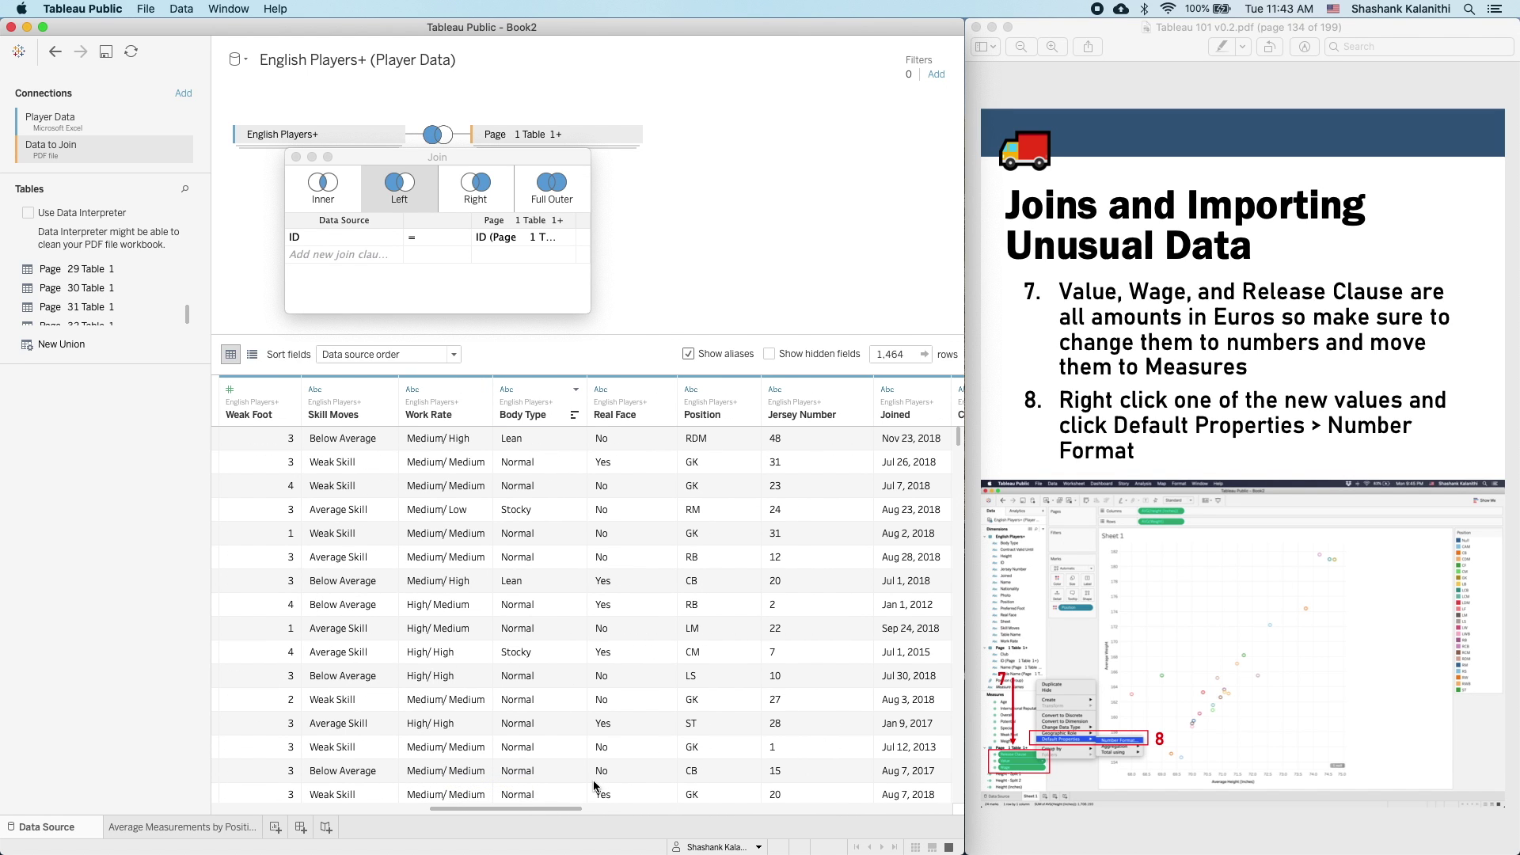
left_click_drag(524, 808, 854, 802)
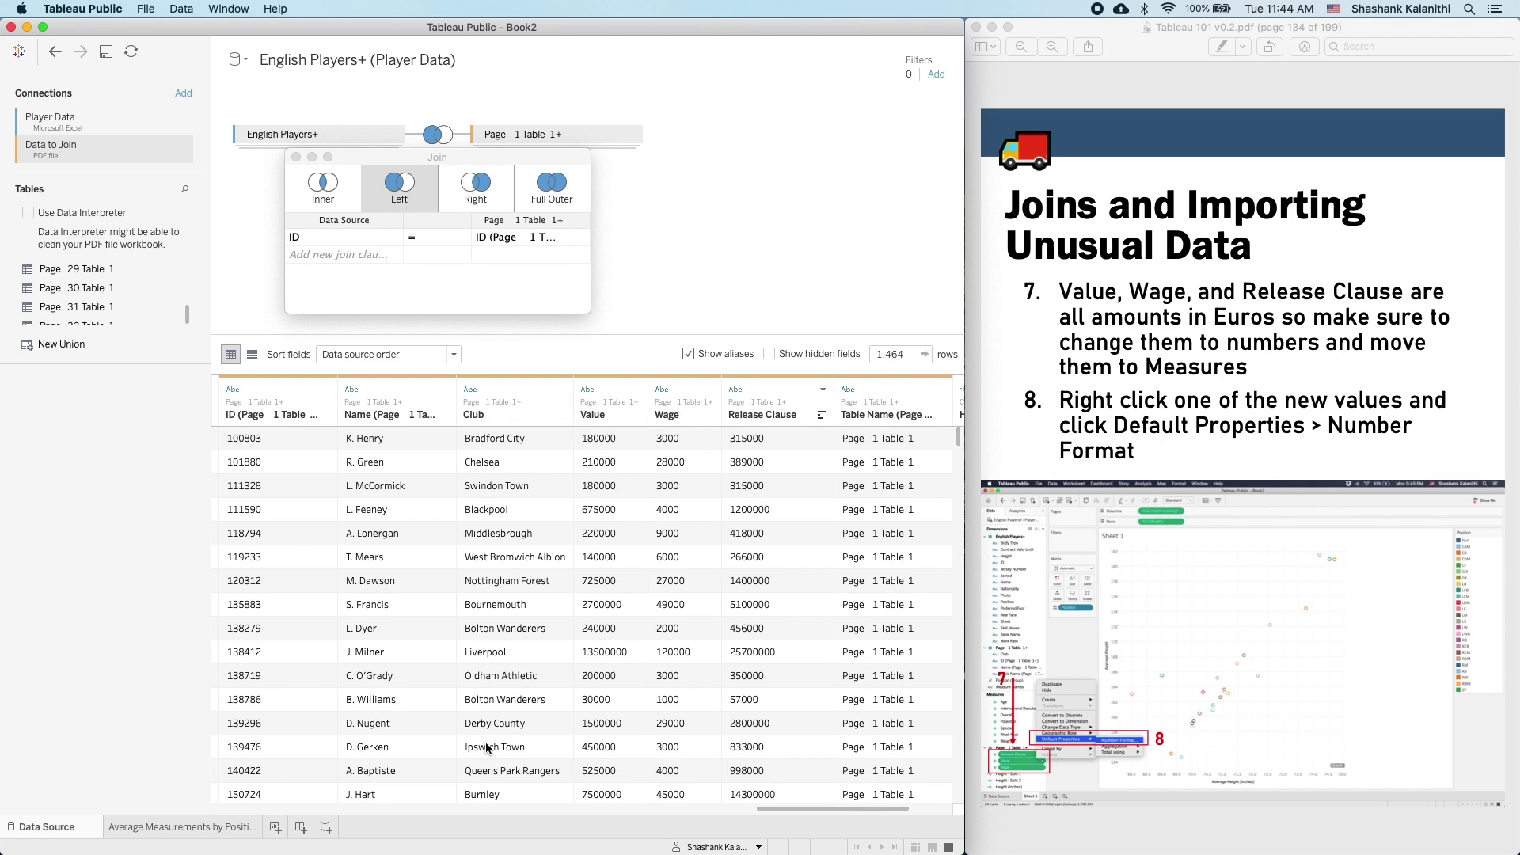
left_click(158, 825)
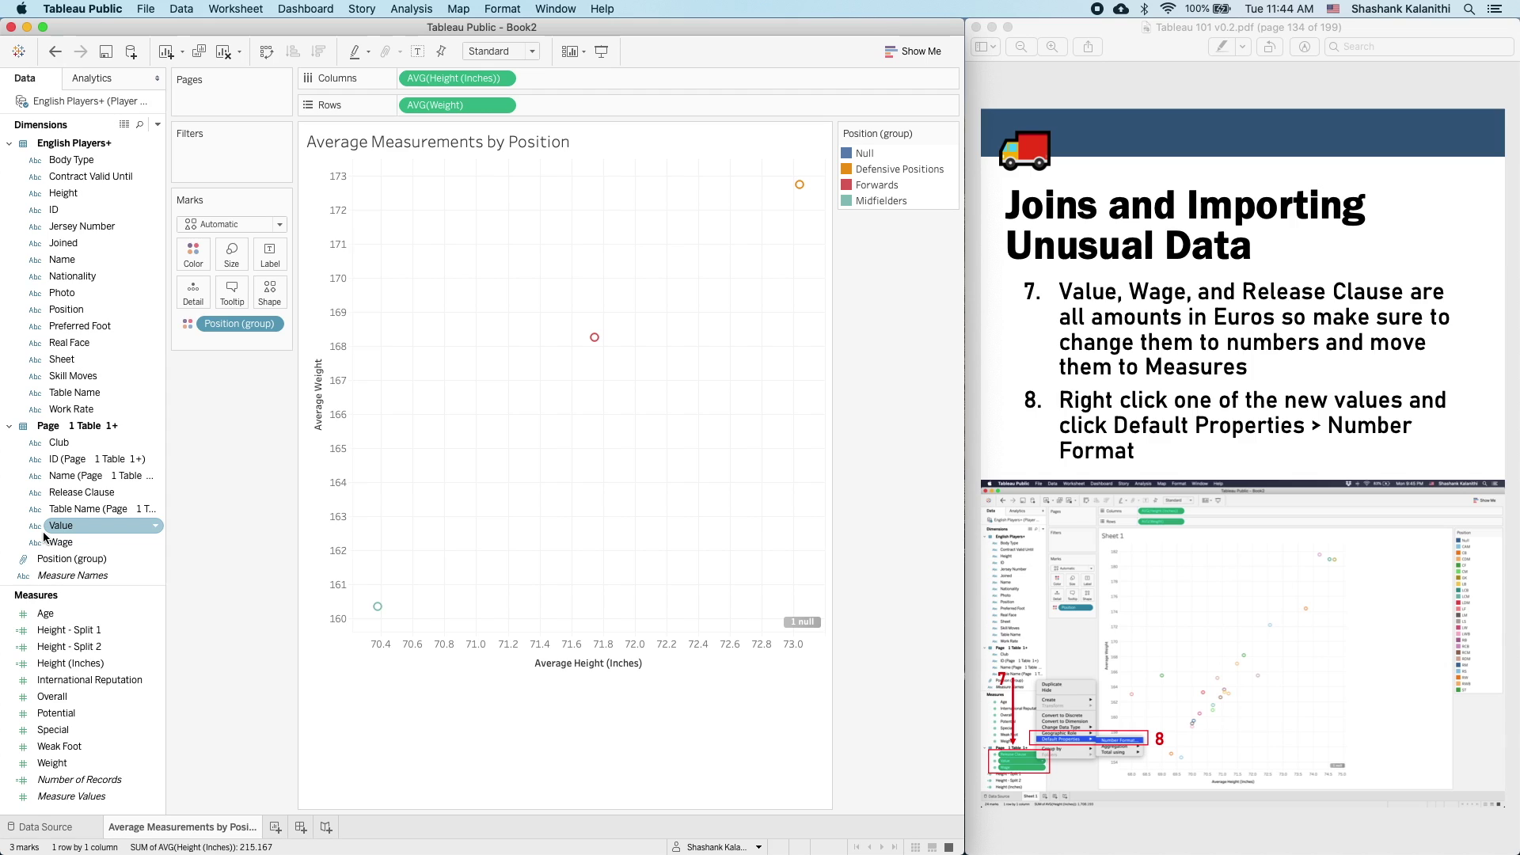
left_click(88, 530)
left_click_drag(89, 530, 65, 586)
left_click_drag(70, 502, 38, 741)
- Try to change the Wage measure's data type to a number
right_click(38, 741)
left_click(57, 729)
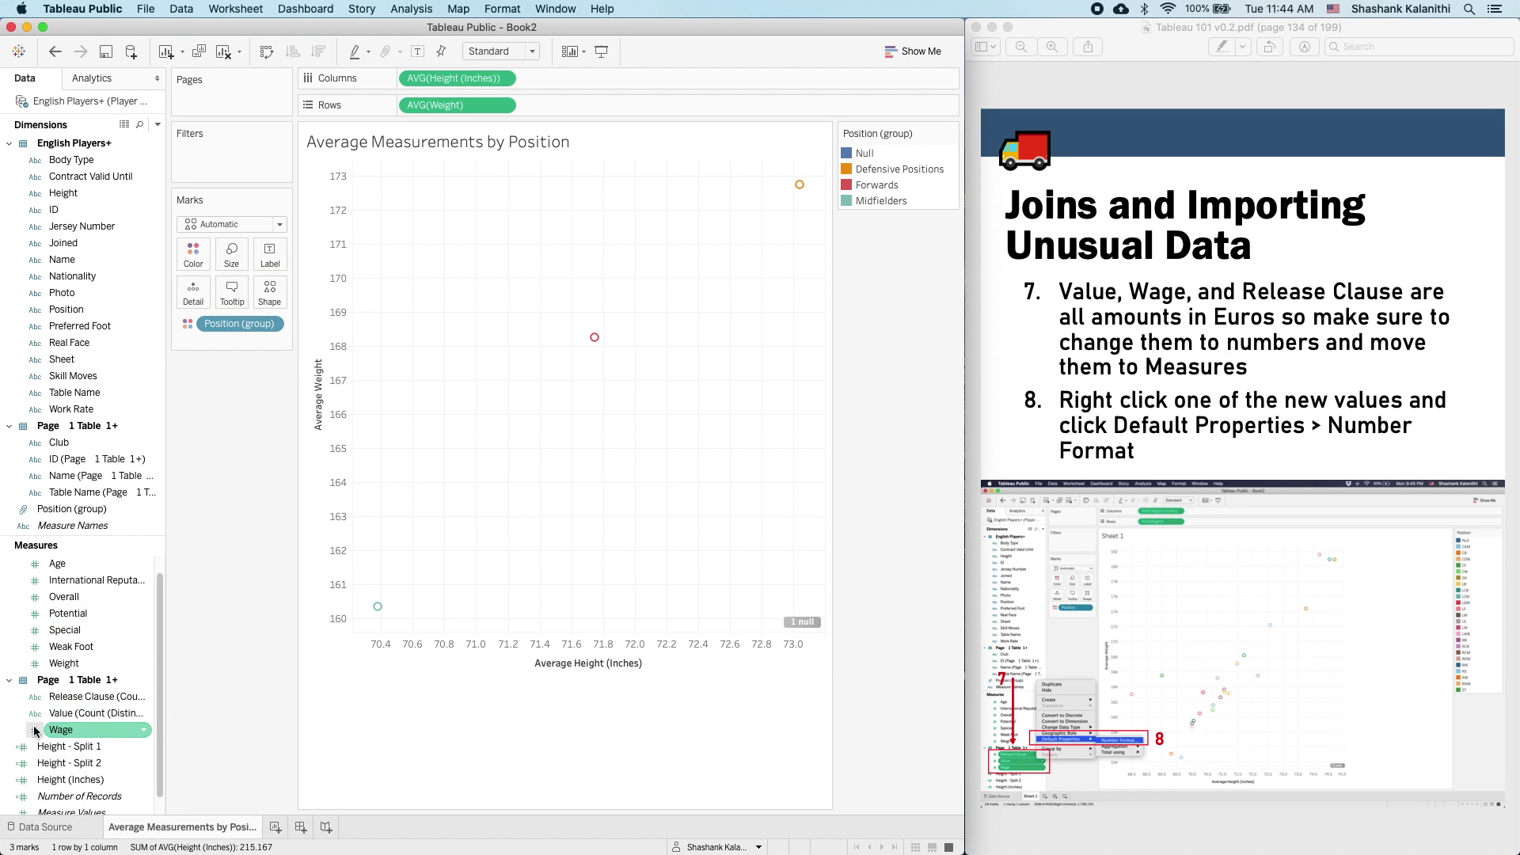
left_click(36, 716)
left_click(914, 494)
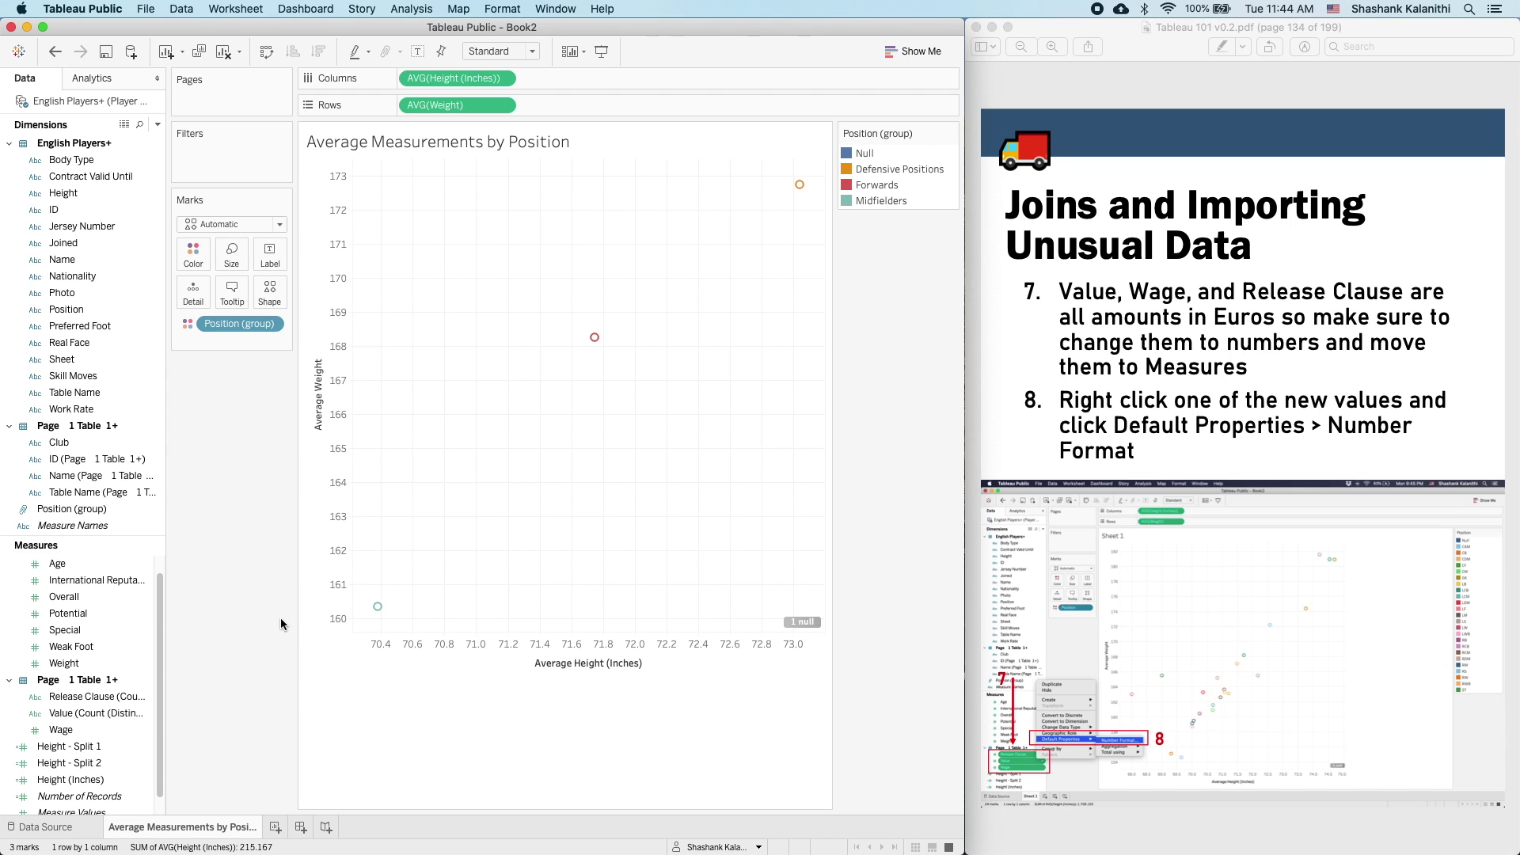
left_click(56, 697)
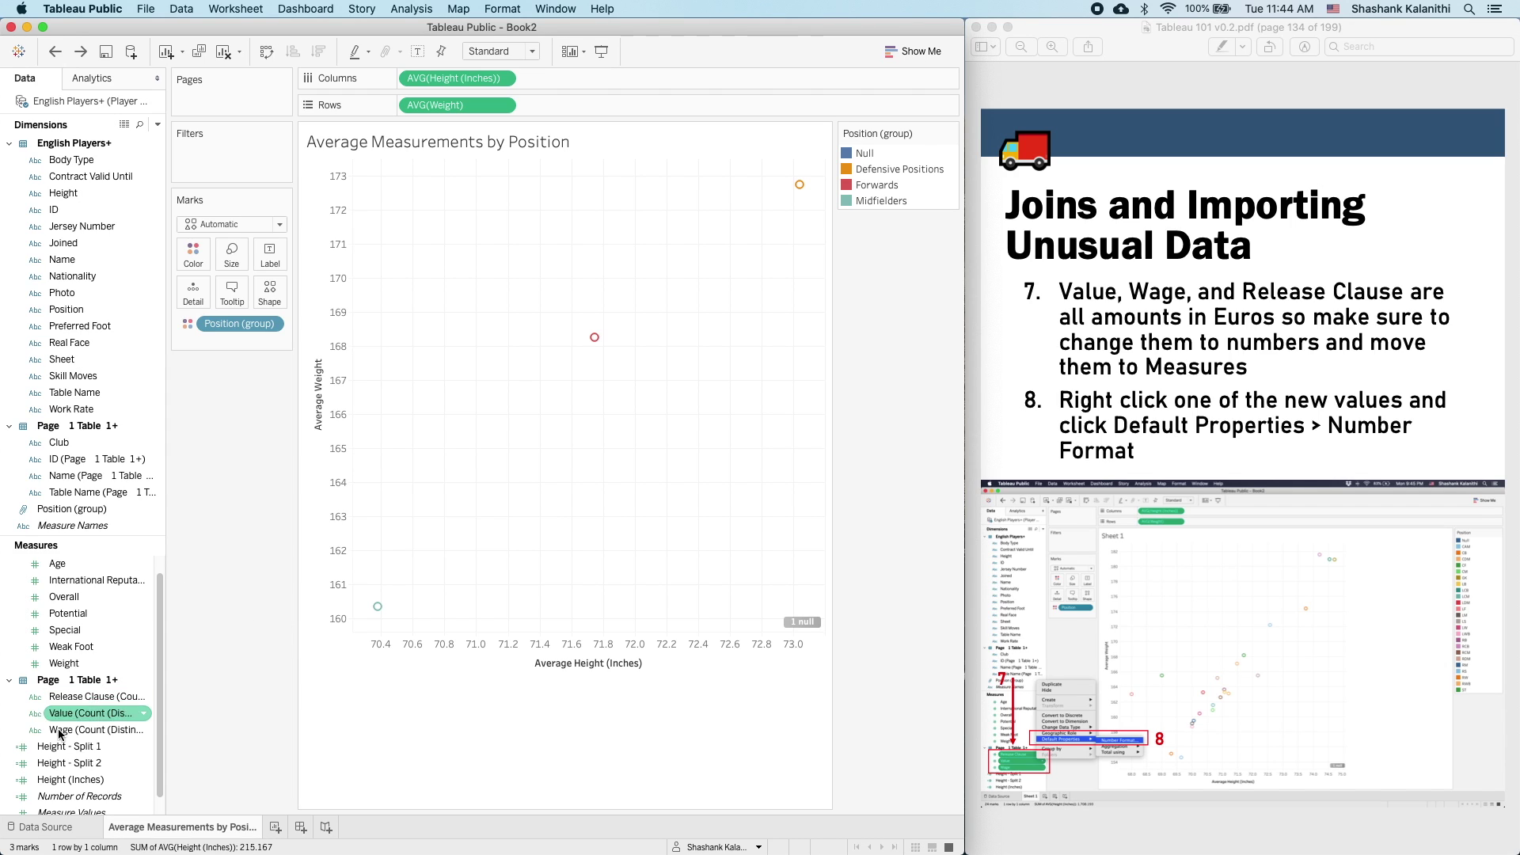
left_click(62, 730)
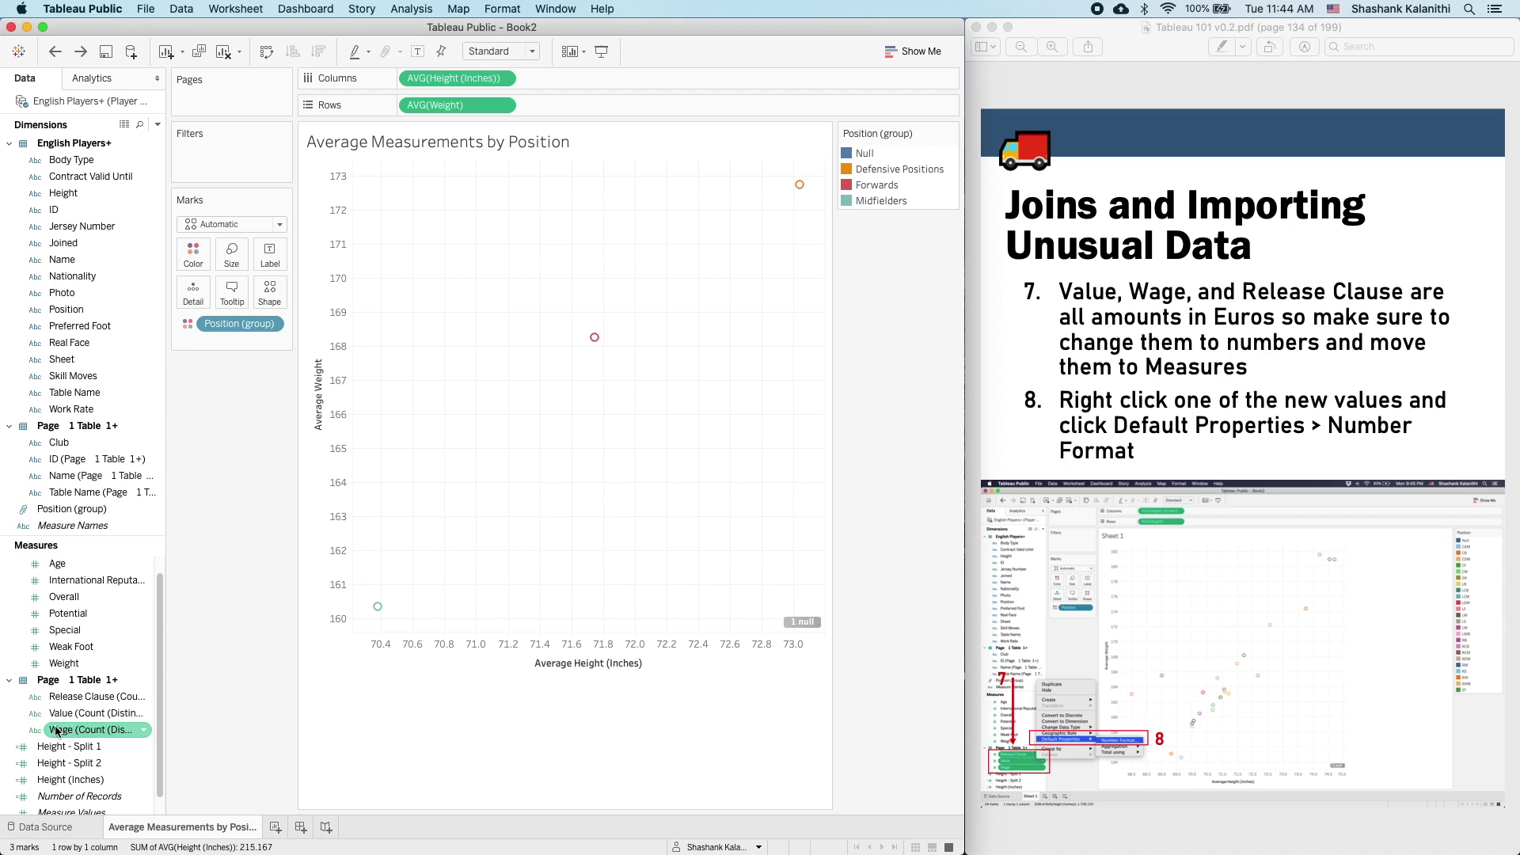
left_click(78, 748)
left_click(96, 713)
left_click(93, 702)
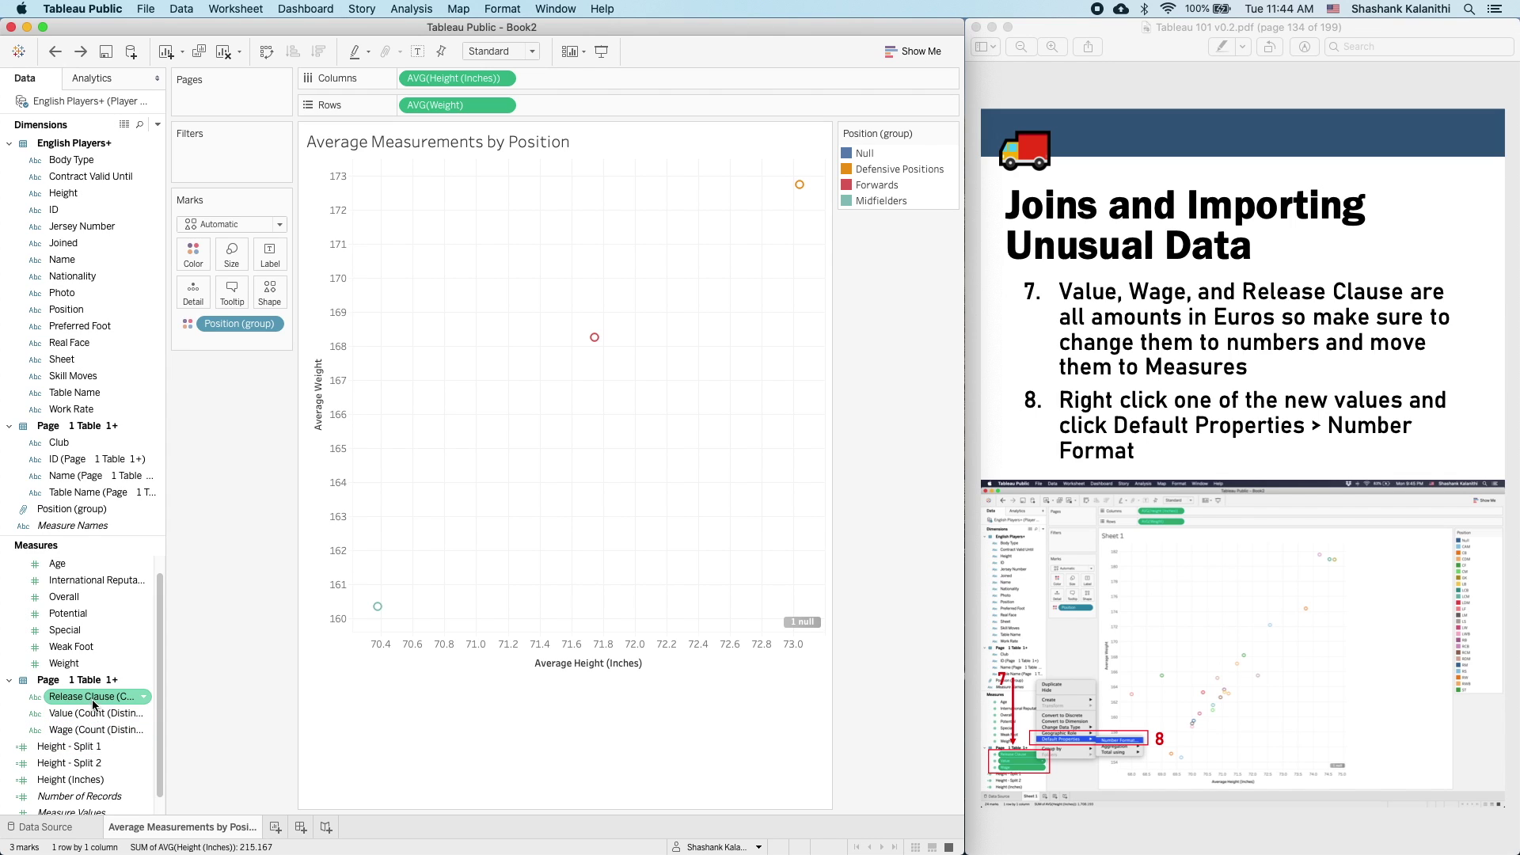
right_click(88, 703)
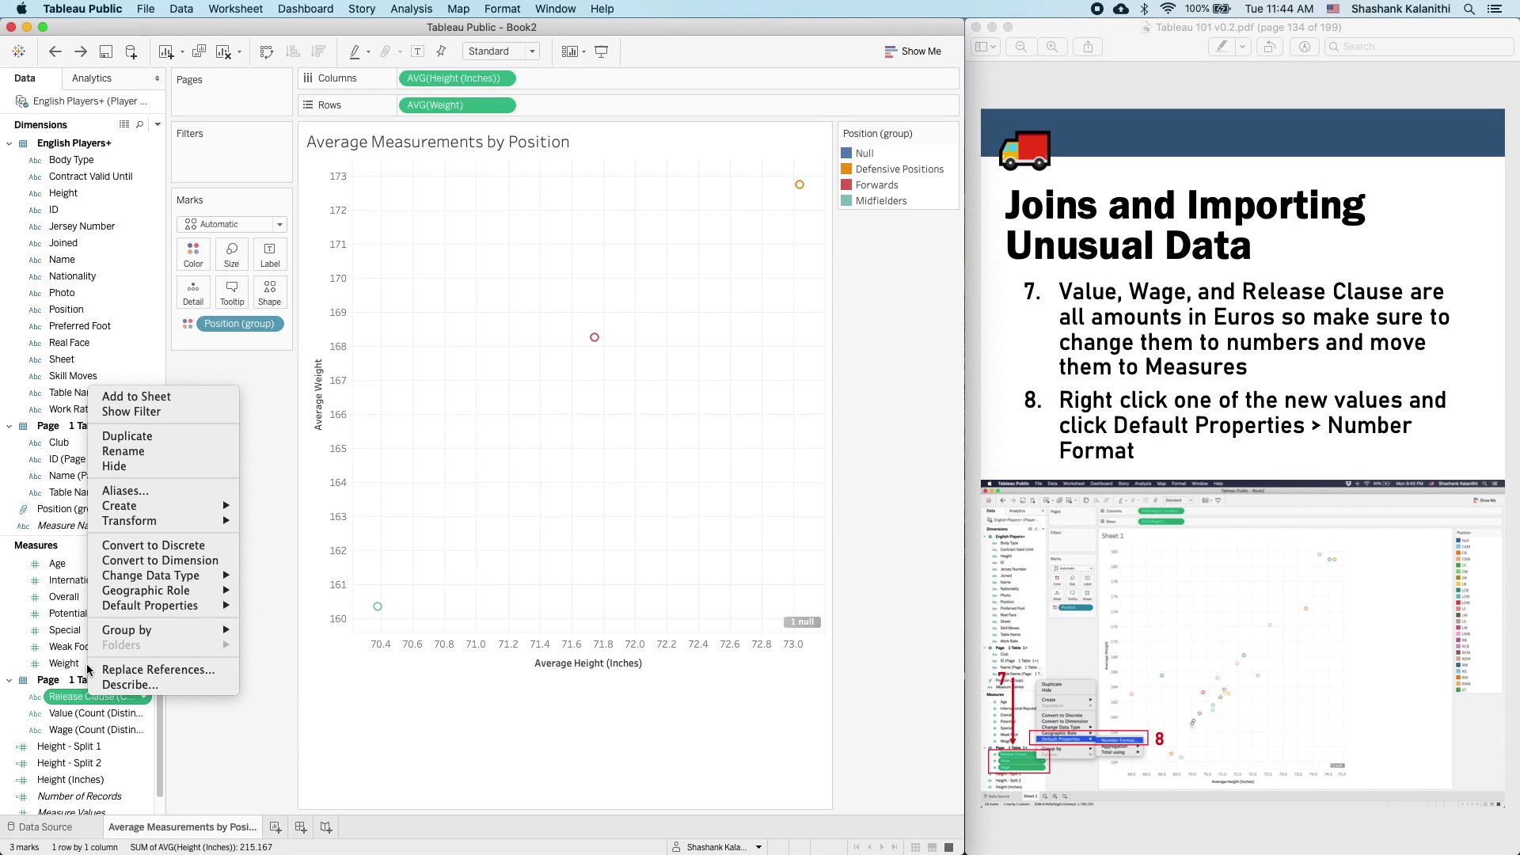
mouse_move(115, 607)
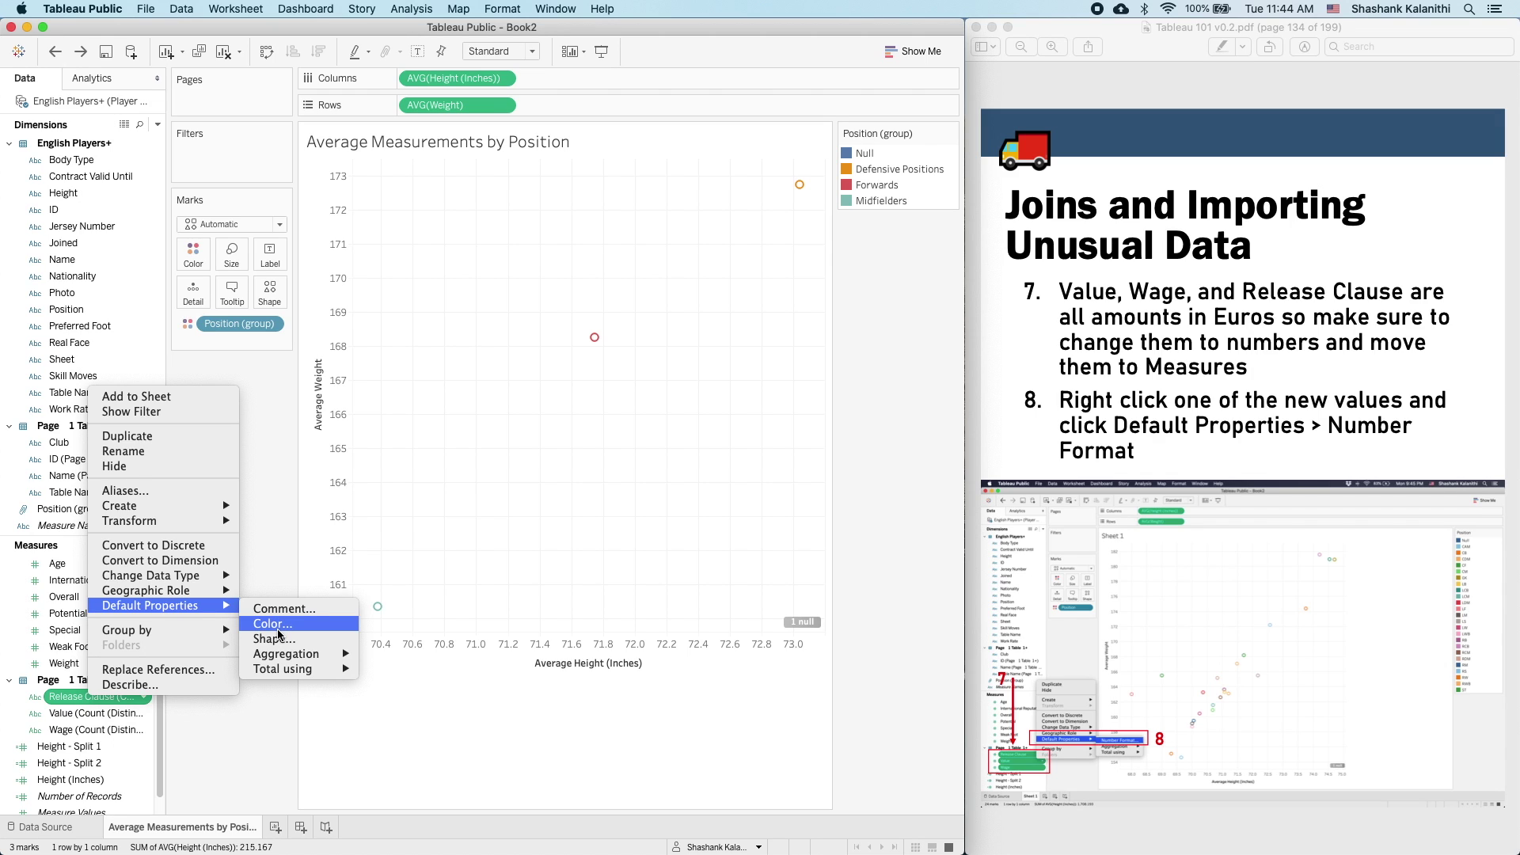
mouse_move(292, 667)
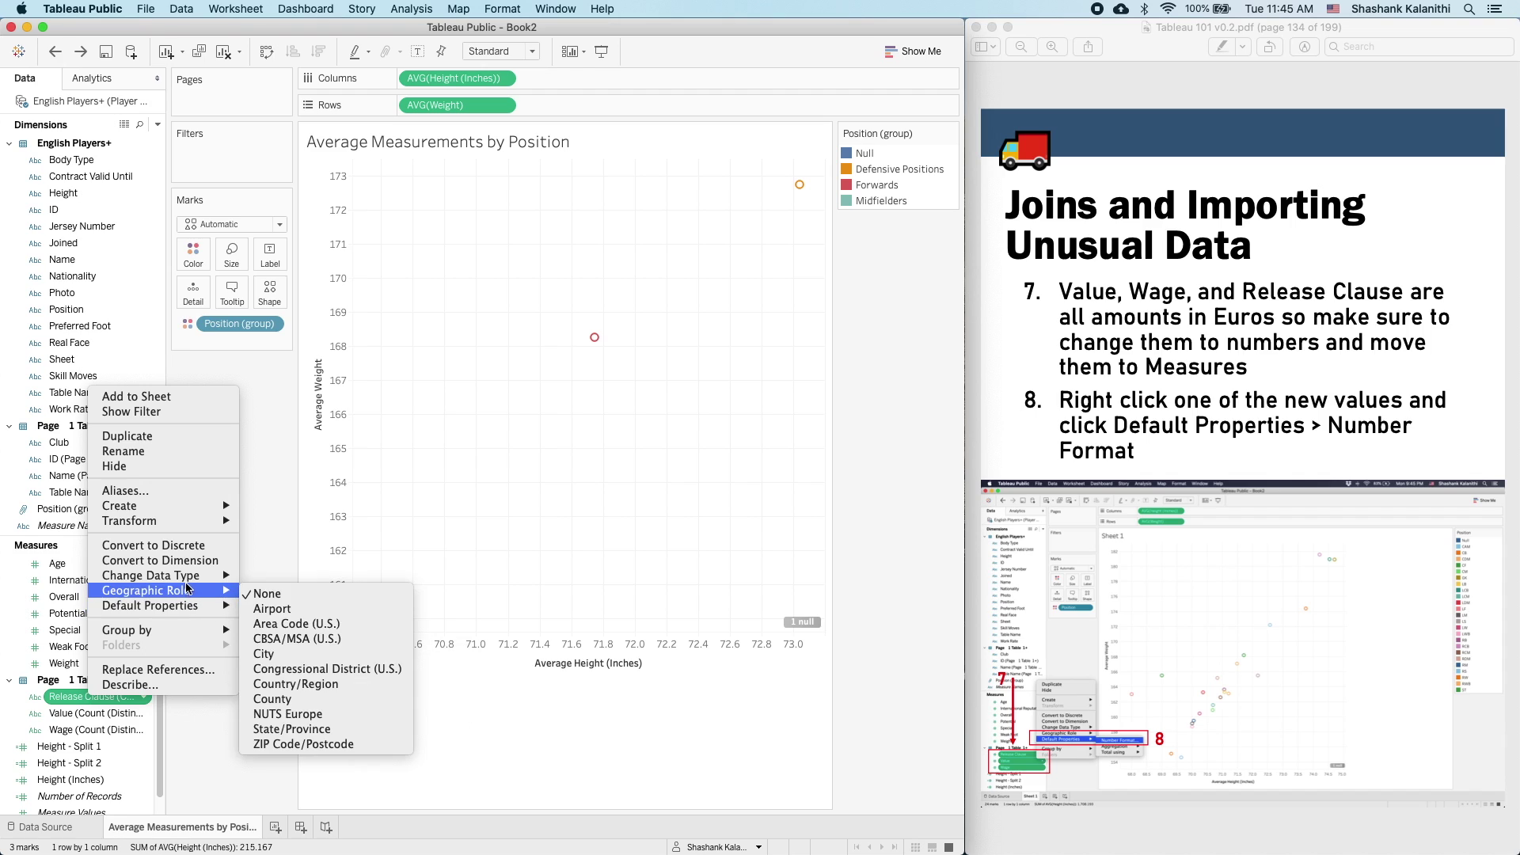
mouse_move(187, 582)
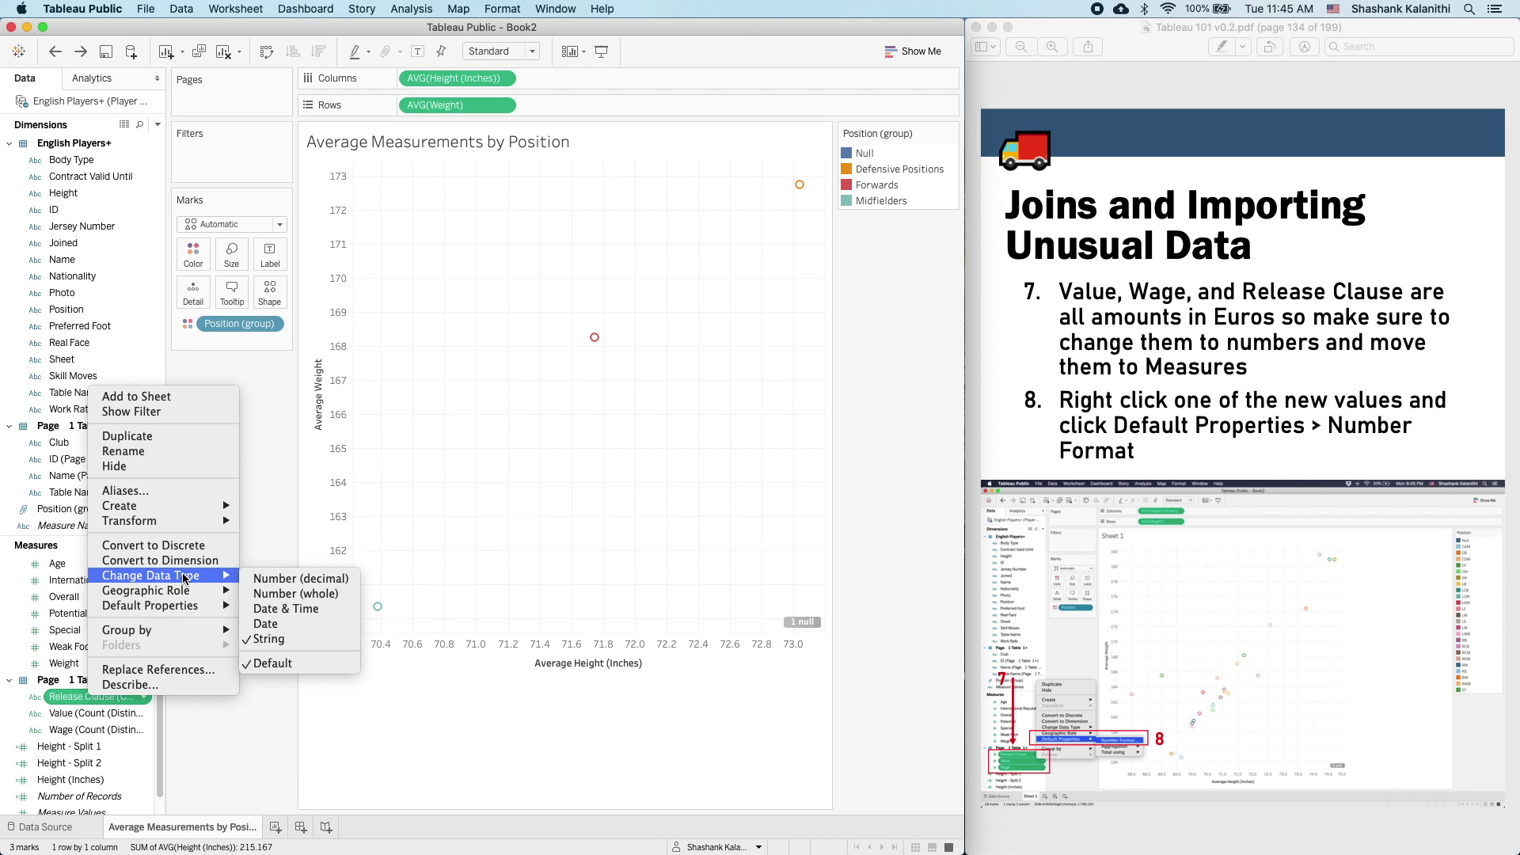
left_click(75, 710)
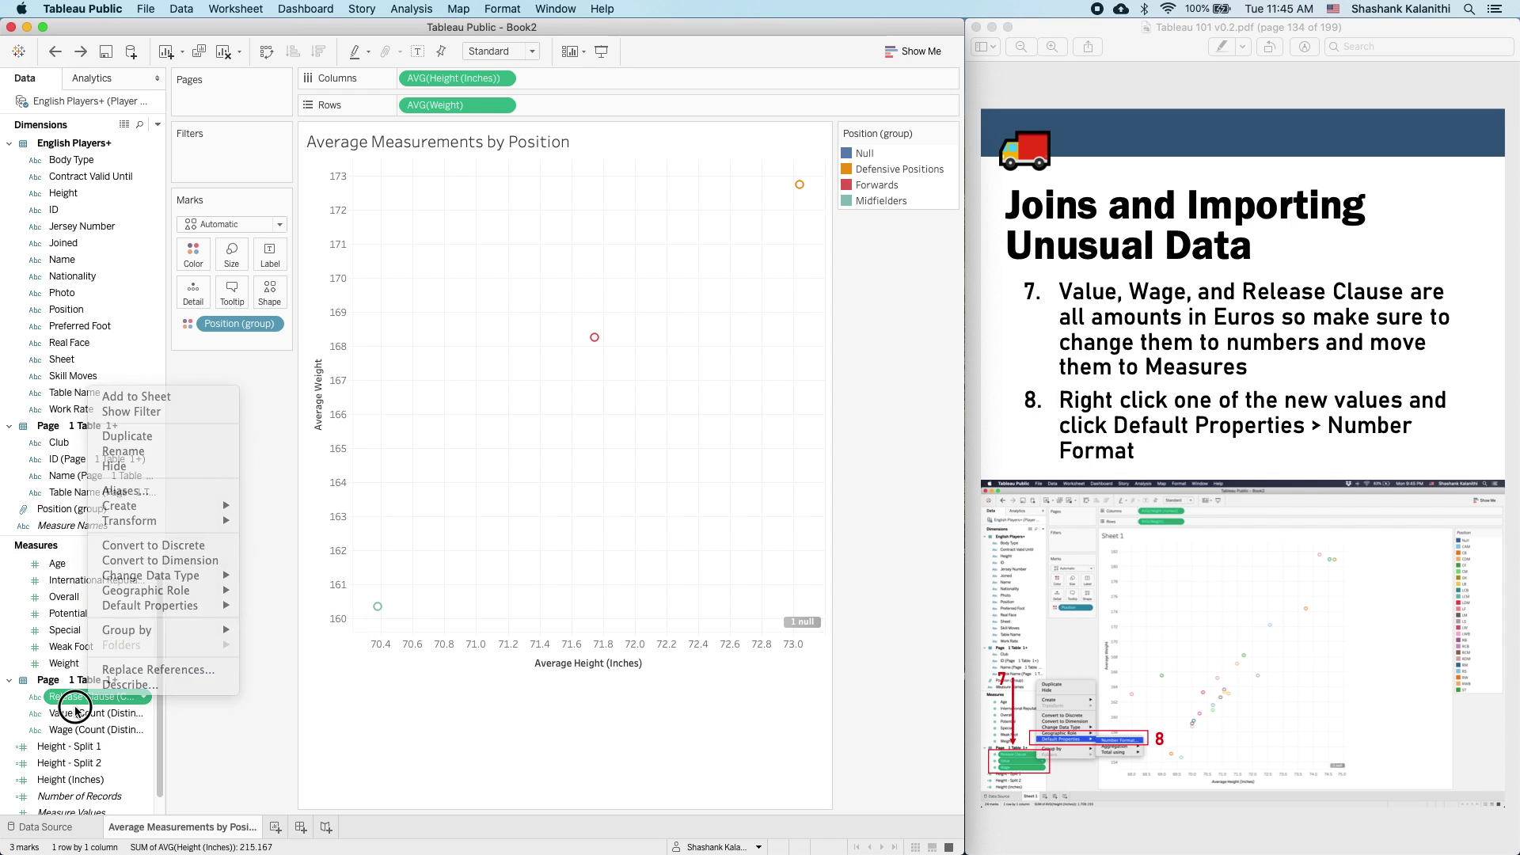
- Change the data types of the Release Clause, Value and Wage measures to Number (decimal)
left_click(35, 700)
left_click(41, 718)
left_click(39, 718)
left_click(39, 718)
left_click(43, 731)
left_click(43, 735)
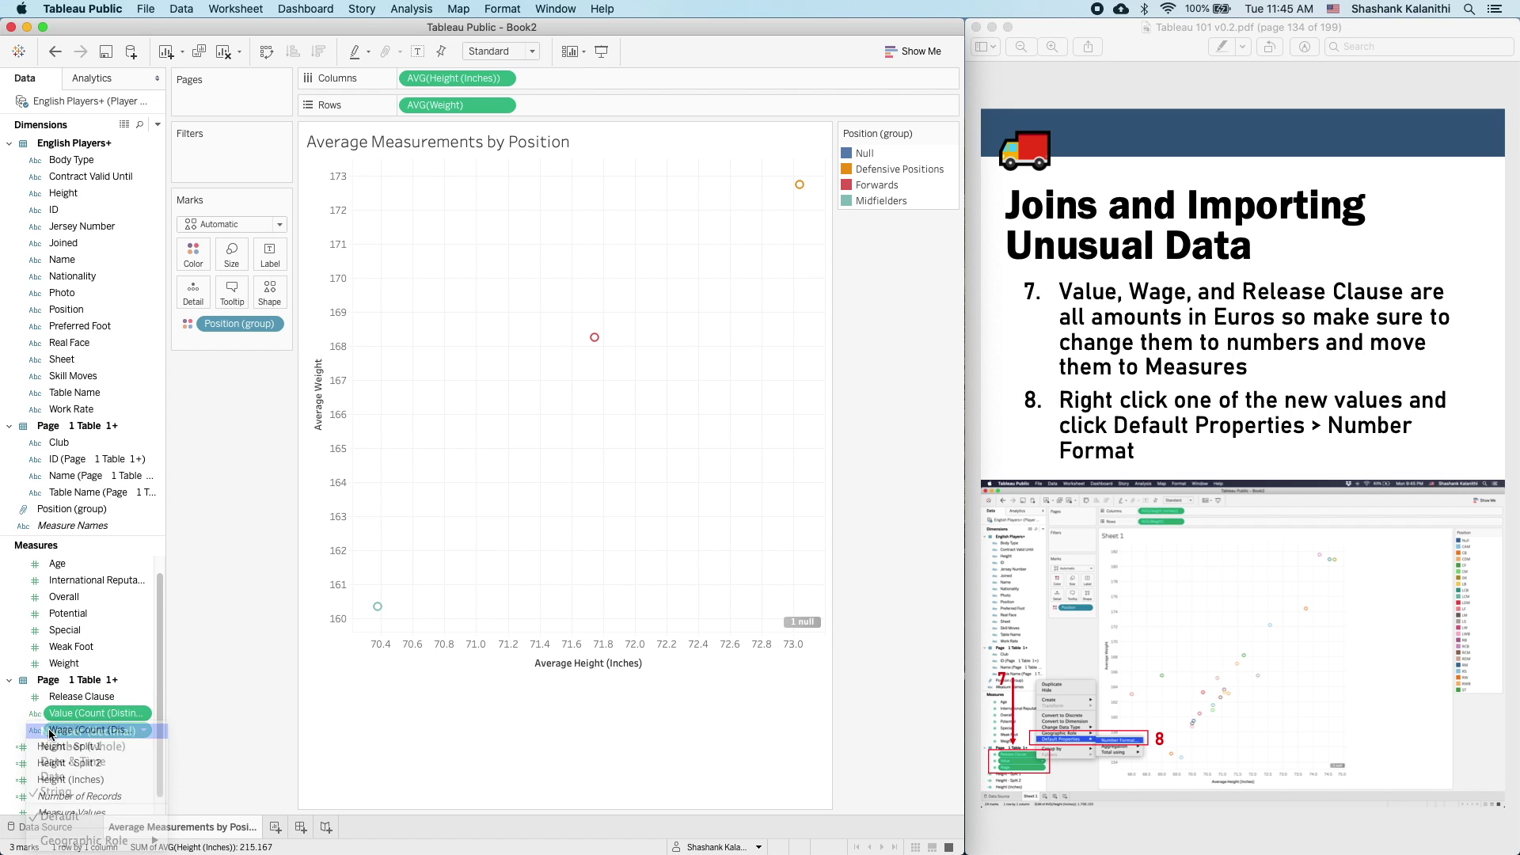
left_click(43, 735)
left_click(47, 730)
- Choose the Currency (Custom) format in the Release Clause measure's default number format settings
right_click(71, 698)
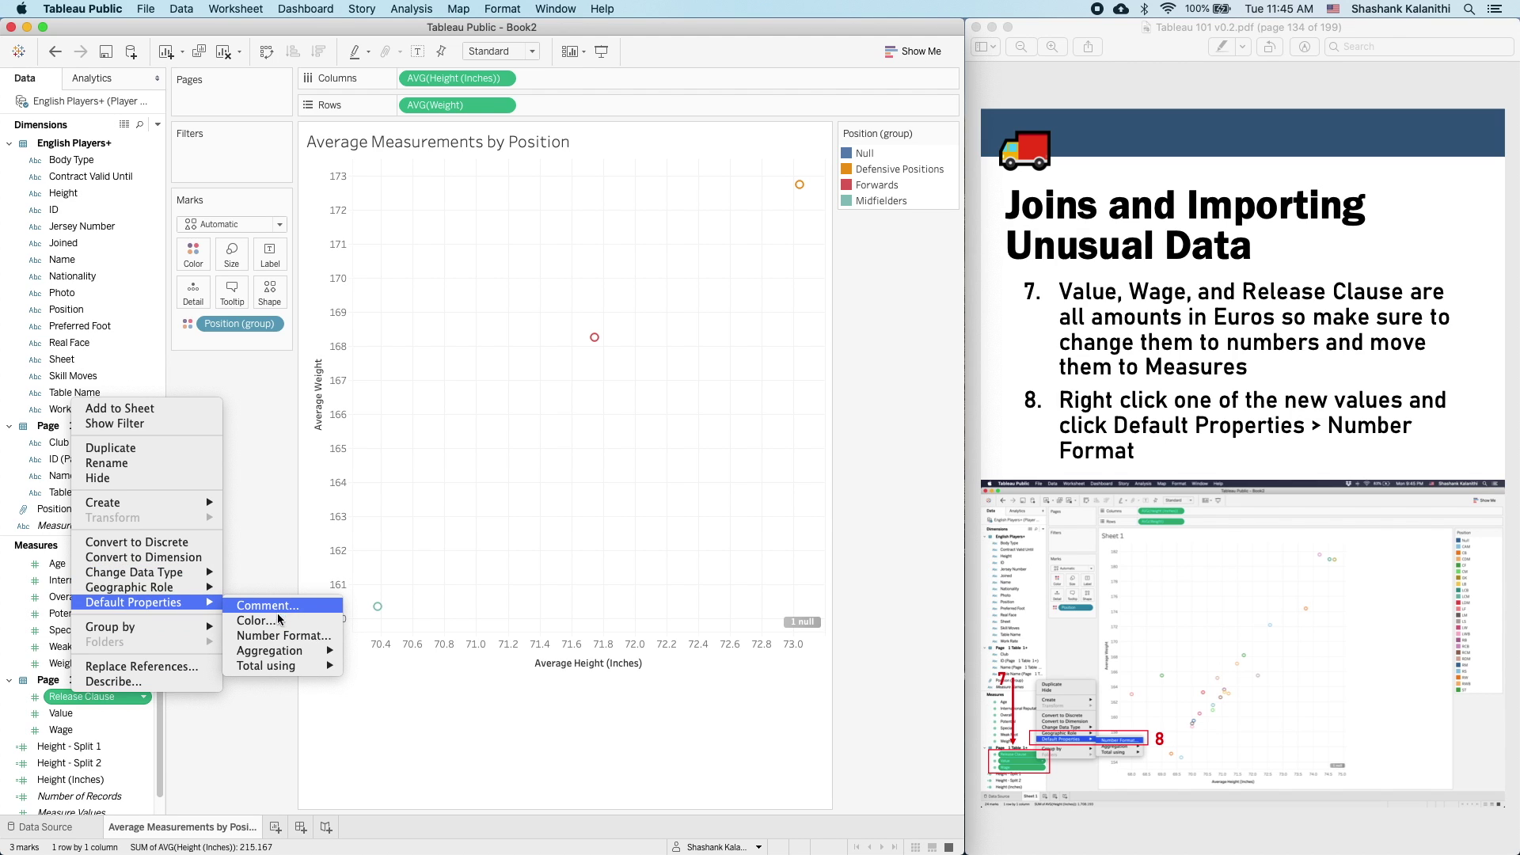
left_click(287, 638)
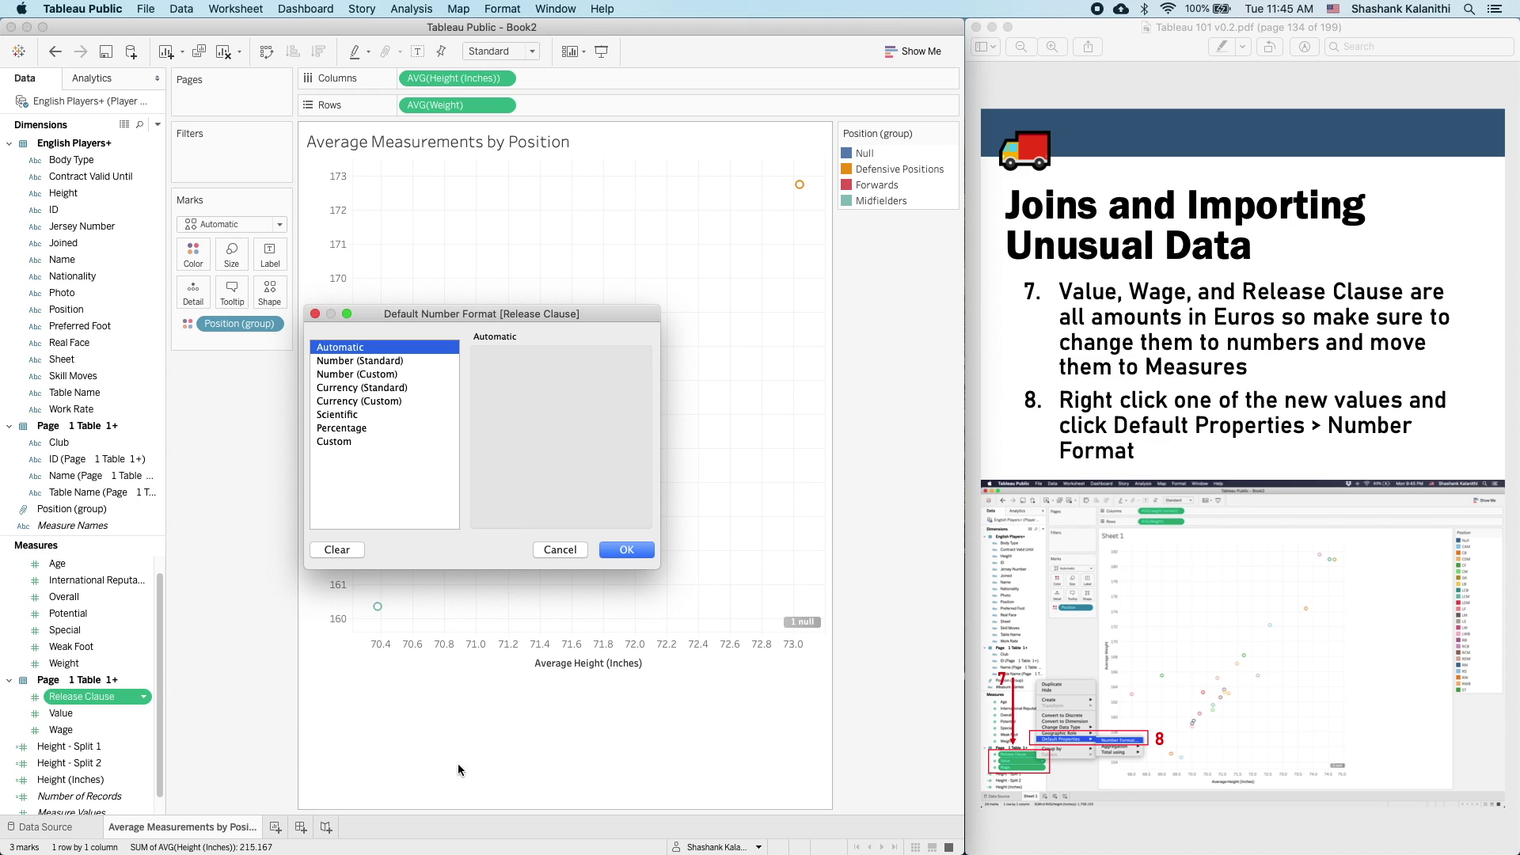
left_click(378, 426)
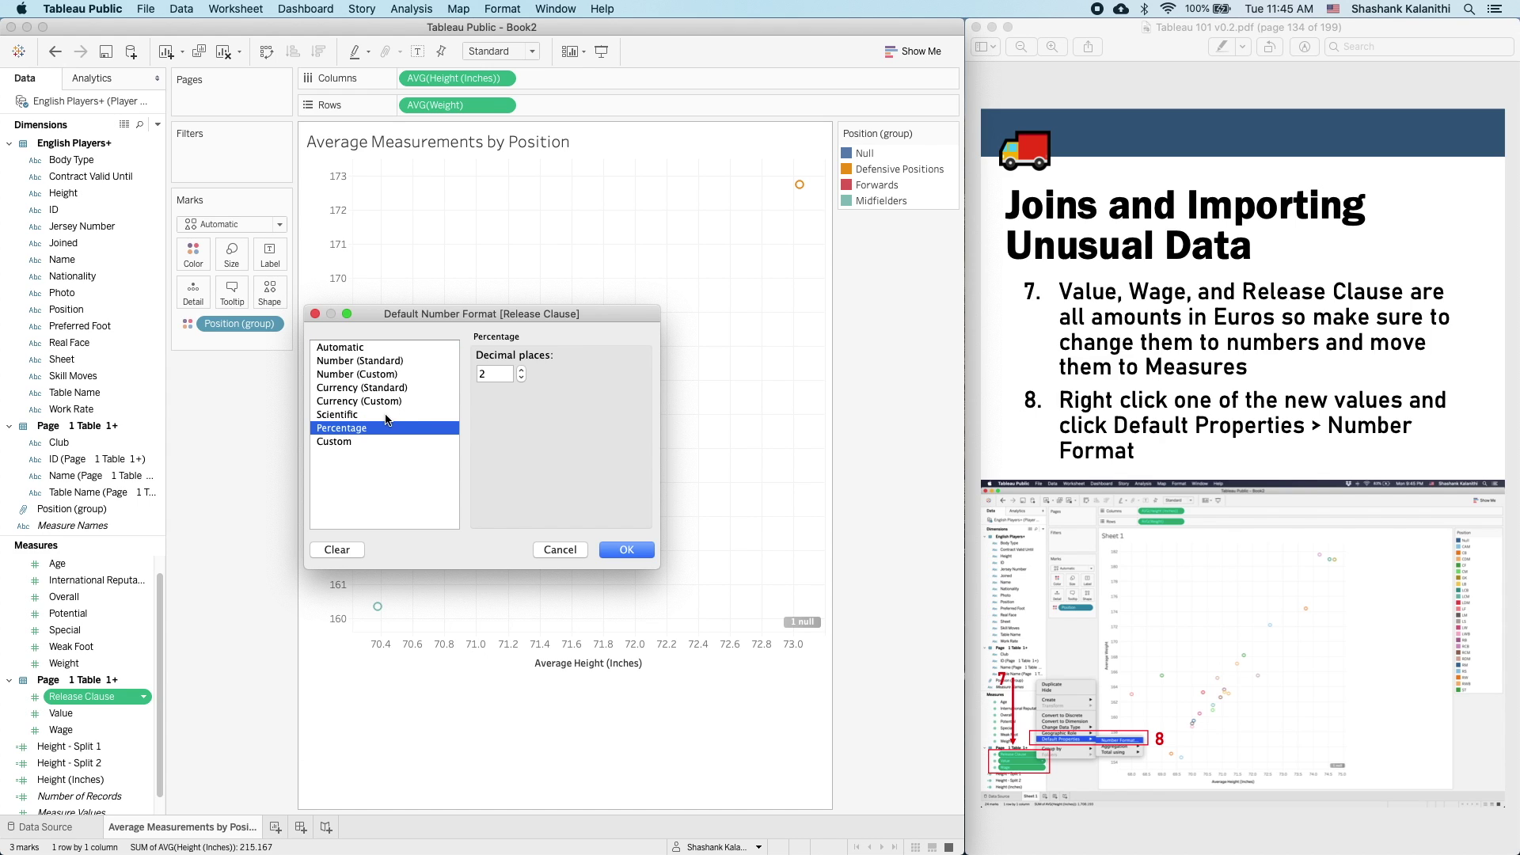
left_click(378, 388)
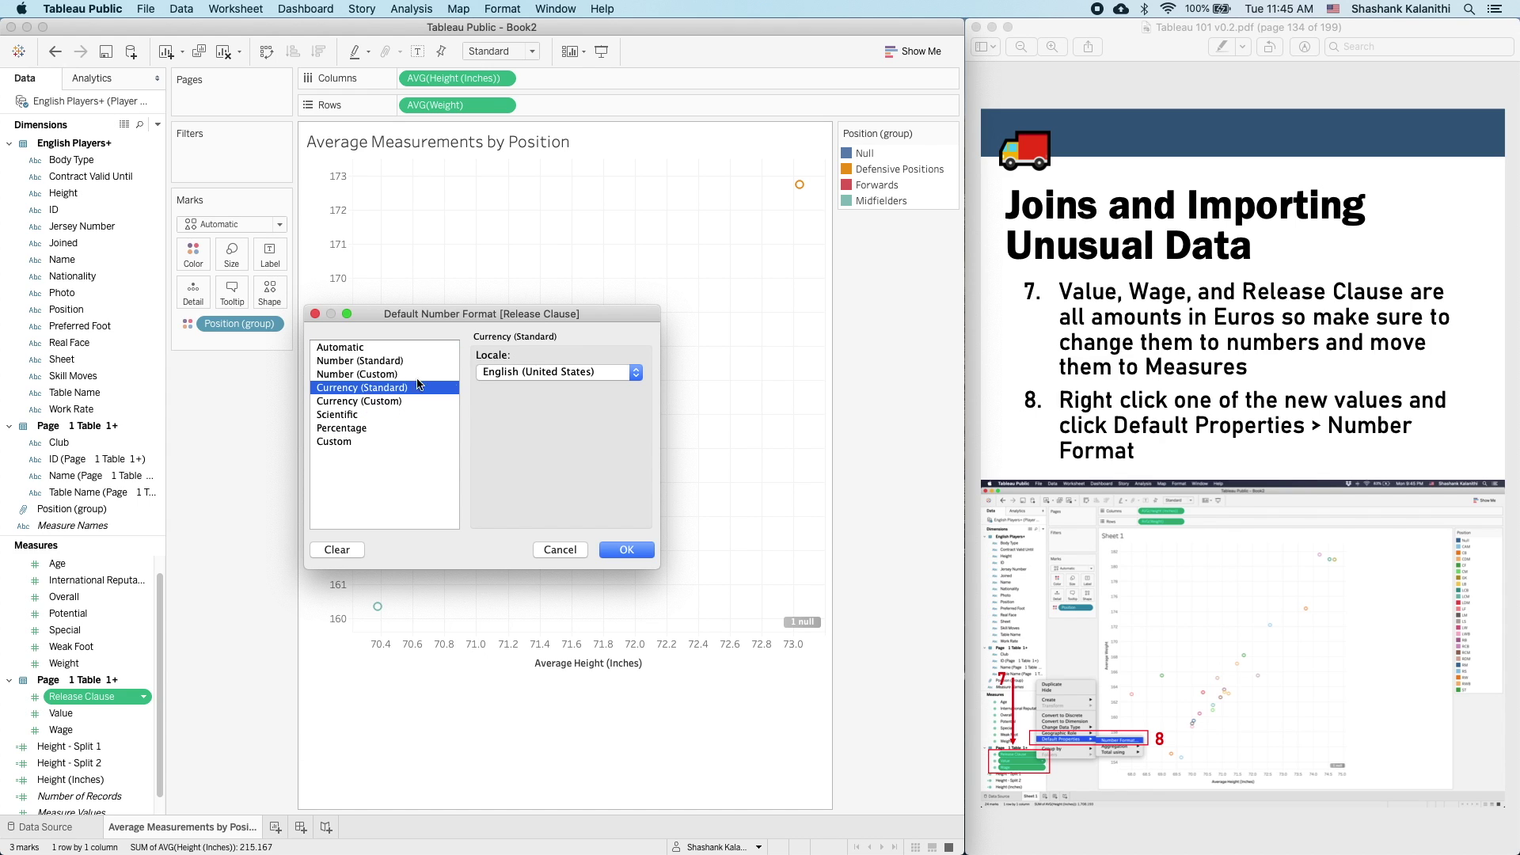
left_click(520, 372)
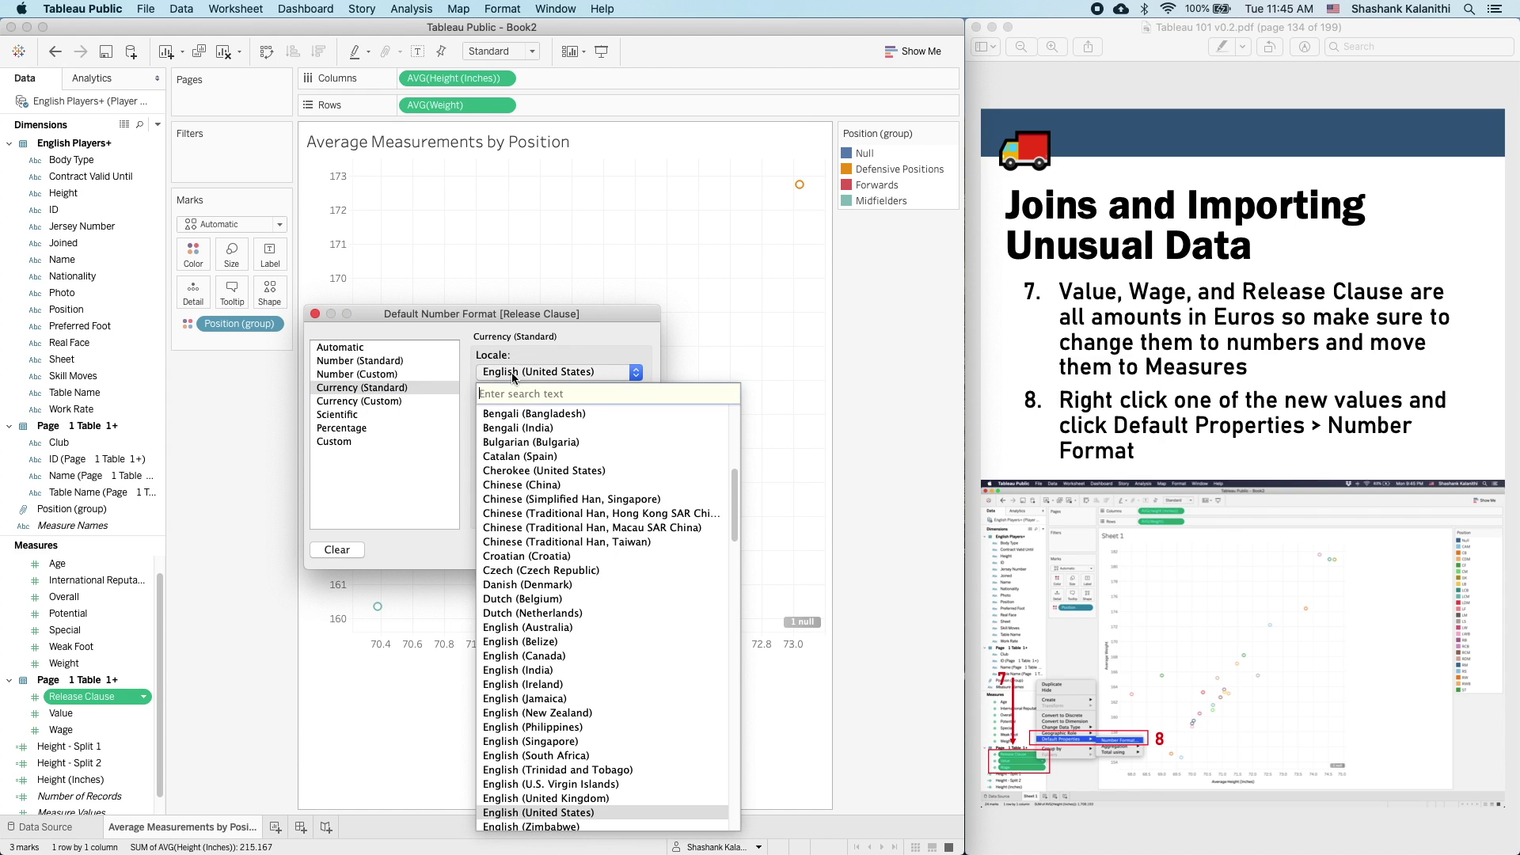
left_click(436, 454)
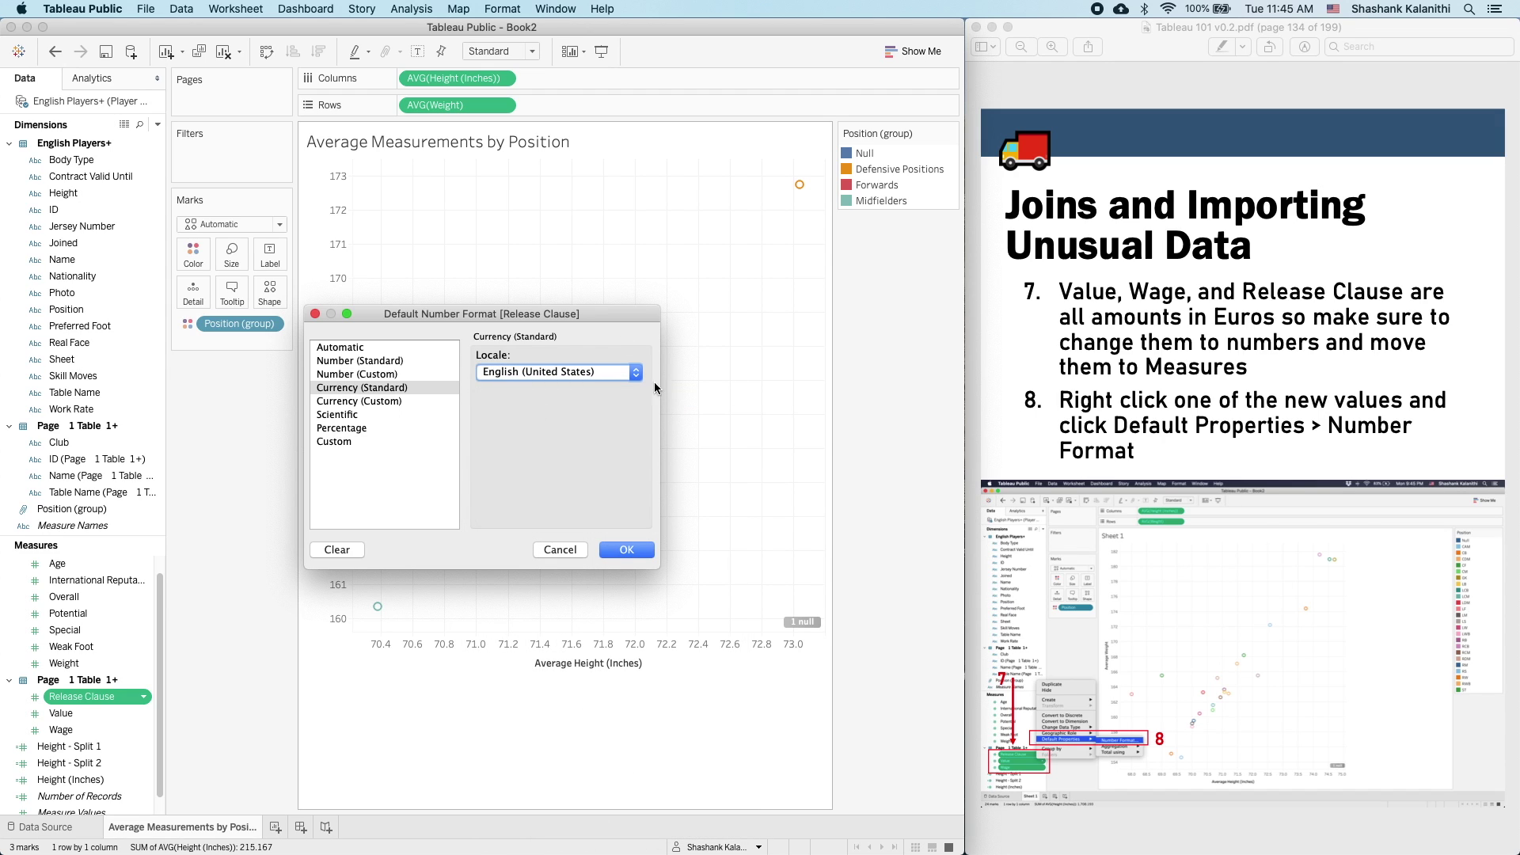
left_click(365, 401)
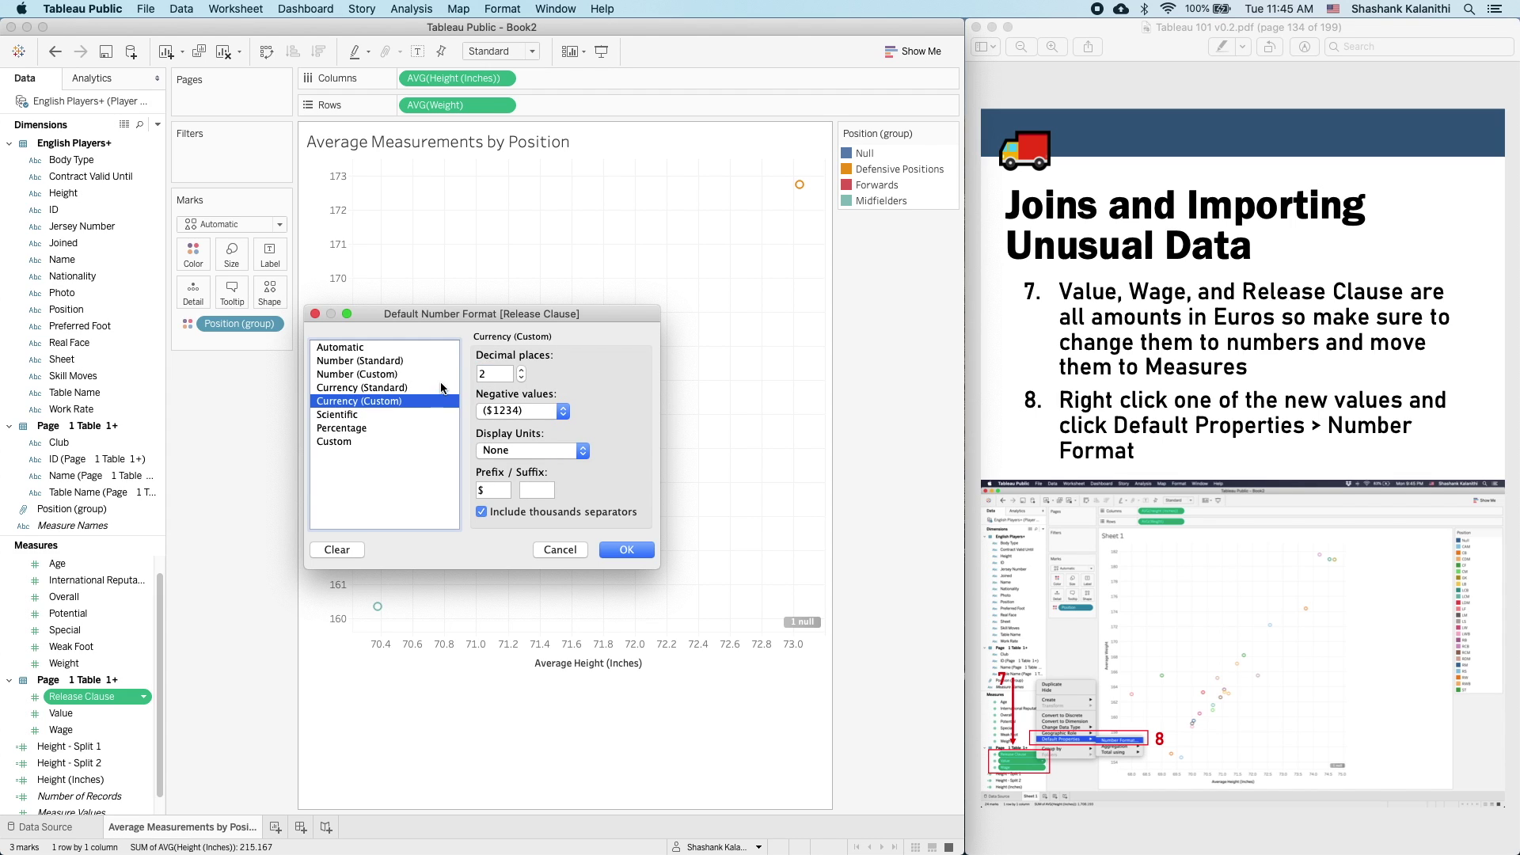
left_click(506, 490)
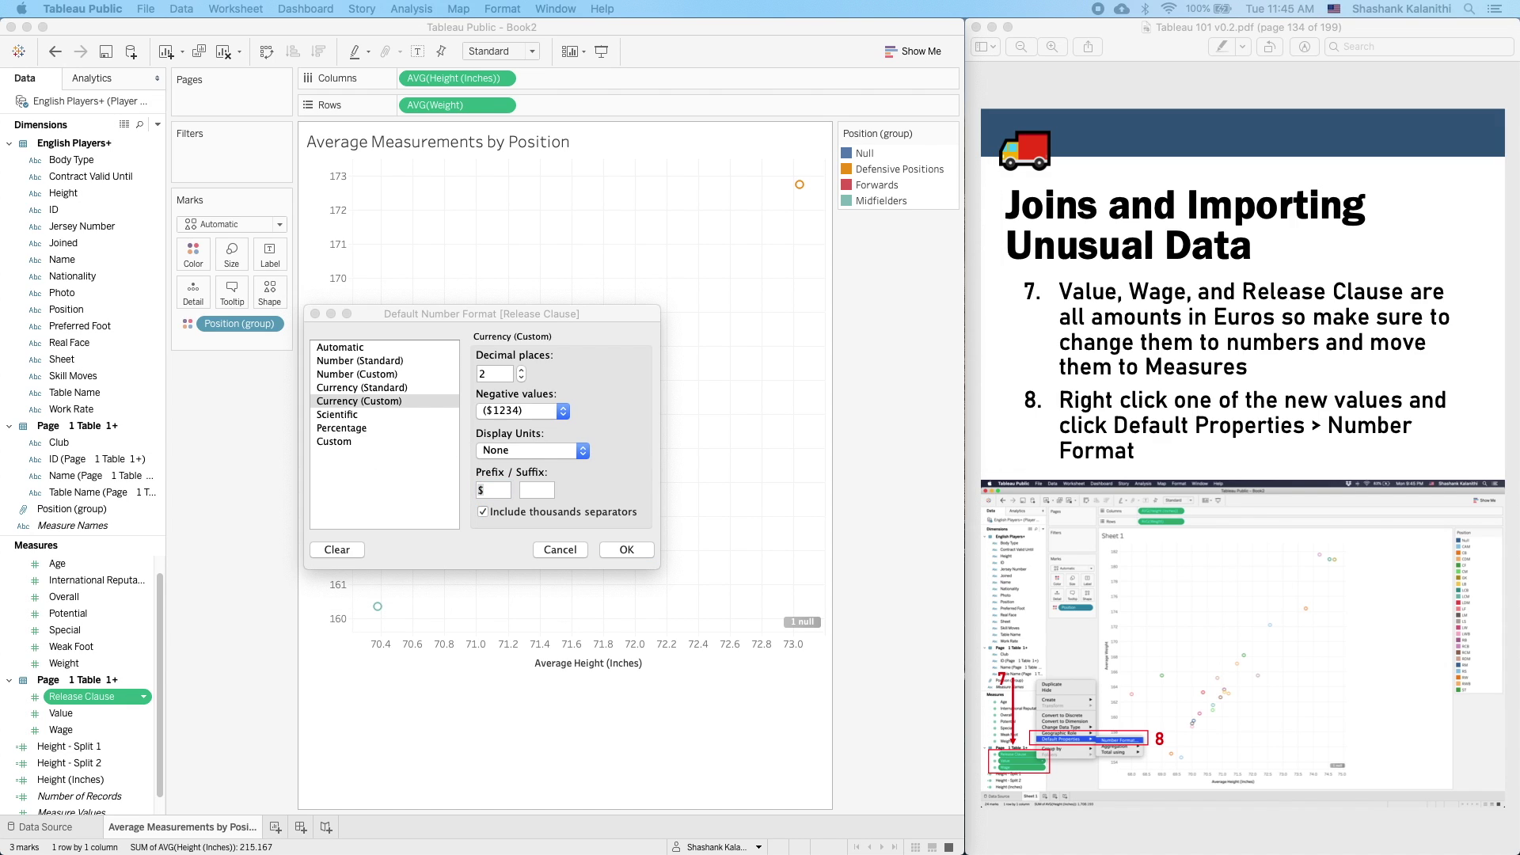
- Copy the € symbol from the guide's Changing the Default Number Format page and apply it as the Release Clause currency prefix
left_click(1253, 415)
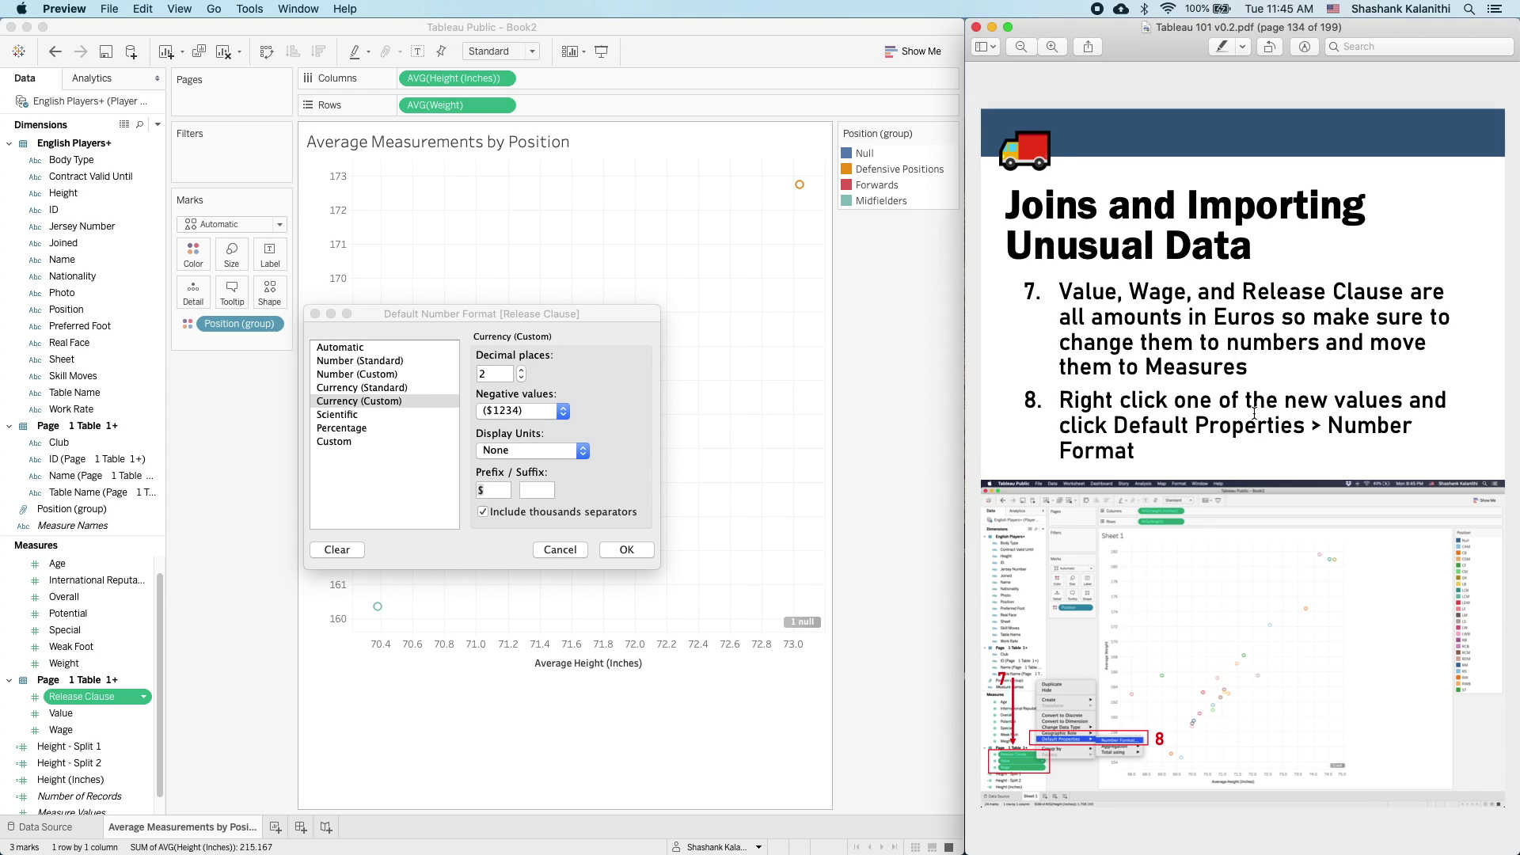
key("Down")
left_click_drag(1147, 326, 1154, 327)
key("super+c")
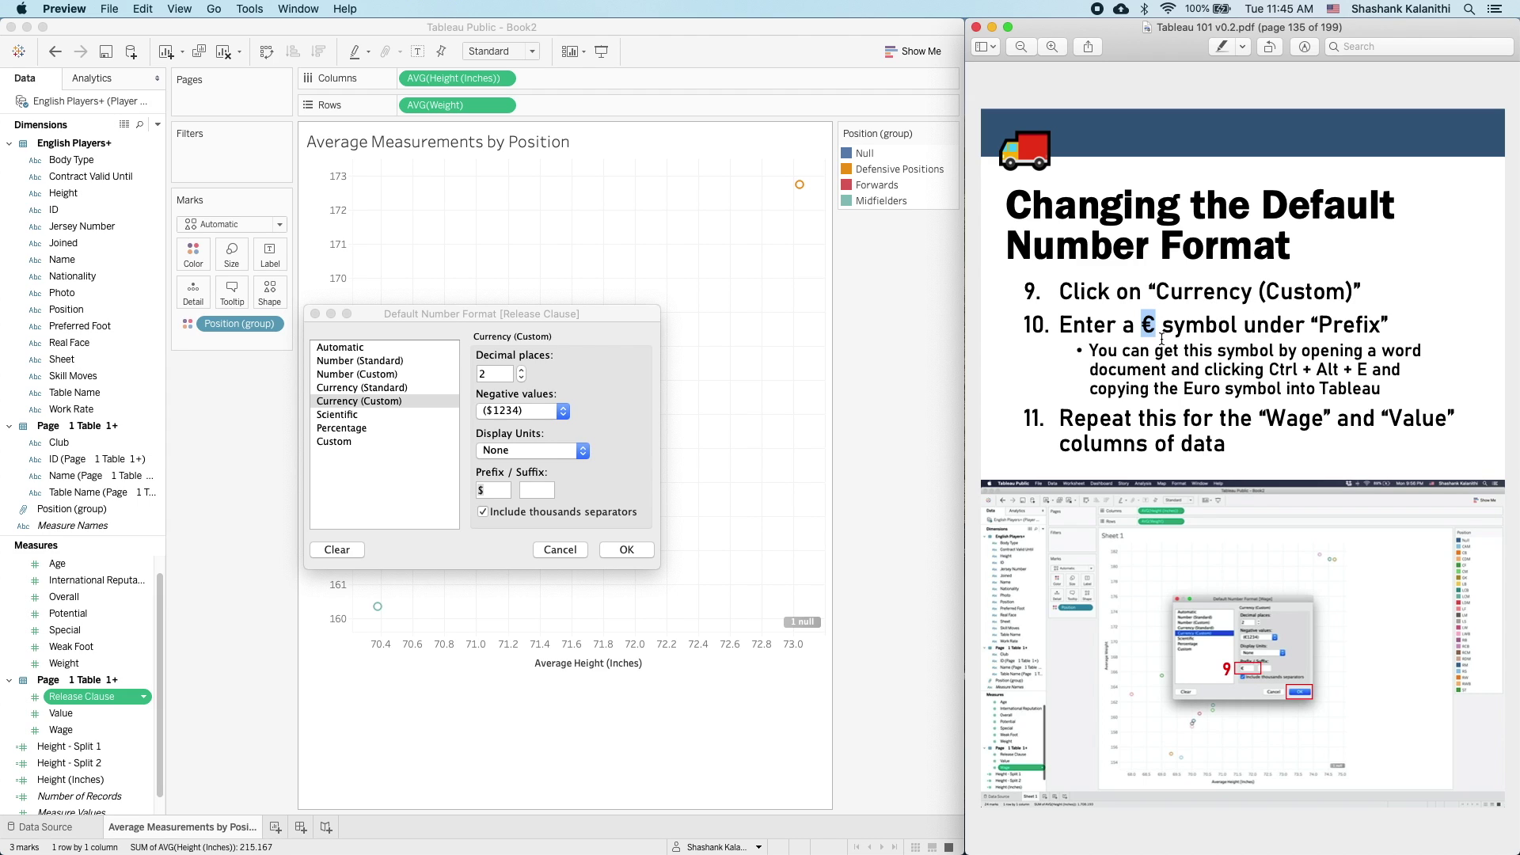
double_click(502, 490)
key("super+v")
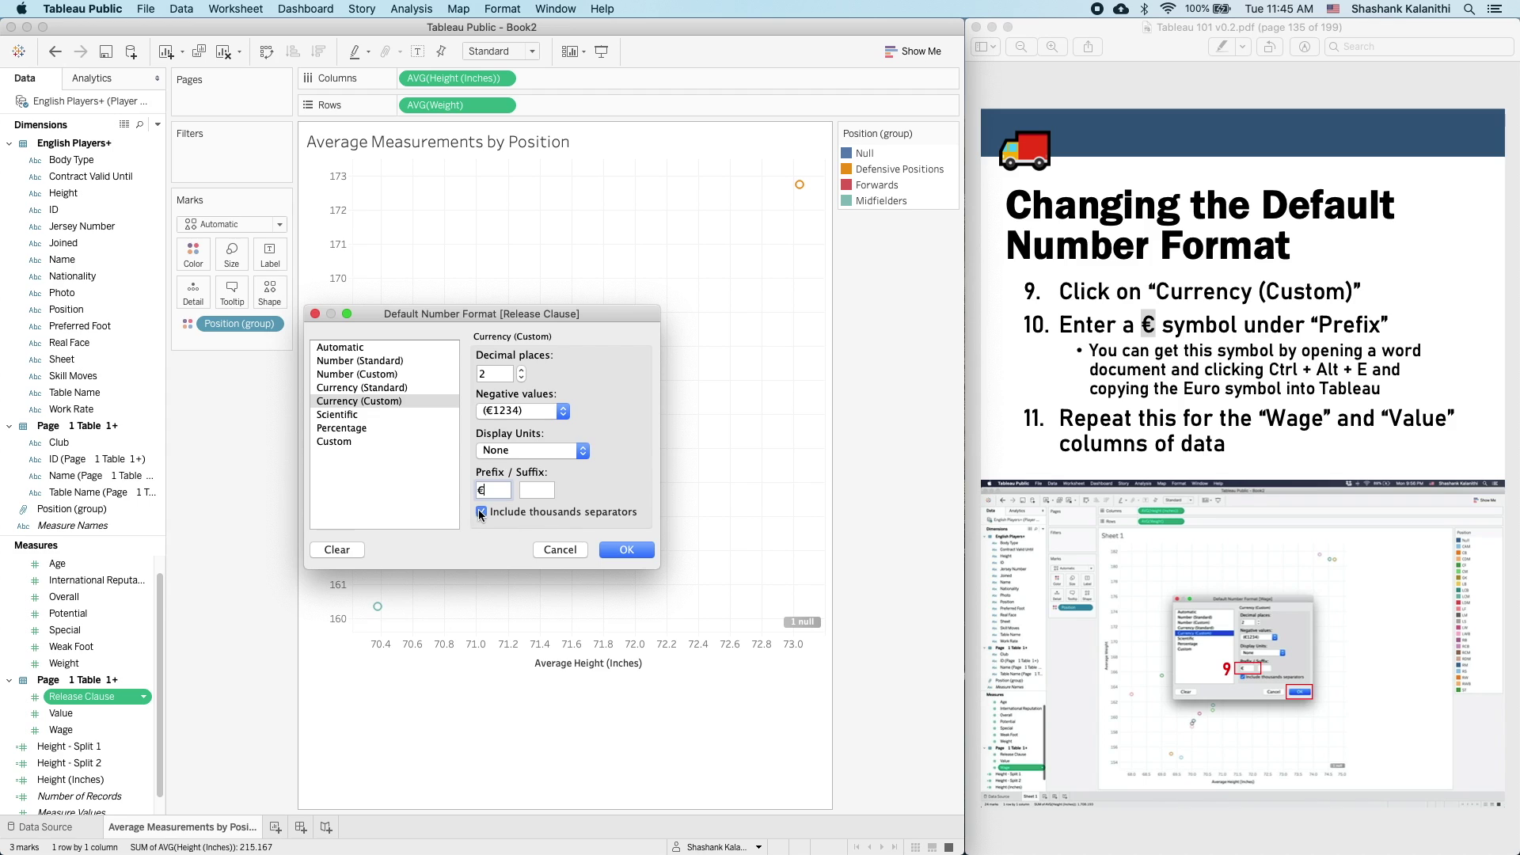
left_click(626, 549)
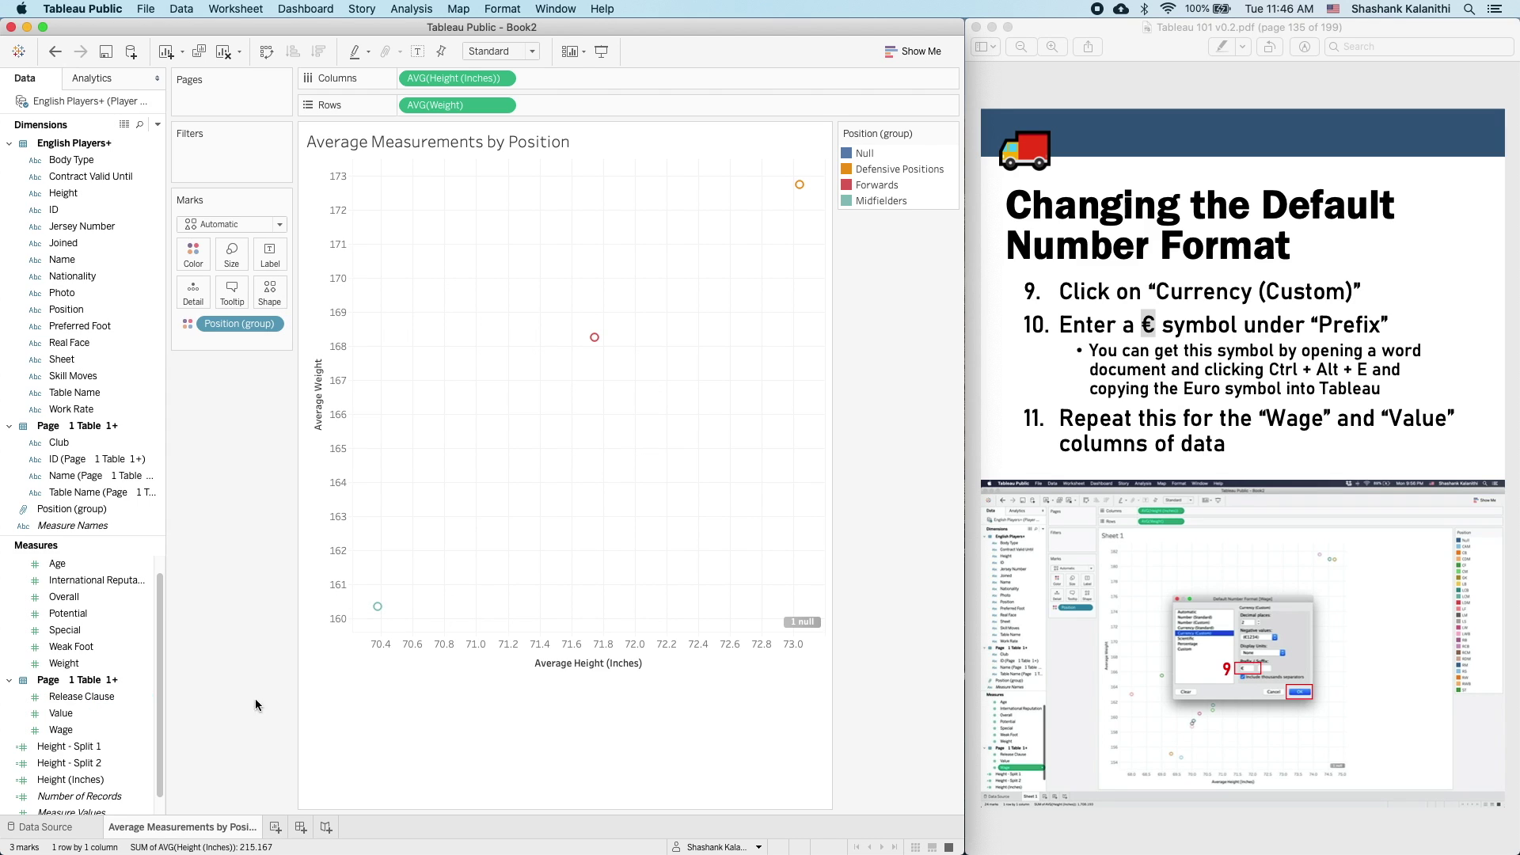
- Set the Value measure's default number format to Currency (Custom) with € as the prefix
right_click(62, 712)
mouse_move(113, 636)
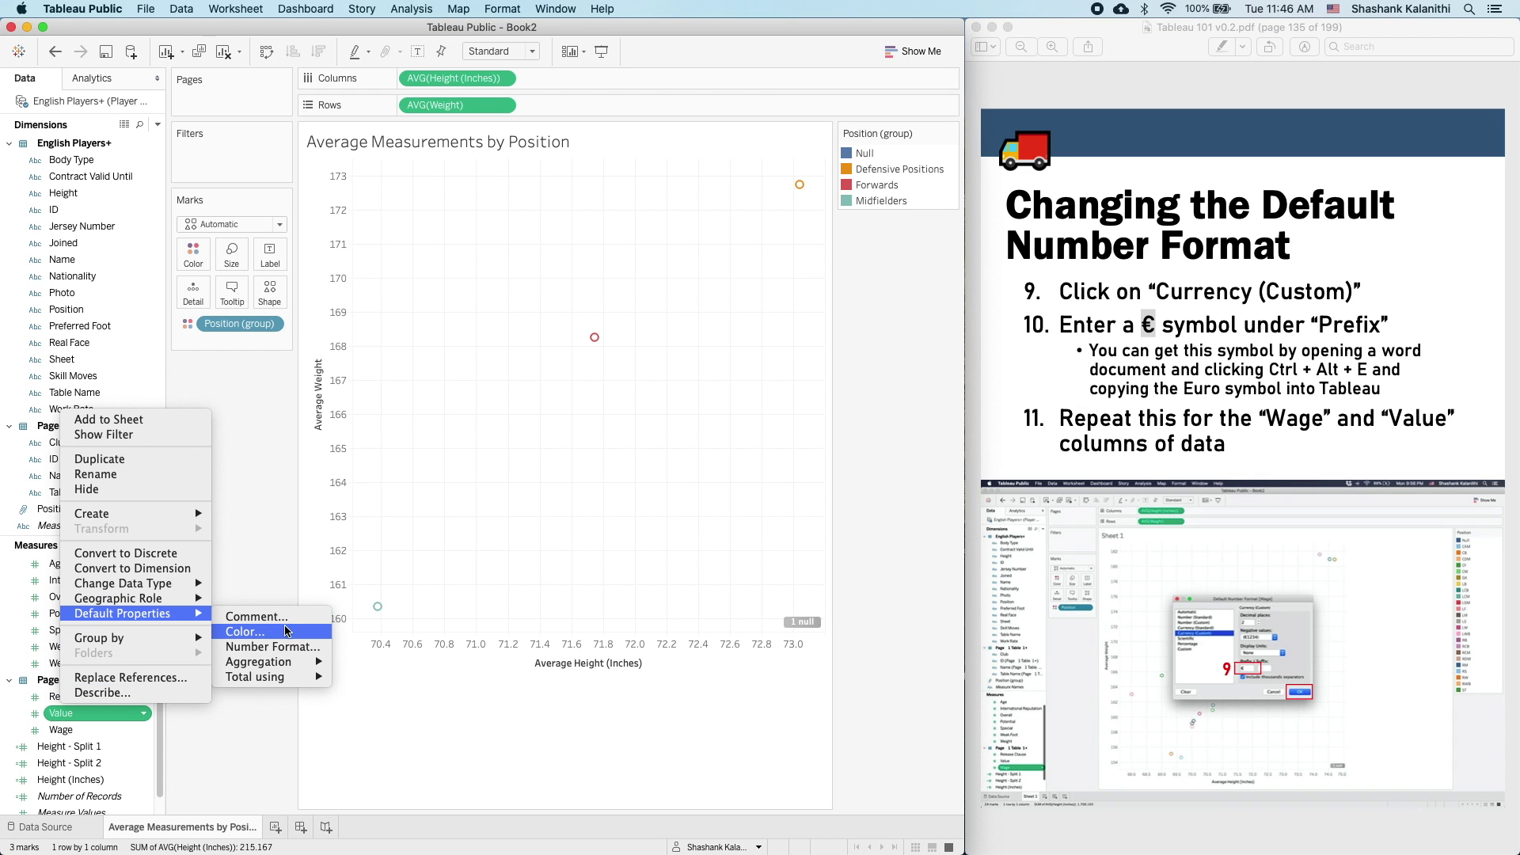
left_click(304, 648)
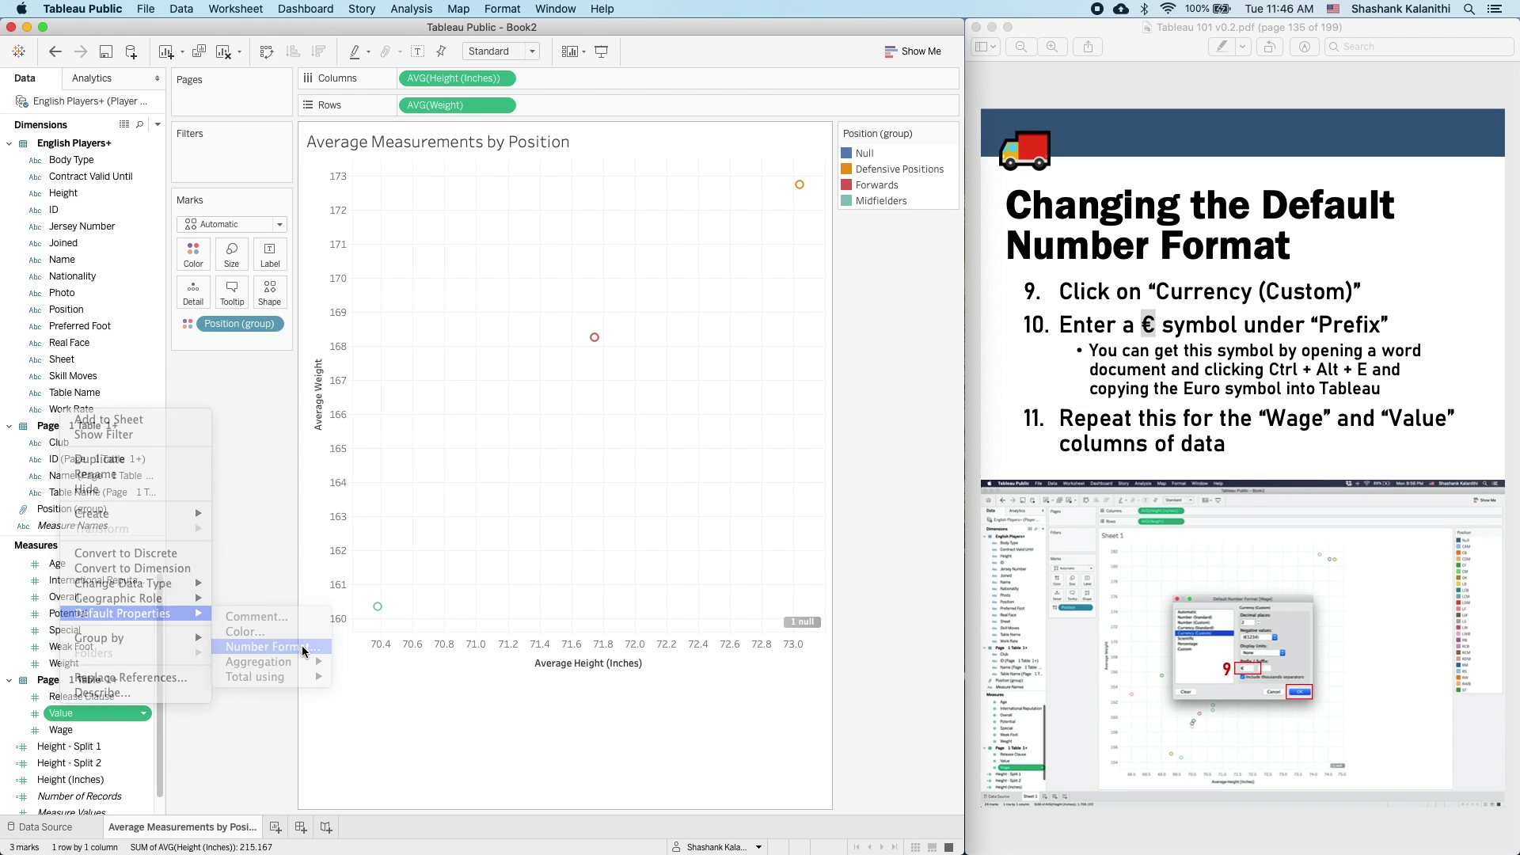
left_click(400, 401)
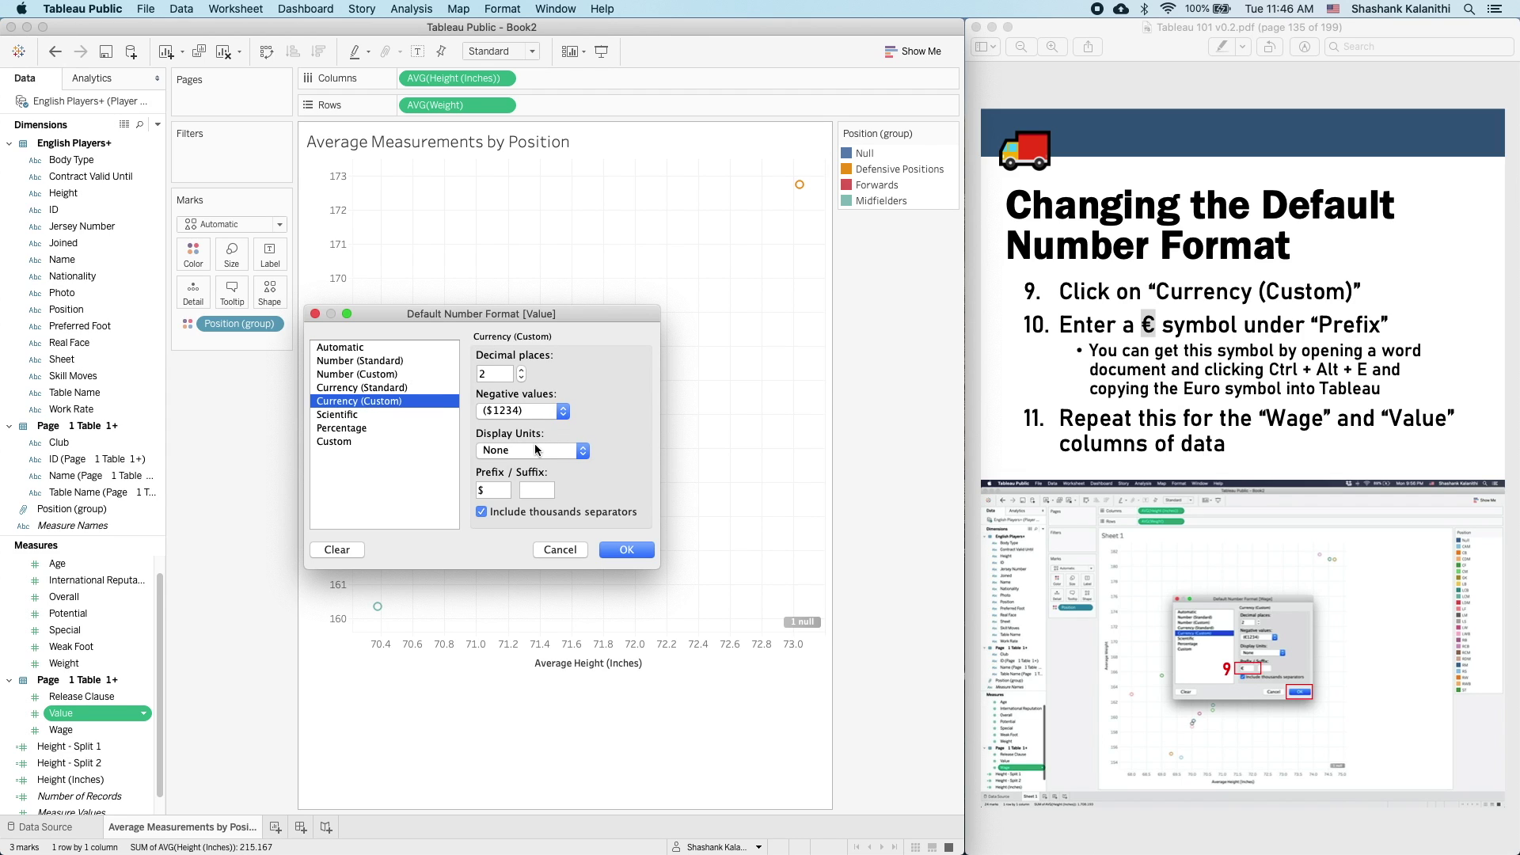
left_click(497, 490)
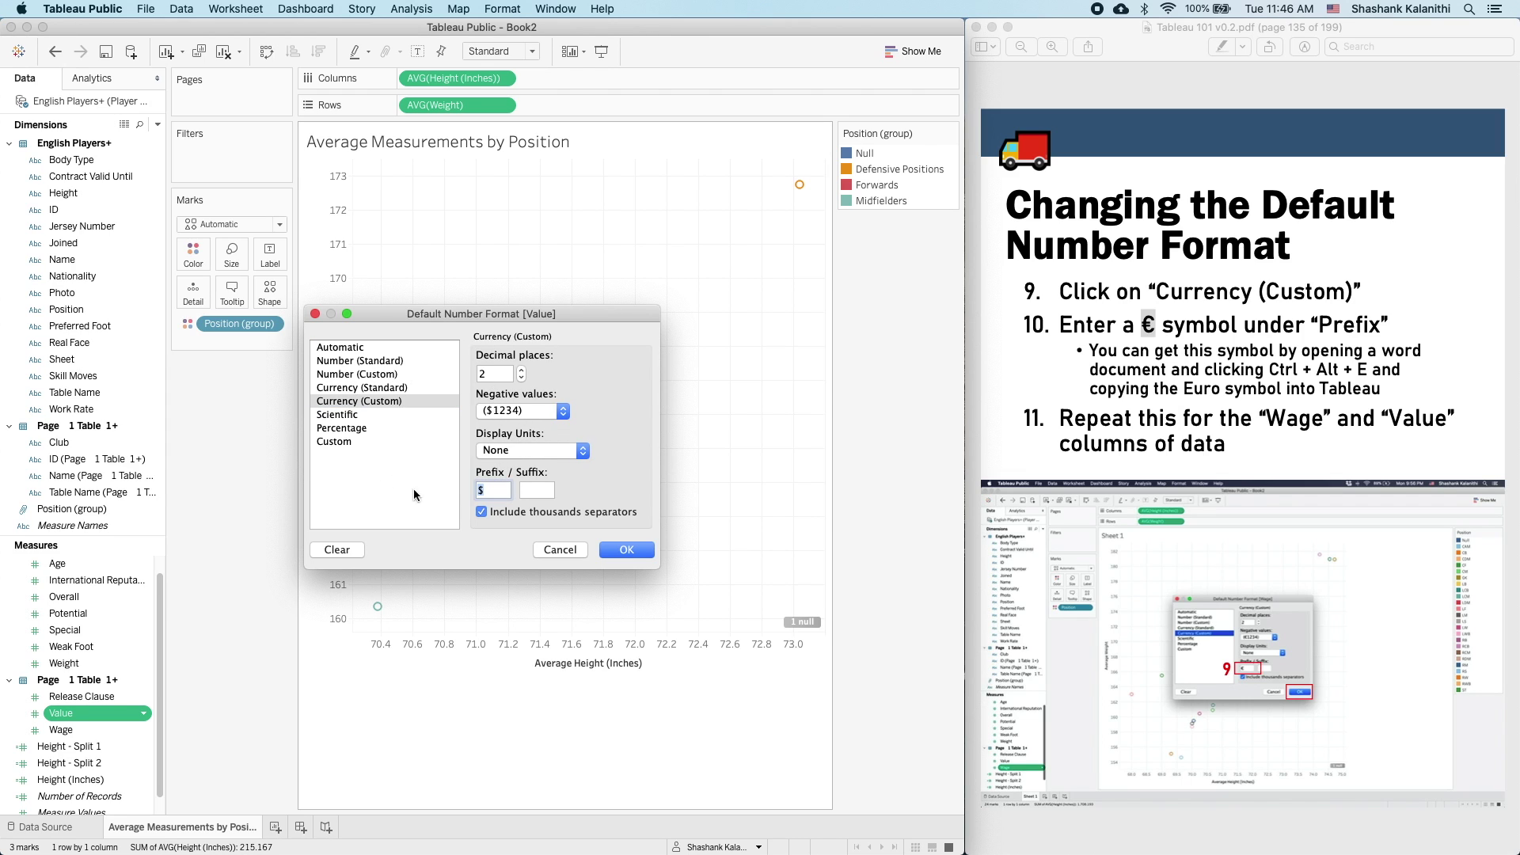
key("super+v")
left_click(627, 549)
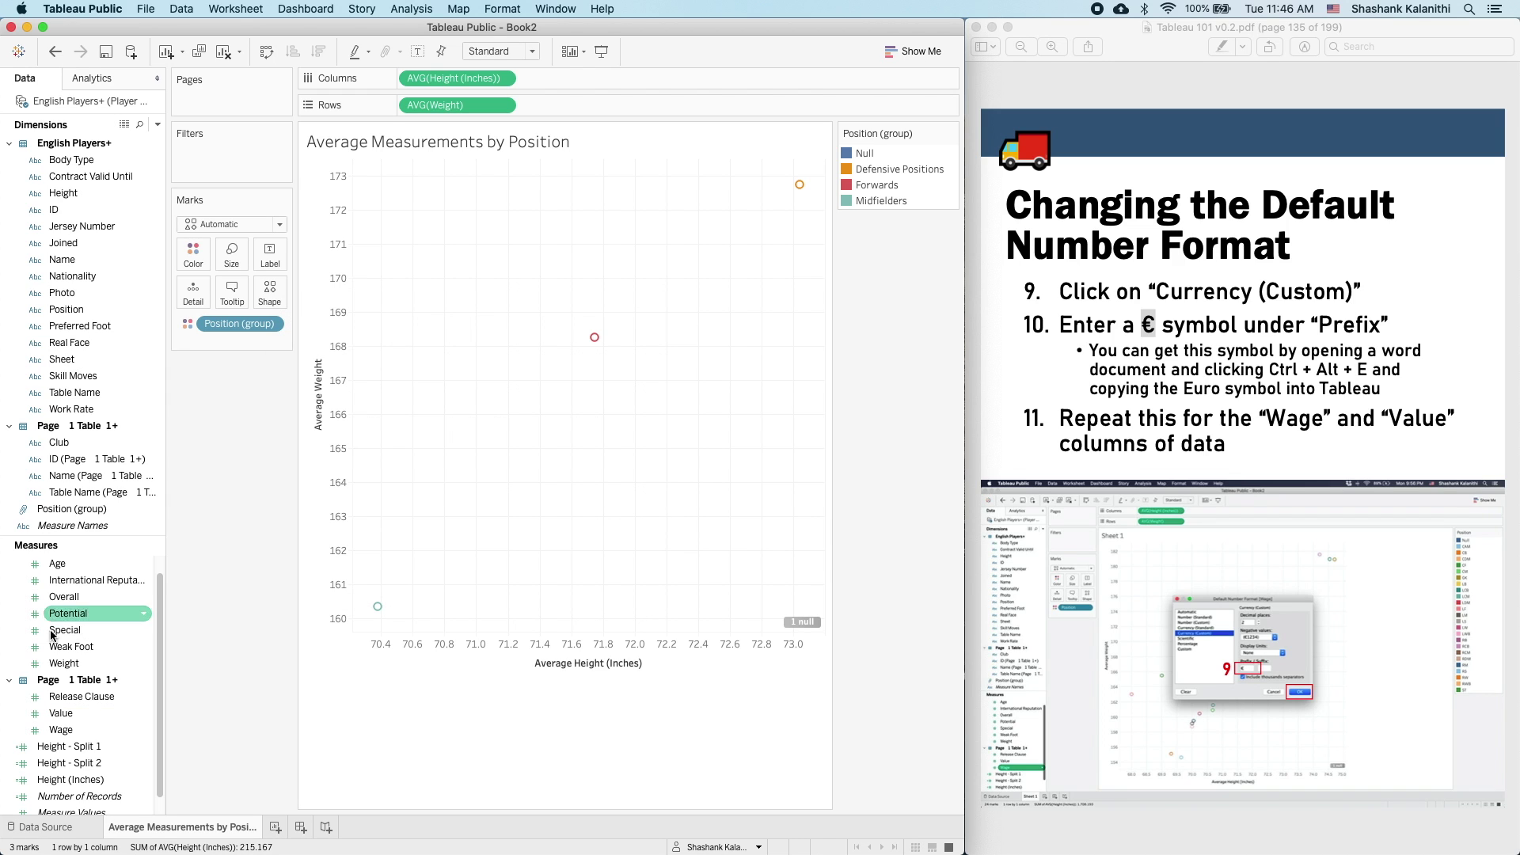
- Set the Wage measure's default number format to Currency (Custom) with € as the prefix
right_click(50, 730)
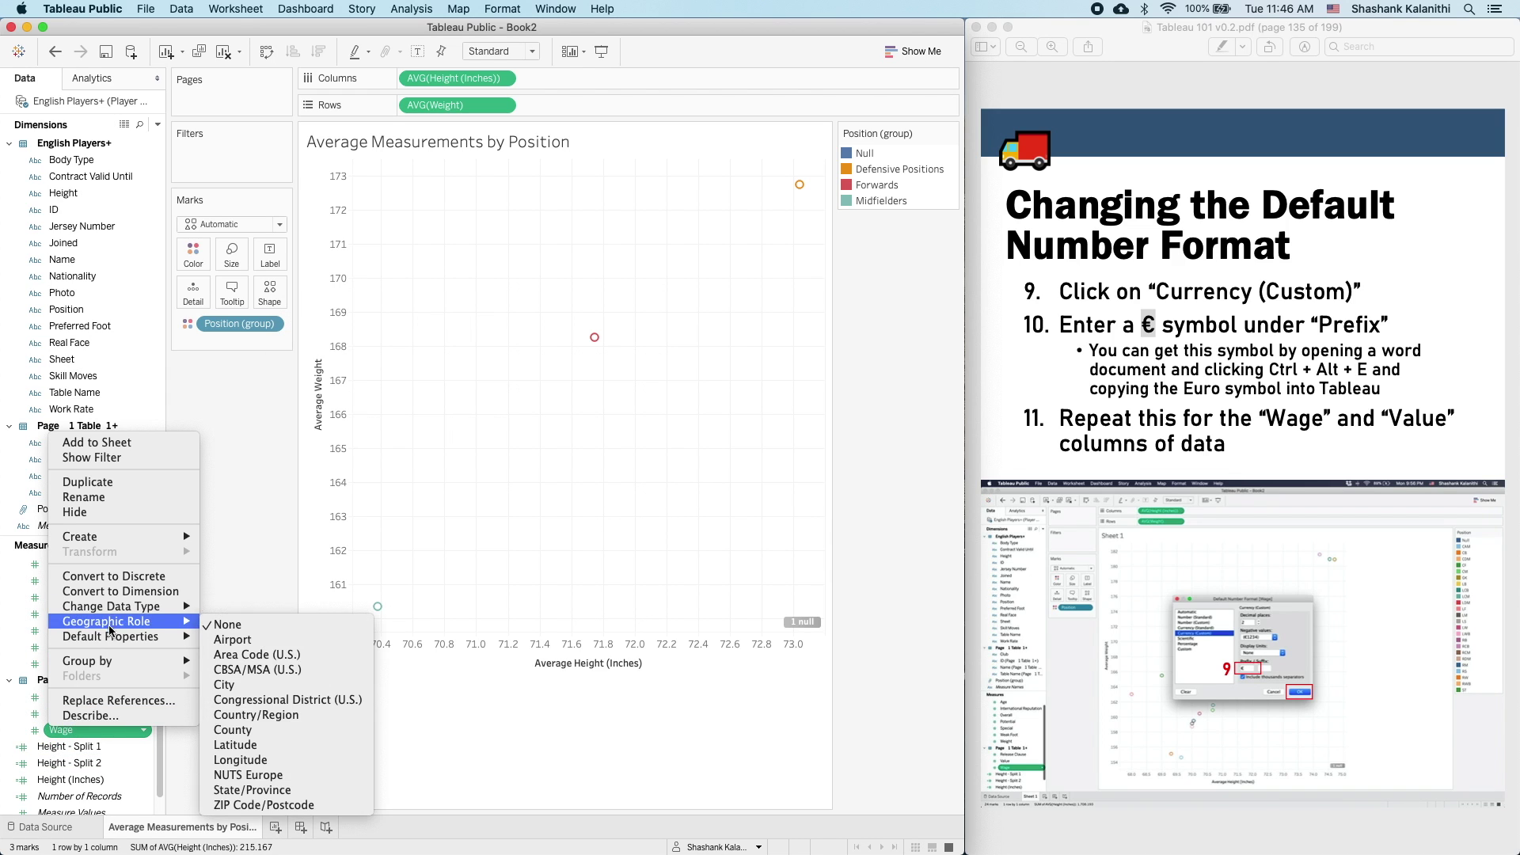
mouse_move(119, 637)
left_click(257, 670)
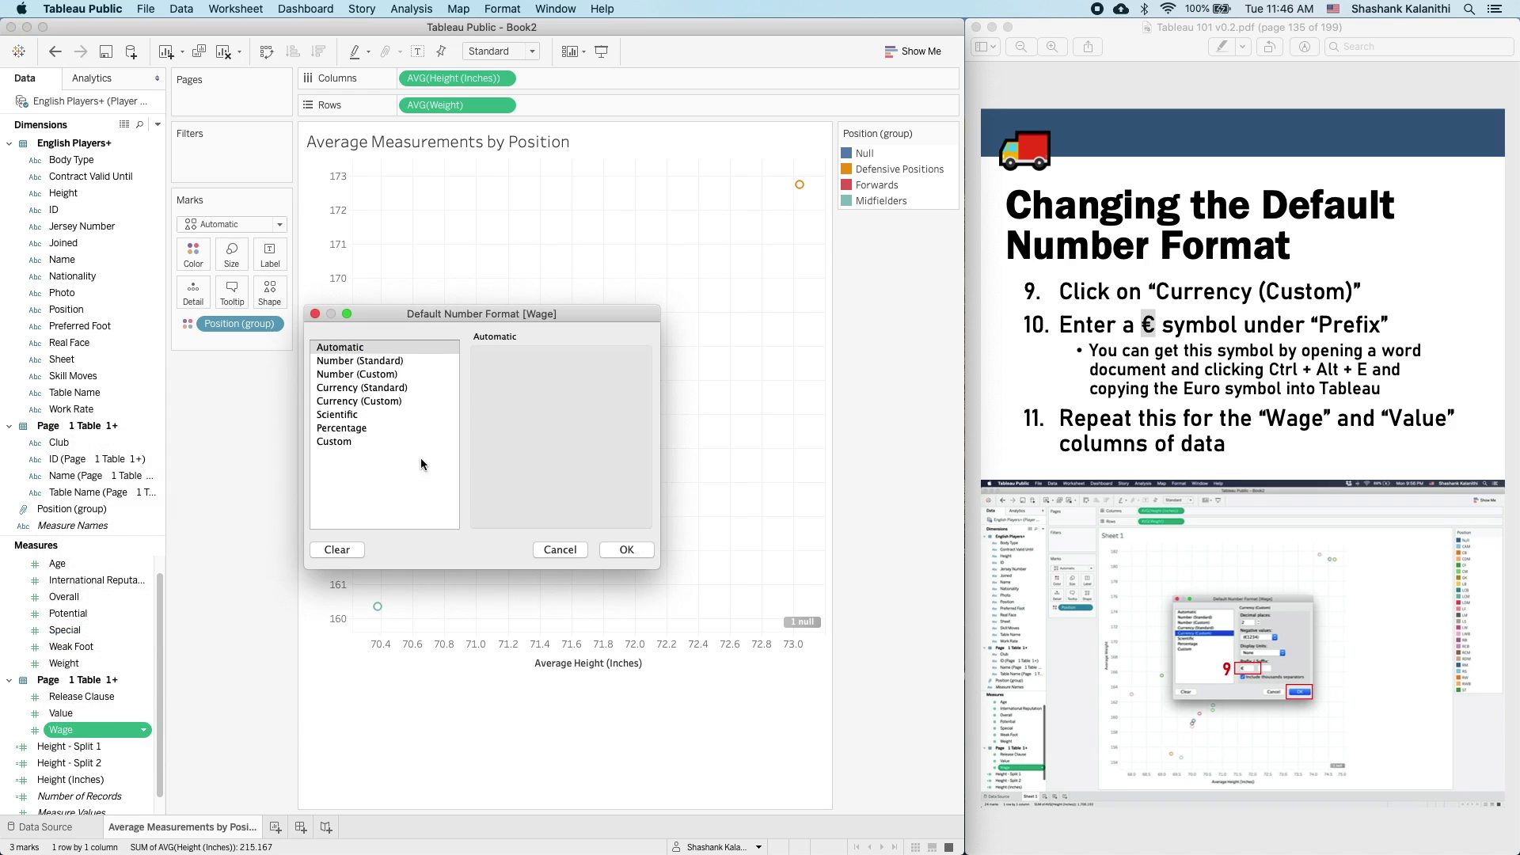
left_click(389, 401)
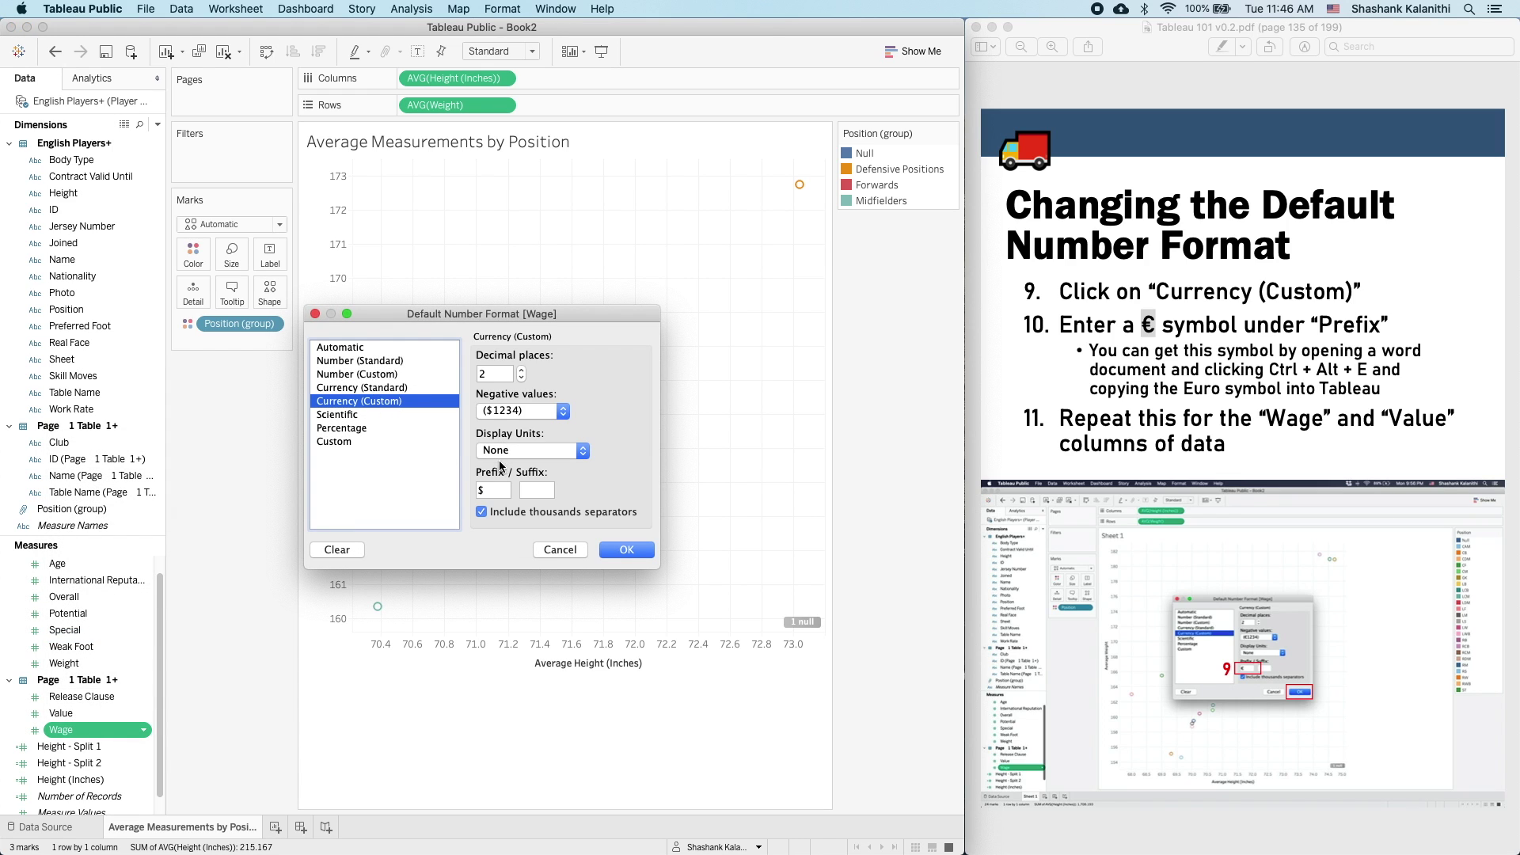
double_click(492, 490)
left_click(621, 550)
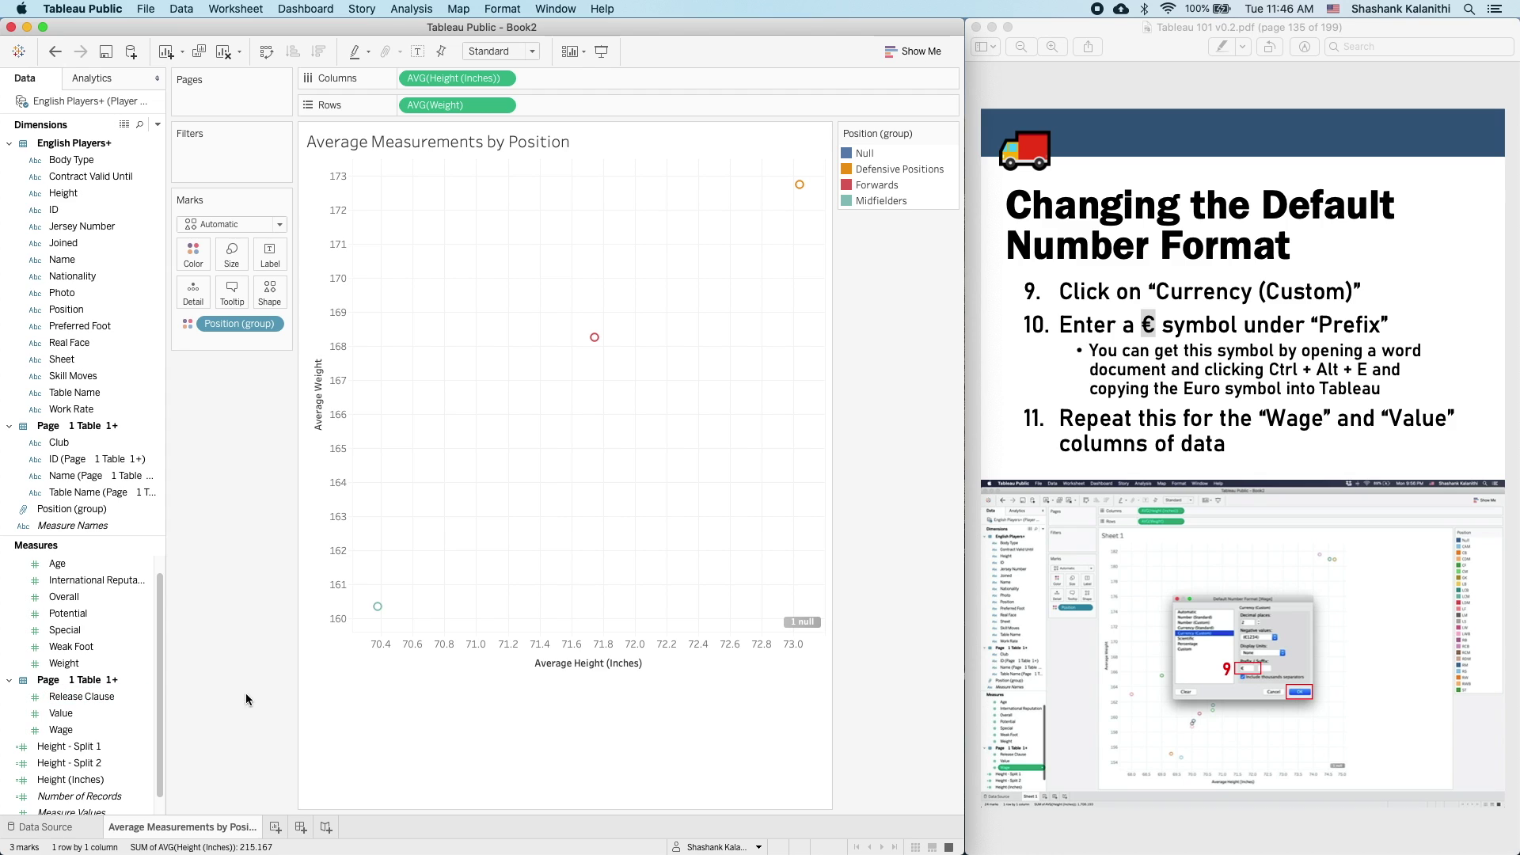
- Go to the guide's Exercise page and examine the example chart of each club's spending on players by Position (group)
left_click(1216, 439)
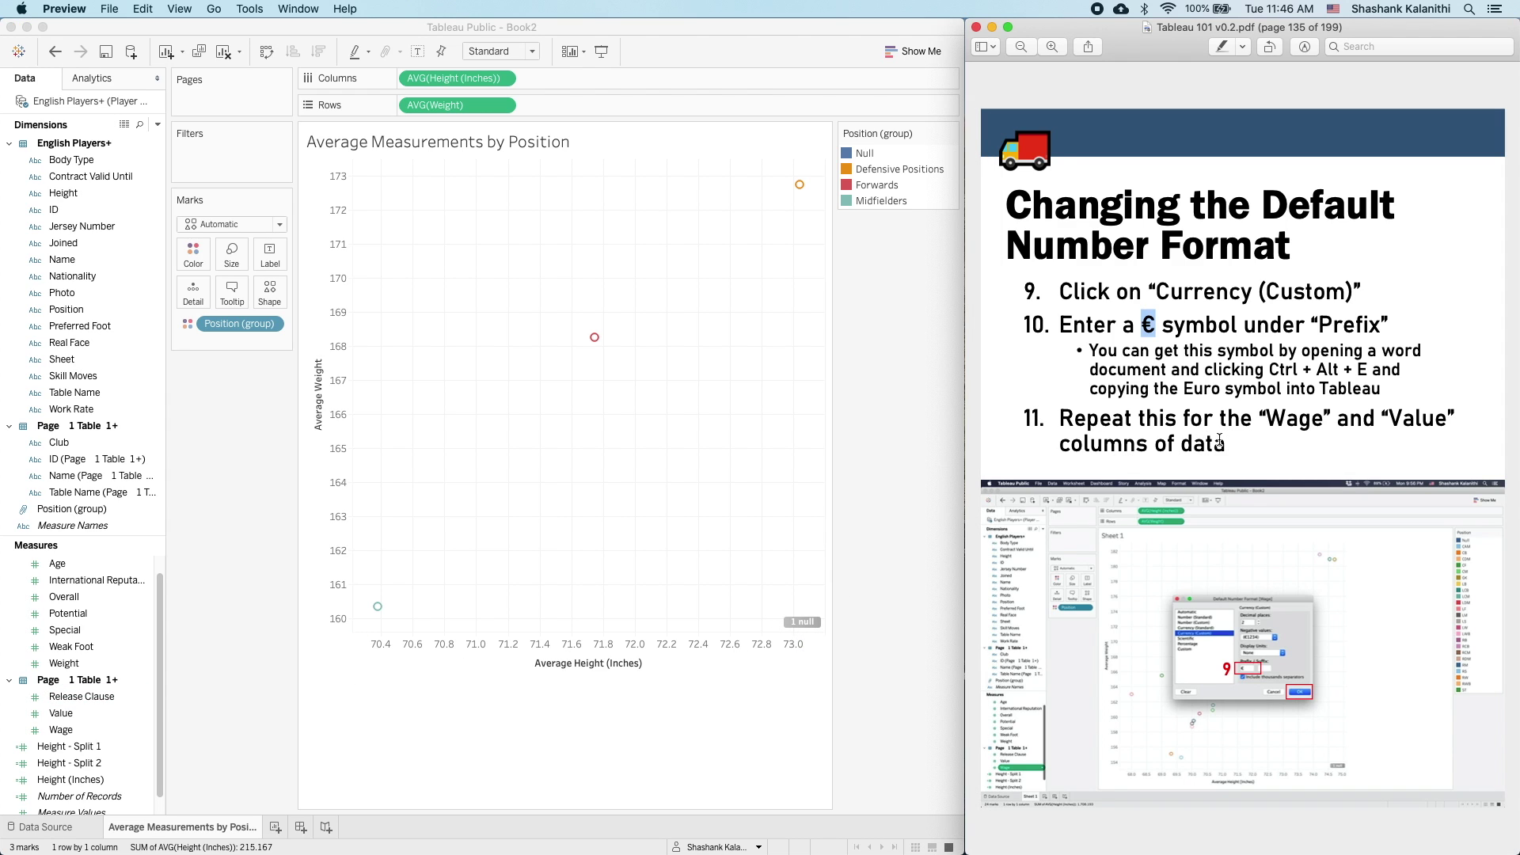
key("Down")
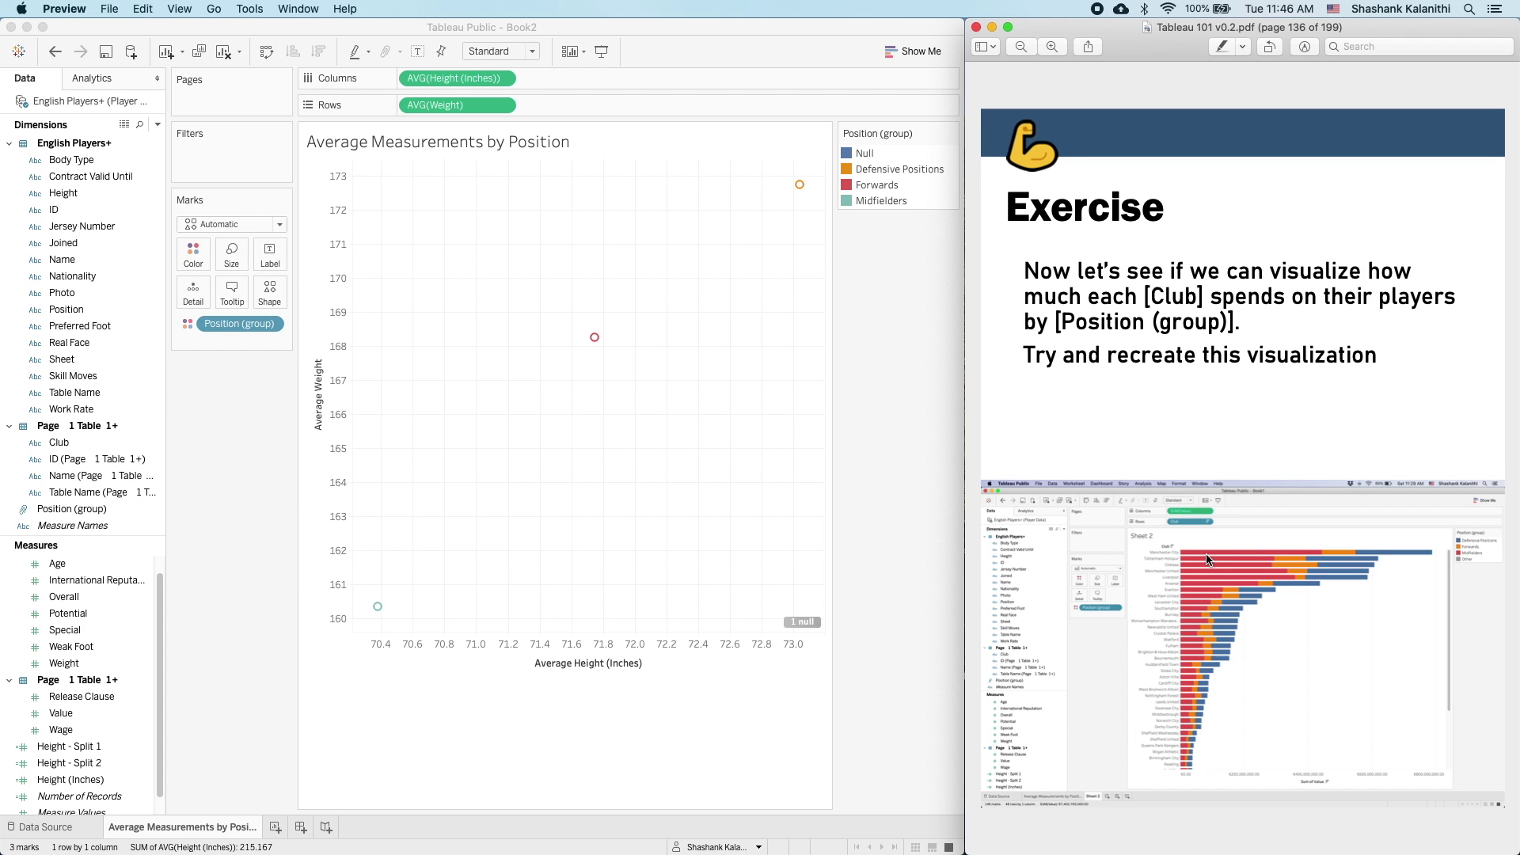
left_click_drag(1175, 60, 600, 59)
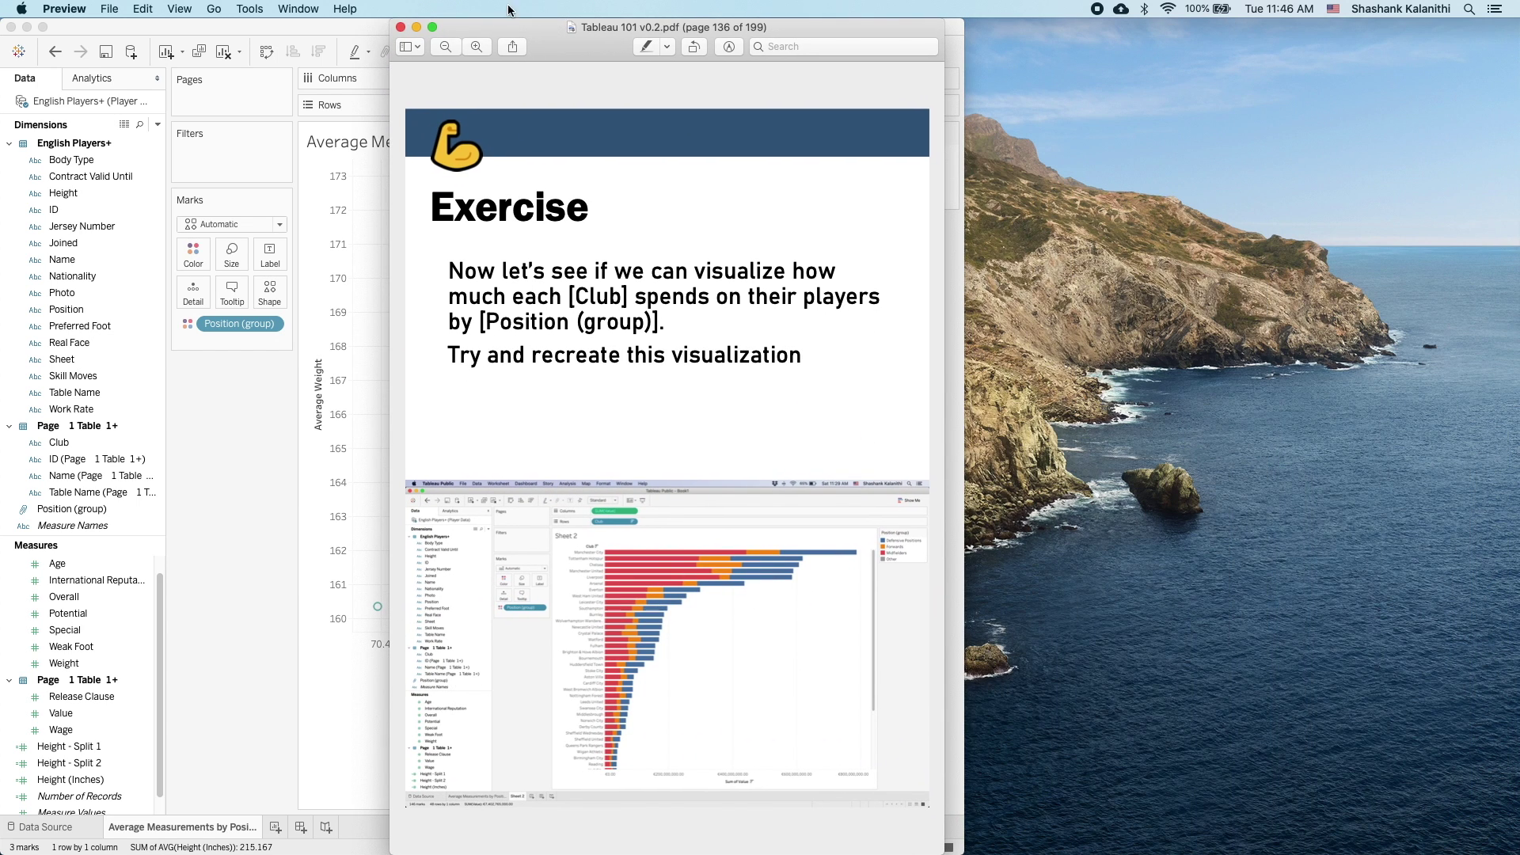
left_click(433, 29)
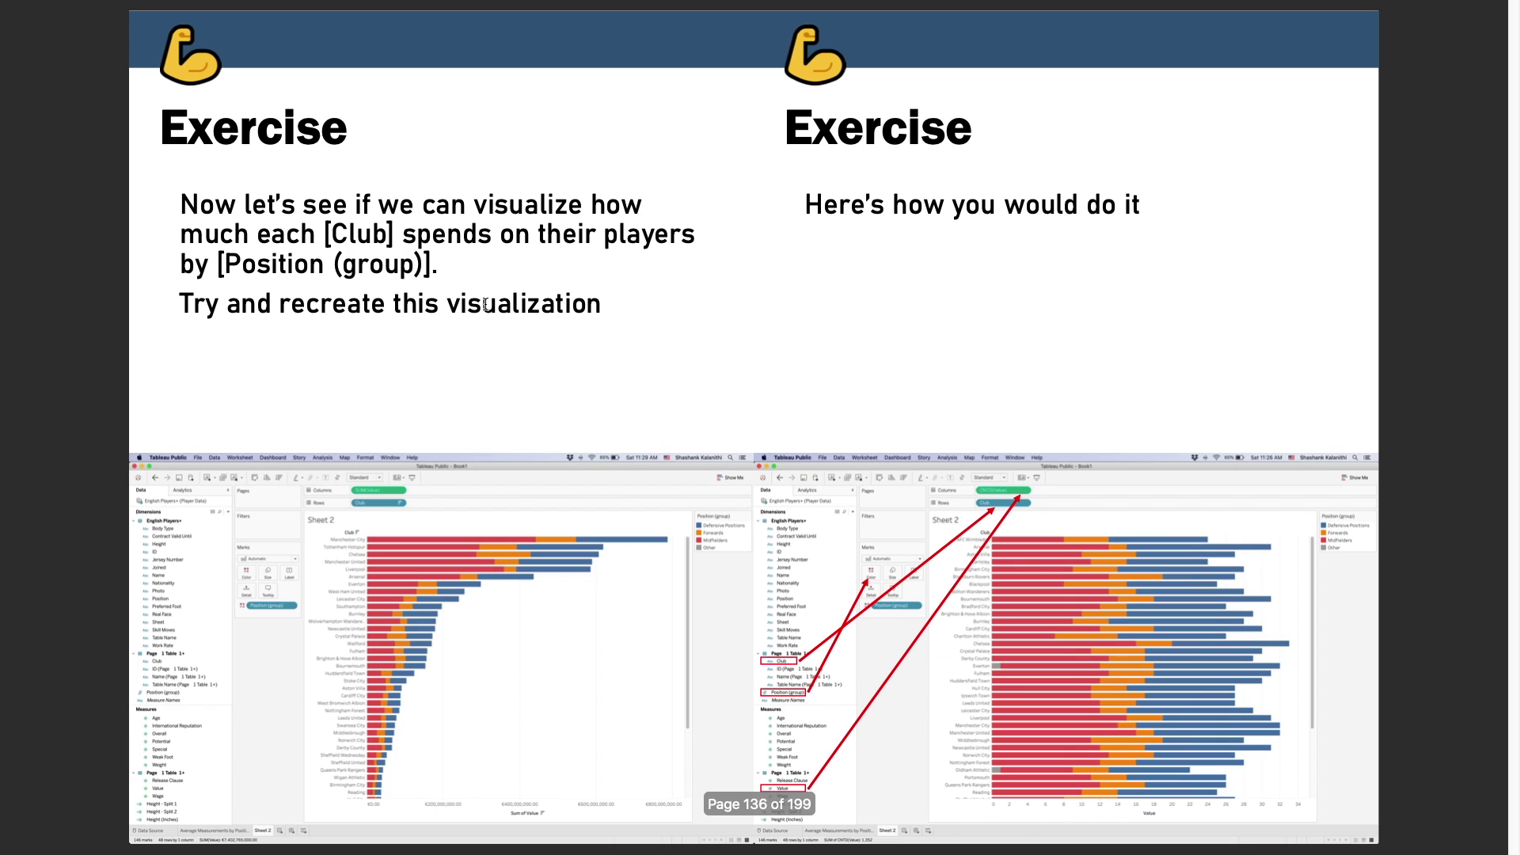
scroll(515, 331, "up", 2)
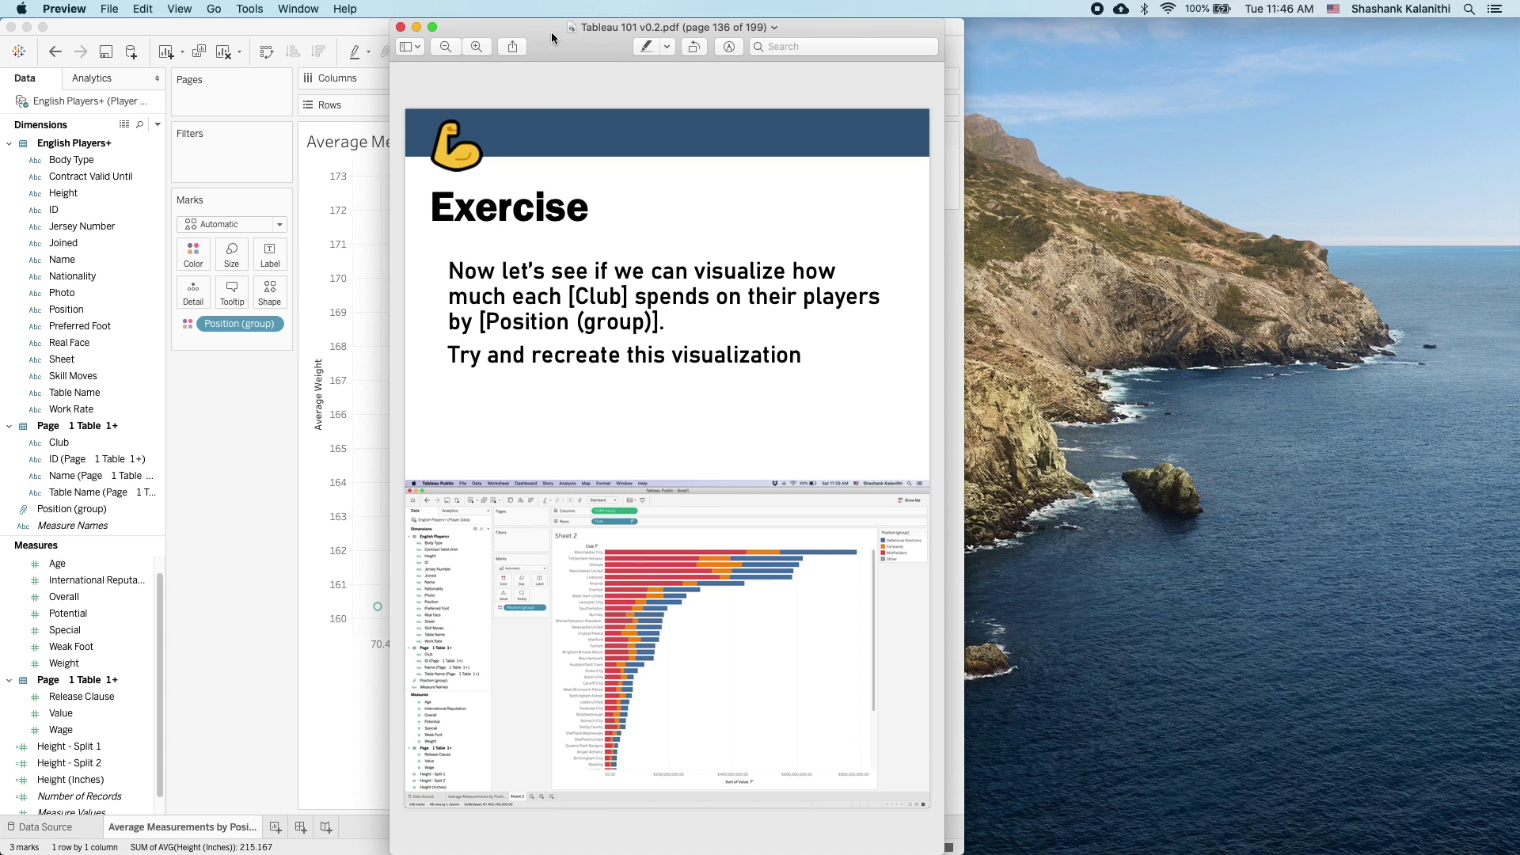
left_click_drag(552, 31, 1133, 11)
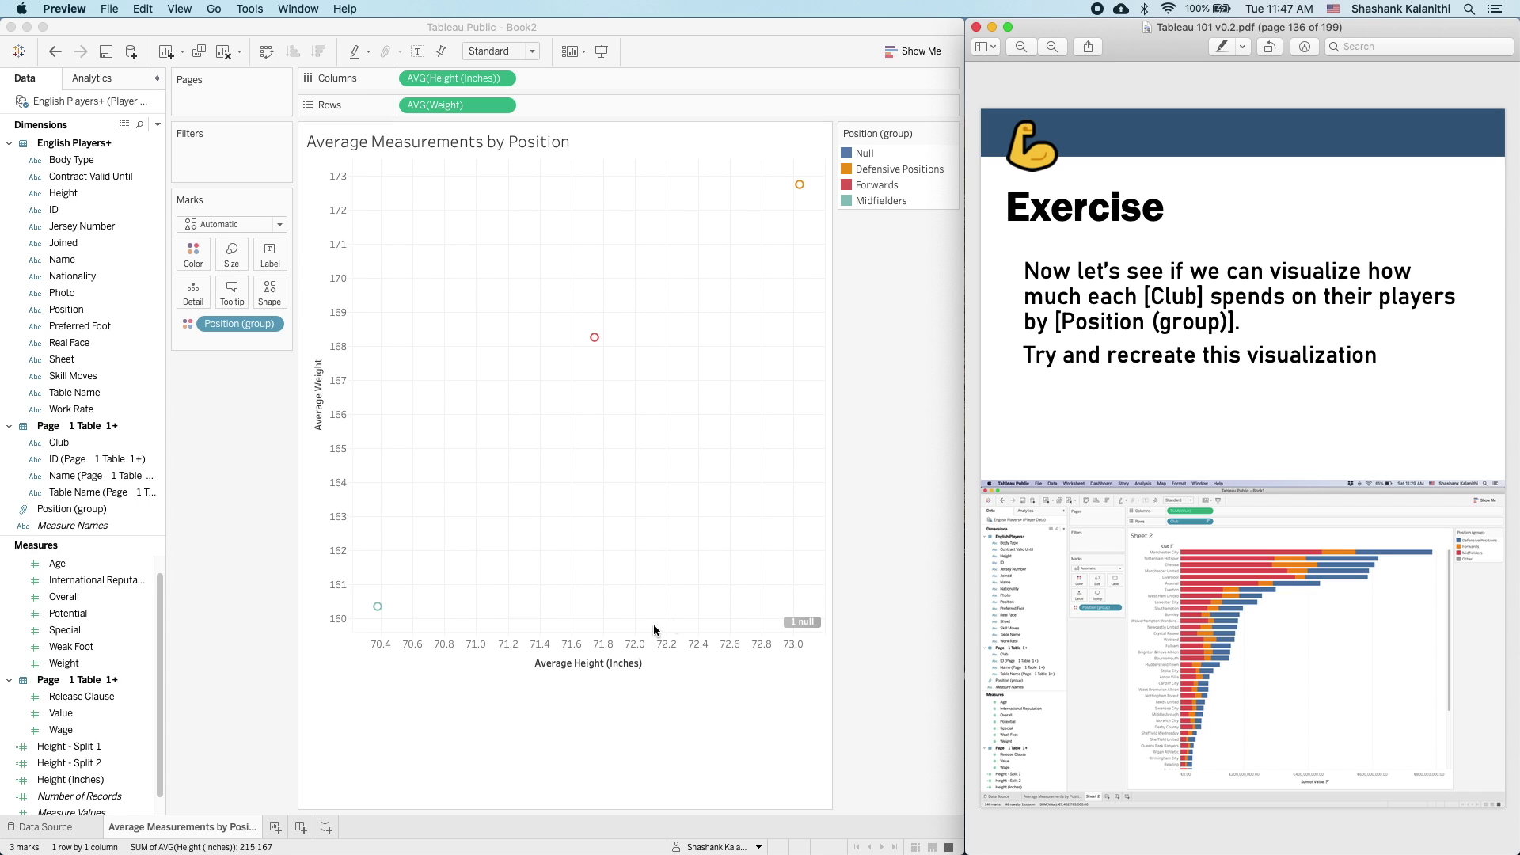
- On a new worksheet, build a horizontal bar chart of Value for each Club, colored by Position (group)
left_click(274, 812)
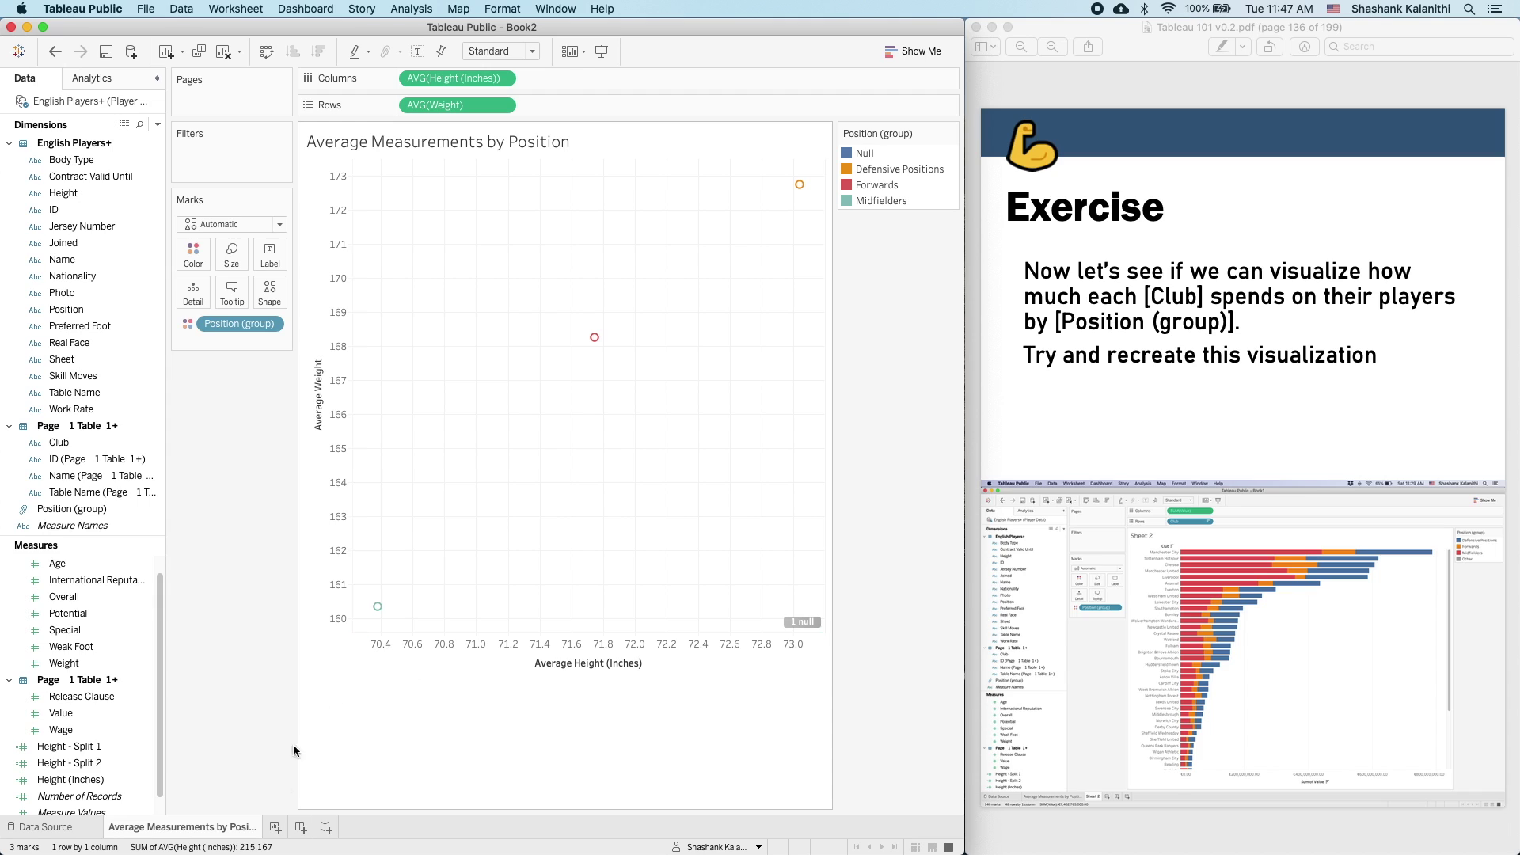
left_click(276, 827)
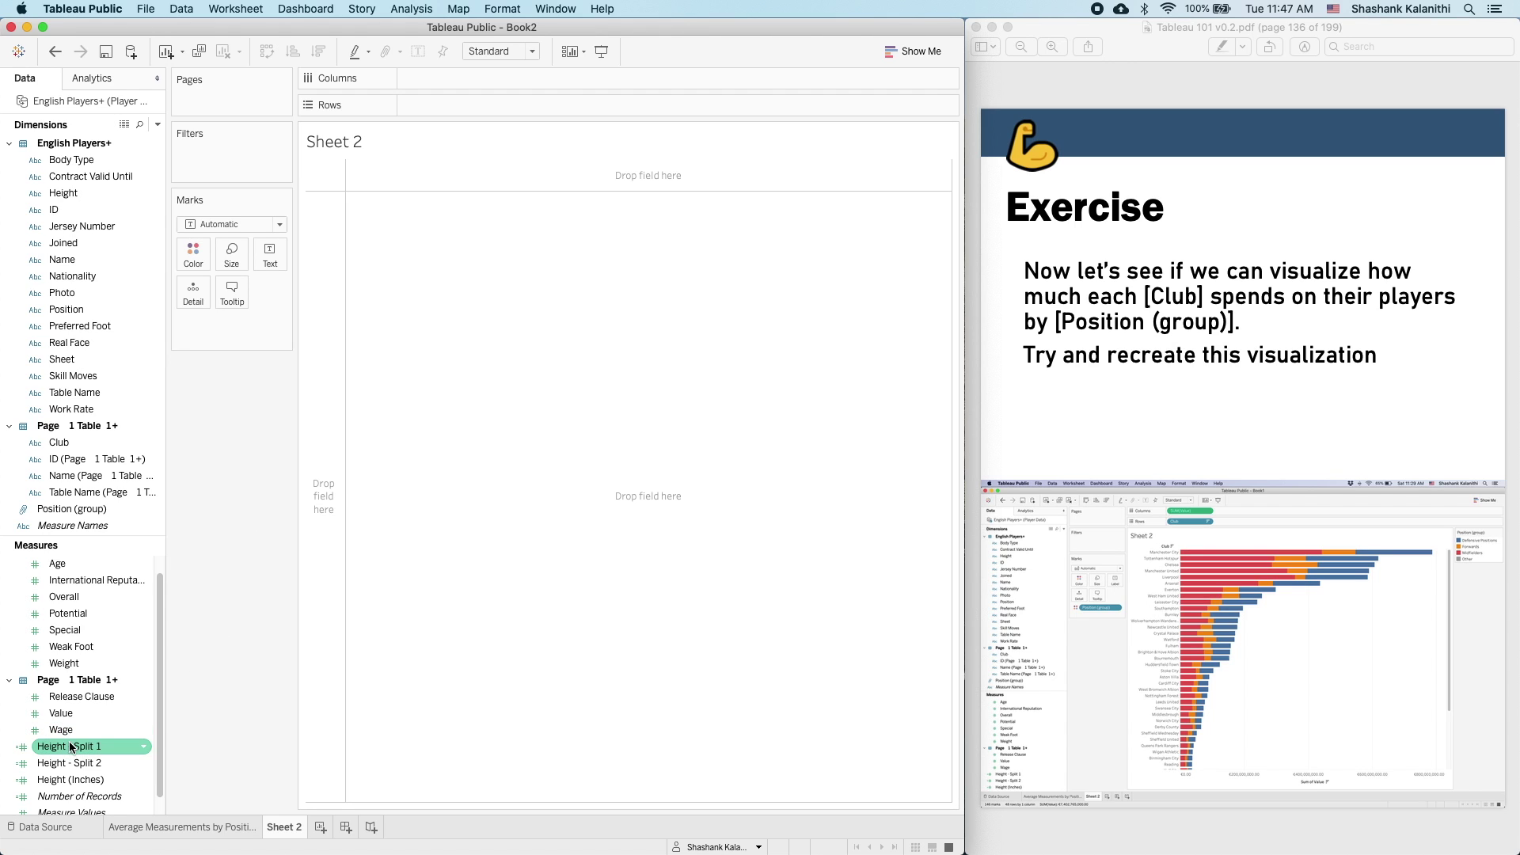
left_click_drag(75, 713, 492, 70)
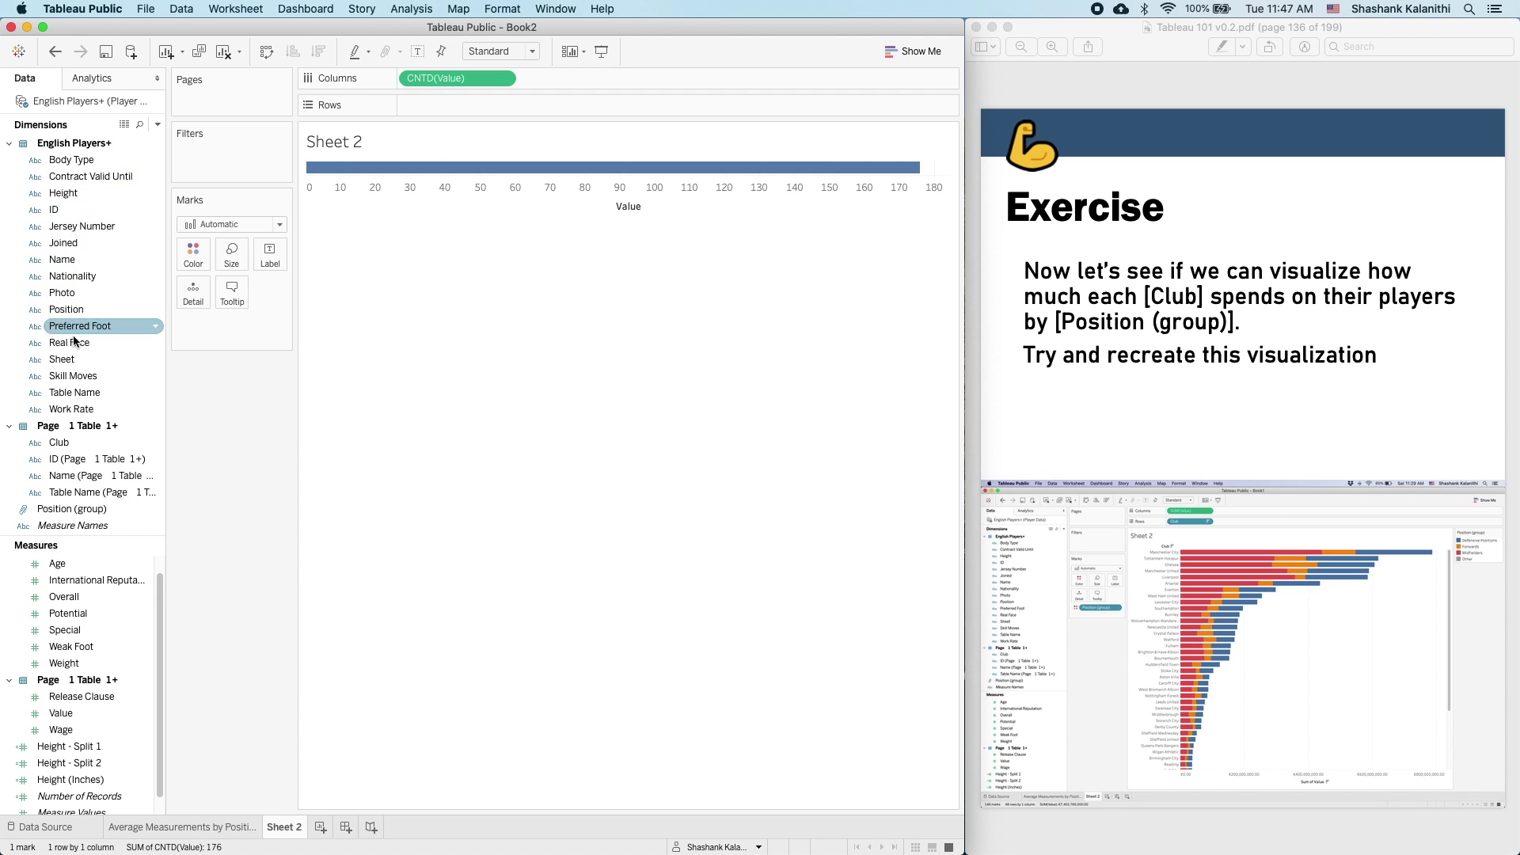
left_click_drag(74, 440, 443, 102)
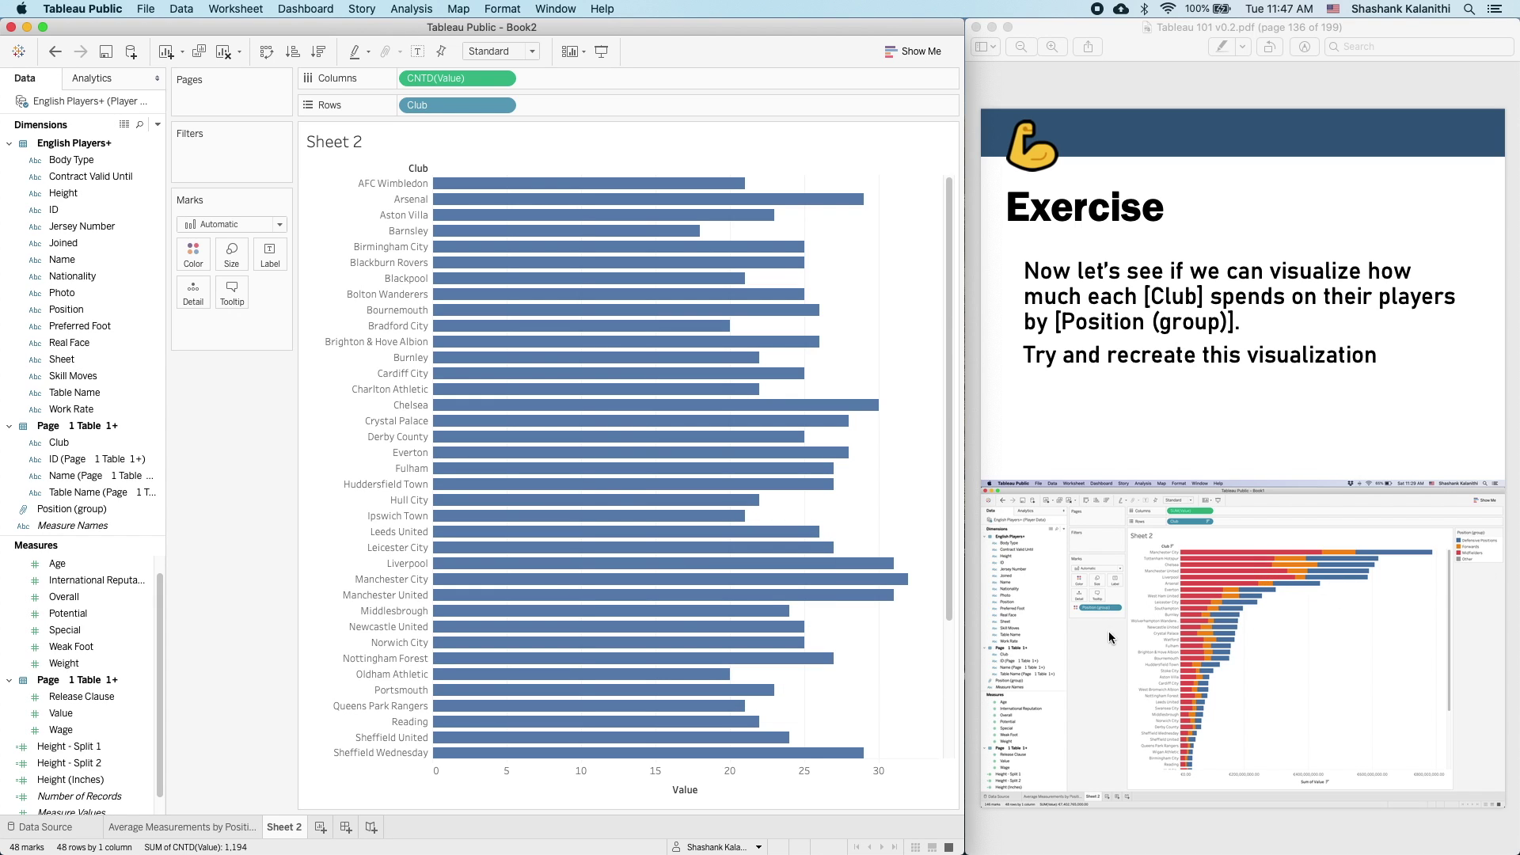
left_click_drag(79, 509, 193, 252)
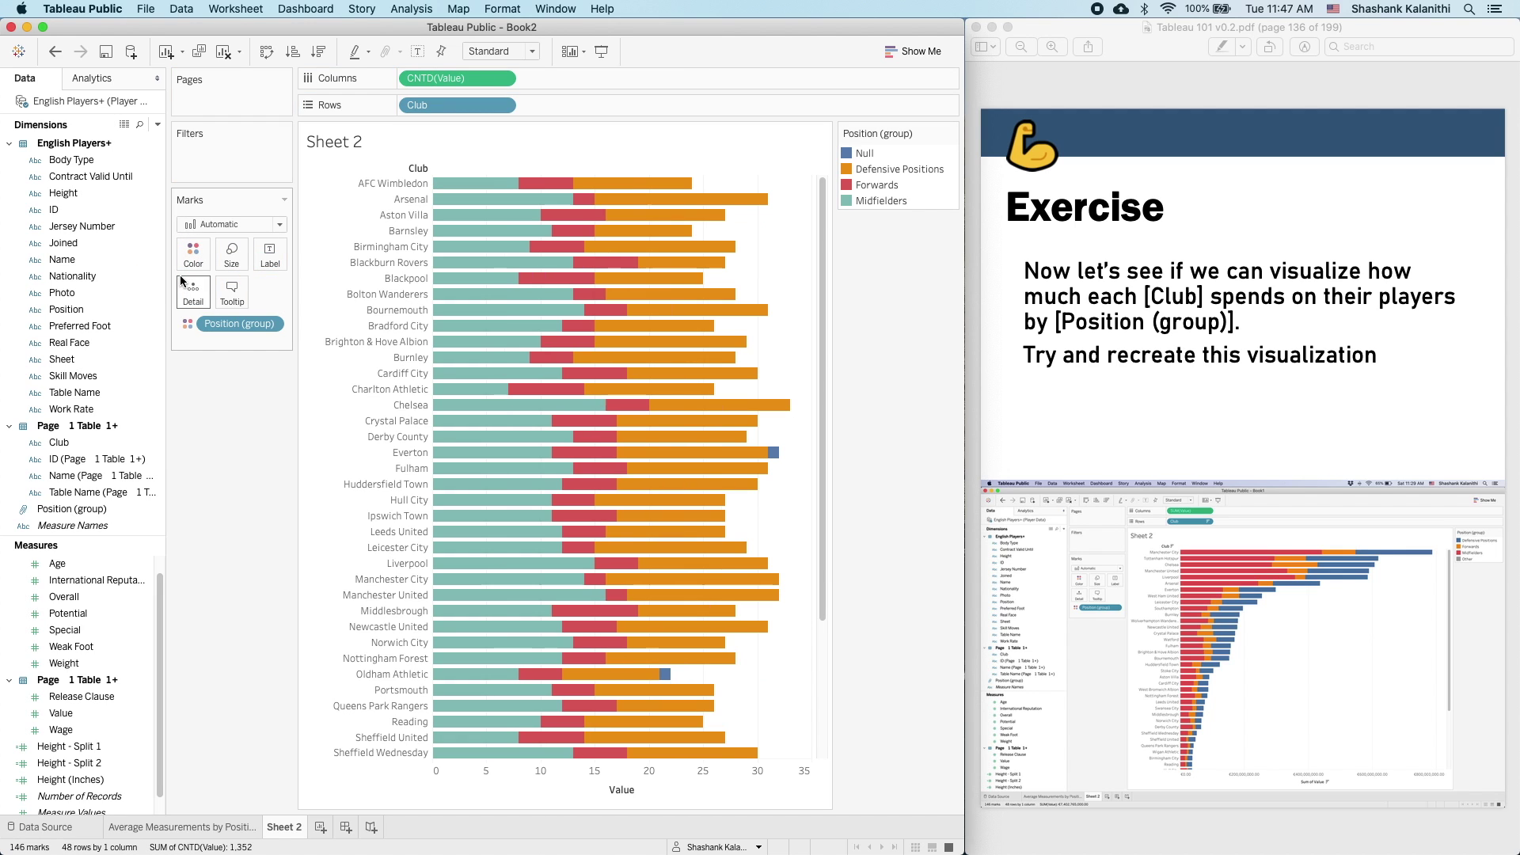
- Edit the Position (group) field so that its ungrouped values fall under 'Other'
mouse_move(768, 453)
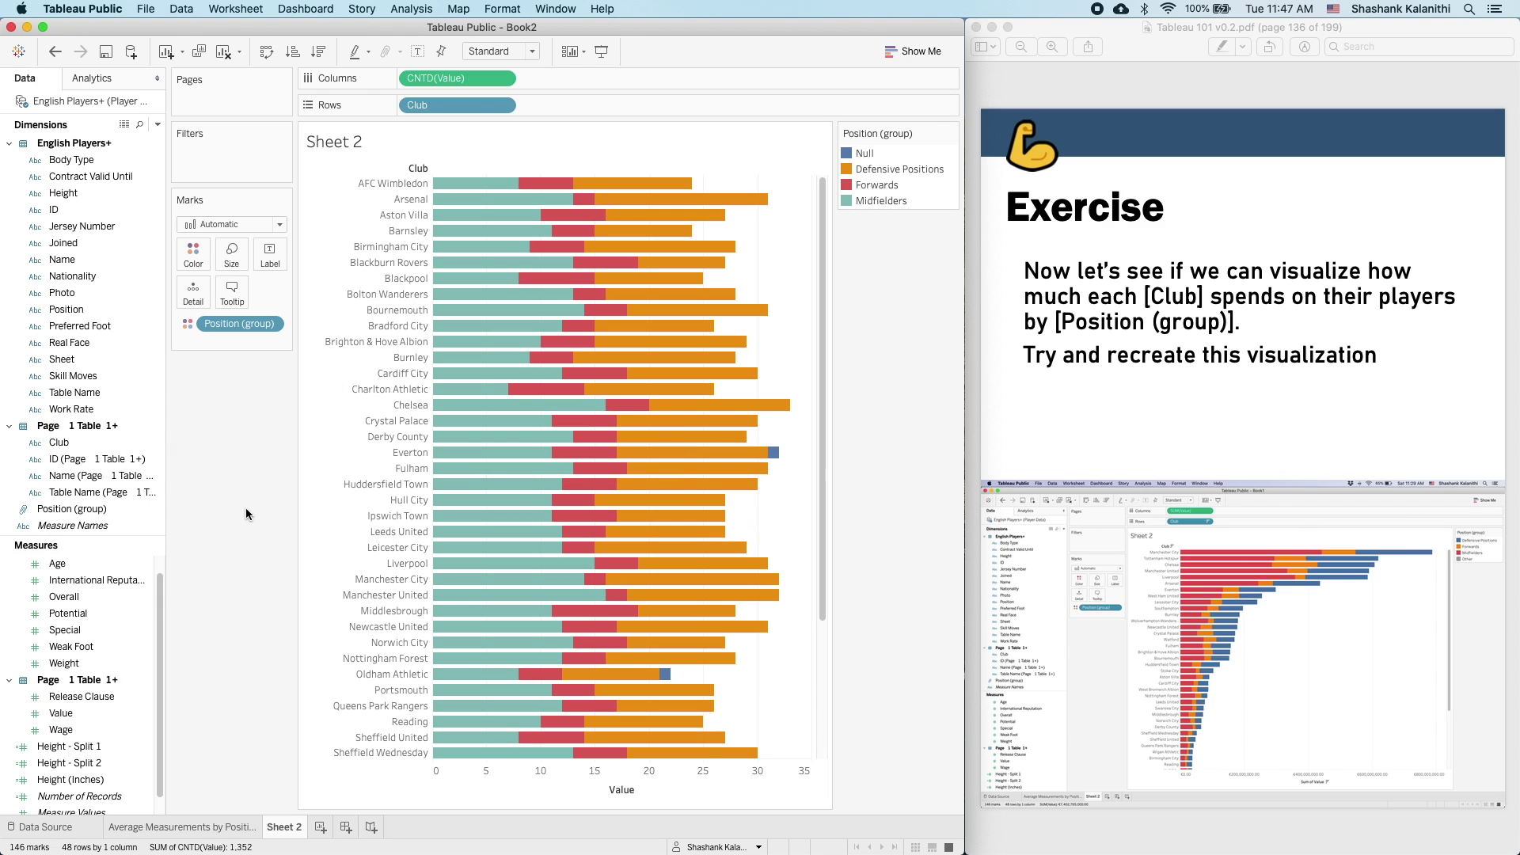
left_click(124, 507)
right_click(110, 513)
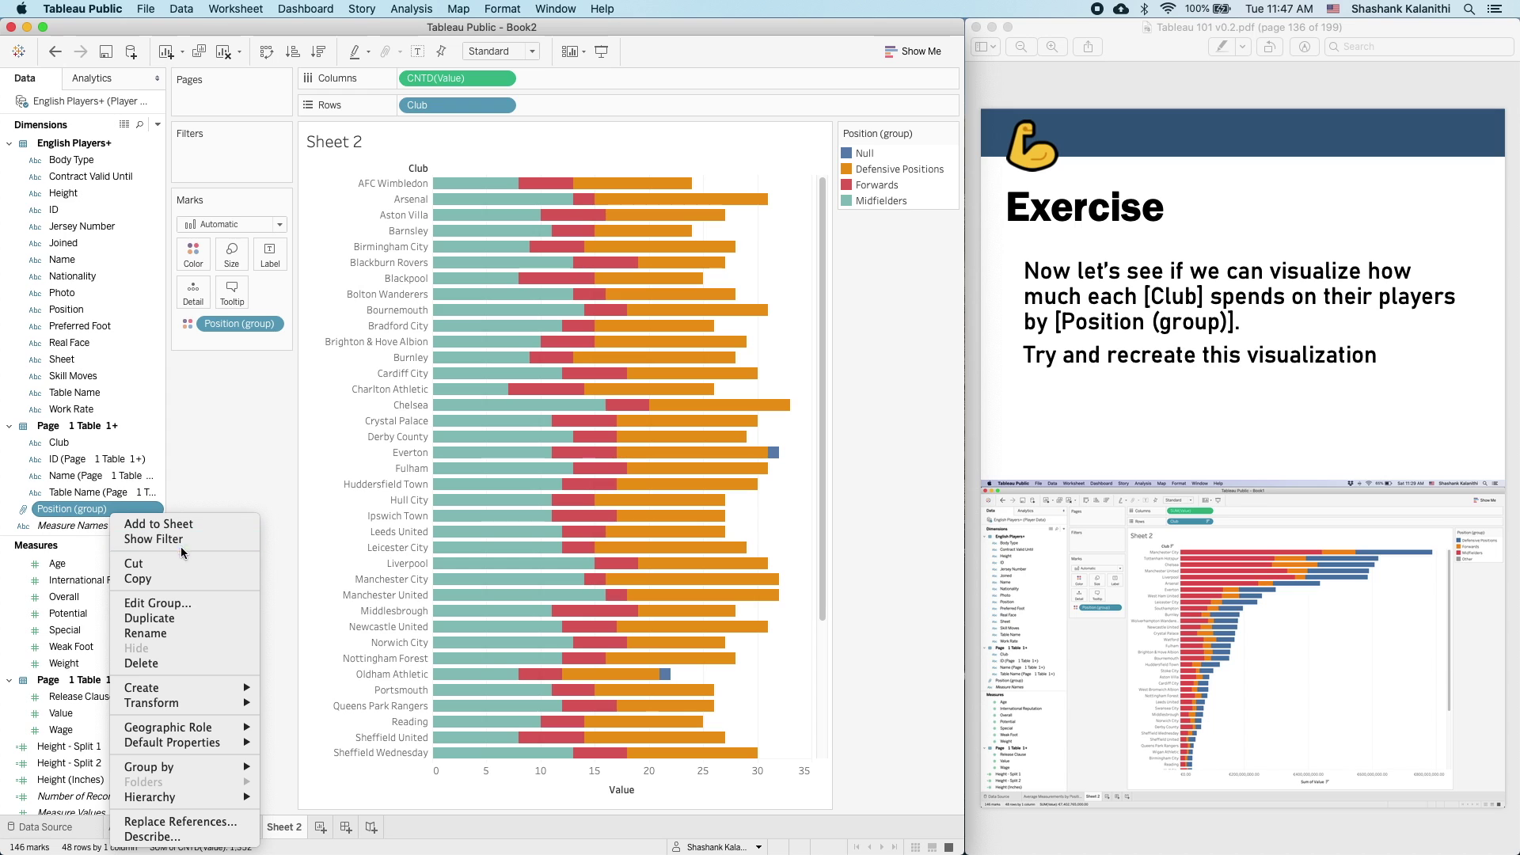
left_click(181, 600)
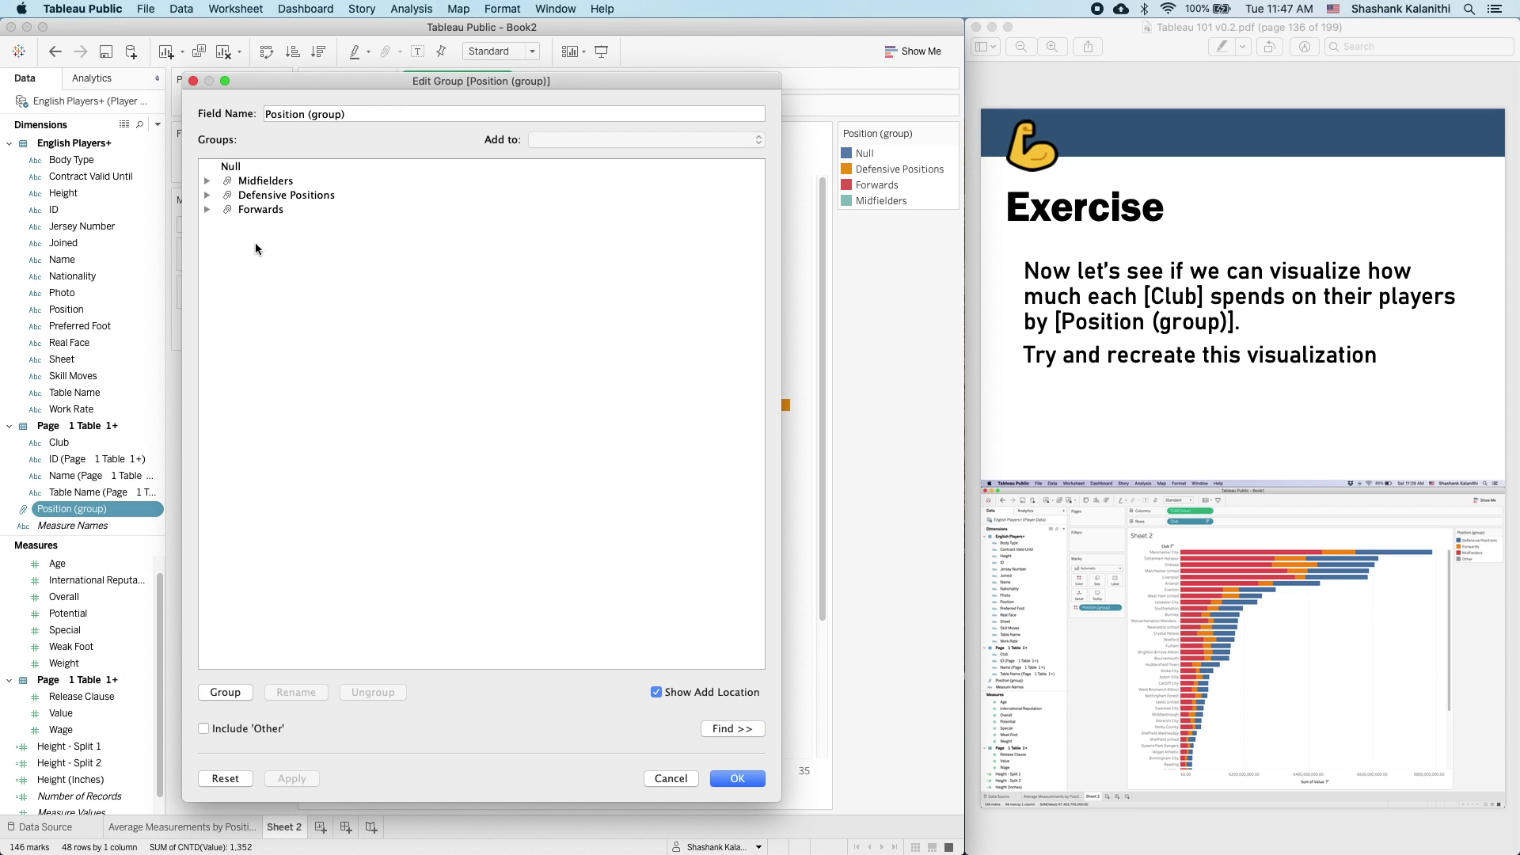
left_click(220, 729)
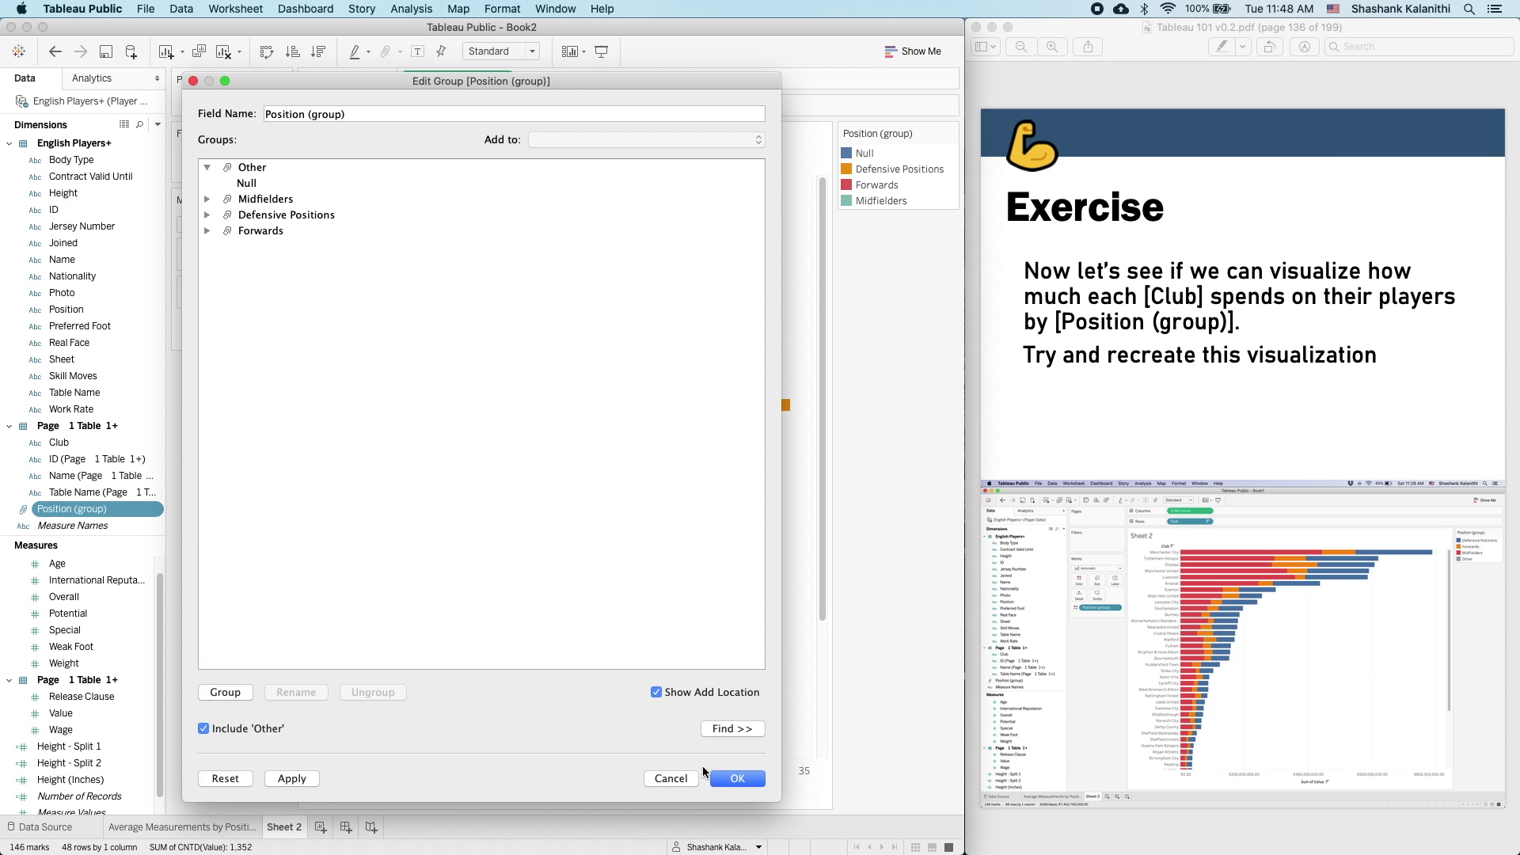
left_click(735, 780)
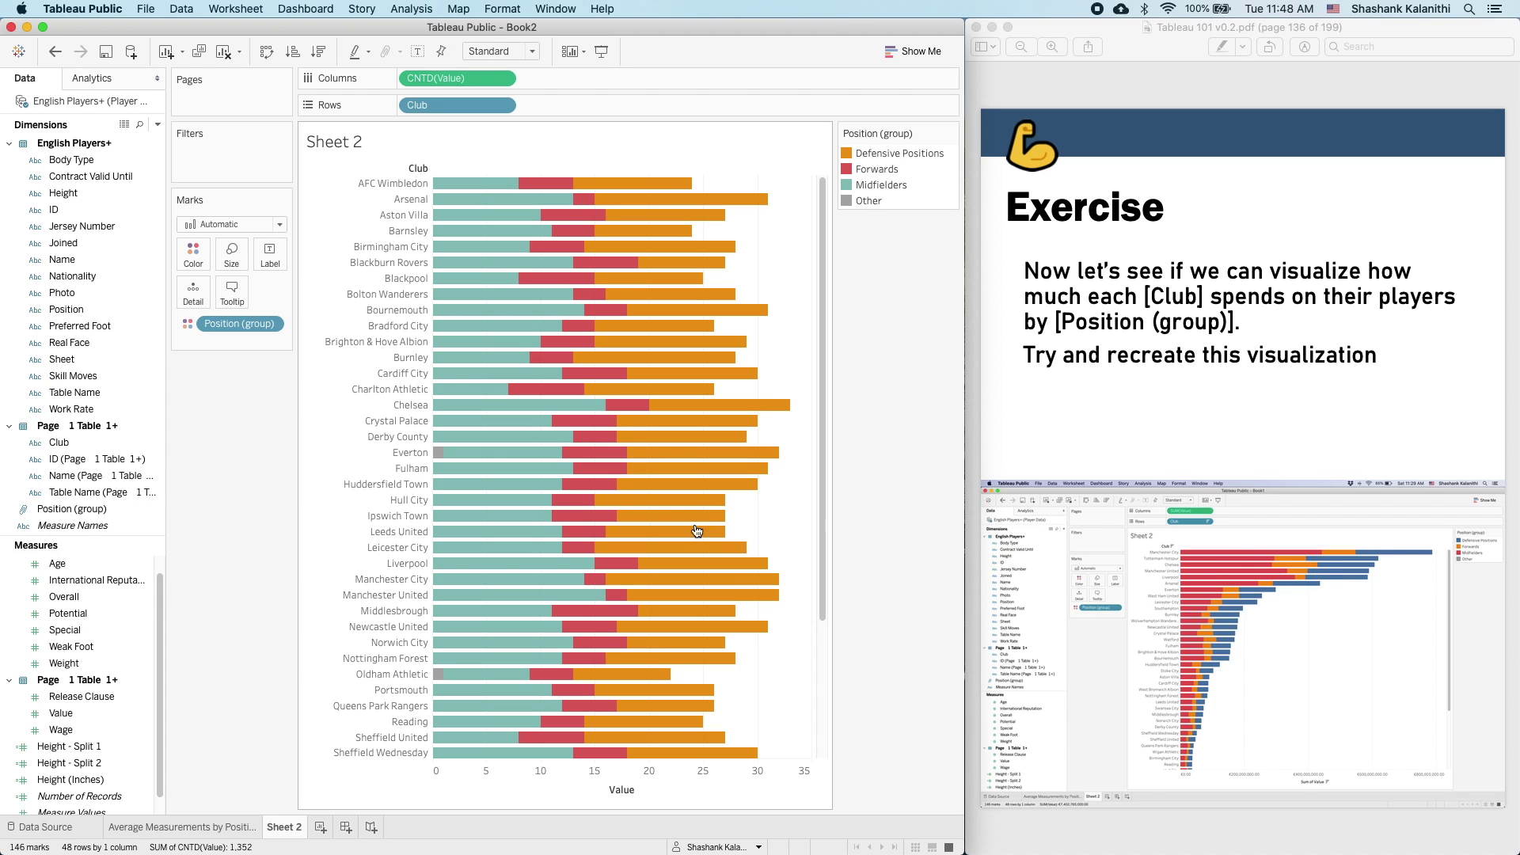
- Recolor the Position (group) values: Defensive Positions blue, Forwards orange and Midfielders red
left_click(198, 264)
left_click(258, 307)
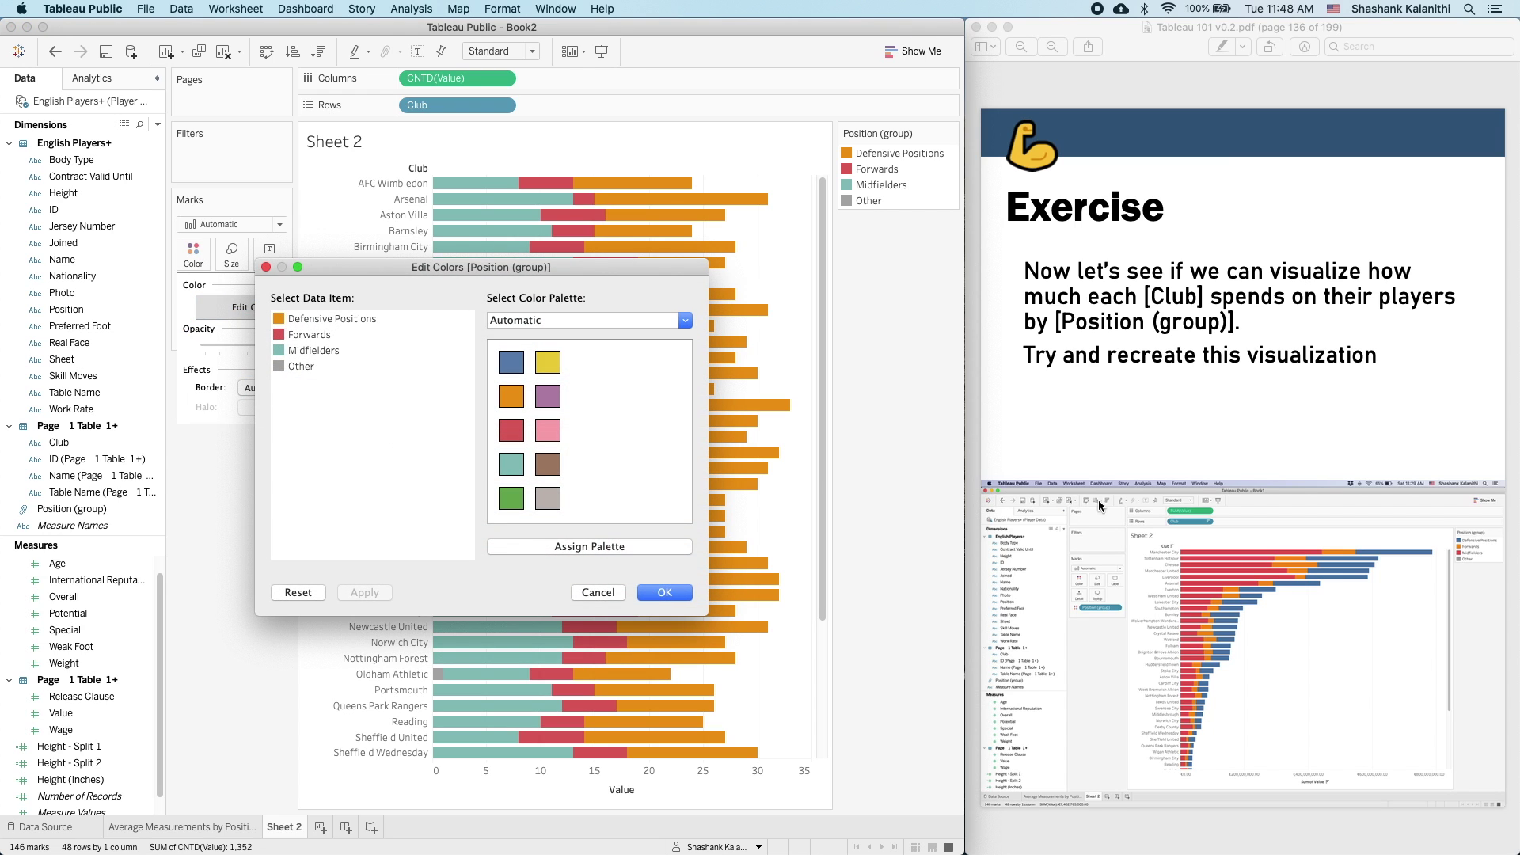
left_click(363, 324)
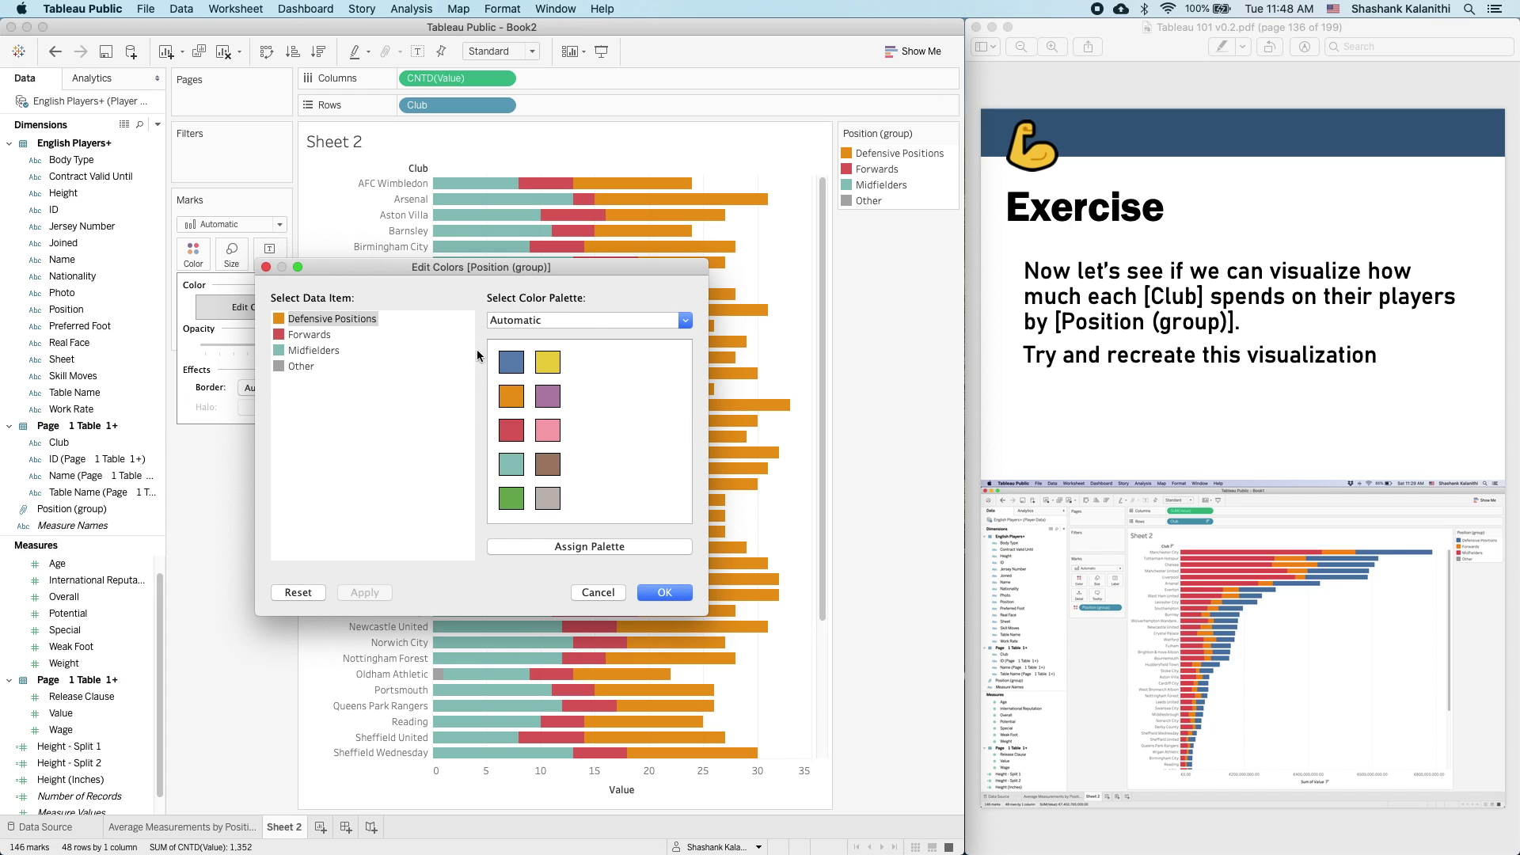
left_click(511, 362)
left_click(317, 339)
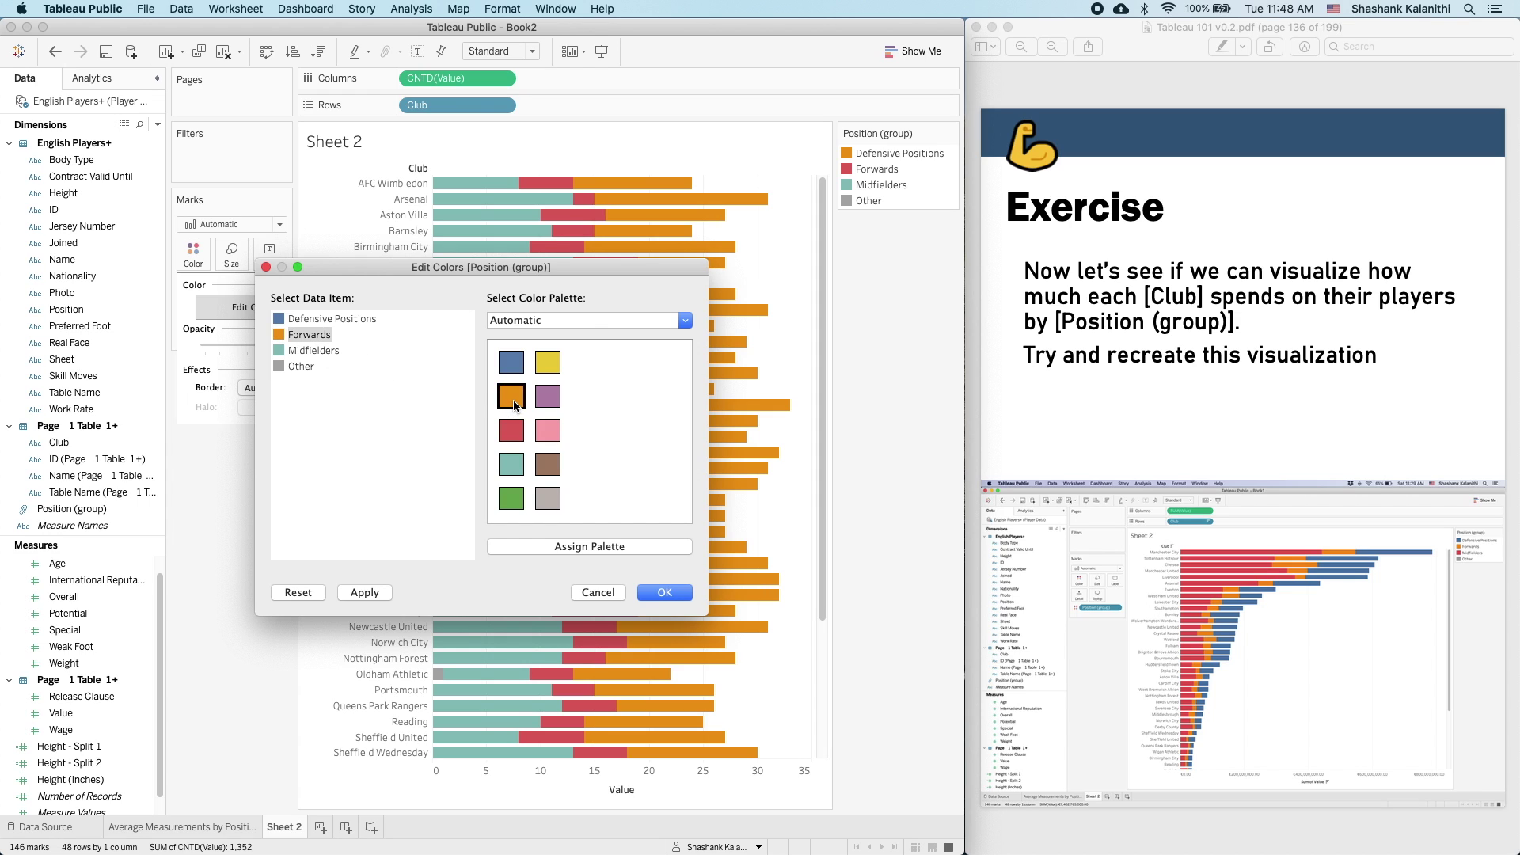
left_click(315, 351)
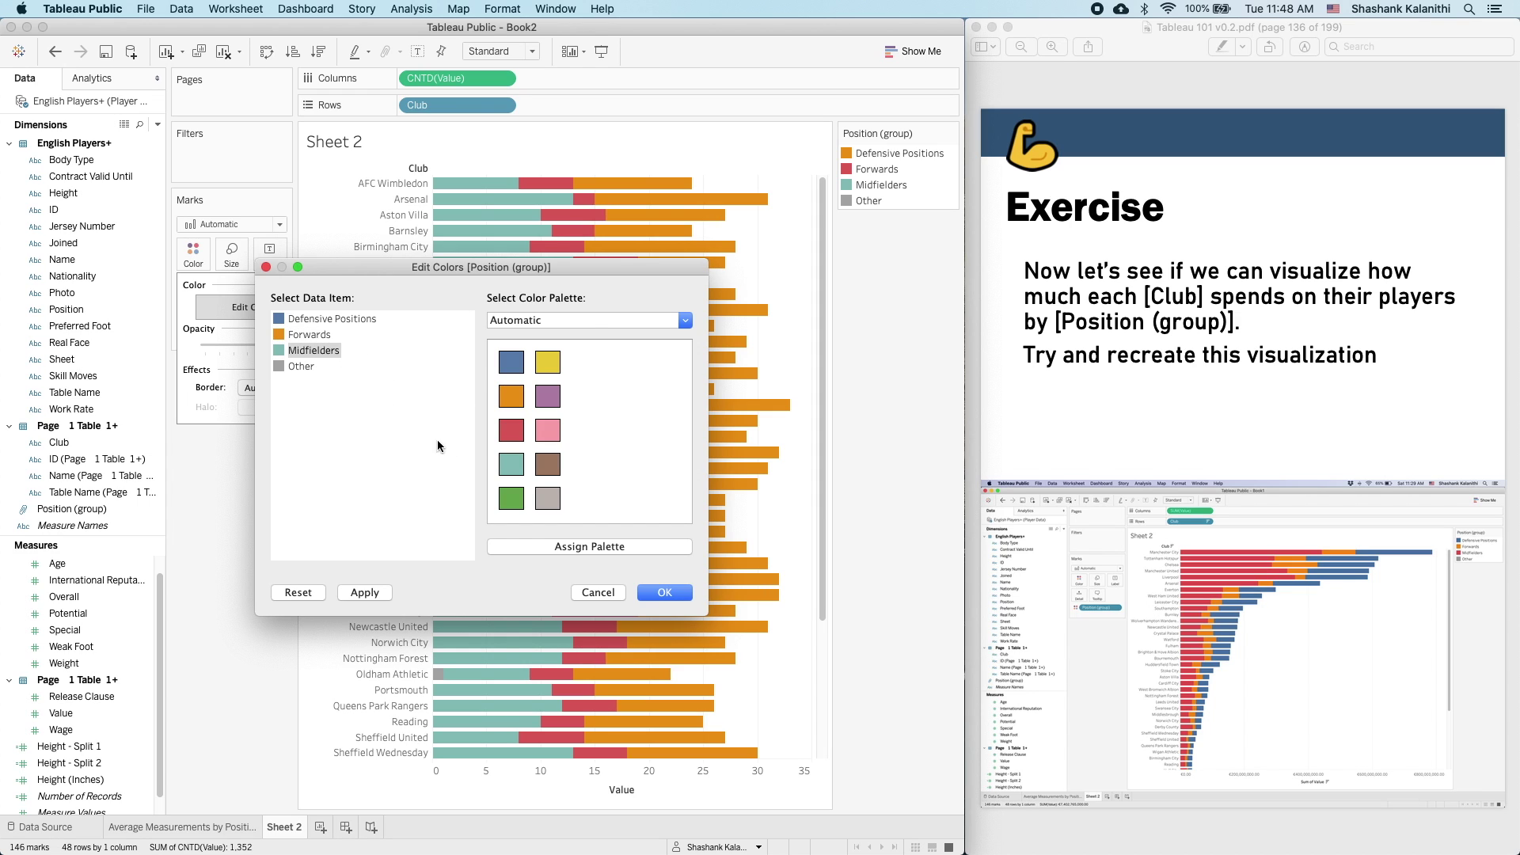
left_click(509, 437)
left_click(664, 592)
left_click(280, 558)
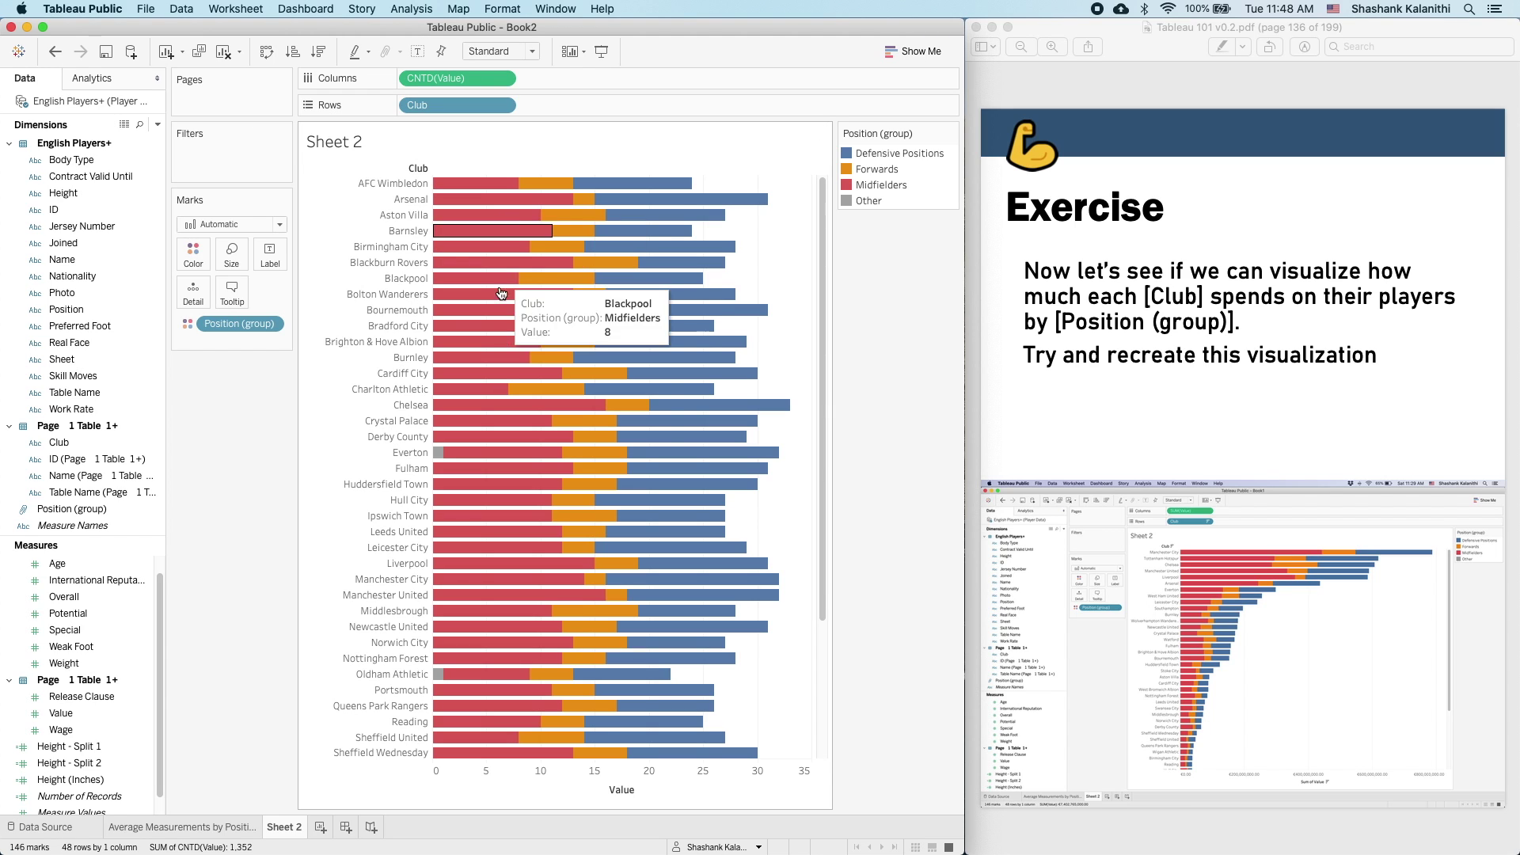
- Sort the clubs in descending order by Value and examine the Columns and Rows fields in the guide's example chart
left_click(320, 57)
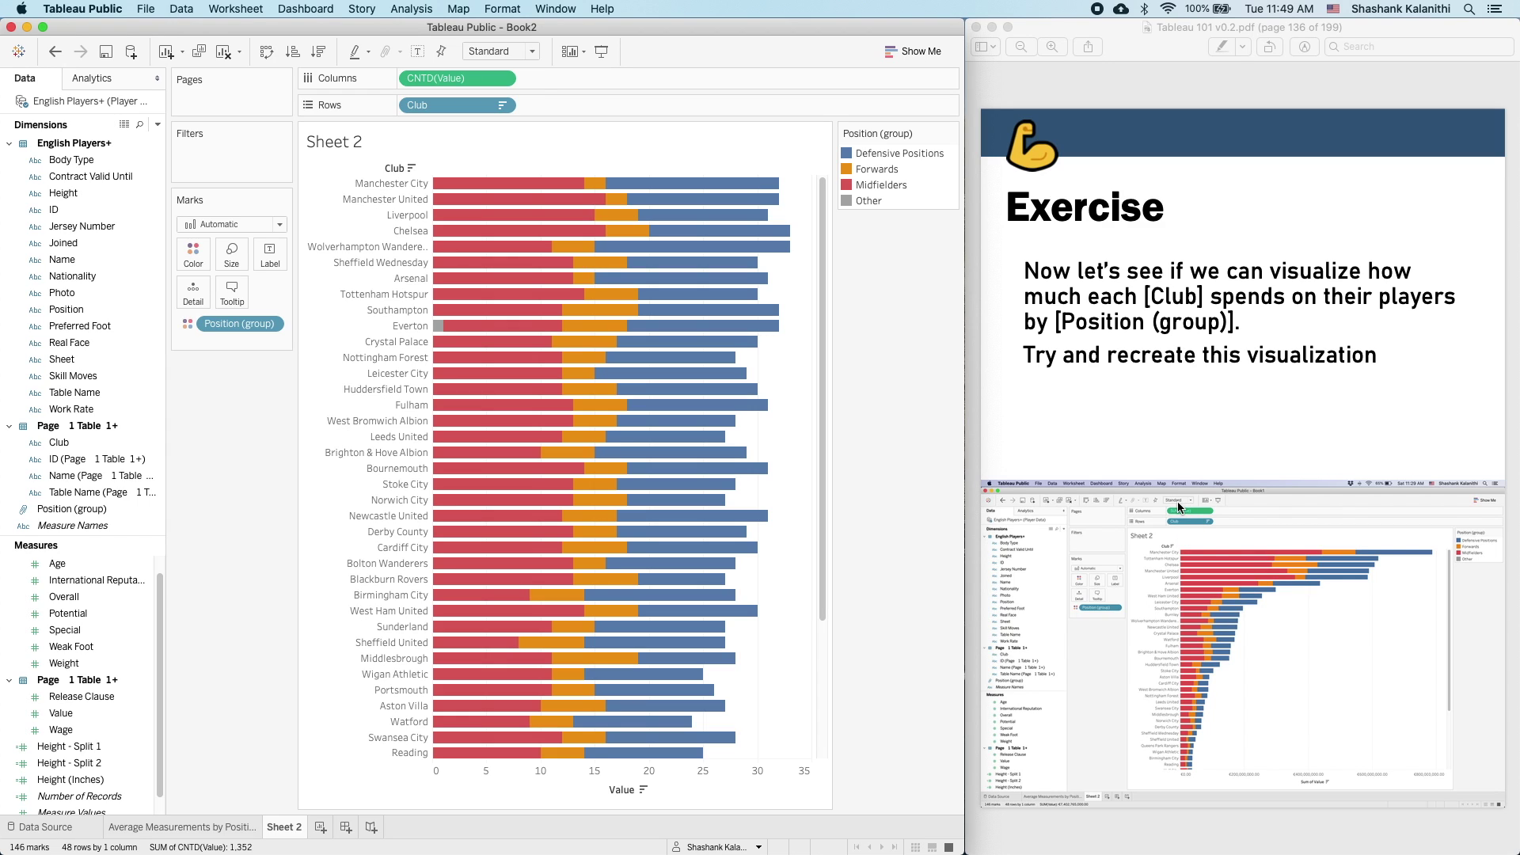
double_click(1186, 521)
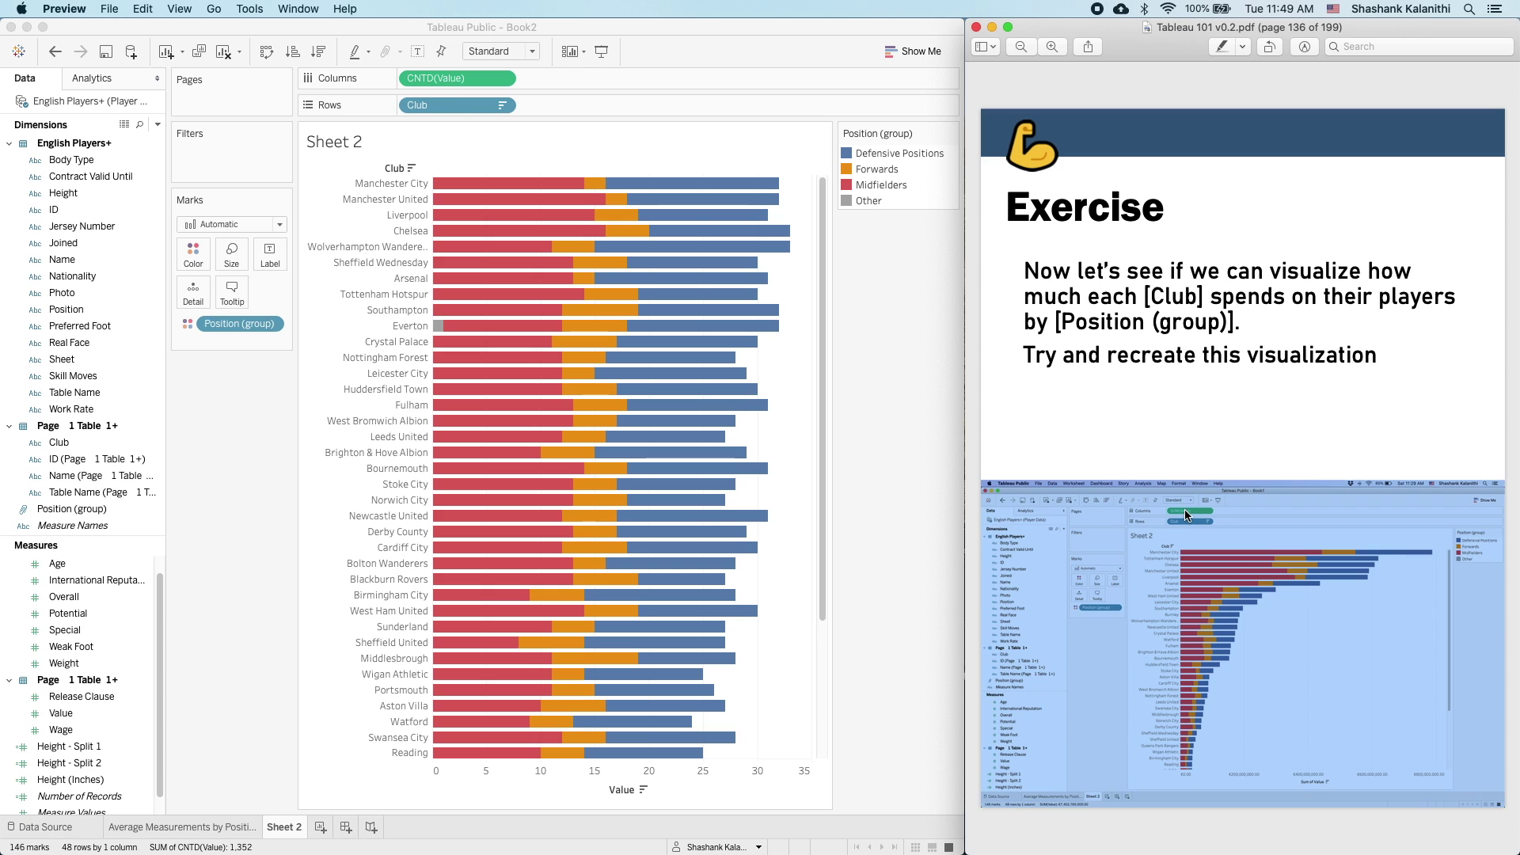
scroll(1185, 510, "up", 5)
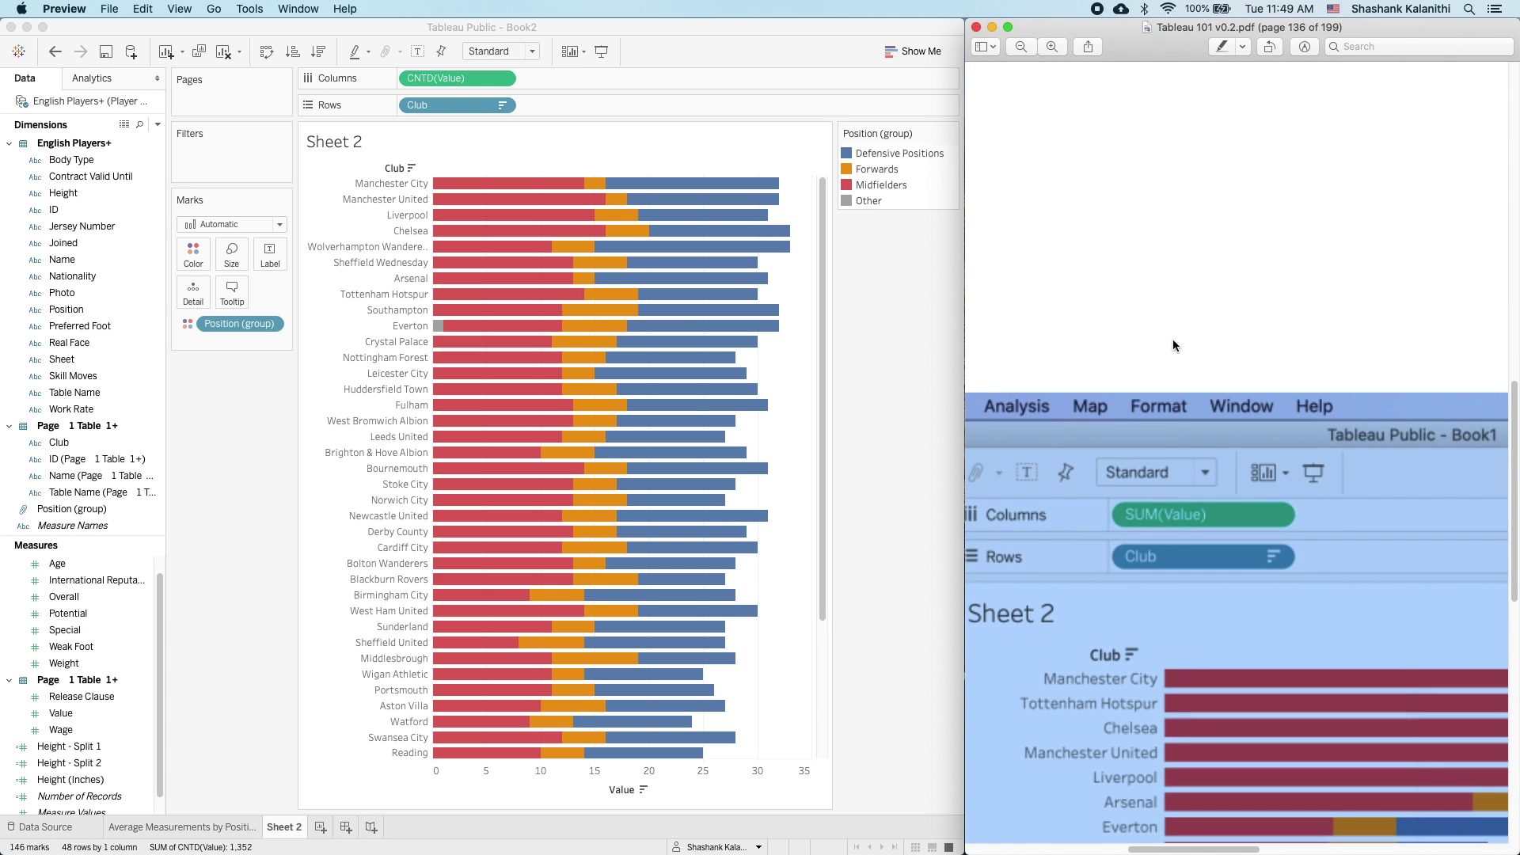
left_click(1173, 342)
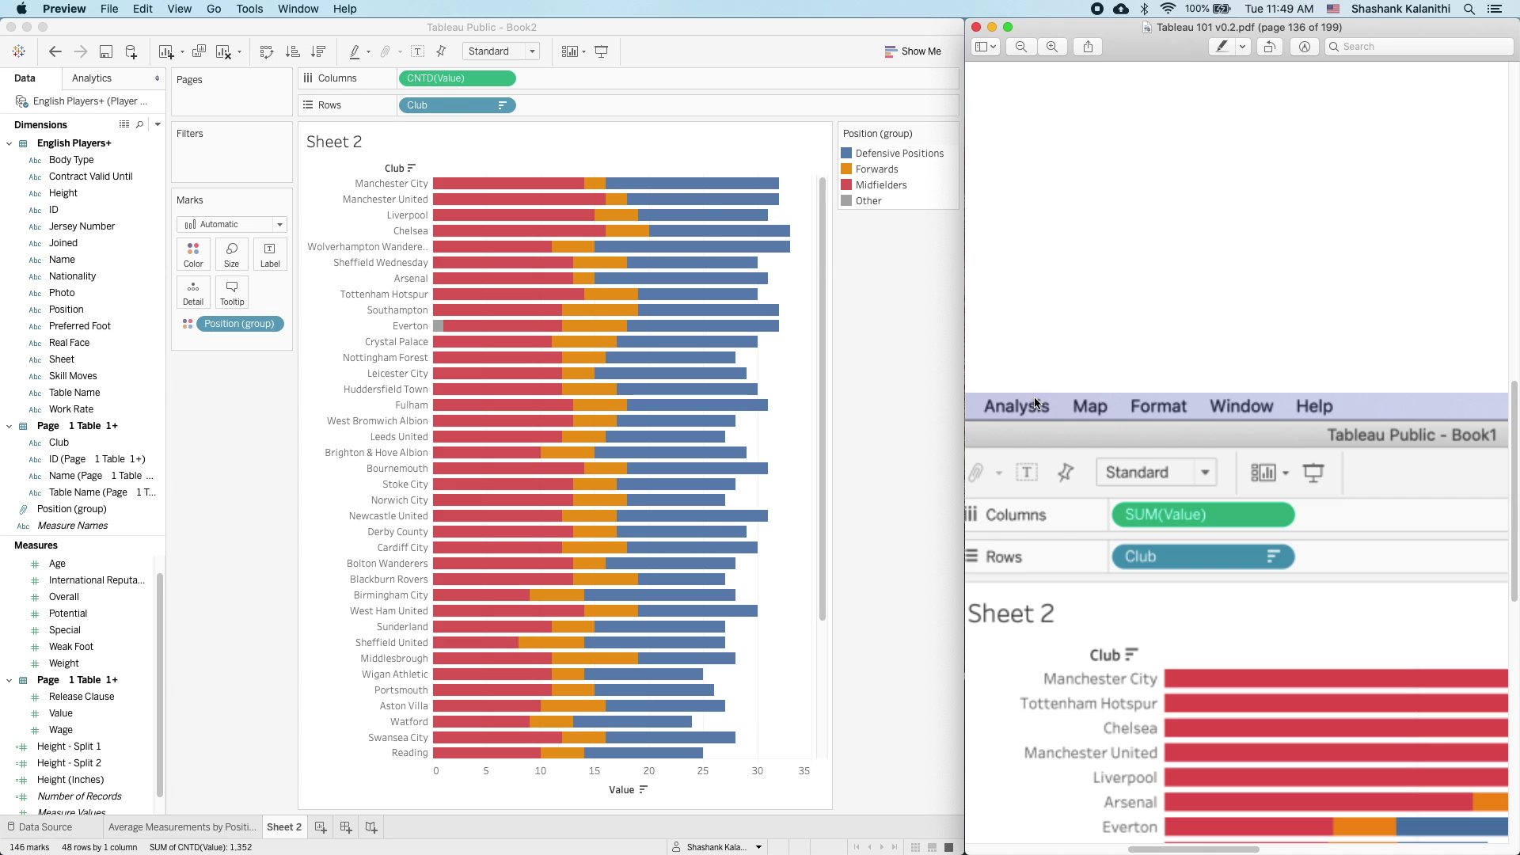
scroll(1286, 393, "down", 5)
scroll(1285, 393, "down", 5)
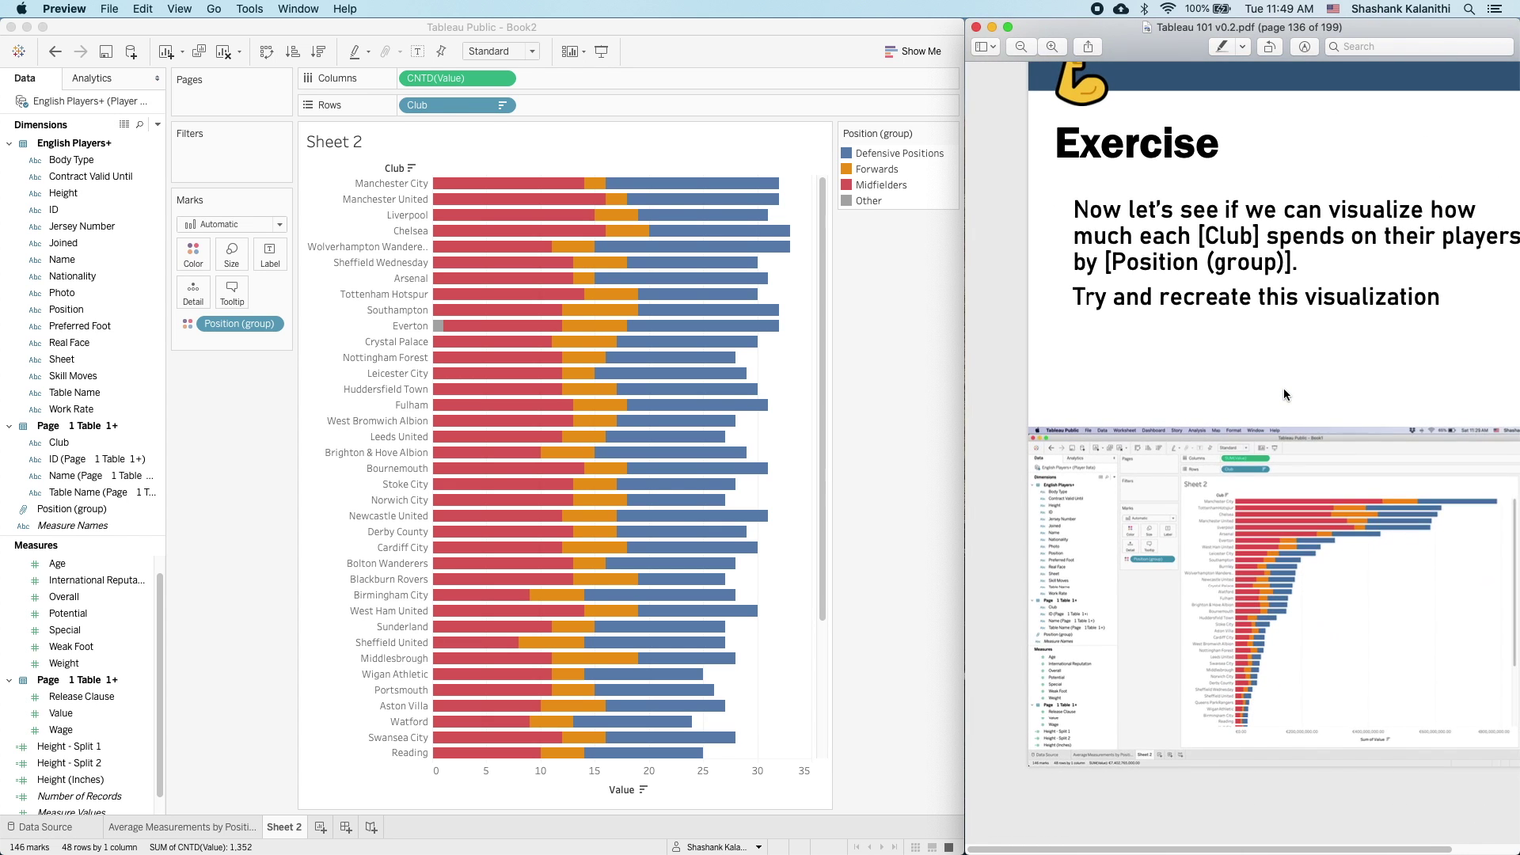
scroll(1285, 396, "down", 2)
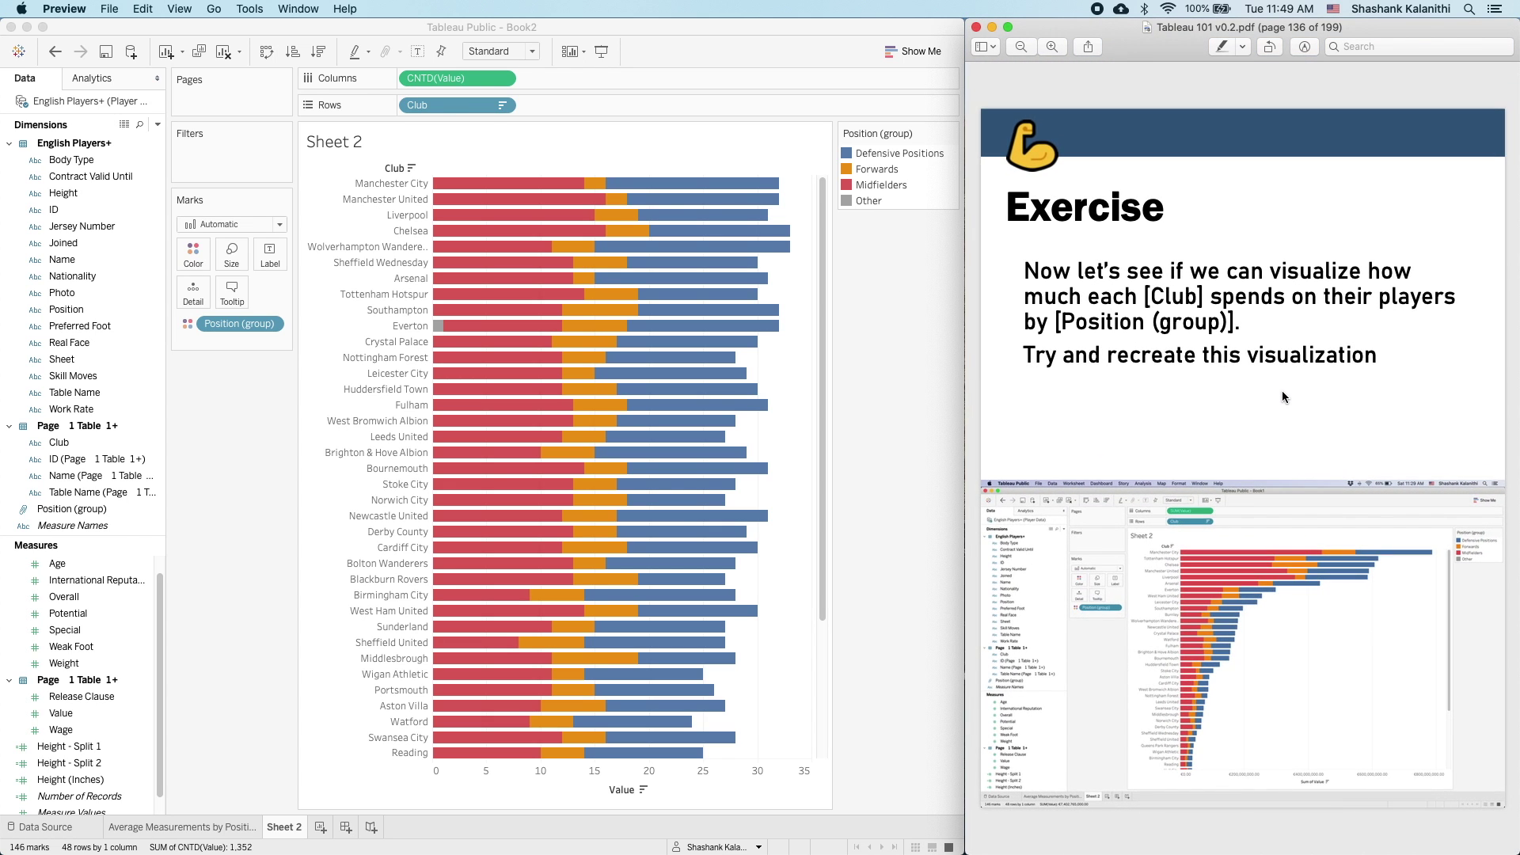
- Change the aggregation of Value on Columns to Sum and sort the clubs again in descending order
left_click(935, 341)
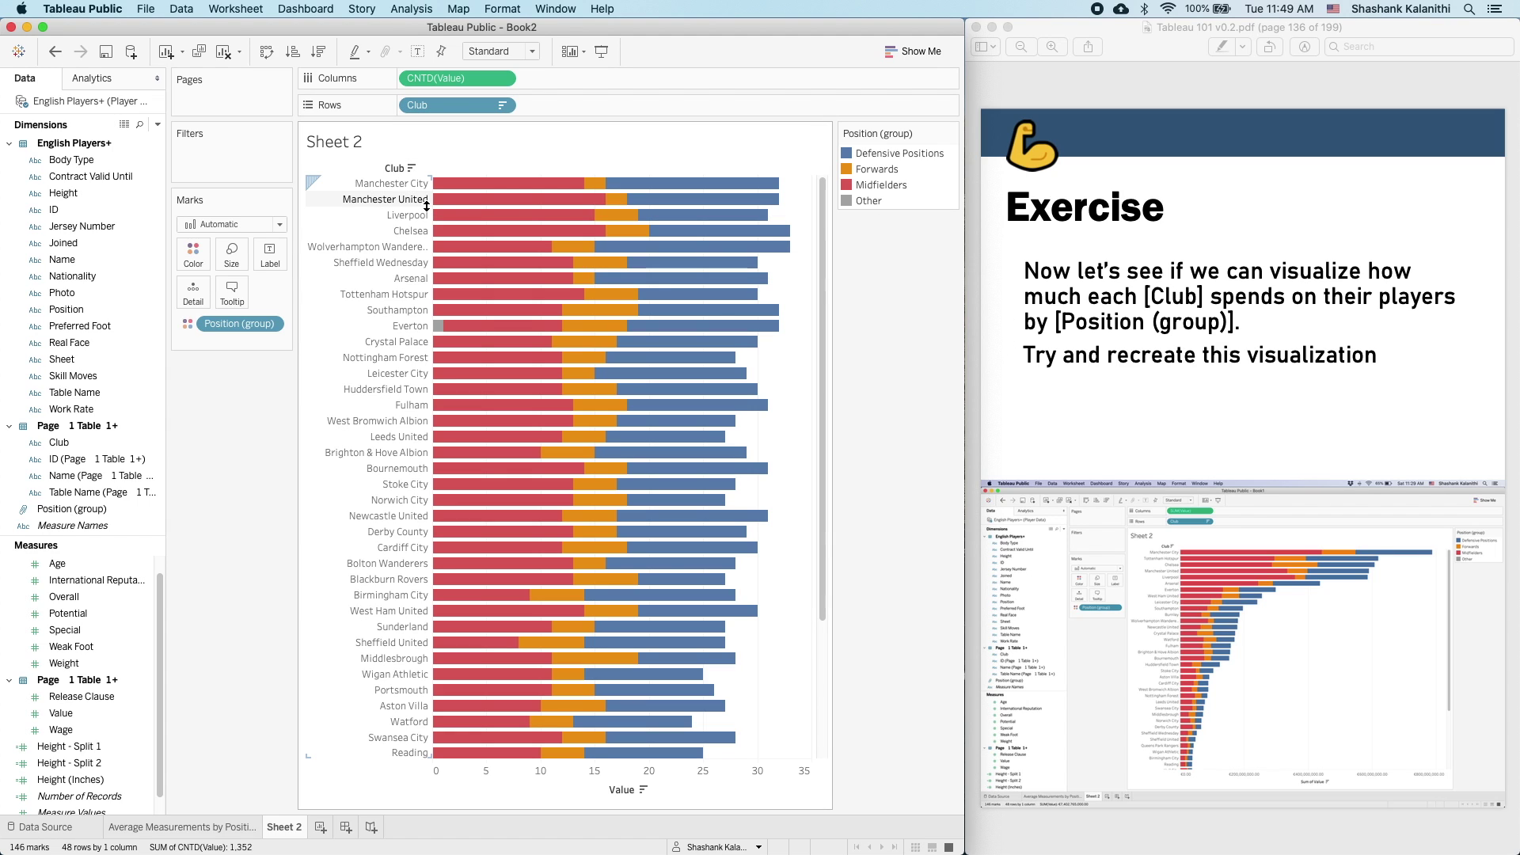
right_click(425, 83)
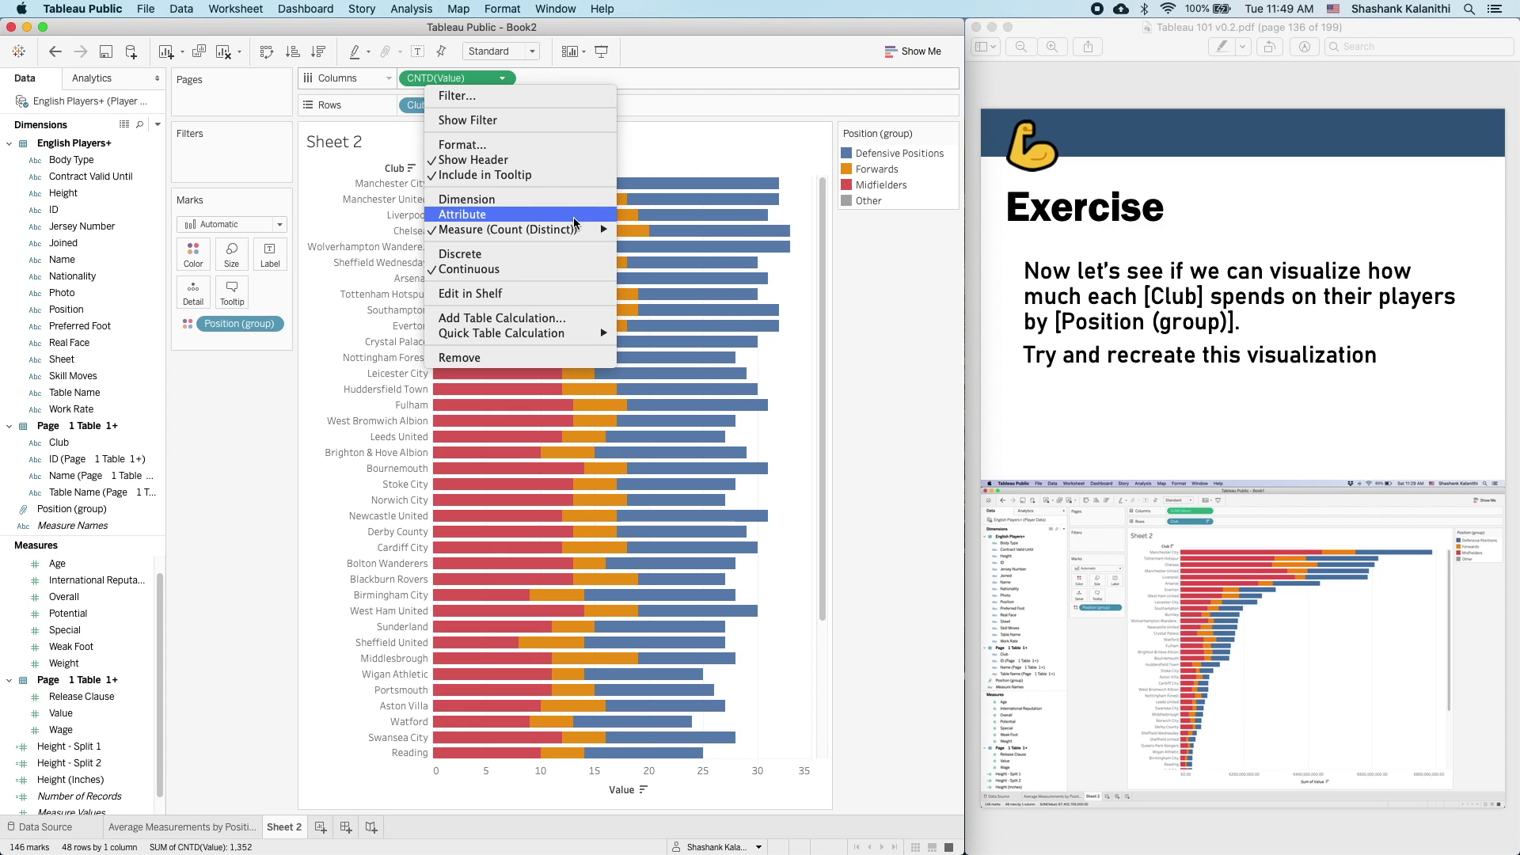
mouse_move(575, 231)
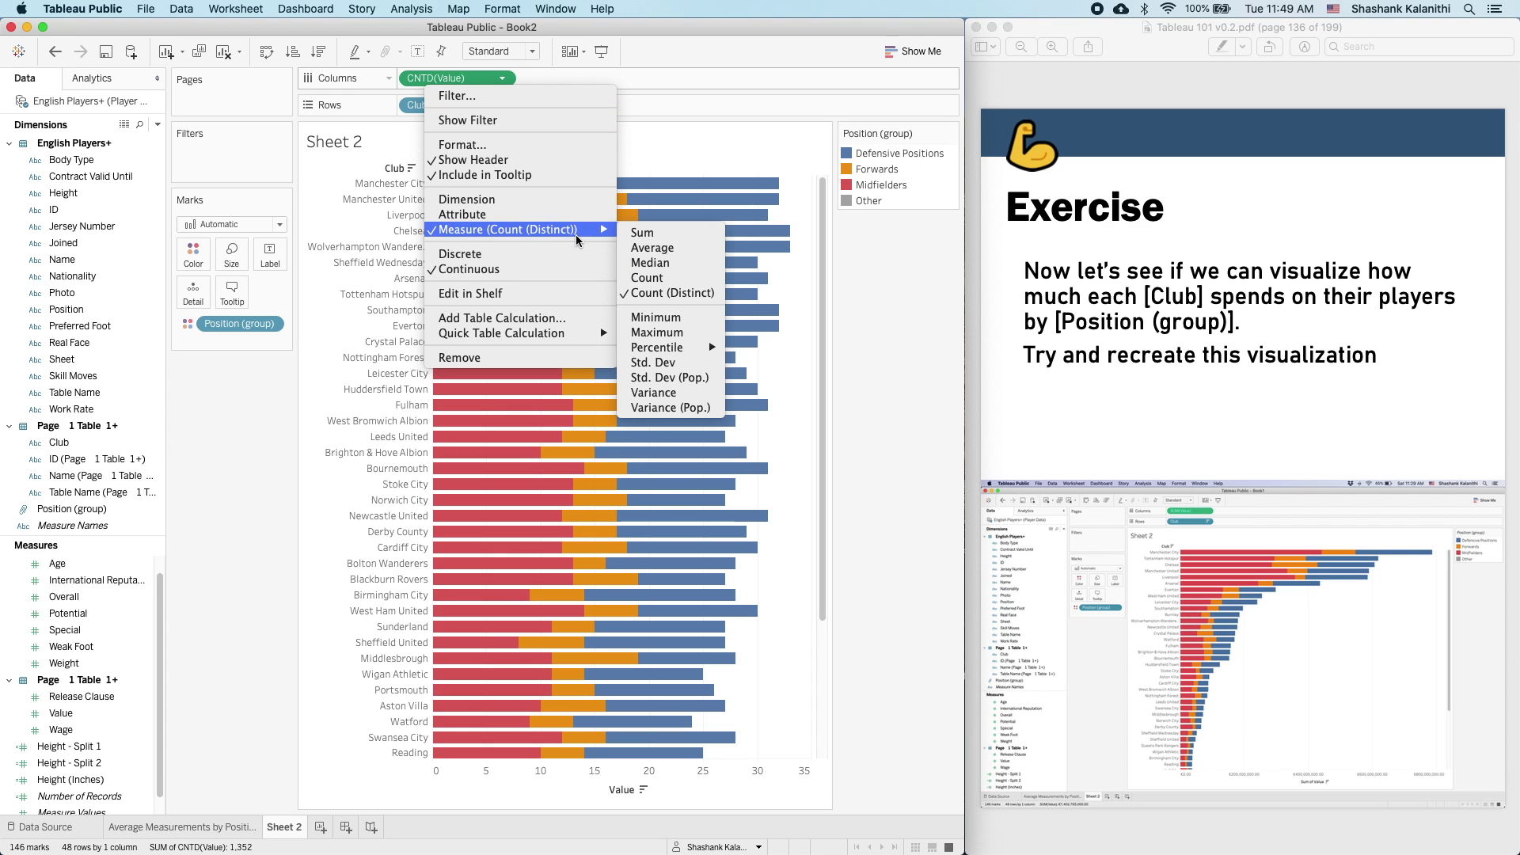
left_click(664, 235)
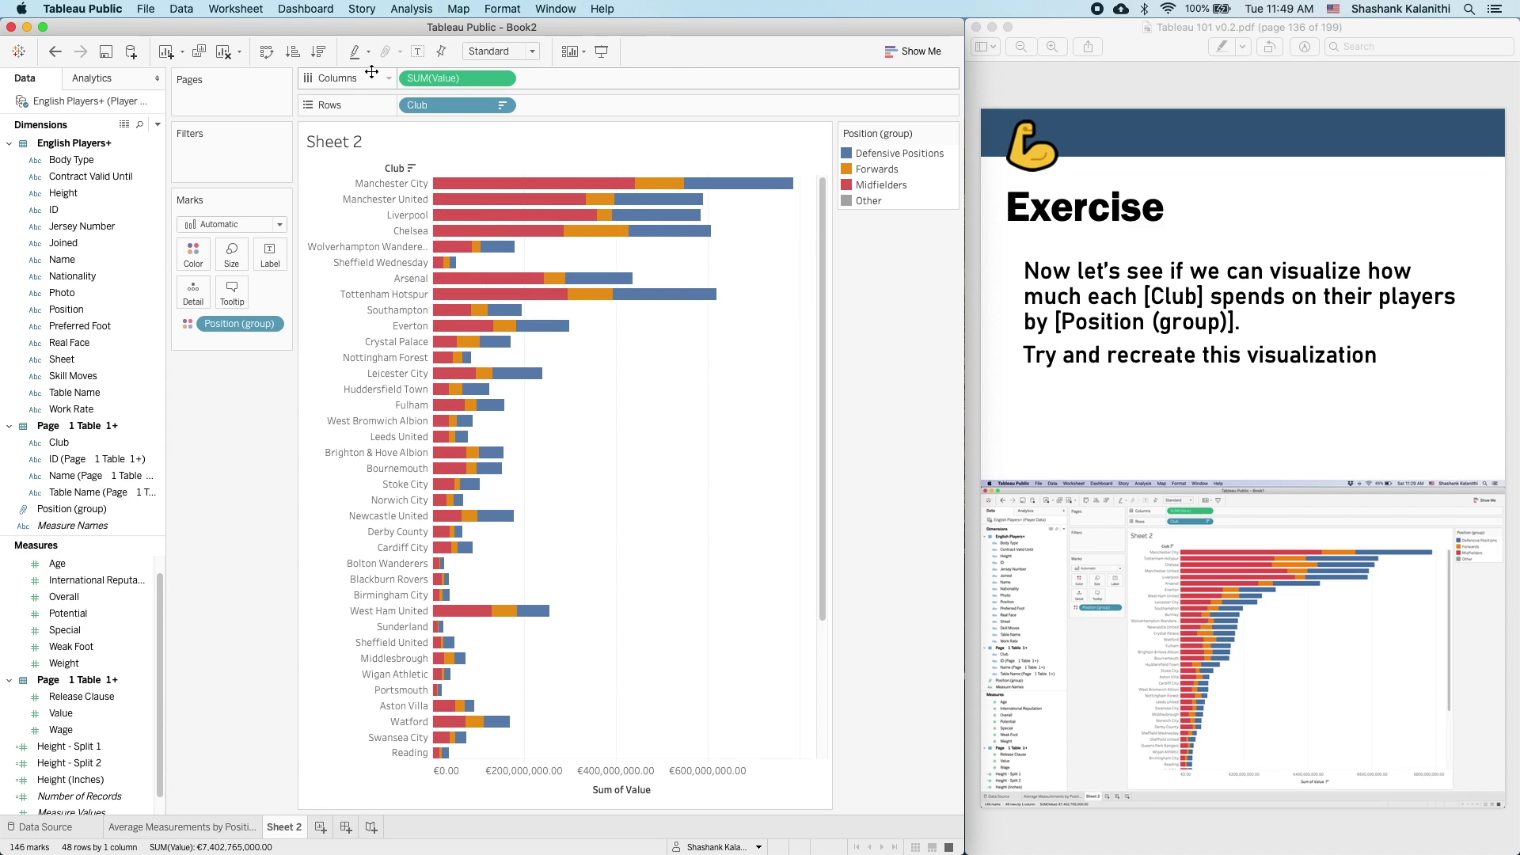
left_click(320, 51)
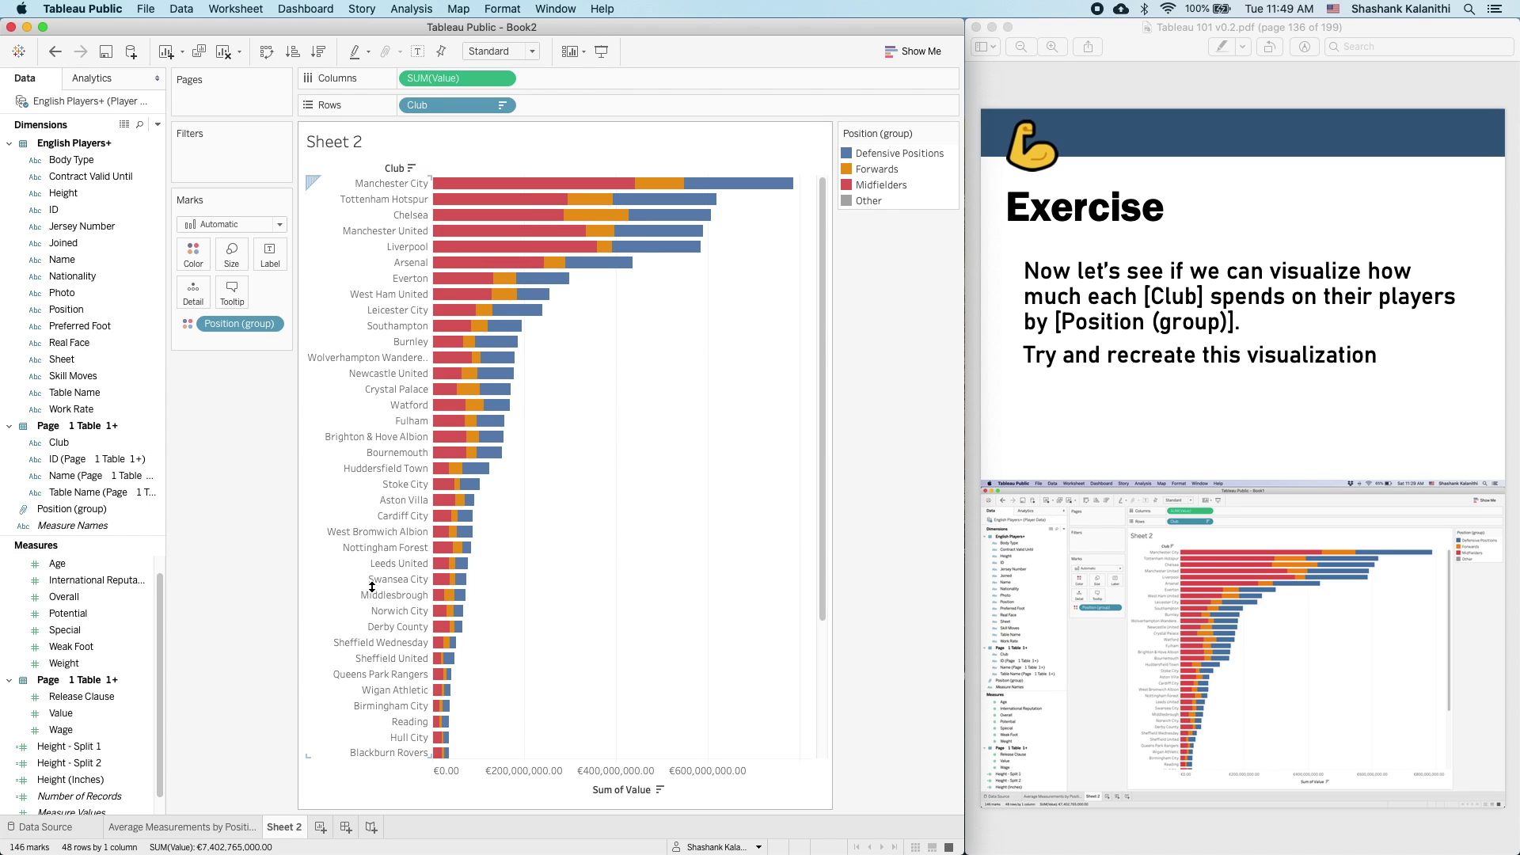
- Set the default aggregation of the Value measure to Sum
right_click(64, 722)
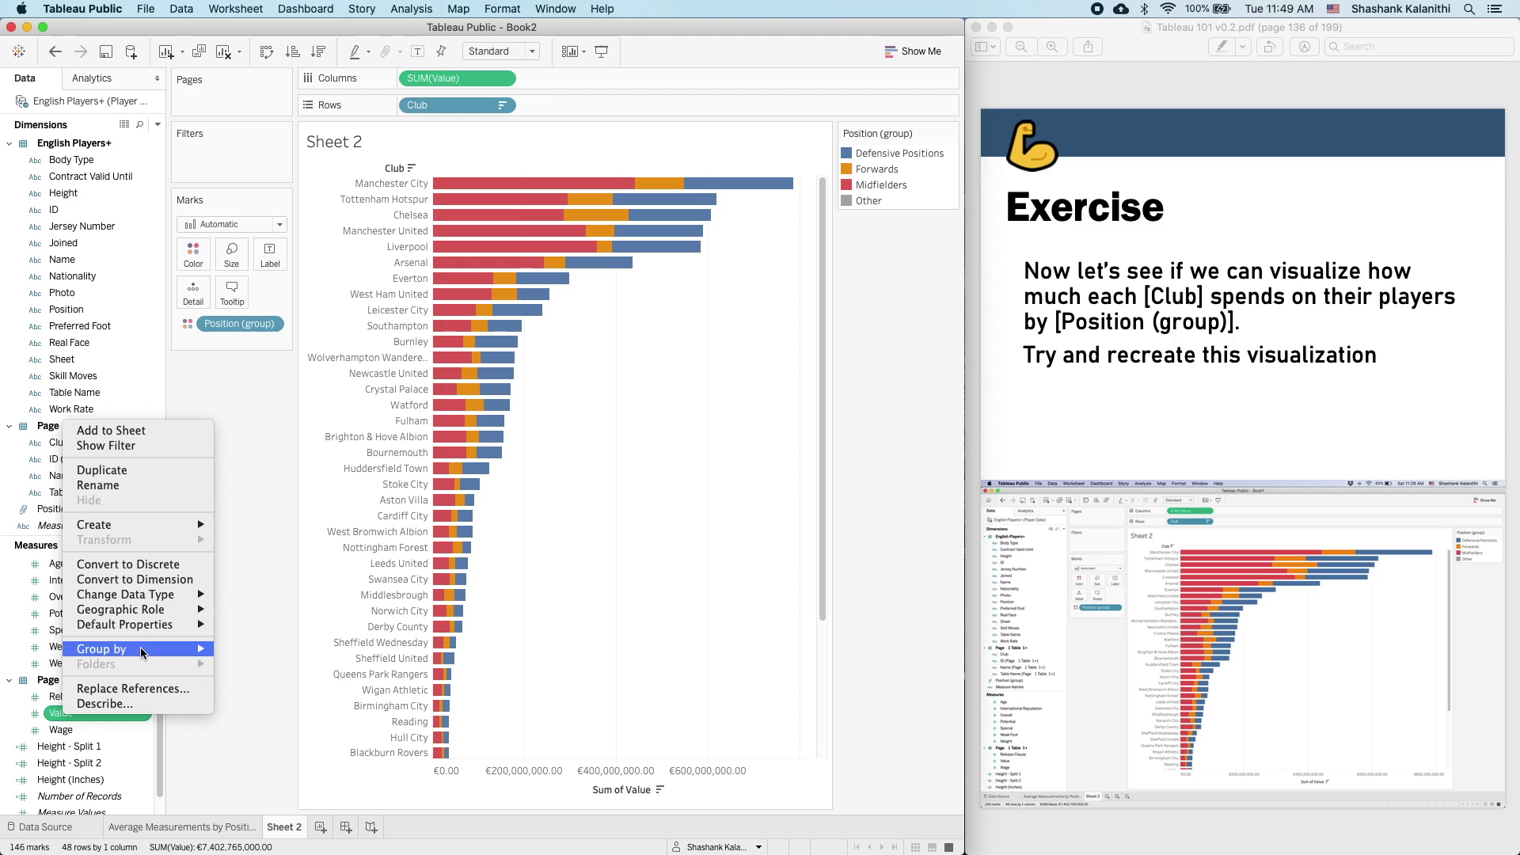
mouse_move(146, 630)
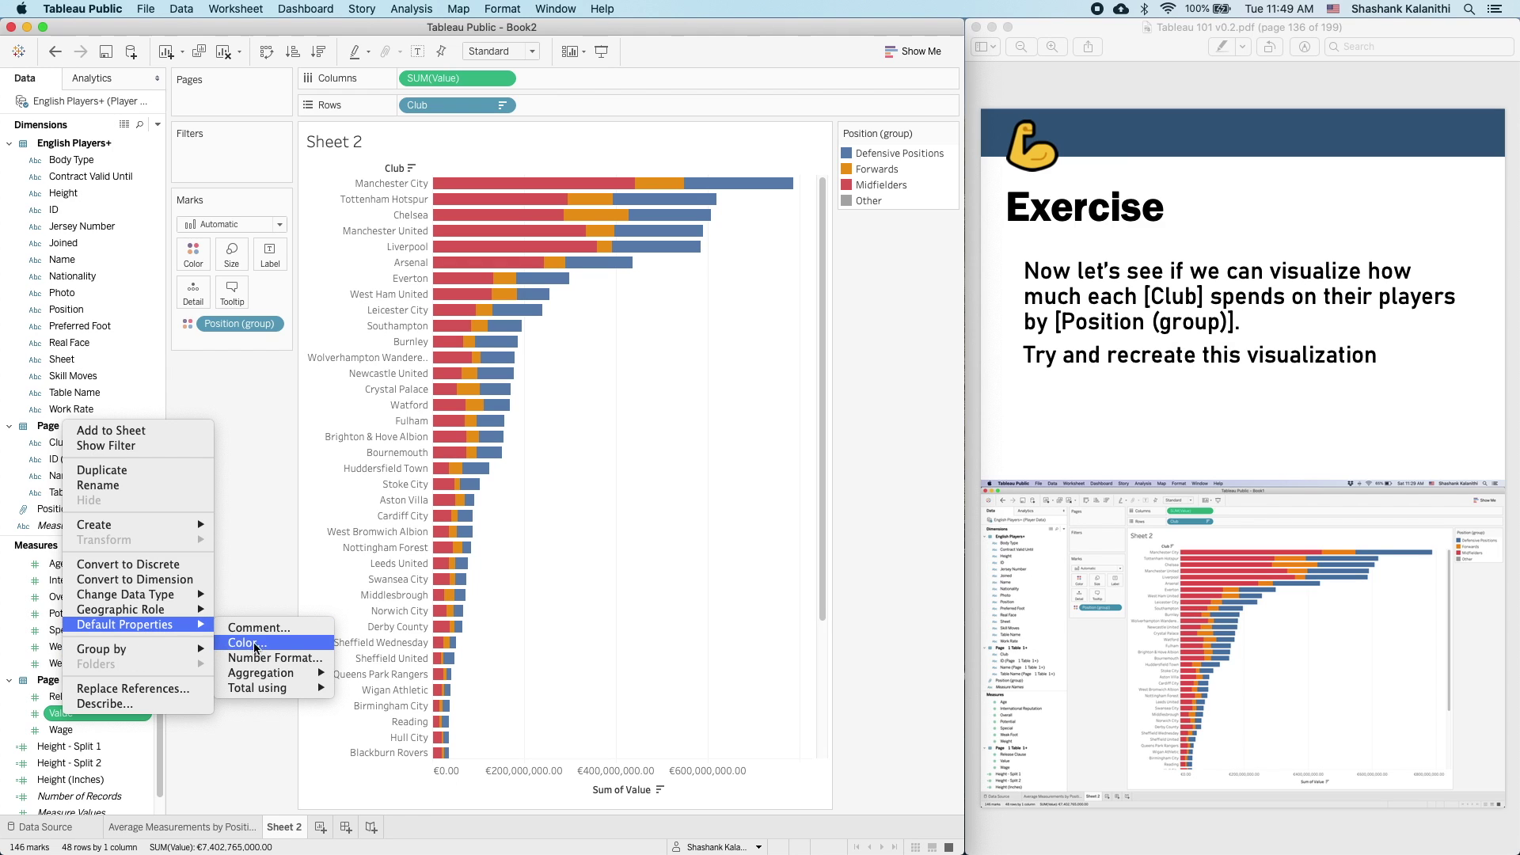
mouse_move(268, 674)
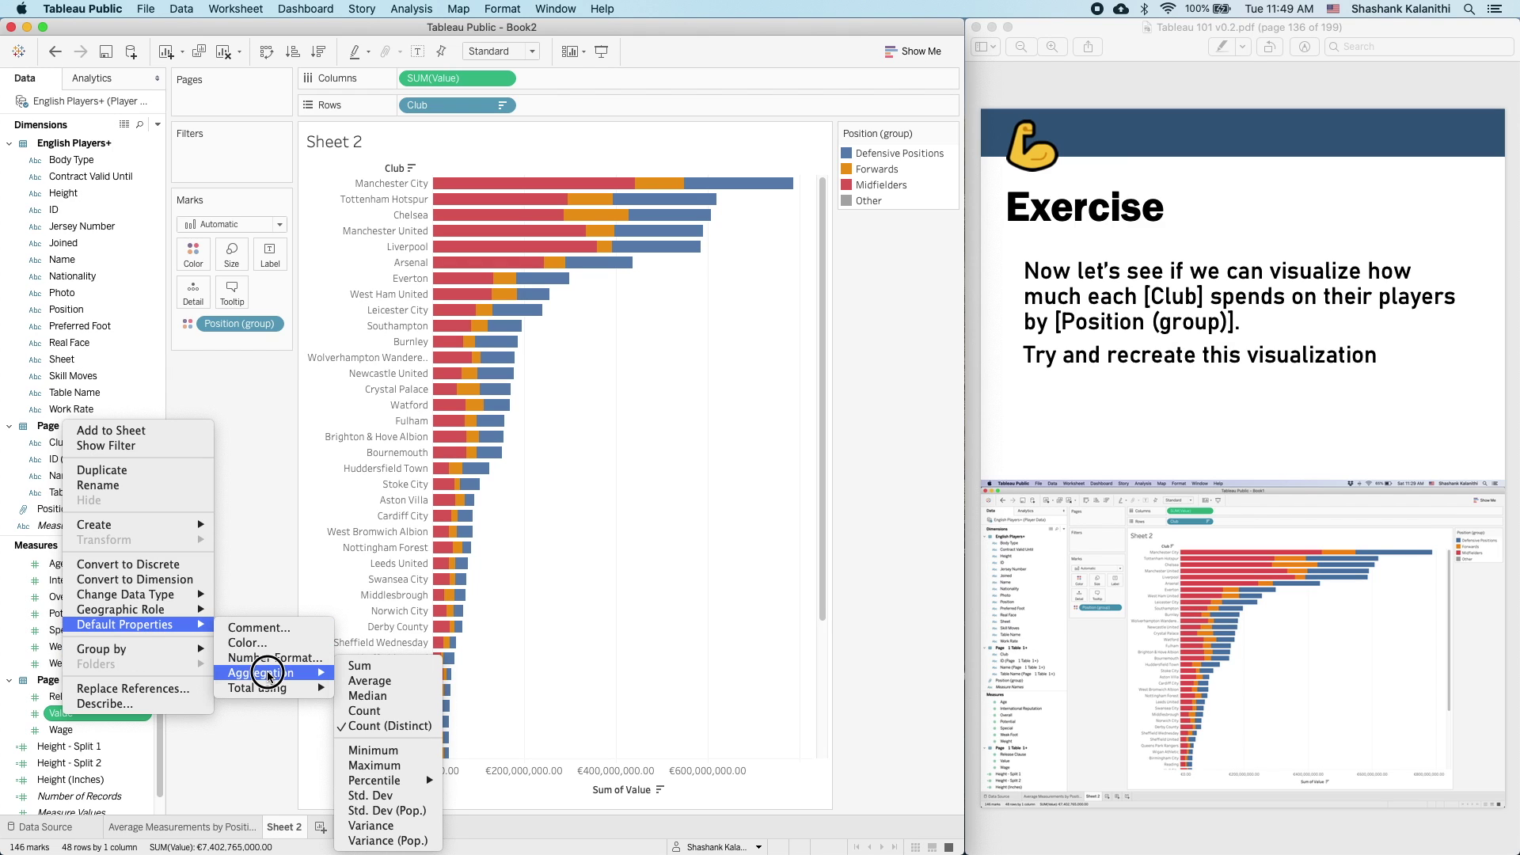
left_click(392, 667)
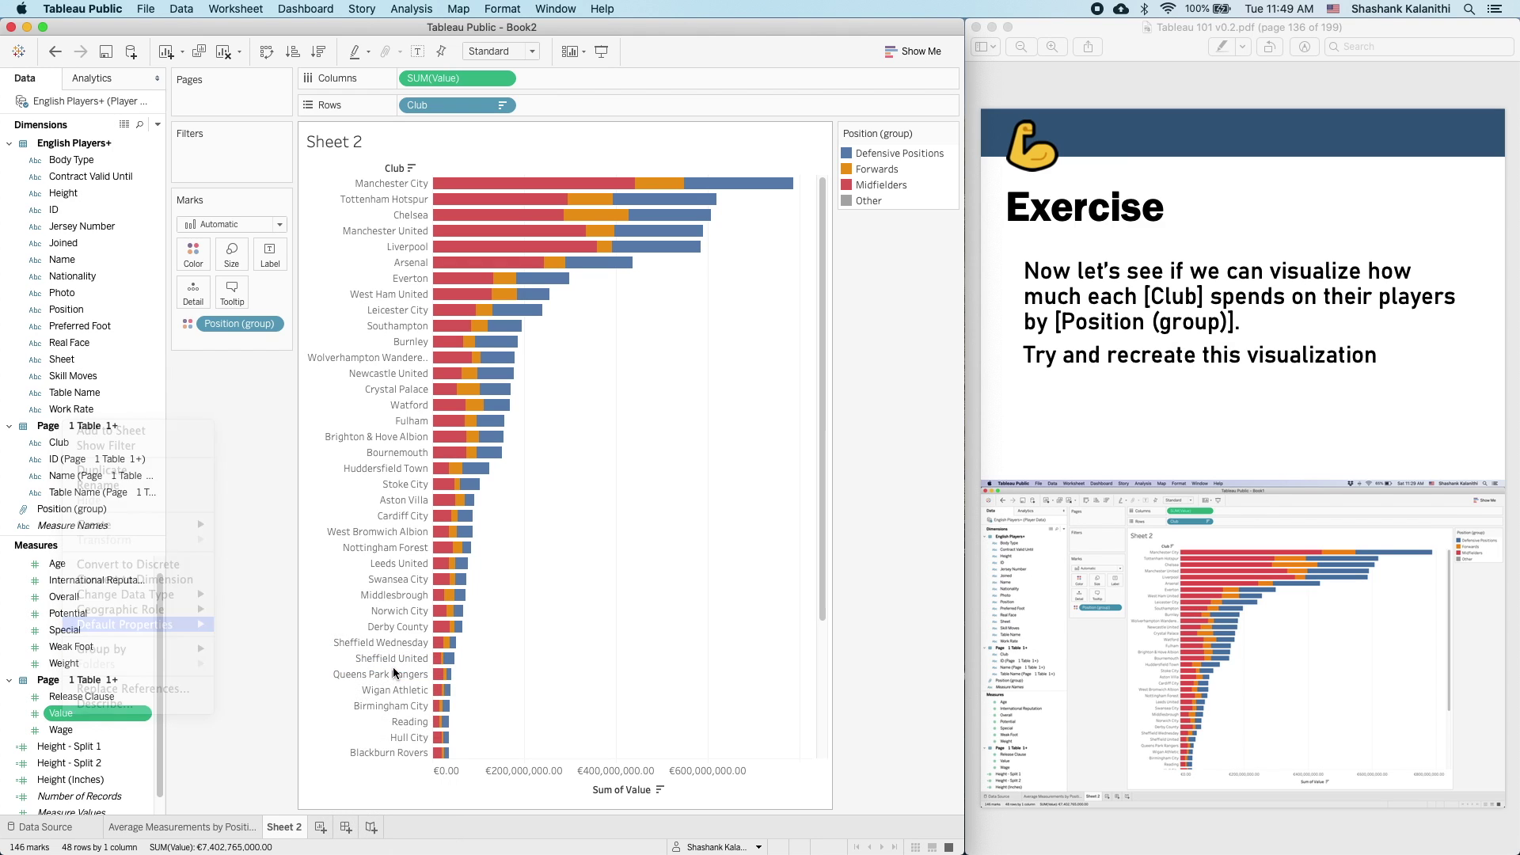
- Set the default aggregation of the Release Clause measure to Sum
right_click(79, 700)
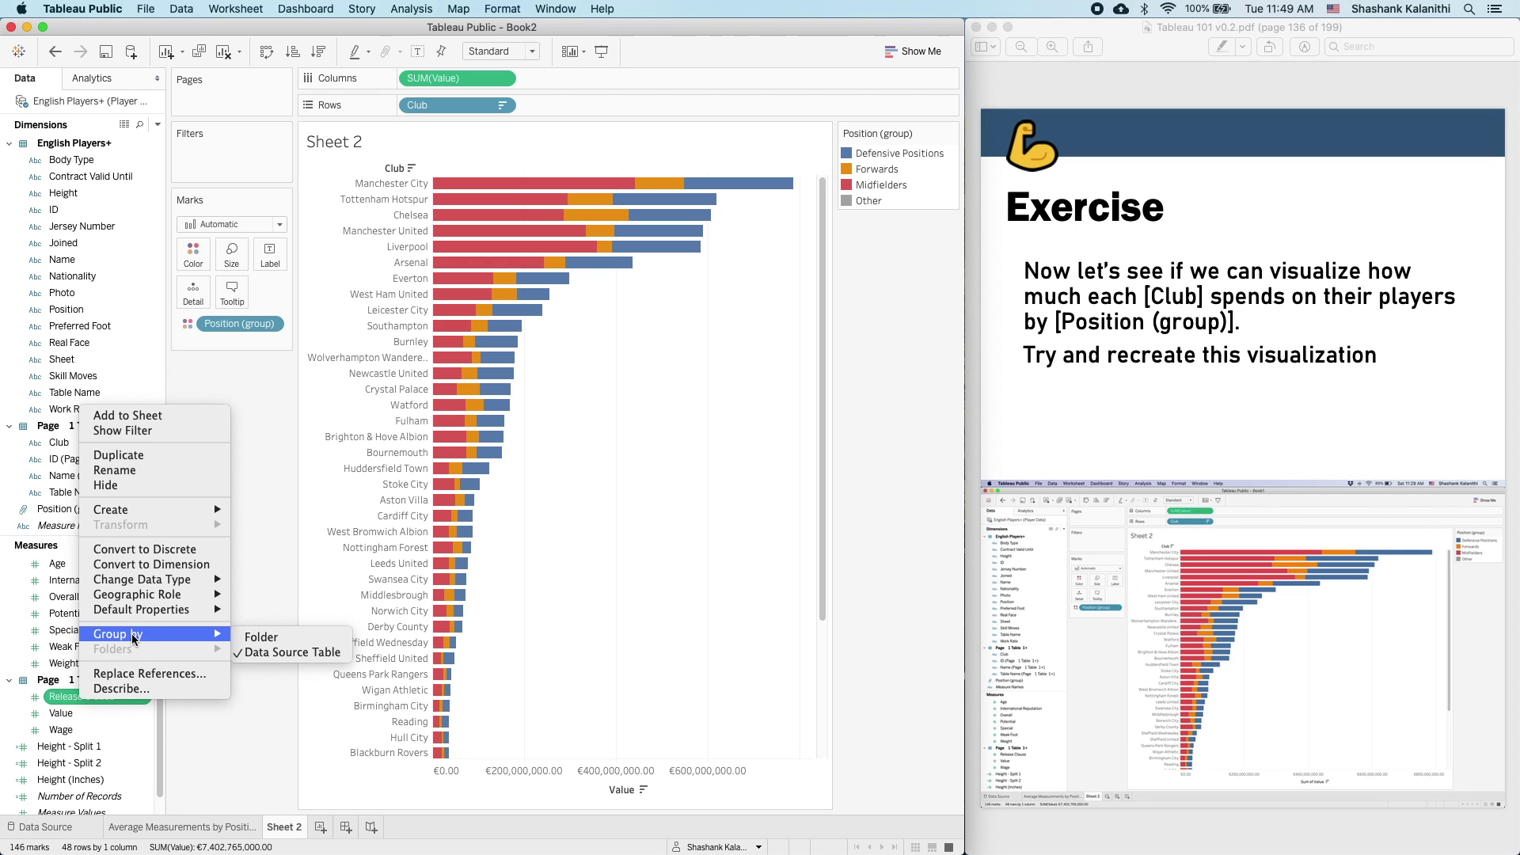
left_click(149, 617)
left_click(147, 616)
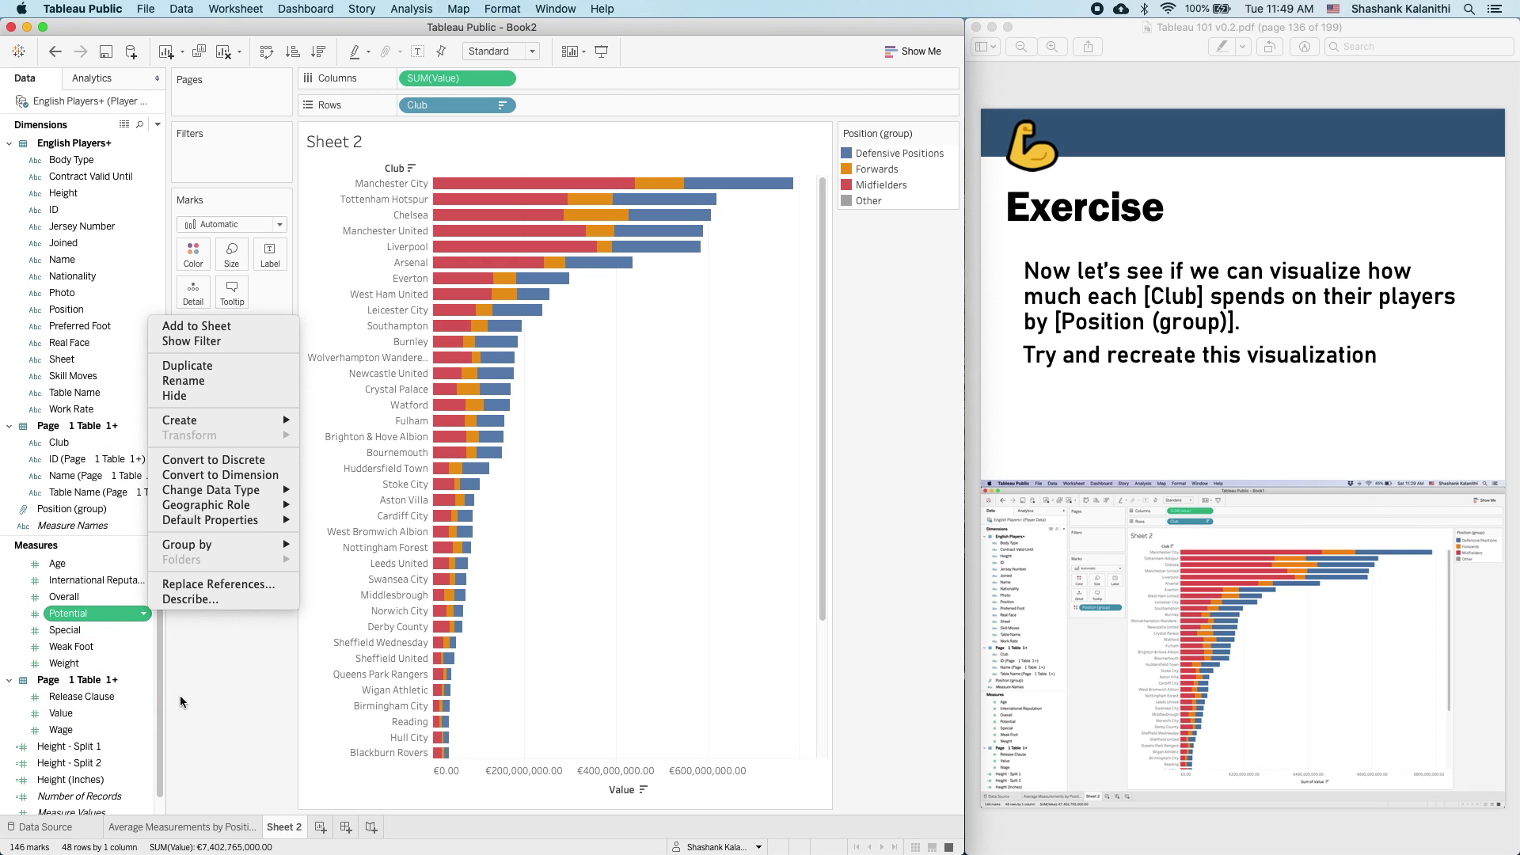
left_click(213, 697)
right_click(70, 696)
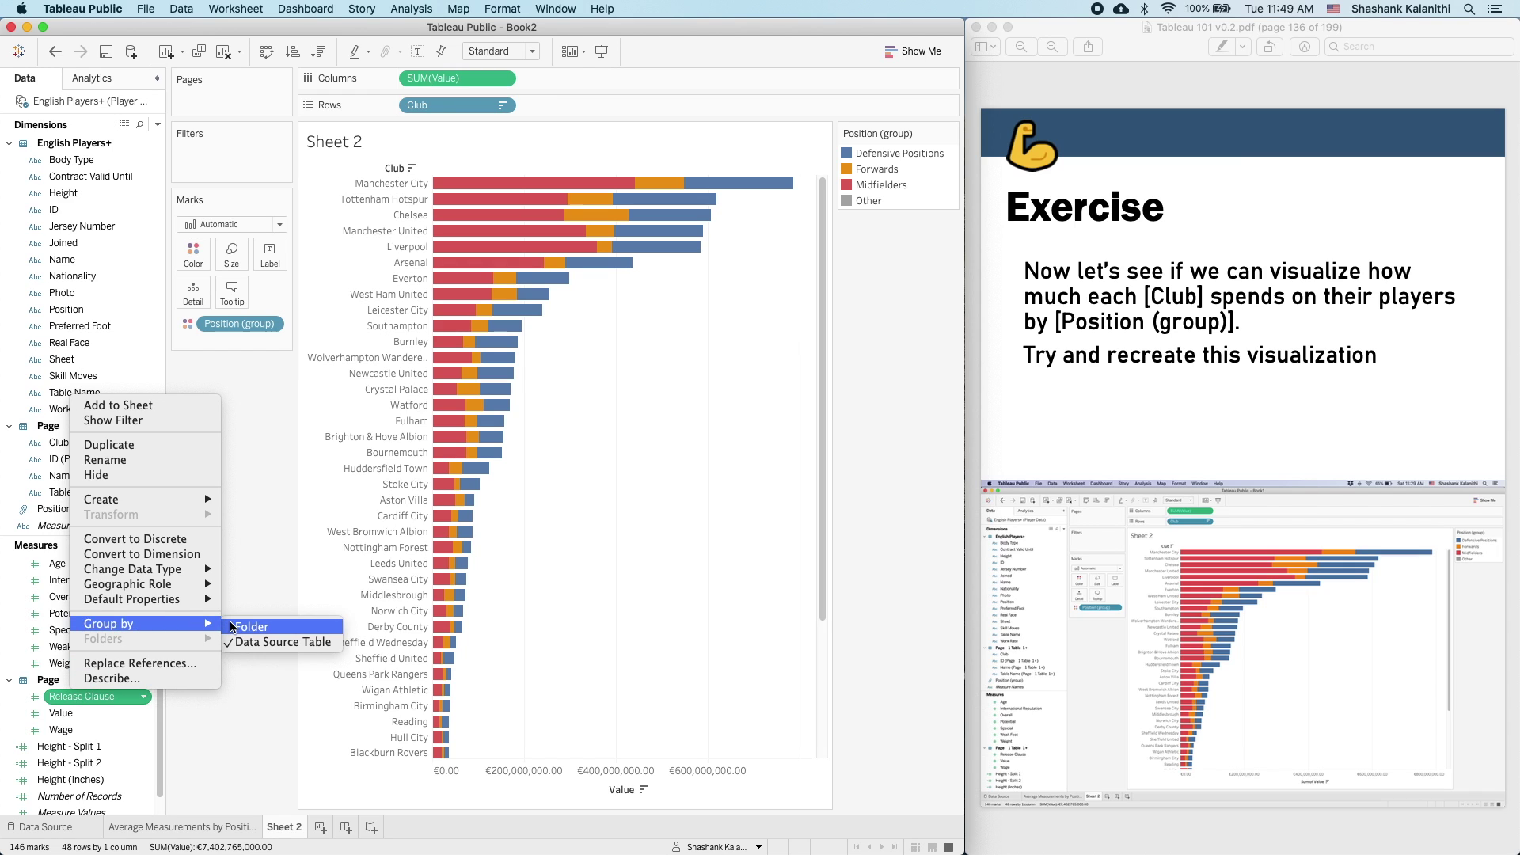
mouse_move(173, 606)
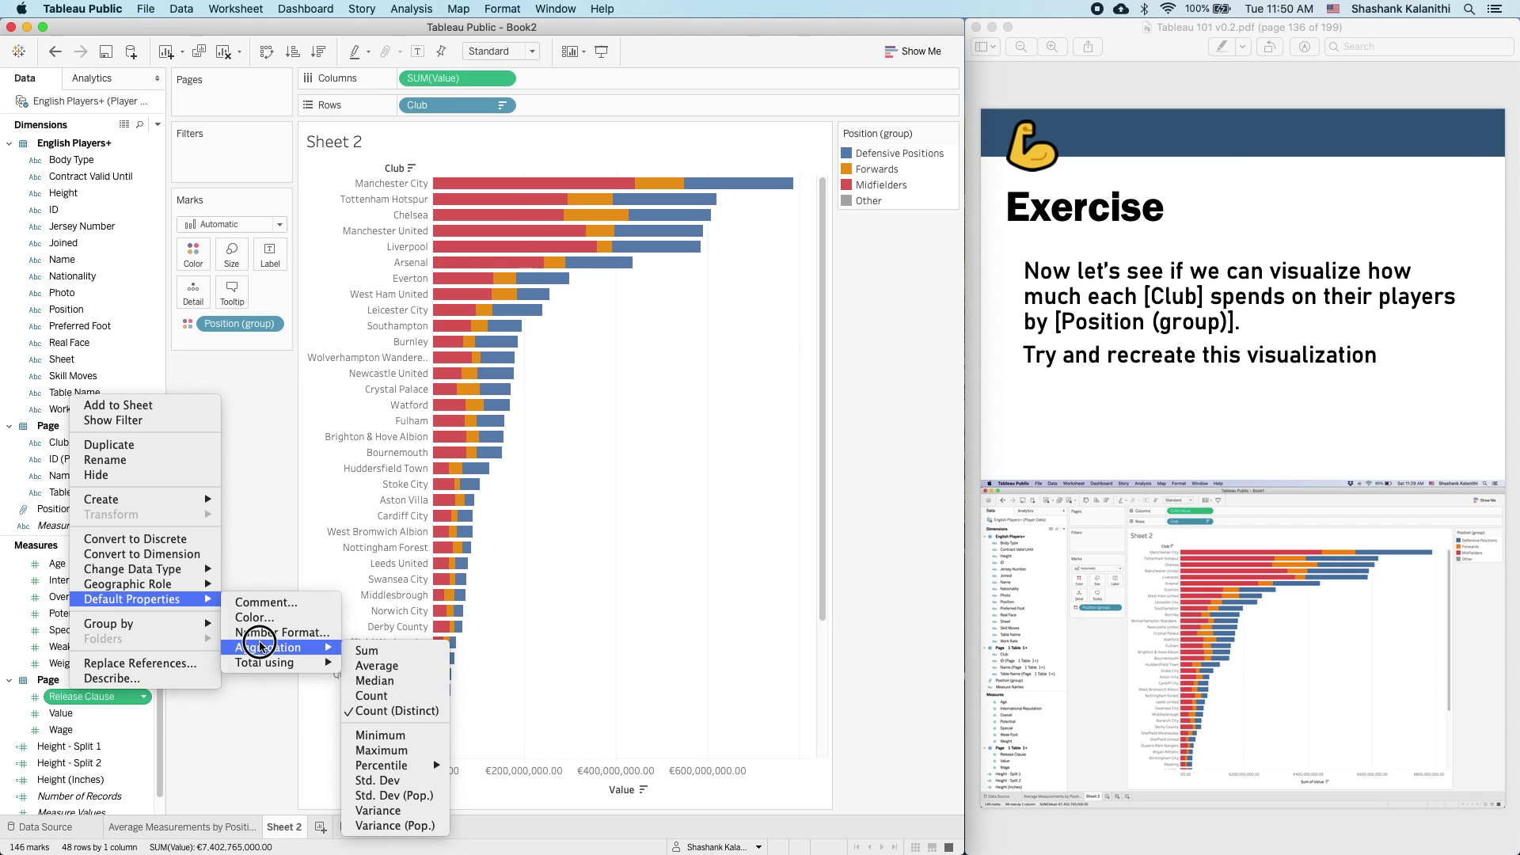
left_click(348, 650)
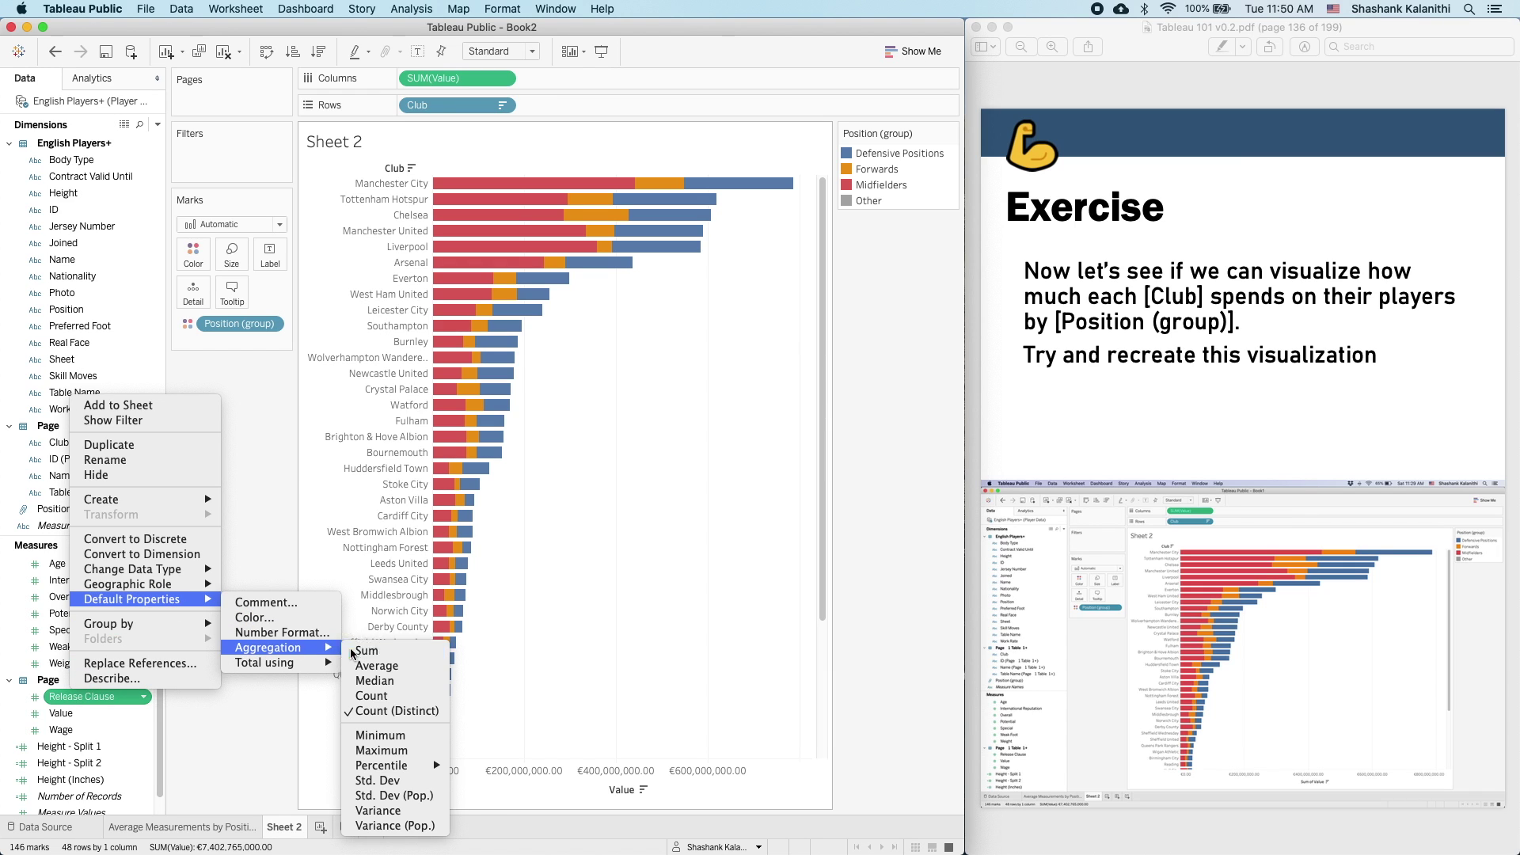
- Set the default aggregation of the Wage measure to Sum
right_click(47, 729)
mouse_move(115, 665)
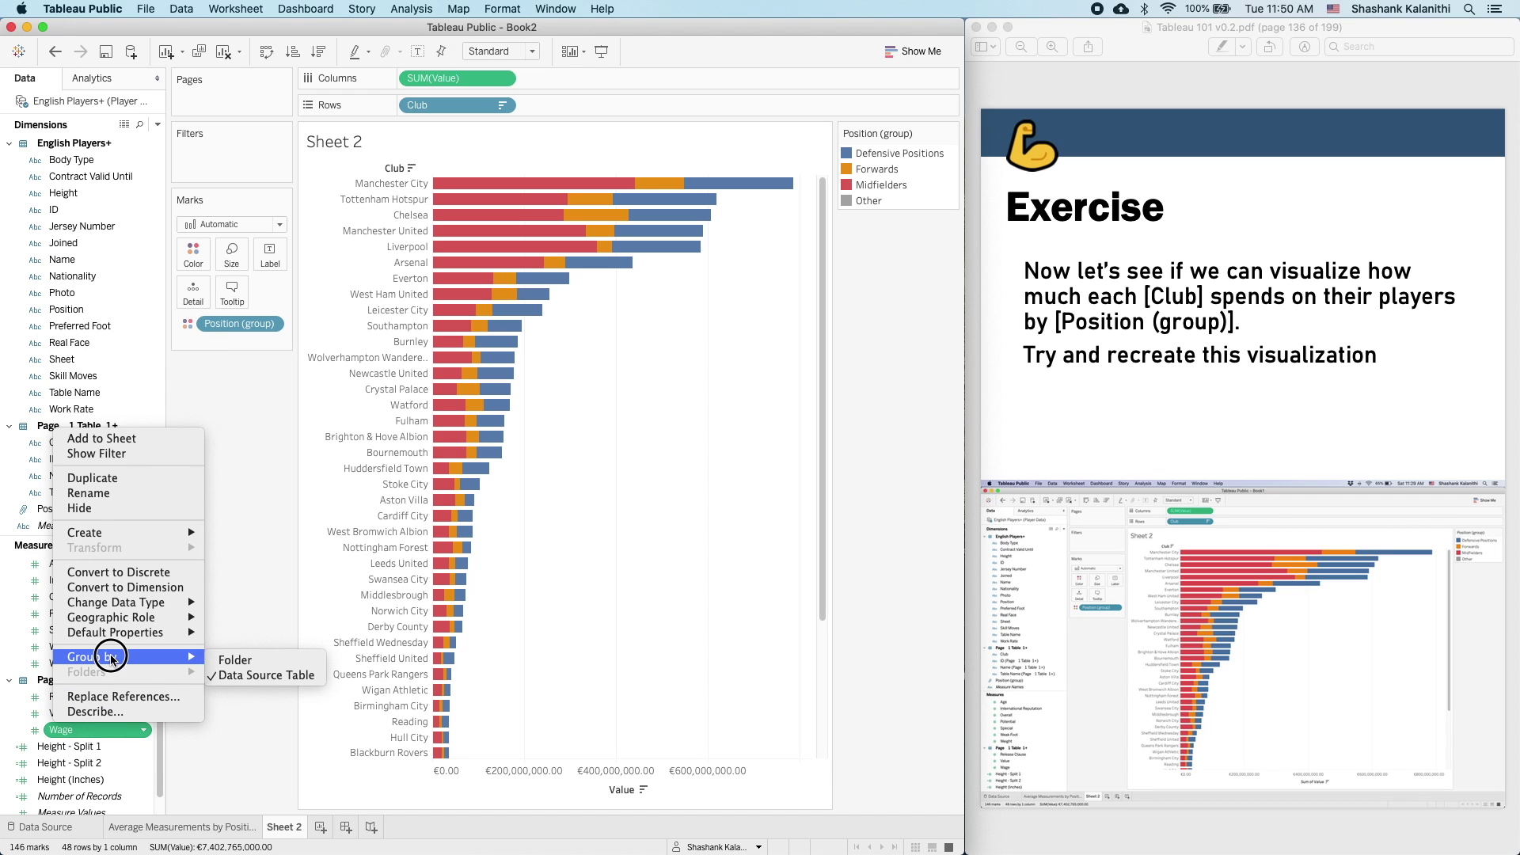
mouse_move(151, 633)
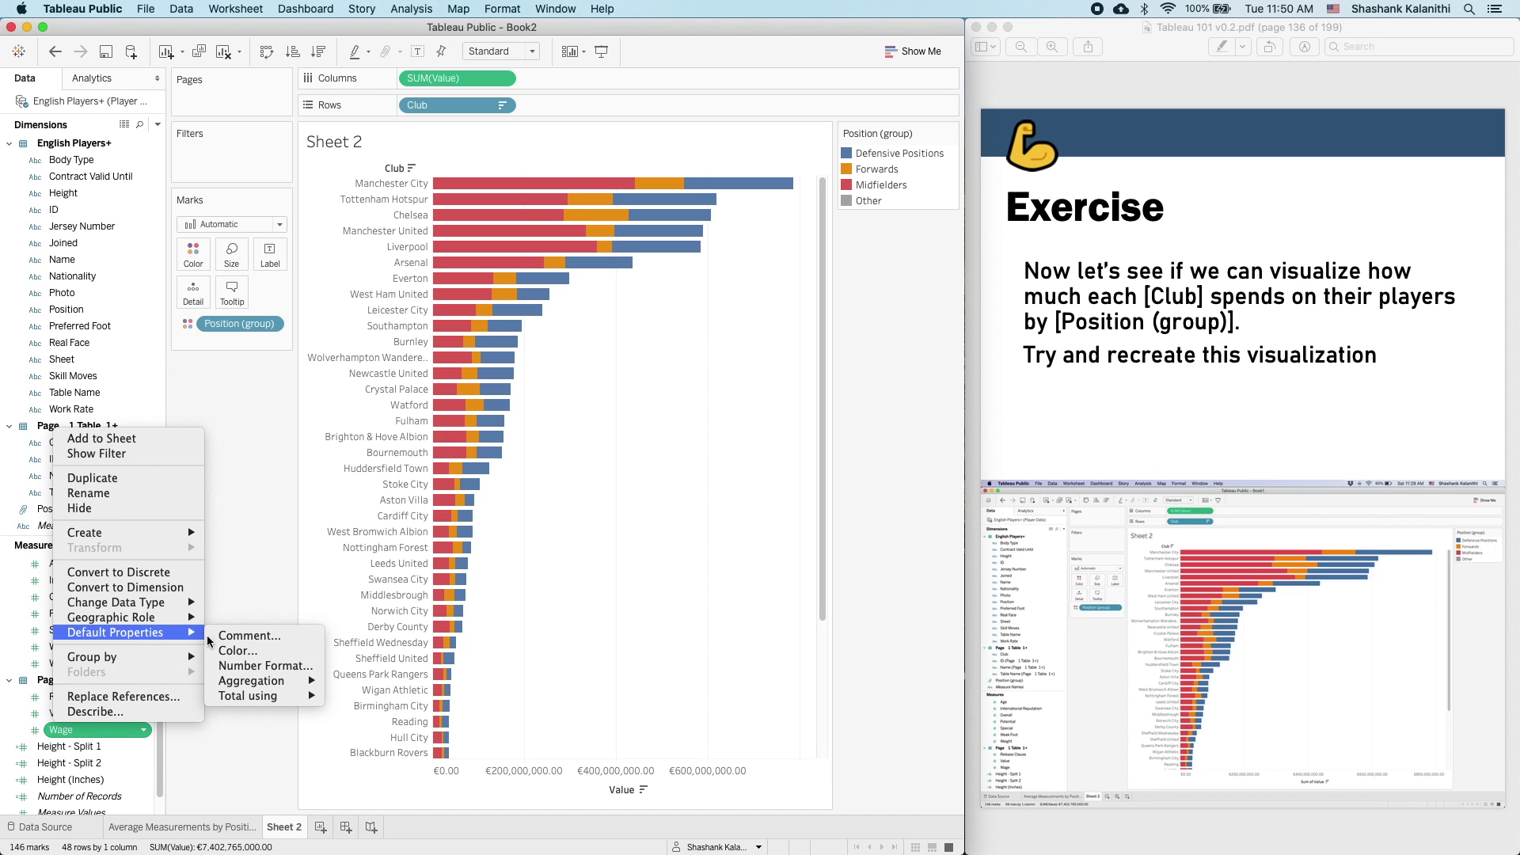
mouse_move(247, 679)
left_click(372, 665)
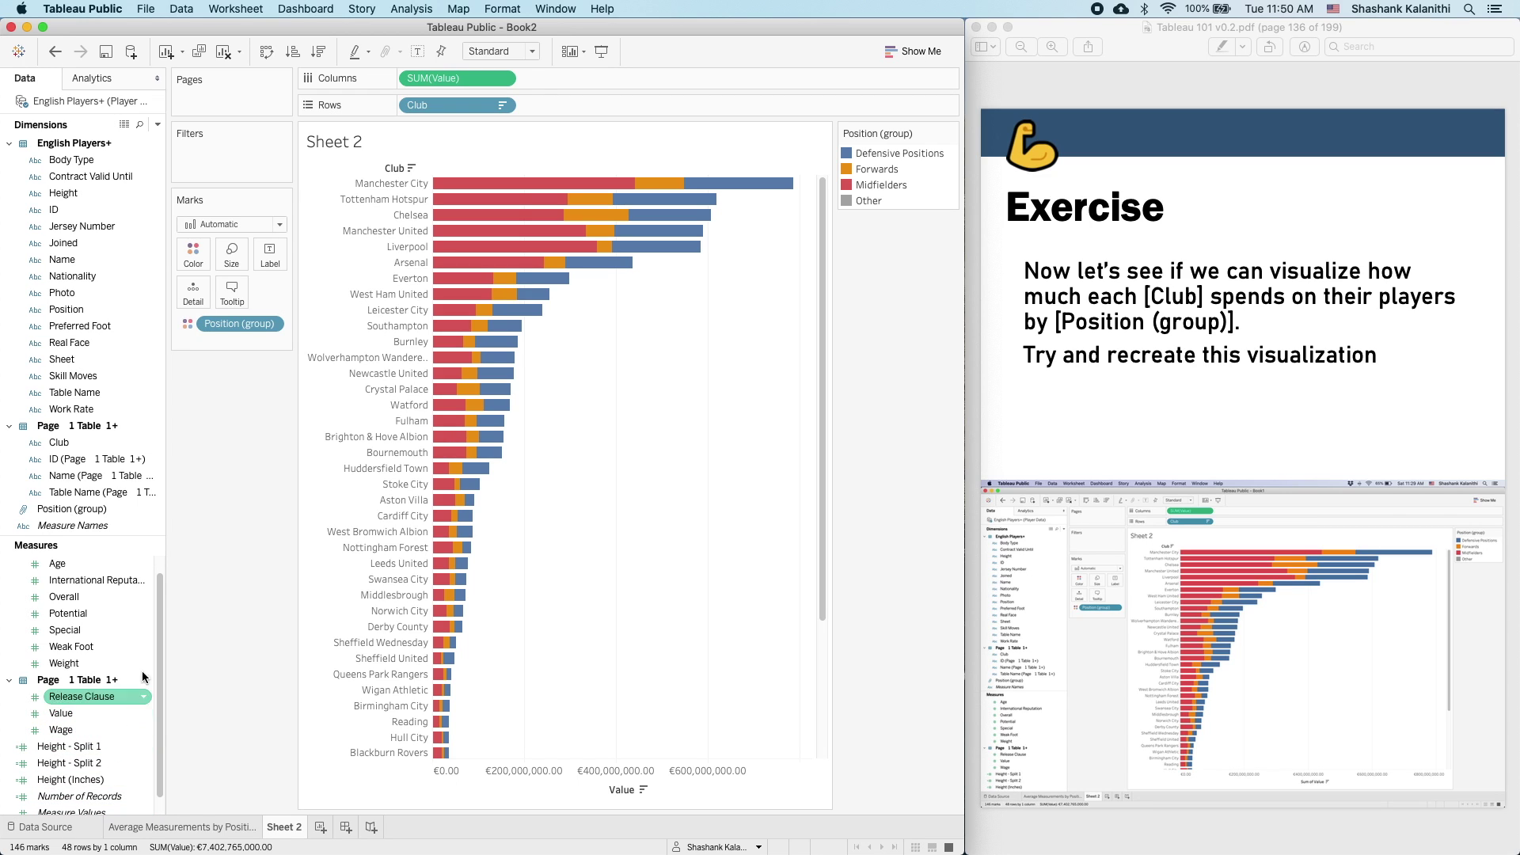
- Narrow the Pages, Filters and Marks cards to widen the chart, and select the Value measure in the data list
left_click_drag(297, 512, 256, 511)
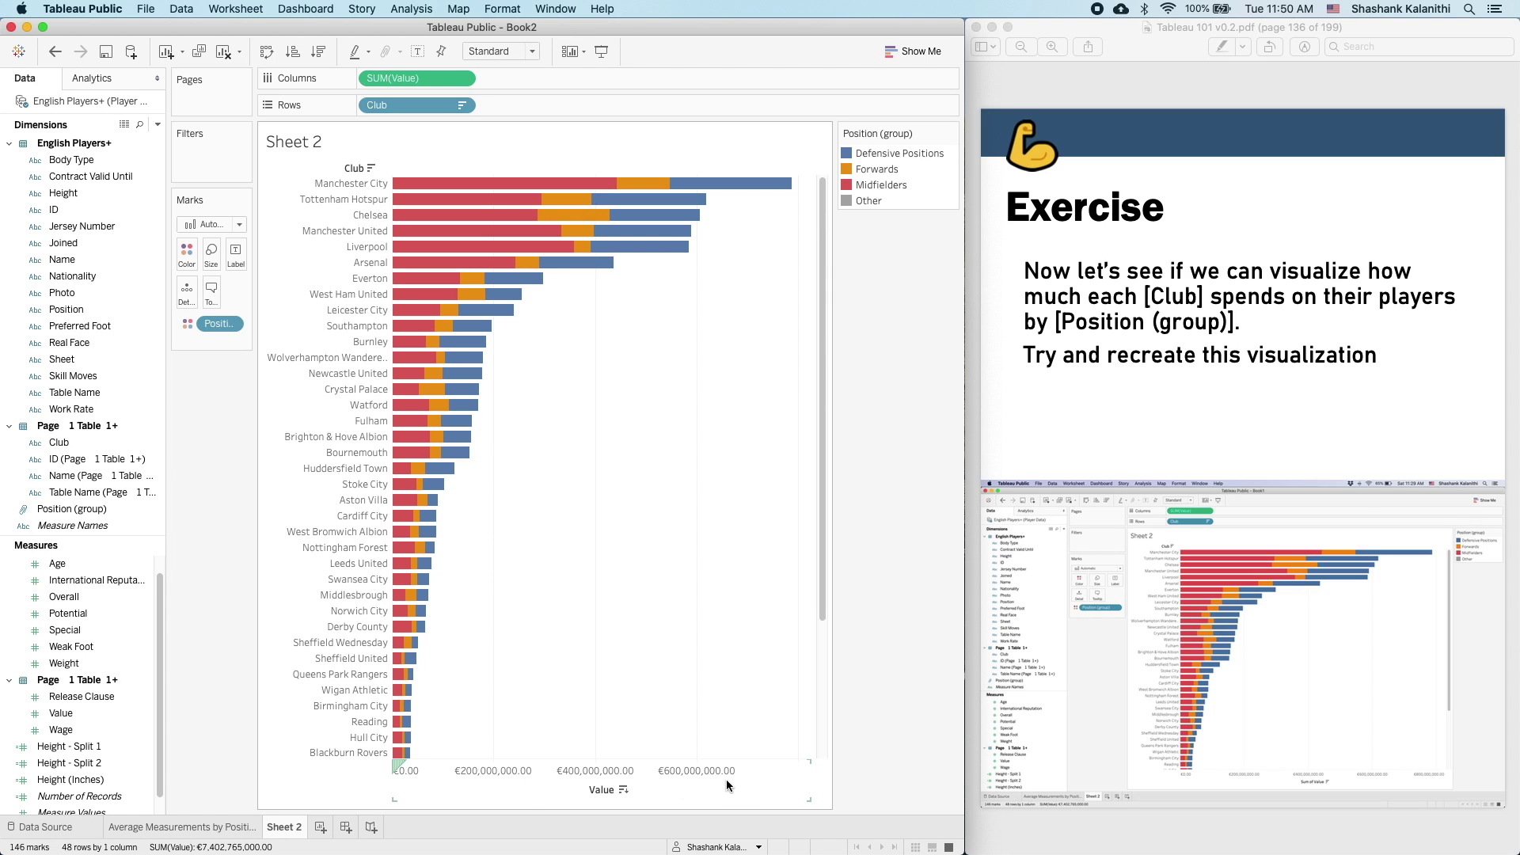
left_click(61, 713)
left_click(56, 723)
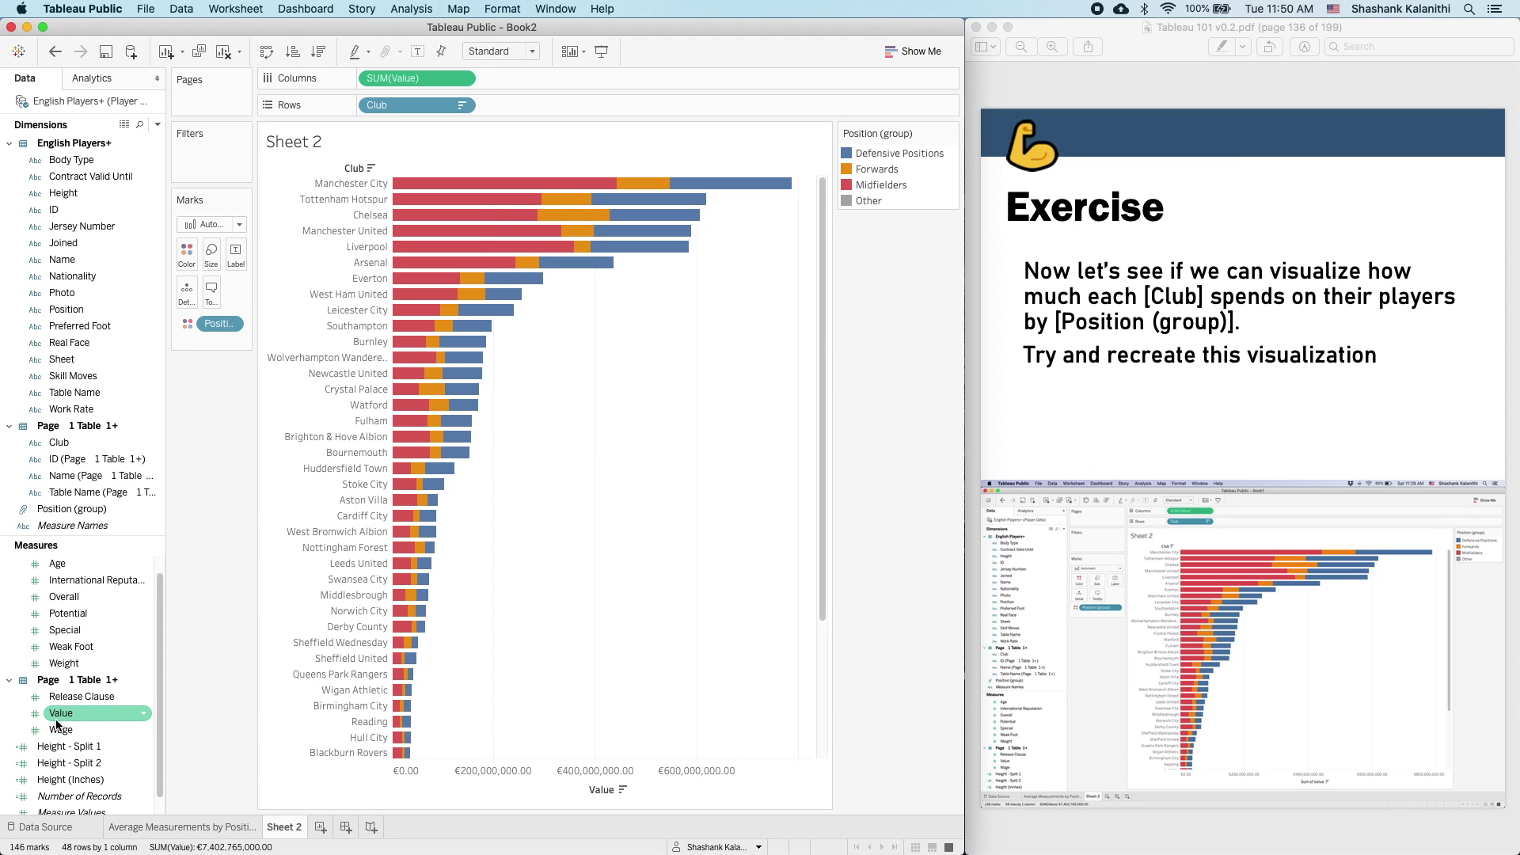
- Try a default number format with one decimal place for the Value measure, and undo the change
right_click(58, 716)
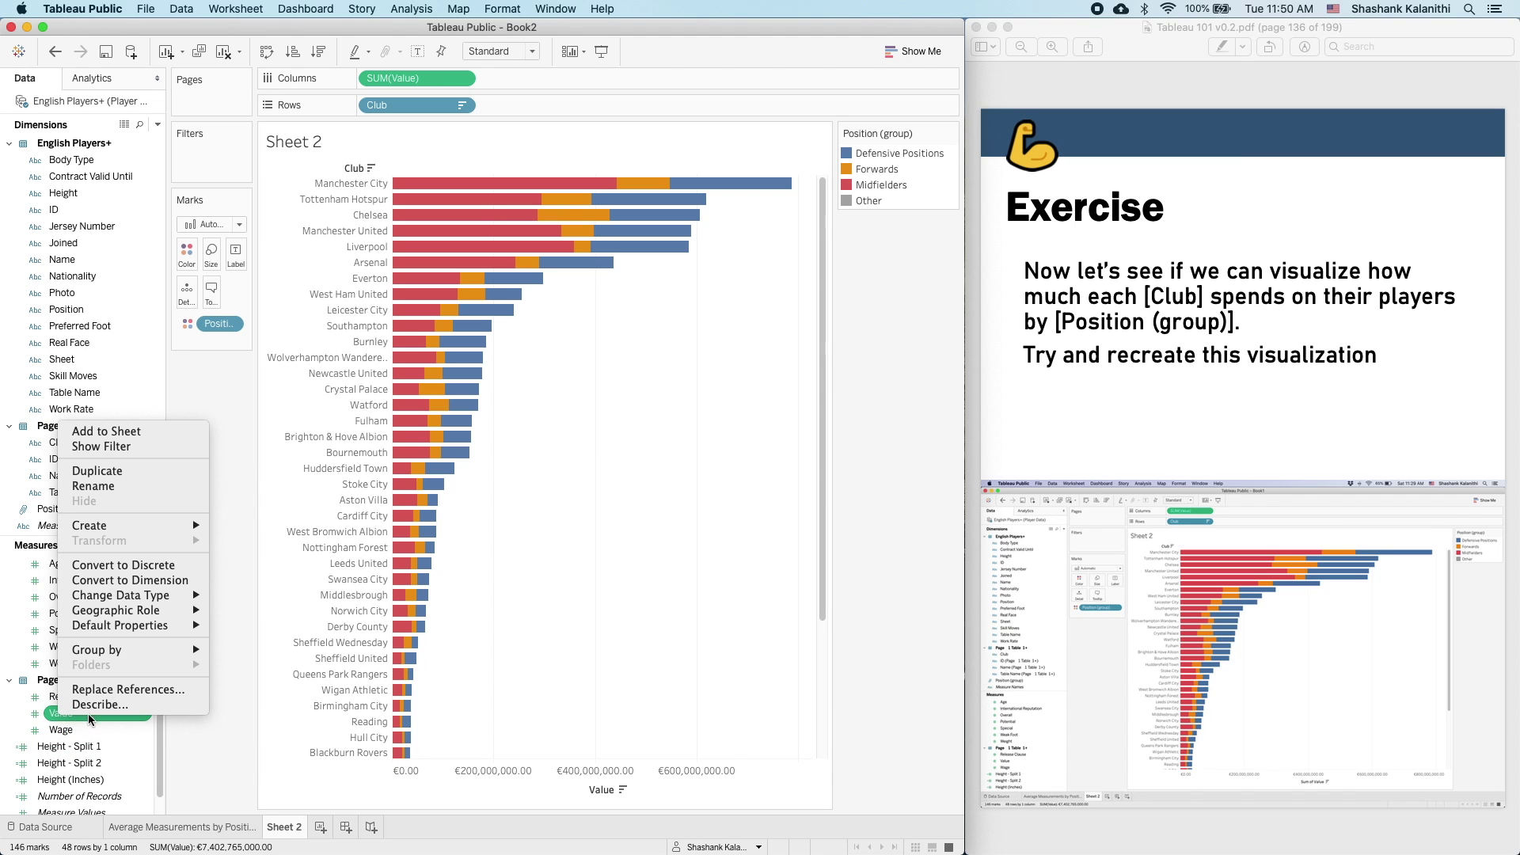
mouse_move(144, 627)
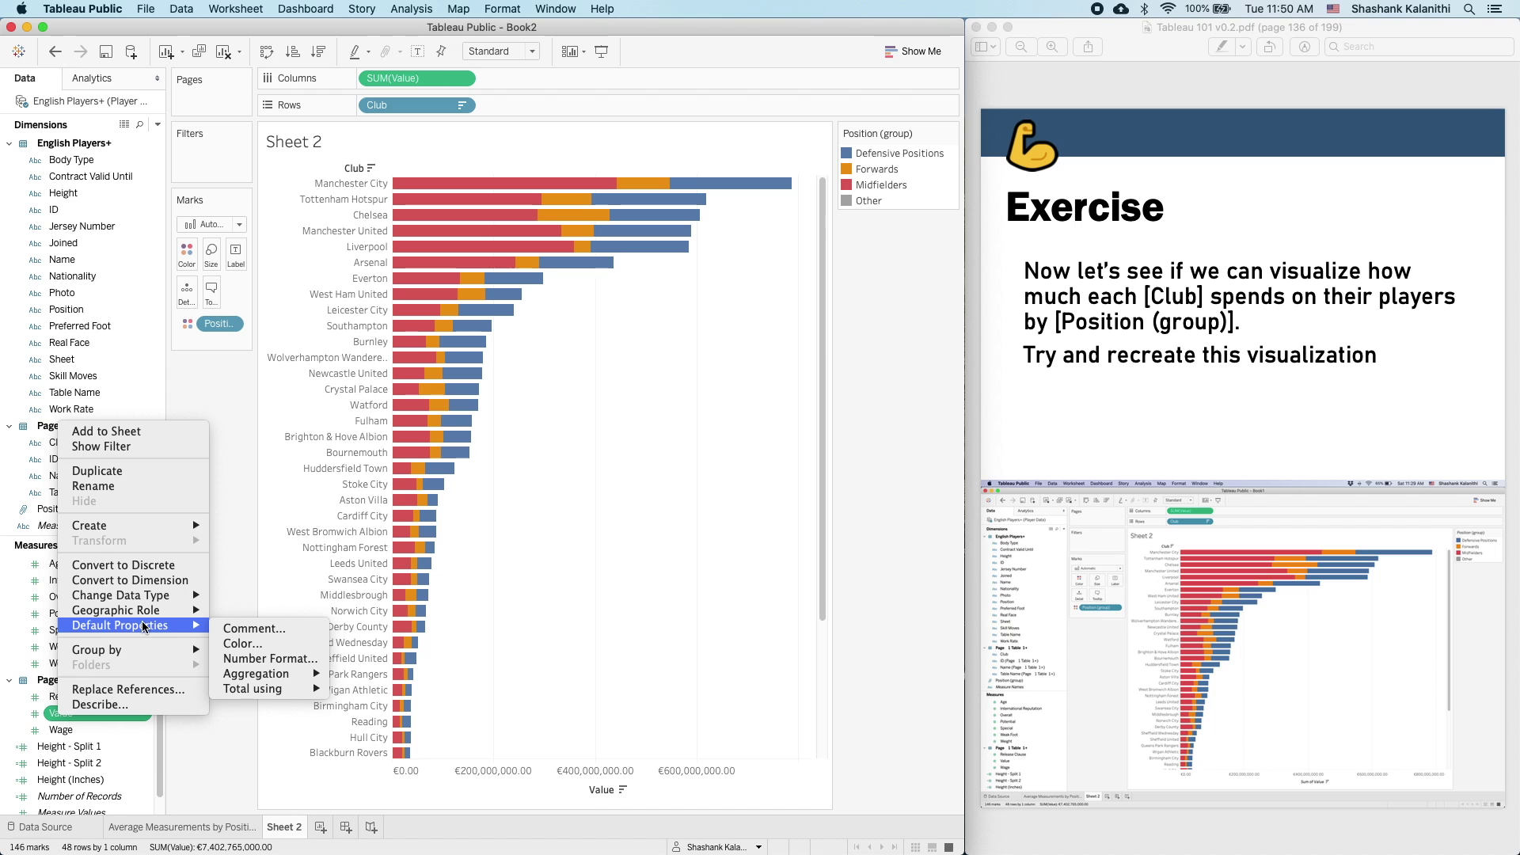
left_click(280, 663)
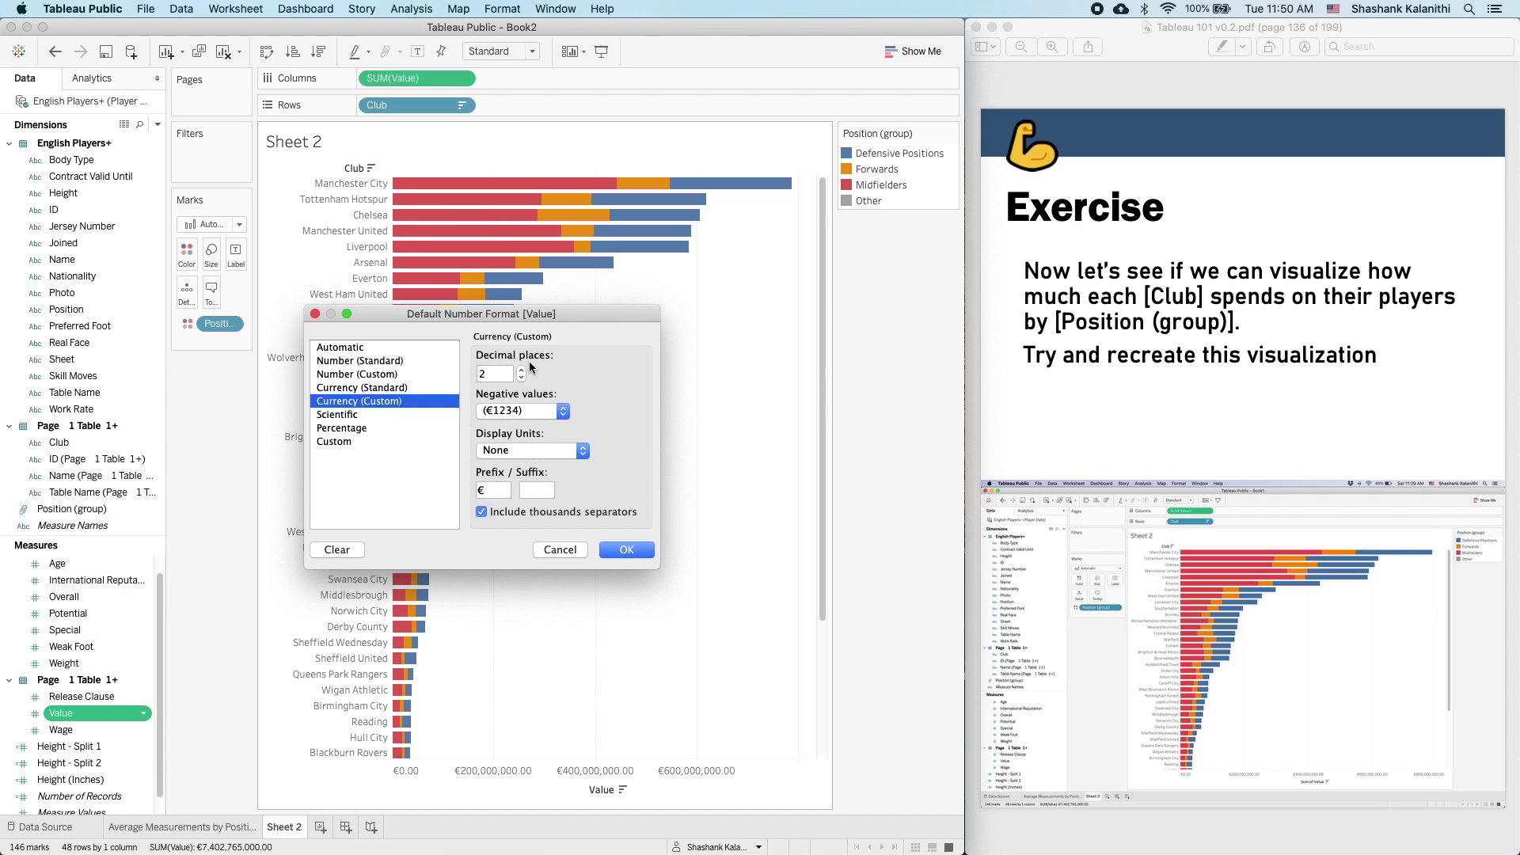
left_click(522, 378)
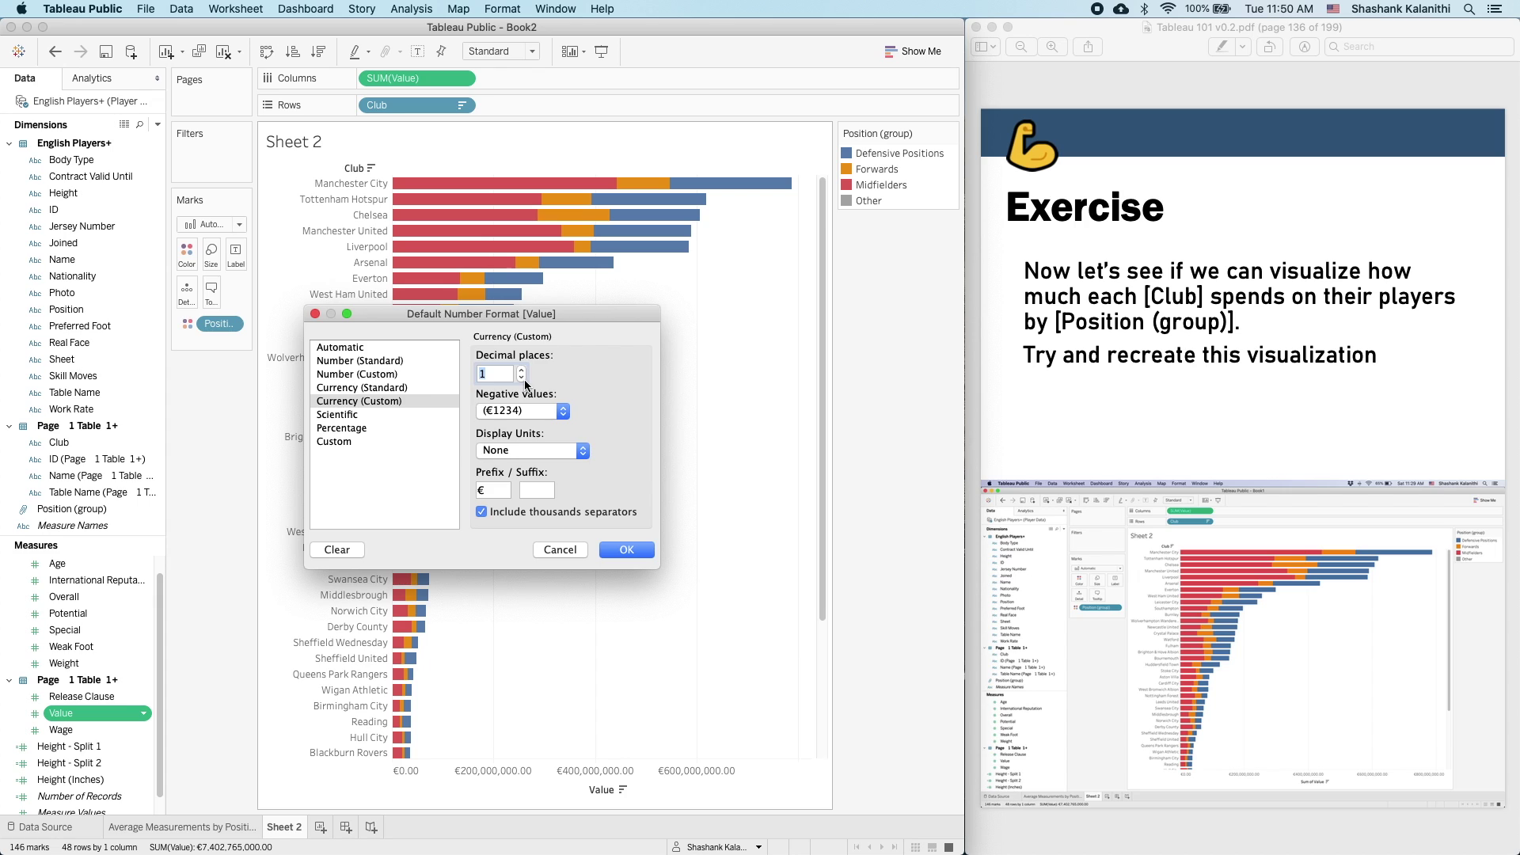
left_click(630, 547)
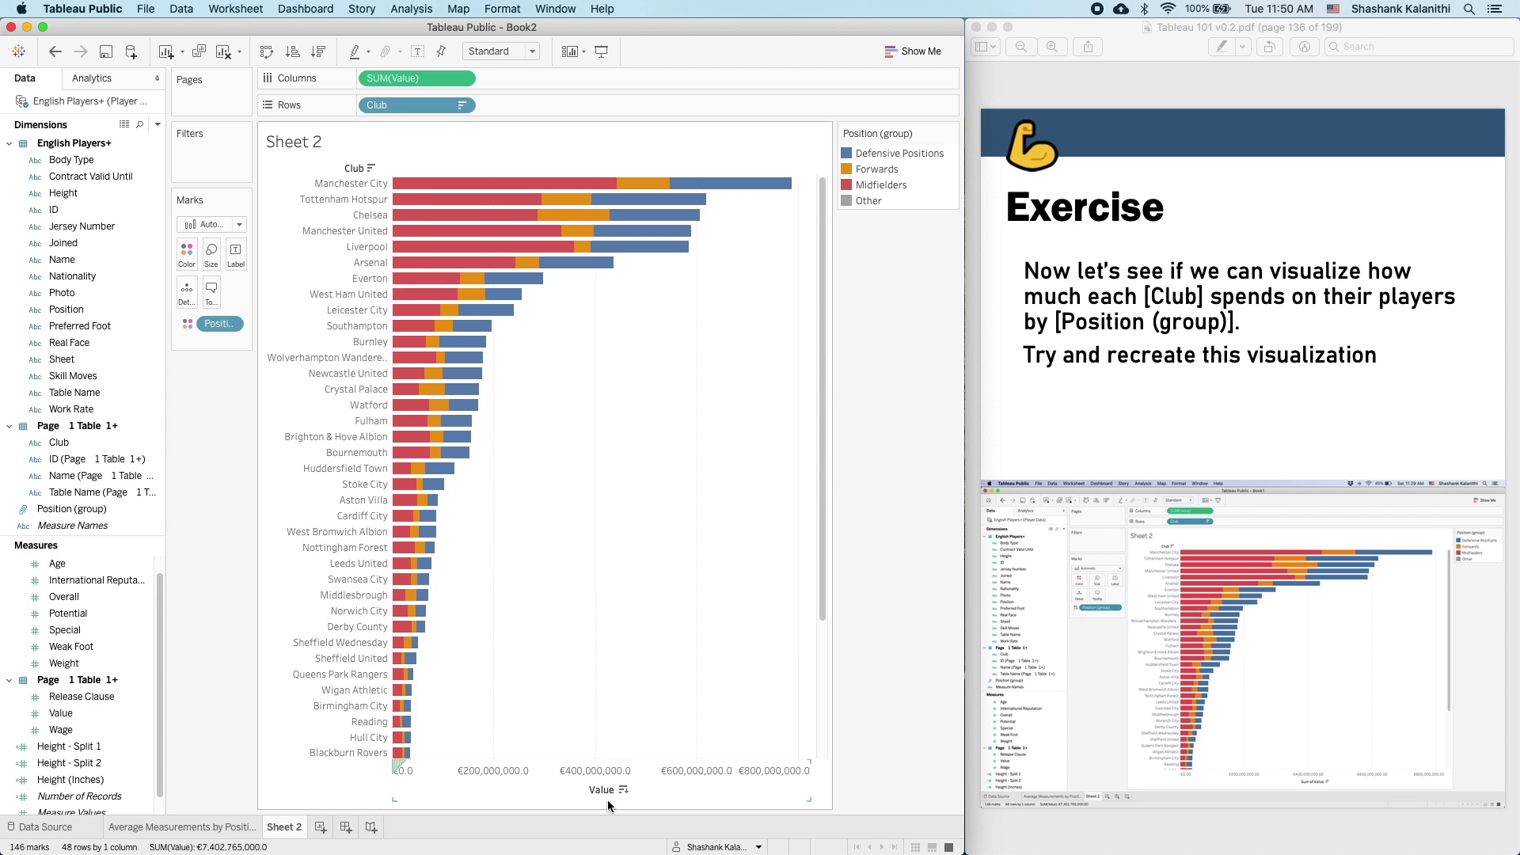
key("super+z")
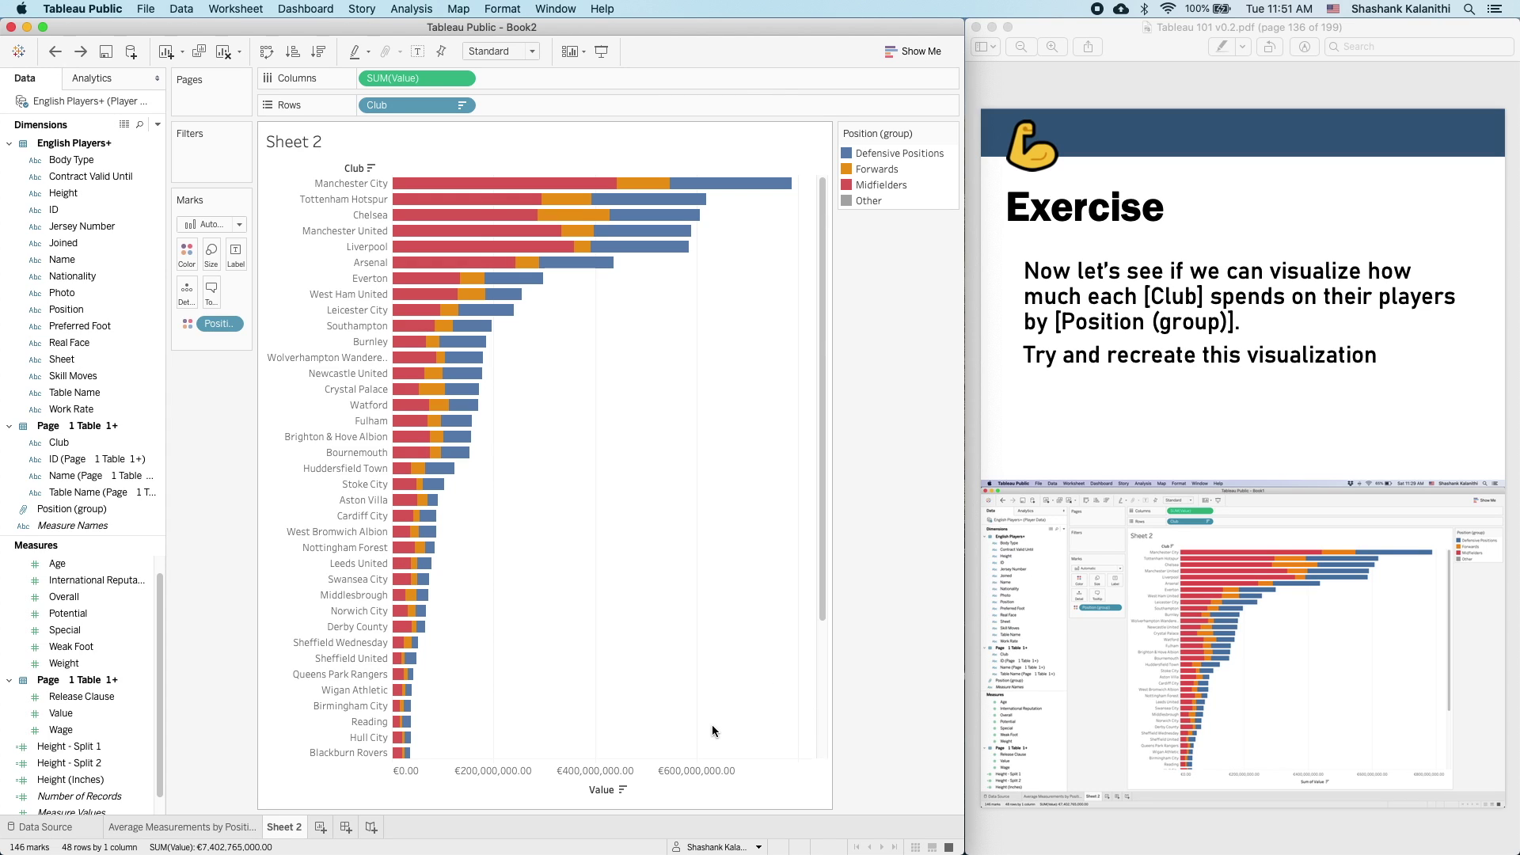
right_click(552, 785)
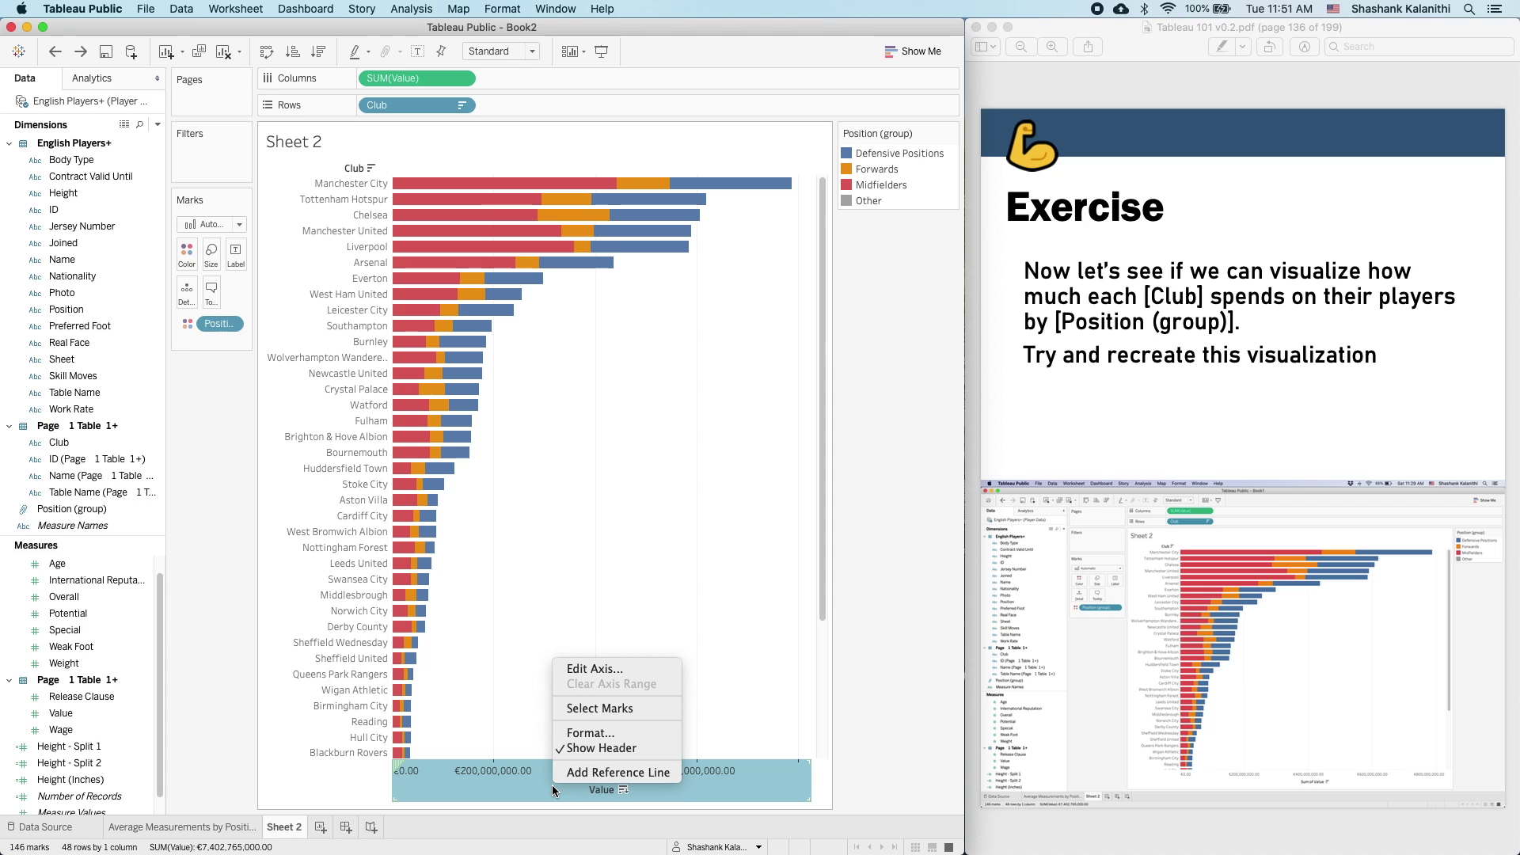
left_click(607, 670)
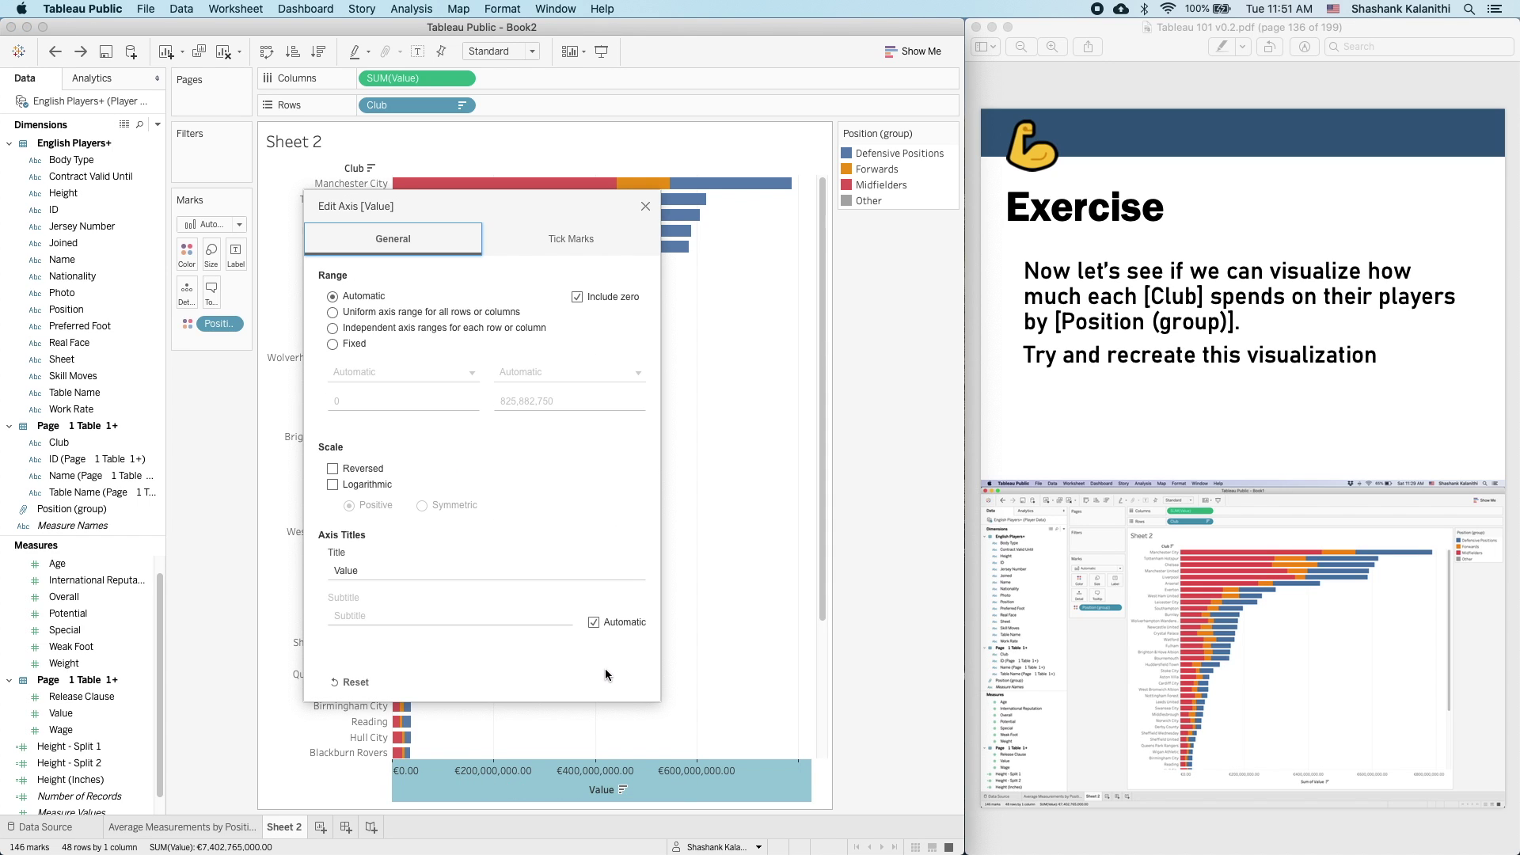
left_click(646, 206)
- Format the Value axis numbers as Currency (Custom) with 0 decimal places and the prefix €, and close the formatting pane
right_click(538, 784)
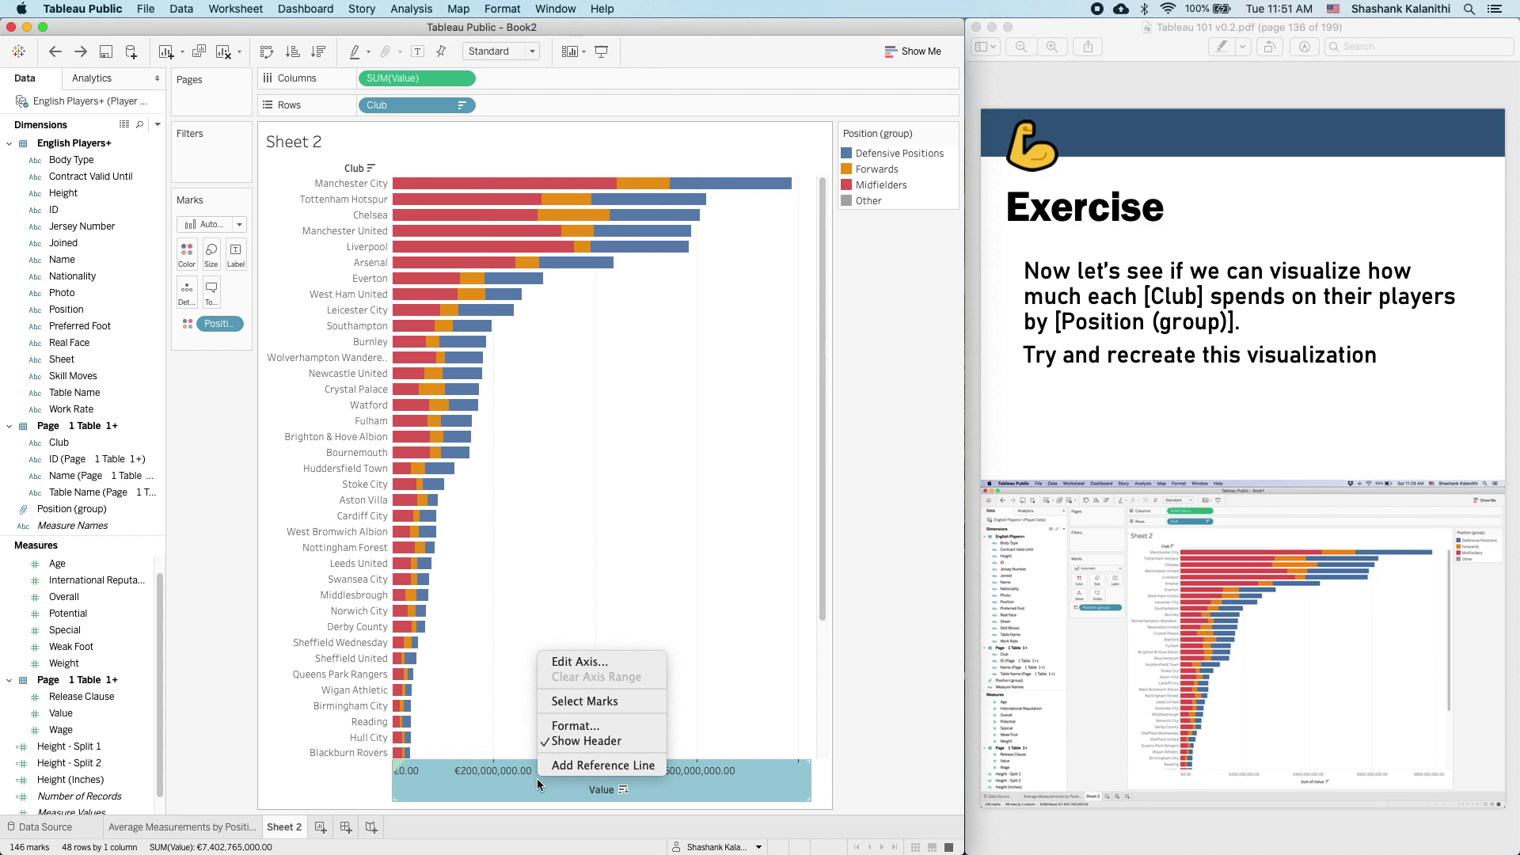
left_click(578, 727)
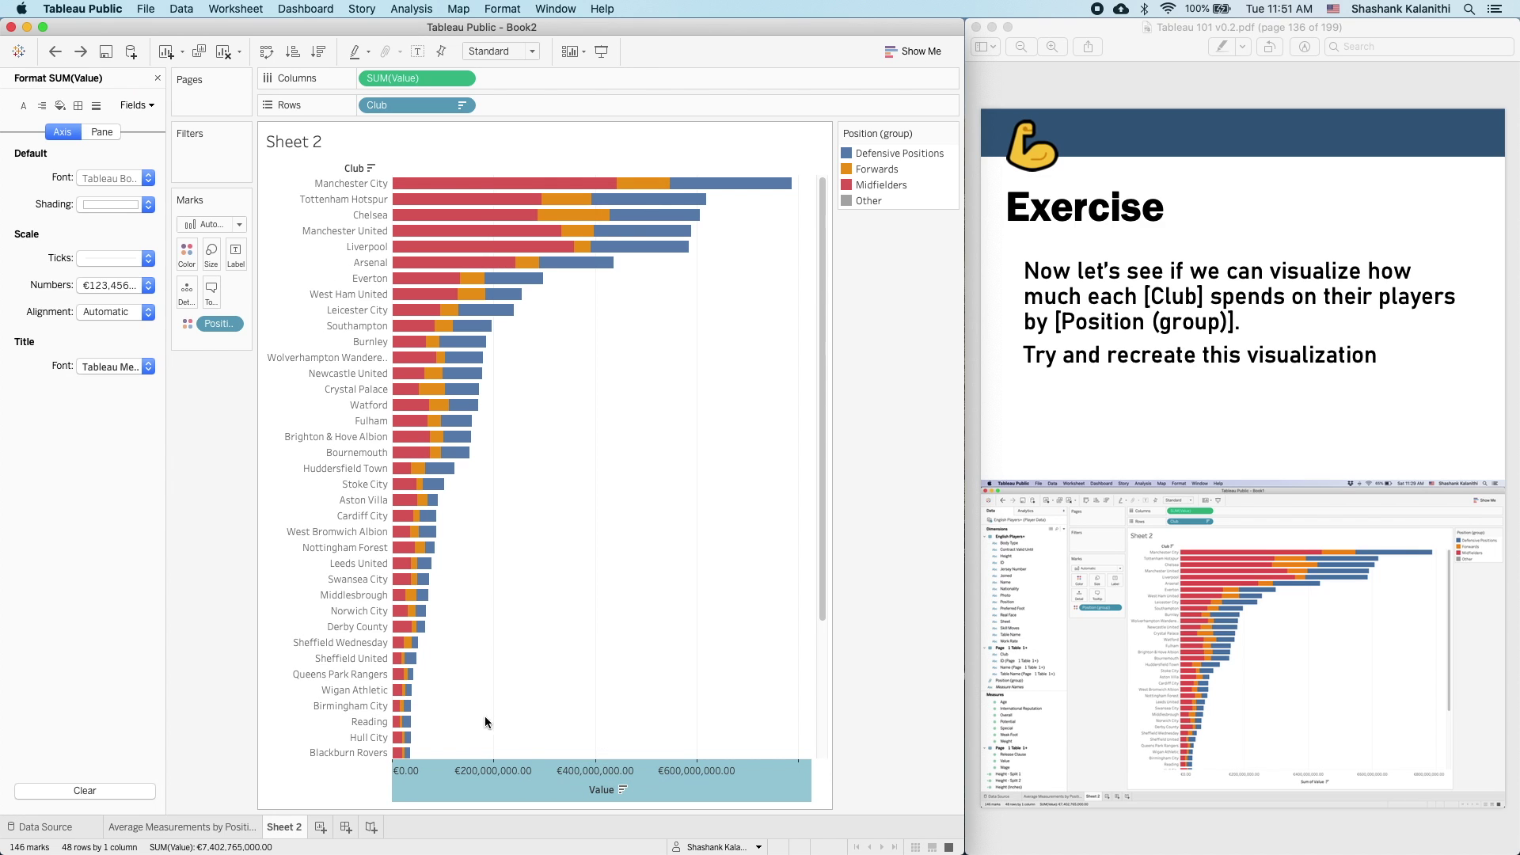
left_click(93, 287)
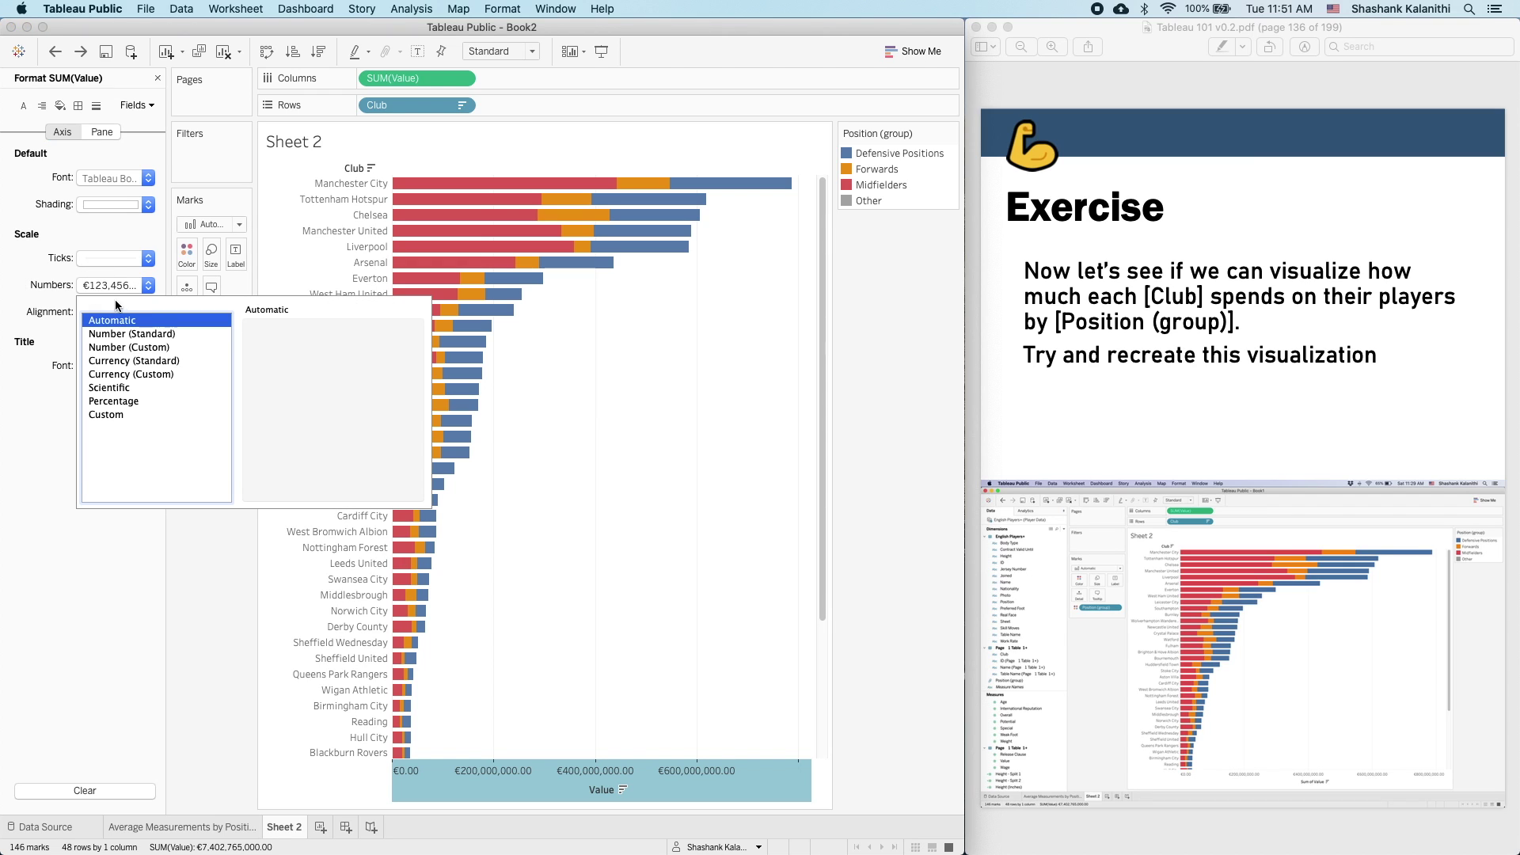
left_click(135, 374)
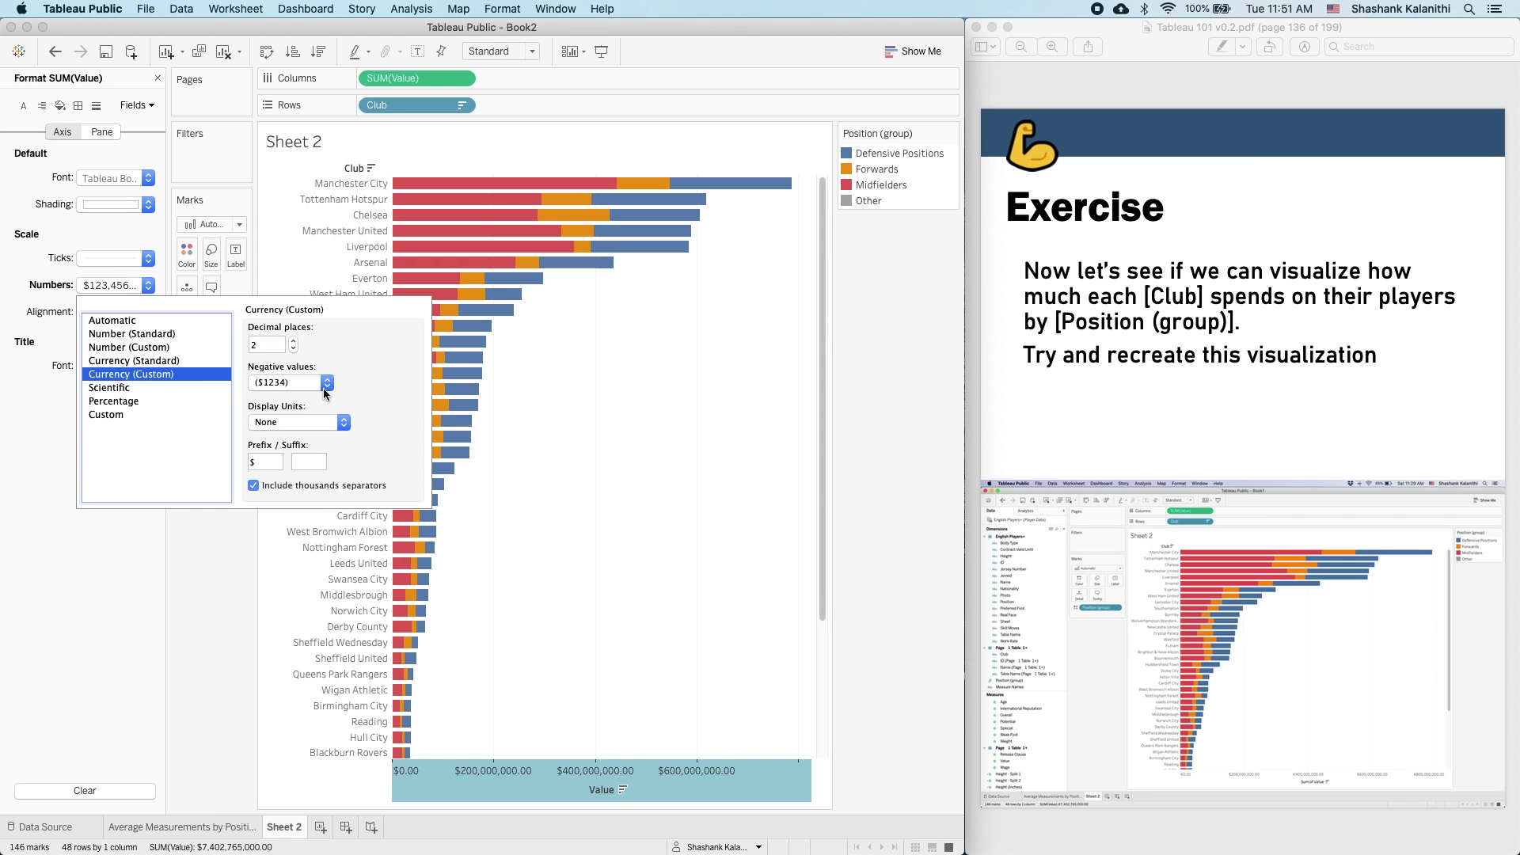
left_click(294, 350)
left_click(294, 351)
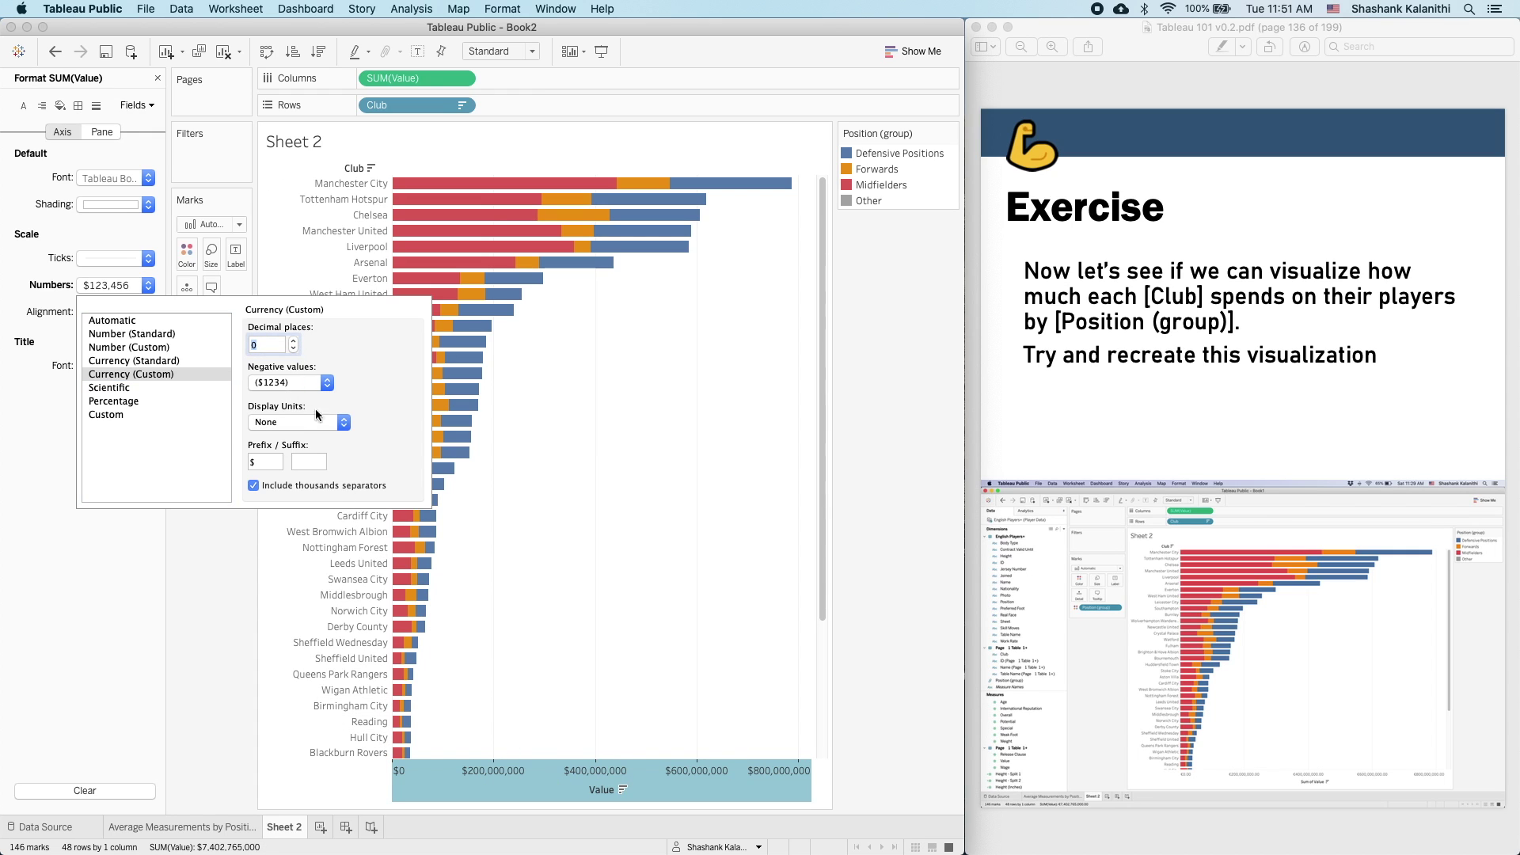
double_click(269, 462)
type("€")
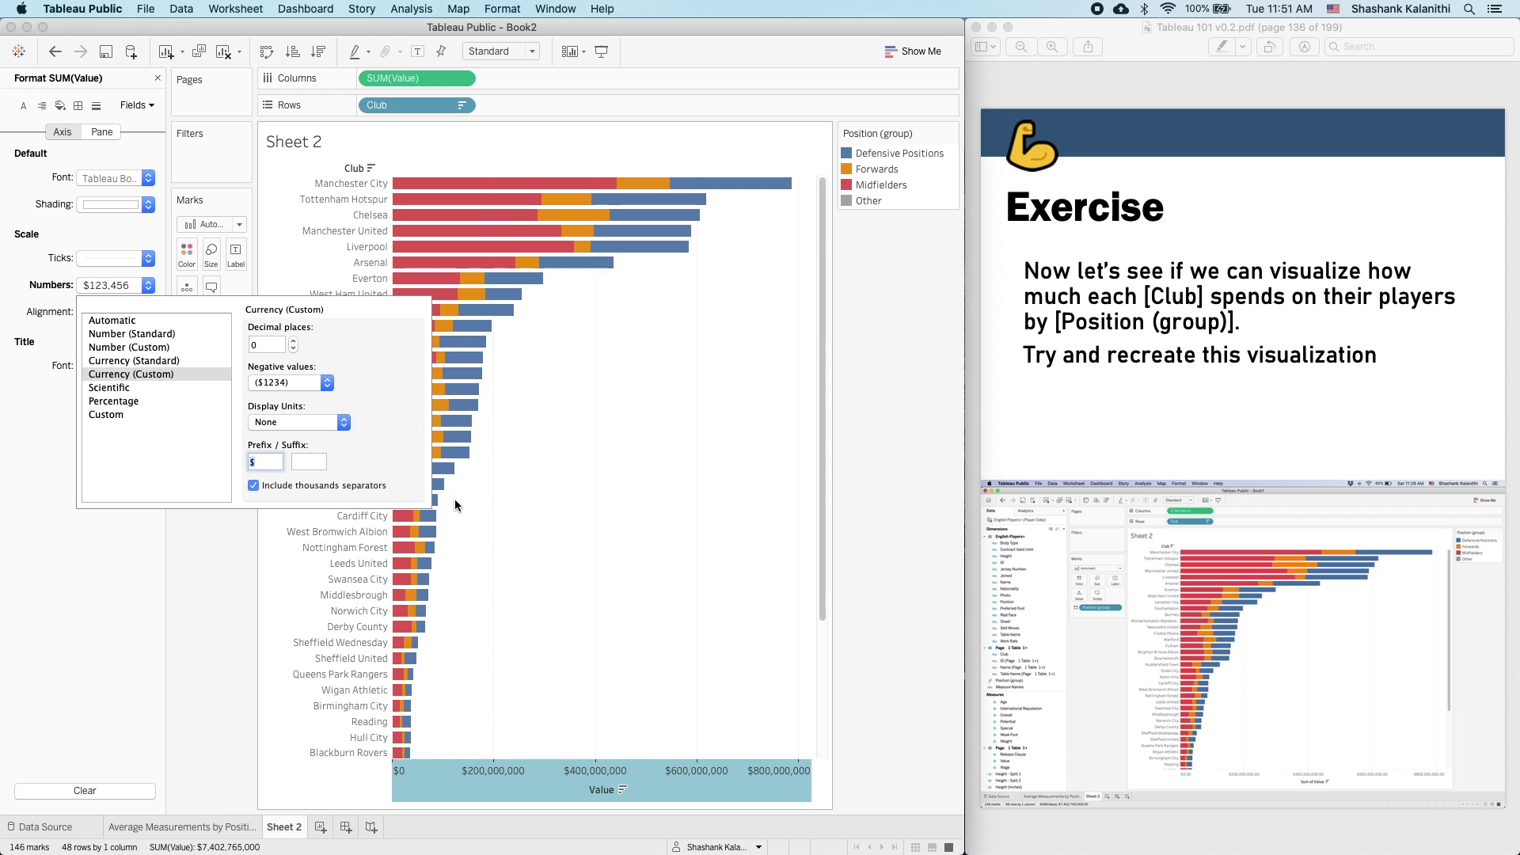
left_click(192, 650)
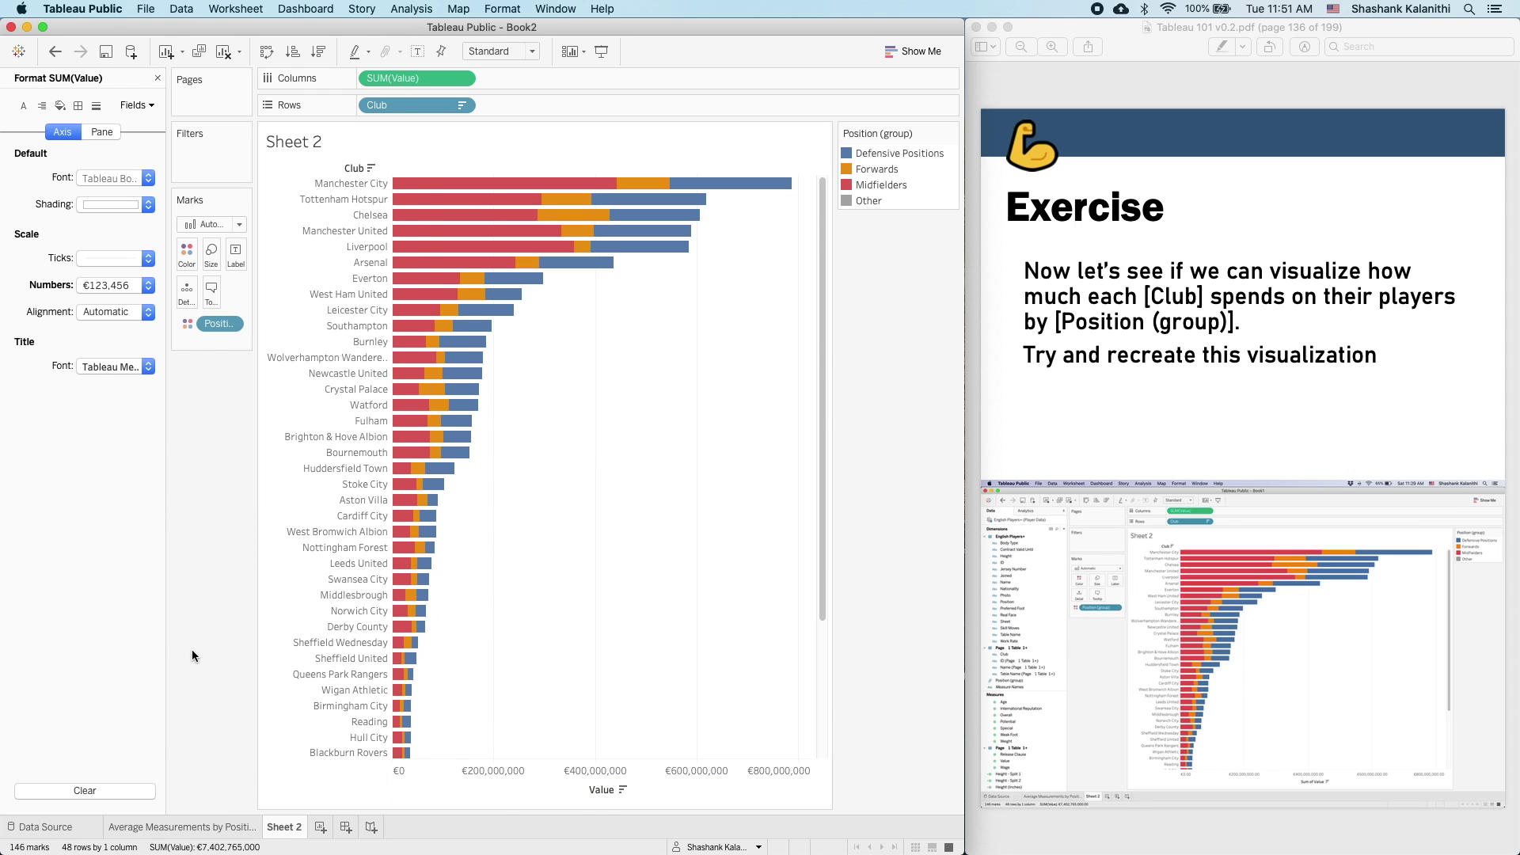
left_click(158, 78)
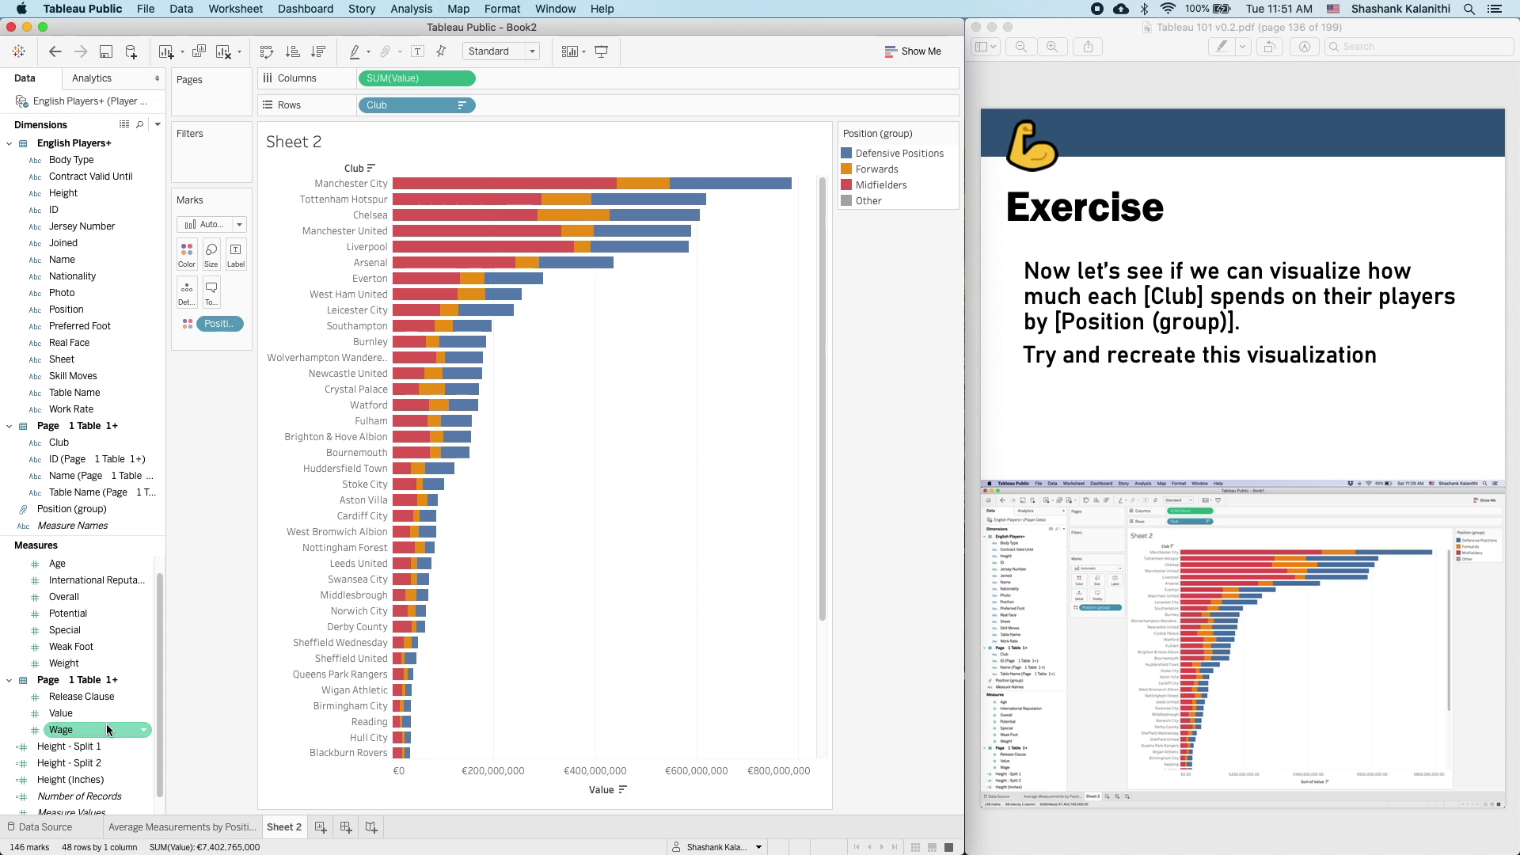
- Advance the PDF guide in Preview to page 140, and rename Sheet 2 in Tableau as "Player Value by Club"
left_click(1307, 396)
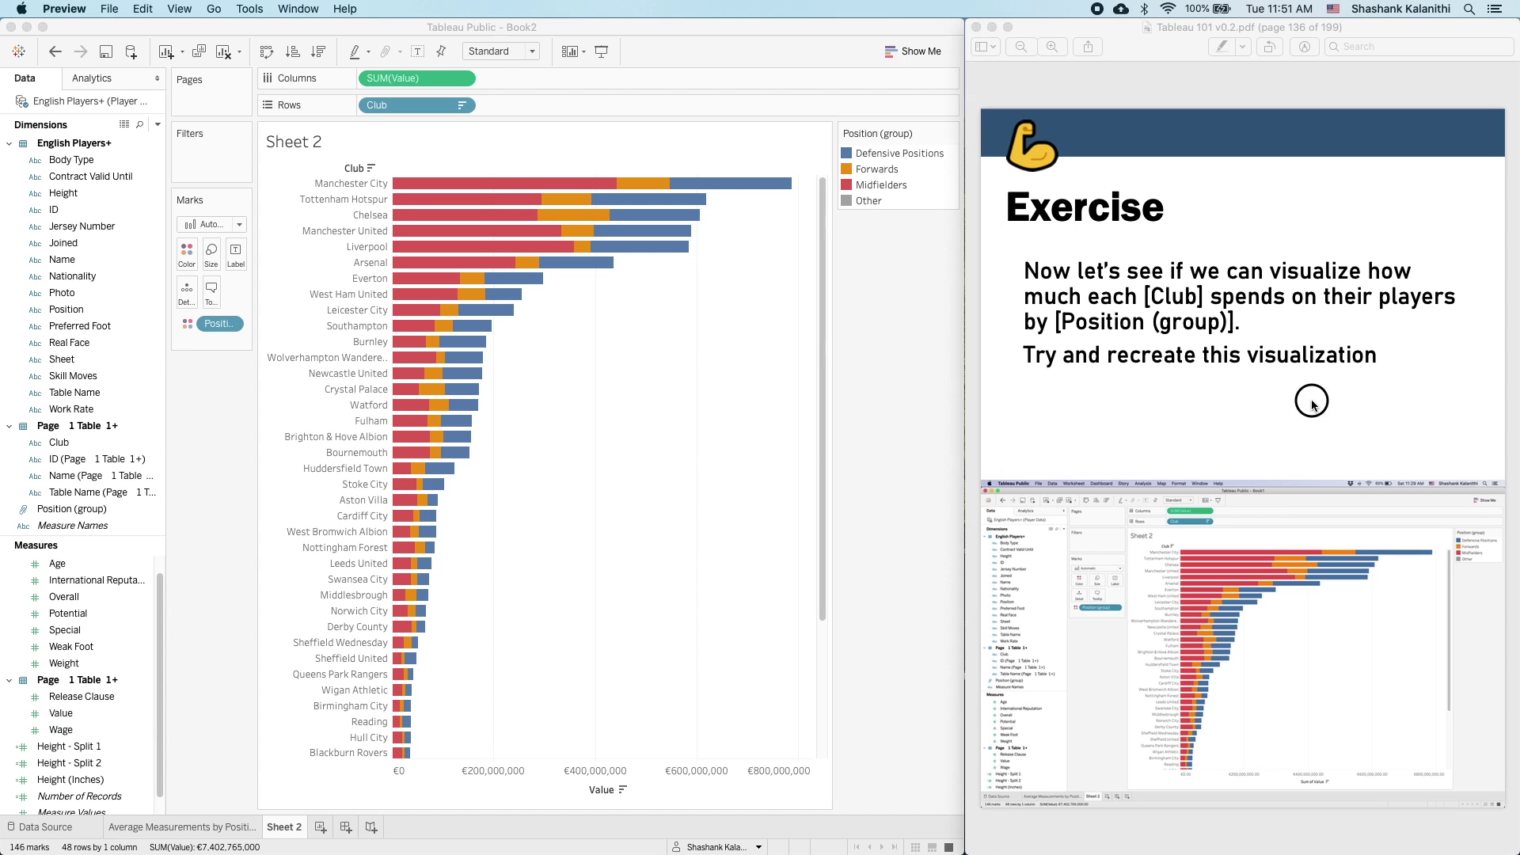
key("Right")
key("Right")
key("Right")
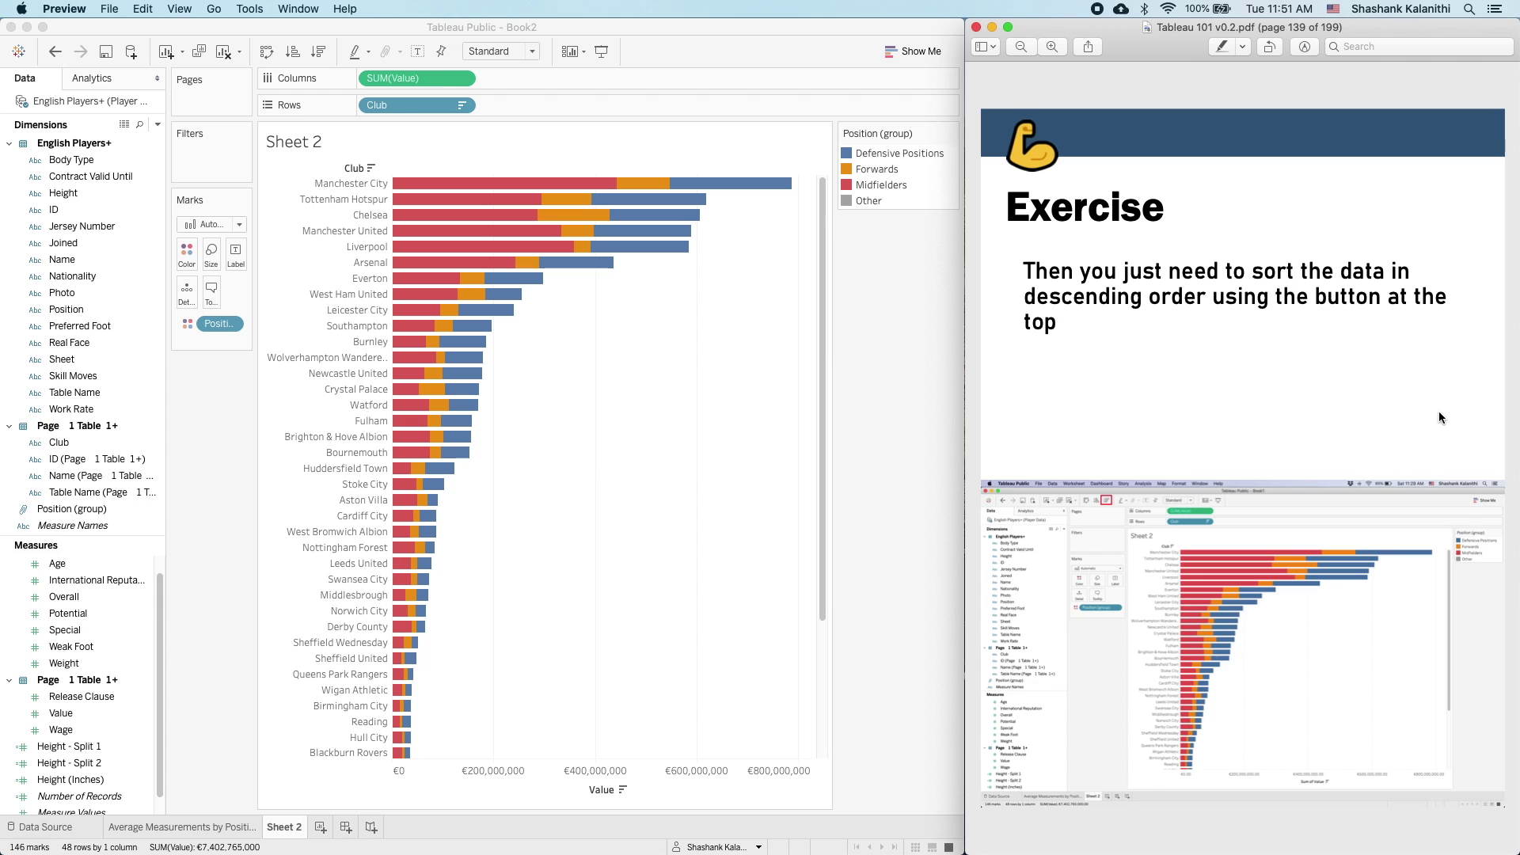
key("Right")
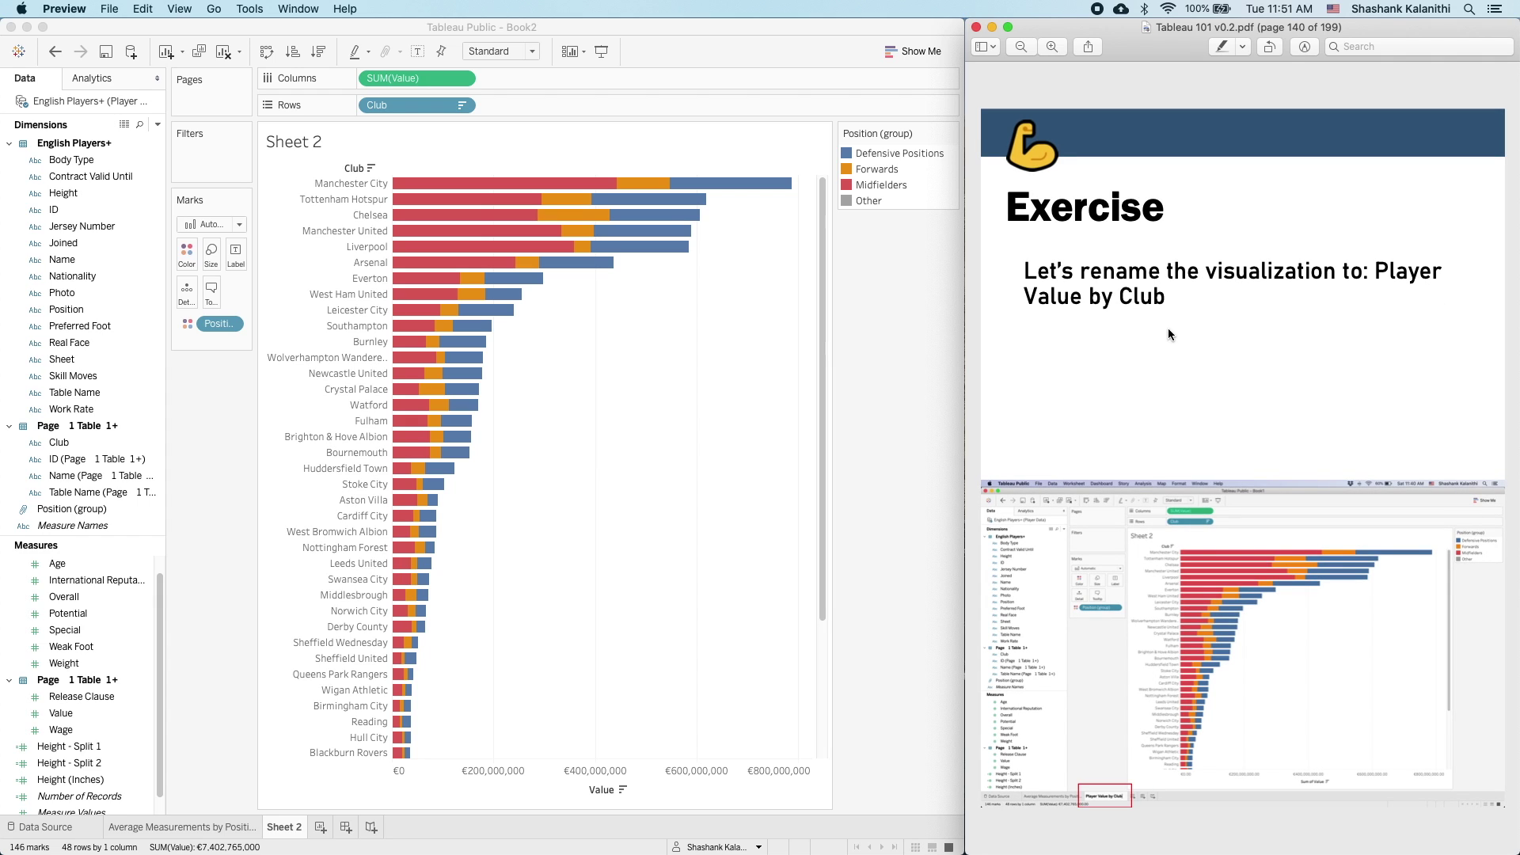
left_click_drag(1194, 311, 1377, 269)
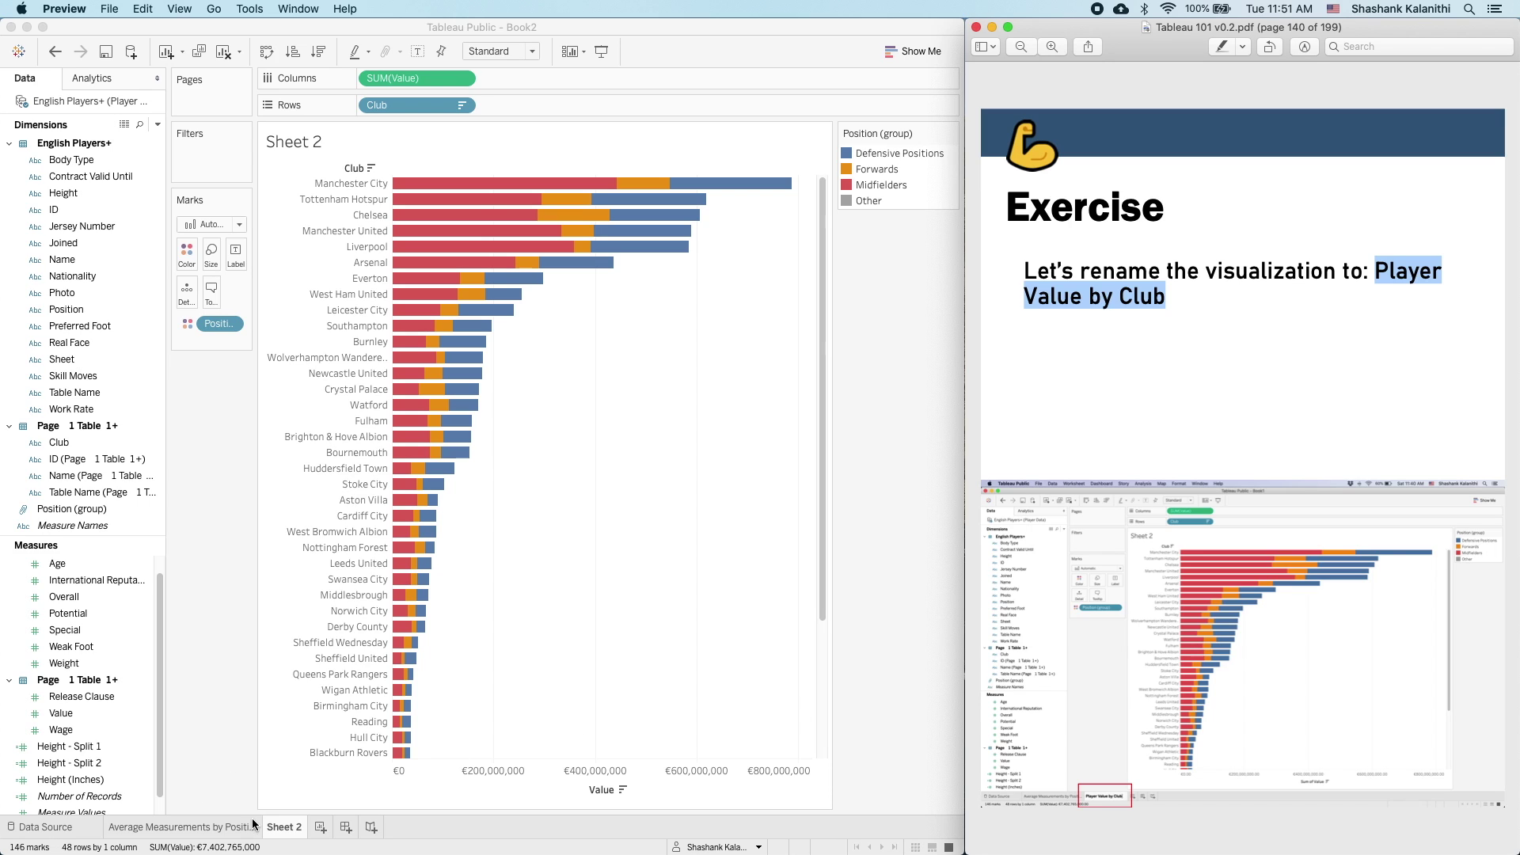
double_click(281, 828)
type("Player Valu")
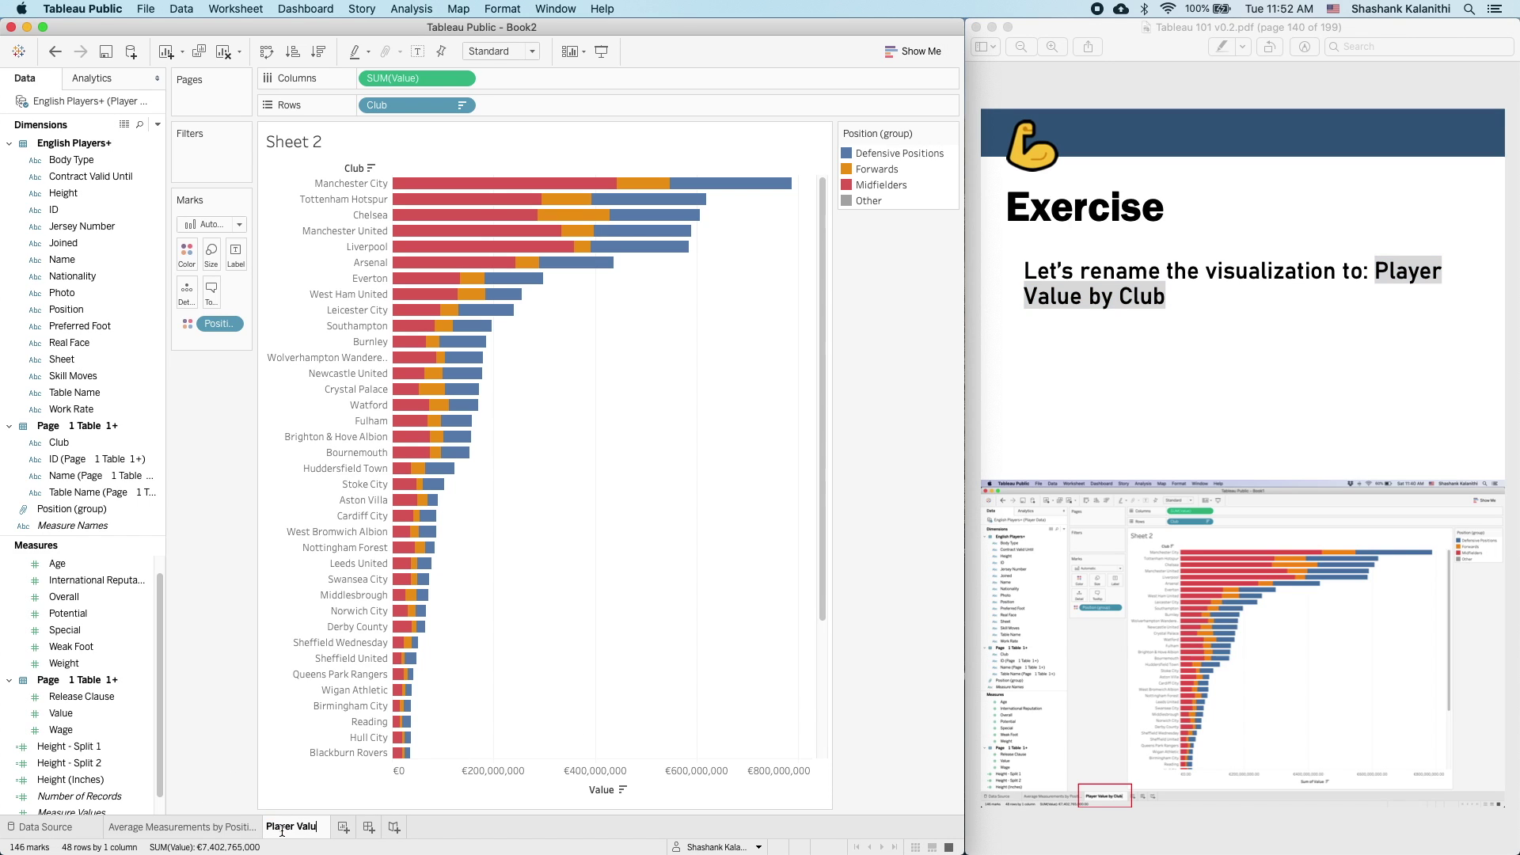
type("e by Club")
key("Return")
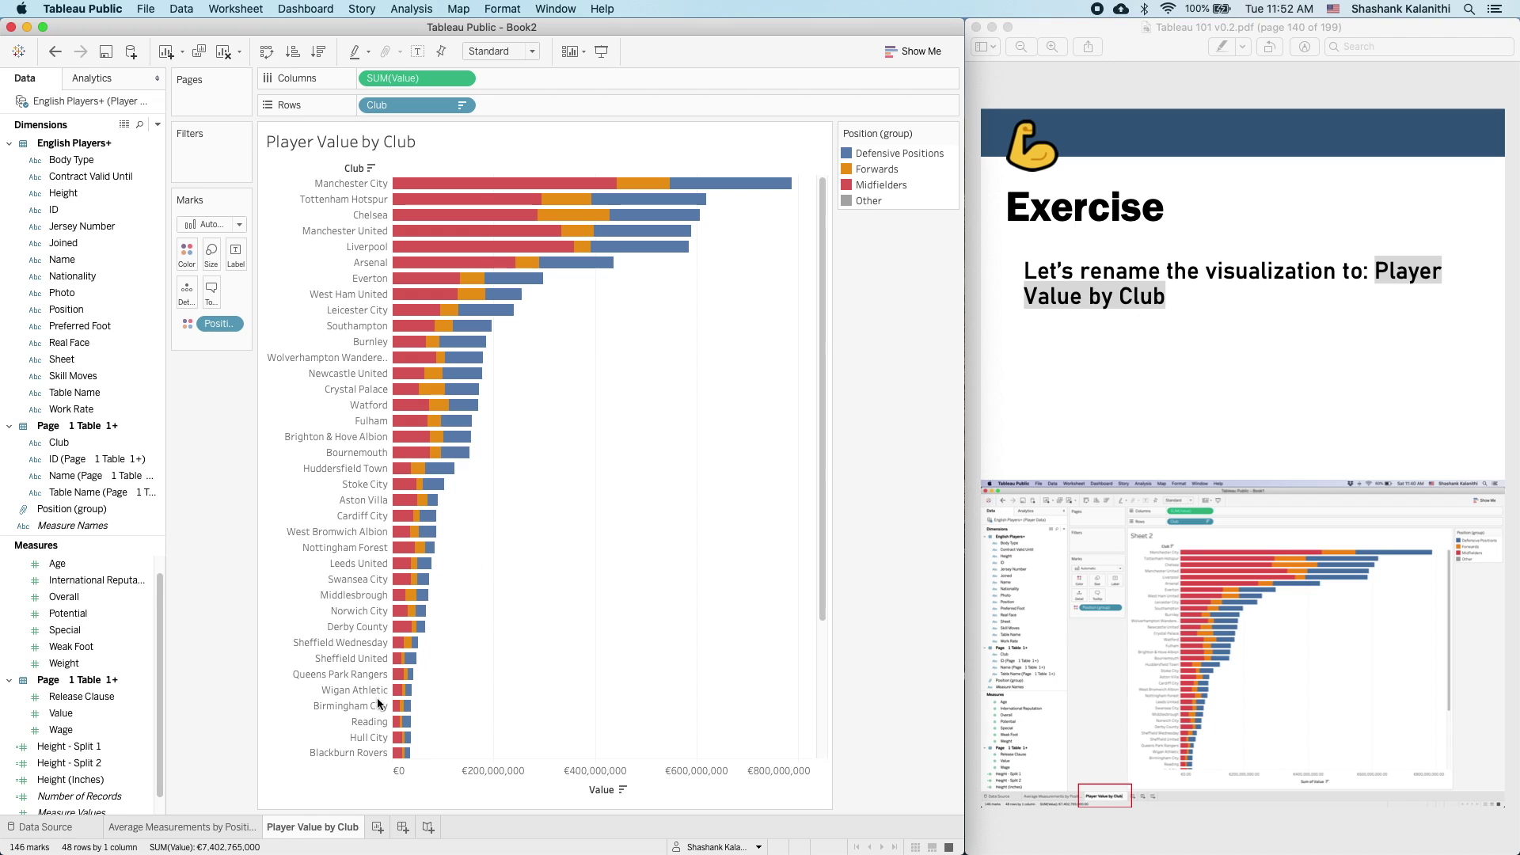
- Advance the PDF guide to the Marks Card page 141, and widen the Pages, Filters and Marks cards in Tableau
left_click(1199, 442)
left_click(1199, 415)
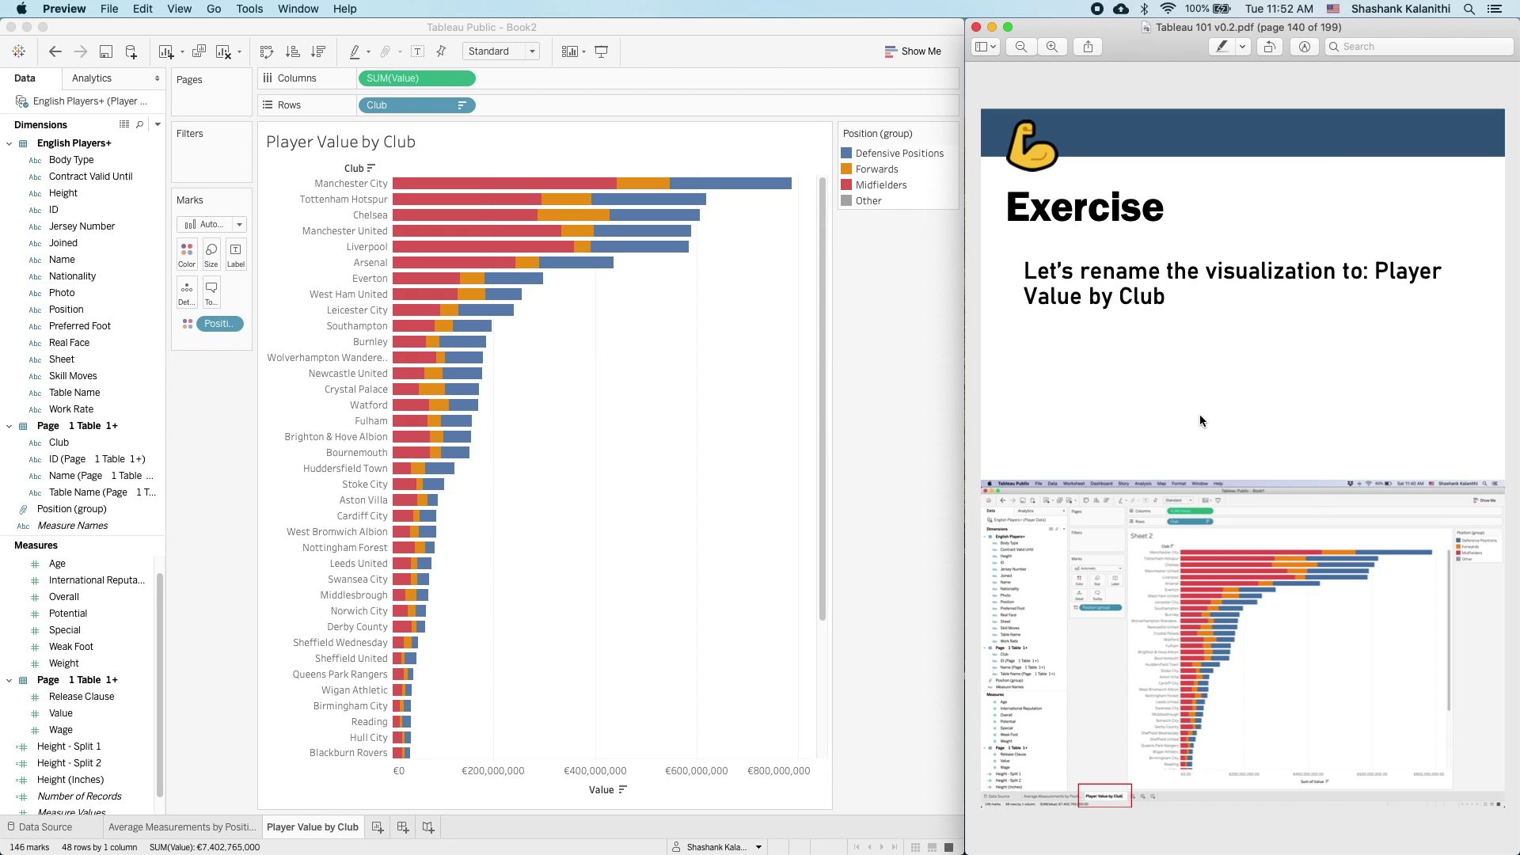
key("Right")
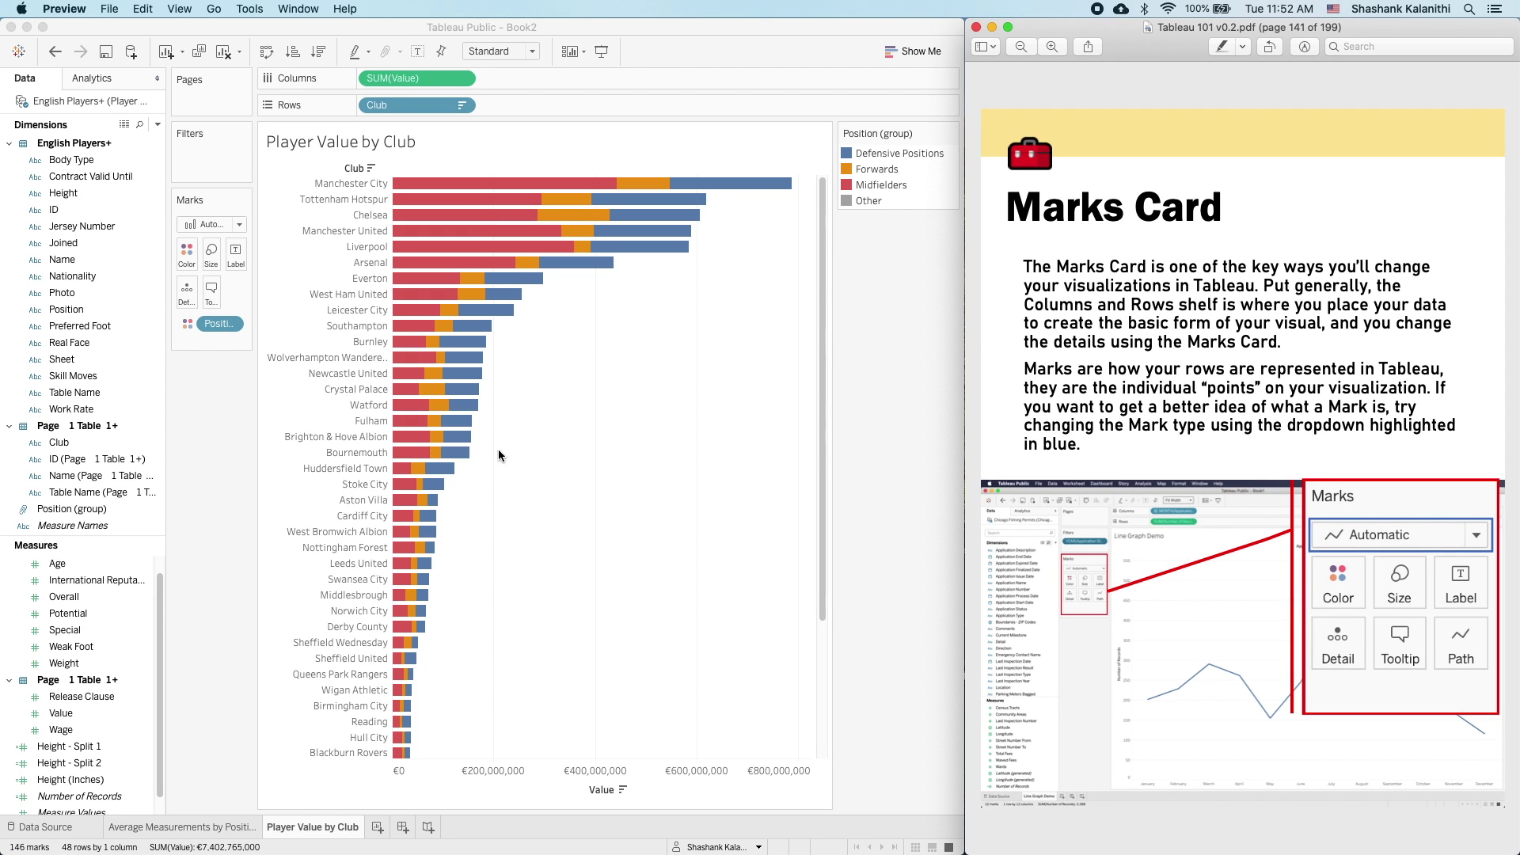
left_click(259, 299)
left_click_drag(255, 299, 317, 295)
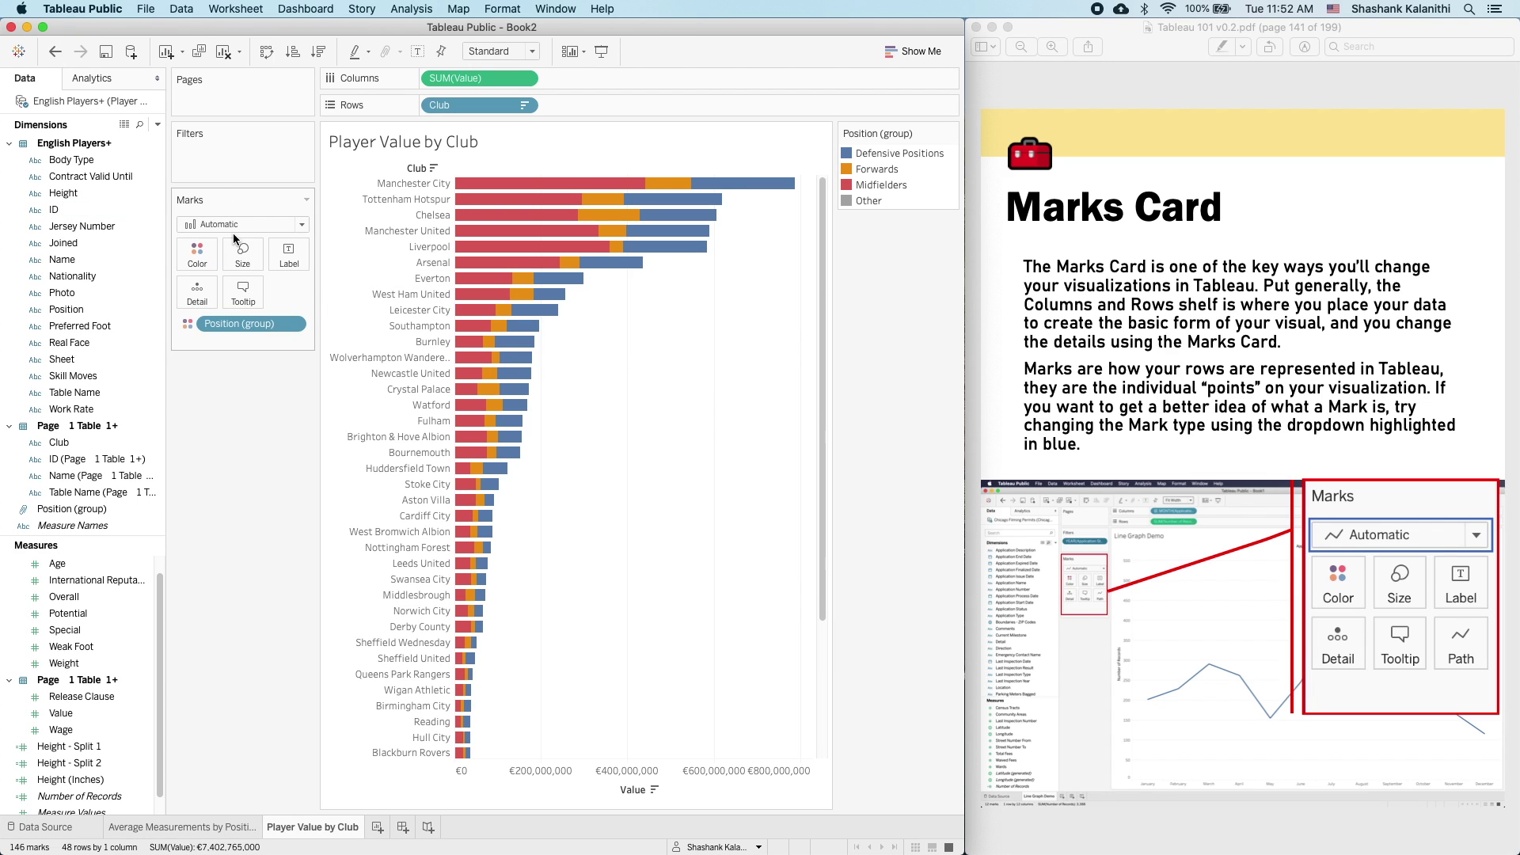
- Remove Position (group) from the Marks card and assign it to Color again
left_click(206, 257)
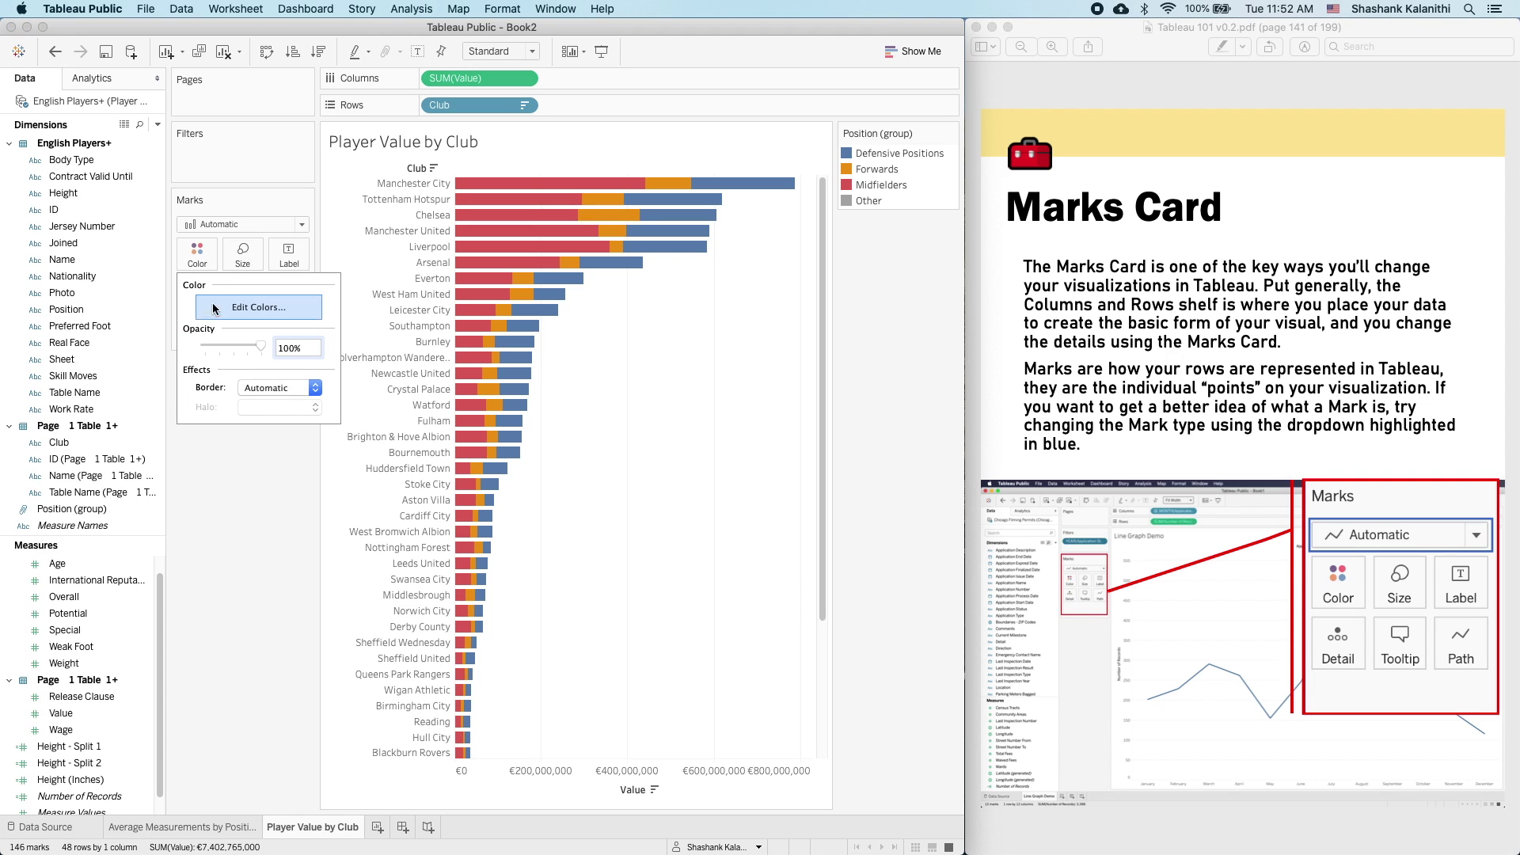
key("Escape")
left_click_drag(252, 323, 173, 345)
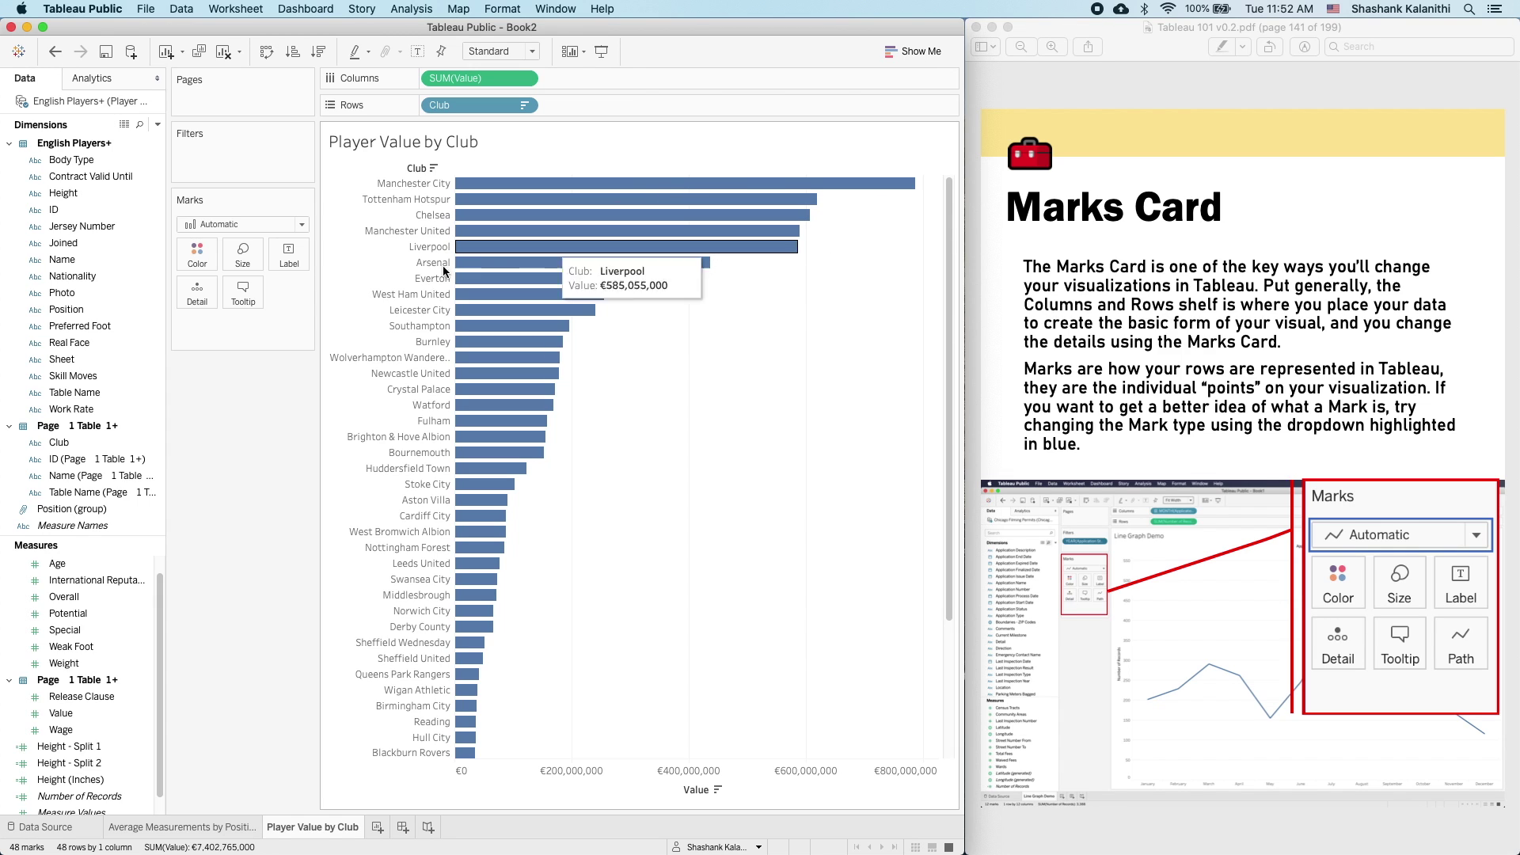
left_click_drag(78, 510, 206, 260)
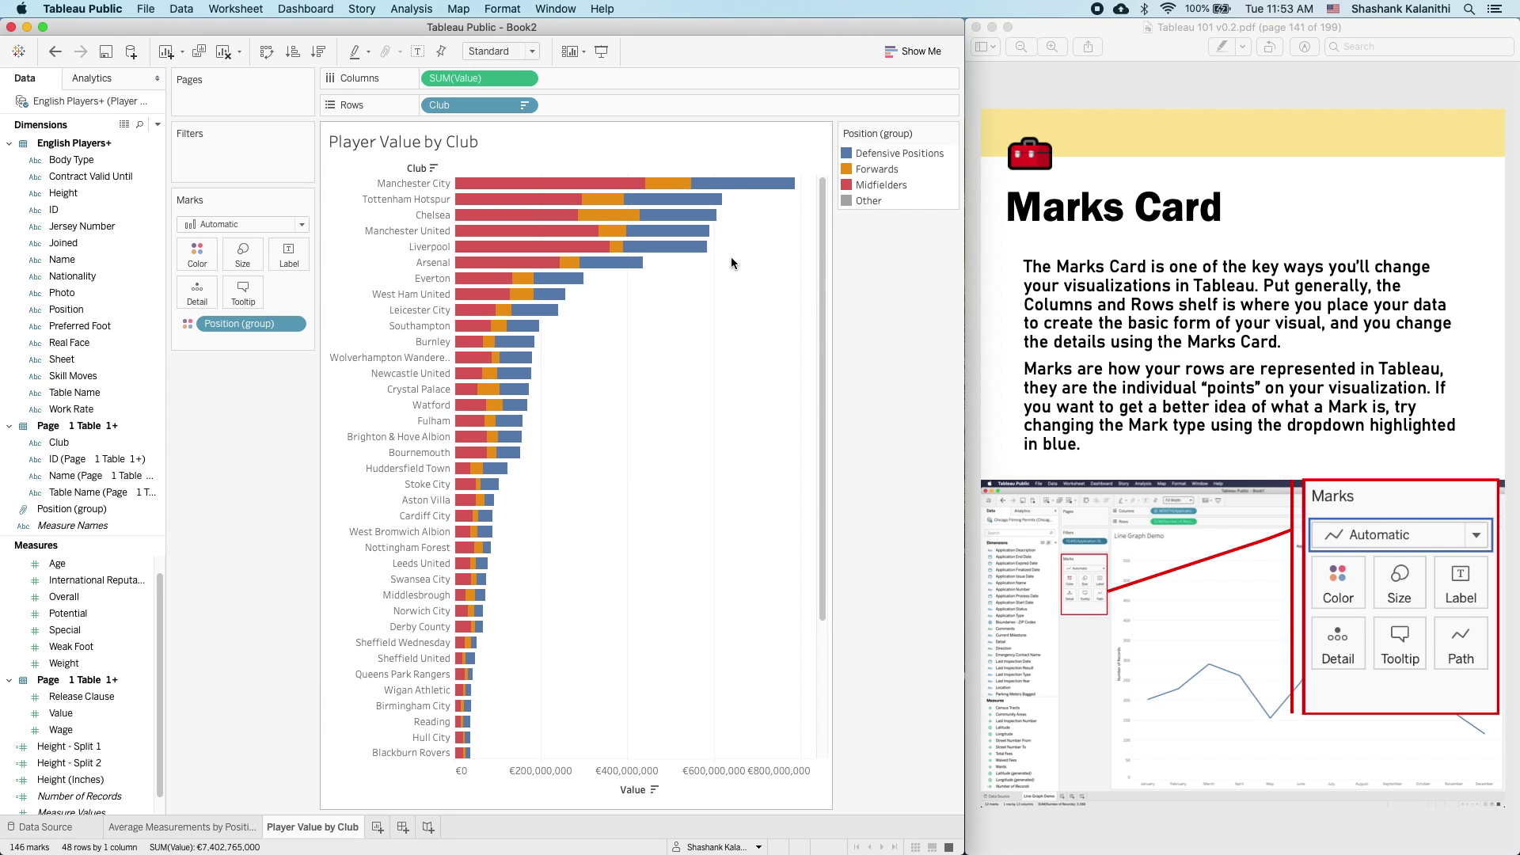
mouse_move(679, 205)
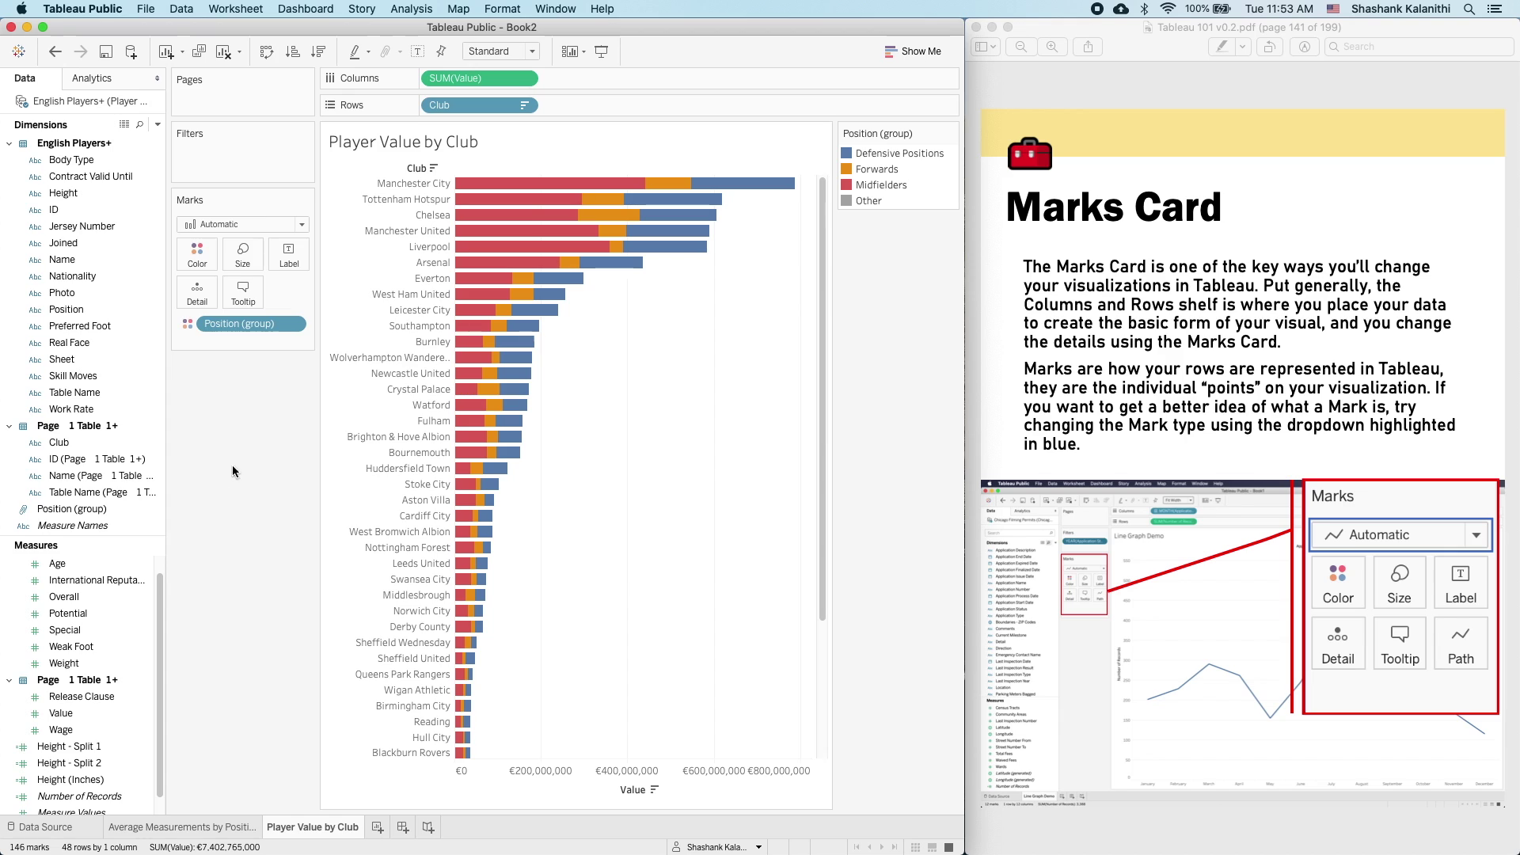
- View the available mark types and the Show Me chart types for the Player Value by Club chart
left_click(269, 225)
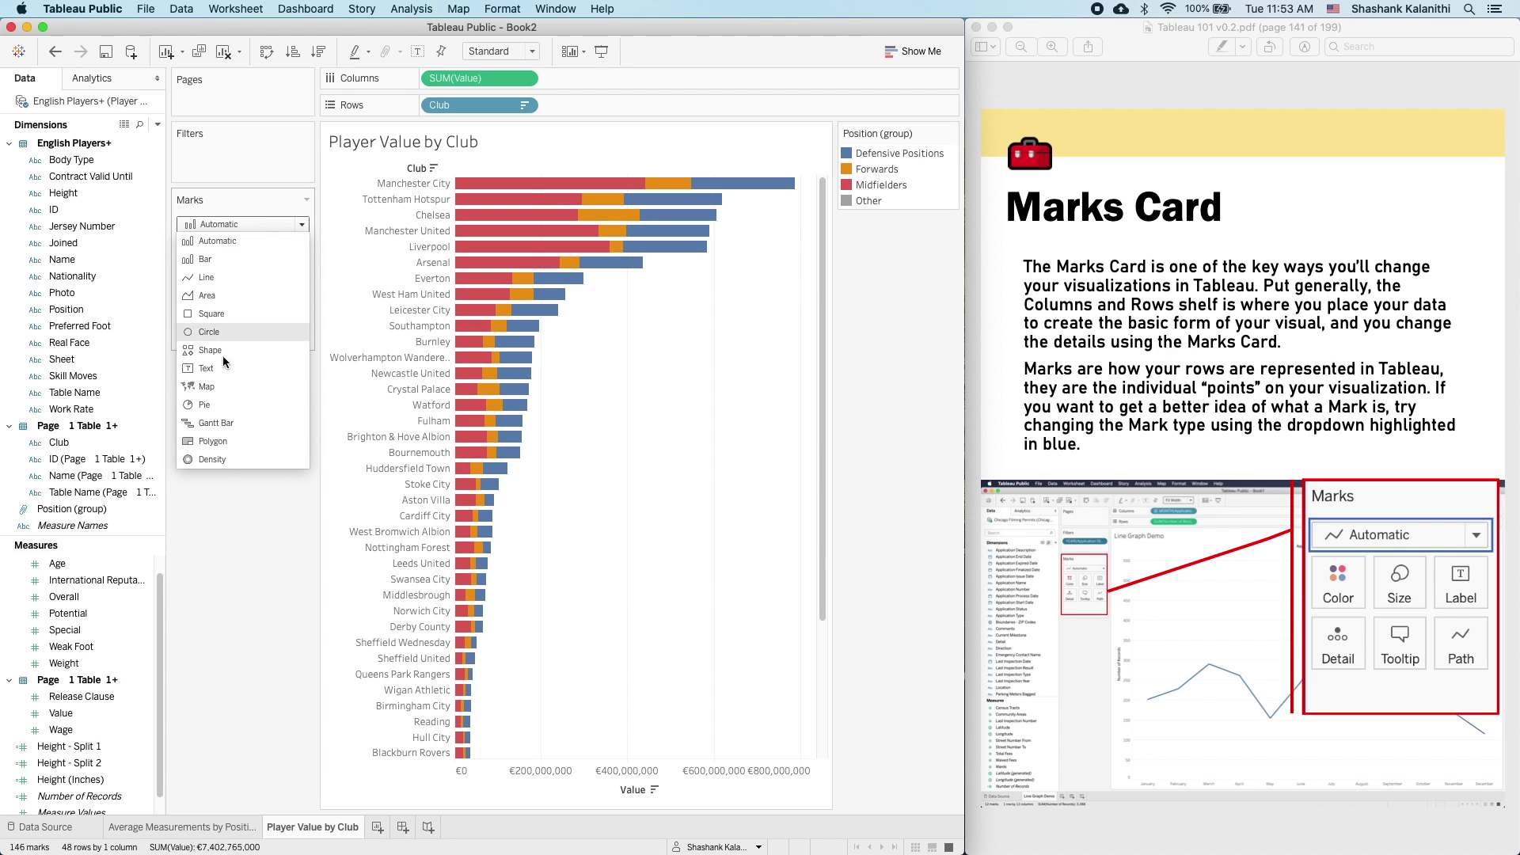
left_click(220, 538)
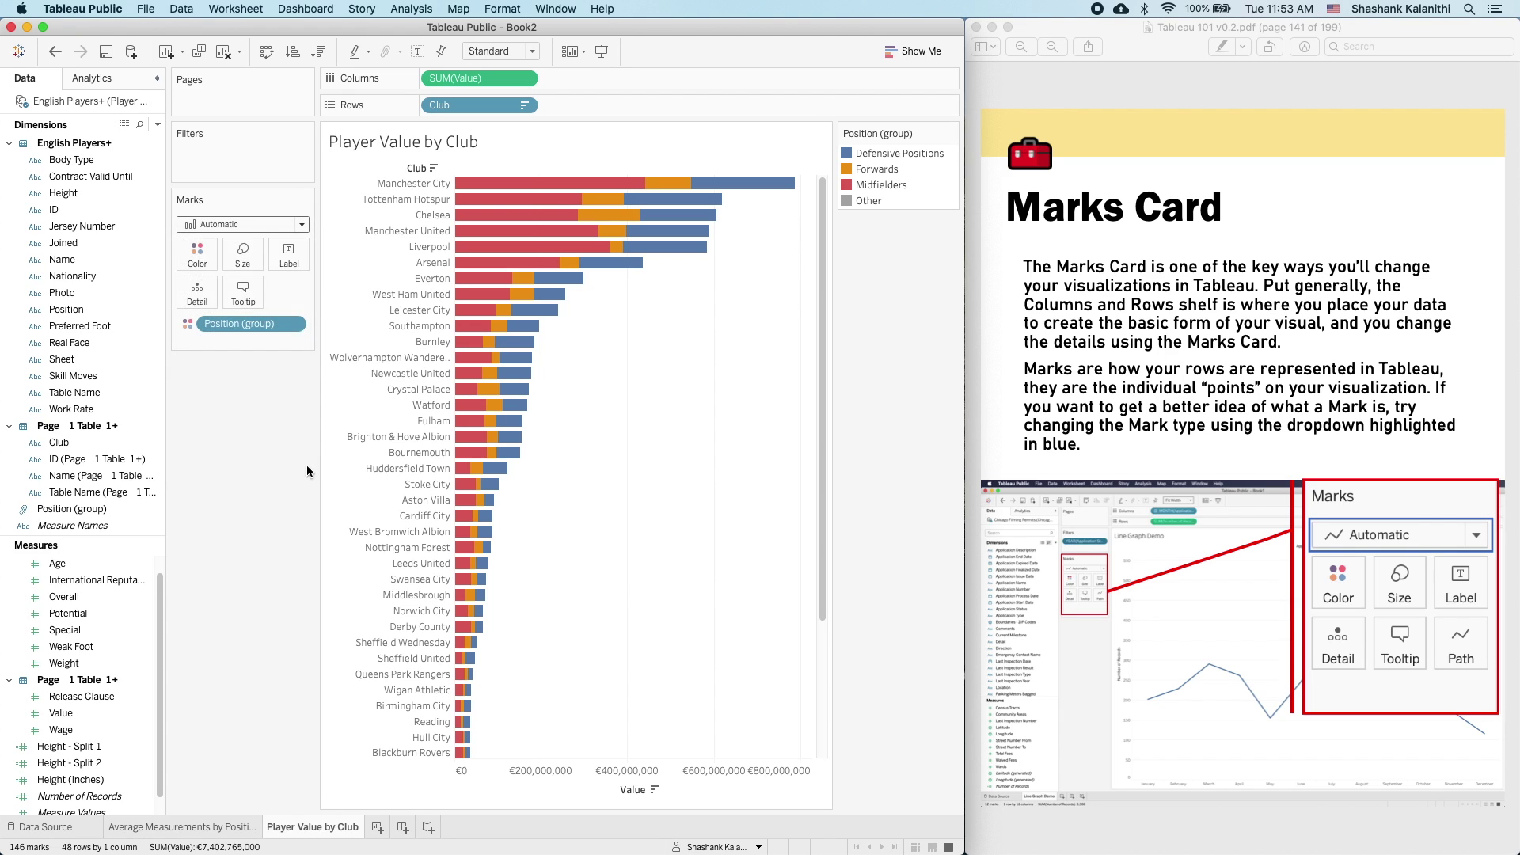
left_click(913, 51)
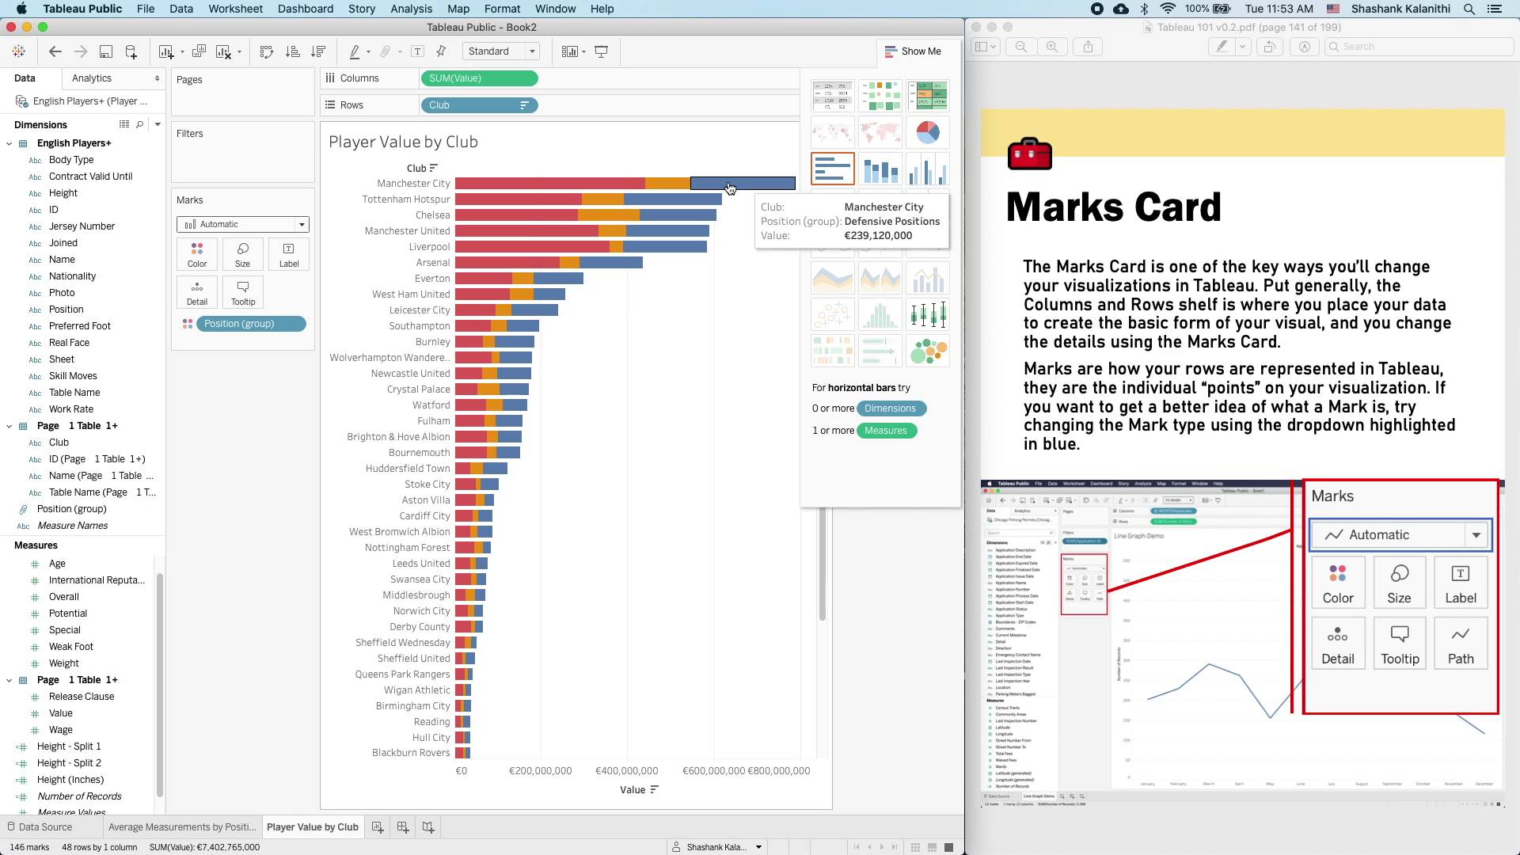
left_click(916, 56)
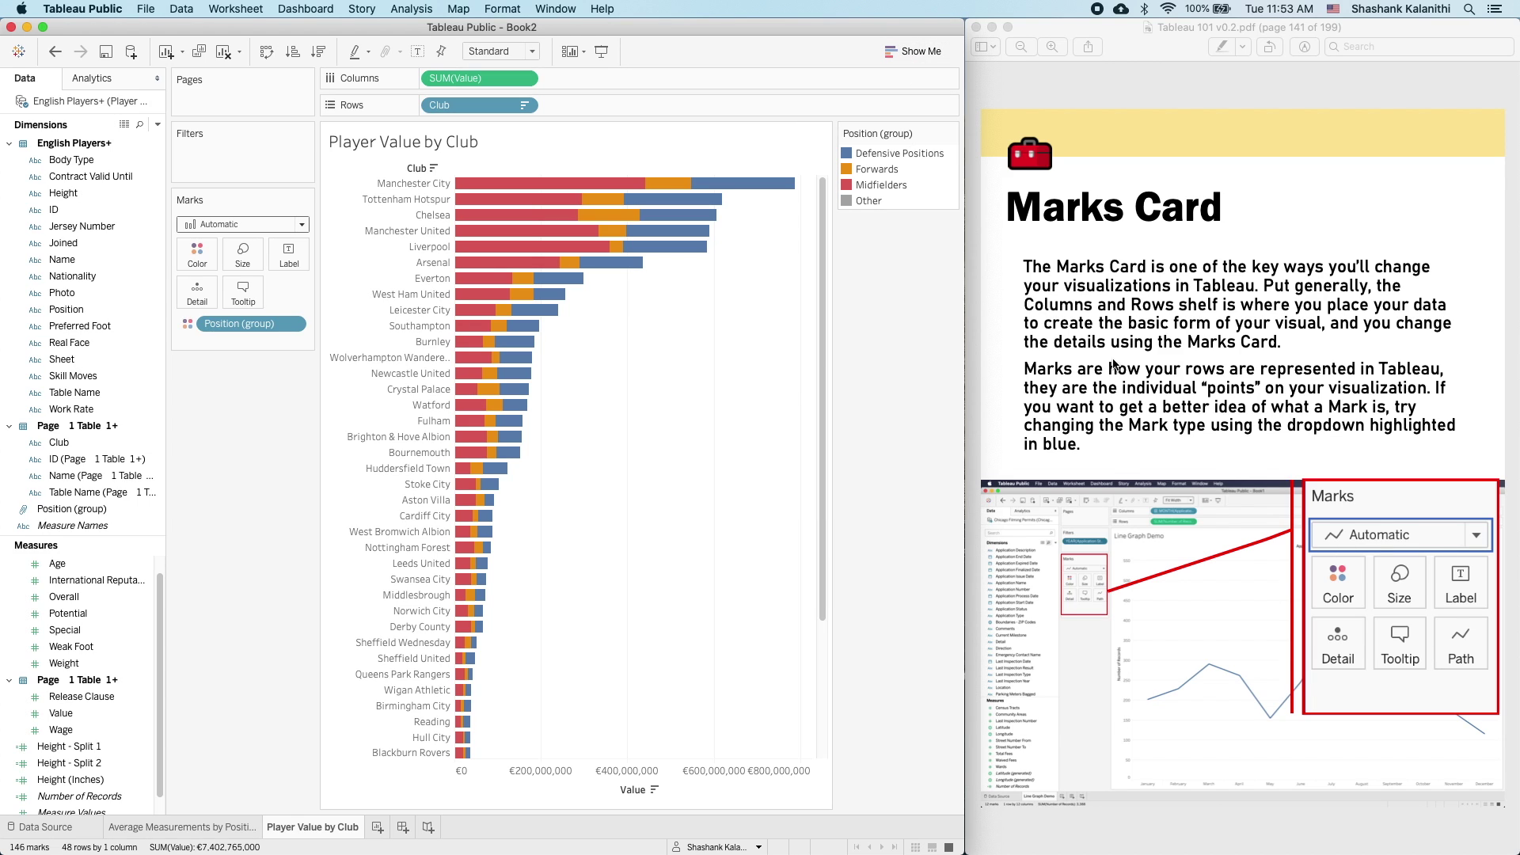
- Switch to the PDF guide in Preview and advance it to the End of Graph Labels page 143
left_click(1200, 372)
scroll(1190, 398, "down", 3)
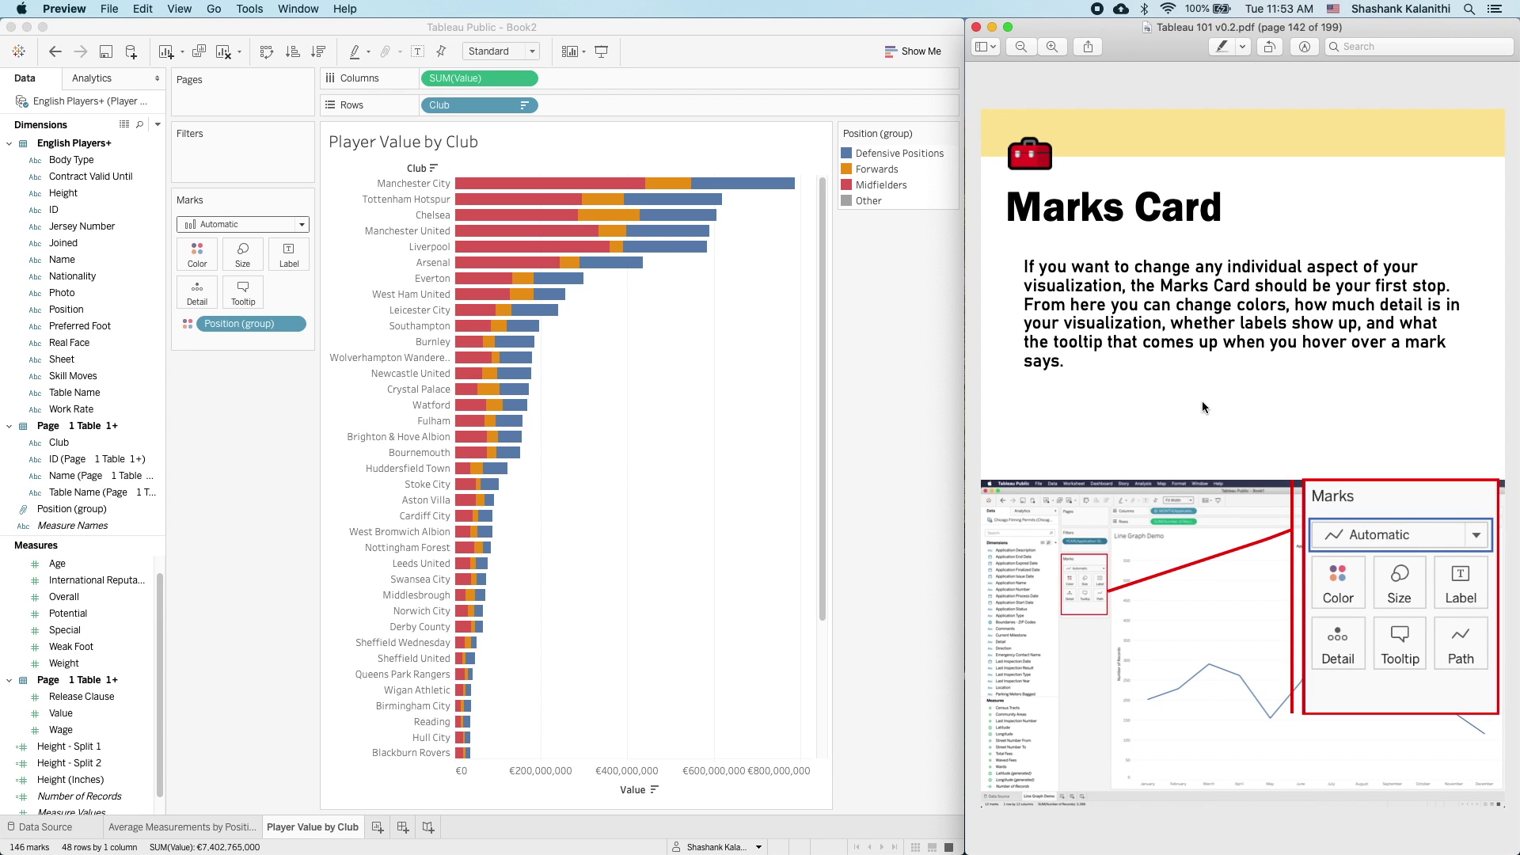
scroll(1203, 407, "down", 3)
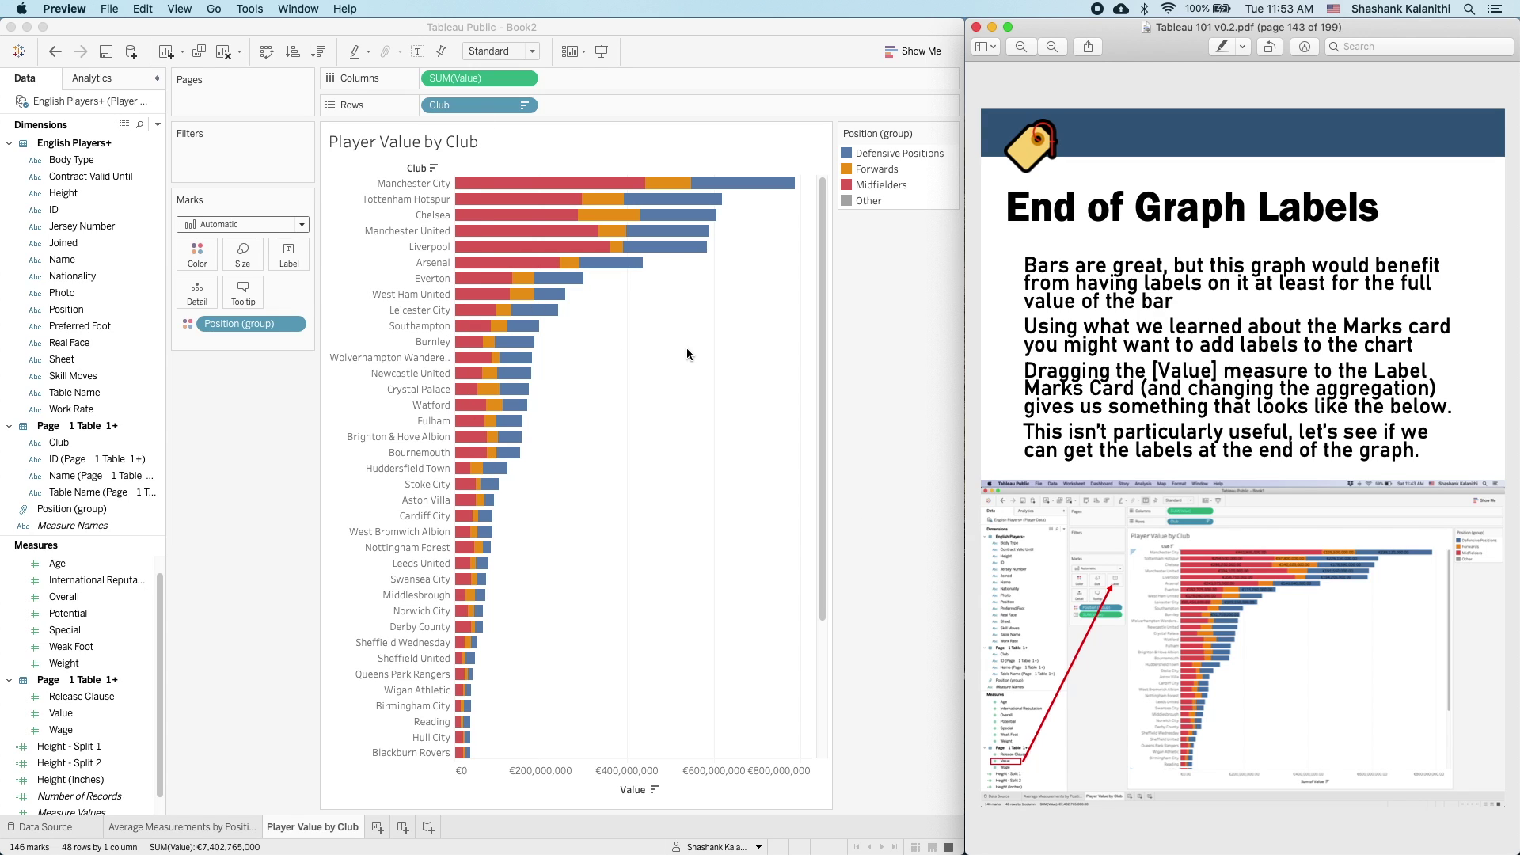
- Label the bar segments with the Value measure, and check the value of Liverpool's Midfielders segment
left_click(291, 270)
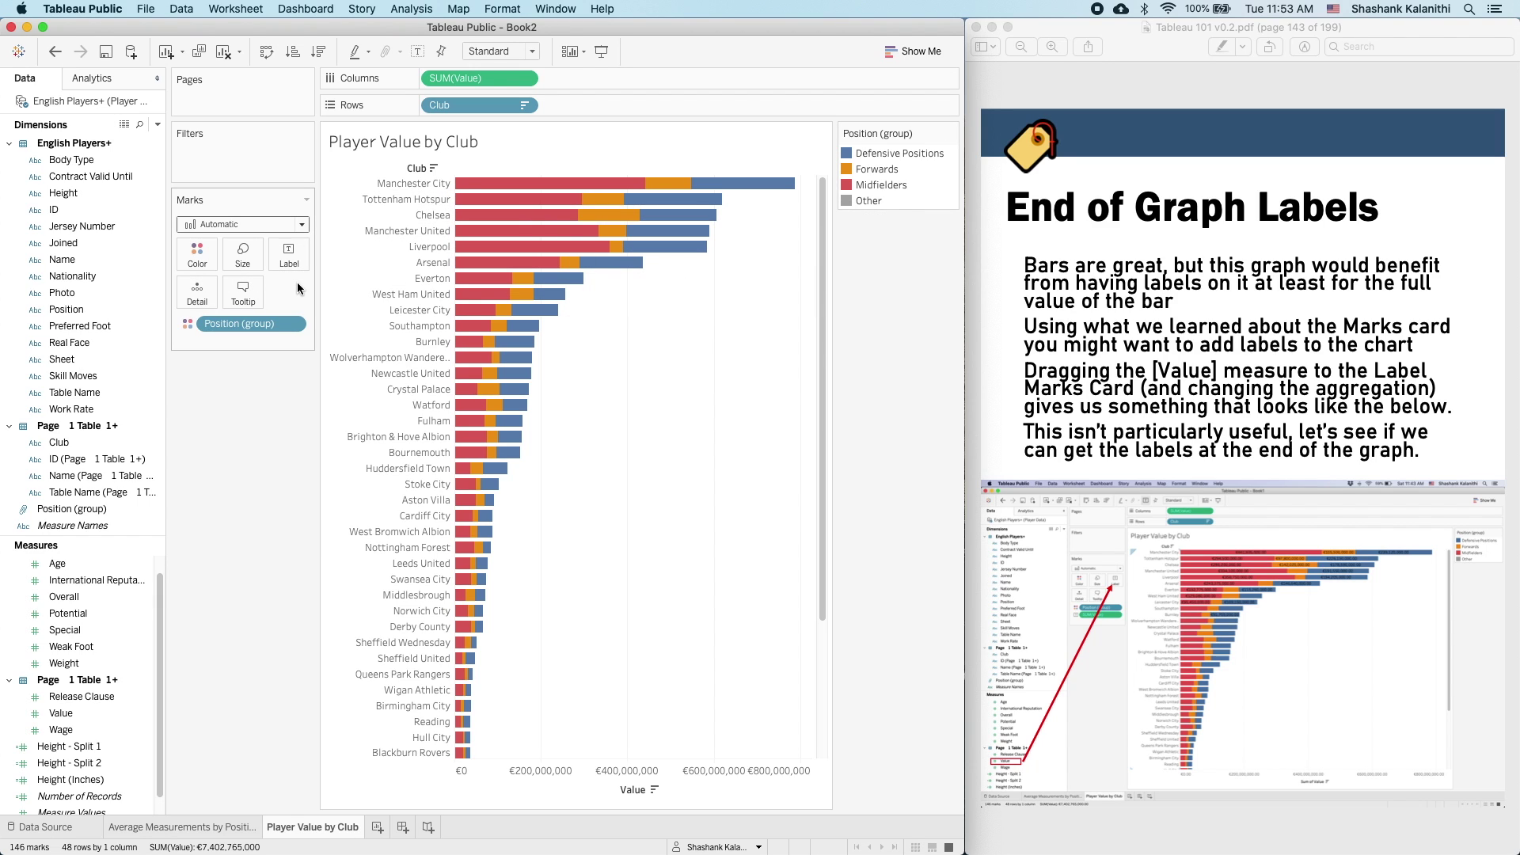
left_click(79, 713)
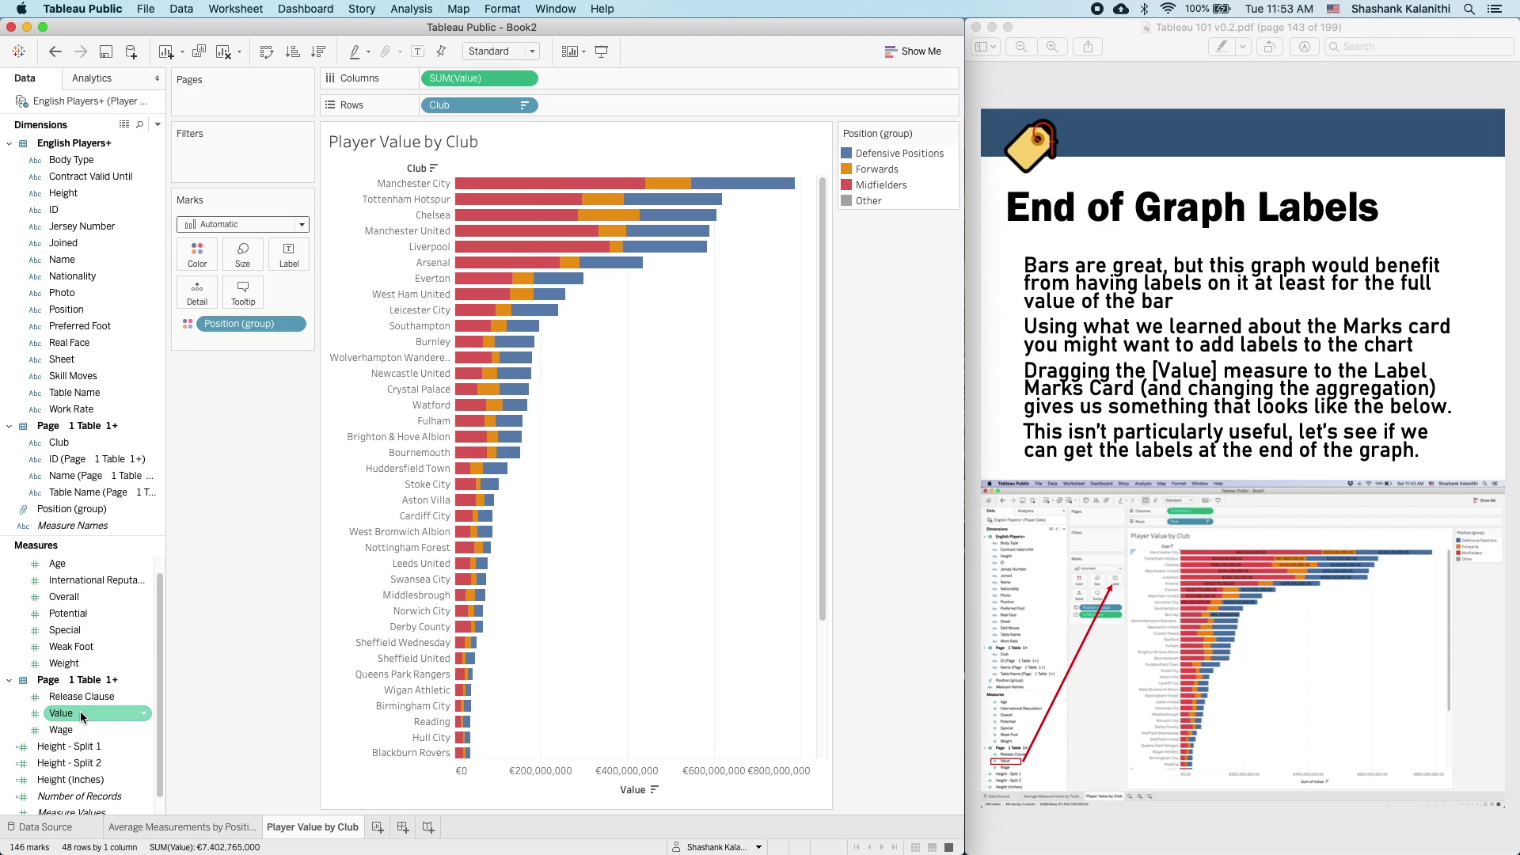
left_click(81, 715)
left_click_drag(82, 716, 289, 270)
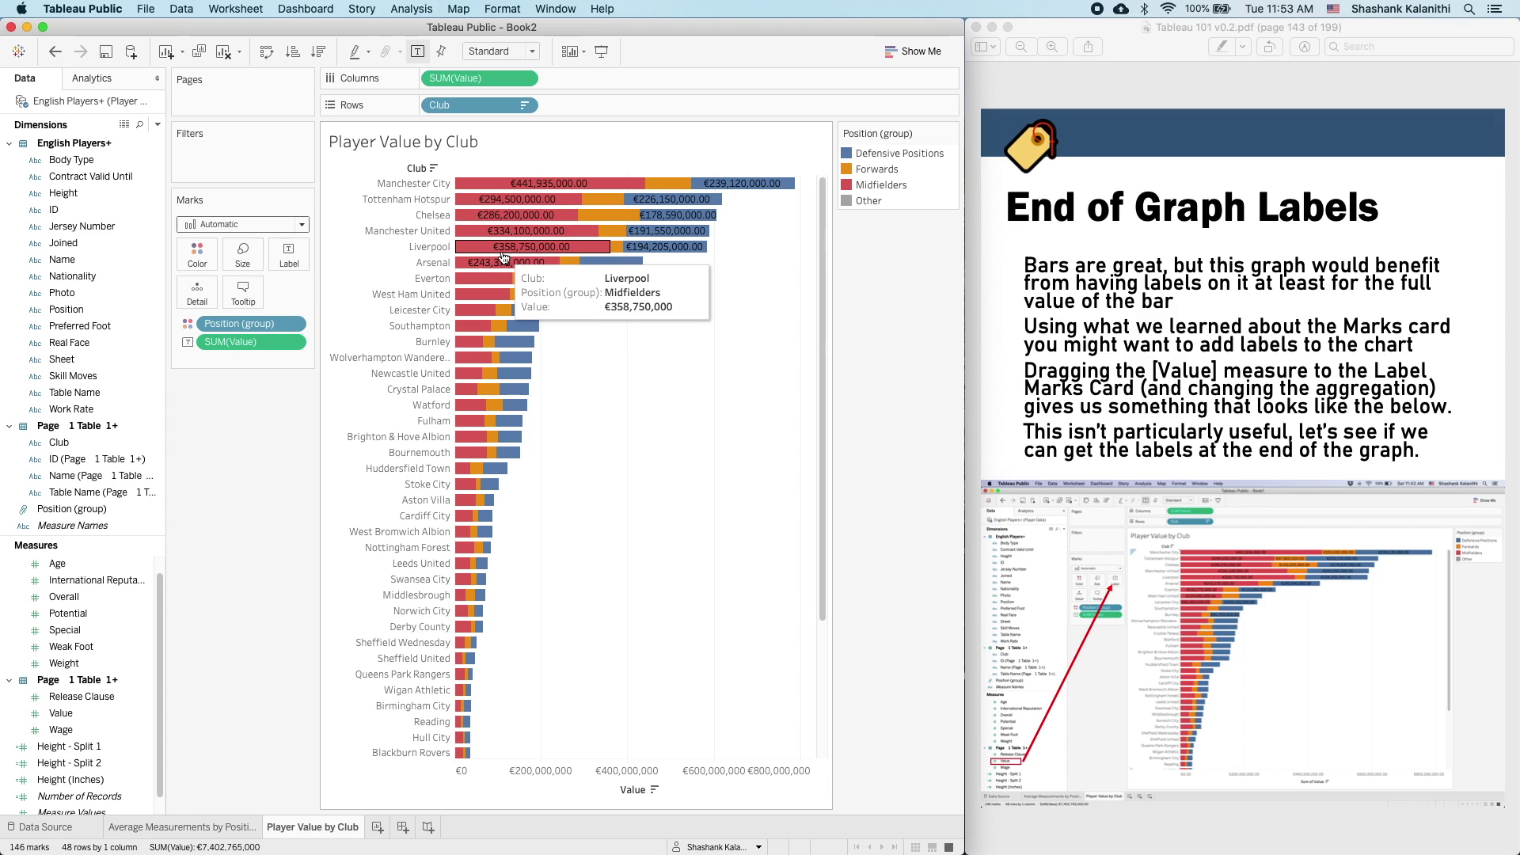
left_click(595, 247)
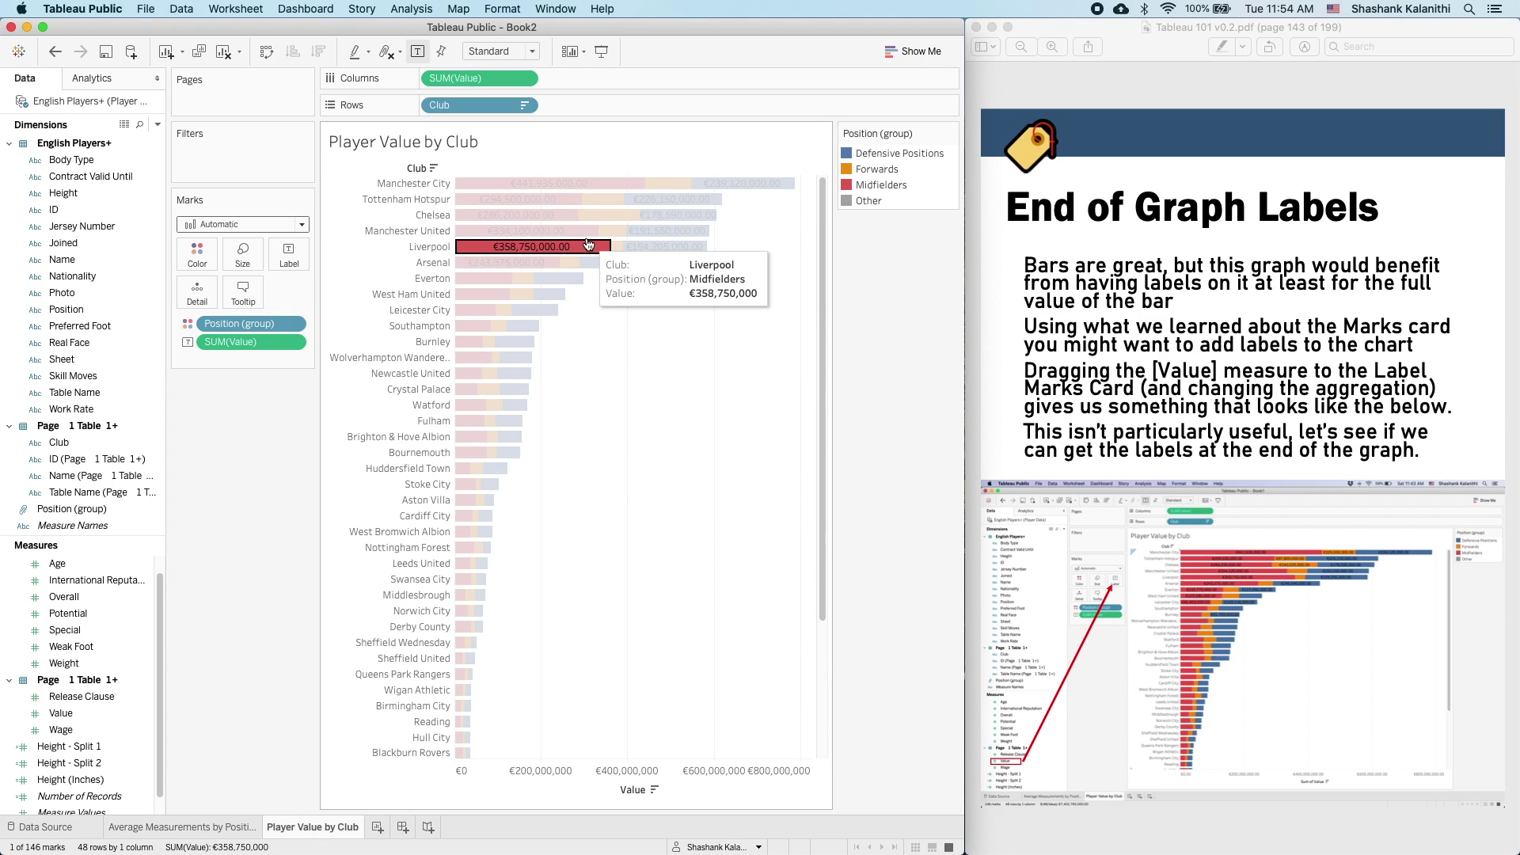
mouse_move(588, 244)
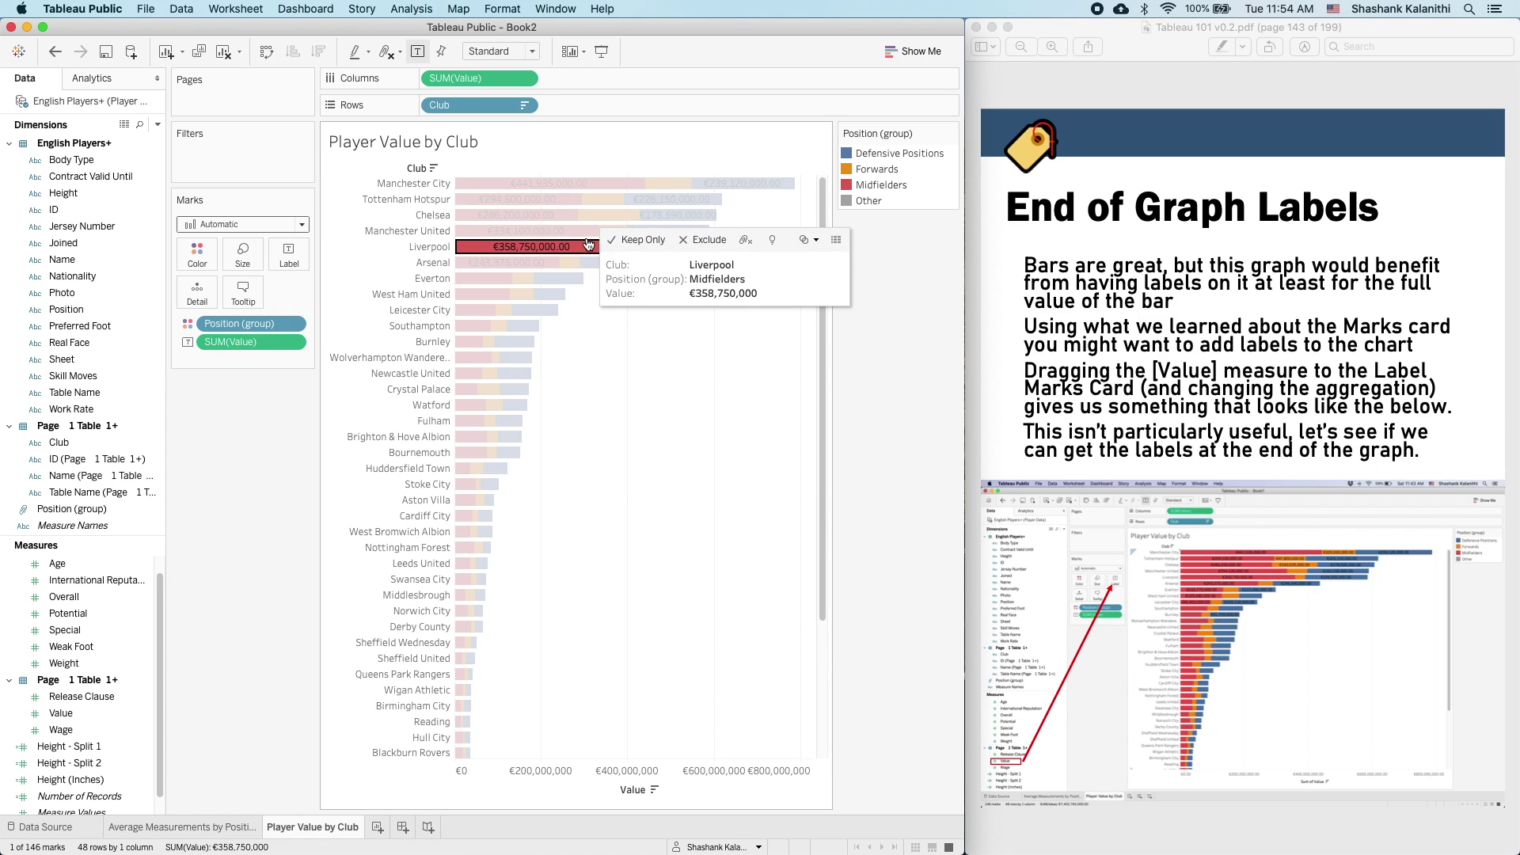
left_click(594, 373)
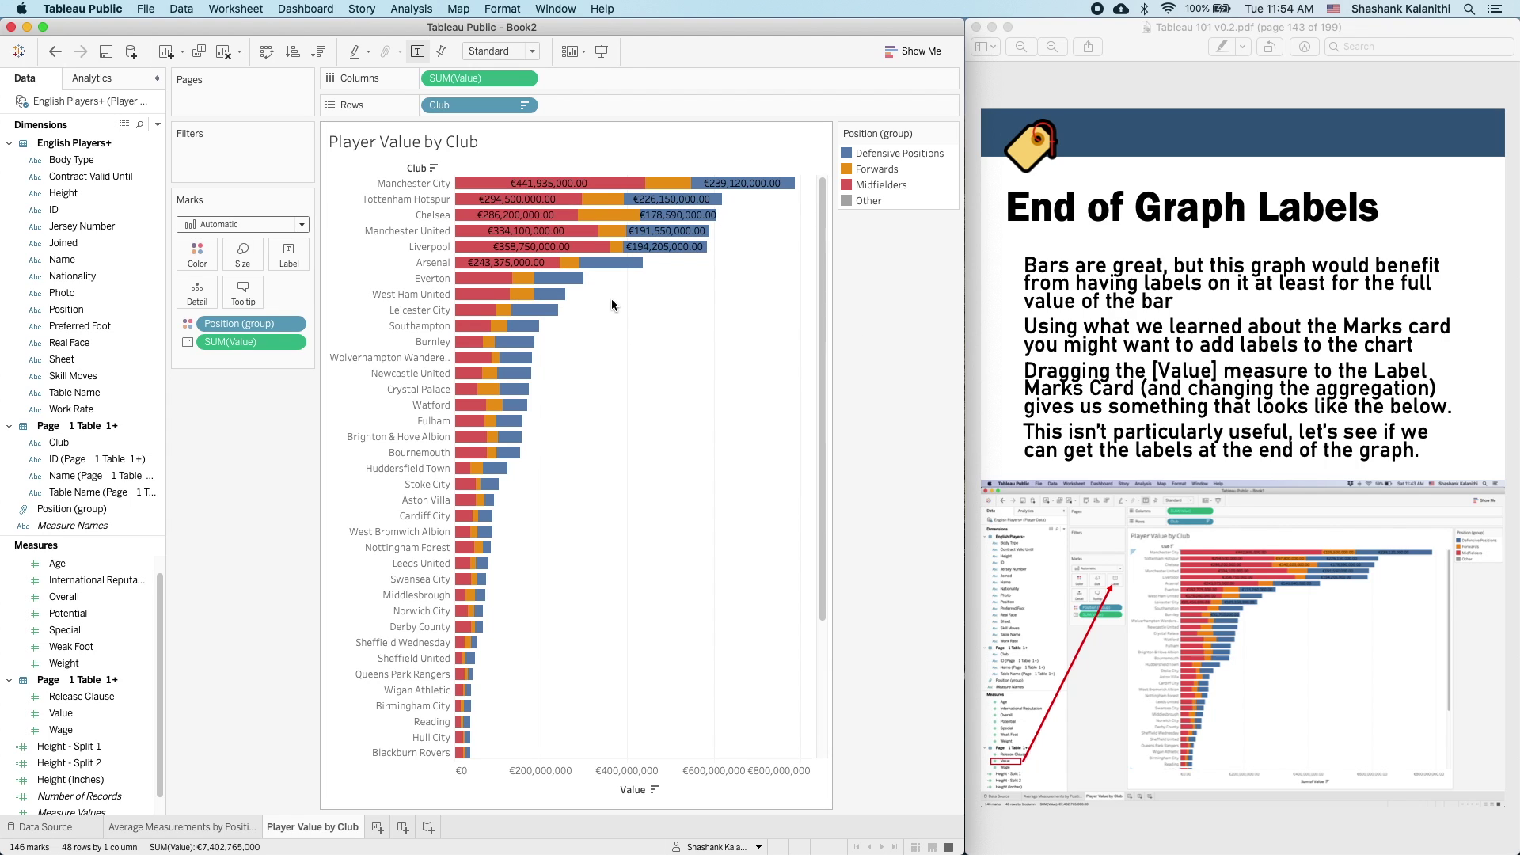
- Try allowing the value labels to overlap other marks, undo that change, and review the label options
left_click(301, 262)
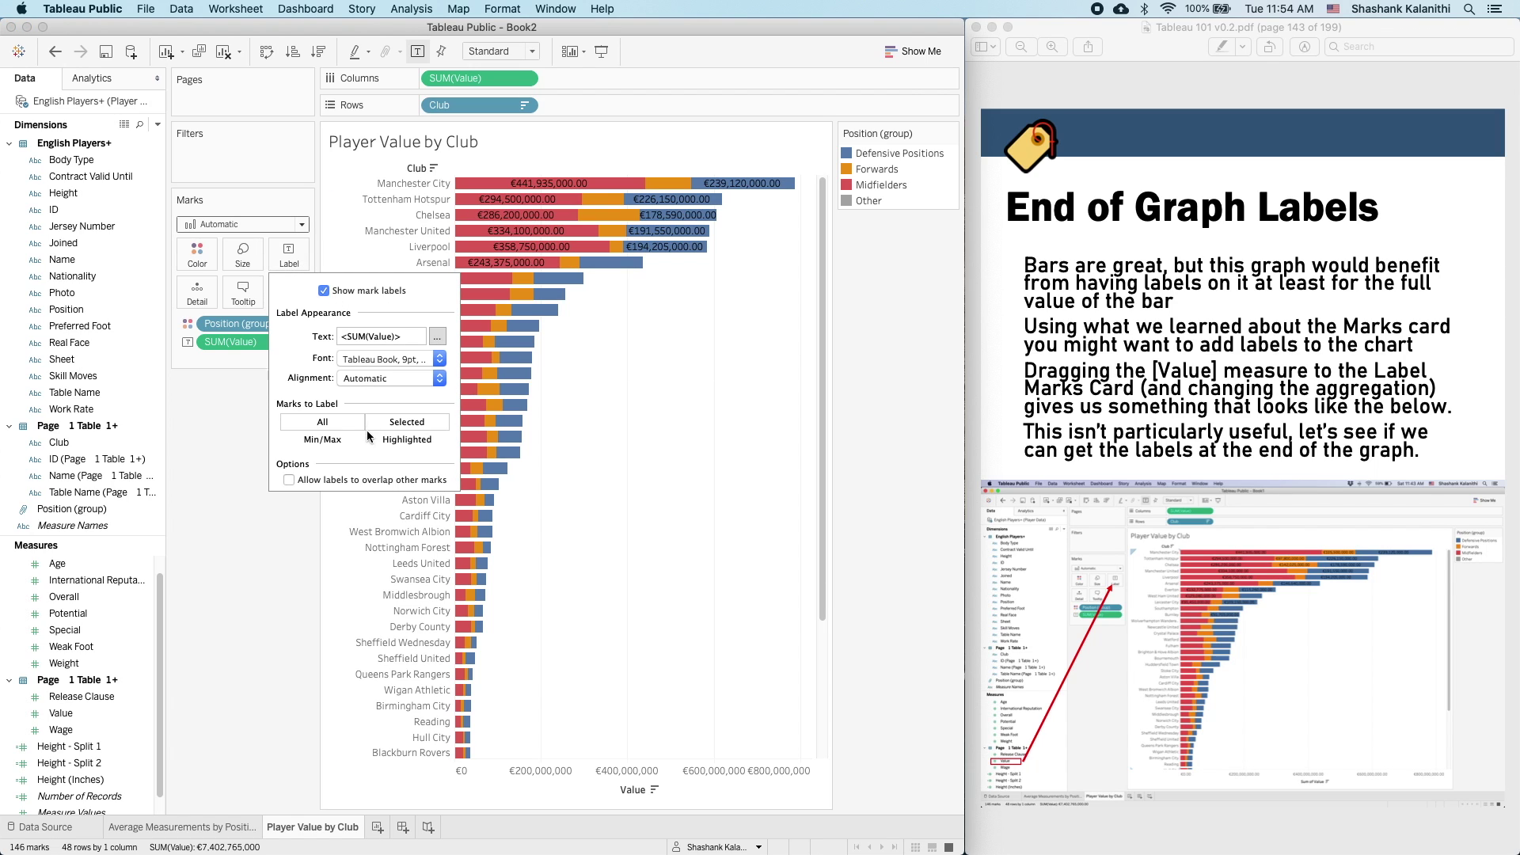
left_click(290, 480)
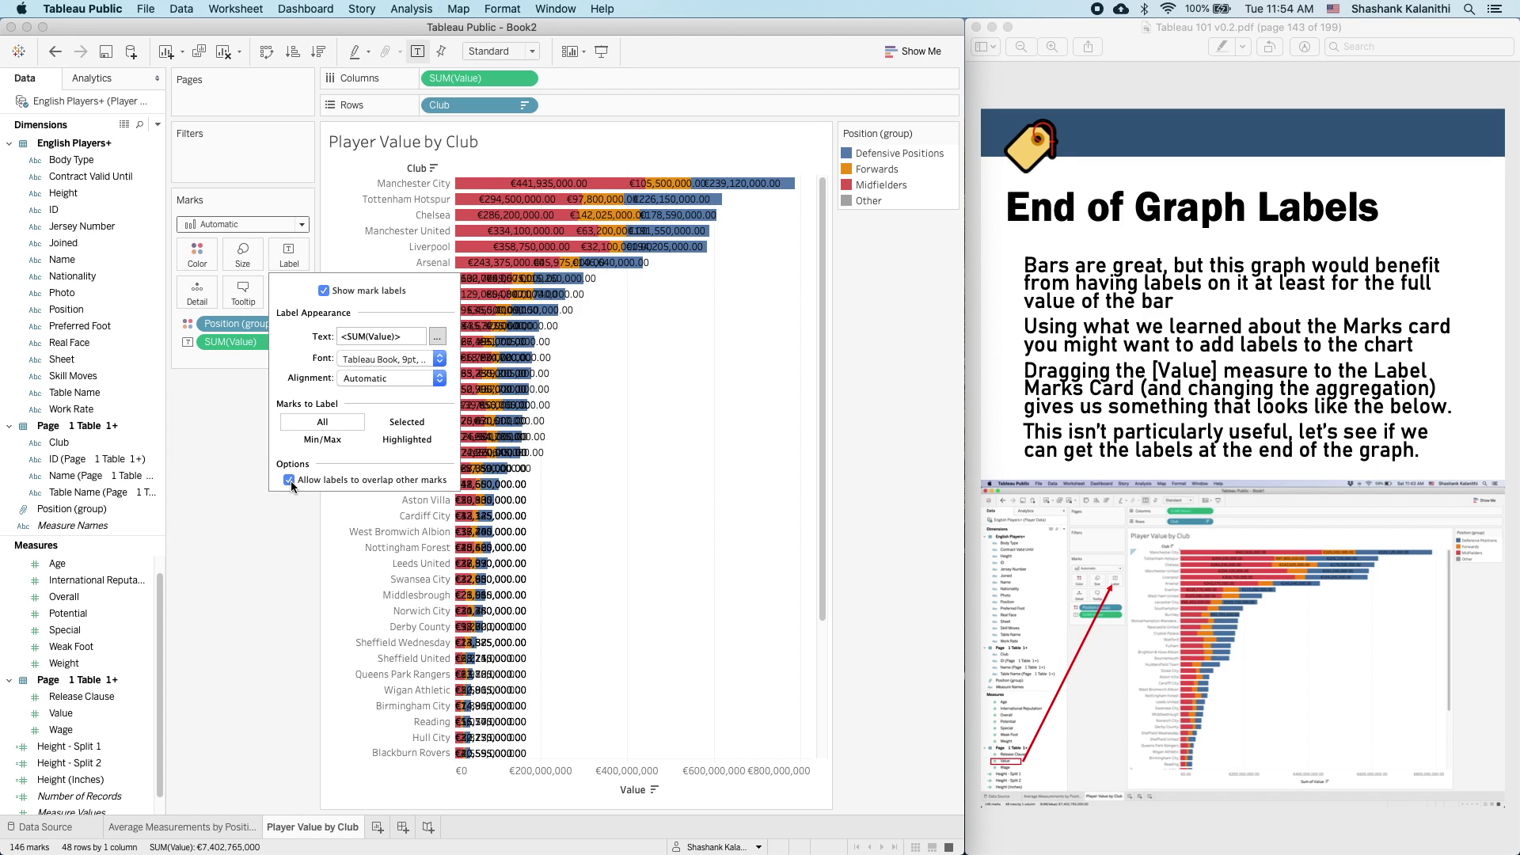
left_click(642, 483)
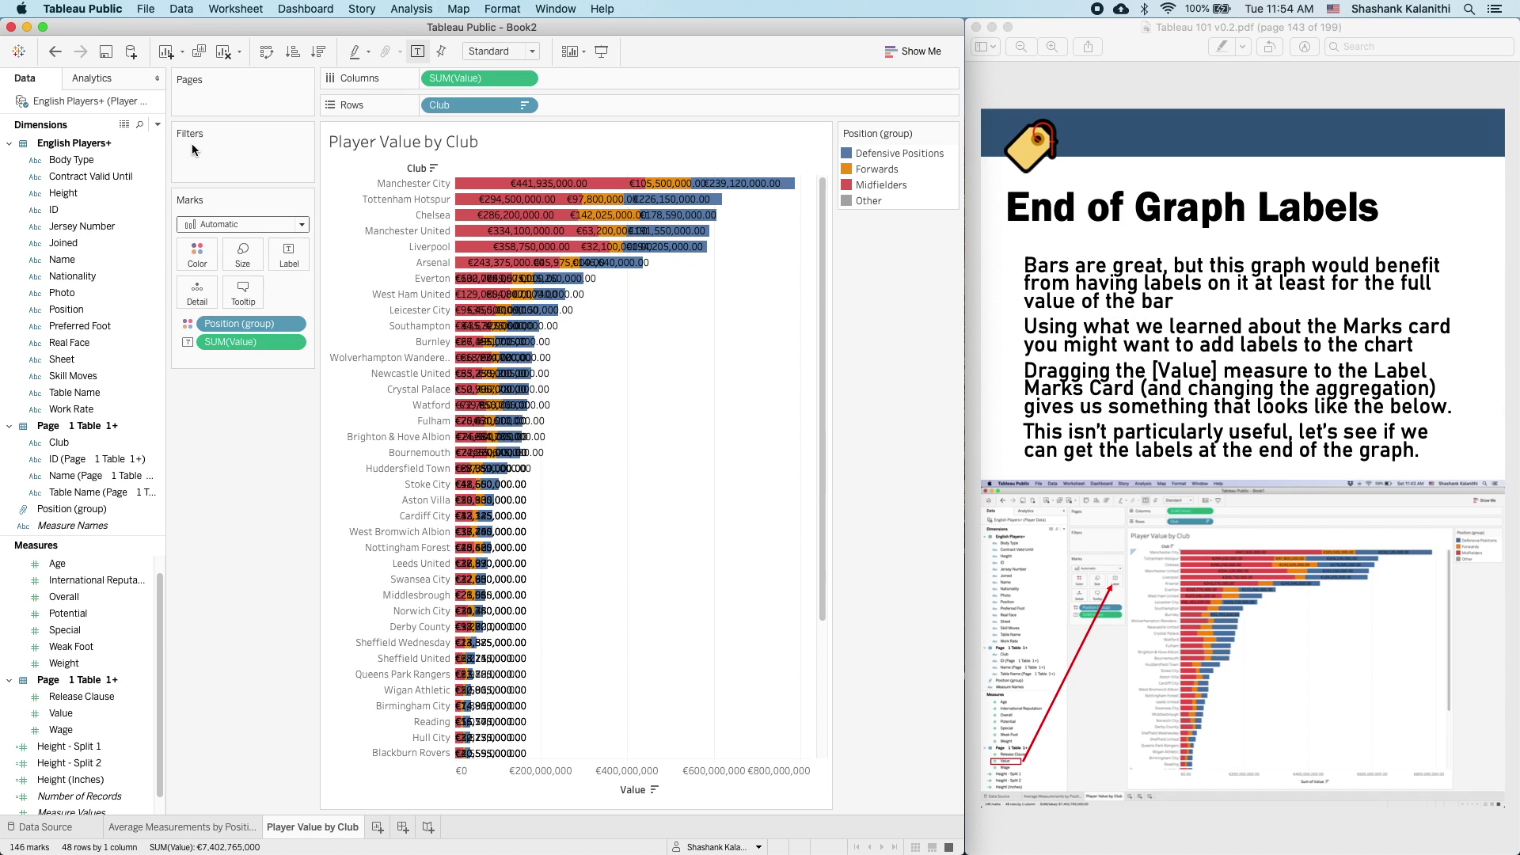
left_click(54, 52)
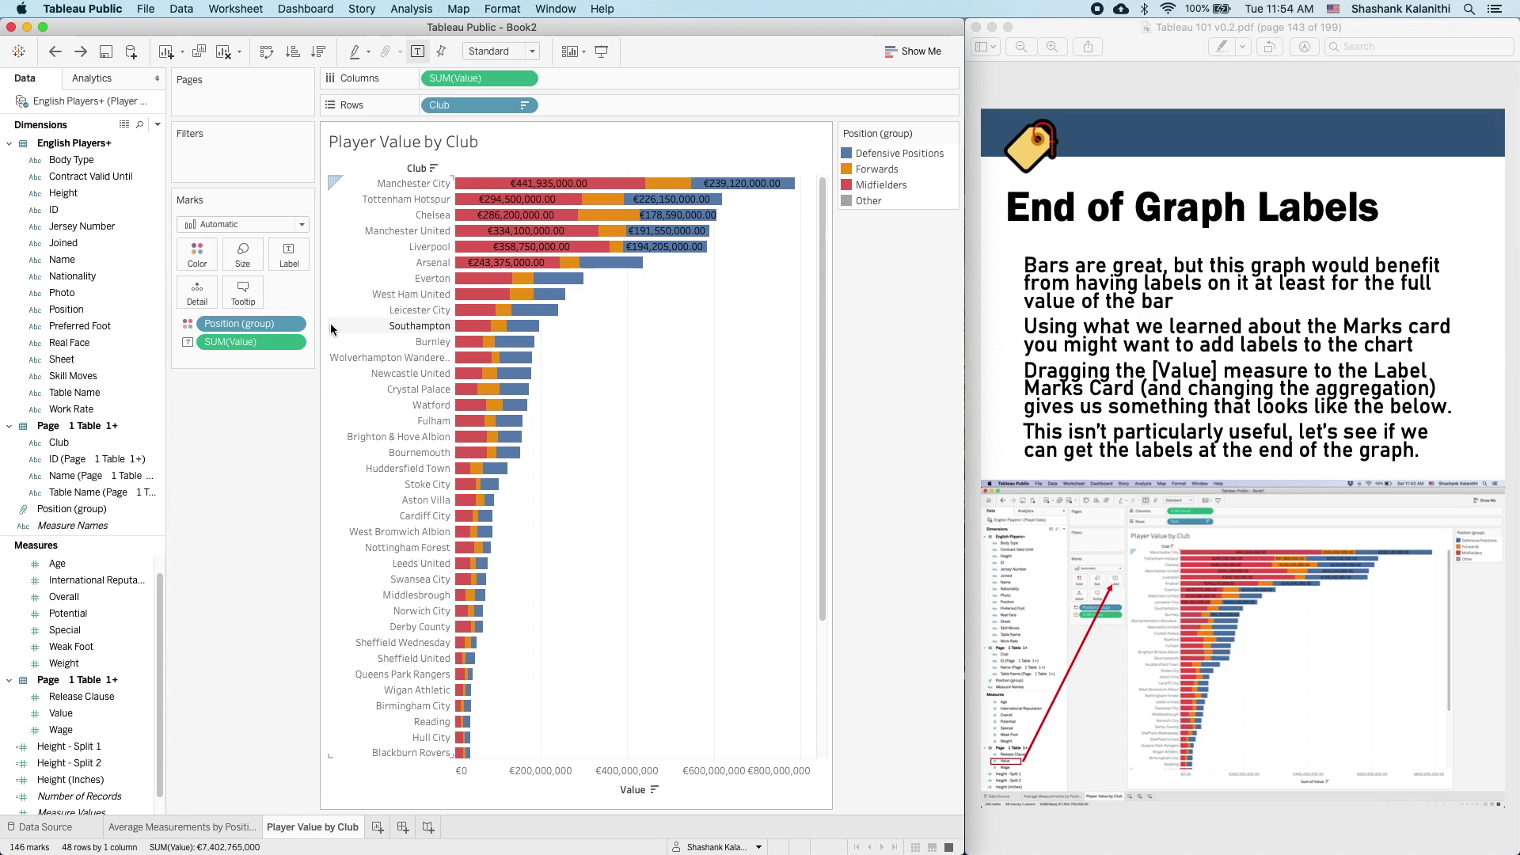
left_click(278, 244)
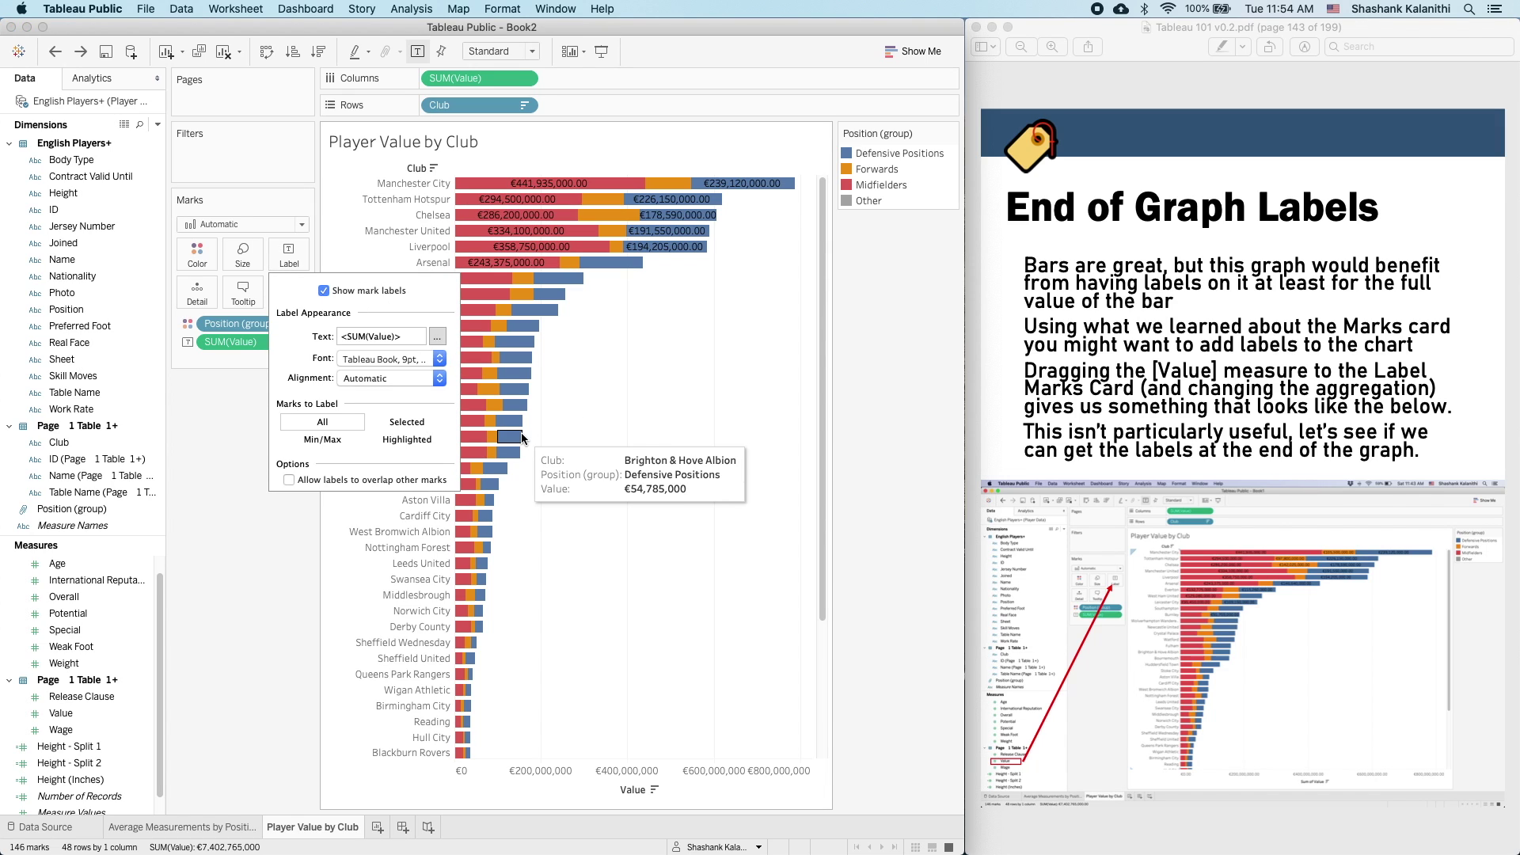
left_click(597, 445)
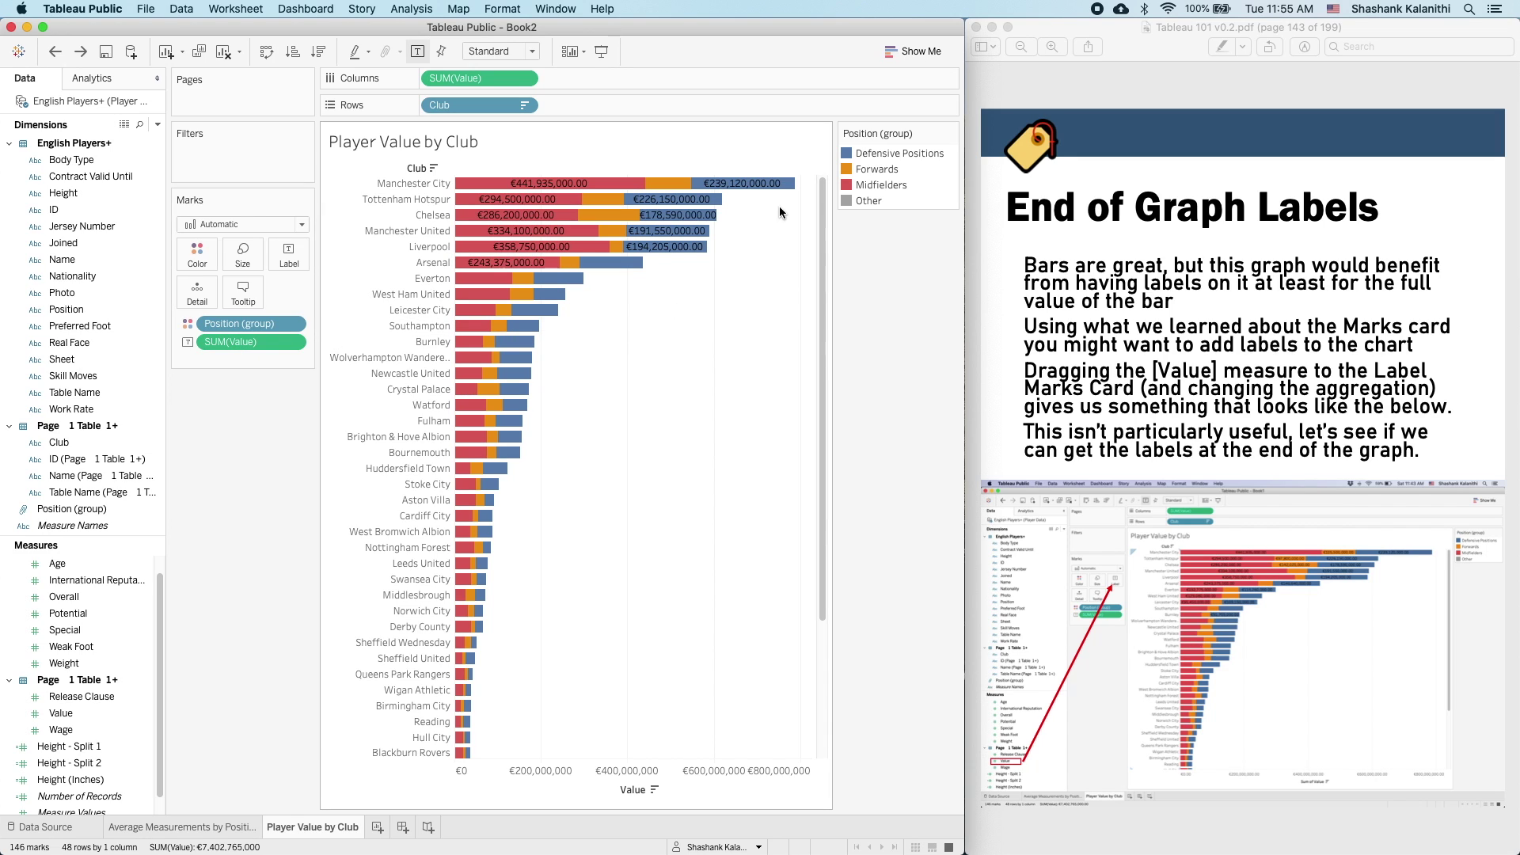
- Switch to the PDF guide in Preview and advance it to the End of Graph Labels instructions on page 144
left_click(1305, 372)
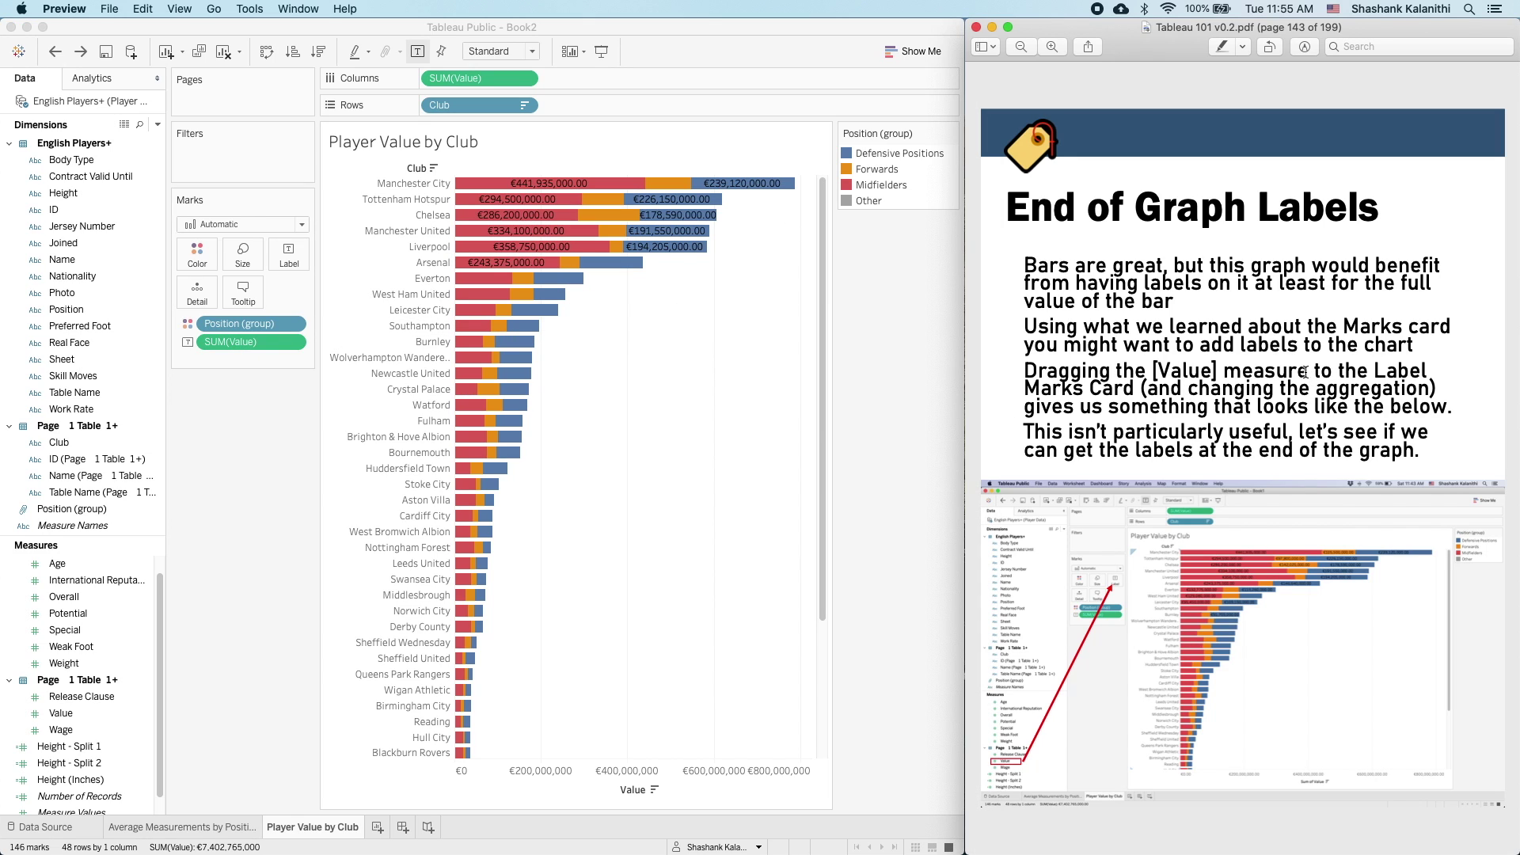
key("Right")
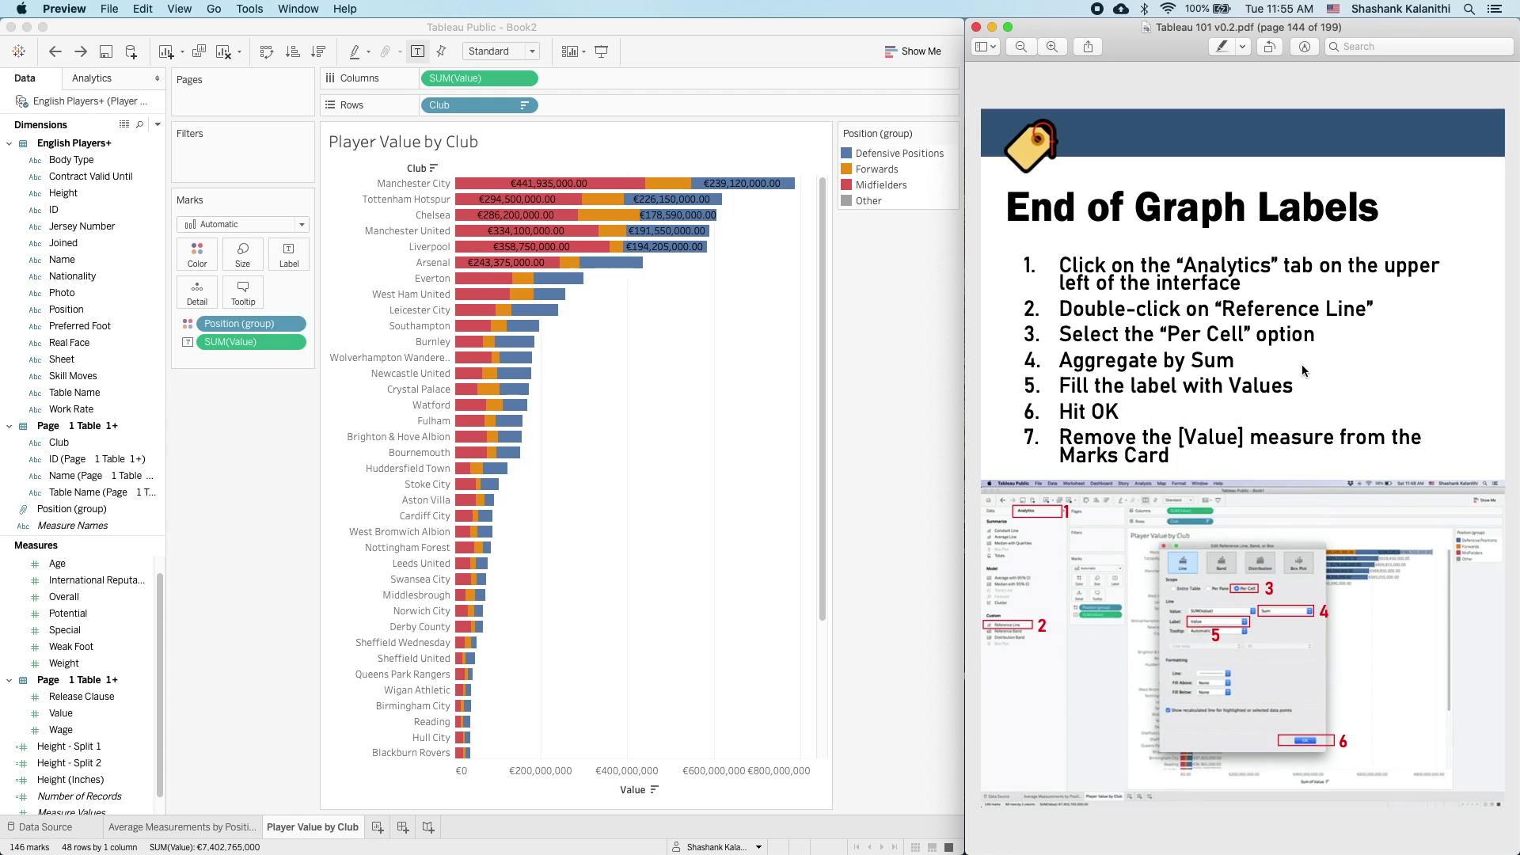
- In Tableau, add a Per Cell reference line on SUM(Value) aggregated by Sum and labelled with Value, and remove SUM(Value) from the Marks card
left_click(90, 84)
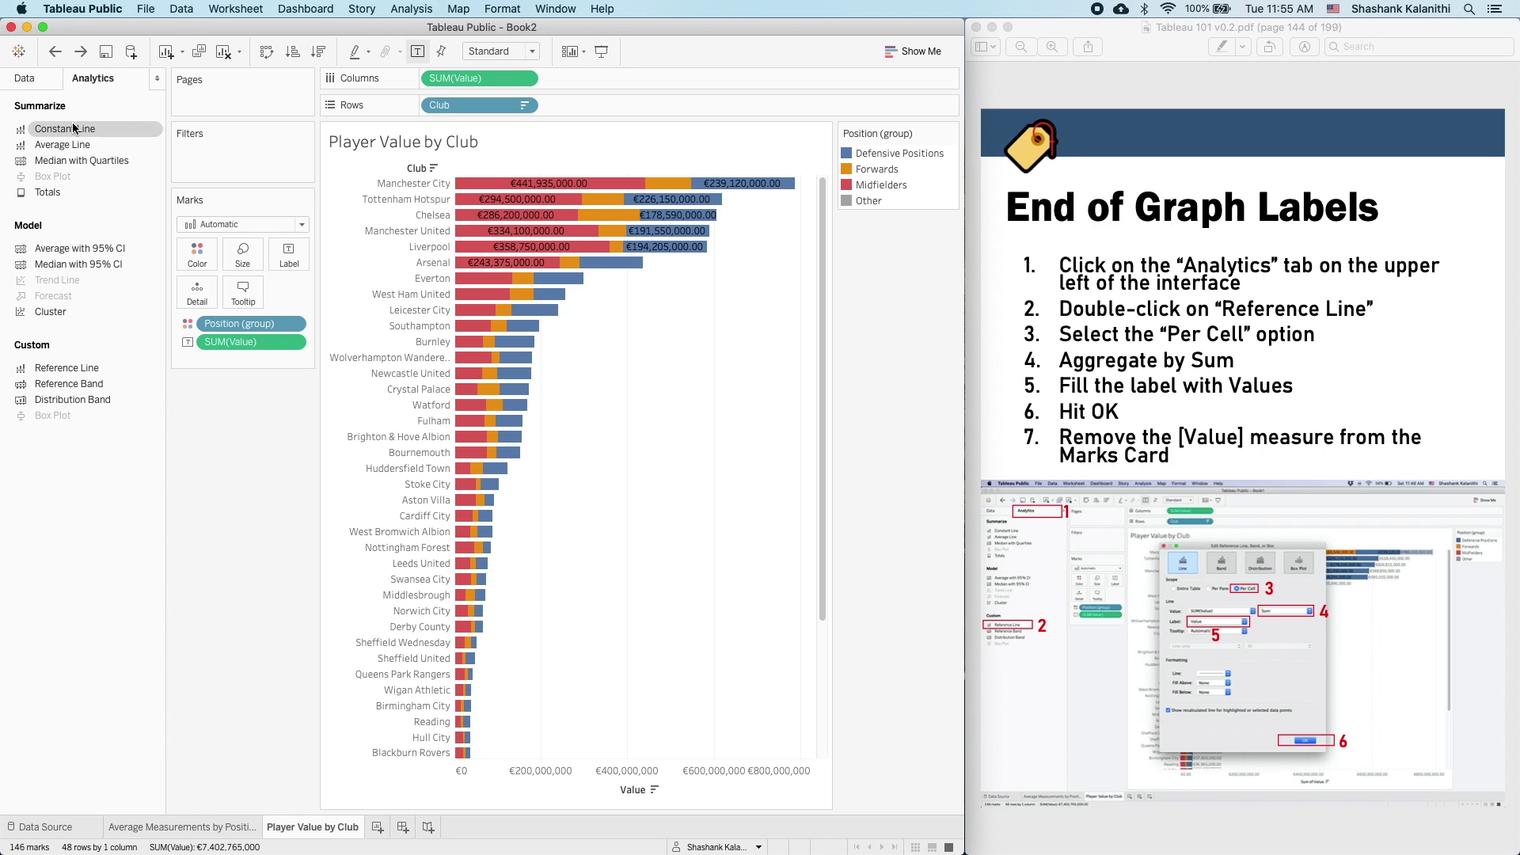
left_click_drag(107, 163, 154, 398)
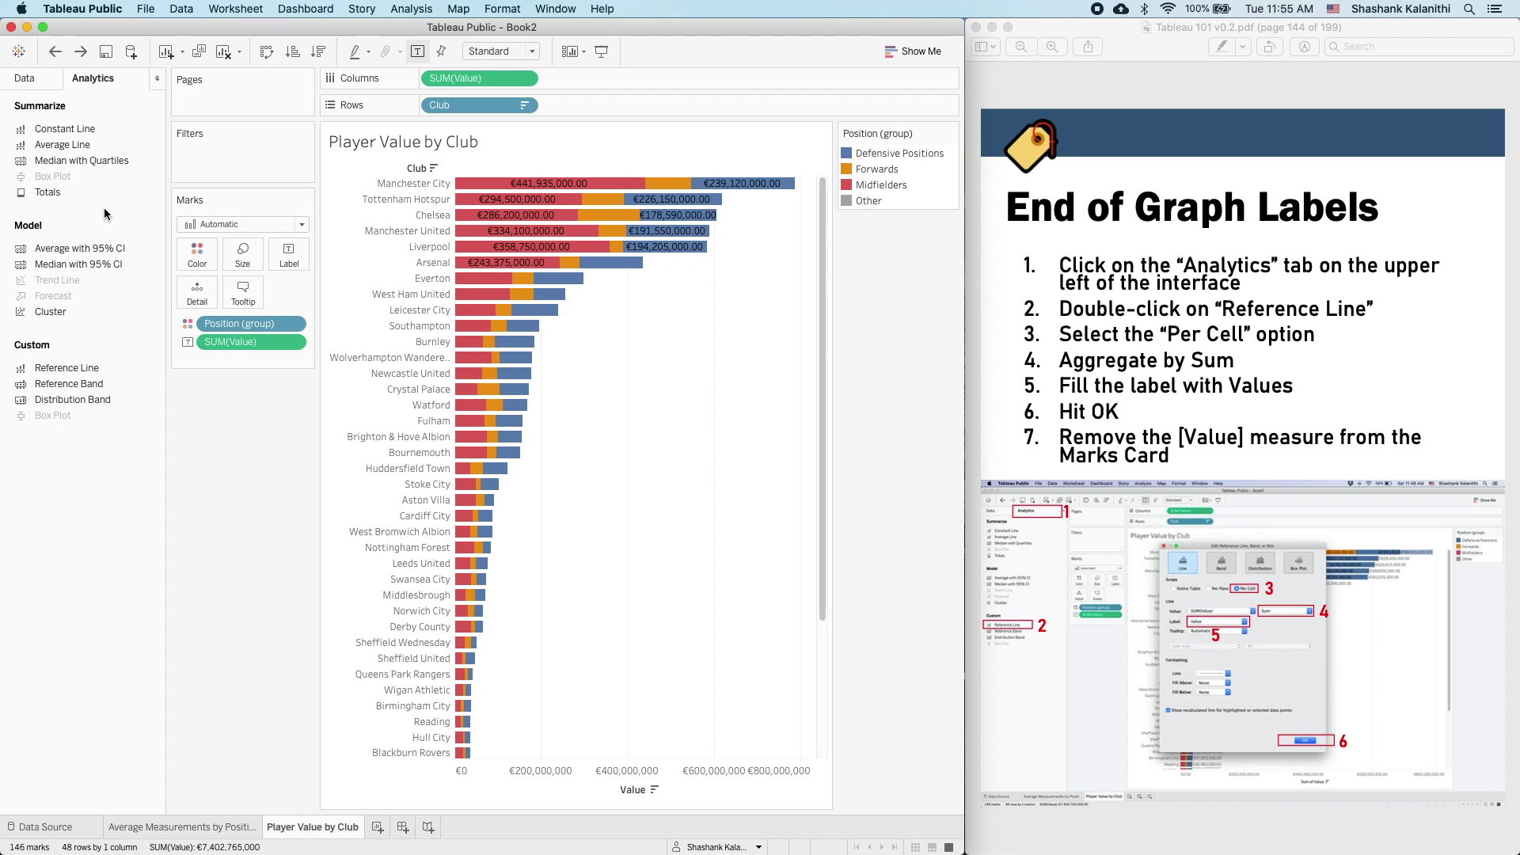
double_click(65, 369)
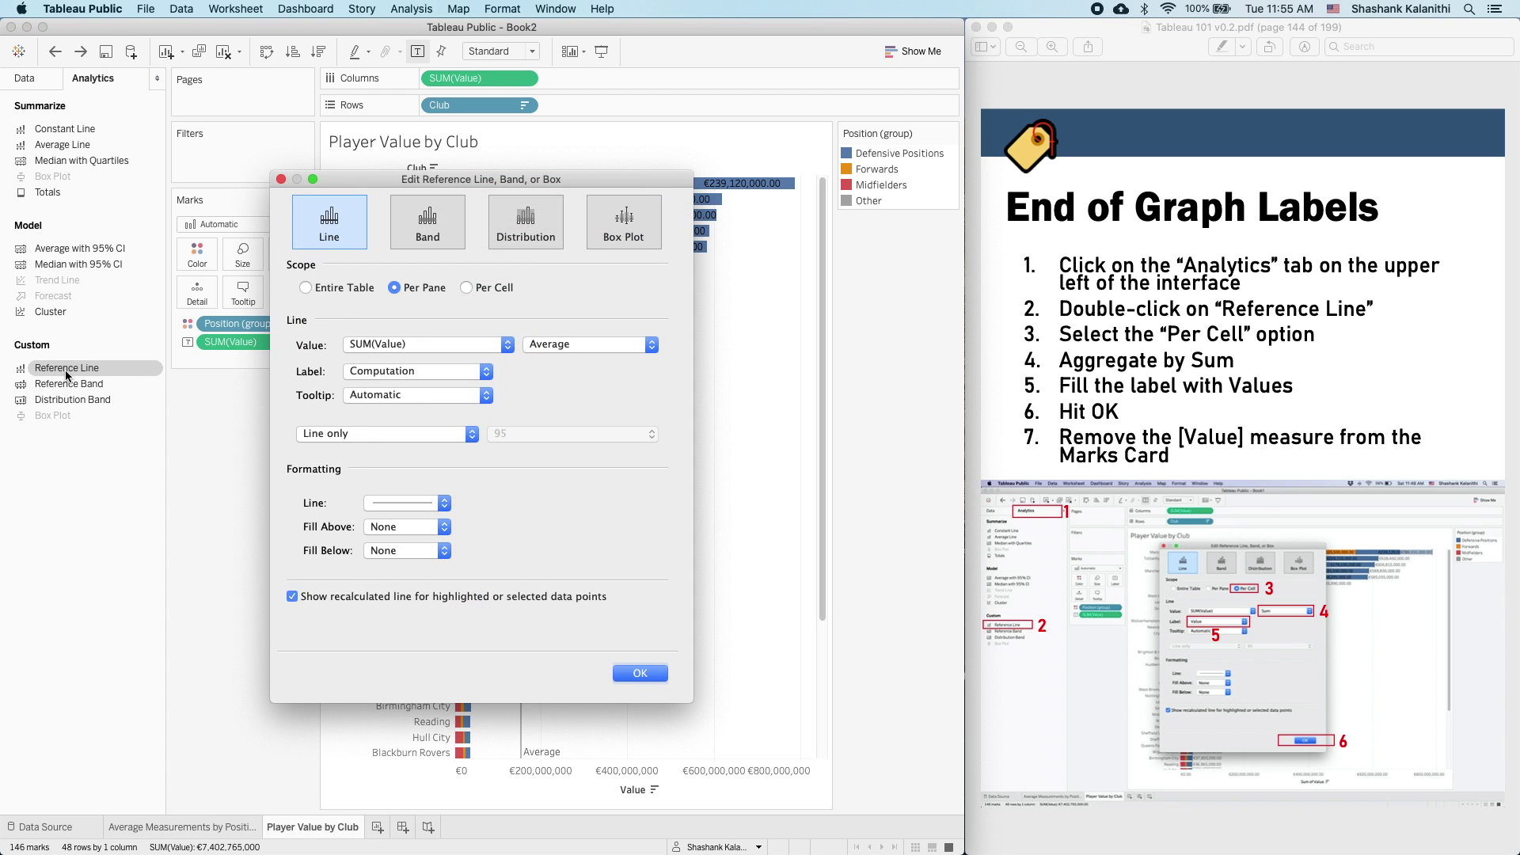
left_click_drag(535, 182, 281, 161)
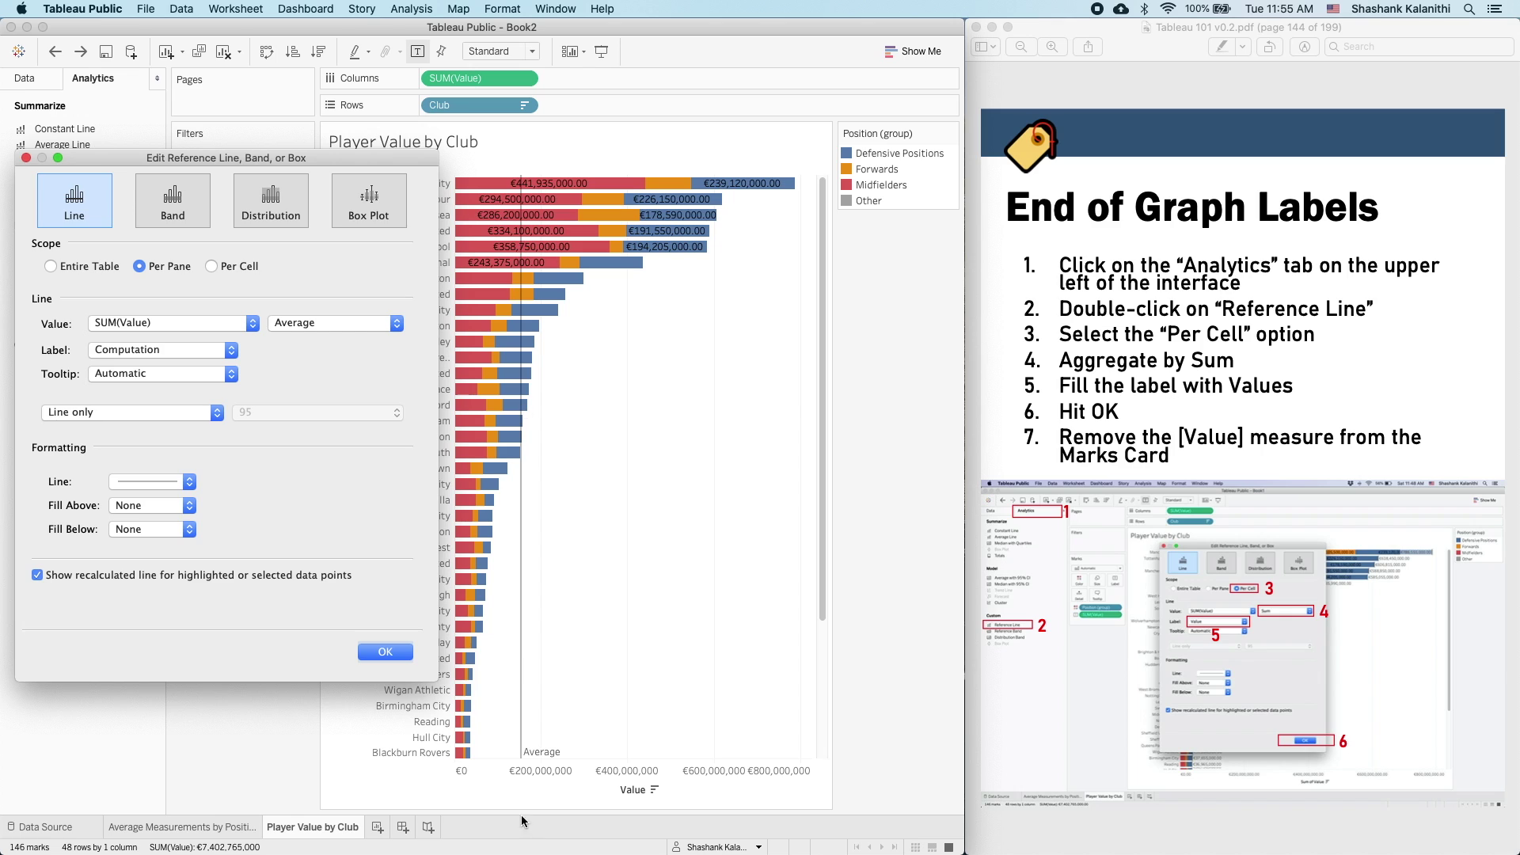
left_click(211, 267)
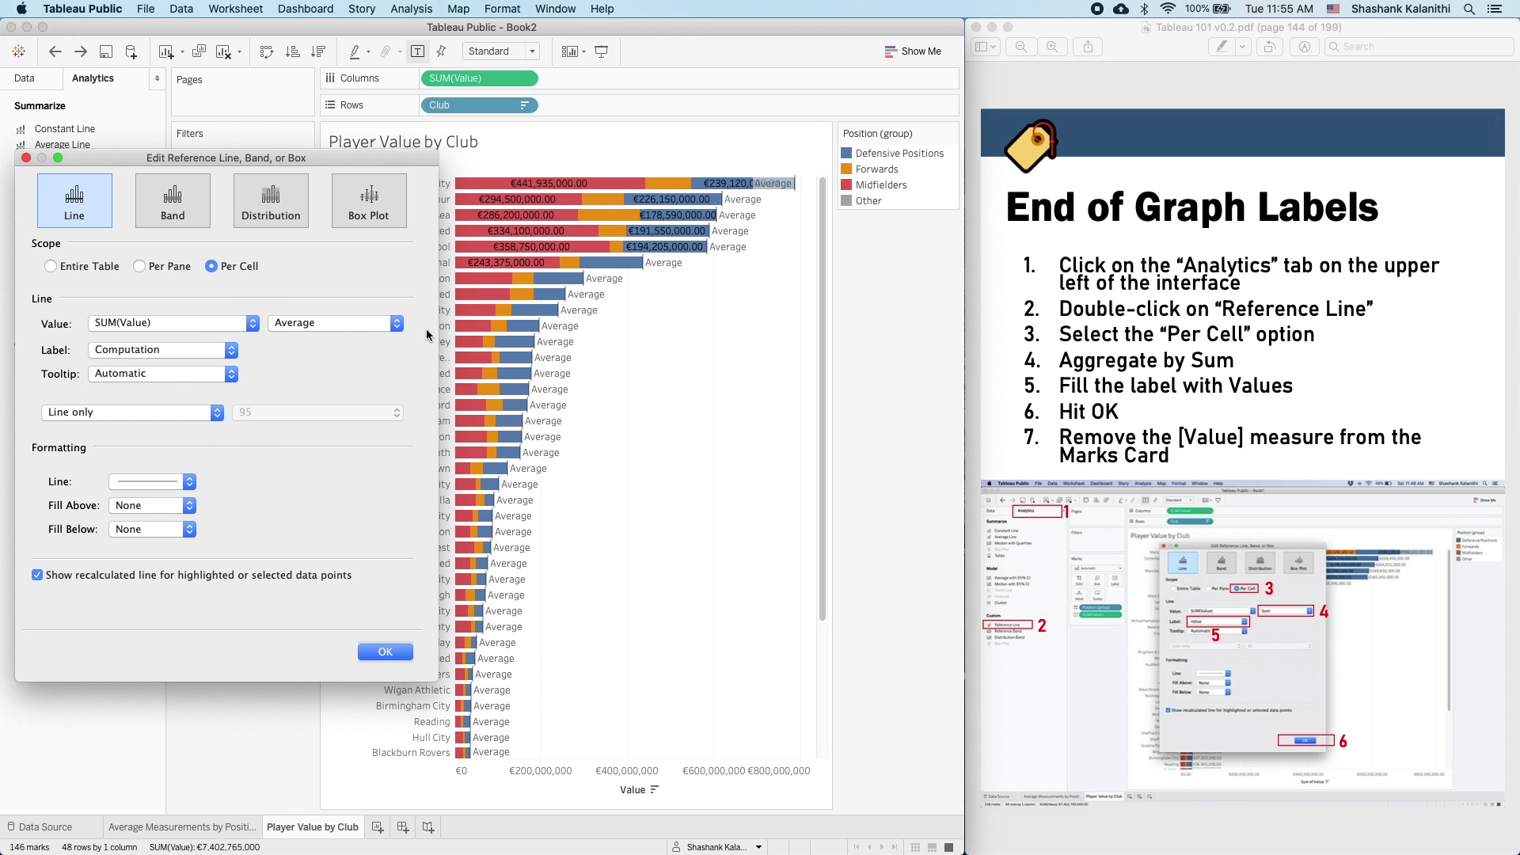
left_click(392, 324)
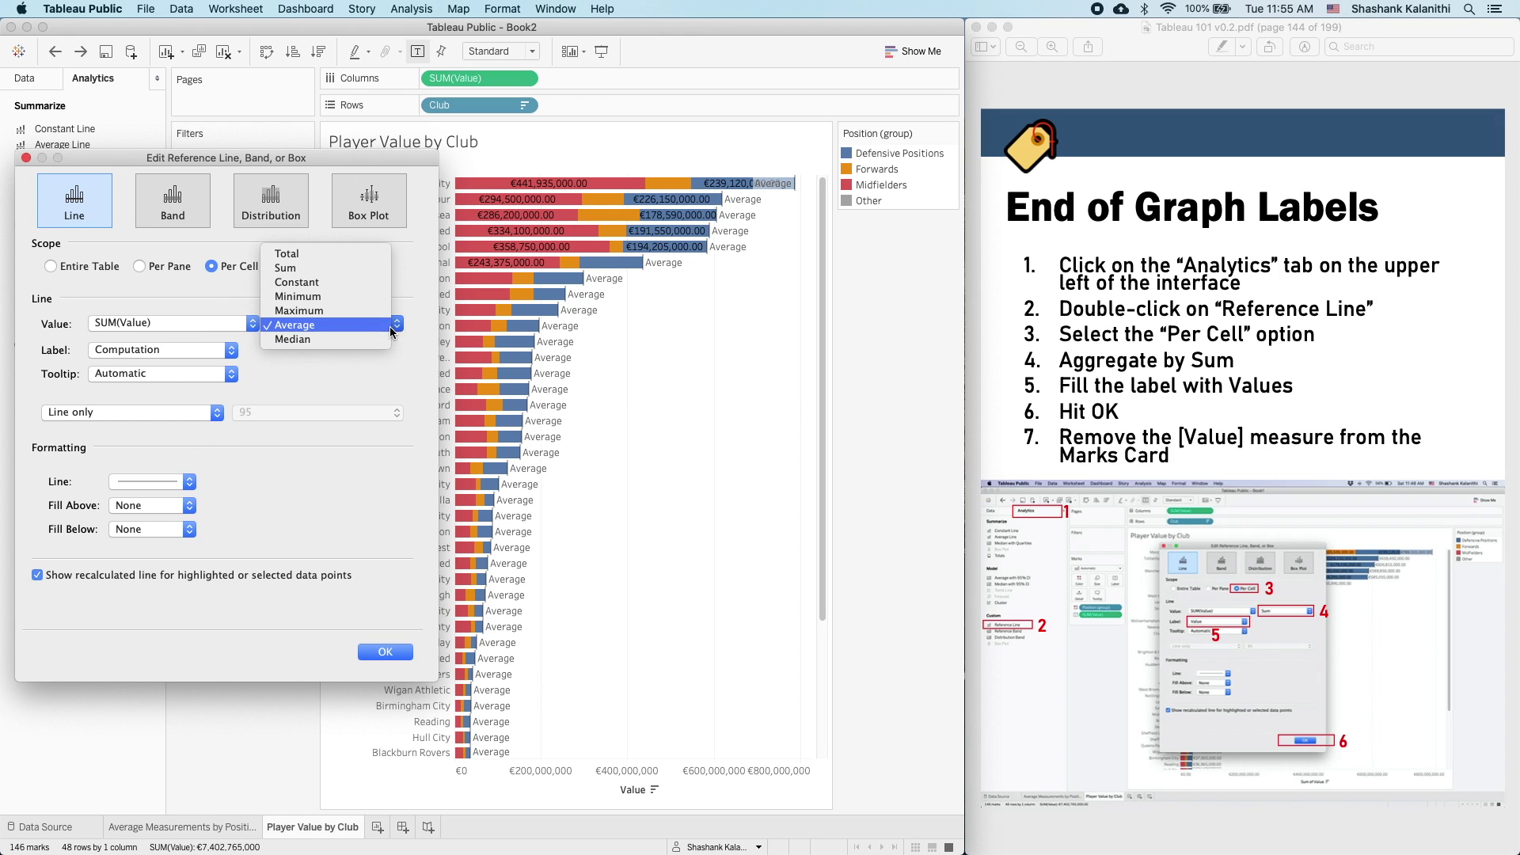
left_click(323, 272)
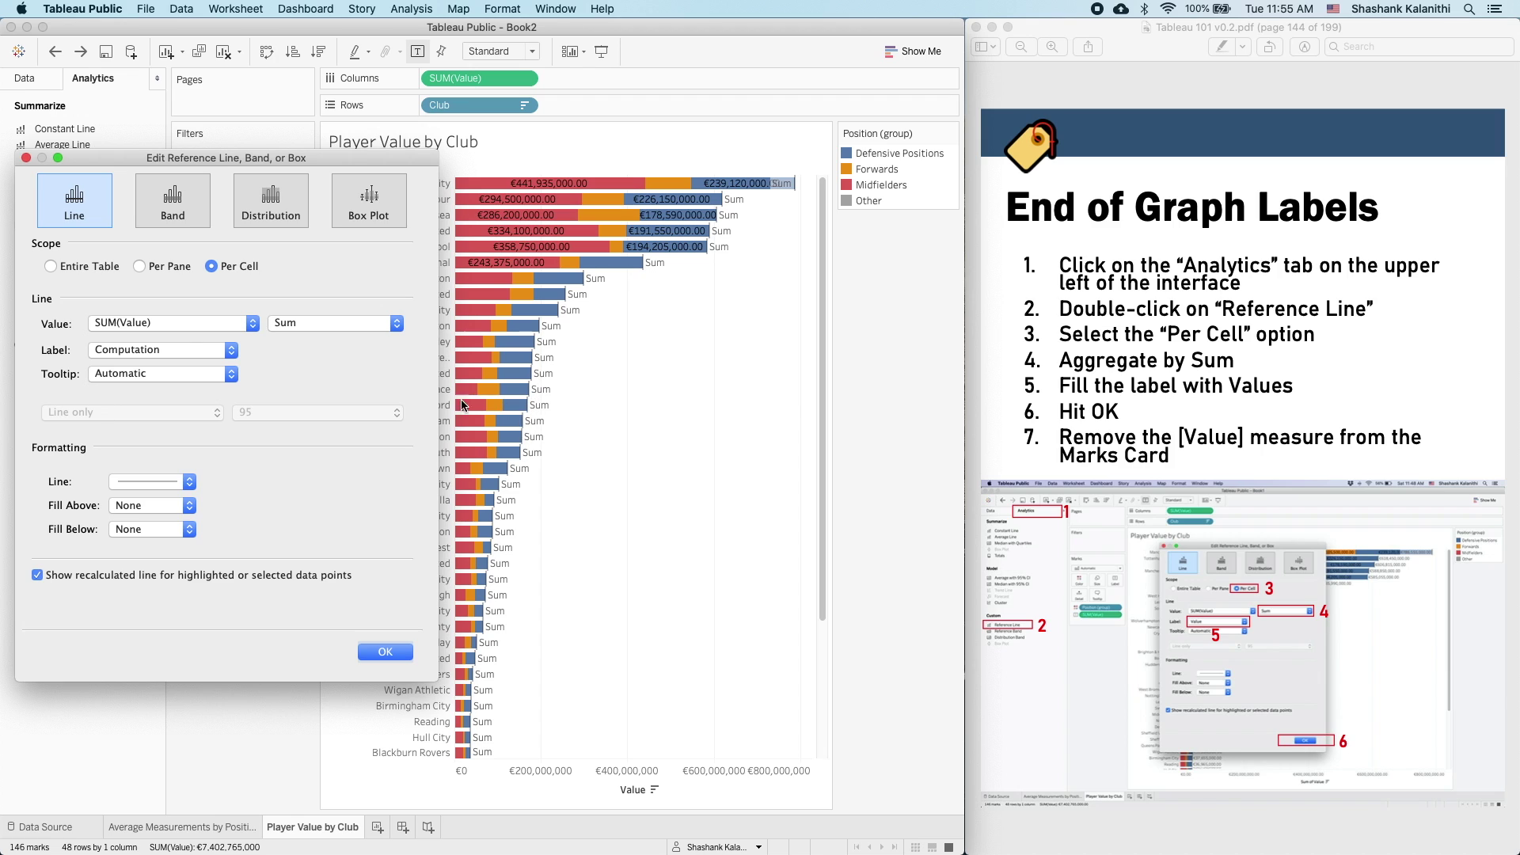
left_click(185, 356)
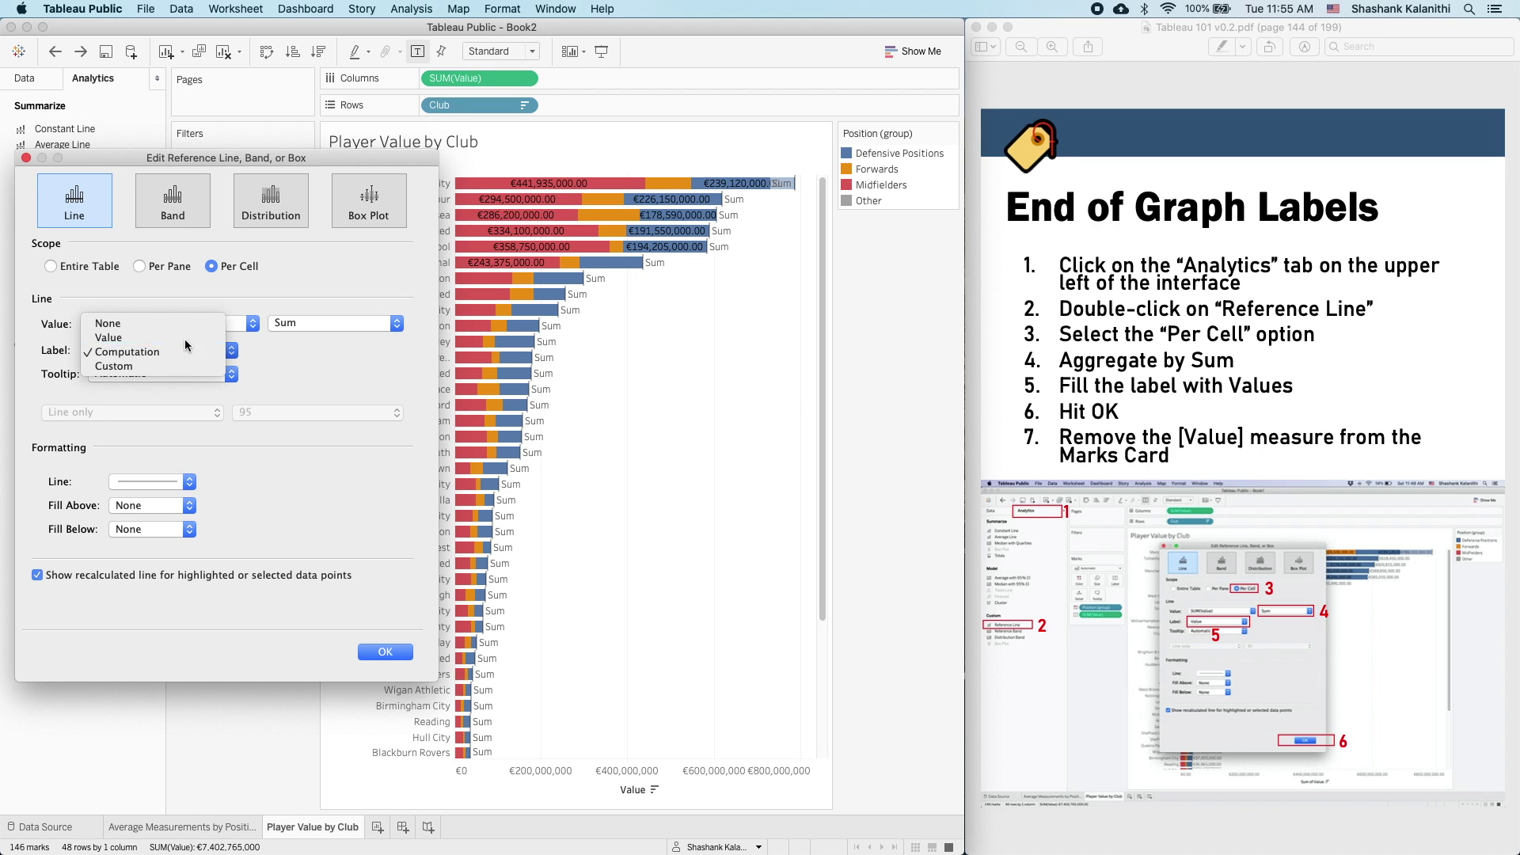
left_click(184, 339)
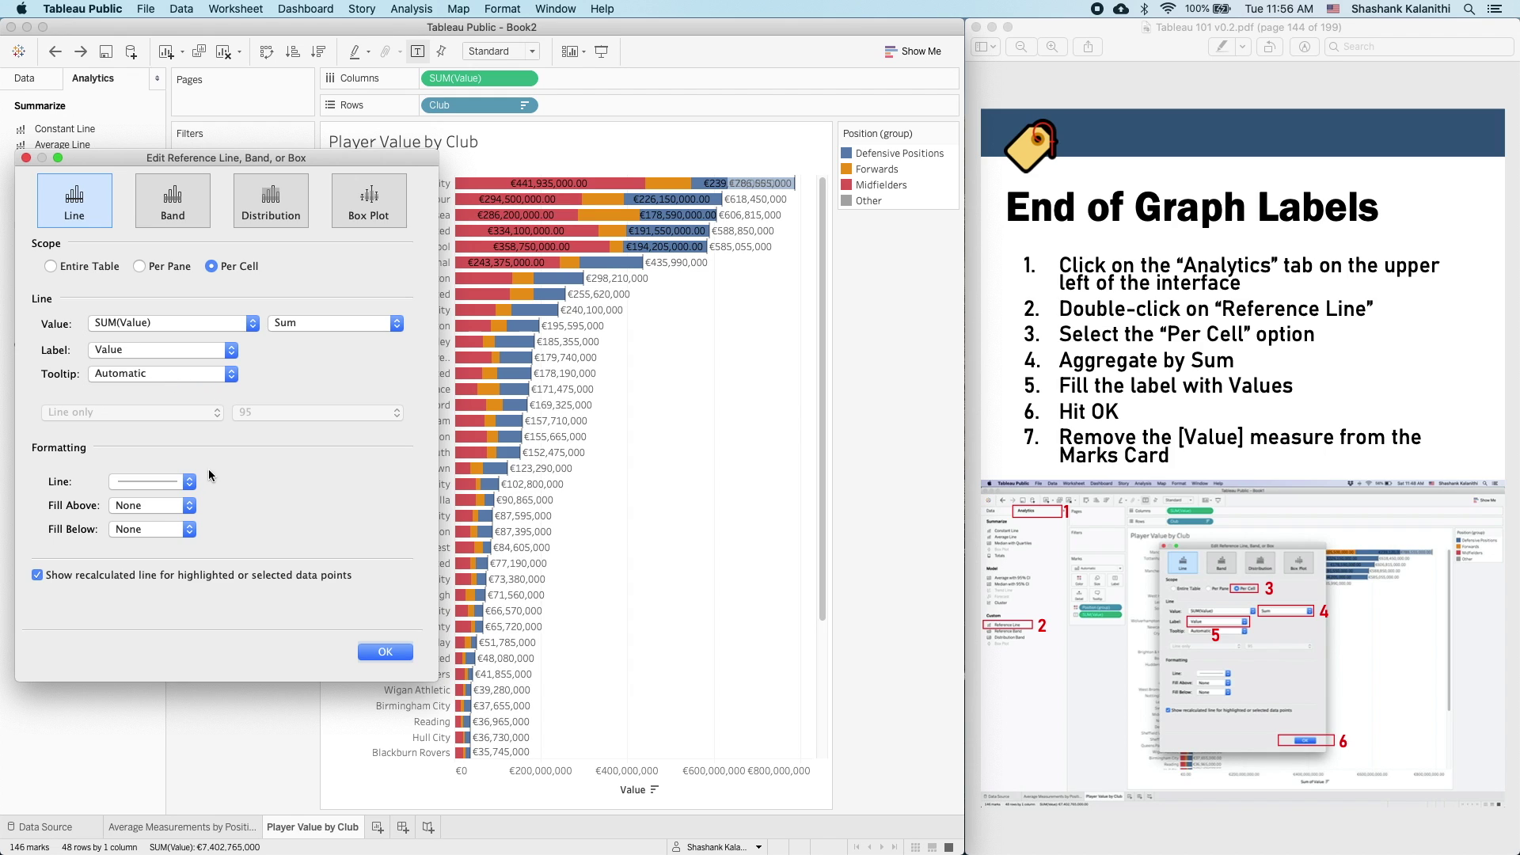
left_click(371, 657)
left_click_drag(268, 345, 118, 513)
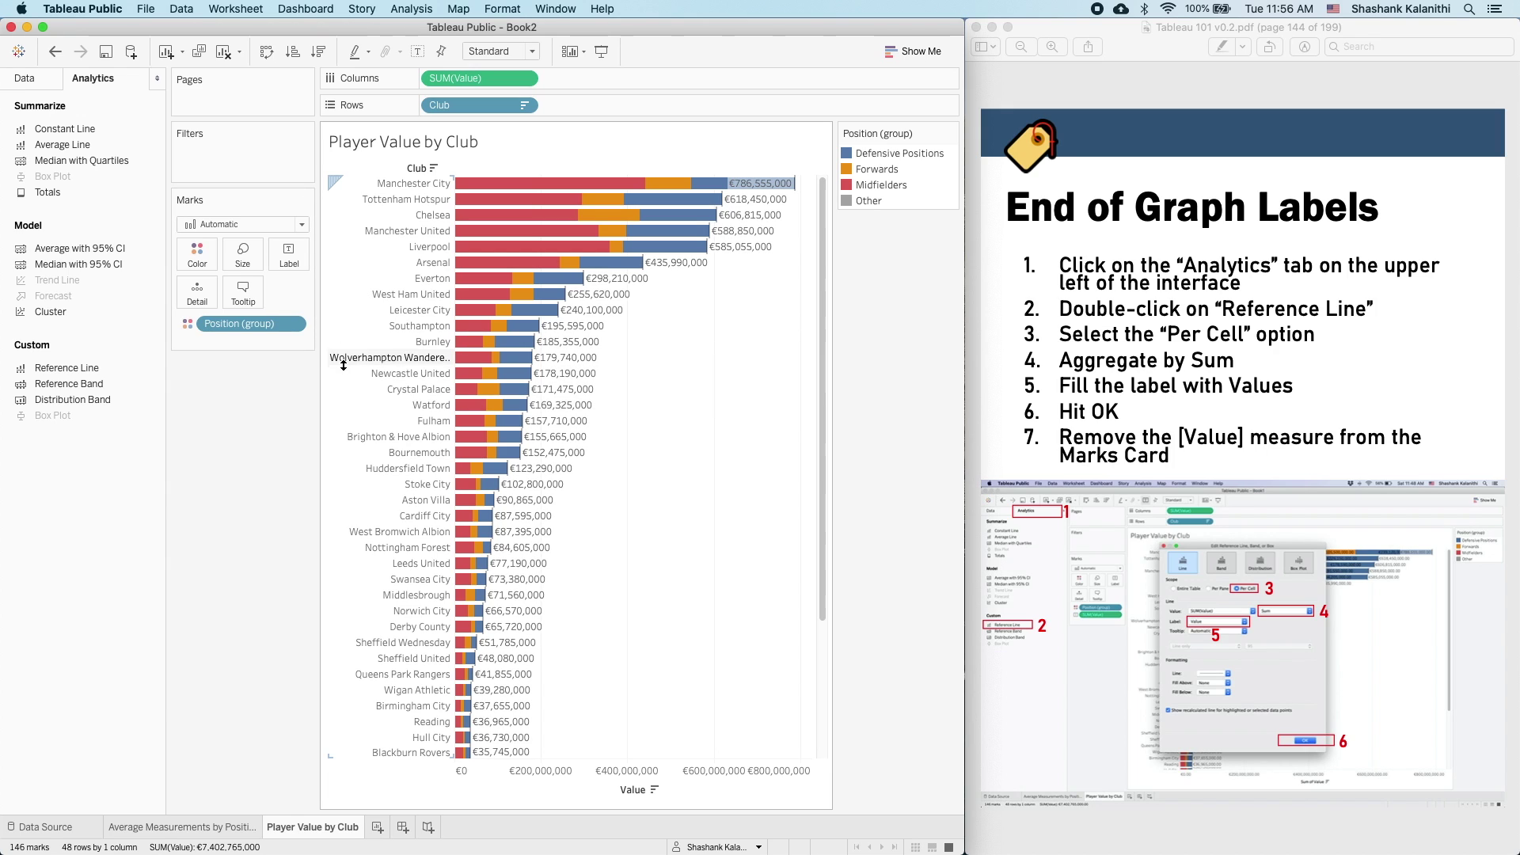
- Inspect Manchester City's Defensive Positions segment, and open the formatting options of the Sum reference line
left_click(71, 369)
left_click(72, 374)
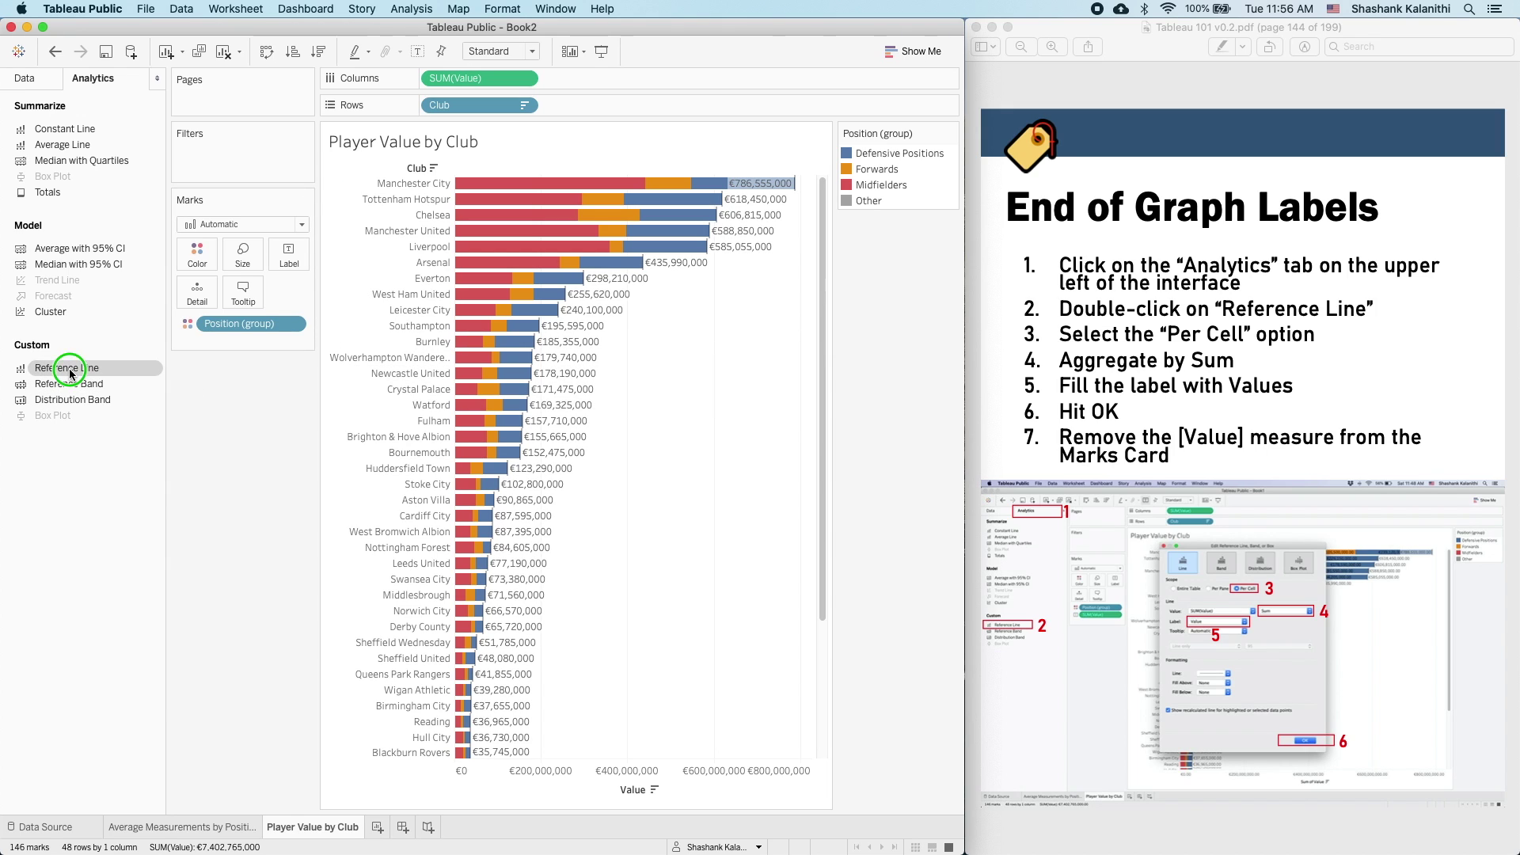
left_click(798, 192)
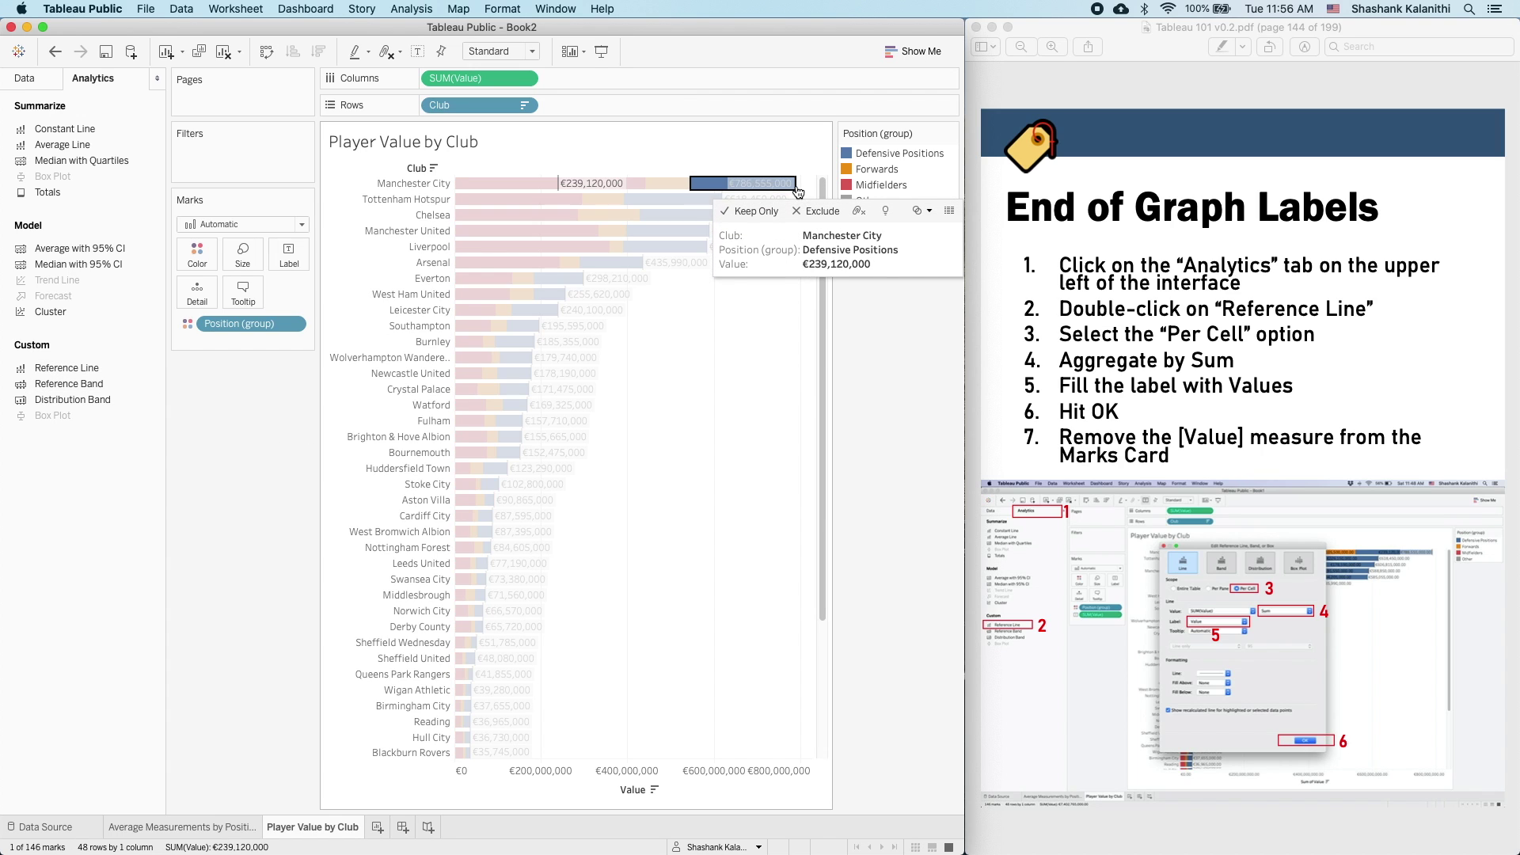
left_click(784, 306)
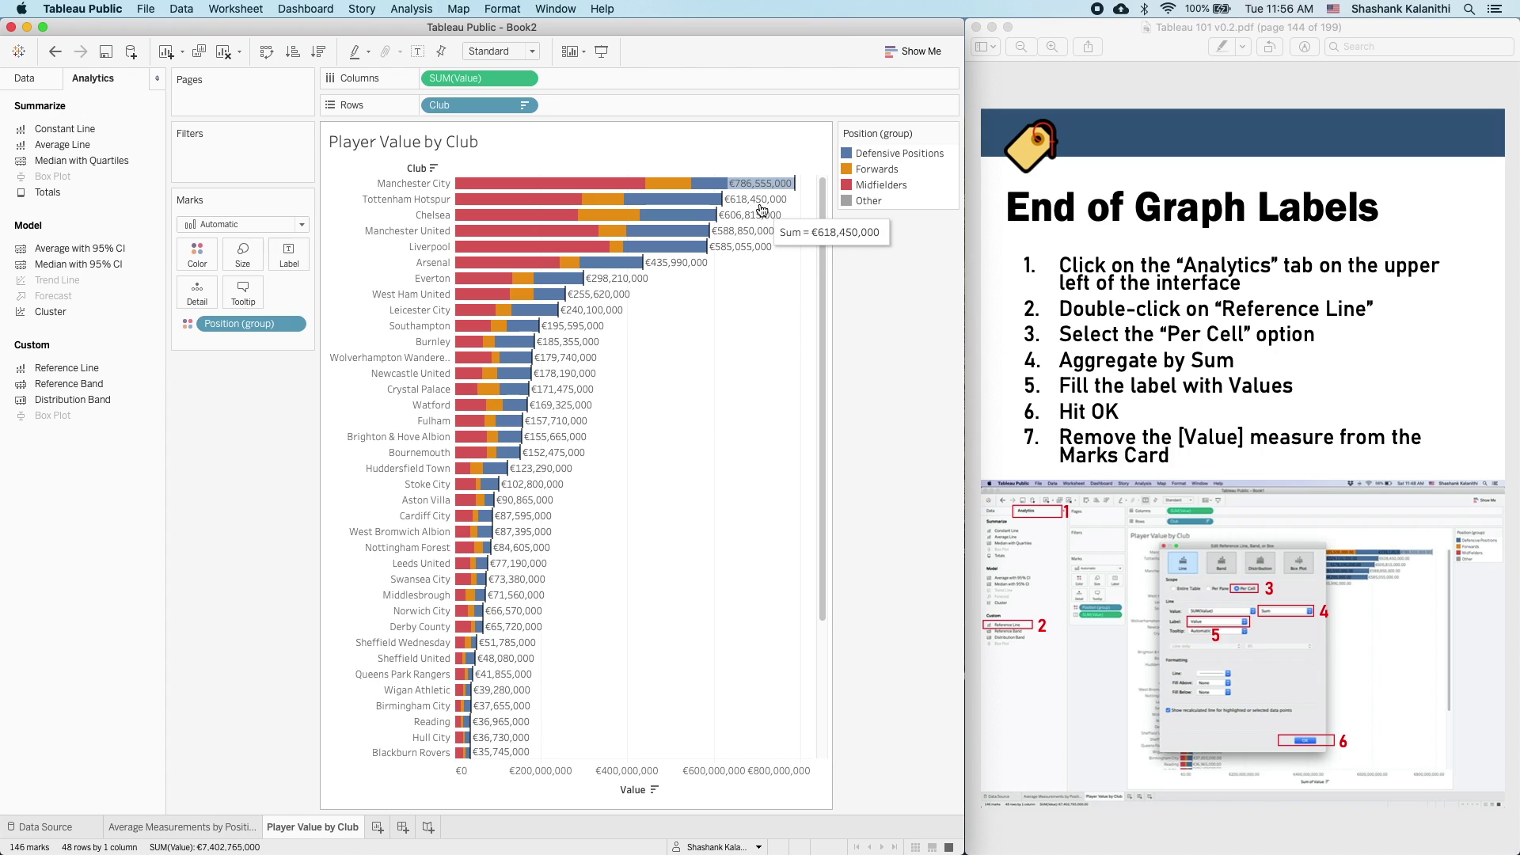
left_click(761, 207)
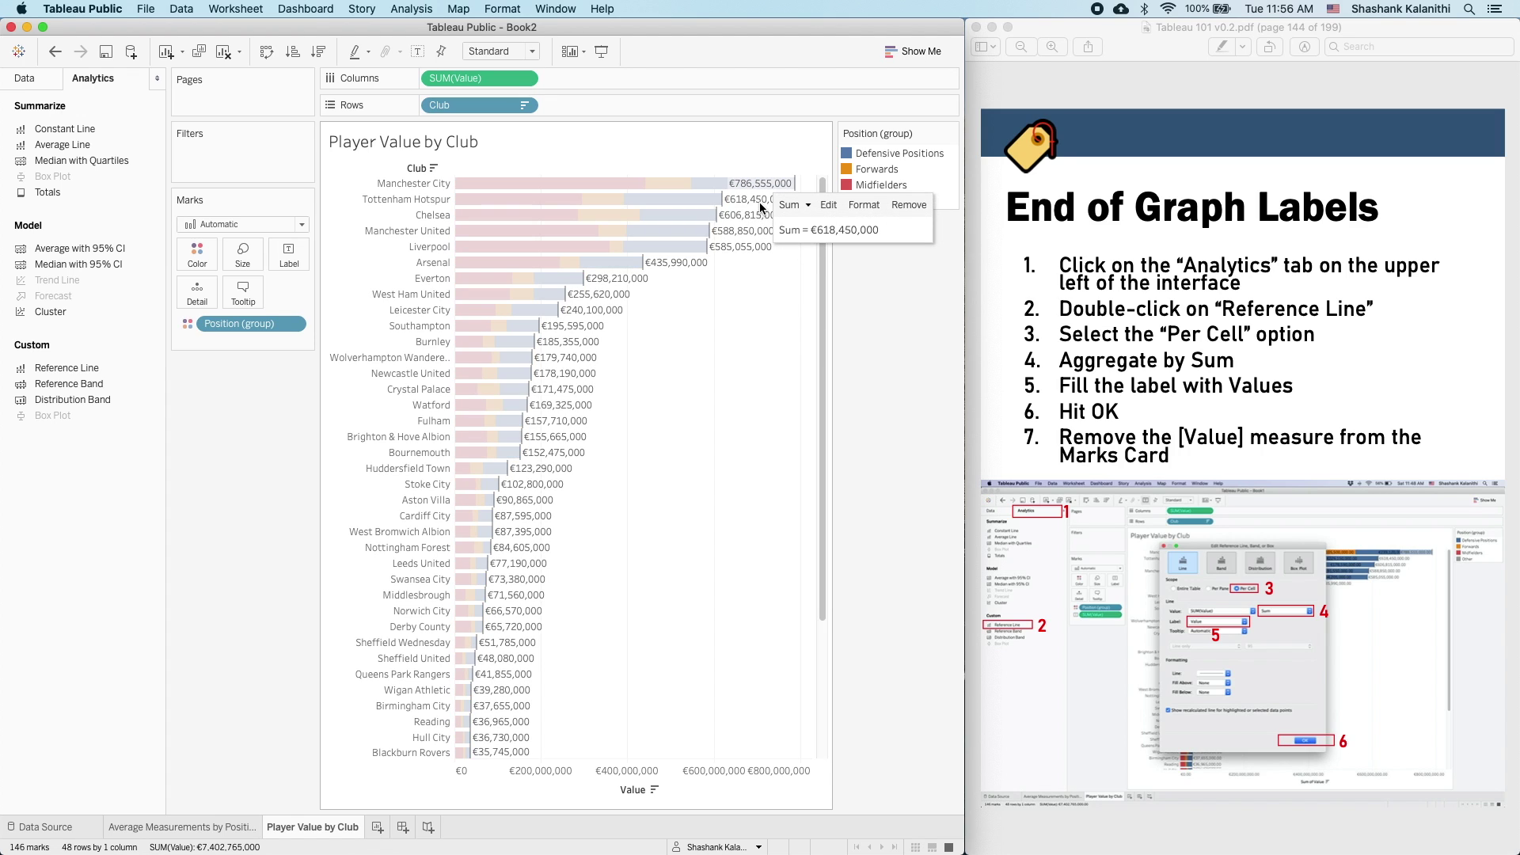
left_click(852, 212)
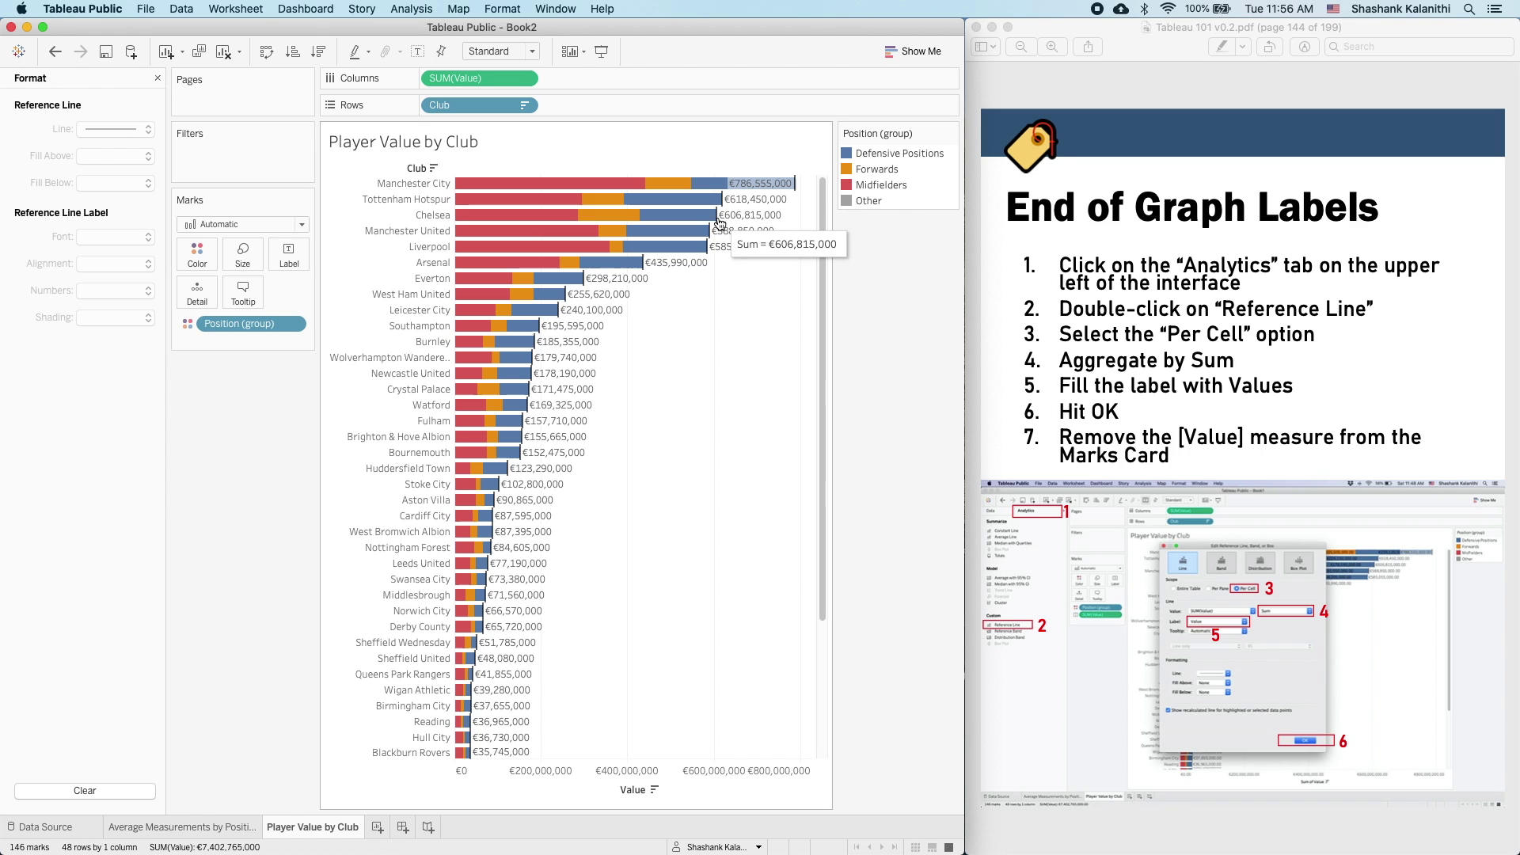
- Try the Entire Table and Per Pane scopes on the Sum reference line, set it back to Per Cell, and close its settings
left_click(756, 221)
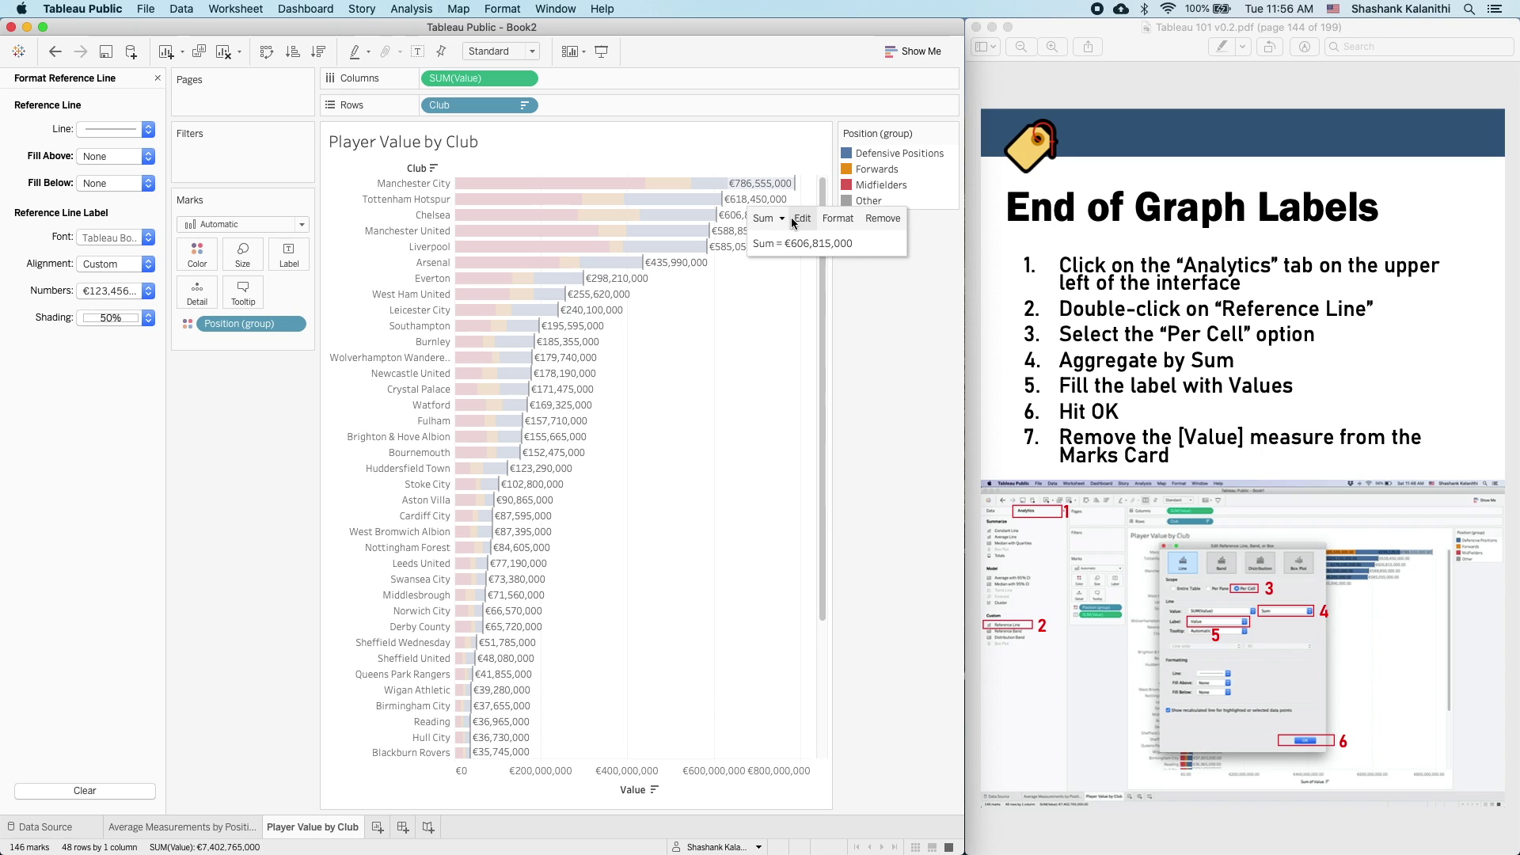
left_click(793, 218)
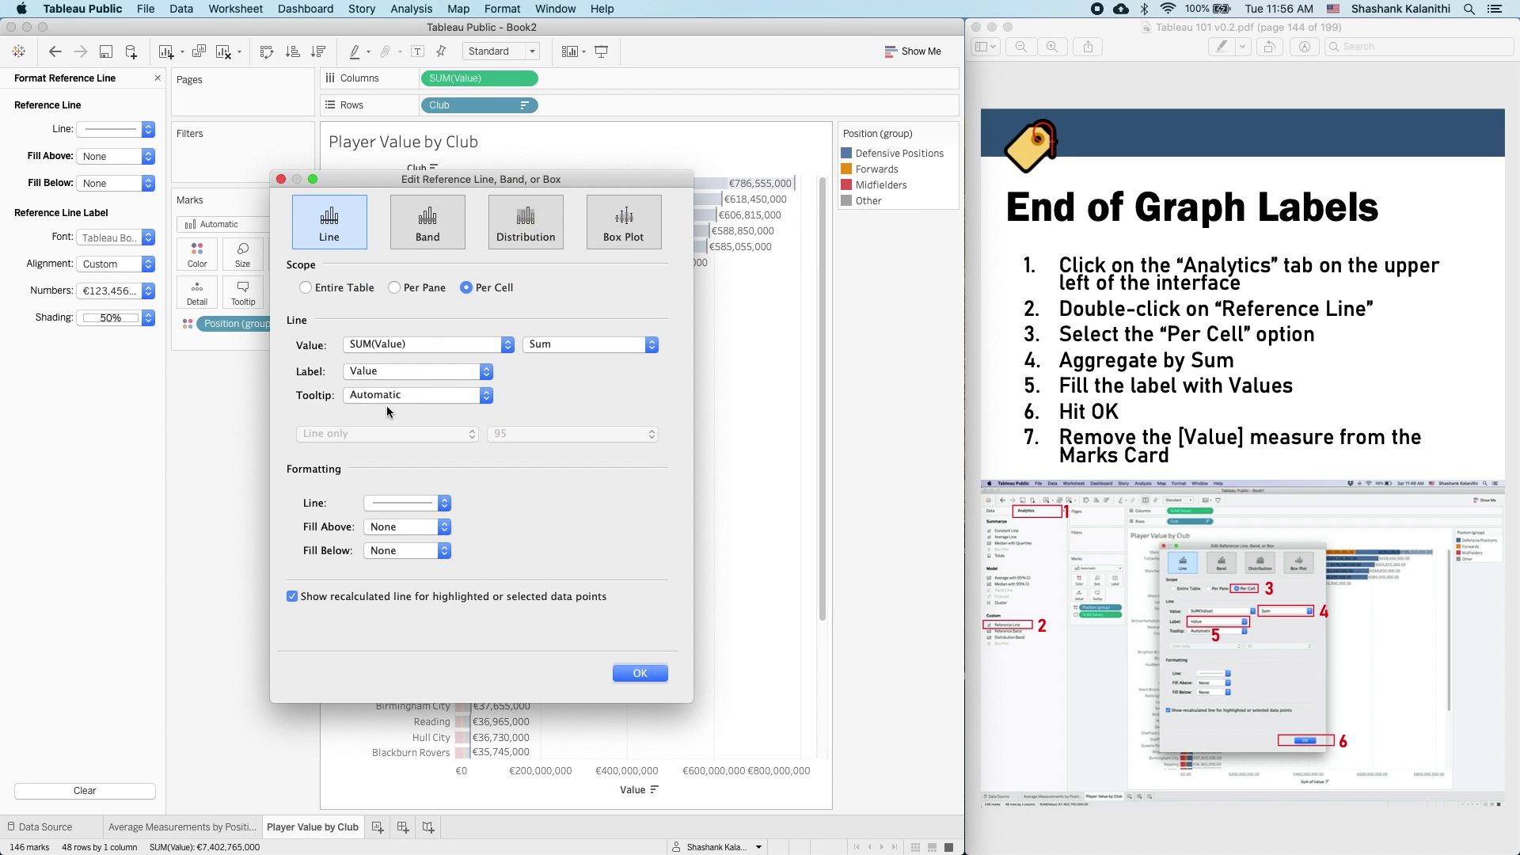
left_click_drag(529, 179, 316, 187)
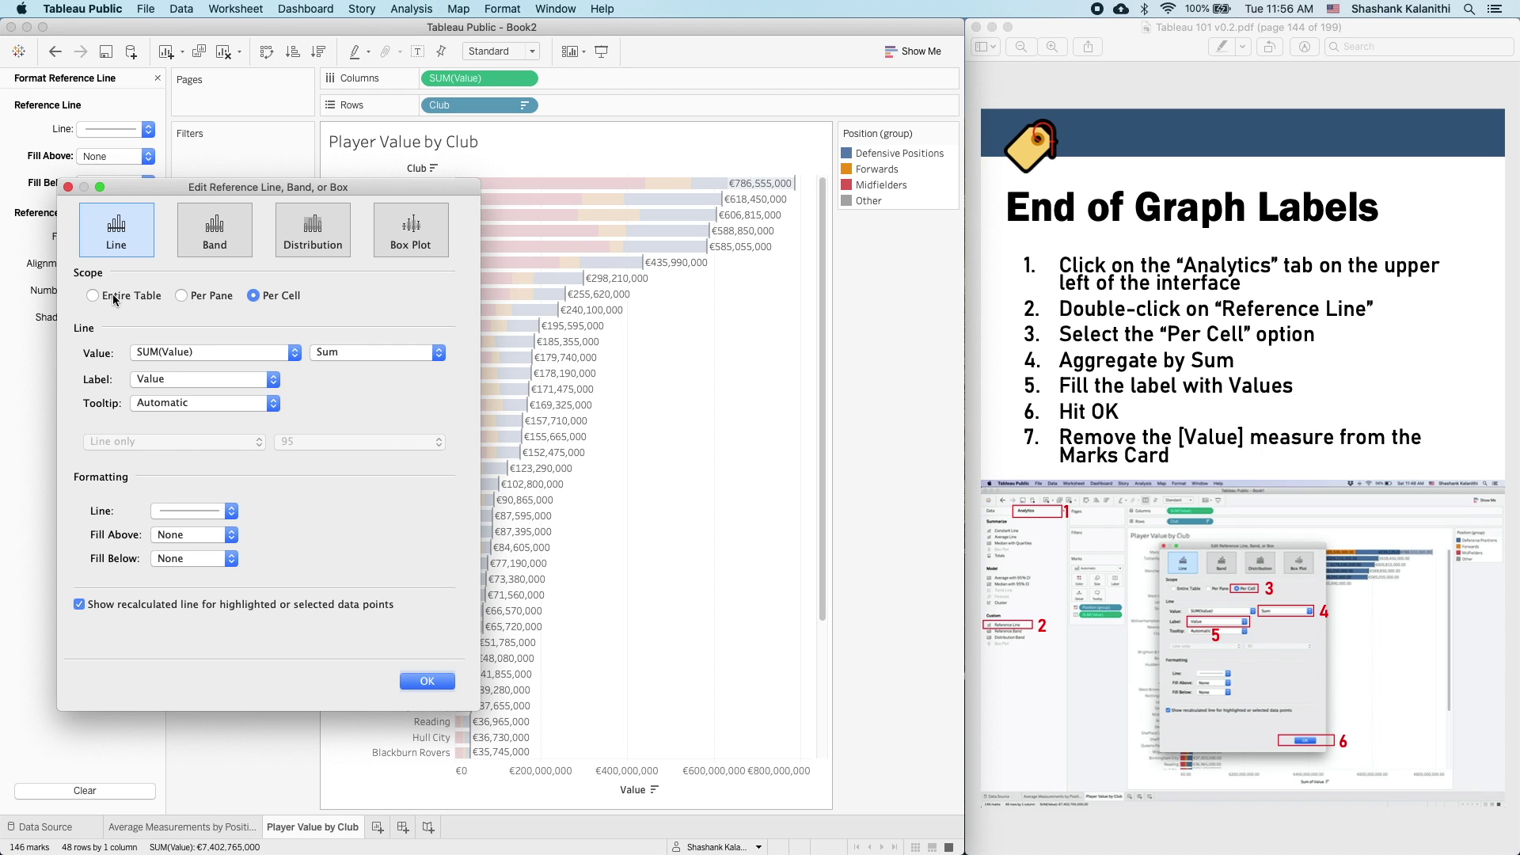
left_click_drag(210, 187, 116, 196)
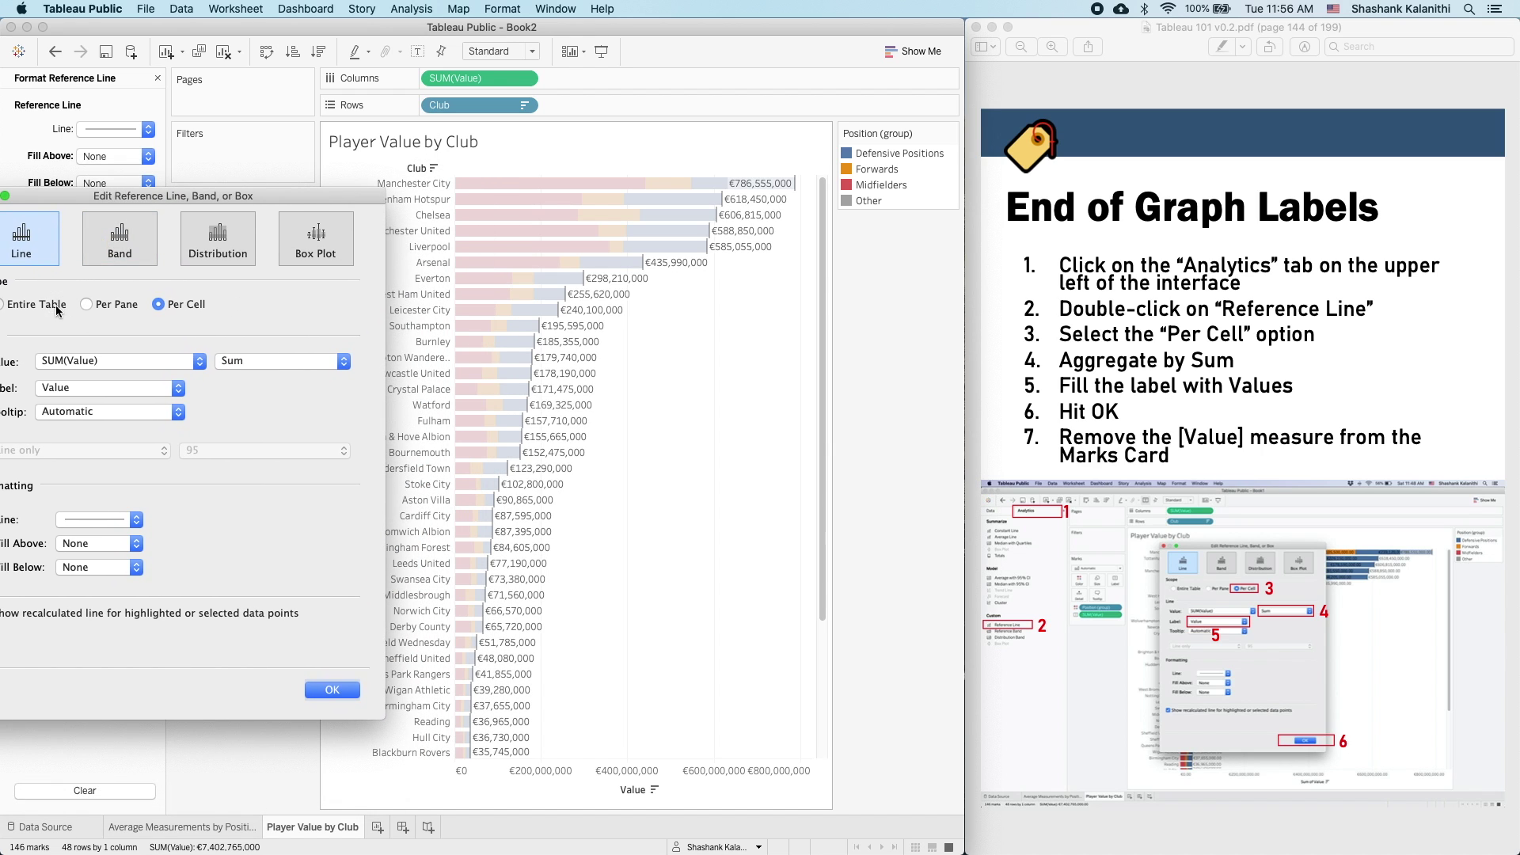
left_click(56, 306)
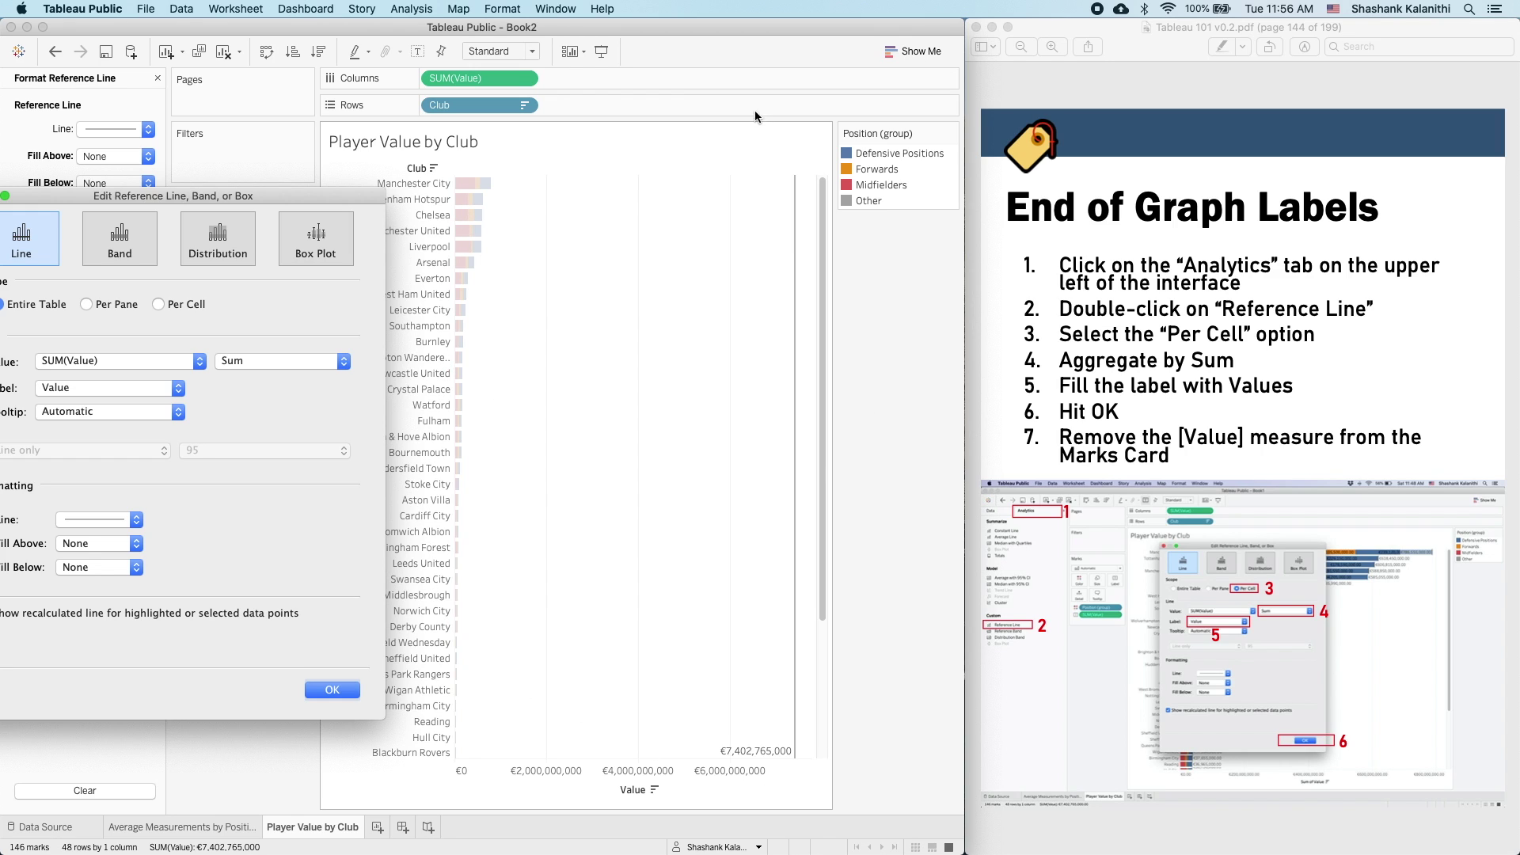
left_click(131, 304)
left_click_drag(103, 195, 166, 190)
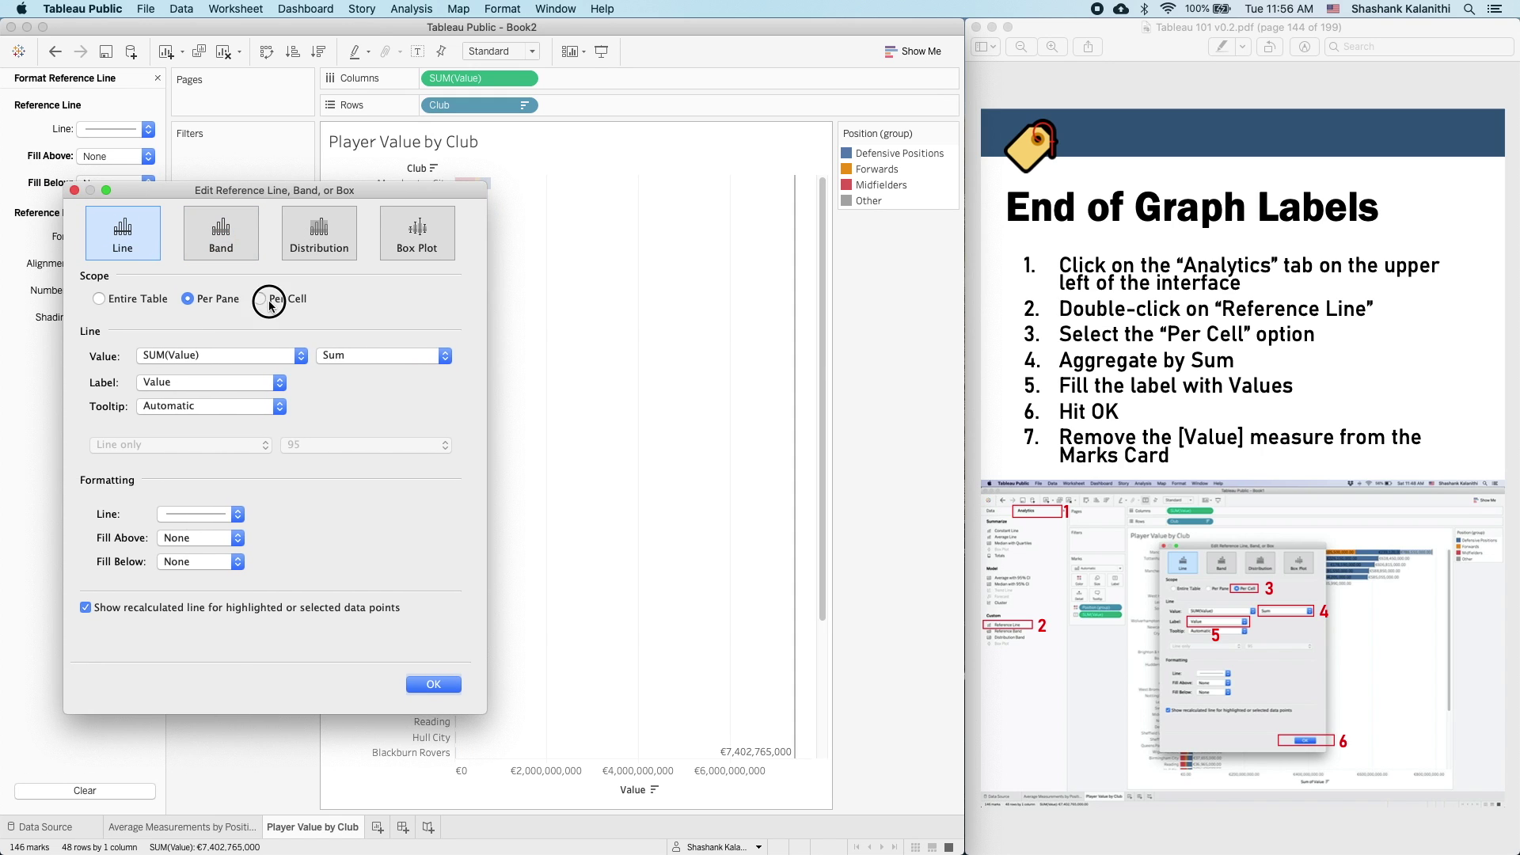
left_click(261, 299)
left_click(75, 191)
left_click(724, 440)
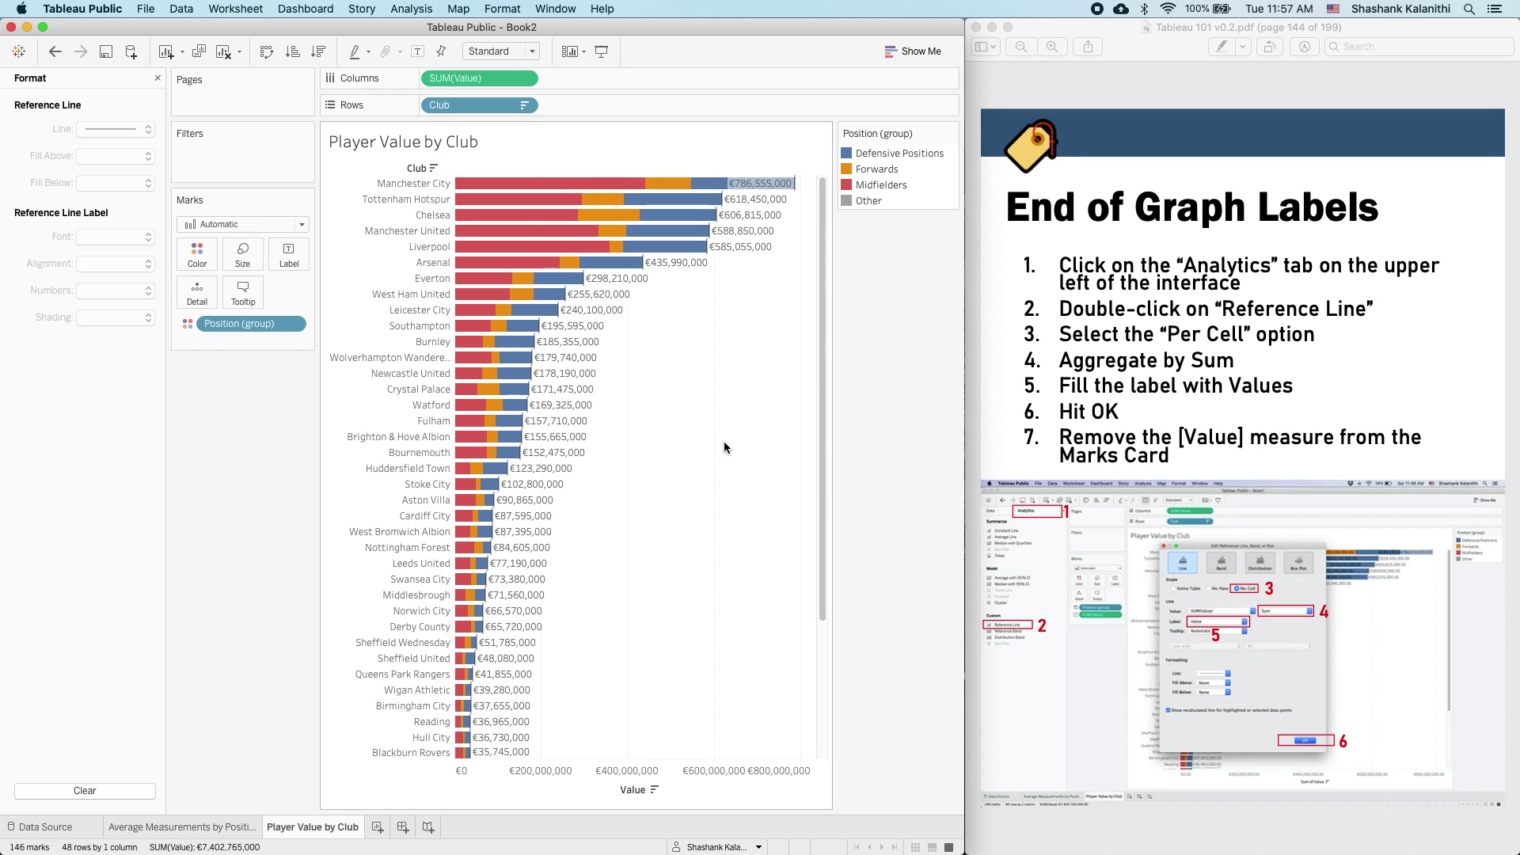
- Close the reference line formatting options and bring back the list of data fields
left_click(157, 77)
left_click(35, 77)
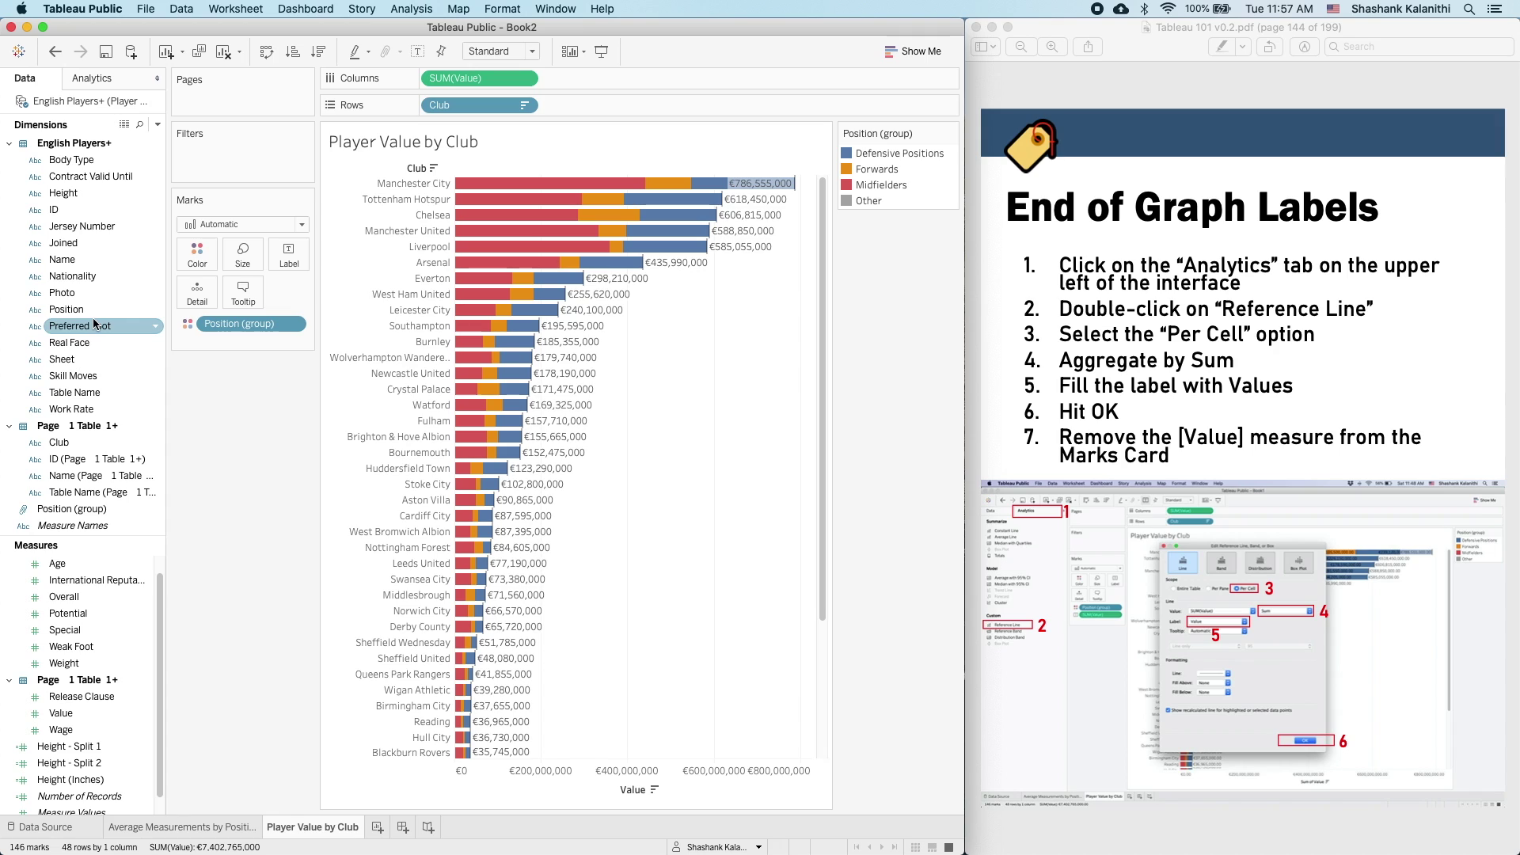
left_click(82, 158)
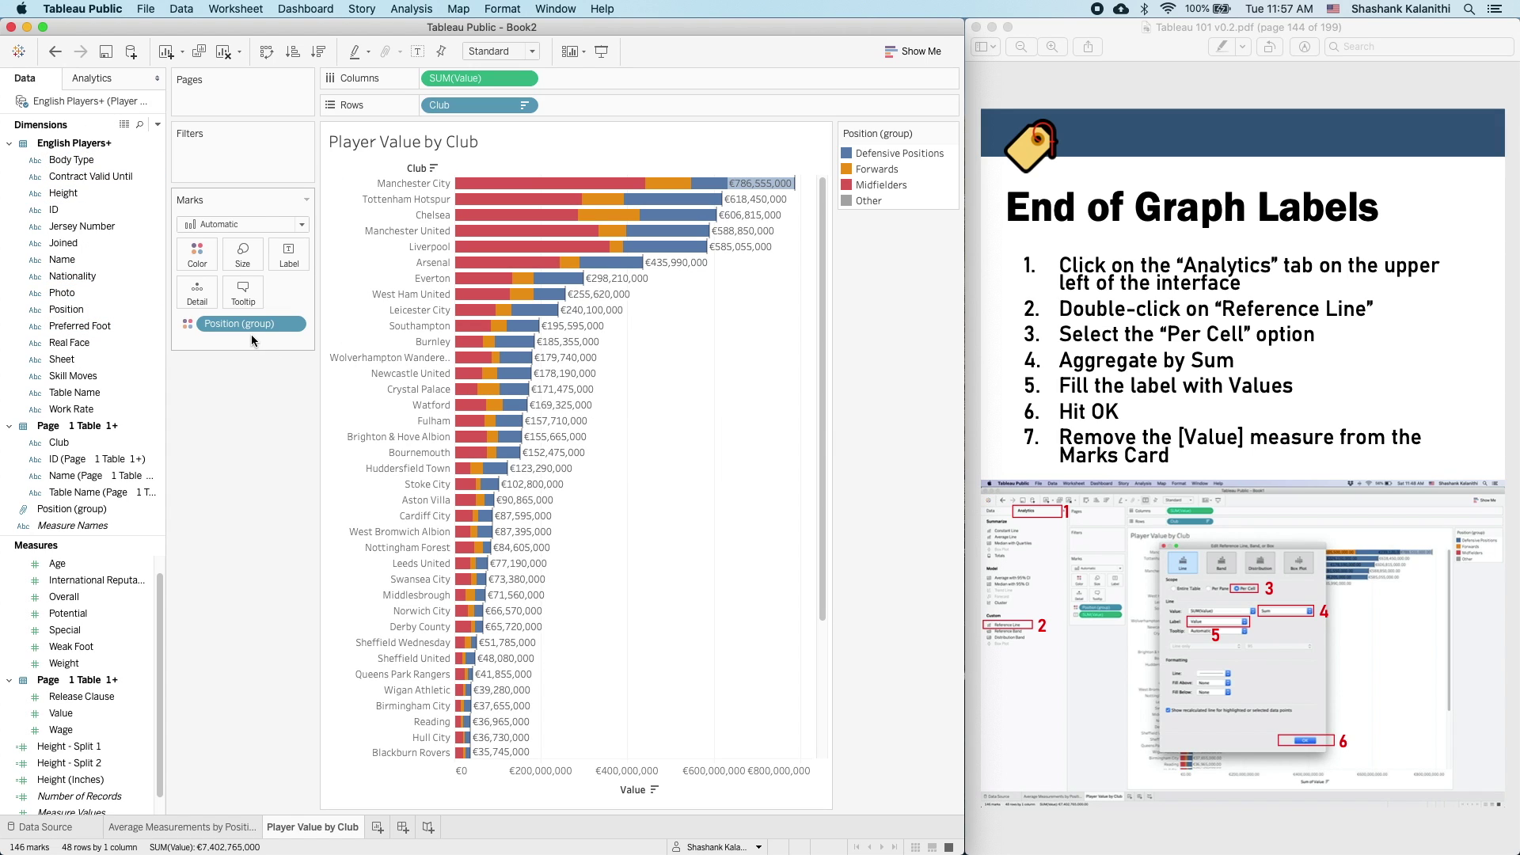
- Try moving Position (group) from the Marks card to Rows after Club and setting the Sum reference line's scope to Per Pane
left_click_drag(246, 326, 602, 106)
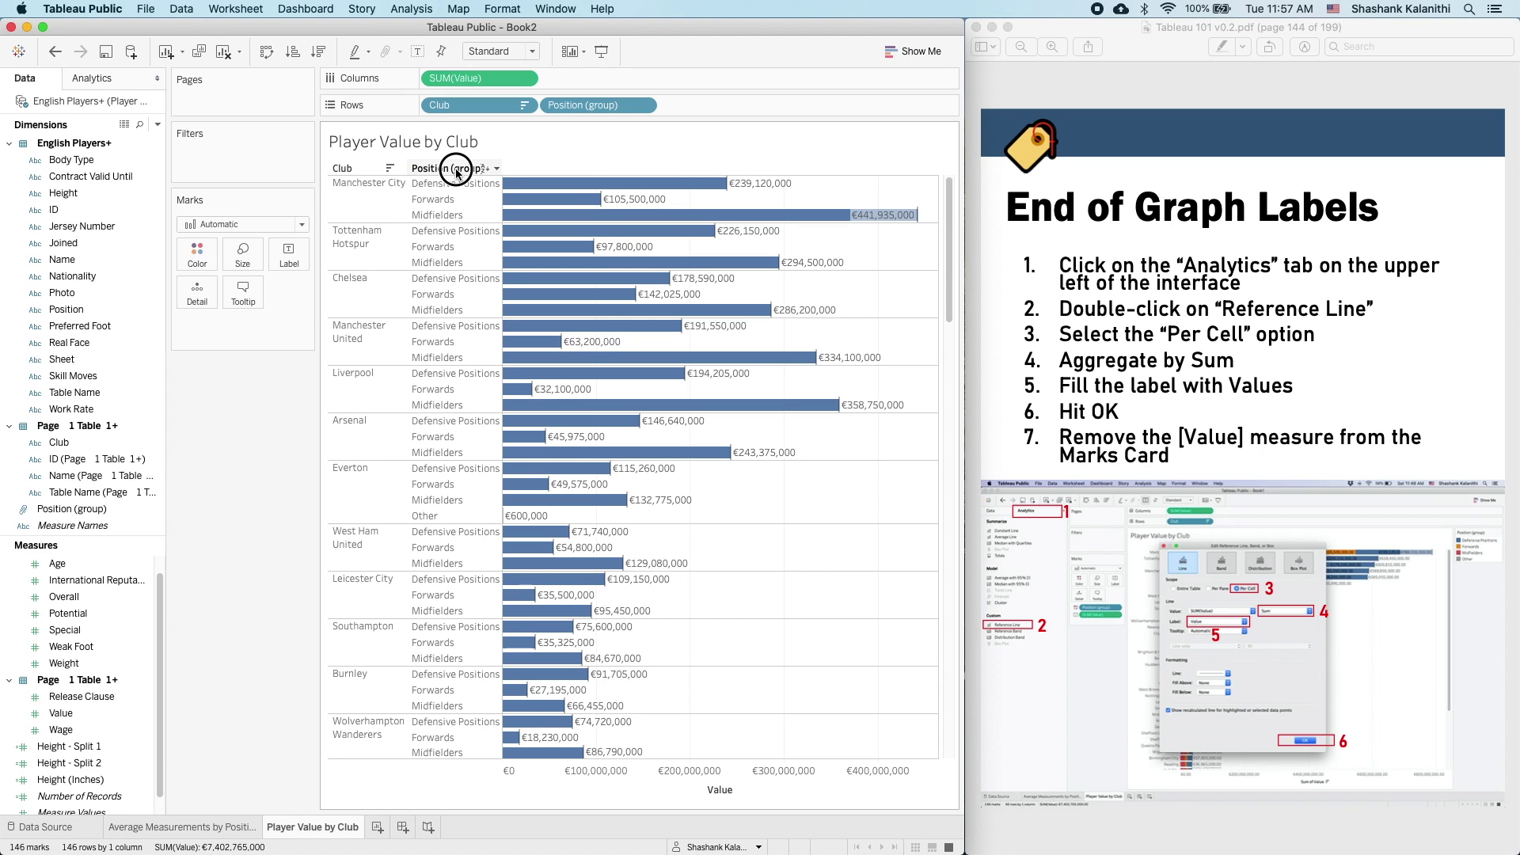
mouse_move(690, 213)
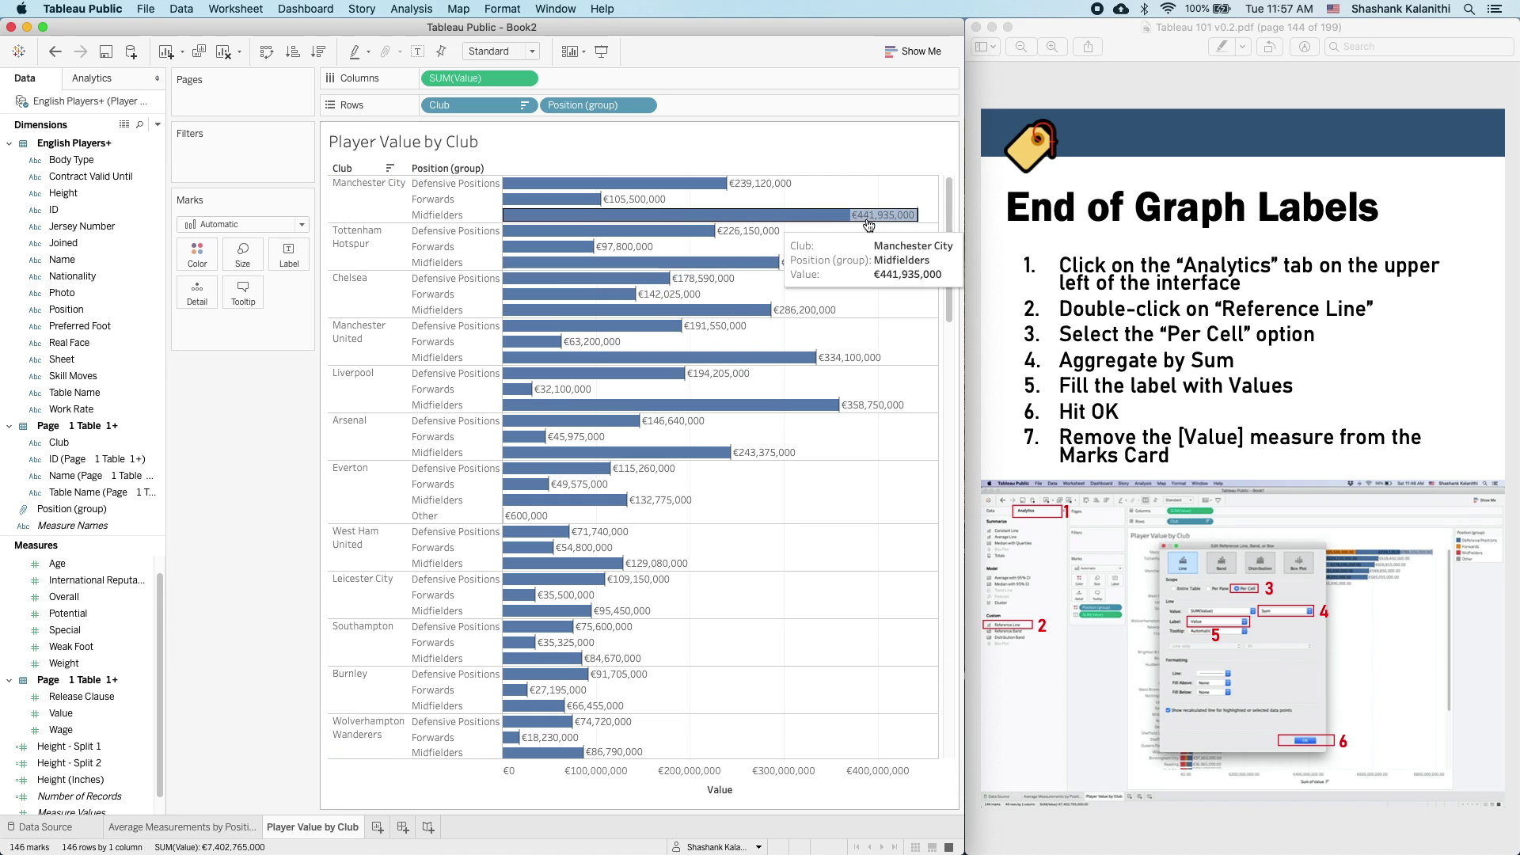
left_click(782, 184)
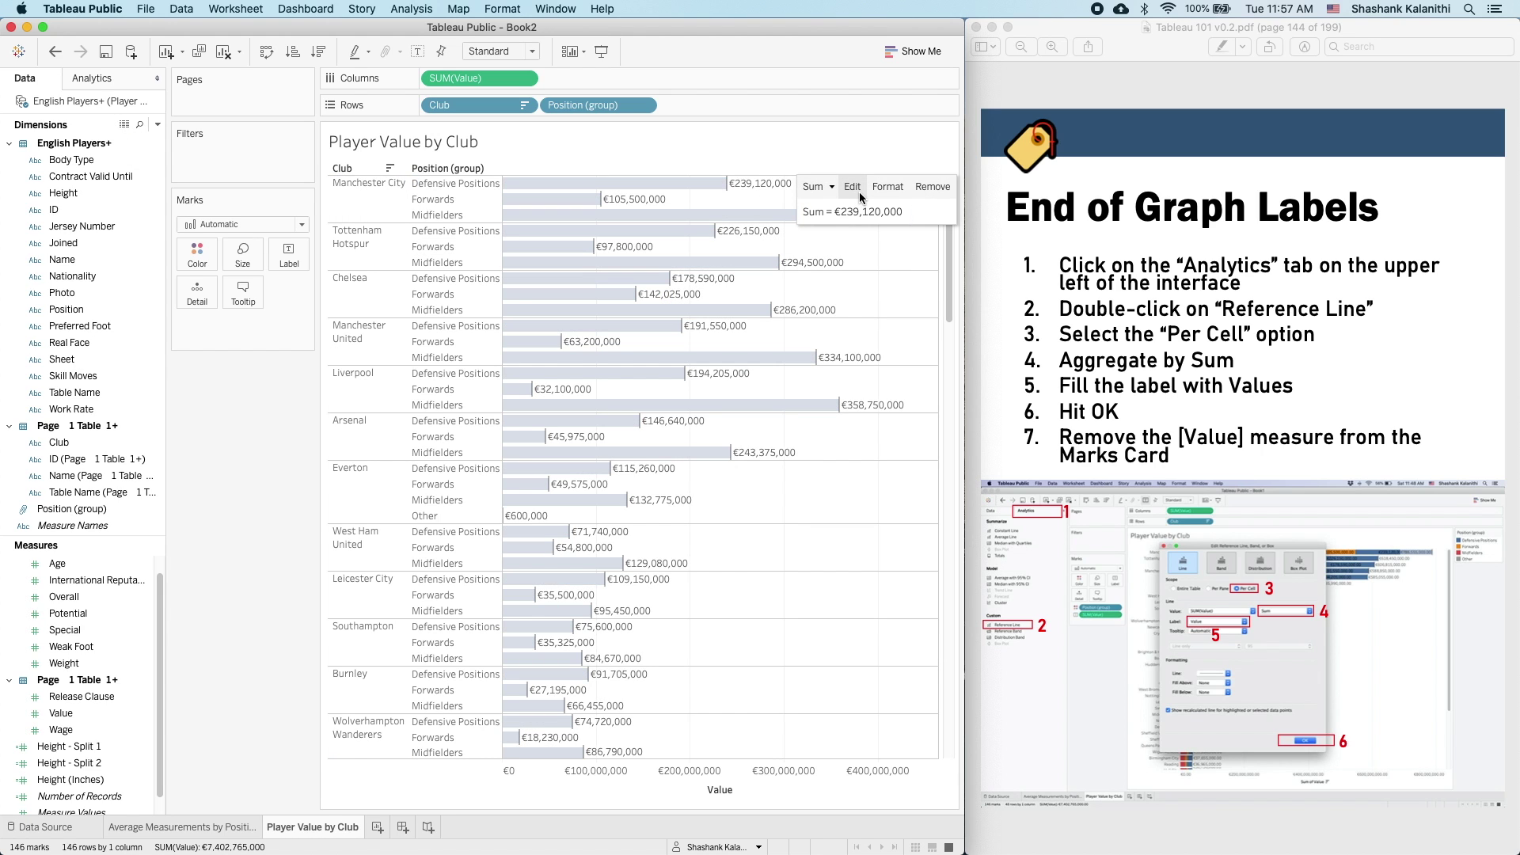
left_click(855, 190)
left_click_drag(598, 188, 329, 178)
left_click(147, 279)
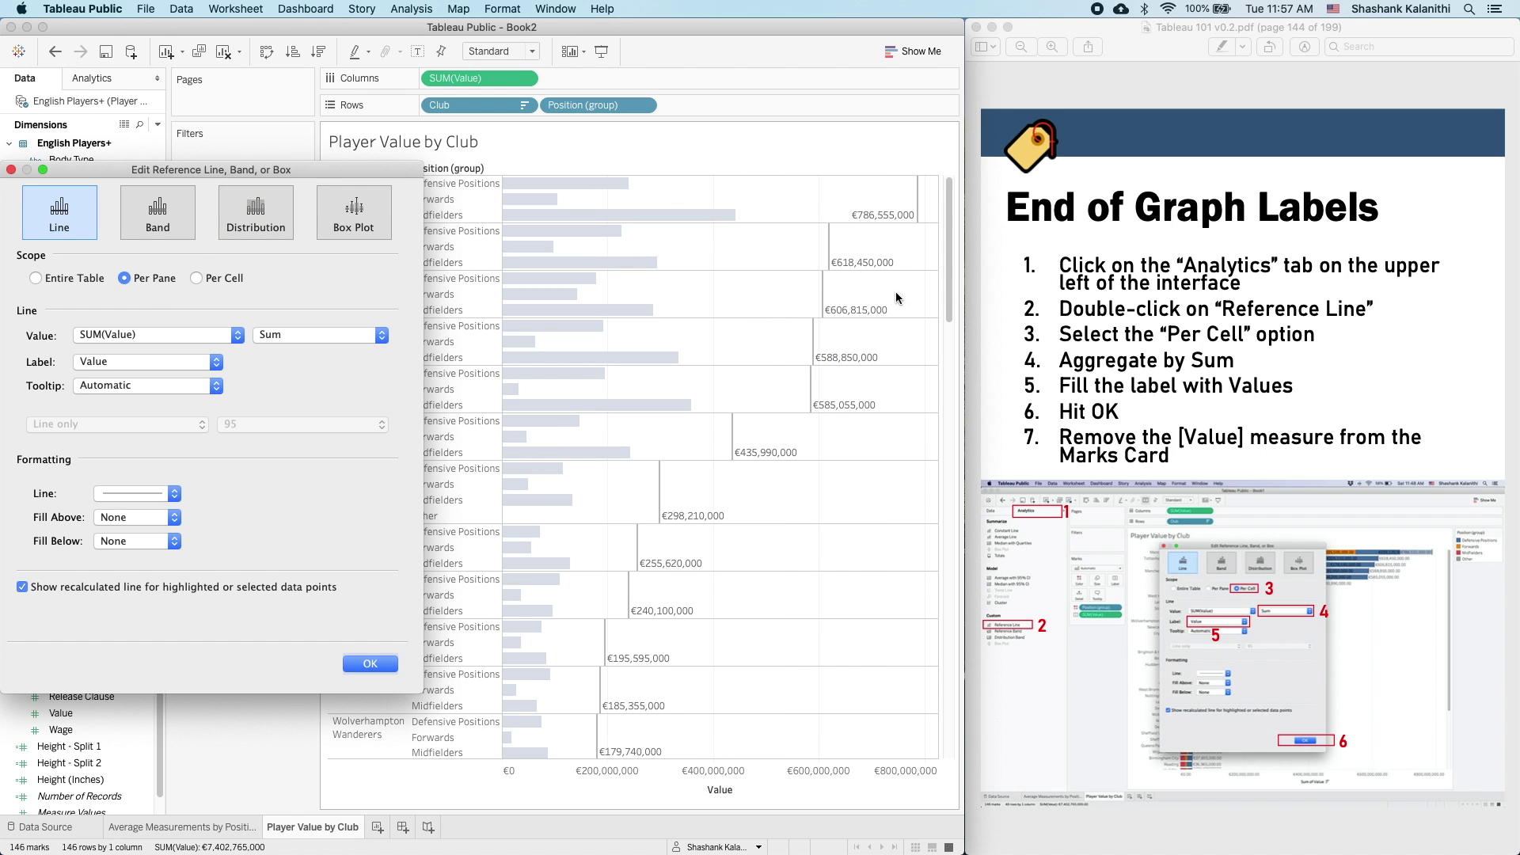
left_click_drag(348, 175, 260, 159)
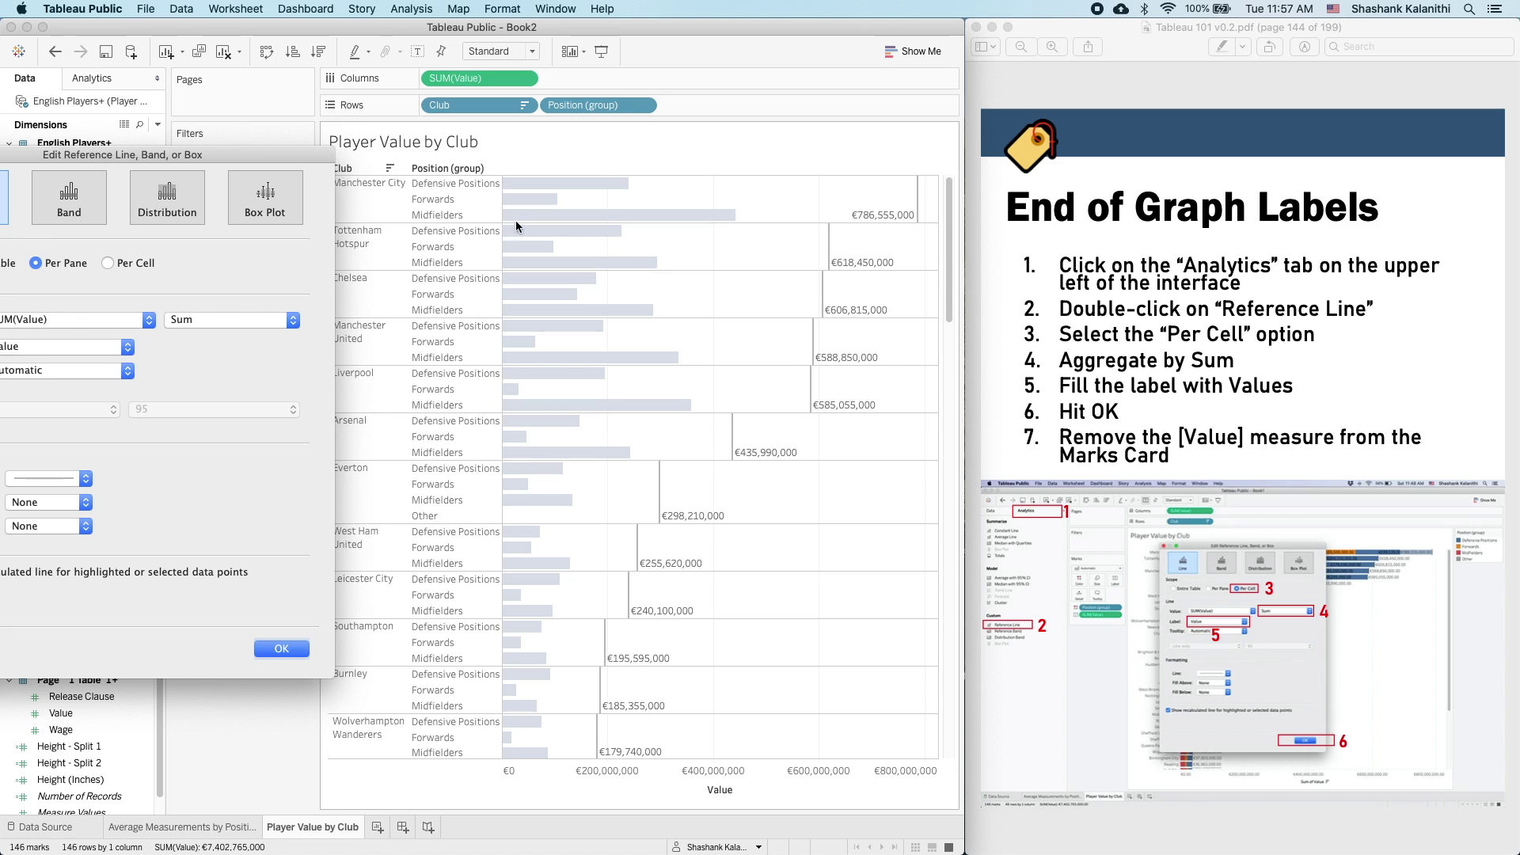
left_click_drag(283, 158, 444, 147)
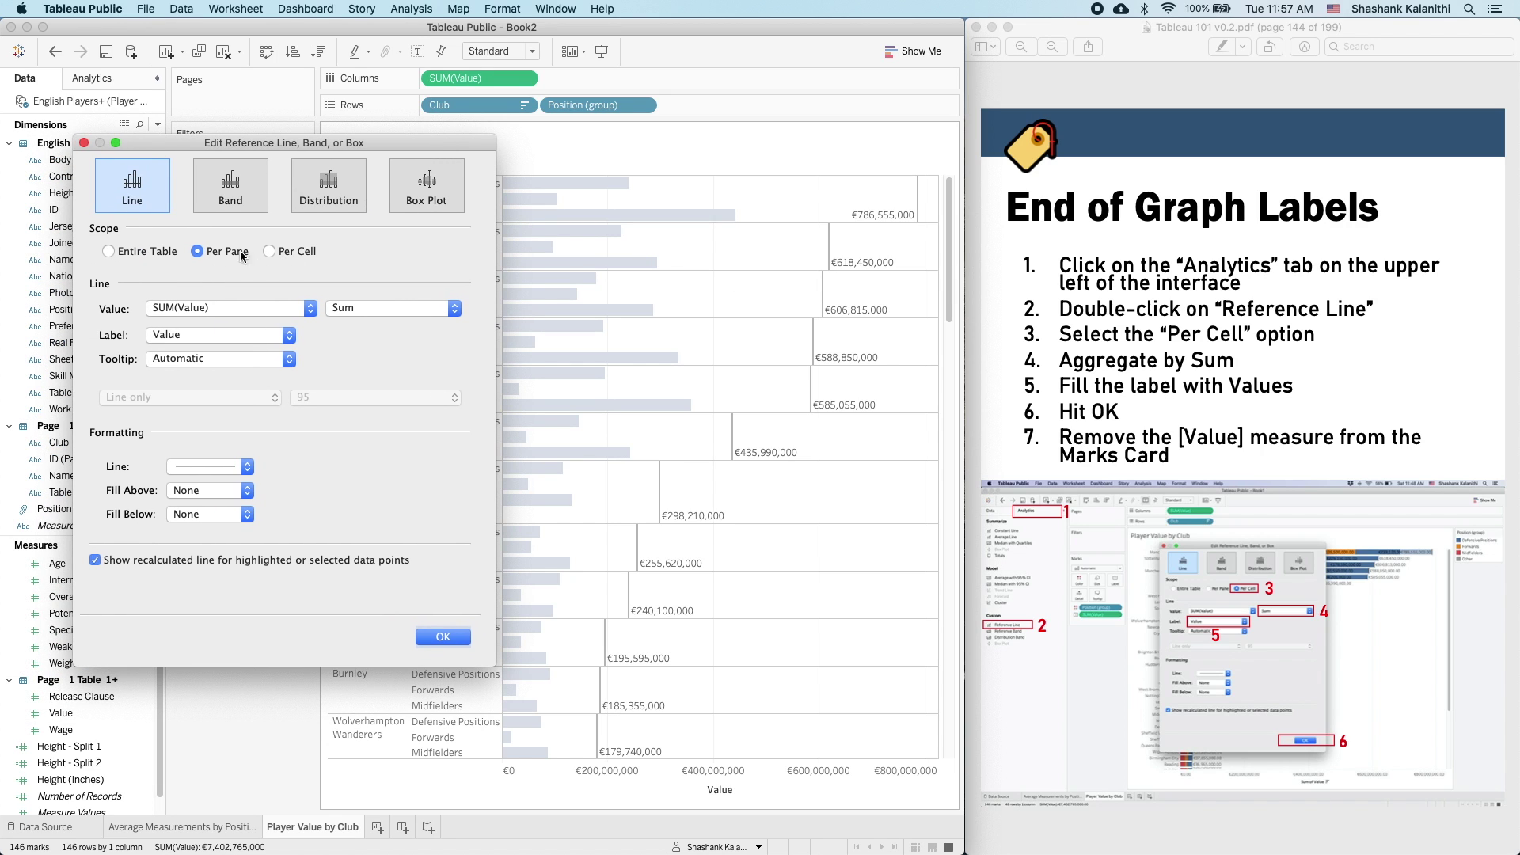
left_click_drag(437, 143, 206, 279)
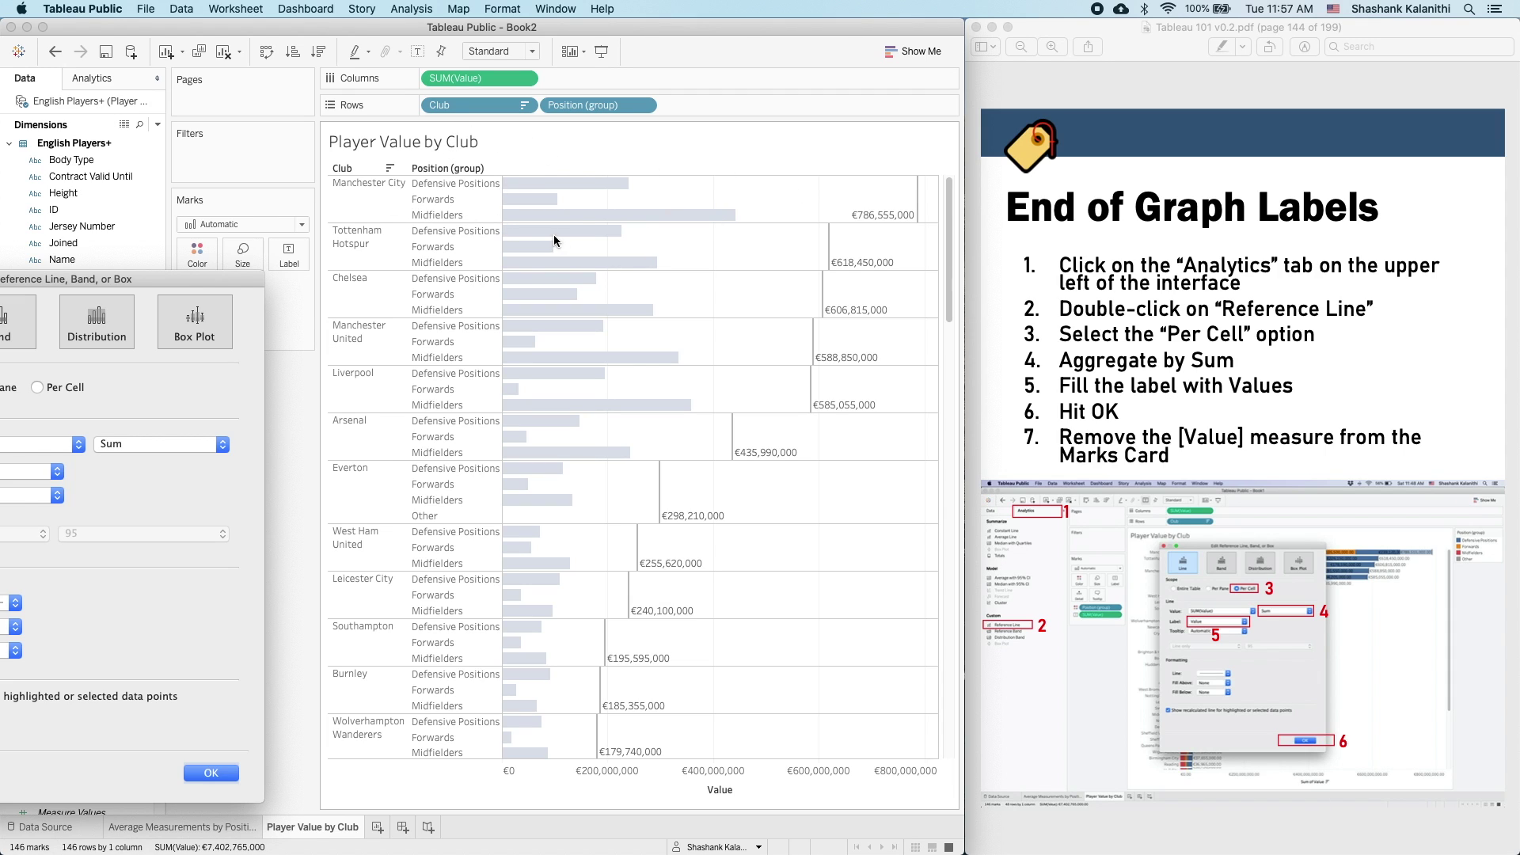
left_click_drag(209, 286, 466, 274)
left_click(108, 266)
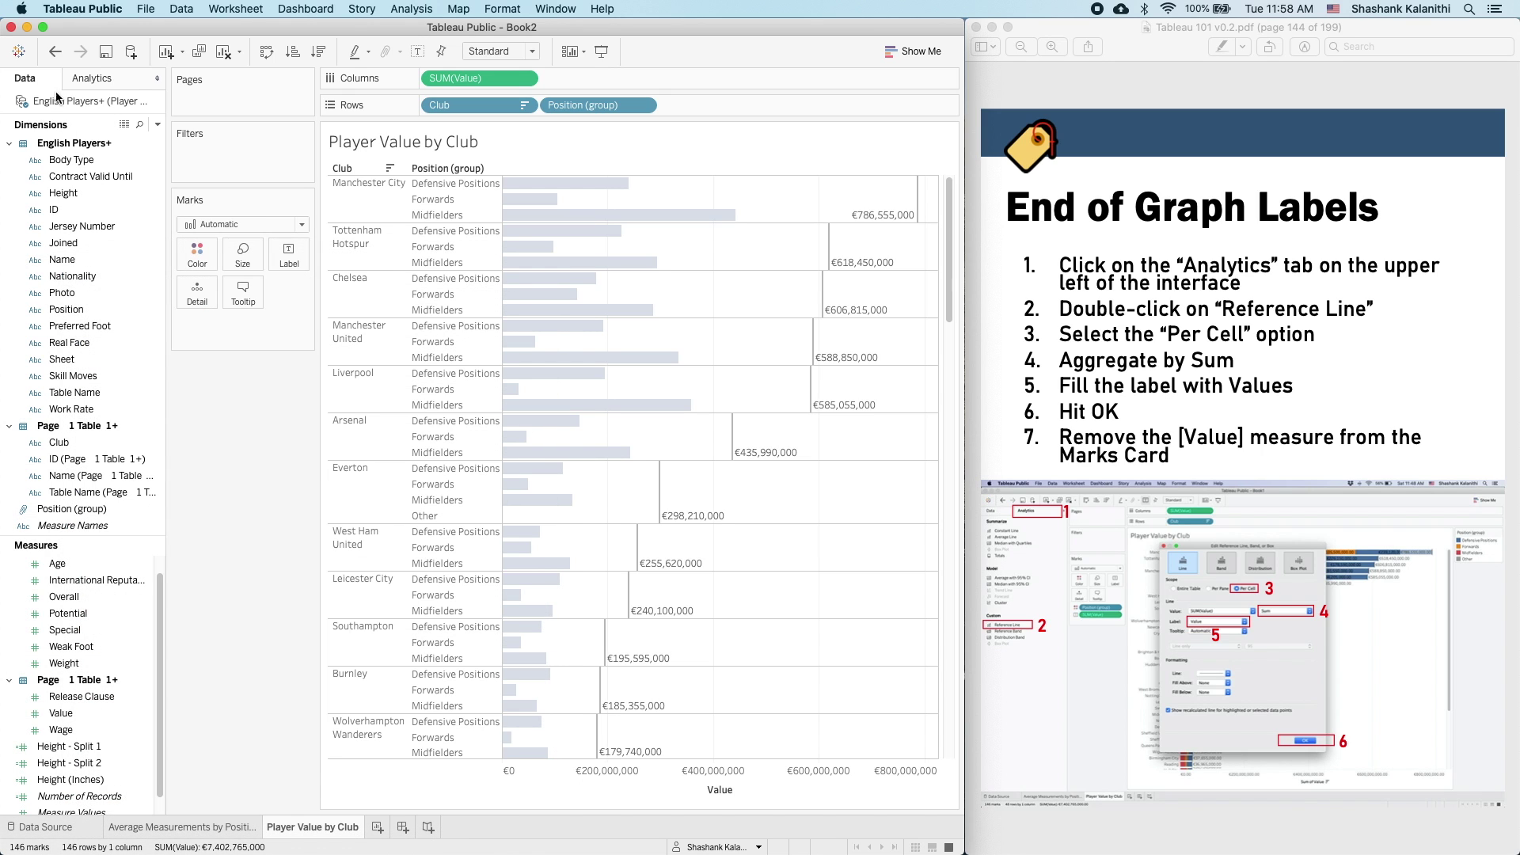
- Undo the Per Pane scope and the move of Position (group) to Rows, and deselect the reference line
left_click(55, 51)
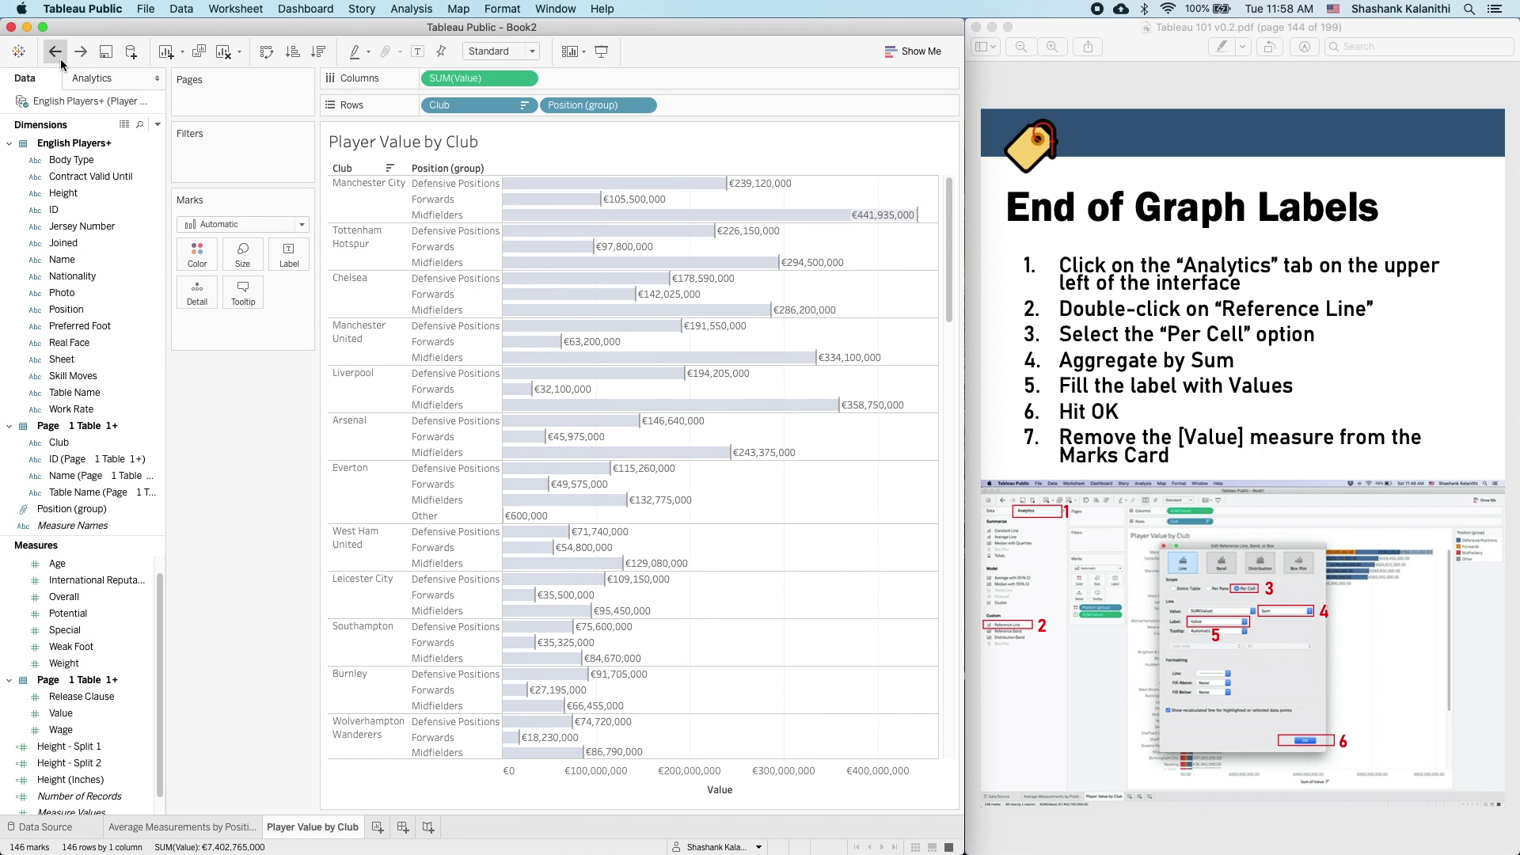
left_click(55, 51)
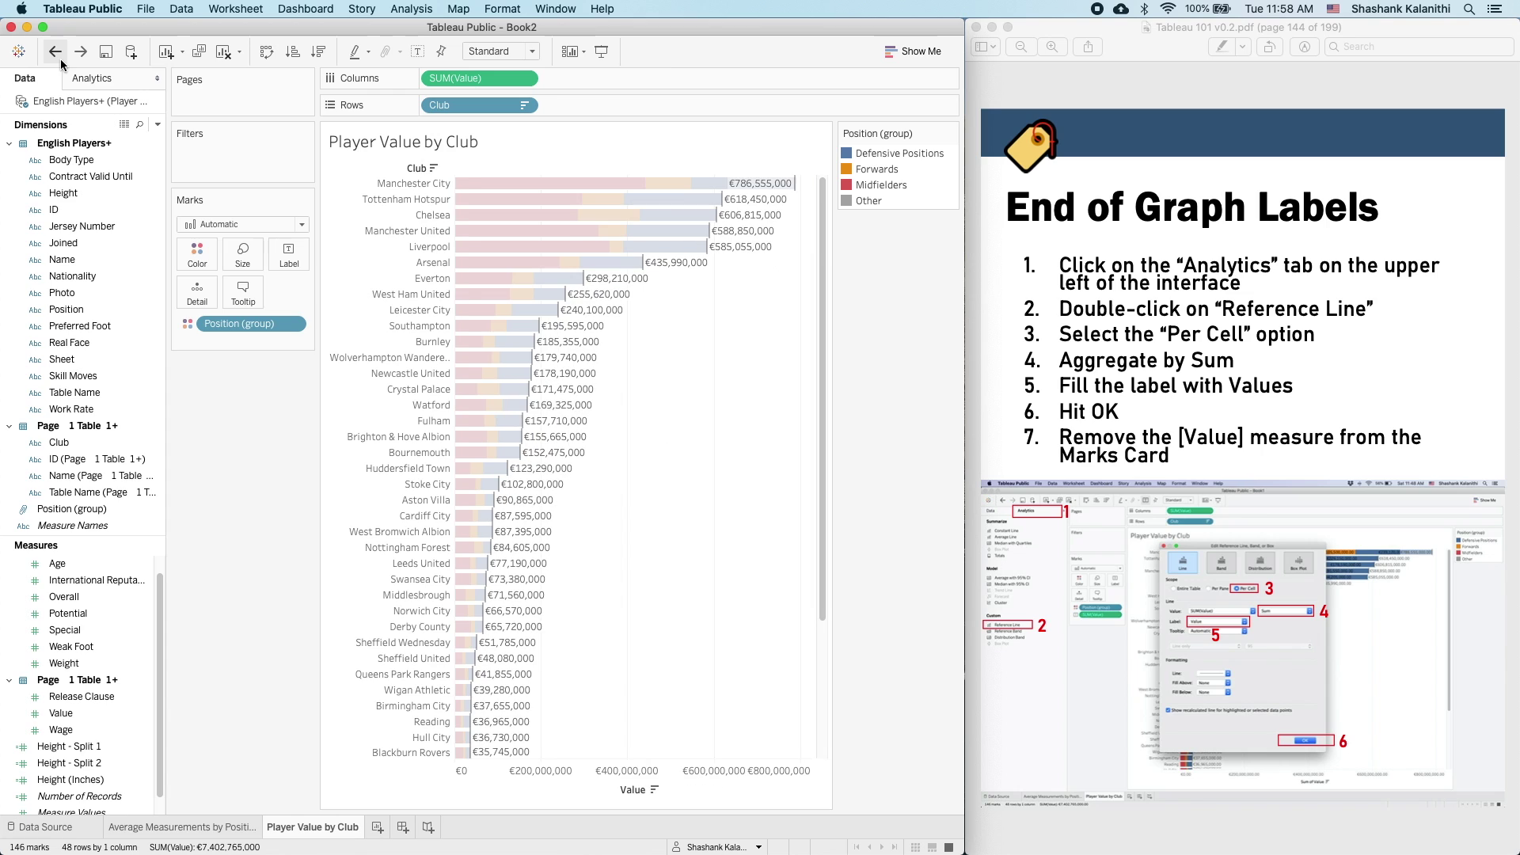
left_click(683, 430)
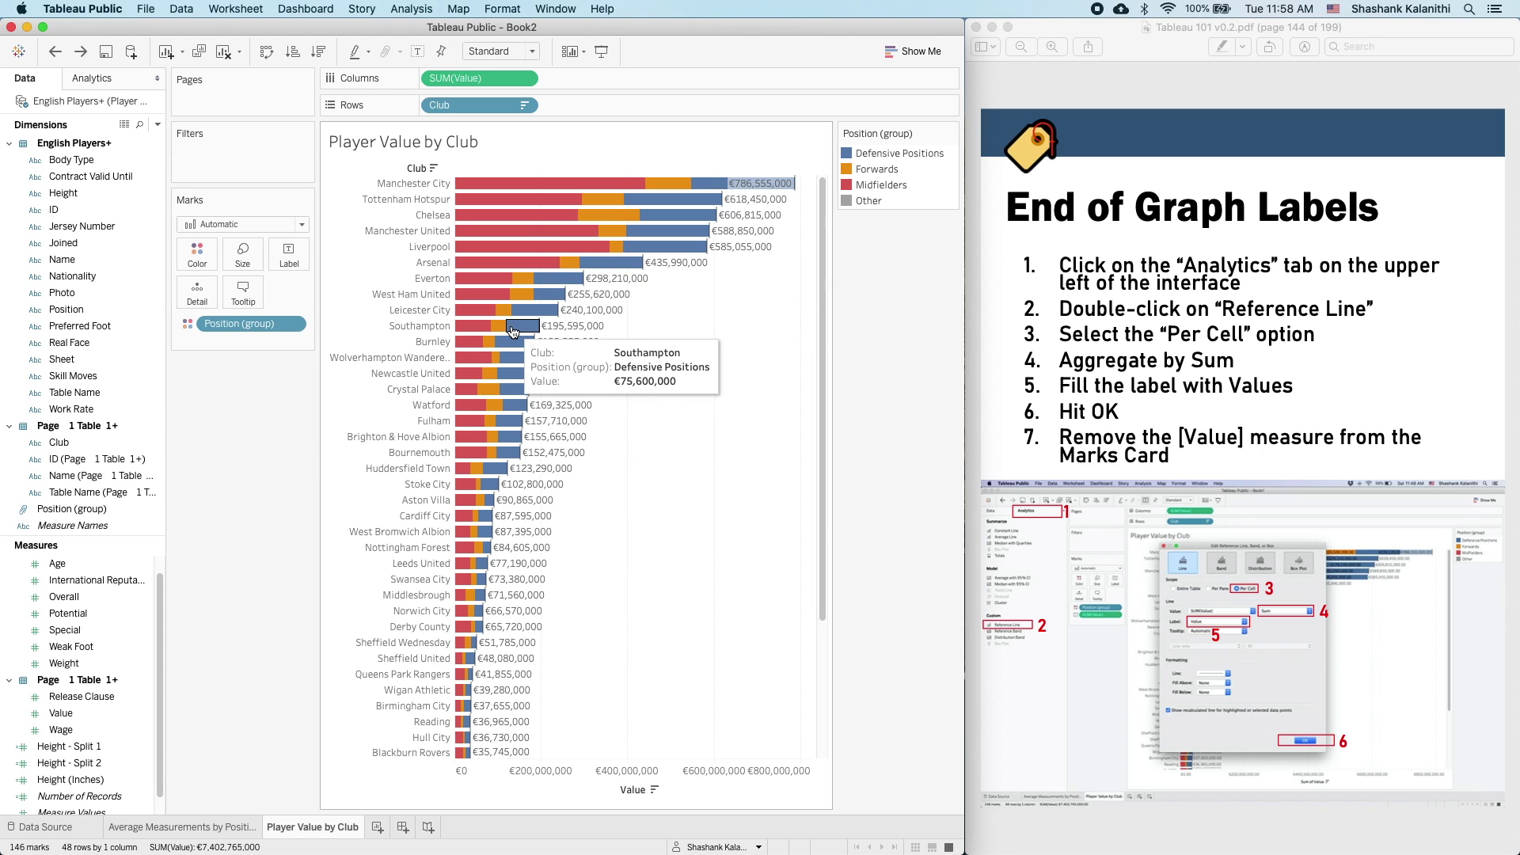
- Switch to the PDF guide in Preview and advance it to Adding an Average Line on page 146
left_click(986, 573)
key("Down")
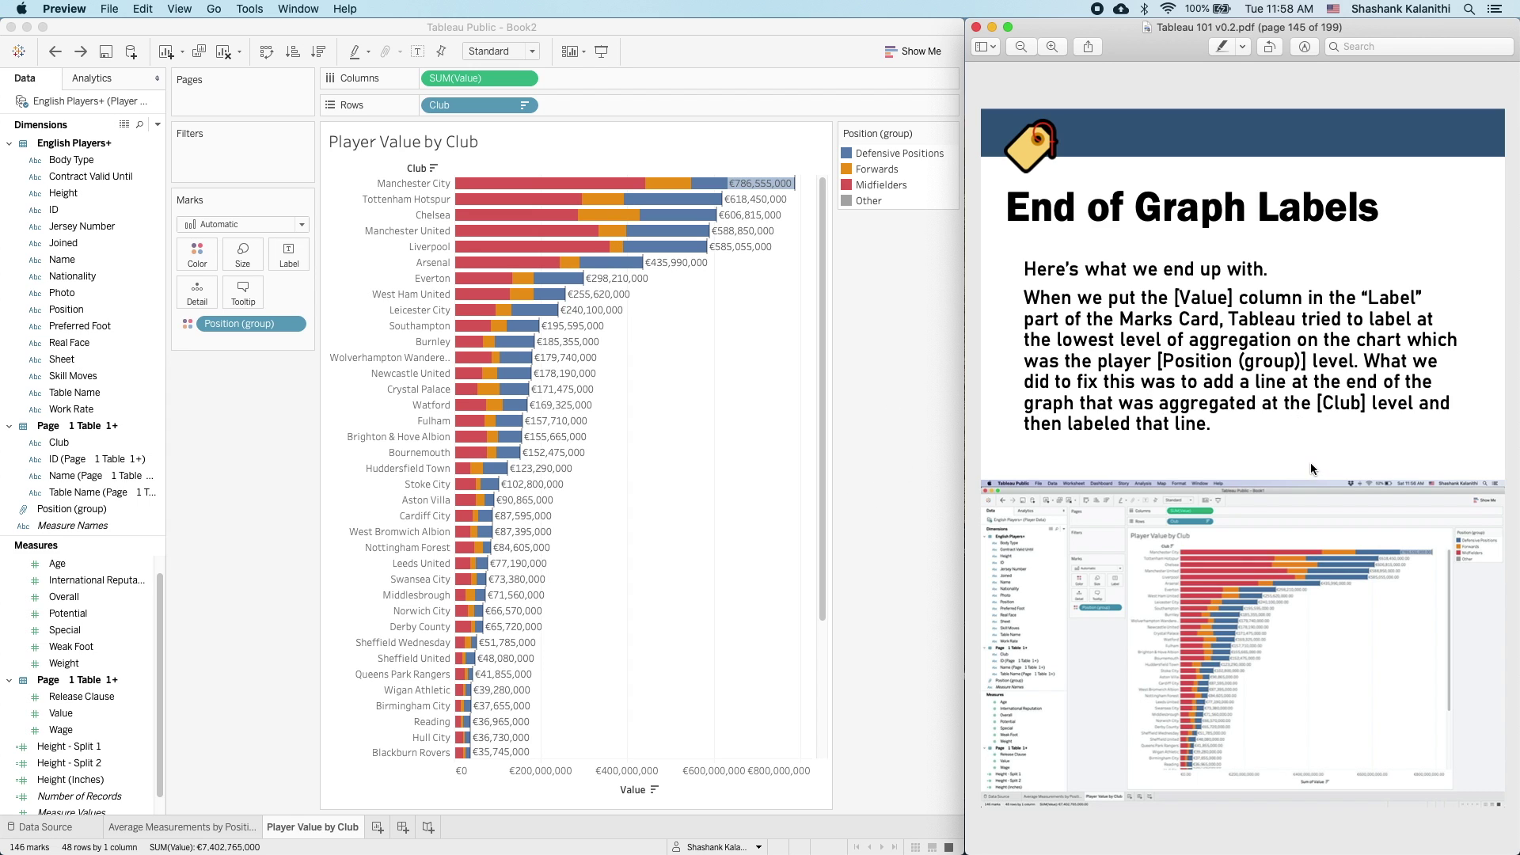
key("Down")
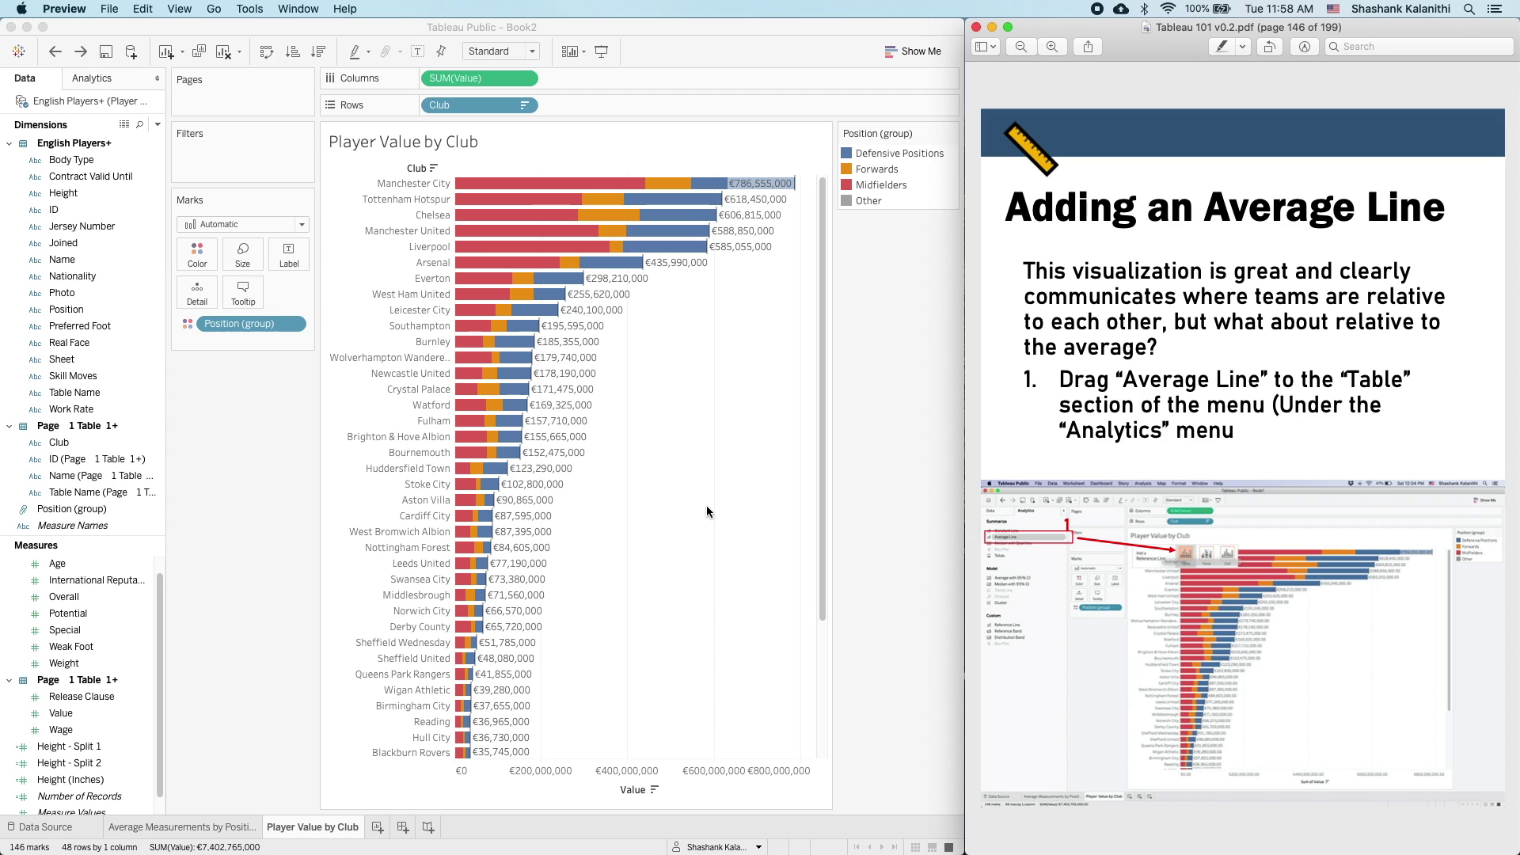
- In Tableau, add an Average Line with Table scope to the Player Value by Club chart
left_click(93, 77)
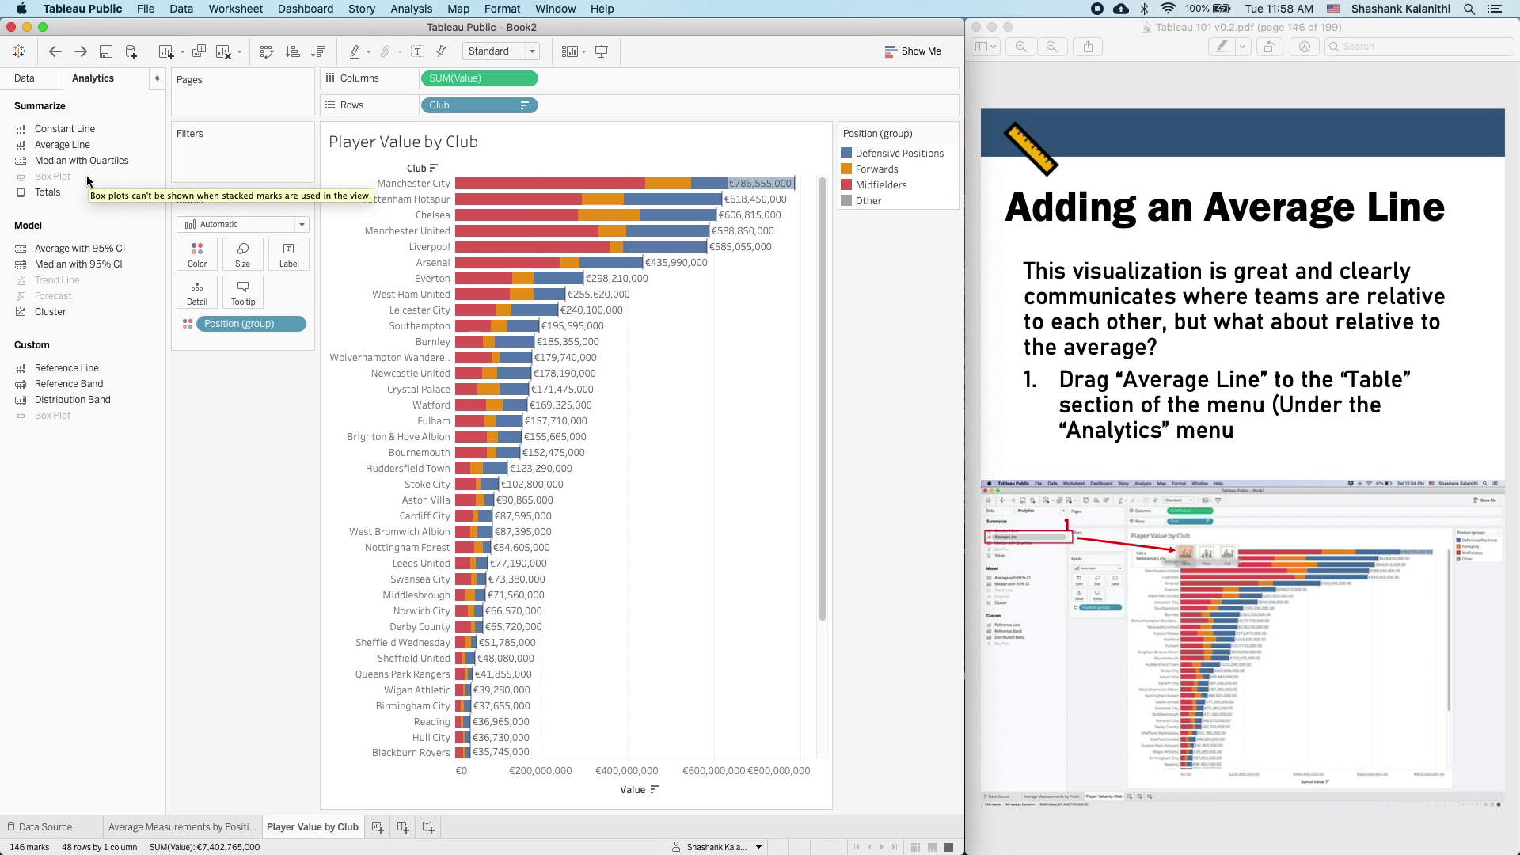
left_click_drag(79, 150, 479, 207)
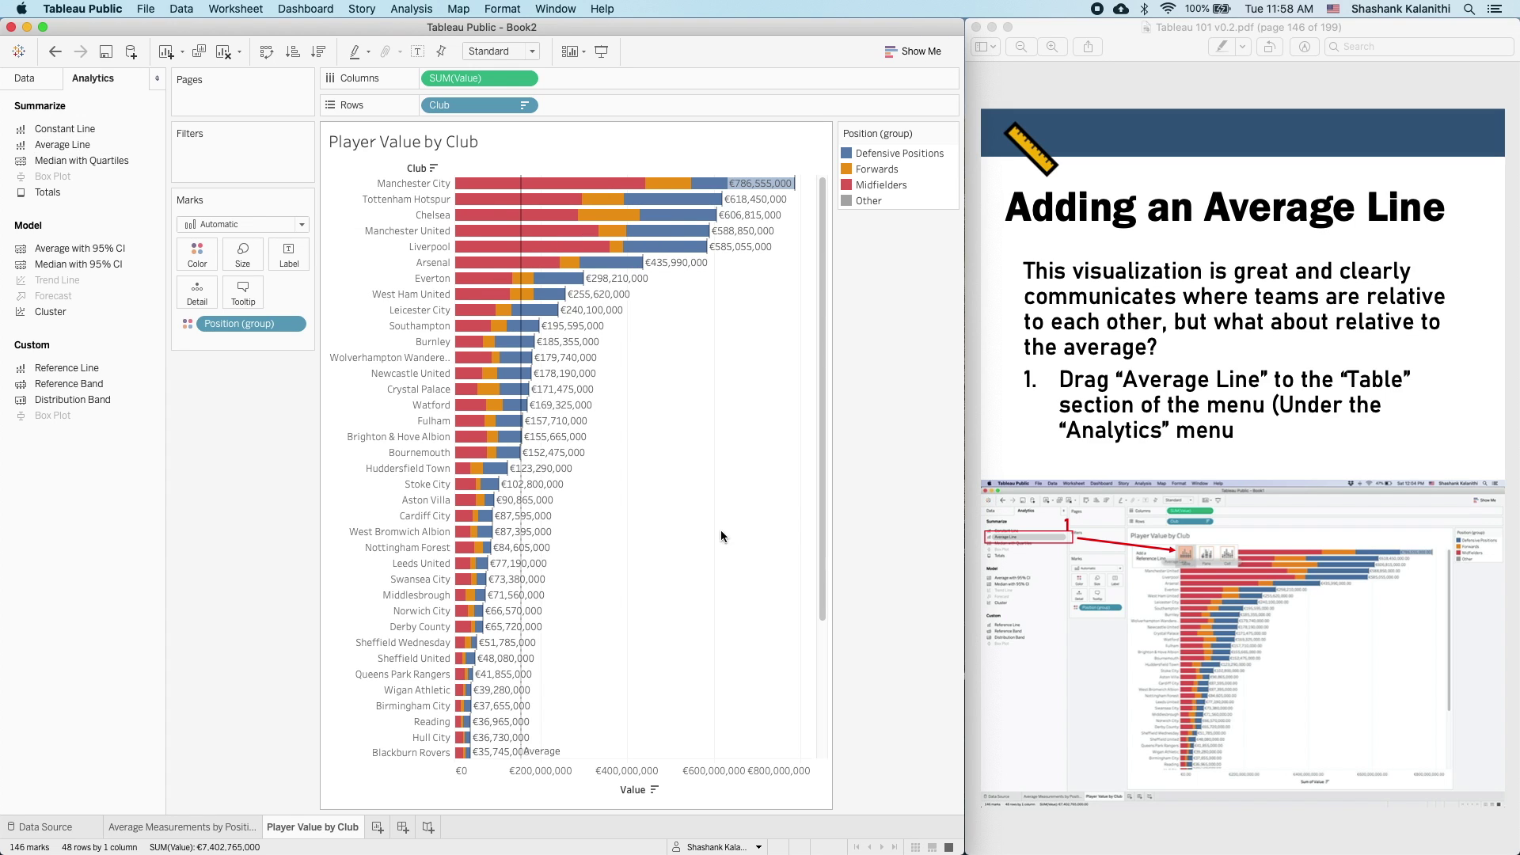
- Edit the average line and set its label type to Custom, checking the placeholders available for the label text
mouse_move(546, 761)
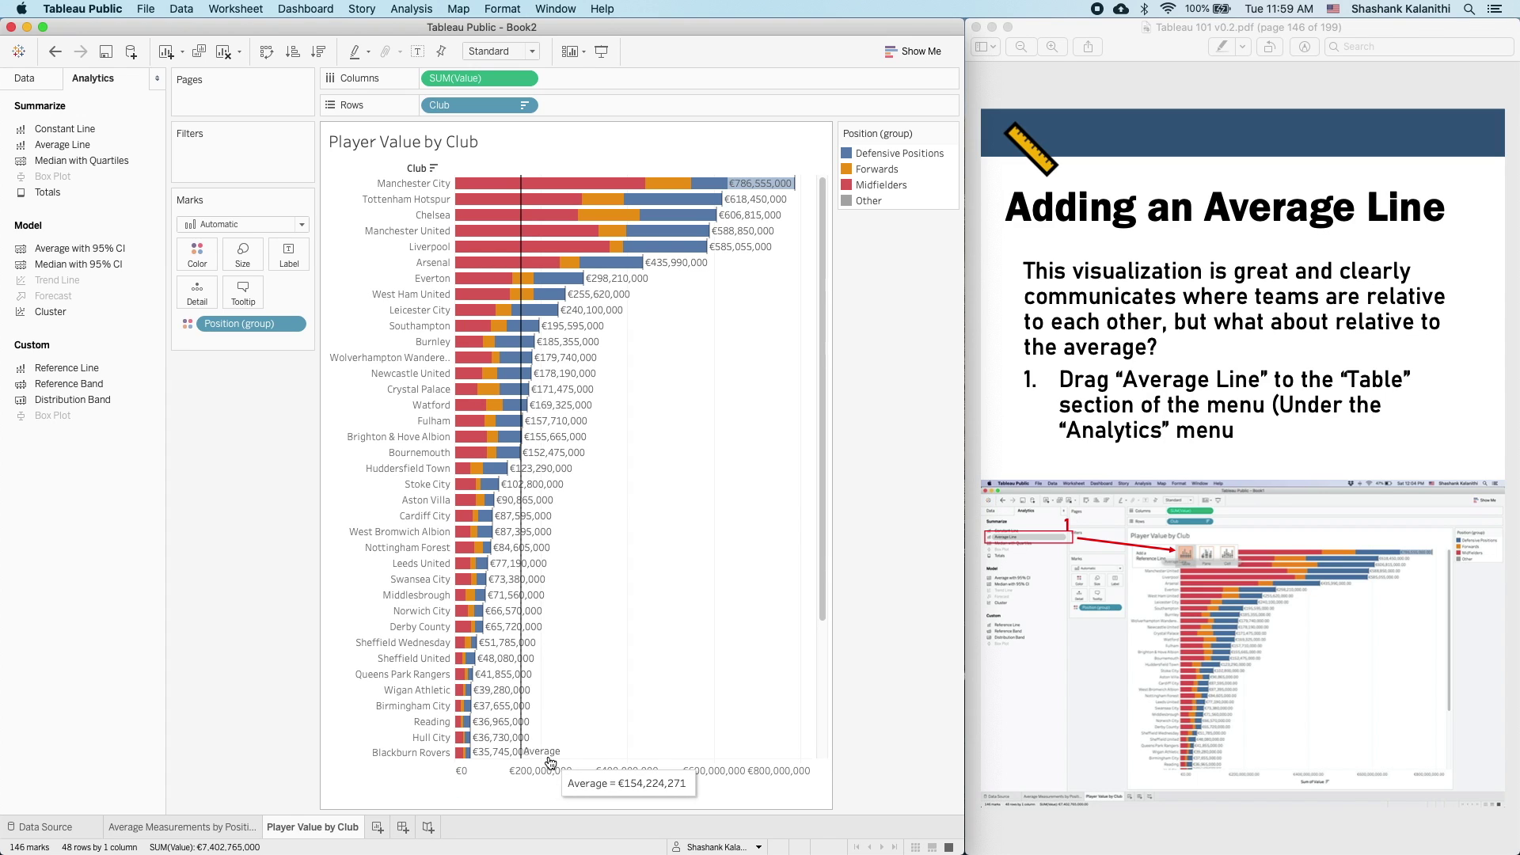
left_click(551, 762)
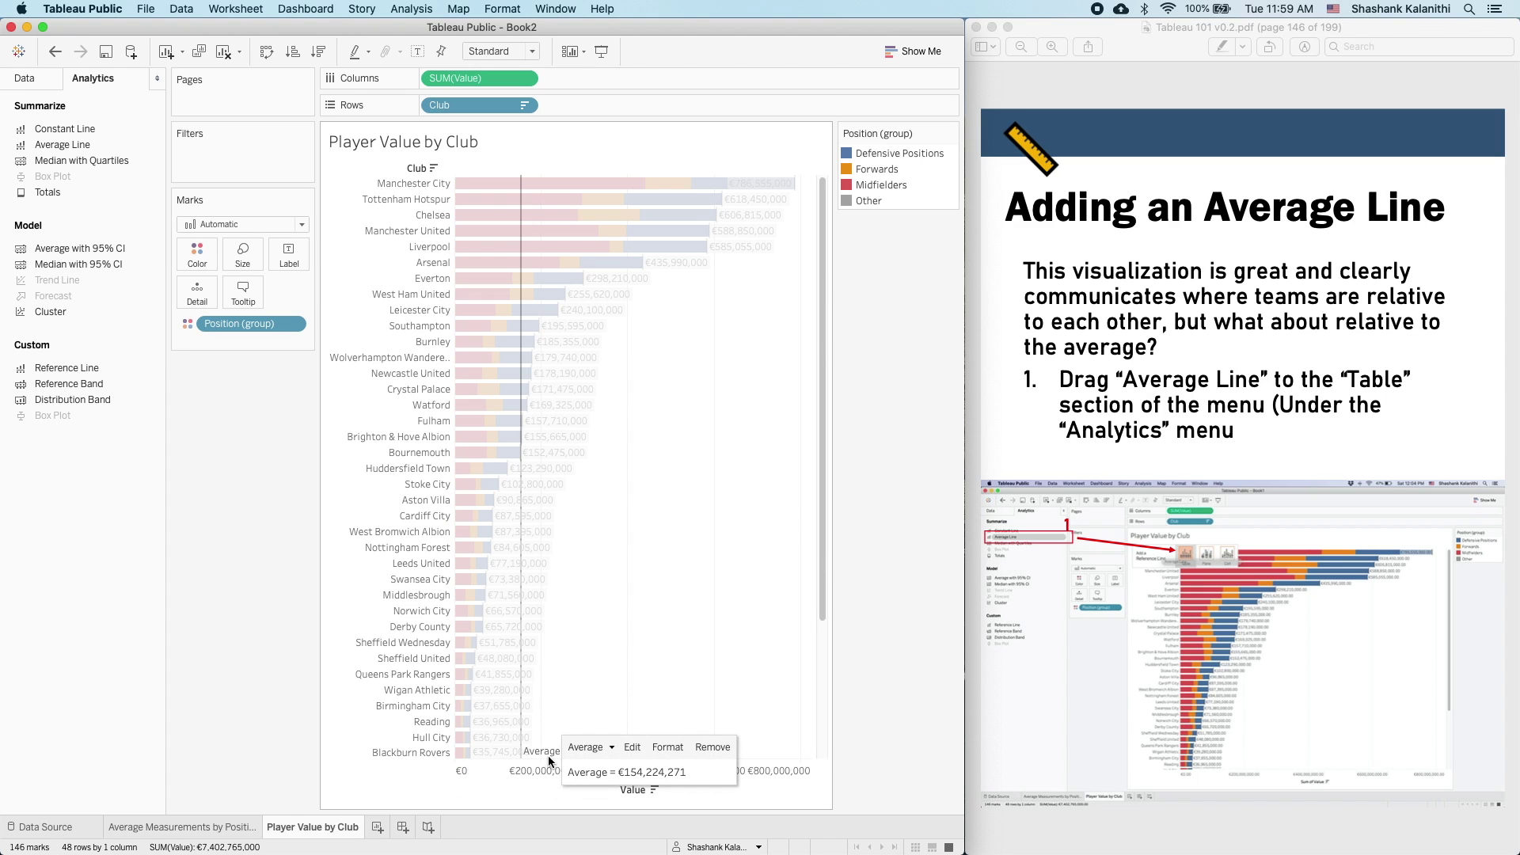
left_click(632, 747)
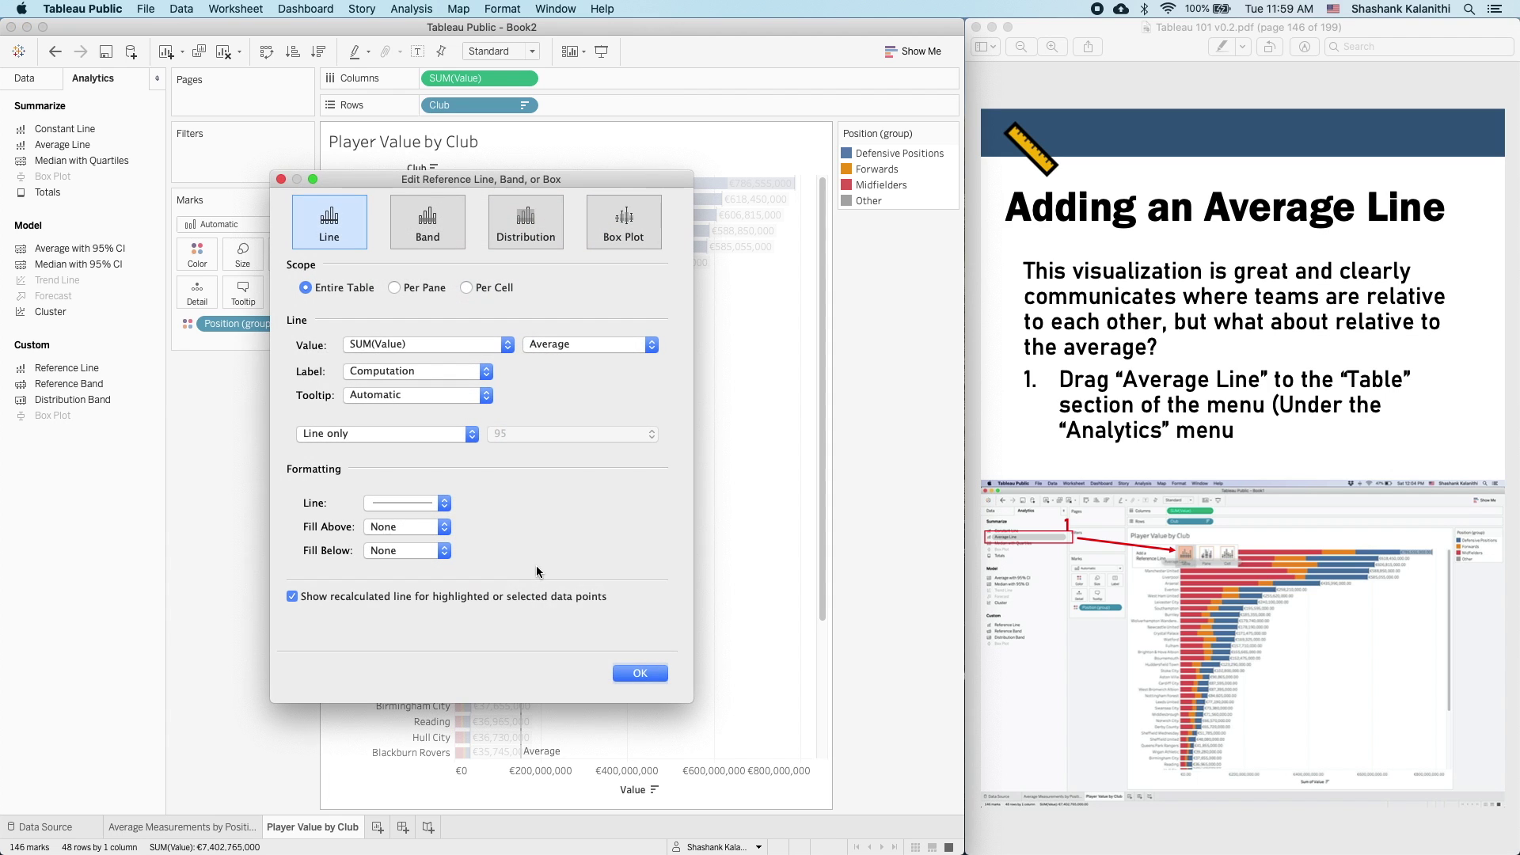
left_click(456, 375)
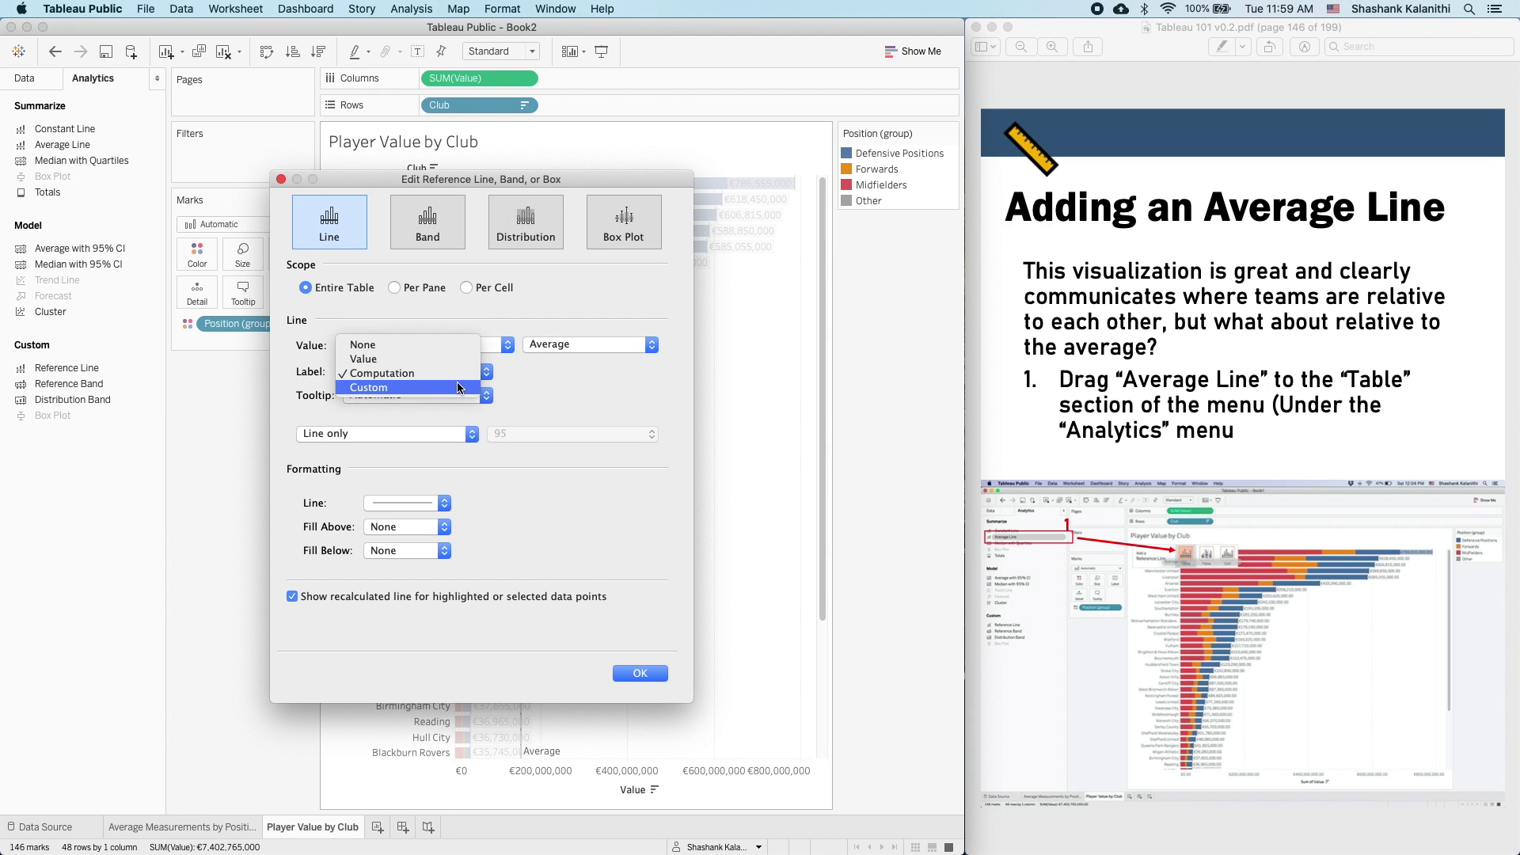
left_click(535, 370)
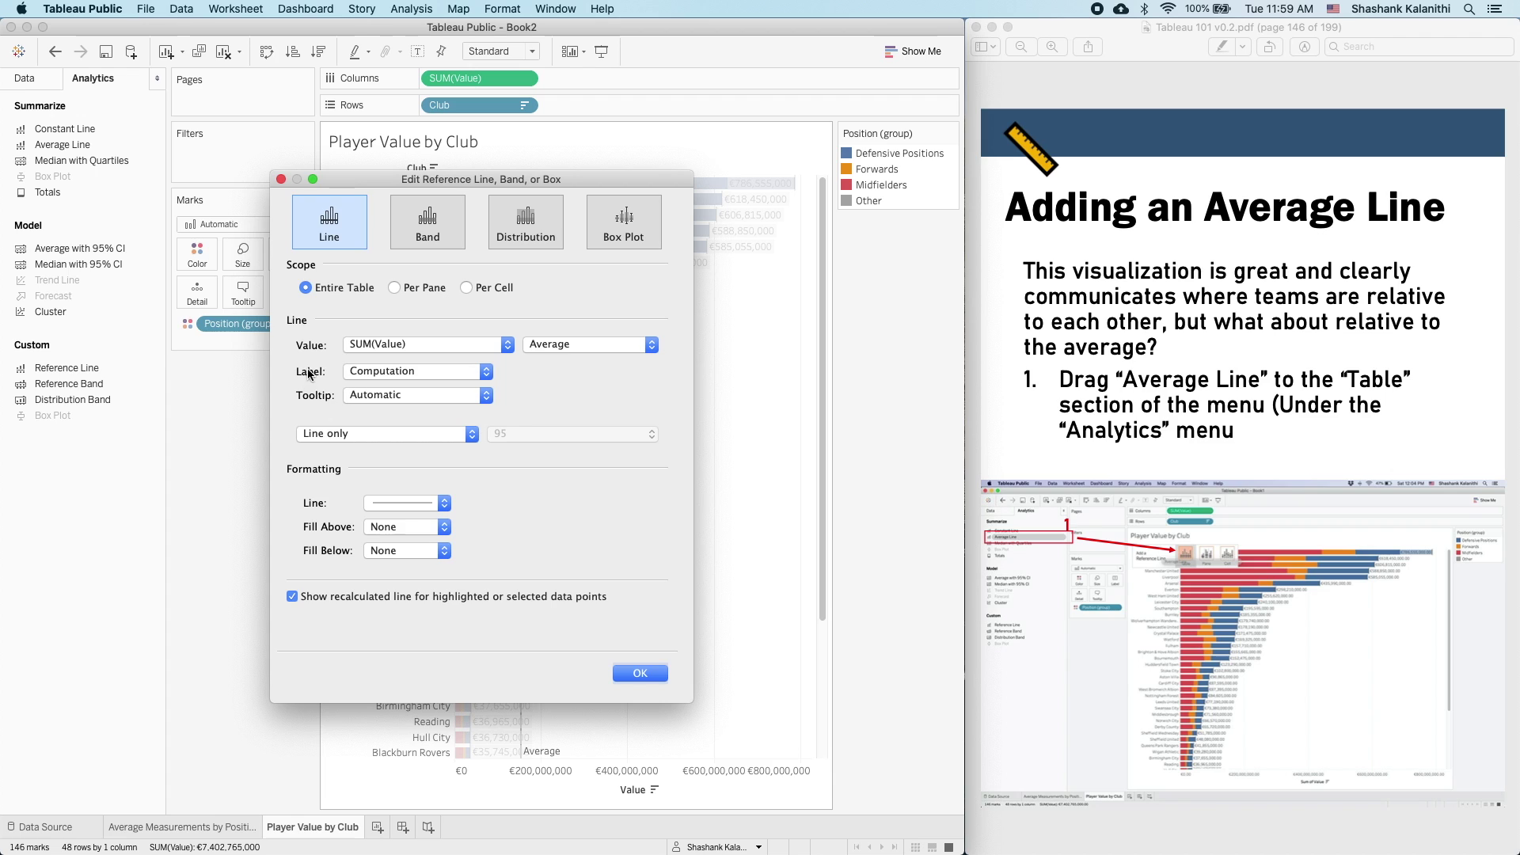
left_click(375, 372)
left_click(380, 387)
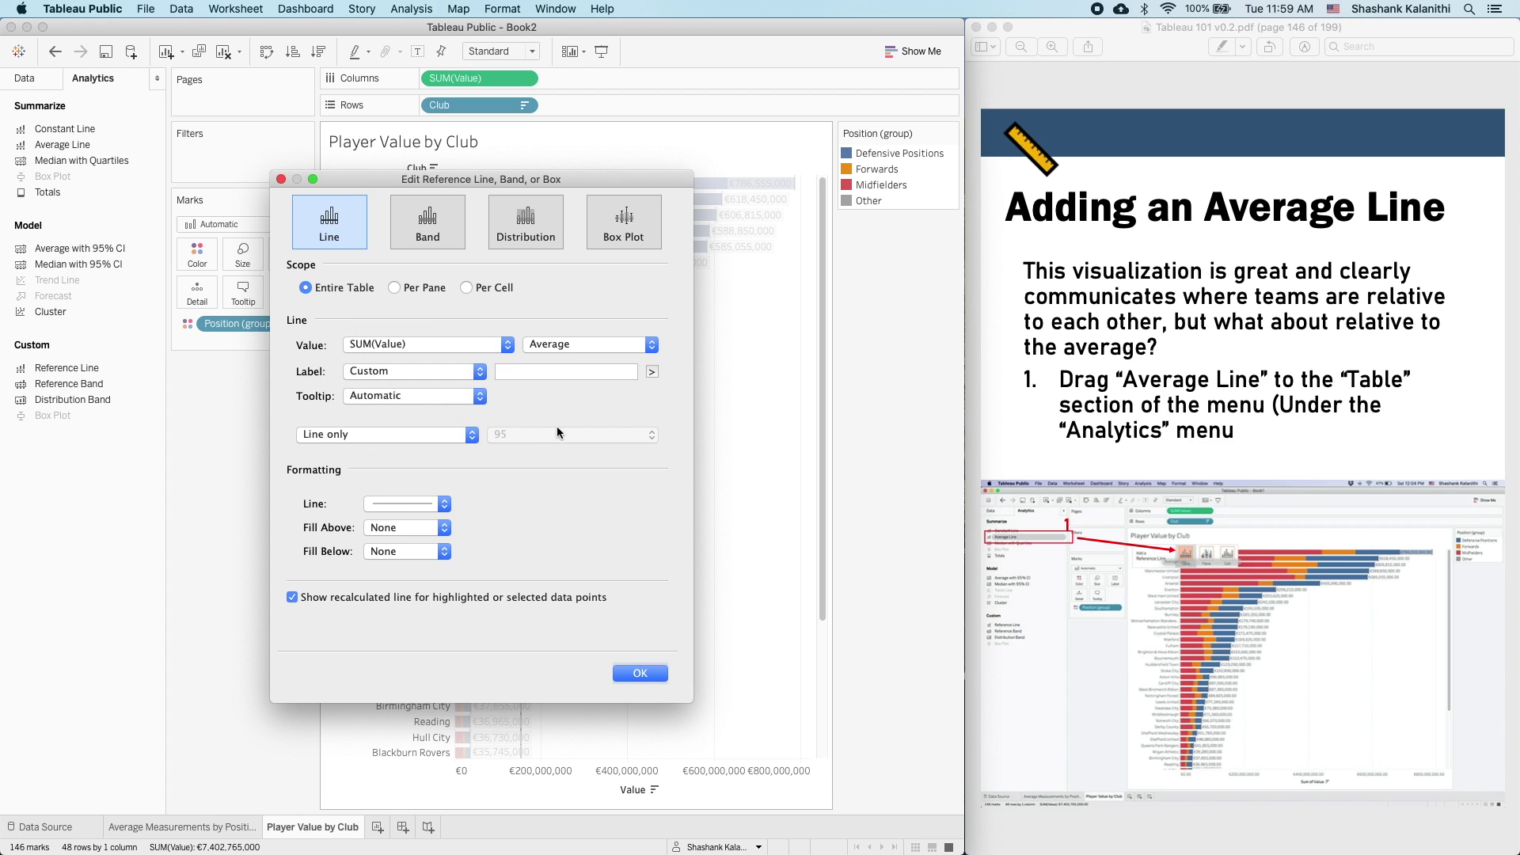
left_click(653, 372)
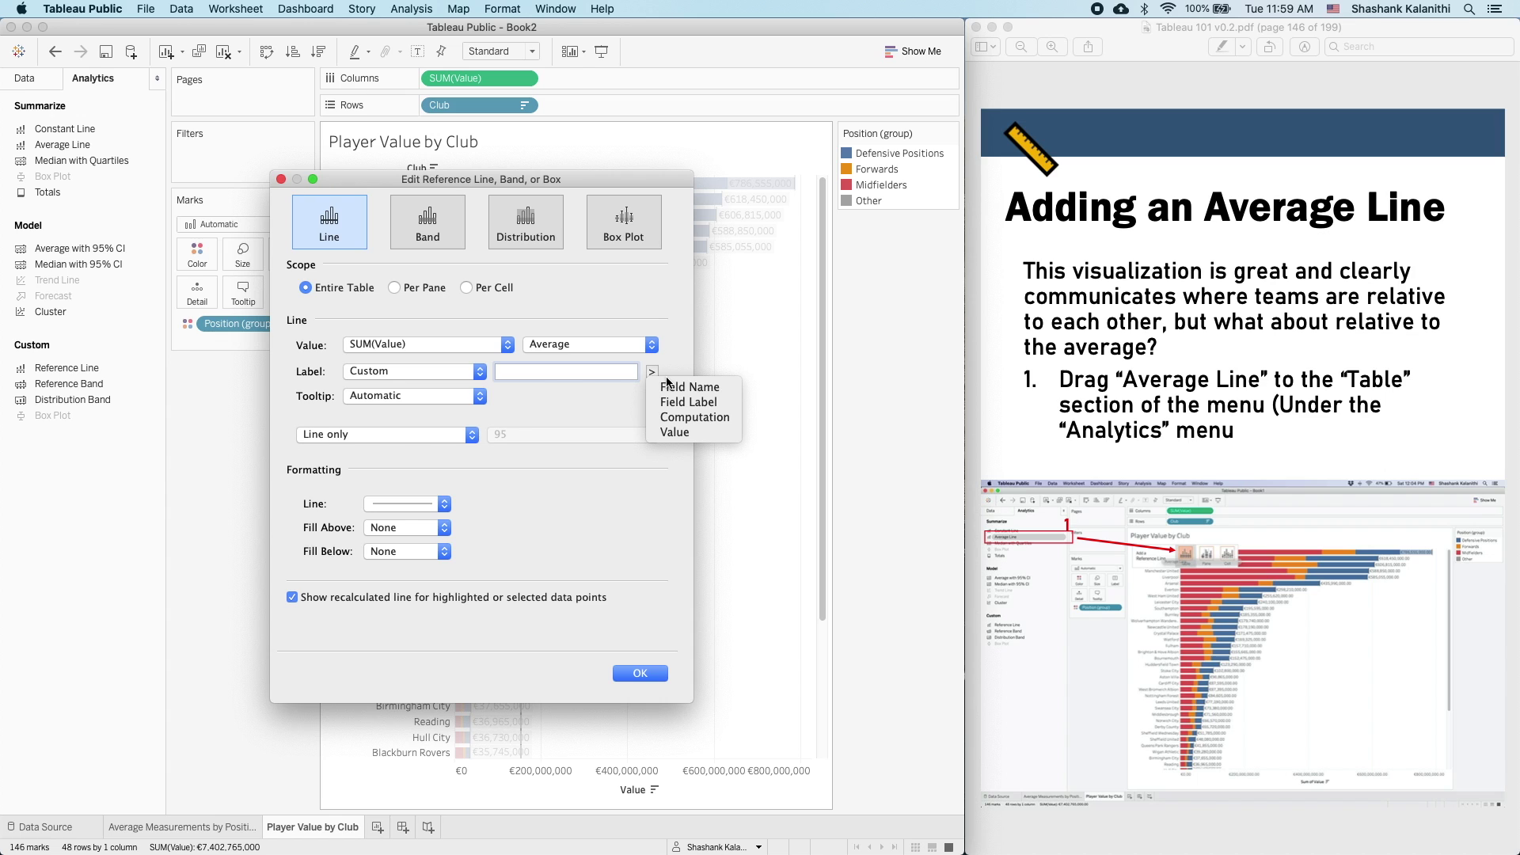
- Switch to the PDF guide in Preview and advance it to the custom label instructions on page 148
left_click(1059, 394)
key("Down")
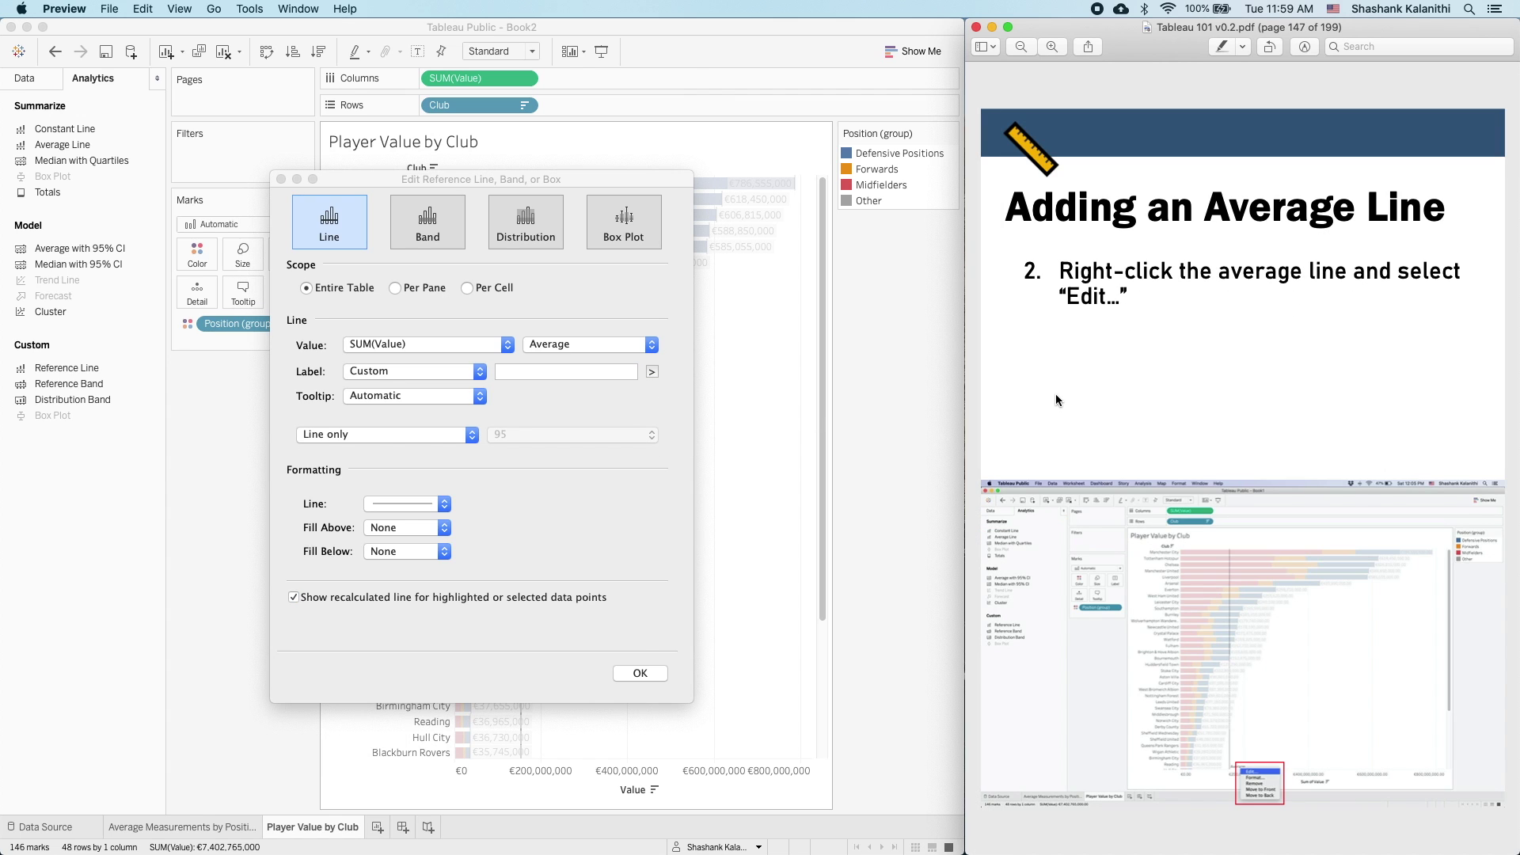
key("Down")
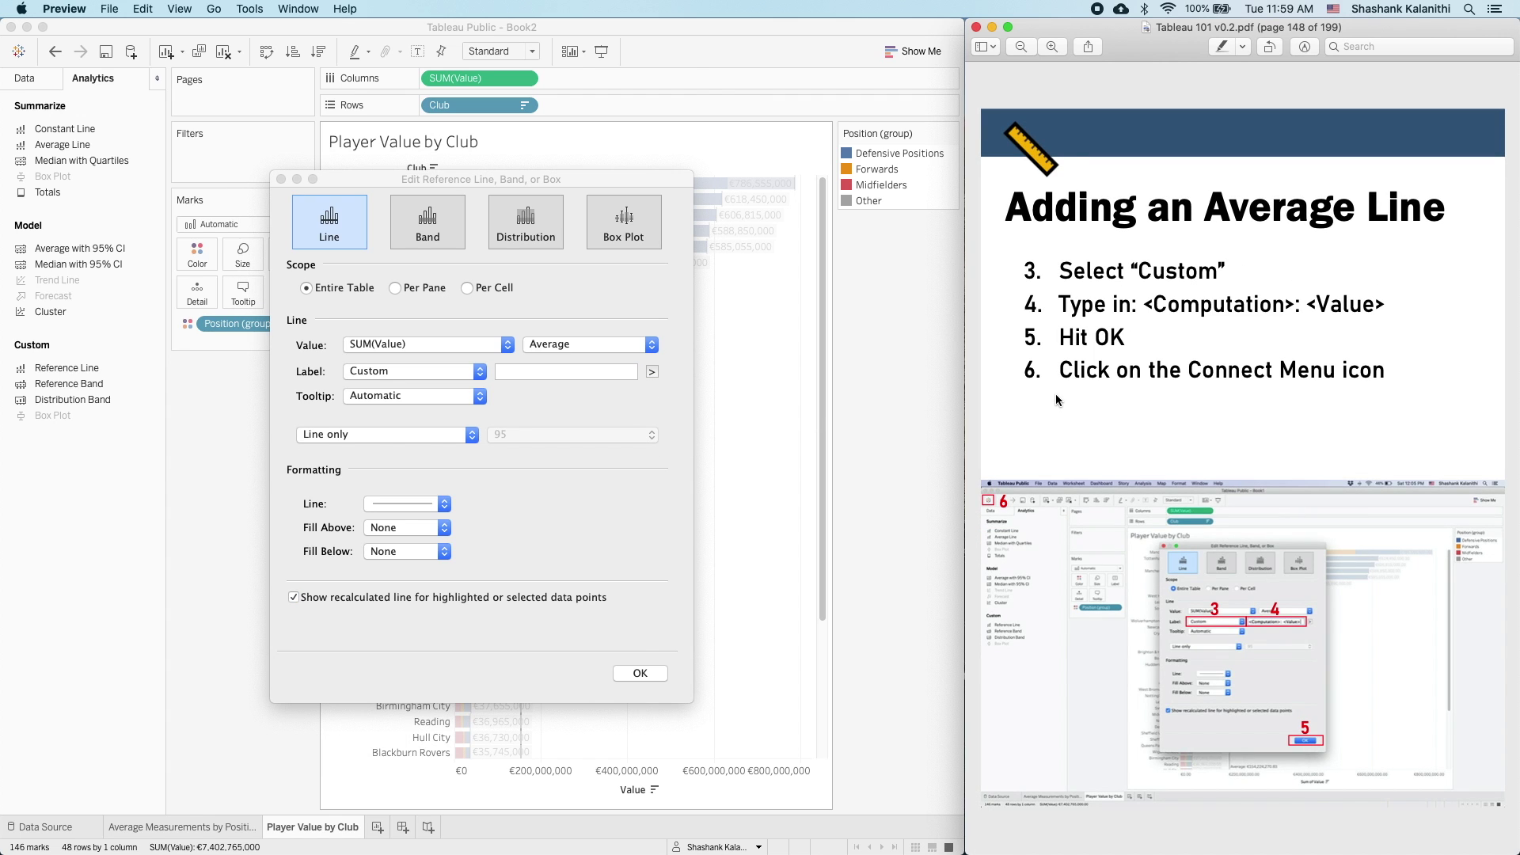
- Back in Tableau, set the average line's custom label to "<Computation>: <Value>" using the placeholders and apply the reference line settings
left_click(653, 372)
left_click(652, 371)
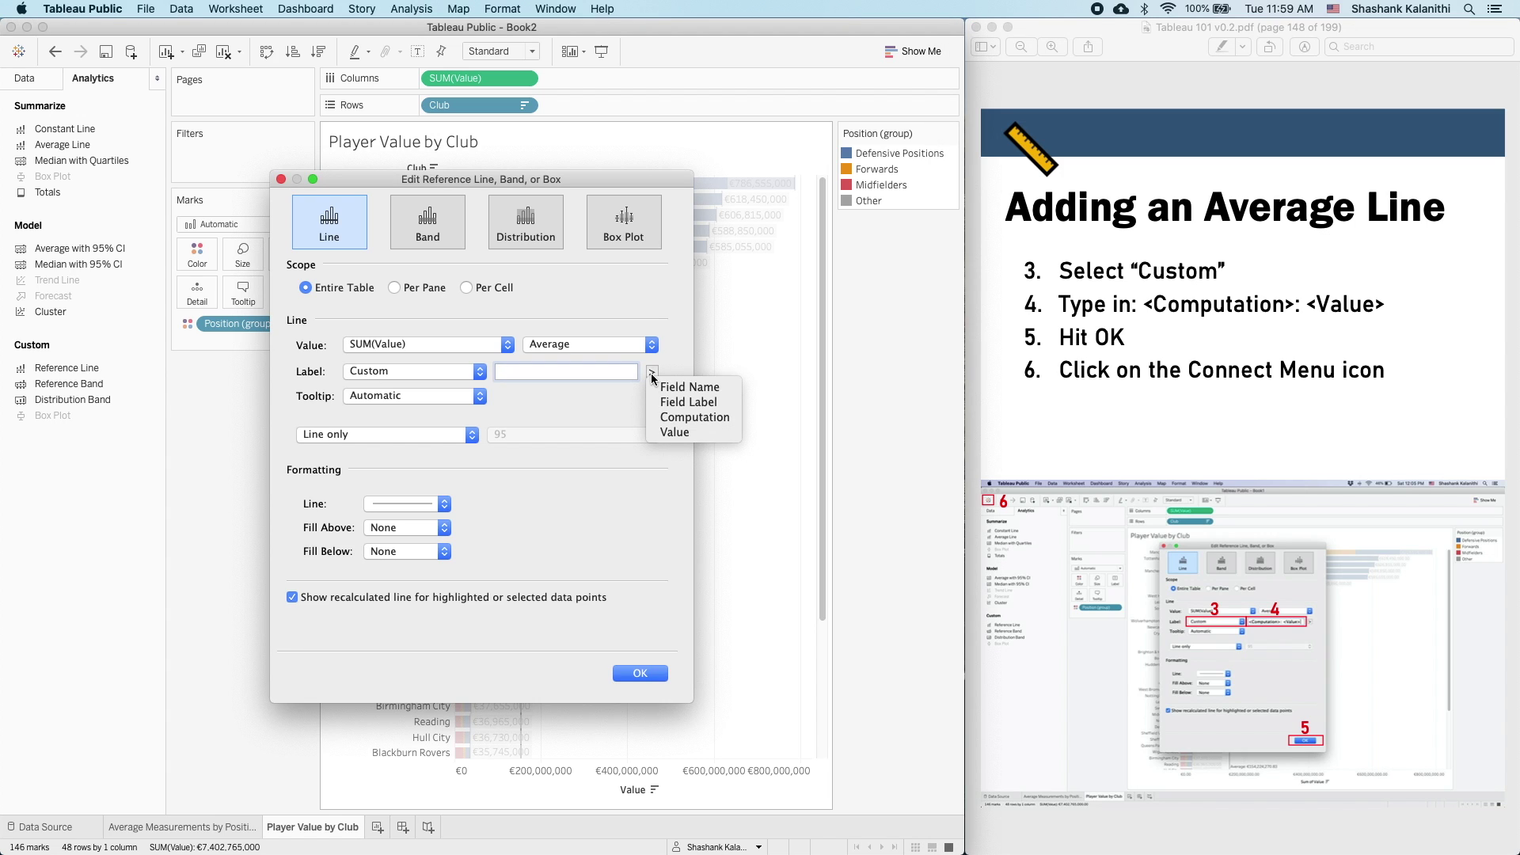
left_click(696, 417)
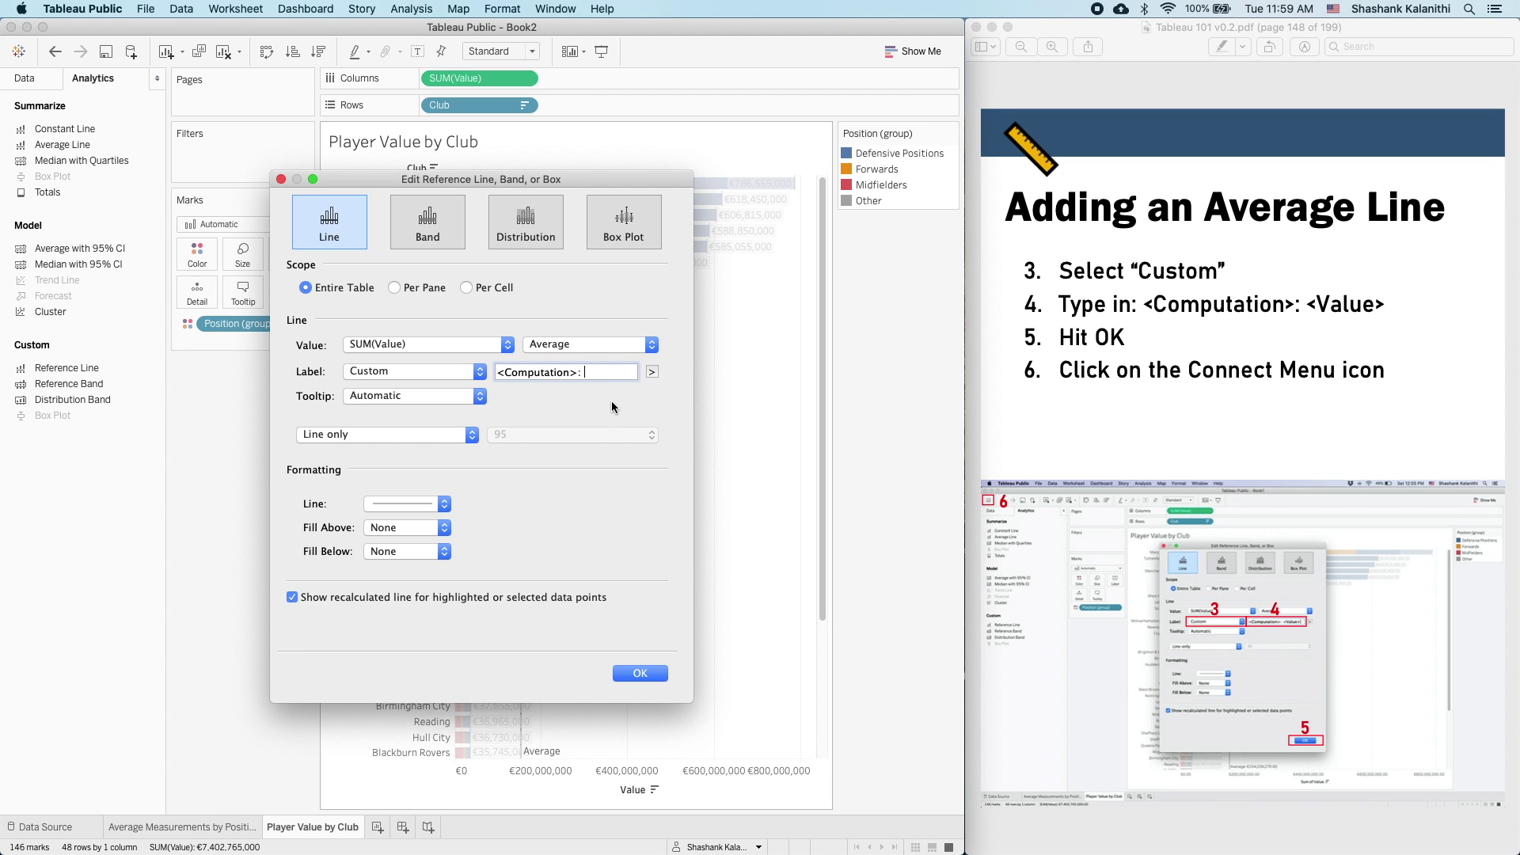
left_click(652, 372)
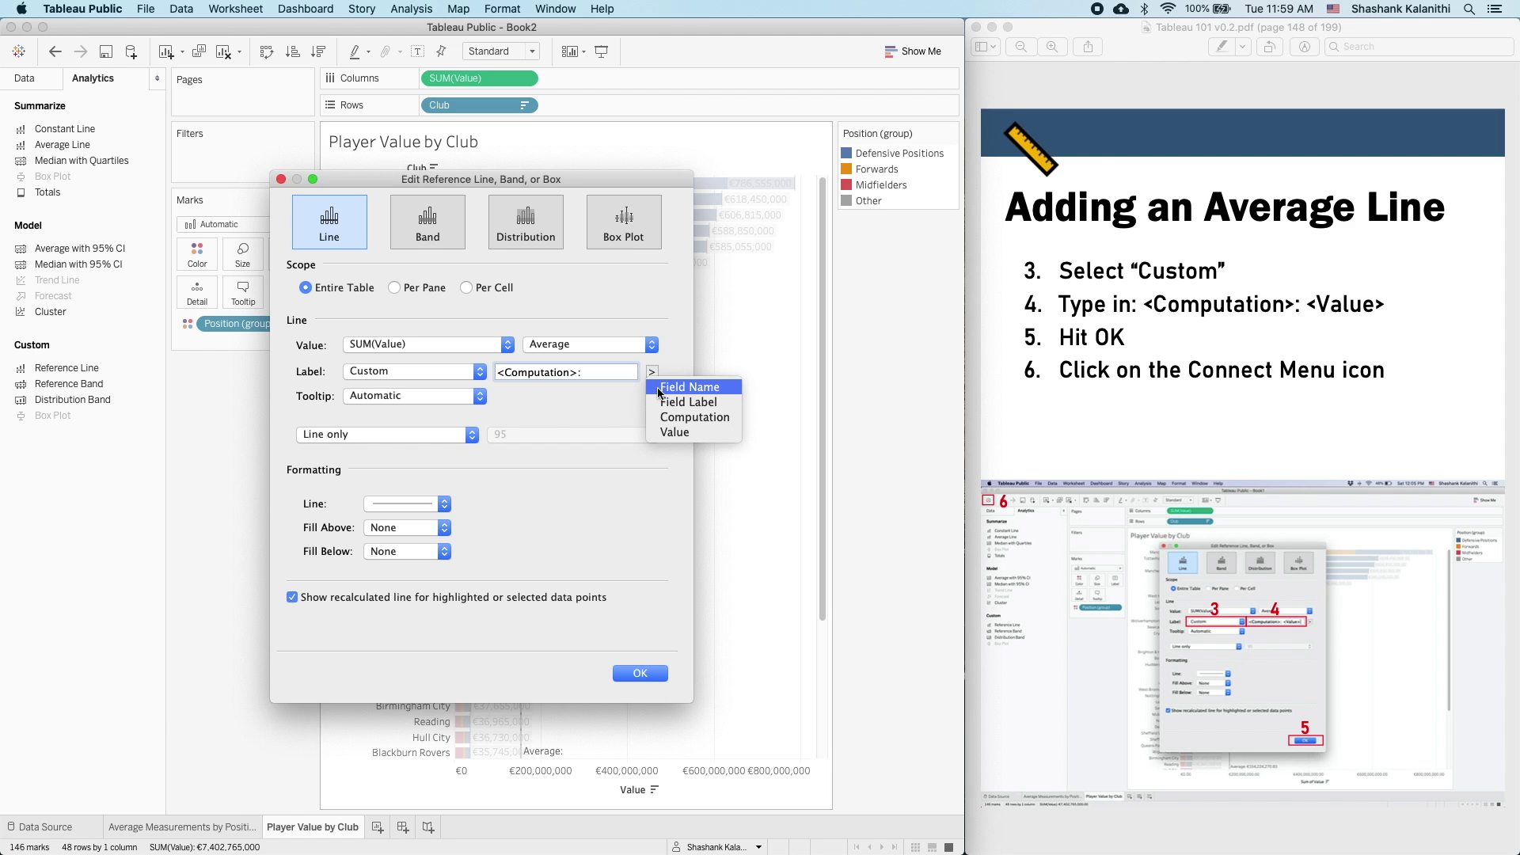
left_click(675, 432)
left_click_drag(586, 175, 270, 176)
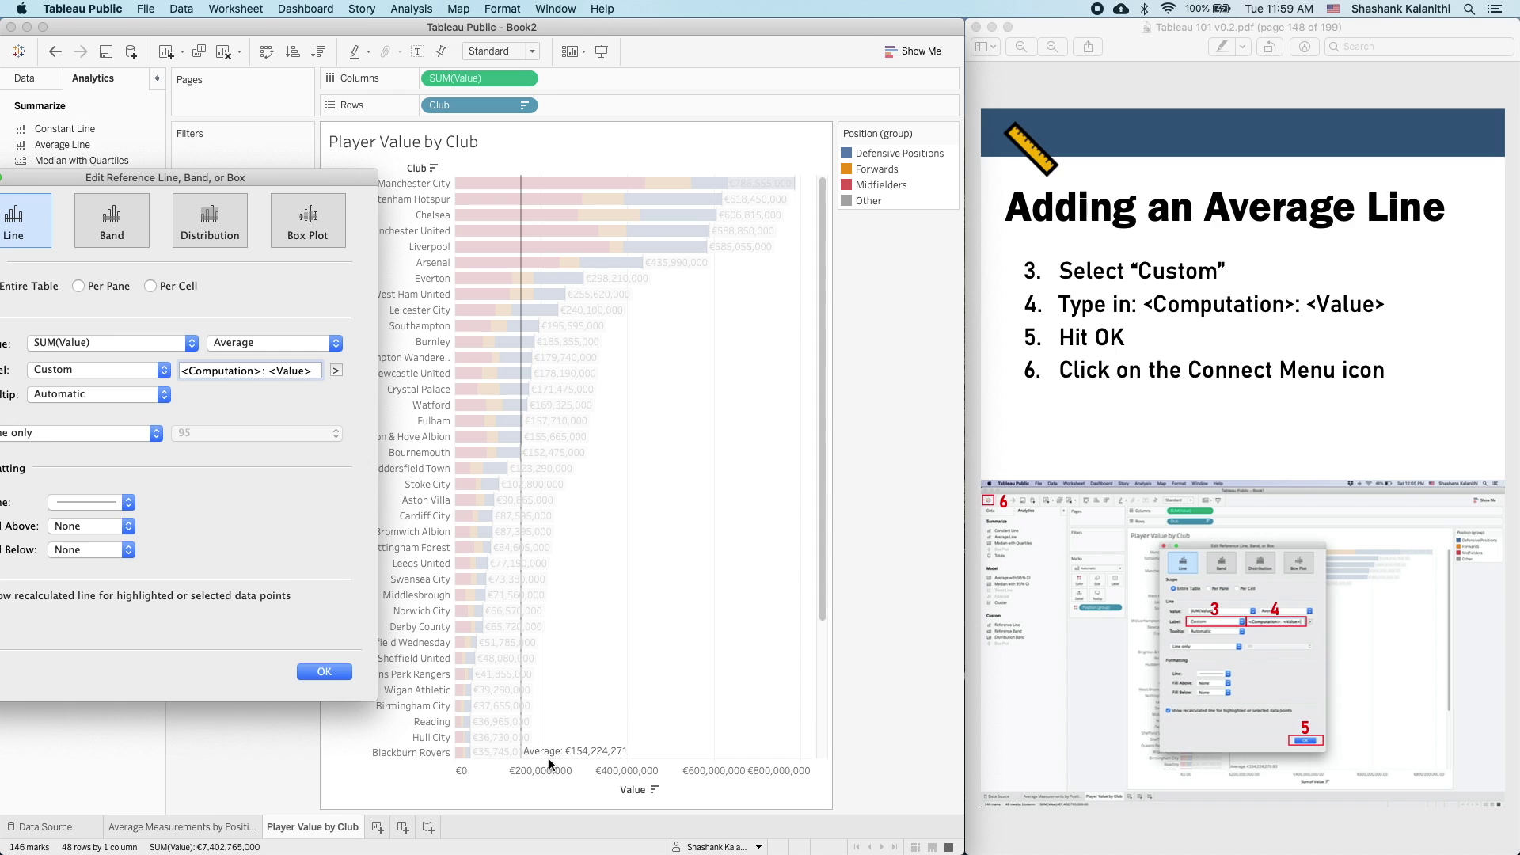
left_click(325, 671)
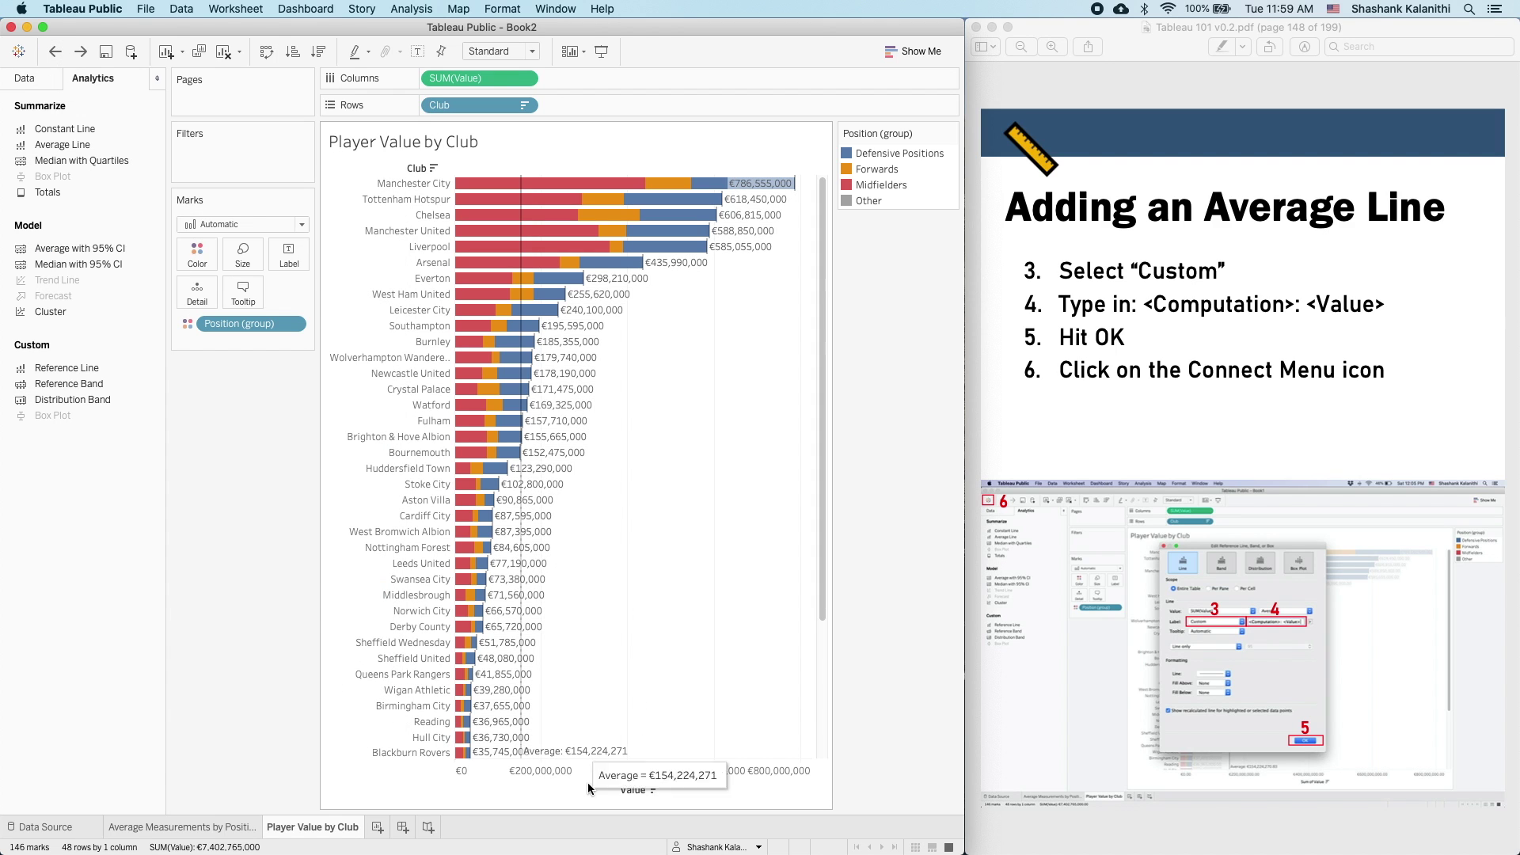
- Undo the last change to the average line's label and redo it
left_click(54, 52)
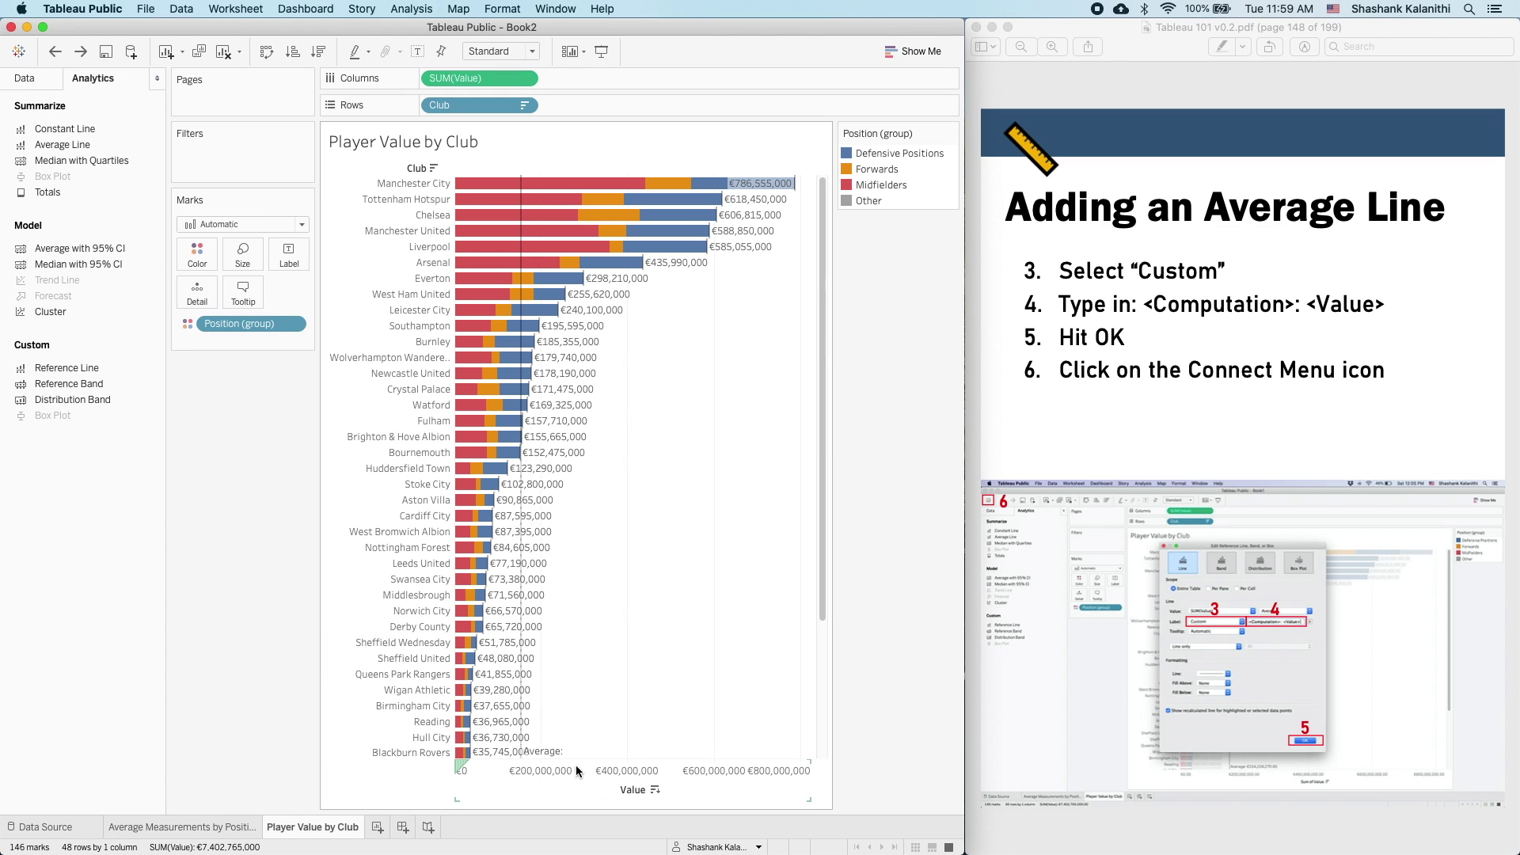
left_click(82, 53)
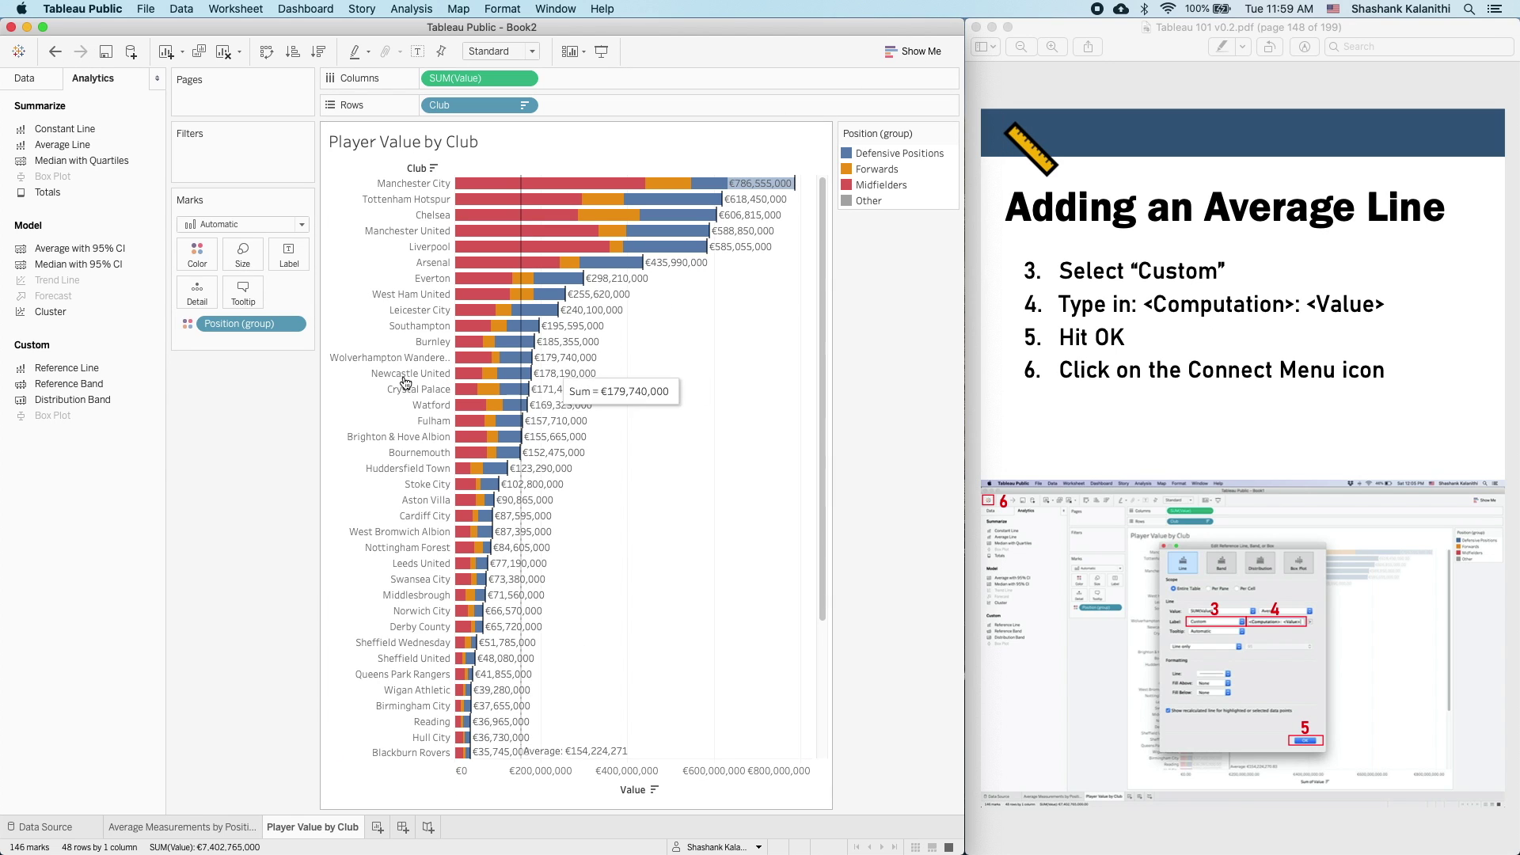
- Adjust the widths of the Analytics pane and the Marks column to rebalance the space beside the Player Value by Club chart
left_click_drag(315, 392, 95, 404)
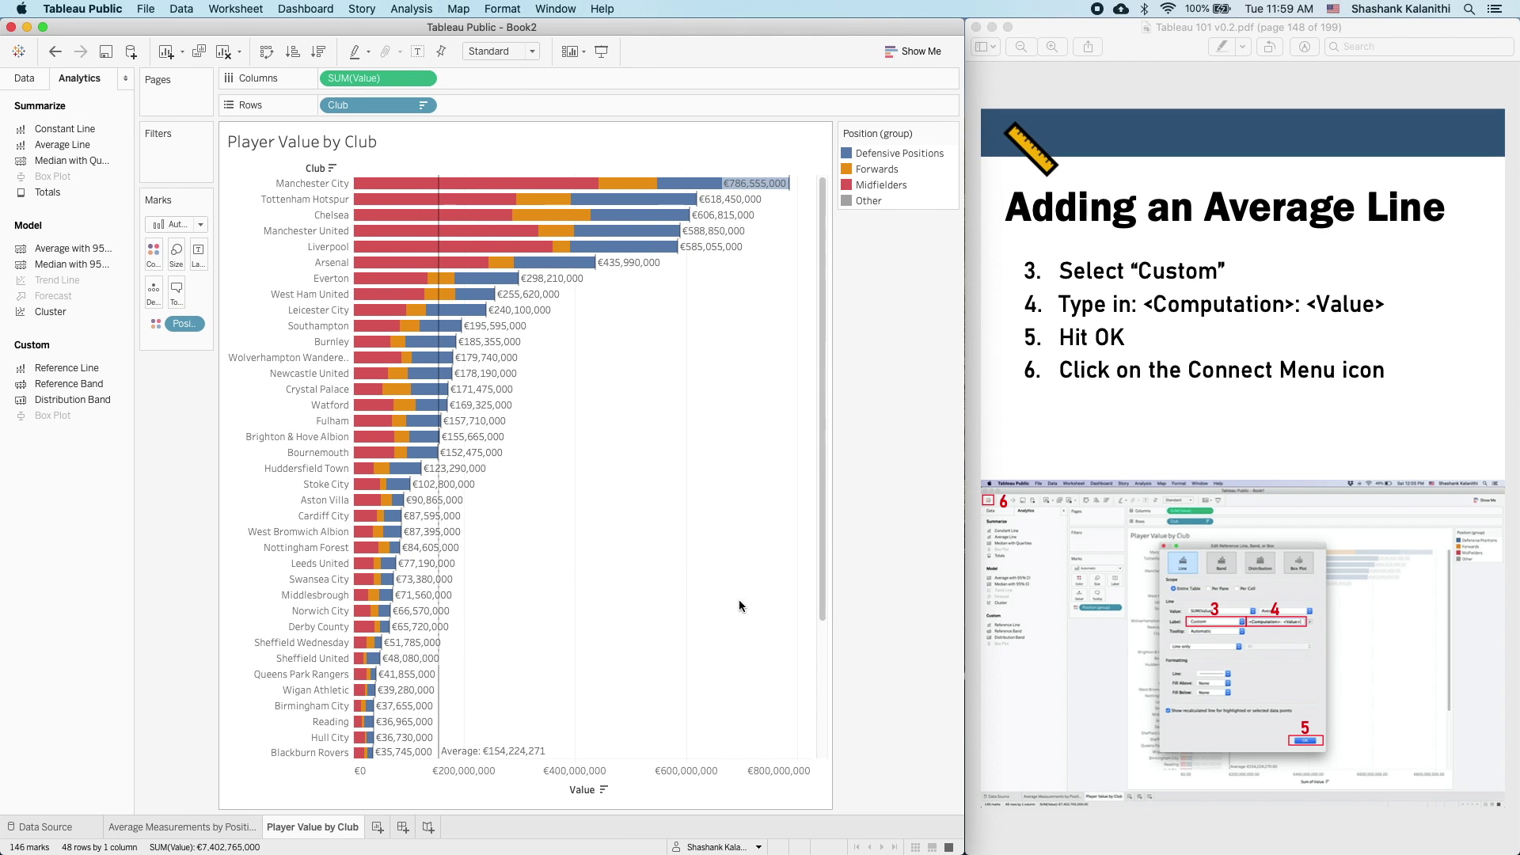
left_click_drag(216, 439, 303, 437)
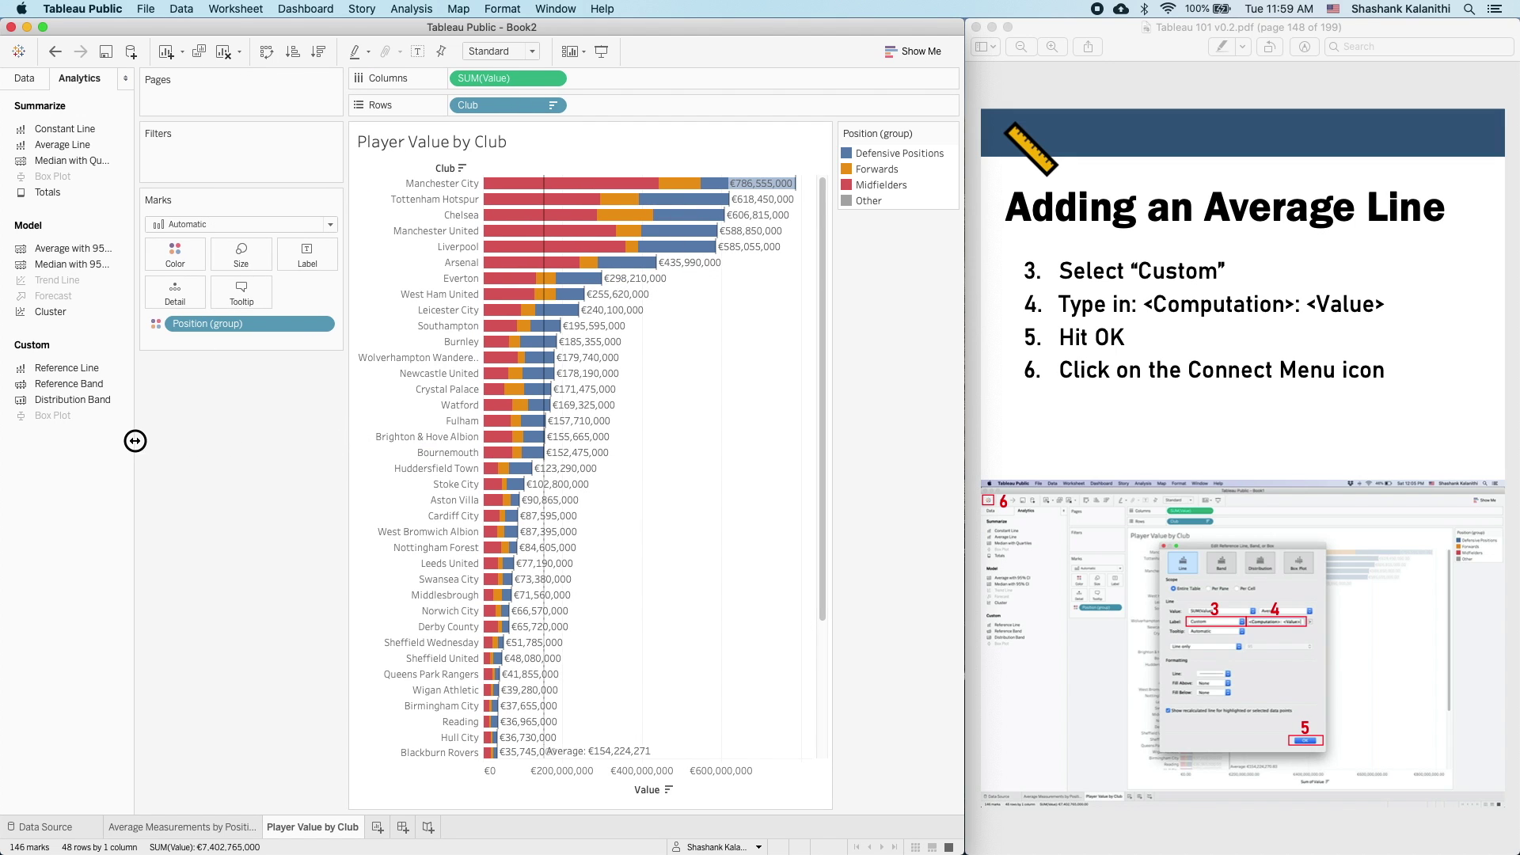
left_click_drag(131, 441, 292, 437)
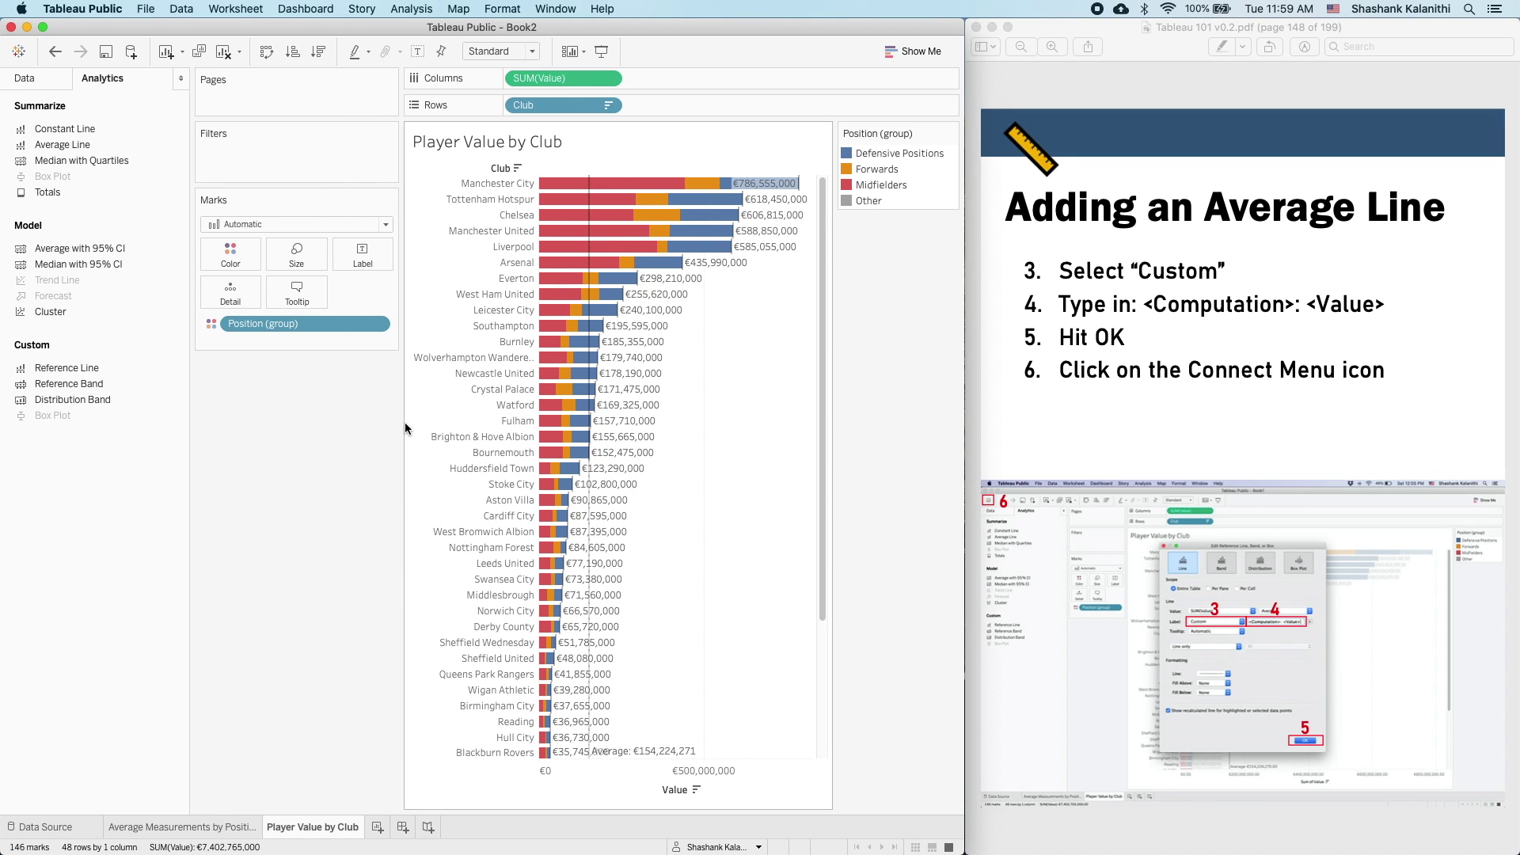
left_click_drag(406, 427, 349, 424)
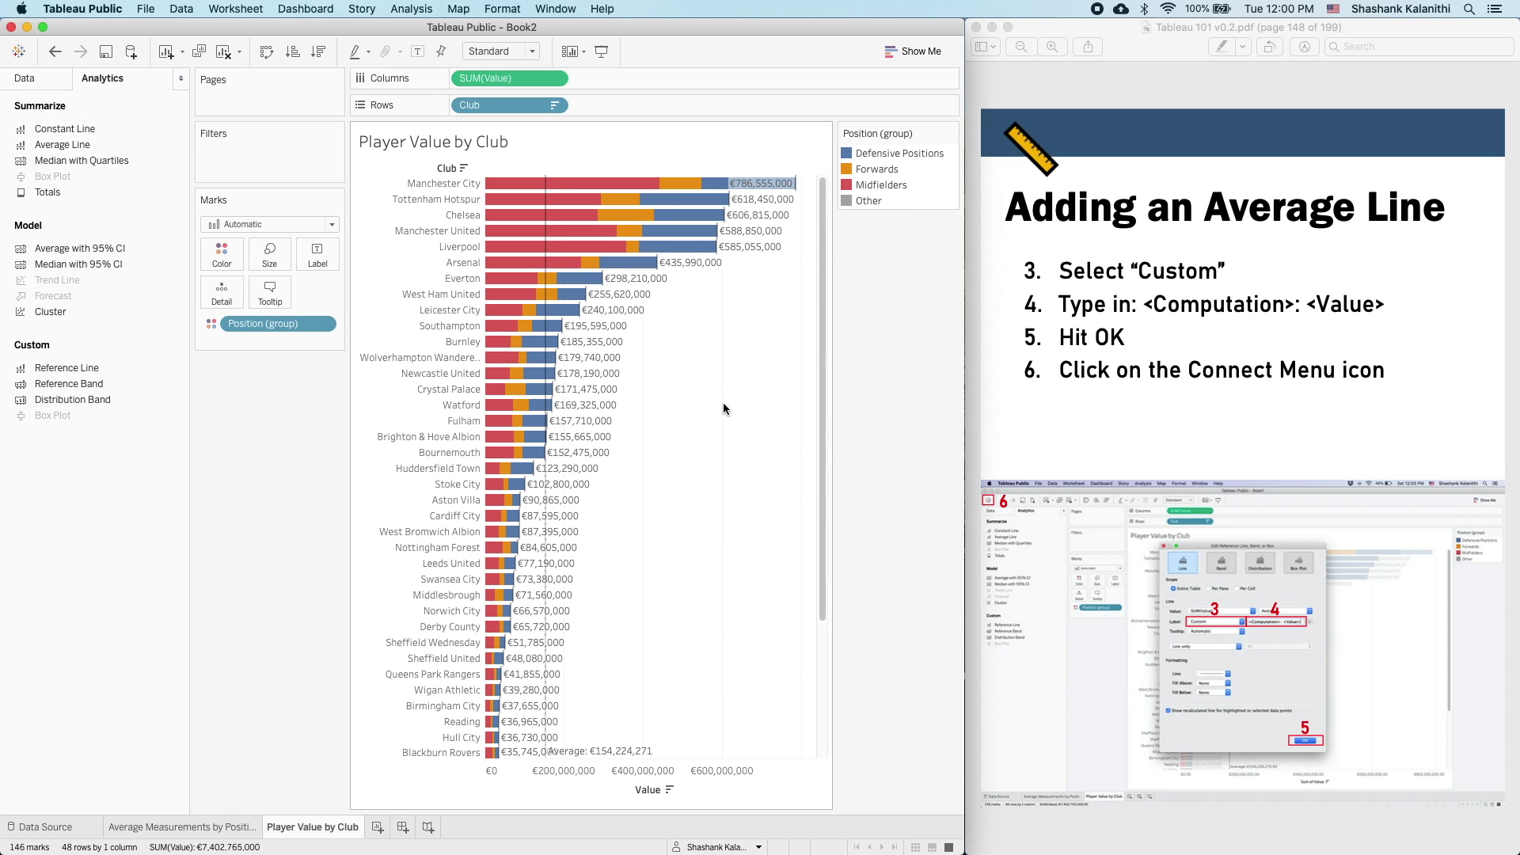
- Bring up the guide's first Import Spatial Data page in Preview, and connect Tableau Public to the spatial file Data to Blend.kml
left_click(1302, 414)
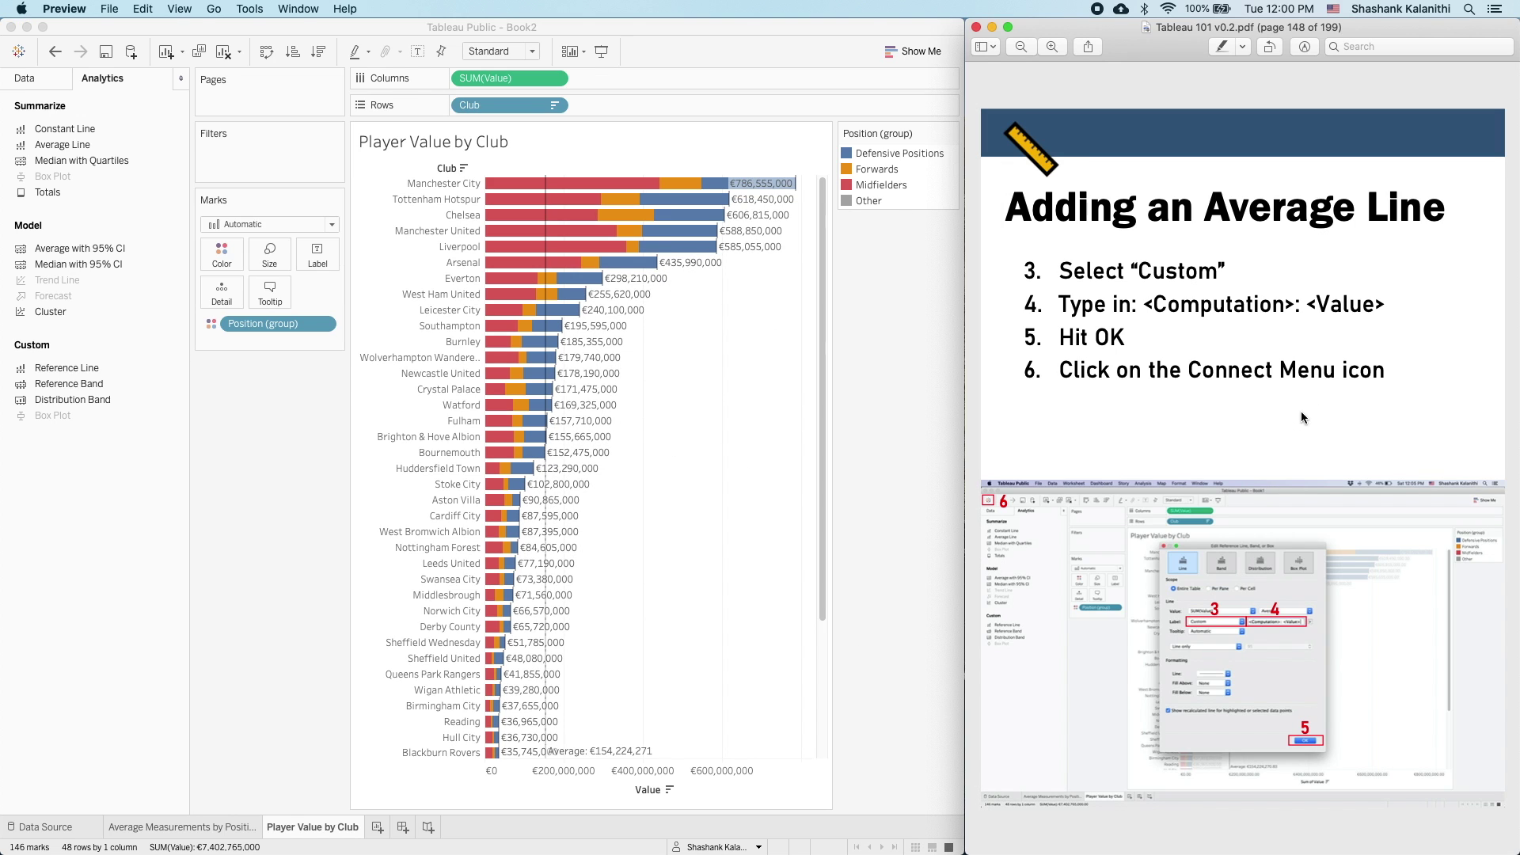
key("Down")
key("Up")
left_click_drag(1169, 372, 1367, 421)
left_click(1354, 427)
key("Down")
left_click(28, 65)
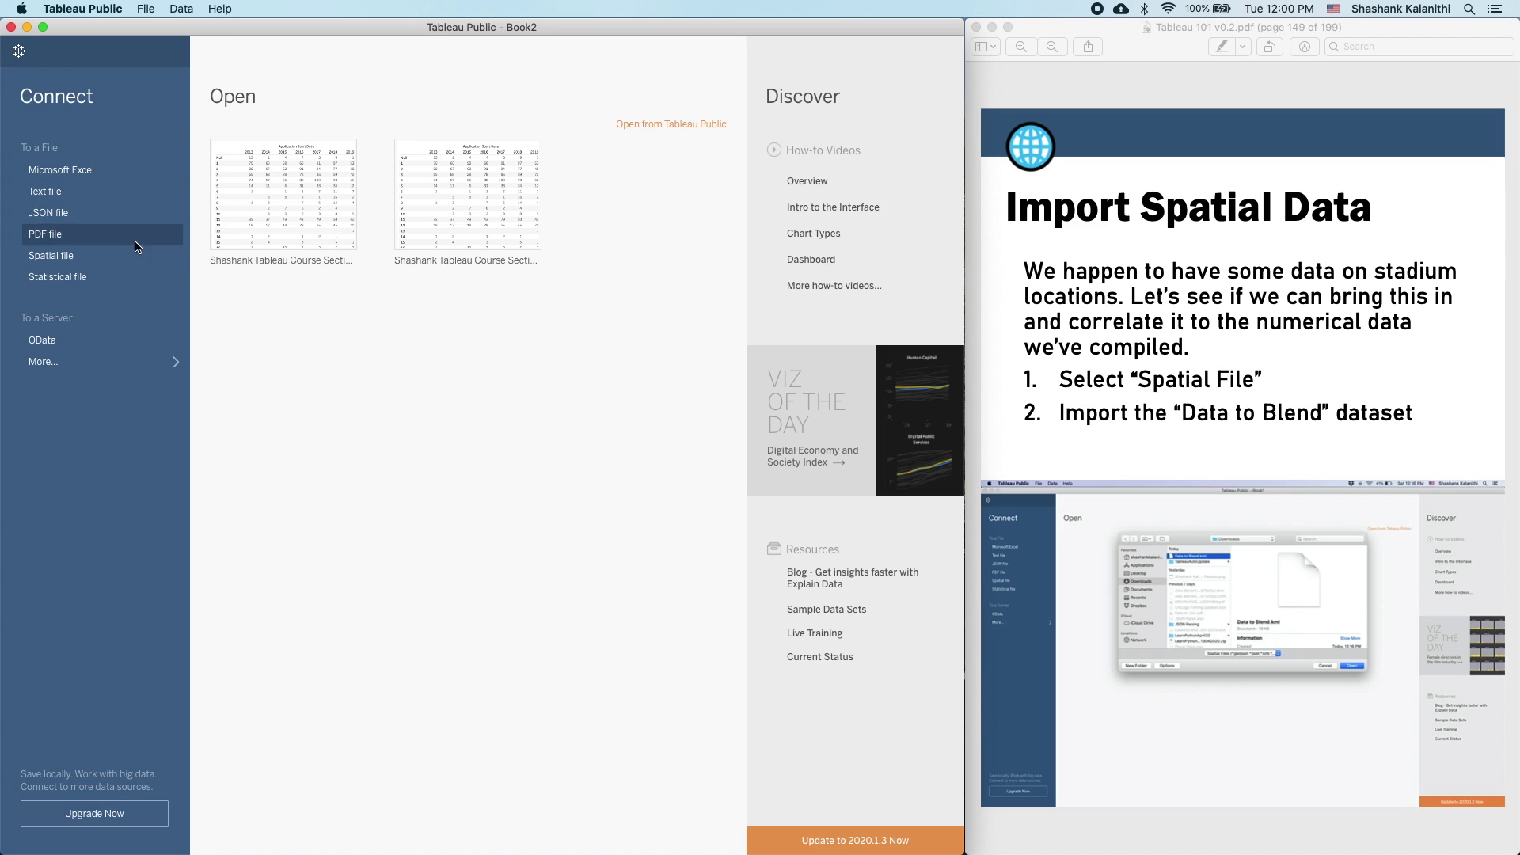
left_click(88, 267)
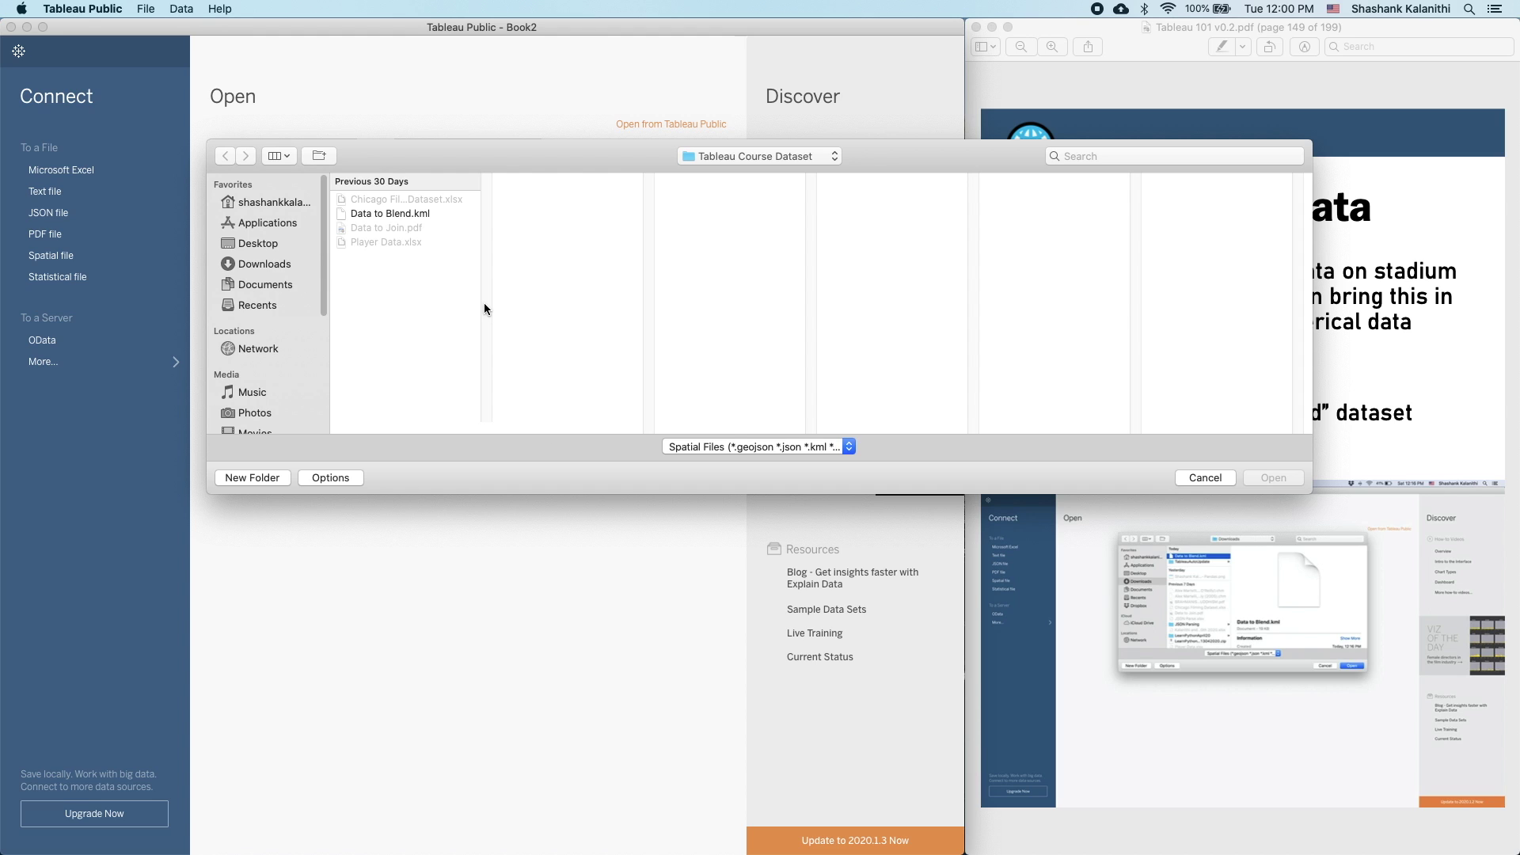
double_click(422, 216)
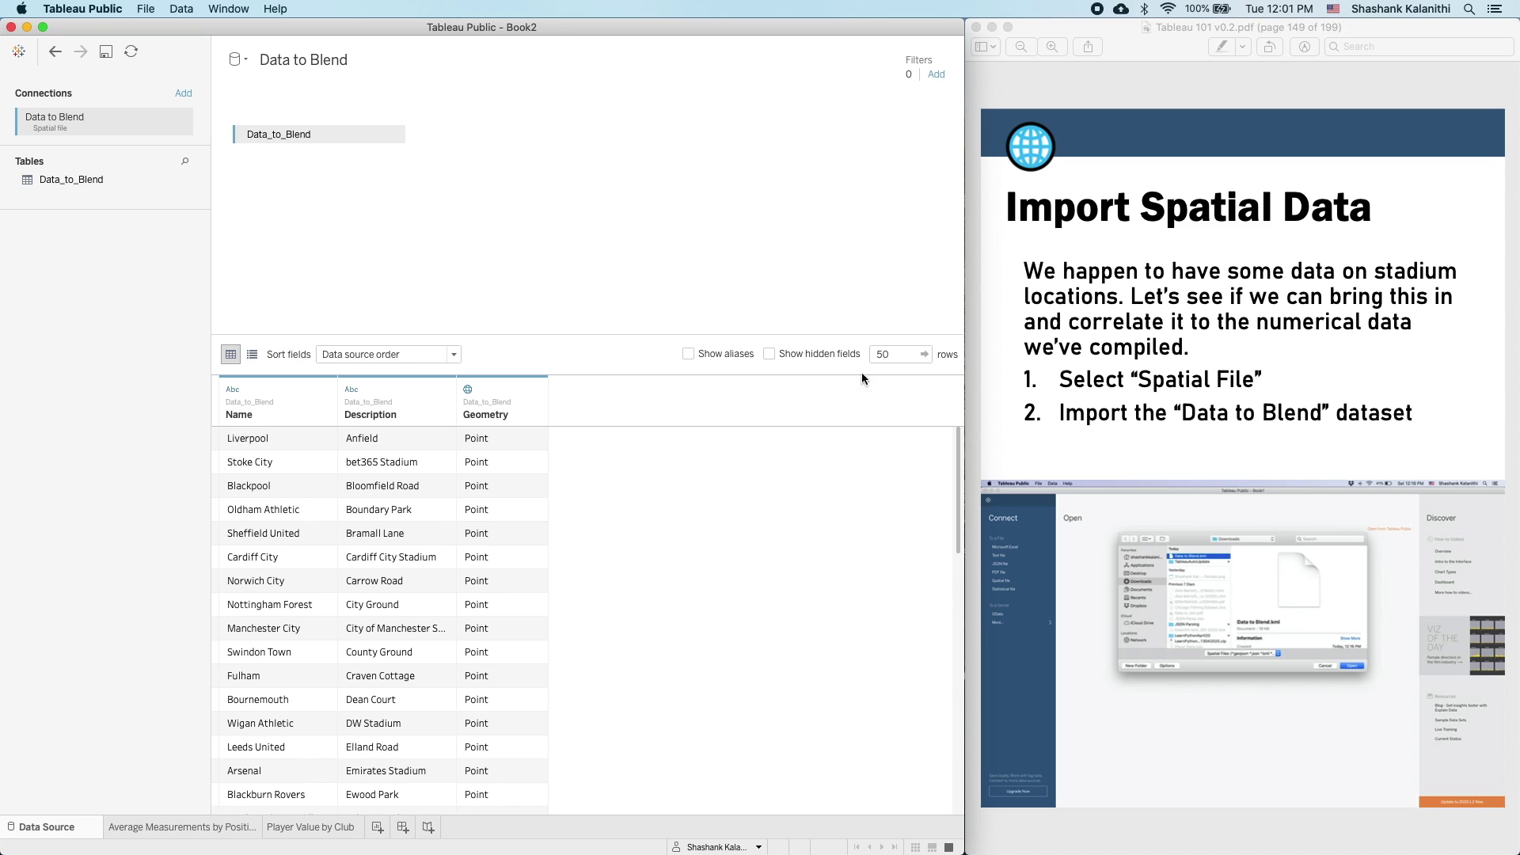
- Turn the guide in Preview to its next page and rename the data source's Name field to Club in Tableau Public
left_click(1269, 424)
key("Down")
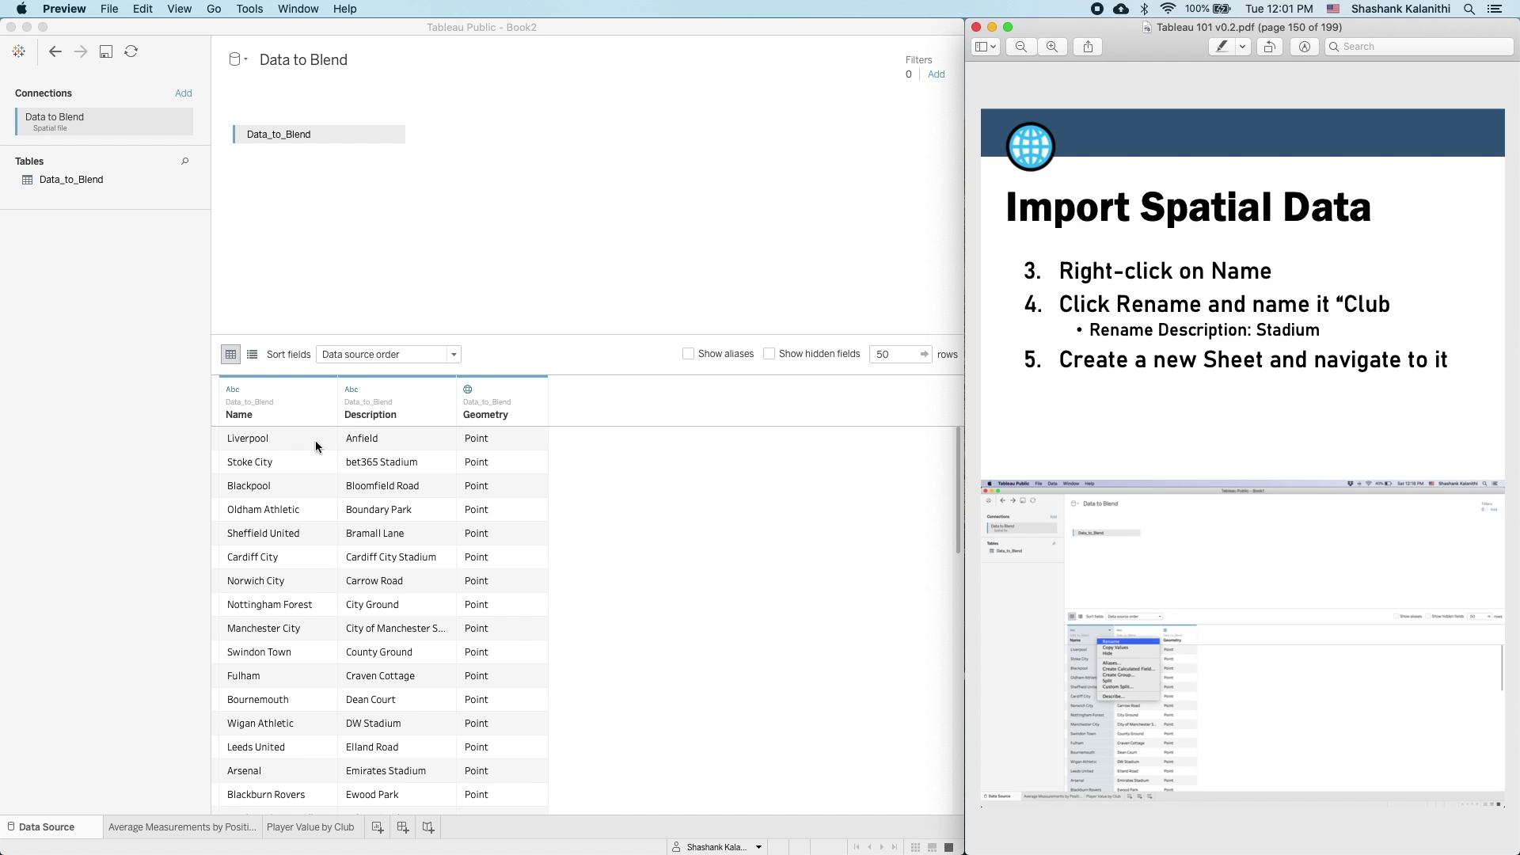
right_click(278, 420)
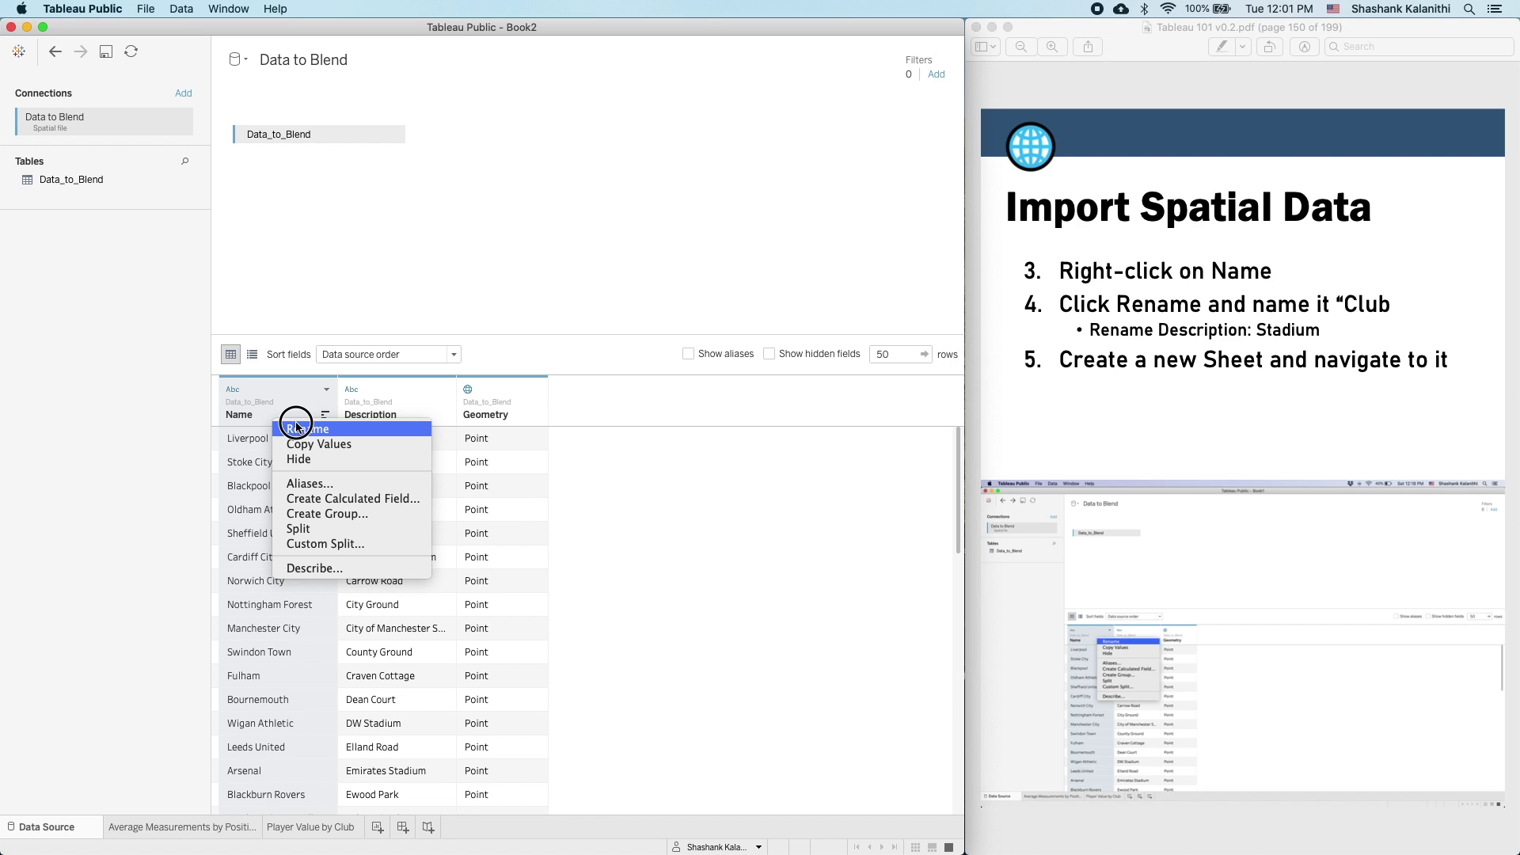
left_click(286, 429)
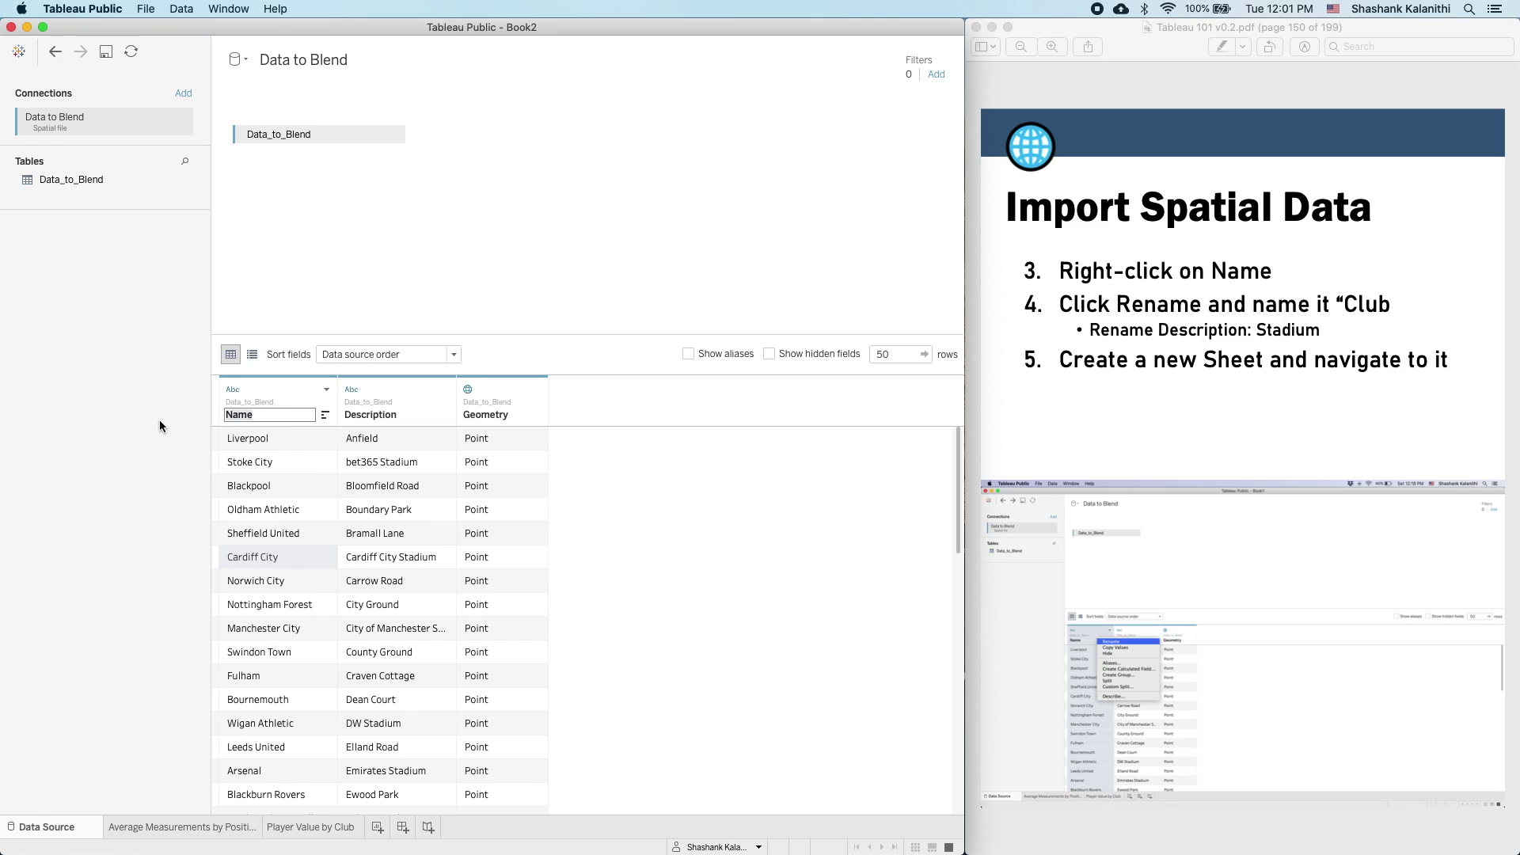
type("Club")
key("Return")
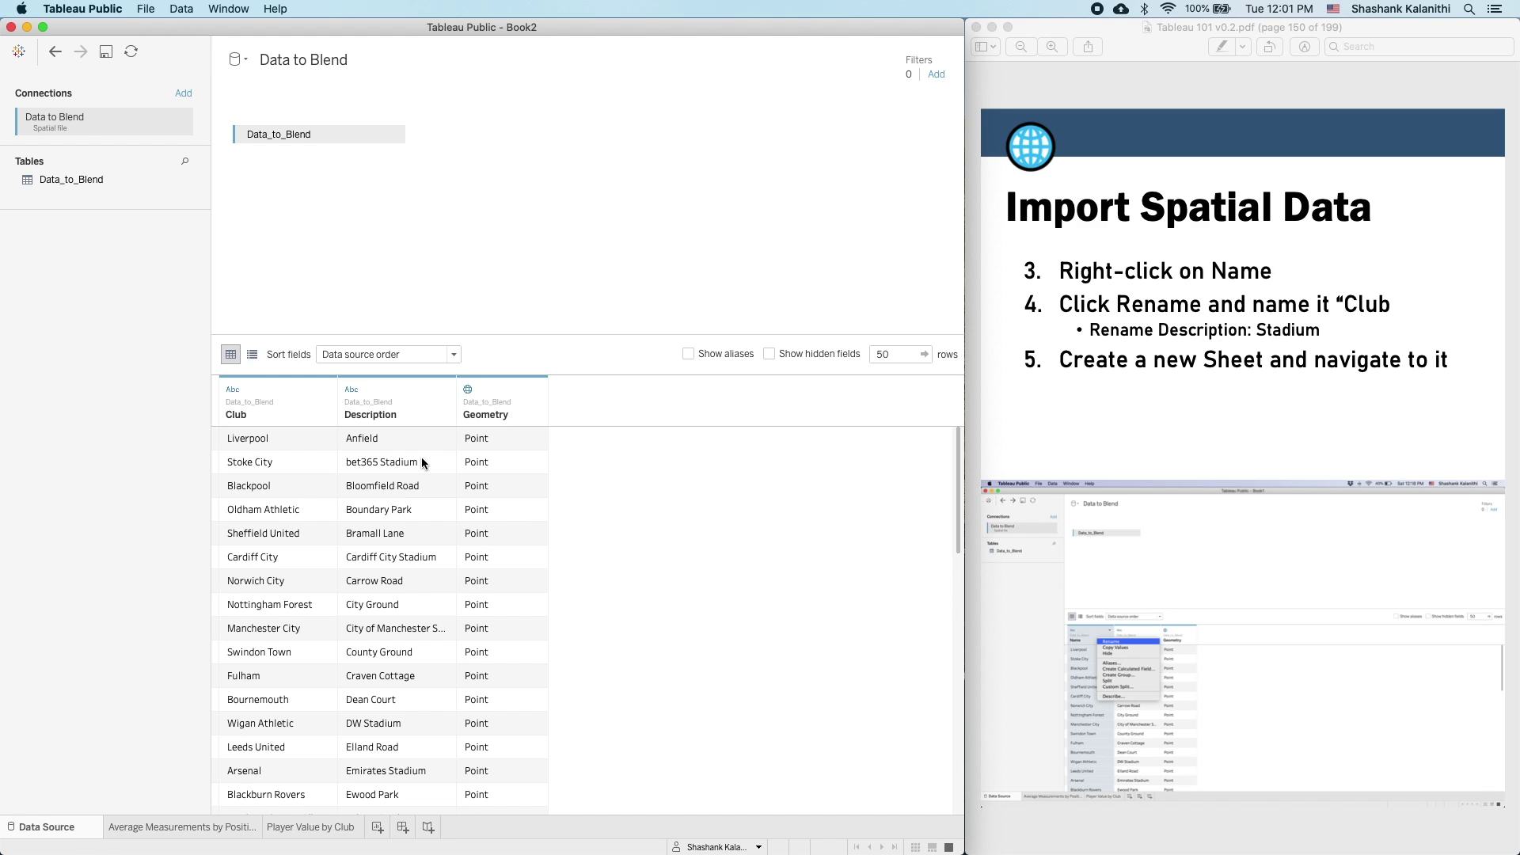
- Rename the Description field of the Data to Blend source to Stadium
right_click(384, 419)
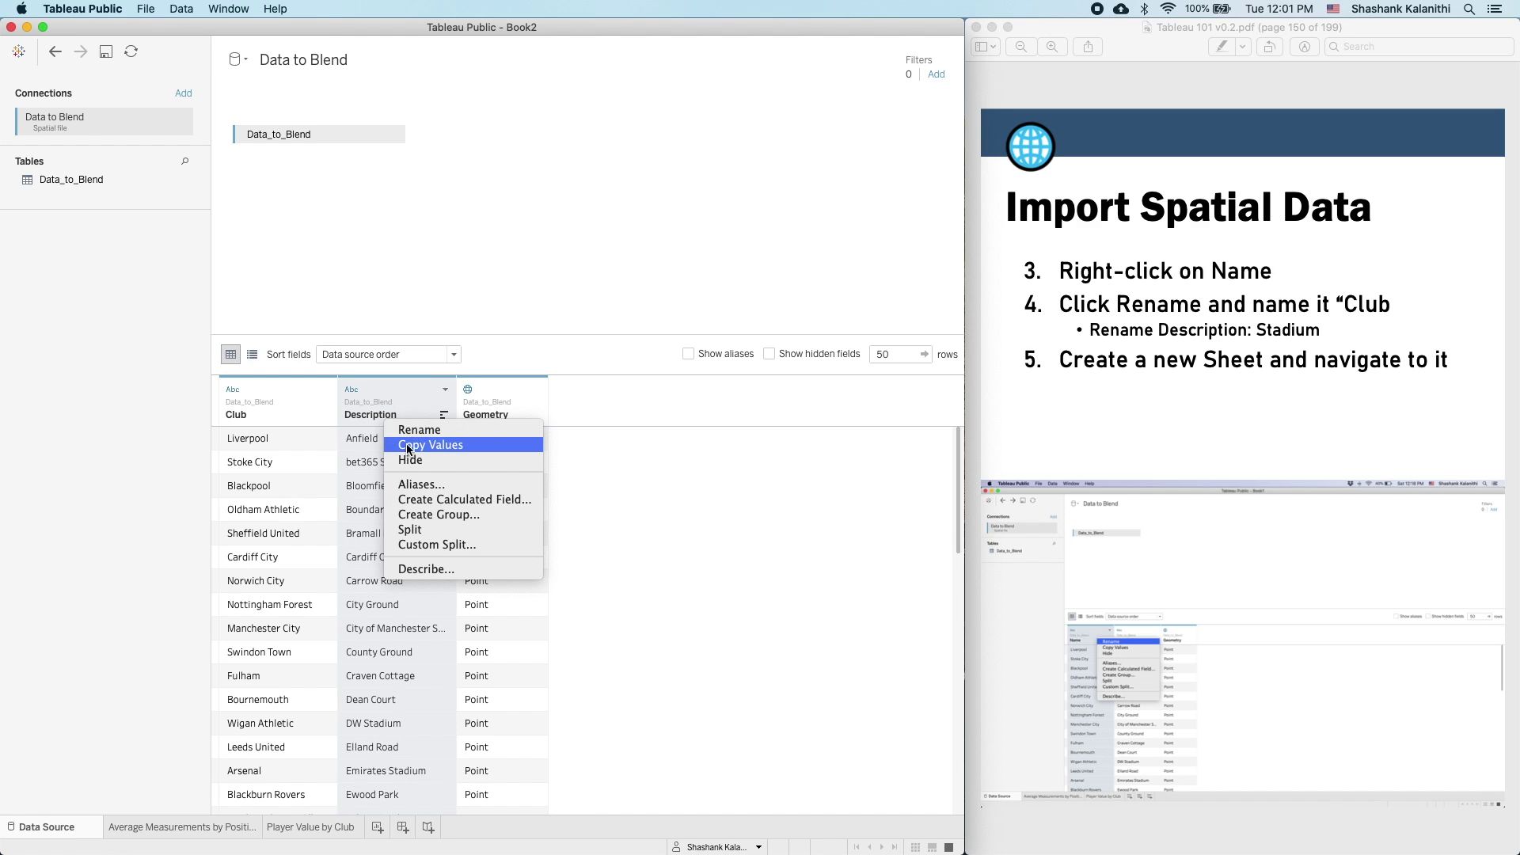
left_click(412, 430)
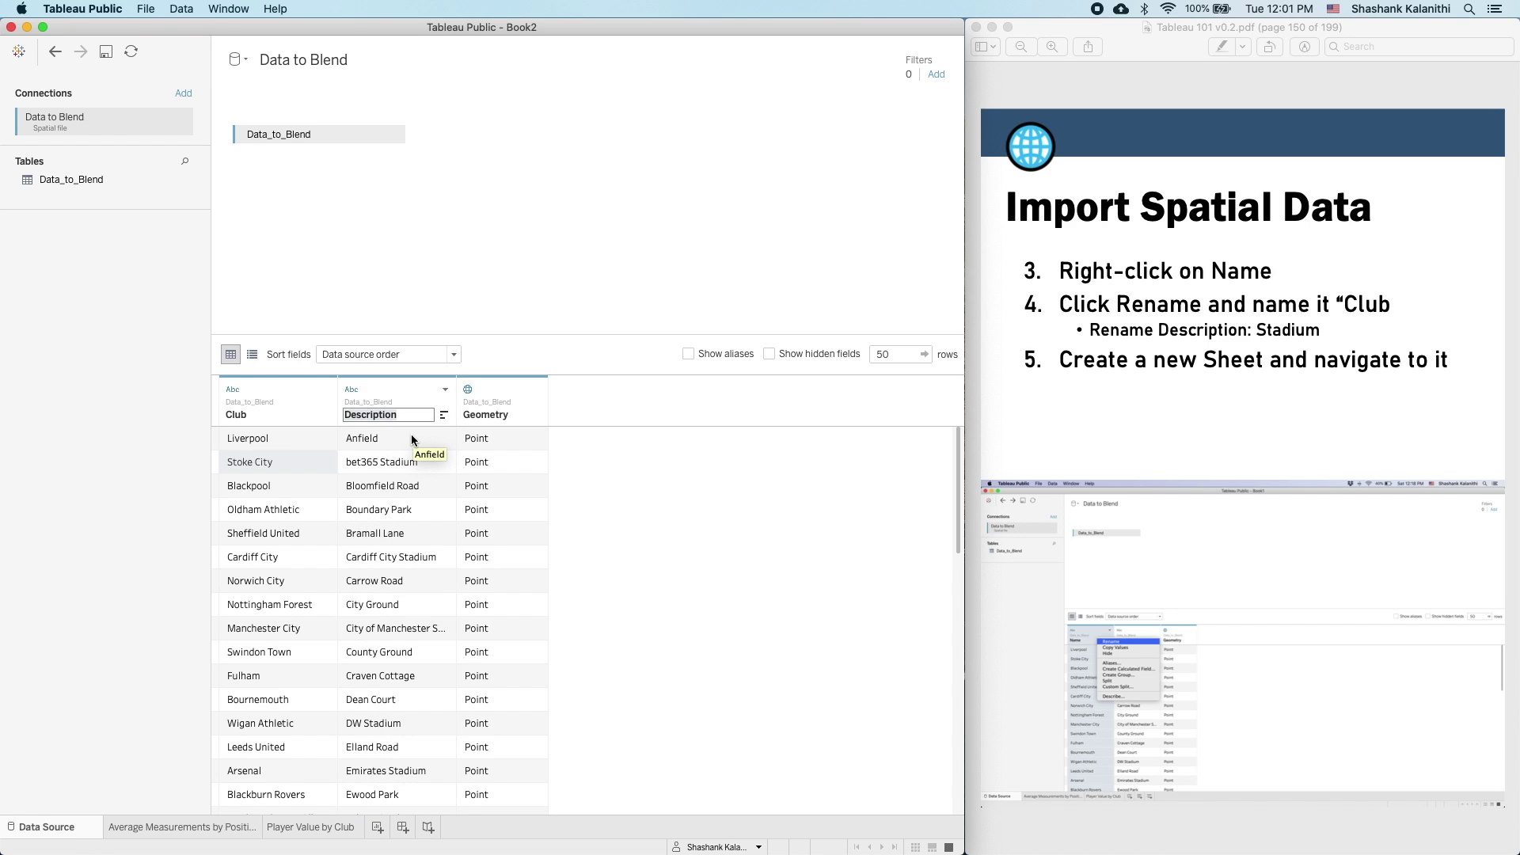
double_click(396, 416)
type("Stadium")
key("Return")
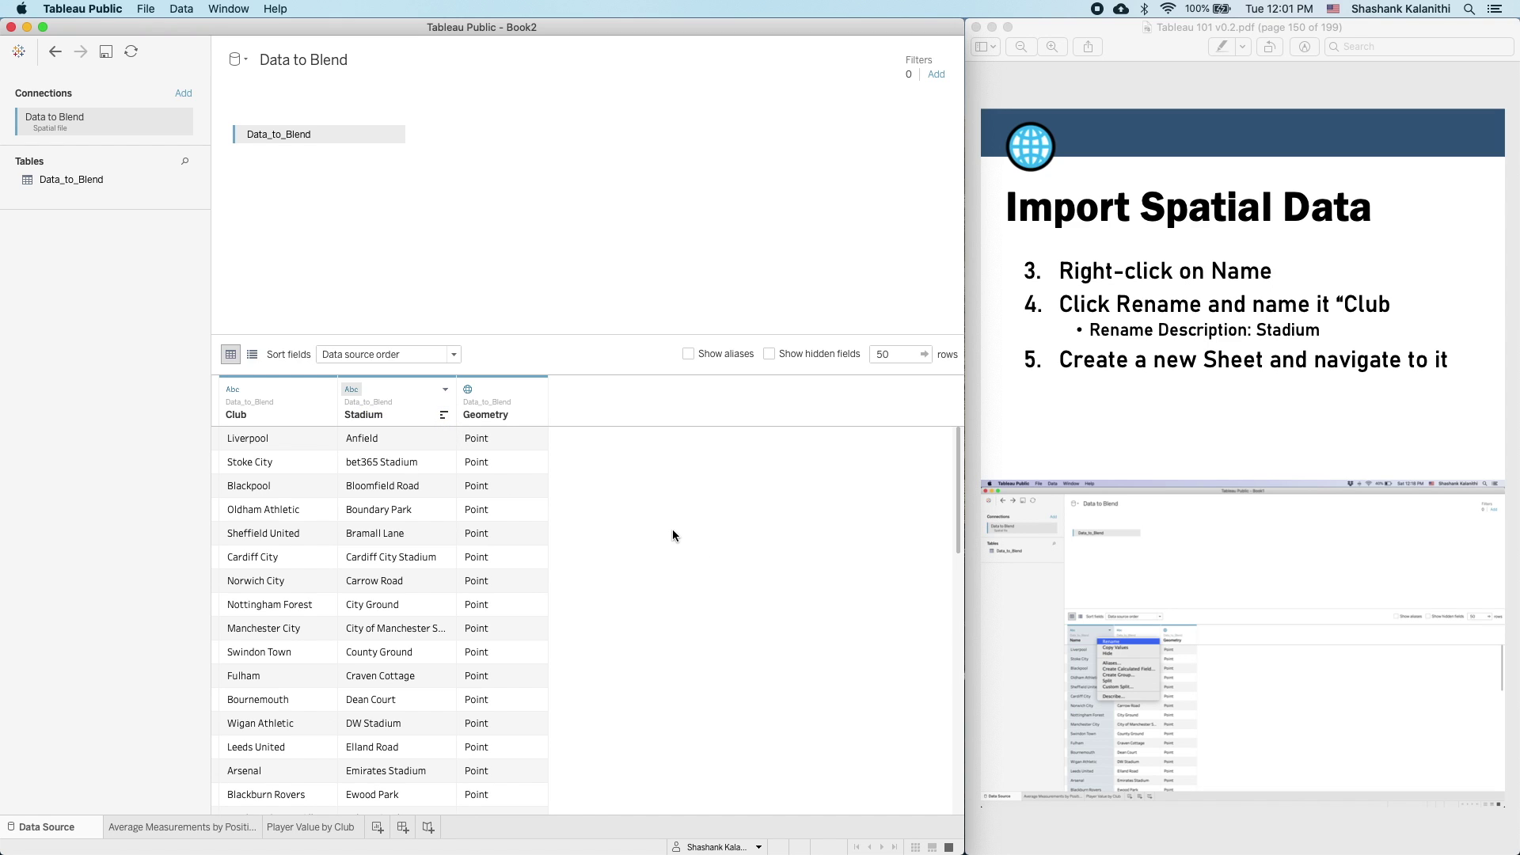
- Create a new worksheet and look through the English Players+ (Player Data) fields, ending with Data to Blend as the selected source
left_click(378, 826)
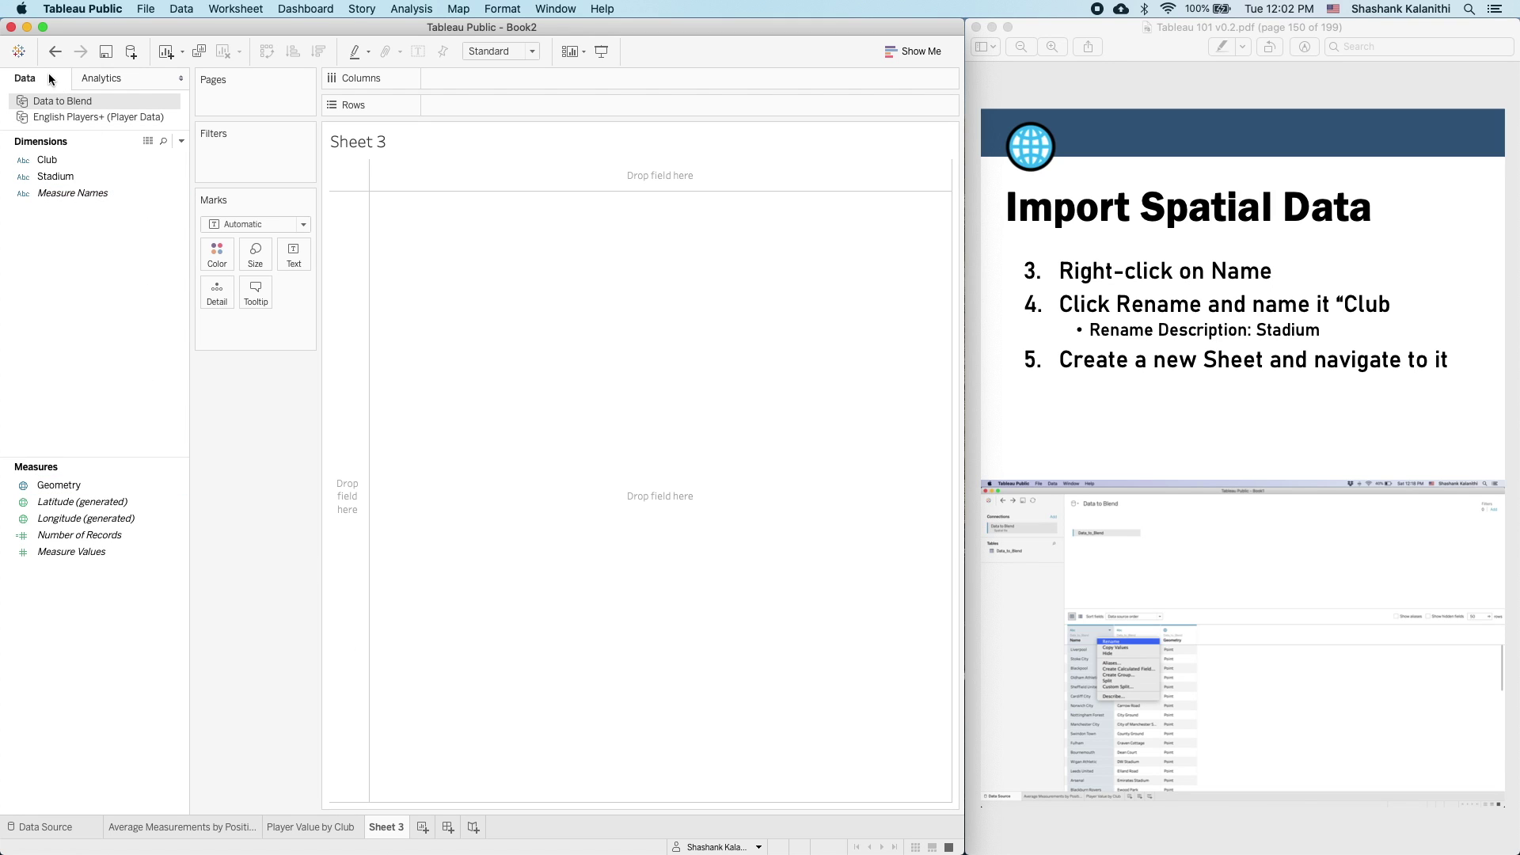
left_click(60, 118)
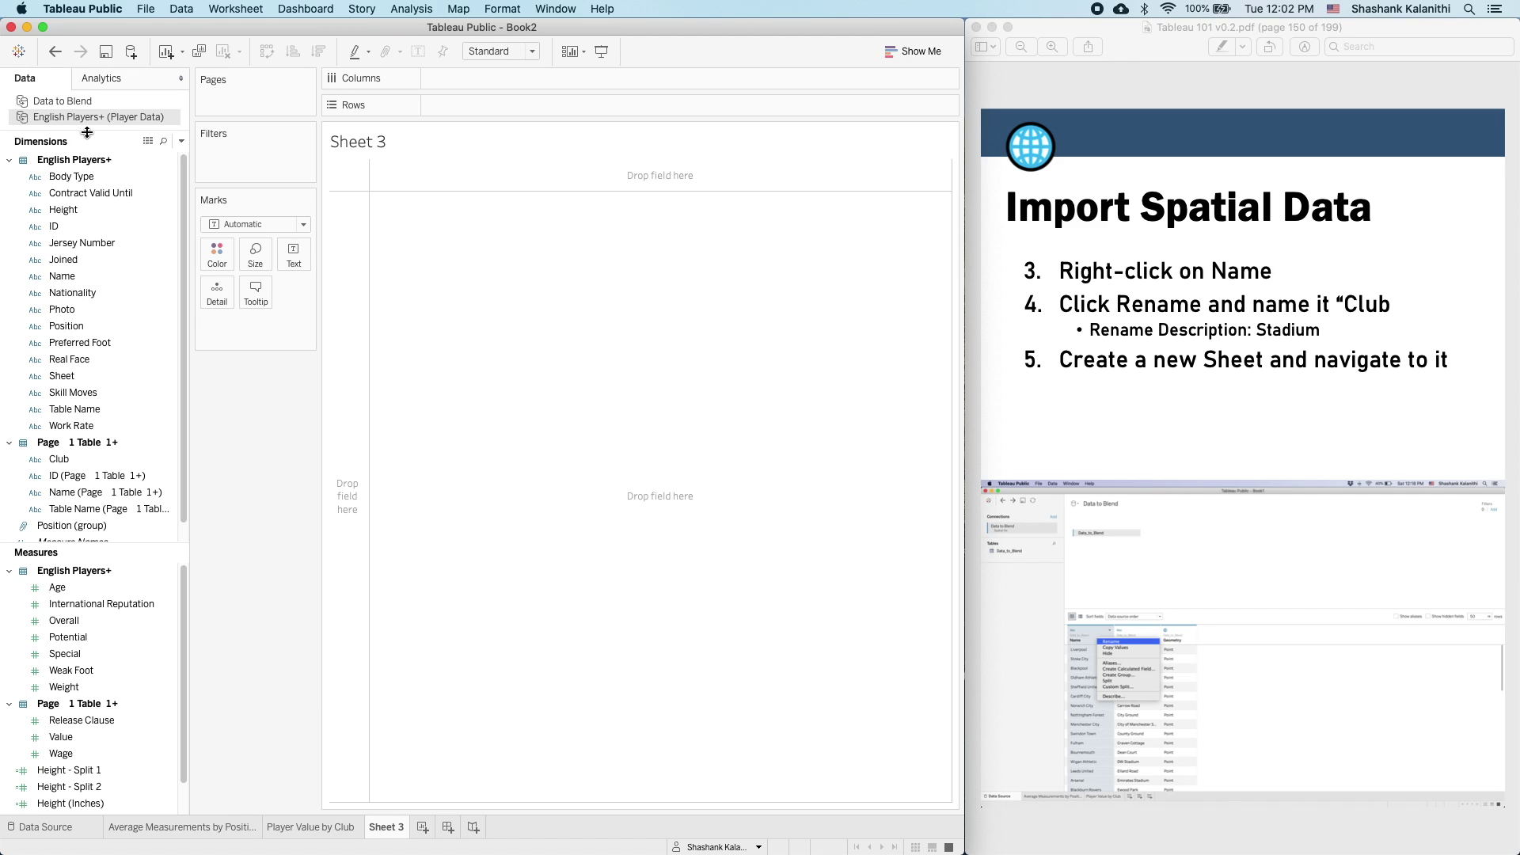
left_click(67, 828)
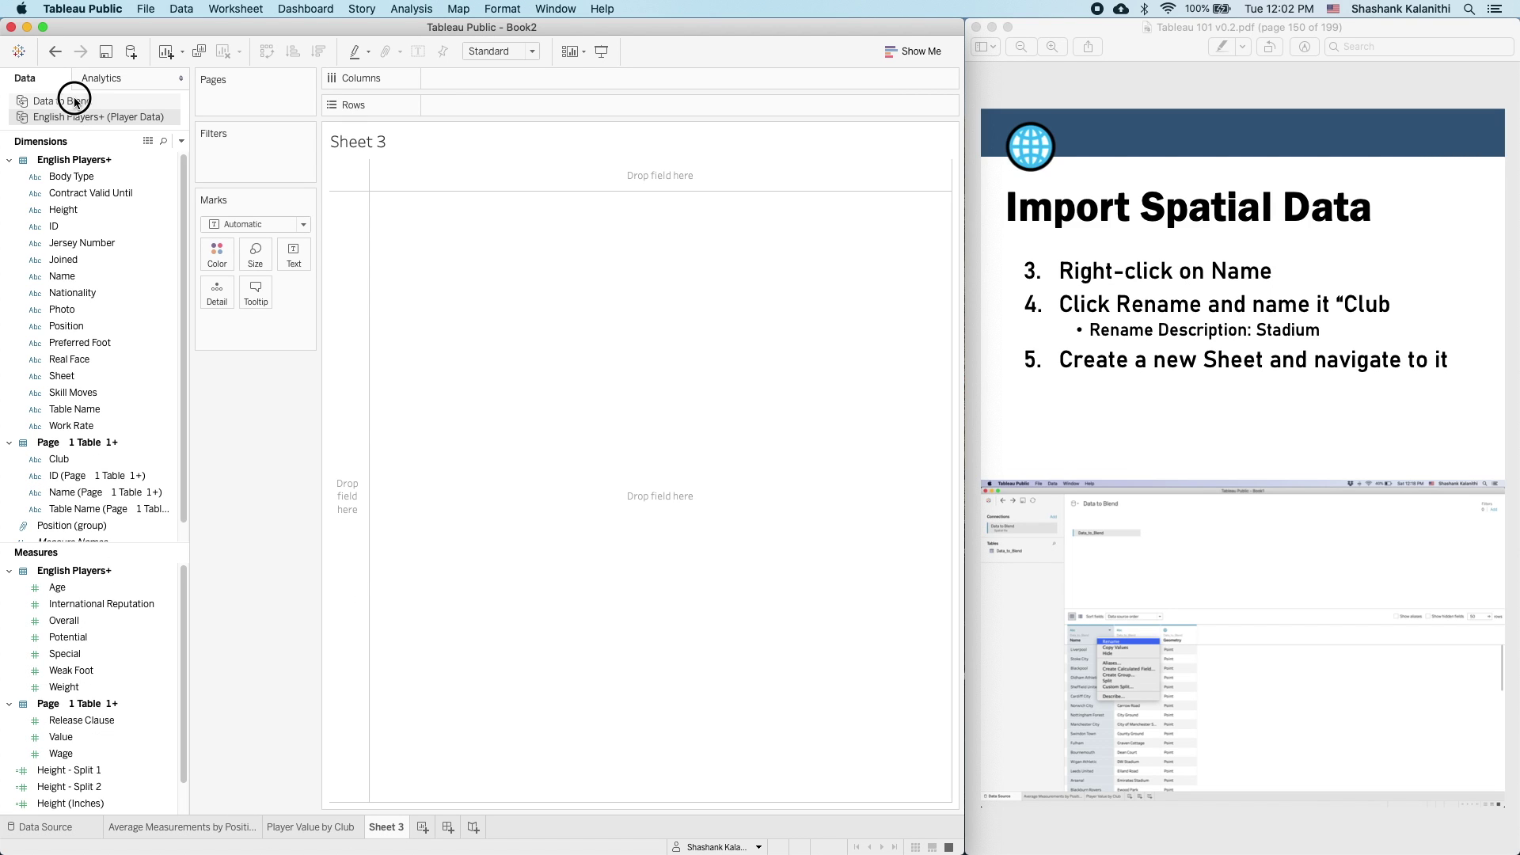
left_click(73, 97)
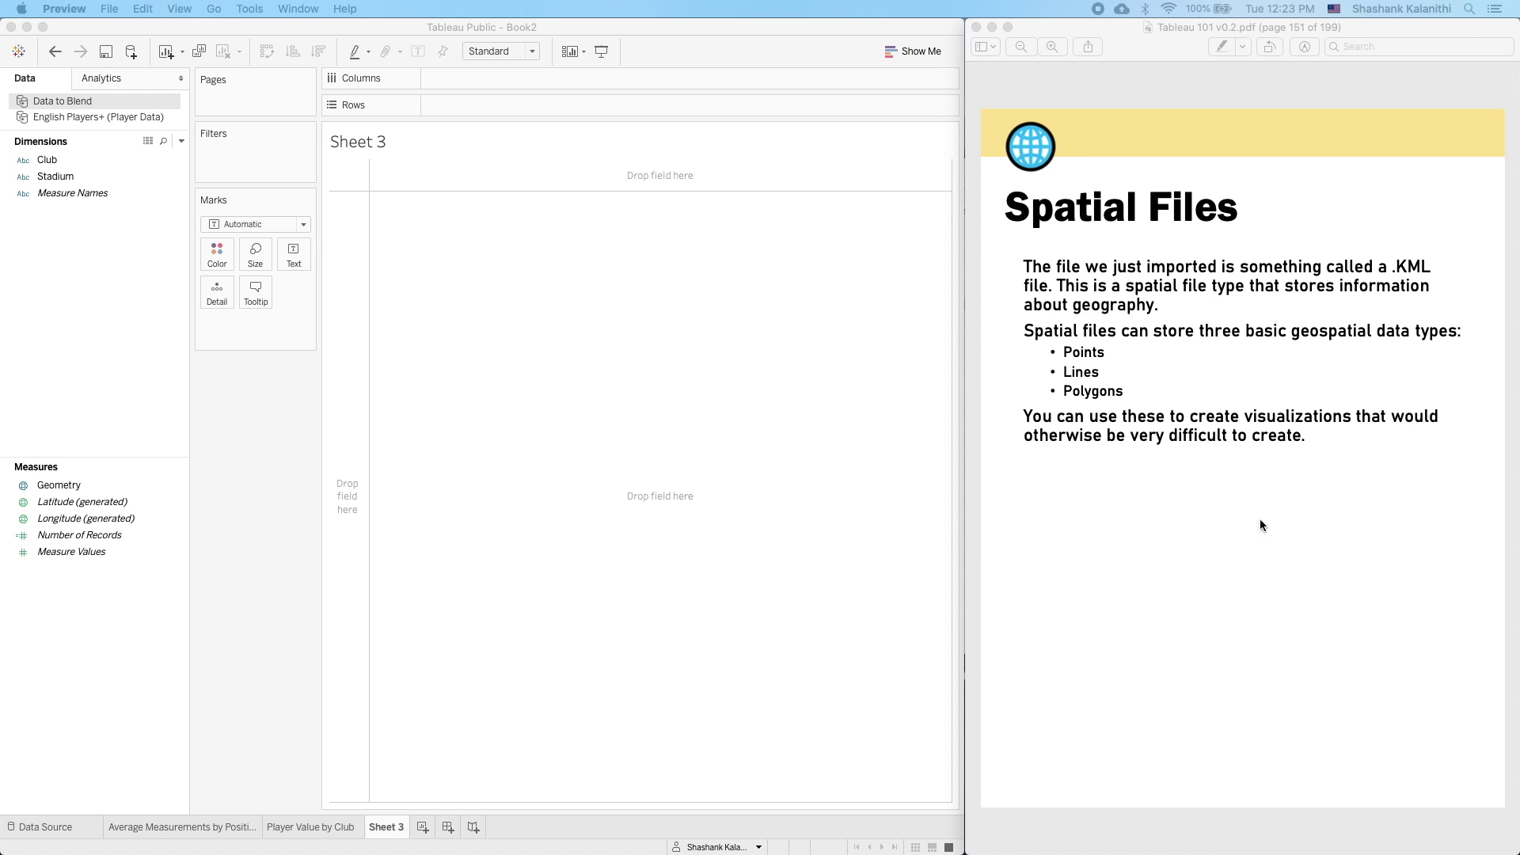
- Turn to the guide's Data Blends page, and accept the automatic Club blend relationship between Data to Blend and English Players+ (Player Data)
left_click(1255, 544)
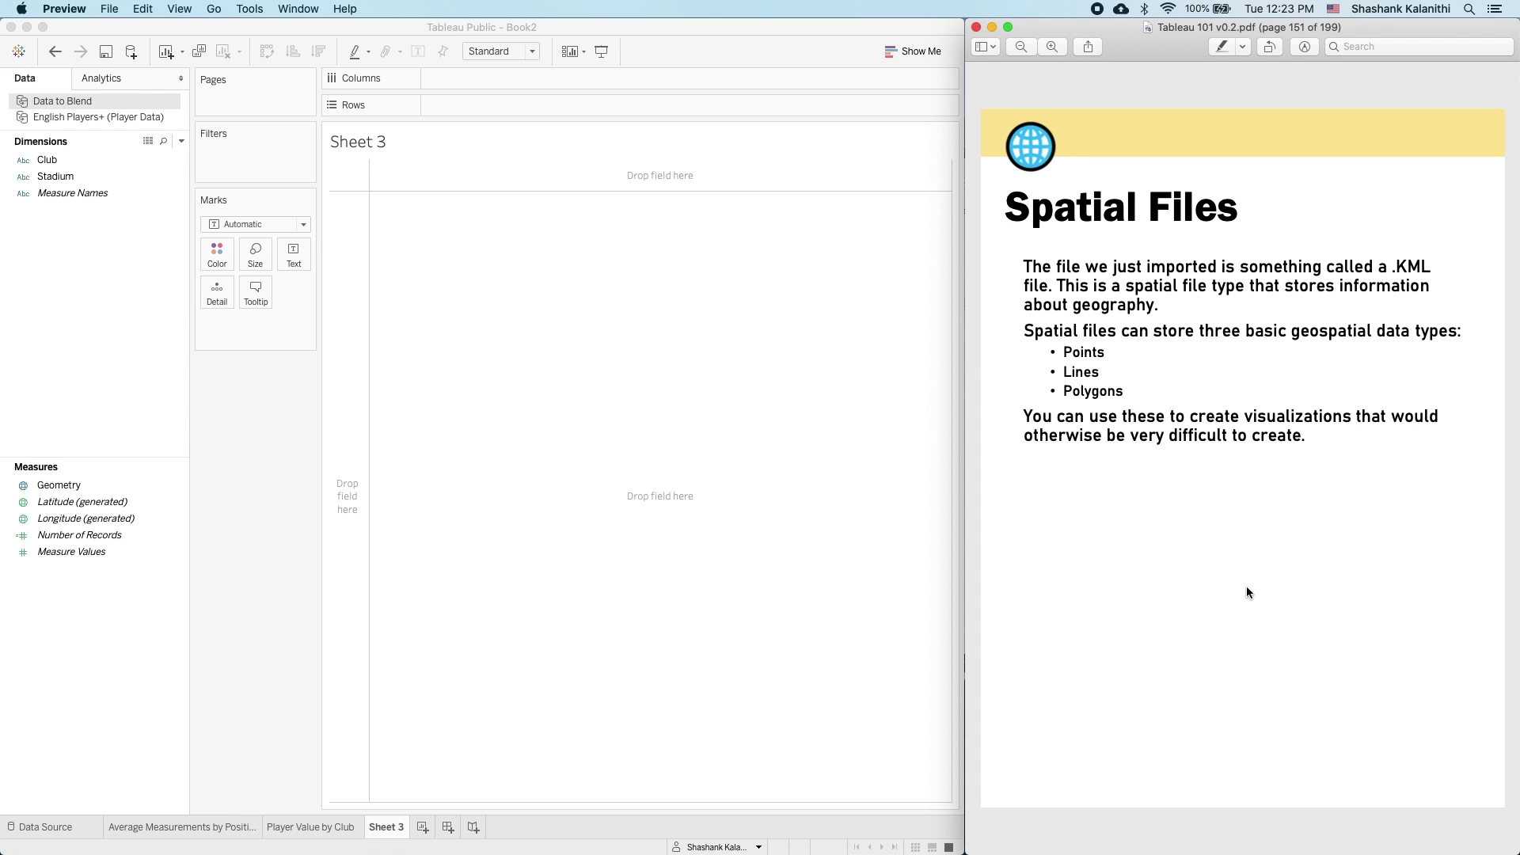
key("Down")
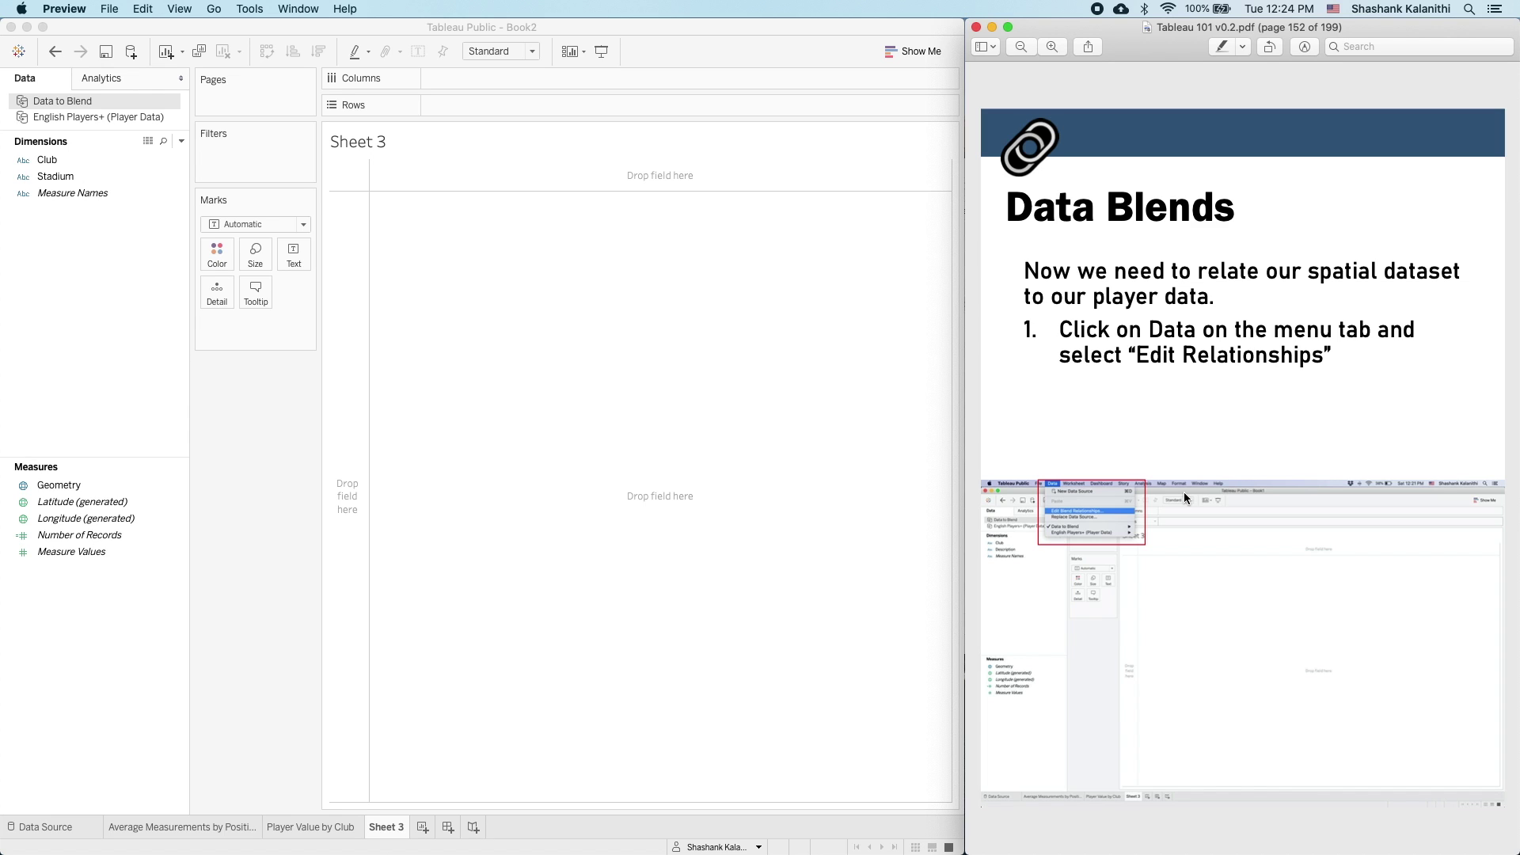
left_click(593, 347)
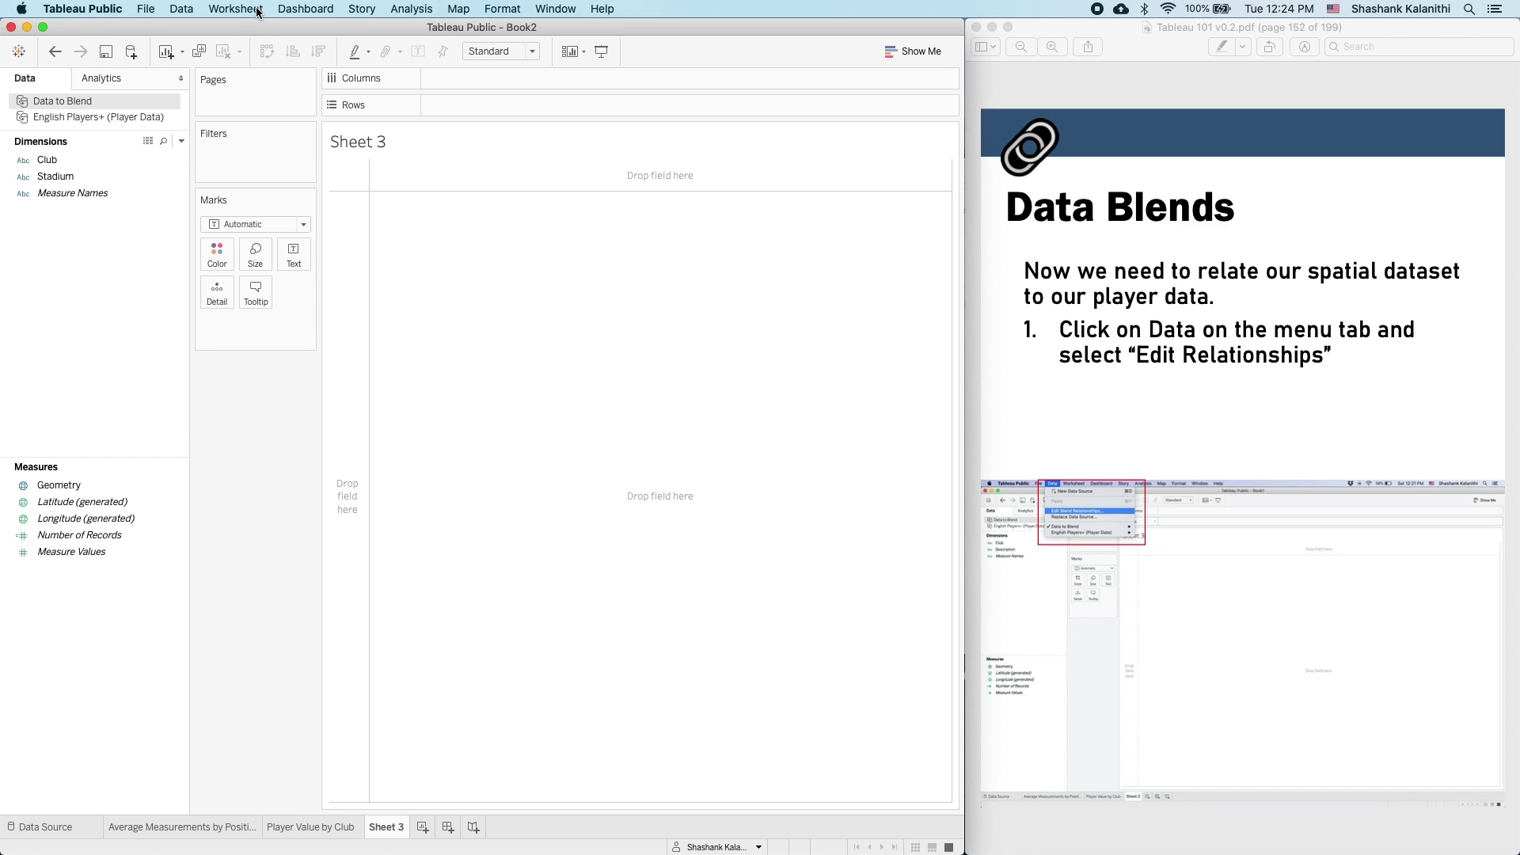
left_click(174, 9)
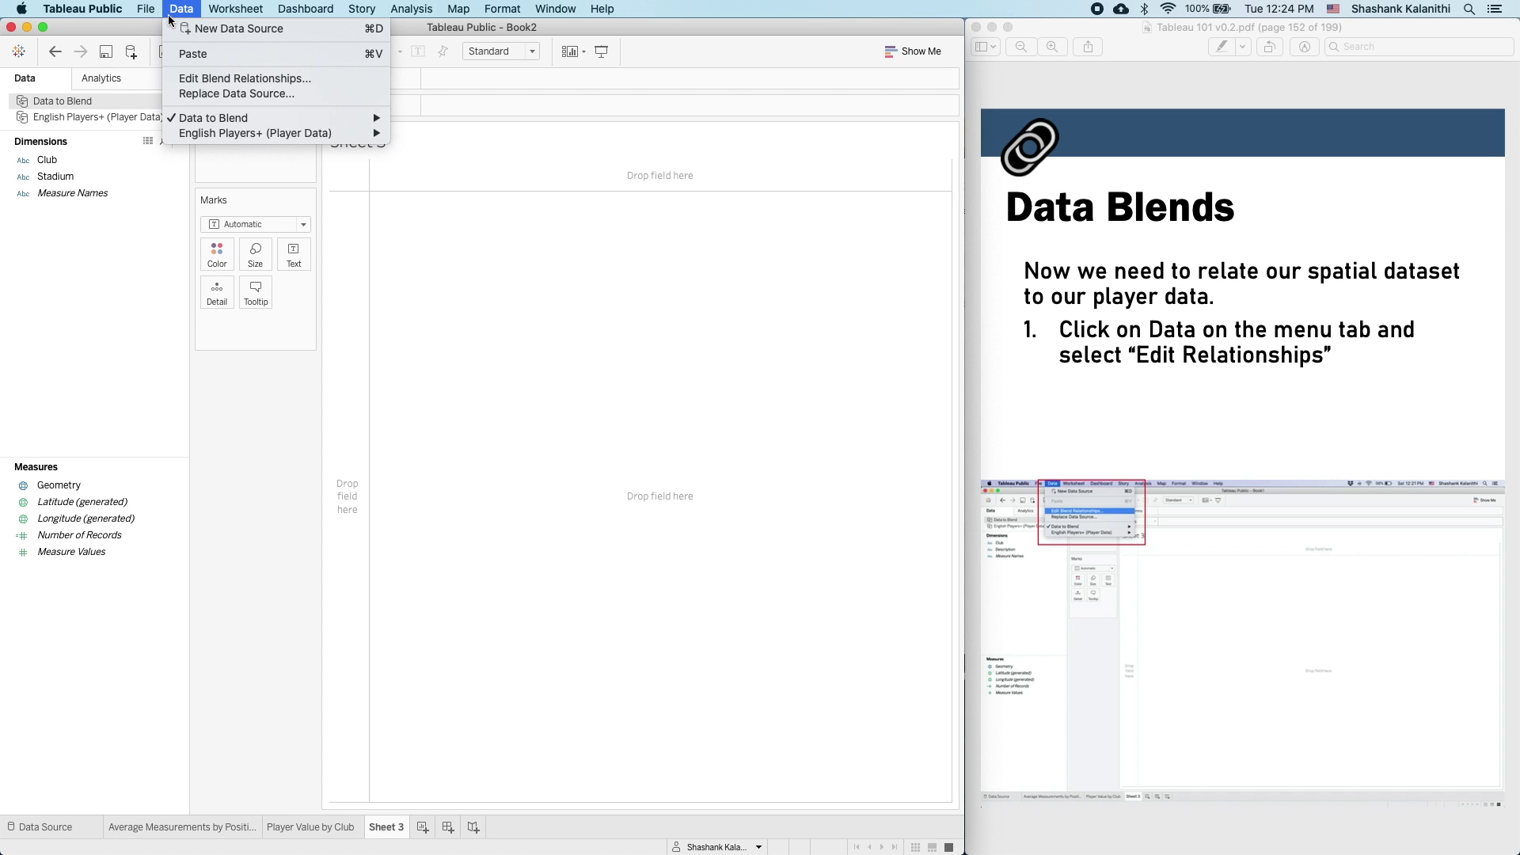
left_click(211, 79)
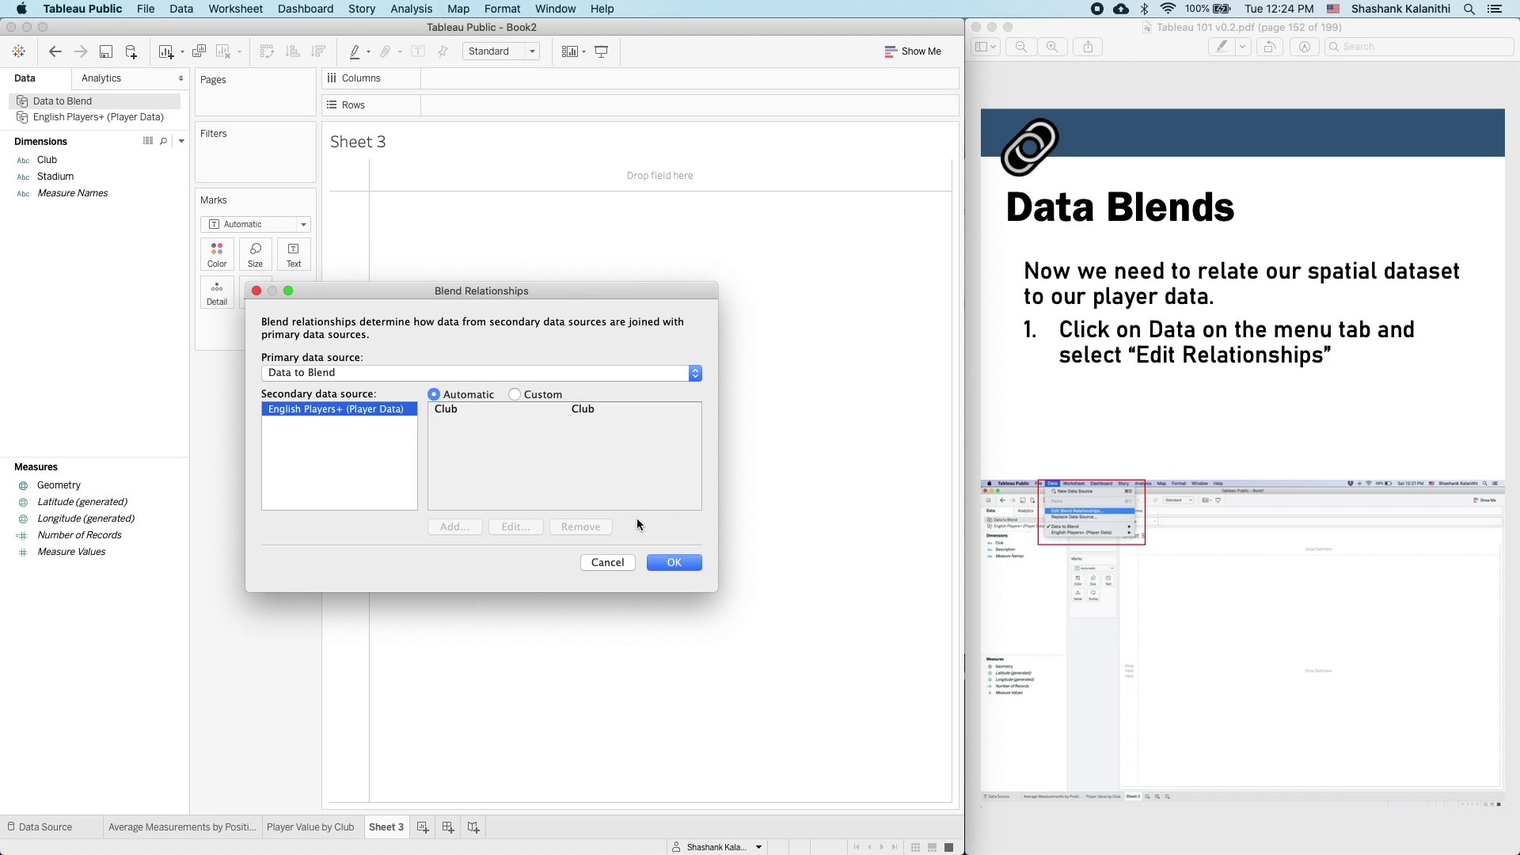
left_click(653, 559)
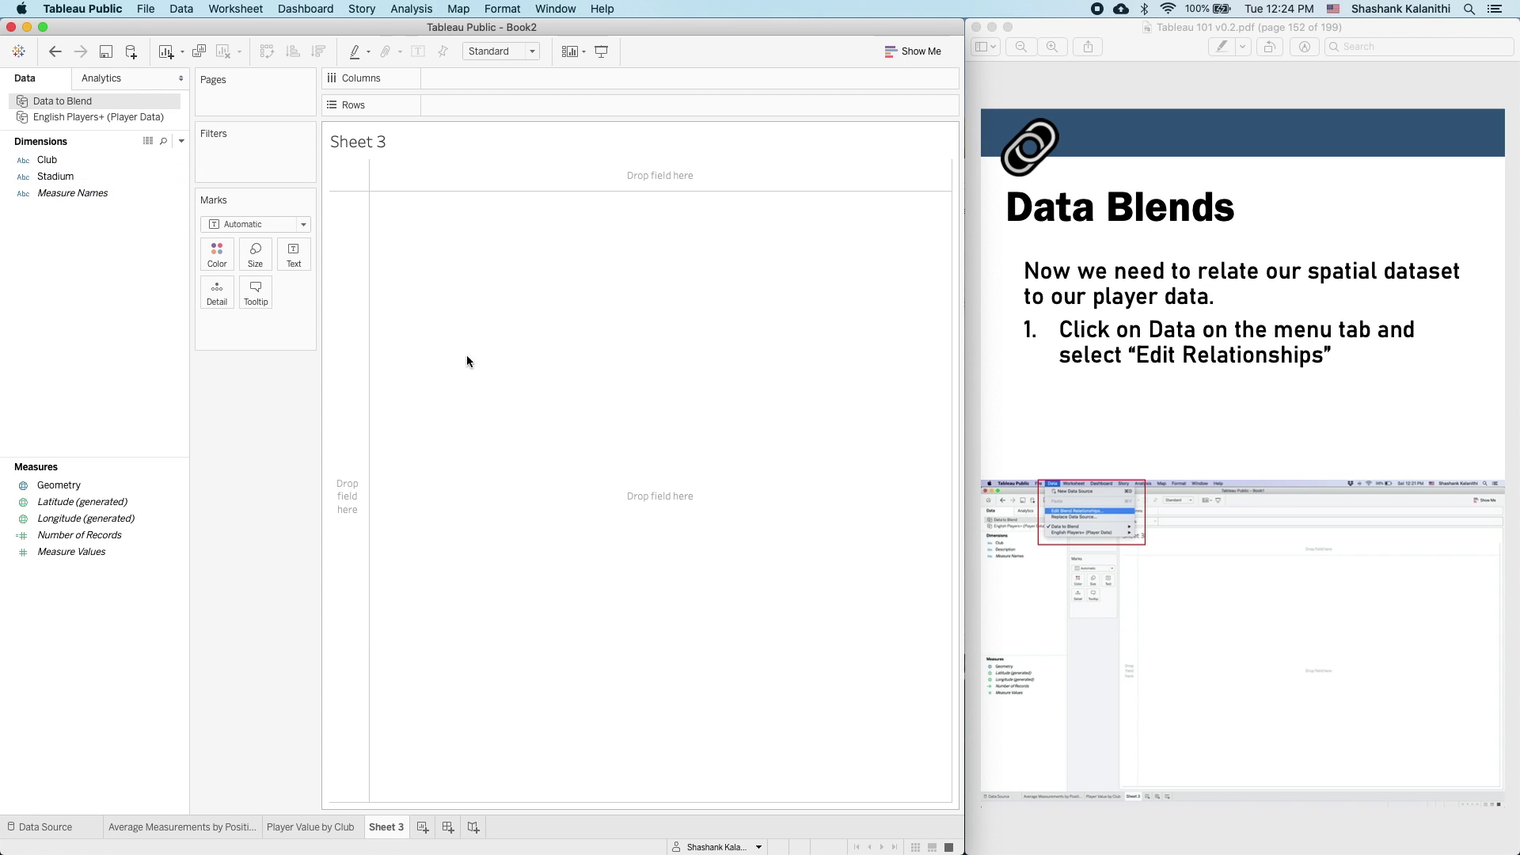
- Read the guide's following Data Blends pages in Preview and inspect the join between English Players+ and Page 1 Table 1+ in Tableau Public
left_click(1202, 448)
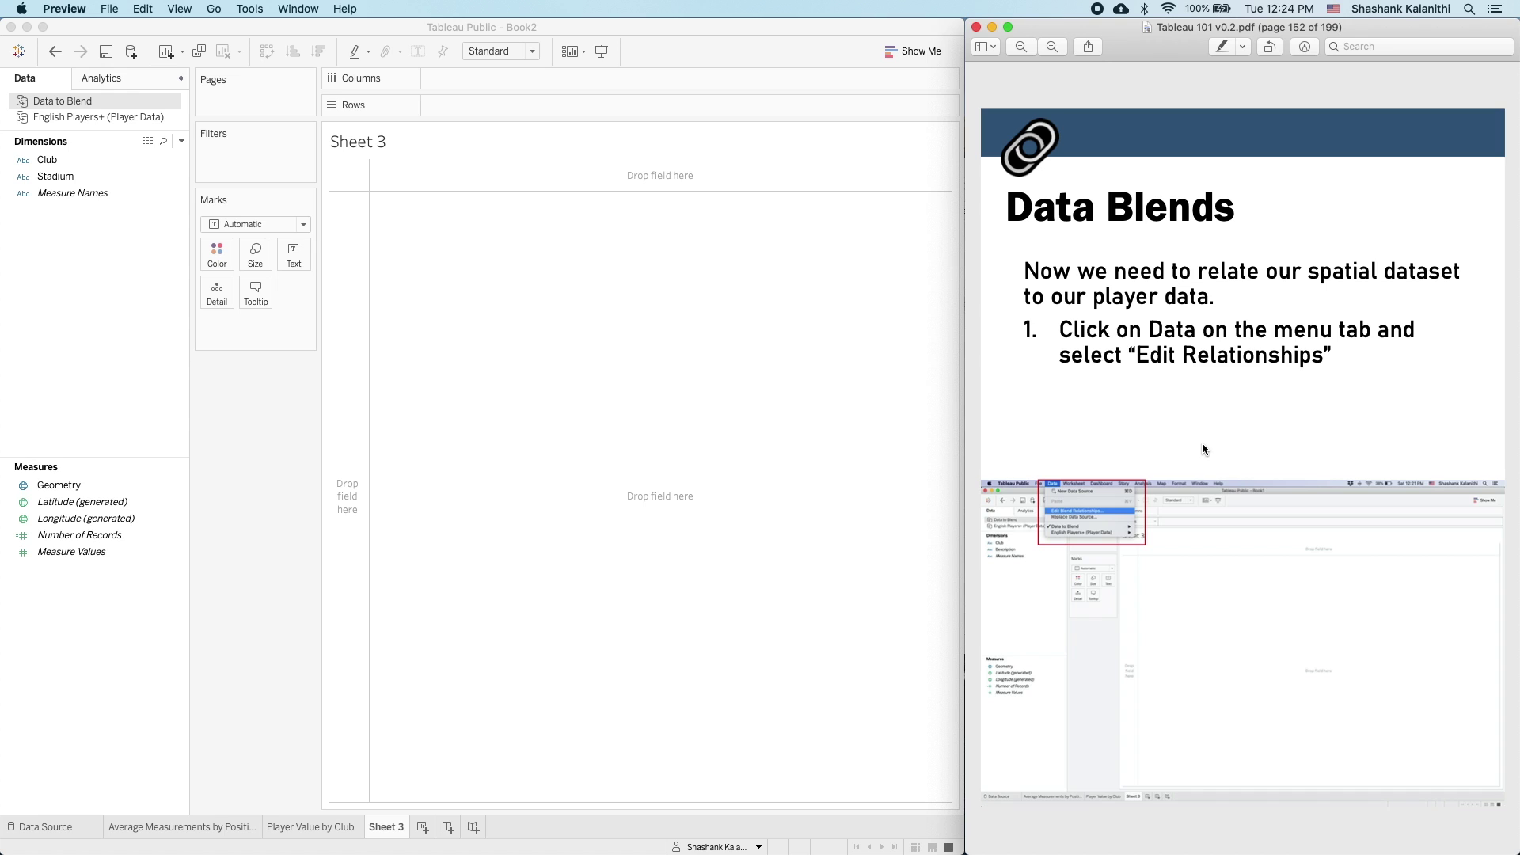
key("Down")
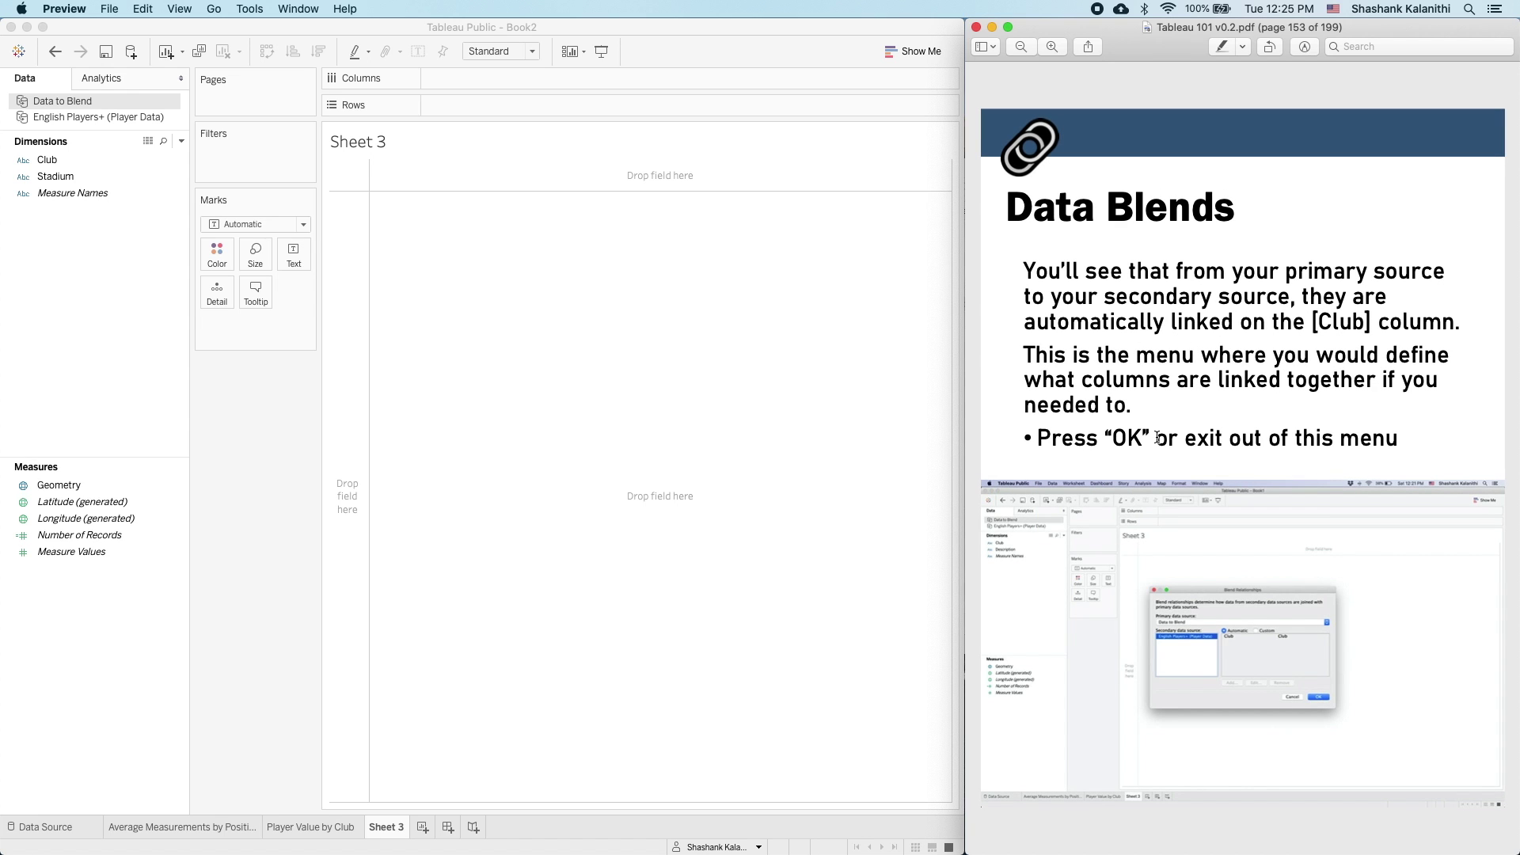
key("Down")
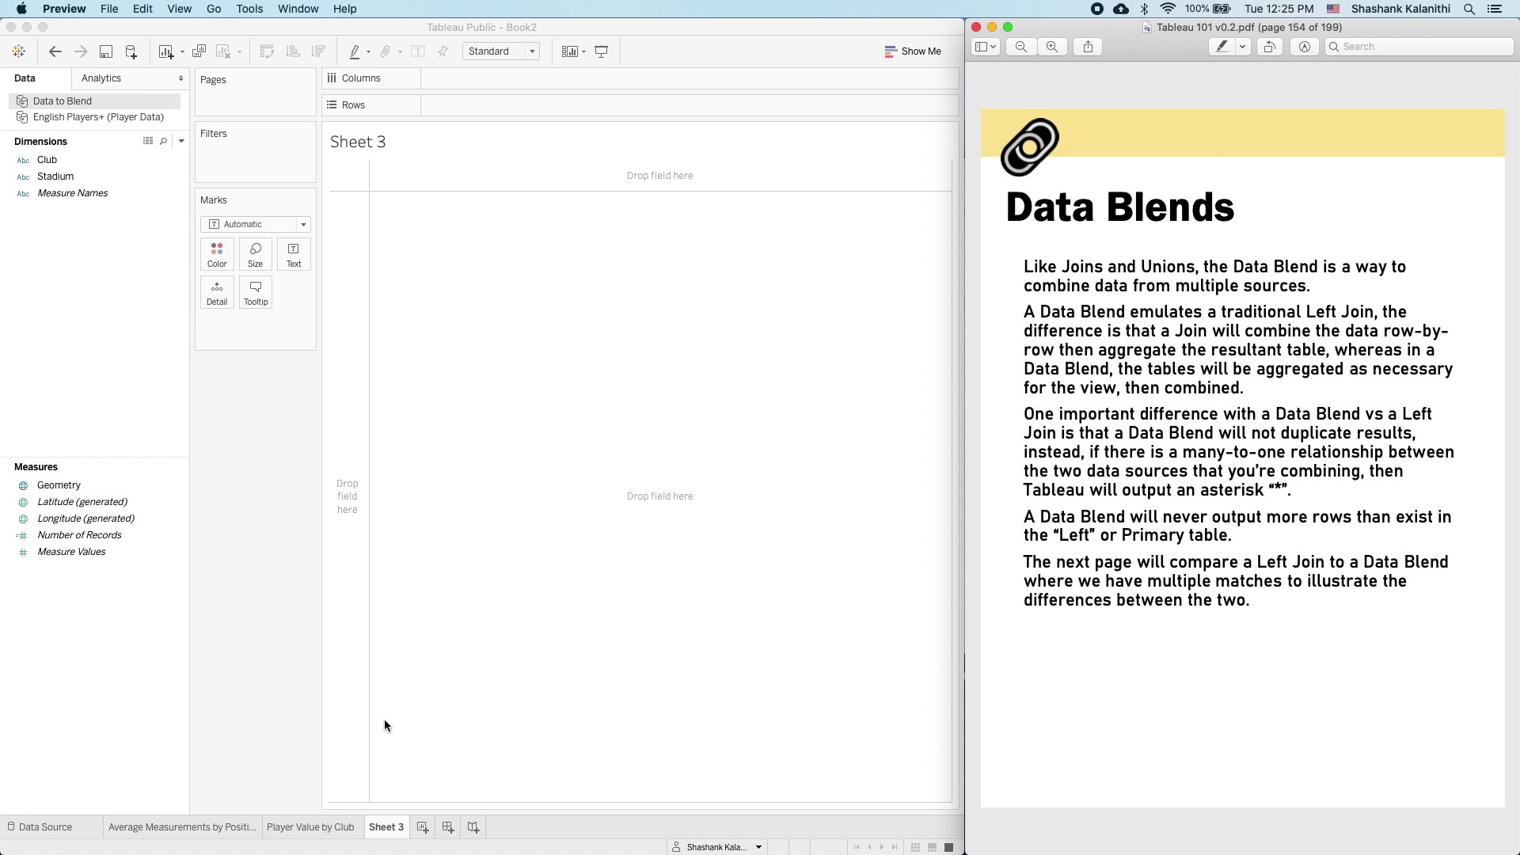
left_click(44, 121)
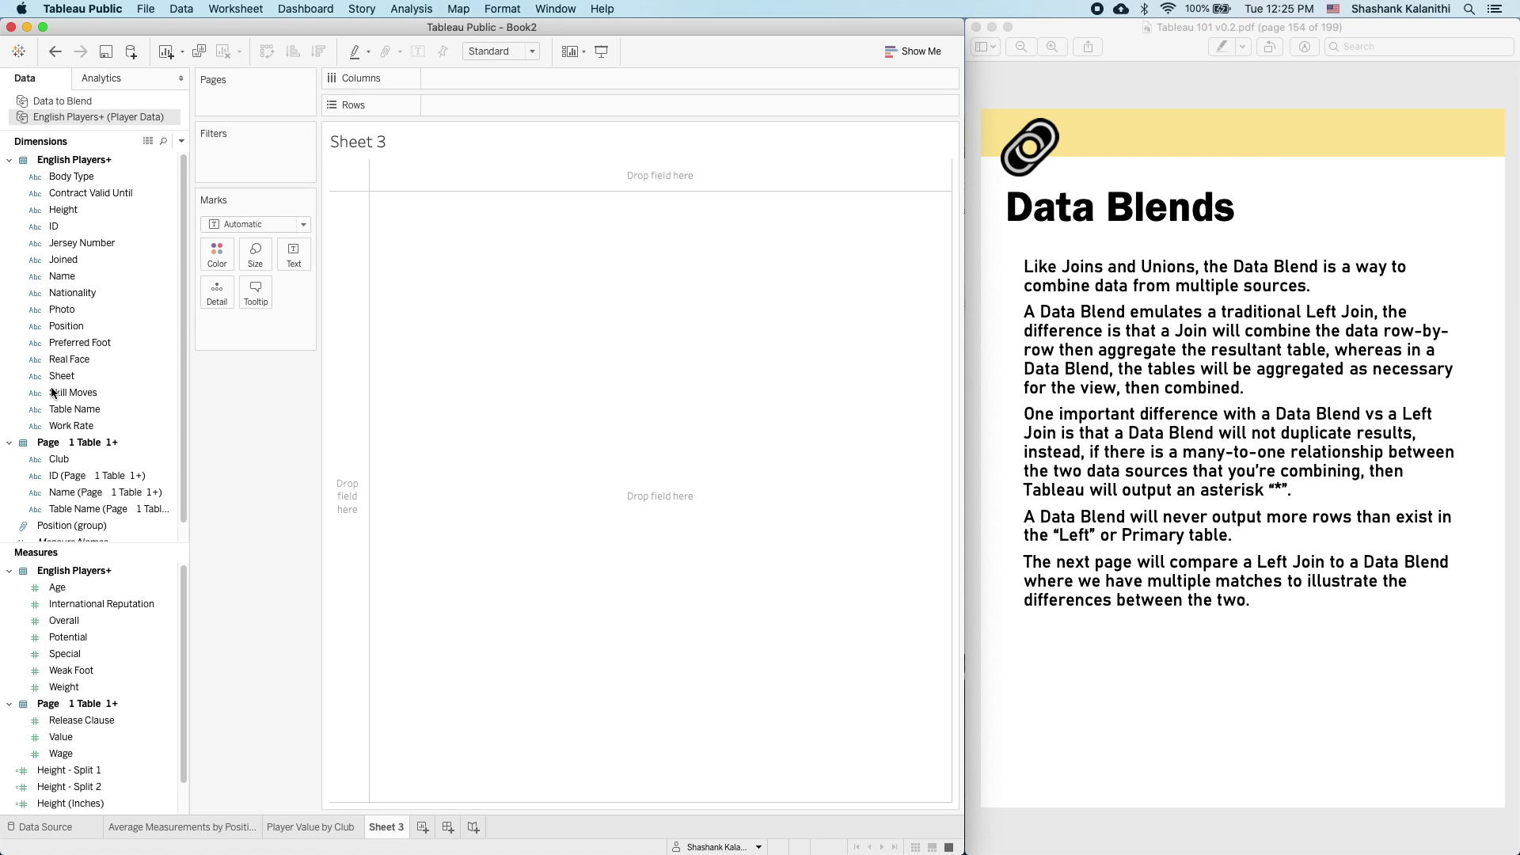
left_click(68, 831)
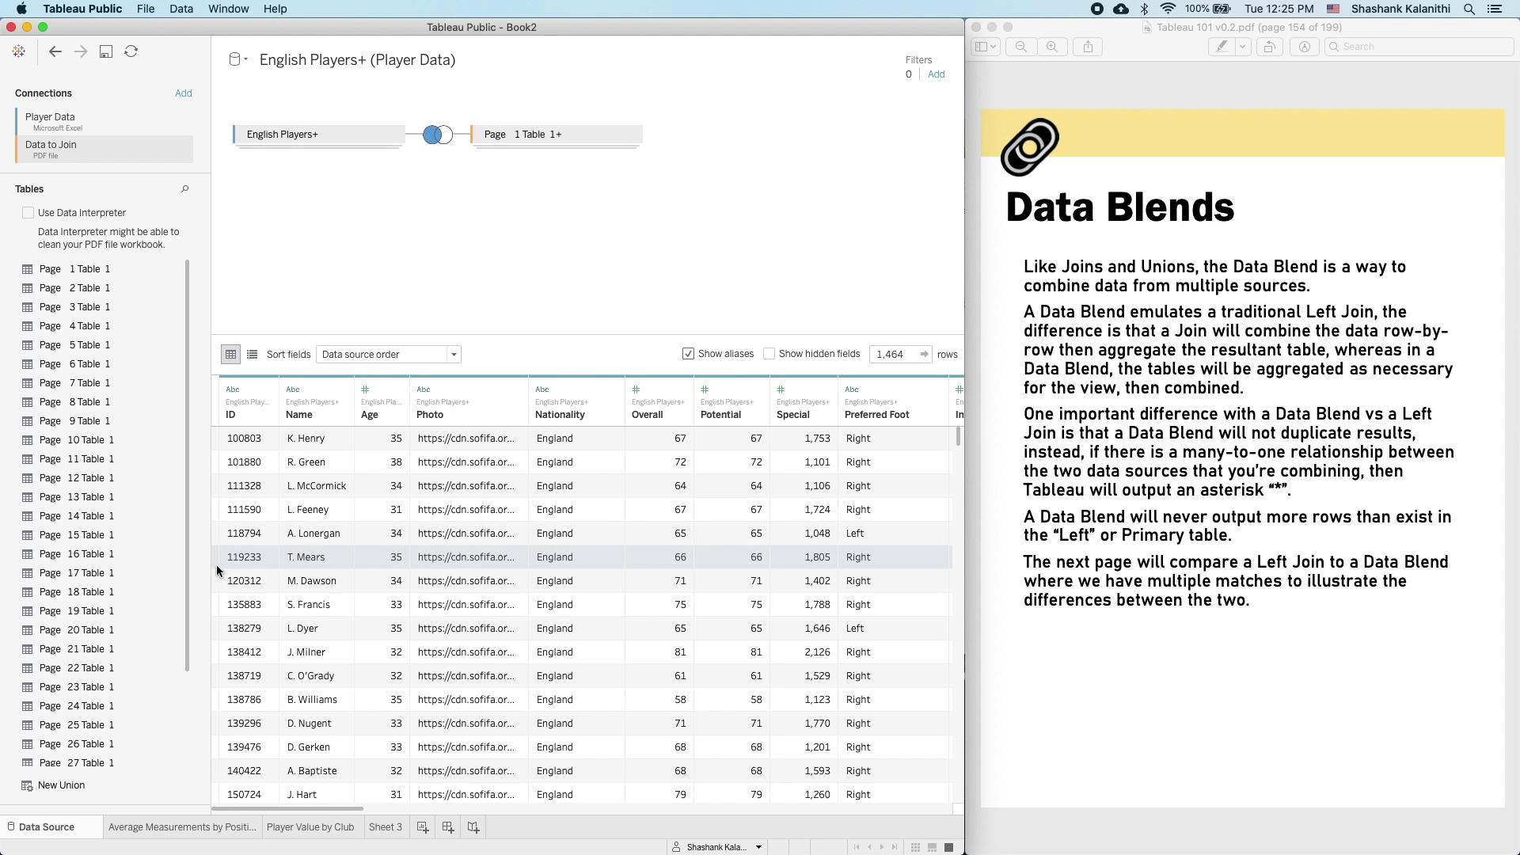
left_click(437, 135)
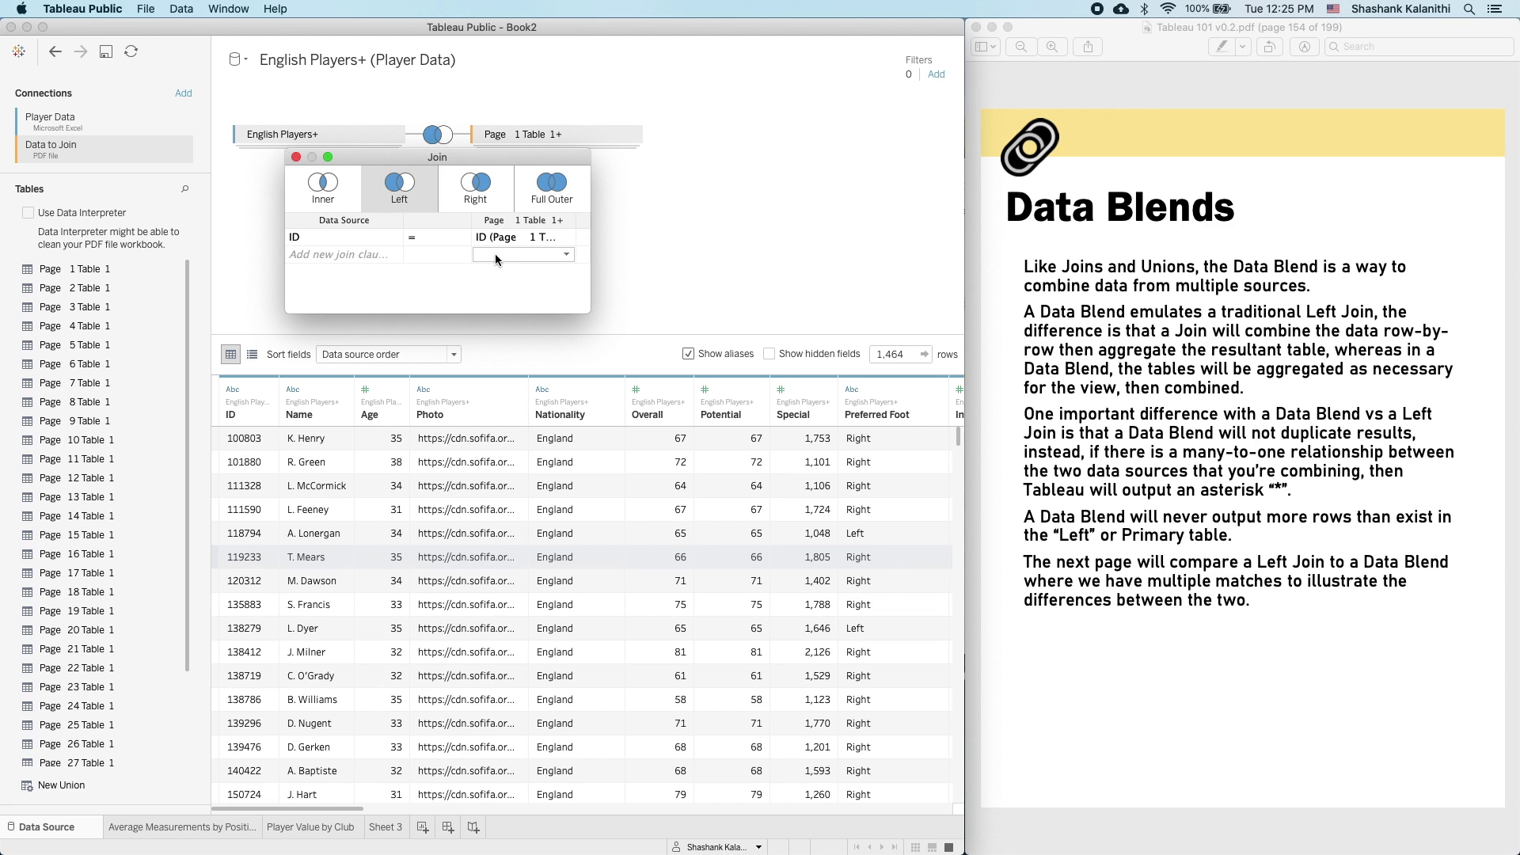
left_click(658, 259)
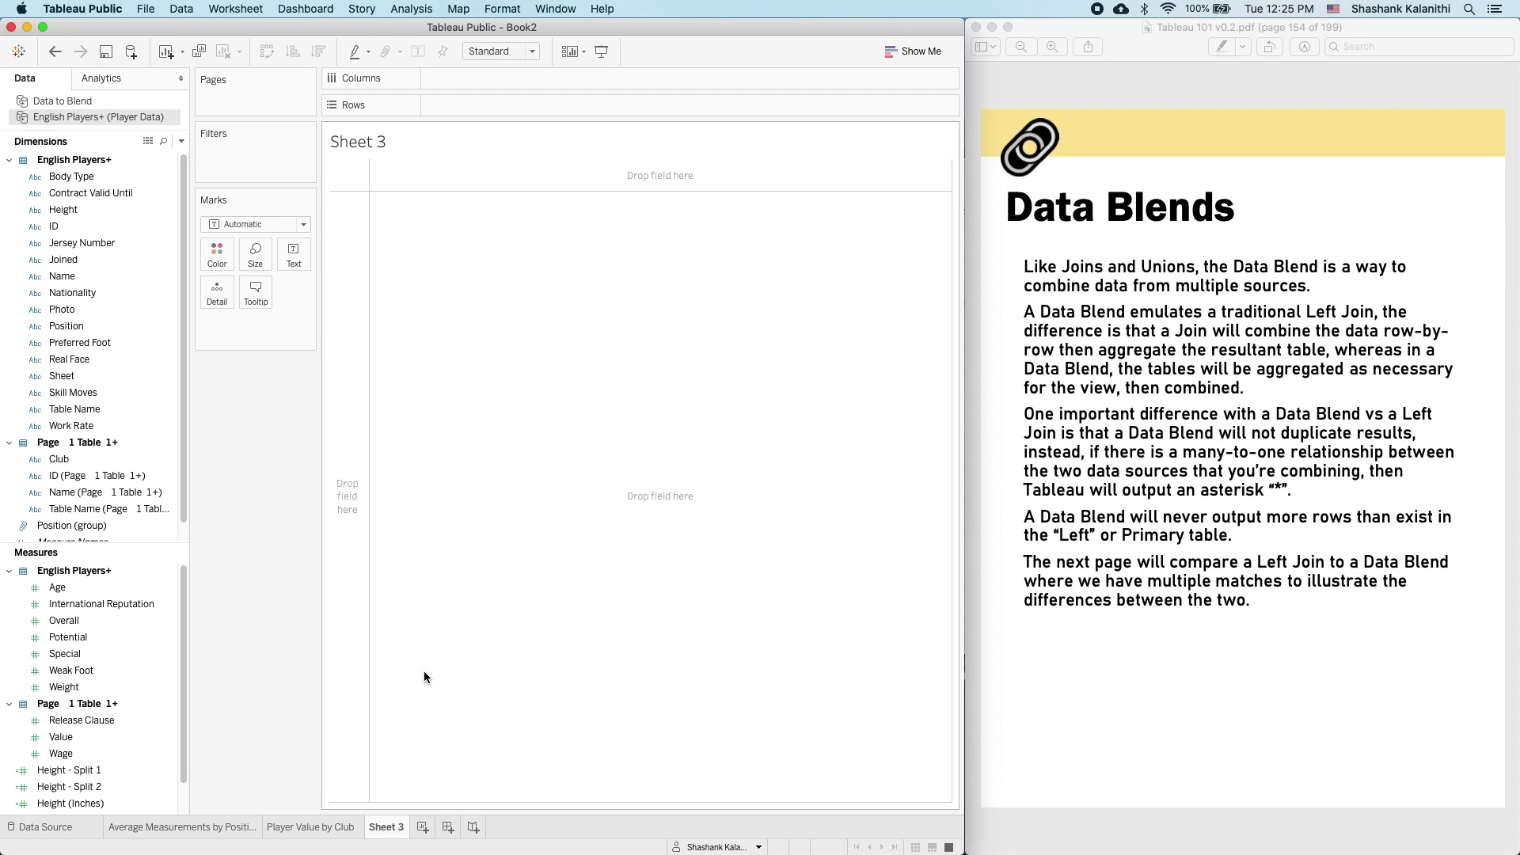
- Examine the guide's Left Join and Data Blend example tables in Preview, comparing how each handles multiple matches for ID 1
left_click(1219, 609)
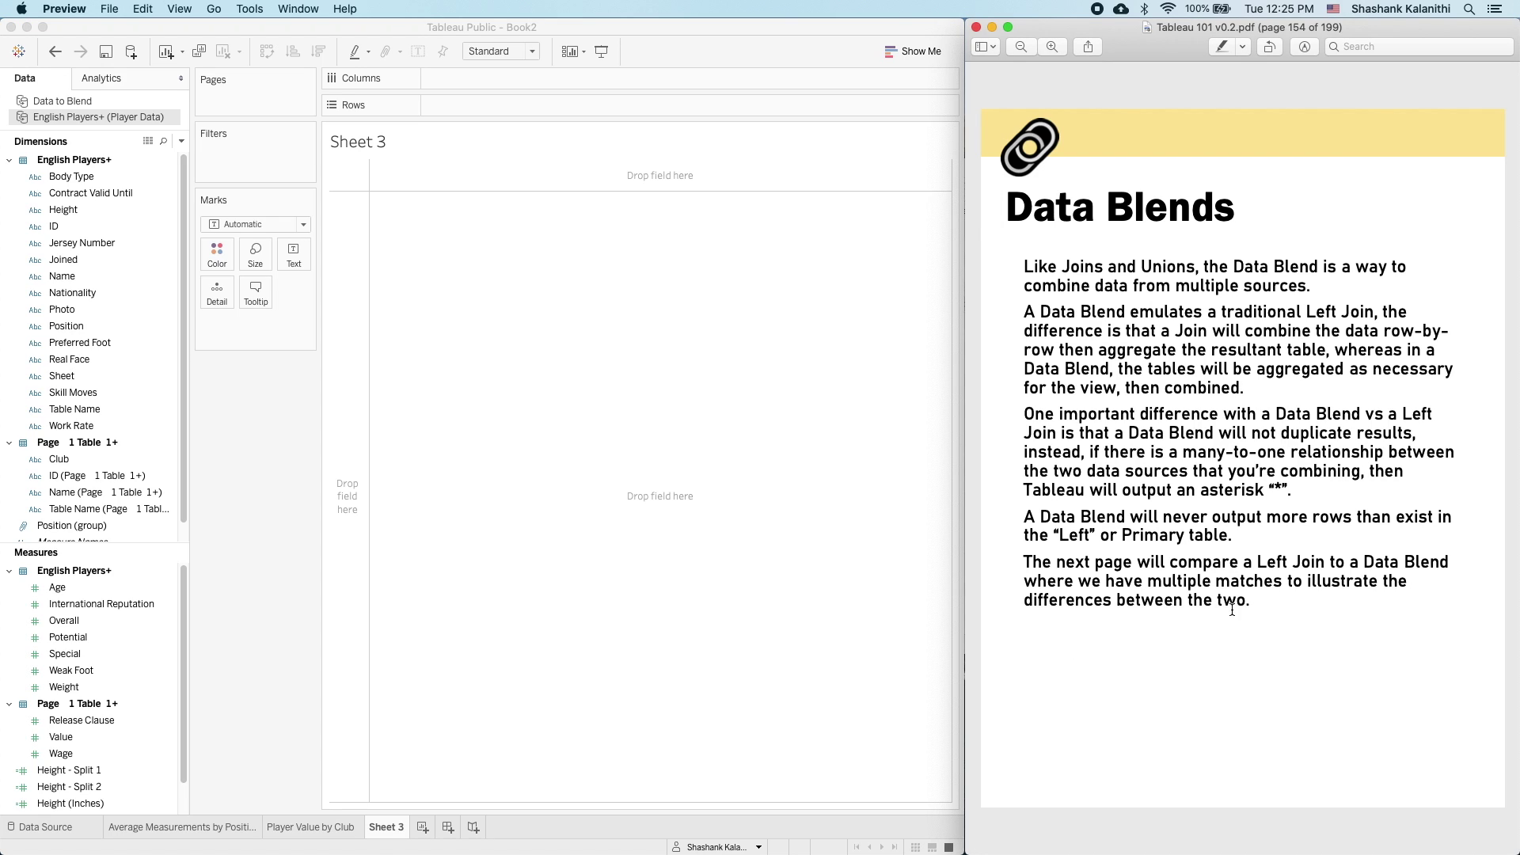
key("Right")
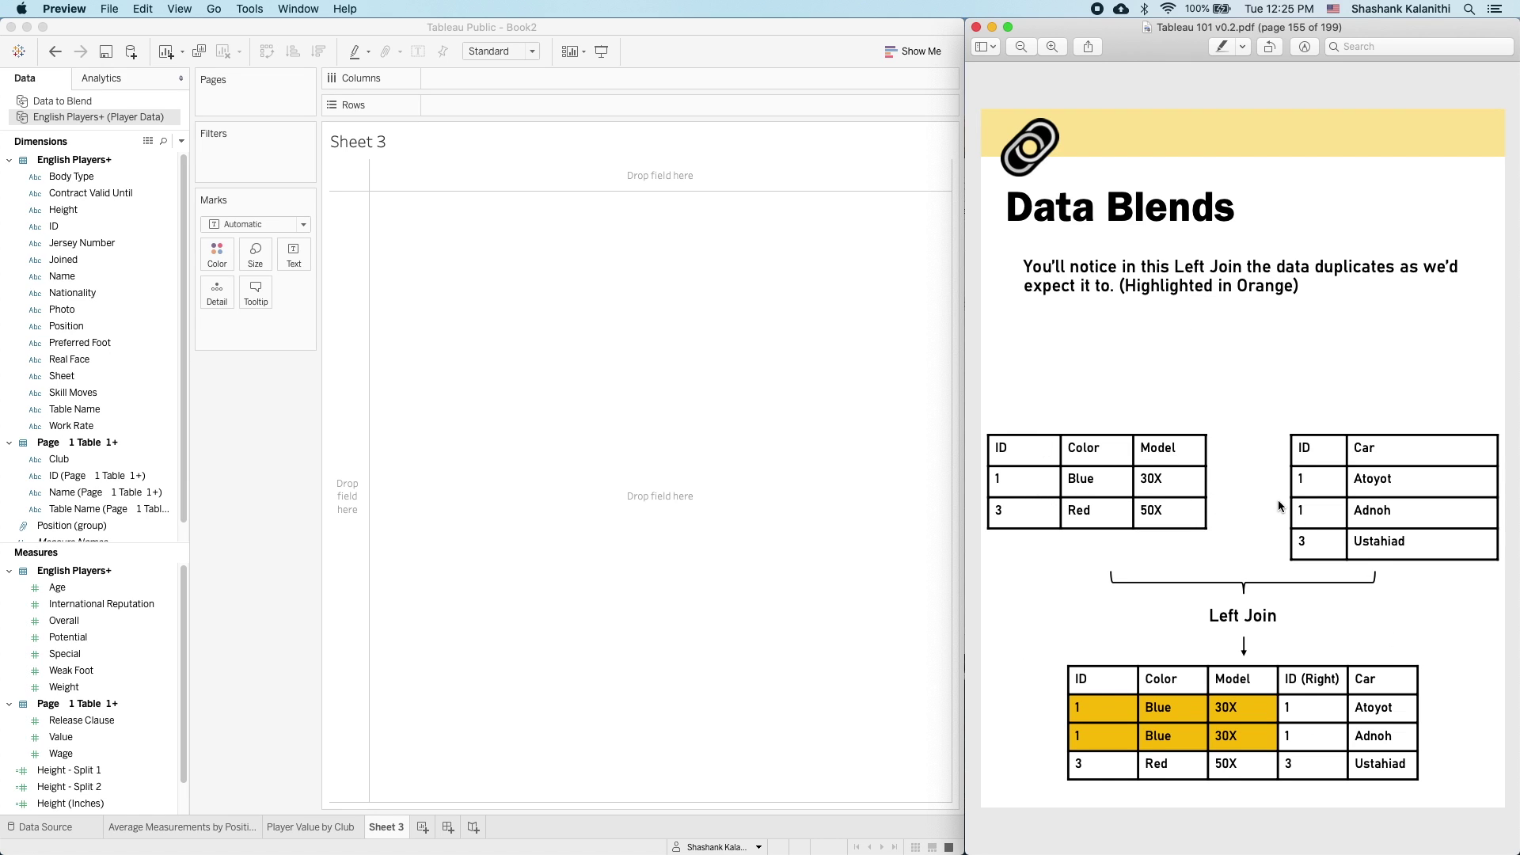
left_click_drag(986, 479, 993, 483)
left_click_drag(1314, 487, 1303, 541)
left_click_drag(1243, 737, 1063, 703)
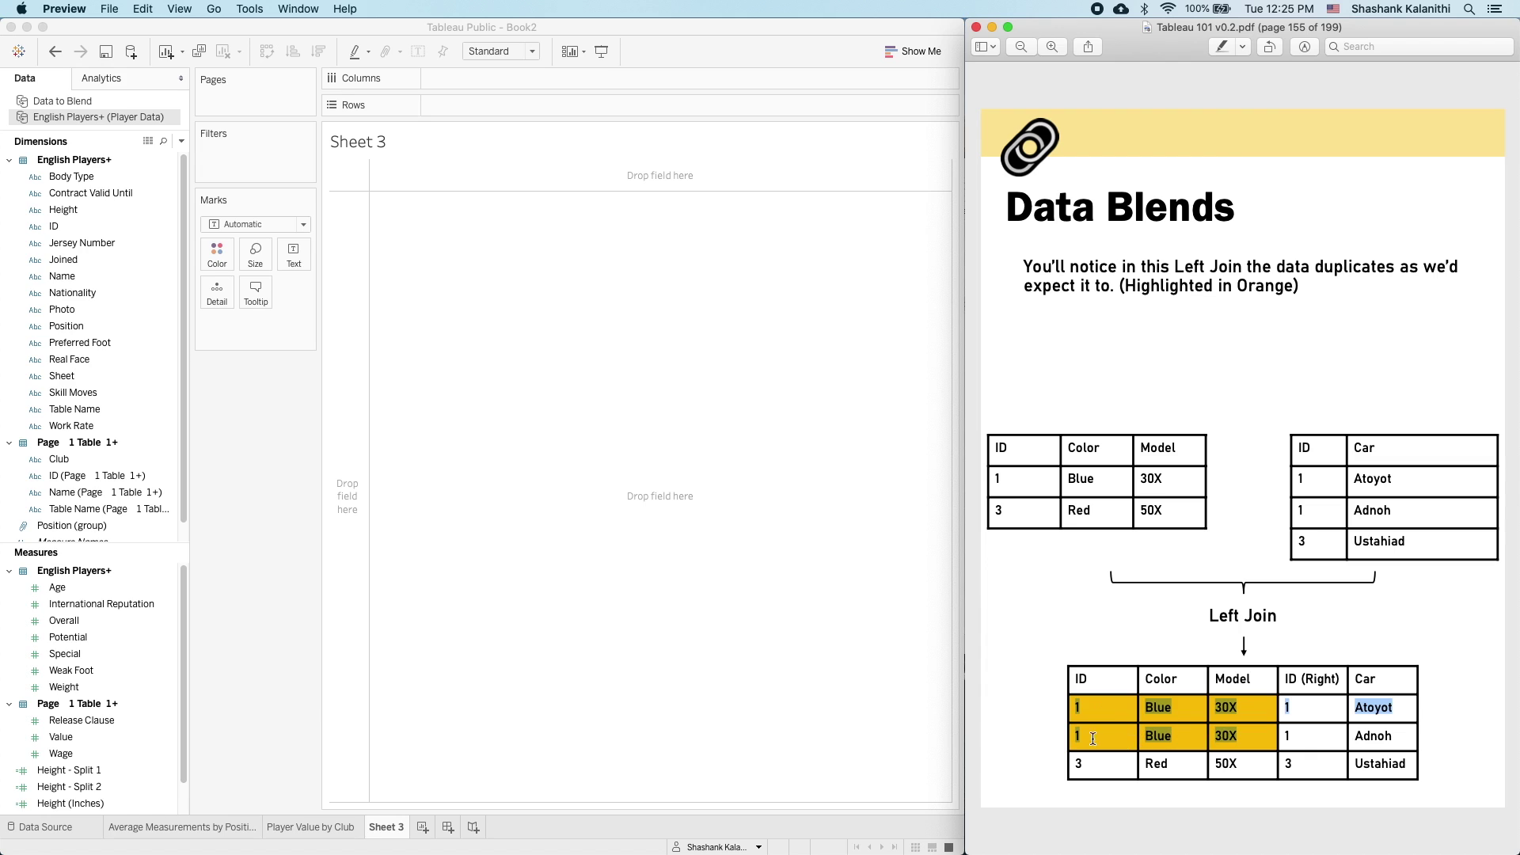
left_click(1196, 715)
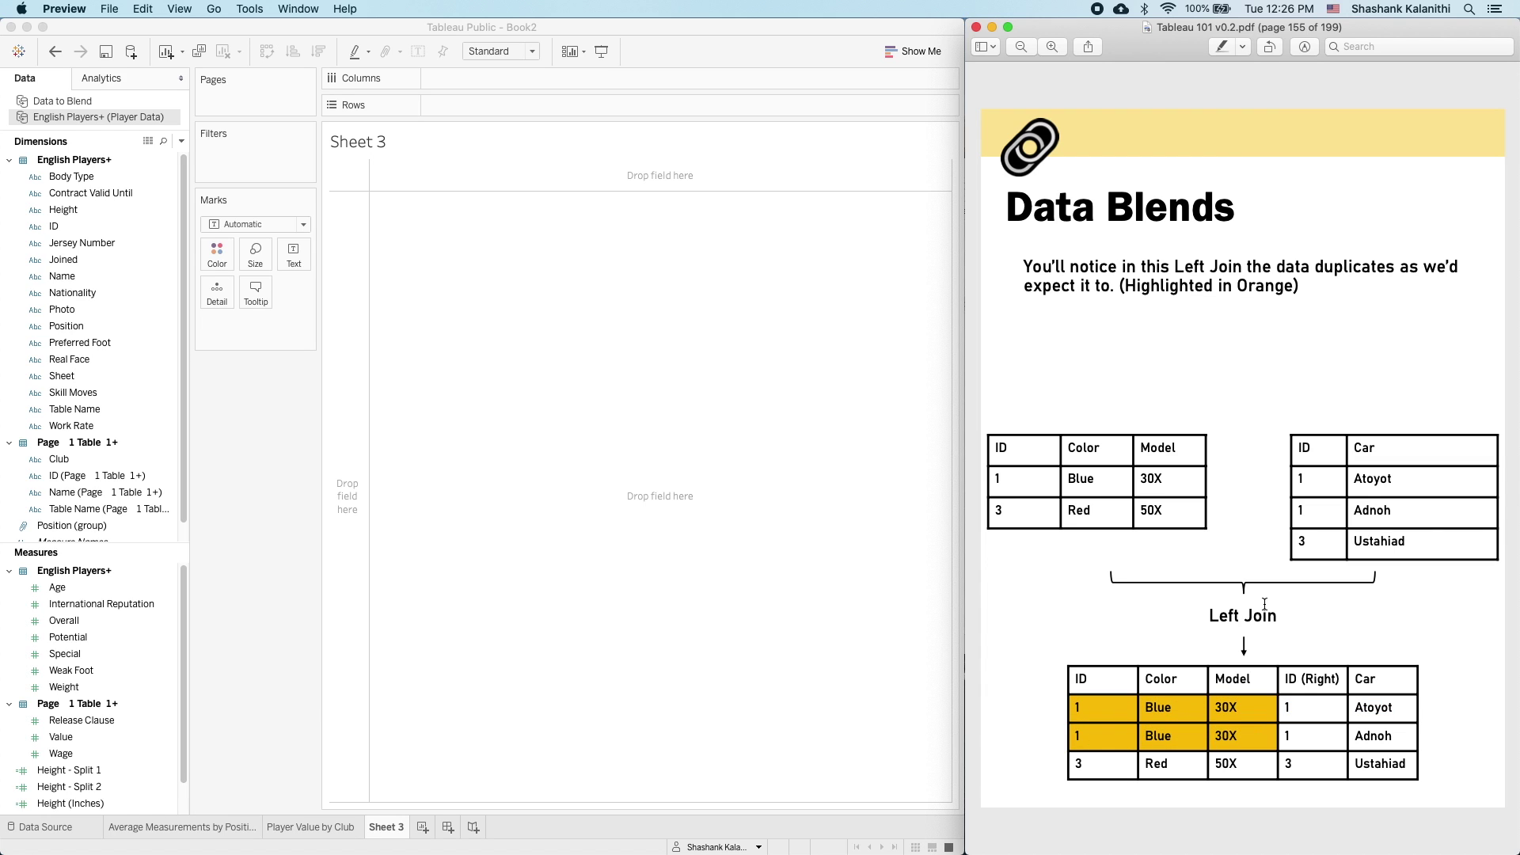
key("Right")
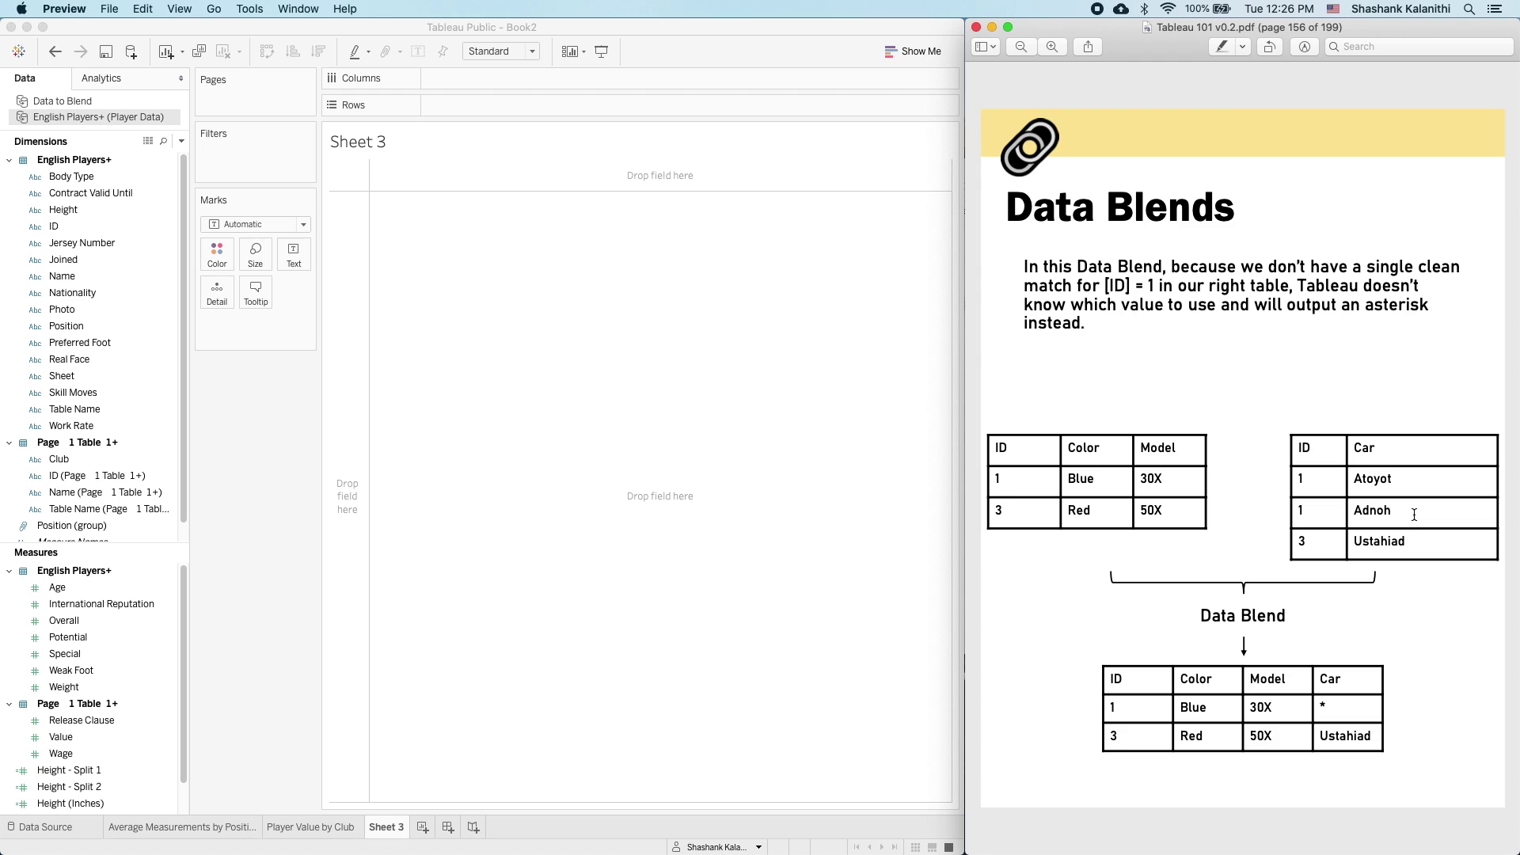
left_click_drag(1415, 513, 1353, 480)
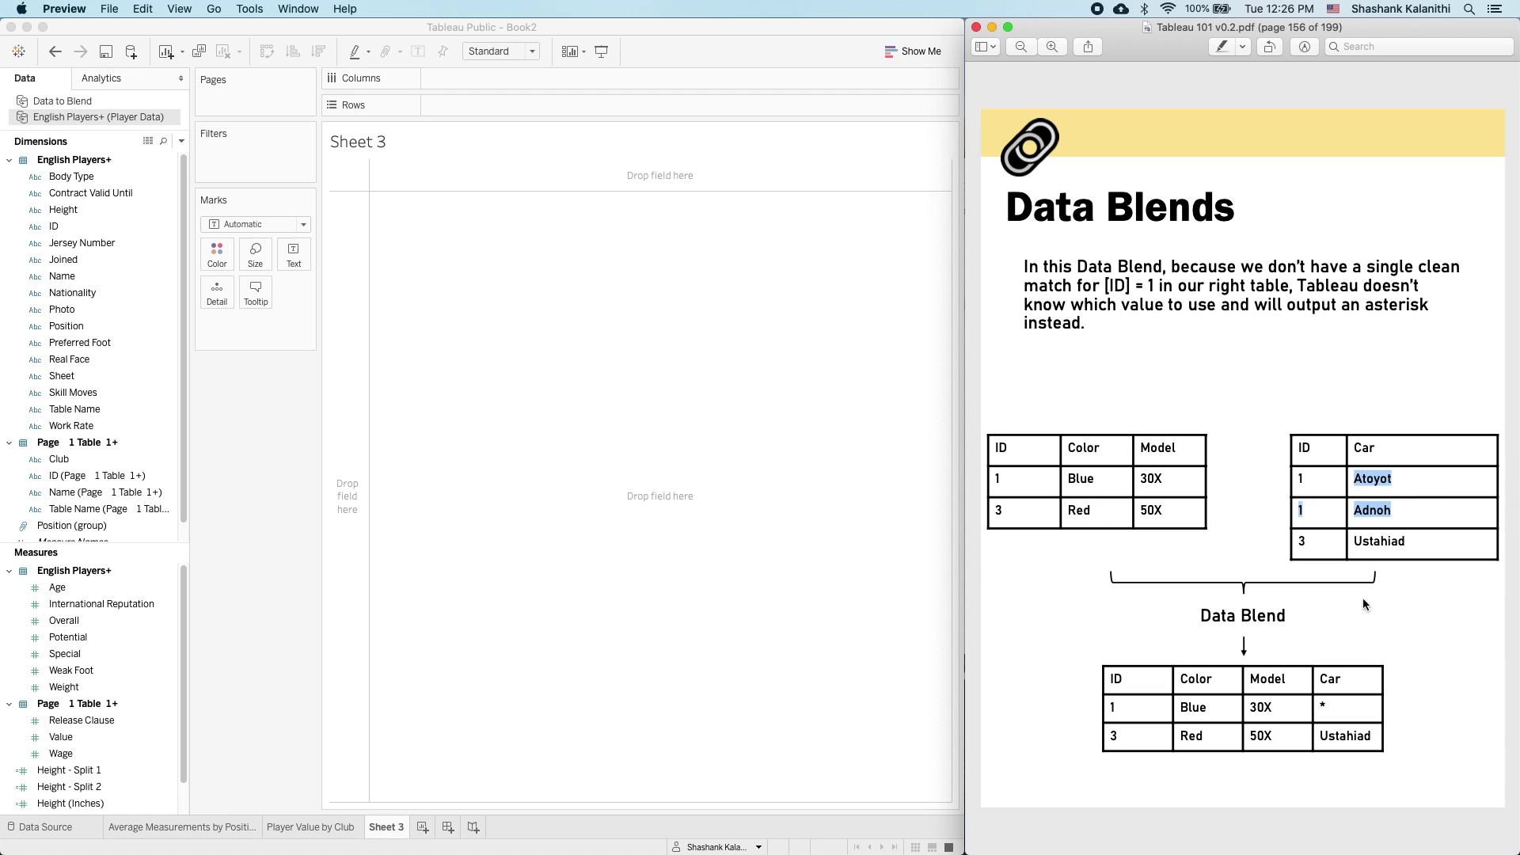
left_click(1333, 702)
left_click_drag(1321, 707, 1326, 708)
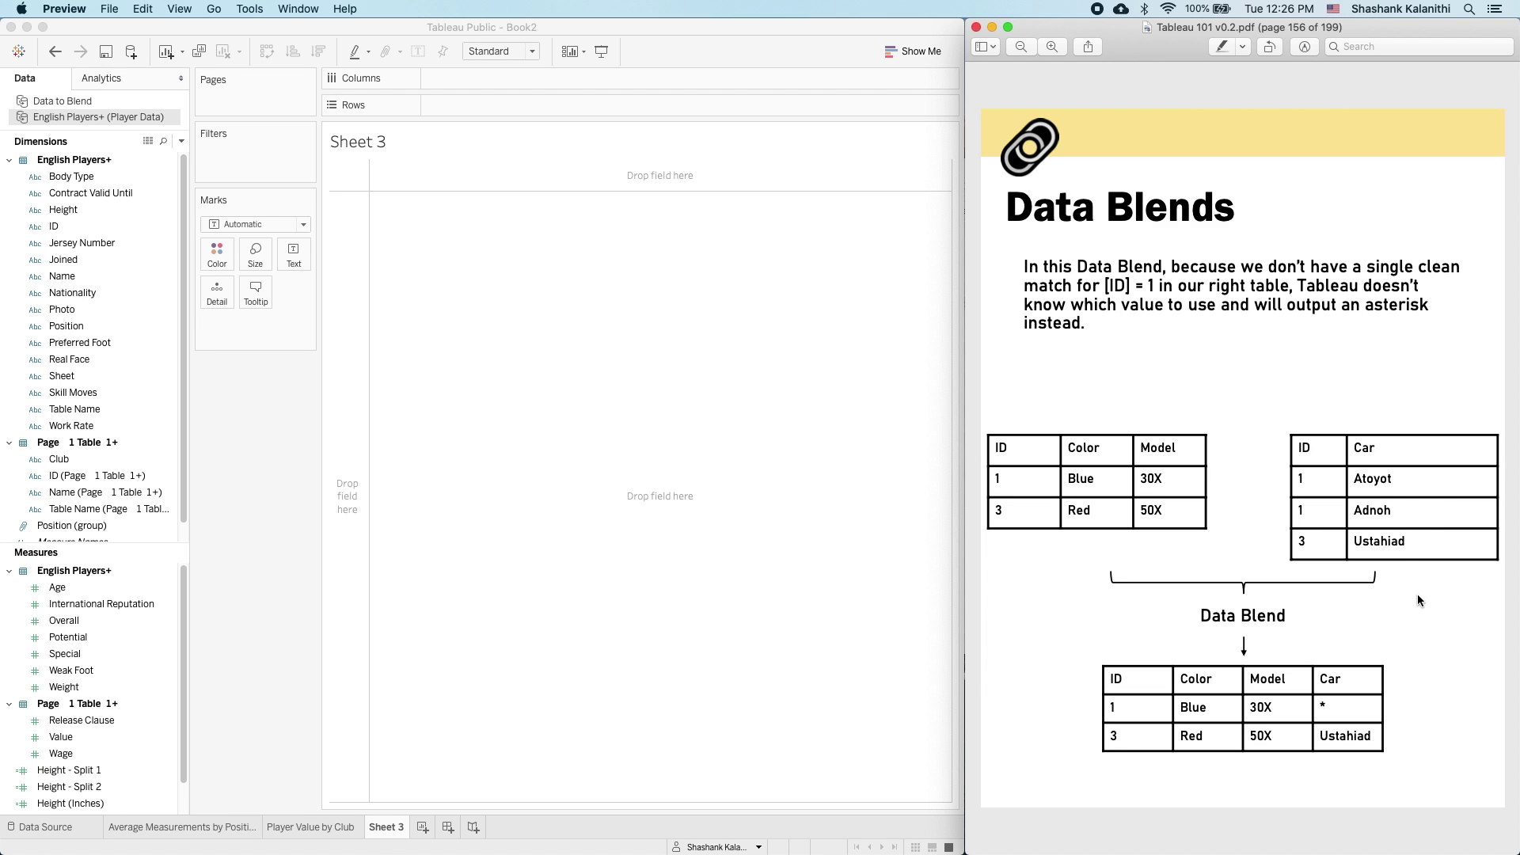
- Turn to the guide's page on blend link symbols, and inspect the Club match between English Players+ and Data to Blend in the blend relationships
left_click_drag(1427, 639, 1423, 629)
key("Right")
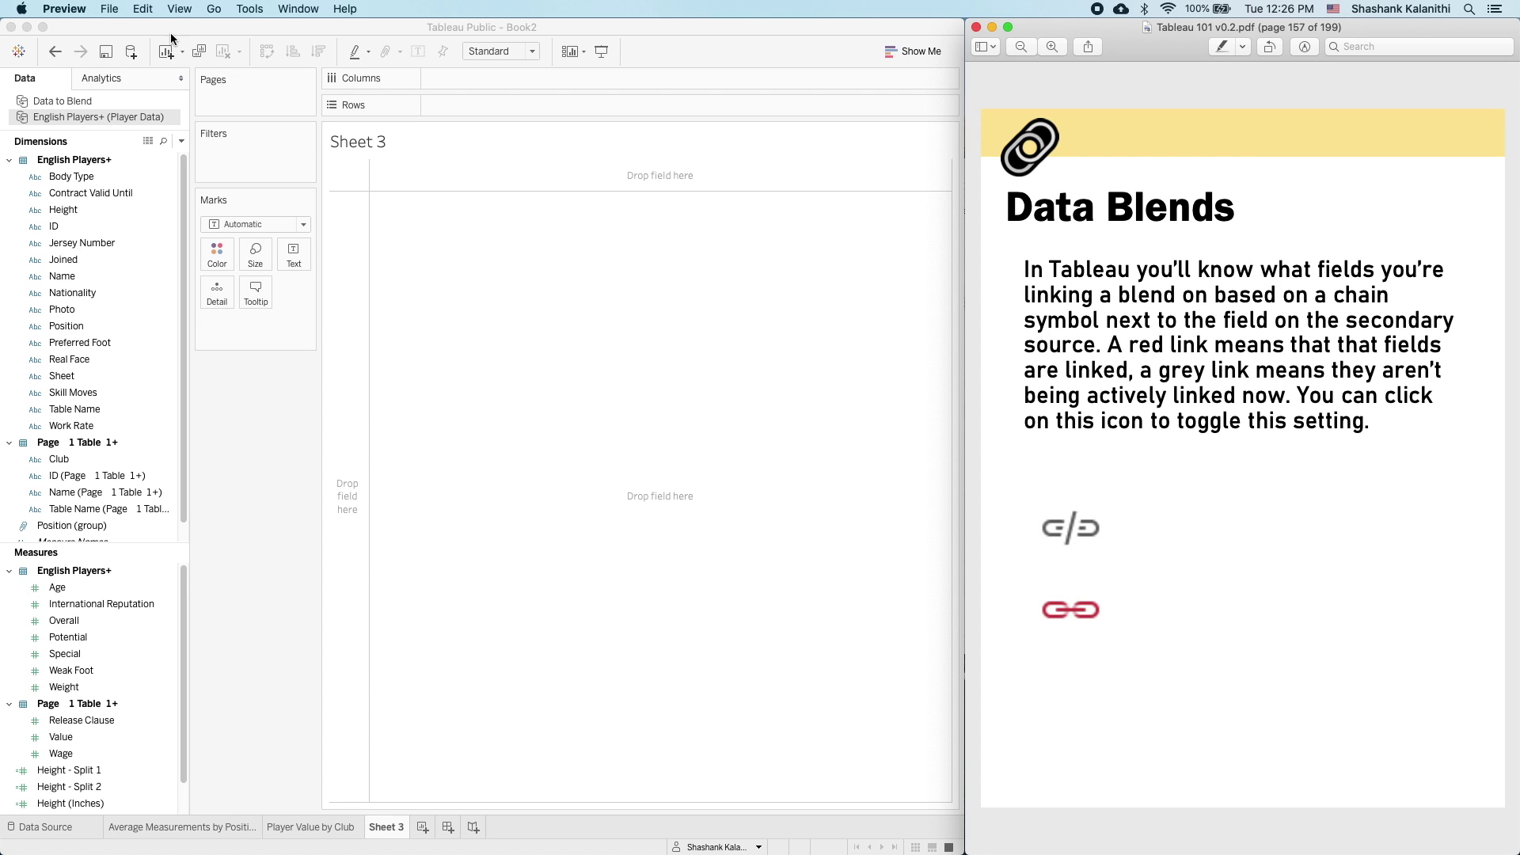
left_click(415, 294)
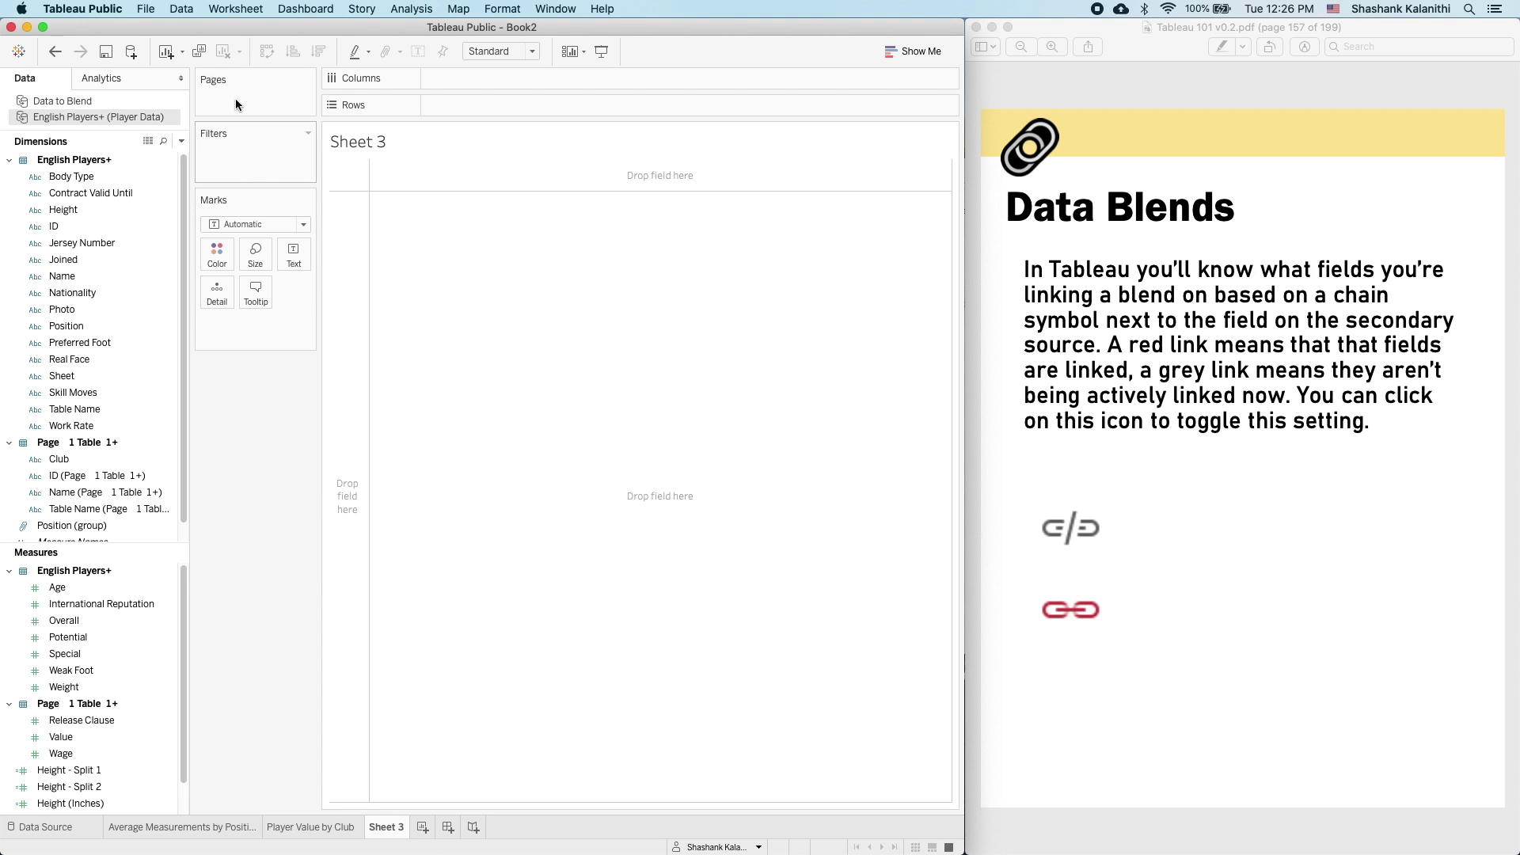
left_click(173, 9)
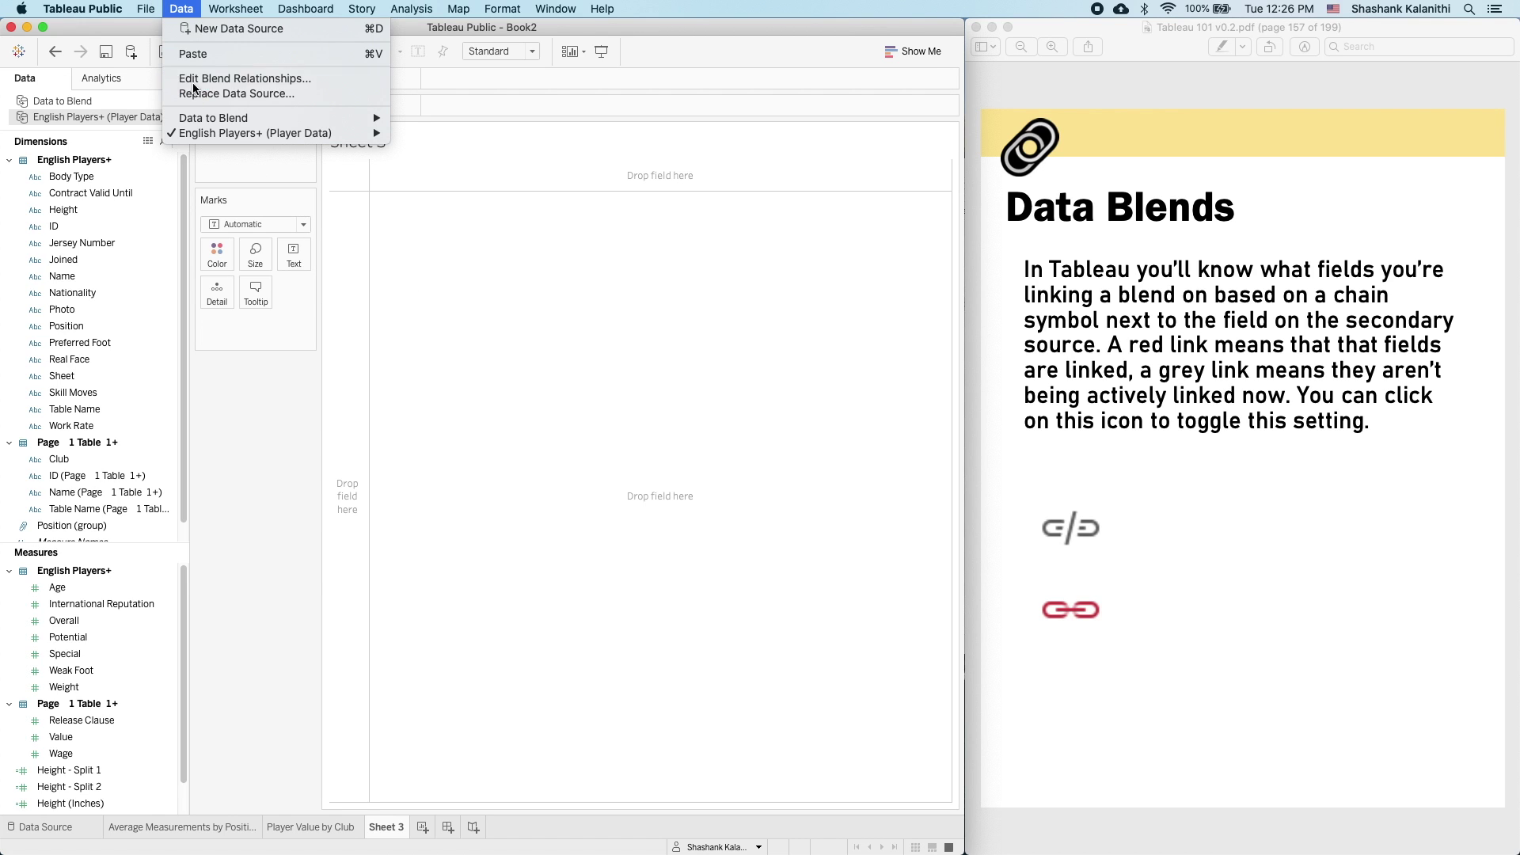
left_click(242, 78)
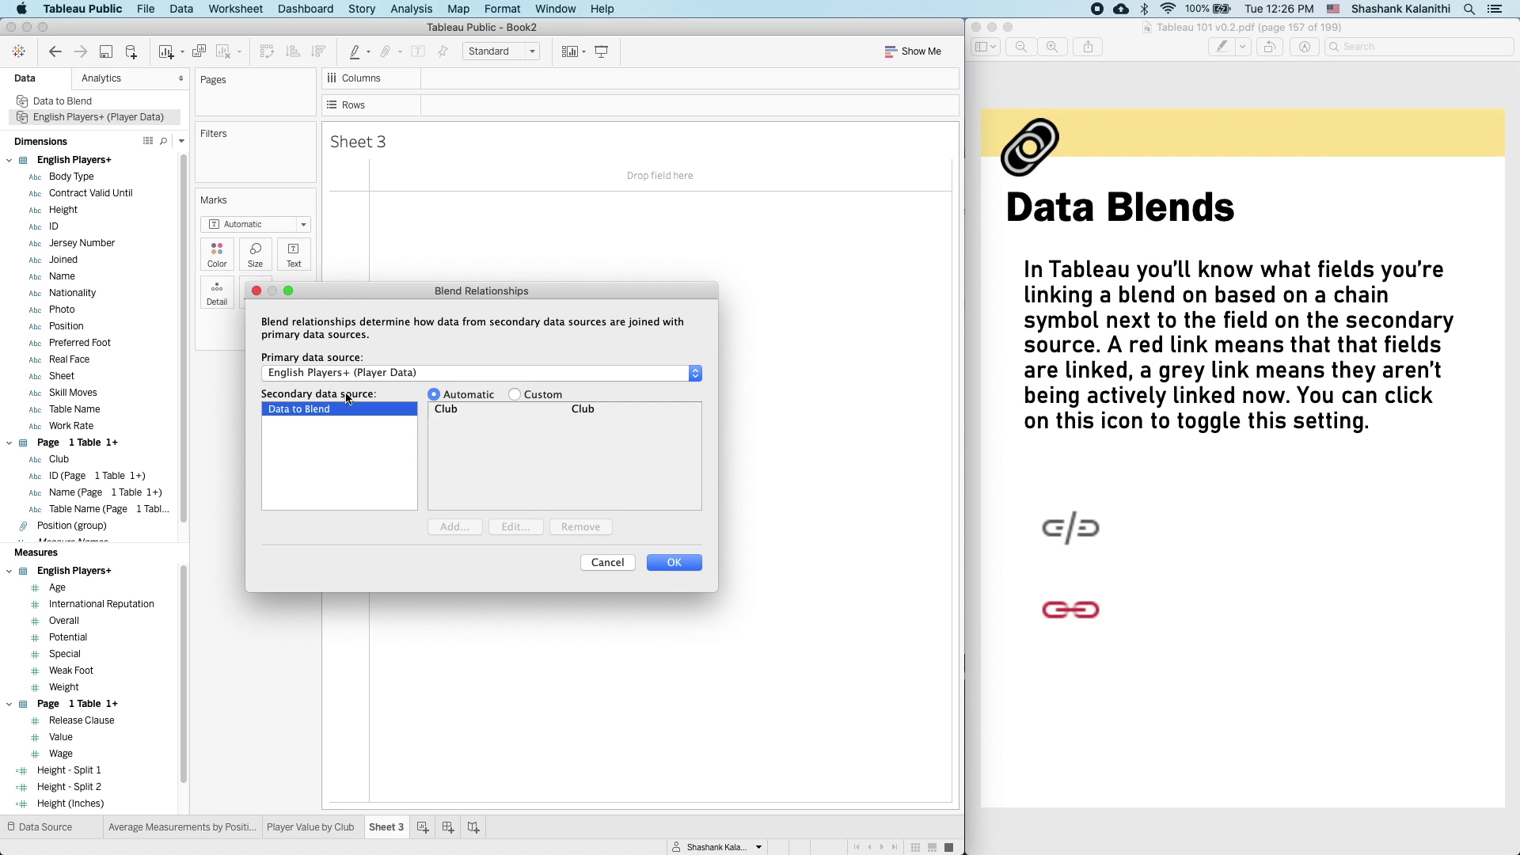
left_click(443, 409)
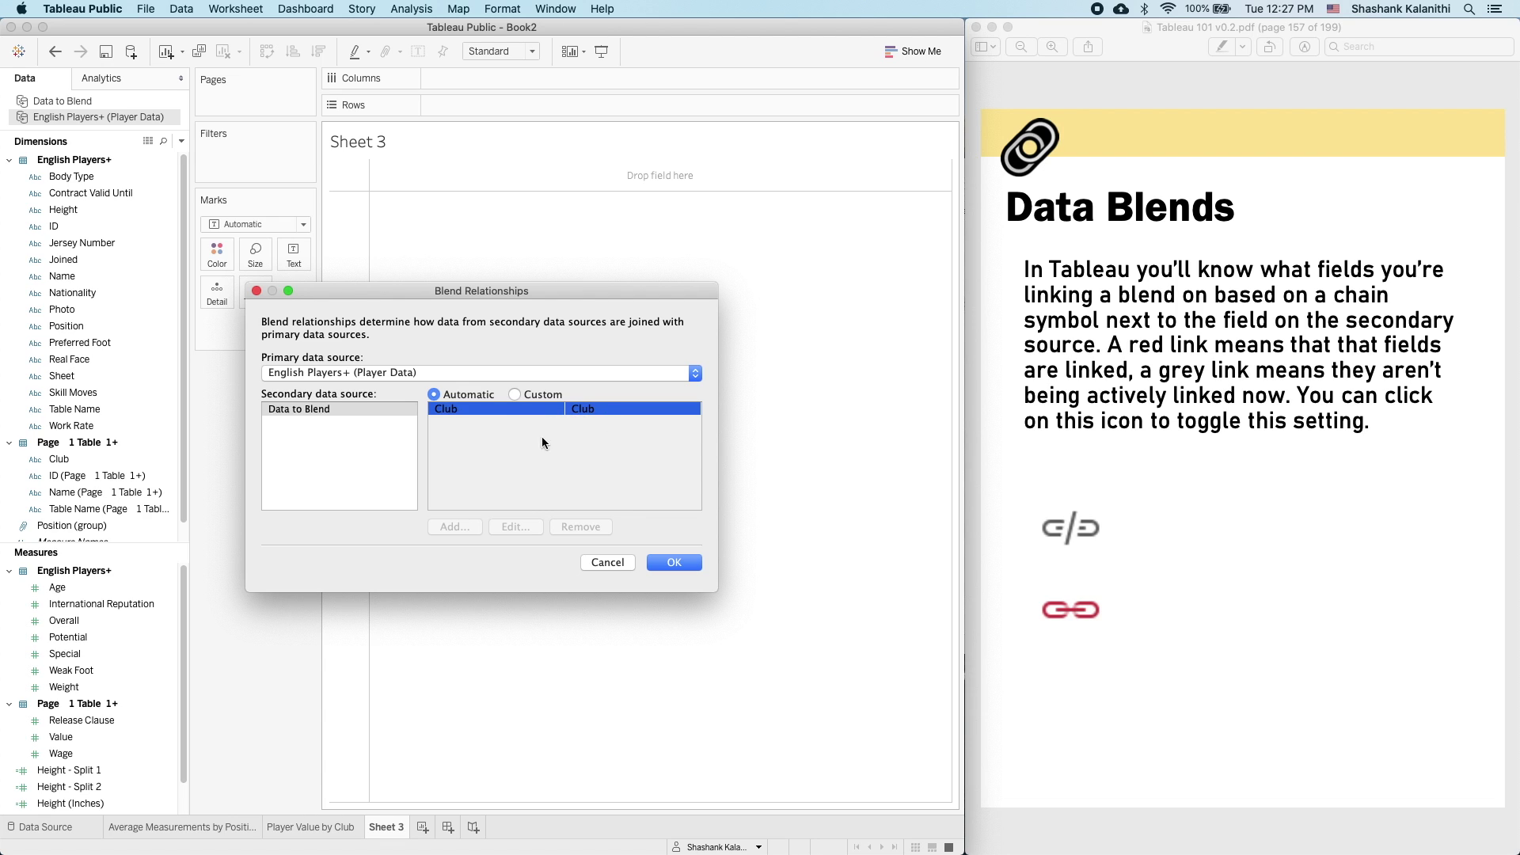
left_click(681, 564)
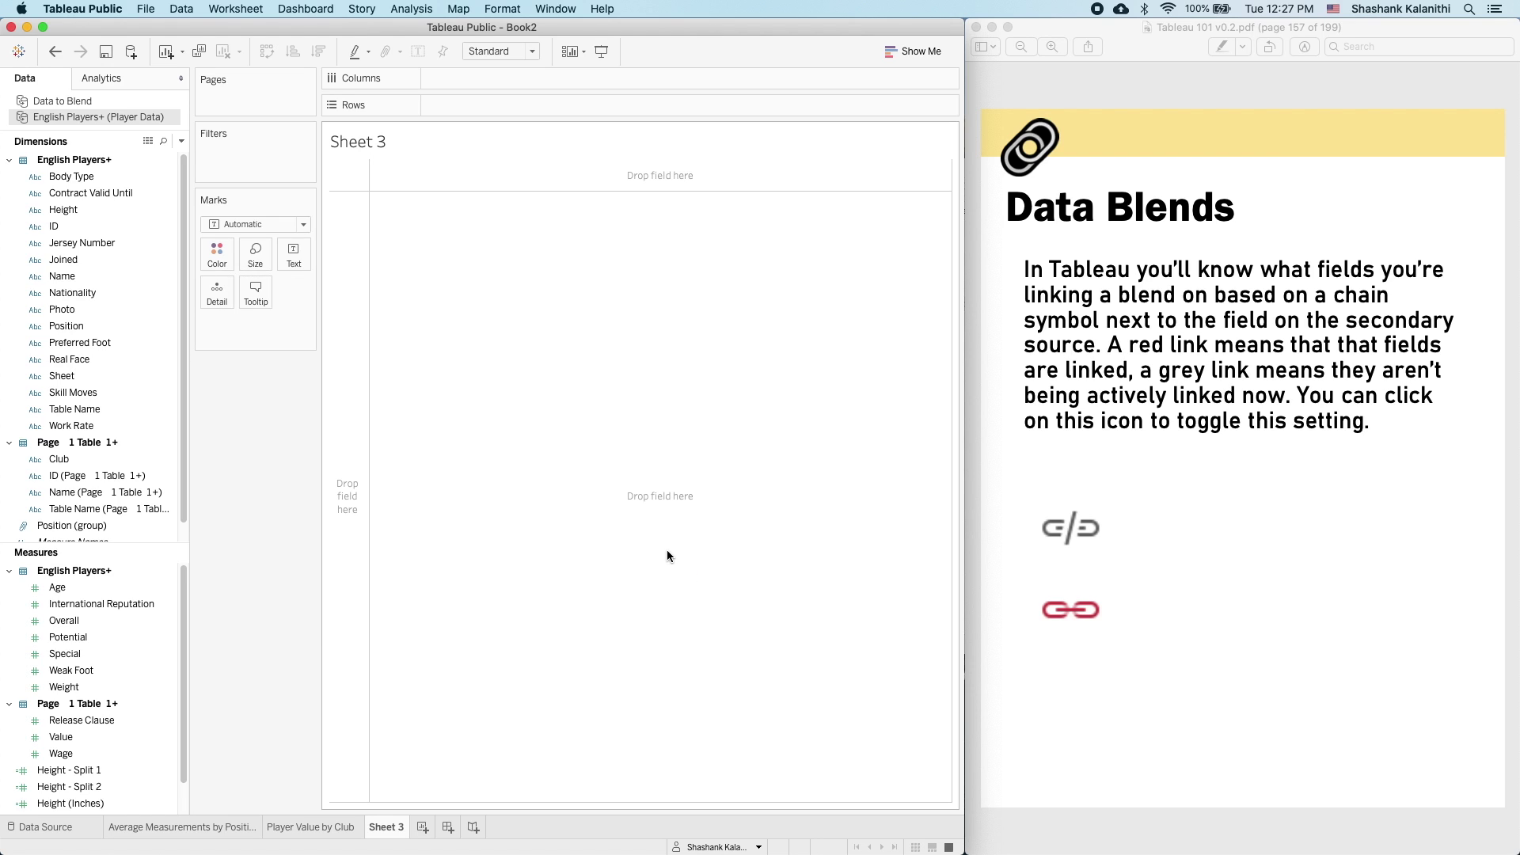
- Turn to the guide's first Geospatial Data page, and compare the fields of both data sources, ending with Data to Blend selected
scroll(1446, 583, "down", 2)
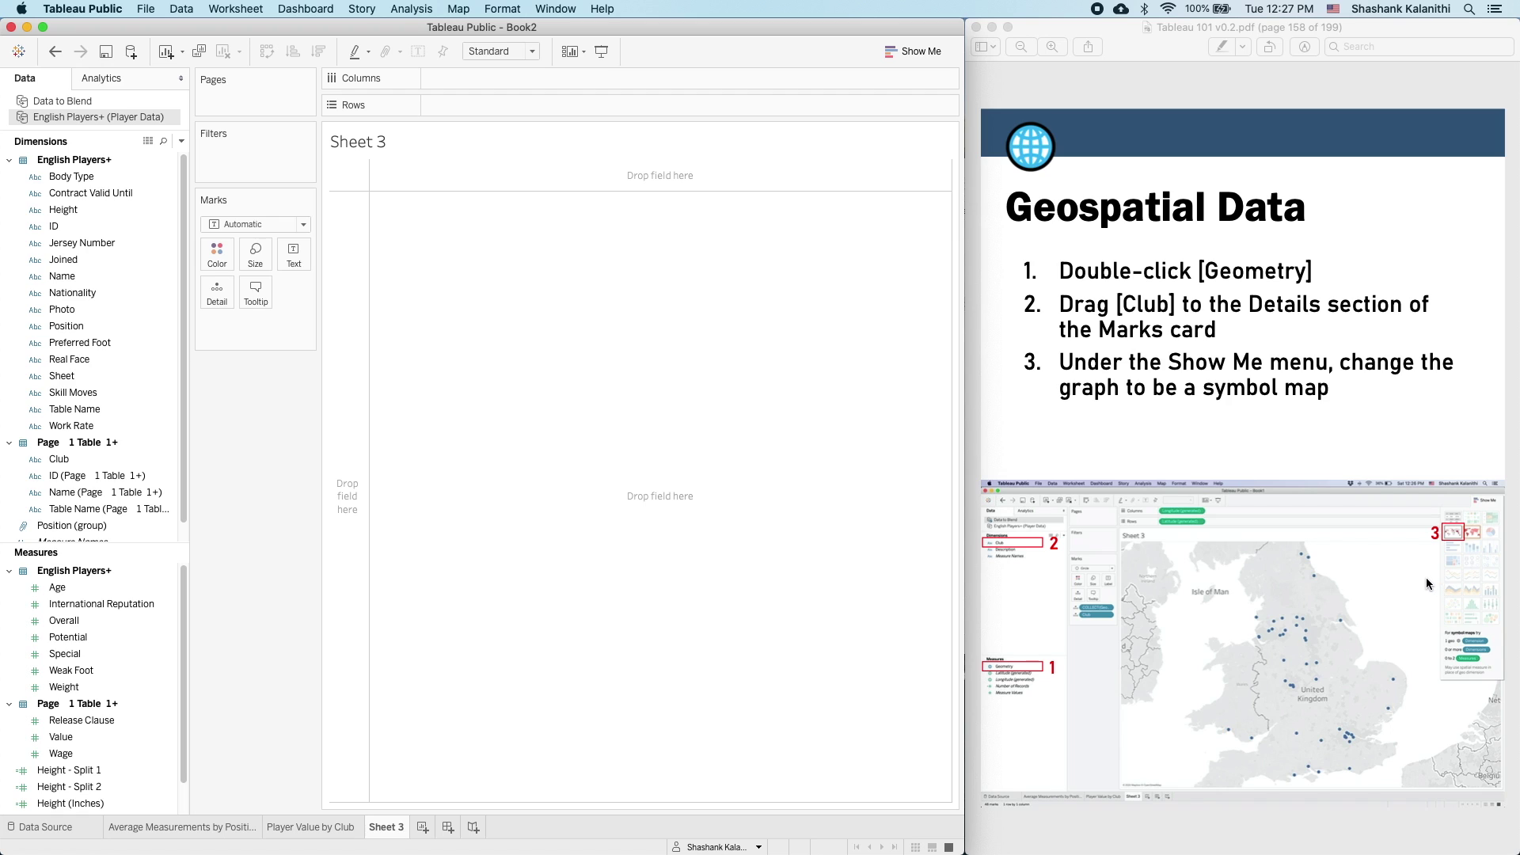
left_click(67, 103)
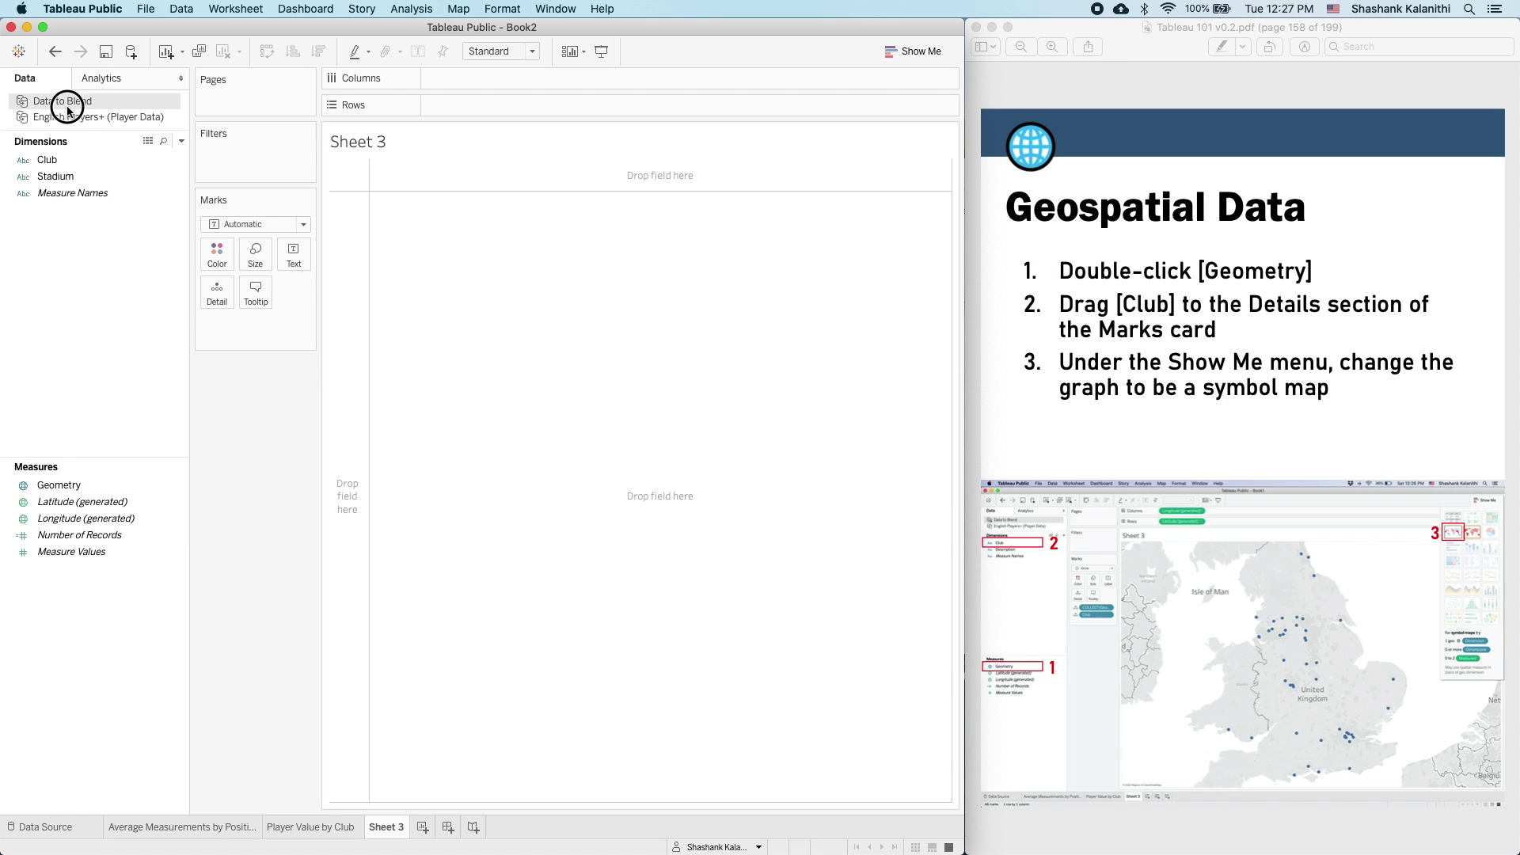
left_click(60, 115)
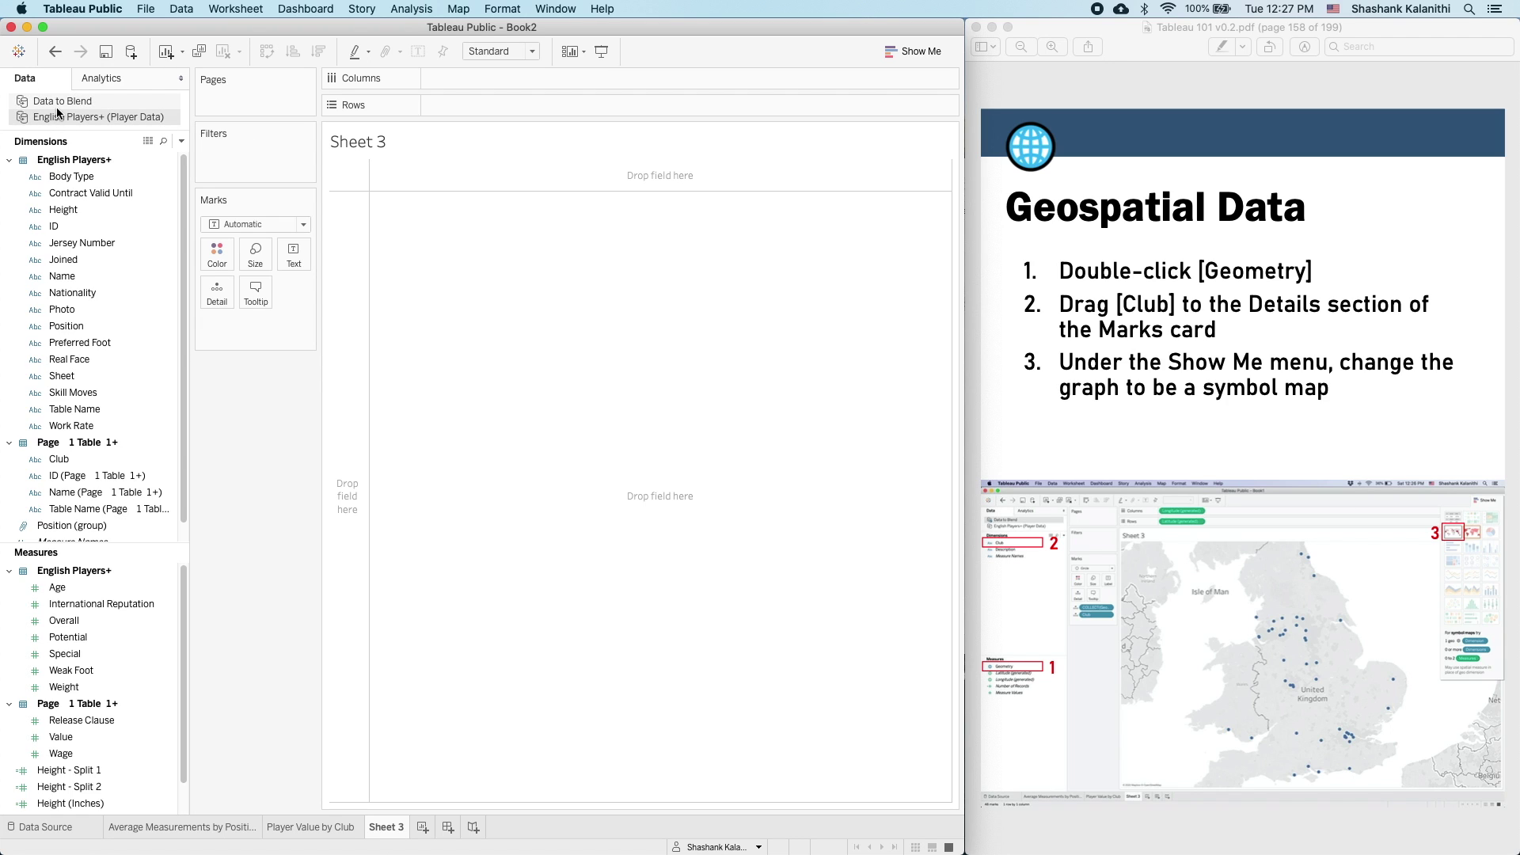
left_click(59, 102)
left_click(60, 115)
left_click(59, 105)
left_click(60, 112)
left_click(59, 105)
left_click(61, 112)
left_click(62, 106)
left_click(65, 118)
left_click(68, 106)
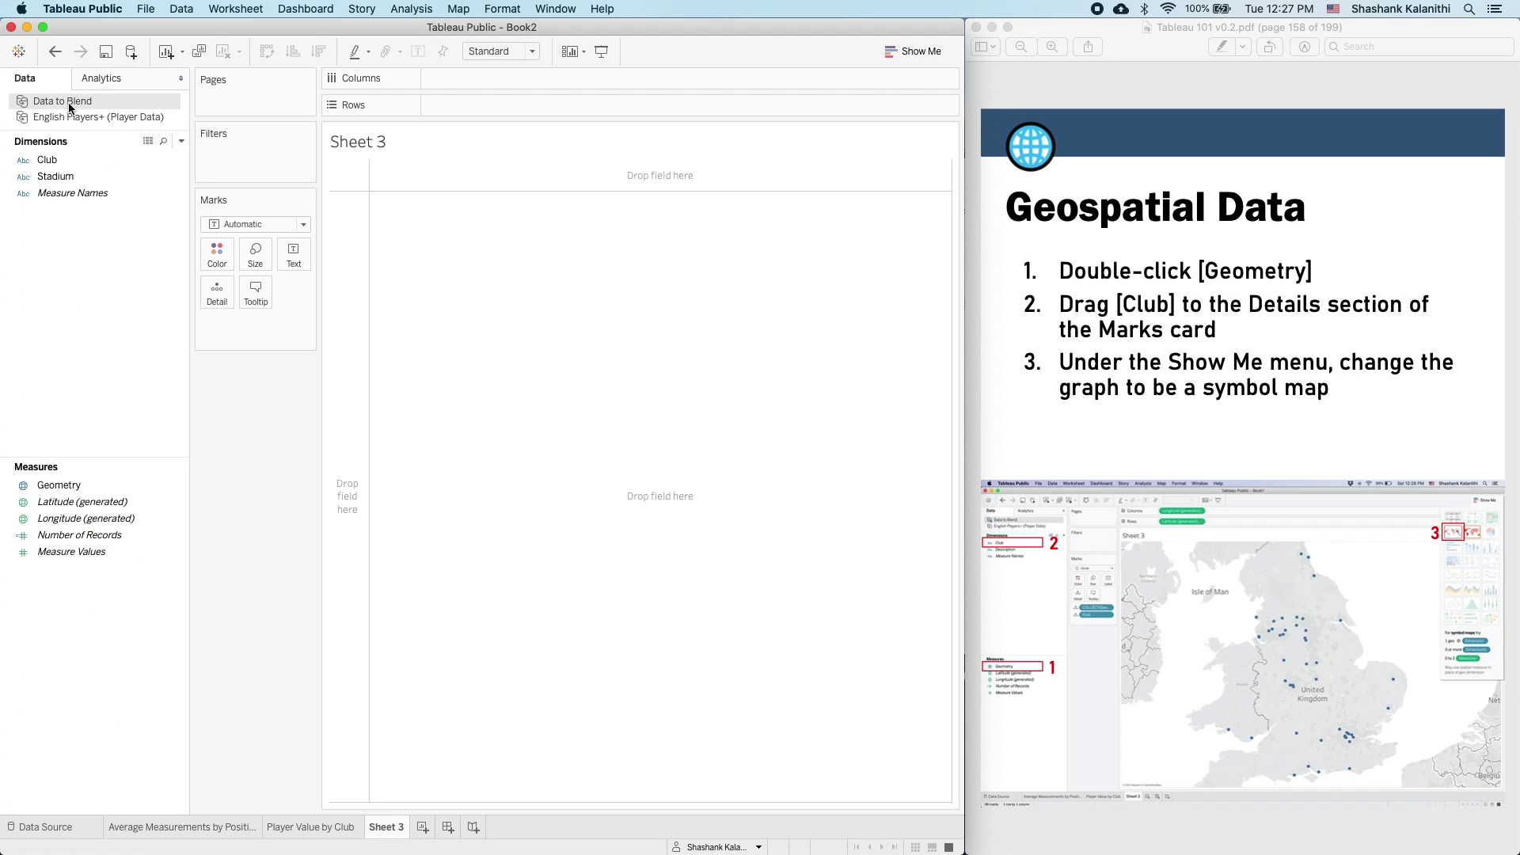
- Map the Geometry measure as a symbol map, and add Club from Data to Blend as mark detail
double_click(77, 485)
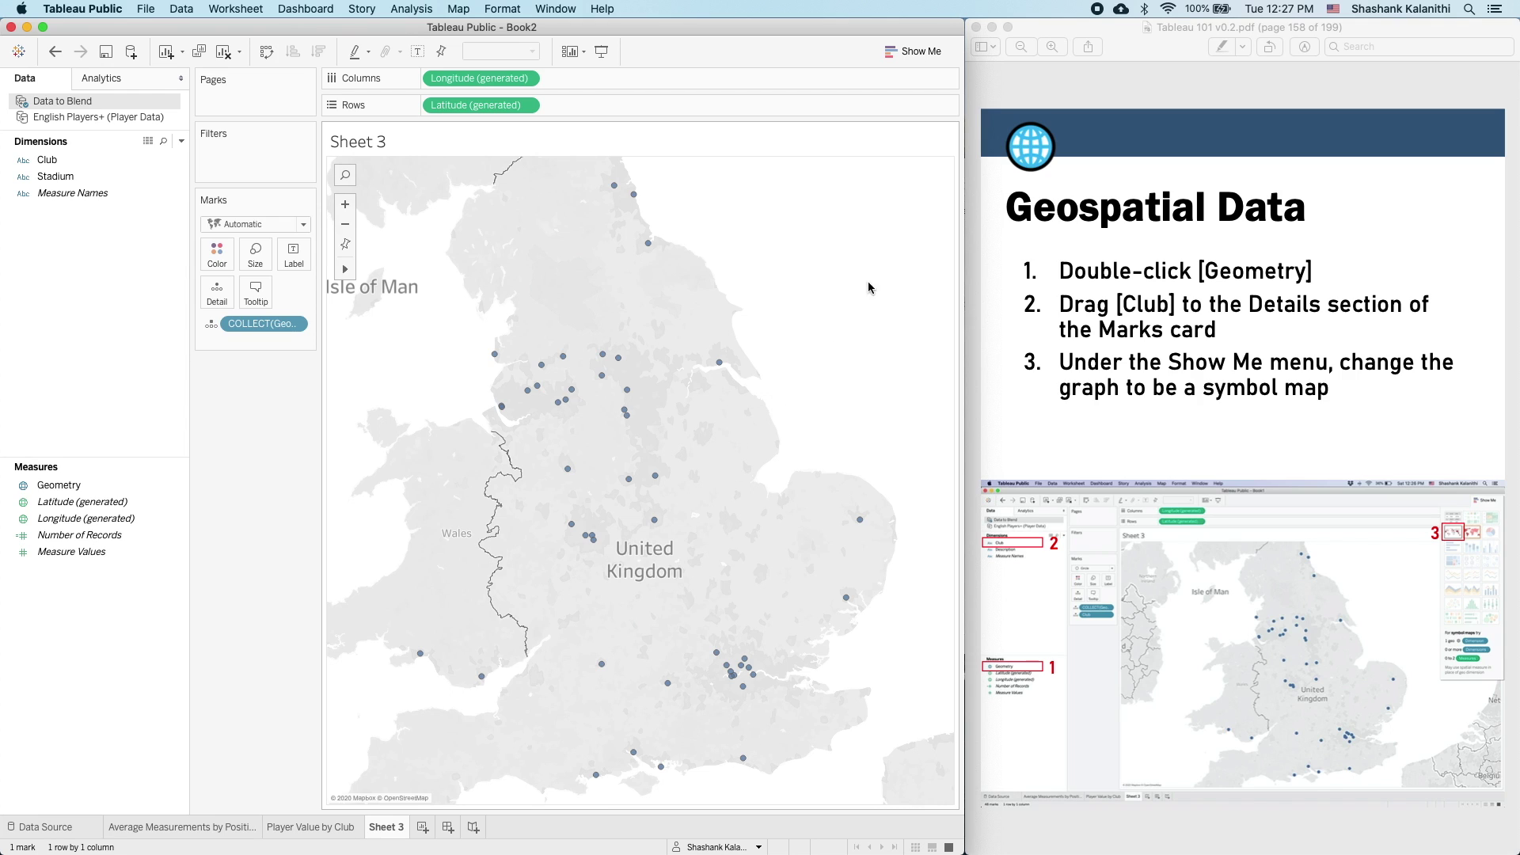
left_click(919, 49)
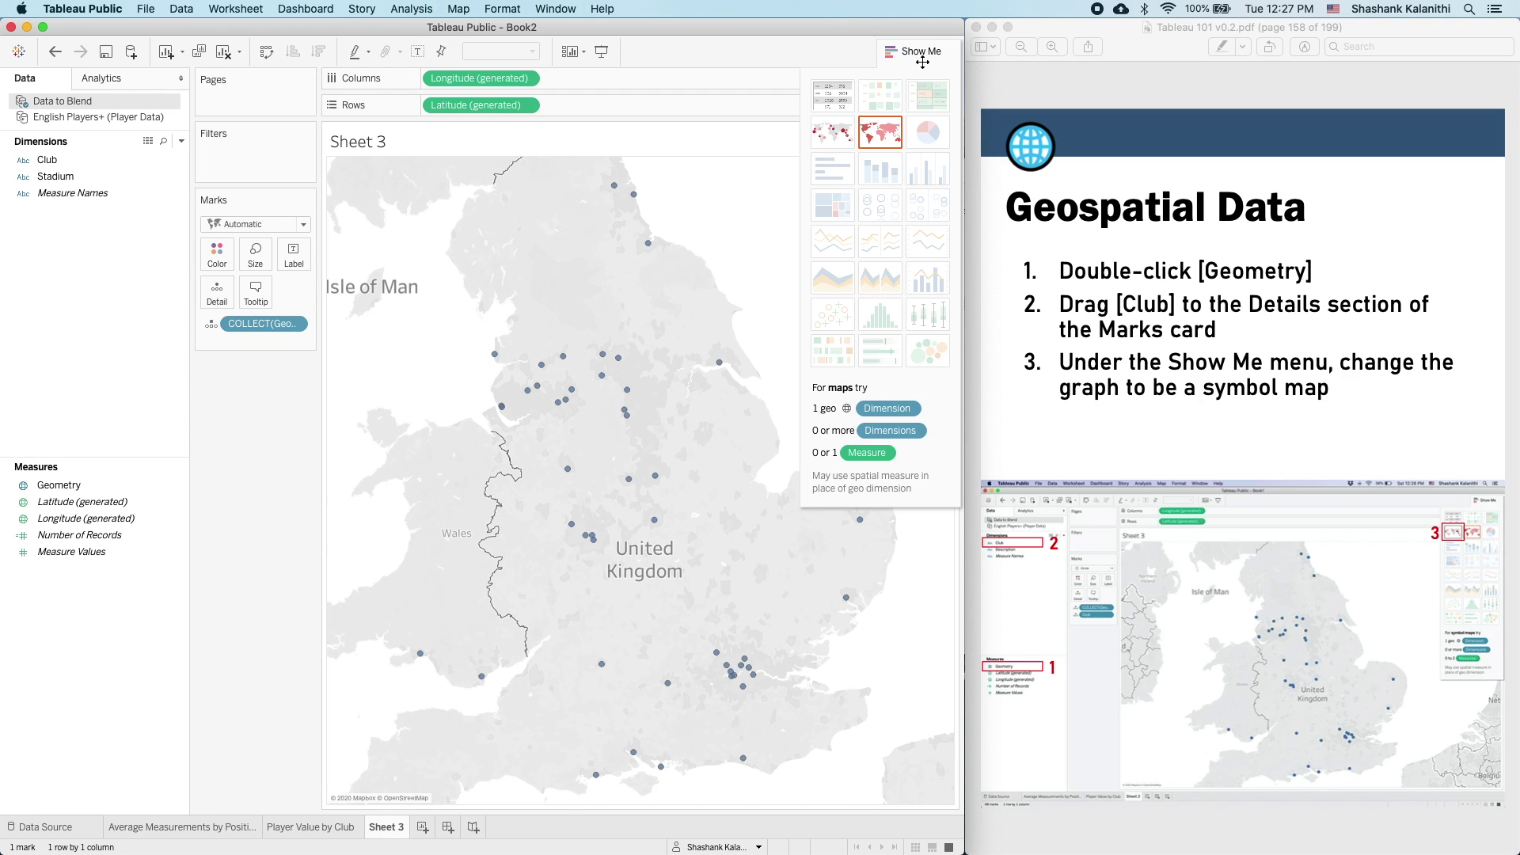
left_click(828, 142)
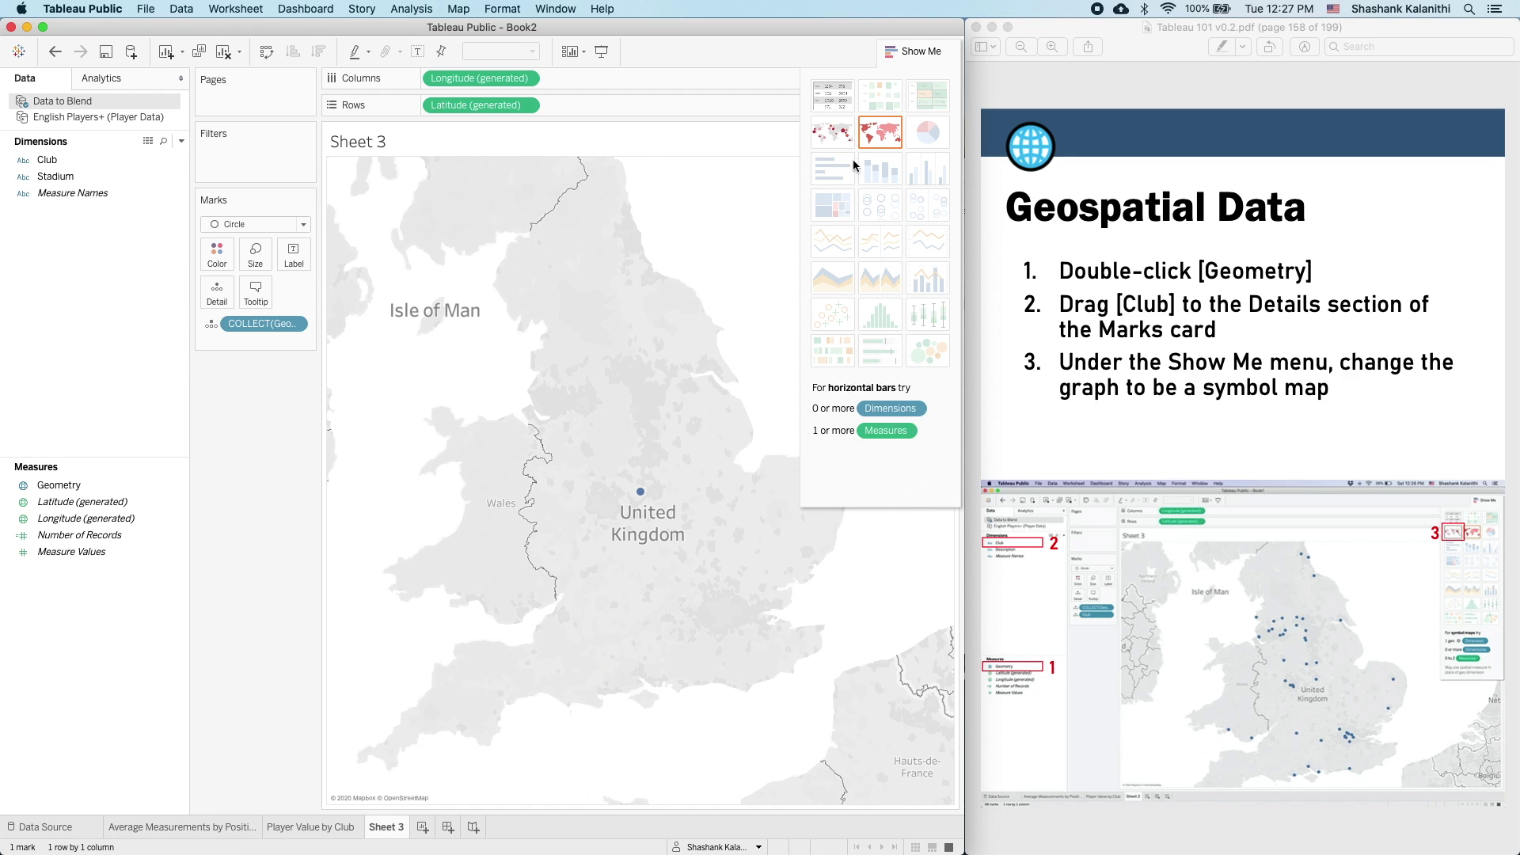
left_click(898, 49)
left_click(55, 161)
left_click_drag(56, 165, 227, 294)
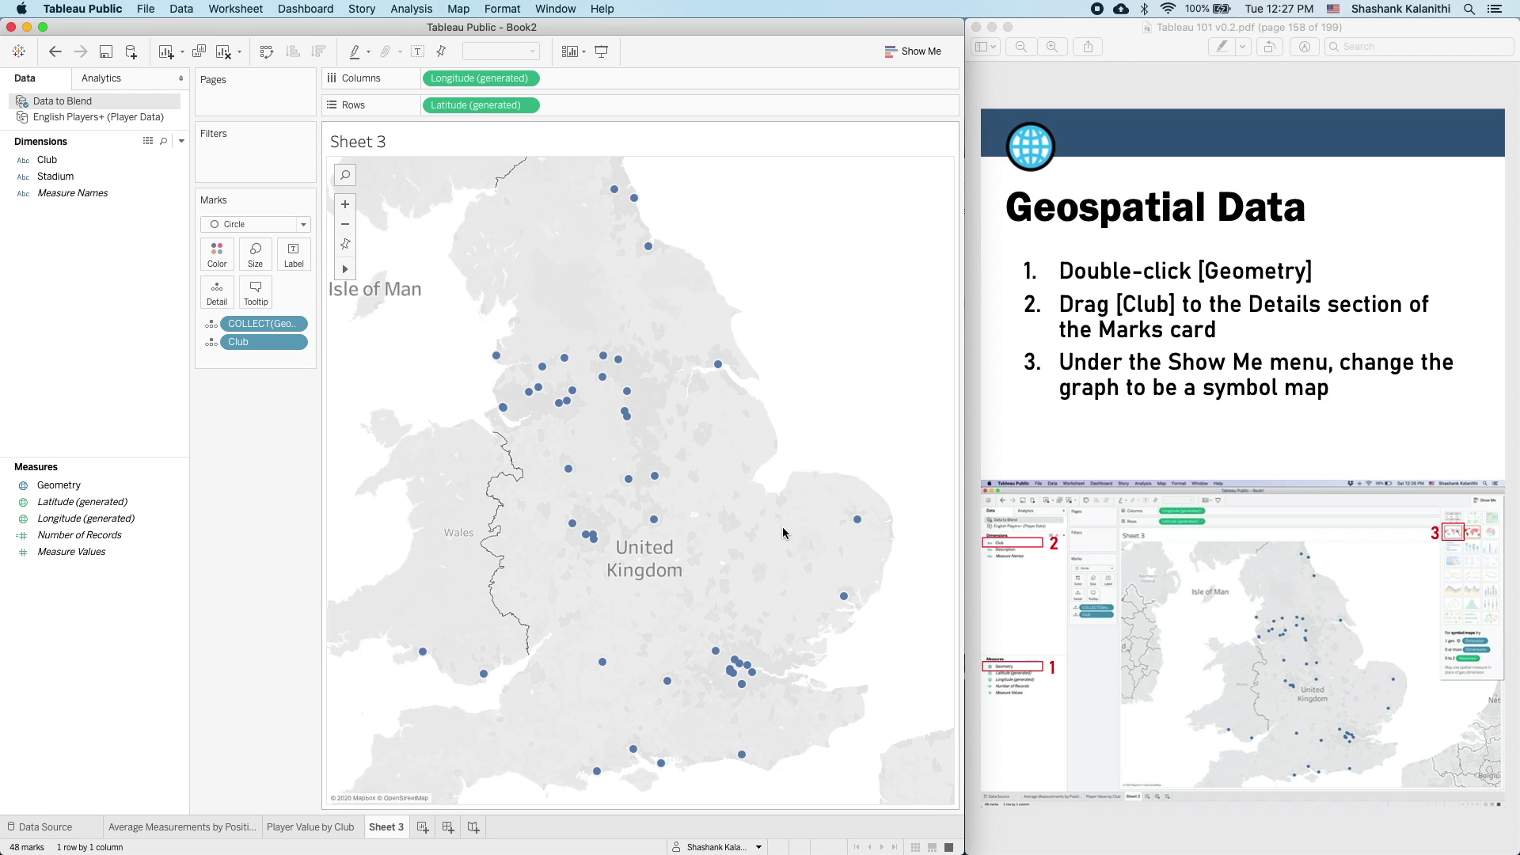
- Following the guide's step 4, select the English Players+ (Player Data) source and toggle its Club blend link off and back on
left_click(1265, 429)
key("Down")
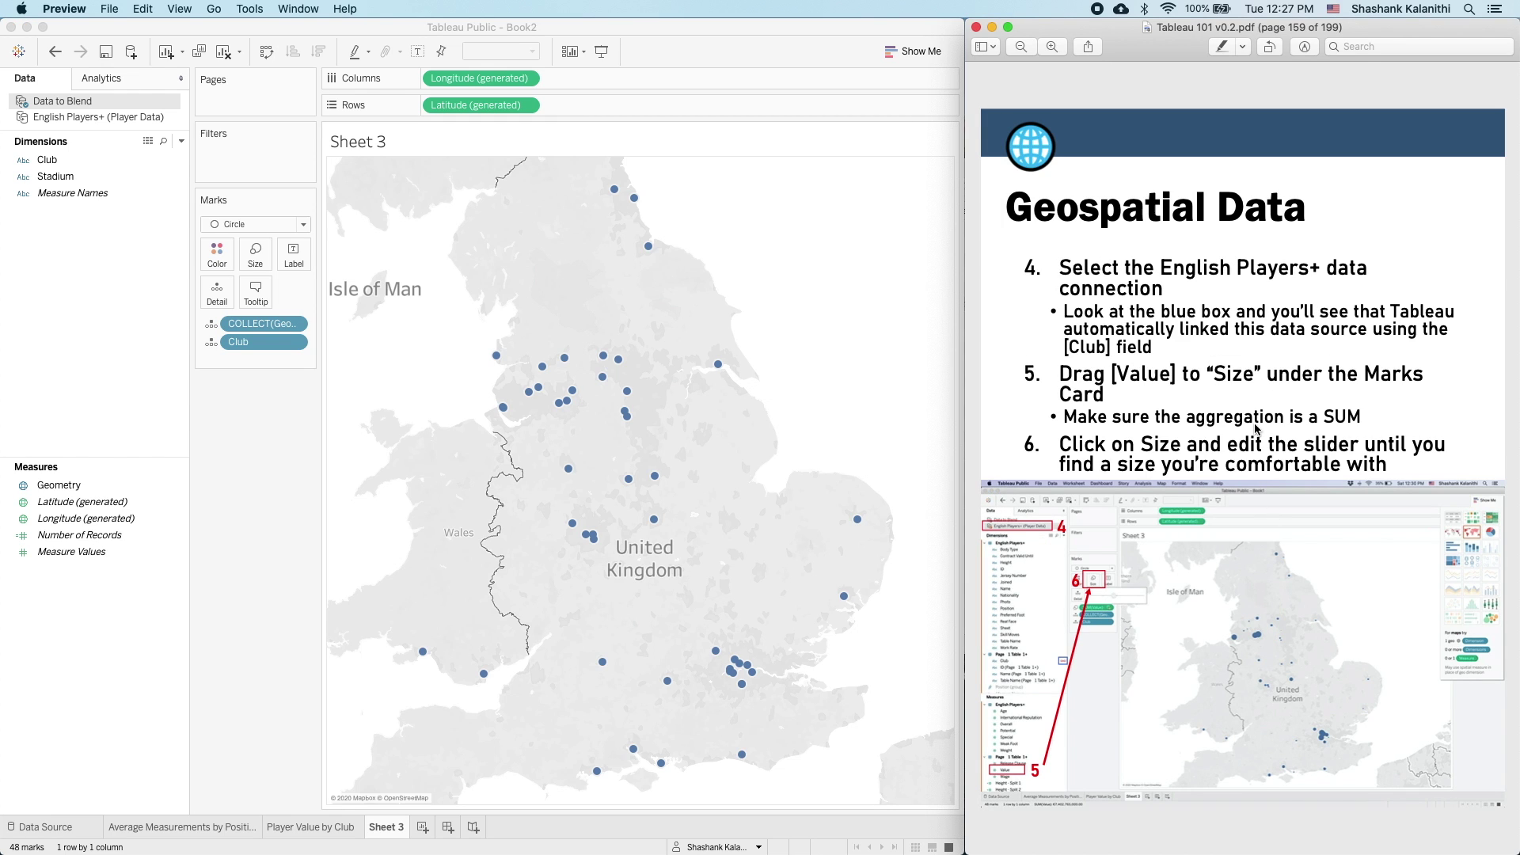
left_click(79, 119)
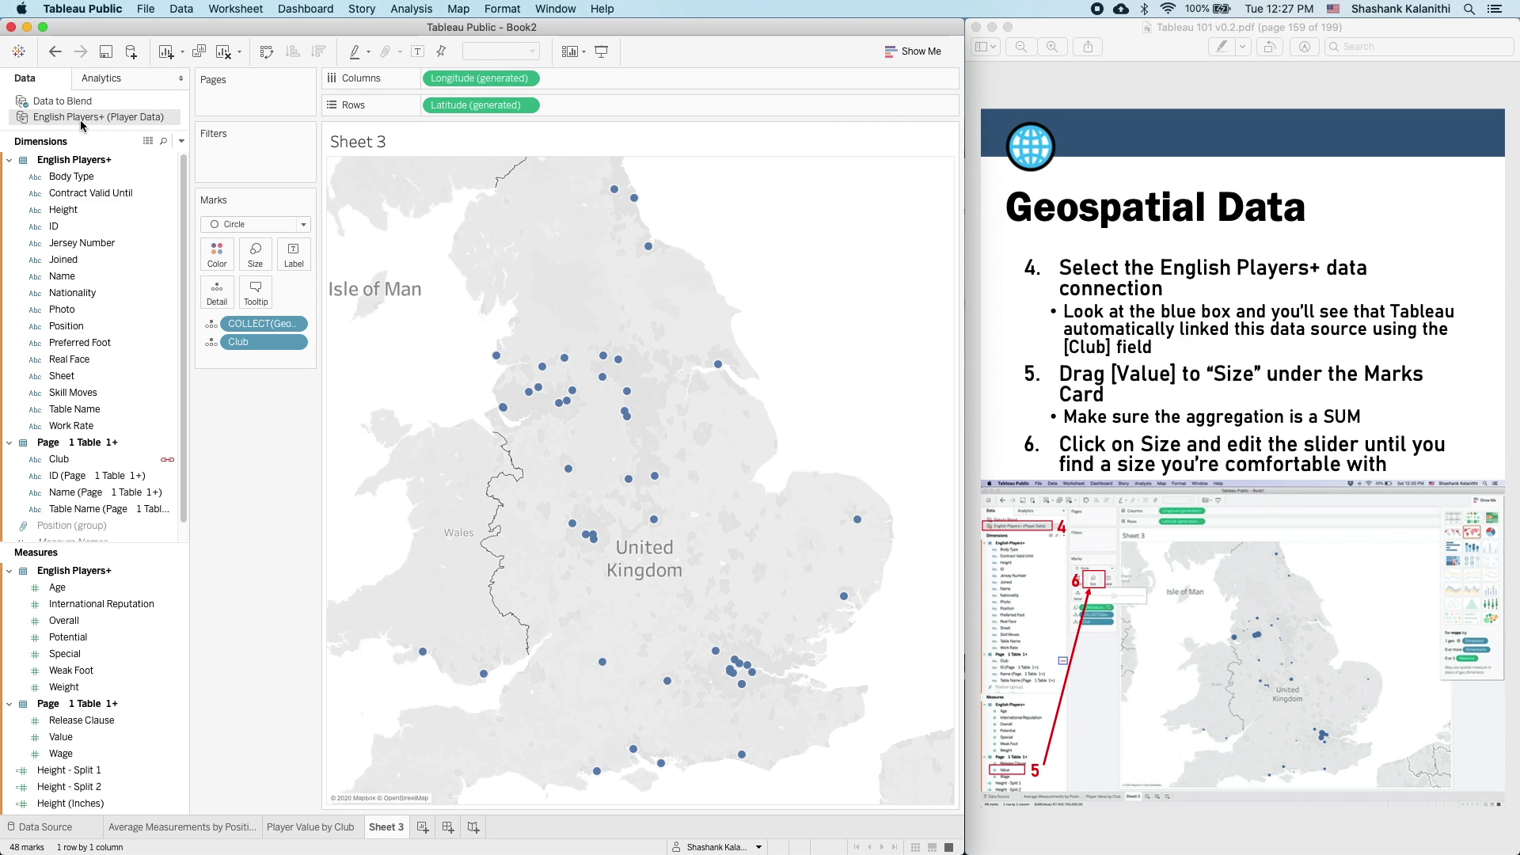
scroll(188, 345, "down", 1)
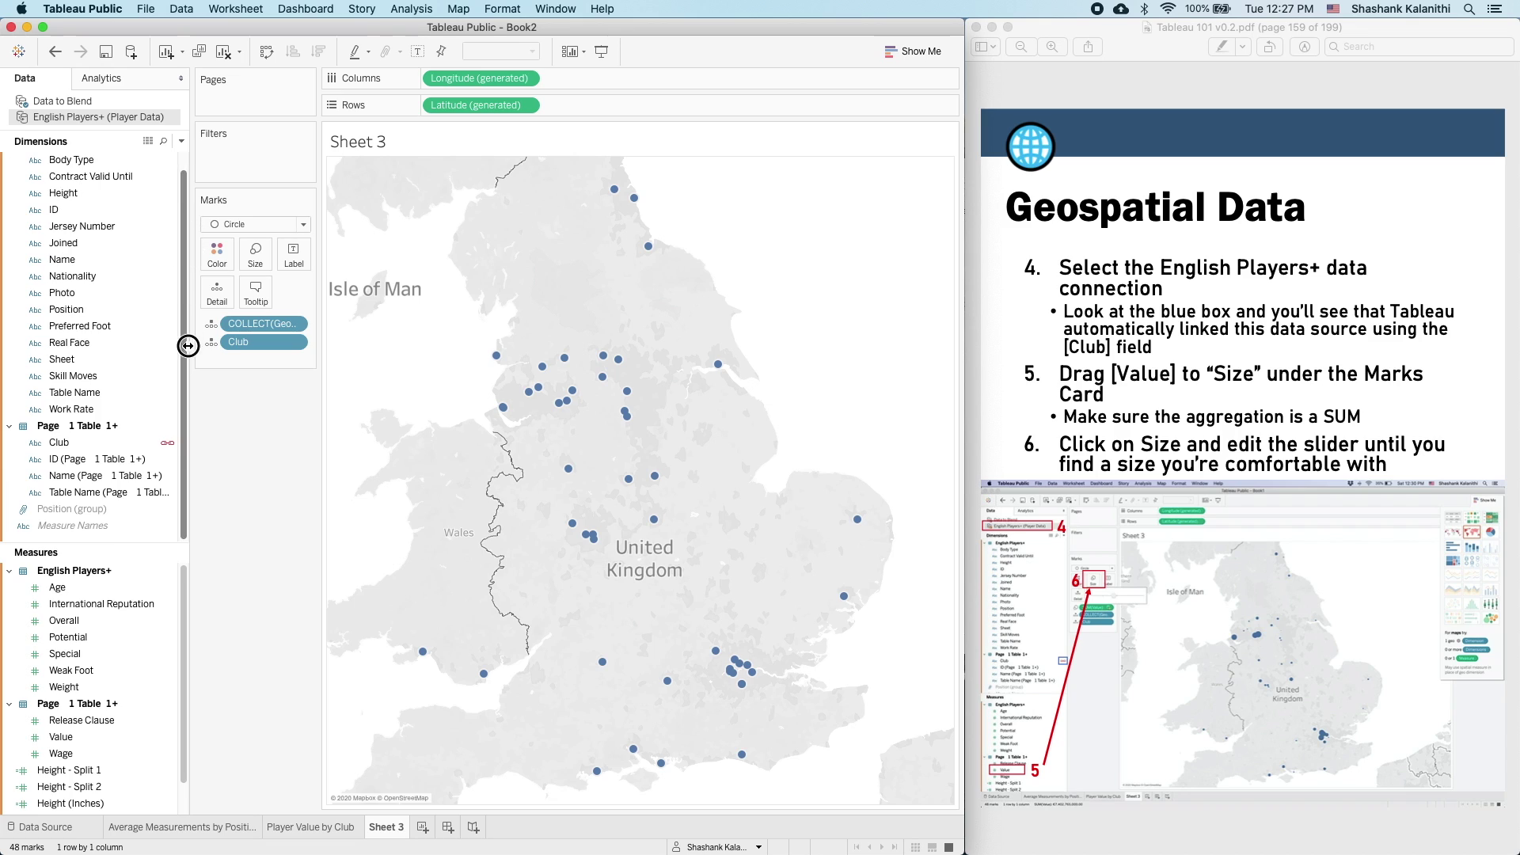
left_click(167, 445)
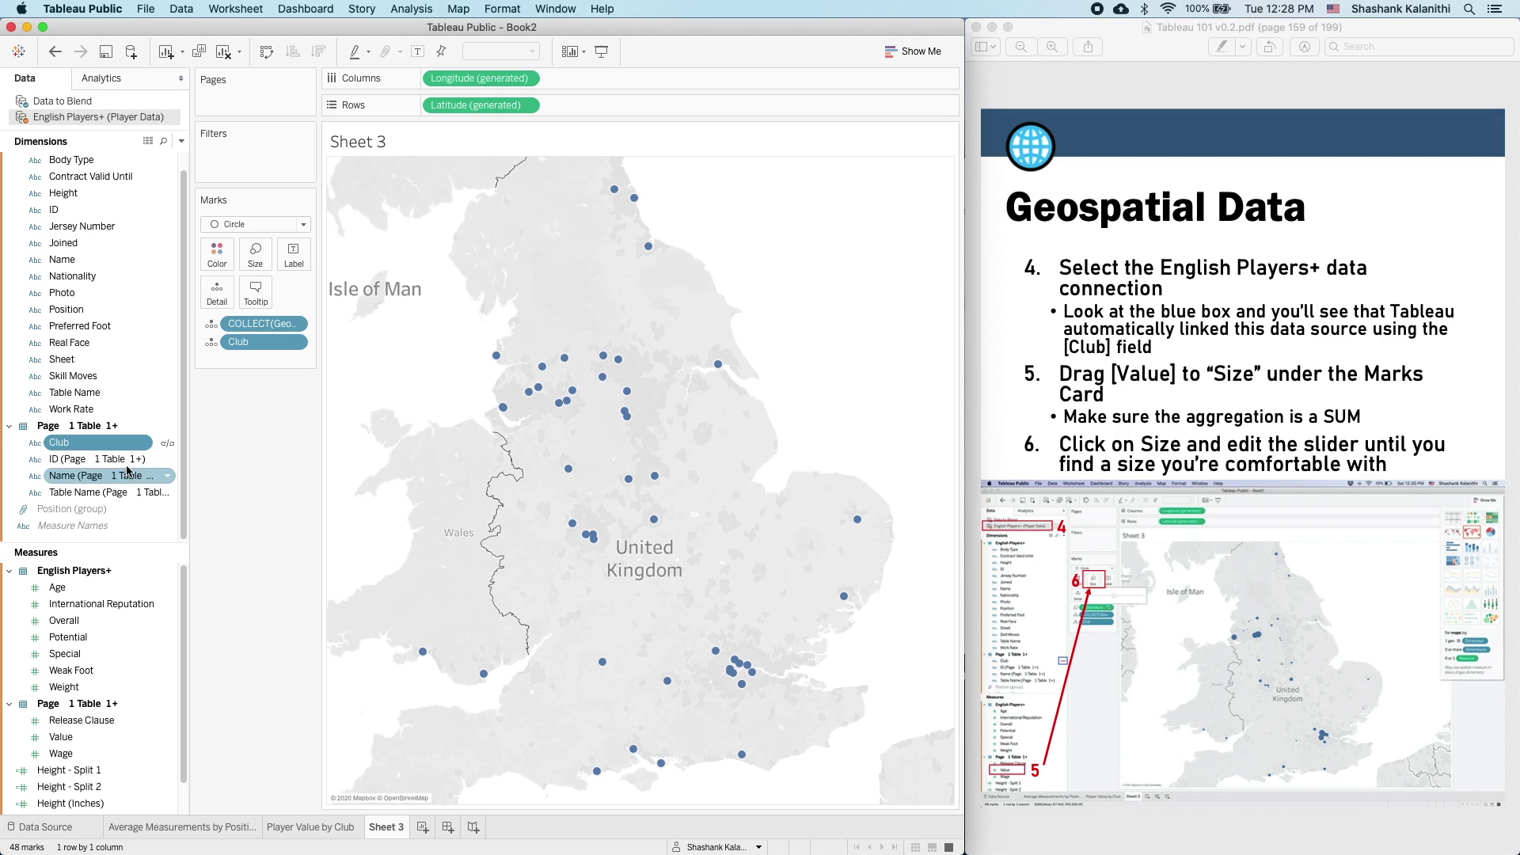
left_click(167, 443)
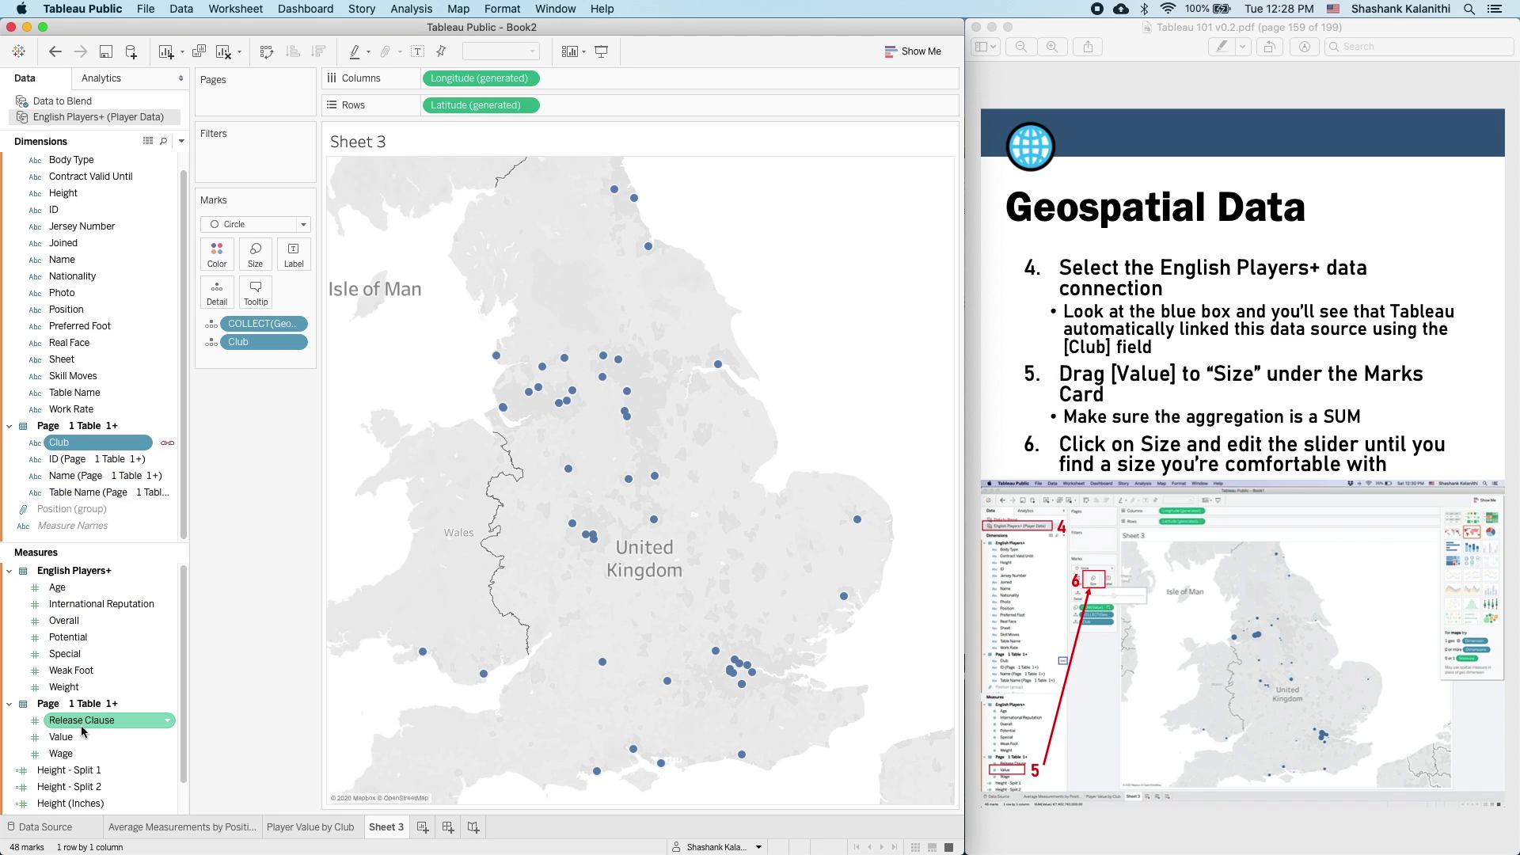
- Size the map marks by the sum of Value from English Players+, and enlarge the circles slightly
left_click_drag(88, 740, 127, 669)
left_click_drag(71, 739, 255, 258)
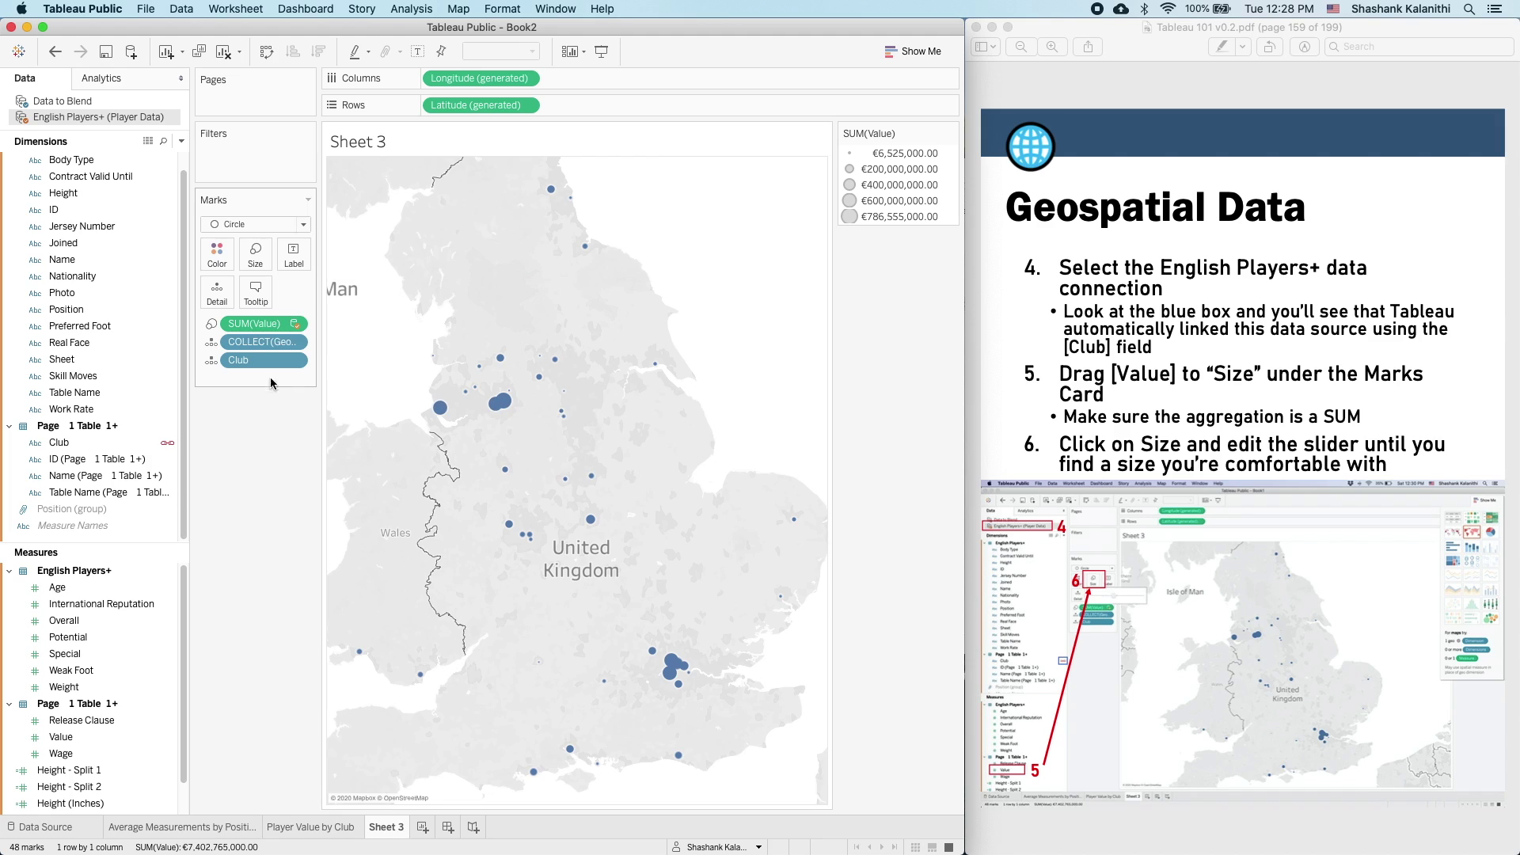
left_click(33, 116)
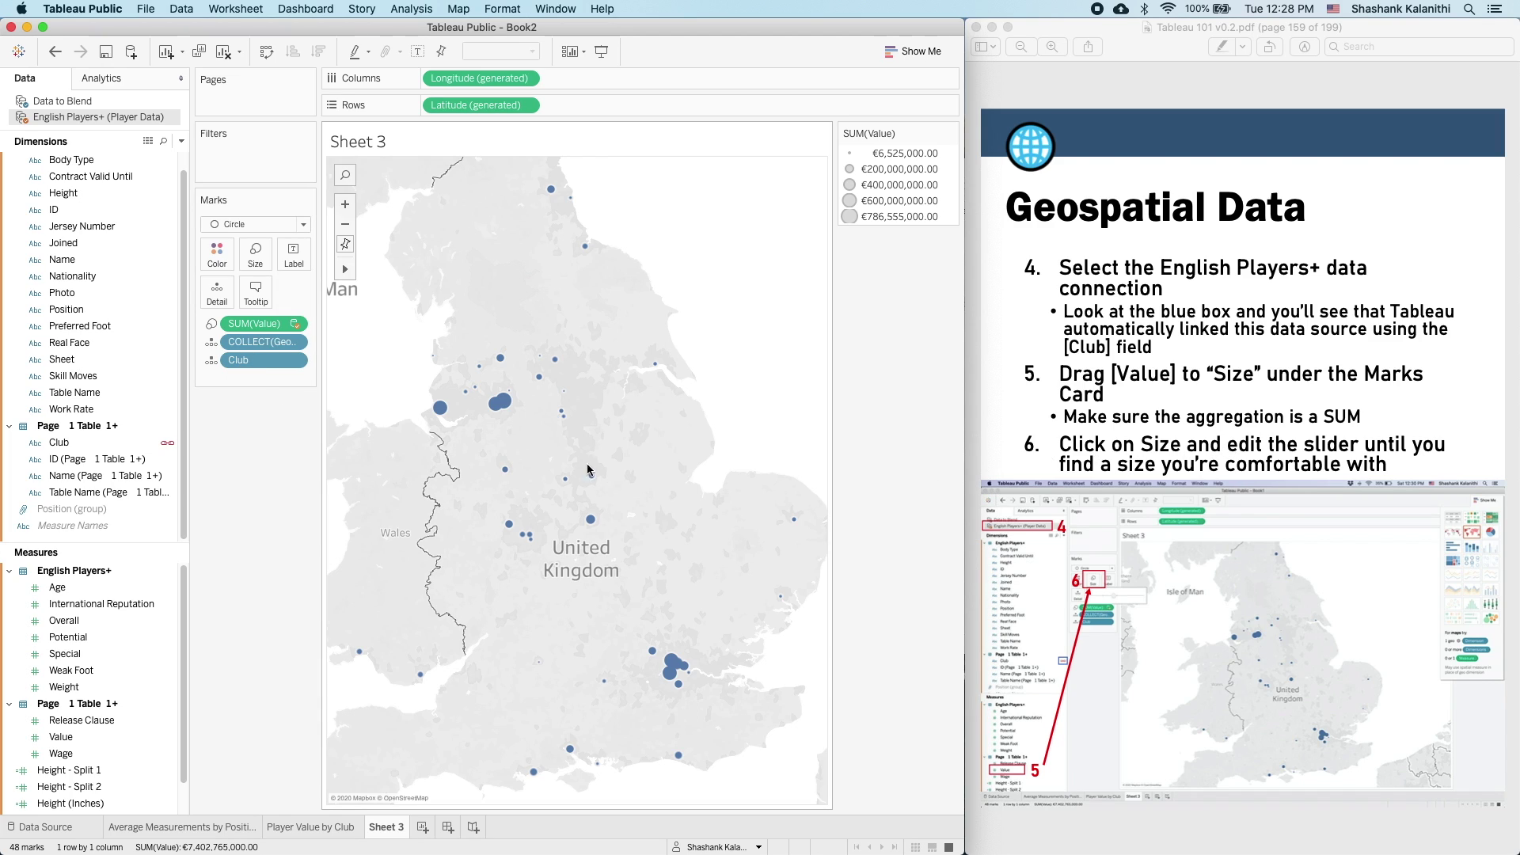
left_click(263, 249)
left_click_drag(285, 294, 304, 295)
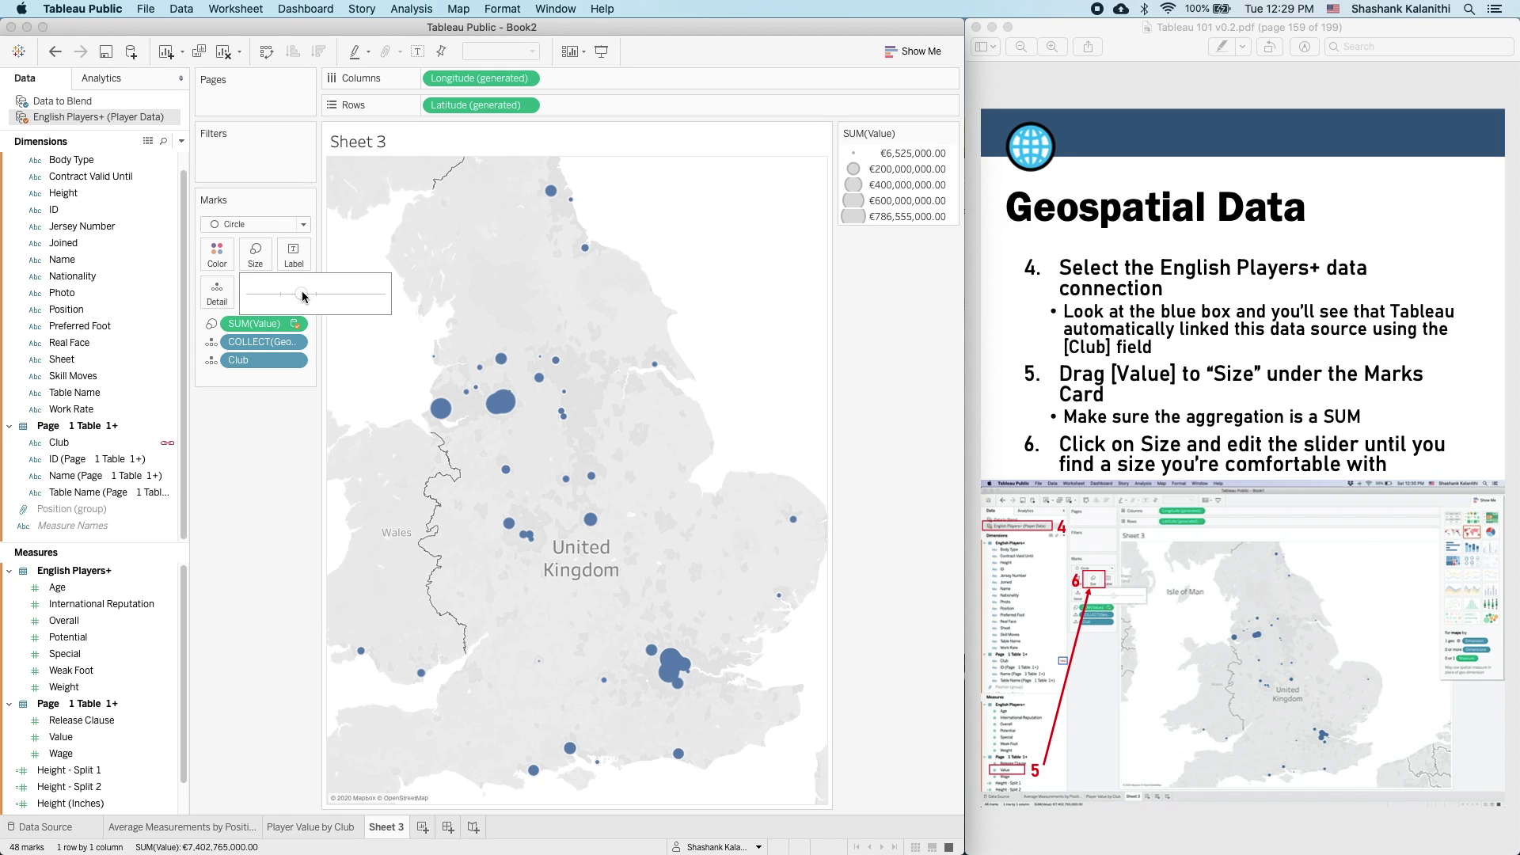
left_click(293, 371)
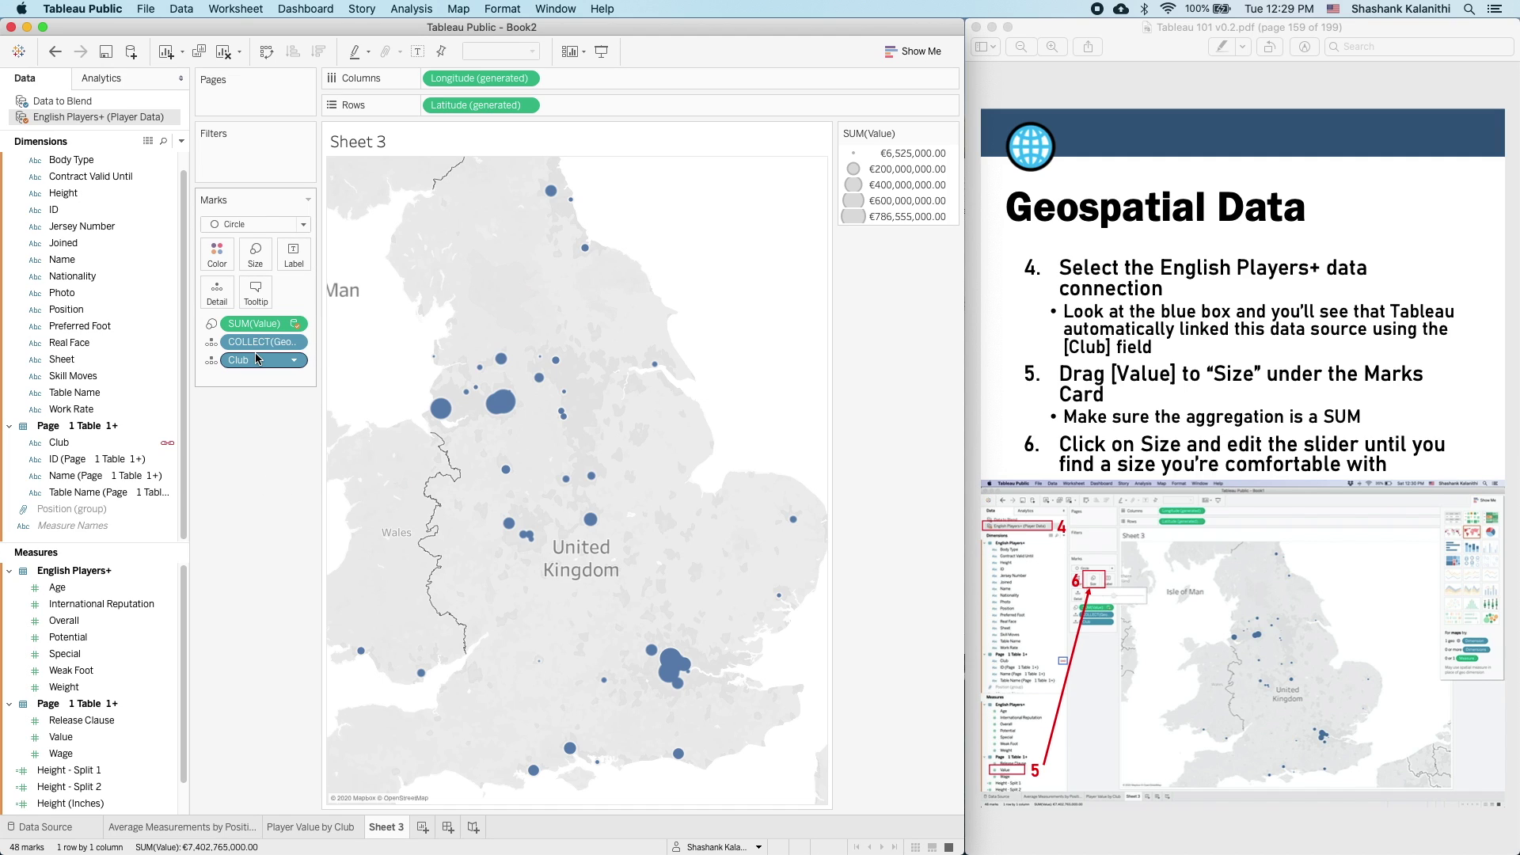
- Set the map circles' opacity to 75% and give them a black border
left_click(232, 268)
left_click(286, 434)
left_click_drag(287, 434, 274, 435)
left_click(295, 473)
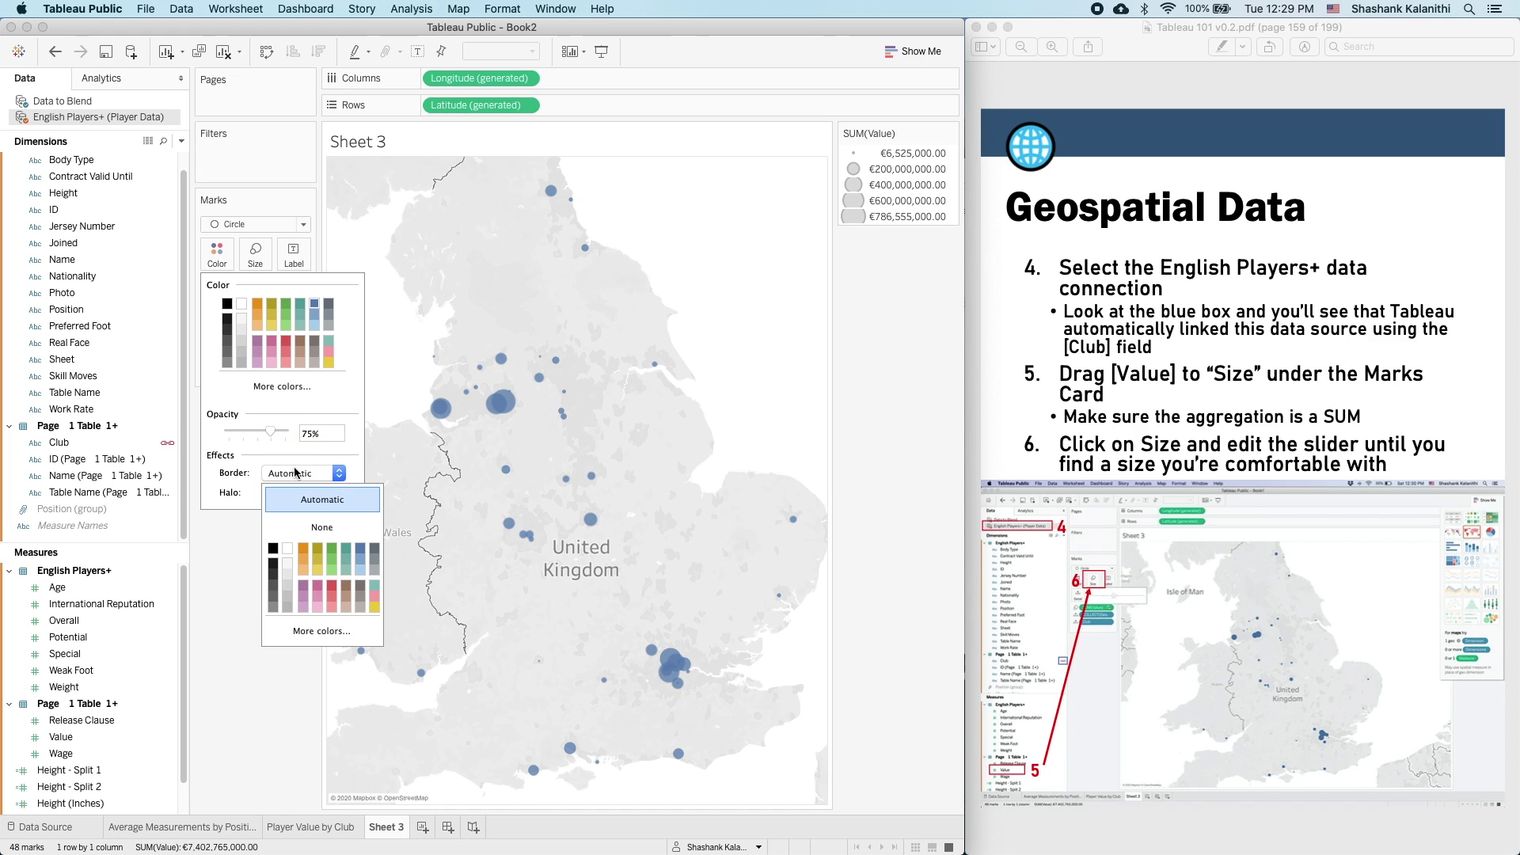
left_click(272, 548)
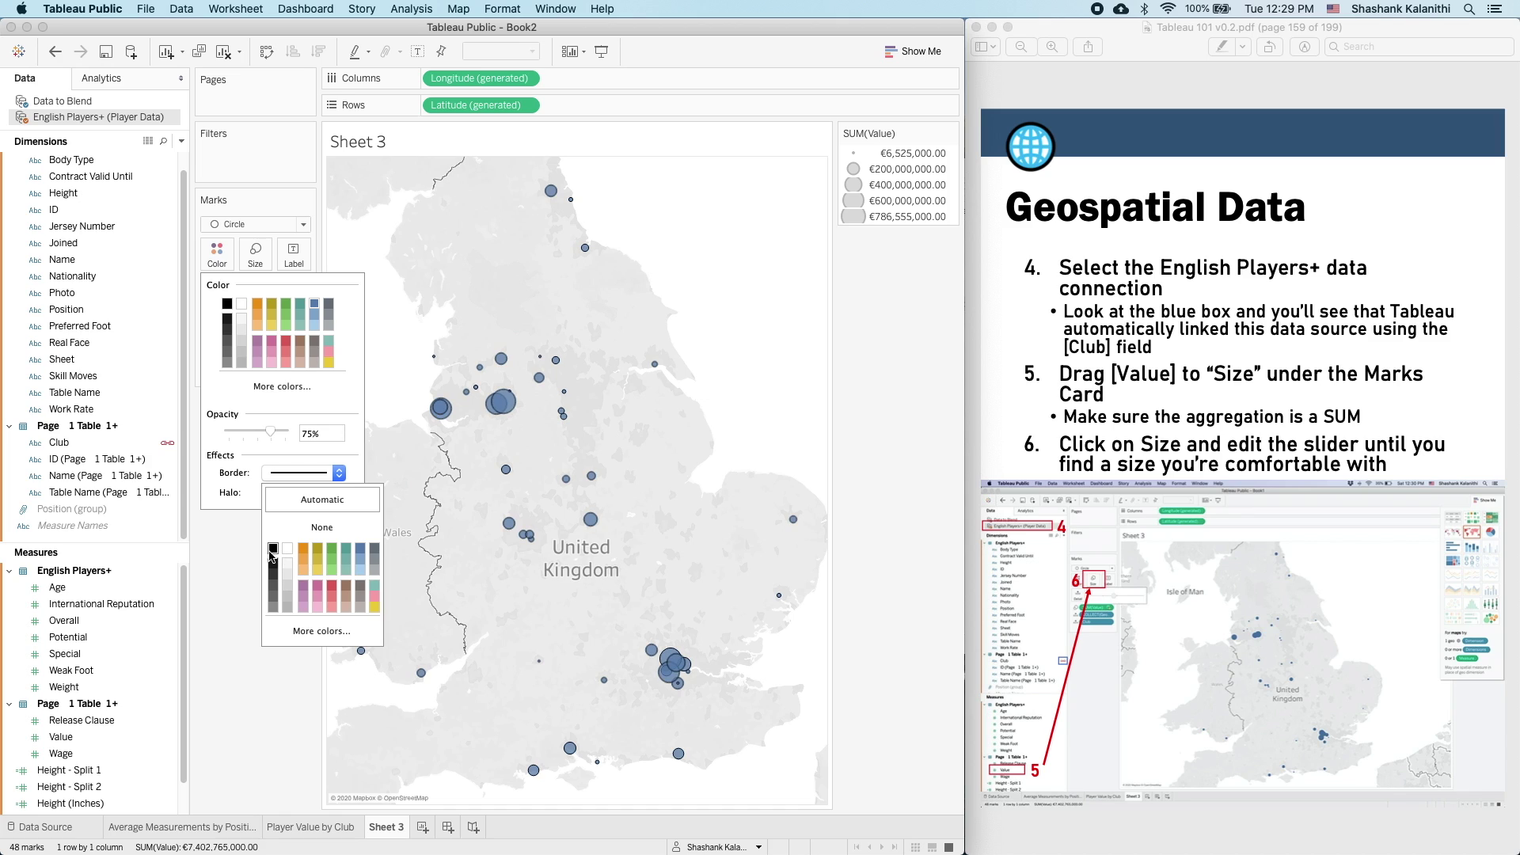
left_click(236, 562)
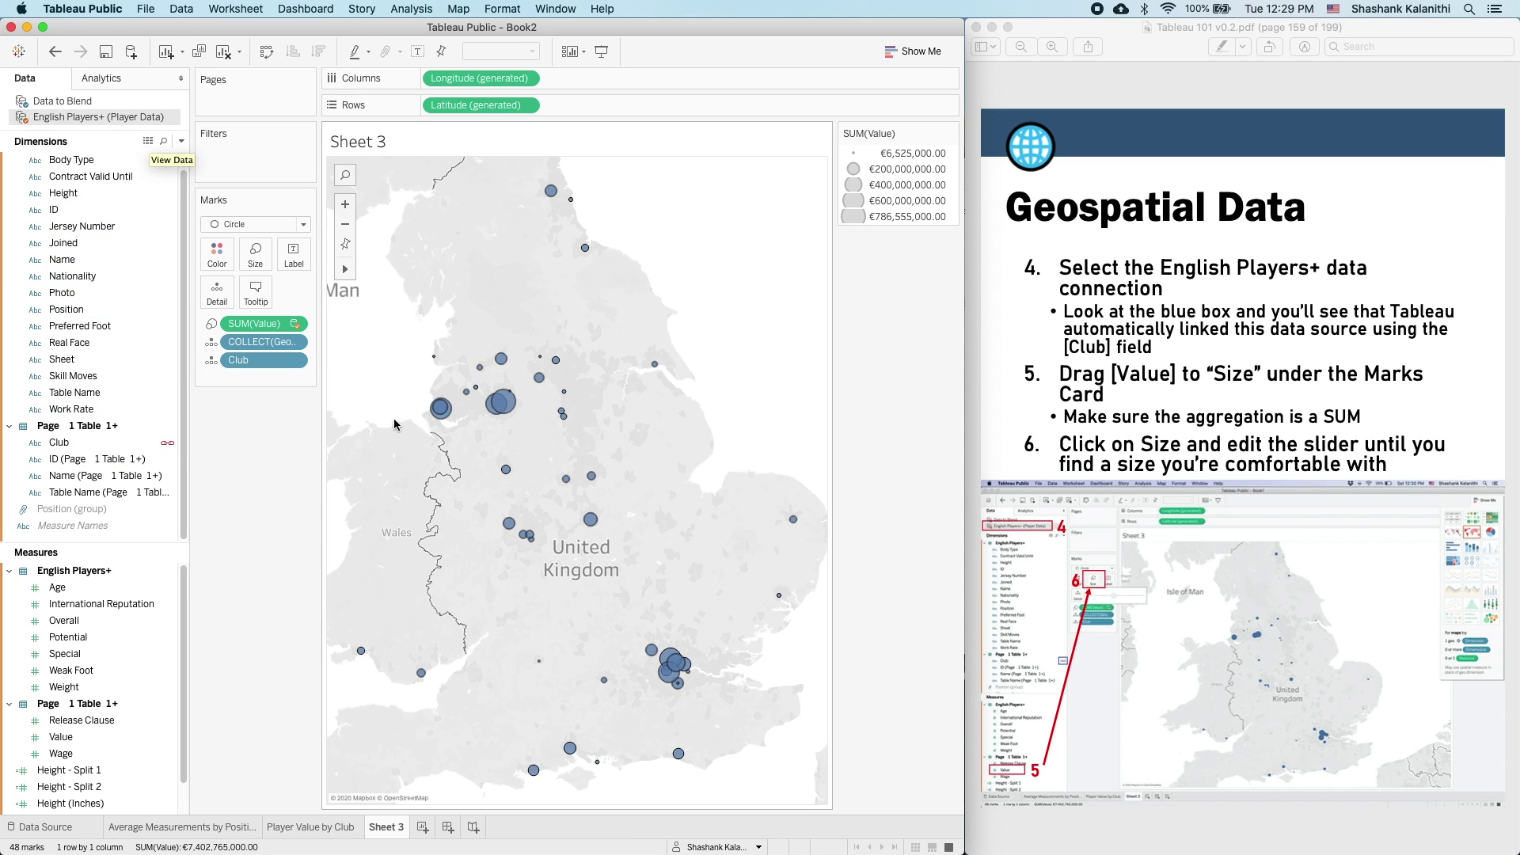
- Following the guide's Parameters and Parameter Actions page, add a Club filter from English Players+ and limit it to the top clubs by field
left_click(1381, 372)
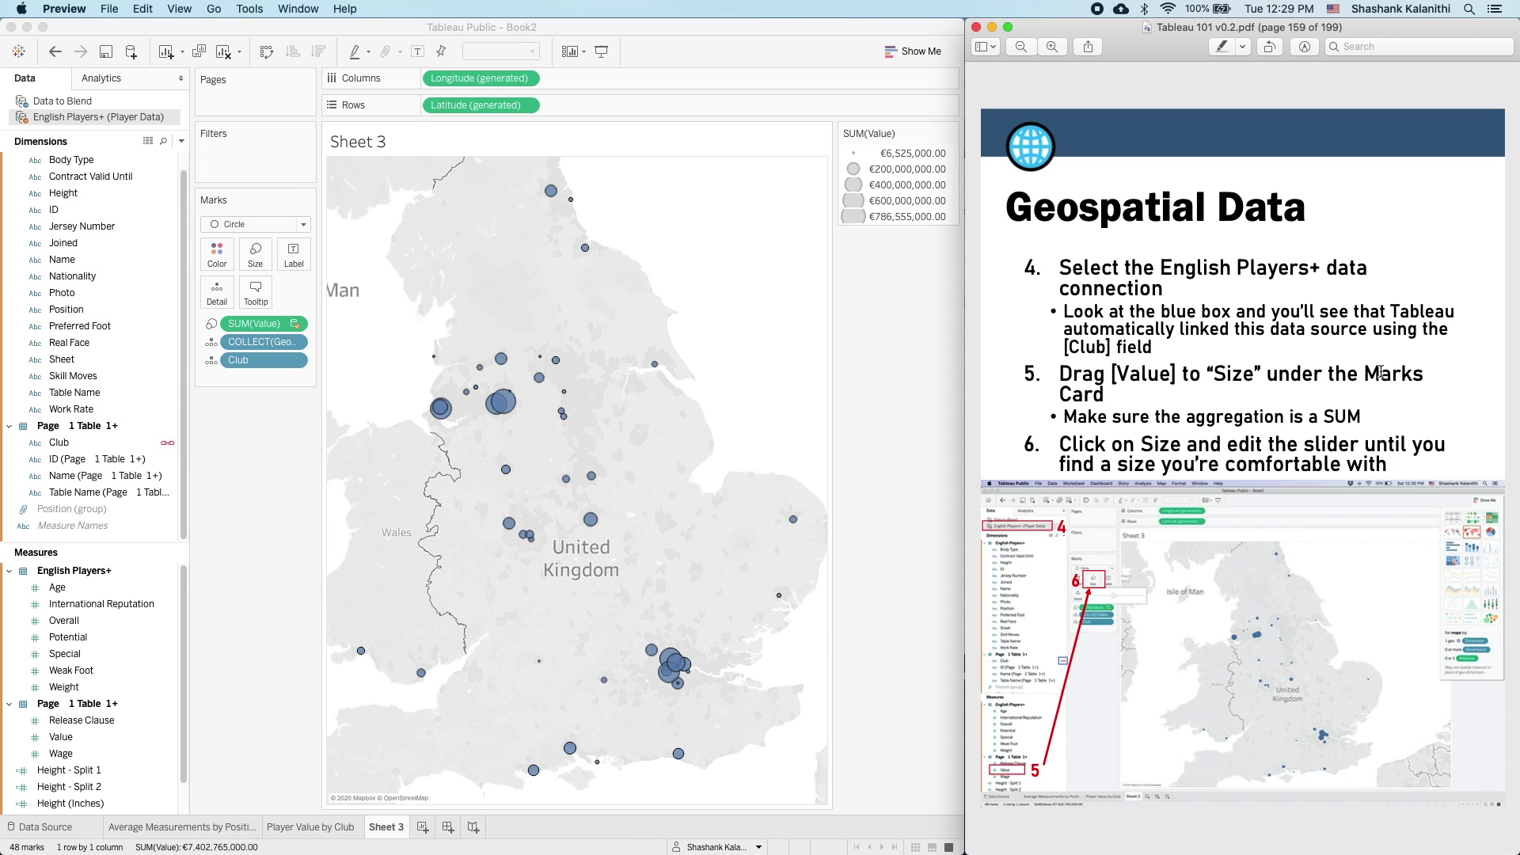
scroll(1382, 372, "down", 3)
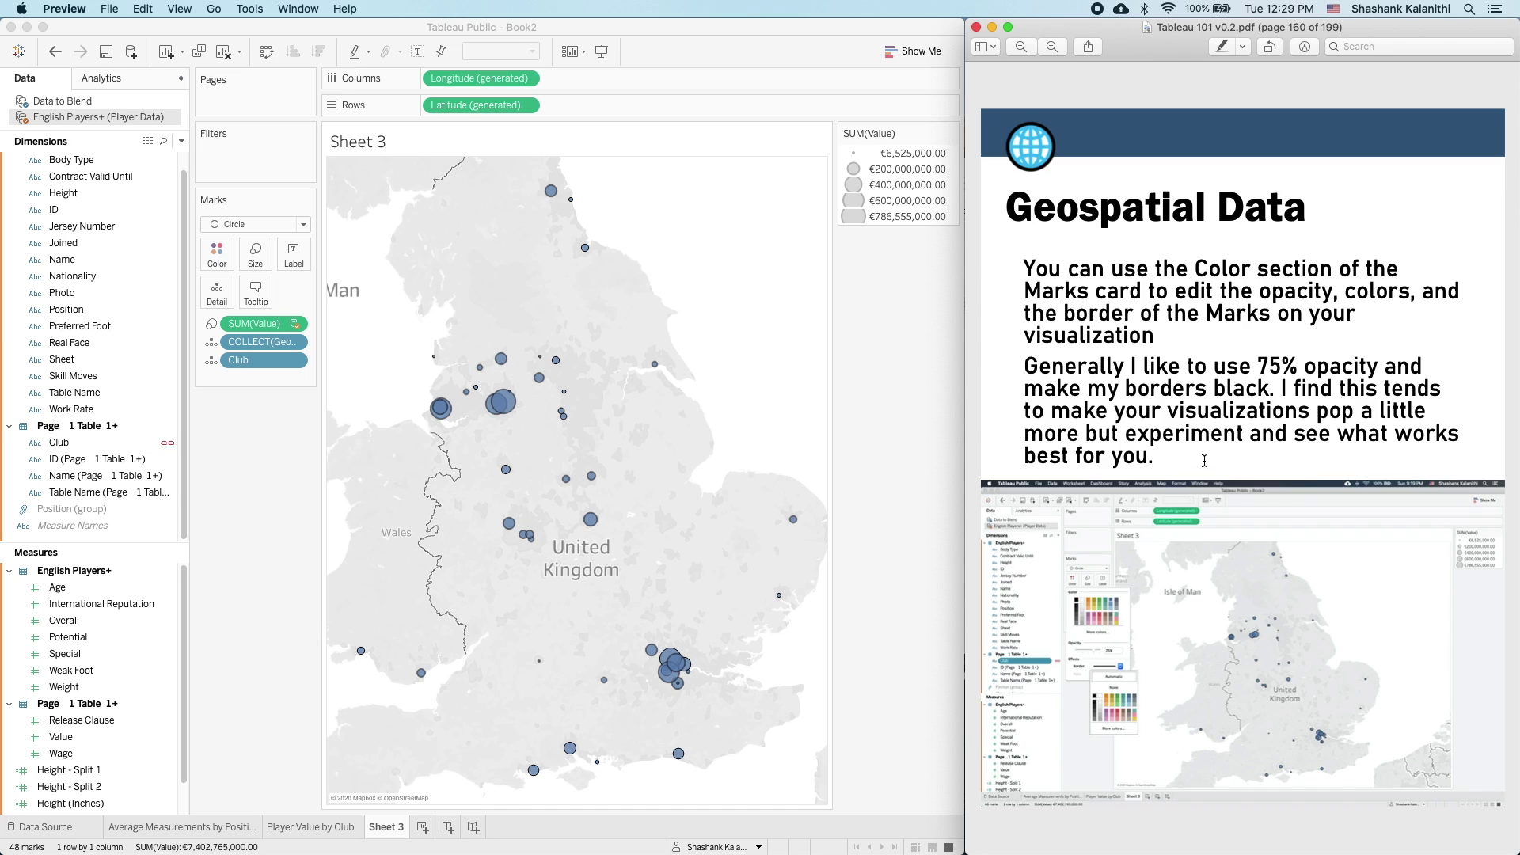
scroll(1206, 459, "down", 3)
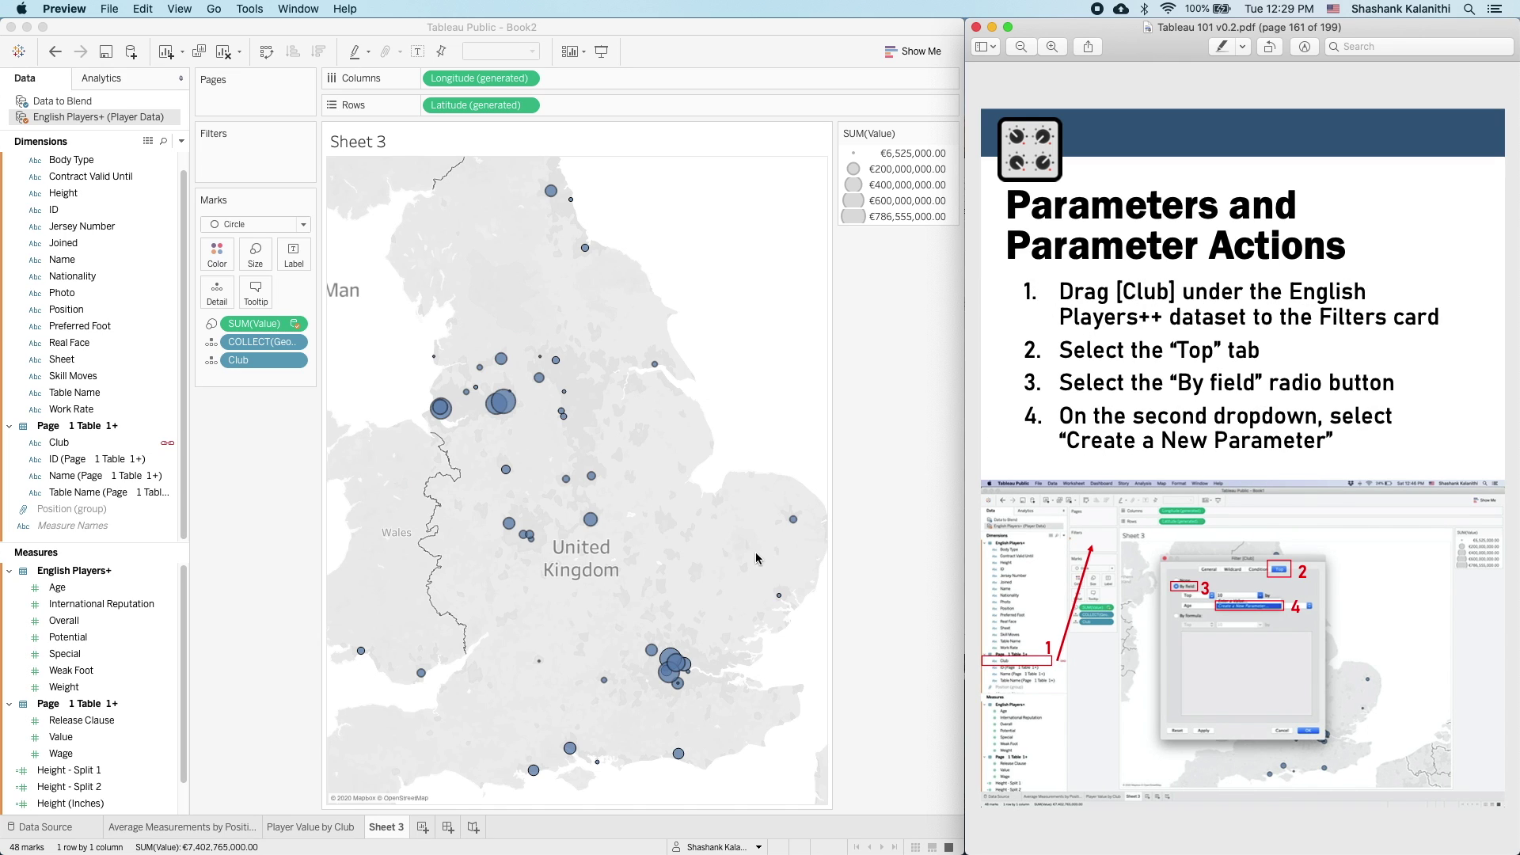
left_click(776, 342)
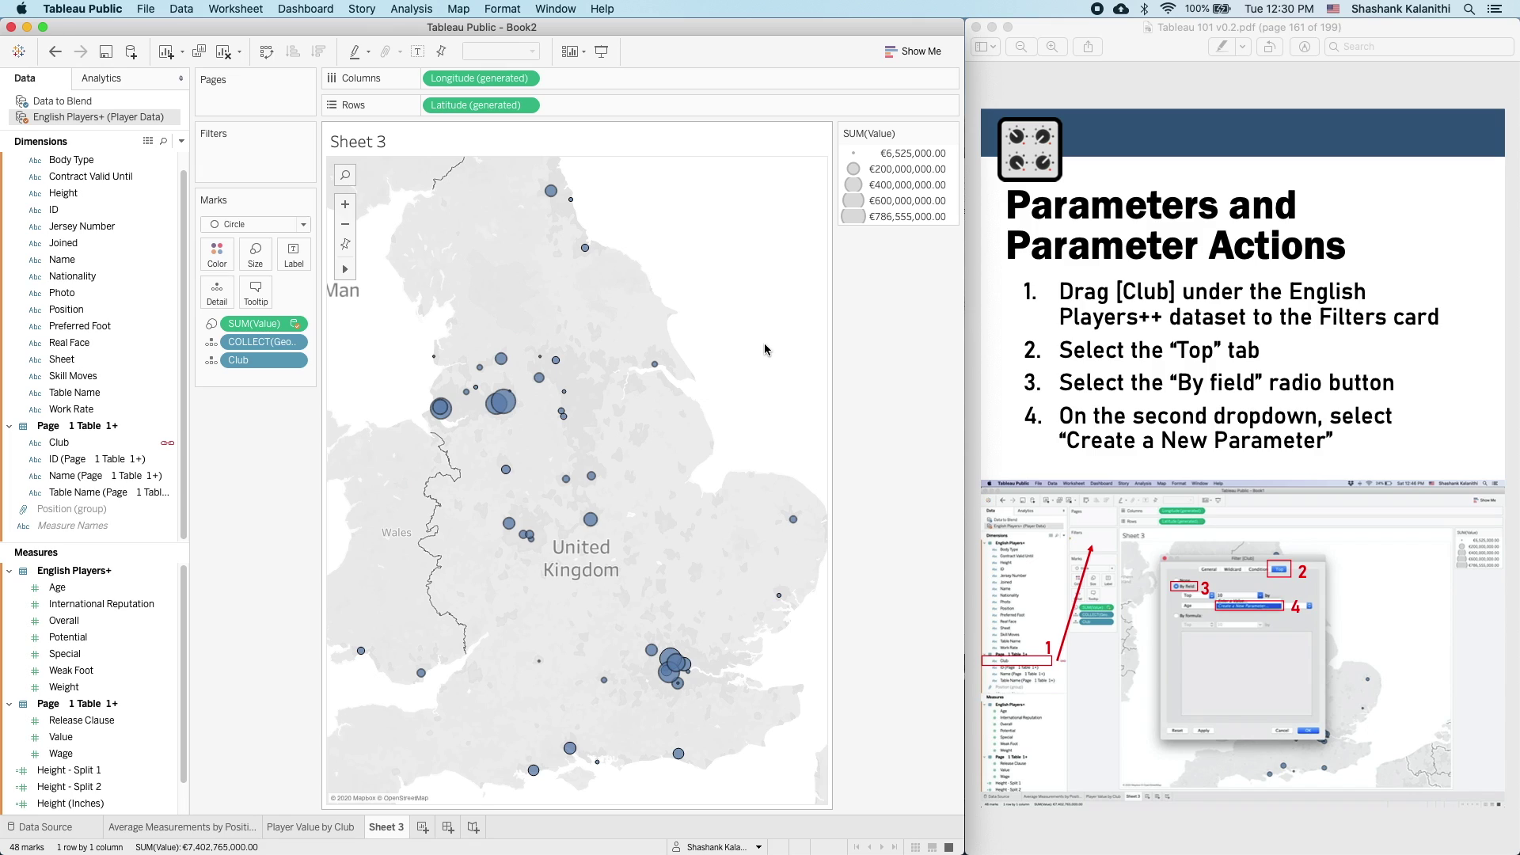
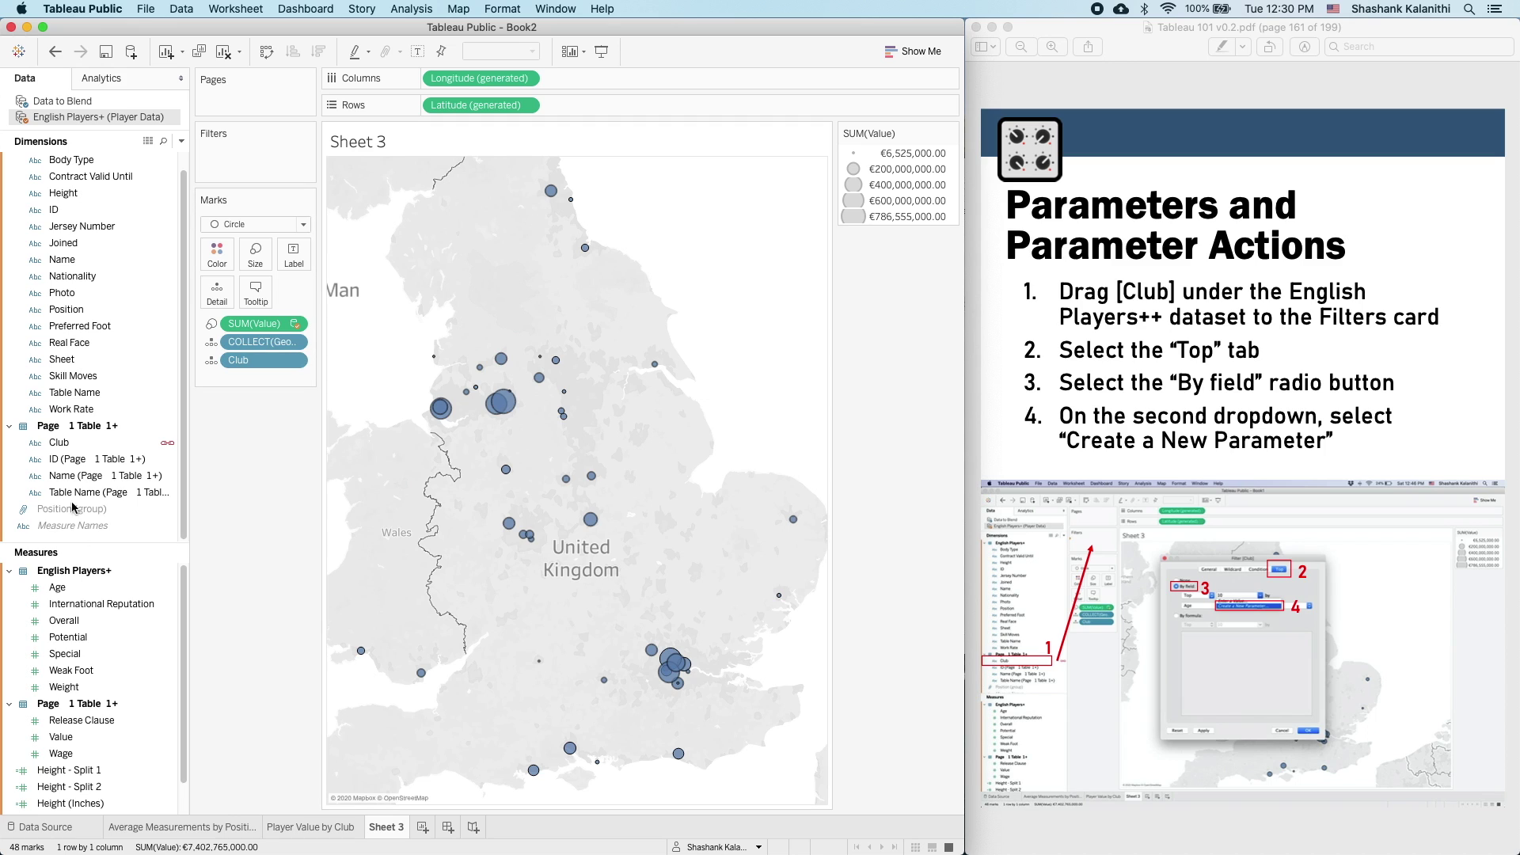
left_click_drag(65, 443, 295, 156)
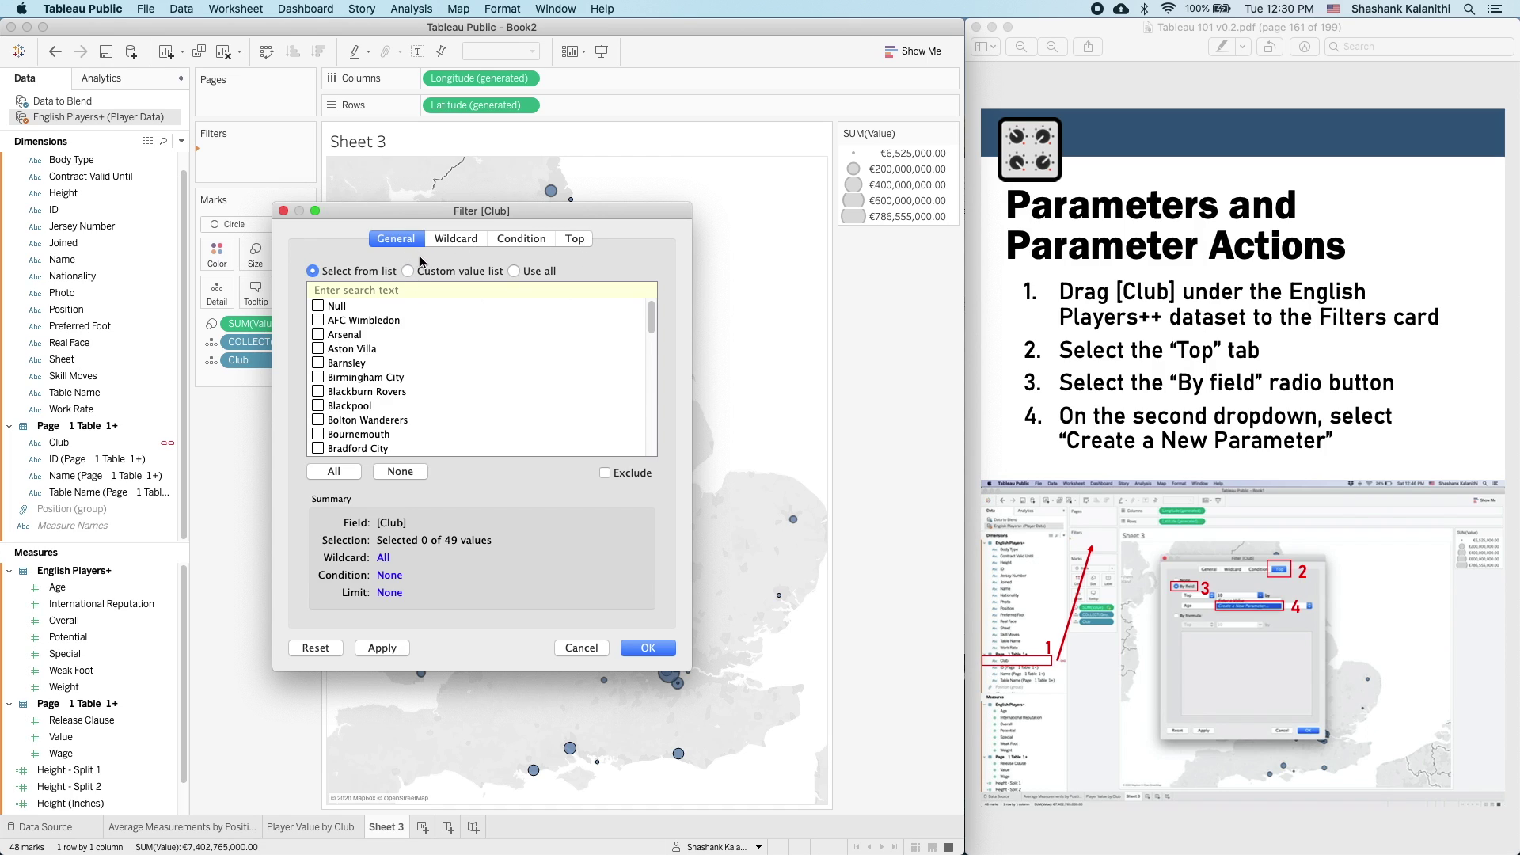
left_click(580, 244)
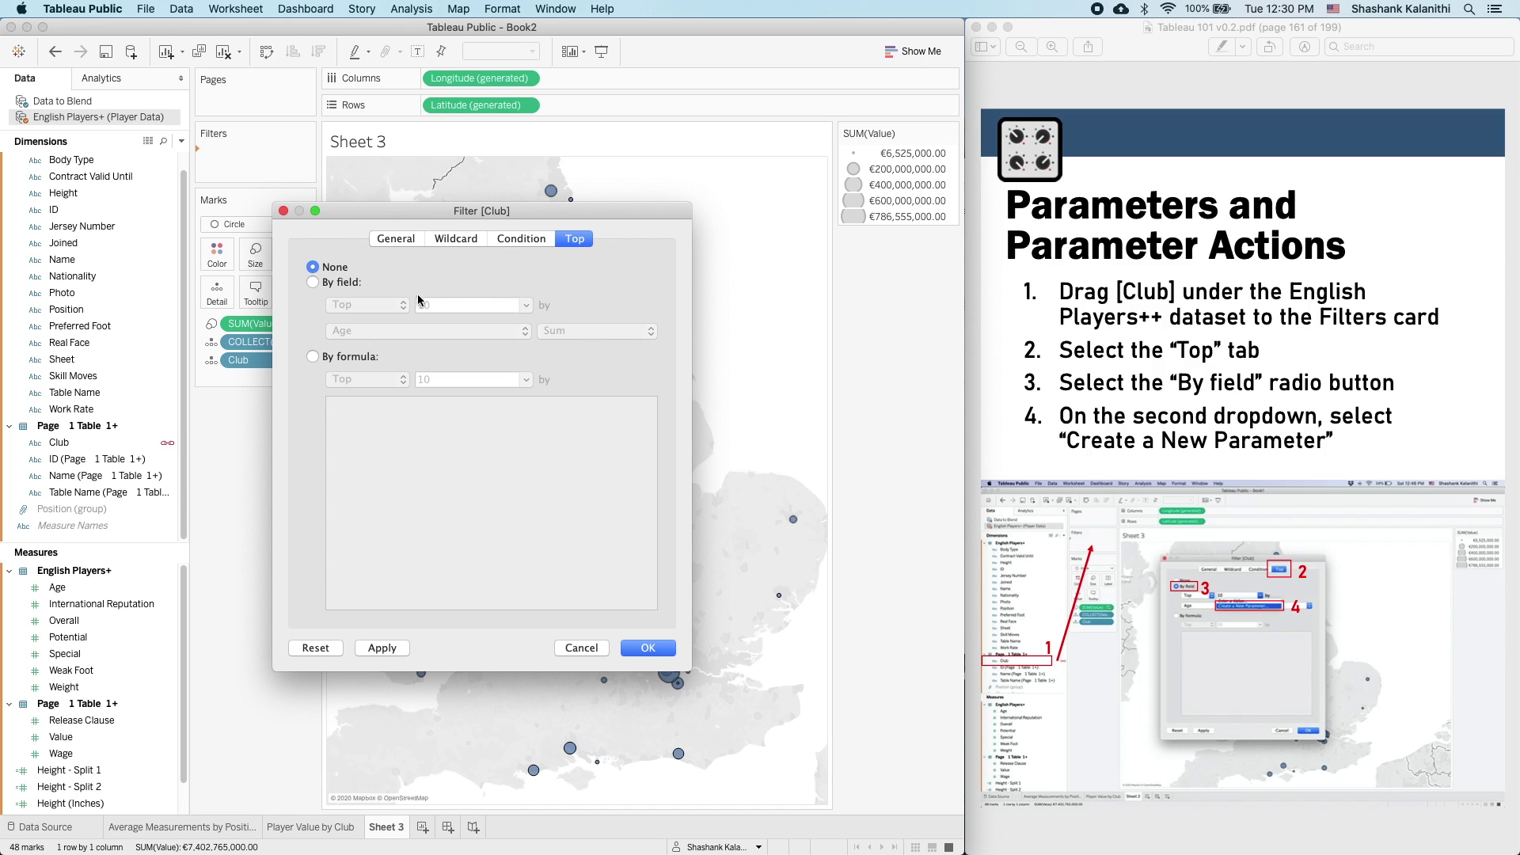
left_click(351, 282)
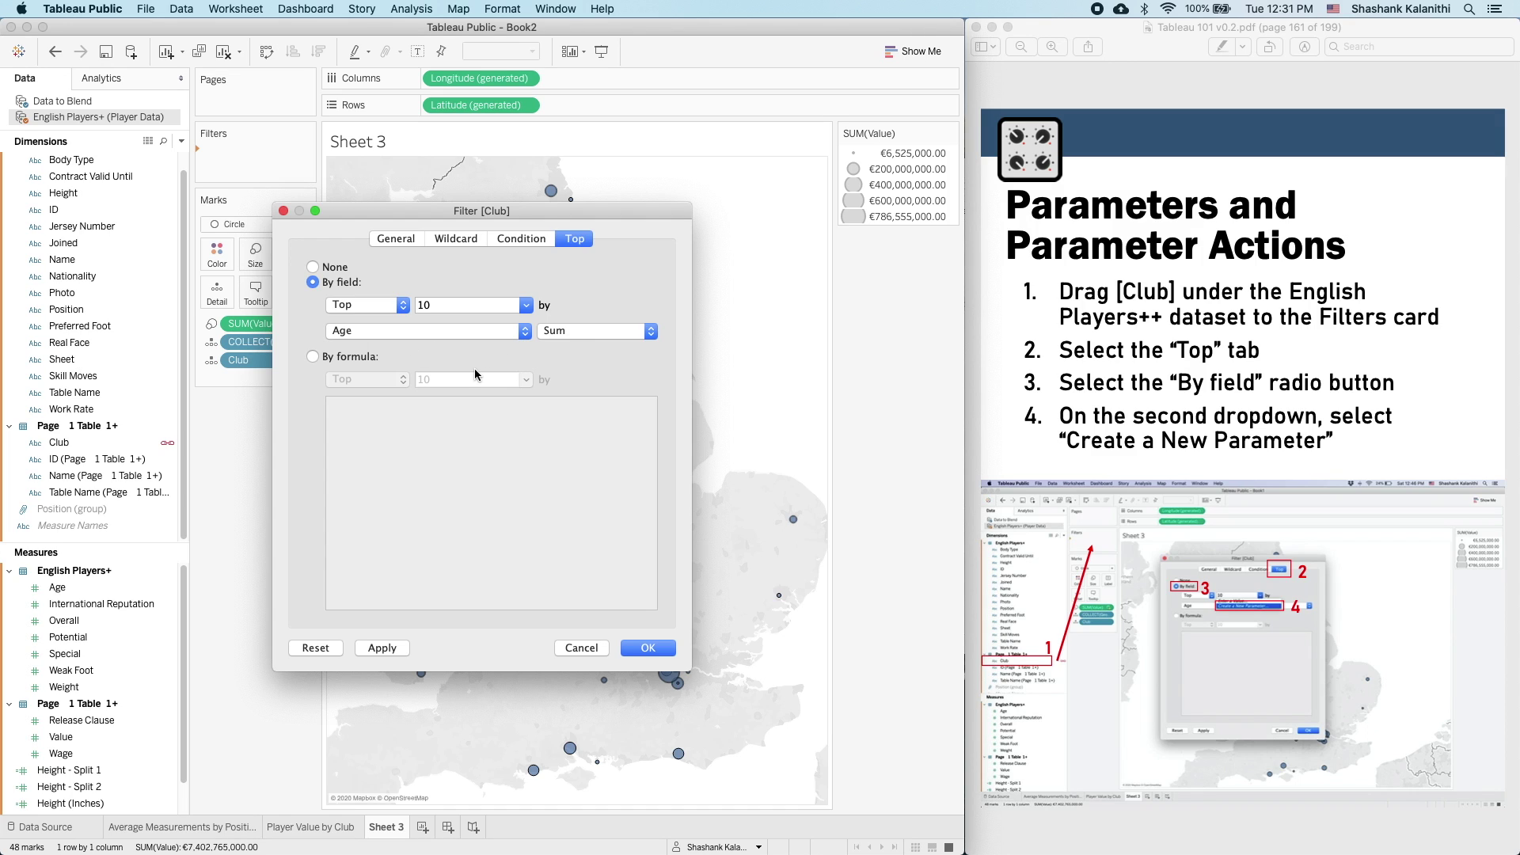
- Set the Club filter's top limit to 4, and start creating a new parameter for that limit
left_click(470, 304)
double_click(425, 306)
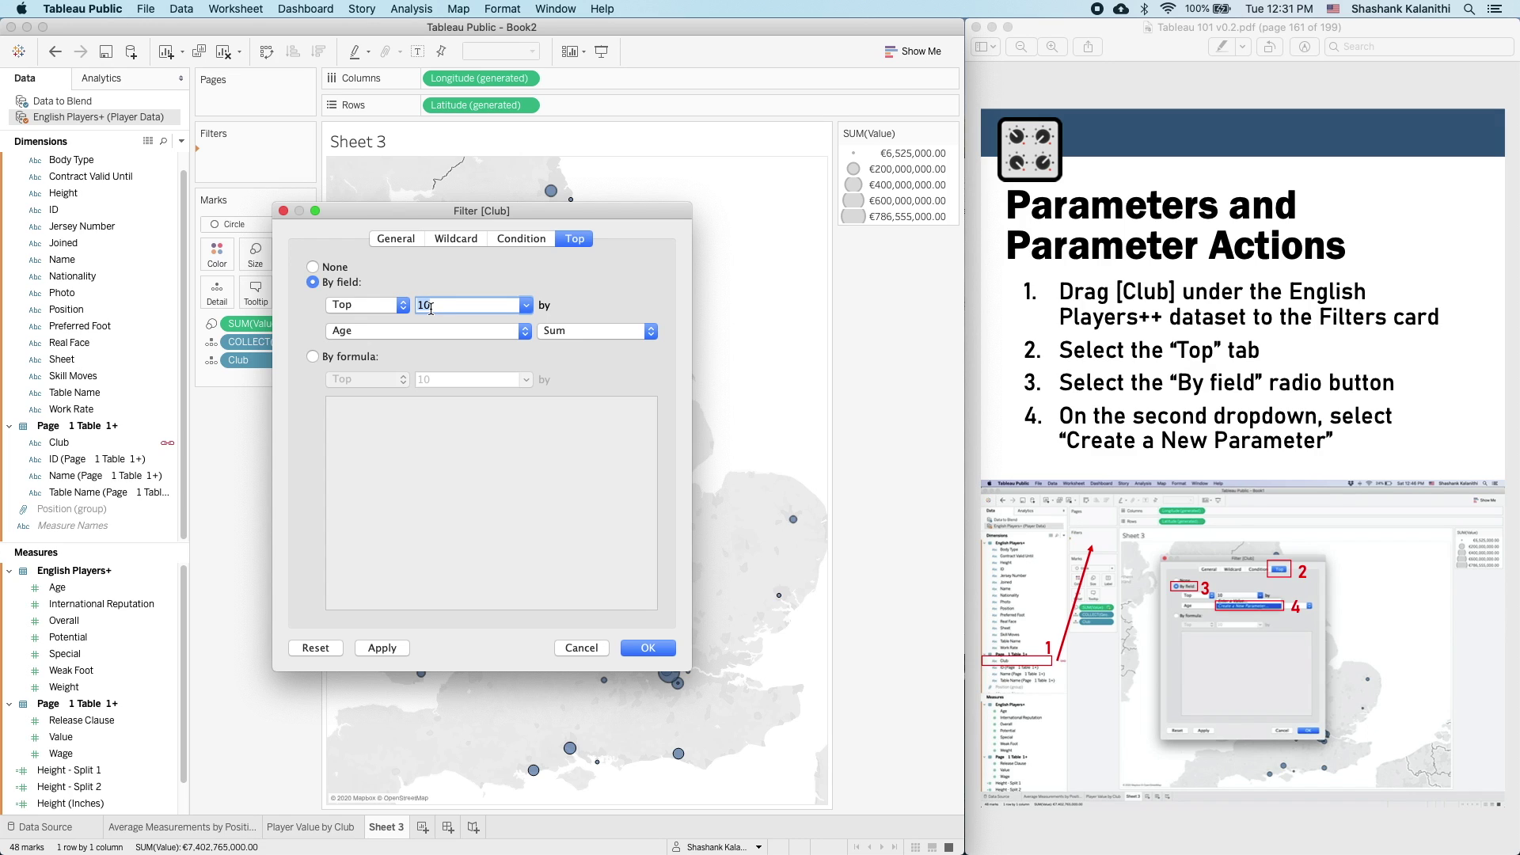
type("4")
left_click(526, 308)
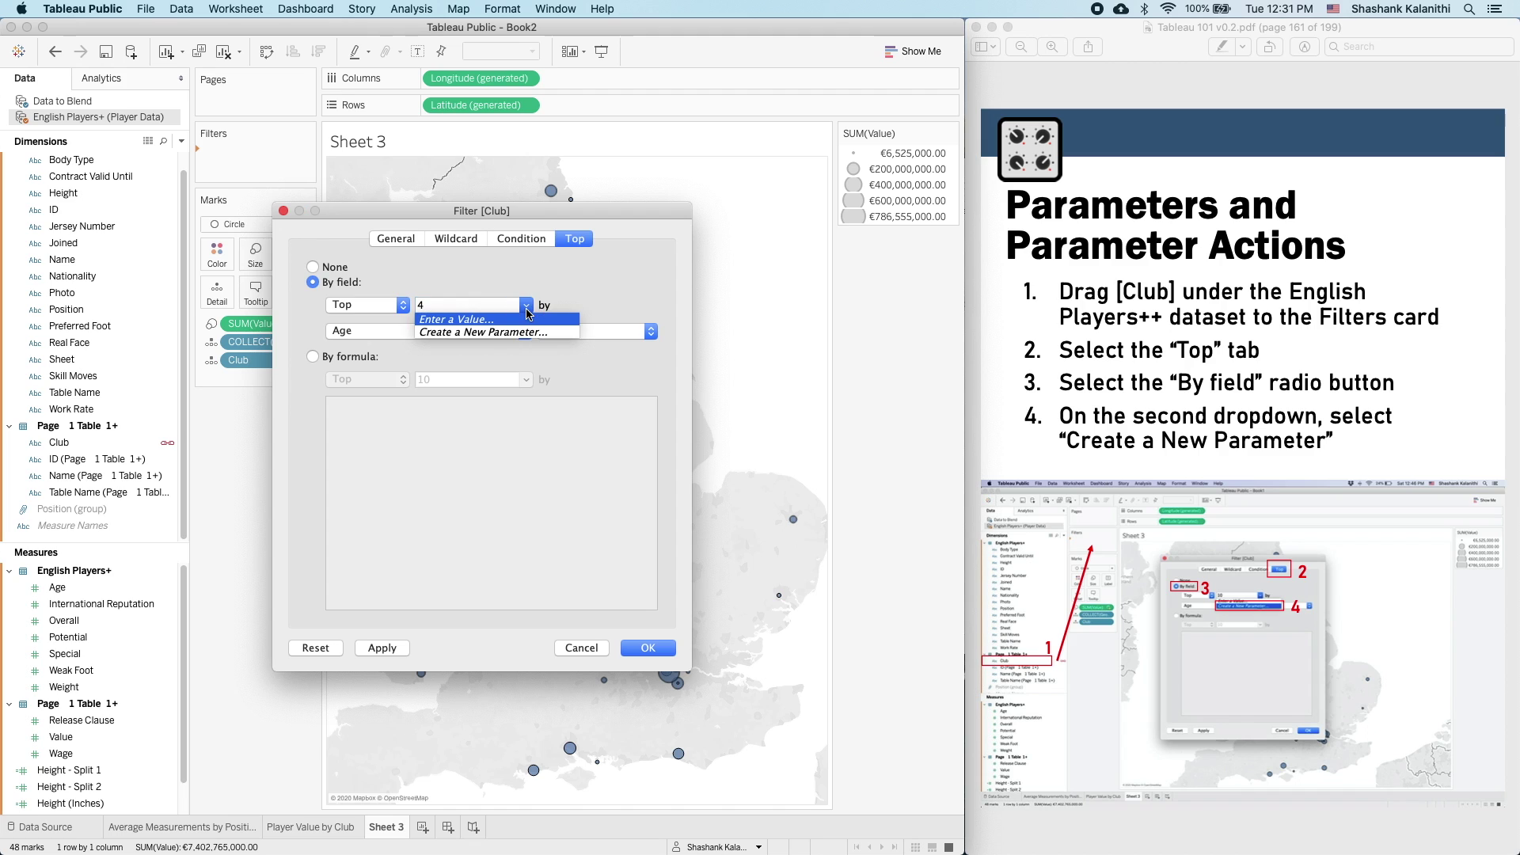
left_click(475, 336)
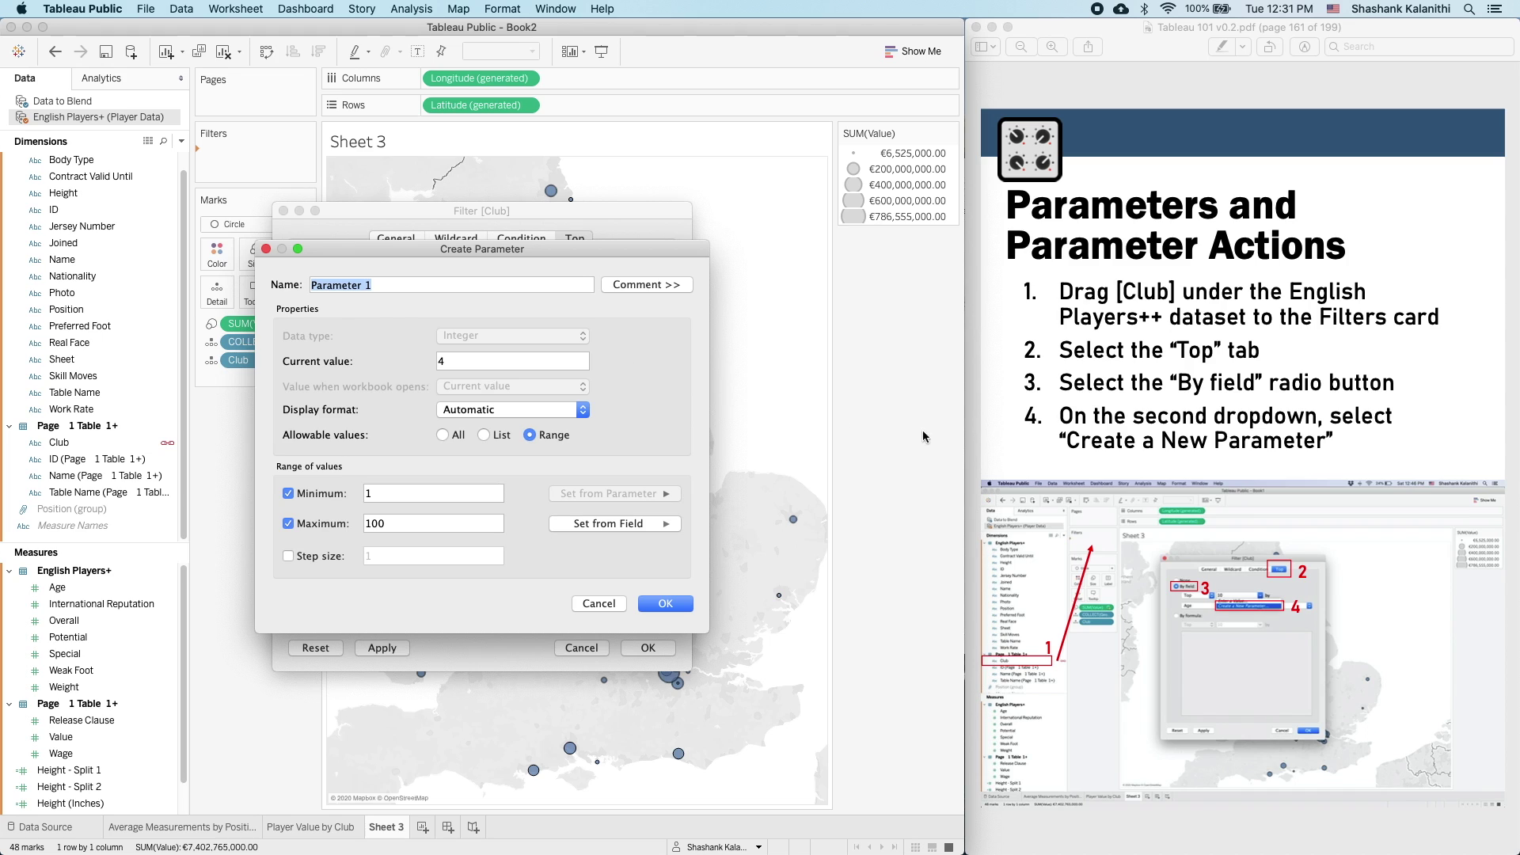
- Following the guide's steps 5 and 6, name the parameter "Top Teams by Player Value" and set its allowable values to List
left_click(1165, 459)
key("Right")
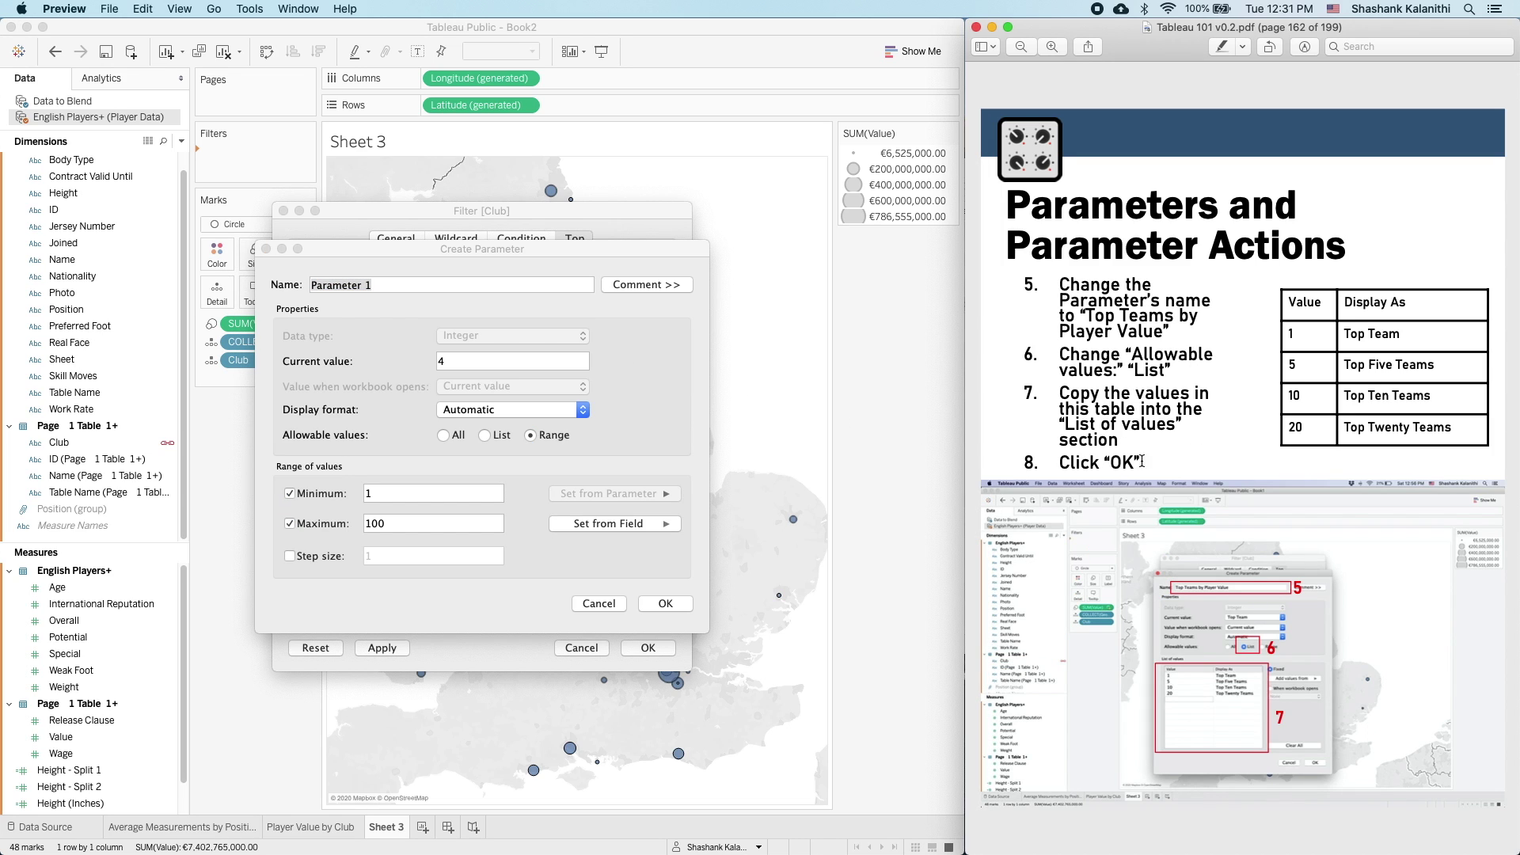
left_click(445, 285)
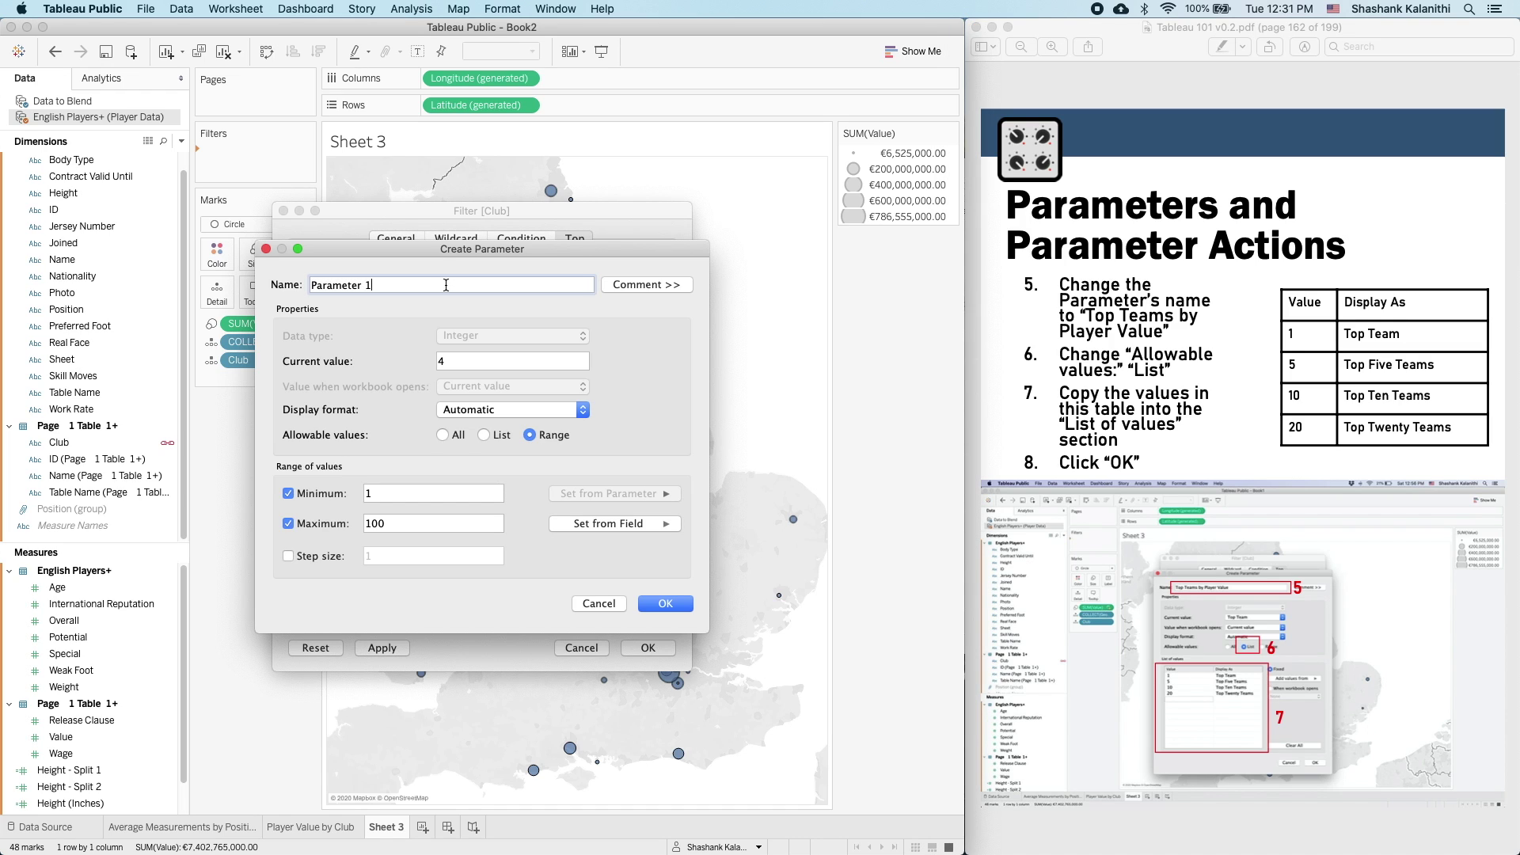
key("BackSpace")
key("BackSpace")
key("BackSpace")
key("BackSpace")
key("BackSpace")
key("BackSpace")
key("BackSpace")
key("BackSpace")
key("BackSpace")
key("BackSpace")
left_click(484, 435)
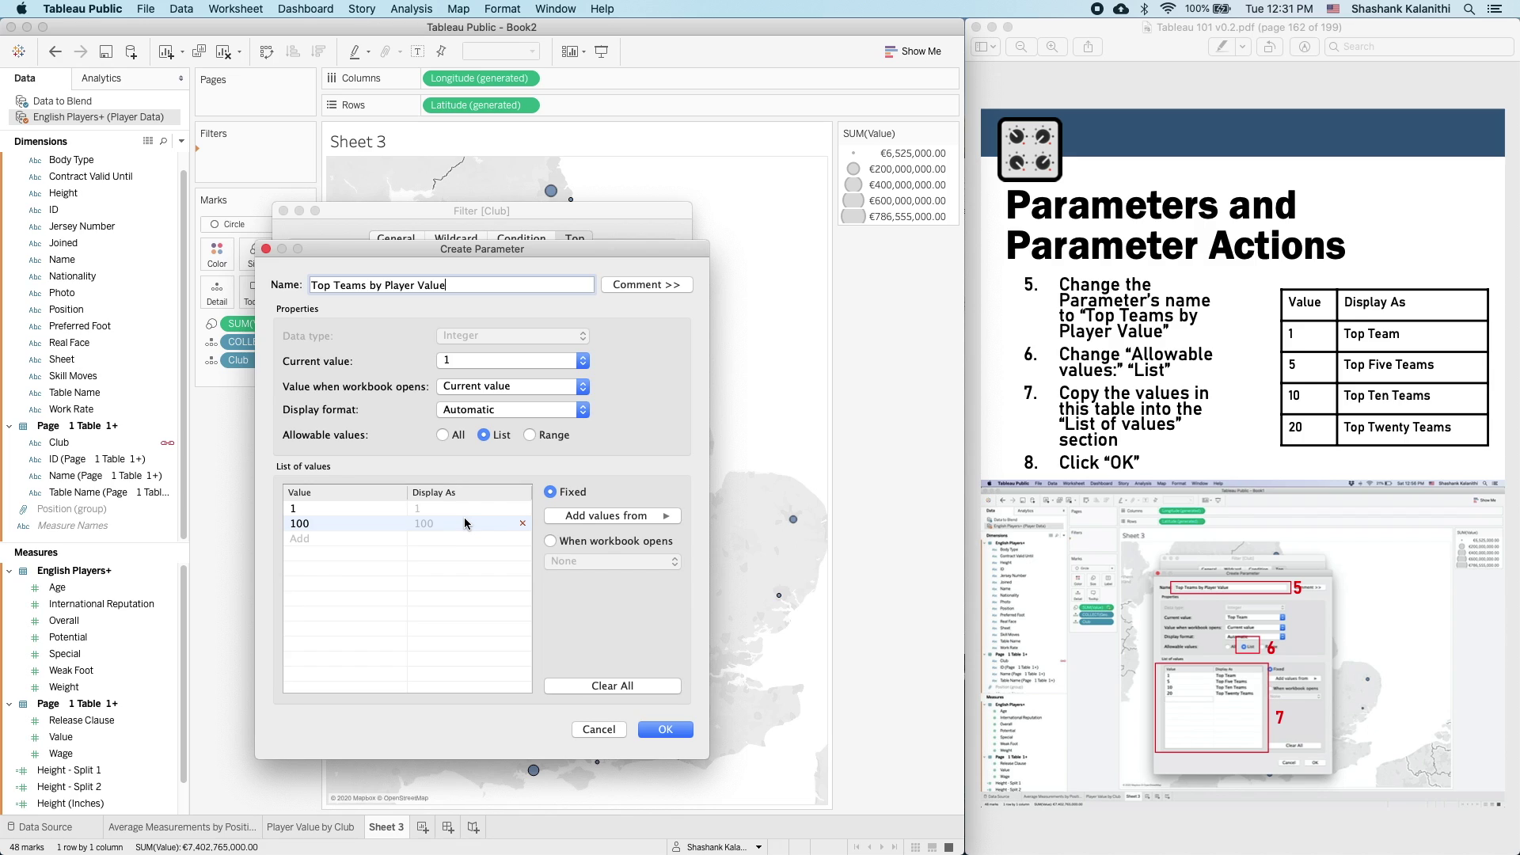
- Display the list value 1 as "Top Team", and replace the value 100 with 5 displayed as "Top Five Teams"
left_click(388, 511)
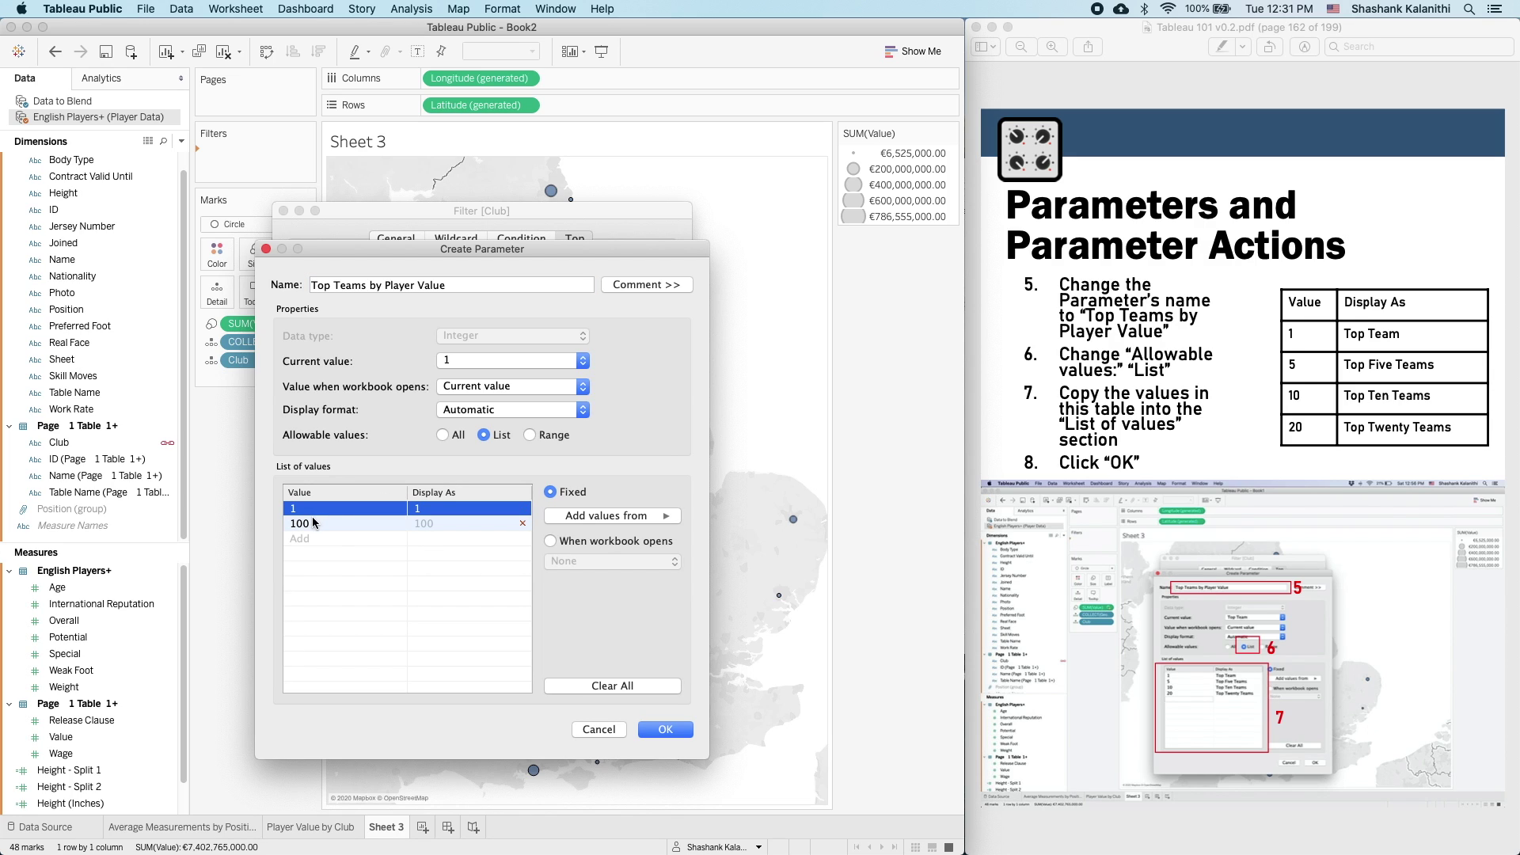
left_click(454, 510)
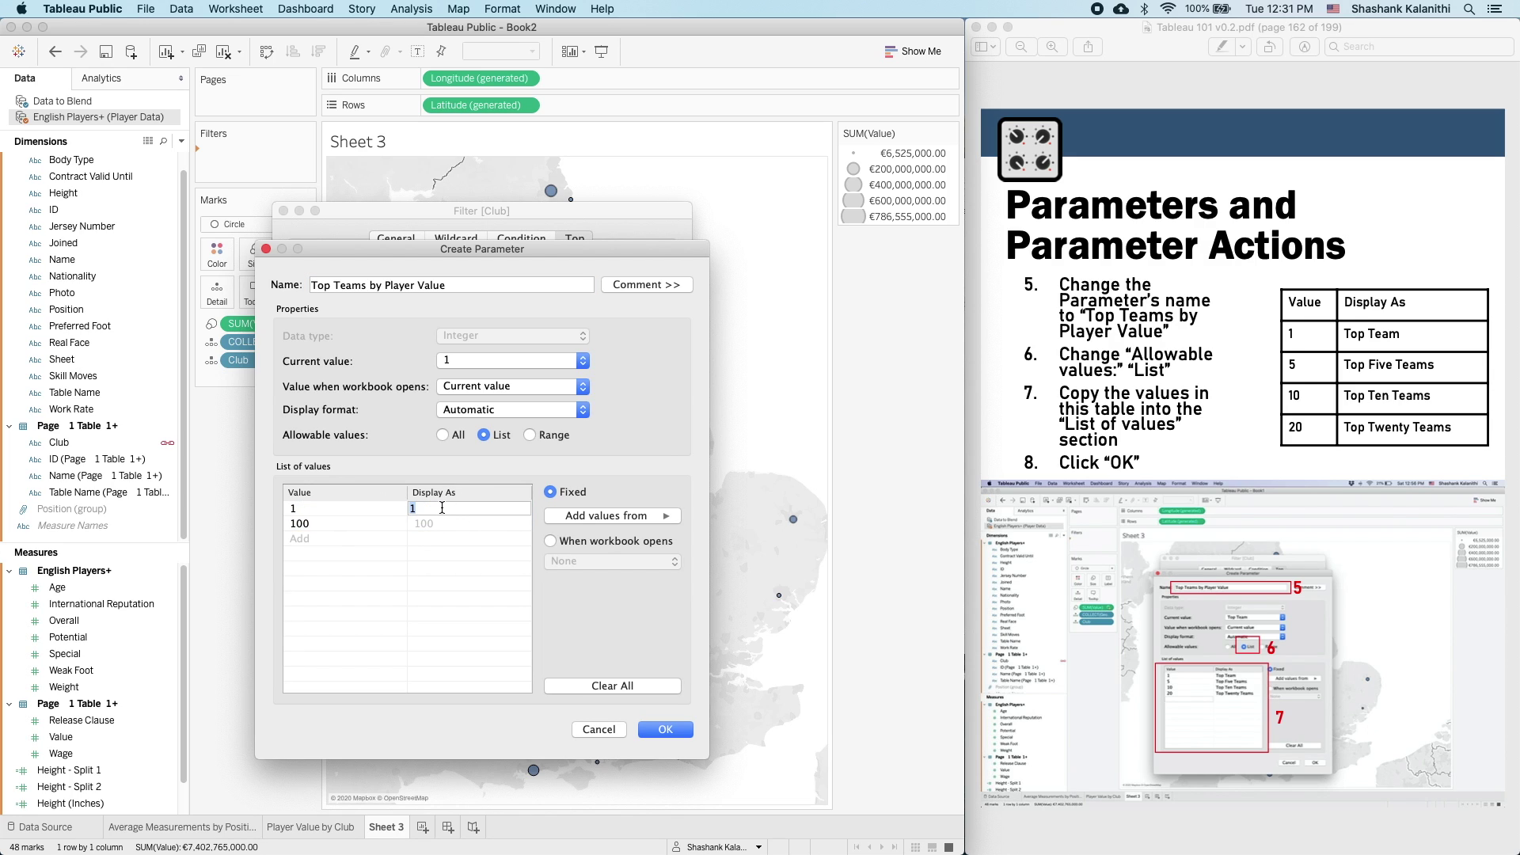
type("Top Team")
left_click(372, 523)
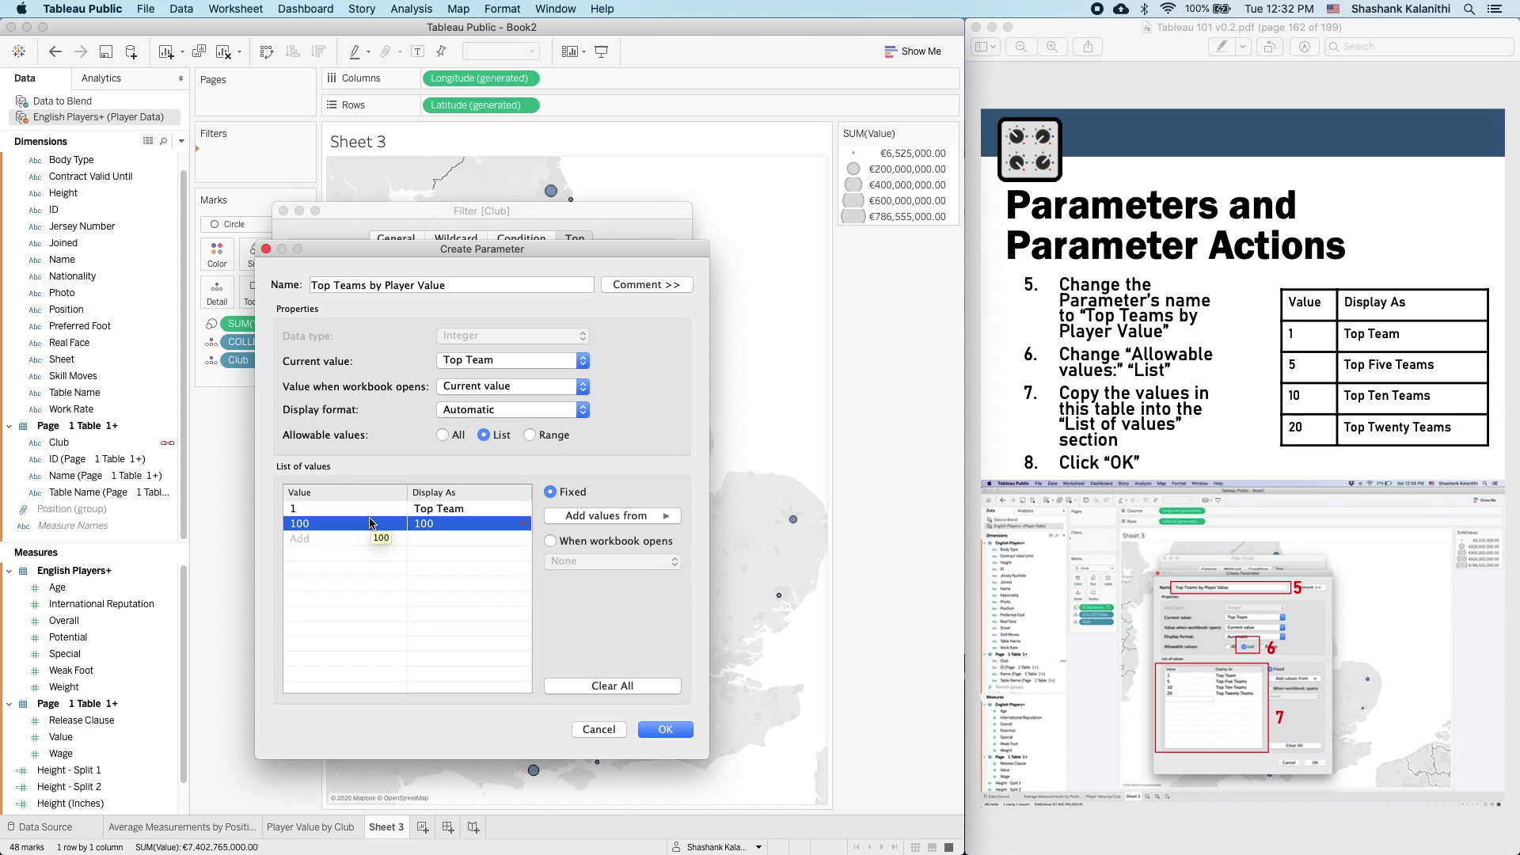
left_click(369, 523)
type("5")
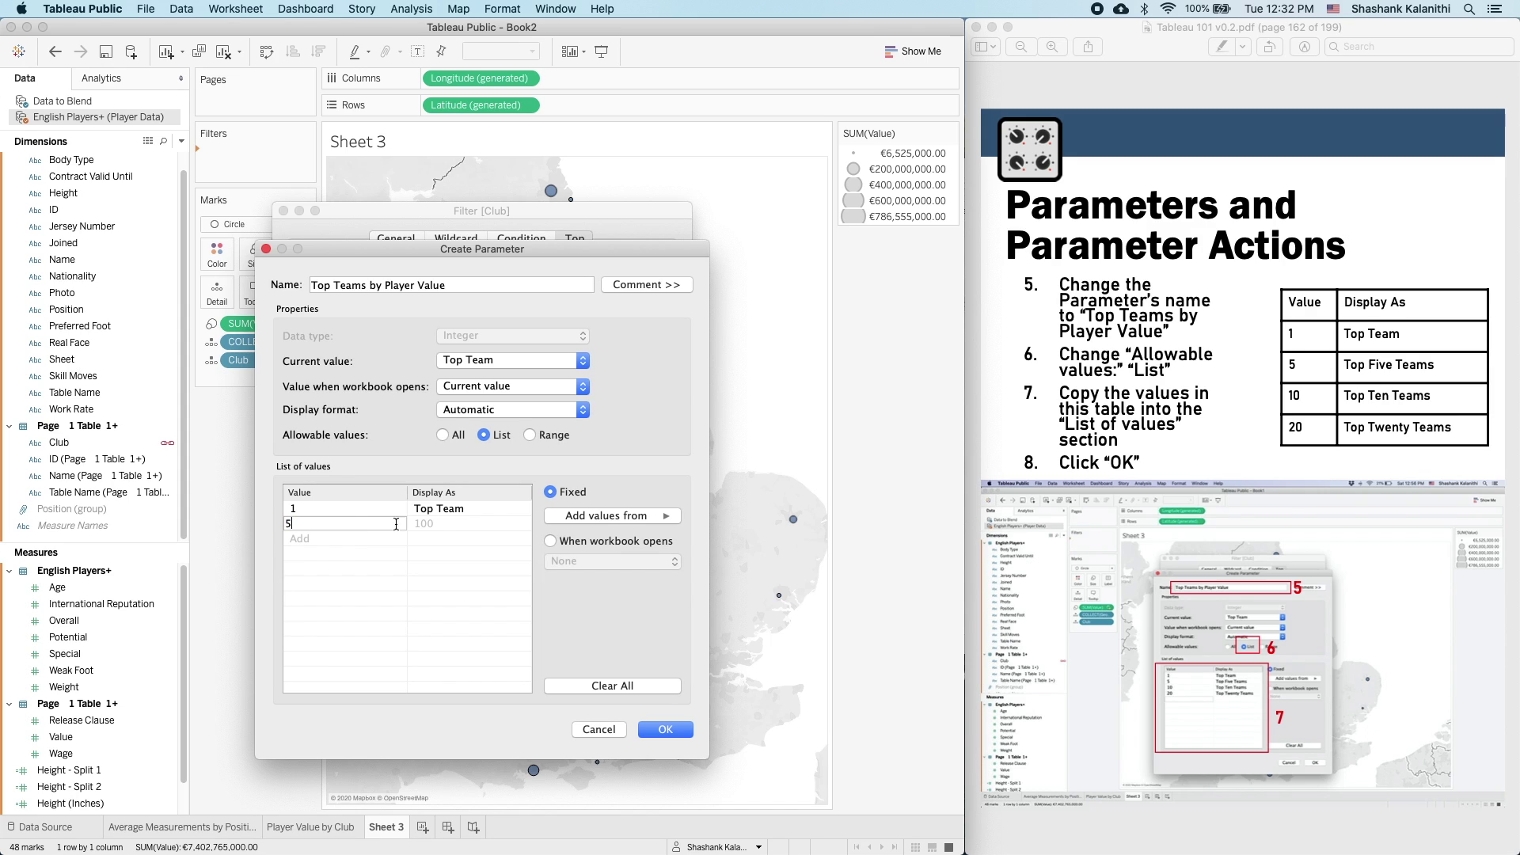
left_click(440, 525)
left_click(440, 525)
type("Top Five Teams")
- Add the list values 10 as "Top Ten Teams" and 20 as "Top Twenty Teams", and save the parameter
left_click(327, 541)
left_click(444, 546)
left_click(443, 541)
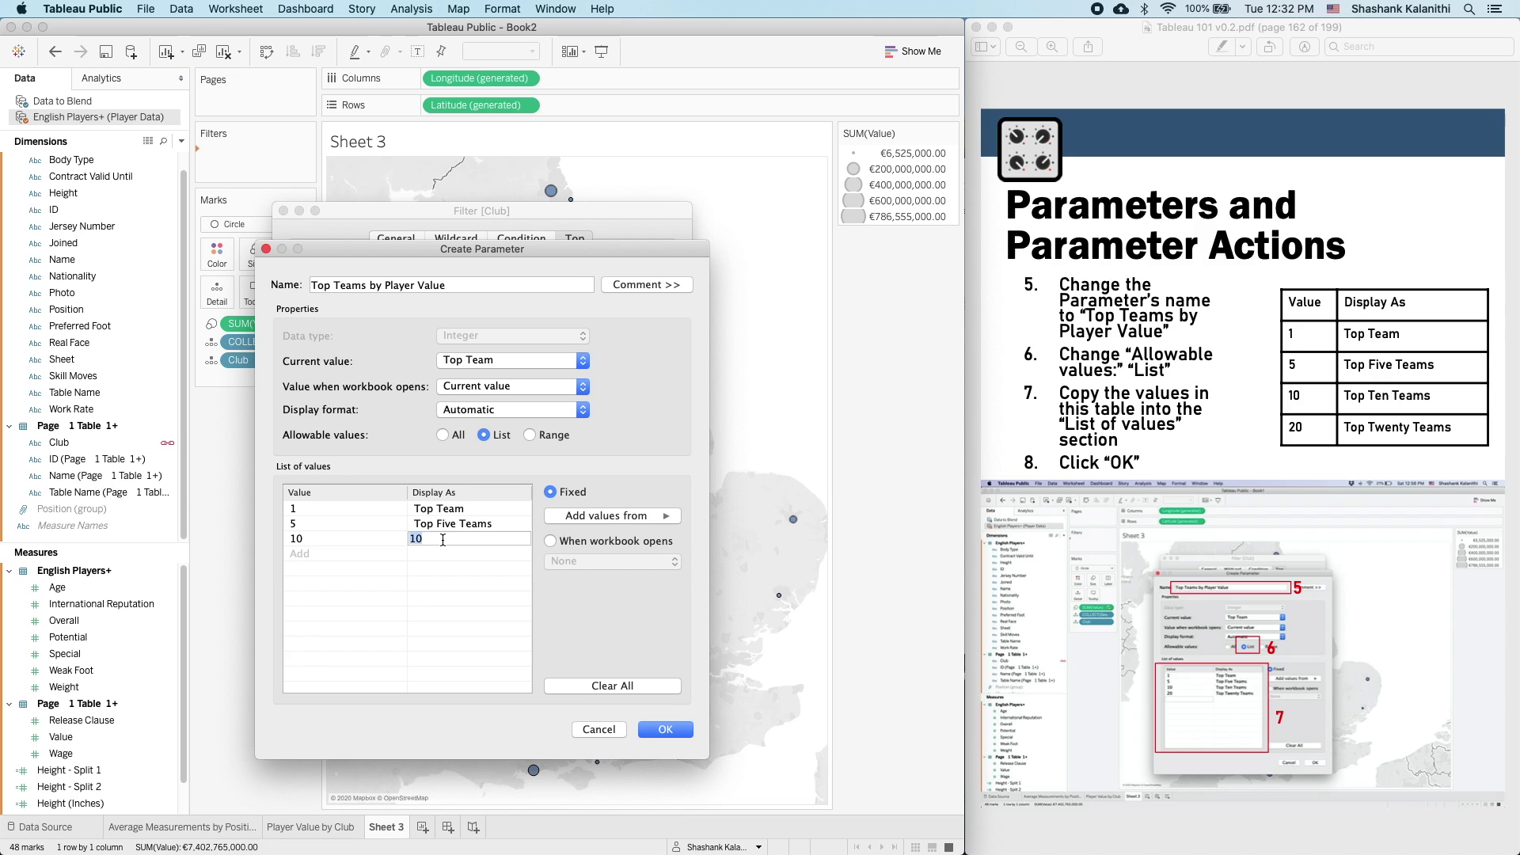
type("Top Ten Teams")
left_click(351, 554)
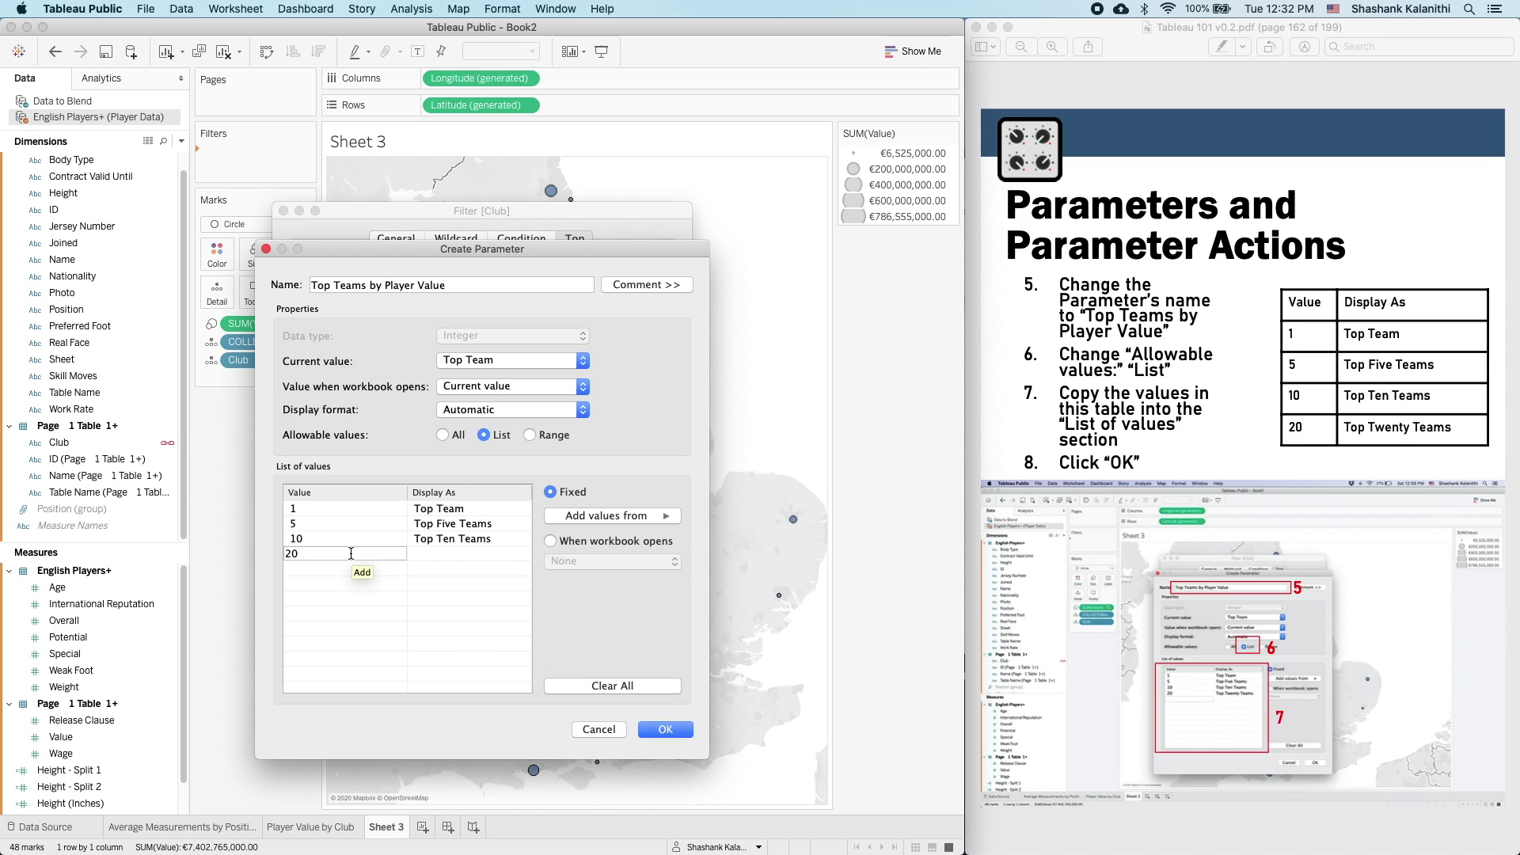
type("20")
key("Return")
left_click(450, 553)
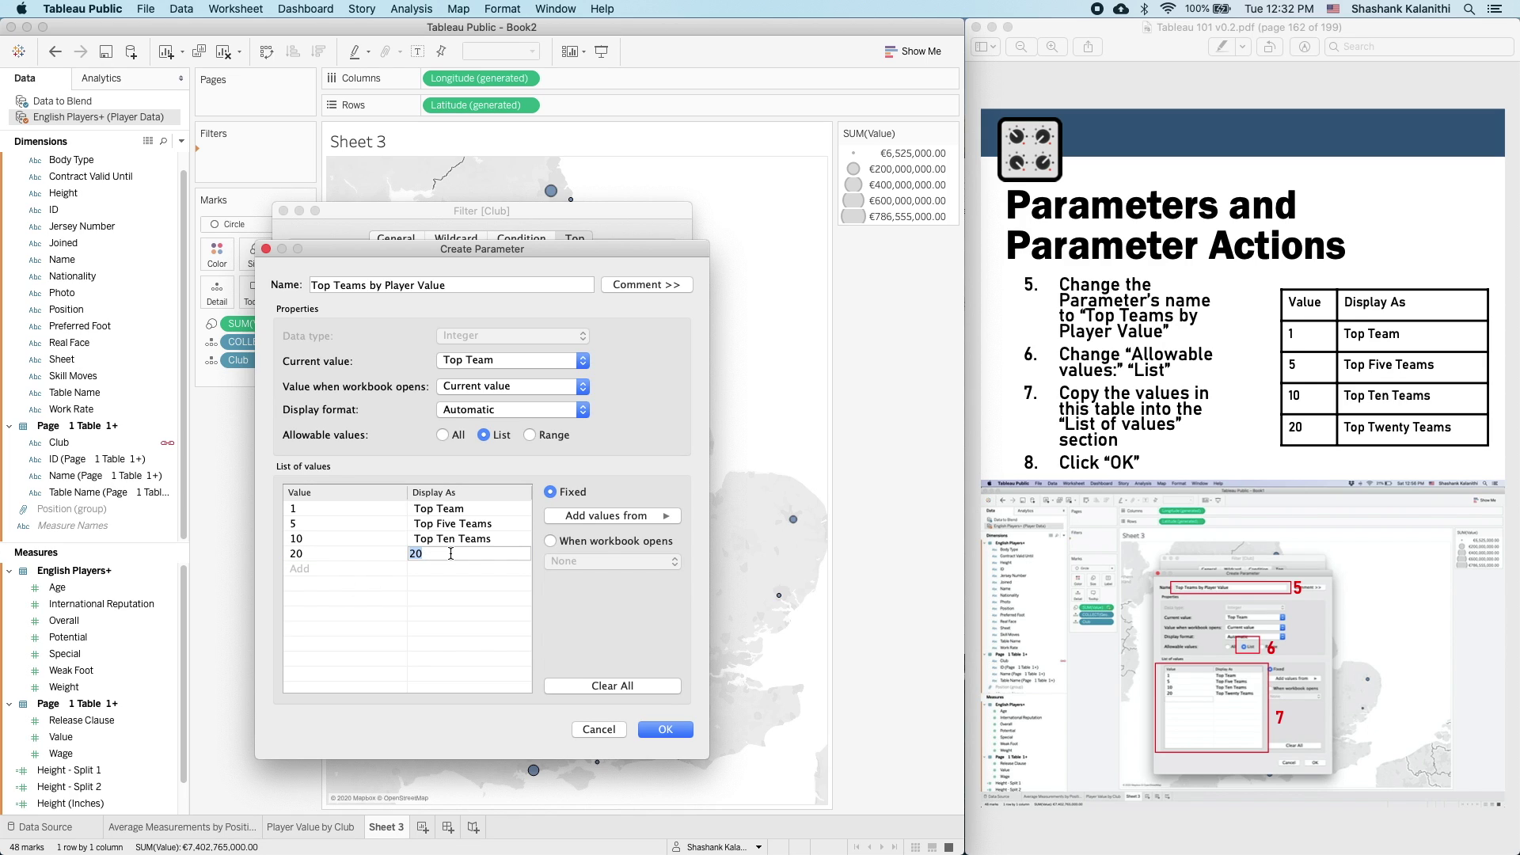
type("Top Twenty Teams")
key("Return")
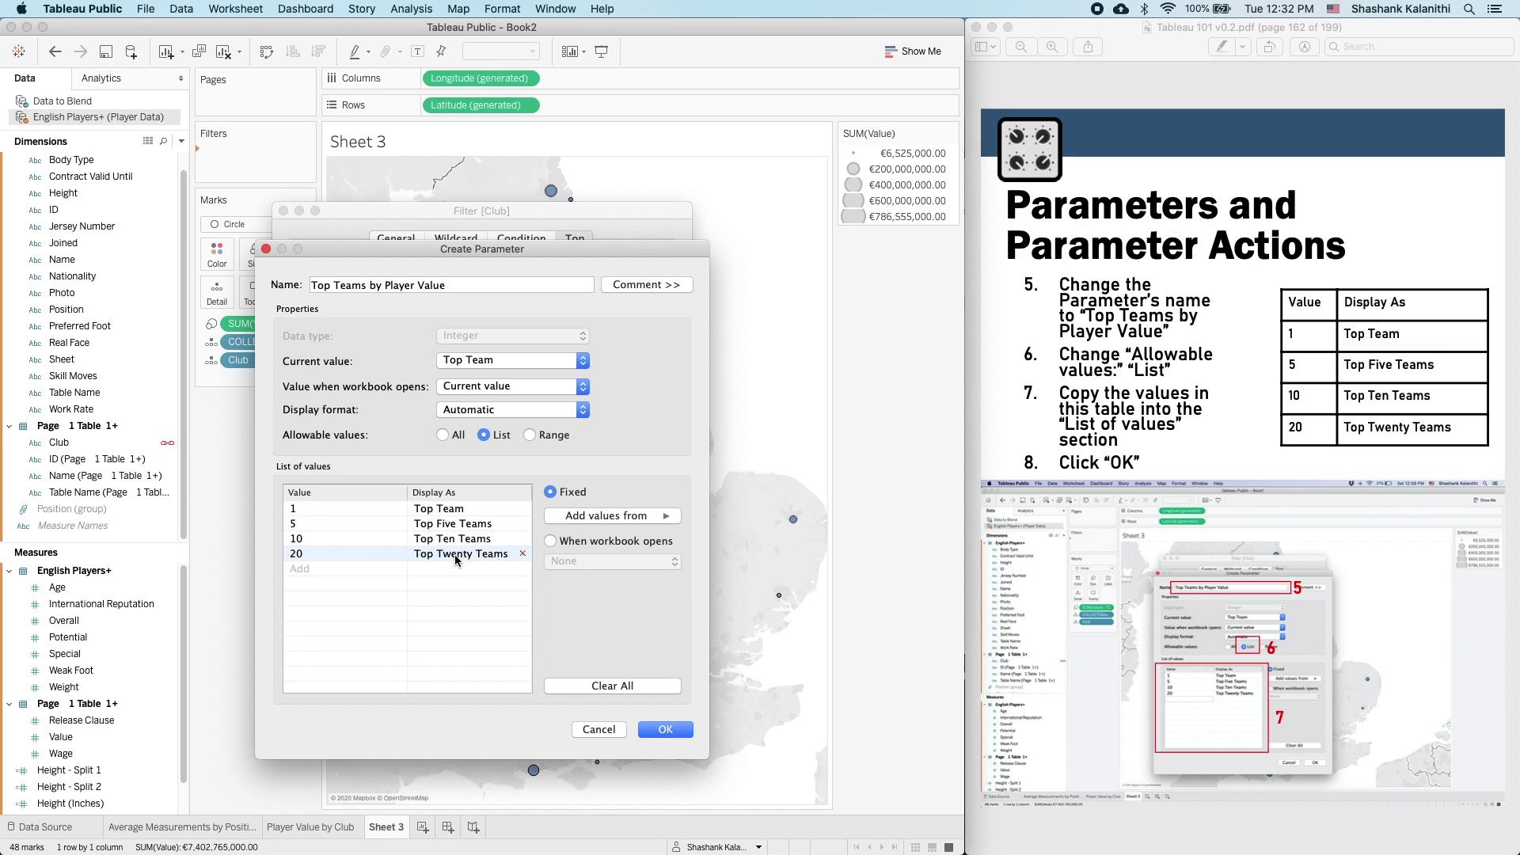
left_click_drag(443, 250, 893, 242)
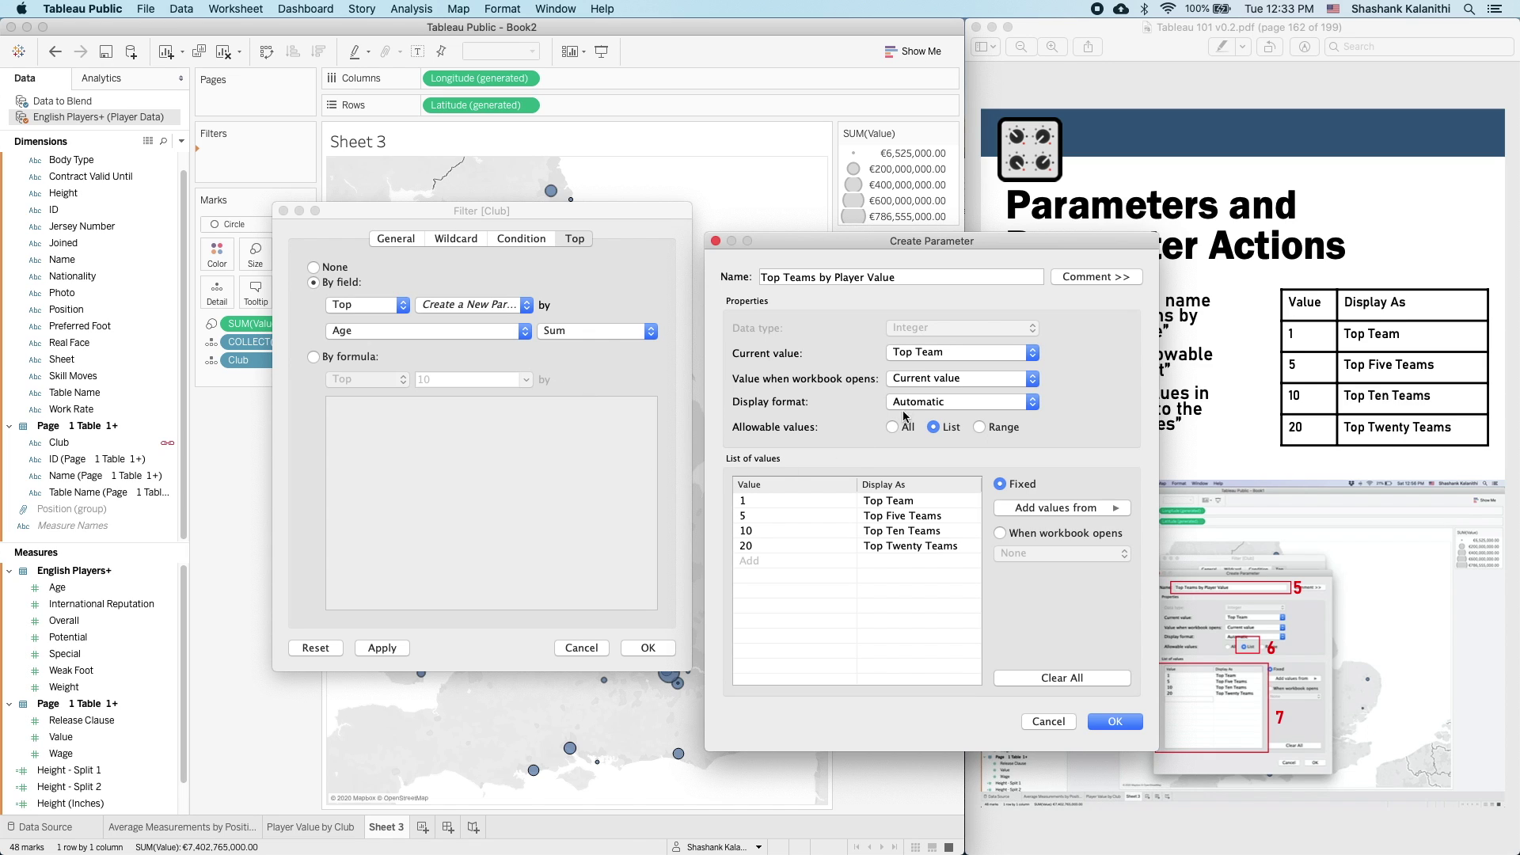
left_click(1110, 725)
- Rank the Club filter's top teams by the sum of Value, and apply the filter
left_click(485, 333)
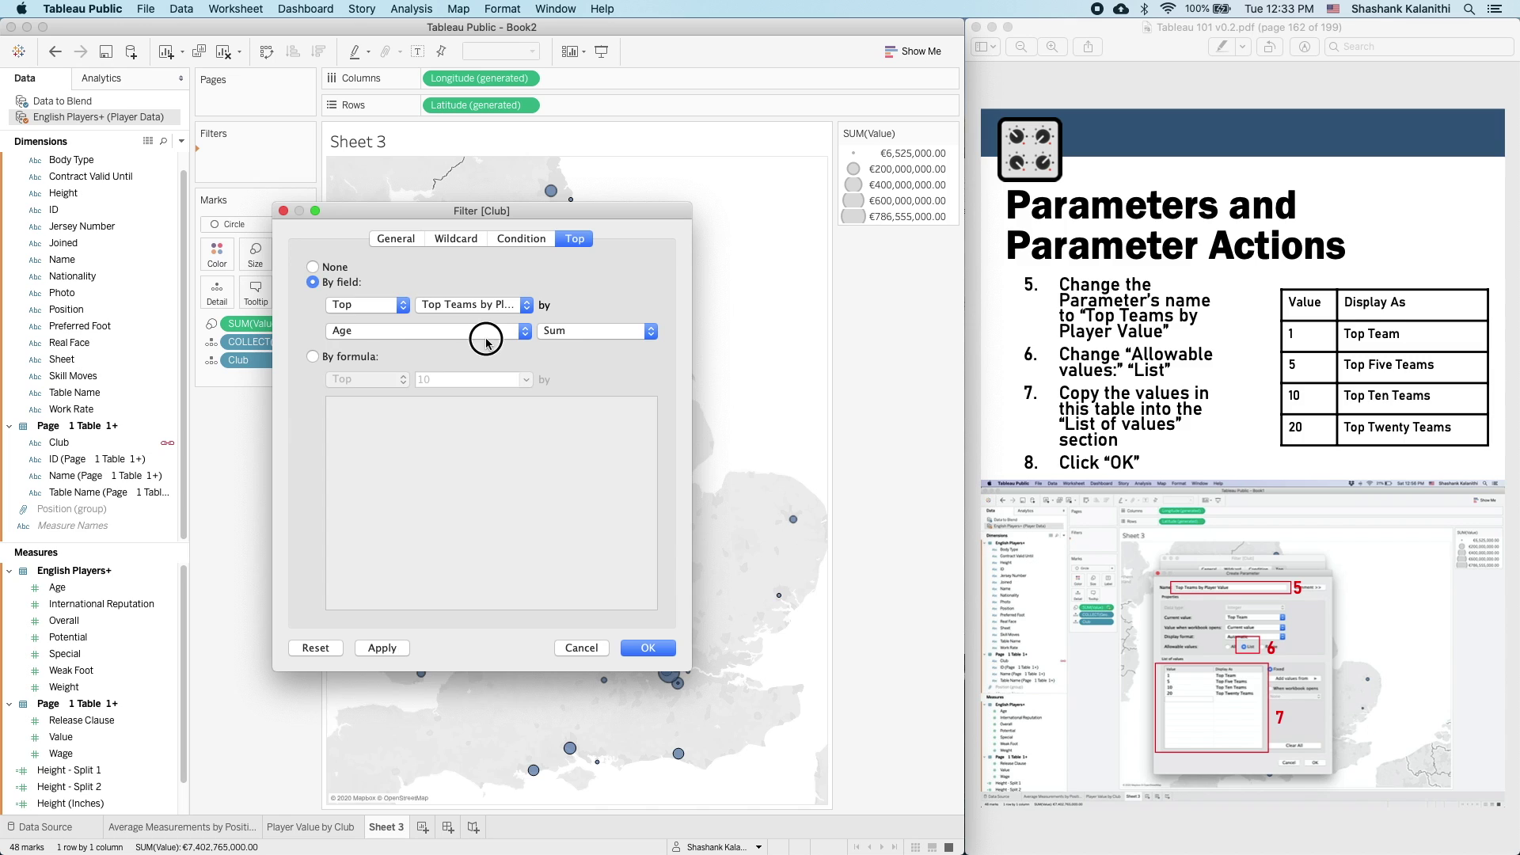
left_click(435, 350)
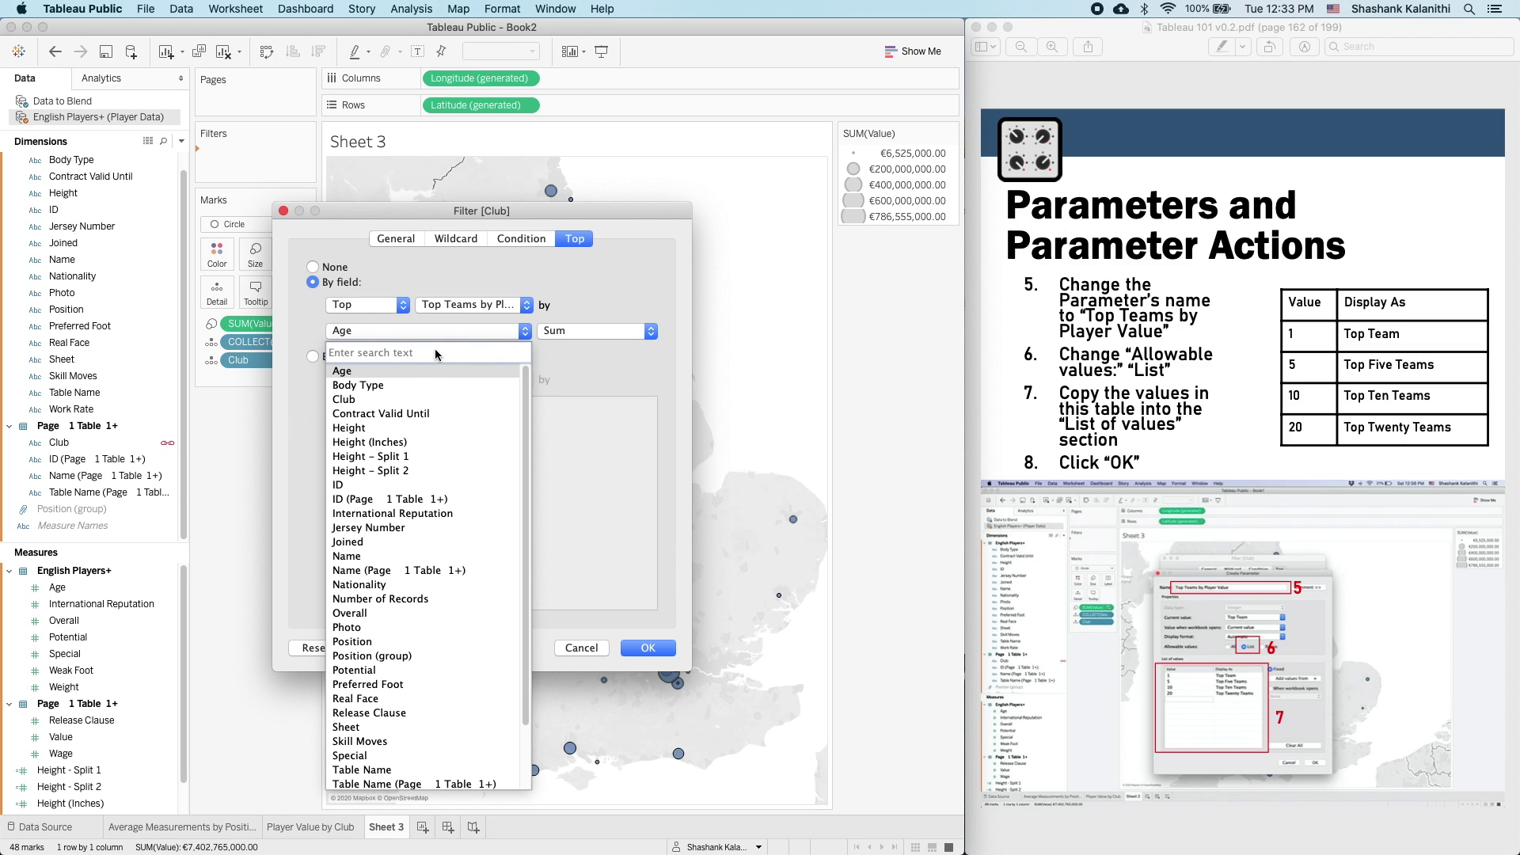
type("value")
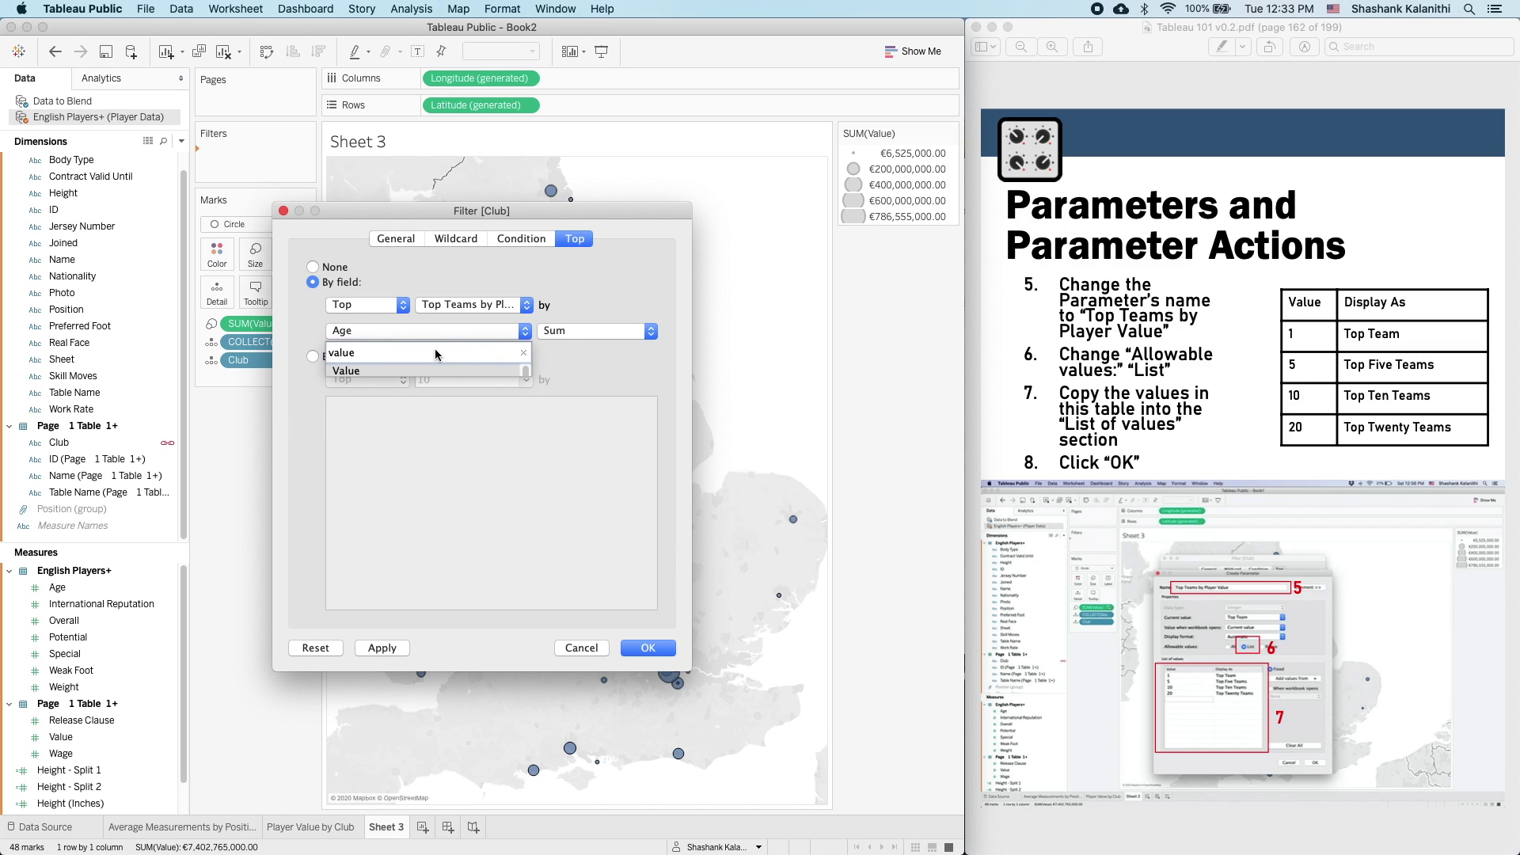
left_click(364, 372)
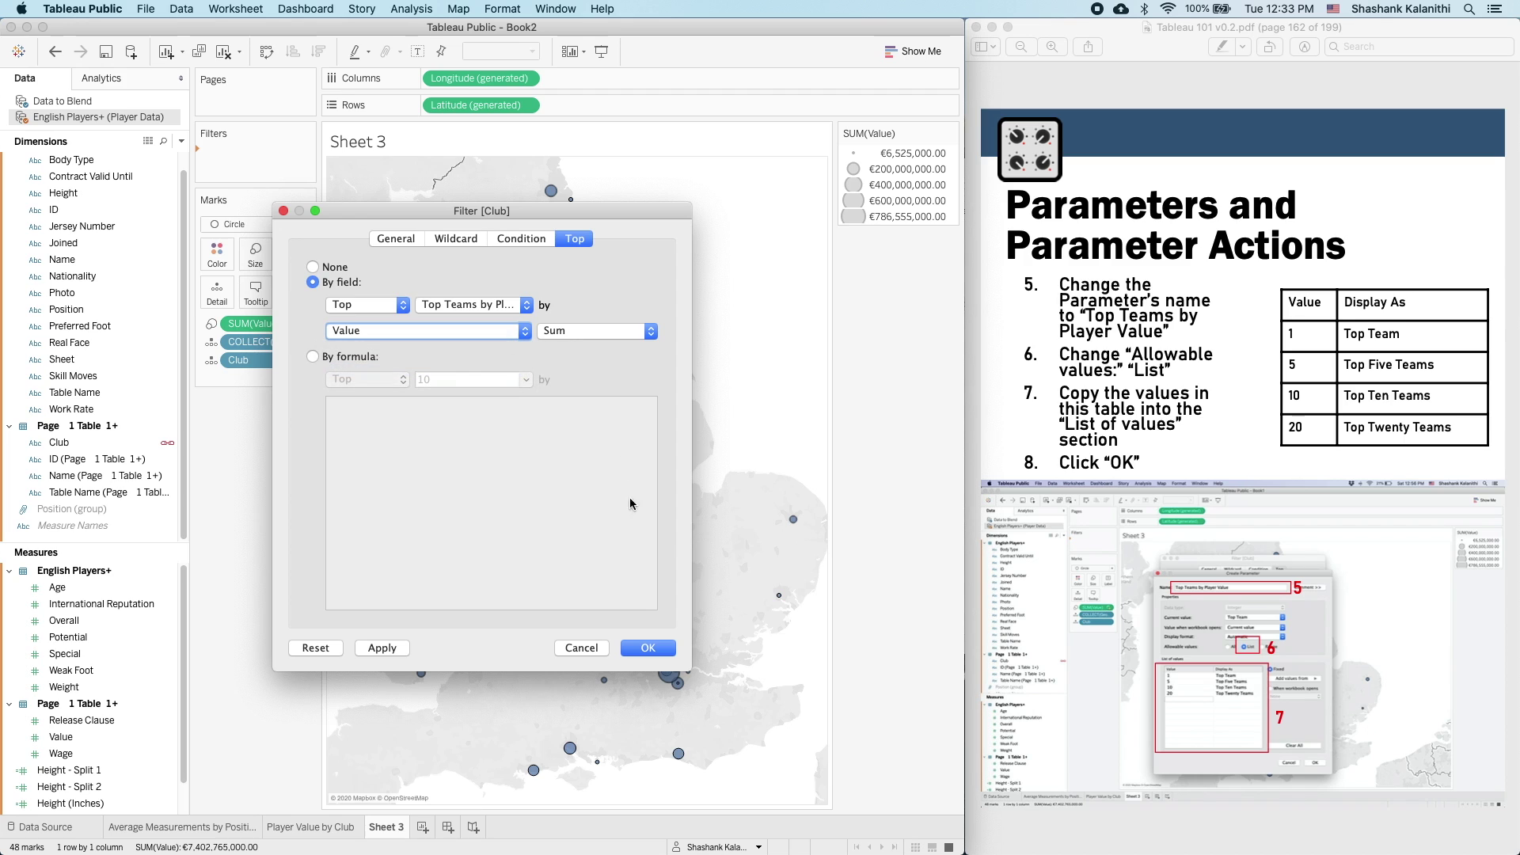
left_click(634, 647)
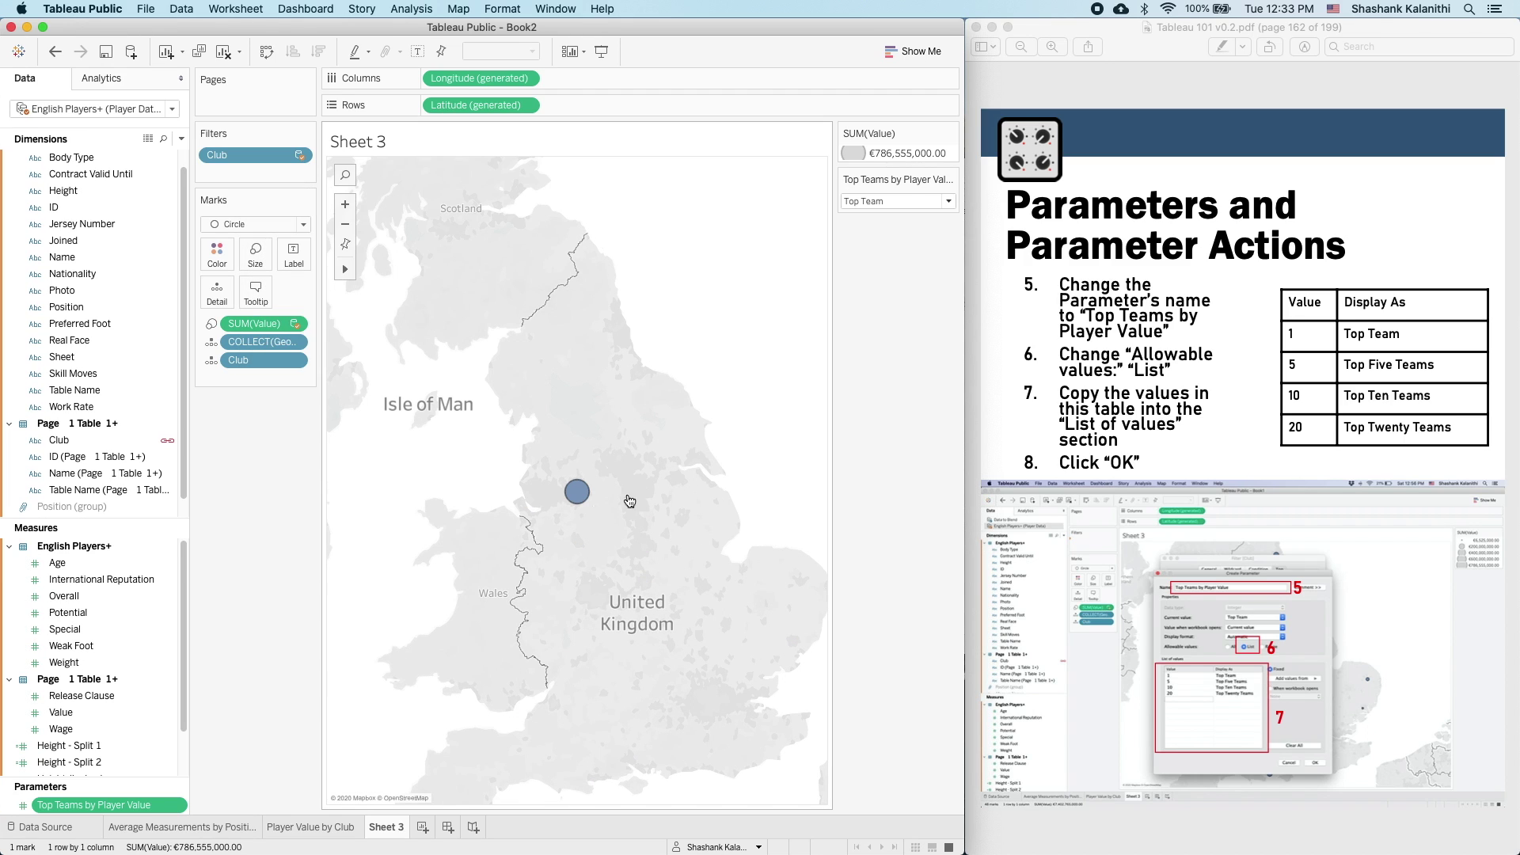
- Test the Top Teams by Player Value parameter on the map with Top Five, Top Ten and Top Twenty Teams, ending on Top Five Teams
mouse_move(577, 485)
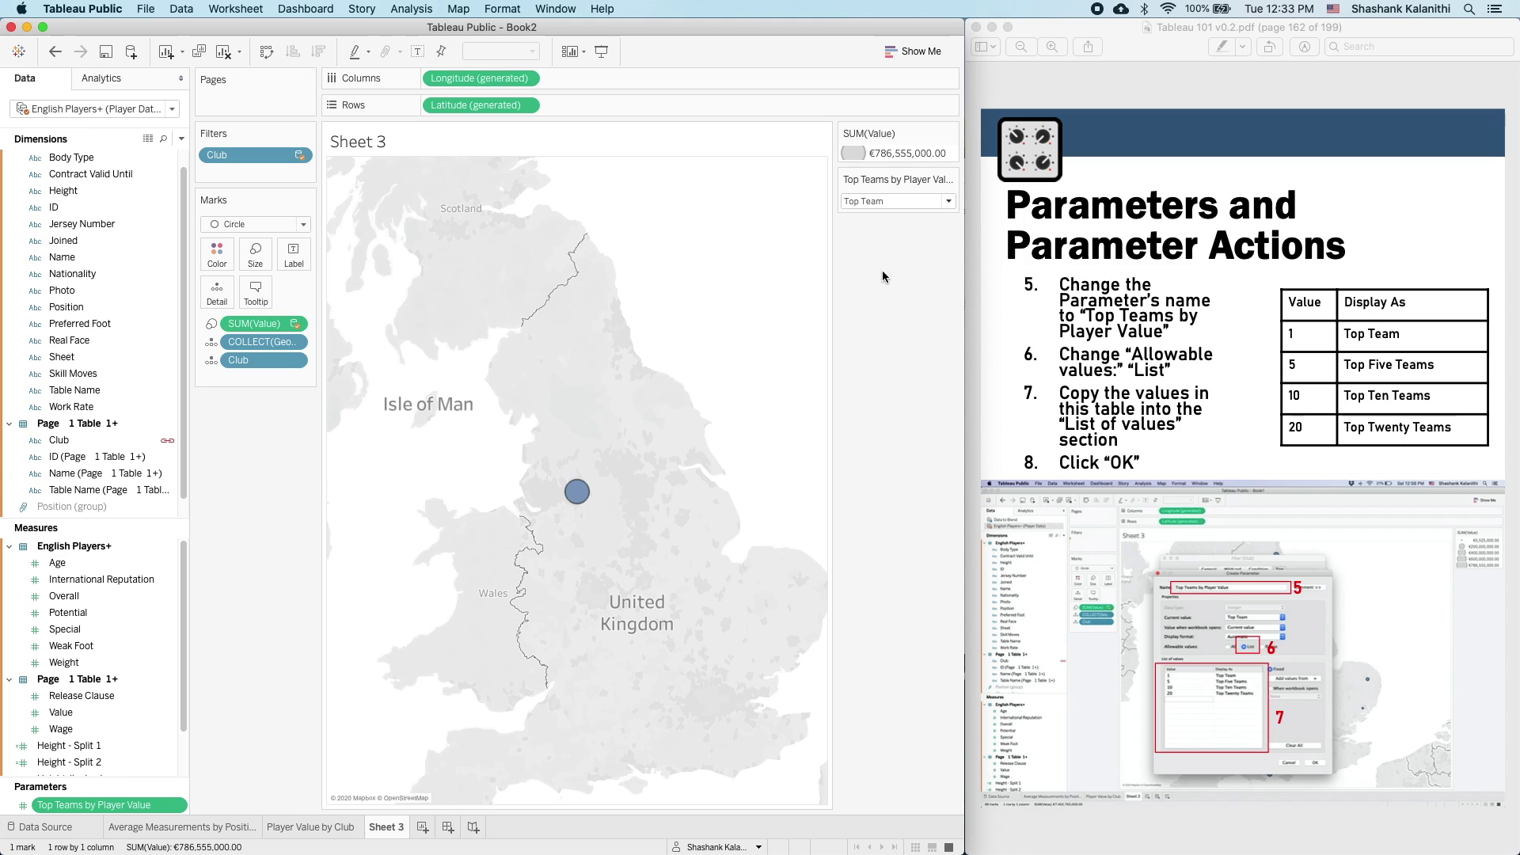
left_click(943, 206)
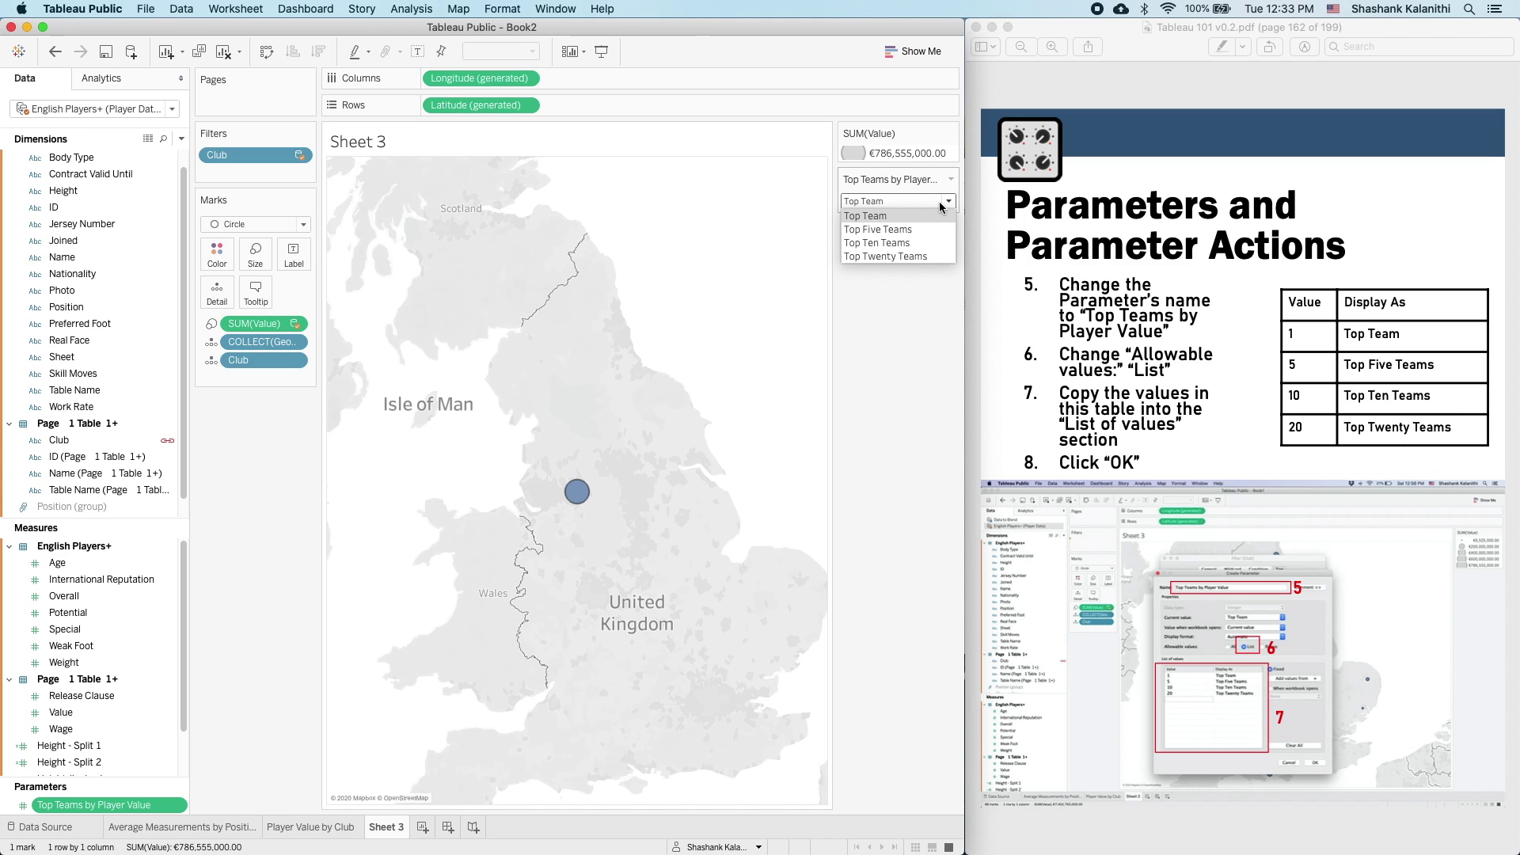
left_click(931, 230)
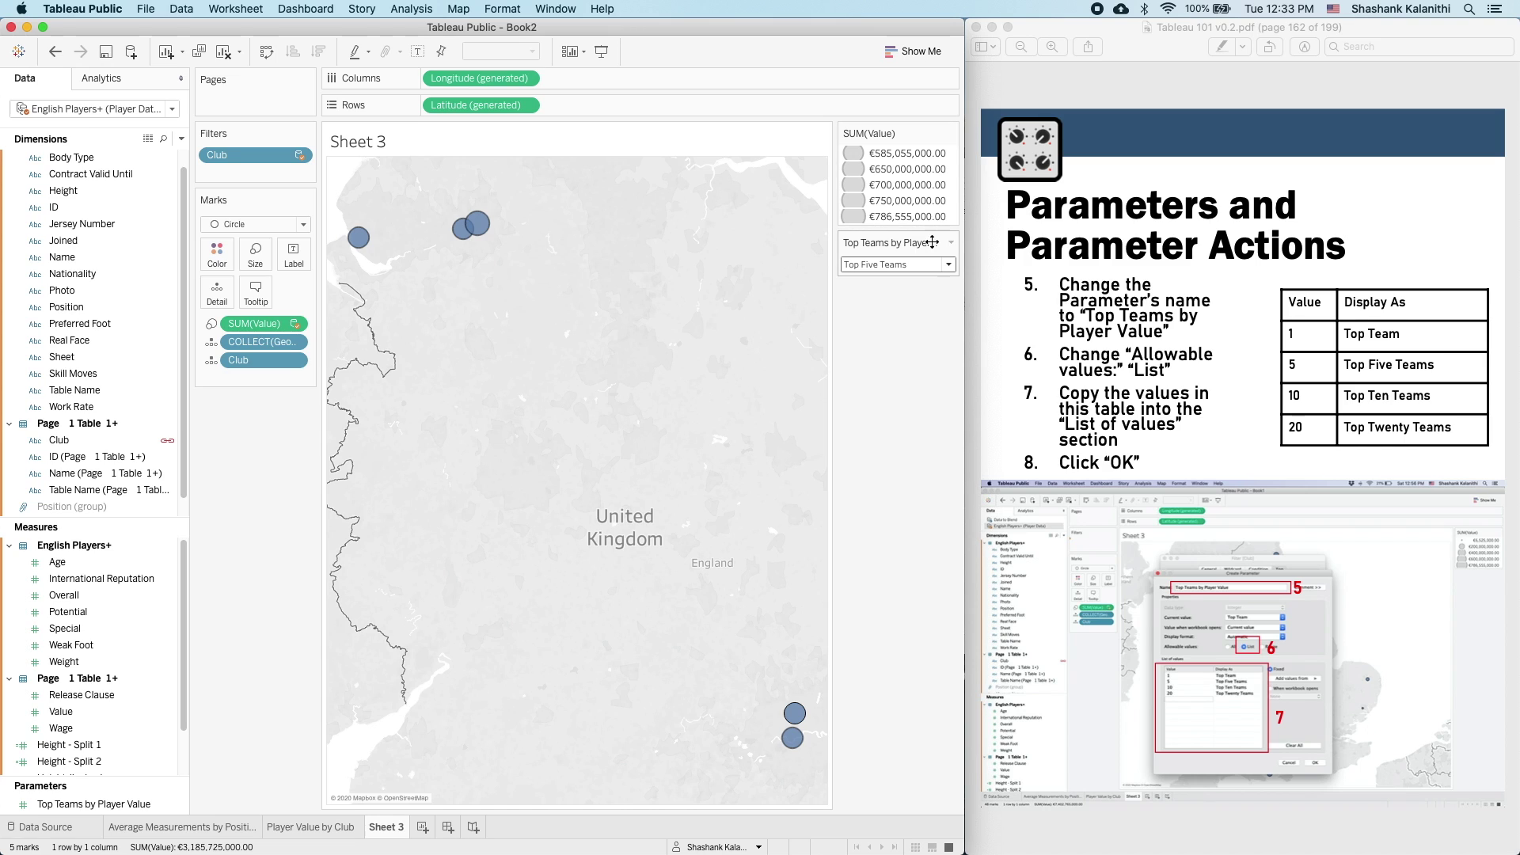
left_click(933, 267)
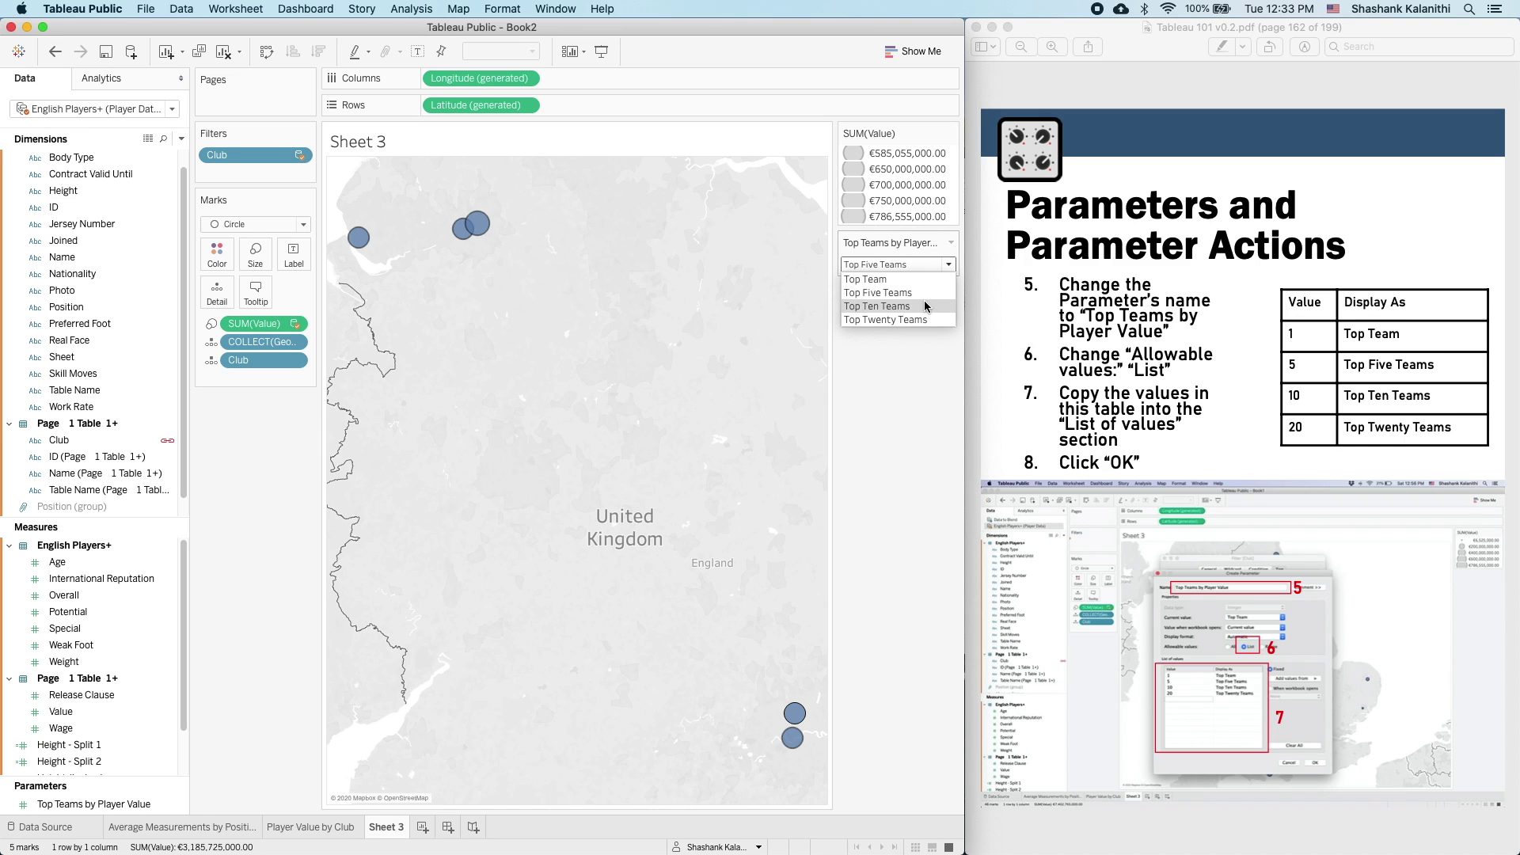
left_click(926, 307)
left_click(928, 246)
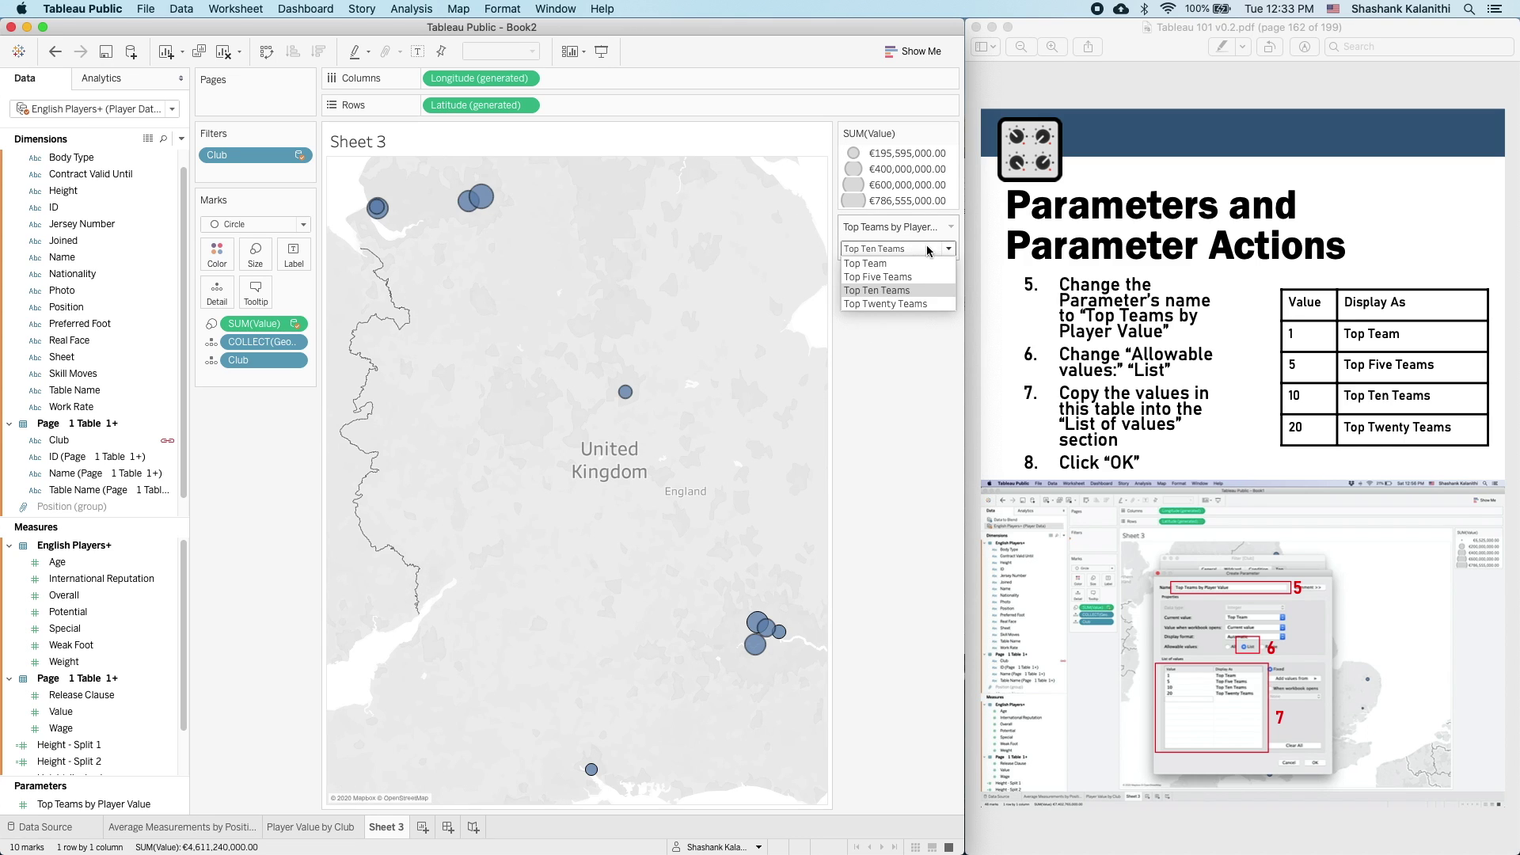
left_click(918, 306)
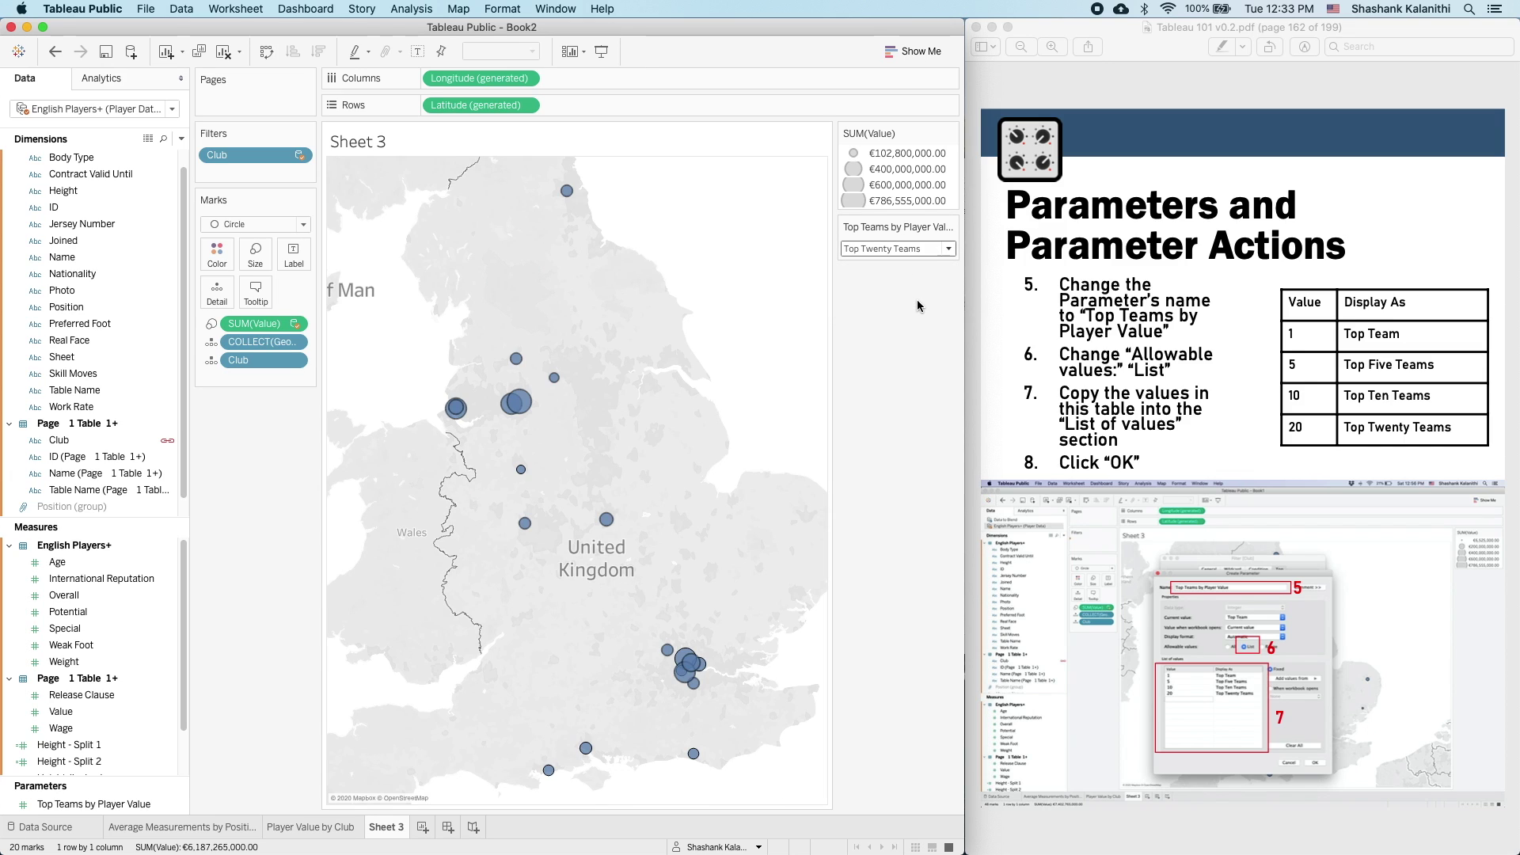
left_click(875, 250)
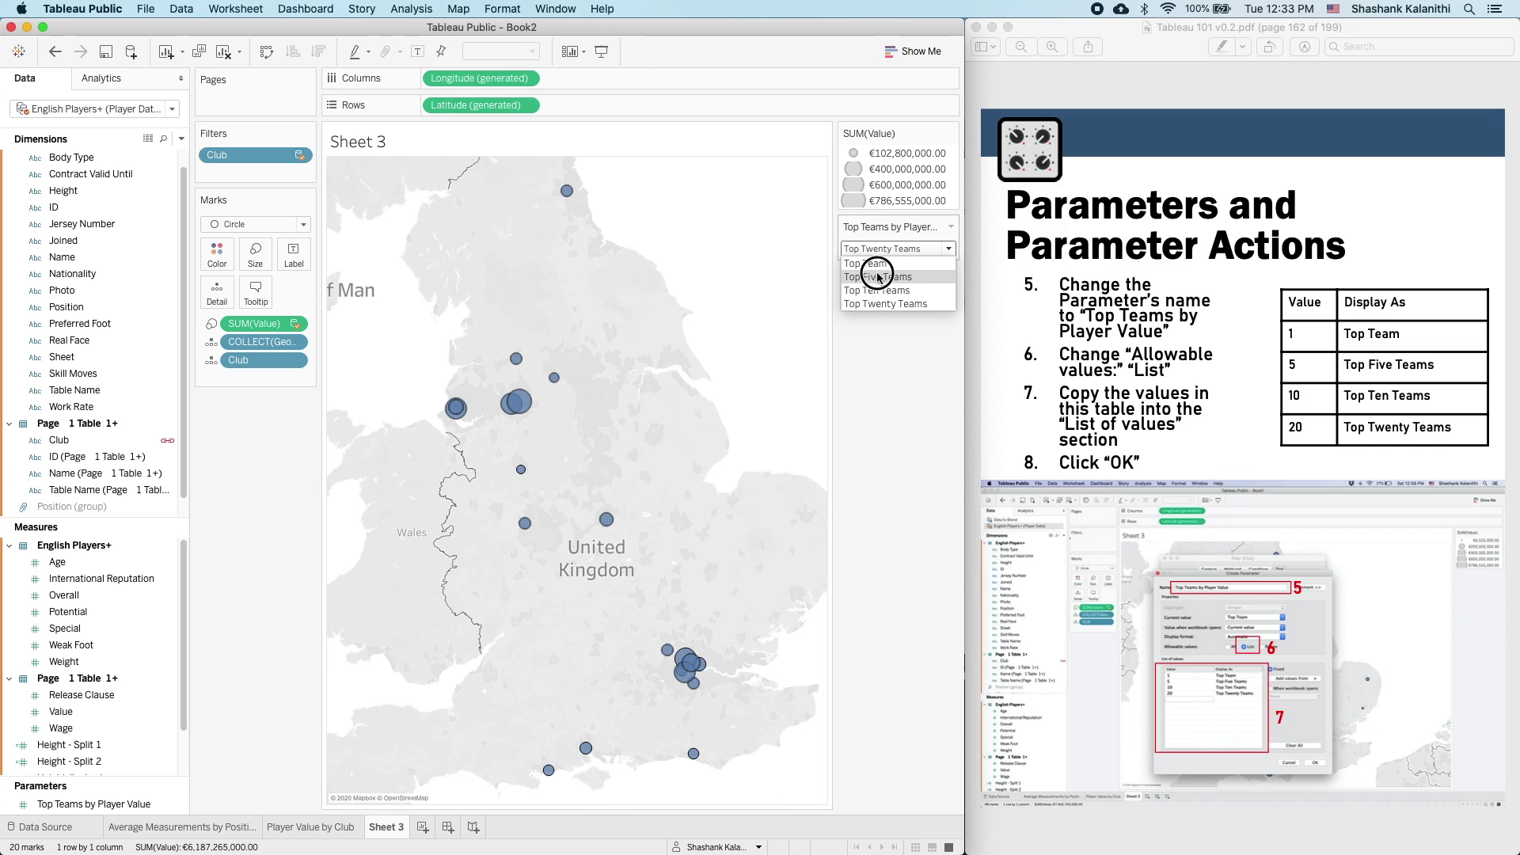
left_click(880, 276)
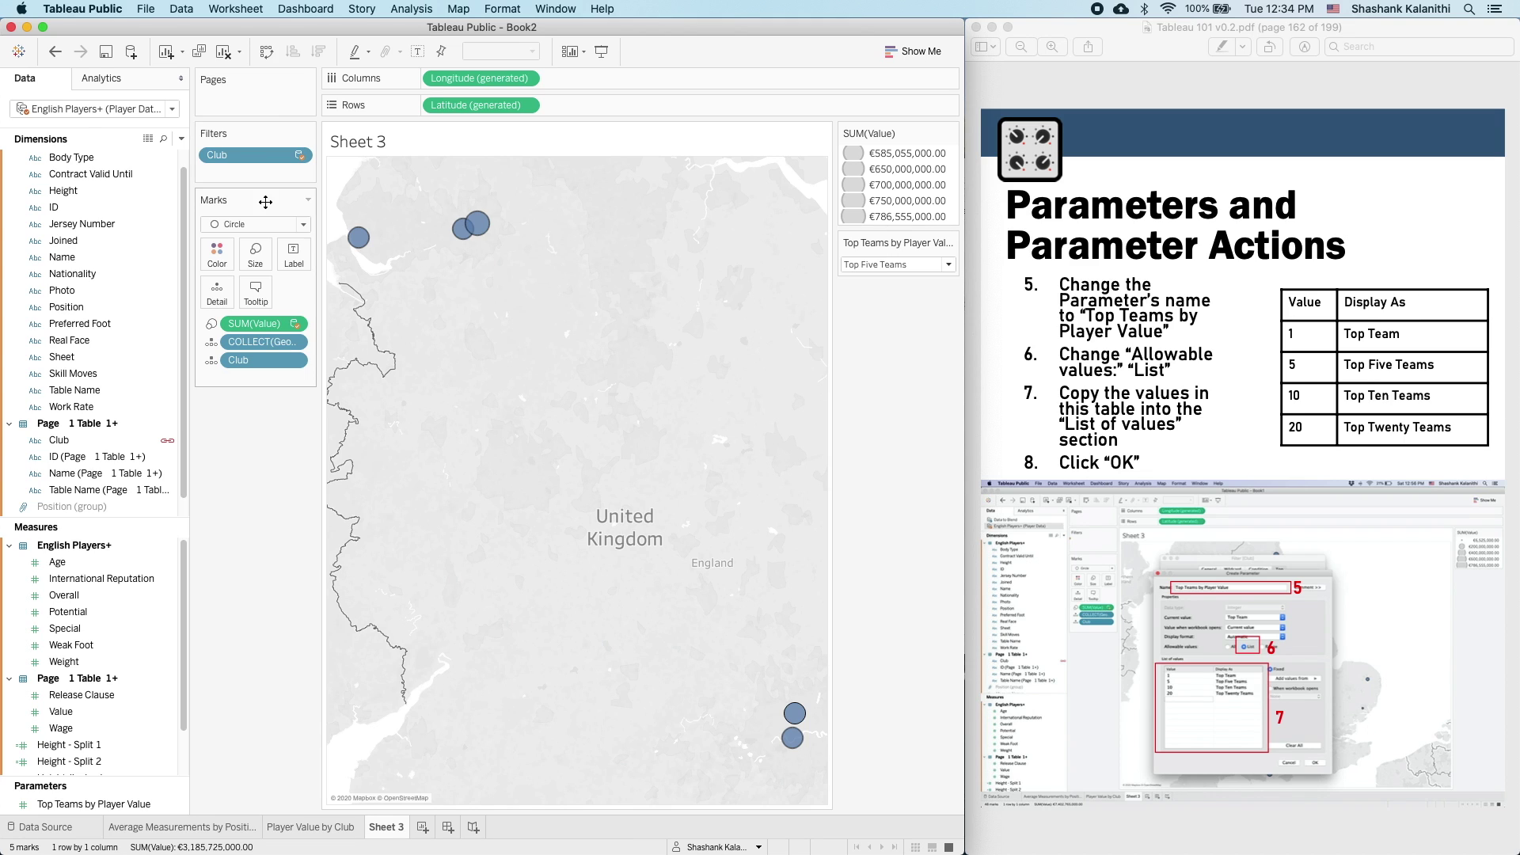
- Create a calculated field with the formula 3 + [Top Teams by Player Value]
left_click(411, 8)
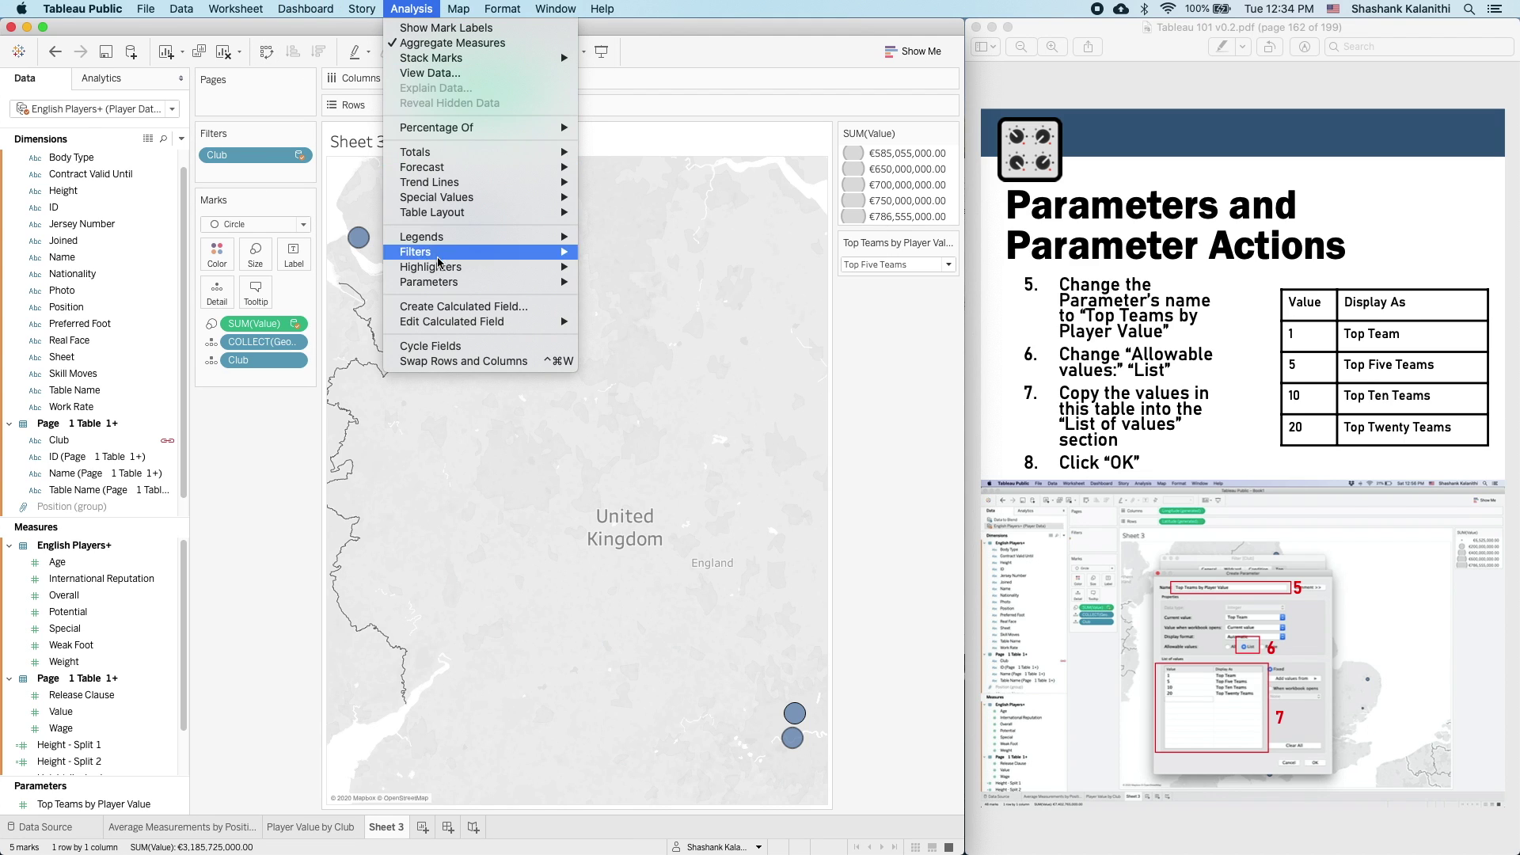
left_click(442, 307)
left_click(349, 218)
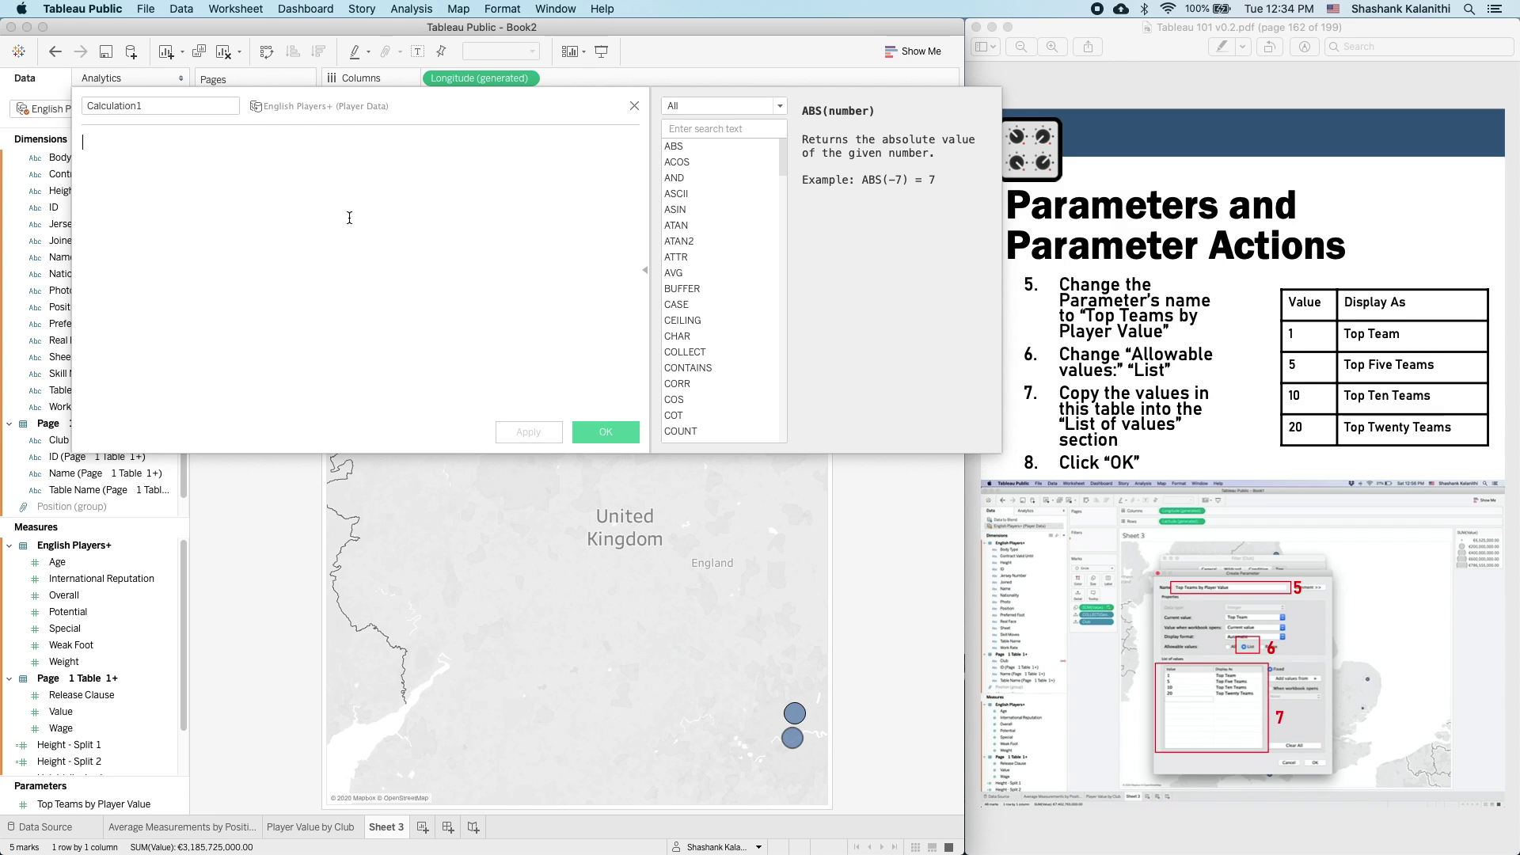
type("3")
type(" + [Top Teams by Player Value]")
key("Return")
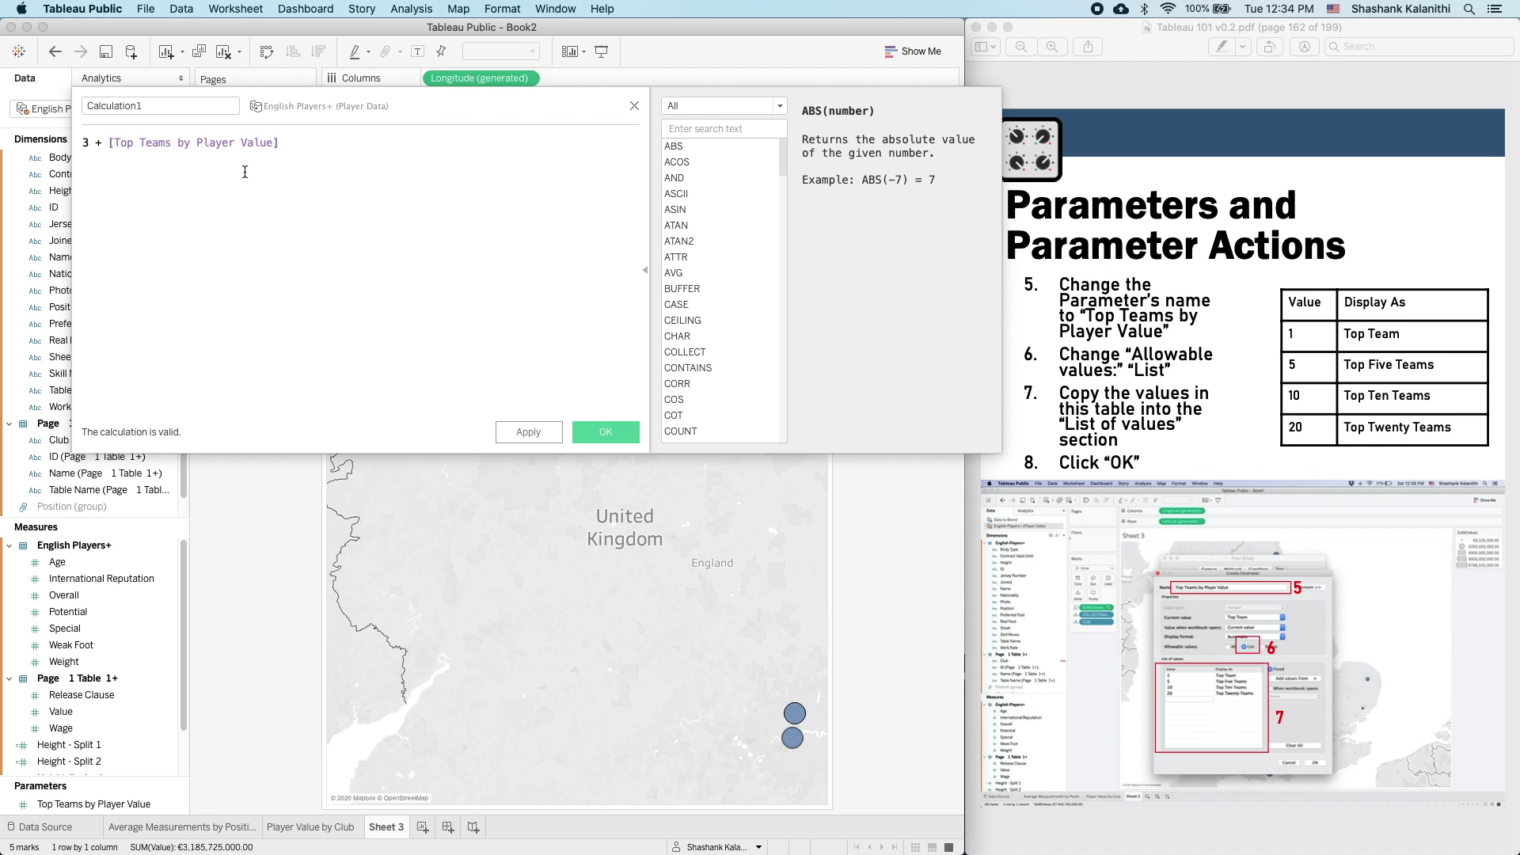
- Name the calculation "Parameter Calculated Field Demonstration" and save it
left_click_drag(313, 118, 246, 122)
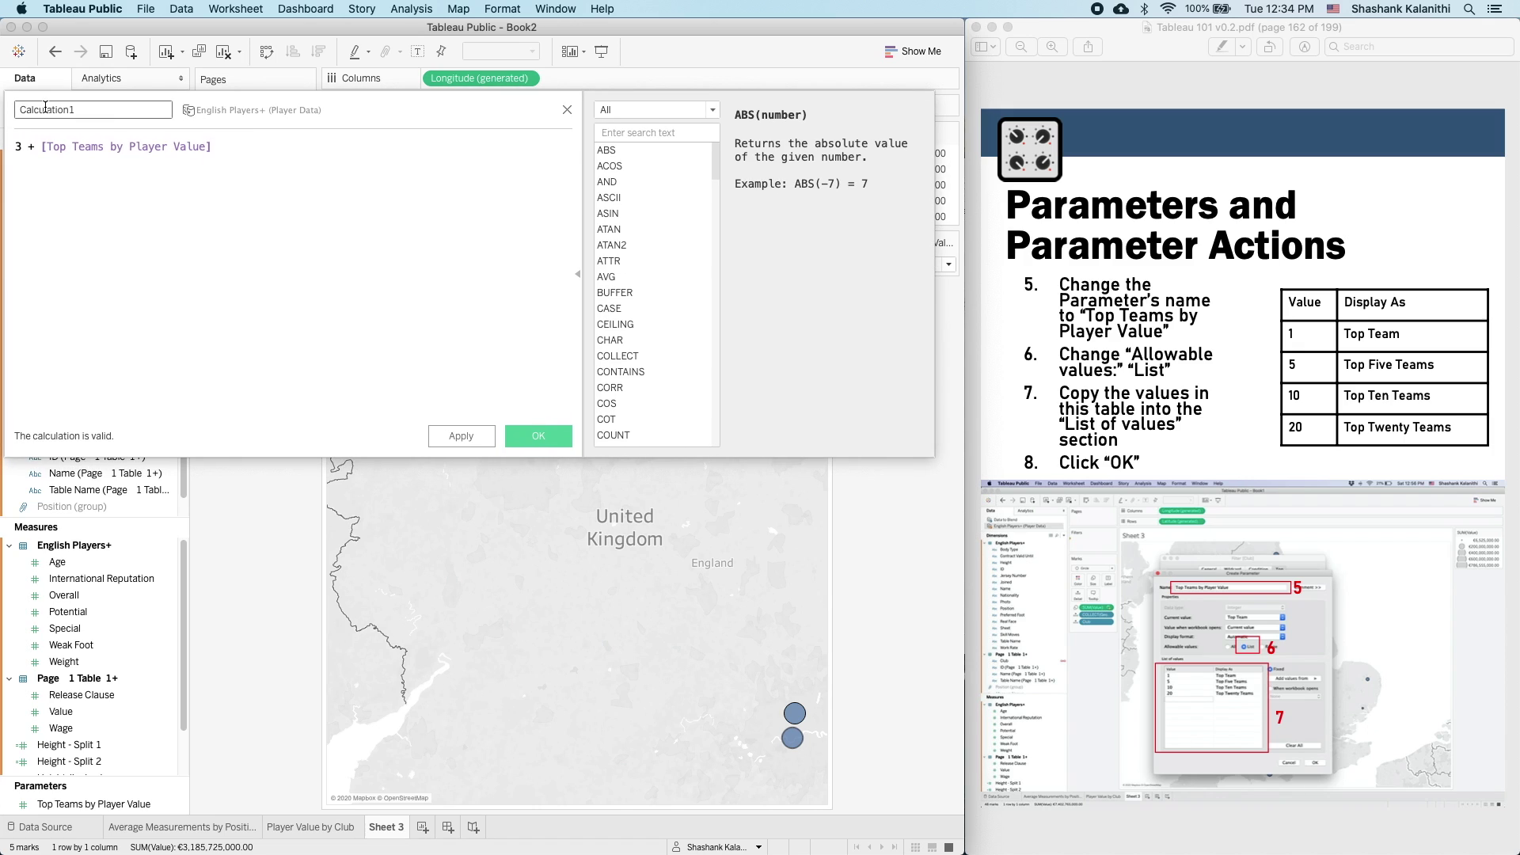
double_click(118, 117)
type("Par")
type("nstration")
left_click(518, 431)
- Label the map marks with the new calculated field, and switch the parameter to Top Ten Teams and finally to Top Team
left_click(112, 763)
left_click_drag(112, 763, 291, 255)
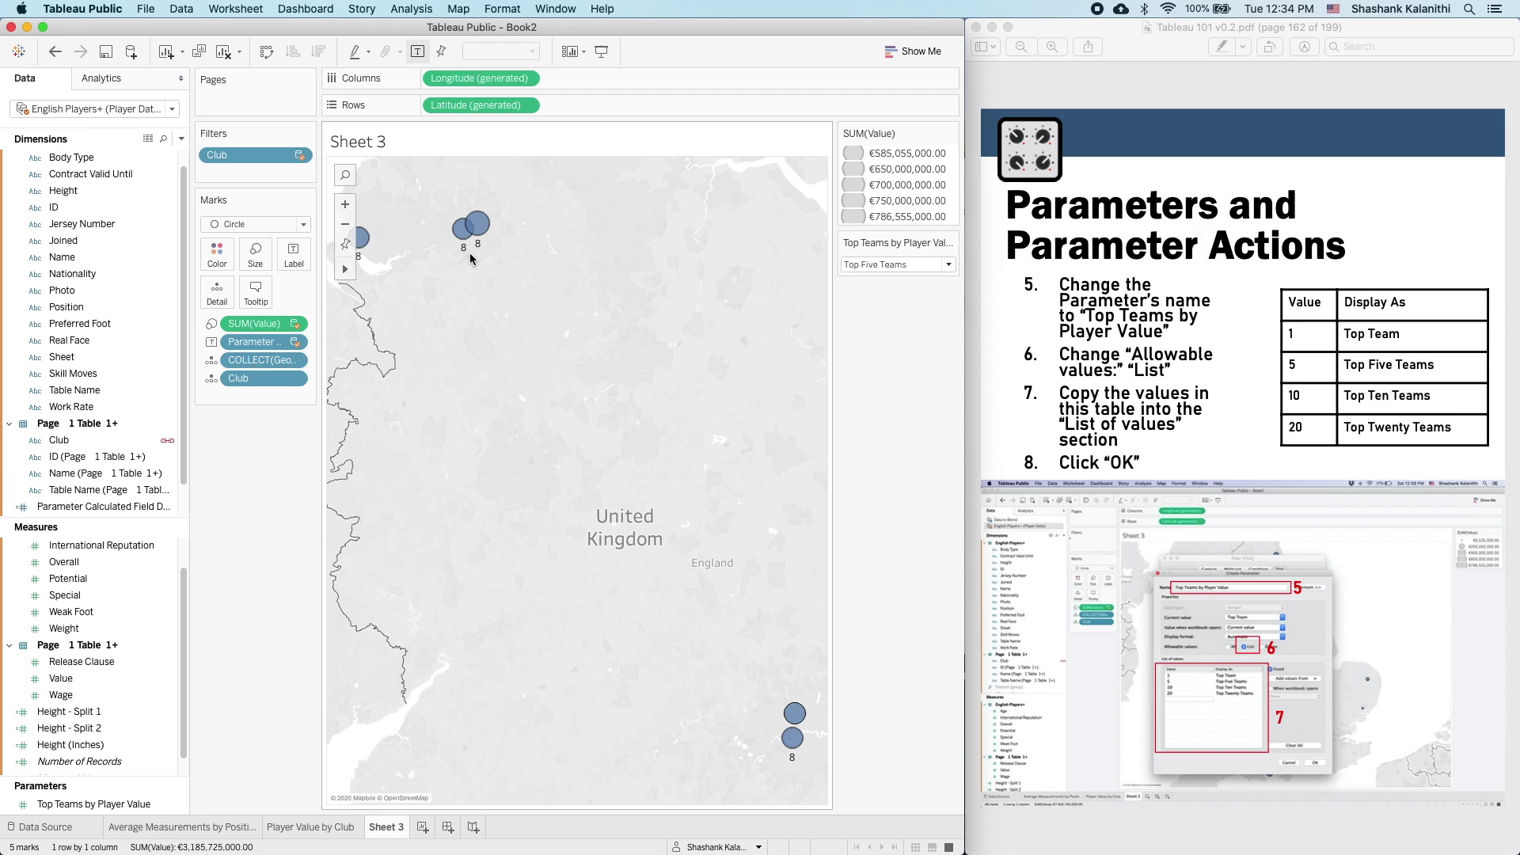
left_click(882, 269)
left_click(891, 307)
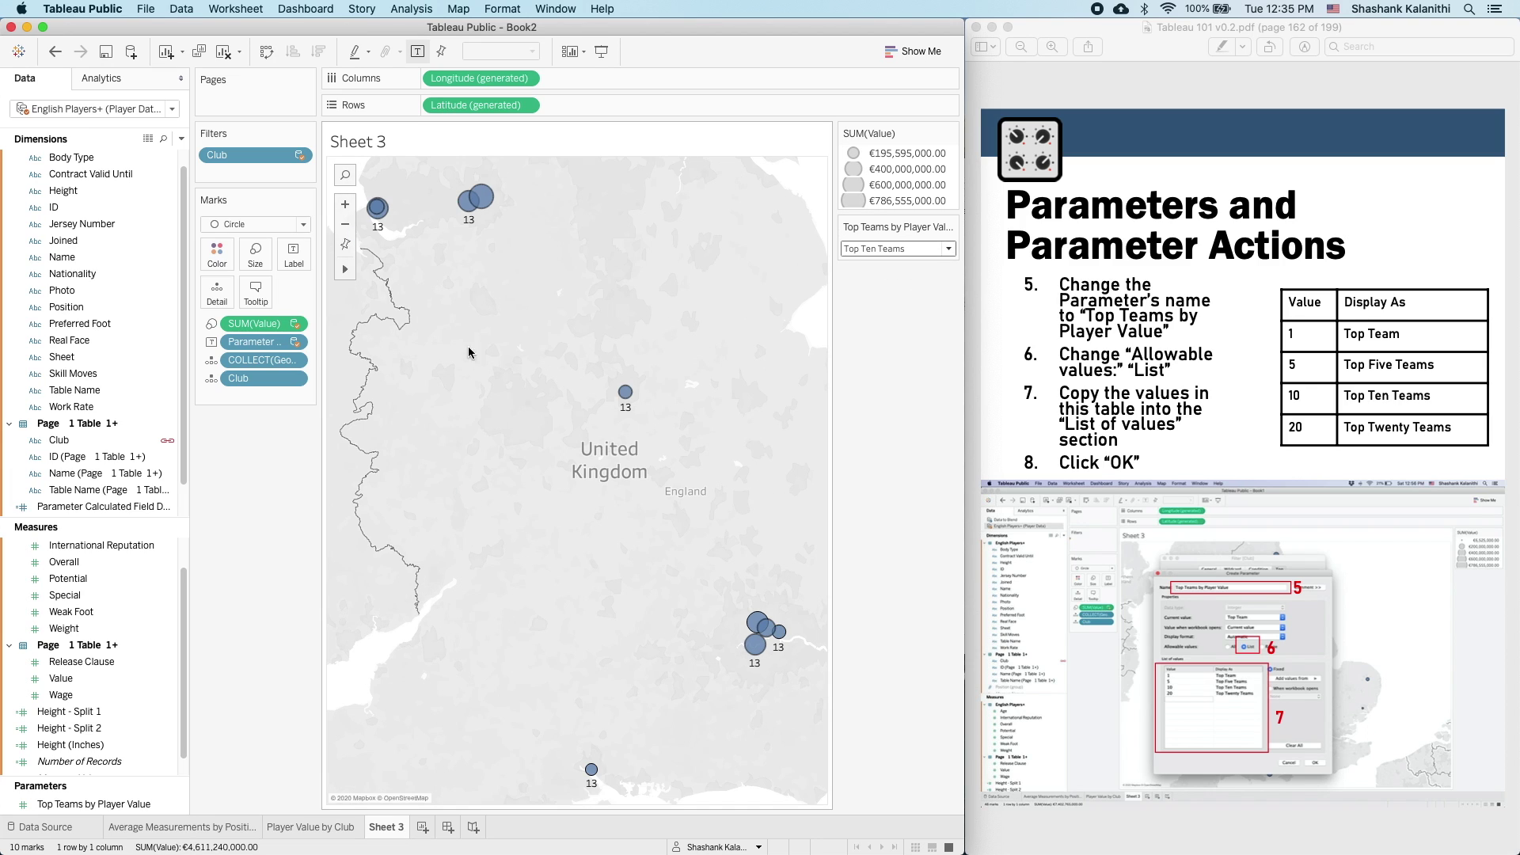
left_click(844, 252)
left_click(871, 264)
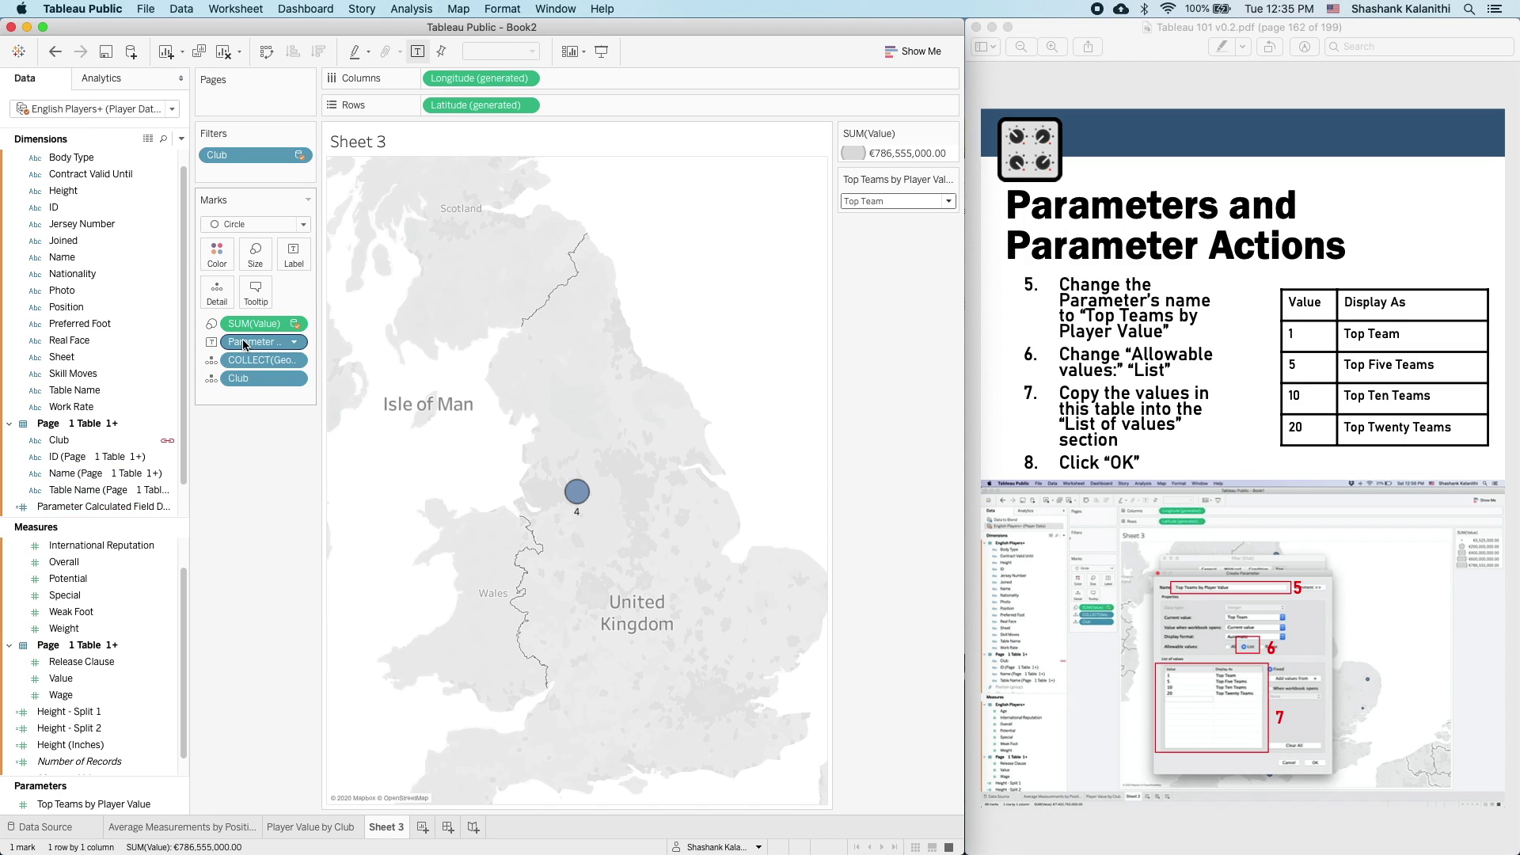
- Remove the demonstration calculated field from the marks and delete it from the data source
left_click_drag(254, 341, 72, 441)
left_click(67, 513)
right_click(67, 513)
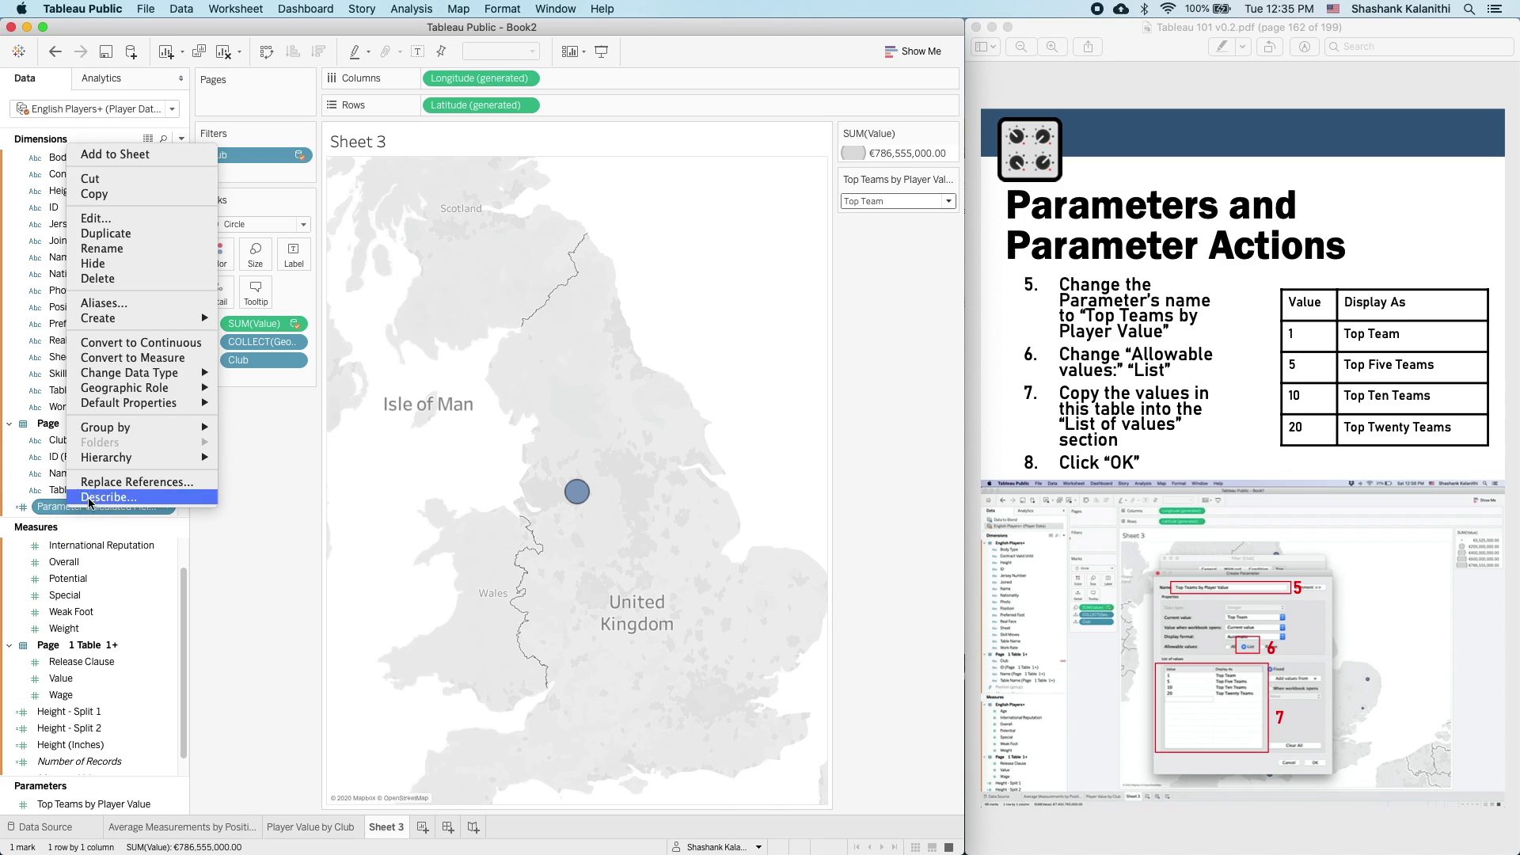
left_click(122, 281)
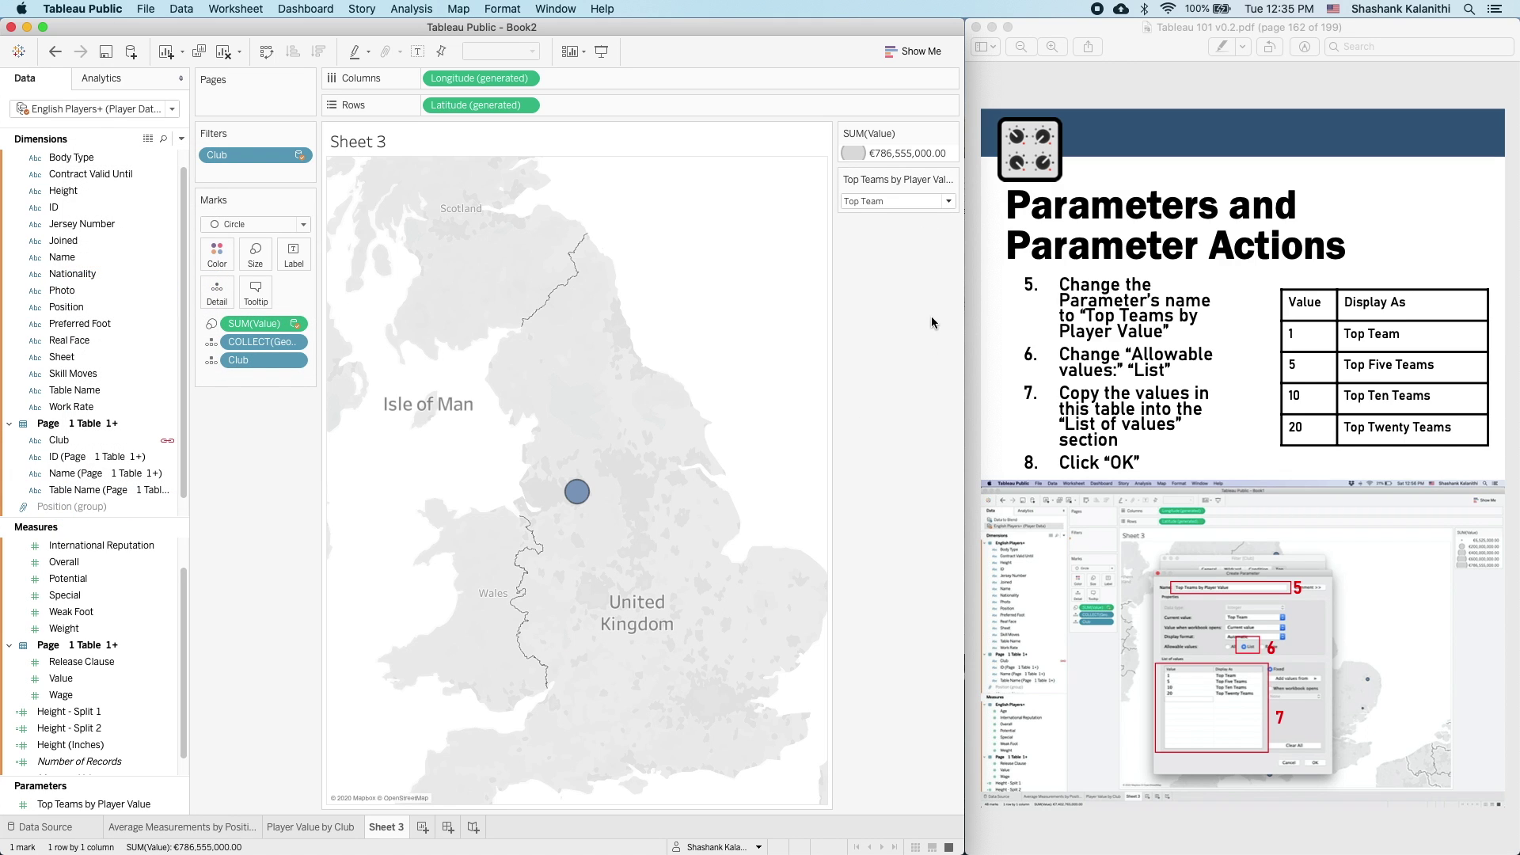
- Advance the guide to step 11, and hide and re-show the Top Teams by Player Value parameter control
left_click(1164, 471)
key("Down")
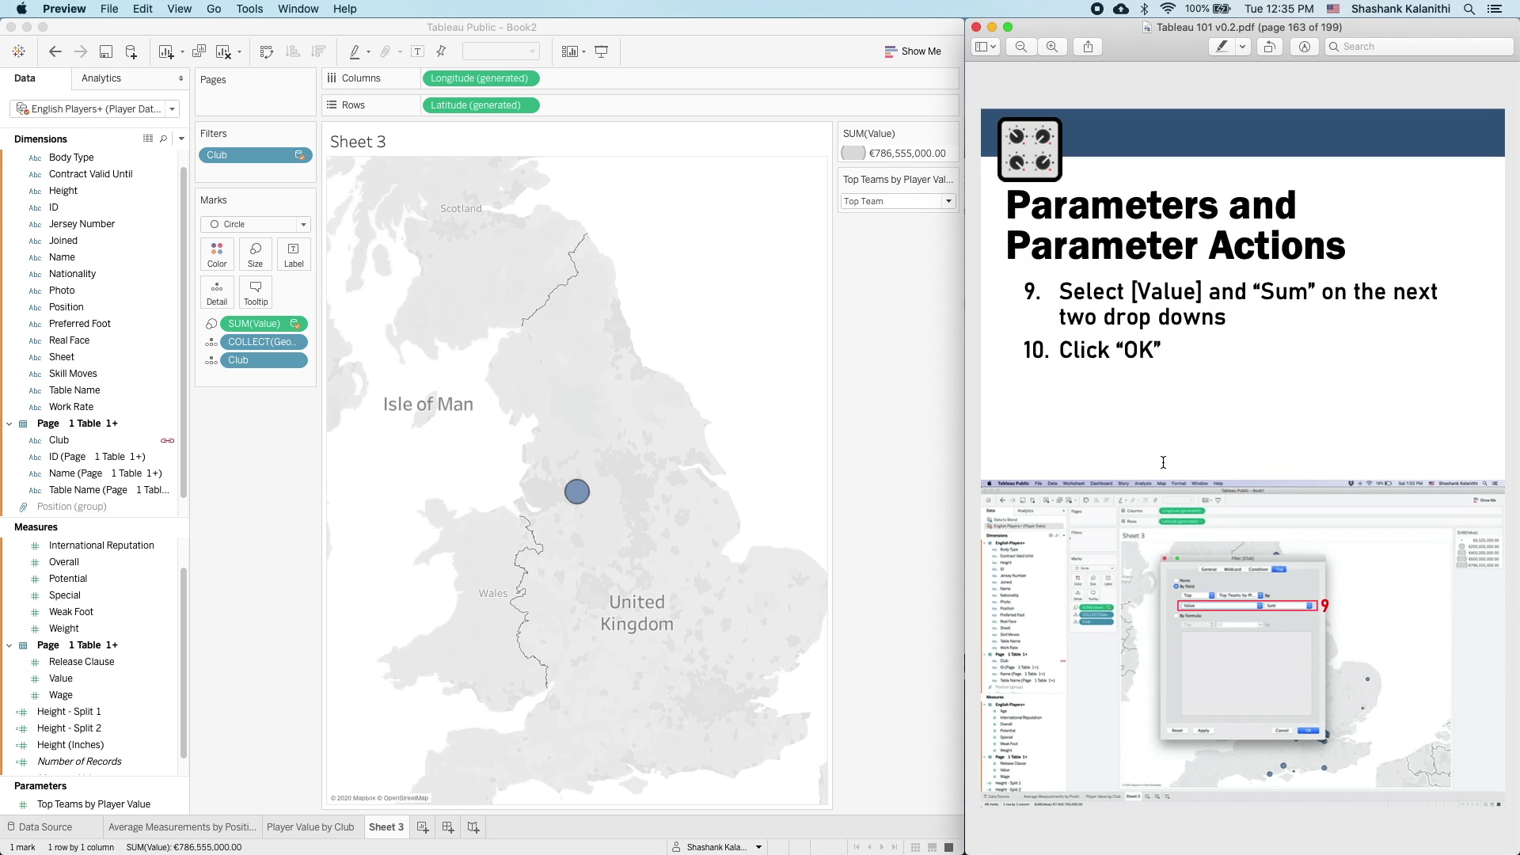
key("Down")
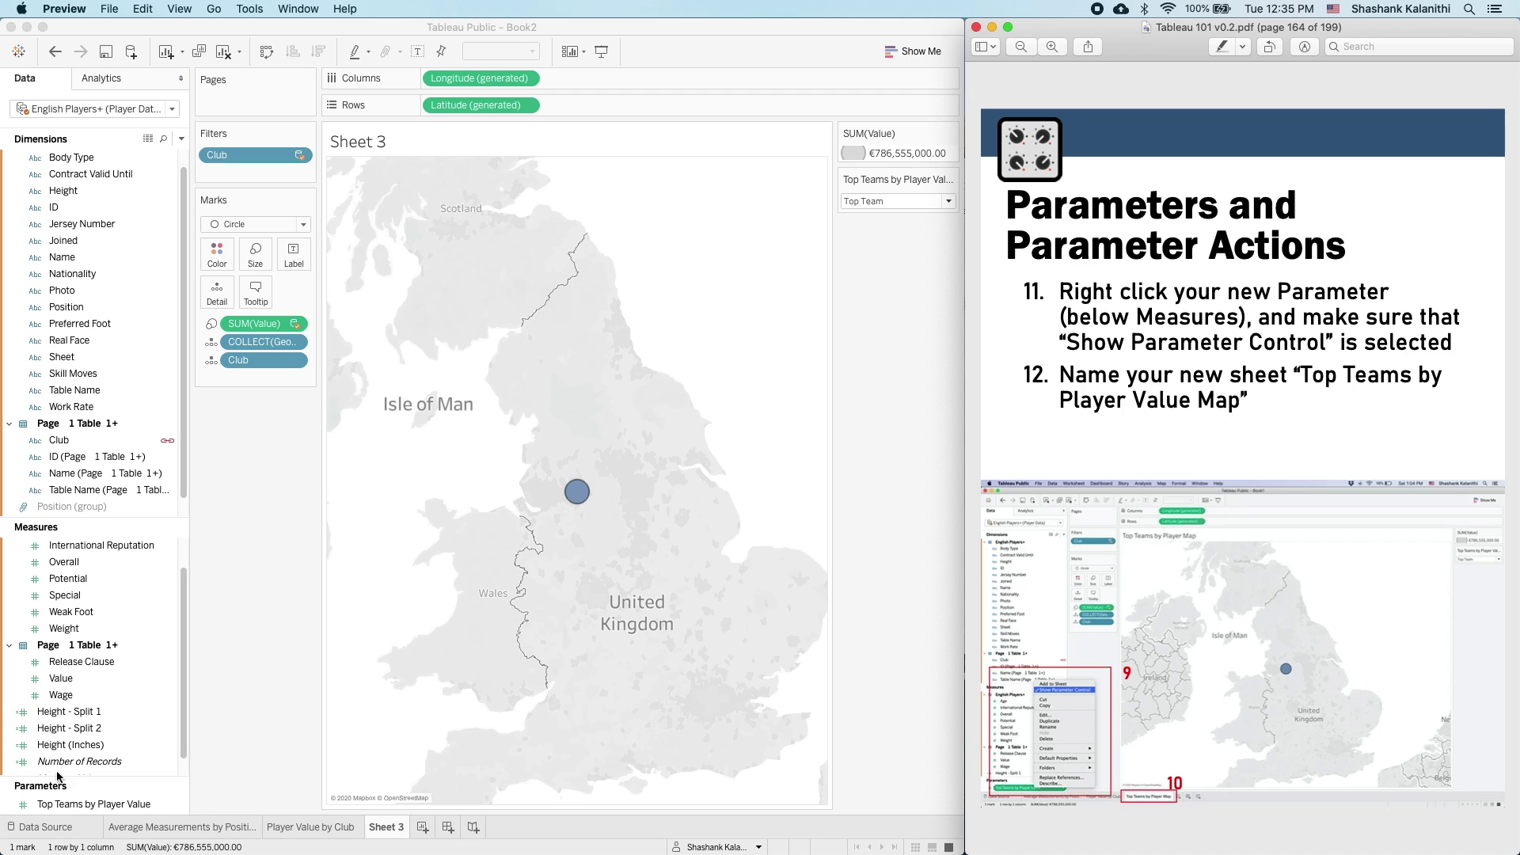
left_click(69, 806)
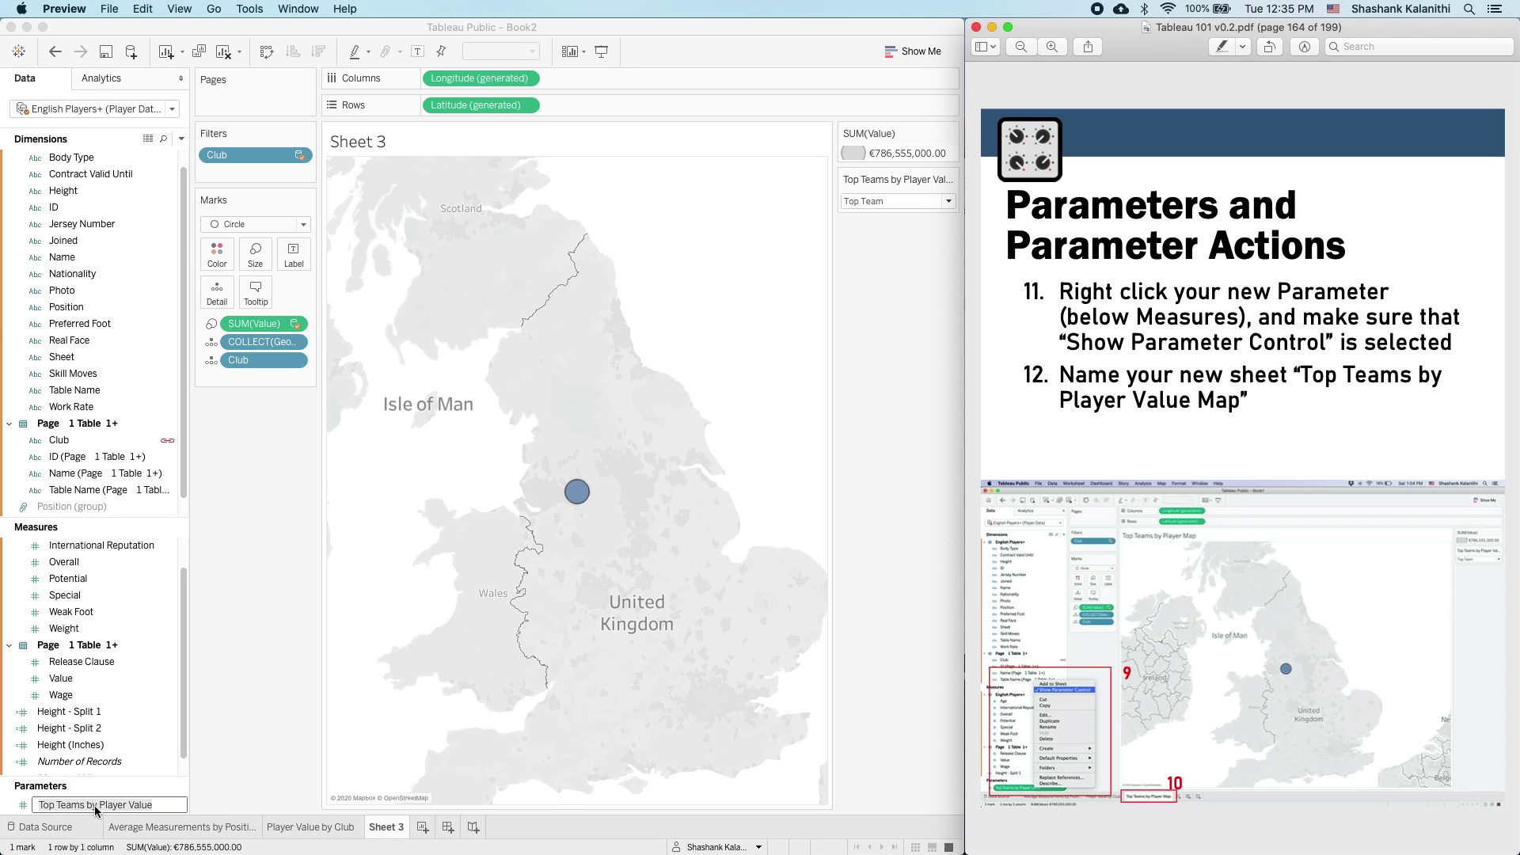
left_click(41, 806)
right_click(42, 805)
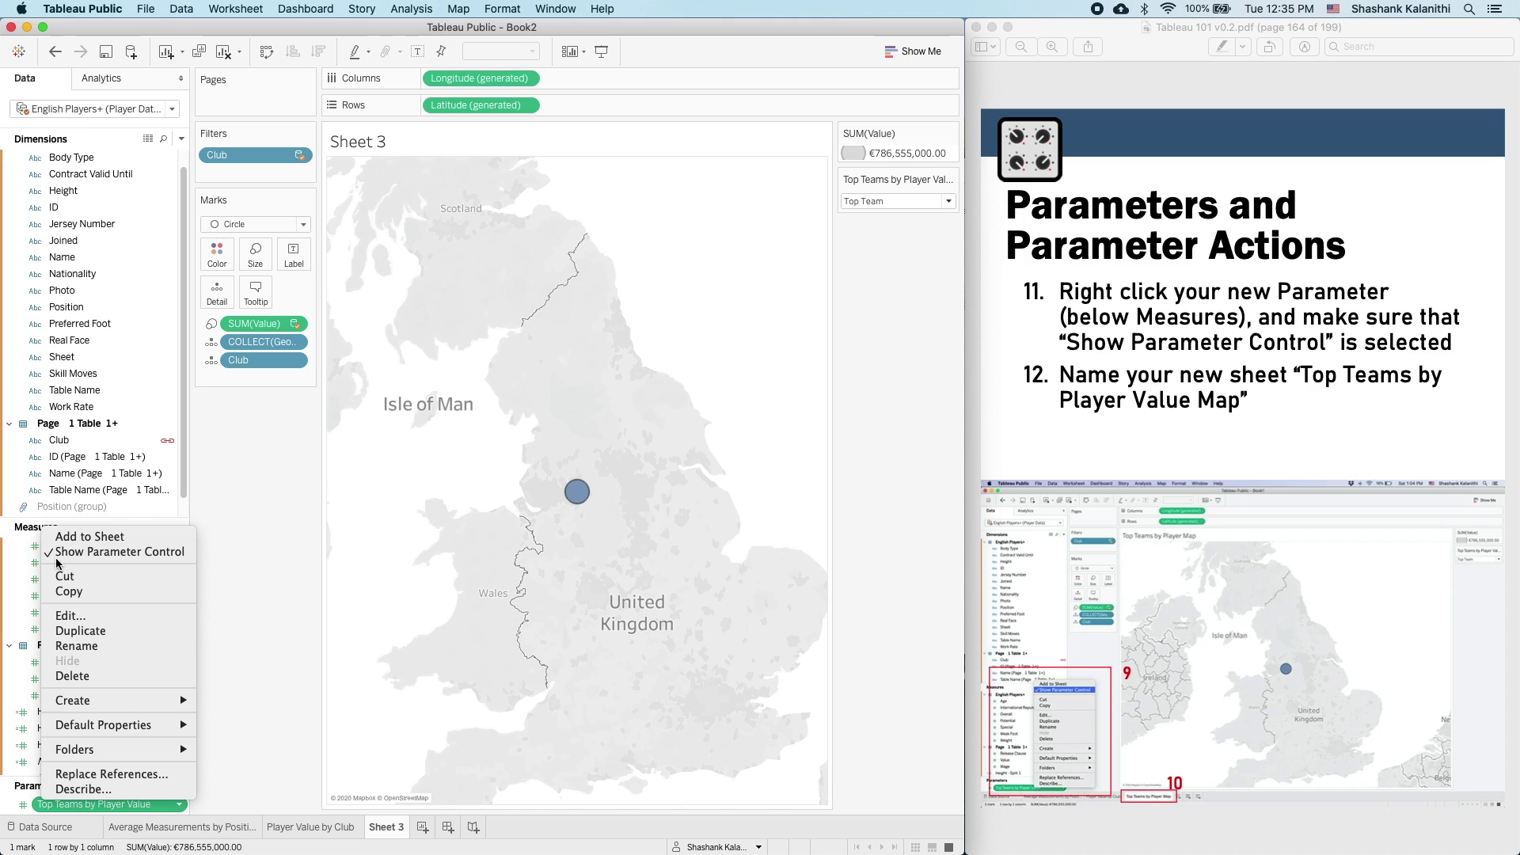
left_click(145, 553)
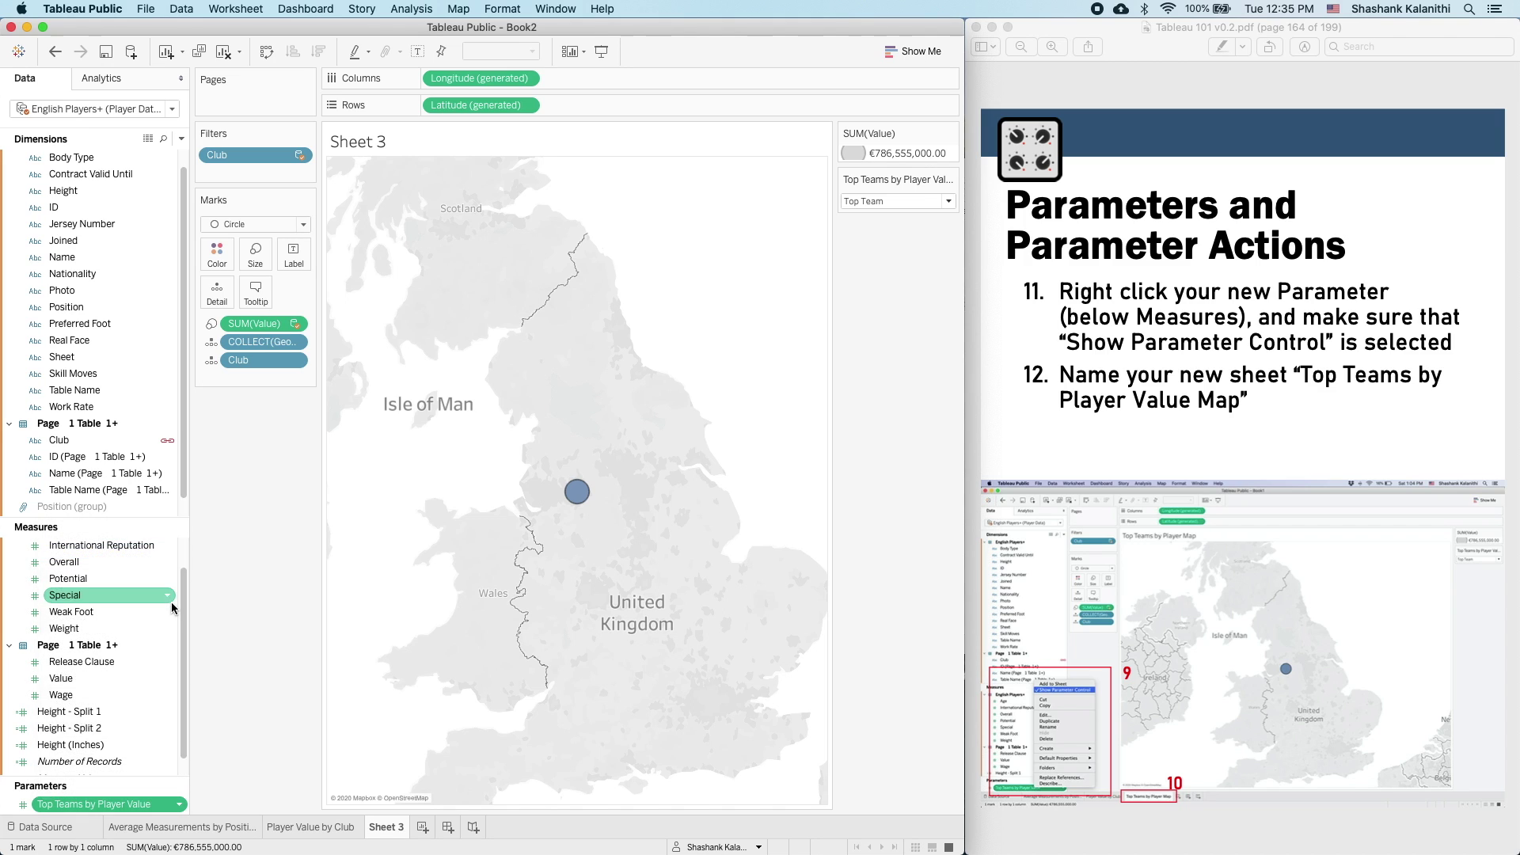
right_click(67, 804)
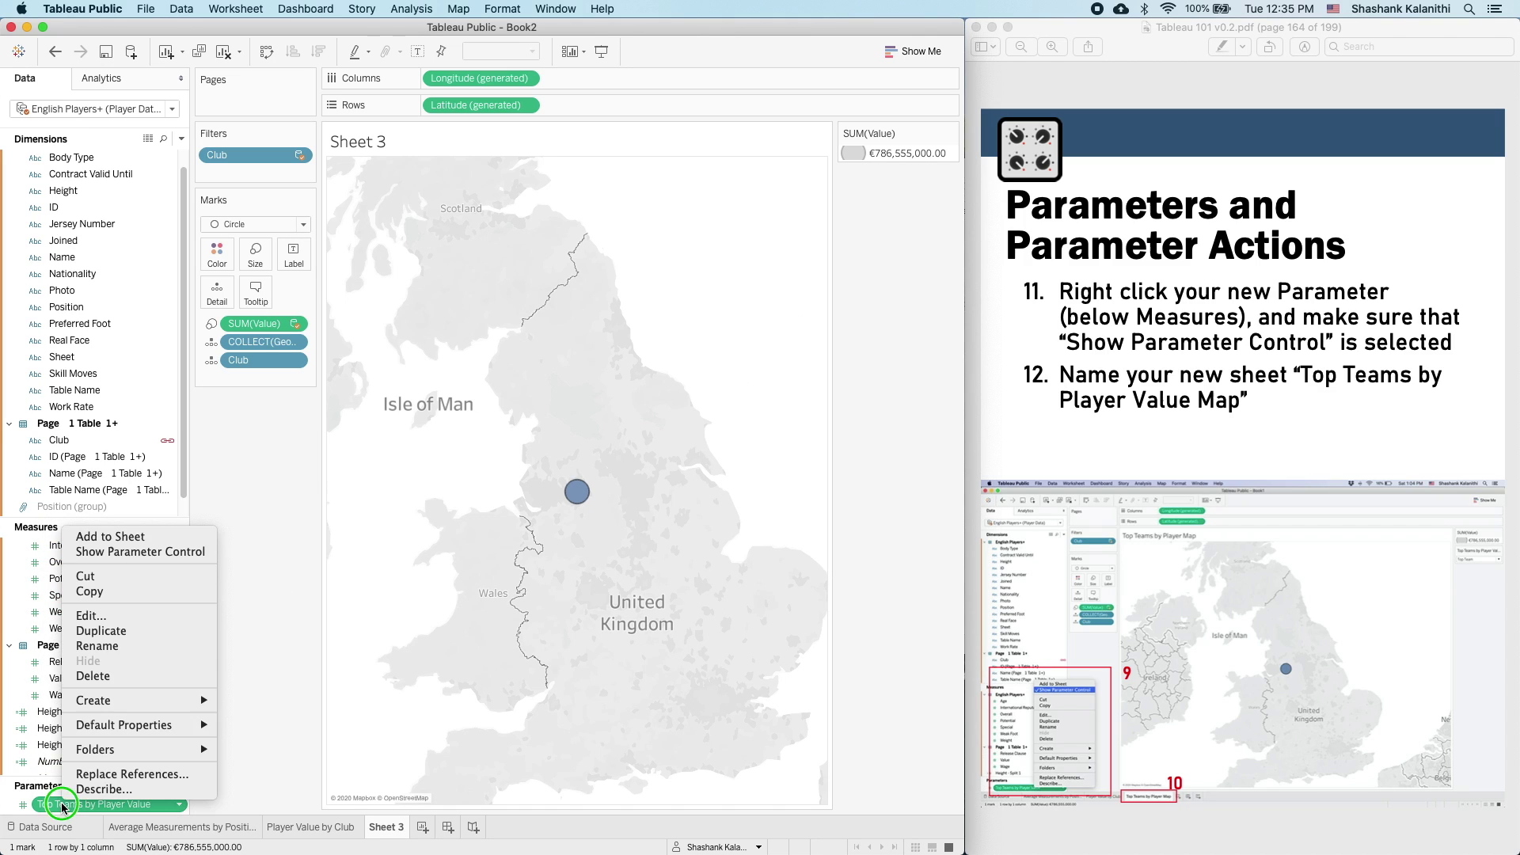
left_click(156, 554)
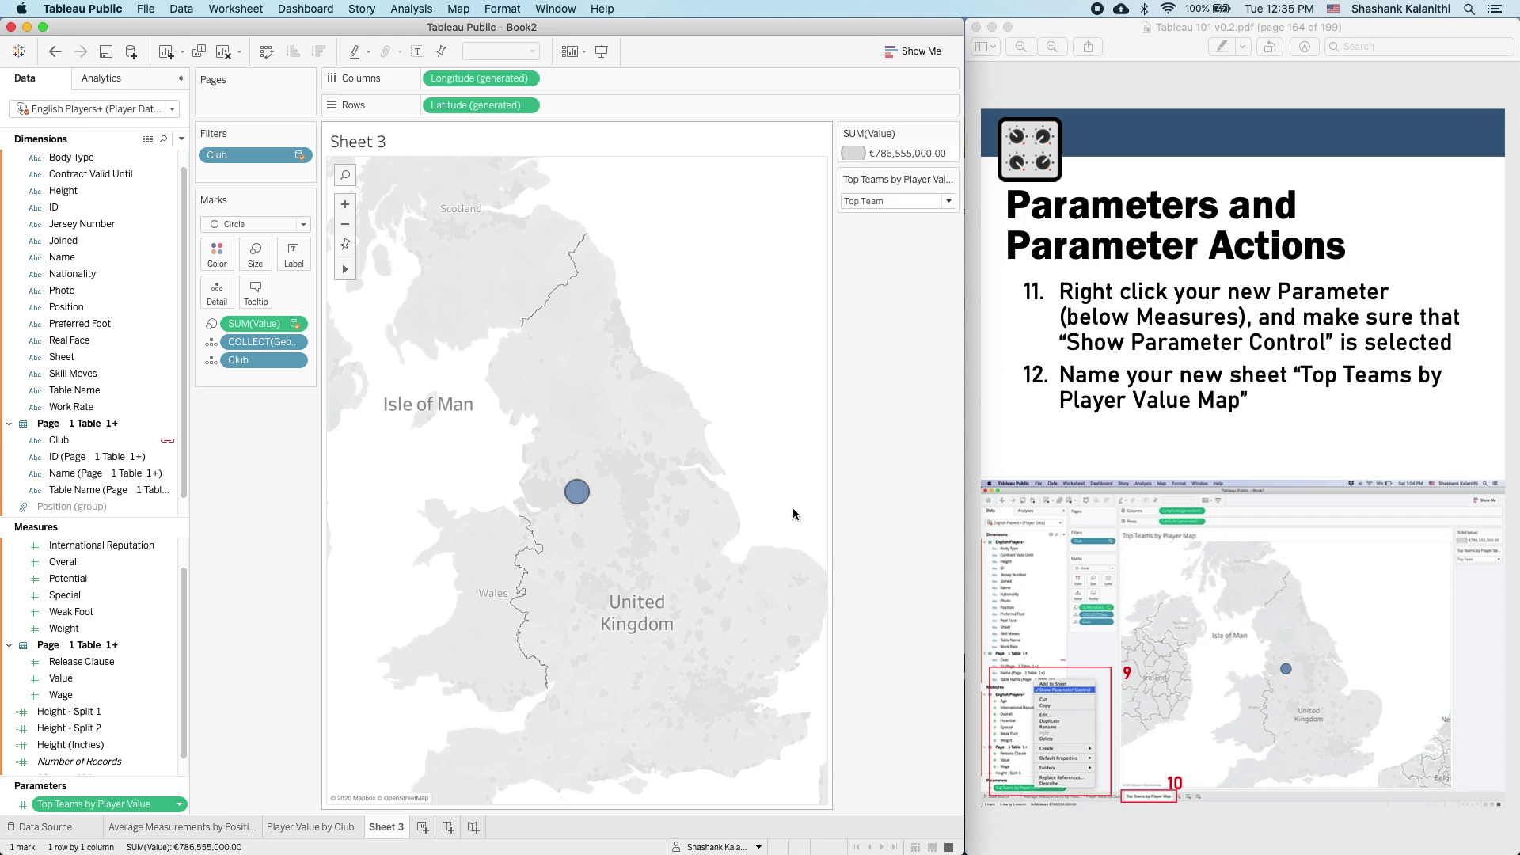
- Read the guide's Parameters explanation page and advance to the Choropleth Map instructions
left_click(1246, 421)
key("Right")
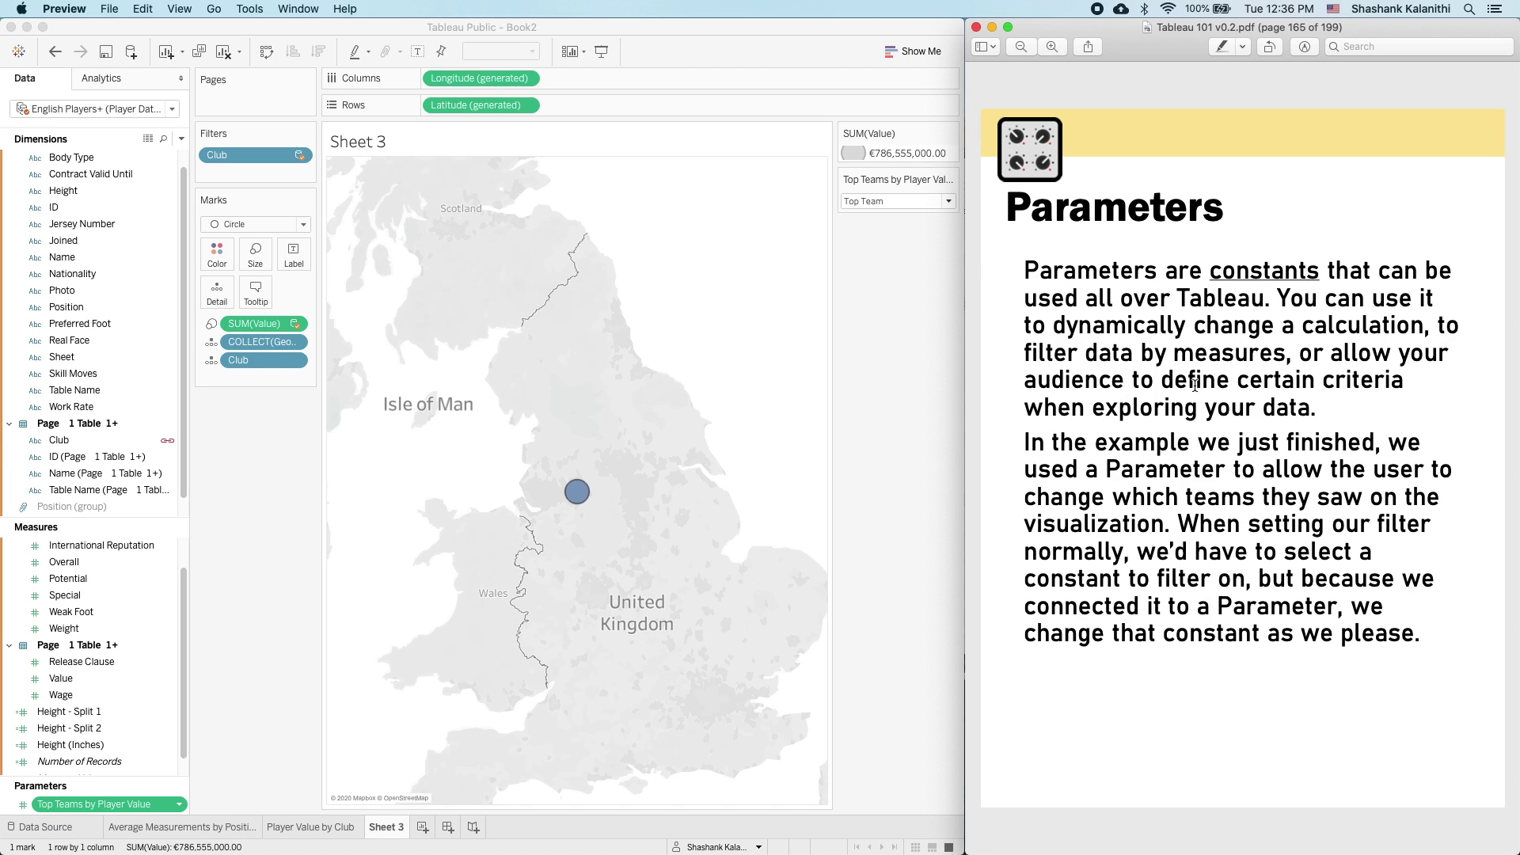
left_click_drag(1334, 399, 1266, 380)
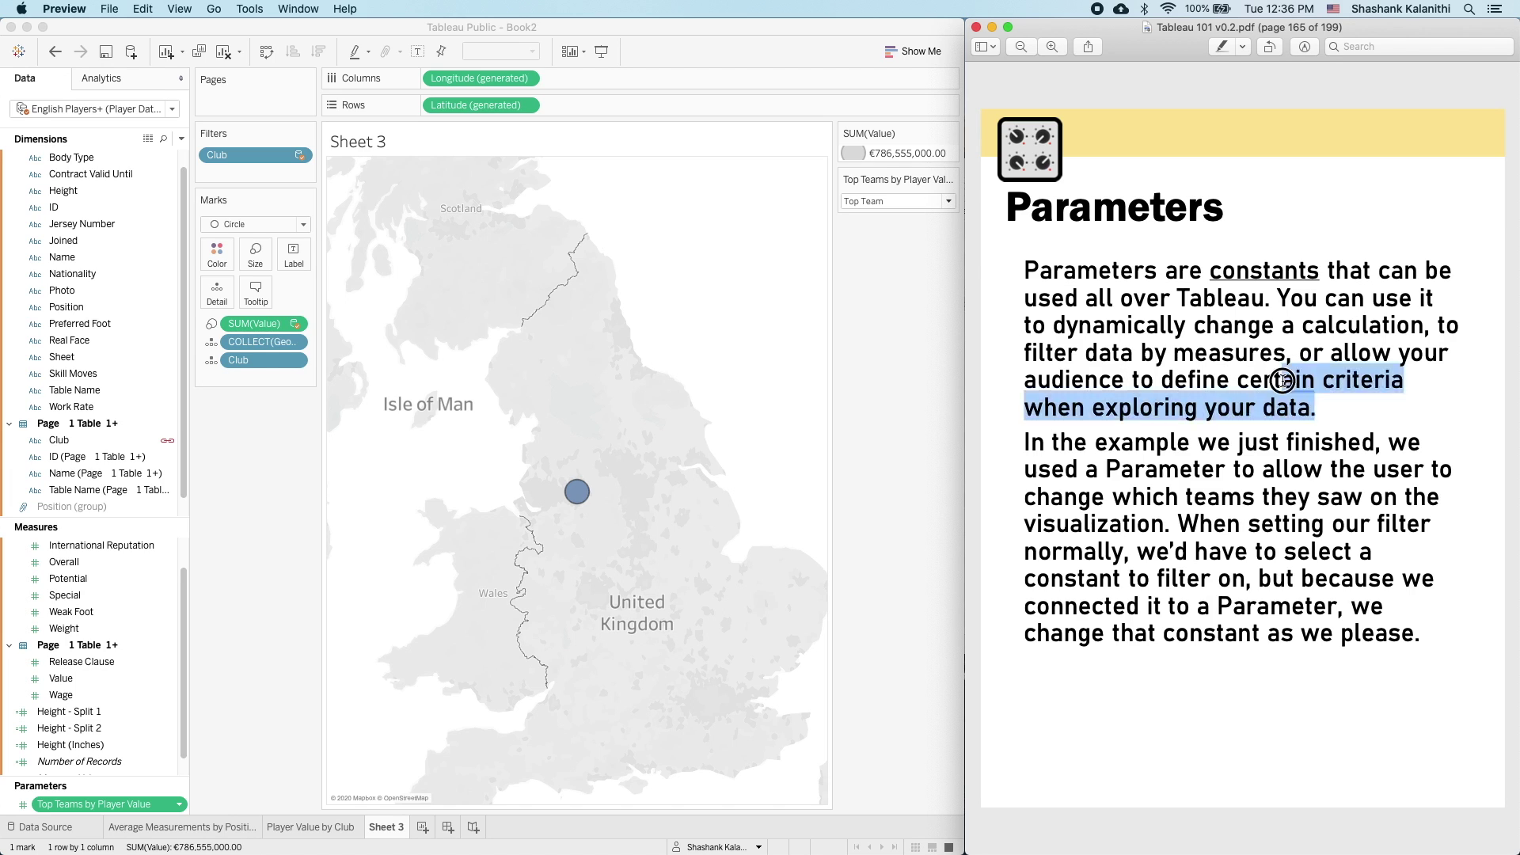
left_click_drag(1241, 444, 1259, 457)
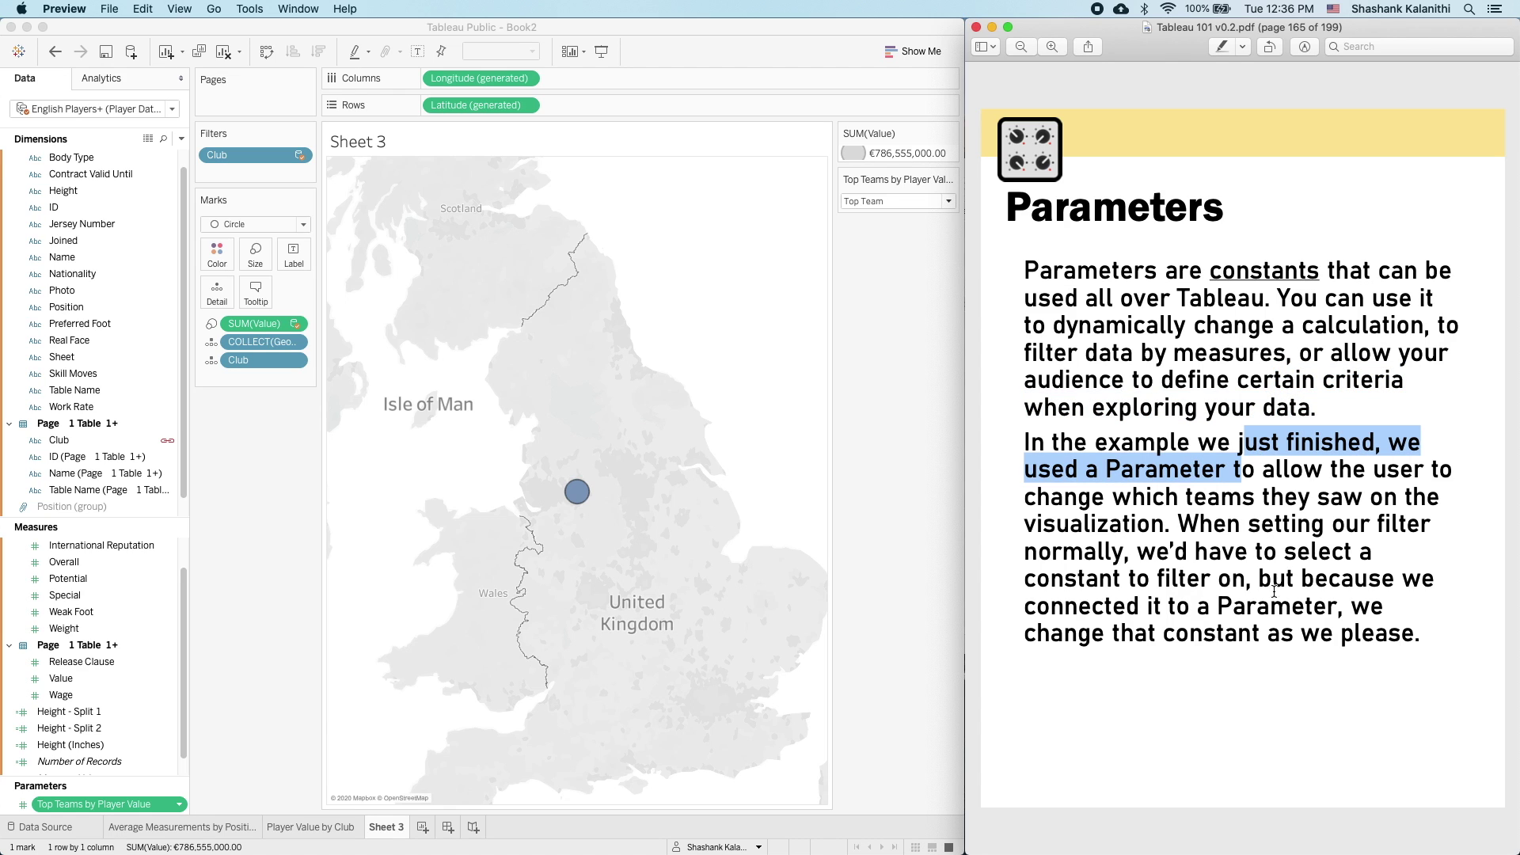
left_click(1259, 679)
key("Down")
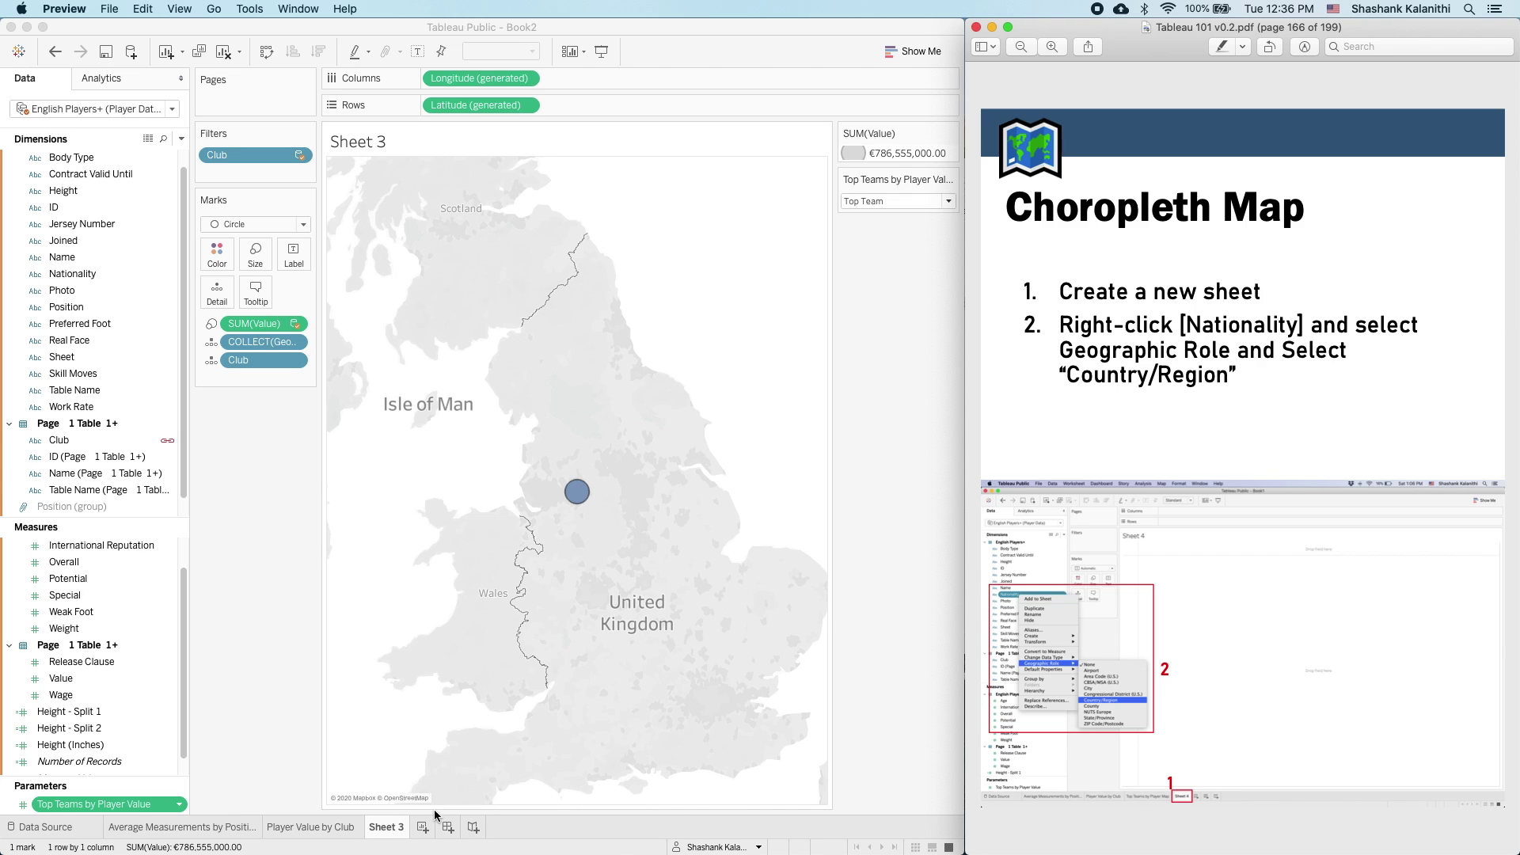
- Rename Sheet 3 as "Top Teams by Player Value Map"
double_click(385, 827)
type("Top Teams by P")
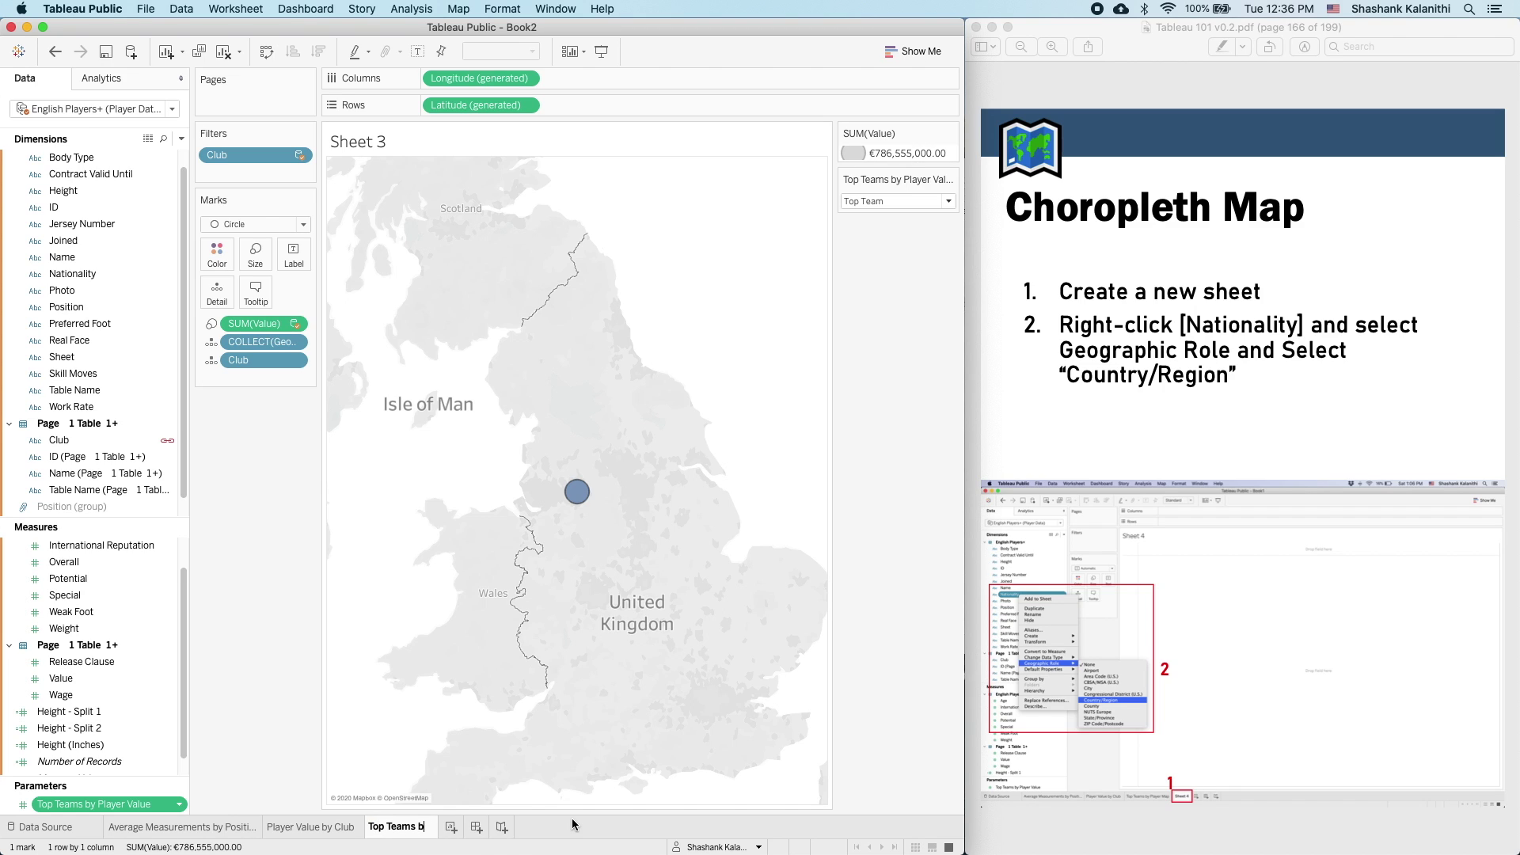
key("BackSpace")
type("Playe")
key("BackSpace")
key("BackSpace")
key("BackSpace")
key("BackSpace")
type("layer Value Map")
key("Return")
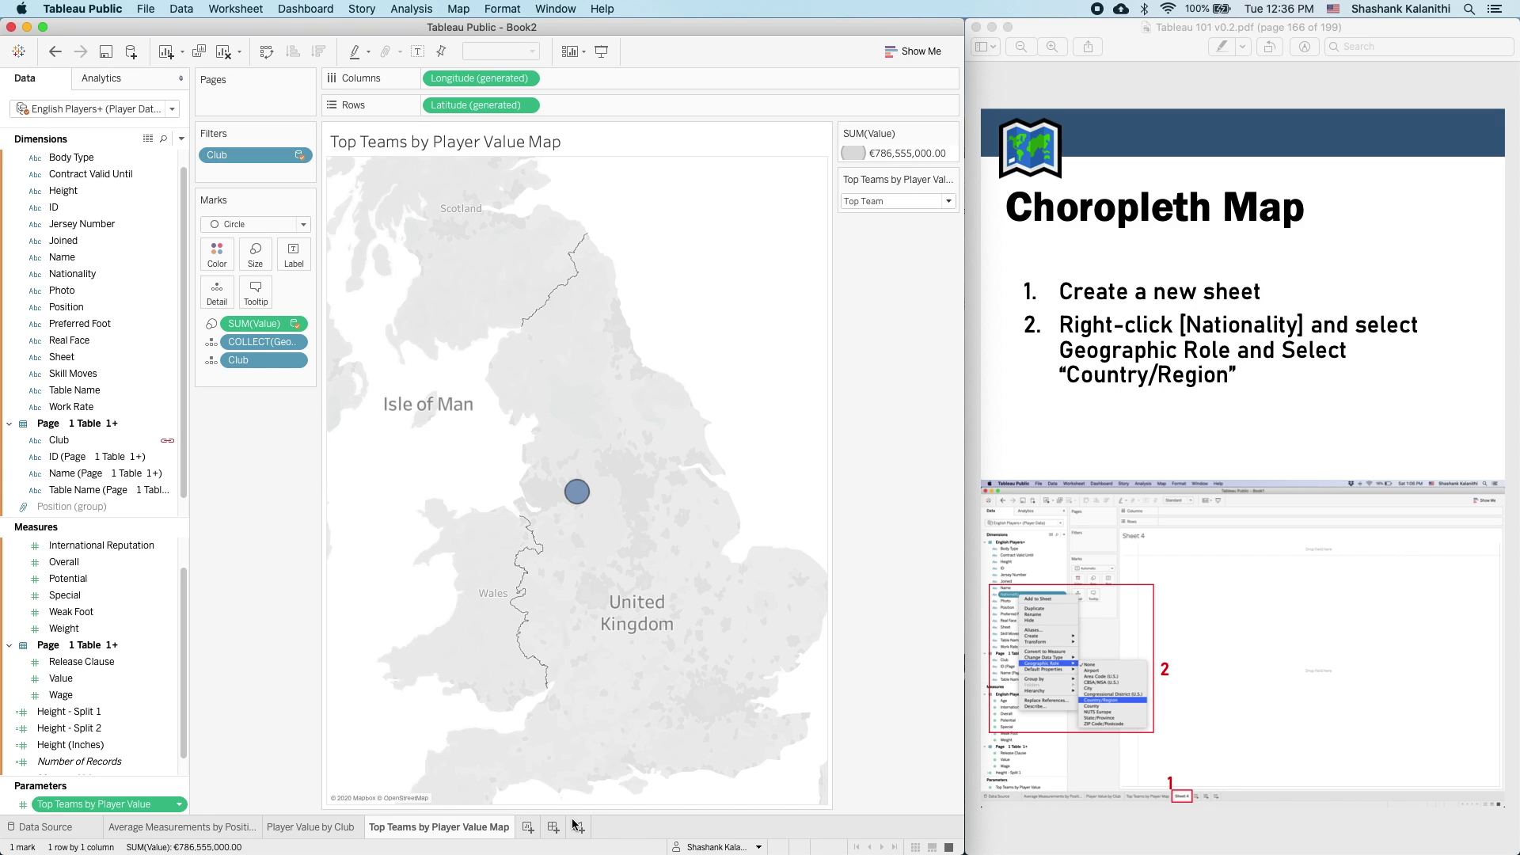
- Create a new worksheet and look through the geographic roles available for the Nationality field
left_click(528, 827)
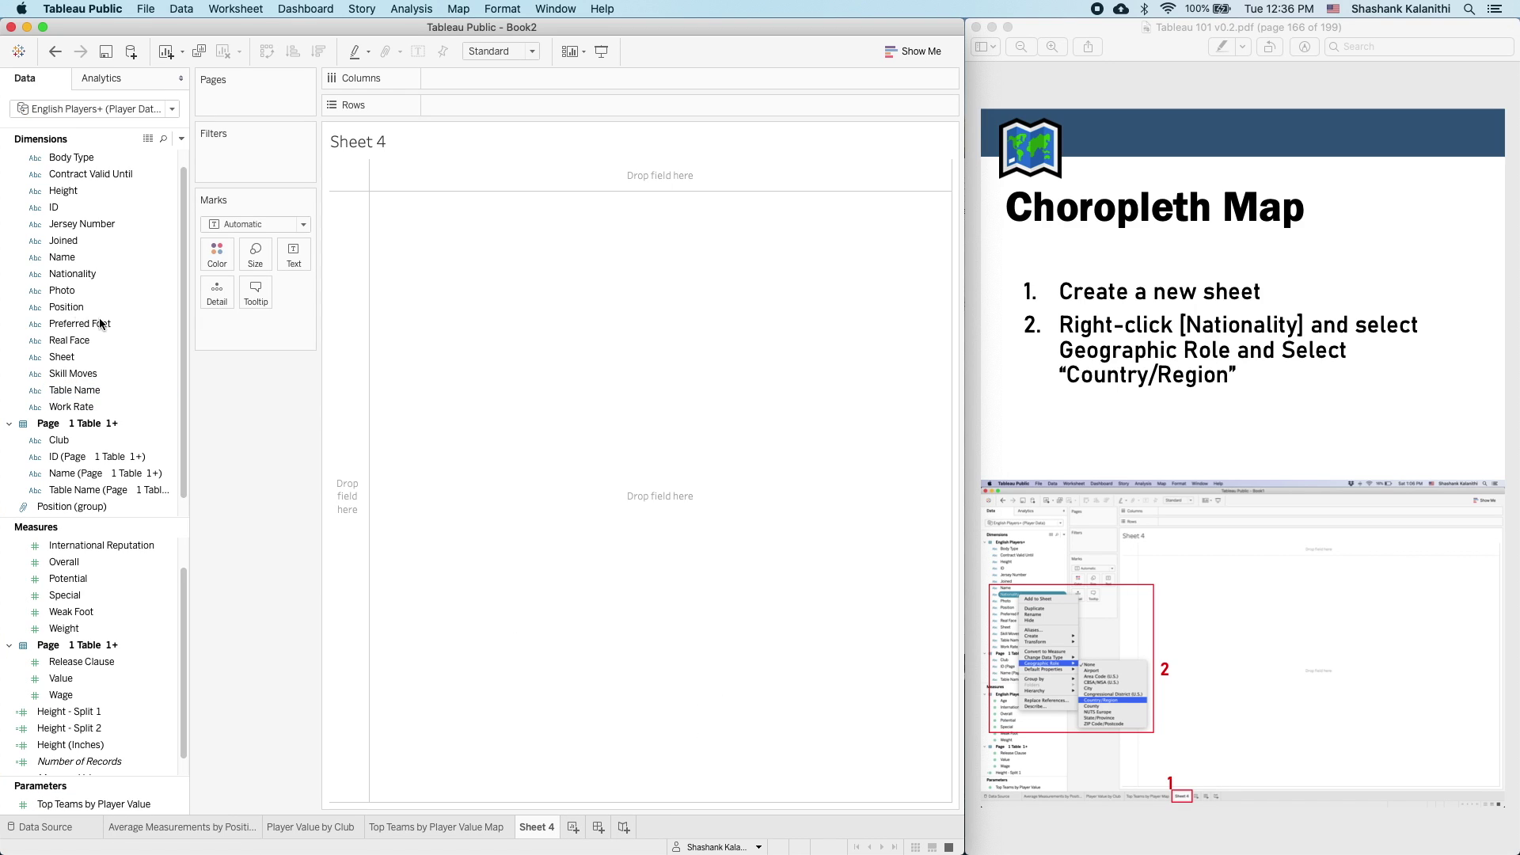
left_click(53, 276)
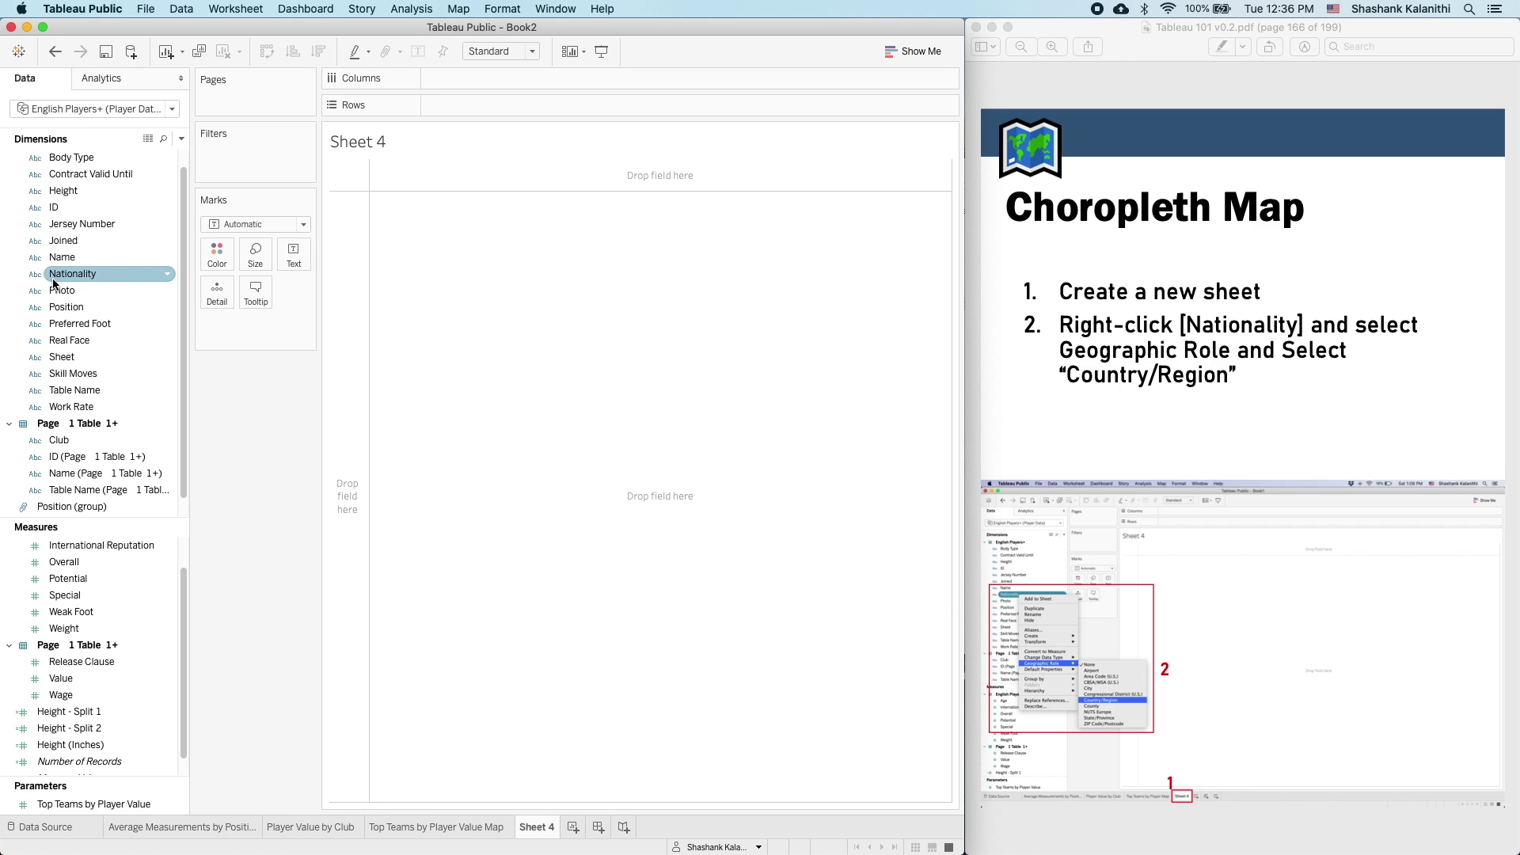
right_click(53, 277)
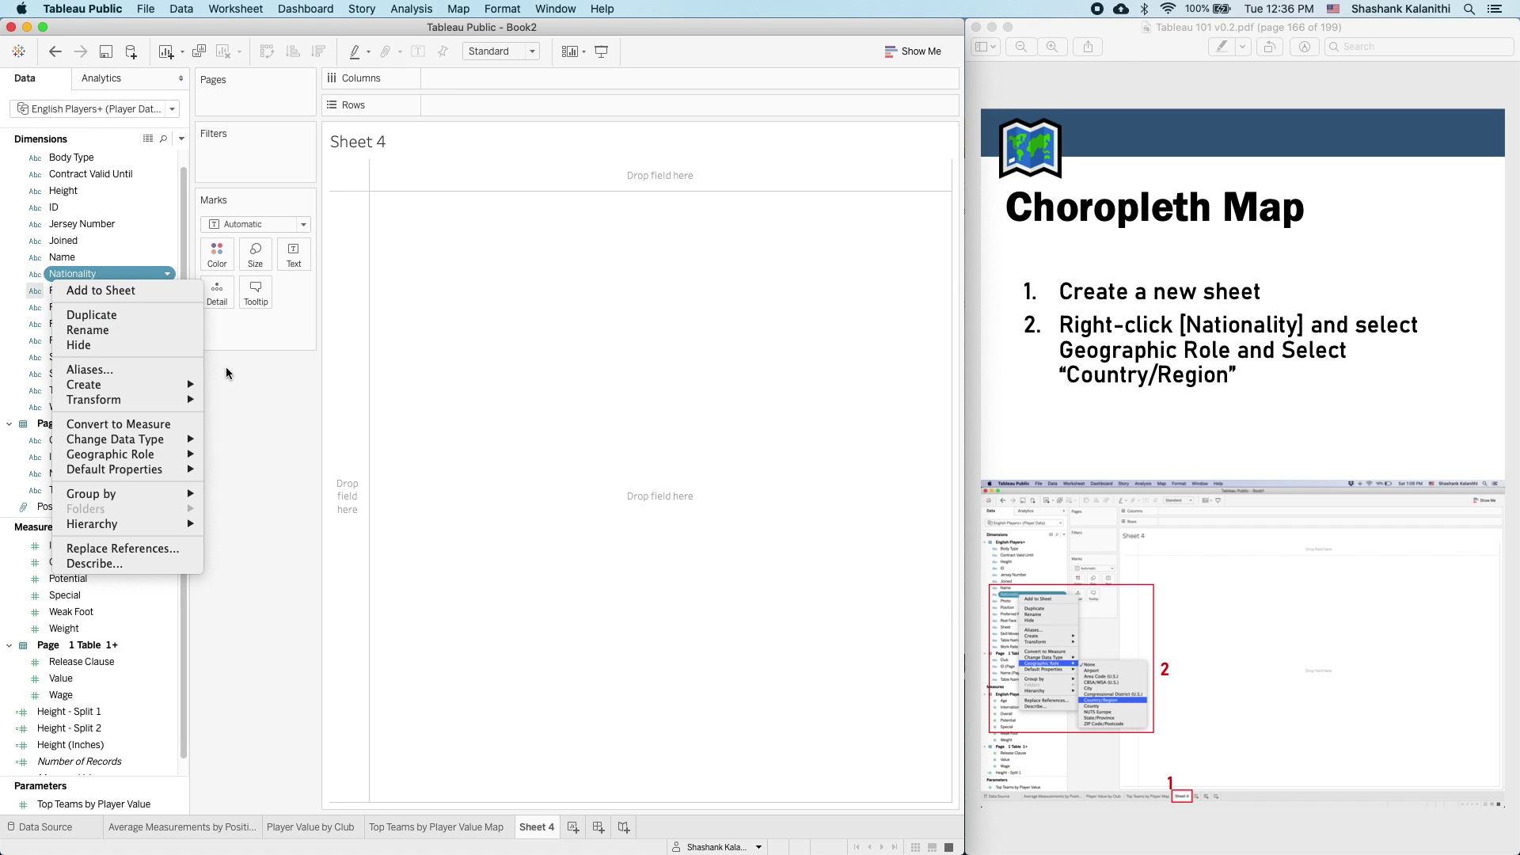
key("Escape")
right_click(145, 277)
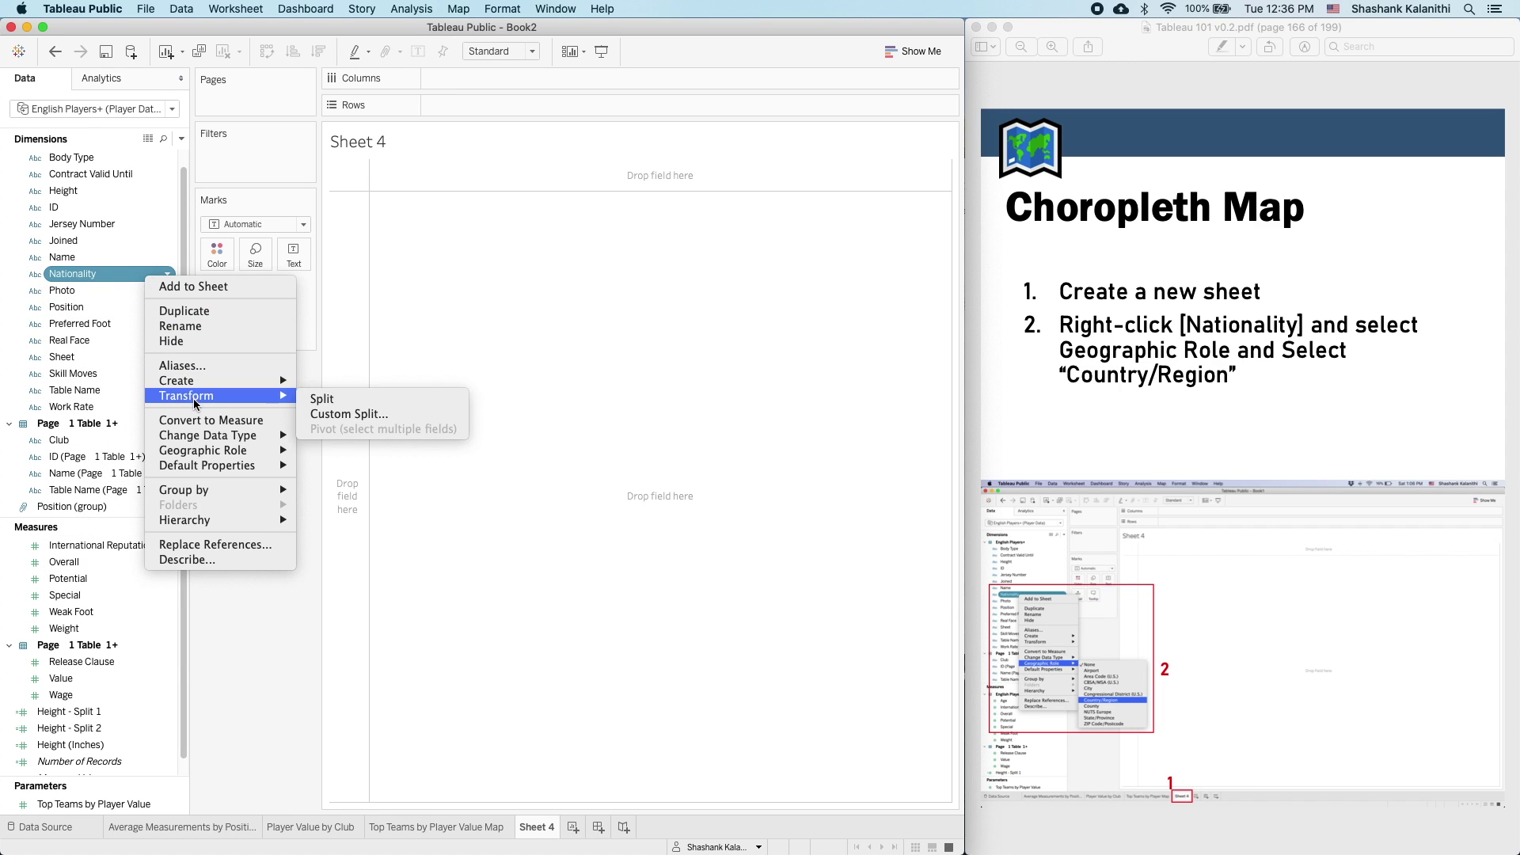
mouse_move(212, 451)
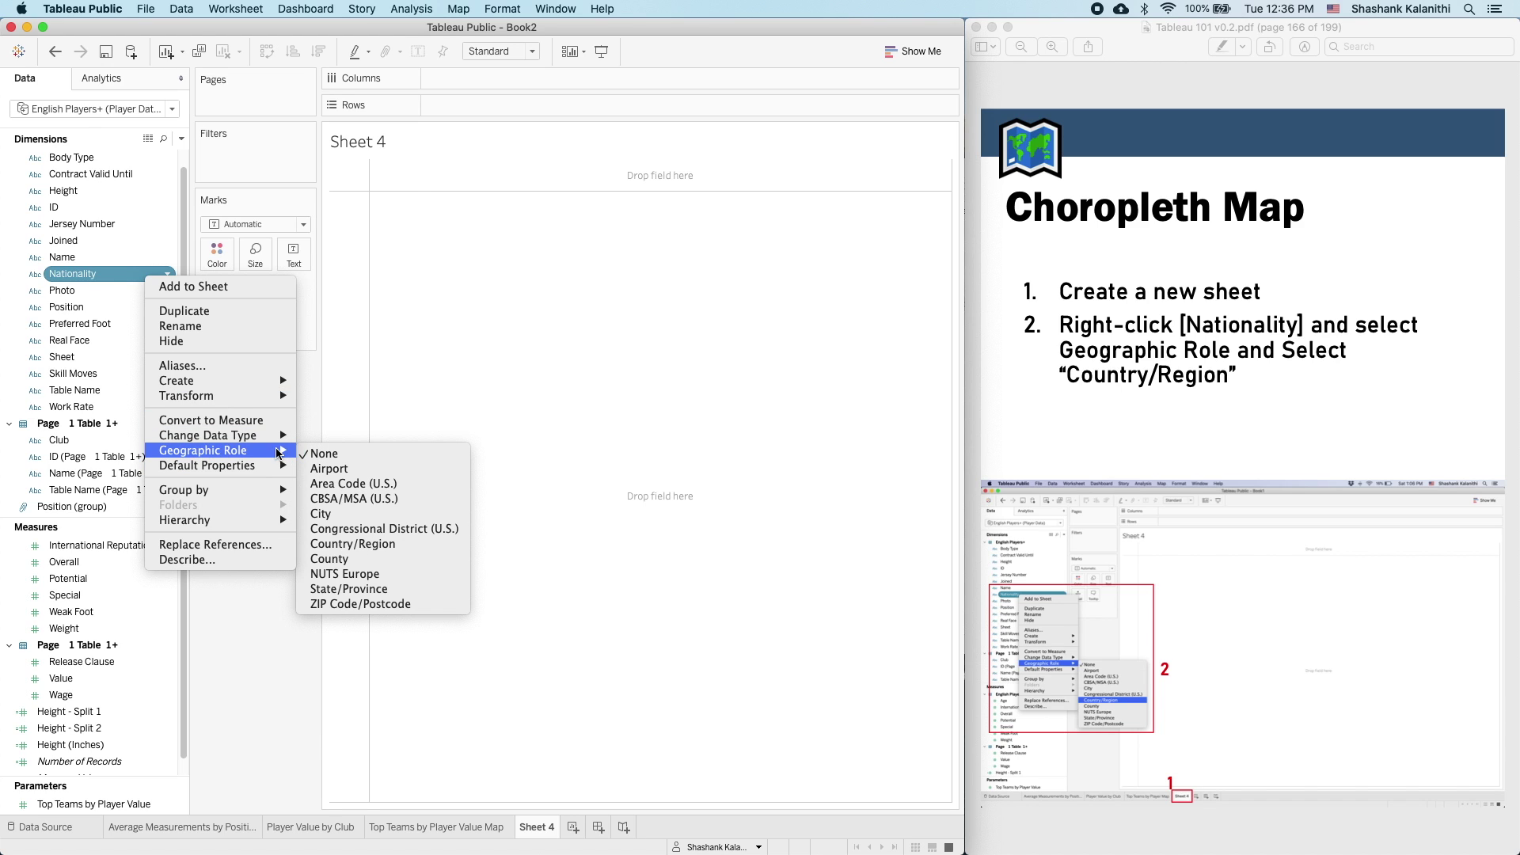
left_click(384, 545)
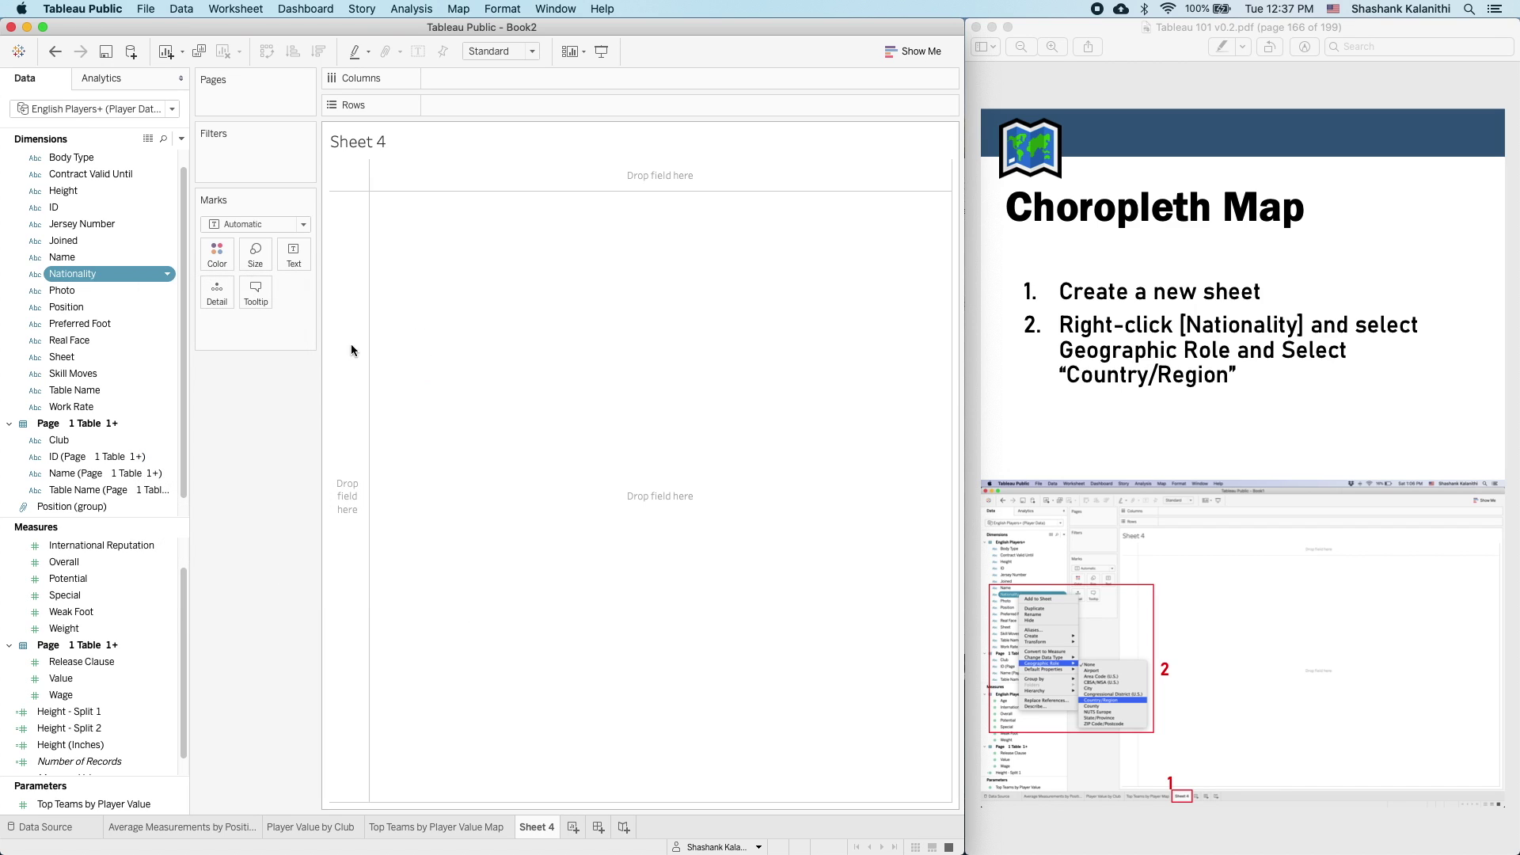
- Place Nationality on the rows to review its country values, and remove it from the sheet again
left_click_drag(71, 284, 481, 106)
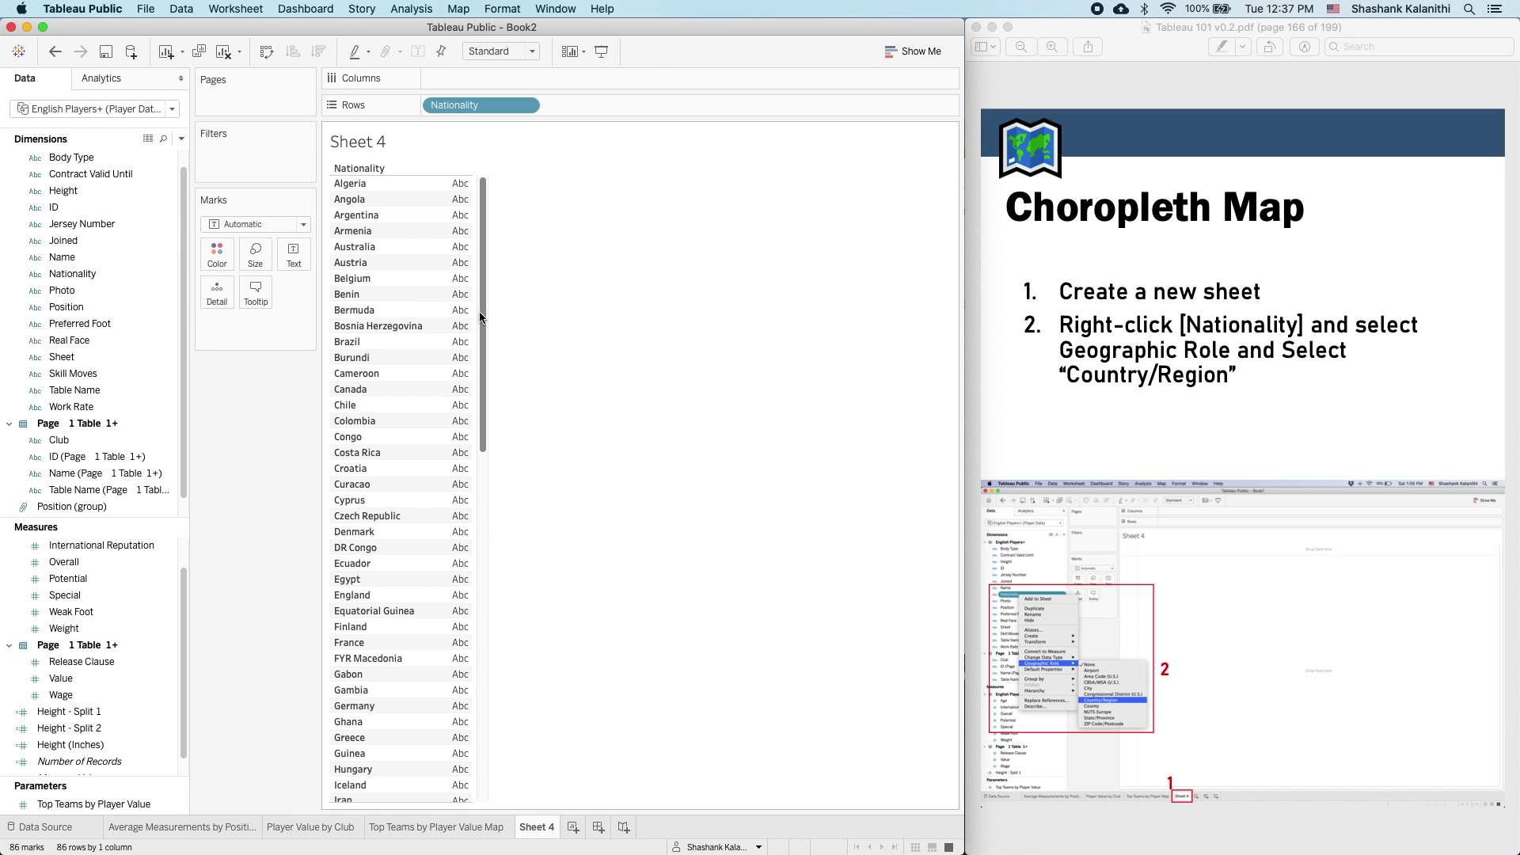
scroll(464, 491, "down", 10)
scroll(461, 722, "up", 10)
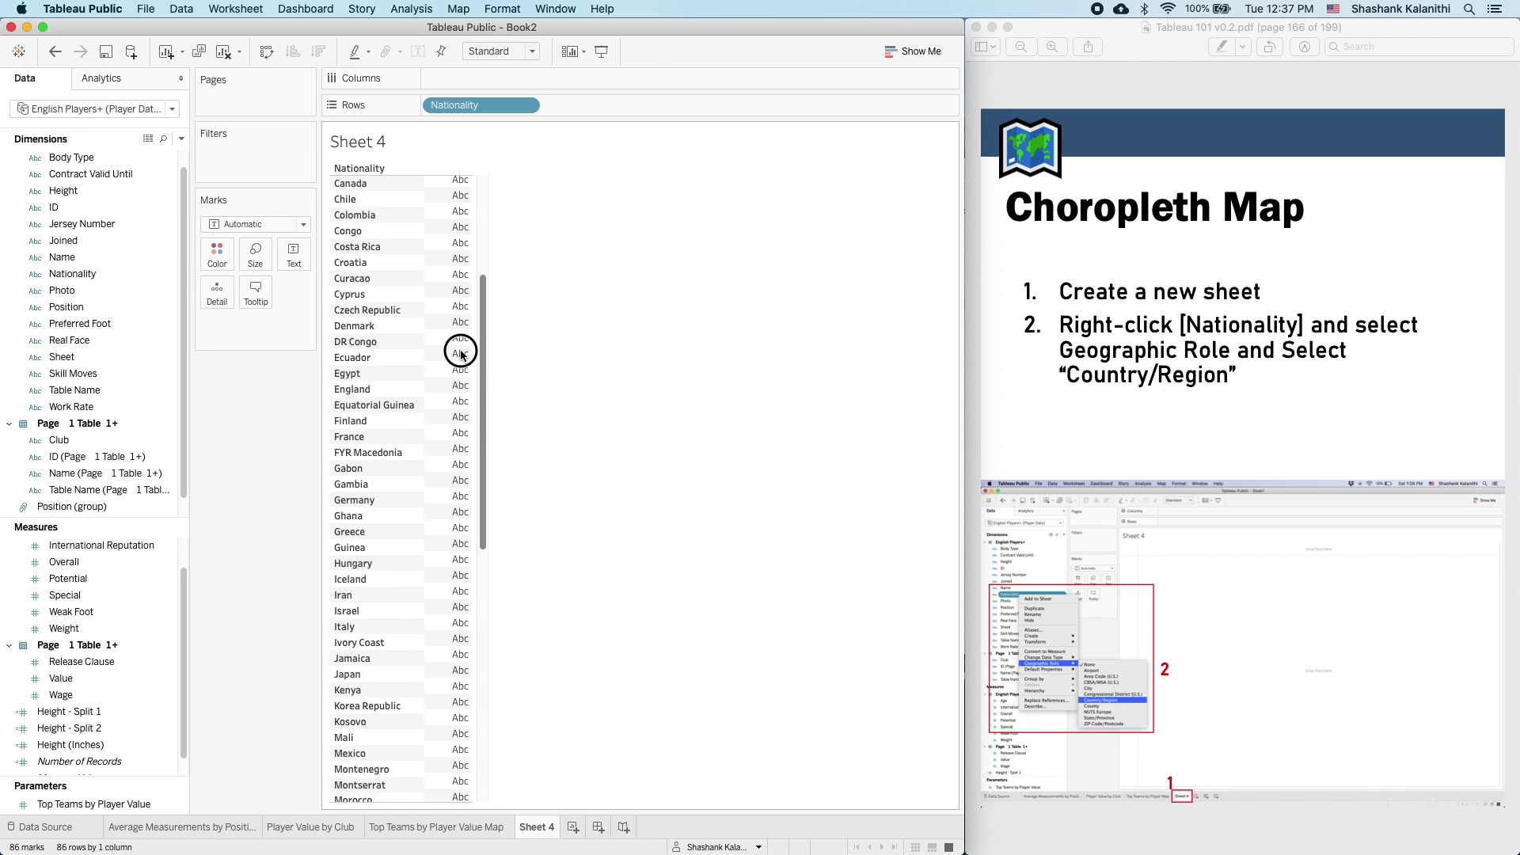
left_click_drag(483, 106, 170, 294)
- Assign the Country/Region geographic role to the Nationality field
right_click(65, 275)
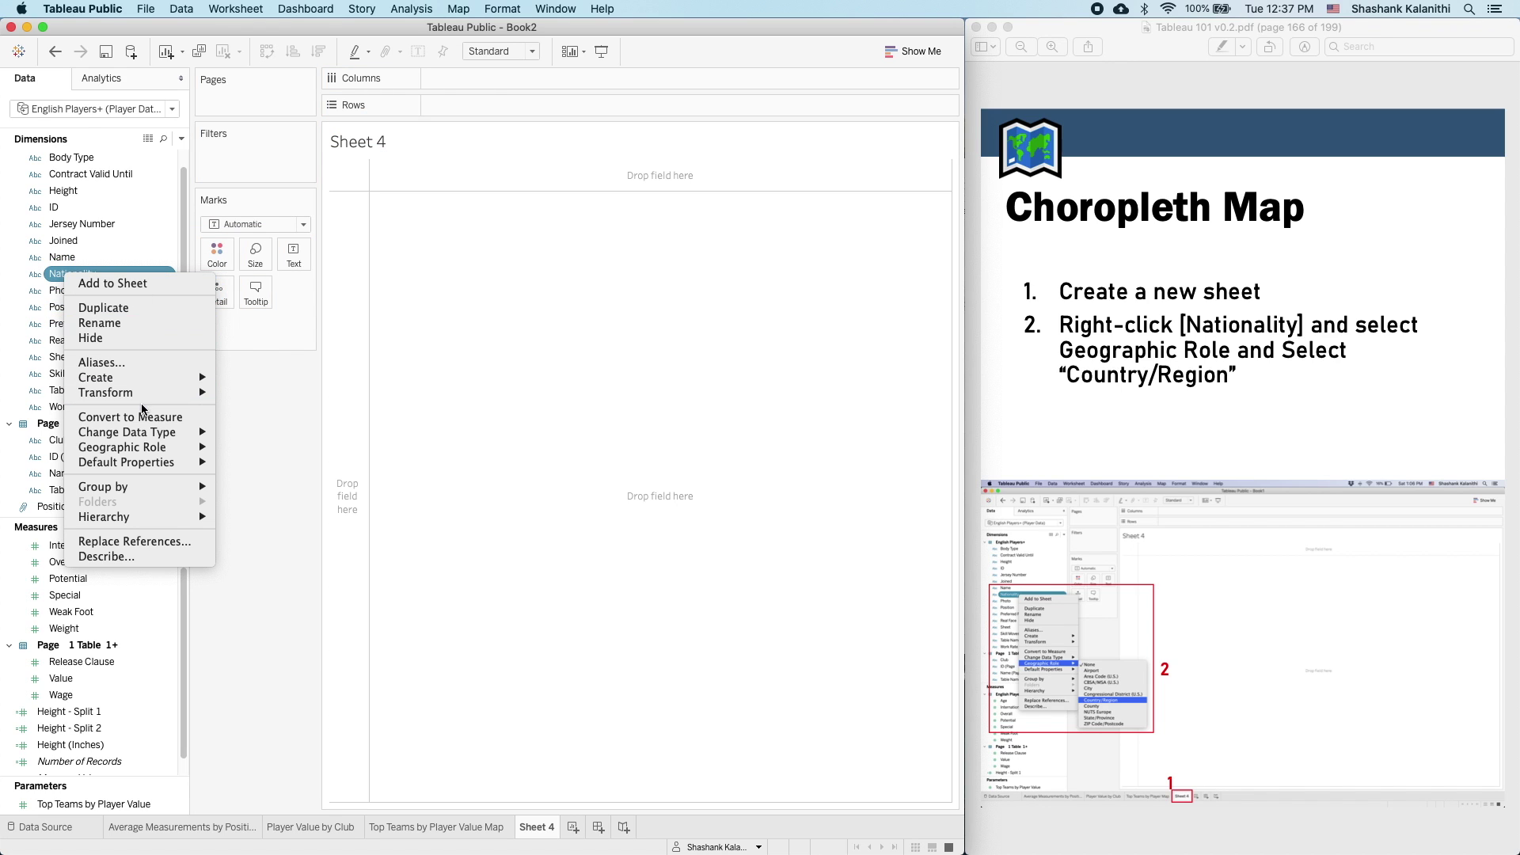
left_click(145, 452)
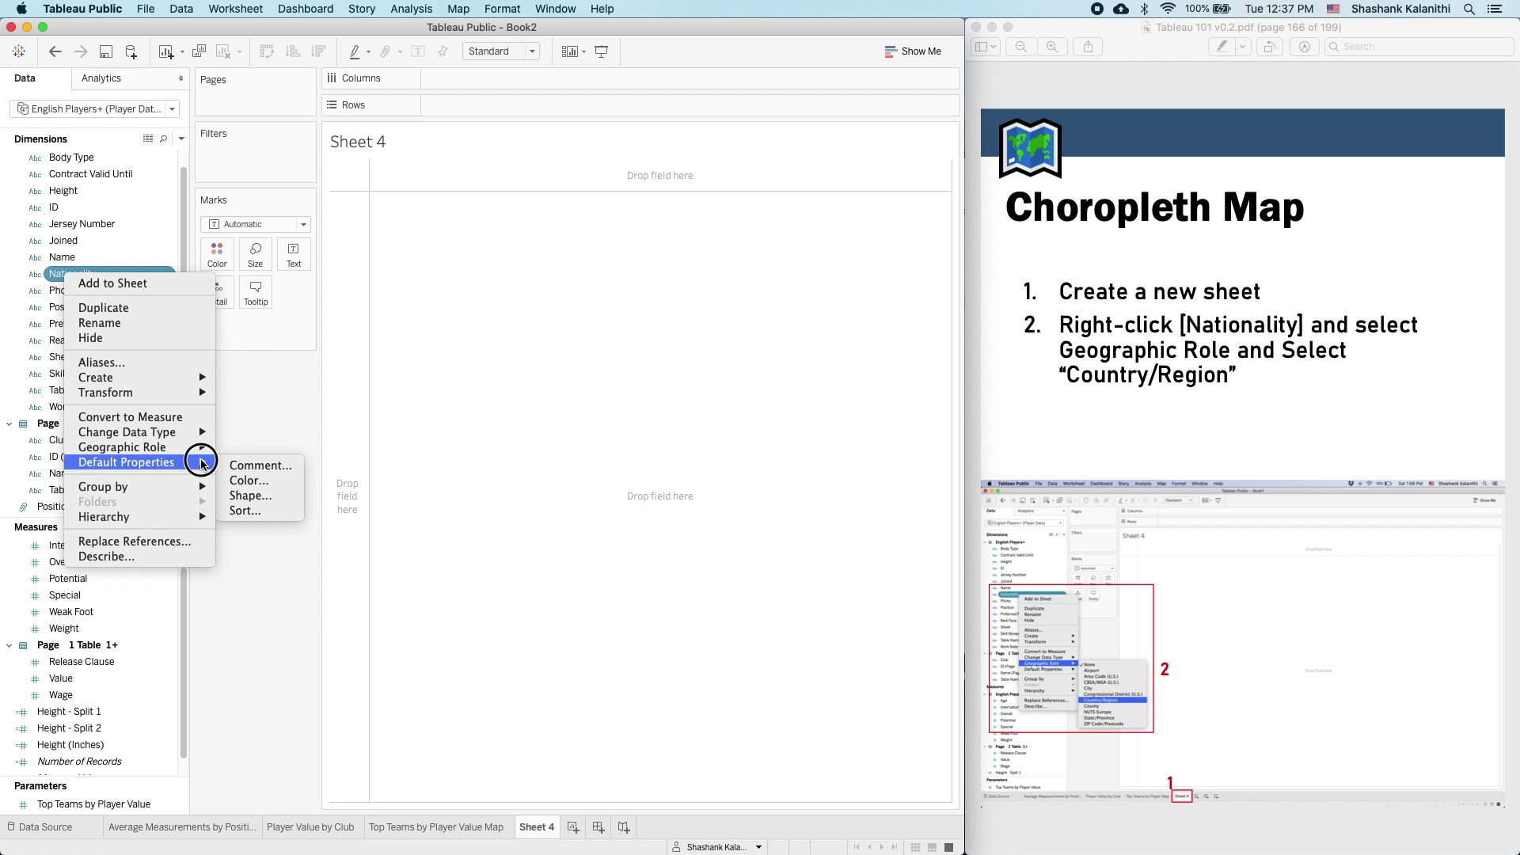
key("Escape")
right_click(108, 281)
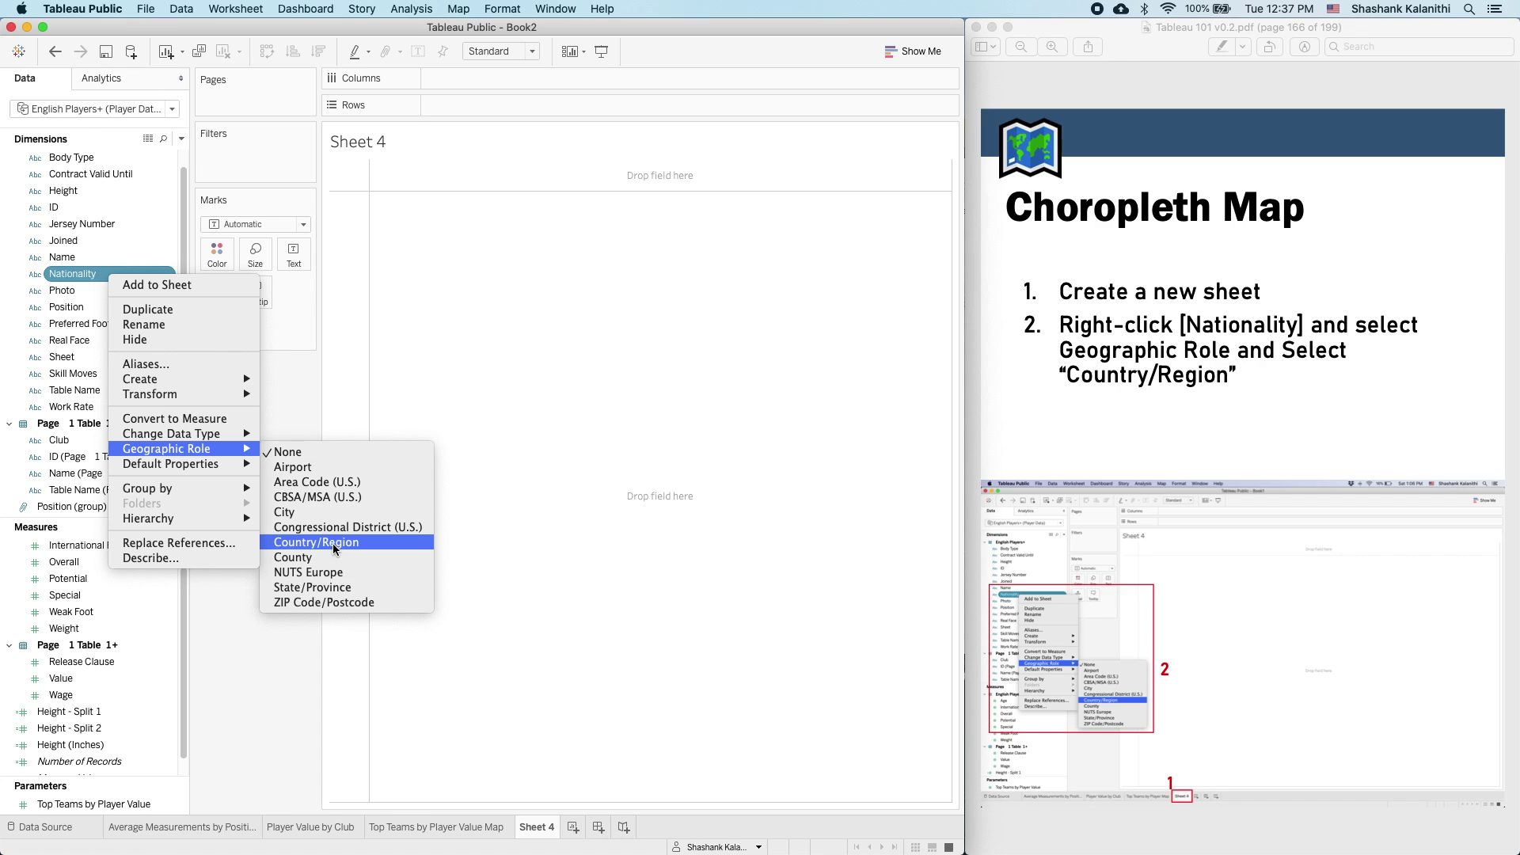
left_click(333, 545)
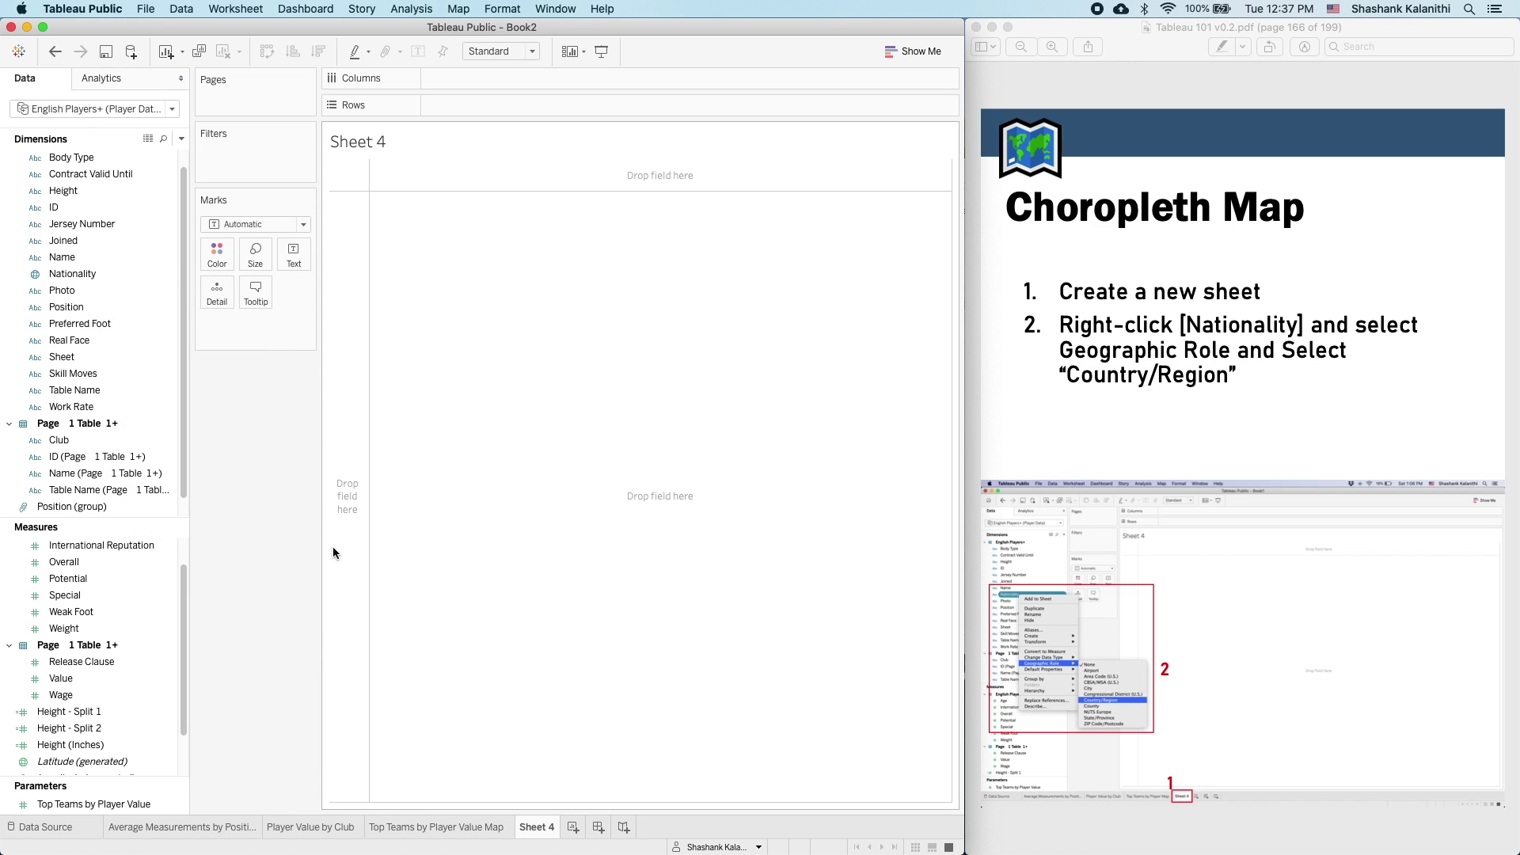
- Advance the PDF guide to choropleth steps 3 to 6, and plot Nationality as a filled choropleth map
left_click(1201, 386)
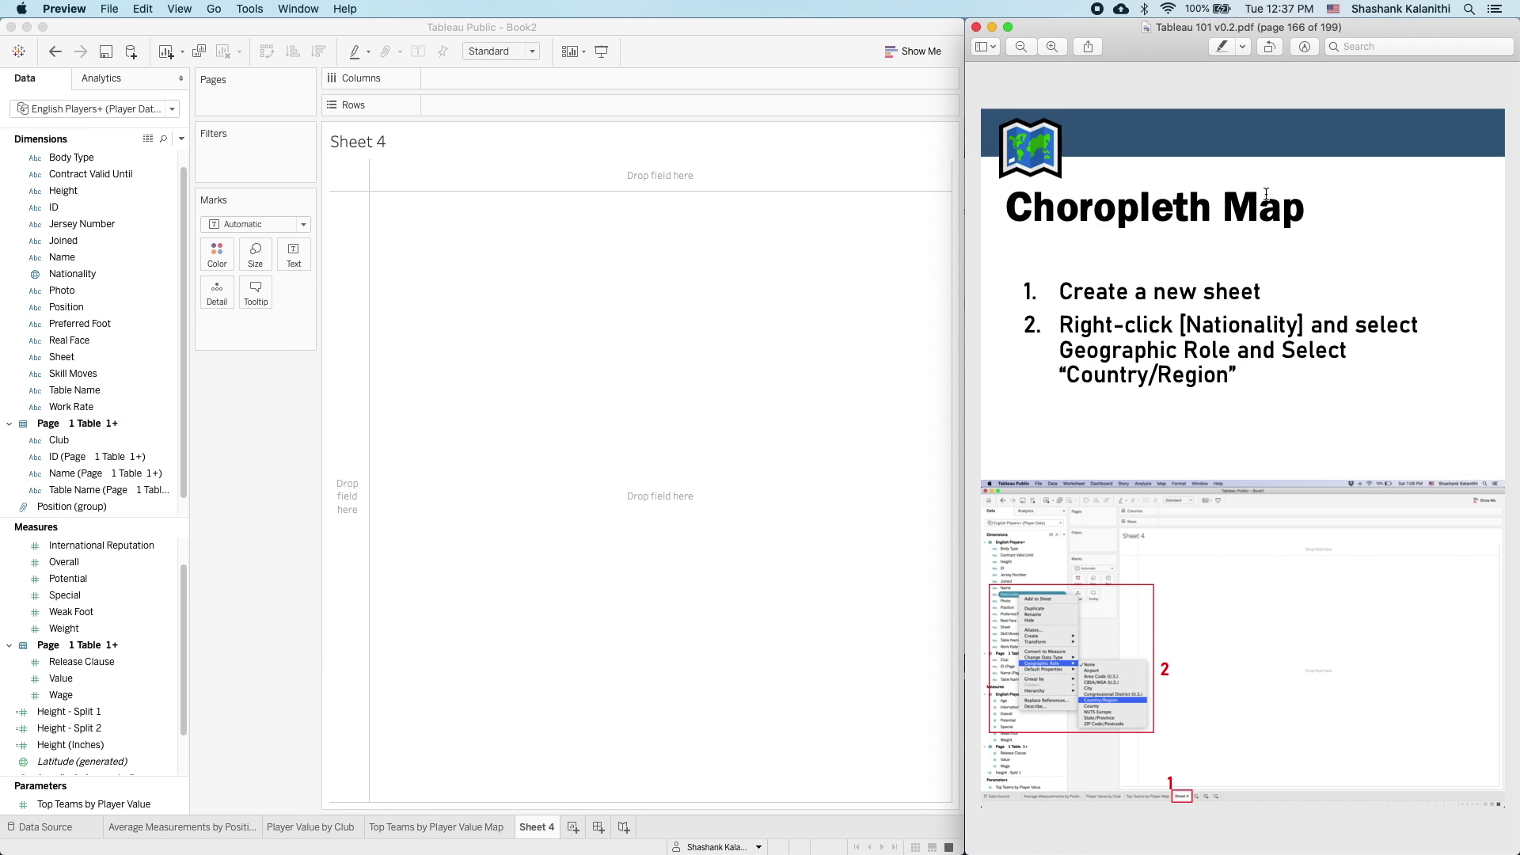
key("Down")
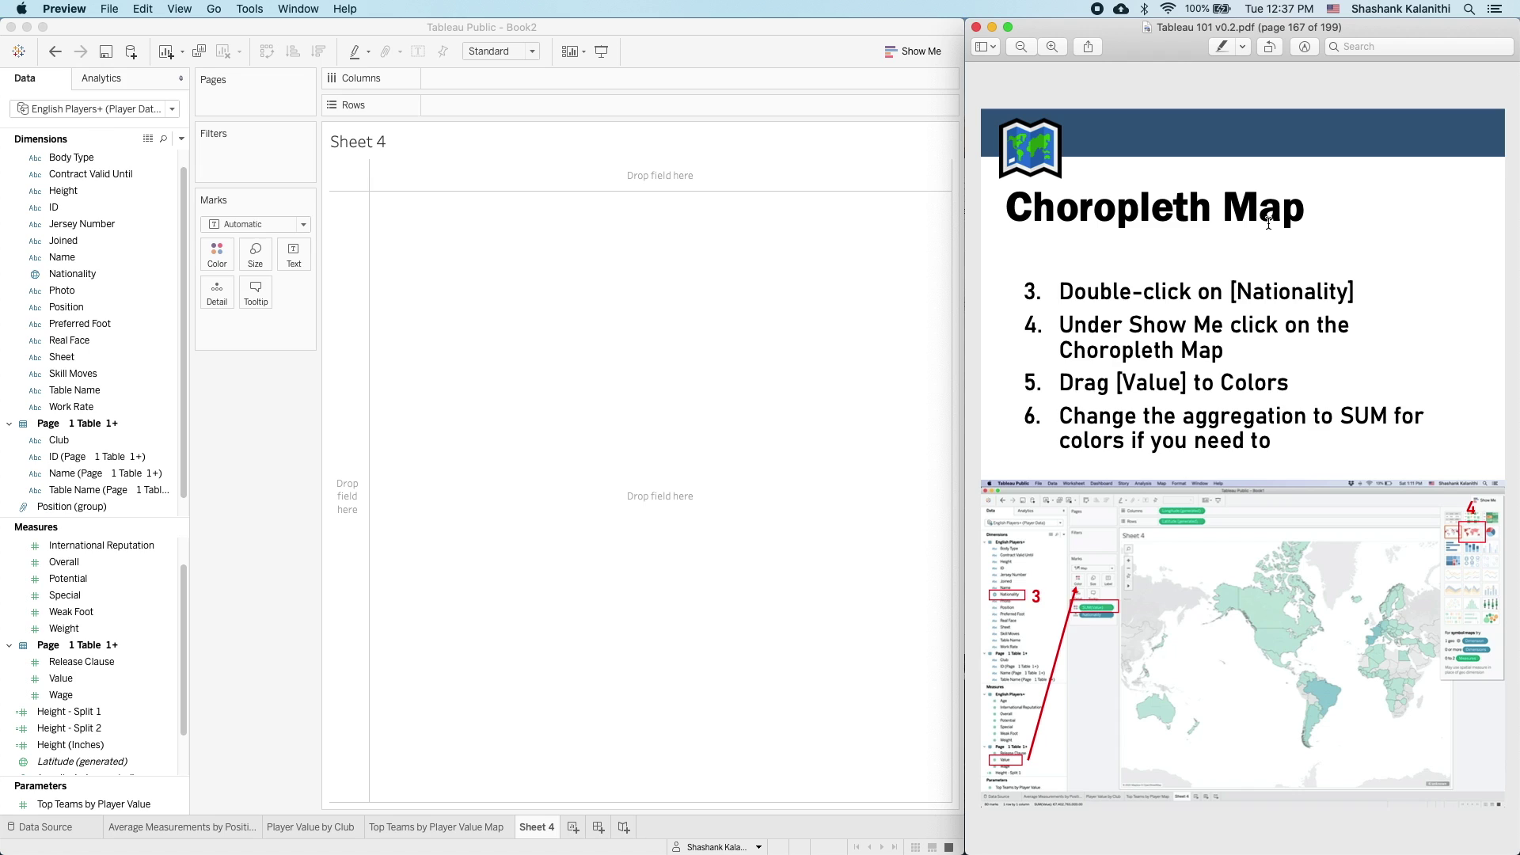
left_click(62, 274)
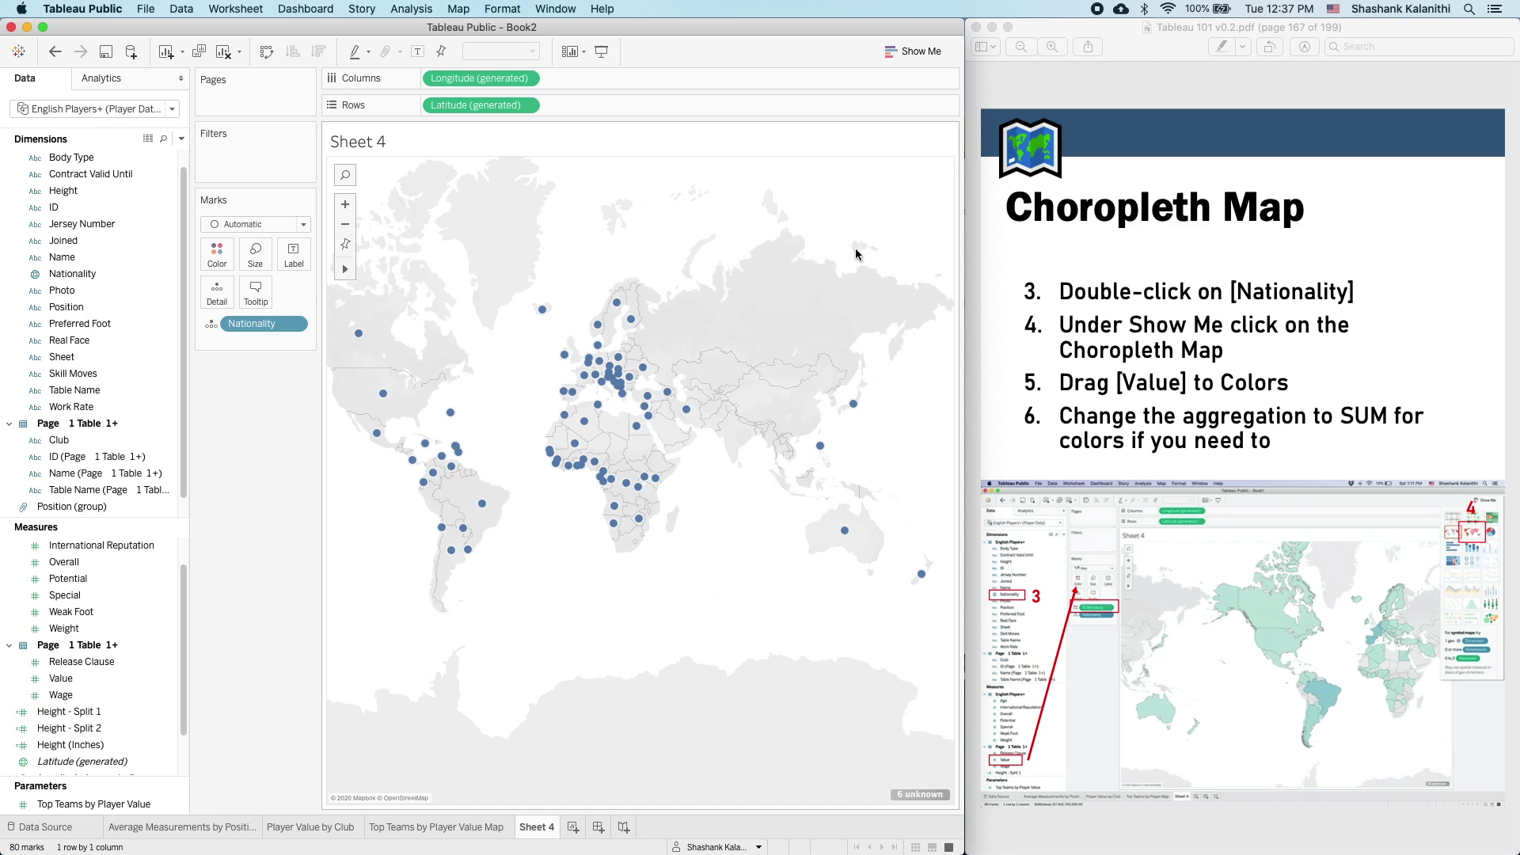
left_click(909, 49)
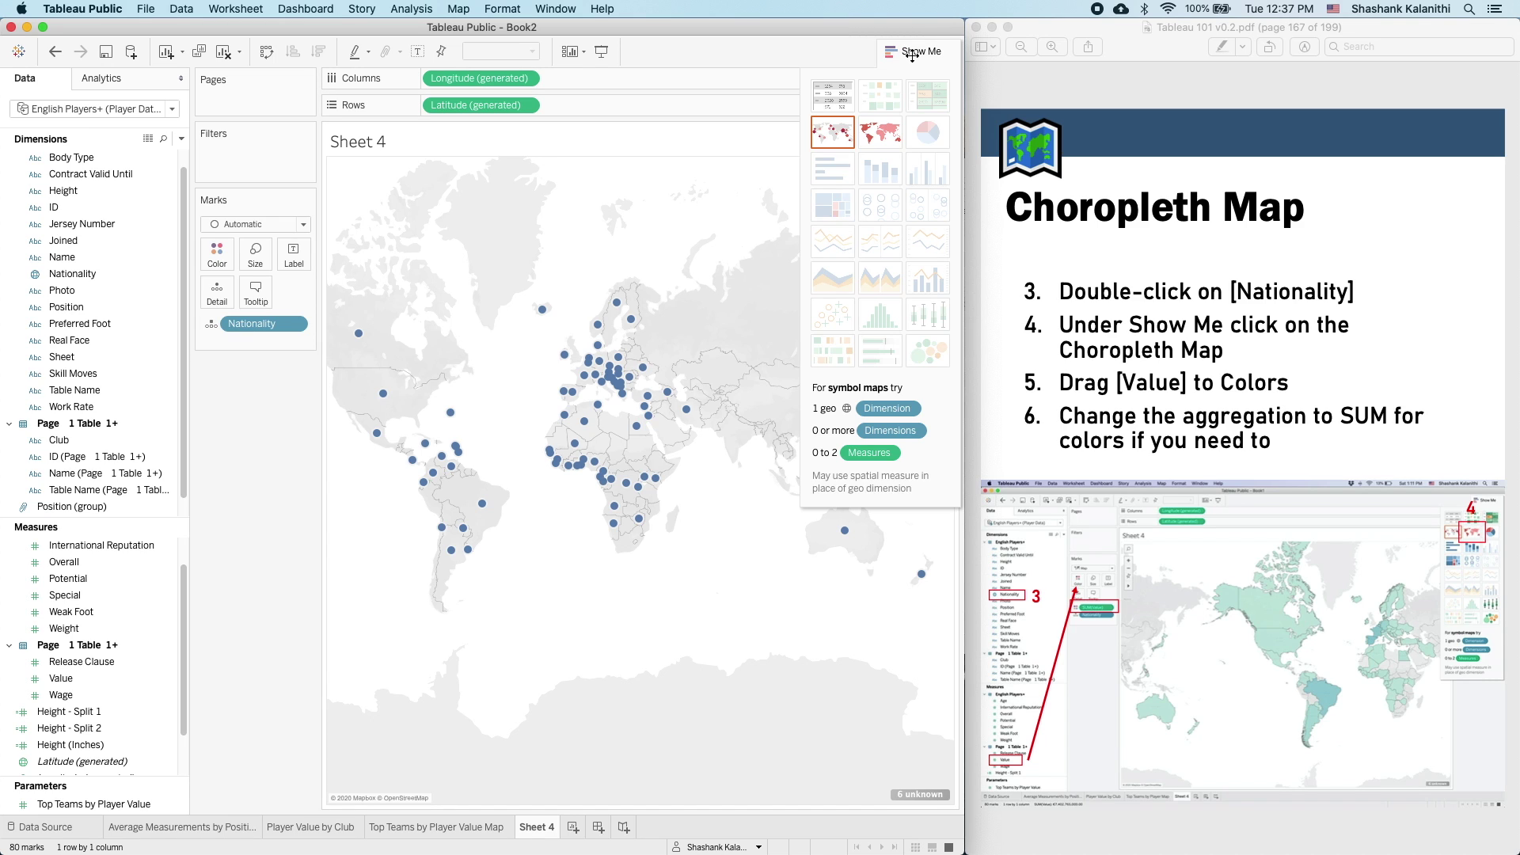
left_click(891, 129)
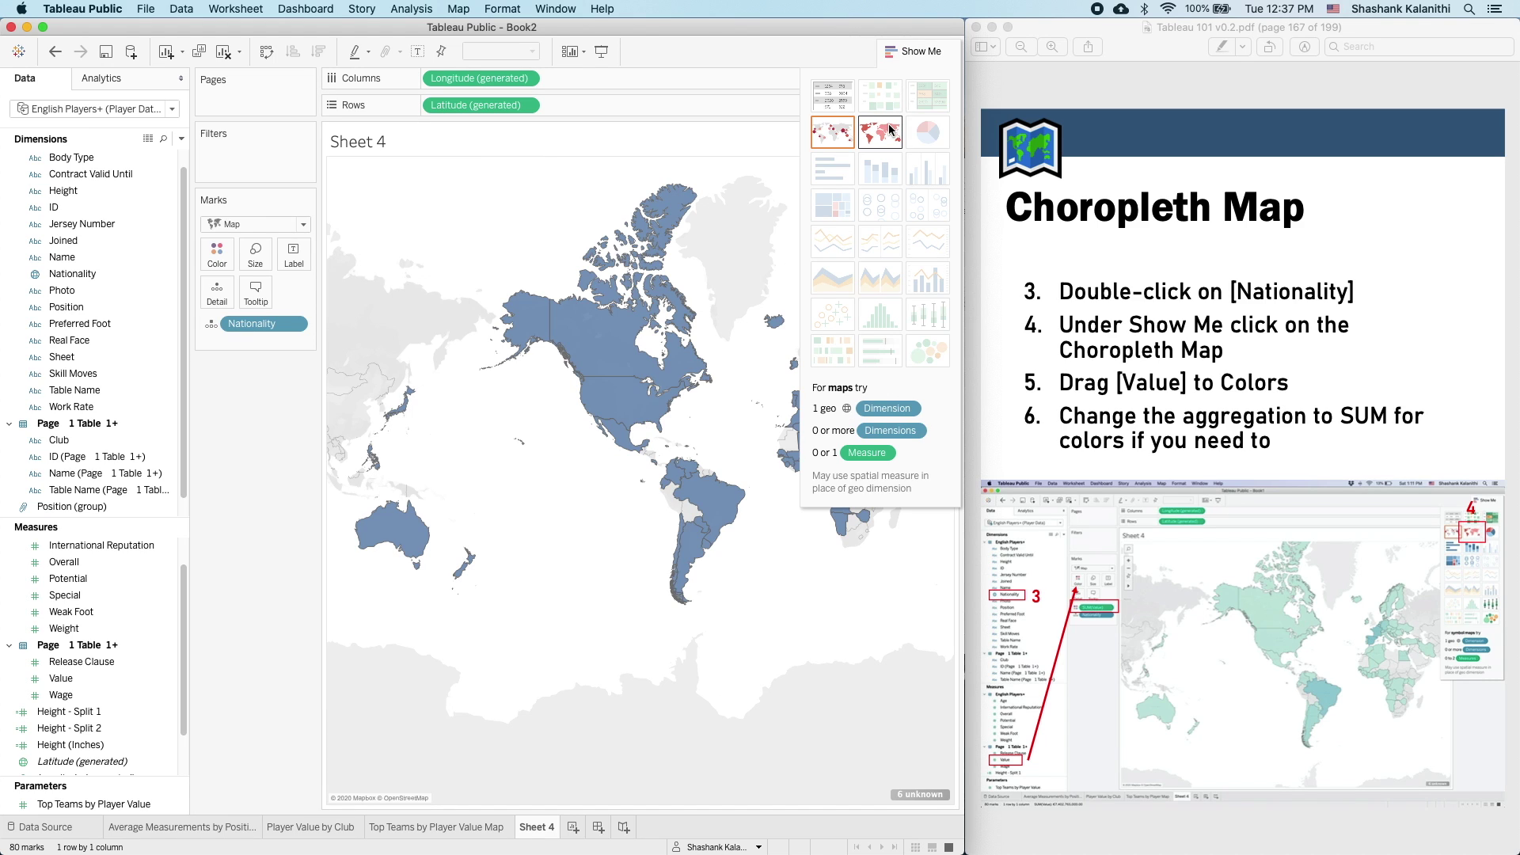
left_click(913, 52)
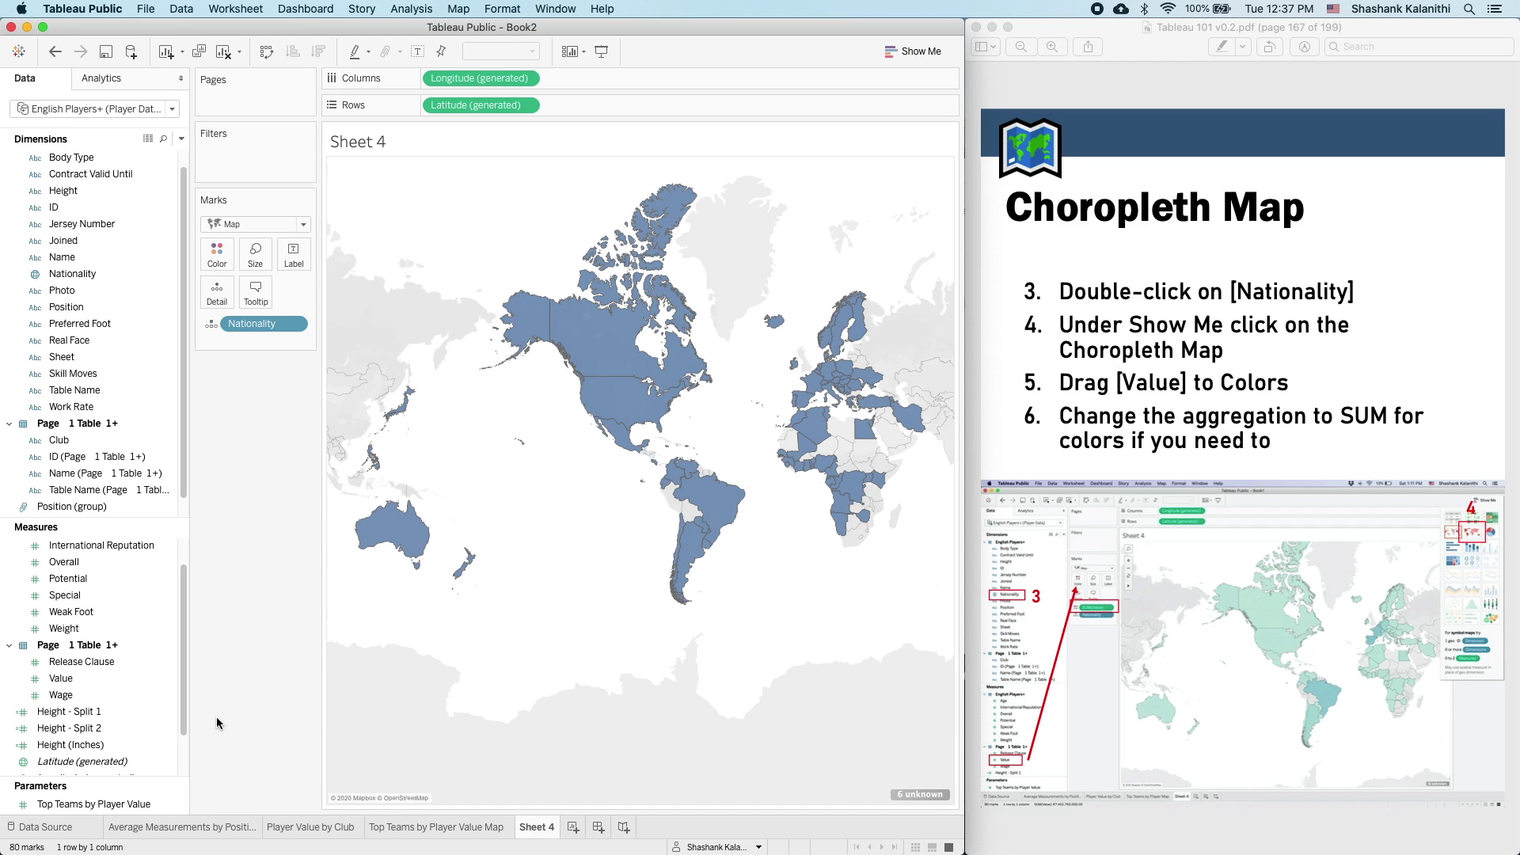
- Color the countries on the map by Value and check that the aggregation is Sum
left_click(61, 680)
left_click_drag(62, 685, 217, 253)
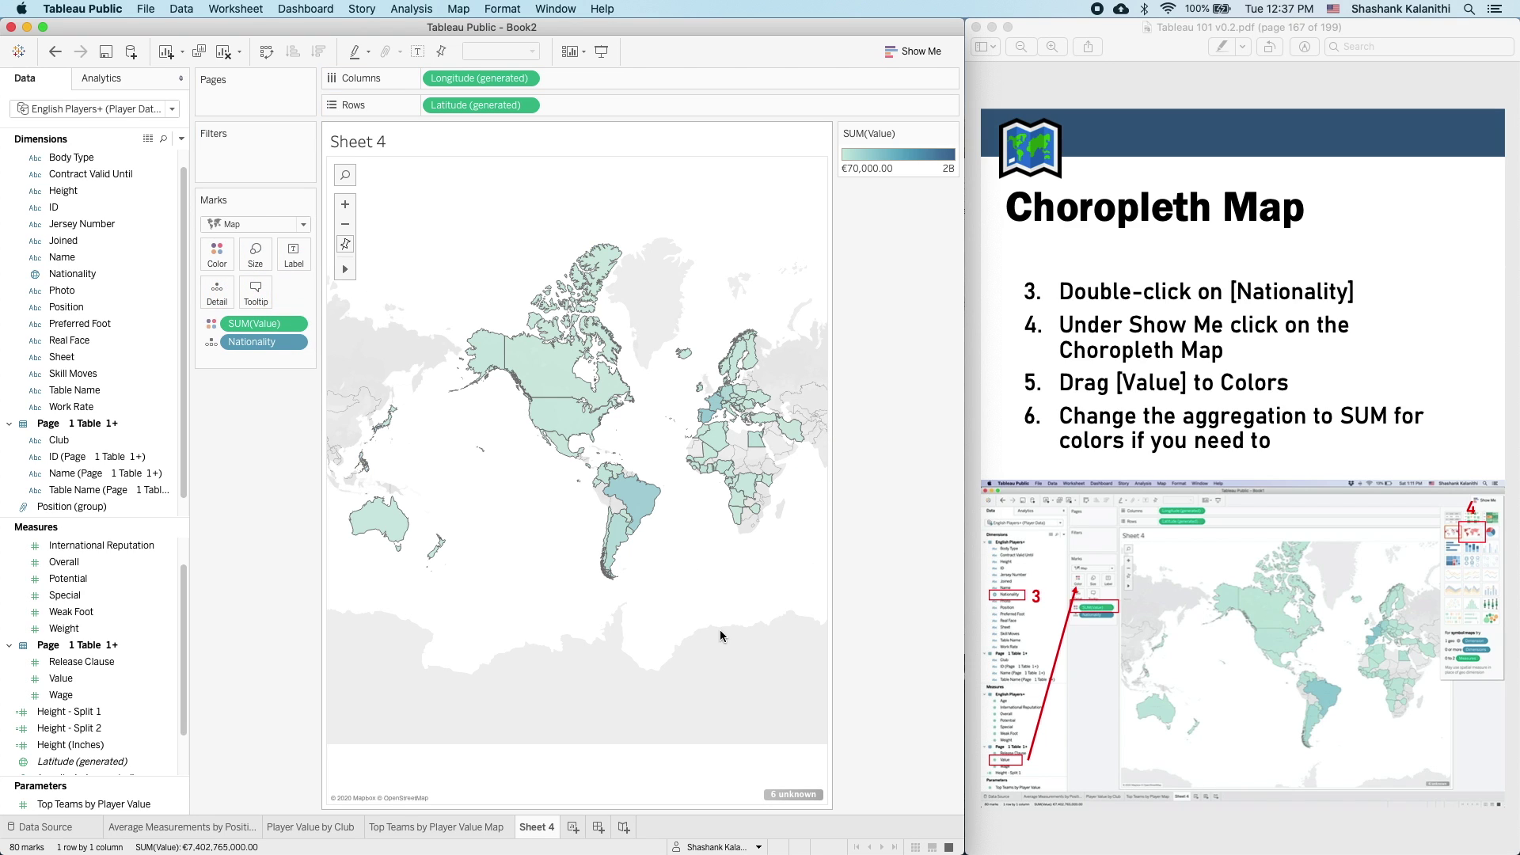
right_click(267, 328)
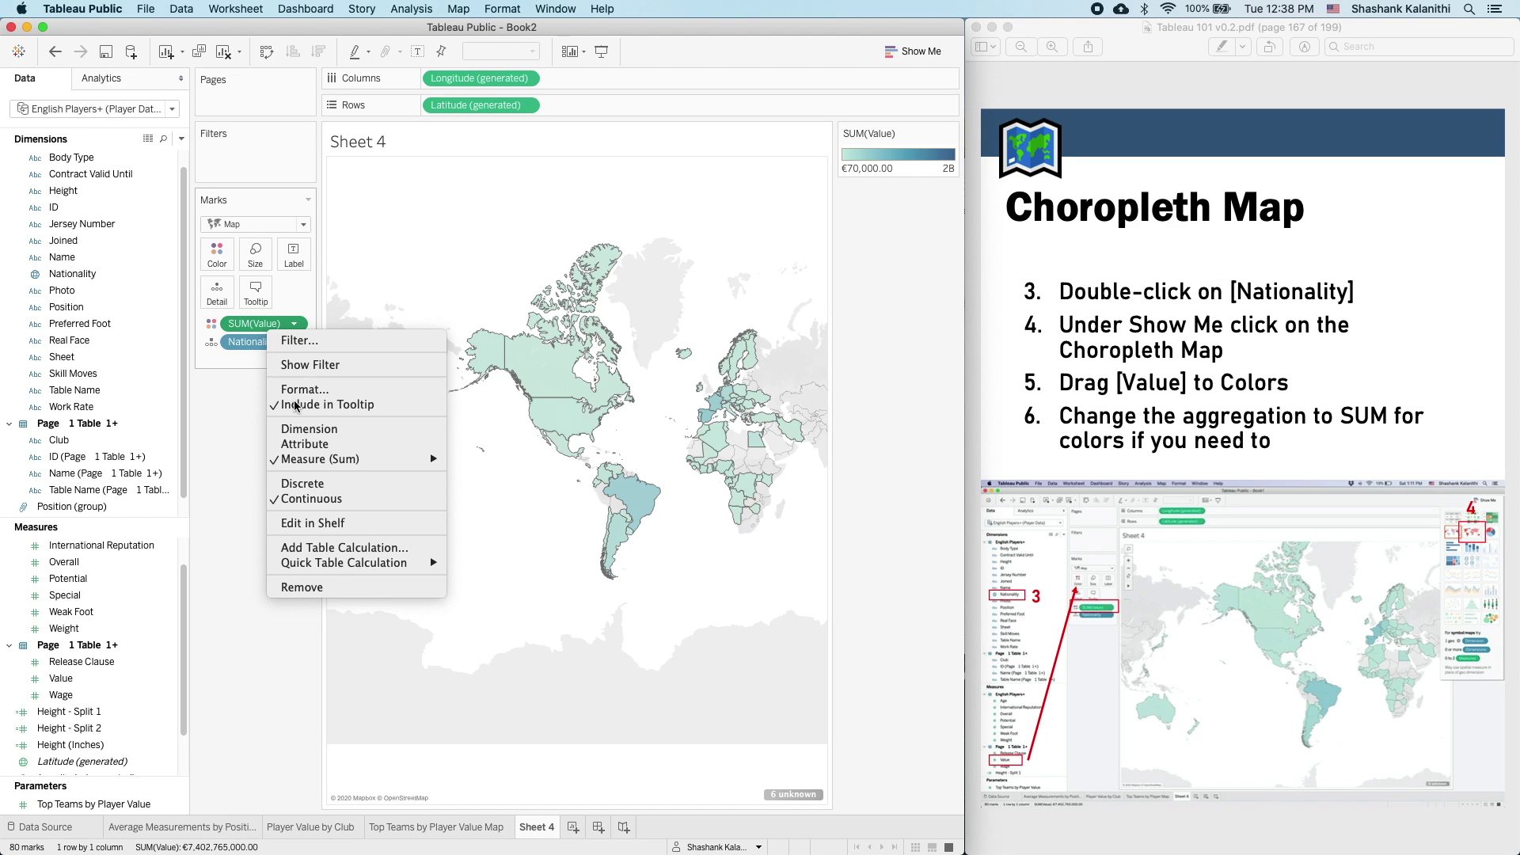
mouse_move(326, 461)
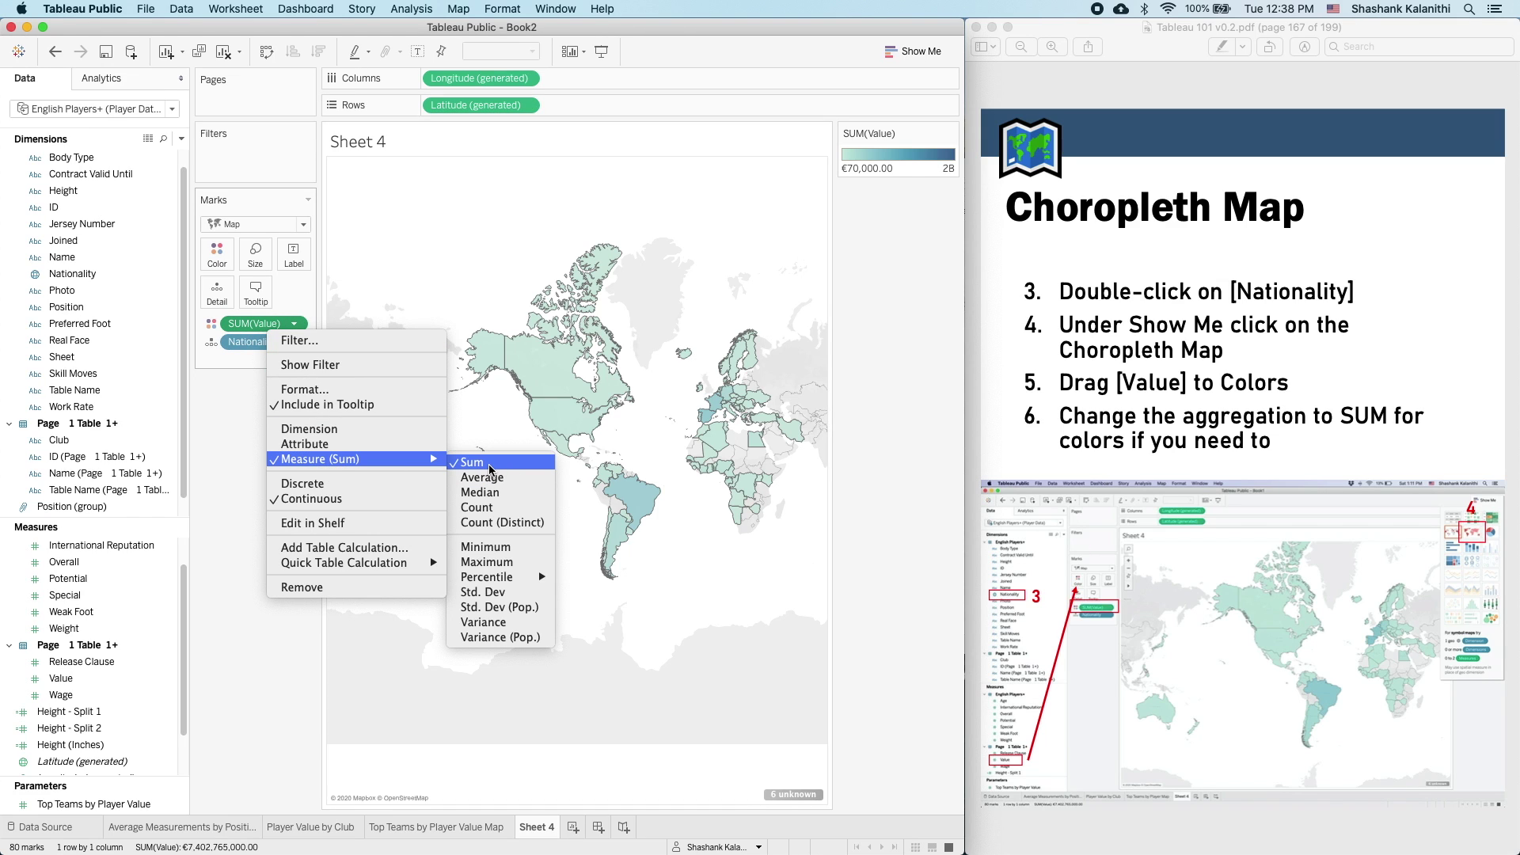
left_click(716, 600)
- Advance the PDF guide to Correcting Locations, and open the location editor for the map's unknown nationalities
left_click(1291, 348)
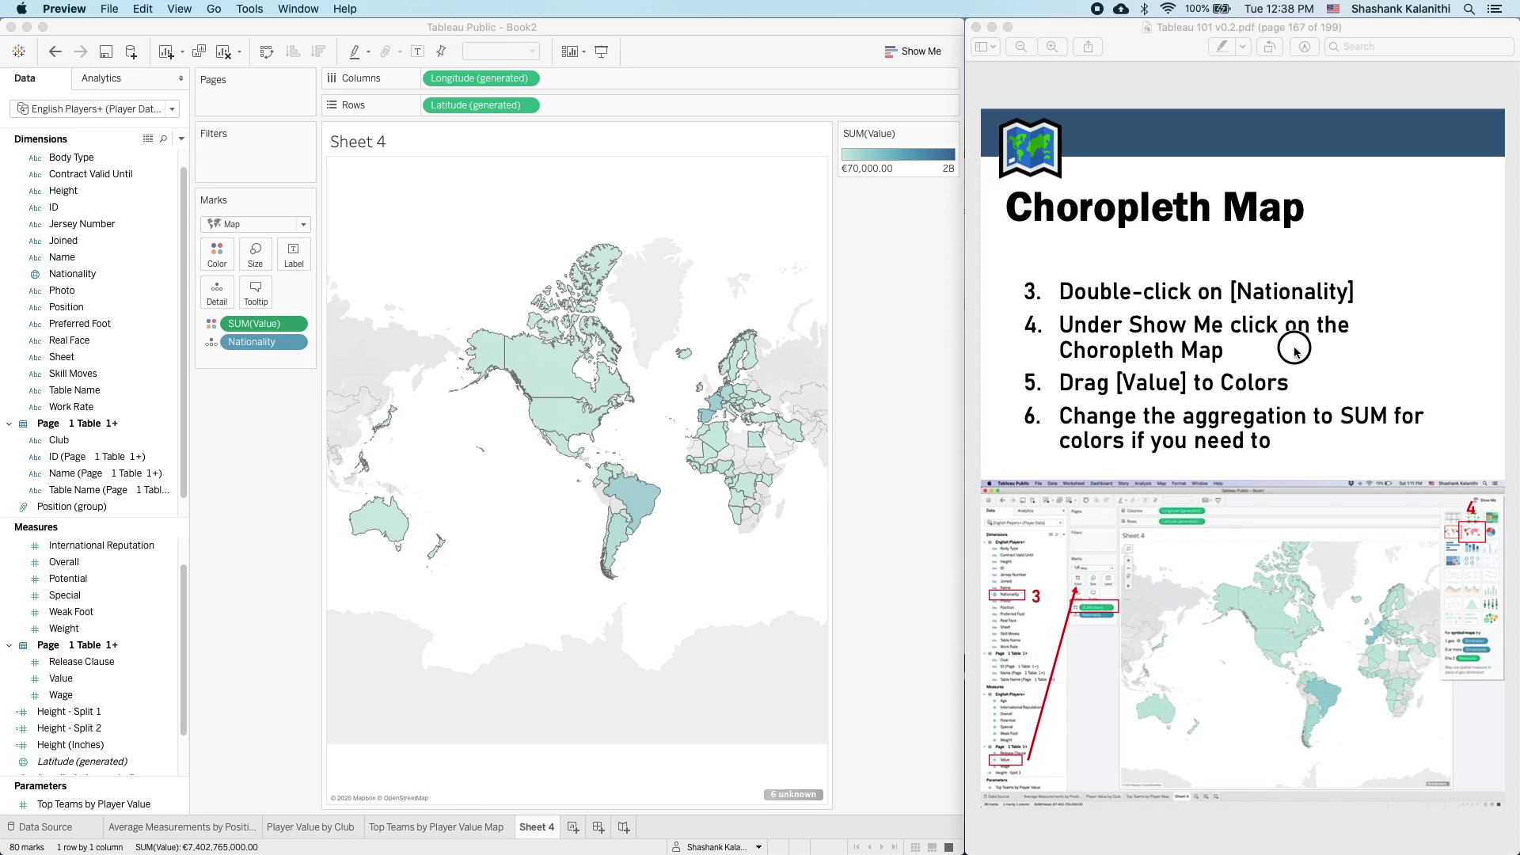
key("Right")
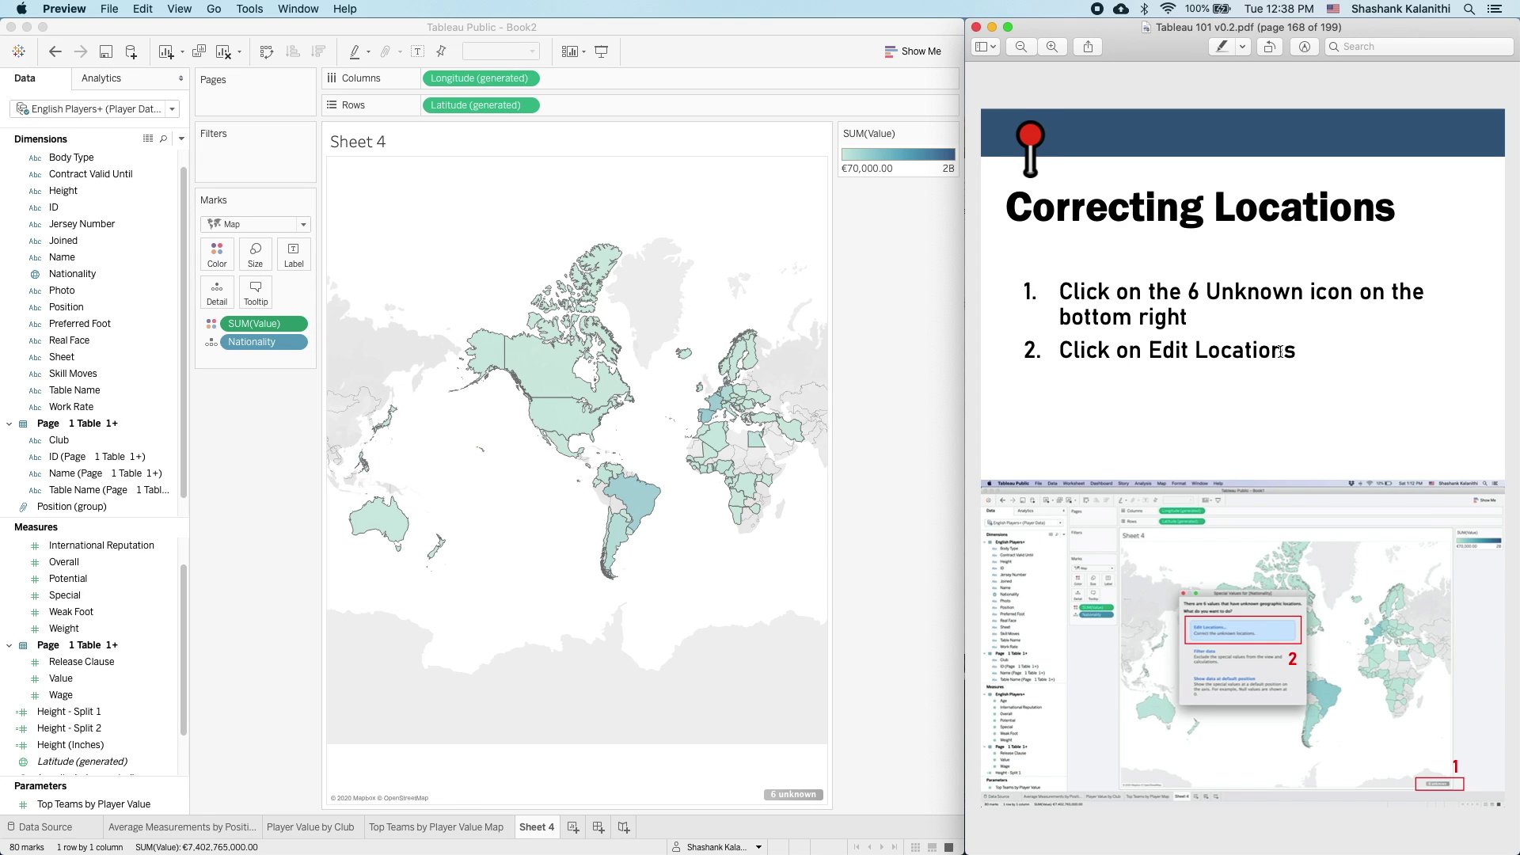
left_click(778, 795)
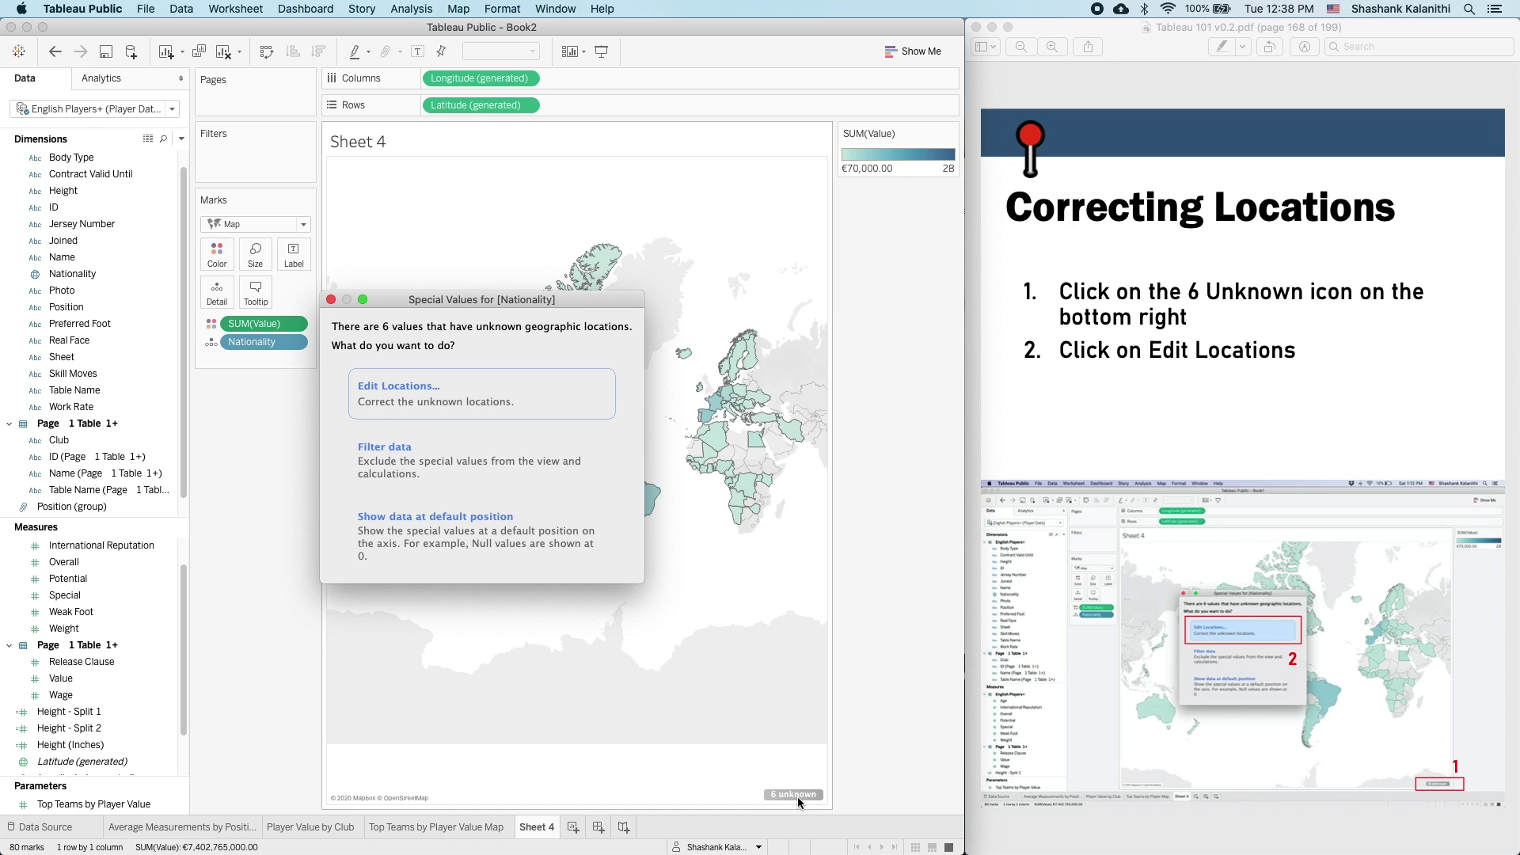
left_click(506, 411)
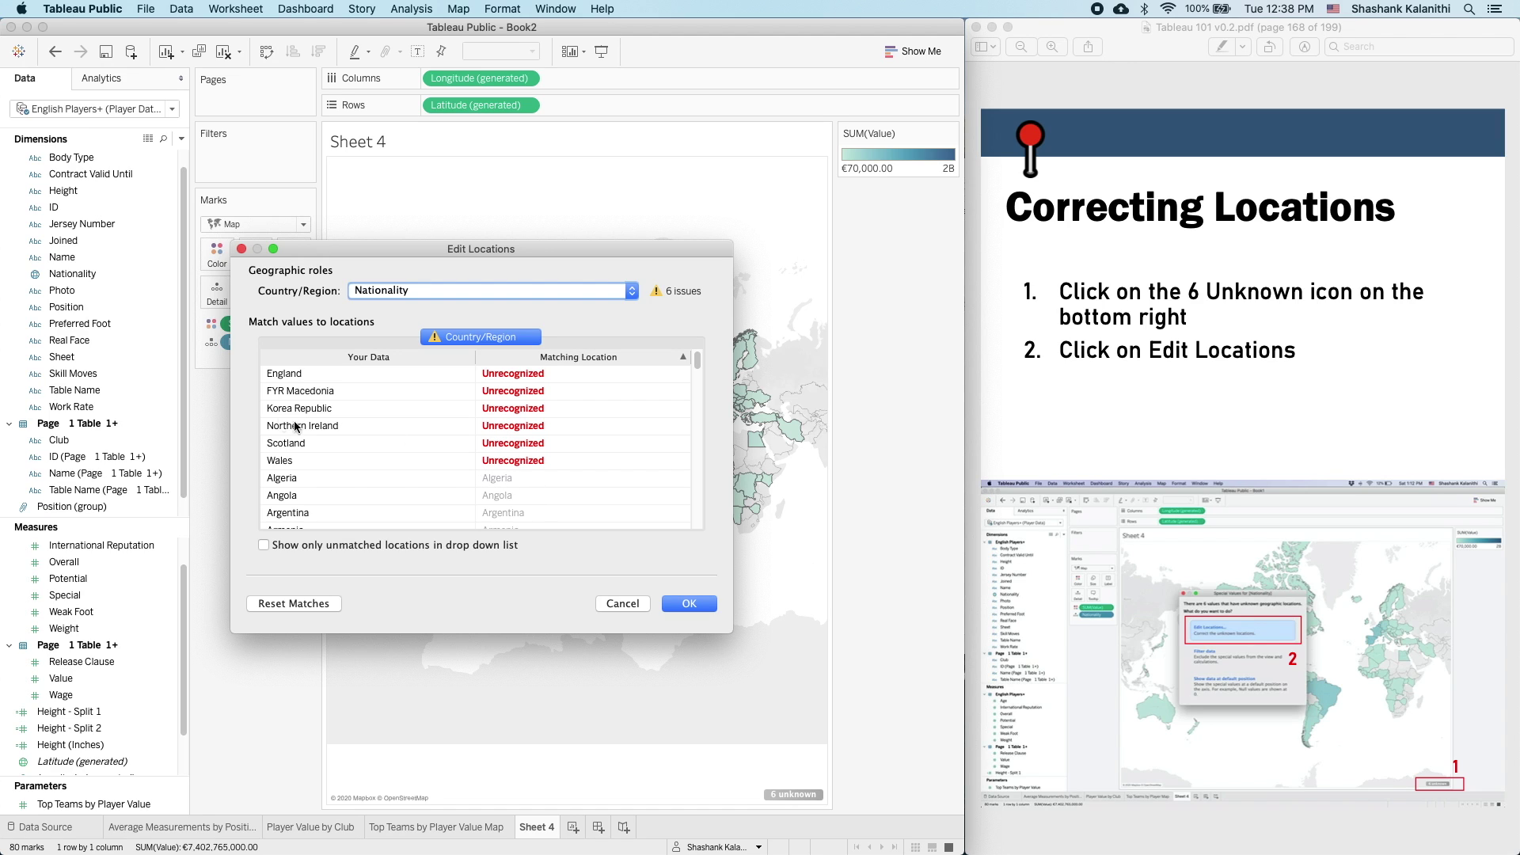
- Match the unrecognized Korea Republic value to South Korea
left_click(543, 415)
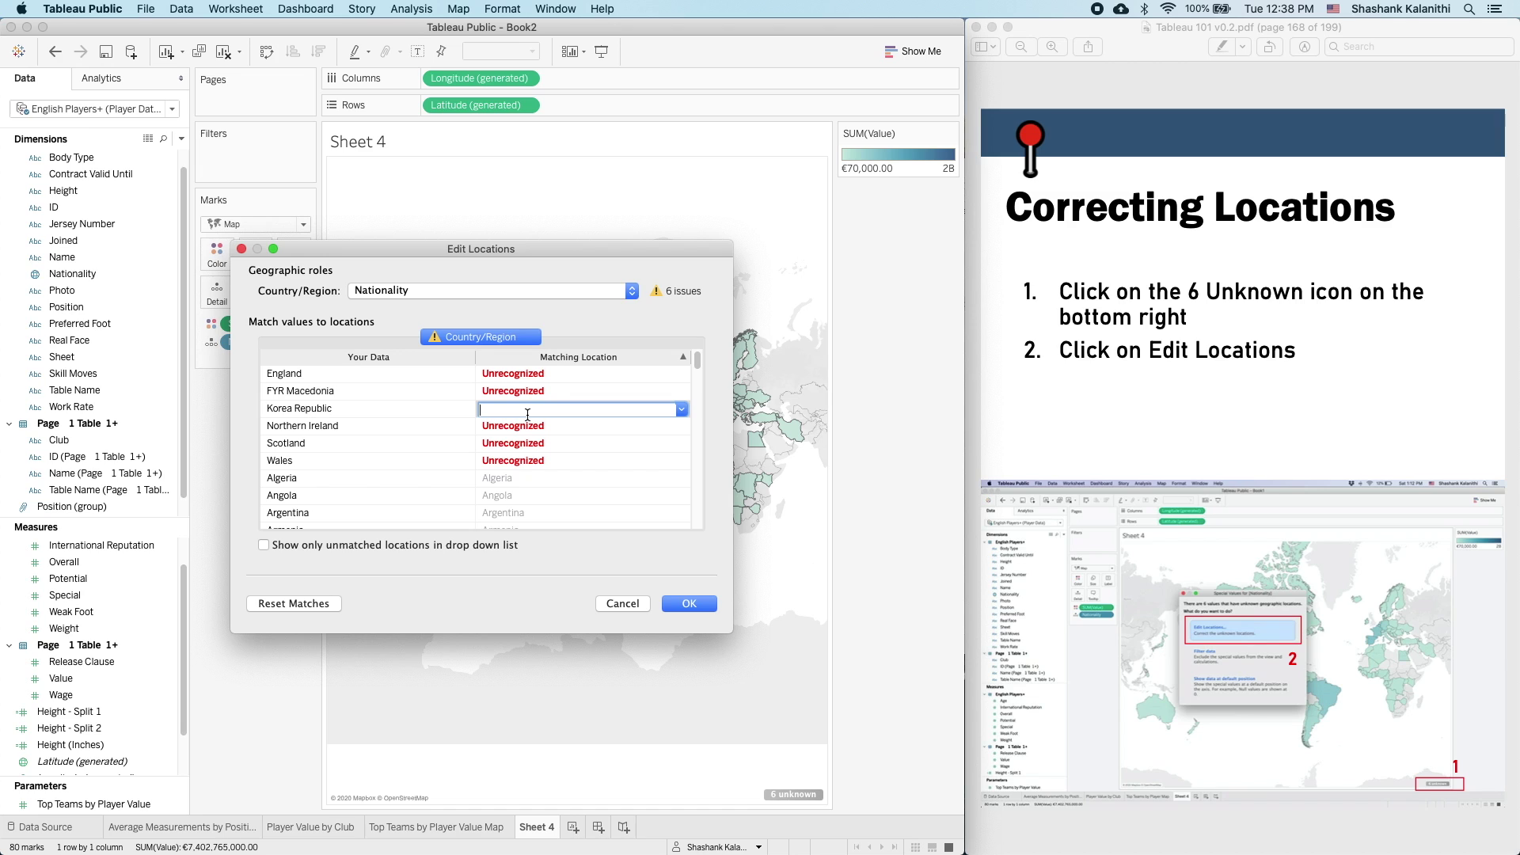
type("south")
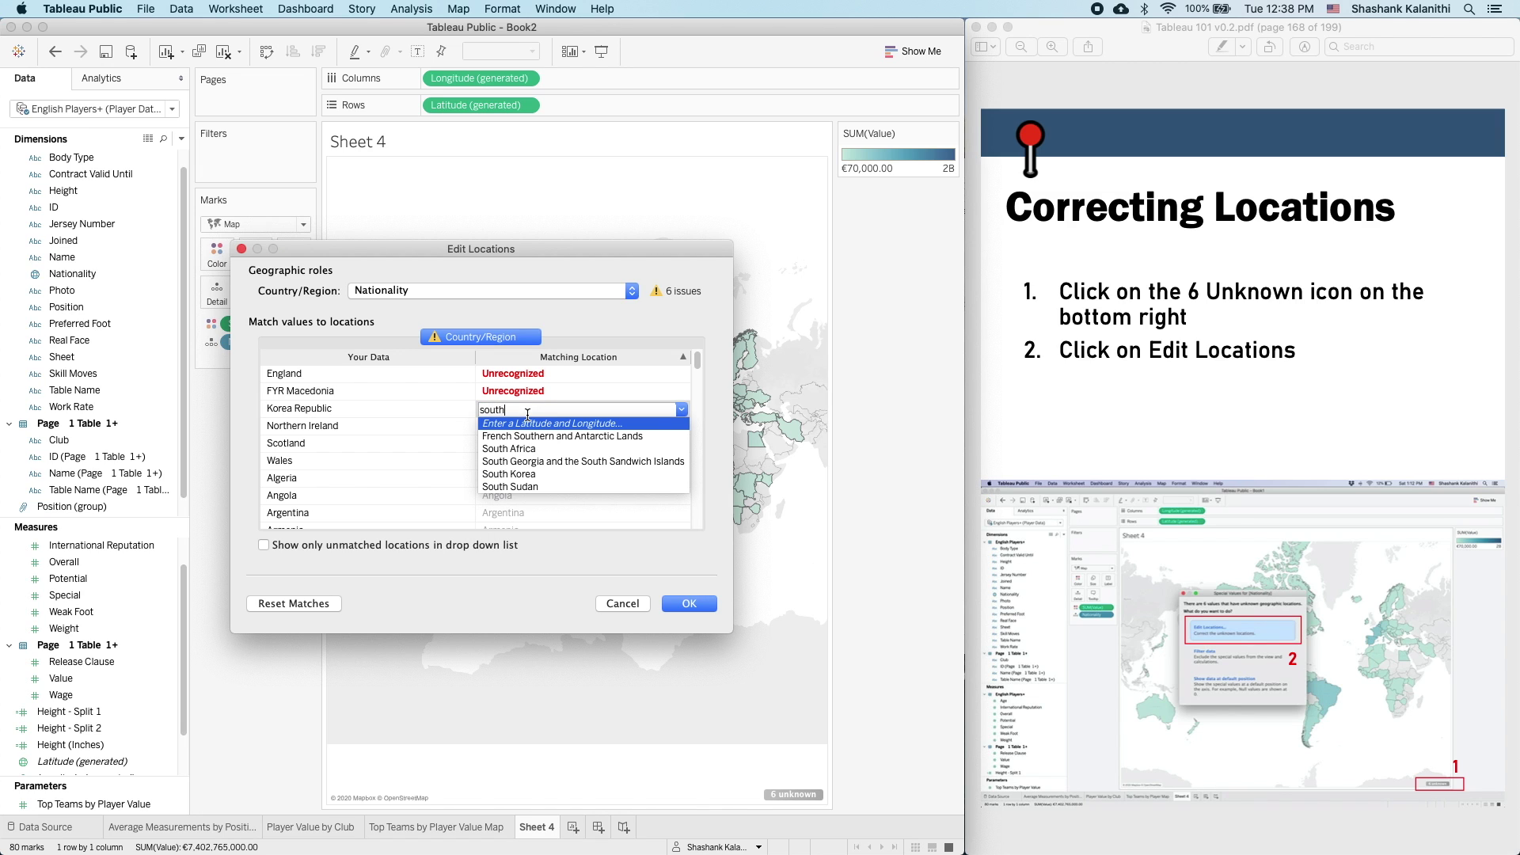
key("Down")
key("Down")
key("Down")
key("Down")
key("Down")
key("Up")
key("Return")
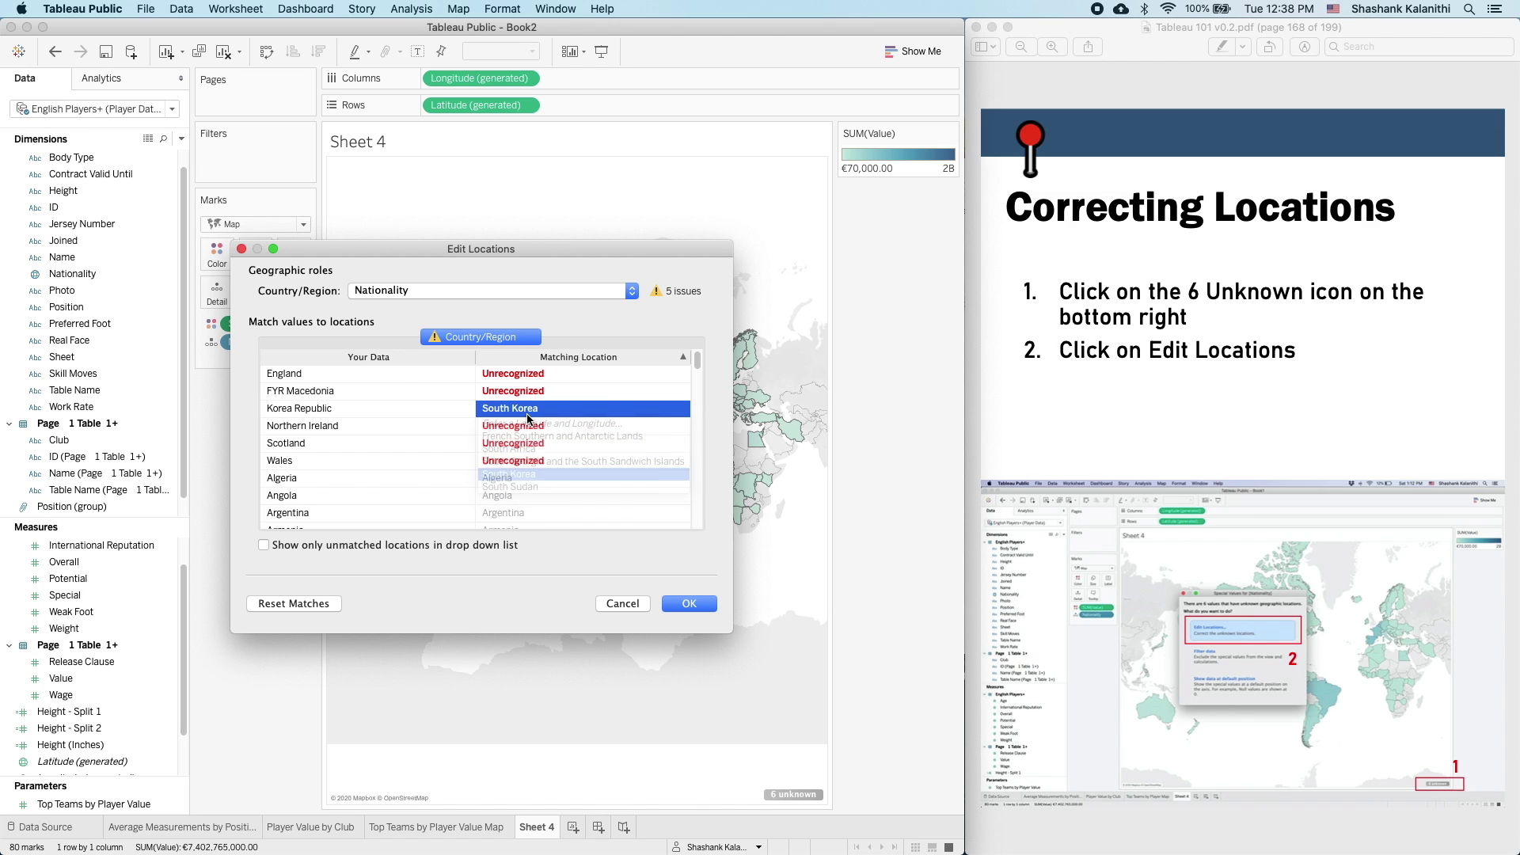
- Match the unrecognized FYR Macedonia value to North Macedonia
left_click(505, 394)
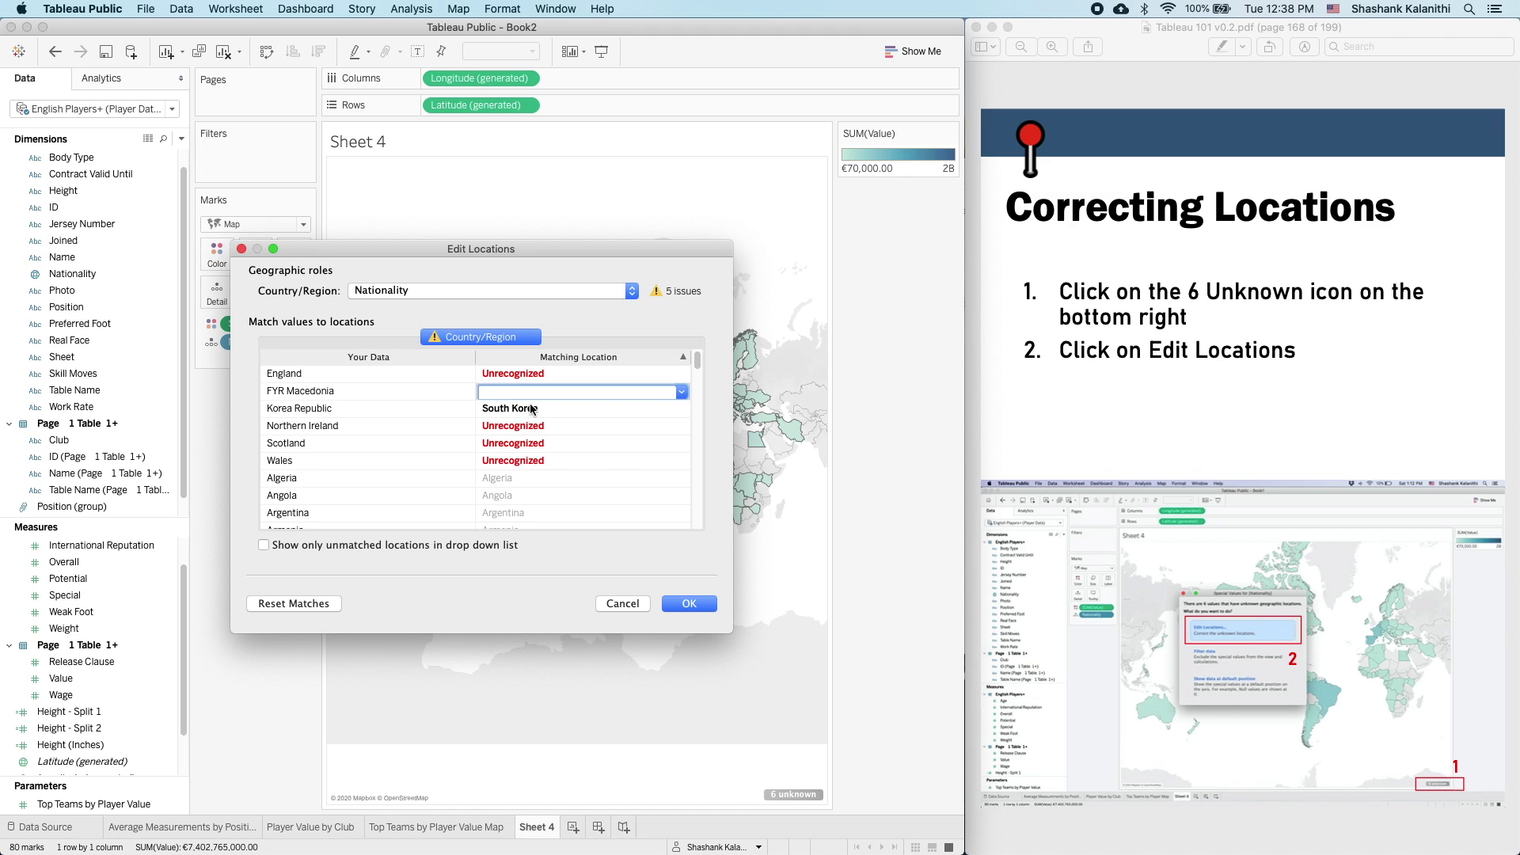
type("mace")
key("Down")
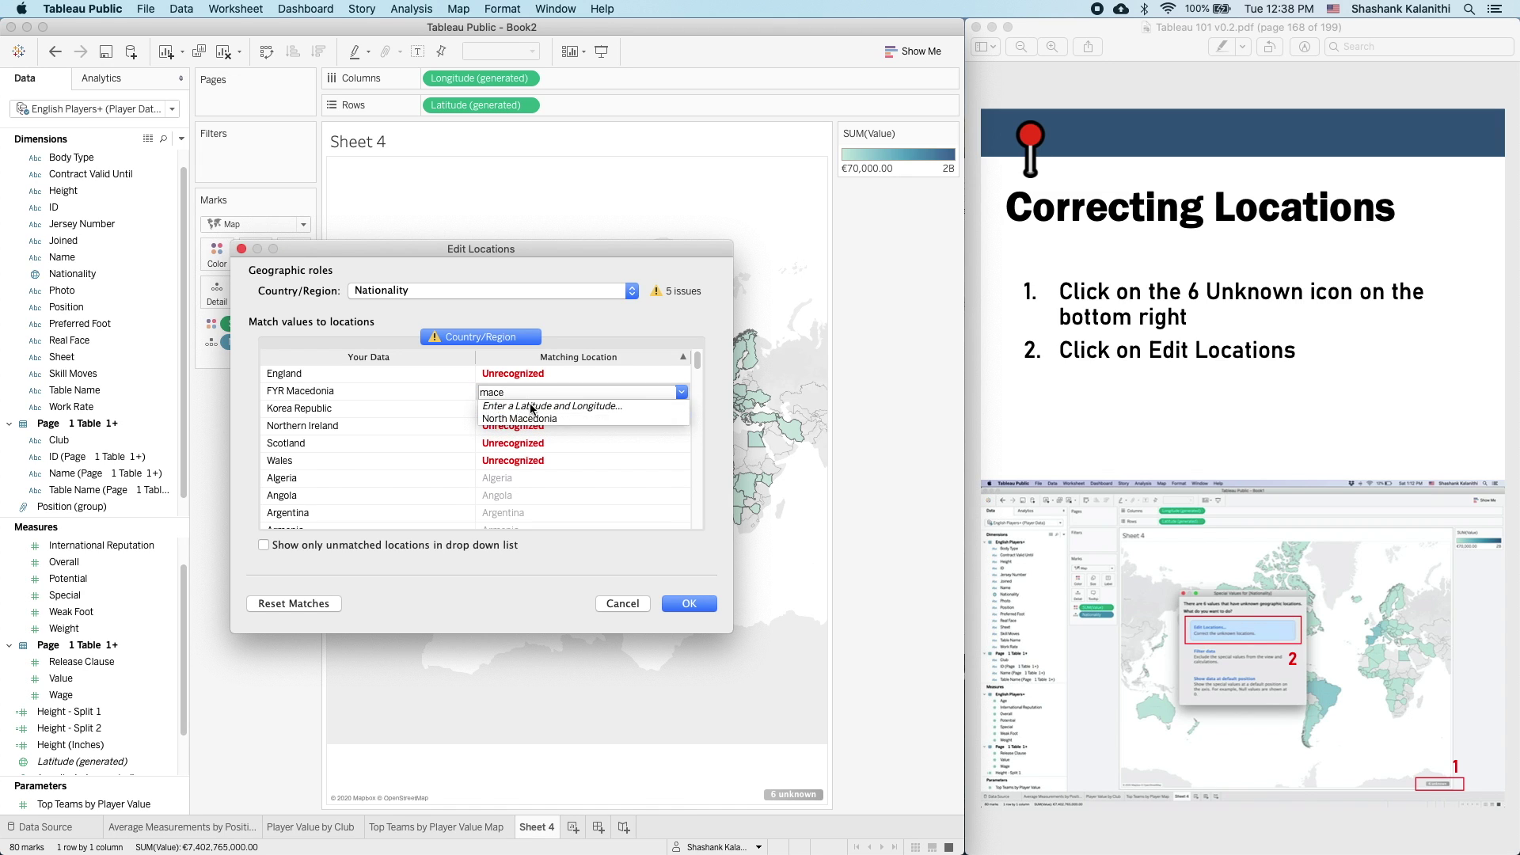
key("Return")
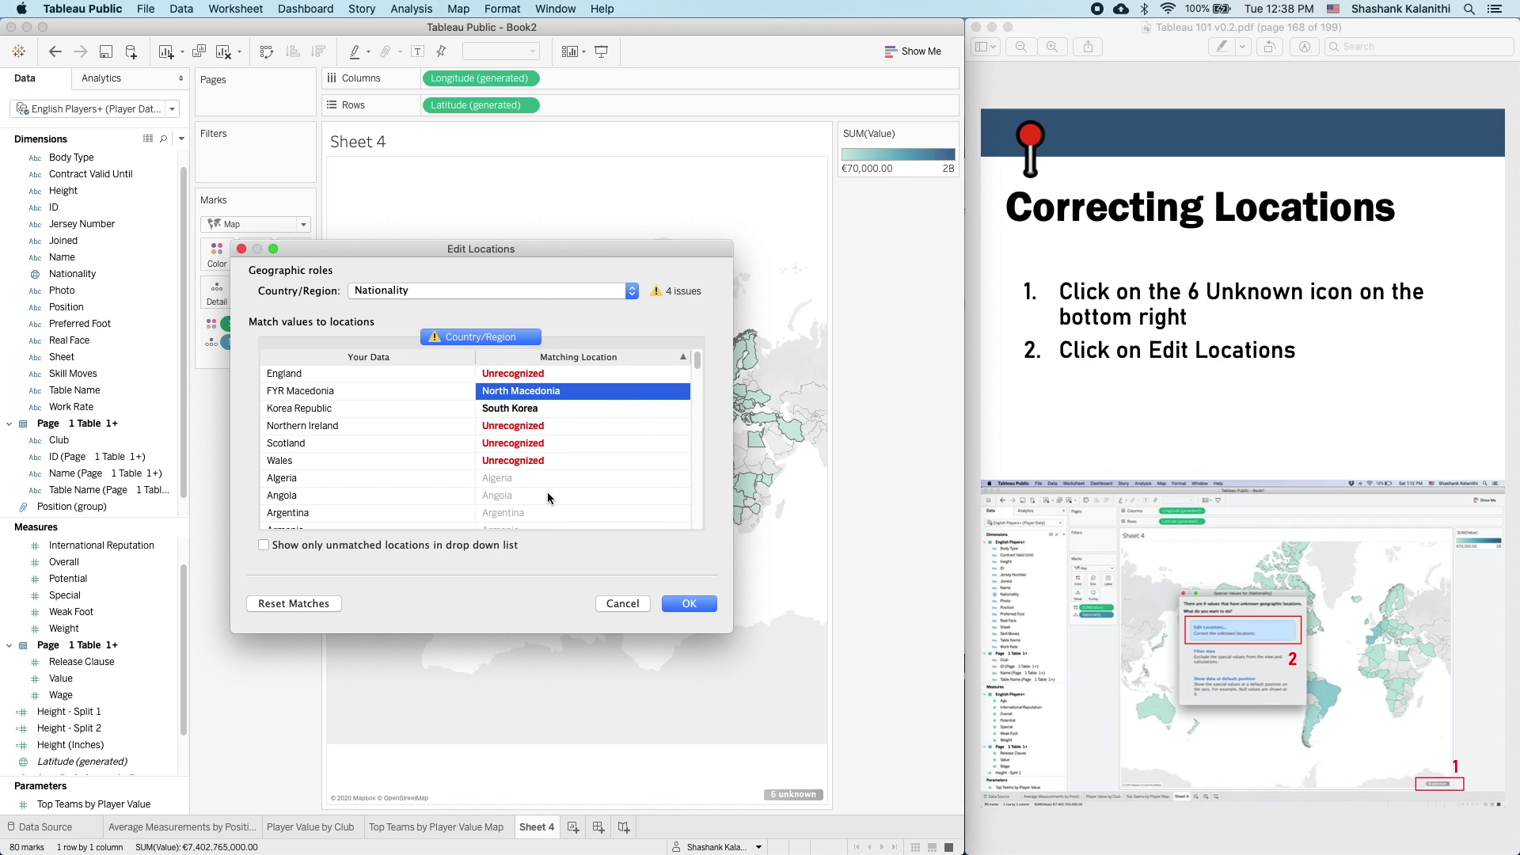
- Review the England, Northern Ireland, Scotland and Wales entries without matching them, and apply the edited locations
left_click(301, 377)
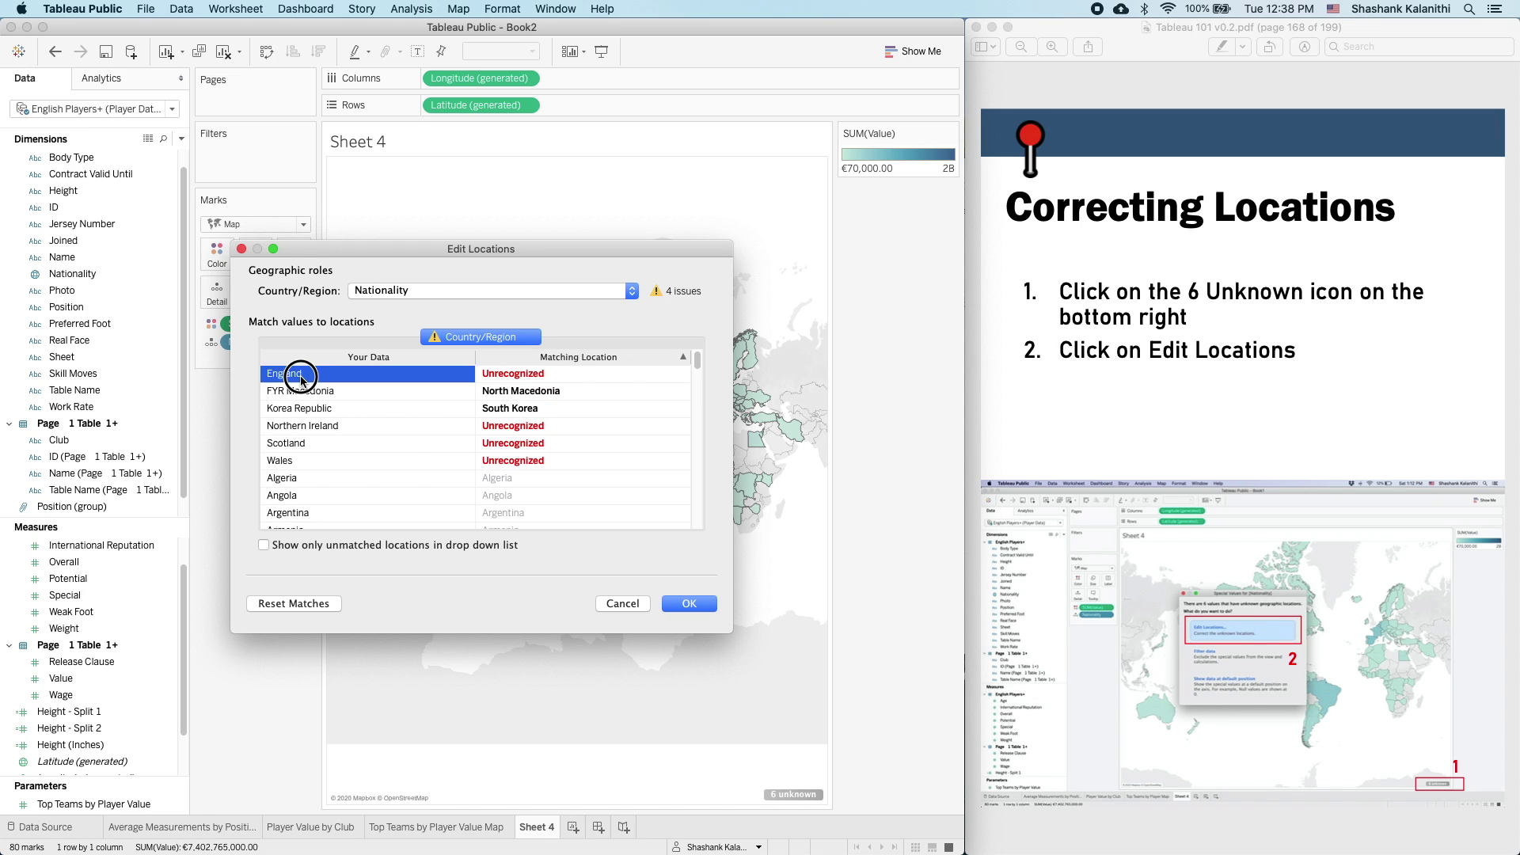
left_click(311, 427)
left_click(310, 444)
left_click(322, 461)
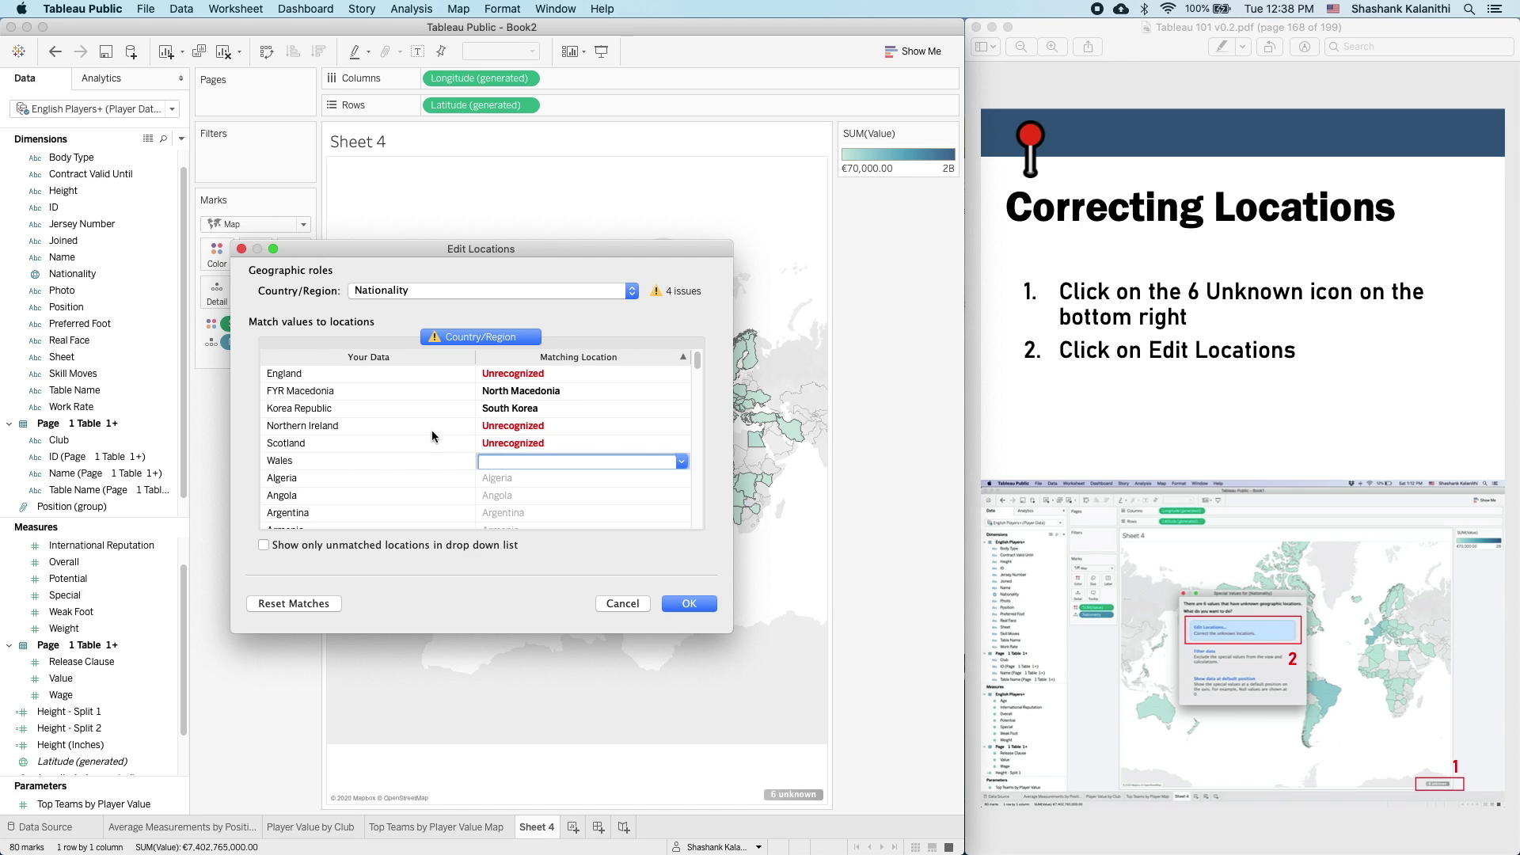
left_click(289, 447)
left_click(296, 462)
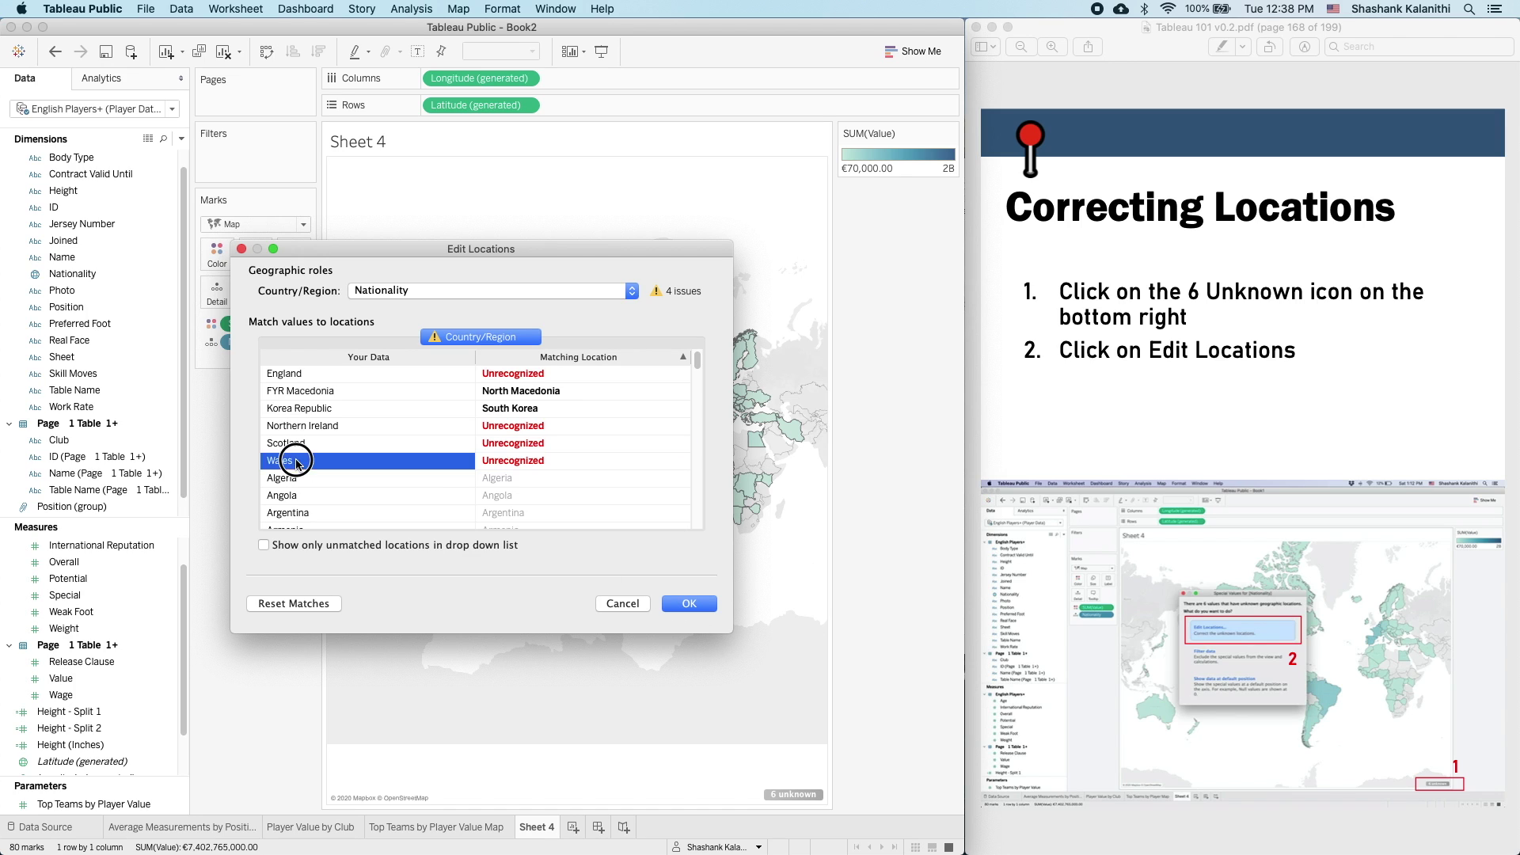
left_click(690, 608)
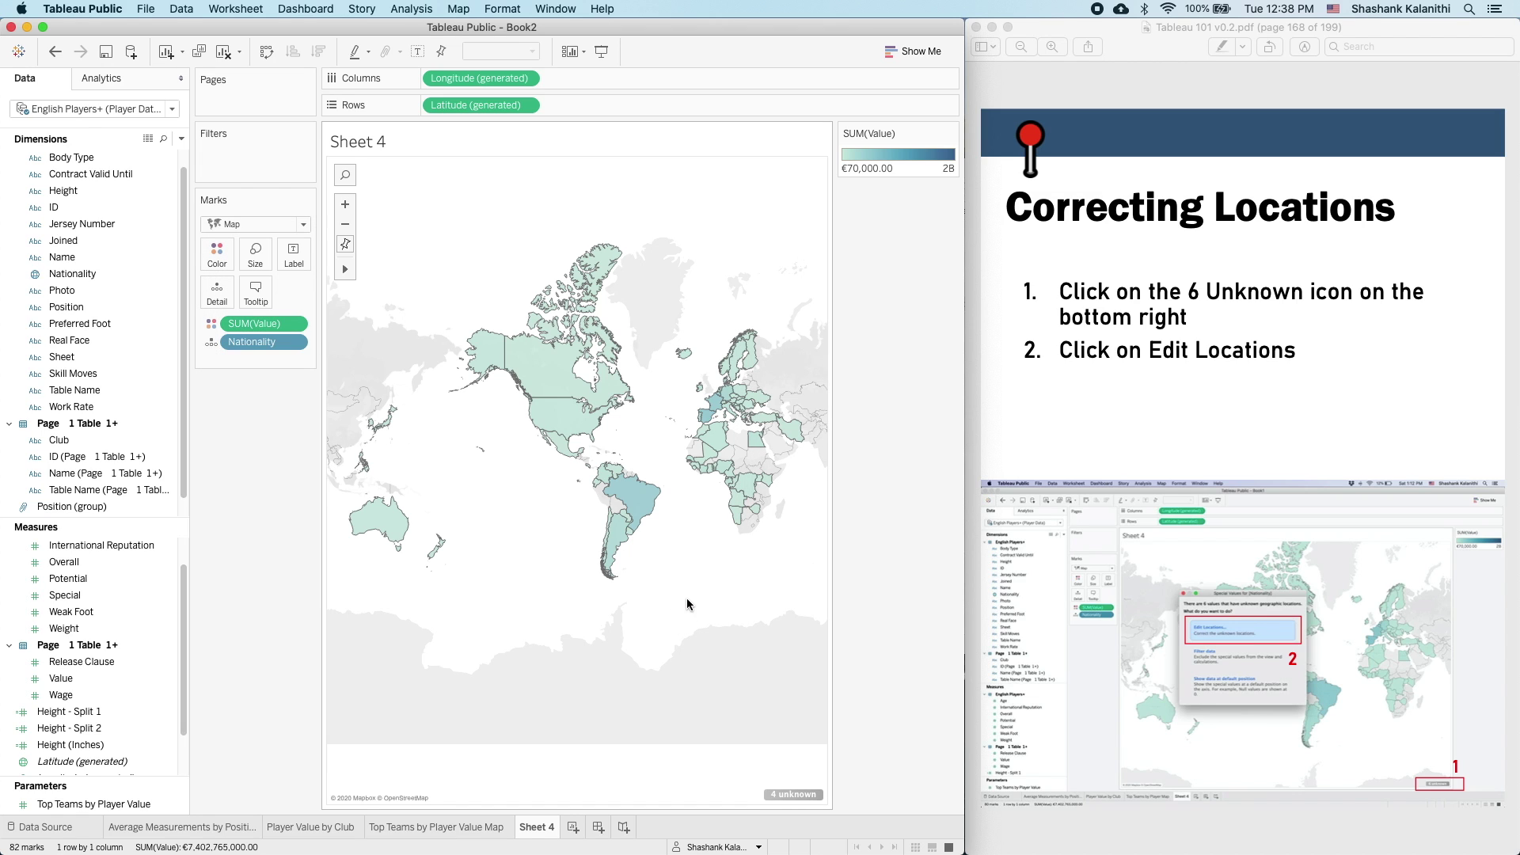
- Advance the PDF guide to the next Correcting Locations page, and hide the map's unknown-locations indicator
left_click(1209, 473)
key("Down")
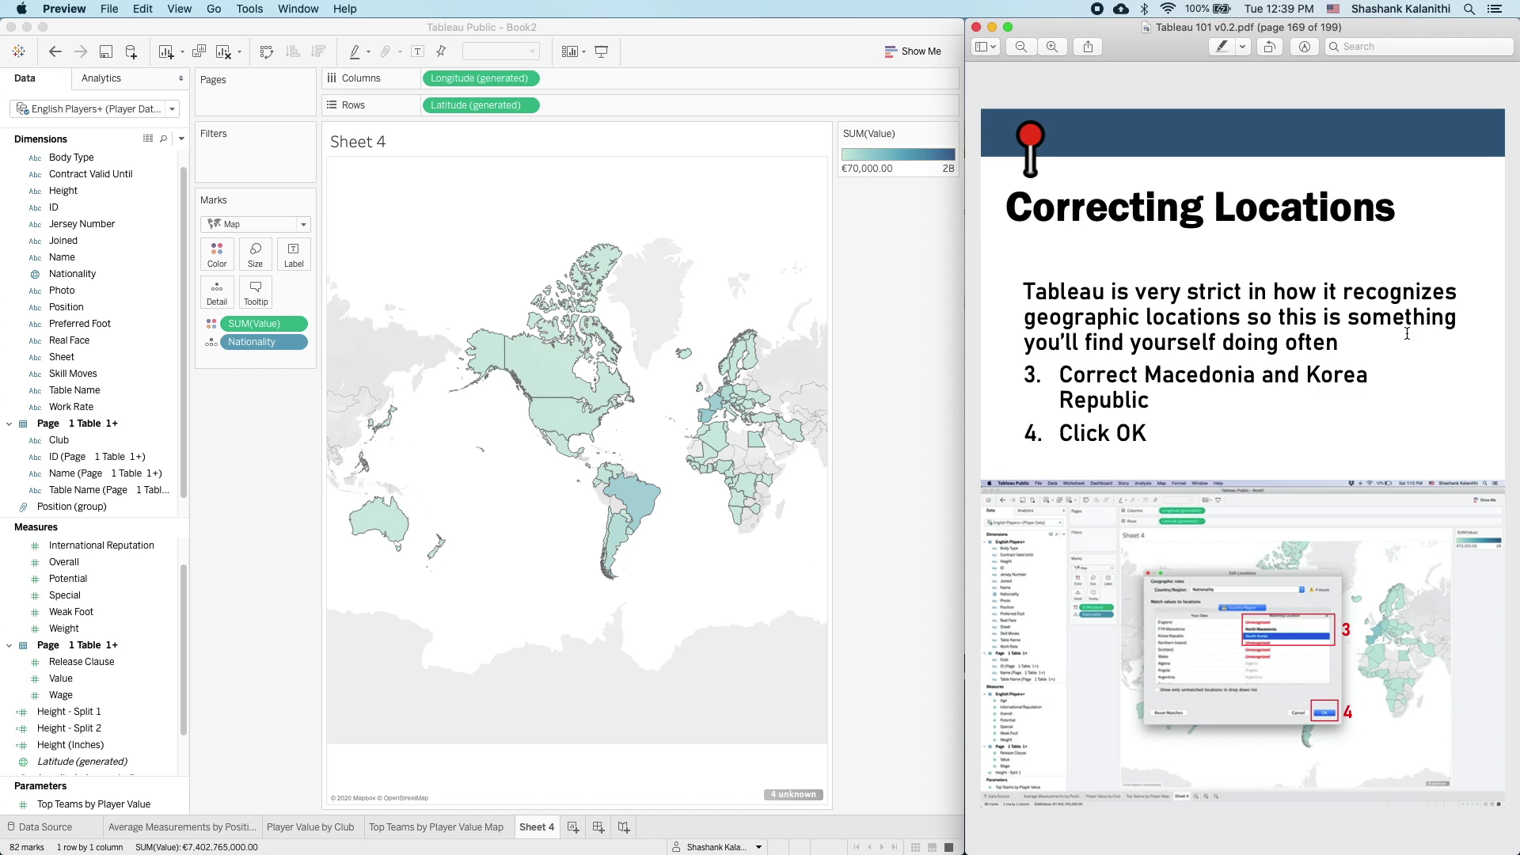
right_click(784, 795)
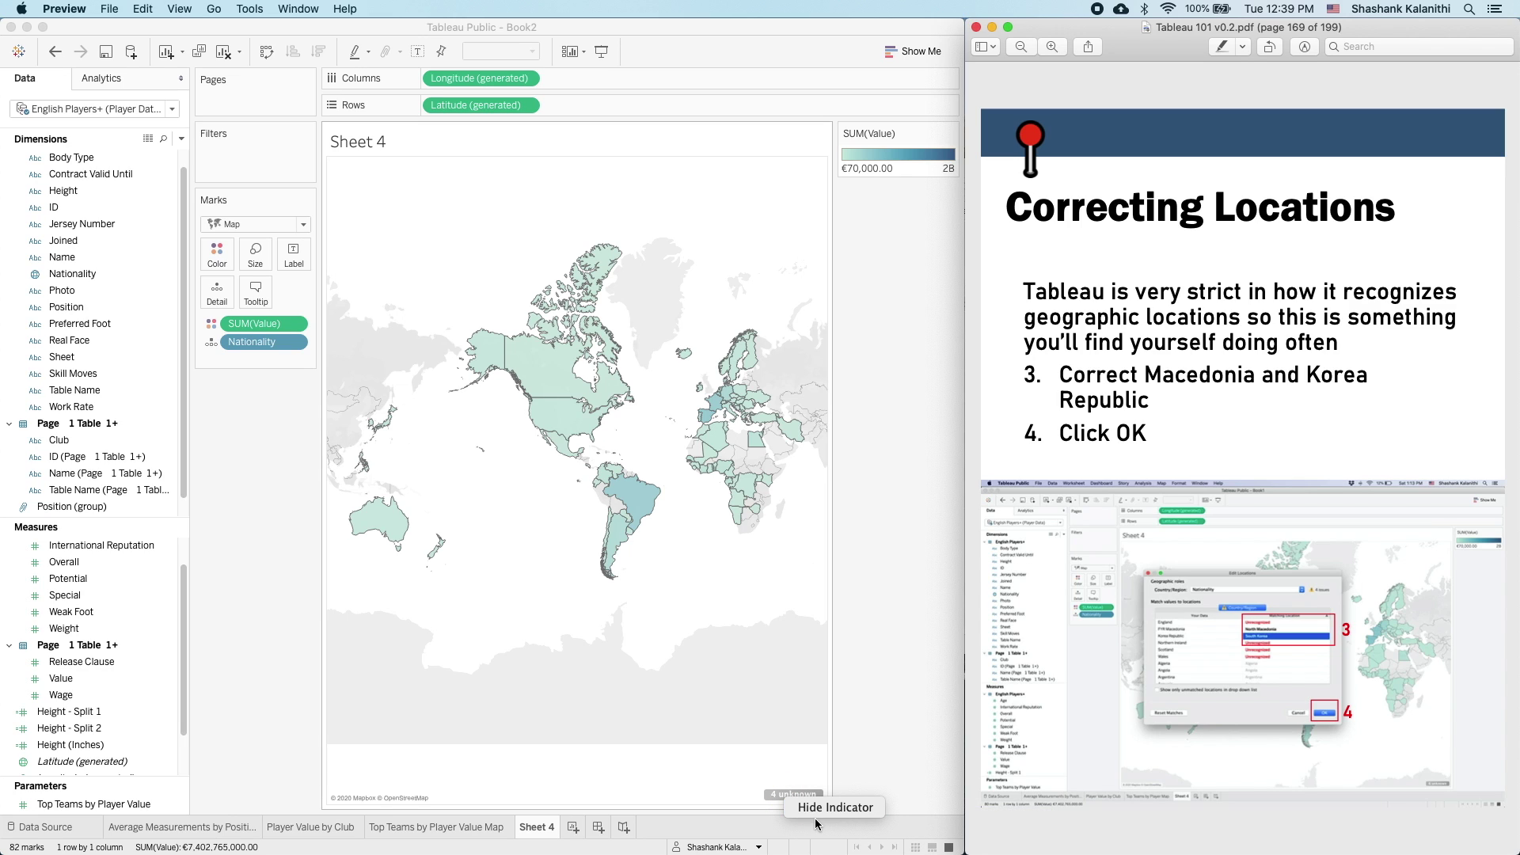
left_click(817, 811)
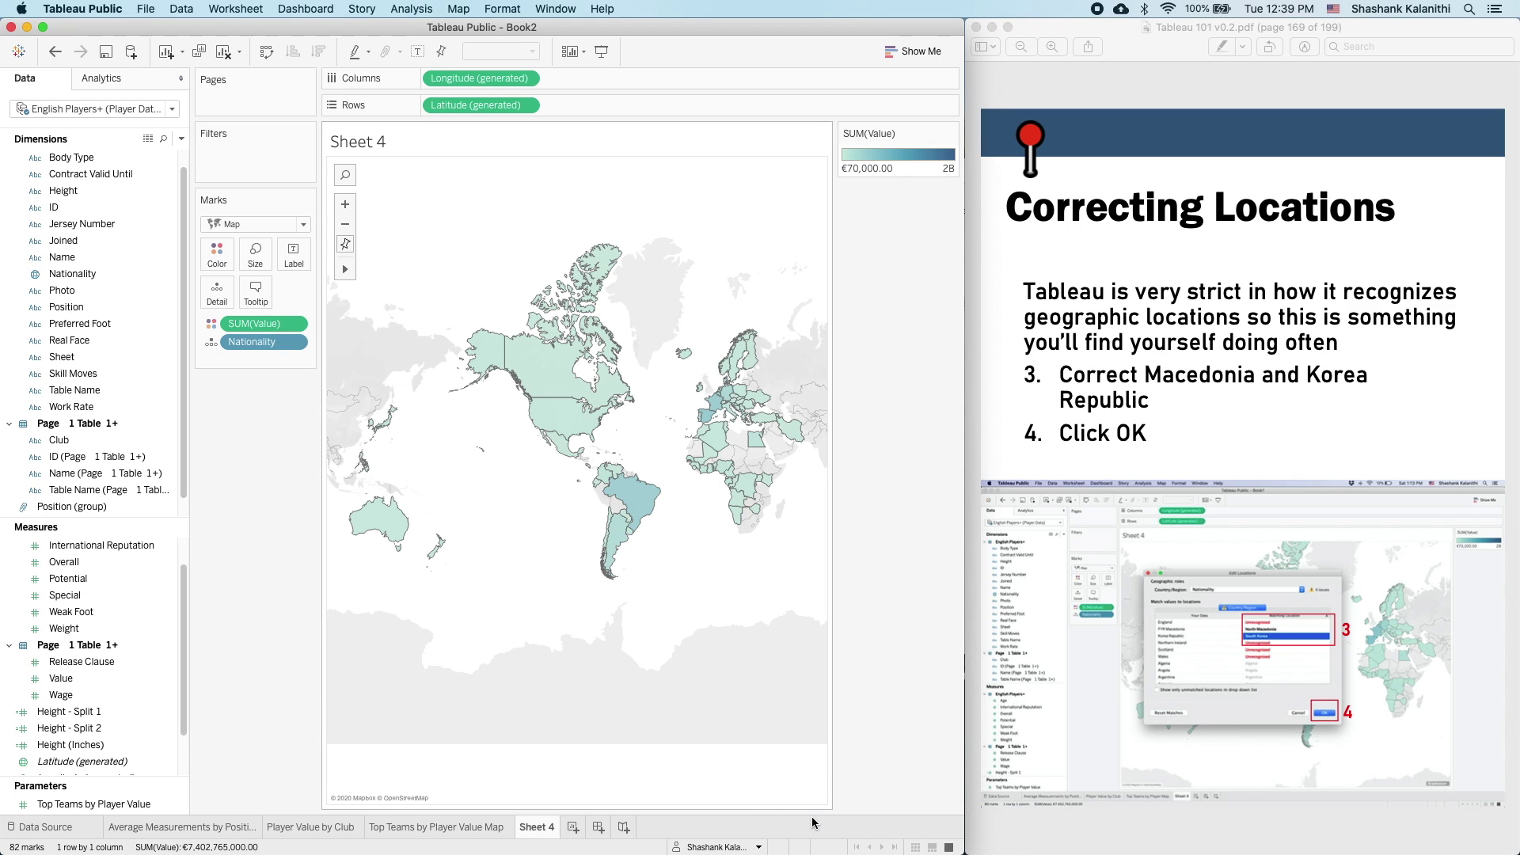
left_click(466, 9)
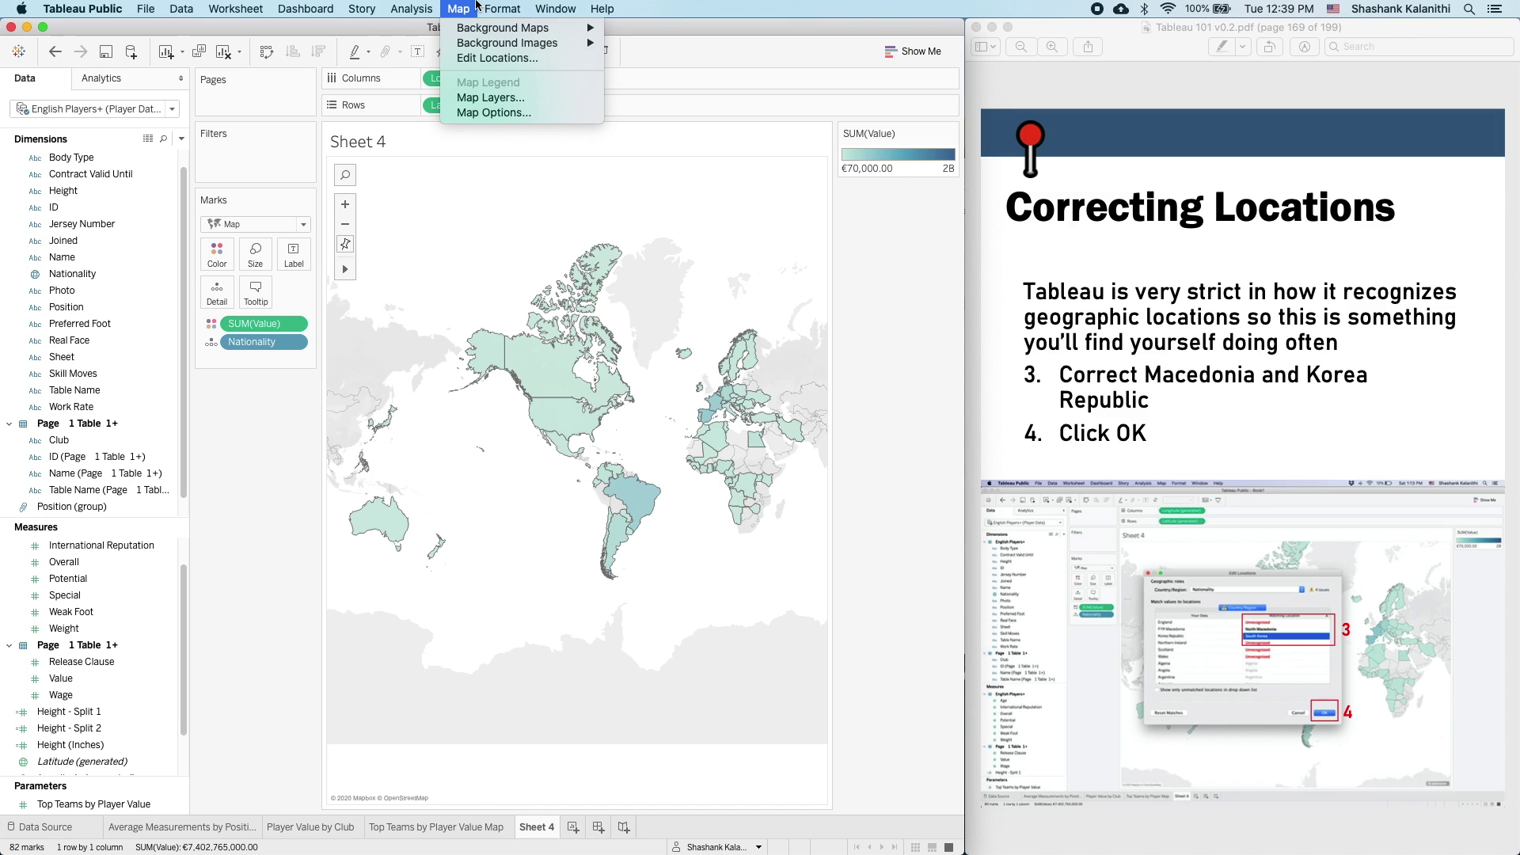
mouse_move(525, 5)
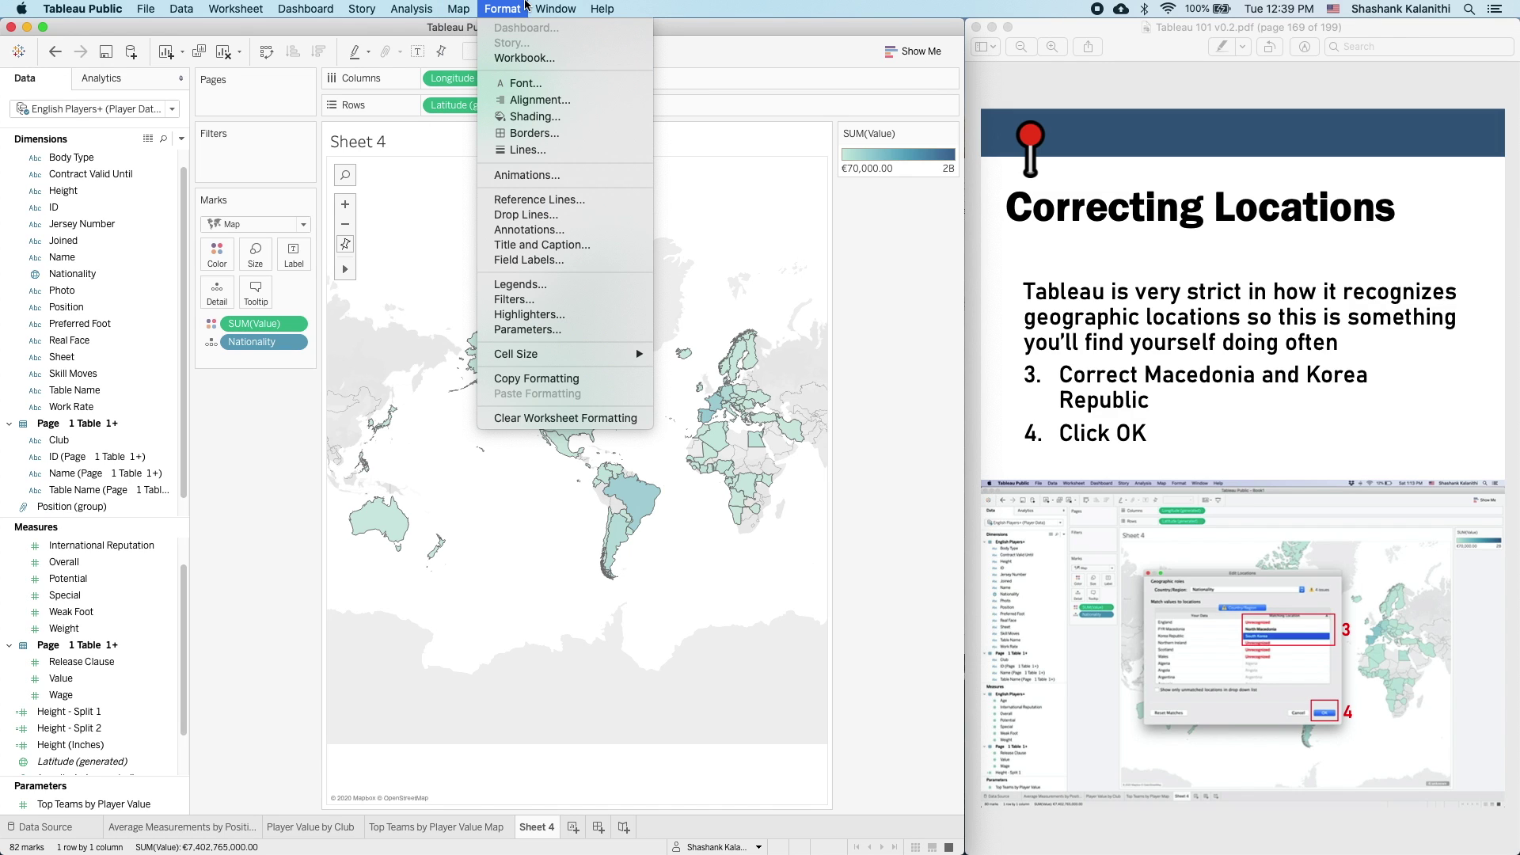
left_click(881, 560)
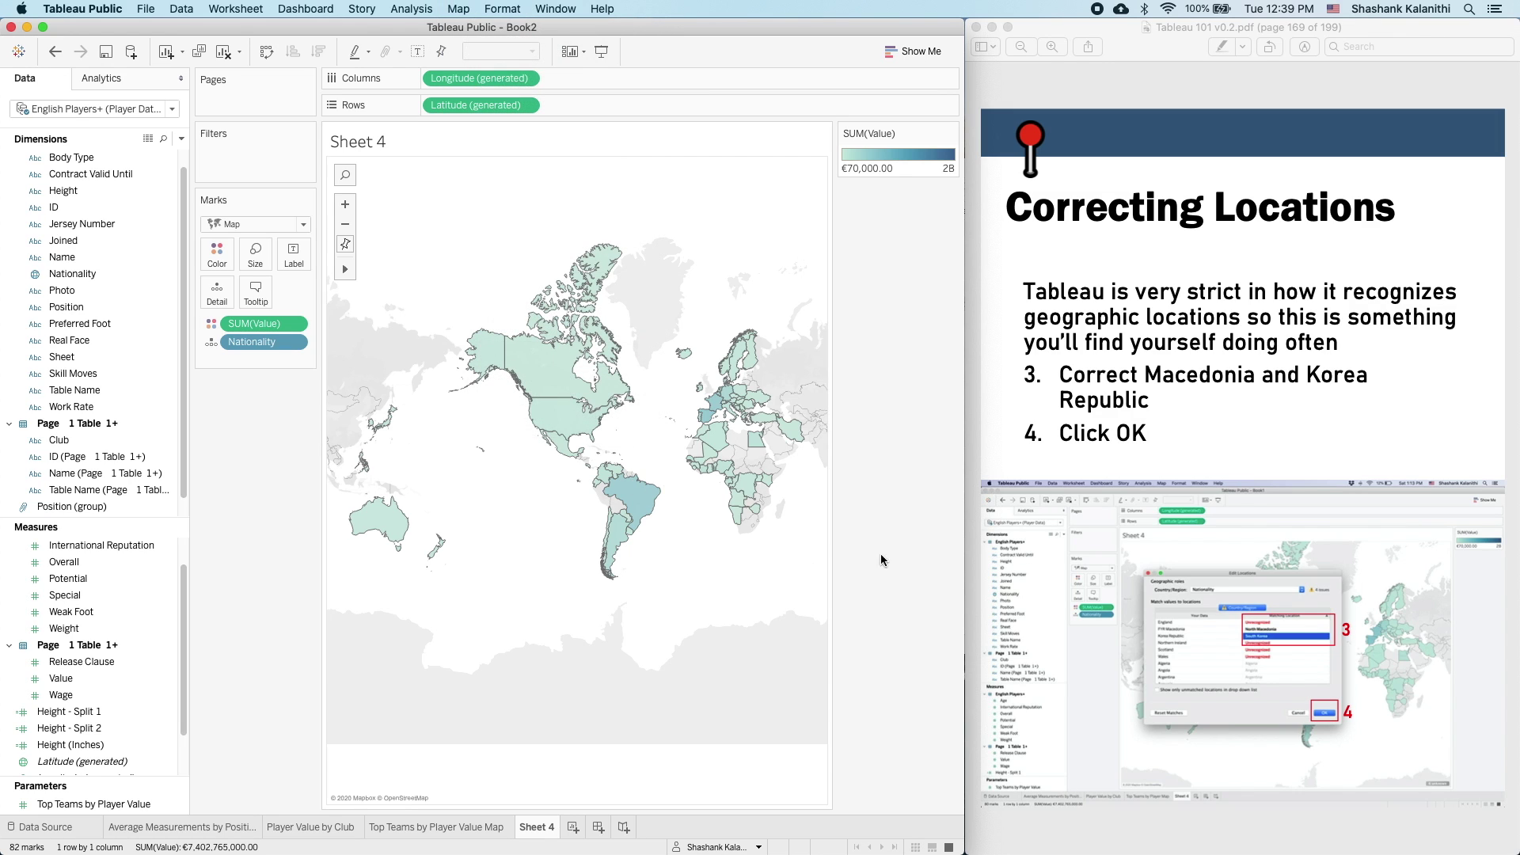
- Advance the guide one page, rename Sheet 4 as "Map of Countries by Player Value", and create a new worksheet
left_click(1200, 434)
key("Down")
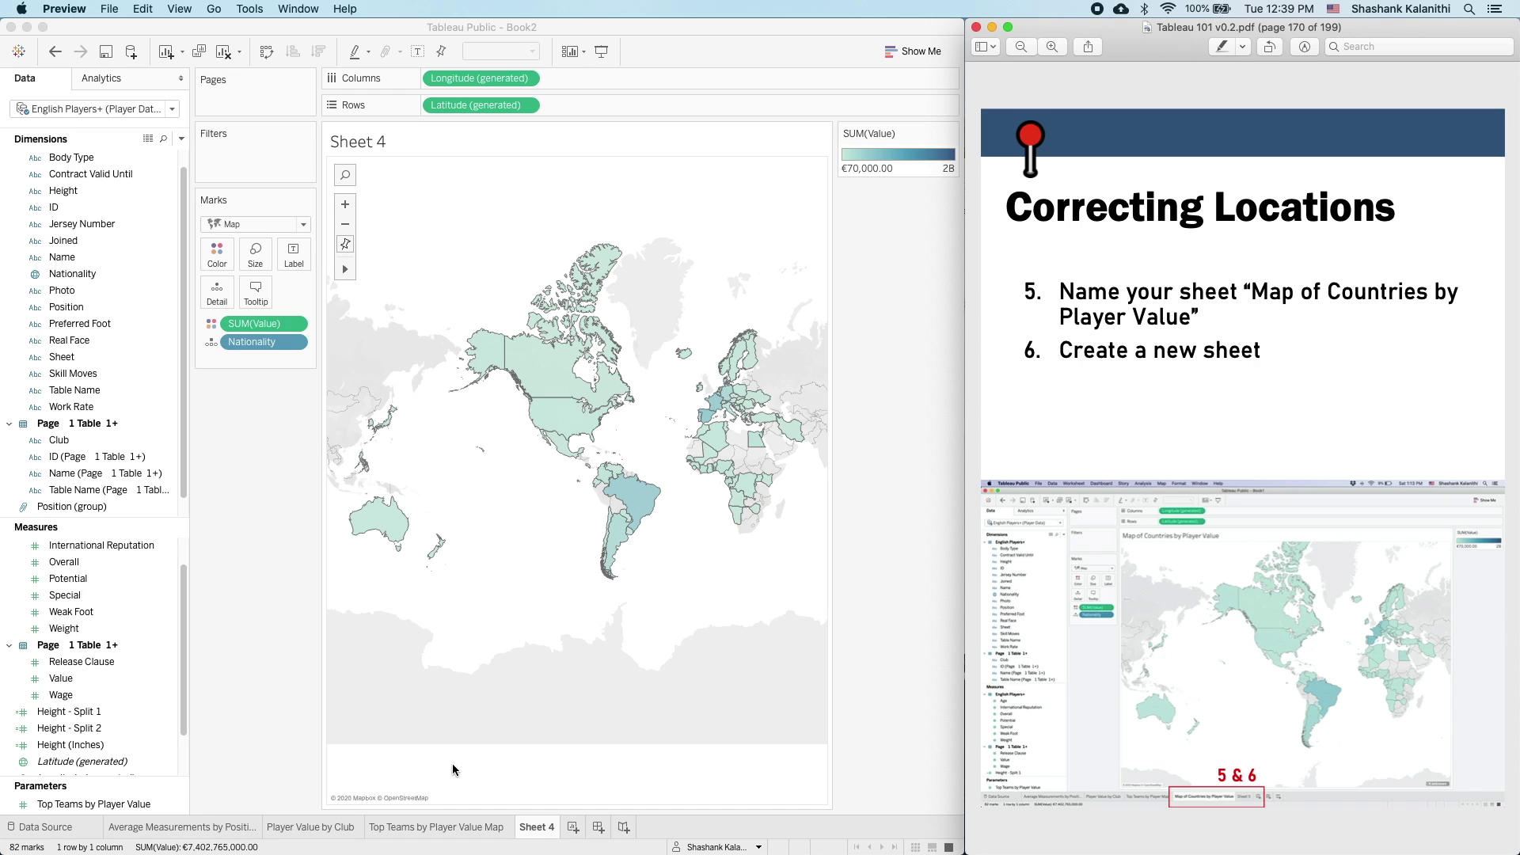
double_click(545, 828)
type("Map of Cou")
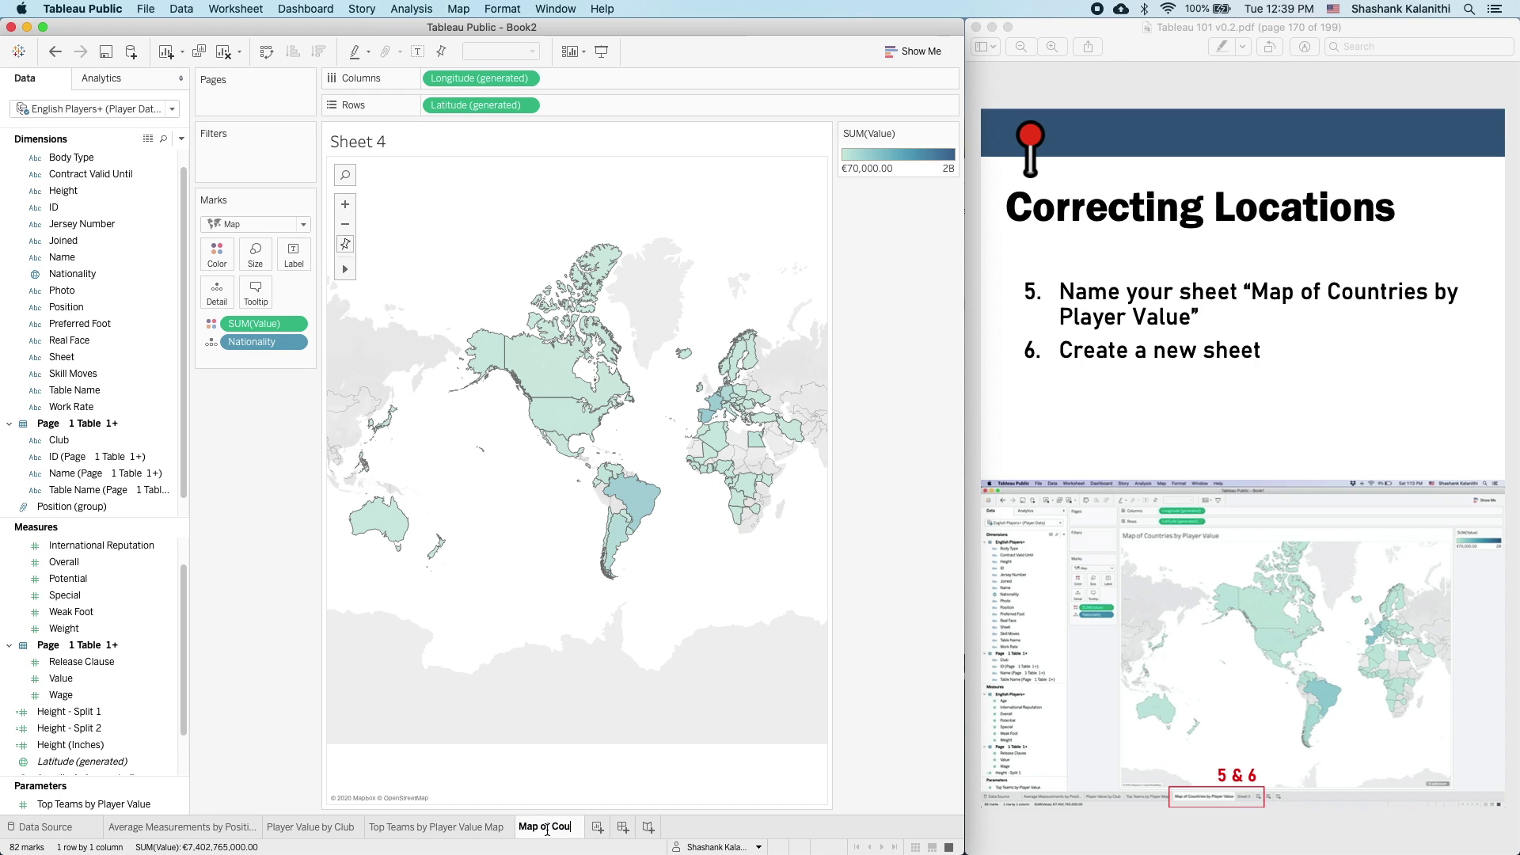
type("ntries b")
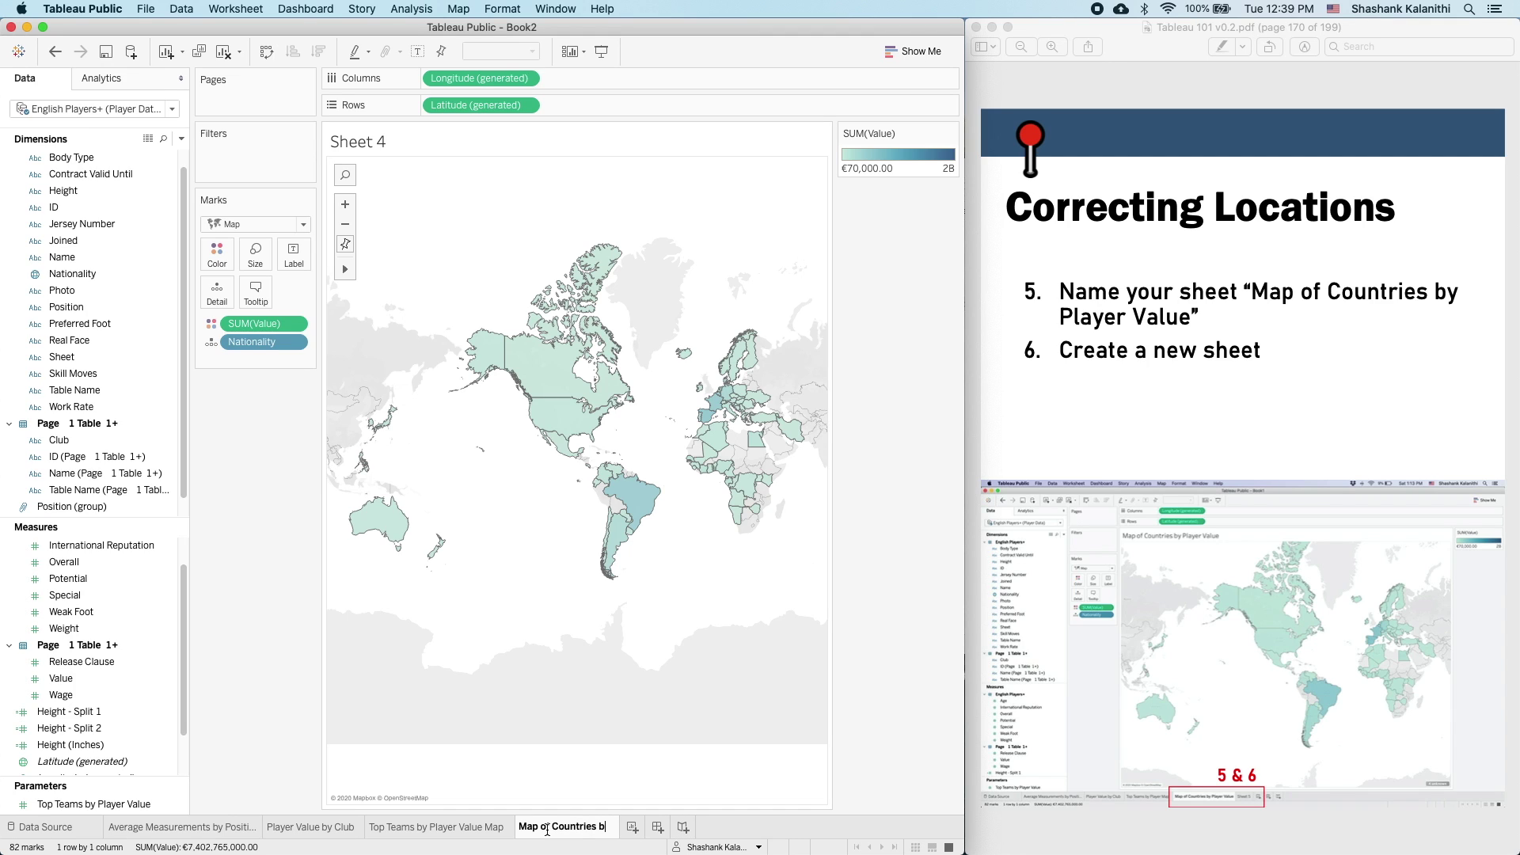
type("y Player Value")
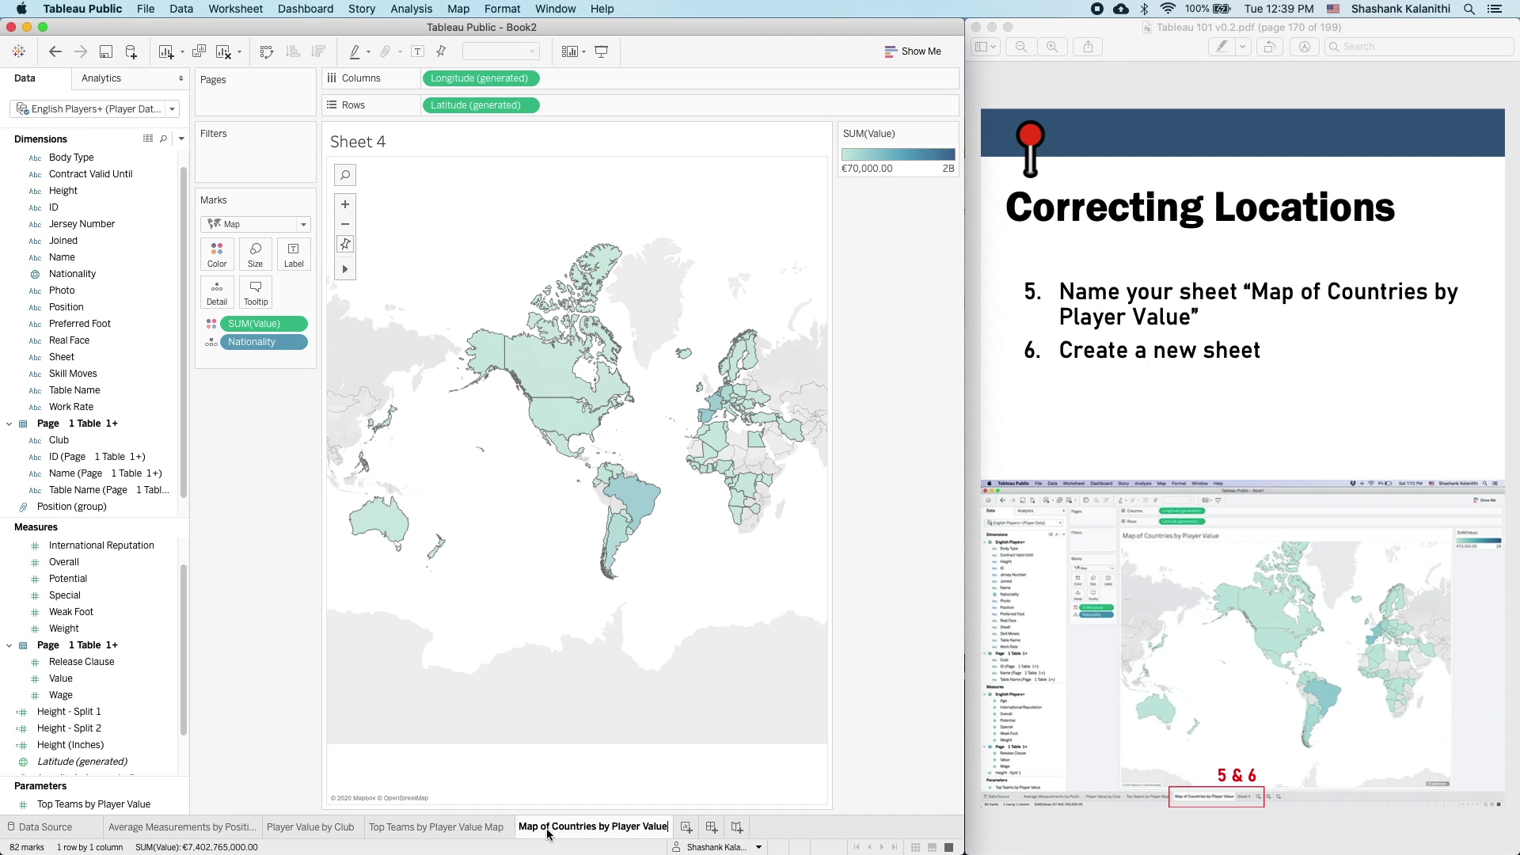
key("Return")
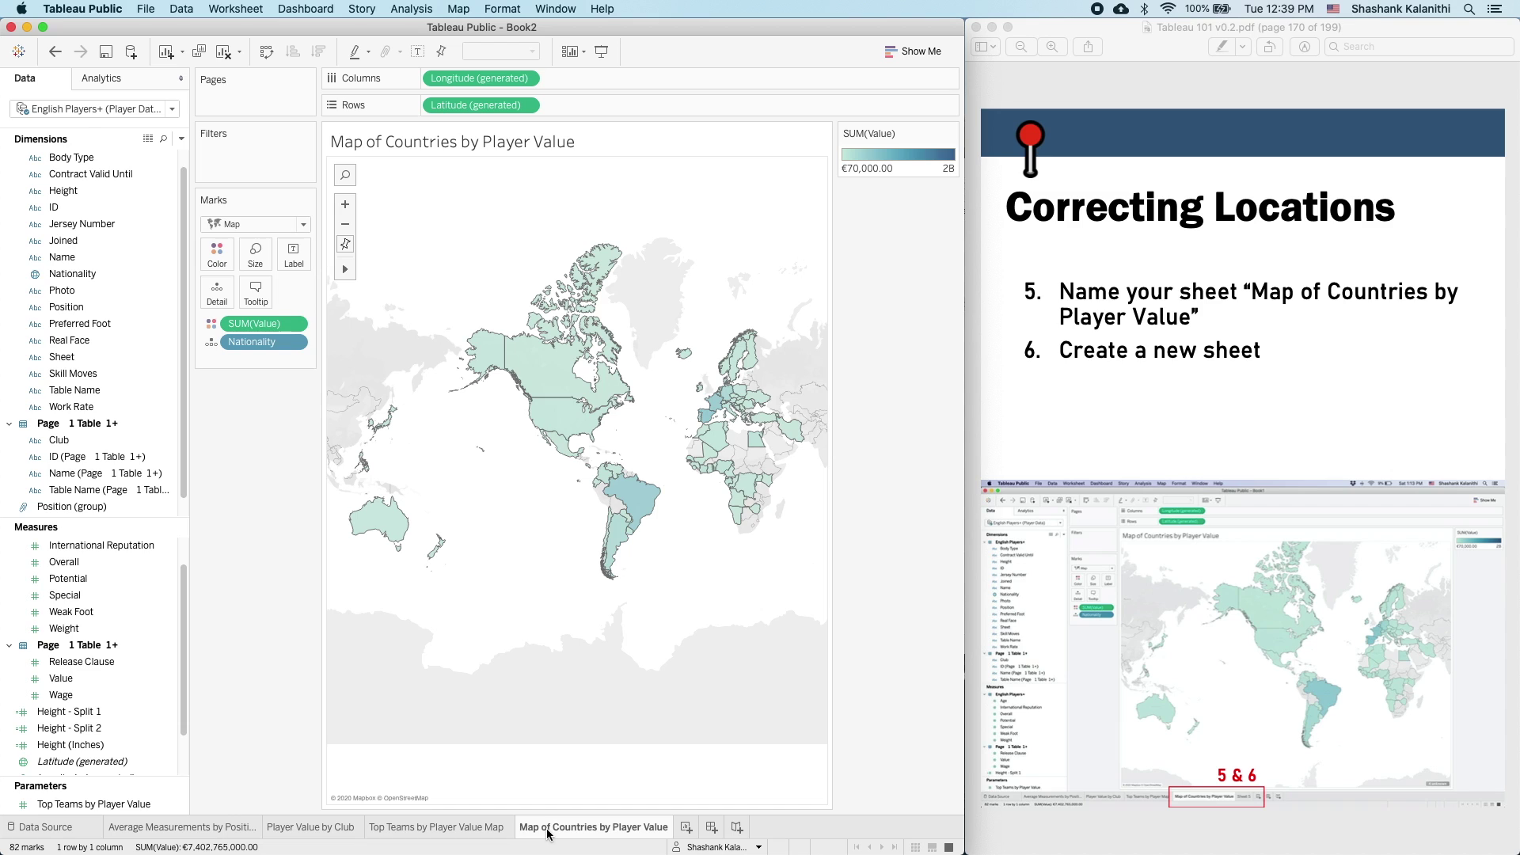
left_click(687, 826)
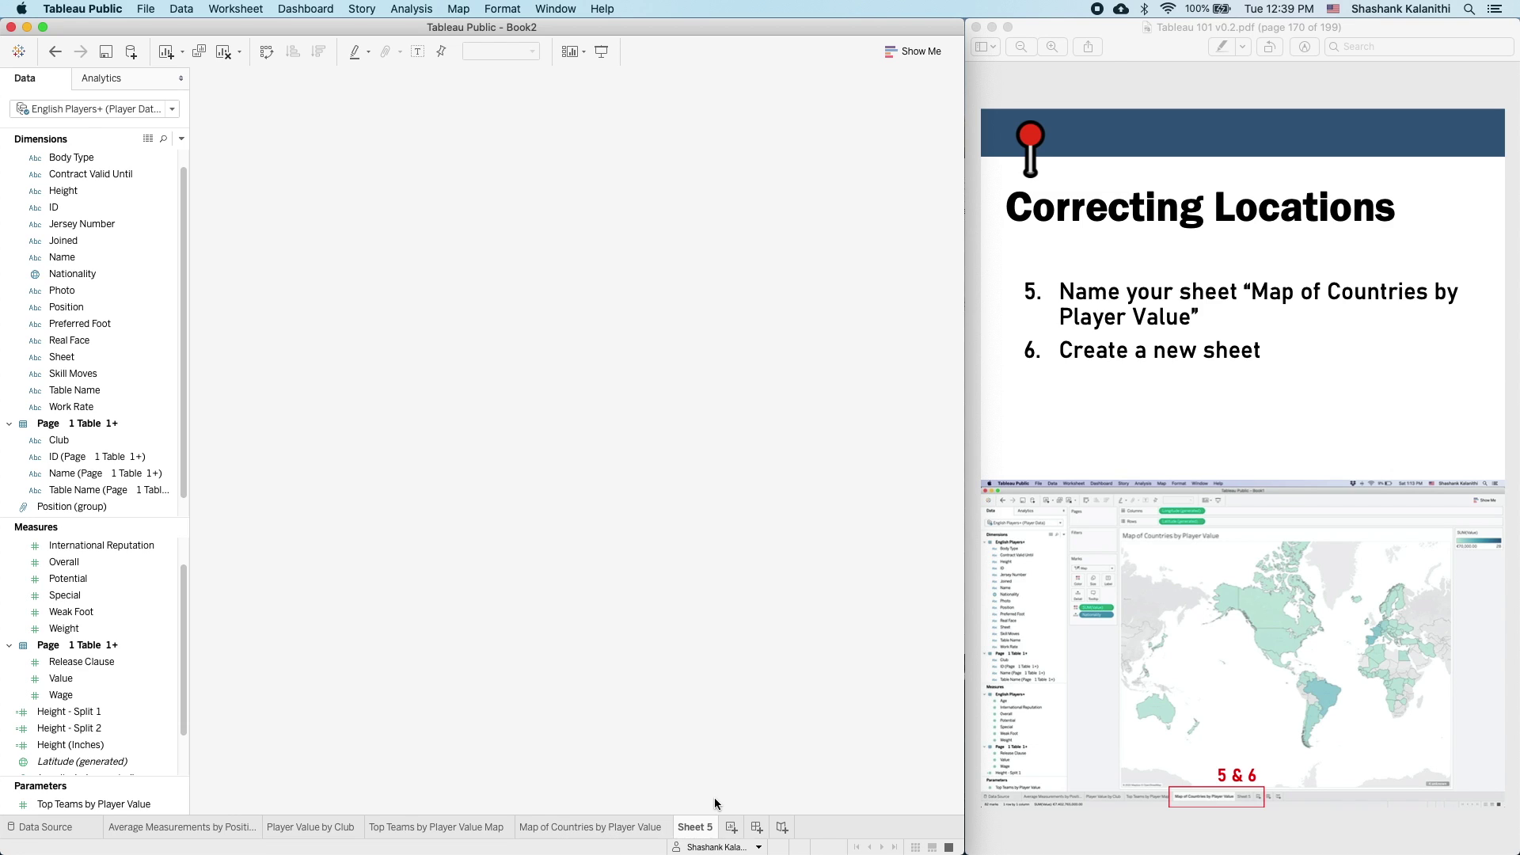
- Advance the PDF guide to the Exercise page and enlarge its window to the full screen width
left_click(1207, 452)
key("Right")
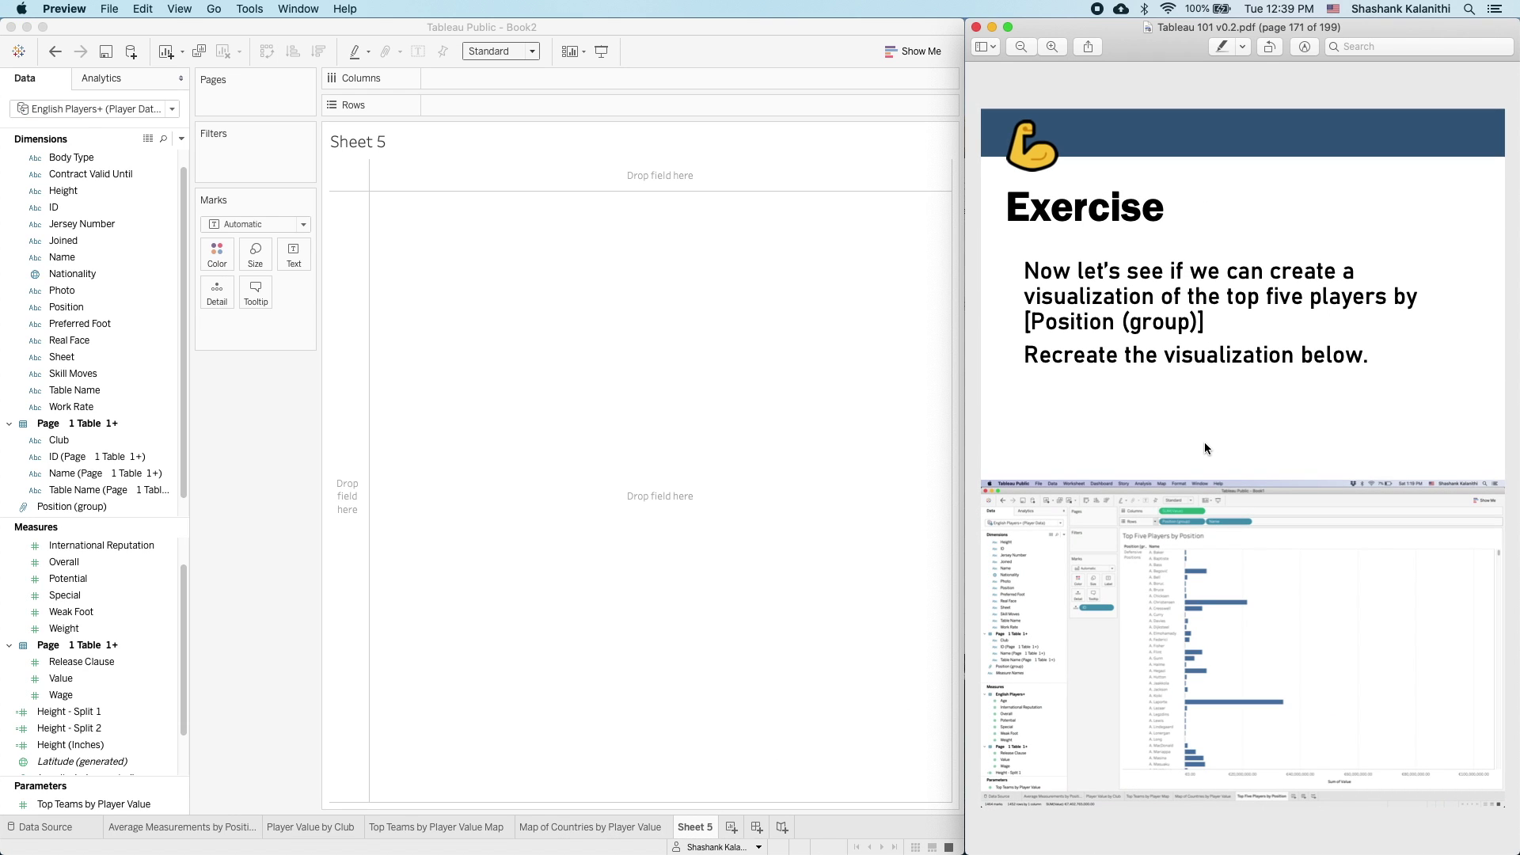
left_click_drag(1155, 31, 648, 32)
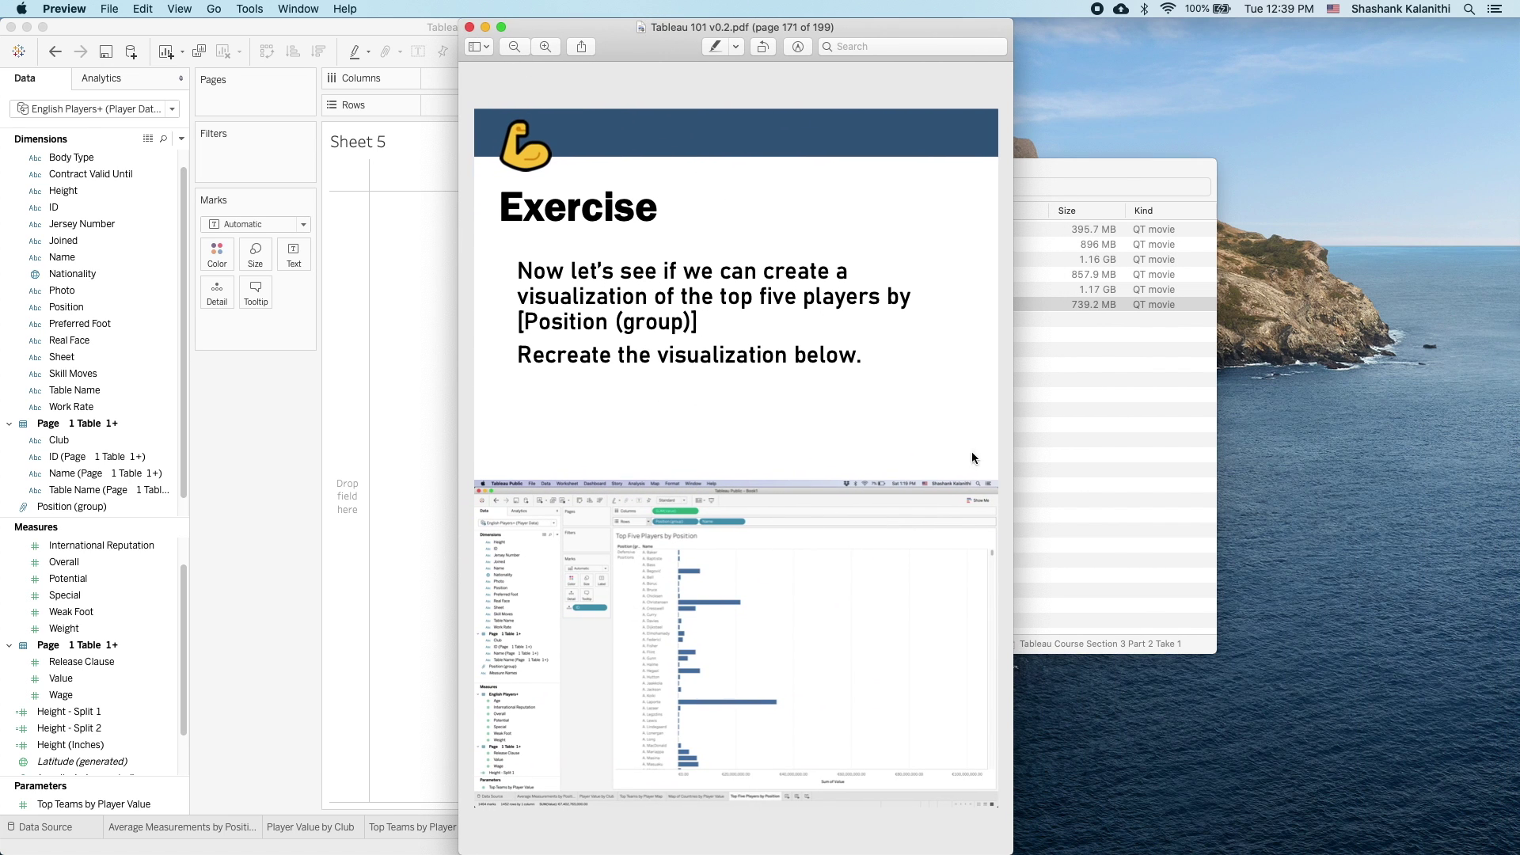
double_click(1008, 429)
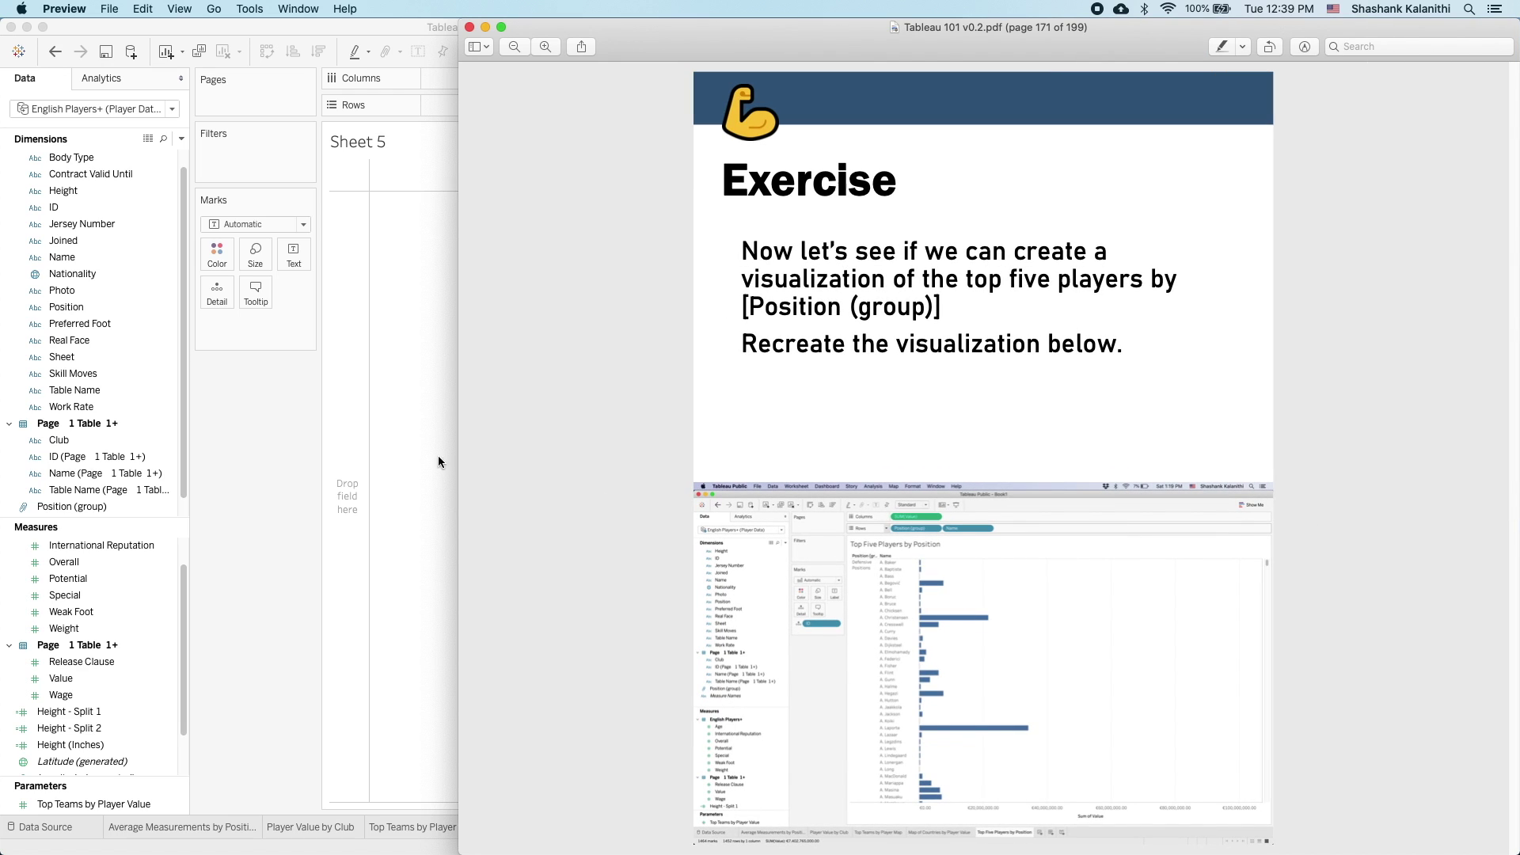
double_click(457, 447)
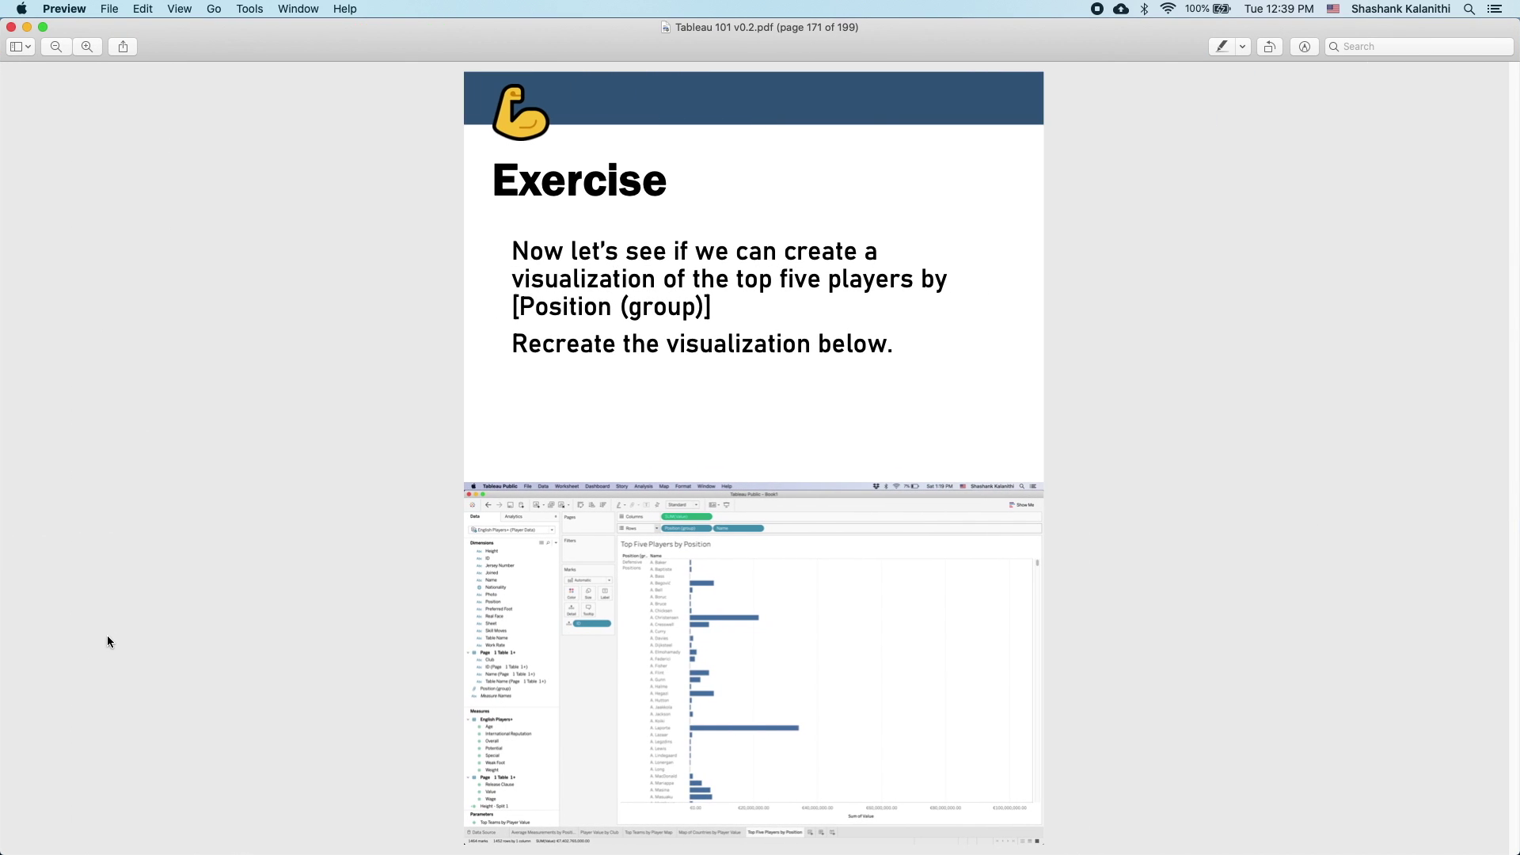
- Examine the exercise's target chart and its shelf fields up close, and return the guide window to its place beside Tableau
scroll(681, 661, "up", 3)
scroll(680, 662, "down", 3)
scroll(738, 567, "up", 3)
scroll(738, 567, "up", 3)
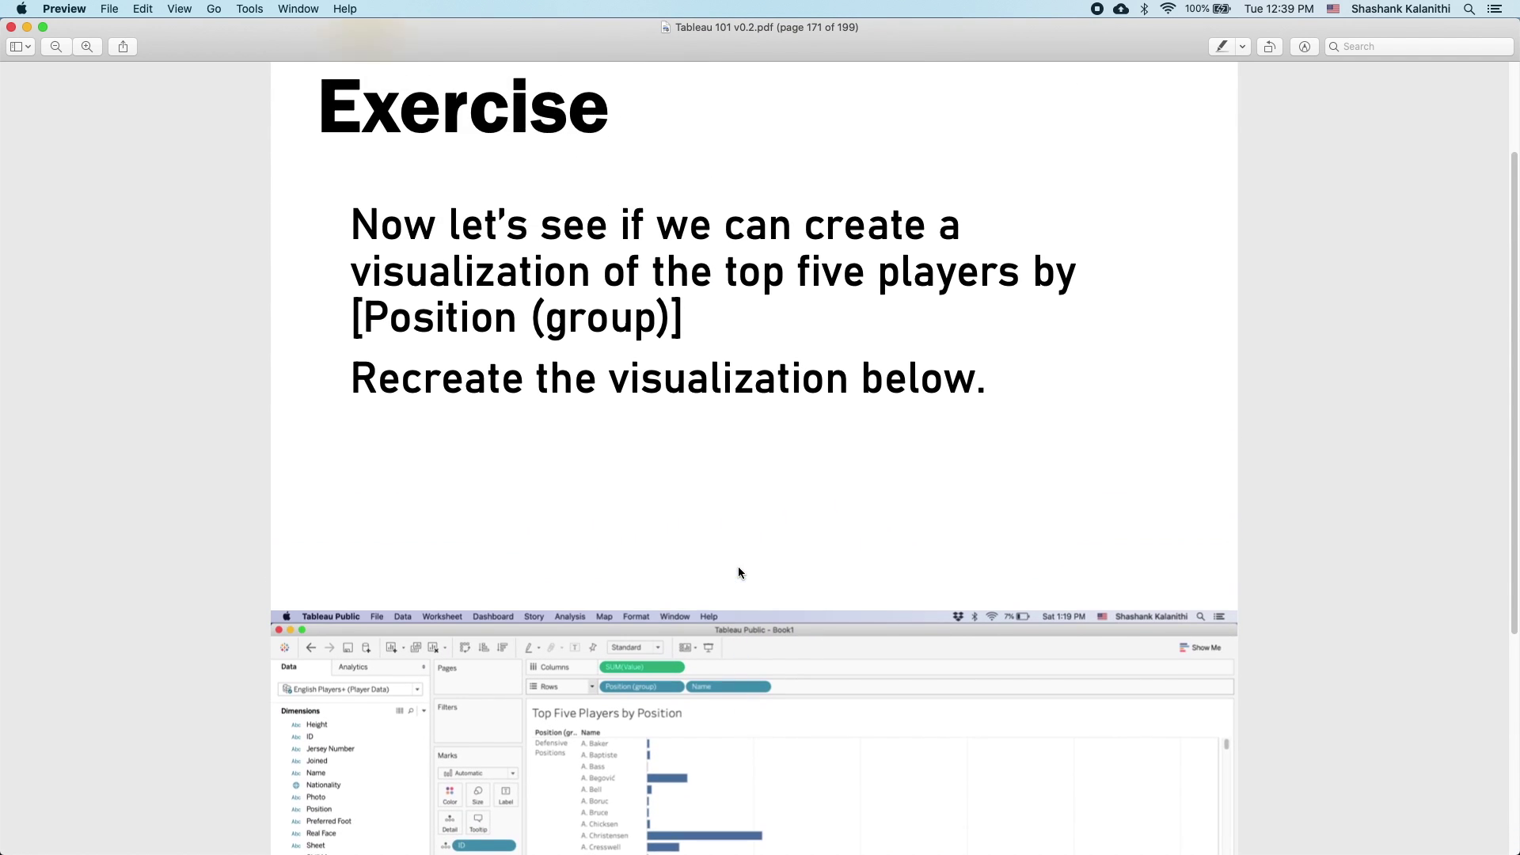
scroll(738, 567, "down", 5)
scroll(737, 567, "up", 1)
scroll(738, 564, "up", 3)
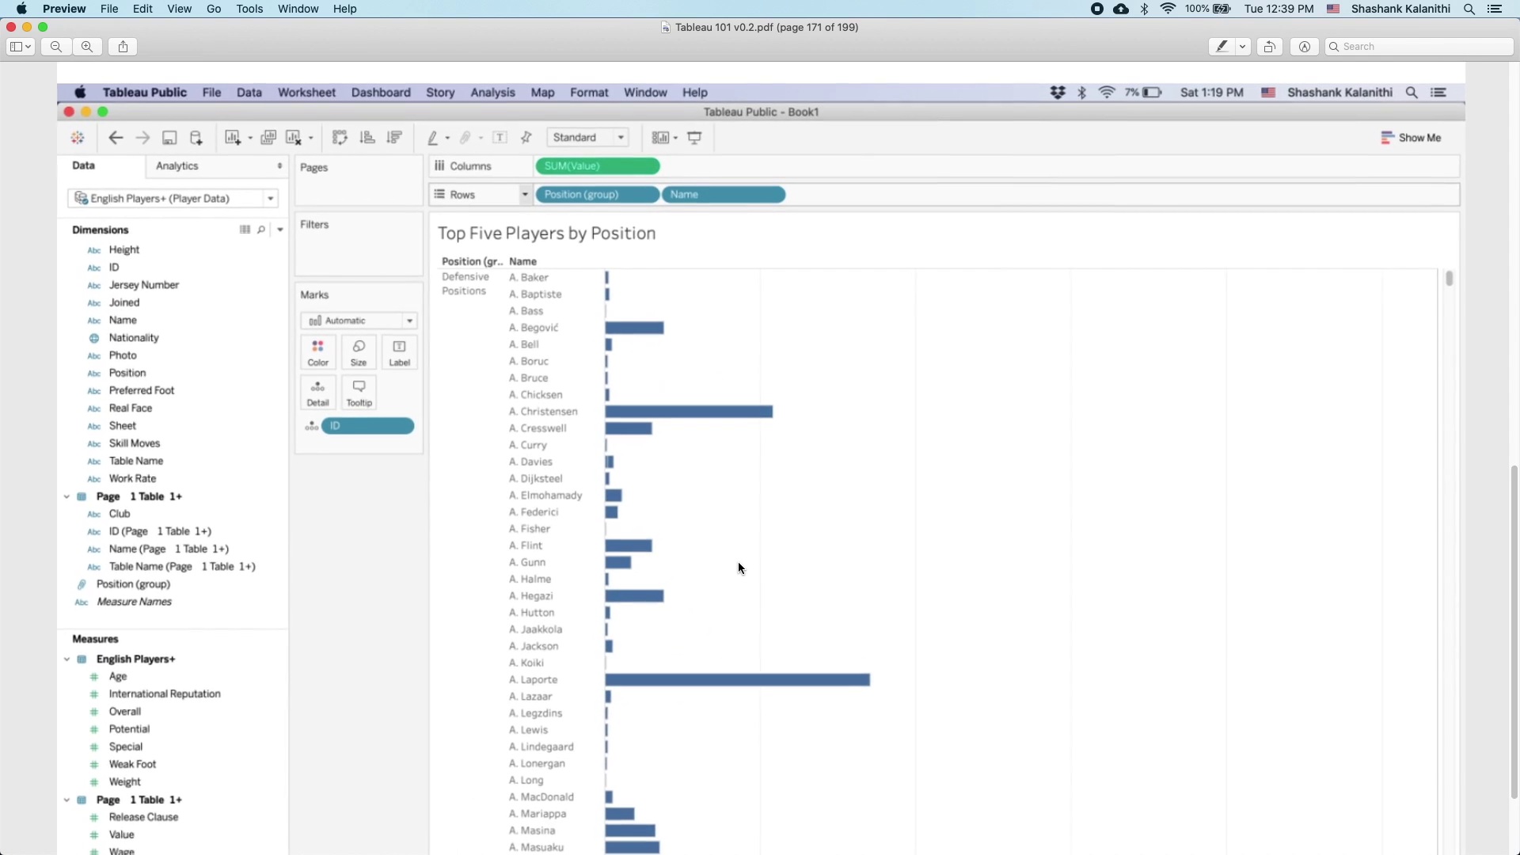
scroll(738, 564, "down", 2)
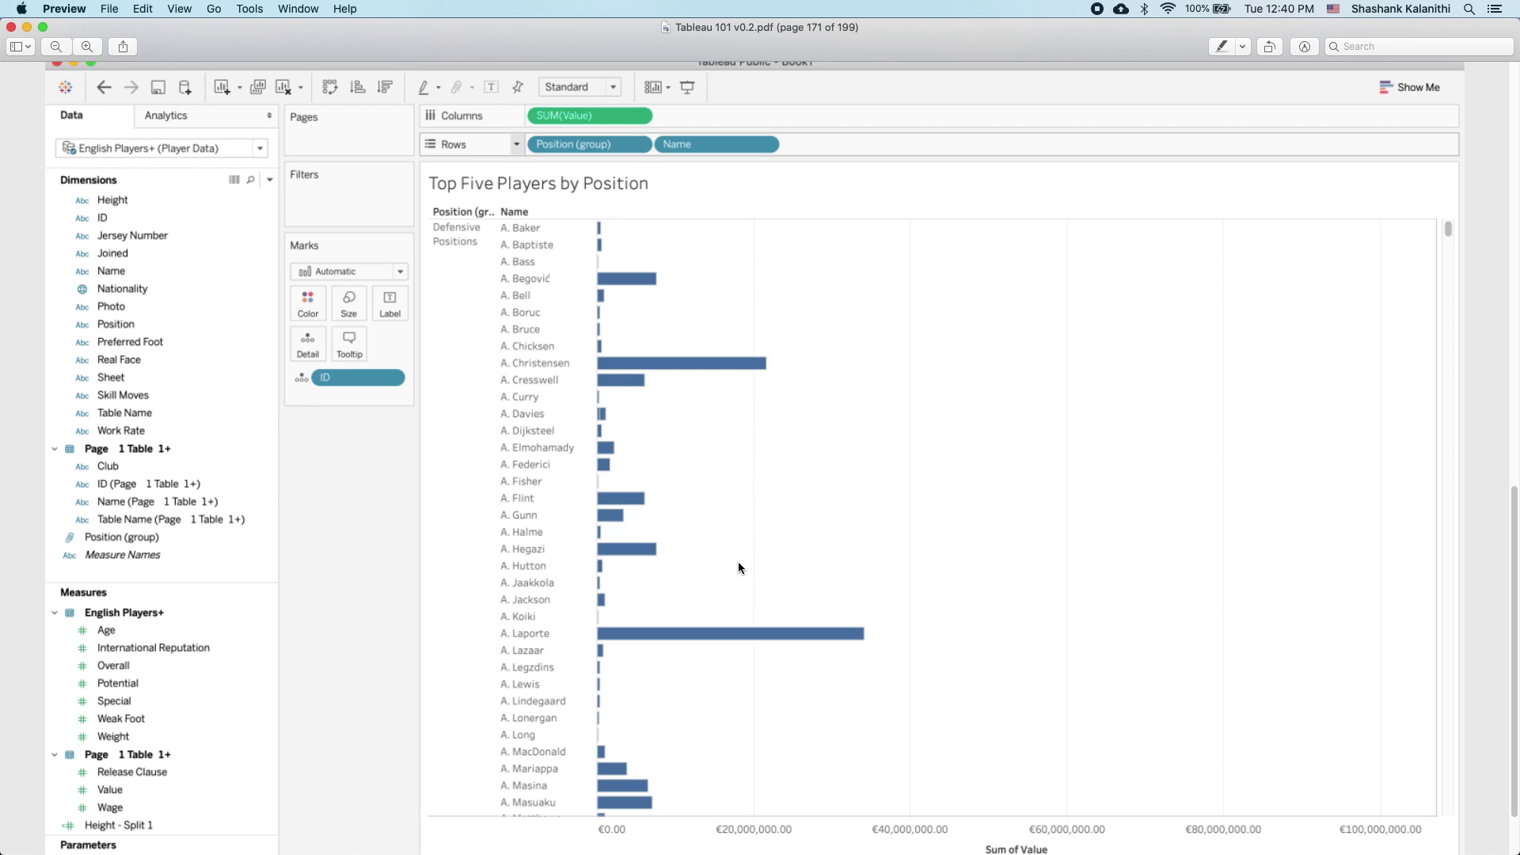
scroll(738, 562, "down", 10)
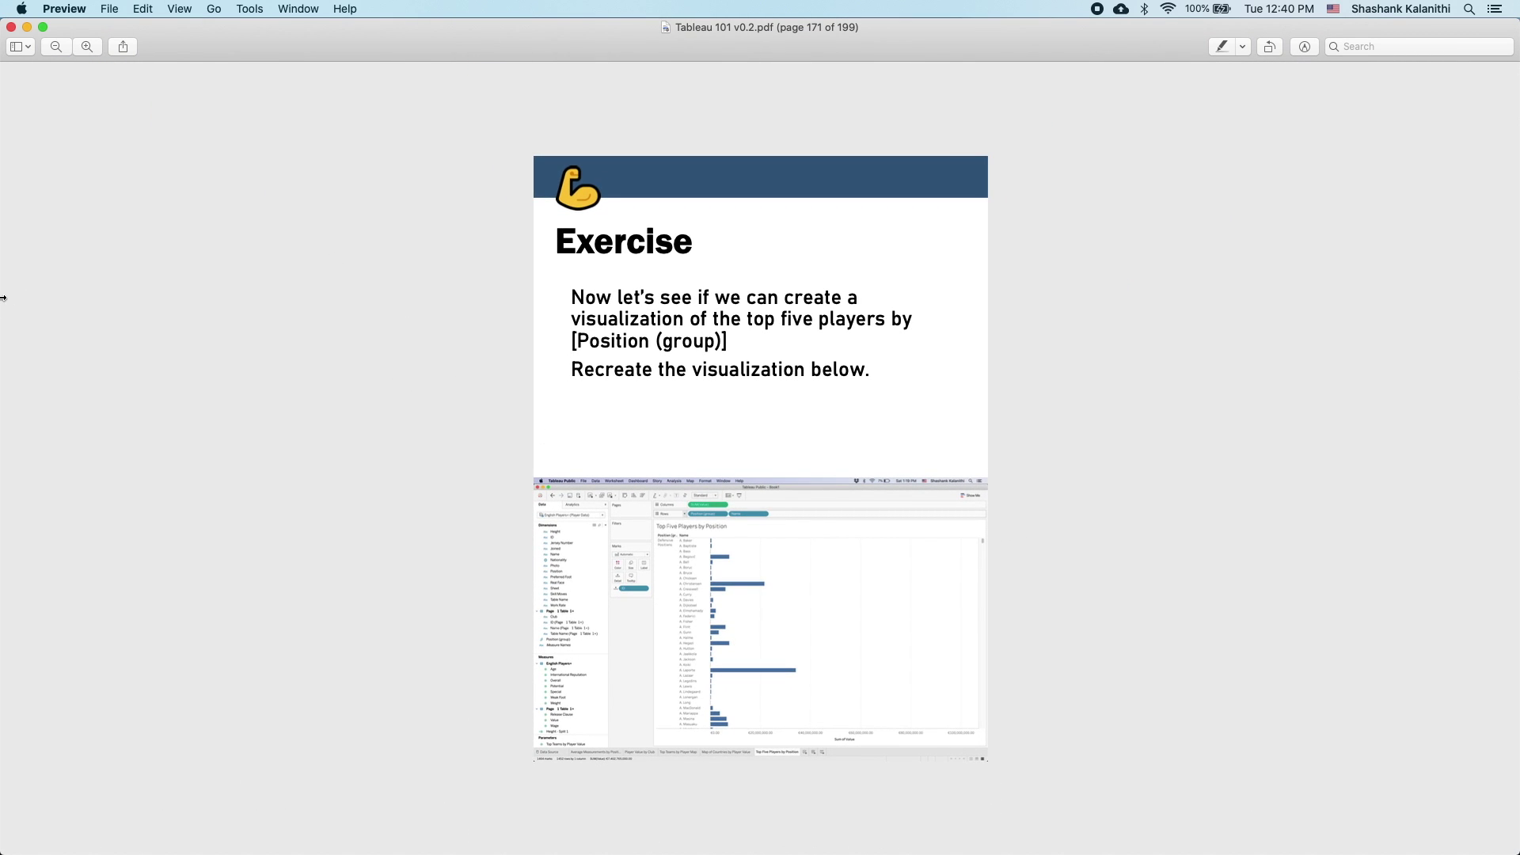
left_click_drag(7, 296, 965, 276)
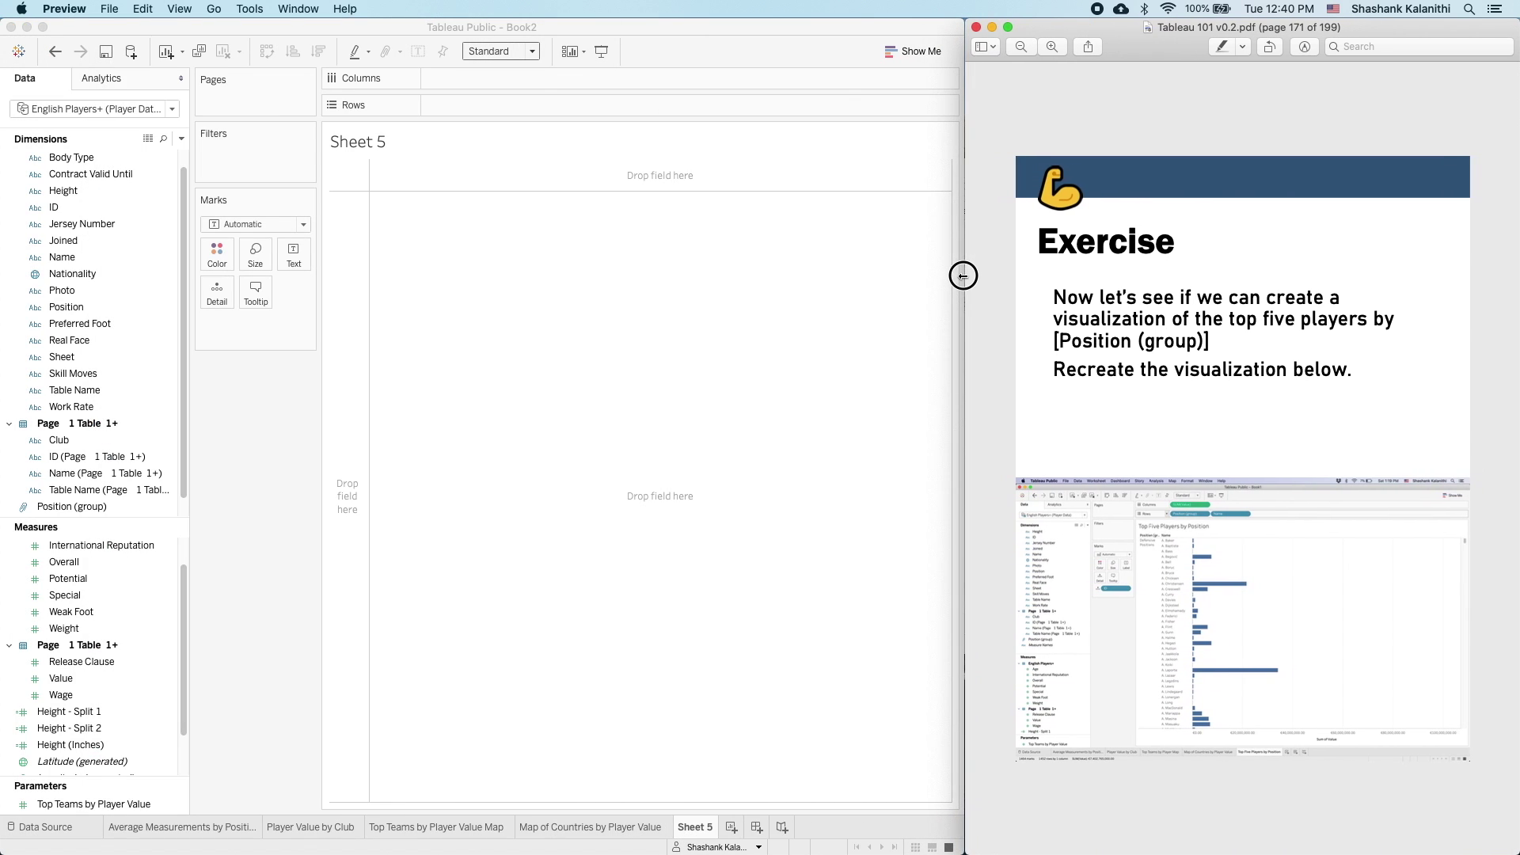
scroll(1145, 300, "down", 1)
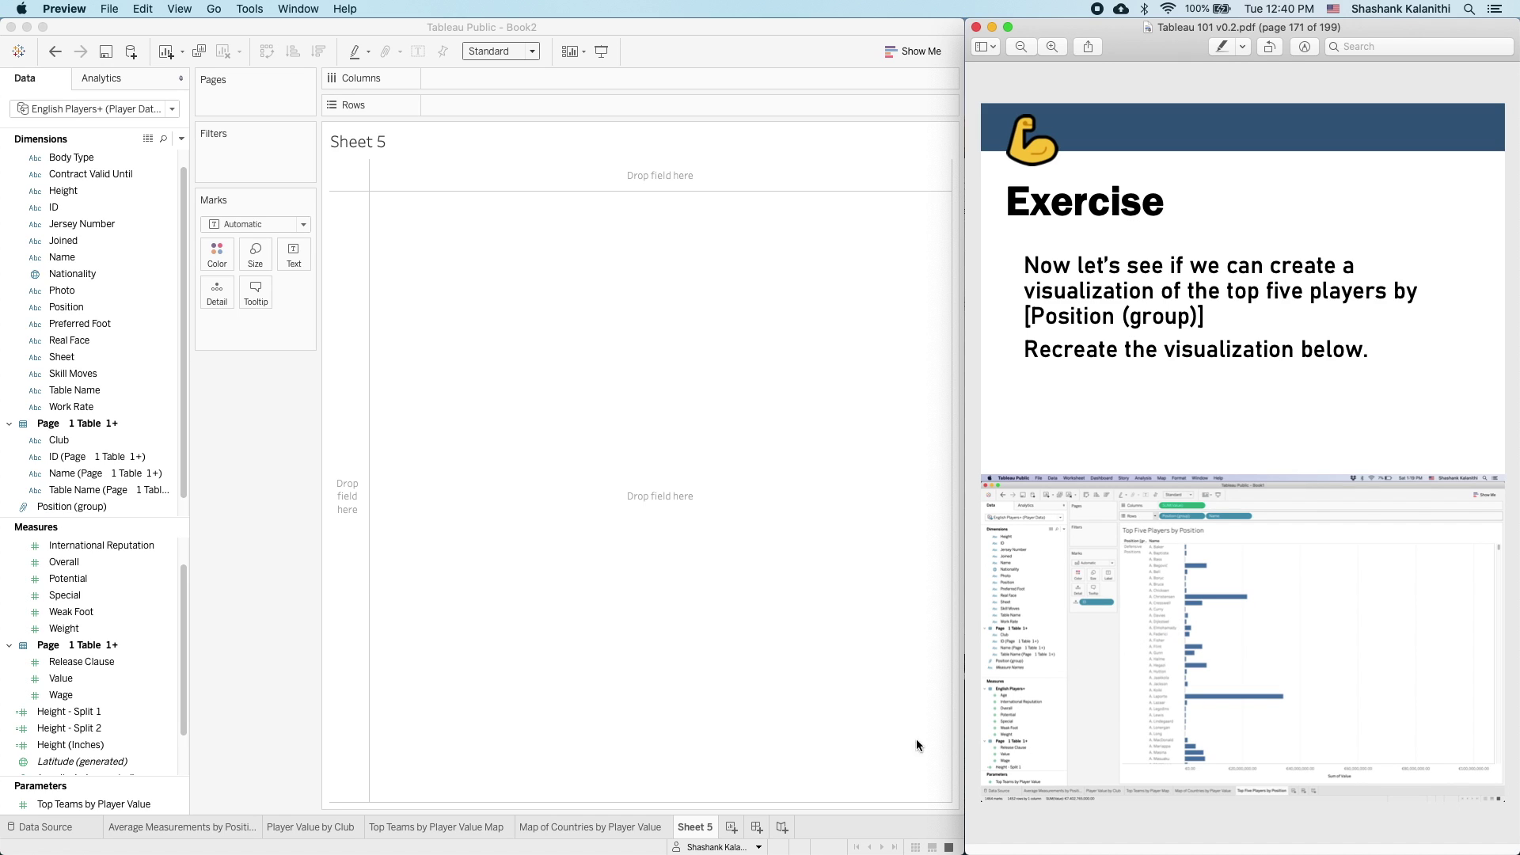
- Rename Sheet 5 as "Top Five Players by Position"
double_click(703, 826)
type("Top Five")
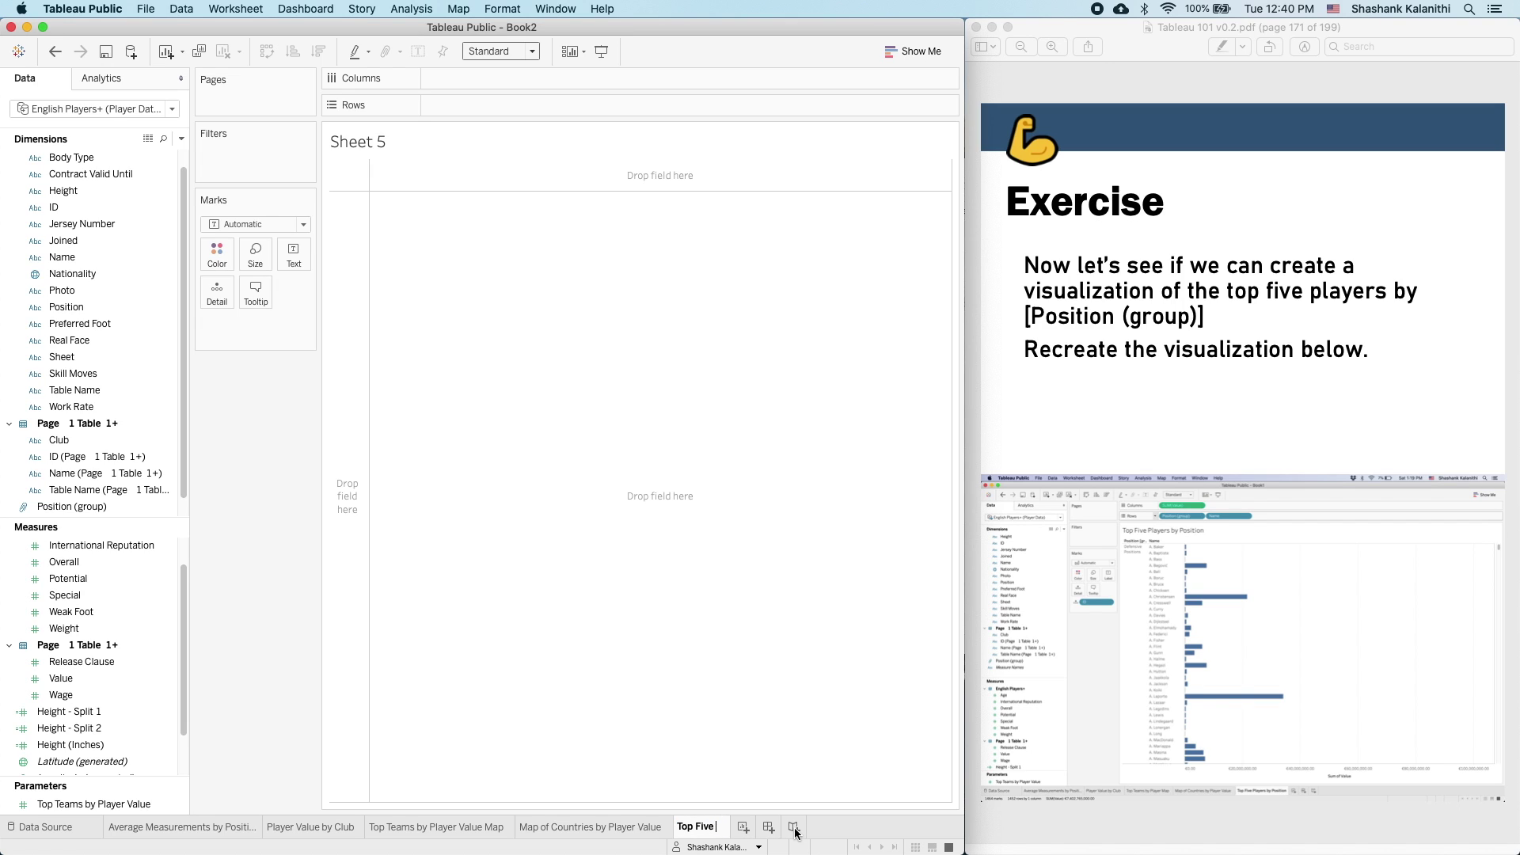
type(" Players by POsition")
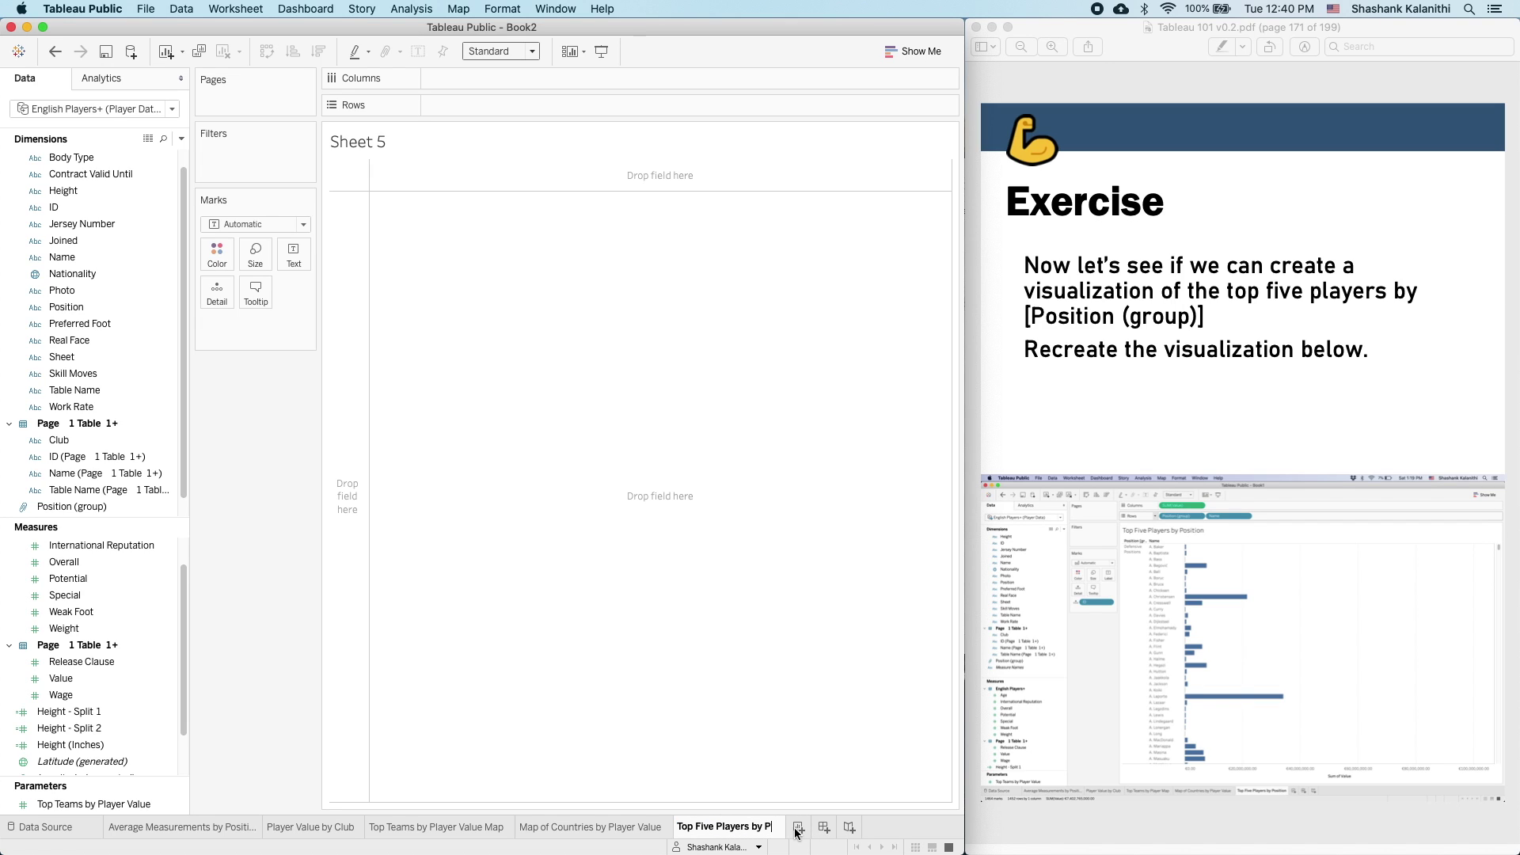
key("Return")
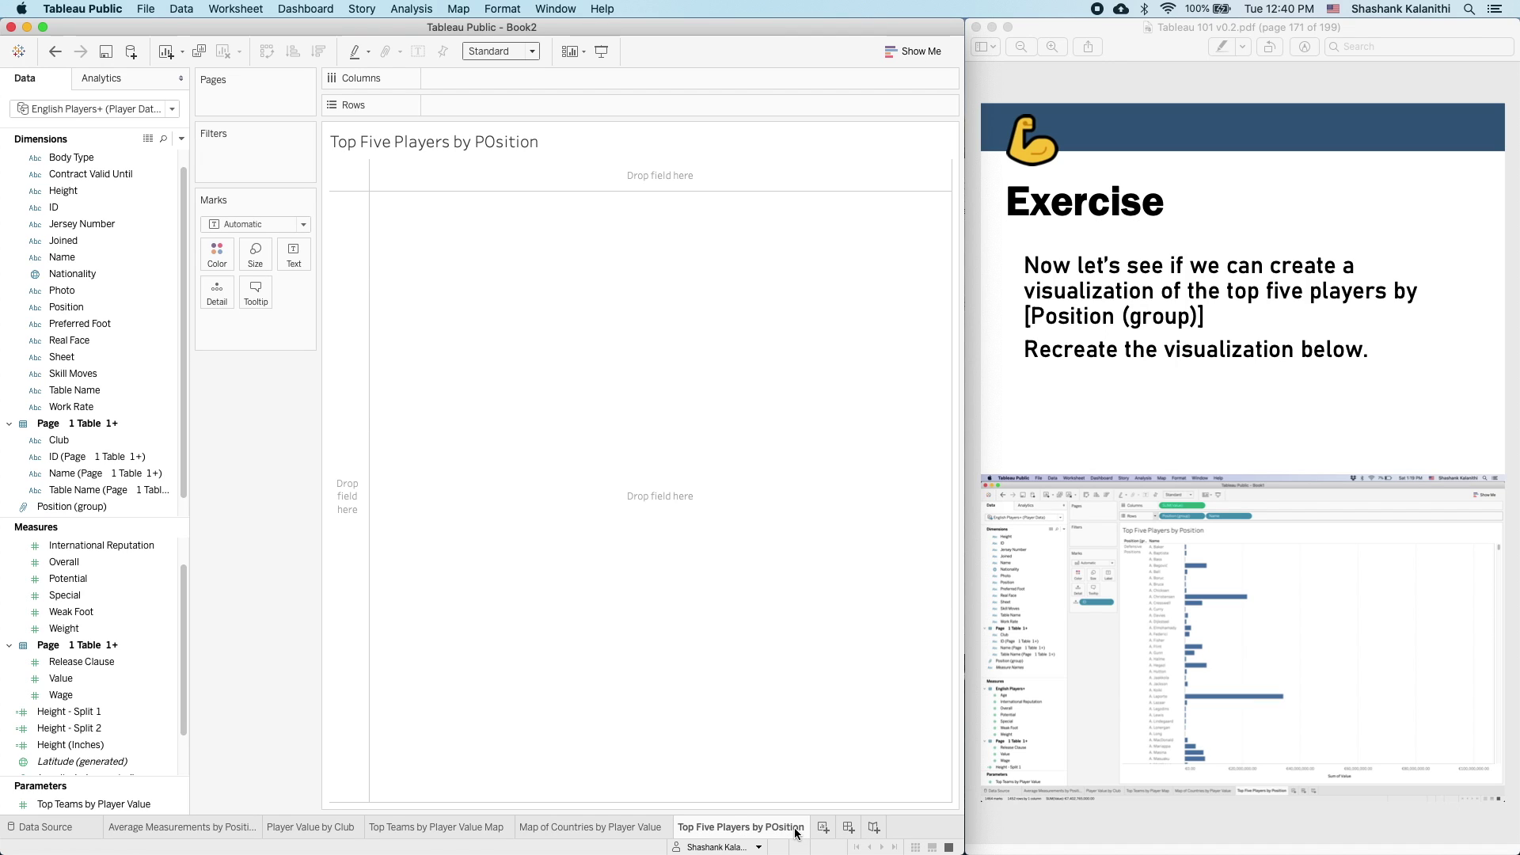
double_click(791, 829)
left_click(780, 829)
key("BackSpace")
type("o")
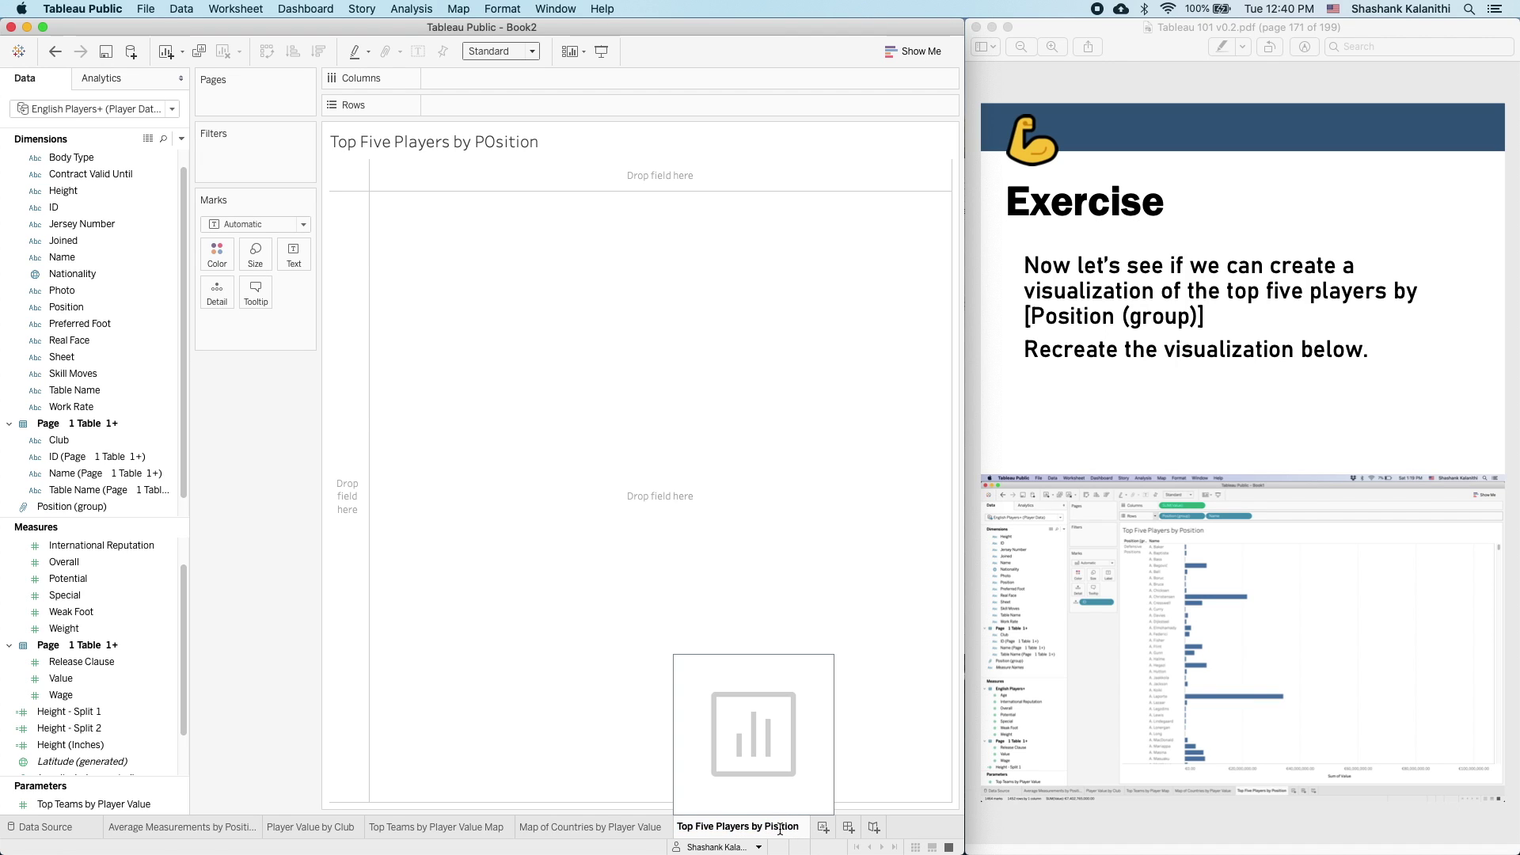
key("BackSpace")
type("o")
key("Return")
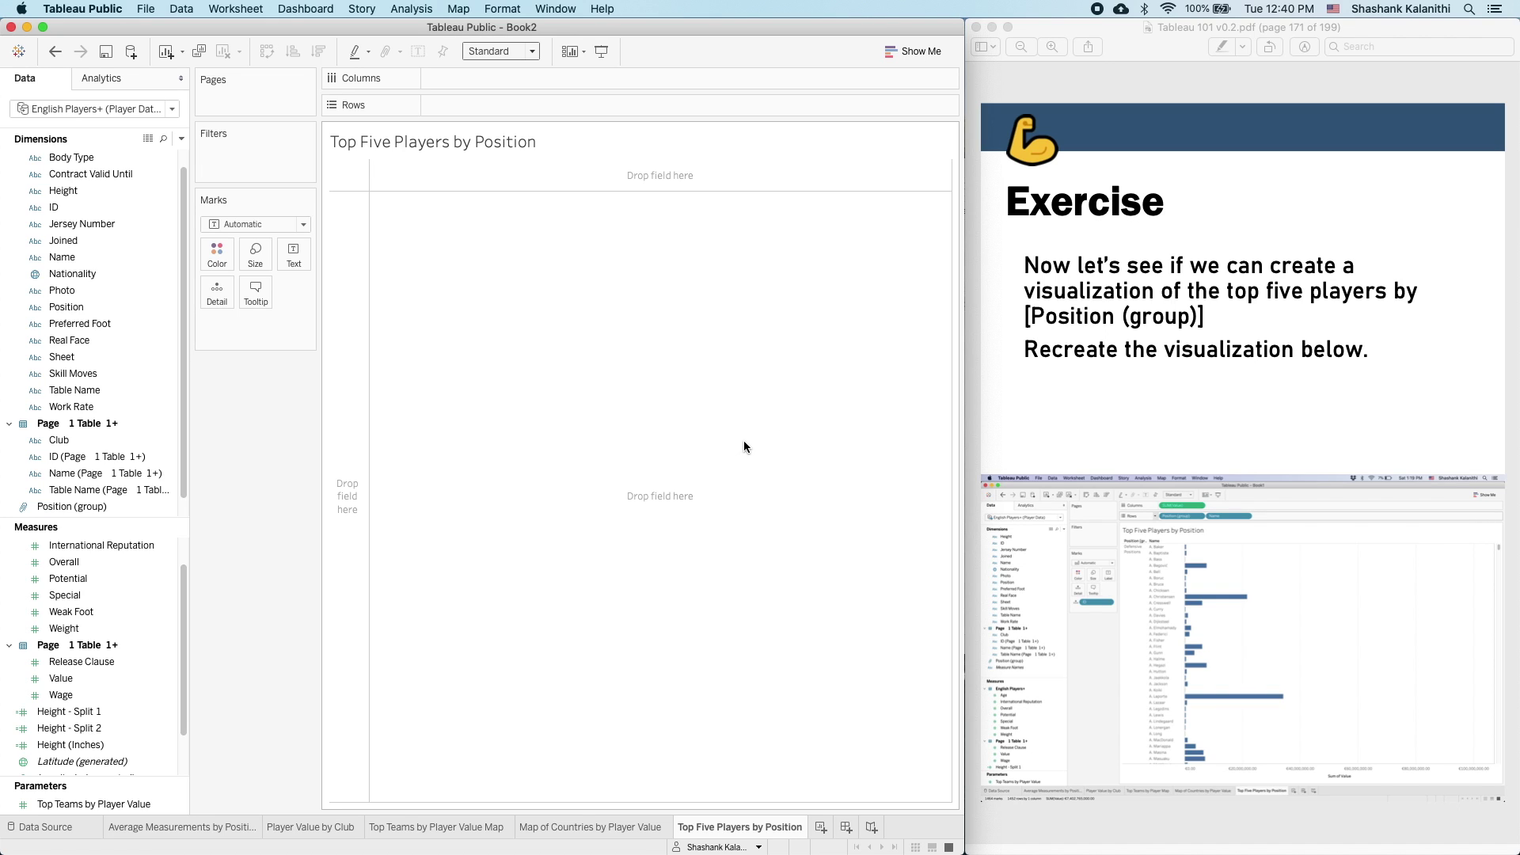
- Build a horizontal bar chart of summed Value broken down by Position (group) and player Name
left_click(85, 665)
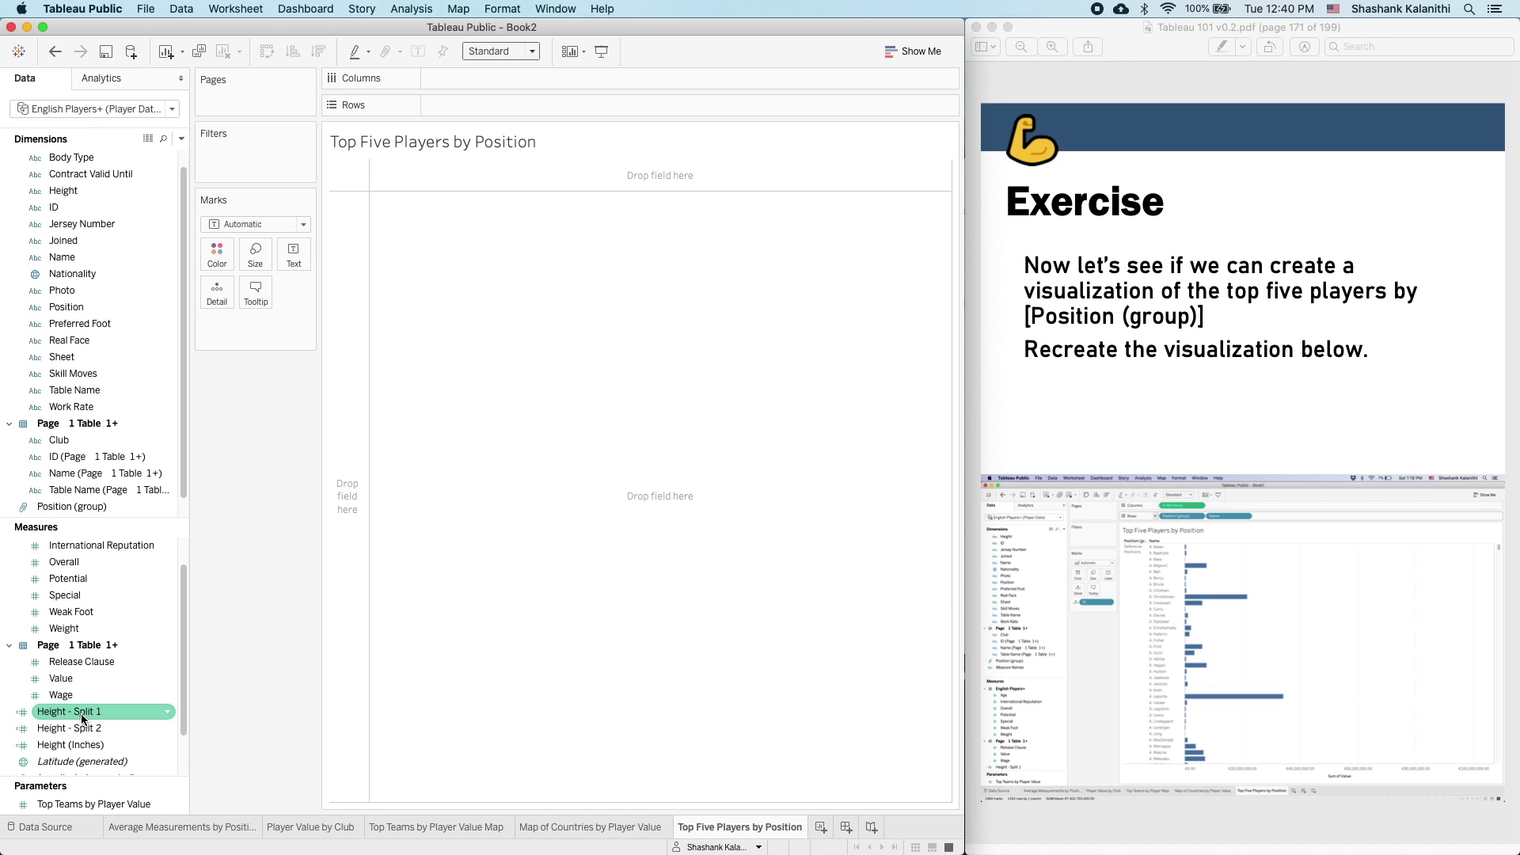
double_click(75, 678)
double_click(74, 506)
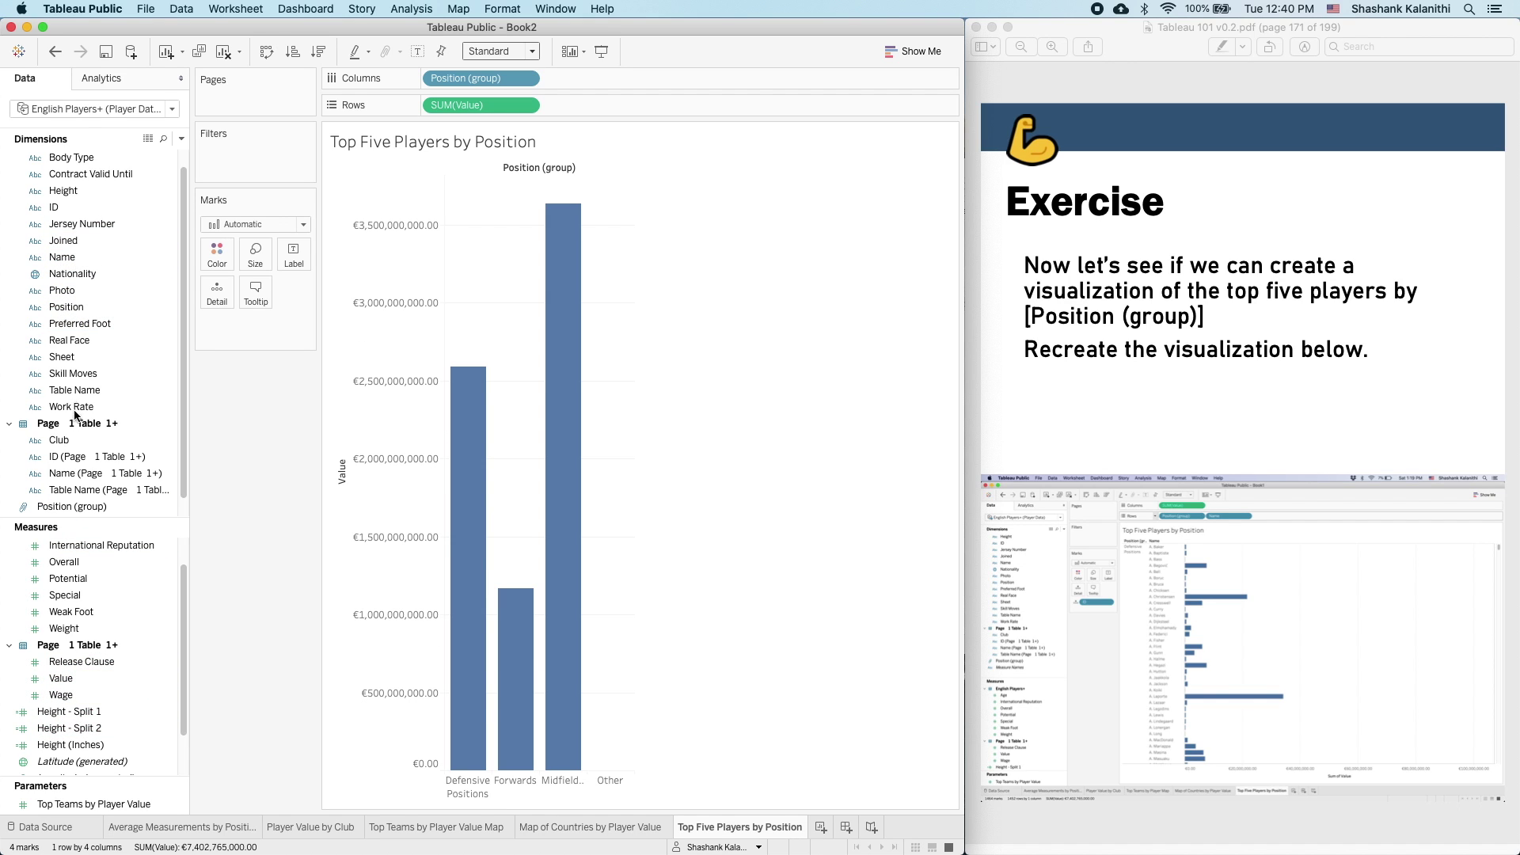
double_click(54, 256)
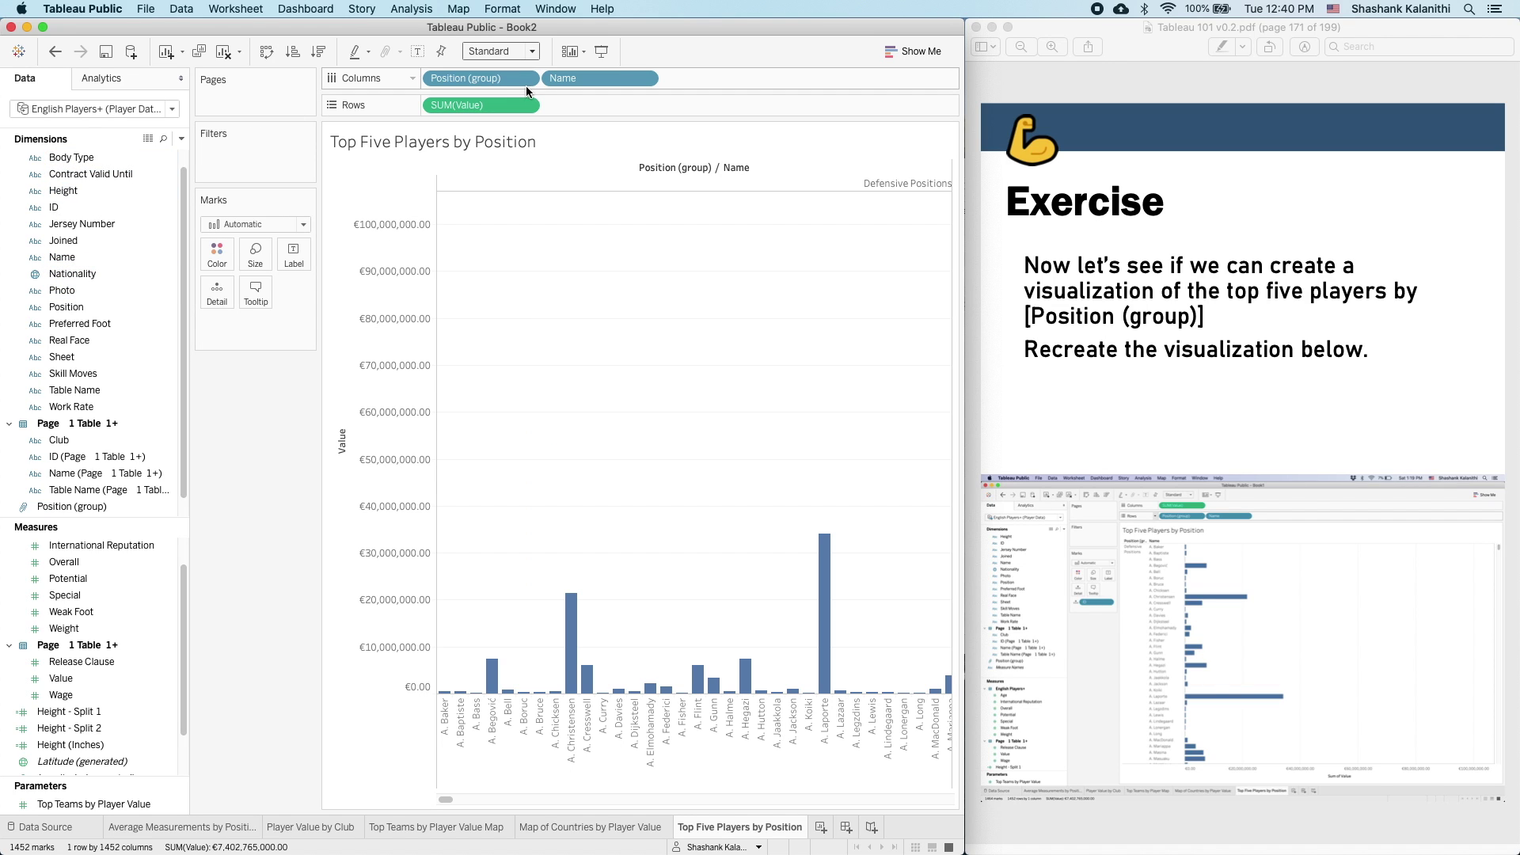
left_click(264, 55)
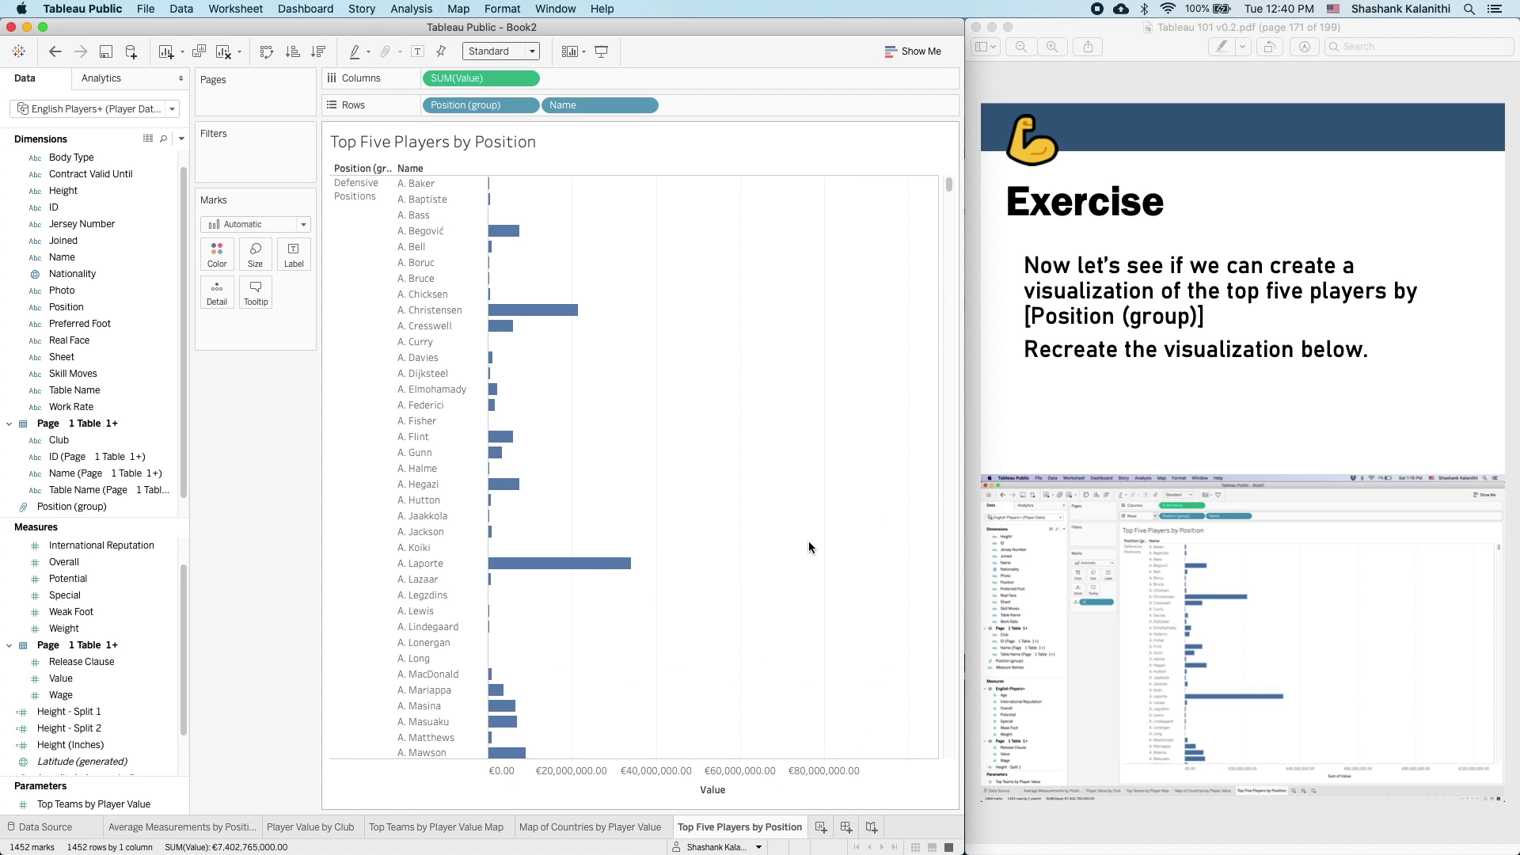
- Advance the guide to Using Index to Rank Marks, and sort the player names by descending Value, keeping the bars horizontal
key("Right")
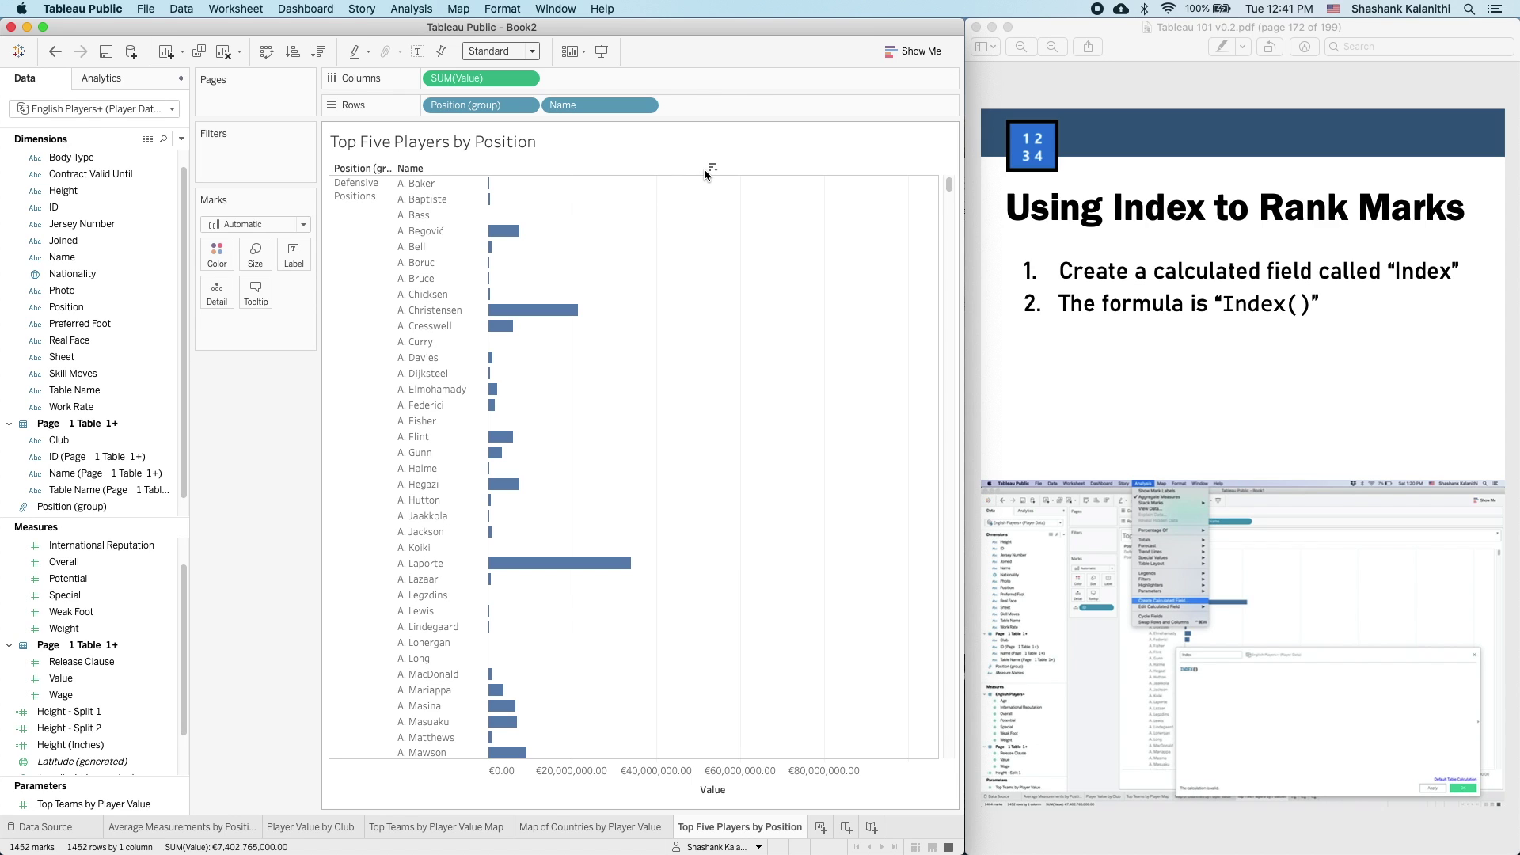
left_click(712, 168)
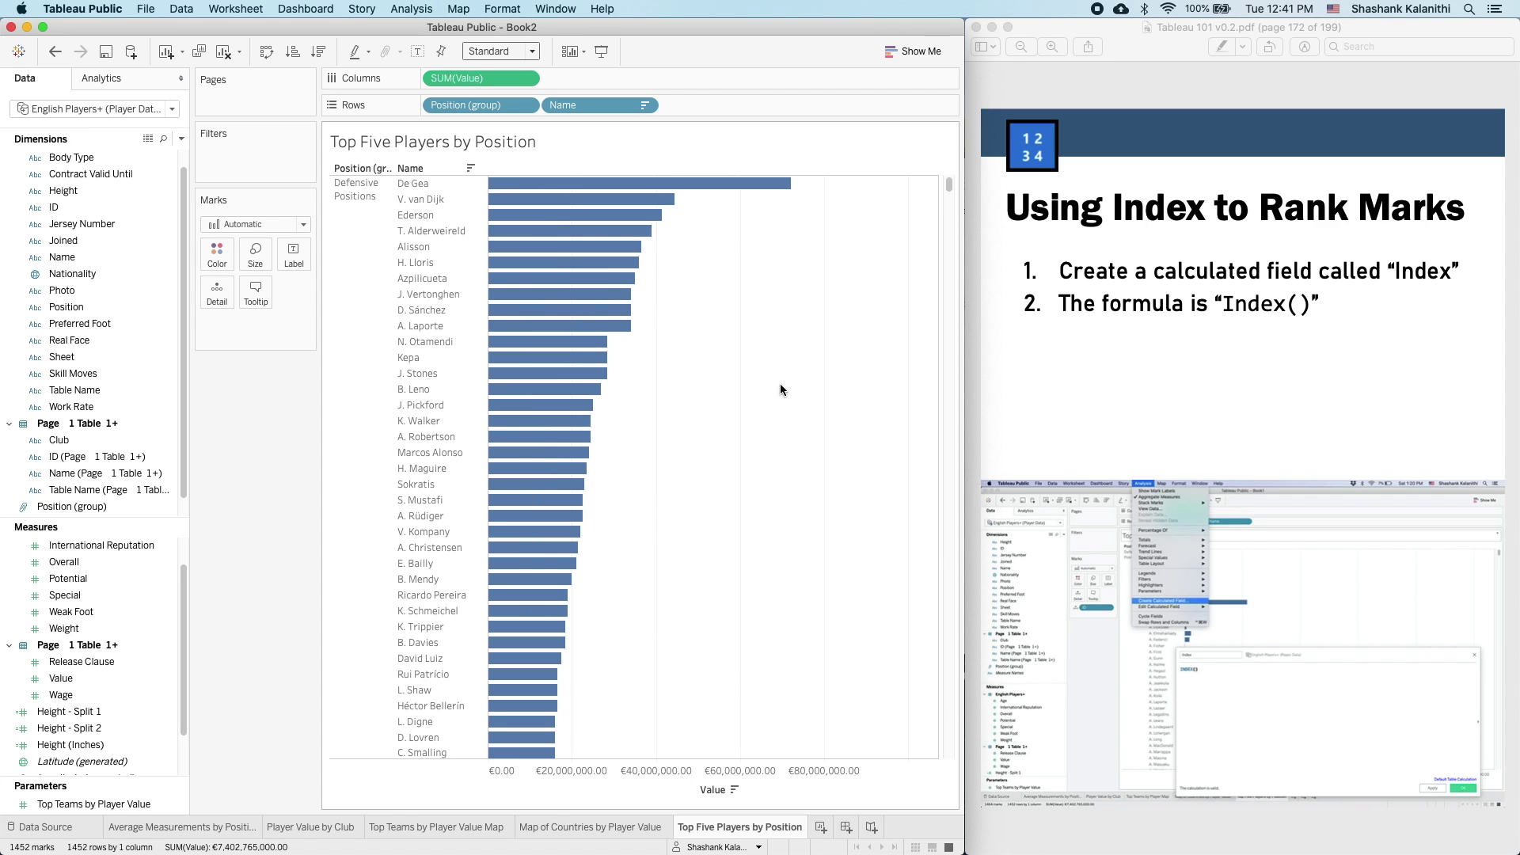
left_click(272, 55)
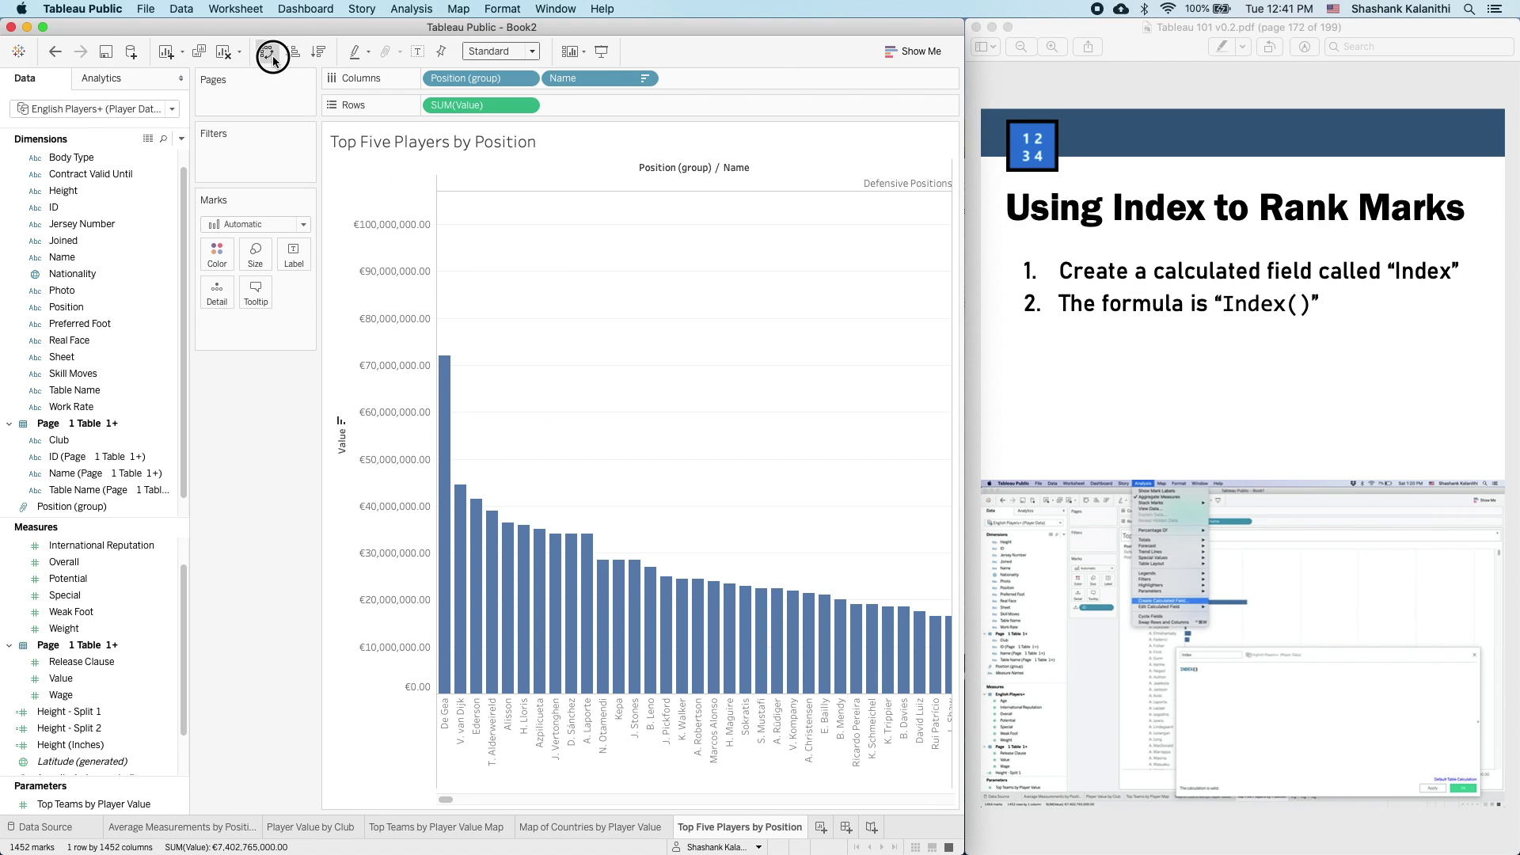
left_click(272, 55)
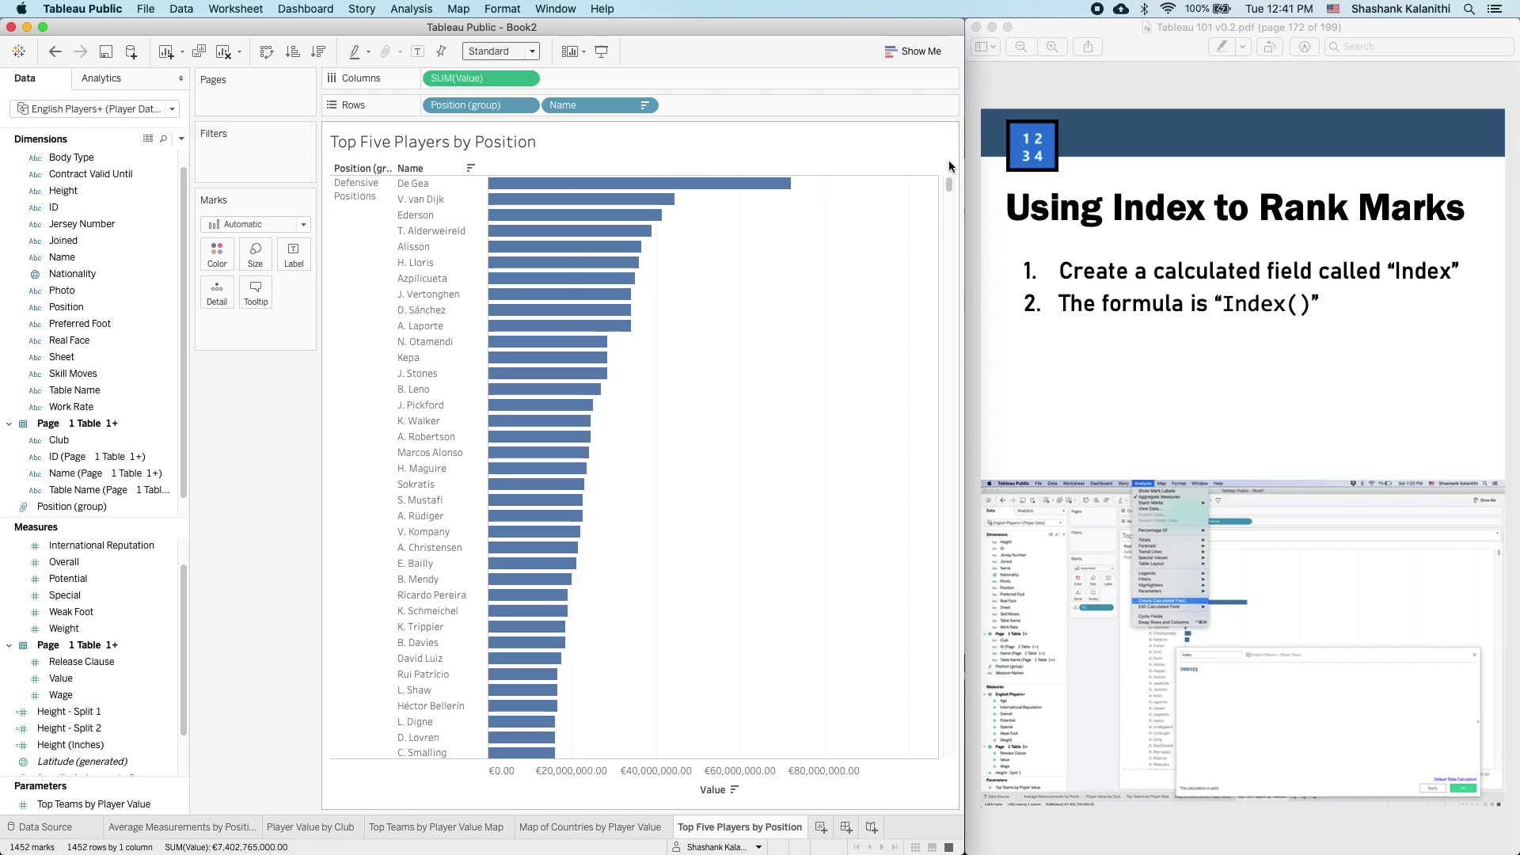
- Undo the last row and column swaps and the descending Value sort, keeping the unsorted horizontal bars
left_click_drag(963, 193, 1517, 193)
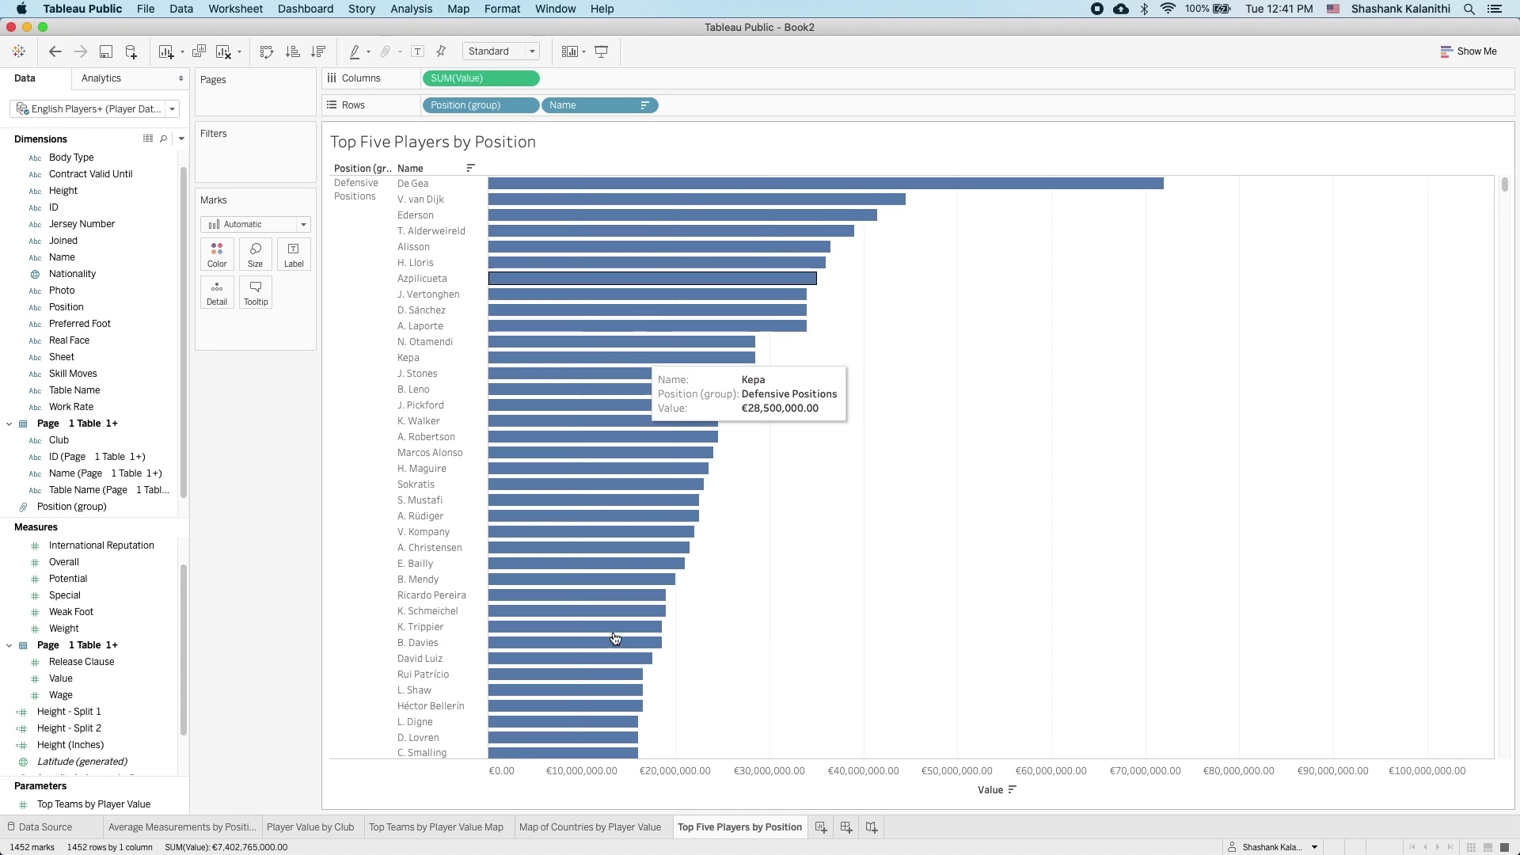
left_click_drag(1510, 278, 971, 304)
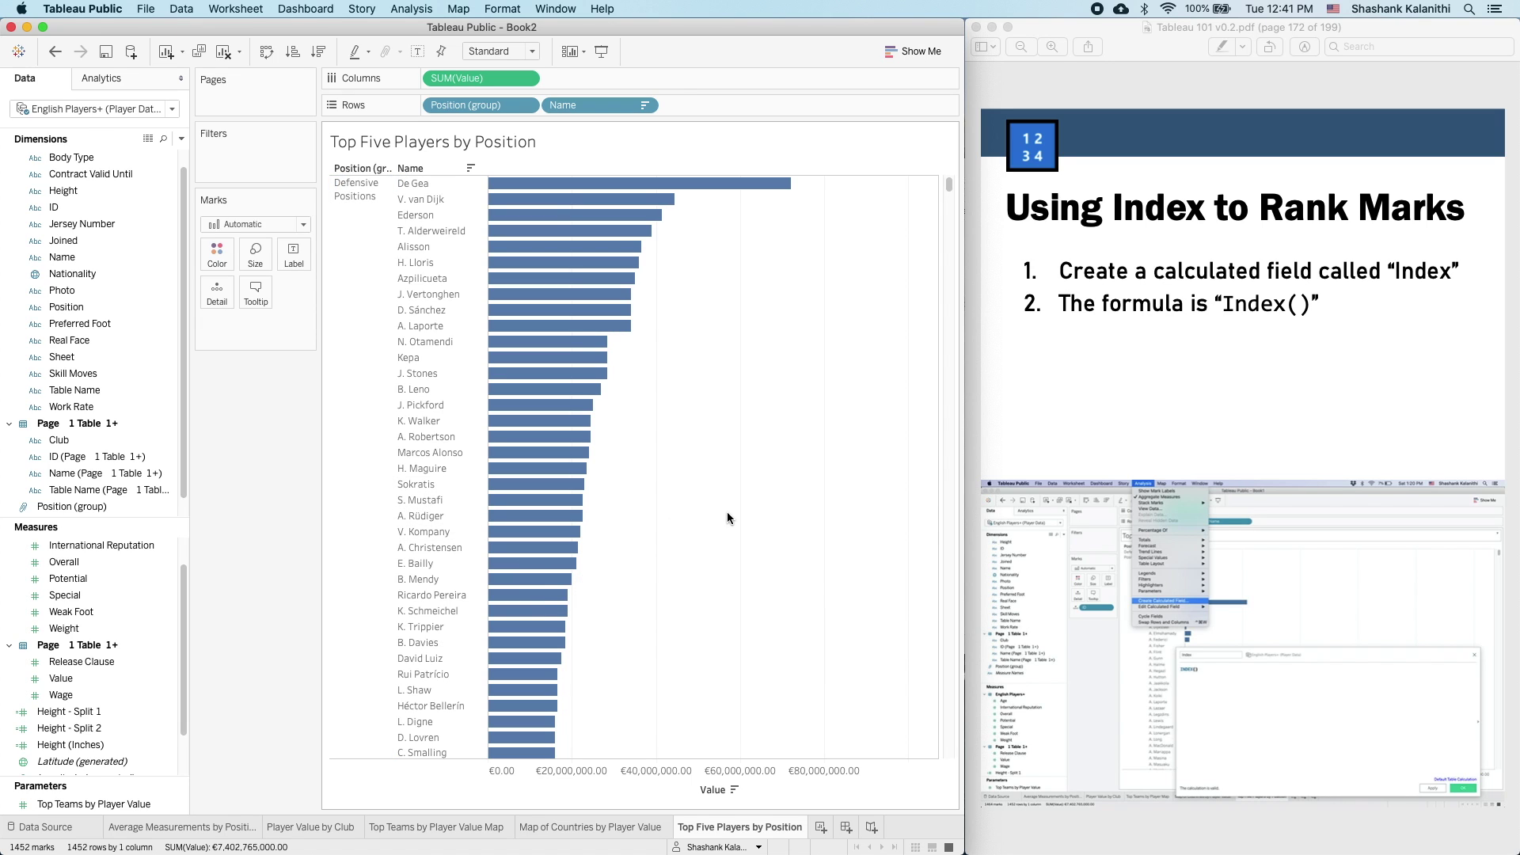
left_click(56, 52)
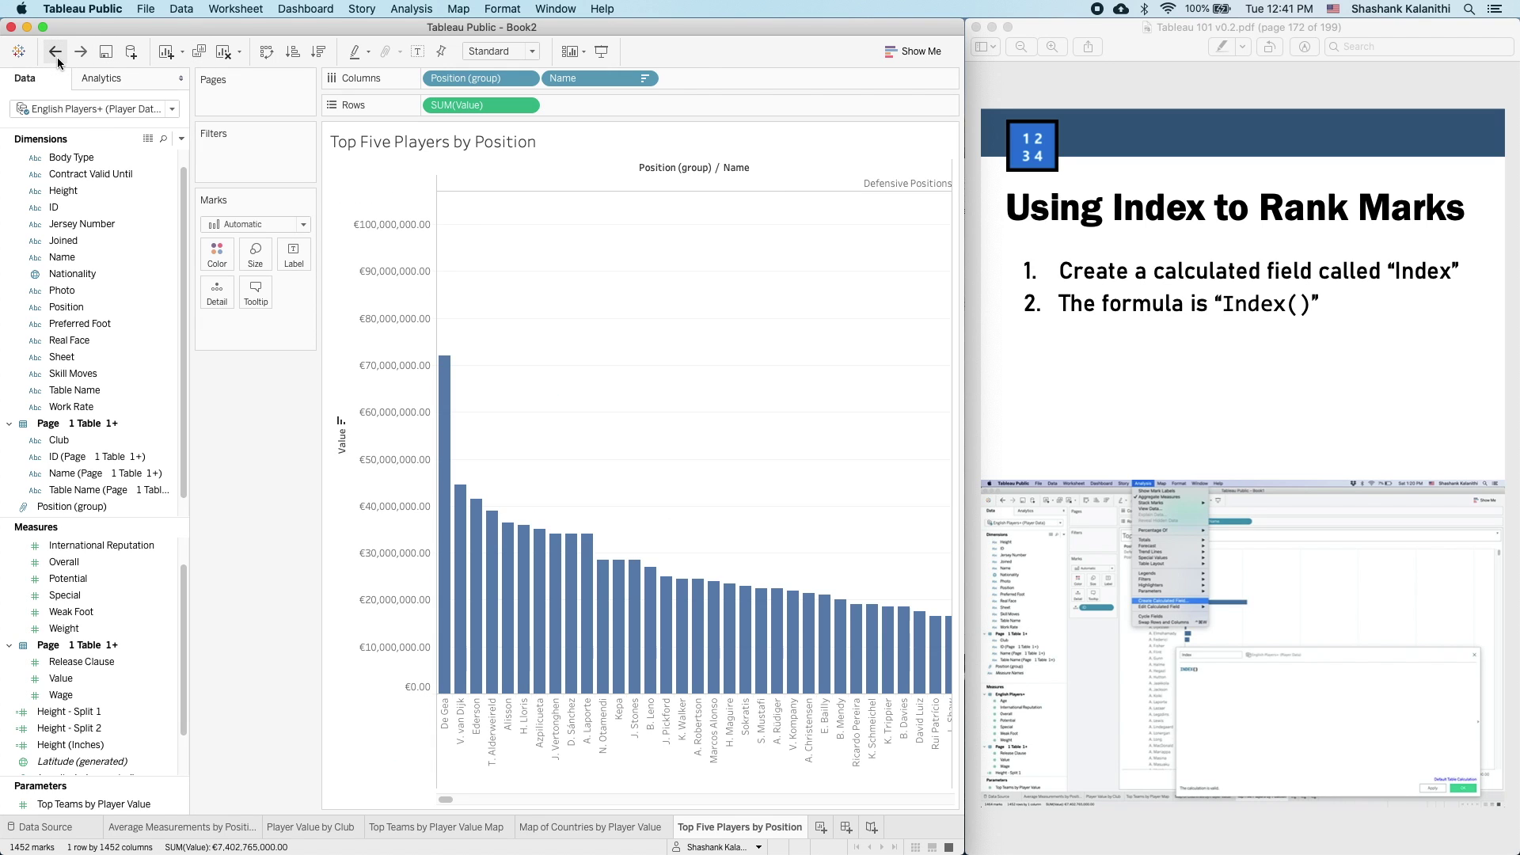
left_click(55, 51)
left_click(55, 51)
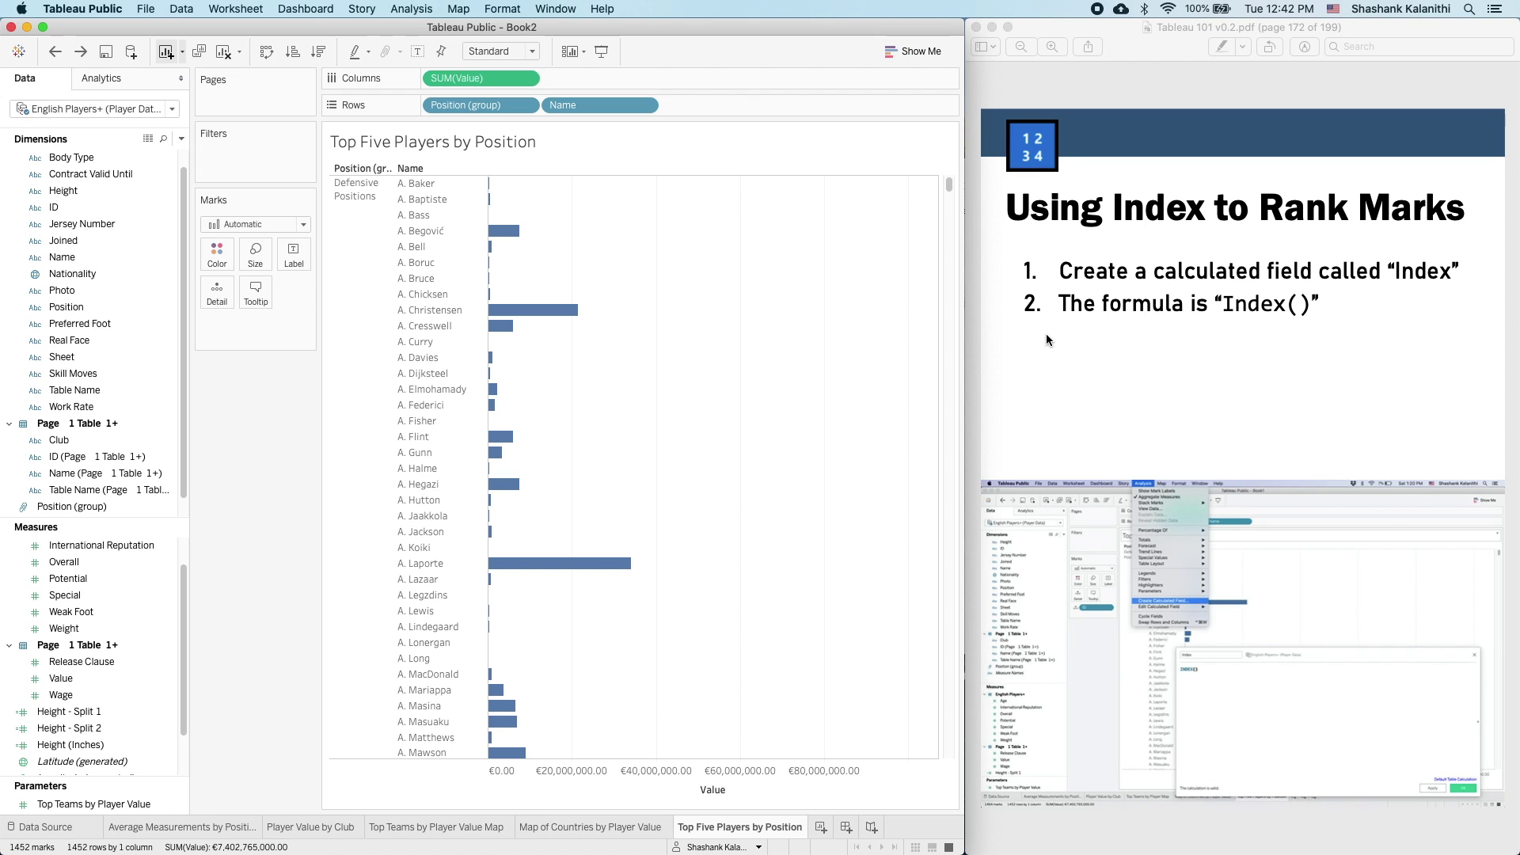
- Create a calculated field named "Index" with the formula INDEX()
left_click(425, 8)
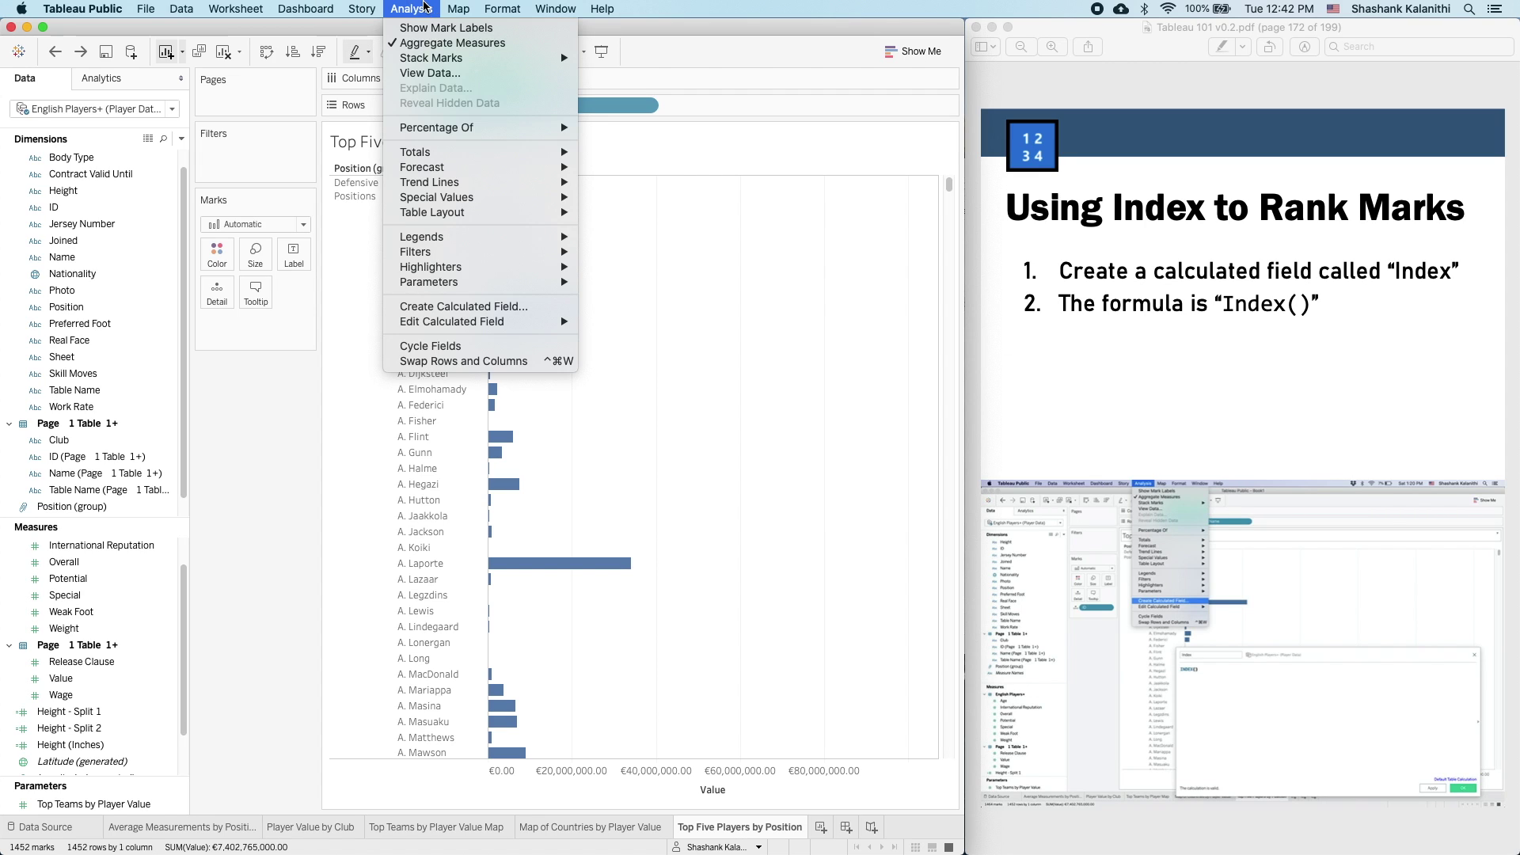
left_click(453, 309)
left_click_drag(446, 114, 513, 113)
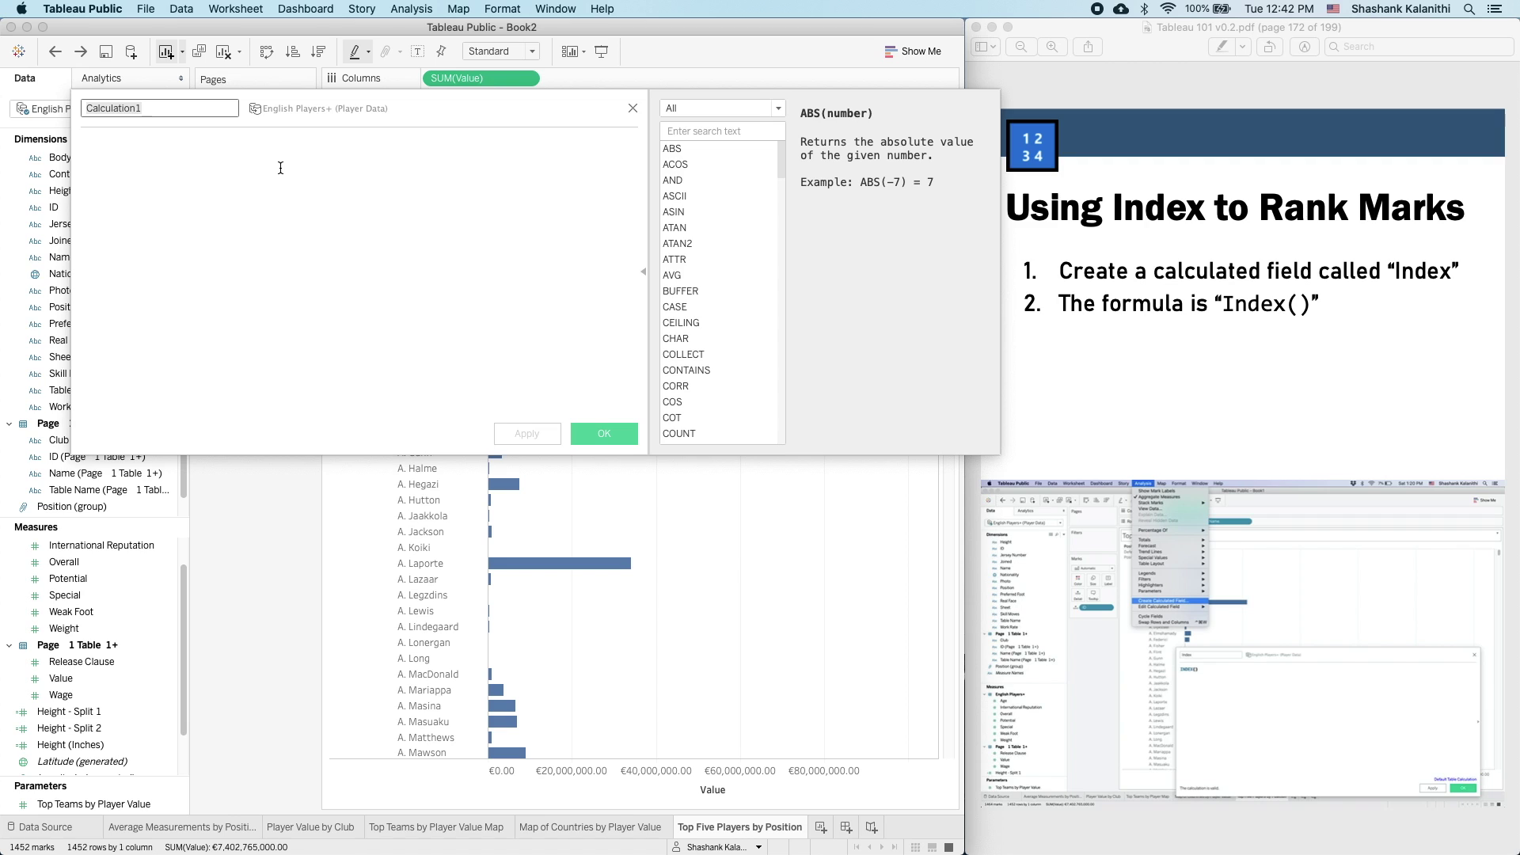
type("Index")
left_click(280, 167)
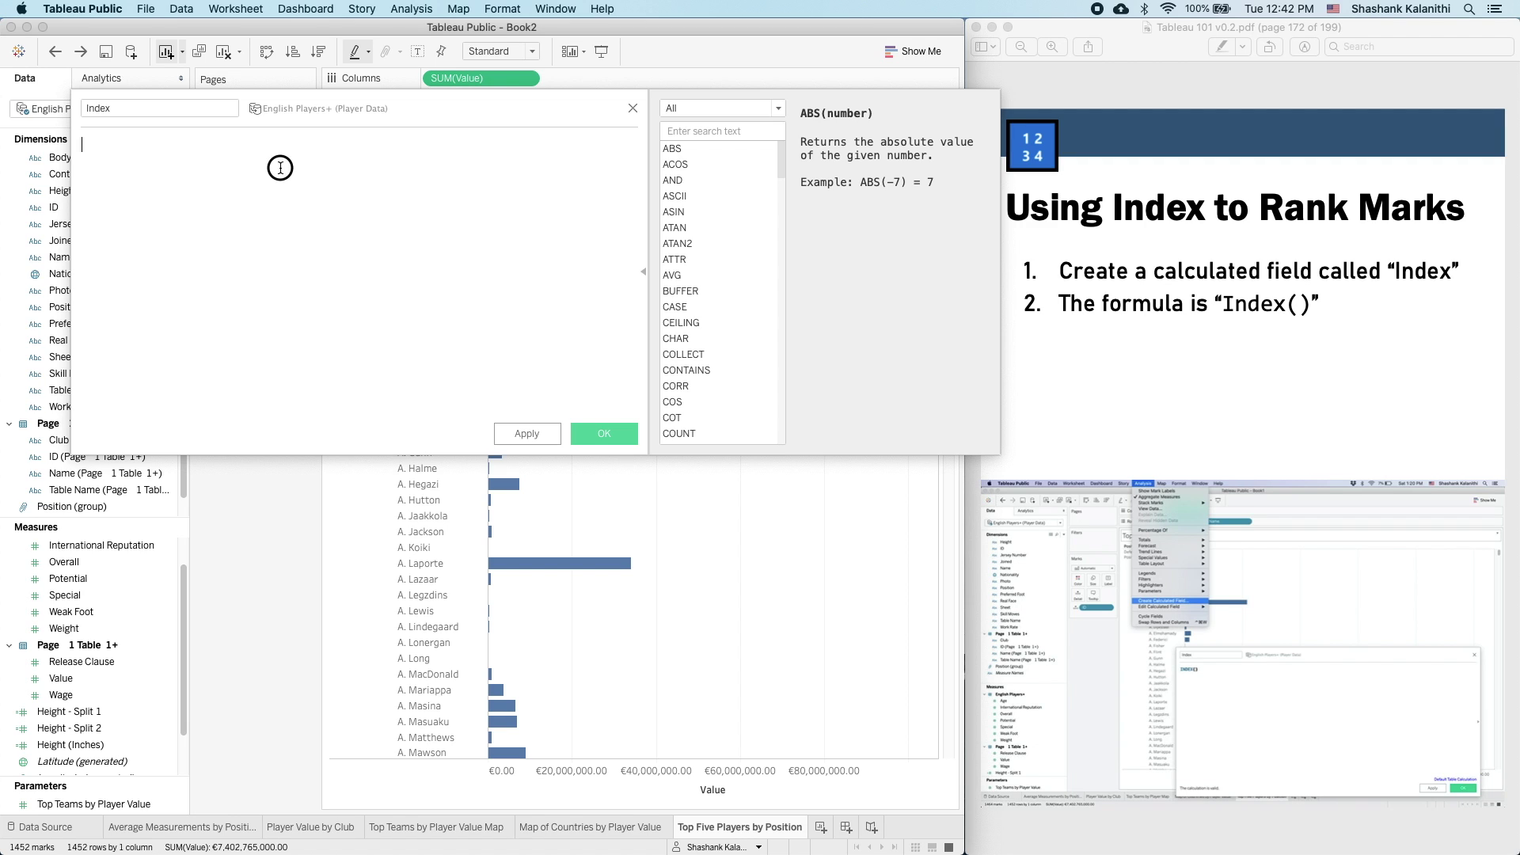
type("ind")
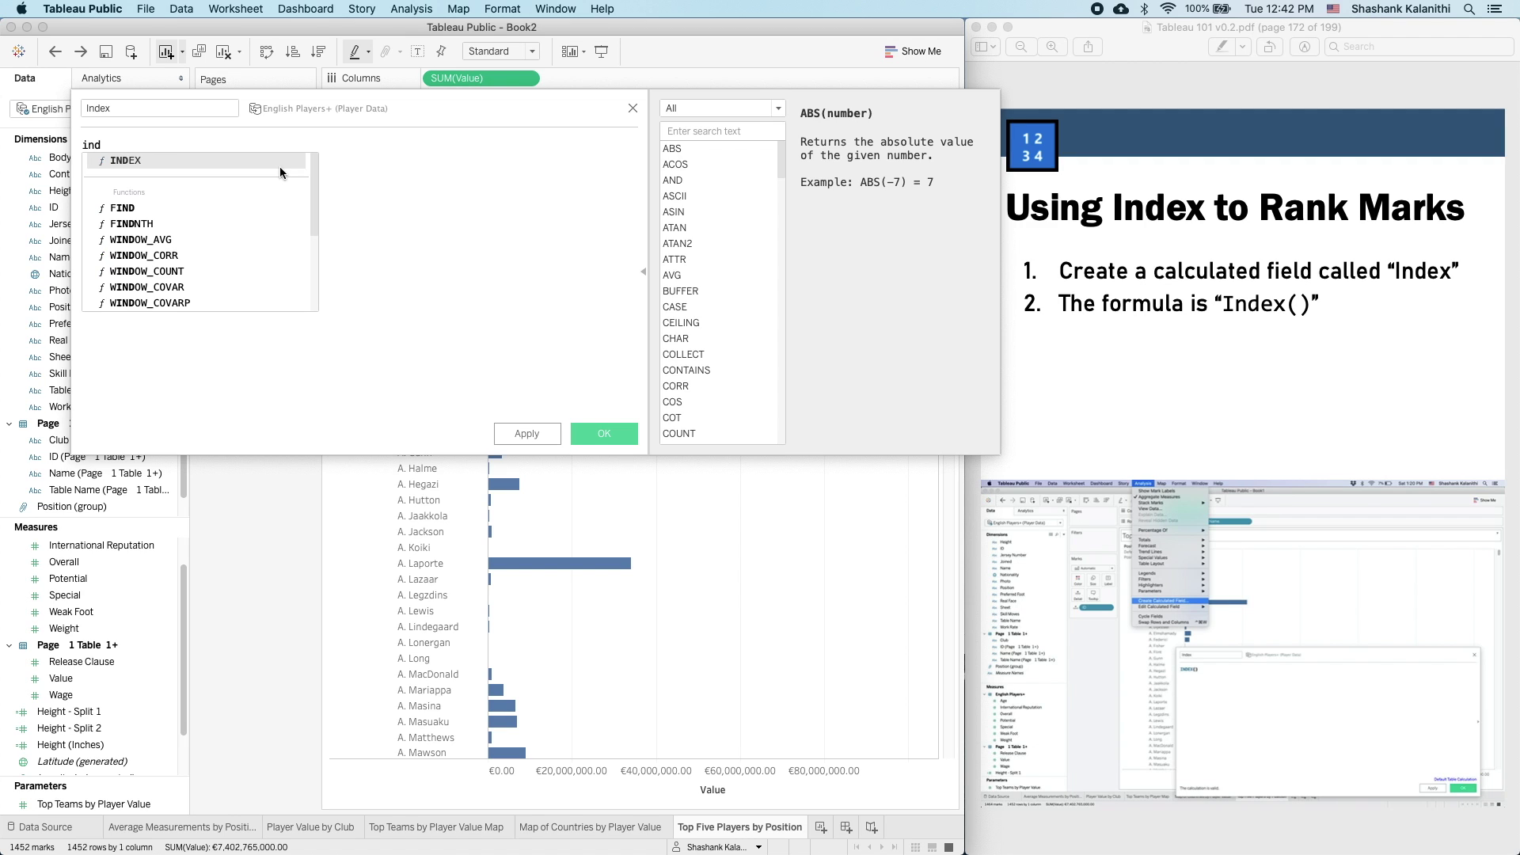
key("Return")
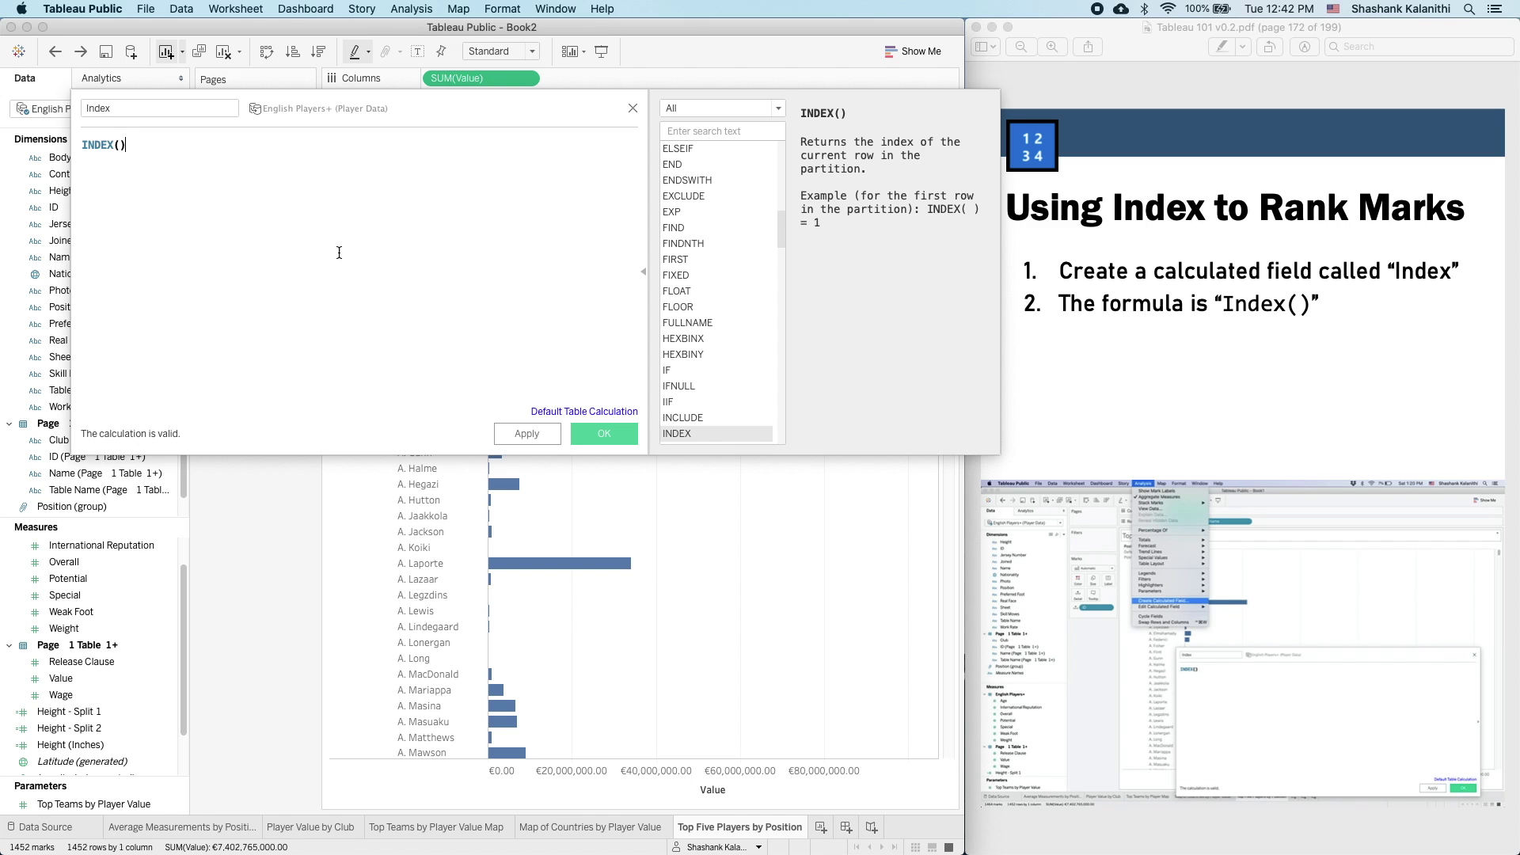
left_click(589, 433)
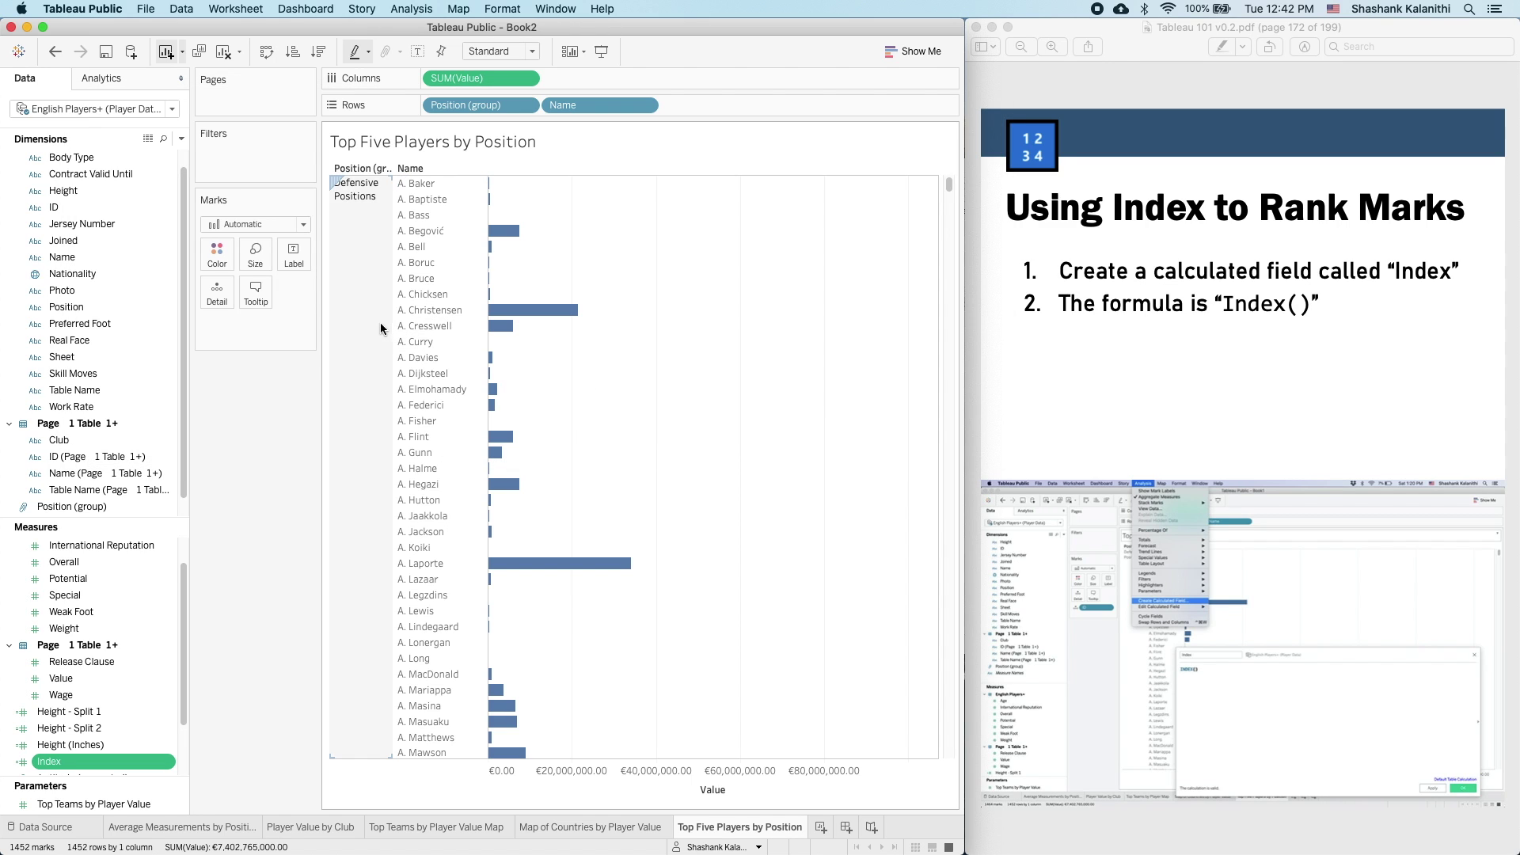
- Convert the Index field to discrete and place it on Rows between Position (group) and Name
left_click_drag(69, 766, 98, 405)
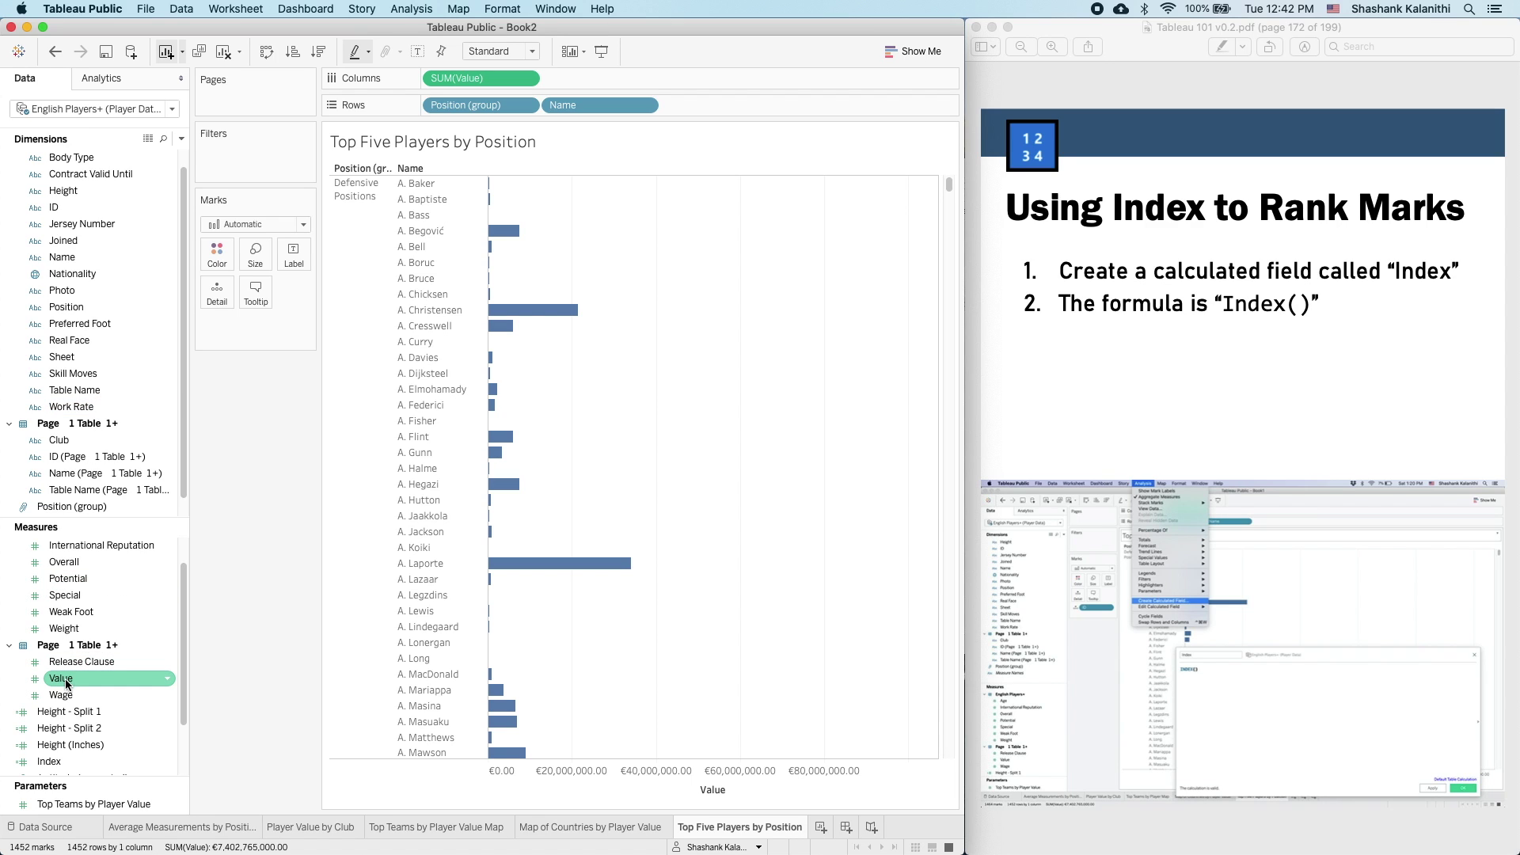
right_click(44, 763)
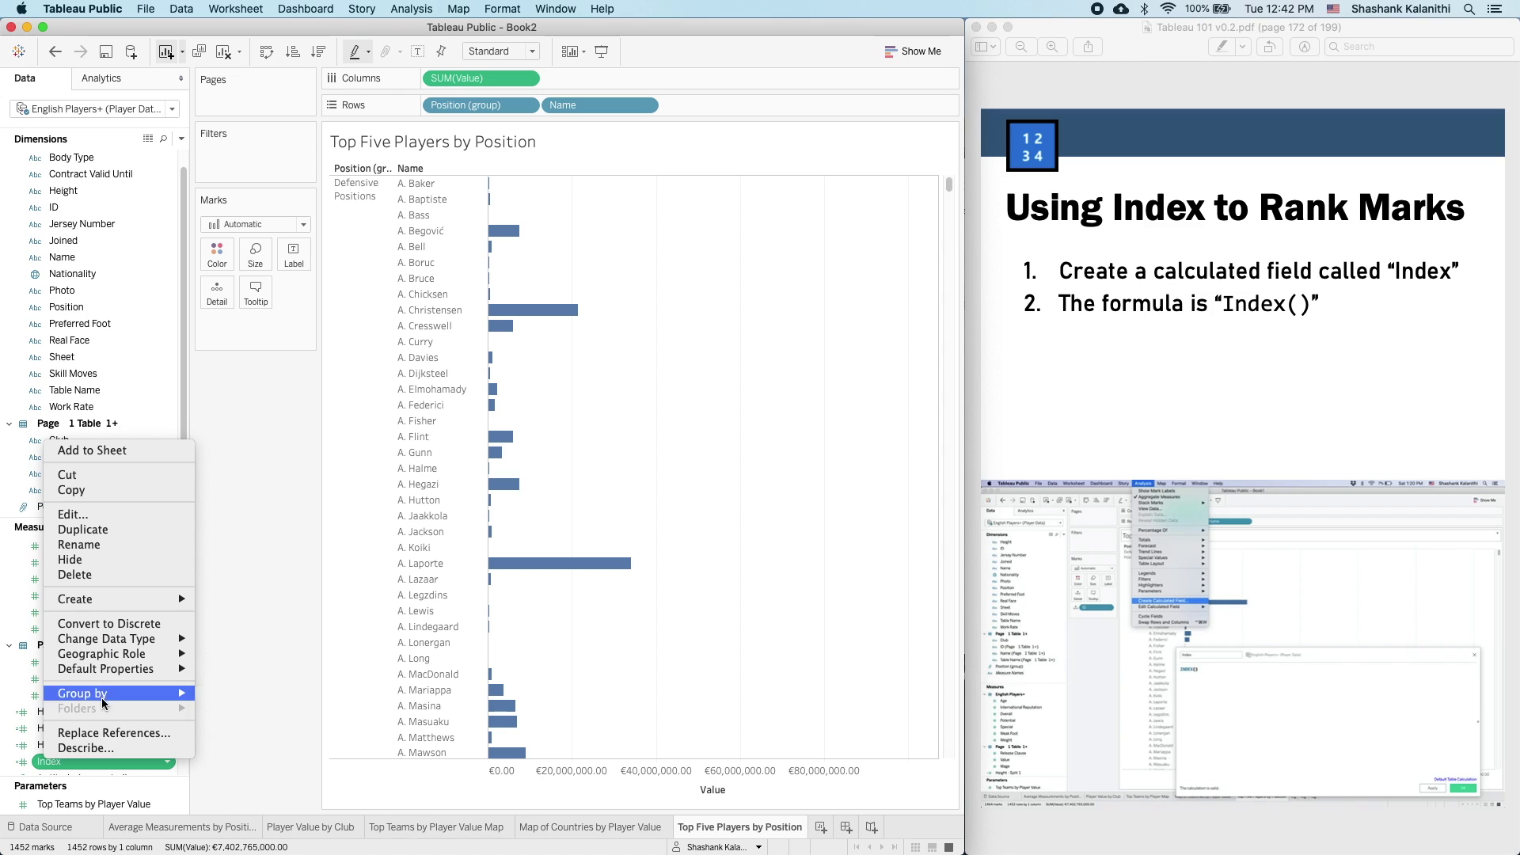
mouse_move(114, 692)
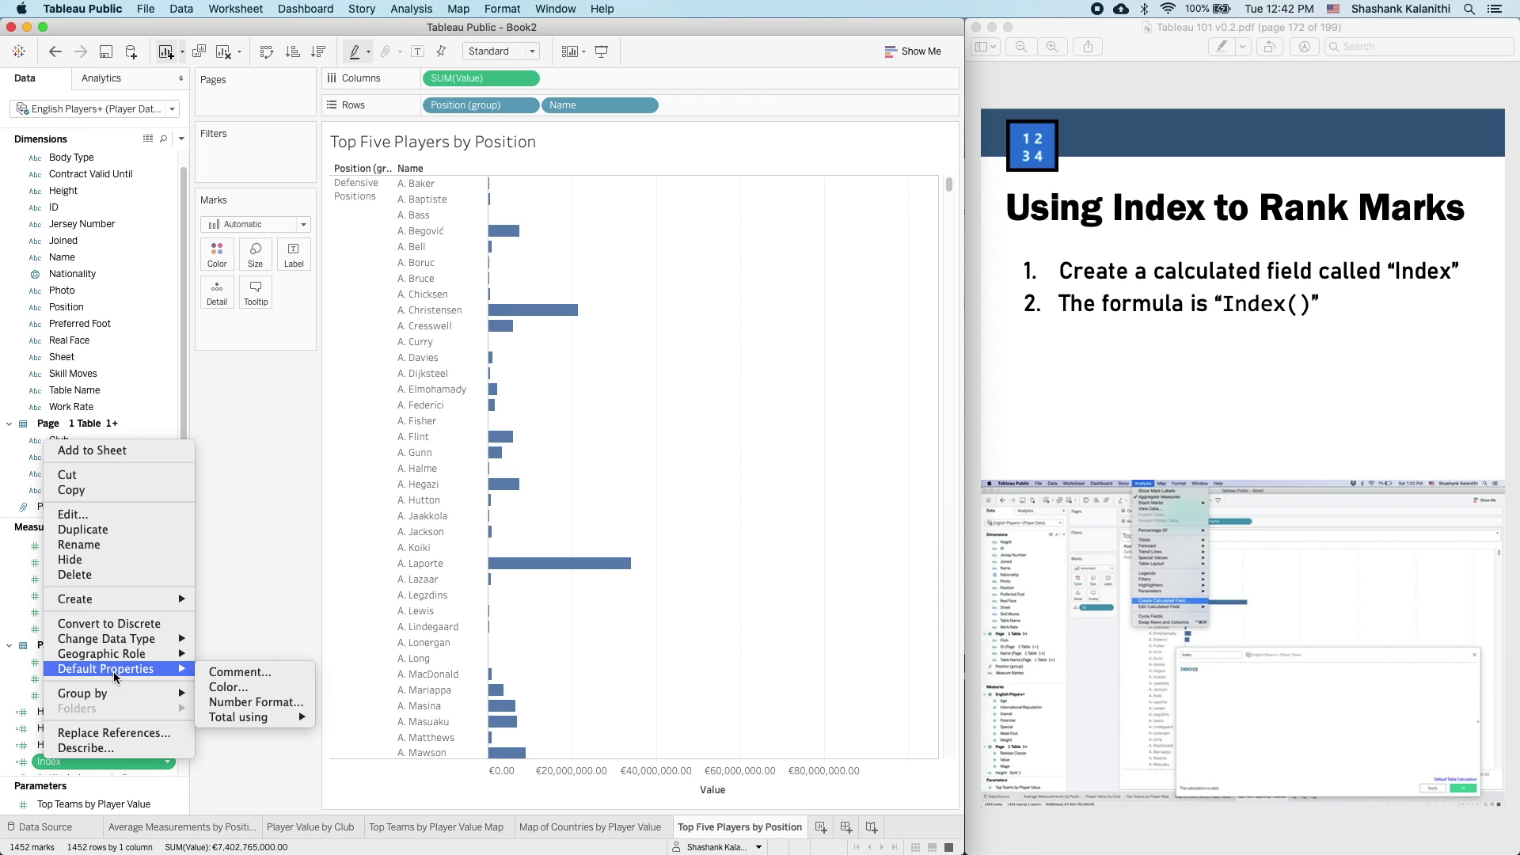
mouse_move(126, 638)
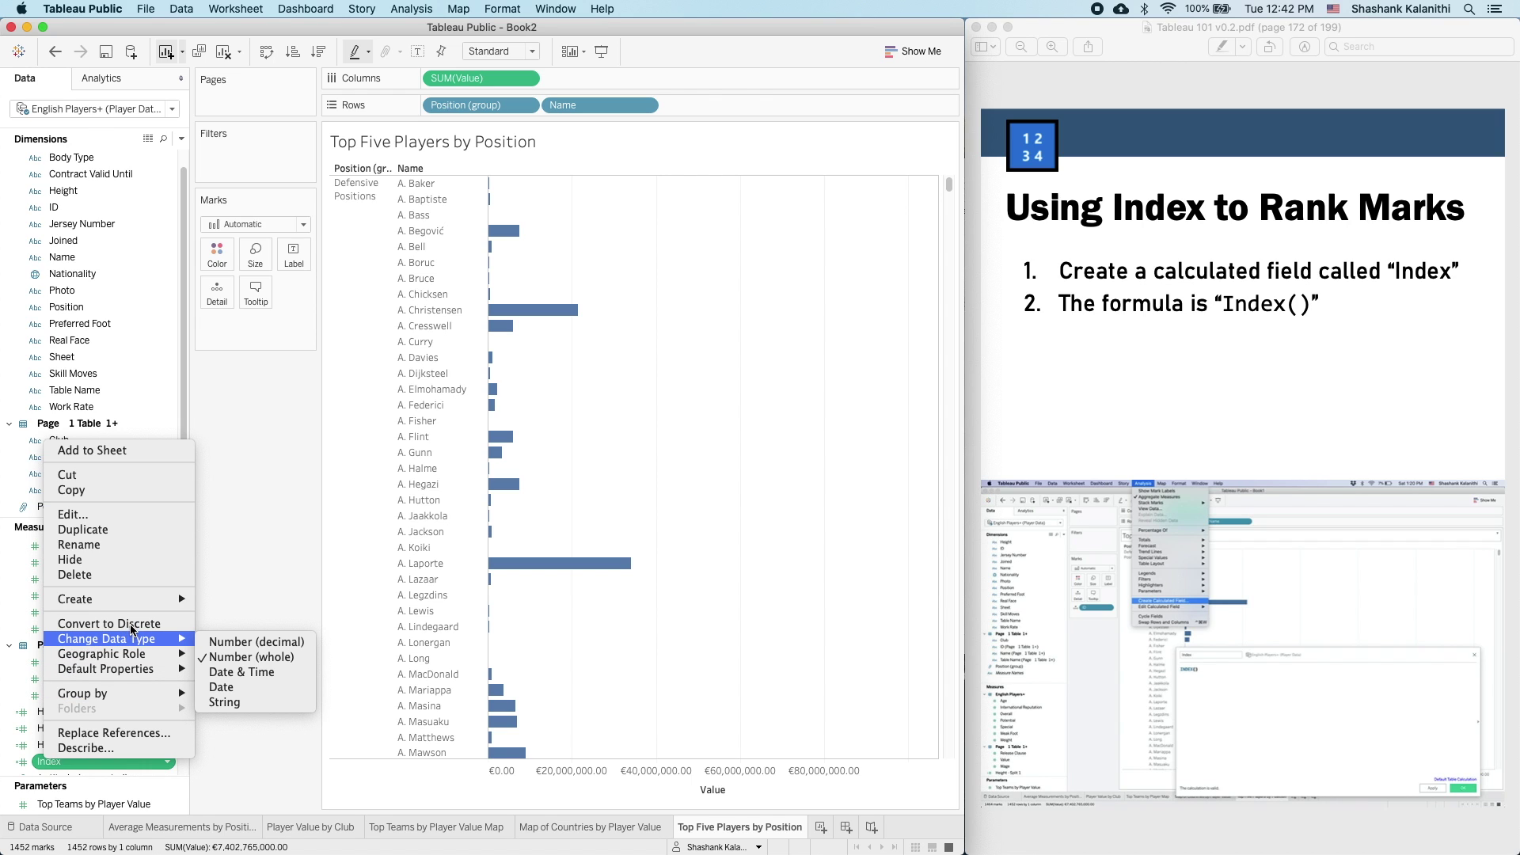
key("Escape")
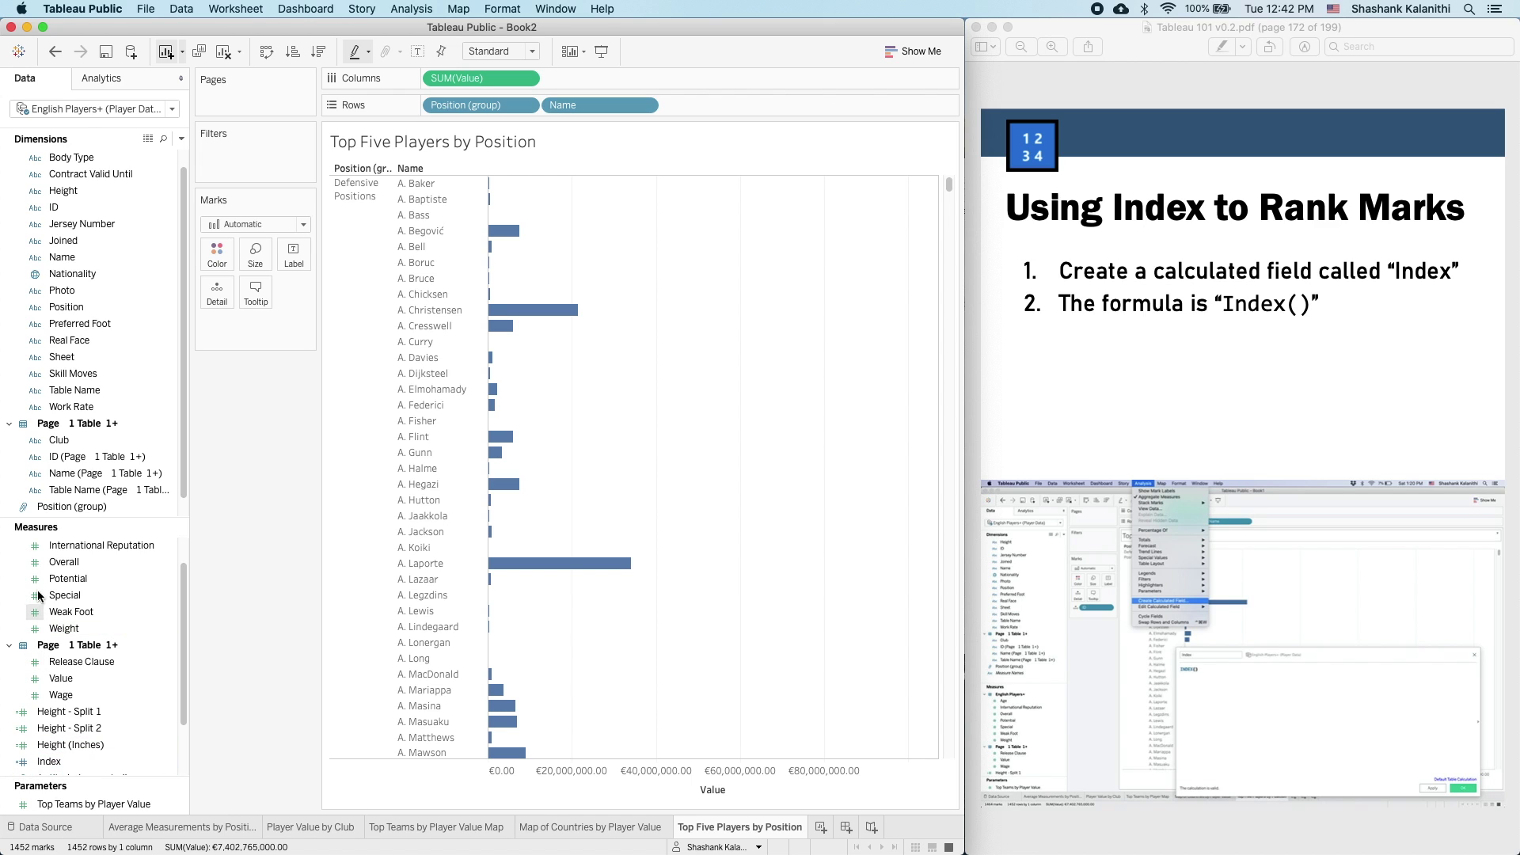
left_click_drag(55, 770, 545, 116)
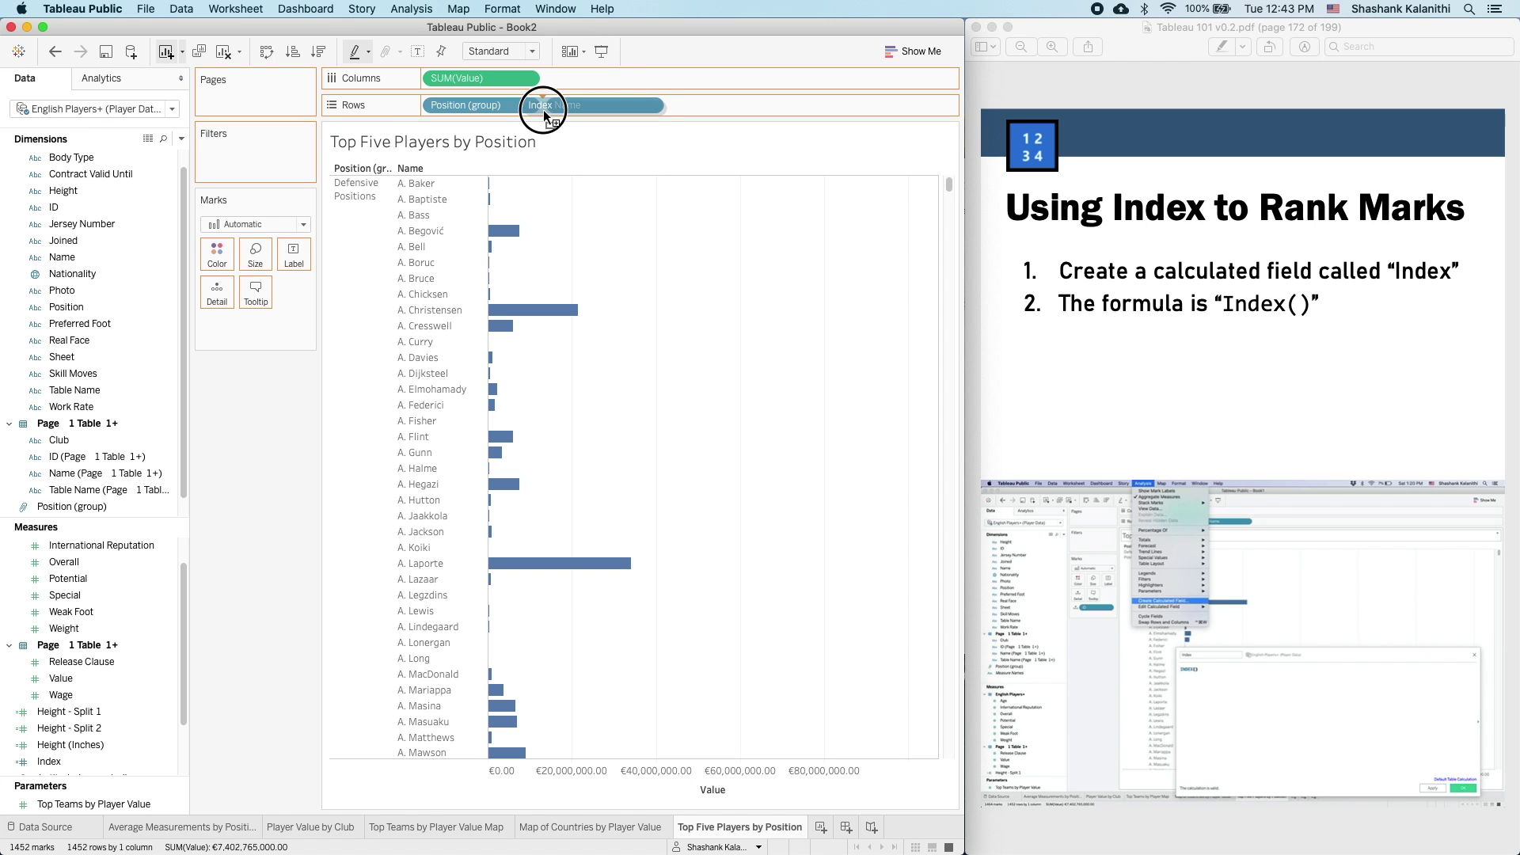
left_click_drag(545, 117, 543, 119)
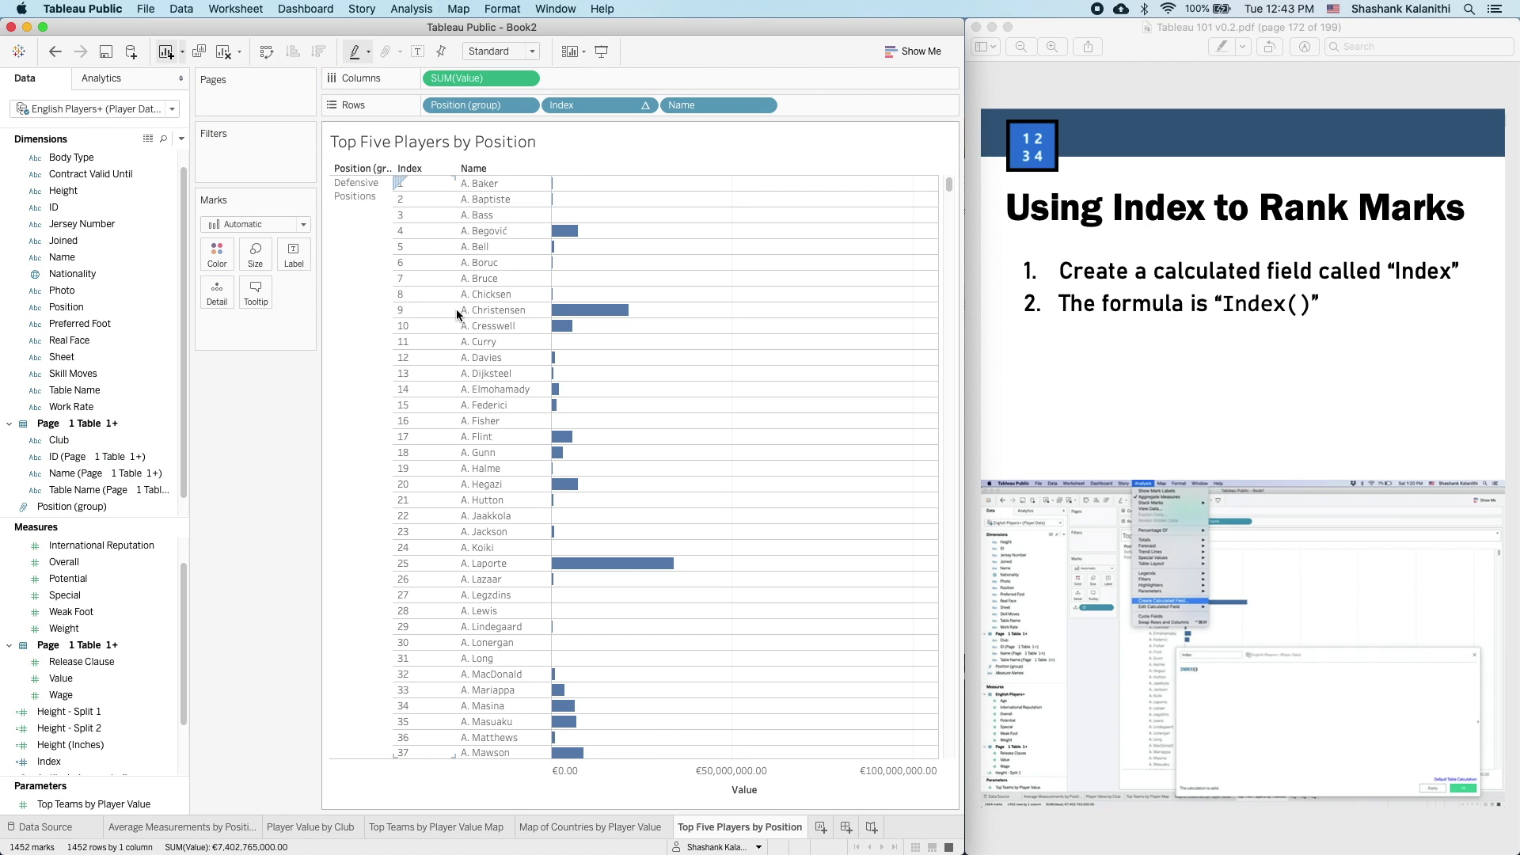
- Examine how the Index numbering runs from Defensive Positions into Forwards, and return to the start of the chart
left_click_drag(949, 182, 907, 430)
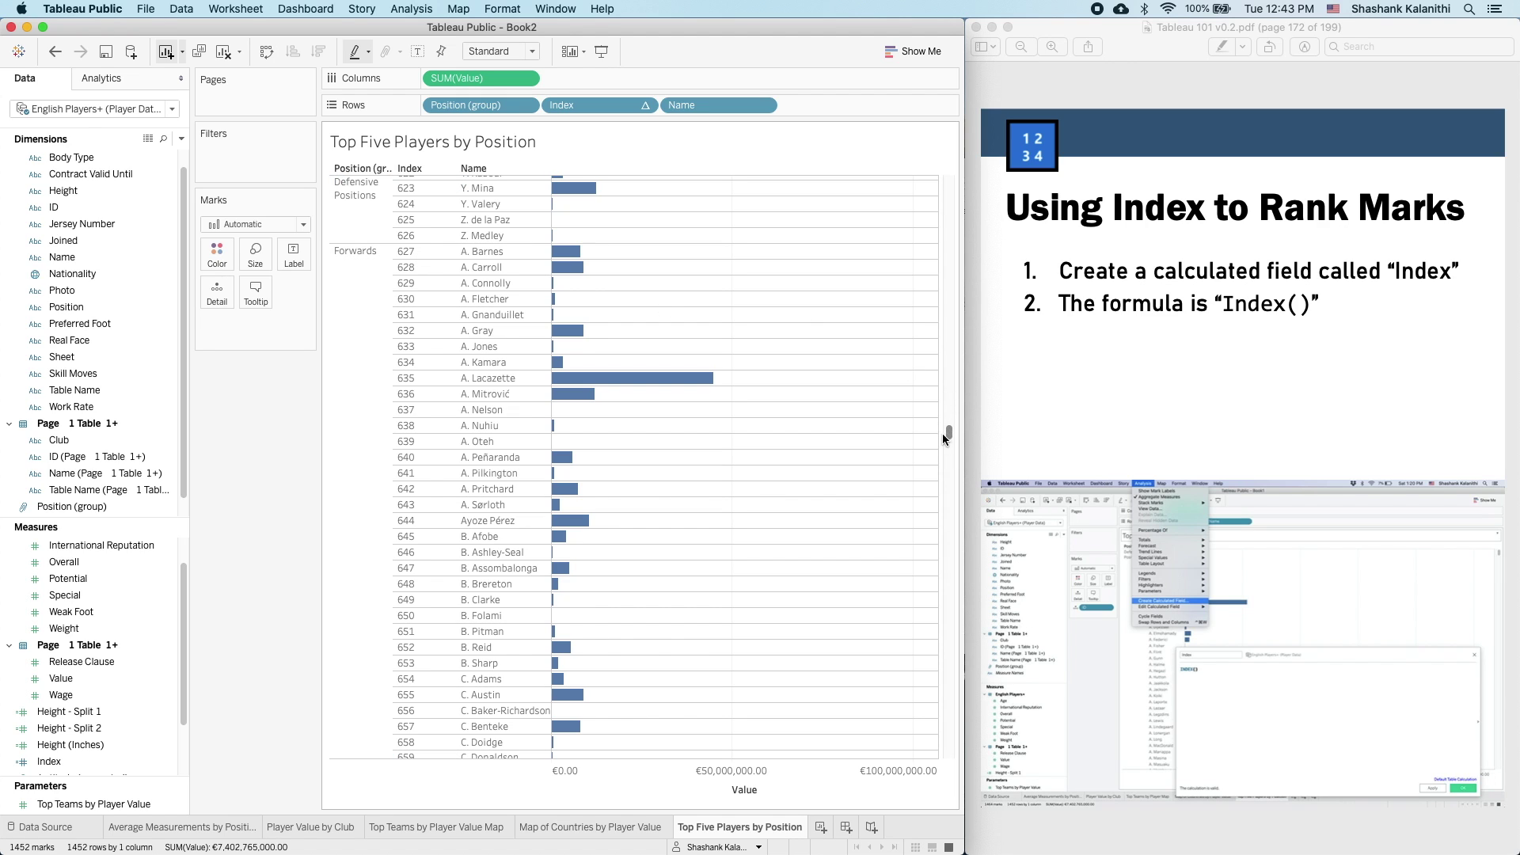
left_click_drag(949, 434, 950, 435)
scroll(933, 212, "up", 10)
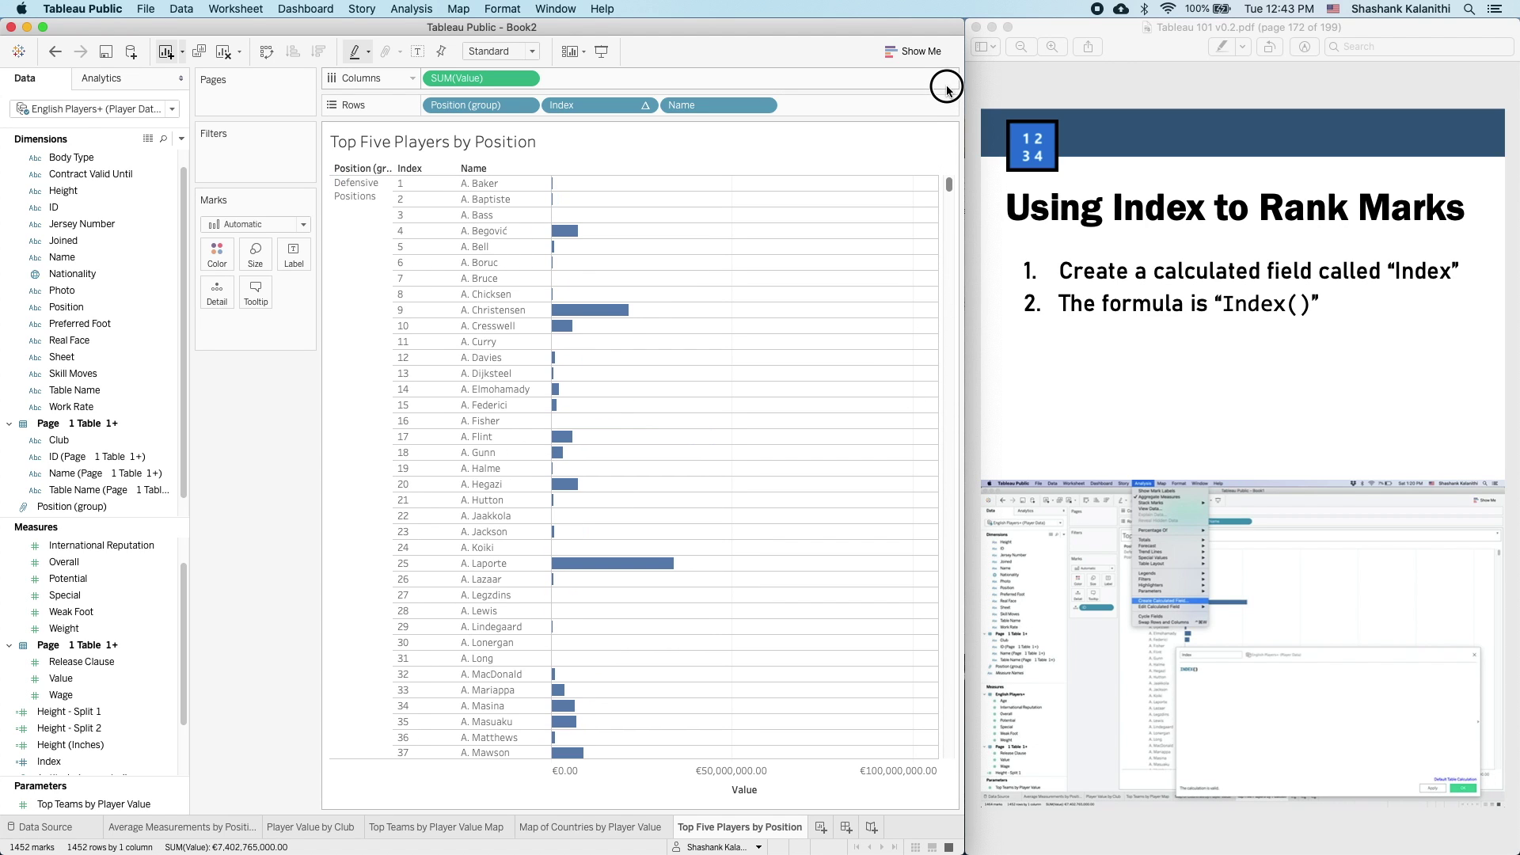
left_click(373, 194)
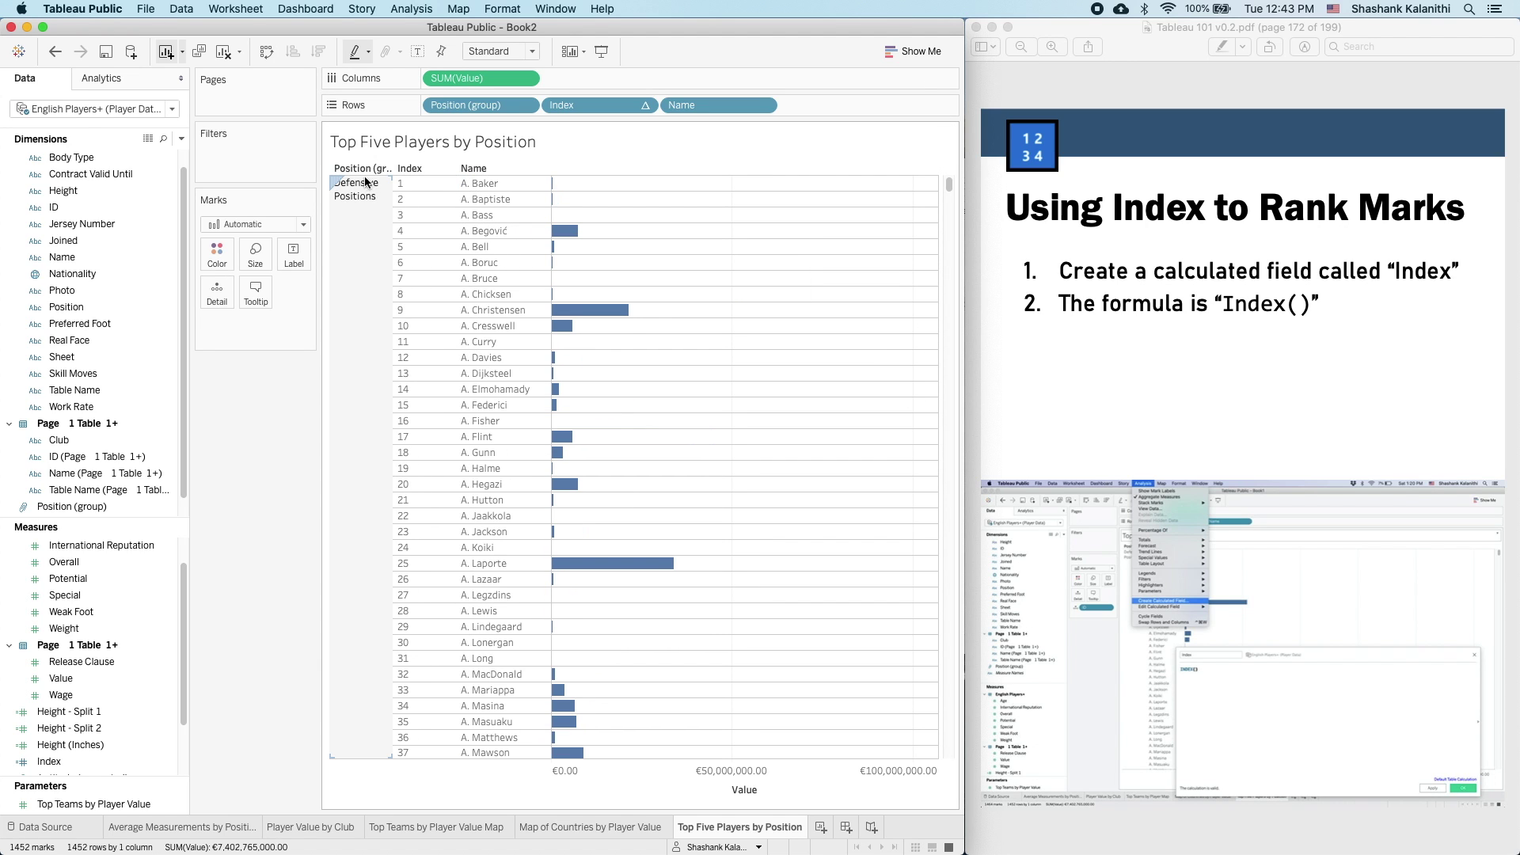
- Advance the guide to page 175 with steps 5 to 9, and open the table calculation settings of Index on Rows
left_click(1314, 335)
key("Right")
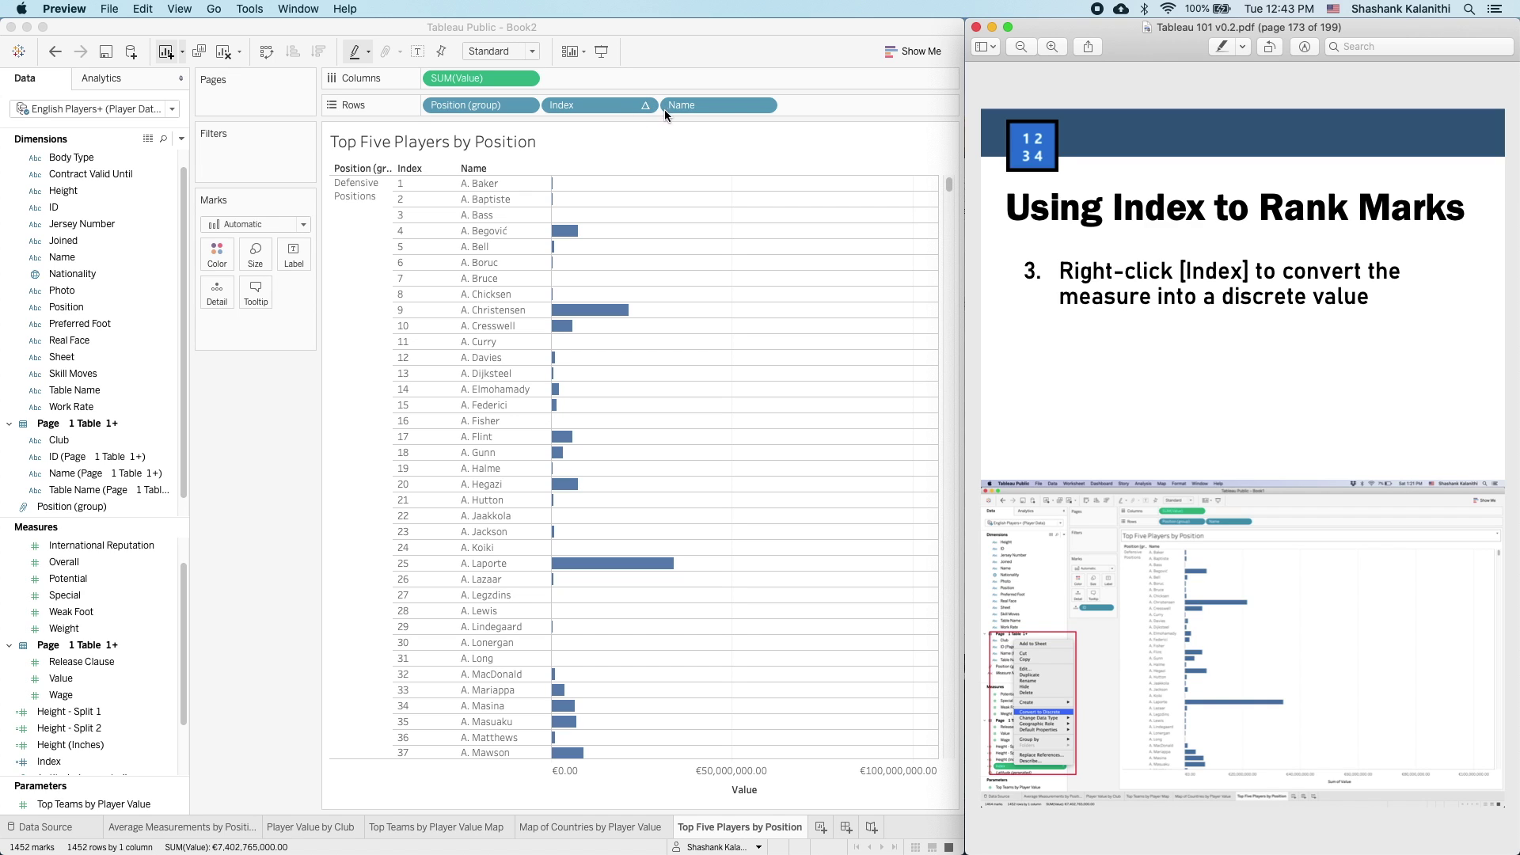
left_click(626, 111)
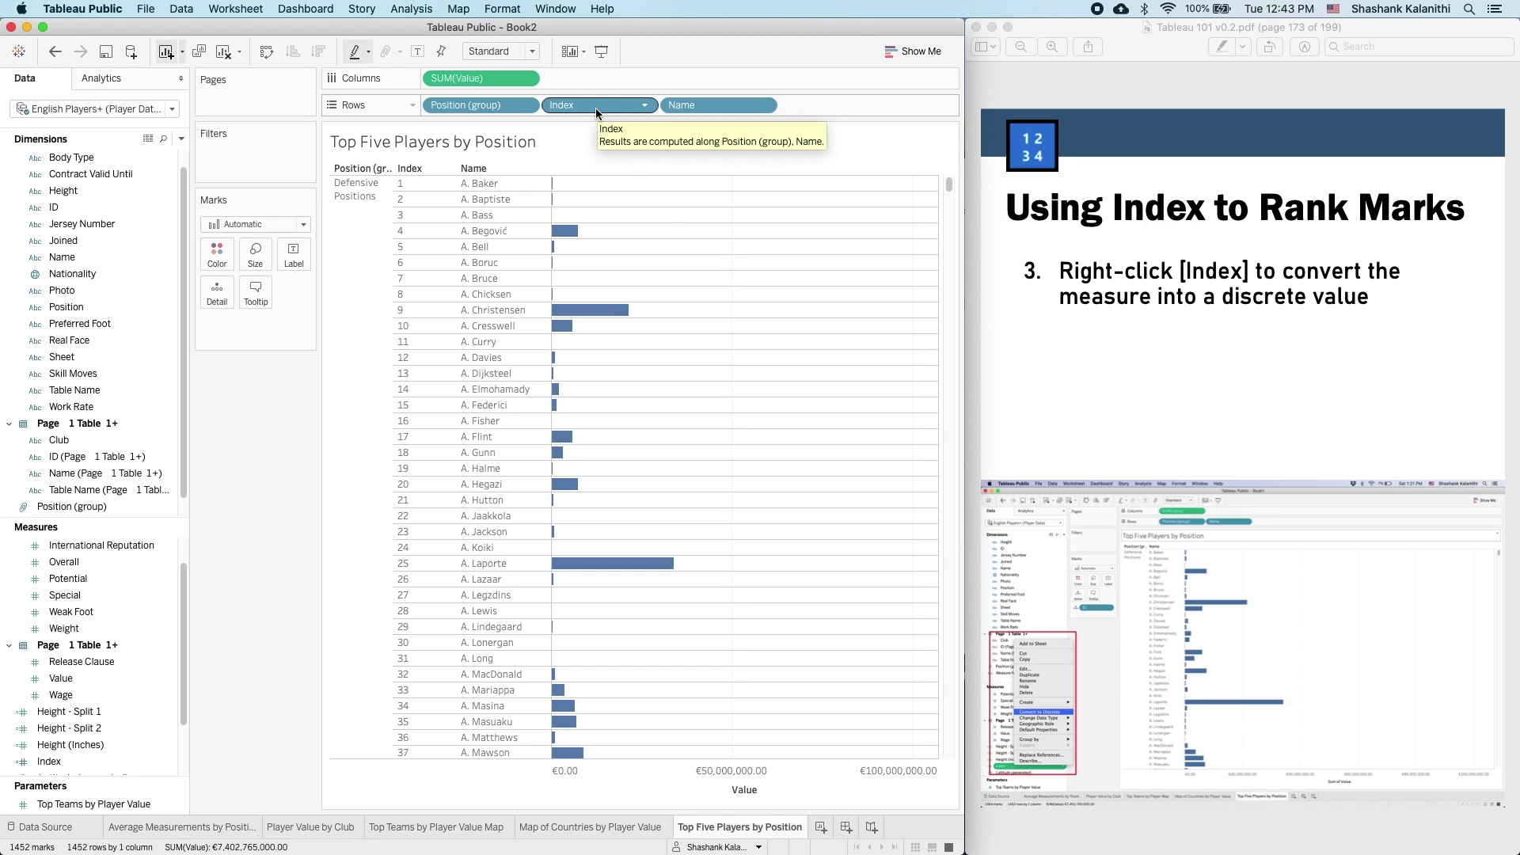
right_click(595, 107)
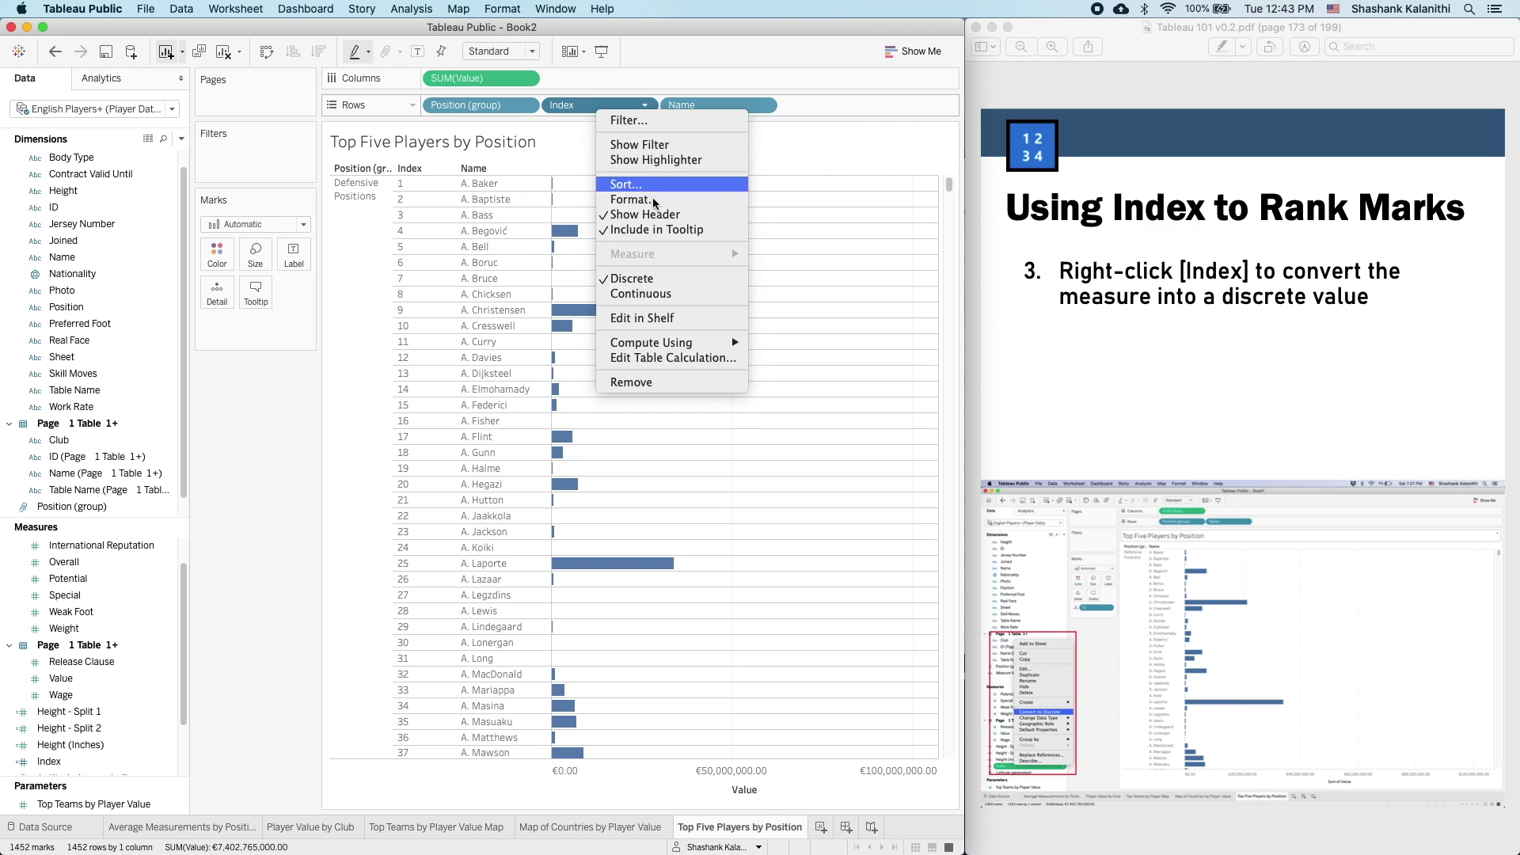
left_click(682, 358)
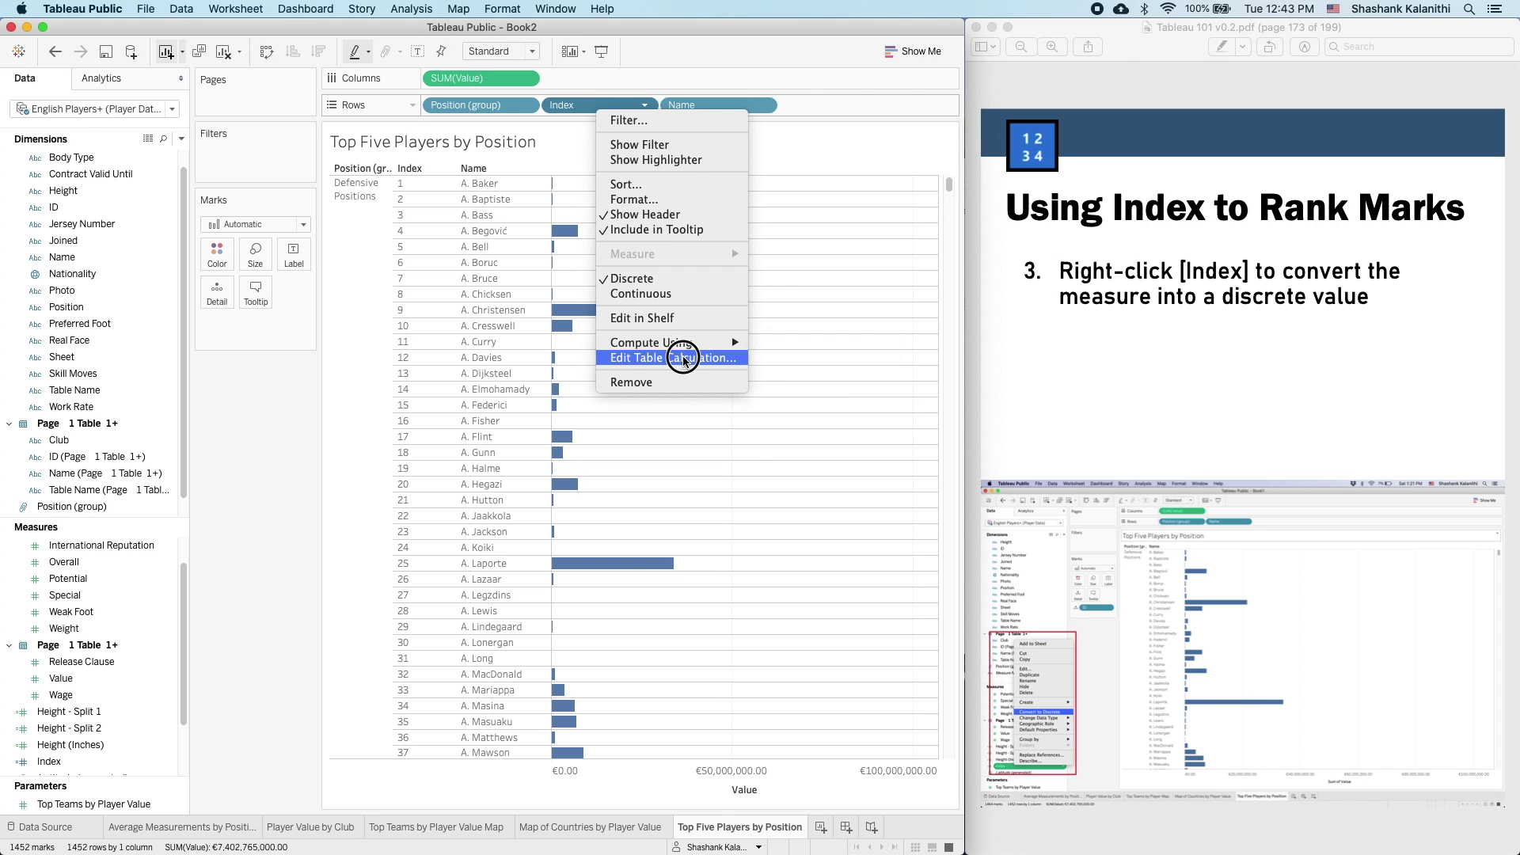
left_click(1138, 345)
key("Down")
key("Down")
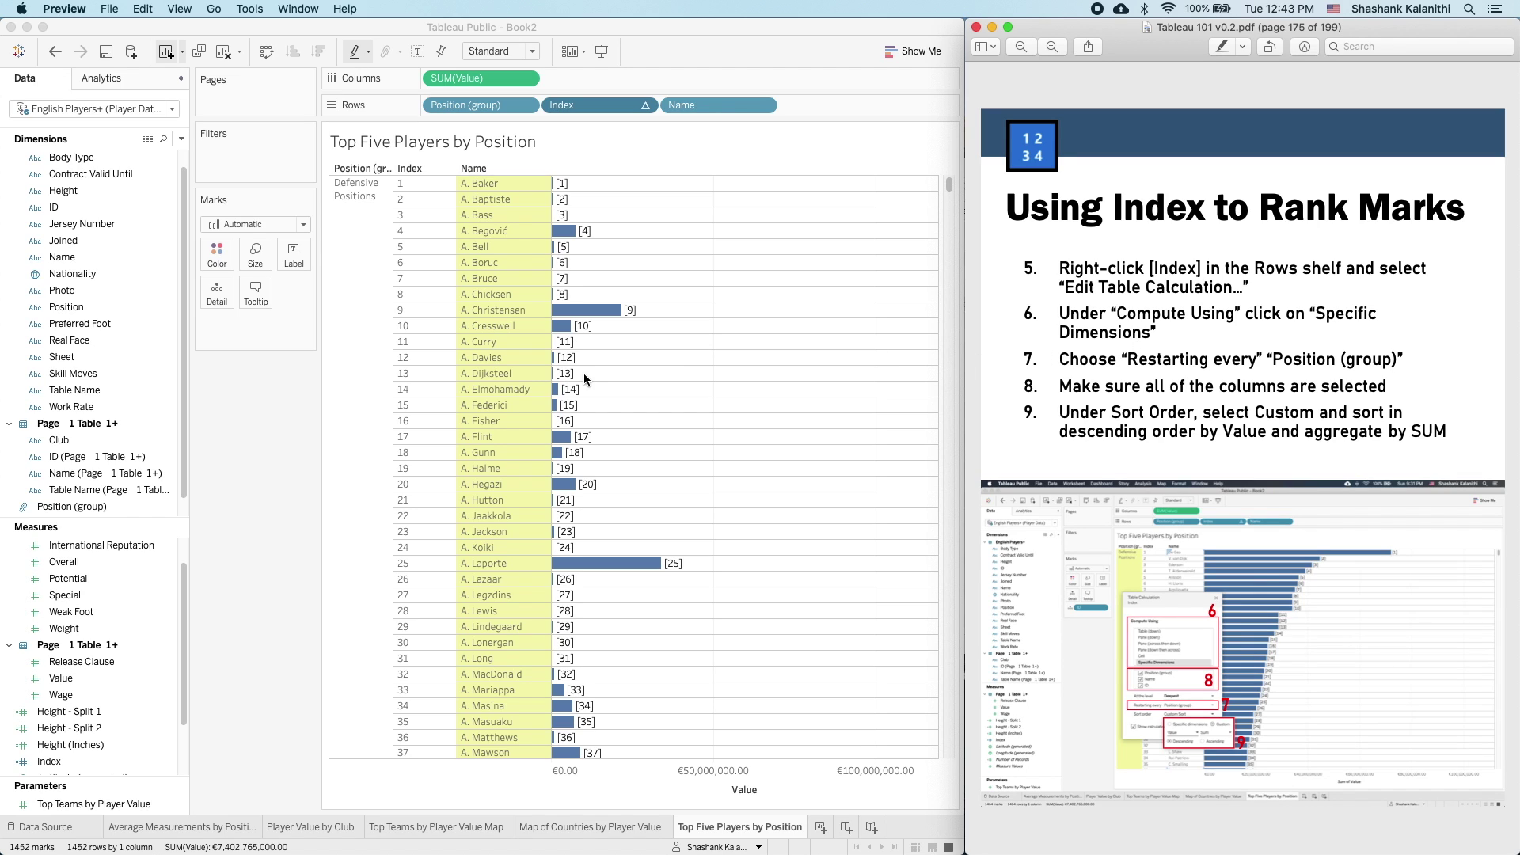
- Reopen the table calculation settings of Index on Rows and place the dialog clear of the index labels
left_click(575, 133)
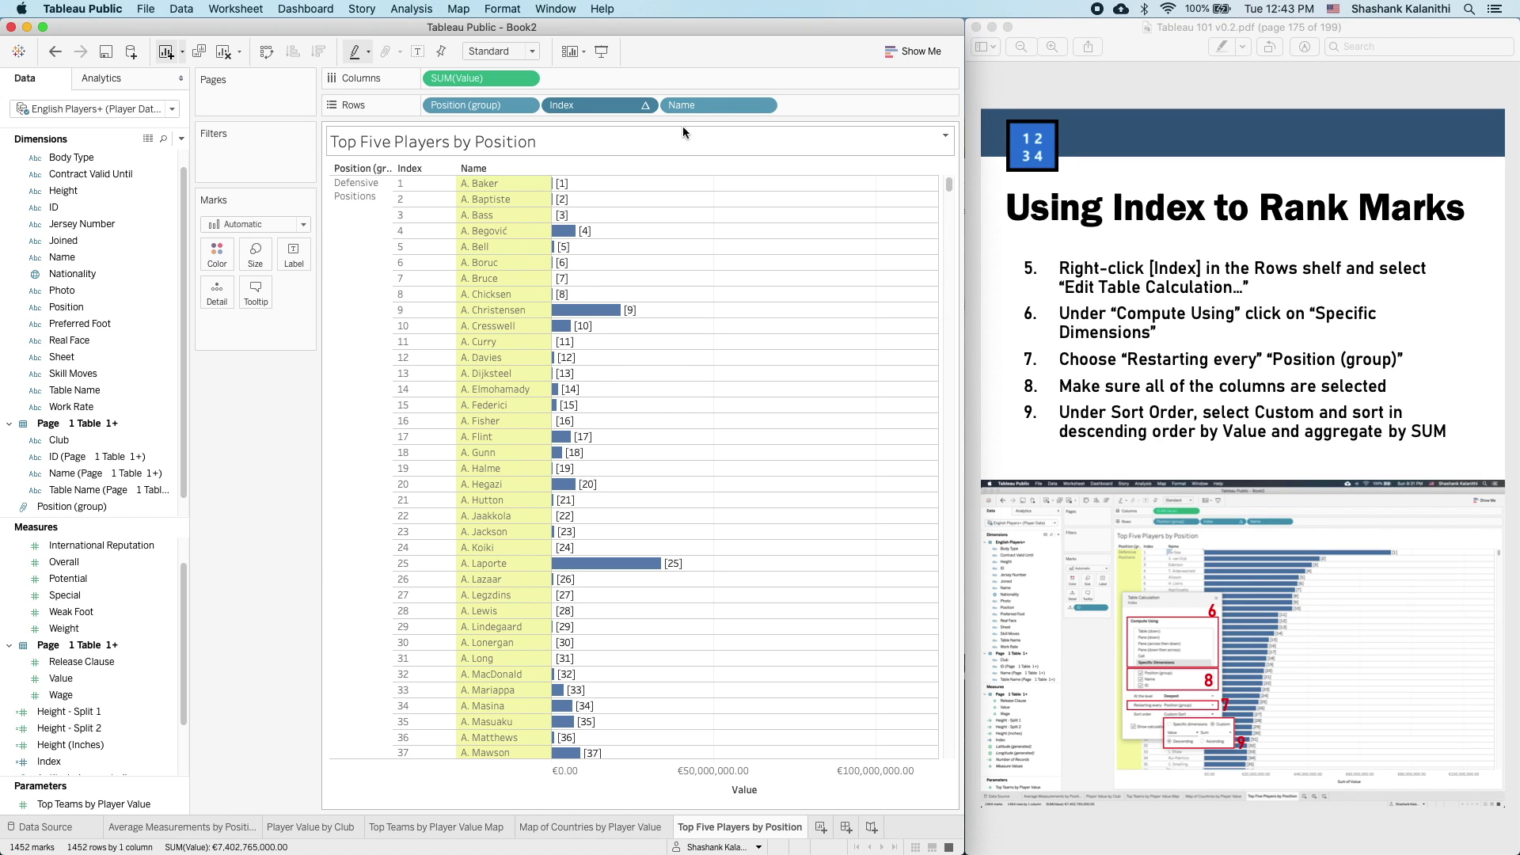
left_click_drag(810, 35, 605, 82)
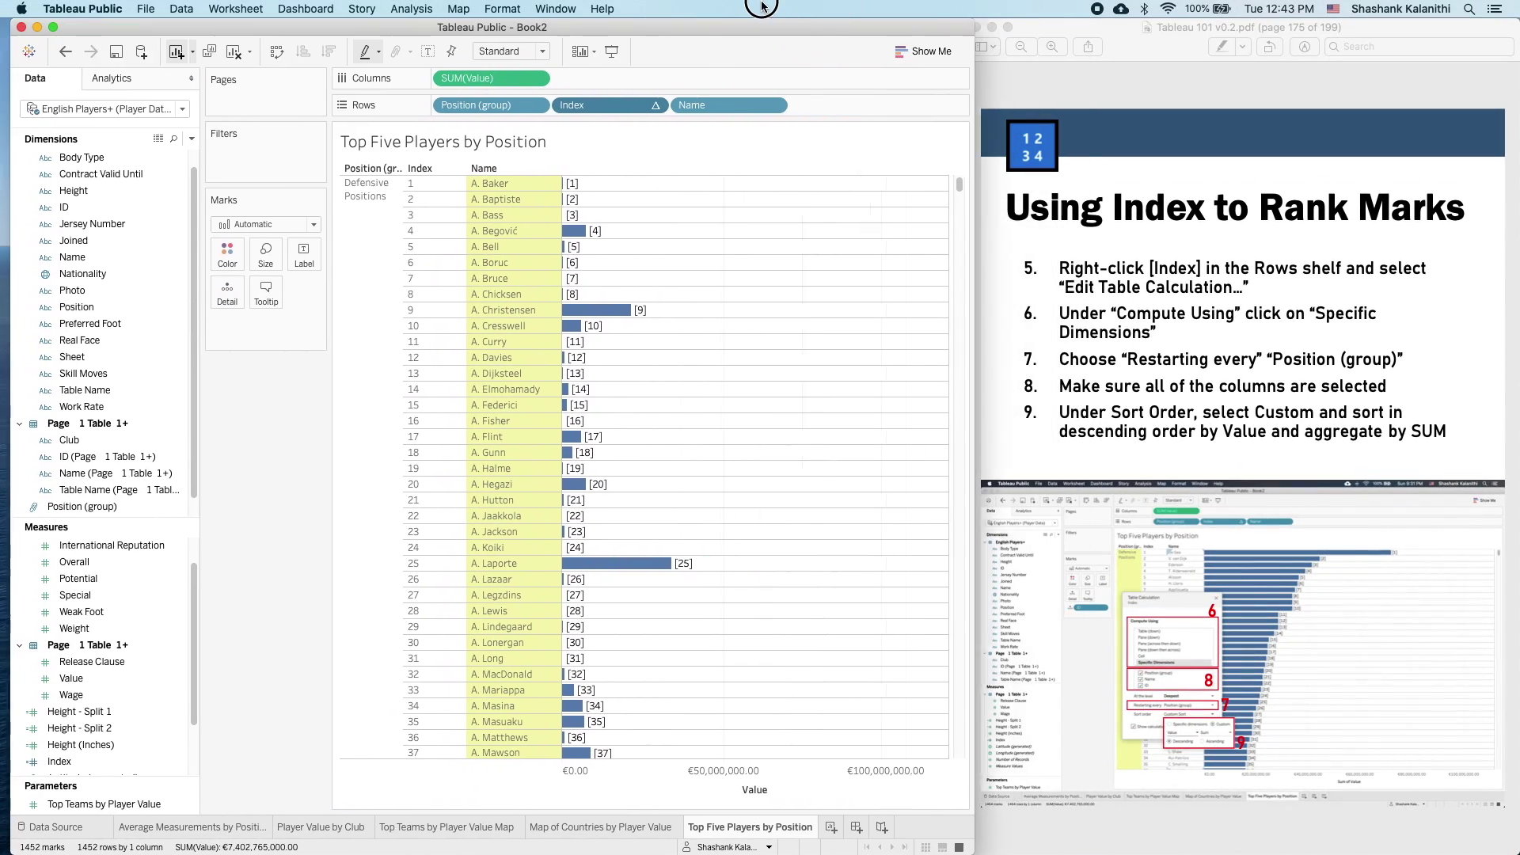
right_click(600, 106)
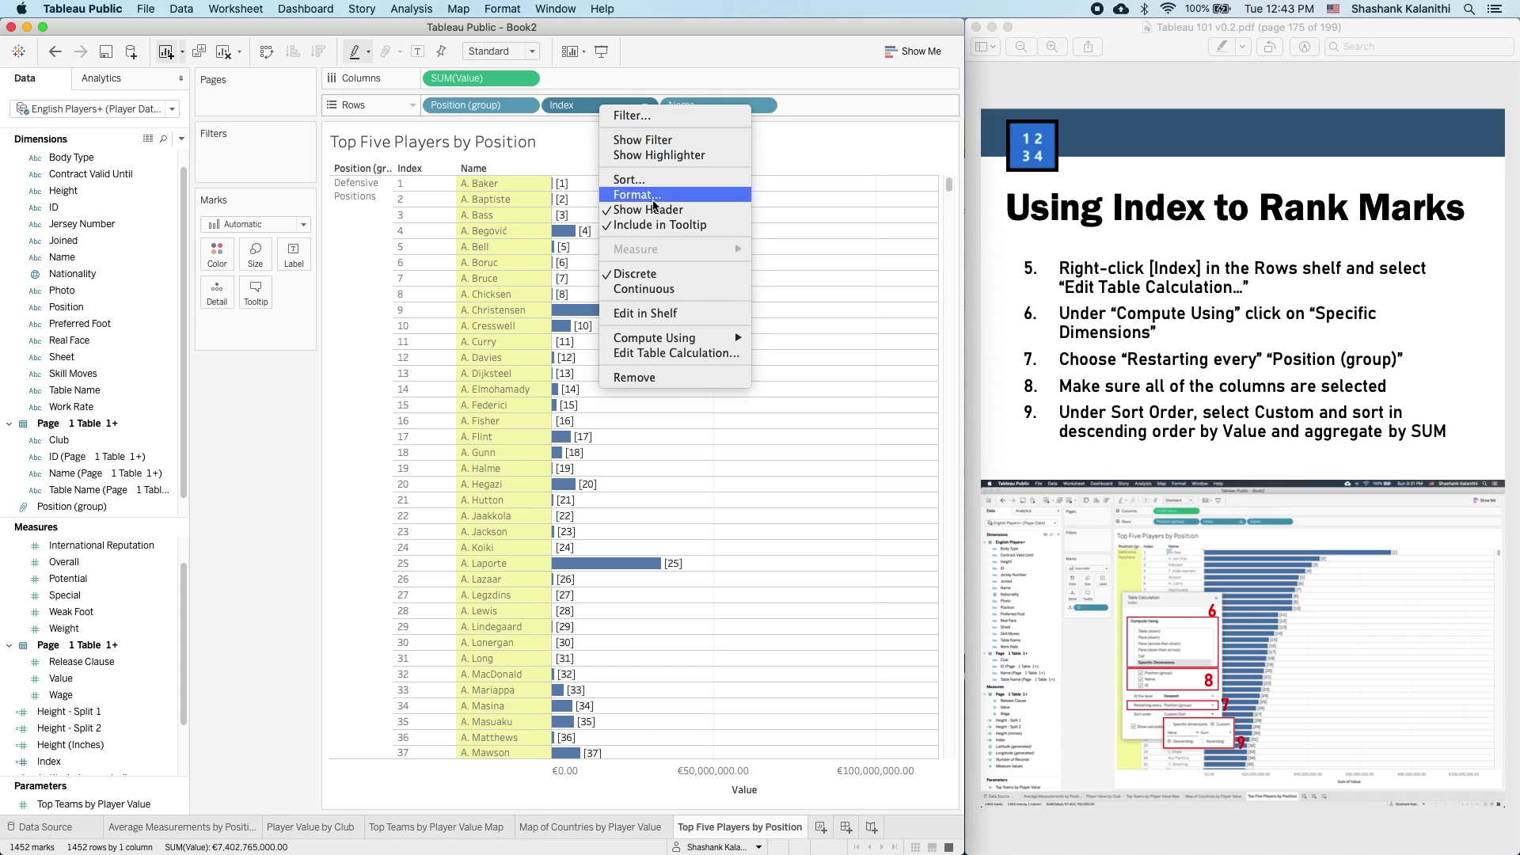
left_click(668, 352)
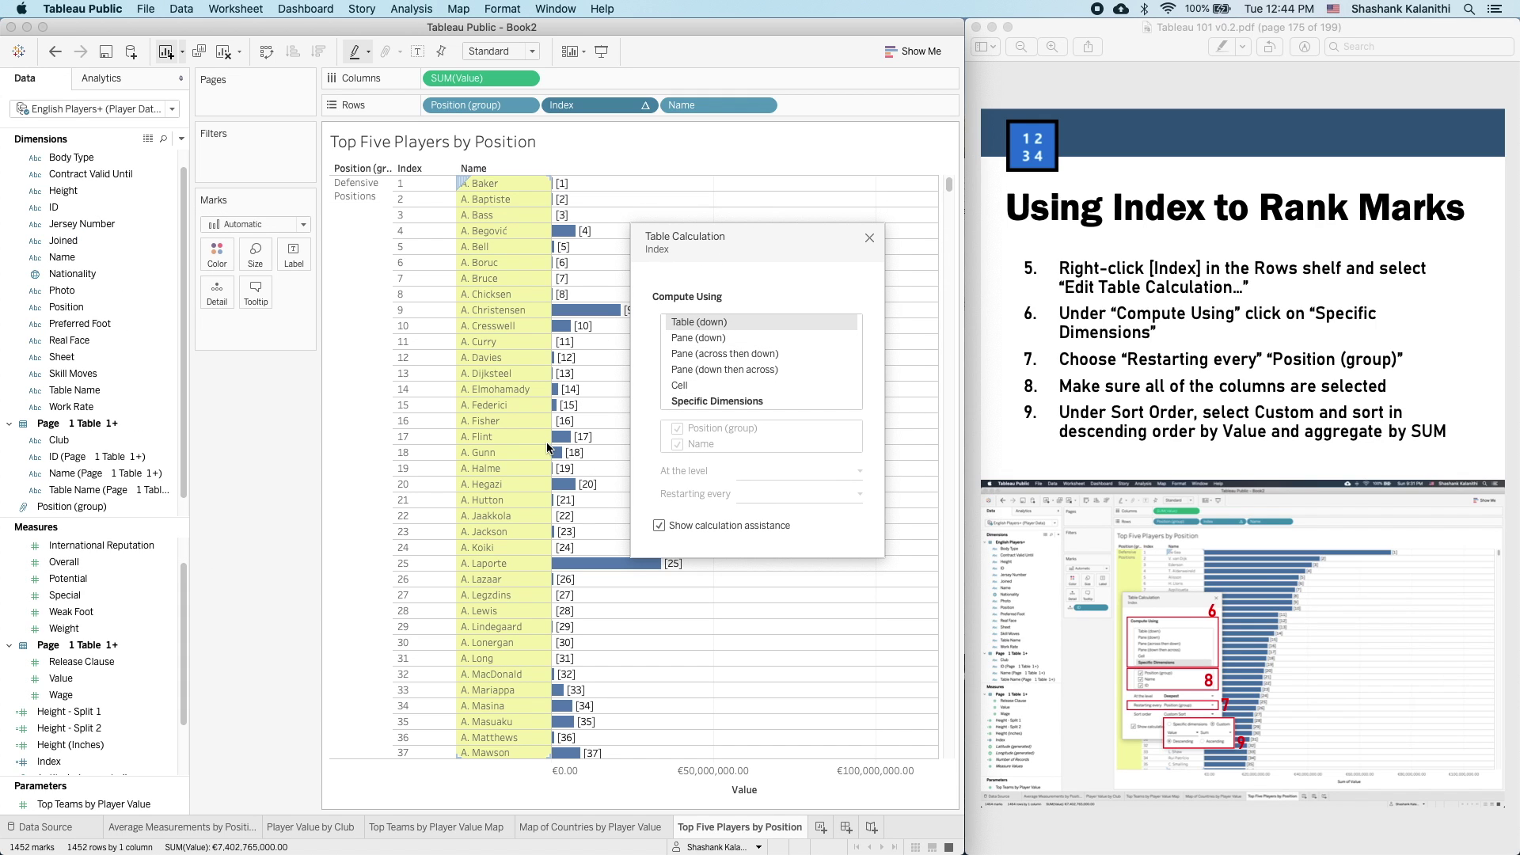
mouse_move(565, 446)
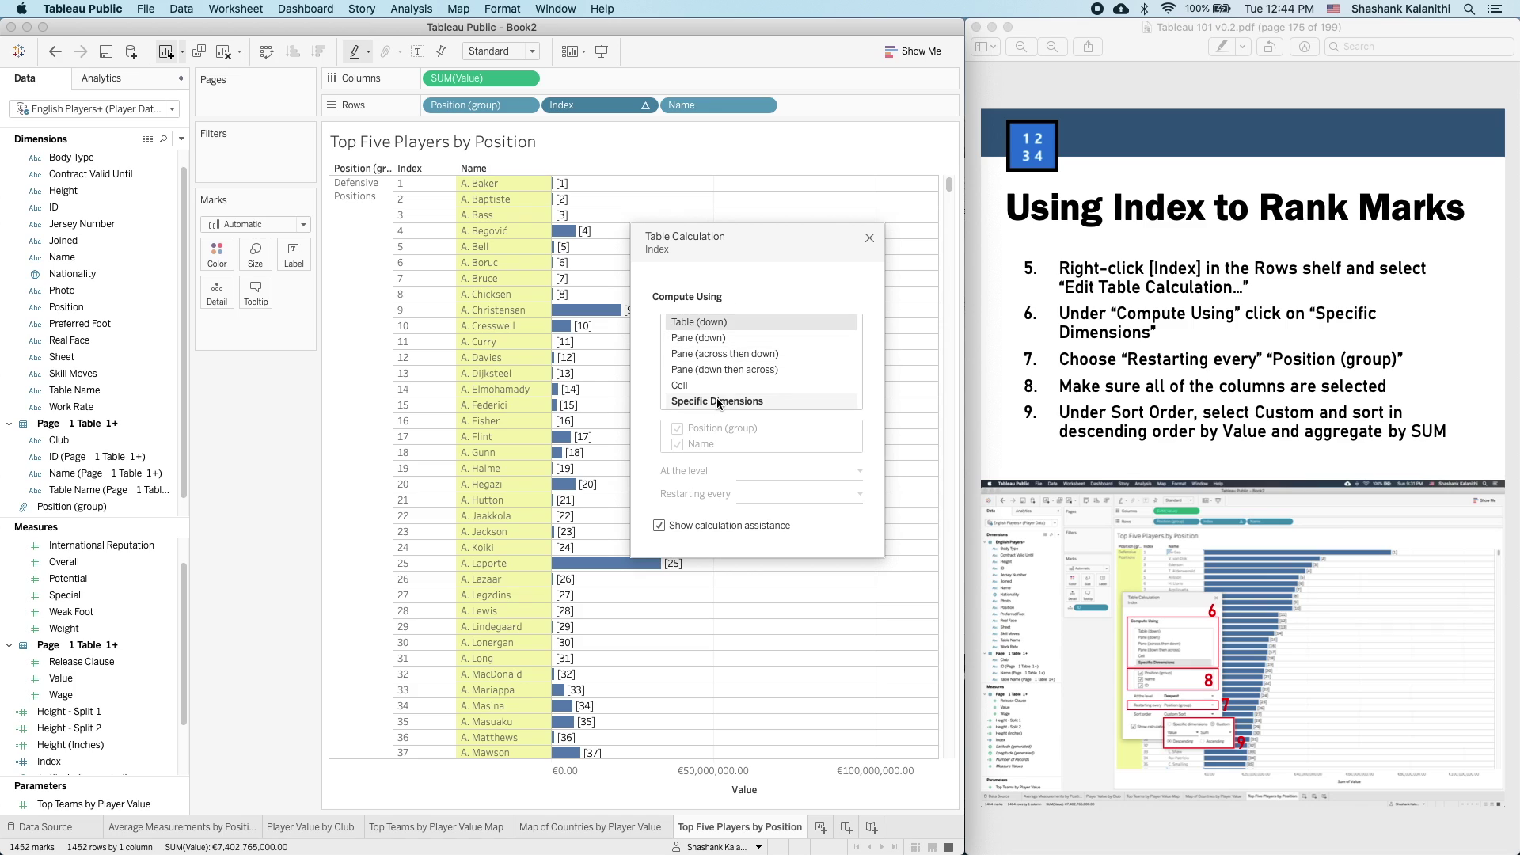
left_click_drag(662, 237, 717, 227)
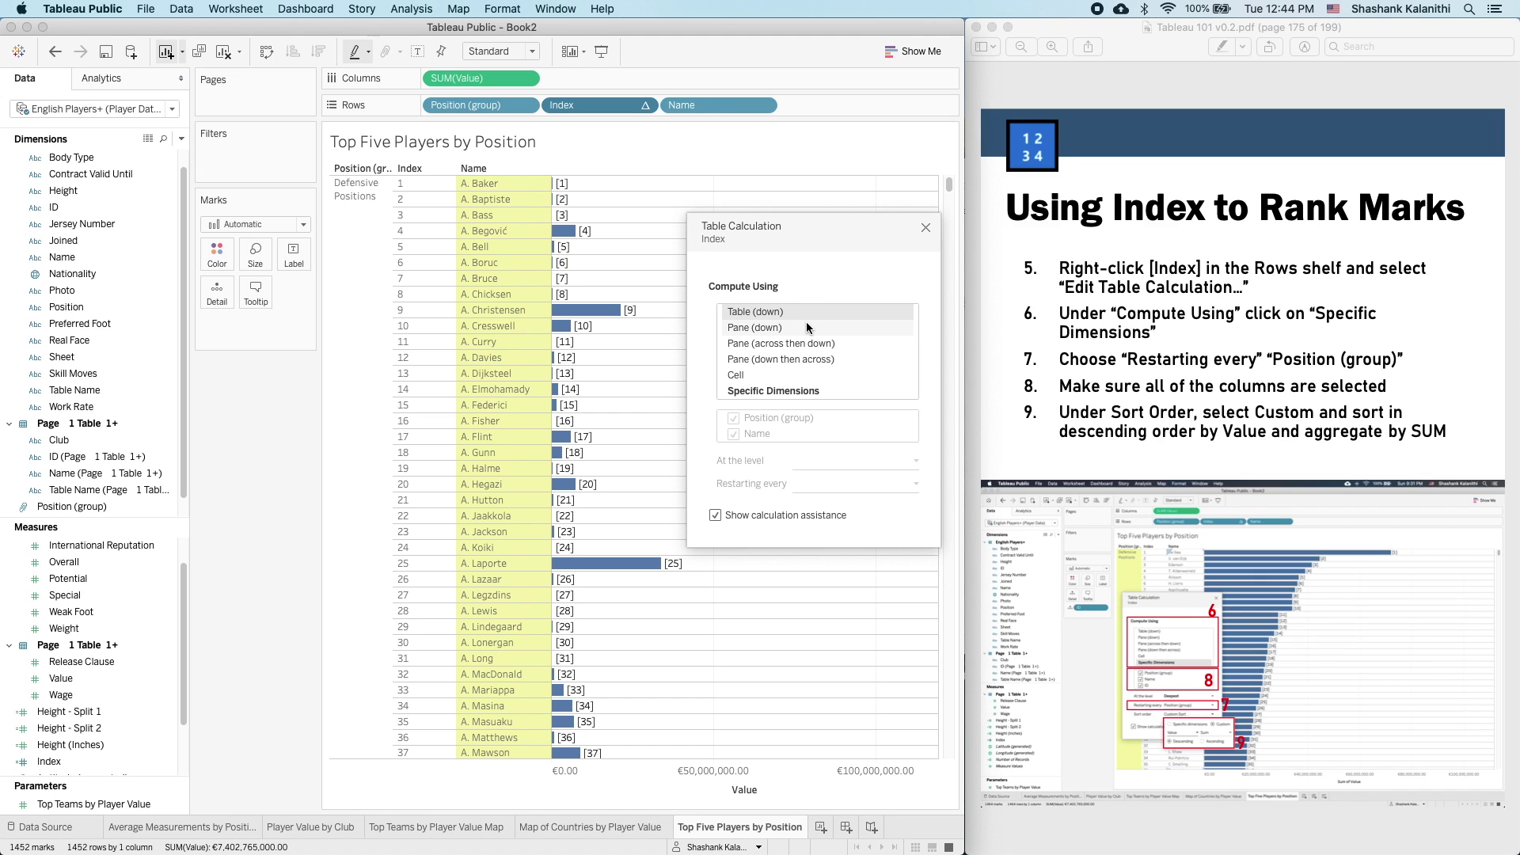
- Try Specific Dimensions, table, pane and cell scopes for computing Index, ending on Pane (across then down)
left_click(785, 391)
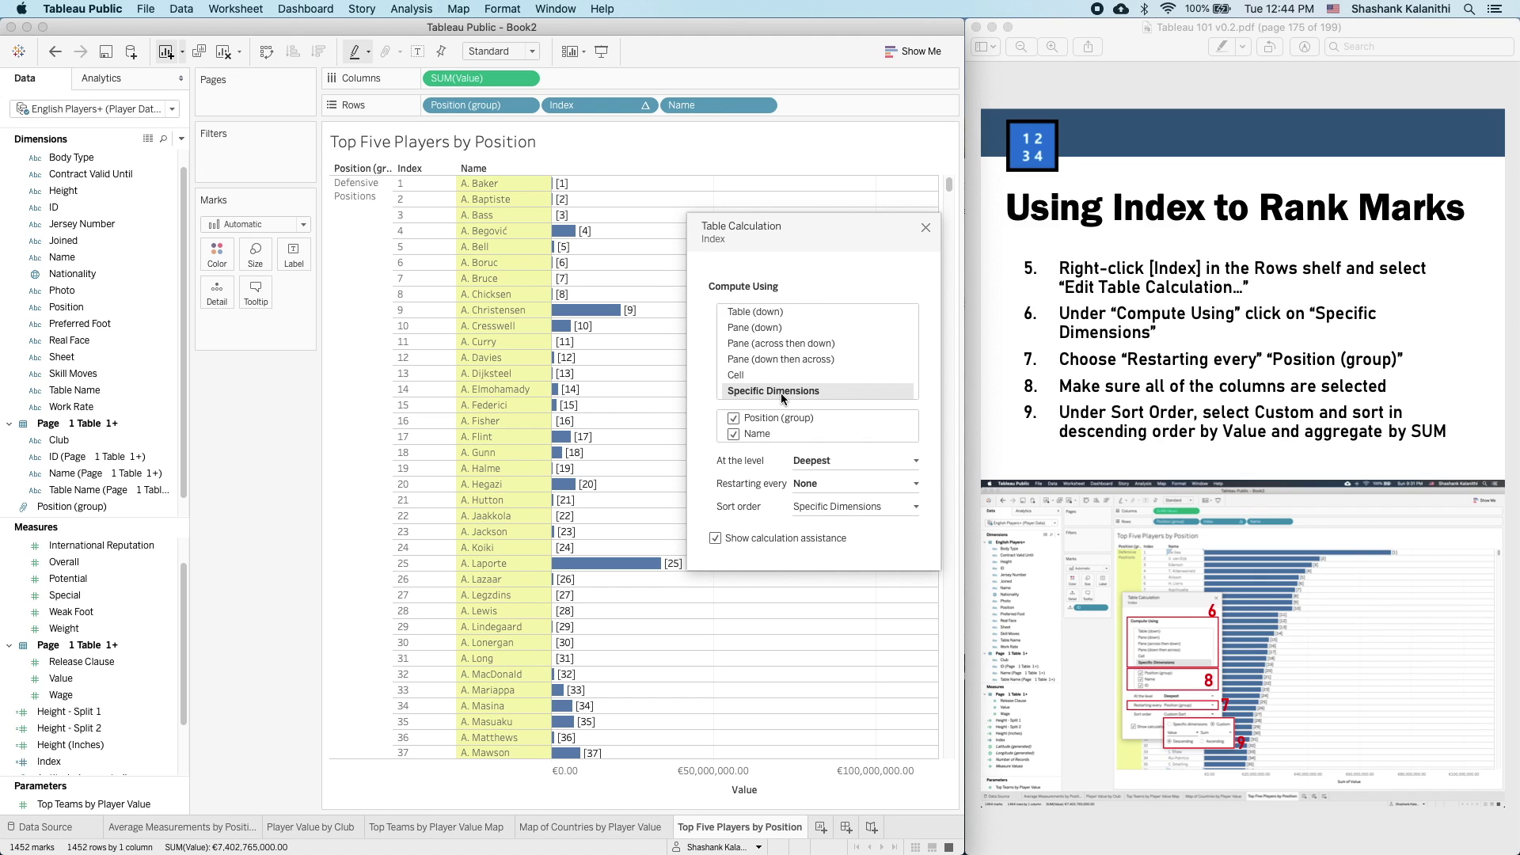
left_click(777, 315)
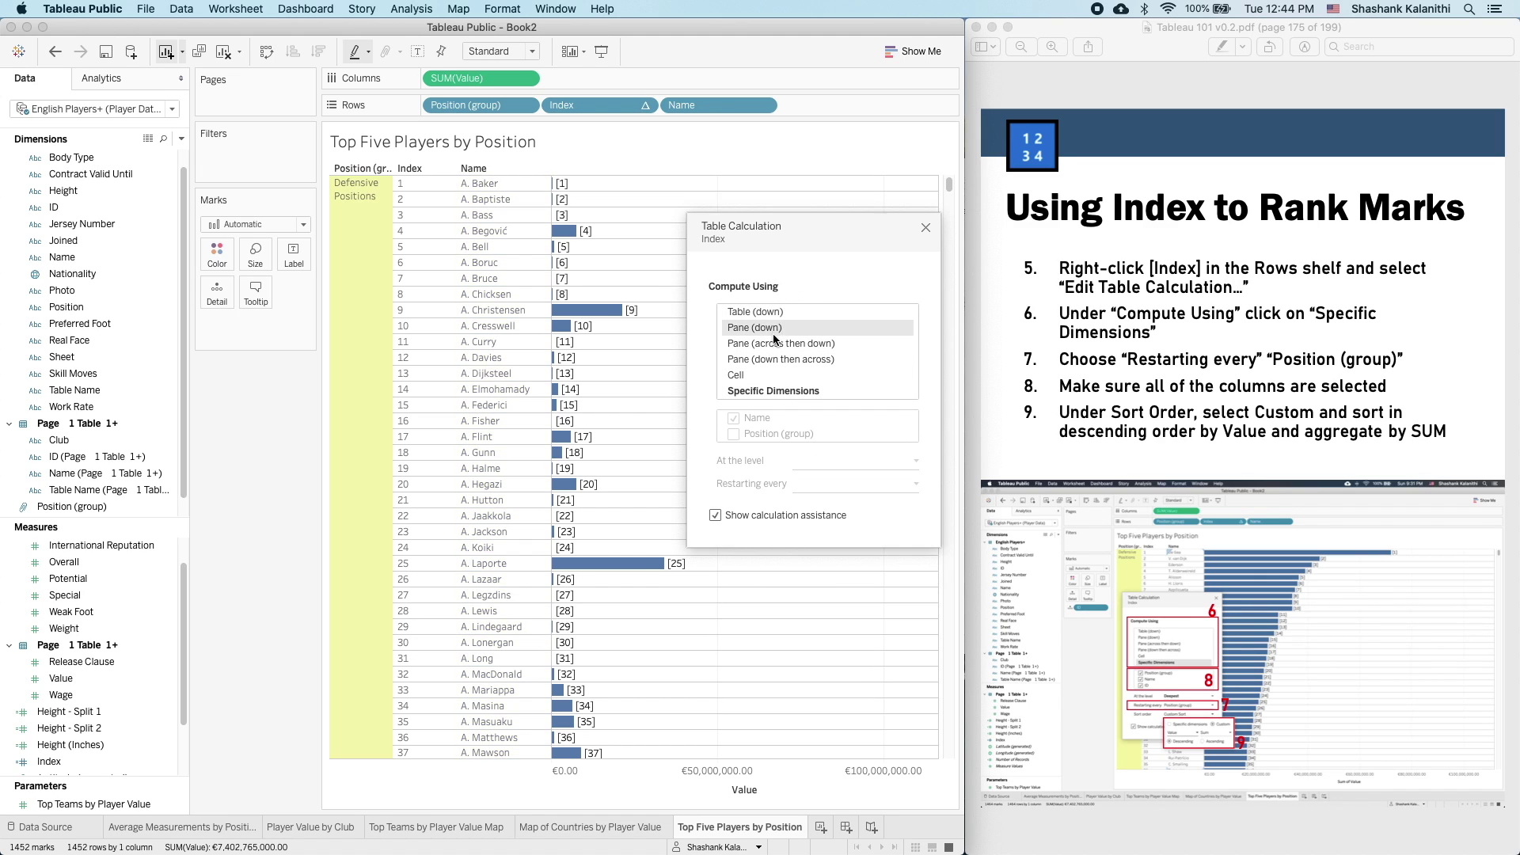
left_click(773, 361)
left_click(765, 377)
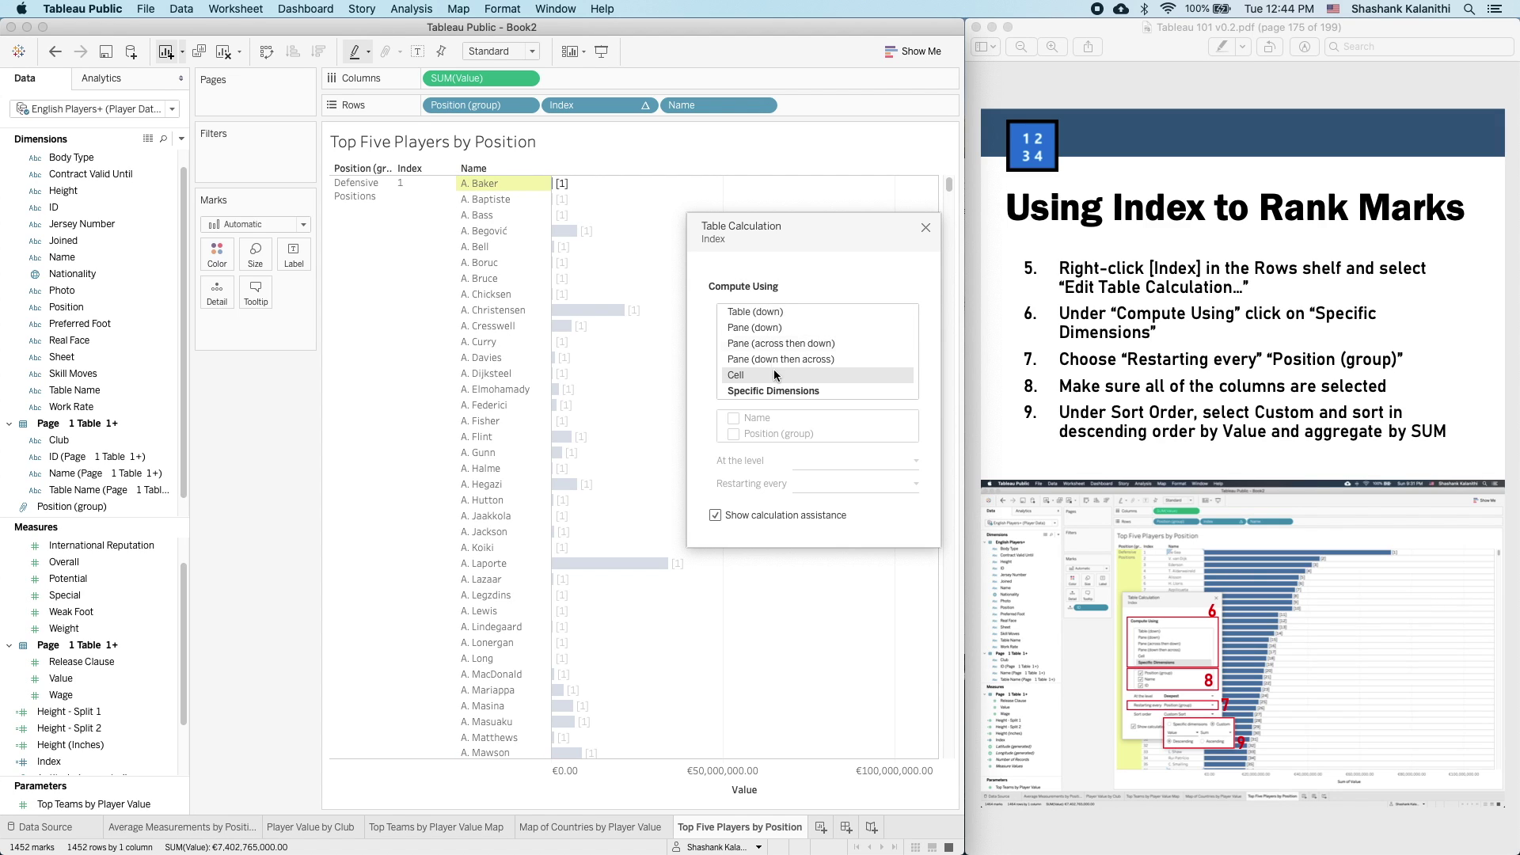
left_click(776, 344)
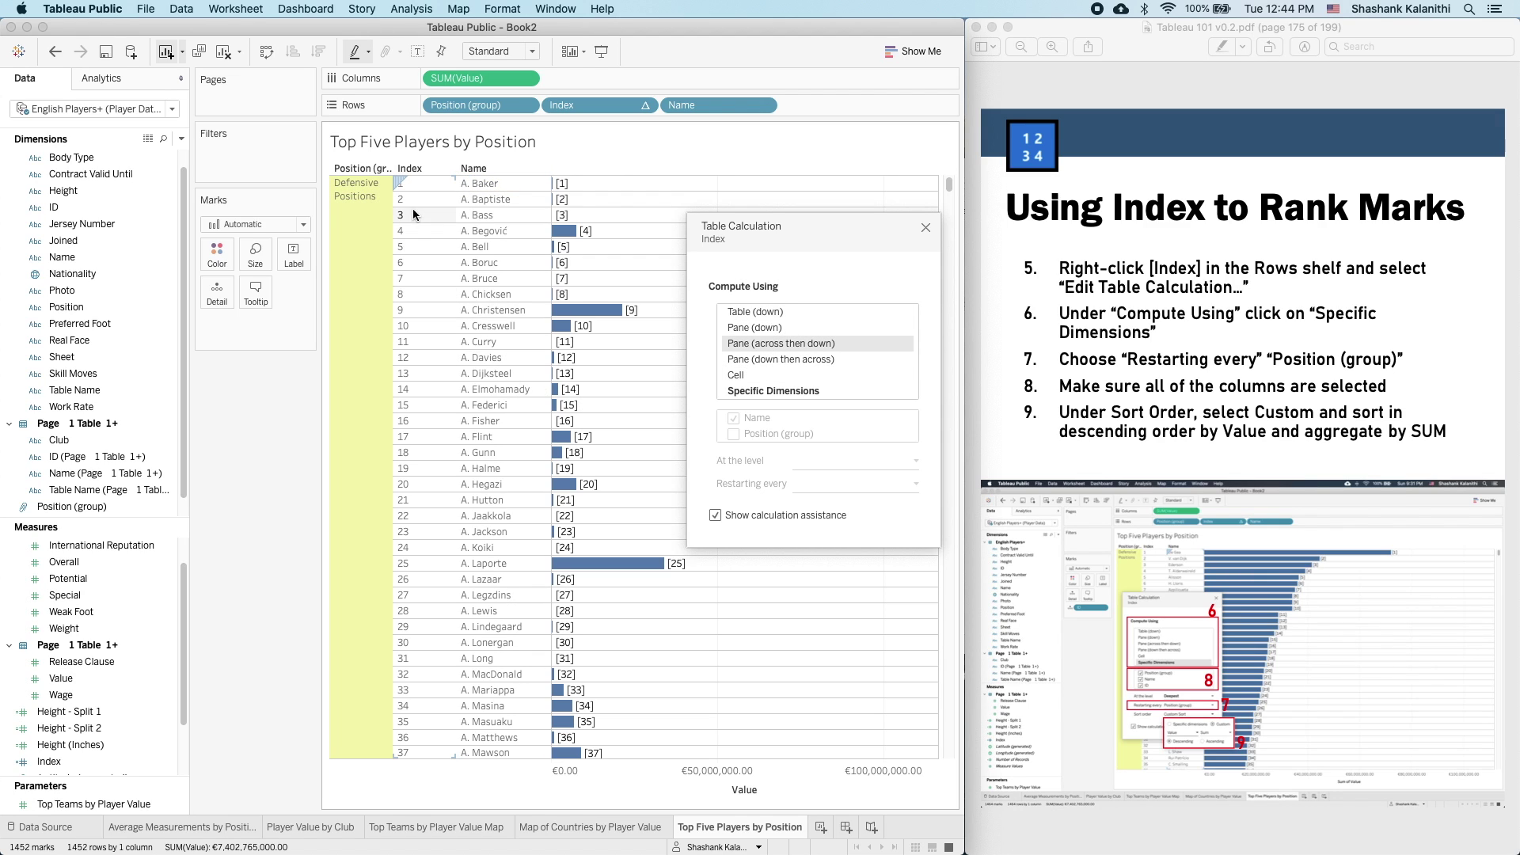
- Compute Index using Specific Dimensions with Position (group) and Name, restarting every Position (group), and check the numbering at the start of Forwards
left_click(780, 359)
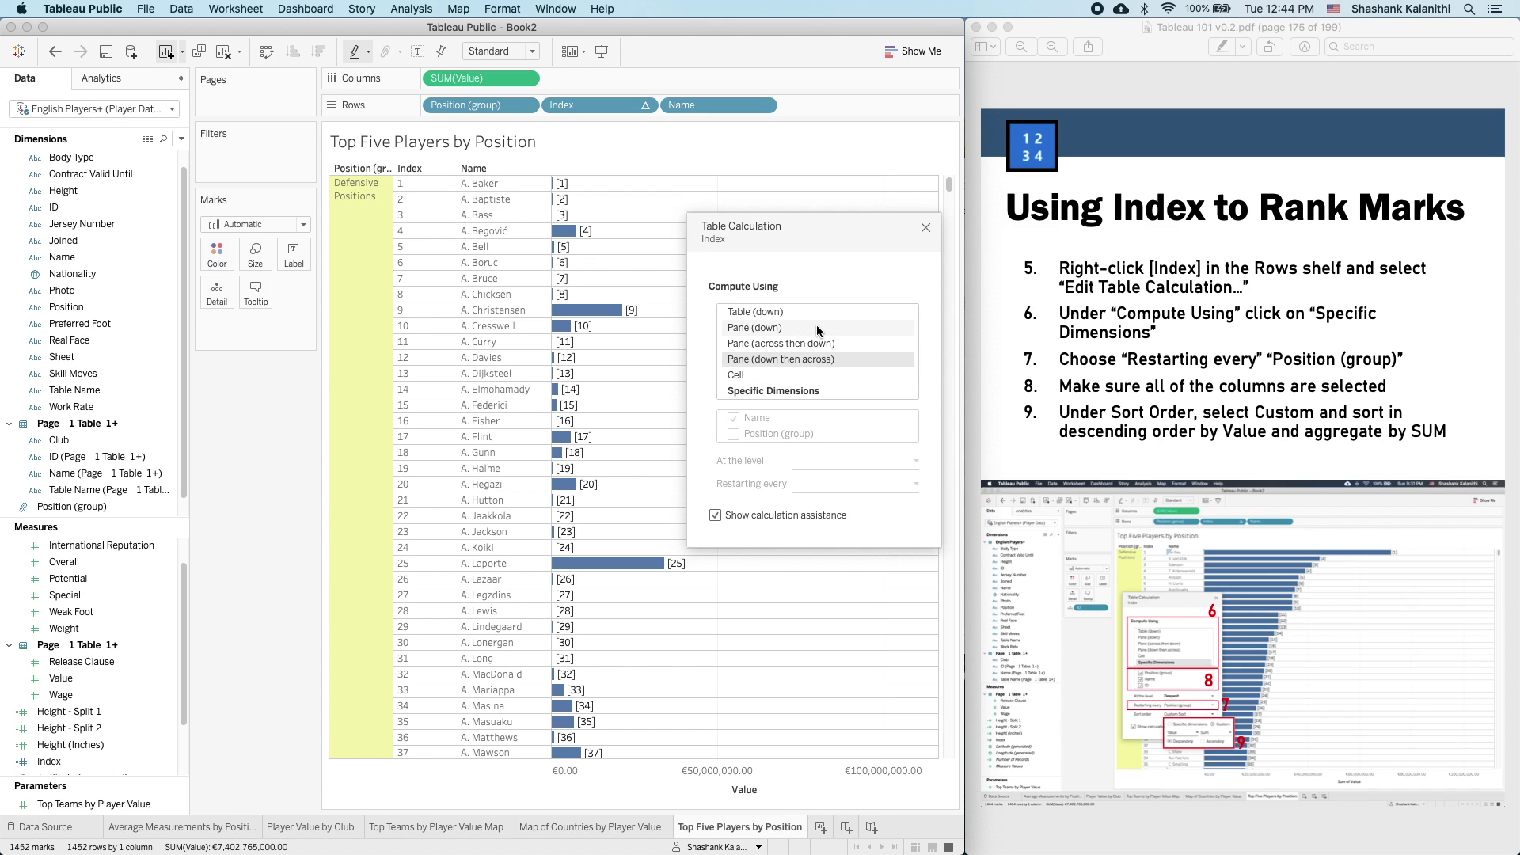
left_click(795, 309)
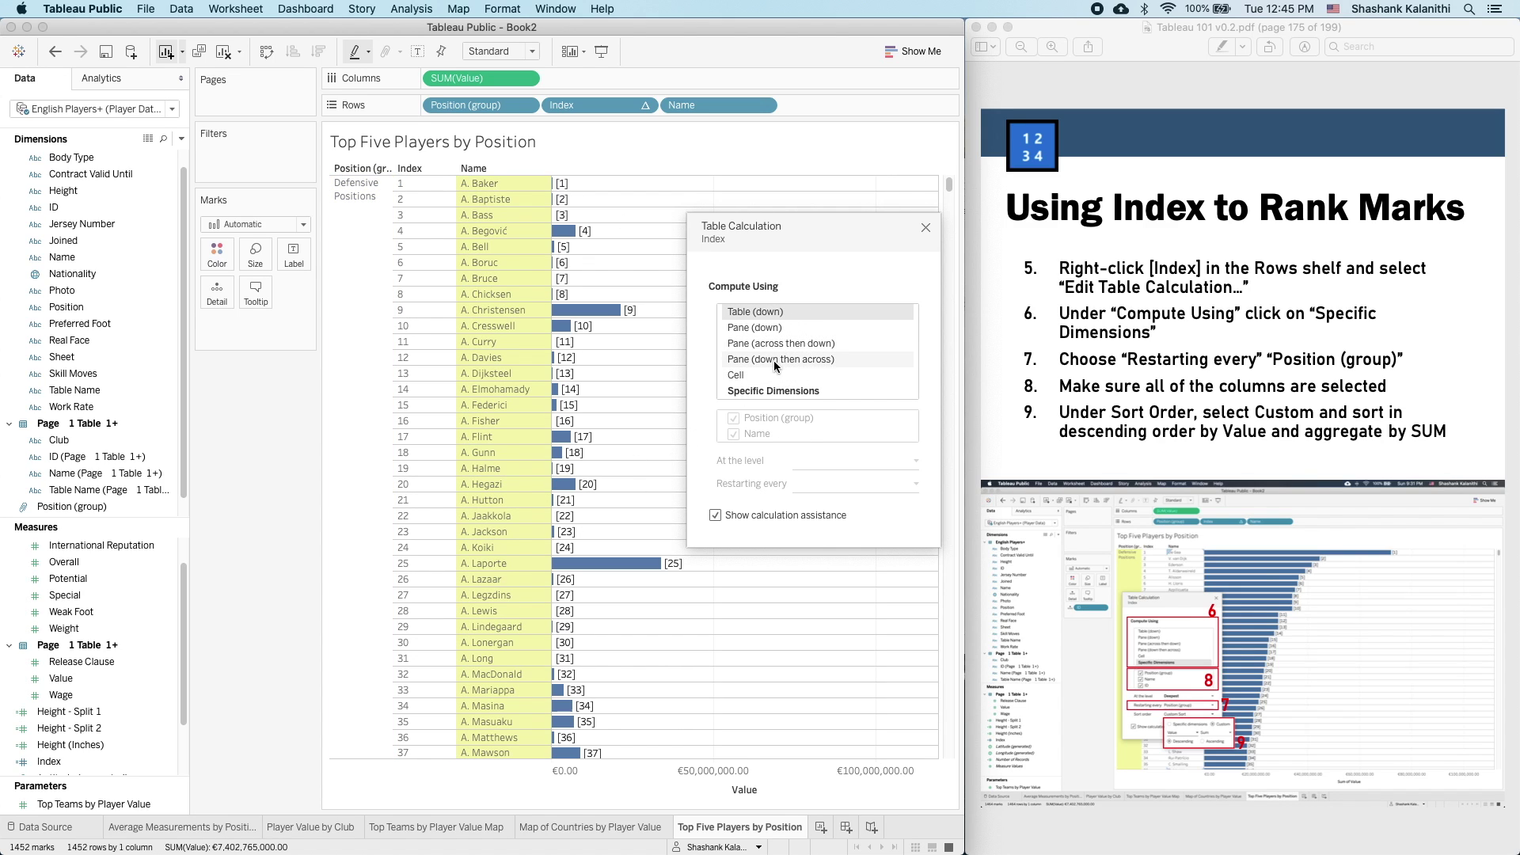
left_click(766, 391)
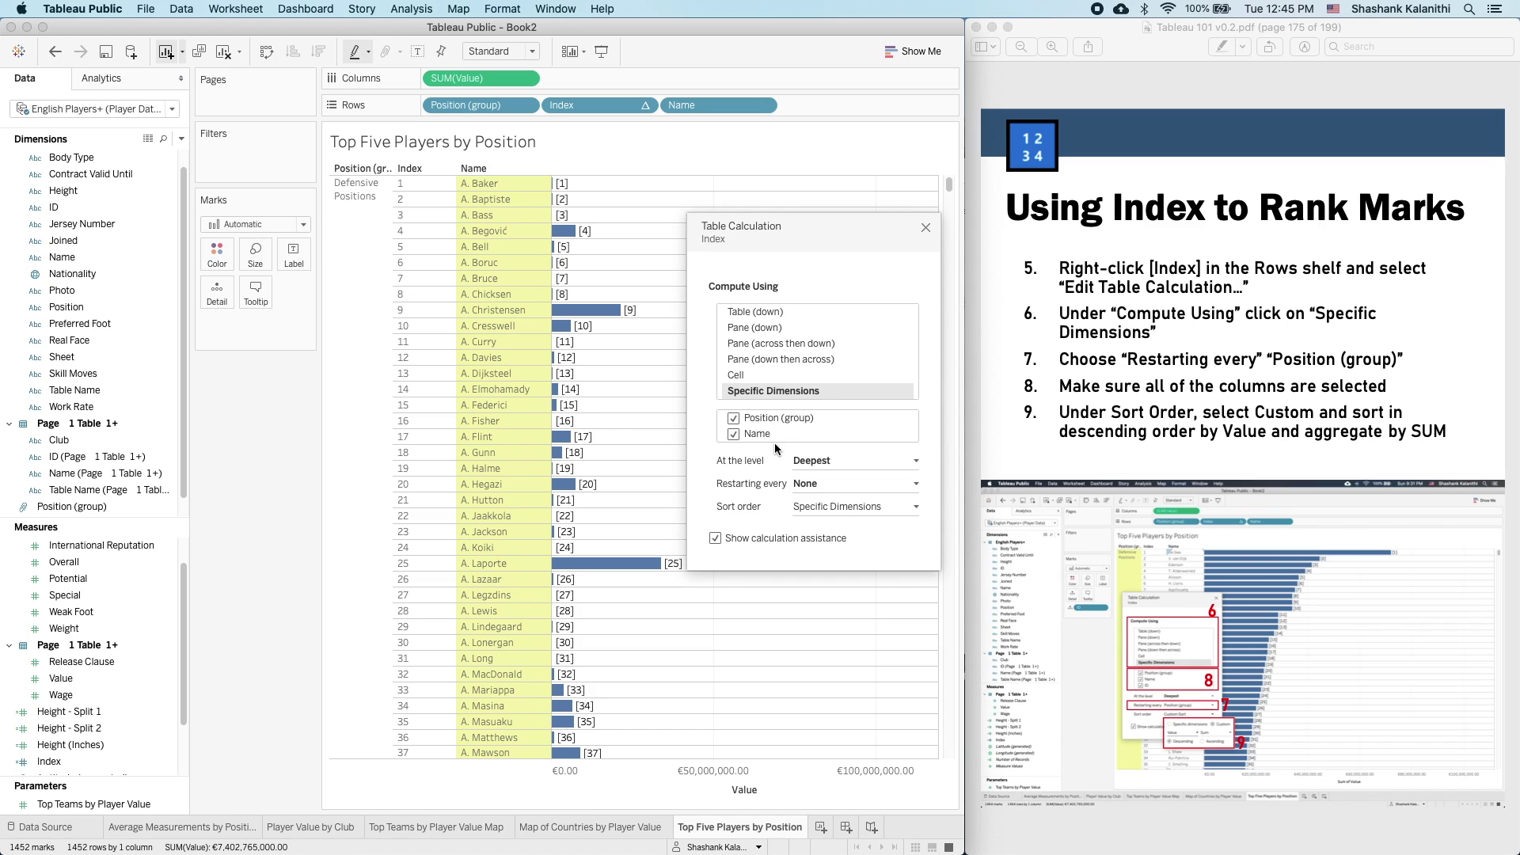
left_click(804, 484)
left_click(831, 520)
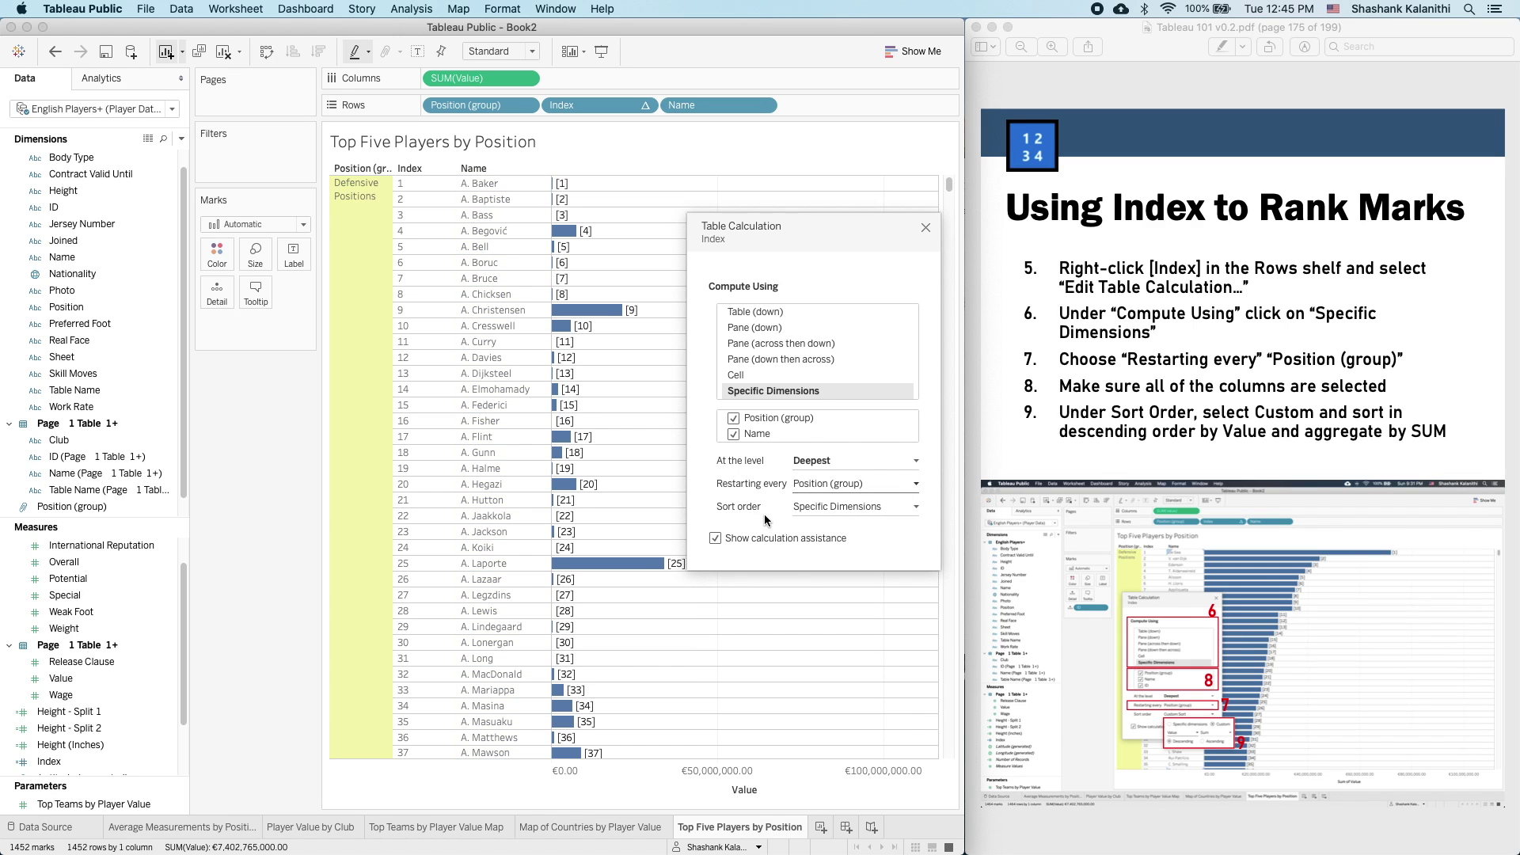
left_click_drag(950, 174, 916, 430)
left_click(367, 510)
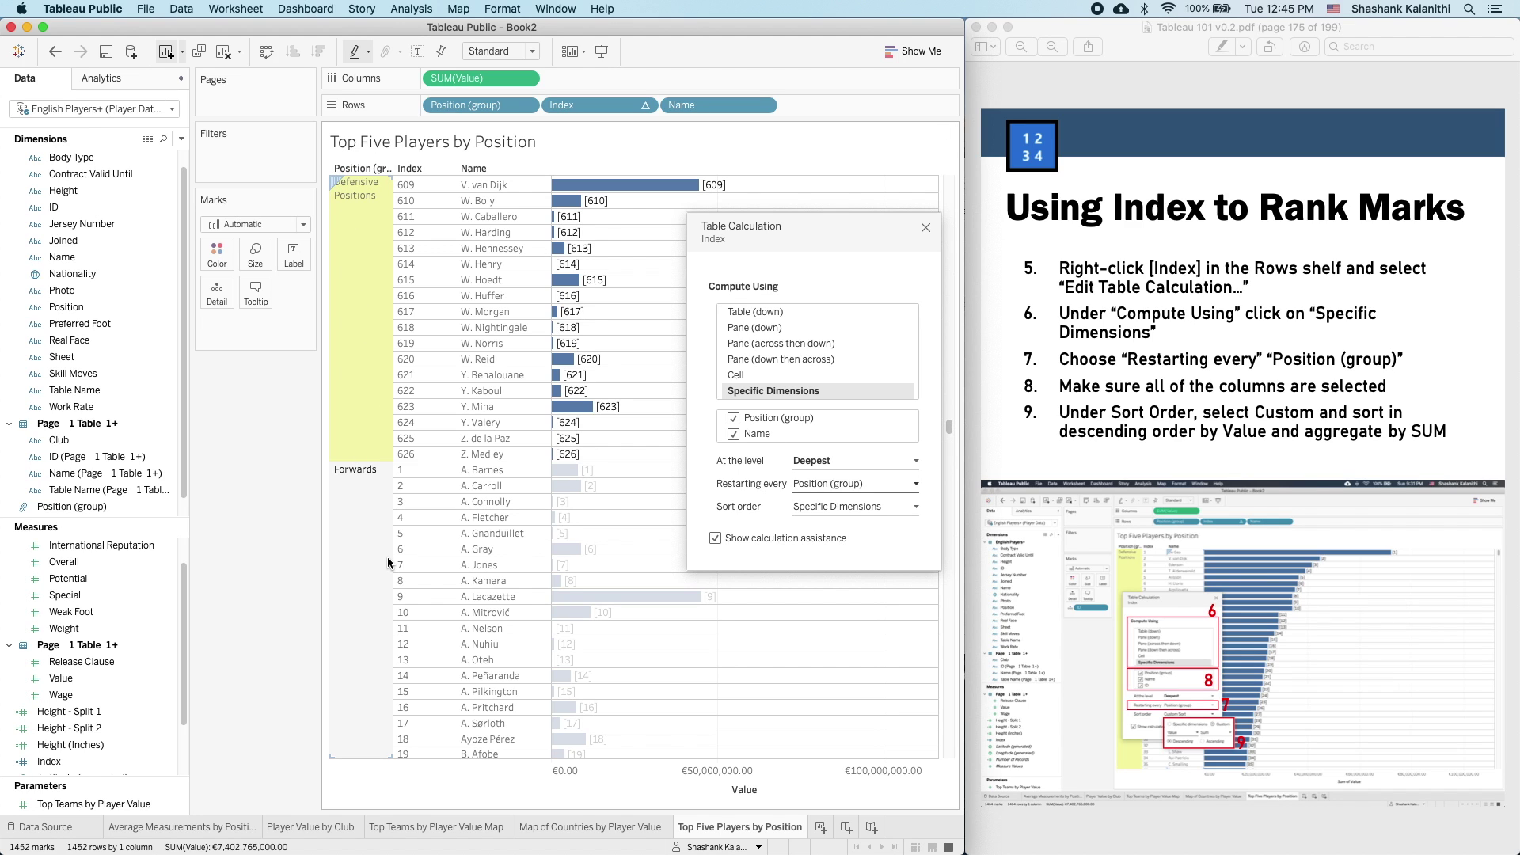
left_click_drag(945, 436, 940, 180)
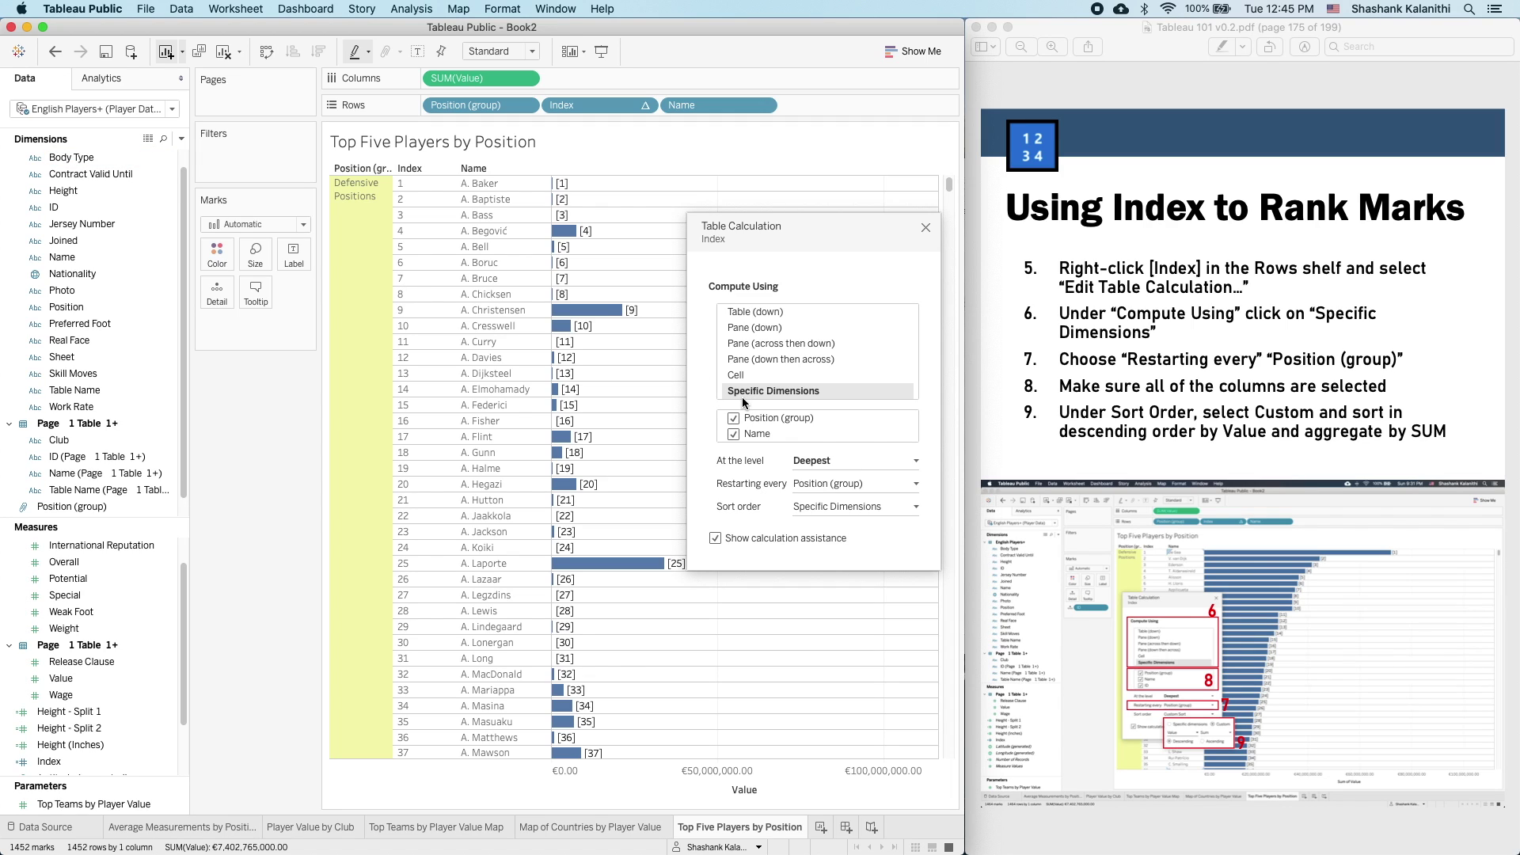
- Give Index a custom sort order by the sum of Value, descending, check it across position groups, and close the table calculation settings
left_click(821, 516)
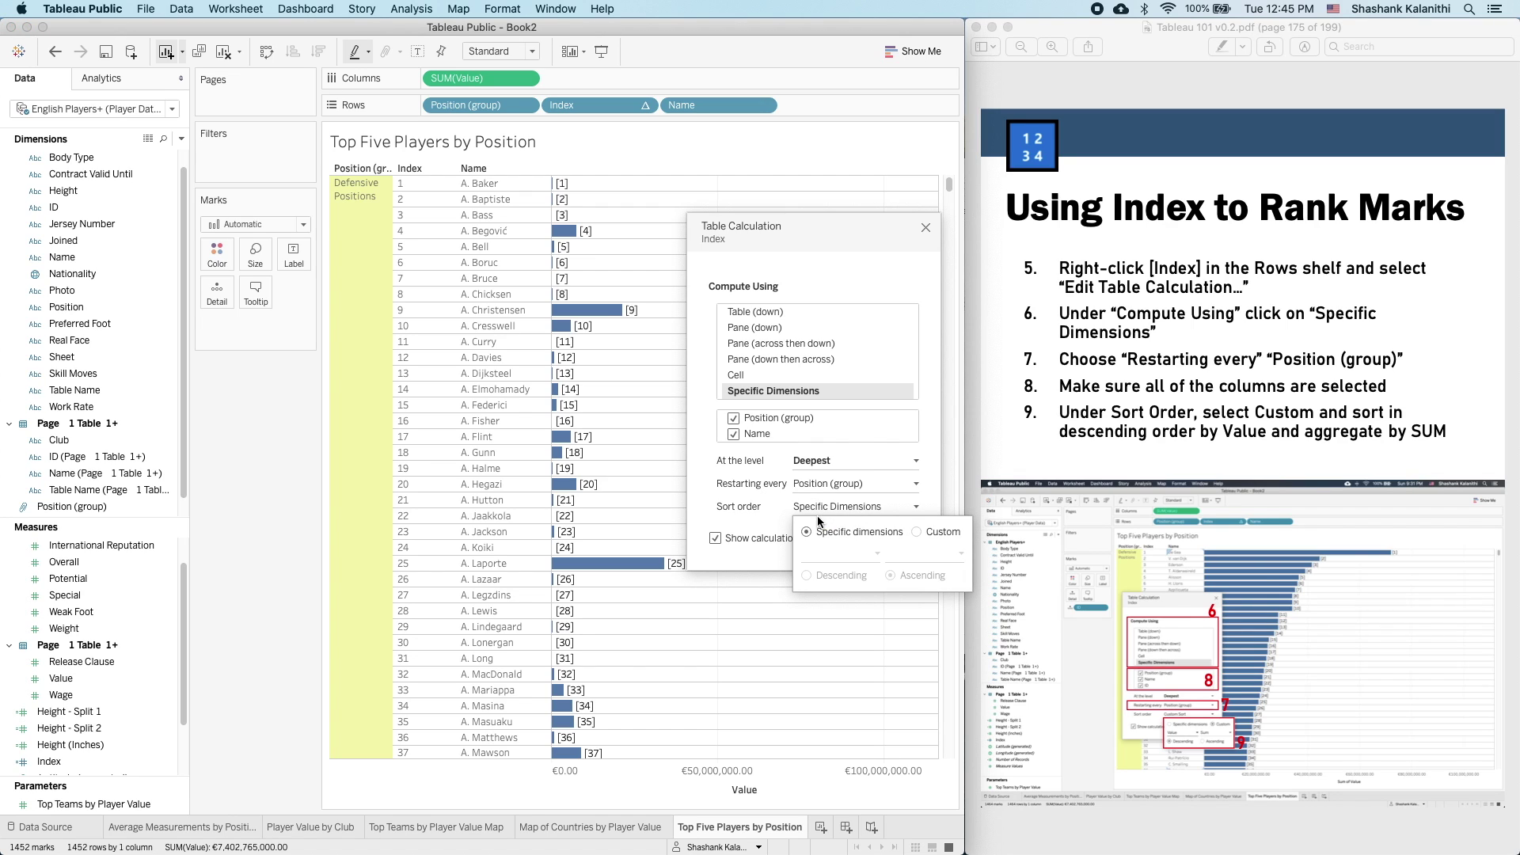
left_click(948, 537)
left_click(872, 555)
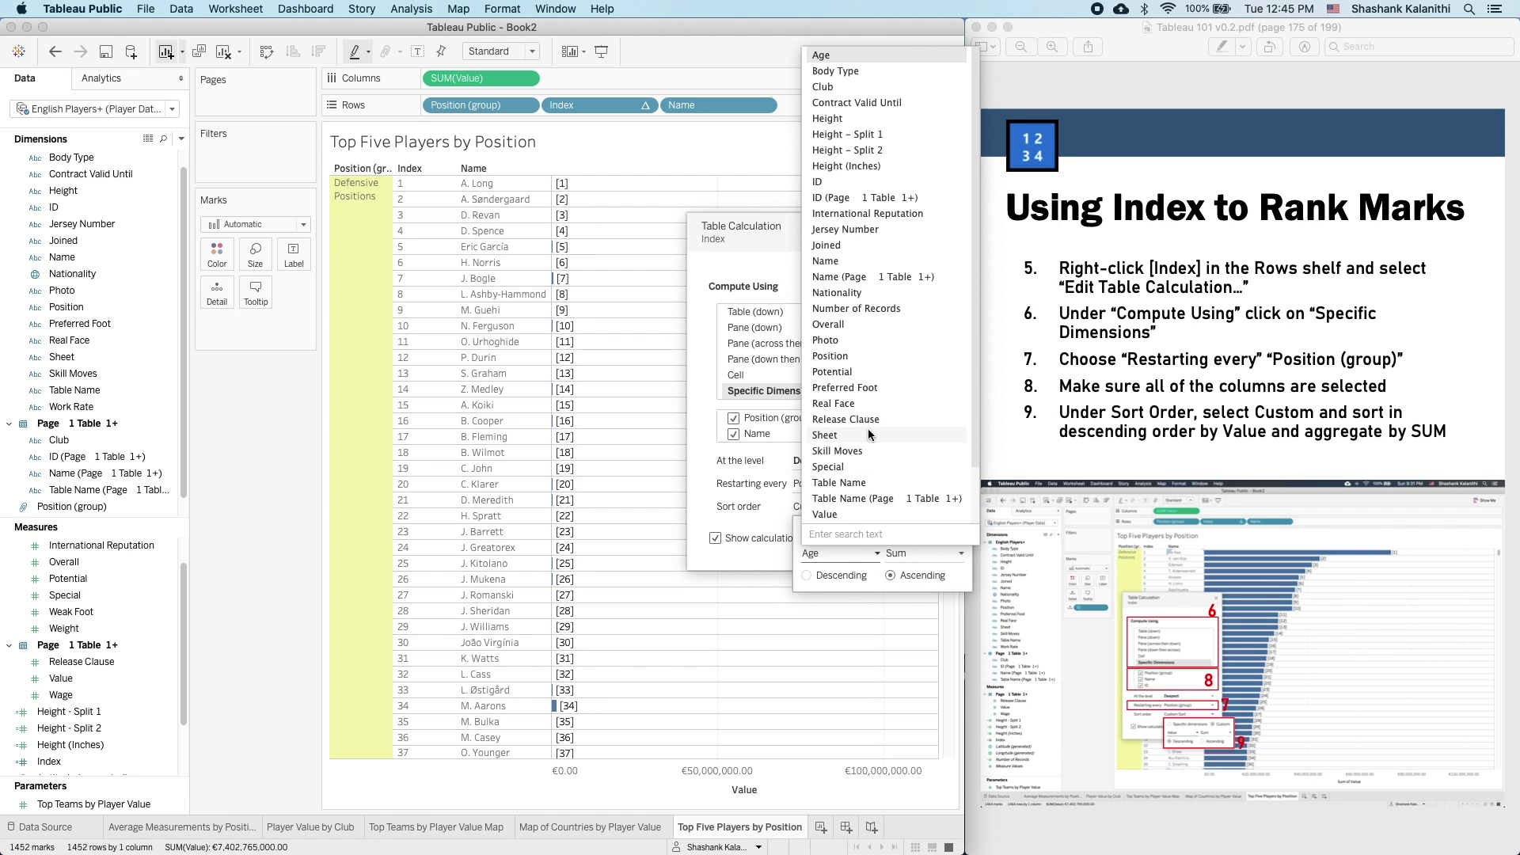
left_click(861, 515)
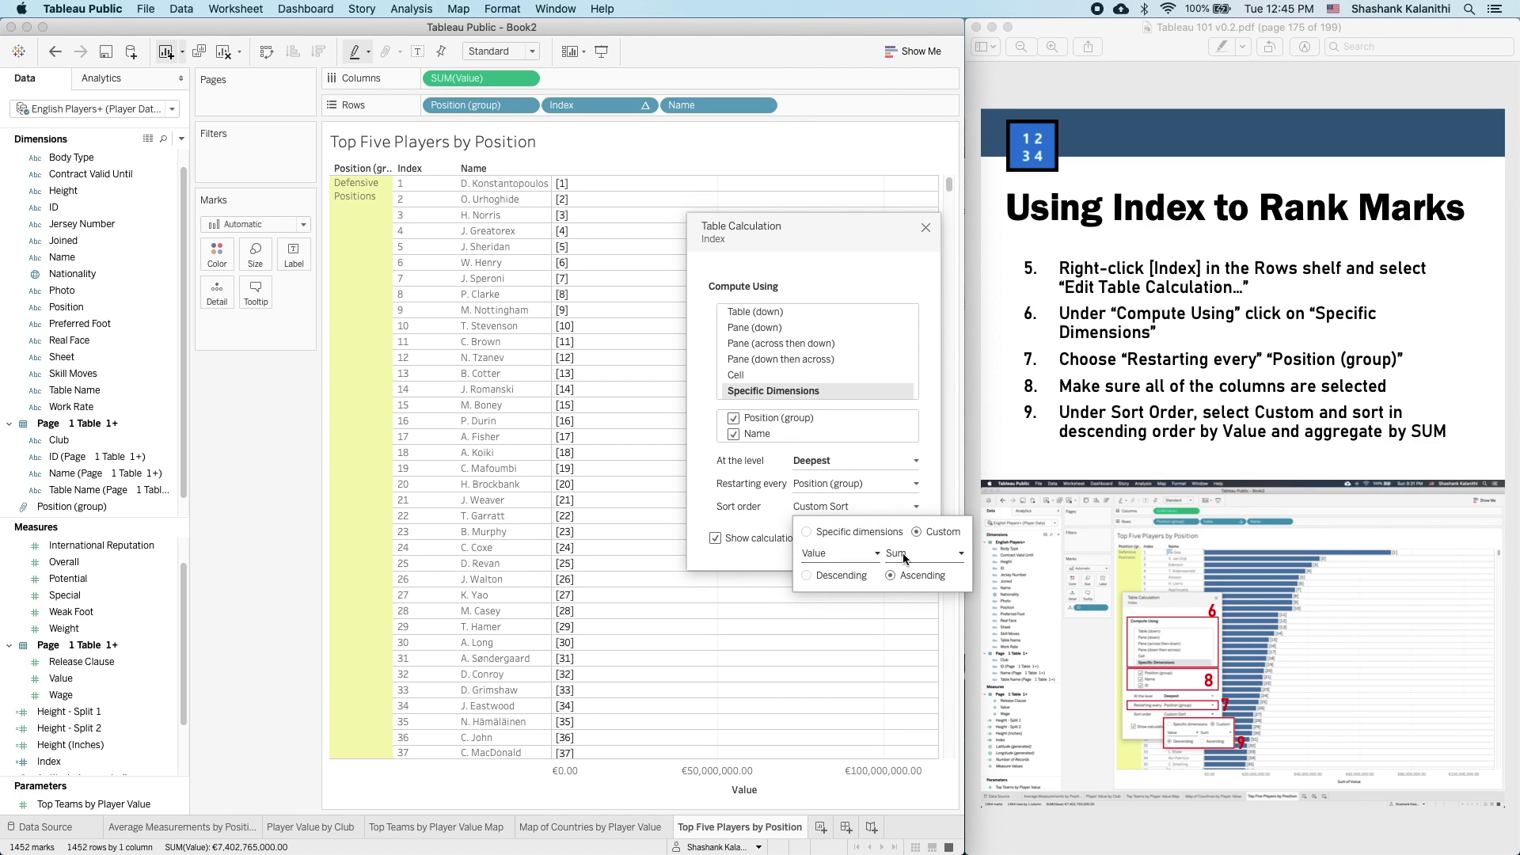
left_click(856, 575)
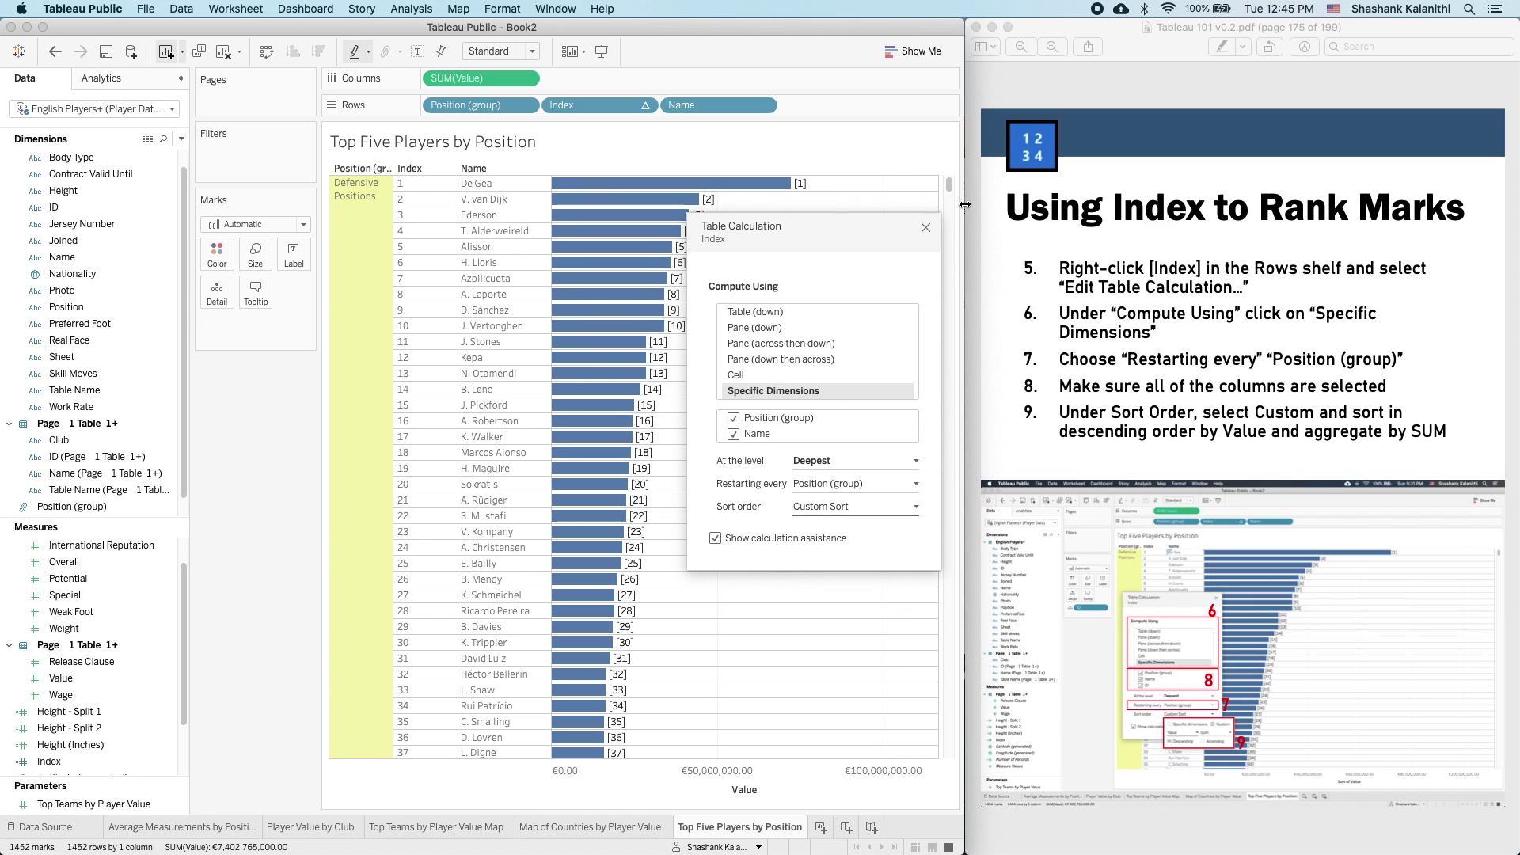
left_click_drag(949, 189, 936, 431)
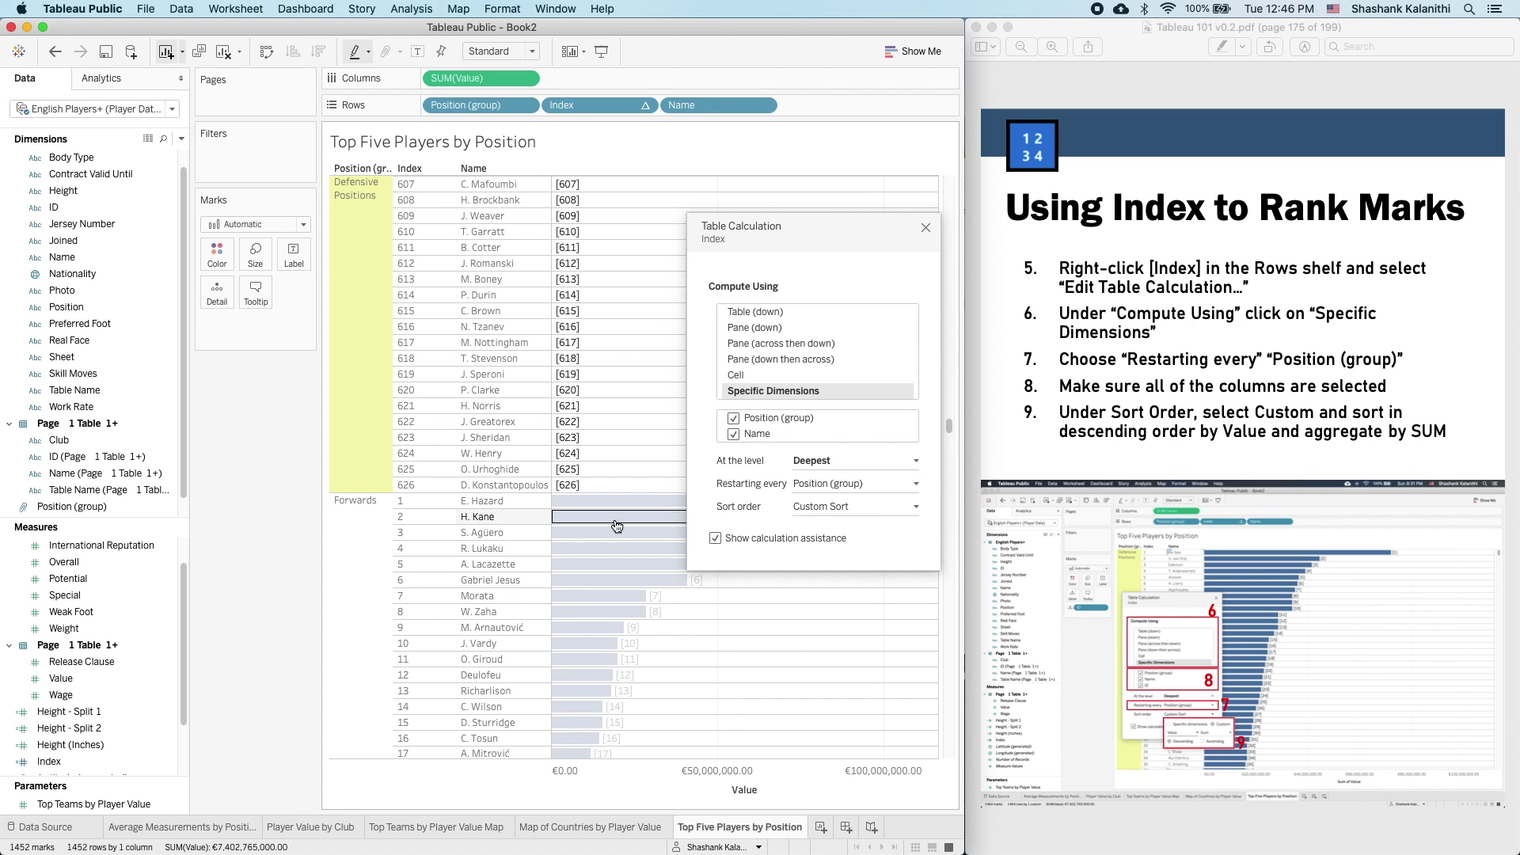
left_click_drag(951, 424, 952, 184)
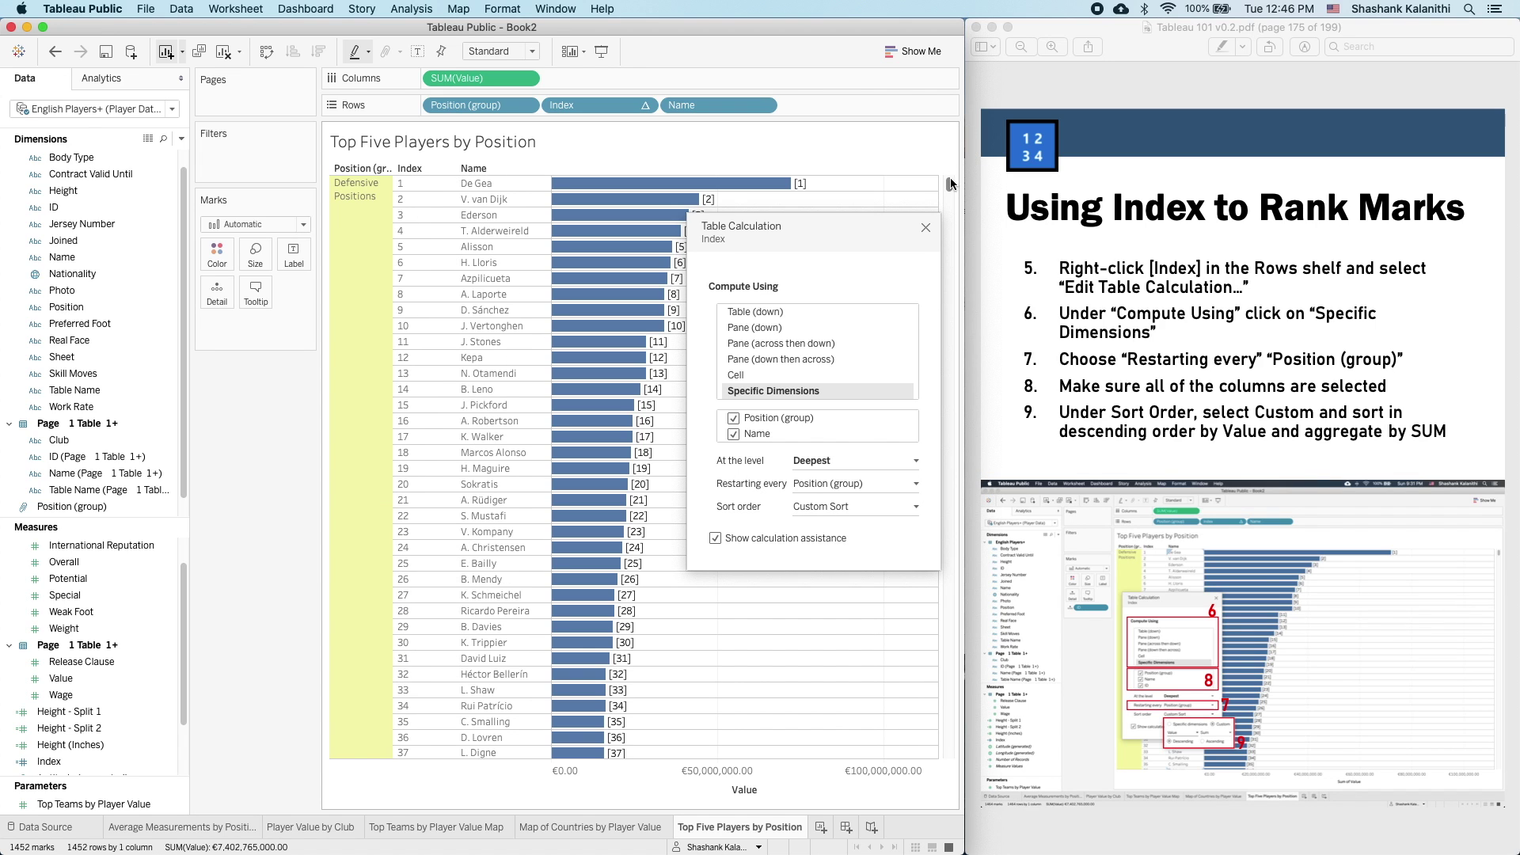
left_click(925, 227)
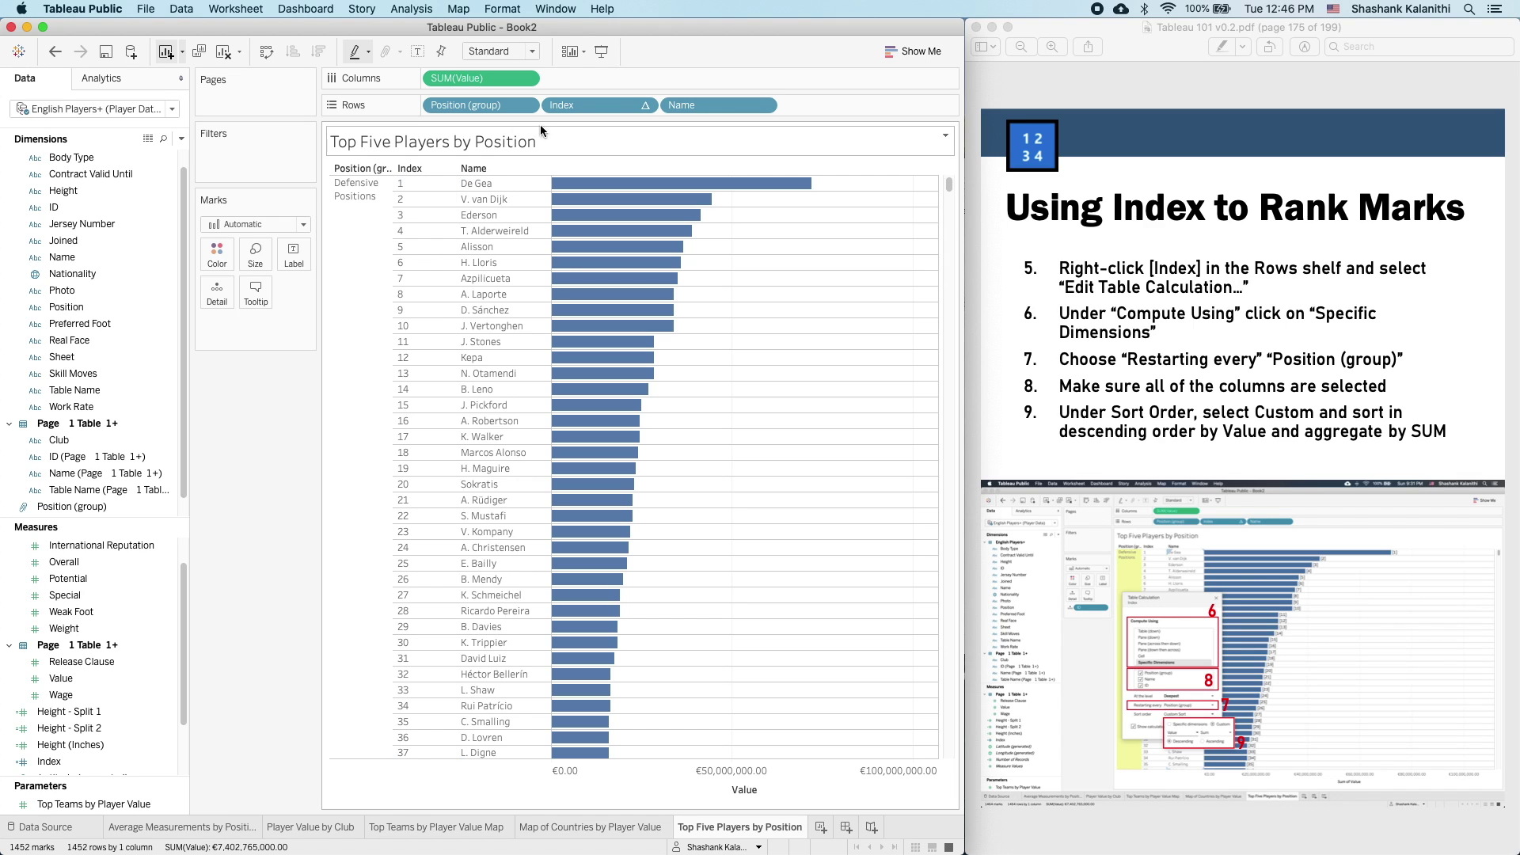
- Move Index from Rows to Filters and keep only the values 1 through 5
left_click_drag(606, 109, 265, 176)
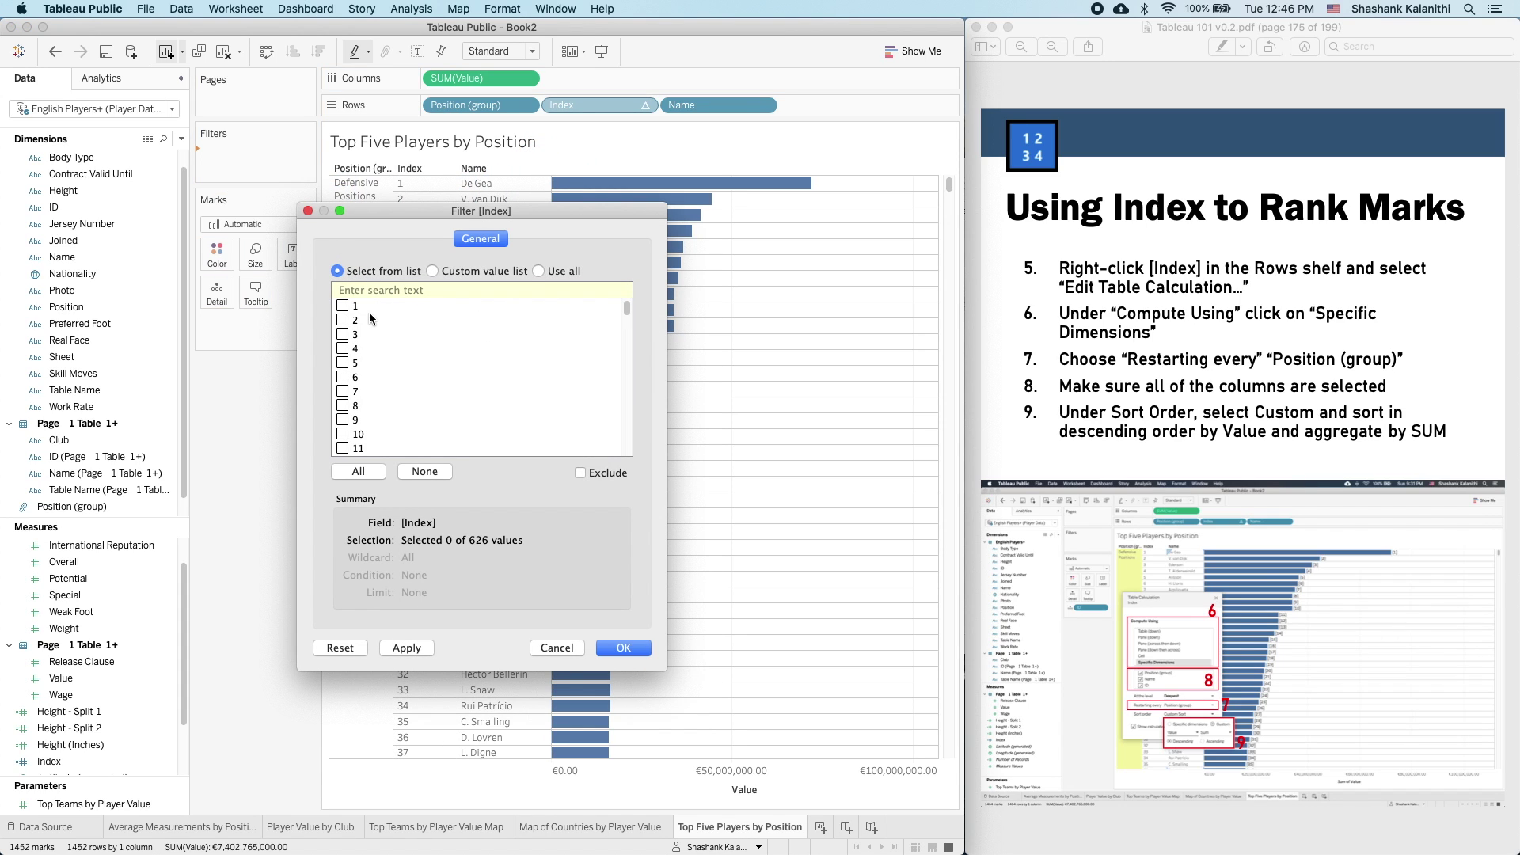
left_click(352, 308)
left_click(348, 322)
left_click(344, 334)
left_click(343, 363)
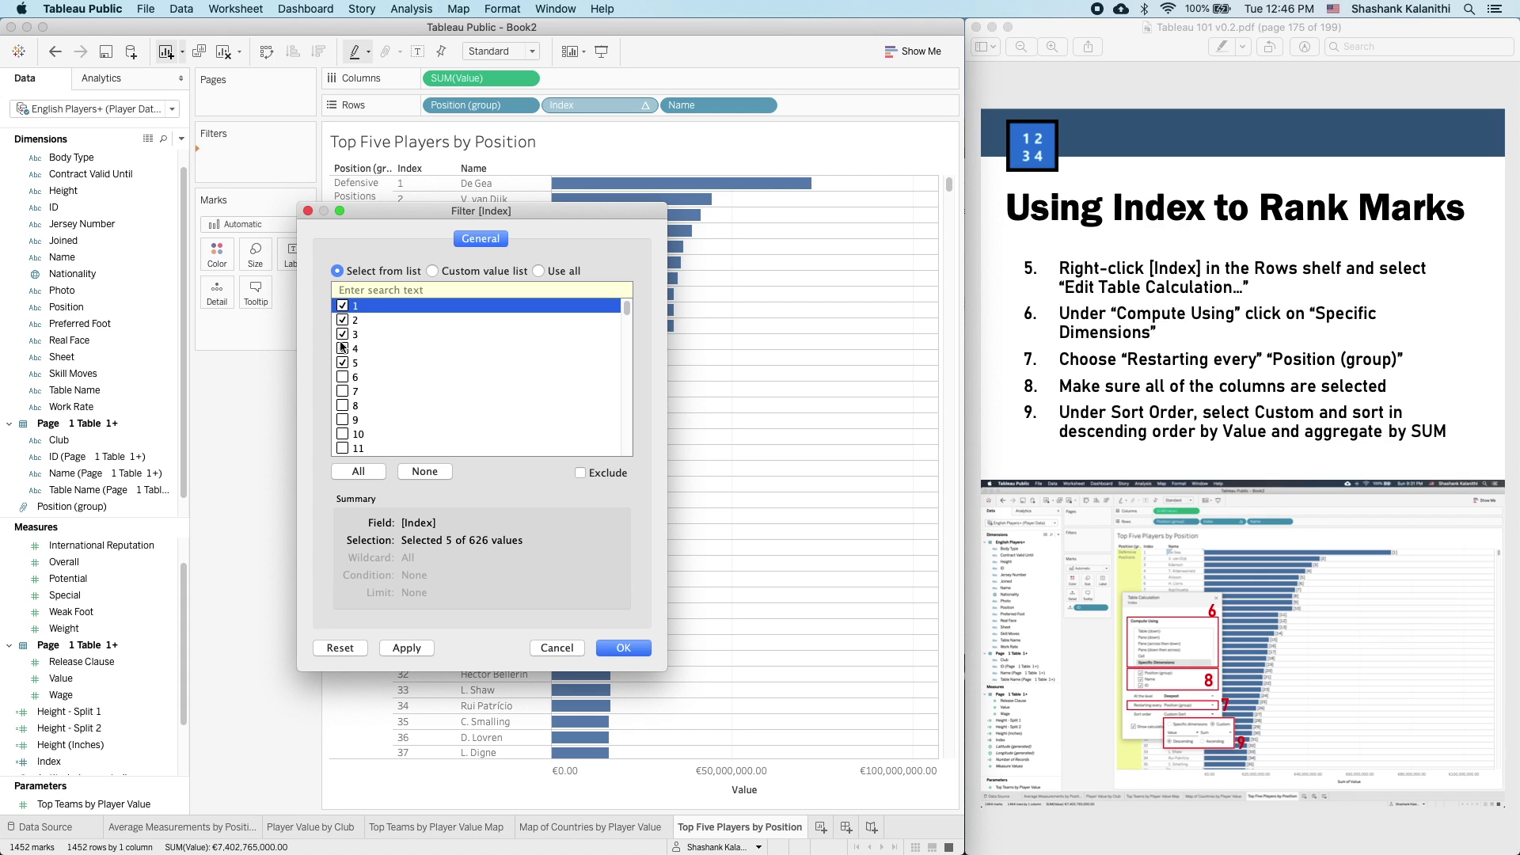
left_click(624, 648)
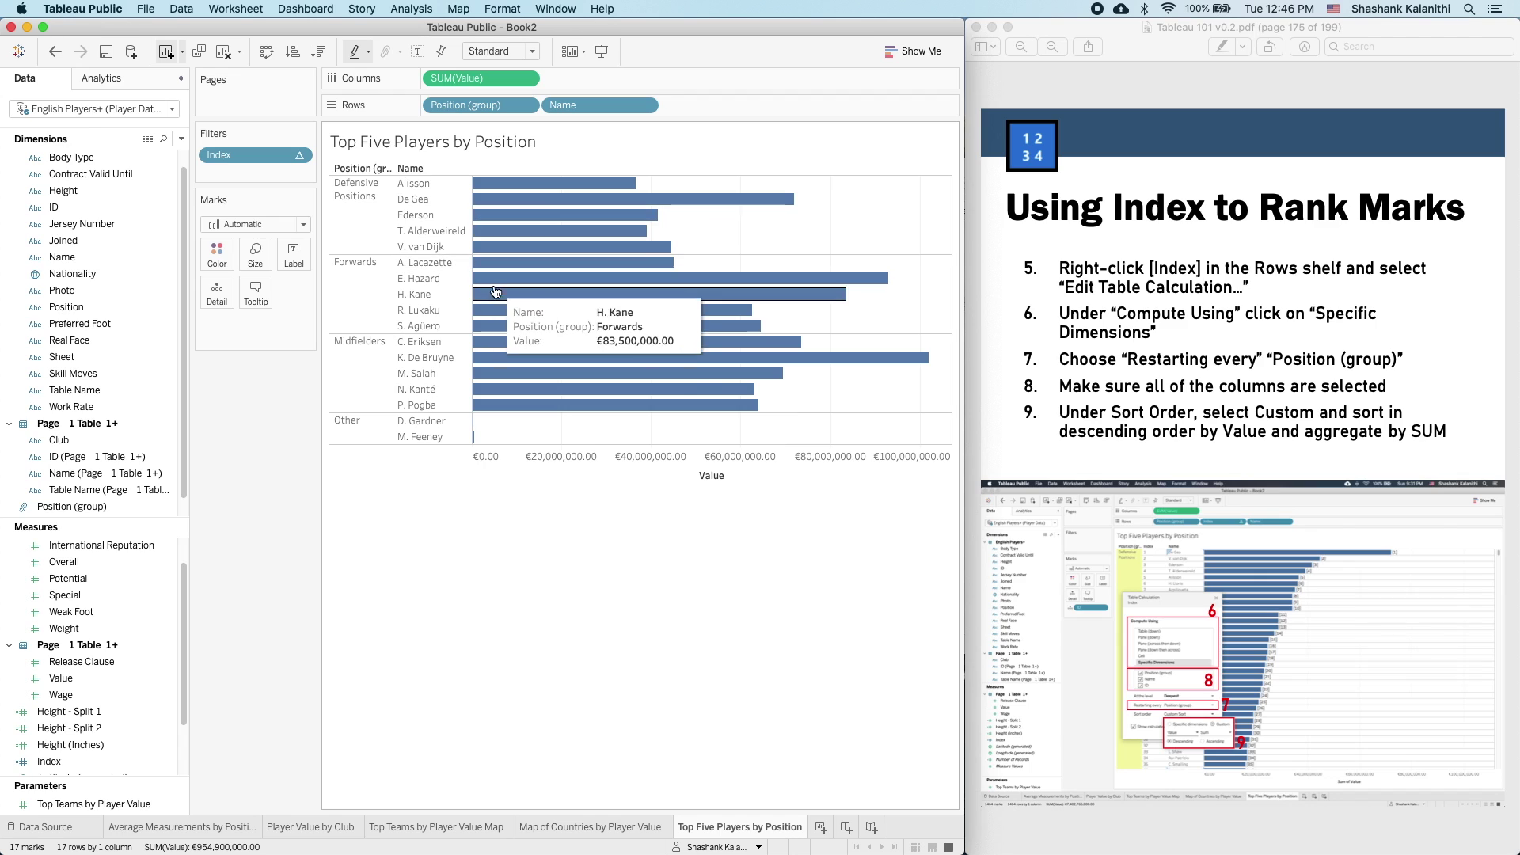
left_click(267, 51)
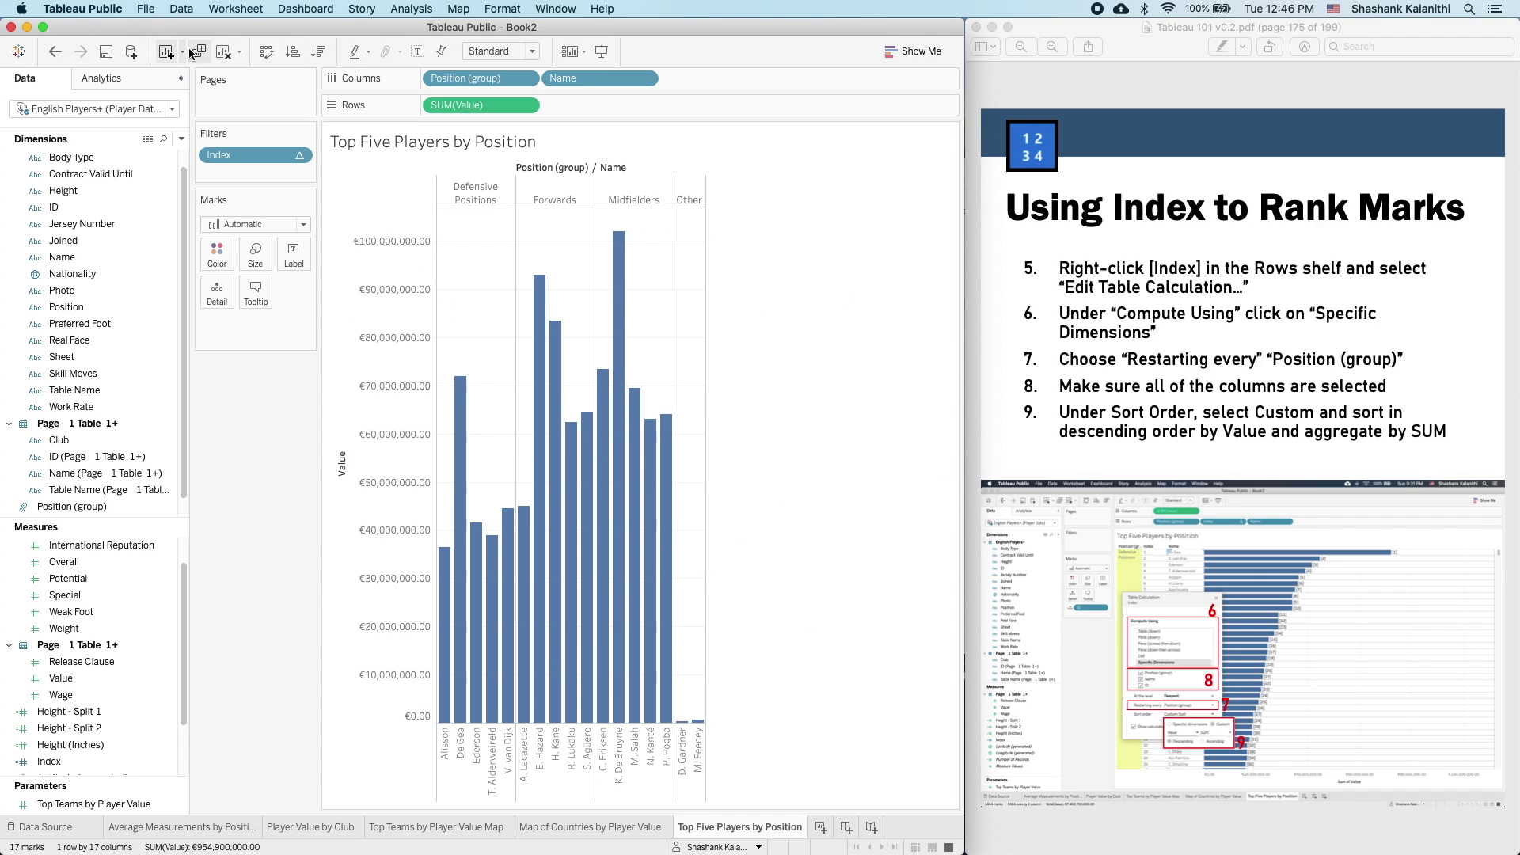
left_click(267, 52)
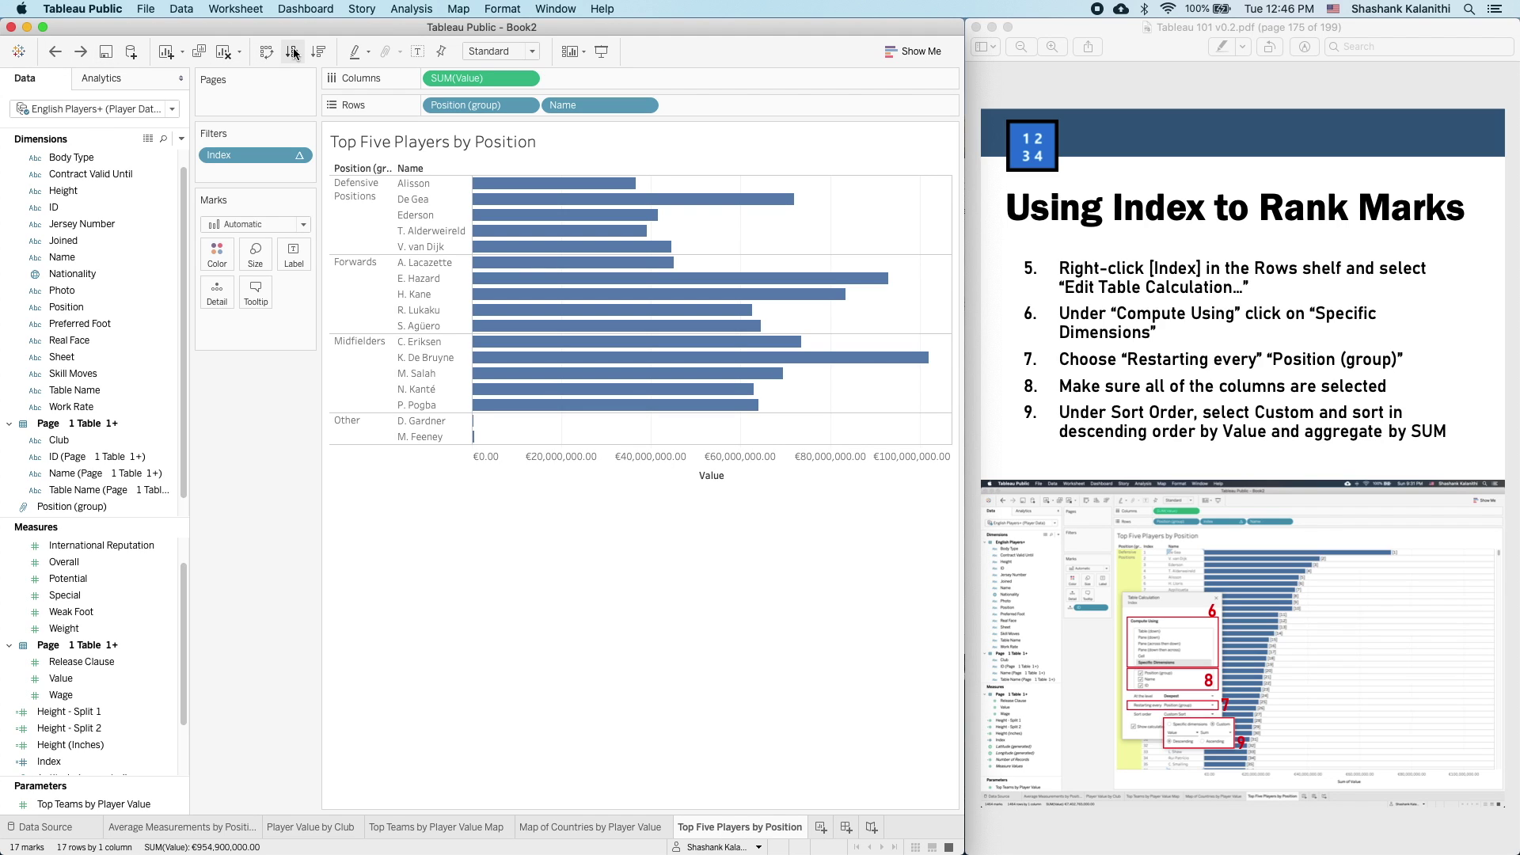
left_click(267, 51)
left_click(267, 51)
- Sort the player names within each position group in descending order of Value
left_click(318, 52)
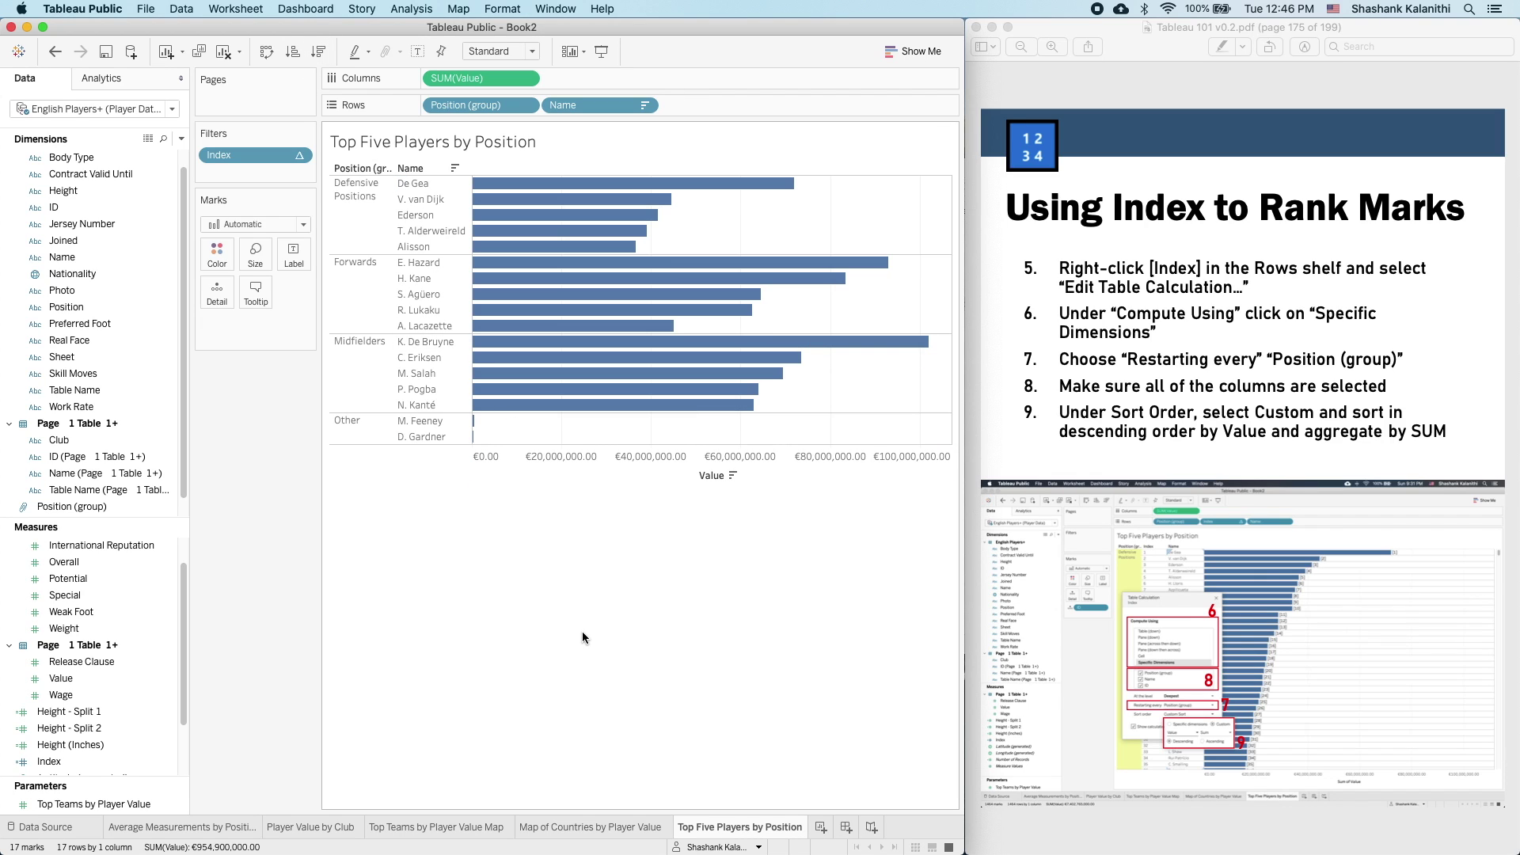
- Switch to the PDF guide in Preview and advance it to page 178, Dashboard Actions
left_click(1360, 401)
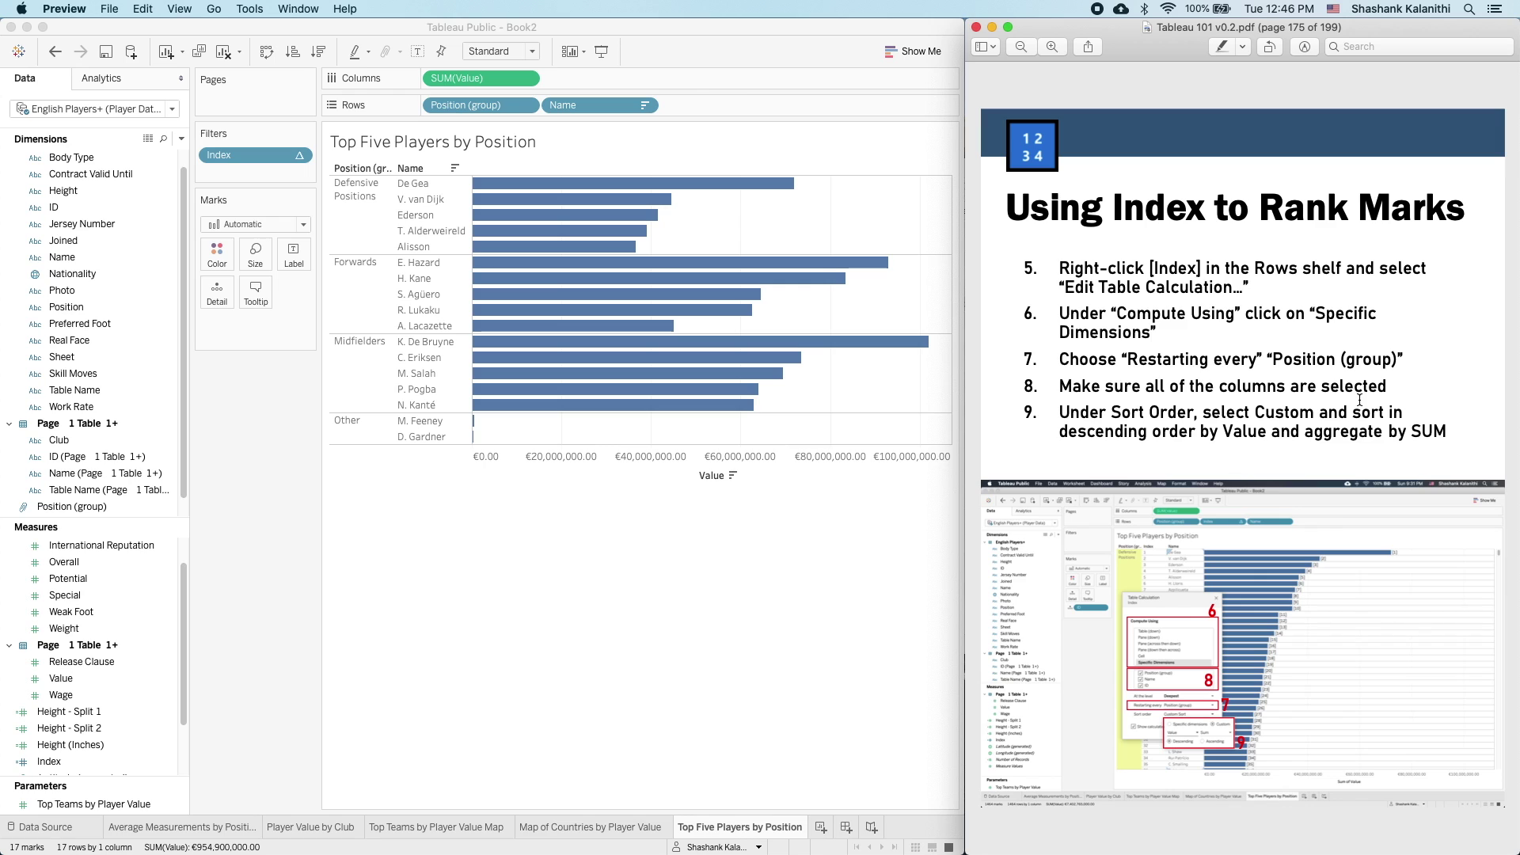
key("Right")
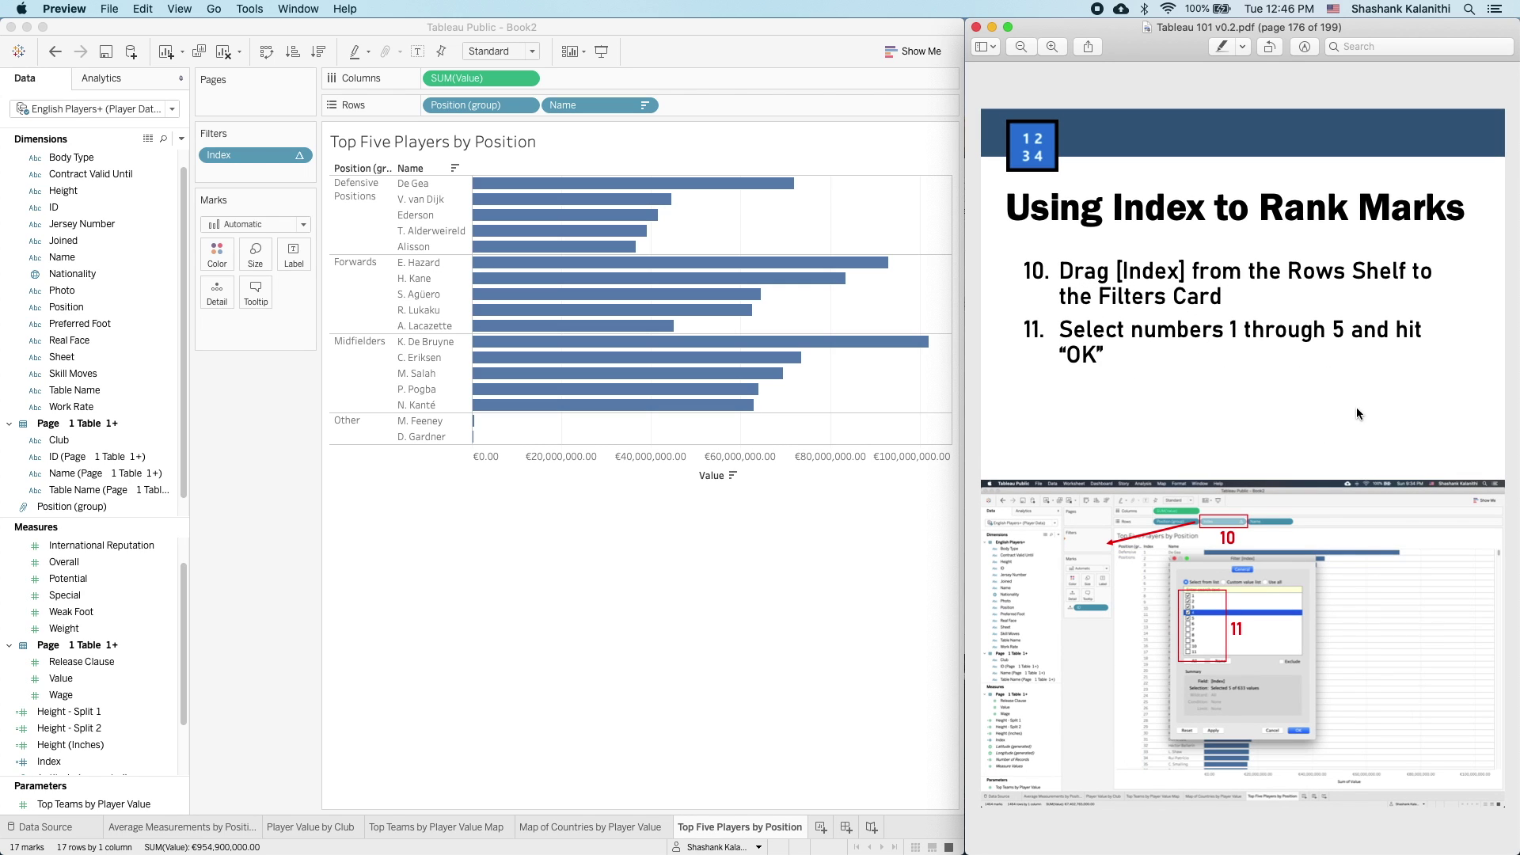
key("Right")
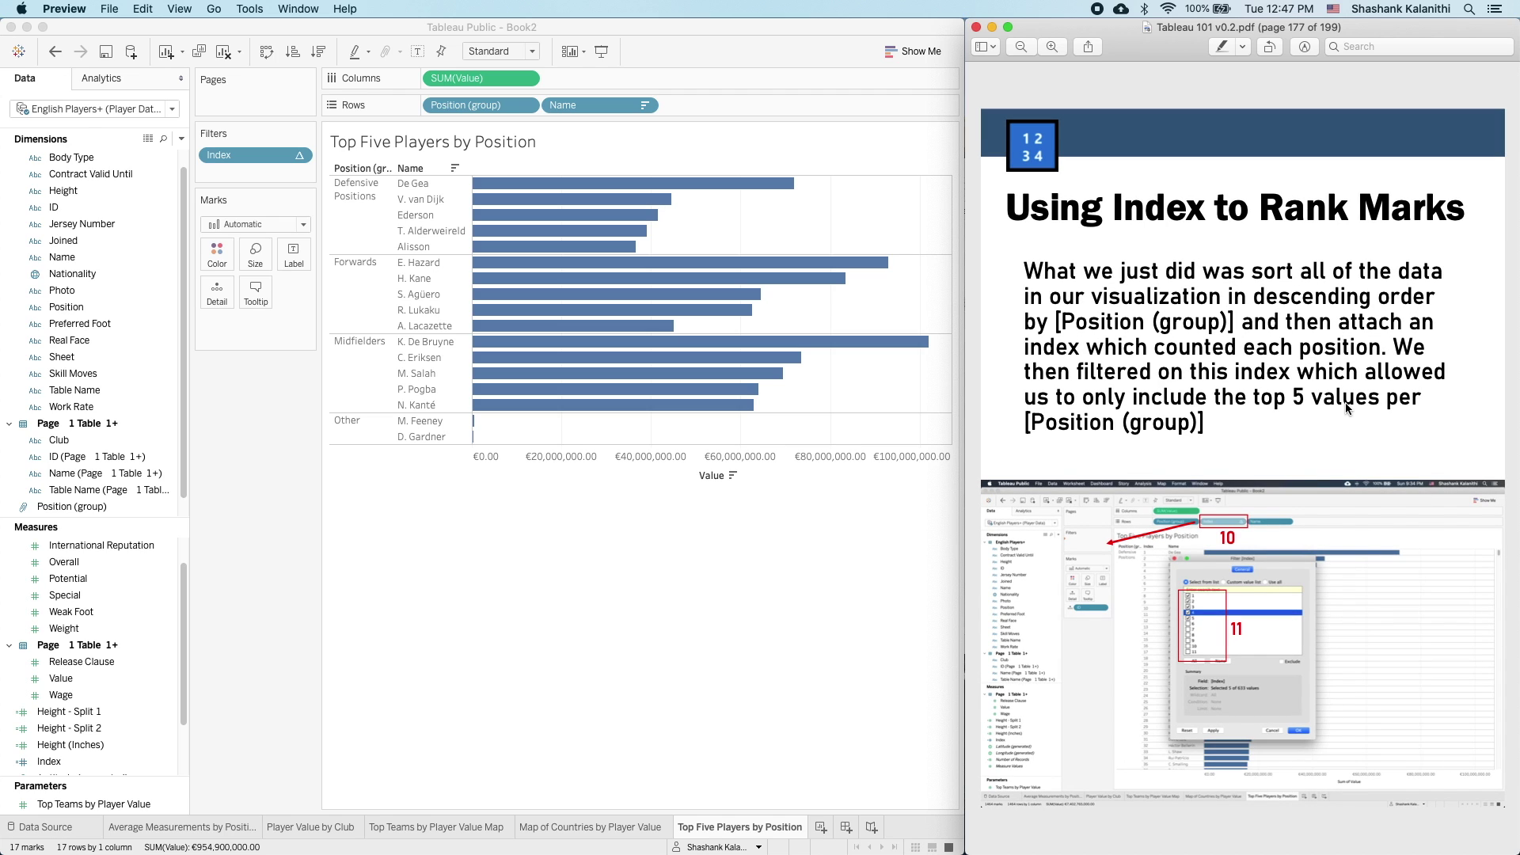
key("Right")
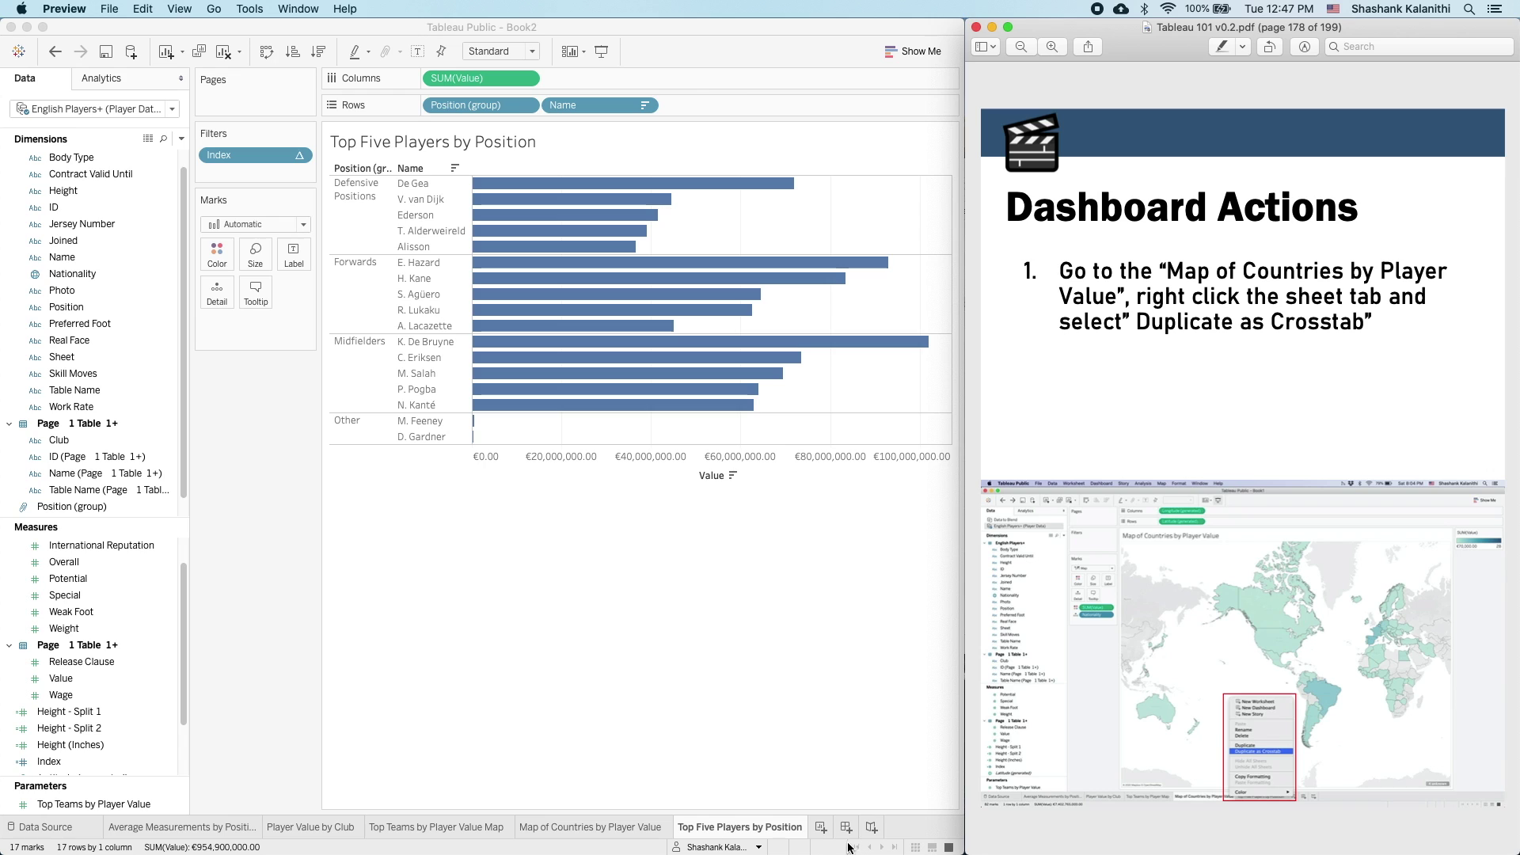
left_click(824, 831)
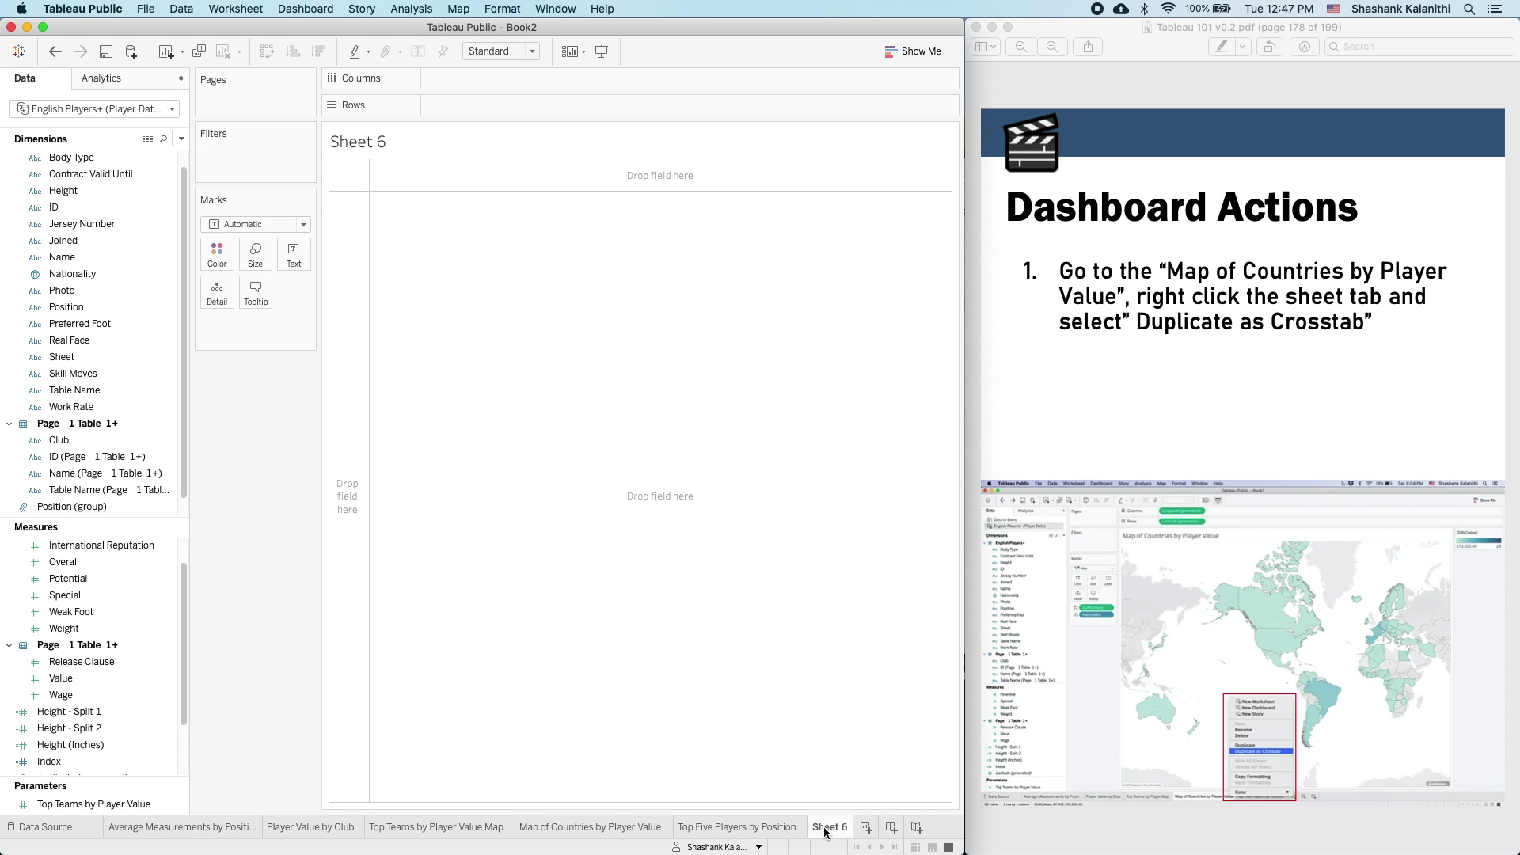
right_click(825, 832)
left_click(871, 672)
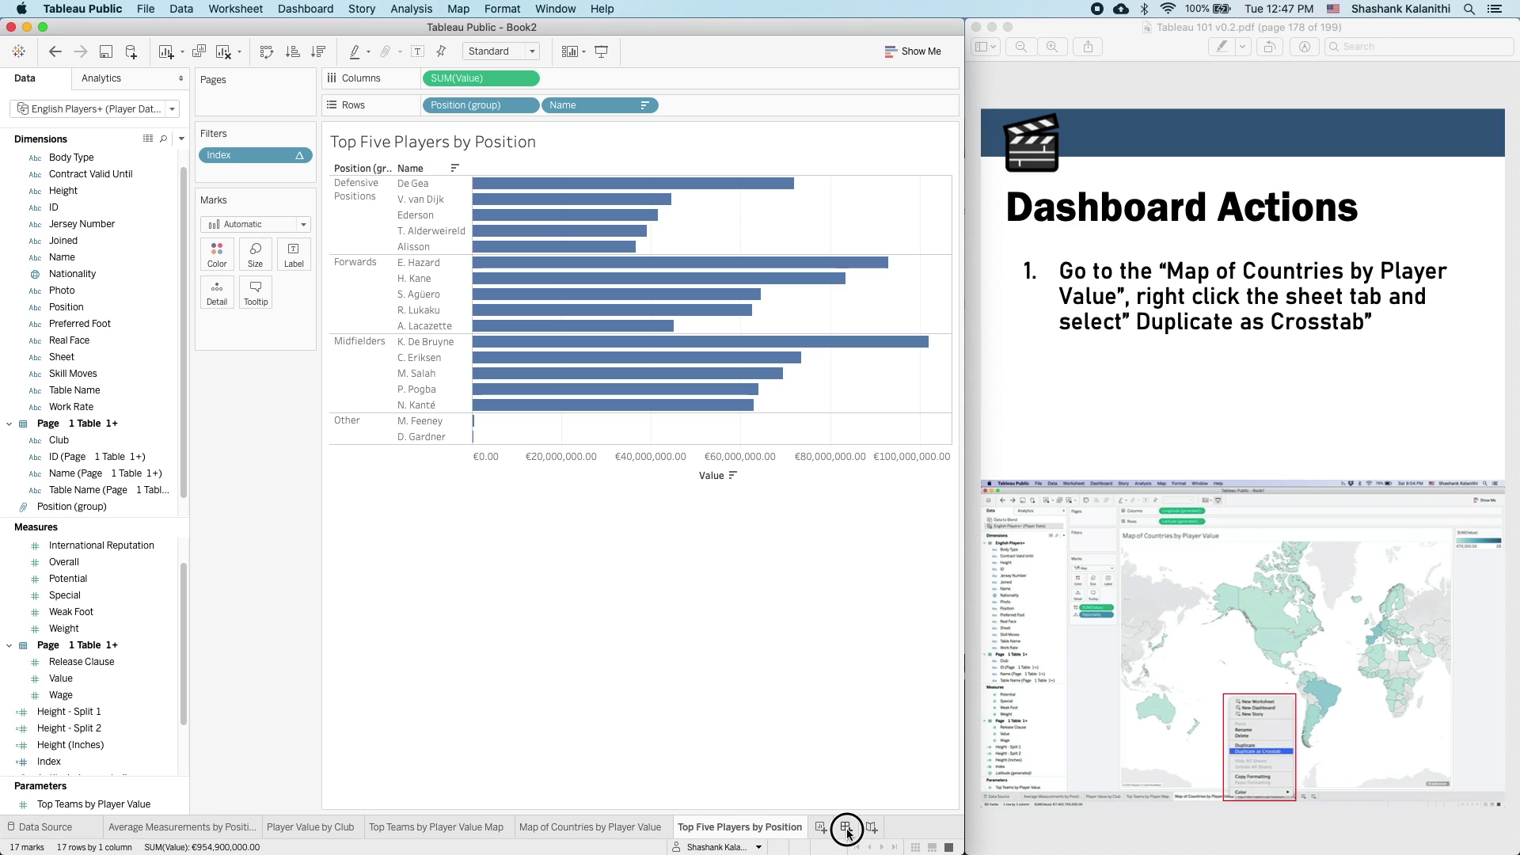
- Switch to Tableau Public, create a new dashboard and set its size to Automatic
left_click(846, 830)
left_click(140, 197)
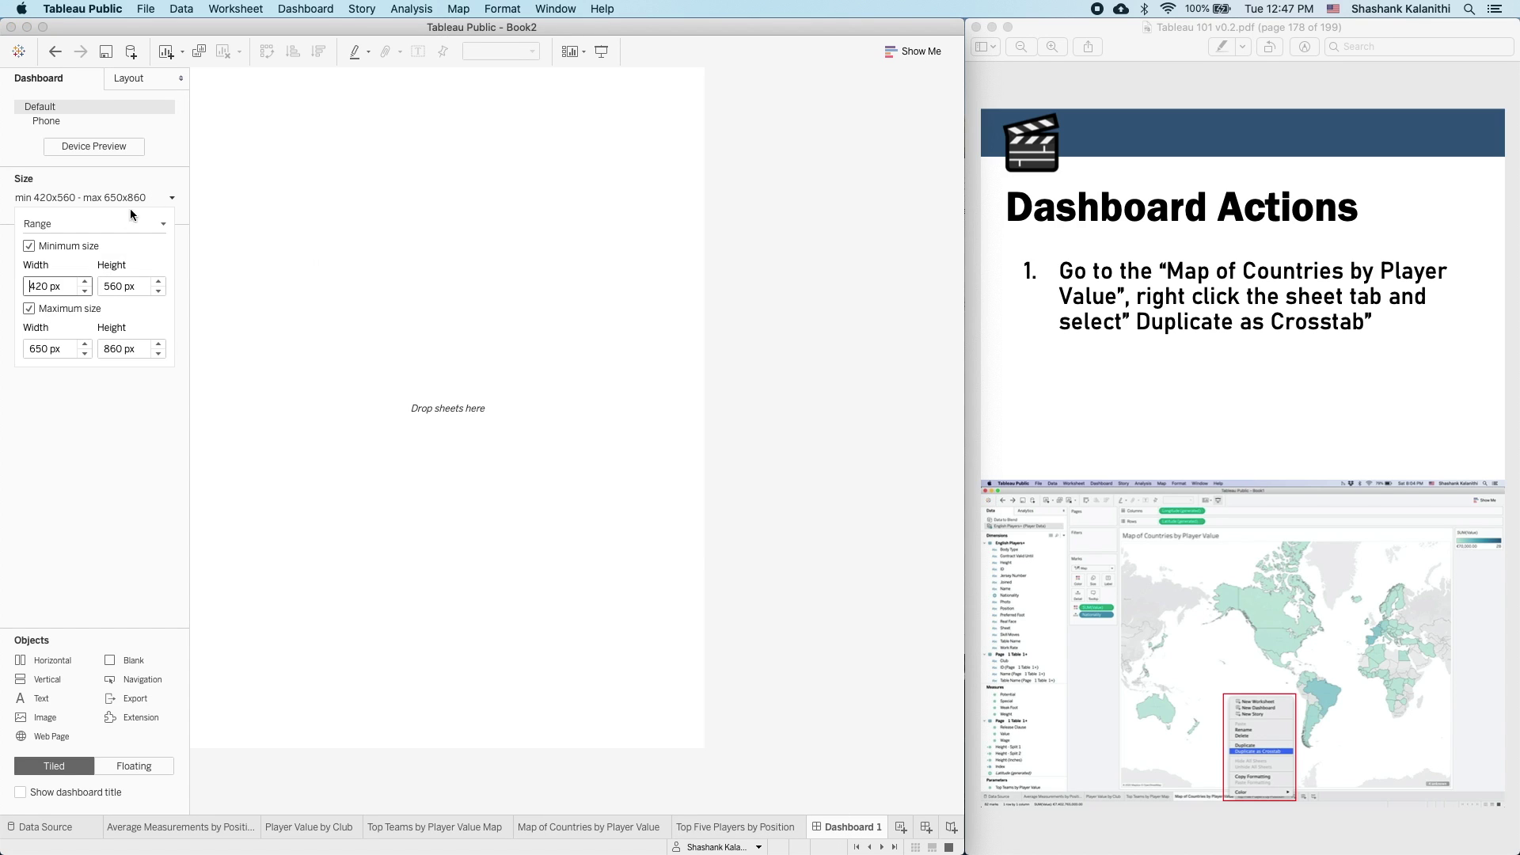
left_click(114, 233)
left_click(105, 250)
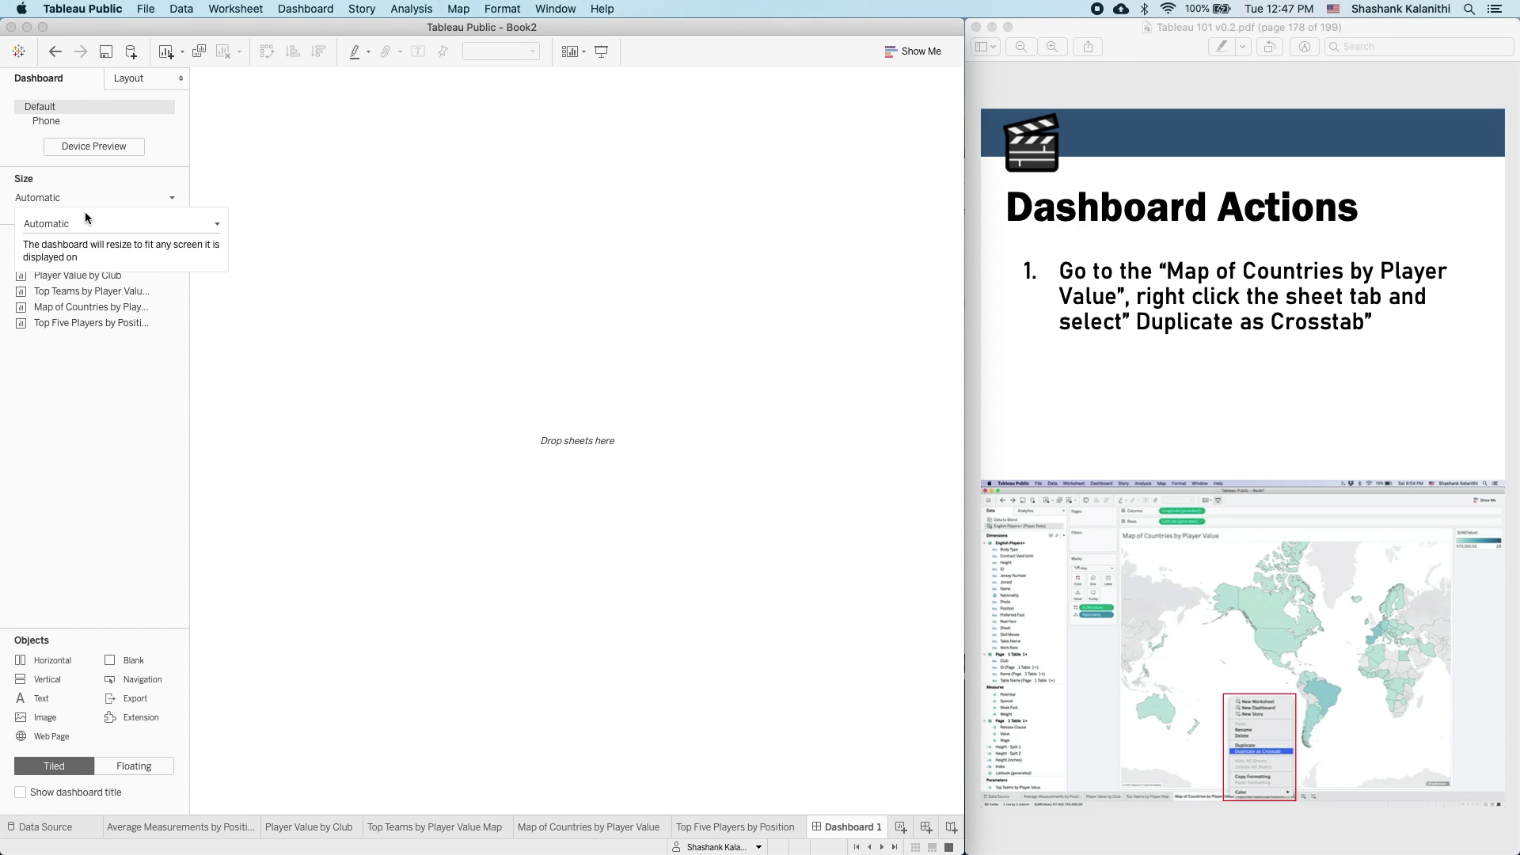
left_click(214, 540)
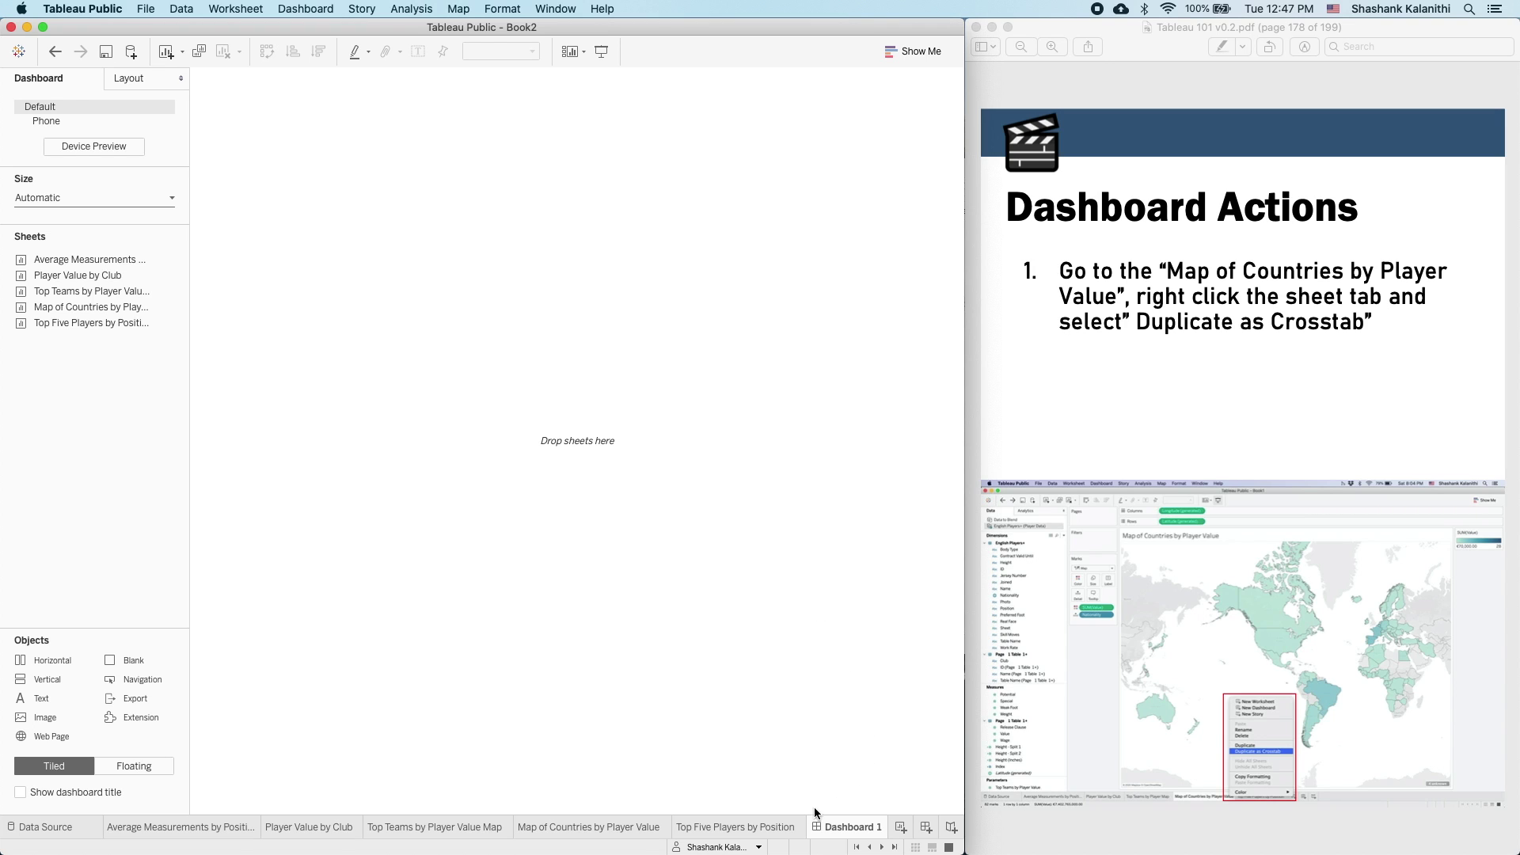
- Duplicate the Map of Countries by Player Value sheet as a crosstab
mouse_move(575, 833)
left_click(576, 832)
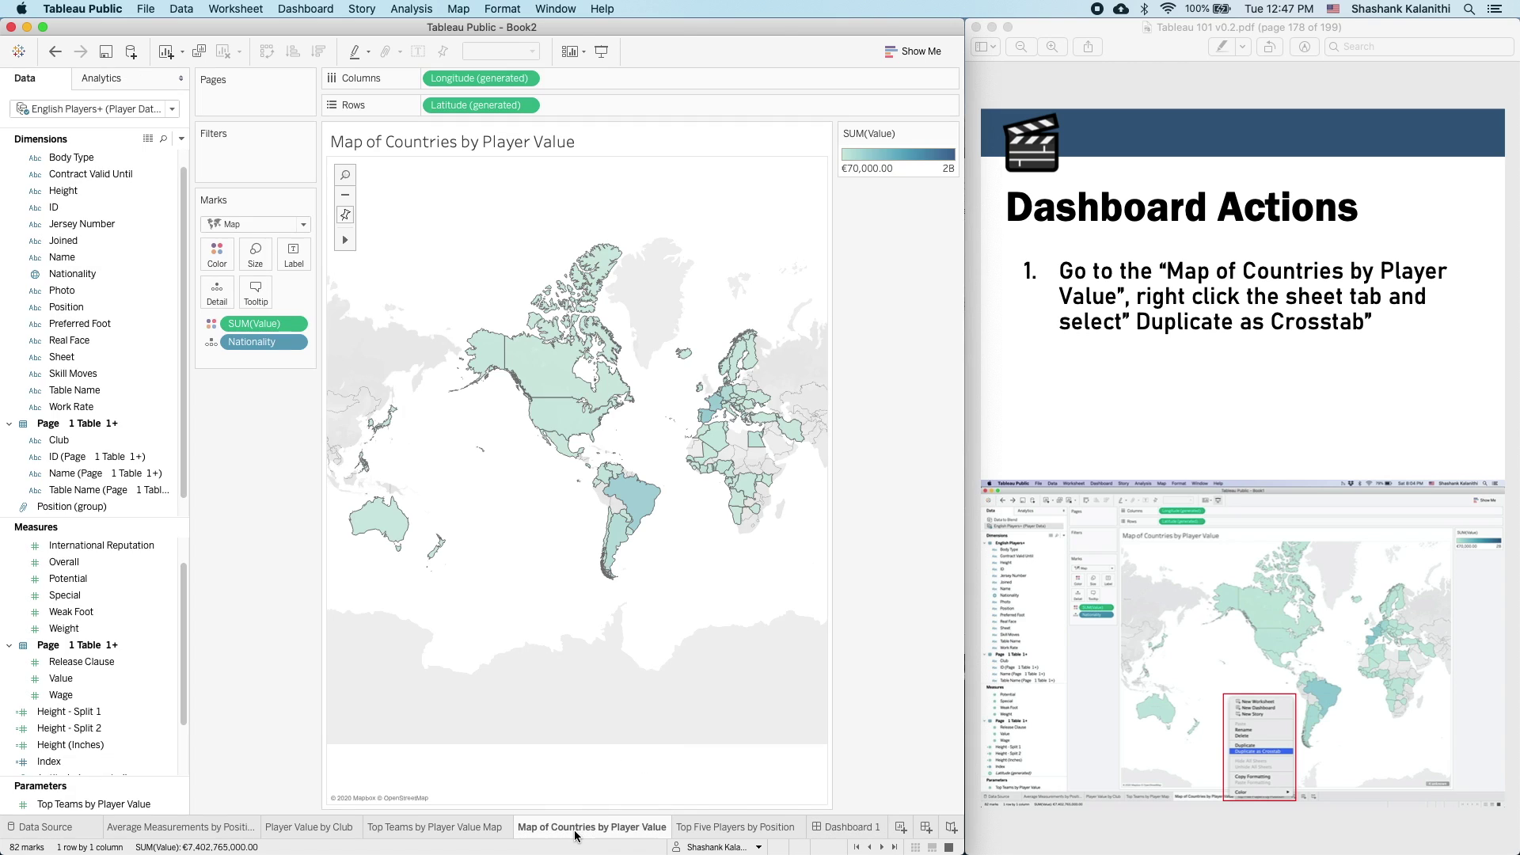
right_click(577, 835)
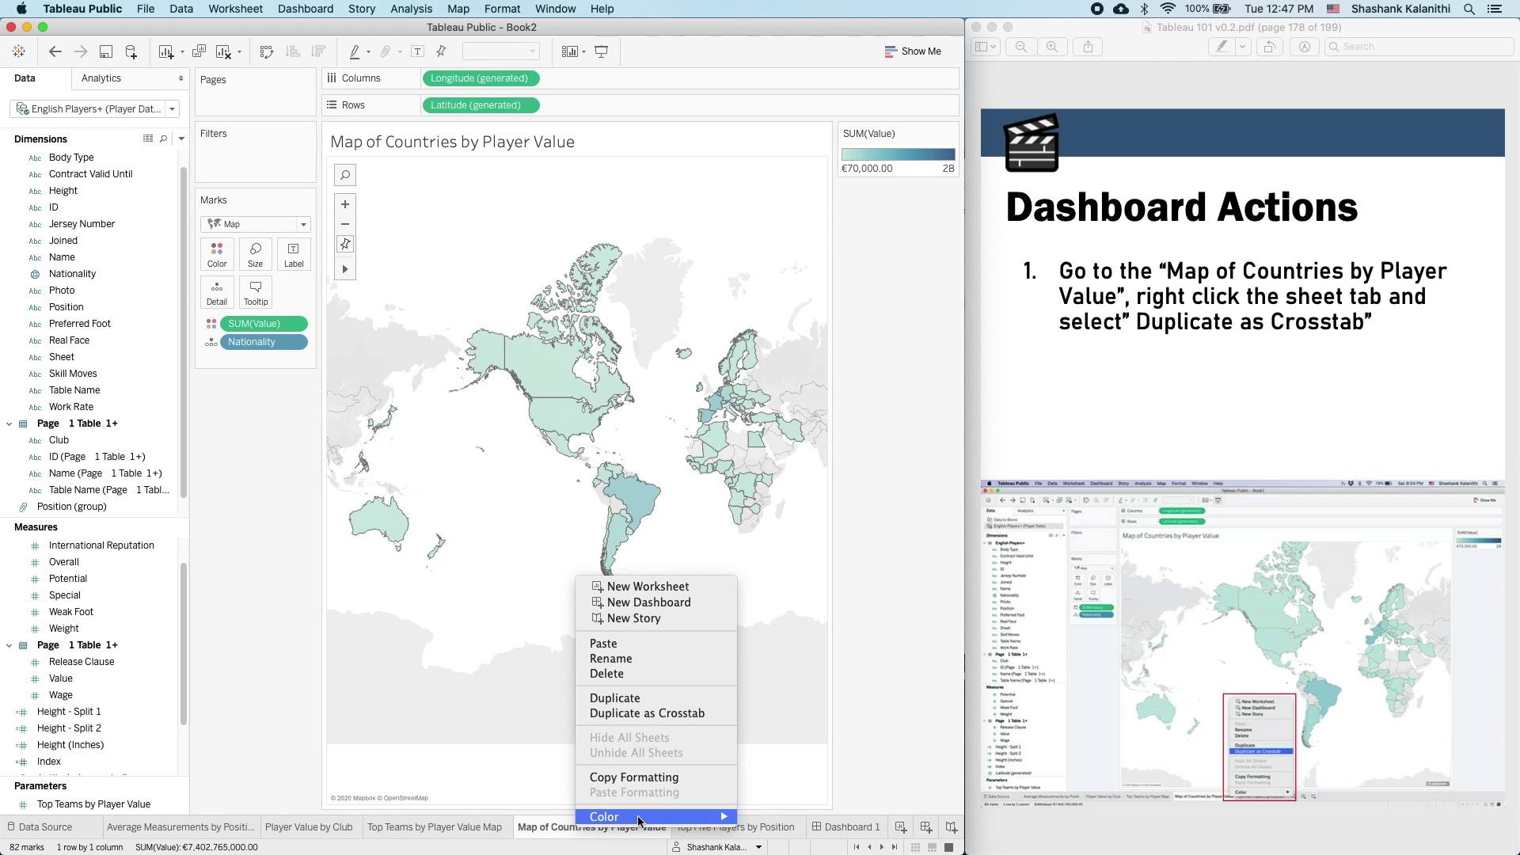
left_click(694, 714)
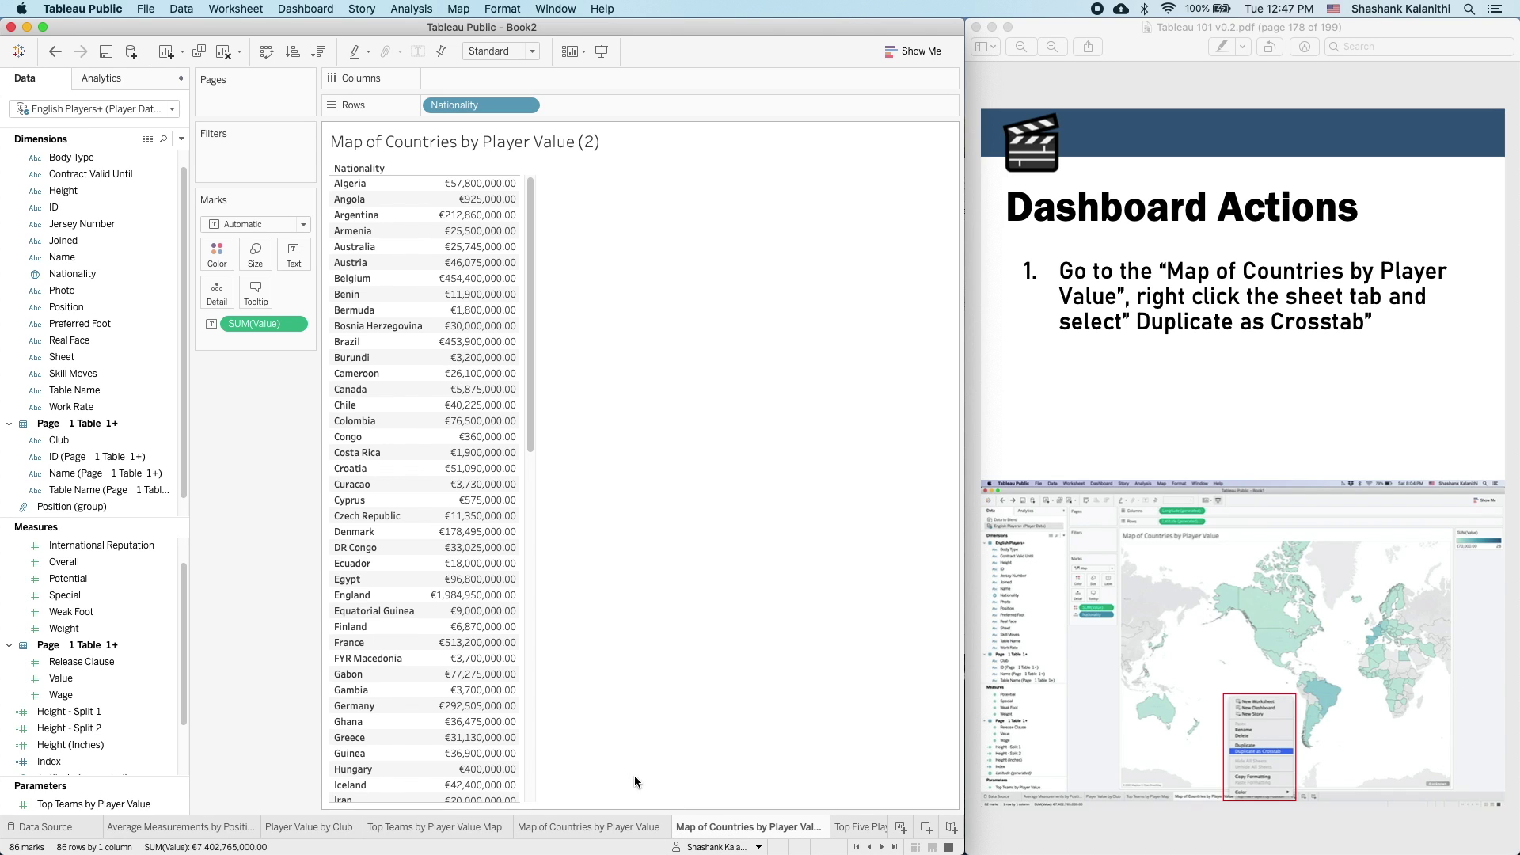
- Compare the Map of Countries by Player Value sheet with its crosstab duplicate, and return to Dashboard 1
left_click(610, 826)
left_click(713, 829)
left_click(614, 828)
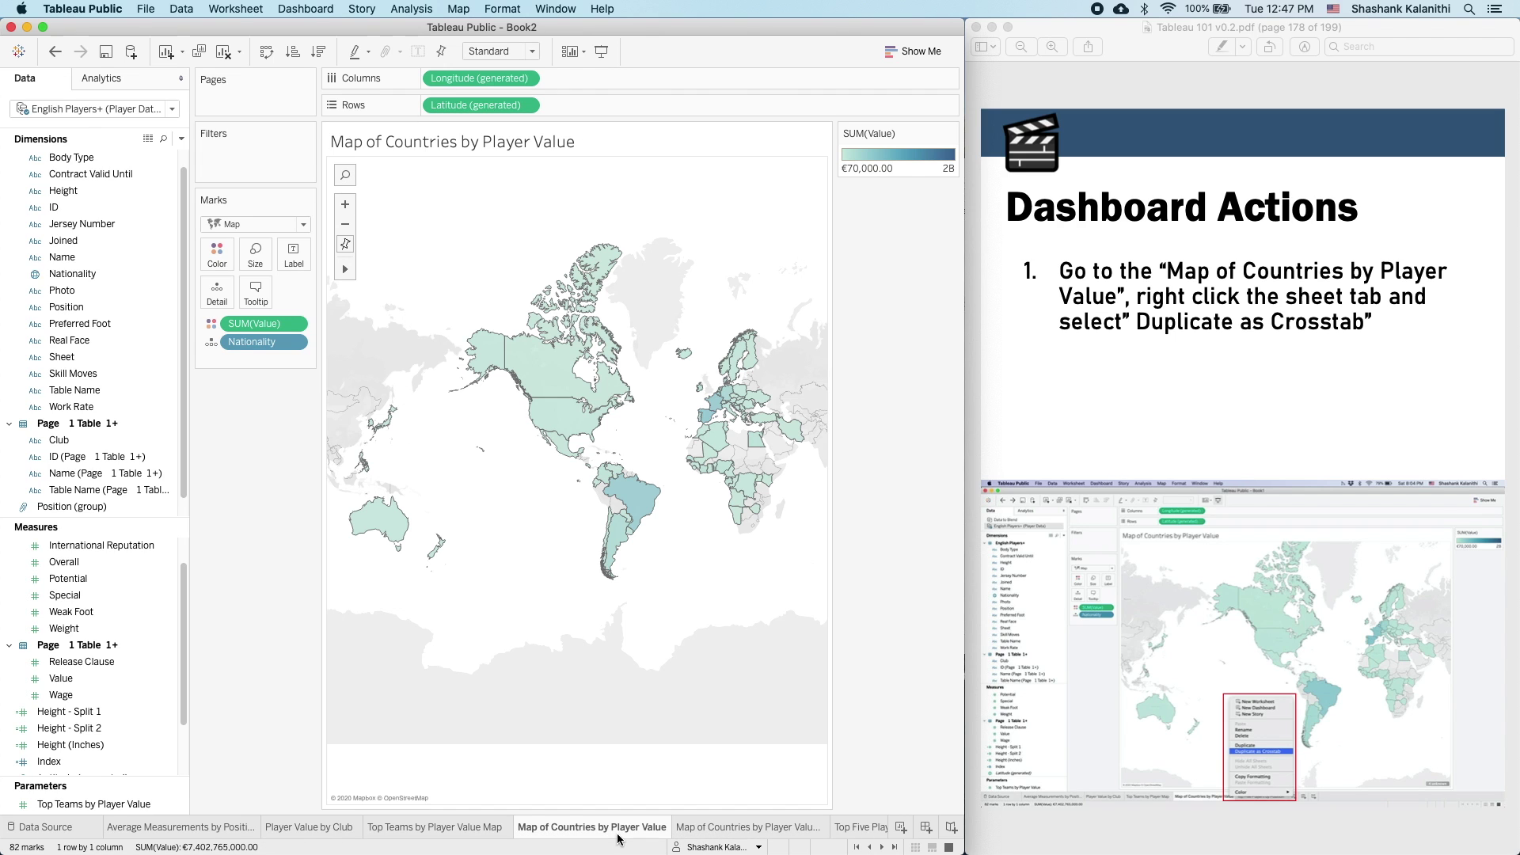
left_click(737, 833)
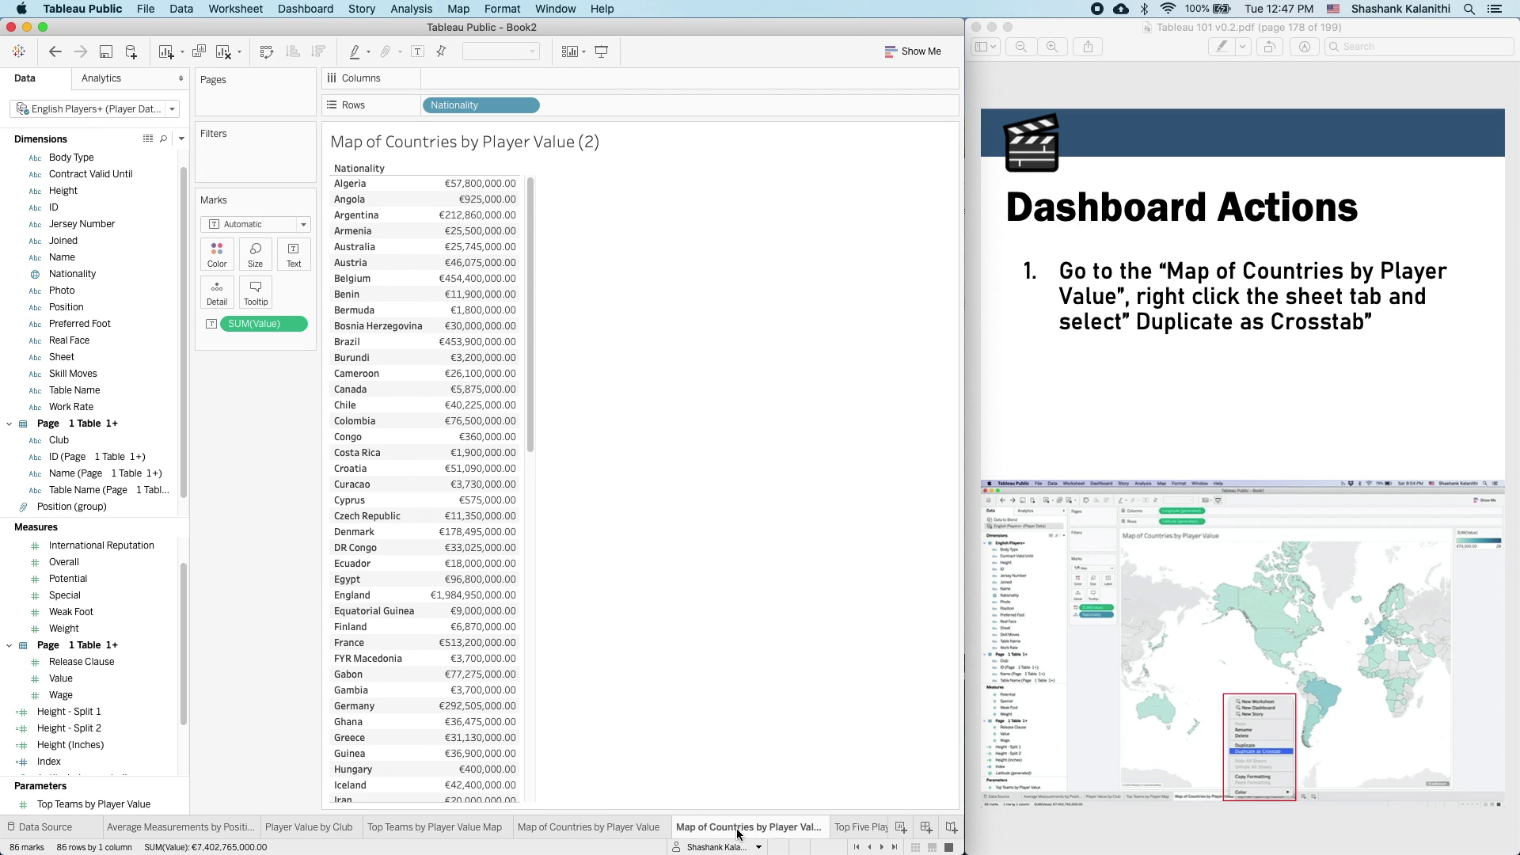
scroll(867, 838, "right", 2)
scroll(847, 839, "right", 3)
left_click(844, 836)
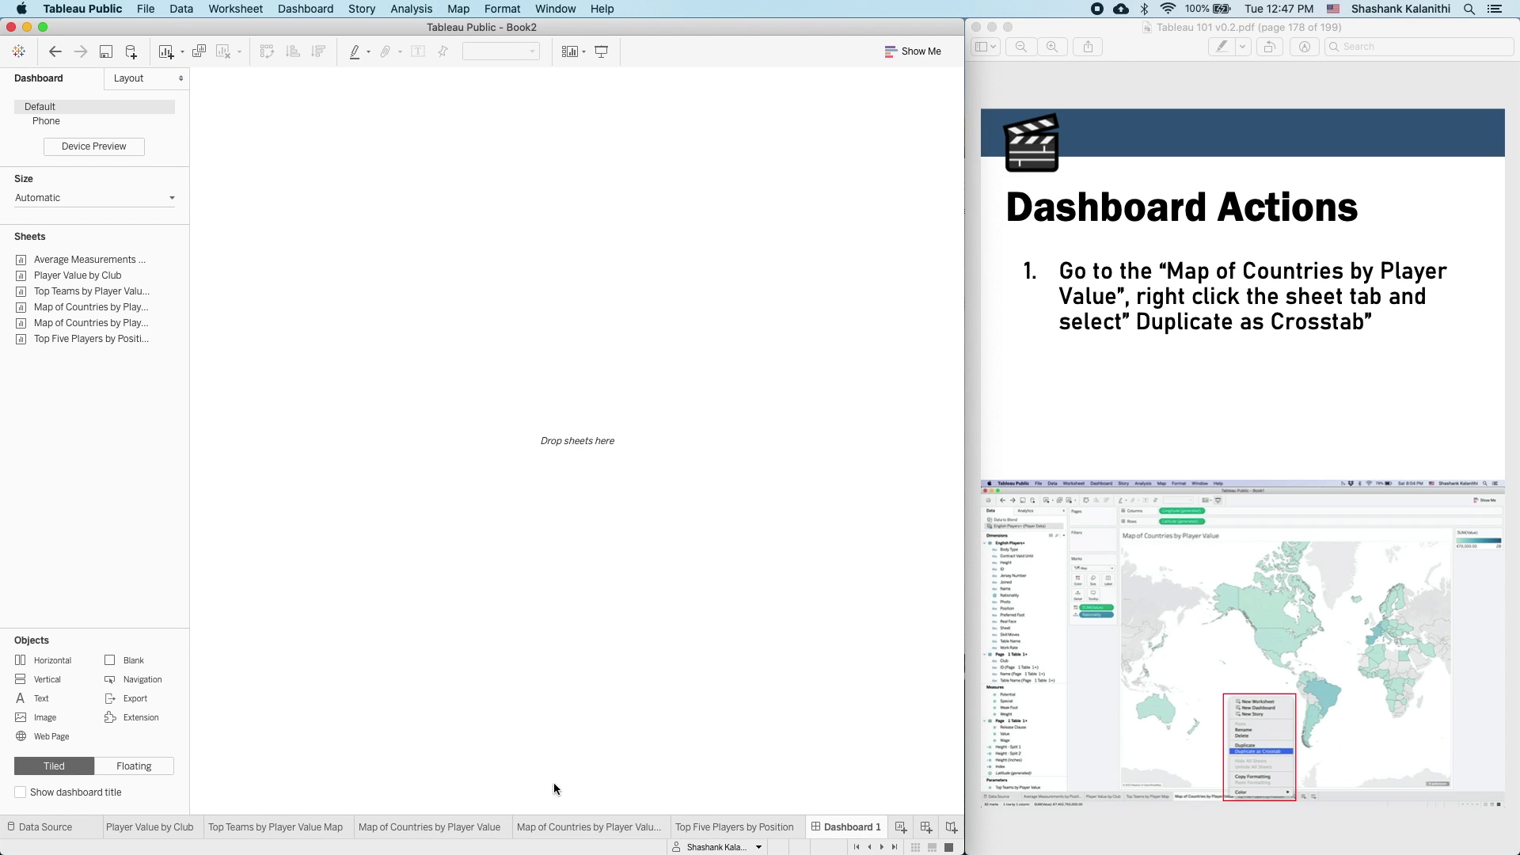
scroll(673, 835, "left", 5)
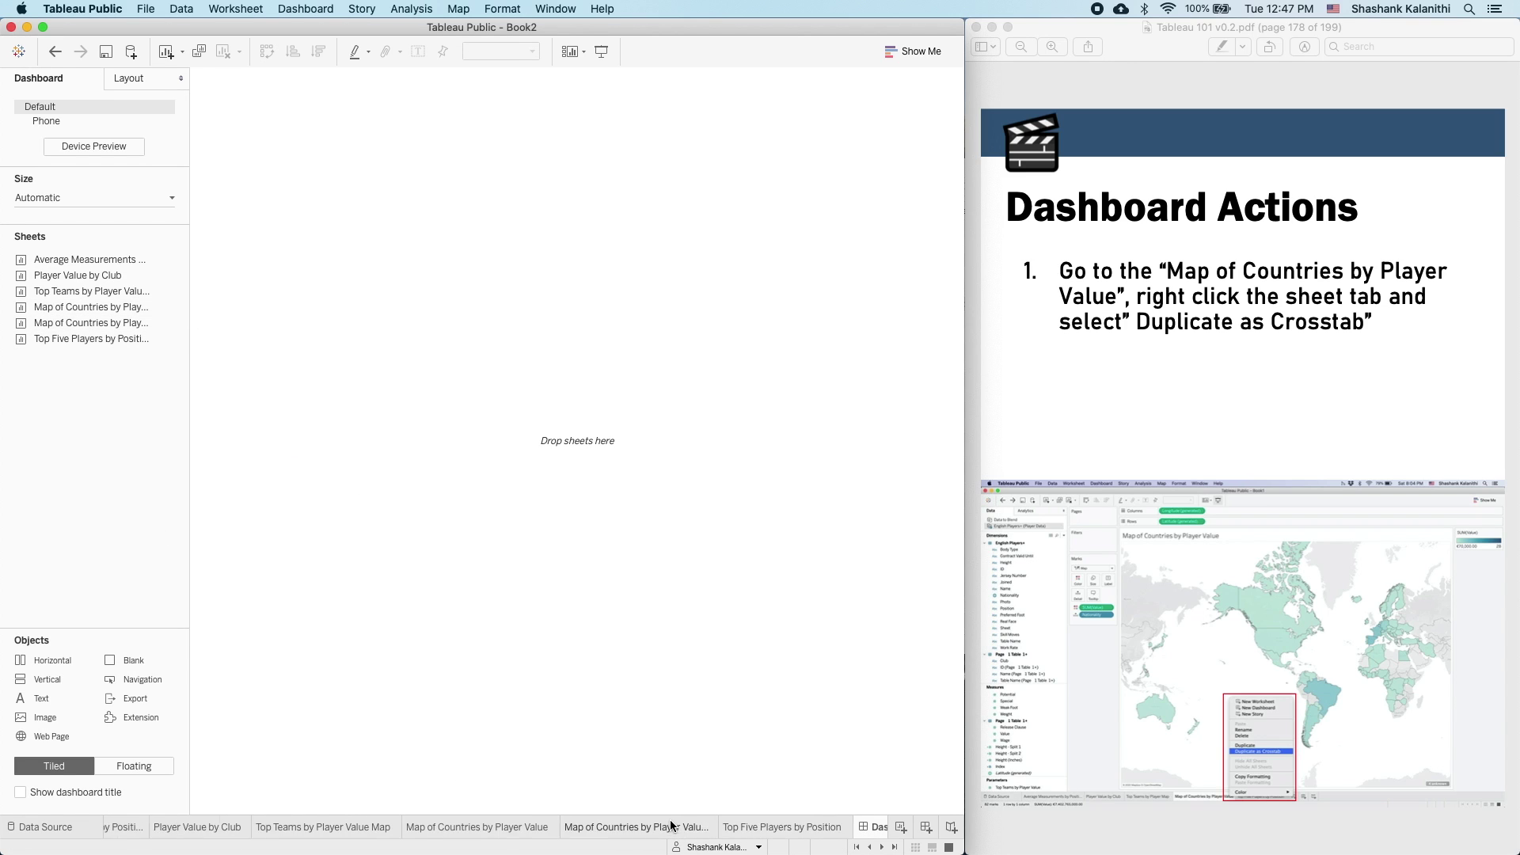
- Switch to the PDF guide in Preview and advance it to page 179
scroll(670, 828, "right", 5)
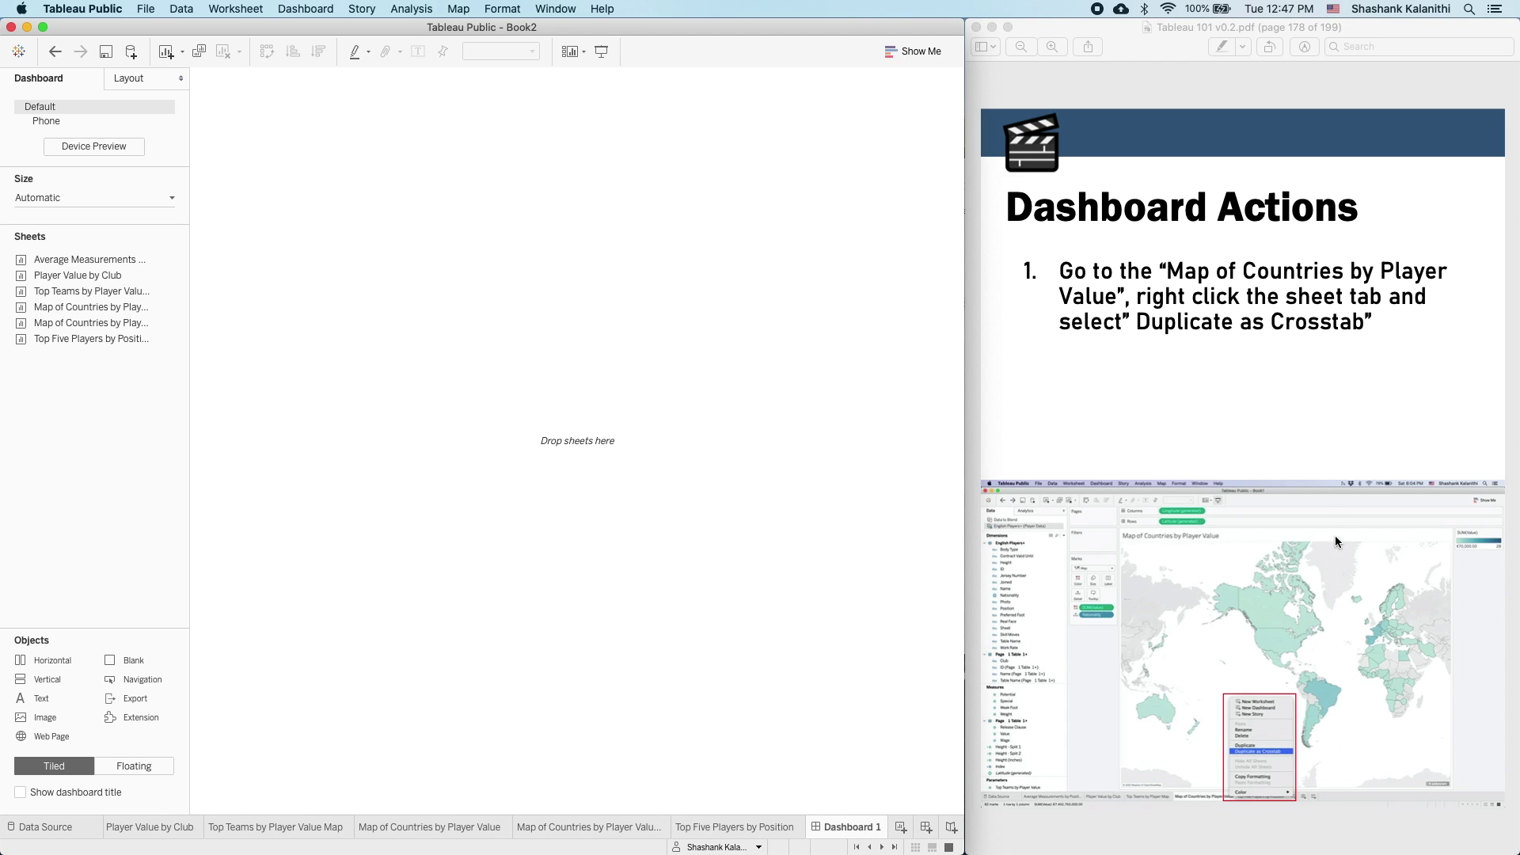
left_click(1290, 404)
key("Down")
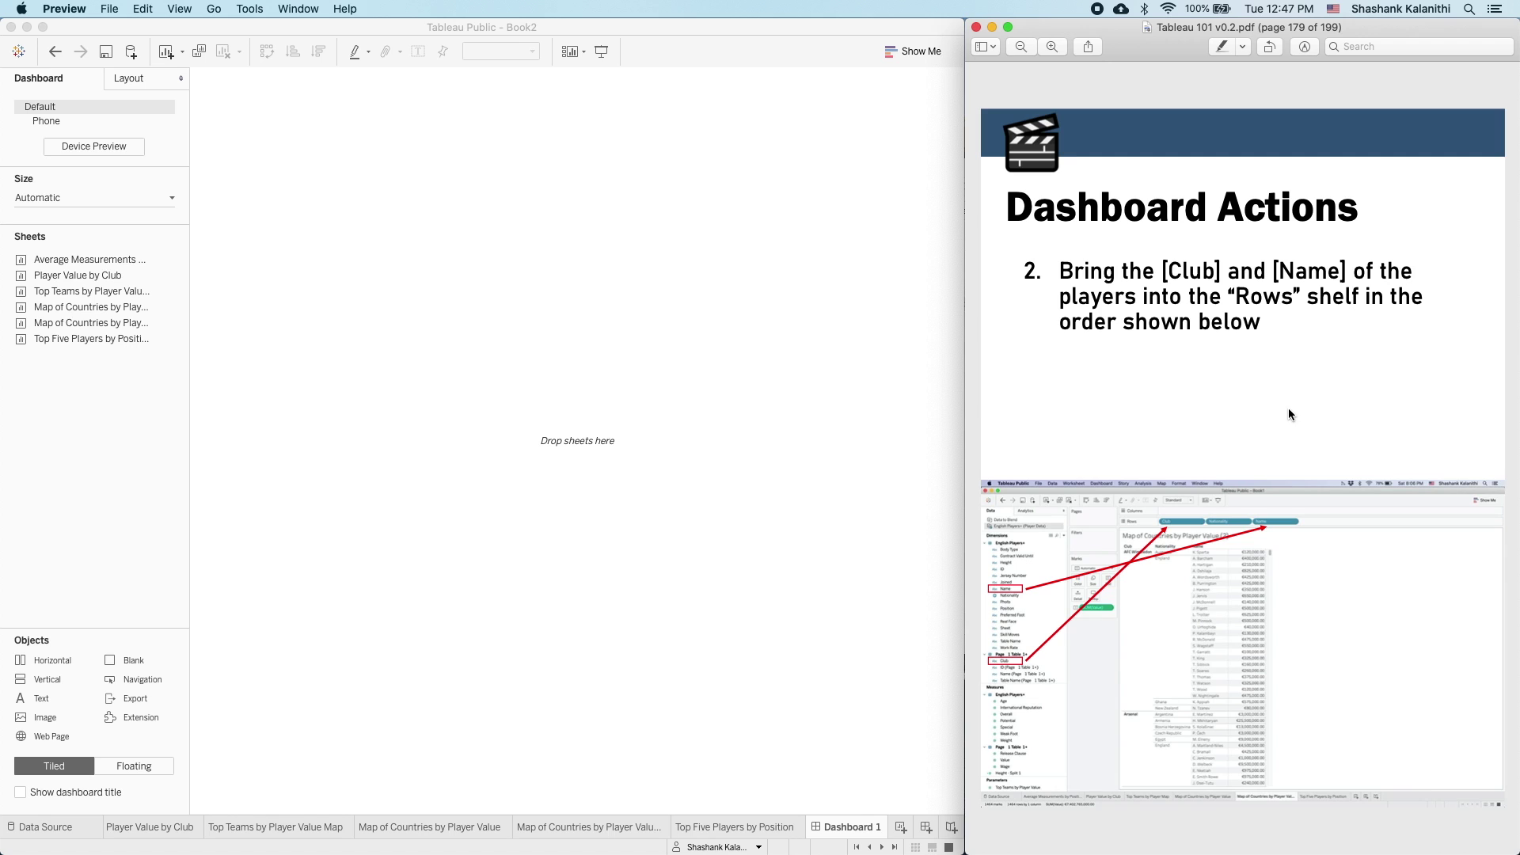
- On the crosstab sheet in Tableau Public, add Club before Nationality and Name after it on Rows, adding all members
left_click(607, 825)
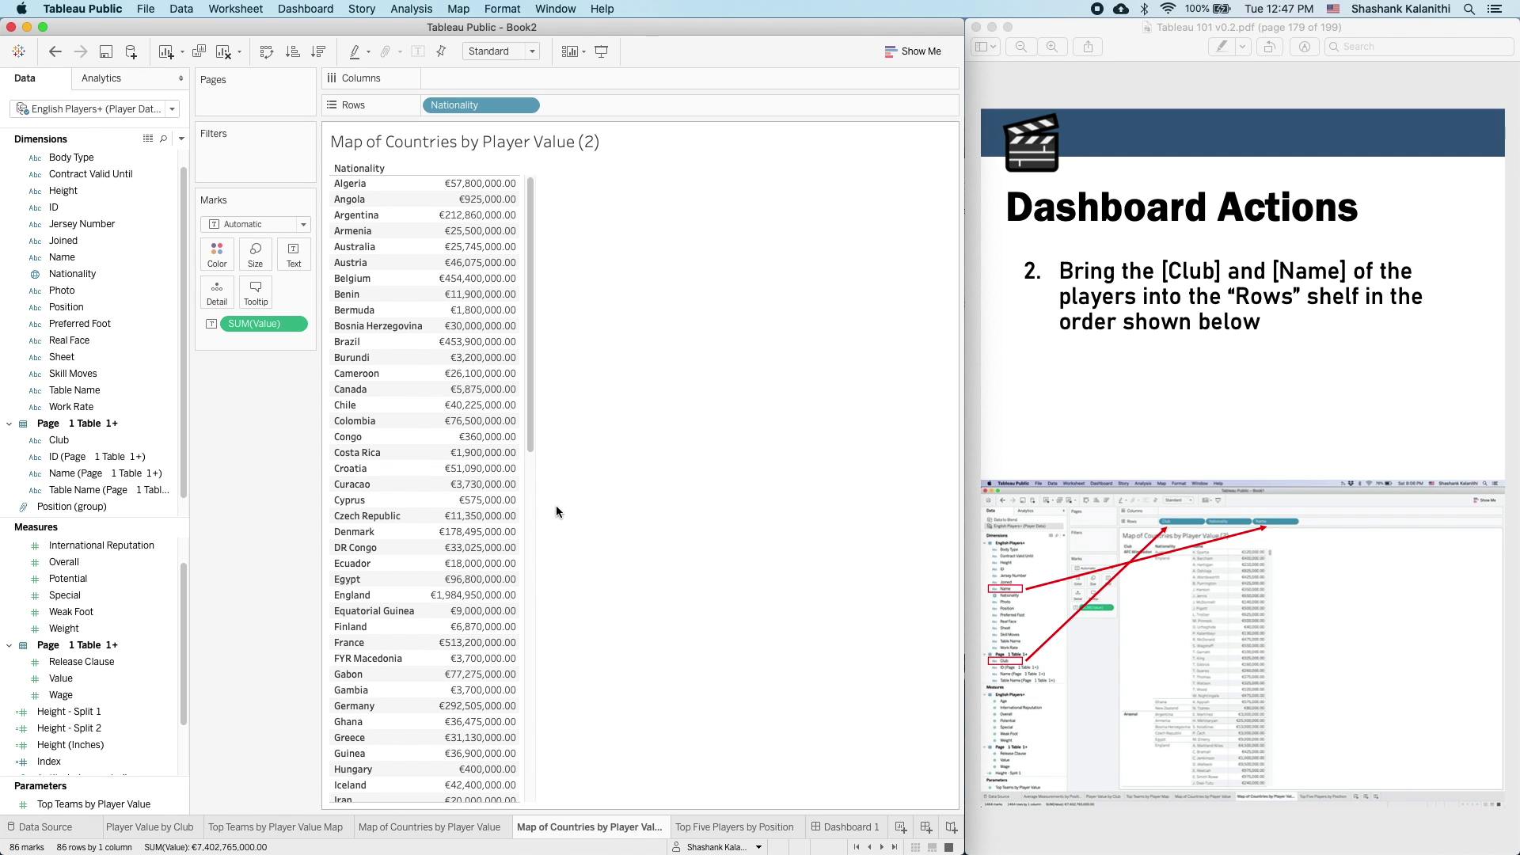
scroll(129, 326, "up", 1)
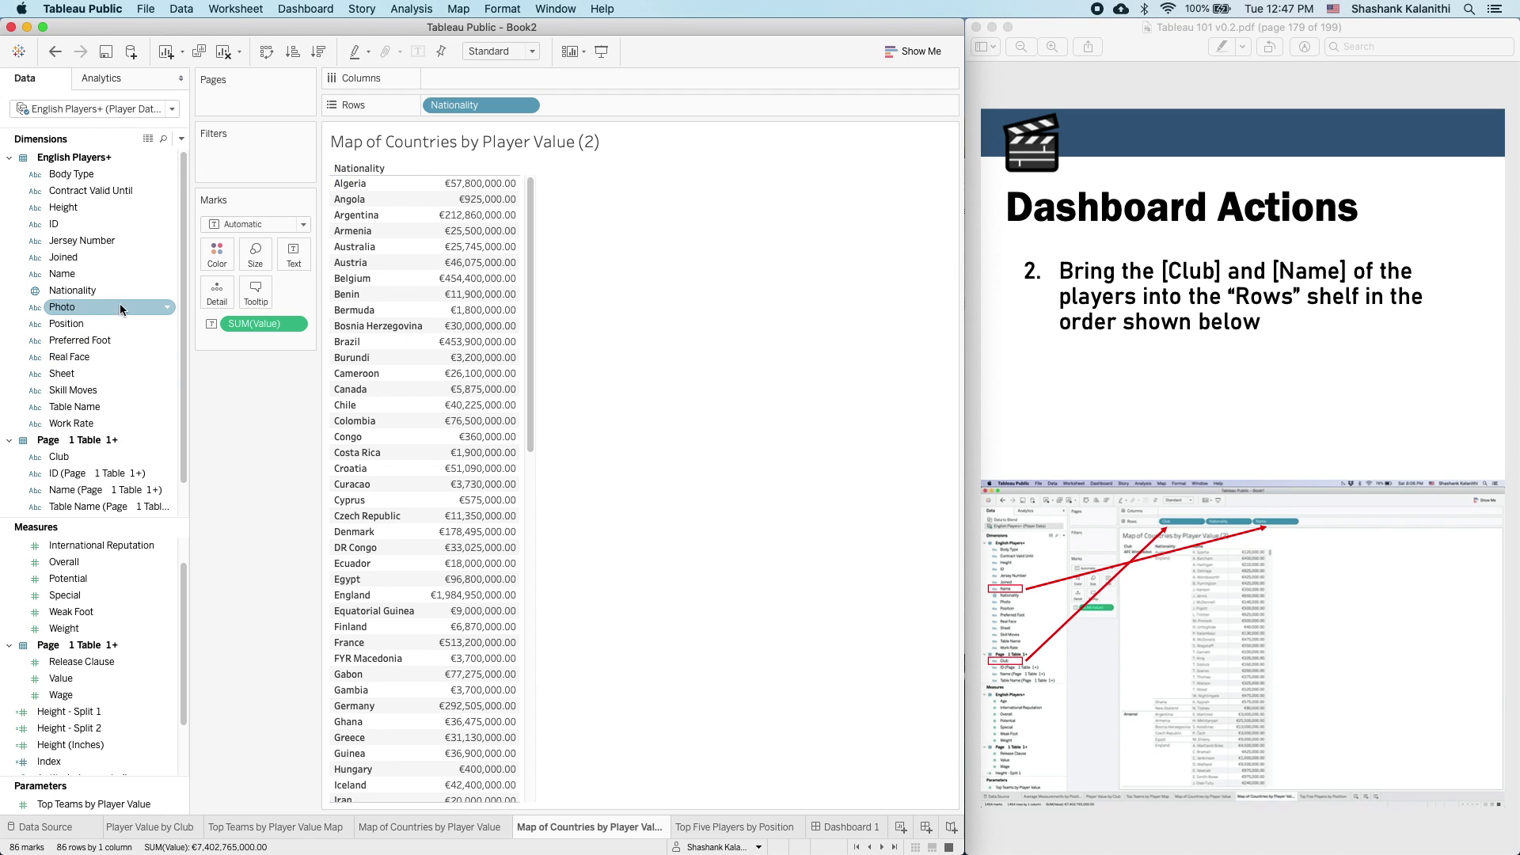
left_click_drag(88, 451, 420, 103)
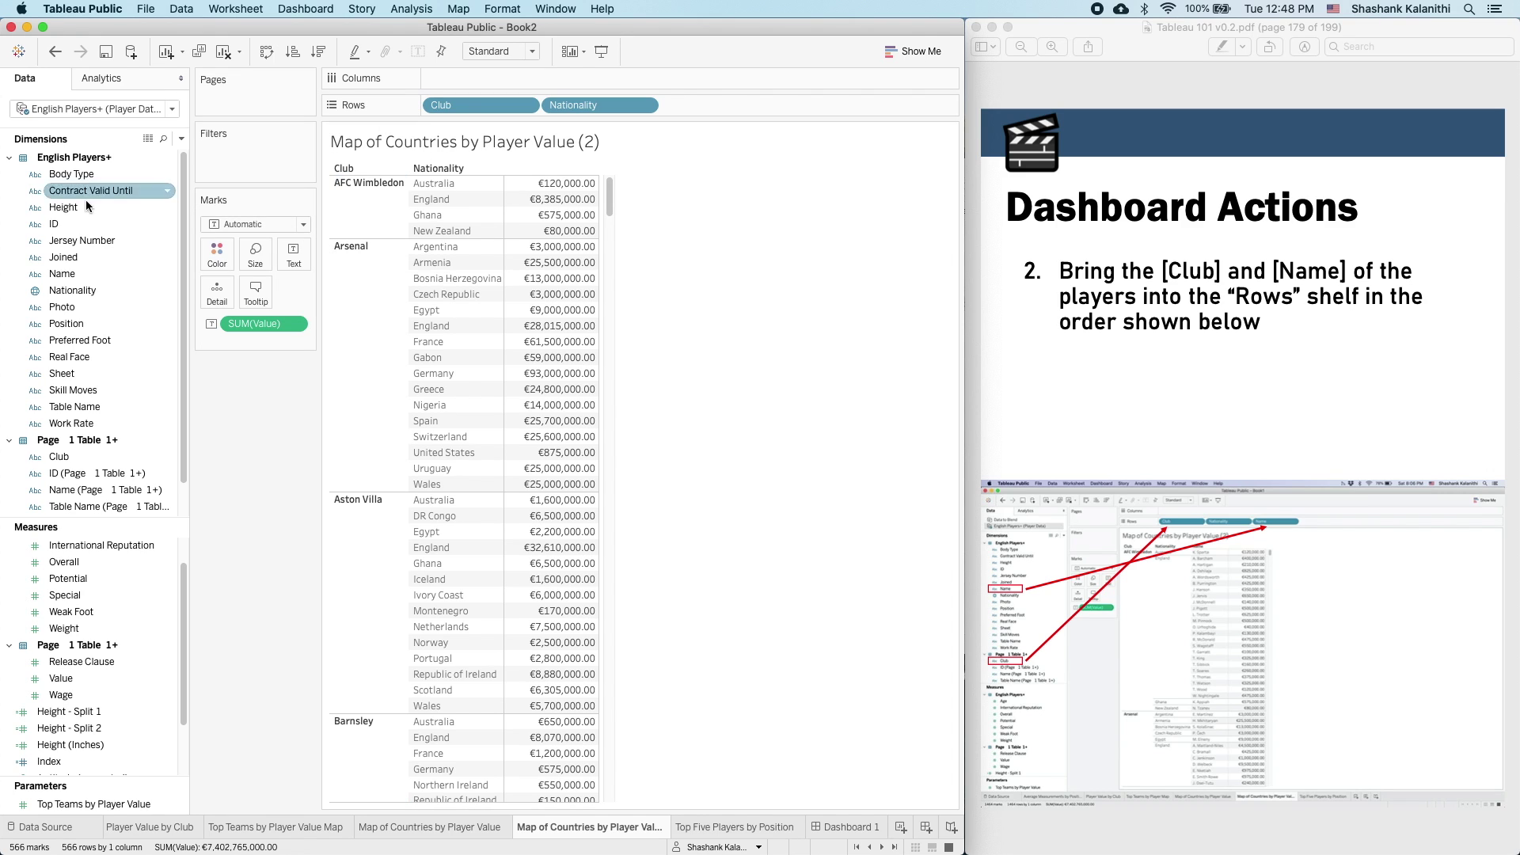
left_click_drag(64, 274, 705, 123)
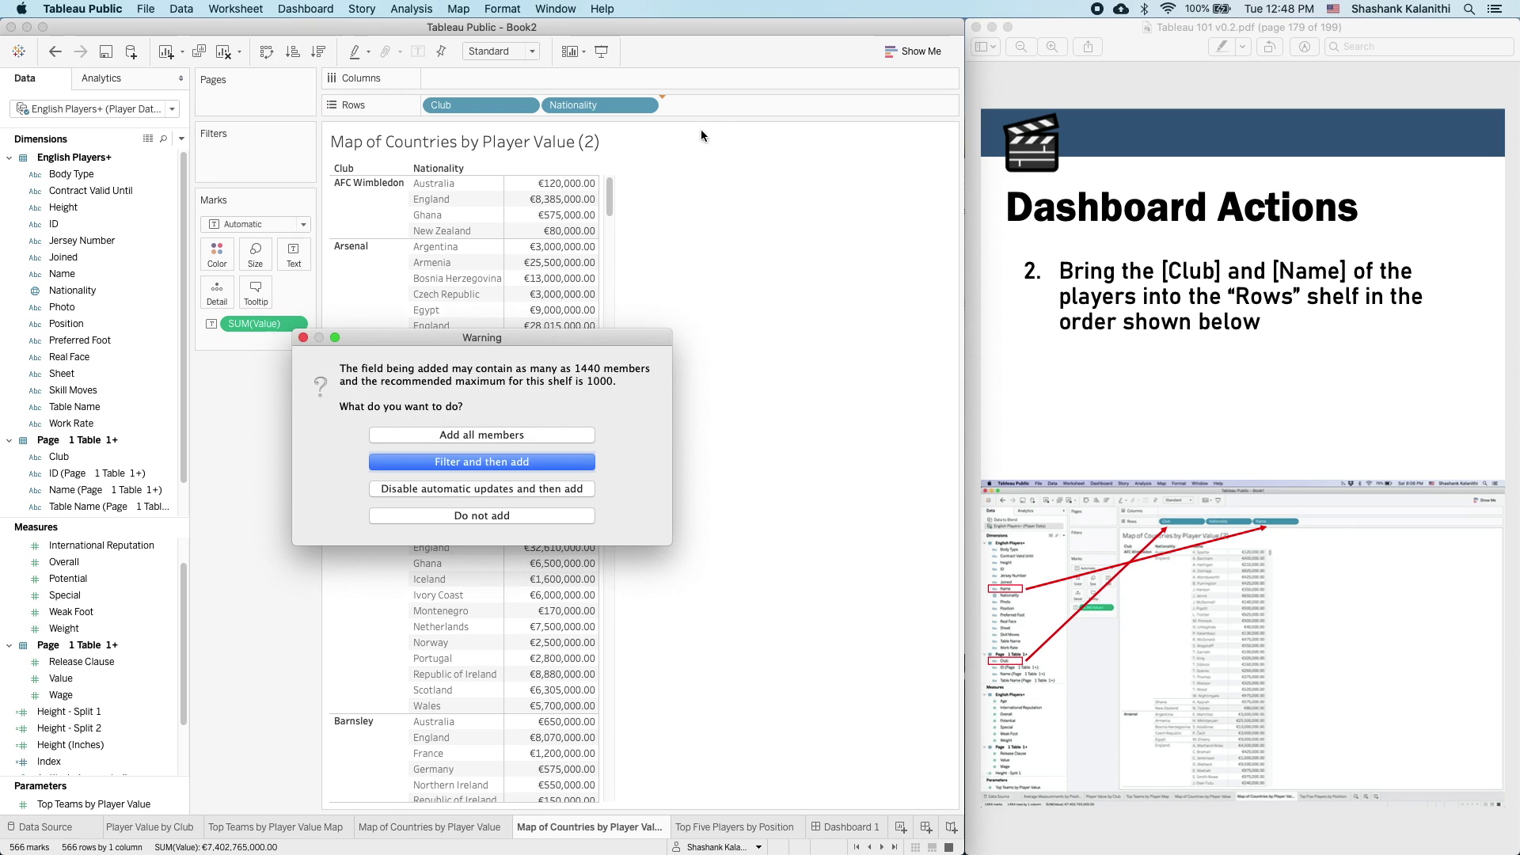
left_click(533, 435)
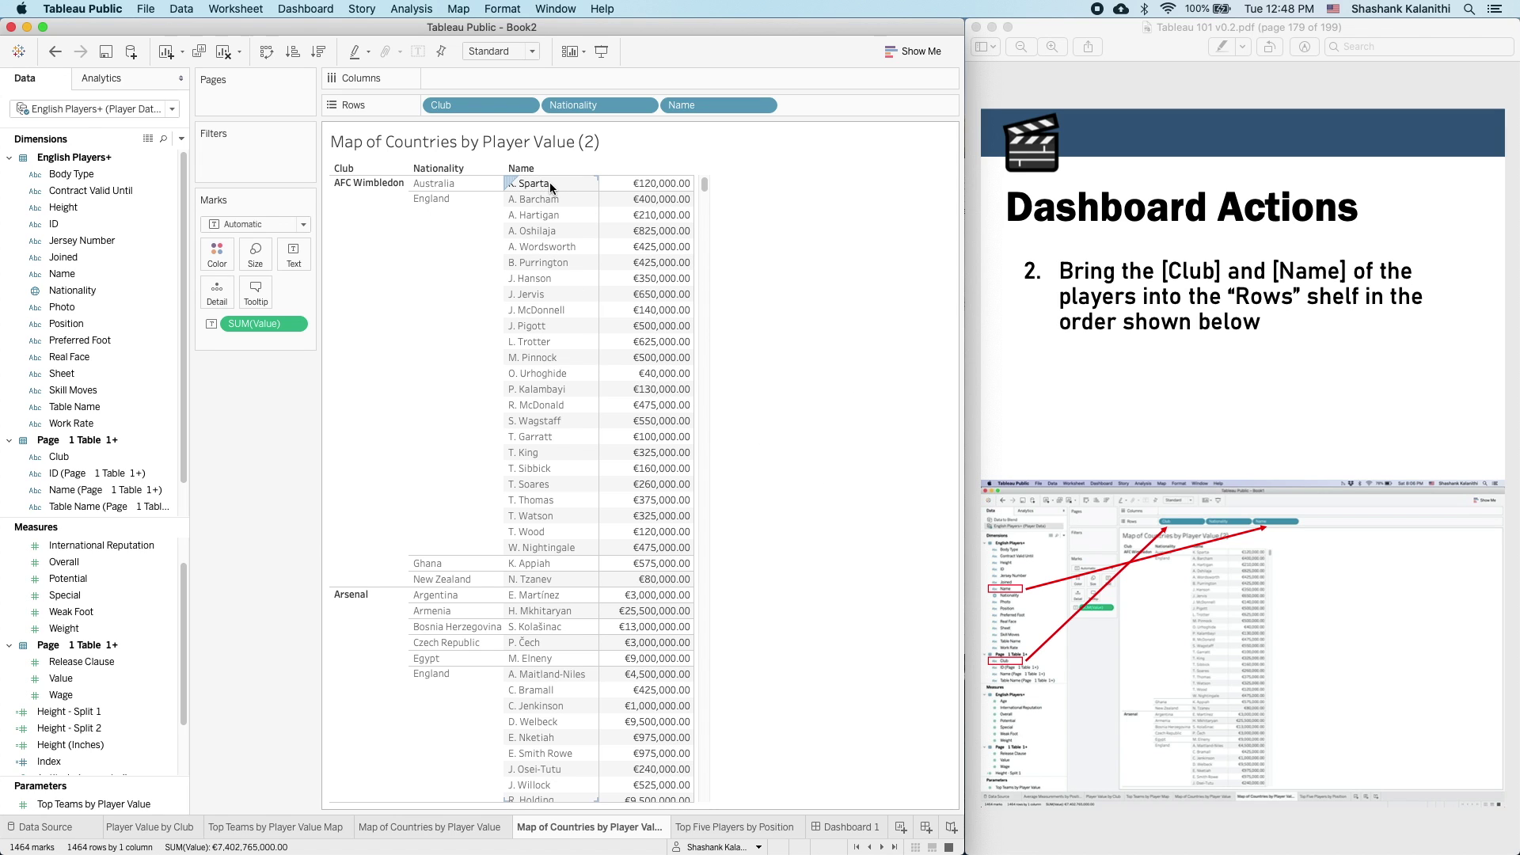
- Advance the PDF guide to page 180 and return to Dashboard 1 in Tableau Public
scroll(1285, 403, "down", 3)
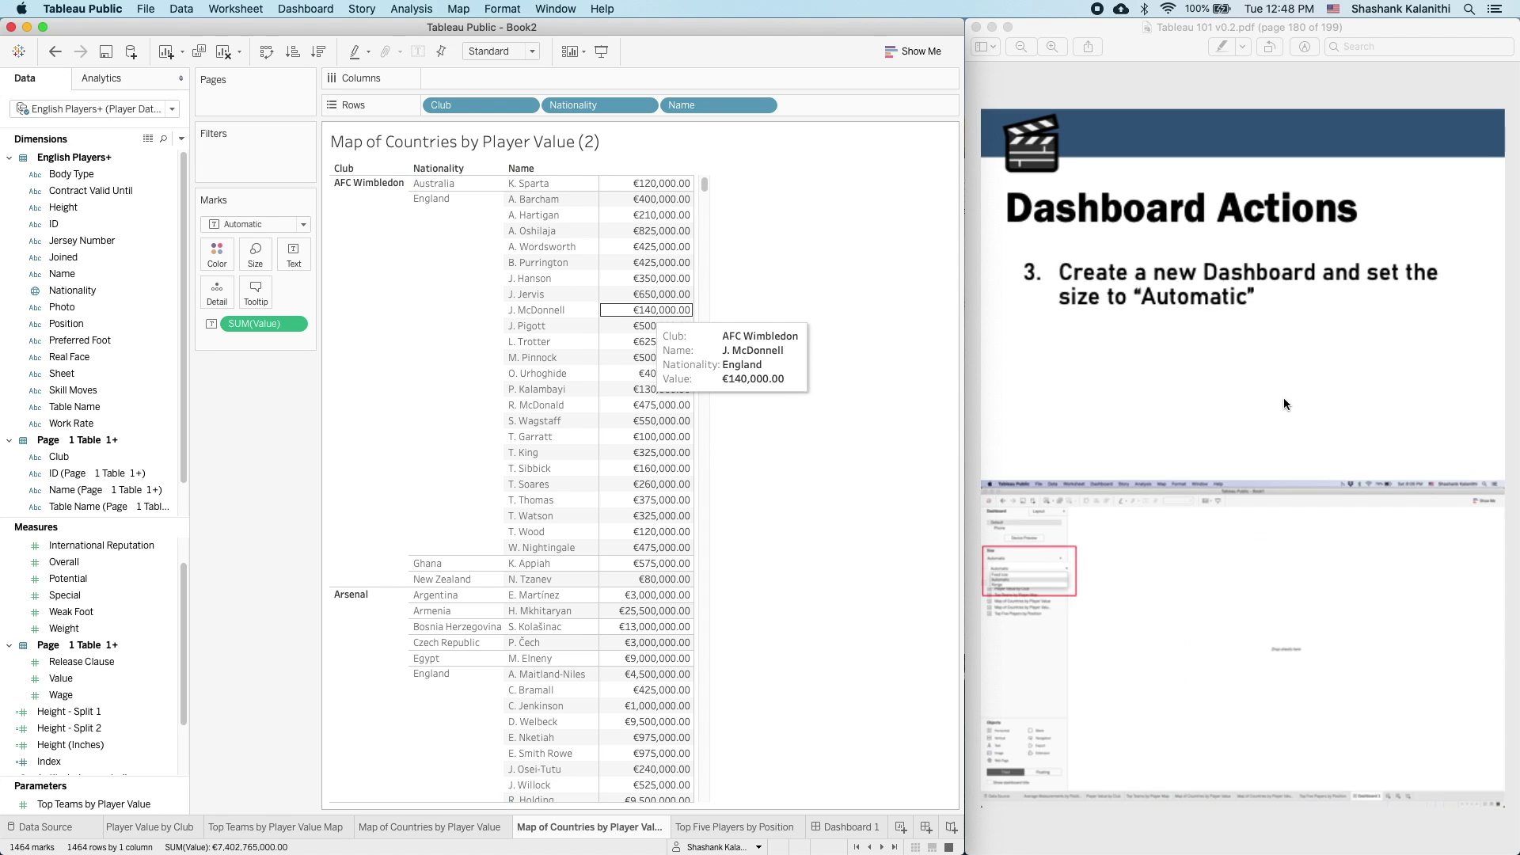
scroll(1284, 403, "up", 3)
scroll(1284, 398, "down", 2)
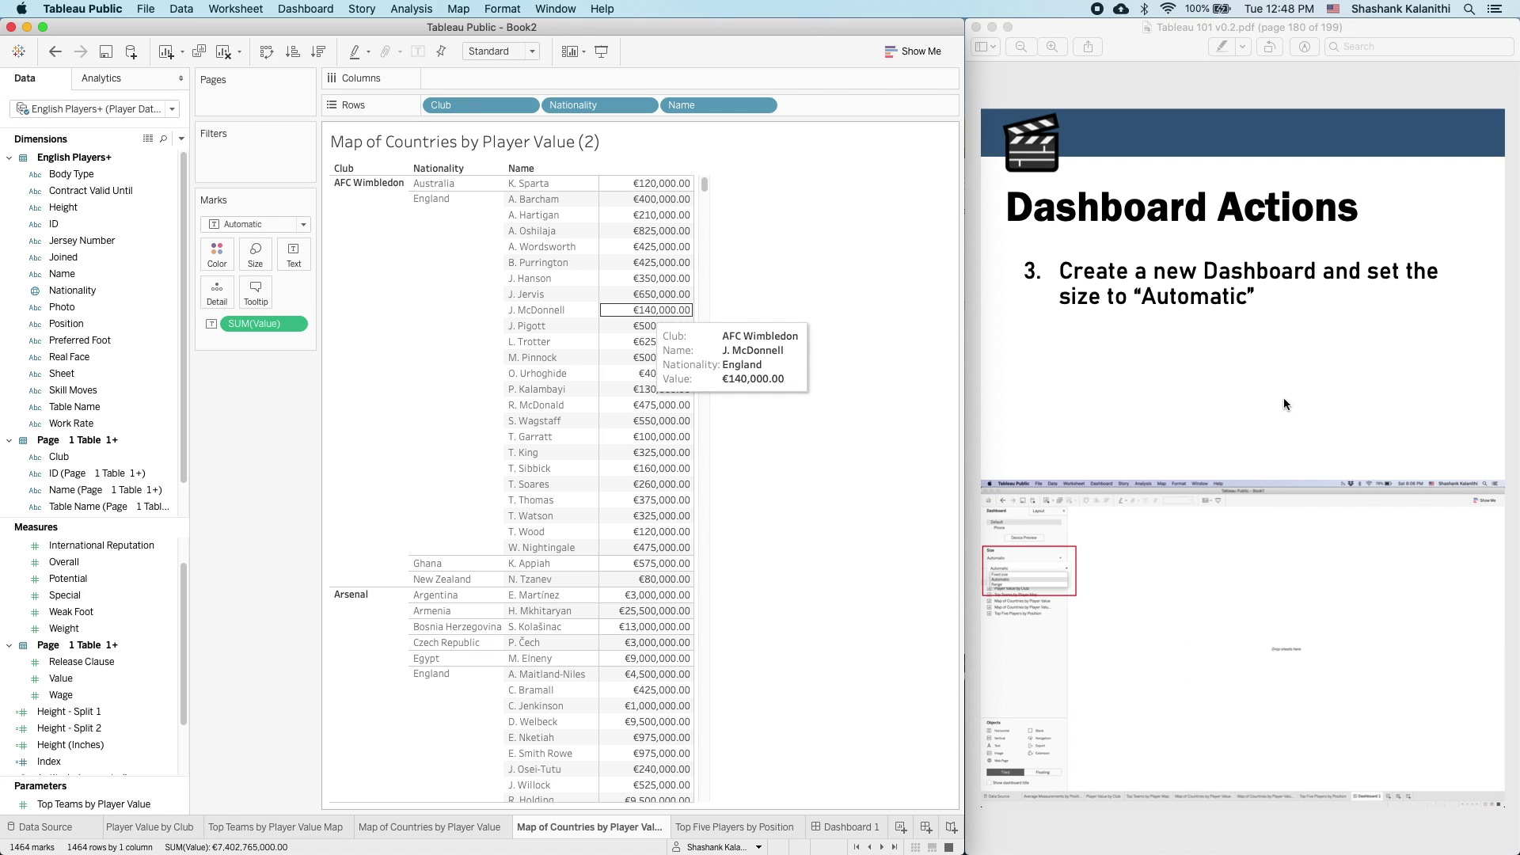
left_click(1284, 397)
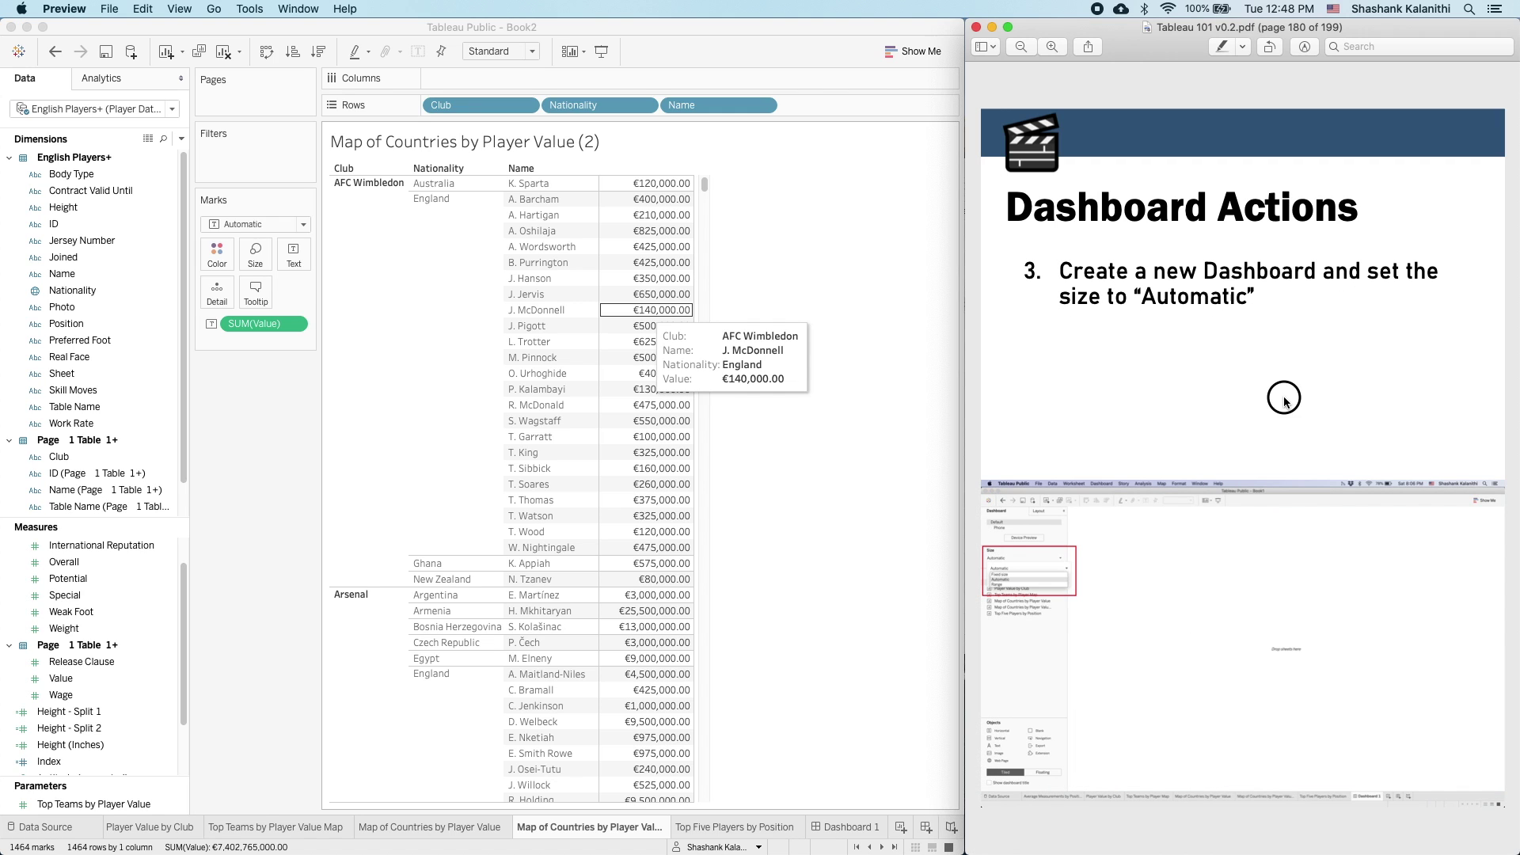
left_click(834, 830)
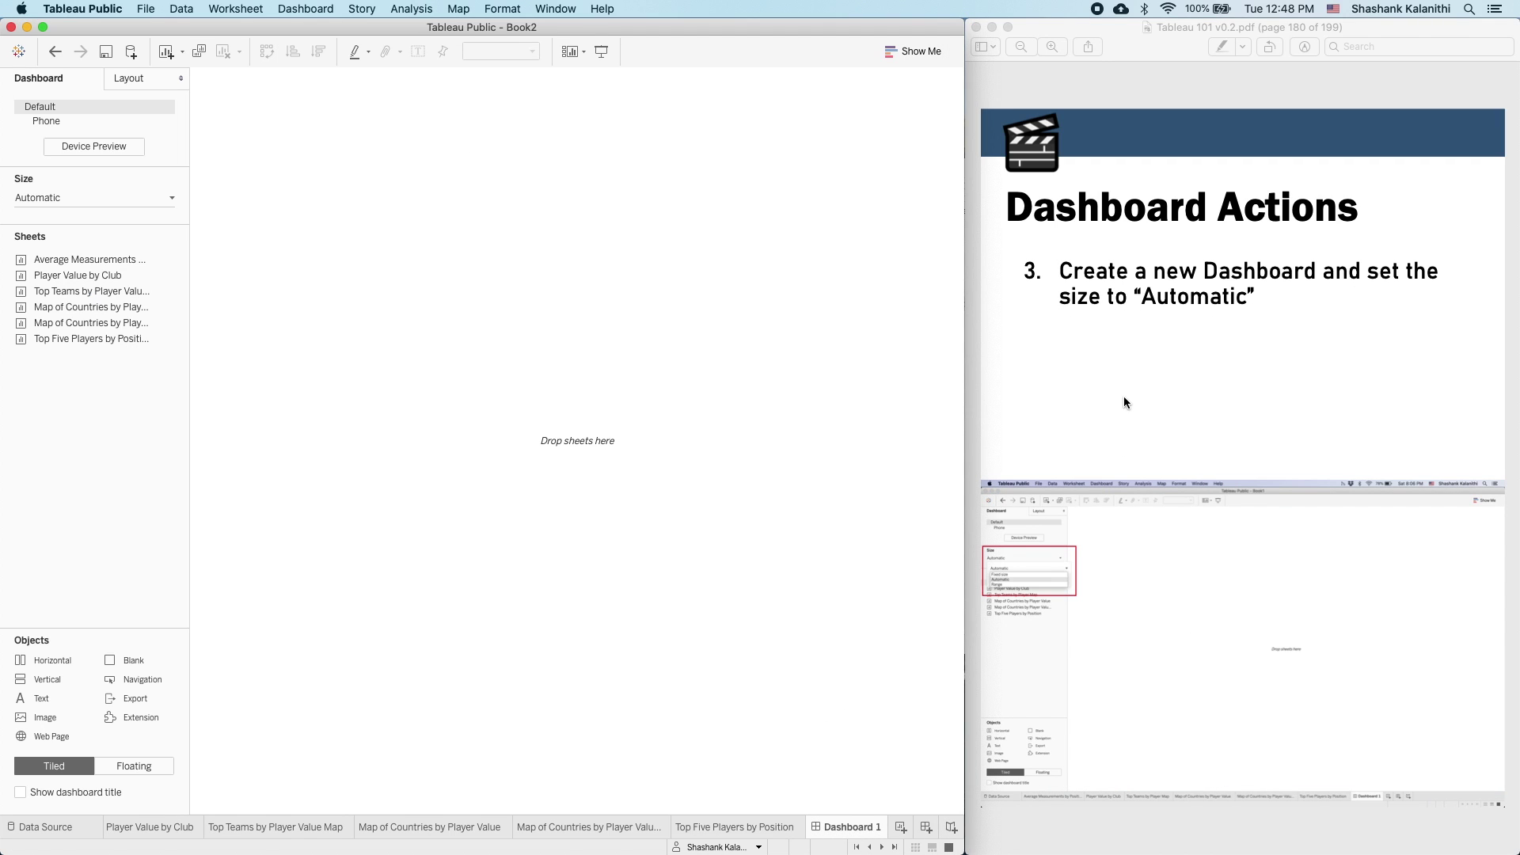
- Advance the PDF guide to page 181 and add the Map of Countries by Player Value sheet and its crosstab to Dashboard 1
scroll(1124, 400, "down", 2)
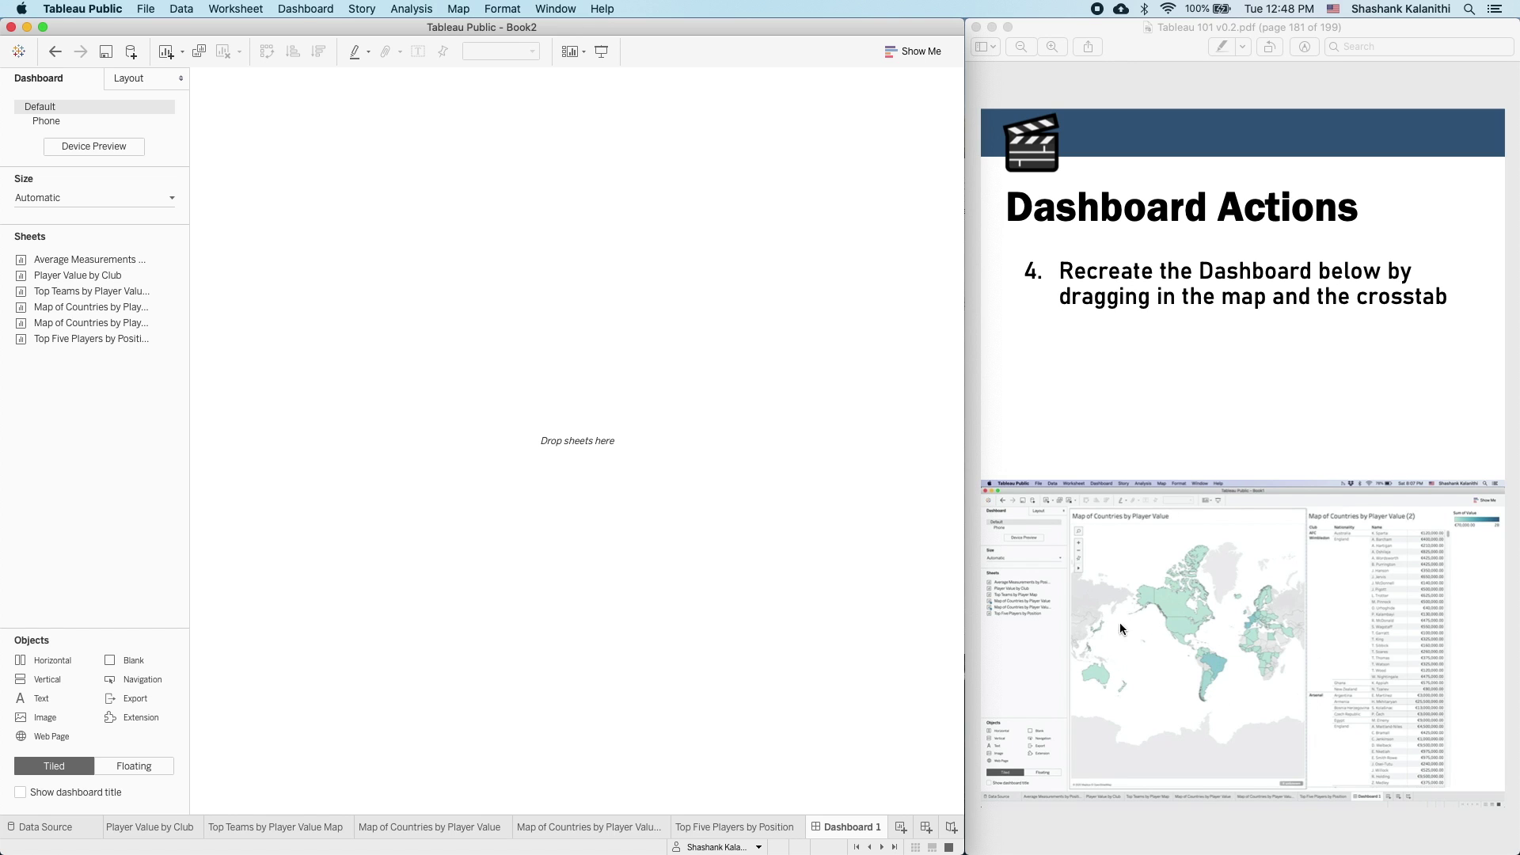
double_click(129, 308)
double_click(129, 323)
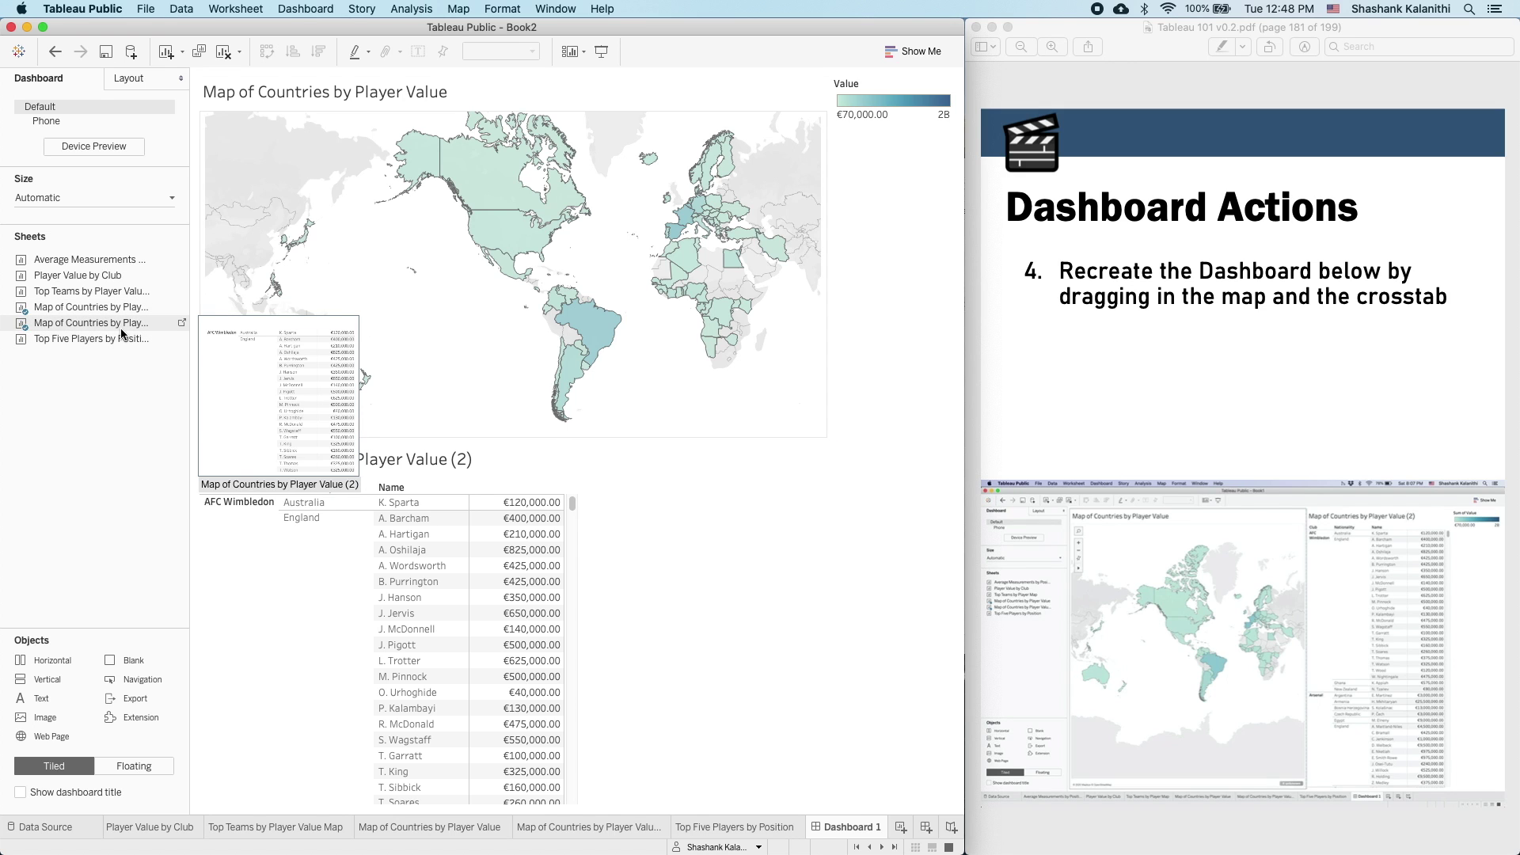
- Rename the Map of Countries by Player Value (2) sheet as Crosstab of Countries by Player Value
left_click(627, 830)
double_click(637, 828)
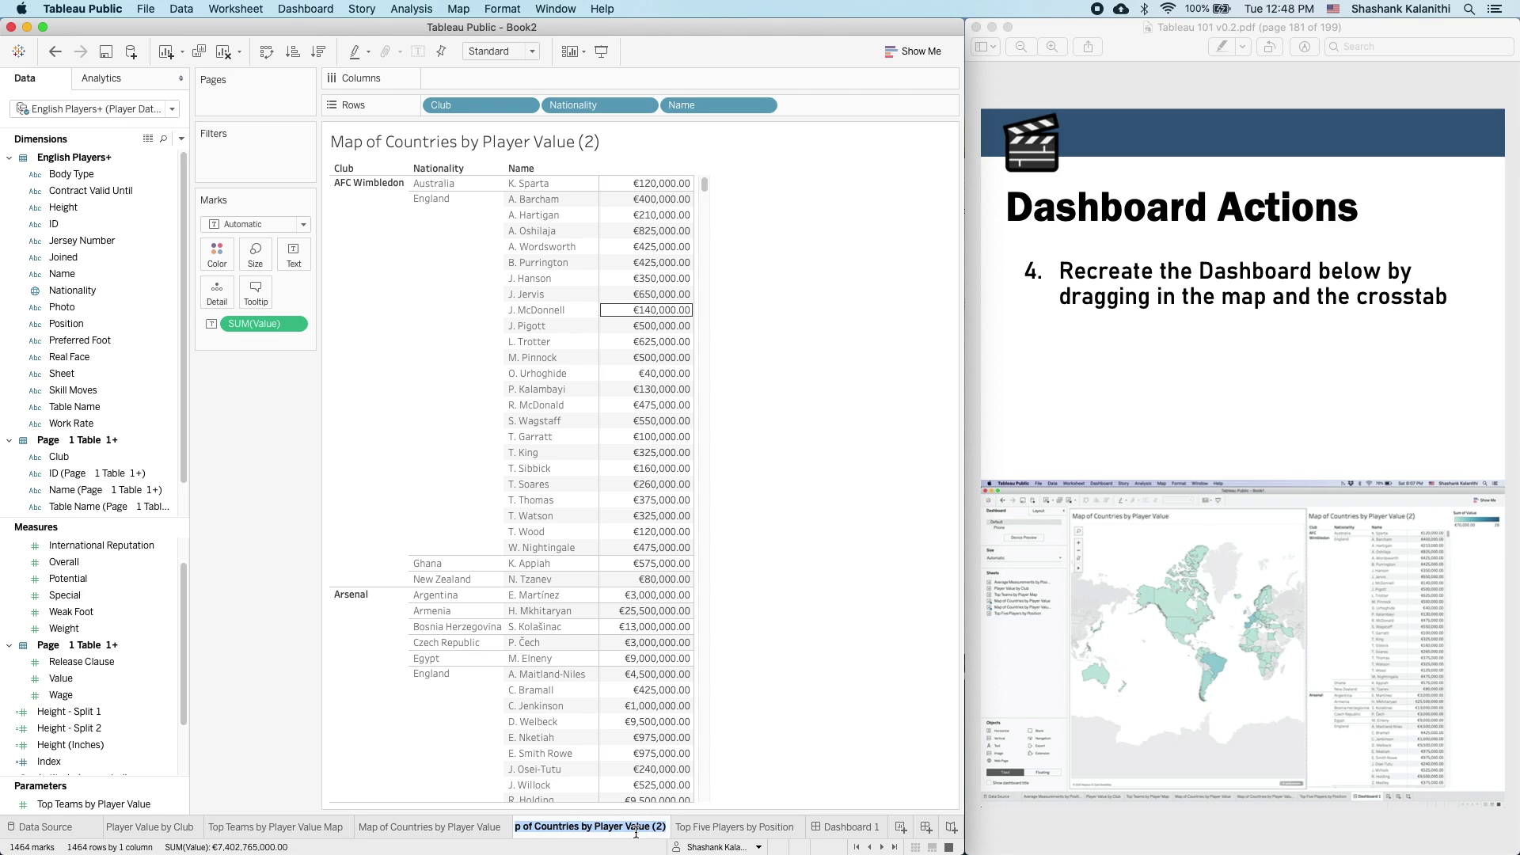
left_click(648, 830)
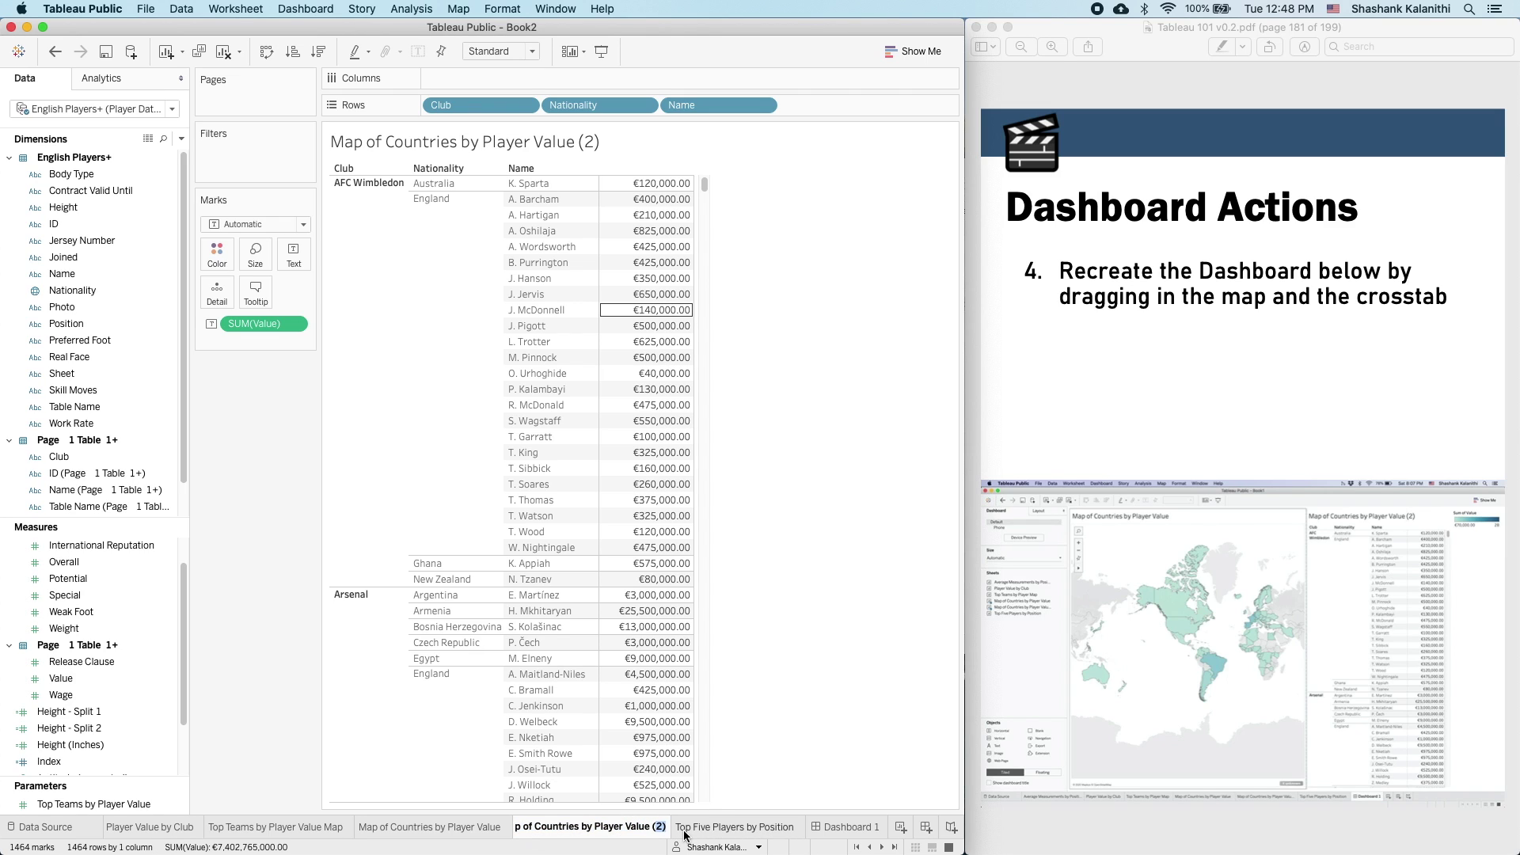
key("BackSpace")
key("BackSpace")
key("BackSpace")
key("BackSpace")
key("BackSpace")
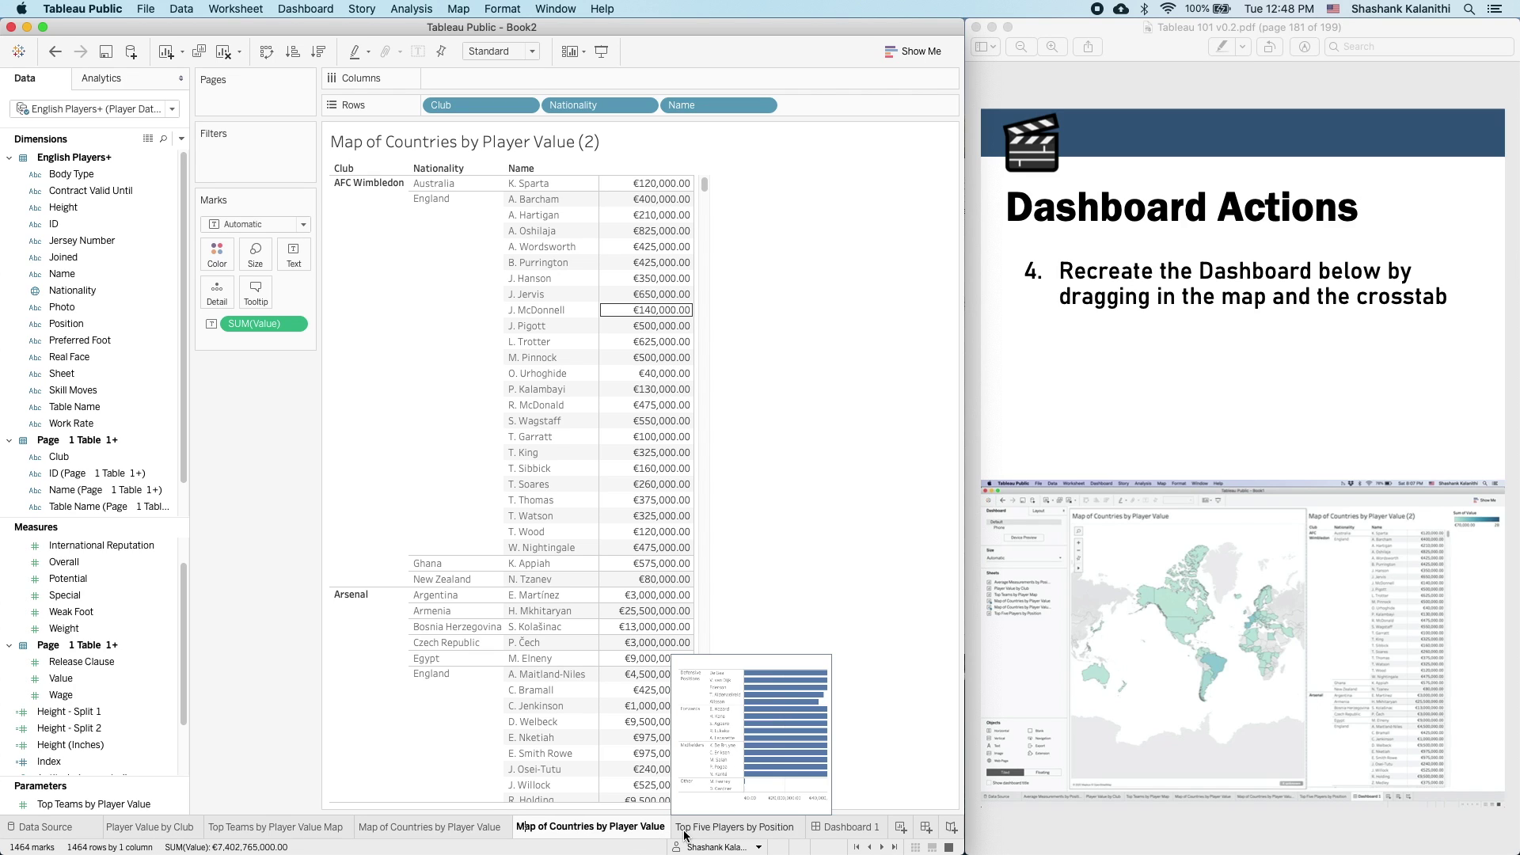
key("BackSpace")
key("BackSpace")
key("BackSpace")
type("Crosstab")
key("Return")
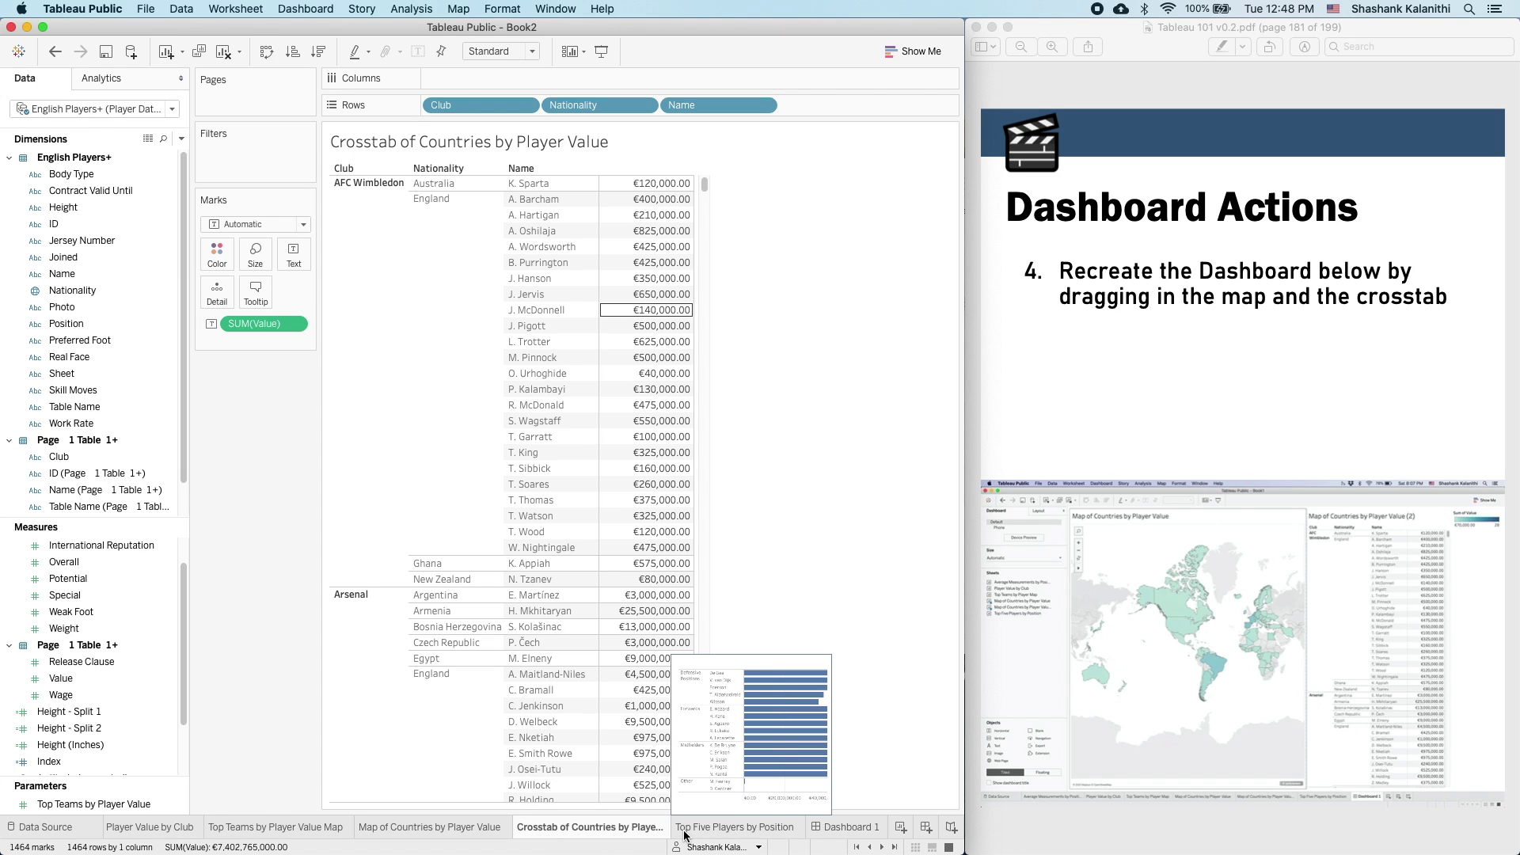
- On Dashboard 1, move the crosstab to the right of the map and widen it slightly at the map's expense
left_click(815, 828)
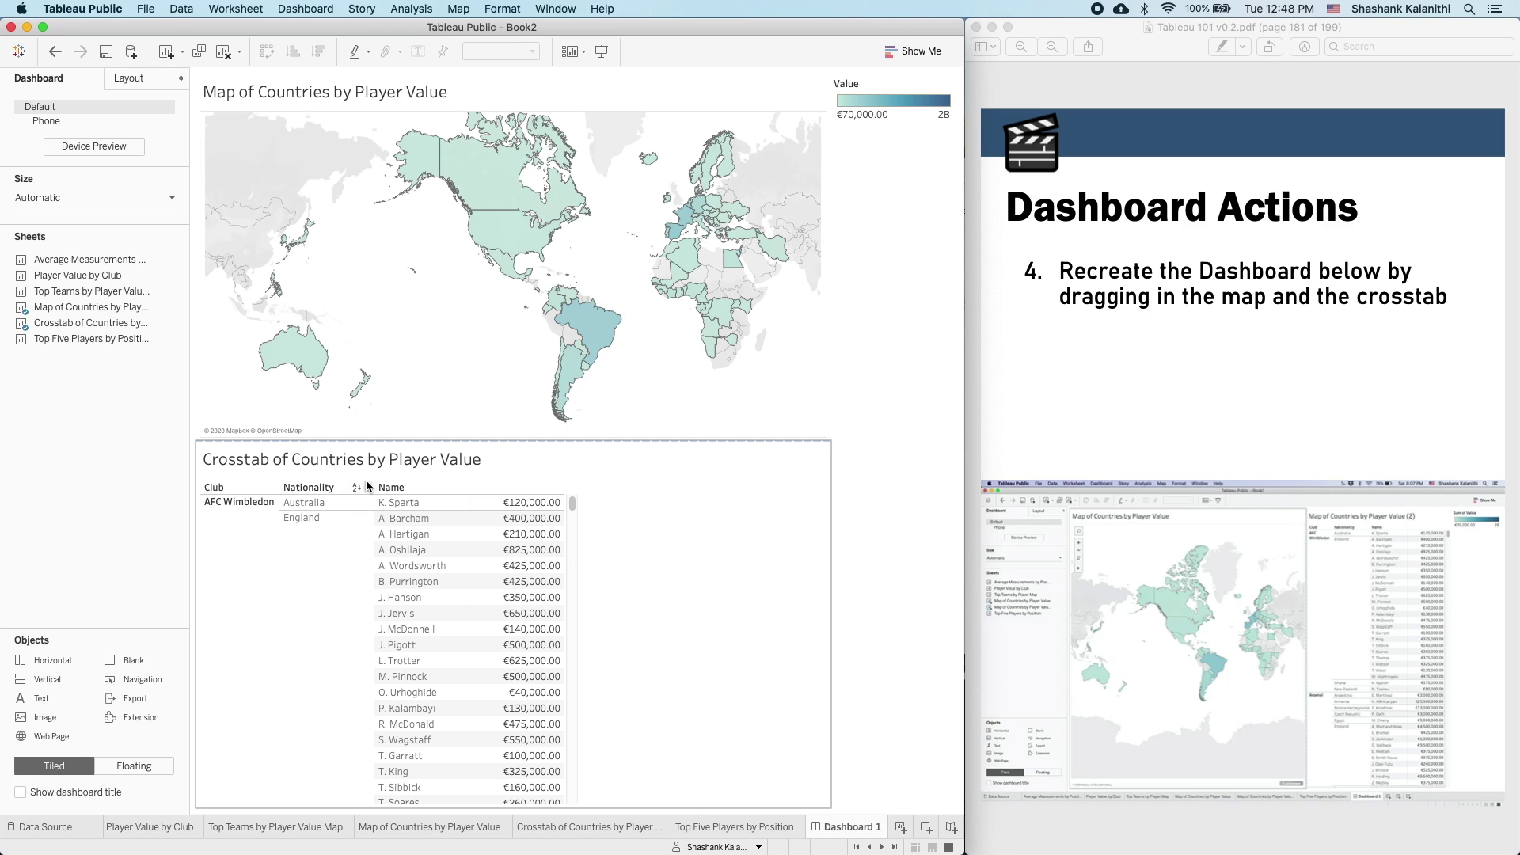
left_click(676, 517)
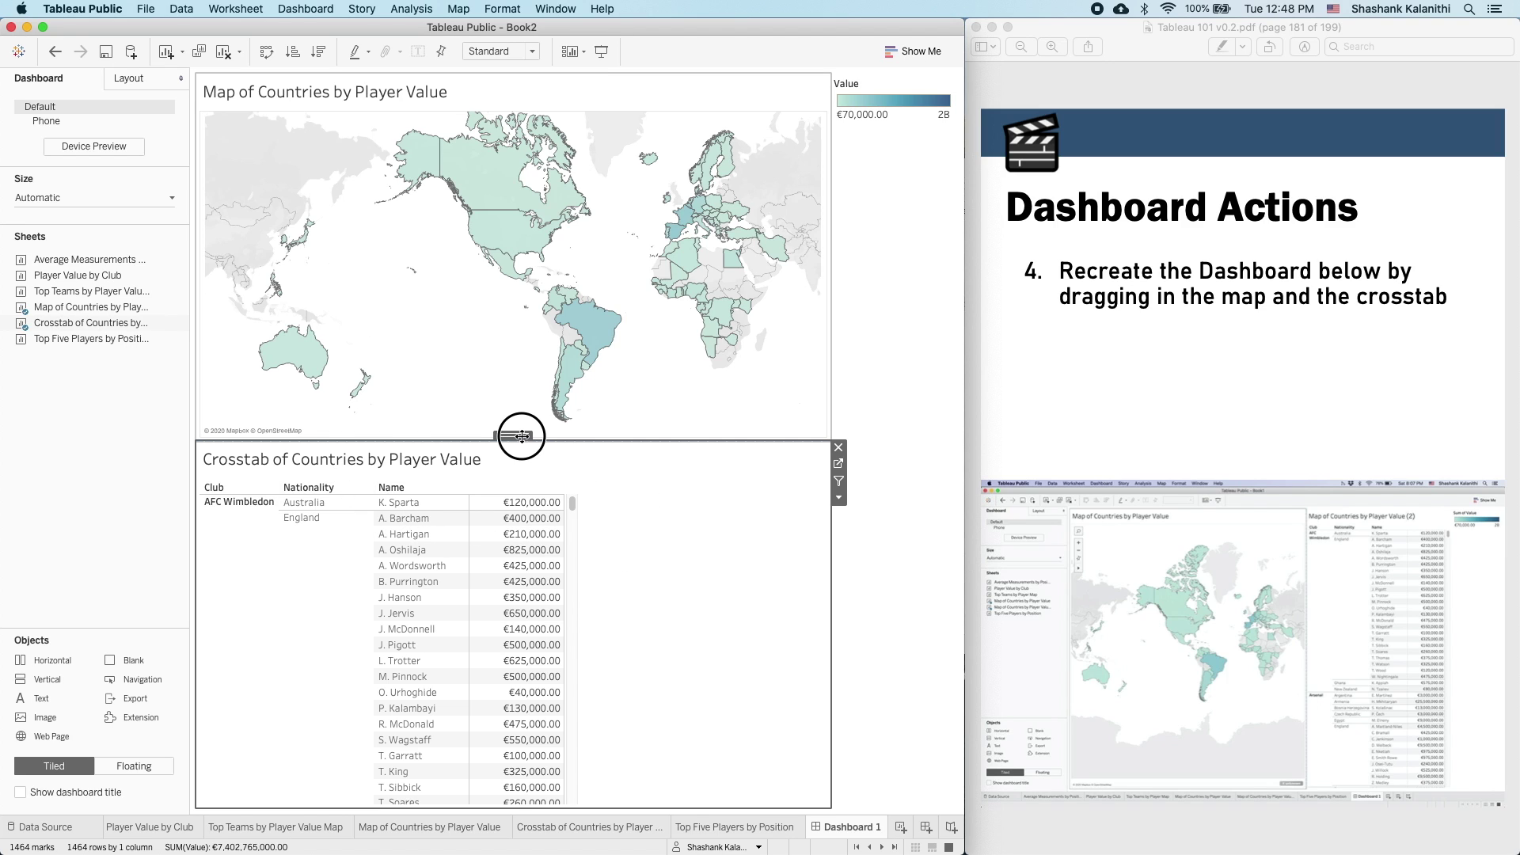
mouse_move(522, 440)
left_mouse_down()
mouse_move(665, 492)
mouse_move(811, 434)
mouse_move(802, 344)
left_mouse_up()
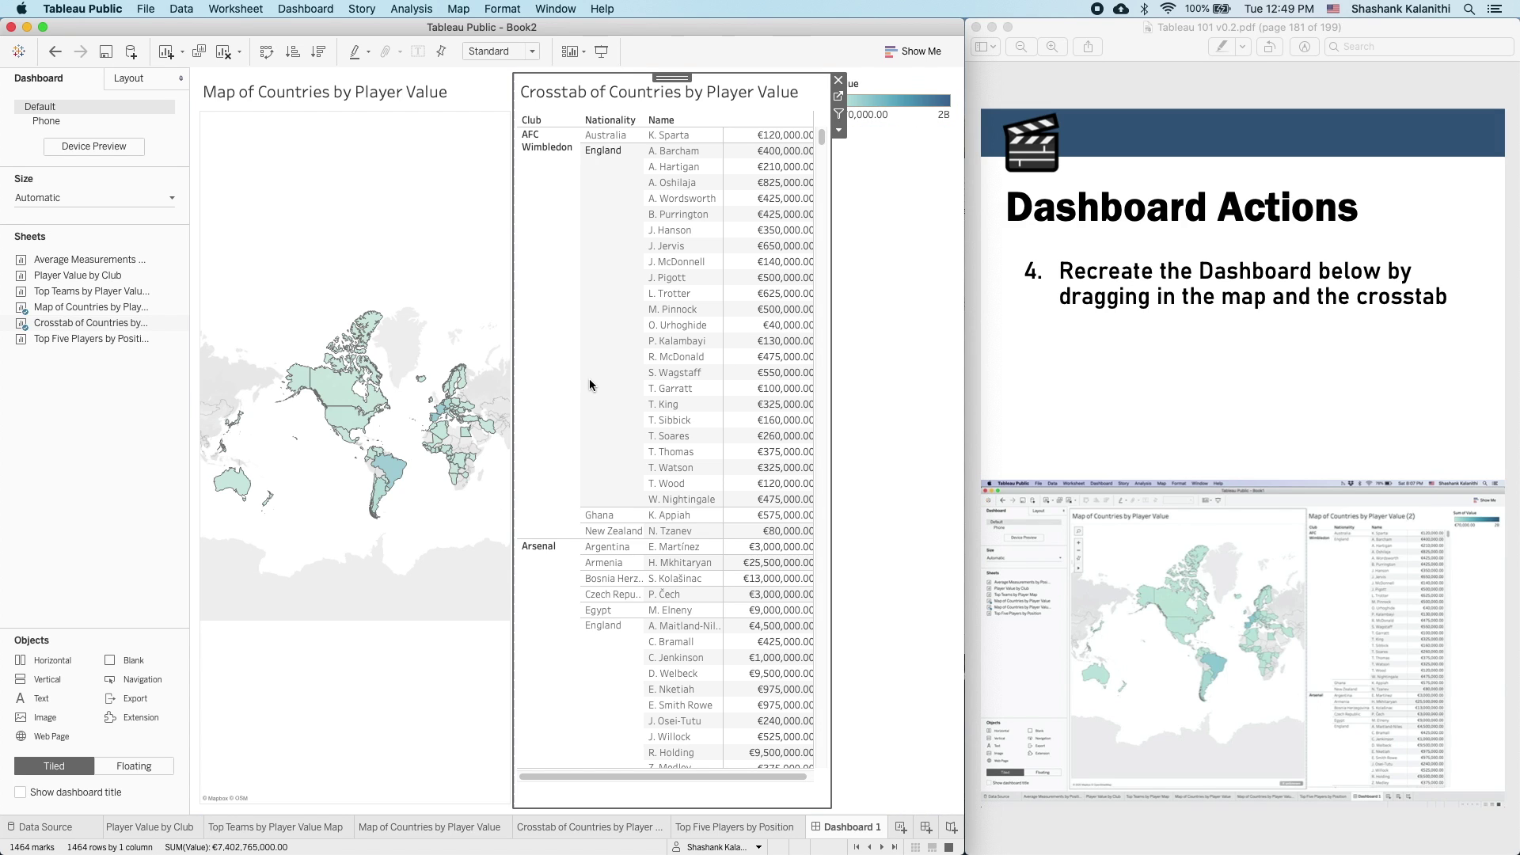
left_click_drag(510, 386, 520, 389)
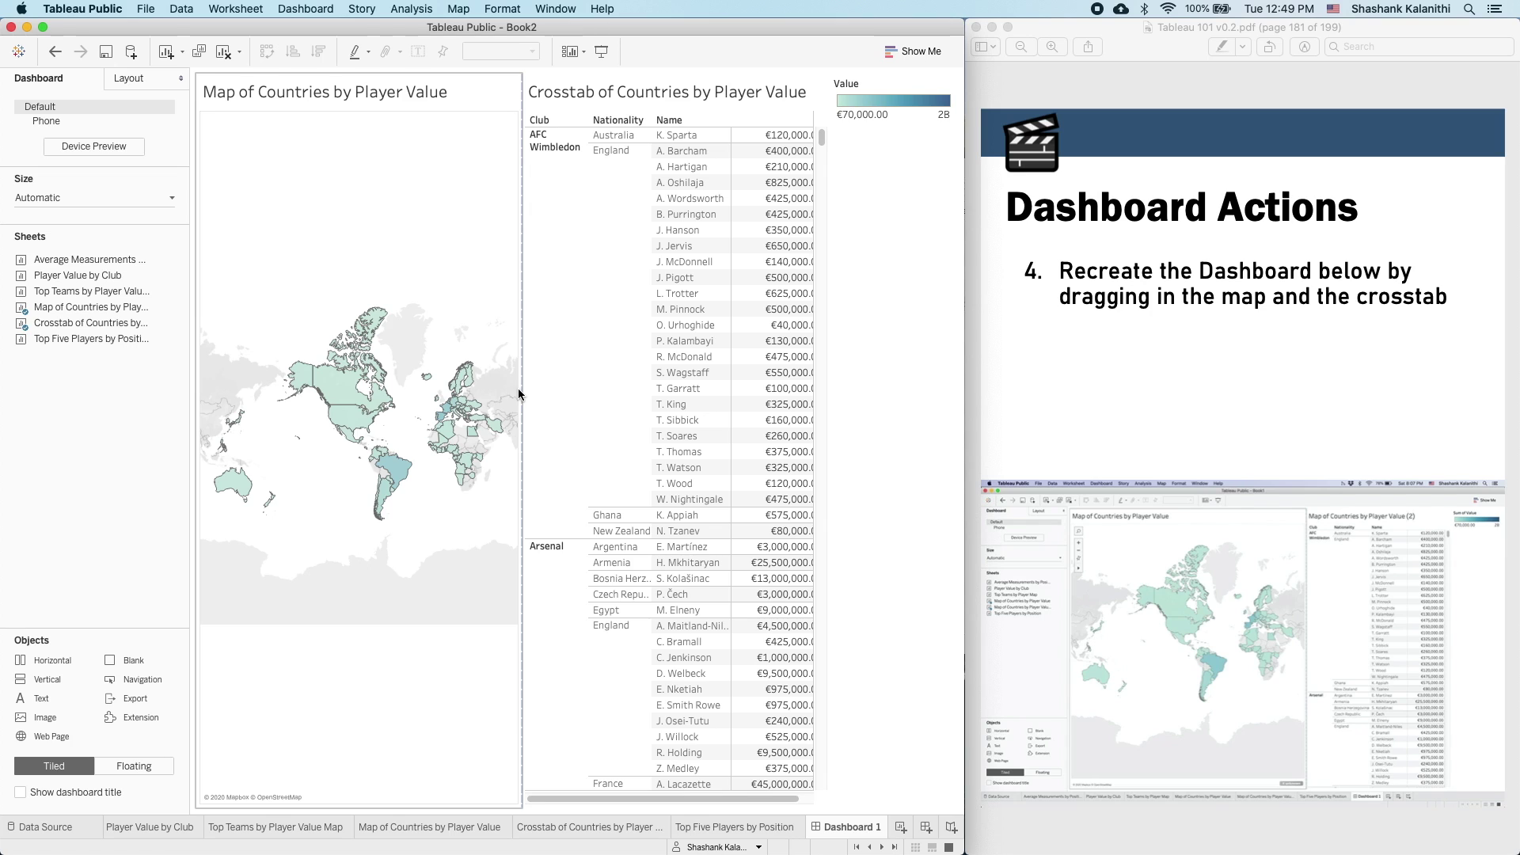
left_click_drag(518, 394, 486, 384)
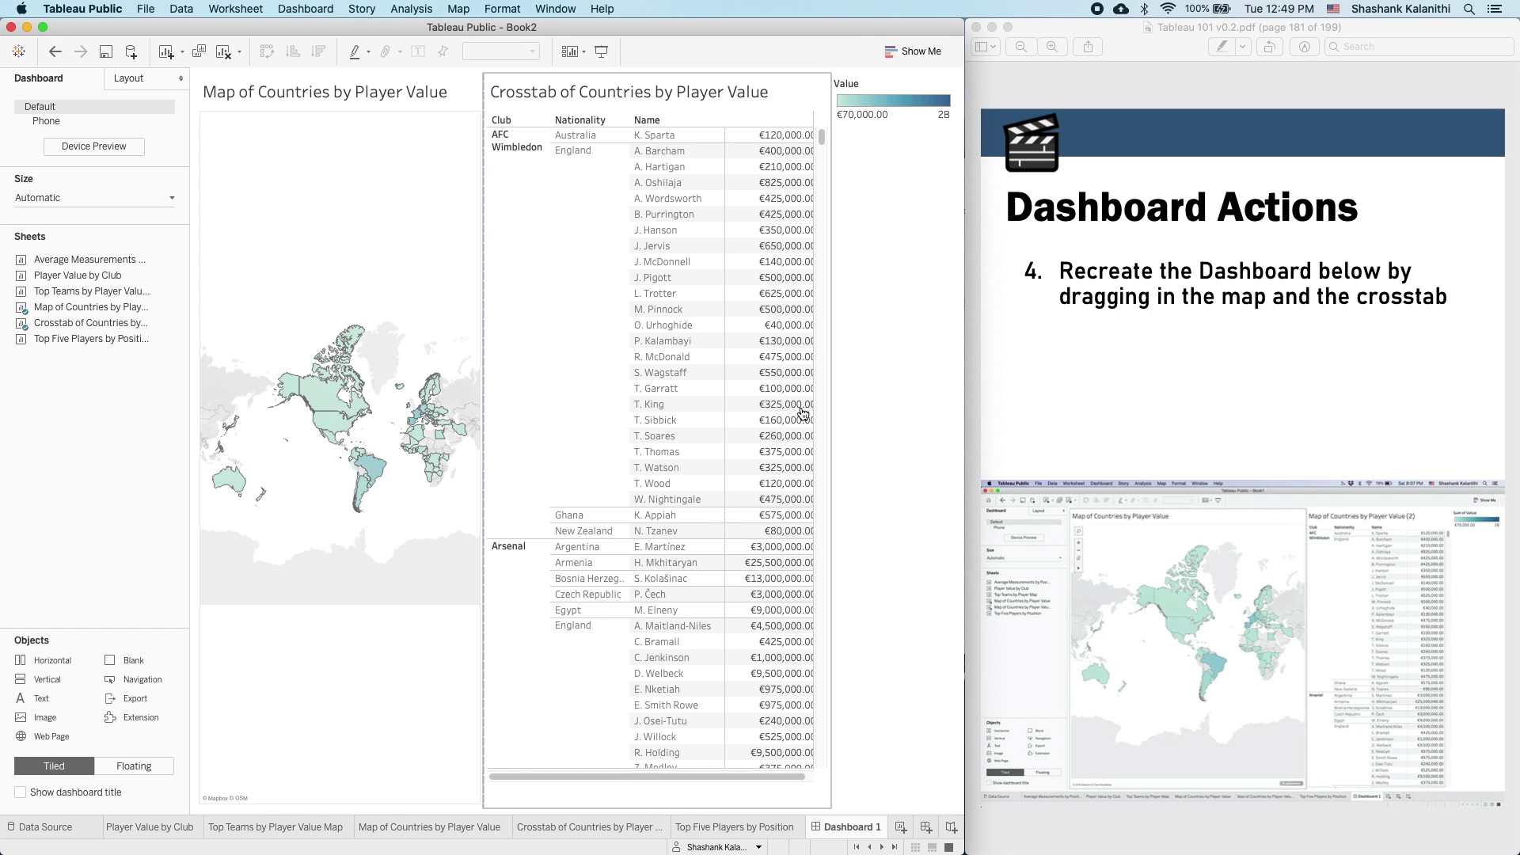
- Select Canada, Argentina, Brazil and DR Congo one by one on the dashboard map to check the crosstab's response, and clear the selection
left_click(337, 436)
left_click(333, 365)
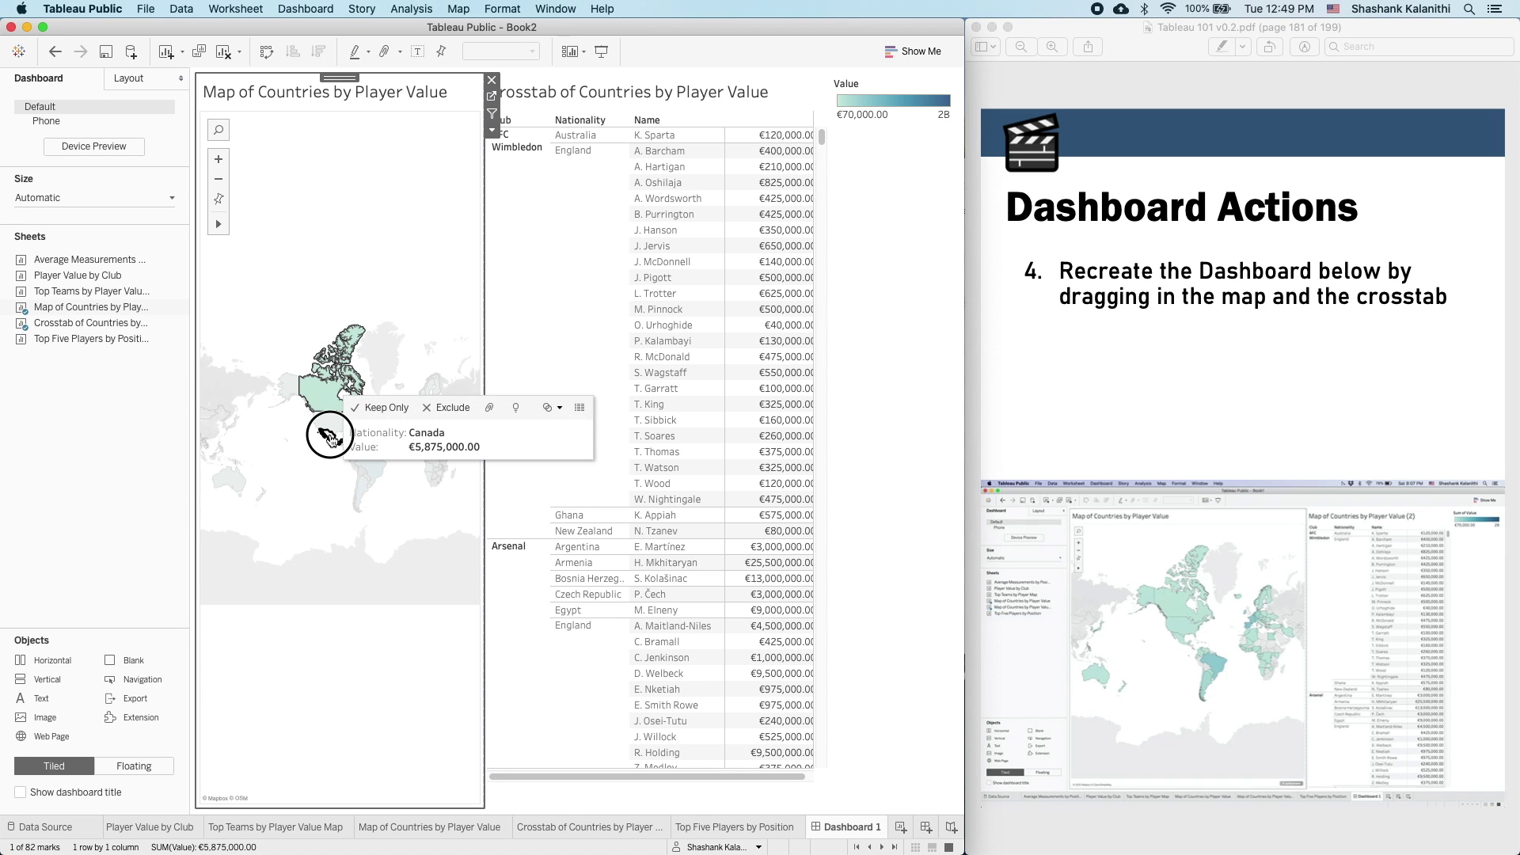
left_click(331, 443)
left_click(361, 492)
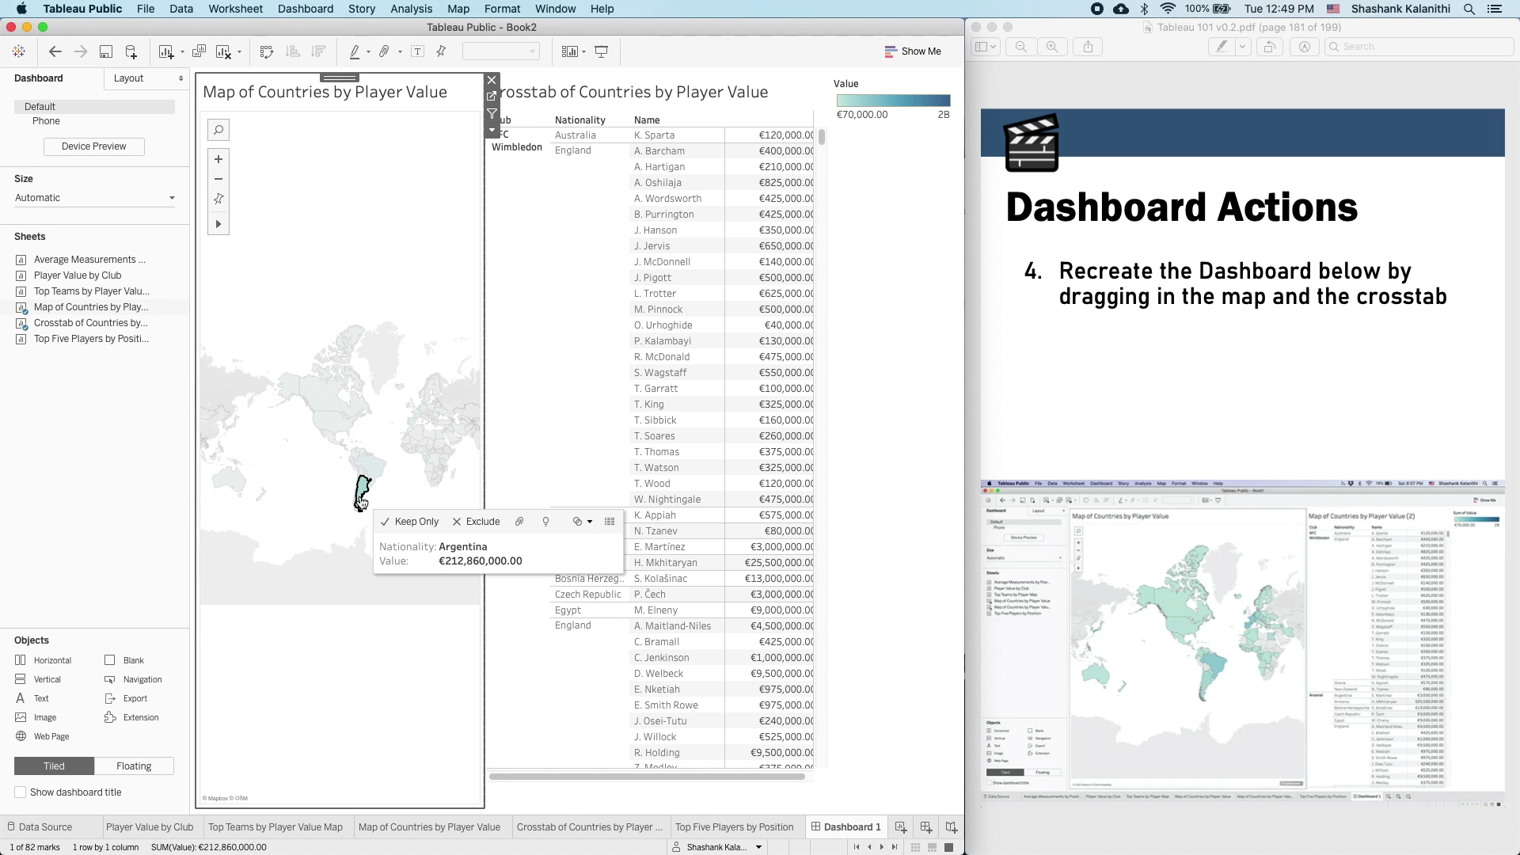
left_click(377, 473)
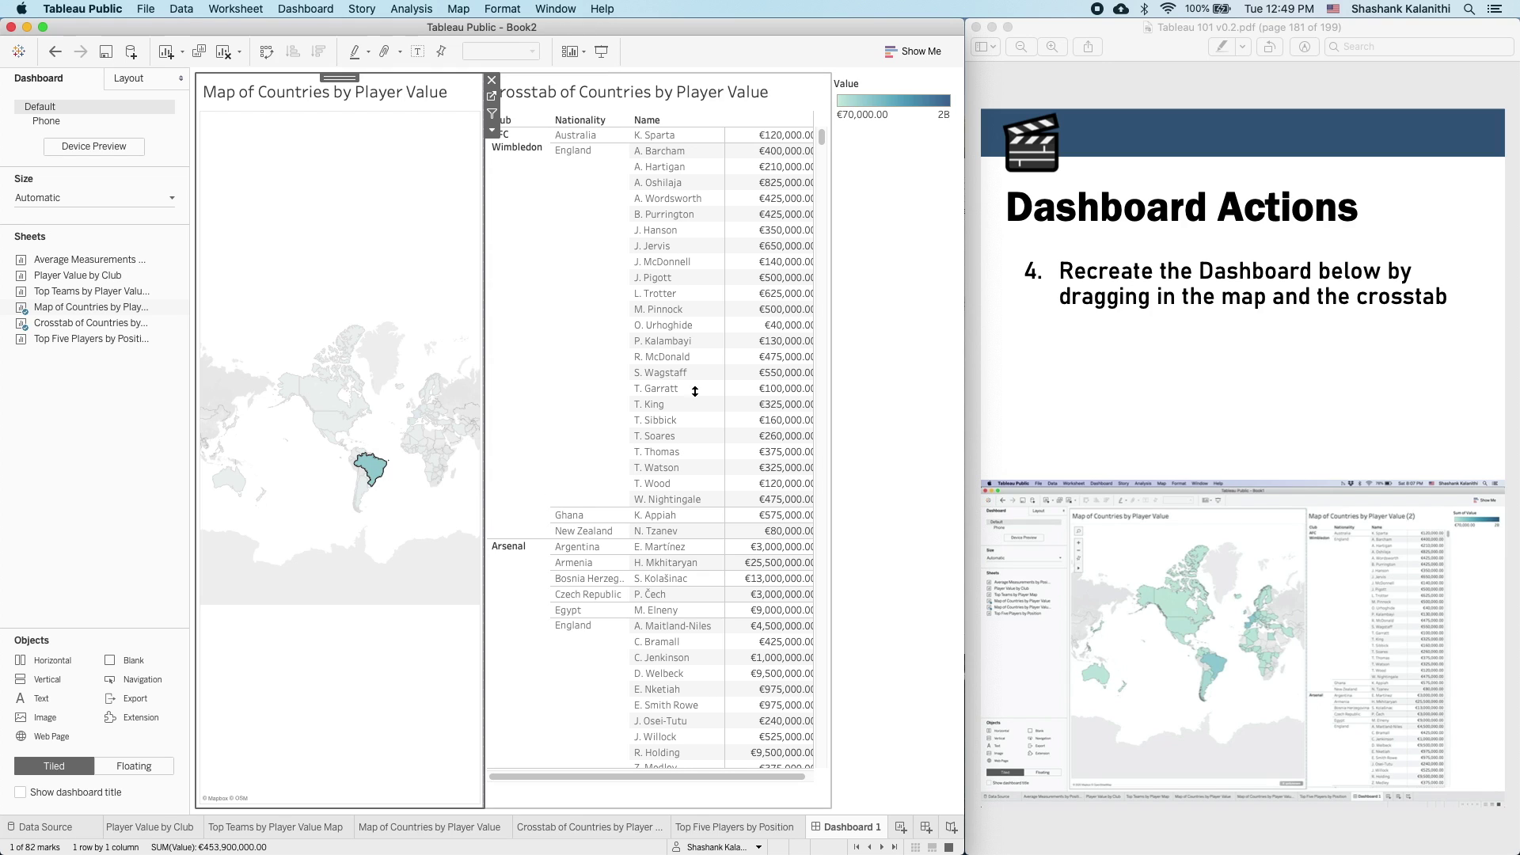
left_click(432, 455)
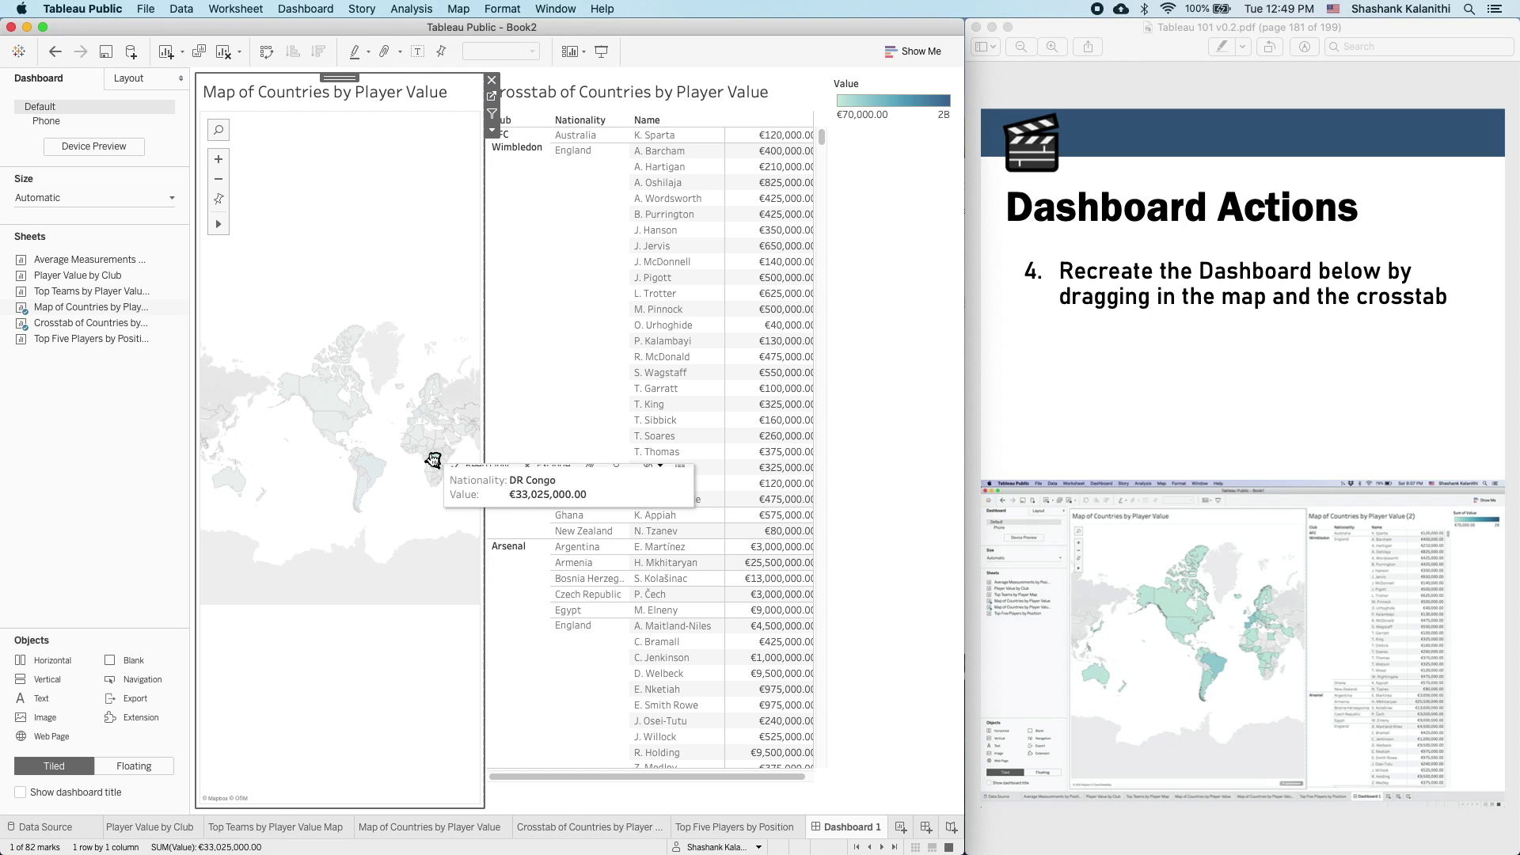
left_click(402, 491)
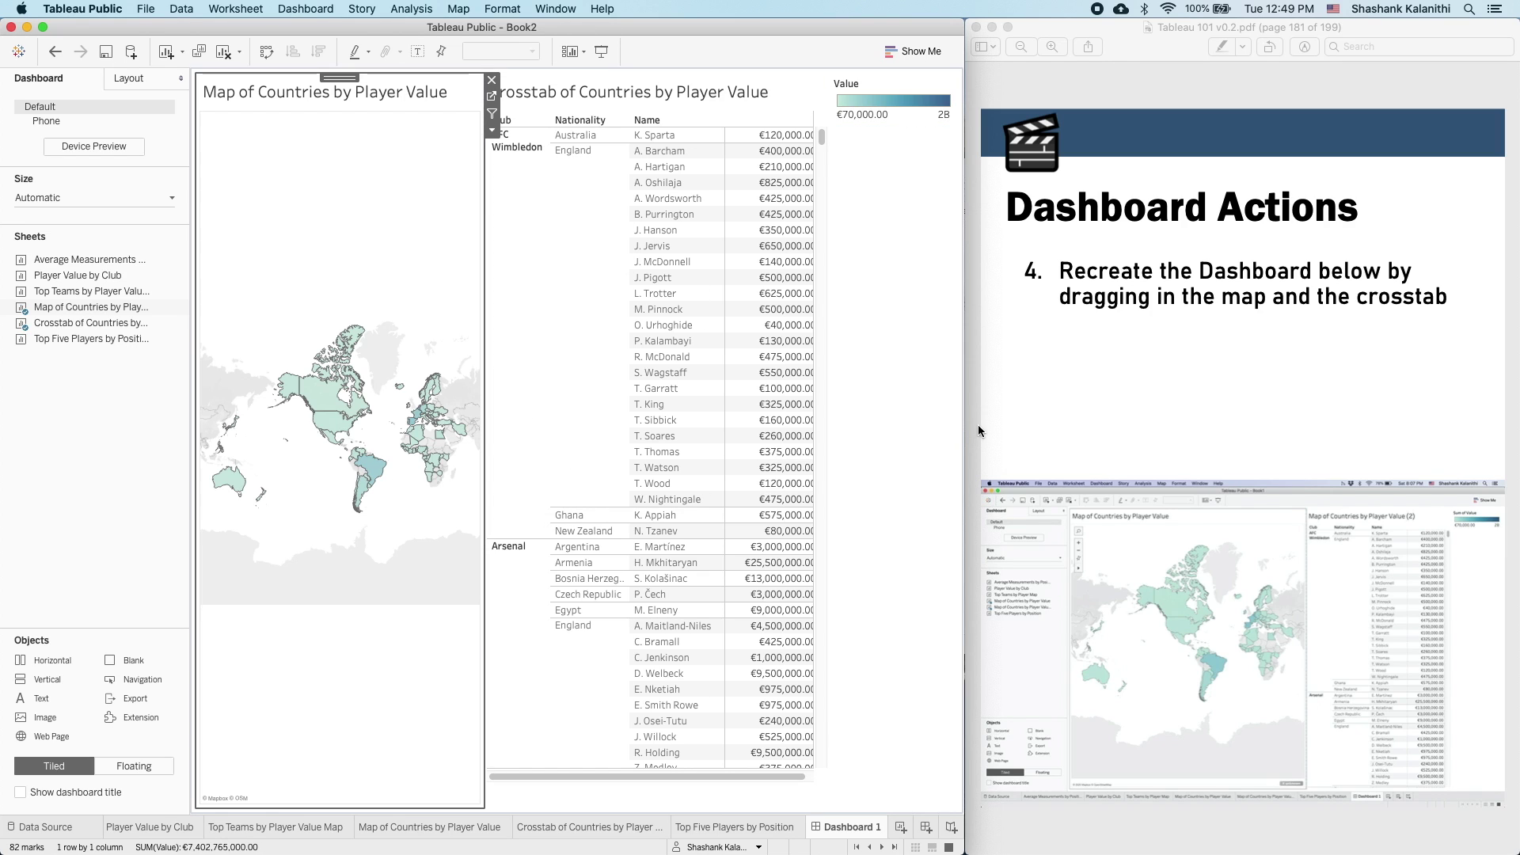
- Advance the PDF guide to page 182 and open the dashboard's Actions dialog in Tableau Public
left_click(1045, 405)
key("Right")
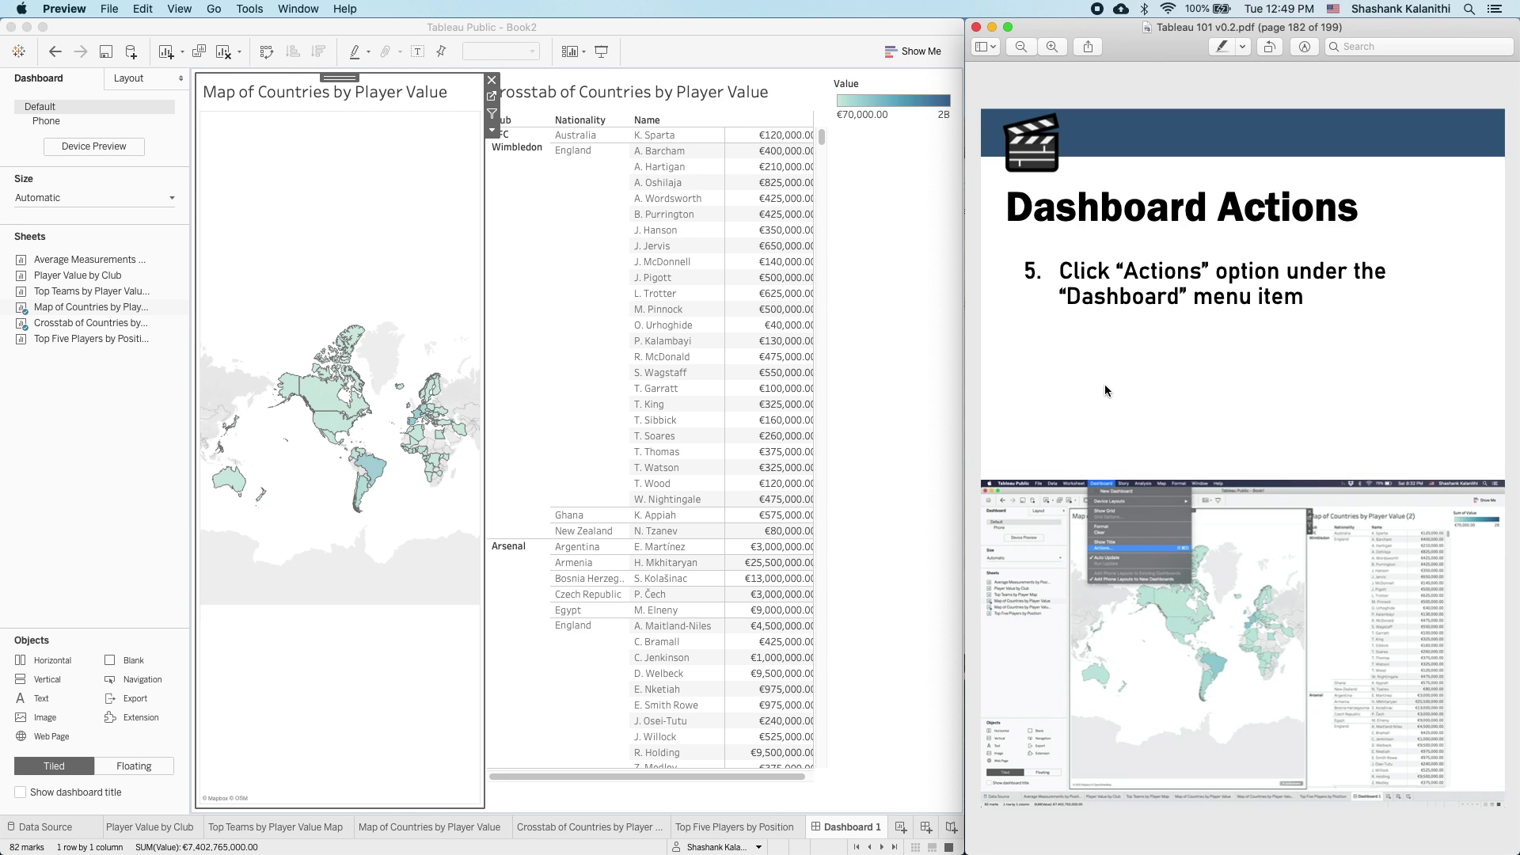
left_click(348, 696)
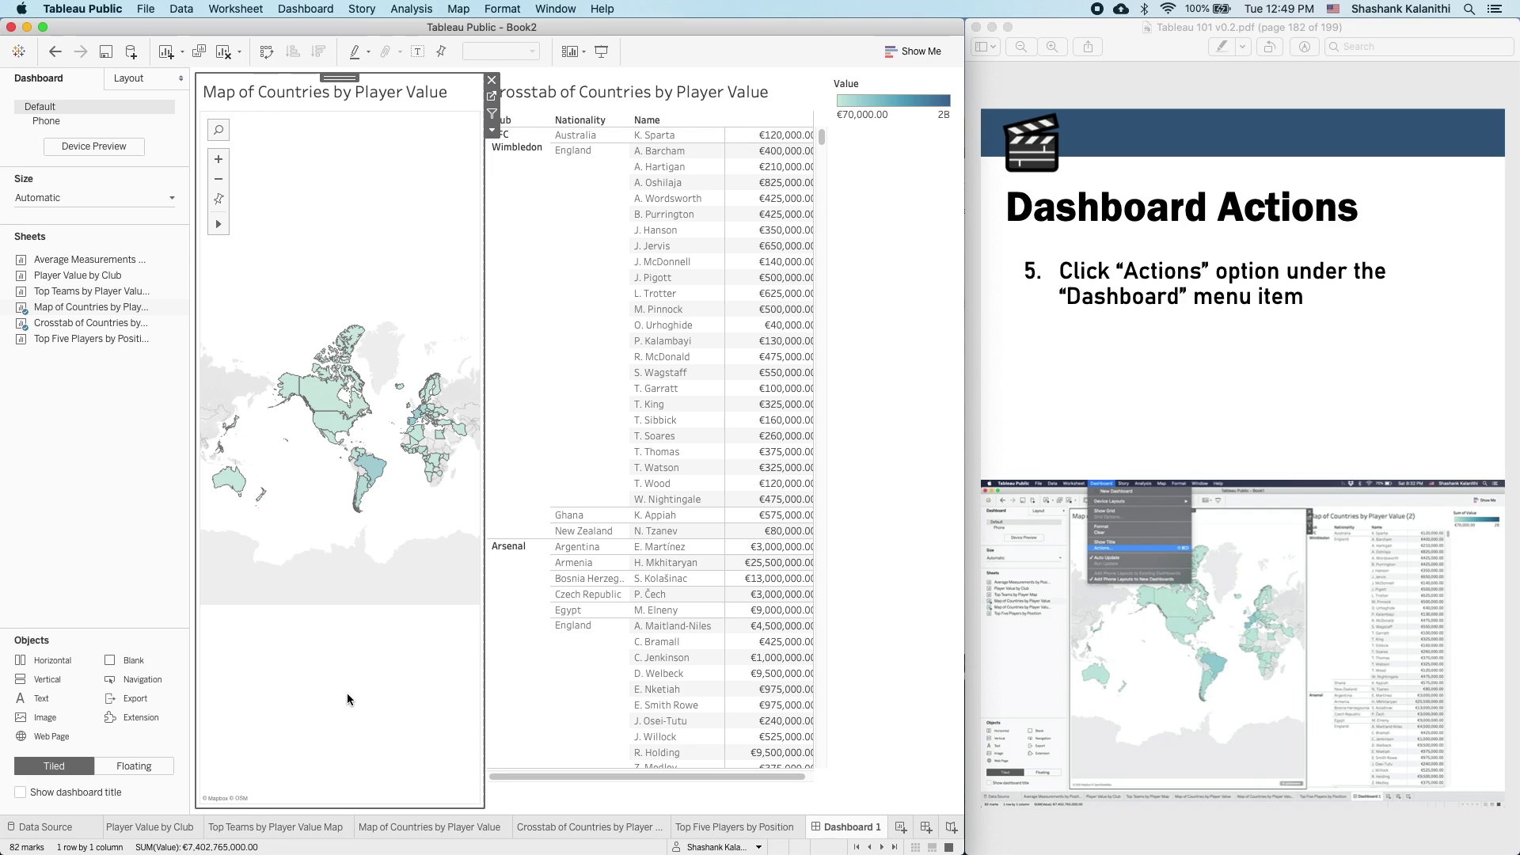
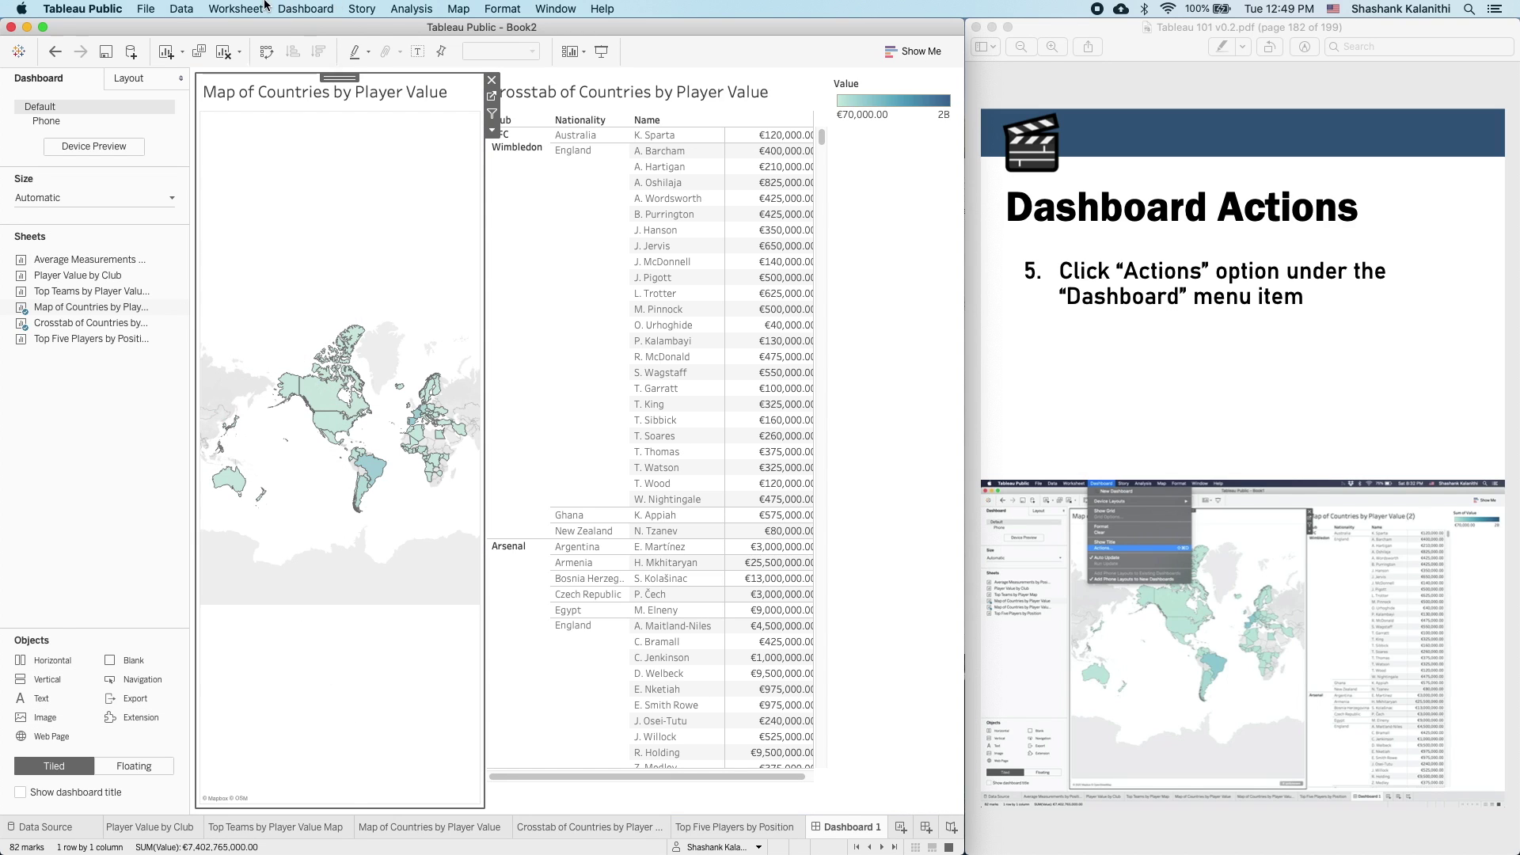
left_click(289, 7)
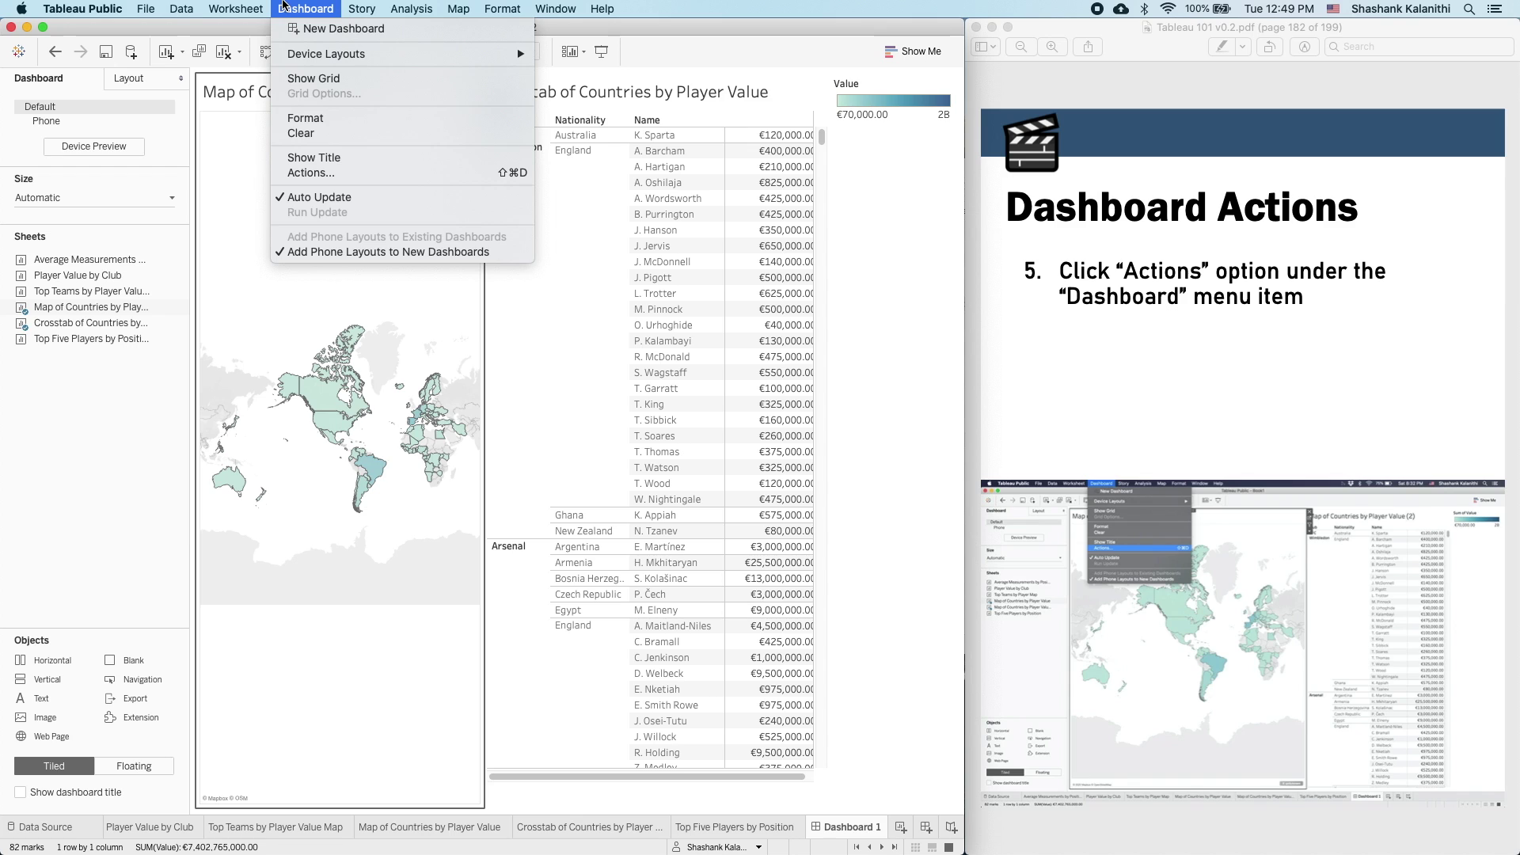
left_click(377, 173)
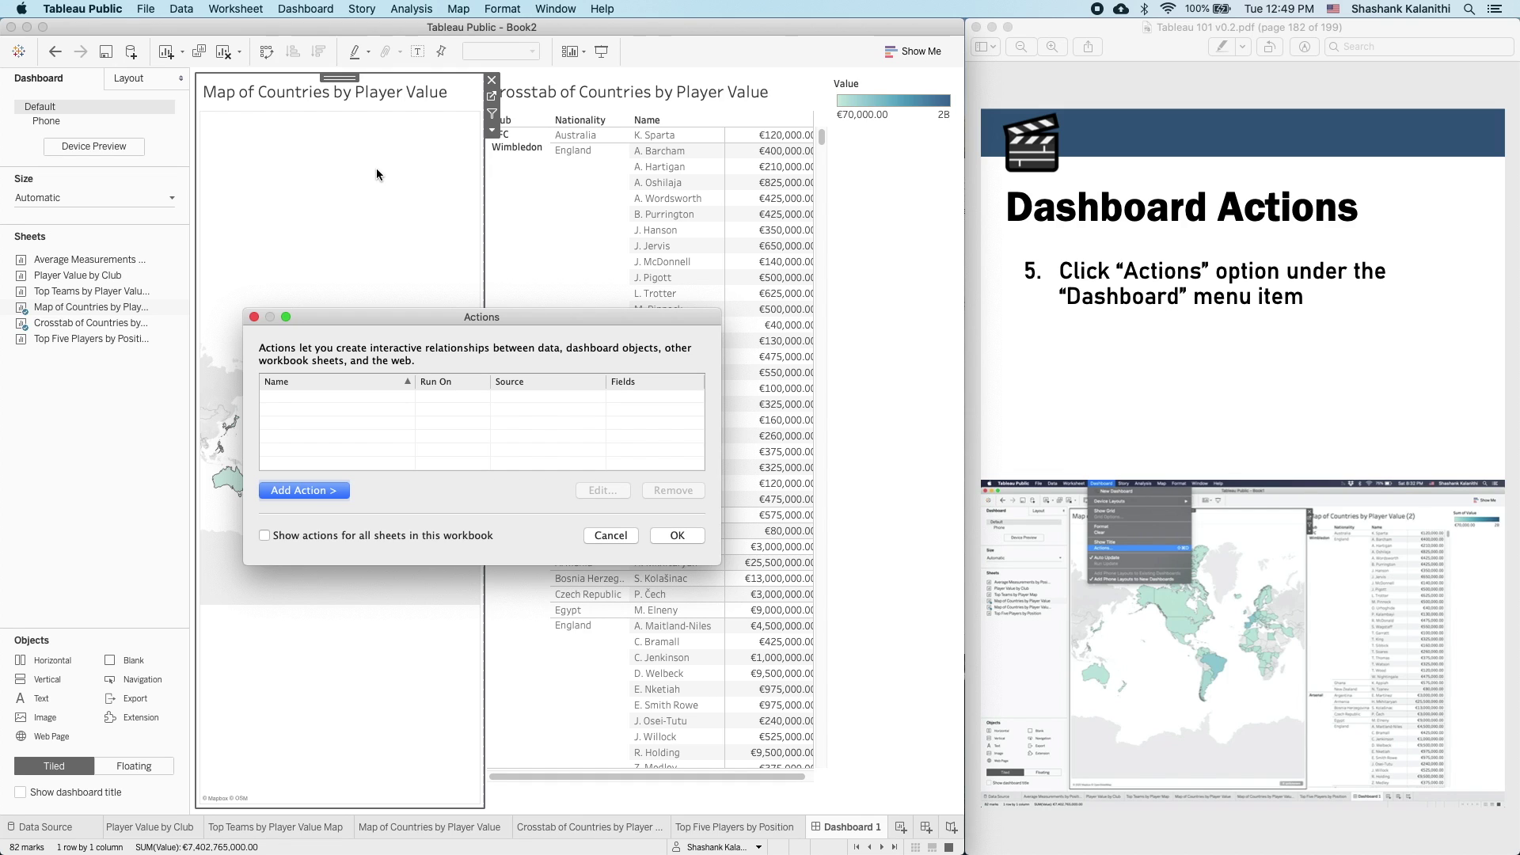
- Advance the PDF guide to page 183 and start a new filter action for the dashboard in Tableau Public
left_click(1209, 335)
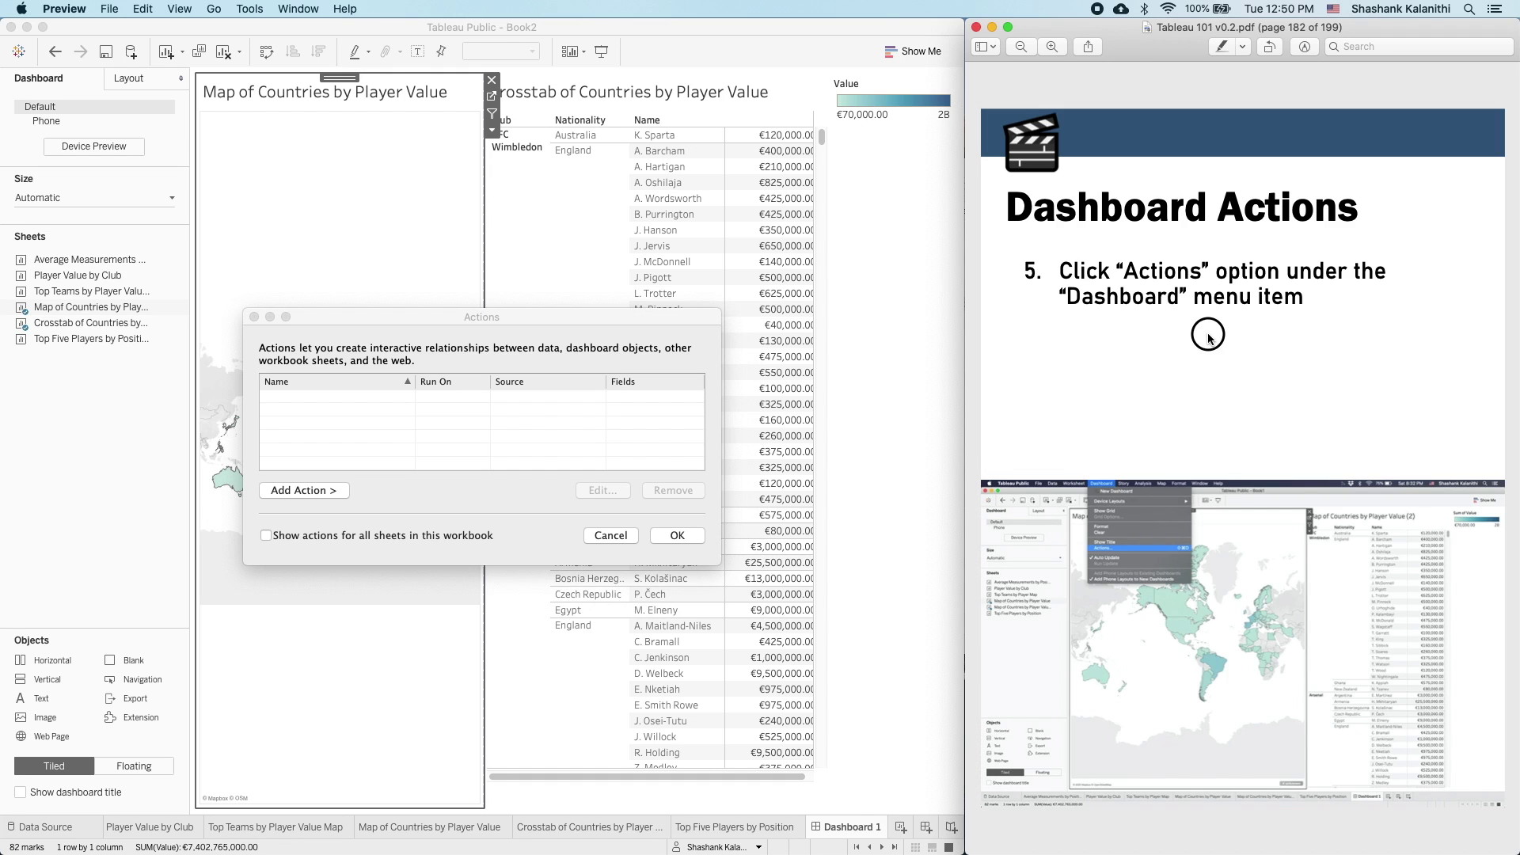
key("Down")
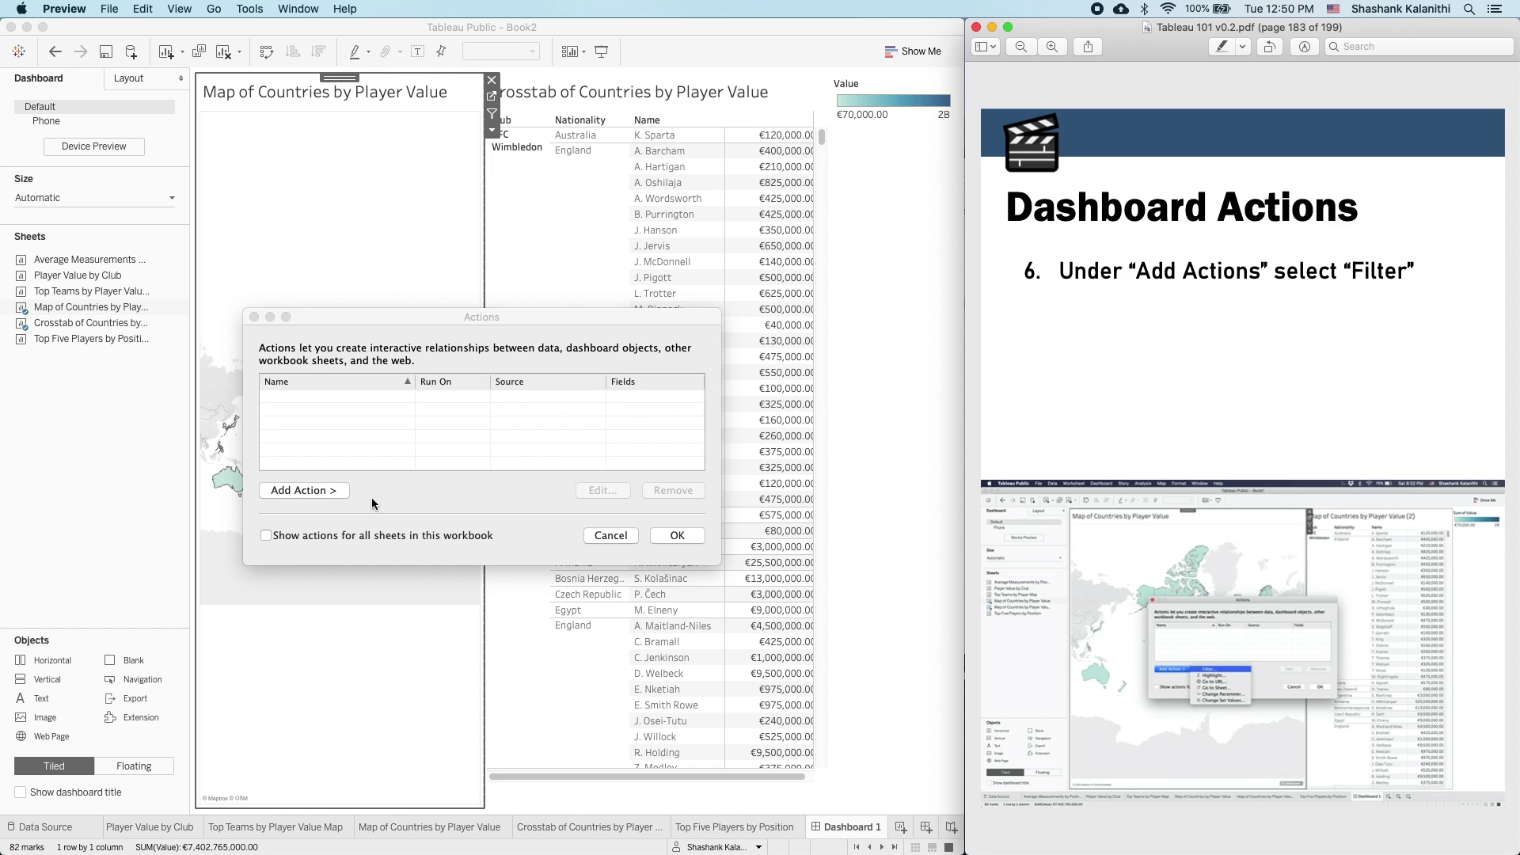
left_click(285, 491)
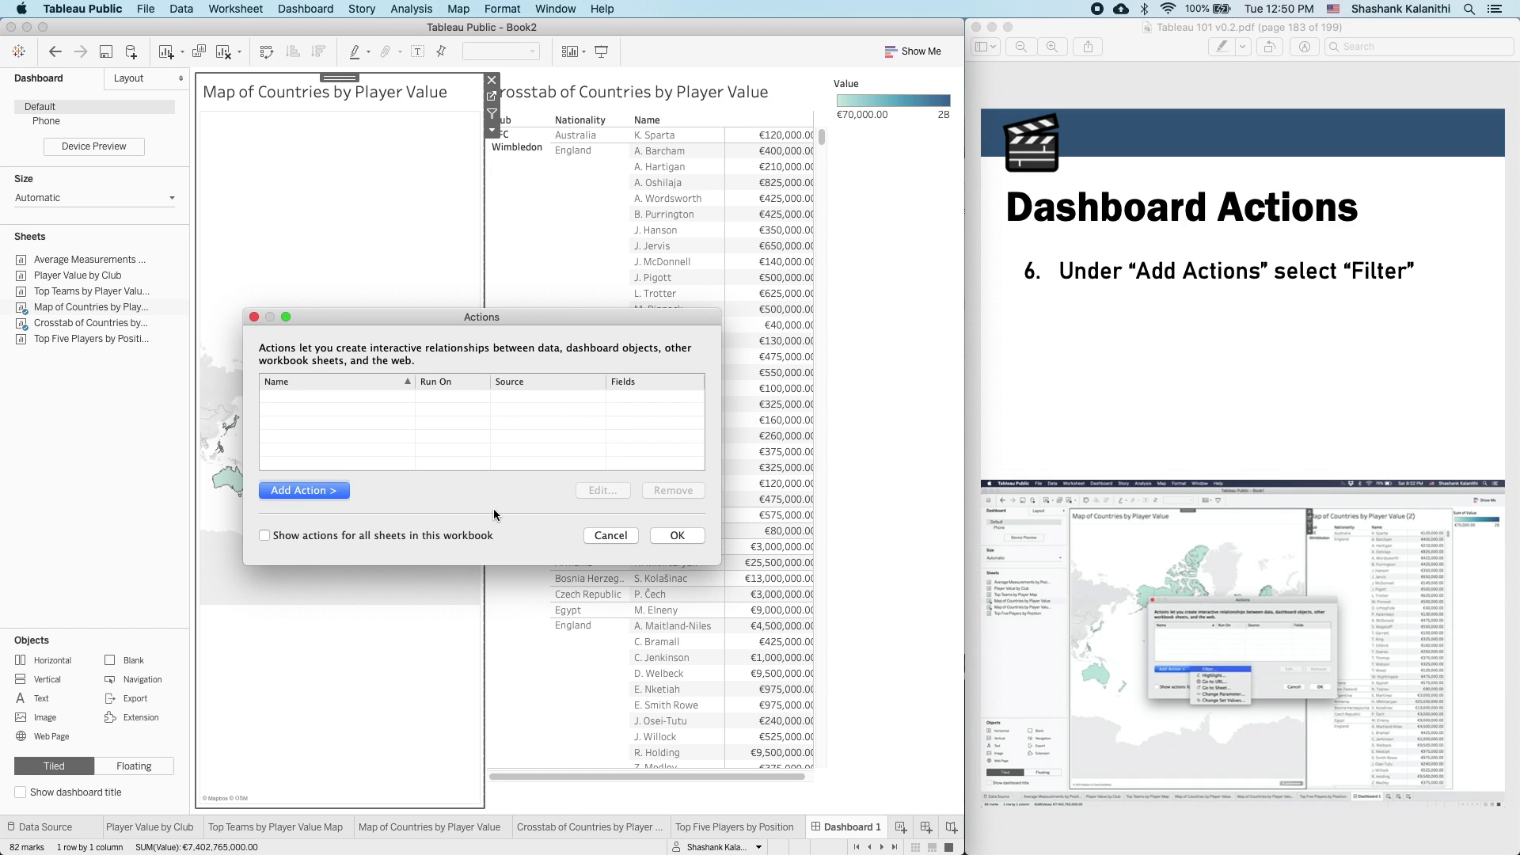
left_click(339, 494)
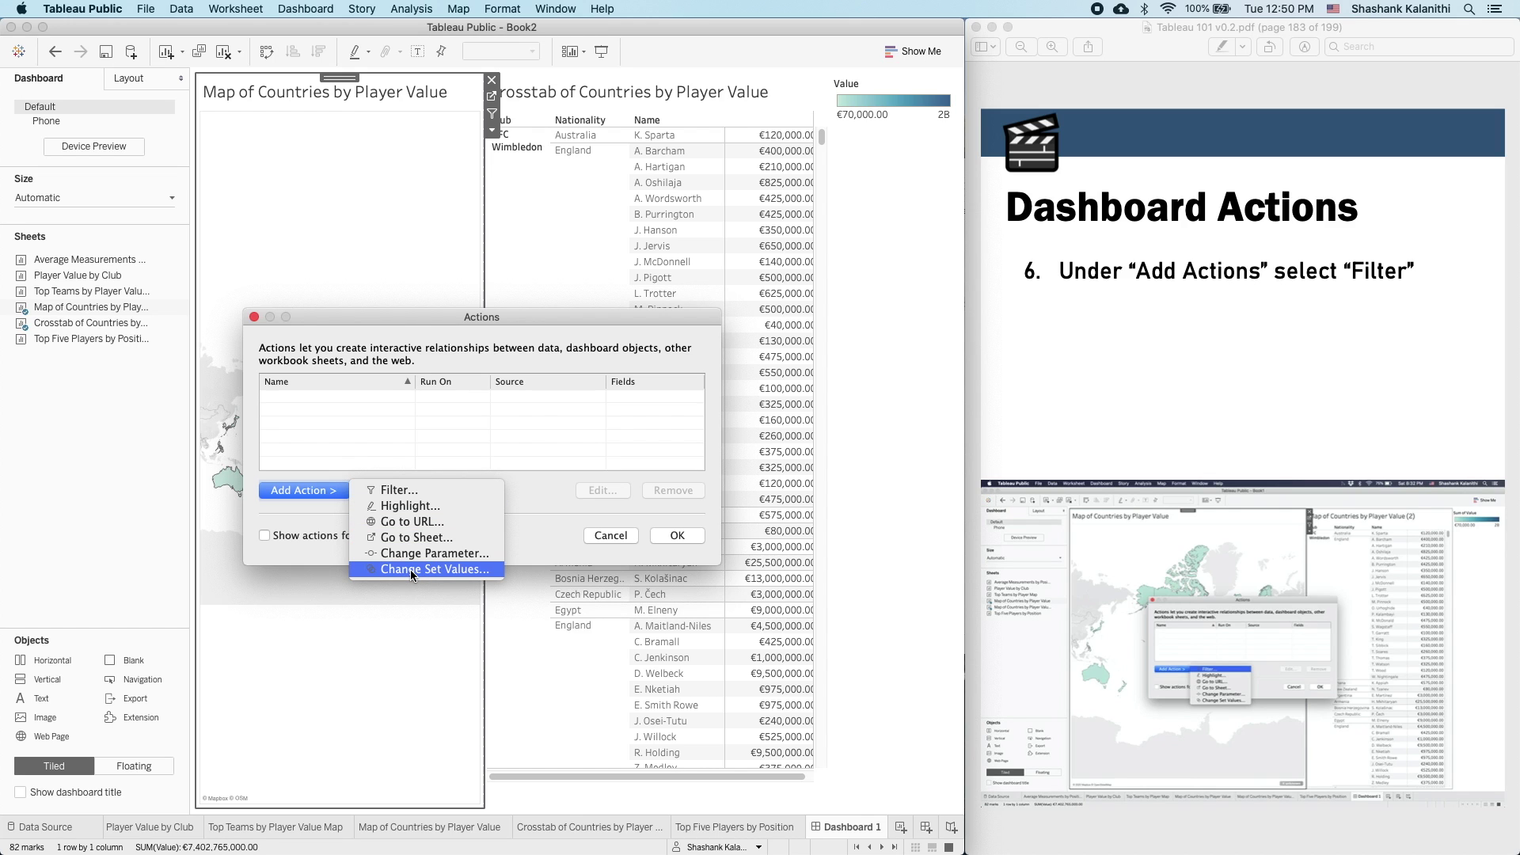
left_click(430, 493)
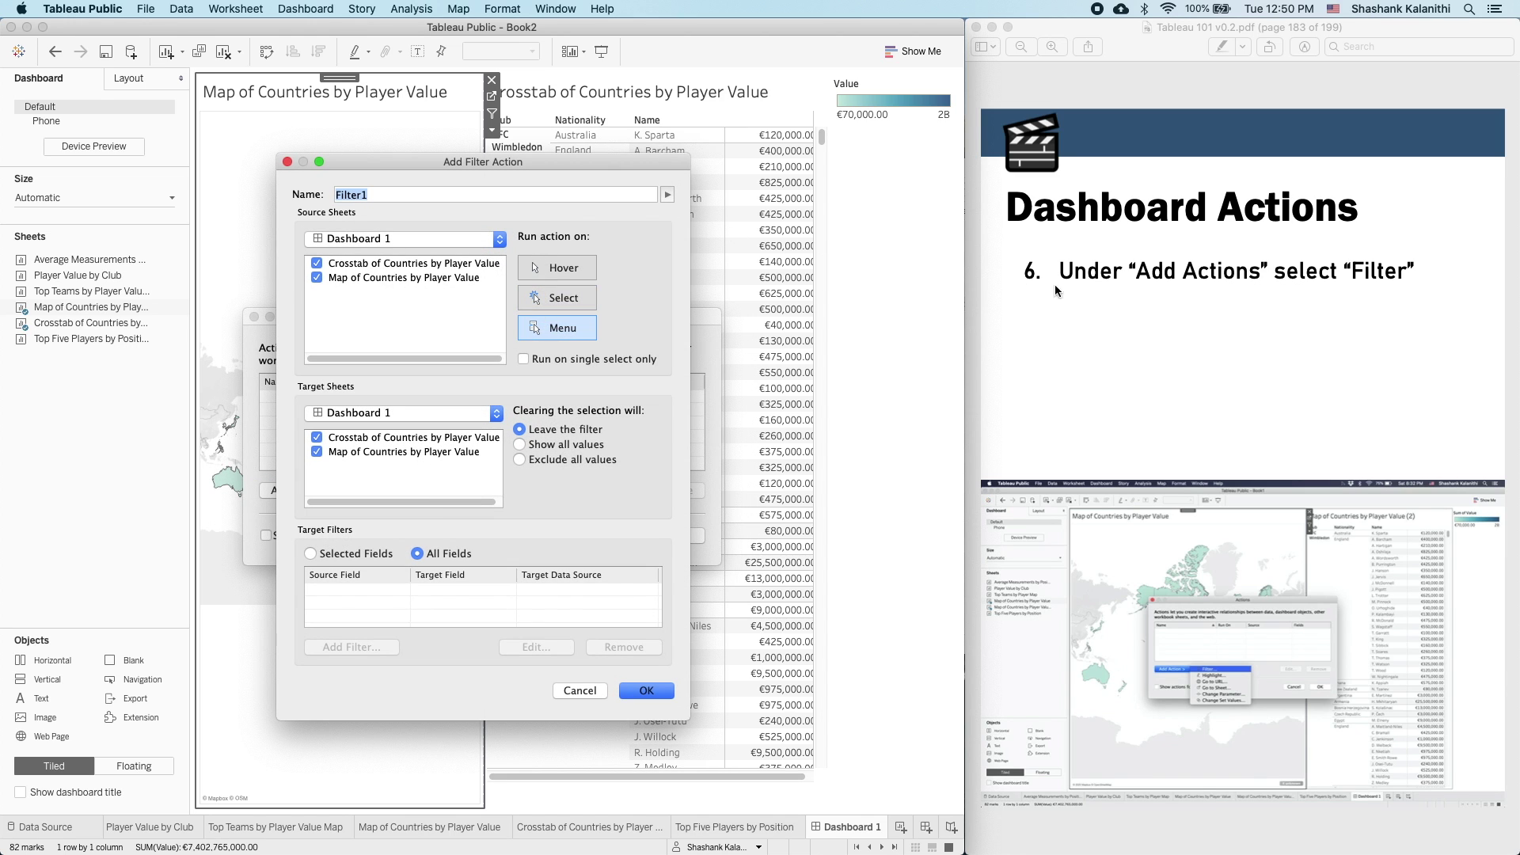
- Advance the guide to page 184 and configure the filter action with the map as source, crosstab as target, Select trigger and Show all values
left_click(1180, 327)
key("Down")
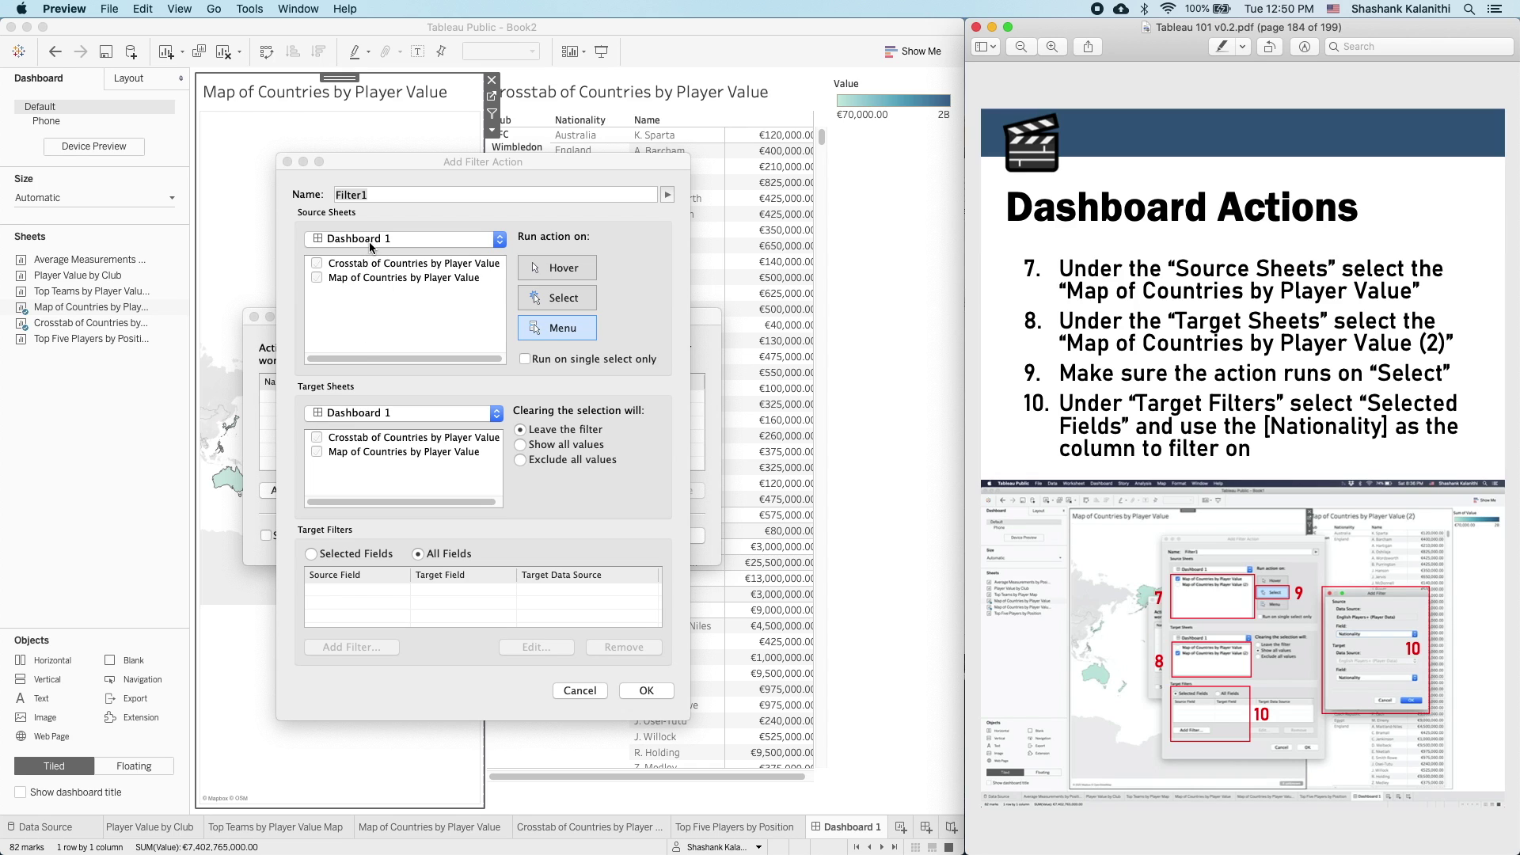
left_click(373, 294)
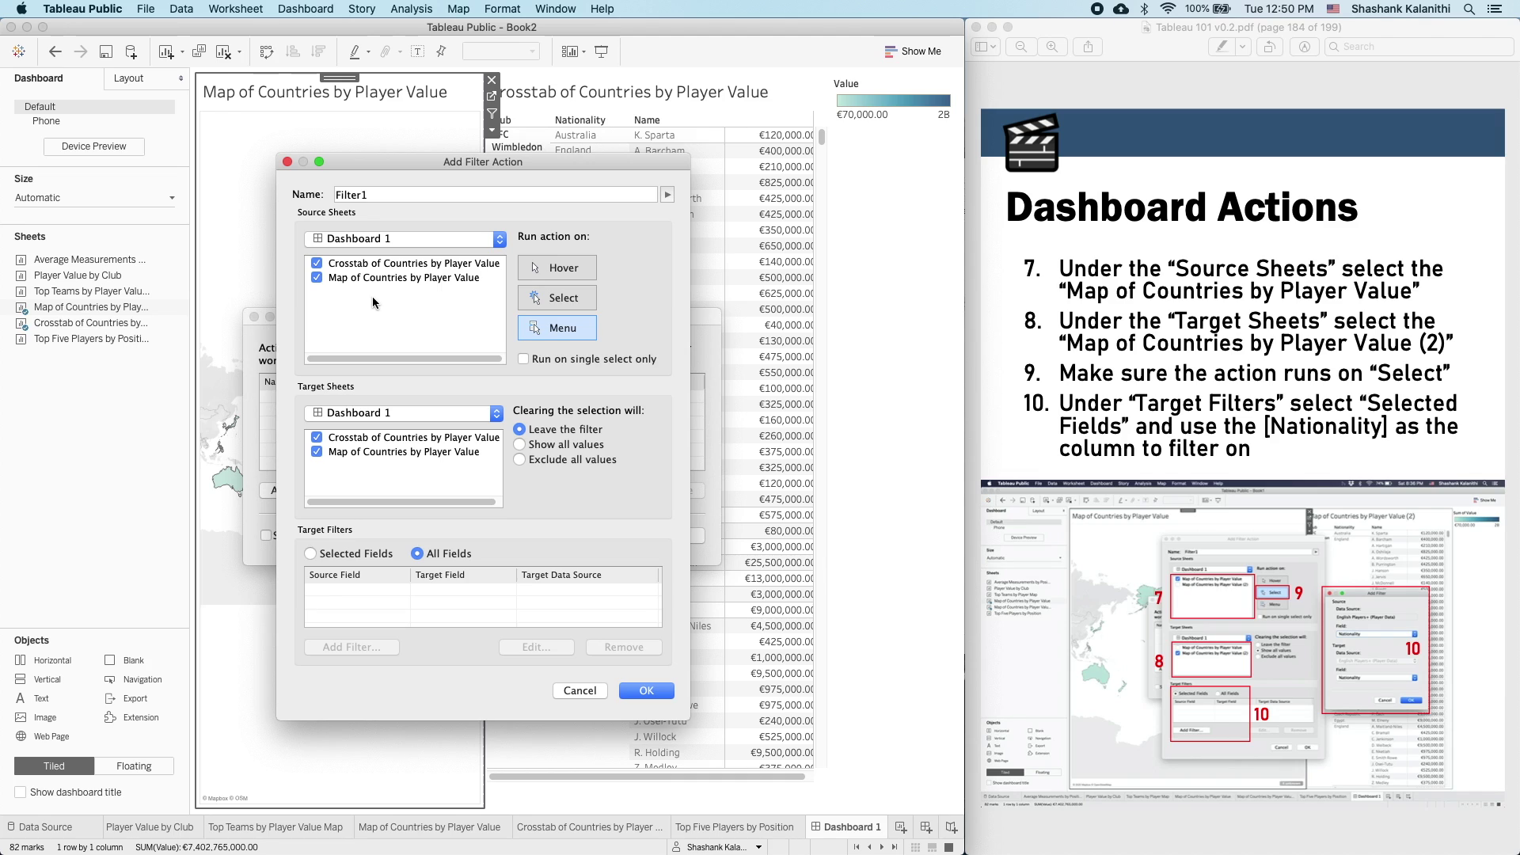
left_click(317, 264)
left_click(321, 452)
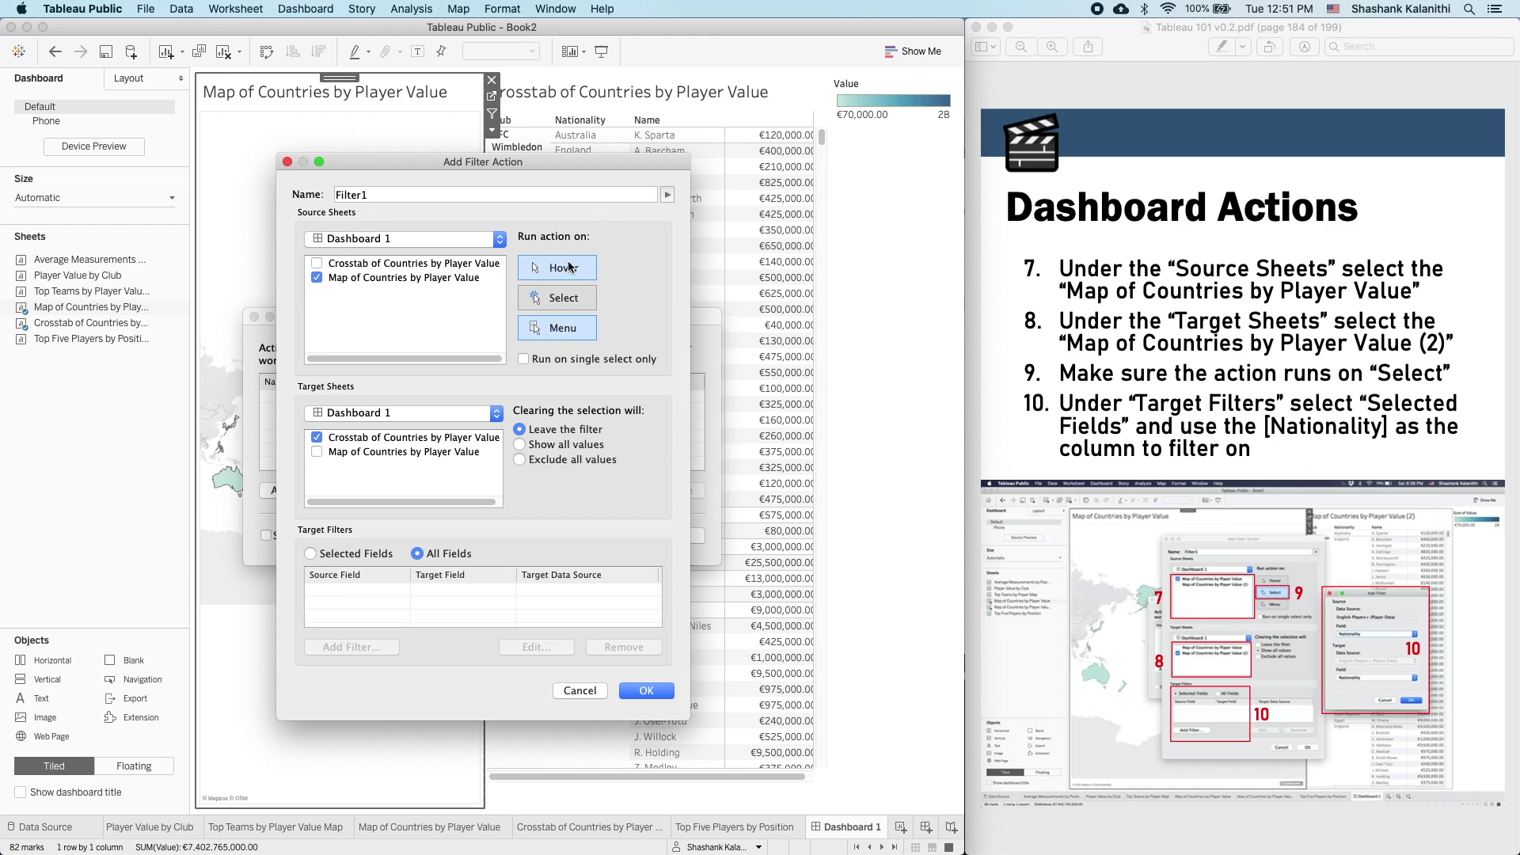
left_click(538, 295)
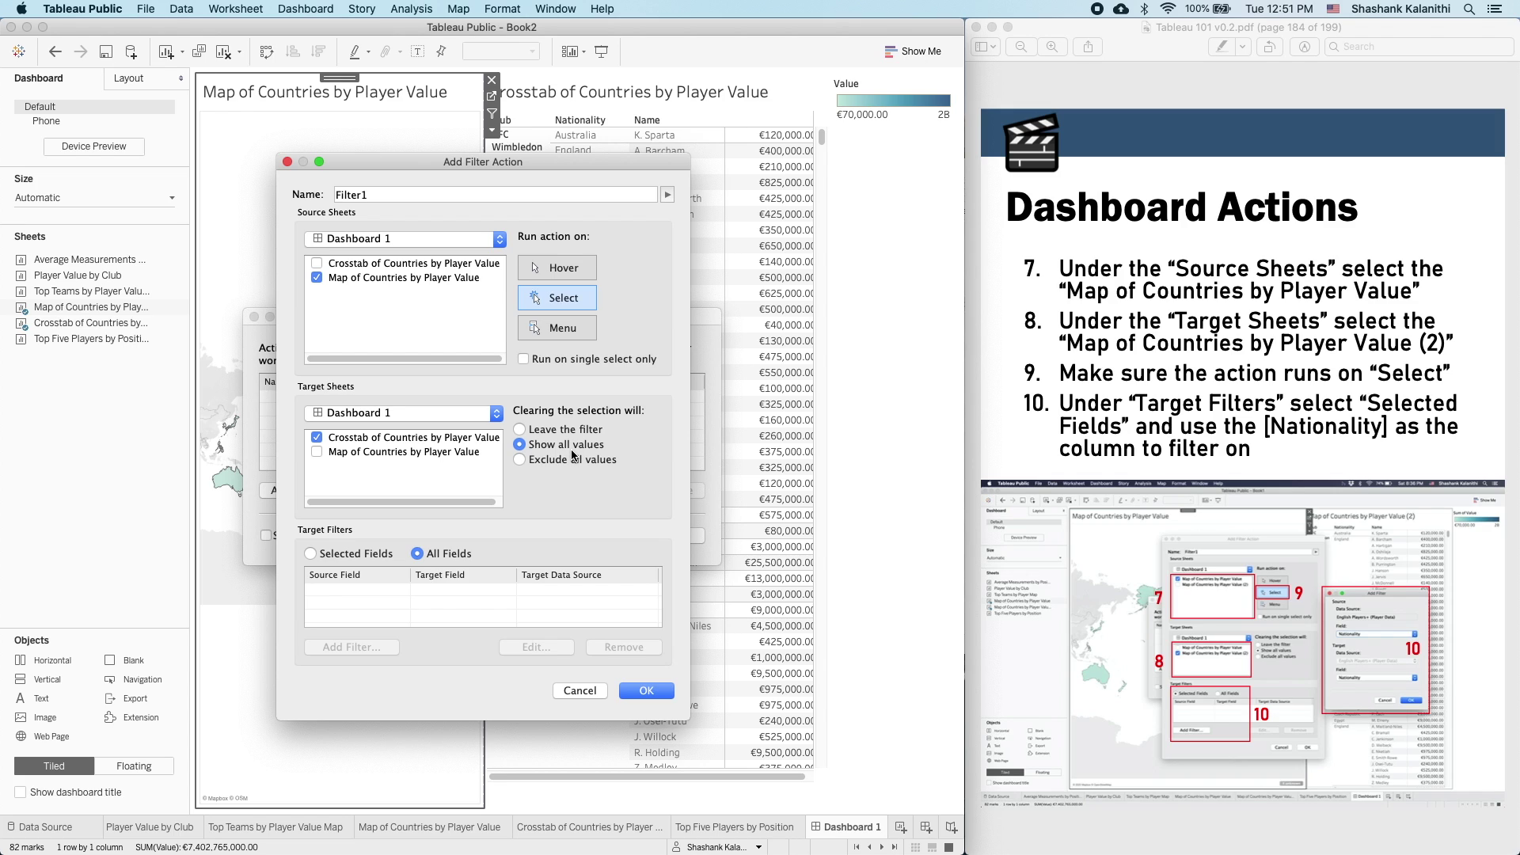
- Limit the filter action to selected fields with Nationality as source and target field, and accept the dashboard actions
left_click(339, 559)
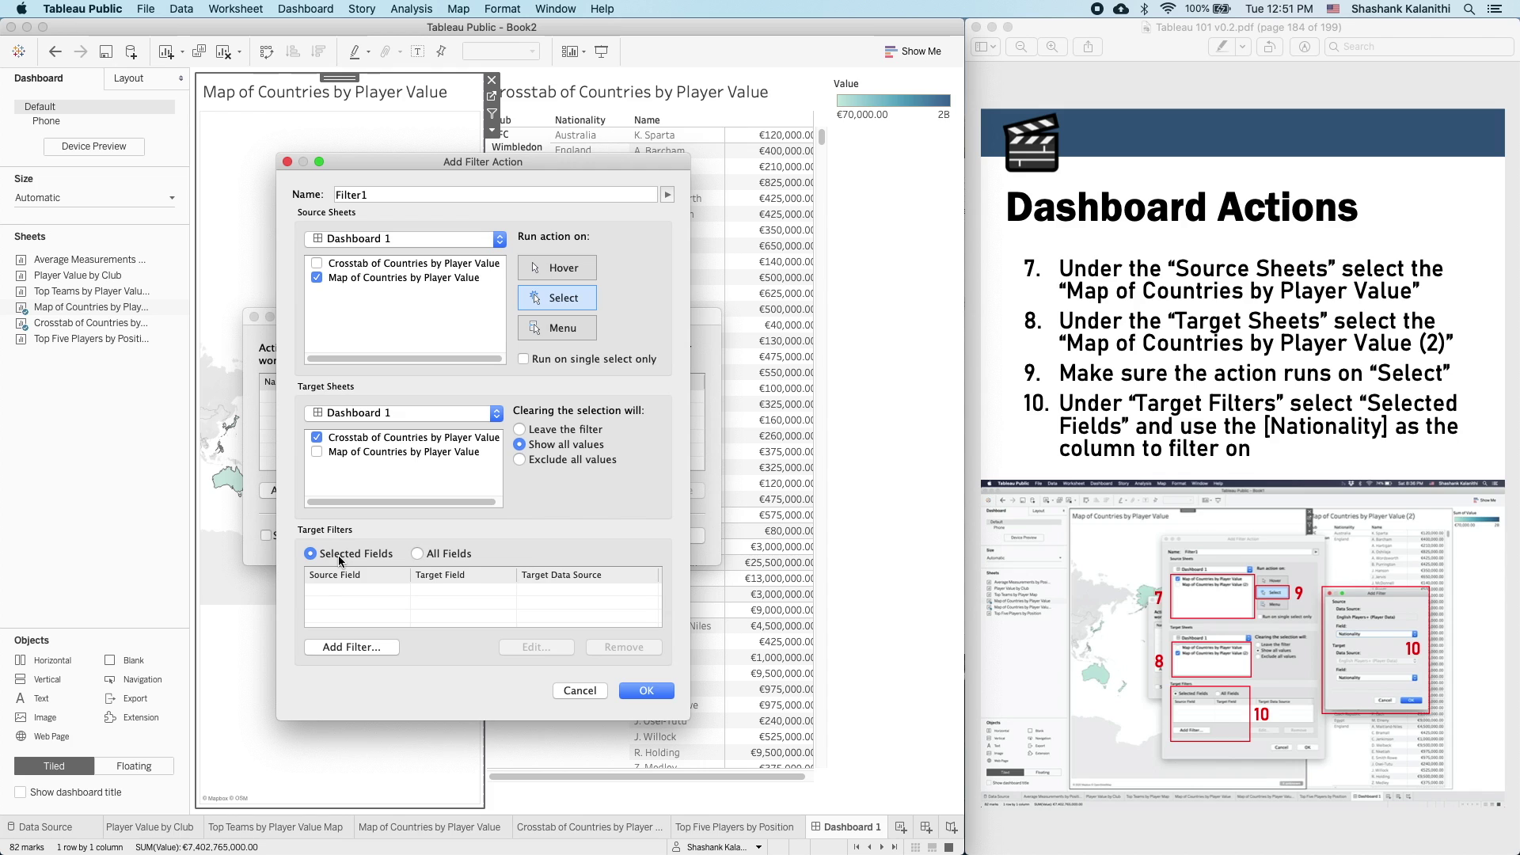
left_click(367, 647)
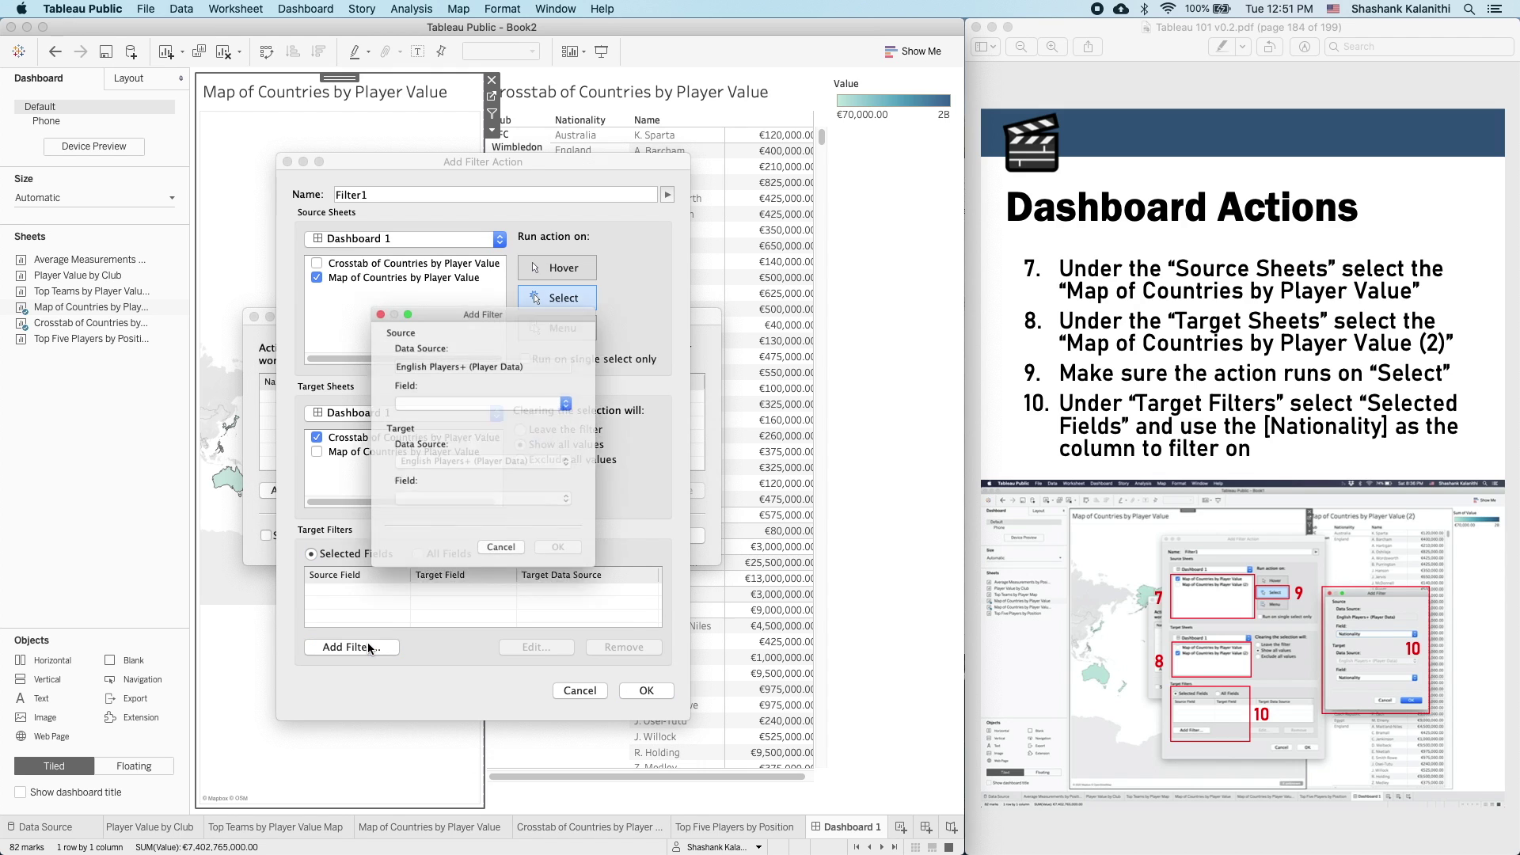
left_click(463, 400)
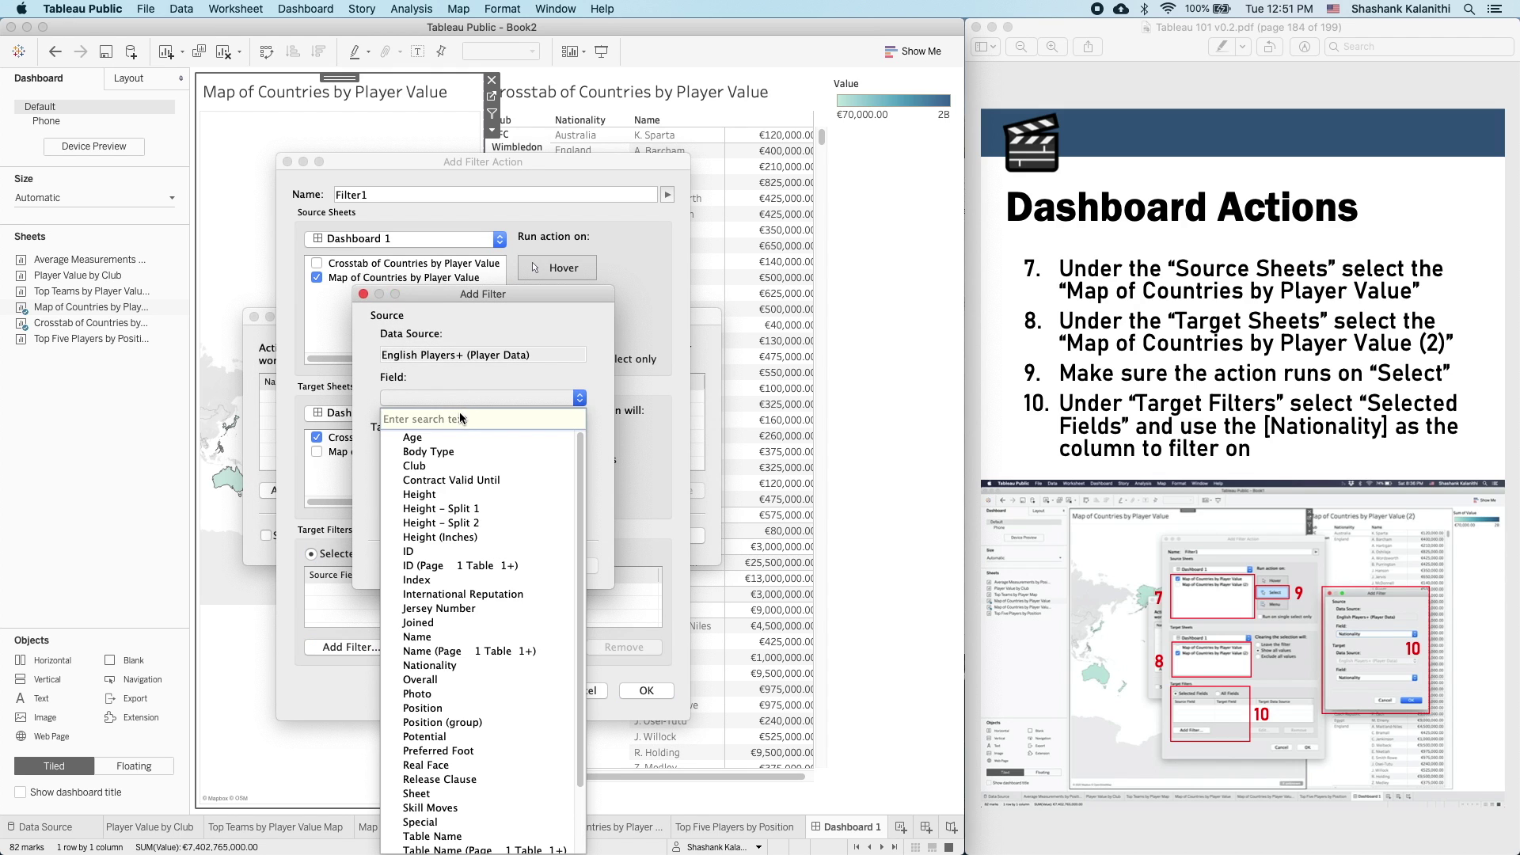
type("nationa")
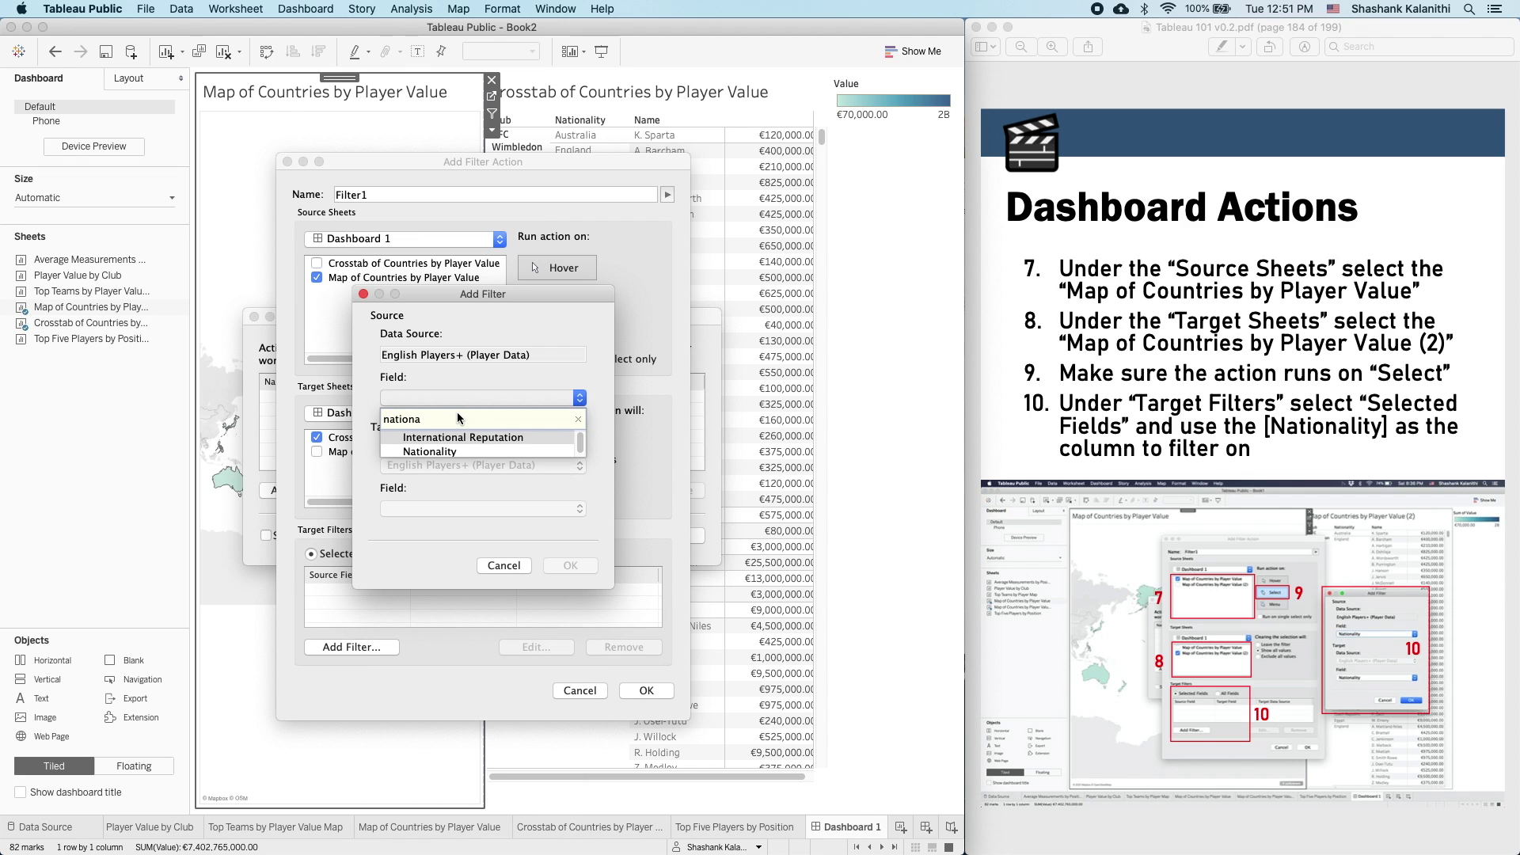
key("Down")
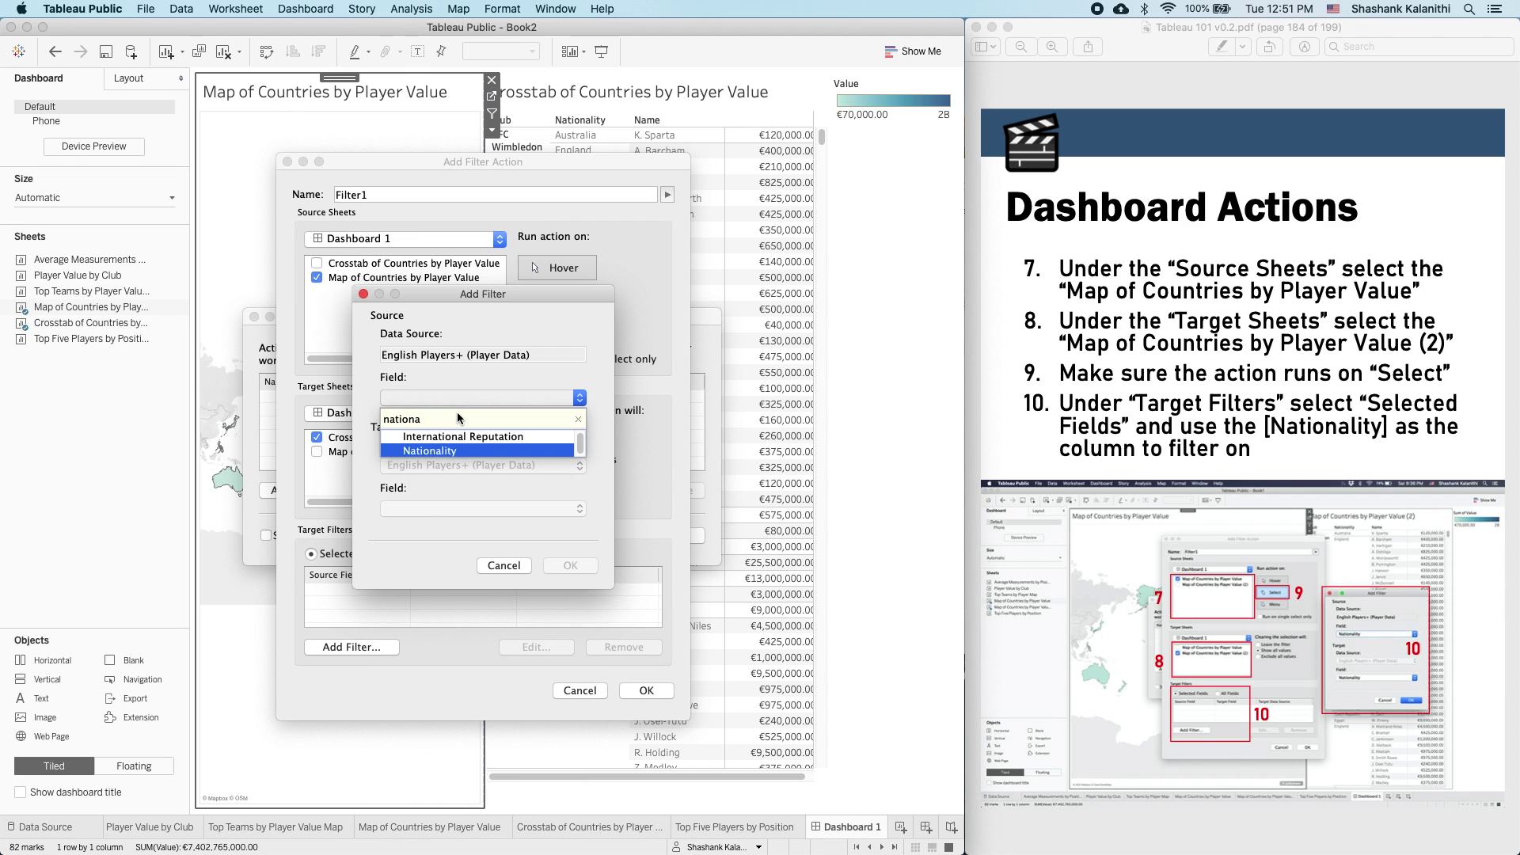
key("Return")
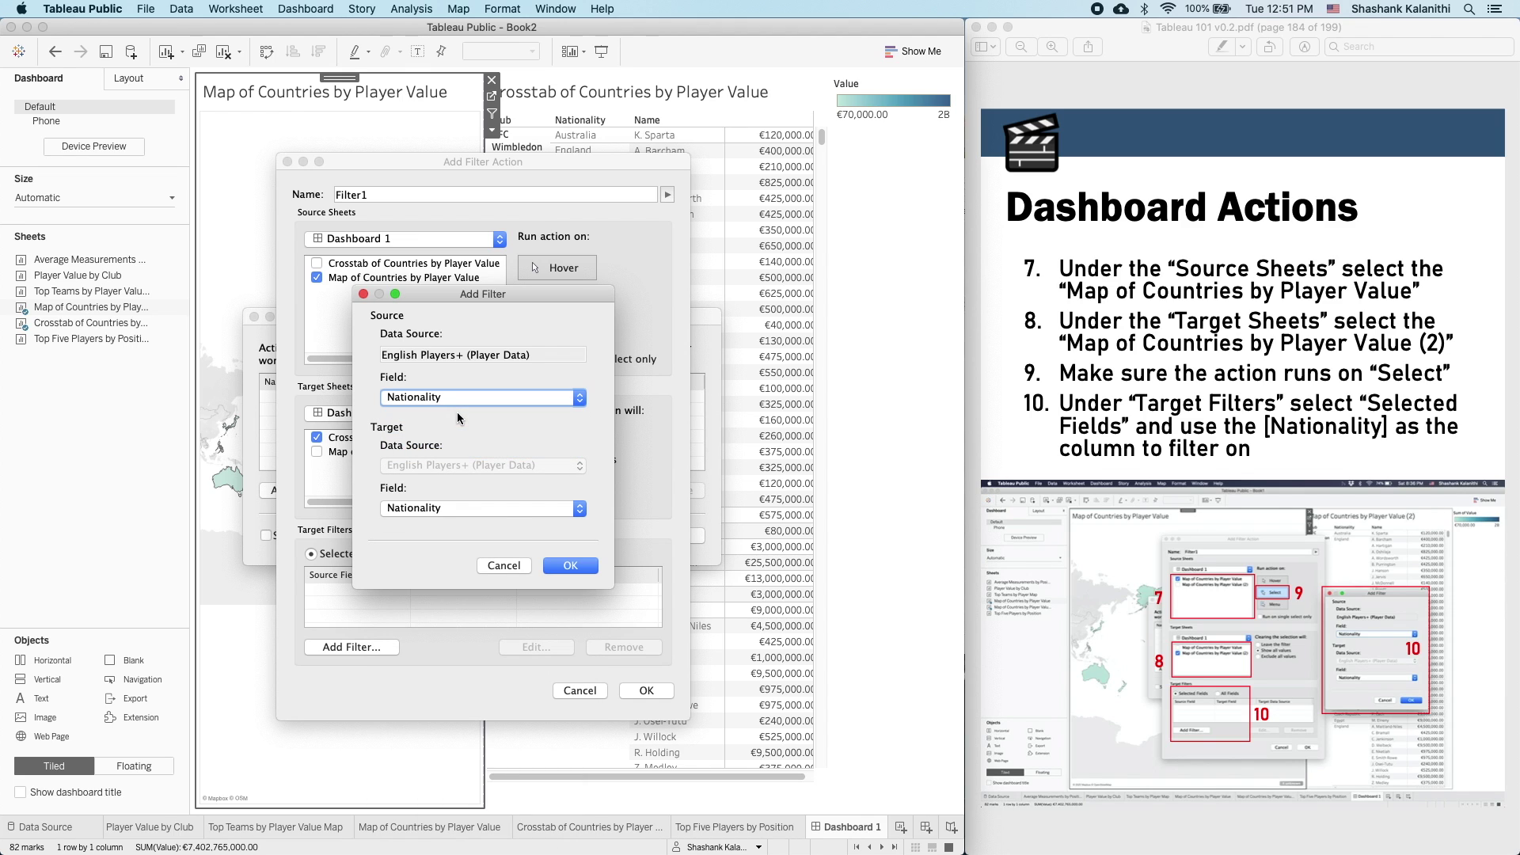
left_click(569, 565)
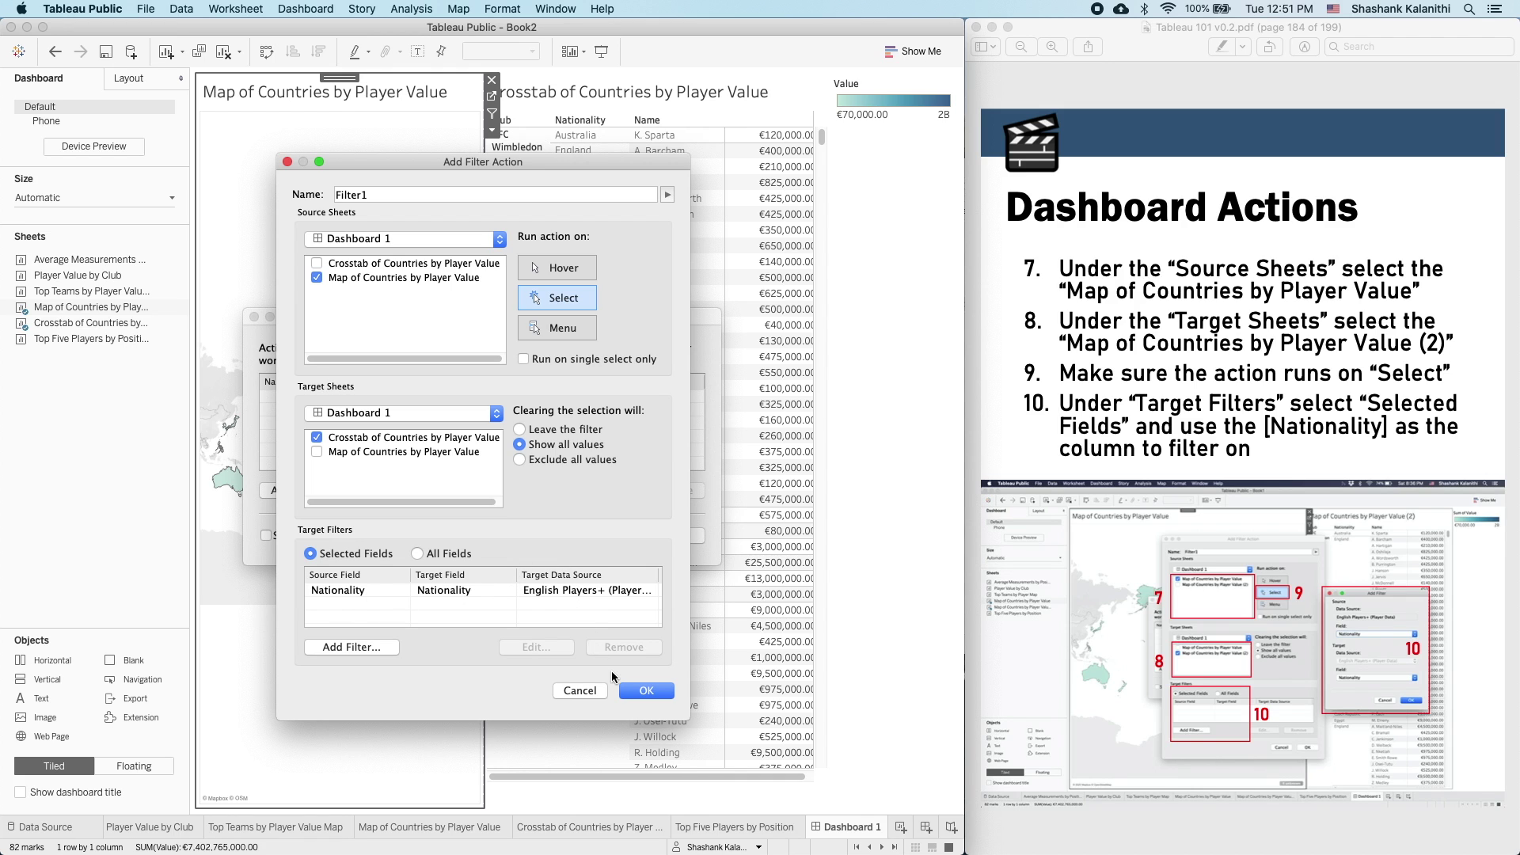
left_click(643, 691)
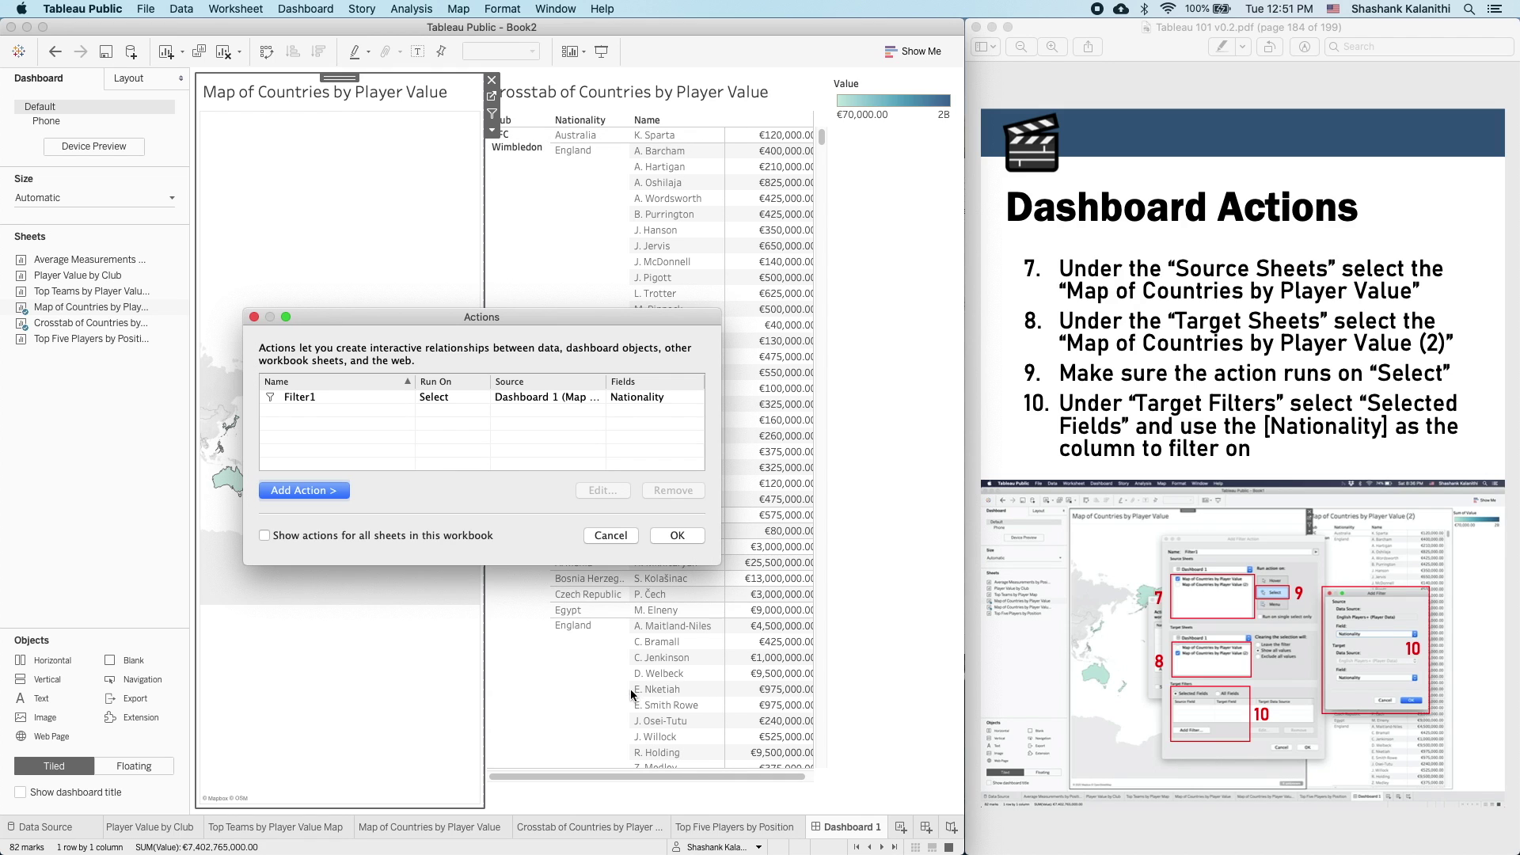
left_click(695, 539)
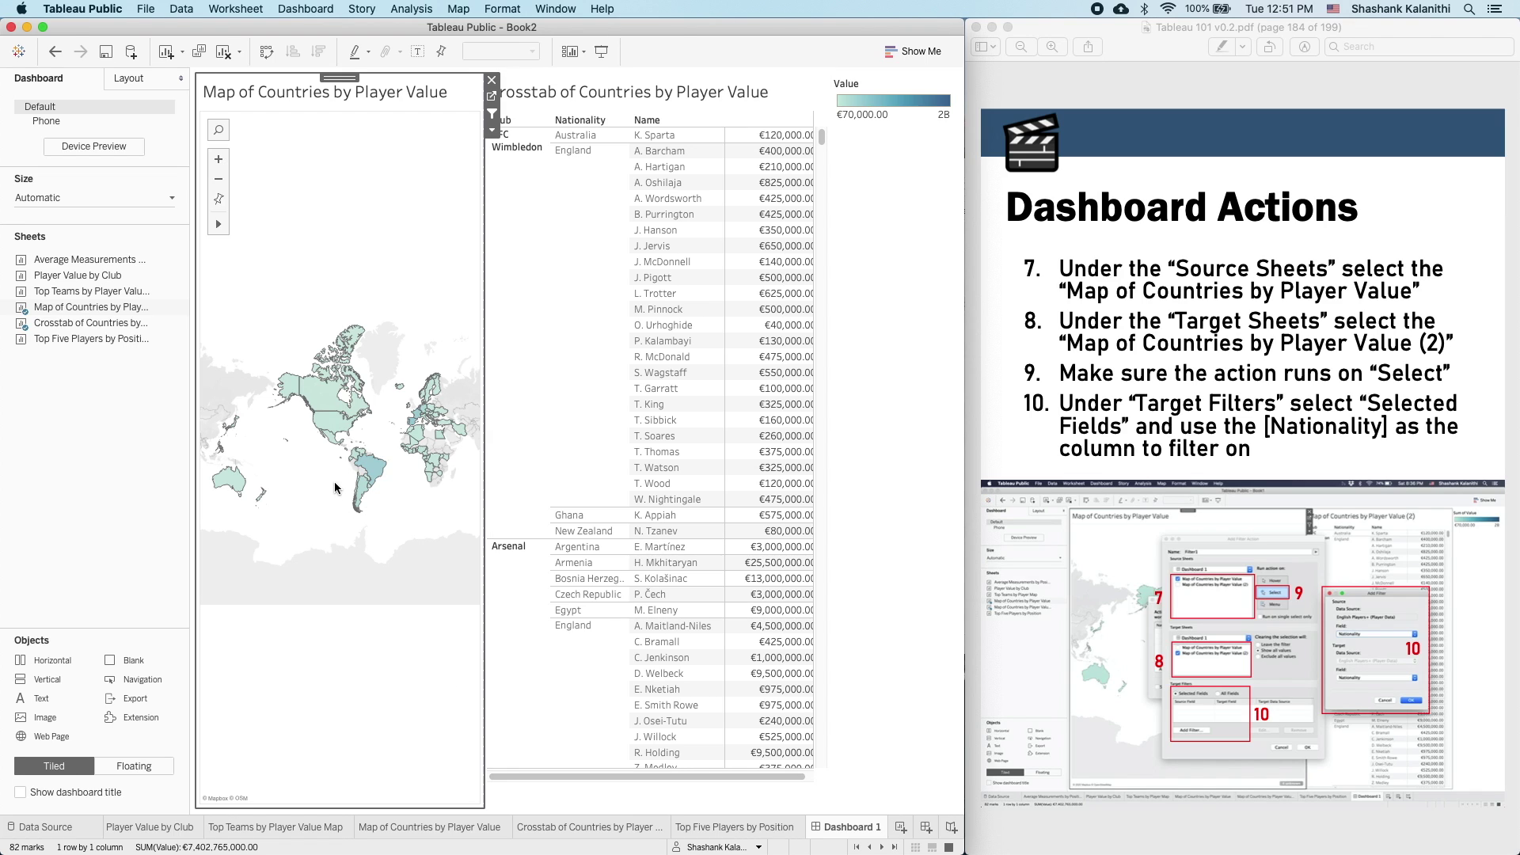
- Test the filter action by selecting Mexico, Finland, Canada and the United States on the map, and clear the selection
left_click(334, 442)
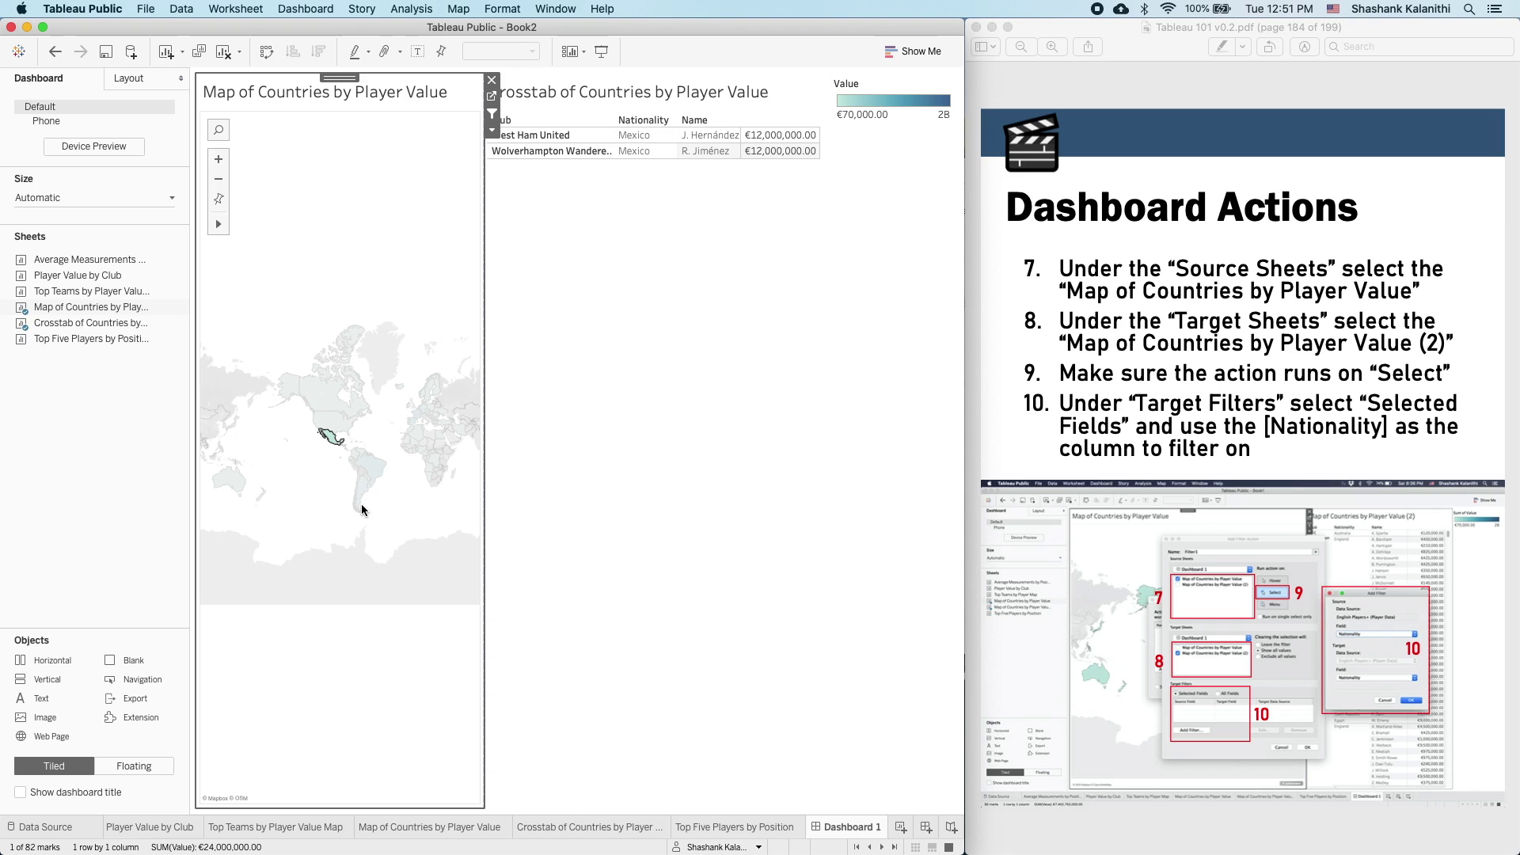
left_click(307, 485)
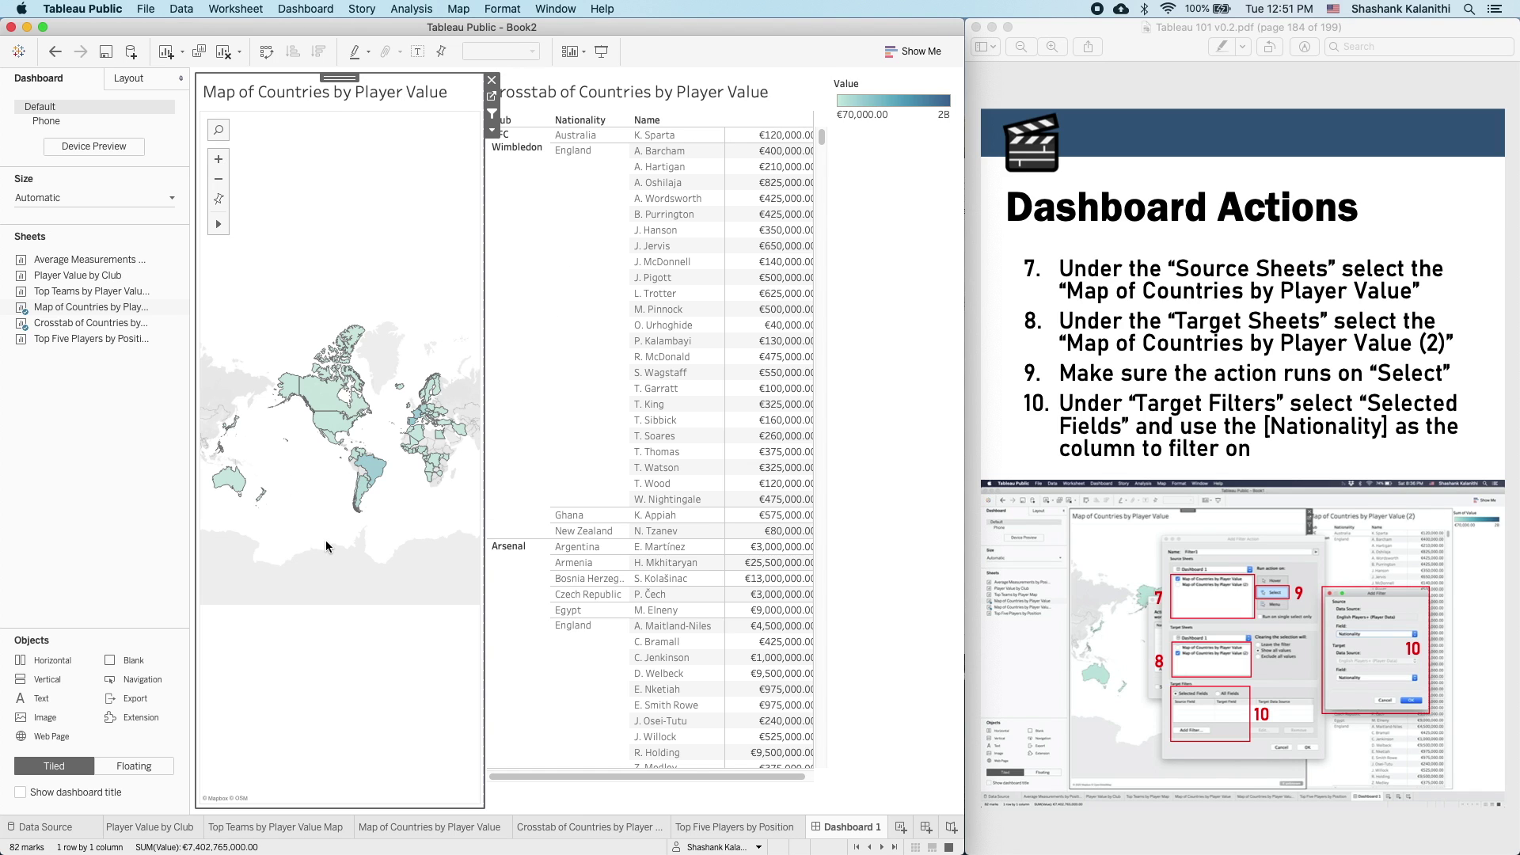
left_click(440, 398)
left_click(445, 506)
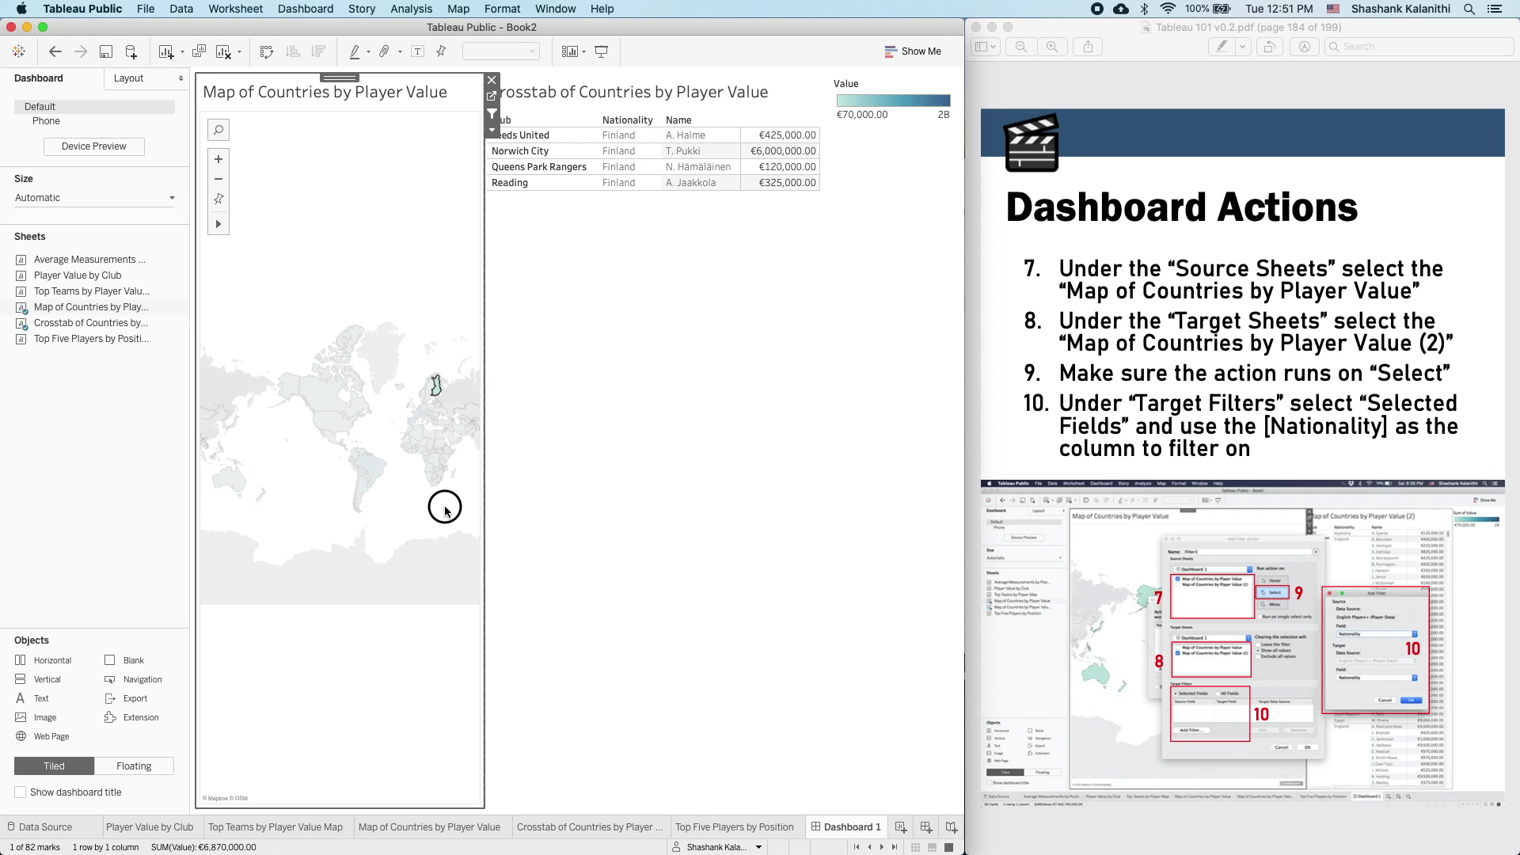
left_click(313, 396)
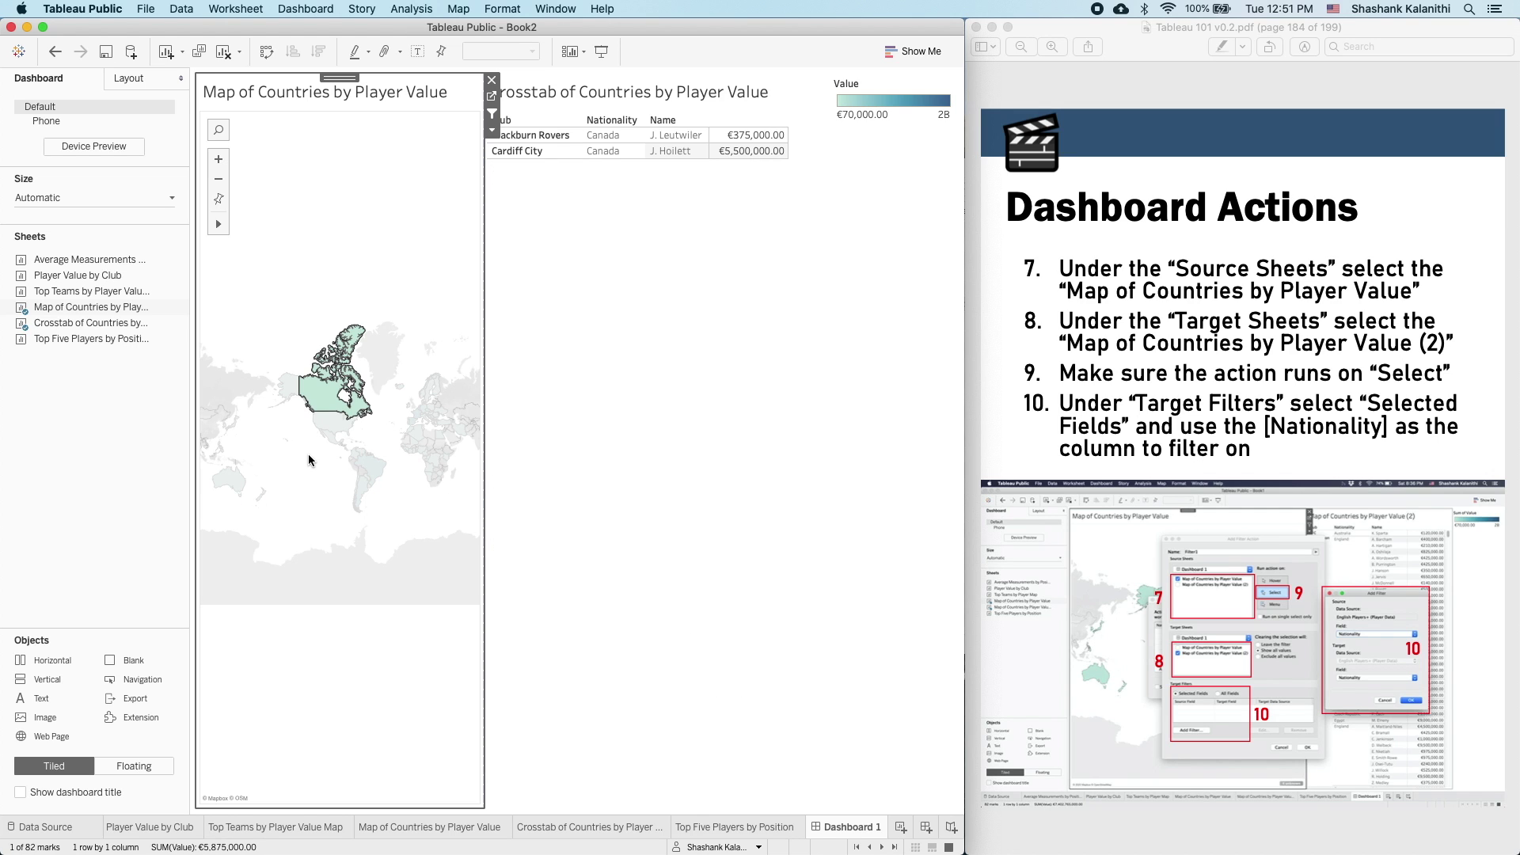
left_click(302, 423)
left_click(290, 385)
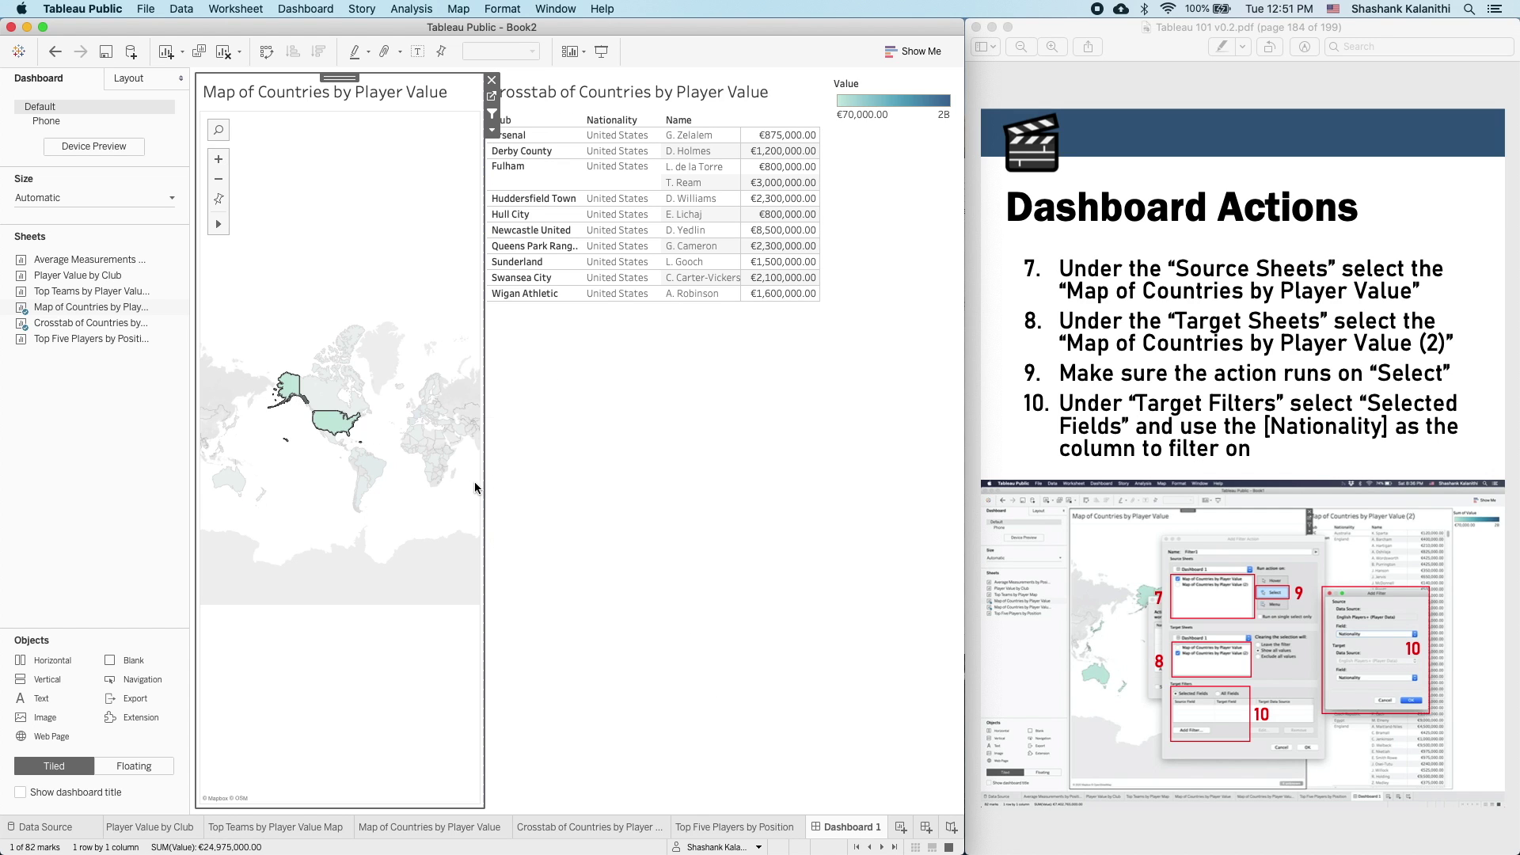
left_click(462, 502)
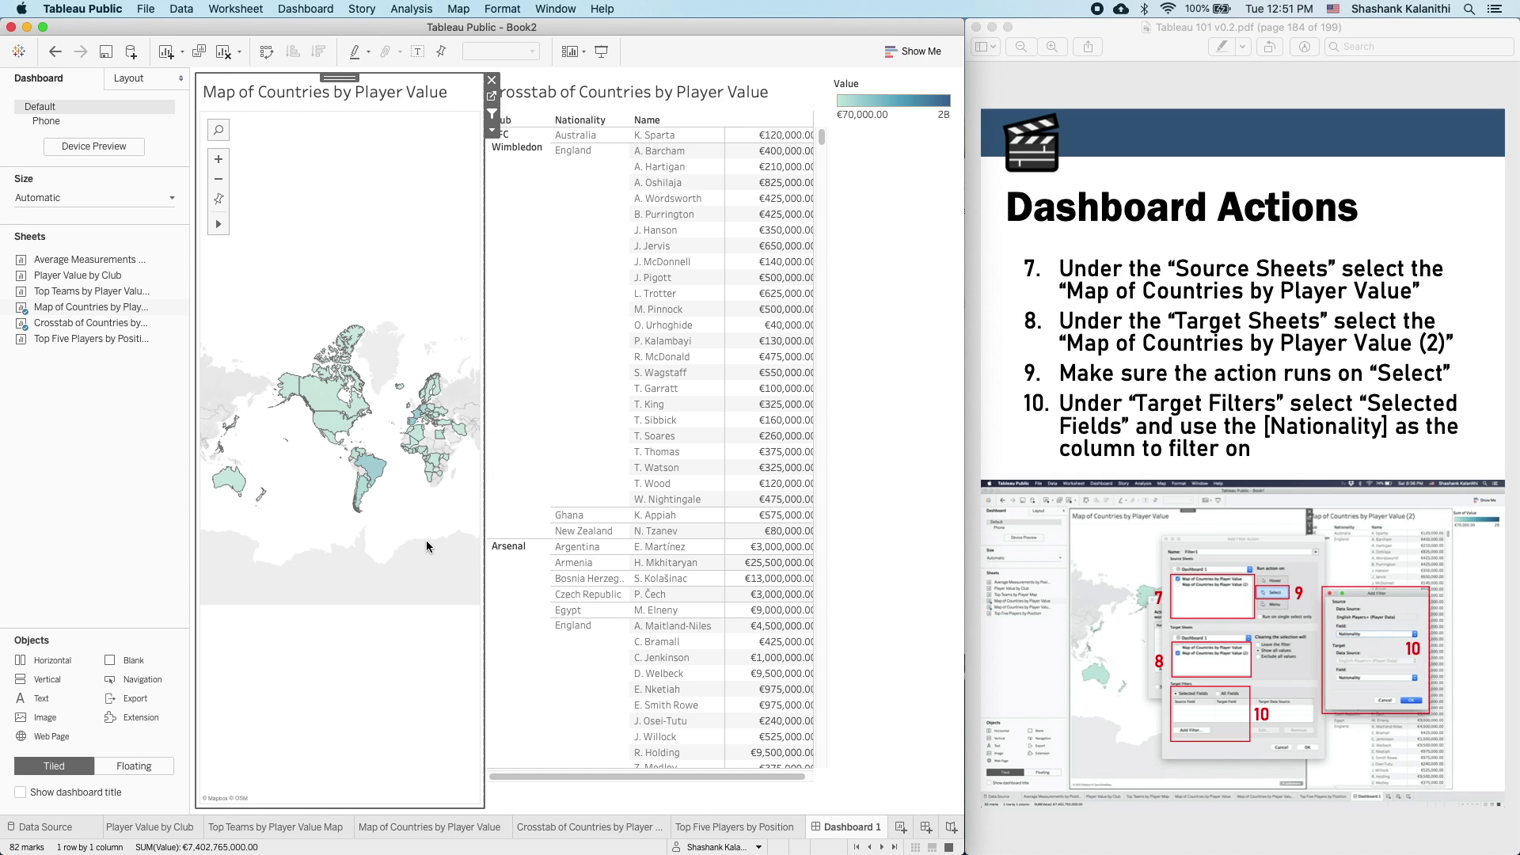
- Check the crosstab's filtering for Brazil, Iran, the United States, Mexico and Argentina from the map, and clear the selection
left_click(380, 480)
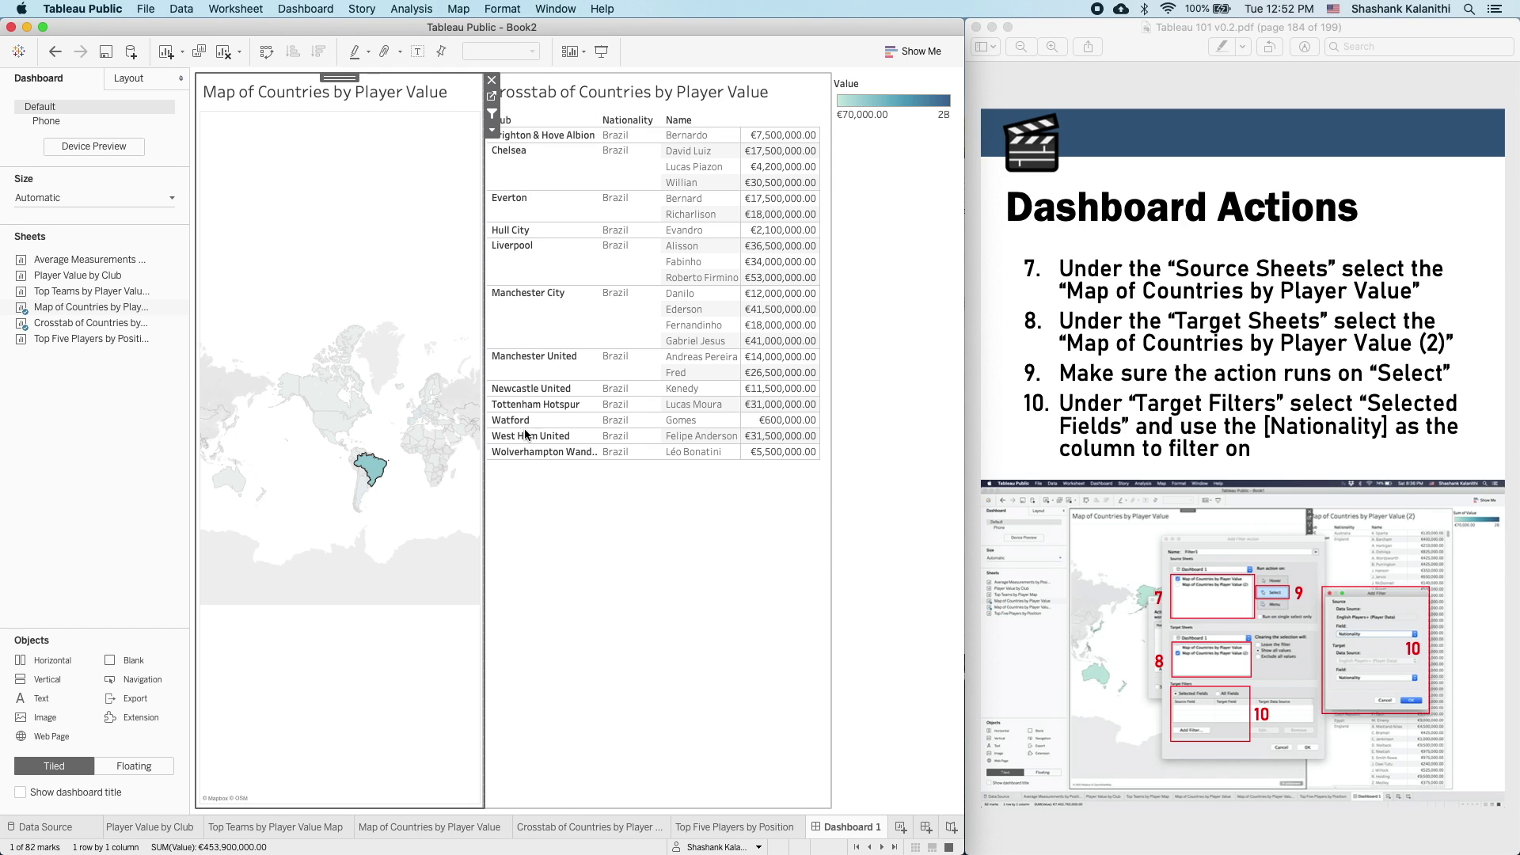
left_click(437, 549)
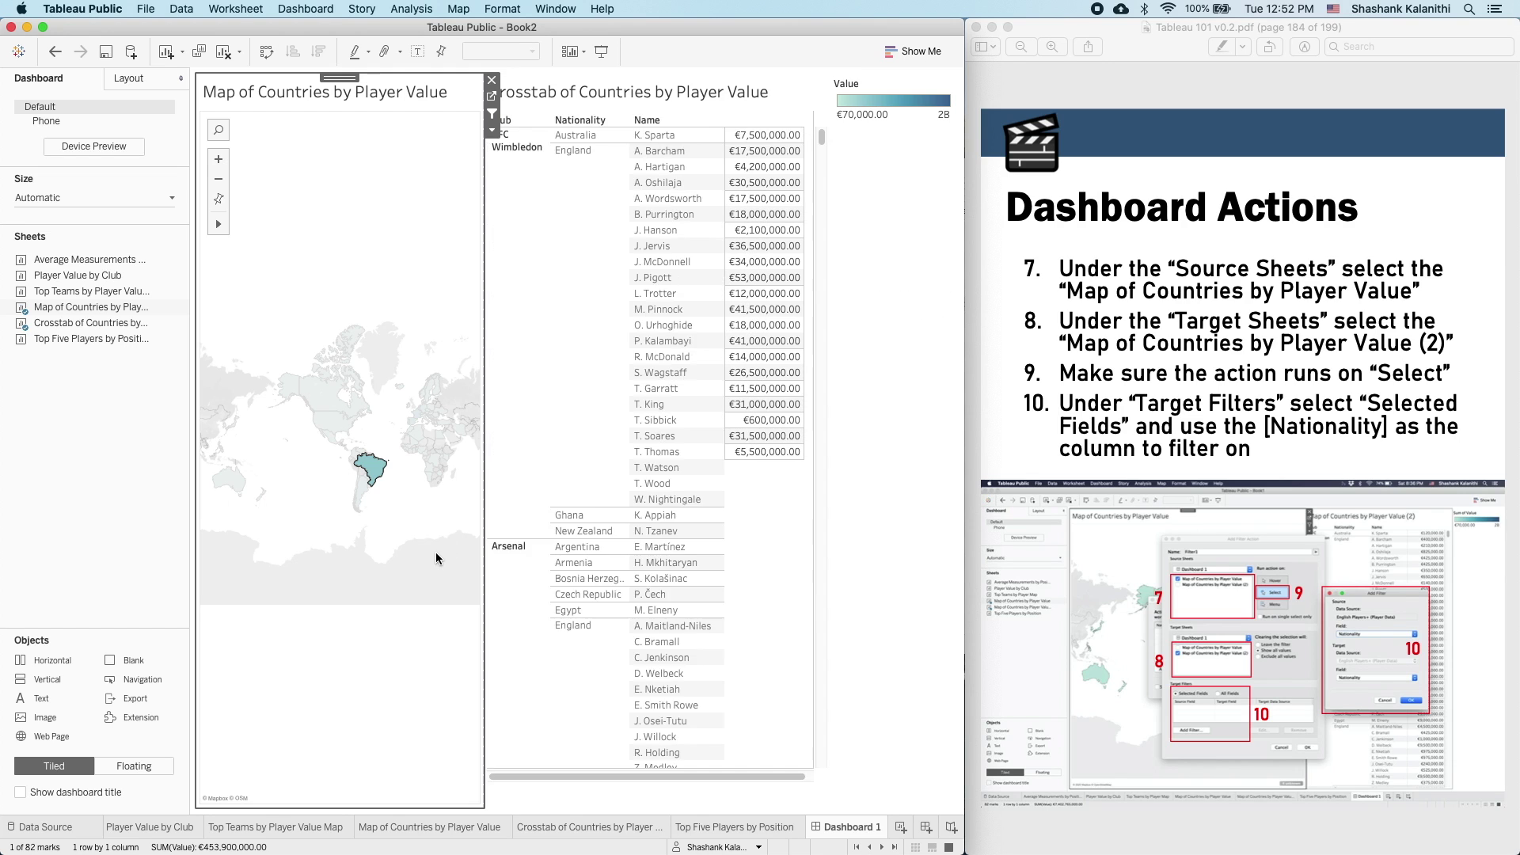
left_click(457, 432)
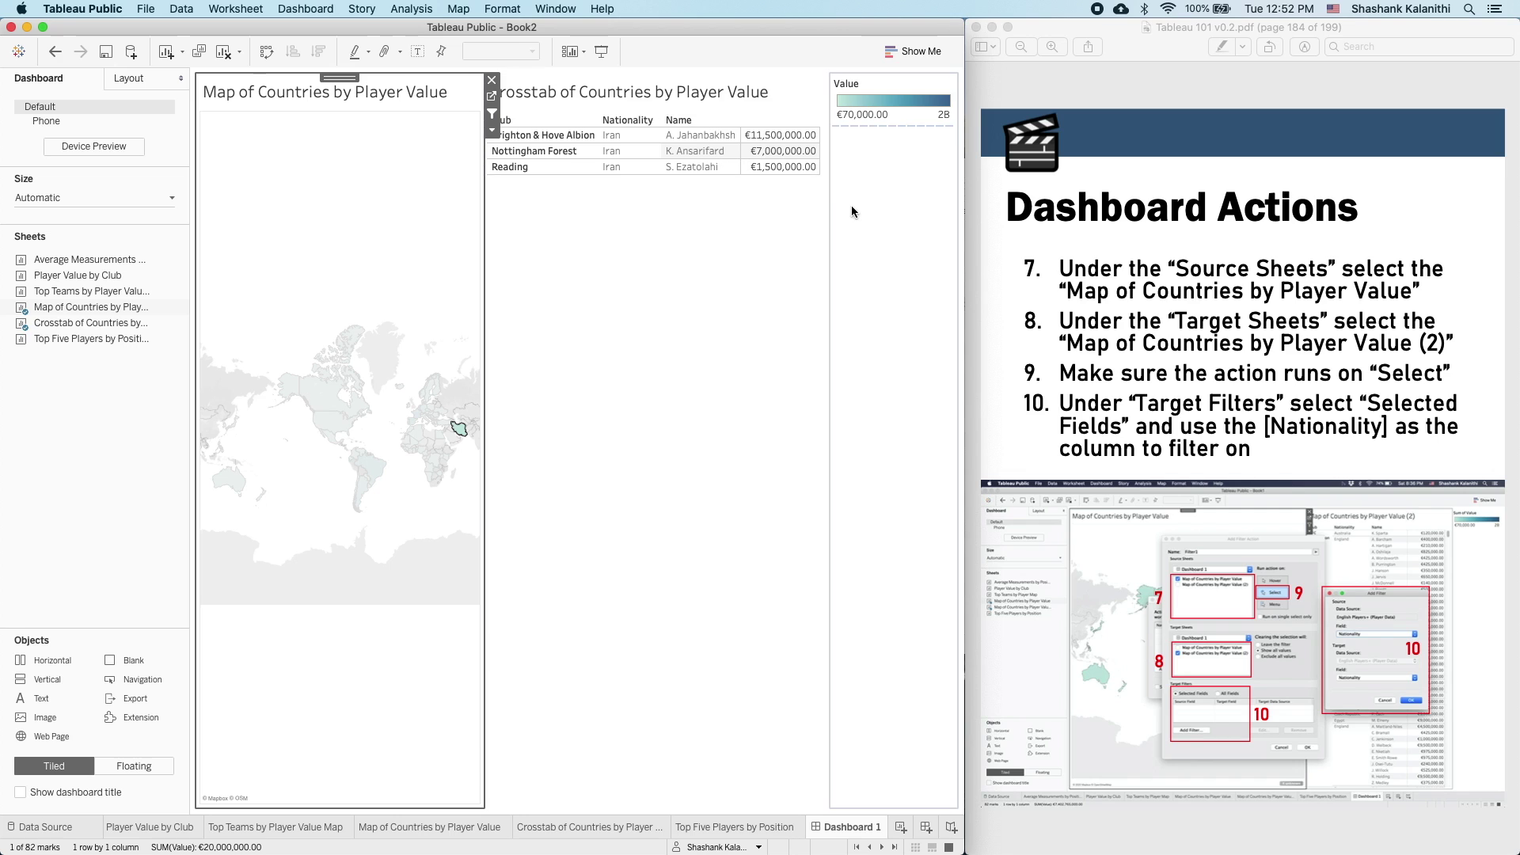
left_click(388, 491)
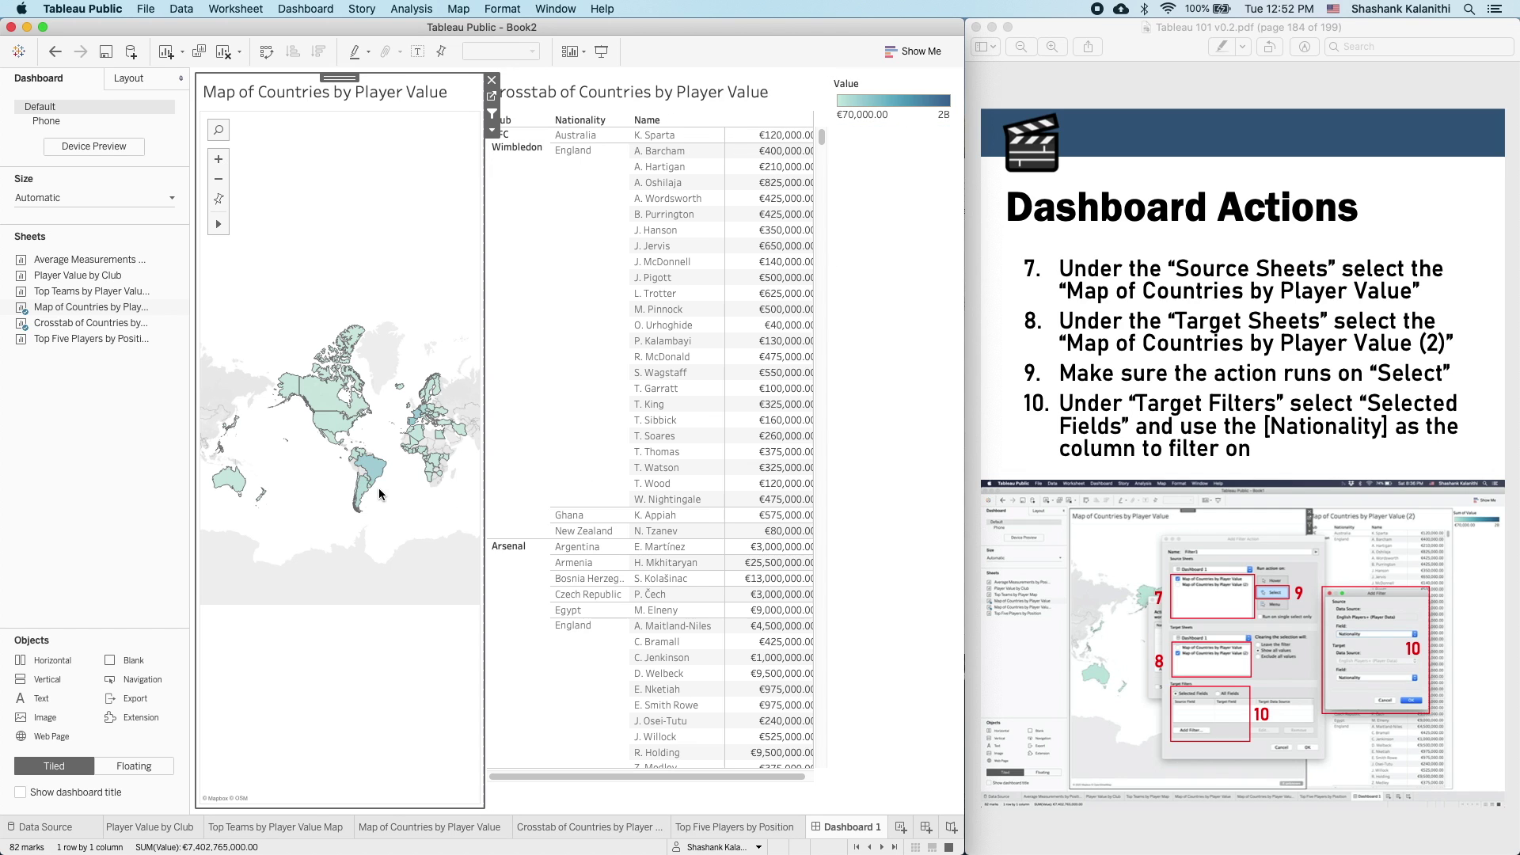
left_click(370, 468)
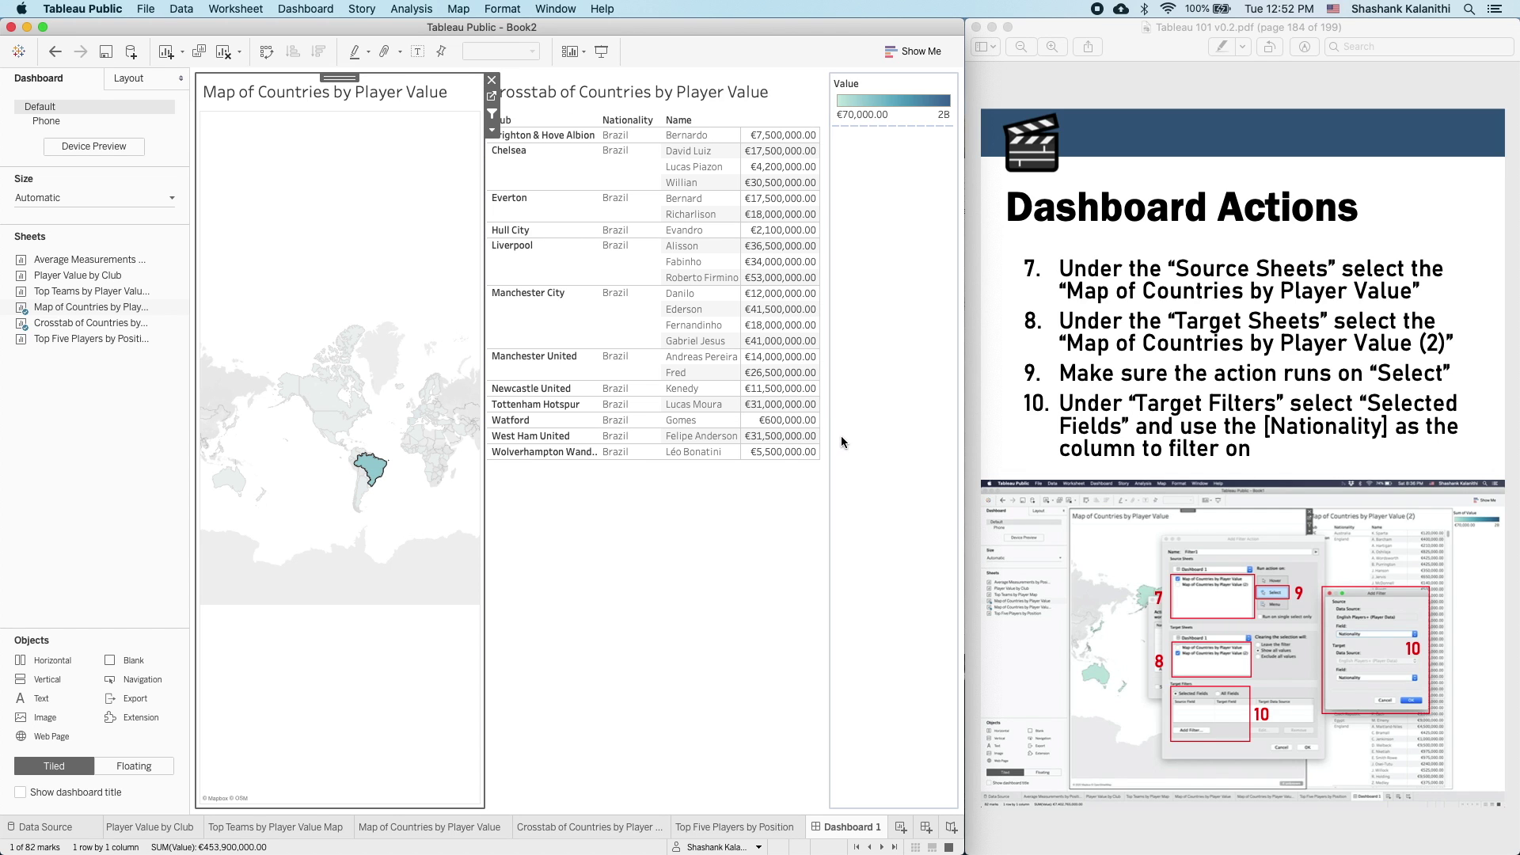
left_click(346, 450)
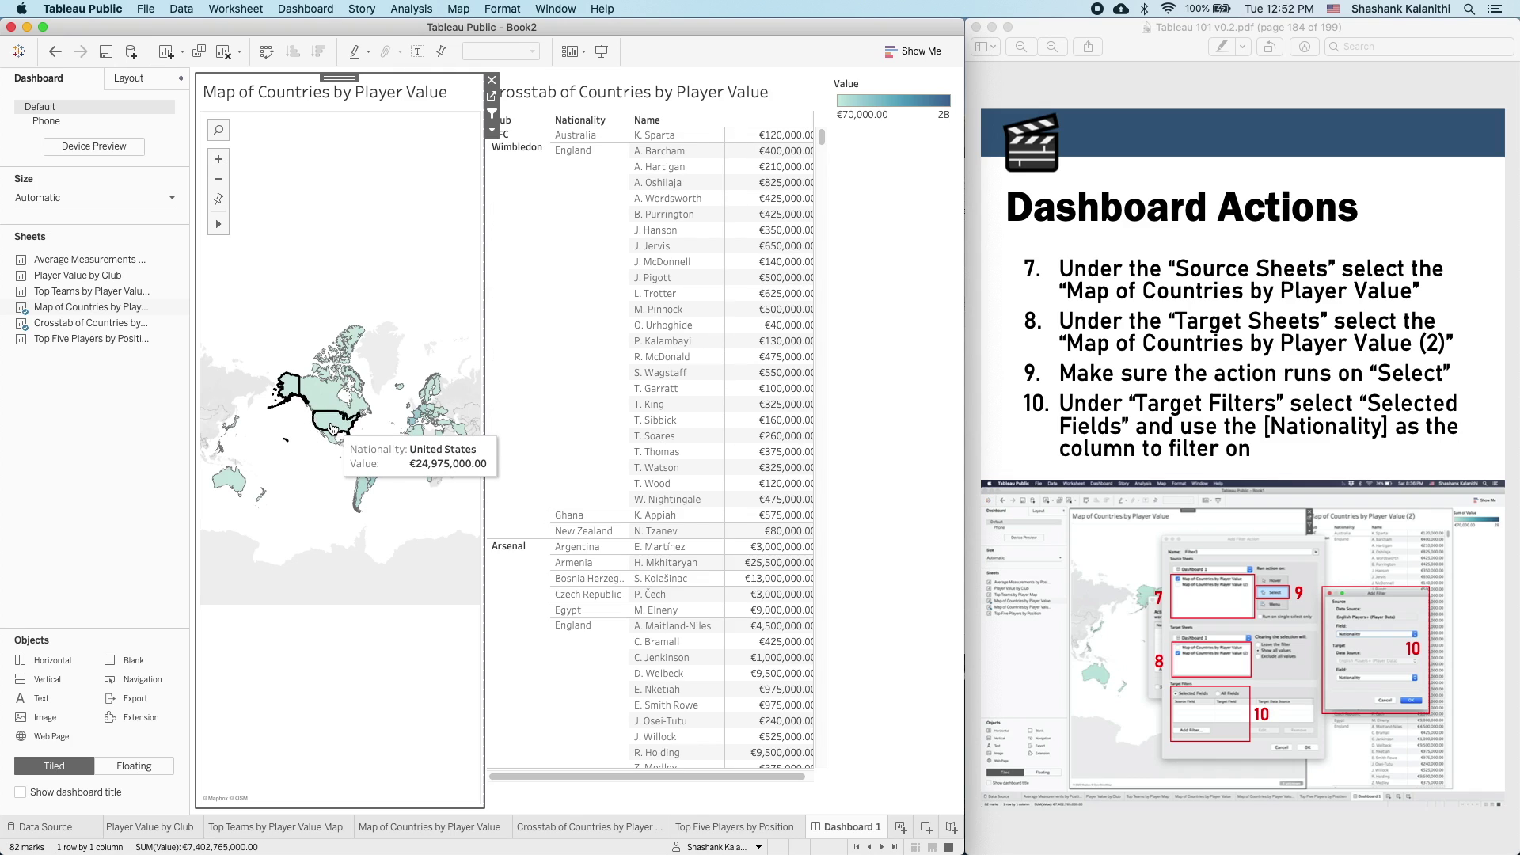
left_click(302, 396)
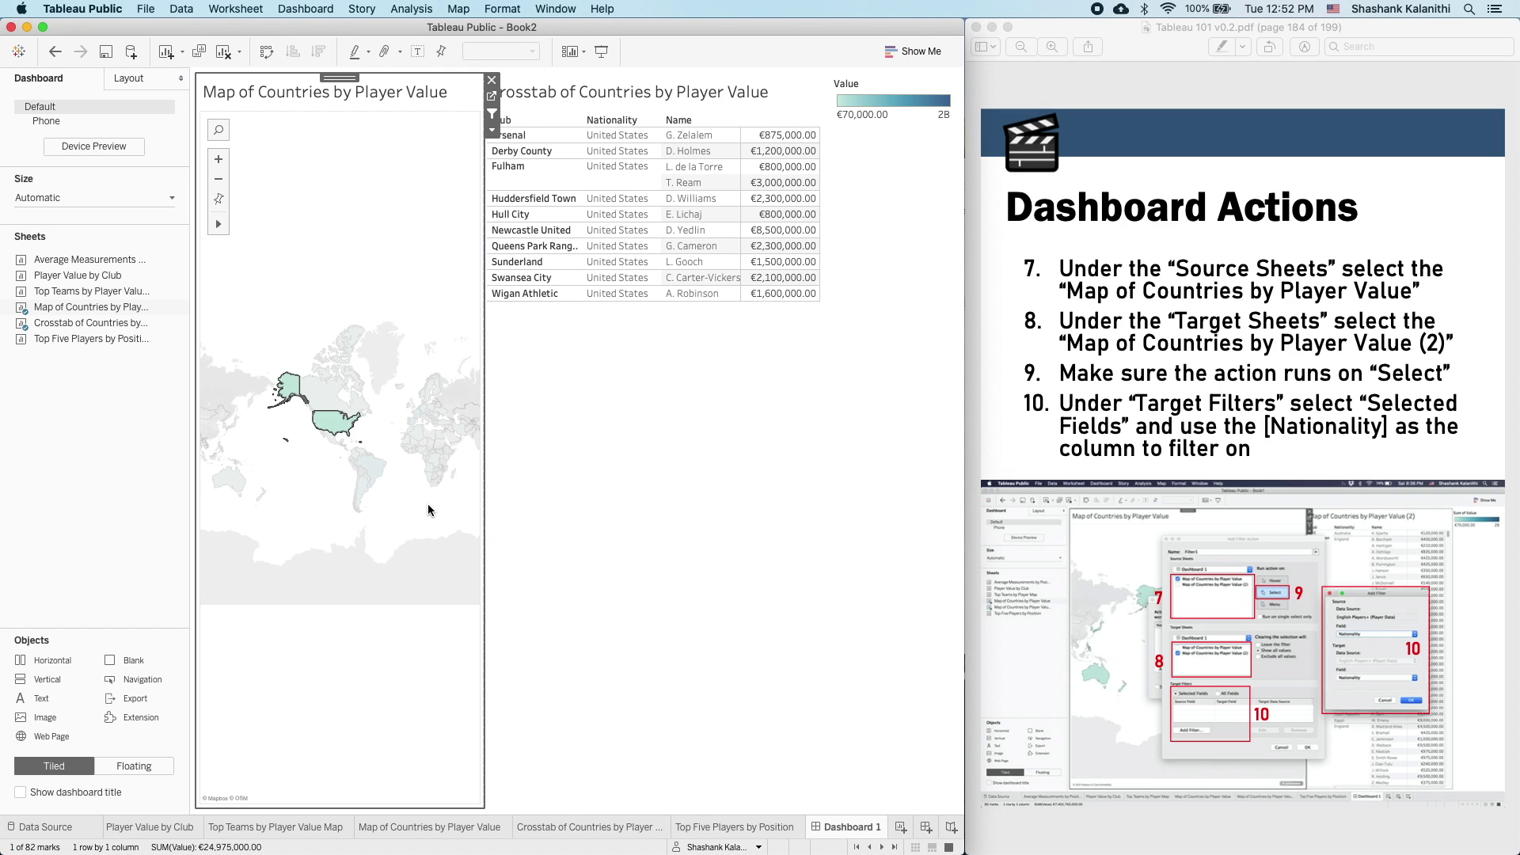
left_click(338, 448)
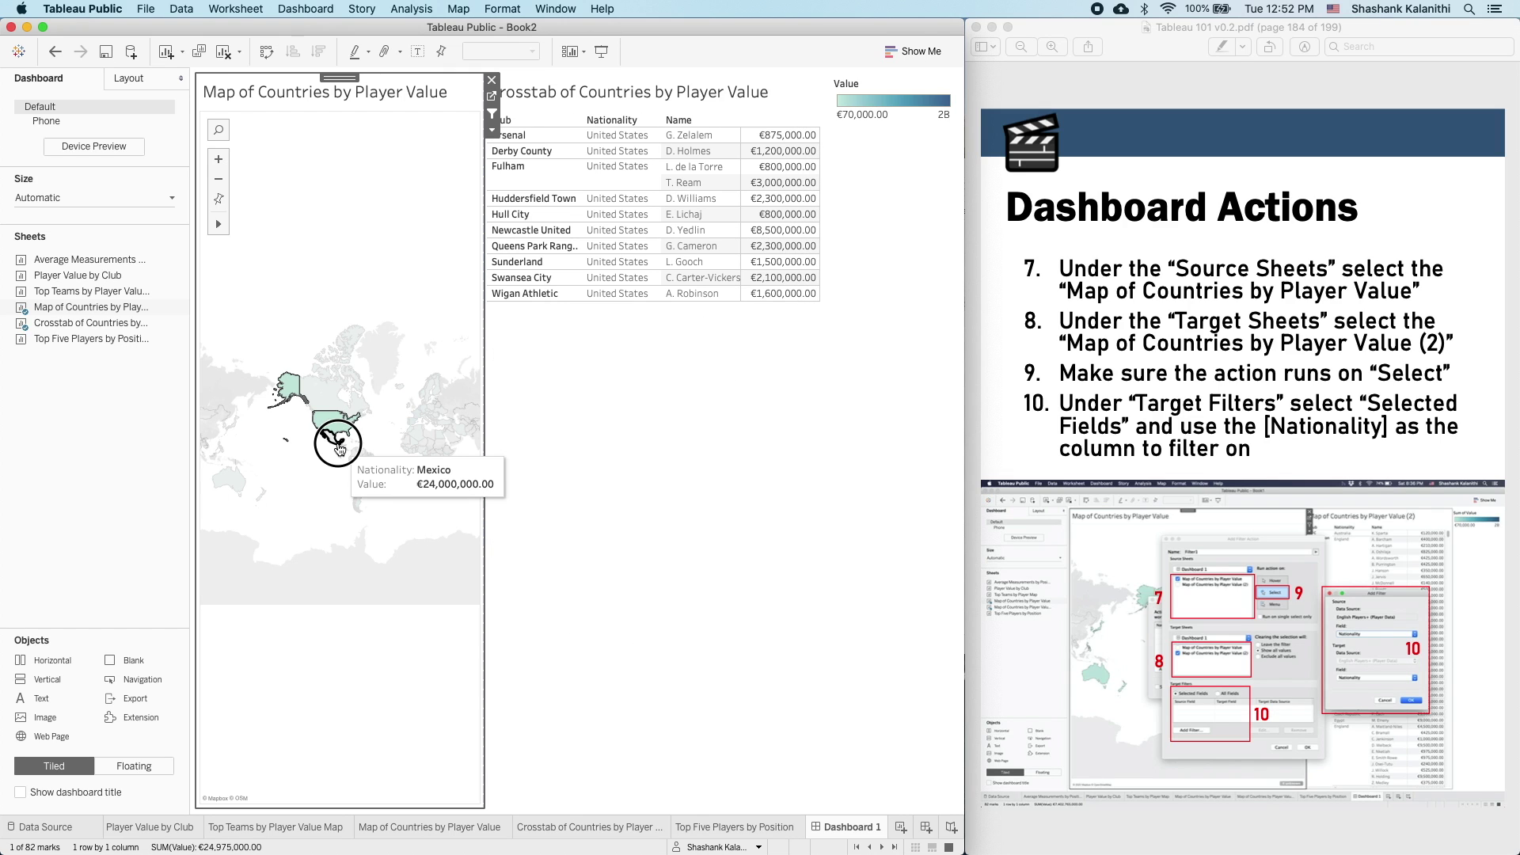
left_click(356, 509)
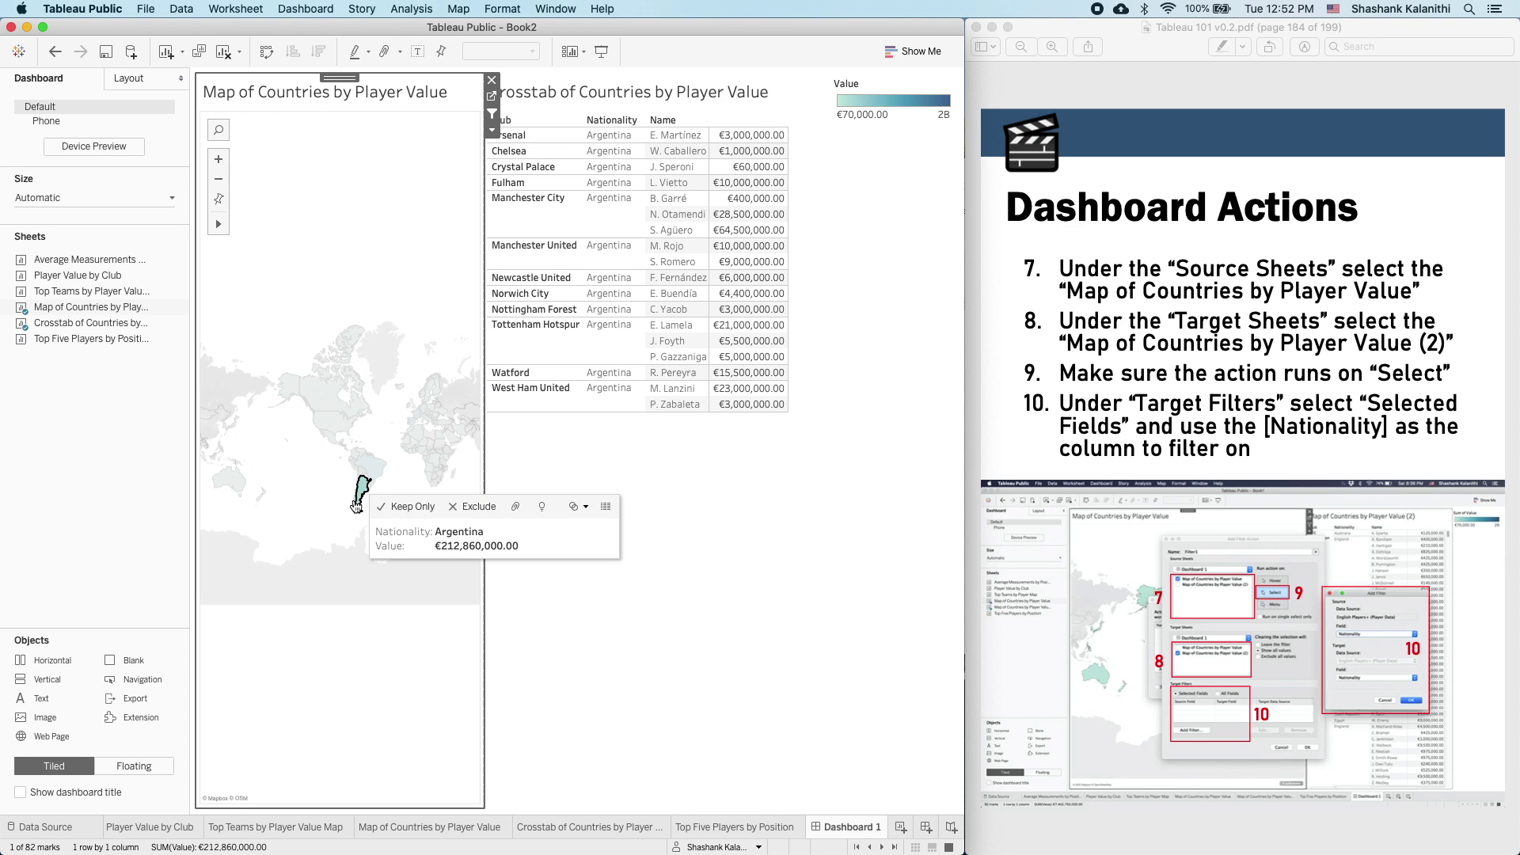
left_click(347, 502)
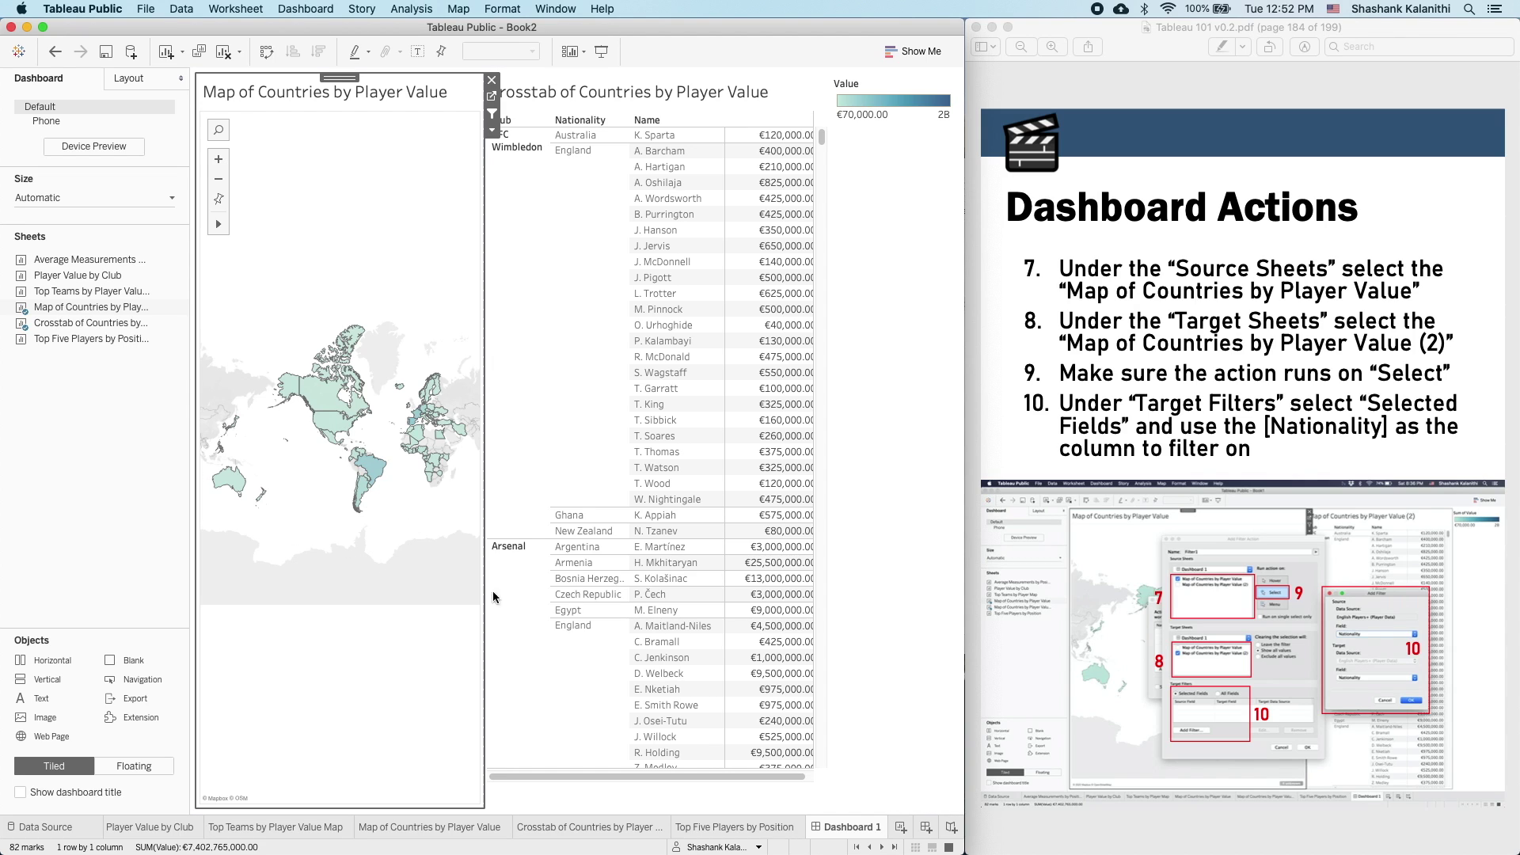
- Narrow the color legend column beside the crosstab to give the dashboard sheets more width
left_click(1313, 458)
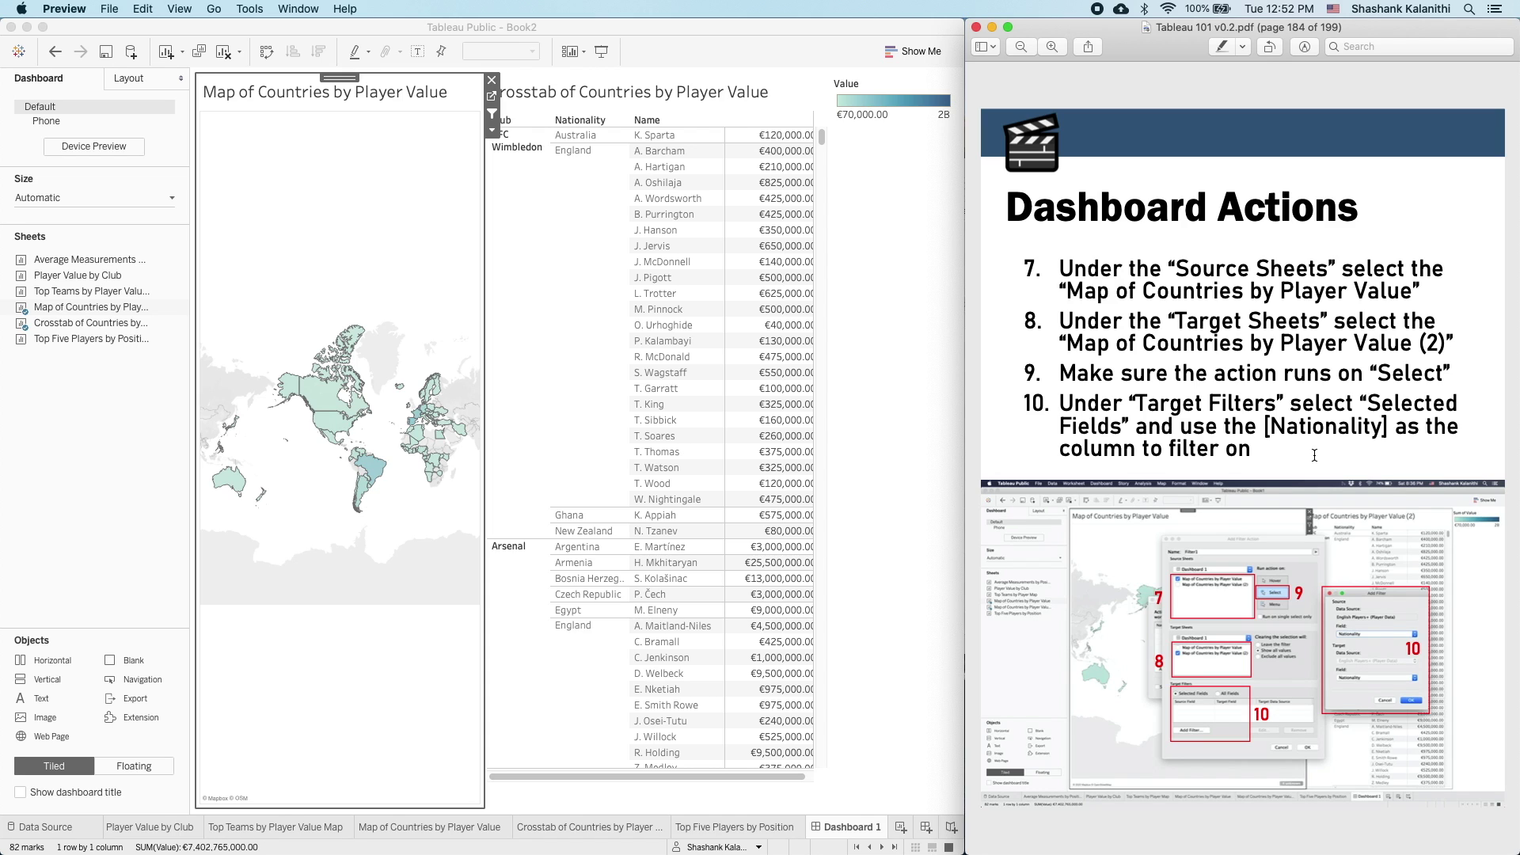
left_click(831, 463)
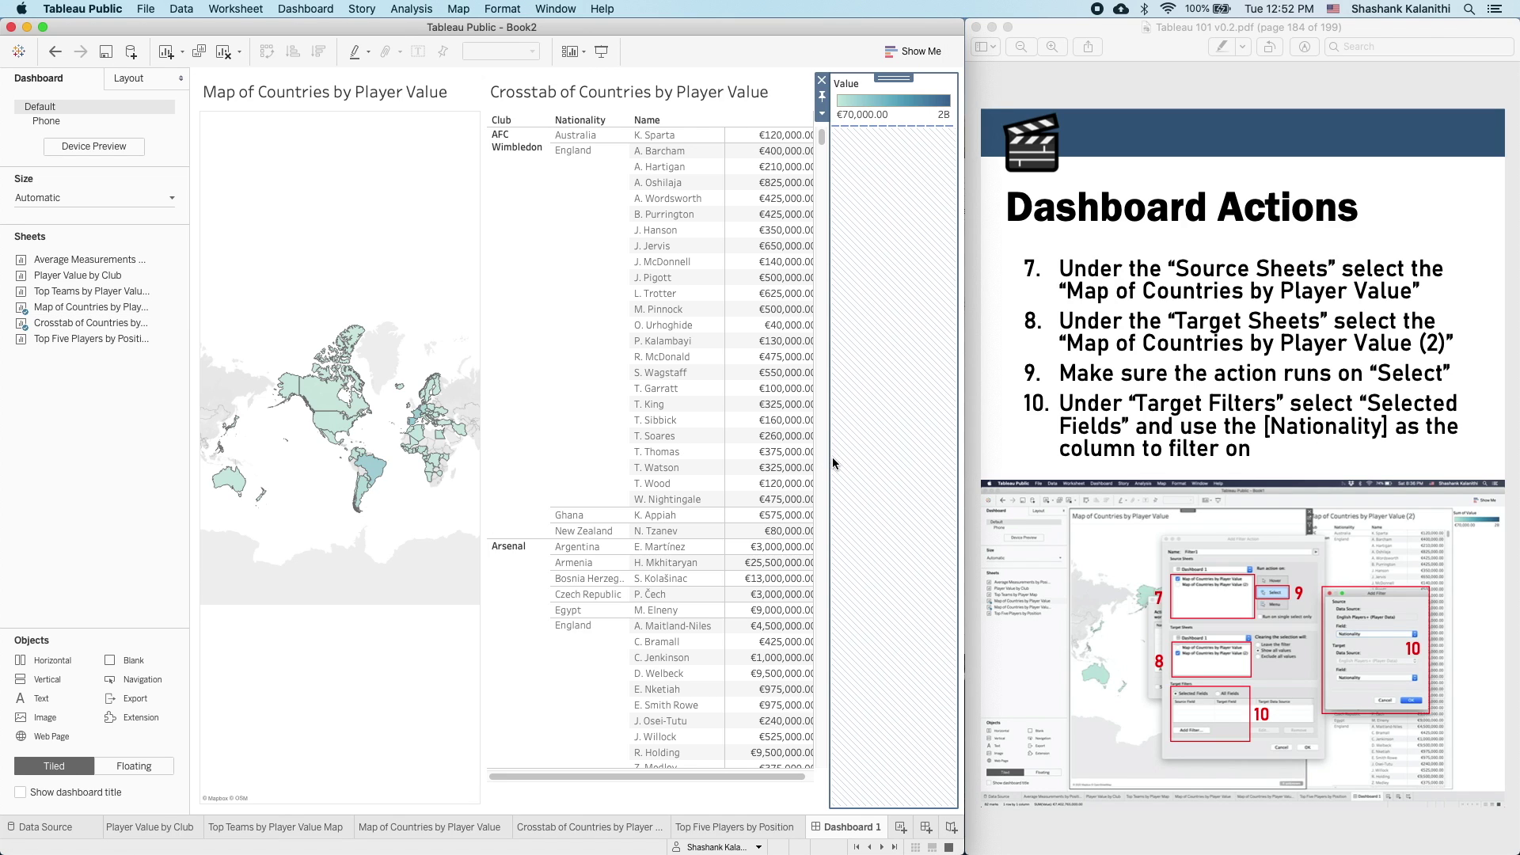
left_click_drag(829, 459, 860, 448)
- Switch to Preview and advance the PDF guide to page 188, Differentiating Colors
left_click(1399, 452)
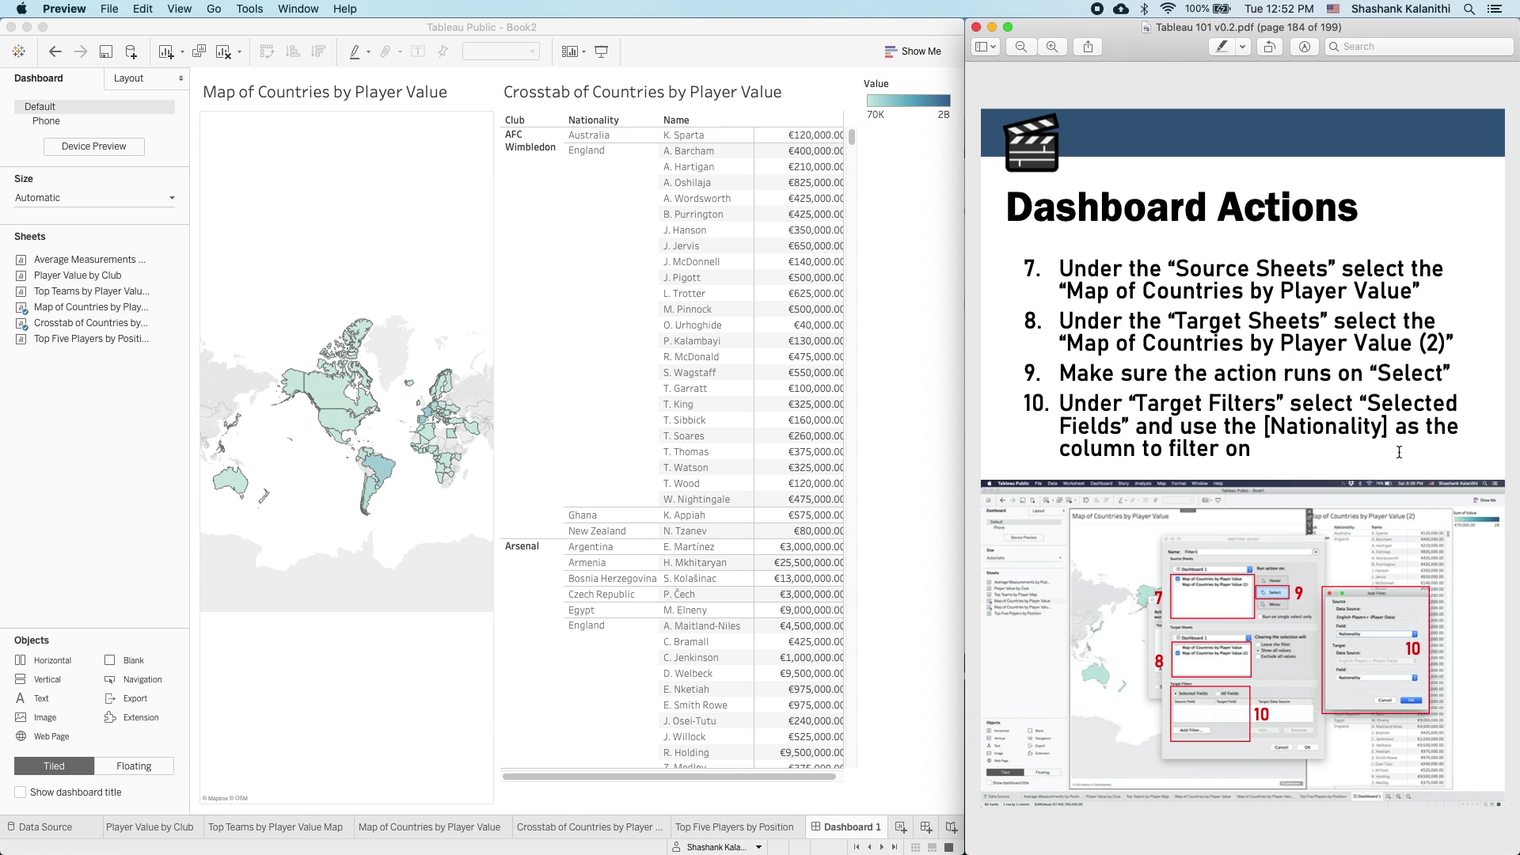
key("Right")
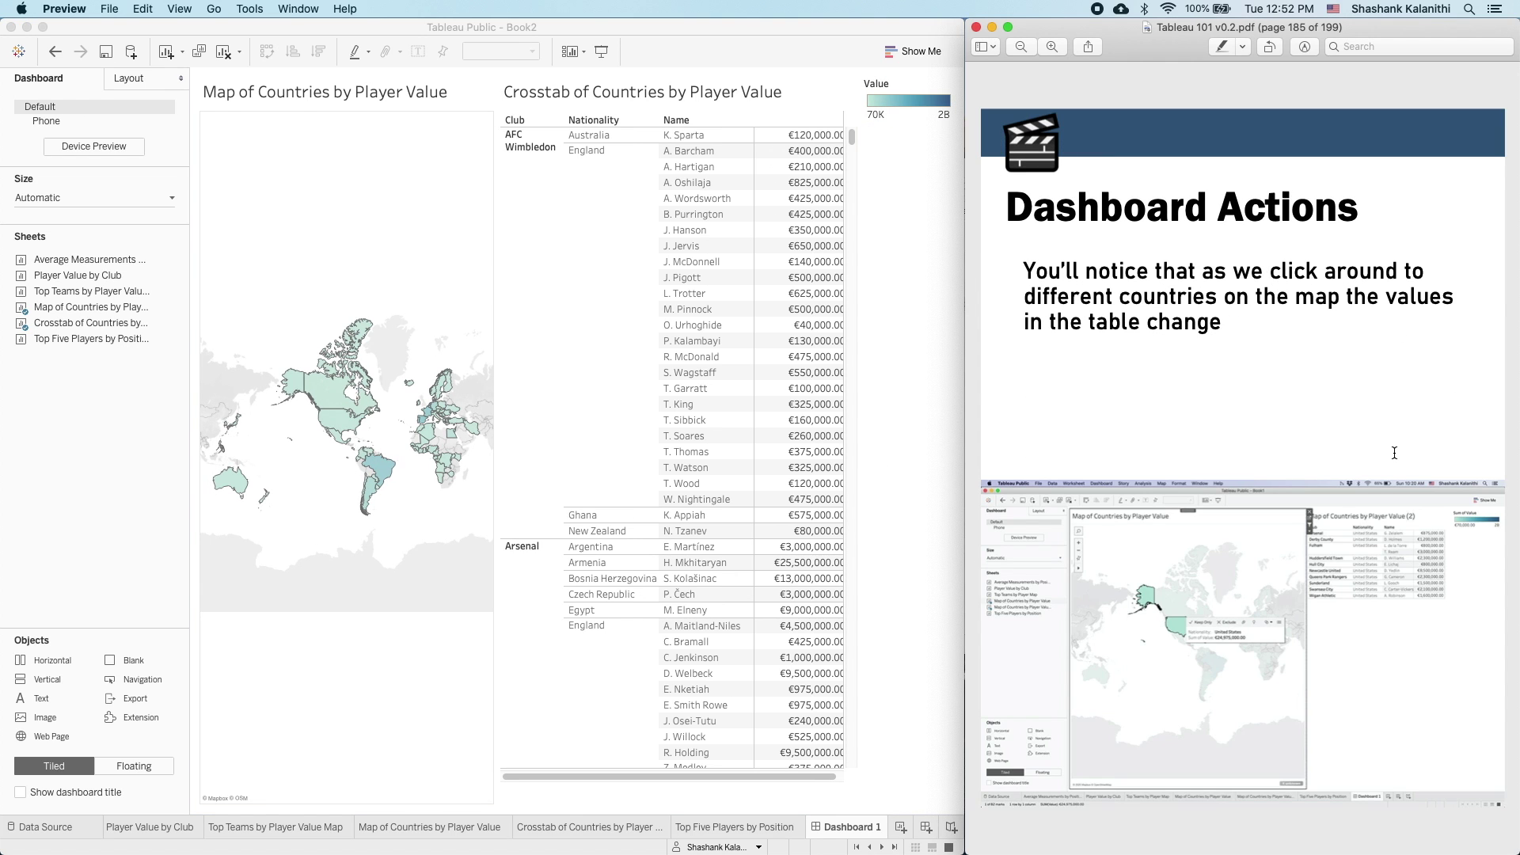
key("Right")
key("Right")
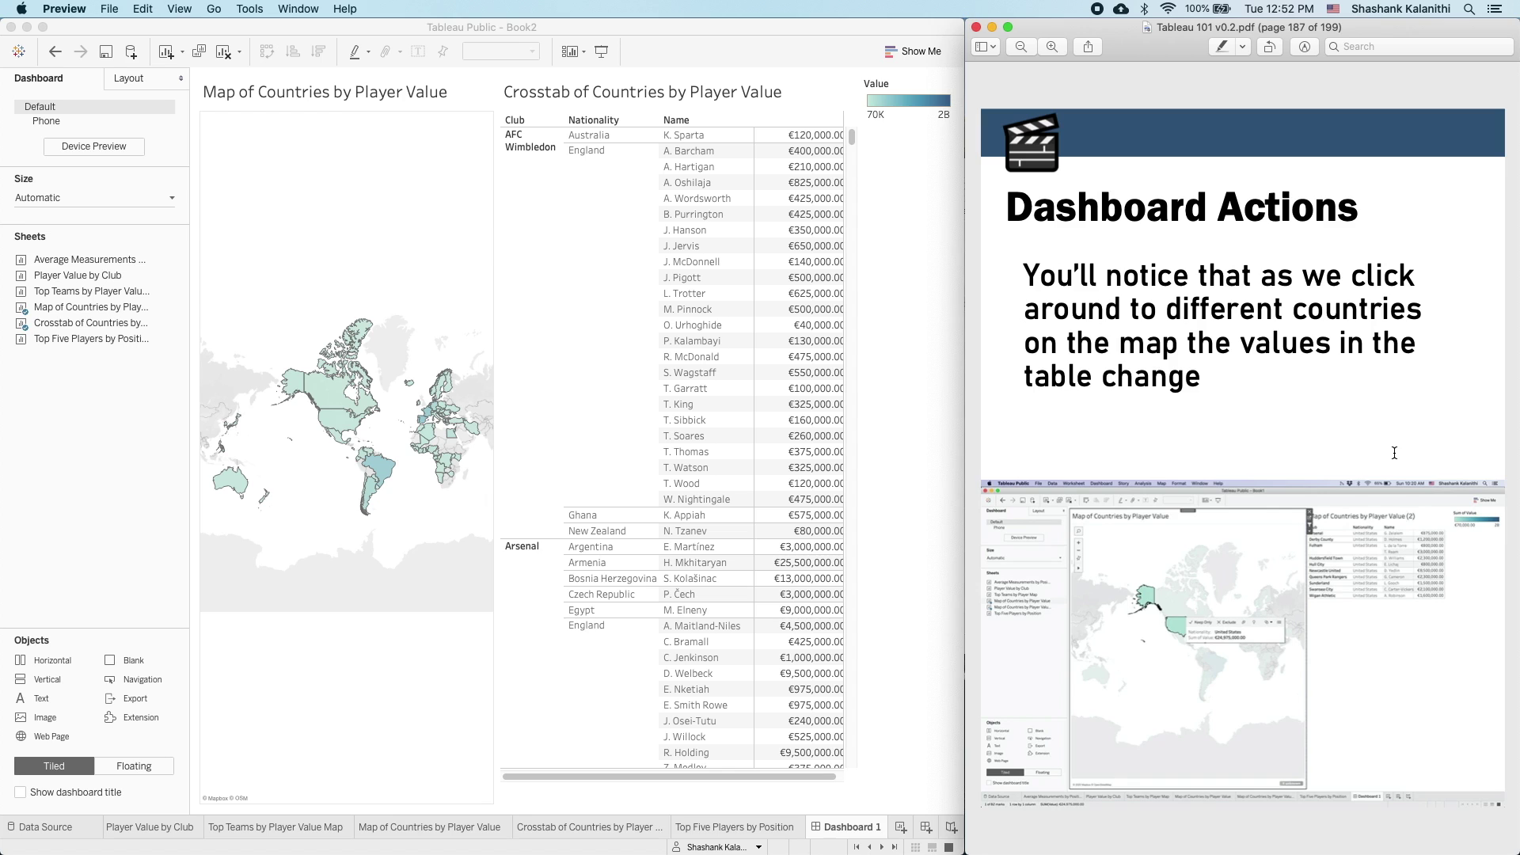
key("Right")
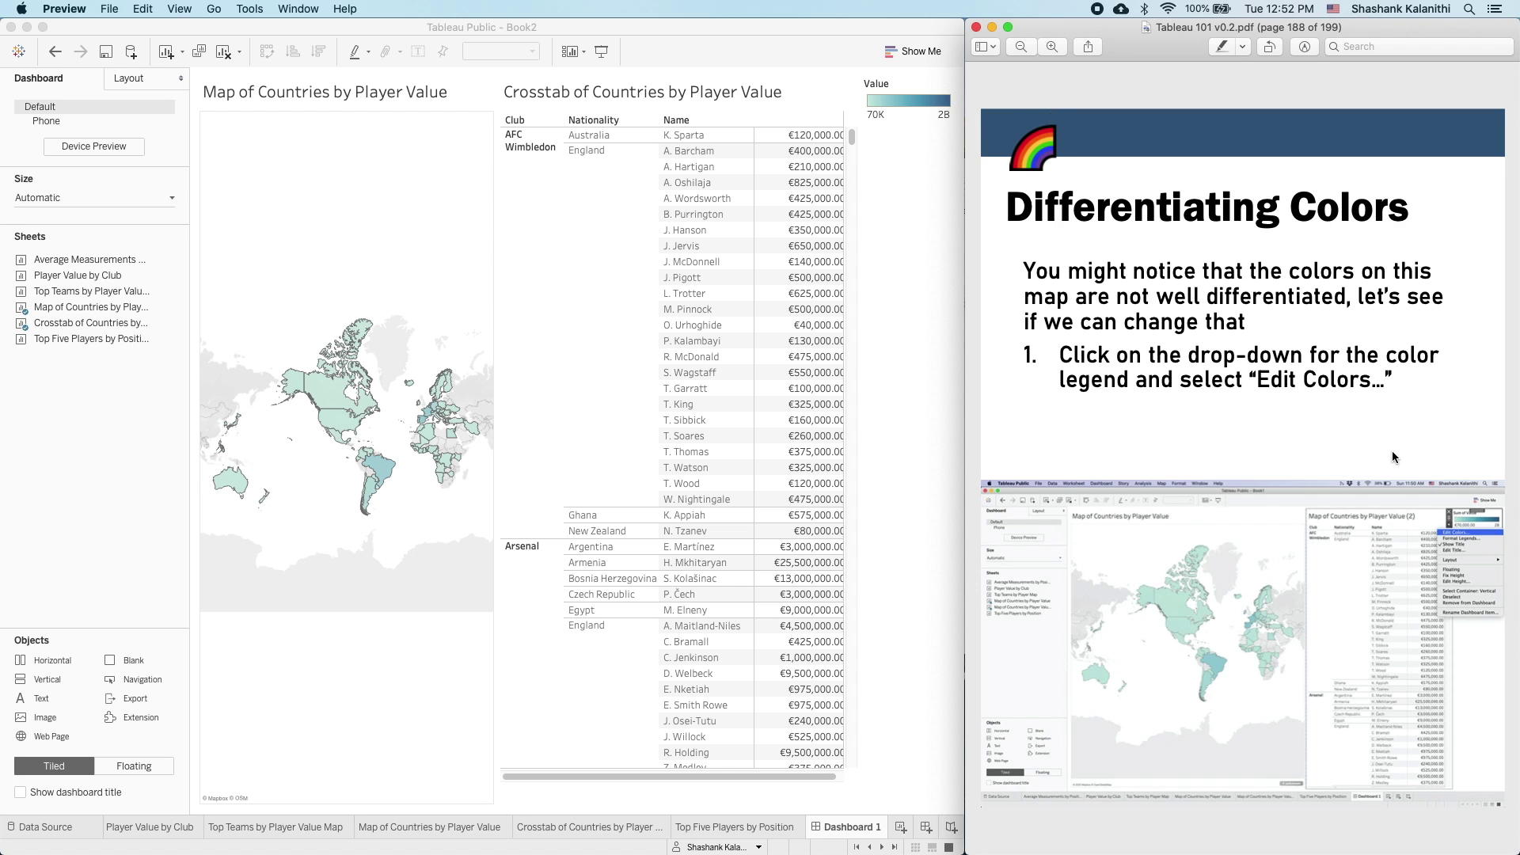
- Switch to Tableau Public and change the dashboard color legend's title to "Legend"
left_click(404, 497)
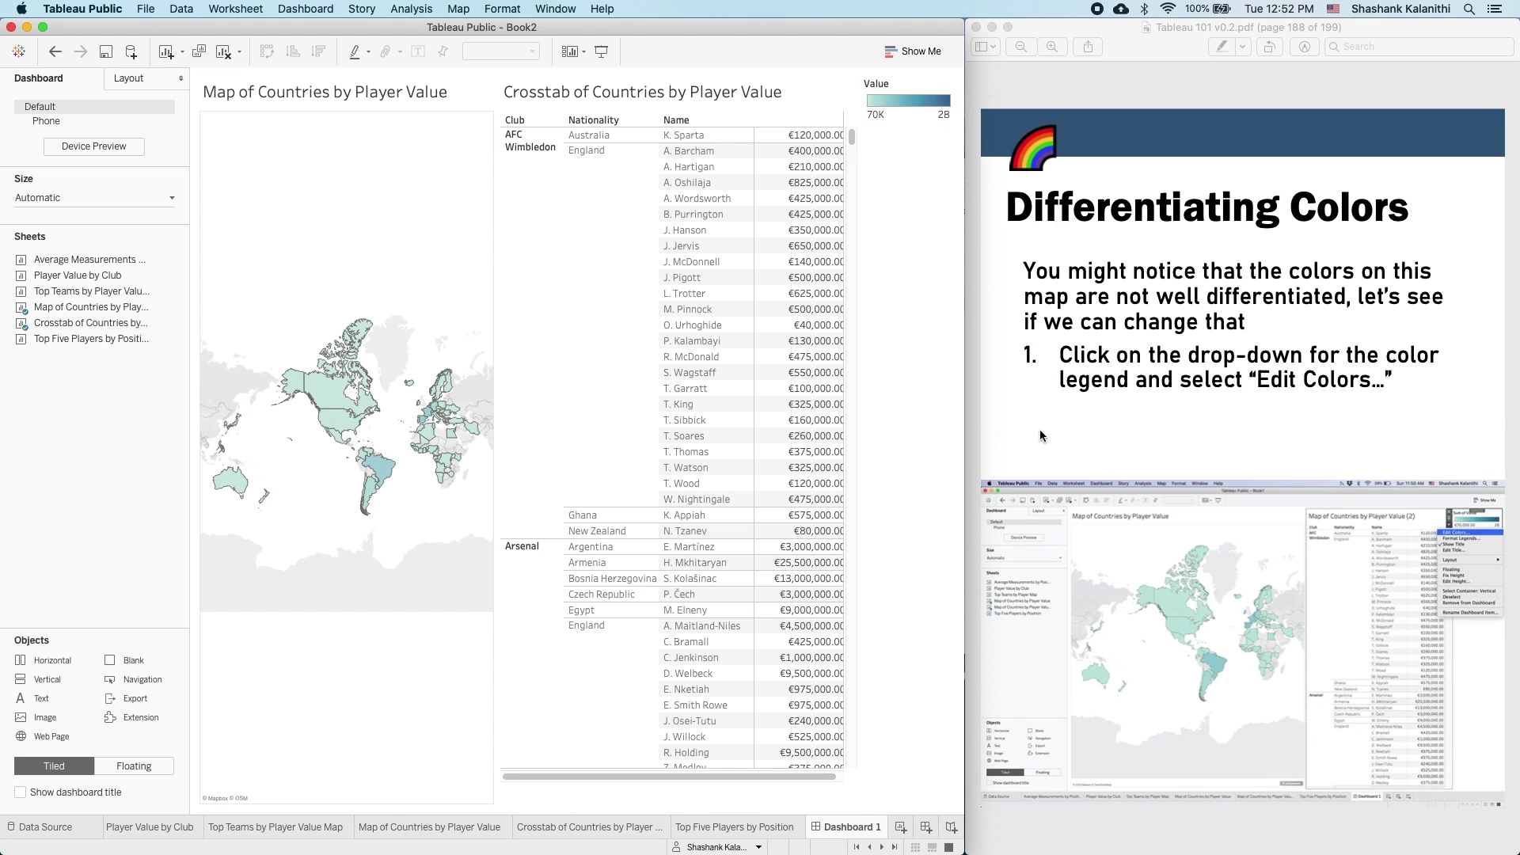
left_click(488, 483)
left_click(909, 116)
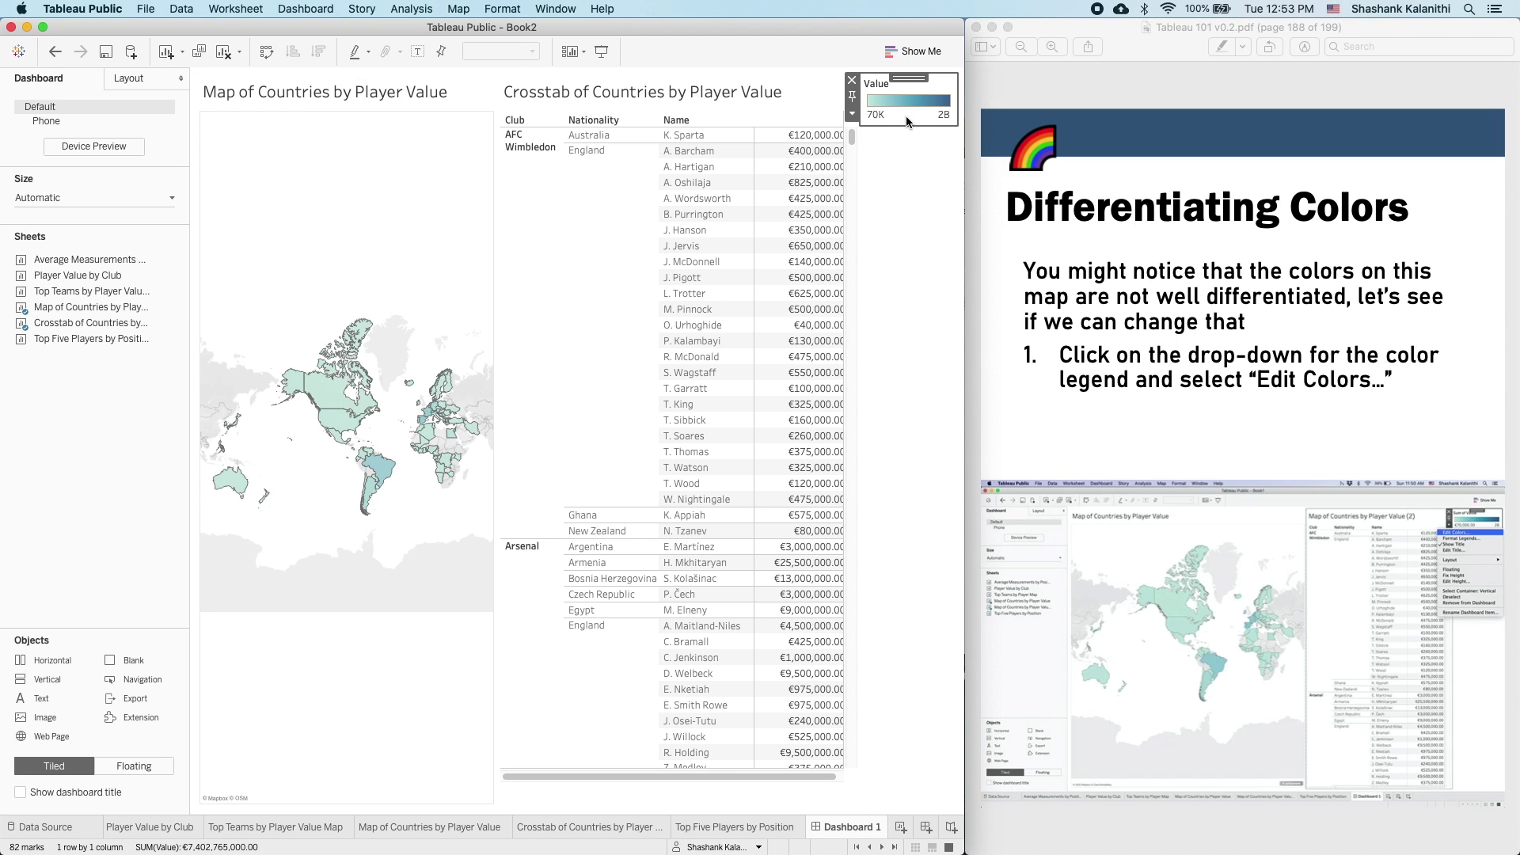
left_click(853, 113)
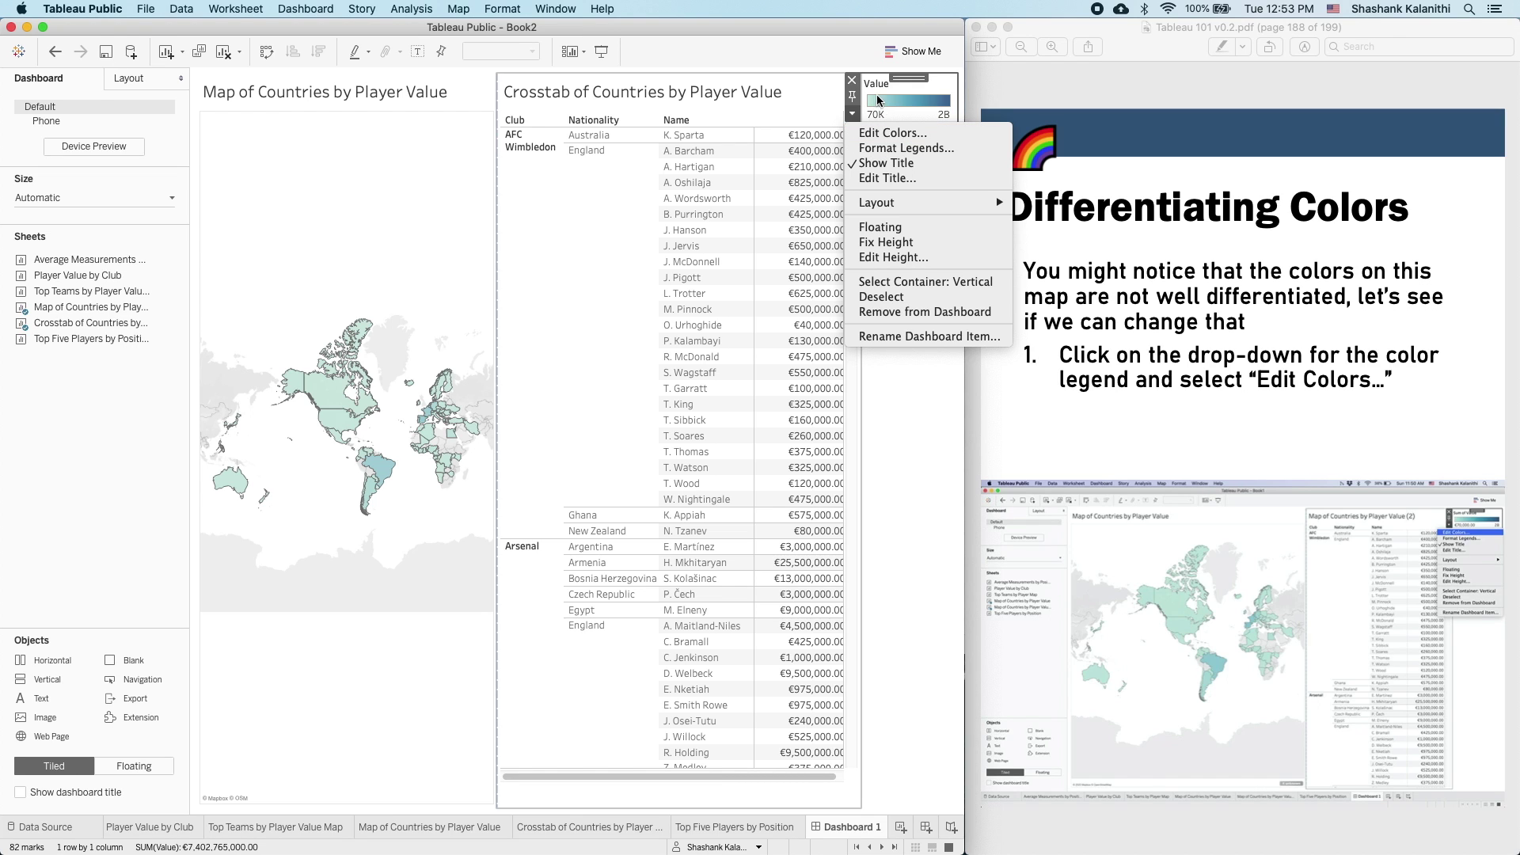
left_click(874, 179)
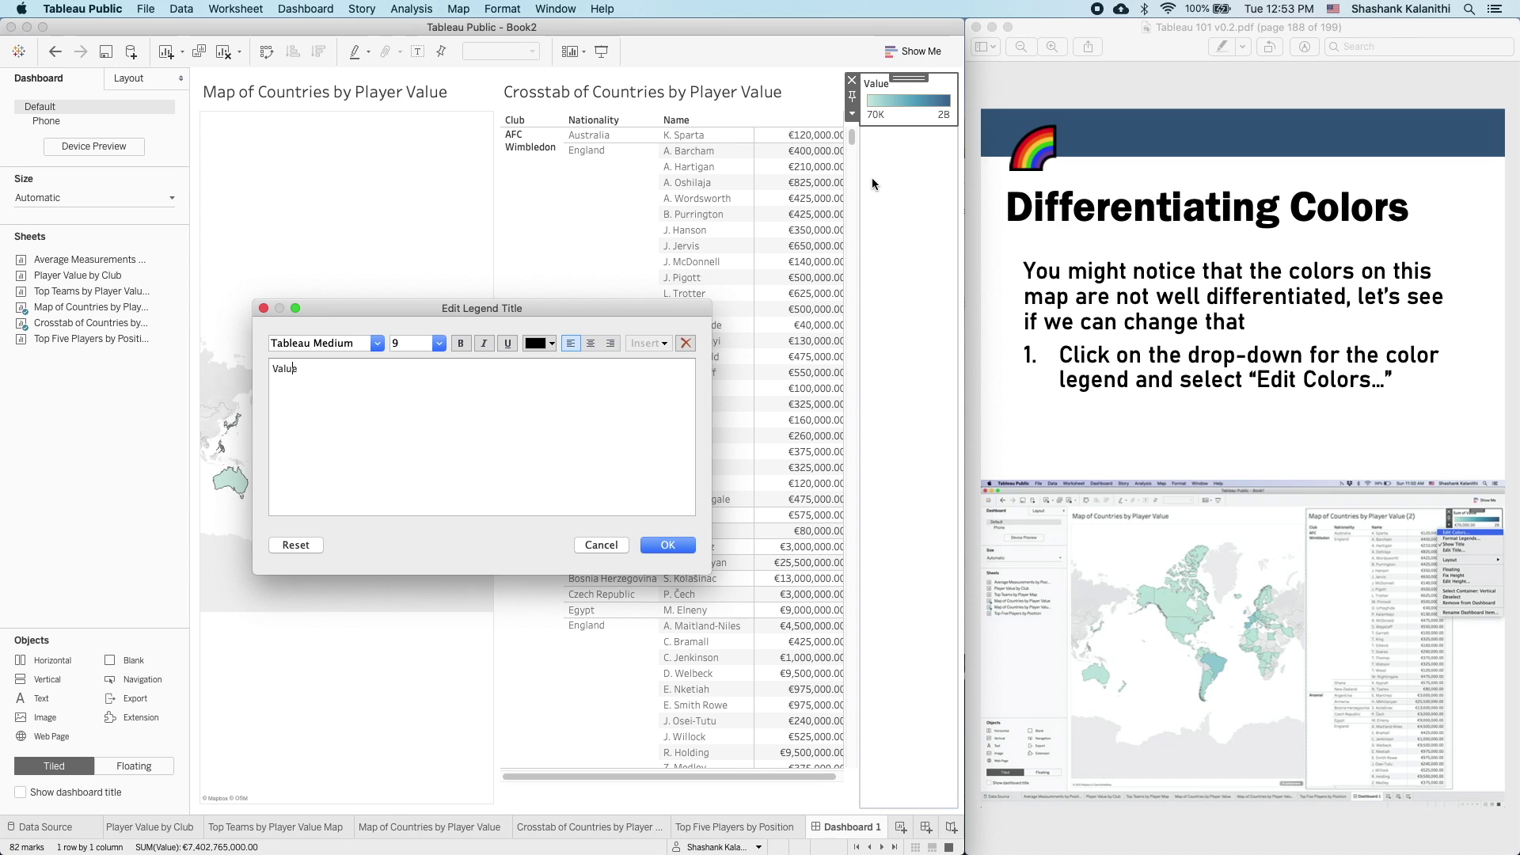
key("BackSpace")
key("BackSpace")
key("BackSpace")
type("Legene")
left_click(657, 544)
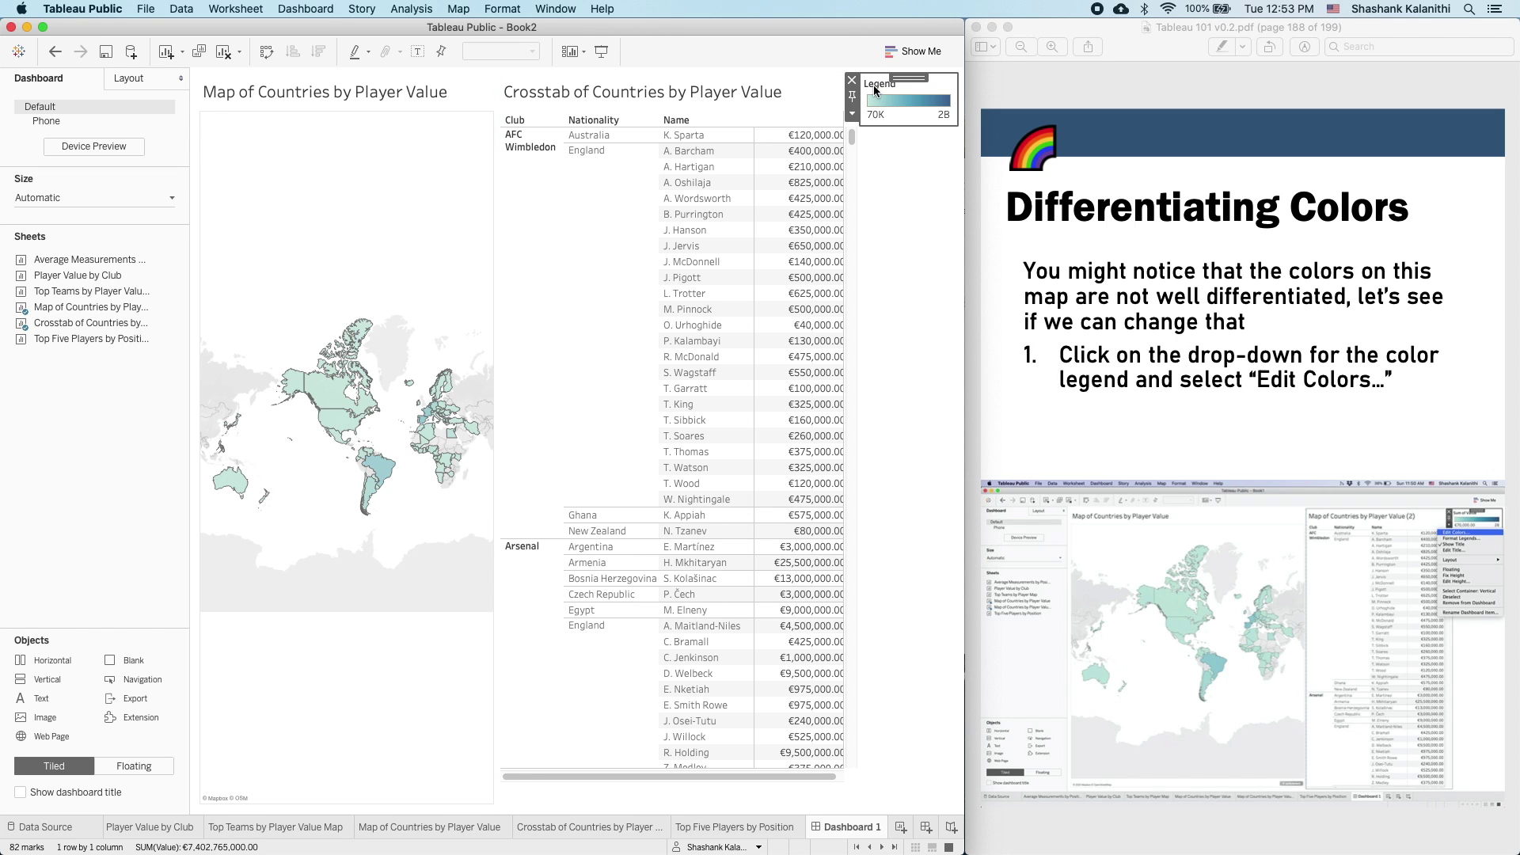
- Open the legend's color editing, move its dialog clear of the map, and advance the guide to page 189
left_click(853, 113)
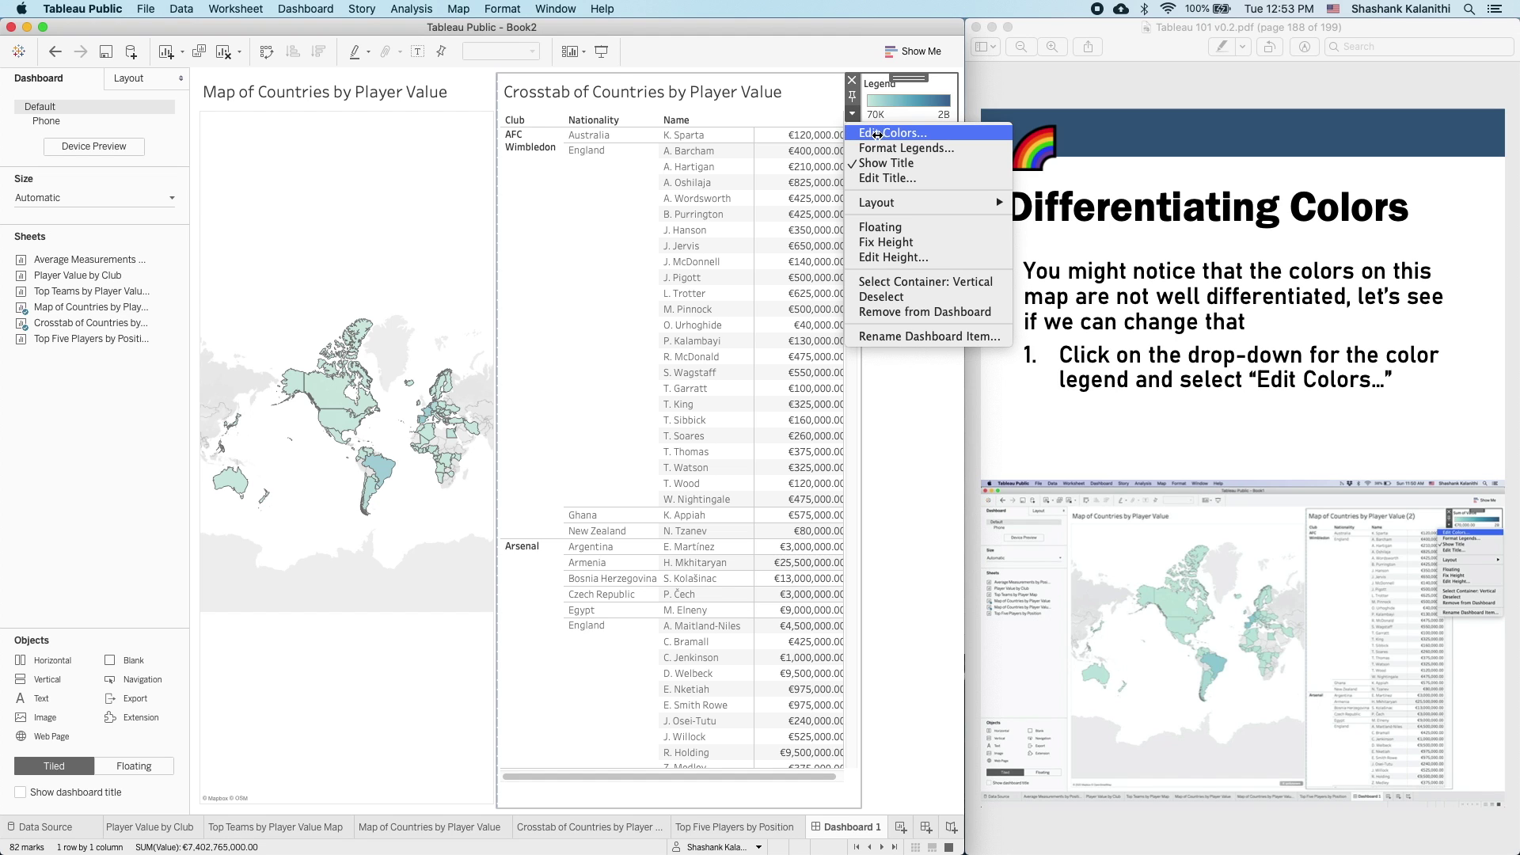
left_click(886, 133)
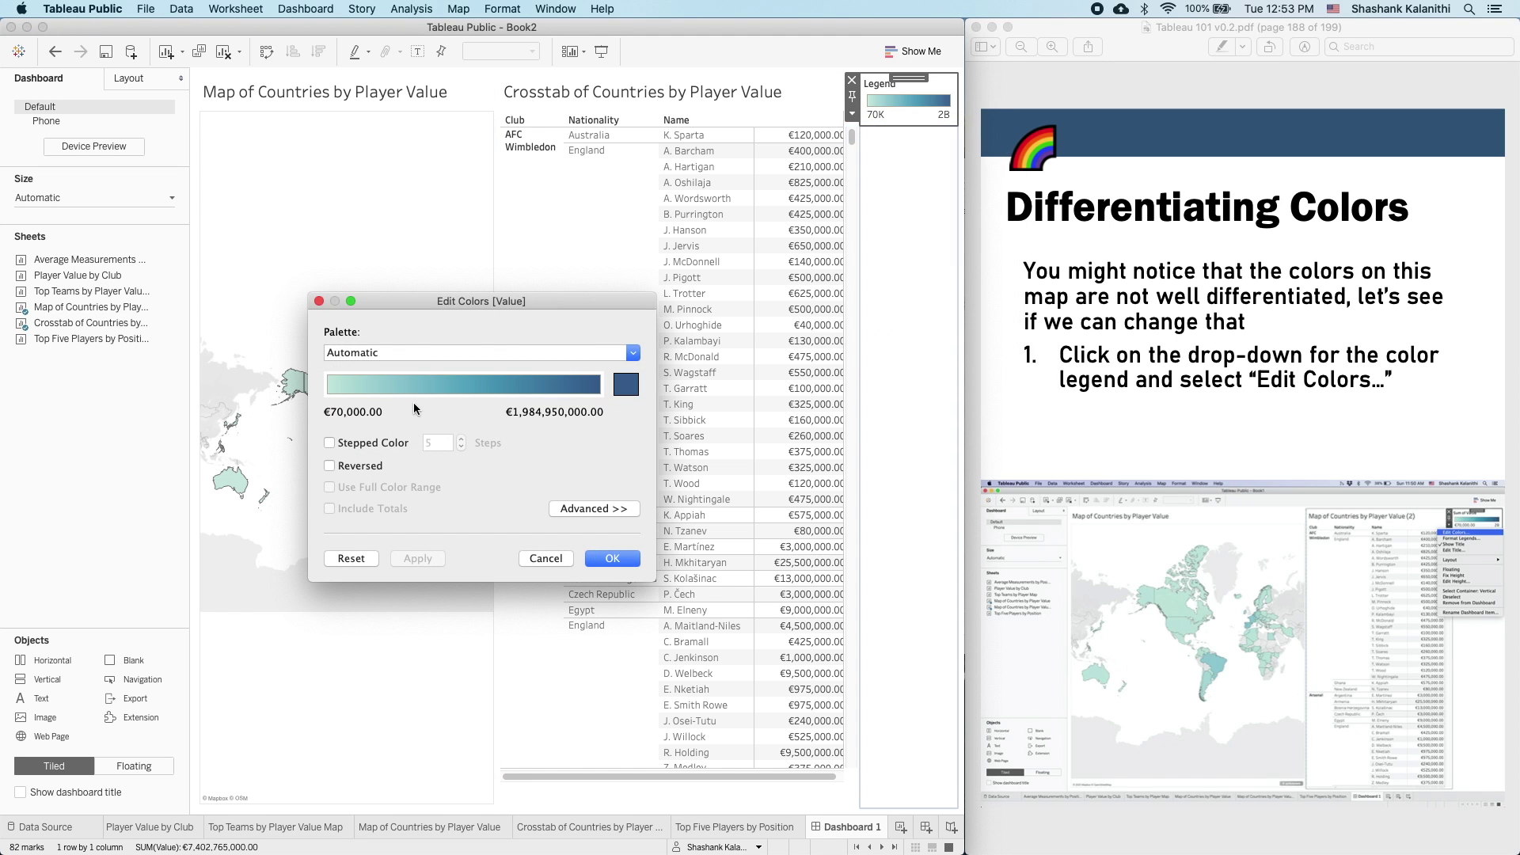
left_click_drag(507, 305, 753, 320)
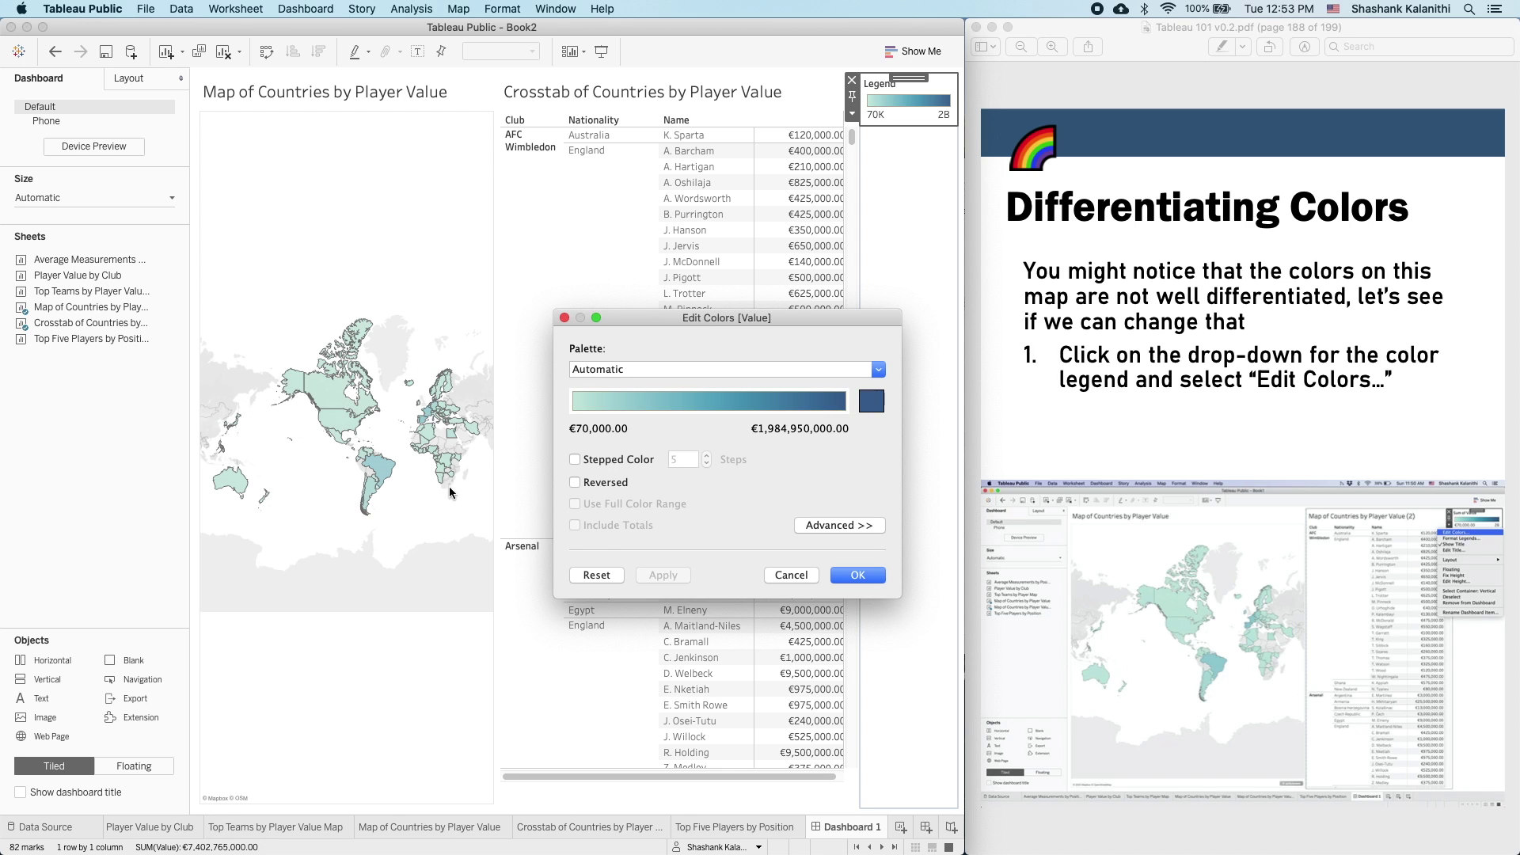
left_click(1183, 408)
key("Down")
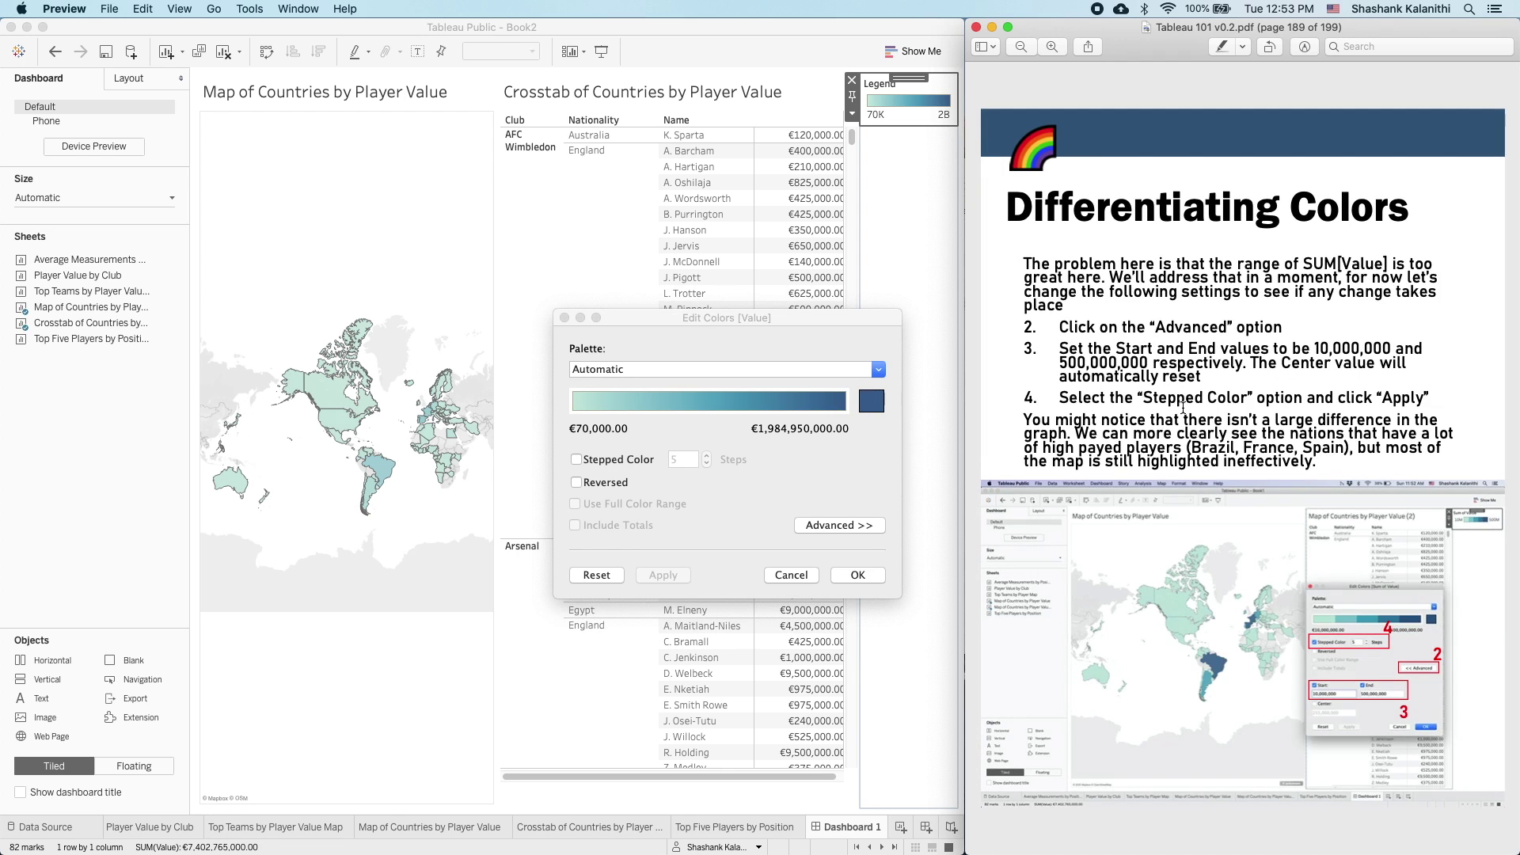
- Enable custom start and end values in the advanced color settings and set the start to 10,000,000
left_click(776, 480)
left_click(829, 525)
left_click(610, 570)
left_click(714, 571)
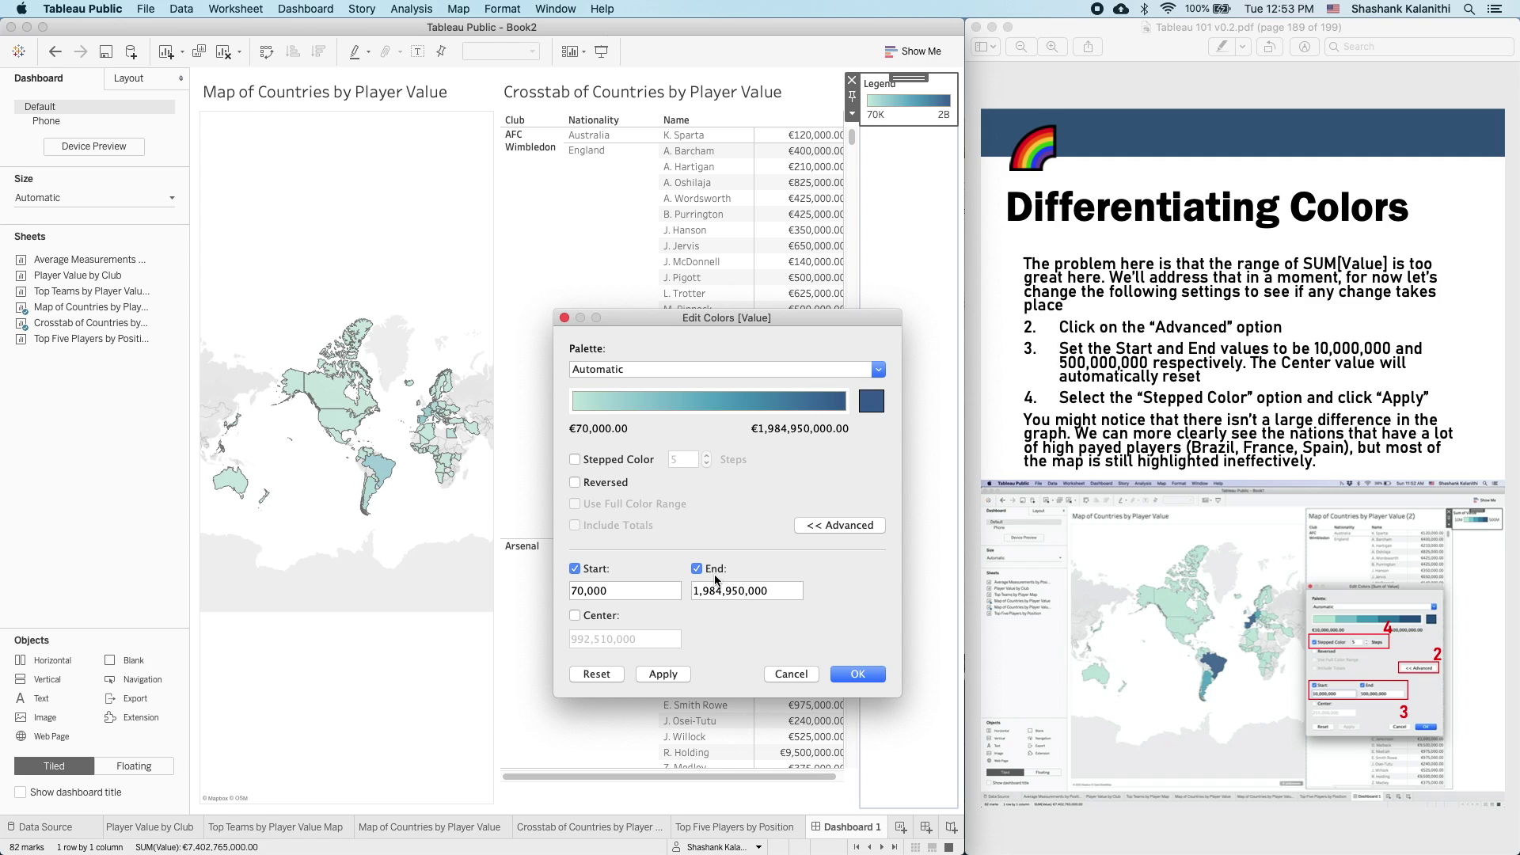
left_click_drag(622, 592, 381, 596)
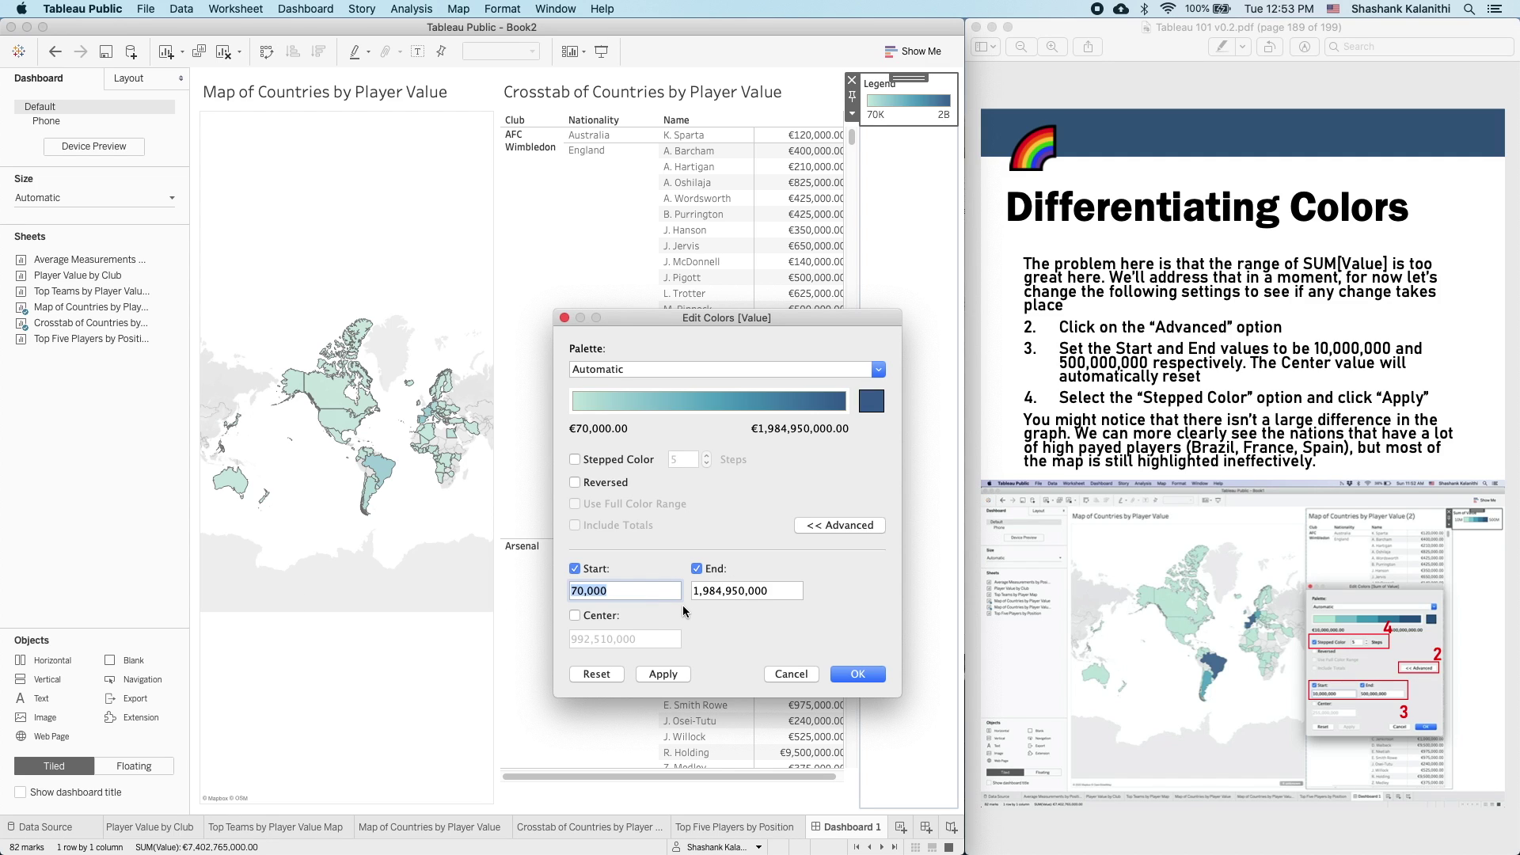
type("100000")
type("00")
- Set the color range's end to 500,000,000, enable stepped color with 5 steps, and accept the colors
left_click_drag(779, 592, 687, 589)
key("BackSpace")
key("Right")
key("Right")
key("Right")
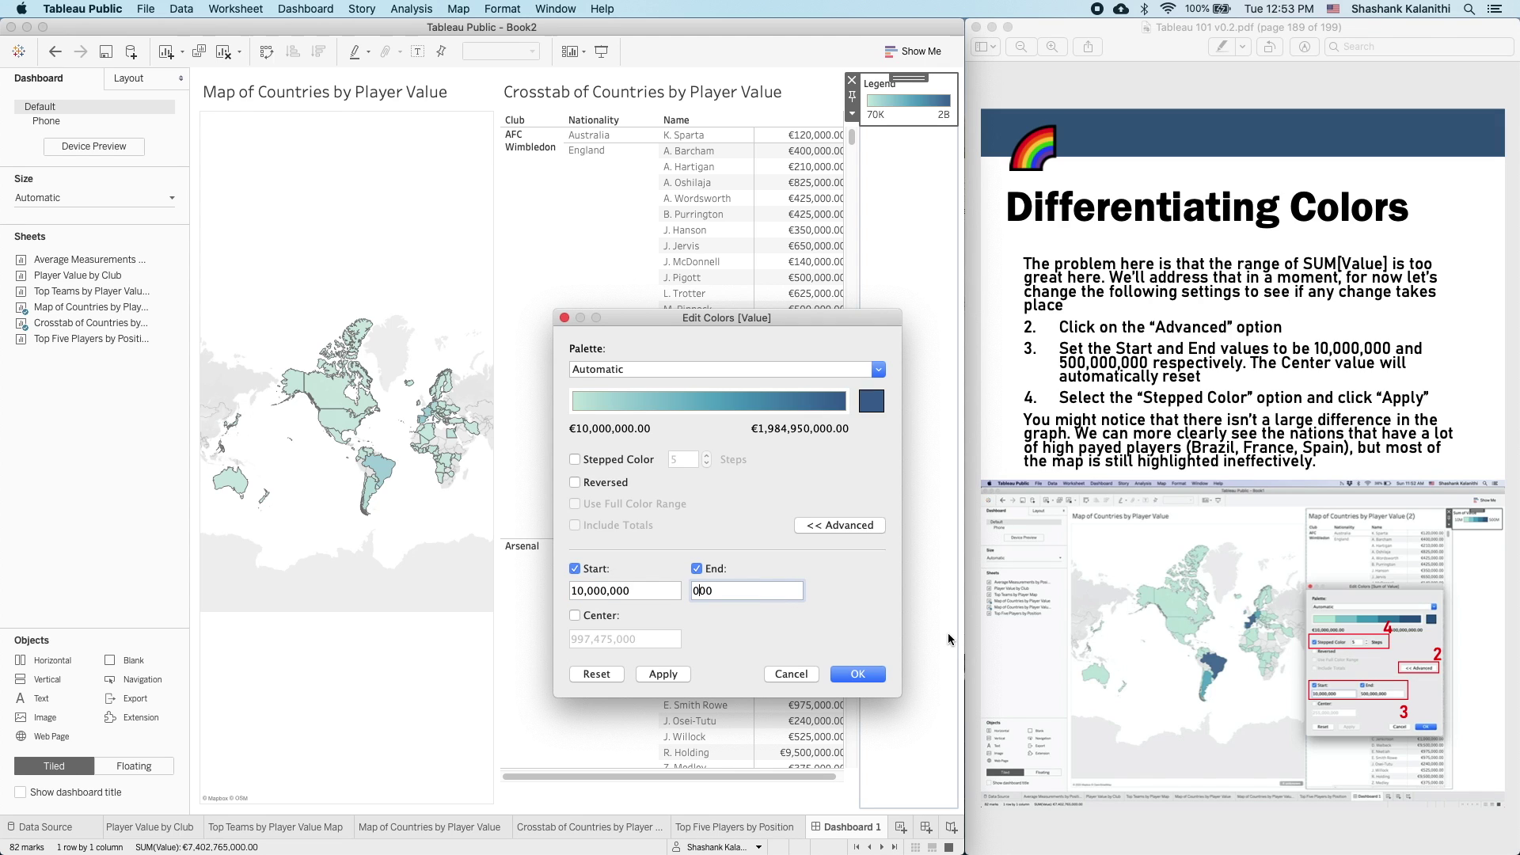
key("BackSpace")
key("BackSpace")
type("500000000")
left_click(635, 596)
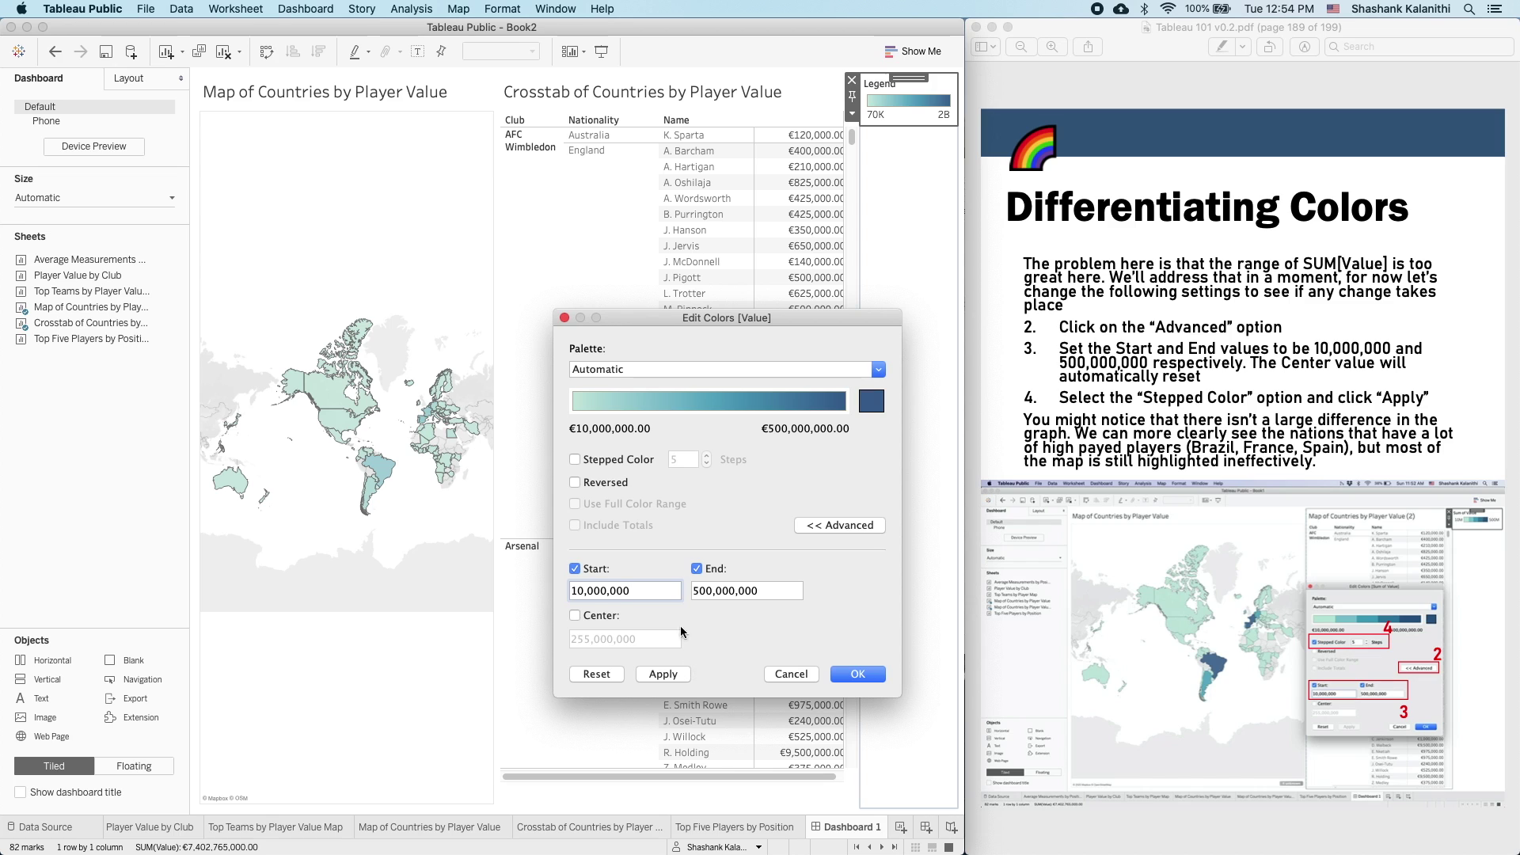
left_click(588, 463)
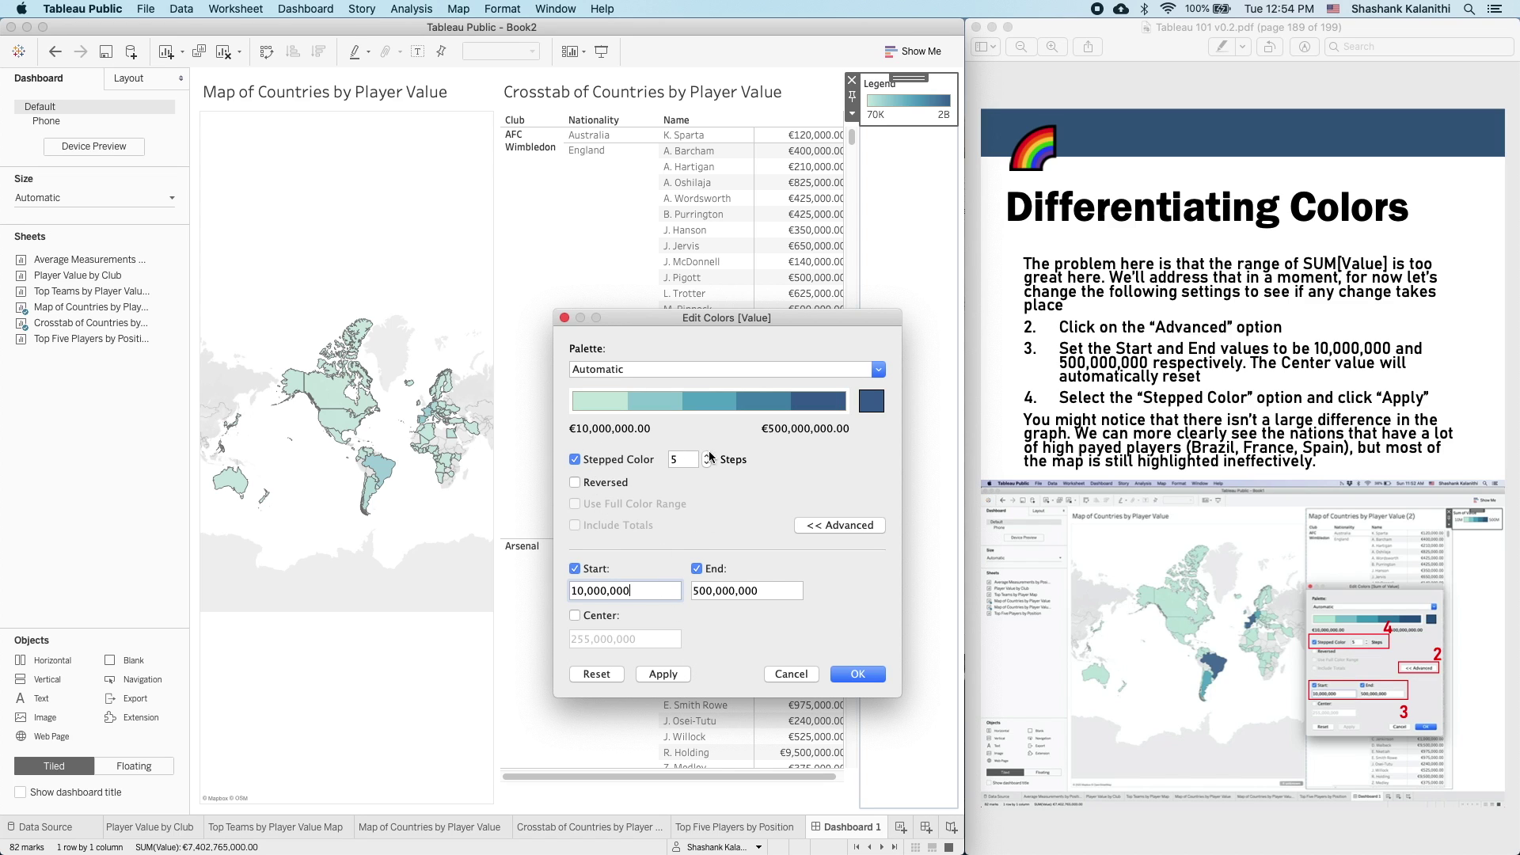
left_click(842, 681)
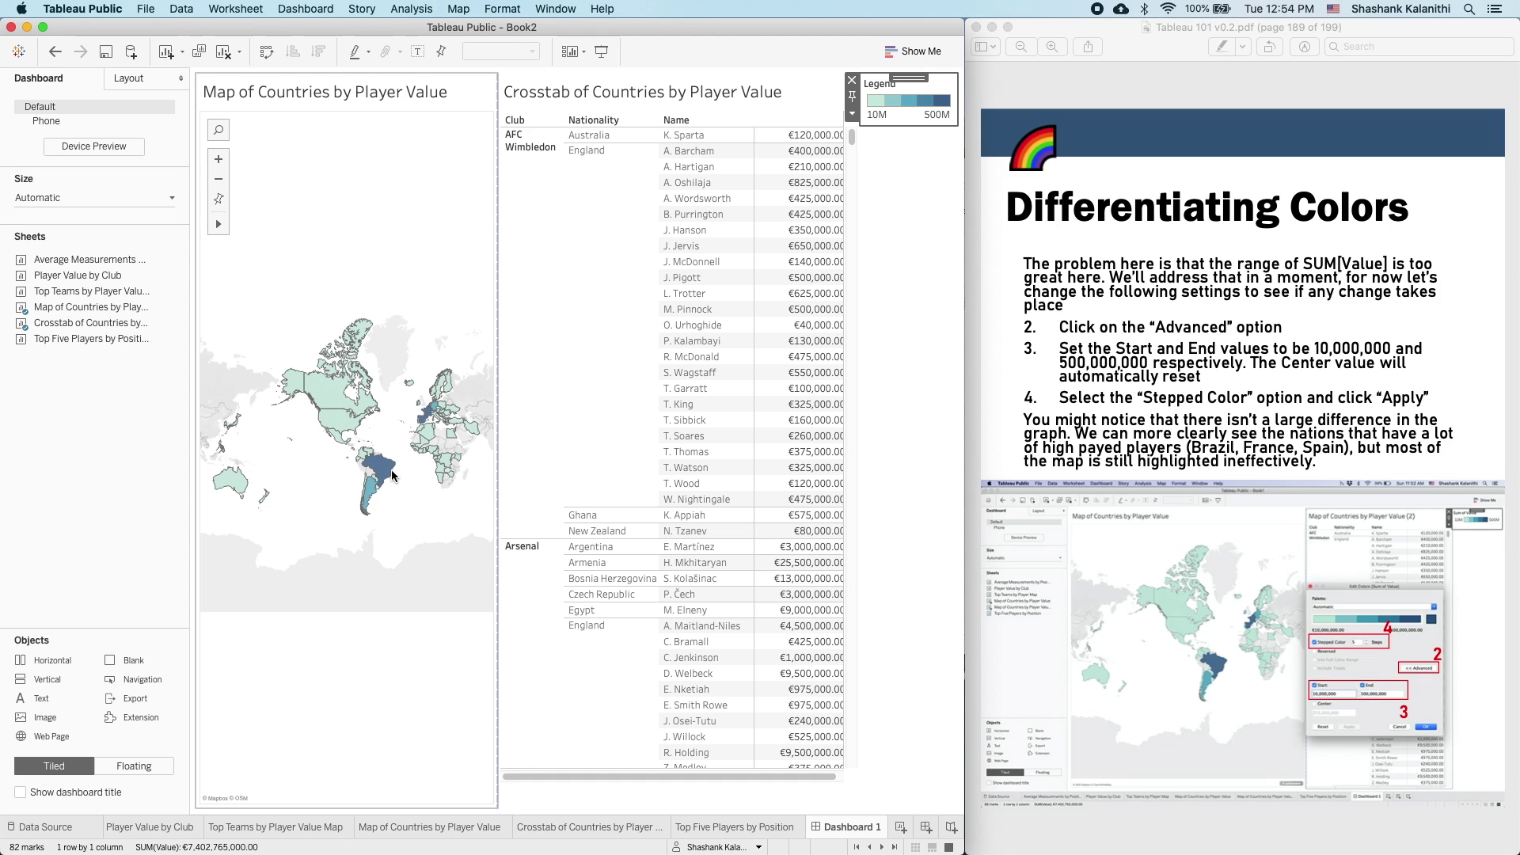
- Inspect Brazil and Argentina on the recolored map, filter the crosstab to Argentina, and clear the selection
mouse_move(429, 414)
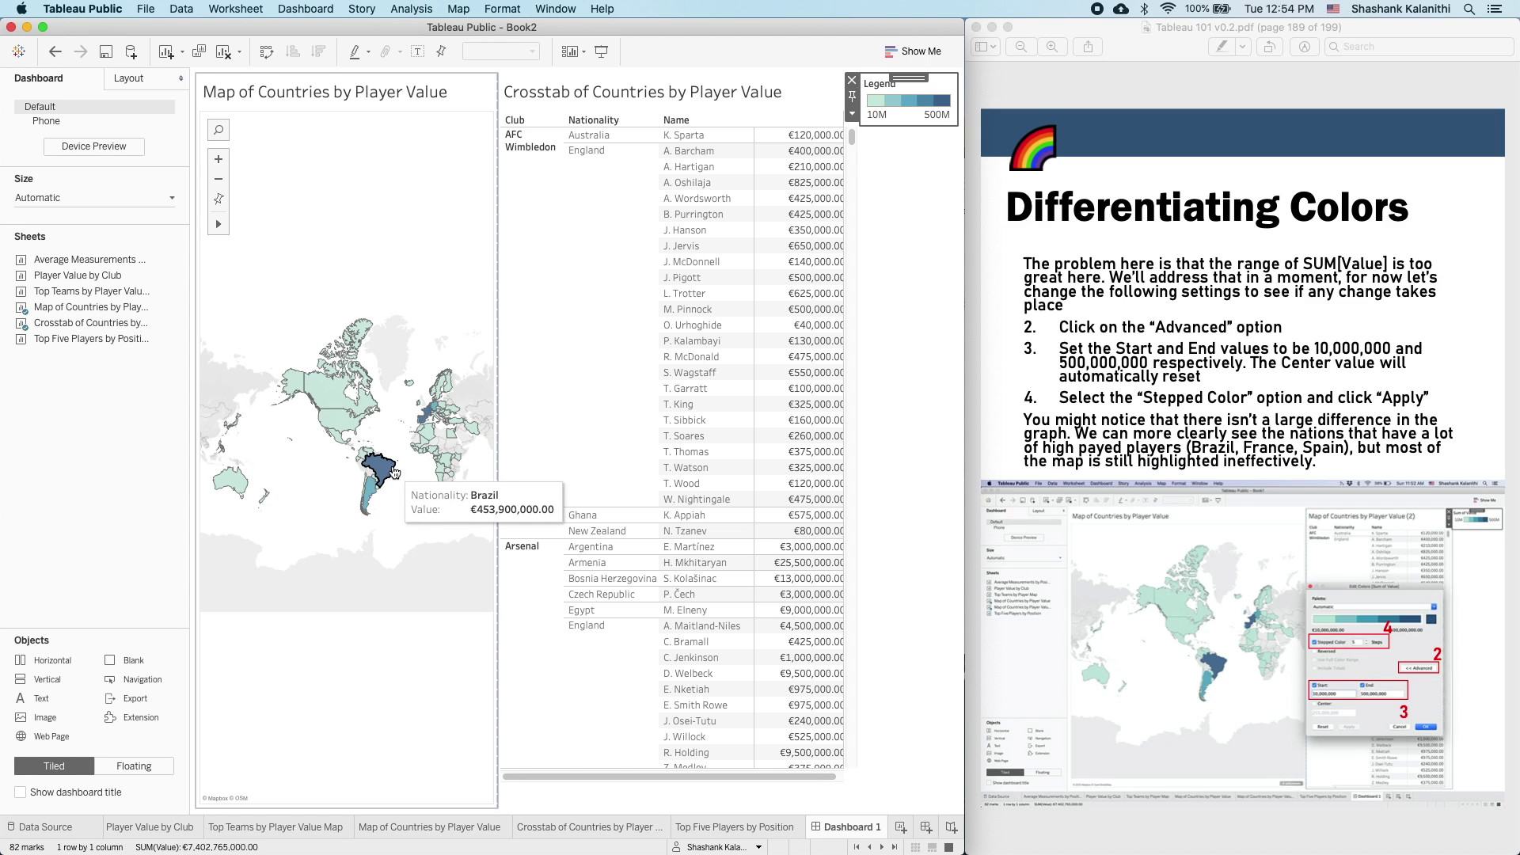
mouse_move(369, 497)
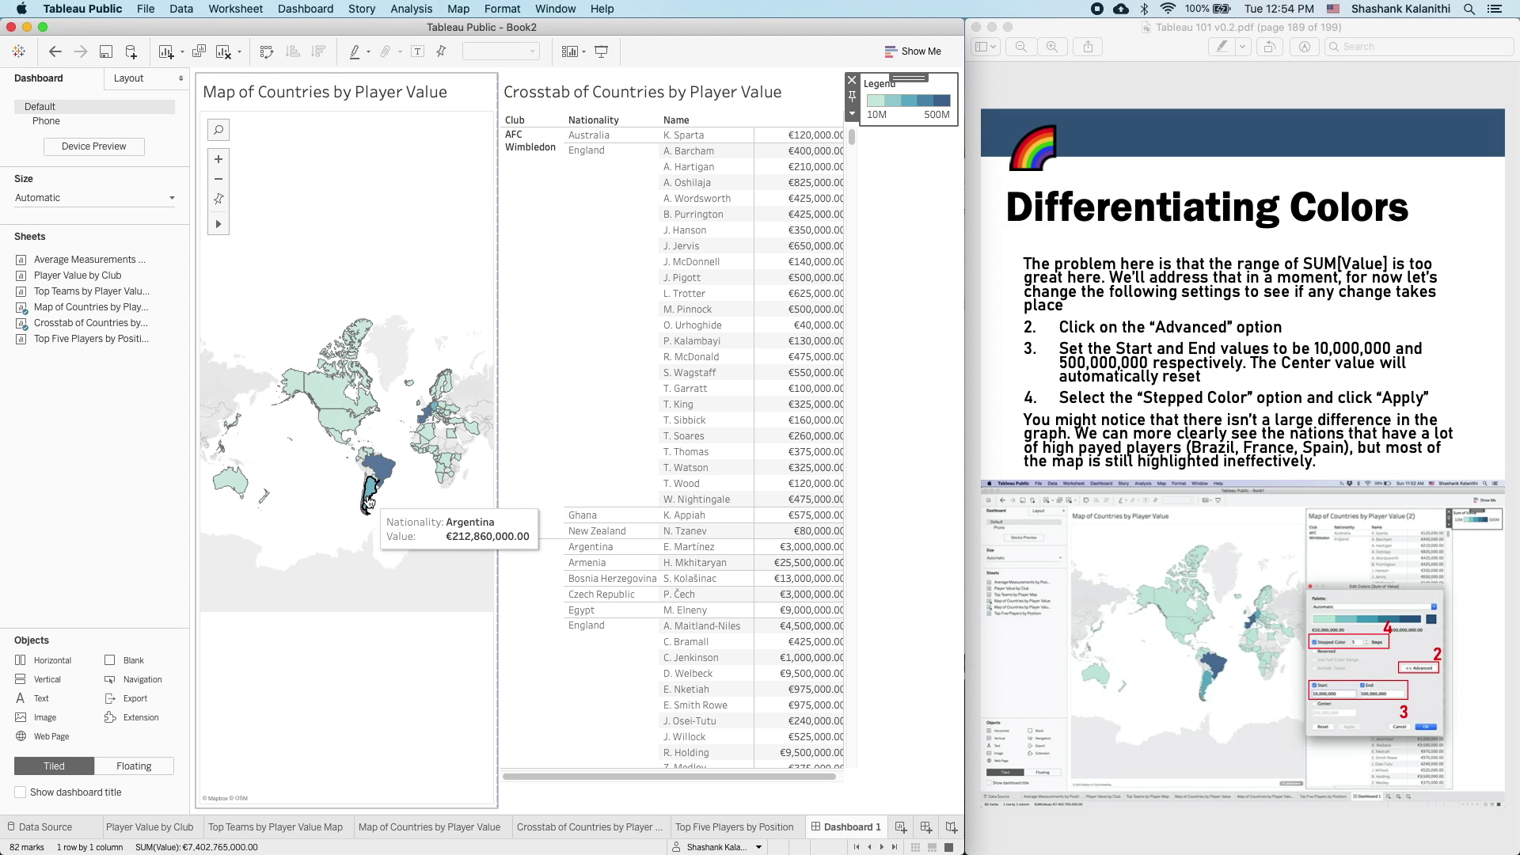
left_click(369, 497)
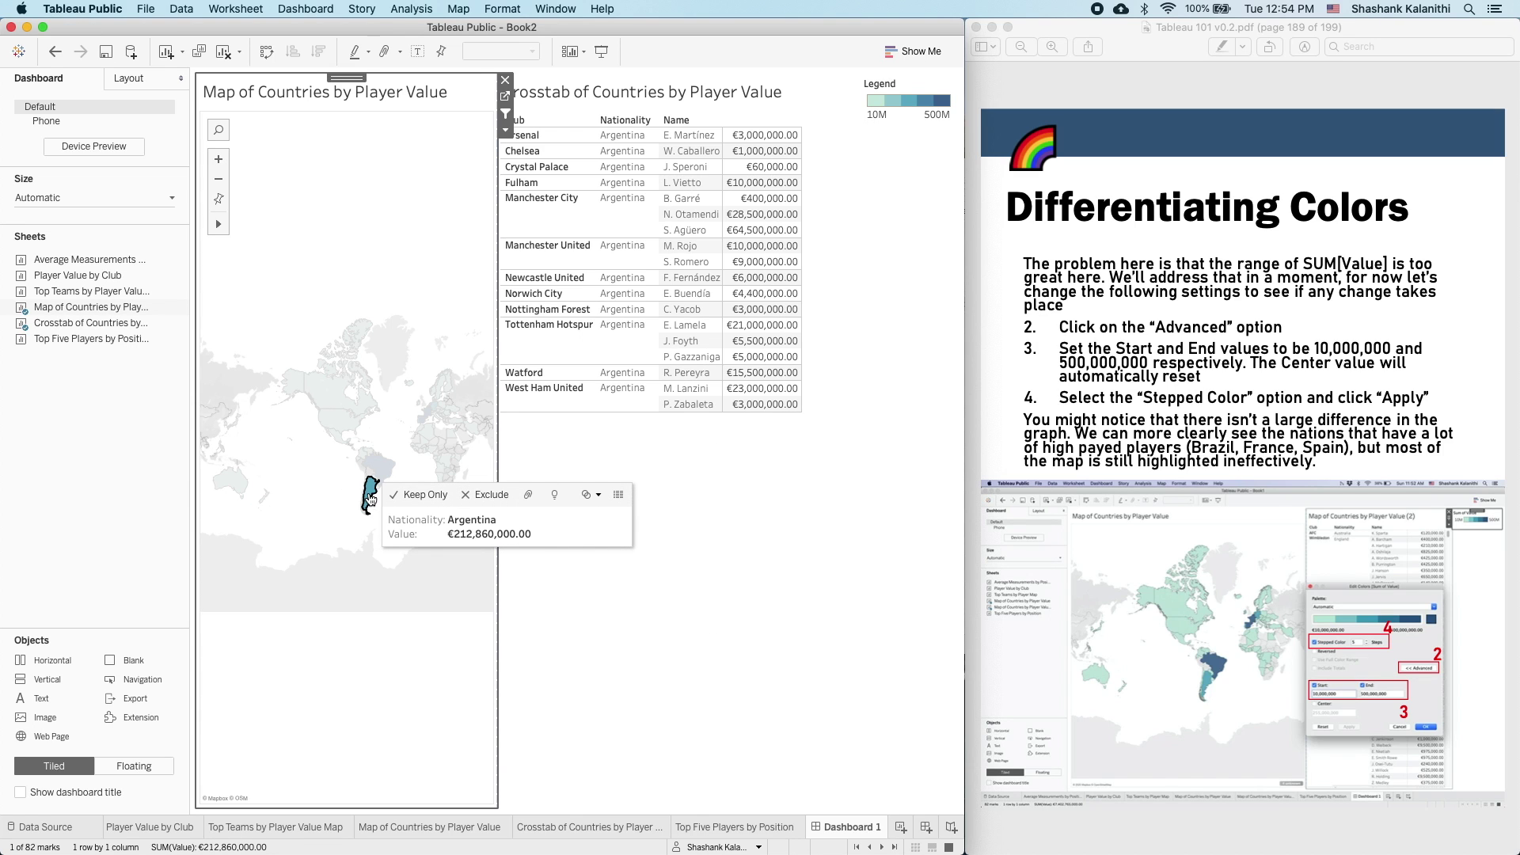
left_click(284, 487)
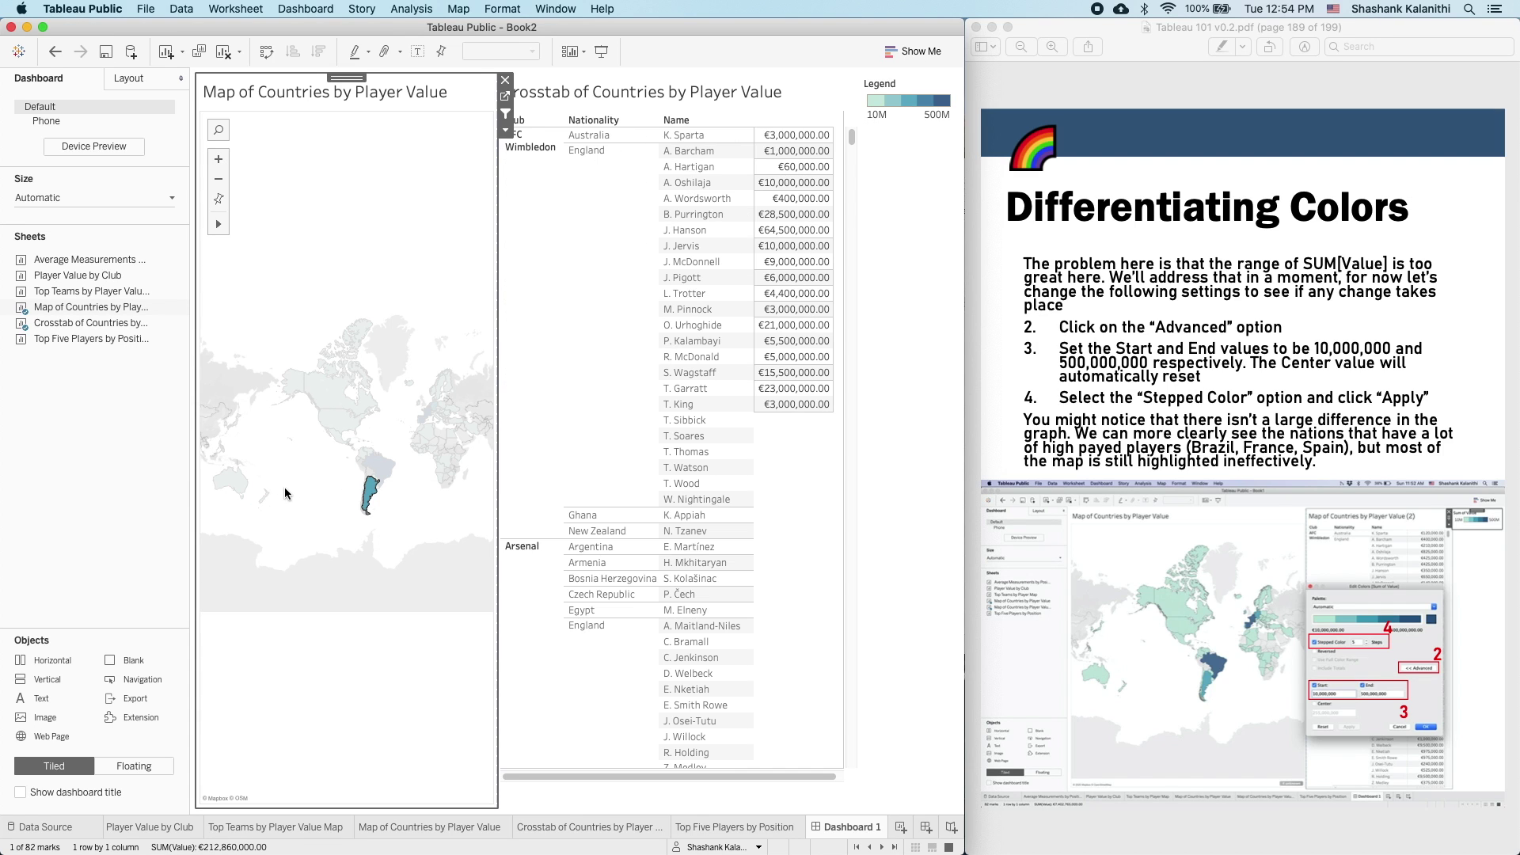
- Advance the guide to page 190, Creating a Set, and open the Map of Countries by Player Value worksheet from the dashboard
left_click(1316, 418)
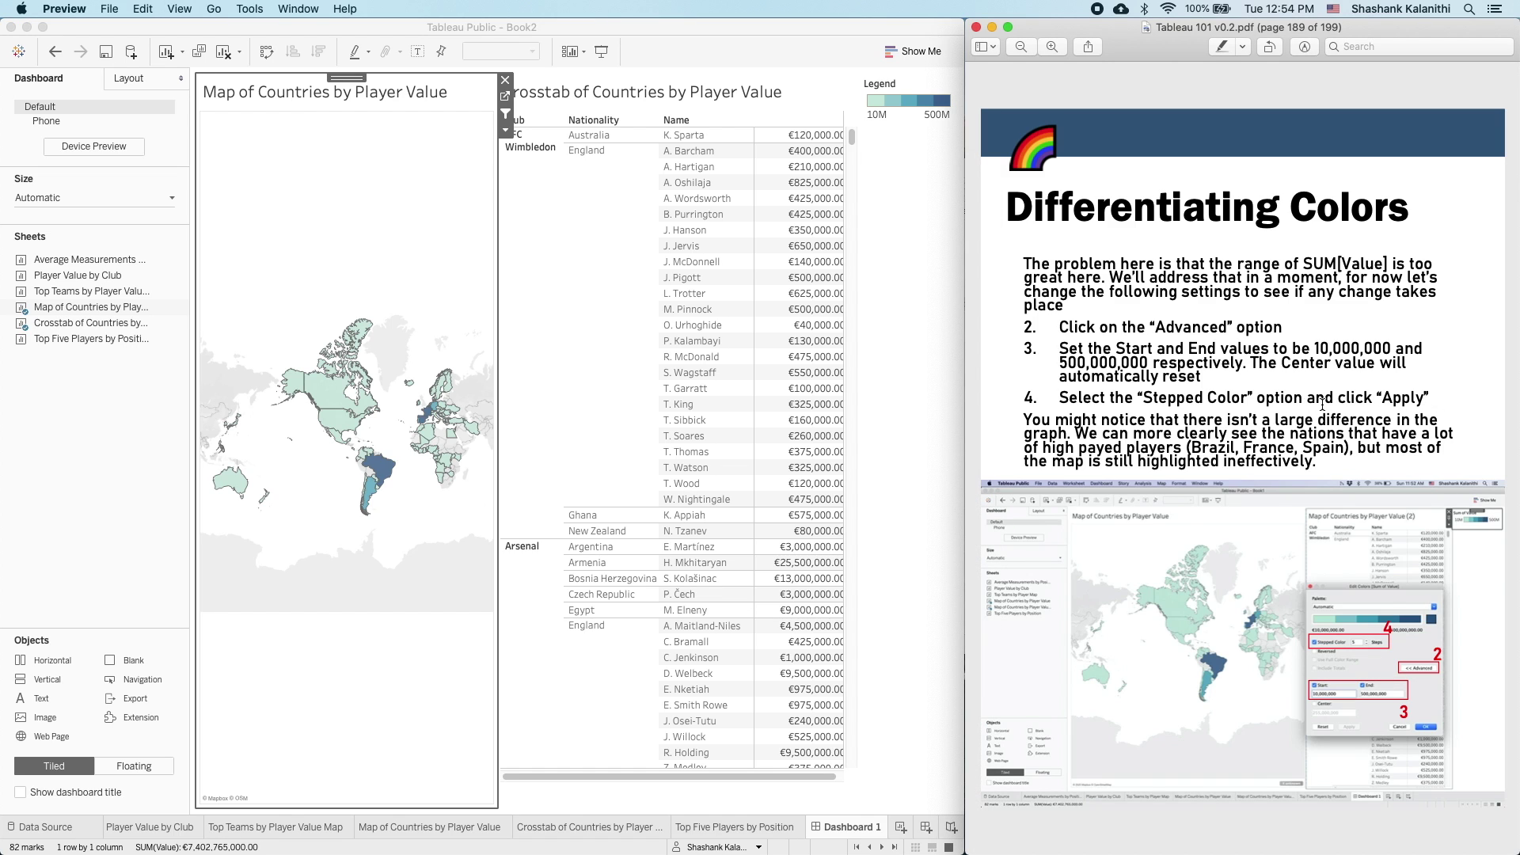
key("Right")
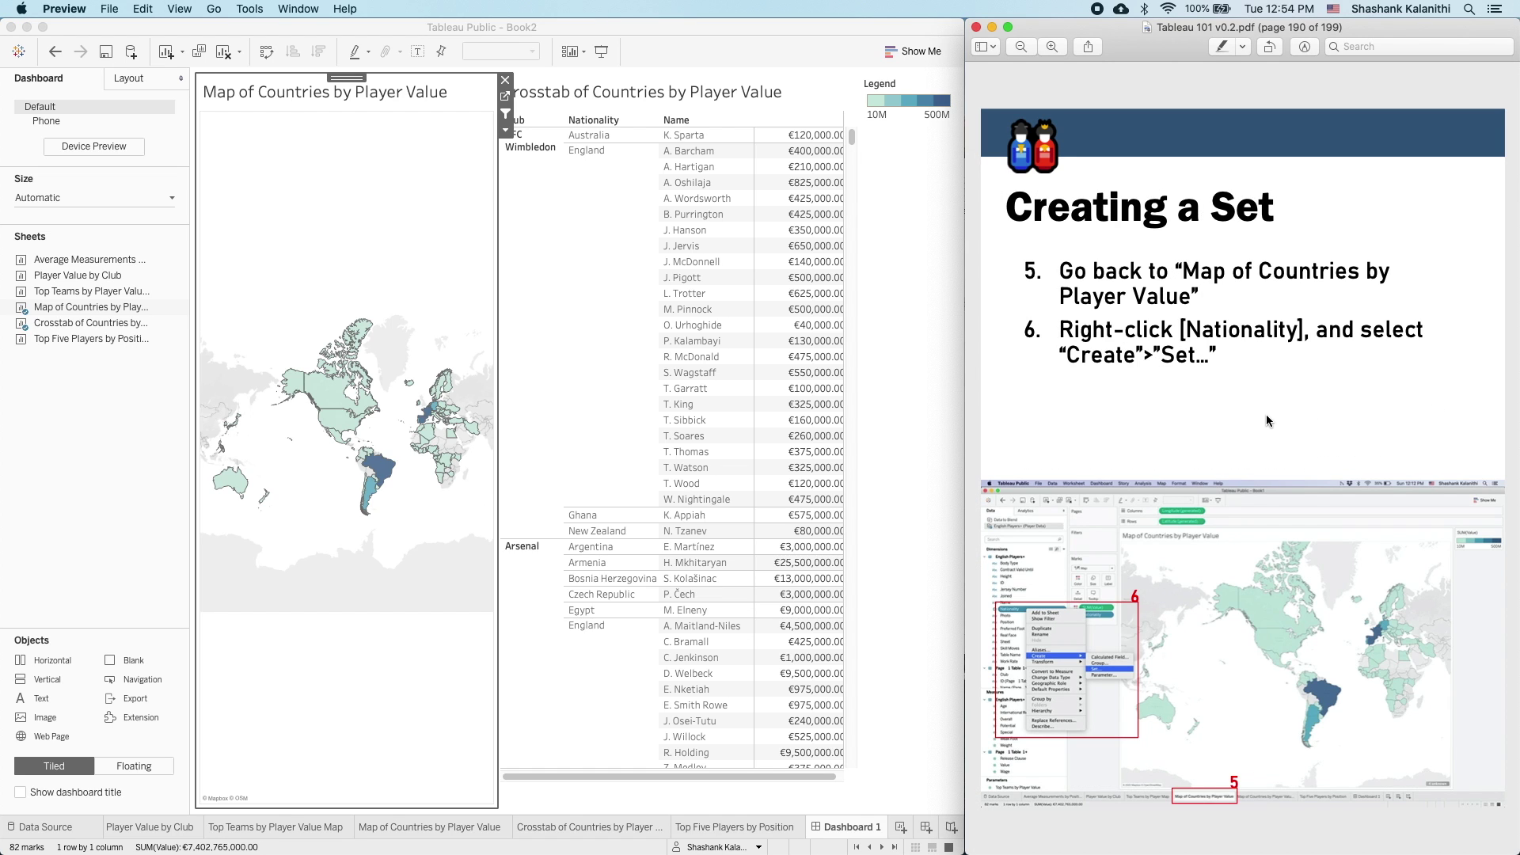
left_click(434, 551)
left_click(504, 96)
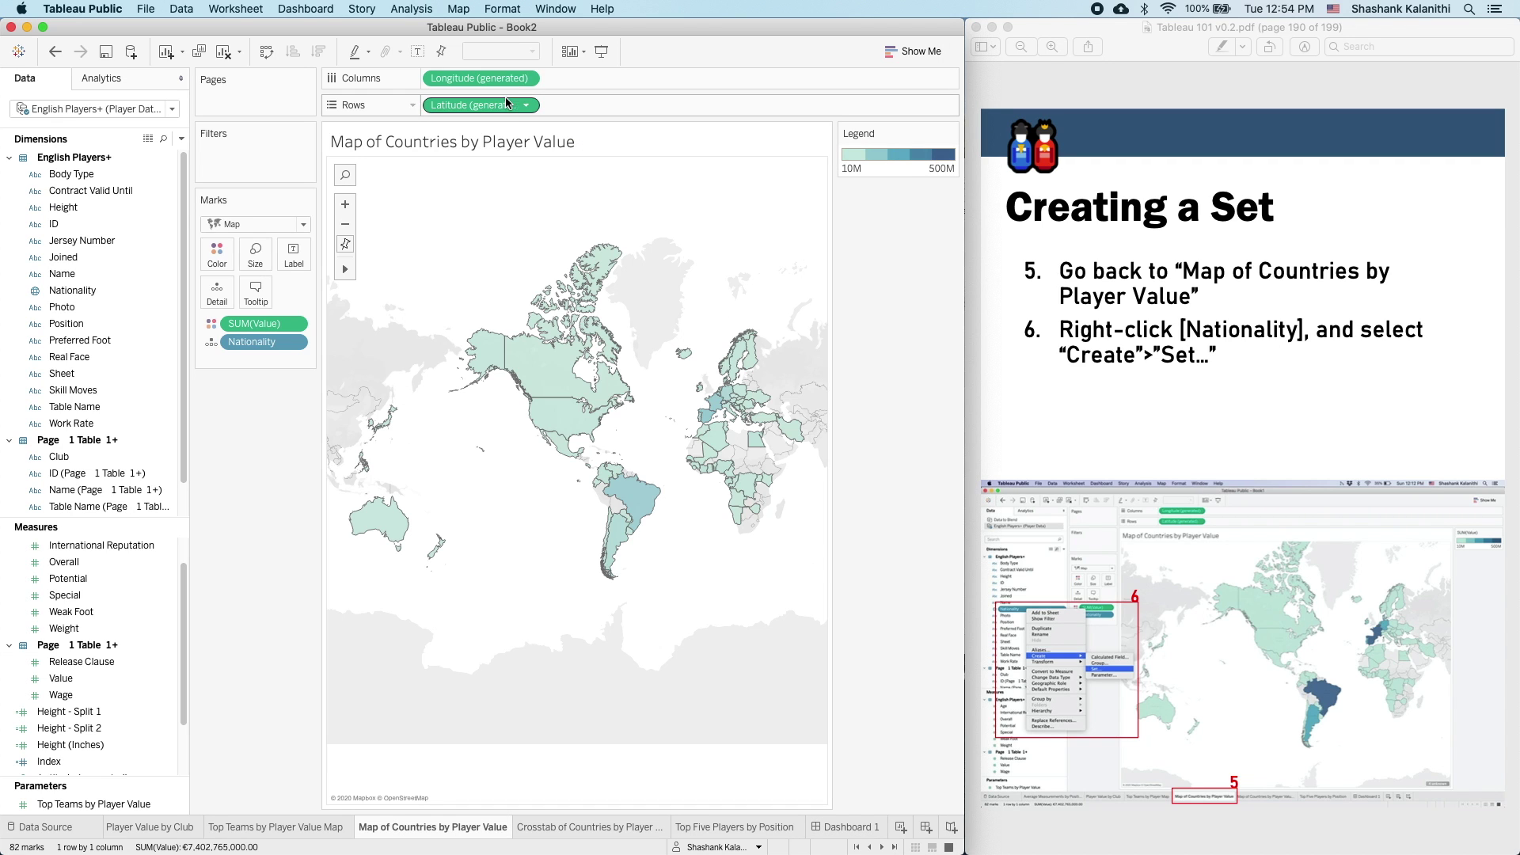
left_click(50, 52)
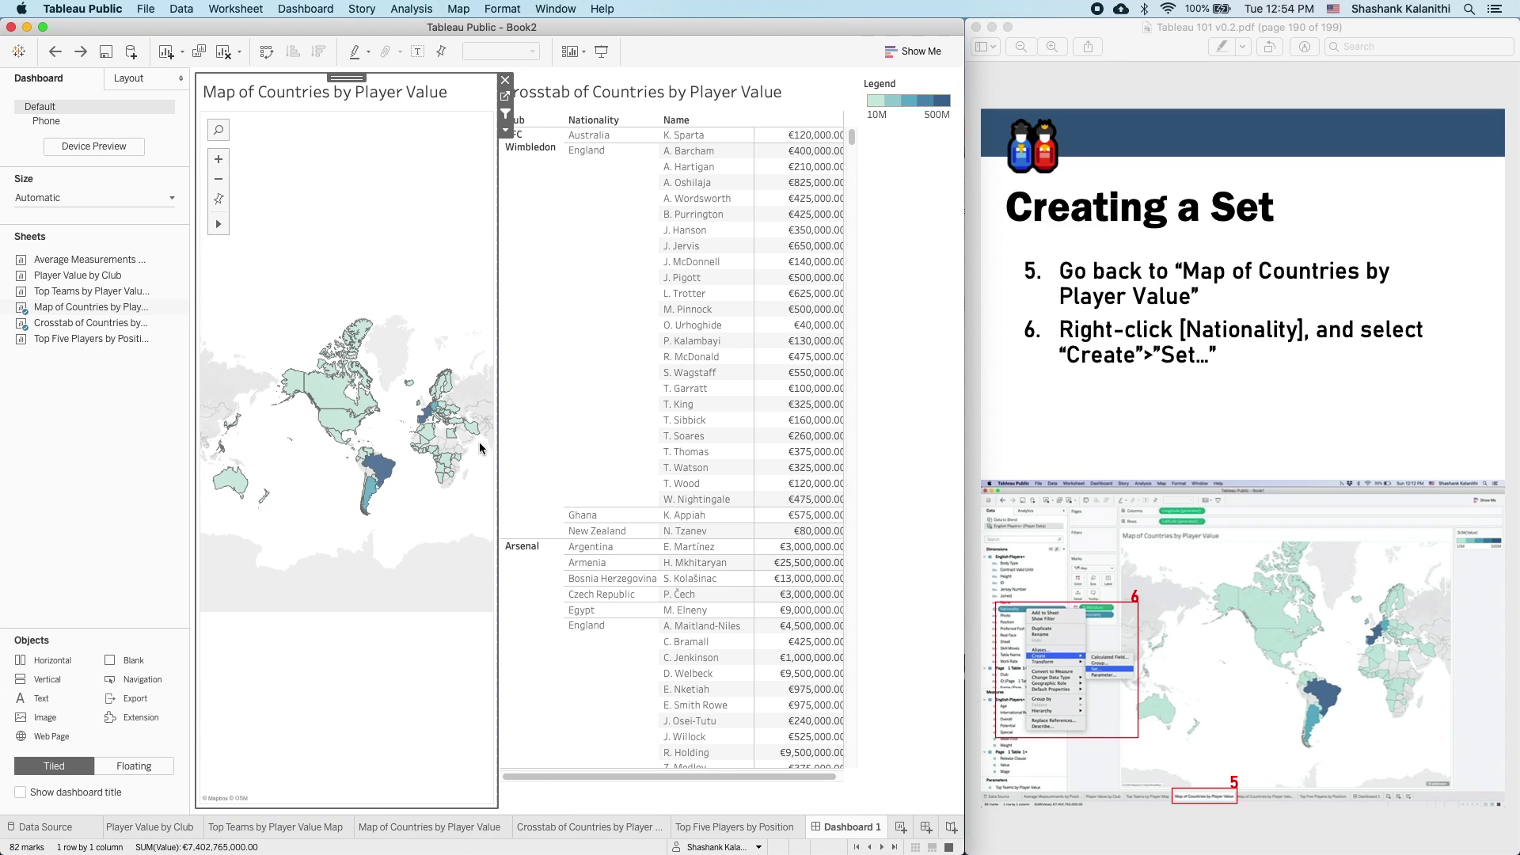
left_click(507, 103)
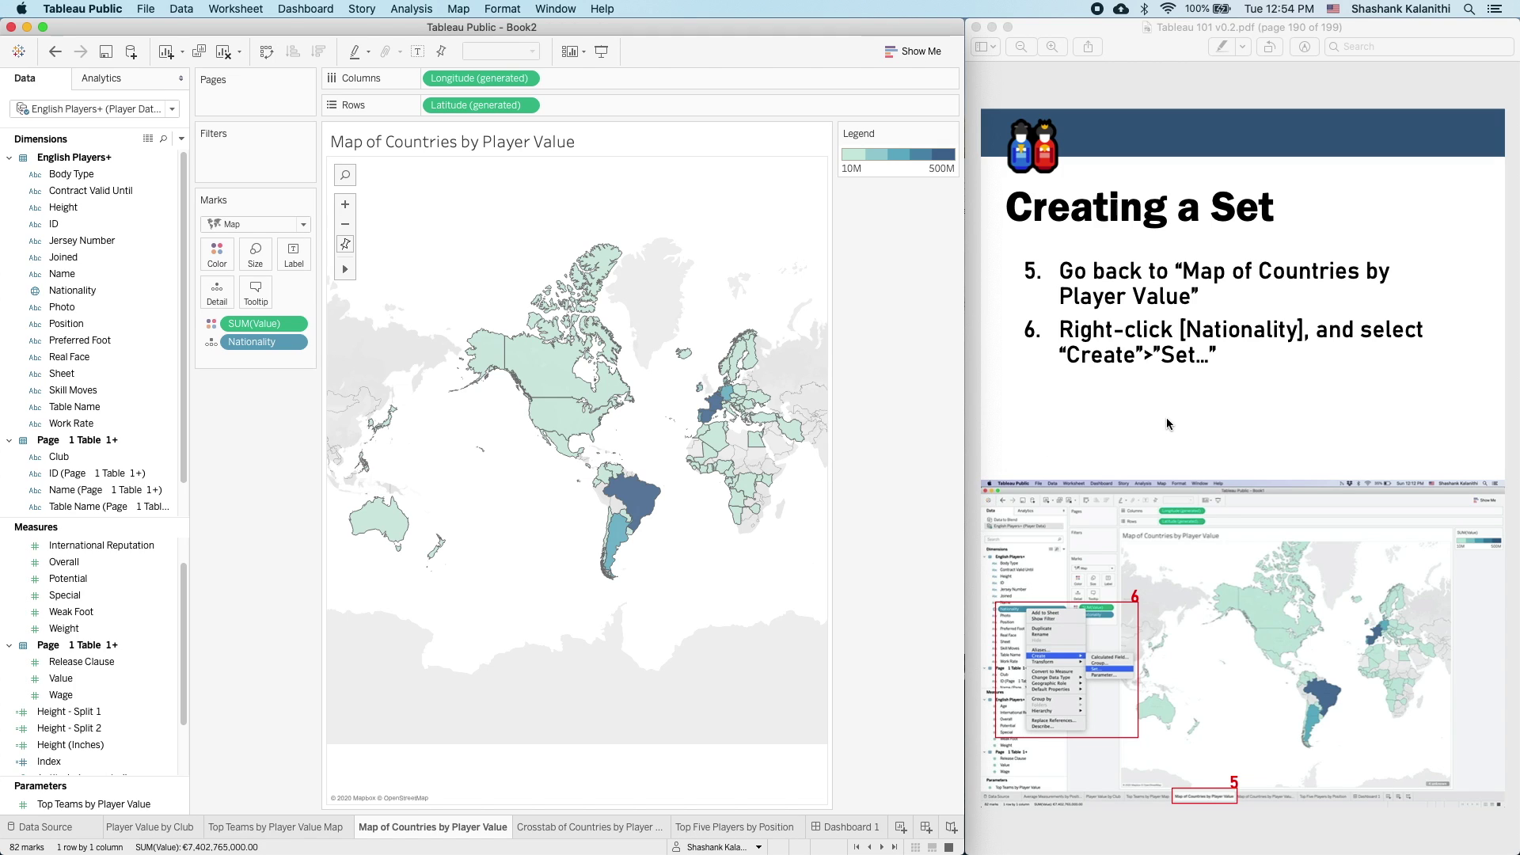
- Start a new set from the Nationality field, advance the guide to page 191, and name the set "Top 10 Countries by Player Value"
right_click(121, 294)
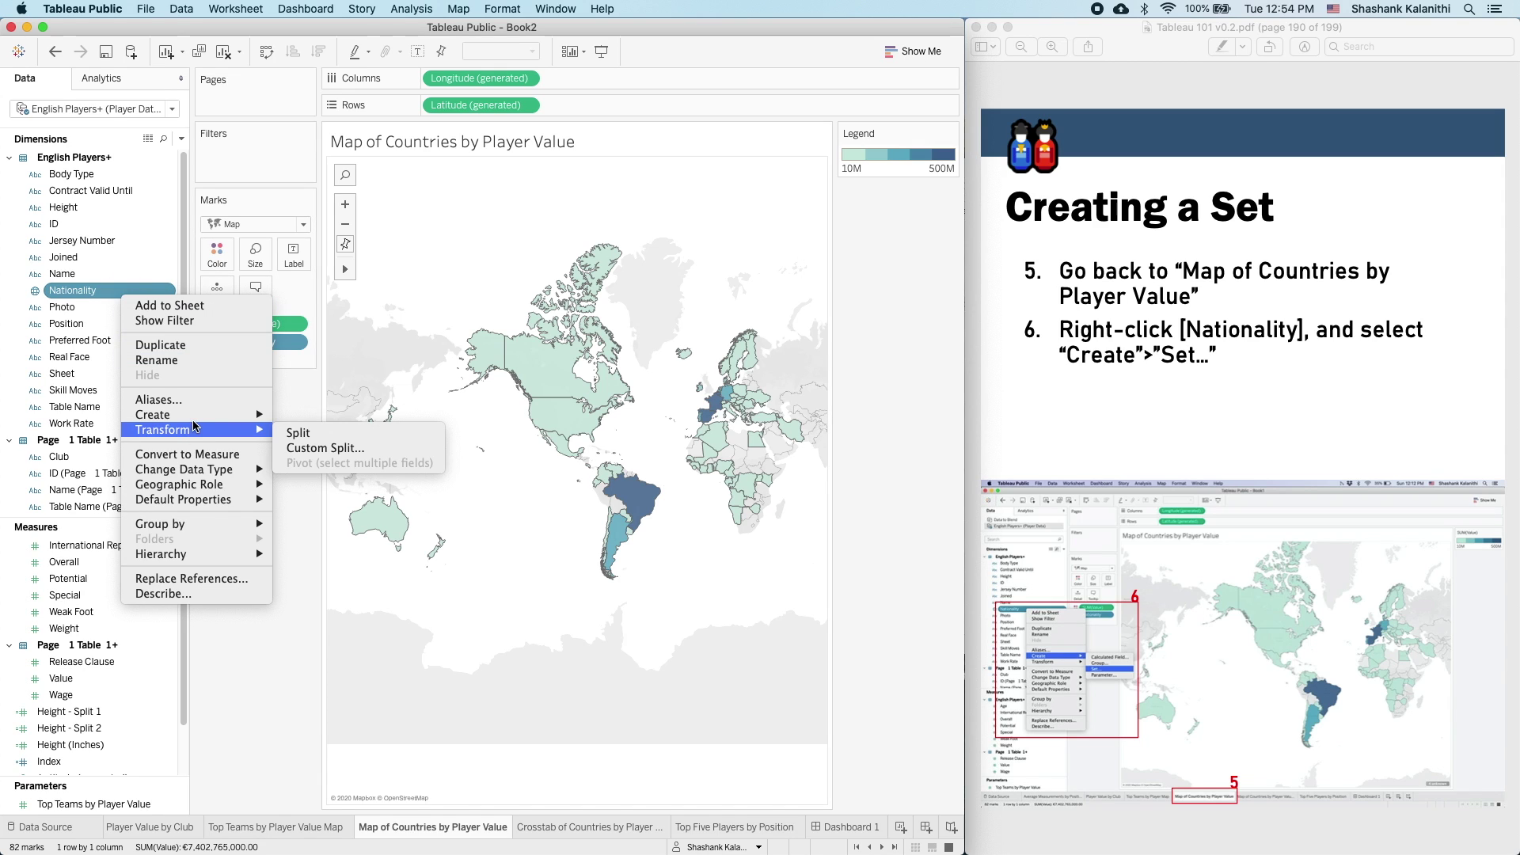
mouse_move(197, 418)
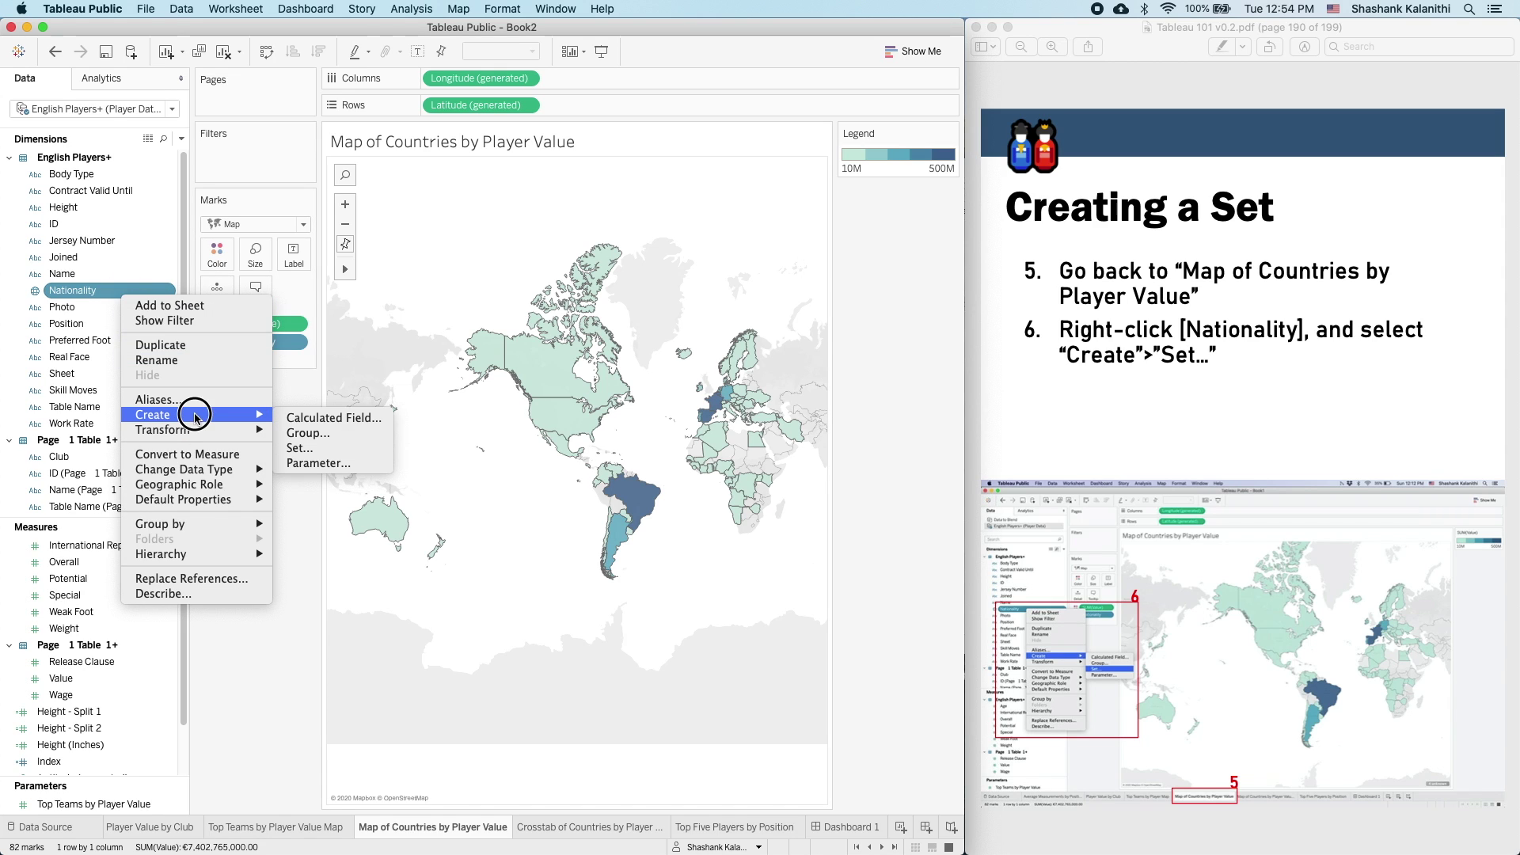
left_click(349, 449)
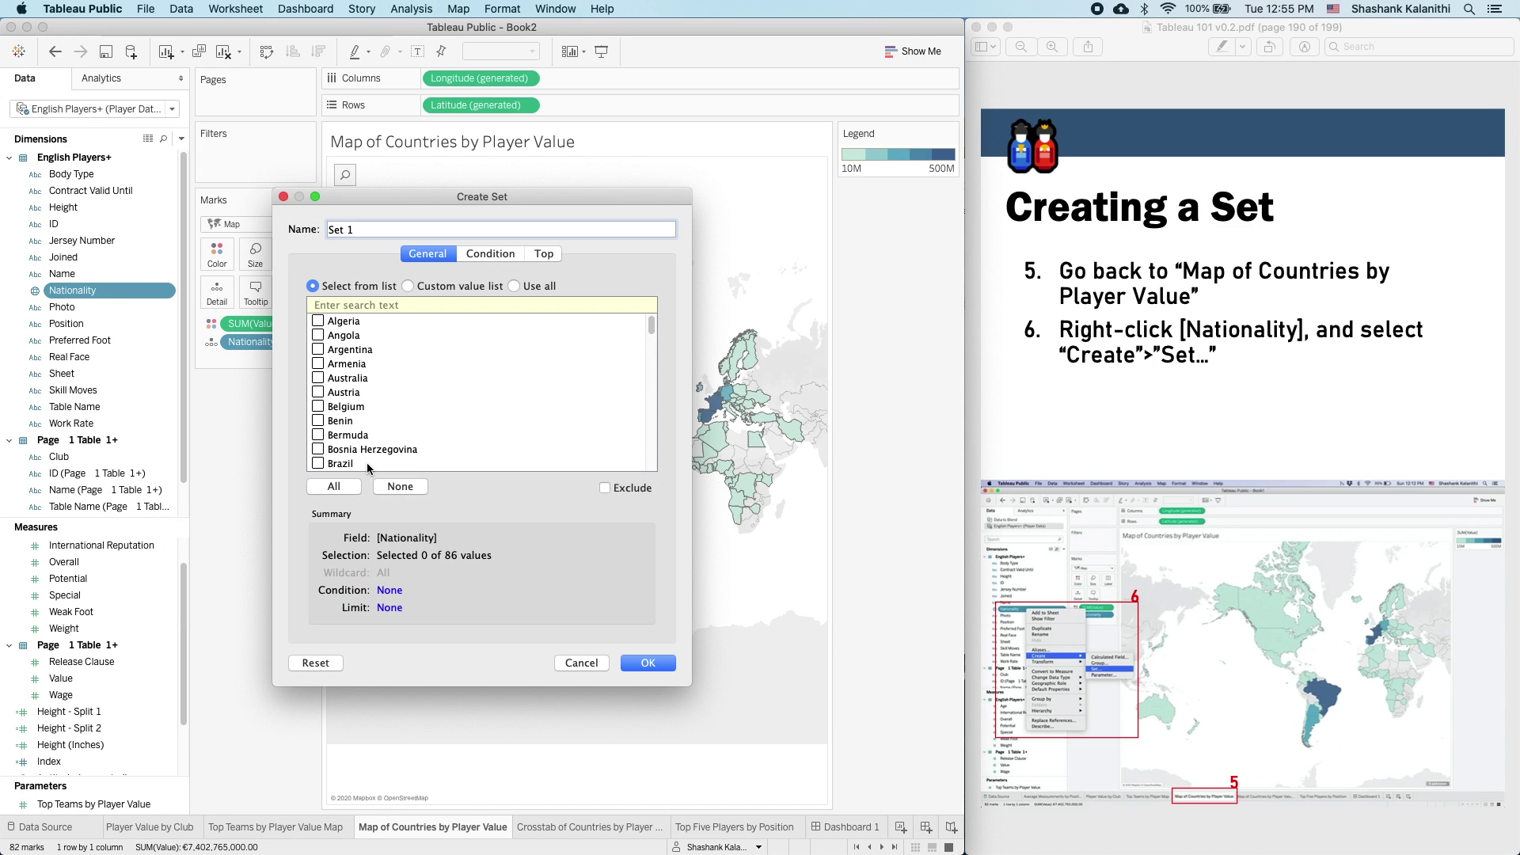
left_click(1331, 402)
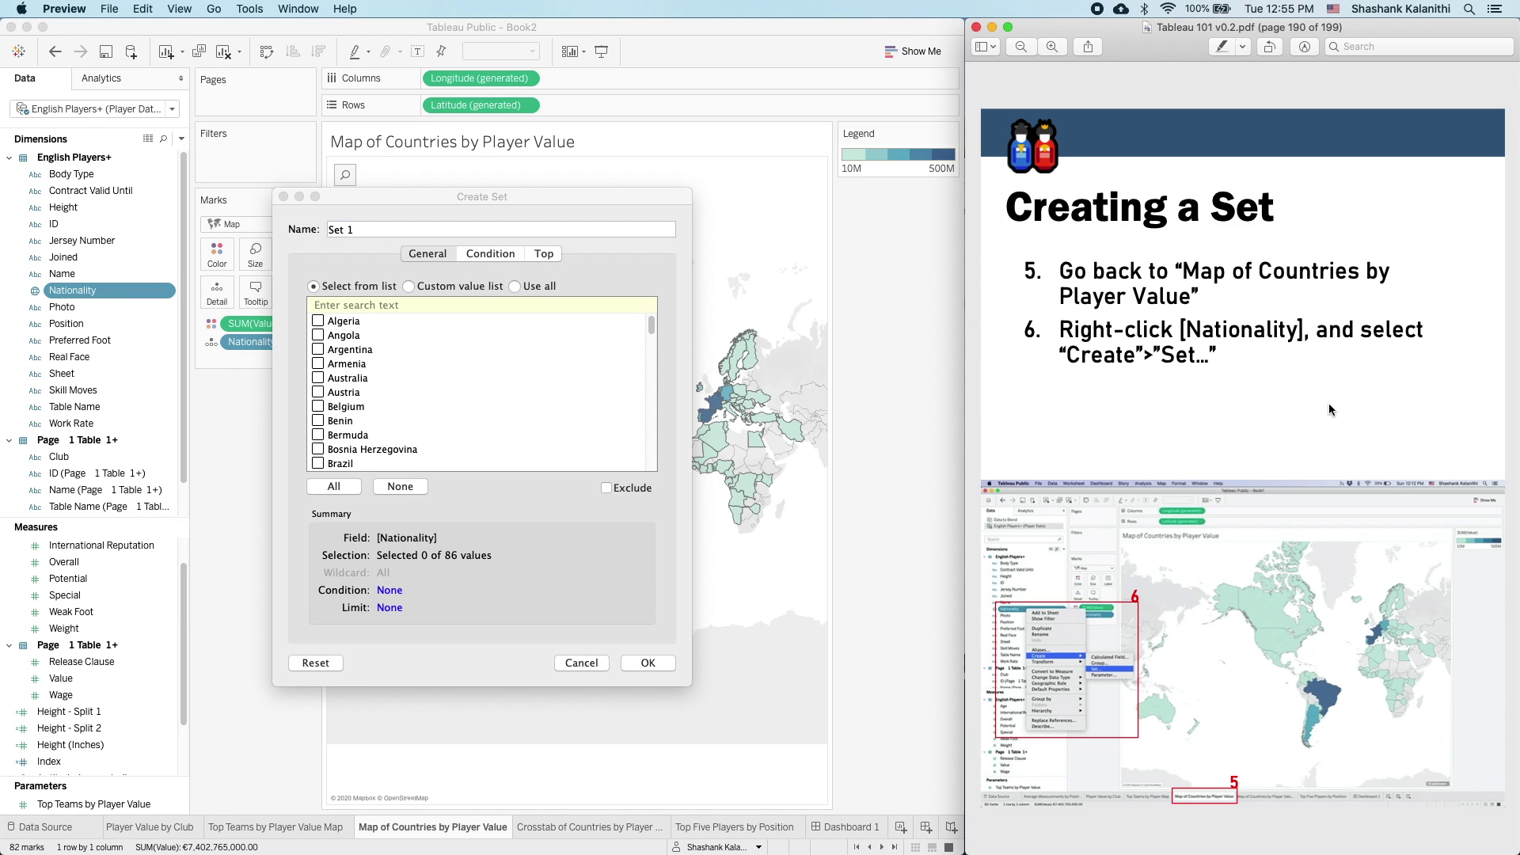
key("Down")
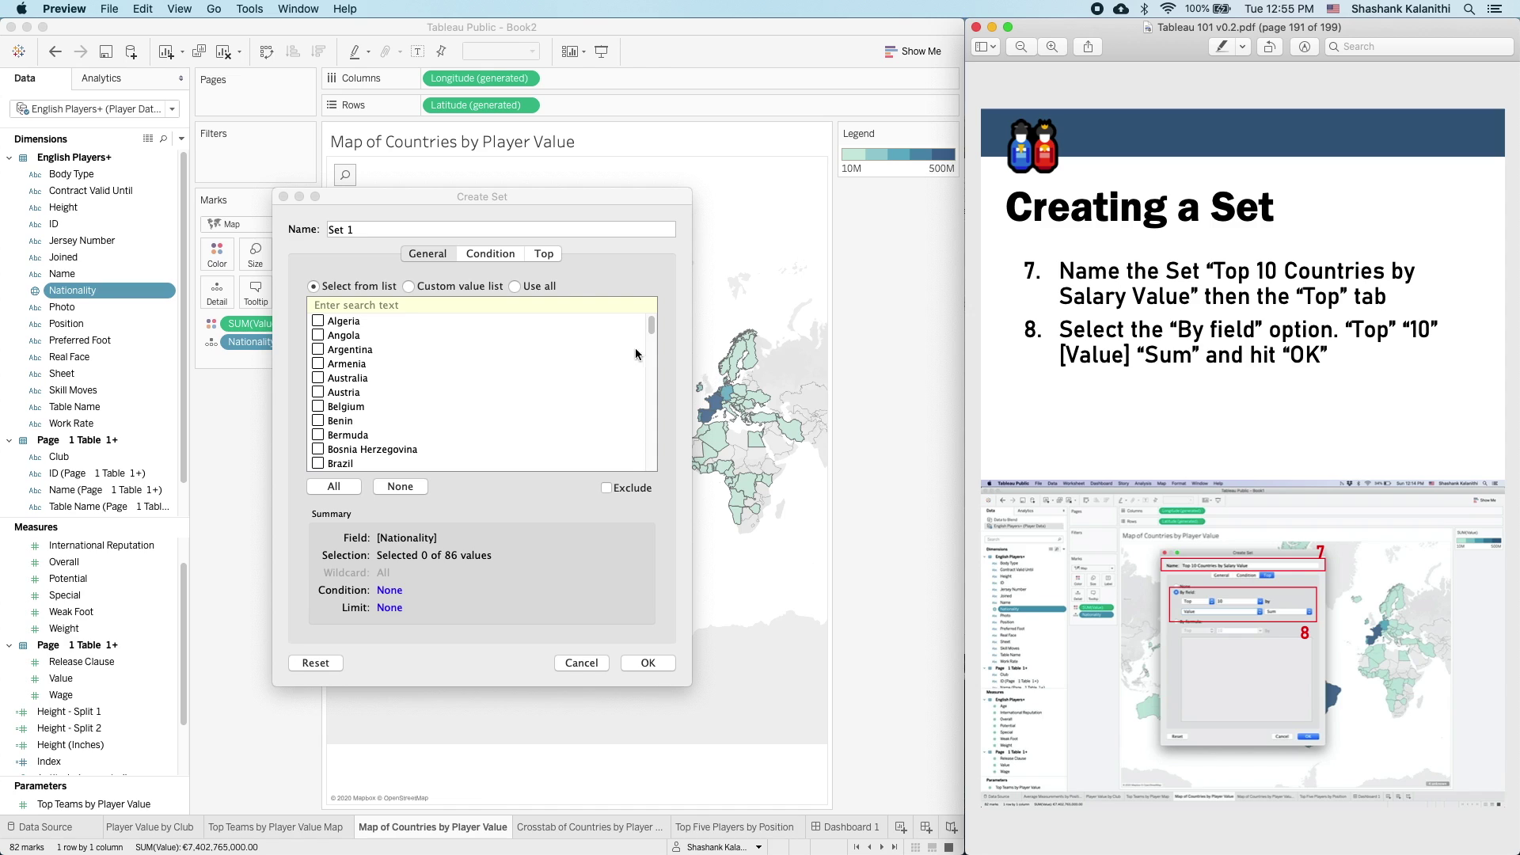
left_click(438, 229)
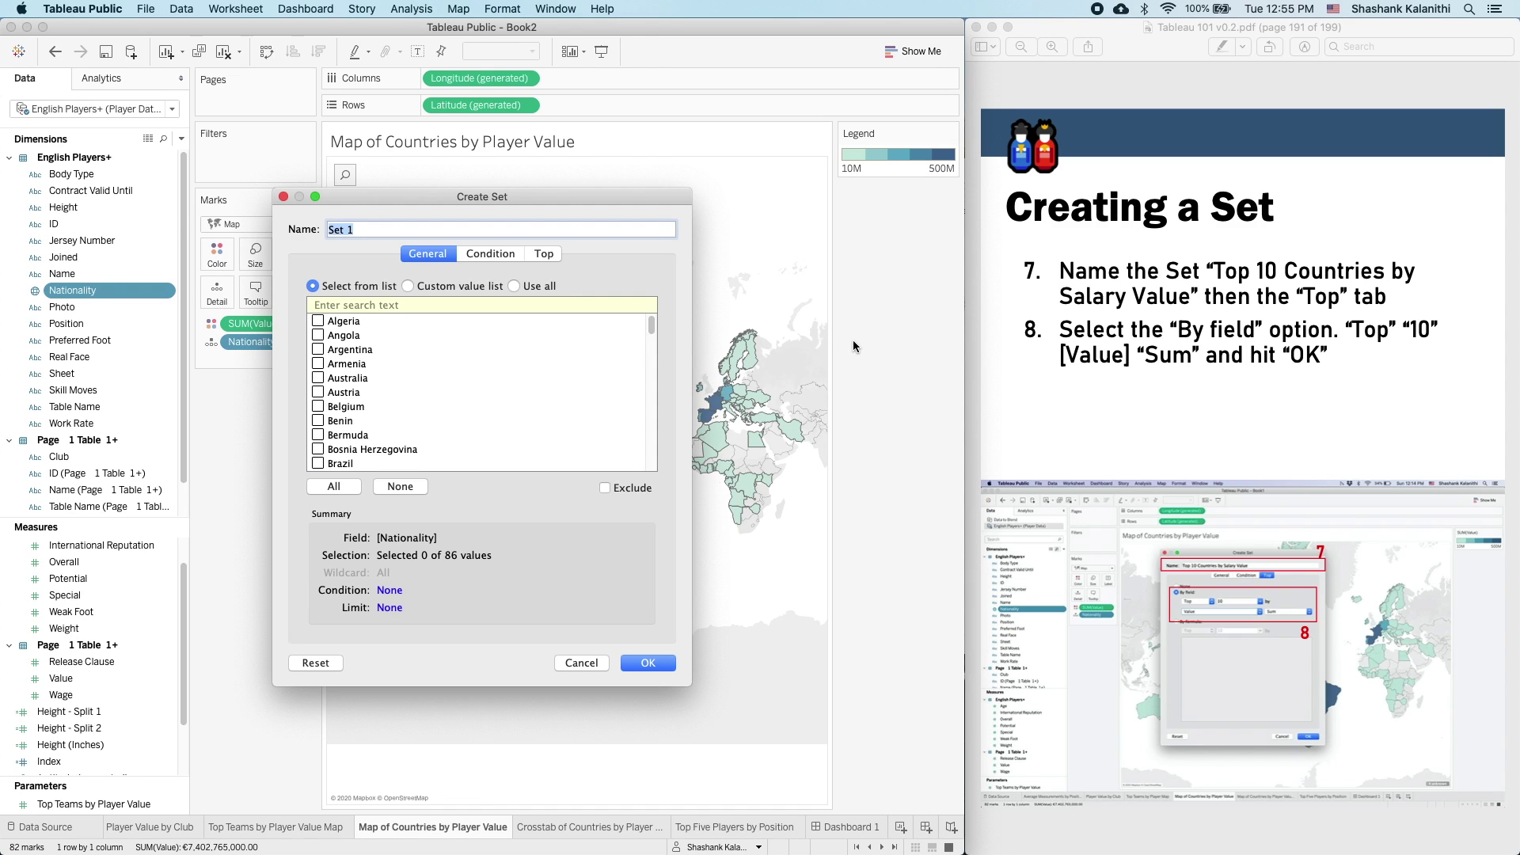
type("Top 10")
type("Countries by Player Value")
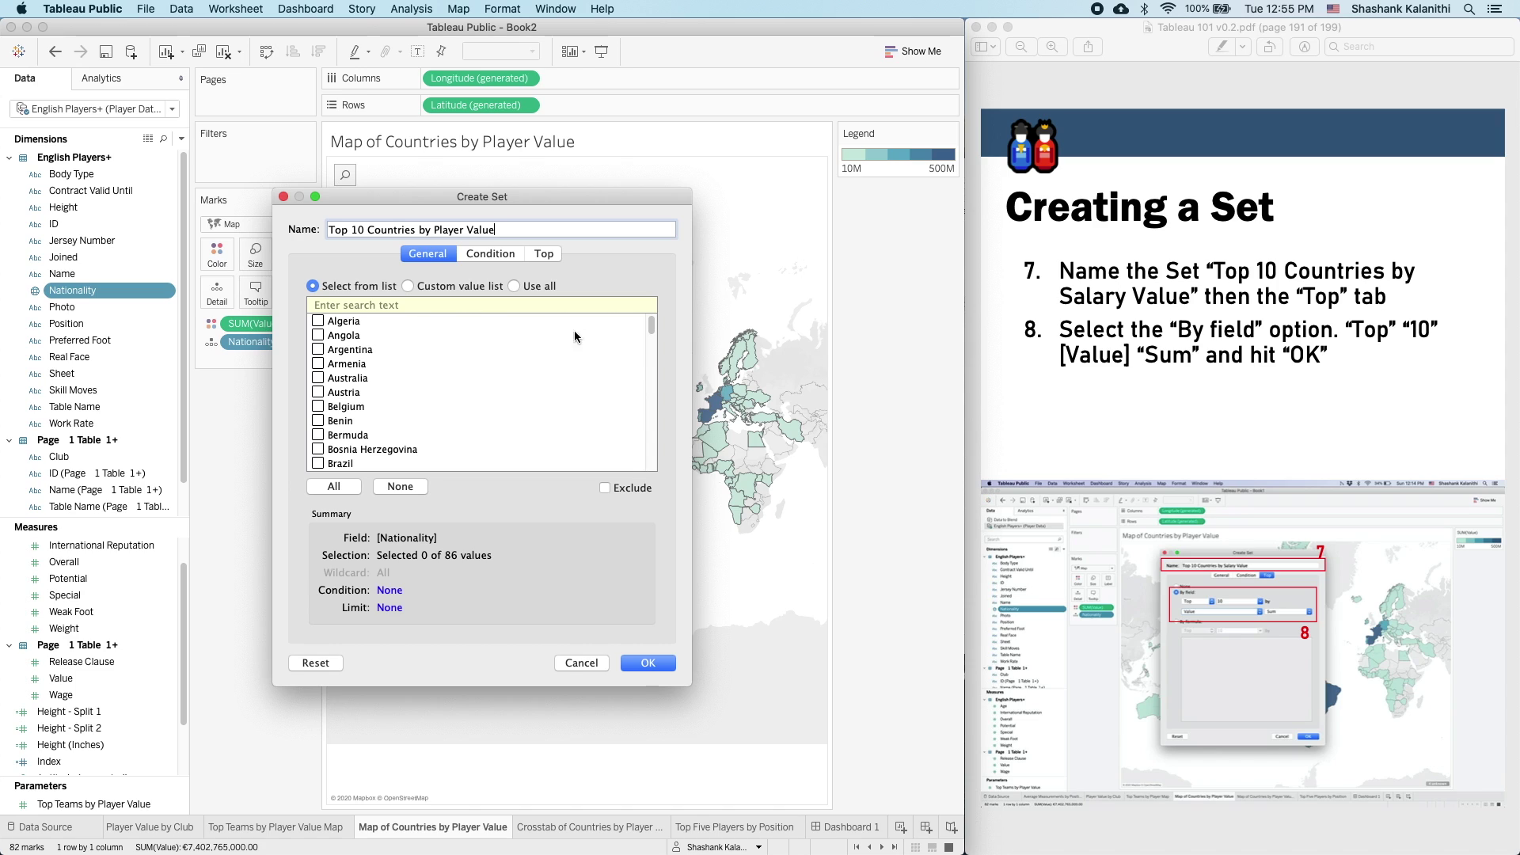
- Define the set by field as the top 10 by the sum of Value, and accept it
left_click(548, 256)
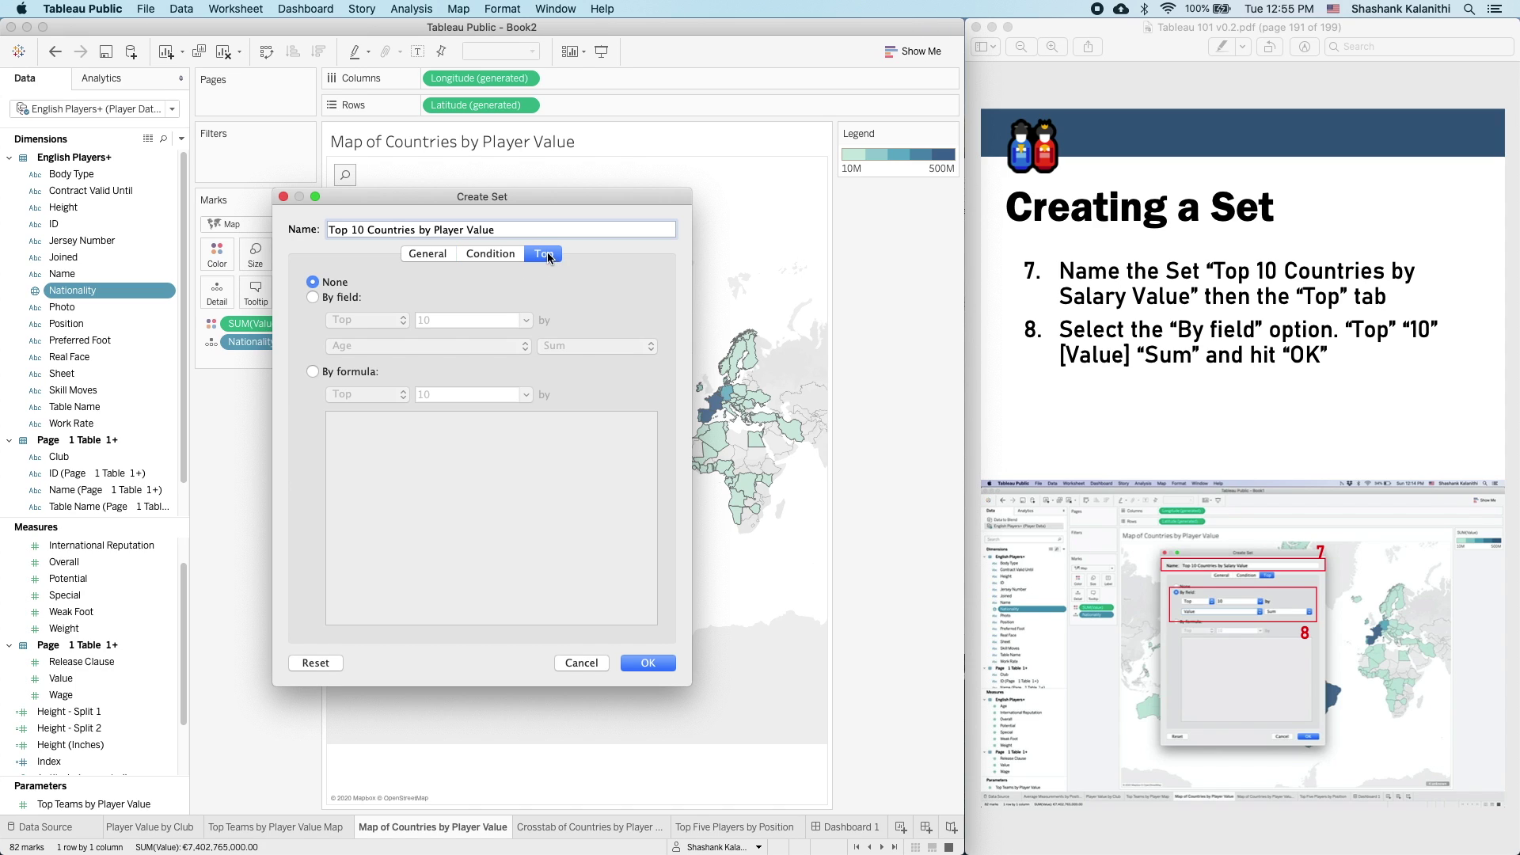
left_click(357, 305)
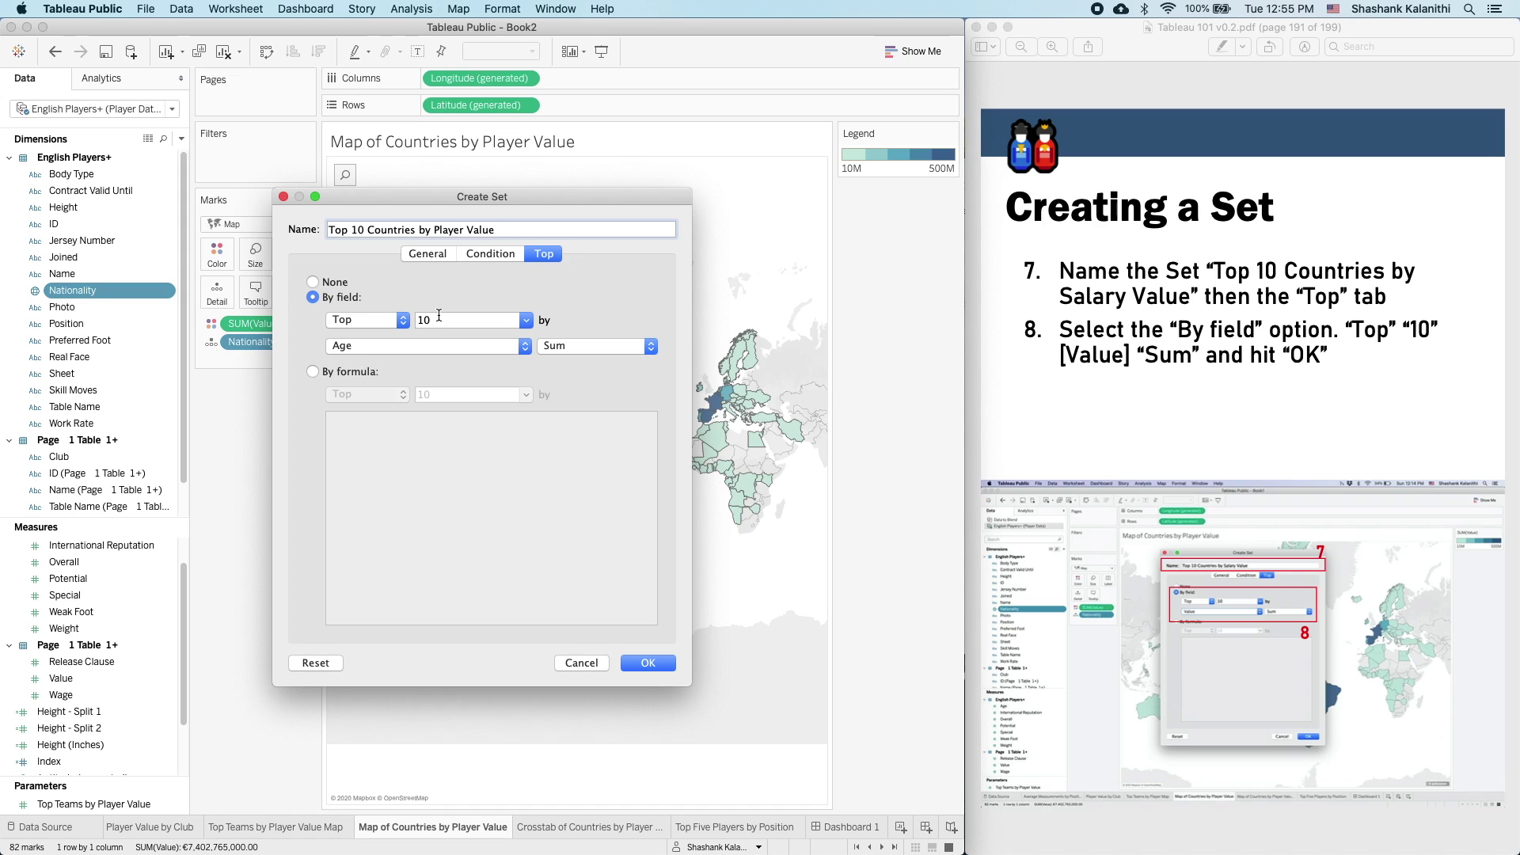
left_click(422, 347)
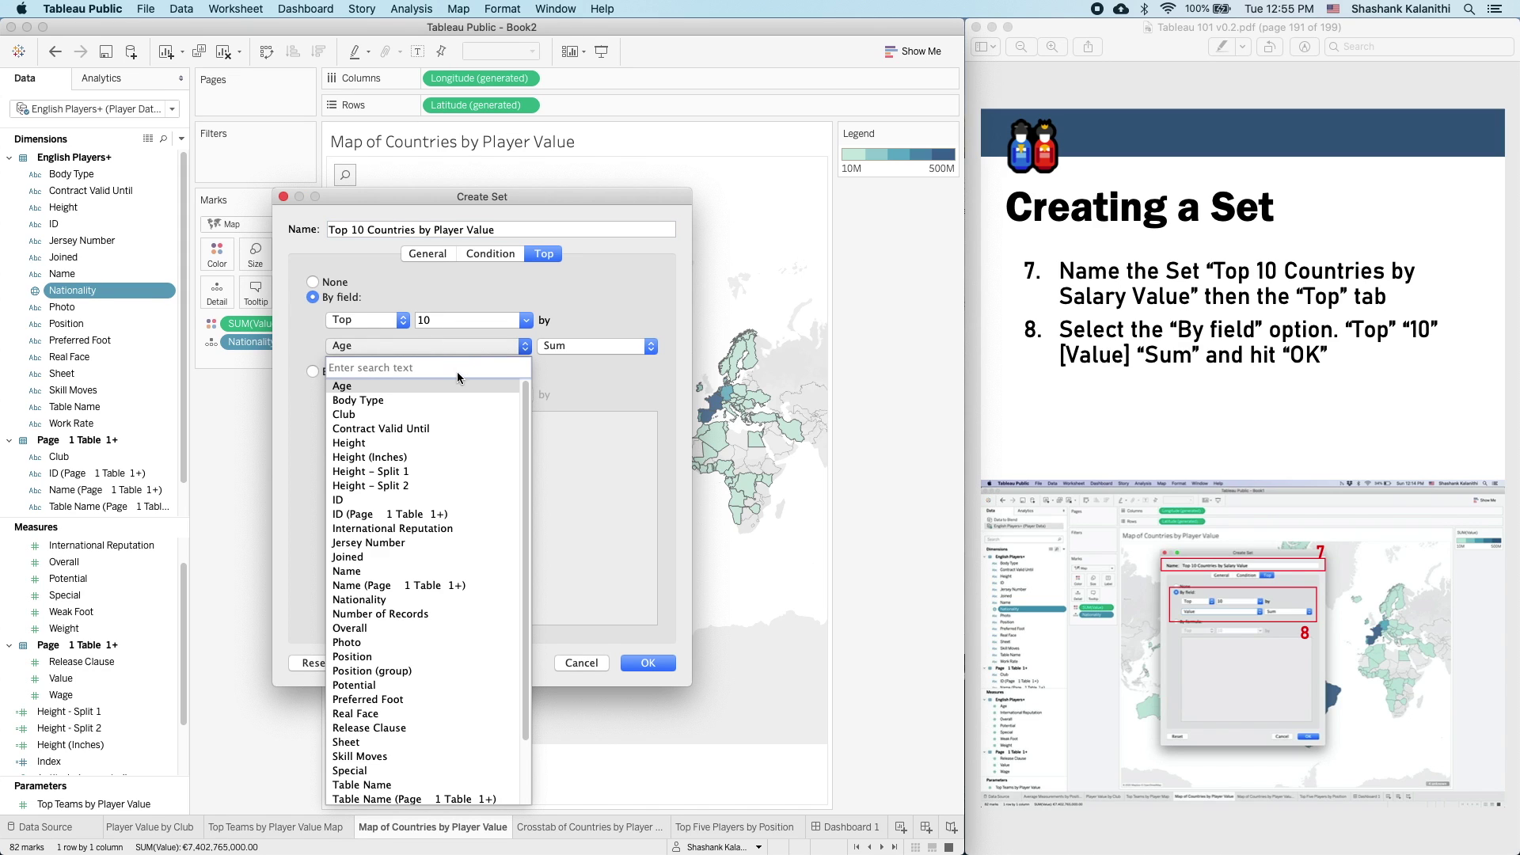
type("valu")
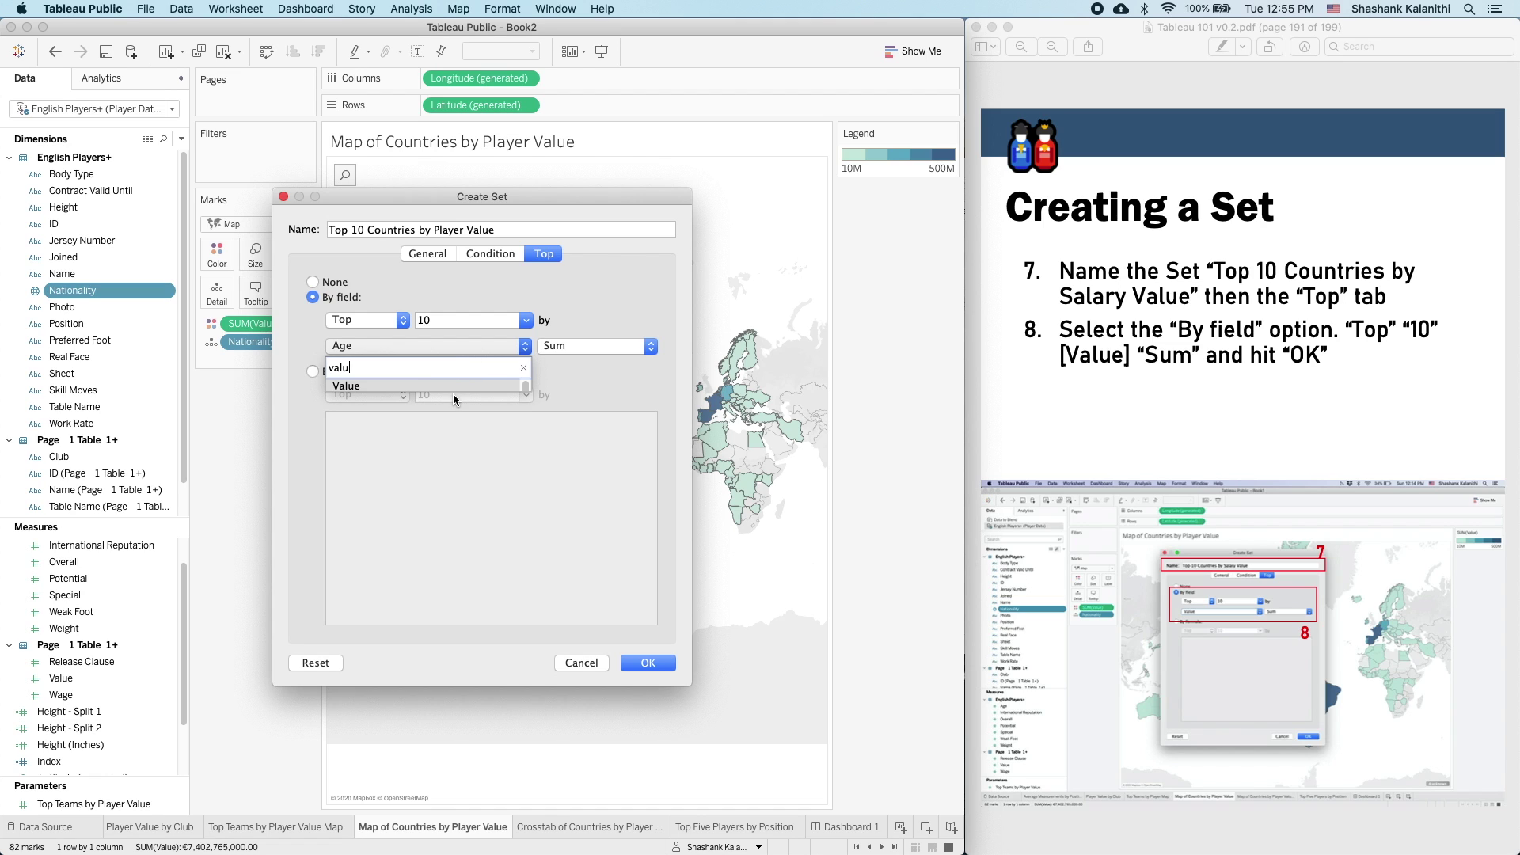
left_click(455, 393)
left_click(457, 348)
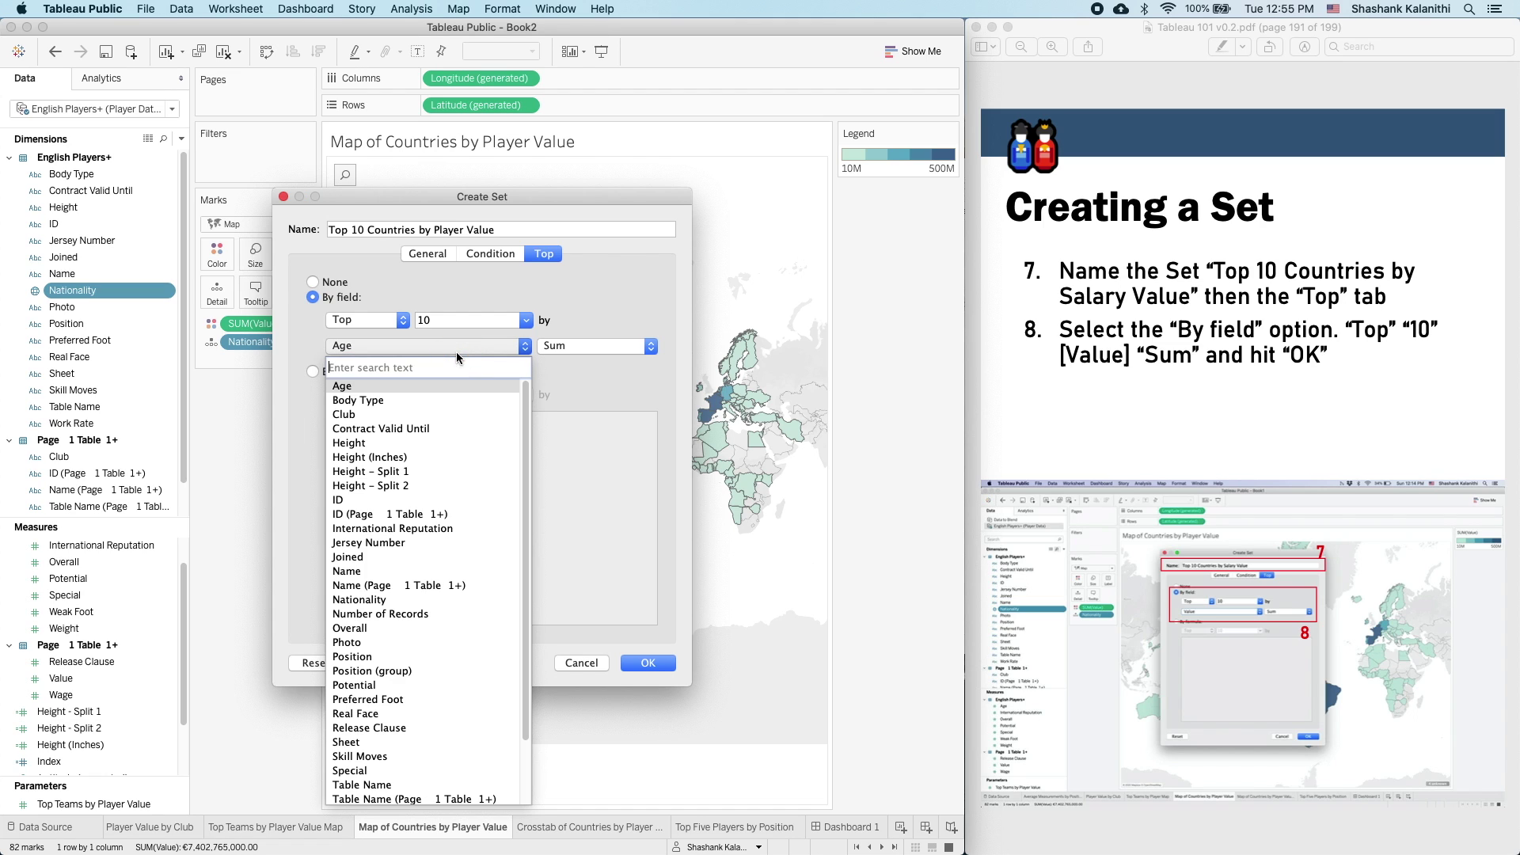
type("value")
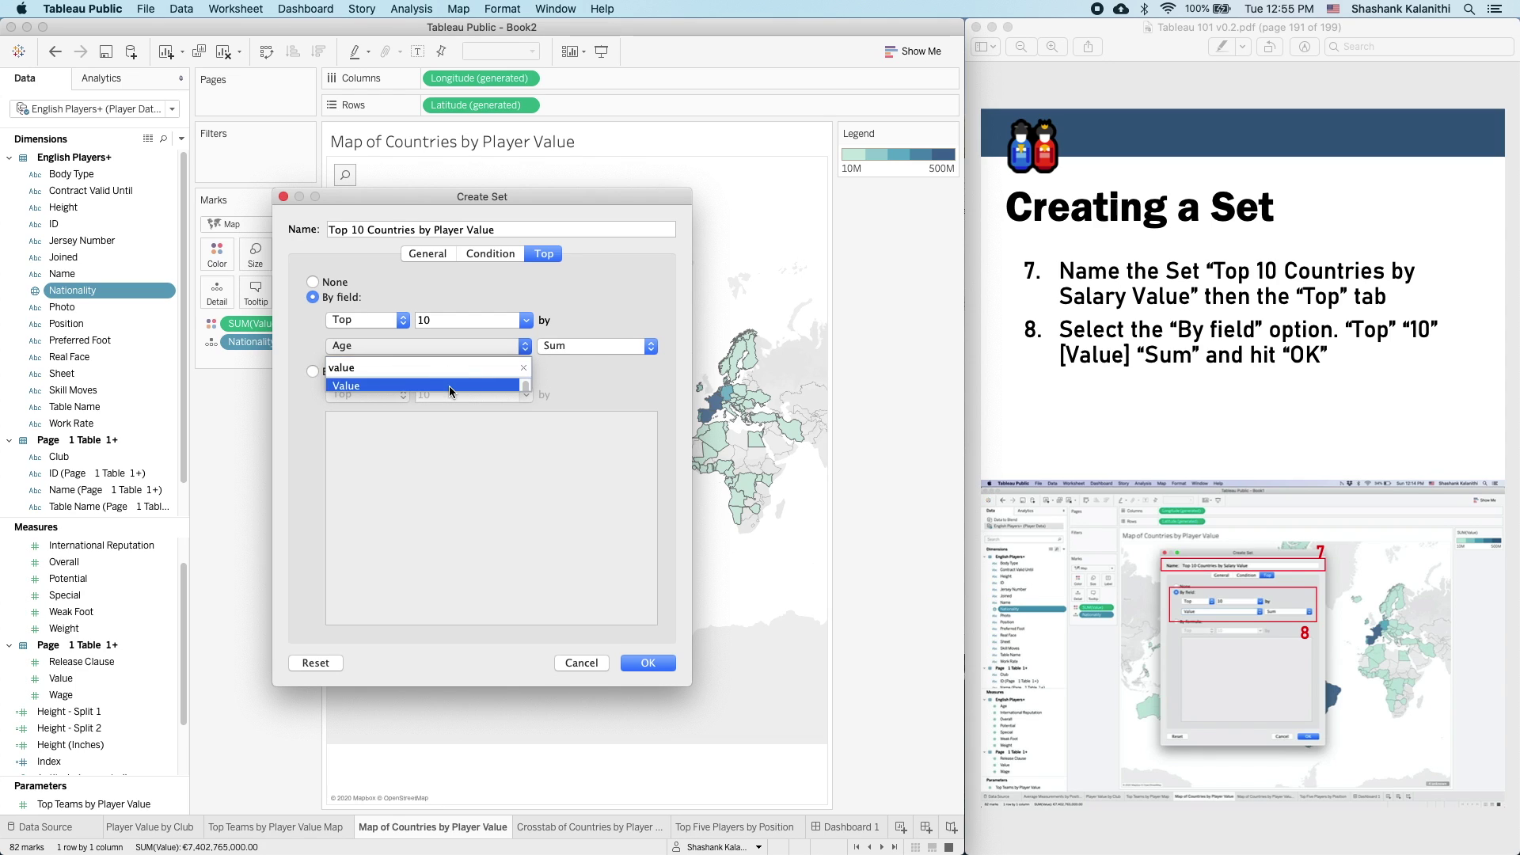
left_click(449, 387)
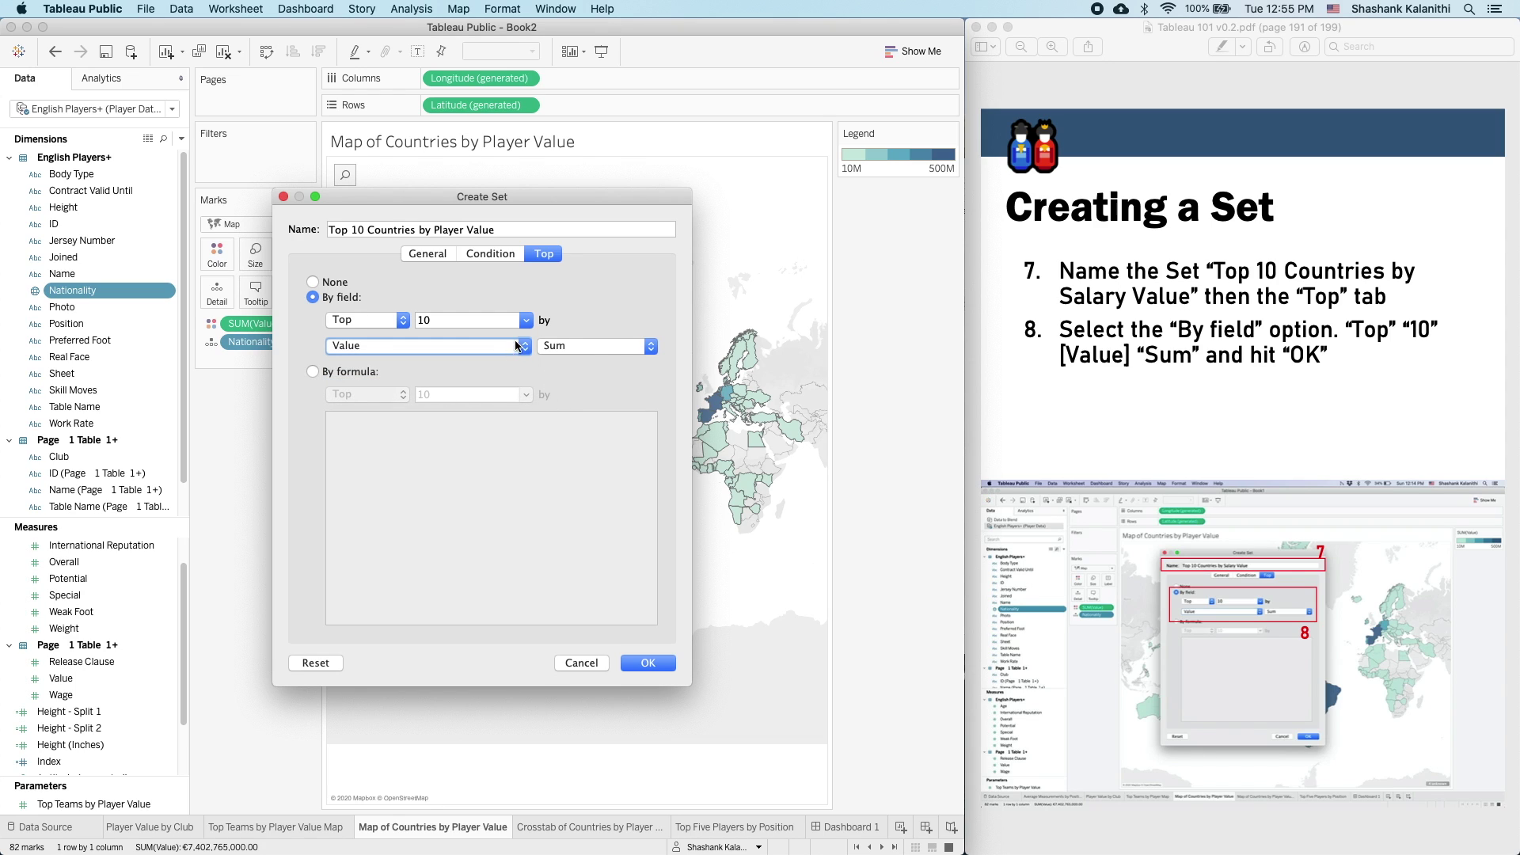
left_click(645, 665)
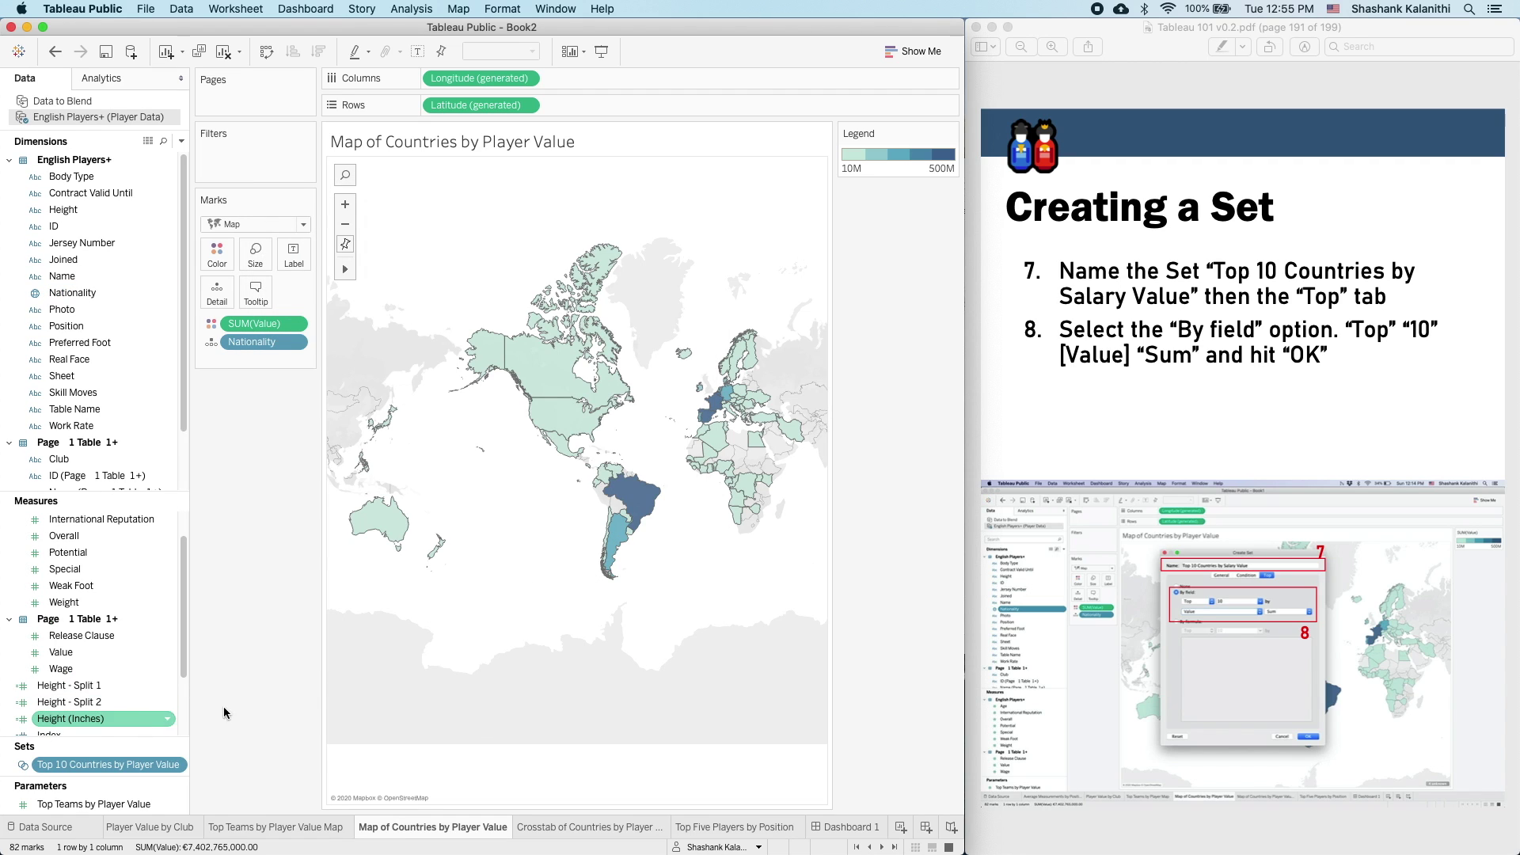
- Advance the guide to page 192 and filter the map by the Top 10 Countries by Player Value set
left_click(1251, 414)
key("Down")
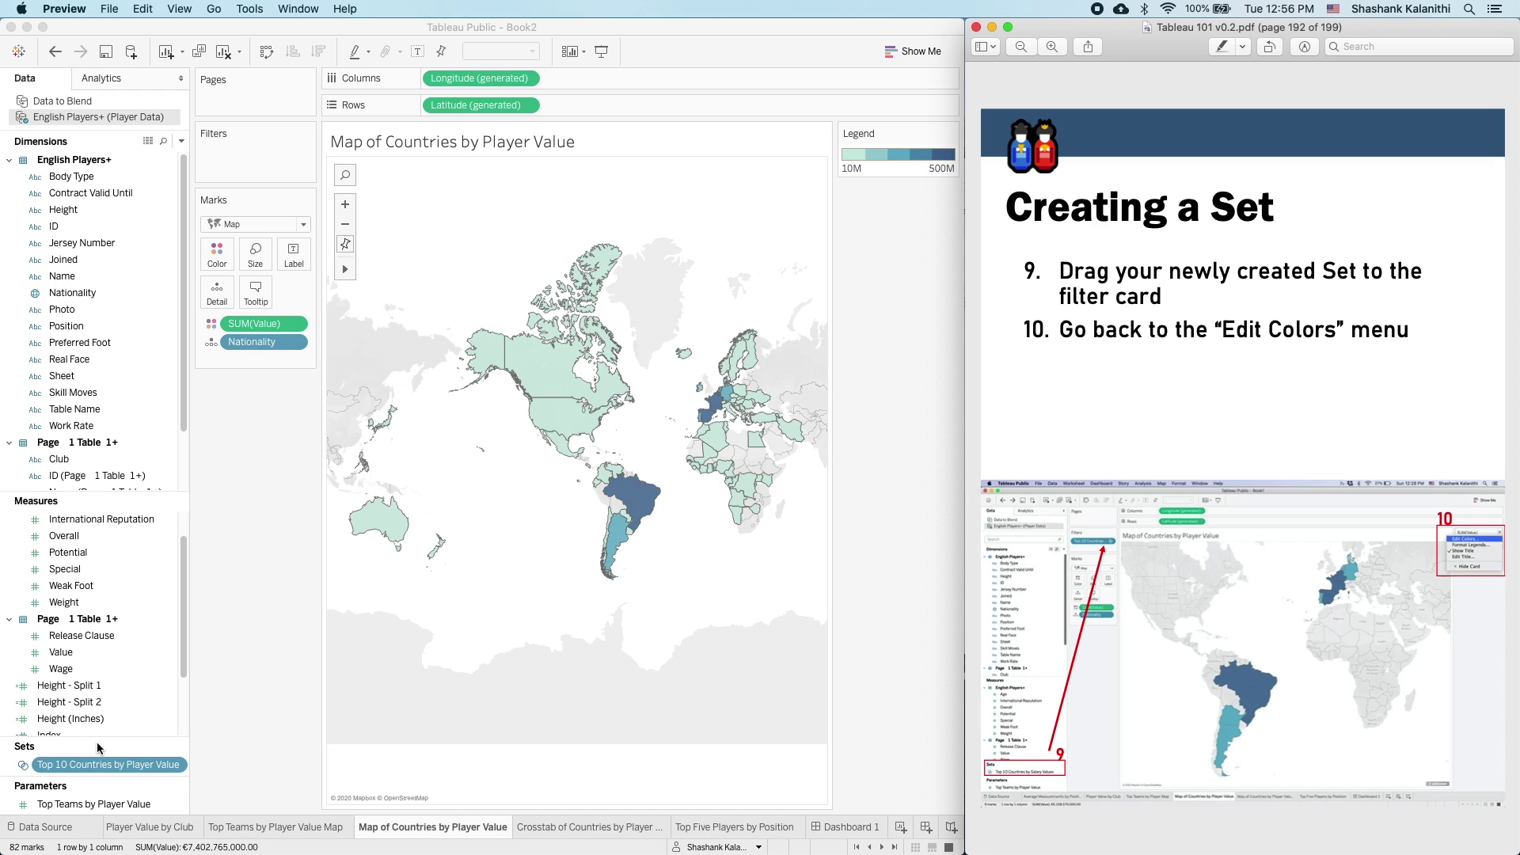
left_click_drag(95, 766, 251, 163)
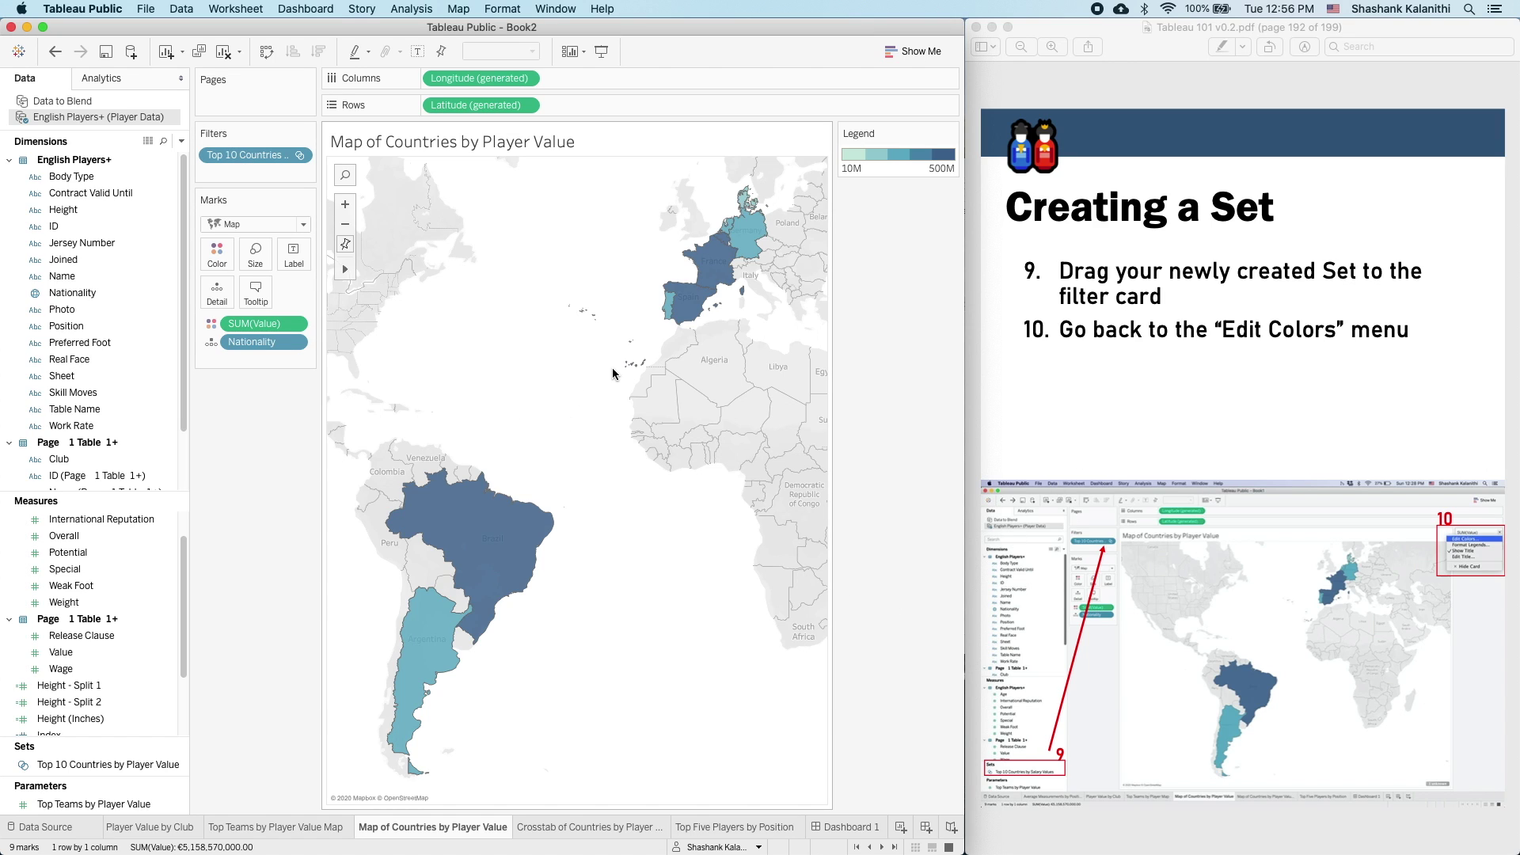
- Read the rest of the guide from page 193, including the Sets explanation, through to the End of Course summary on page 198
left_click(1213, 391)
key("Down")
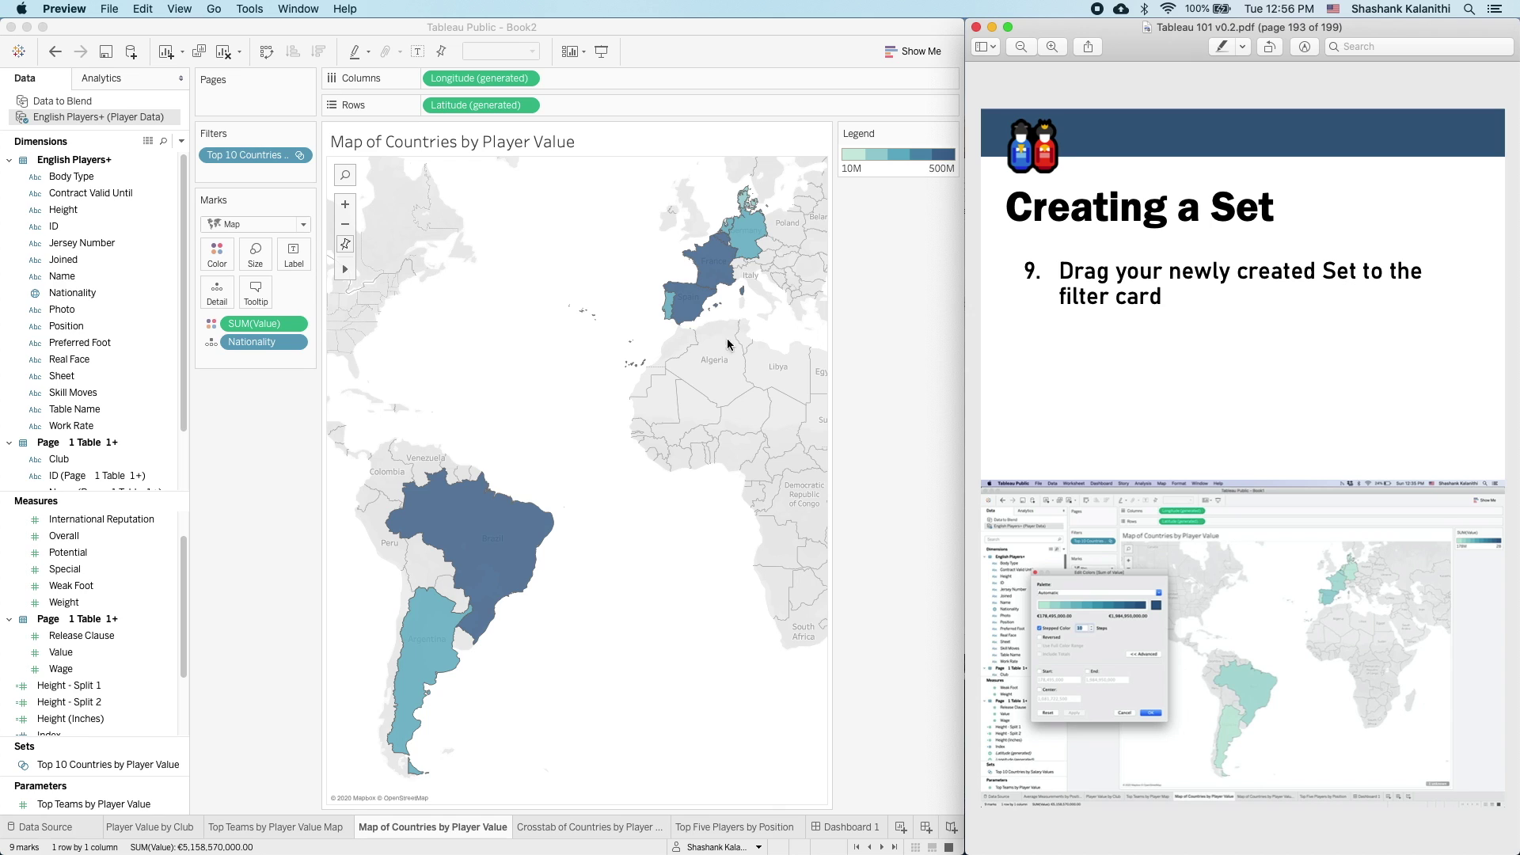
key("Down")
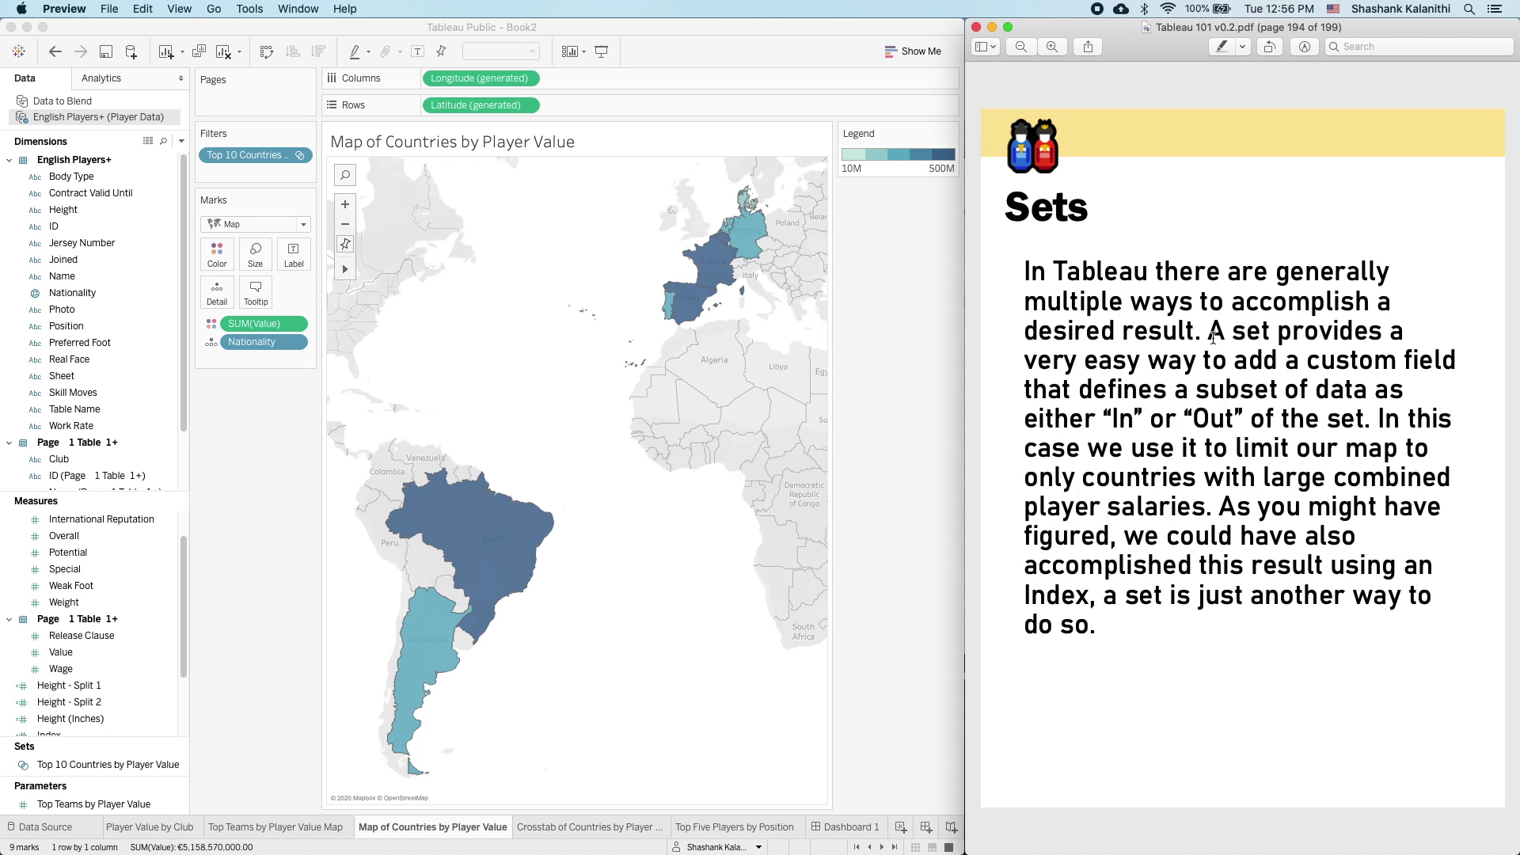
key("Down")
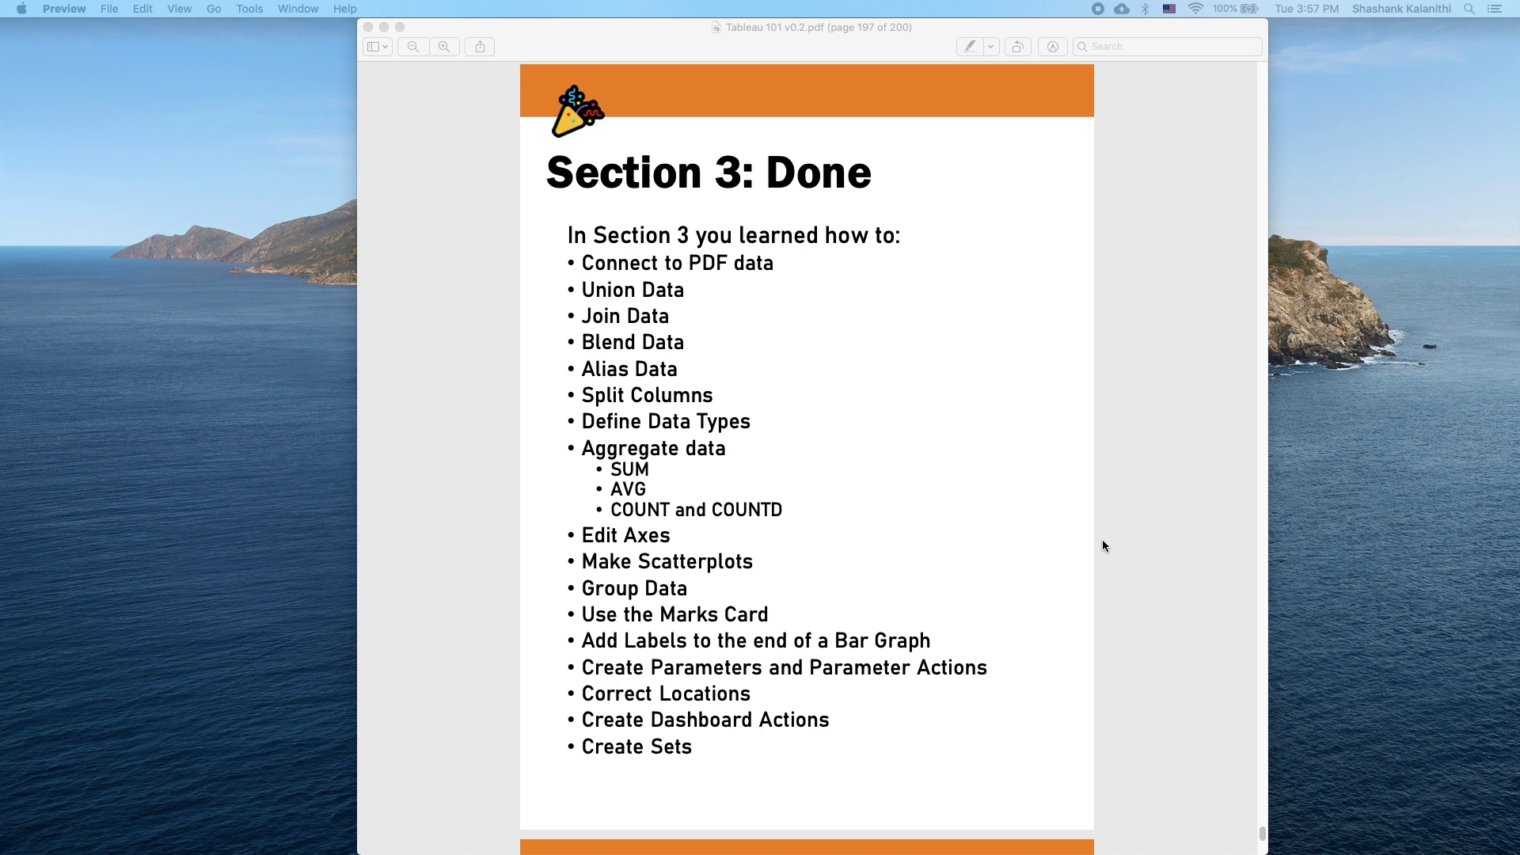
scroll(1103, 541, "down", 8)
scroll(1103, 546, "down", 4)
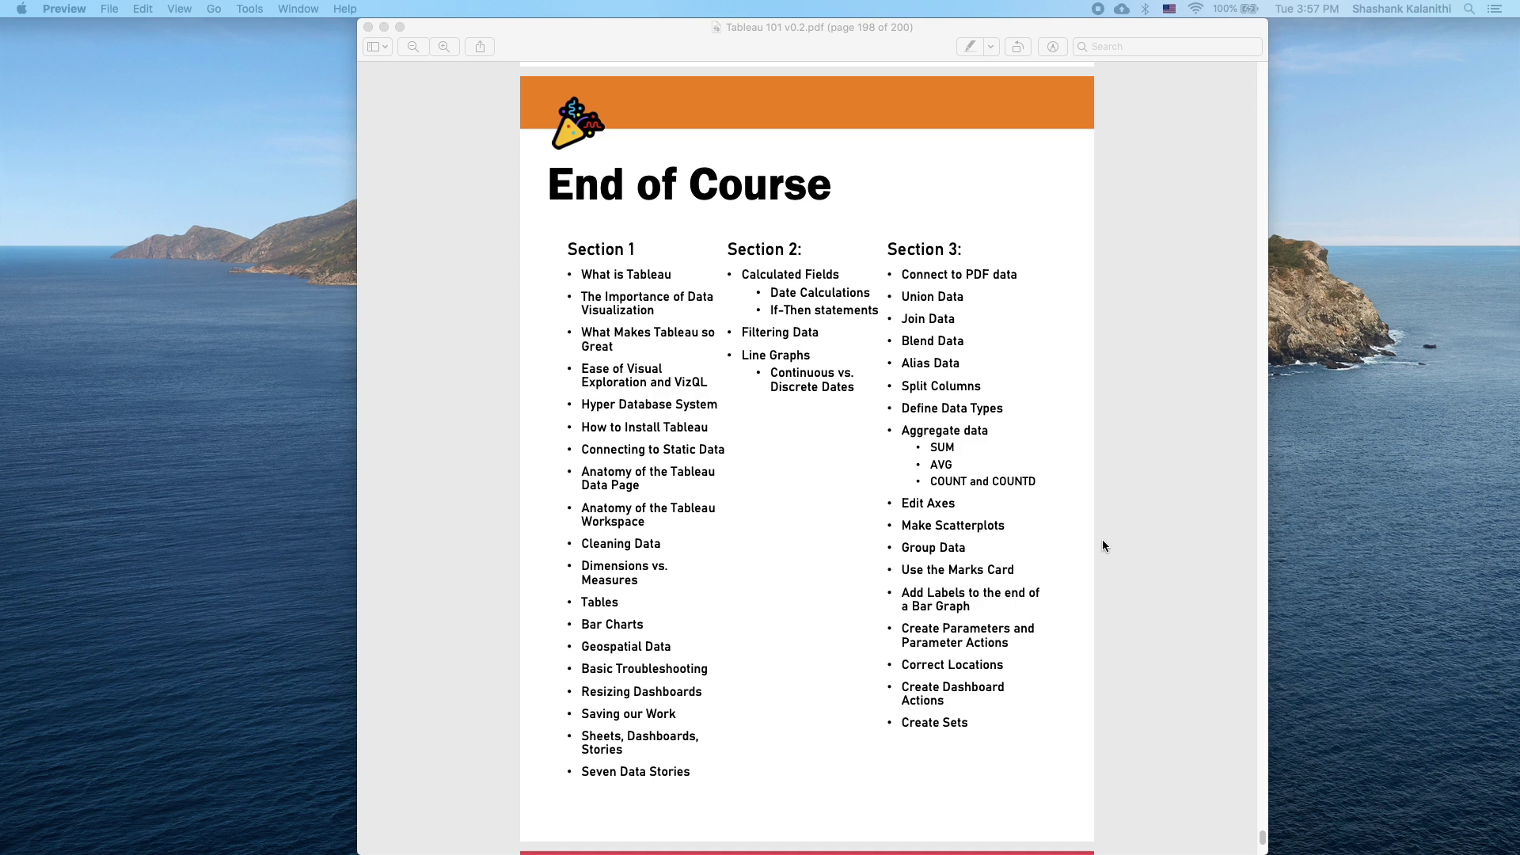